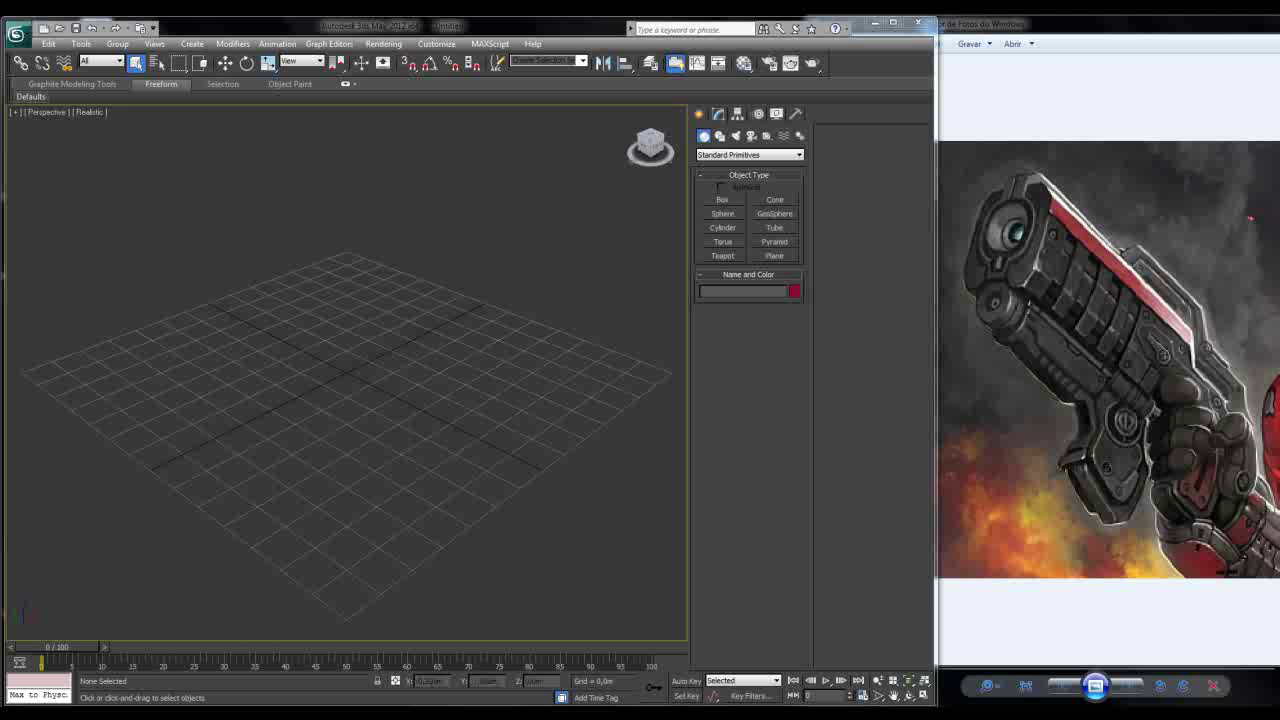
Step: Draw a flat box near the grid's centre, about 1.4 m long, 0.63 m wide and 0.15 m high
{"action": "mouse_move", "coordinate": [350, 380]}
{"action": "middle_mouse_down", "text": "alt"}
{"action": "mouse_move", "coordinate": [400, 360]}
{"action": "mouse_move", "coordinate": [350, 380]}
{"action": "mouse_move", "coordinate": [380, 300]}
{"action": "mouse_move", "coordinate": [360, 380]}
{"action": "middle_mouse_up", "text": "alt"}
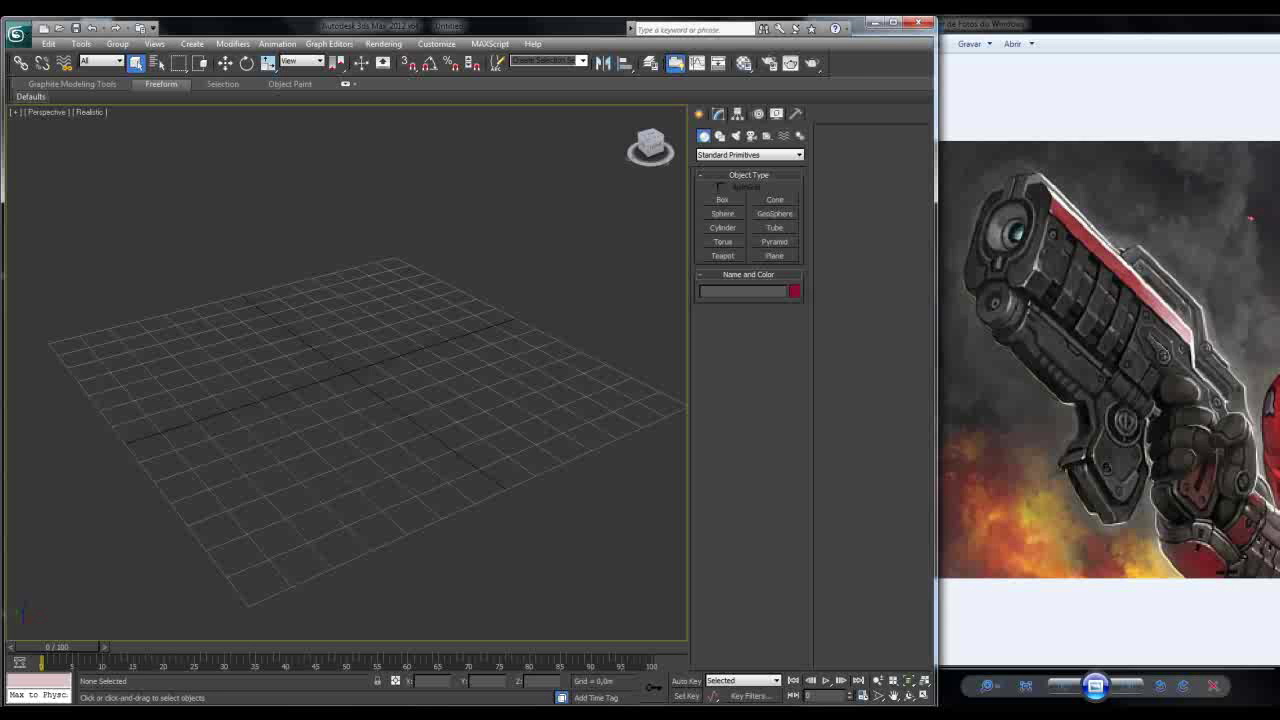
{"action": "left_click", "coordinate": [722, 199]}
{"action": "middle_click_drag", "start_coordinate": [340, 400], "coordinate": [420, 400], "text": "alt"}
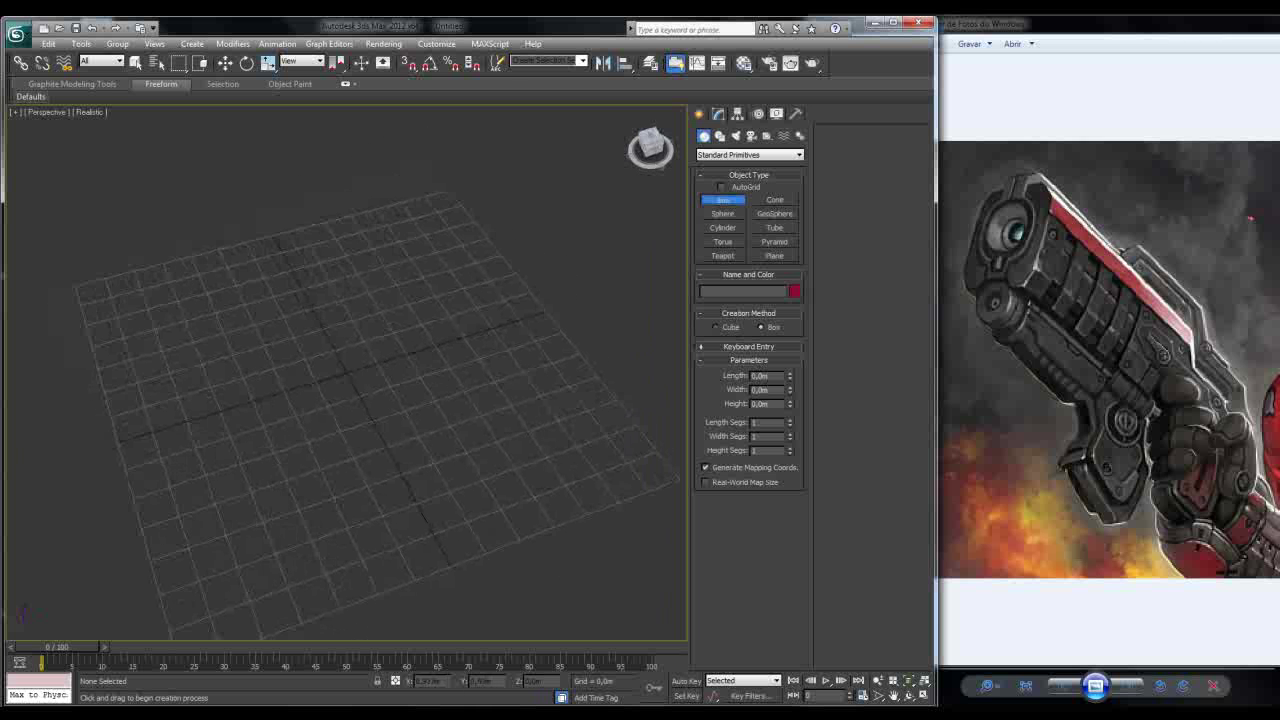
{"action": "left_click_drag", "start_coordinate": [270, 368], "coordinate": [470, 373]}
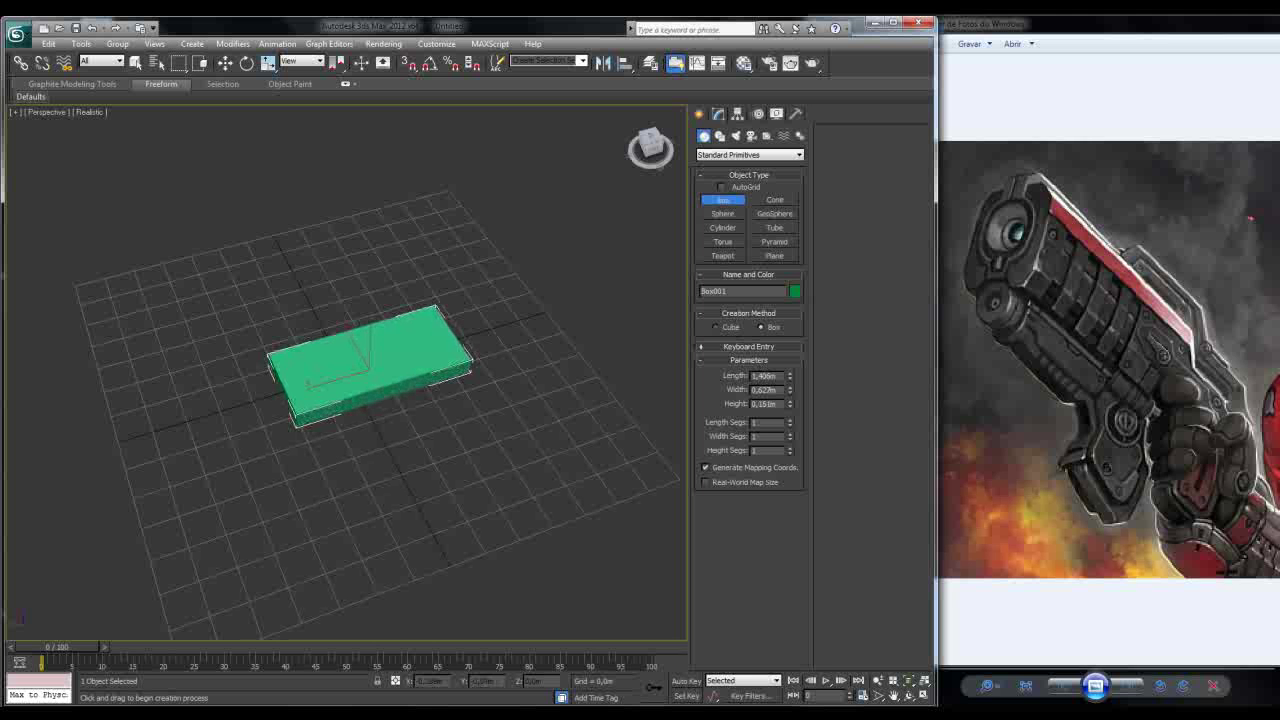
{"action": "key", "text": "w"}
{"action": "mouse_move", "coordinate": [380, 380]}
{"action": "middle_mouse_down", "text": "alt"}
{"action": "mouse_move", "coordinate": [380, 300]}
{"action": "mouse_move", "coordinate": [385, 400]}
{"action": "mouse_move", "coordinate": [390, 390]}
{"action": "middle_mouse_up", "text": "alt"}
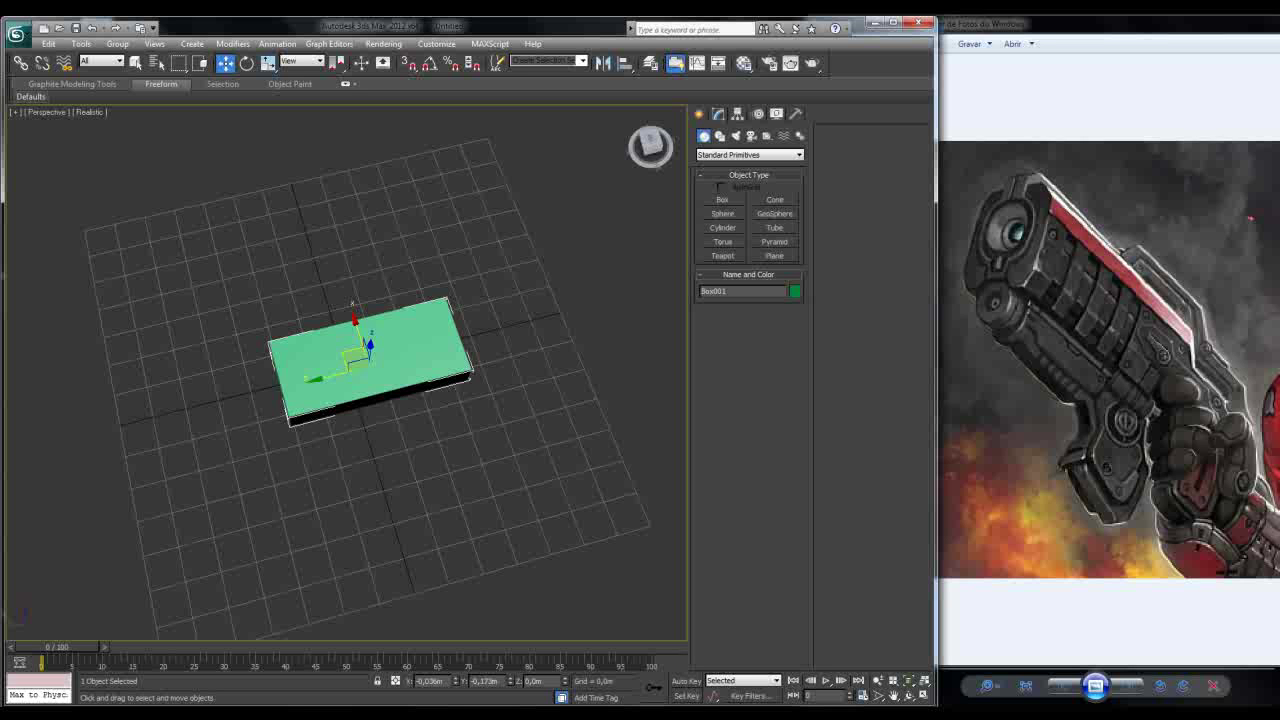
Step: Turn on edged-faces display in the perspective view
{"action": "middle_click_drag", "start_coordinate": [345, 370], "coordinate": [390, 320], "text": "alt"}
{"action": "key", "text": "F4"}
{"action": "key", "text": "F4"}
{"action": "key", "text": "F4"}
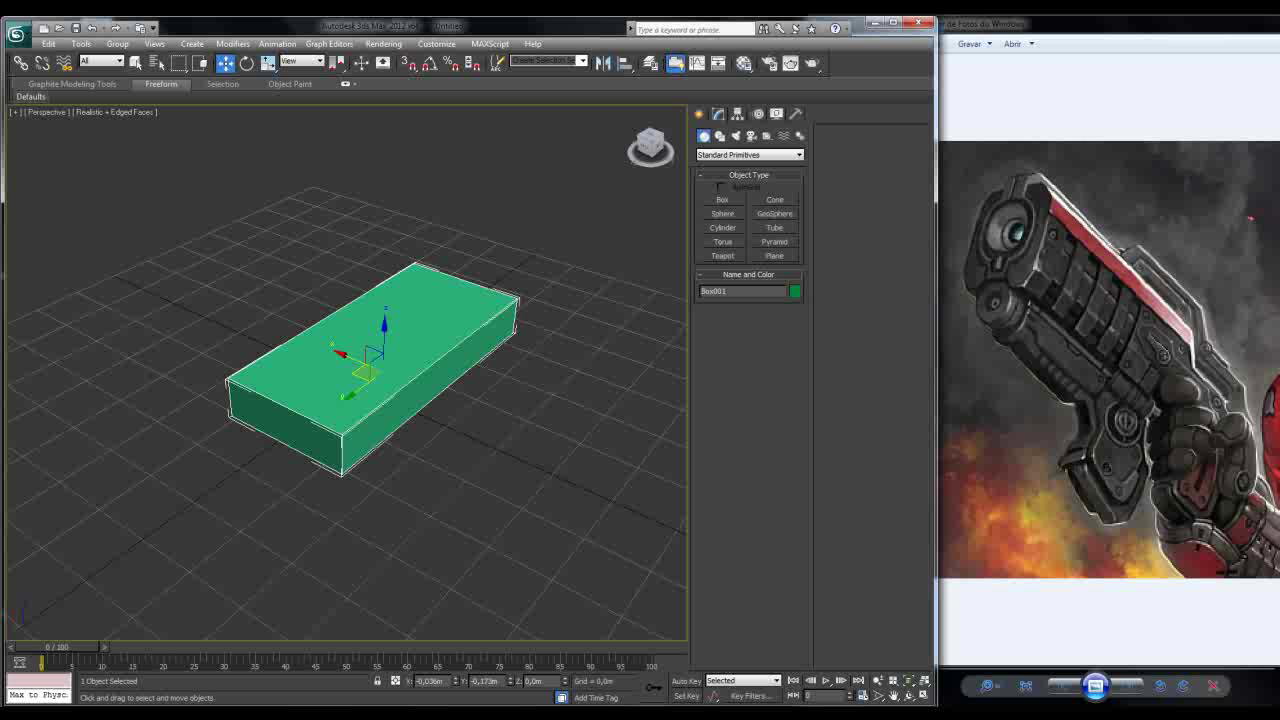
Step: Convert the box to an Editable Poly
{"action": "middle_click_drag", "start_coordinate": [345, 370], "coordinate": [372, 392], "text": "alt"}
{"action": "left_click", "coordinate": [718, 113]}
{"action": "right_click", "coordinate": [748, 212]}
{"action": "left_click", "coordinate": [790, 313]}
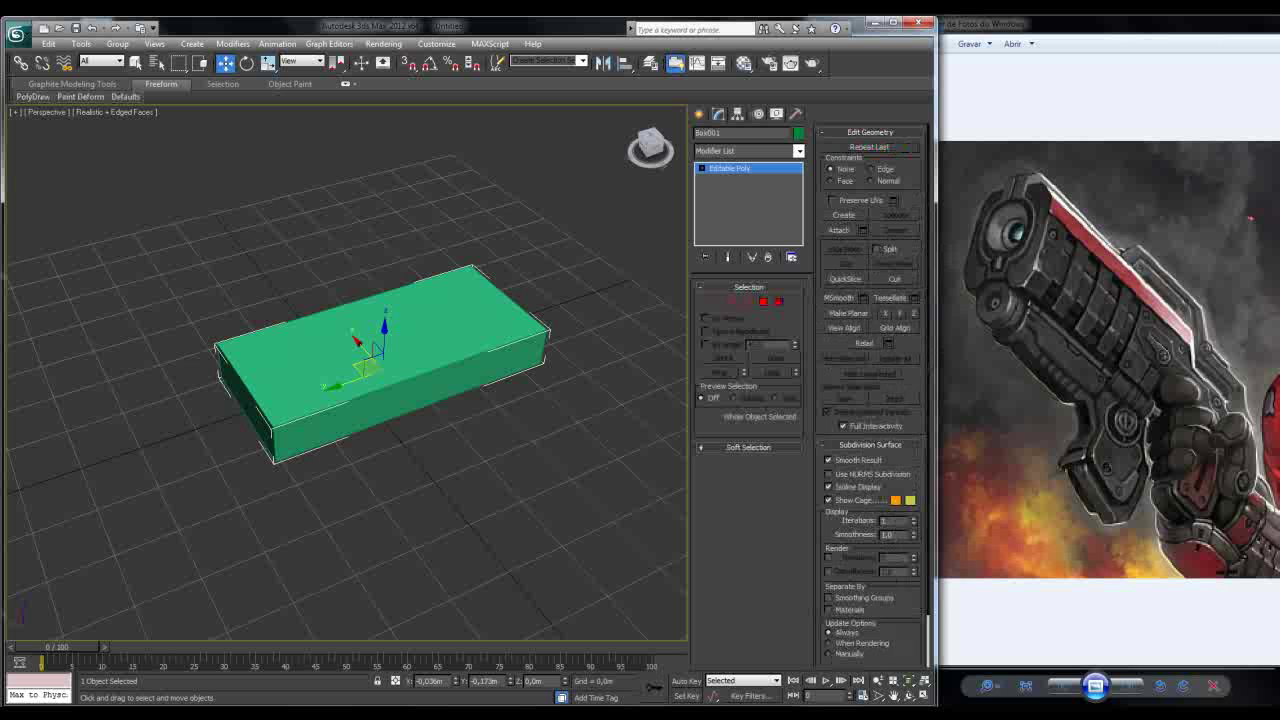
Step: Select the four edges running across the box's width and connect them with 2 segments
{"action": "key", "text": "2"}
{"action": "middle_click_drag", "start_coordinate": [360, 400], "coordinate": [300, 440], "text": "alt"}
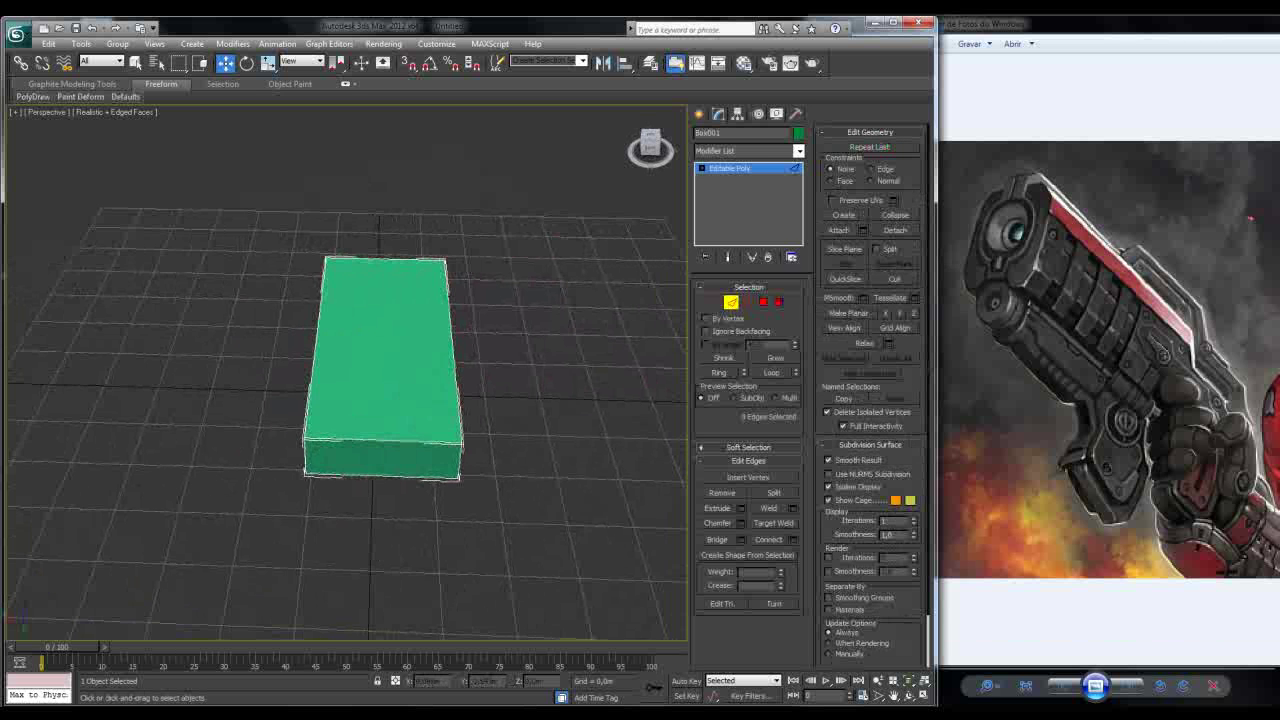
{"action": "left_click", "coordinate": [370, 470]}
{"action": "middle_click_drag", "start_coordinate": [300, 440], "coordinate": [250, 420], "text": "alt"}
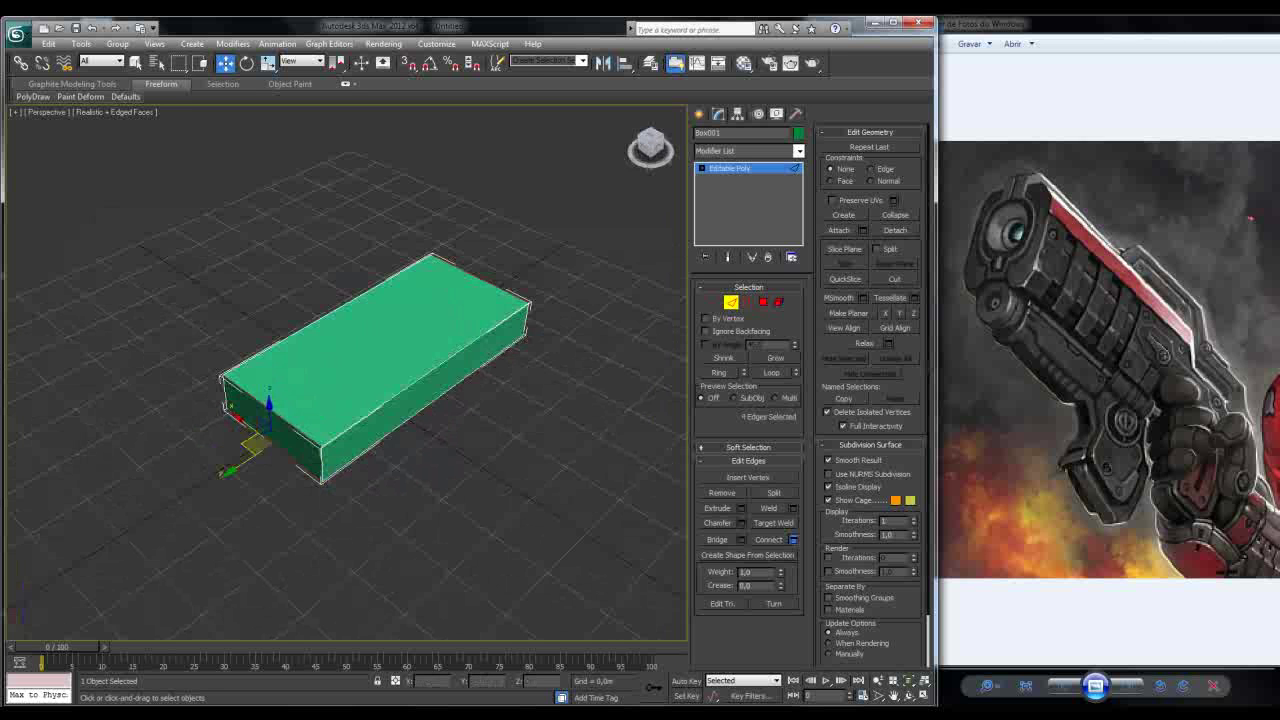
{"action": "left_click", "coordinate": [792, 539]}
{"action": "middle_click_drag", "start_coordinate": [480, 450], "coordinate": [515, 430], "text": "alt"}
{"action": "left_click_drag", "start_coordinate": [355, 380], "coordinate": [355, 370]}
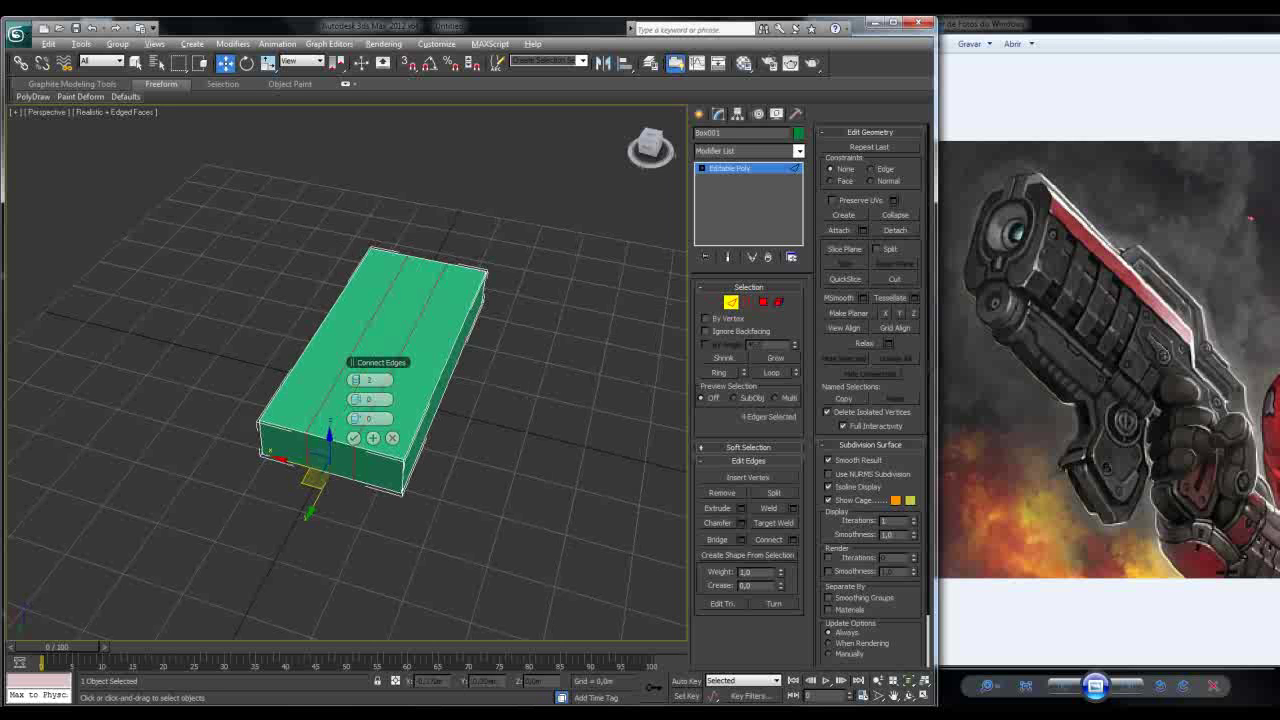
{"action": "middle_click_drag", "start_coordinate": [380, 490], "coordinate": [355, 465], "text": "alt"}
{"action": "scroll", "coordinate": [380, 440], "scroll_direction": "up", "scroll_amount": 2}
{"action": "scroll", "coordinate": [380, 440], "scroll_direction": "down", "scroll_amount": 2}
{"action": "scroll", "coordinate": [380, 440], "scroll_direction": "up", "scroll_amount": 3}
{"action": "scroll", "coordinate": [380, 440], "scroll_direction": "down", "scroll_amount": 2}
{"action": "scroll", "coordinate": [380, 440], "scroll_direction": "up", "scroll_amount": 3}
{"action": "scroll", "coordinate": [380, 440], "scroll_direction": "down", "scroll_amount": 3}
{"action": "scroll", "coordinate": [380, 440], "scroll_direction": "up", "scroll_amount": 3}
{"action": "scroll", "coordinate": [380, 440], "scroll_direction": "up", "scroll_amount": 3}
{"action": "scroll", "coordinate": [380, 440], "scroll_direction": "down", "scroll_amount": 6}
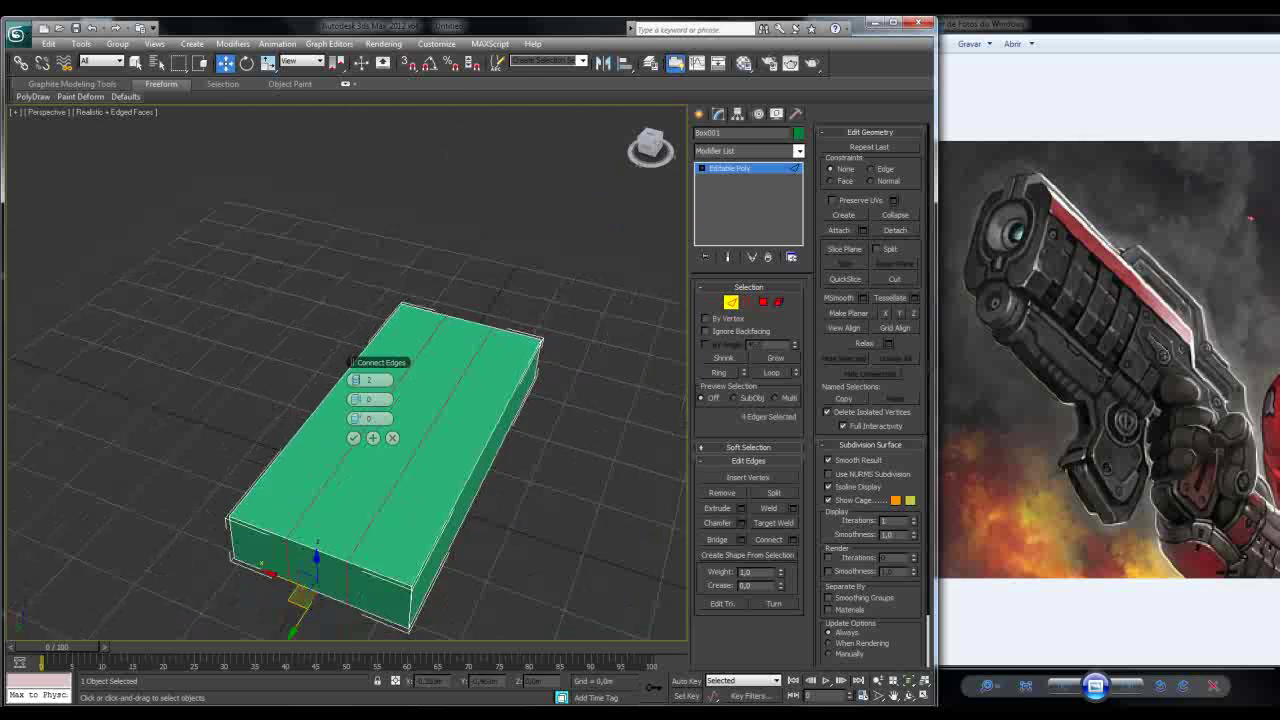
Step: Spread the two connecting edge loops outward with a pinch of 56 and apply the connection
{"action": "scroll", "coordinate": [380, 440], "scroll_direction": "up", "scroll_amount": 2}
{"action": "middle_click_drag", "start_coordinate": [380, 440], "coordinate": [310, 450], "text": "alt"}
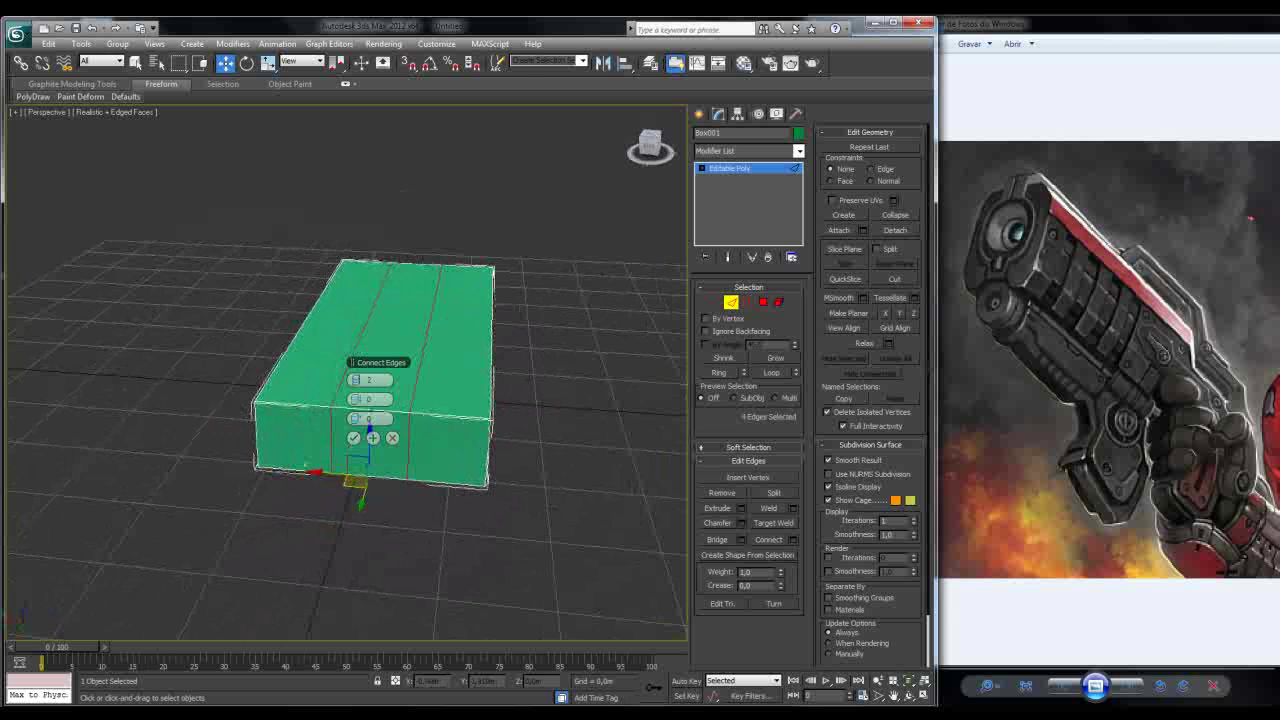
{"action": "scroll", "coordinate": [380, 430], "scroll_direction": "up", "scroll_amount": 3}
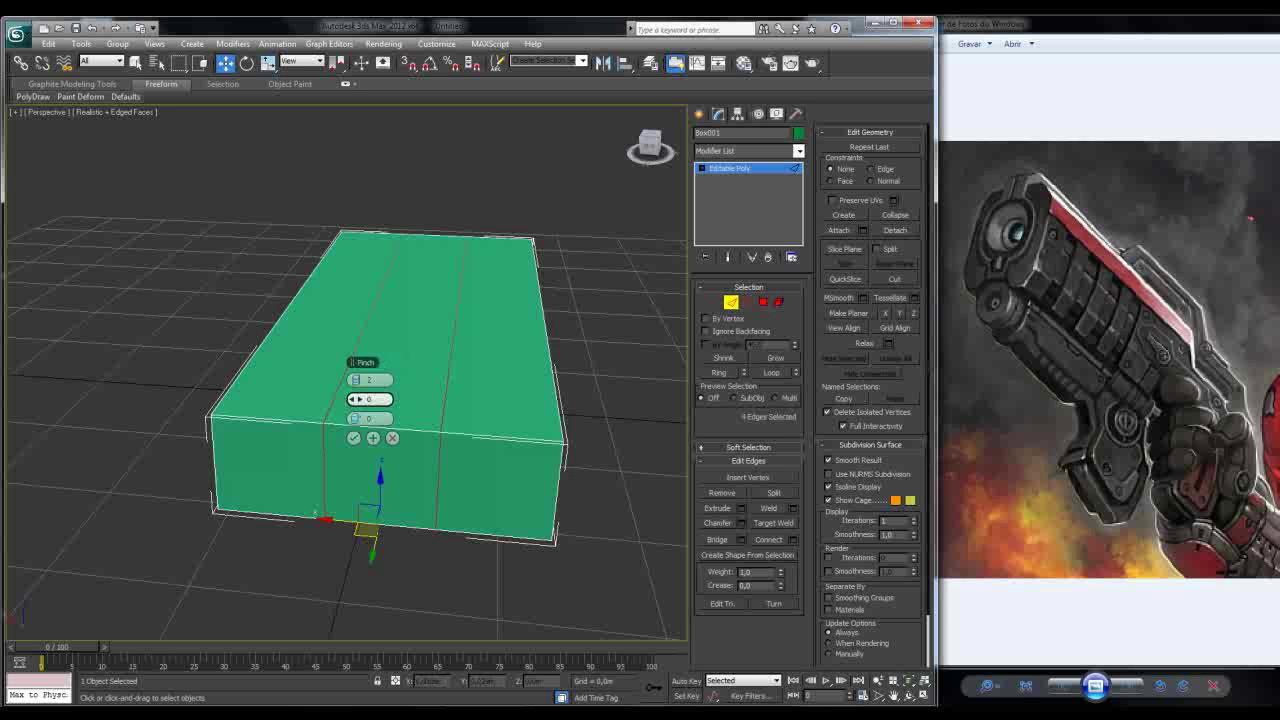
{"action": "type", "text": "13"}
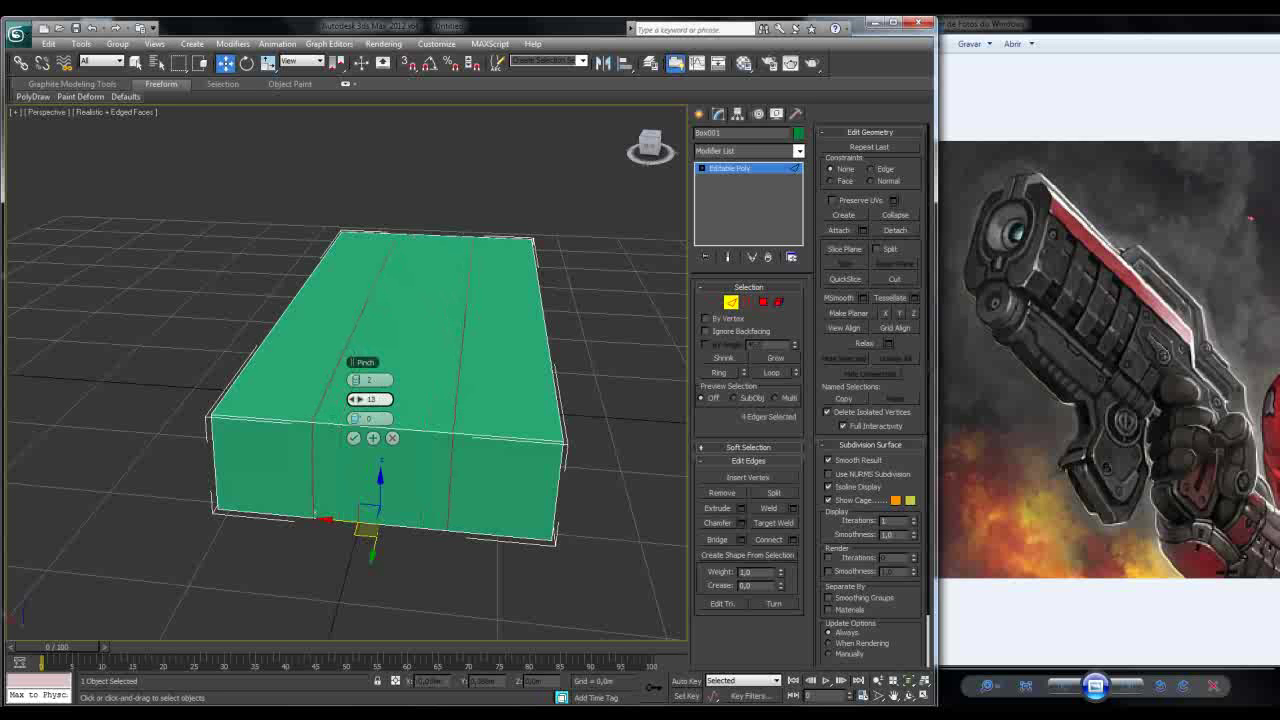
{"action": "type", "text": "37"}
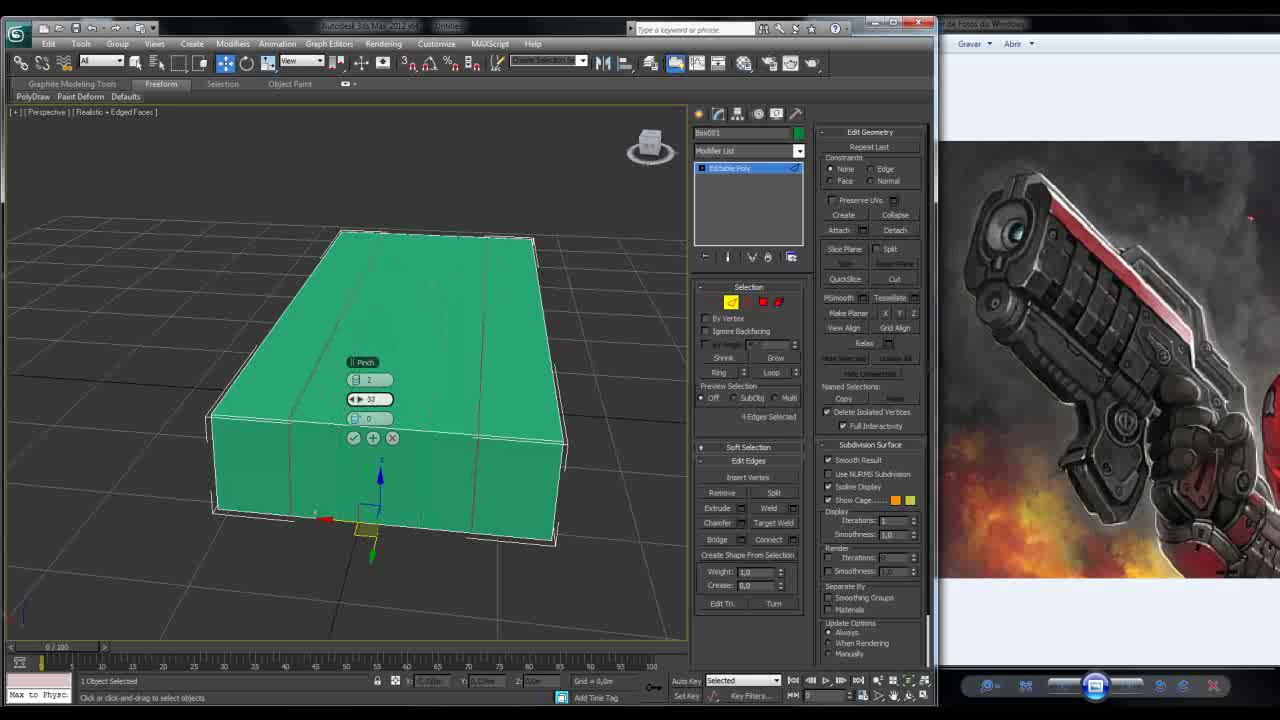
{"action": "left_click_drag", "start_coordinate": [370, 399], "coordinate": [381, 399]}
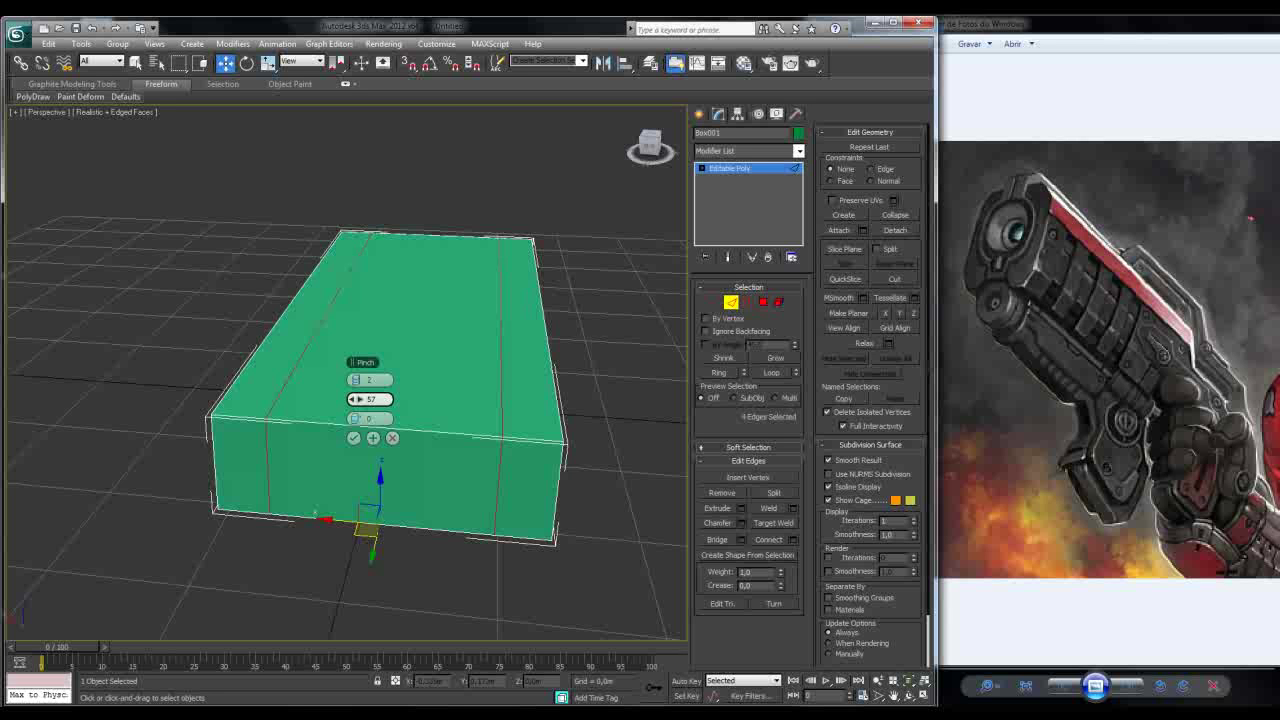
{"action": "left_click_drag", "start_coordinate": [381, 399], "coordinate": [380, 400]}
{"action": "middle_click_drag", "start_coordinate": [420, 480], "coordinate": [375, 500], "text": "alt"}
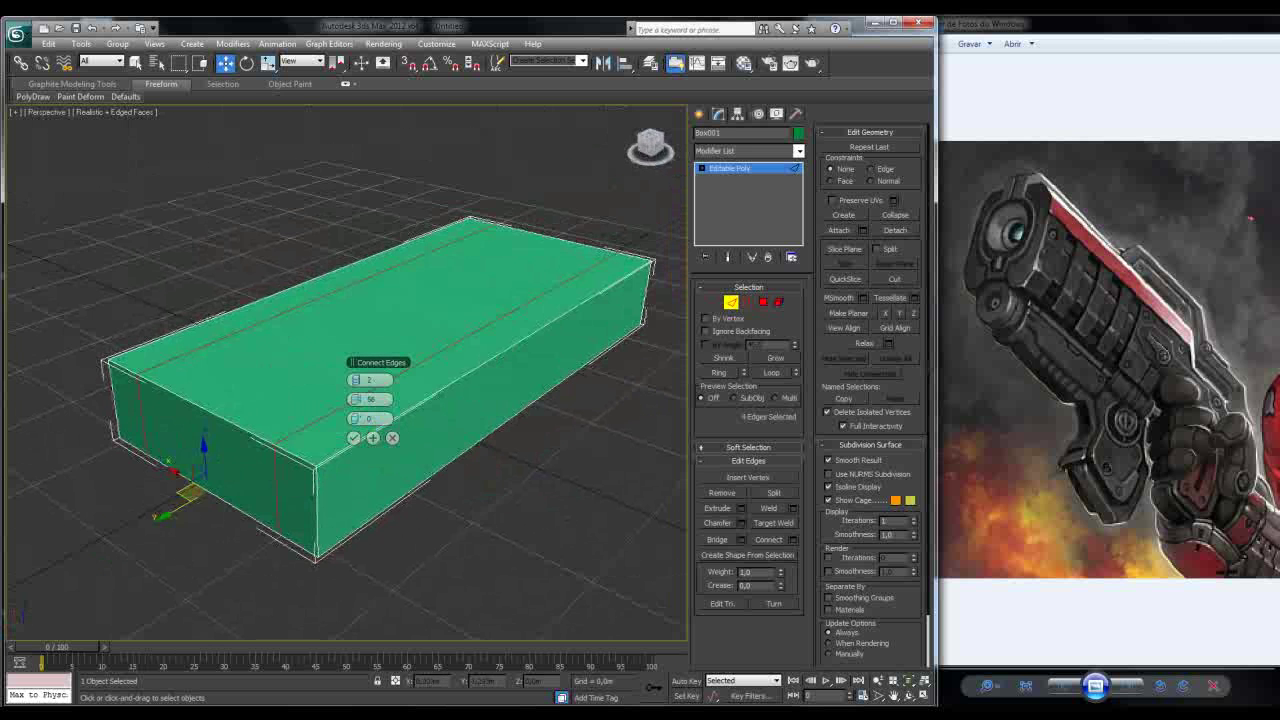
{"action": "left_click", "coordinate": [353, 437]}
Step: Try to raise the inner vertices along the box's top face to slope its long sides
{"action": "middle_click_drag", "start_coordinate": [353, 437], "coordinate": [380, 435], "text": "alt"}
{"action": "key", "text": "1"}
{"action": "left_click_drag", "start_coordinate": [322, 235], "coordinate": [500, 268]}
{"action": "middle_click_drag", "start_coordinate": [500, 268], "coordinate": [384, 308], "text": "alt"}
{"action": "left_click_drag", "start_coordinate": [399, 270], "coordinate": [399, 222]}
{"action": "left_click_drag", "start_coordinate": [400, 245], "coordinate": [400, 228]}
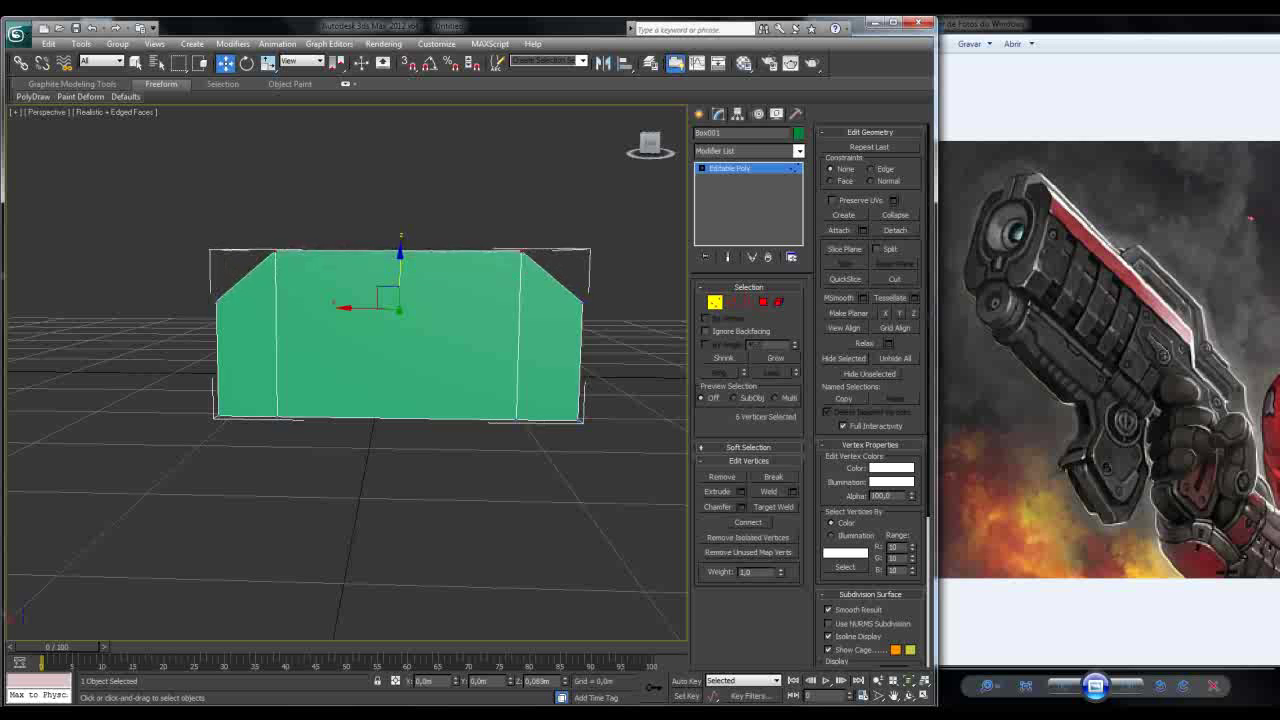
Step: In the front view, lower the moved vertices level again and raise only the four upper inner vertices to about Z 0.29 m
{"action": "middle_click_drag", "start_coordinate": [400, 400], "coordinate": [445, 322], "text": "alt"}
{"action": "key", "text": "f"}
{"action": "scroll", "coordinate": [340, 325], "scroll_direction": "up", "scroll_amount": 5}
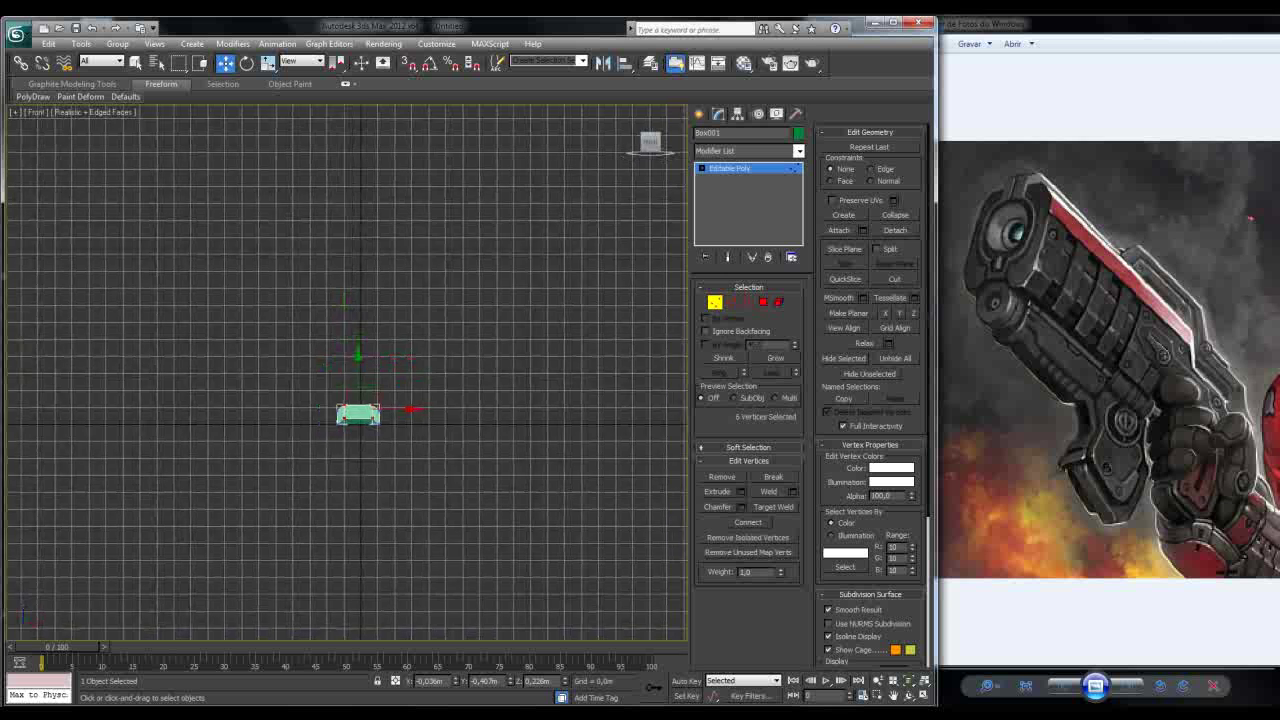
{"action": "middle_click_drag", "start_coordinate": [369, 537], "coordinate": [344, 380]}
{"action": "scroll", "coordinate": [344, 380], "scroll_direction": "up", "scroll_amount": 3}
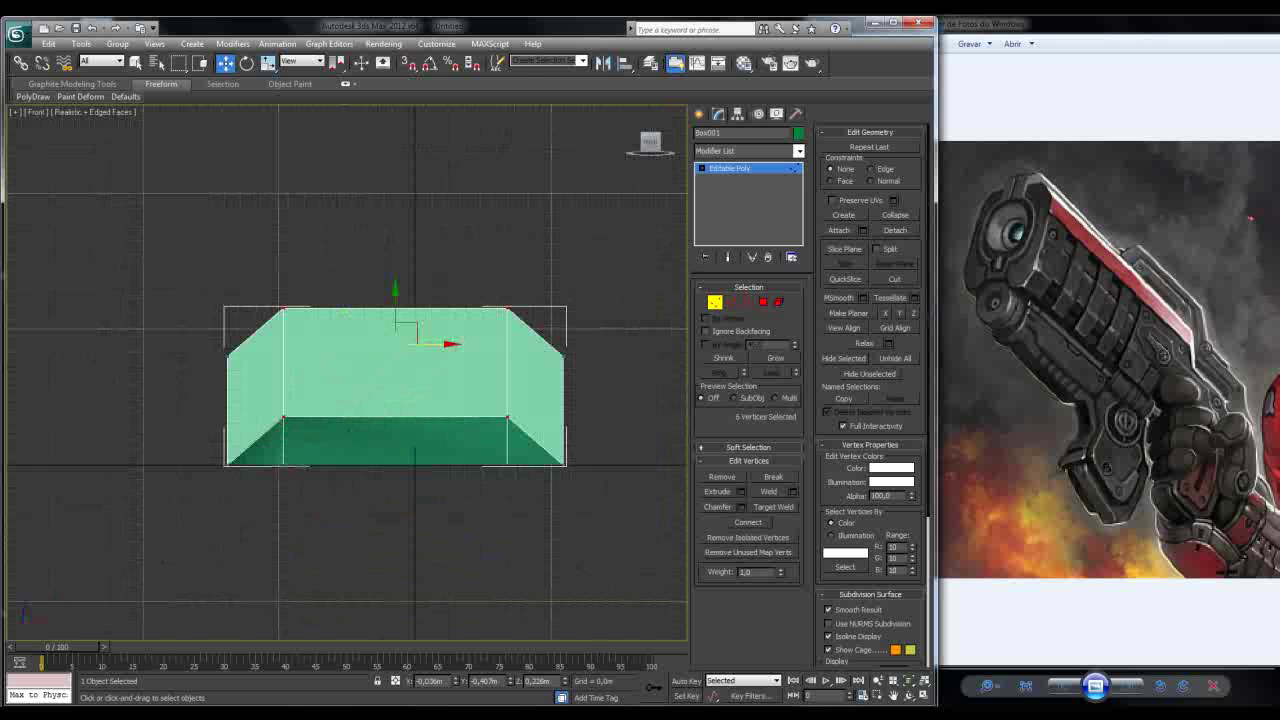
{"action": "left_click_drag", "start_coordinate": [395, 310], "coordinate": [395, 357]}
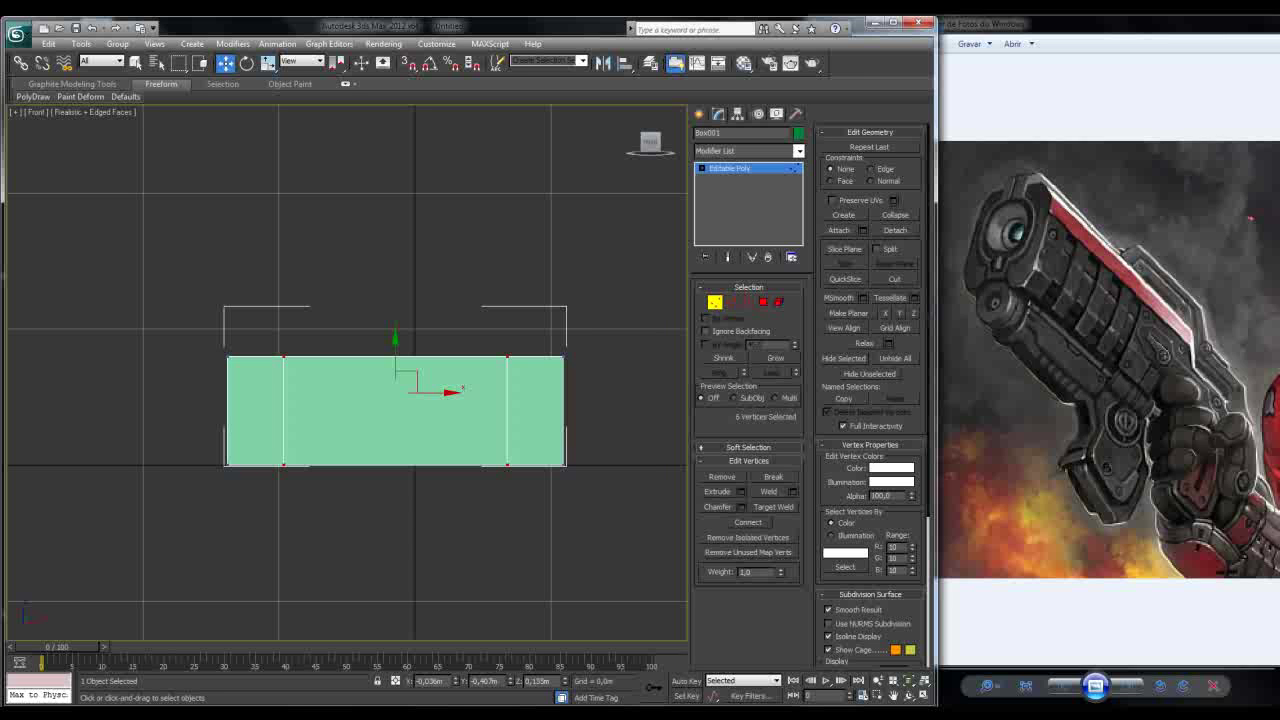
{"action": "left_click_drag", "start_coordinate": [260, 269], "coordinate": [518, 370]}
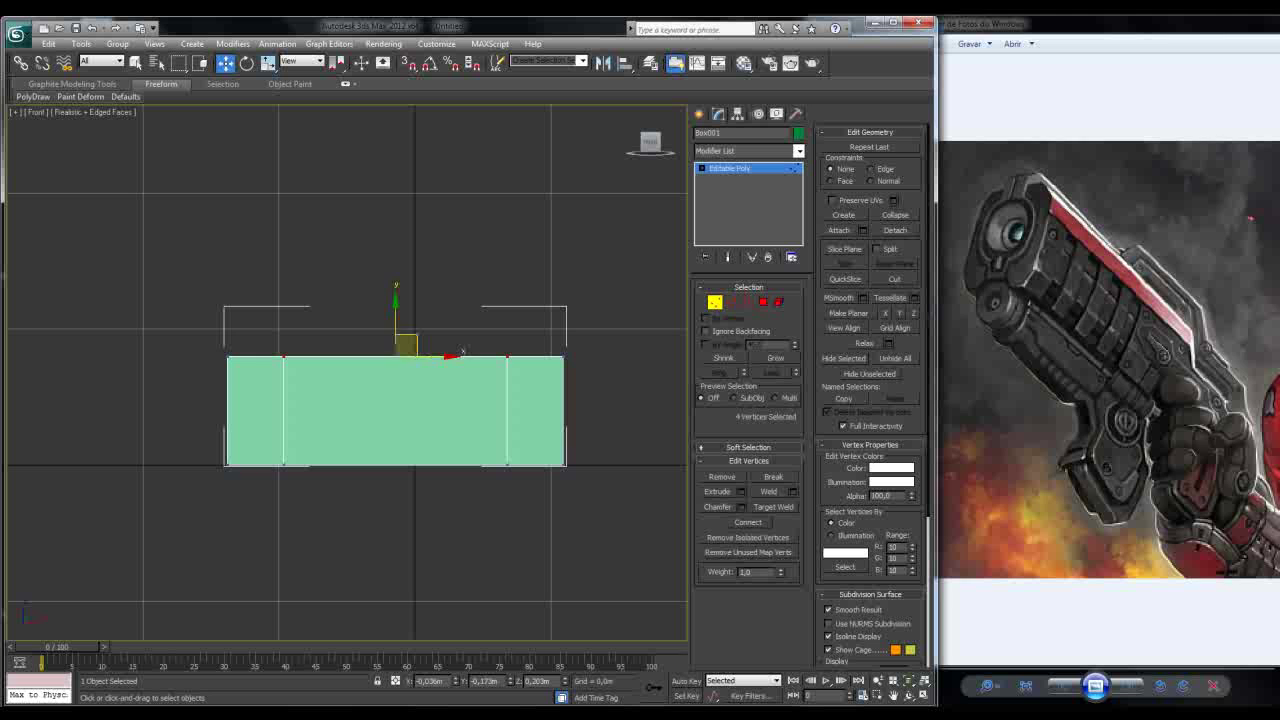
{"action": "left_click_drag", "start_coordinate": [405, 345], "coordinate": [456, 333]}
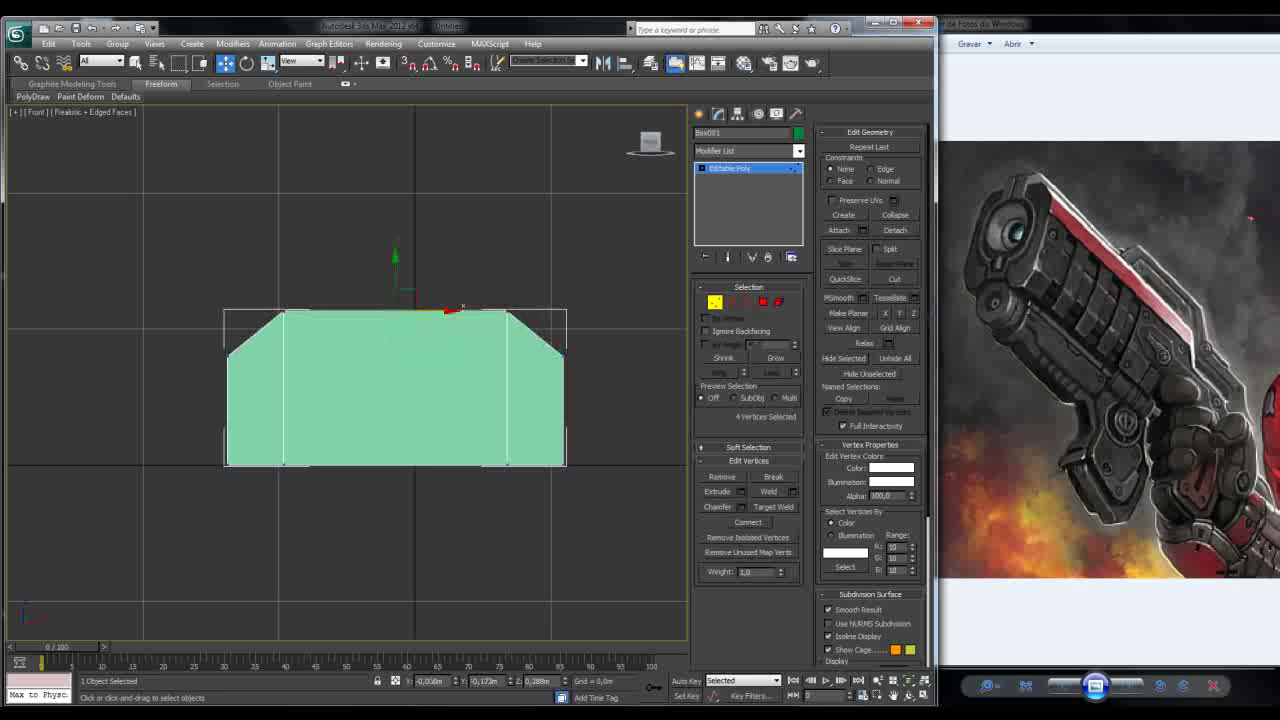
Step: Assign only smoothing group 1 to the two sloped long polygons beside the top face and clear the selection
{"action": "key", "text": "p"}
{"action": "scroll", "coordinate": [345, 380], "scroll_direction": "down", "scroll_amount": 5}
{"action": "middle_click_drag", "start_coordinate": [345, 380], "coordinate": [274, 338], "text": "alt"}
{"action": "left_click", "coordinate": [763, 302]}
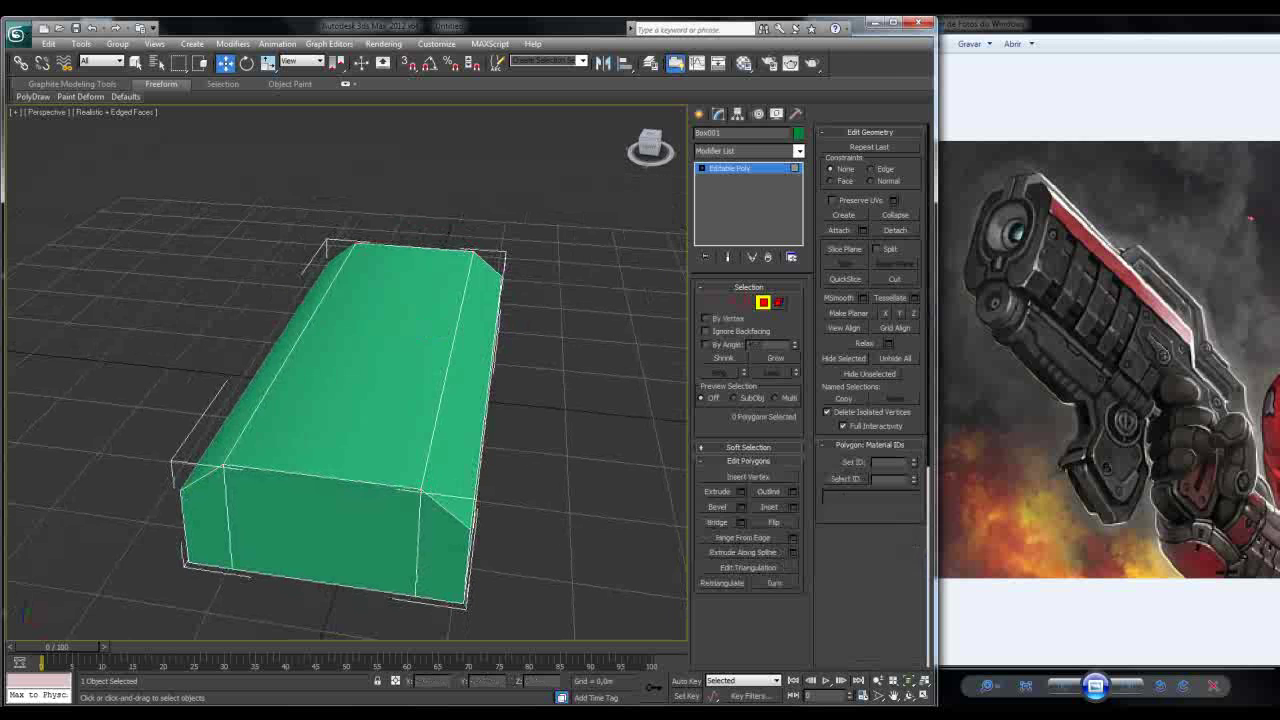
{"action": "left_click", "coordinate": [400, 350]}
{"action": "middle_click_drag", "start_coordinate": [274, 338], "coordinate": [268, 332], "text": "alt"}
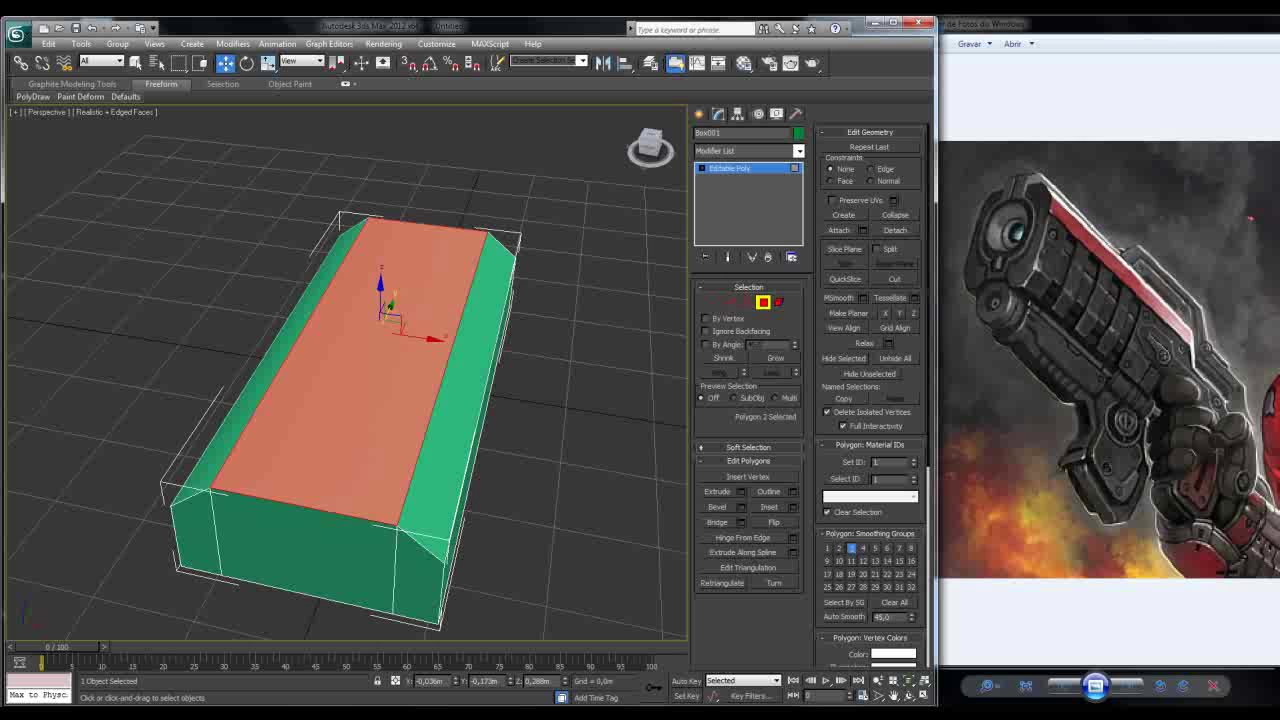
{"action": "left_click", "coordinate": [452, 390]}
{"action": "middle_click_drag", "start_coordinate": [256, 336], "coordinate": [252, 334], "text": "alt"}
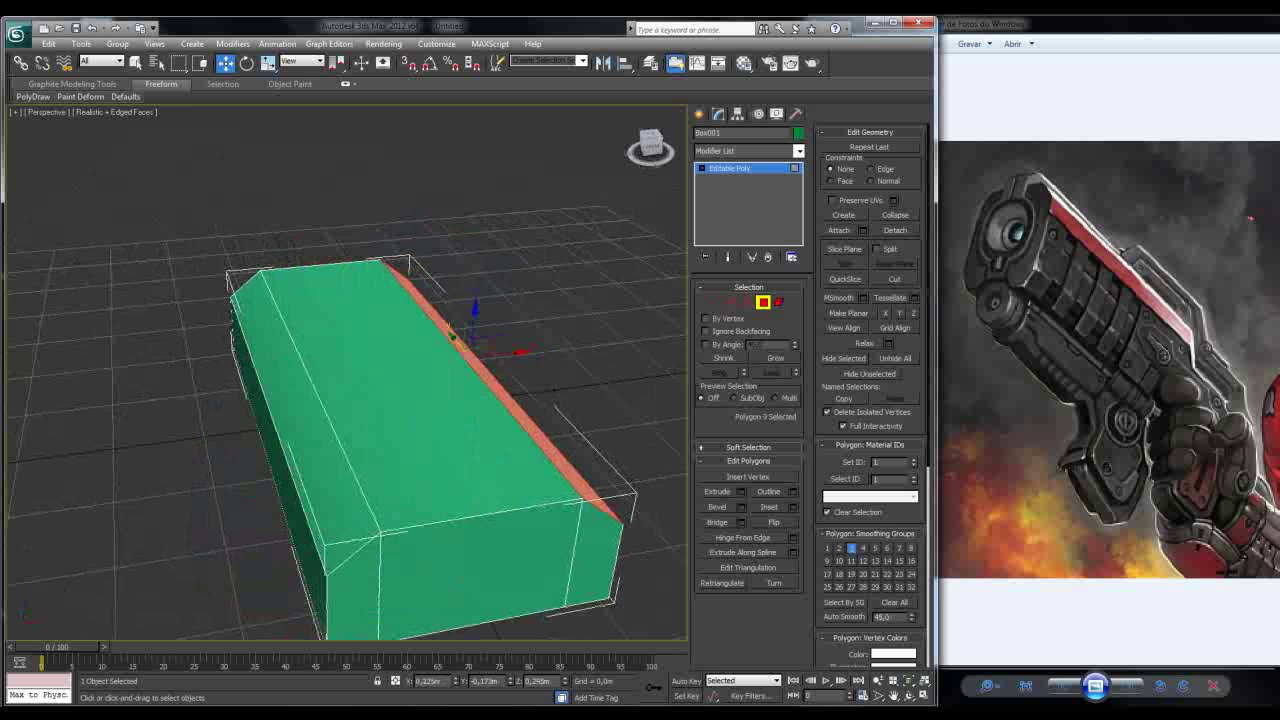
{"action": "left_click", "coordinate": [262, 330], "text": "ctrl"}
{"action": "left_click", "coordinate": [851, 548]}
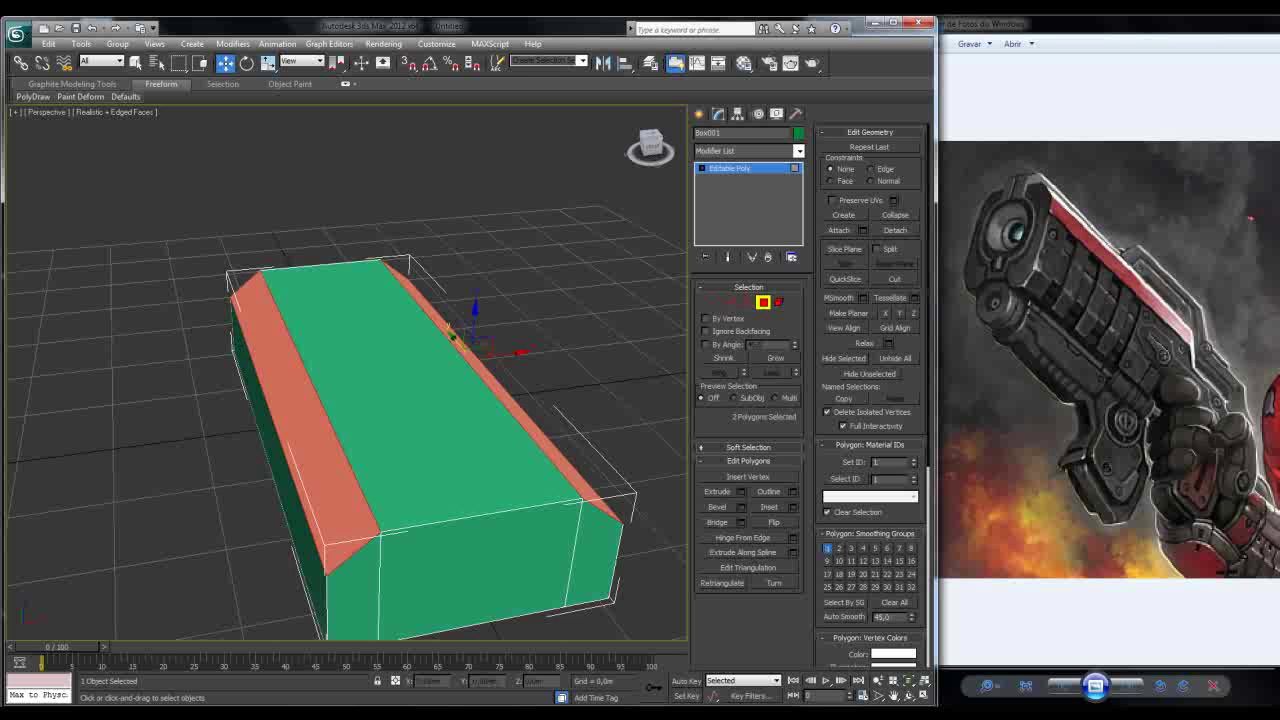
{"action": "left_click", "coordinate": [400, 380]}
{"action": "key", "text": "ctrl+d"}
Step: Turn on angle snap and lift the whole box above the grid to about Z 0.38 m
{"action": "mouse_move", "coordinate": [650, 145]}
{"action": "left_mouse_down"}
{"action": "mouse_move", "coordinate": [700, 150]}
{"action": "mouse_move", "coordinate": [690, 125]}
{"action": "mouse_move", "coordinate": [645, 136]}
{"action": "mouse_move", "coordinate": [653, 149]}
{"action": "left_mouse_up"}
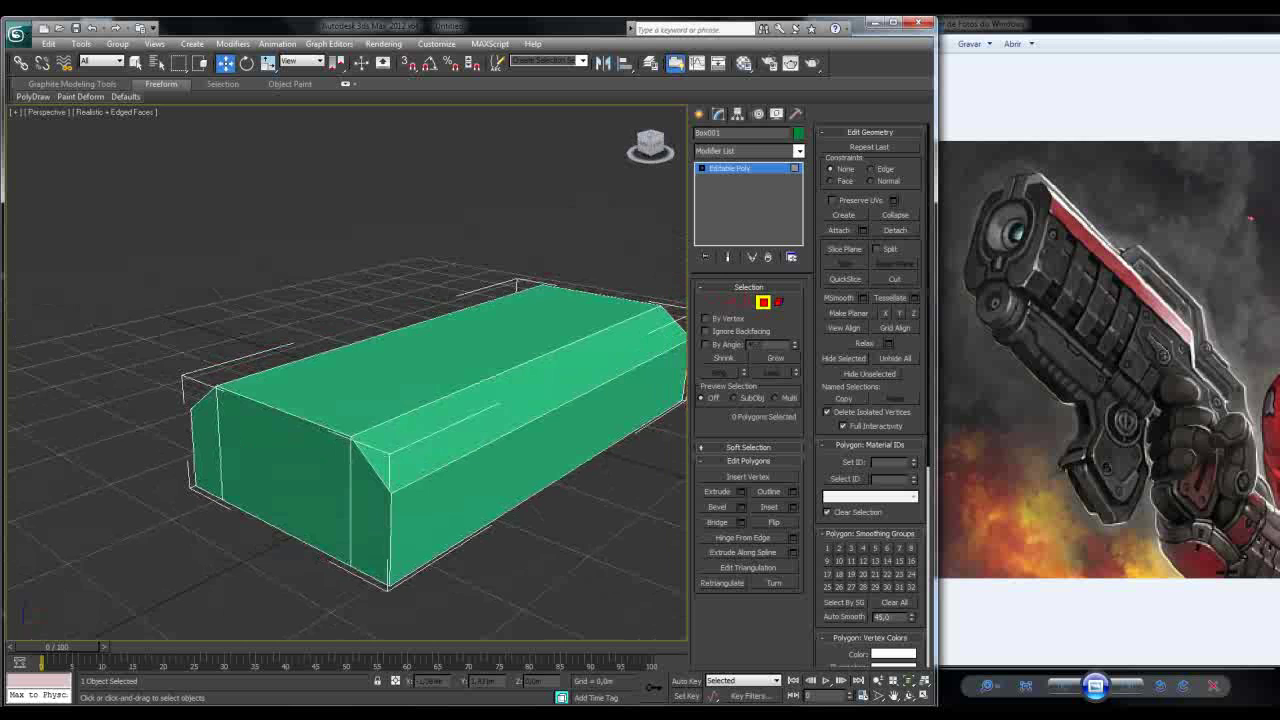
{"action": "left_click", "coordinate": [430, 64]}
{"action": "left_click_drag", "start_coordinate": [650, 145], "coordinate": [652, 146]}
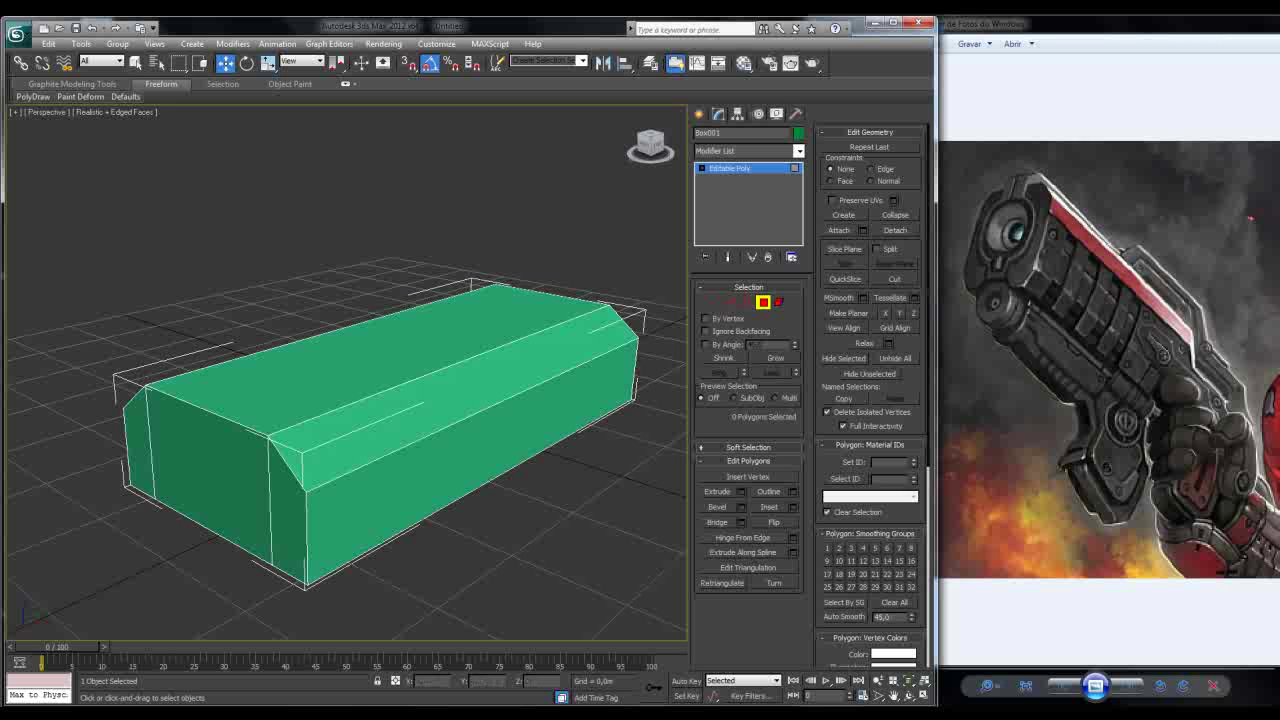
{"action": "left_click", "coordinate": [699, 113]}
{"action": "key", "text": "w"}
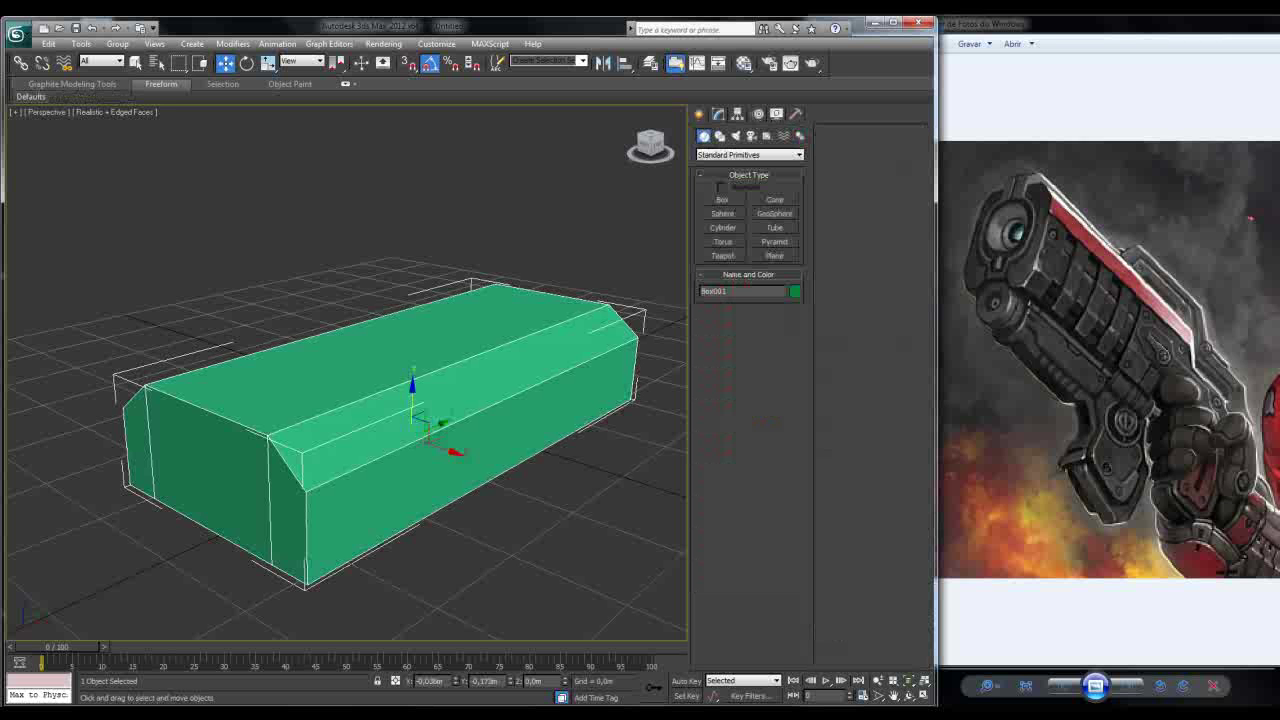
{"action": "left_click_drag", "start_coordinate": [413, 410], "coordinate": [415, 280]}
Step: Rotate the box a quarter turn around its long axis so it stands on its side
{"action": "mouse_move", "coordinate": [650, 145]}
{"action": "left_mouse_down"}
{"action": "mouse_move", "coordinate": [652, 160]}
{"action": "mouse_move", "coordinate": [626, 148]}
{"action": "left_mouse_up"}
{"action": "key", "text": "e"}
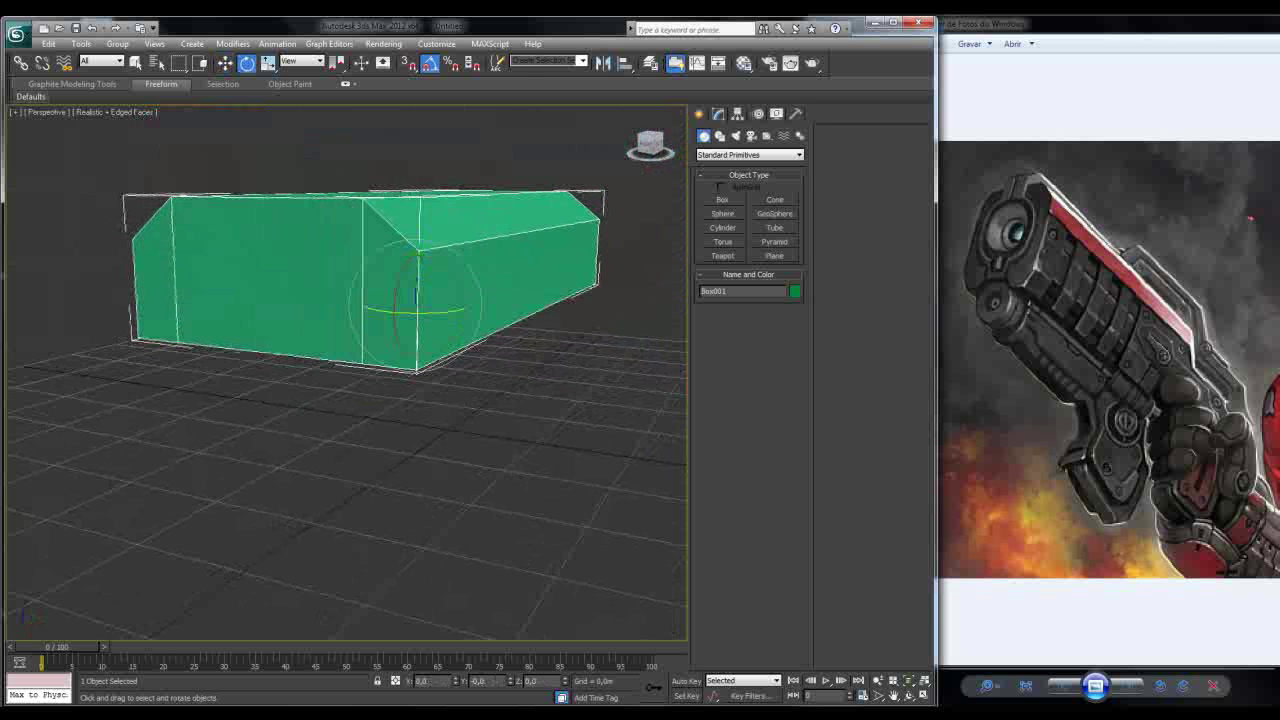
{"action": "key", "text": "w"}
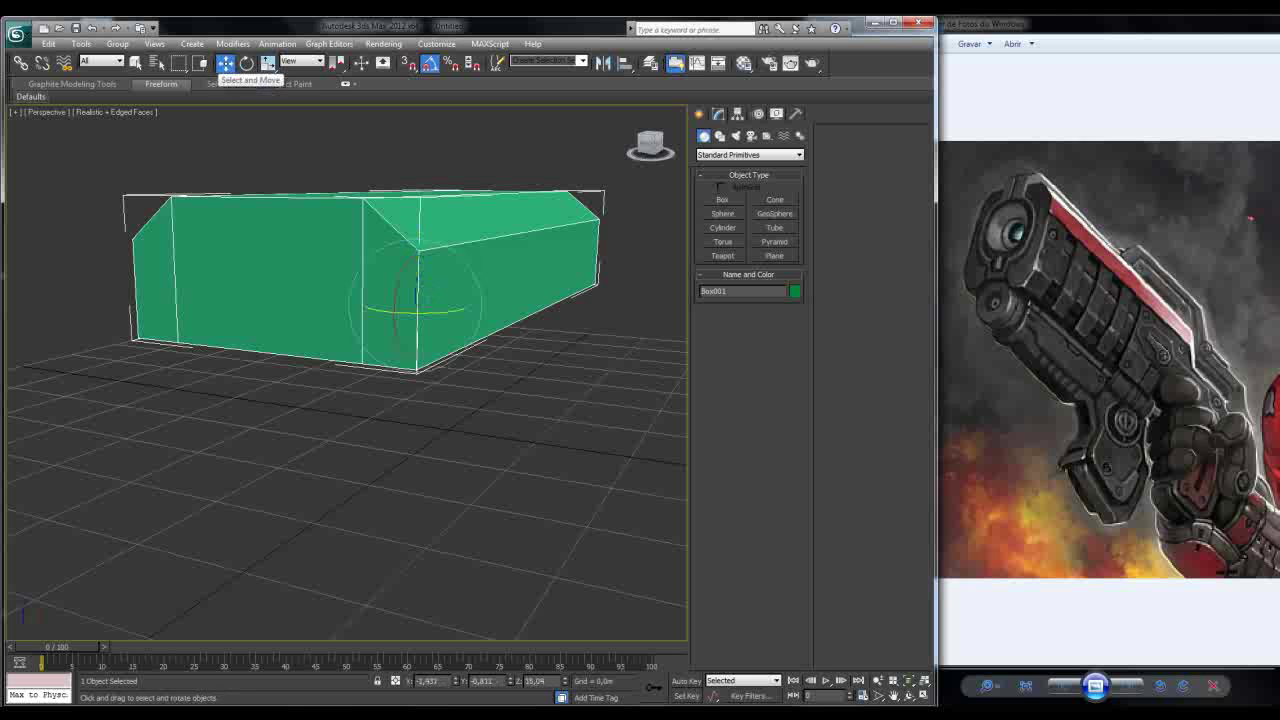
{"action": "left_click", "coordinate": [247, 63]}
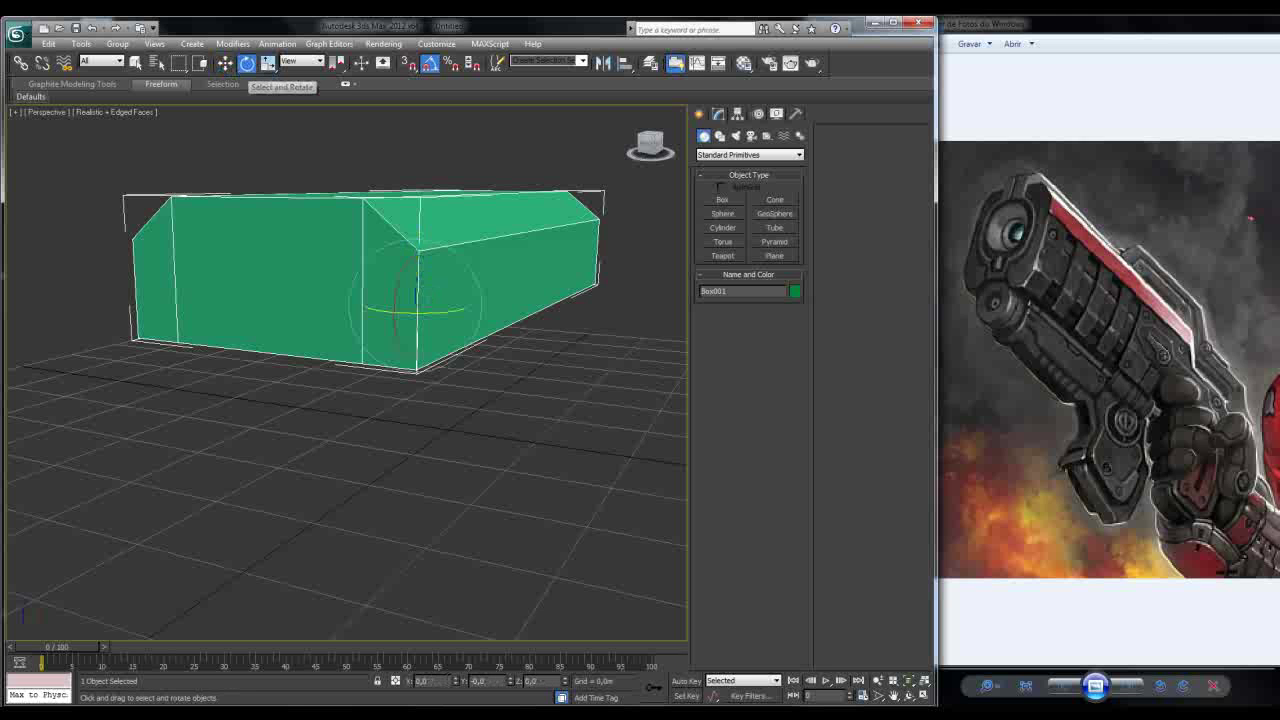
{"action": "left_click", "coordinate": [268, 63]}
{"action": "key", "text": "w"}
{"action": "key", "text": "e"}
{"action": "middle_click_drag", "start_coordinate": [400, 420], "coordinate": [470, 430], "text": "alt"}
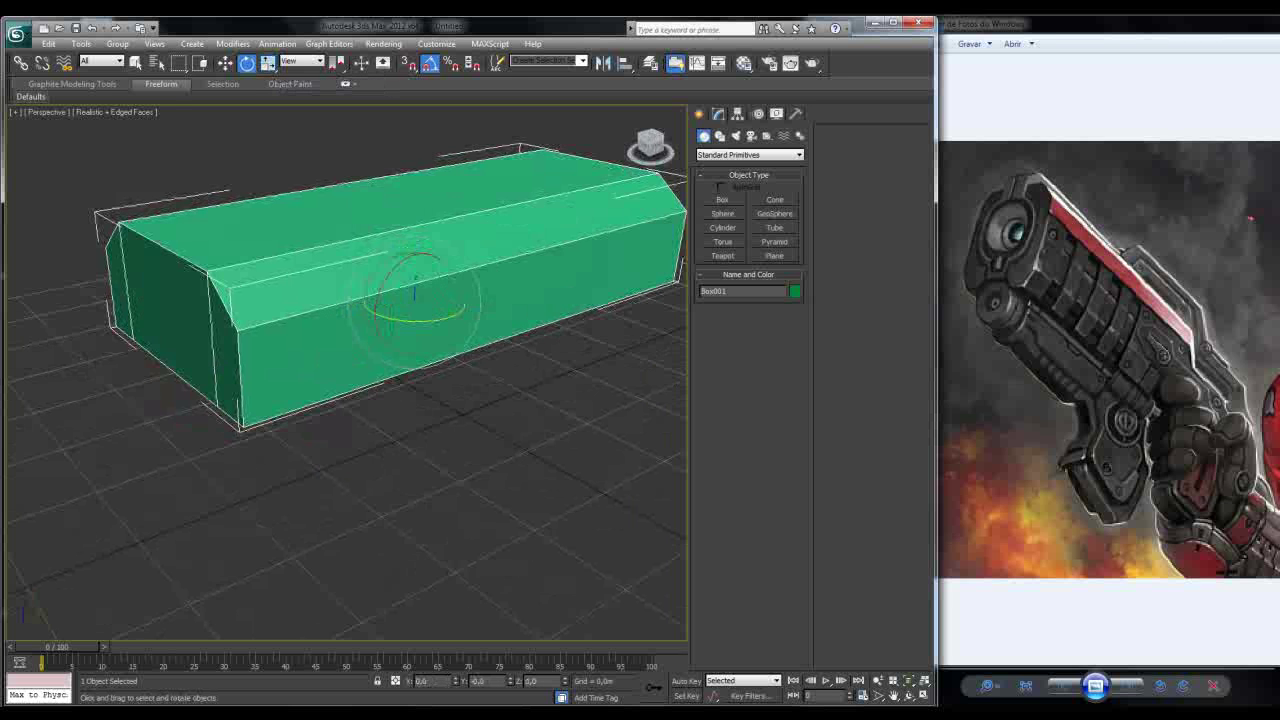
{"action": "left_click_drag", "start_coordinate": [440, 295], "coordinate": [440, 374]}
{"action": "middle_click_drag", "start_coordinate": [440, 374], "coordinate": [415, 385], "text": "alt"}
Step: Add a Symmetry modifier to the box and mirror it across the Z axis
{"action": "key", "text": "w"}
{"action": "scroll", "coordinate": [440, 330], "scroll_direction": "up", "scroll_amount": 3}
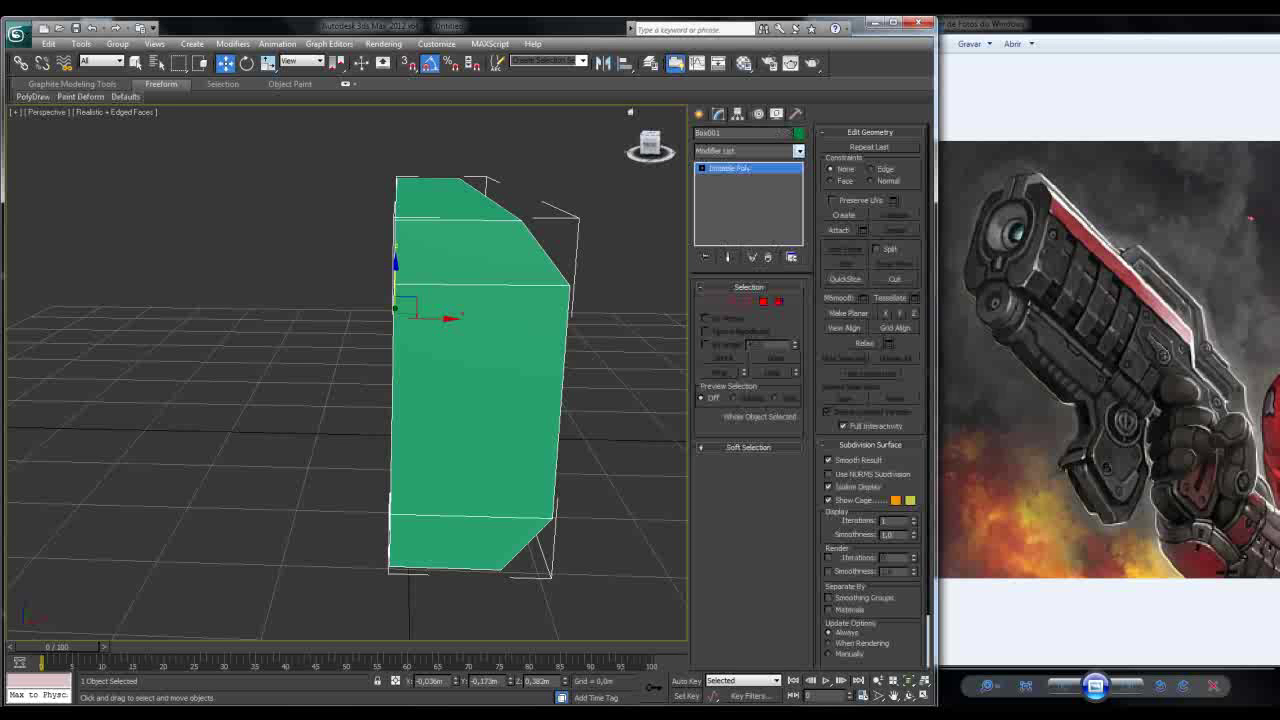
{"action": "left_click", "coordinate": [798, 150]}
{"action": "scroll", "coordinate": [745, 420], "scroll_direction": "down", "scroll_amount": 10}
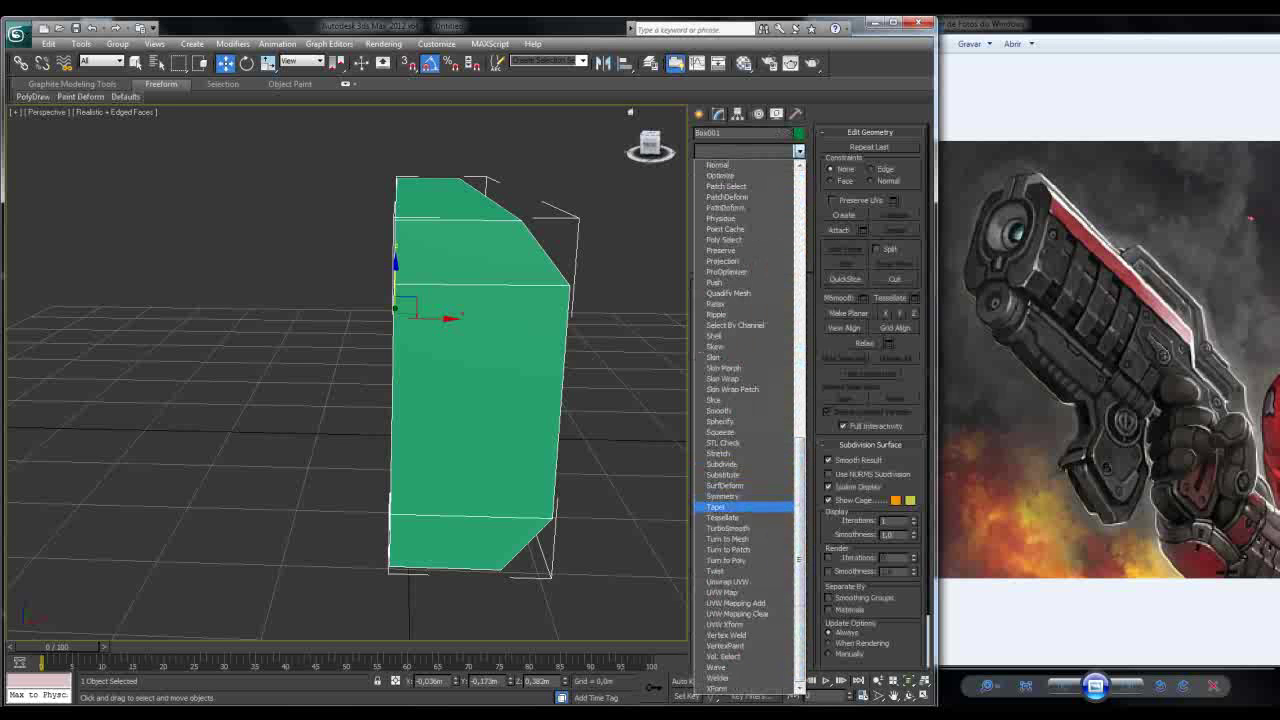
{"action": "left_click", "coordinate": [722, 496]}
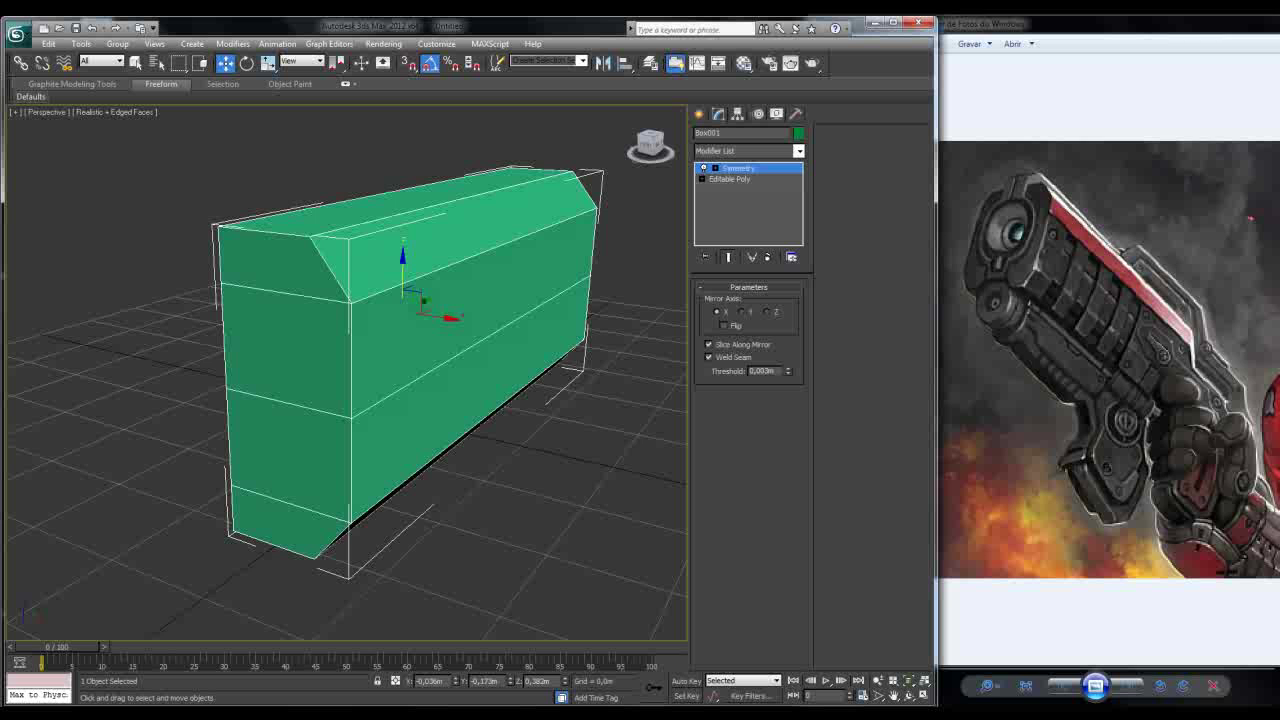
{"action": "left_click", "coordinate": [766, 312]}
{"action": "middle_click_drag", "start_coordinate": [350, 400], "coordinate": [470, 400], "text": "alt"}
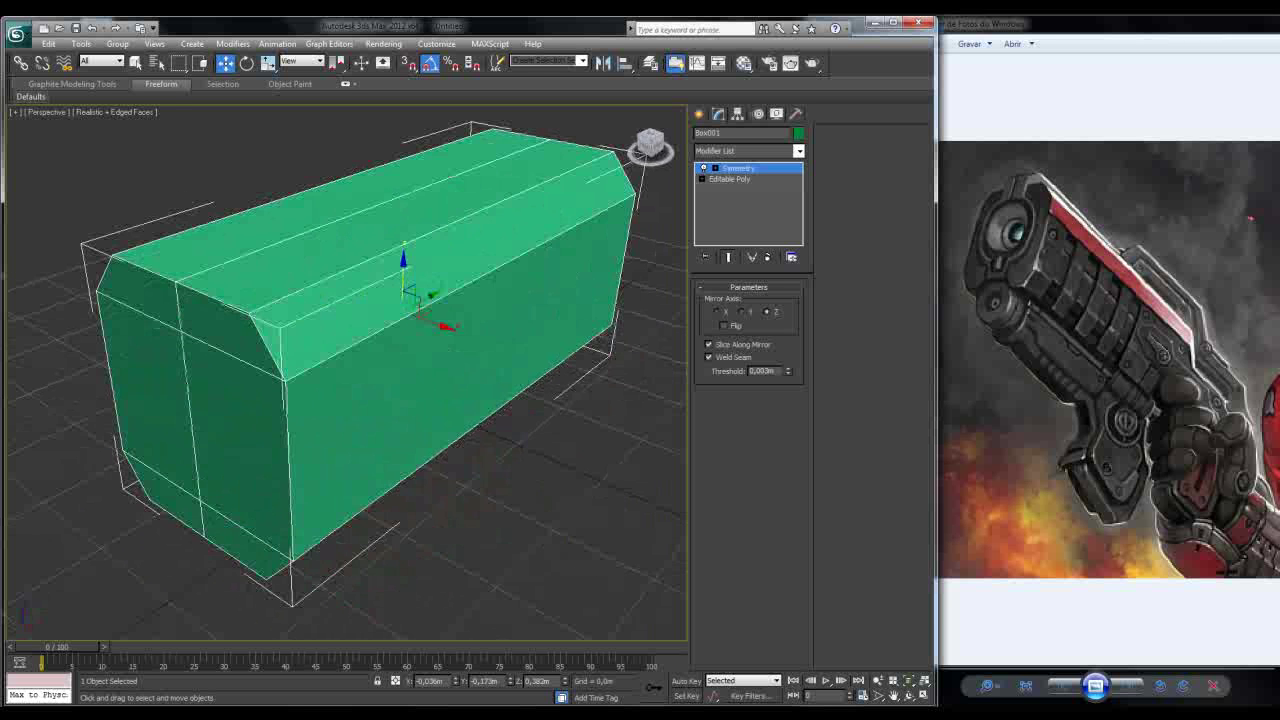
Step: Narrow the mirrored body by moving the Symmetry mirror plane sideways along its width to about X 0.06 m
{"action": "left_click", "coordinate": [703, 168]}
{"action": "left_click", "coordinate": [738, 178]}
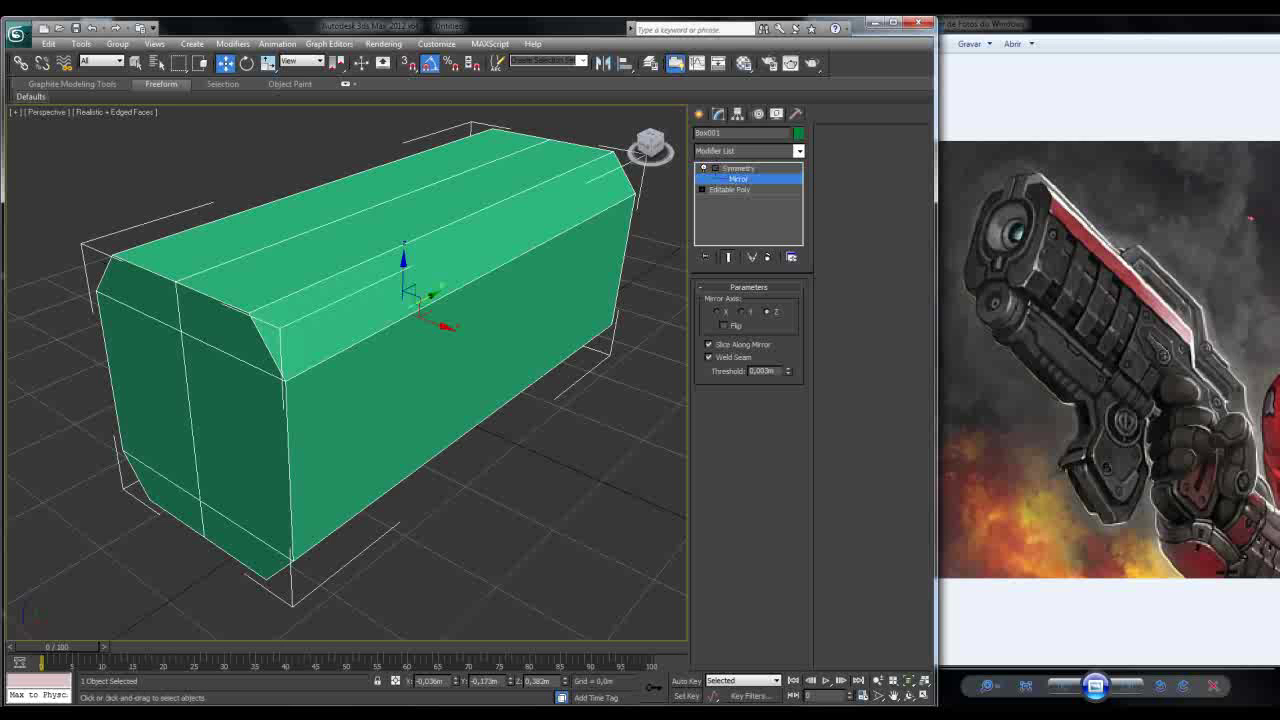
{"action": "middle_click_drag", "start_coordinate": [470, 400], "coordinate": [385, 400], "text": "alt"}
{"action": "left_click_drag", "start_coordinate": [470, 316], "coordinate": [541, 321]}
{"action": "middle_click_drag", "start_coordinate": [541, 321], "coordinate": [414, 300], "text": "alt"}
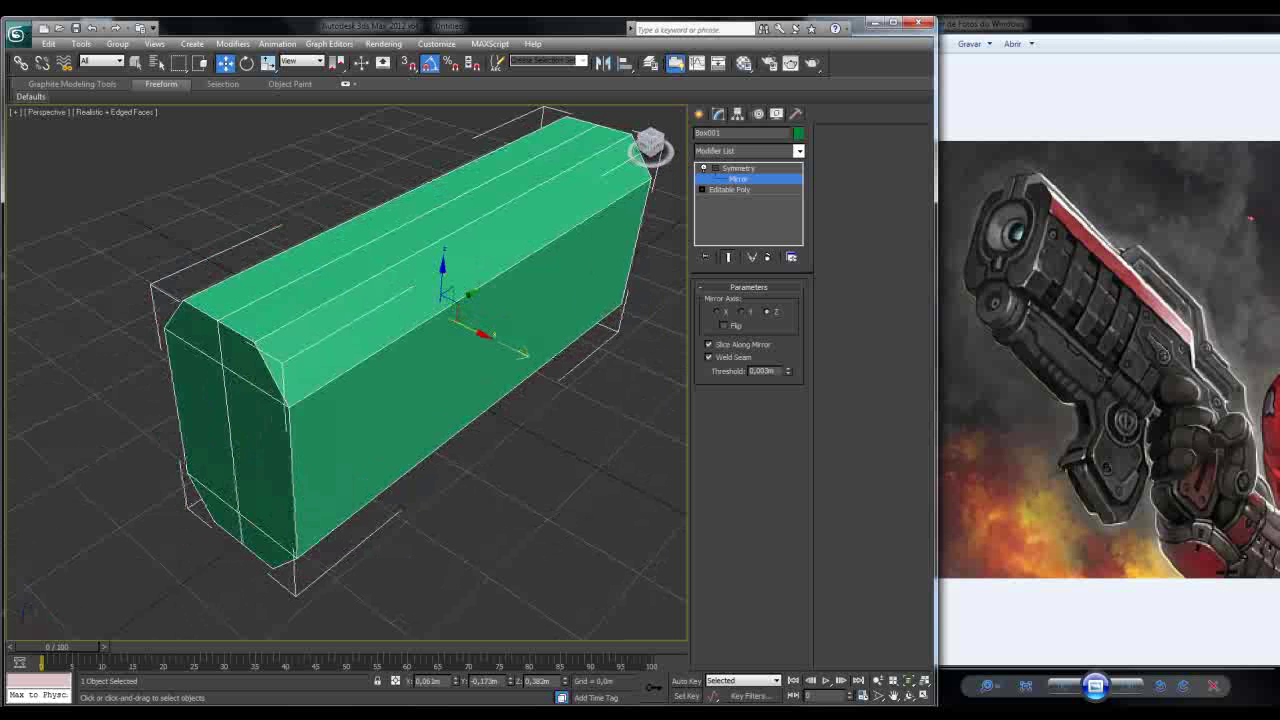
Step: Add an Edit Poly modifier above the Symmetry modifier and delete it again
{"action": "left_click", "coordinate": [798, 150]}
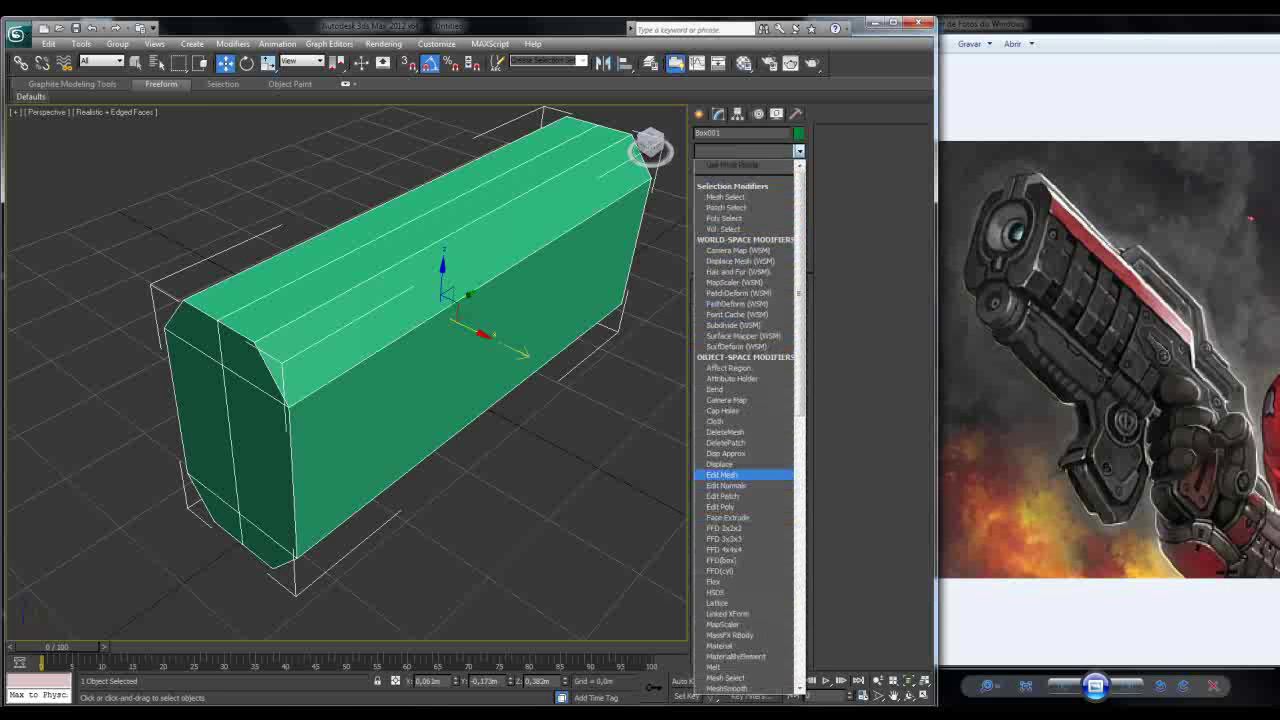
{"action": "left_click", "coordinate": [730, 507]}
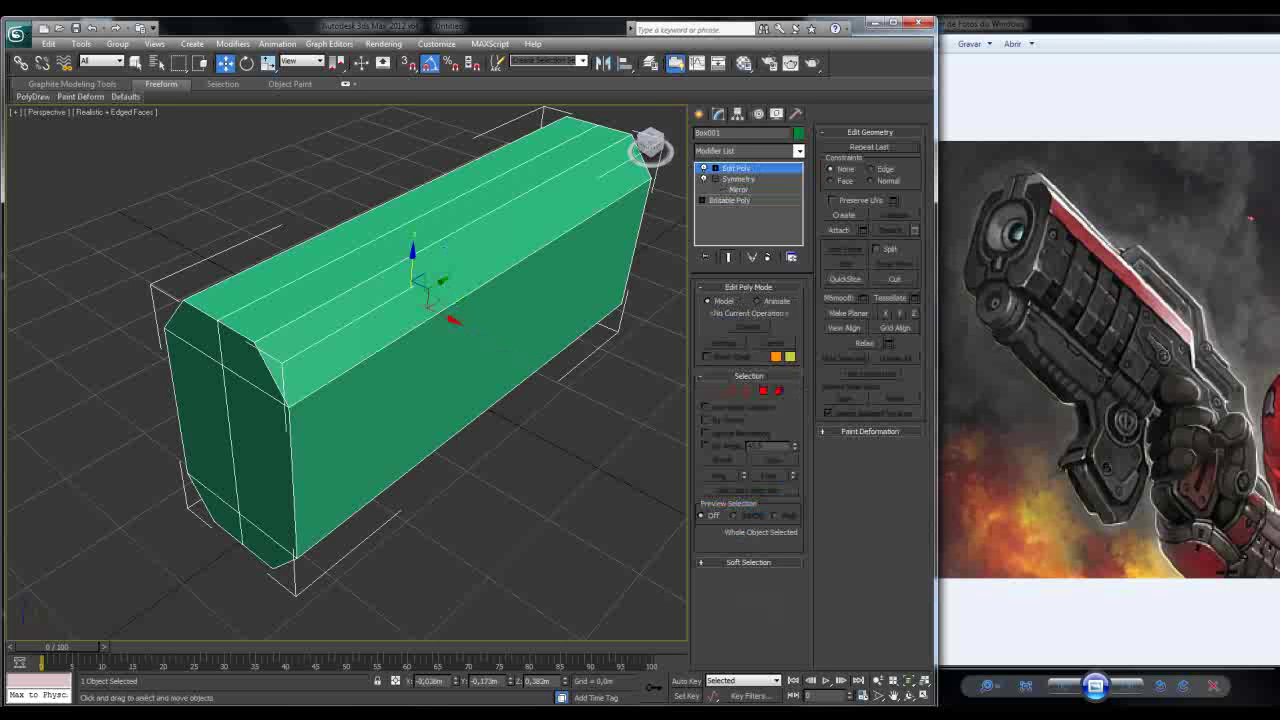
{"action": "right_click", "coordinate": [736, 168]}
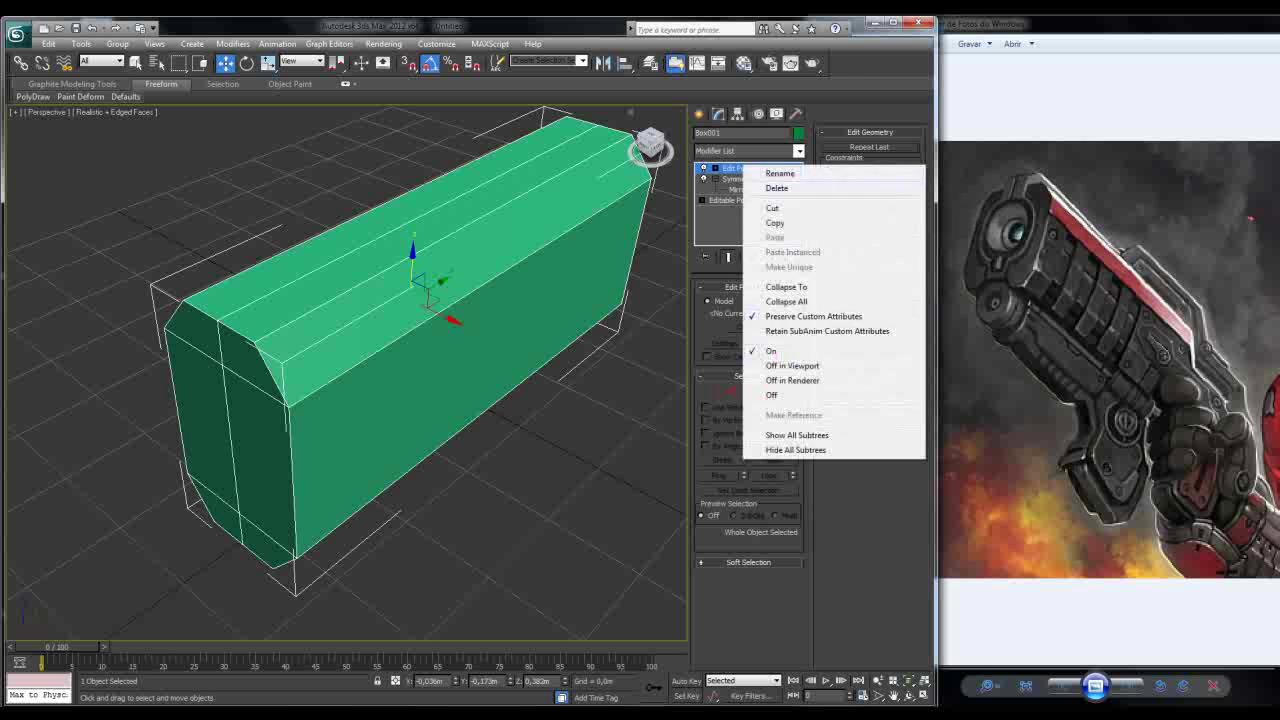
{"action": "left_click", "coordinate": [776, 188]}
Step: Compare the base Editable Poly half with the Symmetry level and examine the mirrored body from several angles
{"action": "left_click", "coordinate": [729, 189]}
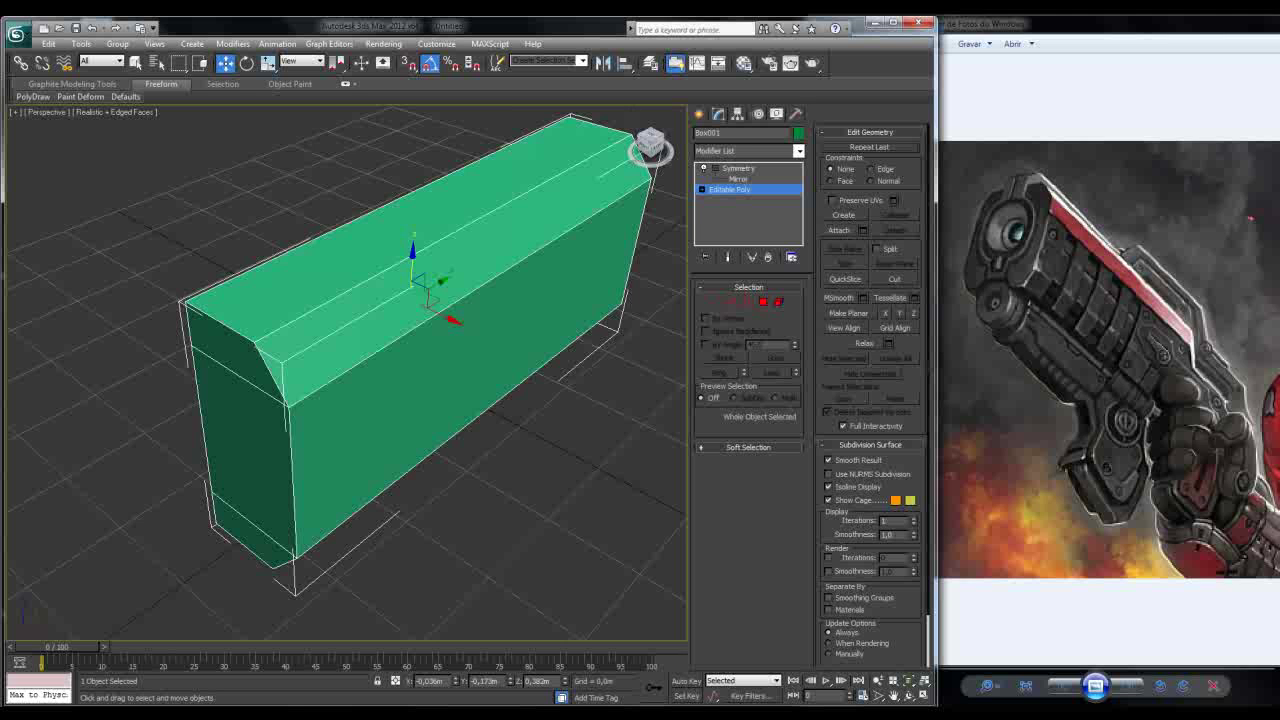
{"action": "left_click", "coordinate": [738, 168]}
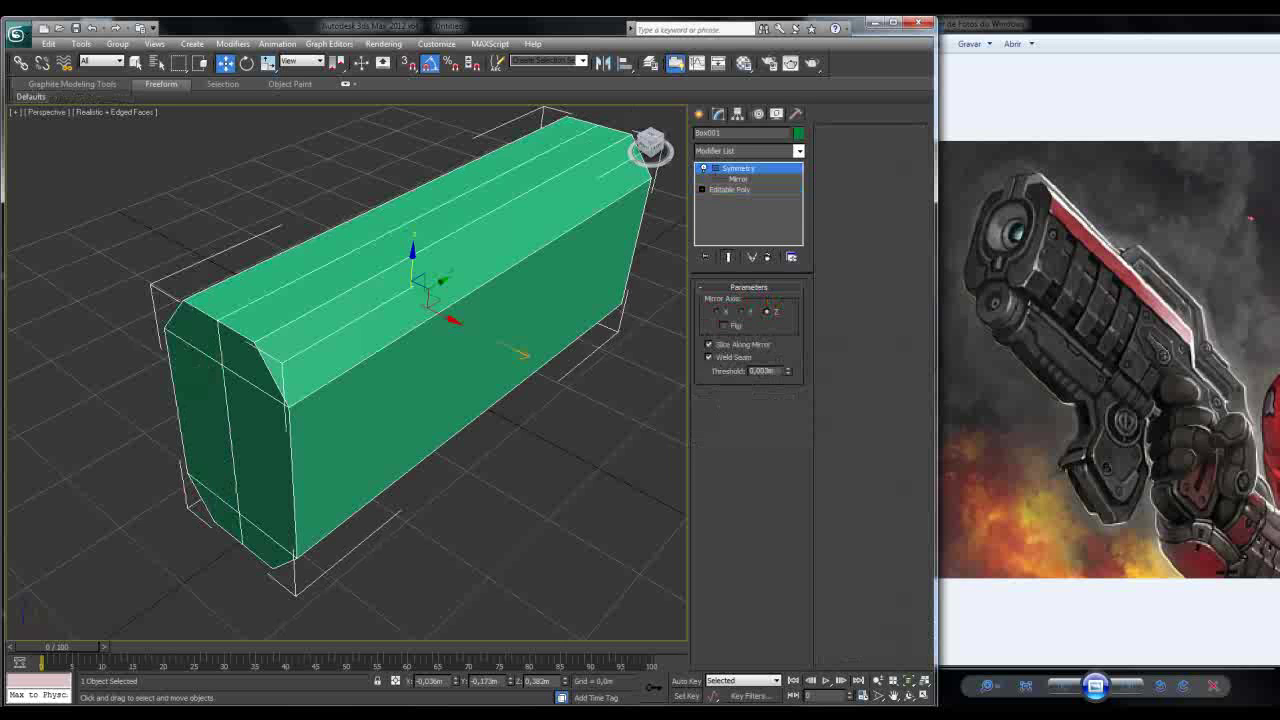
{"action": "middle_click_drag", "start_coordinate": [425, 183], "coordinate": [440, 205], "text": "alt"}
{"action": "middle_click_drag", "start_coordinate": [521, 338], "coordinate": [518, 343], "text": "alt"}
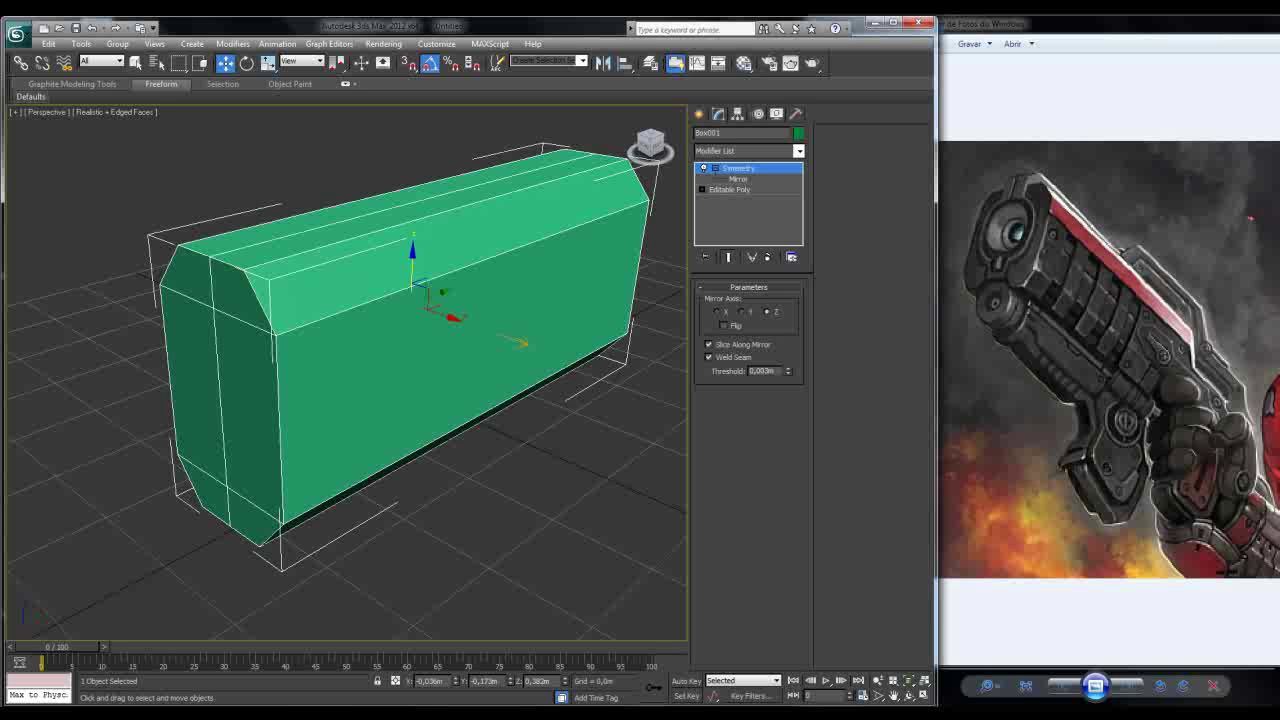
{"action": "mouse_move", "coordinate": [520, 342]}
{"action": "middle_mouse_down", "text": "alt"}
{"action": "mouse_move", "coordinate": [520, 300]}
{"action": "mouse_move", "coordinate": [522, 341]}
{"action": "middle_mouse_up", "text": "alt"}
{"action": "right_click", "coordinate": [729, 221]}
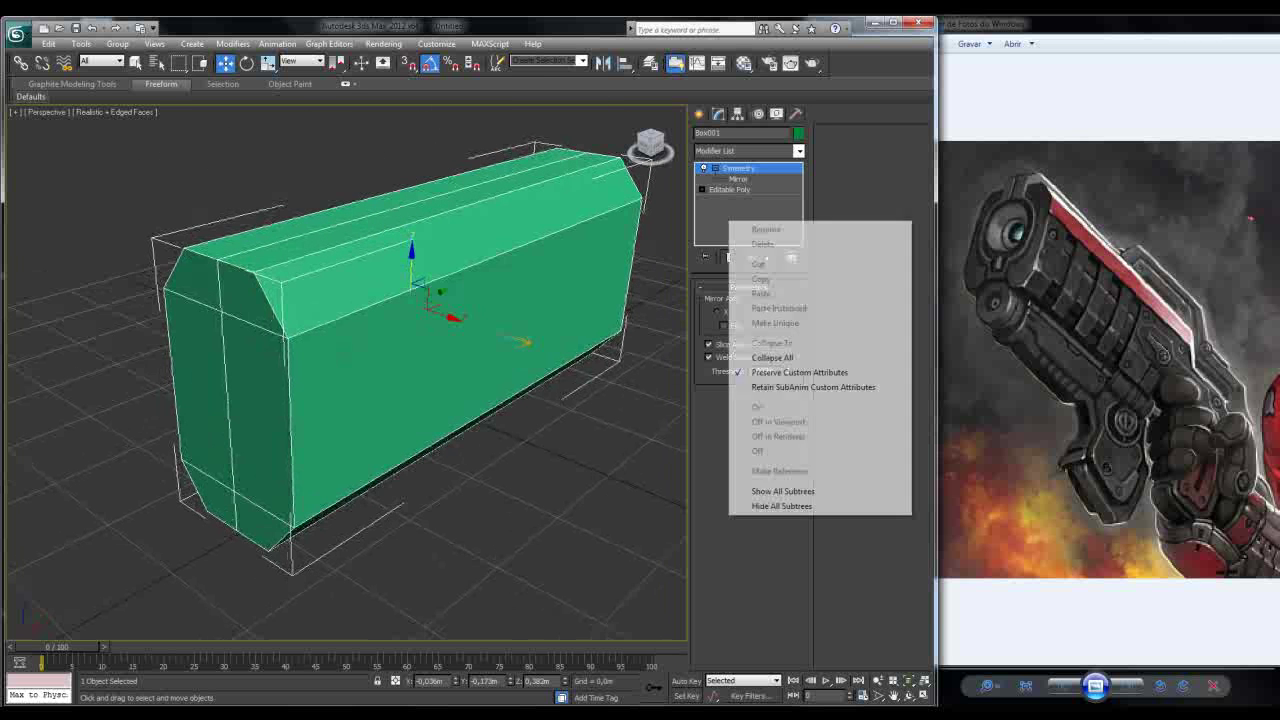
{"action": "key", "text": "Escape"}
{"action": "middle_click_drag", "start_coordinate": [520, 342], "coordinate": [338, 313], "text": "alt"}
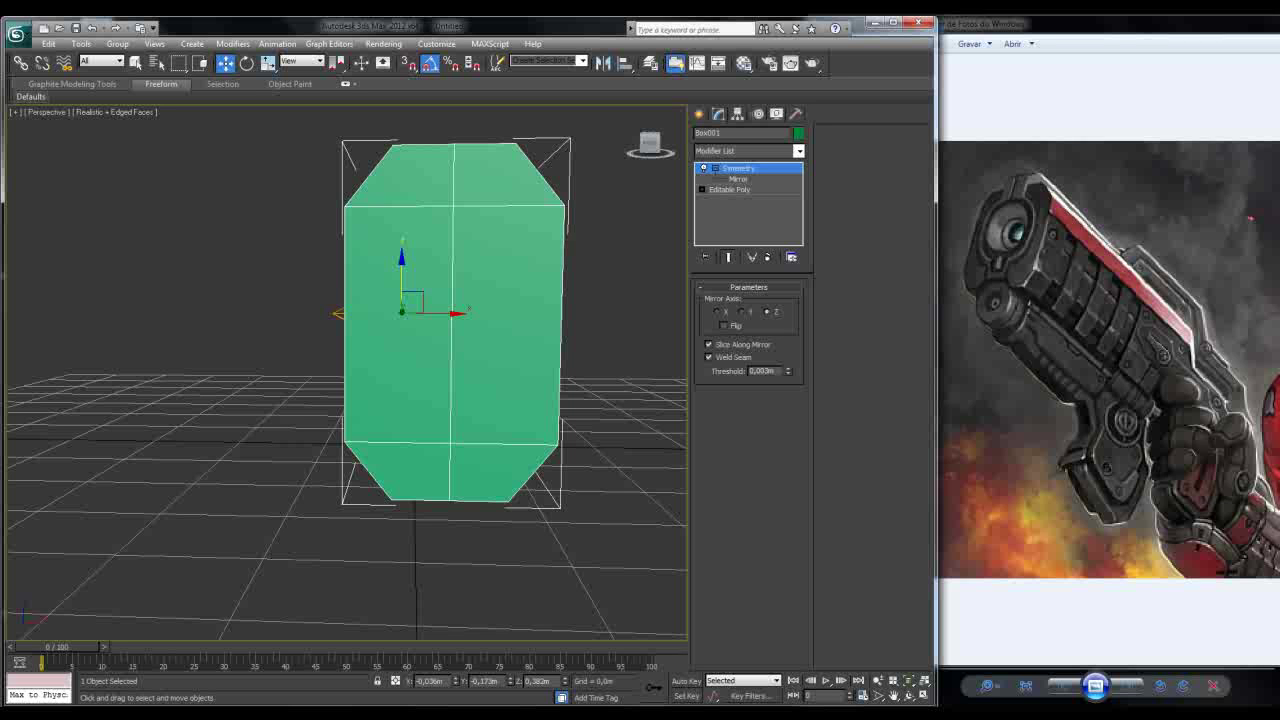
{"action": "middle_click_drag", "start_coordinate": [345, 370], "coordinate": [518, 335], "text": "alt"}
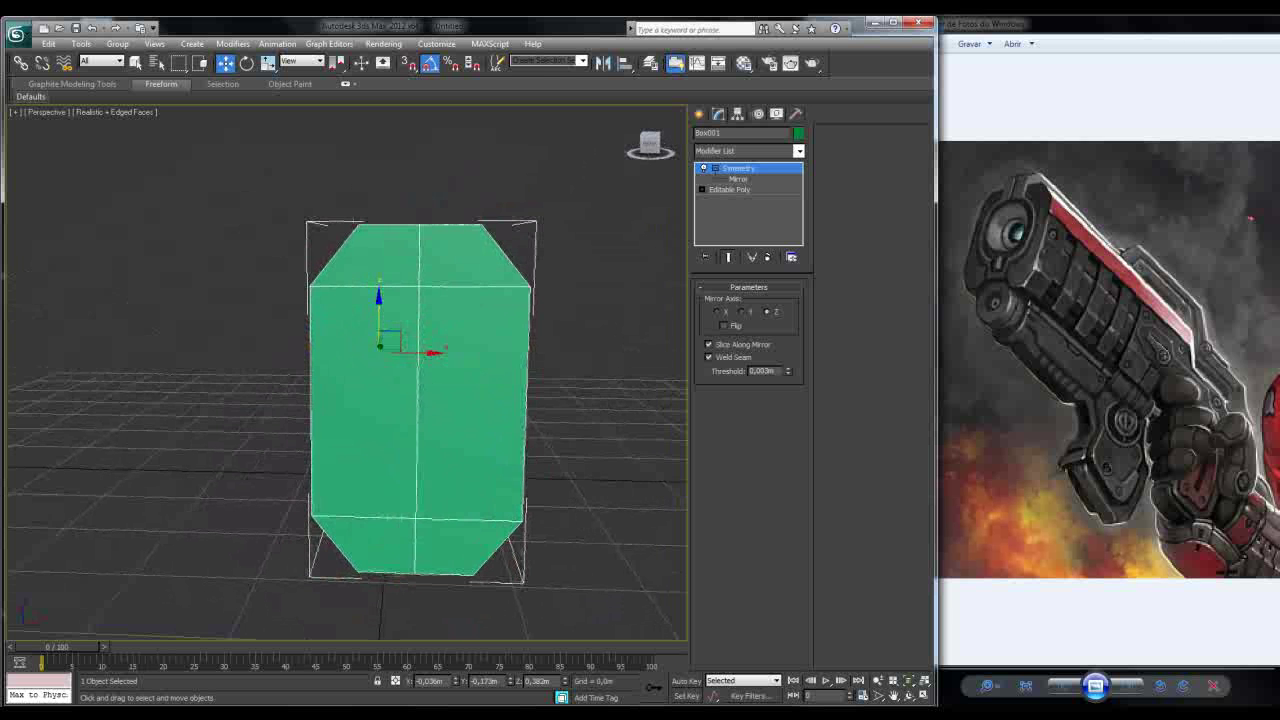
{"action": "left_click", "coordinate": [798, 150]}
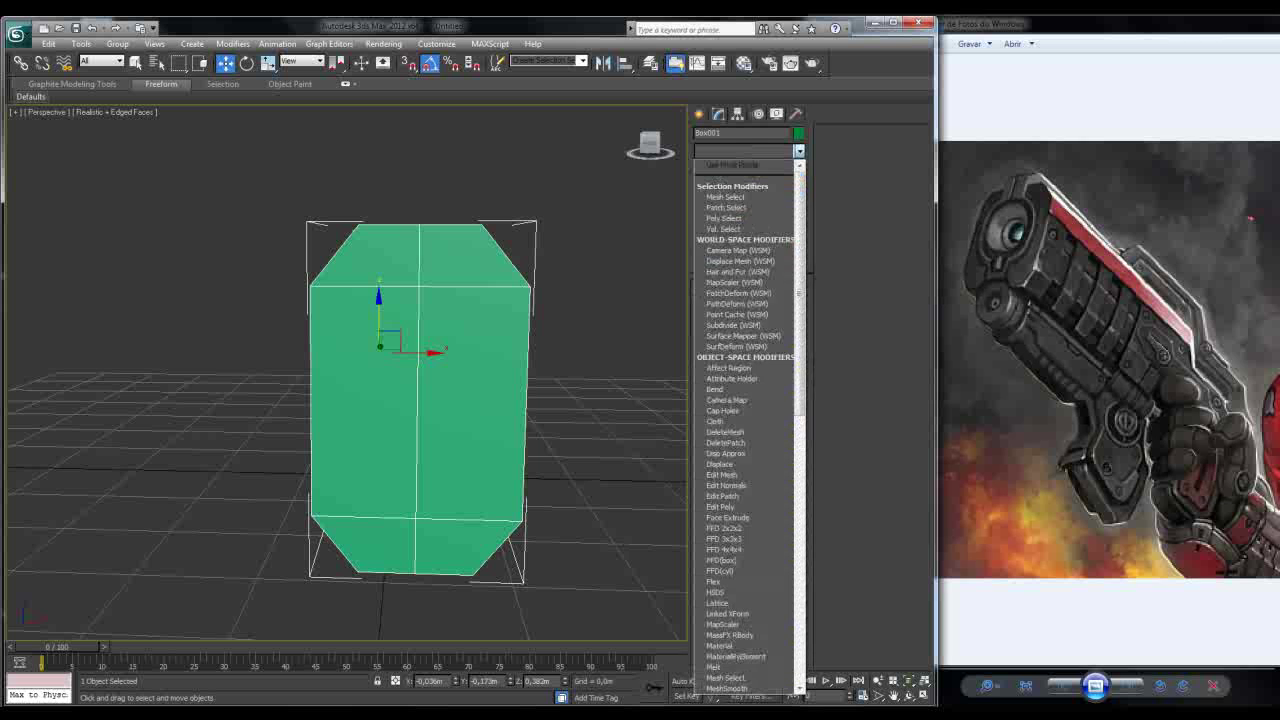
{"action": "type", "text": "sym"}
{"action": "key", "text": "Return"}
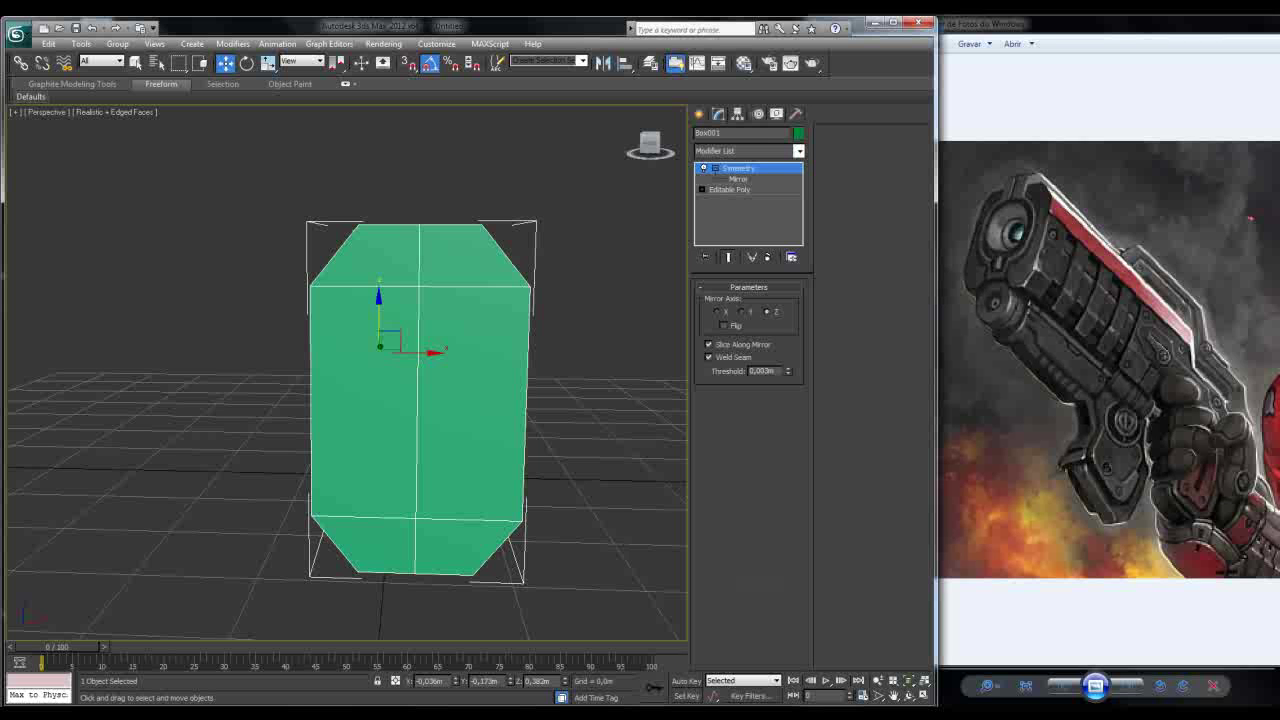
Step: Collapse the body's whole modifier stack into a single Editable Poly and accept the warning
{"action": "right_click", "coordinate": [737, 217]}
{"action": "left_click", "coordinate": [775, 268]}
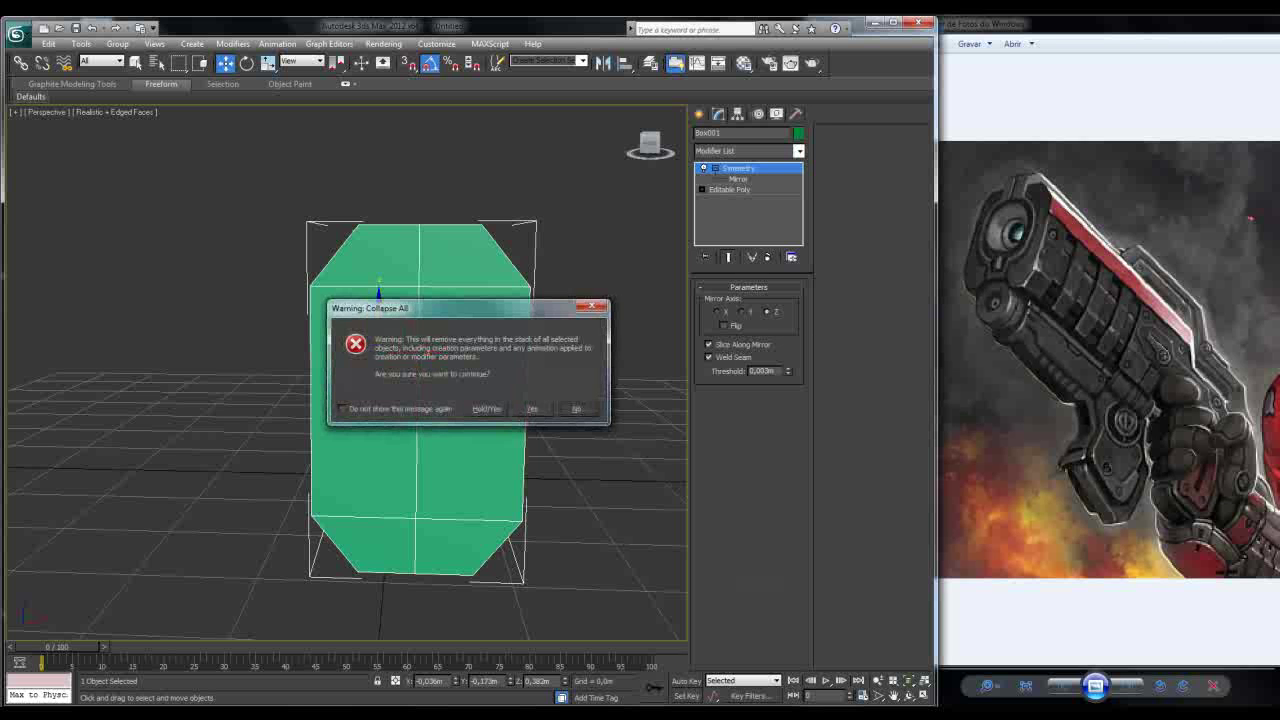
{"action": "left_click", "coordinate": [531, 408]}
Step: In edge mode, clear the old selection and select the short crosswise edges on one half of the body's front end
{"action": "middle_click_drag", "start_coordinate": [531, 408], "coordinate": [235, 380], "text": "alt"}
{"action": "key", "text": "2"}
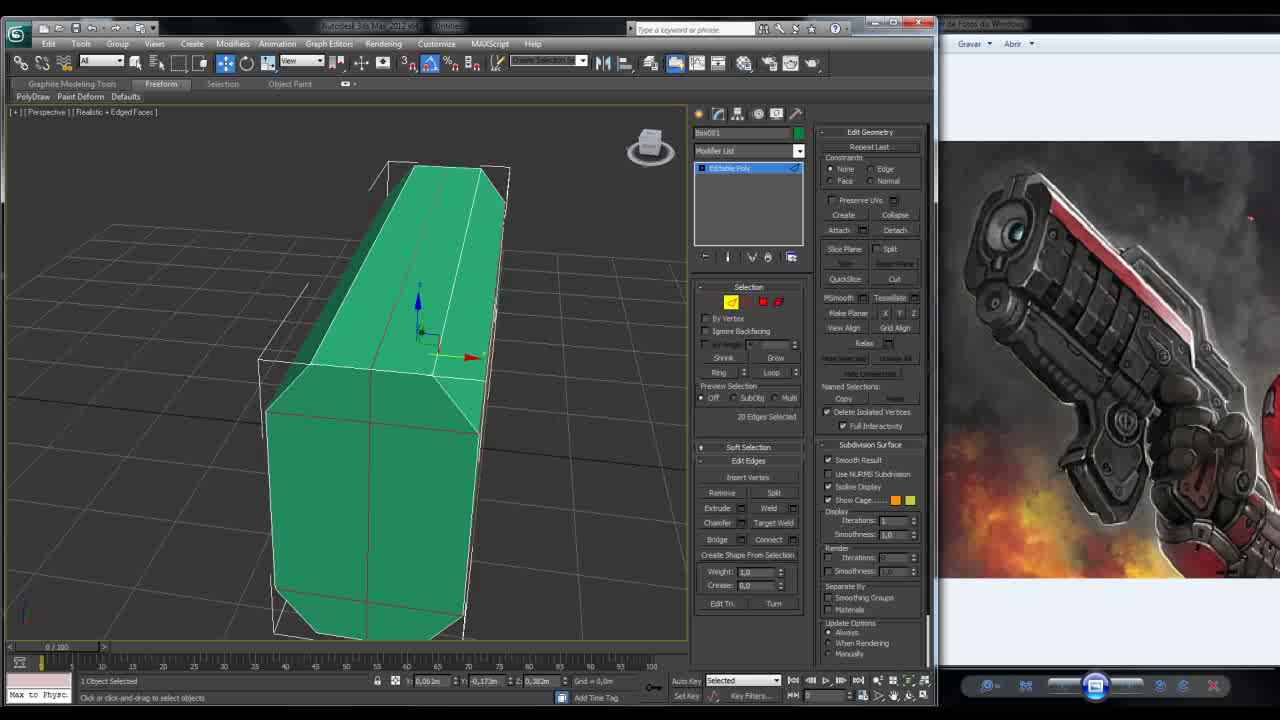
{"action": "middle_click_drag", "start_coordinate": [345, 380], "coordinate": [395, 380], "text": "alt"}
{"action": "key", "text": "ctrl+shift+c"}
{"action": "left_click", "coordinate": [470, 280], "text": "ctrl"}
{"action": "middle_click_drag", "start_coordinate": [430, 400], "coordinate": [495, 395], "text": "alt"}
{"action": "middle_click_drag", "start_coordinate": [353, 420], "coordinate": [392, 437], "text": "alt"}
{"action": "key", "text": "ctrl+shift+e"}
{"action": "left_click", "coordinate": [353, 437]}
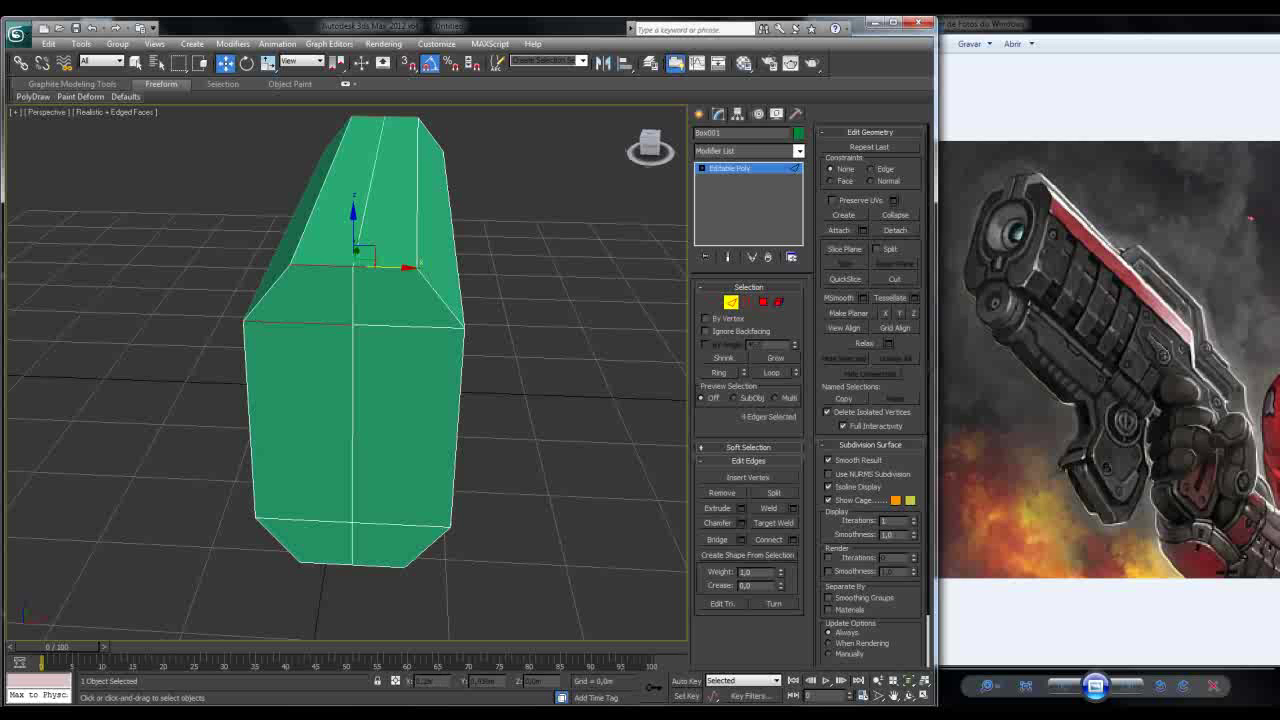
{"action": "left_click", "coordinate": [320, 519]}
{"action": "middle_click_drag", "start_coordinate": [350, 380], "coordinate": [380, 380], "text": "alt"}
{"action": "key", "text": "ctrl+d"}
{"action": "left_click", "coordinate": [345, 514]}
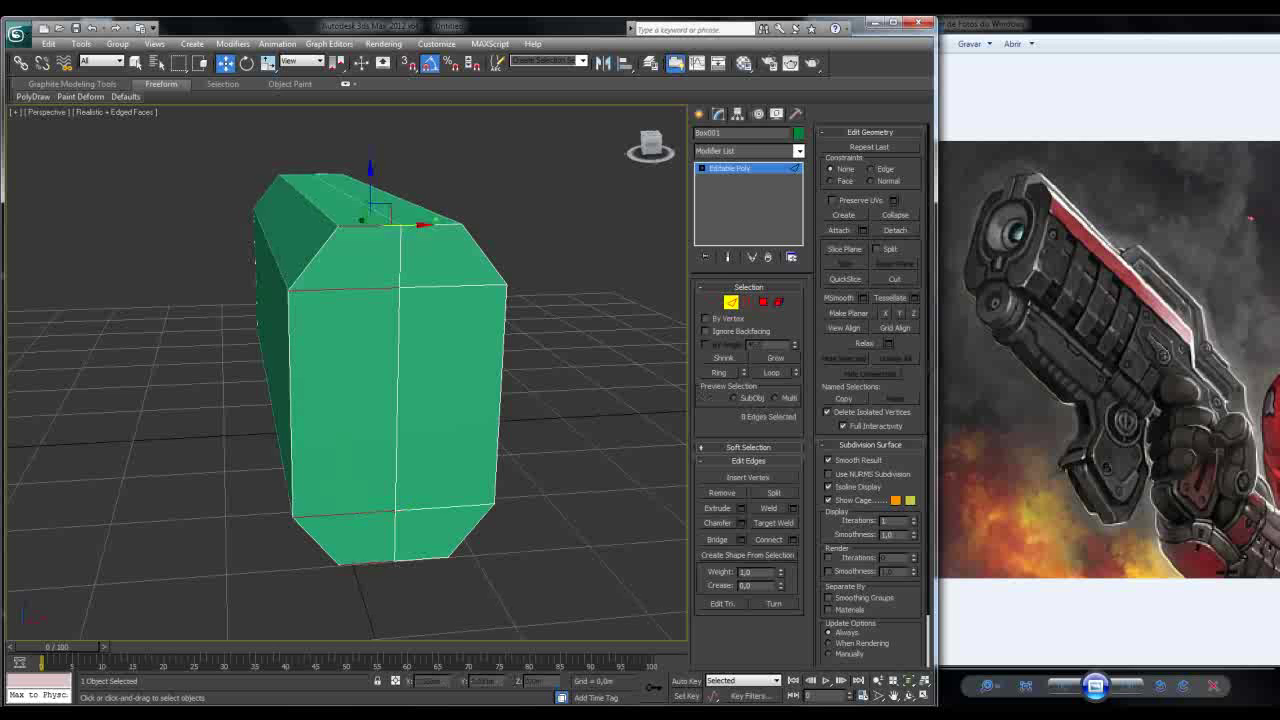
Step: Extend the edge selection with the front end's short crosswise edges along the underside and on the other half
{"action": "mouse_move", "coordinate": [345, 370]}
{"action": "middle_mouse_down", "text": "alt"}
{"action": "mouse_move", "coordinate": [345, 470]}
{"action": "mouse_move", "coordinate": [330, 390]}
{"action": "mouse_move", "coordinate": [358, 338]}
{"action": "mouse_move", "coordinate": [358, 380]}
{"action": "mouse_move", "coordinate": [358, 320]}
{"action": "middle_mouse_up", "text": "alt"}
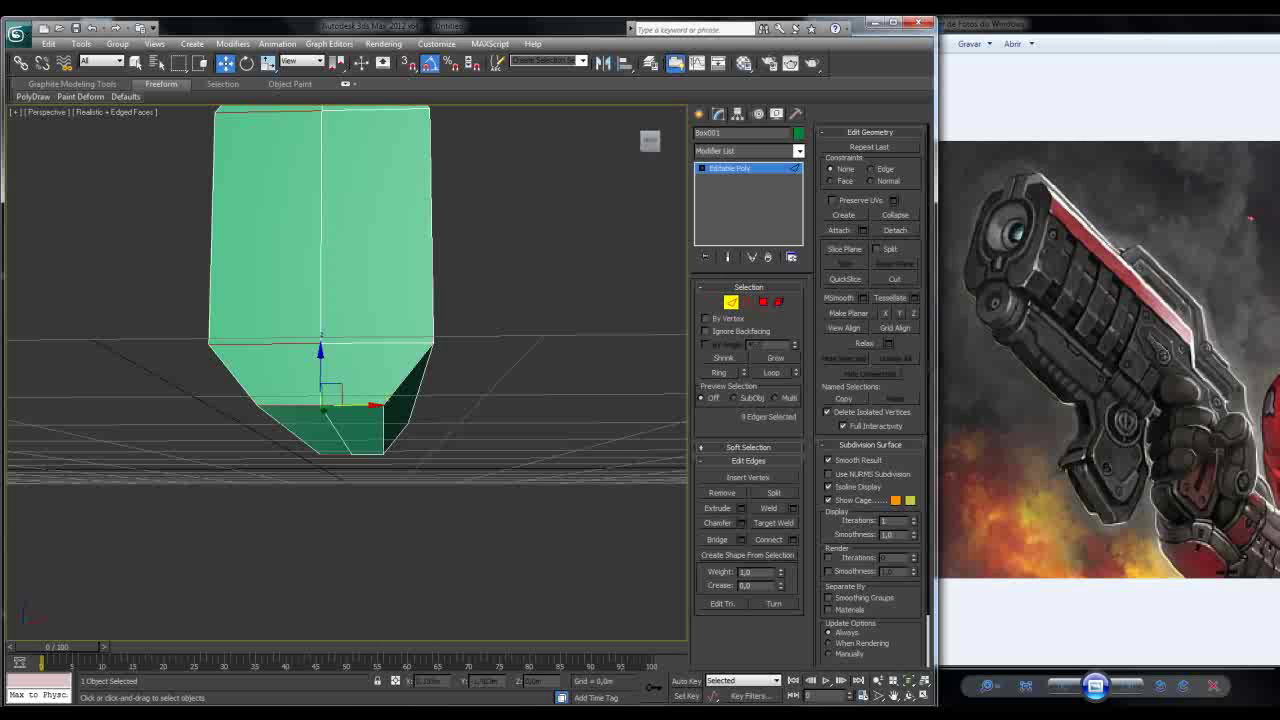
{"action": "left_click", "coordinate": [409, 390], "text": "ctrl"}
{"action": "left_click", "coordinate": [409, 390], "text": "alt"}
{"action": "middle_click_drag", "start_coordinate": [409, 390], "coordinate": [380, 430], "text": "alt"}
{"action": "key", "text": "ctrl+z"}
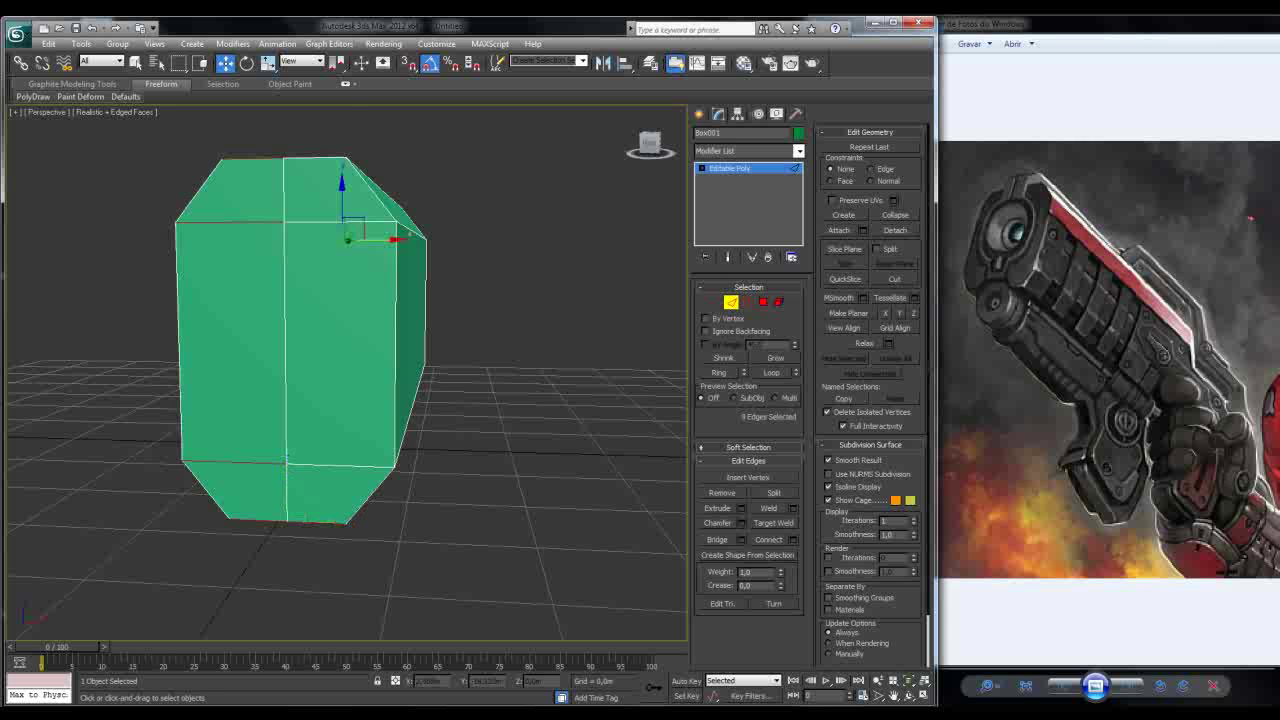
{"action": "middle_click_drag", "start_coordinate": [350, 380], "coordinate": [380, 400], "text": "alt"}
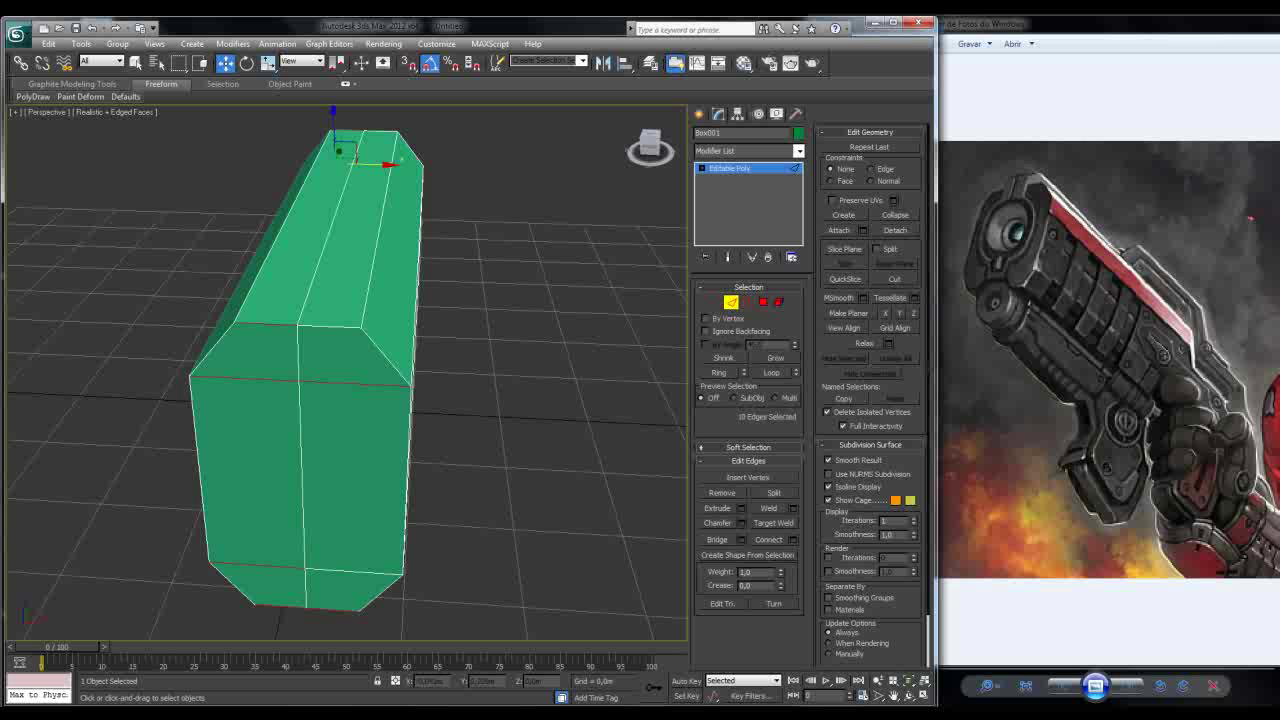
{"action": "middle_click_drag", "start_coordinate": [350, 380], "coordinate": [445, 385], "text": "alt"}
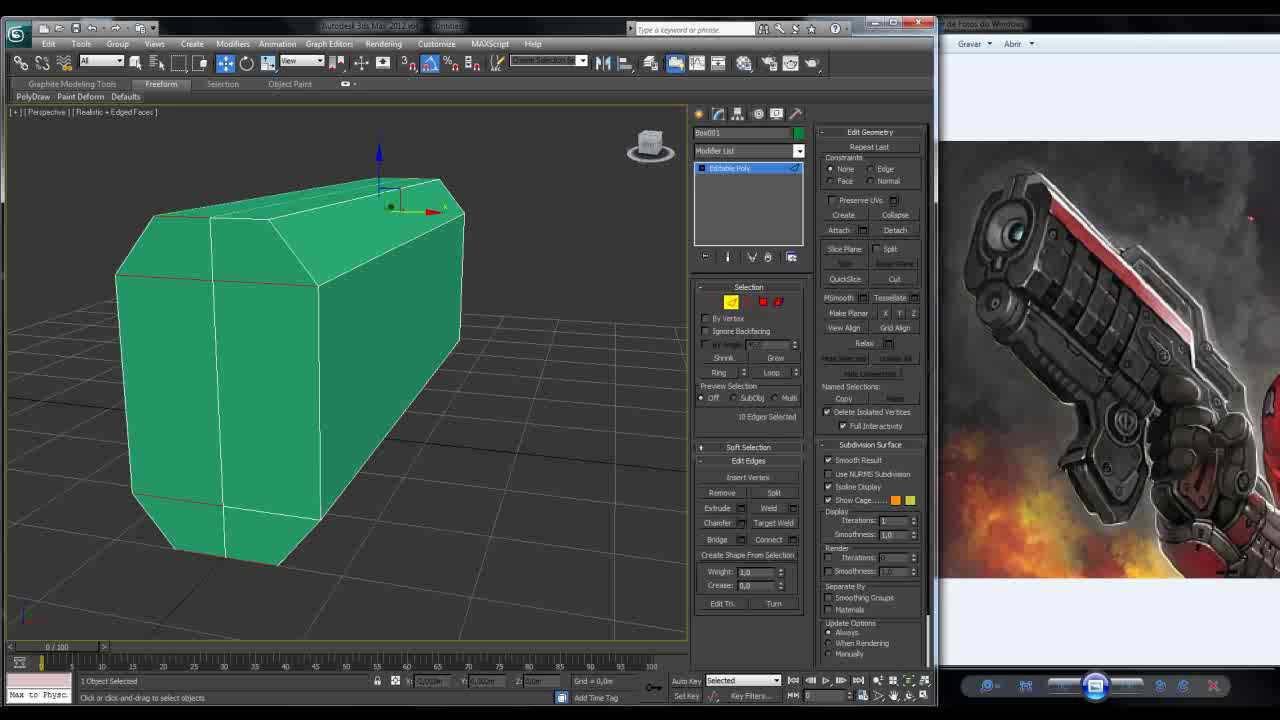
Step: Add the short crosswise edges on both halves of the rear end, completing the selection on either side of the centre line
{"action": "middle_click_drag", "start_coordinate": [290, 195], "coordinate": [400, 330], "text": "alt"}
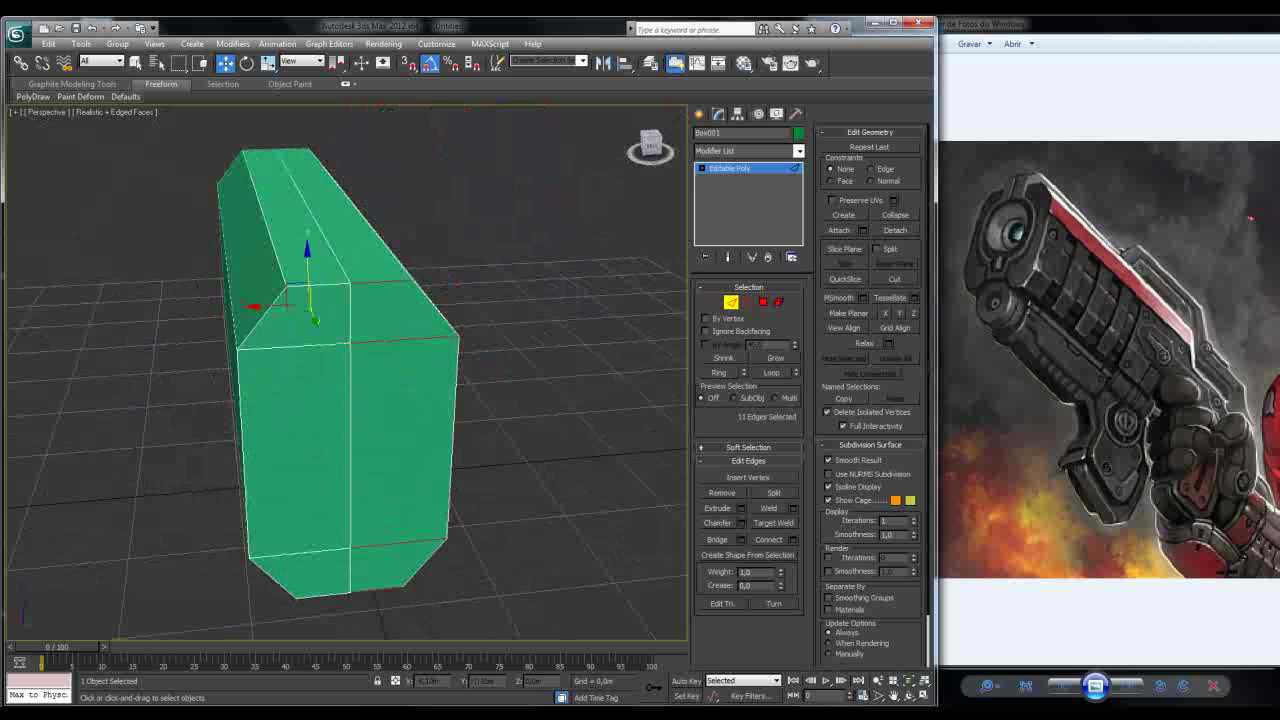
{"action": "left_click", "coordinate": [398, 545]}
{"action": "middle_click_drag", "start_coordinate": [398, 545], "coordinate": [335, 532], "text": "alt"}
{"action": "key", "text": "ctrl+z"}
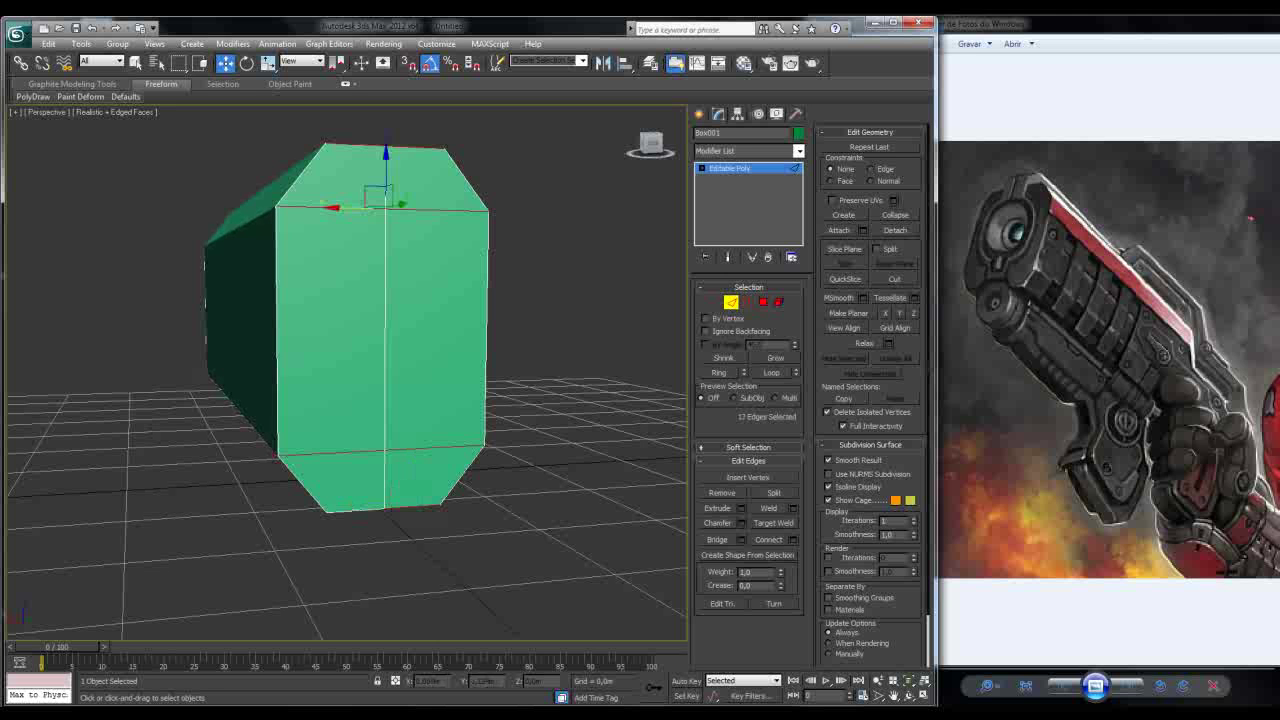
{"action": "key", "text": "ctrl+y"}
{"action": "key", "text": "ctrl+z"}
{"action": "key", "text": "ctrl+z"}
{"action": "key", "text": "shift+z"}
{"action": "key", "text": "shift+z"}
{"action": "key", "text": "shift+z"}
{"action": "key", "text": "shift+z"}
{"action": "key", "text": "shift+z"}
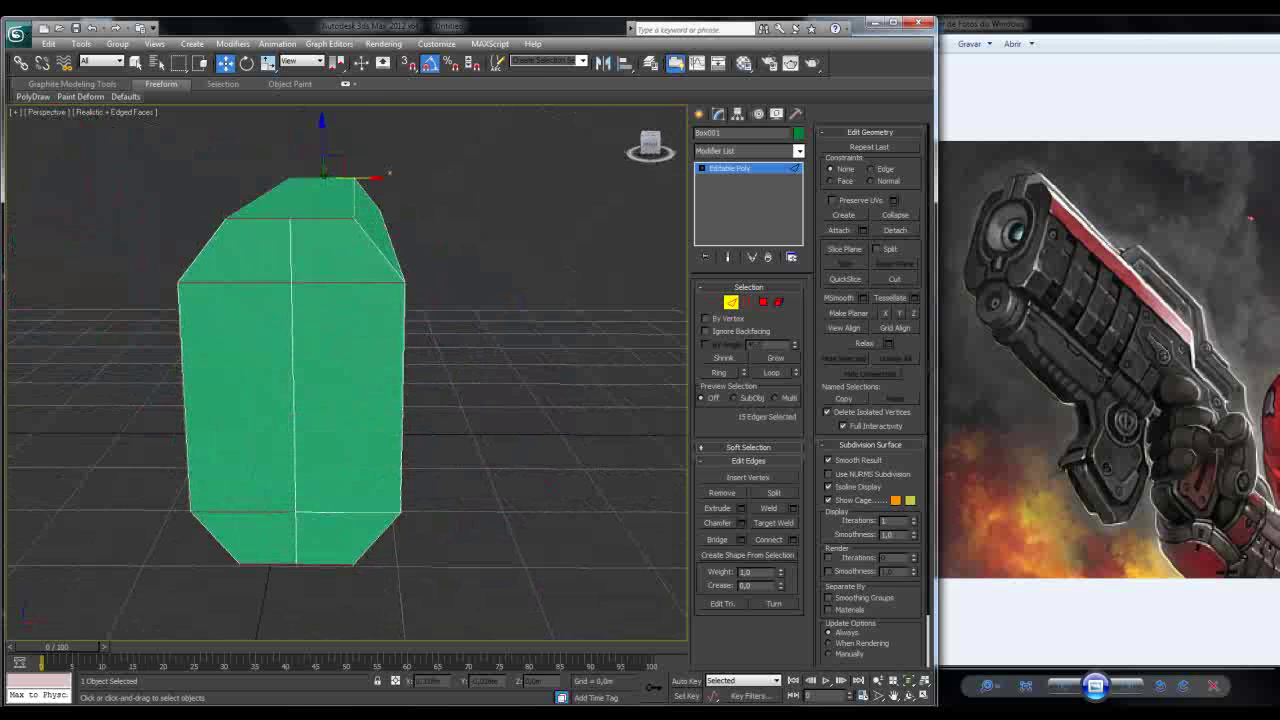
{"action": "key", "text": "shift+z"}
{"action": "key", "text": "shift+z"}
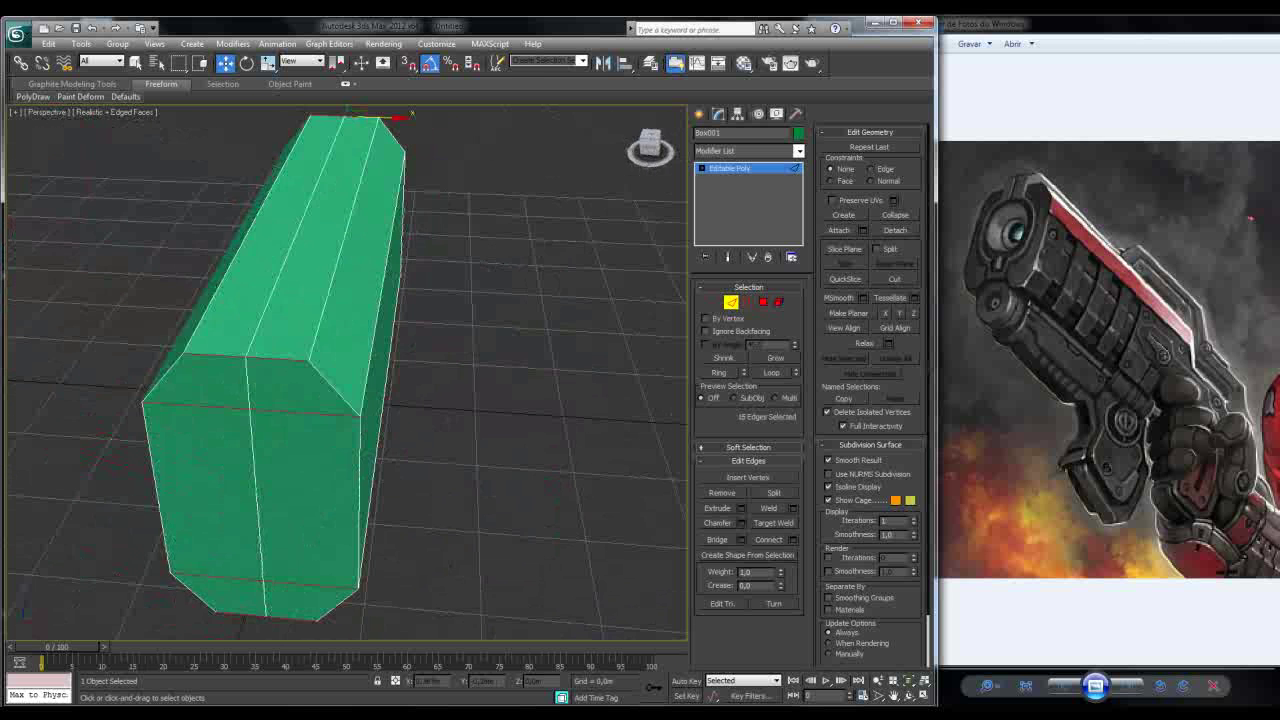
{"action": "key", "text": "shift+z"}
{"action": "key", "text": "shift+z"}
Step: Connect the selected crosswise edges with 1 segment, adding a lengthwise edge loop on each side of the centre line
{"action": "left_click", "coordinate": [792, 539]}
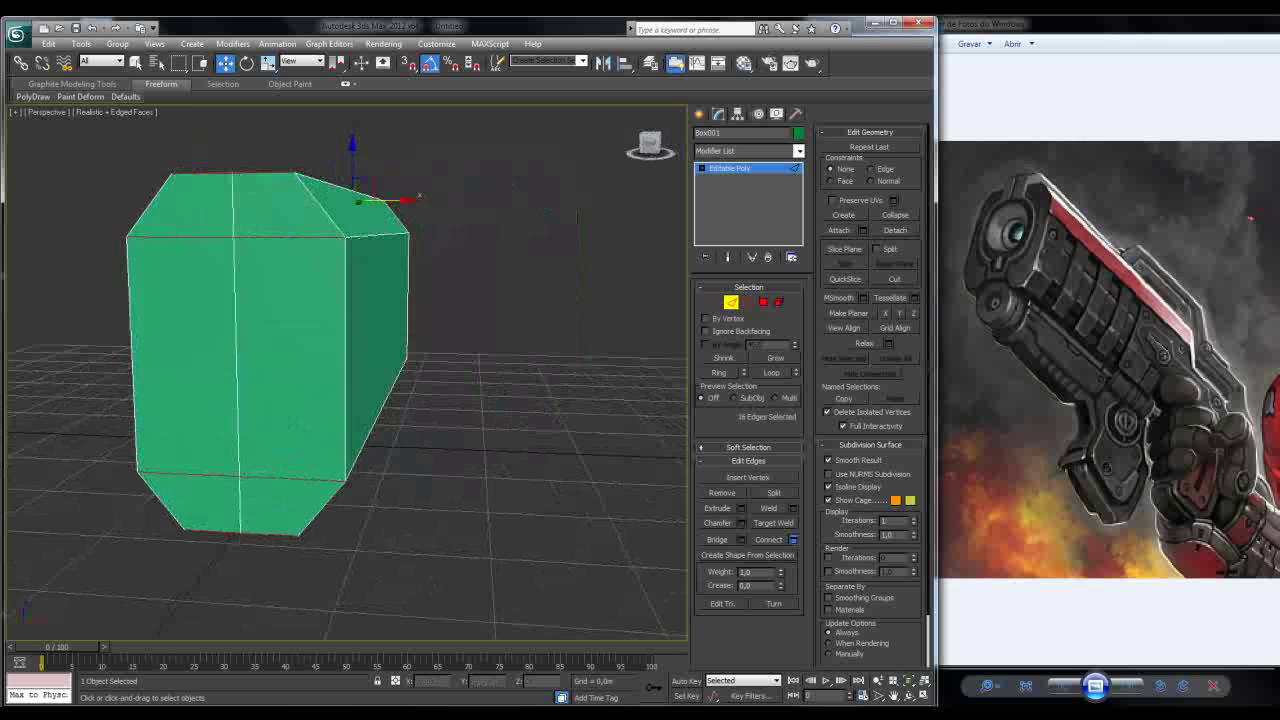
{"action": "key", "text": "shift+z"}
{"action": "key", "text": "shift+z"}
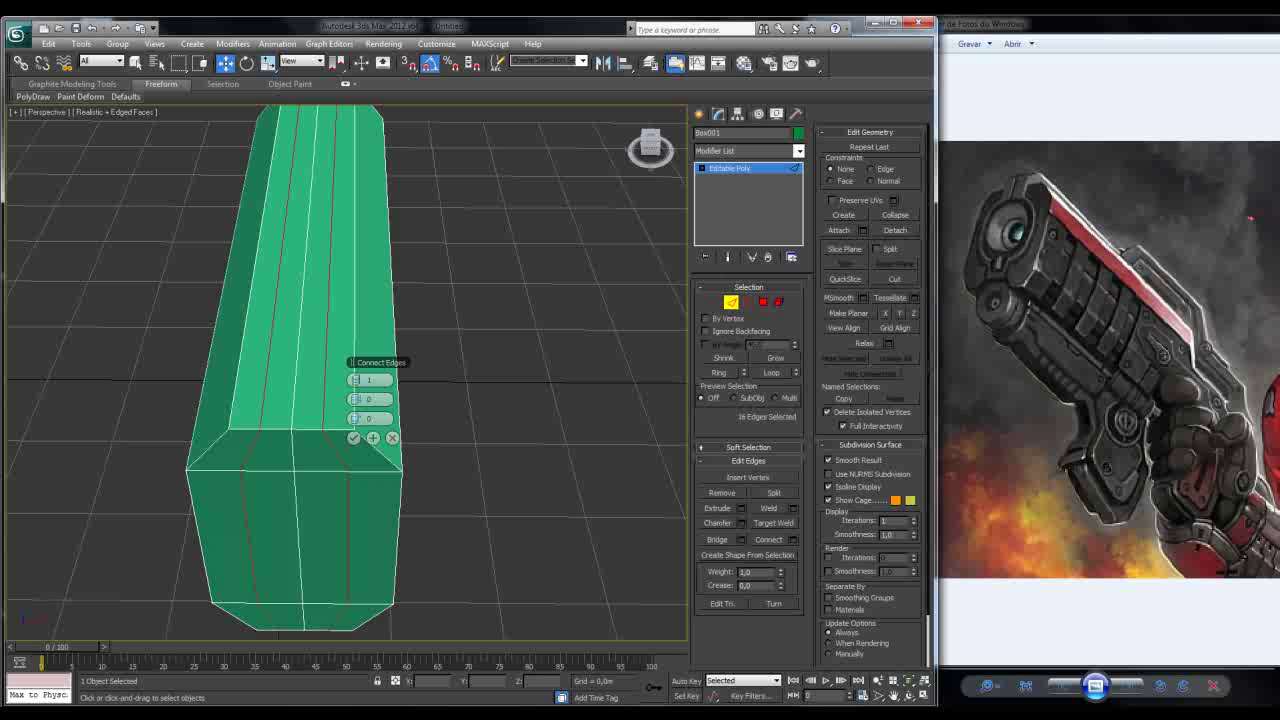
{"action": "key", "text": "shift+z"}
{"action": "key", "text": "shift+z"}
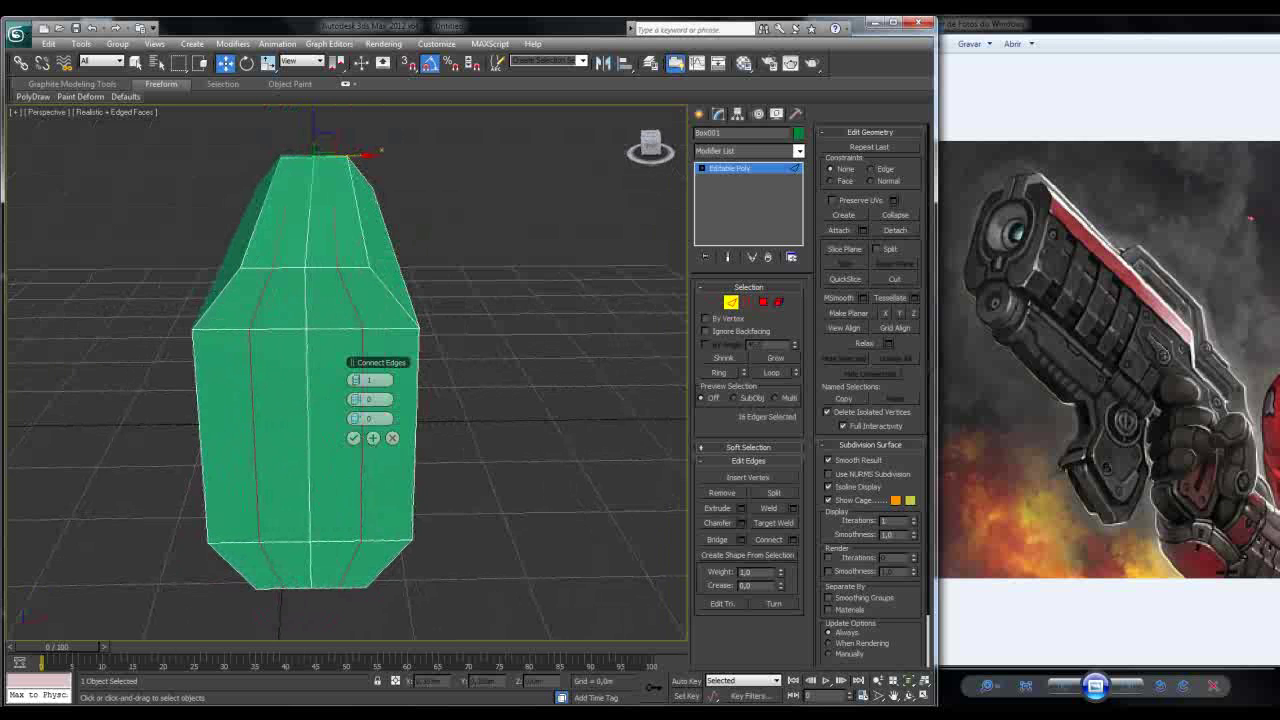
{"action": "mouse_move", "coordinate": [356, 399]}
{"action": "left_mouse_down"}
{"action": "mouse_move", "coordinate": [346, 418]}
{"action": "mouse_move", "coordinate": [352, 399]}
{"action": "left_mouse_up"}
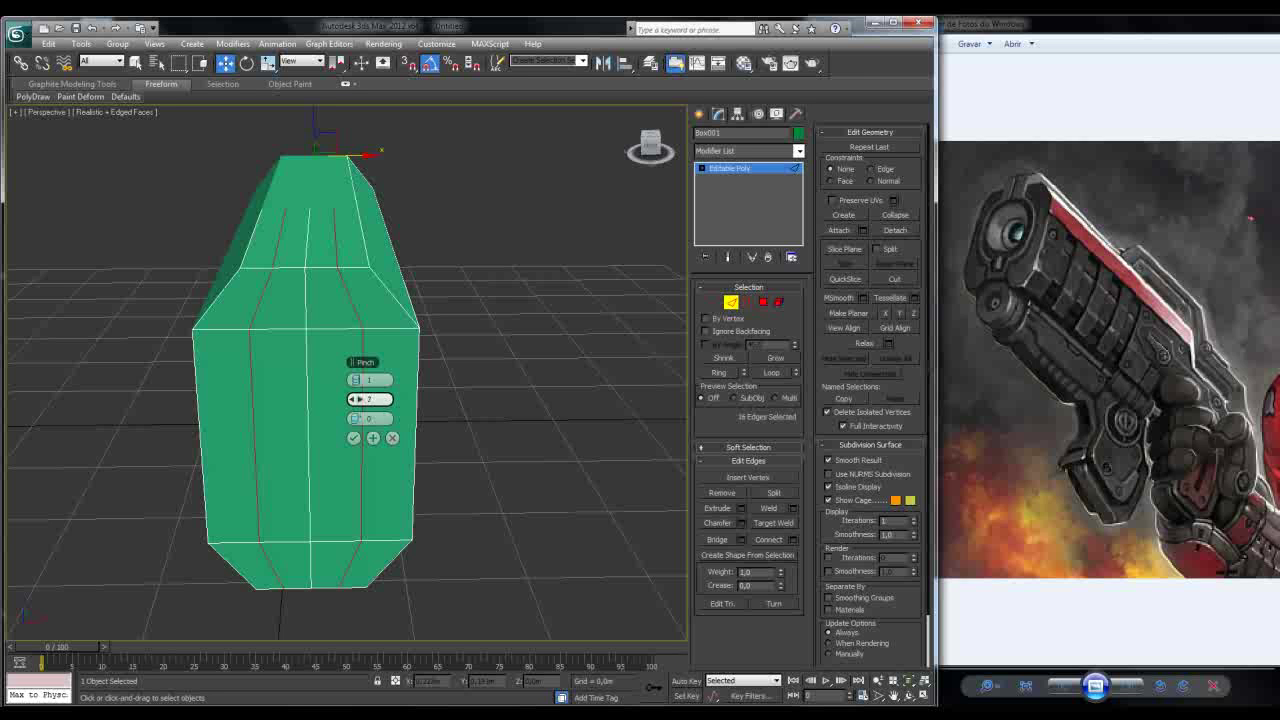
{"action": "left_click_drag", "start_coordinate": [356, 399], "coordinate": [360, 399]}
{"action": "left_click_drag", "start_coordinate": [356, 399], "coordinate": [356, 410]}
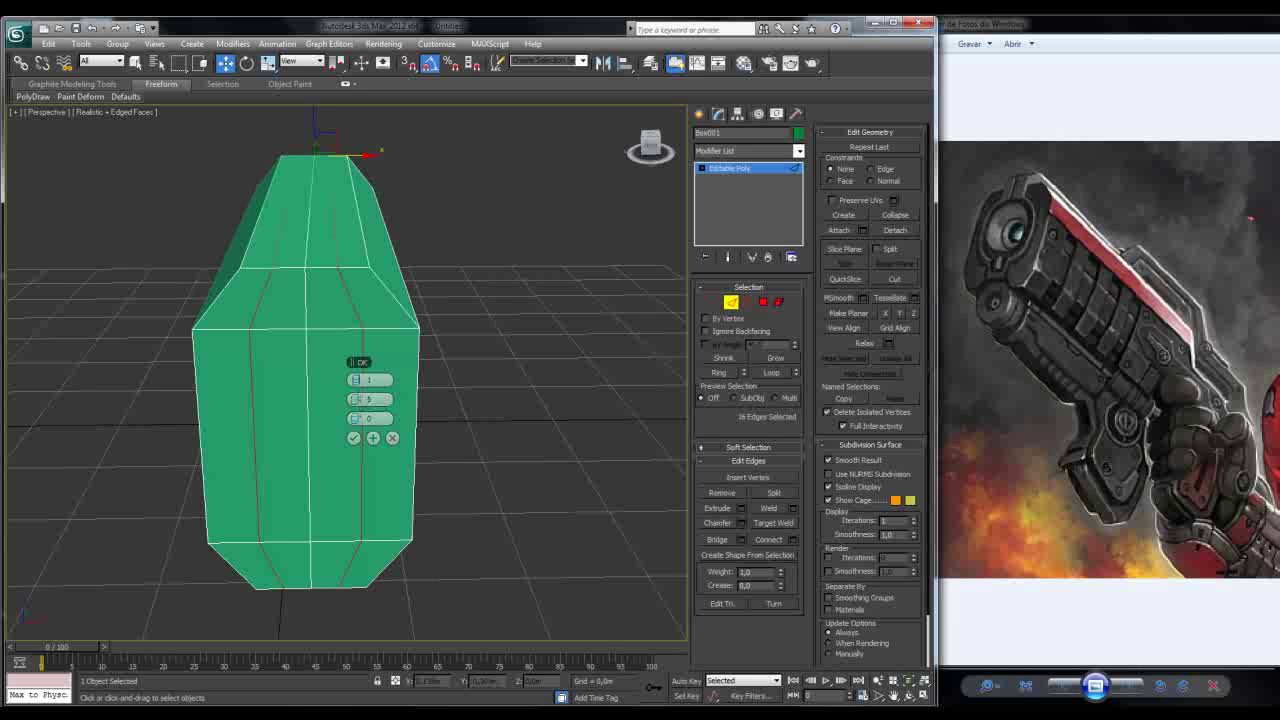
{"action": "left_click", "coordinate": [353, 438]}
{"action": "key", "text": "r"}
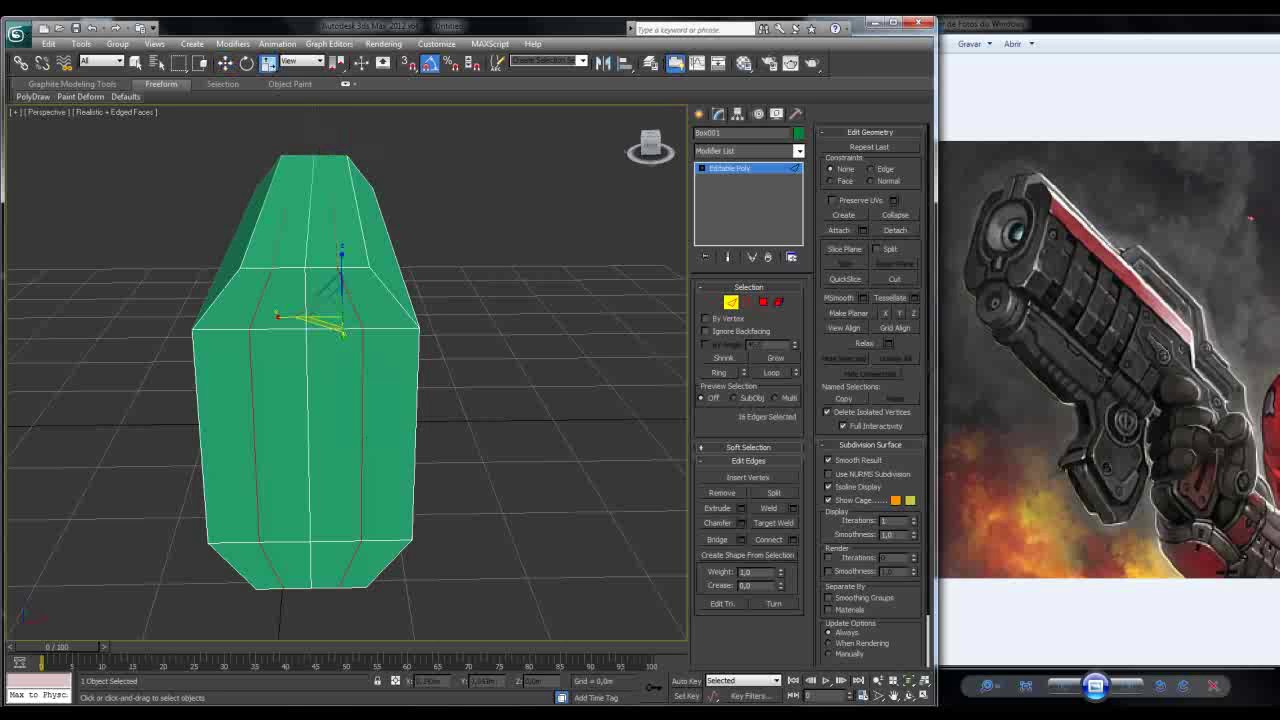
Step: Scale the two new lengthwise edge loops across the body's width, and clear the selection in vertex mode
{"action": "left_click_drag", "start_coordinate": [305, 316], "coordinate": [275, 318]}
{"action": "middle_click_drag", "start_coordinate": [275, 318], "coordinate": [285, 268], "text": "alt"}
{"action": "key", "text": "1"}
{"action": "key", "text": "ctrl+d"}
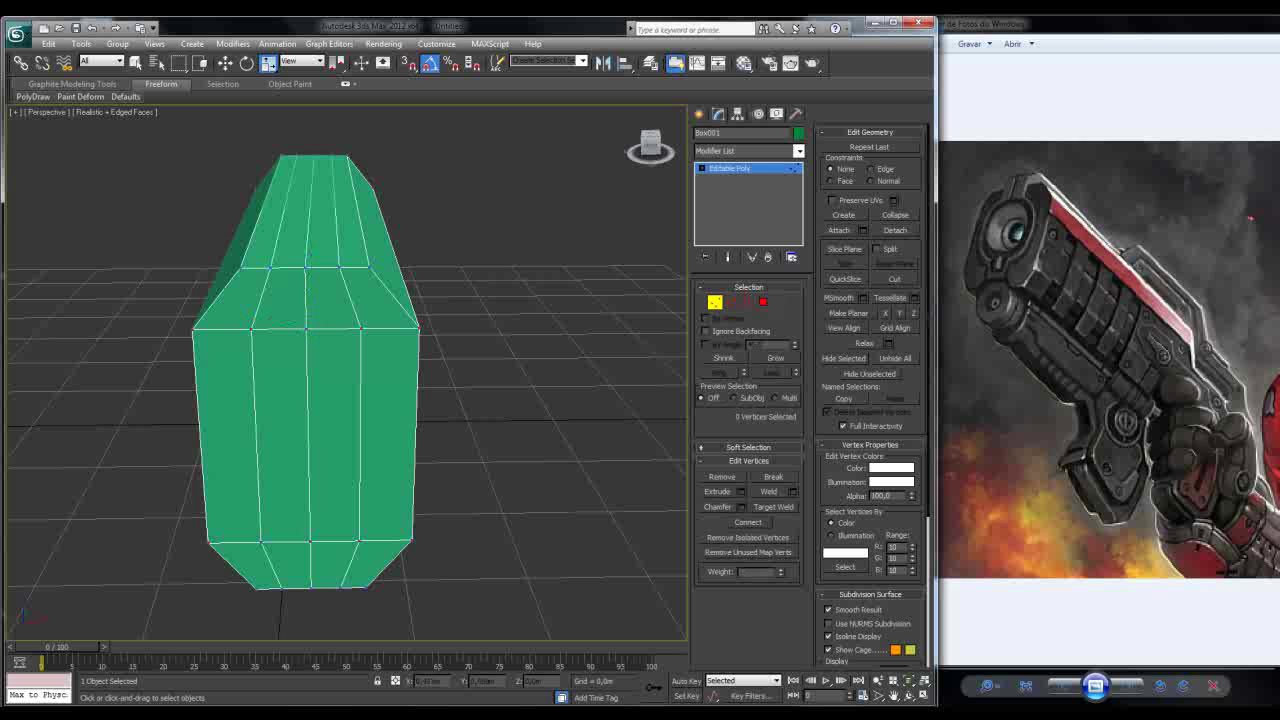
Step: Select the vertices of both lengthwise loops beside the centre line and scale them closer together across the body's width
{"action": "left_click", "coordinate": [361, 328]}
{"action": "key", "text": "alt+l"}
{"action": "key", "text": "alt+r"}
{"action": "left_click_drag", "start_coordinate": [282, 318], "coordinate": [254, 316]}
{"action": "middle_click_drag", "start_coordinate": [254, 316], "coordinate": [266, 290], "text": "alt"}
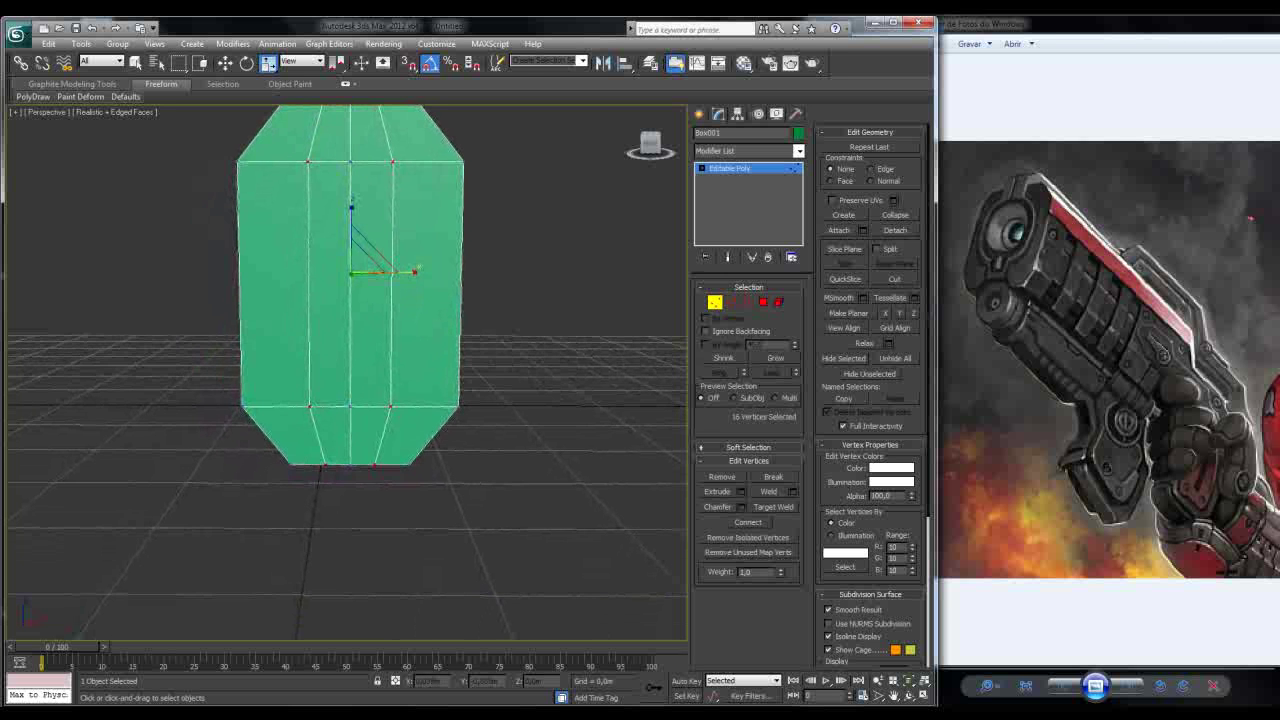
{"action": "middle_click_drag", "start_coordinate": [266, 290], "coordinate": [322, 278], "text": "alt"}
{"action": "key", "text": "w"}
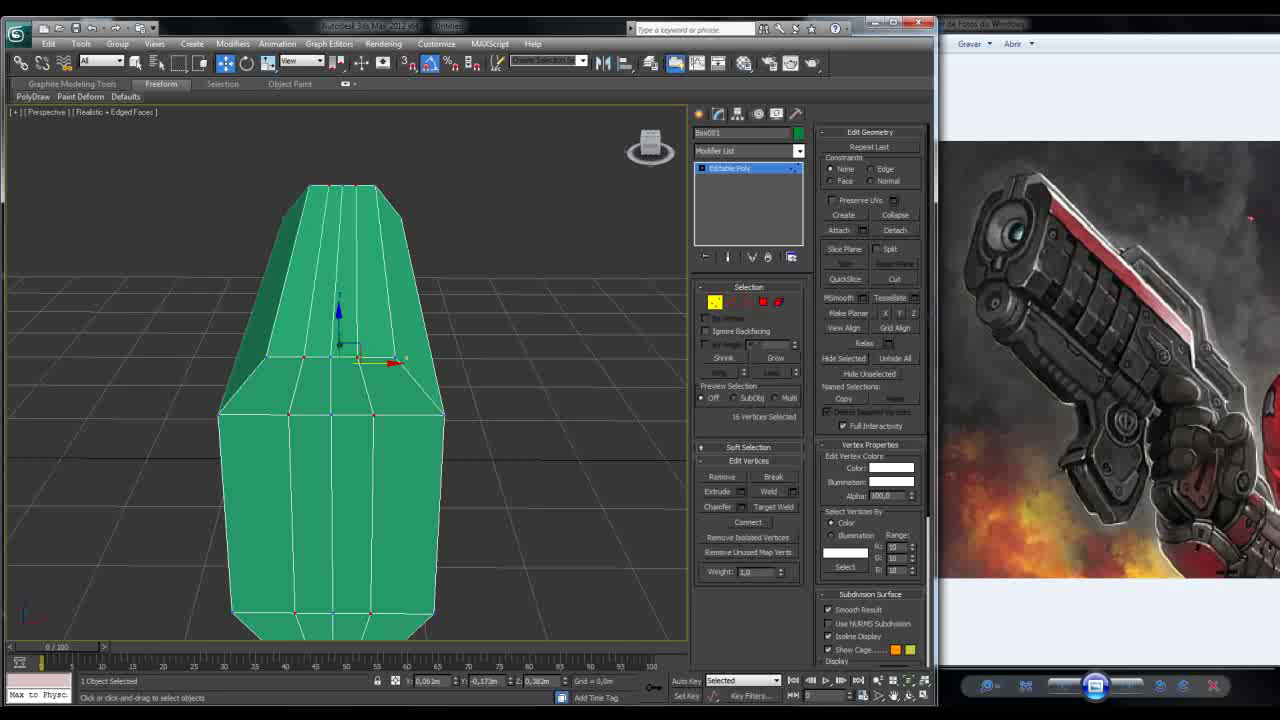
{"action": "left_click_drag", "start_coordinate": [380, 362], "coordinate": [400, 362]}
{"action": "middle_click_drag", "start_coordinate": [350, 400], "coordinate": [356, 350]}
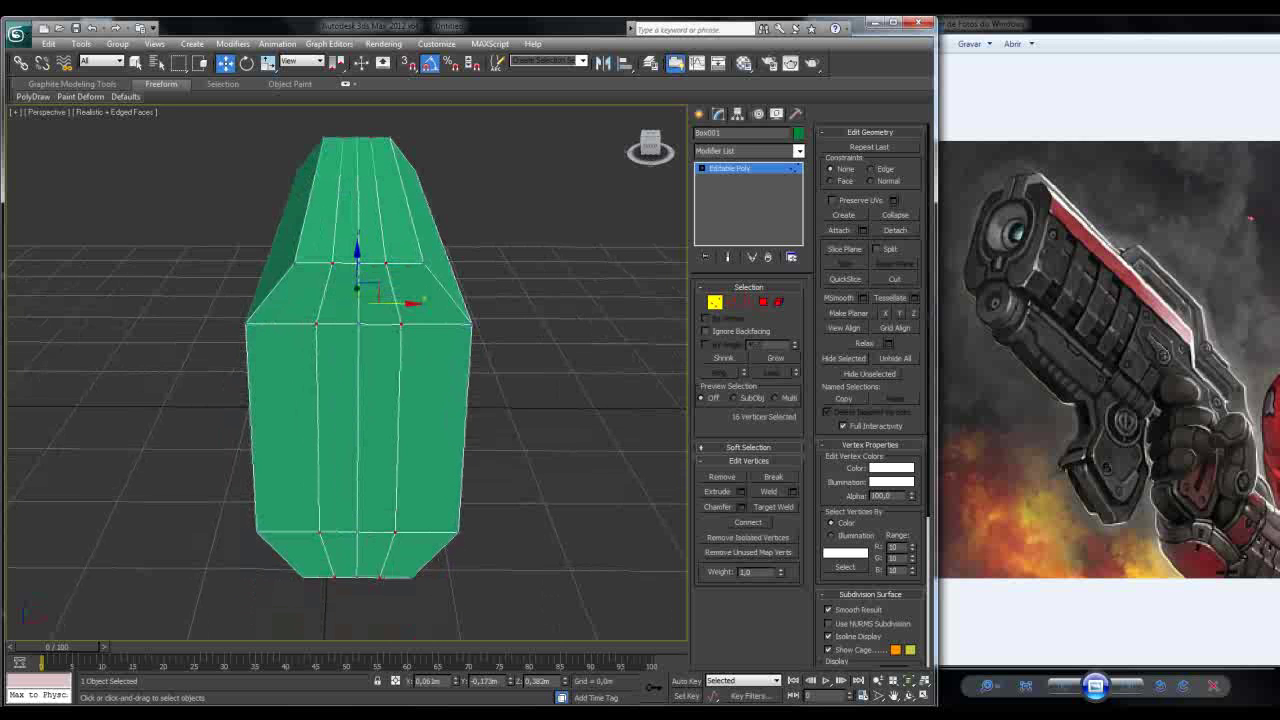
Step: In polygon mode, select the two narrow polygons running along the underside on either side of the centre line
{"action": "middle_click_drag", "start_coordinate": [350, 400], "coordinate": [290, 362], "text": "alt"}
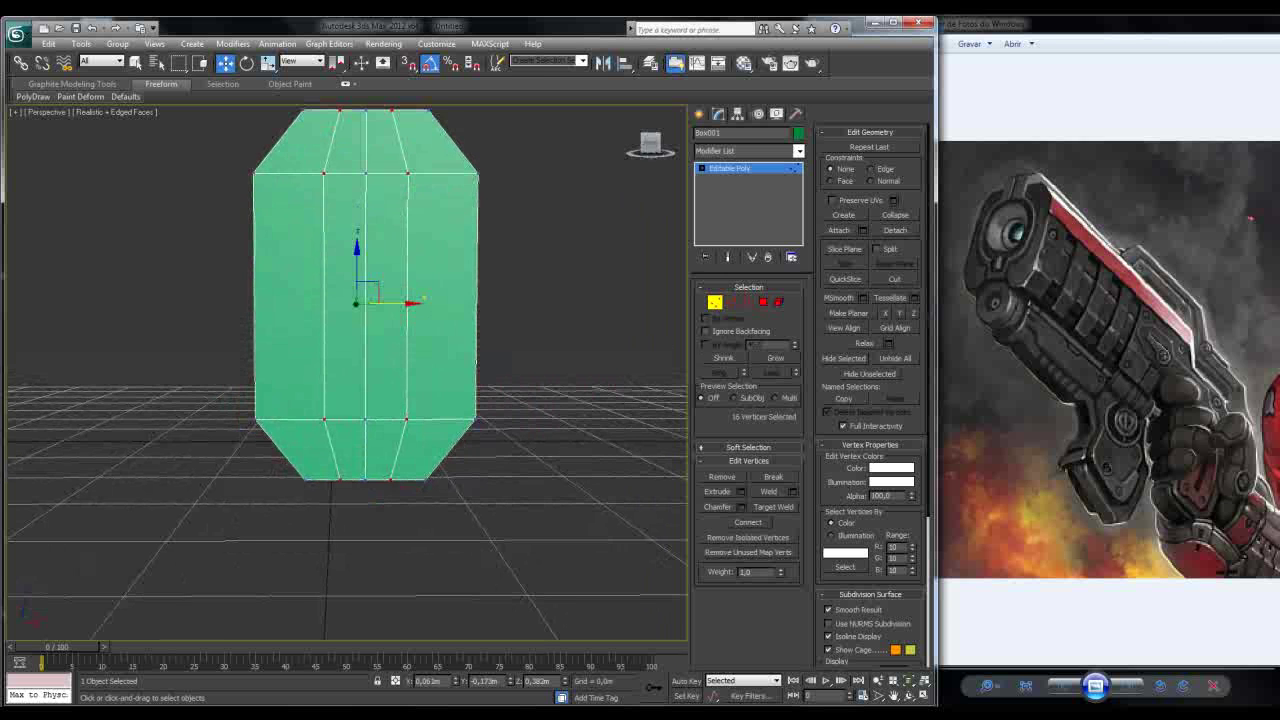
{"action": "middle_click_drag", "start_coordinate": [290, 362], "coordinate": [290, 430], "text": "alt"}
{"action": "key", "text": "4"}
{"action": "left_click", "coordinate": [352, 400]}
{"action": "left_click", "coordinate": [385, 360], "text": "ctrl"}
{"action": "middle_click_drag", "start_coordinate": [425, 416], "coordinate": [365, 430], "text": "alt"}
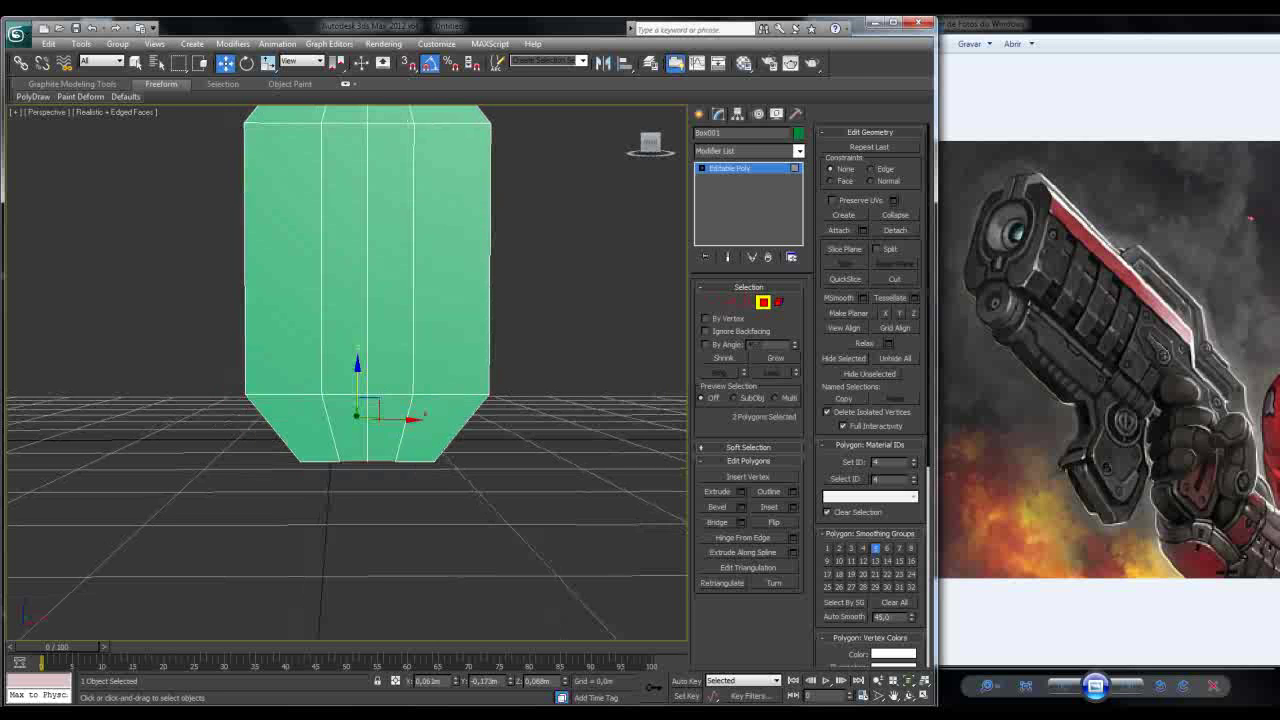
{"action": "mouse_move", "coordinate": [365, 430]}
{"action": "left_mouse_down"}
{"action": "mouse_move", "coordinate": [365, 410]}
{"action": "mouse_move", "coordinate": [362, 422]}
{"action": "left_mouse_up"}
{"action": "middle_click_drag", "start_coordinate": [362, 422], "coordinate": [366, 345], "text": "alt"}
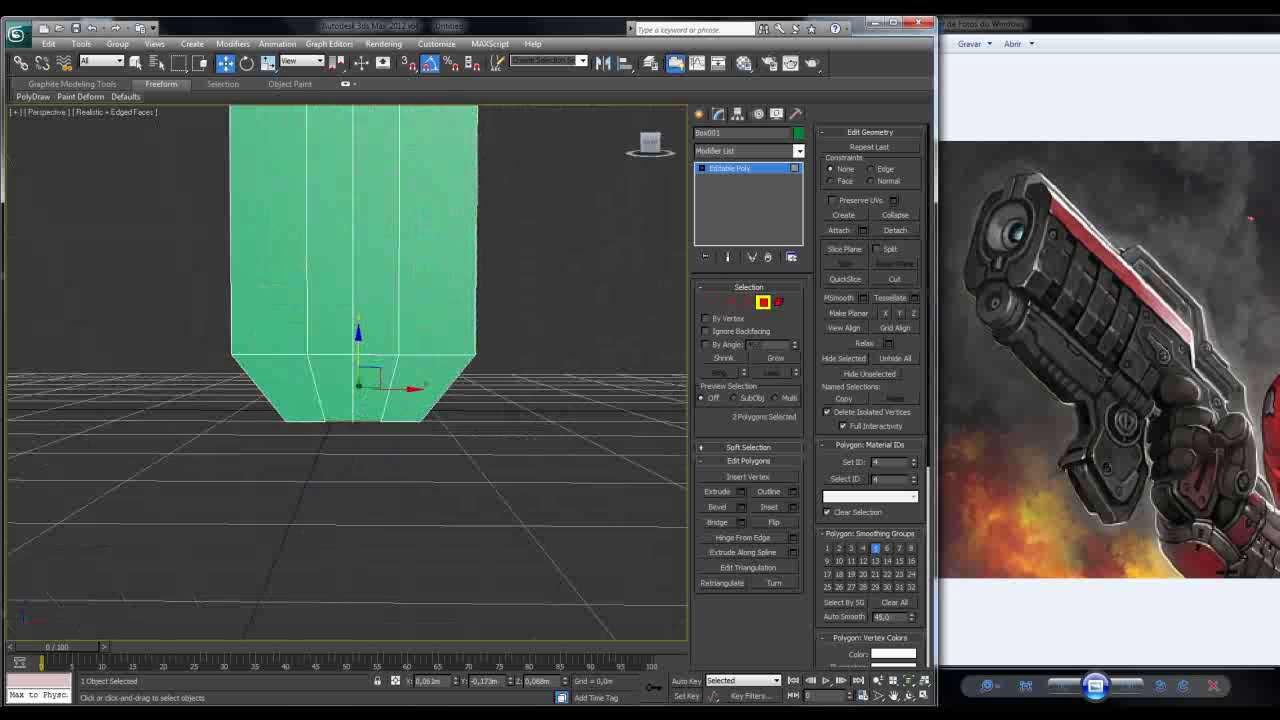
{"action": "middle_click_drag", "start_coordinate": [366, 345], "coordinate": [378, 440], "text": "alt"}
{"action": "key", "text": "shift+z"}
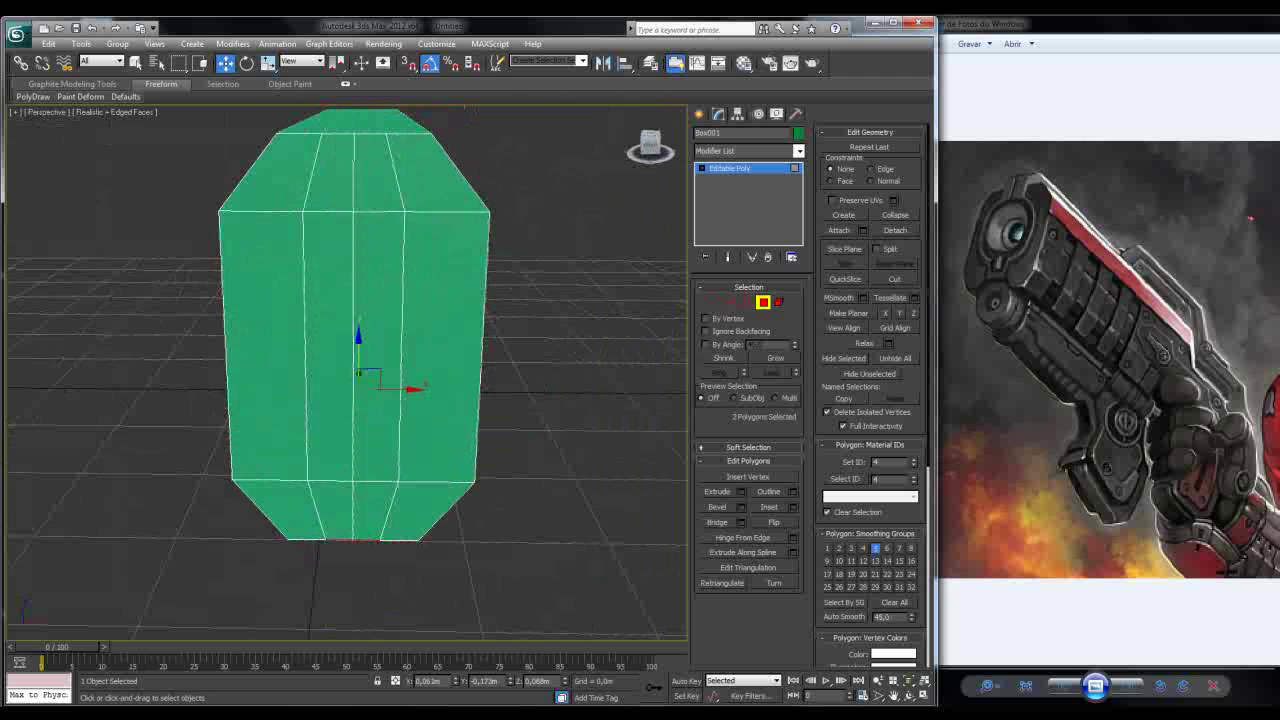
Step: Try to extrude the two underside polygons inward with a height of about -0,035 m
{"action": "left_click", "coordinate": [741, 491]}
{"action": "left_click_drag", "start_coordinate": [352, 399], "coordinate": [352, 424]}
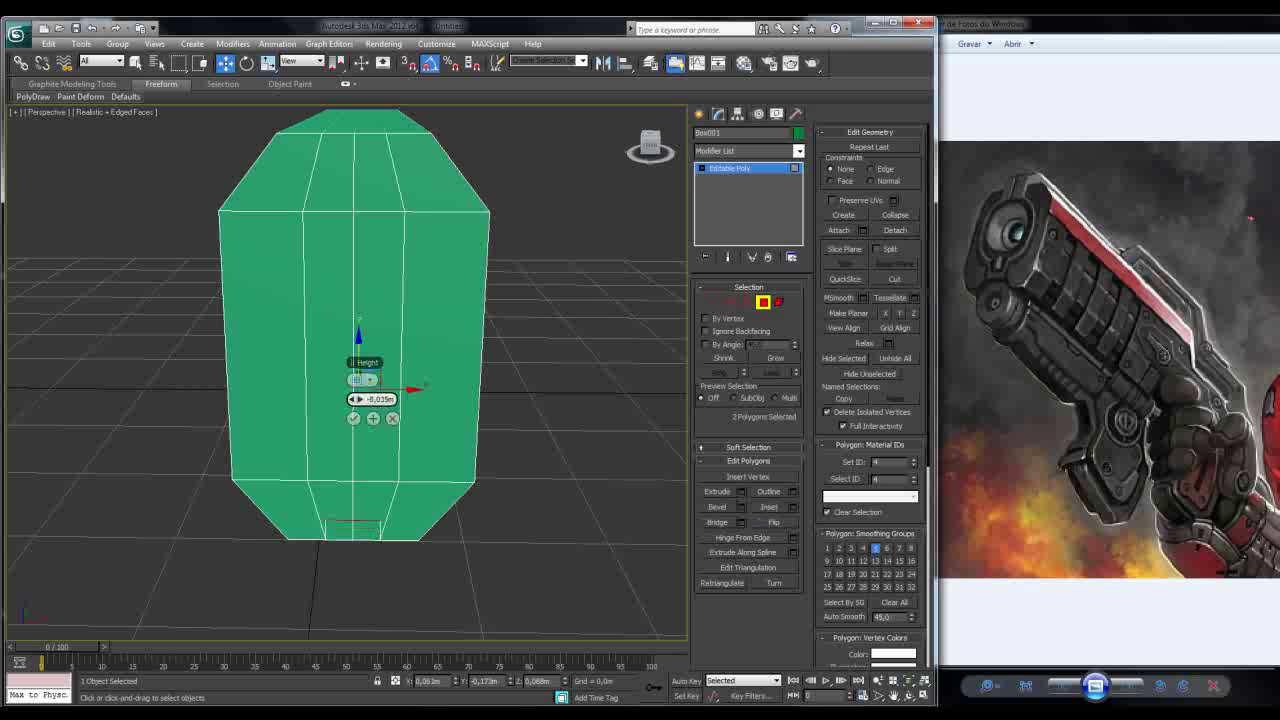
{"action": "middle_click_drag", "start_coordinate": [352, 424], "coordinate": [421, 430], "text": "alt"}
{"action": "left_click", "coordinate": [392, 418]}
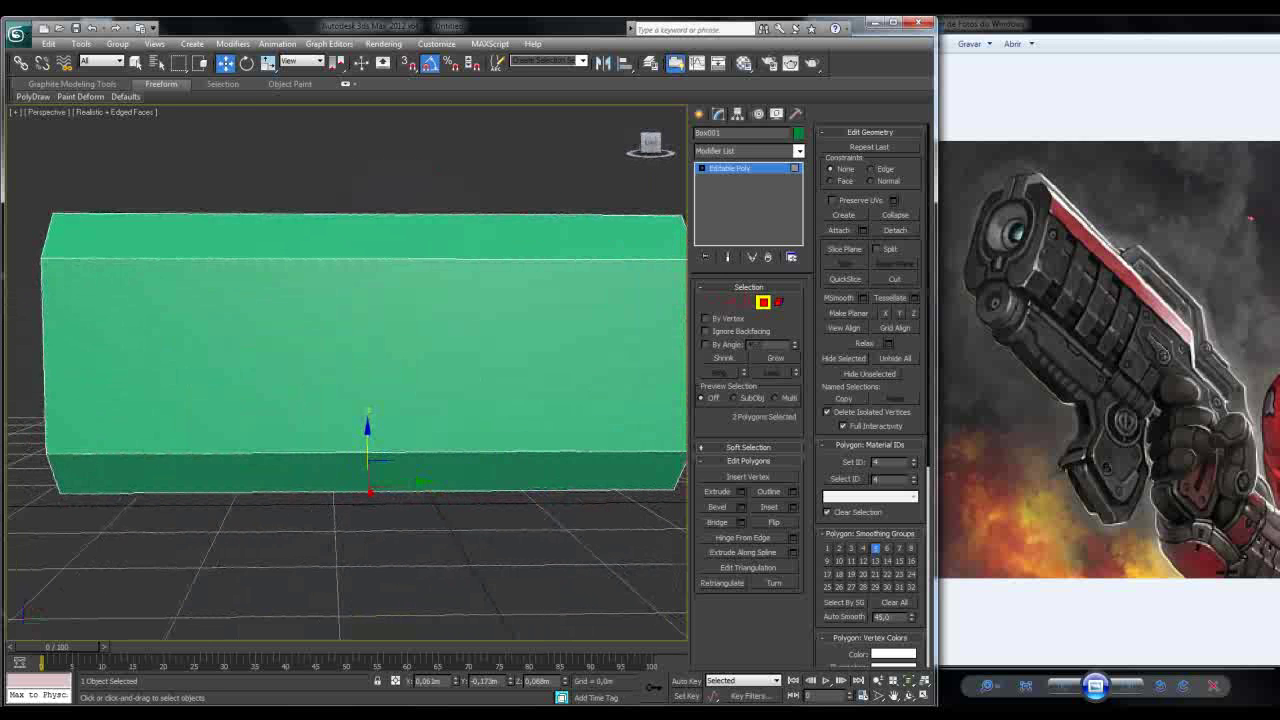
Step: Select the tall outer polygon on the body's end face
{"action": "scroll", "coordinate": [357, 376], "scroll_direction": "down", "scroll_amount": 3}
{"action": "middle_click_drag", "start_coordinate": [421, 430], "coordinate": [381, 438]}
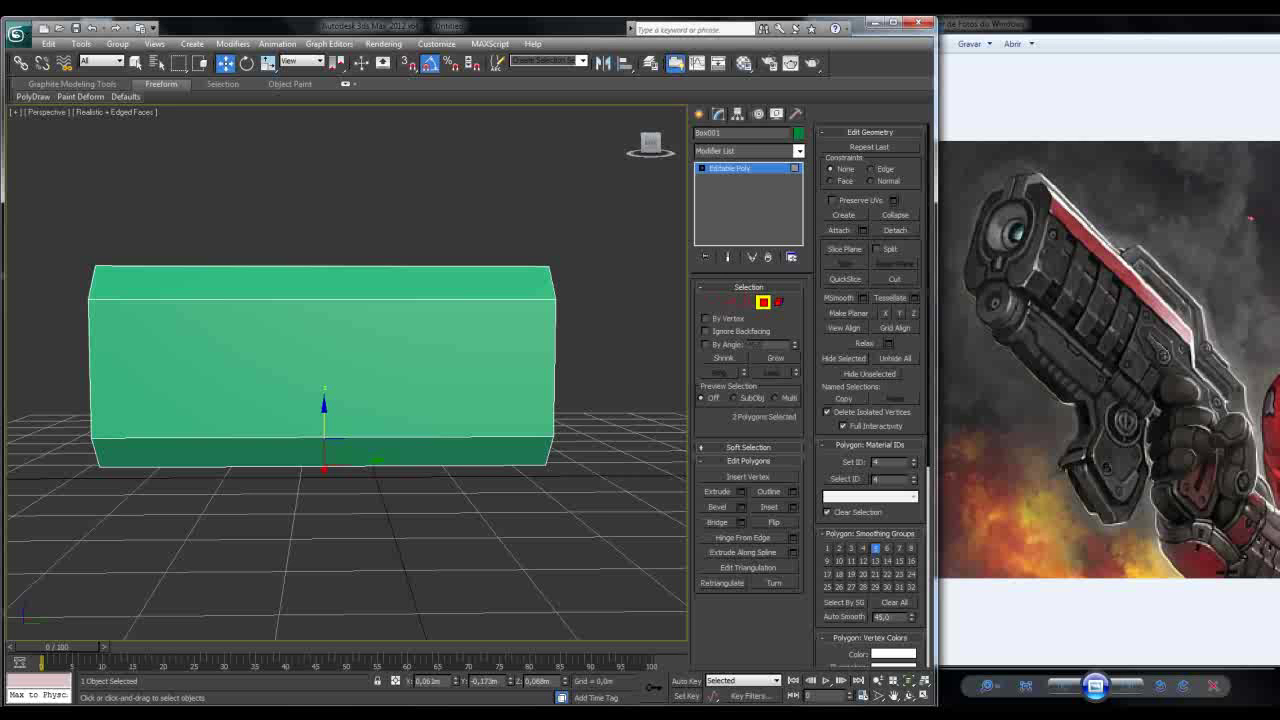
{"action": "middle_click_drag", "start_coordinate": [345, 370], "coordinate": [295, 370], "text": "alt"}
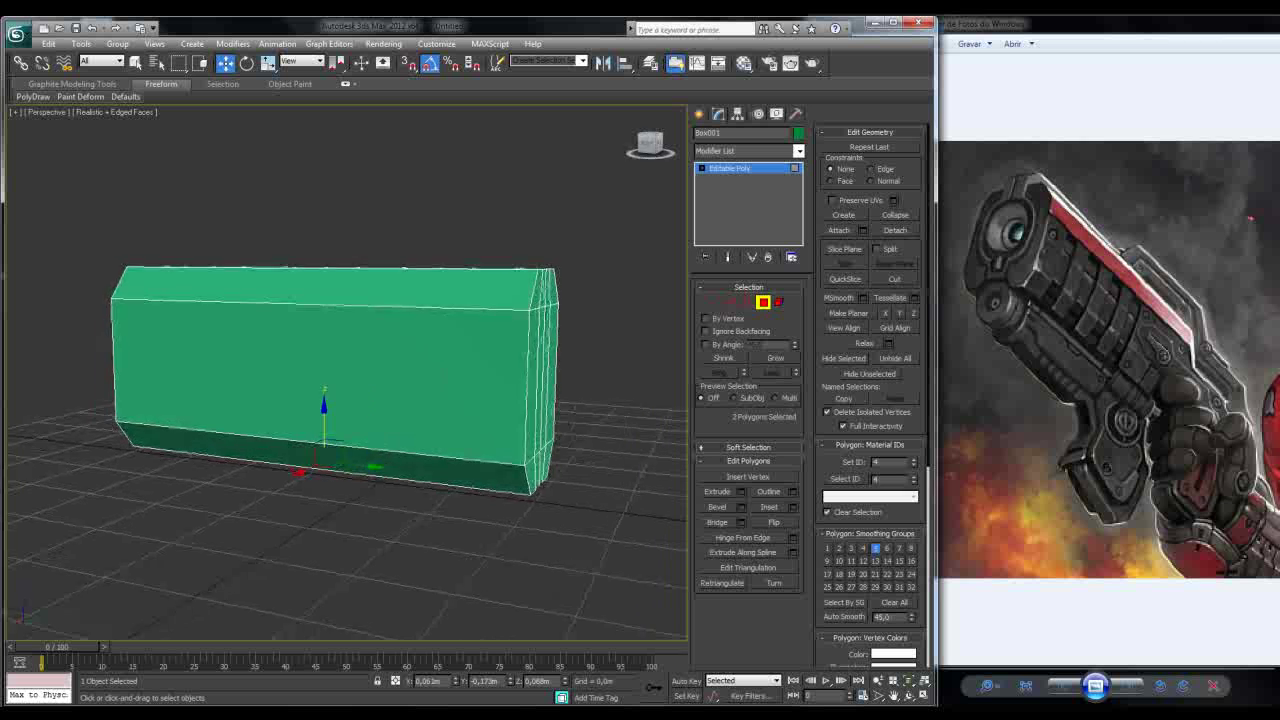
{"action": "key", "text": "4"}
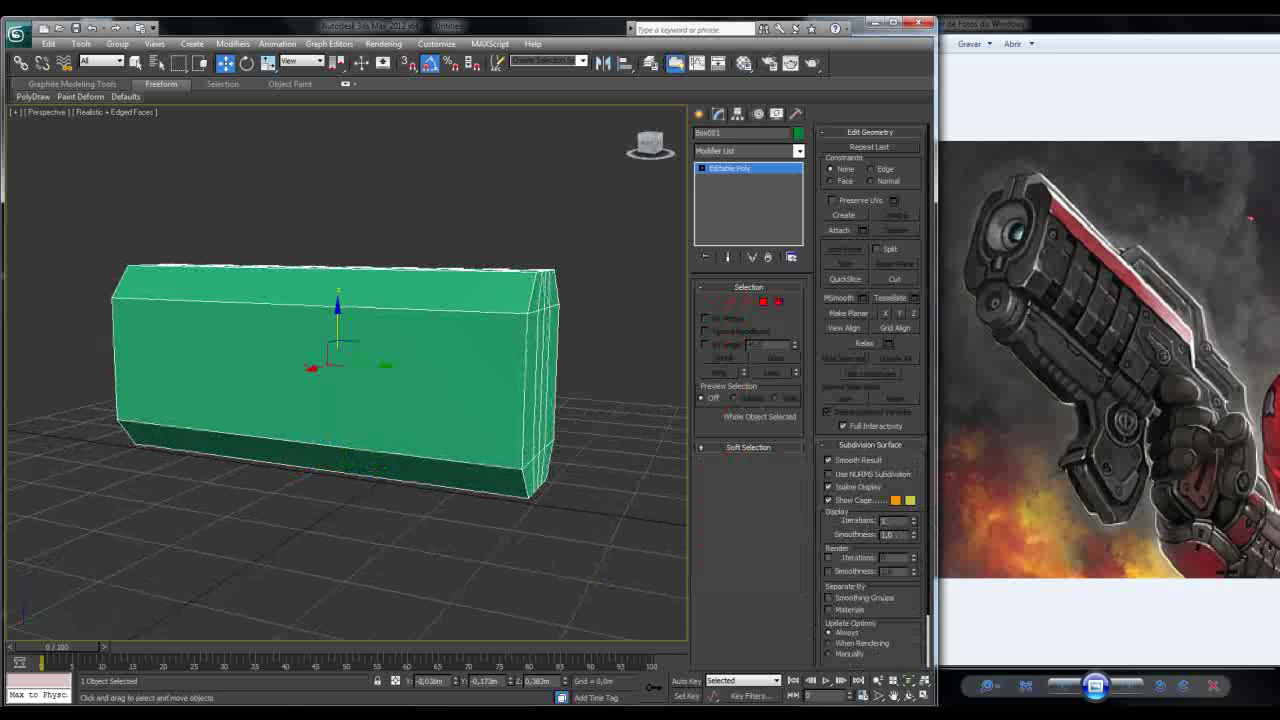
{"action": "key", "text": "4"}
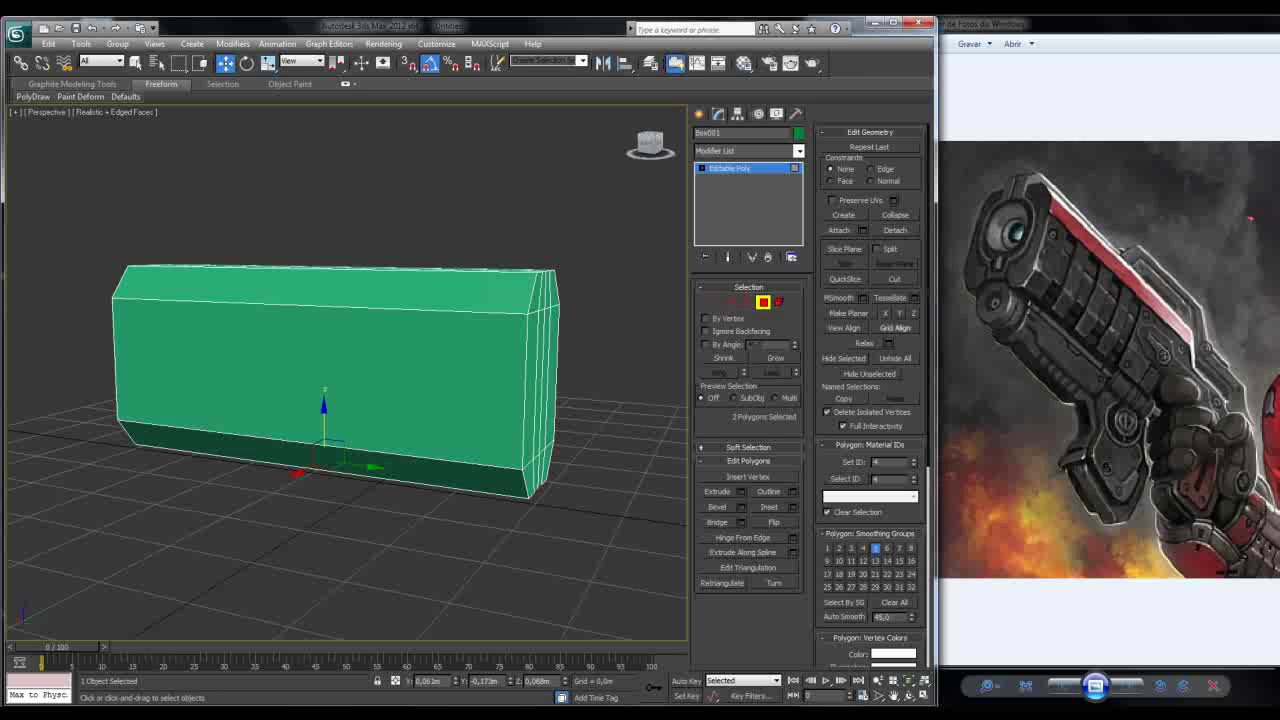
{"action": "left_click", "coordinate": [530, 390]}
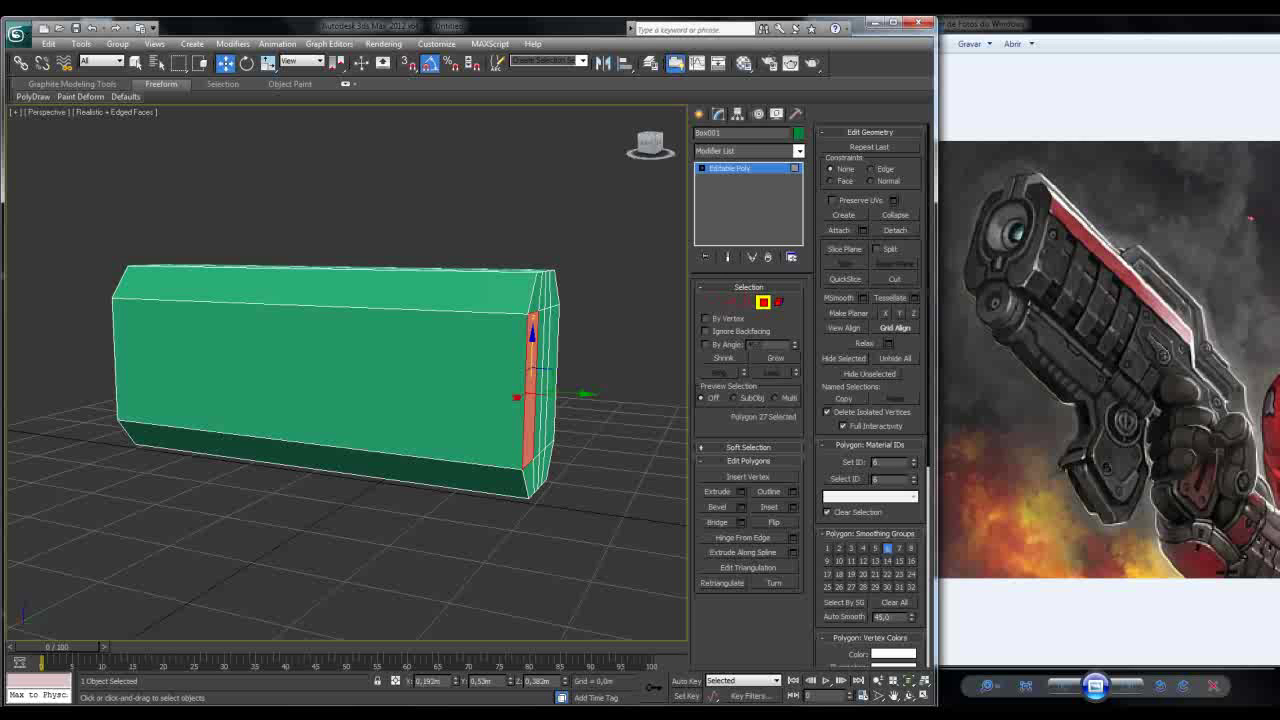
{"action": "mouse_move", "coordinate": [345, 380]}
{"action": "middle_mouse_down", "text": "alt"}
{"action": "mouse_move", "coordinate": [300, 390]}
{"action": "mouse_move", "coordinate": [340, 382]}
{"action": "middle_mouse_up", "text": "alt"}
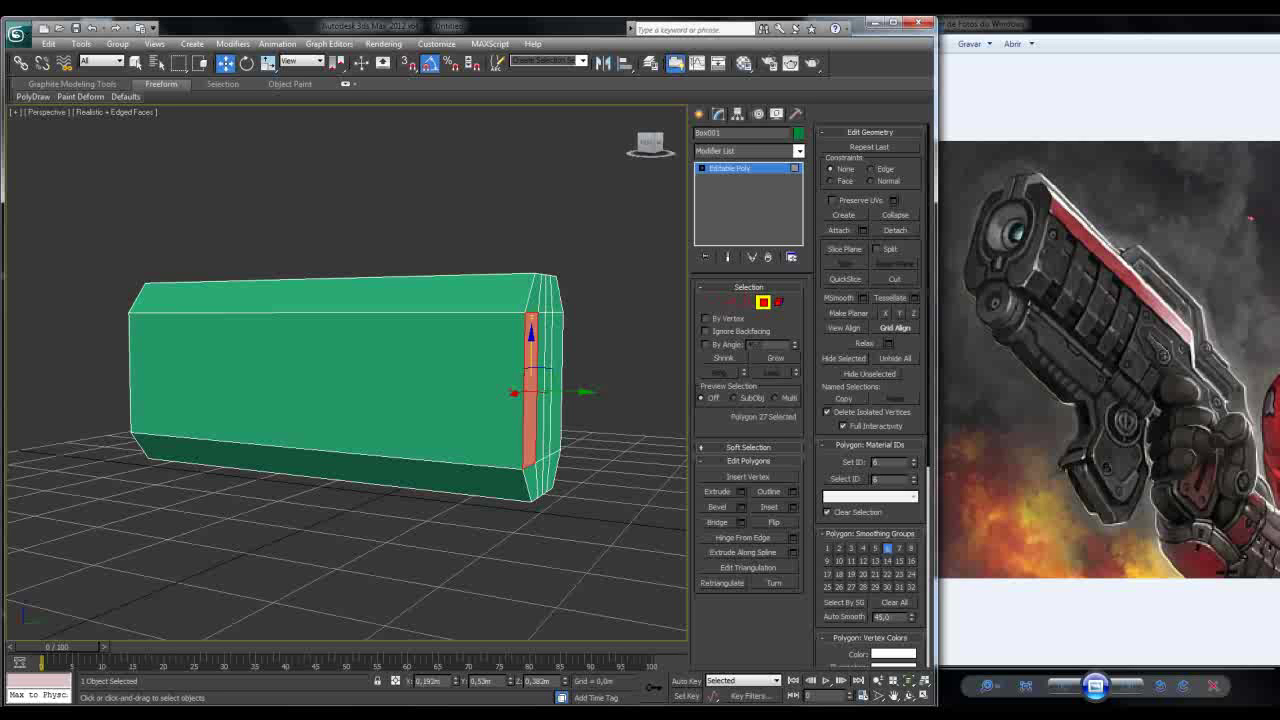
{"action": "key", "text": "ctrl+z"}
{"action": "key", "text": "ctrl+z"}
{"action": "key", "text": "ctrl+z"}
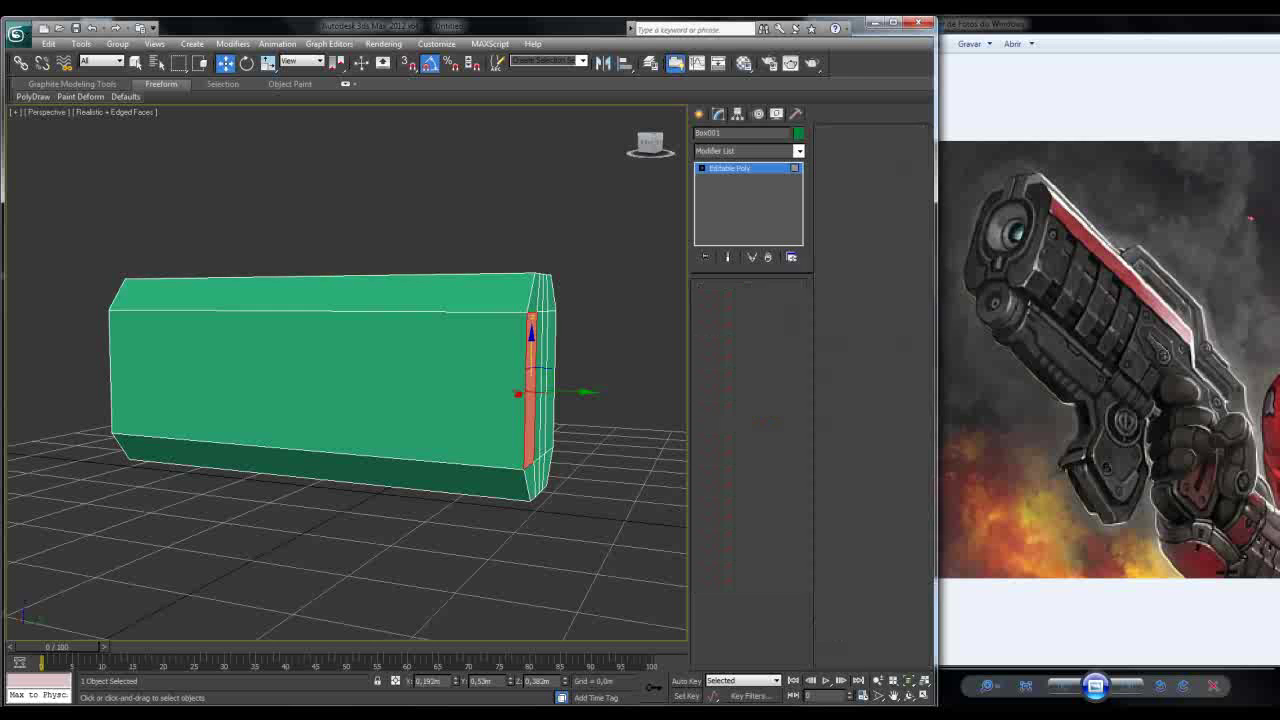
Step: Select the body's vertical edges and connect them with 1 segment and a pinch of 1, adding a horizontal loop around its mid-height
{"action": "left_click", "coordinate": [92, 380]}
{"action": "key", "text": "ctrl+d"}
{"action": "middle_click_drag", "start_coordinate": [350, 380], "coordinate": [430, 385], "text": "alt"}
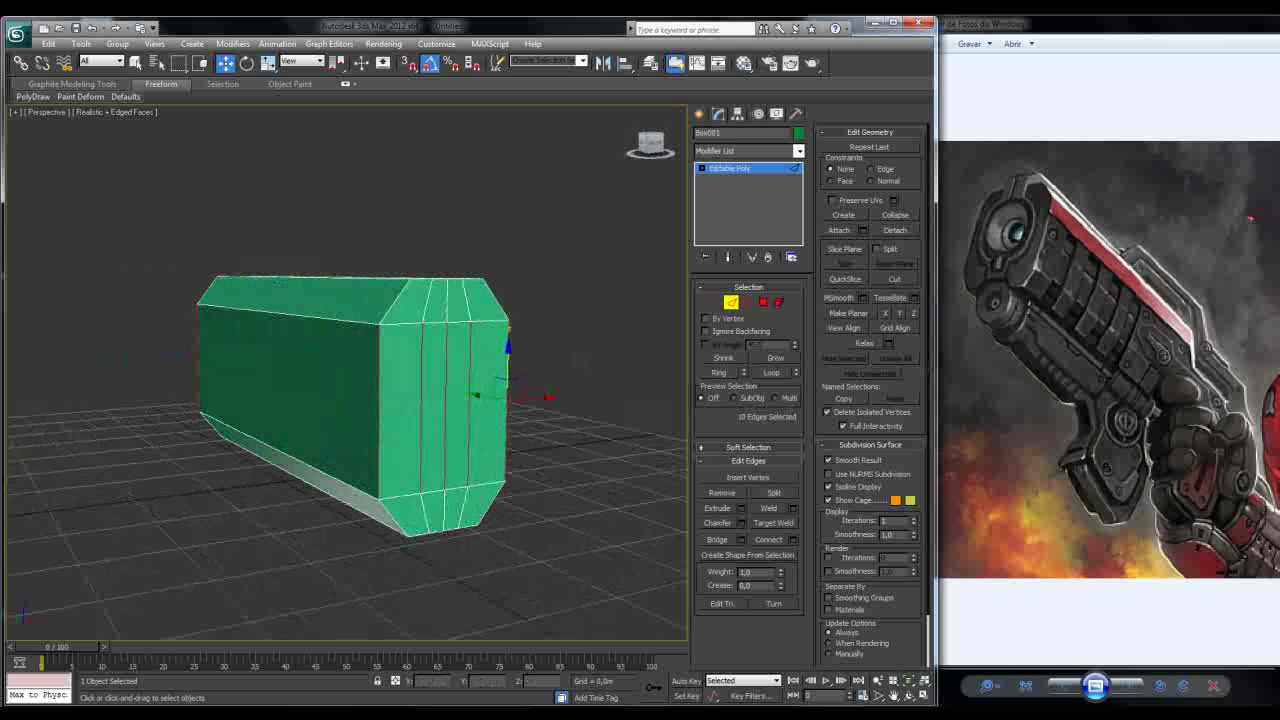
{"action": "left_click", "coordinate": [793, 539]}
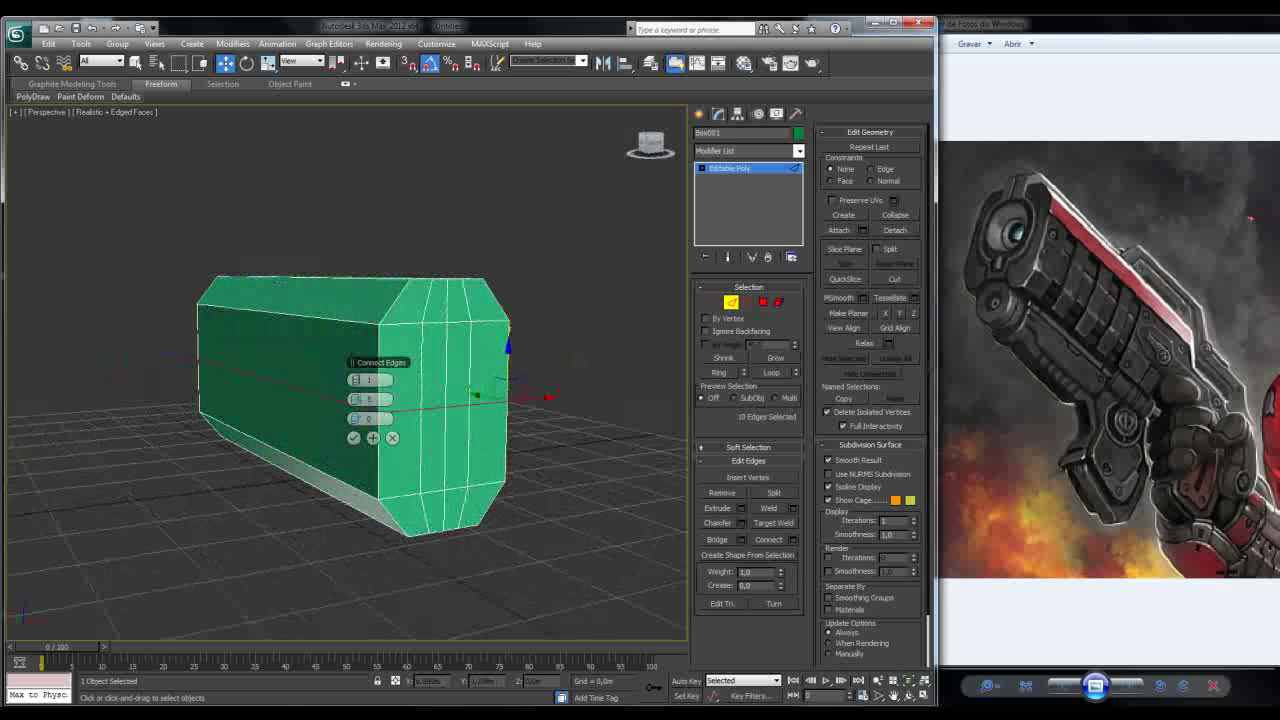
{"action": "left_click_drag", "start_coordinate": [355, 399], "coordinate": [356, 399]}
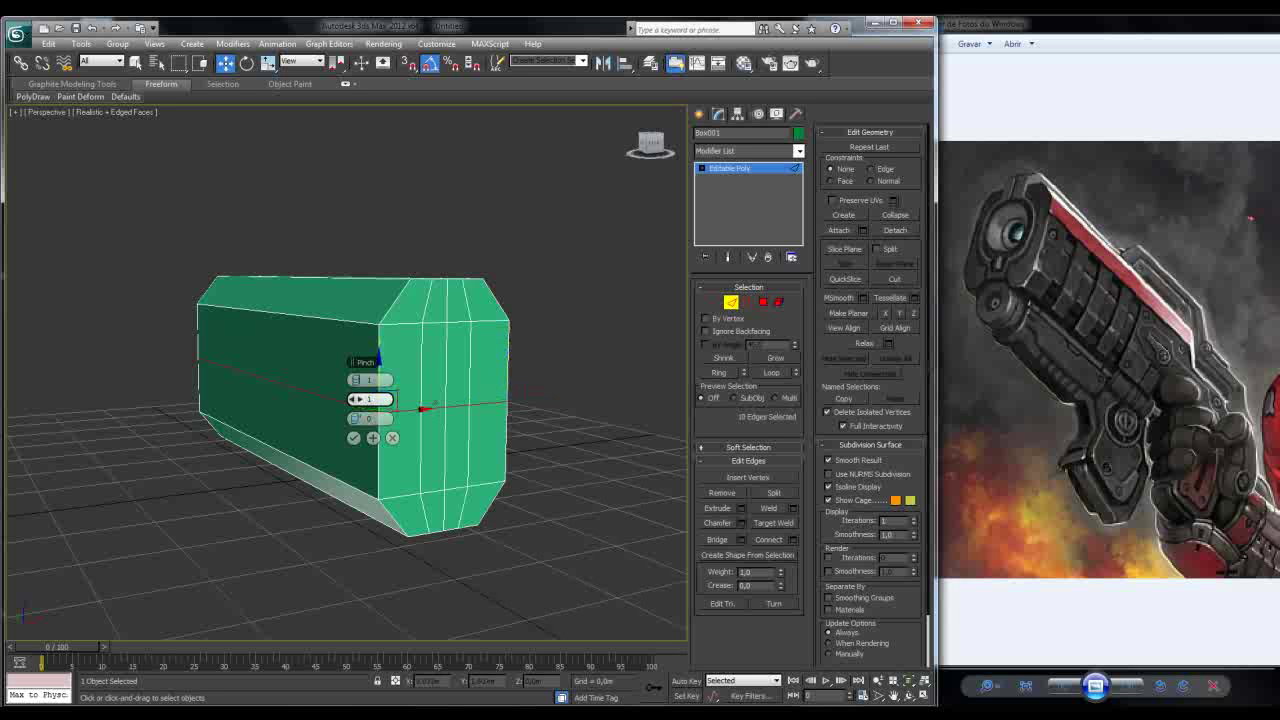
{"action": "left_click", "coordinate": [353, 438]}
{"action": "middle_click_drag", "start_coordinate": [340, 380], "coordinate": [246, 375], "text": "alt"}
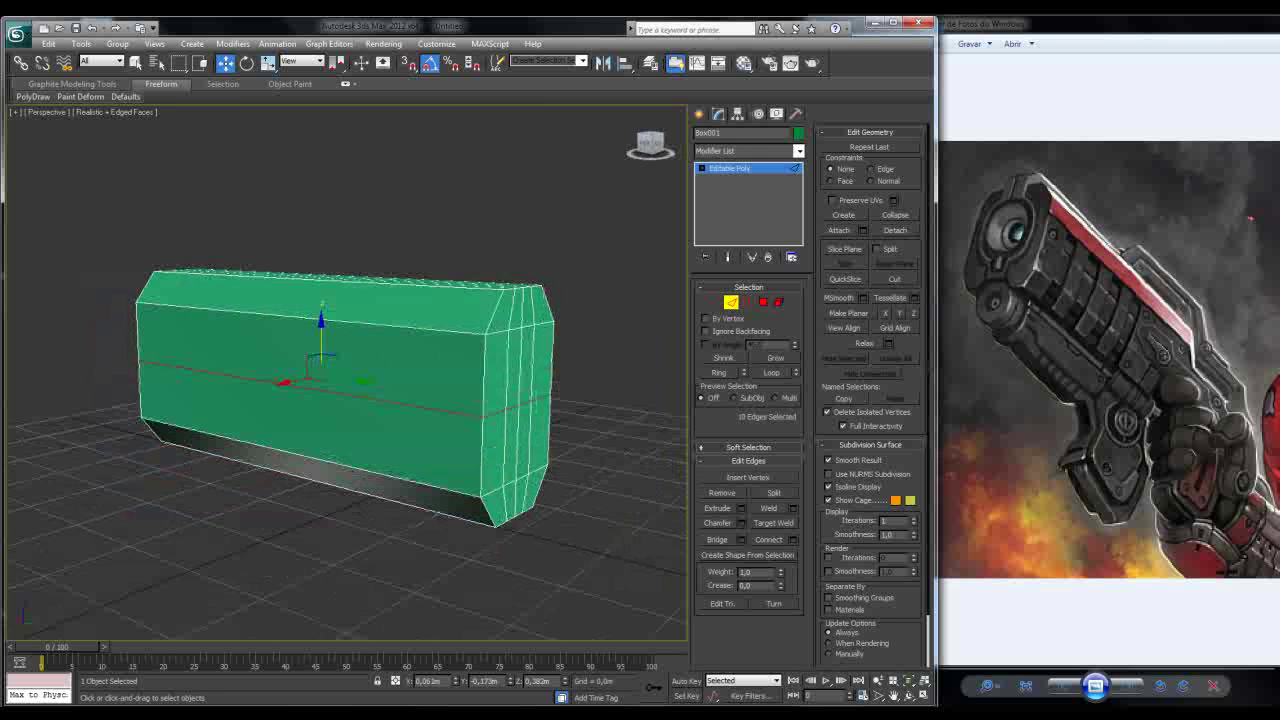
Step: Using see-through display temporarily, select the vertices of the mid-height loop and raise them to a Z of about 0,420 m
{"action": "key", "text": "4"}
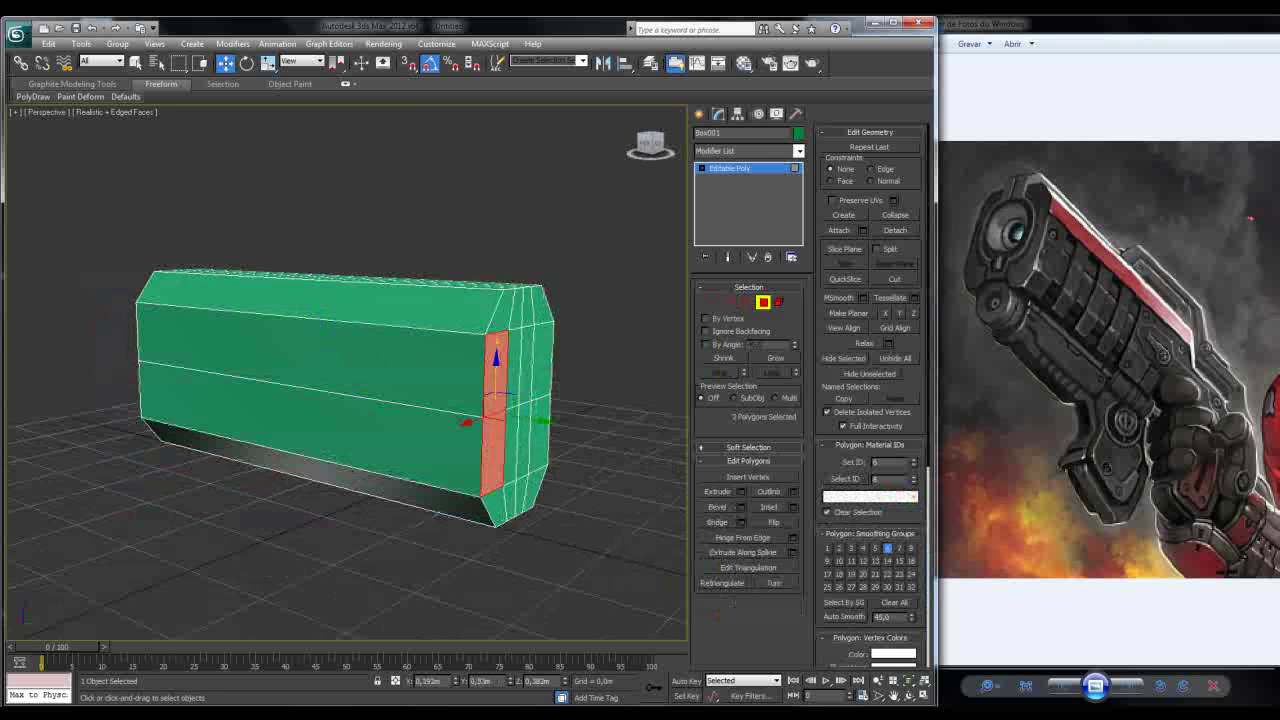
{"action": "middle_click_drag", "start_coordinate": [250, 375], "coordinate": [328, 381], "text": "alt"}
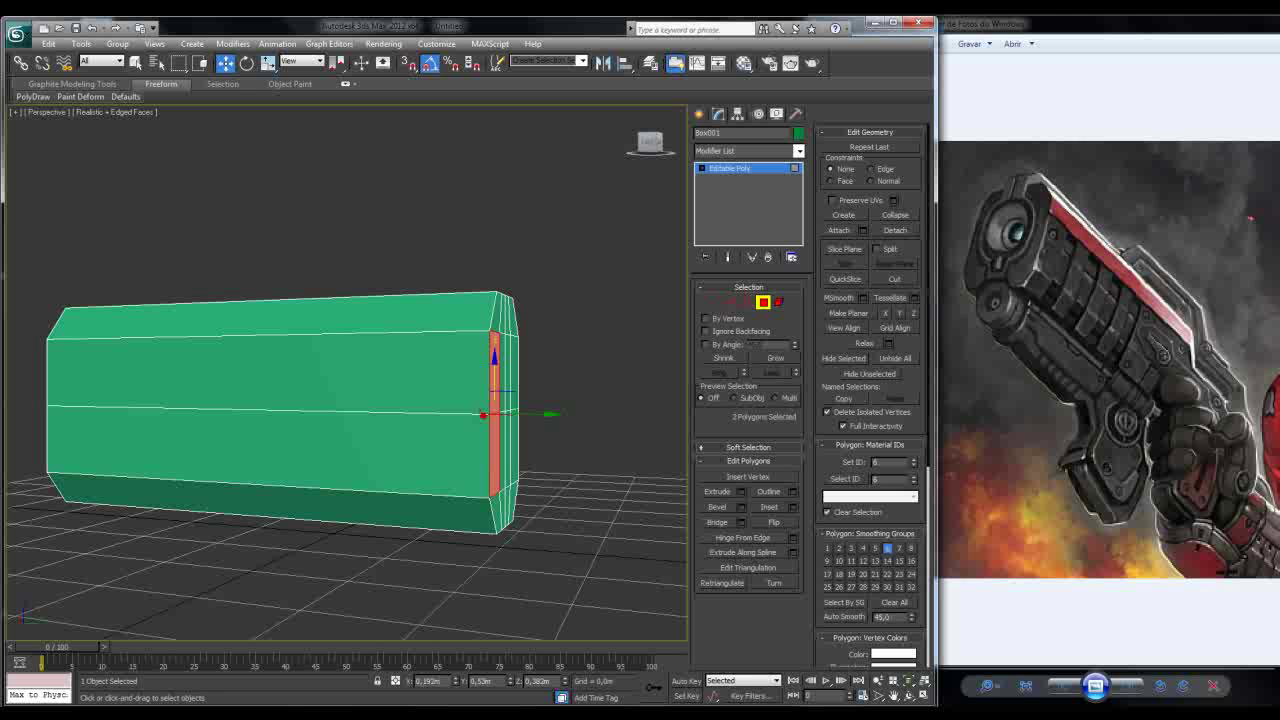
{"action": "middle_click_drag", "start_coordinate": [328, 381], "coordinate": [306, 381], "text": "alt"}
{"action": "scroll", "coordinate": [306, 381], "scroll_direction": "down", "scroll_amount": 5}
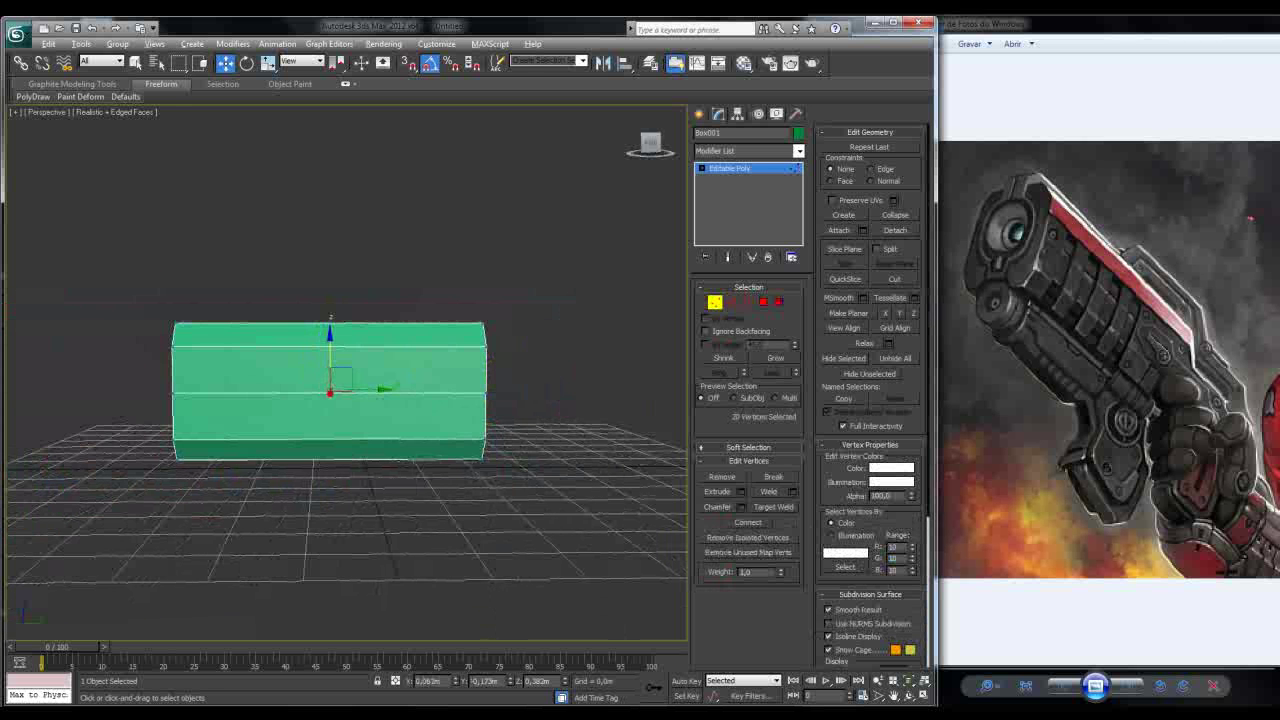
{"action": "key", "text": "alt+x"}
{"action": "key", "text": "ctrl+z"}
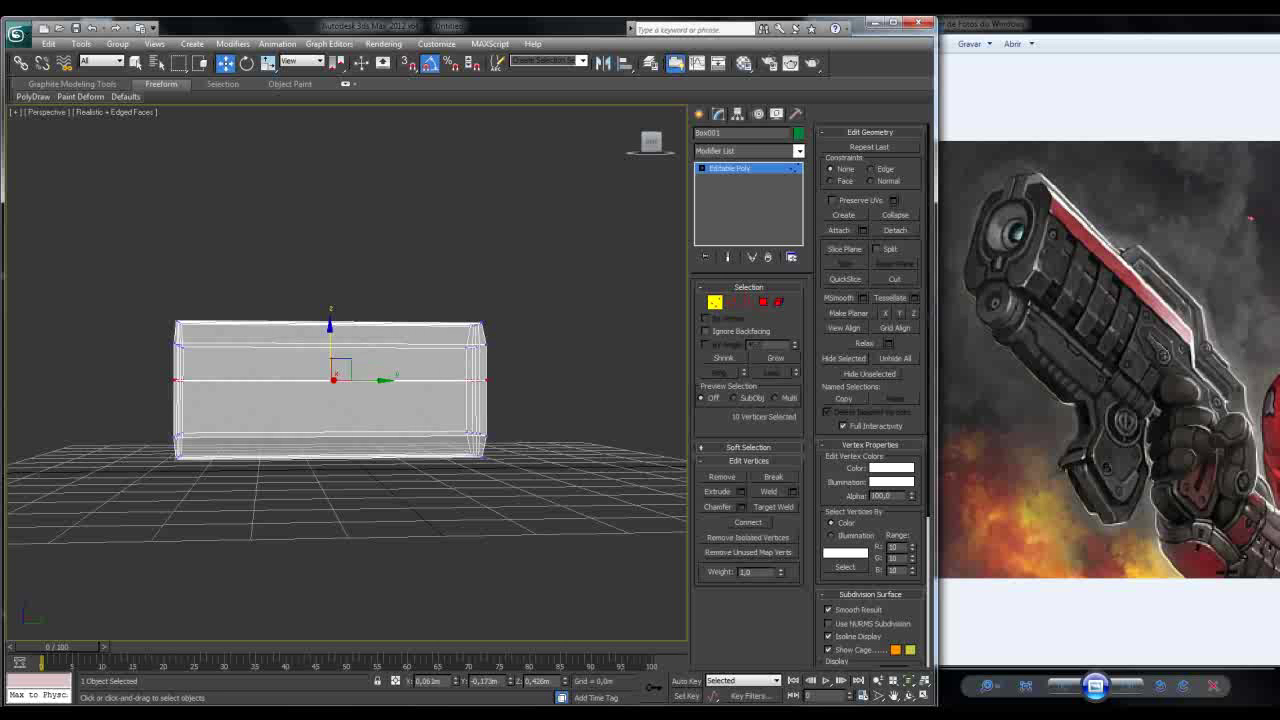
{"action": "middle_click_drag", "start_coordinate": [342, 400], "coordinate": [320, 406]}
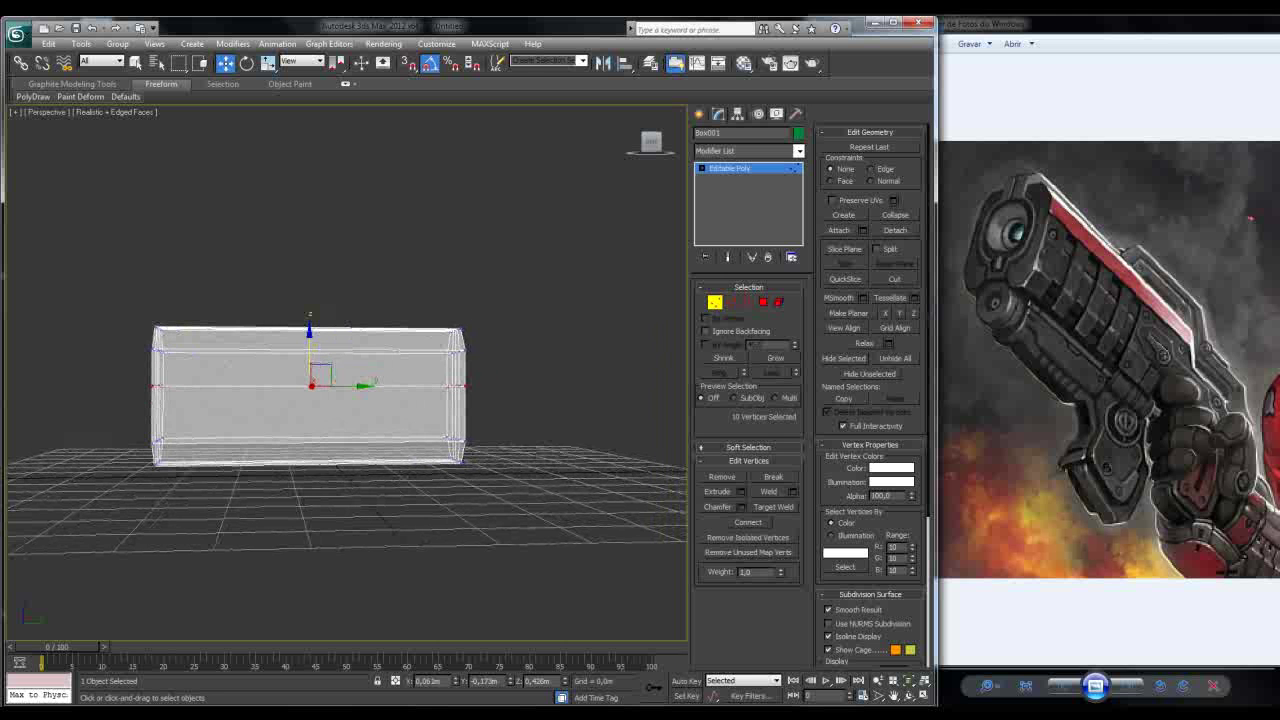
{"action": "key", "text": "alt+x"}
{"action": "mouse_move", "coordinate": [320, 406]}
{"action": "middle_mouse_down", "text": "alt"}
{"action": "mouse_move", "coordinate": [324, 428]}
{"action": "mouse_move", "coordinate": [266, 450]}
{"action": "middle_mouse_up", "text": "alt"}
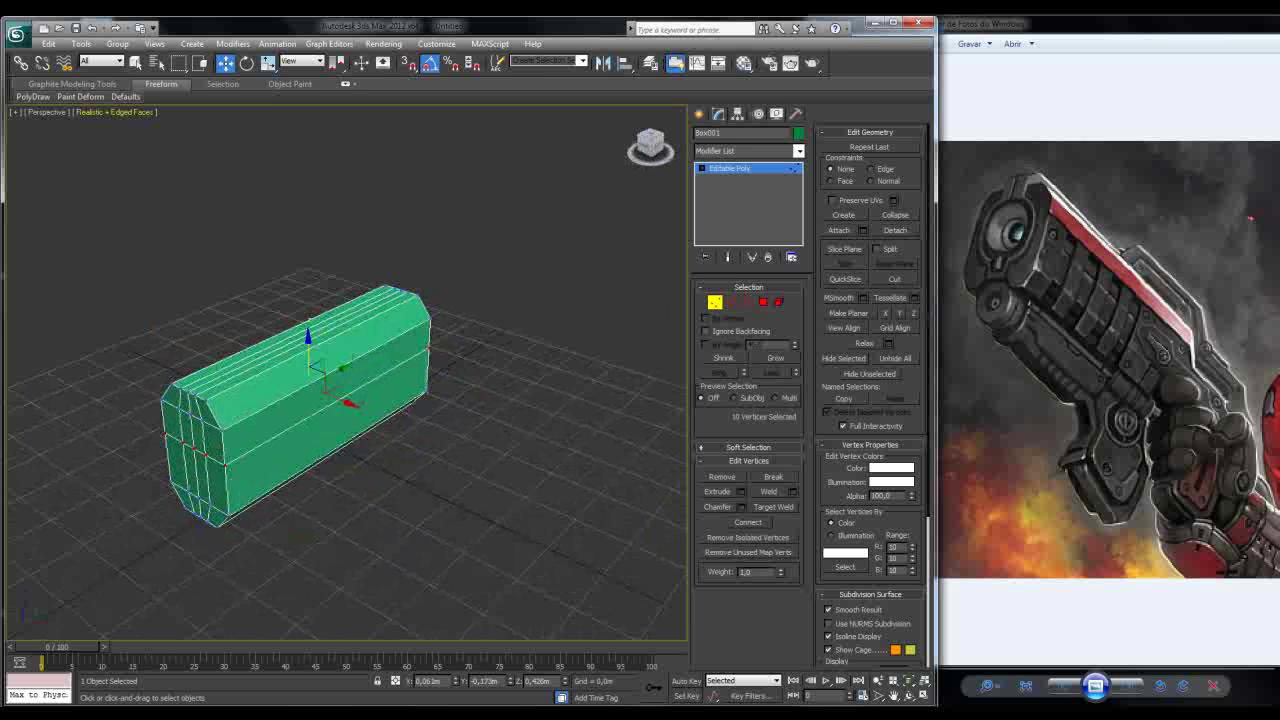
{"action": "mouse_move", "coordinate": [266, 450]}
{"action": "middle_mouse_down", "text": "alt"}
{"action": "mouse_move", "coordinate": [256, 440]}
{"action": "mouse_move", "coordinate": [244, 452]}
{"action": "middle_mouse_up", "text": "alt"}
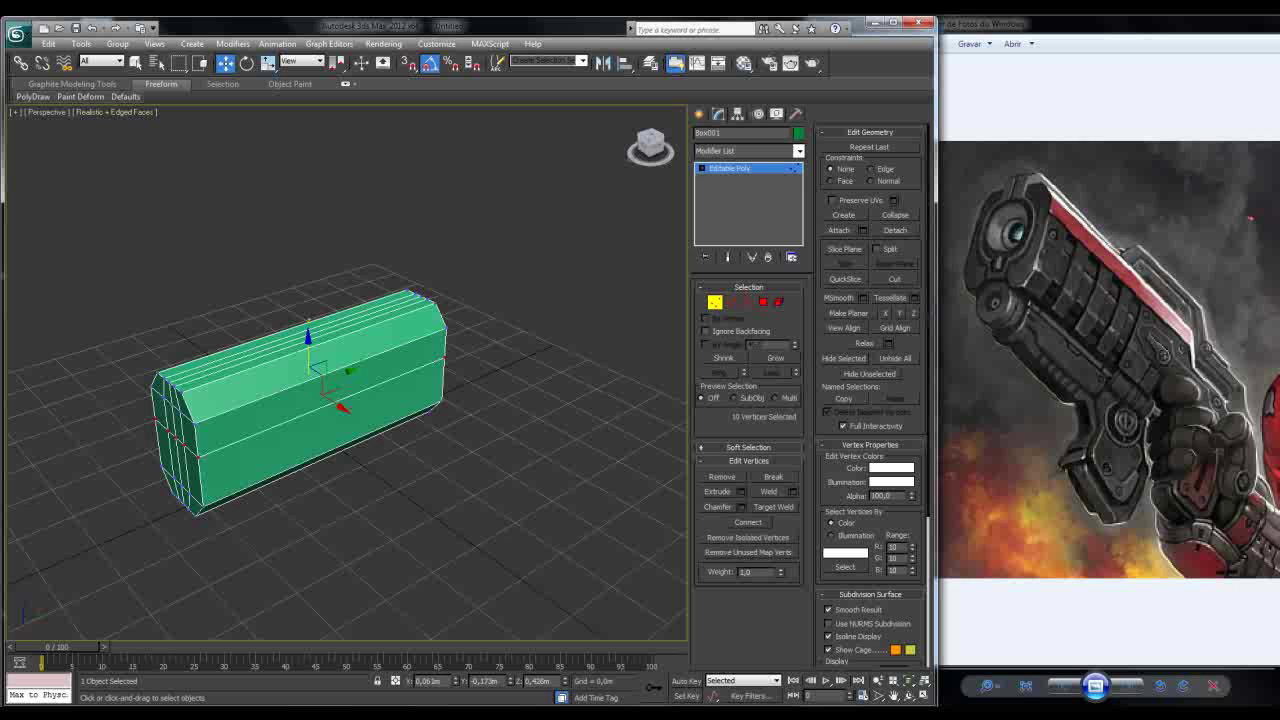
Step: Change the perspective viewport's display style from Realistic to Shaded, keeping edged faces
{"action": "left_click", "coordinate": [114, 112]}
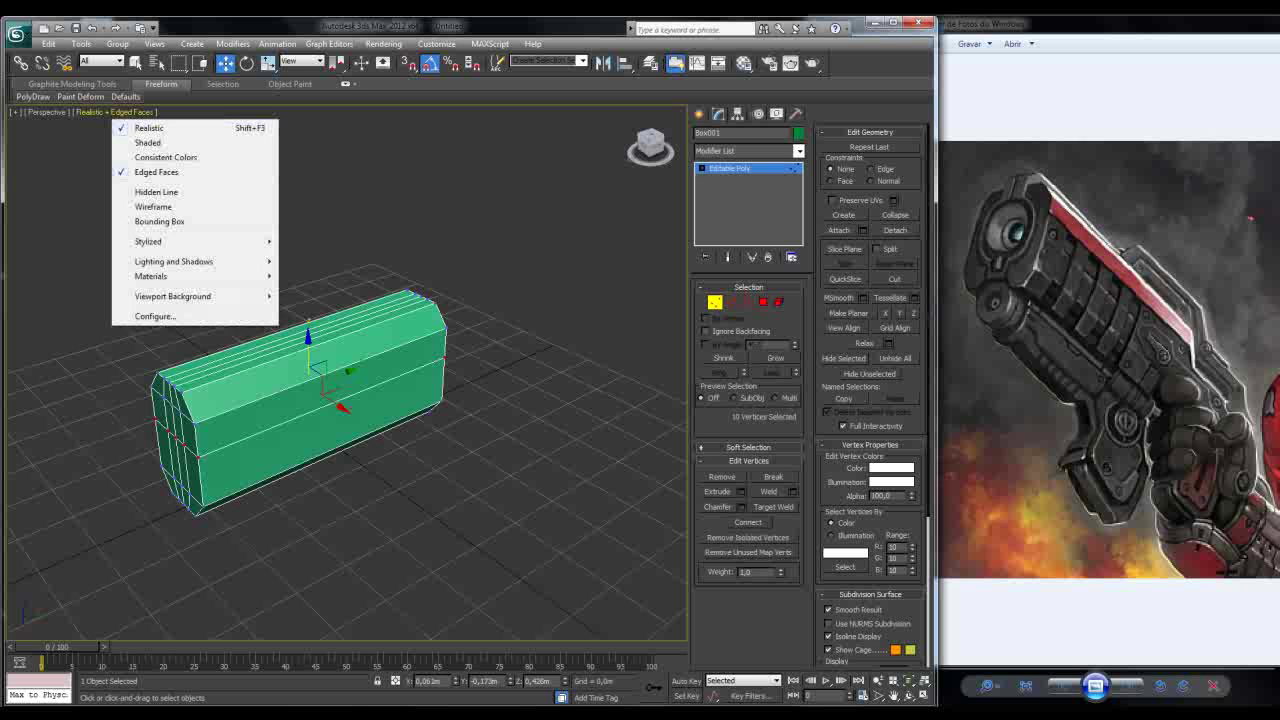
{"action": "left_click", "coordinate": [147, 142]}
{"action": "mouse_move", "coordinate": [340, 380]}
{"action": "middle_mouse_down", "text": "alt"}
{"action": "mouse_move", "coordinate": [420, 380]}
{"action": "mouse_move", "coordinate": [350, 380]}
{"action": "mouse_move", "coordinate": [330, 420]}
{"action": "mouse_move", "coordinate": [332, 378]}
{"action": "mouse_move", "coordinate": [292, 362]}
{"action": "mouse_move", "coordinate": [380, 362]}
{"action": "mouse_move", "coordinate": [330, 330]}
{"action": "mouse_move", "coordinate": [335, 356]}
{"action": "middle_mouse_up", "text": "alt"}
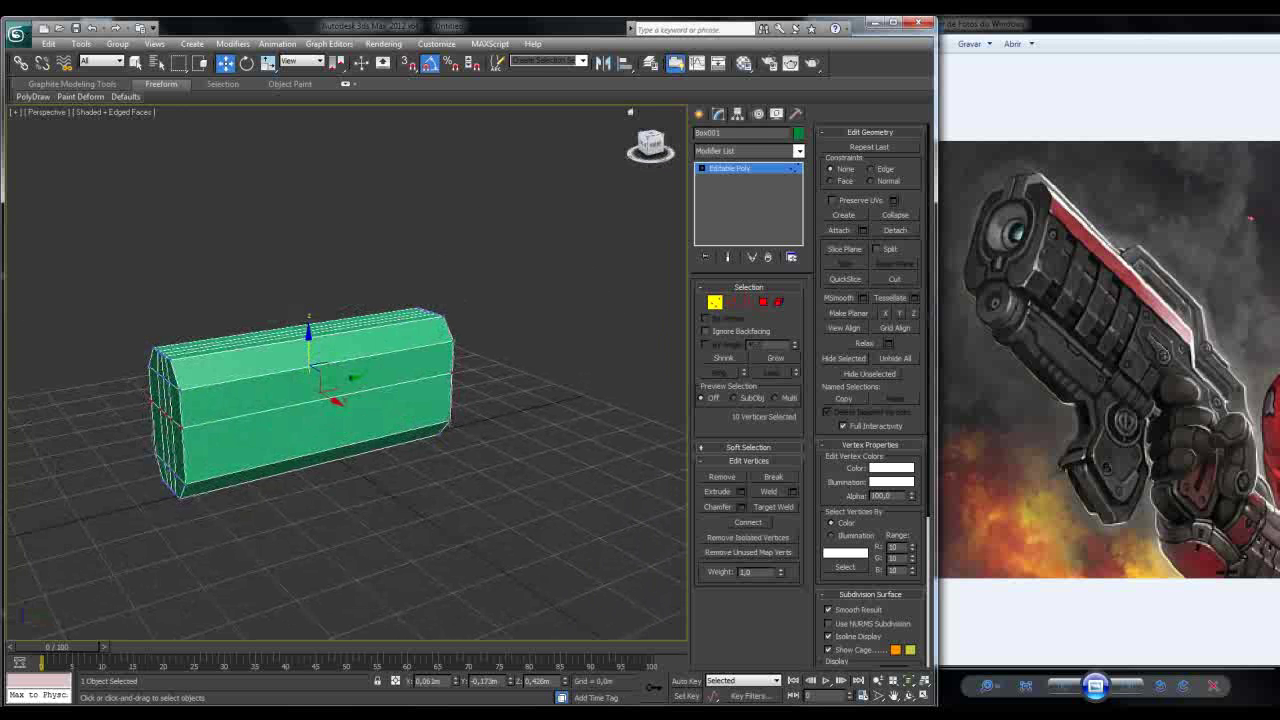
Step: Start a Daylight system and accept the recommended Logarithmic Exposure Control with the exterior daylight setting
{"action": "left_click", "coordinate": [699, 113]}
{"action": "middle_click_drag", "start_coordinate": [330, 400], "coordinate": [355, 305], "text": "alt"}
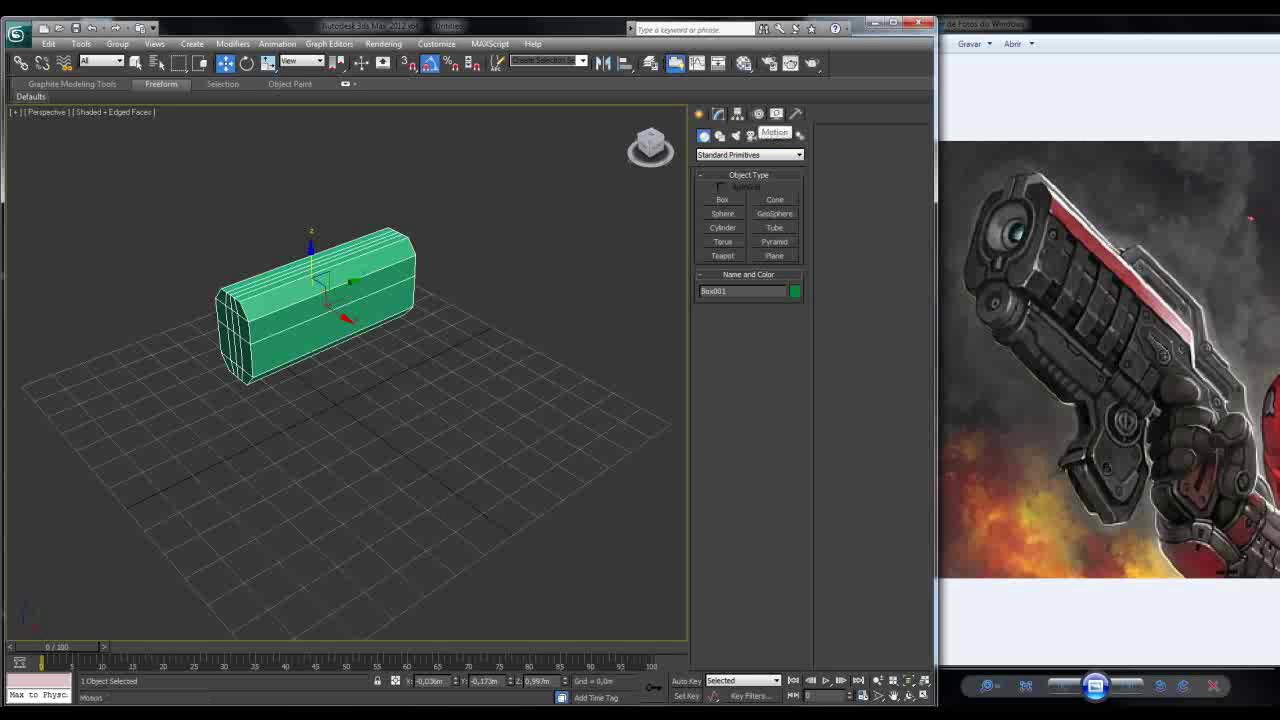
{"action": "left_click", "coordinate": [758, 113]}
{"action": "left_click", "coordinate": [699, 113]}
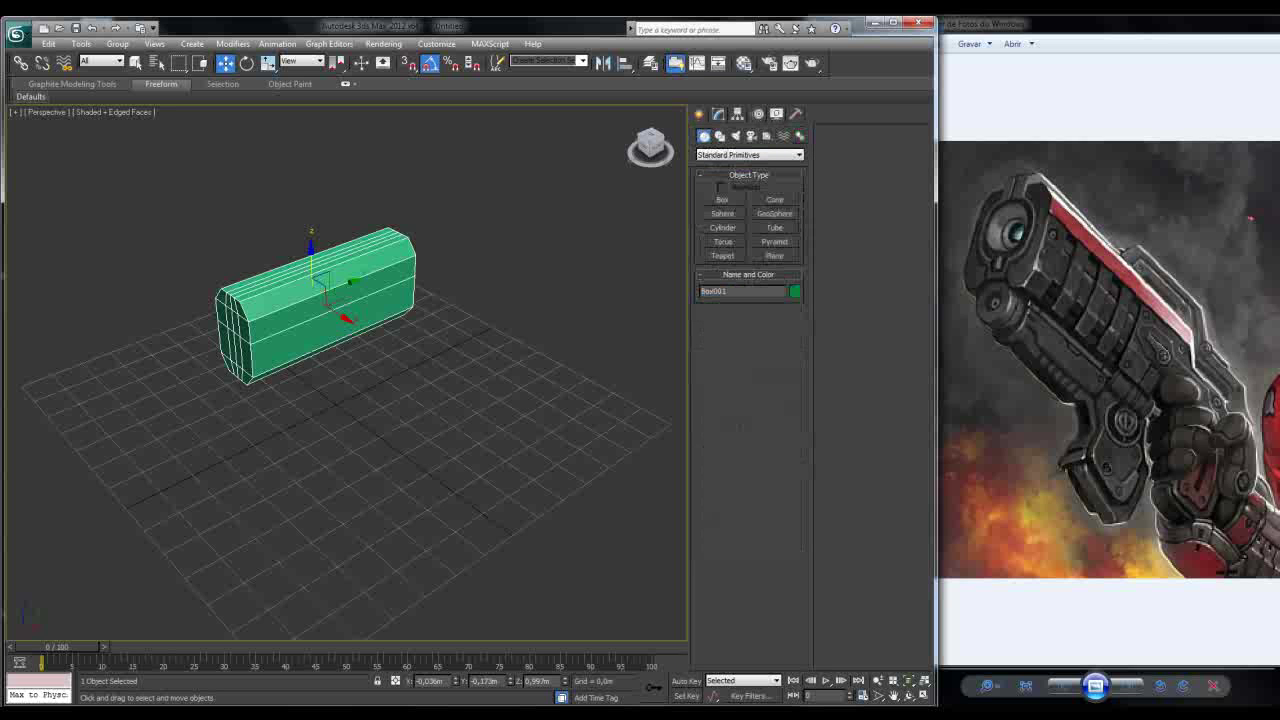
{"action": "left_click", "coordinate": [799, 135]}
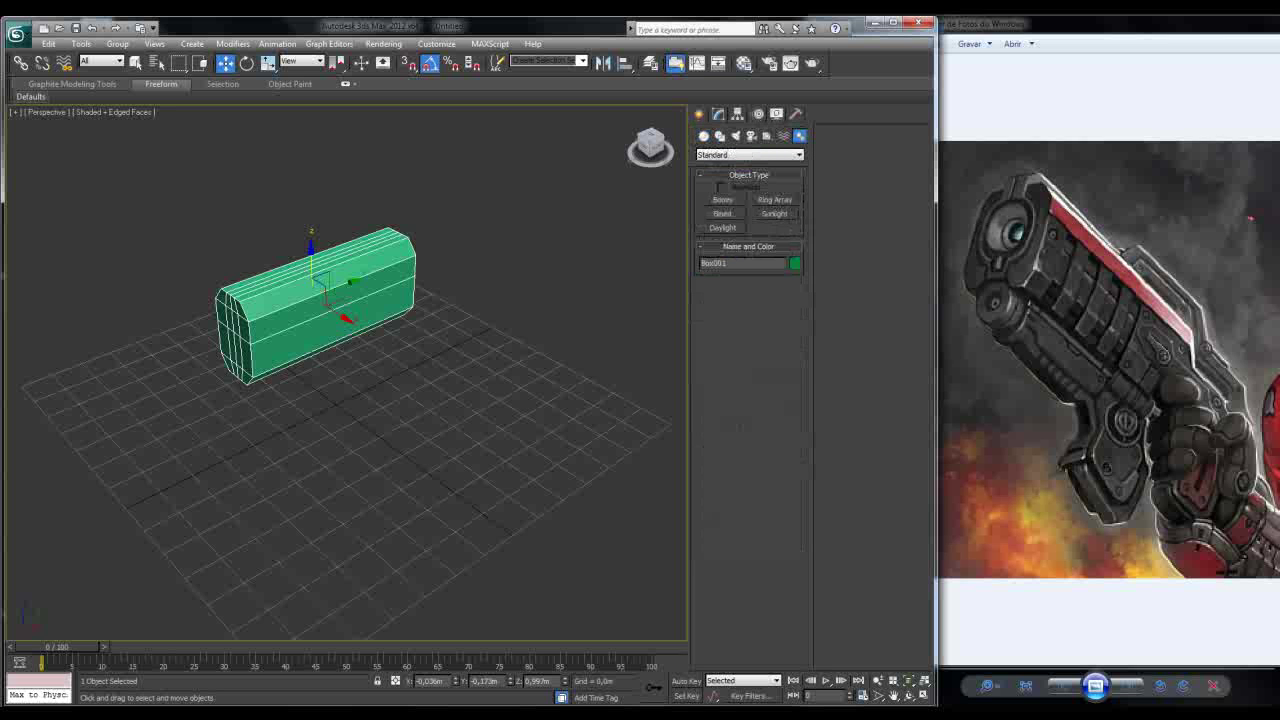
{"action": "left_click", "coordinate": [722, 227]}
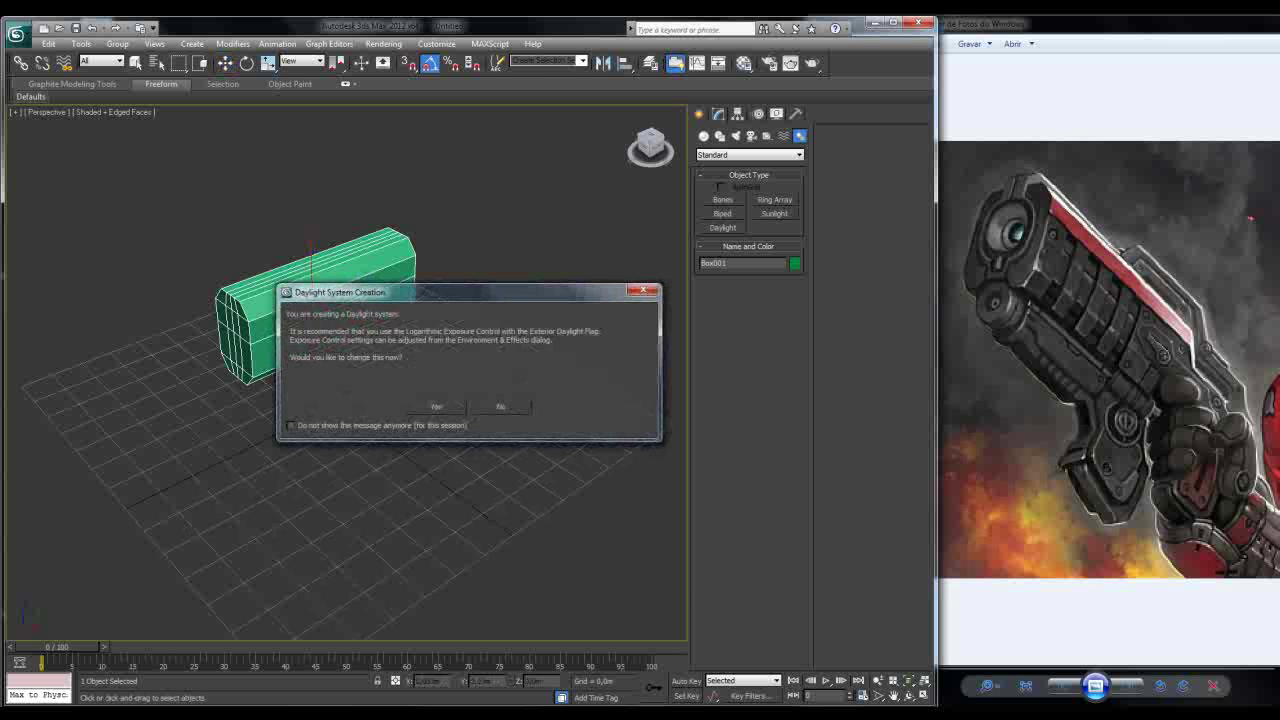
{"action": "key", "text": "Return"}
Step: Place the daylight system's compass on the grid beside the body, with the sun above it at an orbital scale of about 2,44 m
{"action": "middle_click_drag", "start_coordinate": [300, 380], "coordinate": [345, 380], "text": "alt"}
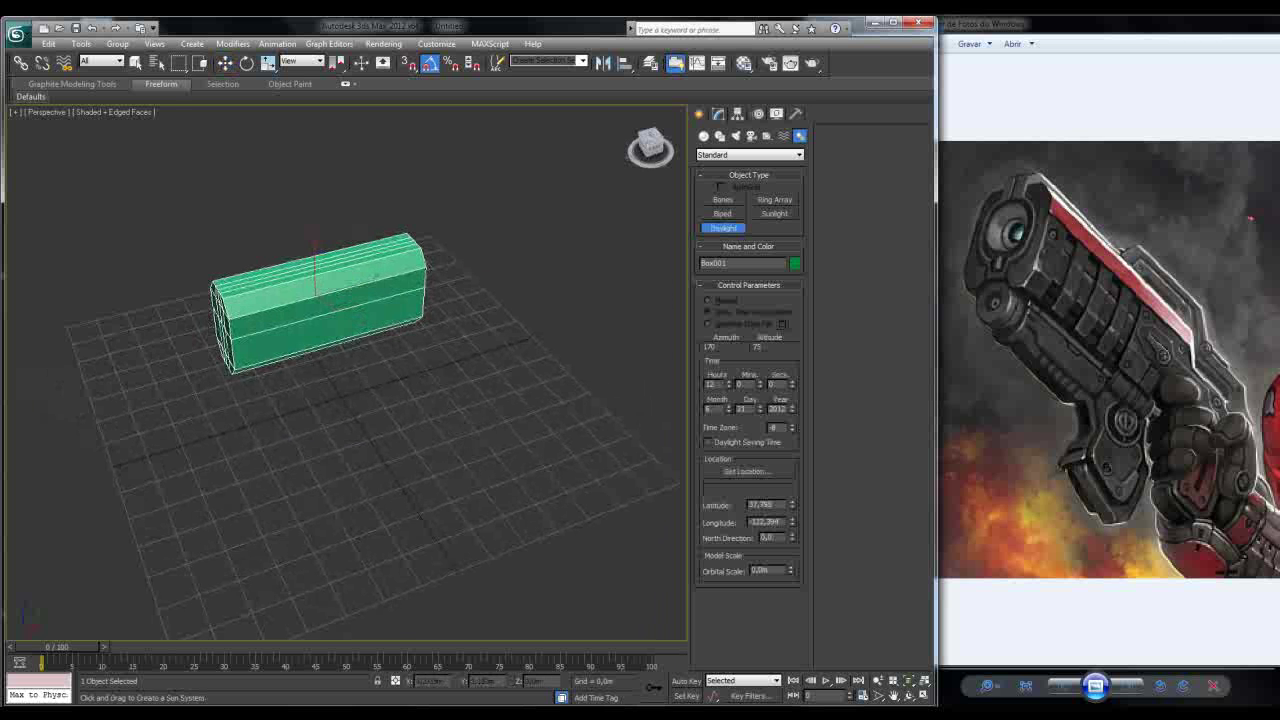
{"action": "left_click_drag", "start_coordinate": [345, 380], "coordinate": [346, 381]}
{"action": "left_click_drag", "start_coordinate": [380, 384], "coordinate": [340, 360]}
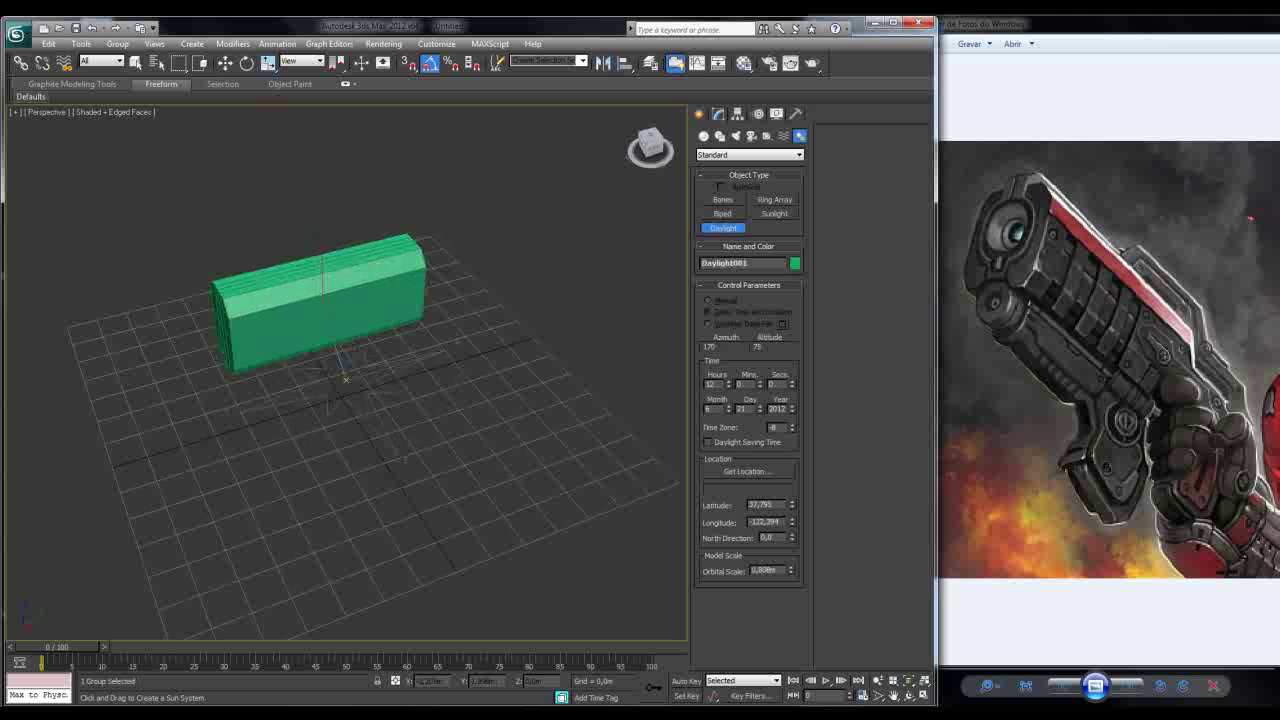
{"action": "left_click", "coordinate": [340, 362]}
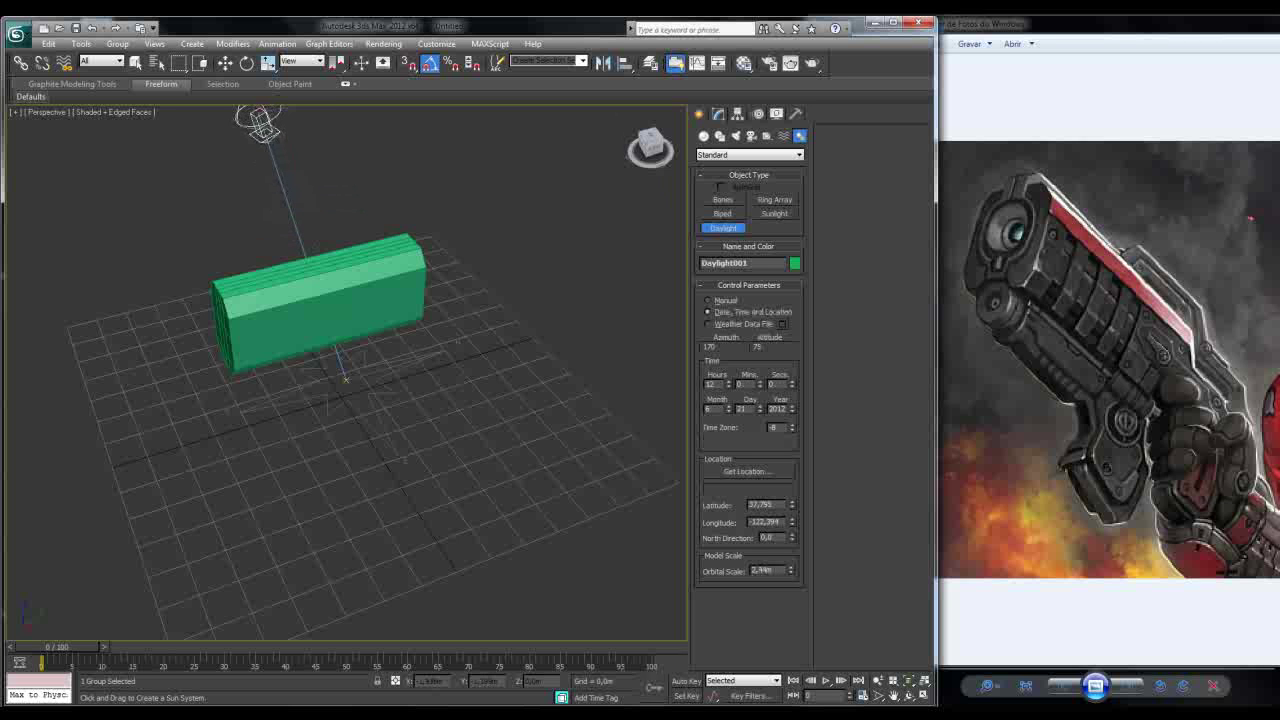
{"action": "middle_click_drag", "start_coordinate": [400, 450], "coordinate": [362, 452], "text": "alt"}
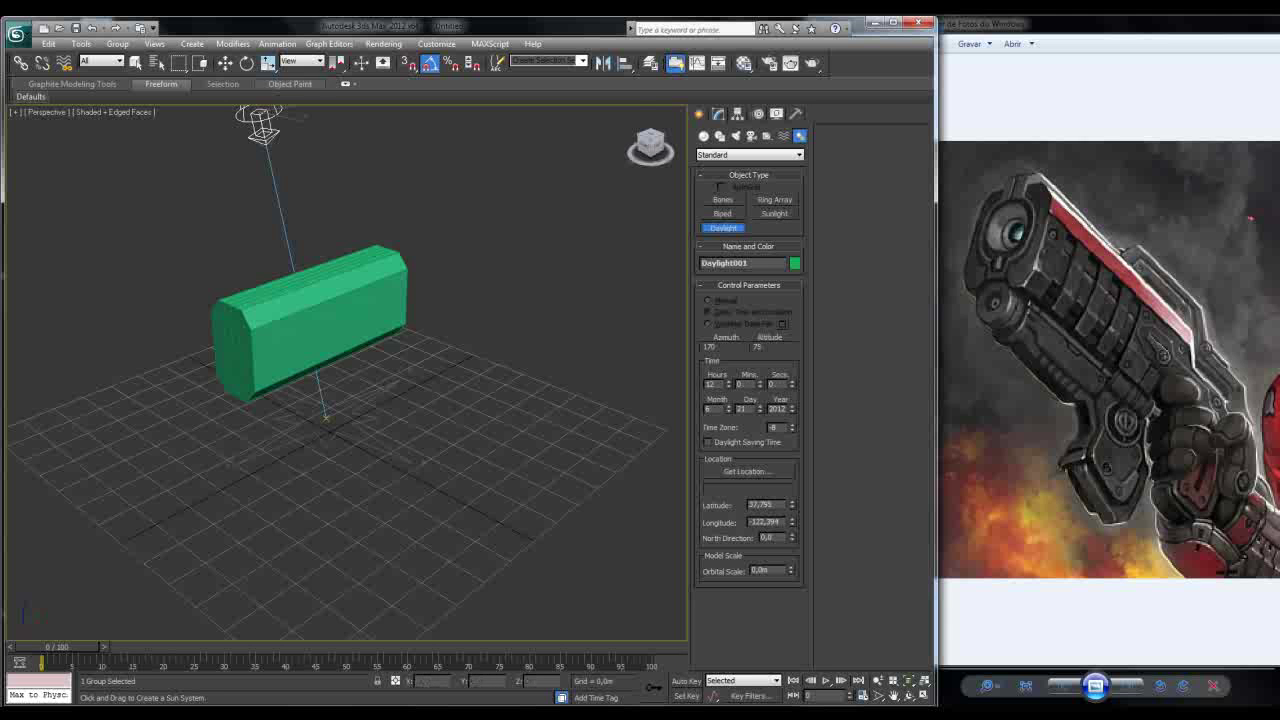
{"action": "key", "text": "w"}
{"action": "middle_click_drag", "start_coordinate": [340, 350], "coordinate": [340, 425]}
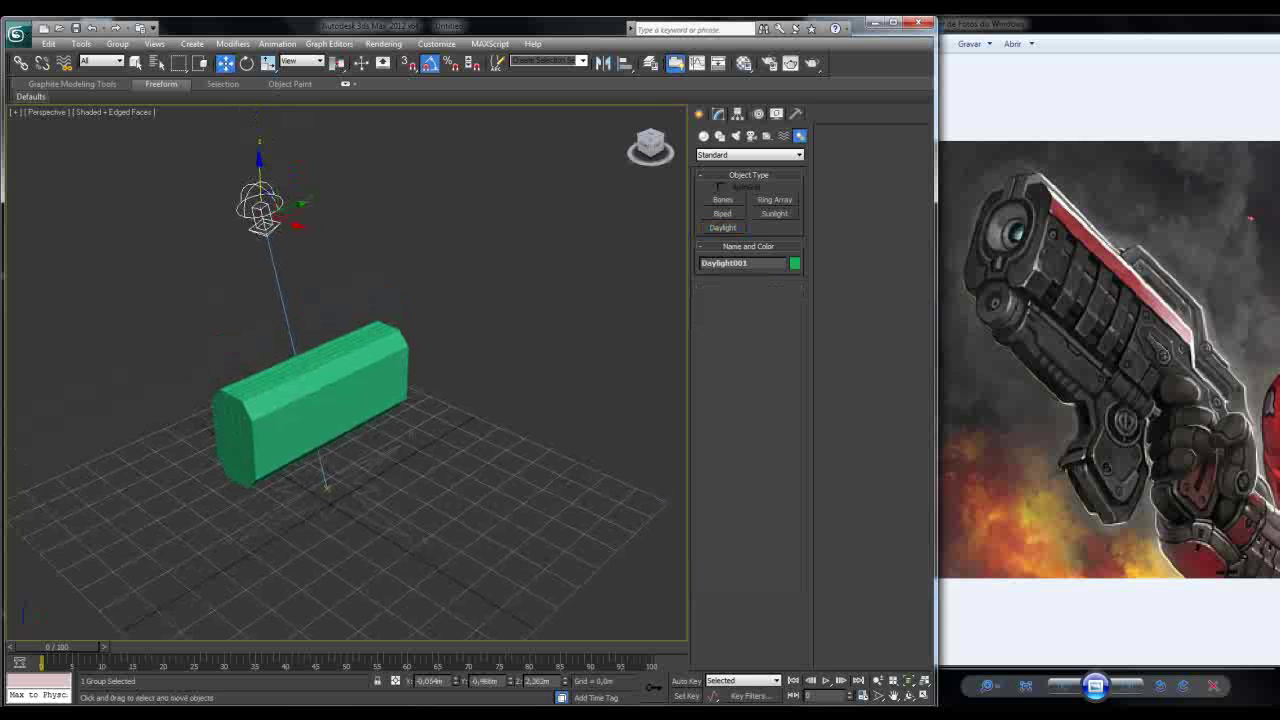
Step: Set the daylight's sunlight to mr Sun and its skylight to mr Sky, adding the mr Physical Sky environment map
{"action": "left_click", "coordinate": [718, 113]}
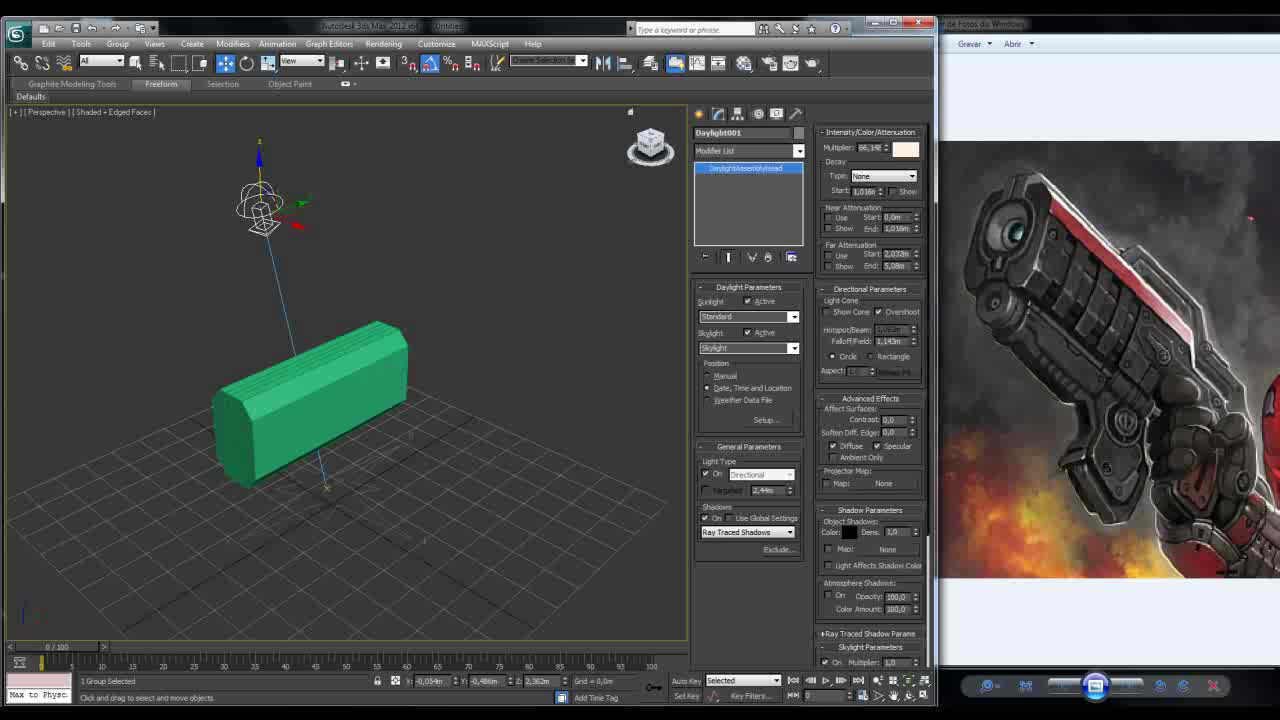
{"action": "left_click", "coordinate": [749, 316]}
{"action": "left_click", "coordinate": [745, 343]}
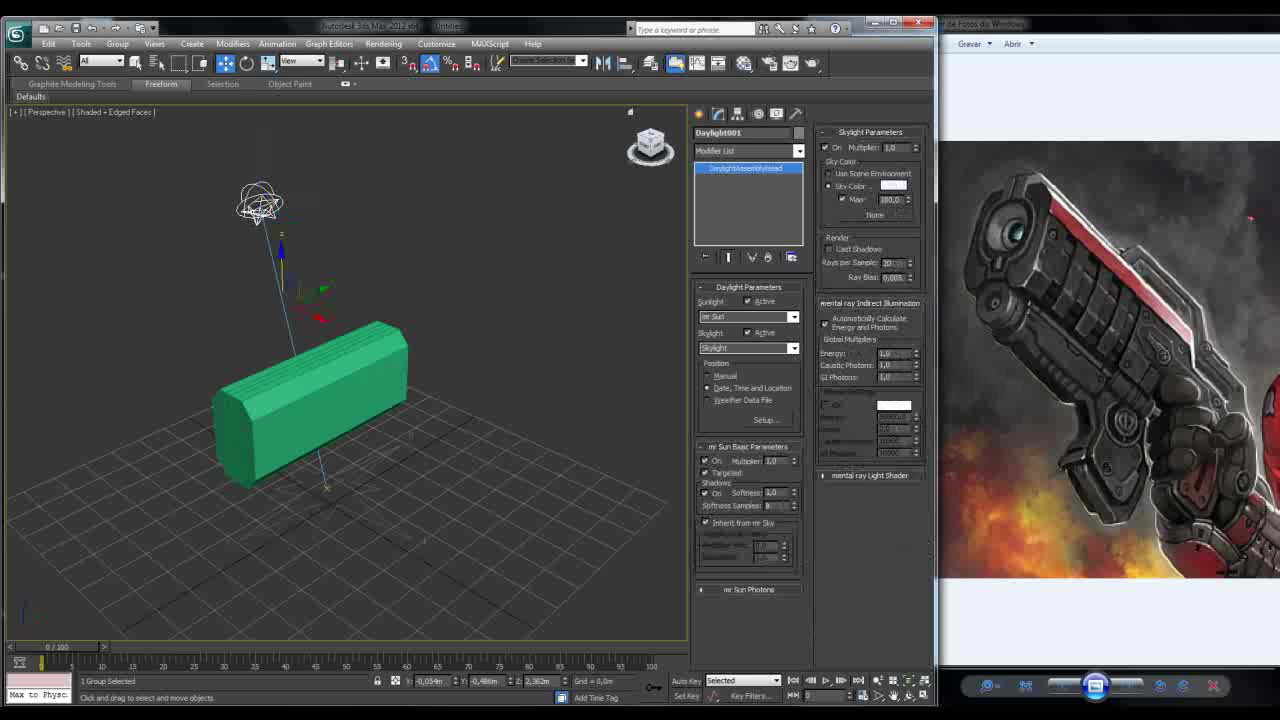
{"action": "left_click", "coordinate": [749, 347]}
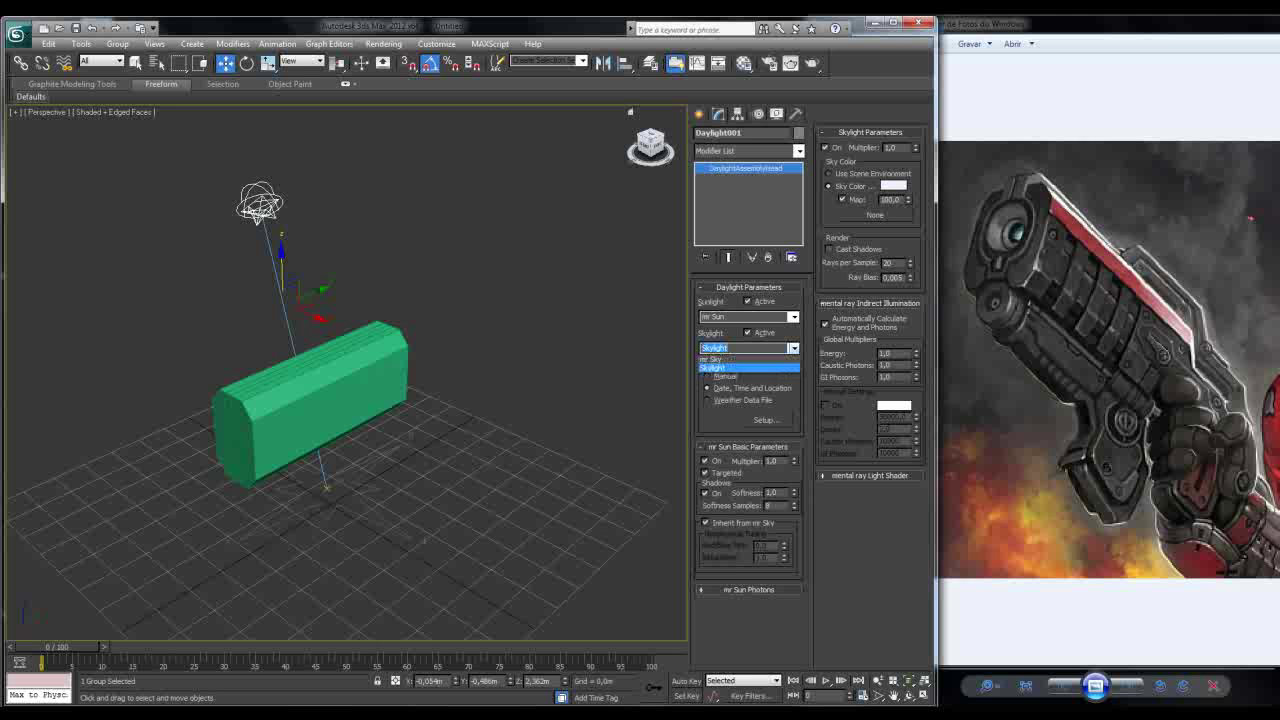
{"action": "left_click", "coordinate": [745, 376]}
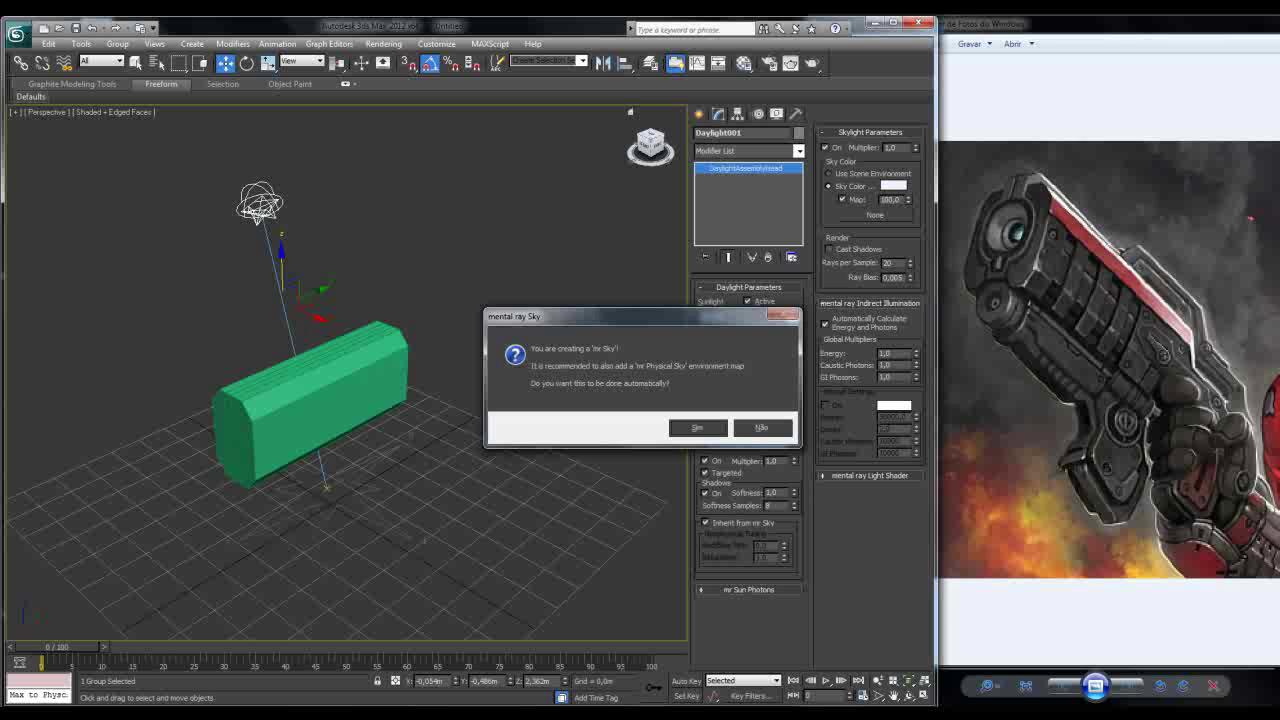
{"action": "left_click", "coordinate": [700, 427]}
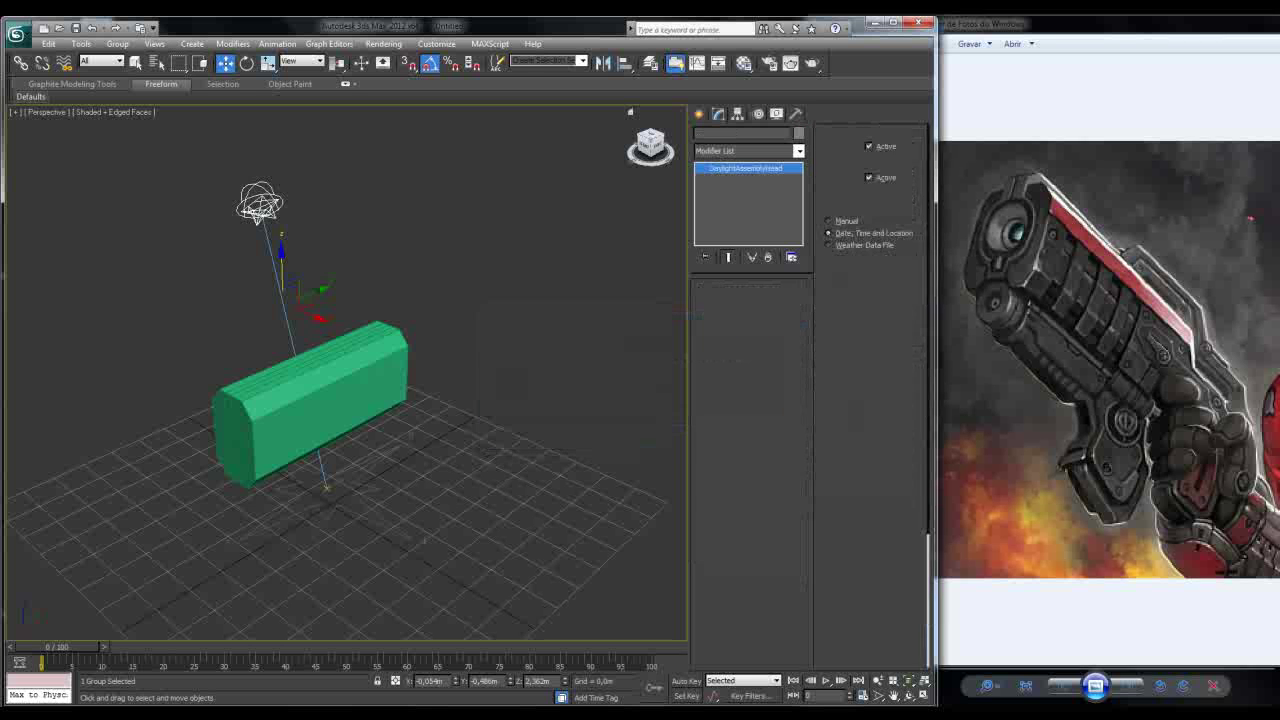
Step: Assign the mental ray Renderer as the production renderer in the render setup
{"action": "left_click", "coordinate": [383, 43]}
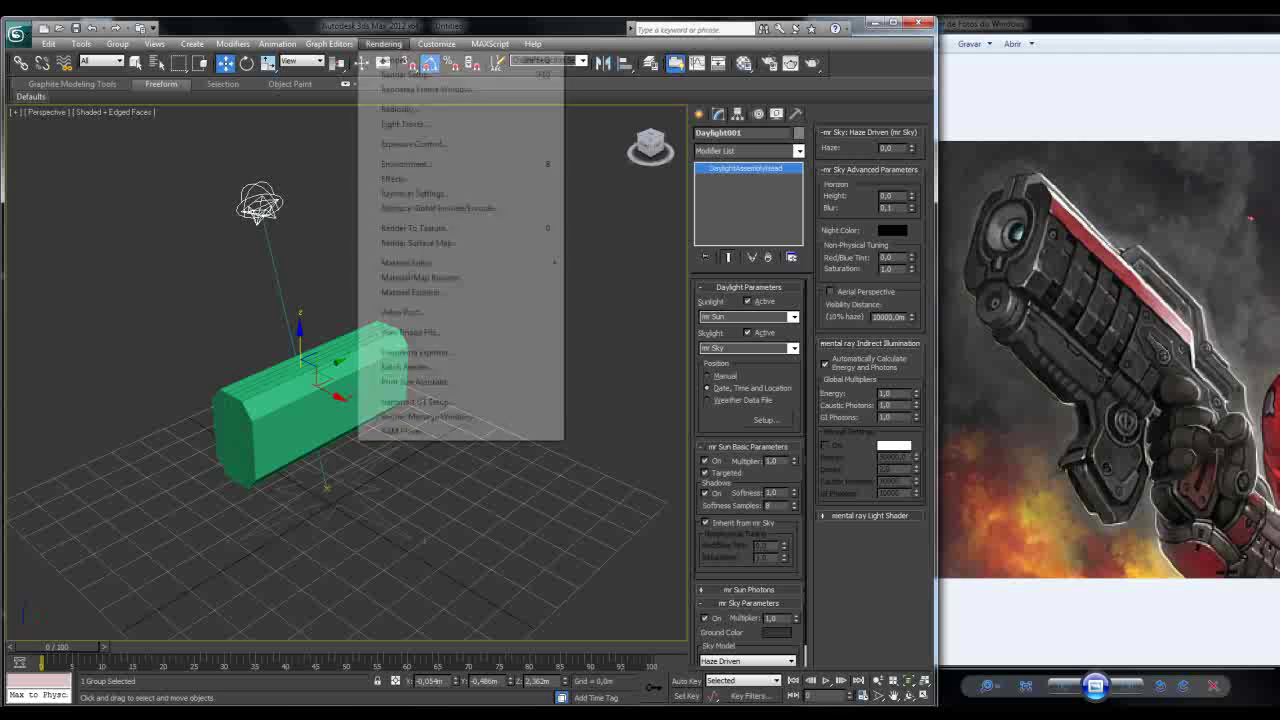
{"action": "left_click", "coordinate": [410, 74]}
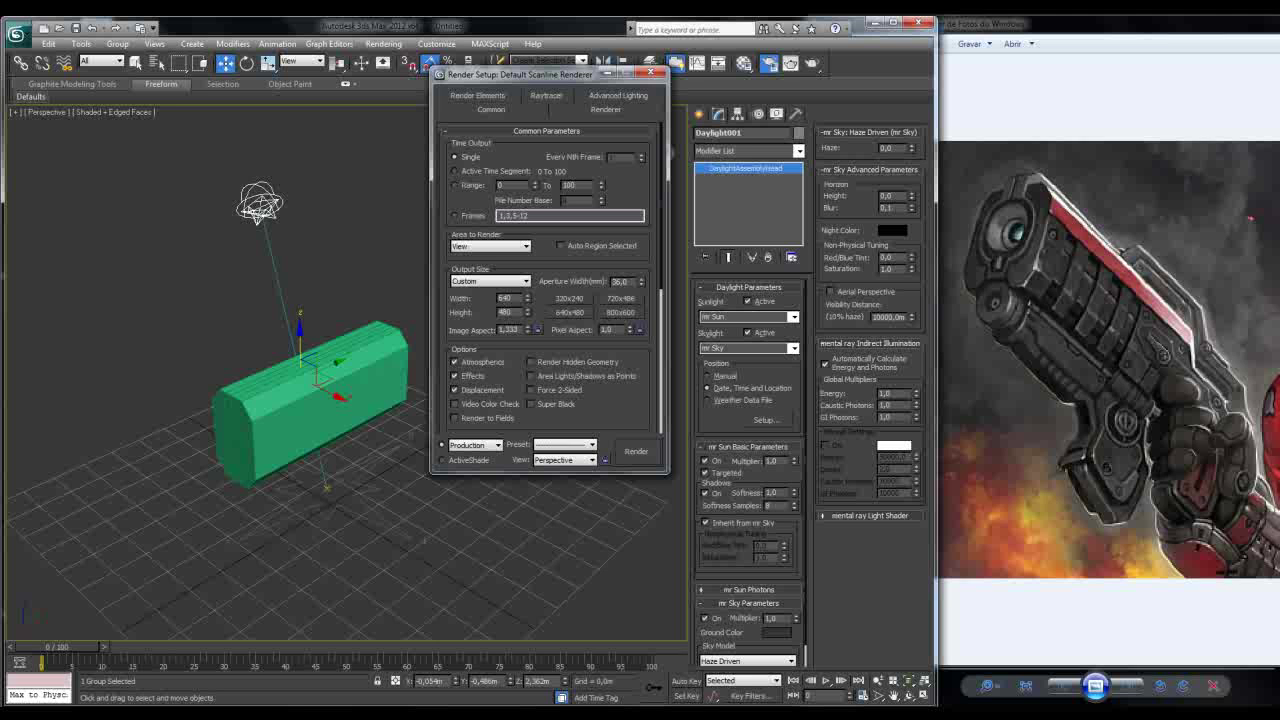
{"action": "scroll", "coordinate": [550, 280], "scroll_direction": "down", "scroll_amount": 5}
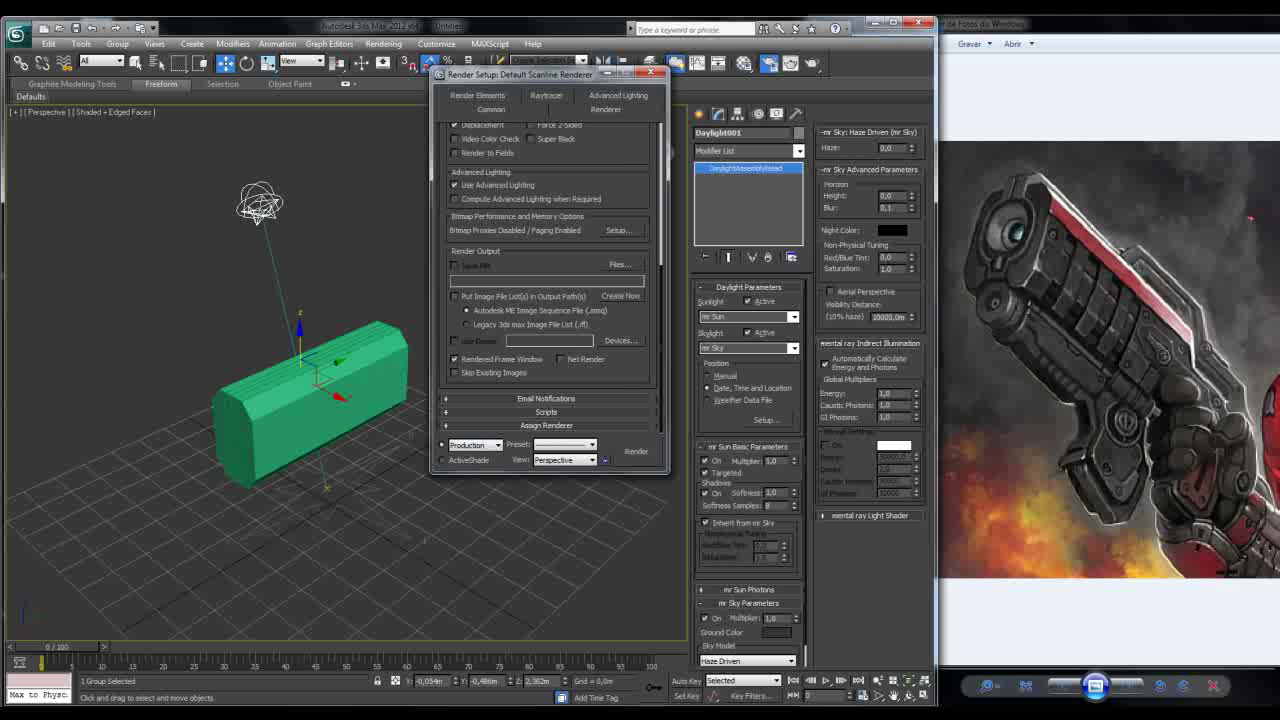
{"action": "left_click", "coordinate": [546, 425]}
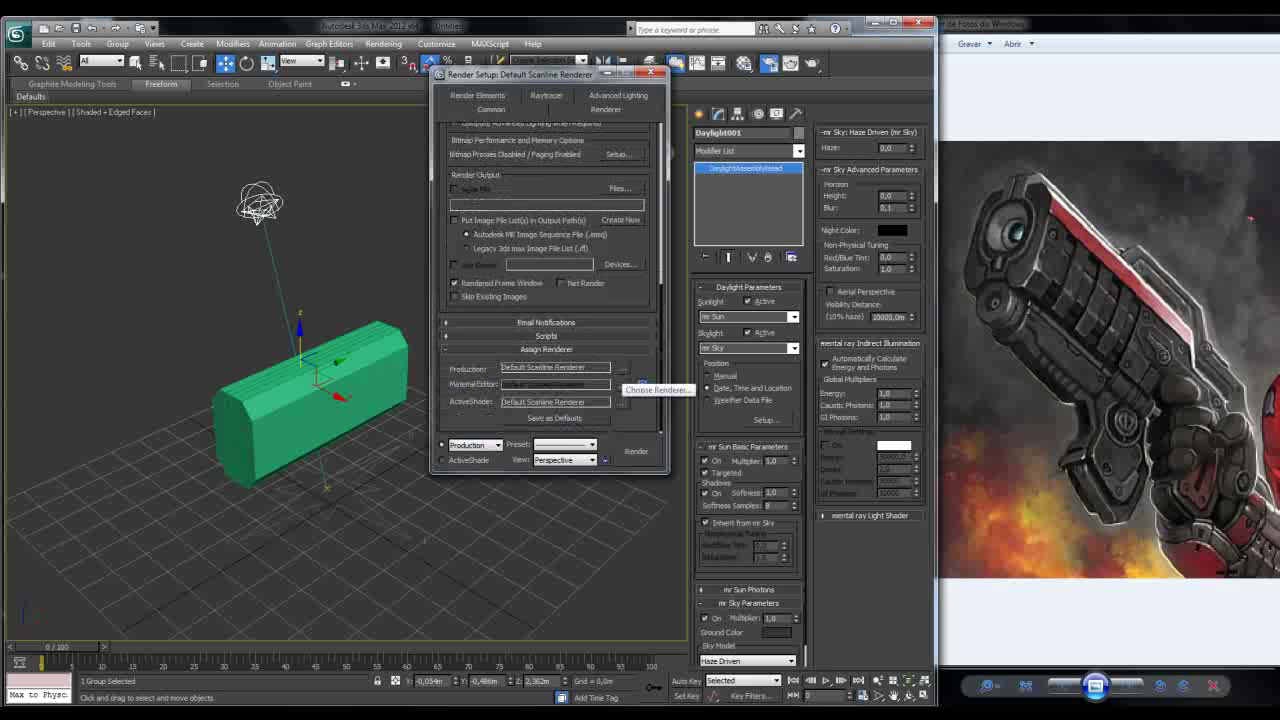
{"action": "left_click", "coordinate": [622, 368]}
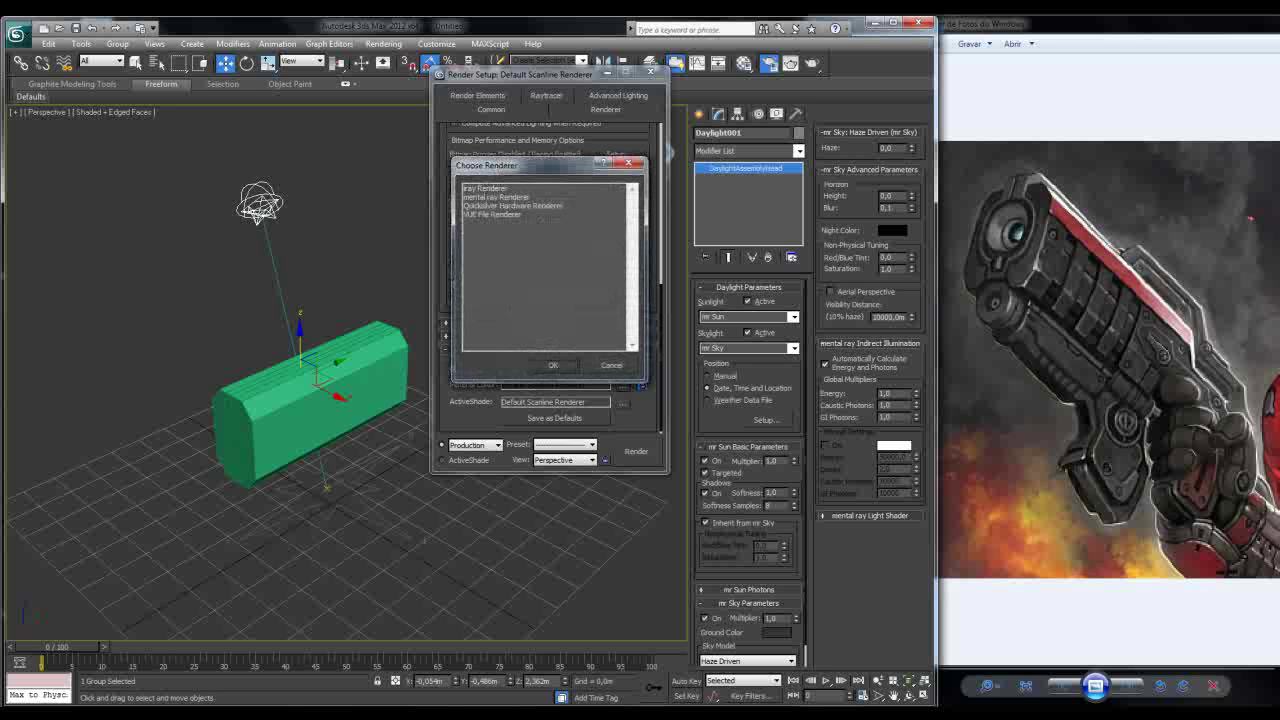
{"action": "left_click", "coordinate": [496, 197]}
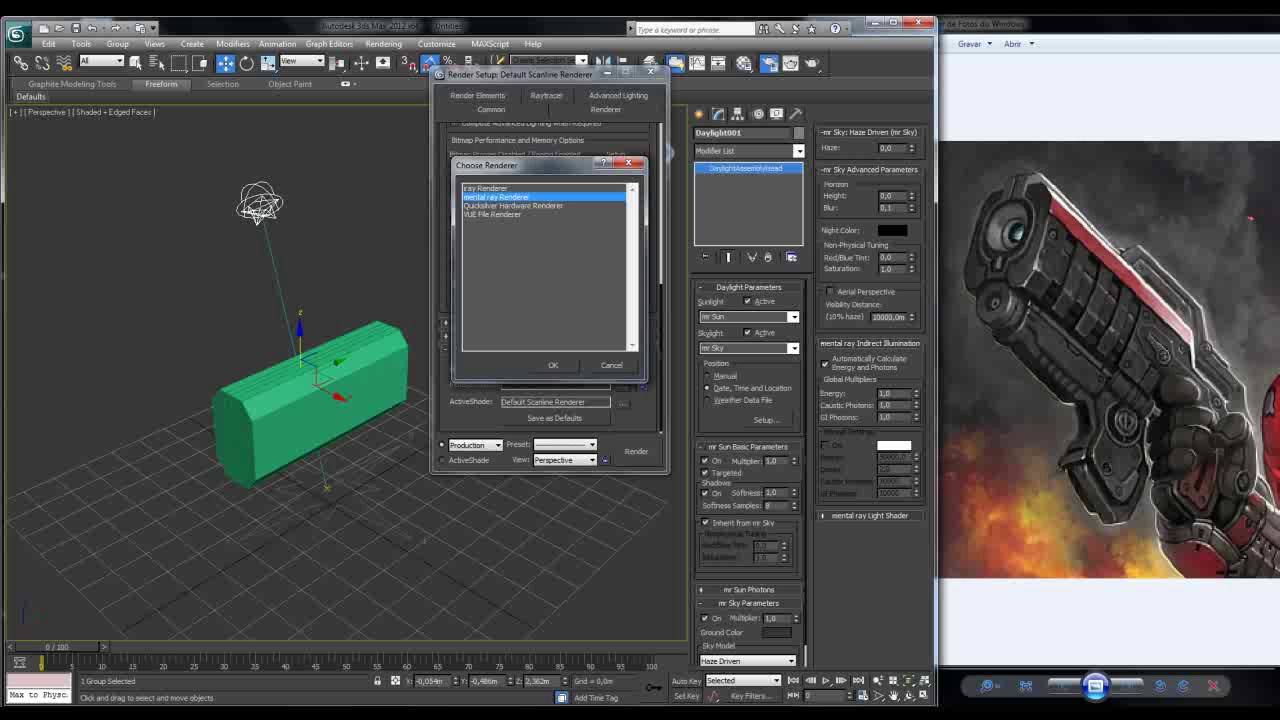
{"action": "key", "text": "Return"}
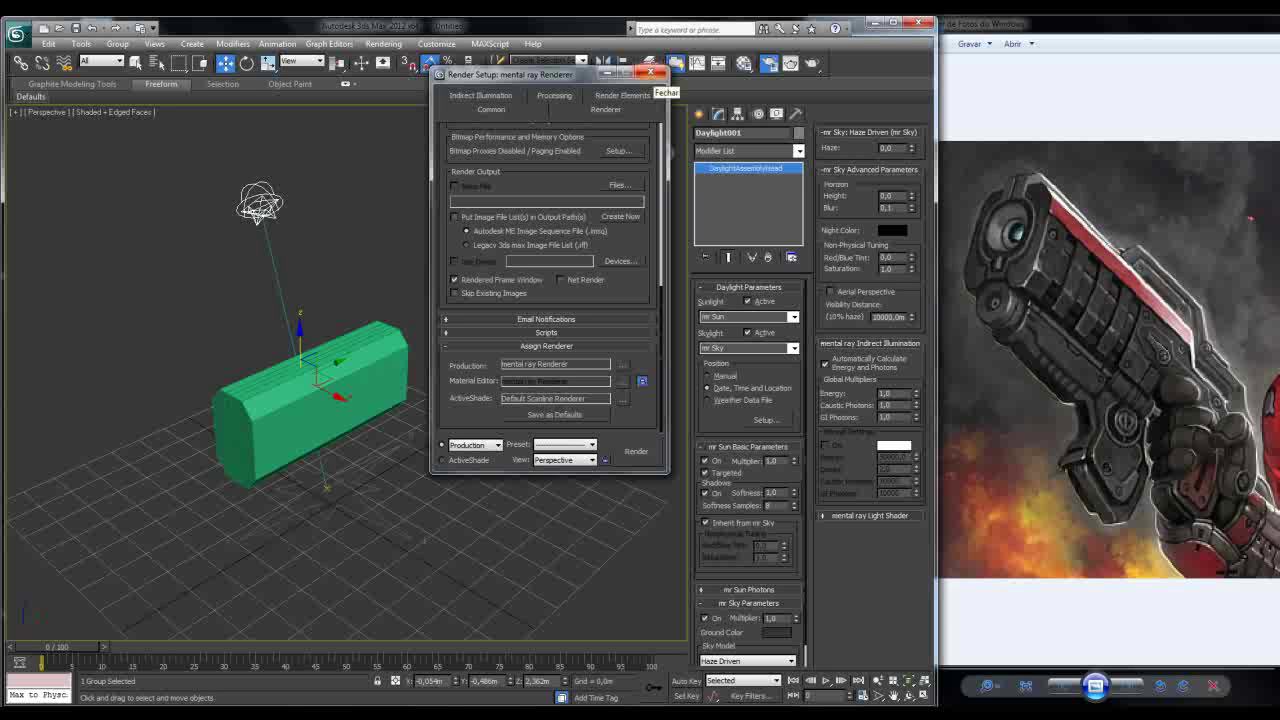
Step: Enable Global Illumination (GI) in mental ray's indirect illumination settings and close the render setup
{"action": "left_click", "coordinate": [480, 95]}
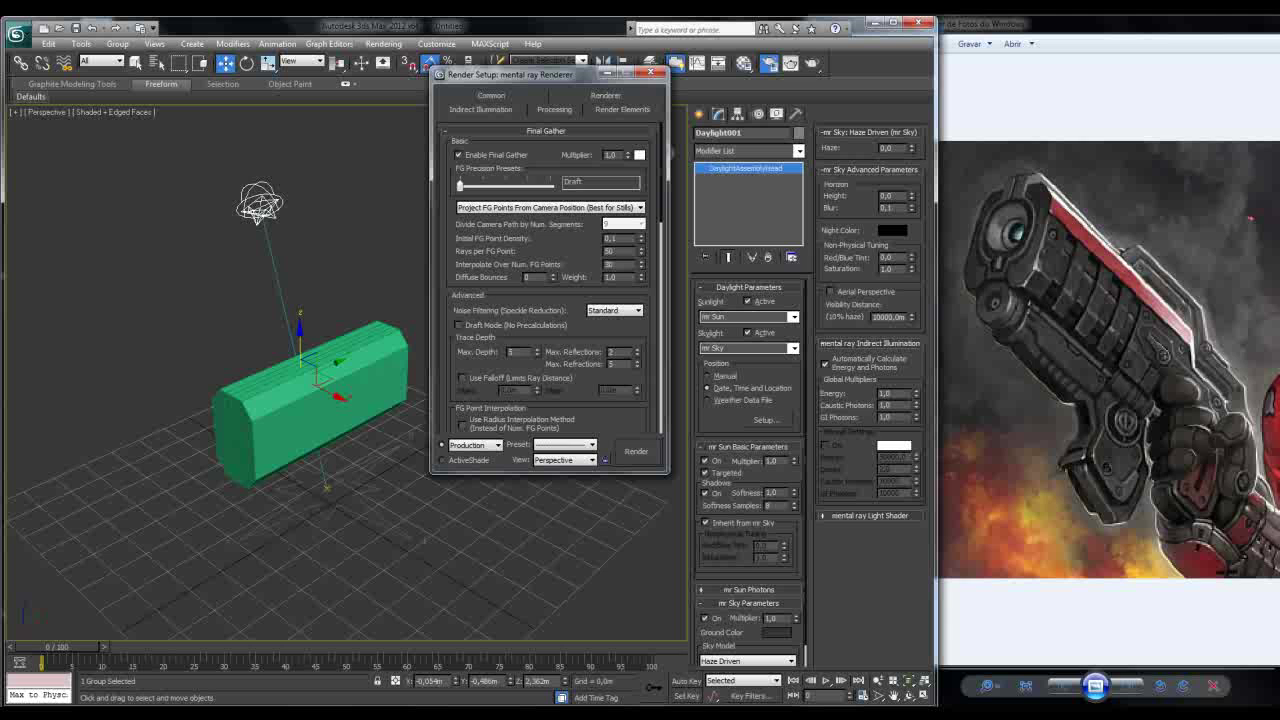
{"action": "scroll", "coordinate": [550, 290], "scroll_direction": "down", "scroll_amount": 5}
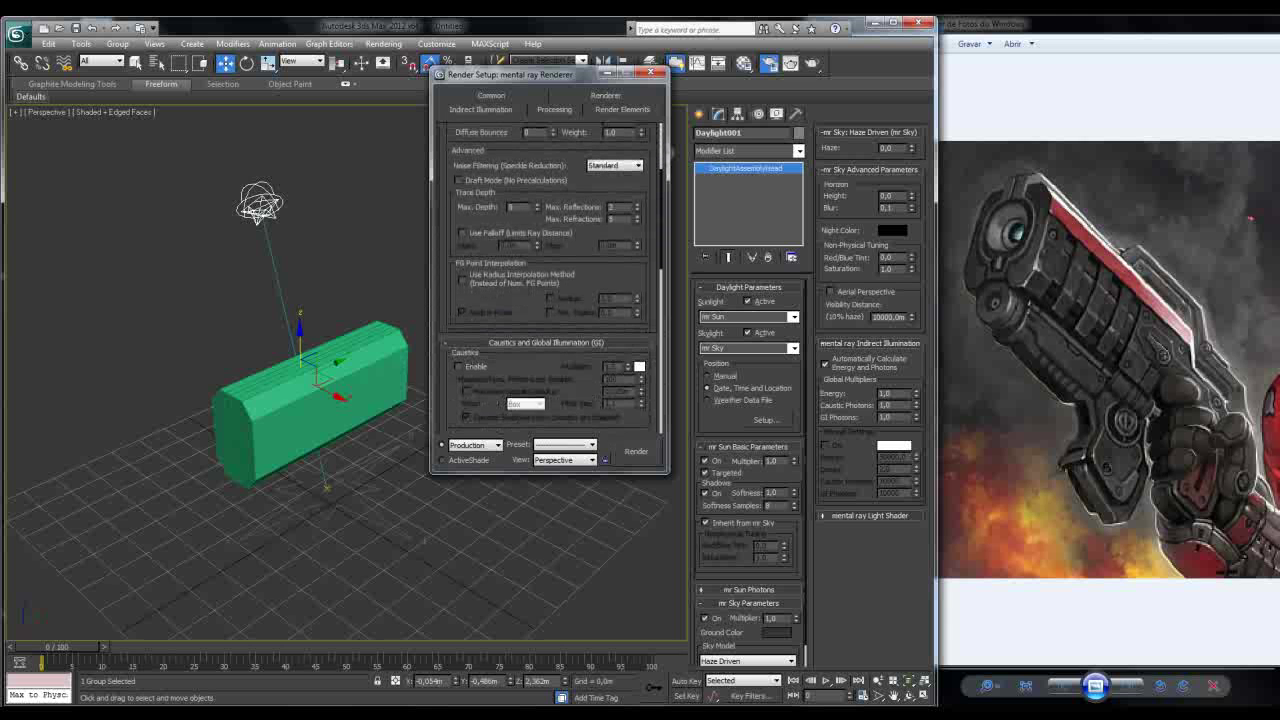
{"action": "scroll", "coordinate": [550, 280], "scroll_direction": "down", "scroll_amount": 2}
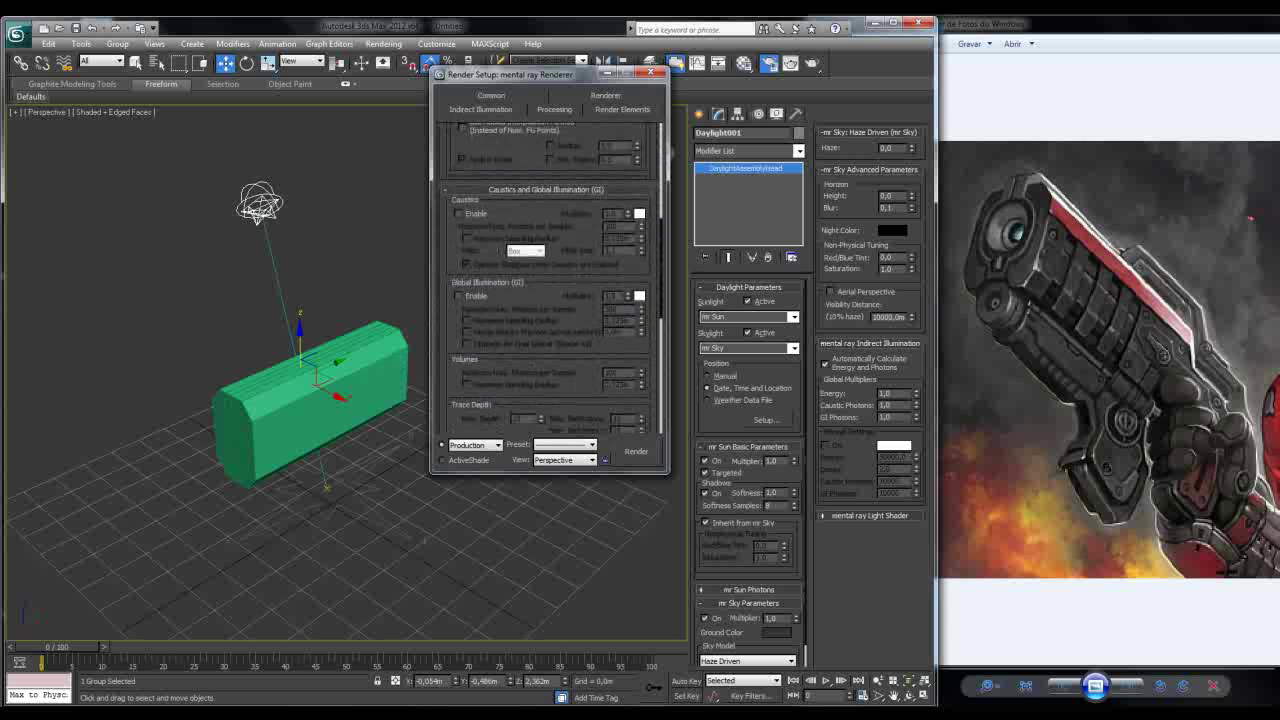
{"action": "left_click", "coordinate": [459, 295]}
{"action": "scroll", "coordinate": [550, 280], "scroll_direction": "down", "scroll_amount": 7}
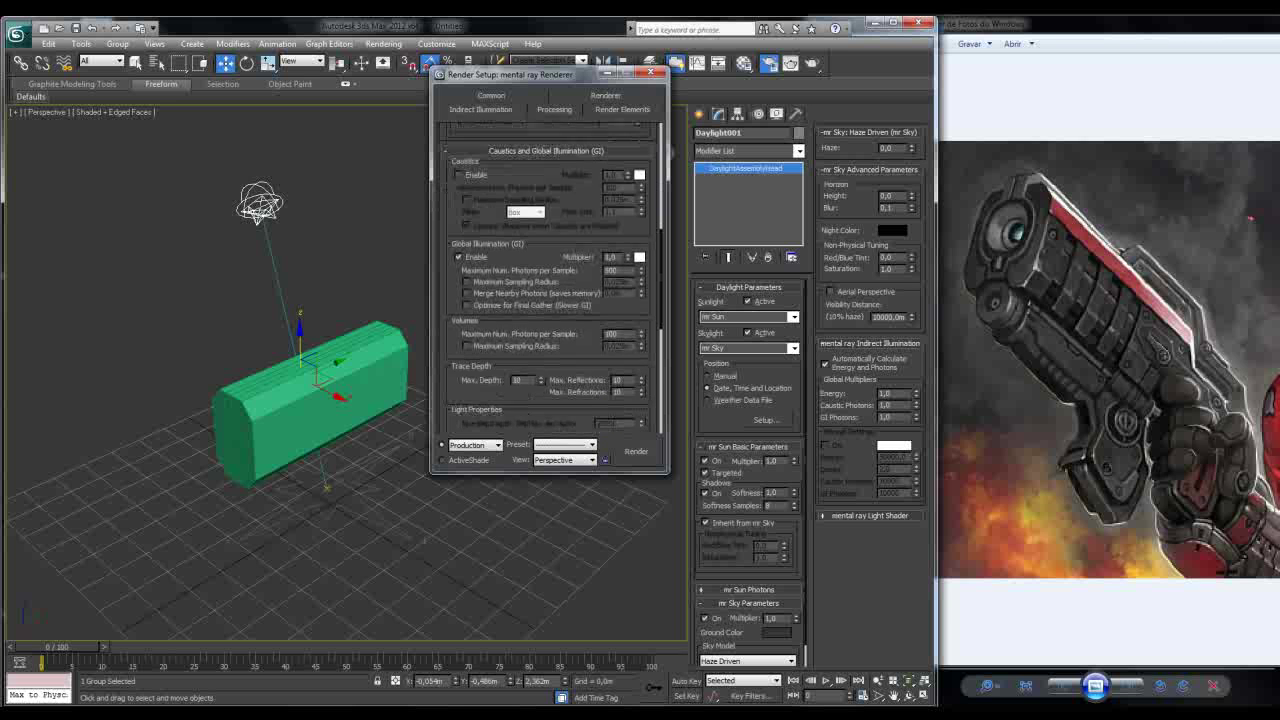
{"action": "scroll", "coordinate": [550, 280], "scroll_direction": "down", "scroll_amount": 2}
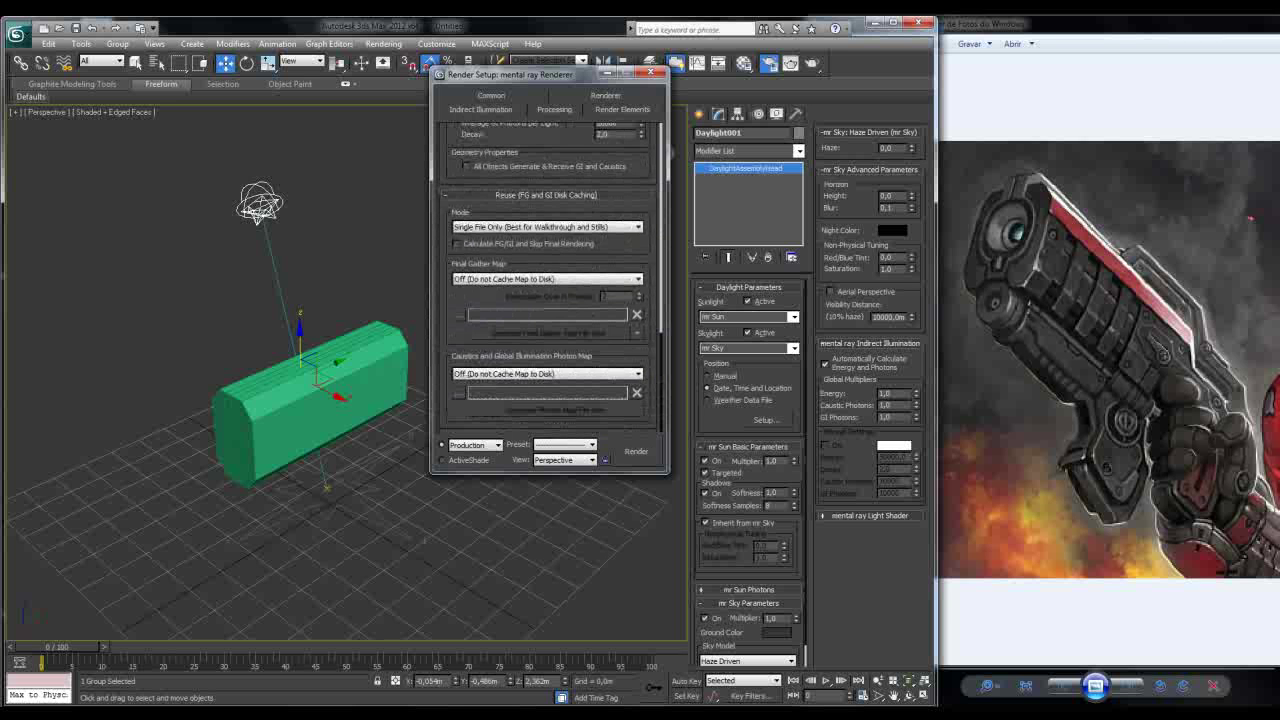
{"action": "left_click", "coordinate": [651, 73]}
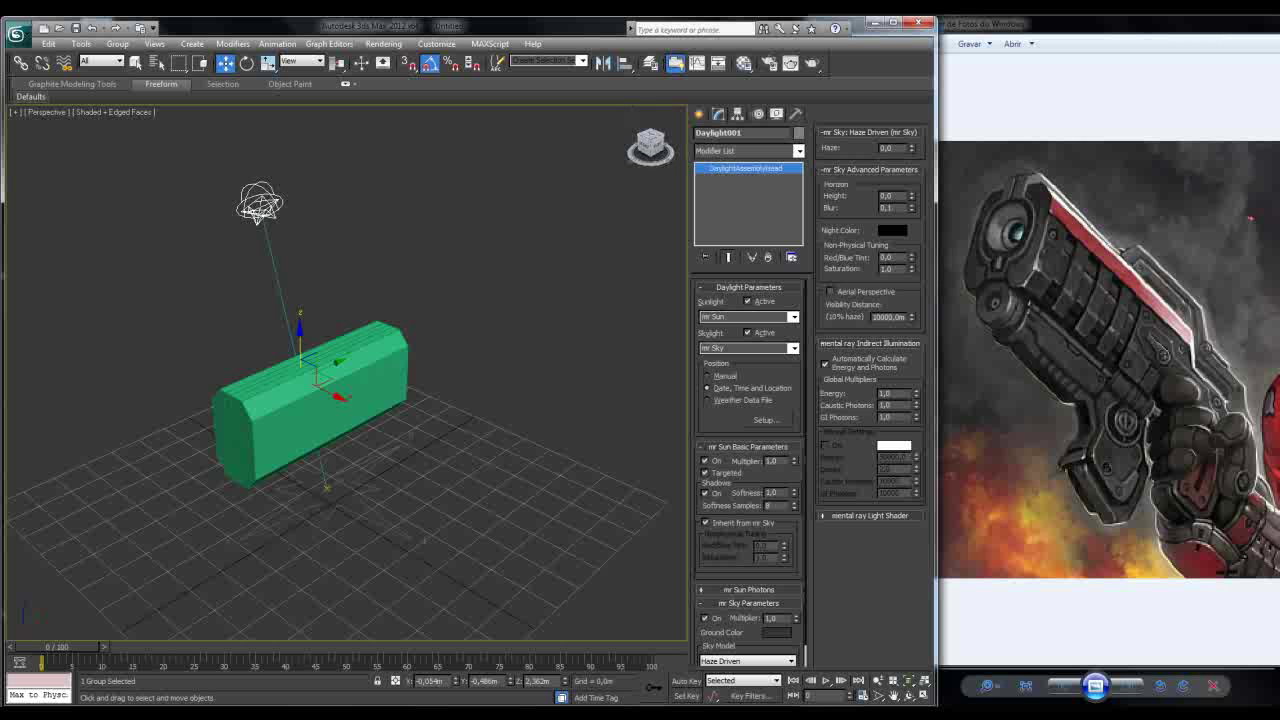
Step: Render the perspective view to check the body under the daylight system
{"action": "middle_click_drag", "start_coordinate": [340, 400], "coordinate": [395, 390], "text": "alt"}
{"action": "left_click", "coordinate": [383, 43]}
{"action": "left_click", "coordinate": [395, 54]}
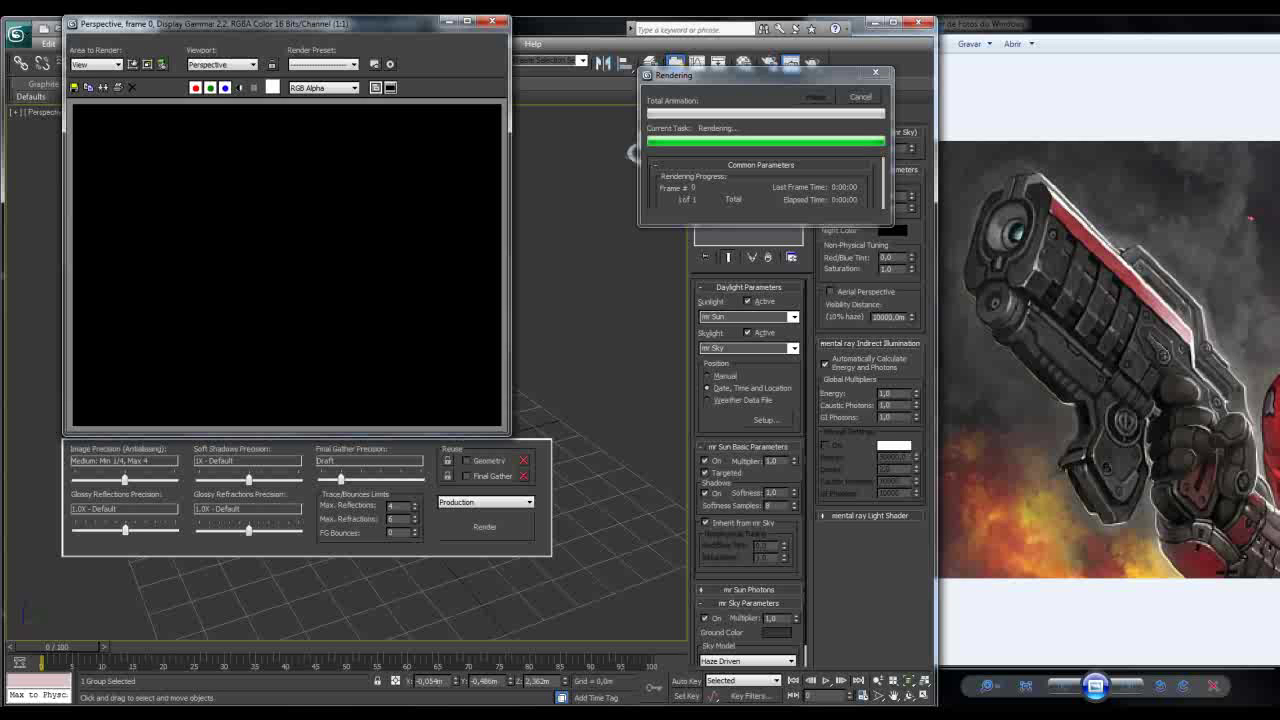
{"action": "mouse_move", "coordinate": [762, 712]}
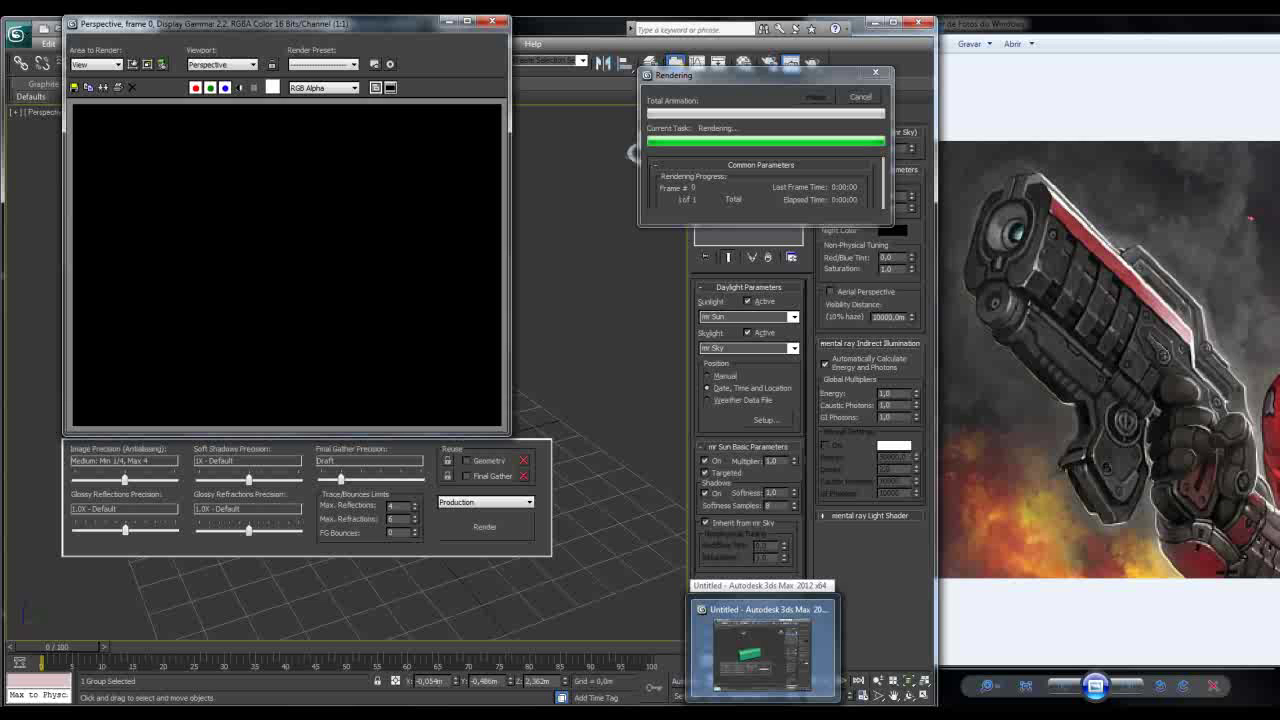
{"action": "left_click", "coordinate": [470, 672]}
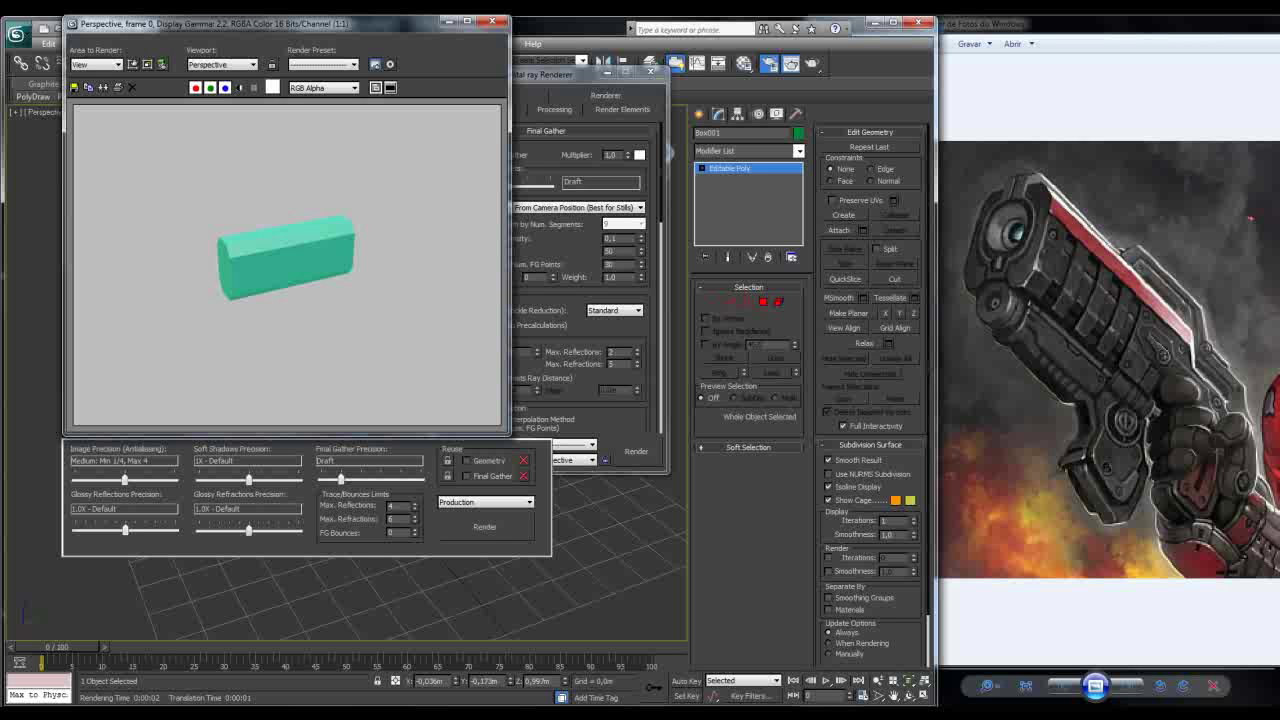
Step: Assign the grey 01 - Default material to the body, render the view again, and close the render windows
{"action": "left_click", "coordinate": [743, 63]}
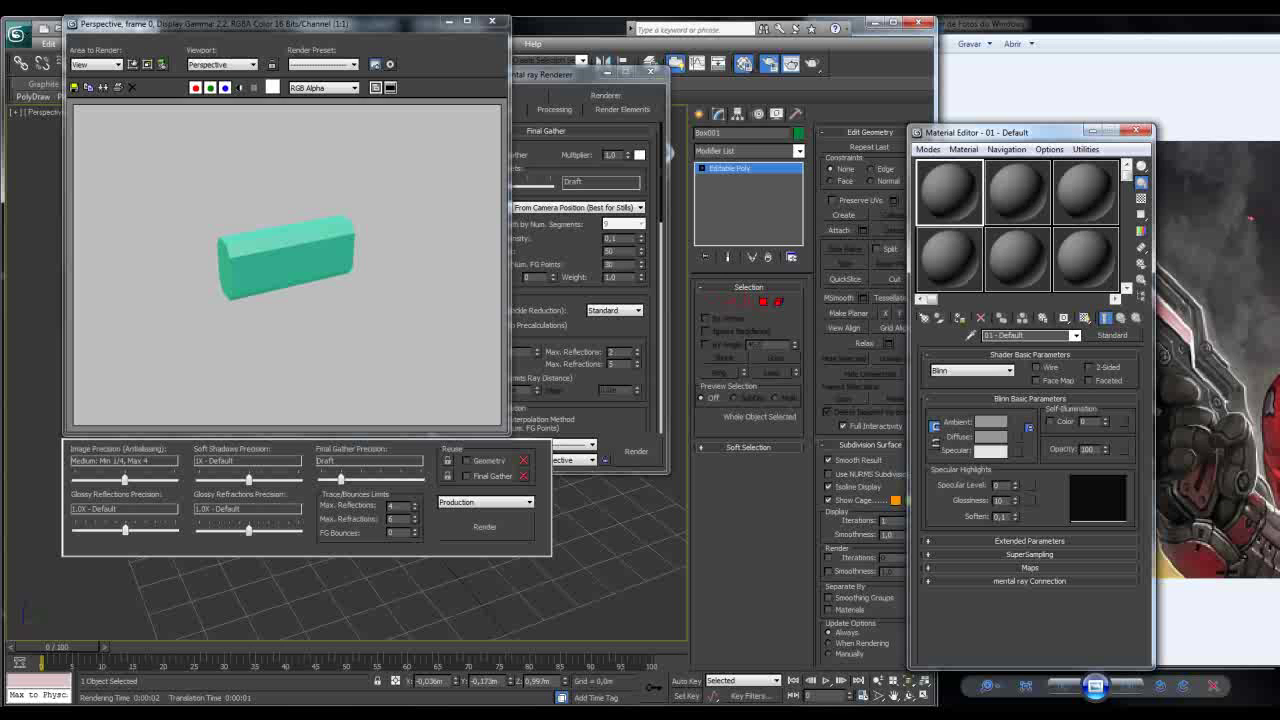
{"action": "left_click_drag", "start_coordinate": [300, 22], "coordinate": [116, 117]}
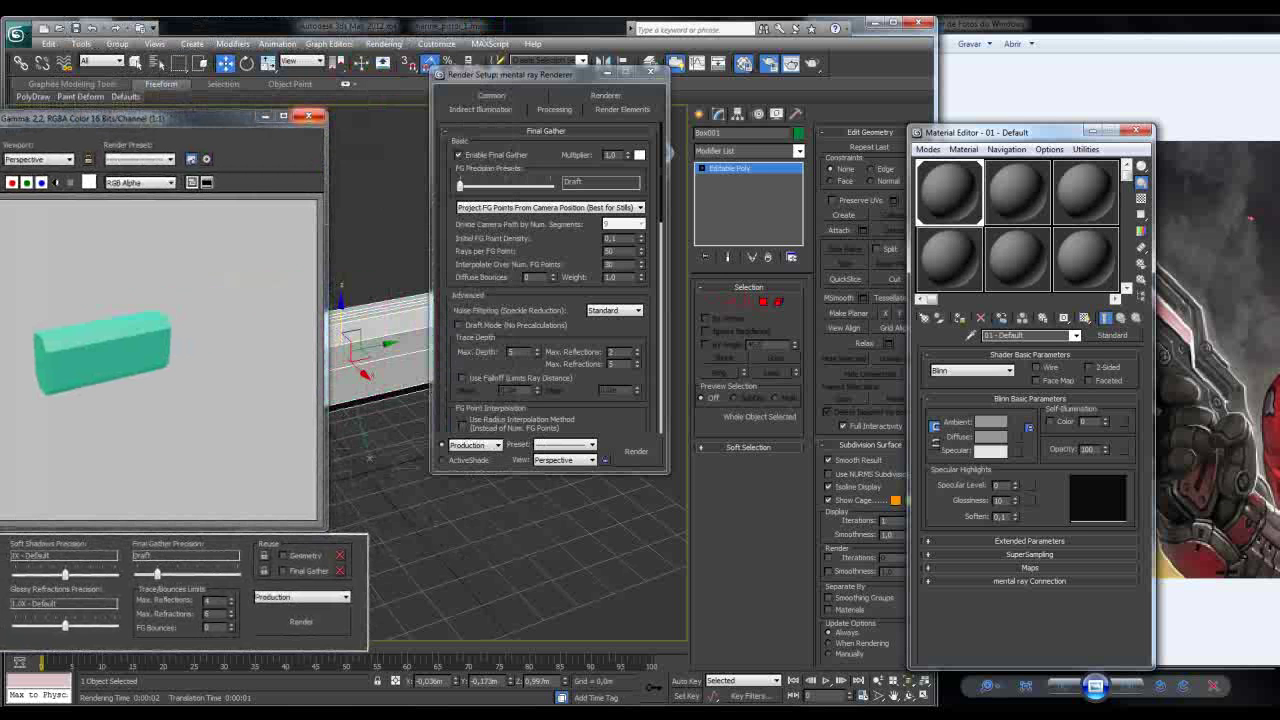
{"action": "key", "text": "shift+q"}
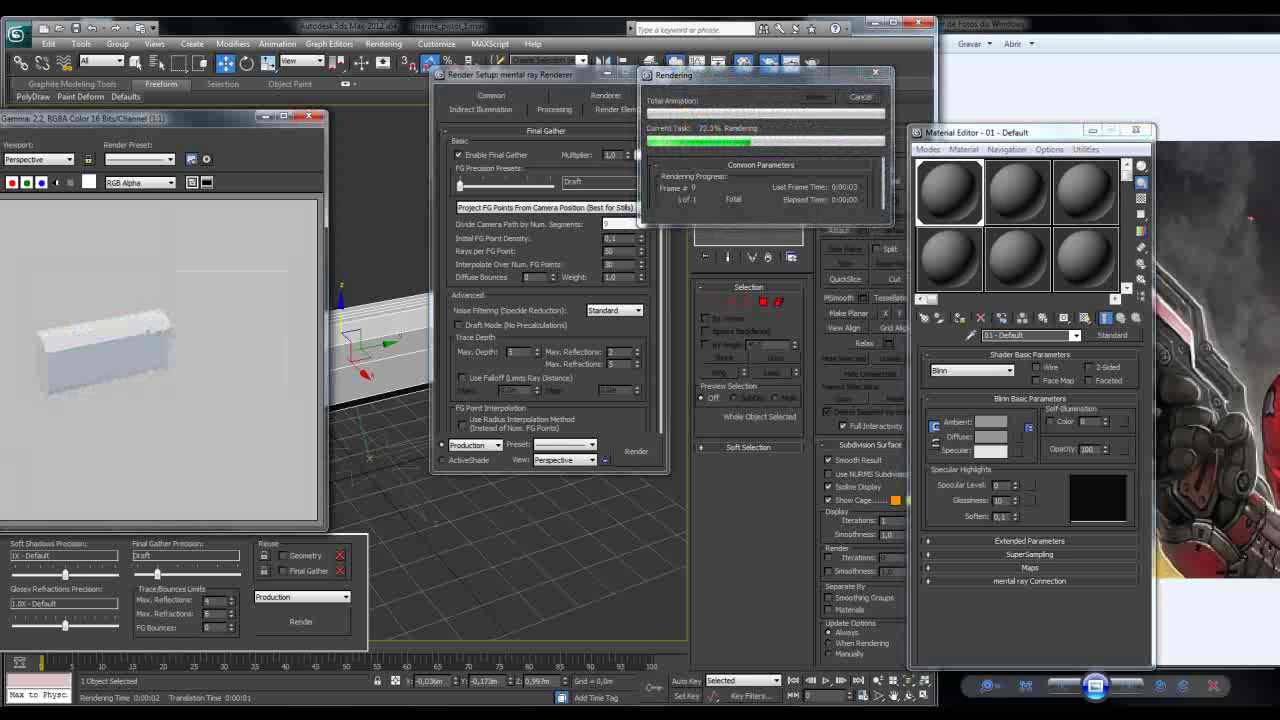
{"action": "left_click_drag", "start_coordinate": [150, 118], "coordinate": [386, 72]}
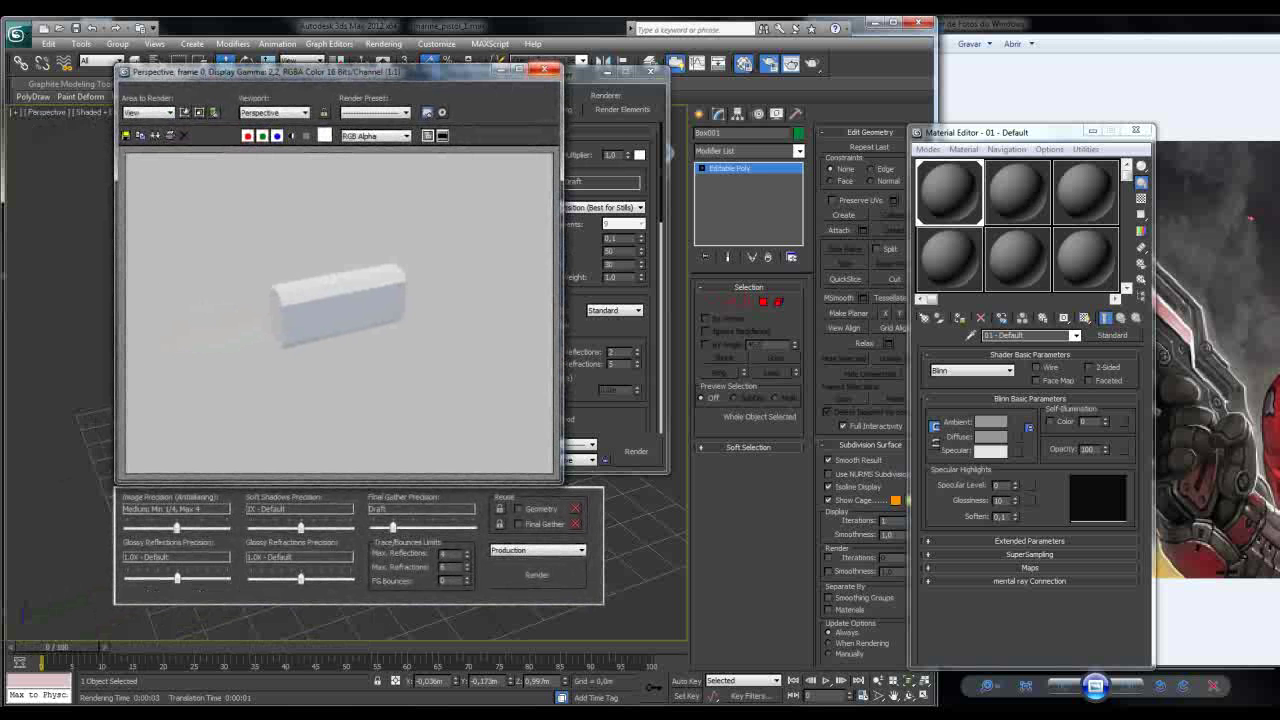
{"action": "left_click", "coordinate": [543, 69]}
{"action": "left_click", "coordinate": [651, 73]}
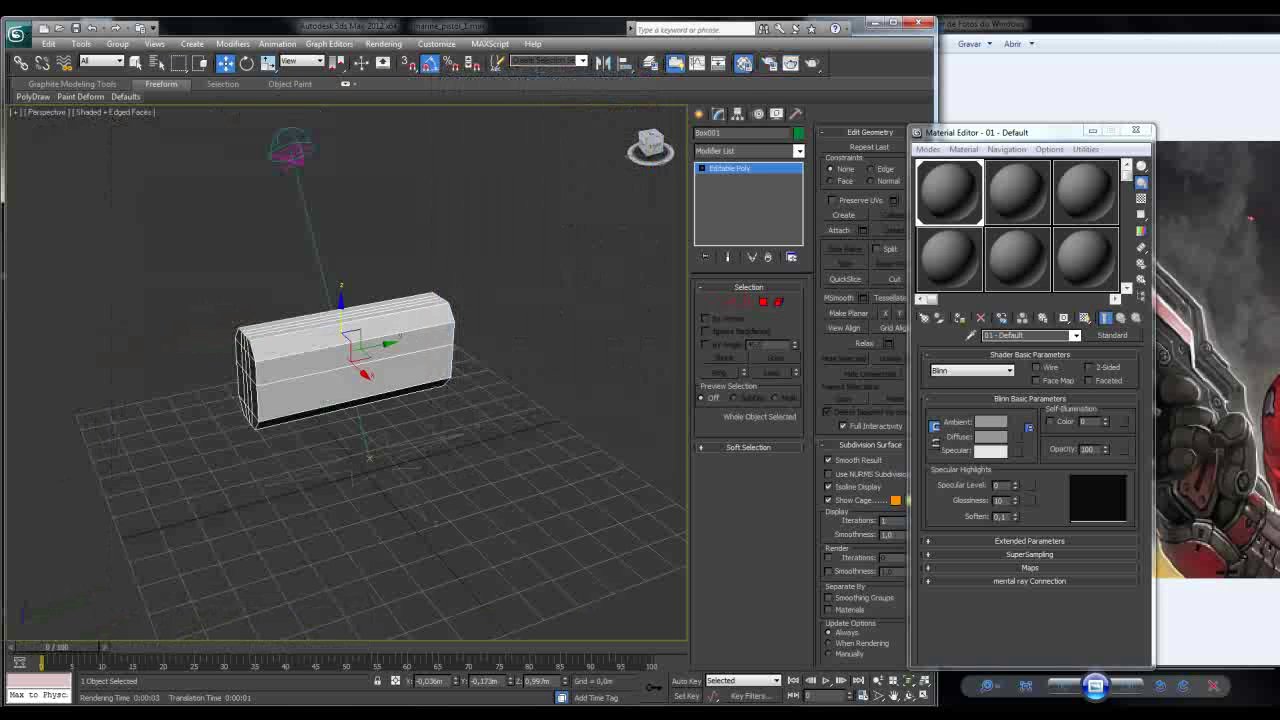
Step: Preview the body in Realistic viewport shading without edged faces, and return the perspective view to Shaded
{"action": "left_click", "coordinate": [114, 111]}
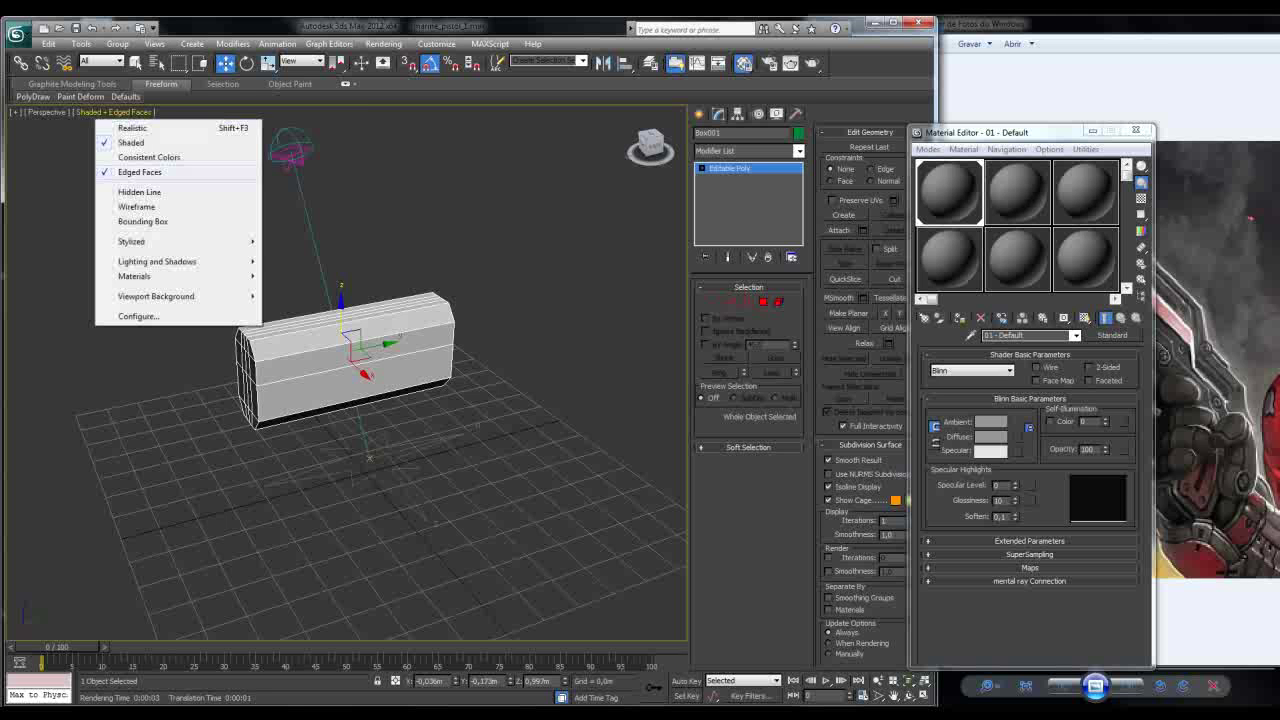
{"action": "left_click", "coordinate": [140, 172]}
{"action": "left_click", "coordinate": [89, 111]}
{"action": "left_click", "coordinate": [125, 126]}
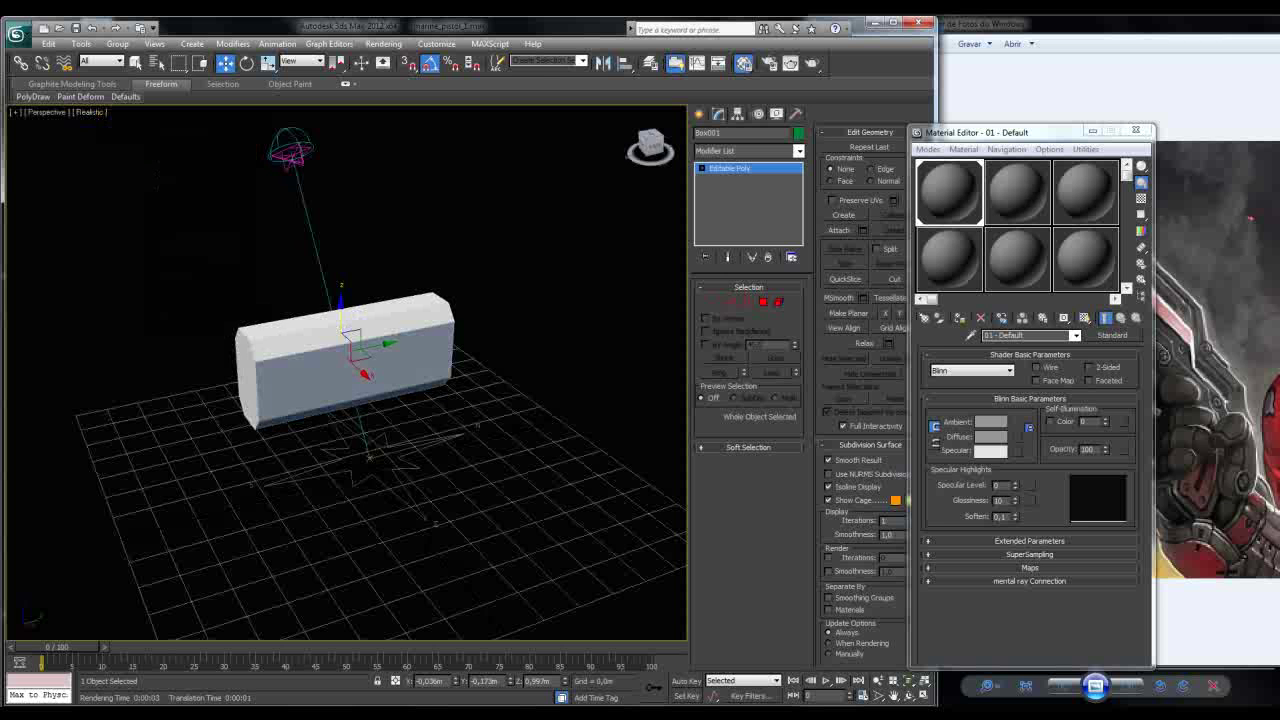
{"action": "middle_click_drag", "start_coordinate": [345, 360], "coordinate": [390, 358], "text": "alt"}
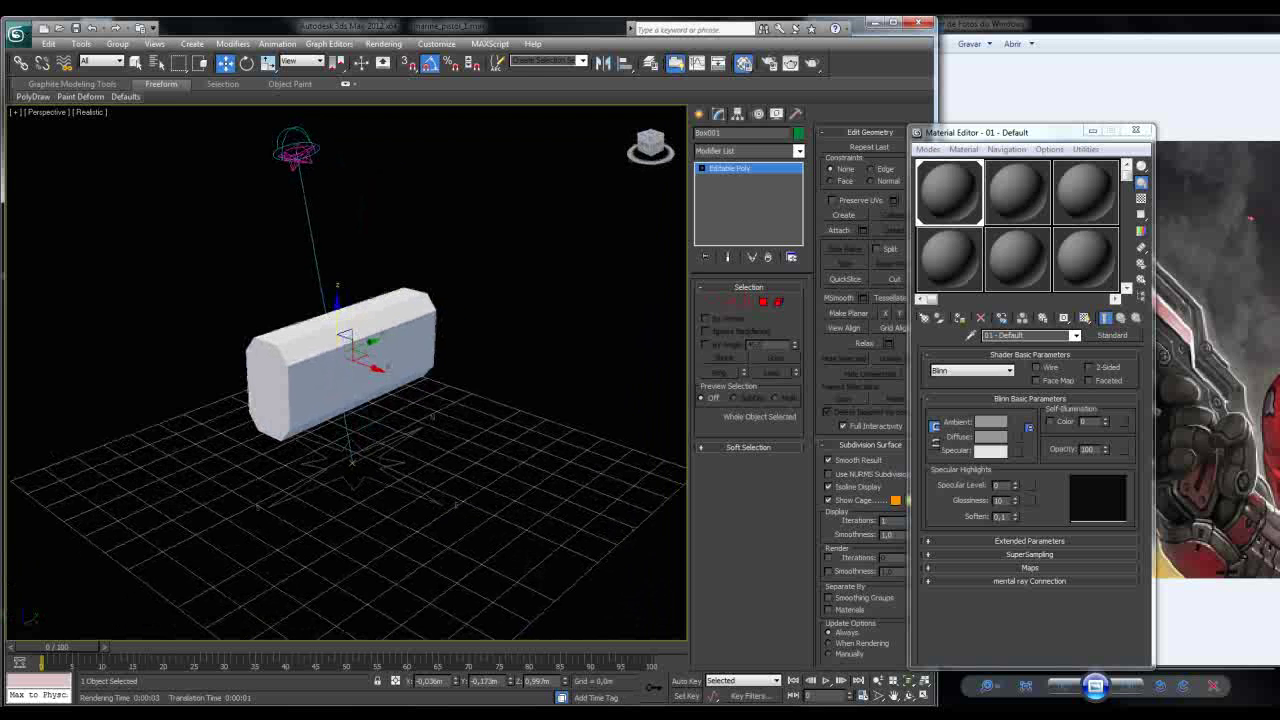
{"action": "scroll", "coordinate": [340, 360], "scroll_direction": "up", "scroll_amount": 5}
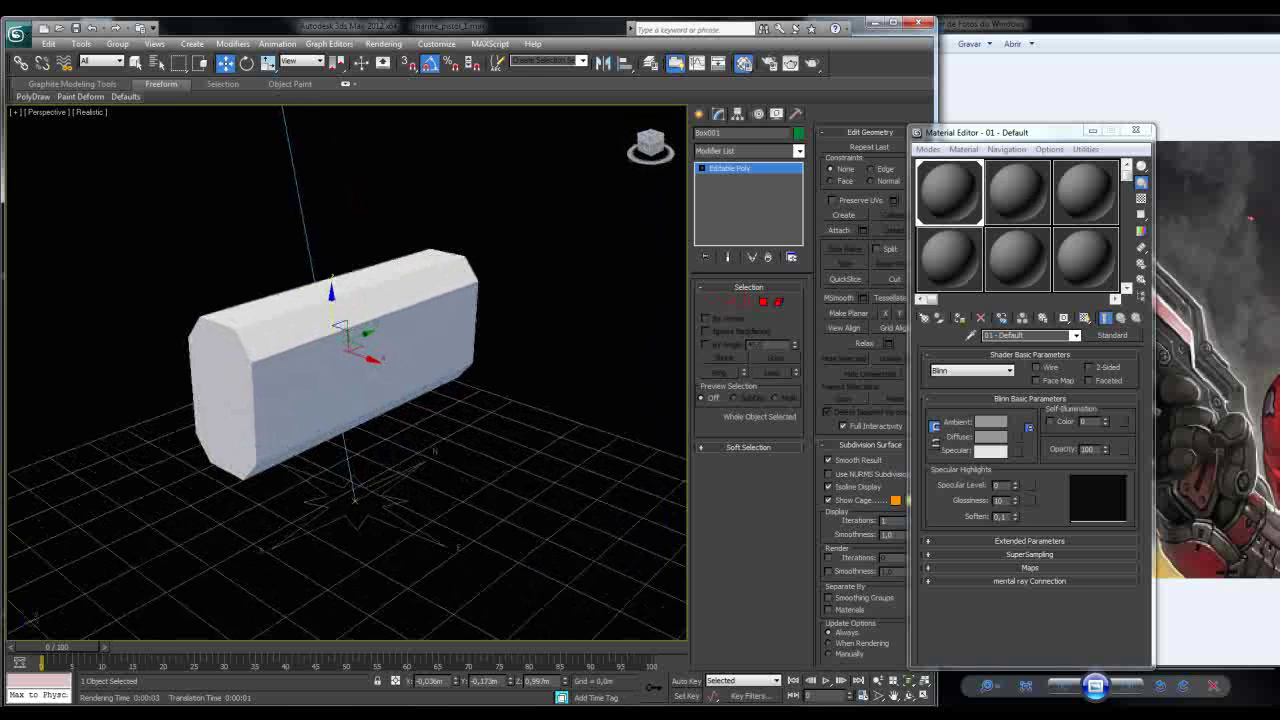
{"action": "middle_click_drag", "start_coordinate": [390, 358], "coordinate": [490, 345], "text": "alt"}
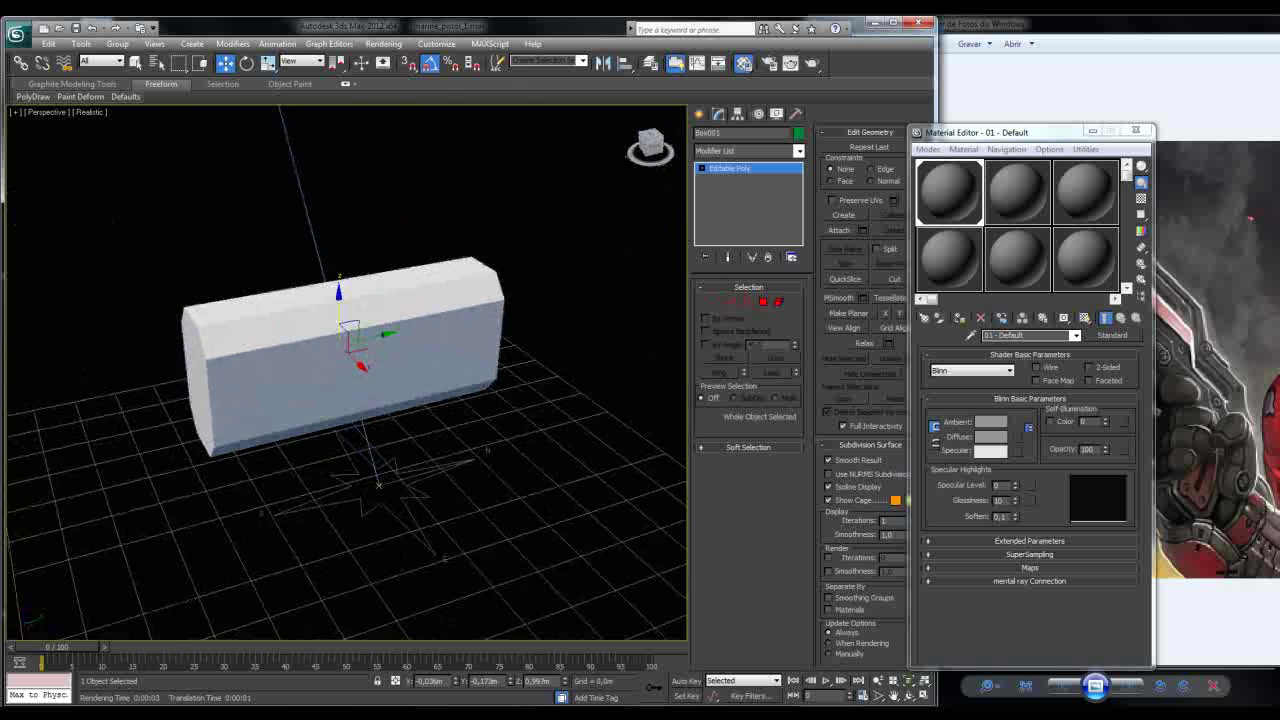
{"action": "left_click", "coordinate": [90, 112]}
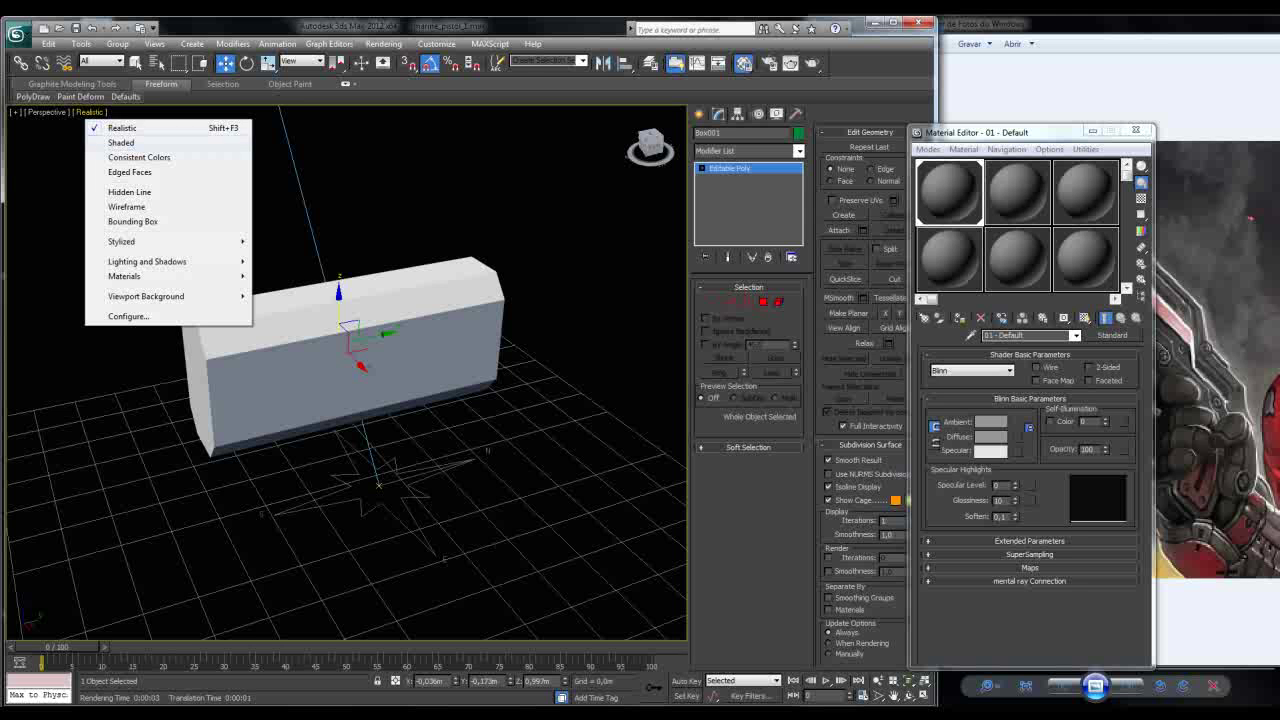
{"action": "left_click", "coordinate": [121, 142]}
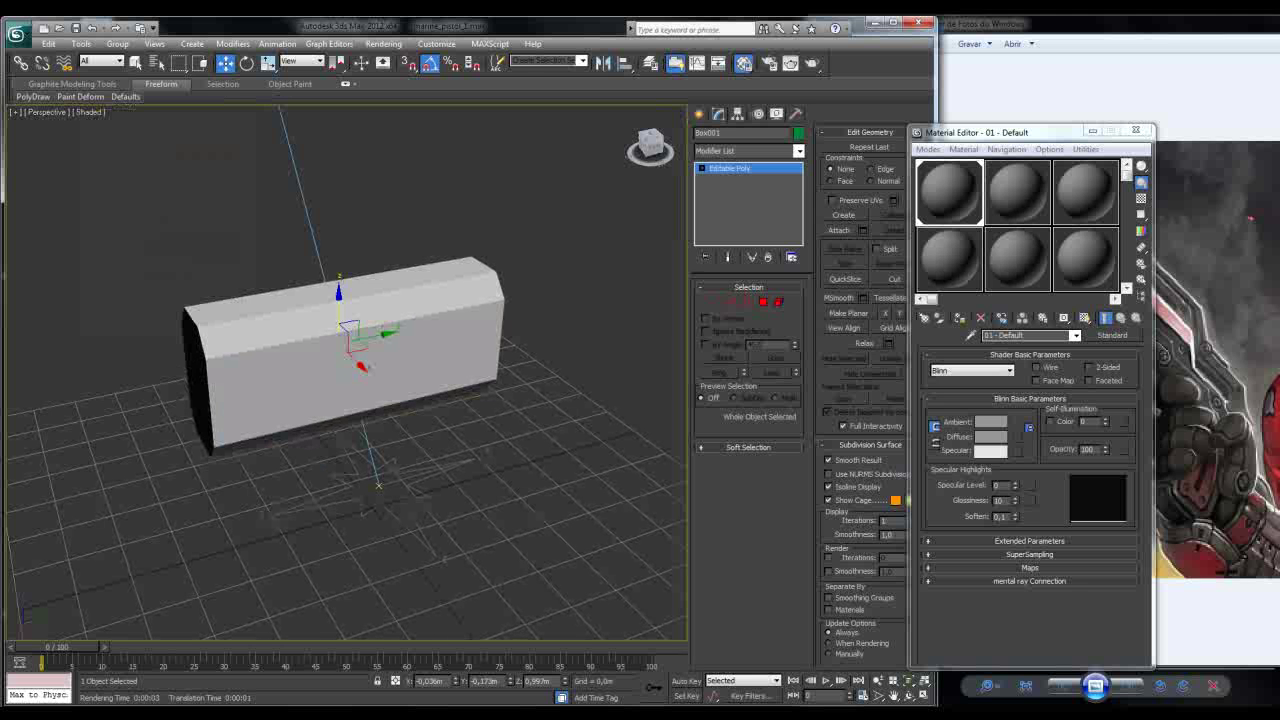
Step: Delete the daylight system, including its compass and sun light, from the scene
{"action": "left_click", "coordinate": [380, 485]}
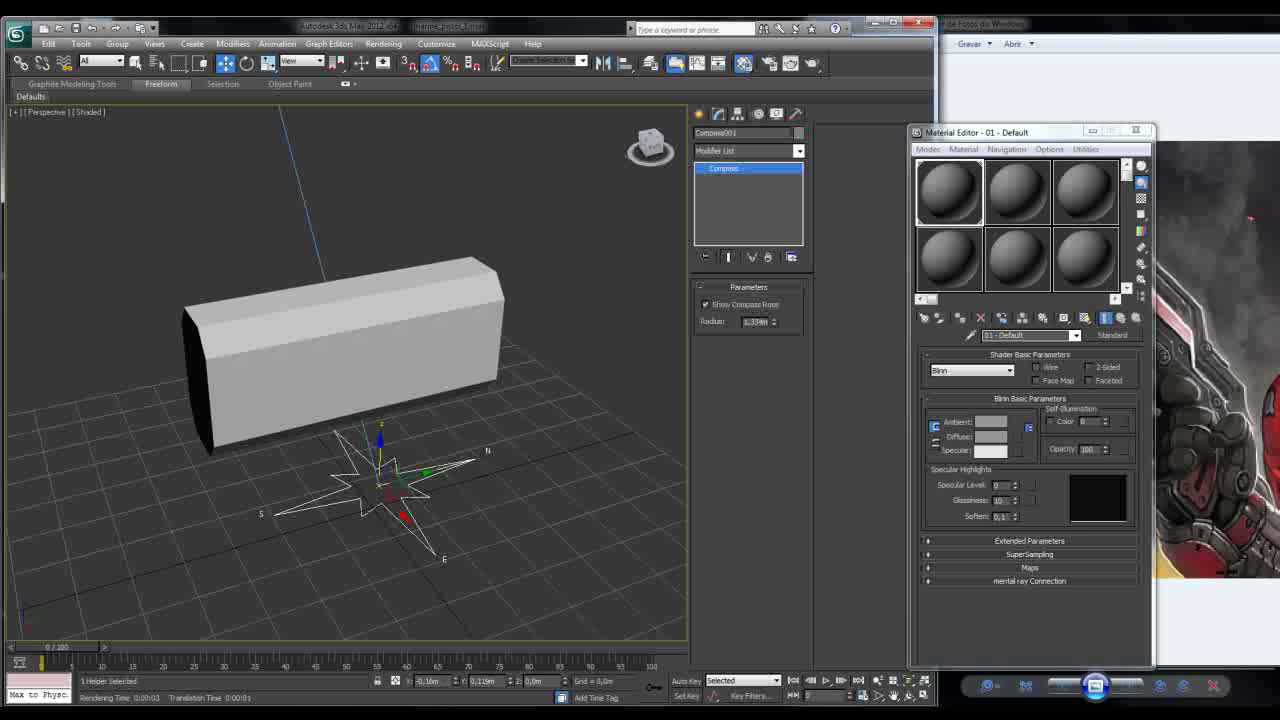
{"action": "scroll", "coordinate": [380, 470], "scroll_direction": "down", "scroll_amount": 5}
{"action": "left_click", "coordinate": [327, 283]}
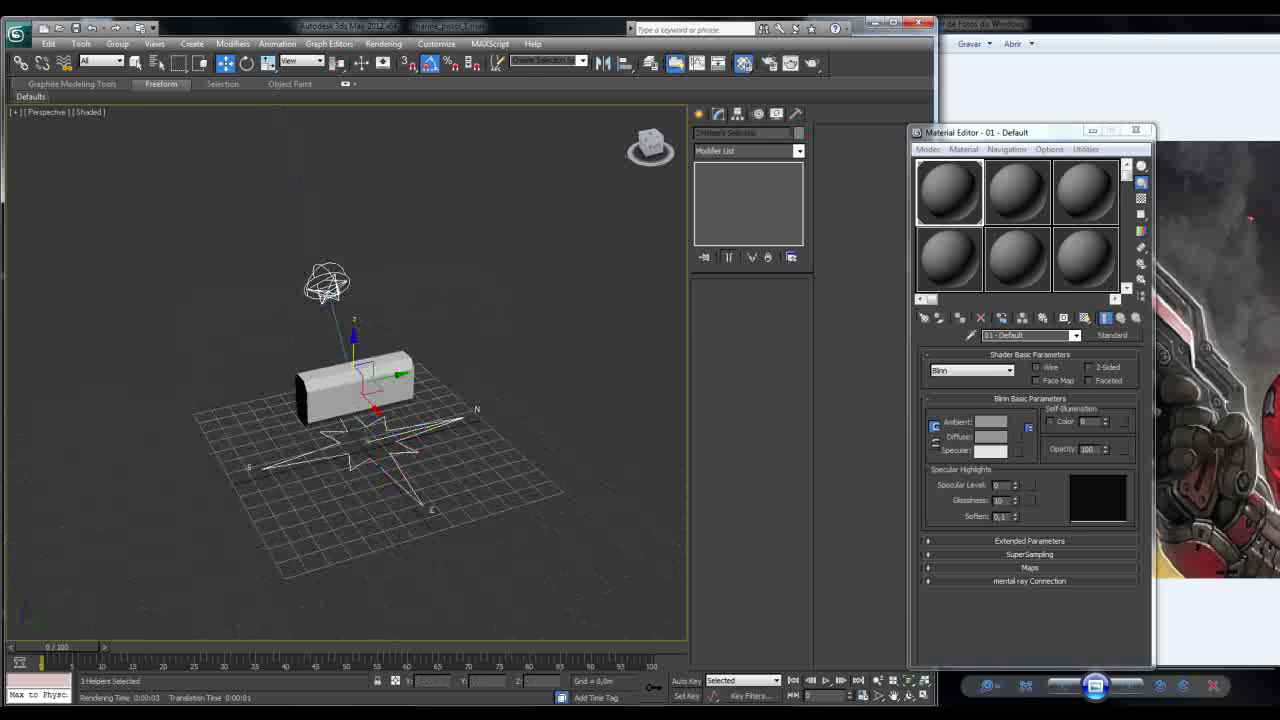
{"action": "right_click", "coordinate": [327, 283]}
{"action": "left_click", "coordinate": [345, 263]}
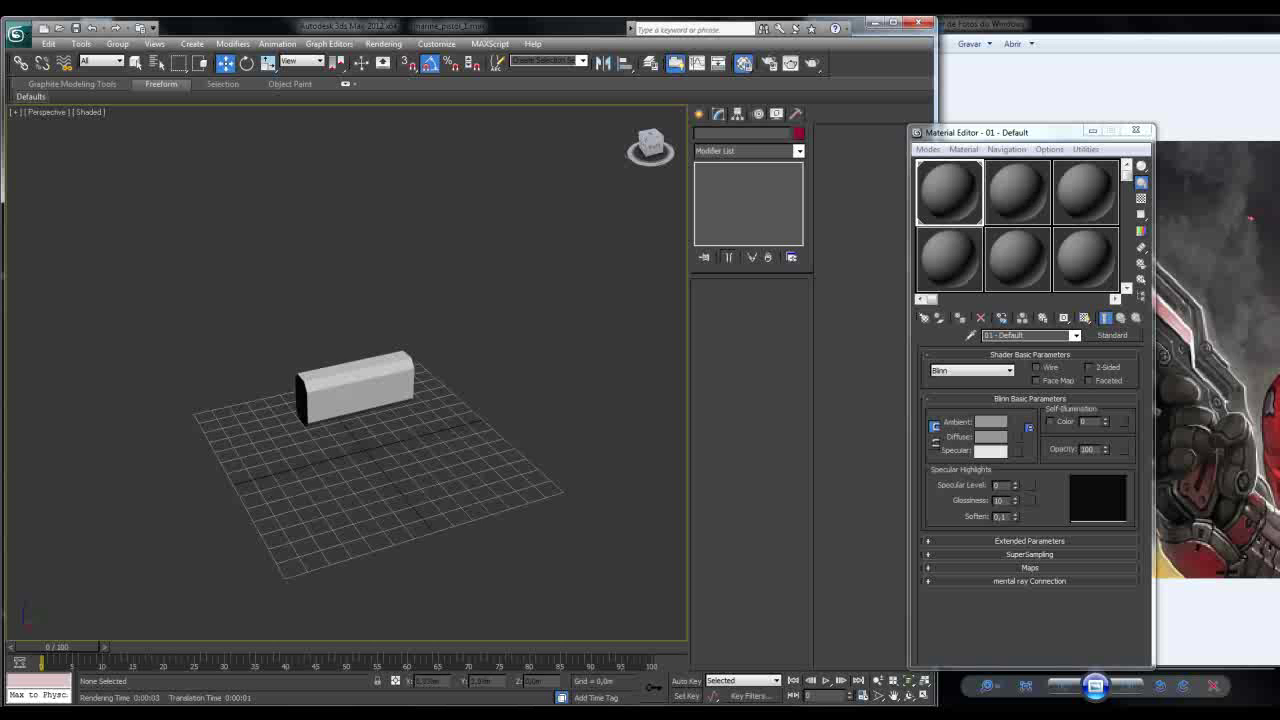
{"action": "key", "text": "z"}
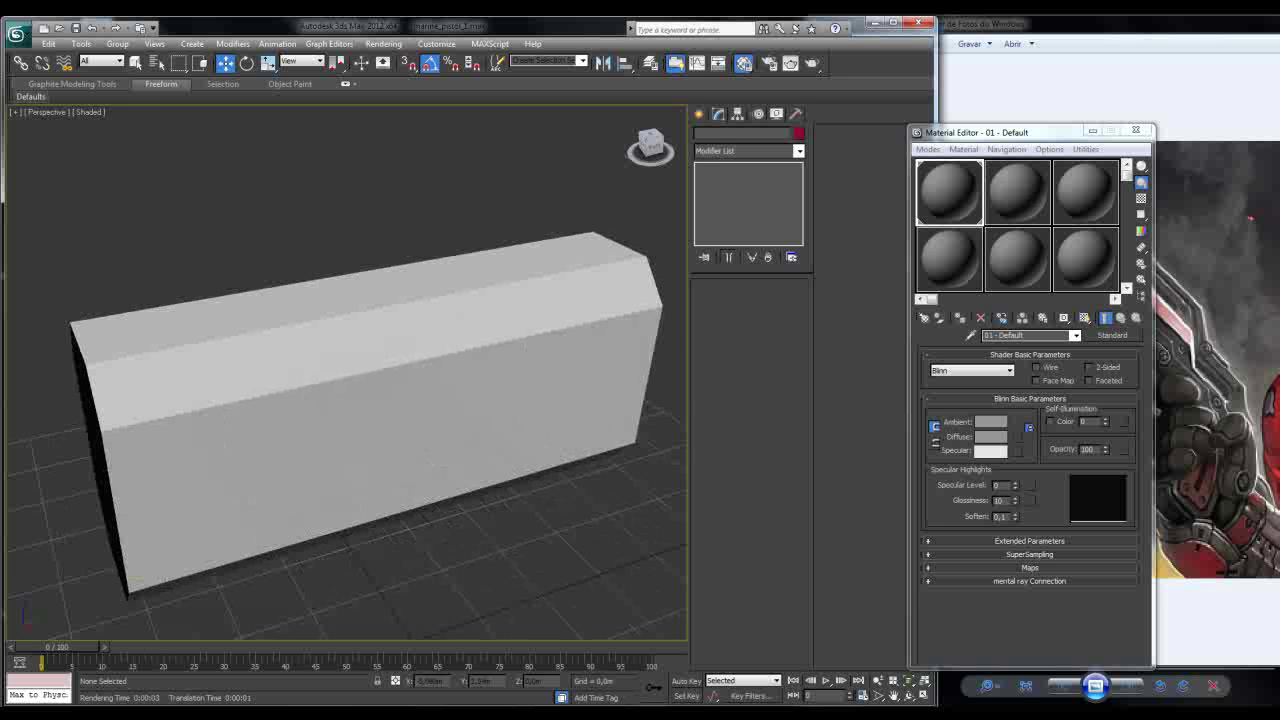
Step: Close the Material Editor and display edged faces with the body selected
{"action": "left_click", "coordinate": [375, 380]}
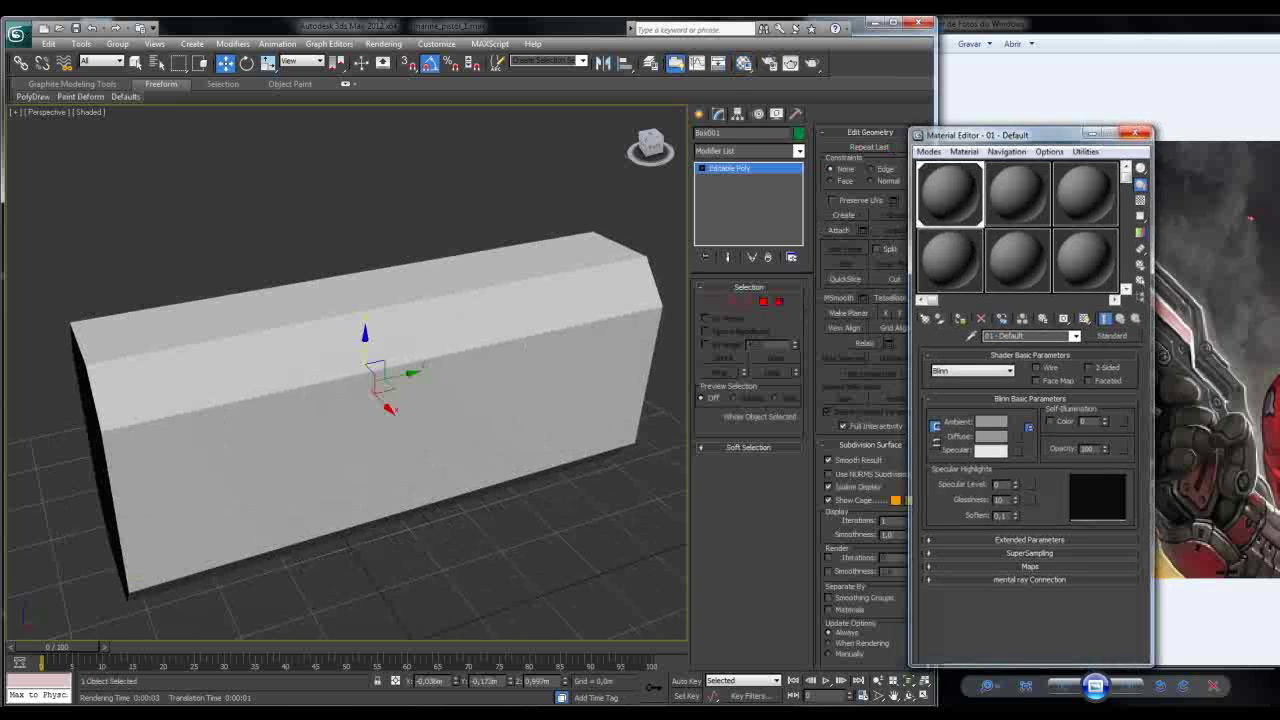
{"action": "left_click", "coordinate": [1136, 133]}
{"action": "key", "text": "F4"}
Step: Slope the upper part of the body's +Y end by moving its top two vertex rows inward along Y, the topmost row further
{"action": "middle_click_drag", "start_coordinate": [380, 400], "coordinate": [580, 400], "text": "alt"}
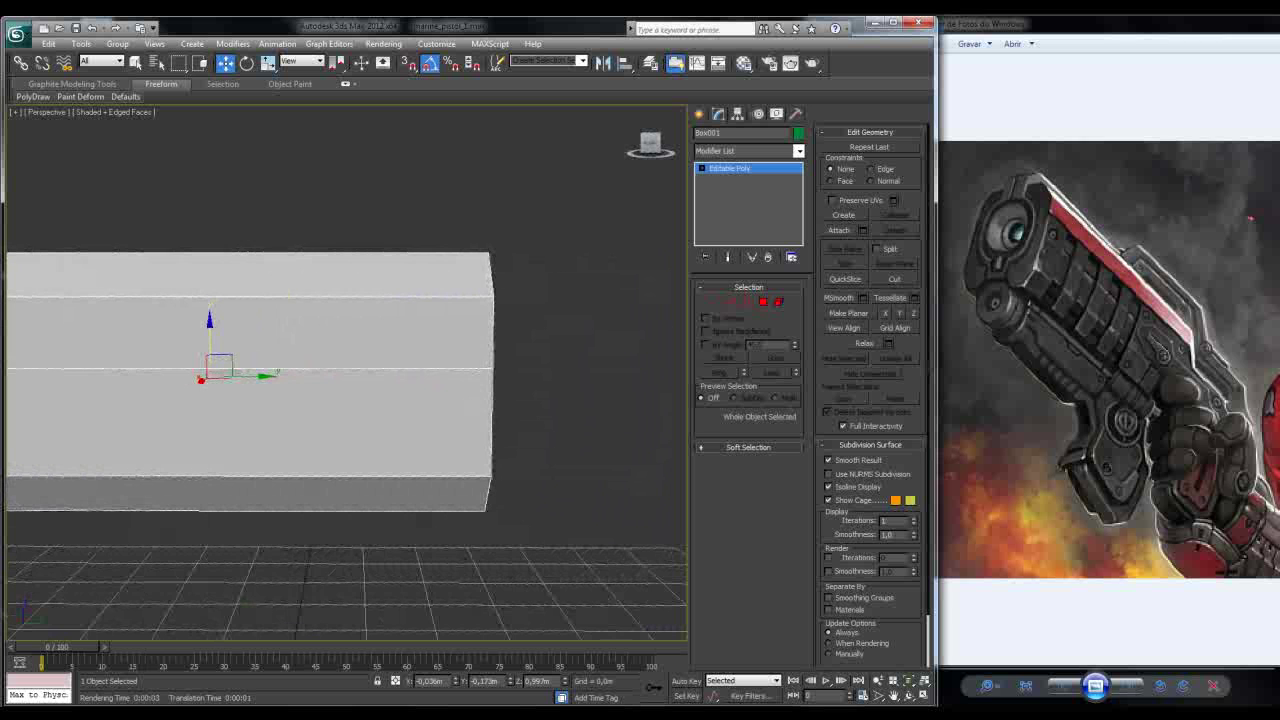
{"action": "scroll", "coordinate": [270, 400], "scroll_direction": "up", "scroll_amount": 2}
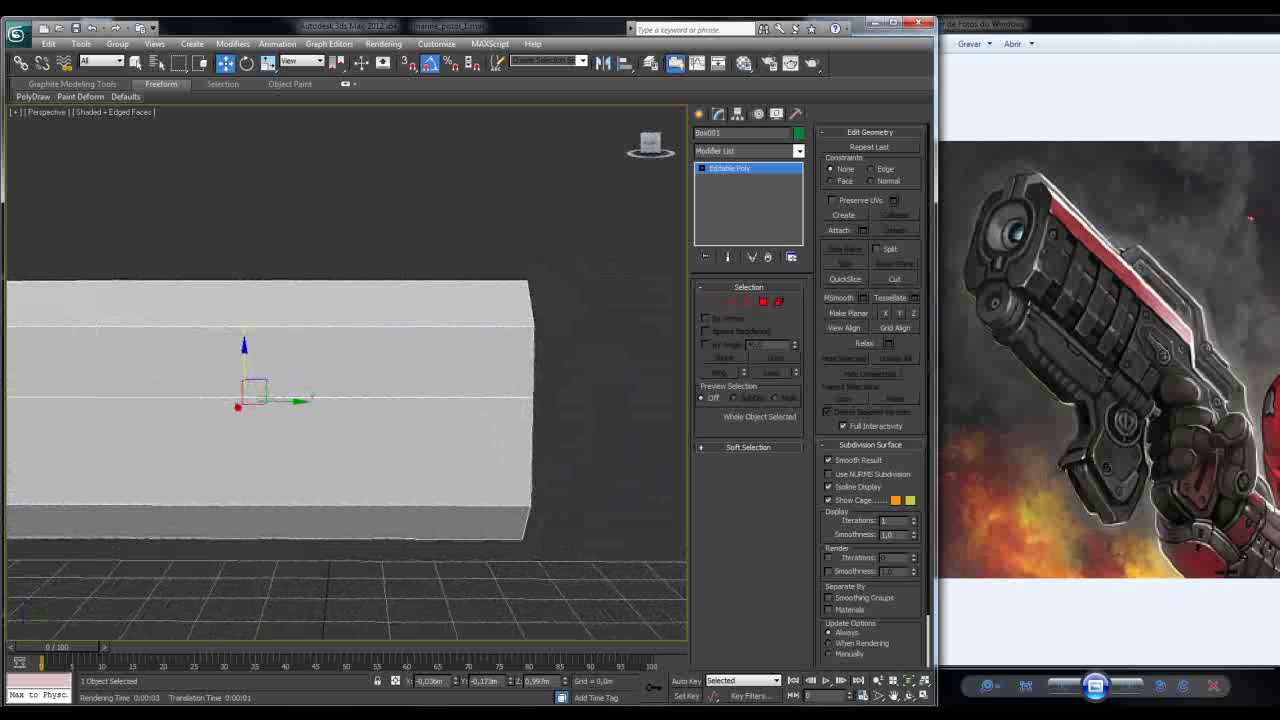
{"action": "key", "text": "1"}
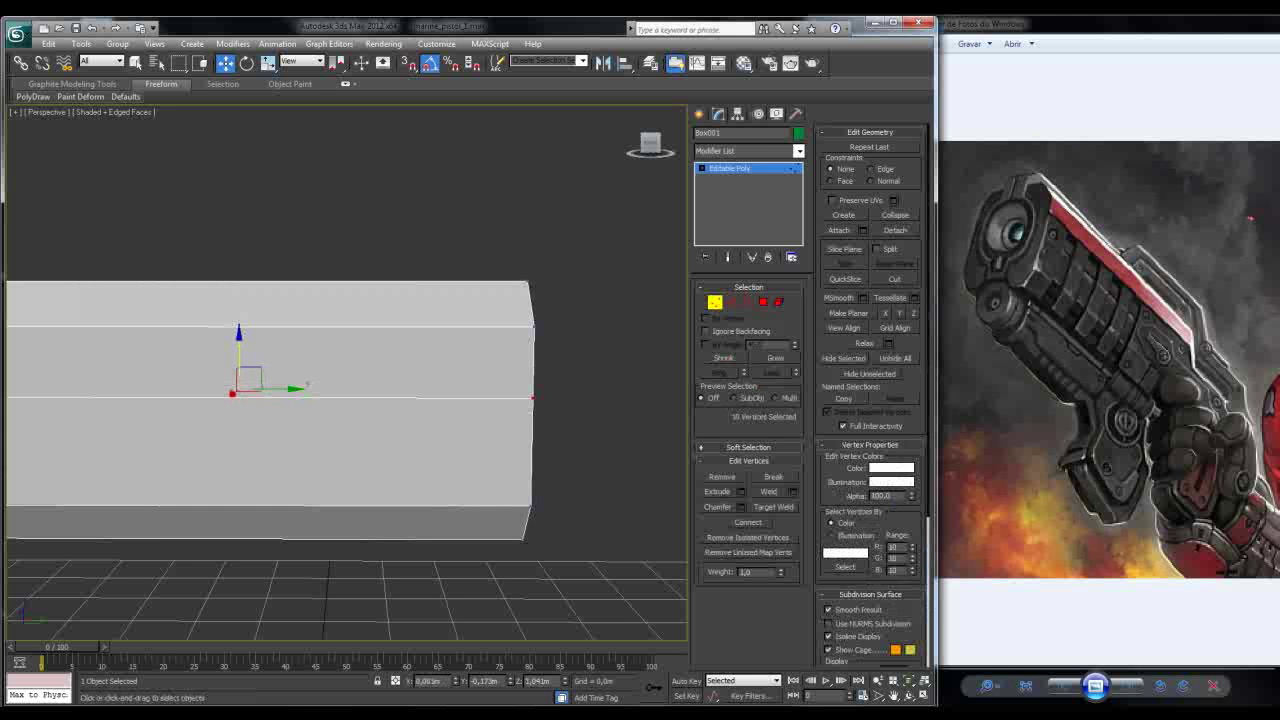
{"action": "left_click_drag", "start_coordinate": [487, 257], "coordinate": [572, 355]}
{"action": "left_click_drag", "start_coordinate": [560, 302], "coordinate": [506, 302]}
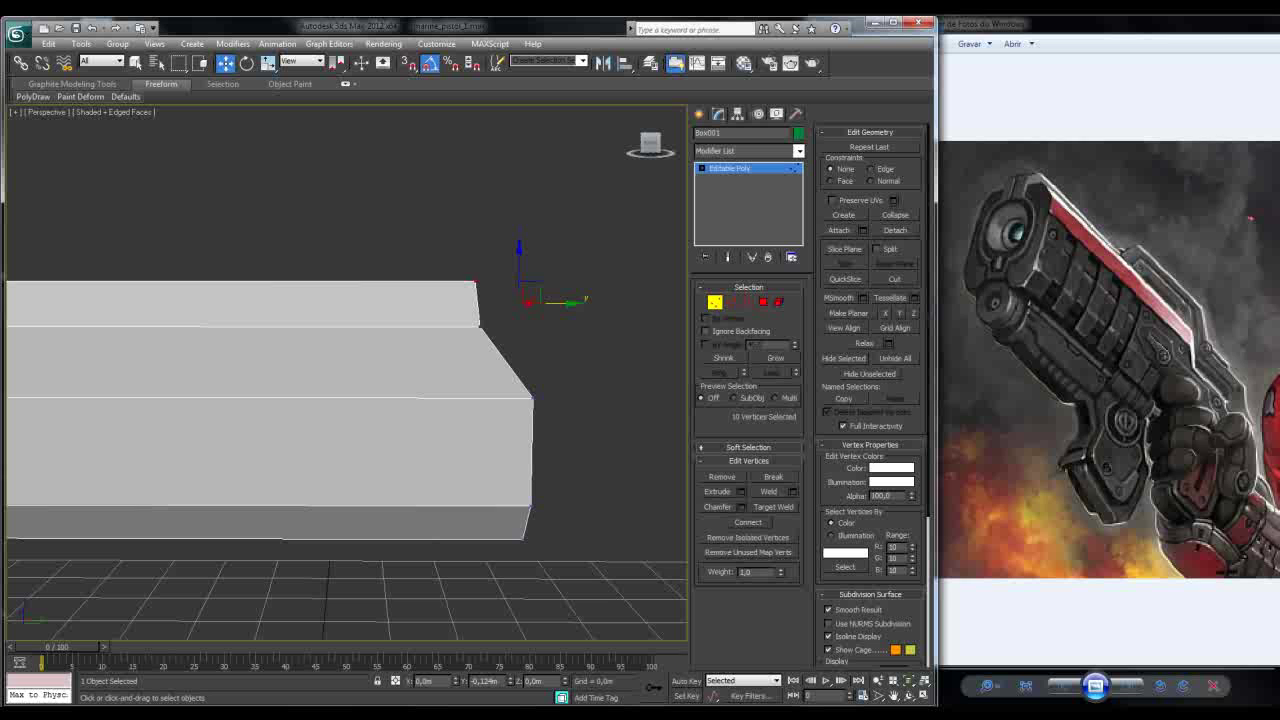
{"action": "key", "text": "ctrl+d"}
{"action": "left_click", "coordinate": [473, 281]}
{"action": "left_click_drag", "start_coordinate": [473, 281], "coordinate": [460, 281]}
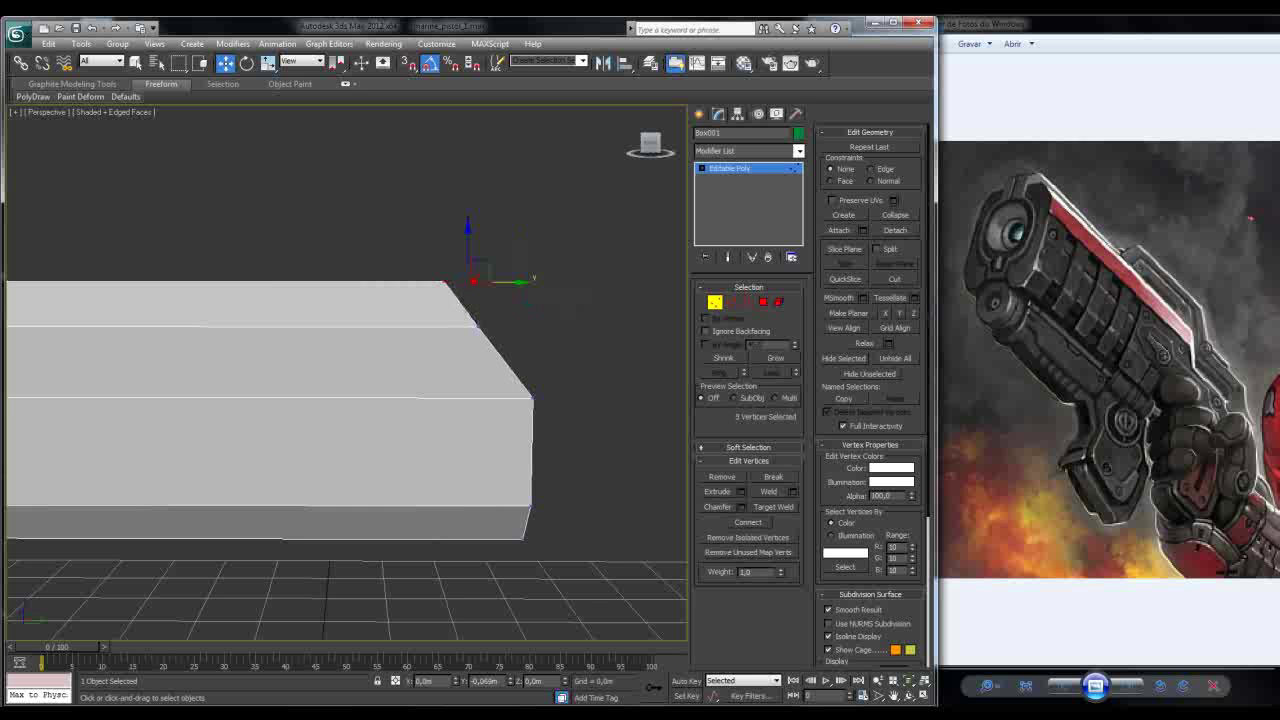
Step: Extrude the vertical end polygons directly below the slope by about 0.507 m to form a narrower rear section
{"action": "middle_click_drag", "start_coordinate": [340, 400], "coordinate": [380, 358], "text": "alt"}
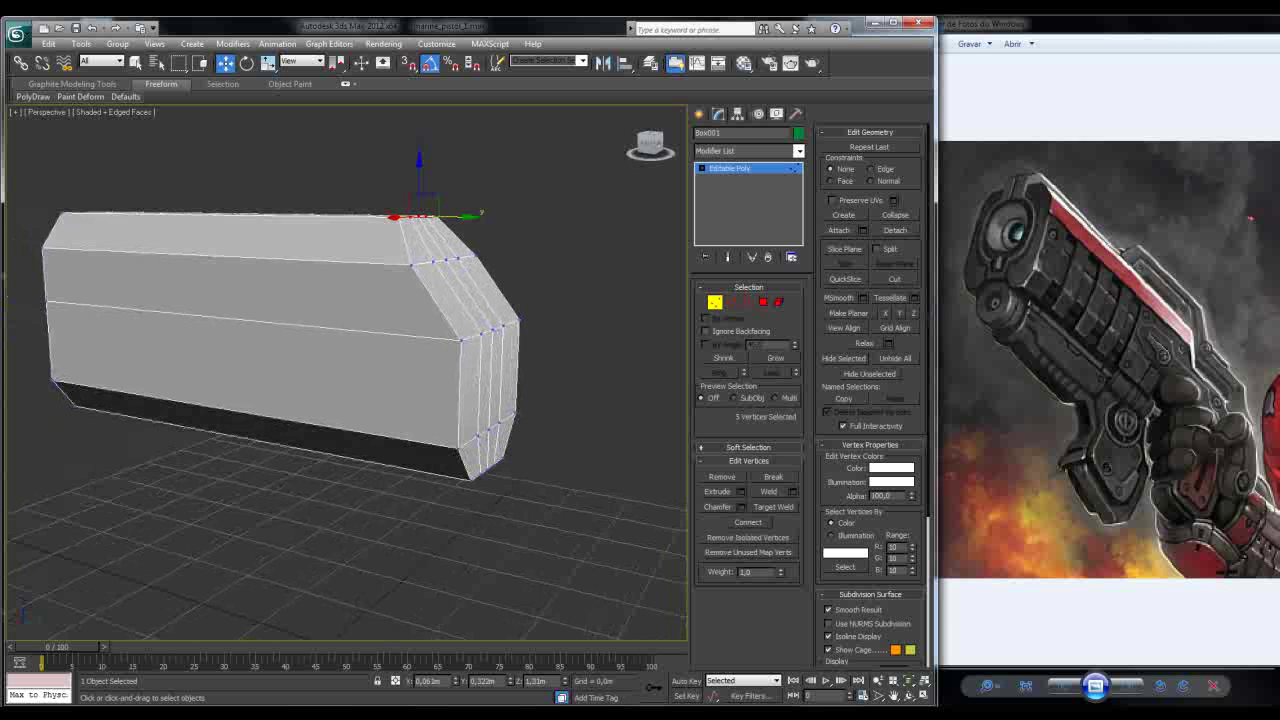
{"action": "key", "text": "4"}
{"action": "left_click", "coordinate": [468, 390]}
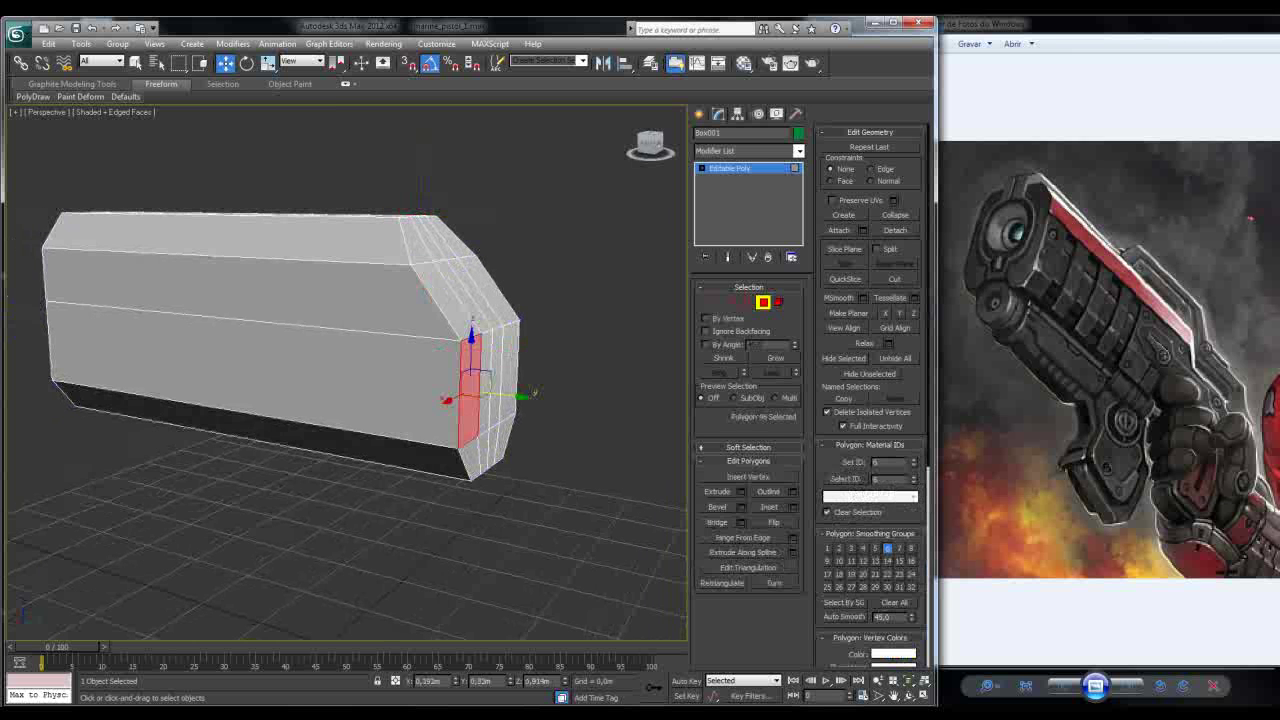
{"action": "left_click", "coordinate": [495, 378], "text": "ctrl"}
{"action": "left_click_drag", "start_coordinate": [450, 300], "coordinate": [530, 475], "text": "ctrl"}
{"action": "middle_click_drag", "start_coordinate": [380, 358], "coordinate": [410, 330], "text": "alt"}
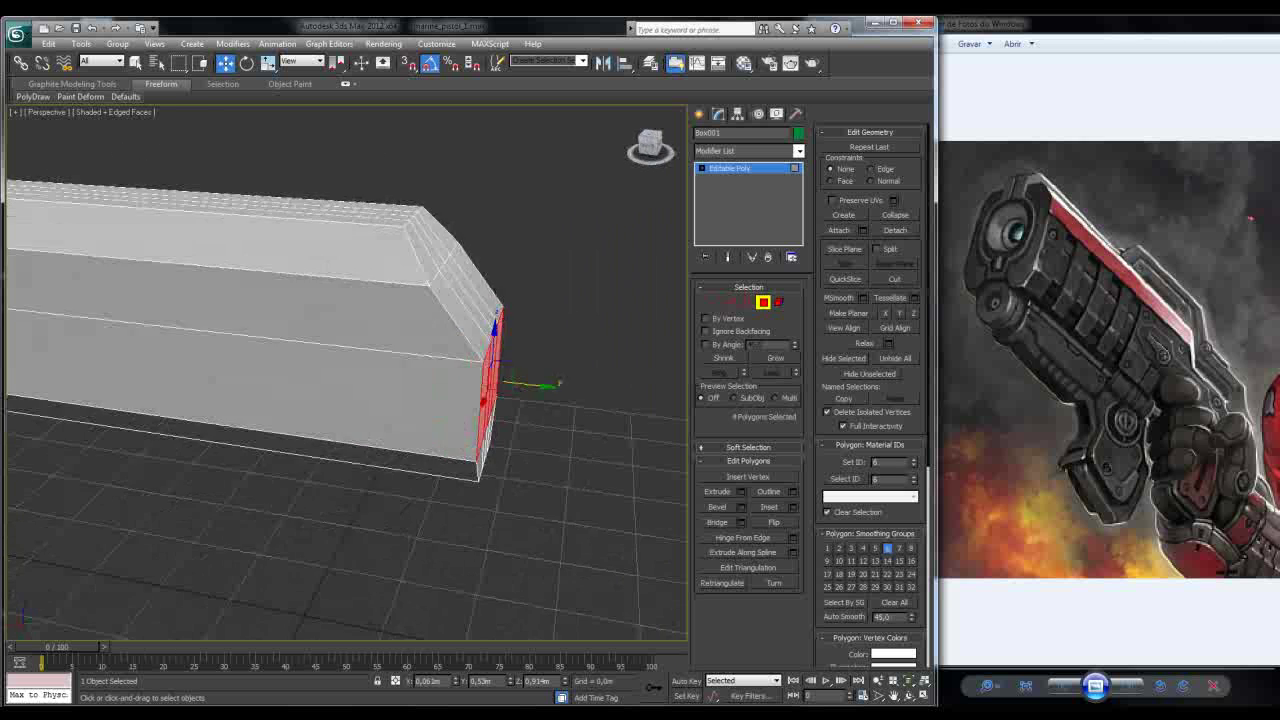
{"action": "left_click", "coordinate": [741, 491]}
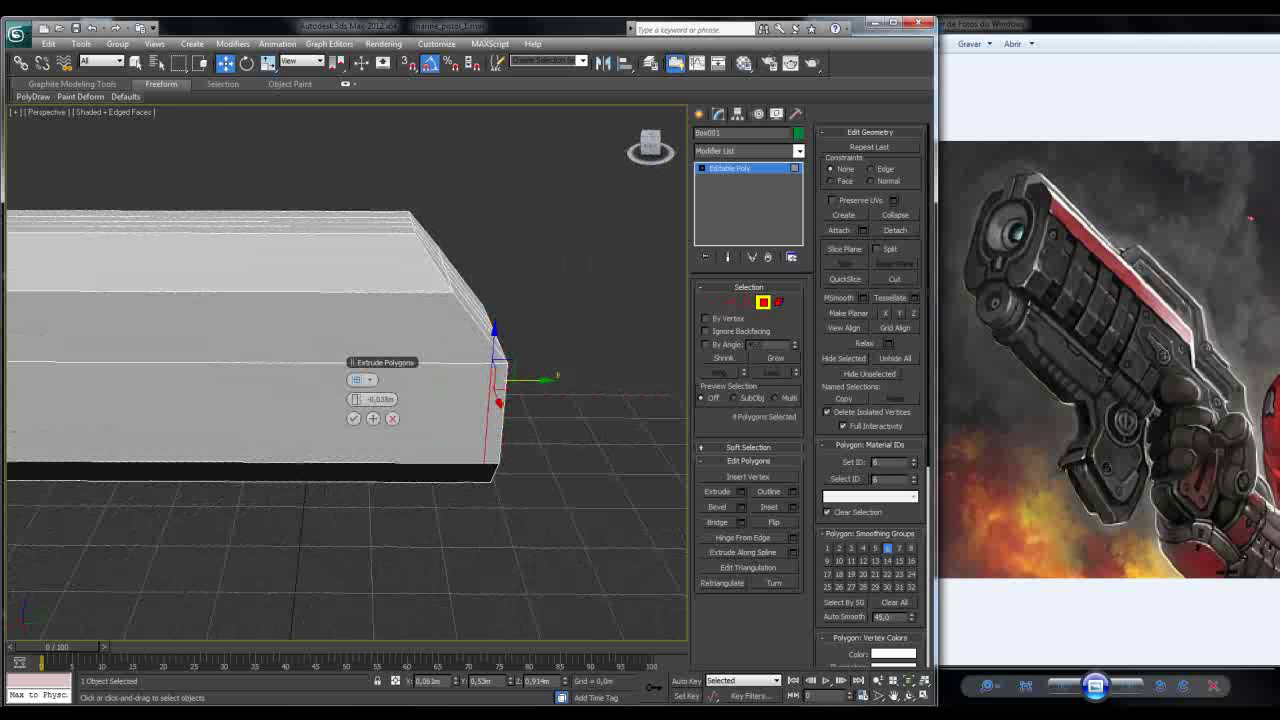
{"action": "left_click_drag", "start_coordinate": [352, 399], "coordinate": [352, 396]}
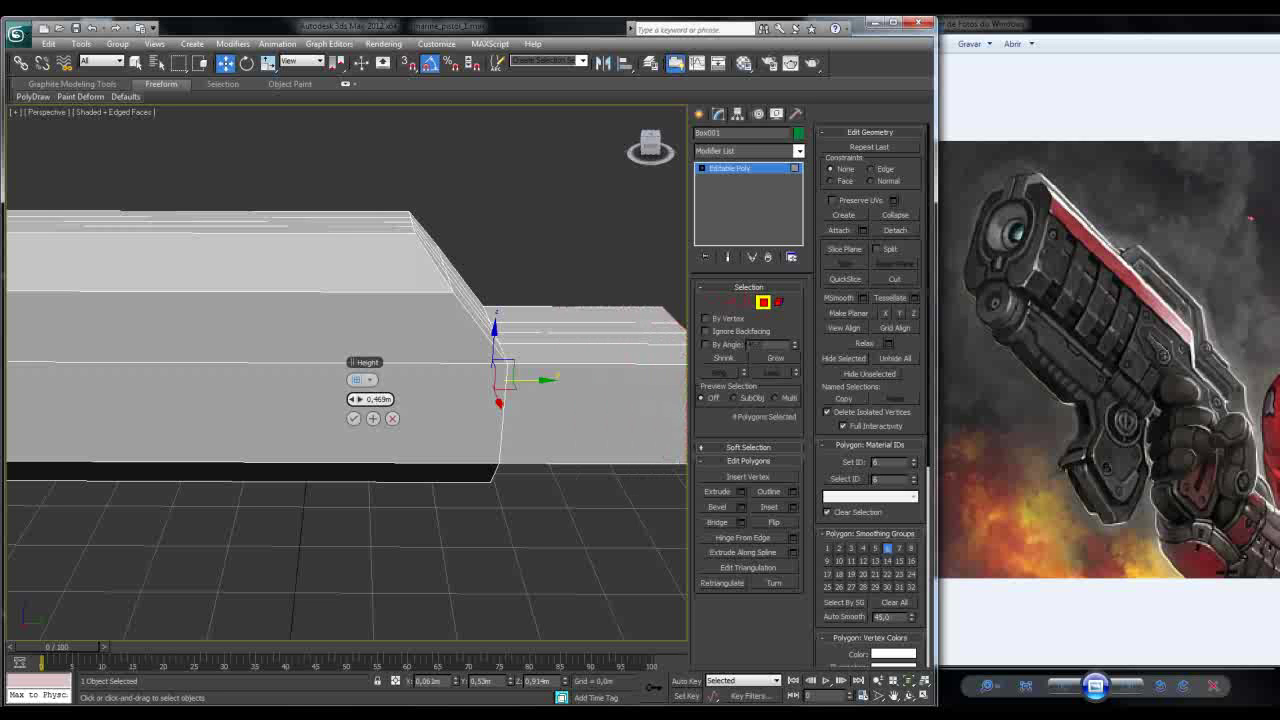
{"action": "scroll", "coordinate": [350, 370], "scroll_direction": "down", "scroll_amount": 5}
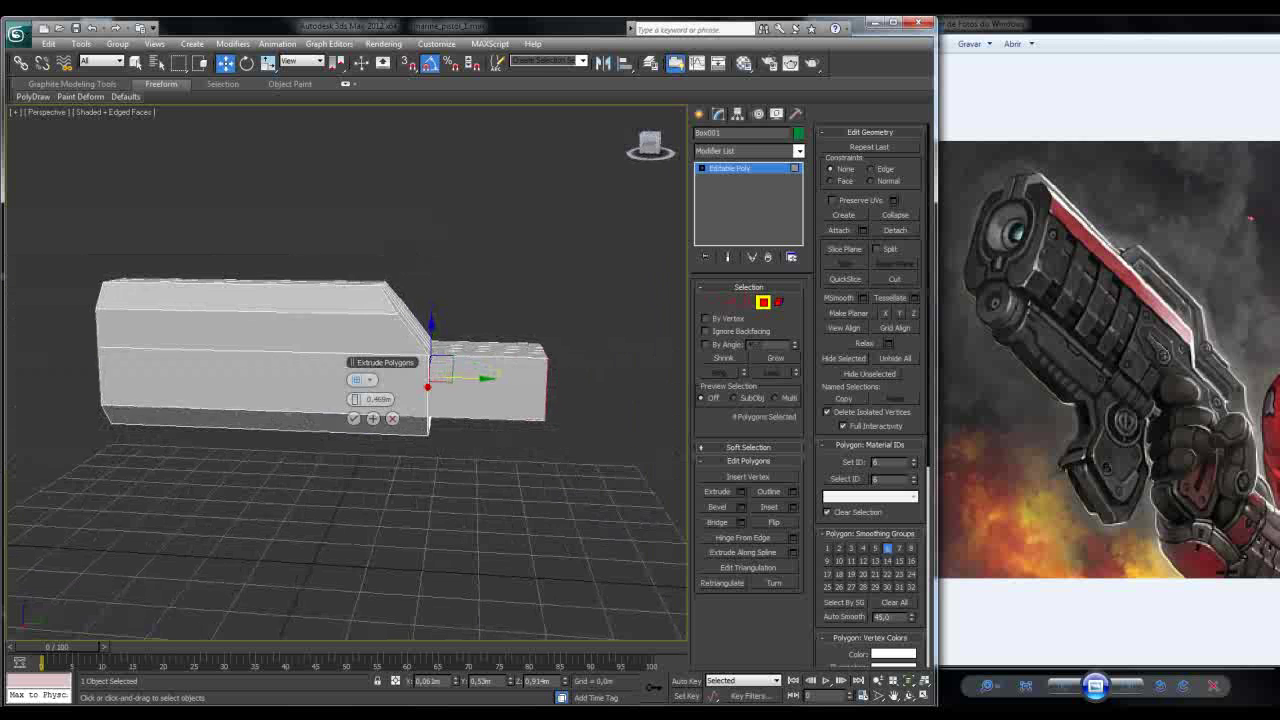
{"action": "middle_click_drag", "start_coordinate": [410, 419], "coordinate": [352, 399]}
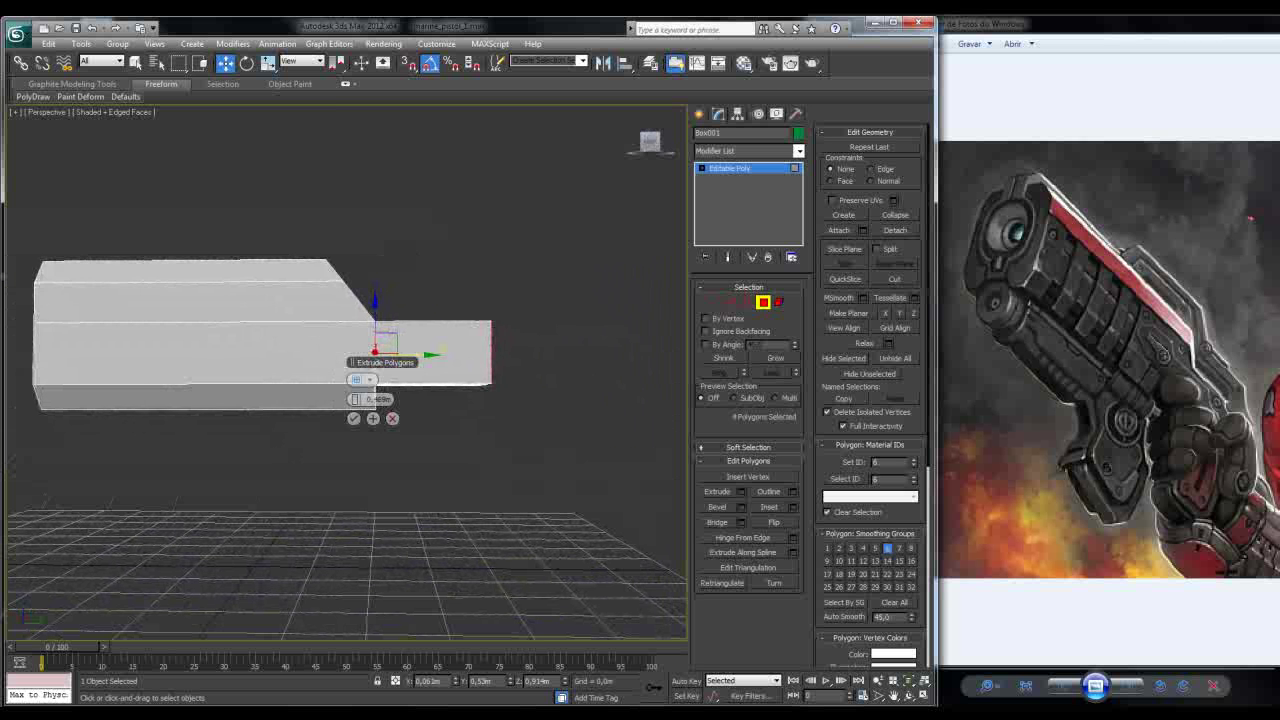
{"action": "left_click_drag", "start_coordinate": [352, 399], "coordinate": [352, 397]}
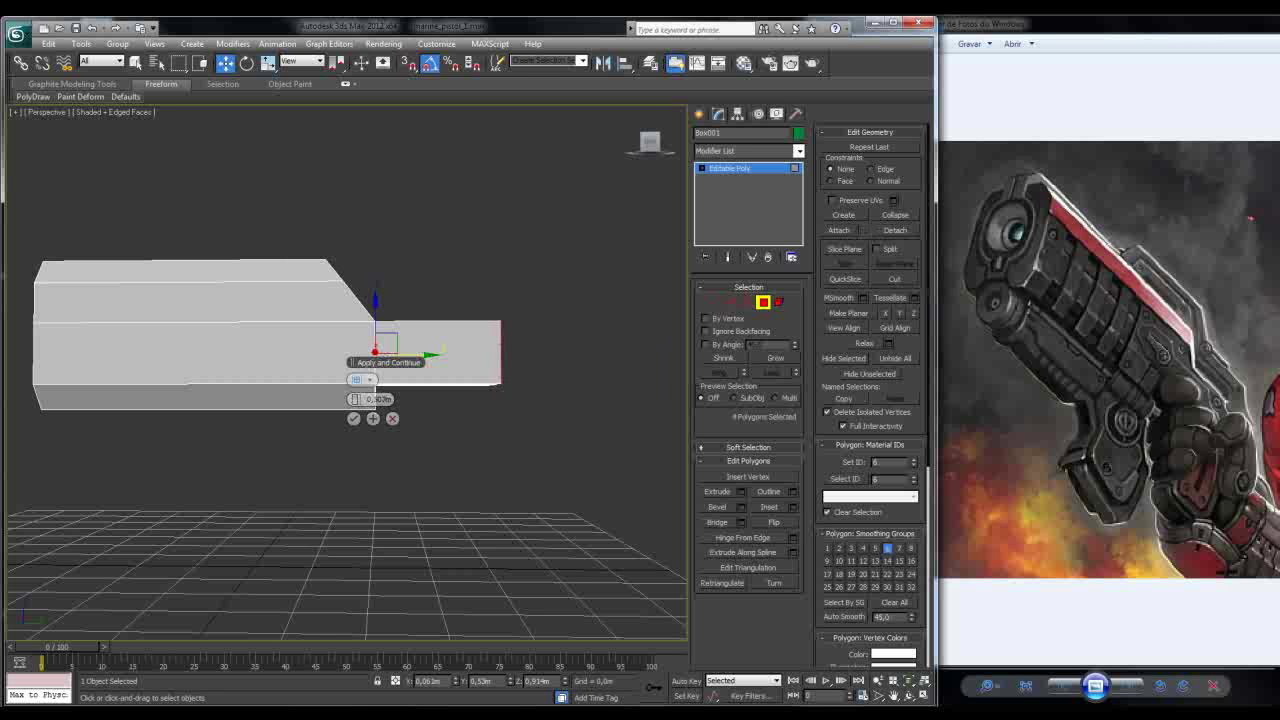
{"action": "middle_click_drag", "start_coordinate": [400, 398], "coordinate": [355, 432]}
{"action": "left_click", "coordinate": [353, 418]}
Step: Connect the main body's lengthwise edges with one segment to add an edge loop around its middle
{"action": "mouse_move", "coordinate": [650, 143]}
{"action": "left_mouse_down"}
{"action": "mouse_move", "coordinate": [645, 171]}
{"action": "mouse_move", "coordinate": [650, 146]}
{"action": "left_mouse_up"}
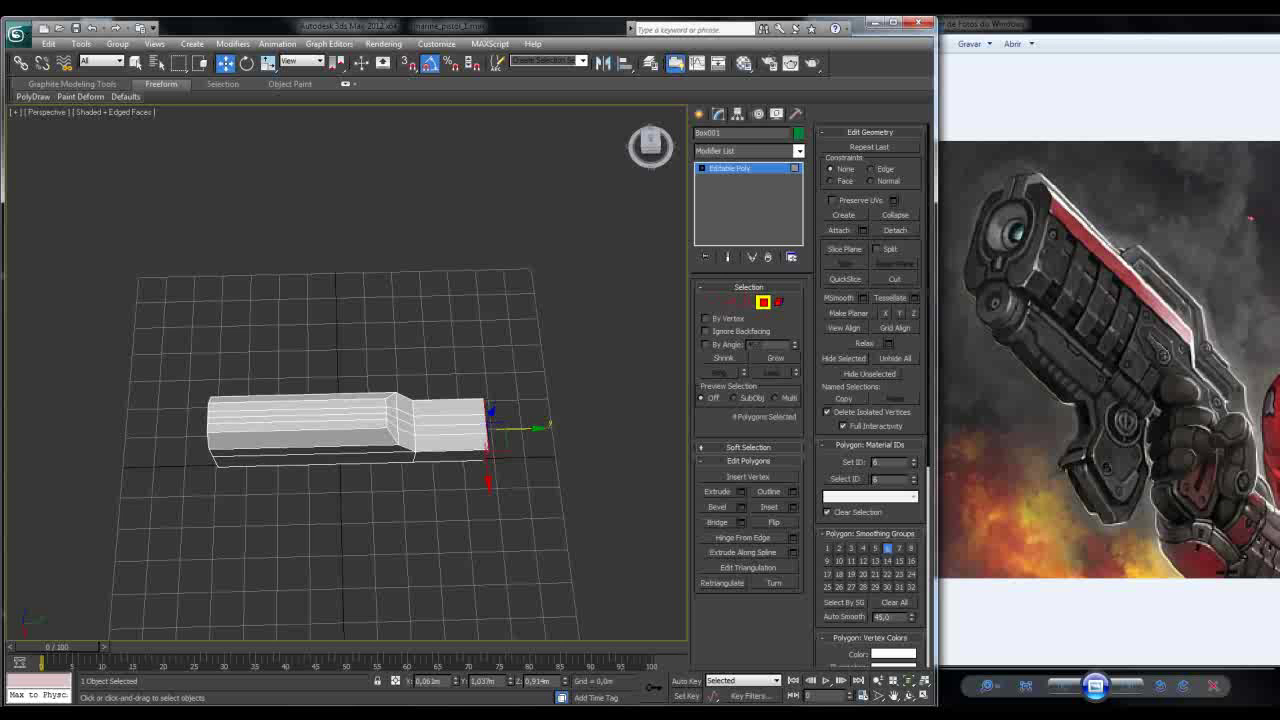
{"action": "left_click_drag", "start_coordinate": [650, 146], "coordinate": [652, 142]}
{"action": "key", "text": "2"}
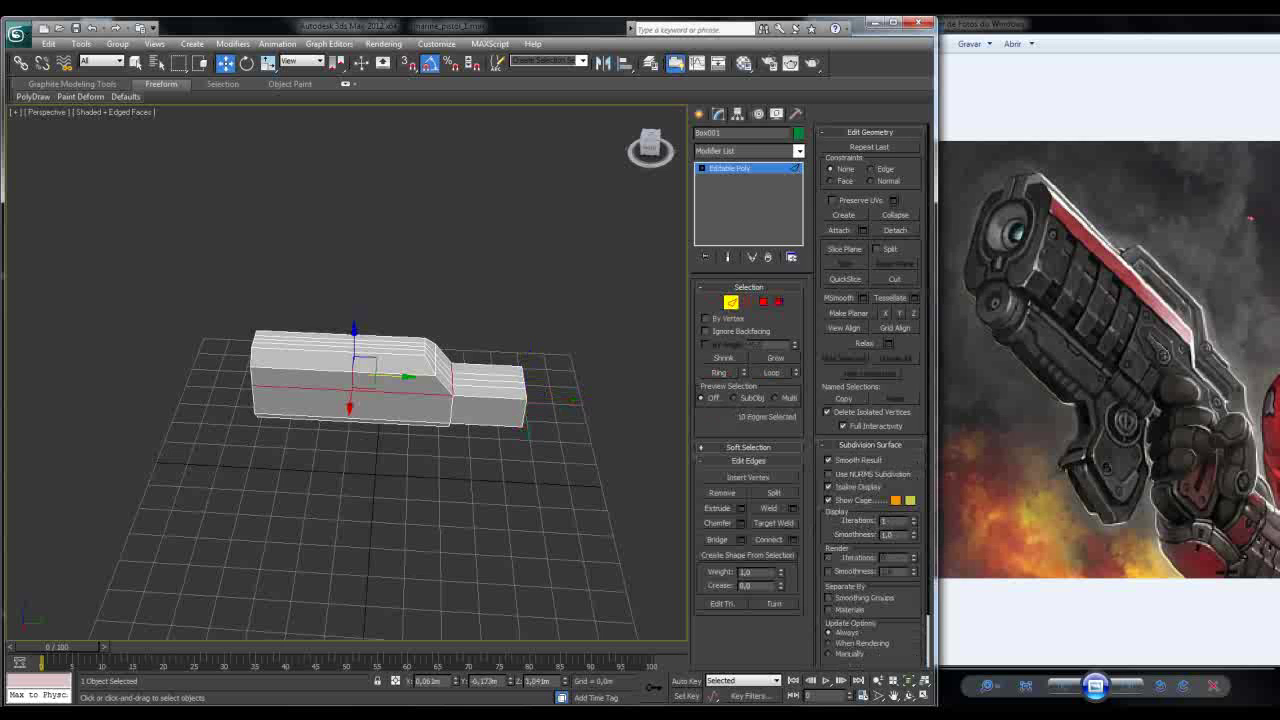
{"action": "key", "text": "alt+r"}
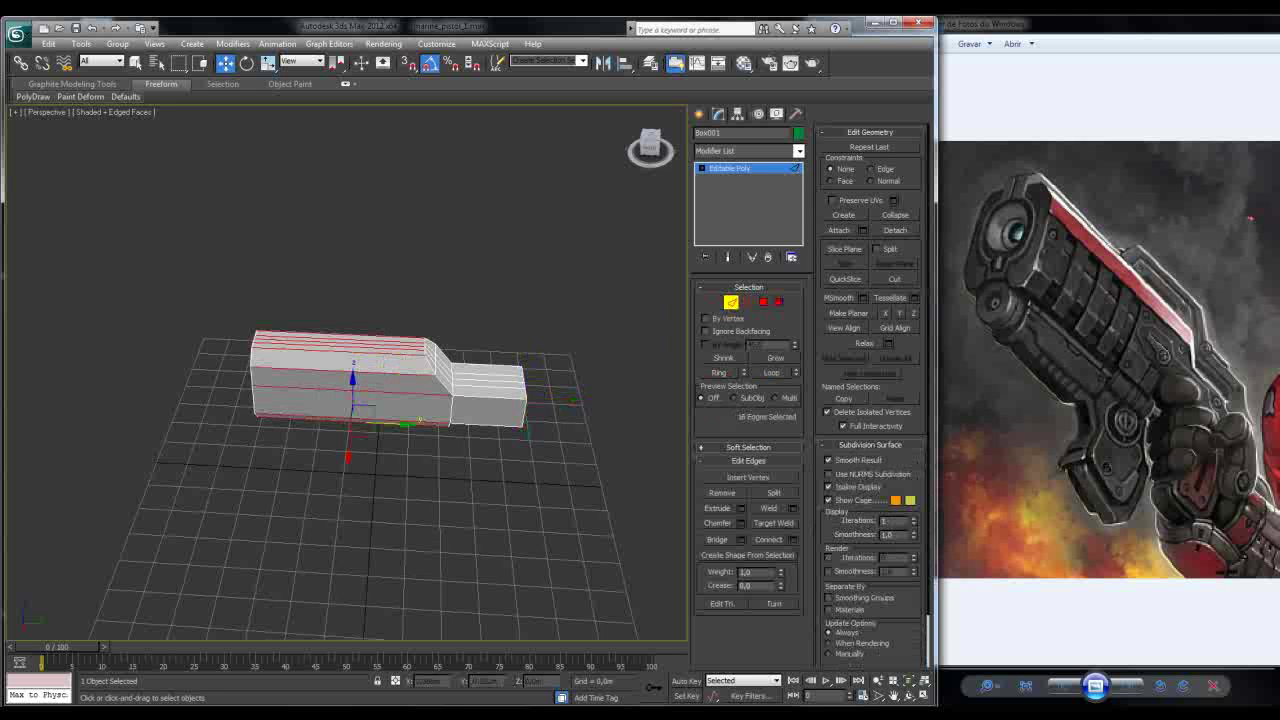
{"action": "left_click", "coordinate": [793, 539]}
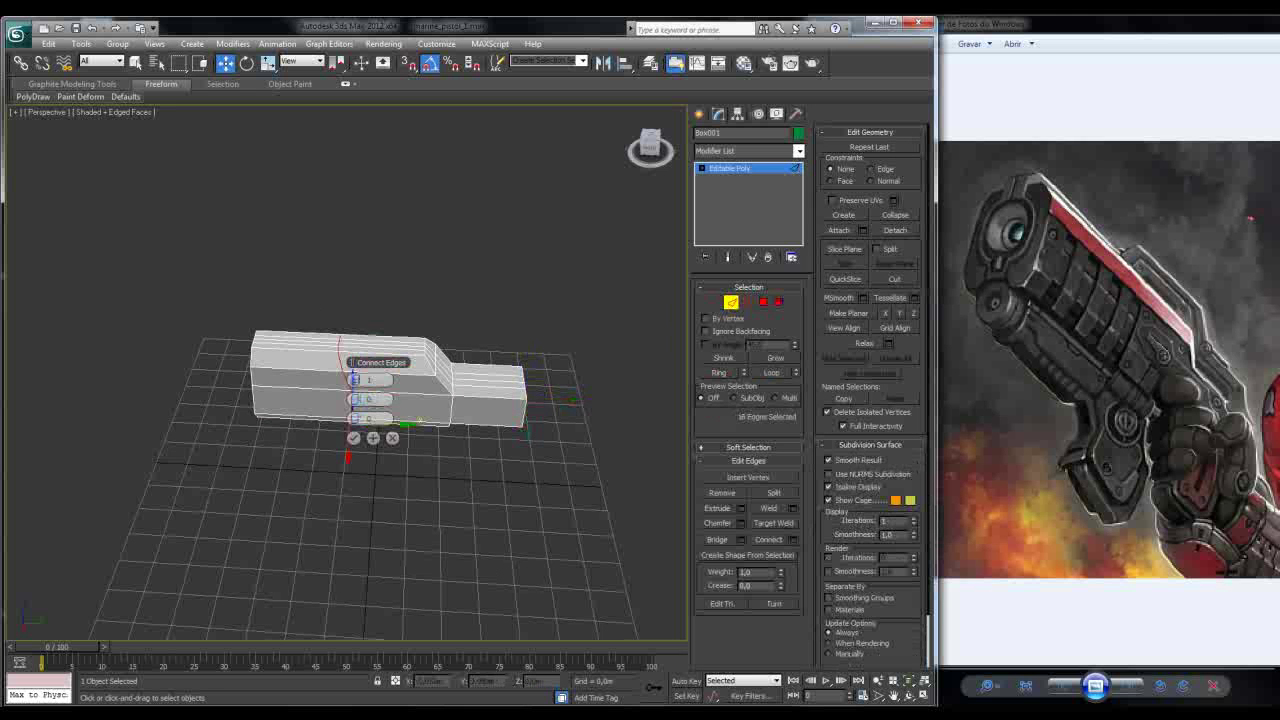
{"action": "left_click_drag", "start_coordinate": [650, 146], "coordinate": [650, 170]}
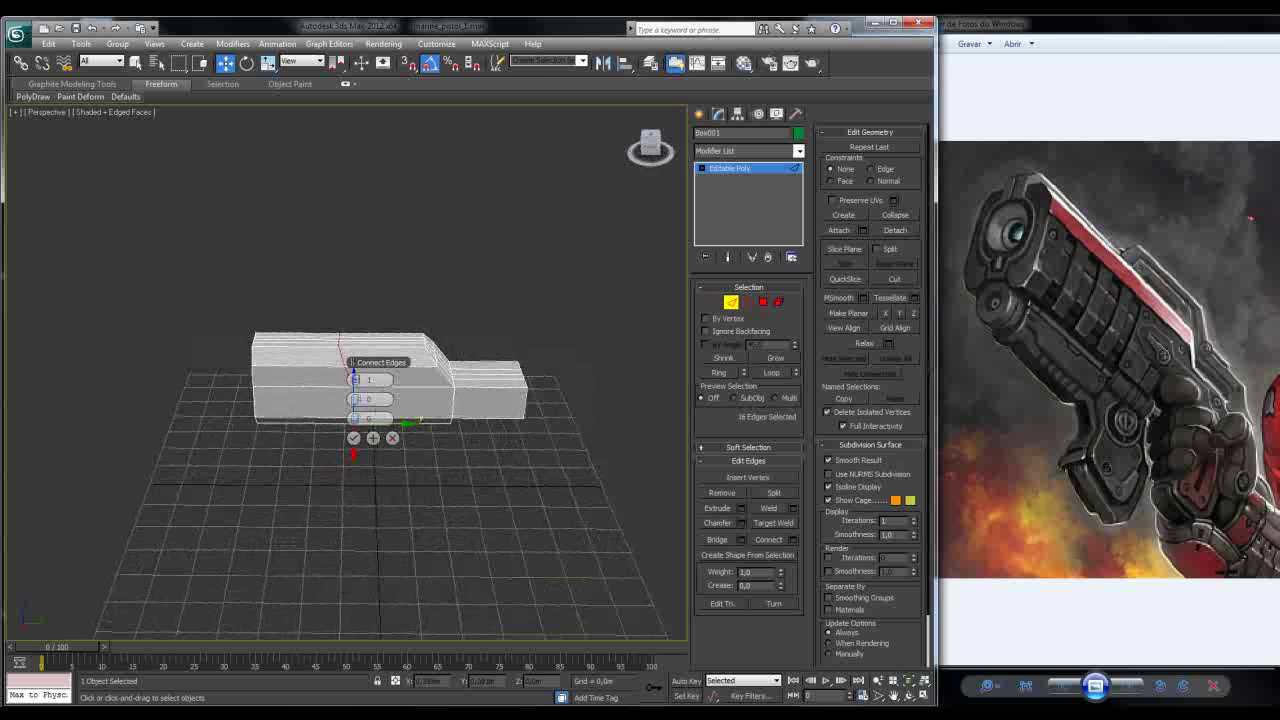
{"action": "mouse_move", "coordinate": [355, 418]}
{"action": "left_mouse_down"}
{"action": "mouse_move", "coordinate": [355, 404]}
{"action": "mouse_move", "coordinate": [355, 420]}
{"action": "left_mouse_up"}
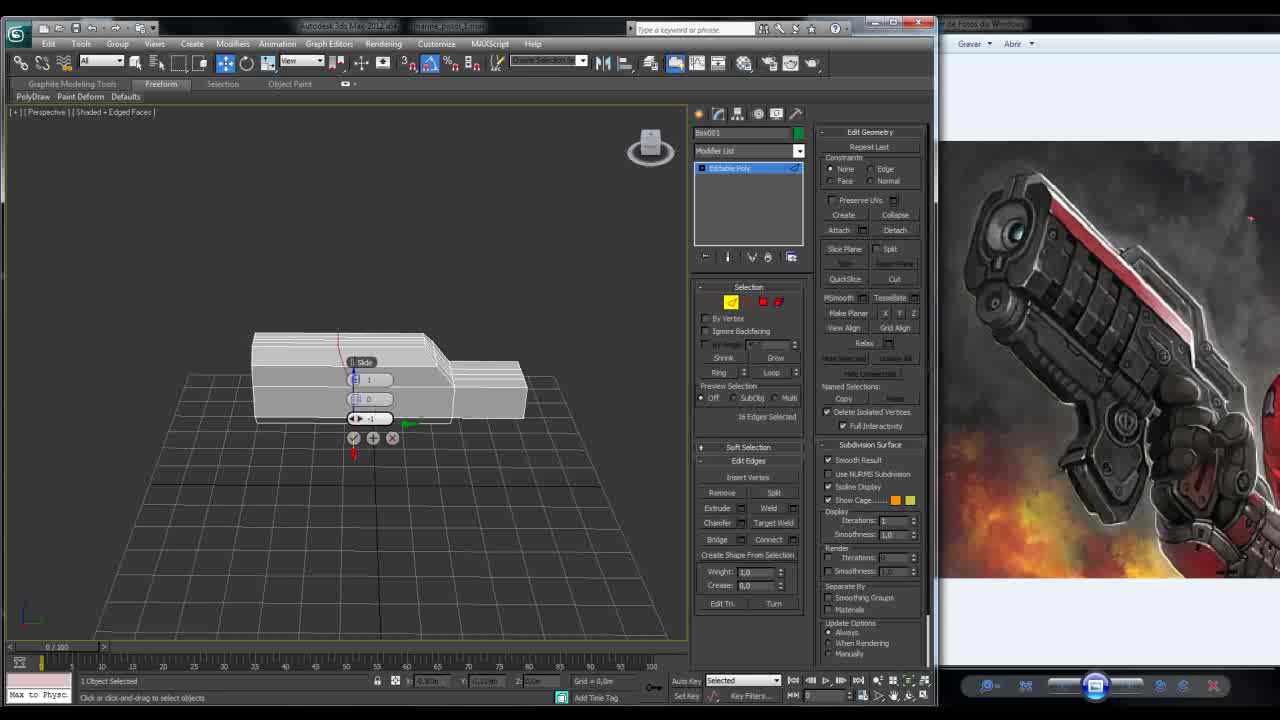
{"action": "middle_click_drag", "start_coordinate": [360, 418], "coordinate": [360, 390], "text": "alt"}
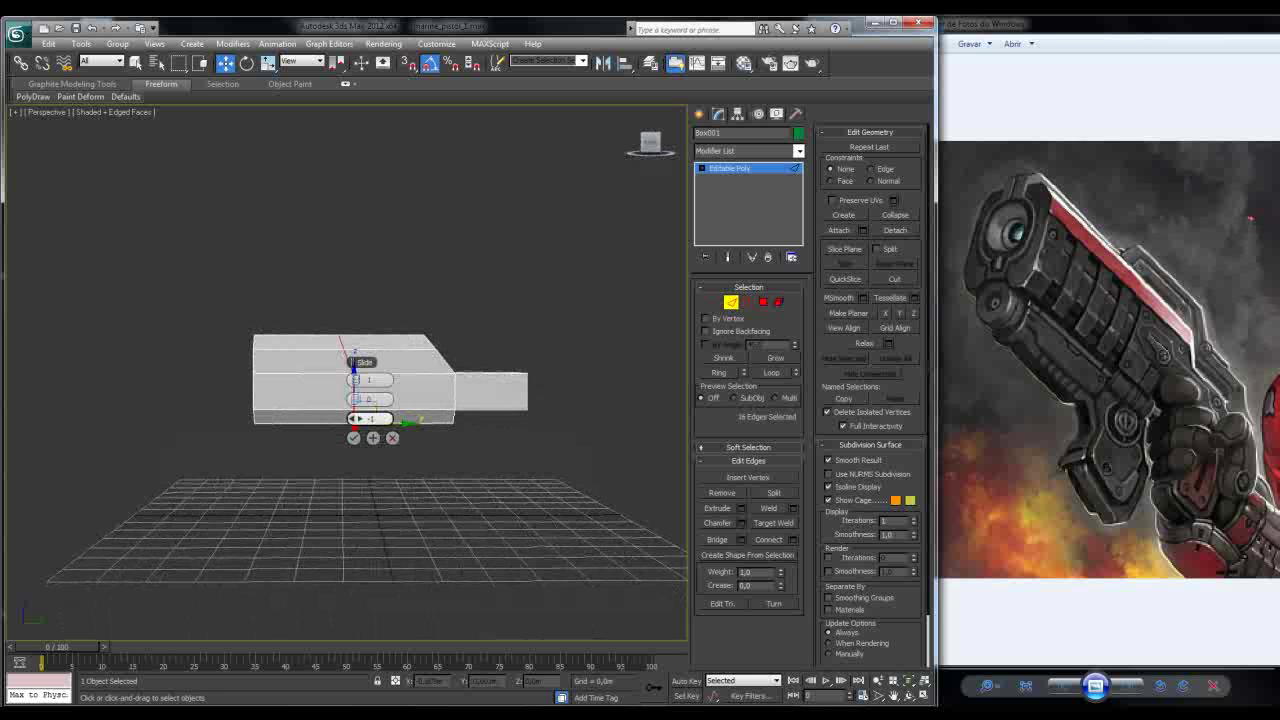
{"action": "left_click_drag", "start_coordinate": [354, 418], "coordinate": [354, 410]}
{"action": "left_click", "coordinate": [353, 438]}
Step: Select the two middle top polygons on the front half of the body and hide the viewport grid
{"action": "middle_click_drag", "start_coordinate": [353, 438], "coordinate": [310, 488], "text": "alt"}
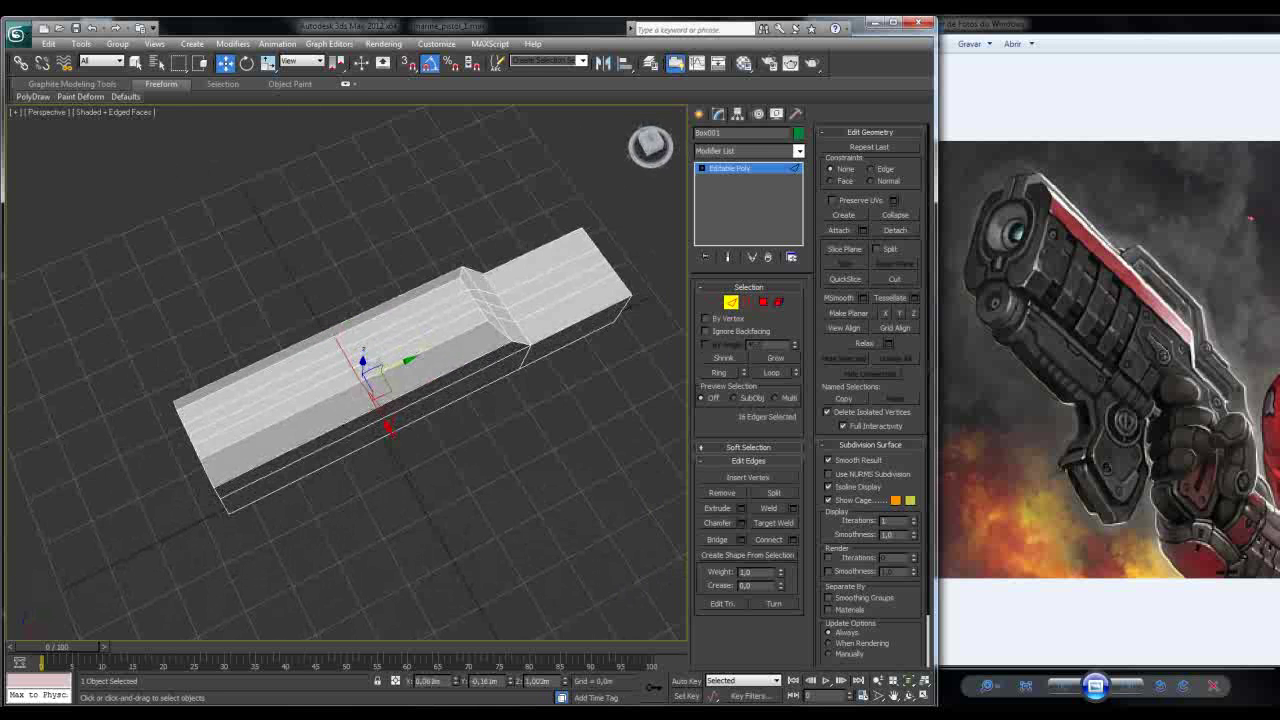
{"action": "key", "text": "4"}
{"action": "left_click", "coordinate": [265, 395]}
{"action": "middle_click_drag", "start_coordinate": [265, 395], "coordinate": [267, 345], "text": "alt"}
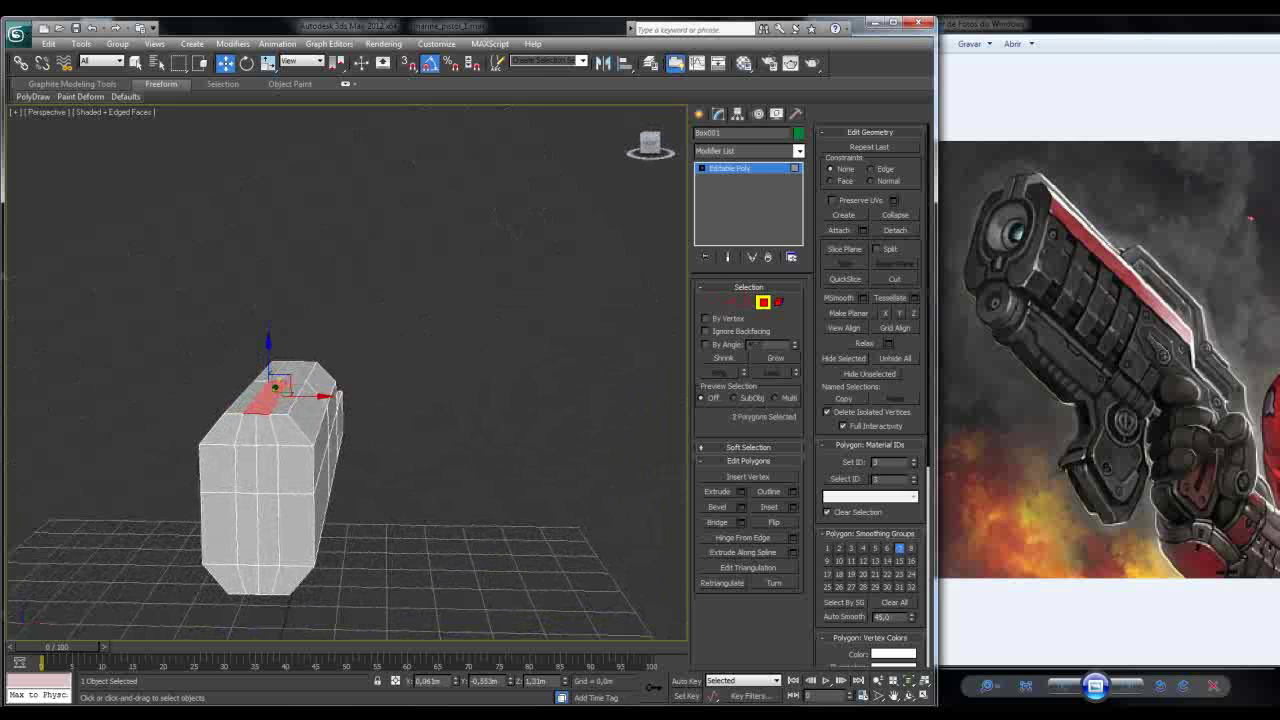
{"action": "mouse_move", "coordinate": [267, 345]}
{"action": "middle_mouse_down", "text": "alt"}
{"action": "mouse_move", "coordinate": [285, 320]}
{"action": "mouse_move", "coordinate": [296, 399]}
{"action": "mouse_move", "coordinate": [370, 400]}
{"action": "mouse_move", "coordinate": [365, 378]}
{"action": "mouse_move", "coordinate": [320, 350]}
{"action": "mouse_move", "coordinate": [200, 350]}
{"action": "mouse_move", "coordinate": [200, 400]}
{"action": "mouse_move", "coordinate": [220, 330]}
{"action": "mouse_move", "coordinate": [232, 380]}
{"action": "mouse_move", "coordinate": [360, 390]}
{"action": "mouse_move", "coordinate": [252, 363]}
{"action": "middle_mouse_up", "text": "alt"}
{"action": "scroll", "coordinate": [200, 400], "scroll_direction": "down", "scroll_amount": 3}
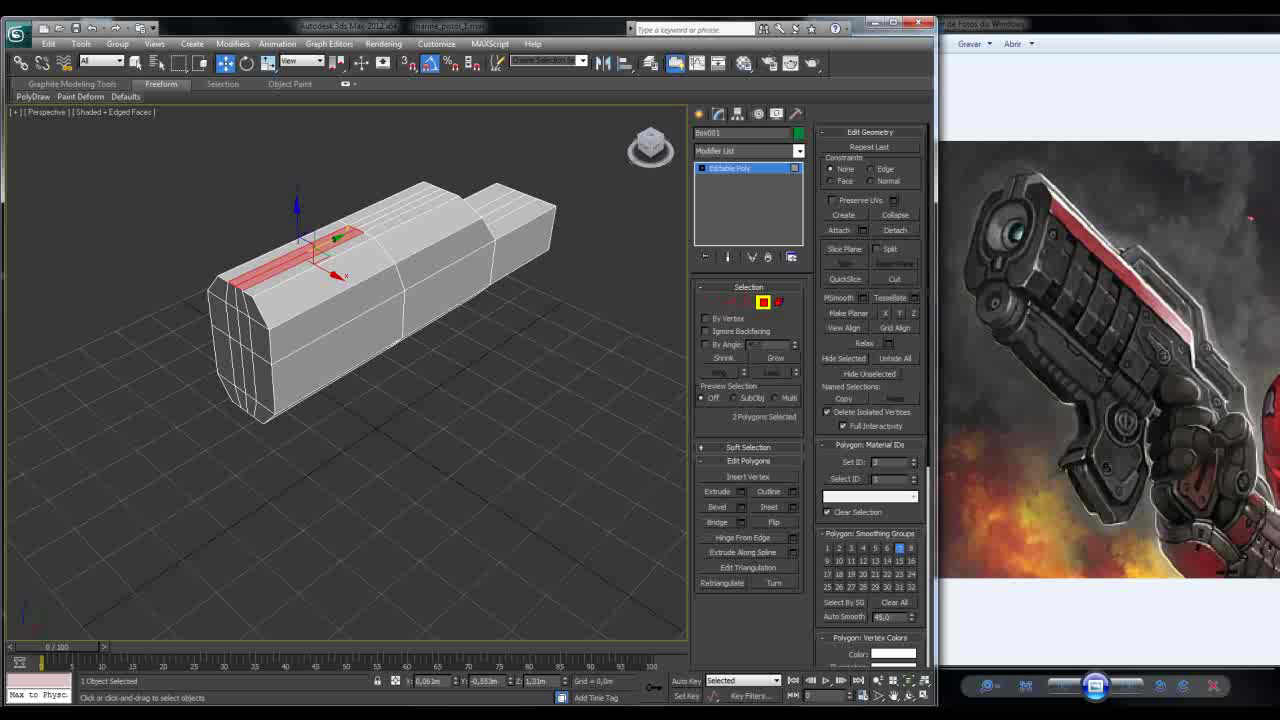
{"action": "left_click", "coordinate": [14, 112]}
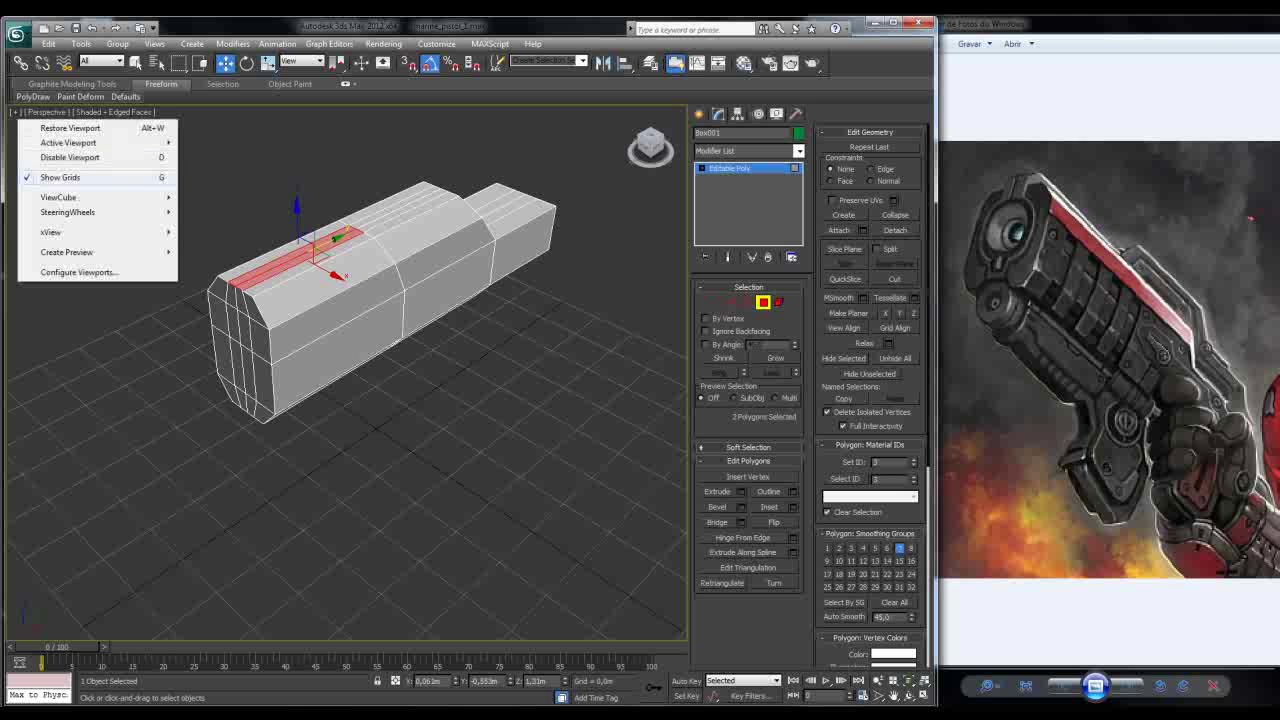
{"action": "left_click", "coordinate": [60, 177]}
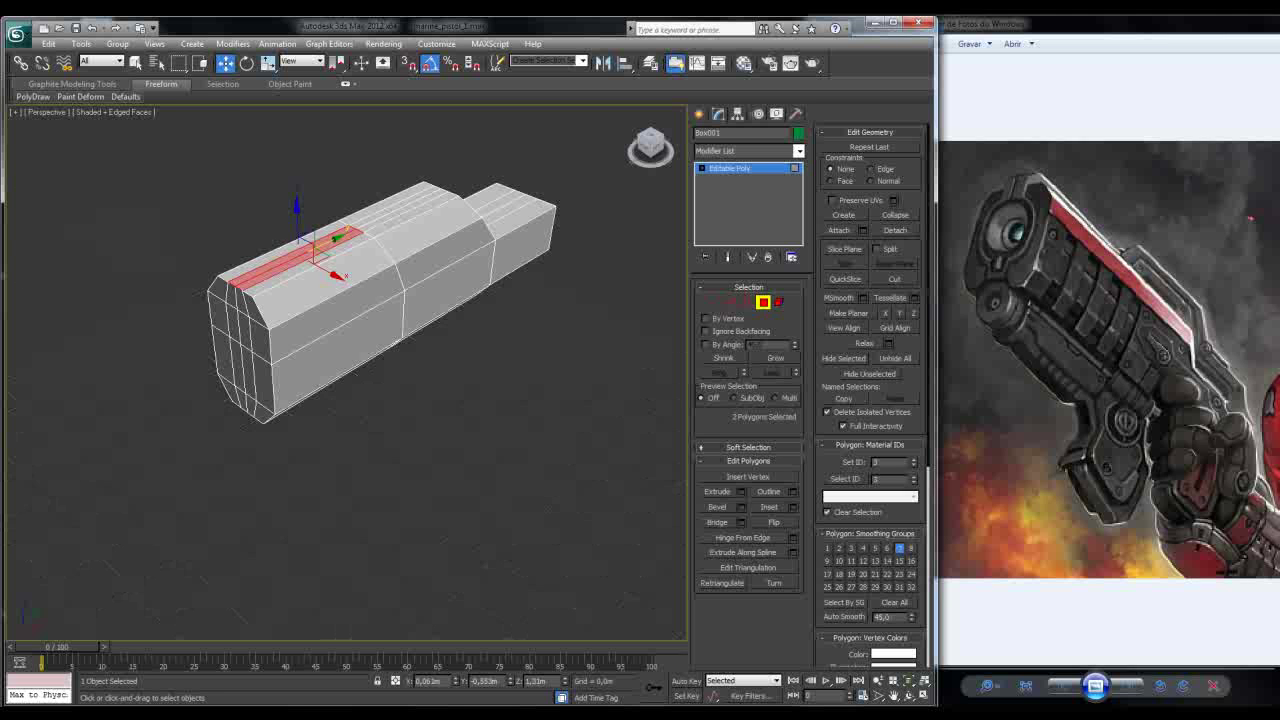
{"action": "middle_click_drag", "start_coordinate": [380, 300], "coordinate": [530, 280], "text": "alt"}
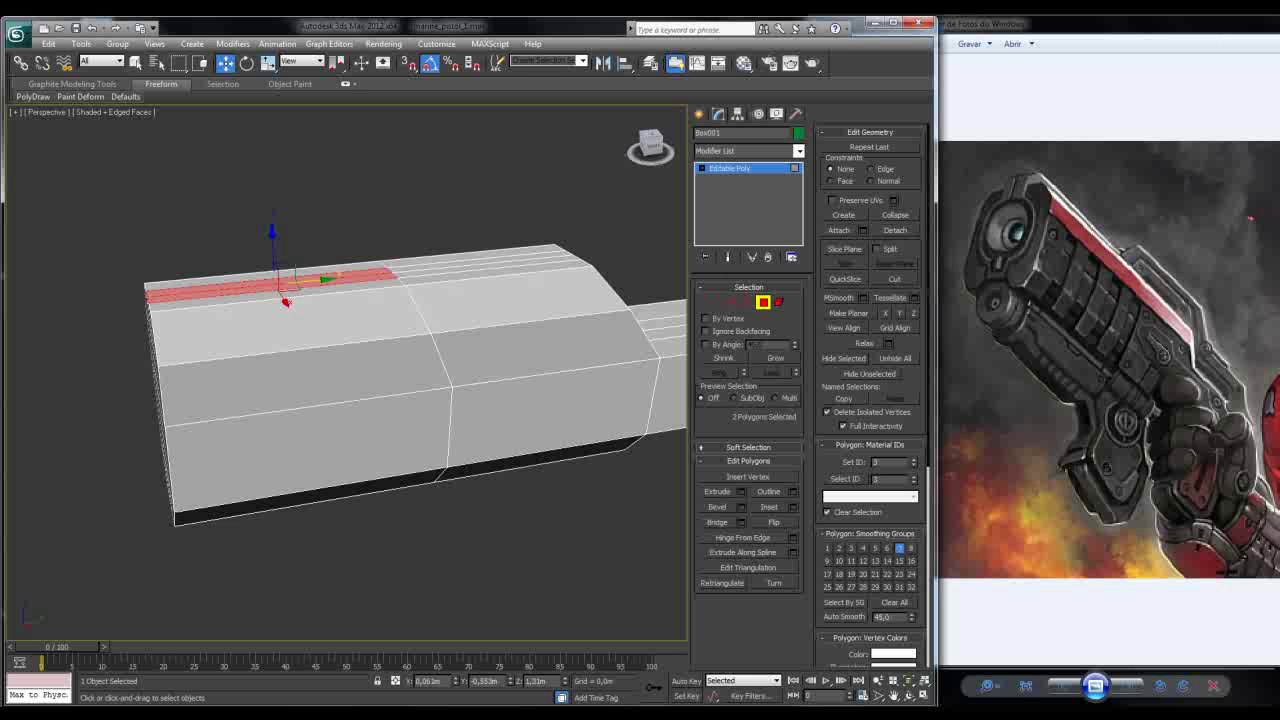
{"action": "middle_click_drag", "start_coordinate": [530, 280], "coordinate": [580, 285], "text": "alt"}
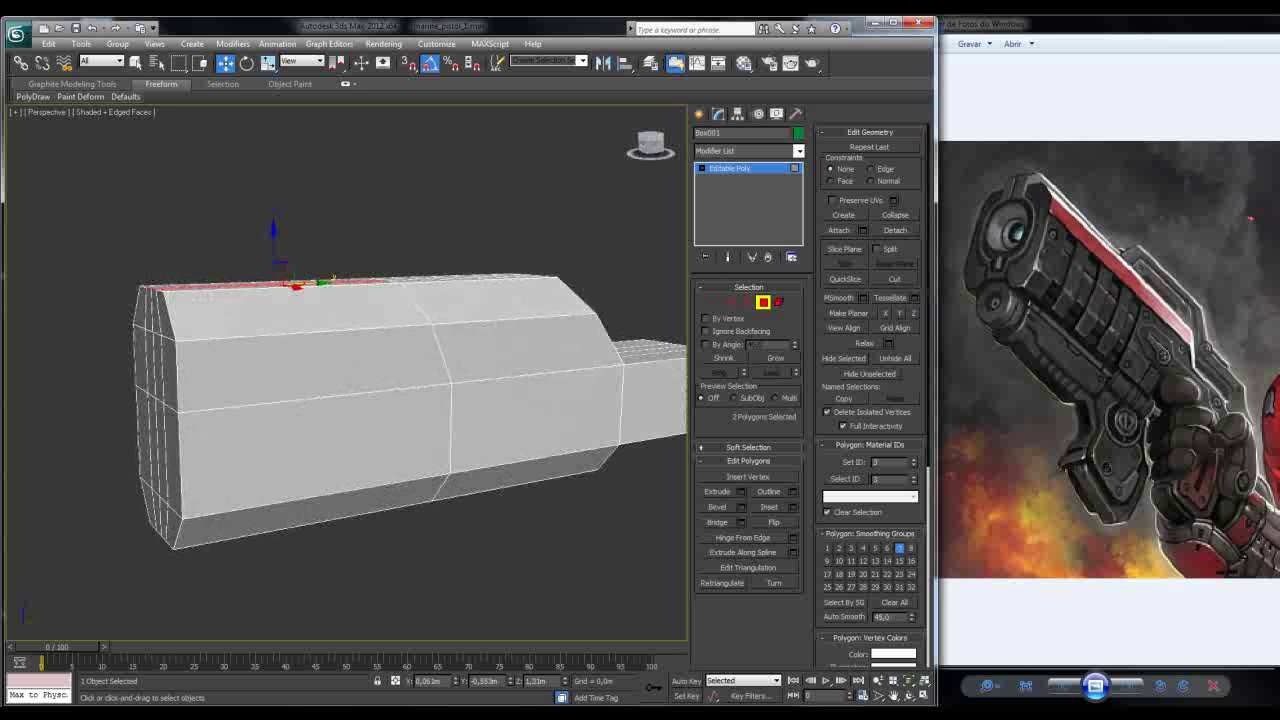
{"action": "middle_click_drag", "start_coordinate": [580, 285], "coordinate": [302, 163], "text": "alt"}
{"action": "scroll", "coordinate": [340, 162], "scroll_direction": "down", "scroll_amount": 3}
{"action": "middle_click_drag", "start_coordinate": [211, 256], "coordinate": [221, 252], "text": "alt"}
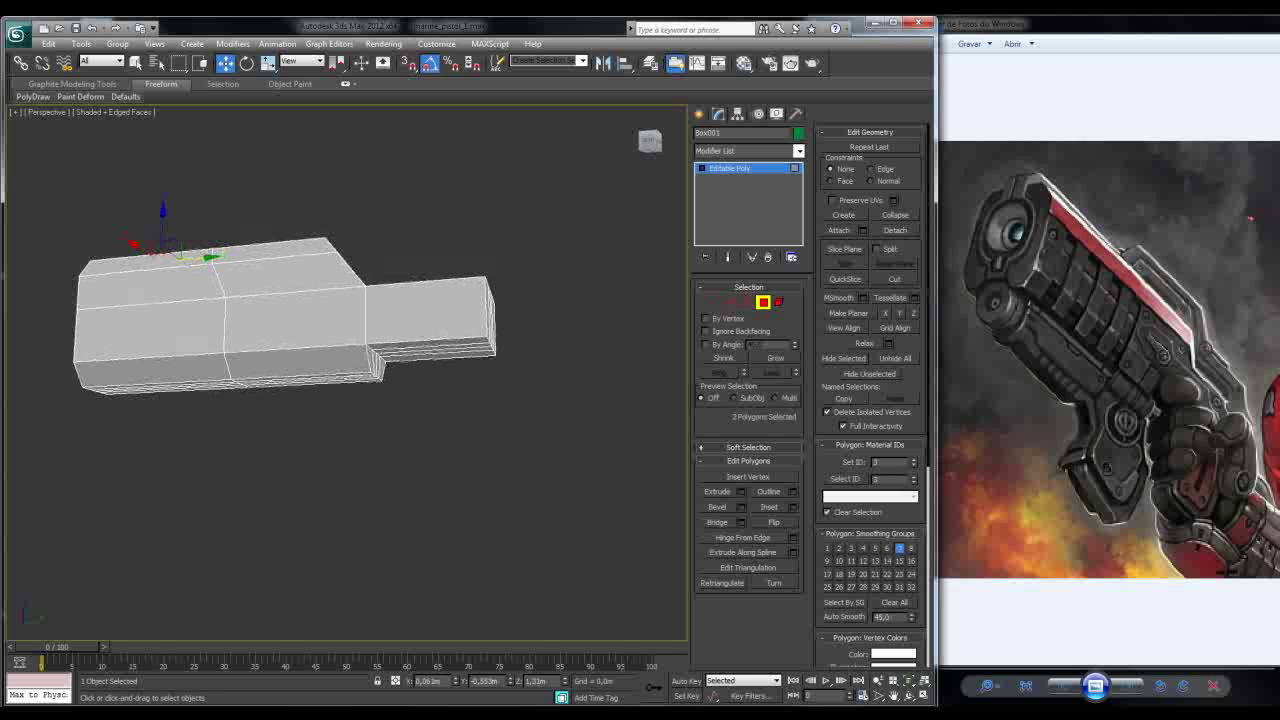
{"action": "middle_click_drag", "start_coordinate": [221, 252], "coordinate": [226, 256], "text": "alt"}
Step: Connect the rear section's lengthwise edges with one segment, pinch 0 and slide 0
{"action": "key", "text": "4"}
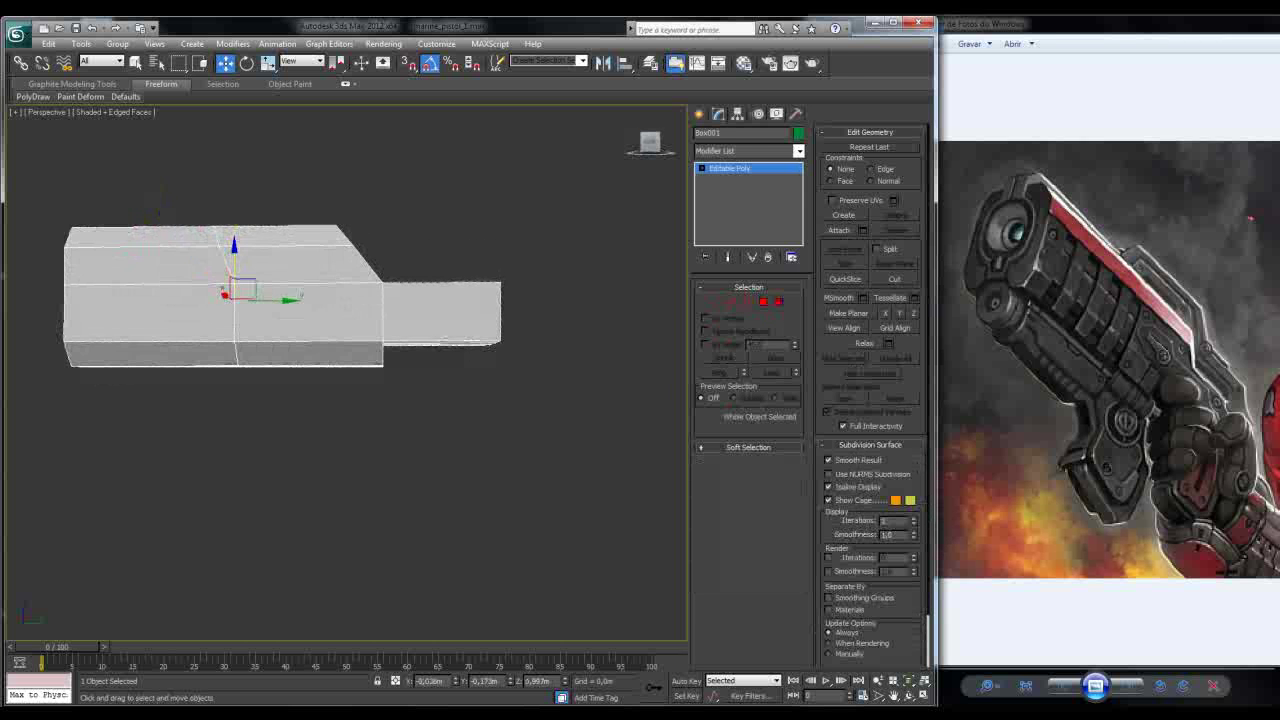
{"action": "key", "text": "2"}
{"action": "left_click_drag", "start_coordinate": [435, 240], "coordinate": [463, 405]}
{"action": "middle_click_drag", "start_coordinate": [463, 300], "coordinate": [464, 272], "text": "alt"}
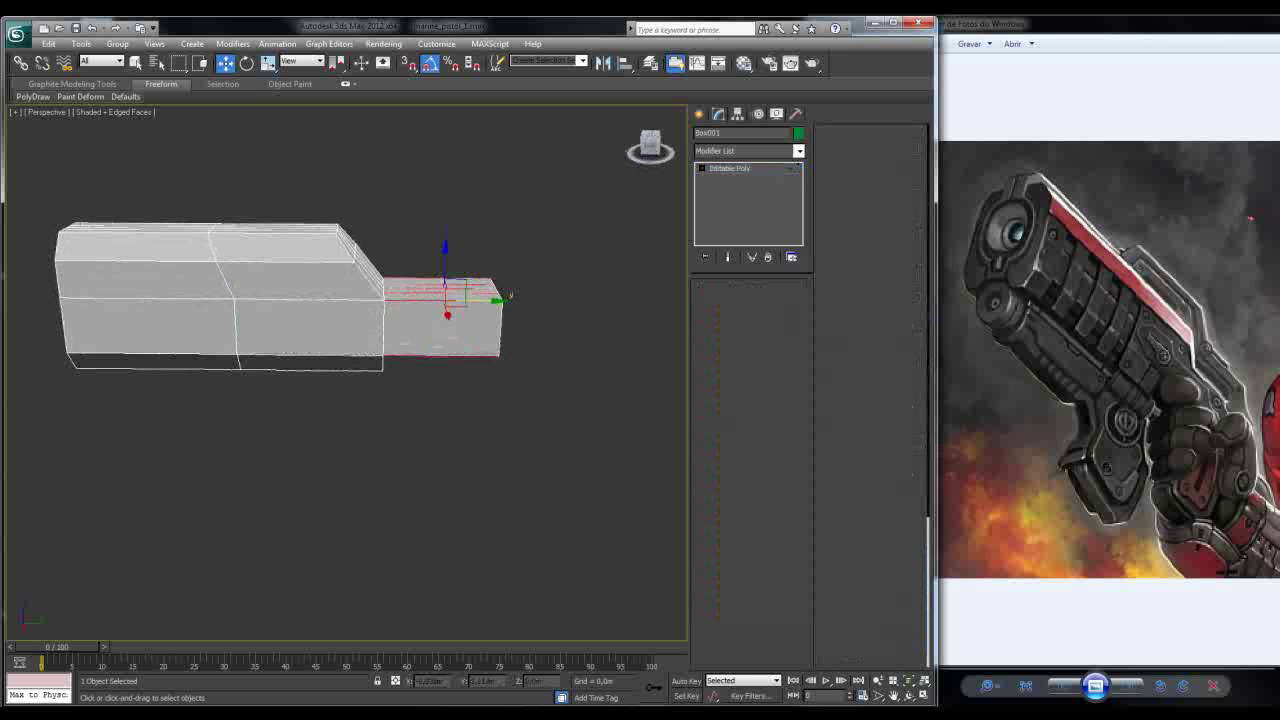
{"action": "key", "text": "1"}
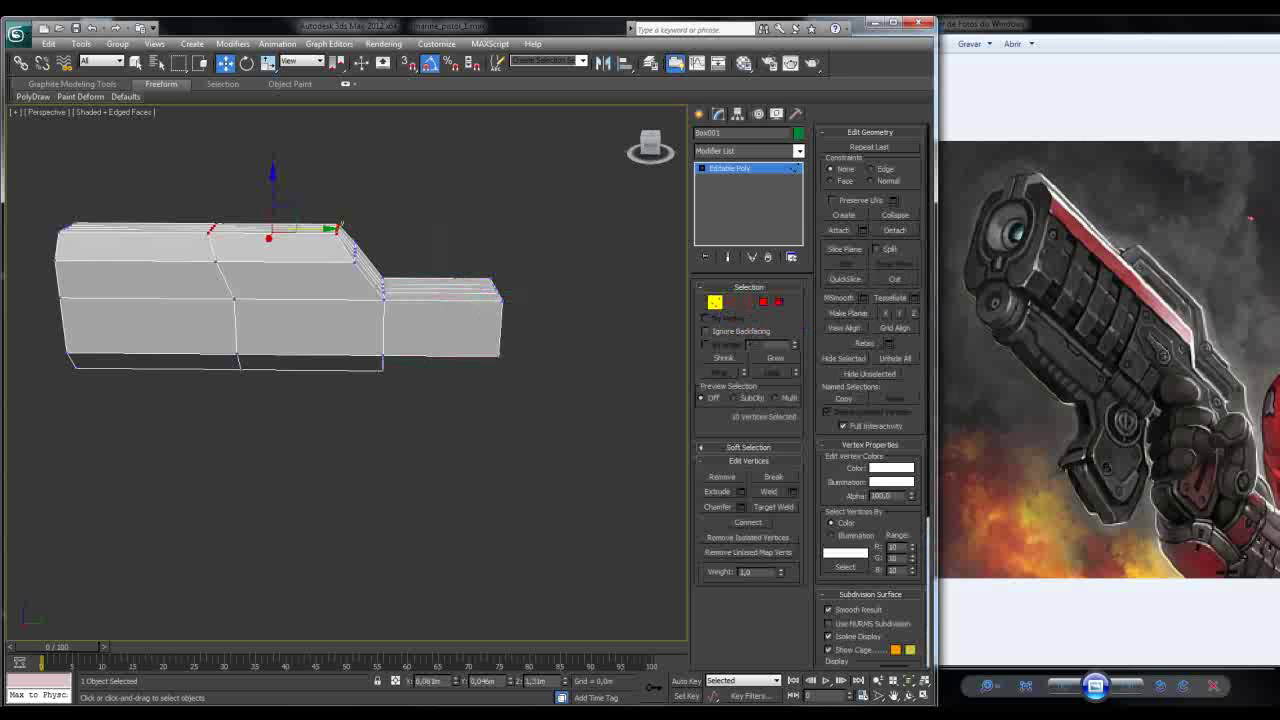
{"action": "key", "text": "4"}
{"action": "key", "text": "4"}
{"action": "key", "text": "3"}
{"action": "key", "text": "2"}
{"action": "middle_click_drag", "start_coordinate": [350, 380], "coordinate": [350, 310], "text": "alt"}
{"action": "left_click", "coordinate": [792, 539]}
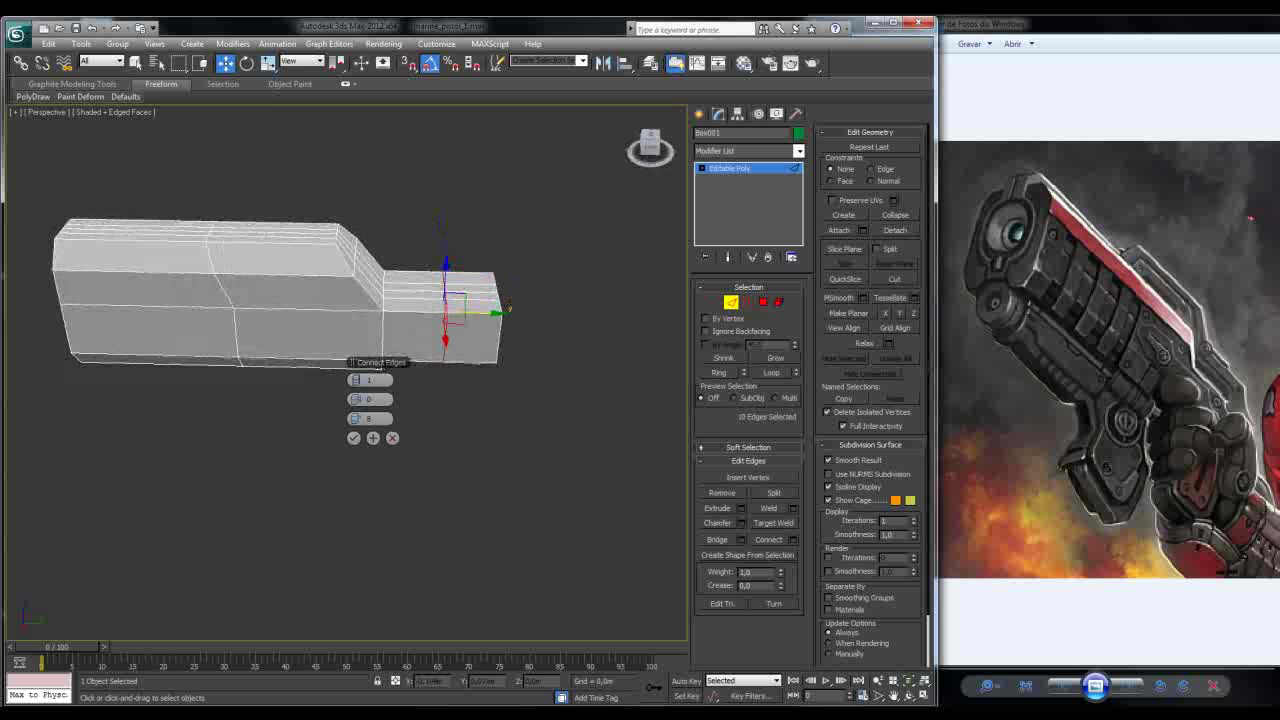
{"action": "left_click_drag", "start_coordinate": [357, 418], "coordinate": [357, 436]}
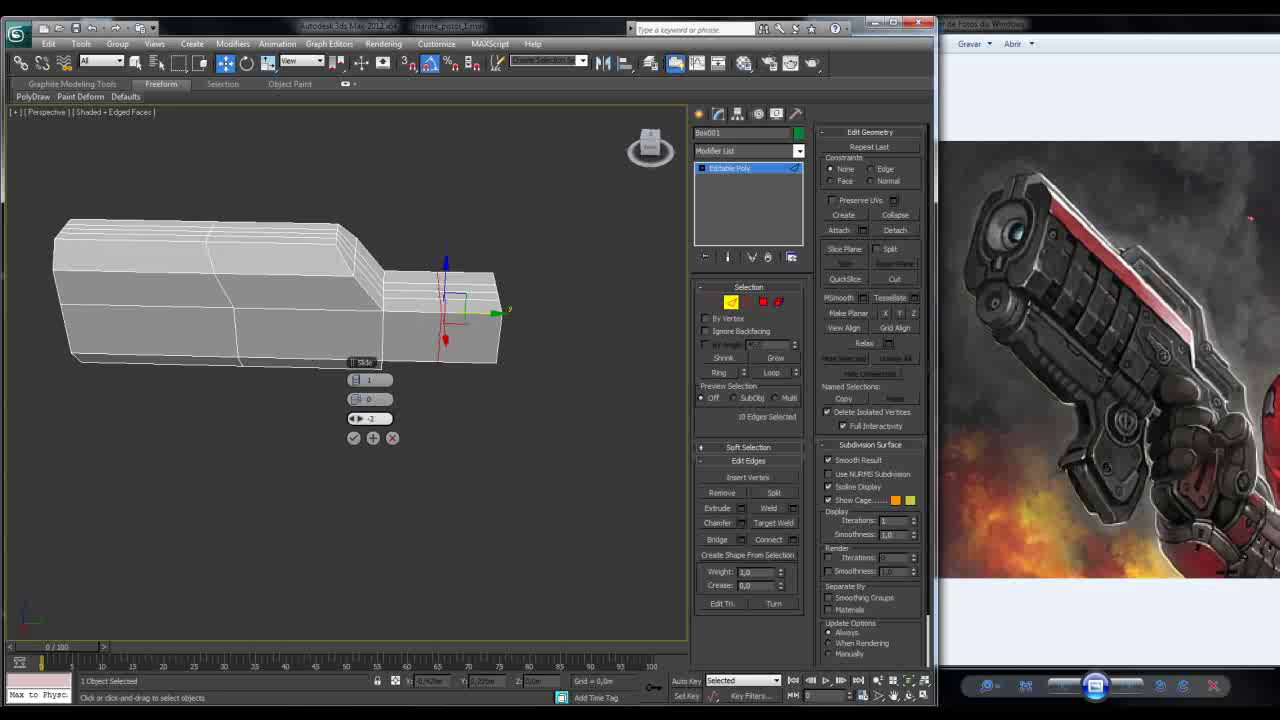
{"action": "middle_click_drag", "start_coordinate": [362, 362], "coordinate": [413, 308], "text": "alt"}
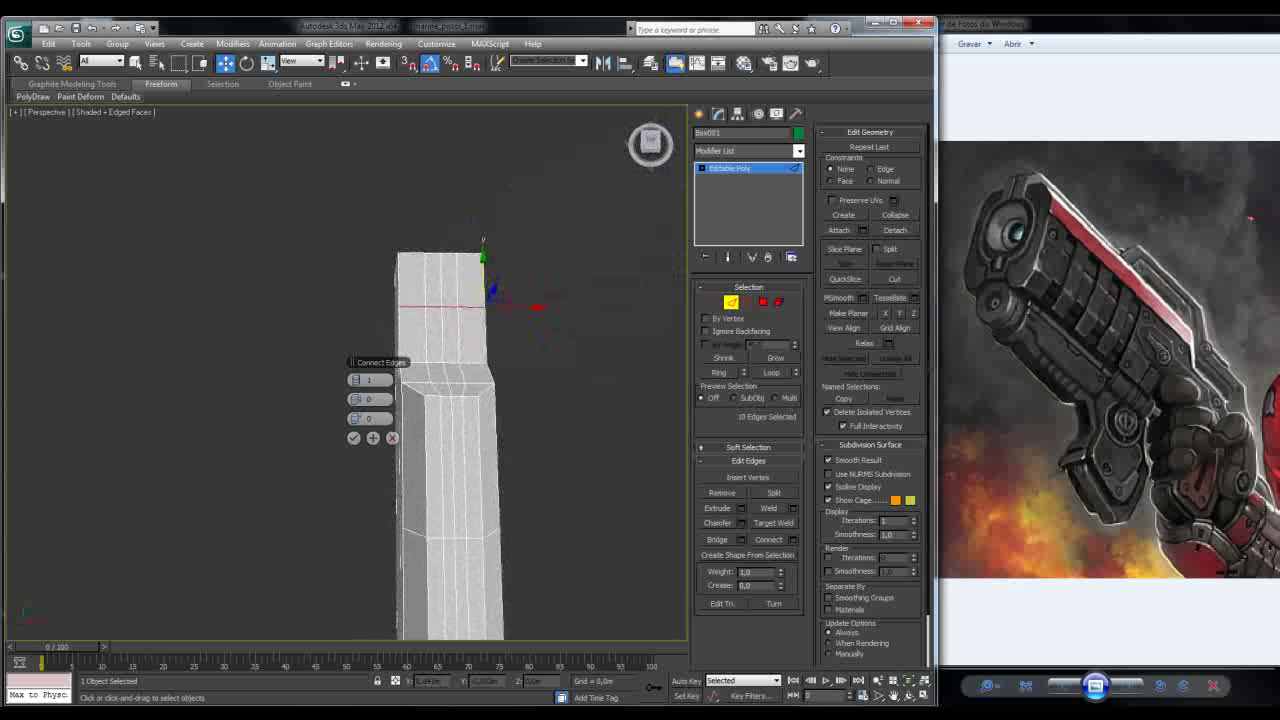
{"action": "left_click", "coordinate": [353, 438]}
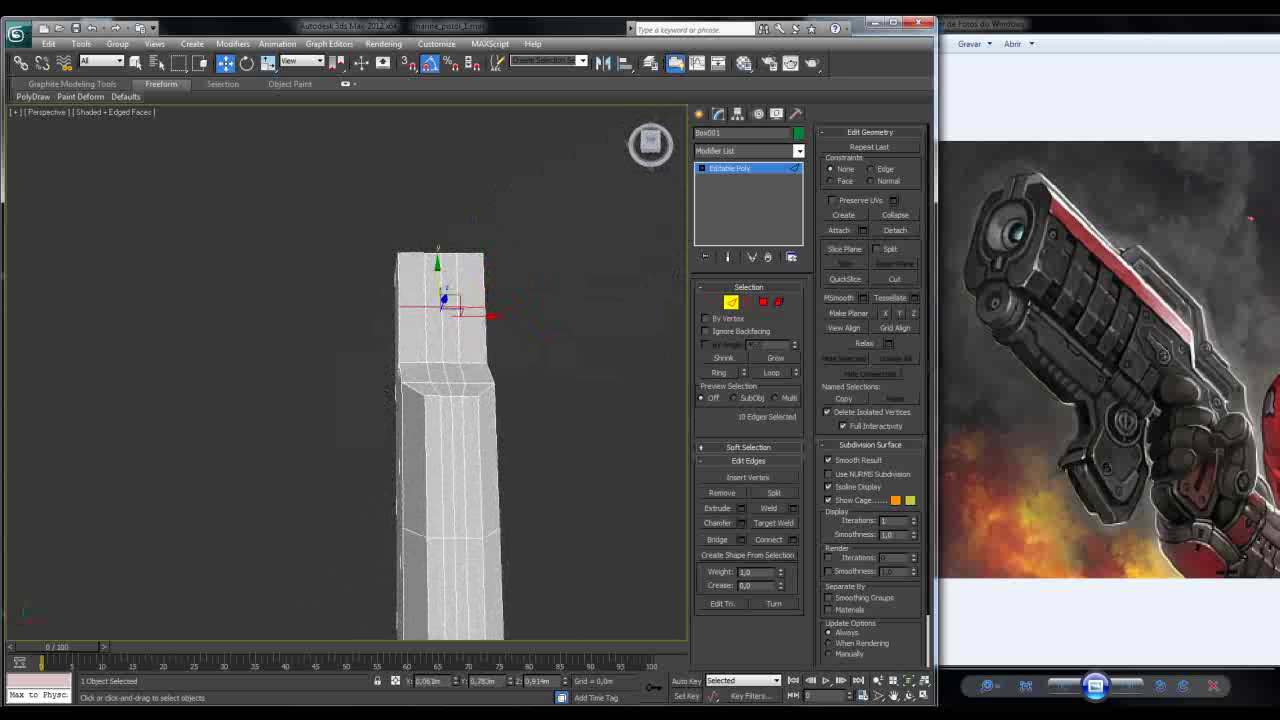
Step: Try to narrow the rear section's end by scaling its last two vertex rows to 63 percent along X
{"action": "key", "text": "1"}
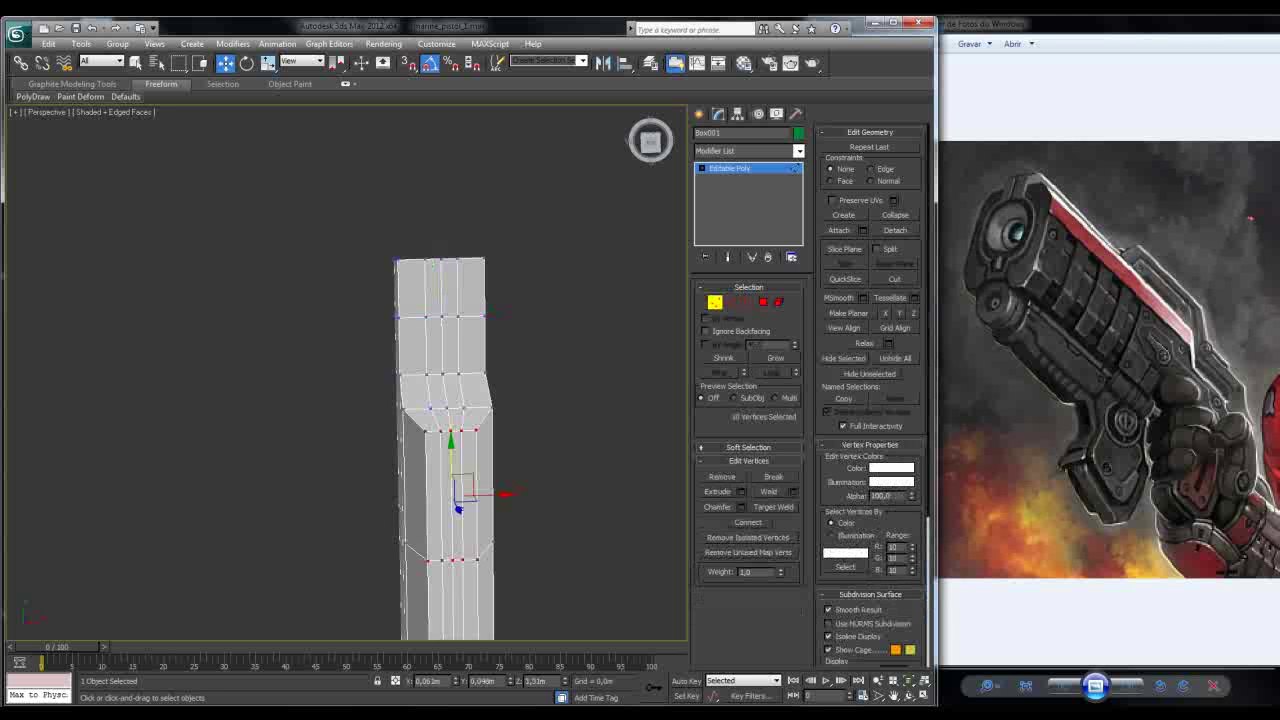
{"action": "left_click_drag", "start_coordinate": [343, 329], "coordinate": [341, 340]}
{"action": "key", "text": "r"}
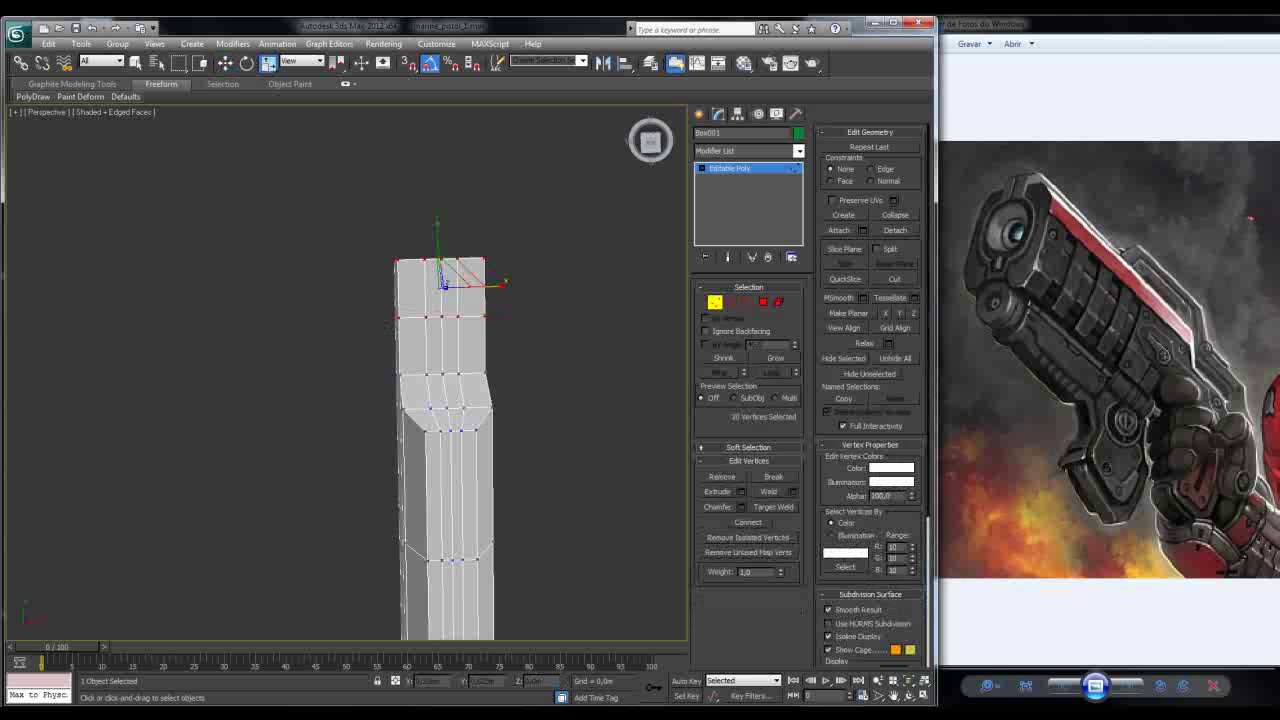
{"action": "left_click_drag", "start_coordinate": [443, 285], "coordinate": [445, 287]}
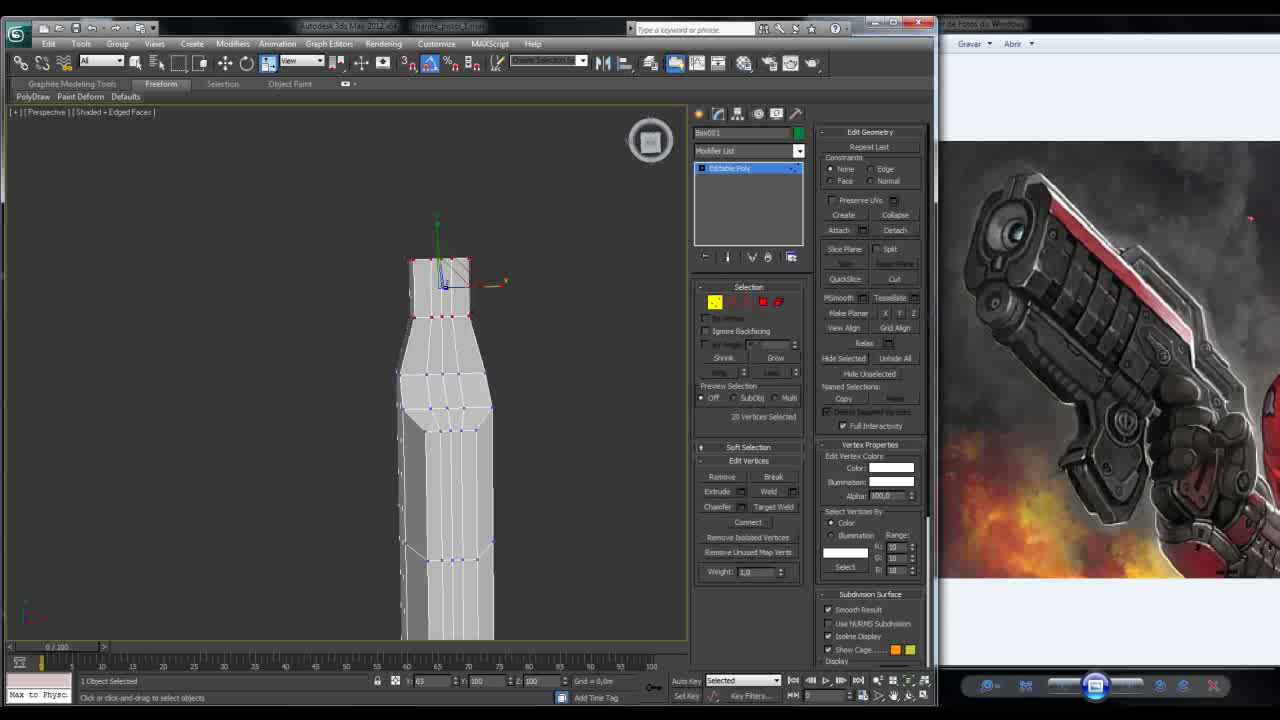
{"action": "middle_click_drag", "start_coordinate": [443, 285], "coordinate": [525, 320], "text": "alt"}
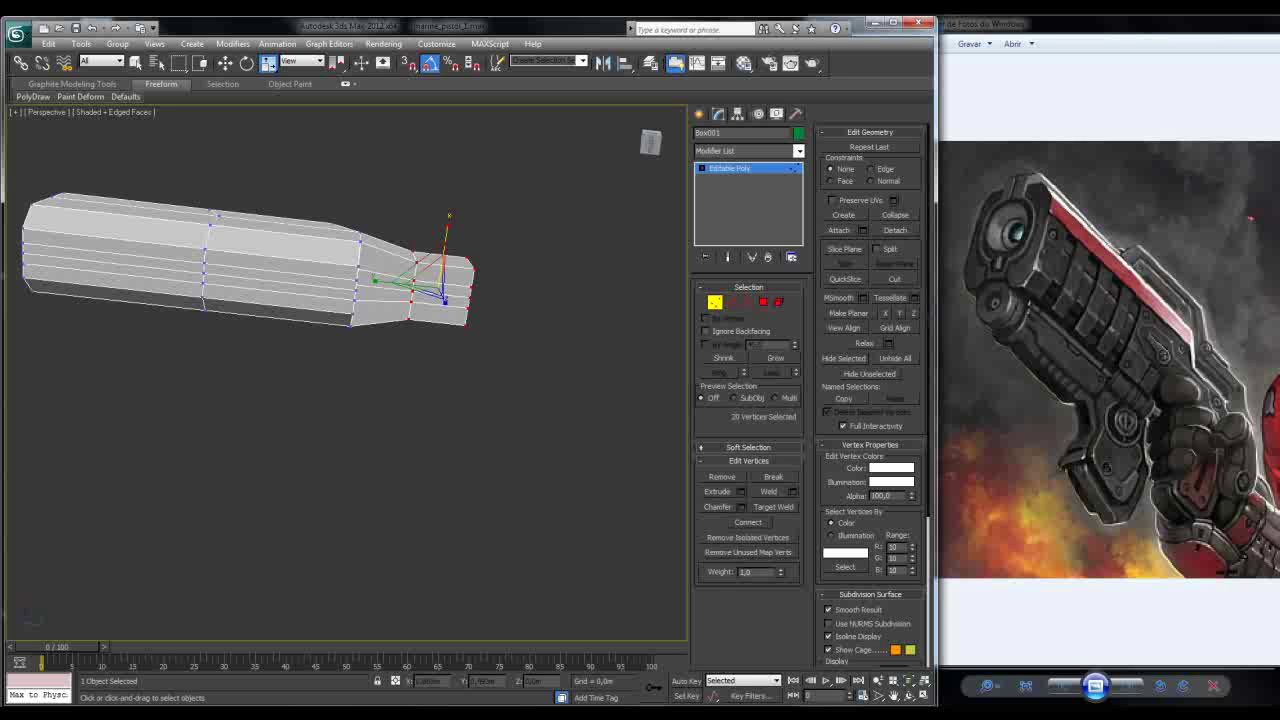
{"action": "mouse_move", "coordinate": [525, 320]}
{"action": "middle_mouse_down", "text": "alt"}
{"action": "mouse_move", "coordinate": [533, 345]}
{"action": "mouse_move", "coordinate": [560, 324]}
{"action": "mouse_move", "coordinate": [535, 320]}
{"action": "middle_mouse_up", "text": "alt"}
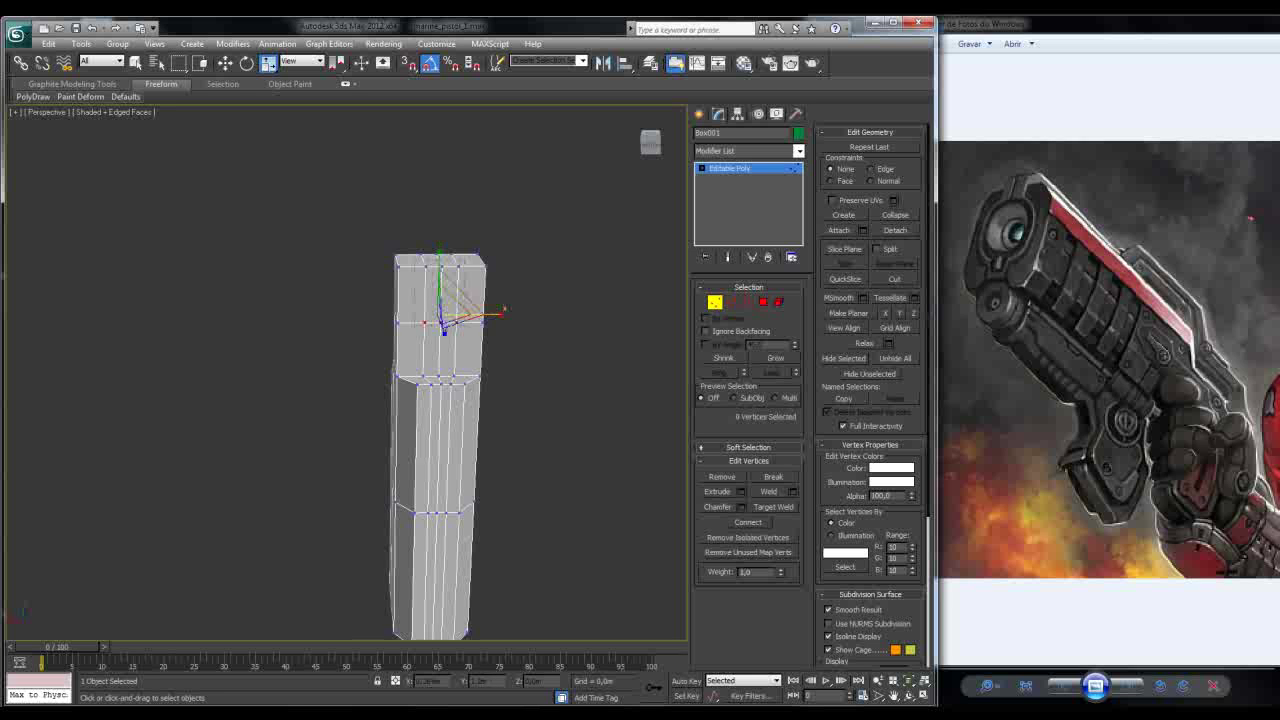
Step: Try to spread the inner vertices of the rear section's last two rows outward along X
{"action": "left_click_drag", "start_coordinate": [458, 290], "coordinate": [466, 290]}
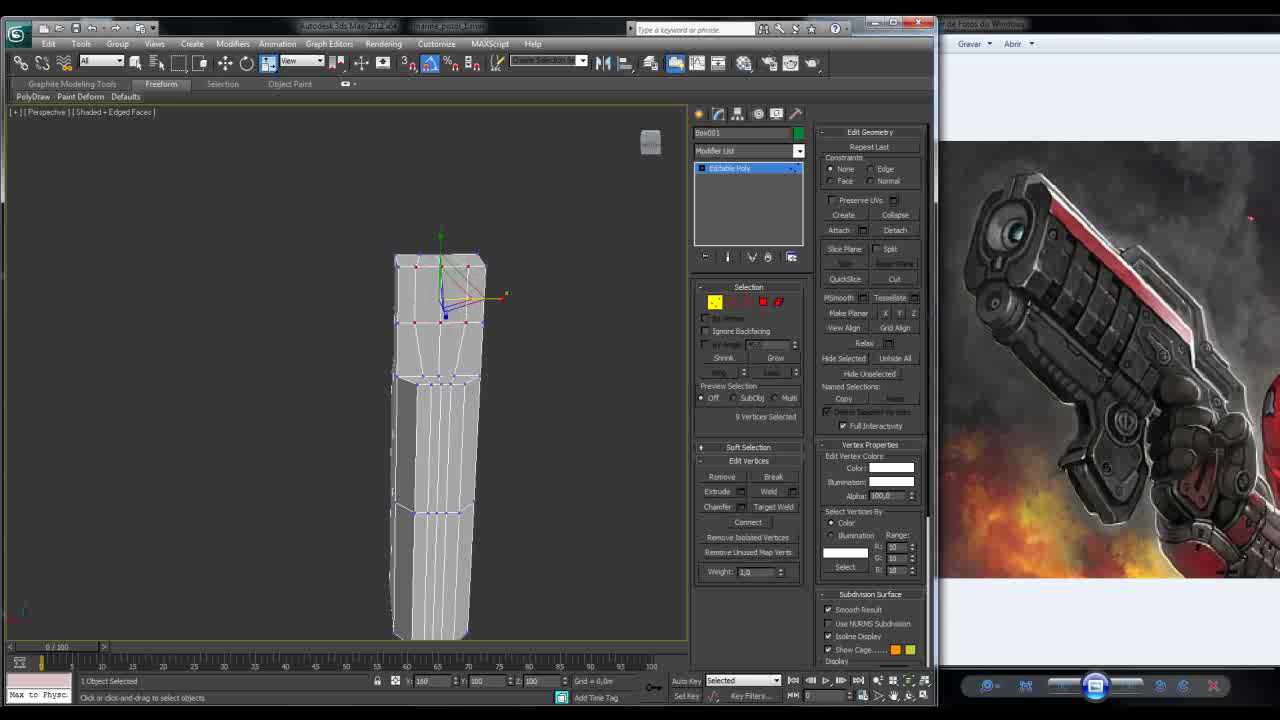
{"action": "middle_click_drag", "start_coordinate": [440, 400], "coordinate": [402, 398], "text": "alt"}
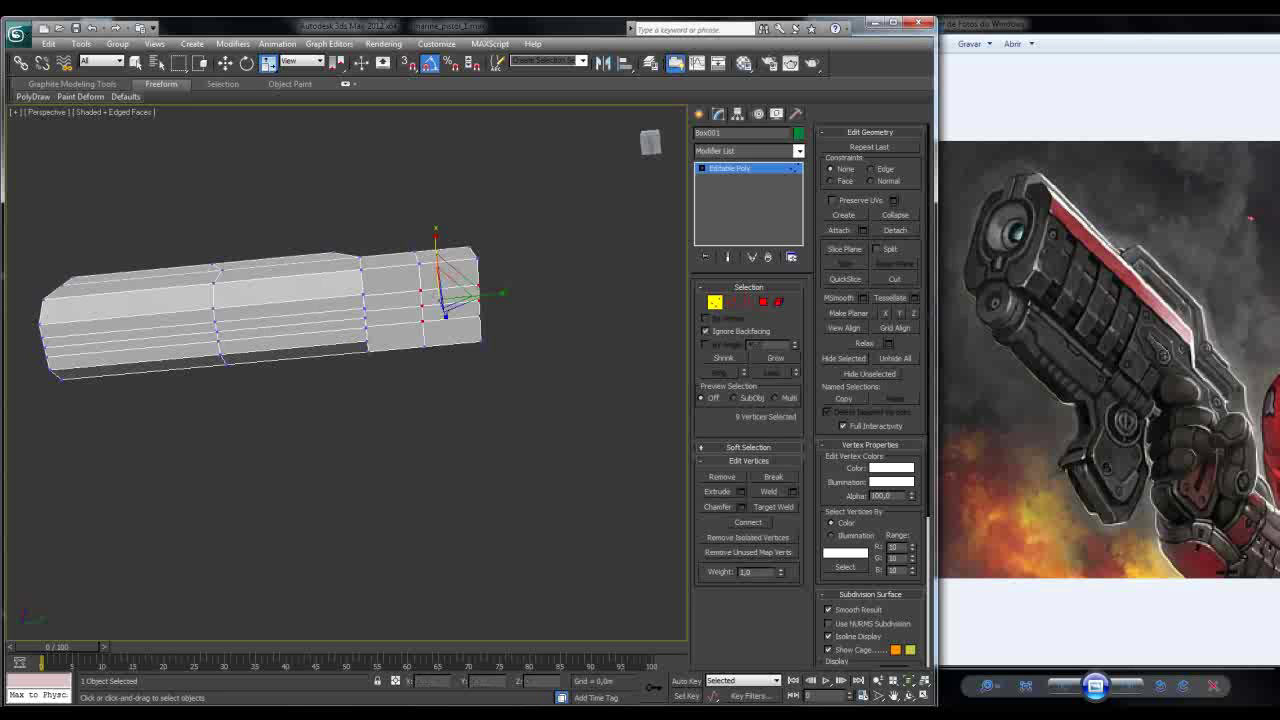
{"action": "middle_click_drag", "start_coordinate": [446, 316], "coordinate": [434, 294], "text": "alt"}
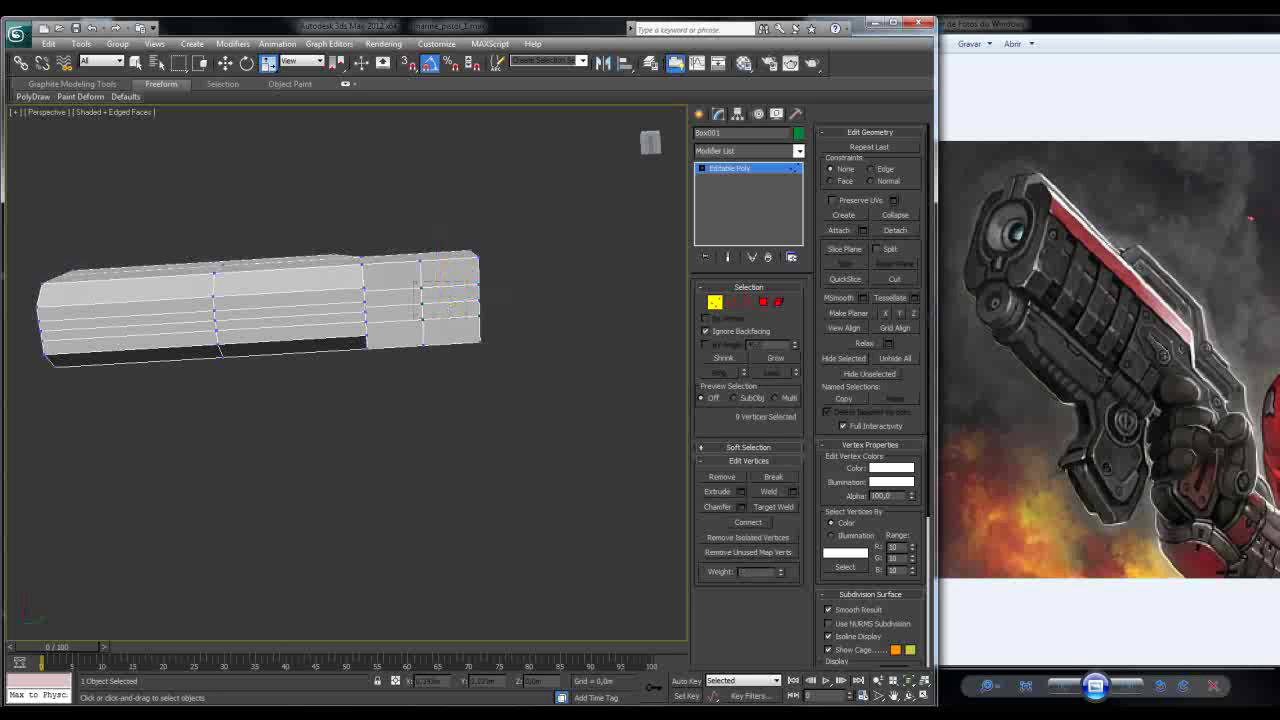
Step: With backfacing vertices ignored, spread the inner underside vertices of the rear section's last two rows outward along X
{"action": "left_click_drag", "start_coordinate": [510, 331], "coordinate": [510, 331]}
{"action": "mouse_move", "coordinate": [434, 294]}
{"action": "middle_mouse_down", "text": "alt"}
{"action": "mouse_move", "coordinate": [420, 280]}
{"action": "mouse_move", "coordinate": [404, 304]}
{"action": "middle_mouse_up", "text": "alt"}
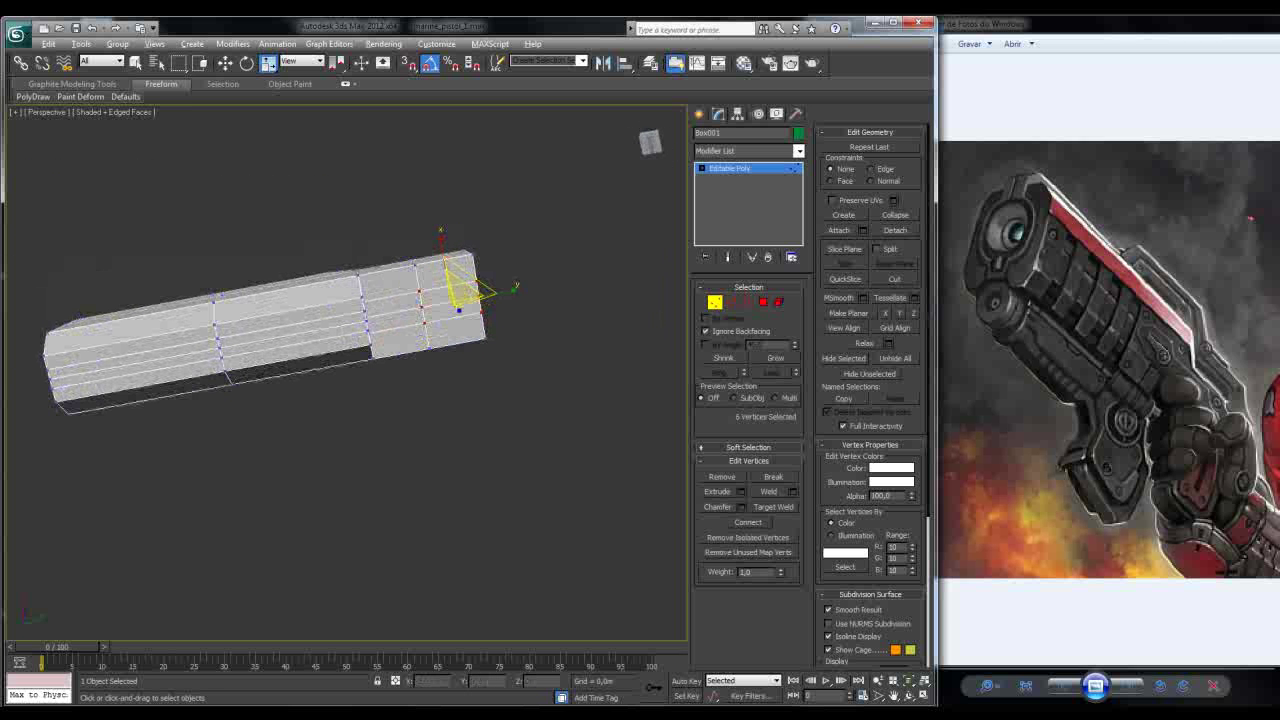
{"action": "left_click_drag", "start_coordinate": [195, 263], "coordinate": [263, 388]}
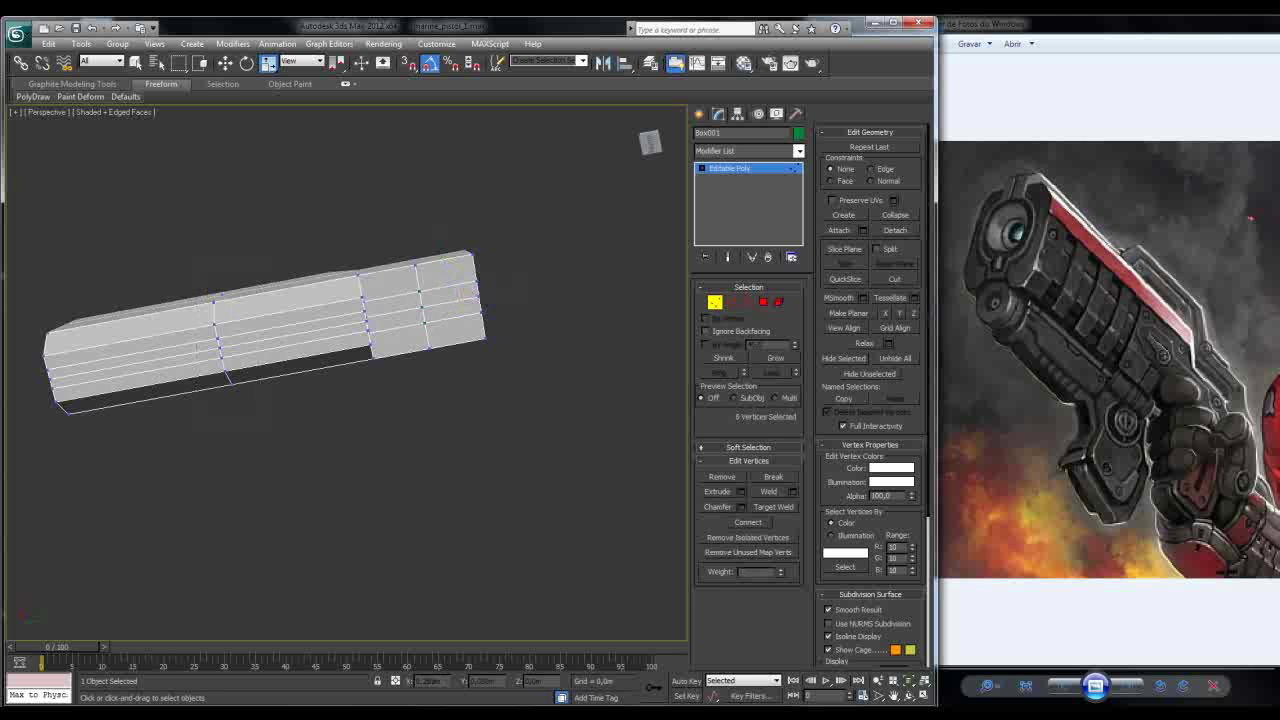
{"action": "left_click_drag", "start_coordinate": [258, 401], "coordinate": [258, 401]}
{"action": "middle_click_drag", "start_coordinate": [260, 330], "coordinate": [322, 333], "text": "alt"}
{"action": "left_click_drag", "start_coordinate": [416, 376], "coordinate": [416, 376]}
{"action": "middle_click_drag", "start_coordinate": [416, 376], "coordinate": [416, 369], "text": "alt"}
{"action": "left_click_drag", "start_coordinate": [372, 334], "coordinate": [390, 322]}
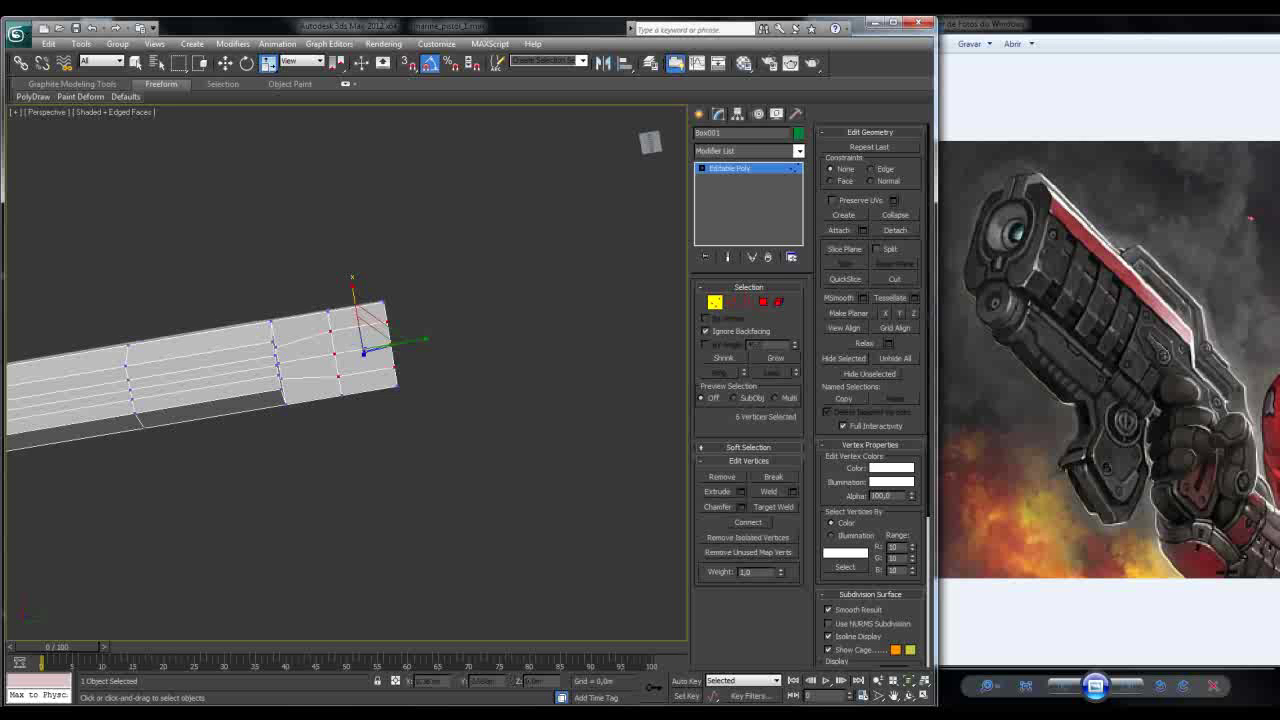
Step: Extrude the two middle underside polygons at the rear end down by 0.164 m and shift them slightly toward +Y
{"action": "key", "text": "4"}
{"action": "left_click", "coordinate": [362, 345]}
{"action": "mouse_move", "coordinate": [362, 345]}
{"action": "middle_mouse_down", "text": "alt"}
{"action": "mouse_move", "coordinate": [370, 300]}
{"action": "mouse_move", "coordinate": [370, 340]}
{"action": "middle_mouse_up", "text": "alt"}
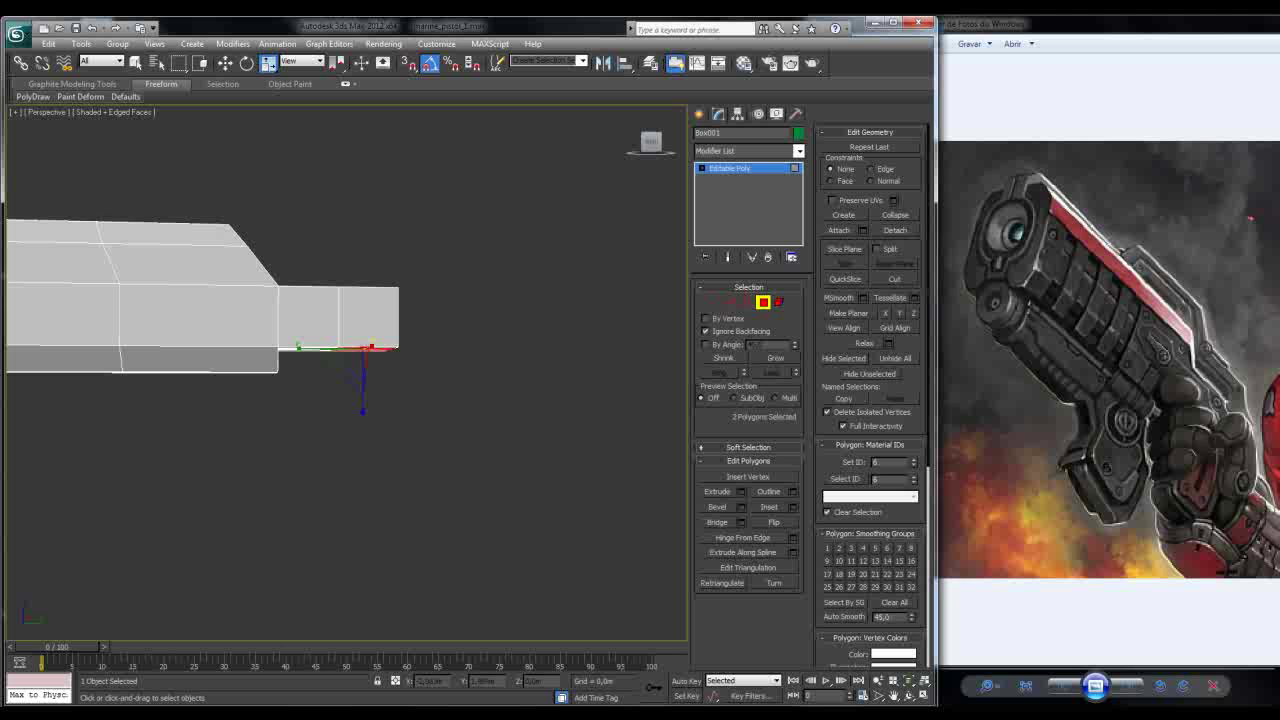
{"action": "left_click", "coordinate": [741, 491]}
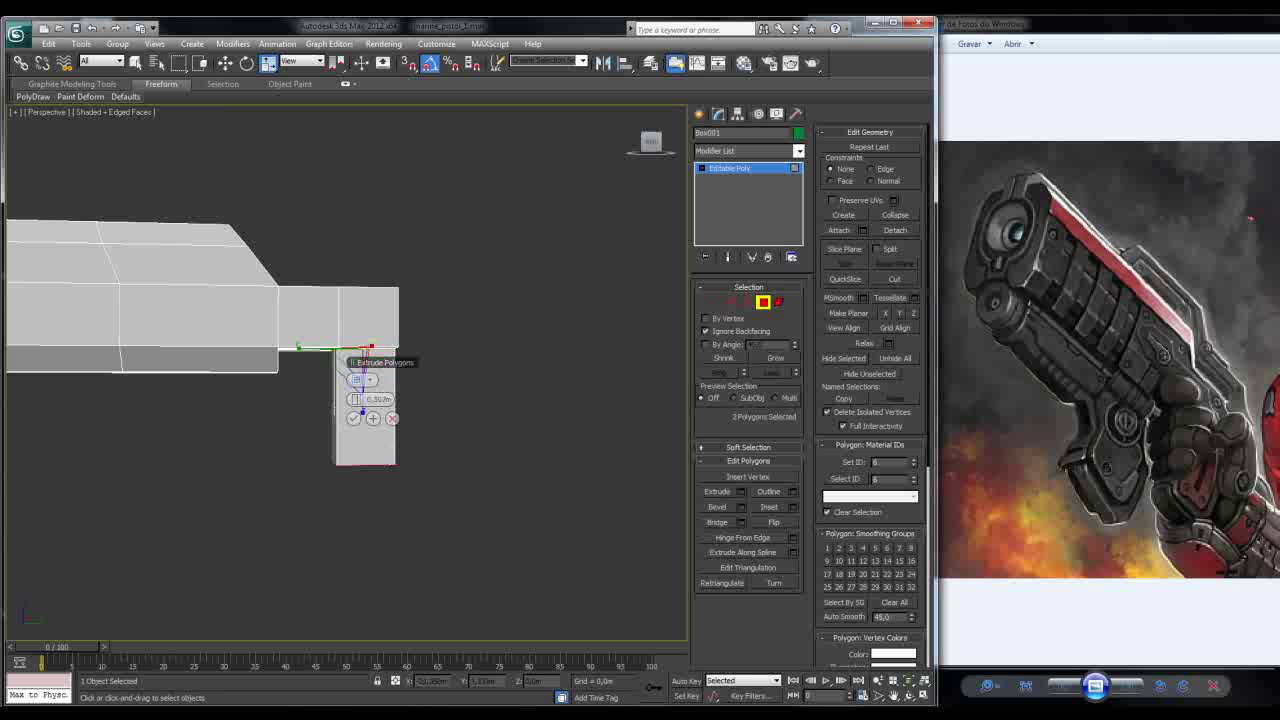
{"action": "left_click_drag", "start_coordinate": [352, 399], "coordinate": [353, 399]}
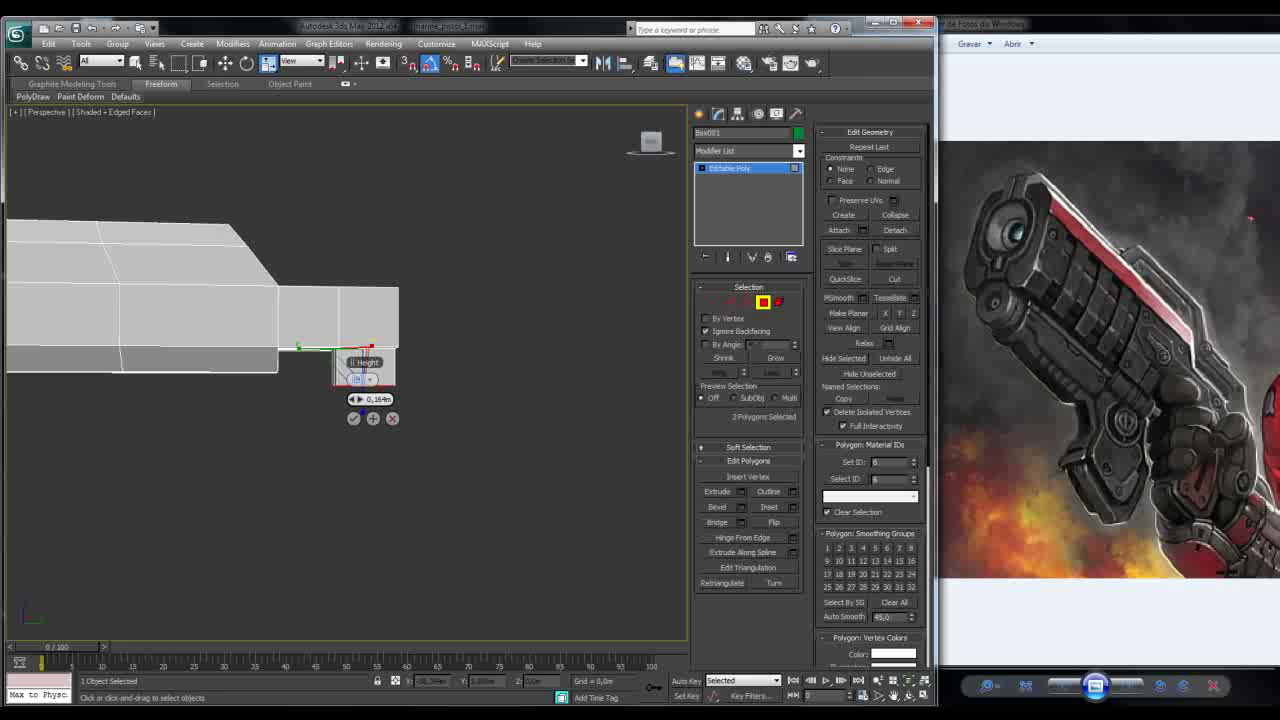
{"action": "left_click", "coordinate": [353, 418]}
{"action": "key", "text": "w"}
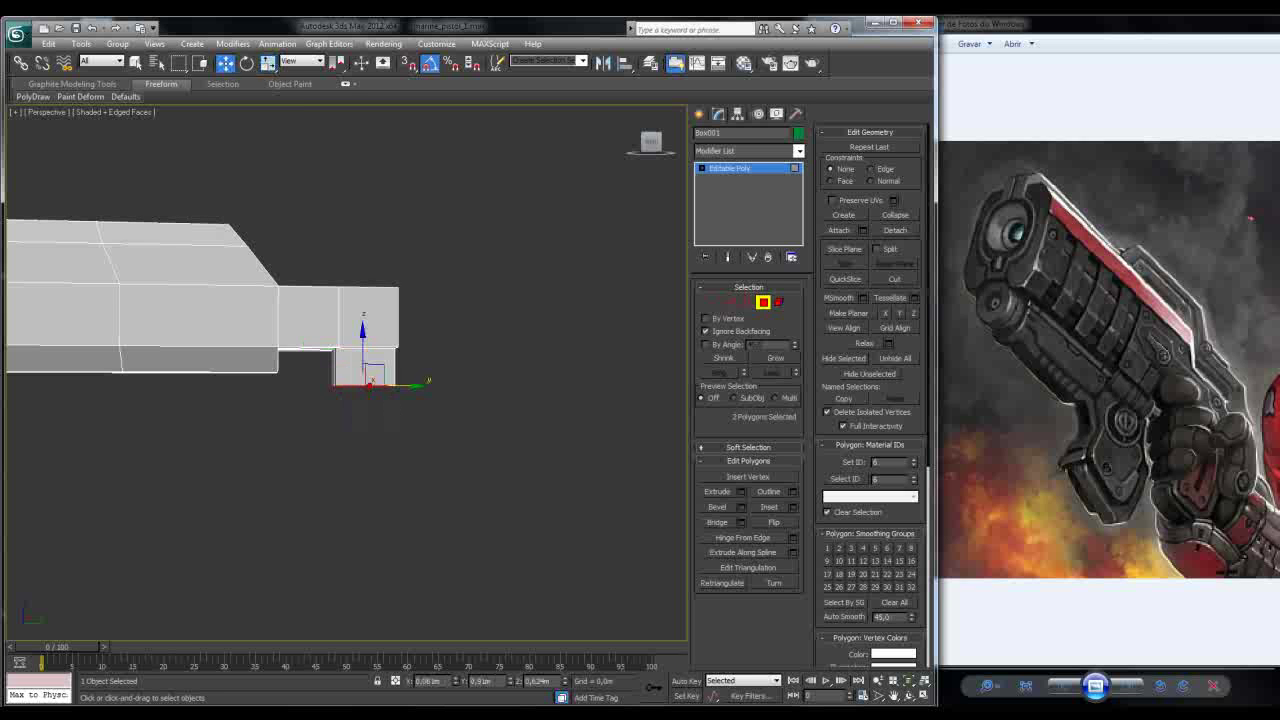
{"action": "left_click_drag", "start_coordinate": [368, 382], "coordinate": [378, 383]}
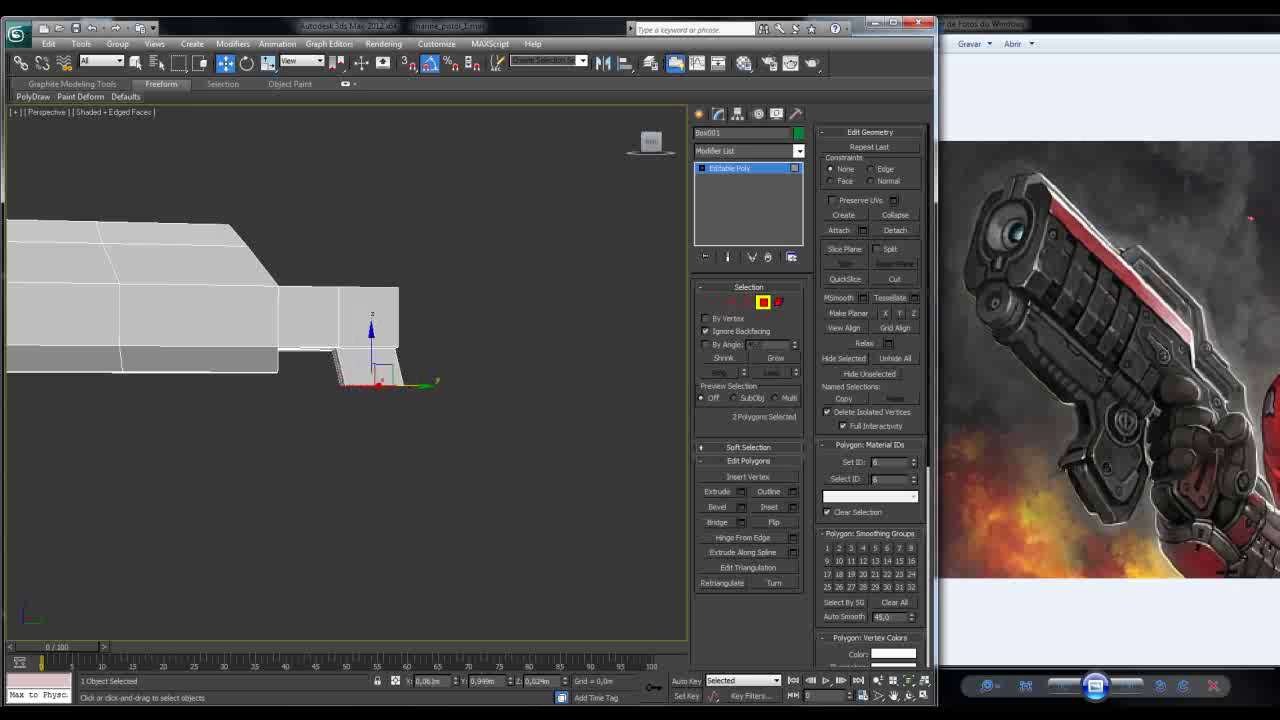
Step: Lengthen the grip with two more downward extrusions of 0.174 m and shift its lowest end slightly toward -Y
{"action": "key", "text": "shift+e"}
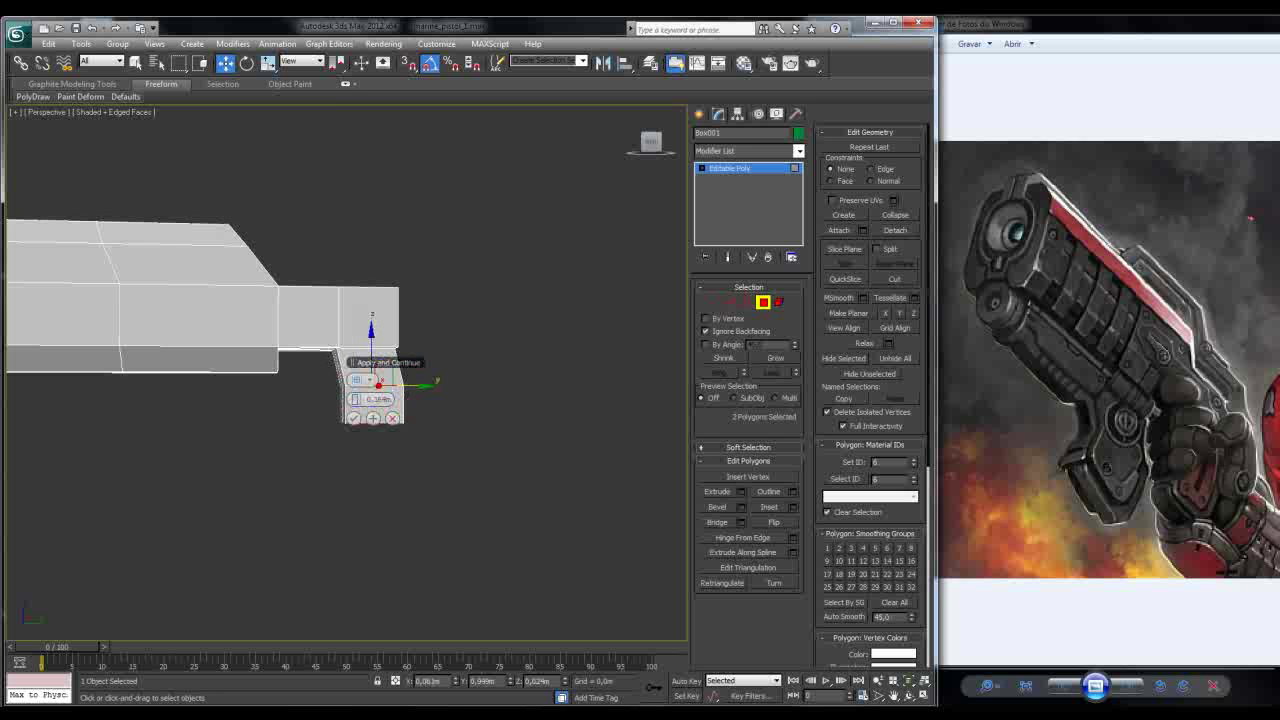
{"action": "left_click_drag", "start_coordinate": [378, 399], "coordinate": [378, 416]}
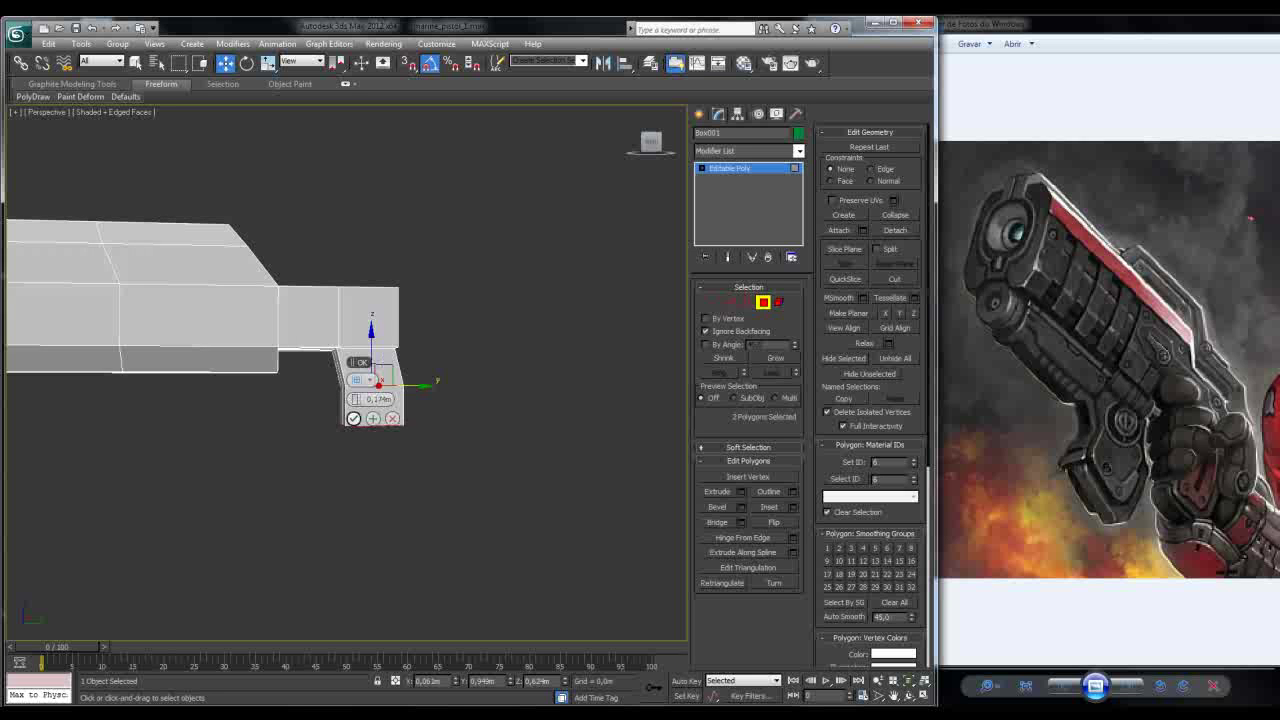
{"action": "left_click", "coordinate": [353, 418]}
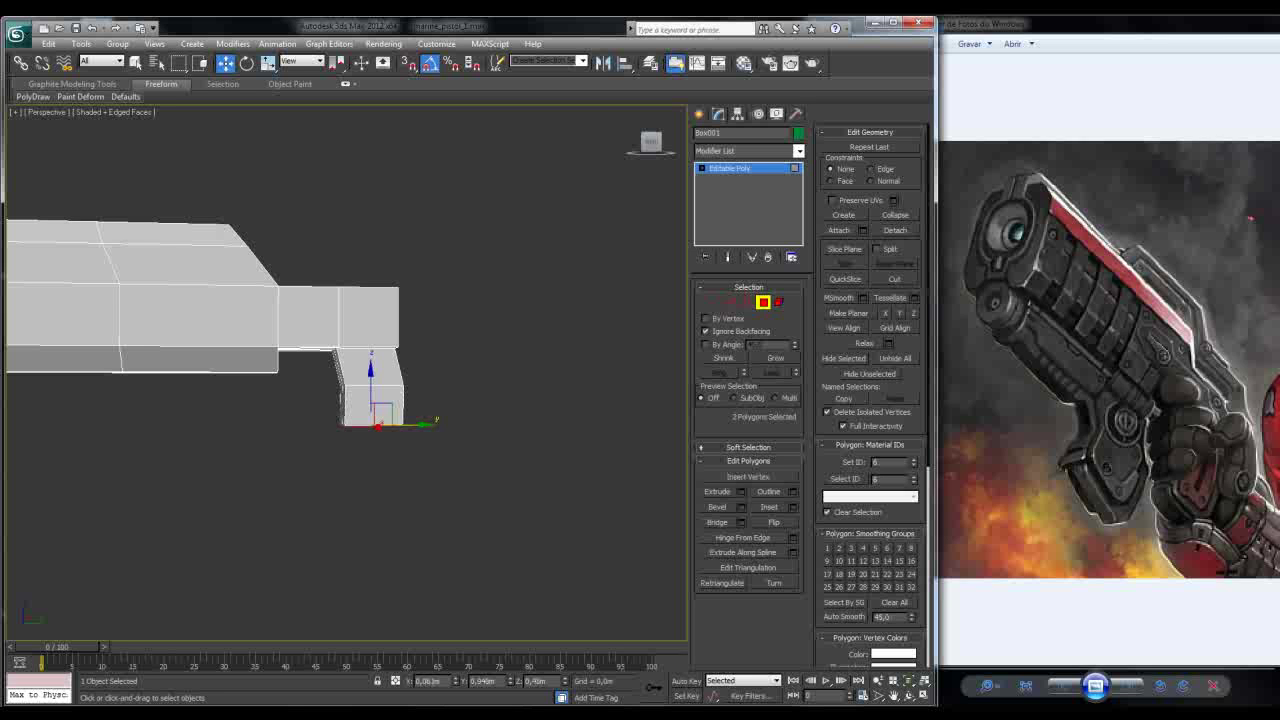
{"action": "left_click_drag", "start_coordinate": [370, 390], "coordinate": [394, 462]}
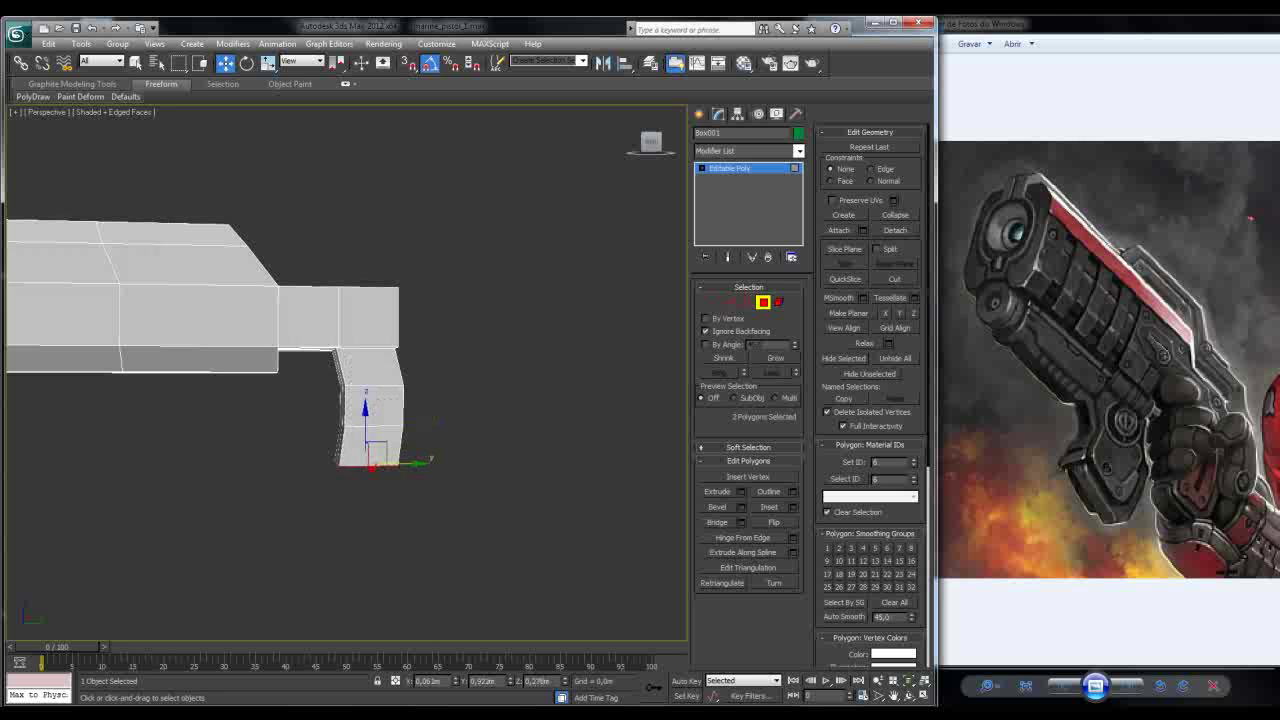
Step: Try to lengthen the grip by extruding its two lowest polygons down another 0.174 m
{"action": "scroll", "coordinate": [340, 380], "scroll_direction": "down", "scroll_amount": 3}
{"action": "middle_click_drag", "start_coordinate": [340, 380], "coordinate": [408, 368], "text": "alt"}
{"action": "scroll", "coordinate": [380, 420], "scroll_direction": "up", "scroll_amount": 3}
{"action": "middle_click_drag", "start_coordinate": [380, 500], "coordinate": [365, 395]}
{"action": "key", "text": "shift+e"}
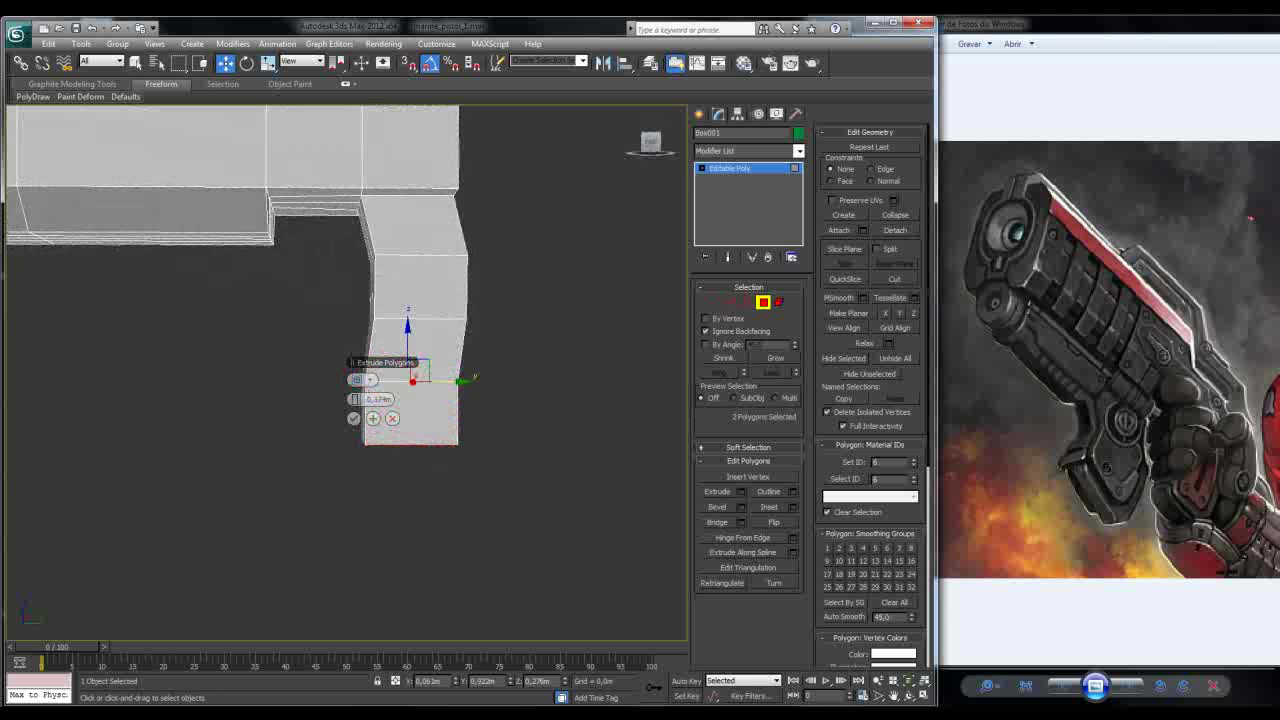
{"action": "left_click", "coordinate": [353, 418]}
{"action": "scroll", "coordinate": [345, 370], "scroll_direction": "down", "scroll_amount": 4}
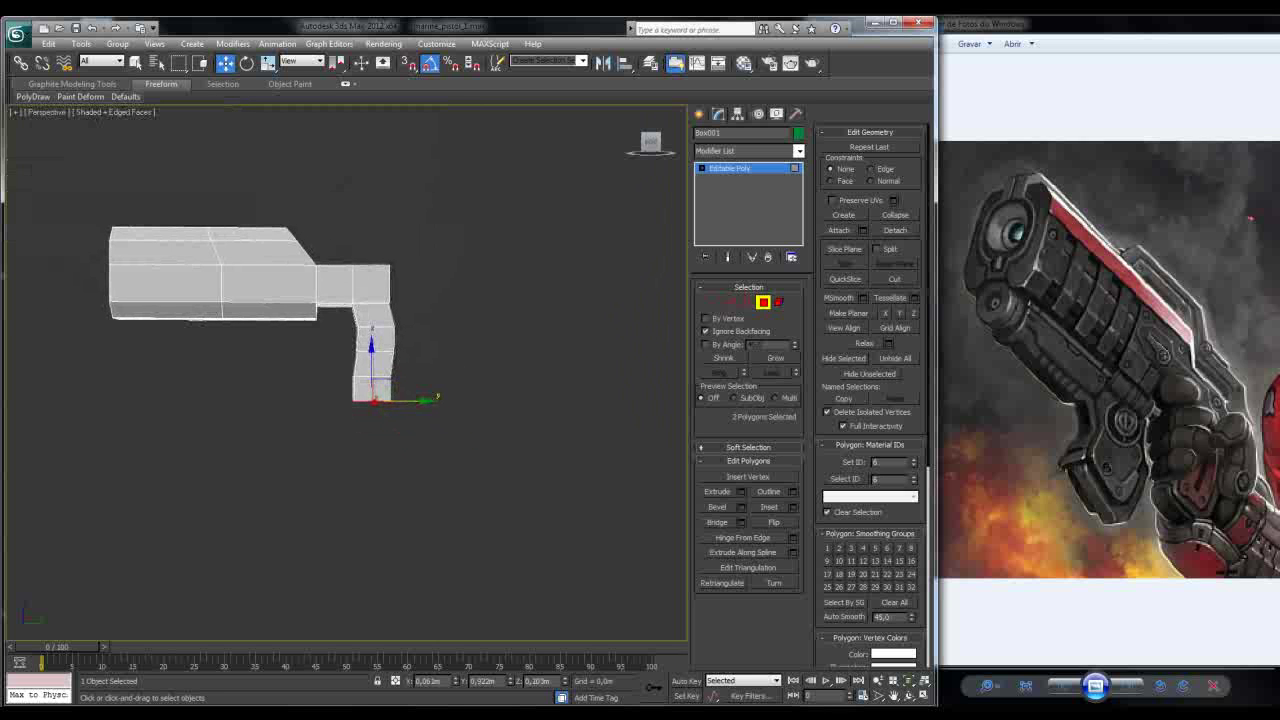
{"action": "middle_click_drag", "start_coordinate": [365, 395], "coordinate": [416, 364], "text": "alt"}
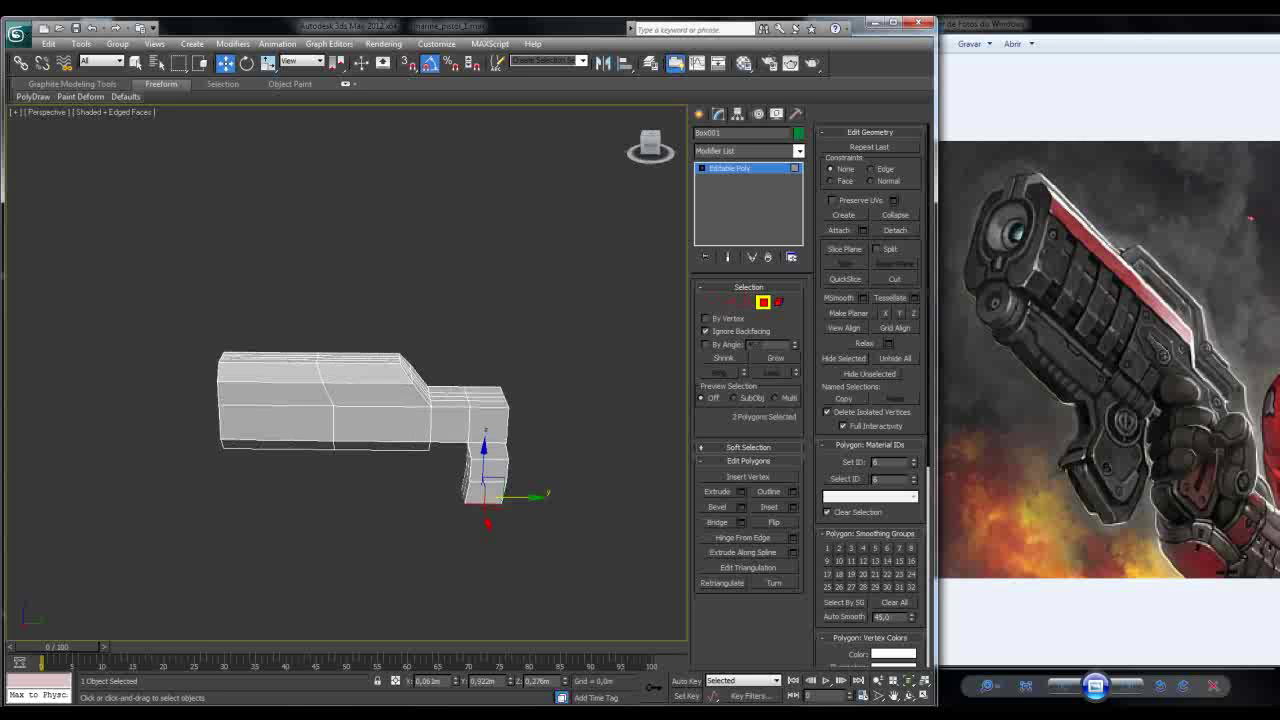
Step: Stop ignoring backfacing and connect the lengthwise edges of the body's rear half with one edge loop, slid toward the existing middle loop
{"action": "middle_click_drag", "start_coordinate": [416, 364], "coordinate": [417, 363], "text": "alt"}
{"action": "mouse_move", "coordinate": [360, 400]}
{"action": "middle_mouse_down", "text": "alt"}
{"action": "mouse_move", "coordinate": [400, 360]}
{"action": "mouse_move", "coordinate": [370, 410]}
{"action": "mouse_move", "coordinate": [332, 386]}
{"action": "mouse_move", "coordinate": [356, 380]}
{"action": "middle_mouse_up", "text": "alt"}
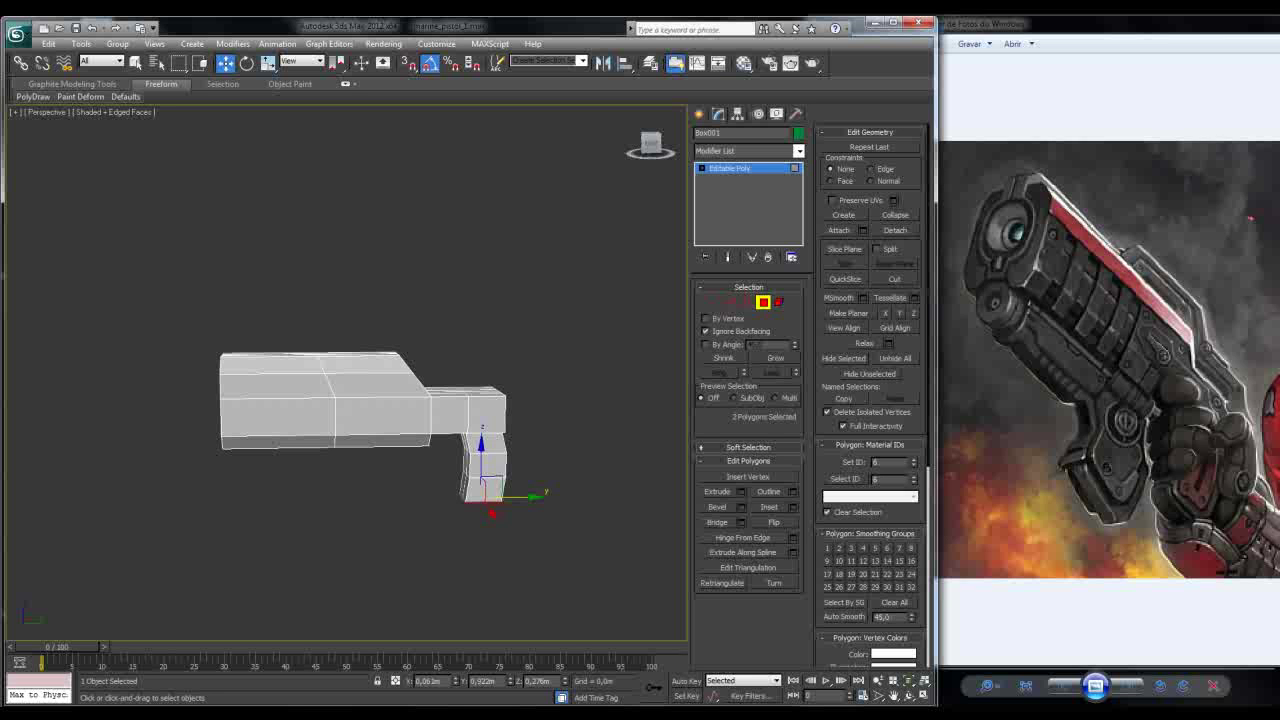
{"action": "middle_click_drag", "start_coordinate": [360, 400], "coordinate": [392, 392], "text": "alt"}
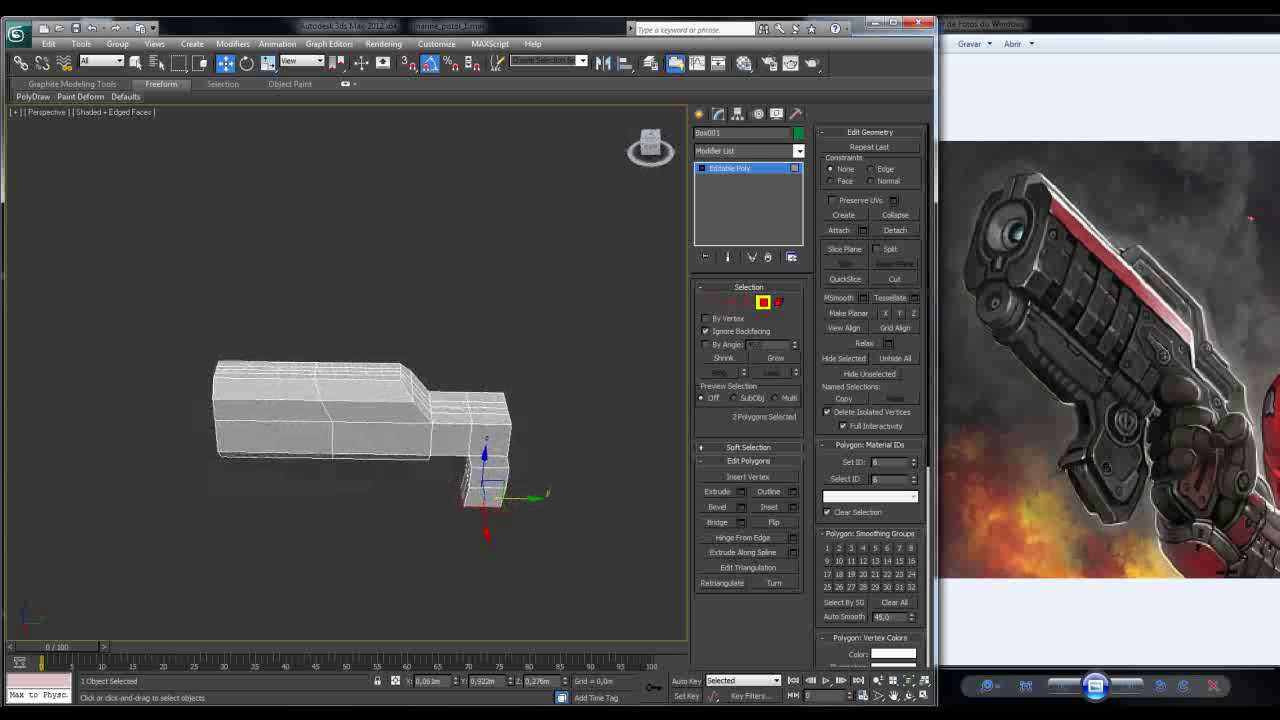
{"action": "key", "text": "2"}
{"action": "left_click_drag", "start_coordinate": [352, 336], "coordinate": [388, 530]}
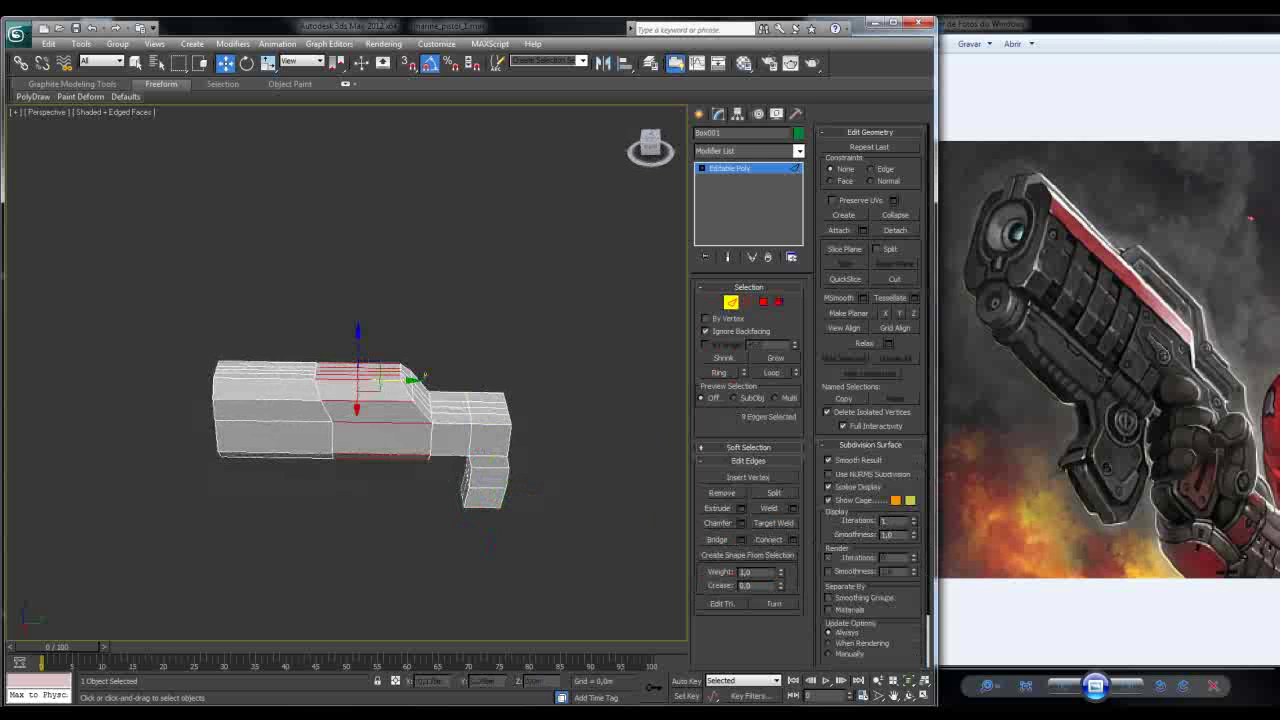
{"action": "left_click", "coordinate": [339, 306]}
{"action": "left_click_drag", "start_coordinate": [339, 306], "coordinate": [384, 533]}
{"action": "key", "text": "ctrl+shift+e"}
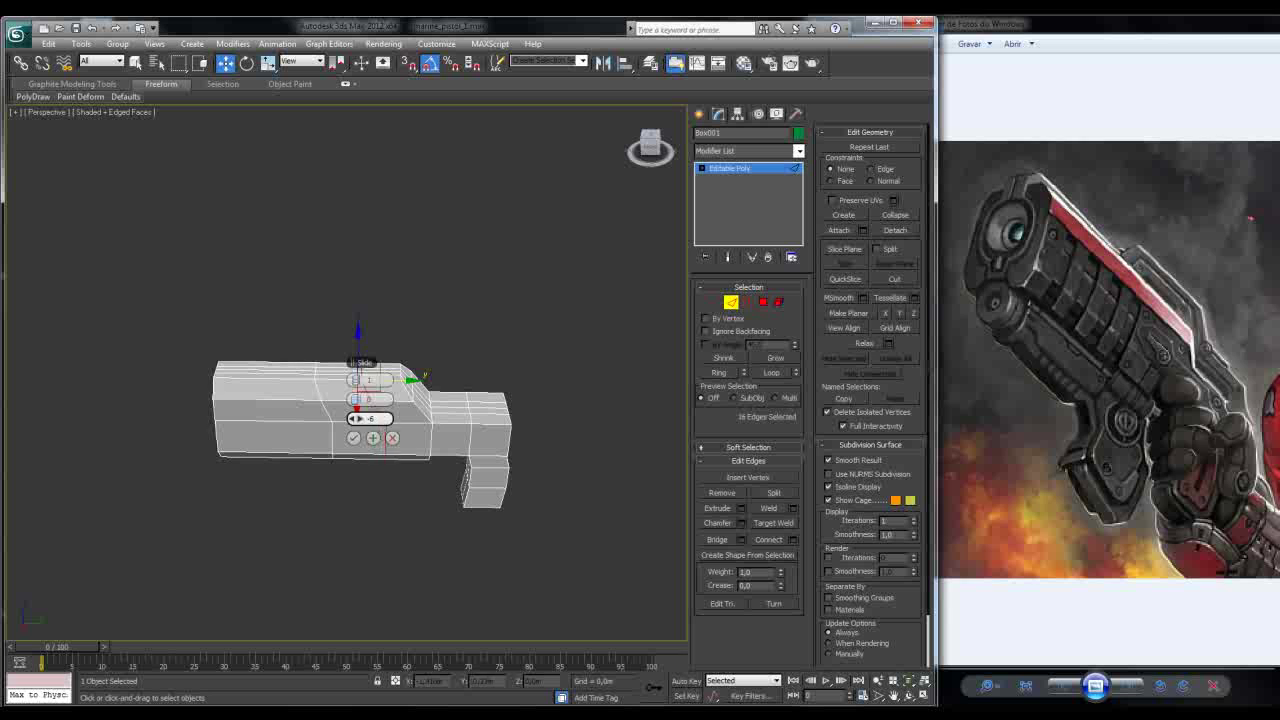
{"action": "left_click_drag", "start_coordinate": [370, 418], "coordinate": [352, 418]}
{"action": "left_click", "coordinate": [353, 437]}
{"action": "middle_click_drag", "start_coordinate": [353, 437], "coordinate": [355, 395], "text": "alt"}
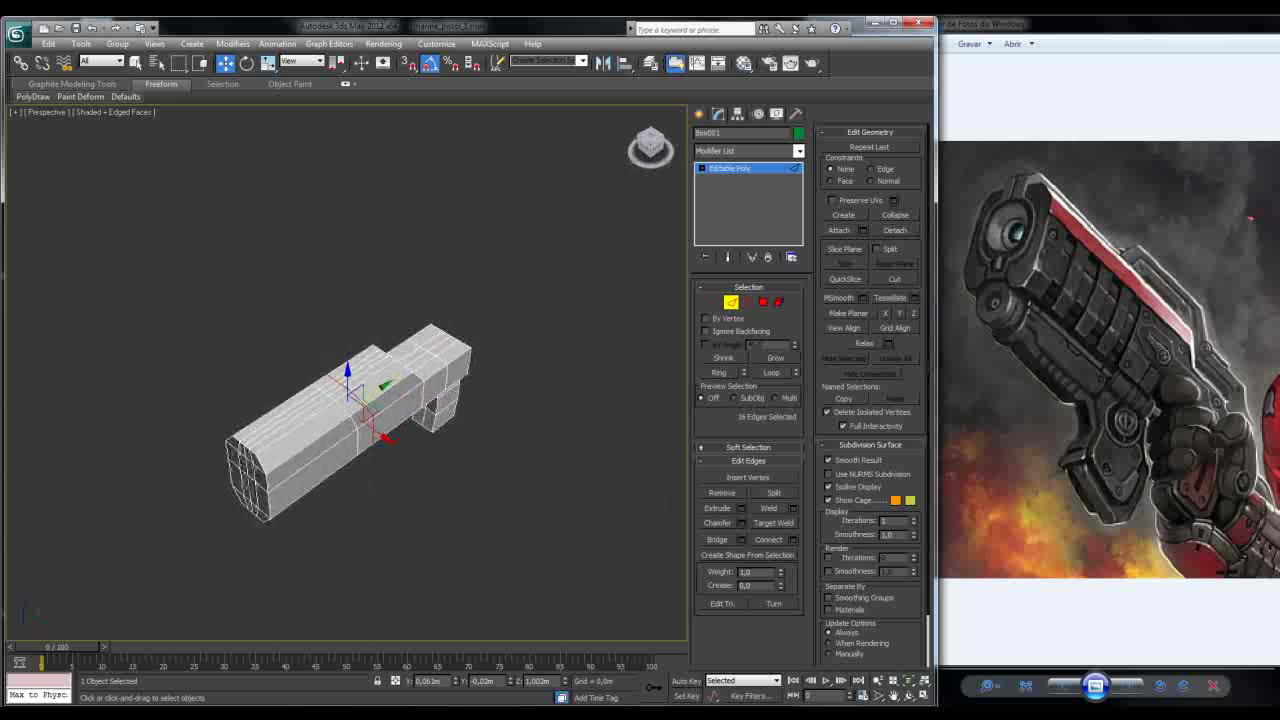
Step: Try to extrude three top polygons between the body's two close loops upward and shift their end toward +Y so the tab leans back
{"action": "key", "text": "4"}
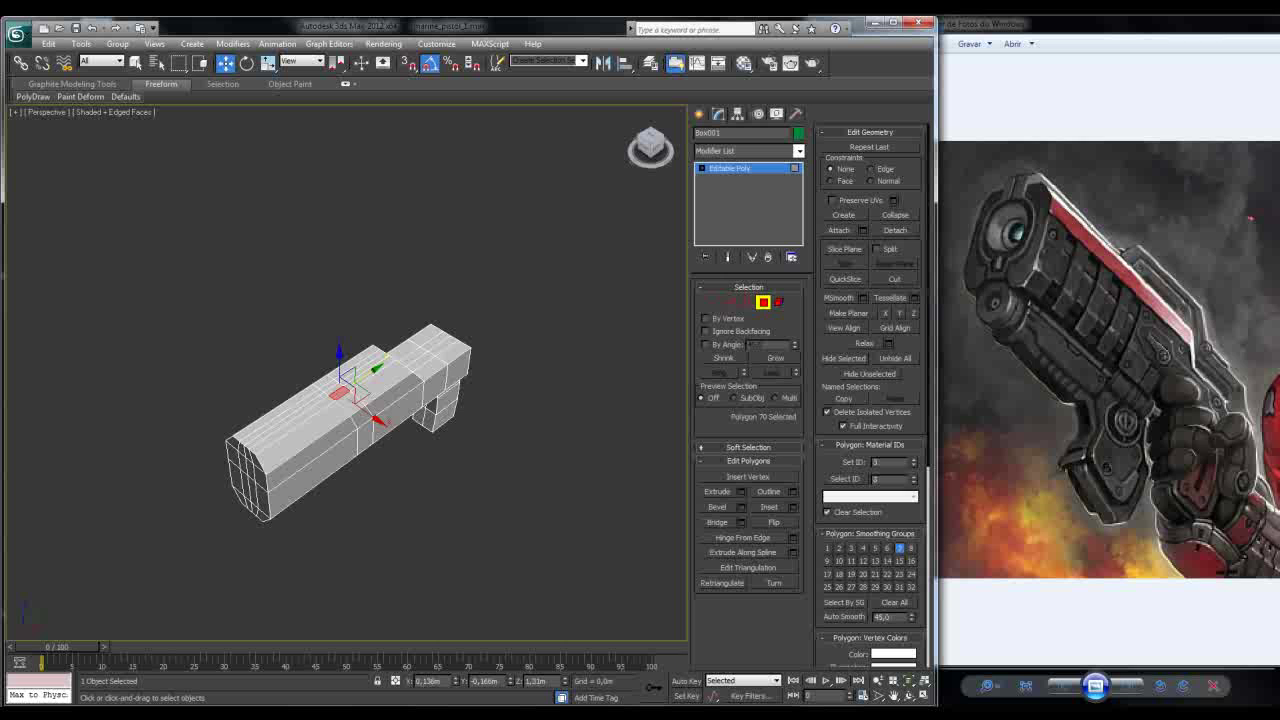
{"action": "left_click", "coordinate": [350, 385], "text": "ctrl"}
{"action": "middle_click_drag", "start_coordinate": [350, 385], "coordinate": [401, 385], "text": "alt"}
{"action": "left_click", "coordinate": [401, 385], "text": "ctrl"}
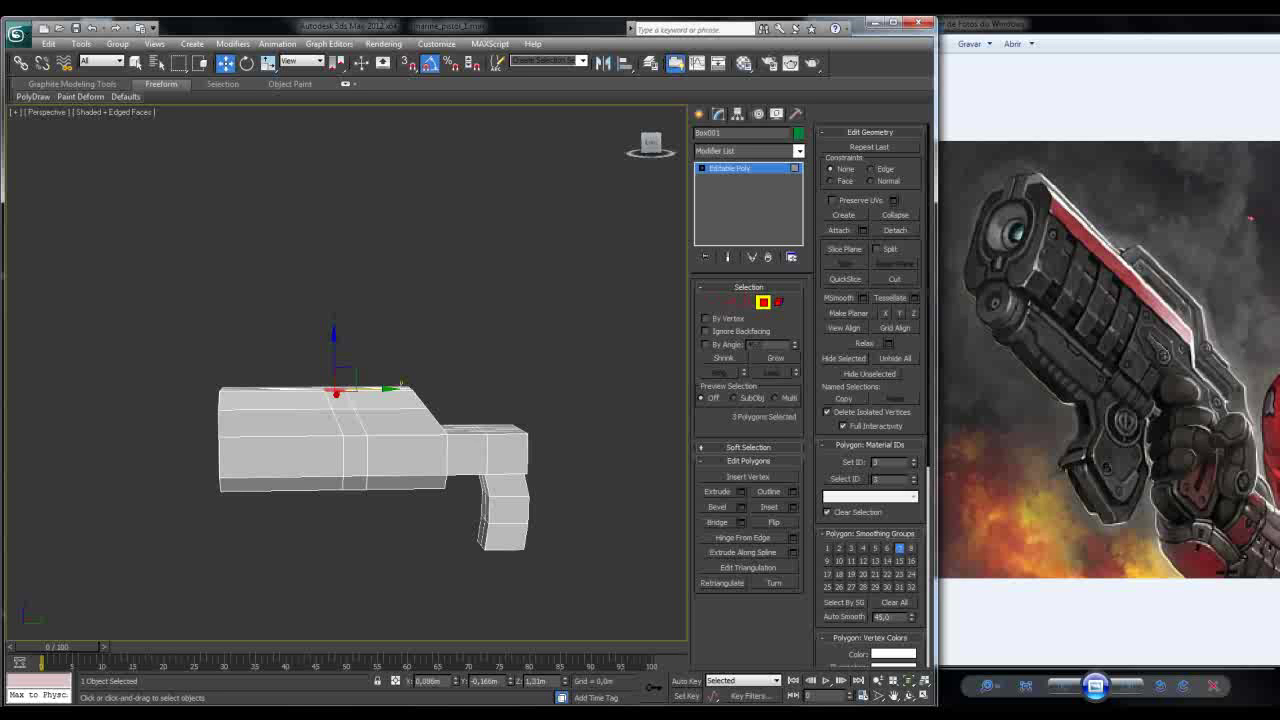
{"action": "left_click", "coordinate": [741, 491]}
{"action": "middle_click_drag", "start_coordinate": [401, 385], "coordinate": [401, 384], "text": "alt"}
{"action": "left_click", "coordinate": [353, 418]}
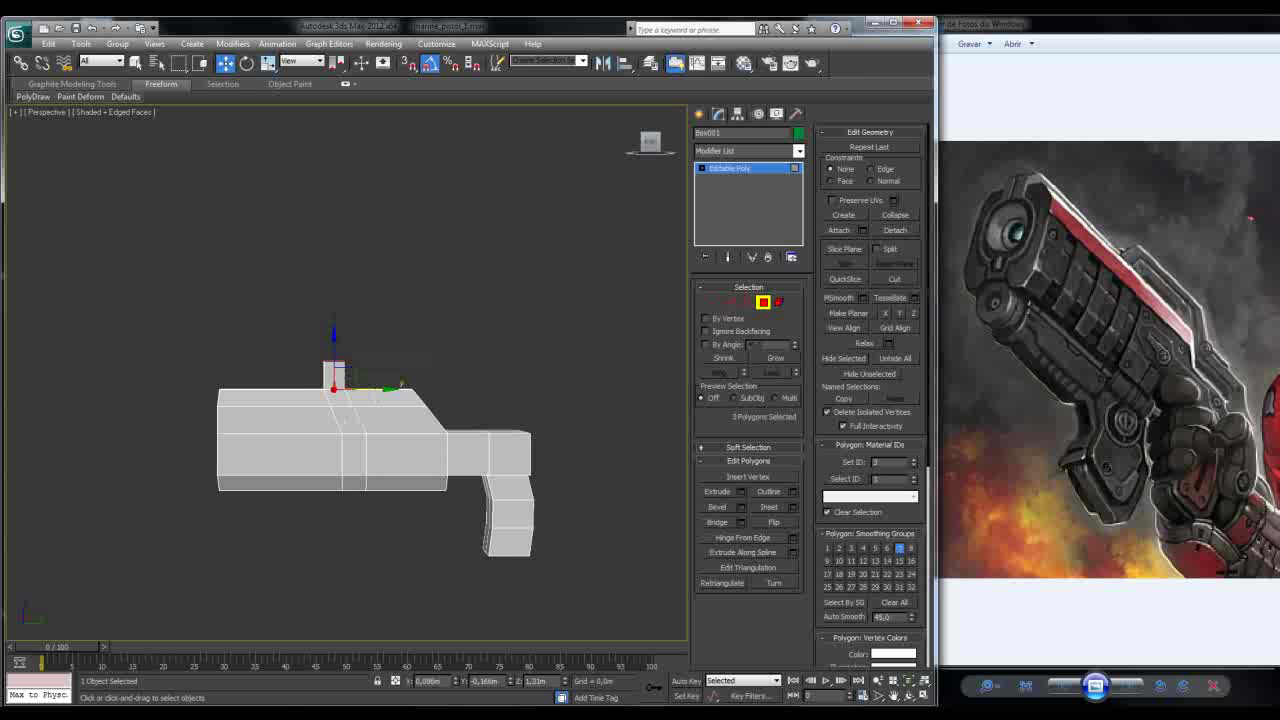
{"action": "mouse_move", "coordinate": [365, 360]}
{"action": "left_mouse_down"}
{"action": "mouse_move", "coordinate": [378, 360]}
{"action": "mouse_move", "coordinate": [348, 364]}
{"action": "left_mouse_up"}
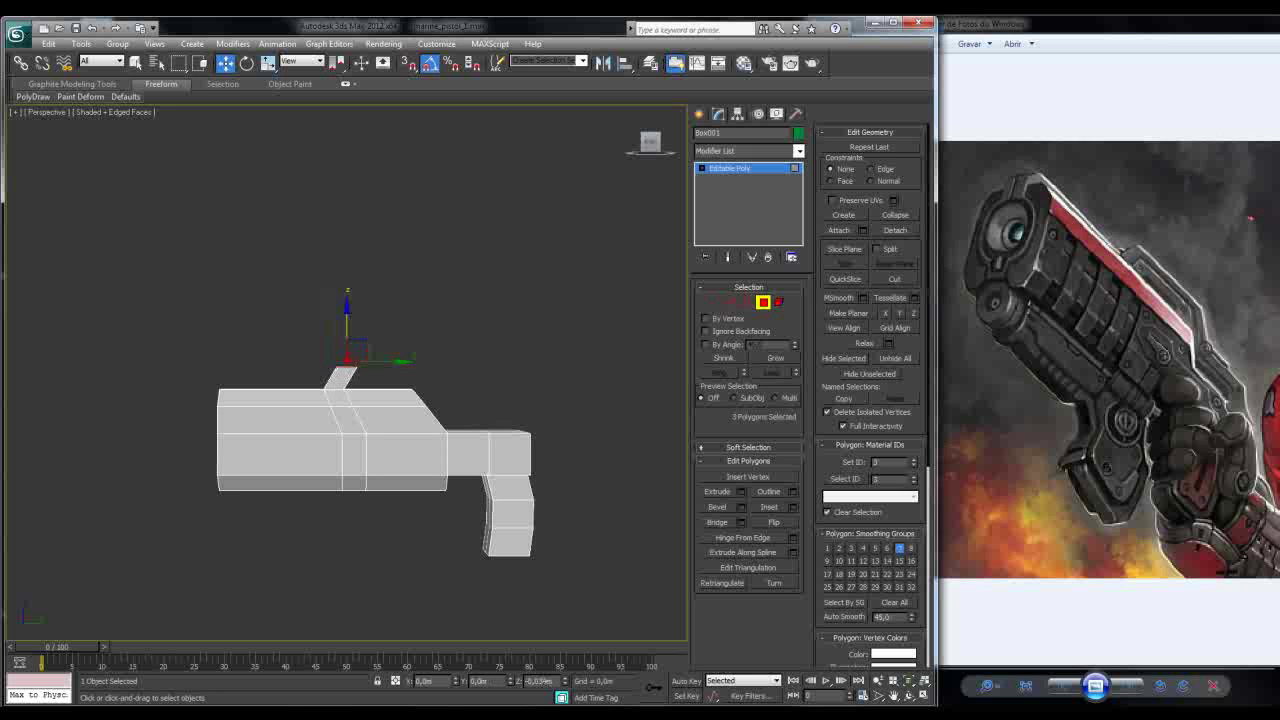
{"action": "mouse_move", "coordinate": [360, 300]}
{"action": "middle_mouse_down", "text": "alt"}
{"action": "mouse_move", "coordinate": [300, 300]}
{"action": "mouse_move", "coordinate": [362, 300]}
{"action": "middle_mouse_up", "text": "alt"}
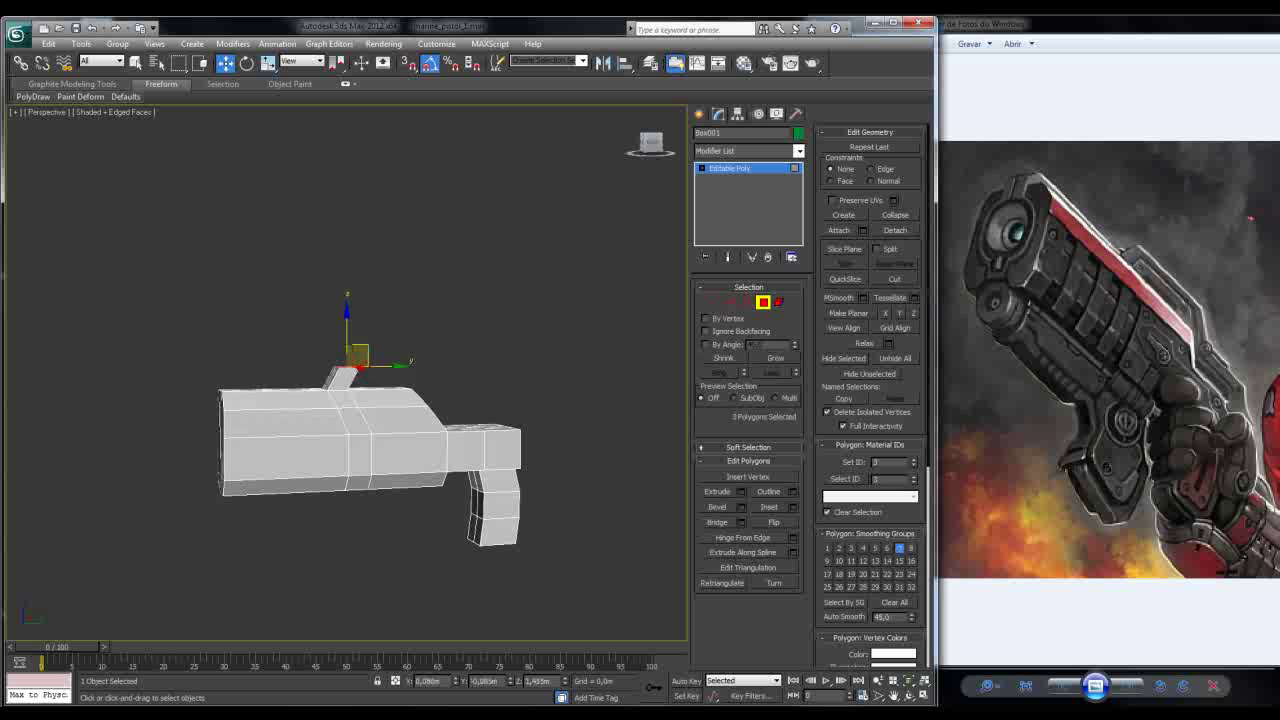
Step: Try to connect the leaning tab's upright edges with one segment, using a slide of -20 to place it nearer the base
{"action": "key", "text": "2"}
{"action": "middle_click_drag", "start_coordinate": [362, 300], "coordinate": [300, 300], "text": "alt"}
{"action": "left_click", "coordinate": [330, 378]}
{"action": "left_click", "coordinate": [793, 539]}
{"action": "scroll", "coordinate": [355, 300], "scroll_direction": "up", "scroll_amount": 5}
{"action": "scroll", "coordinate": [370, 515], "scroll_direction": "up", "scroll_amount": 5}
{"action": "scroll", "coordinate": [370, 515], "scroll_direction": "down", "scroll_amount": 5}
{"action": "scroll", "coordinate": [370, 515], "scroll_direction": "up", "scroll_amount": 3}
{"action": "scroll", "coordinate": [370, 515], "scroll_direction": "up", "scroll_amount": 3}
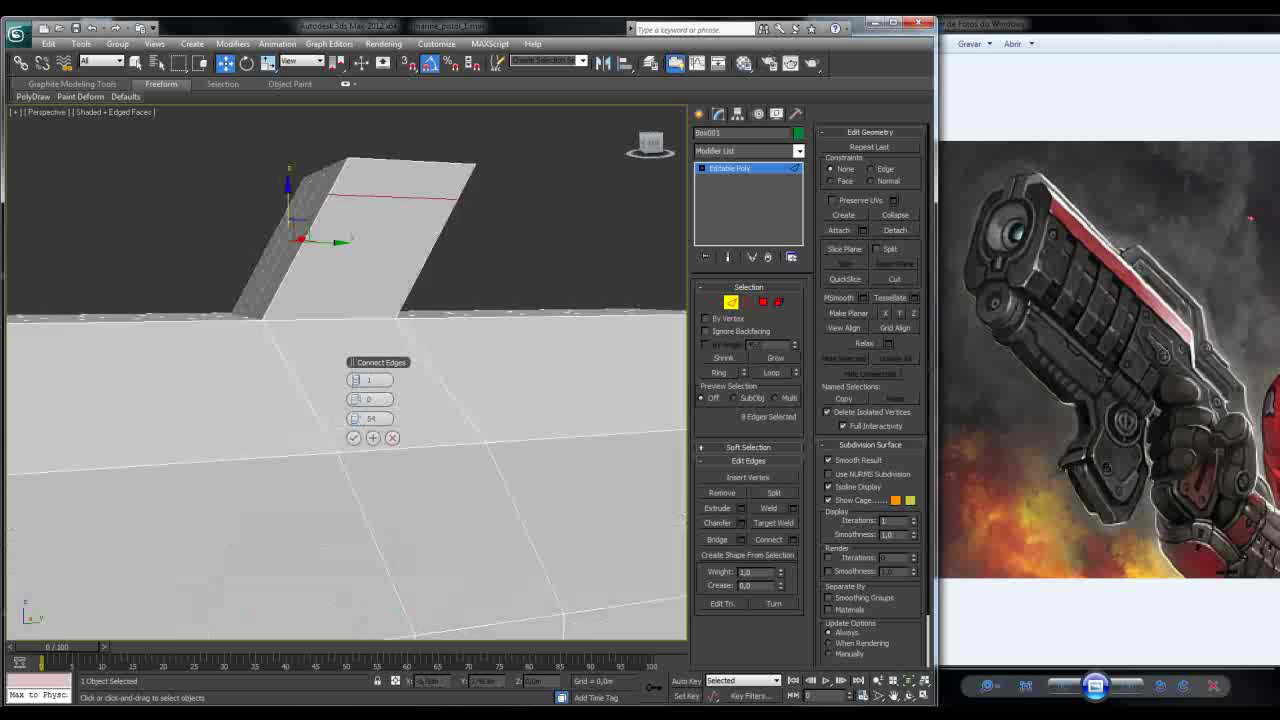
{"action": "scroll", "coordinate": [370, 515], "scroll_direction": "down", "scroll_amount": 2}
{"action": "left_click_drag", "start_coordinate": [370, 399], "coordinate": [358, 418]}
{"action": "middle_click_drag", "start_coordinate": [352, 418], "coordinate": [388, 358], "text": "alt"}
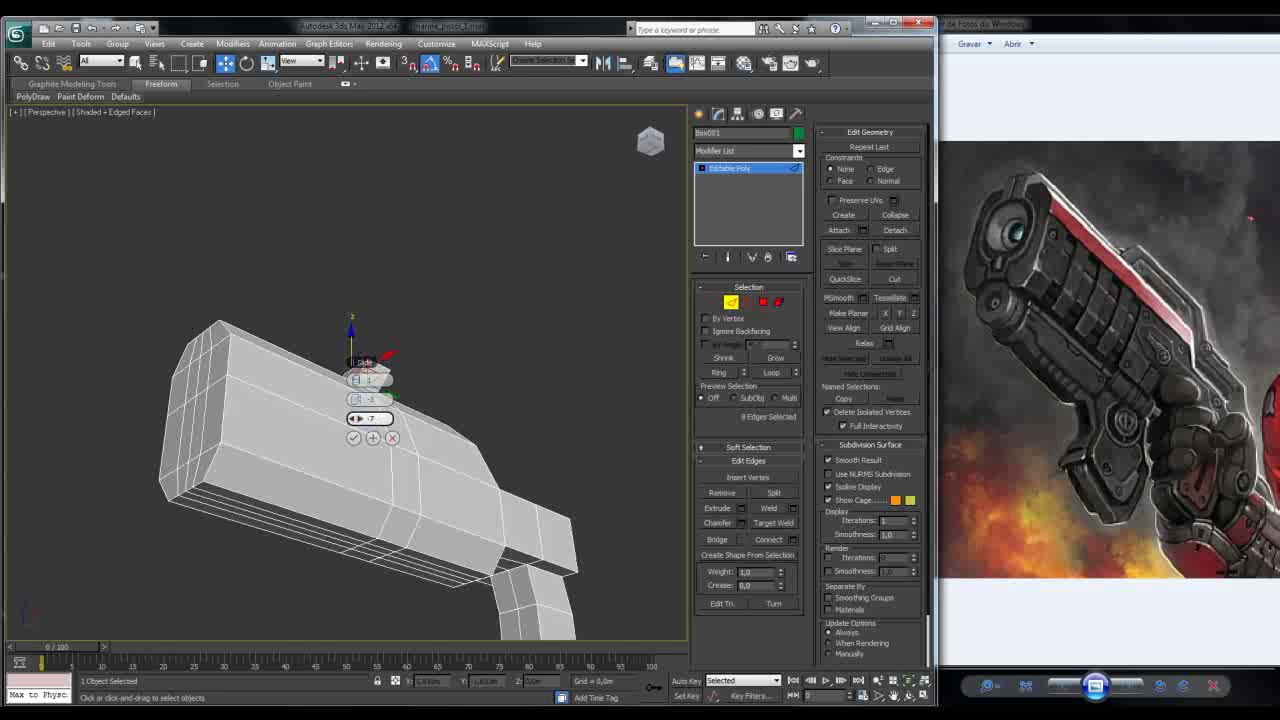
{"action": "left_click_drag", "start_coordinate": [370, 418], "coordinate": [372, 425]}
{"action": "left_click_drag", "start_coordinate": [370, 418], "coordinate": [370, 414]}
{"action": "middle_click_drag", "start_coordinate": [380, 362], "coordinate": [402, 410], "text": "alt"}
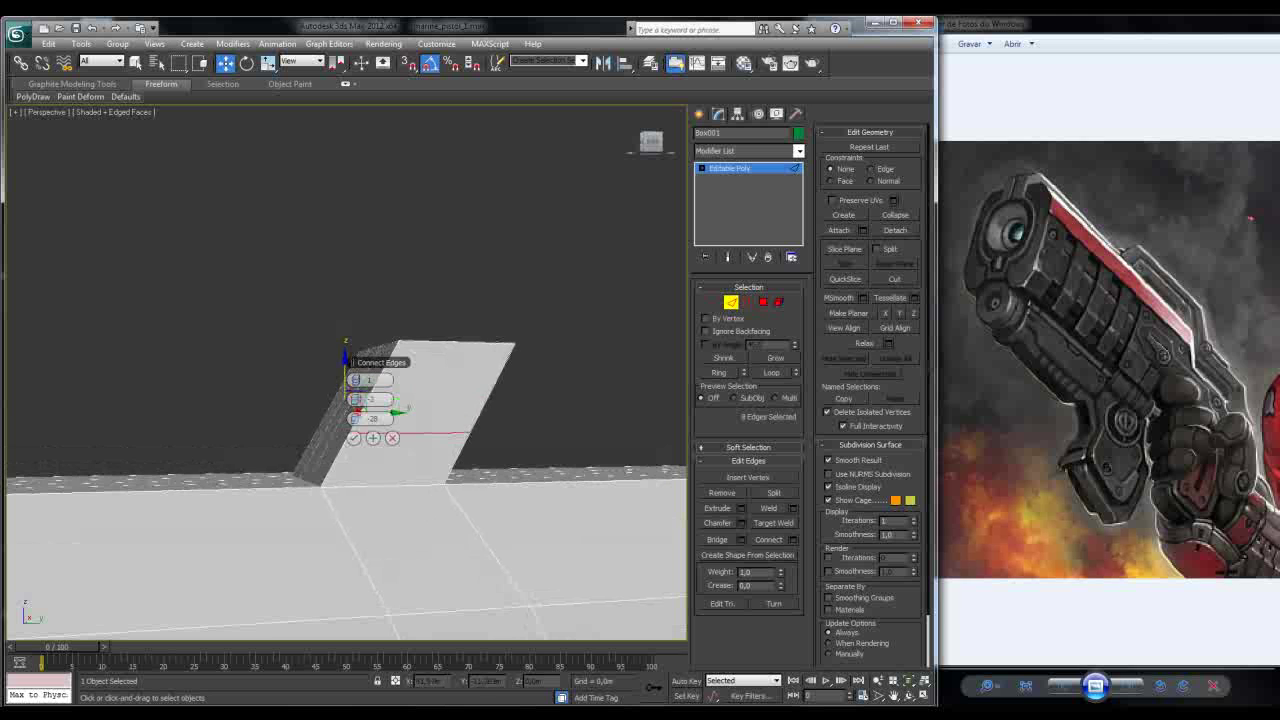
{"action": "left_click_drag", "start_coordinate": [357, 418], "coordinate": [357, 413]}
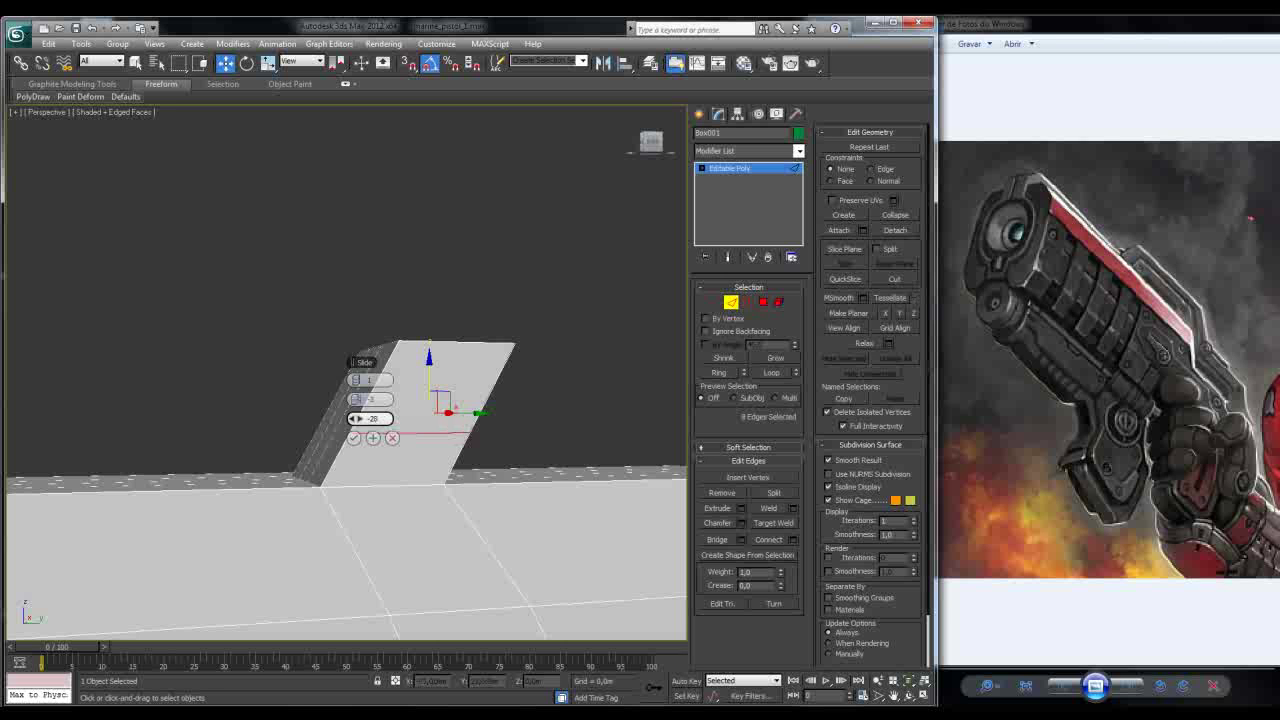
{"action": "left_click", "coordinate": [353, 437]}
Step: Try to extrude the three rear-facing polygons of the tab's upper part backward by 0.732 m
{"action": "middle_click_drag", "start_coordinate": [380, 420], "coordinate": [420, 415], "text": "alt"}
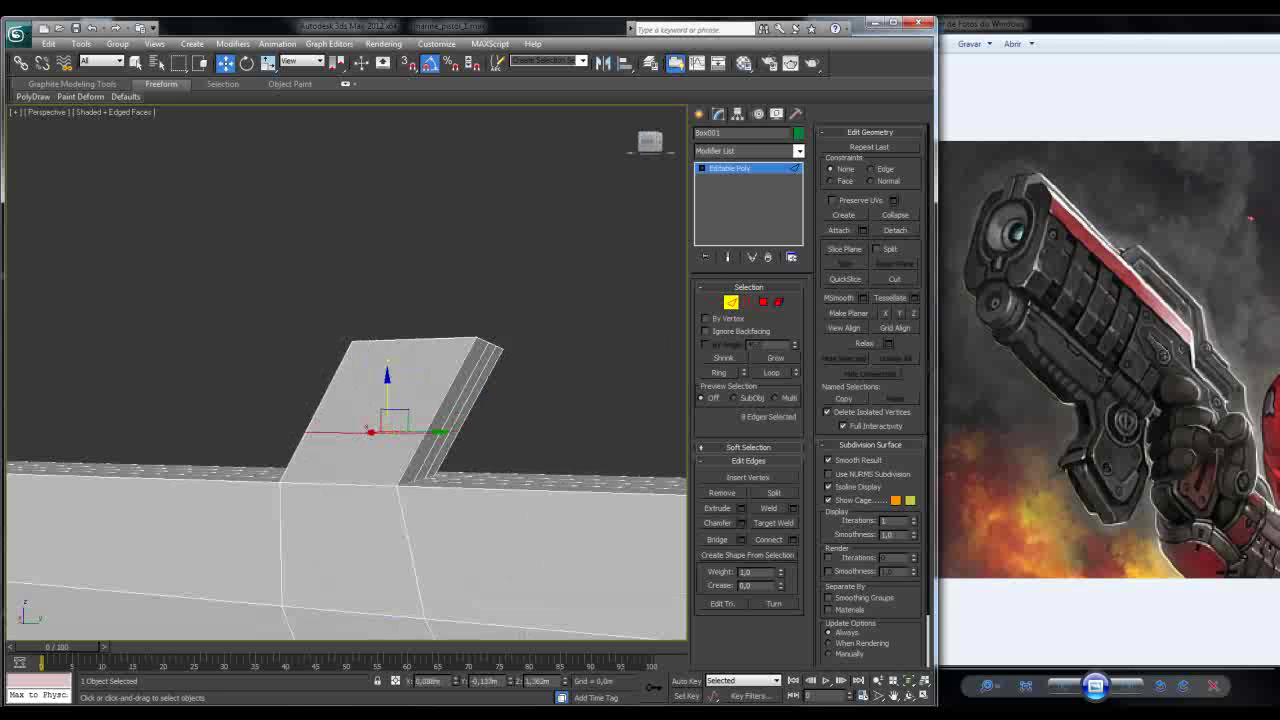
{"action": "key", "text": "4"}
{"action": "left_click", "coordinate": [465, 388]}
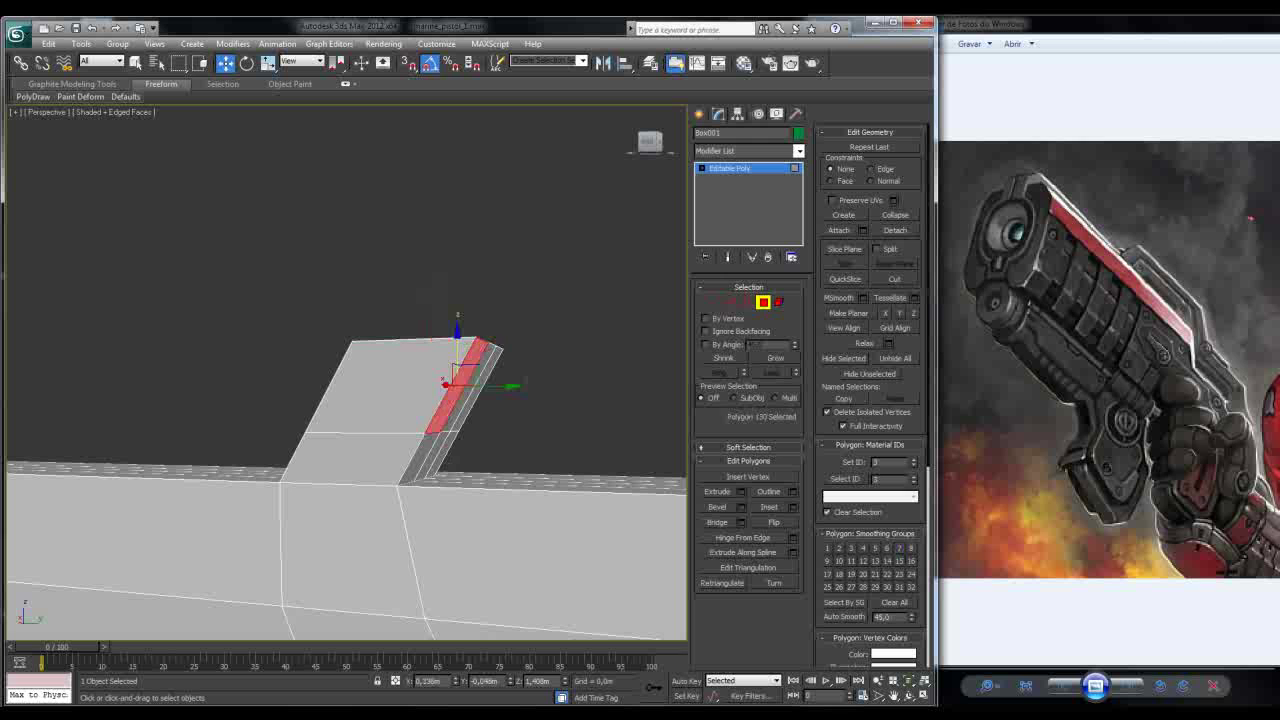
{"action": "middle_click_drag", "start_coordinate": [420, 415], "coordinate": [482, 404], "text": "alt"}
{"action": "scroll", "coordinate": [400, 420], "scroll_direction": "down", "scroll_amount": 3}
{"action": "left_click", "coordinate": [741, 491]}
{"action": "middle_click_drag", "start_coordinate": [380, 410], "coordinate": [343, 397], "text": "alt"}
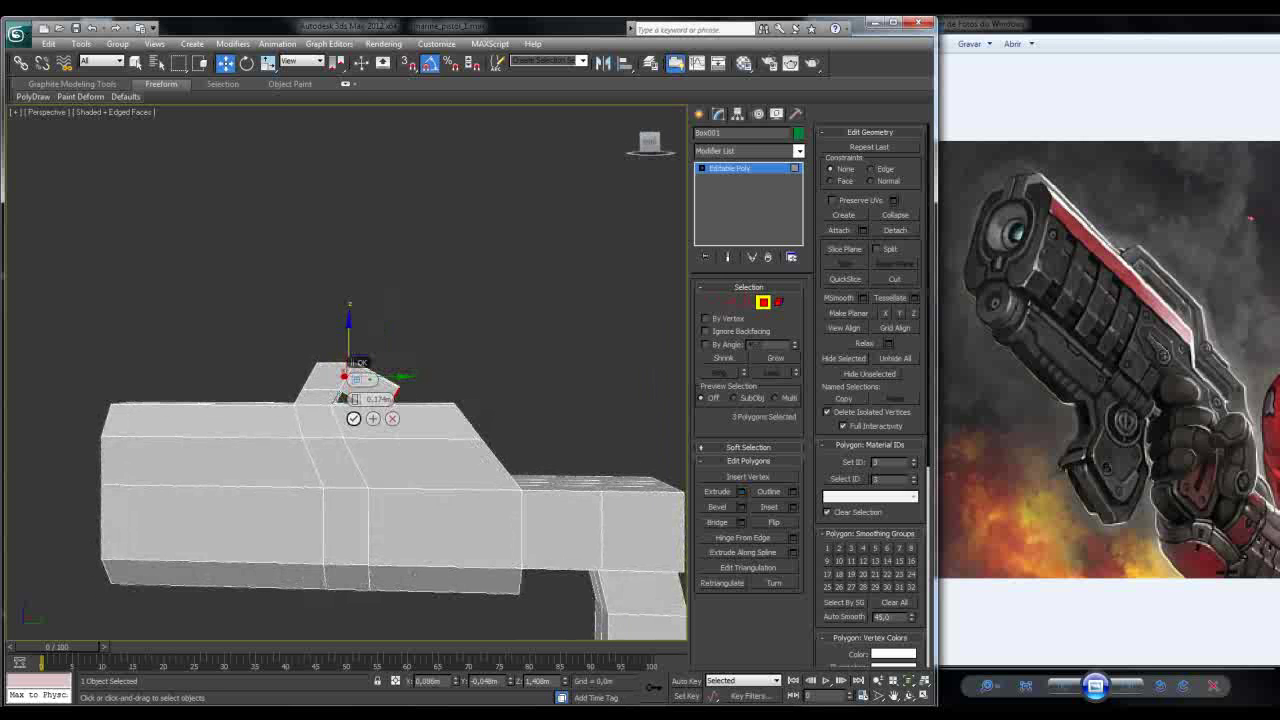
{"action": "left_click_drag", "start_coordinate": [356, 379], "coordinate": [355, 398]}
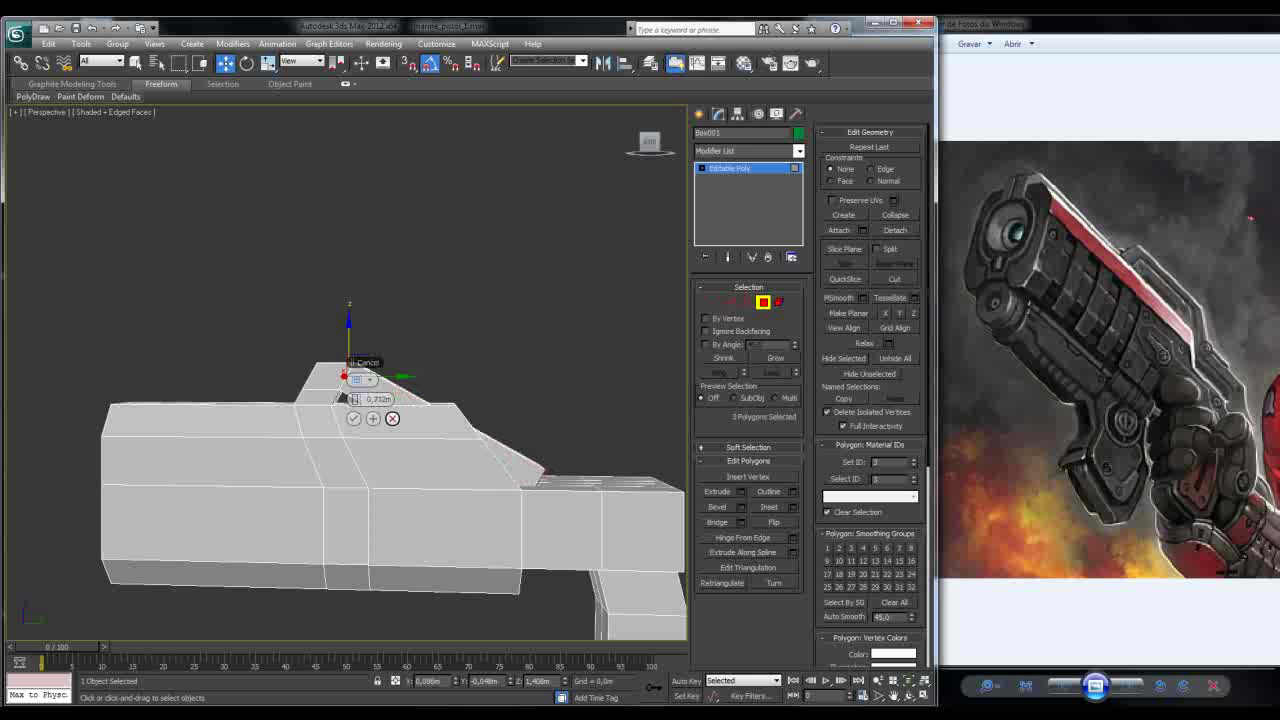
{"action": "left_click", "coordinate": [354, 418]}
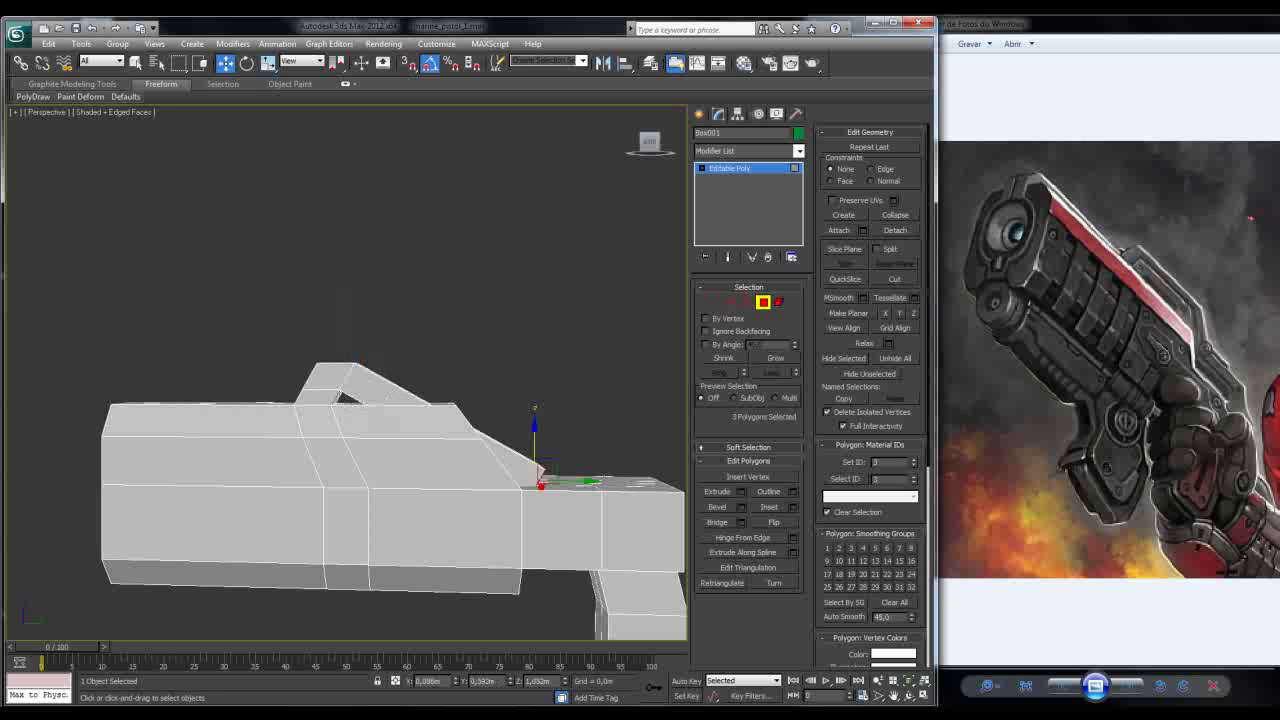
Step: Try to raise the free end of the extruded bar above the body's rear section
{"action": "key", "text": "e"}
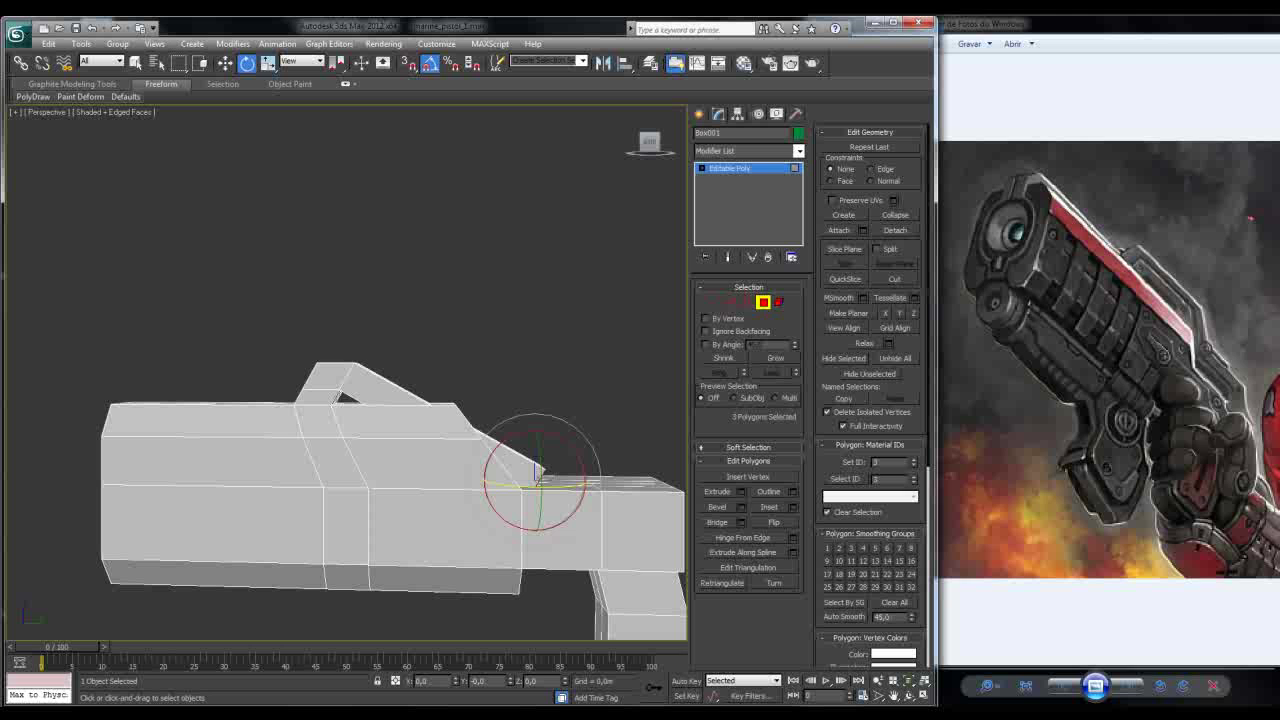
{"action": "key", "text": "w"}
{"action": "left_click_drag", "start_coordinate": [535, 460], "coordinate": [537, 375]}
{"action": "left_click", "coordinate": [530, 377]}
{"action": "left_click_drag", "start_coordinate": [537, 375], "coordinate": [349, 366]}
{"action": "middle_click_drag", "start_coordinate": [349, 366], "coordinate": [372, 322], "text": "alt"}
{"action": "scroll", "coordinate": [345, 375], "scroll_direction": "up", "scroll_amount": 5}
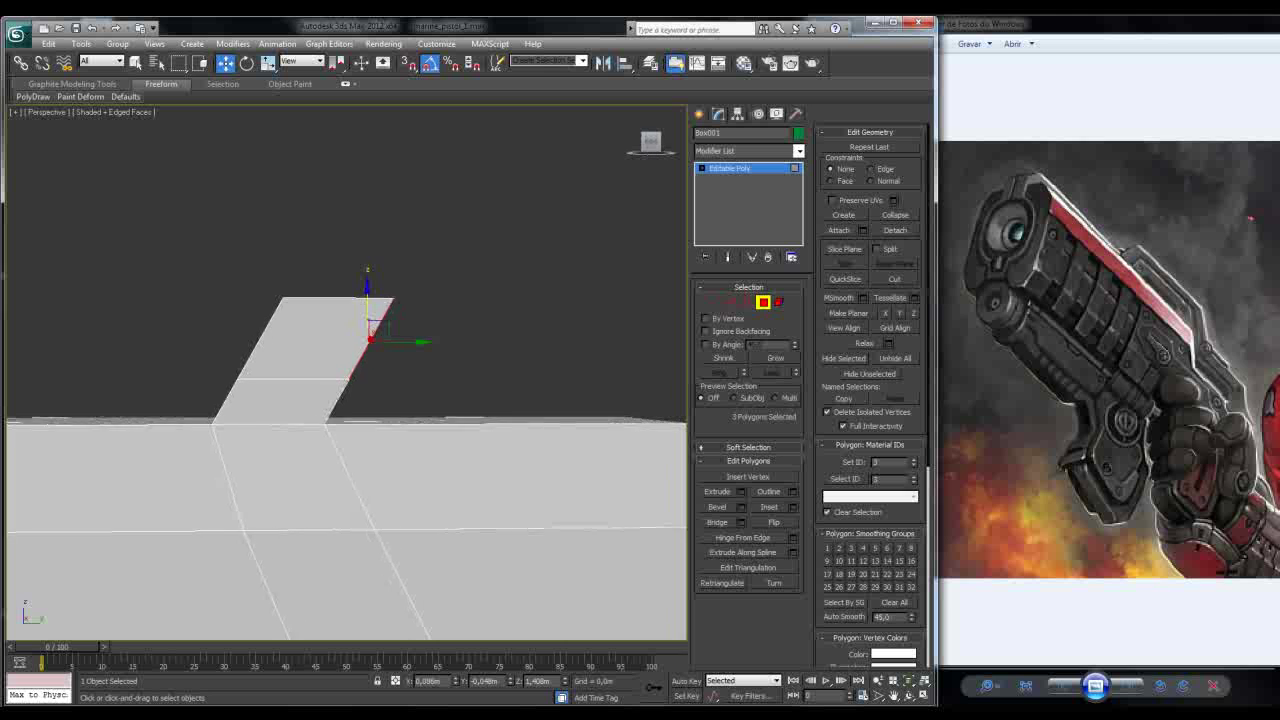
Step: Examine the tab's alignment with the body in the front, left and perspective views
{"action": "key", "text": "f"}
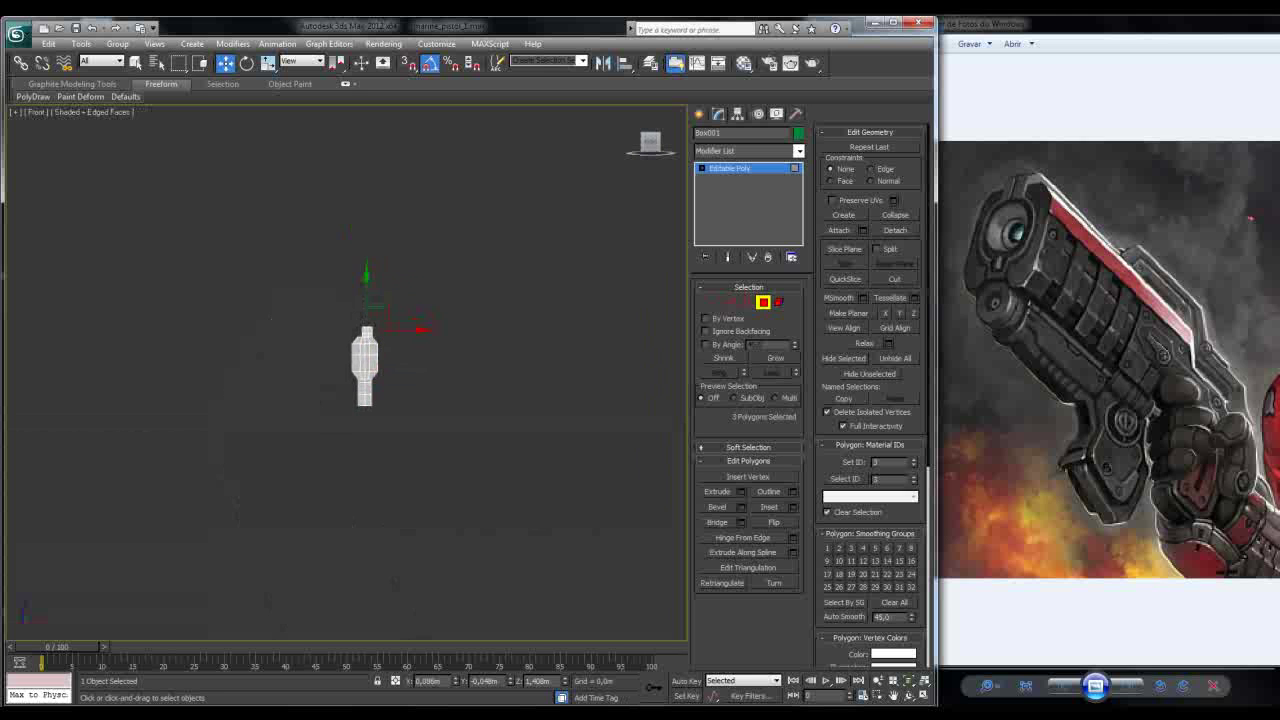
{"action": "key", "text": "l"}
{"action": "scroll", "coordinate": [336, 290], "scroll_direction": "up", "scroll_amount": 6}
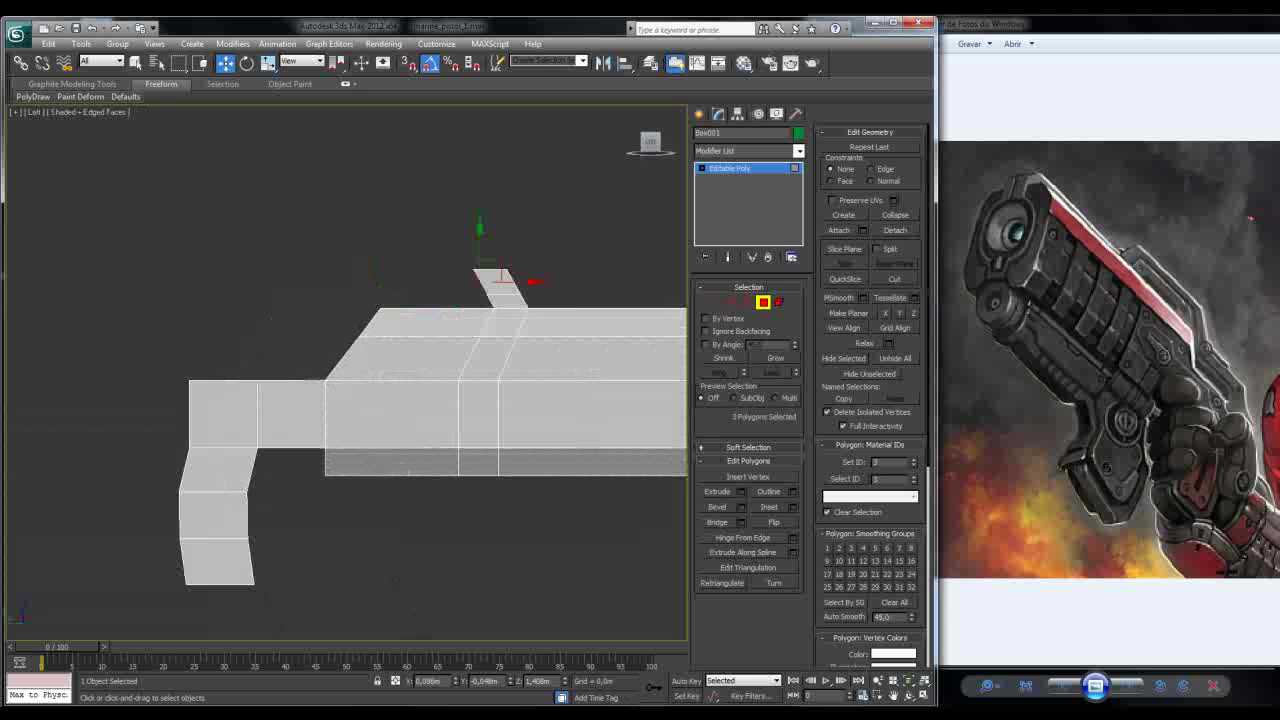
{"action": "scroll", "coordinate": [350, 380], "scroll_direction": "up", "scroll_amount": 3}
{"action": "key", "text": "f"}
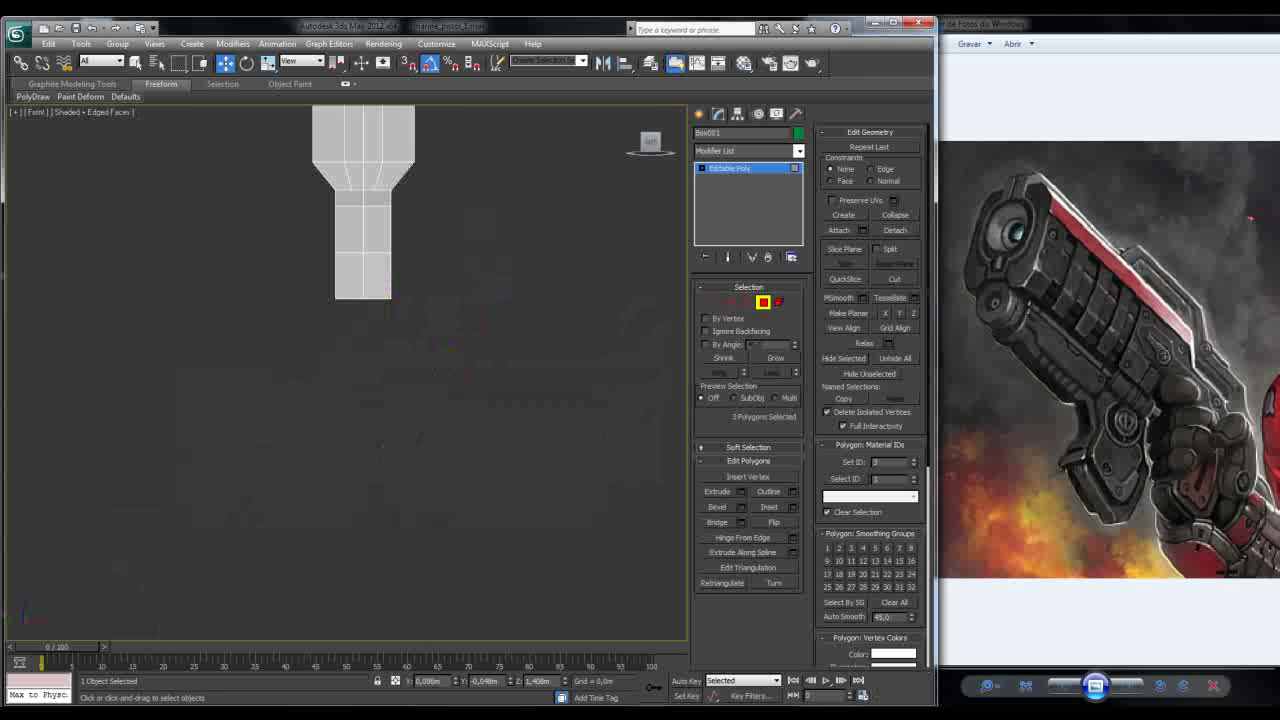
{"action": "key", "text": "z"}
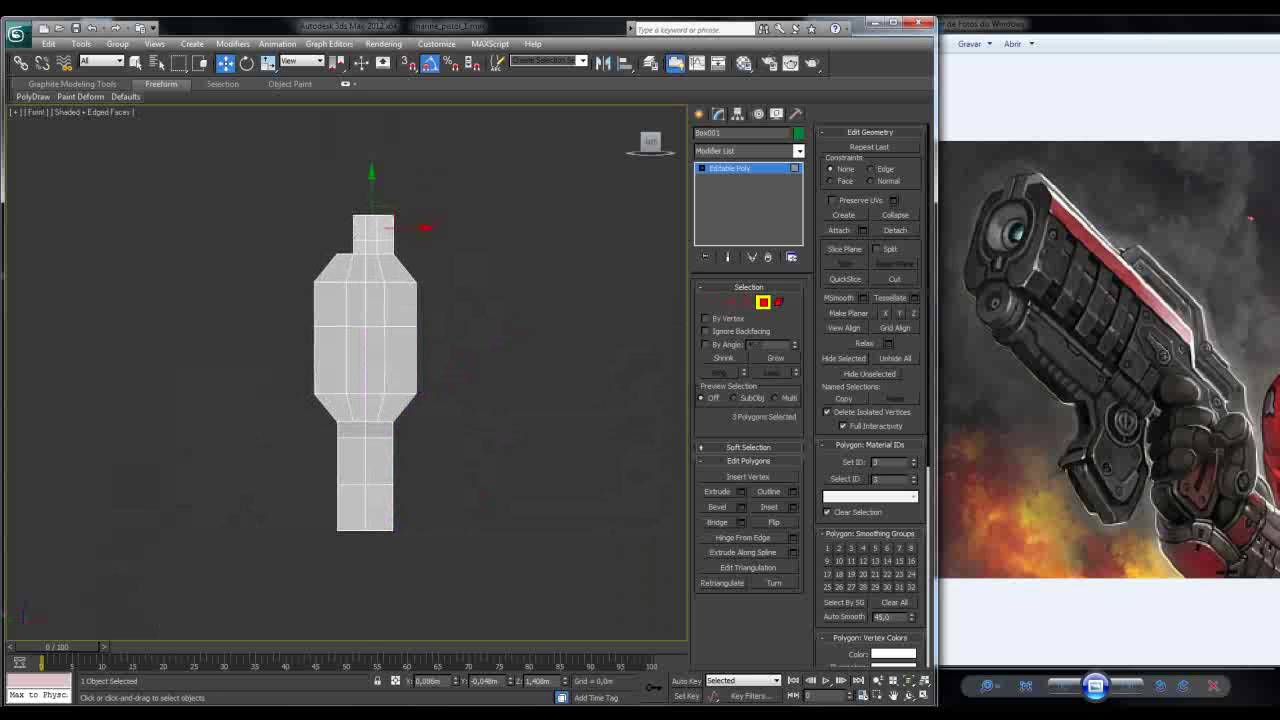
{"action": "key", "text": "p"}
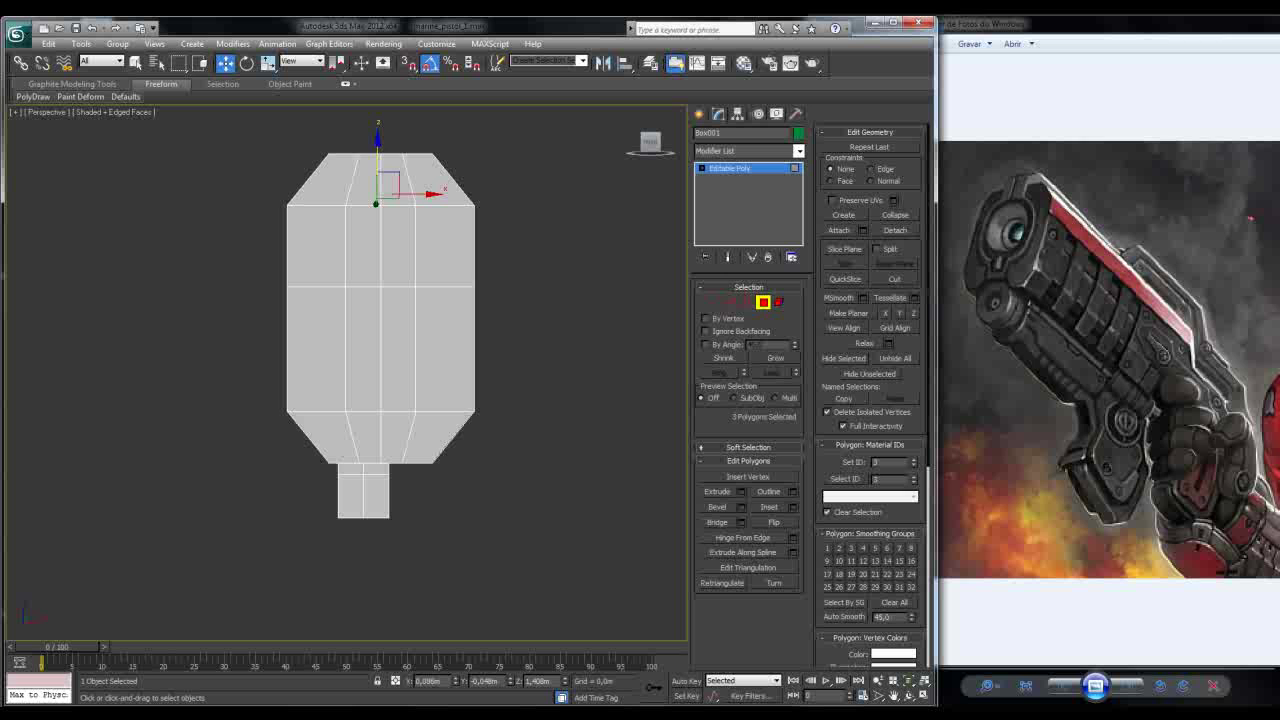
{"action": "middle_click_drag", "start_coordinate": [380, 350], "coordinate": [390, 298], "text": "alt"}
Step: Extrude the two central top polygons between the body's two close loops upward by 0.174 m
{"action": "scroll", "coordinate": [350, 305], "scroll_direction": "up", "scroll_amount": 4}
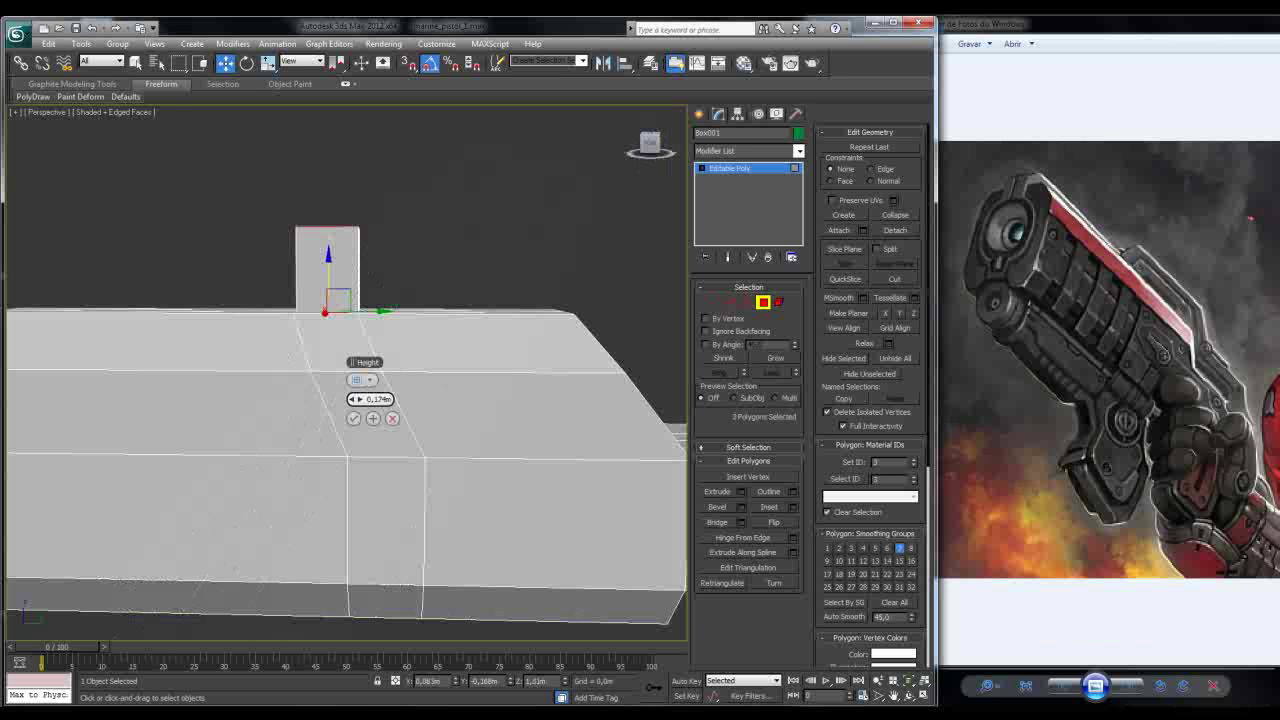
{"action": "mouse_move", "coordinate": [390, 300]}
{"action": "middle_mouse_down", "text": "alt"}
{"action": "mouse_move", "coordinate": [360, 305]}
{"action": "mouse_move", "coordinate": [393, 300]}
{"action": "middle_mouse_up", "text": "alt"}
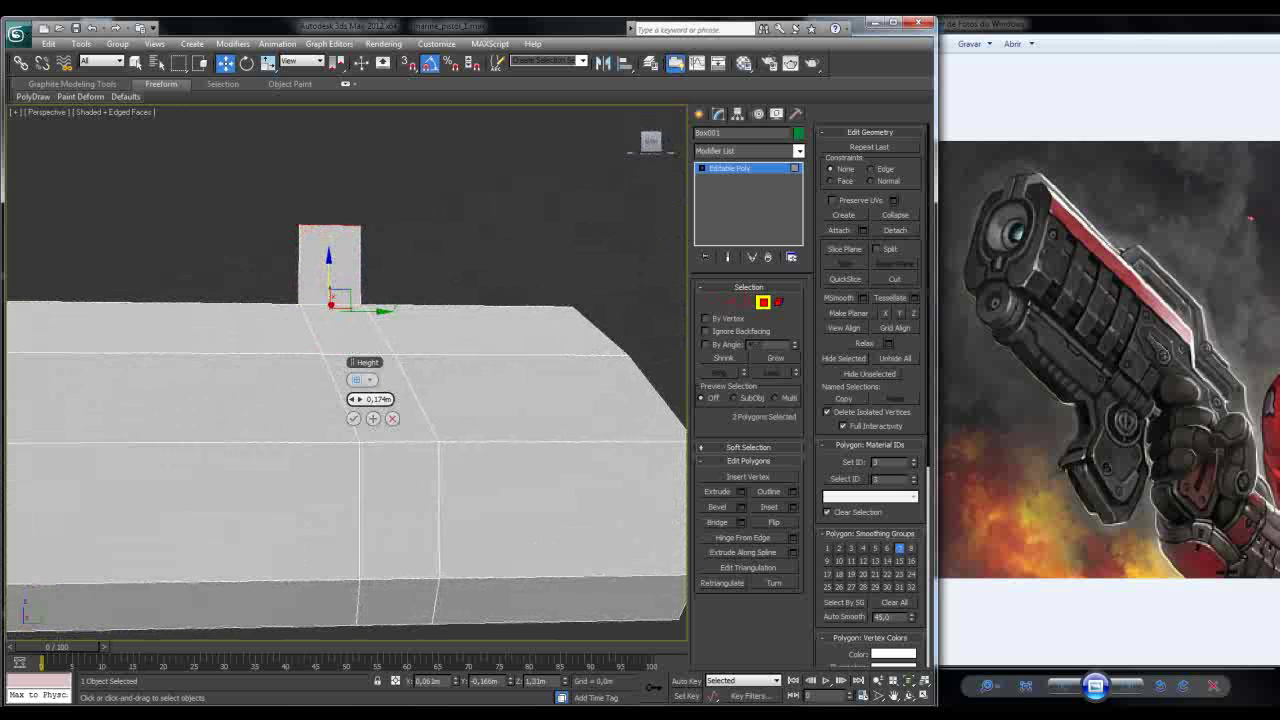
{"action": "left_click", "coordinate": [353, 418]}
{"action": "middle_click_drag", "start_coordinate": [353, 418], "coordinate": [365, 445], "text": "alt"}
Step: Connect the raised block's six vertical edges with one horizontal segment slid slightly below the block's middle
{"action": "key", "text": "2"}
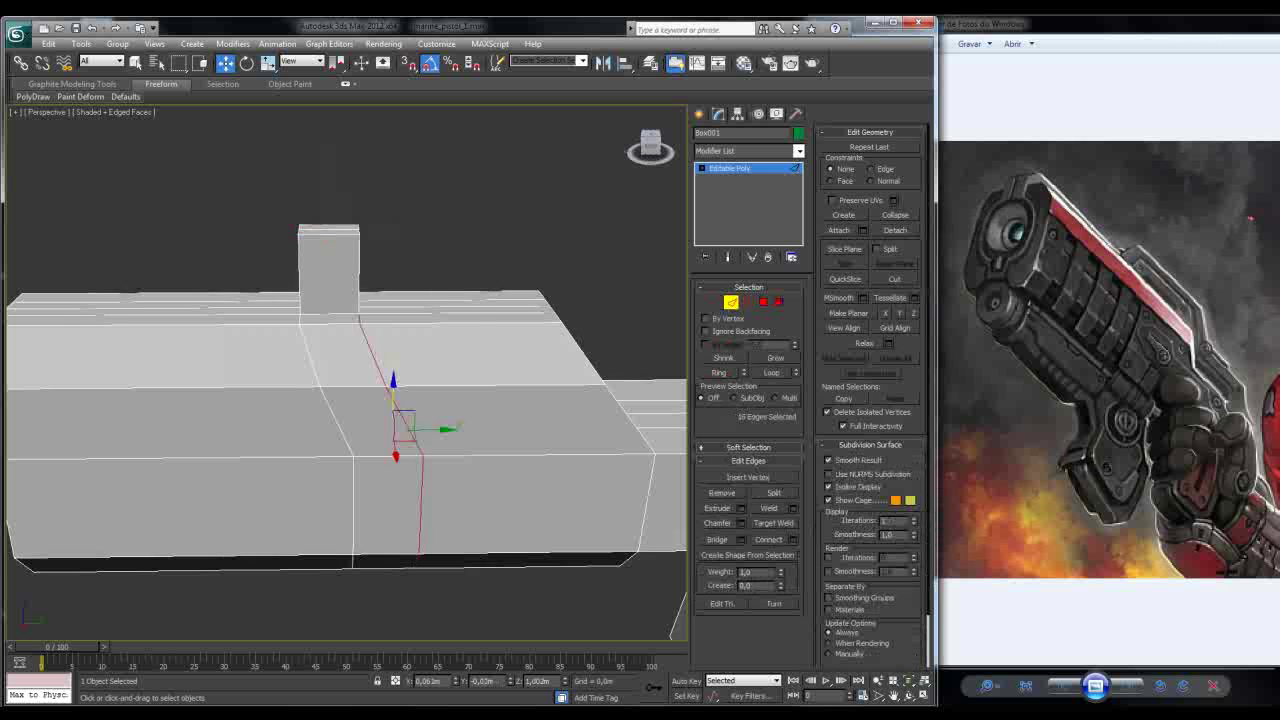
{"action": "middle_click_drag", "start_coordinate": [350, 400], "coordinate": [330, 400], "text": "alt"}
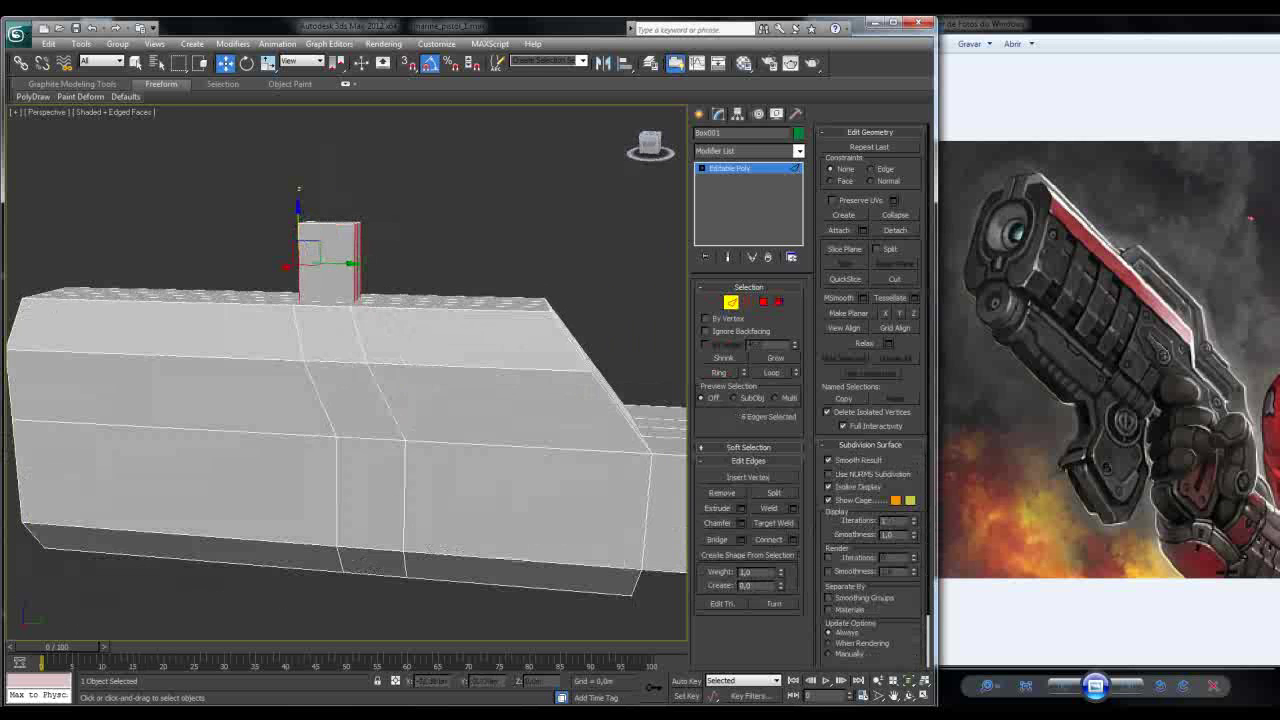
{"action": "left_click", "coordinate": [793, 539]}
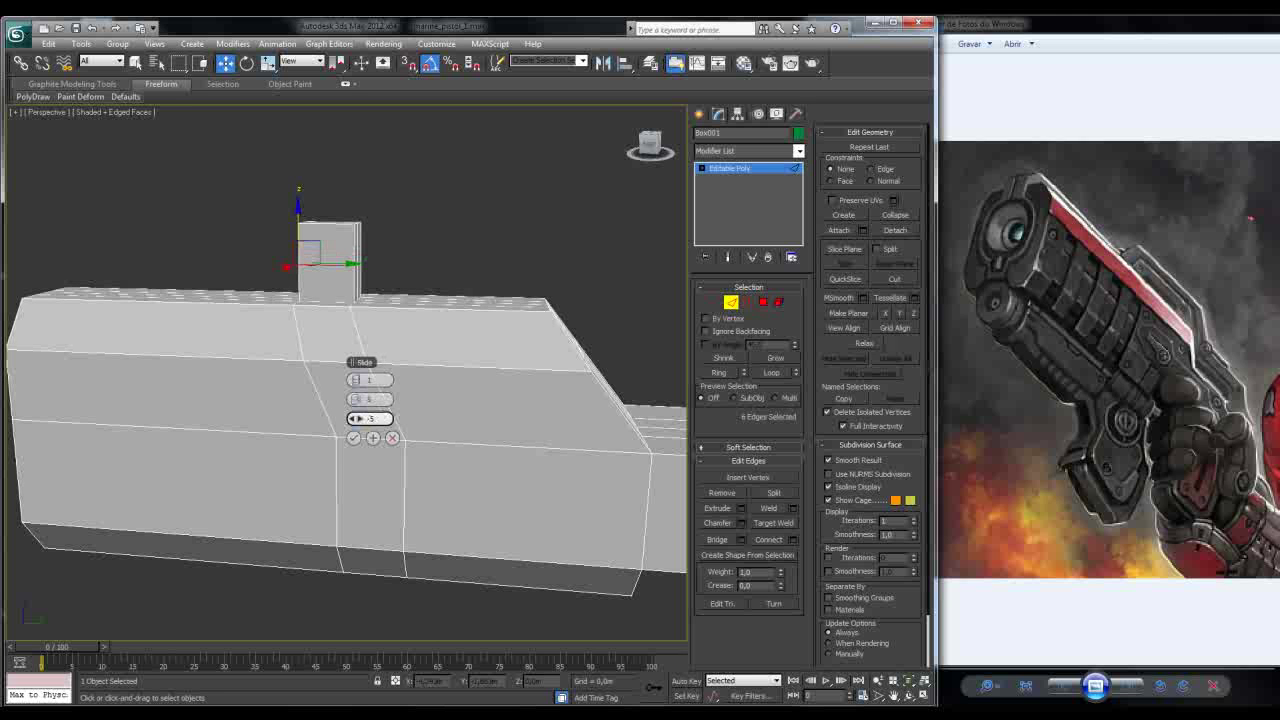
{"action": "left_click_drag", "start_coordinate": [358, 418], "coordinate": [352, 418]}
{"action": "left_click", "coordinate": [353, 437]}
{"action": "middle_click_drag", "start_coordinate": [353, 437], "coordinate": [260, 440], "text": "alt"}
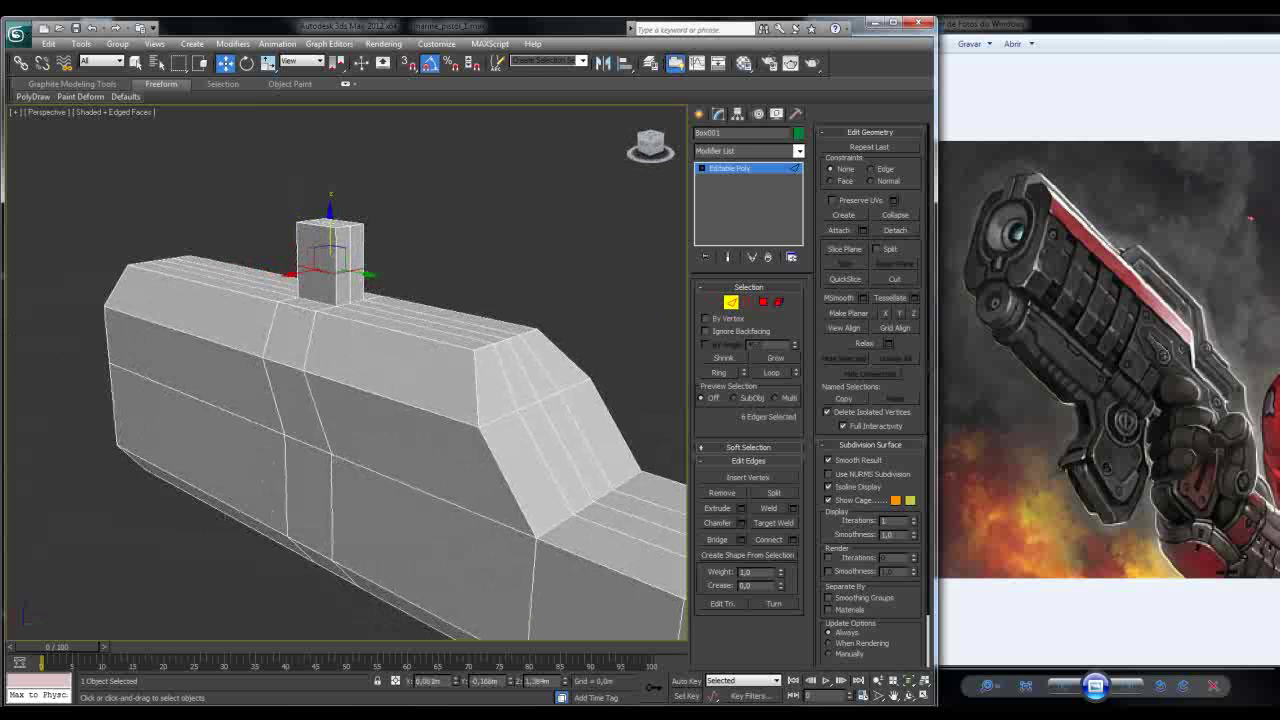
Step: Extrude the two rear-facing polygons of the raised block's upper part horizontally by about 0.33 m above the body
{"action": "key", "text": "4"}
{"action": "left_click", "coordinate": [340, 255]}
{"action": "left_click", "coordinate": [355, 255], "text": "ctrl"}
{"action": "middle_click_drag", "start_coordinate": [350, 420], "coordinate": [360, 380], "text": "alt"}
{"action": "key", "text": "shift+e"}
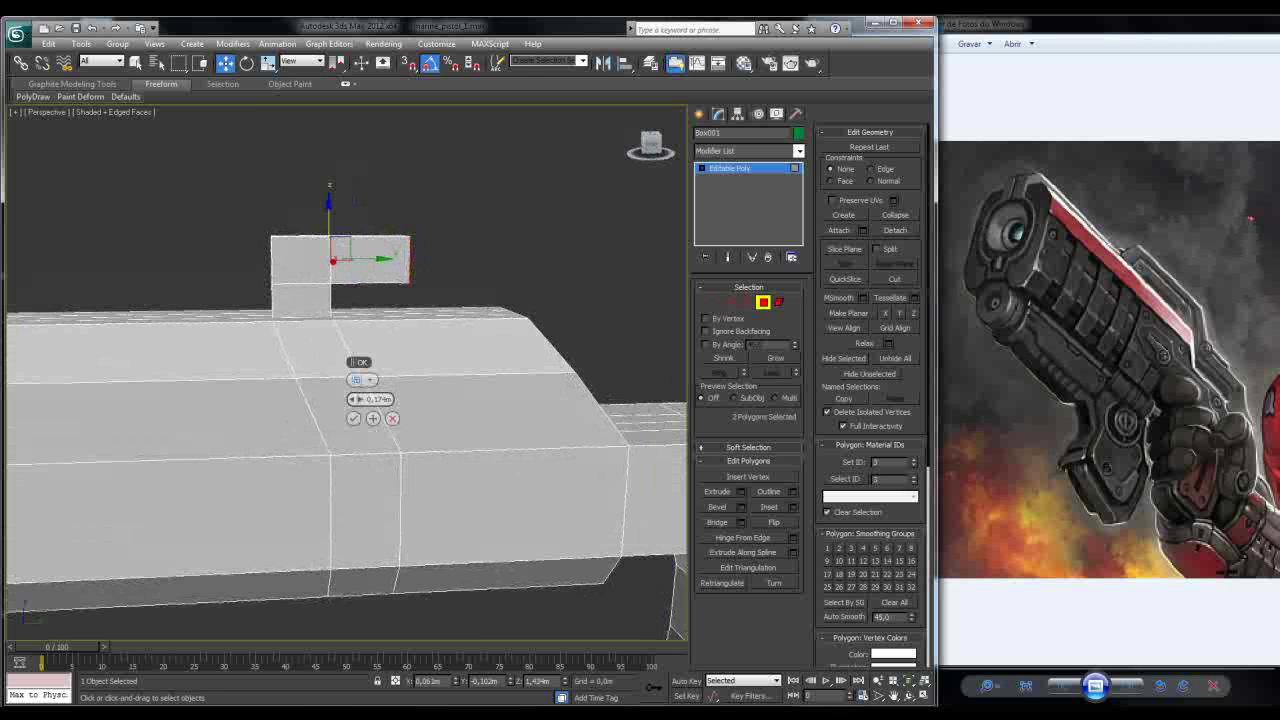
{"action": "left_click_drag", "start_coordinate": [370, 399], "coordinate": [406, 399]}
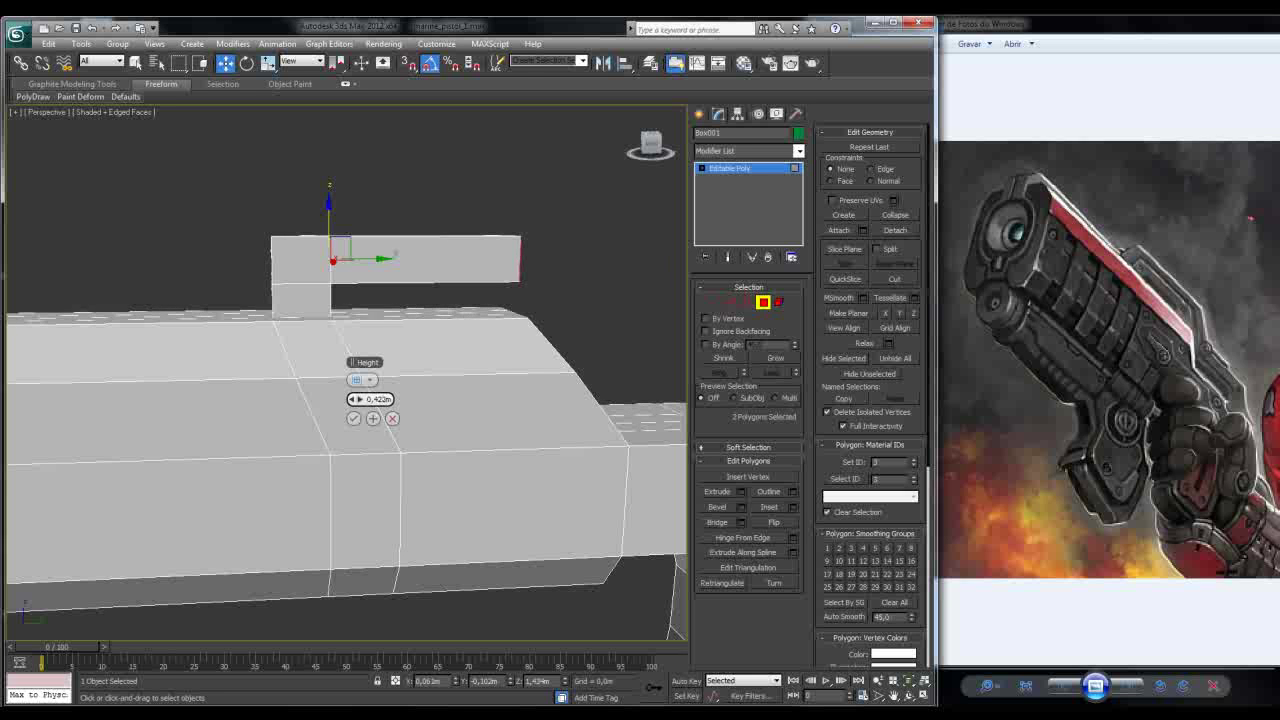
{"action": "middle_click_drag", "start_coordinate": [400, 400], "coordinate": [352, 403]}
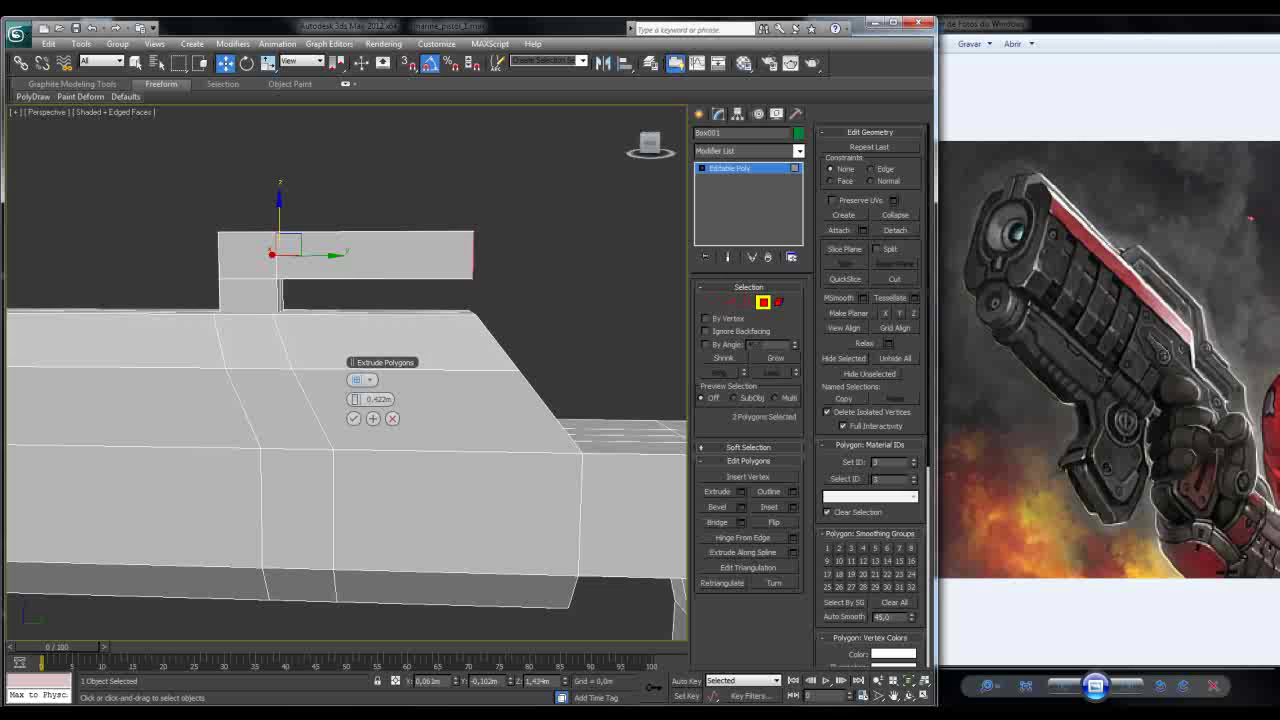
{"action": "mouse_move", "coordinate": [352, 412]}
{"action": "middle_mouse_down", "text": "alt"}
{"action": "mouse_move", "coordinate": [372, 412]}
{"action": "mouse_move", "coordinate": [352, 412]}
{"action": "middle_mouse_up", "text": "alt"}
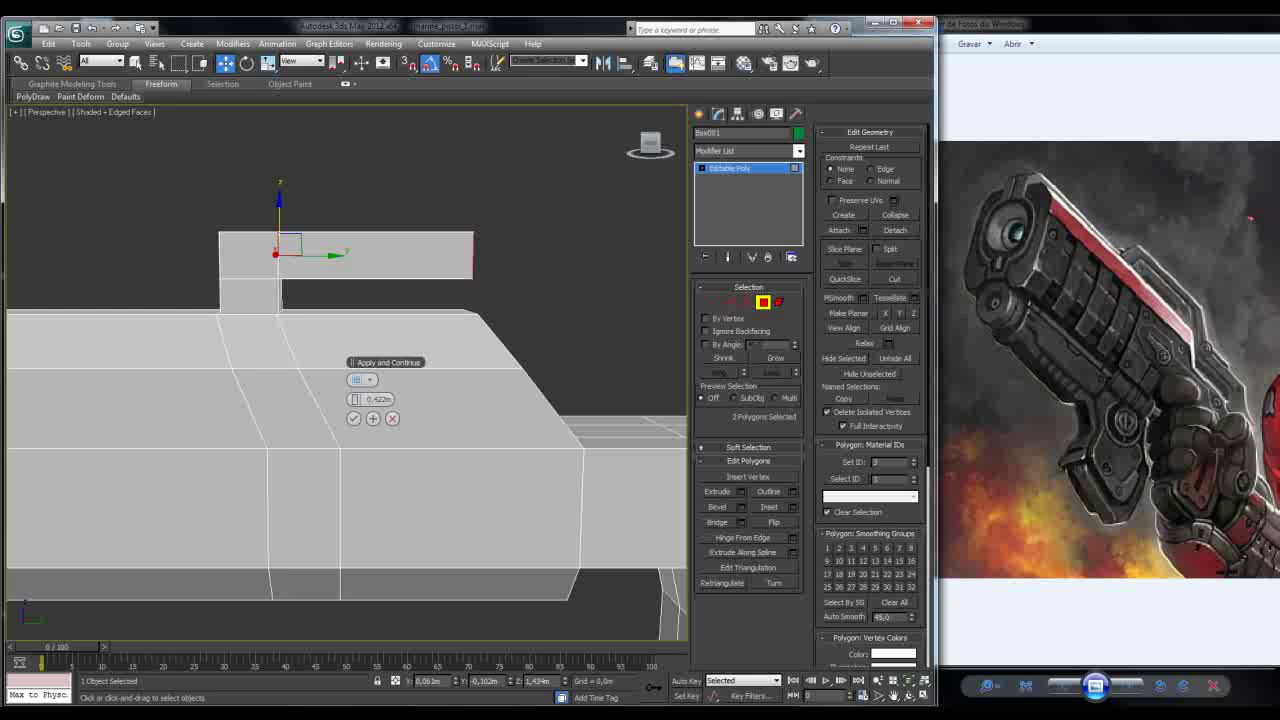
{"action": "left_click_drag", "start_coordinate": [356, 399], "coordinate": [354, 394]}
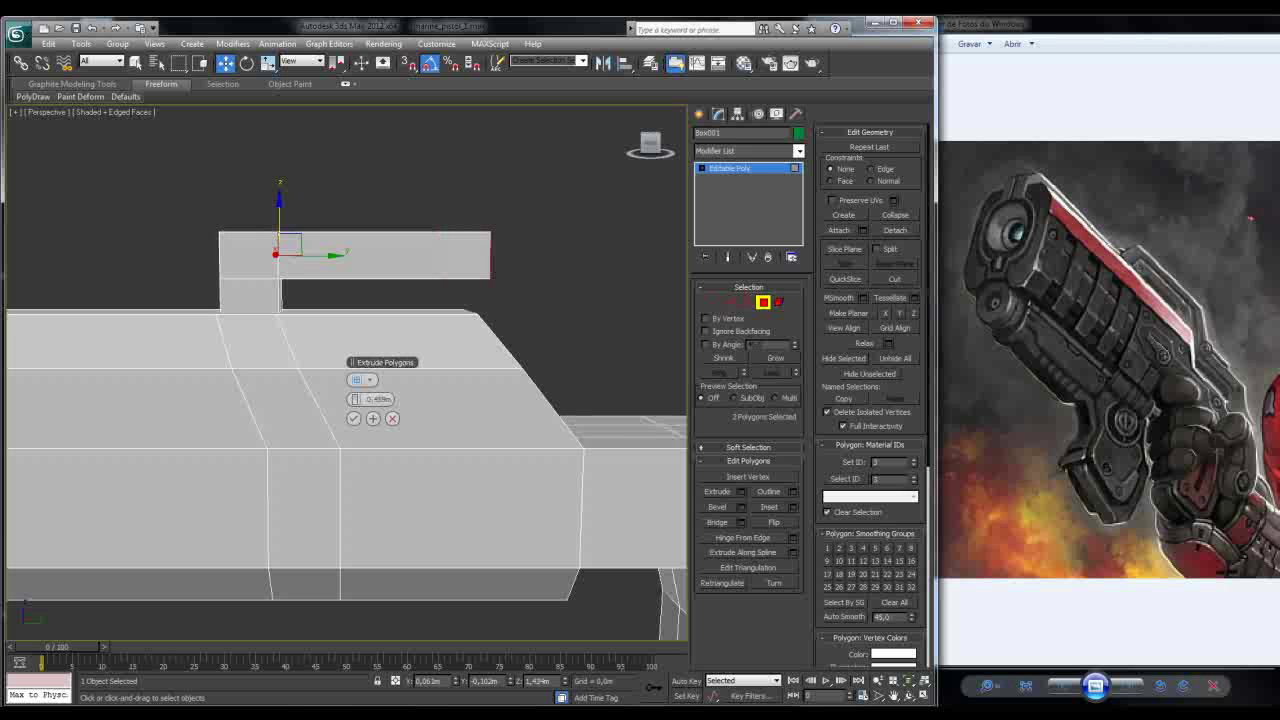
{"action": "middle_click_drag", "start_coordinate": [330, 400], "coordinate": [385, 415], "text": "alt"}
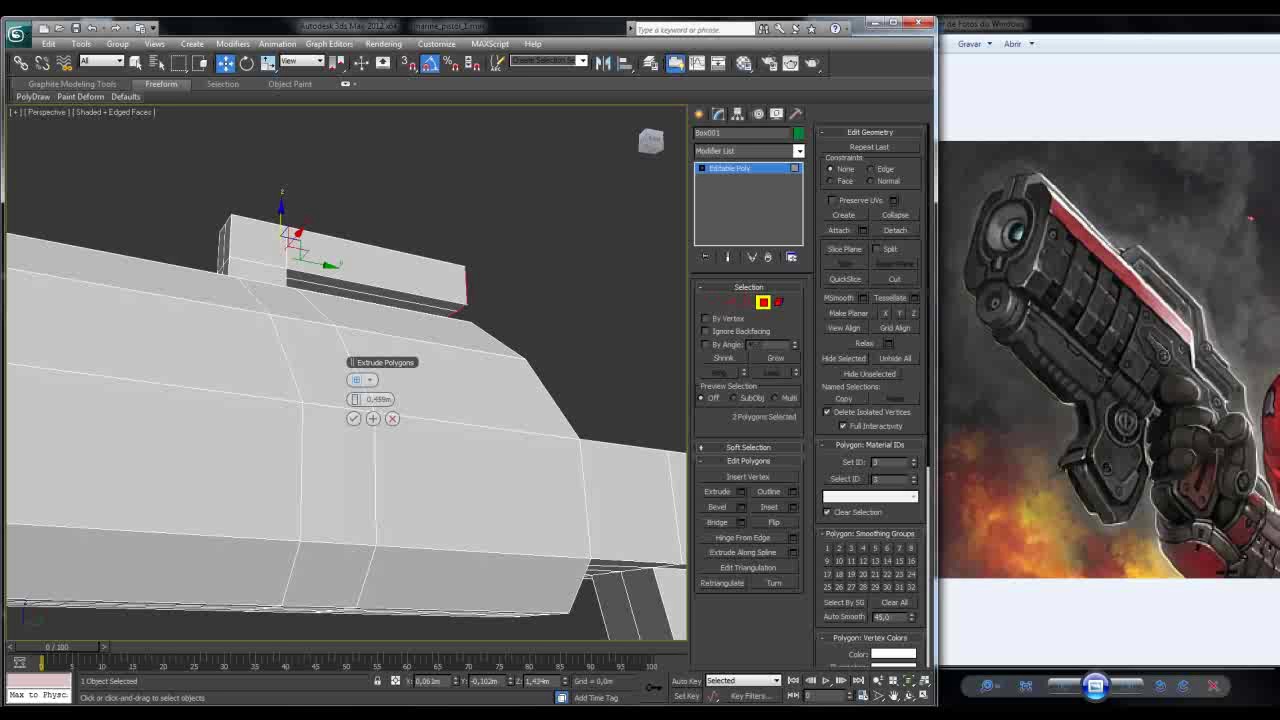
{"action": "middle_click_drag", "start_coordinate": [385, 415], "coordinate": [432, 404], "text": "alt"}
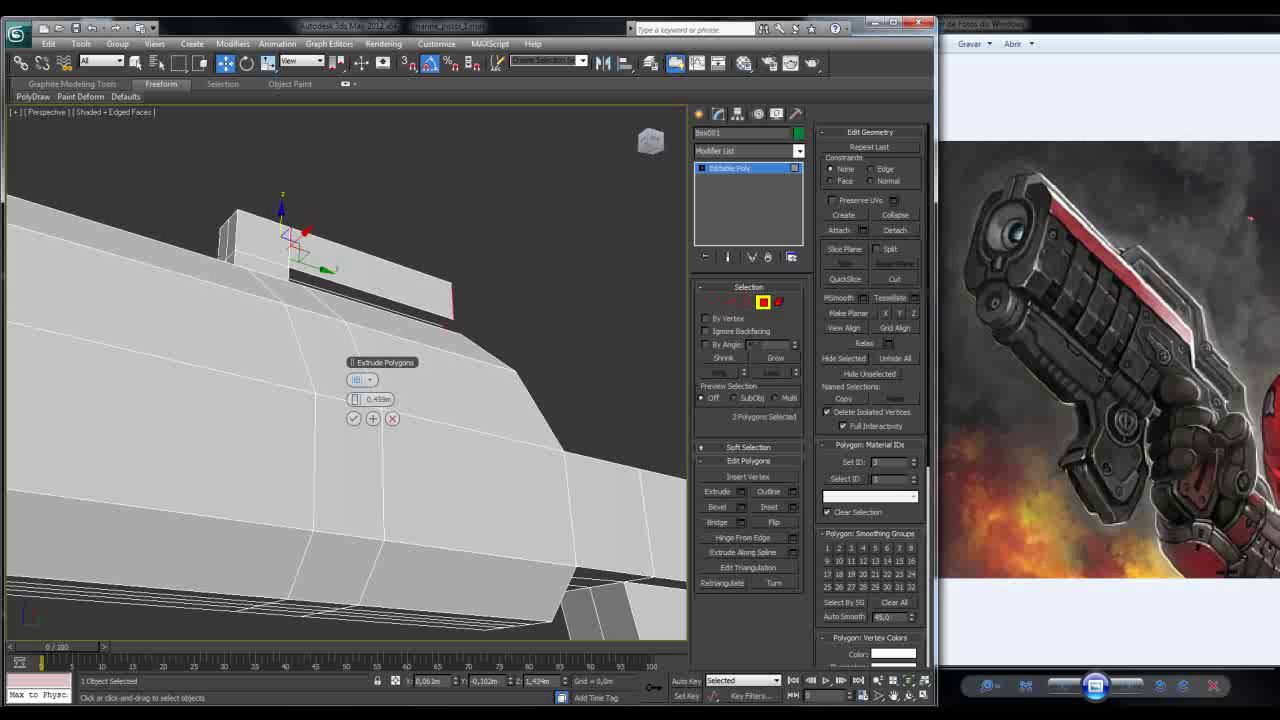
{"action": "left_click_drag", "start_coordinate": [360, 399], "coordinate": [355, 399]}
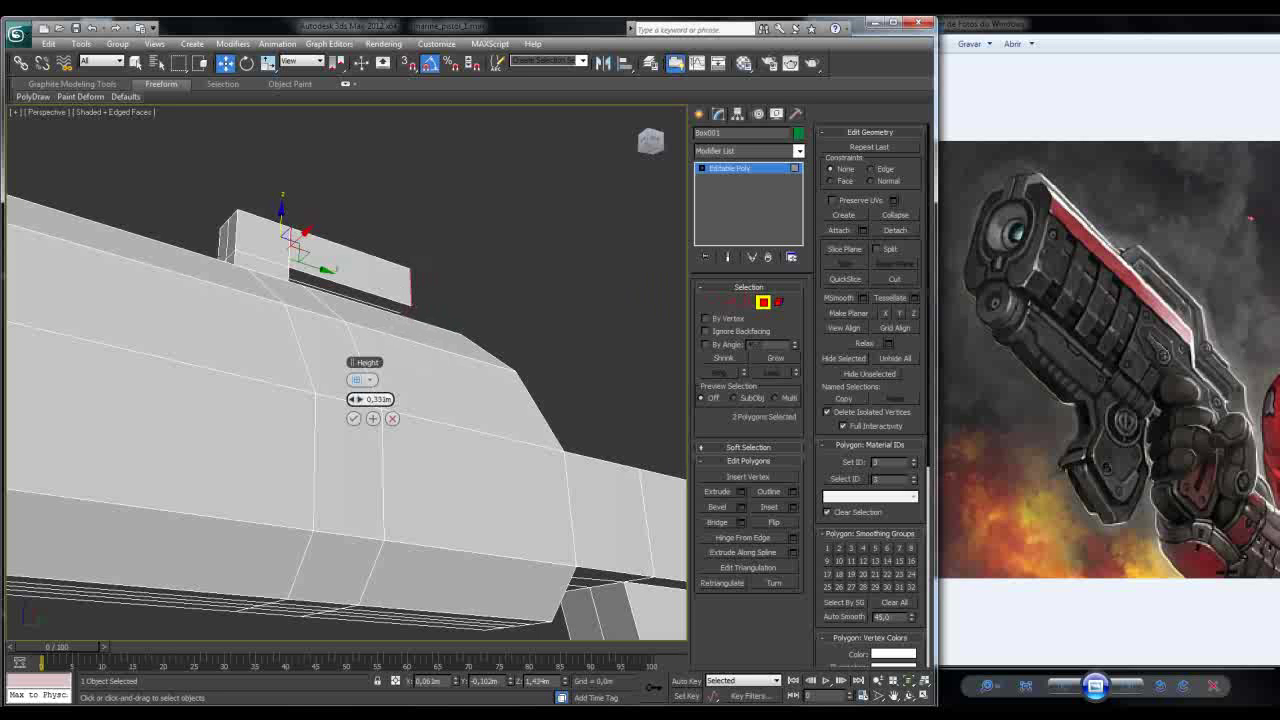
{"action": "left_click", "coordinate": [353, 418]}
Step: Extrude the top bar's two end polygons once more toward the rear by 0.128 m
{"action": "middle_click_drag", "start_coordinate": [353, 418], "coordinate": [305, 415], "text": "alt"}
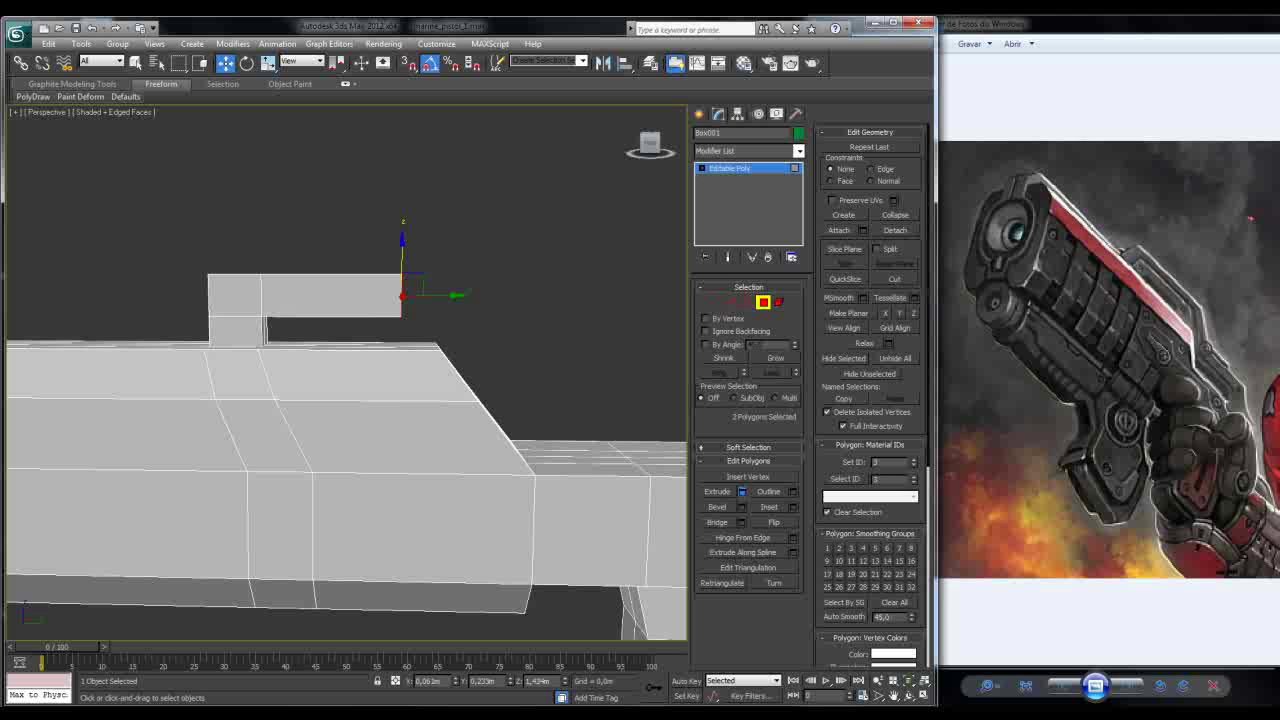
{"action": "left_click", "coordinate": [741, 491]}
{"action": "middle_click_drag", "start_coordinate": [305, 415], "coordinate": [306, 406], "text": "alt"}
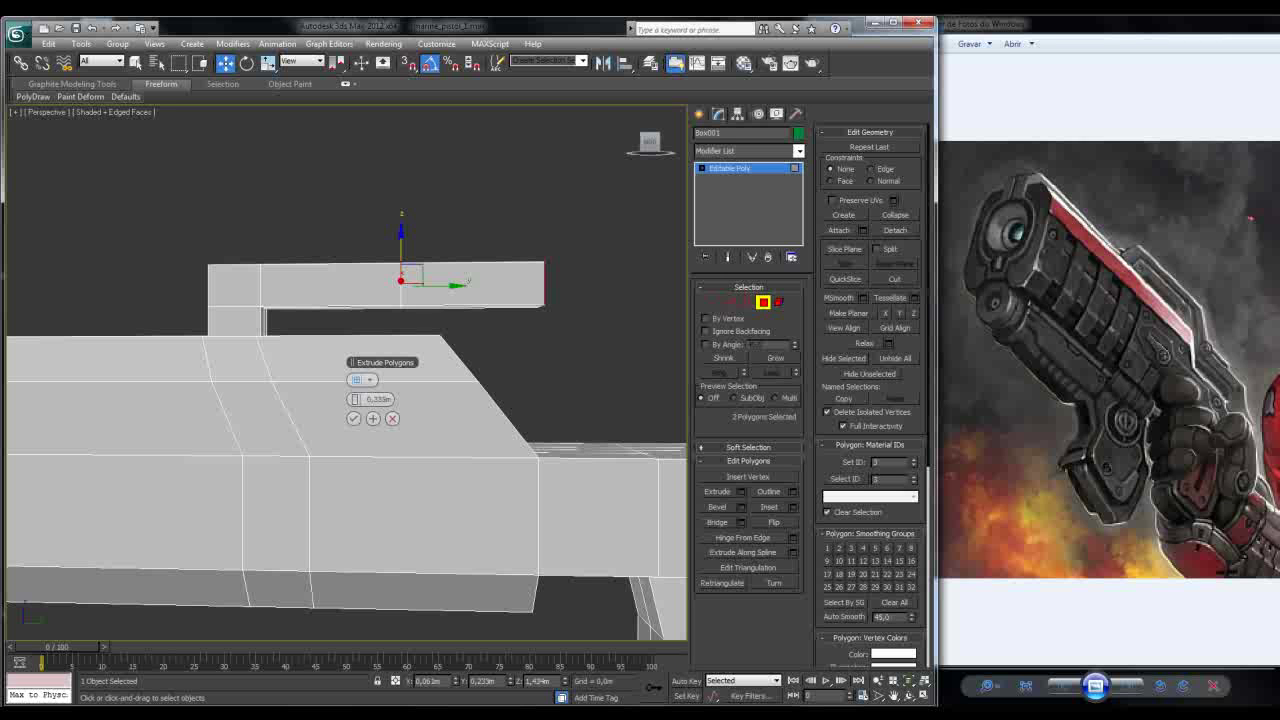
{"action": "middle_click_drag", "start_coordinate": [306, 406], "coordinate": [306, 393], "text": "alt"}
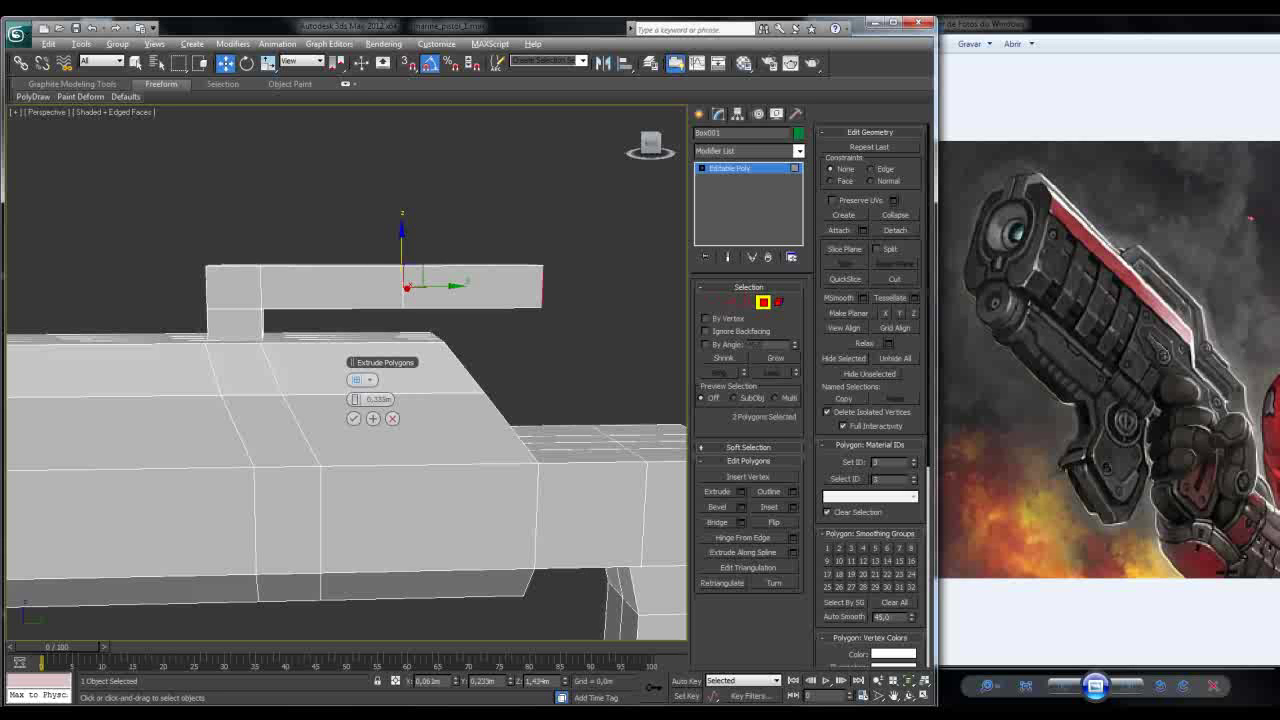
{"action": "middle_click_drag", "start_coordinate": [306, 393], "coordinate": [306, 390], "text": "alt"}
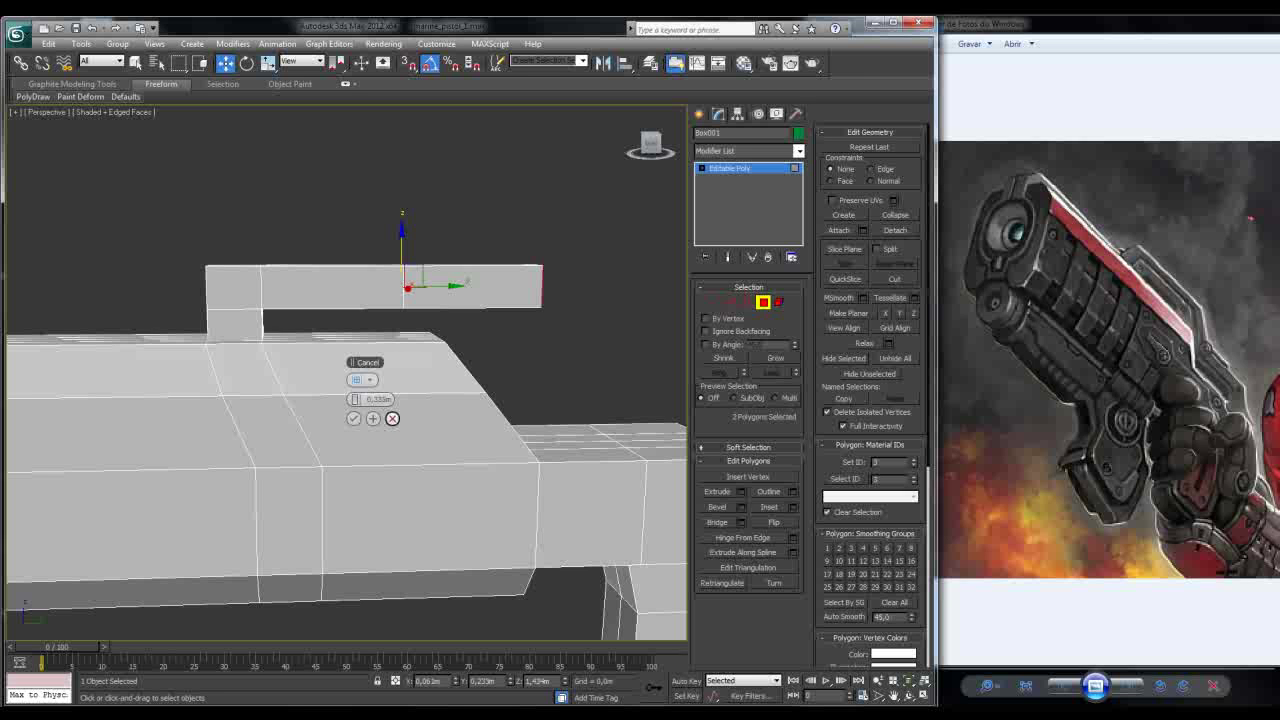
{"action": "left_click_drag", "start_coordinate": [357, 399], "coordinate": [357, 399]}
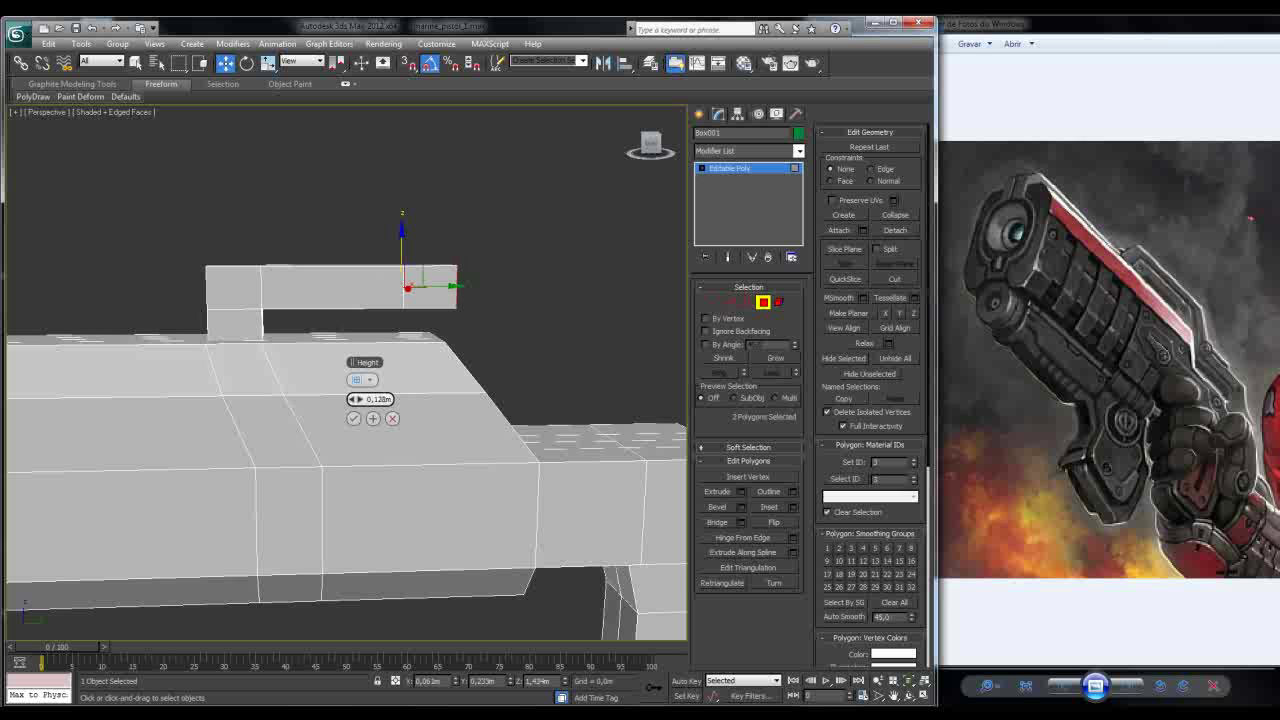
{"action": "middle_click_drag", "start_coordinate": [400, 500], "coordinate": [268, 500], "text": "alt"}
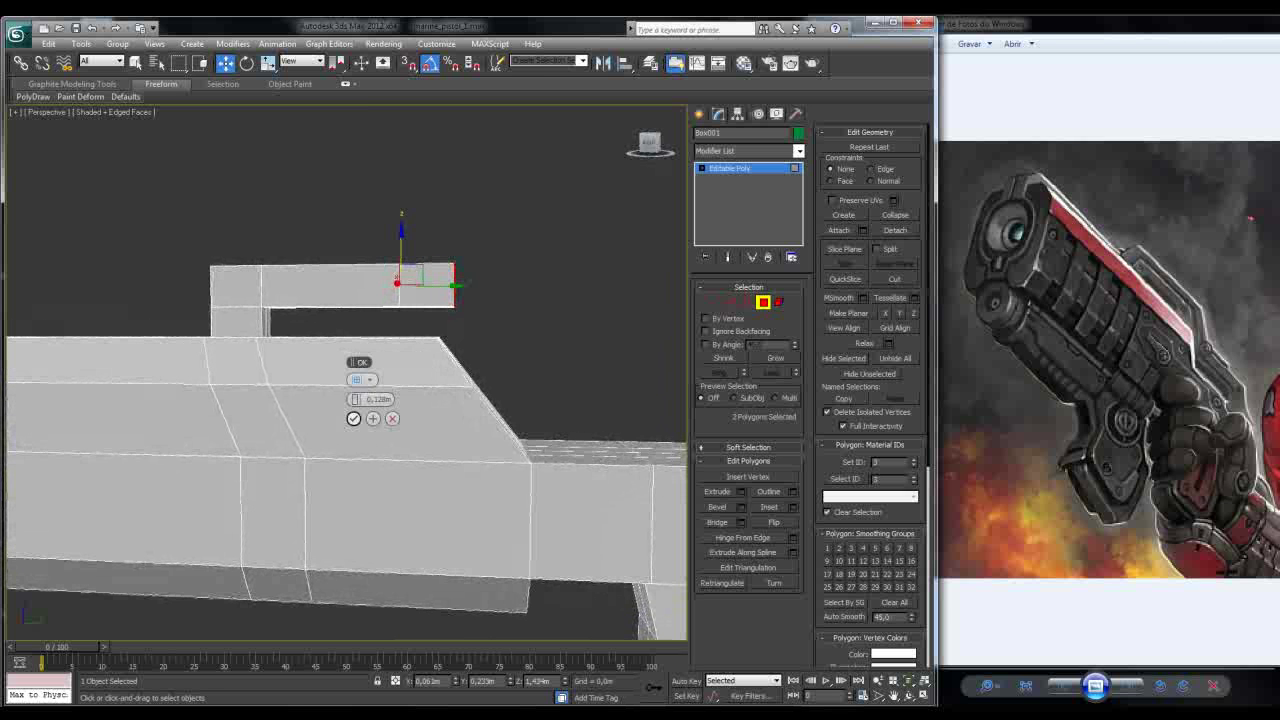
{"action": "left_click", "coordinate": [353, 418]}
Step: Try to extend the top bar by copying its two end polygons outward along Y
{"action": "middle_click_drag", "start_coordinate": [353, 418], "coordinate": [215, 360], "text": "alt"}
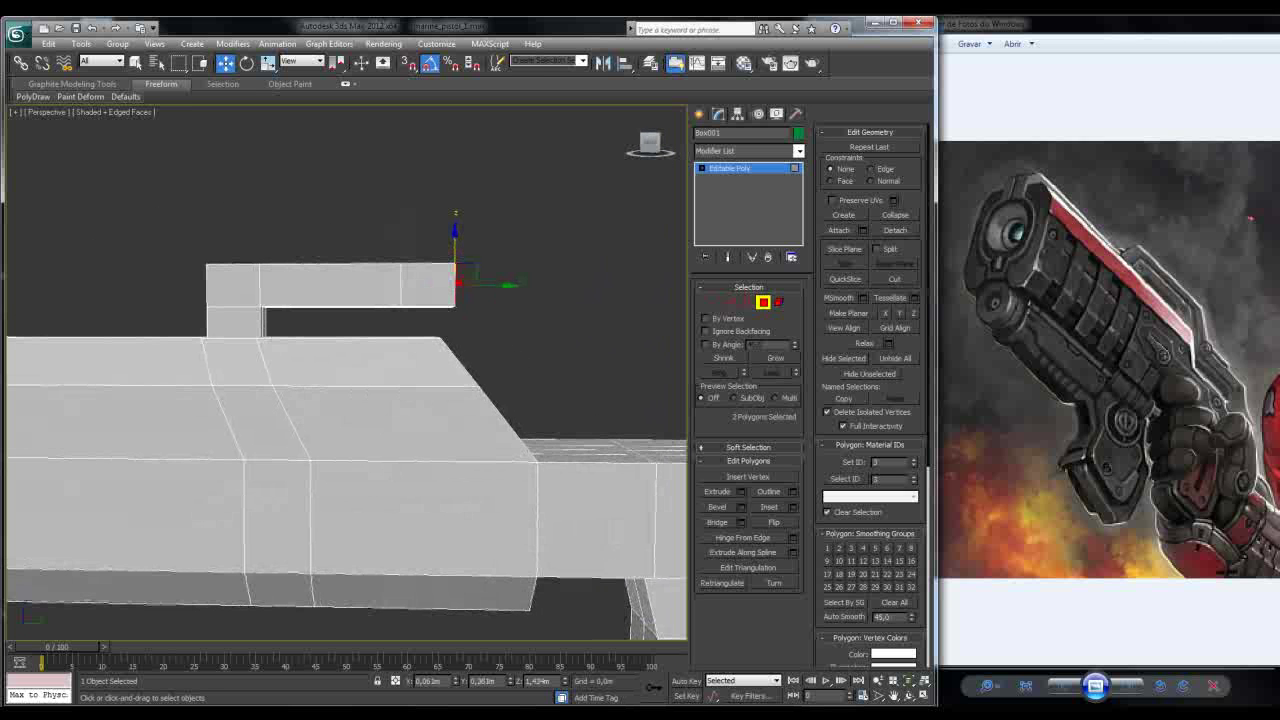
{"action": "left_click_drag", "start_coordinate": [490, 284], "coordinate": [533, 284], "text": "shift"}
{"action": "key", "text": "Return"}
{"action": "key", "text": "ctrl+z"}
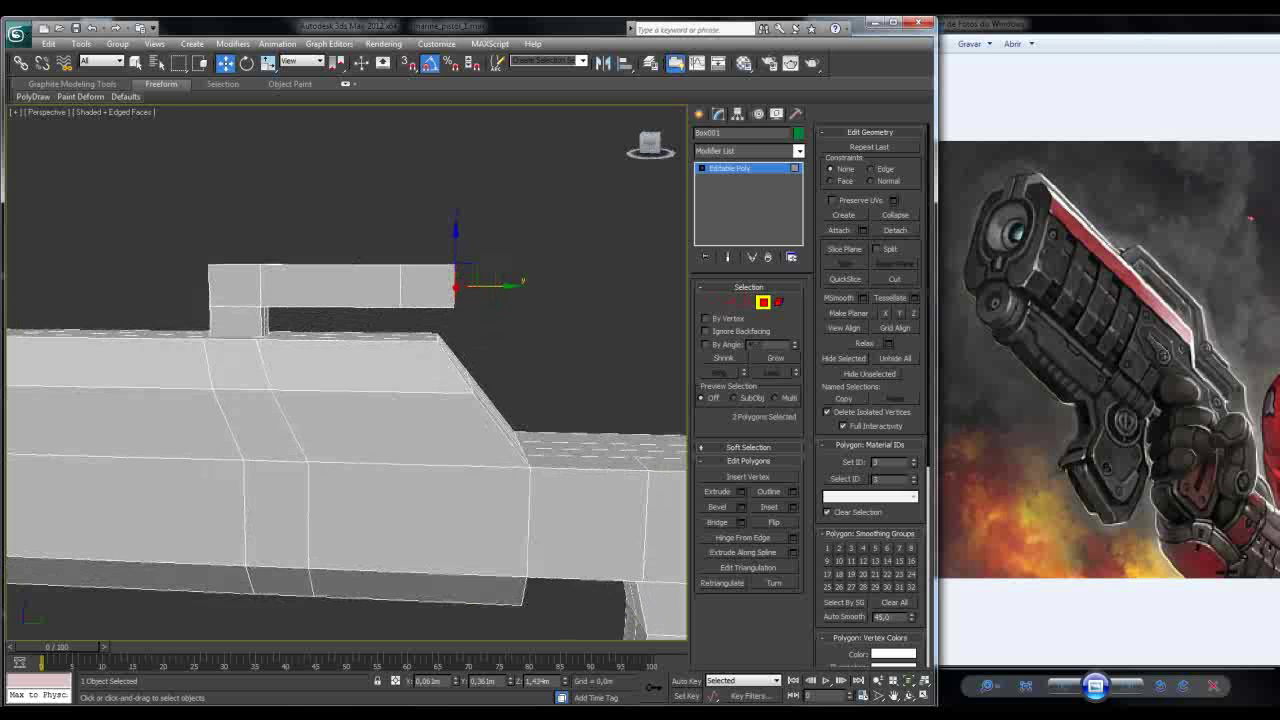
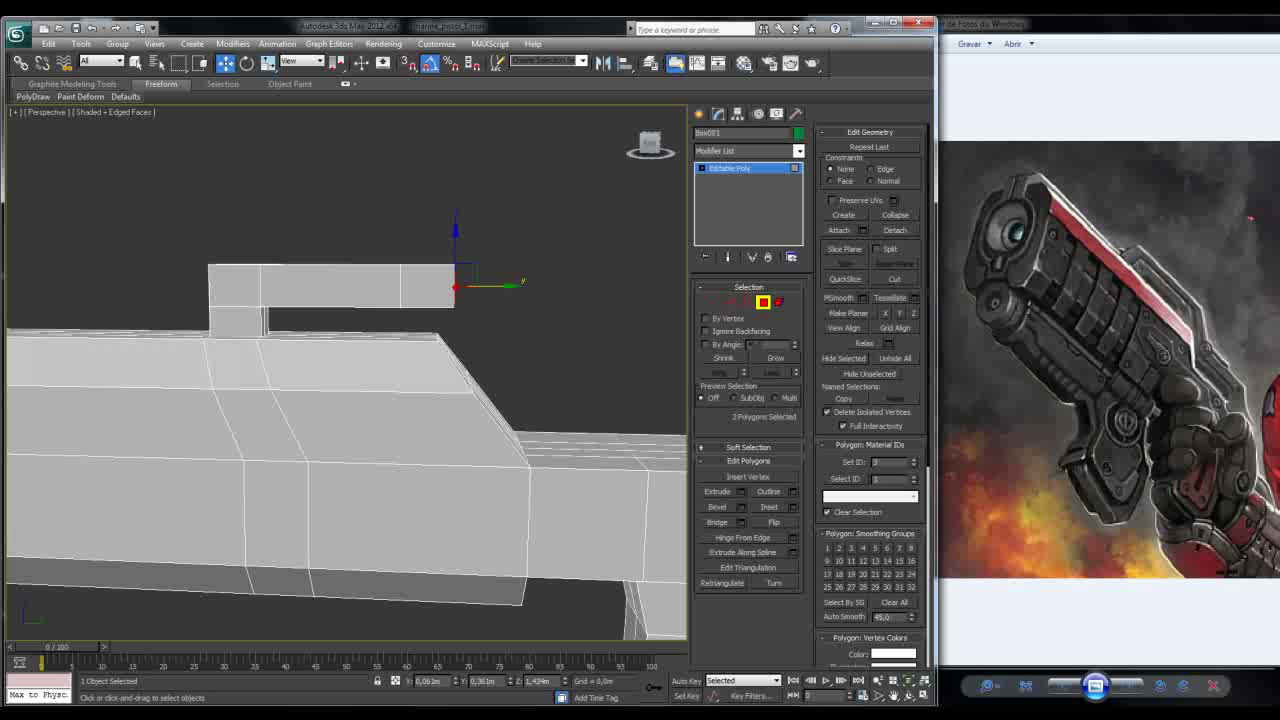
Step: Try to extrude the top bar's end further and lower it toward the rear section as a slanted segment
{"action": "left_click", "coordinate": [740, 491]}
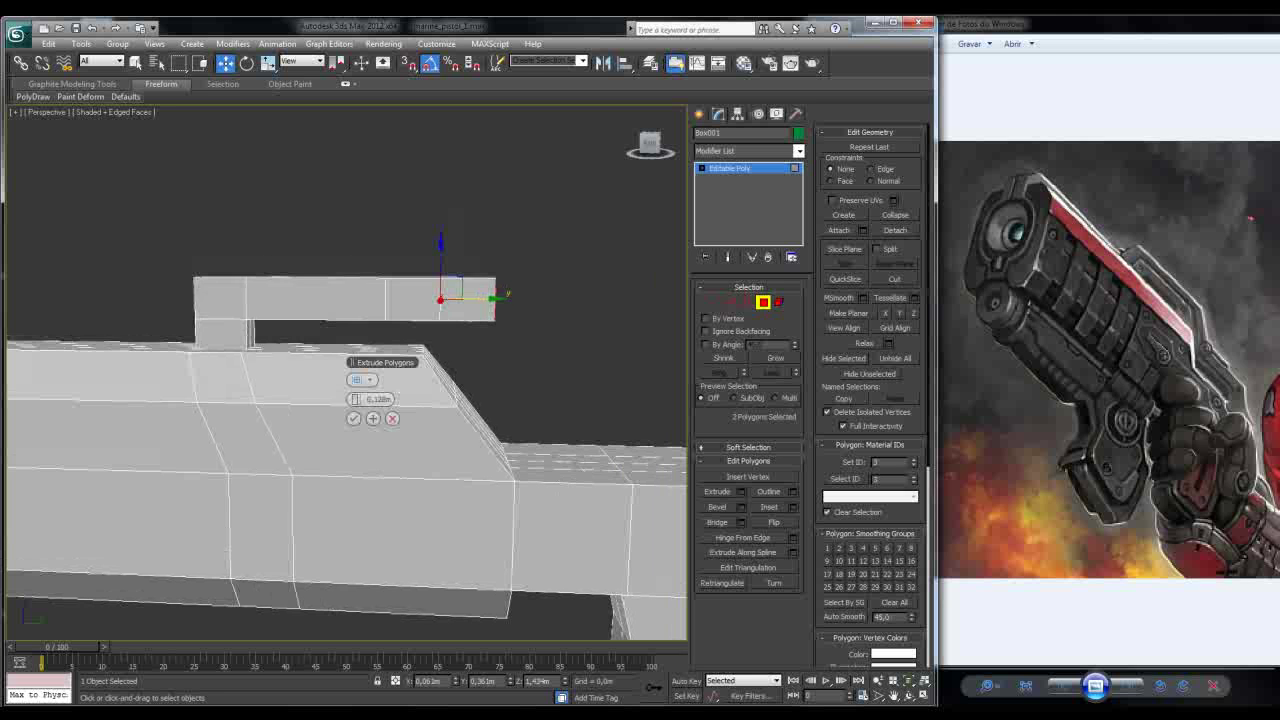
{"action": "left_click_drag", "start_coordinate": [345, 399], "coordinate": [352, 403]}
{"action": "left_click", "coordinate": [353, 418]}
{"action": "left_click_drag", "start_coordinate": [543, 250], "coordinate": [543, 333]}
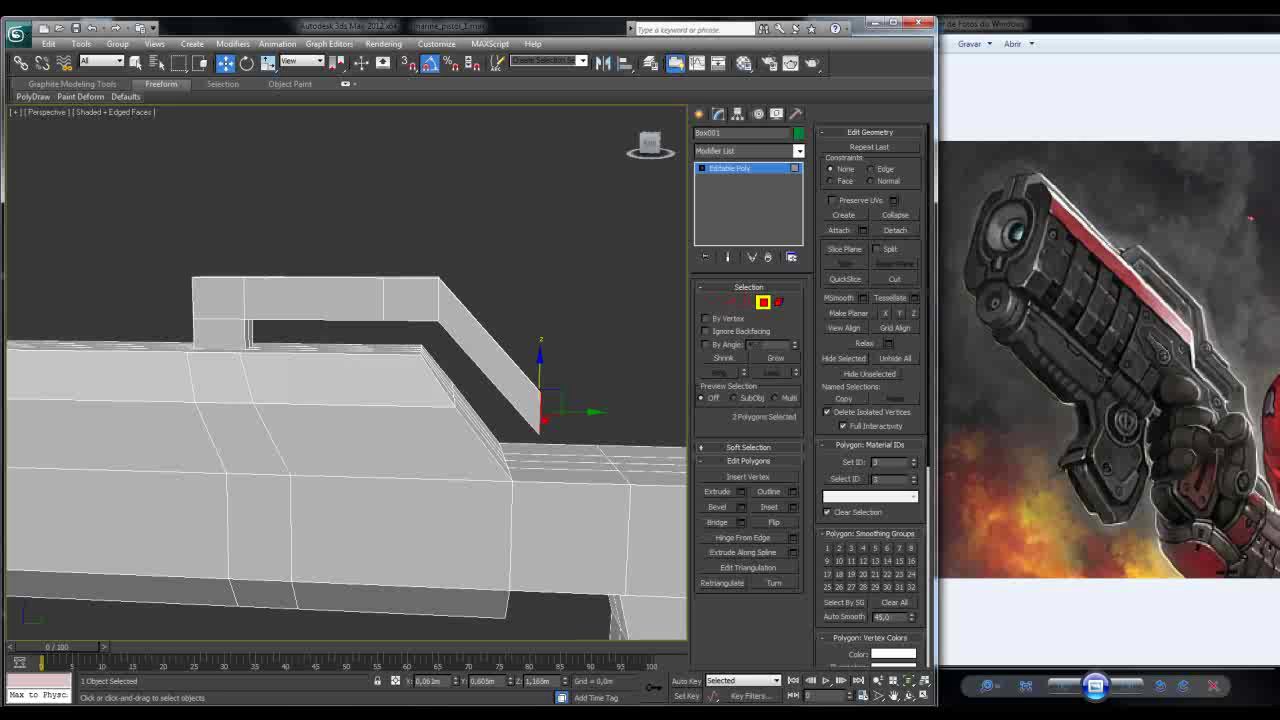
{"action": "middle_click_drag", "start_coordinate": [345, 400], "coordinate": [528, 412], "text": "alt"}
{"action": "left_click_drag", "start_coordinate": [528, 412], "coordinate": [443, 296]}
{"action": "middle_click_drag", "start_coordinate": [443, 296], "coordinate": [486, 299], "text": "alt"}
Step: Try to shift the vertices of the body's sloped rear end toward the rear along Y
{"action": "key", "text": "1"}
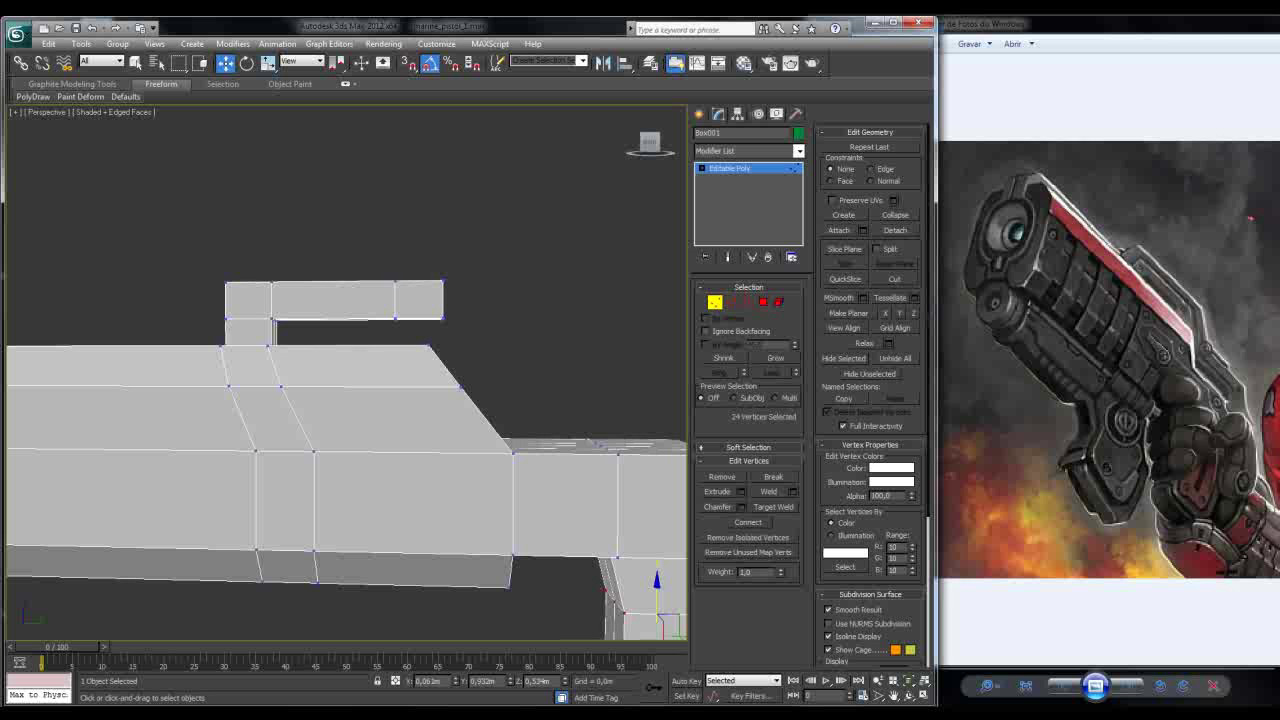
{"action": "left_click_drag", "start_coordinate": [521, 440], "coordinate": [522, 458]}
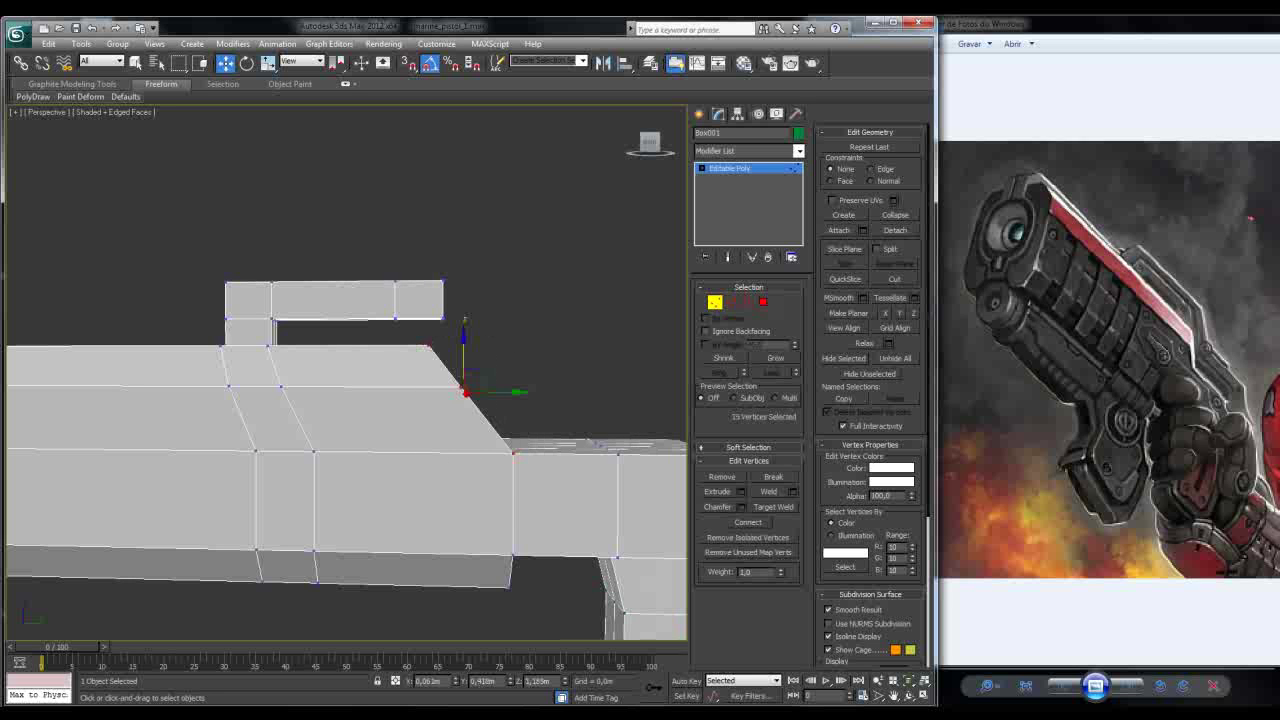
{"action": "left_click_drag", "start_coordinate": [468, 386], "coordinate": [478, 386]}
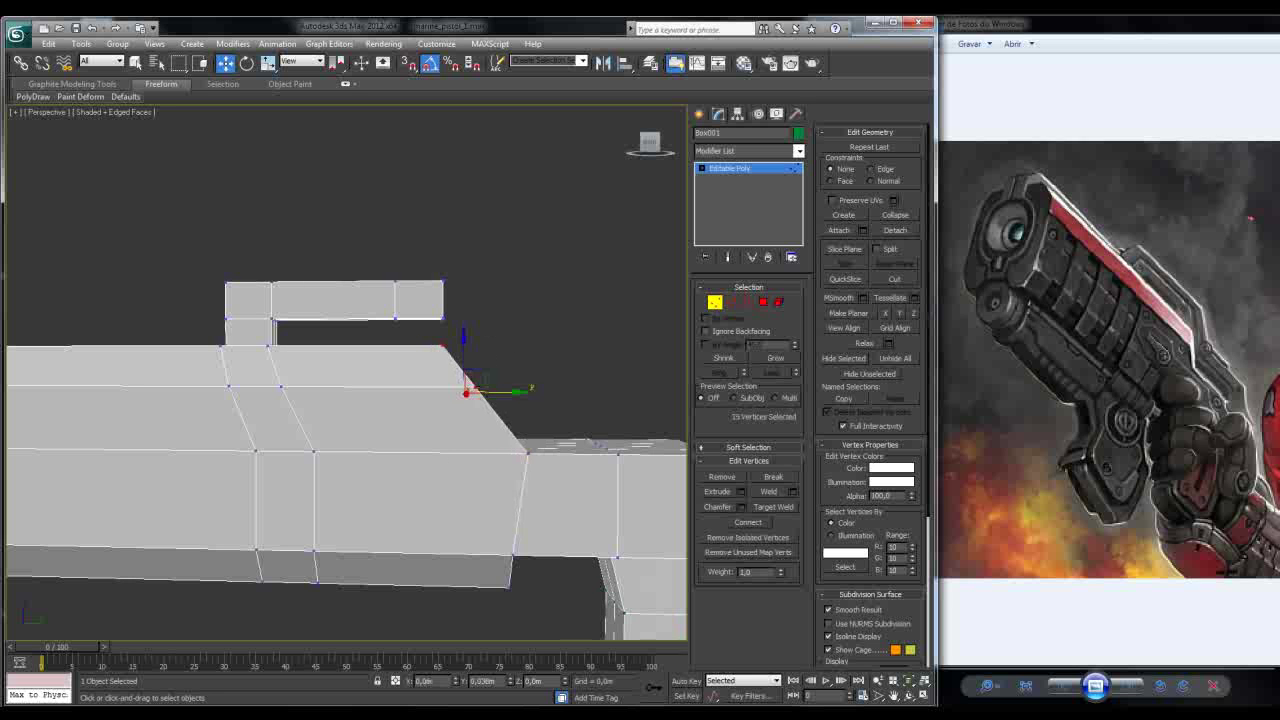
{"action": "key", "text": "ctrl+z"}
Step: Move the vertices of the body's sloped rear end, the rear section and the grip together slightly rearward along Y
{"action": "scroll", "coordinate": [341, 369], "scroll_direction": "down", "scroll_amount": 2}
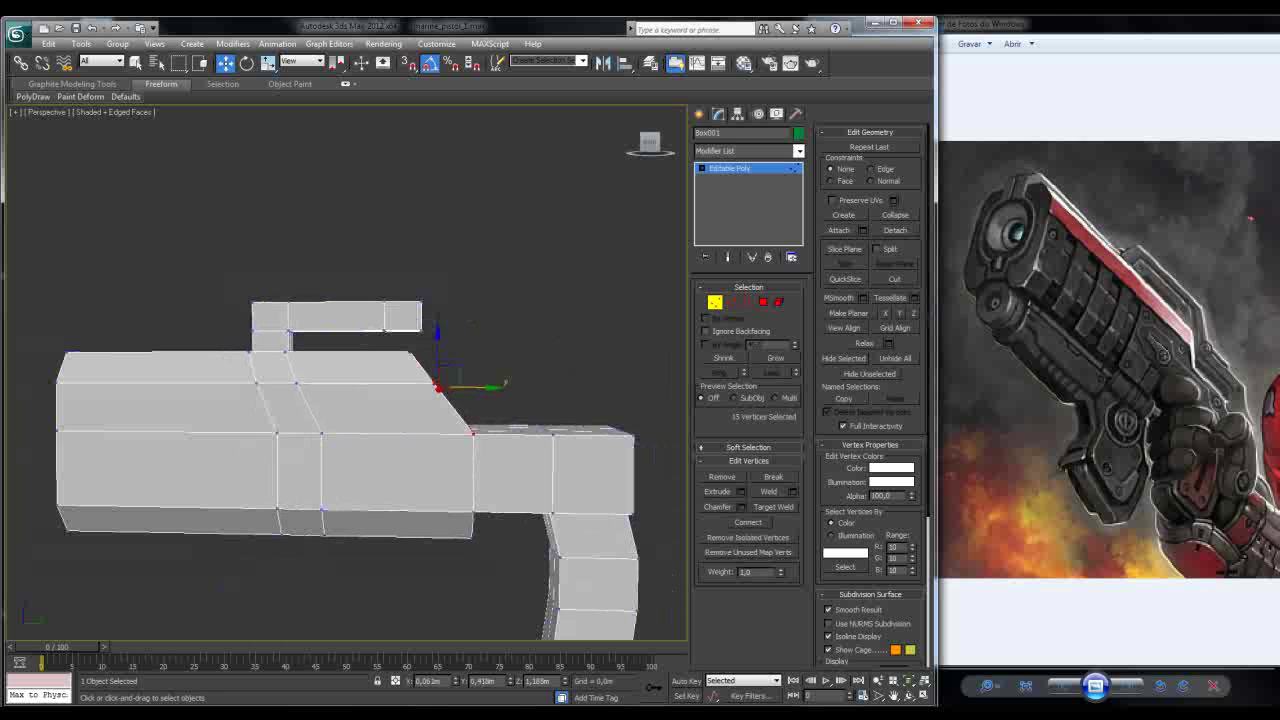
{"action": "scroll", "coordinate": [341, 369], "scroll_direction": "down", "scroll_amount": 2}
{"action": "left_click_drag", "start_coordinate": [502, 558], "coordinate": [583, 608]}
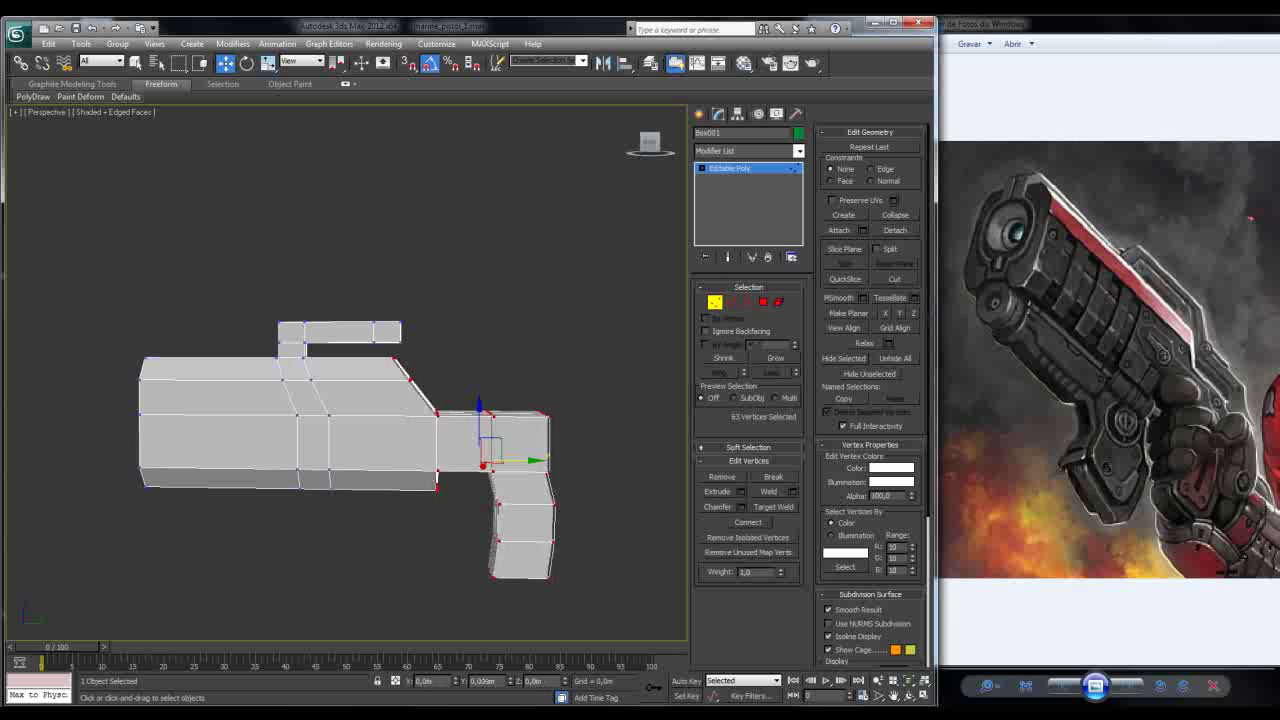
{"action": "left_click_drag", "start_coordinate": [515, 461], "coordinate": [522, 461]}
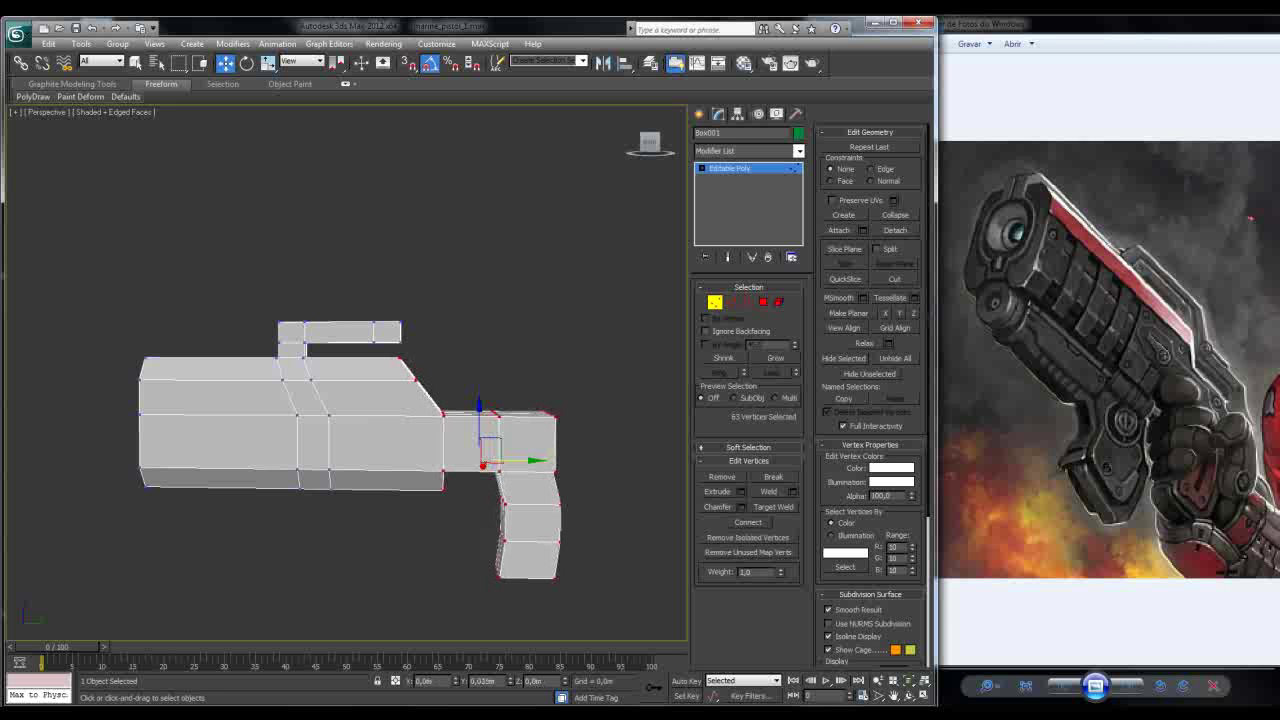
{"action": "mouse_move", "coordinate": [470, 440]}
{"action": "middle_mouse_down", "text": "alt"}
{"action": "mouse_move", "coordinate": [490, 425]}
{"action": "mouse_move", "coordinate": [475, 445]}
{"action": "mouse_move", "coordinate": [485, 435]}
{"action": "middle_mouse_up", "text": "alt"}
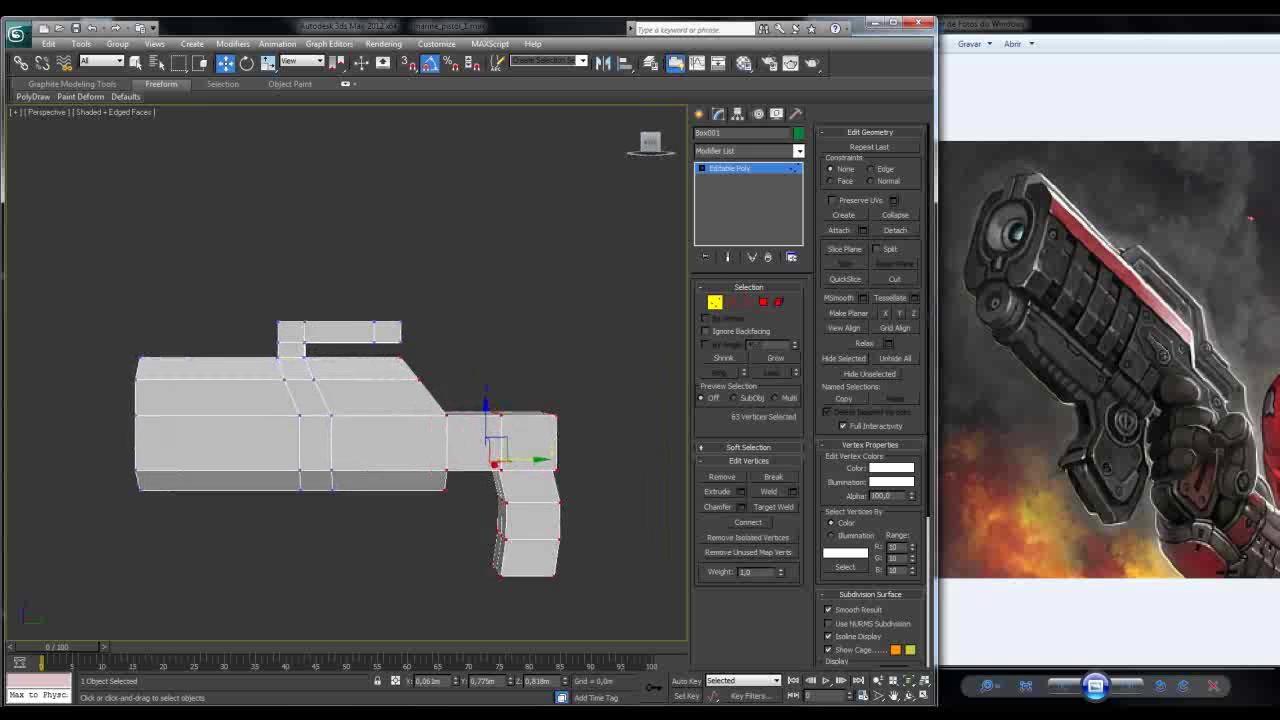
Step: Connect the ring of lengthwise edges between the body's close loops and its sloped end with one segment, slide -37
{"action": "scroll", "coordinate": [360, 380], "scroll_direction": "up", "scroll_amount": 4}
{"action": "middle_click_drag", "start_coordinate": [360, 380], "coordinate": [365, 370], "text": "alt"}
{"action": "middle_click_drag", "start_coordinate": [565, 405], "coordinate": [381, 333], "text": "alt"}
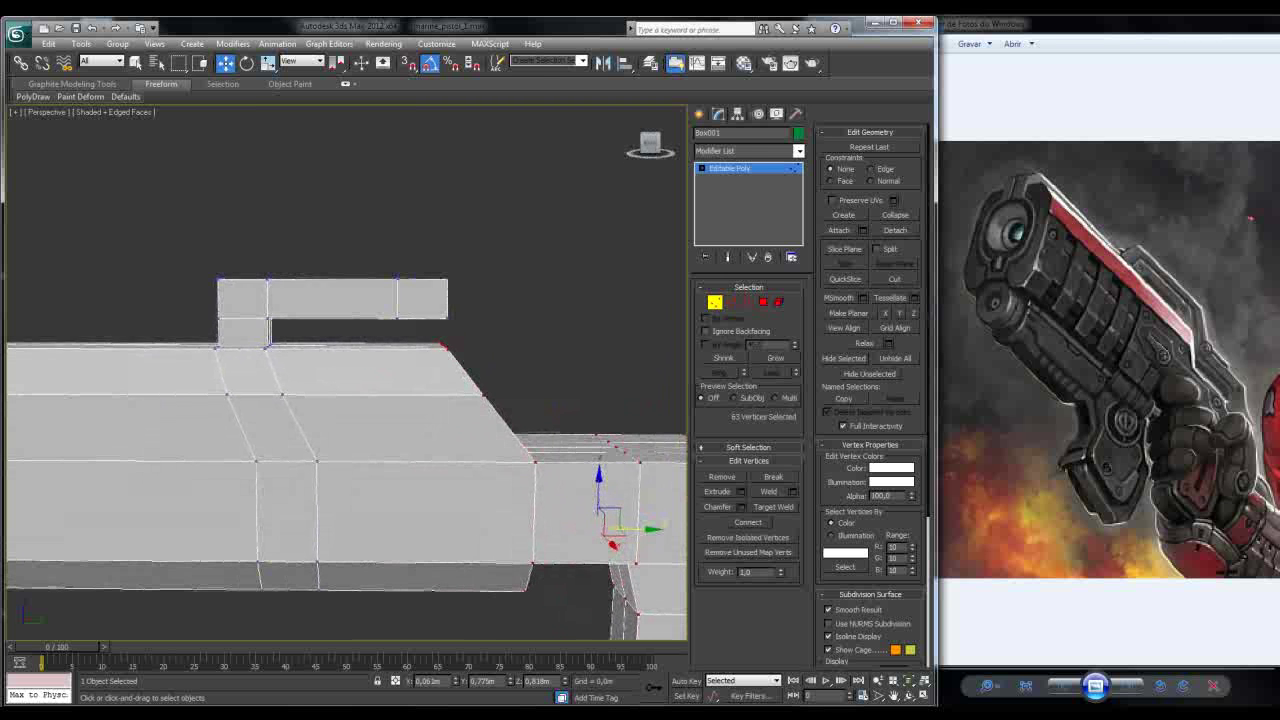
{"action": "key", "text": "2"}
{"action": "double_click", "coordinate": [381, 343]}
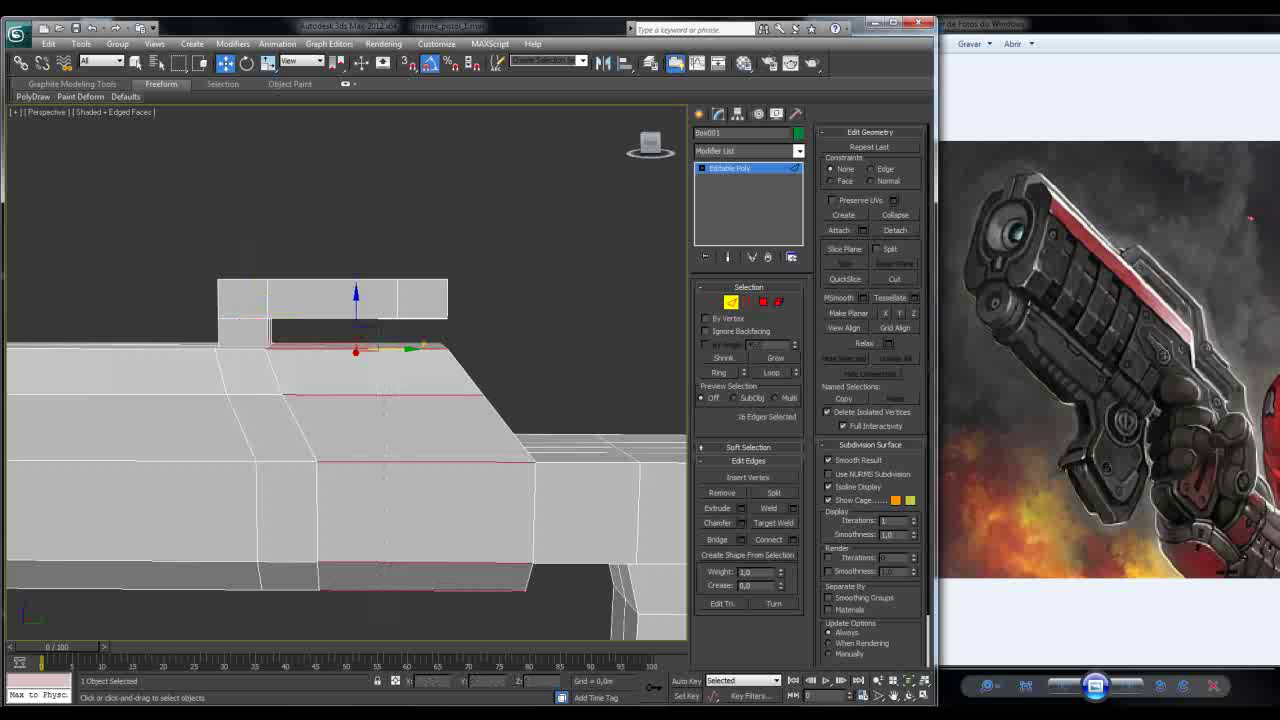
{"action": "key", "text": "ctrl+shift+e"}
{"action": "left_click_drag", "start_coordinate": [356, 418], "coordinate": [319, 418]}
{"action": "middle_click_drag", "start_coordinate": [340, 450], "coordinate": [325, 420], "text": "alt"}
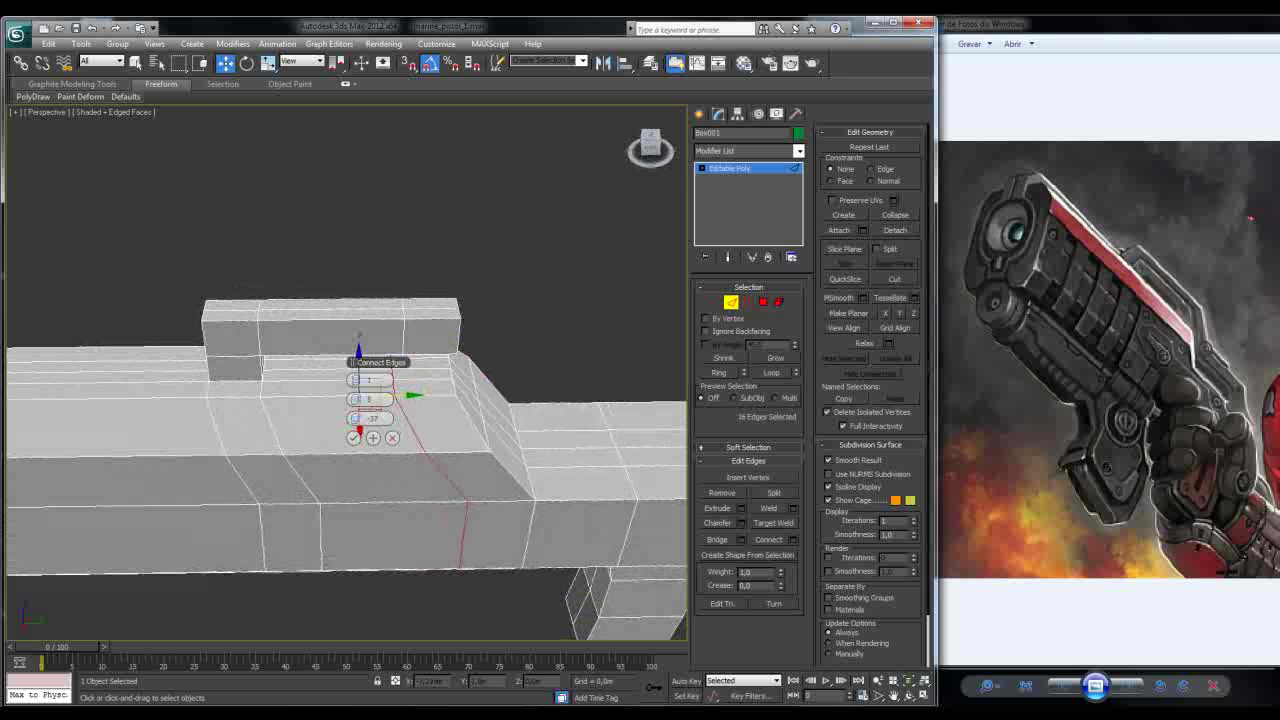
Step: Slide the pending connected loop near the body's sloped rear end to -52
{"action": "key", "text": "t"}
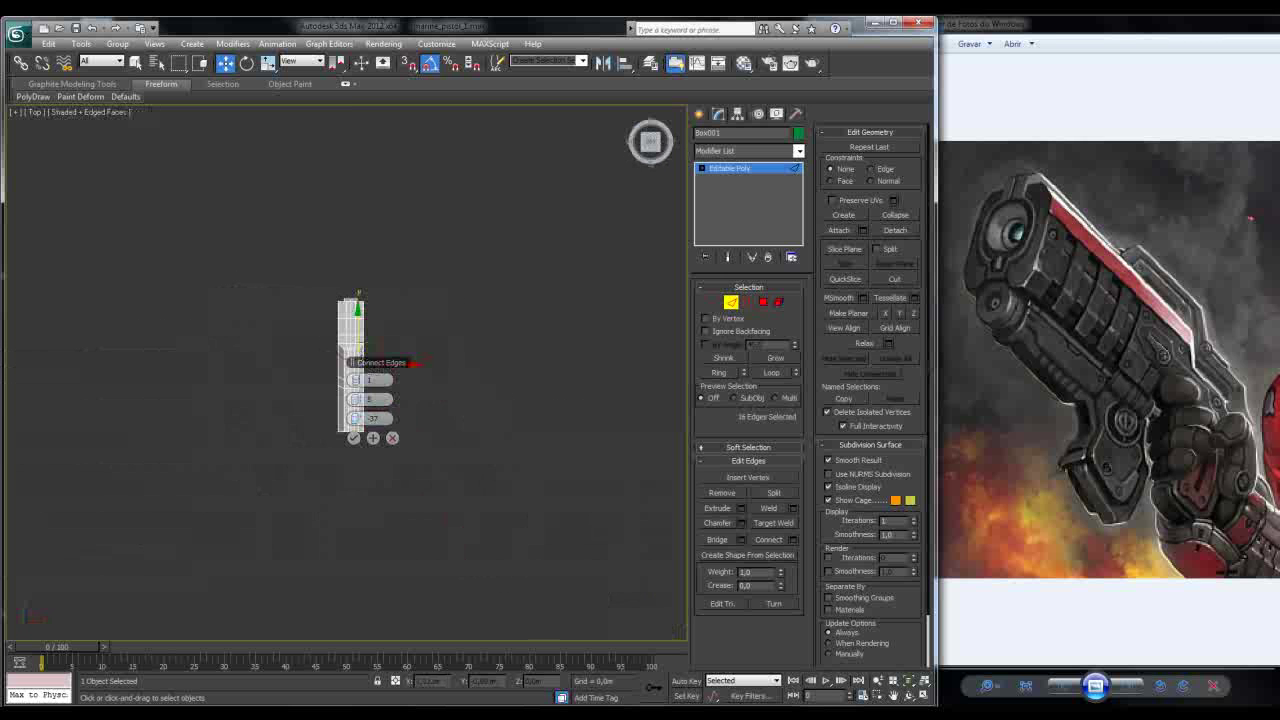
{"action": "scroll", "coordinate": [358, 400], "scroll_direction": "up", "scroll_amount": 5}
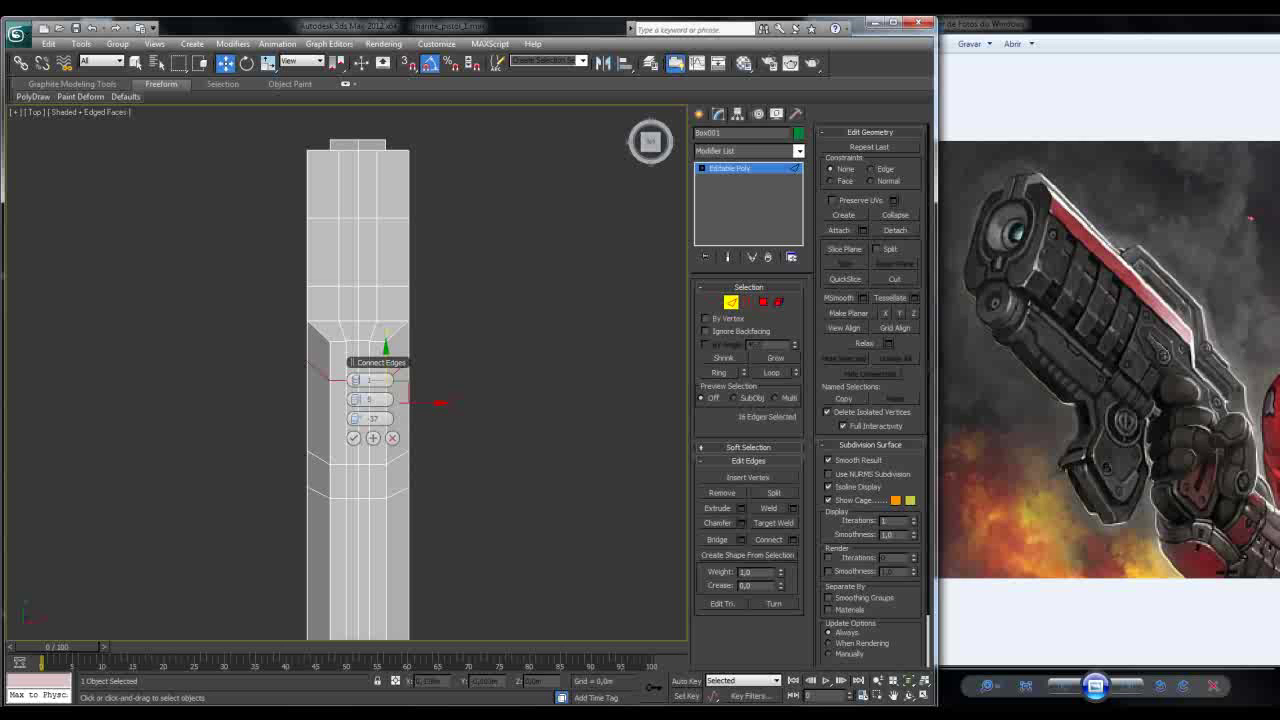
{"action": "key", "text": "p"}
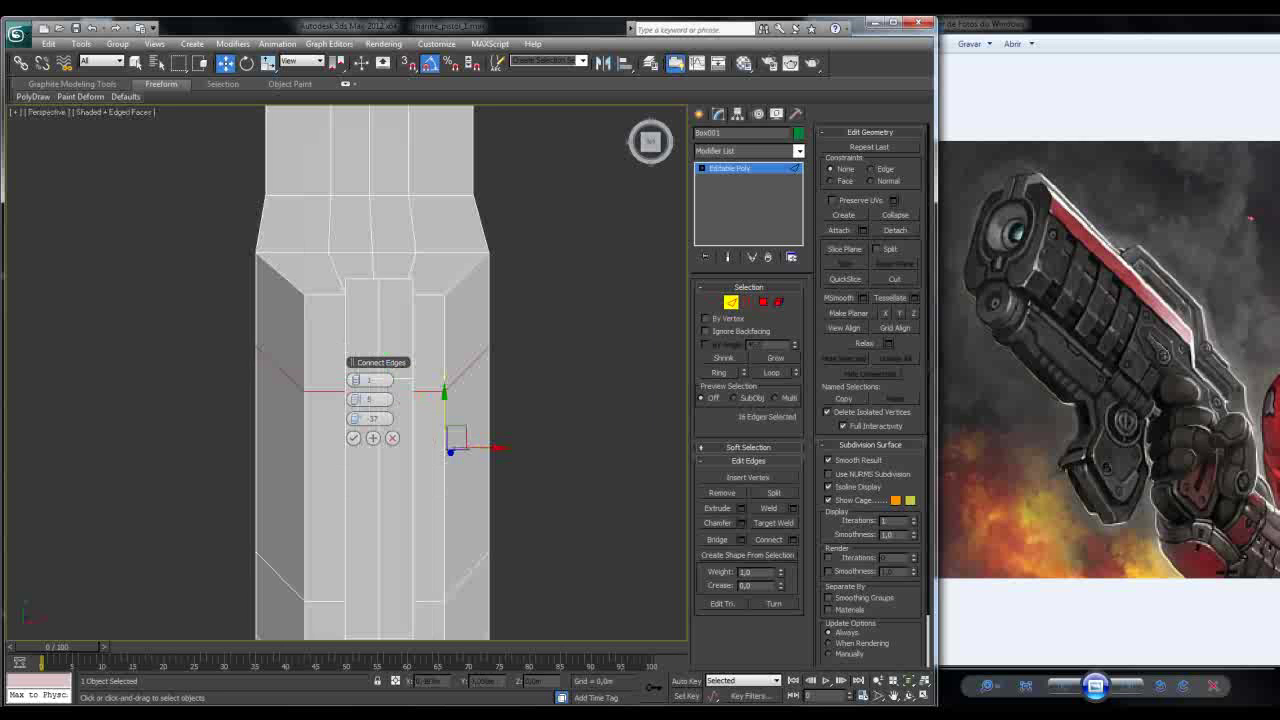
{"action": "key", "text": "alt+x"}
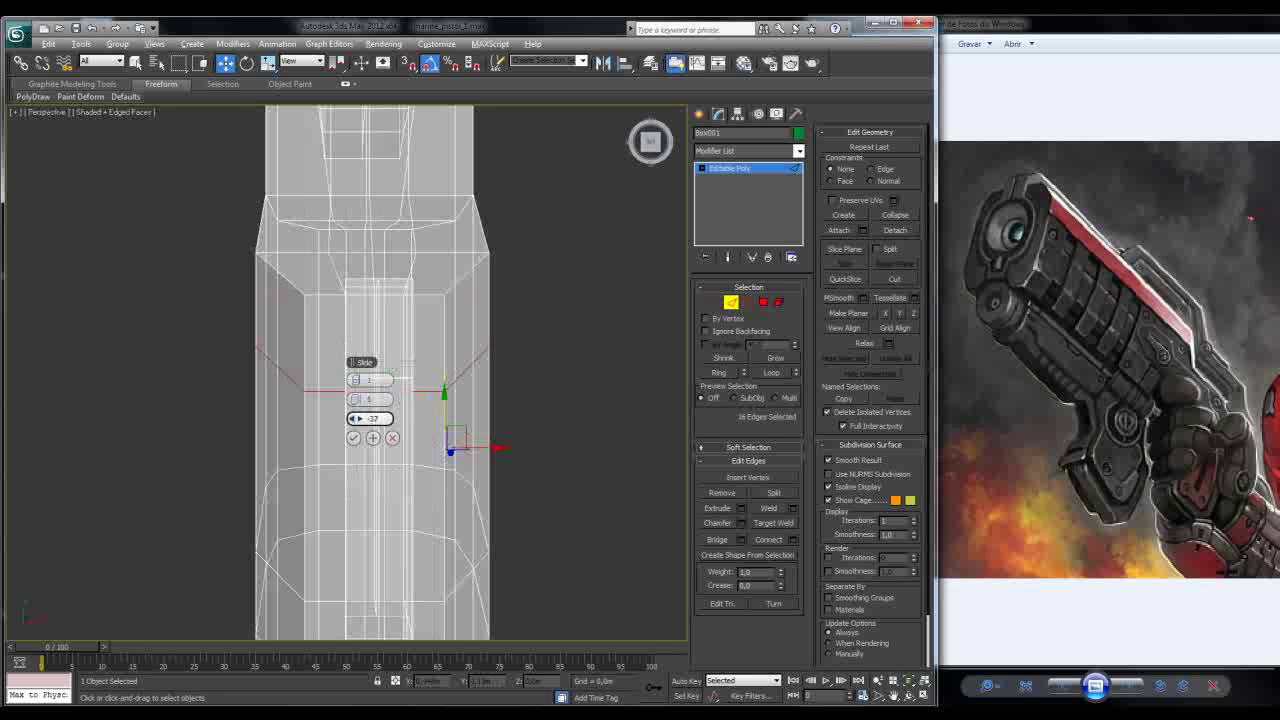
{"action": "key", "text": "alt+x"}
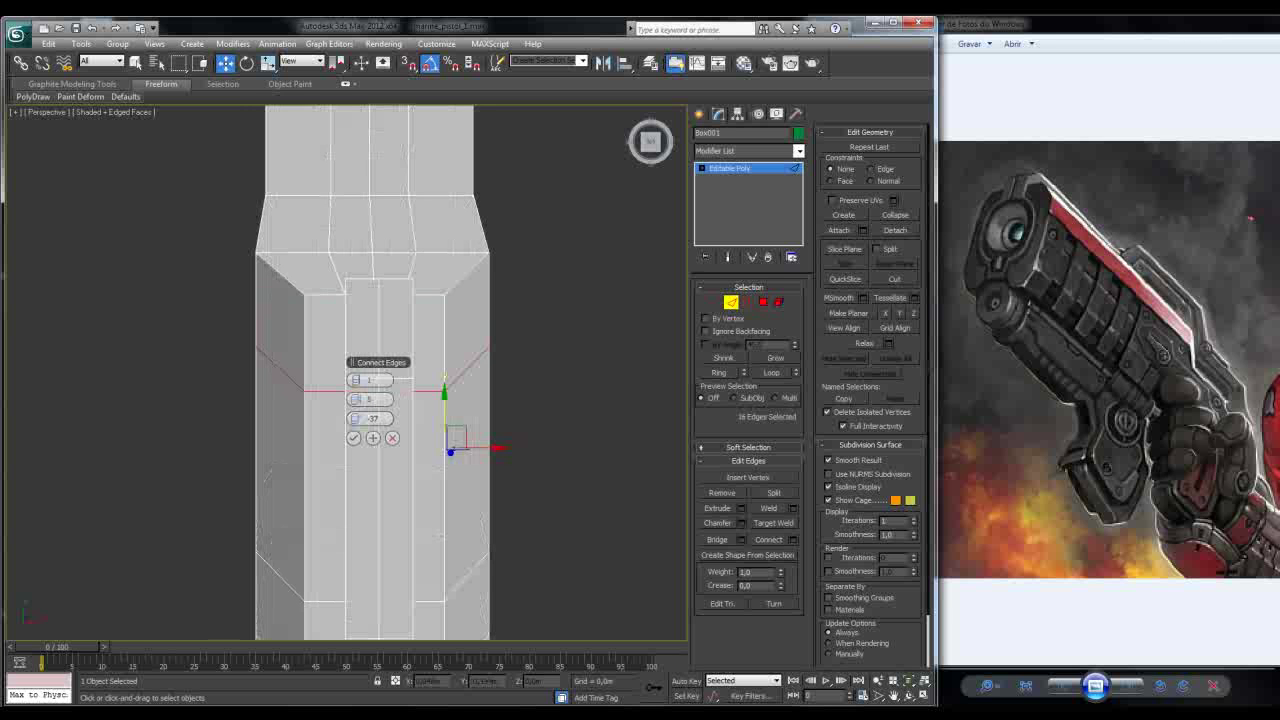
{"action": "middle_click_drag", "start_coordinate": [400, 380], "coordinate": [520, 320], "text": "alt"}
{"action": "left_click_drag", "start_coordinate": [357, 418], "coordinate": [327, 418]}
{"action": "middle_click_drag", "start_coordinate": [400, 380], "coordinate": [472, 298], "text": "alt"}
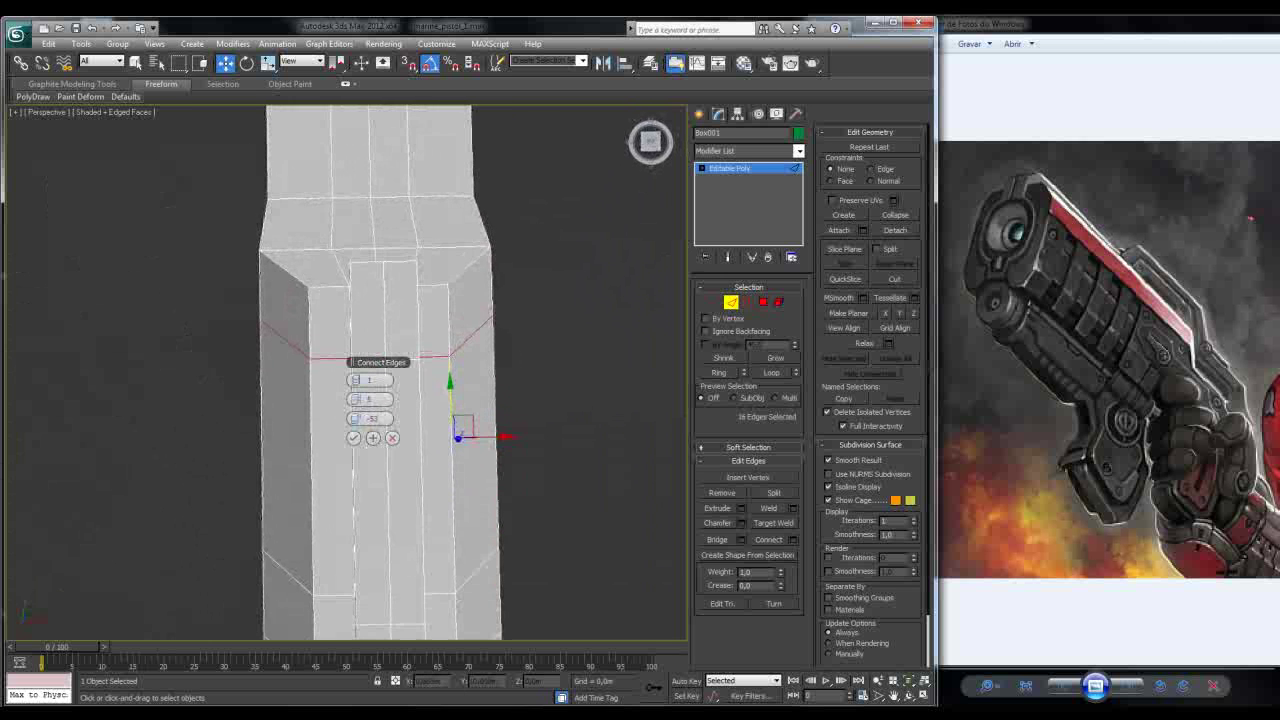
Step: Set the slide of the connected loop near the body's sloped end to -46 and accept the connection
{"action": "key", "text": "t"}
{"action": "scroll", "coordinate": [342, 300], "scroll_direction": "up", "scroll_amount": 15}
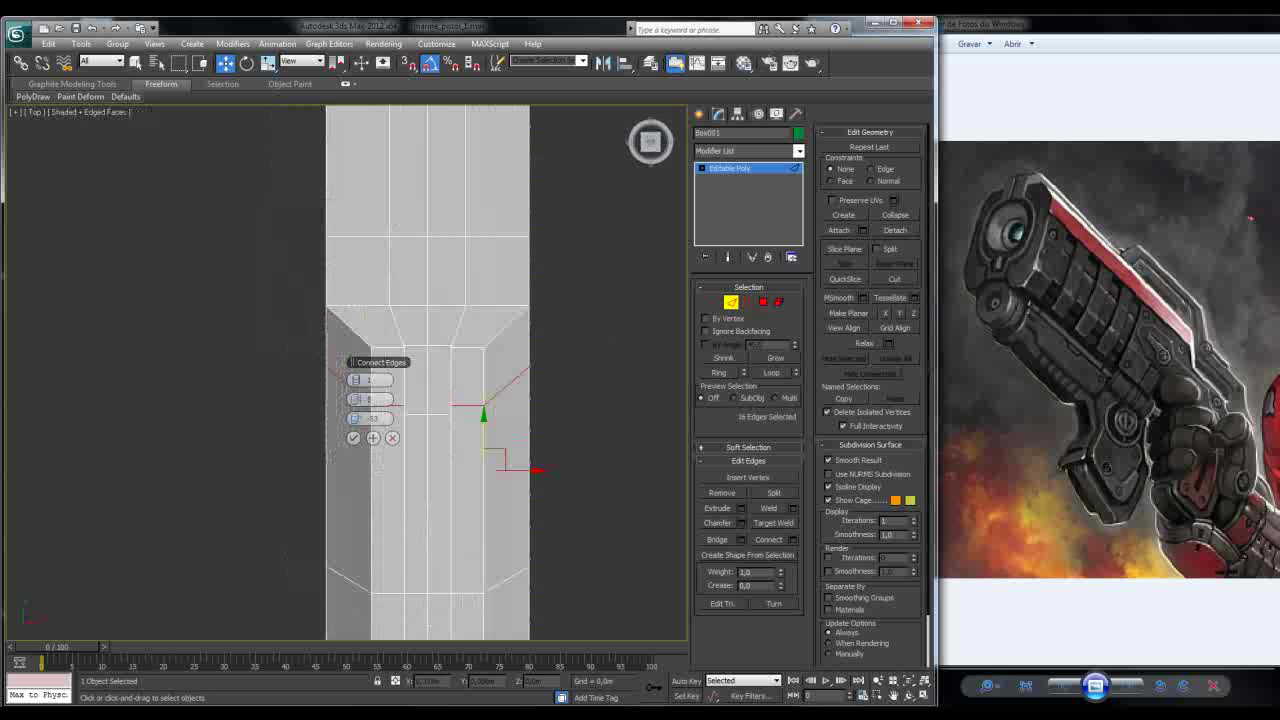
{"action": "left_click_drag", "start_coordinate": [355, 418], "coordinate": [355, 411]}
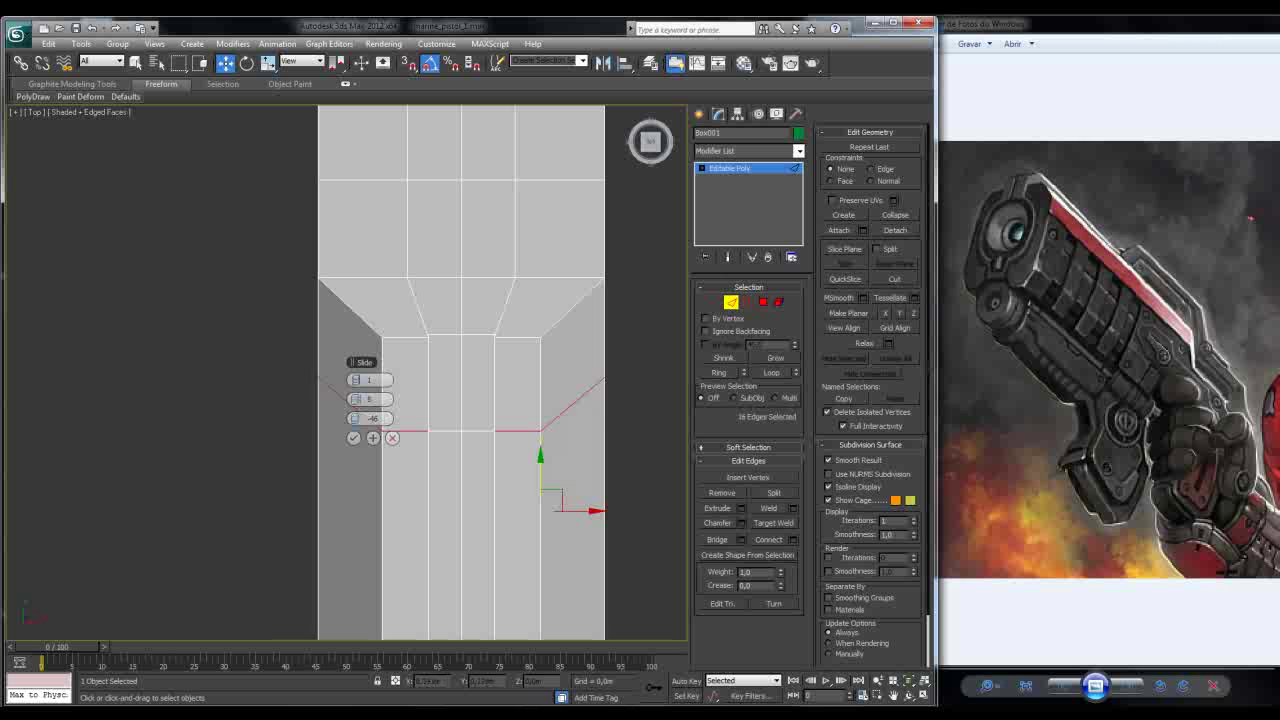
{"action": "key", "text": "p"}
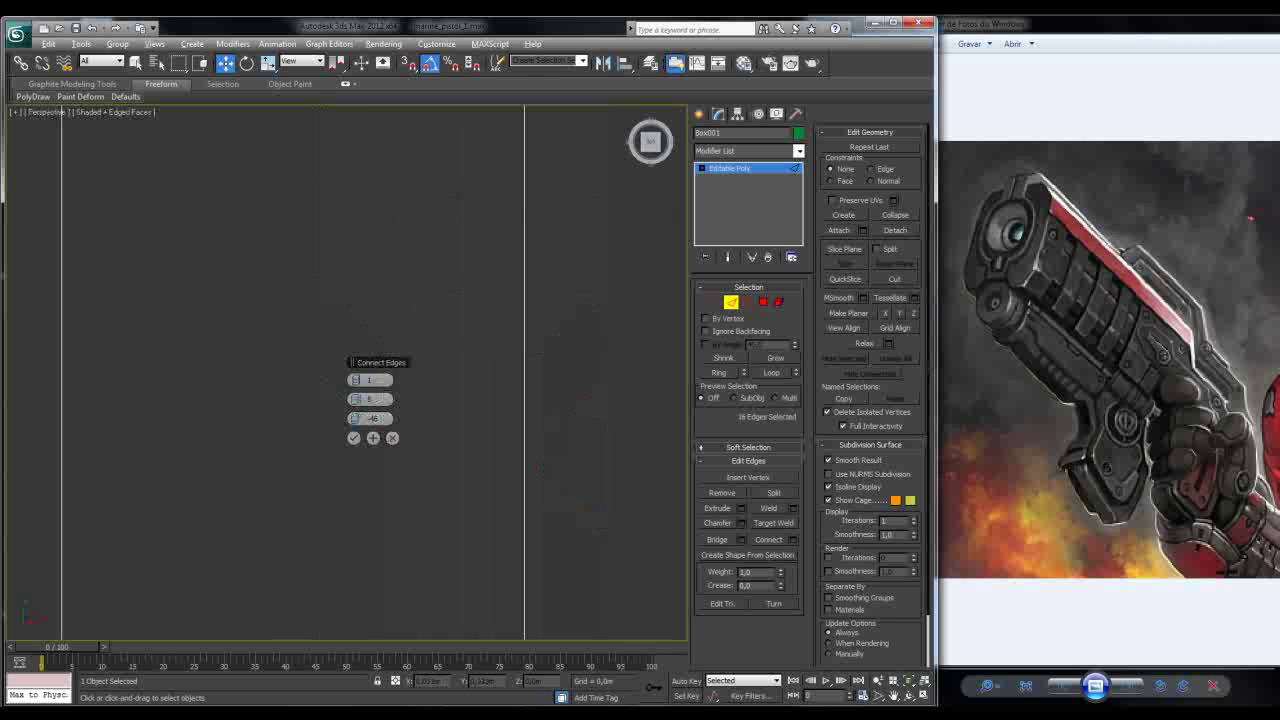
{"action": "key", "text": "z"}
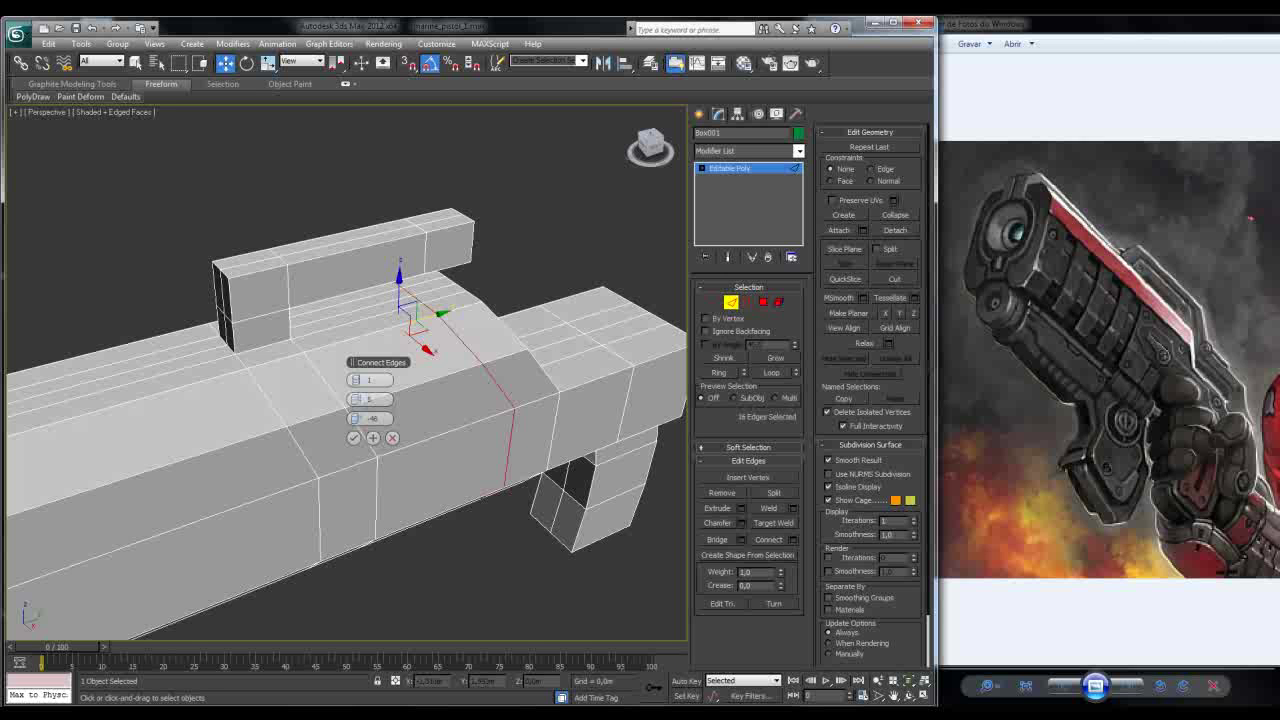
{"action": "middle_click_drag", "start_coordinate": [340, 480], "coordinate": [390, 465], "text": "alt"}
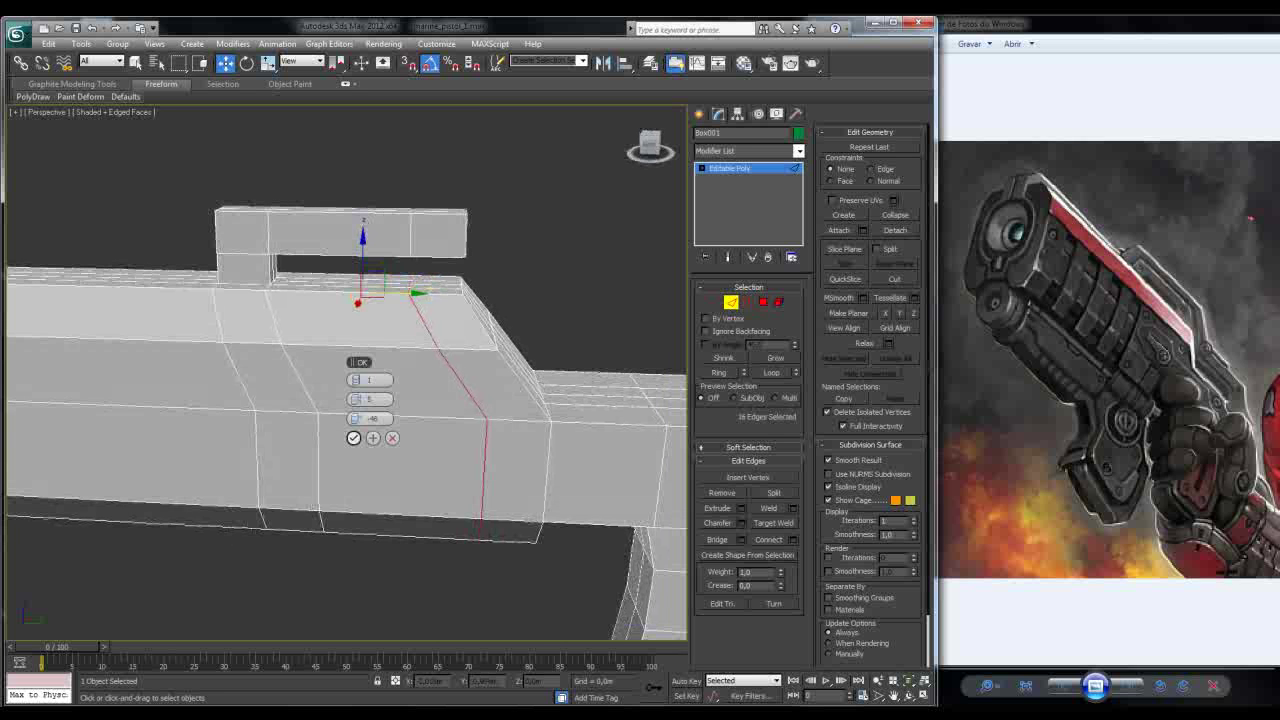
{"action": "left_click", "coordinate": [353, 438]}
Step: Bridge the underside polygons at the top bar's rear end to the body polygons beneath, forming a second supporting leg
{"action": "middle_click_drag", "start_coordinate": [353, 438], "coordinate": [580, 404], "text": "alt"}
{"action": "key", "text": "4"}
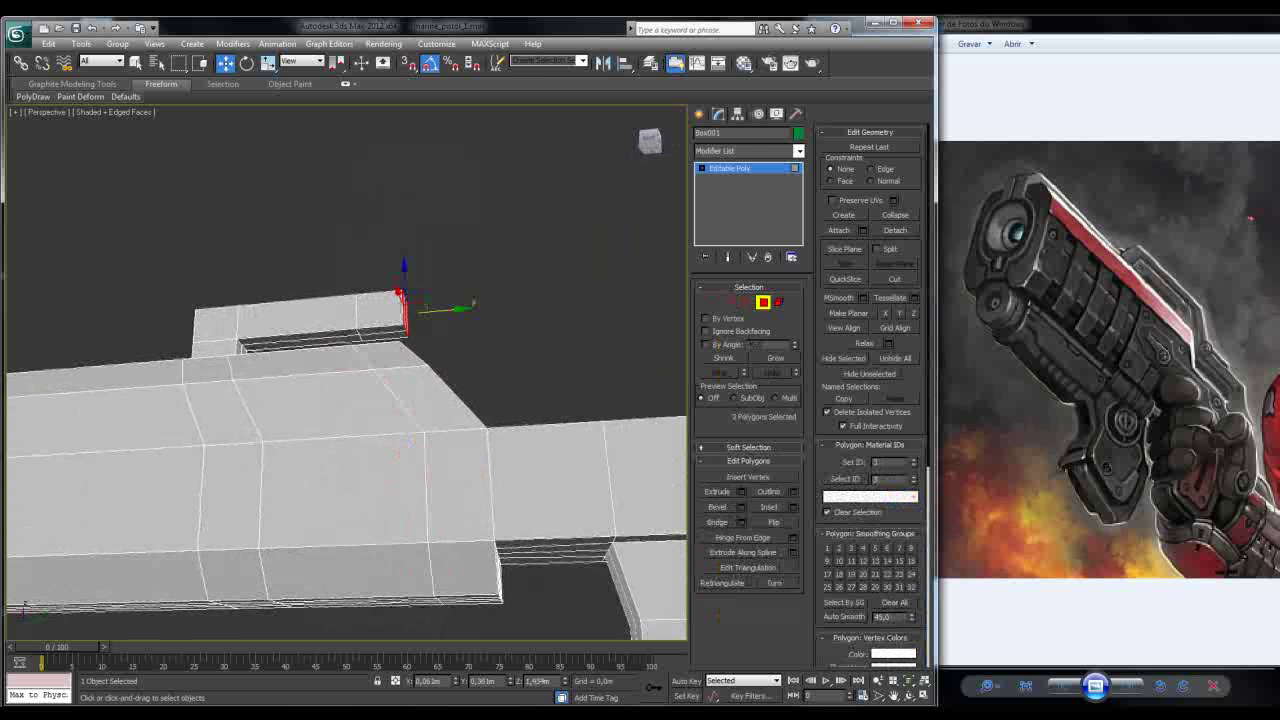
{"action": "scroll", "coordinate": [345, 400], "scroll_direction": "down", "scroll_amount": 2}
{"action": "middle_click_drag", "start_coordinate": [345, 400], "coordinate": [475, 401], "text": "alt"}
{"action": "left_click", "coordinate": [380, 360]}
{"action": "key", "text": "l"}
{"action": "scroll", "coordinate": [350, 400], "scroll_direction": "up", "scroll_amount": 5}
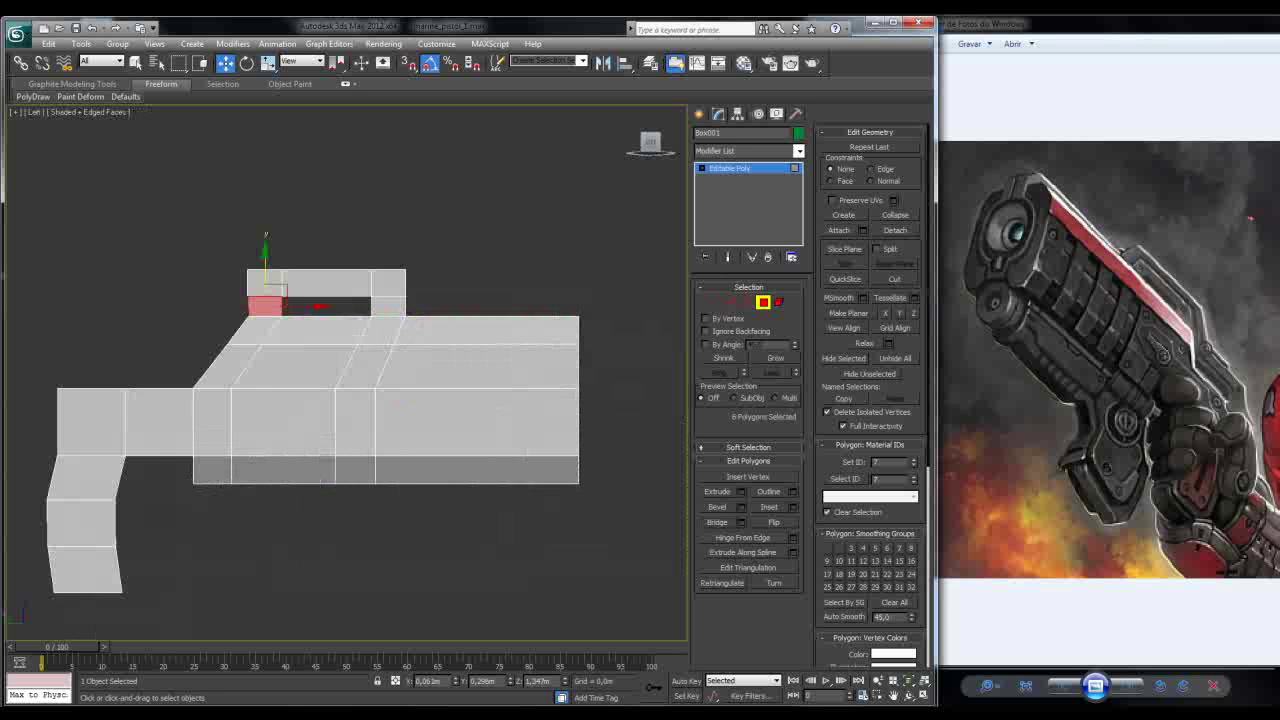
Step: Move the six vertices of the top bar's rear end horizontally so they line up vertically with the leg's base
{"action": "middle_click_drag", "start_coordinate": [350, 400], "coordinate": [425, 470]}
{"action": "scroll", "coordinate": [337, 363], "scroll_direction": "up", "scroll_amount": 8}
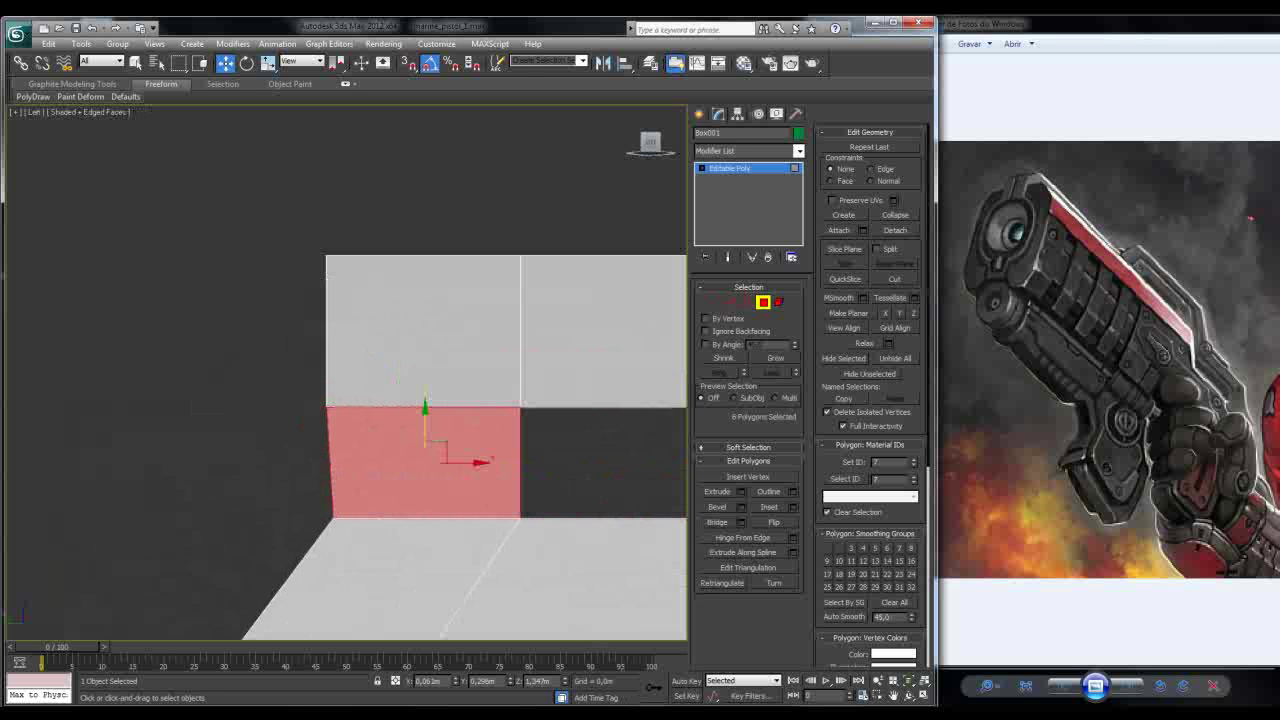
{"action": "key", "text": "1"}
{"action": "left_click_drag", "start_coordinate": [288, 236], "coordinate": [336, 418]}
{"action": "left_click_drag", "start_coordinate": [383, 330], "coordinate": [392, 330]}
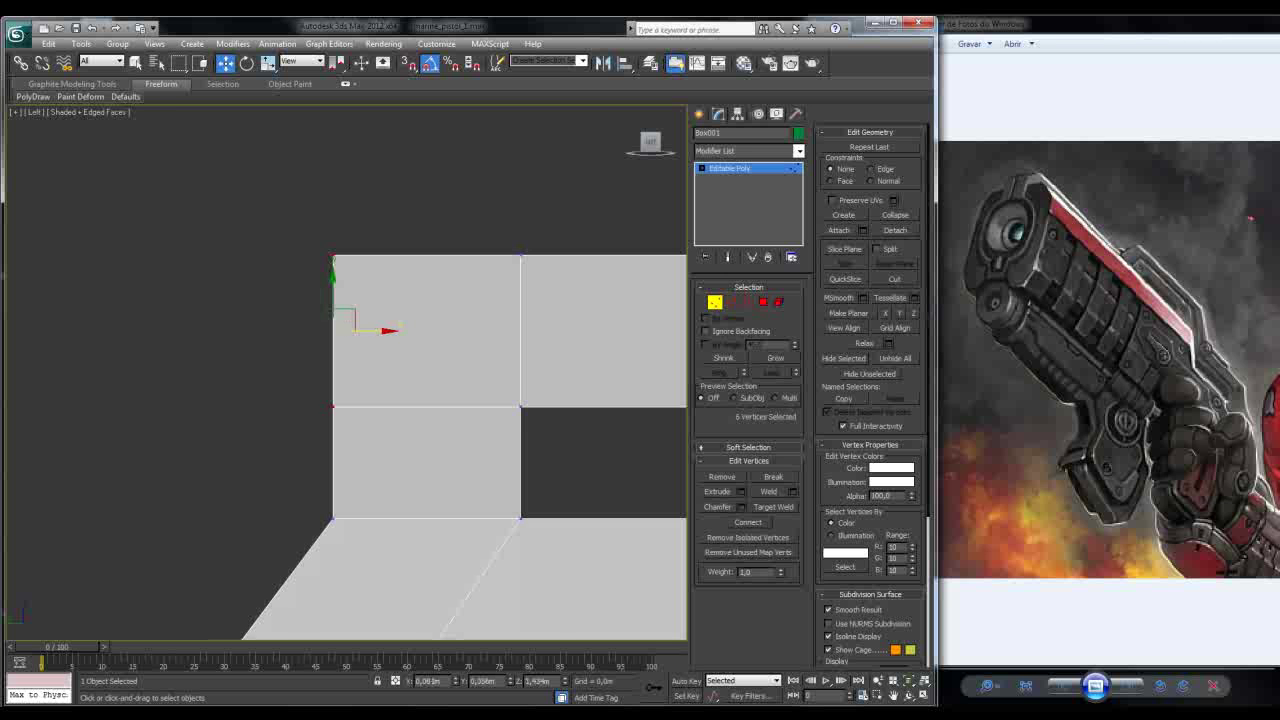
{"action": "key", "text": "p"}
{"action": "scroll", "coordinate": [392, 330], "scroll_direction": "down", "scroll_amount": 5}
{"action": "middle_click_drag", "start_coordinate": [392, 330], "coordinate": [362, 335], "text": "alt"}
{"action": "scroll", "coordinate": [400, 335], "scroll_direction": "up", "scroll_amount": 4}
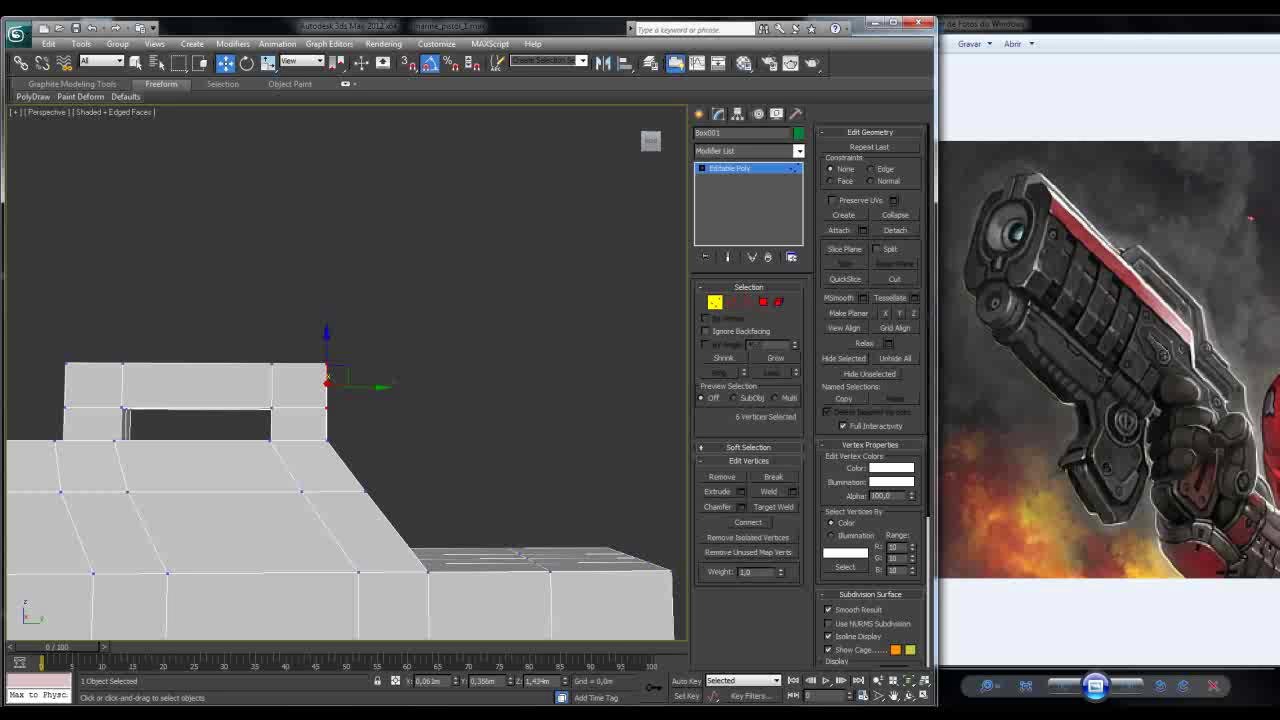
{"action": "middle_click_drag", "start_coordinate": [340, 400], "coordinate": [390, 395], "text": "alt"}
{"action": "key", "text": "4"}
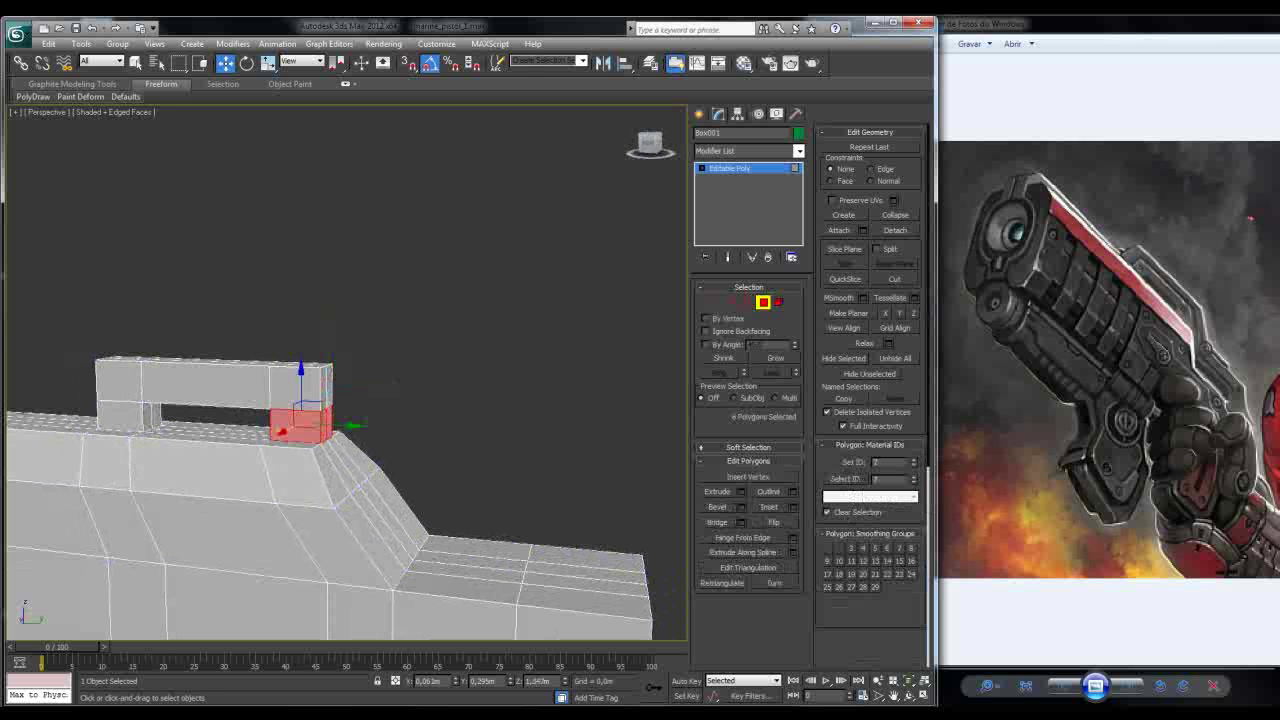
{"action": "left_click", "coordinate": [370, 465], "text": "ctrl"}
Step: Scale the inner vertices of the row just below the top of the body's sloped rear end to about 68% along X
{"action": "middle_click_drag", "start_coordinate": [360, 400], "coordinate": [215, 455], "text": "alt"}
{"action": "key", "text": "1"}
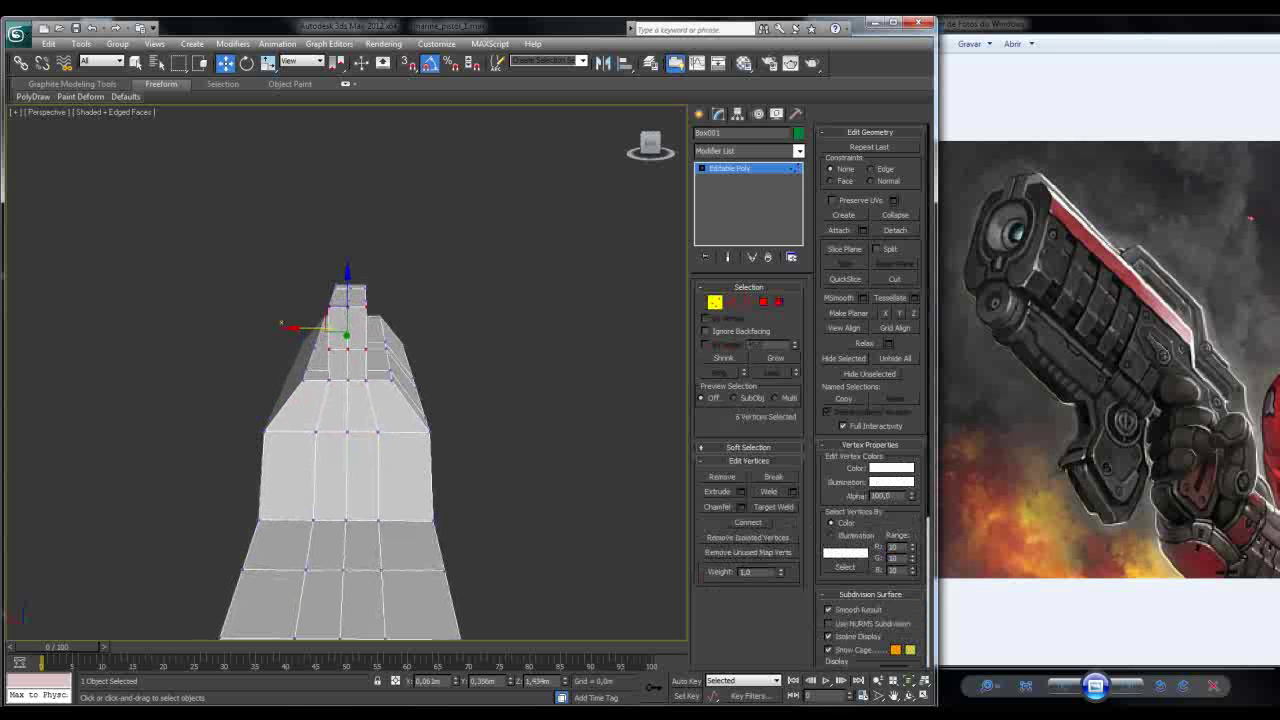
{"action": "left_click", "coordinate": [315, 432]}
{"action": "middle_click_drag", "start_coordinate": [315, 432], "coordinate": [315, 447], "text": "alt"}
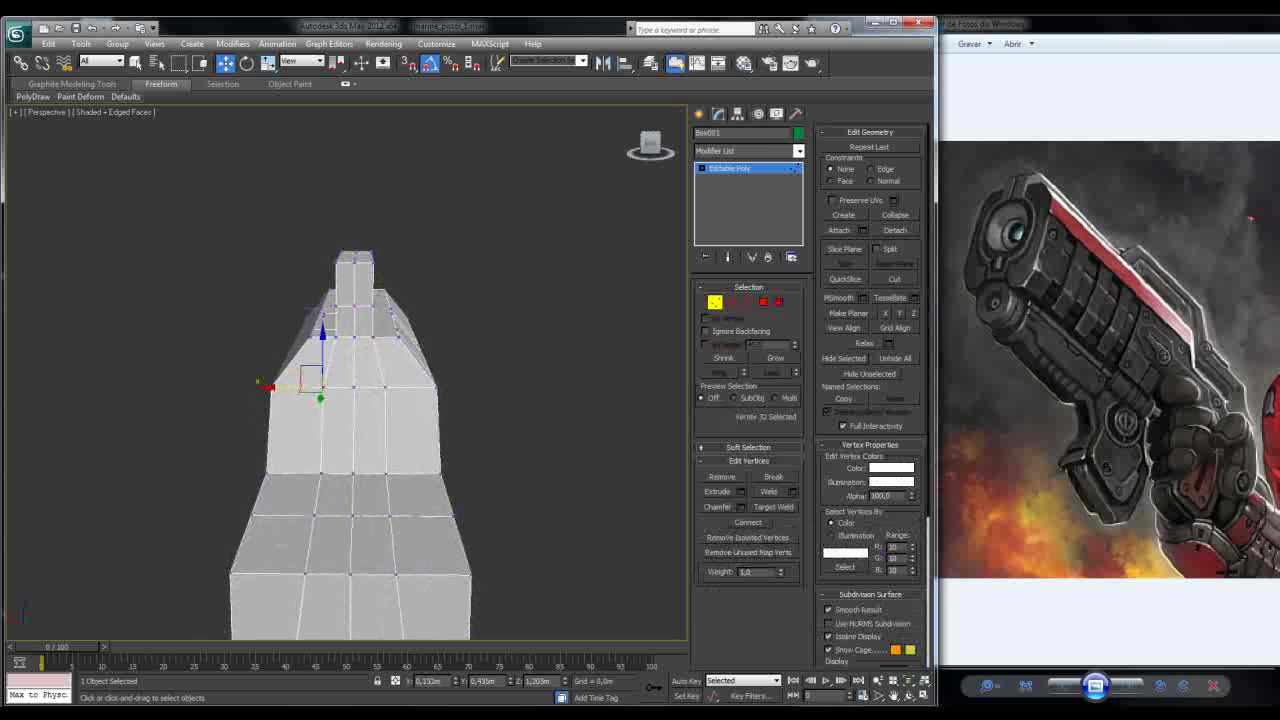
{"action": "scroll", "coordinate": [348, 332], "scroll_direction": "down", "scroll_amount": 3}
{"action": "left_click", "coordinate": [372, 381], "text": "ctrl"}
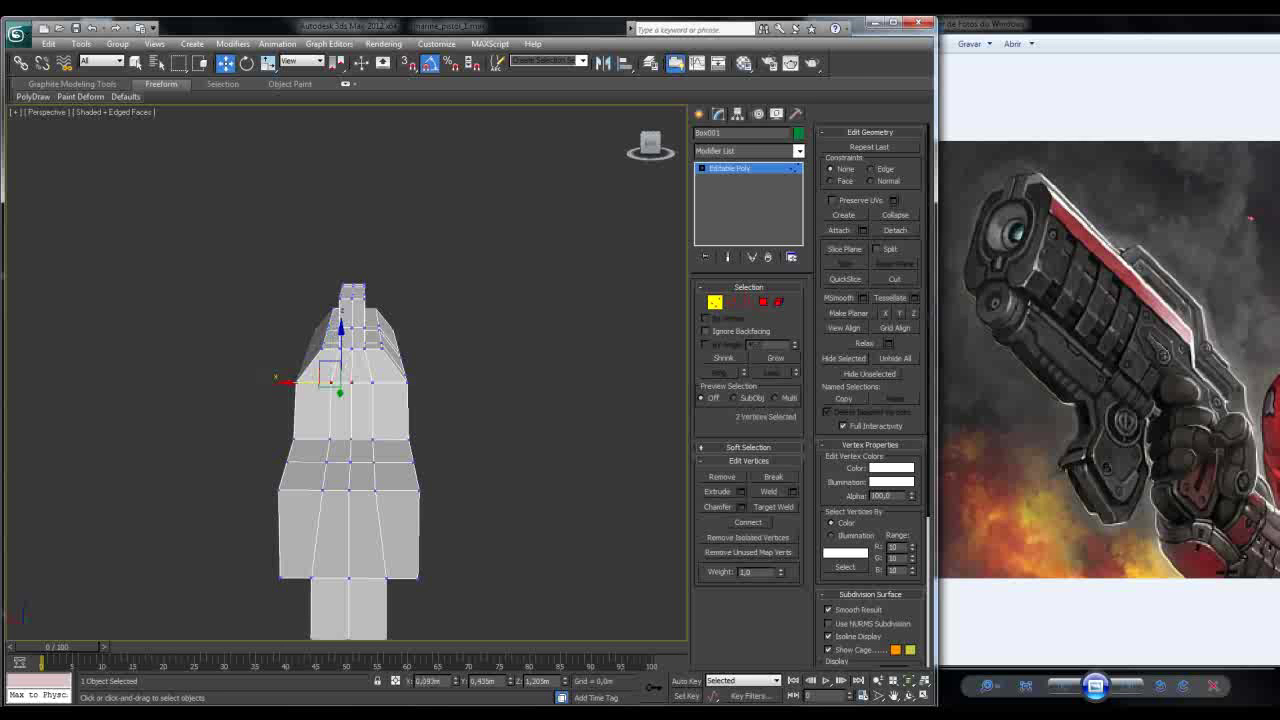
{"action": "key", "text": "r"}
{"action": "scroll", "coordinate": [345, 320], "scroll_direction": "up", "scroll_amount": 3}
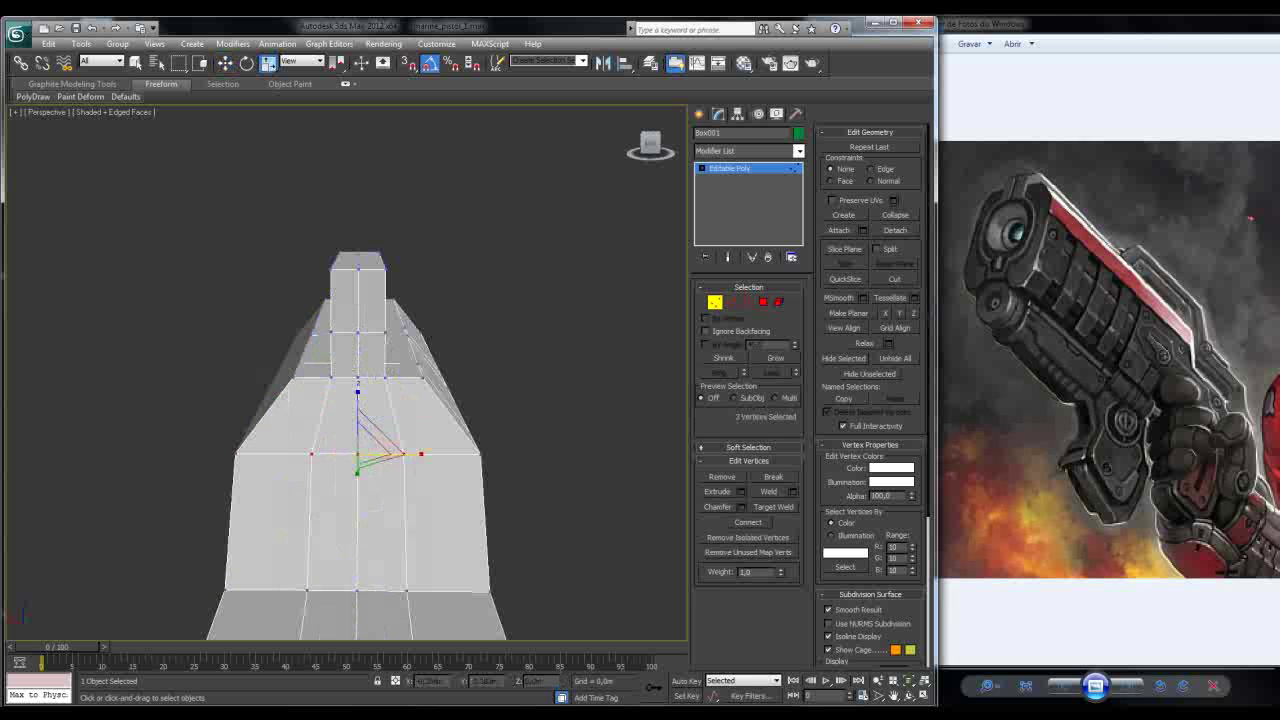
{"action": "left_click", "coordinate": [358, 454], "text": "ctrl"}
{"action": "left_click", "coordinate": [416, 458]}
{"action": "key", "text": "ctrl+z"}
{"action": "key", "text": "ctrl+z"}
{"action": "left_click_drag", "start_coordinate": [405, 455], "coordinate": [393, 455]}
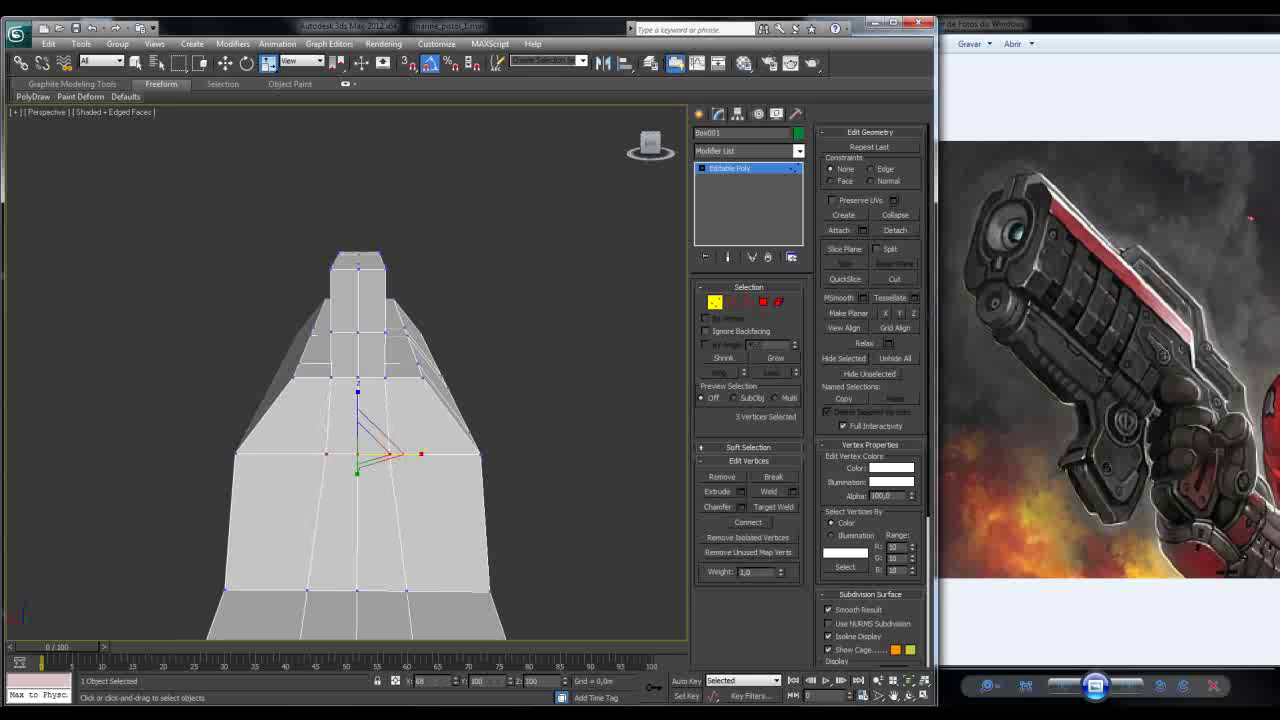
Step: Try extruding the two upper middle polygons of the body's sloped rear end by 0.244 m and lowering them level with the body's top
{"action": "middle_click_drag", "start_coordinate": [400, 300], "coordinate": [347, 311], "text": "alt"}
{"action": "scroll", "coordinate": [380, 292], "scroll_direction": "up", "scroll_amount": 2}
{"action": "key", "text": "w"}
{"action": "key", "text": "4"}
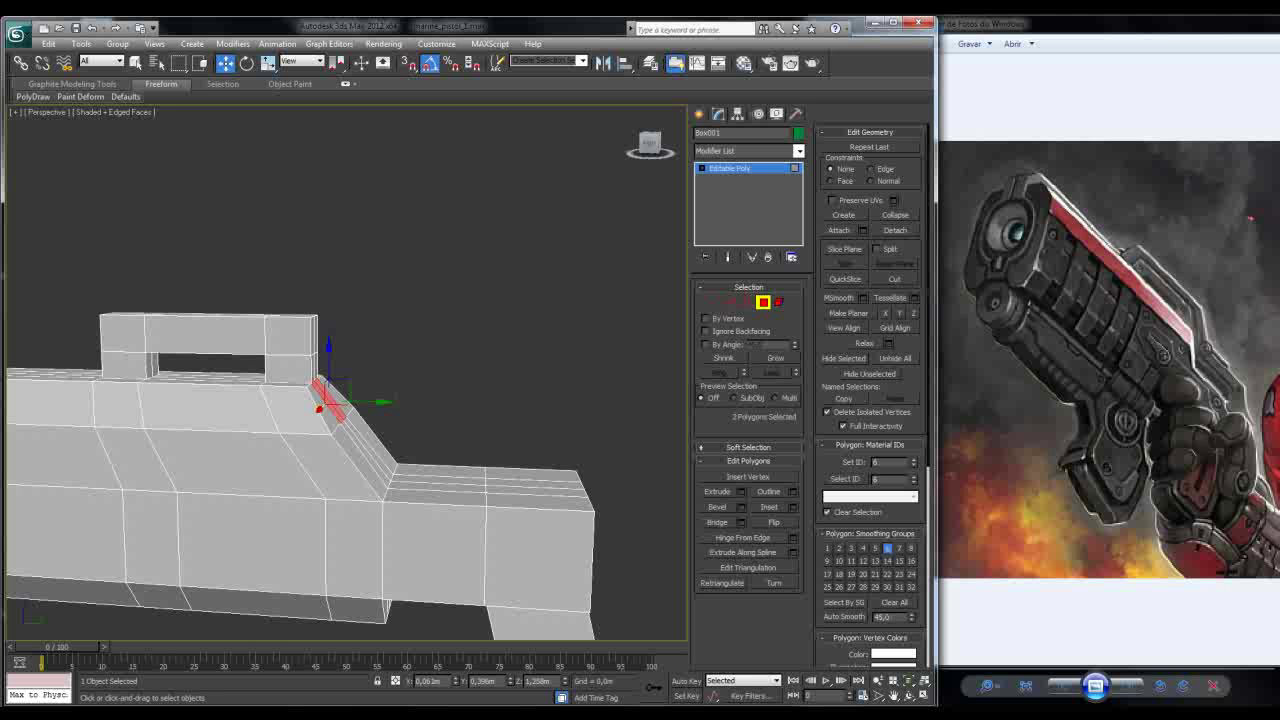
{"action": "middle_click_drag", "start_coordinate": [347, 311], "coordinate": [360, 312], "text": "alt"}
{"action": "left_click", "coordinate": [741, 491]}
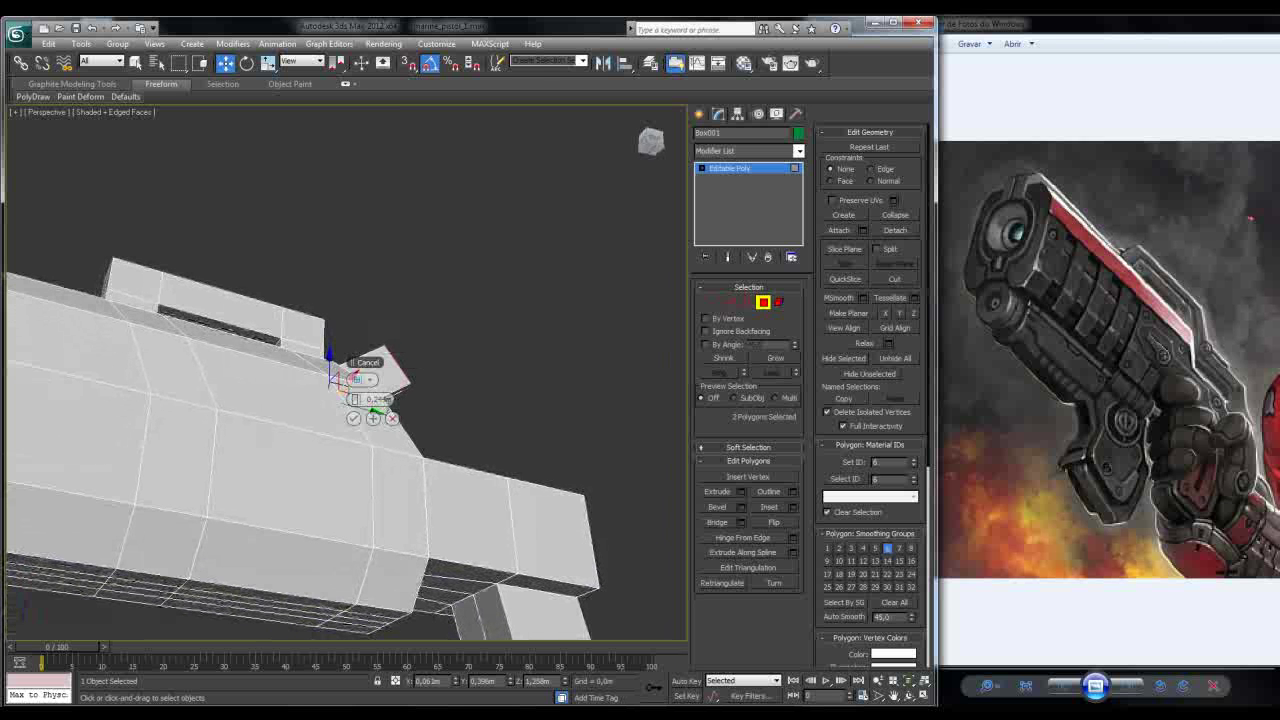
{"action": "left_click", "coordinate": [353, 418]}
{"action": "middle_click_drag", "start_coordinate": [353, 418], "coordinate": [362, 378], "text": "alt"}
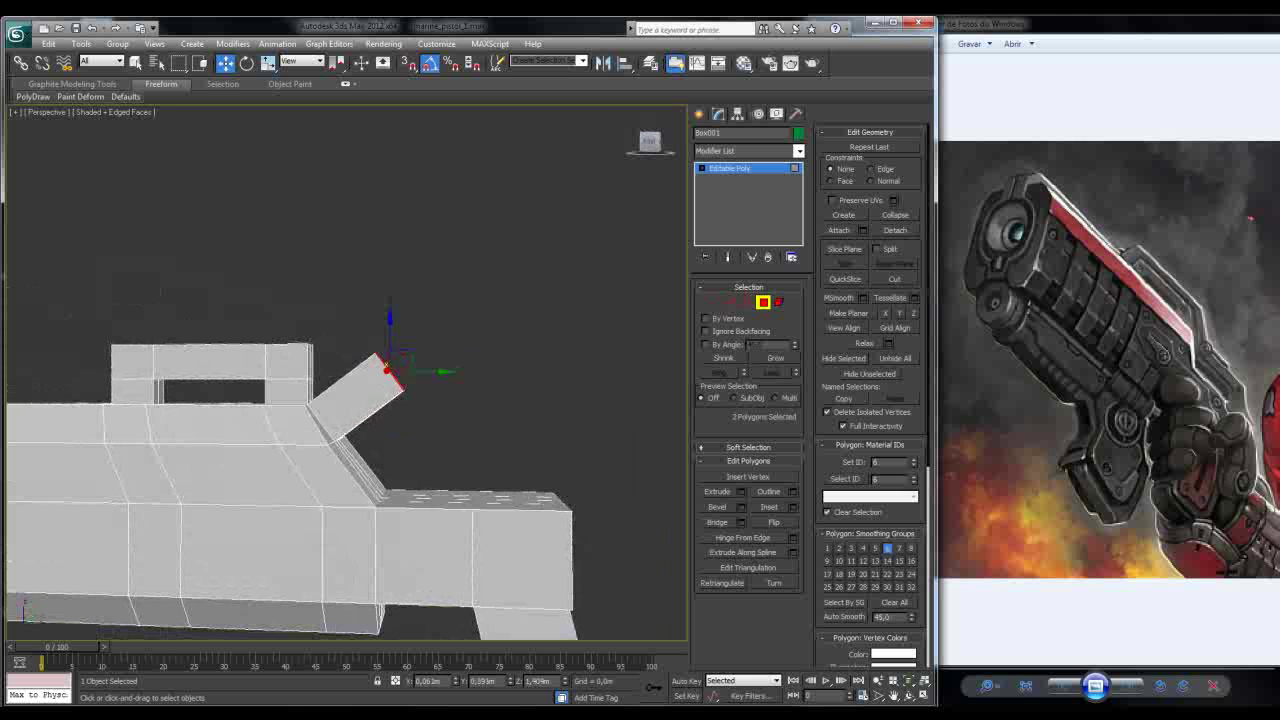
{"action": "left_click_drag", "start_coordinate": [390, 340], "coordinate": [390, 407]}
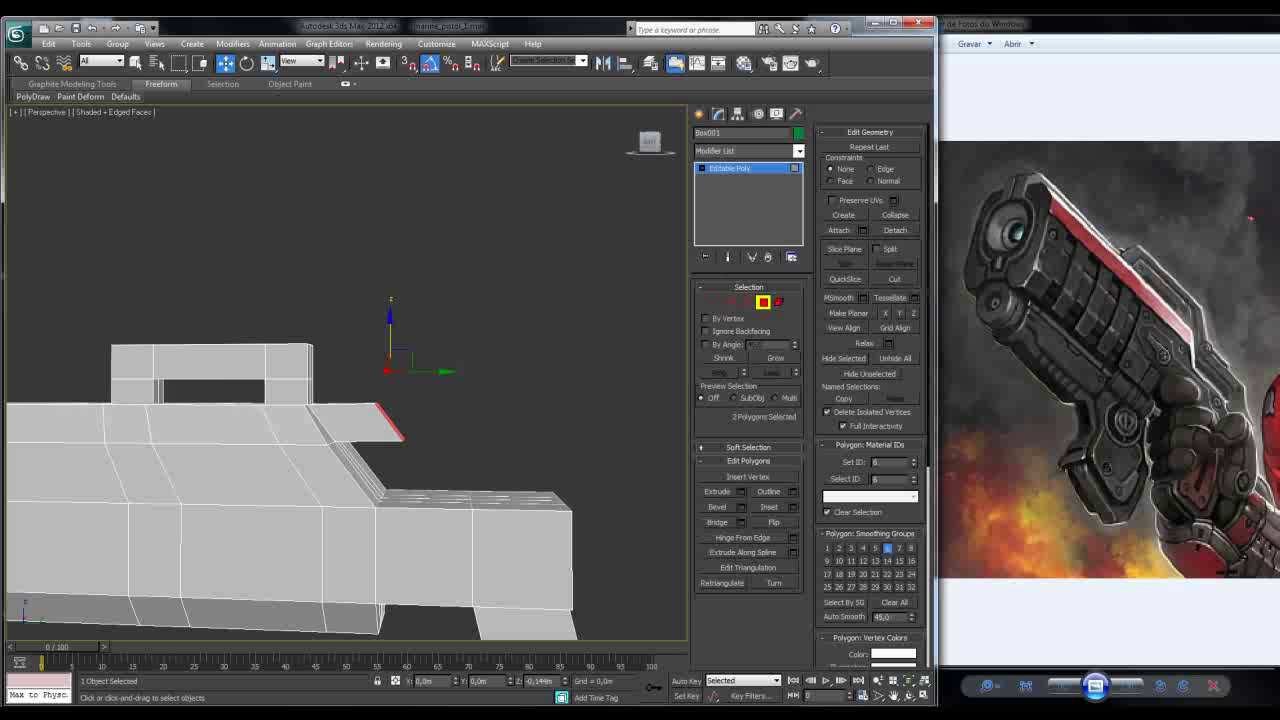
Step: Undo the trial extrusion on the body's sloped rear end
{"action": "mouse_move", "coordinate": [360, 380]}
{"action": "middle_mouse_down", "text": "alt"}
{"action": "mouse_move", "coordinate": [395, 362]}
{"action": "mouse_move", "coordinate": [382, 384]}
{"action": "middle_mouse_up", "text": "alt"}
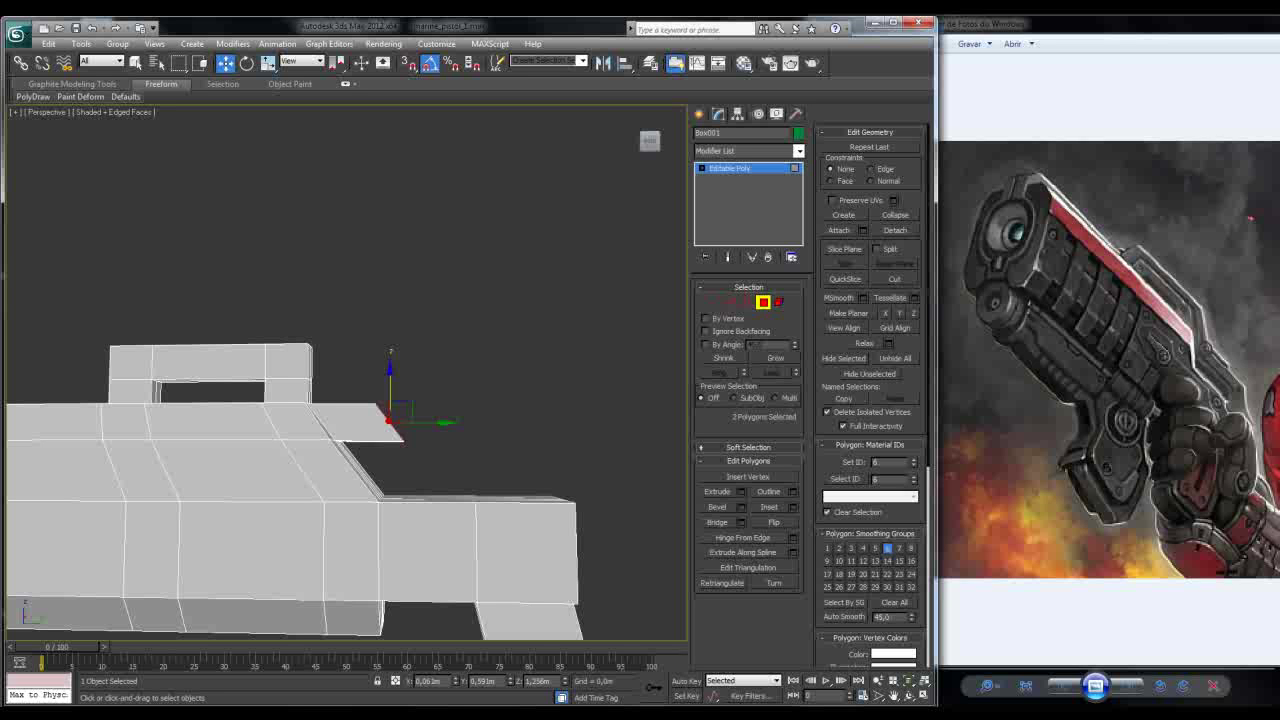
{"action": "mouse_move", "coordinate": [380, 390]}
{"action": "middle_mouse_down", "text": "alt"}
{"action": "mouse_move", "coordinate": [420, 412]}
{"action": "mouse_move", "coordinate": [392, 399]}
{"action": "middle_mouse_up", "text": "alt"}
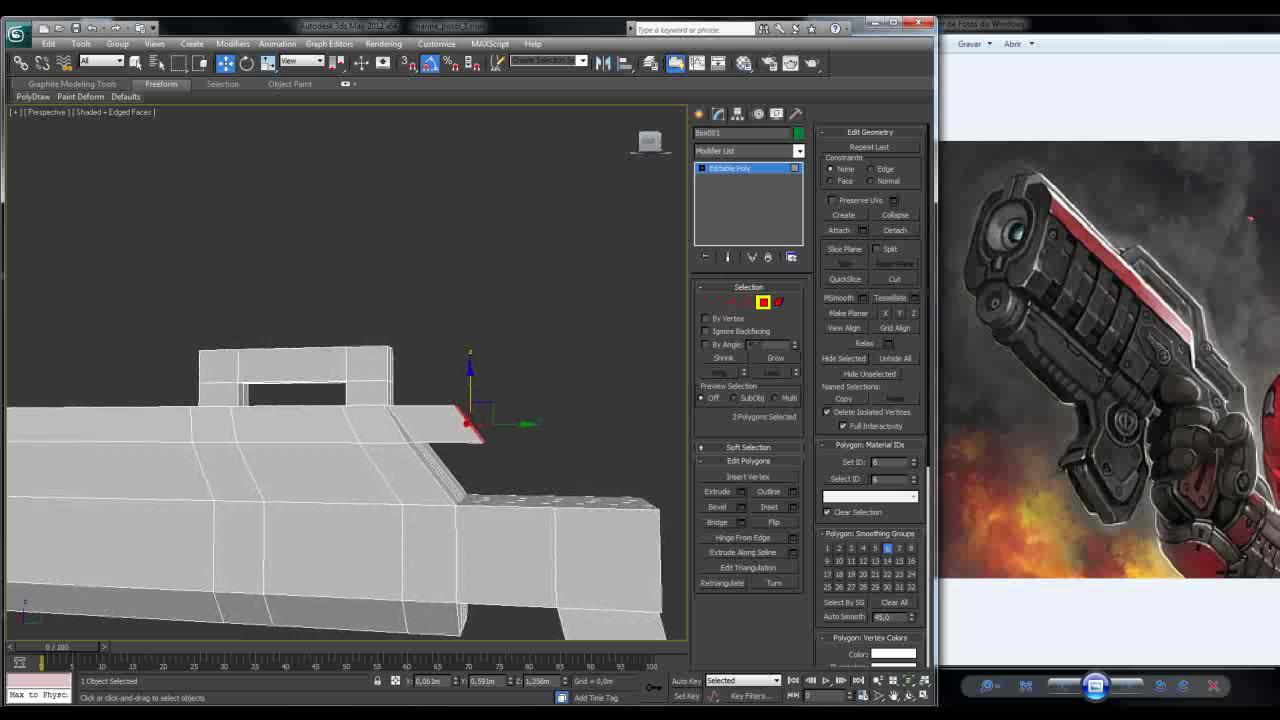
{"action": "left_click_drag", "start_coordinate": [467, 423], "coordinate": [400, 423]}
{"action": "scroll", "coordinate": [425, 365], "scroll_direction": "down", "scroll_amount": 2}
{"action": "middle_click_drag", "start_coordinate": [415, 410], "coordinate": [420, 404], "text": "alt"}
Step: Connect the ring of slanted edges around the body's upper sides and sloped rear end with one centred segment
{"action": "key", "text": "2"}
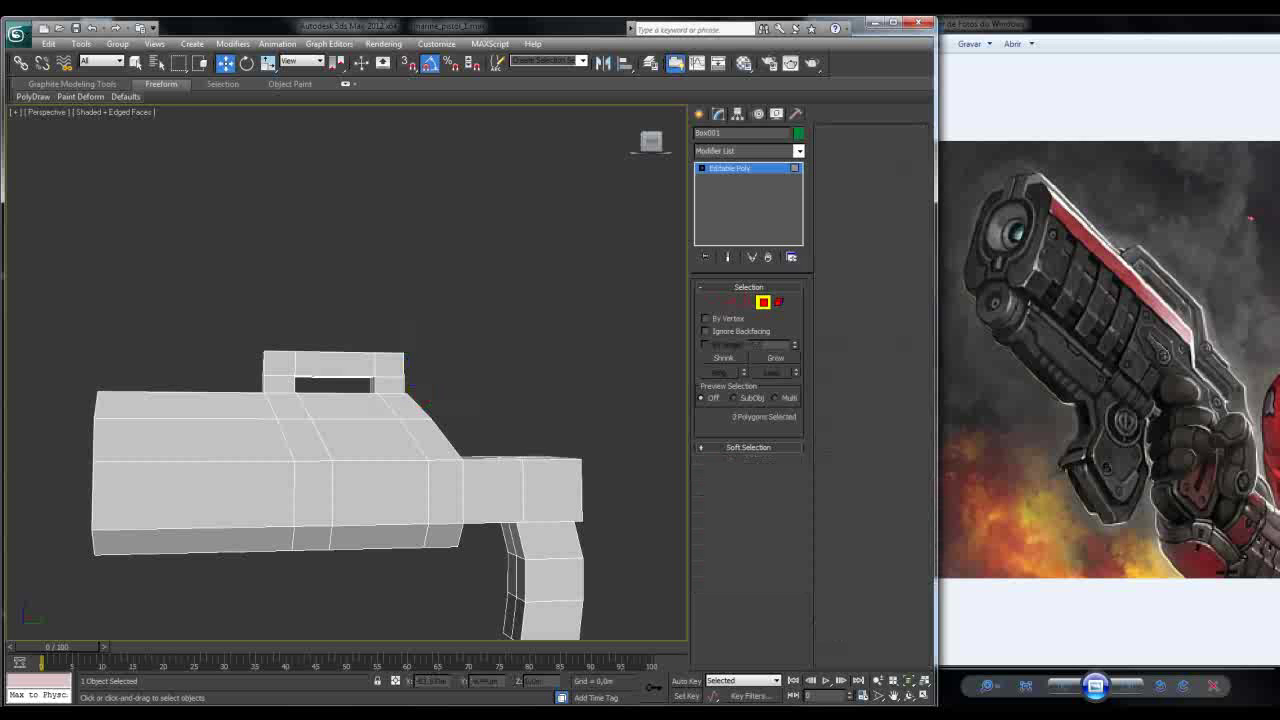
{"action": "middle_click_drag", "start_coordinate": [415, 410], "coordinate": [285, 395], "text": "alt"}
{"action": "left_click", "coordinate": [820, 539]}
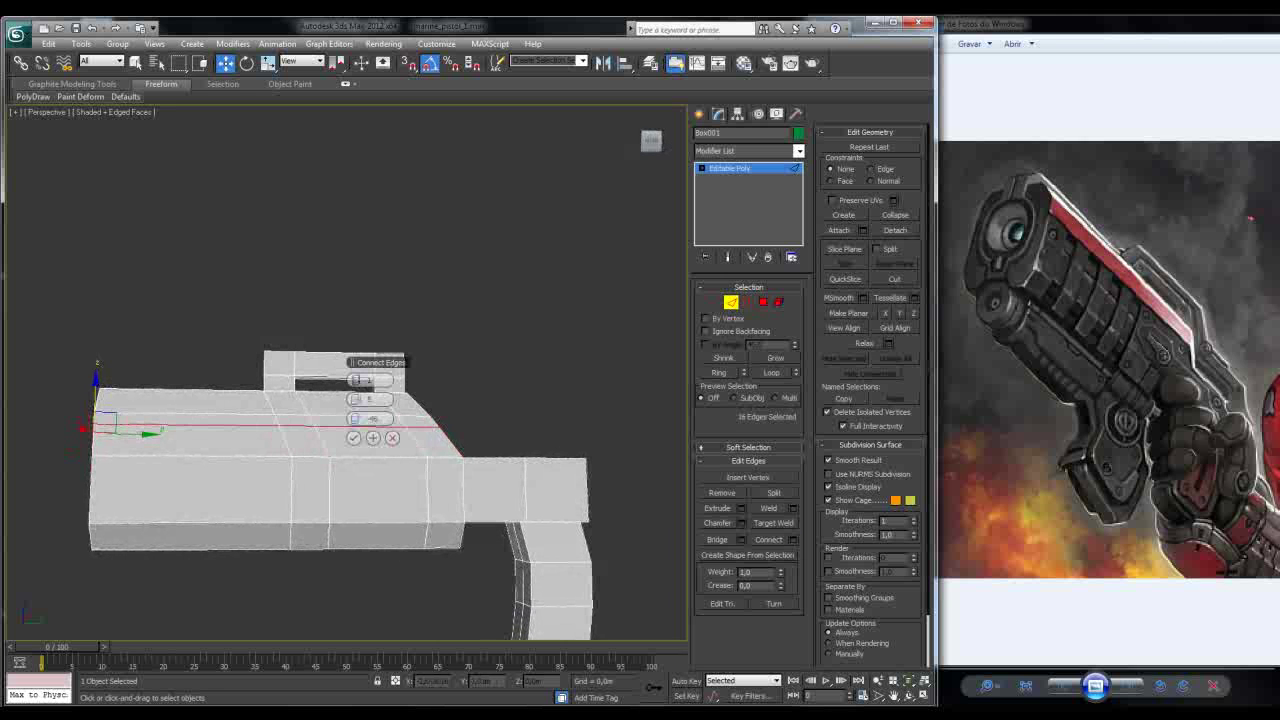
{"action": "left_click_drag", "start_coordinate": [352, 418], "coordinate": [368, 418]}
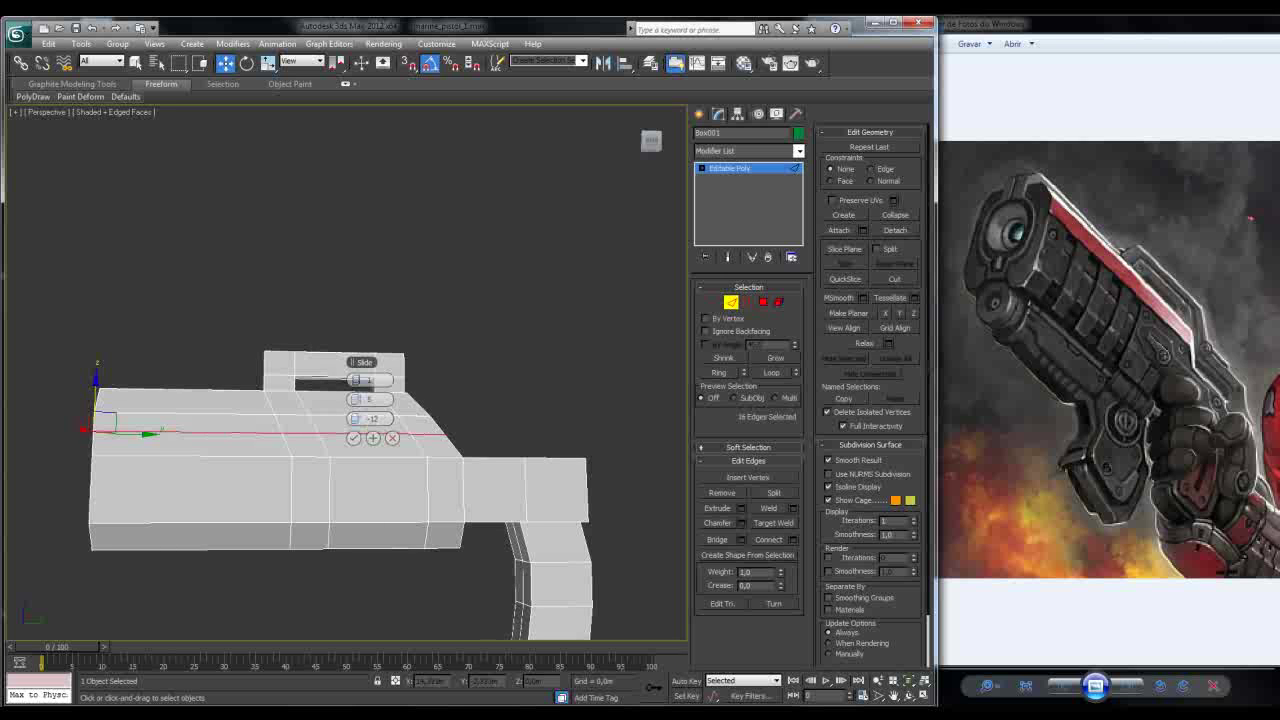
{"action": "middle_click_drag", "start_coordinate": [340, 450], "coordinate": [420, 455], "text": "alt"}
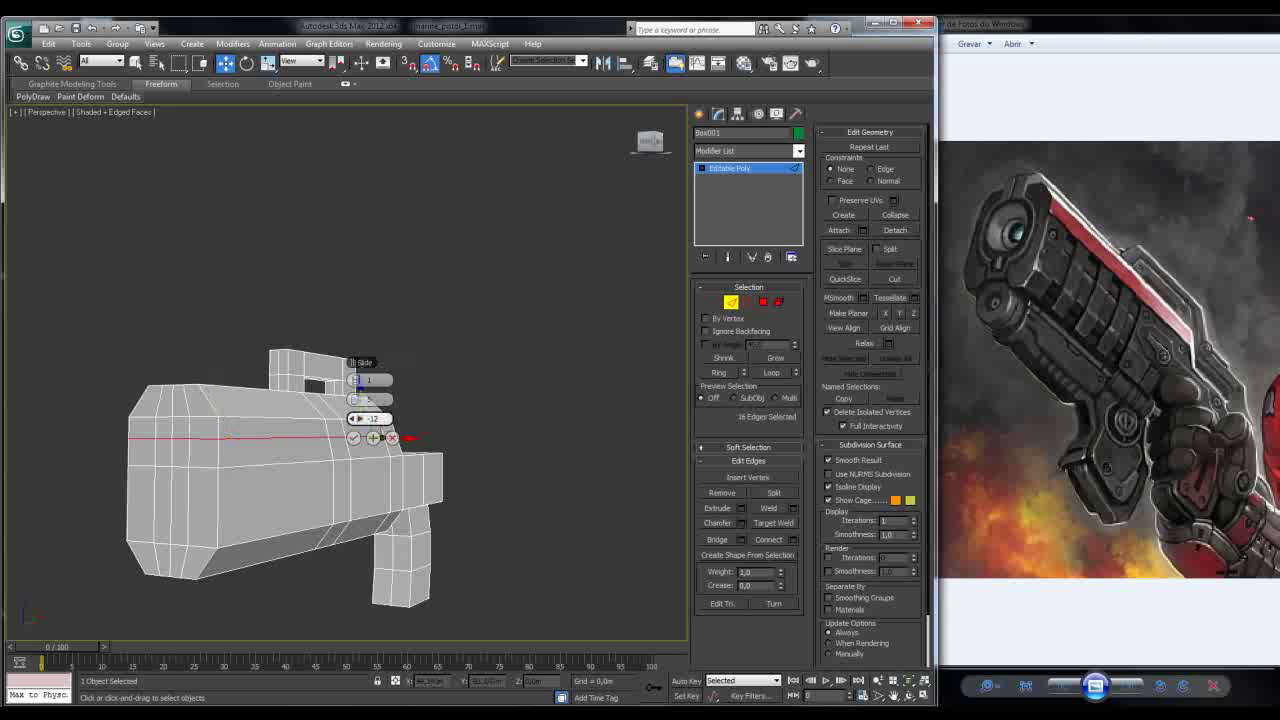
{"action": "right_click", "coordinate": [357, 418]}
{"action": "mouse_move", "coordinate": [358, 384]}
{"action": "middle_mouse_down", "text": "alt"}
{"action": "mouse_move", "coordinate": [300, 385]}
{"action": "mouse_move", "coordinate": [352, 386]}
{"action": "middle_mouse_up", "text": "alt"}
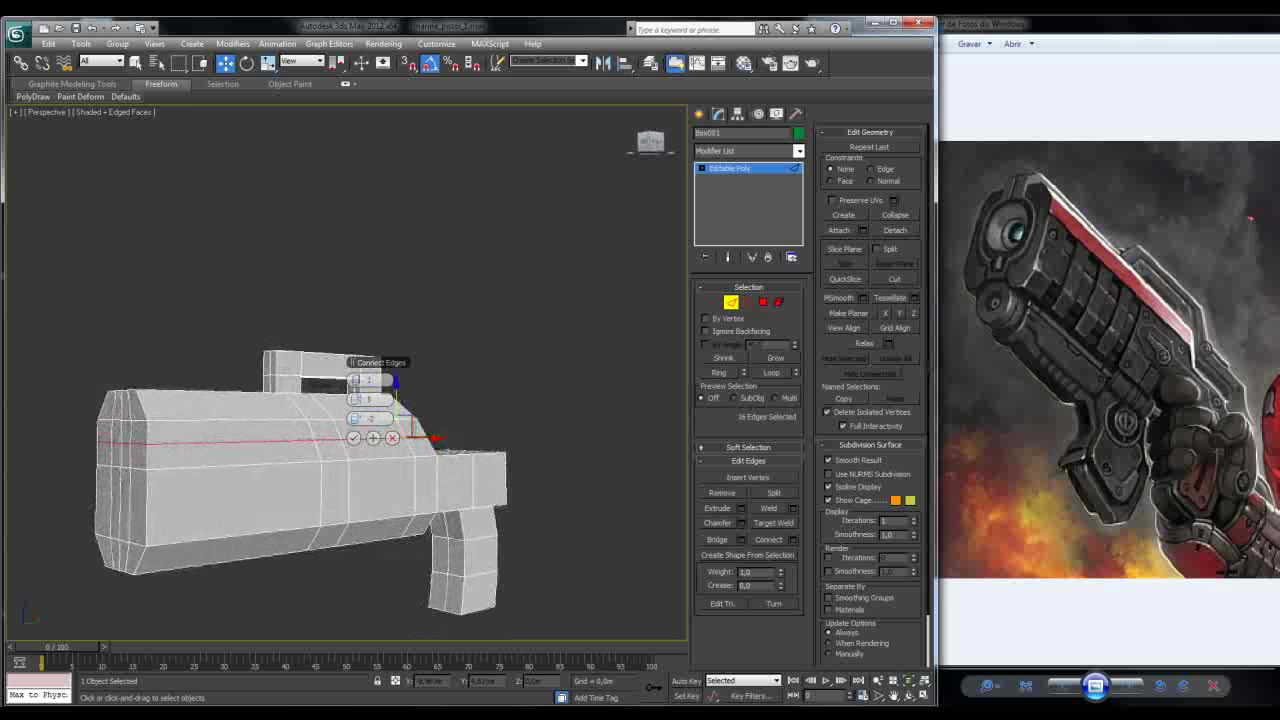
{"action": "left_click", "coordinate": [353, 437]}
Step: Extrude the middle polygons of the body's sloped rear end together with the top bar's rear polygons by 0.041 m along local normals
{"action": "mouse_move", "coordinate": [353, 437]}
{"action": "middle_mouse_down", "text": "alt"}
{"action": "mouse_move", "coordinate": [300, 437]}
{"action": "mouse_move", "coordinate": [330, 437]}
{"action": "middle_mouse_up", "text": "alt"}
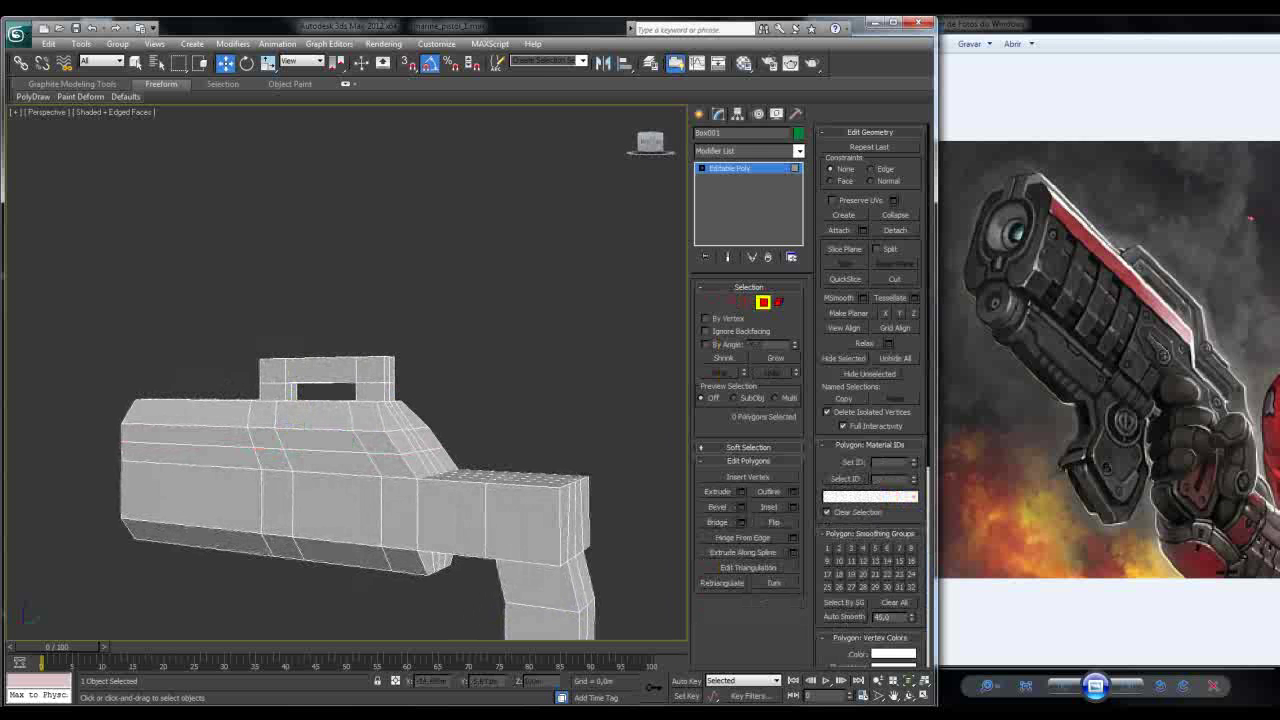
{"action": "left_click", "coordinate": [416, 430]}
{"action": "left_click", "coordinate": [428, 442], "text": "ctrl"}
{"action": "middle_click_drag", "start_coordinate": [428, 442], "coordinate": [436, 440], "text": "alt"}
{"action": "key", "text": "ctrl+z"}
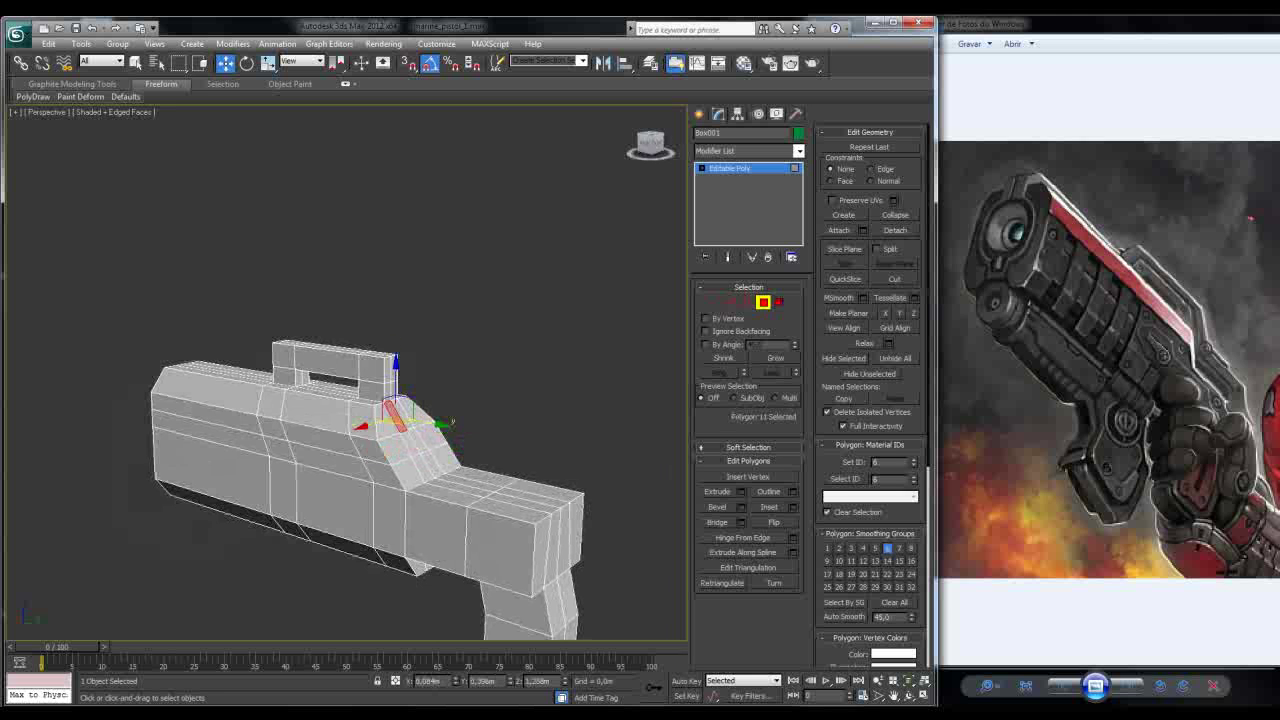
{"action": "key", "text": "ctrl+z"}
{"action": "middle_click_drag", "start_coordinate": [372, 434], "coordinate": [404, 435], "text": "alt"}
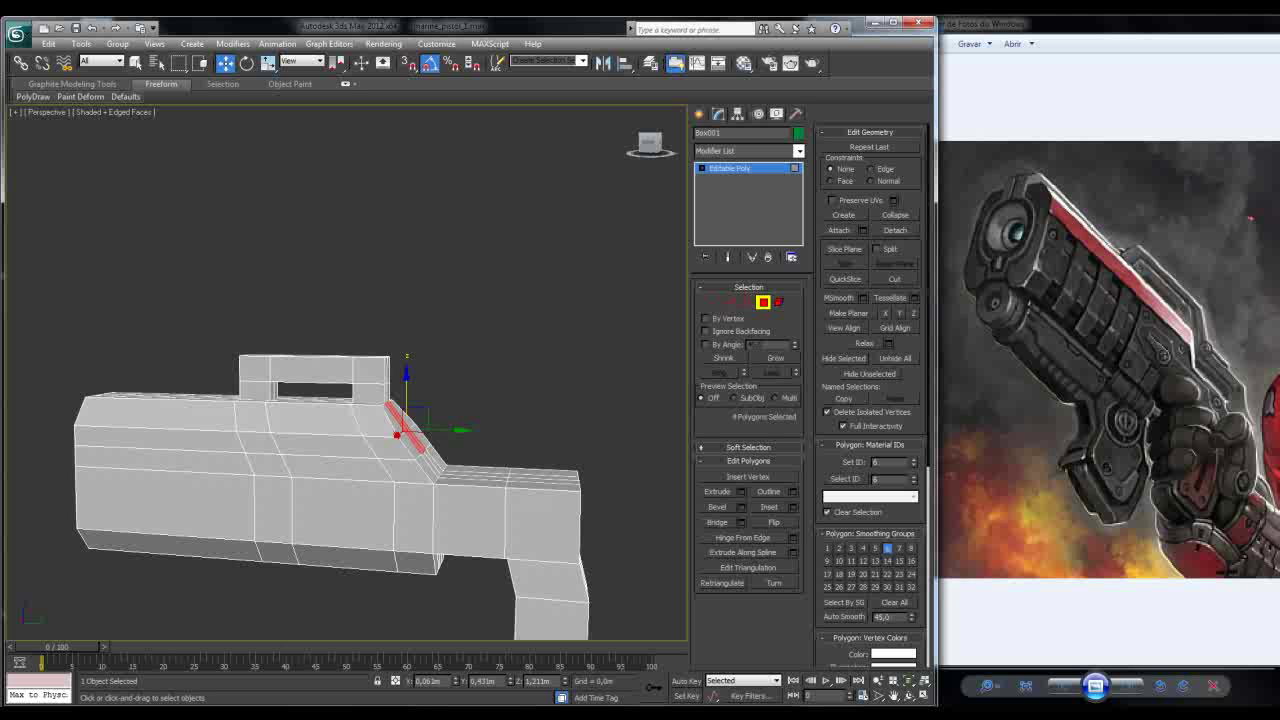
{"action": "middle_click_drag", "start_coordinate": [350, 480], "coordinate": [385, 440]}
{"action": "left_click_drag", "start_coordinate": [394, 419], "coordinate": [384, 408]}
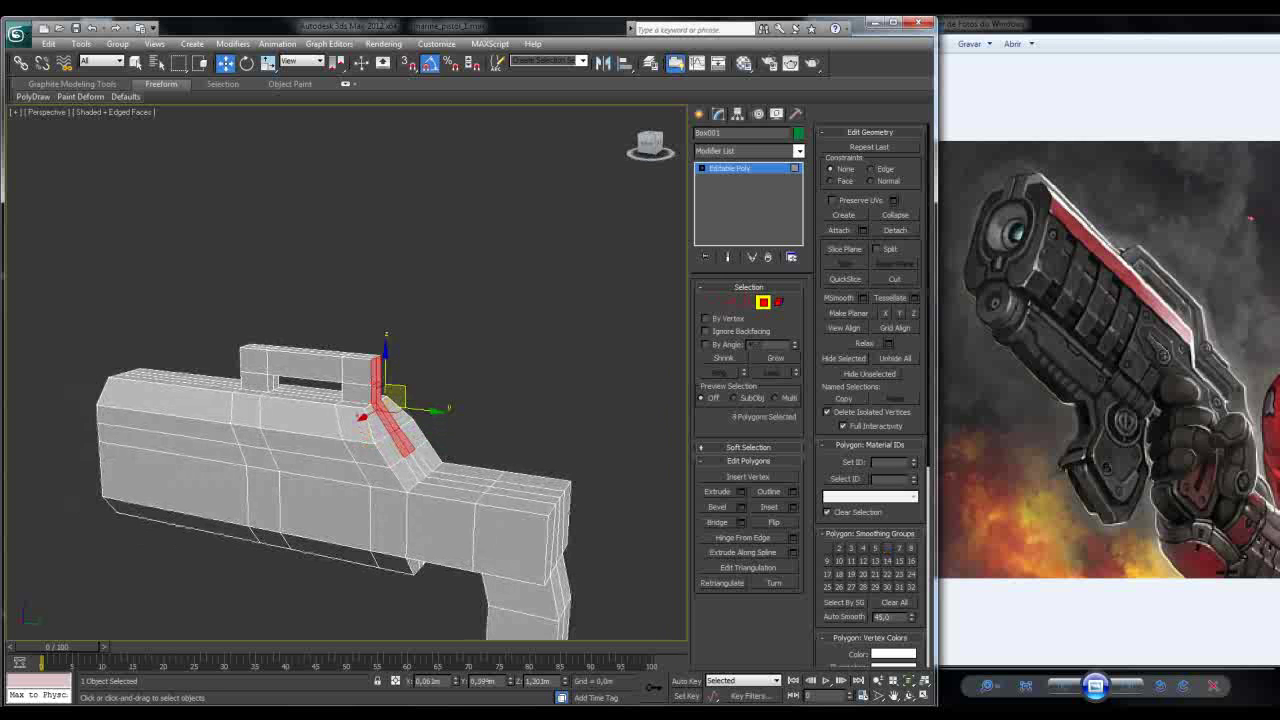
{"action": "middle_click_drag", "start_coordinate": [384, 408], "coordinate": [350, 410], "text": "alt"}
{"action": "left_click", "coordinate": [741, 491]}
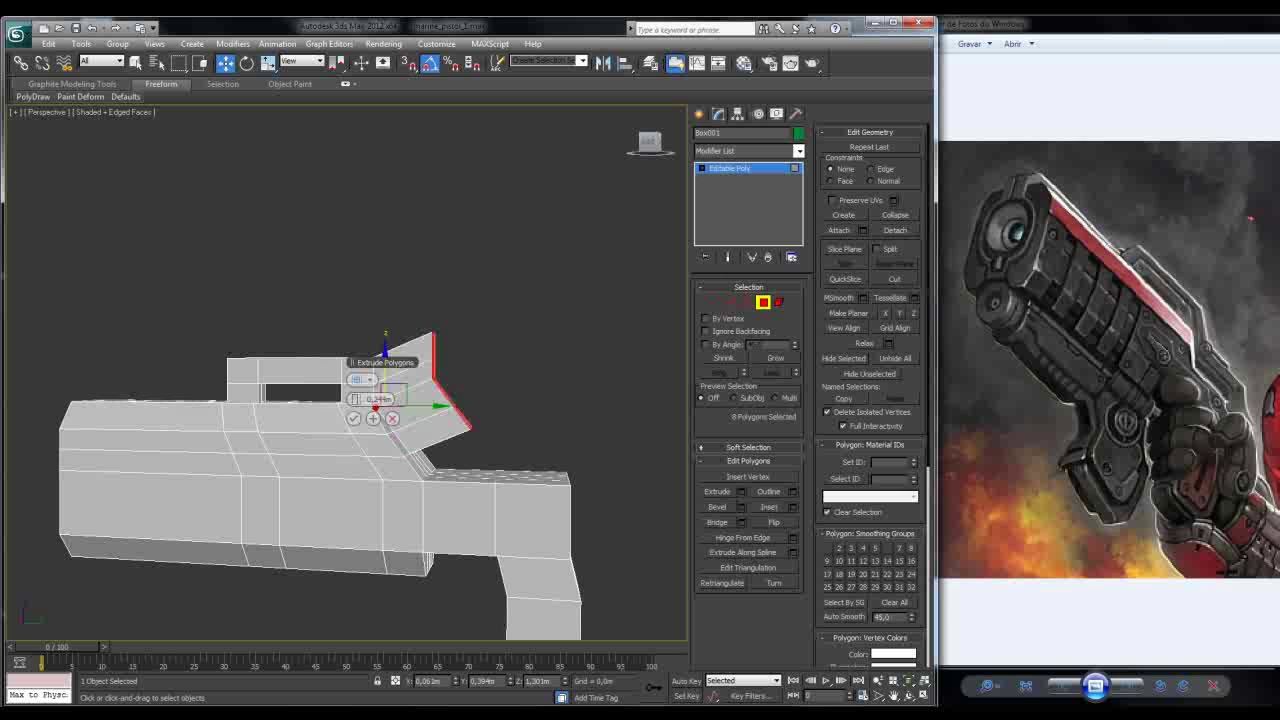
{"action": "left_click", "coordinate": [368, 380]}
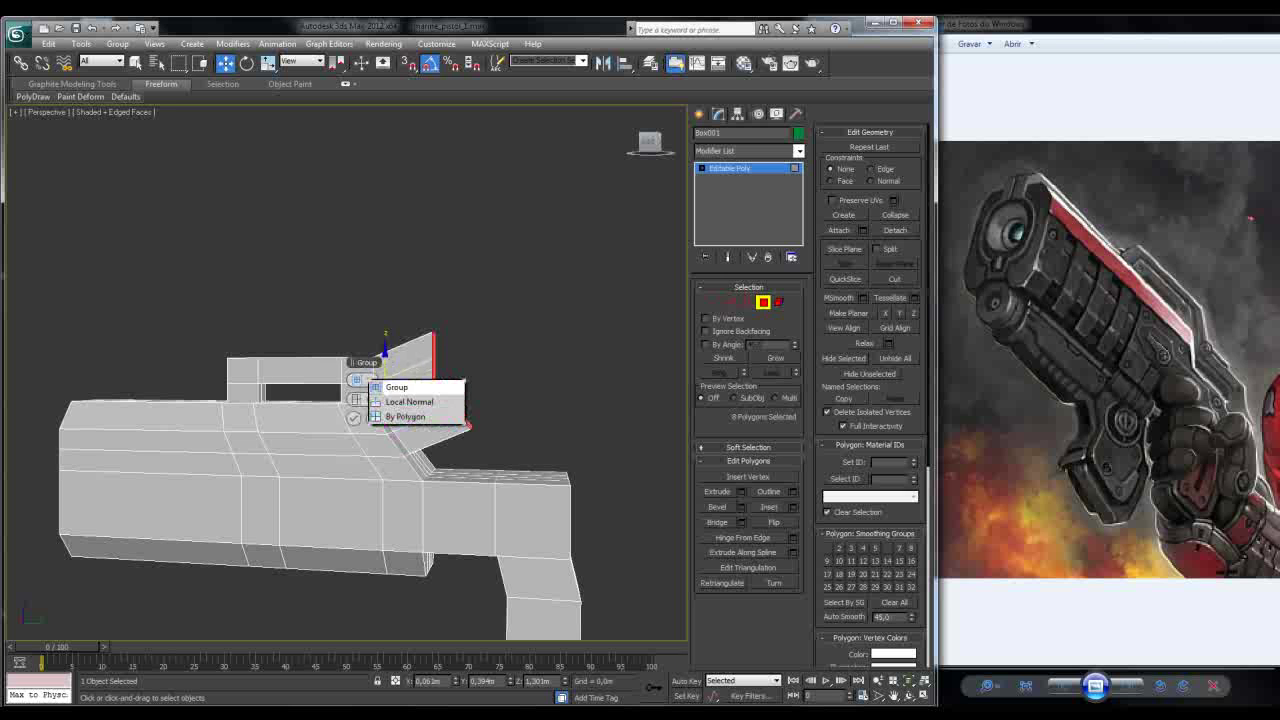
{"action": "left_click", "coordinate": [400, 402]}
{"action": "middle_click_drag", "start_coordinate": [376, 408], "coordinate": [354, 399], "text": "alt"}
{"action": "left_click_drag", "start_coordinate": [355, 399], "coordinate": [353, 399]}
{"action": "mouse_move", "coordinate": [353, 399]}
{"action": "middle_mouse_down", "text": "alt"}
{"action": "mouse_move", "coordinate": [300, 405]}
{"action": "mouse_move", "coordinate": [350, 398]}
{"action": "middle_mouse_up", "text": "alt"}
{"action": "scroll", "coordinate": [345, 398], "scroll_direction": "up", "scroll_amount": 4}
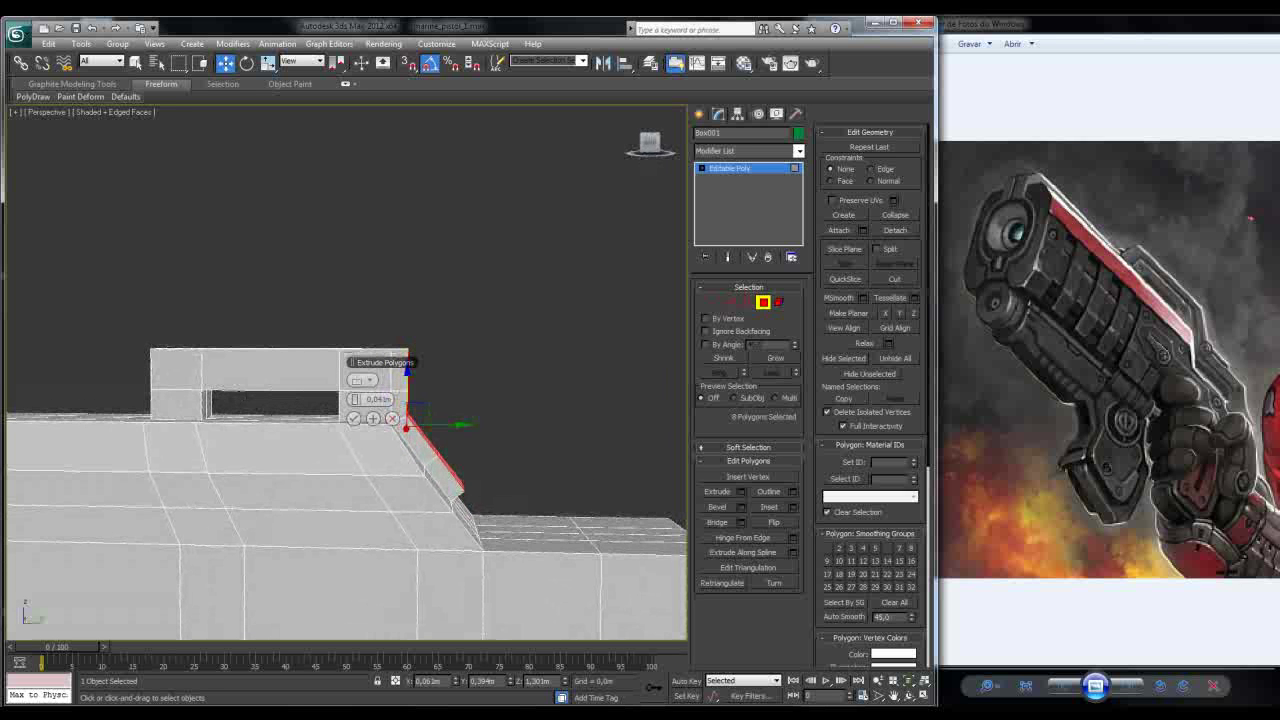
{"action": "middle_click_drag", "start_coordinate": [350, 398], "coordinate": [352, 398], "text": "alt"}
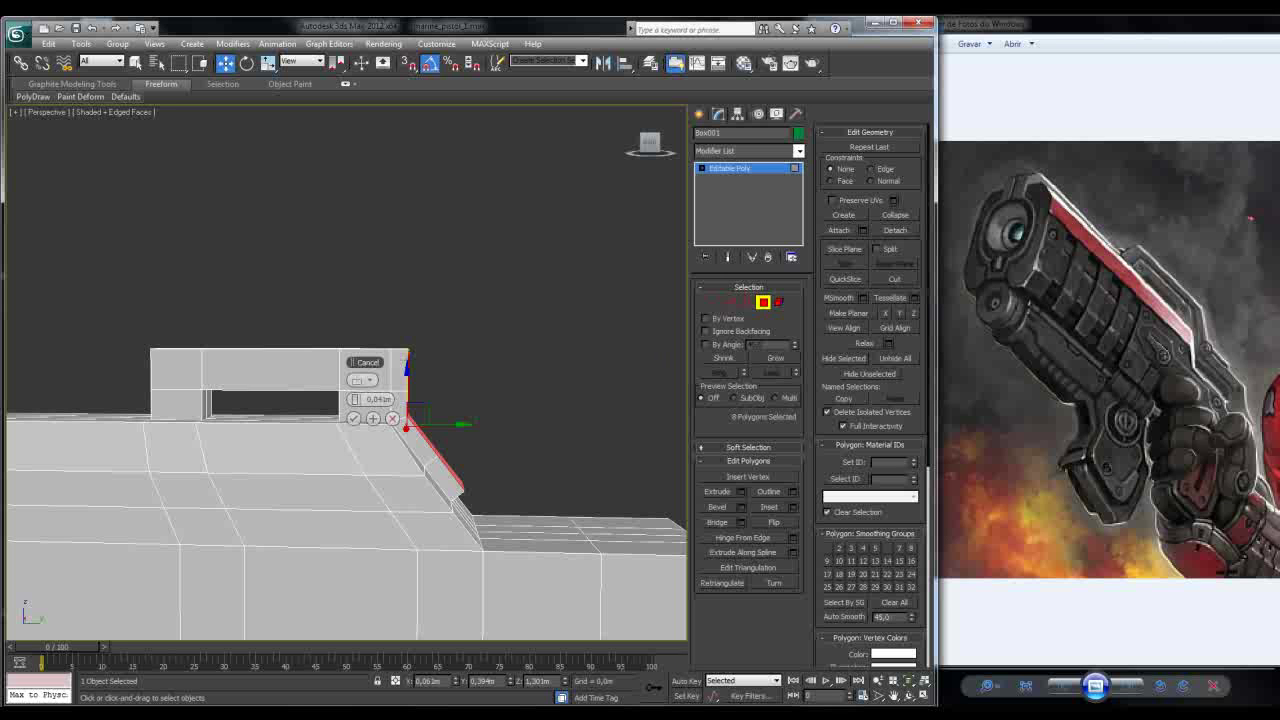
{"action": "mouse_move", "coordinate": [392, 418]}
{"action": "middle_mouse_down", "text": "alt"}
{"action": "mouse_move", "coordinate": [430, 418]}
{"action": "mouse_move", "coordinate": [398, 420]}
{"action": "middle_mouse_up", "text": "alt"}
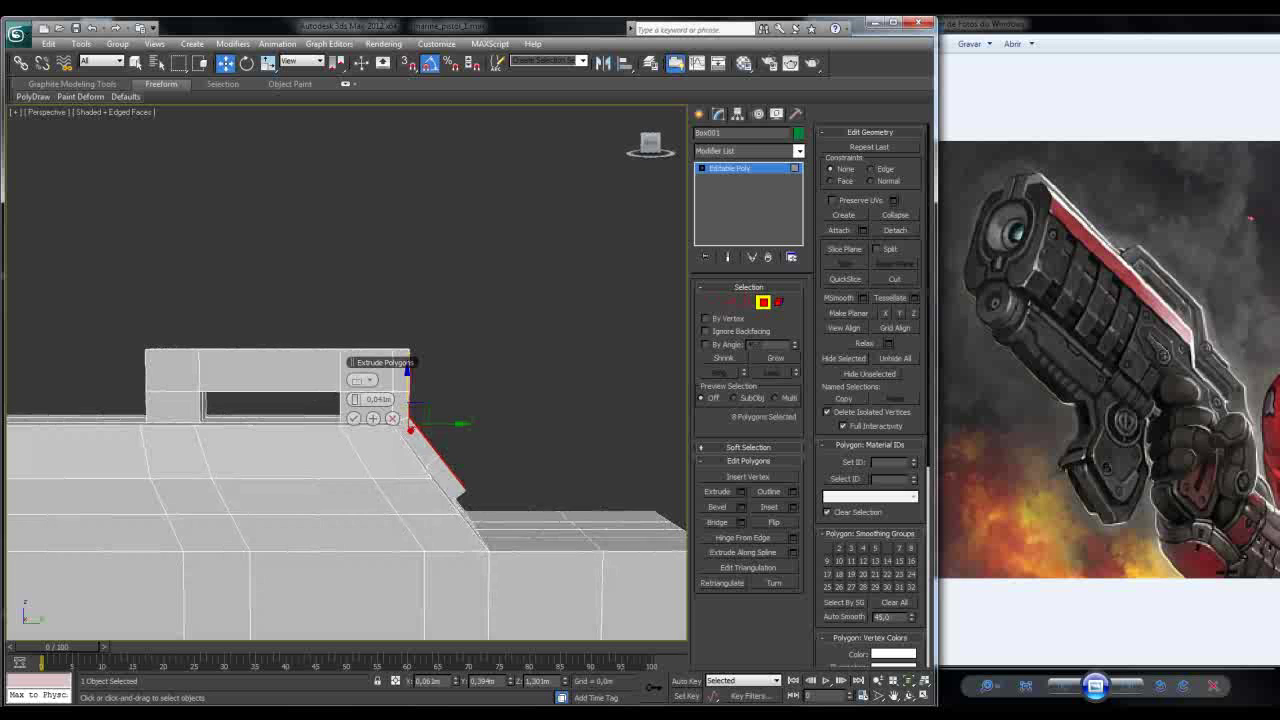
Step: Set the extrusion to Local Normal with a height of 0.103 m and apply it
{"action": "left_click", "coordinate": [362, 380]}
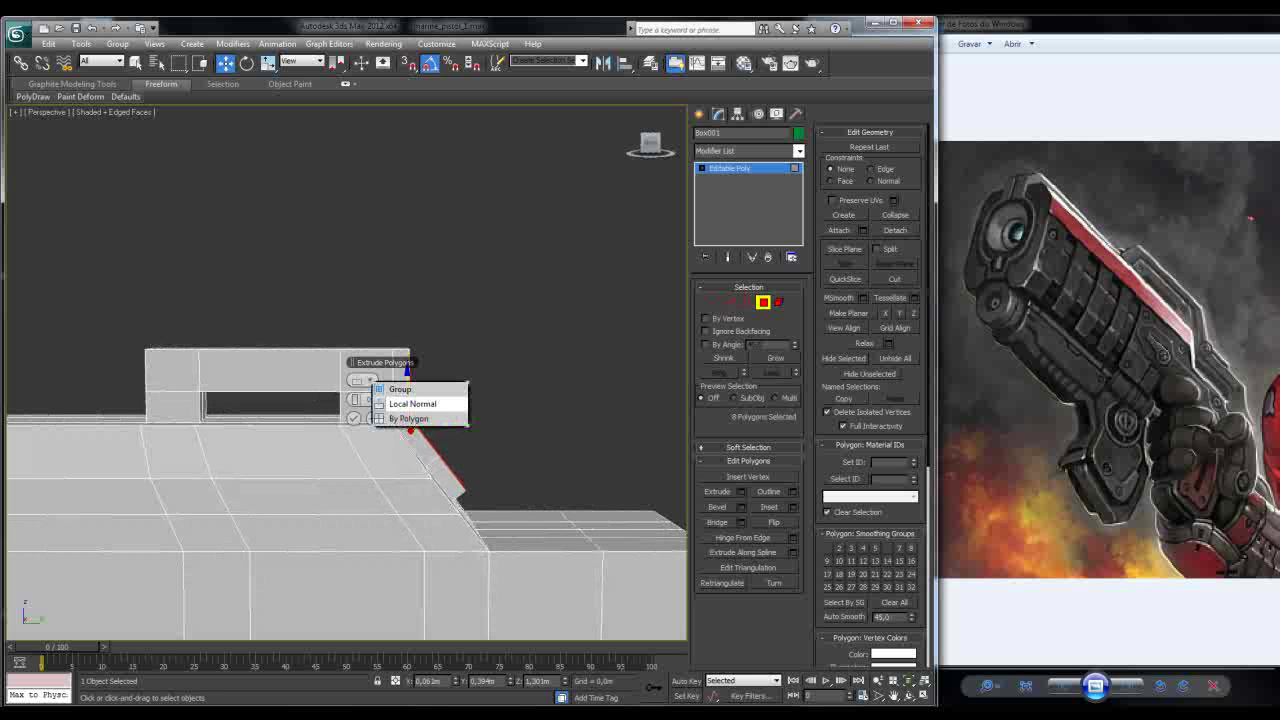
{"action": "left_click", "coordinate": [412, 403]}
{"action": "left_click_drag", "start_coordinate": [353, 399], "coordinate": [394, 399]}
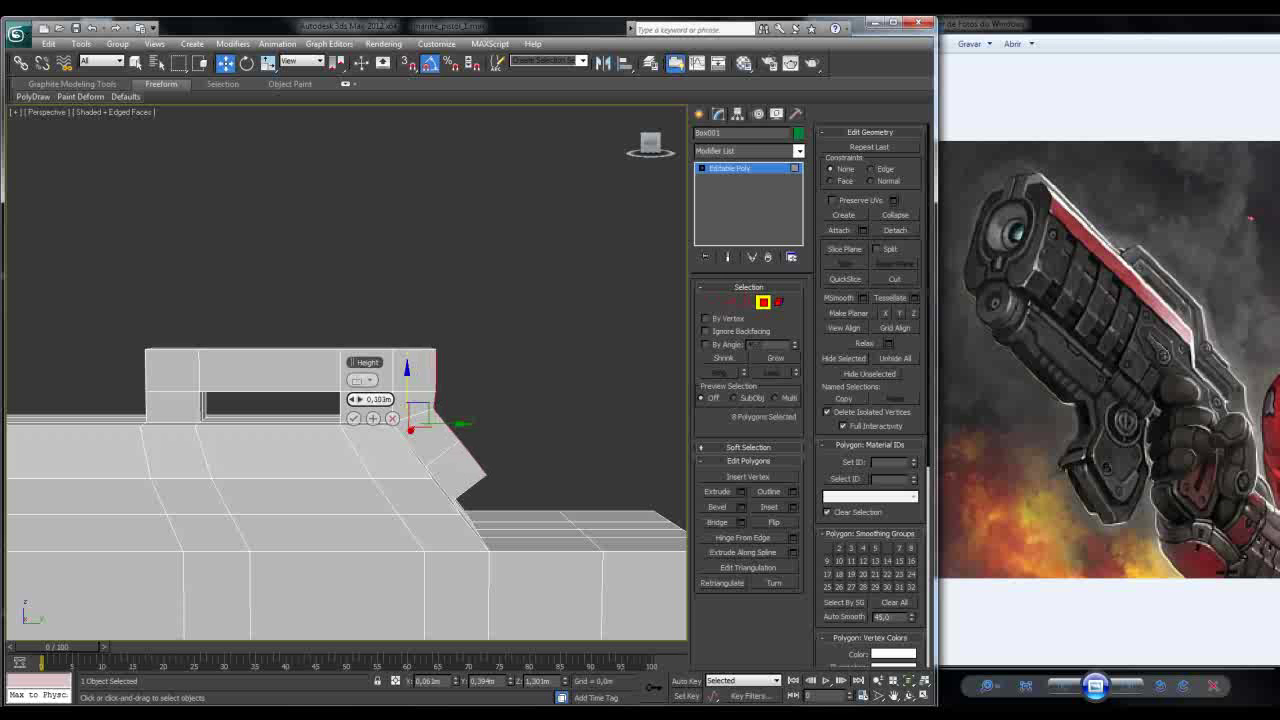
{"action": "middle_click_drag", "start_coordinate": [394, 399], "coordinate": [297, 408], "text": "alt"}
{"action": "key", "text": "l"}
{"action": "left_click", "coordinate": [34, 112]}
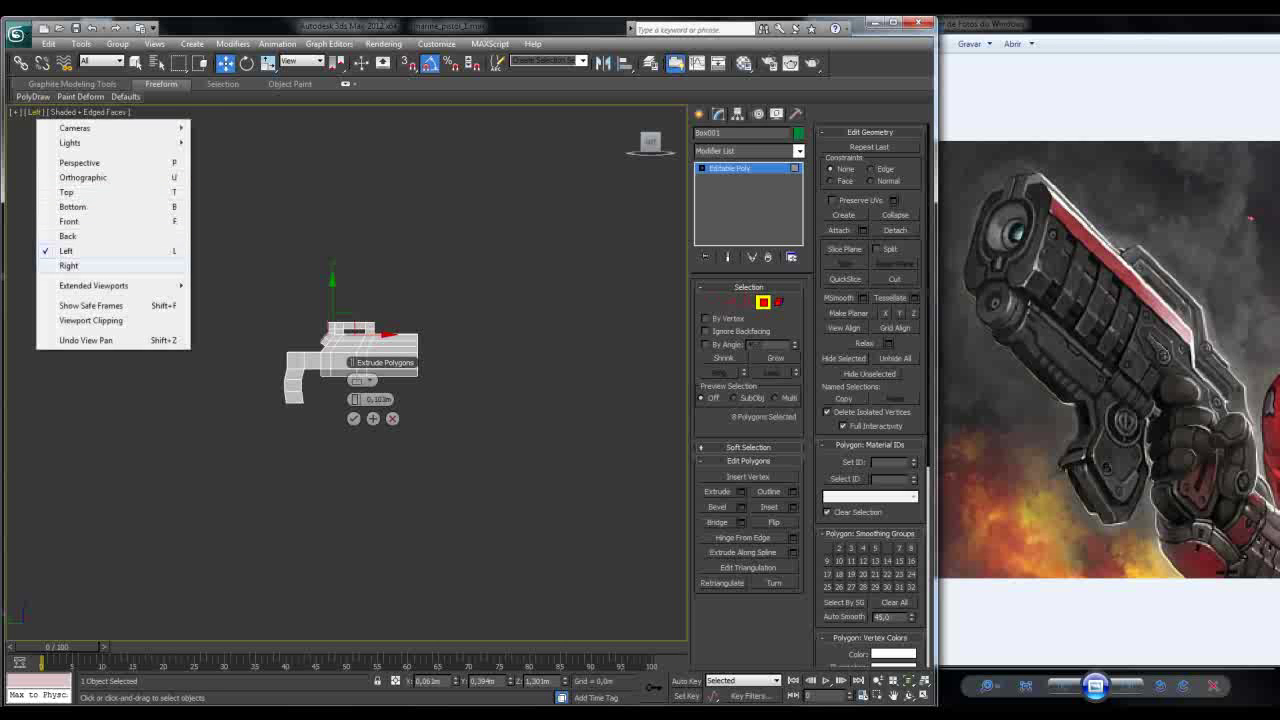
{"action": "left_click", "coordinate": [68, 265]}
{"action": "scroll", "coordinate": [362, 381], "scroll_direction": "up", "scroll_amount": 8}
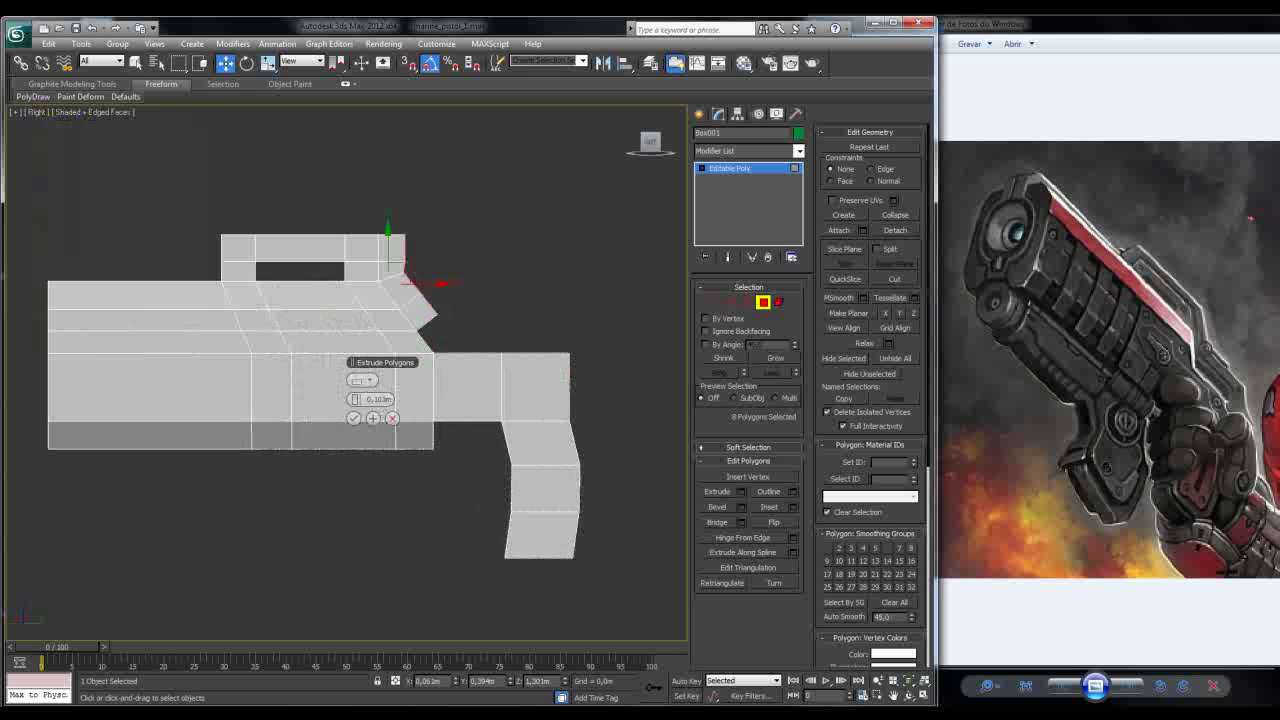
{"action": "scroll", "coordinate": [390, 265], "scroll_direction": "up", "scroll_amount": 4}
{"action": "middle_click_drag", "start_coordinate": [390, 265], "coordinate": [369, 281]}
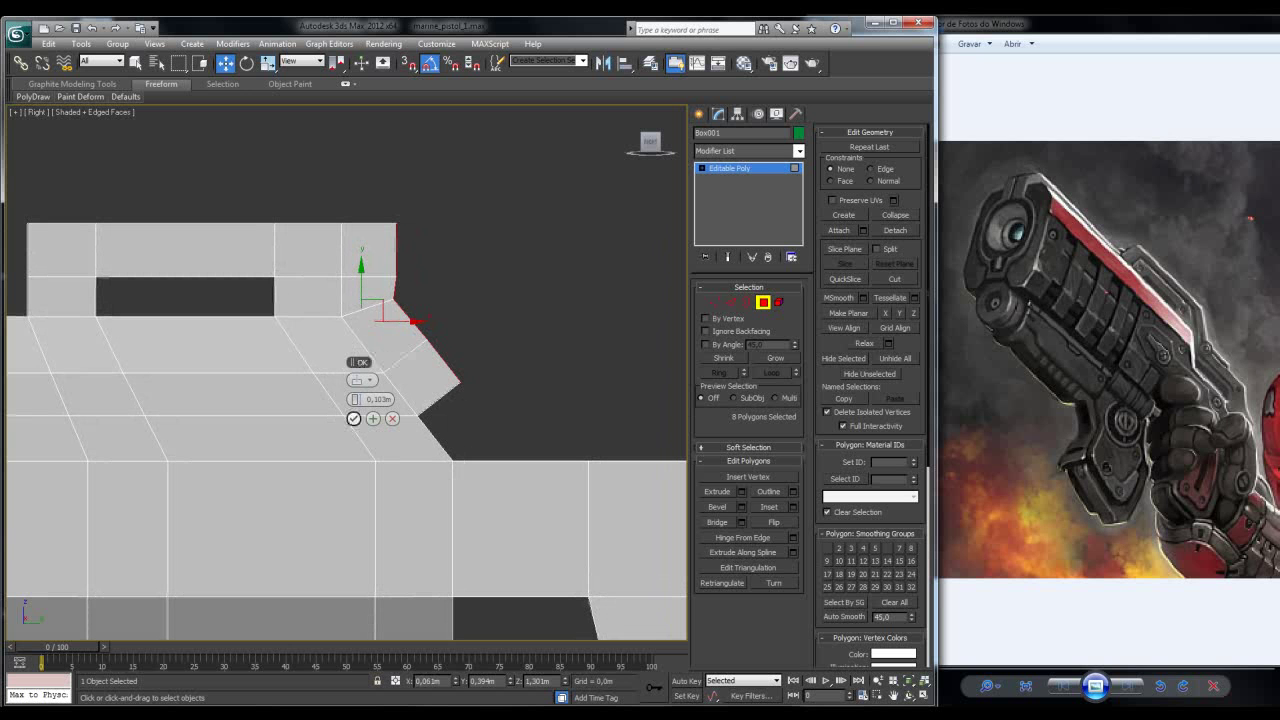
{"action": "left_click", "coordinate": [353, 418]}
Step: Move the two lower vertex rows of the rear extrusion down and backward, level with the edge rows on the body's side
{"action": "key", "text": "1"}
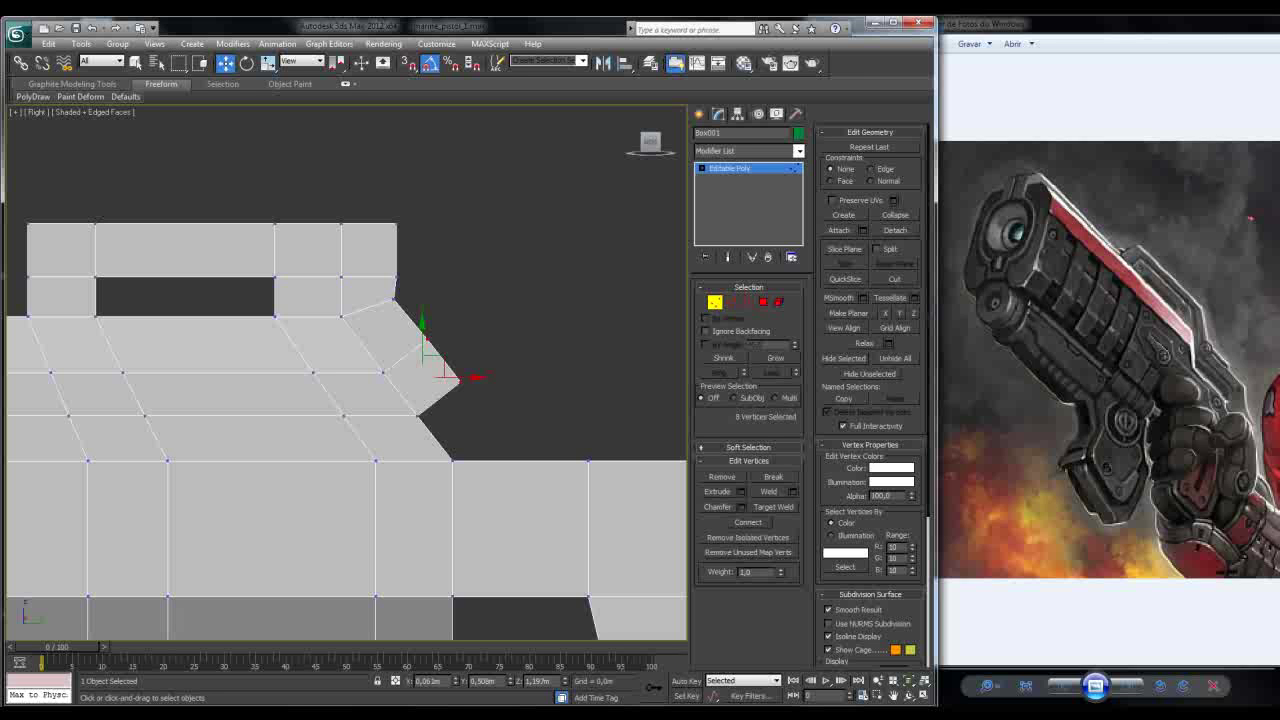
{"action": "key", "text": "ctrl+d"}
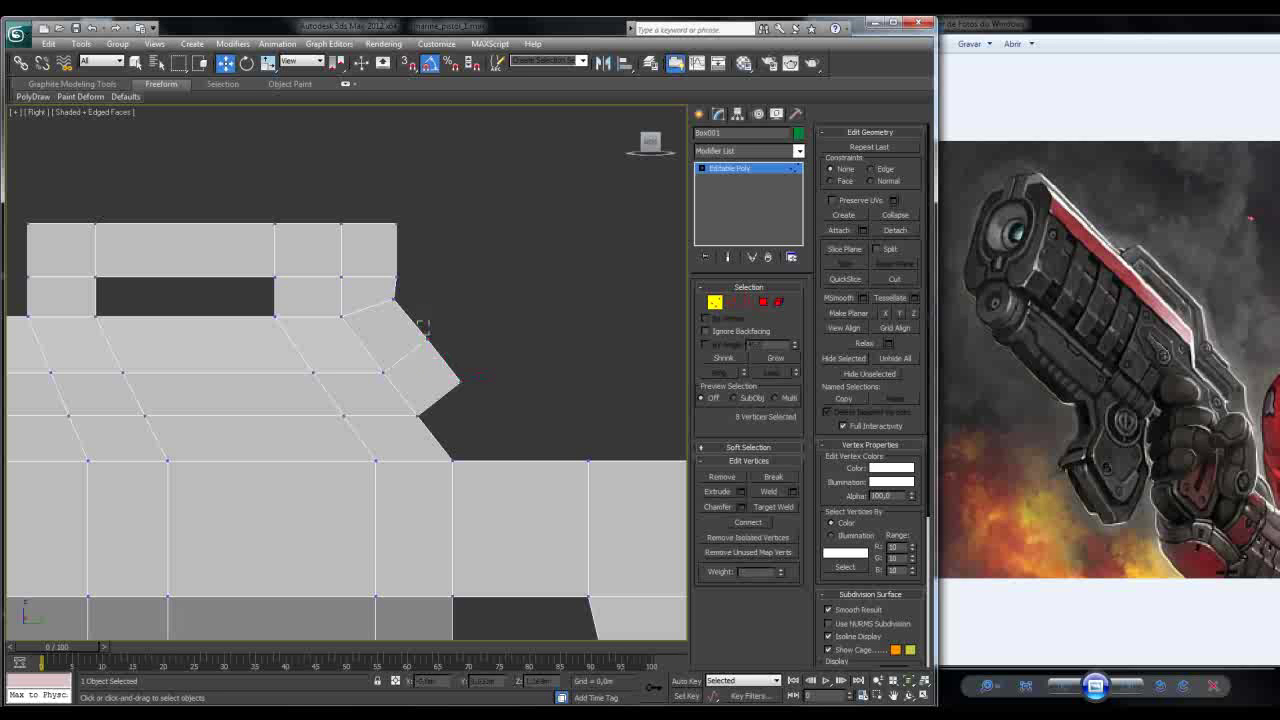
{"action": "left_click_drag", "start_coordinate": [491, 390], "coordinate": [491, 390]}
{"action": "left_click_drag", "start_coordinate": [509, 681], "coordinate": [509, 650]}
{"action": "key", "text": "ctrl+z"}
{"action": "left_click_drag", "start_coordinate": [495, 393], "coordinate": [530, 393]}
Step: Lower the extrusion's junction vertices to the body's top edge, shifting them slightly backward, and move the bar's top rear vertices 0.042 m forward
{"action": "left_click_drag", "start_coordinate": [419, 321], "coordinate": [419, 321]}
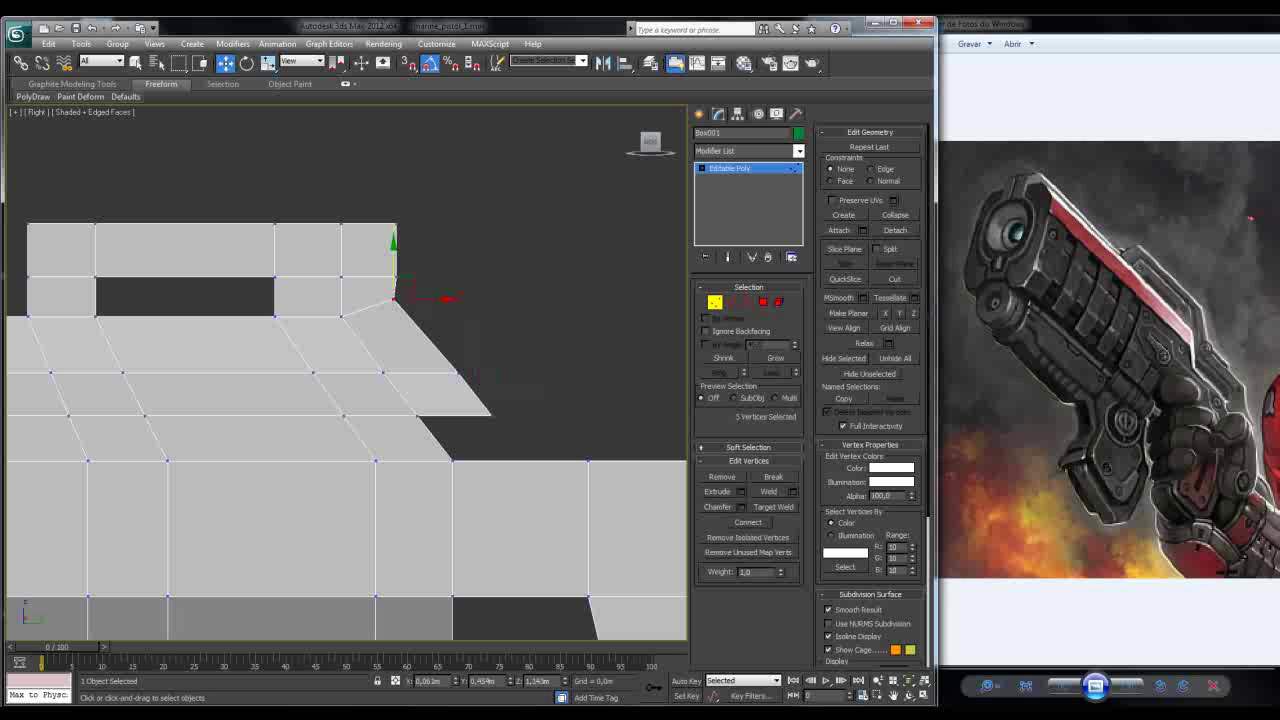
{"action": "left_click_drag", "start_coordinate": [393, 265], "coordinate": [437, 316]}
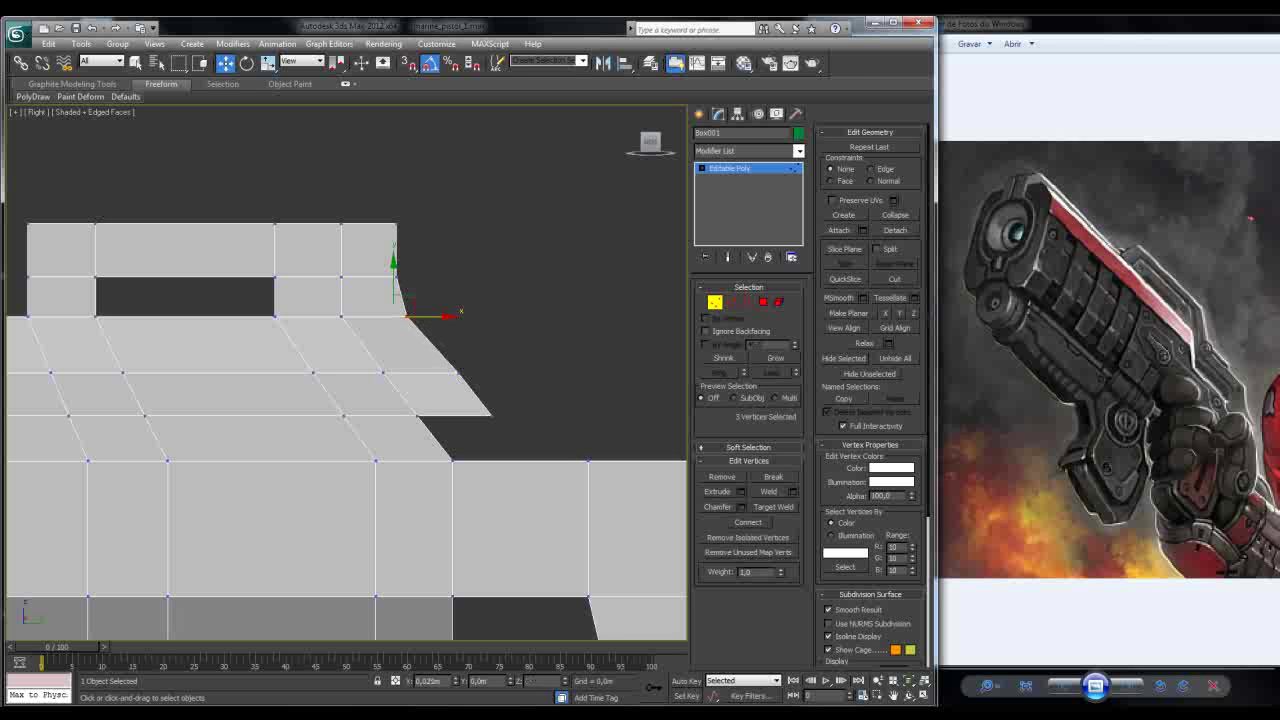
{"action": "left_click", "coordinate": [395, 222]}
{"action": "left_click_drag", "start_coordinate": [440, 222], "coordinate": [419, 222]}
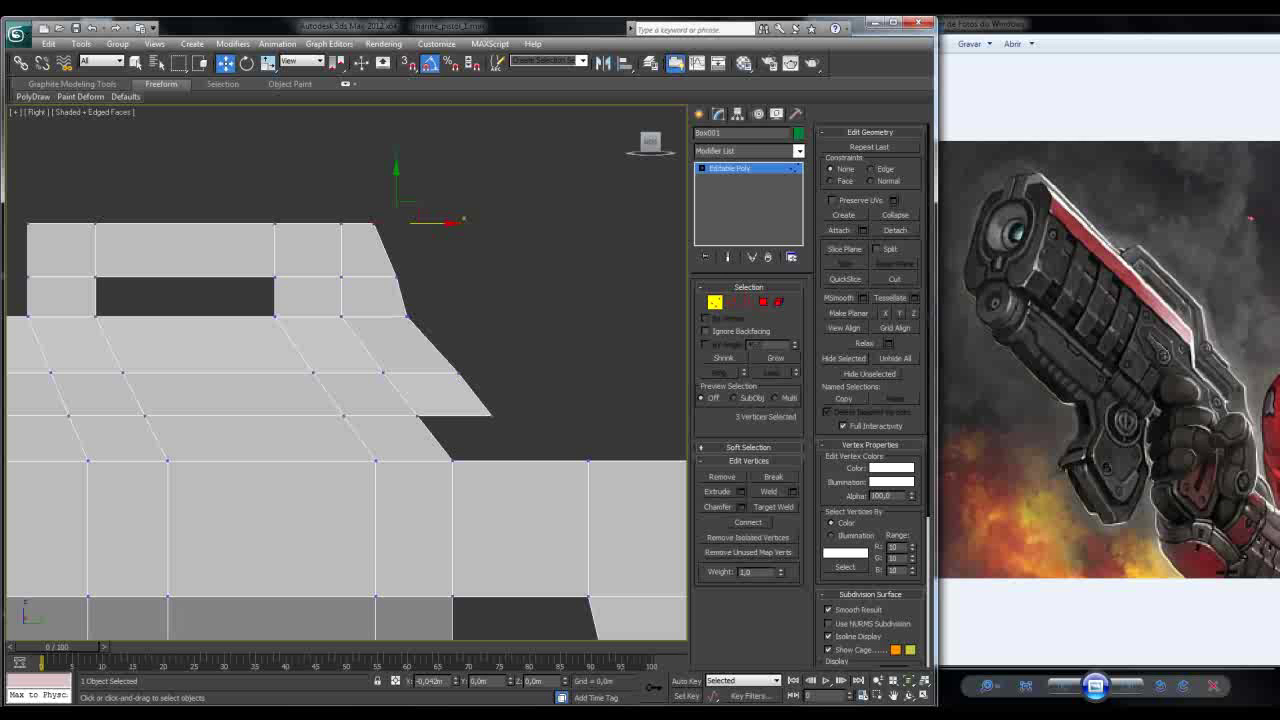
{"action": "middle_click_drag", "start_coordinate": [440, 222], "coordinate": [419, 230]}
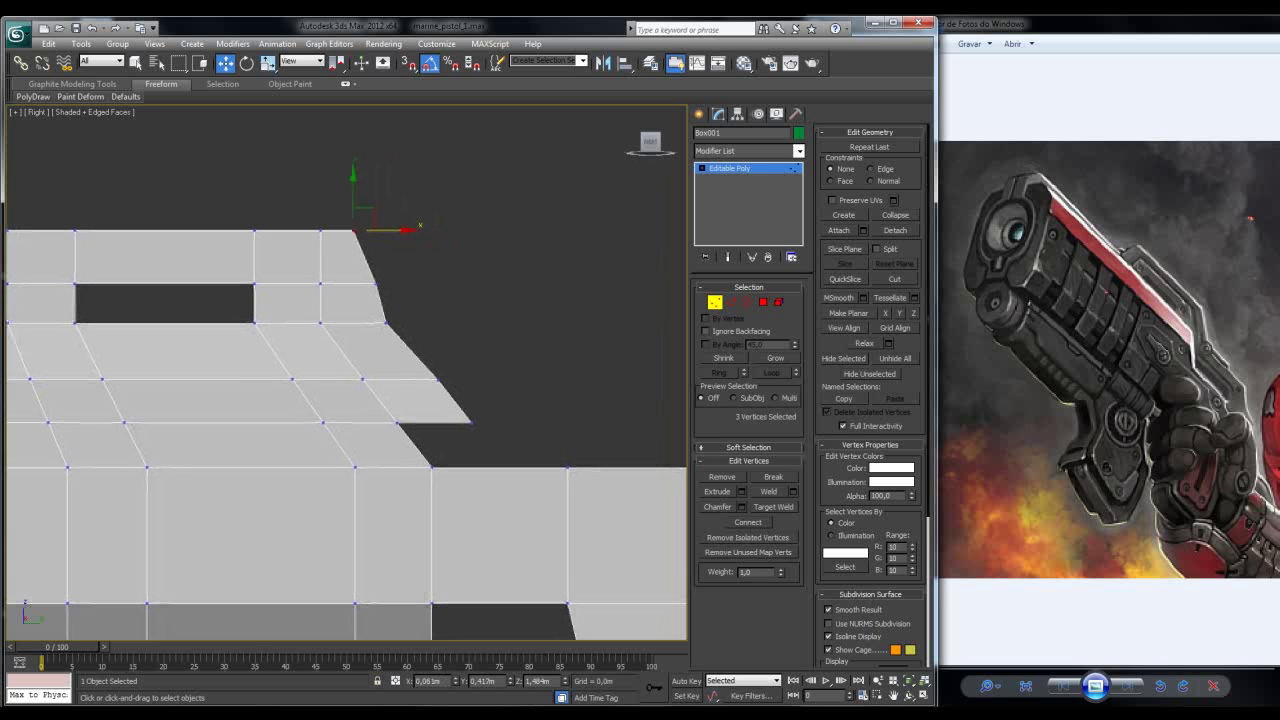
{"action": "left_click", "coordinate": [386, 322]}
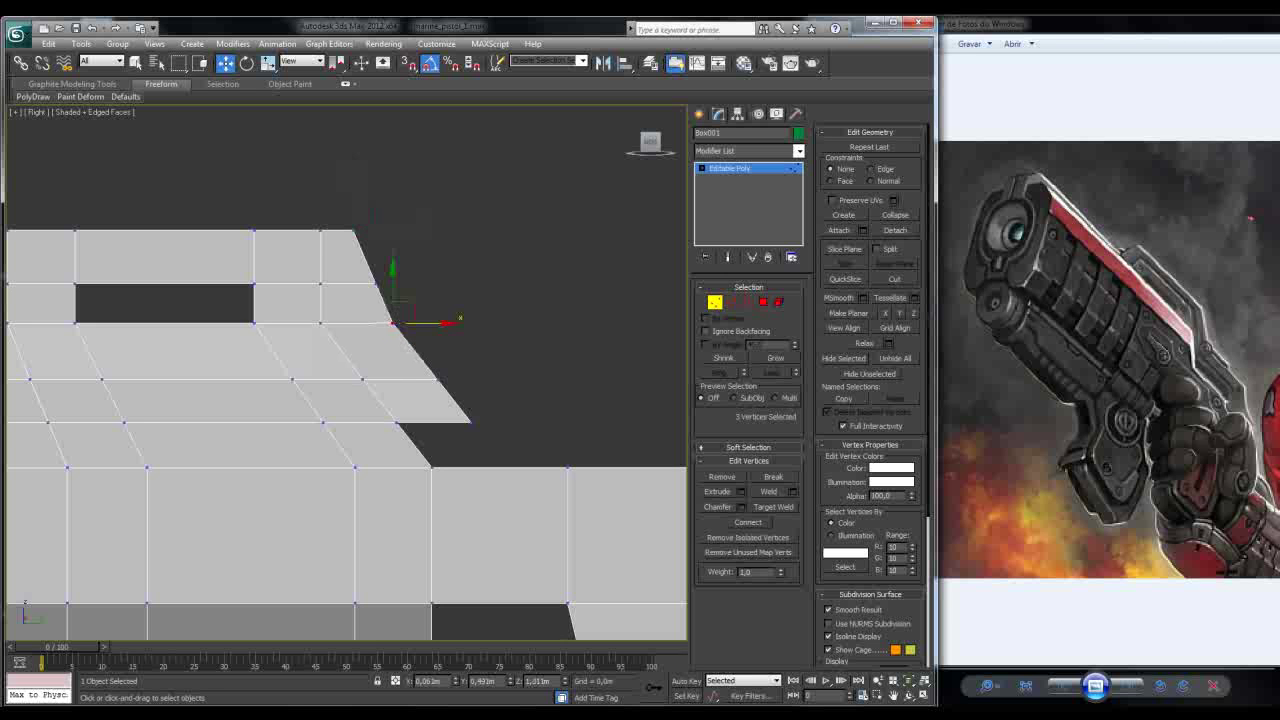
Step: Examine the whole pistol in perspective without edge lines, using Shaded and Realistic display
{"action": "key", "text": "p"}
{"action": "mouse_move", "coordinate": [345, 370]}
{"action": "middle_mouse_down", "text": "alt"}
{"action": "mouse_move", "coordinate": [230, 370]}
{"action": "mouse_move", "coordinate": [335, 376]}
{"action": "middle_mouse_up", "text": "alt"}
{"action": "scroll", "coordinate": [345, 375], "scroll_direction": "down", "scroll_amount": 5}
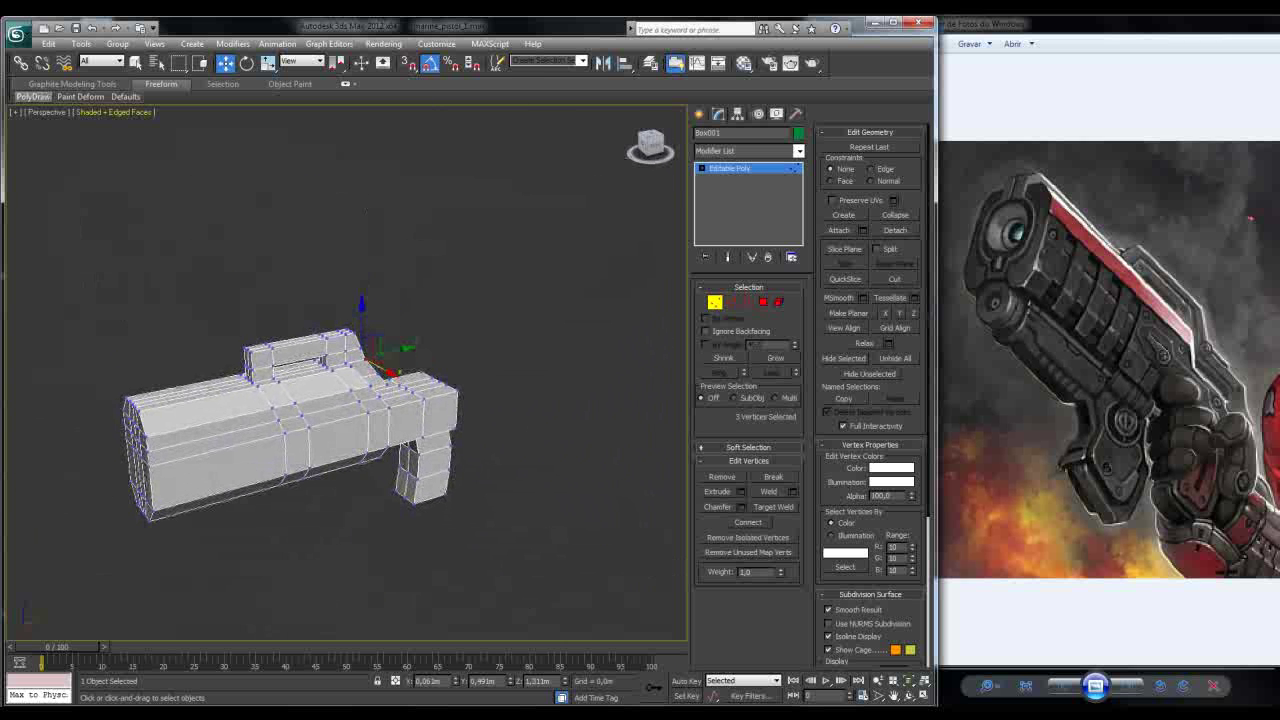
{"action": "left_click", "coordinate": [79, 96]}
{"action": "left_click", "coordinate": [49, 128]}
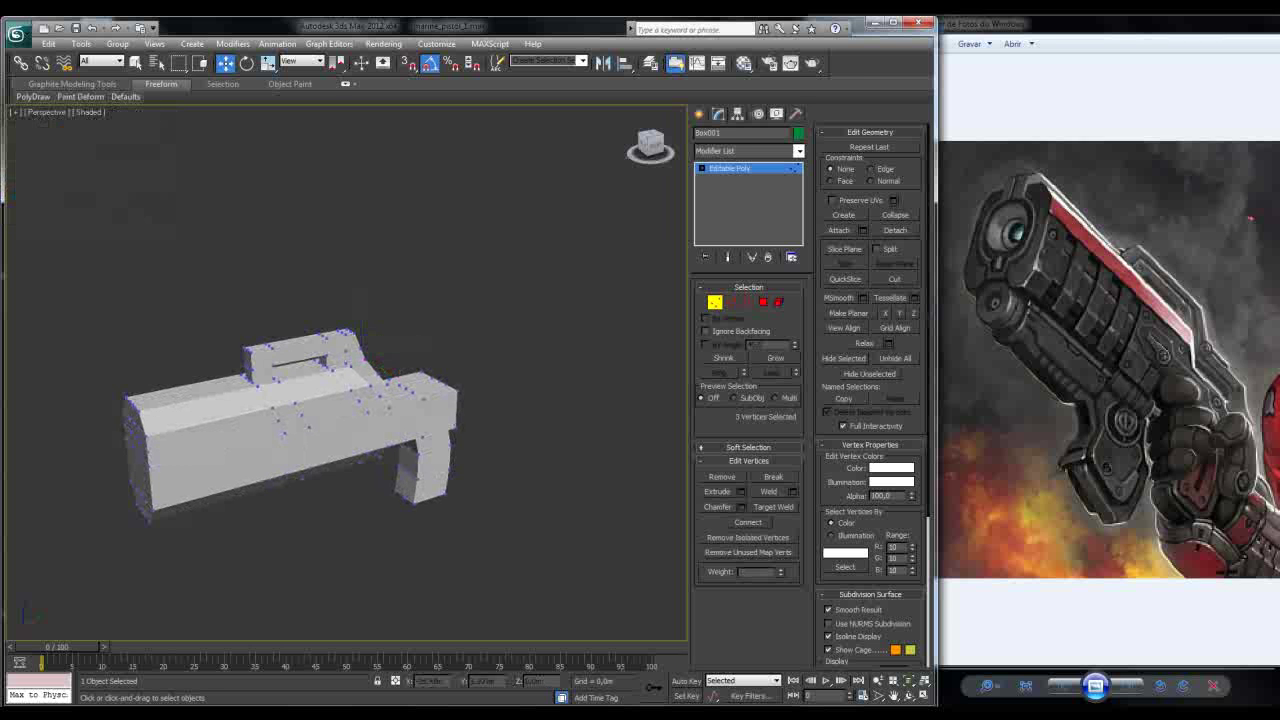
{"action": "left_click", "coordinate": [88, 111]}
{"action": "left_click", "coordinate": [120, 126]}
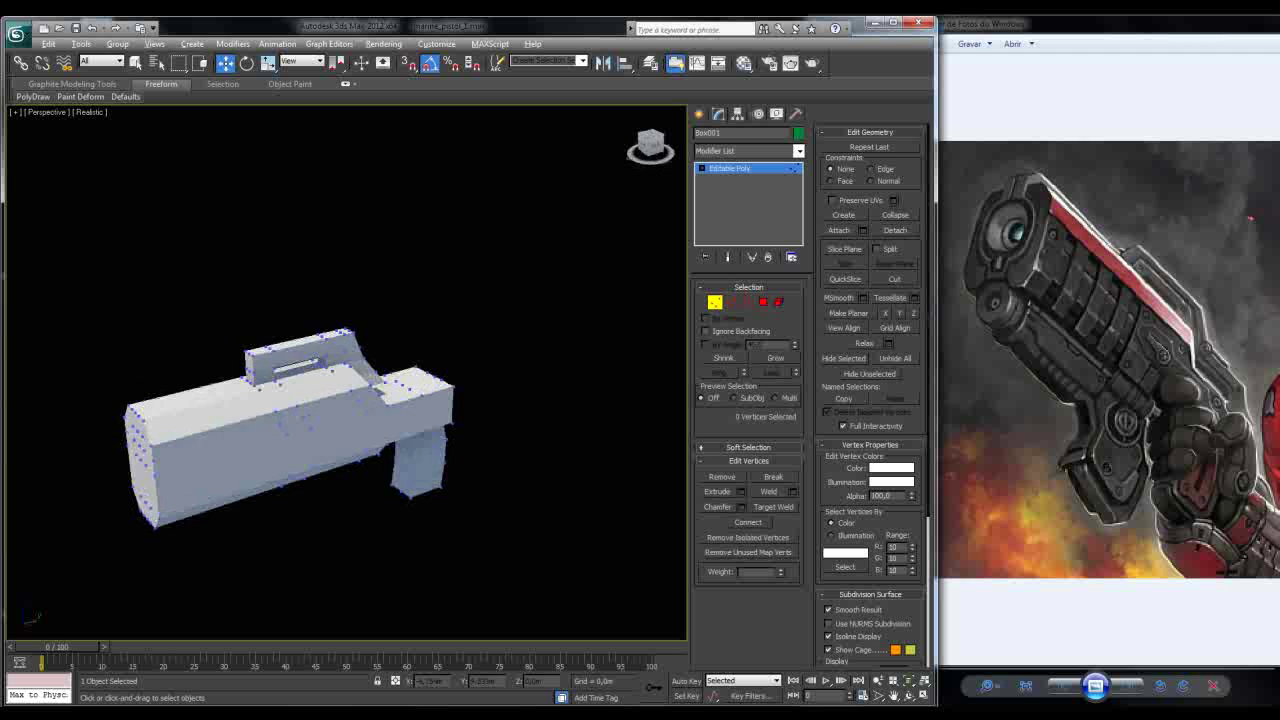
{"action": "key", "text": "4"}
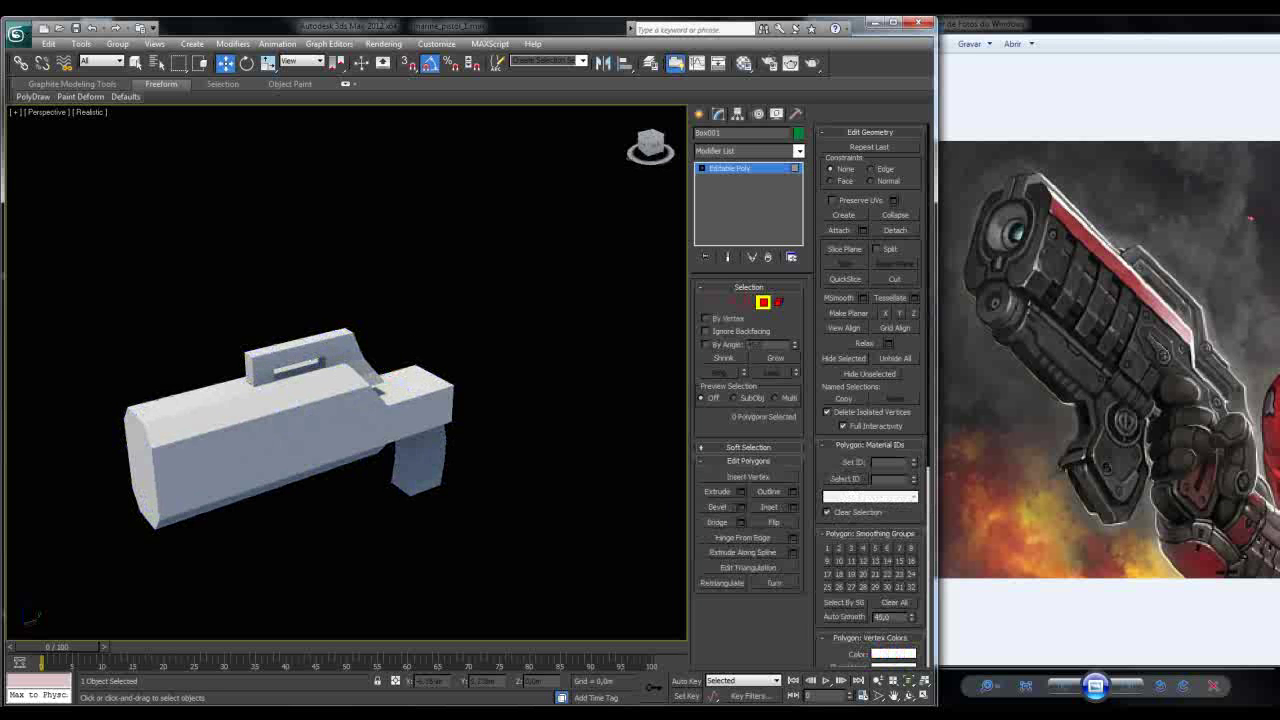
{"action": "mouse_move", "coordinate": [340, 380]}
{"action": "middle_mouse_down", "text": "alt"}
{"action": "mouse_move", "coordinate": [380, 440]}
{"action": "mouse_move", "coordinate": [430, 410]}
{"action": "mouse_move", "coordinate": [350, 385]}
{"action": "middle_mouse_up", "text": "alt"}
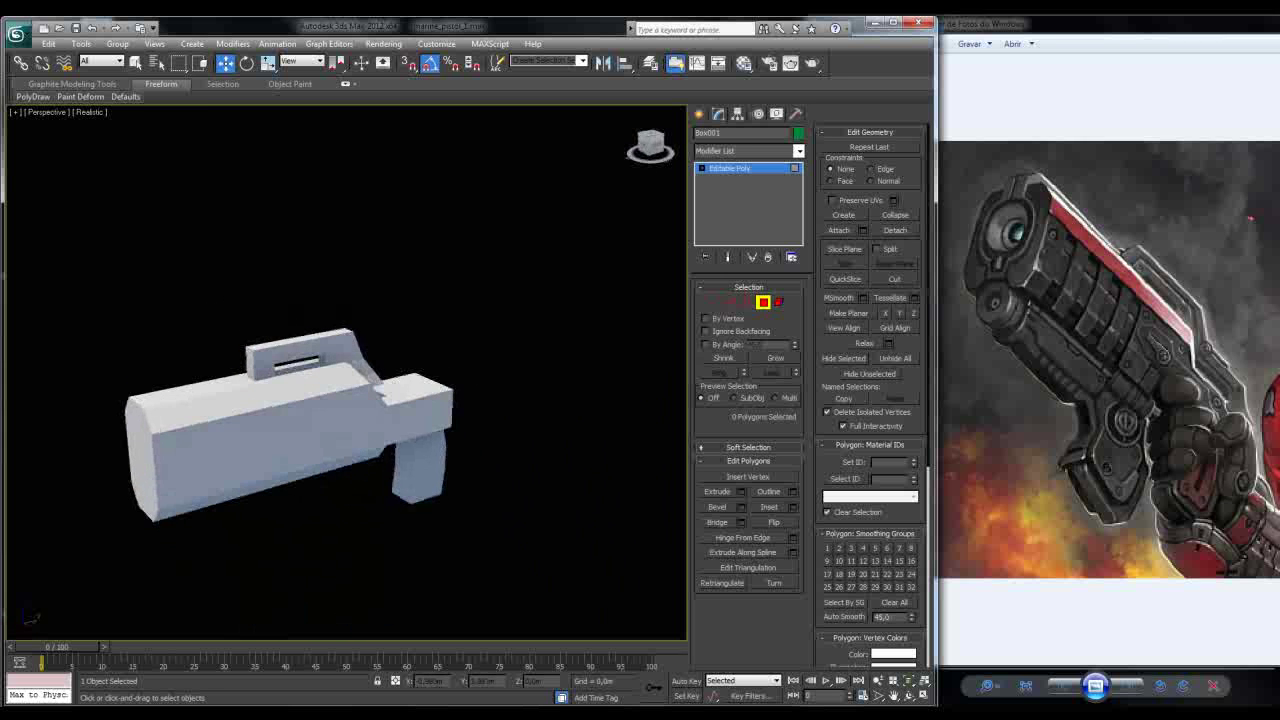
Step: Return to Shaded display with edged faces and inspect the rear extrusion from several angles
{"action": "left_click", "coordinate": [90, 112]}
{"action": "left_click", "coordinate": [130, 141]}
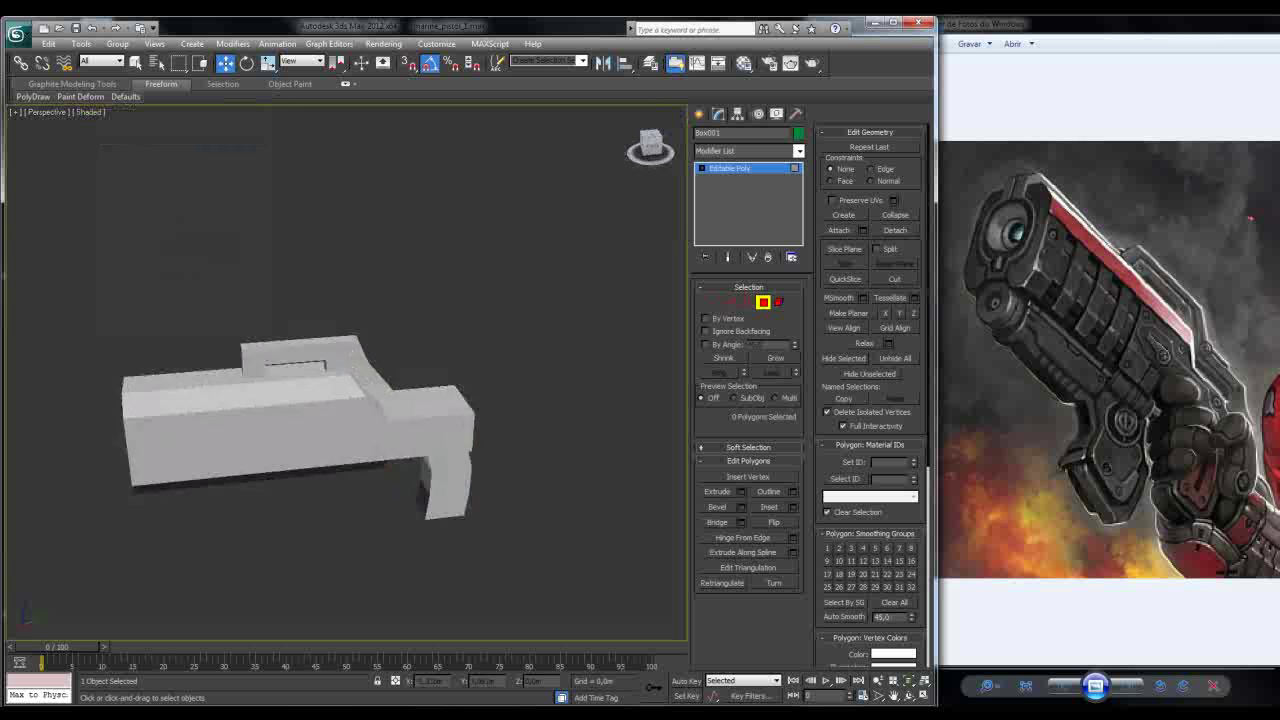
{"action": "middle_click_drag", "start_coordinate": [300, 400], "coordinate": [300, 385], "text": "alt"}
{"action": "scroll", "coordinate": [337, 380], "scroll_direction": "up", "scroll_amount": 5}
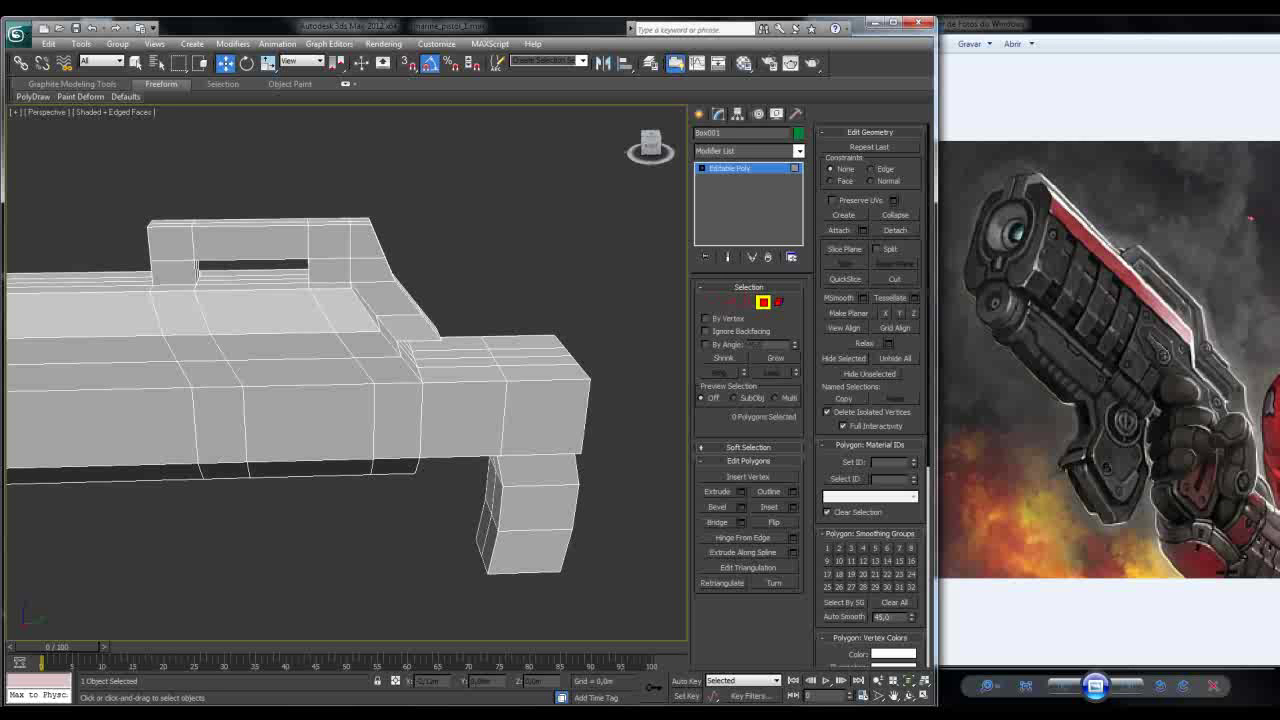
{"action": "middle_click_drag", "start_coordinate": [340, 400], "coordinate": [468, 390], "text": "alt"}
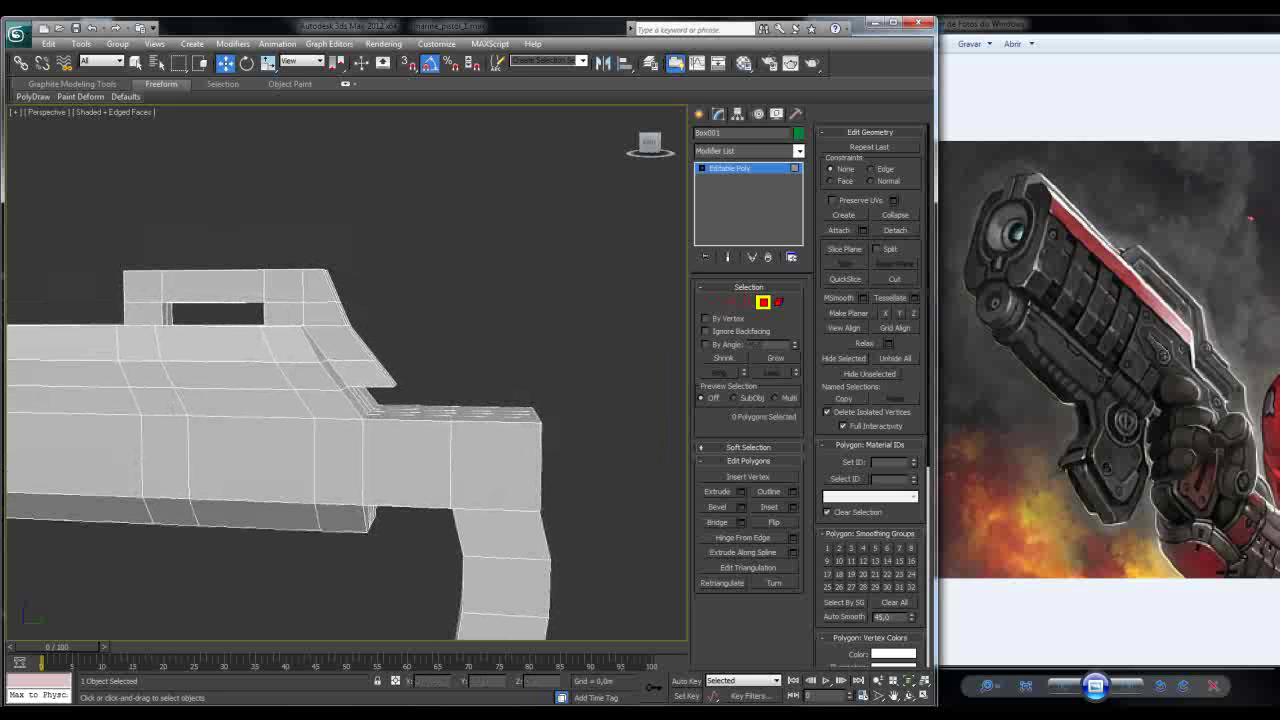
{"action": "mouse_move", "coordinate": [468, 390]}
{"action": "middle_mouse_down", "text": "alt"}
{"action": "mouse_move", "coordinate": [468, 402]}
{"action": "mouse_move", "coordinate": [540, 400]}
{"action": "mouse_move", "coordinate": [450, 406]}
{"action": "middle_mouse_up", "text": "alt"}
Step: Select the sloped rear-facing polygons of the rear extrusion and extrude them 0.653 m
{"action": "key", "text": "4"}
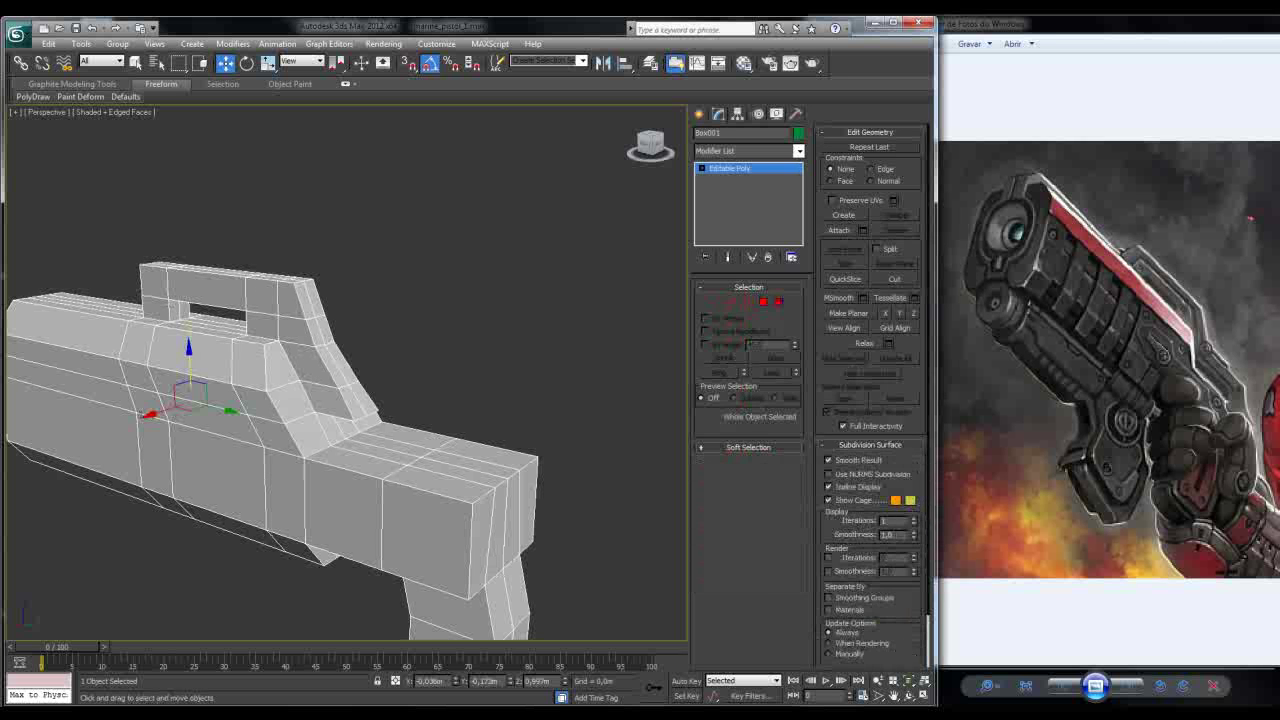
{"action": "key", "text": "4"}
{"action": "left_click", "coordinate": [327, 357]}
{"action": "left_click", "coordinate": [342, 375], "text": "ctrl"}
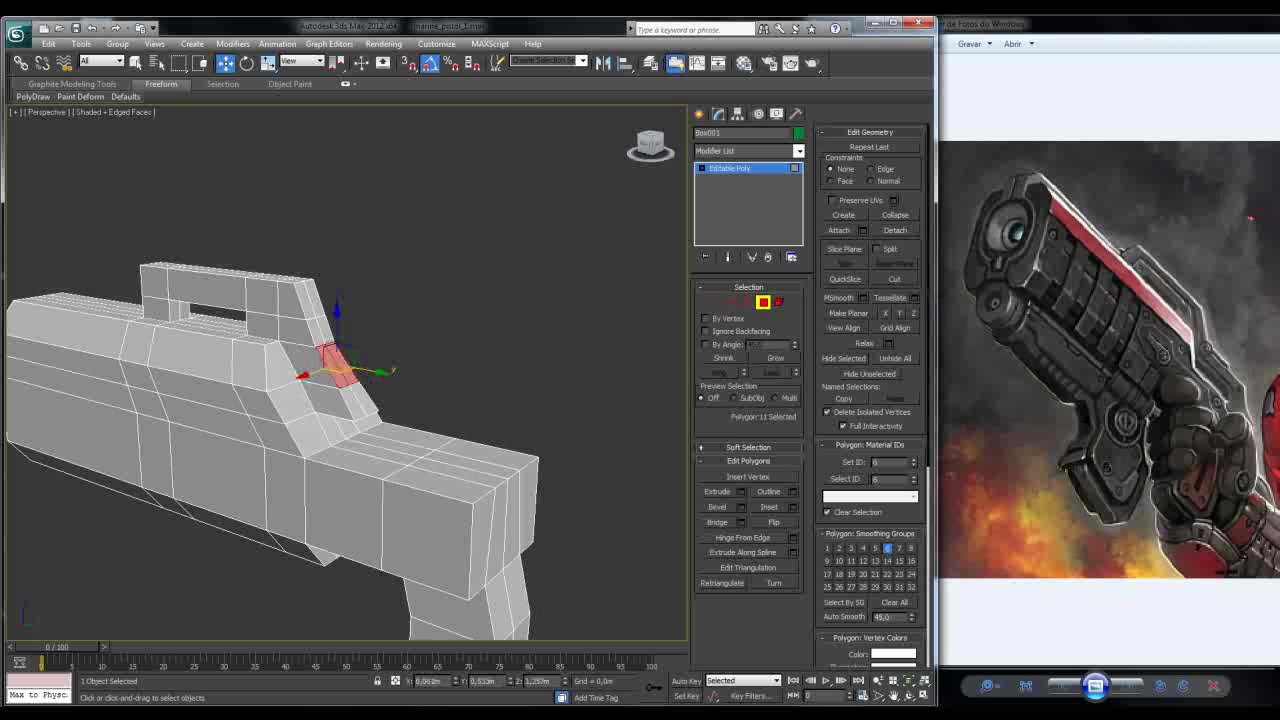
{"action": "left_click", "coordinate": [345, 398], "text": "ctrl"}
{"action": "left_click", "coordinate": [352, 410], "text": "ctrl"}
{"action": "middle_click_drag", "start_coordinate": [352, 410], "coordinate": [386, 400], "text": "alt"}
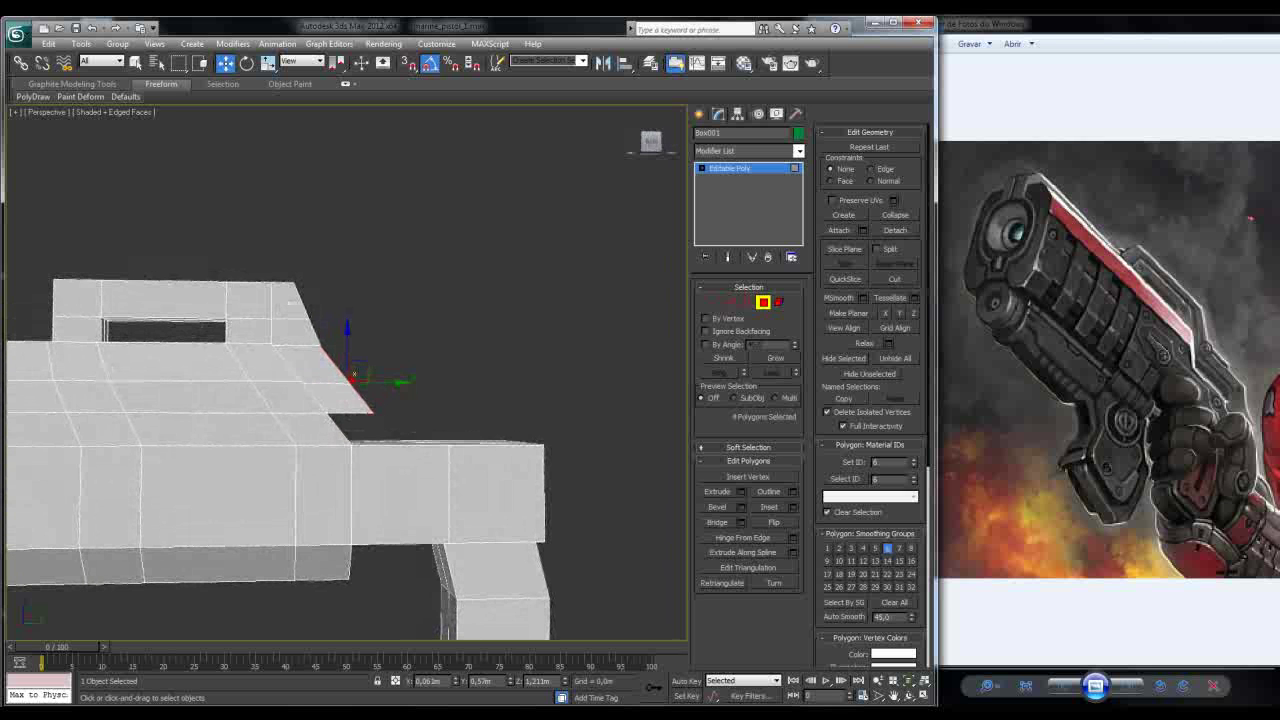
{"action": "left_click", "coordinate": [741, 491]}
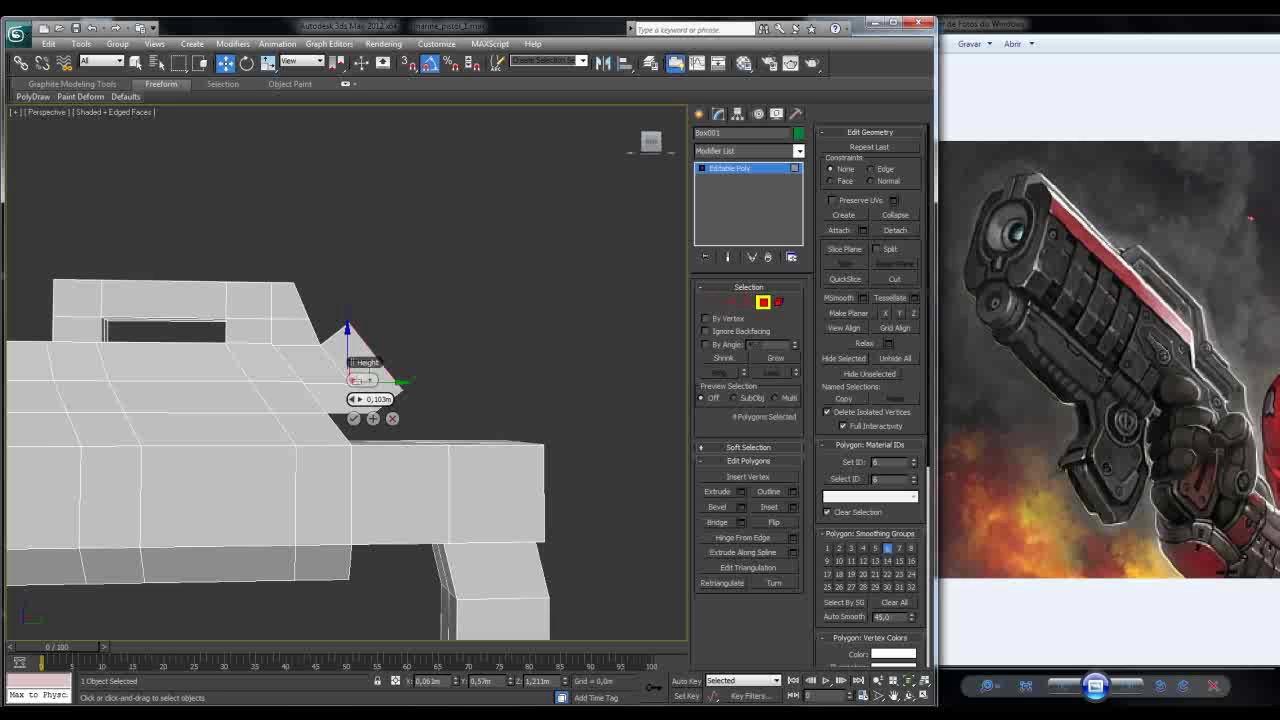
{"action": "left_click", "coordinate": [362, 380]}
{"action": "left_click", "coordinate": [372, 390]}
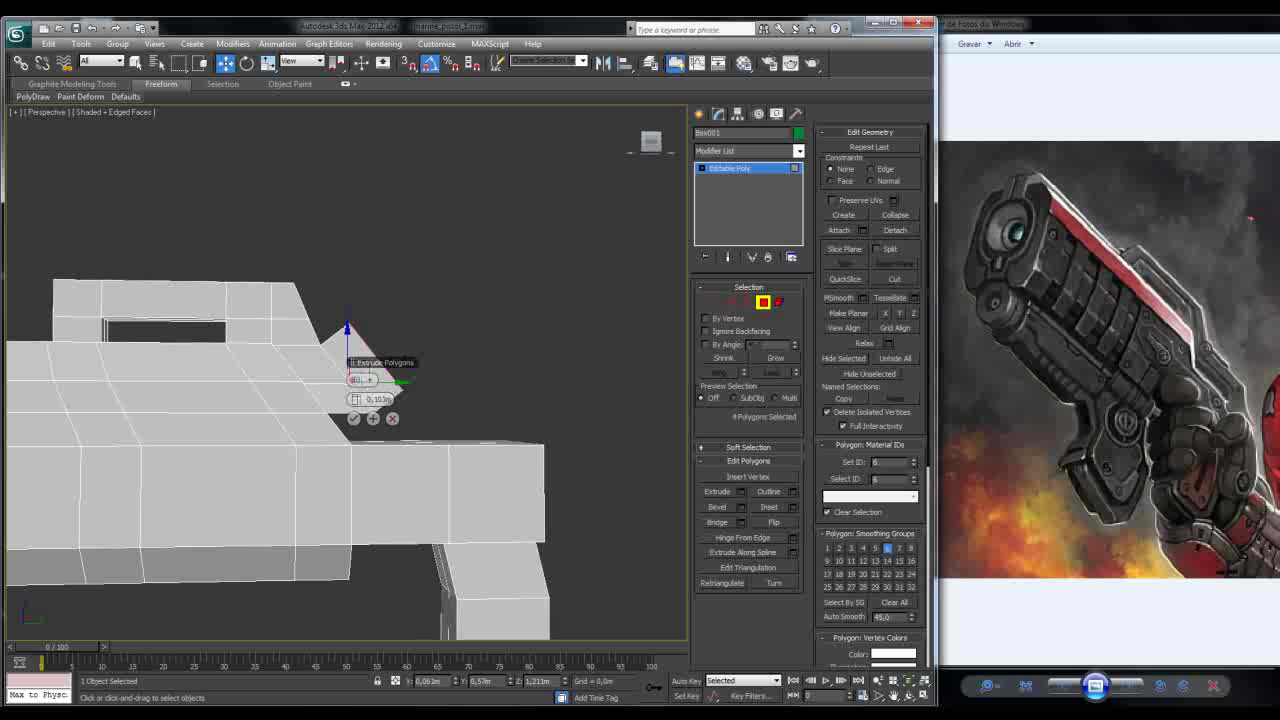
{"action": "left_click", "coordinate": [362, 380]}
{"action": "left_click", "coordinate": [380, 405]}
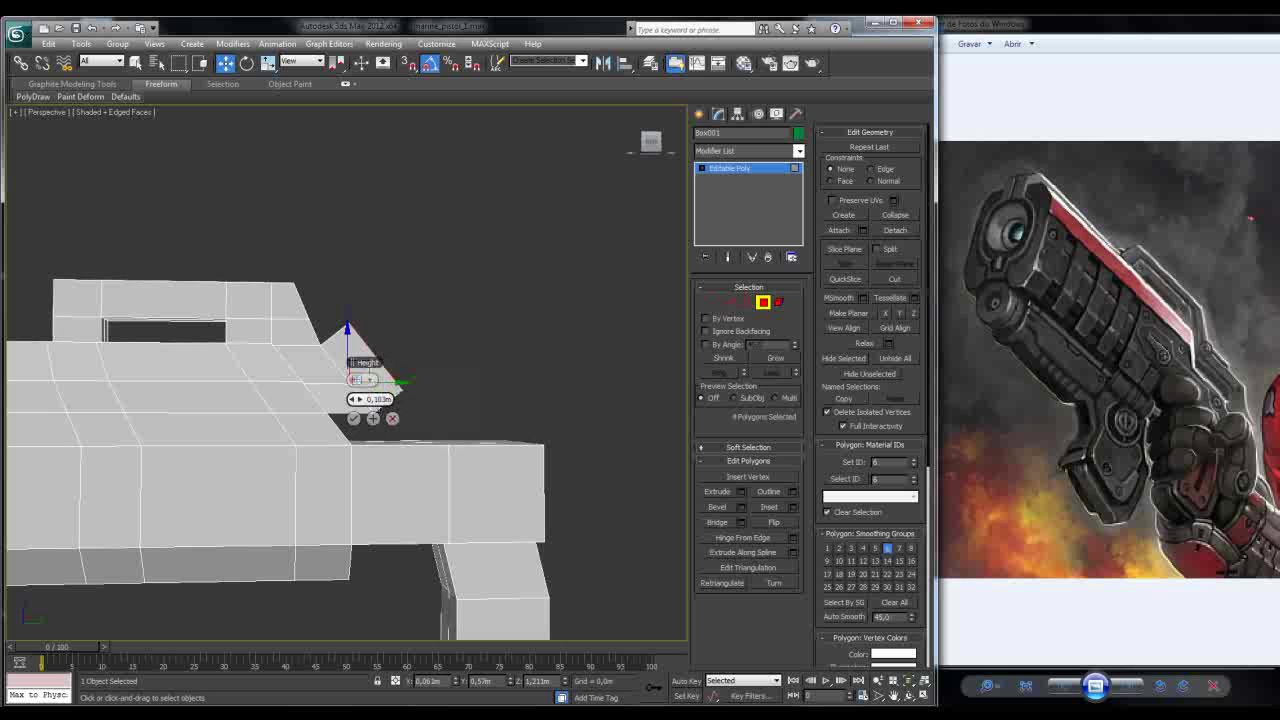
{"action": "left_click", "coordinate": [362, 380]}
{"action": "left_click", "coordinate": [380, 392]}
{"action": "left_click_drag", "start_coordinate": [353, 399], "coordinate": [480, 399]}
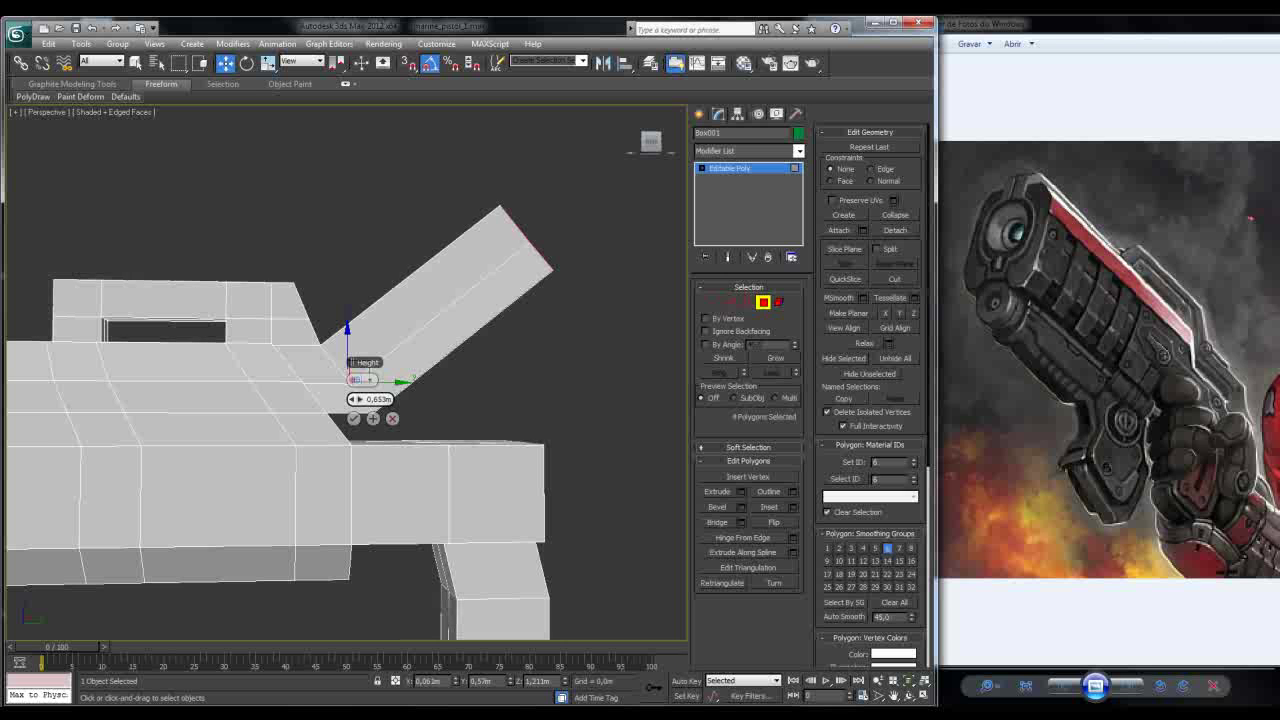
{"action": "middle_click_drag", "start_coordinate": [480, 399], "coordinate": [456, 401], "text": "alt"}
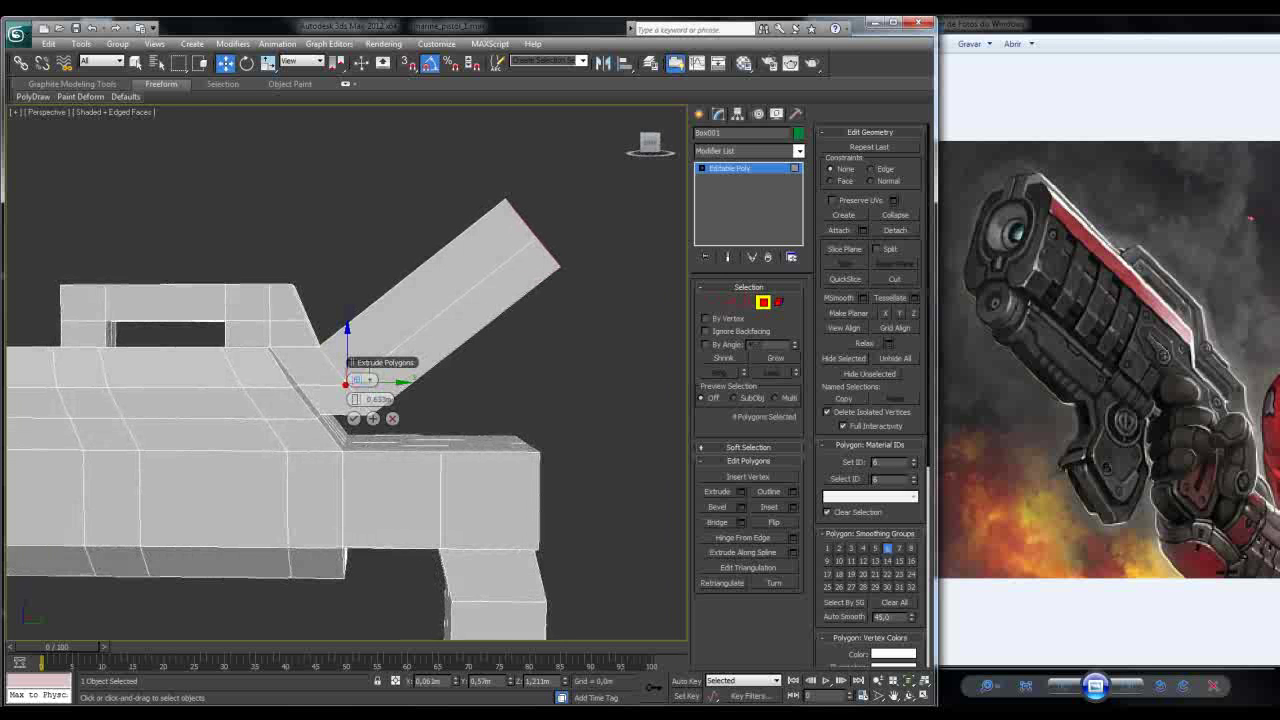
{"action": "left_click", "coordinate": [353, 418]}
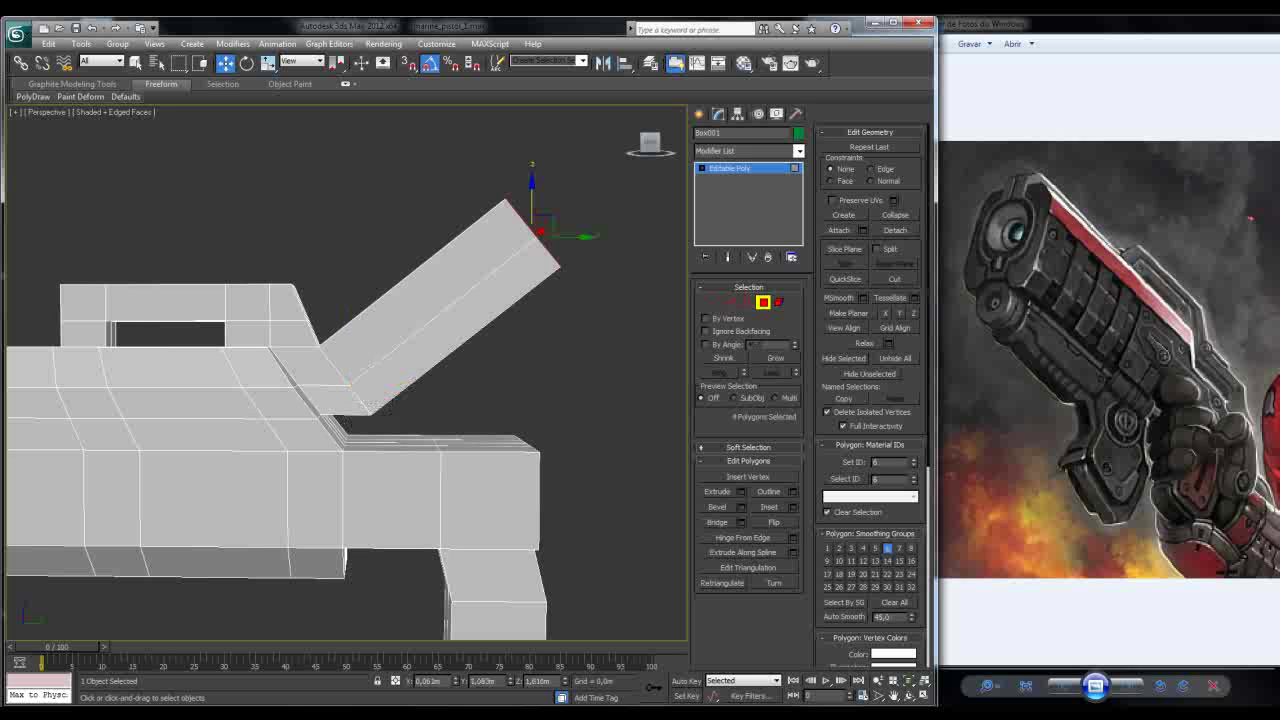
Step: In the Right view, lower the extruded end faces until the new rear segment runs horizontally, in line with the body's upper section
{"action": "key", "text": "r"}
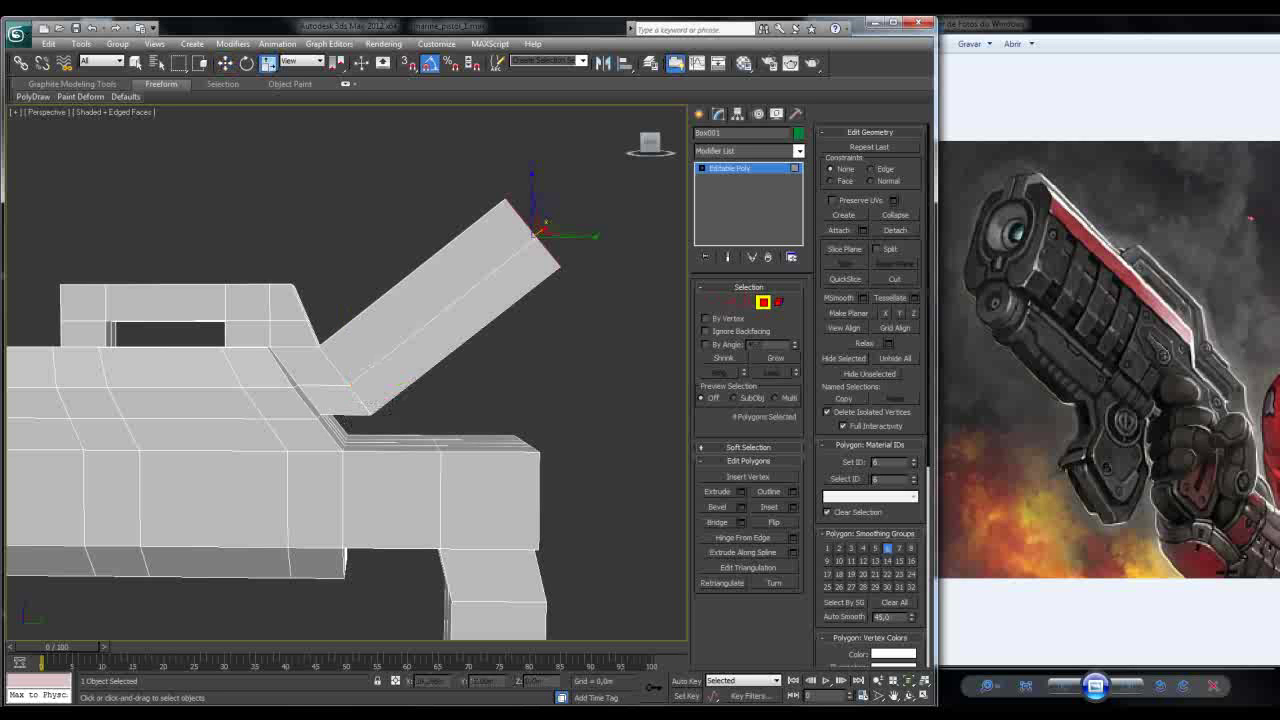
{"action": "left_click", "coordinate": [46, 111]}
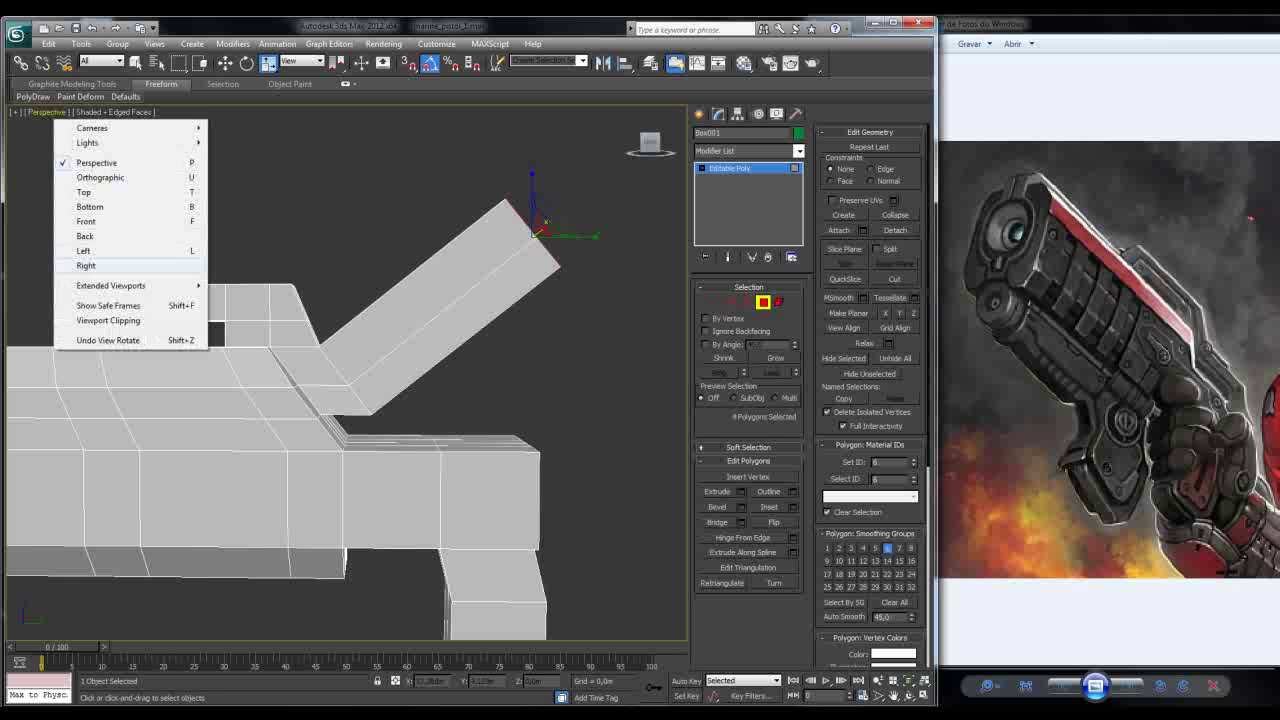
{"action": "left_click", "coordinate": [86, 265]}
{"action": "scroll", "coordinate": [490, 268], "scroll_direction": "up", "scroll_amount": 5}
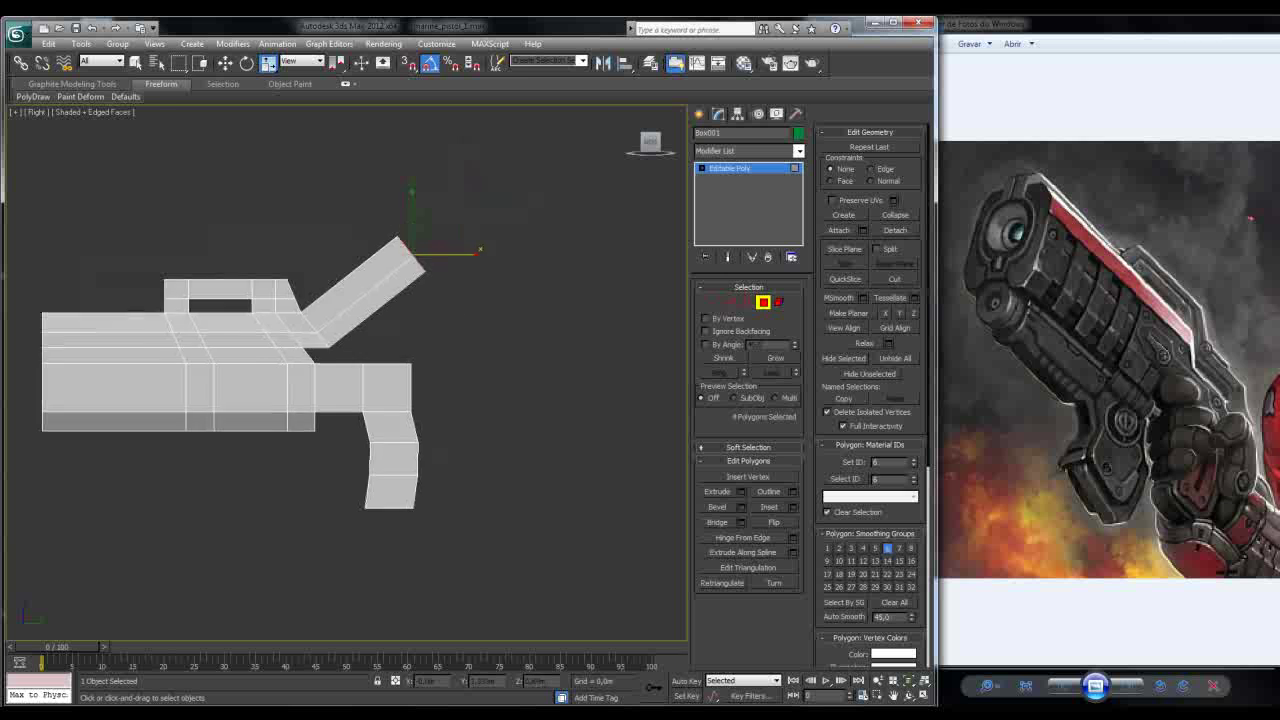
{"action": "middle_click_drag", "start_coordinate": [400, 300], "coordinate": [408, 383]}
{"action": "key", "text": "w"}
{"action": "left_click_drag", "start_coordinate": [455, 205], "coordinate": [455, 280]}
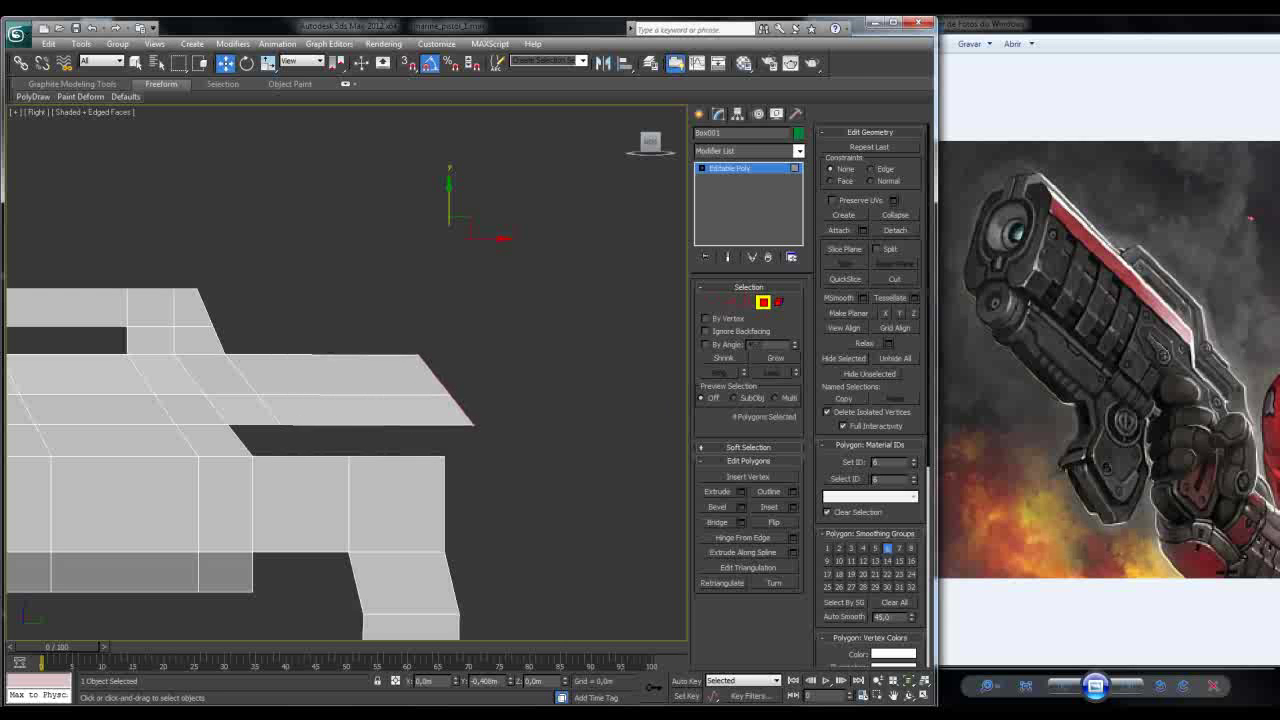
{"action": "scroll", "coordinate": [337, 400], "scroll_direction": "up", "scroll_amount": 4}
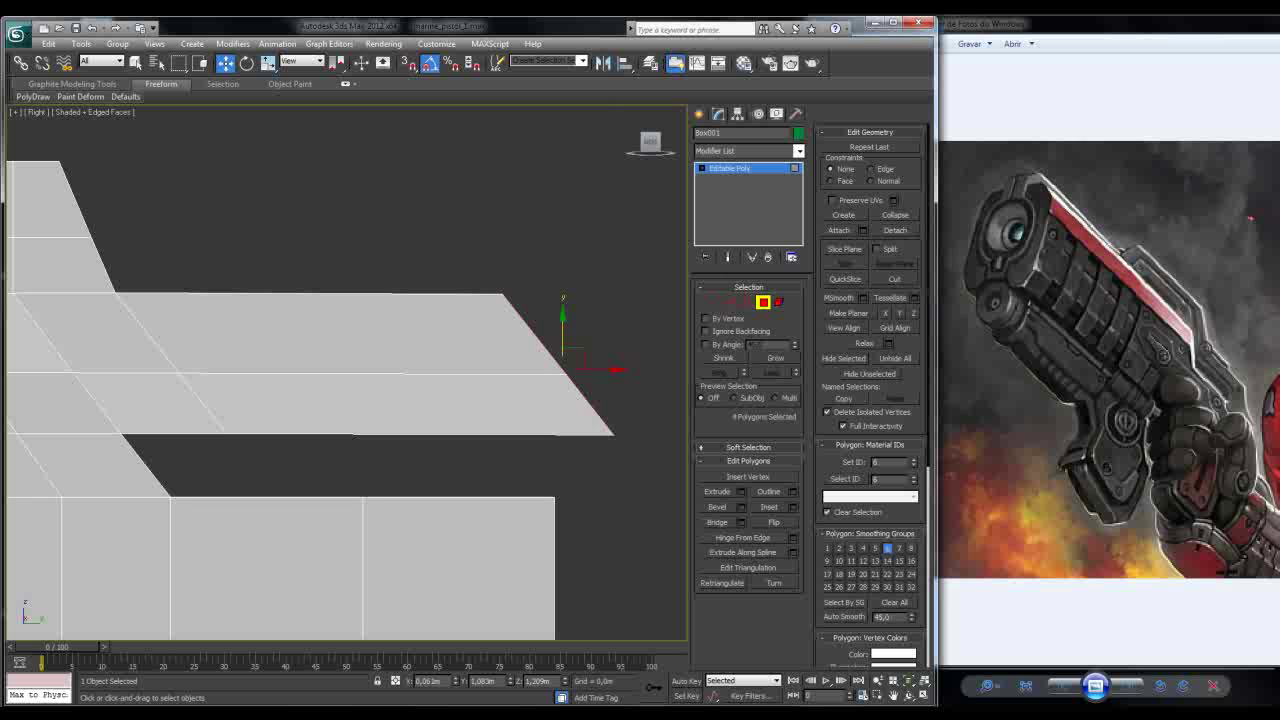
{"action": "left_click_drag", "start_coordinate": [563, 330], "coordinate": [563, 150]}
{"action": "middle_click_drag", "start_coordinate": [400, 350], "coordinate": [412, 443]}
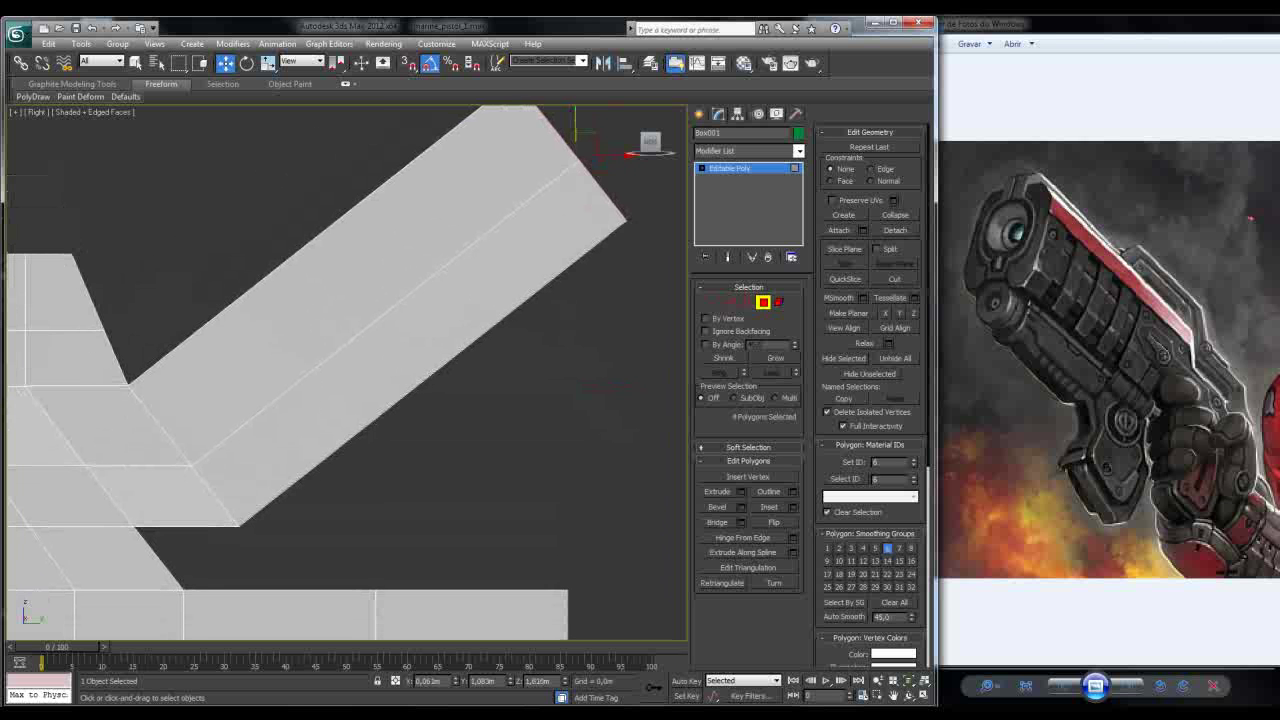
{"action": "left_click_drag", "start_coordinate": [563, 200], "coordinate": [563, 483]}
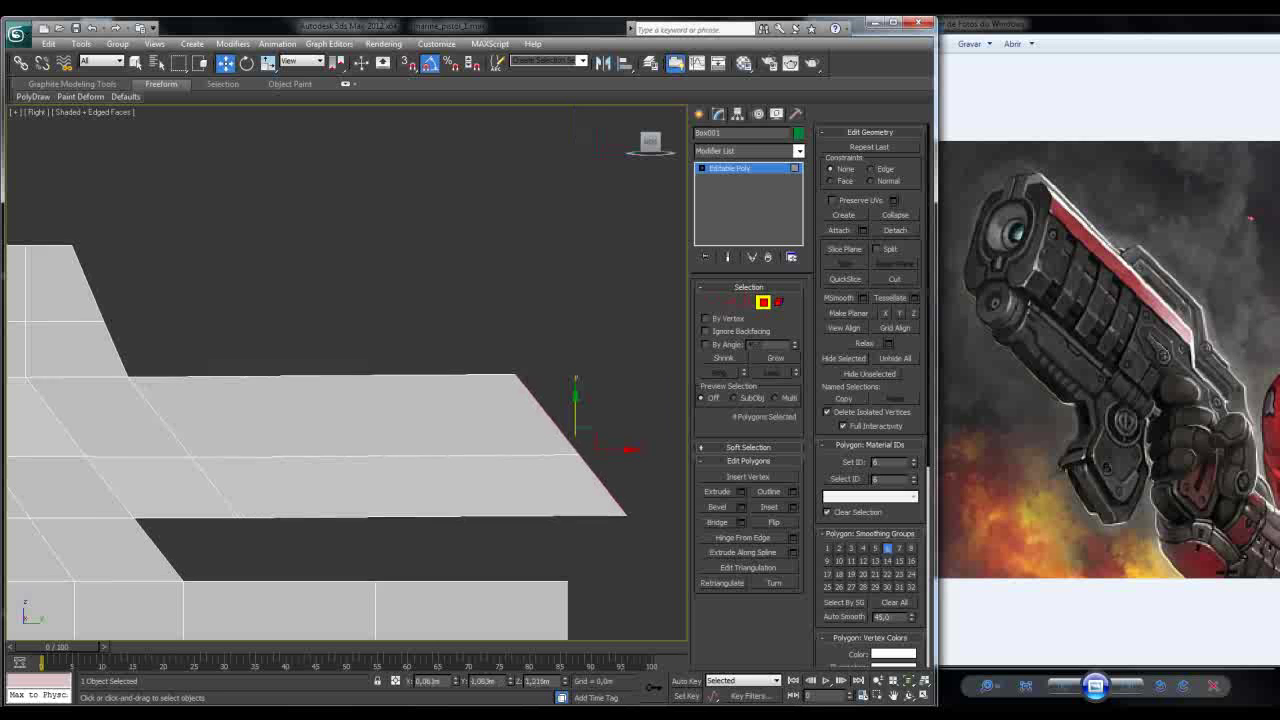
{"action": "key", "text": "ctrl+z"}
{"action": "left_click_drag", "start_coordinate": [563, 200], "coordinate": [563, 512]}
{"action": "mouse_move", "coordinate": [350, 420]}
{"action": "middle_mouse_down"}
{"action": "mouse_move", "coordinate": [352, 394]}
{"action": "mouse_move", "coordinate": [470, 425]}
{"action": "mouse_move", "coordinate": [360, 430]}
{"action": "mouse_move", "coordinate": [430, 430]}
{"action": "mouse_move", "coordinate": [440, 405]}
{"action": "middle_mouse_up"}
Step: Rotate the rear segment's slanted end faces until they stand vertical
{"action": "key", "text": "p"}
{"action": "key", "text": "e"}
{"action": "left_click_drag", "start_coordinate": [450, 425], "coordinate": [450, 385]}
Step: In the Left view, scale the vertical end faces to 79% in height so the rear segment's upper and lower edges run parallel
{"action": "key", "text": "f"}
{"action": "key", "text": "z"}
{"action": "key", "text": "l"}
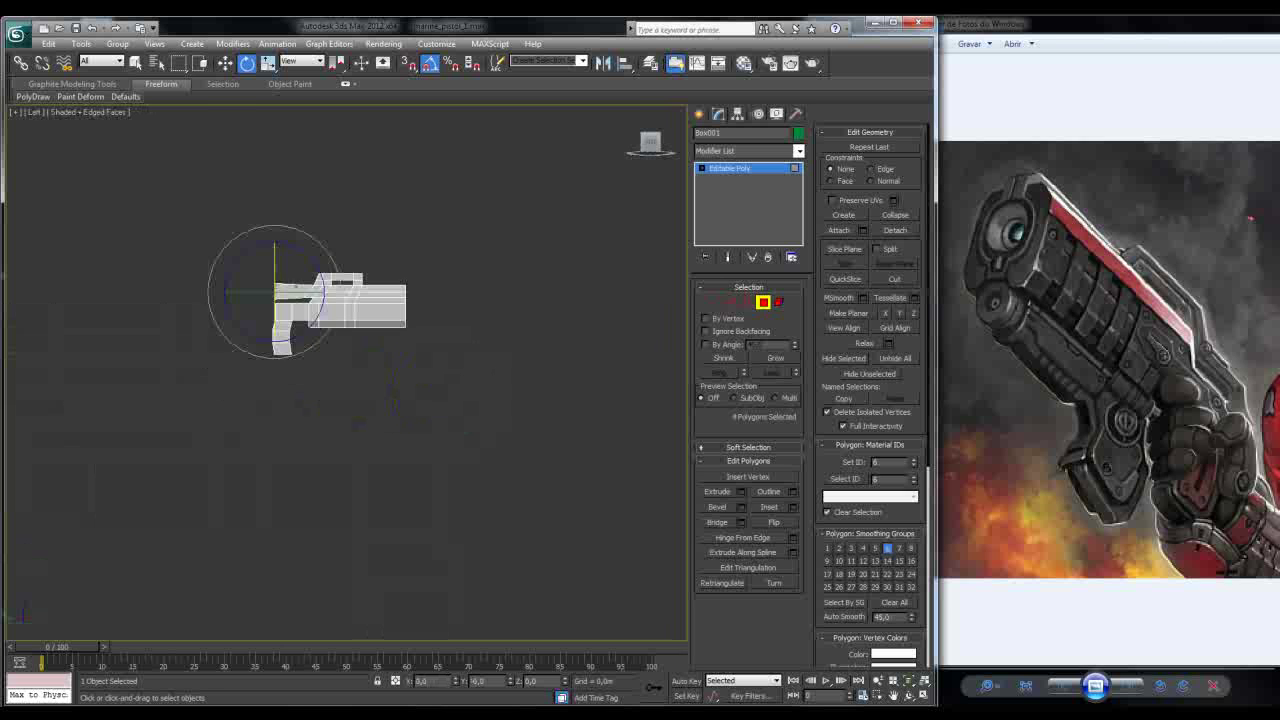
{"action": "scroll", "coordinate": [340, 380], "scroll_direction": "up", "scroll_amount": 5}
{"action": "scroll", "coordinate": [340, 380], "scroll_direction": "down", "scroll_amount": 1}
{"action": "scroll", "coordinate": [340, 380], "scroll_direction": "up", "scroll_amount": 3}
{"action": "middle_click_drag", "start_coordinate": [218, 378], "coordinate": [248, 378]}
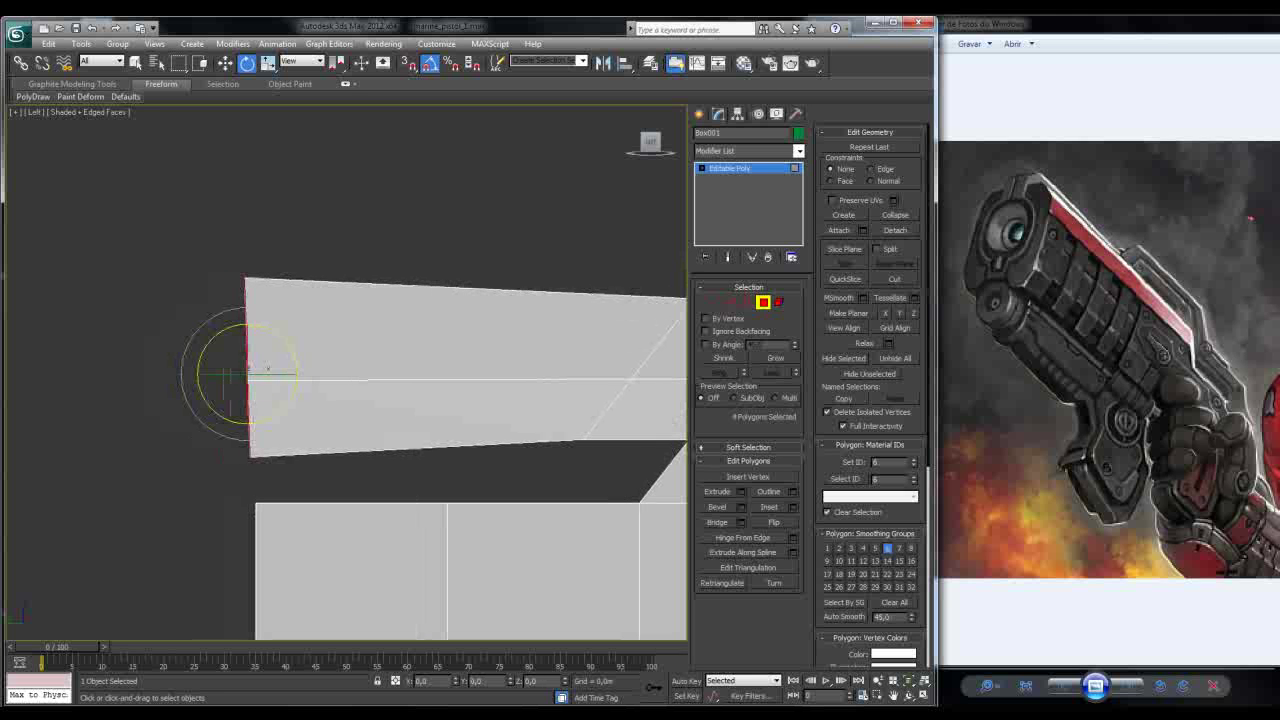
{"action": "key", "text": "r"}
{"action": "left_click_drag", "start_coordinate": [265, 345], "coordinate": [265, 382]}
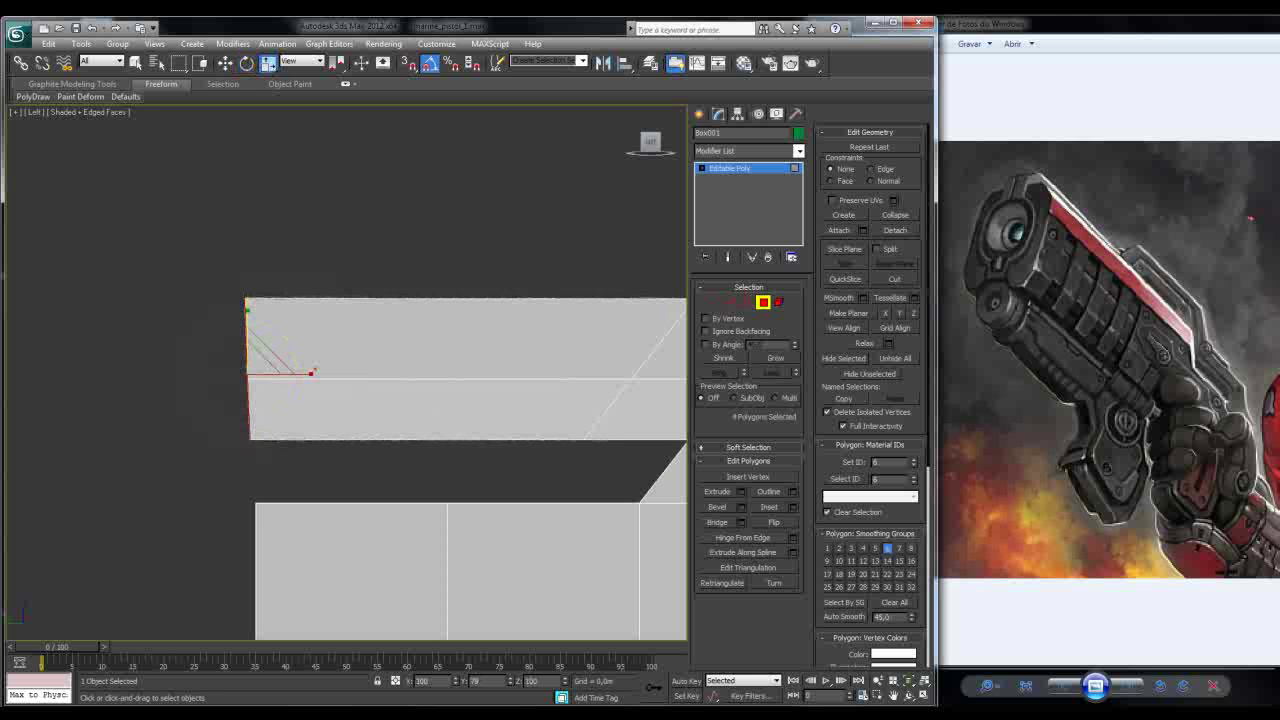
{"action": "scroll", "coordinate": [350, 375], "scroll_direction": "down", "scroll_amount": 5}
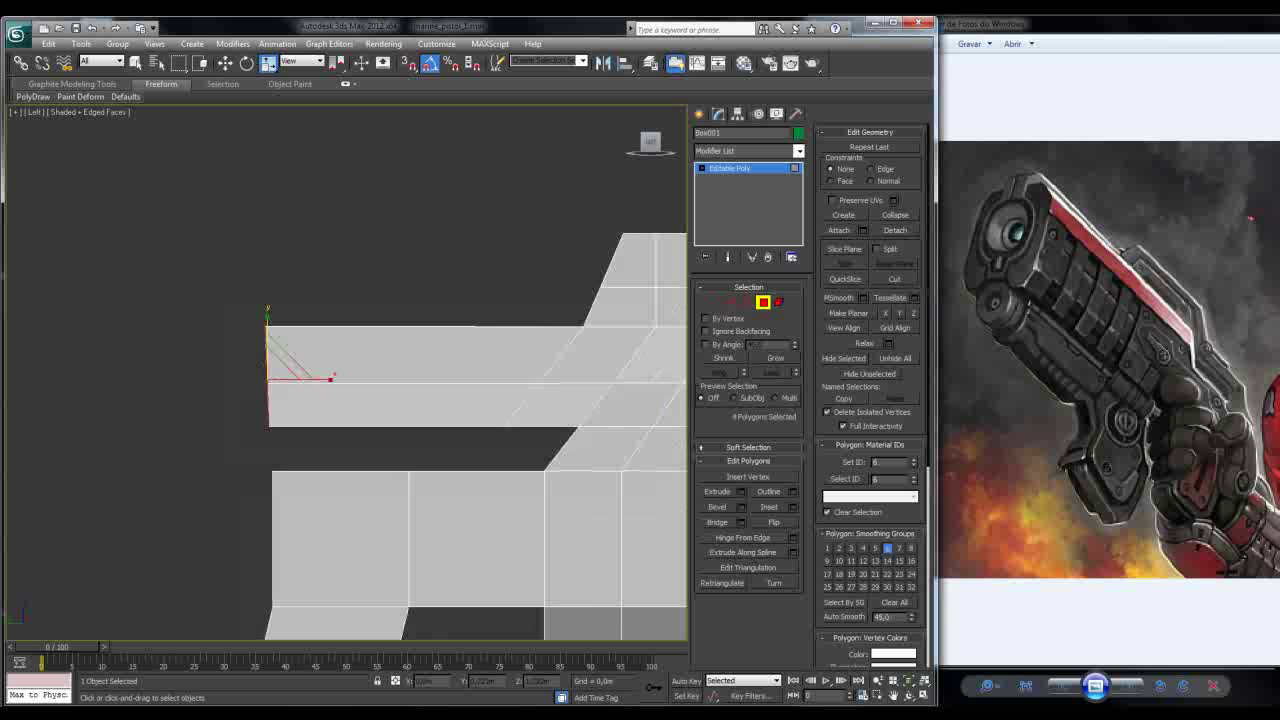
Step: Try rotating the rear segment's end faces to a slant in the Perspective view
{"action": "key", "text": "p"}
{"action": "scroll", "coordinate": [350, 375], "scroll_direction": "down", "scroll_amount": 3}
{"action": "middle_click_drag", "start_coordinate": [400, 400], "coordinate": [520, 400], "text": "alt"}
{"action": "scroll", "coordinate": [322, 410], "scroll_direction": "up", "scroll_amount": 5}
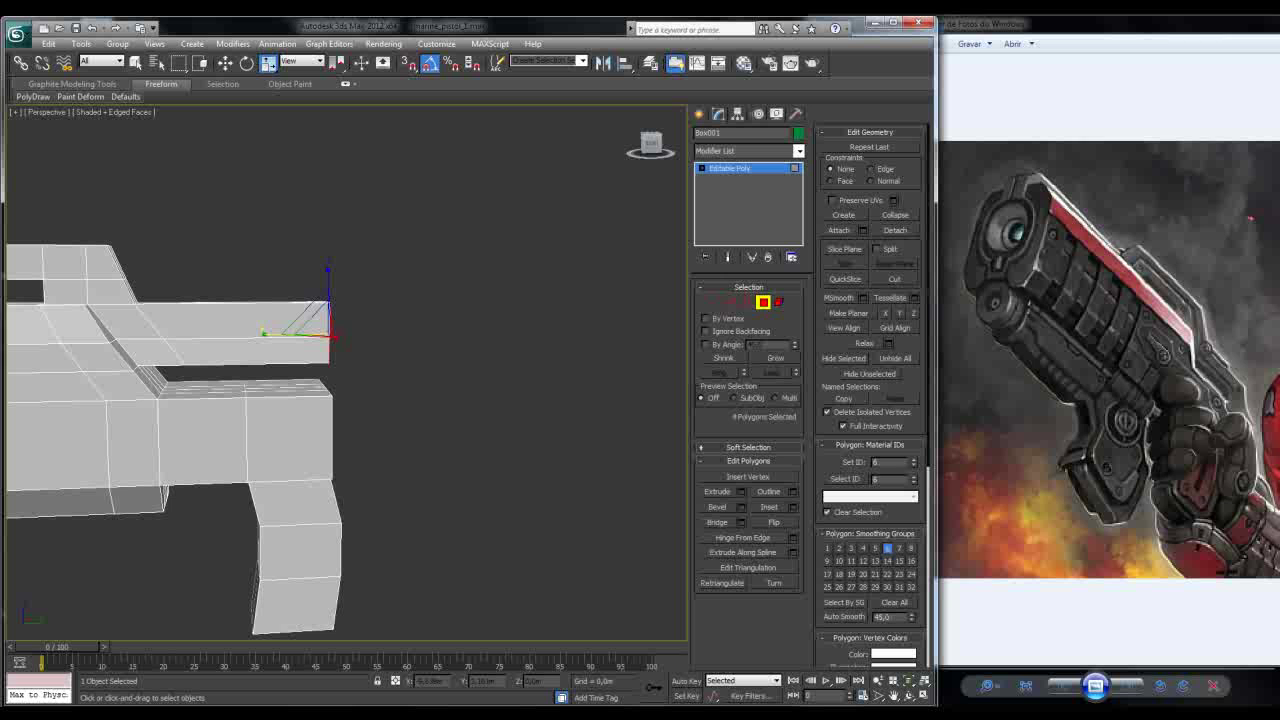
{"action": "middle_click_drag", "start_coordinate": [400, 400], "coordinate": [428, 398], "text": "alt"}
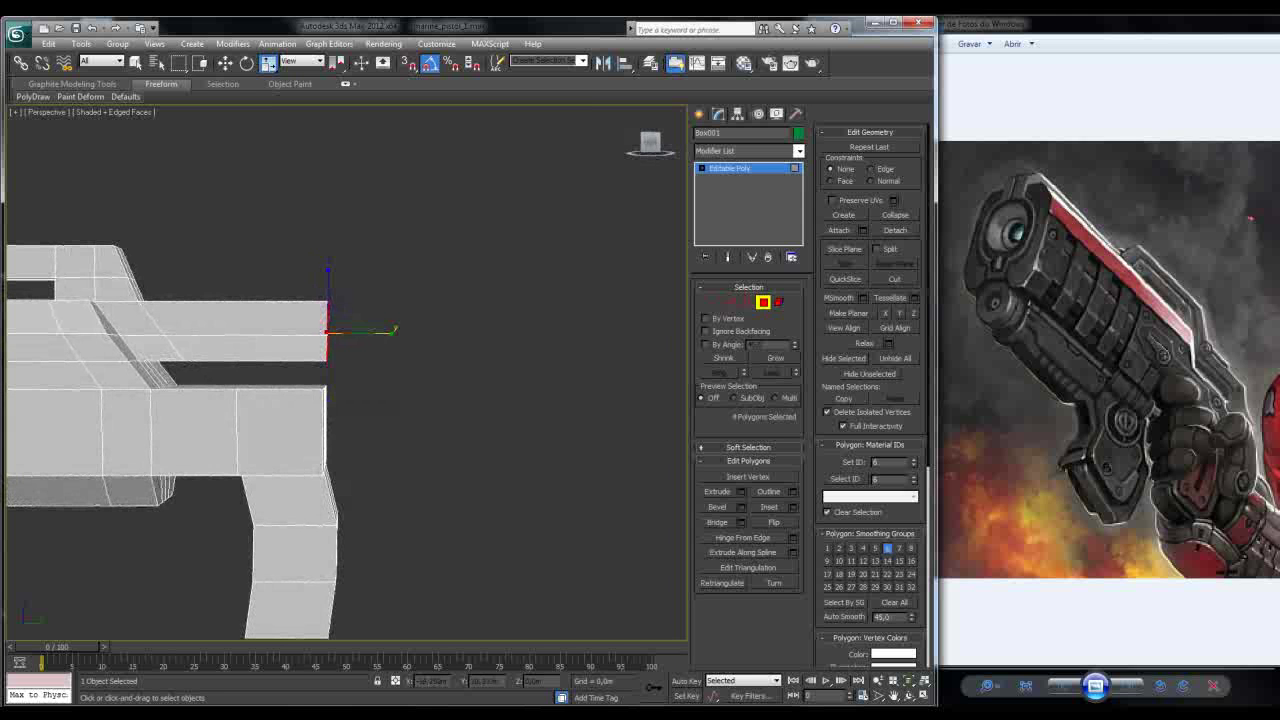
{"action": "middle_click_drag", "start_coordinate": [428, 398], "coordinate": [432, 398], "text": "alt"}
{"action": "middle_click_drag", "start_coordinate": [428, 398], "coordinate": [446, 406]}
{"action": "key", "text": "e"}
{"action": "left_click_drag", "start_coordinate": [394, 330], "coordinate": [392, 356]}
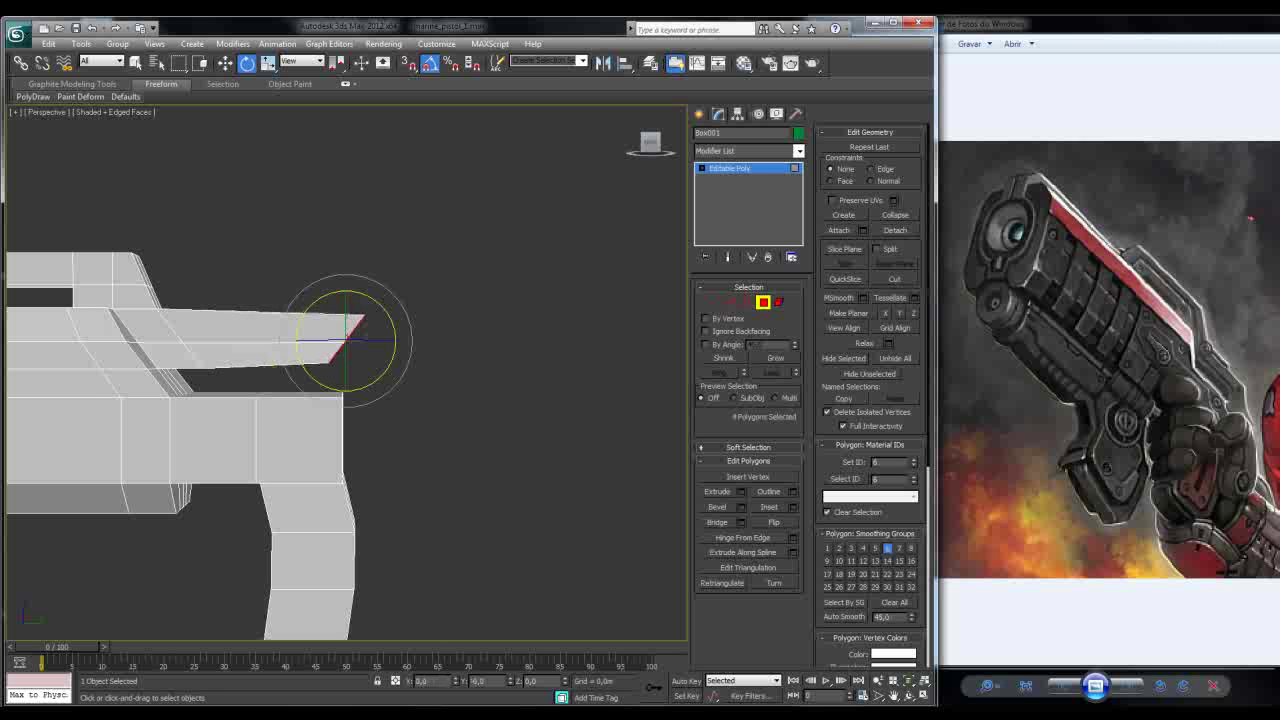
{"action": "middle_click_drag", "start_coordinate": [432, 398], "coordinate": [484, 370], "text": "alt"}
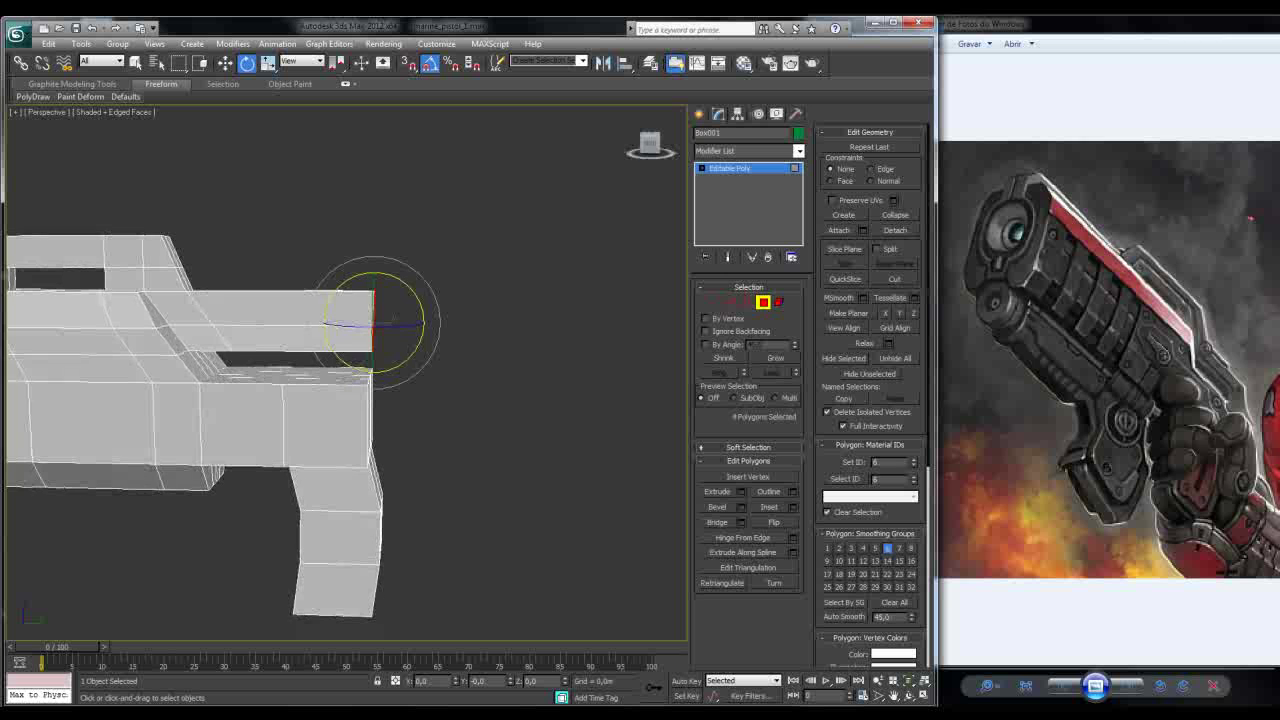
Step: Extrude the rear segment's vertical end faces another 0.653 m backward
{"action": "middle_click_drag", "start_coordinate": [393, 318], "coordinate": [485, 314], "text": "alt"}
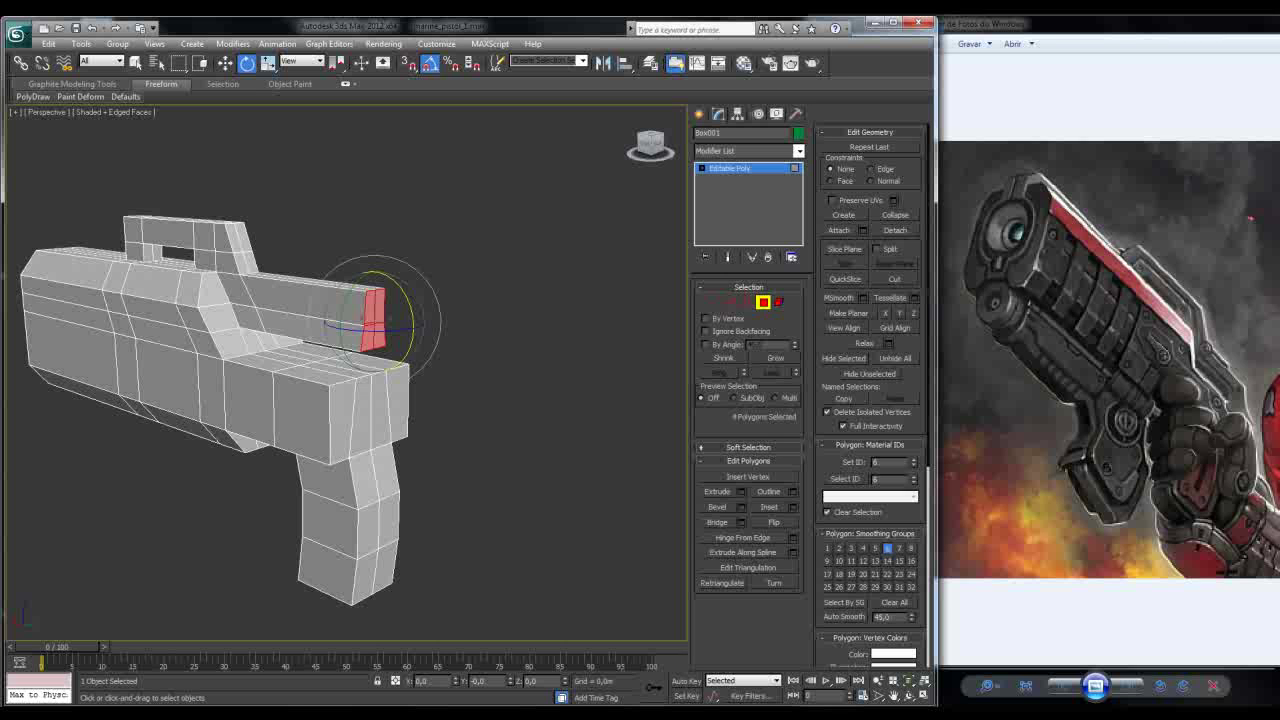
{"action": "middle_click_drag", "start_coordinate": [485, 314], "coordinate": [518, 314], "text": "alt"}
{"action": "left_click", "coordinate": [741, 491]}
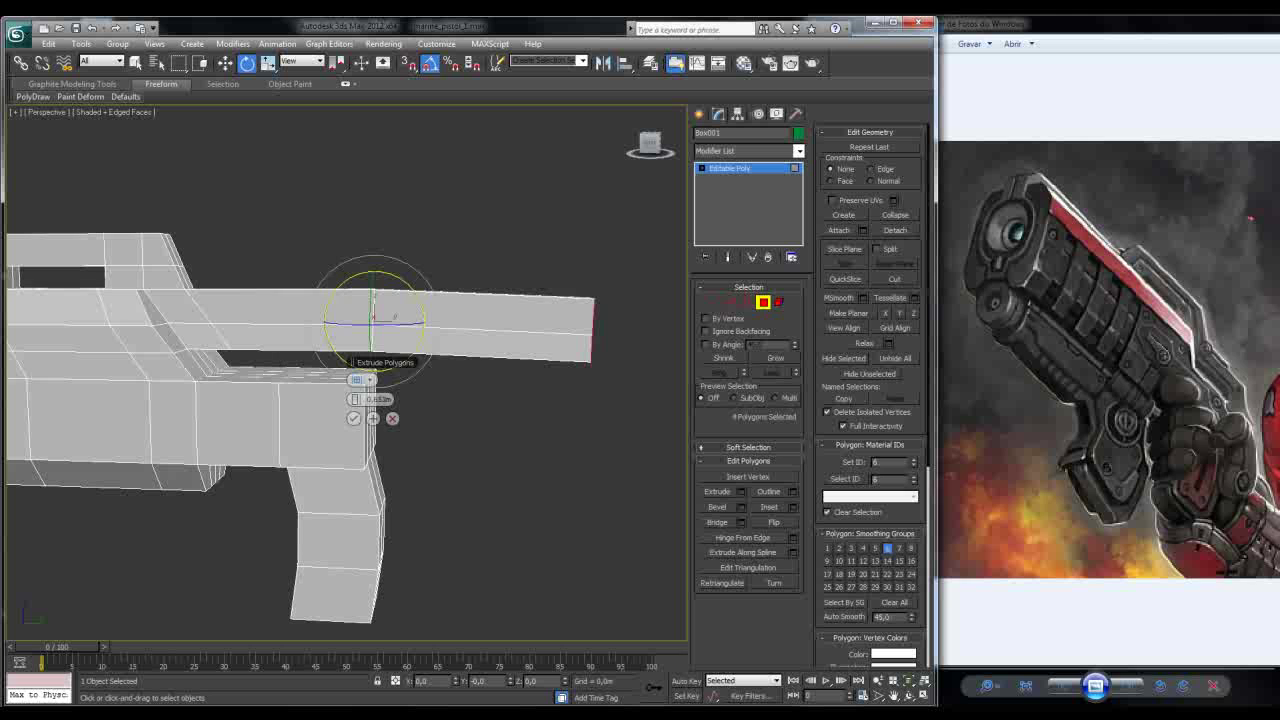
{"action": "left_click", "coordinate": [354, 418]}
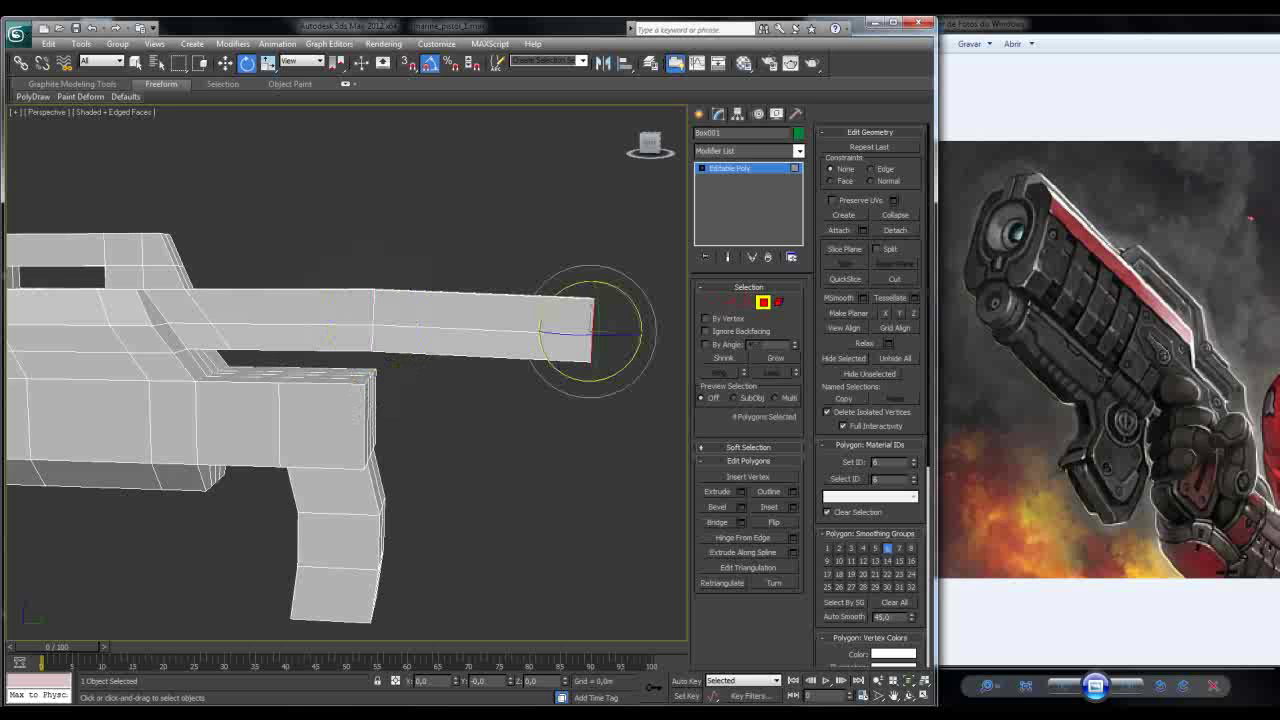
Step: Move the new end faces down and forward to form a short segment sloping down behind the body
{"action": "key", "text": "w"}
{"action": "left_click_drag", "start_coordinate": [592, 275], "coordinate": [592, 340]}
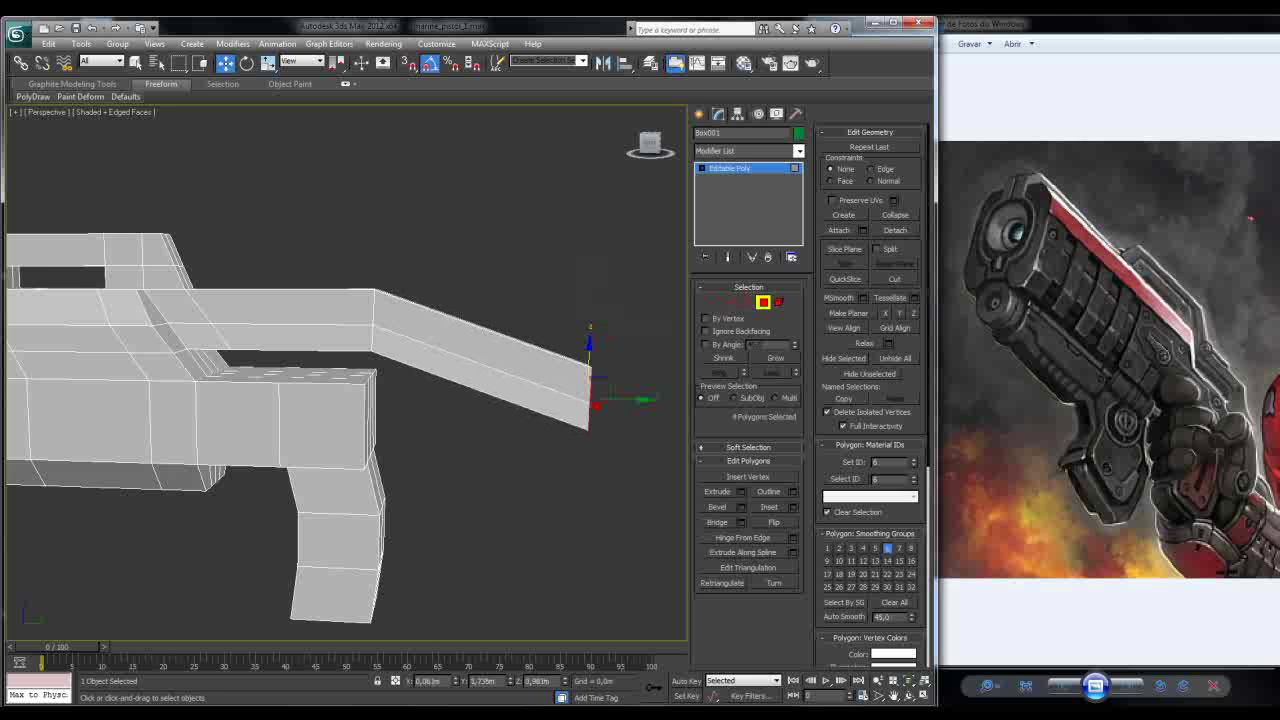
{"action": "left_click_drag", "start_coordinate": [625, 400], "coordinate": [440, 398]}
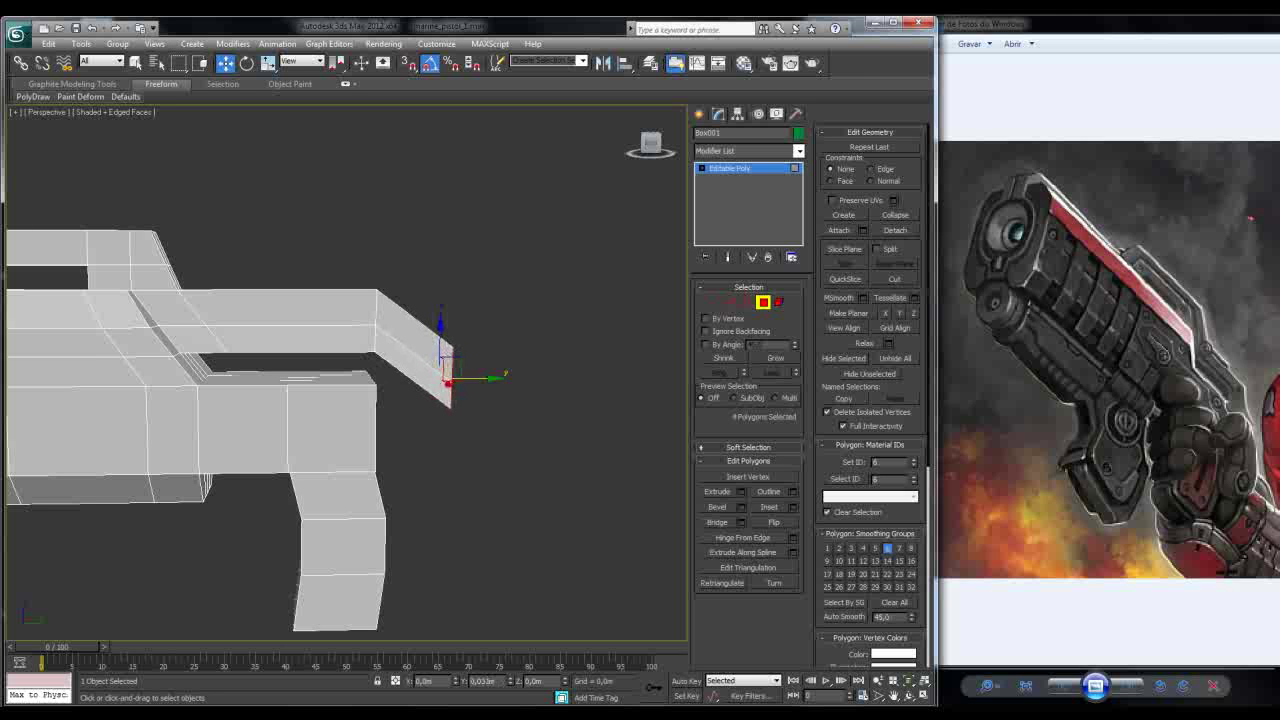
Step: Rotate the short segment's end faces to slant down and forward, then shift them slightly up and forward
{"action": "key", "text": "e"}
{"action": "left_click_drag", "start_coordinate": [452, 352], "coordinate": [452, 380]}
{"action": "key", "text": "w"}
{"action": "mouse_move", "coordinate": [340, 420]}
{"action": "middle_mouse_down", "text": "alt"}
{"action": "mouse_move", "coordinate": [300, 420]}
{"action": "mouse_move", "coordinate": [330, 418]}
{"action": "middle_mouse_up", "text": "alt"}
{"action": "left_click_drag", "start_coordinate": [450, 335], "coordinate": [450, 322]}
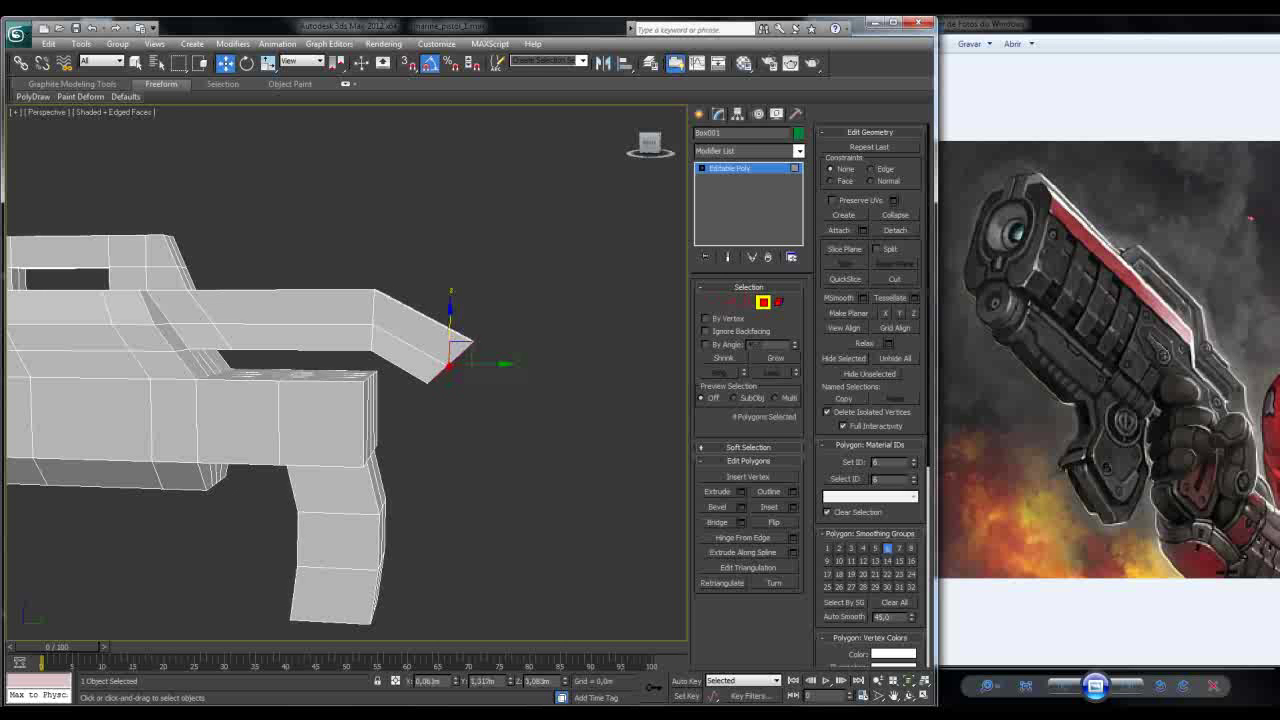
{"action": "middle_click_drag", "start_coordinate": [450, 330], "coordinate": [400, 309], "text": "alt"}
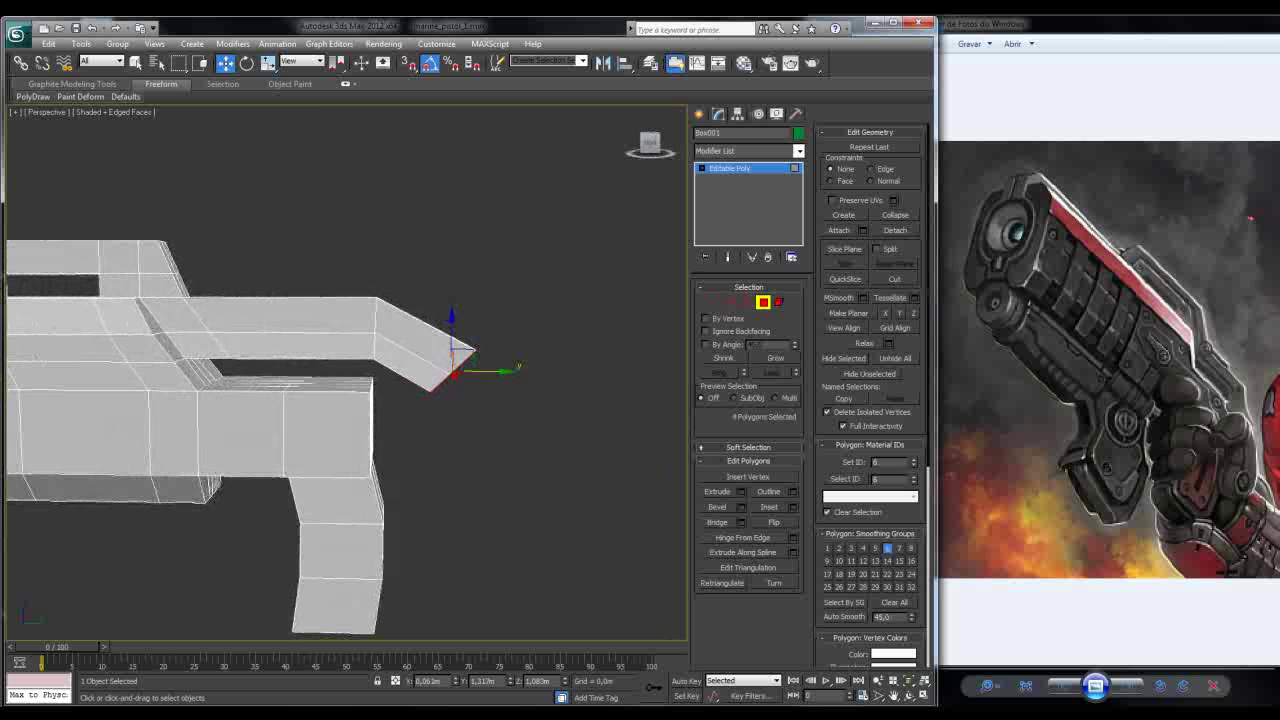
{"action": "left_click_drag", "start_coordinate": [455, 360], "coordinate": [430, 362]}
Step: Check the pistol's rear from several angles and raise the slanted end faces slightly
{"action": "middle_click_drag", "start_coordinate": [400, 309], "coordinate": [355, 323], "text": "alt"}
{"action": "scroll", "coordinate": [355, 323], "scroll_direction": "down", "scroll_amount": 6}
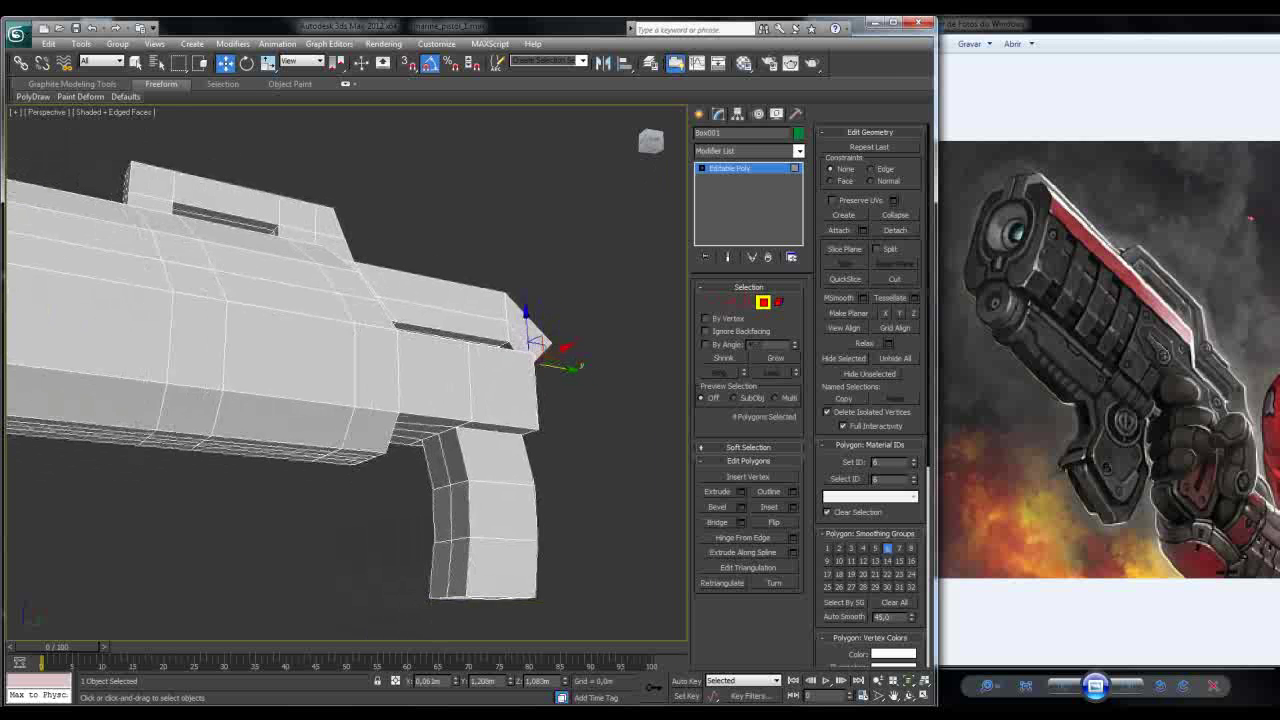
{"action": "middle_click_drag", "start_coordinate": [355, 323], "coordinate": [262, 334], "text": "alt"}
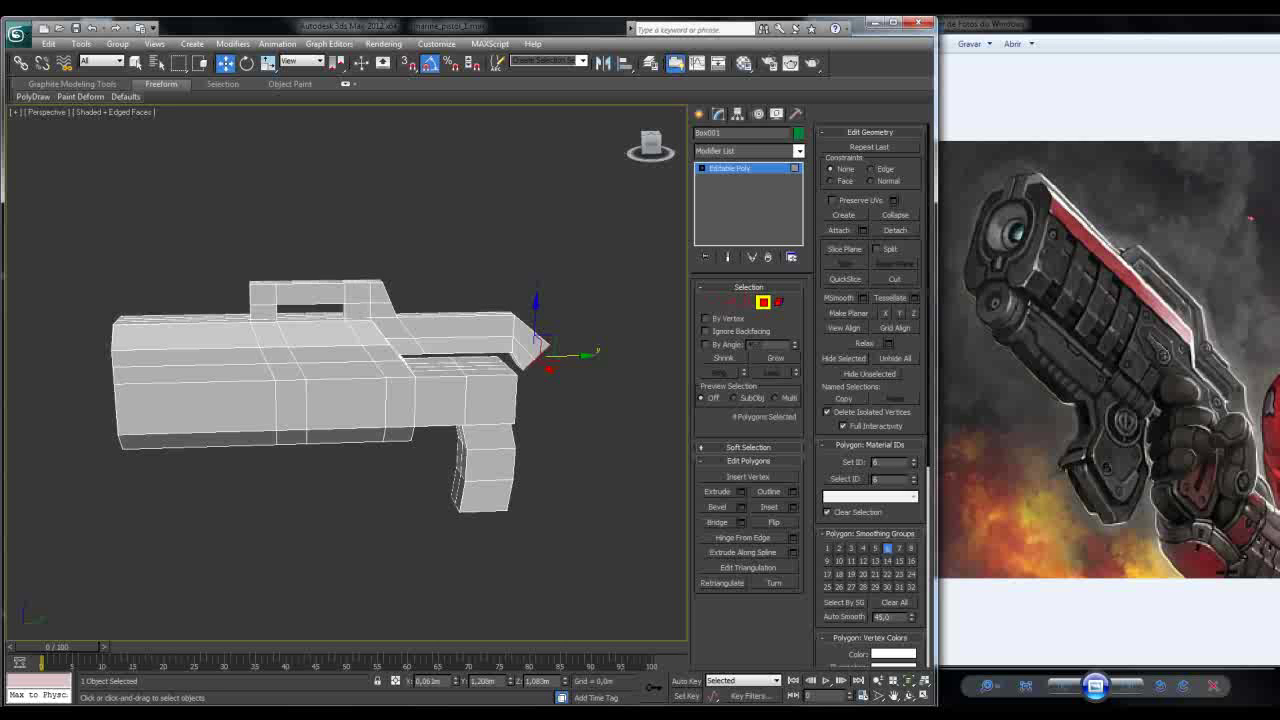
{"action": "middle_click_drag", "start_coordinate": [262, 334], "coordinate": [206, 353], "text": "alt"}
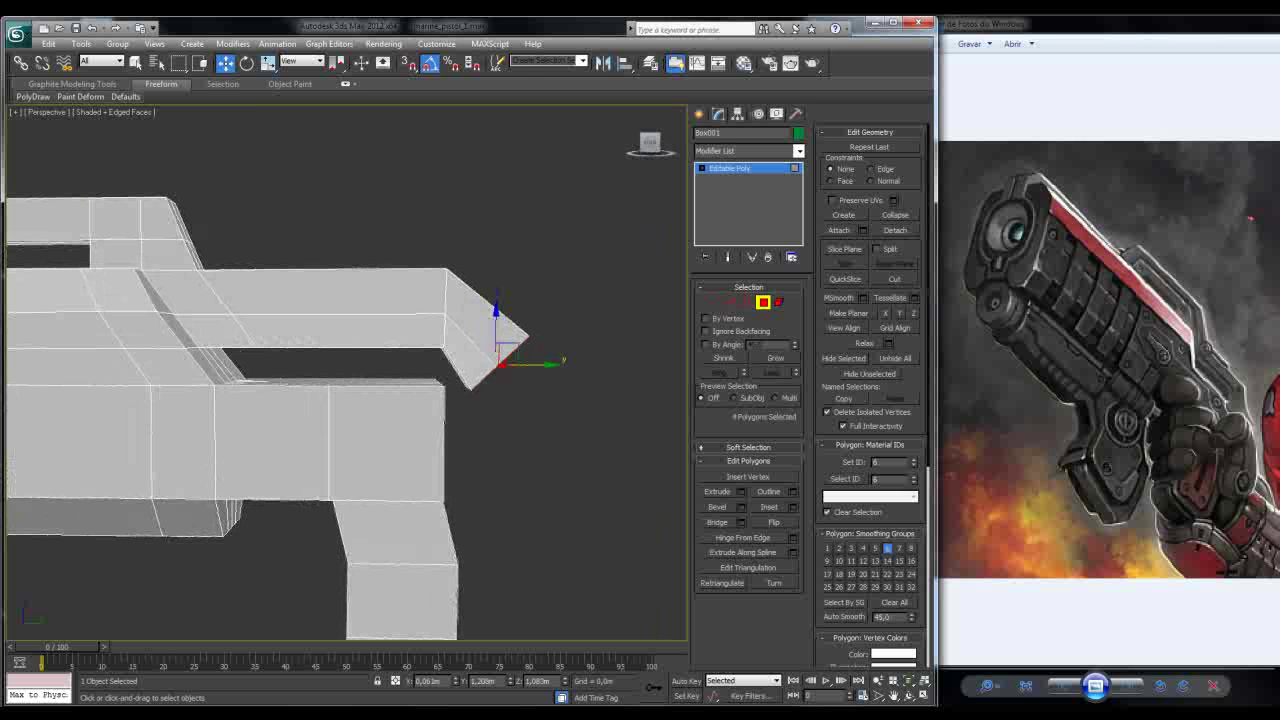
{"action": "left_click_drag", "start_coordinate": [501, 346], "coordinate": [503, 350]}
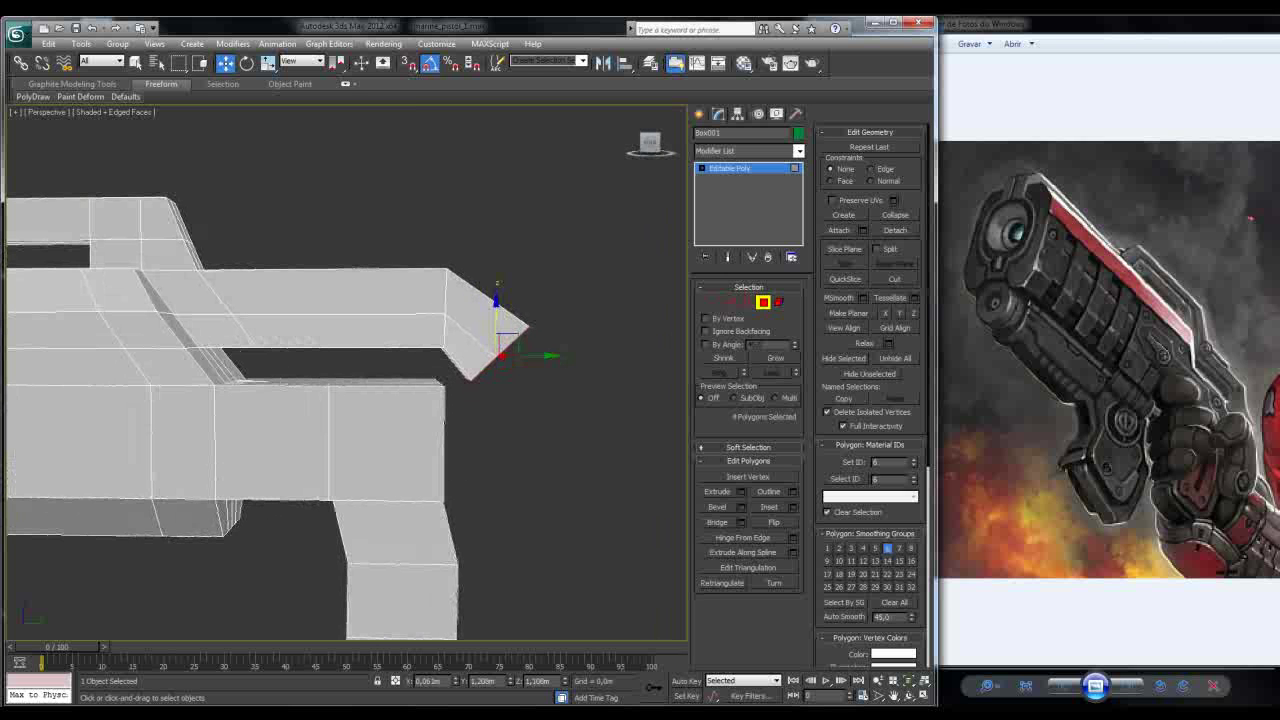
Step: Extrude the slanted end faces of the rear extension a short distance along the slope, then raise them slightly
{"action": "key", "text": "l"}
{"action": "scroll", "coordinate": [345, 370], "scroll_direction": "up", "scroll_amount": 5}
{"action": "scroll", "coordinate": [345, 370], "scroll_direction": "down", "scroll_amount": 1}
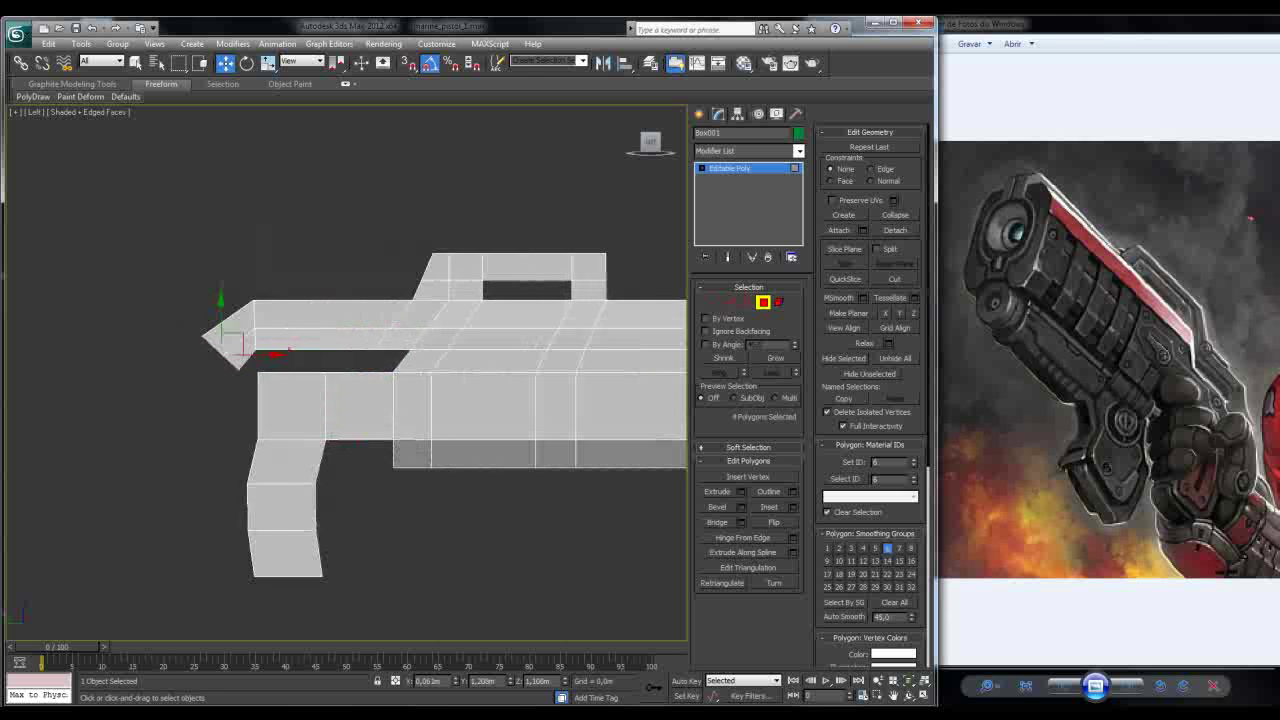
{"action": "scroll", "coordinate": [140, 325], "scroll_direction": "up", "scroll_amount": 4}
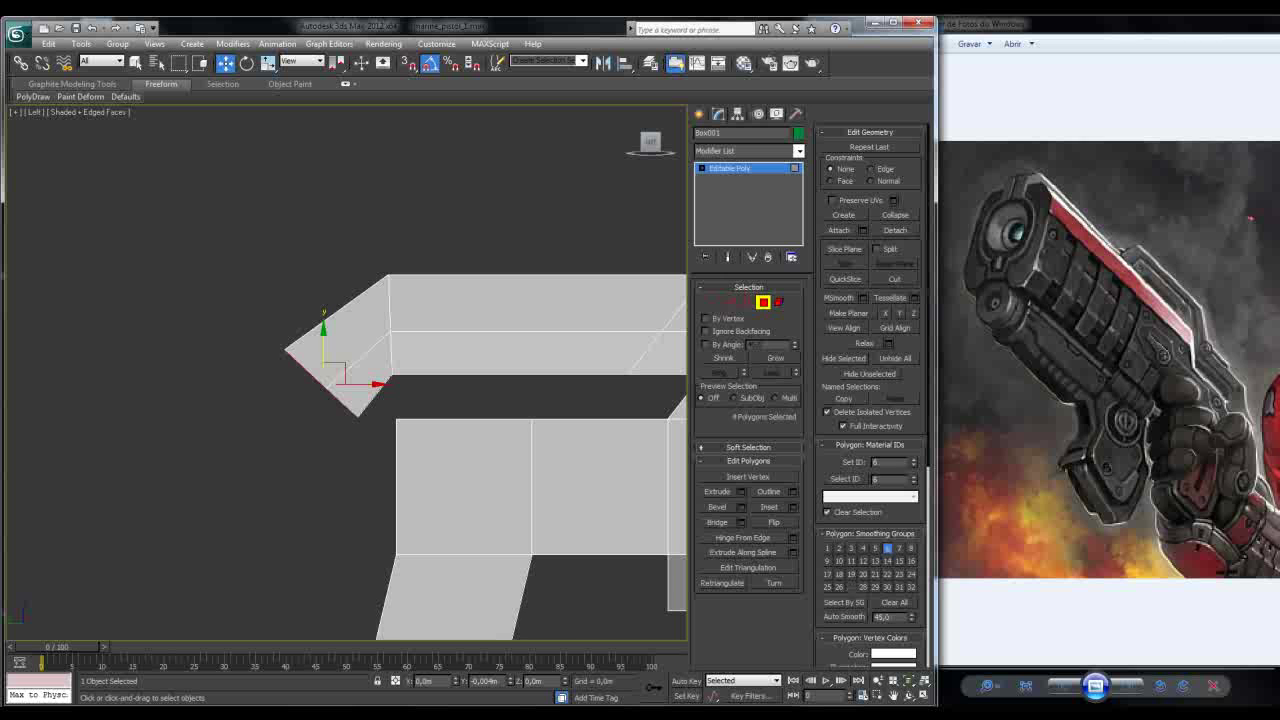
{"action": "key", "text": "p"}
{"action": "middle_click_drag", "start_coordinate": [400, 400], "coordinate": [285, 392], "text": "alt"}
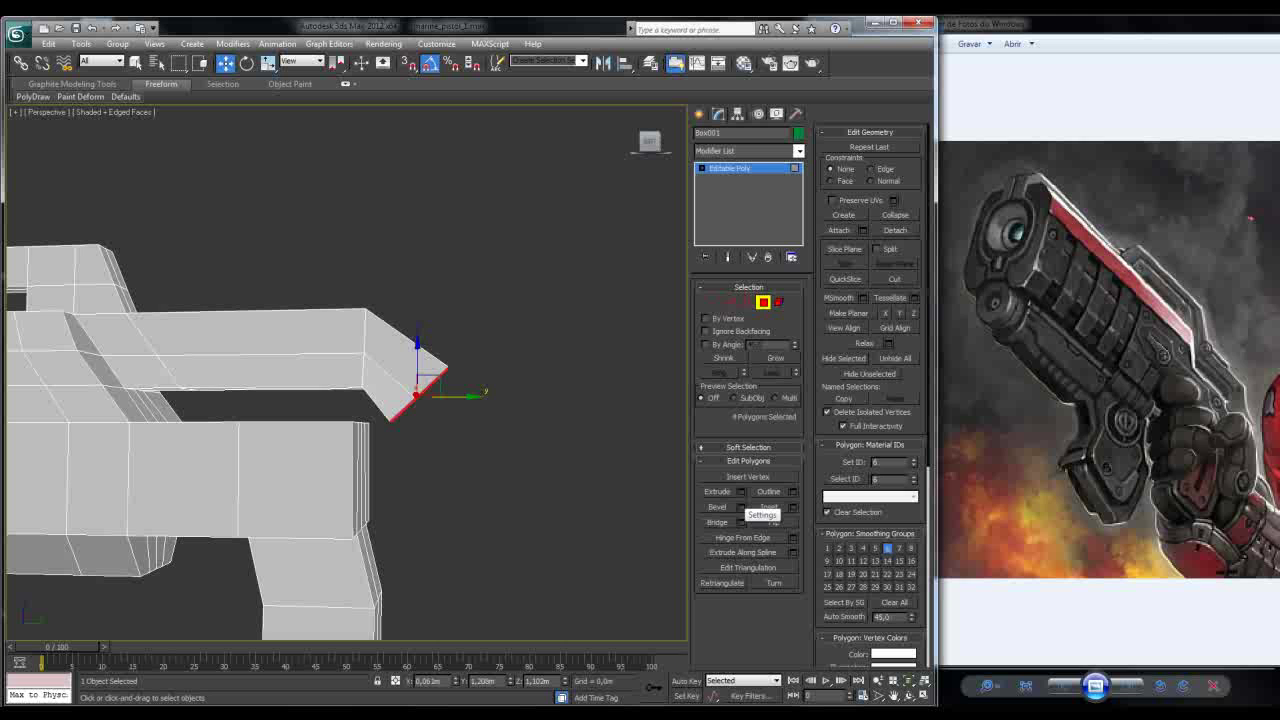
{"action": "left_click", "coordinate": [741, 507]}
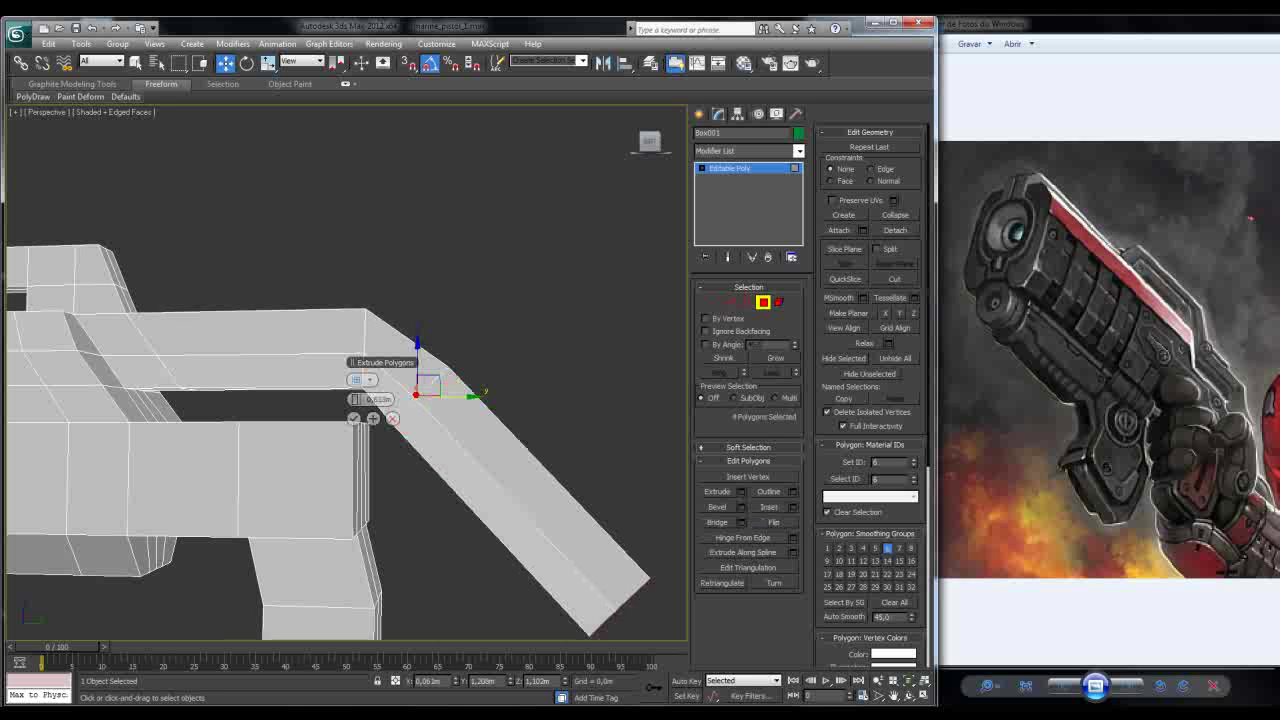
{"action": "left_click_drag", "start_coordinate": [357, 399], "coordinate": [304, 399]}
{"action": "middle_click_drag", "start_coordinate": [380, 420], "coordinate": [424, 460], "text": "alt"}
{"action": "left_click", "coordinate": [353, 418]}
{"action": "middle_click_drag", "start_coordinate": [353, 418], "coordinate": [390, 440], "text": "alt"}
{"action": "left_click_drag", "start_coordinate": [445, 448], "coordinate": [453, 396]}
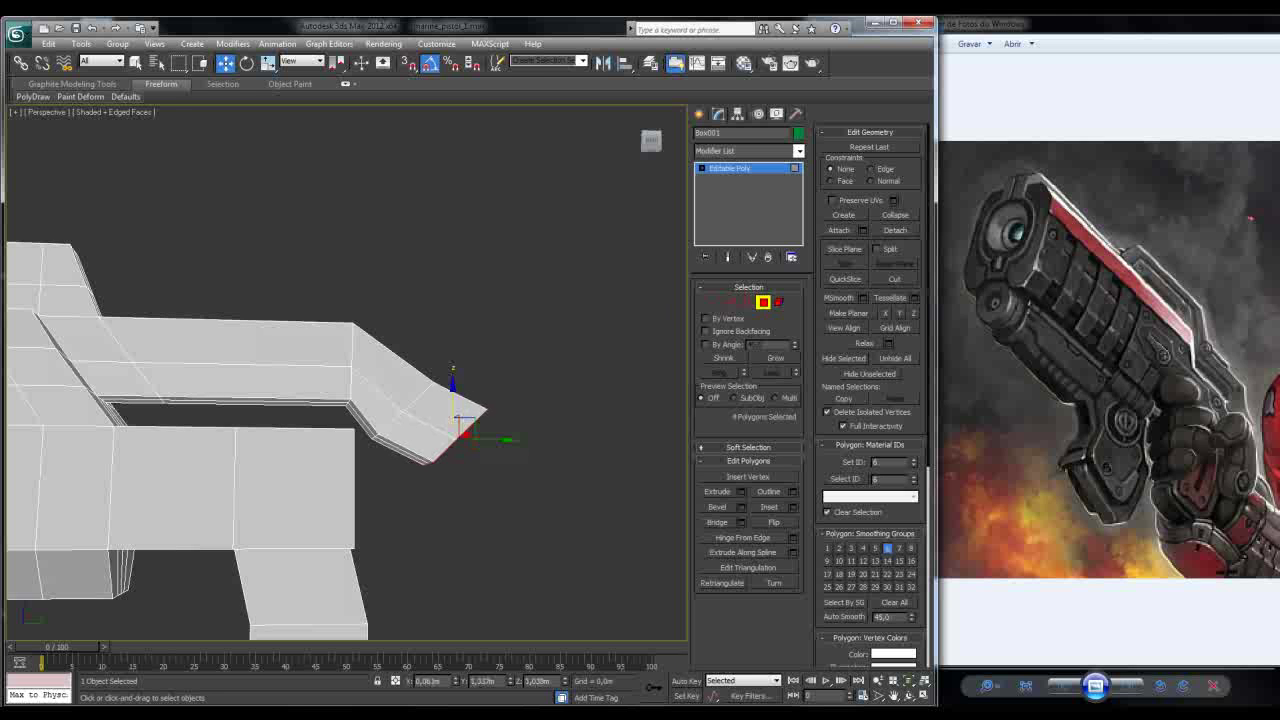
{"action": "middle_click_drag", "start_coordinate": [453, 396], "coordinate": [461, 364], "text": "alt"}
{"action": "key", "text": "4"}
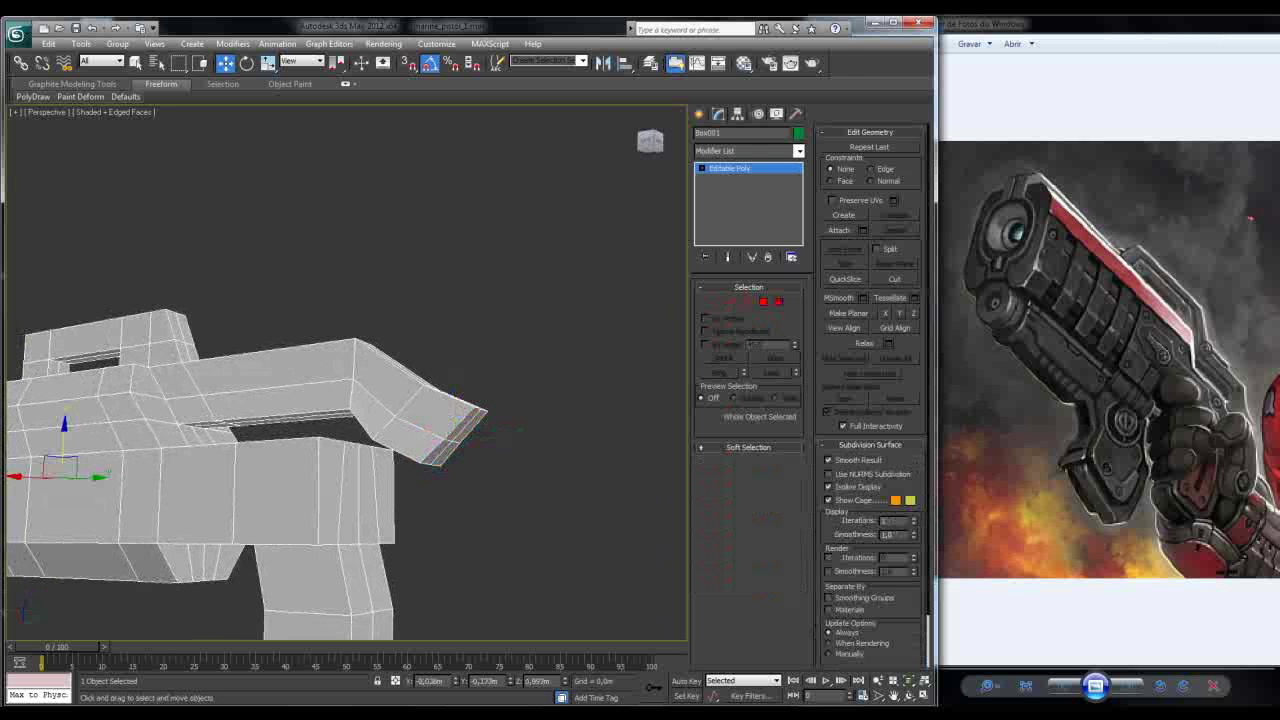
{"action": "key", "text": "4"}
{"action": "left_click", "coordinate": [350, 500]}
{"action": "left_click", "coordinate": [470, 425], "text": "ctrl"}
{"action": "middle_click_drag", "start_coordinate": [460, 365], "coordinate": [528, 404], "text": "alt"}
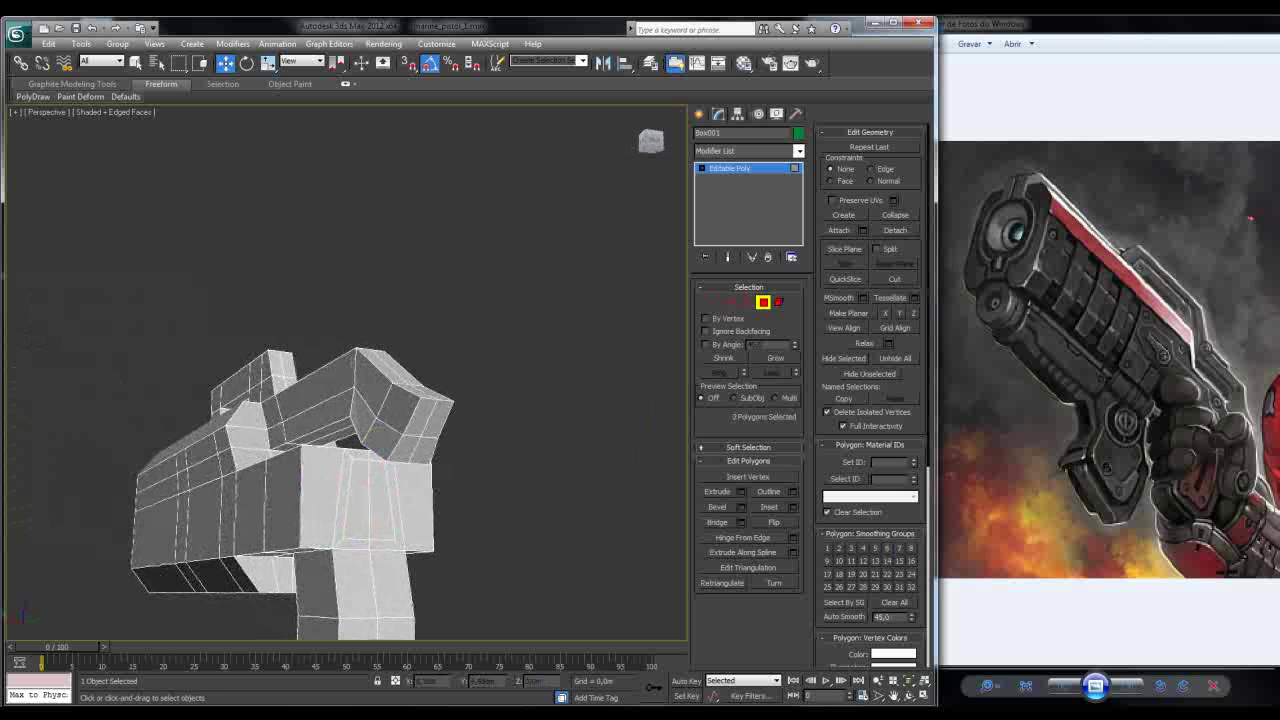
{"action": "key", "text": "ctrl+d"}
{"action": "middle_click_drag", "start_coordinate": [528, 404], "coordinate": [680, 401], "text": "alt"}
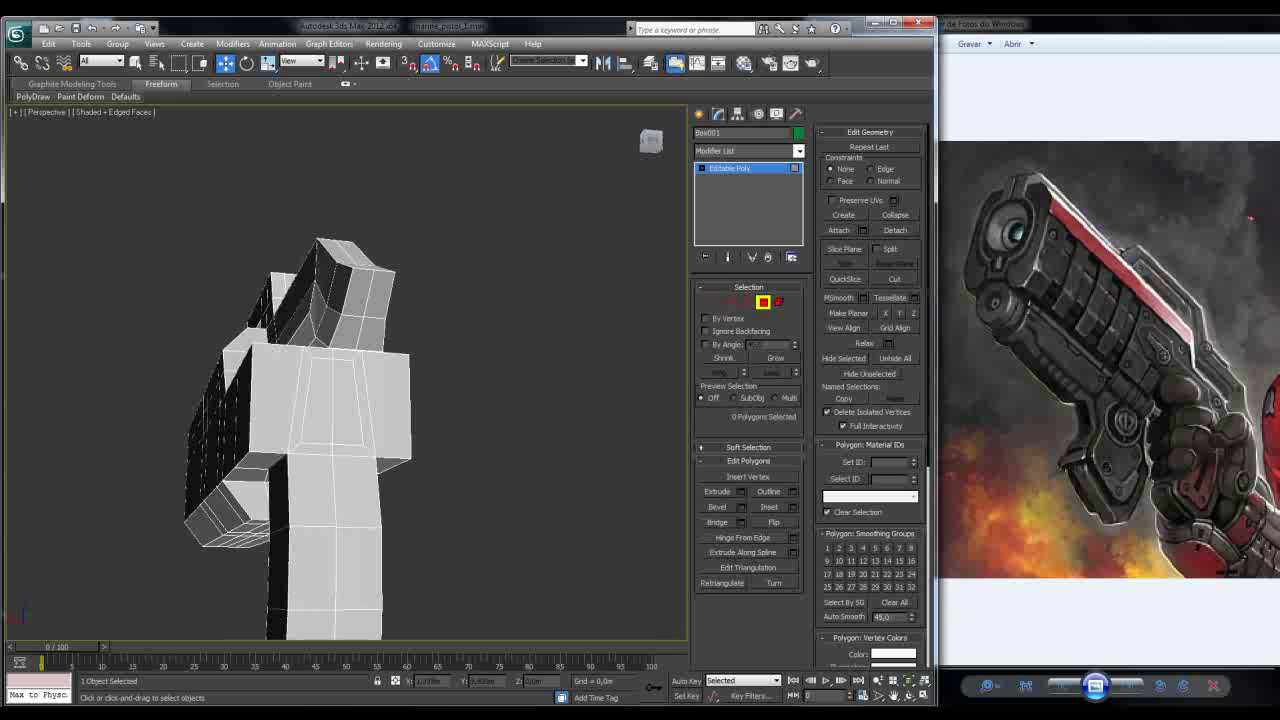
{"action": "left_click", "coordinate": [367, 415]}
{"action": "key", "text": "2"}
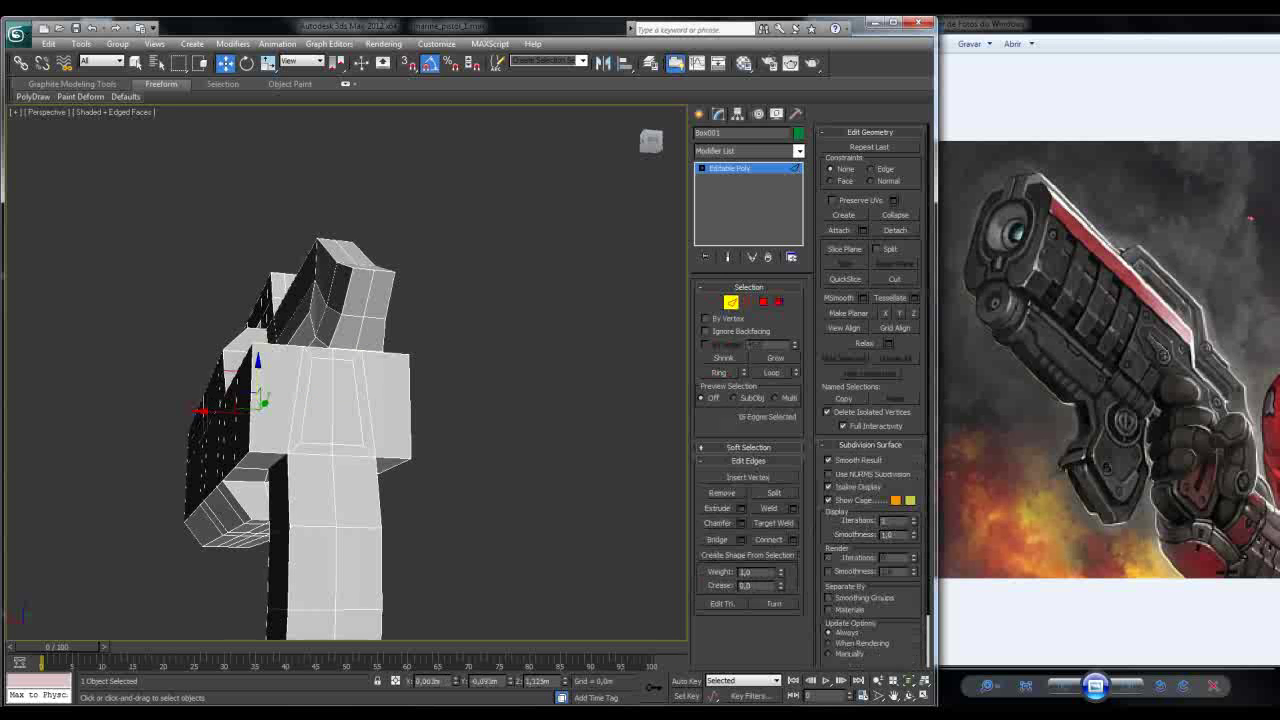
{"action": "left_click", "coordinate": [247, 545], "text": "alt"}
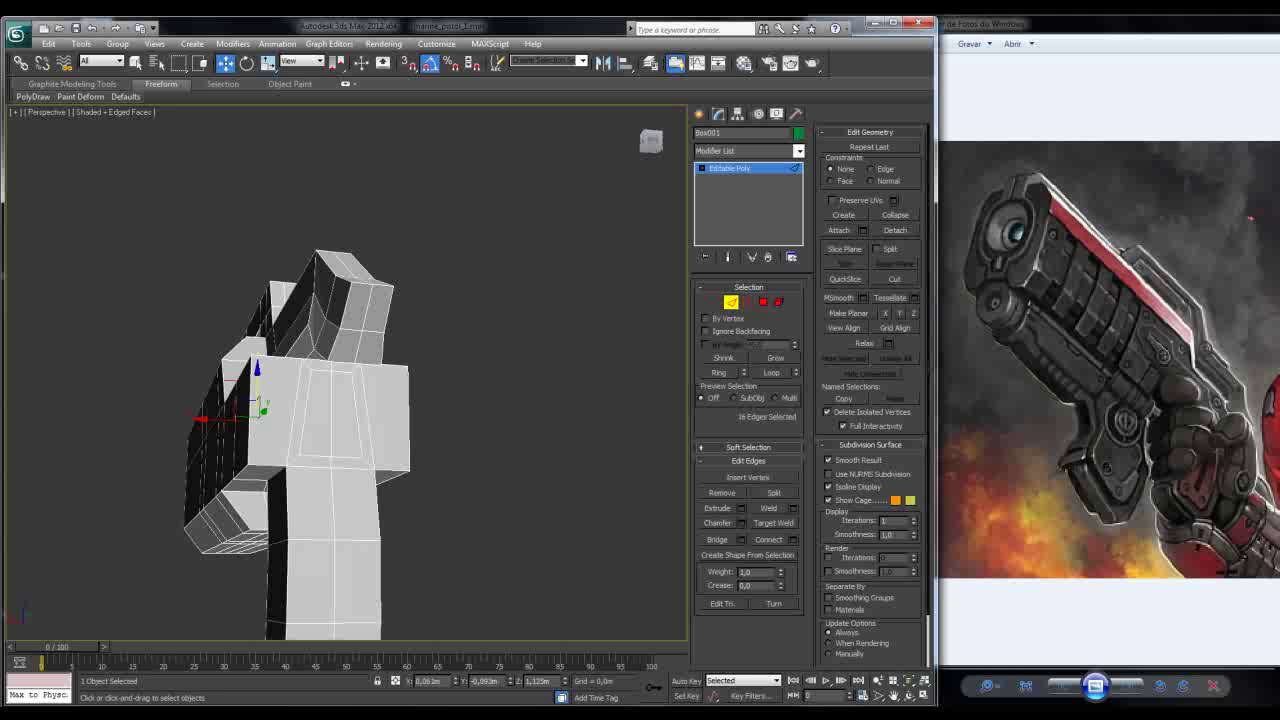
{"action": "middle_click_drag", "start_coordinate": [340, 400], "coordinate": [276, 400], "text": "alt"}
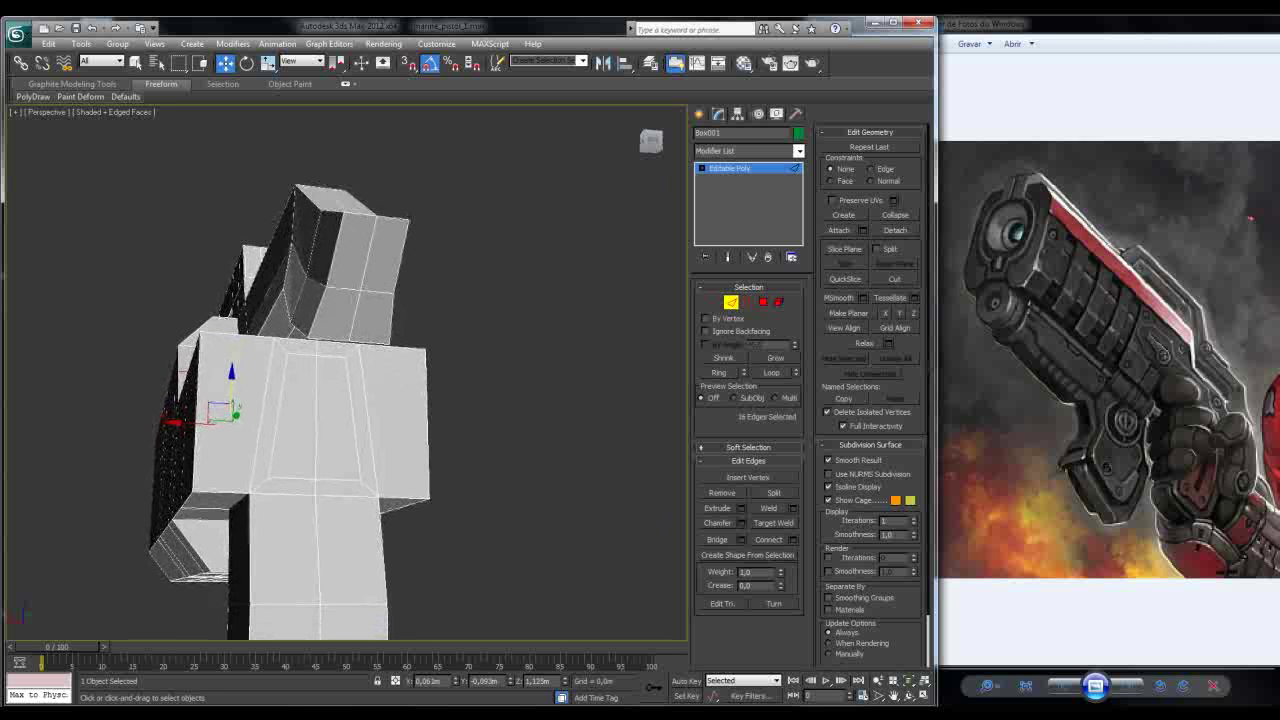
Step: Connect the three vertical edges of the inset panel on the body's rear face with one horizontal segment
{"action": "key", "text": "2"}
{"action": "key", "text": "2"}
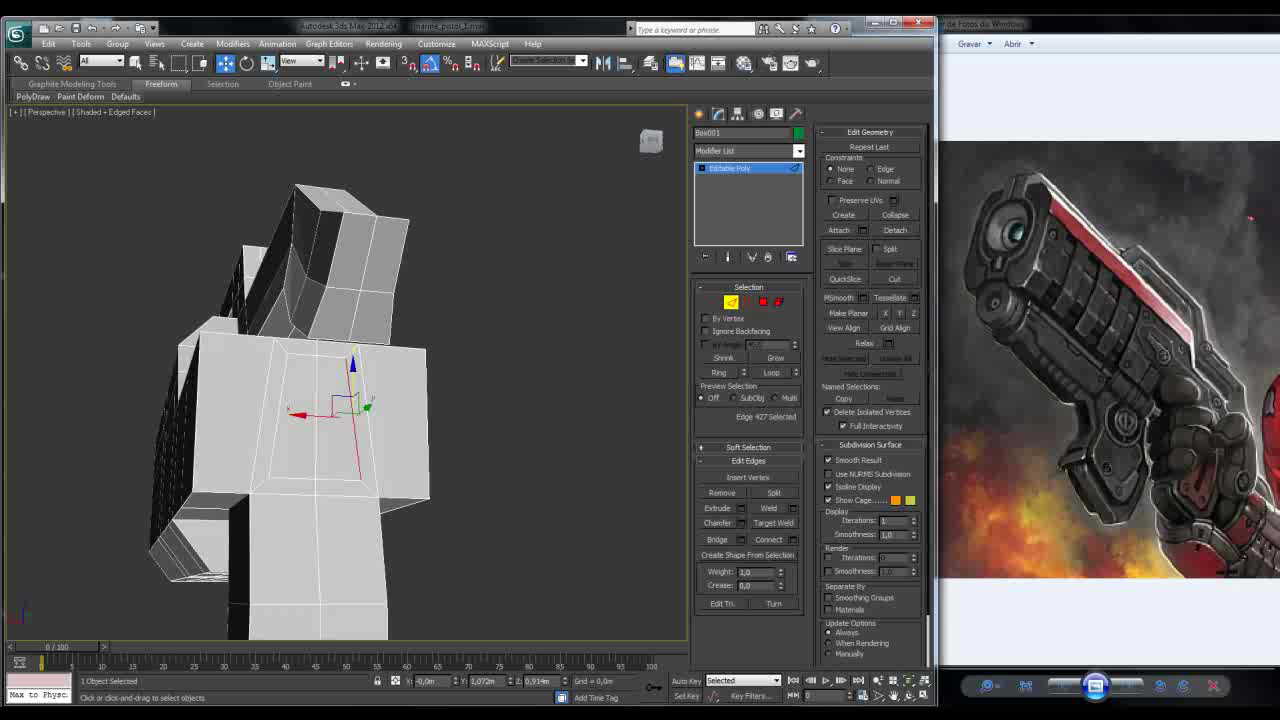
{"action": "left_click", "coordinate": [315, 440], "text": "ctrl"}
{"action": "left_click", "coordinate": [277, 415], "text": "ctrl"}
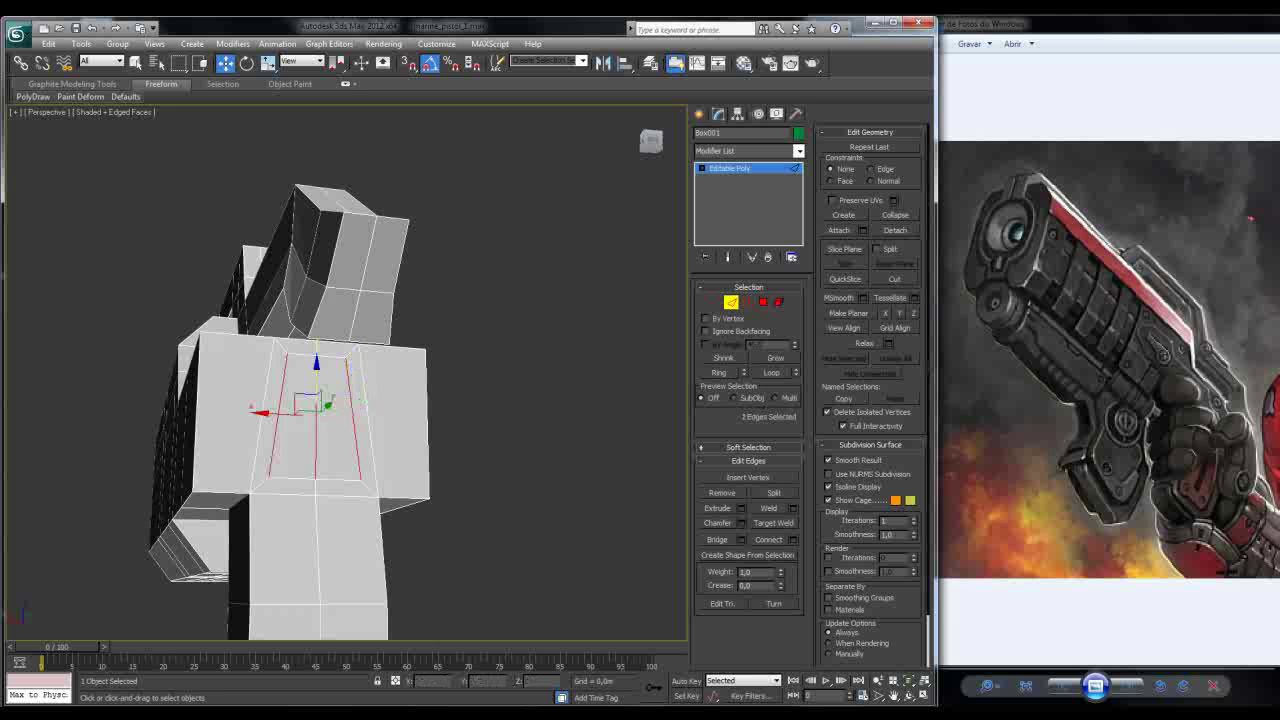
{"action": "key", "text": "ctrl+shift+e"}
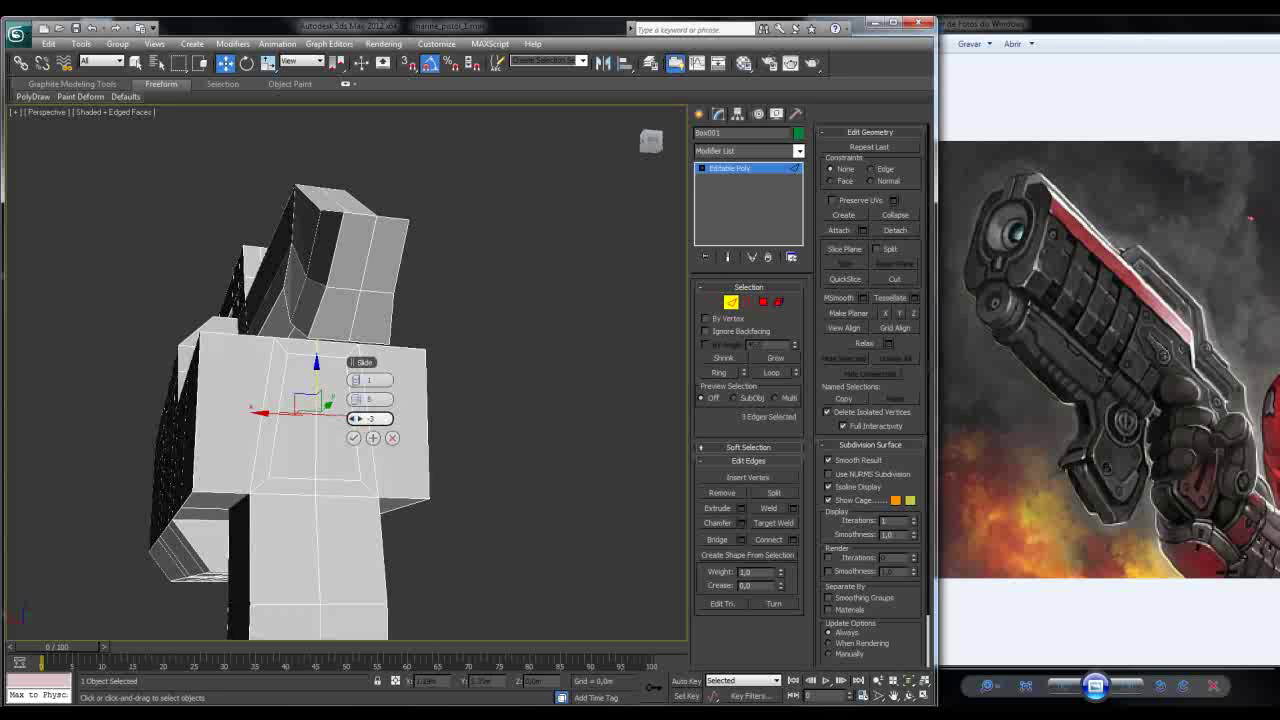
{"action": "left_click", "coordinate": [353, 437]}
{"action": "middle_click_drag", "start_coordinate": [353, 437], "coordinate": [258, 437], "text": "alt"}
{"action": "key", "text": "ctrl+d"}
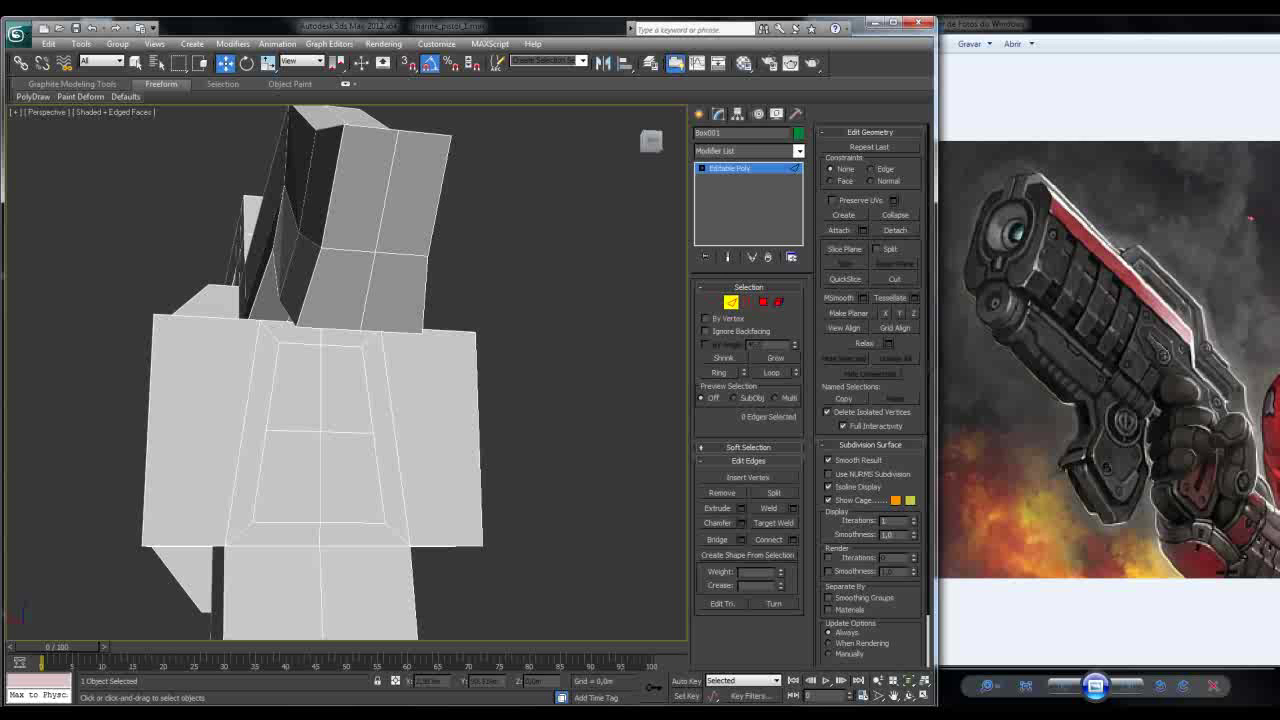
Step: Select the four faces of the inset panel on the body's rear and scale them down slightly
{"action": "middle_click_drag", "start_coordinate": [258, 437], "coordinate": [220, 380], "text": "alt"}
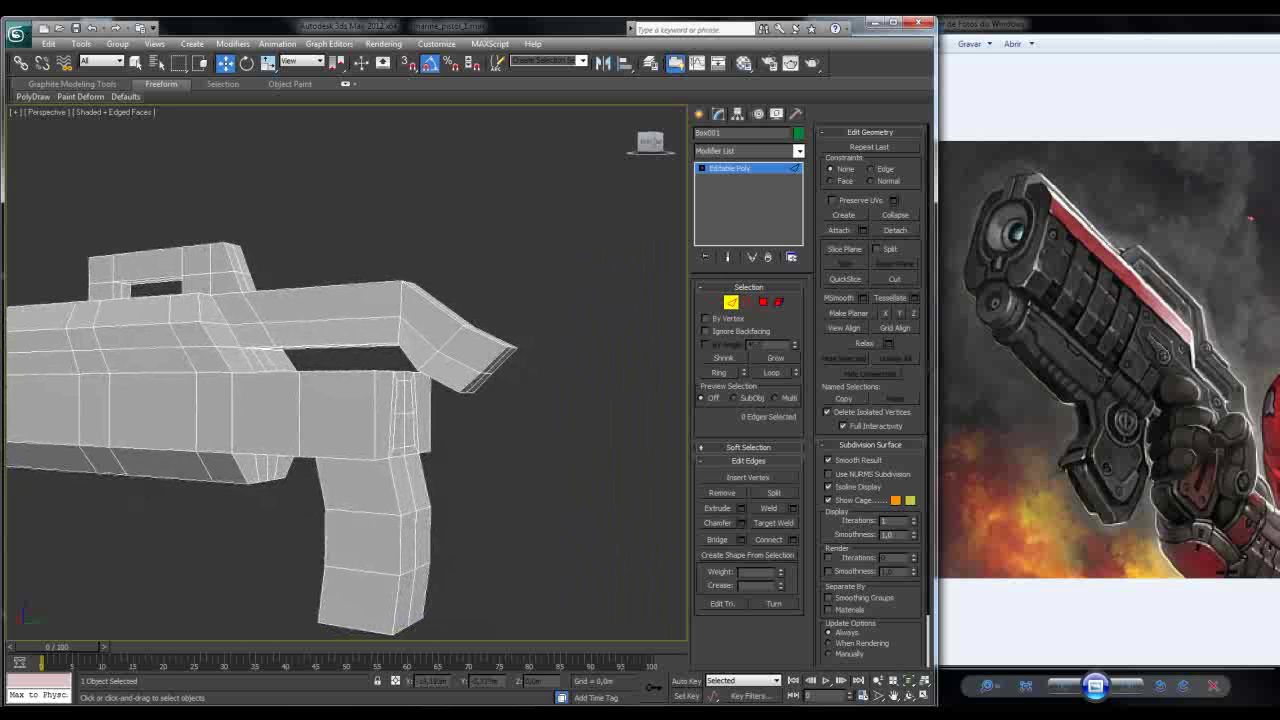
{"action": "left_click", "coordinate": [406, 392]}
{"action": "left_click", "coordinate": [404, 430], "text": "ctrl"}
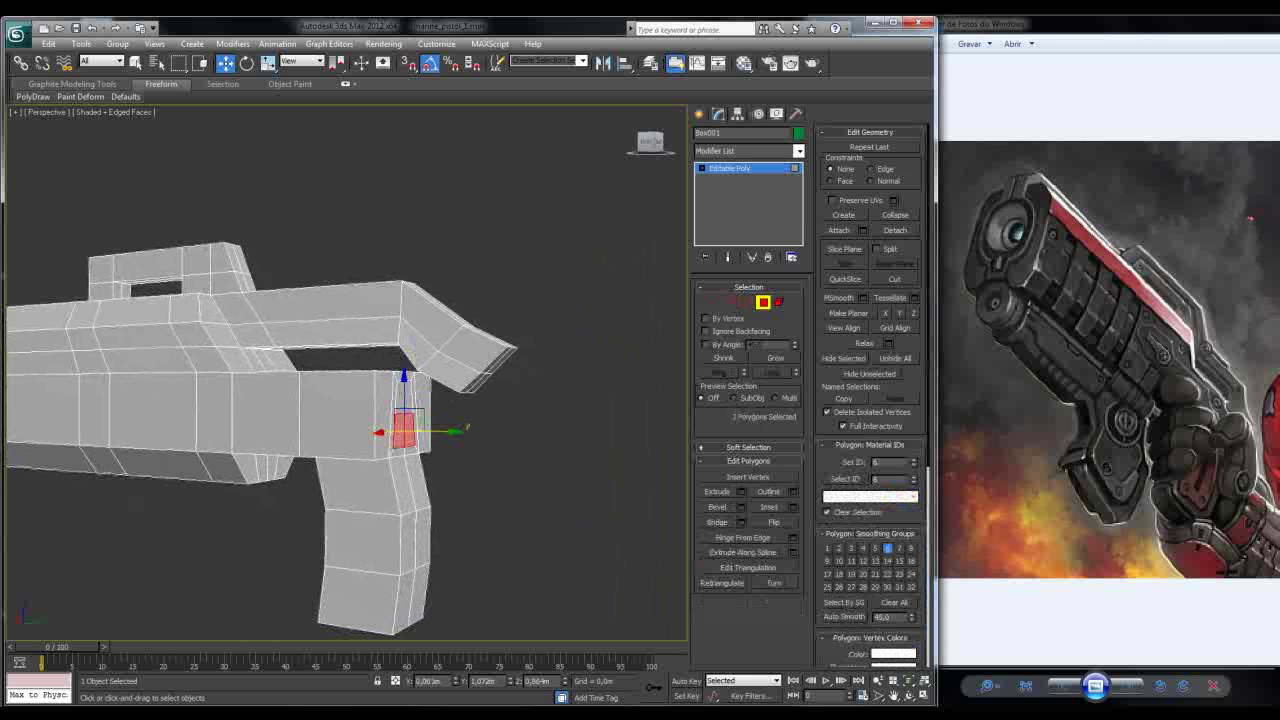
{"action": "left_click", "coordinate": [404, 410], "text": "shift"}
{"action": "key", "text": "r"}
{"action": "left_click_drag", "start_coordinate": [430, 416], "coordinate": [420, 418]}
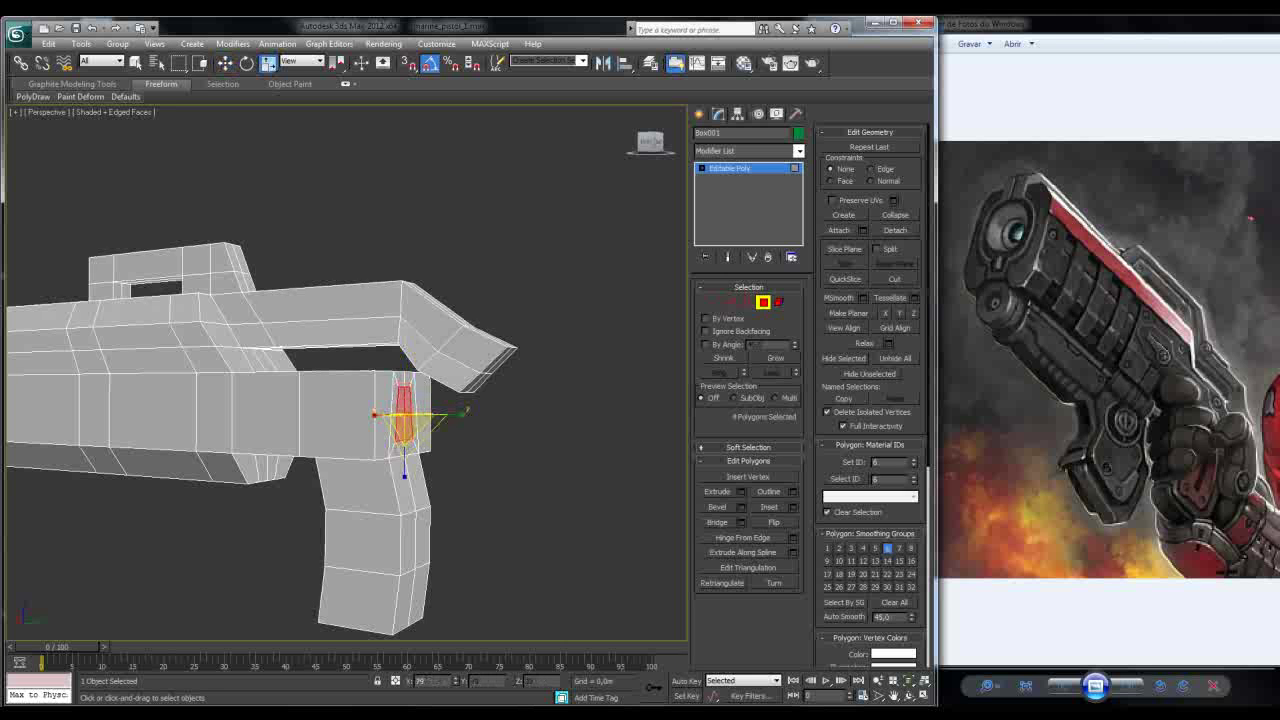
Step: Extrude the rear extension's four slanted end faces a short distance further down the slope
{"action": "middle_click_drag", "start_coordinate": [400, 400], "coordinate": [450, 400], "text": "alt"}
{"action": "left_click", "coordinate": [458, 368]}
{"action": "left_click", "coordinate": [436, 356], "text": "ctrl"}
{"action": "left_click", "coordinate": [444, 347], "text": "ctrl"}
{"action": "left_click", "coordinate": [444, 348], "text": "ctrl"}
{"action": "middle_click_drag", "start_coordinate": [444, 348], "coordinate": [480, 345], "text": "alt"}
{"action": "left_click", "coordinate": [741, 491]}
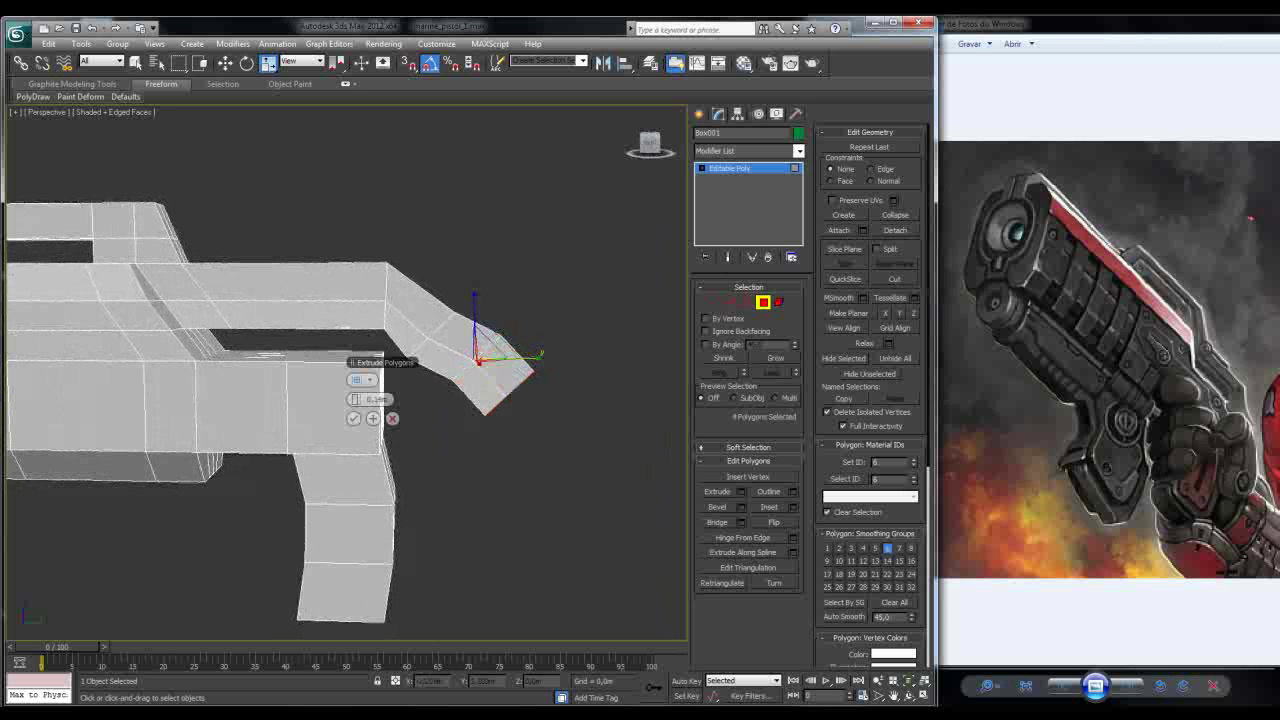
{"action": "left_click_drag", "start_coordinate": [372, 399], "coordinate": [353, 399]}
{"action": "left_click", "coordinate": [372, 418]}
Step: Rotate the extension's end faces close to horizontal and move them down to form a downward-pointing segment
{"action": "key", "text": "e"}
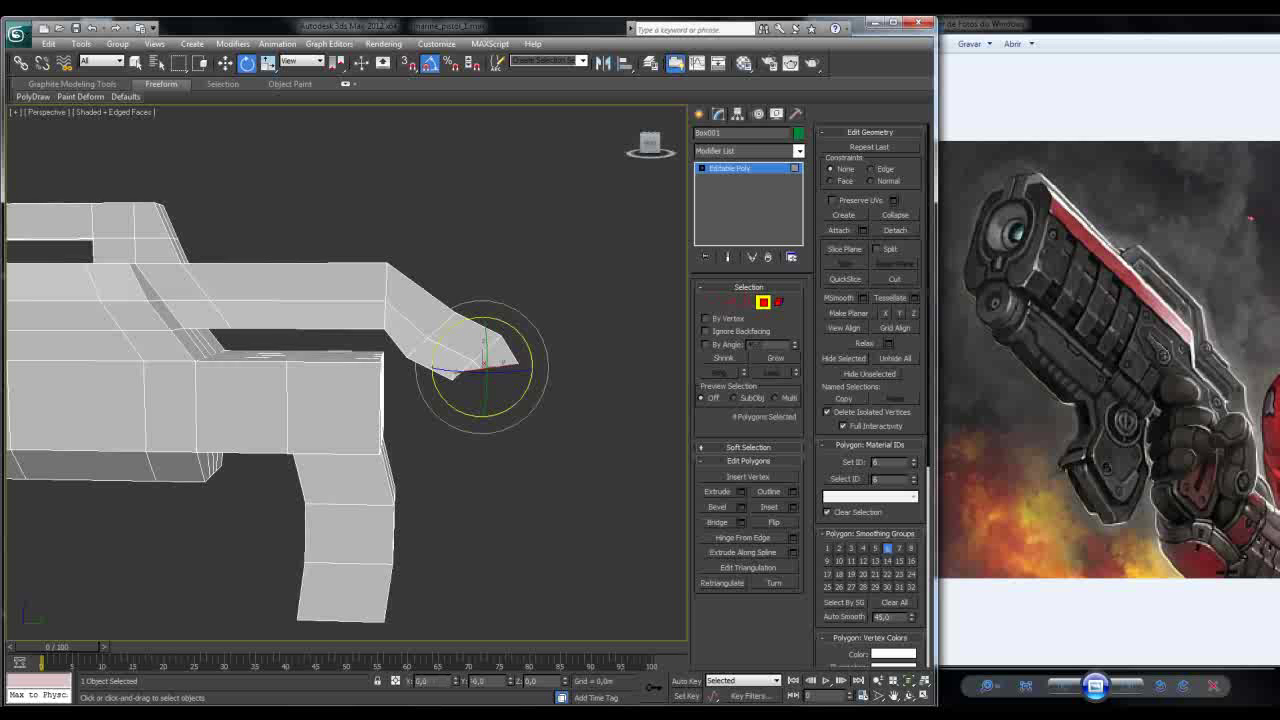
{"action": "key", "text": "w"}
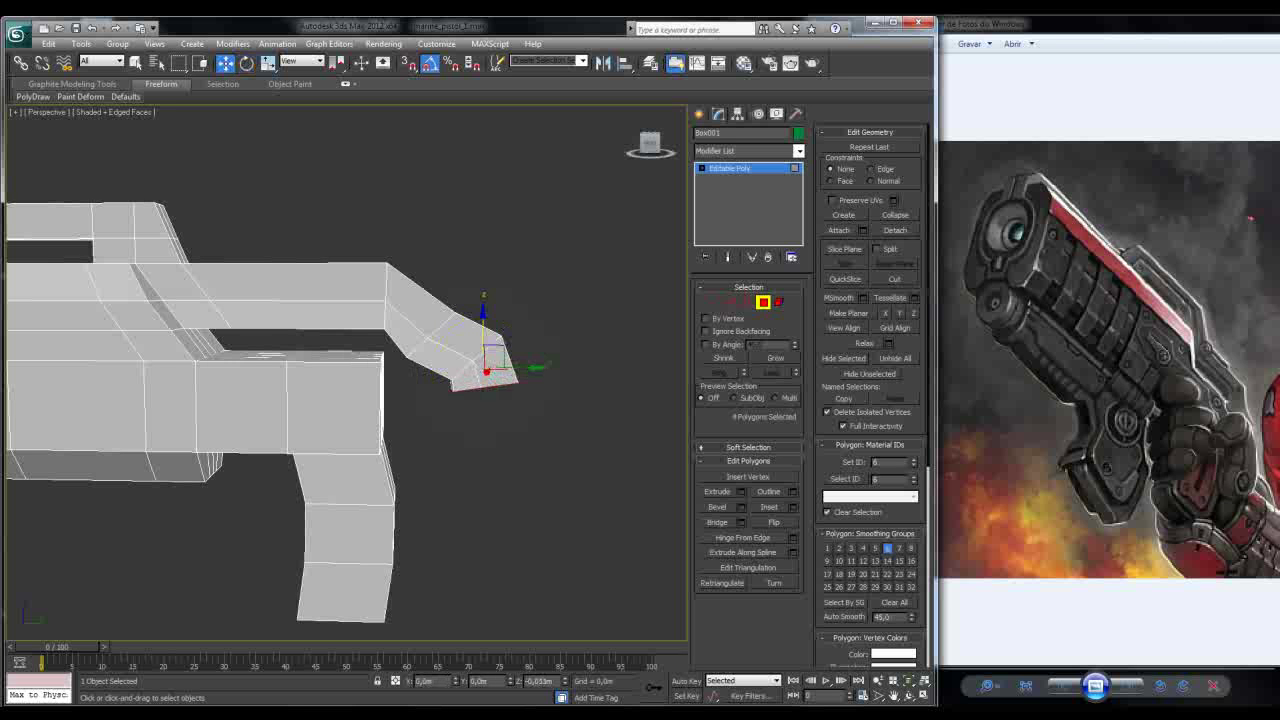
{"action": "left_click_drag", "start_coordinate": [483, 330], "coordinate": [483, 370]}
{"action": "middle_click_drag", "start_coordinate": [345, 370], "coordinate": [425, 385], "text": "alt"}
{"action": "left_click_drag", "start_coordinate": [481, 378], "coordinate": [481, 400]}
{"action": "mouse_move", "coordinate": [481, 400]}
{"action": "middle_mouse_down", "text": "alt"}
{"action": "mouse_move", "coordinate": [360, 405]}
{"action": "mouse_move", "coordinate": [480, 402]}
{"action": "middle_mouse_up", "text": "alt"}
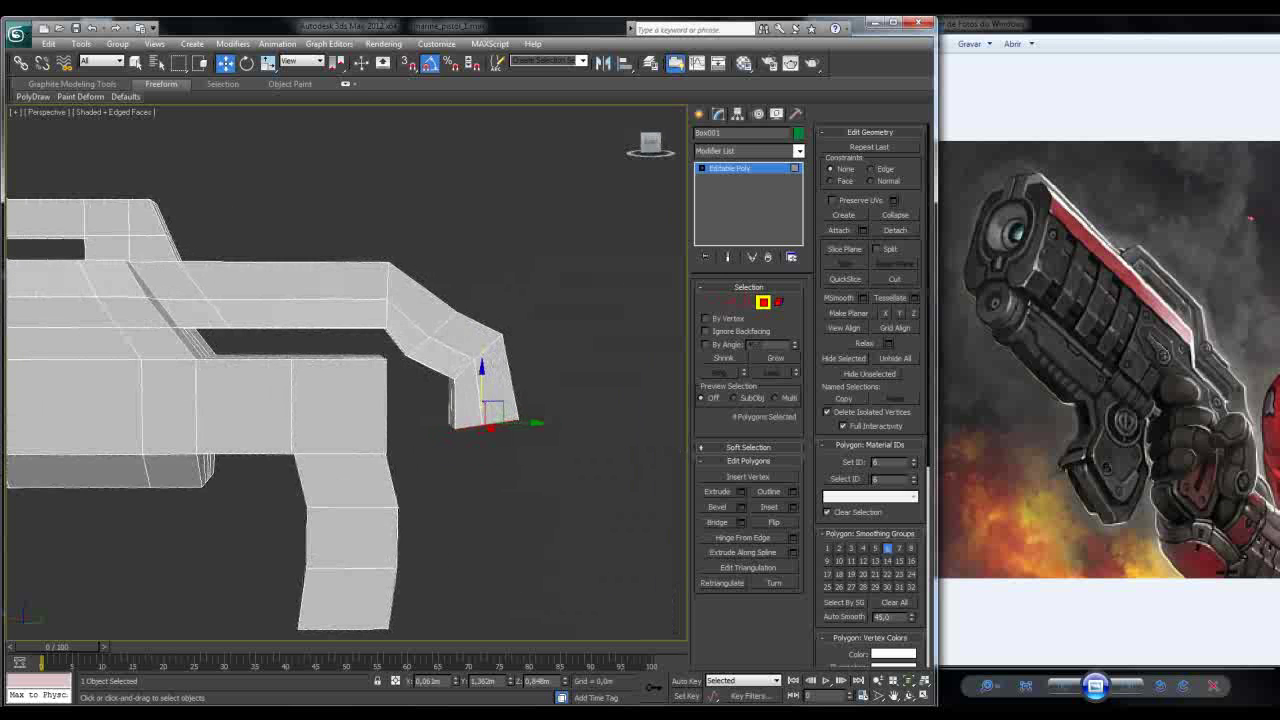
Step: Rotate the downward segment's end faces level and lower them slightly
{"action": "key", "text": "l"}
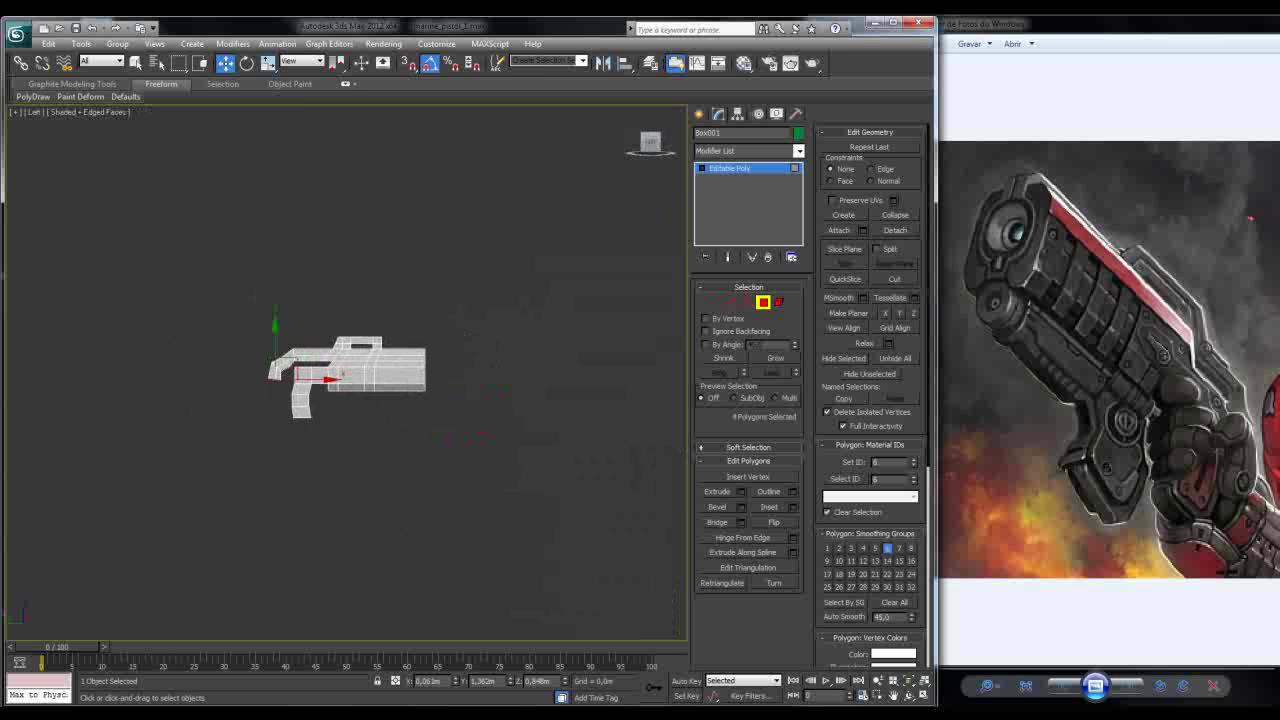
{"action": "scroll", "coordinate": [380, 386], "scroll_direction": "up", "scroll_amount": 4}
{"action": "scroll", "coordinate": [330, 370], "scroll_direction": "up", "scroll_amount": 3}
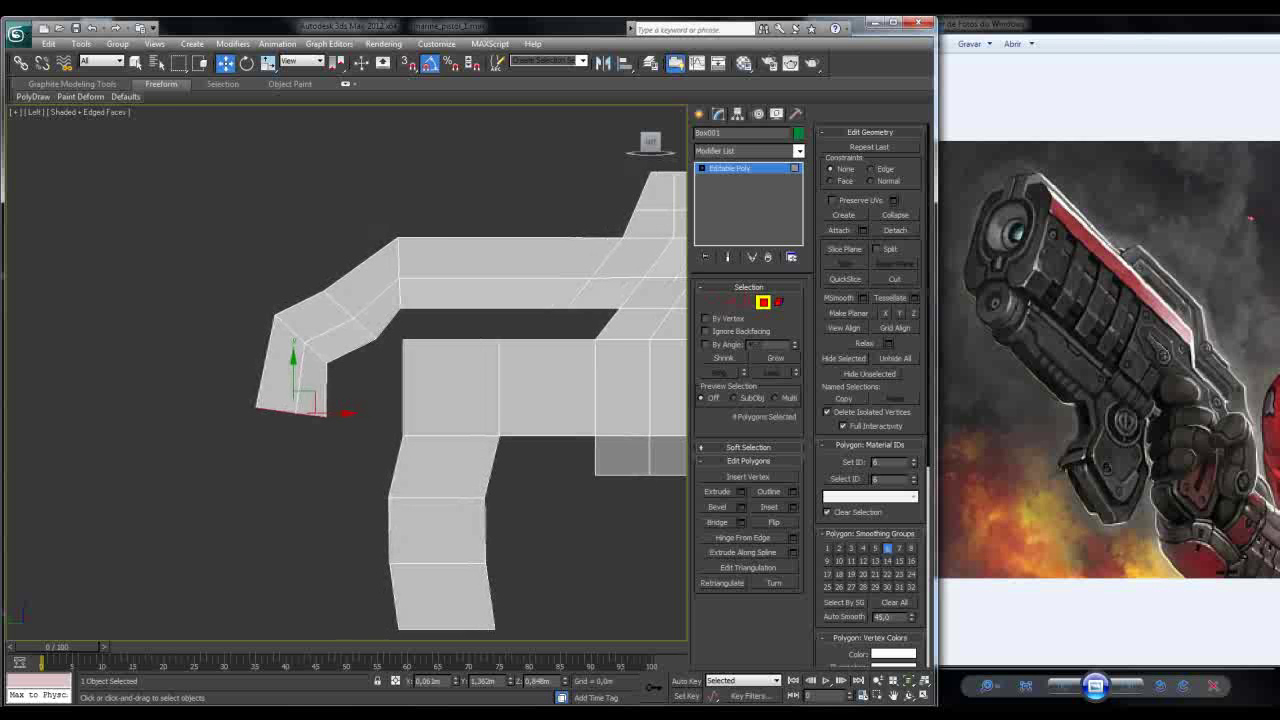
{"action": "key", "text": "p"}
{"action": "middle_click_drag", "start_coordinate": [450, 400], "coordinate": [460, 396], "text": "alt"}
{"action": "key", "text": "e"}
{"action": "left_click_drag", "start_coordinate": [300, 423], "coordinate": [300, 428]}
{"action": "middle_click_drag", "start_coordinate": [450, 400], "coordinate": [587, 404], "text": "alt"}
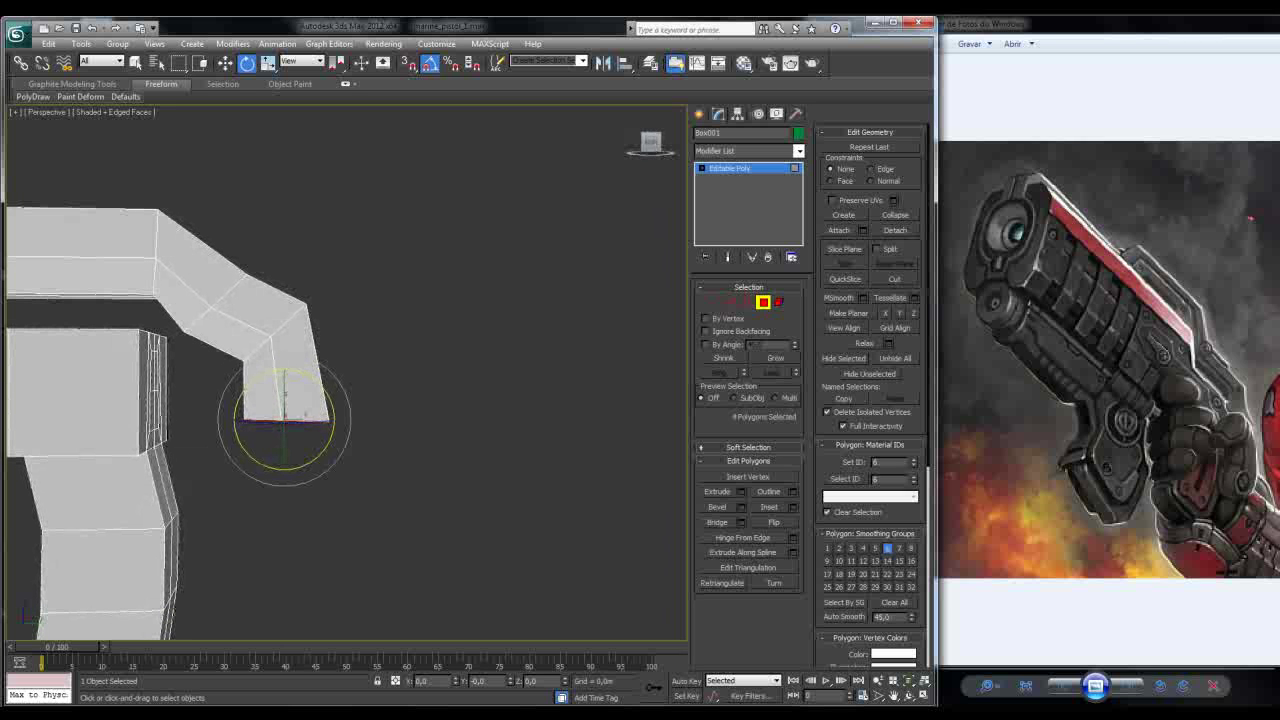
{"action": "key", "text": "w"}
{"action": "left_click_drag", "start_coordinate": [284, 390], "coordinate": [284, 402]}
{"action": "middle_click_drag", "start_coordinate": [587, 404], "coordinate": [545, 416], "text": "alt"}
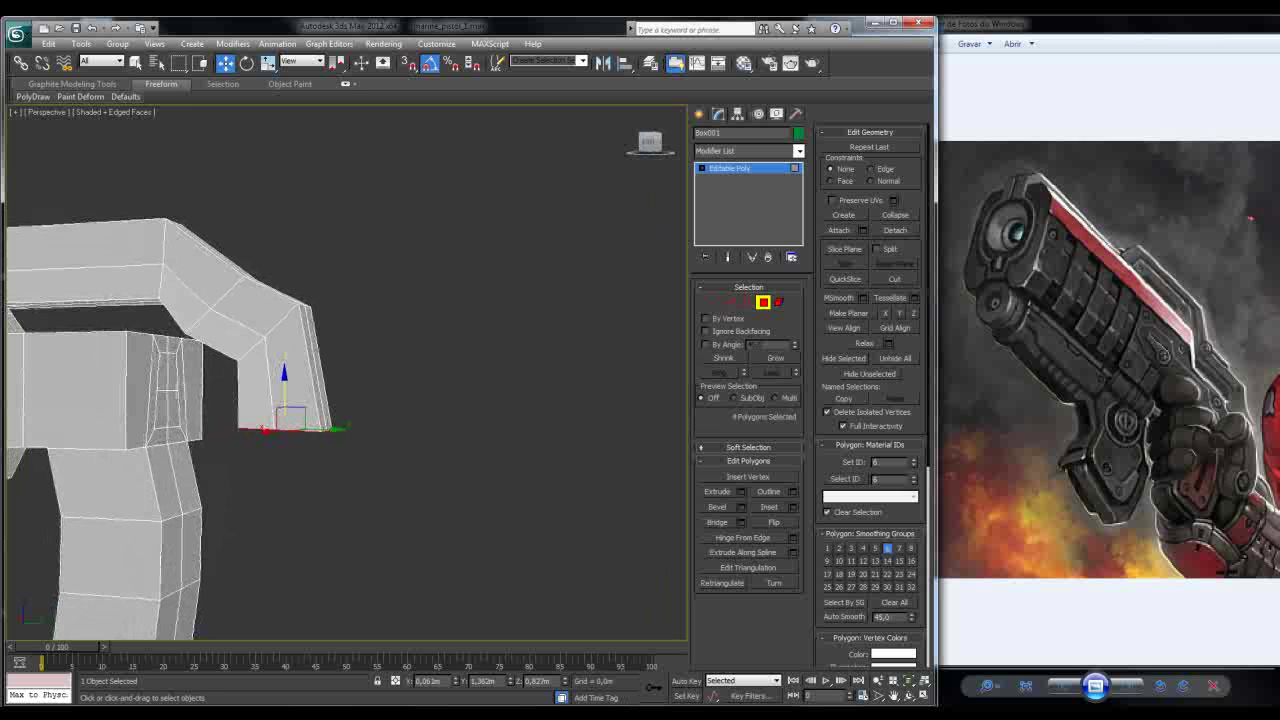
Step: Select the four inset panel faces on the body's rear and lower them slightly
{"action": "left_click", "coordinate": [166, 372]}
{"action": "left_click", "coordinate": [161, 410], "text": "ctrl"}
{"action": "left_click", "coordinate": [168, 395], "text": "ctrl"}
{"action": "left_click_drag", "start_coordinate": [168, 338], "coordinate": [168, 346]}
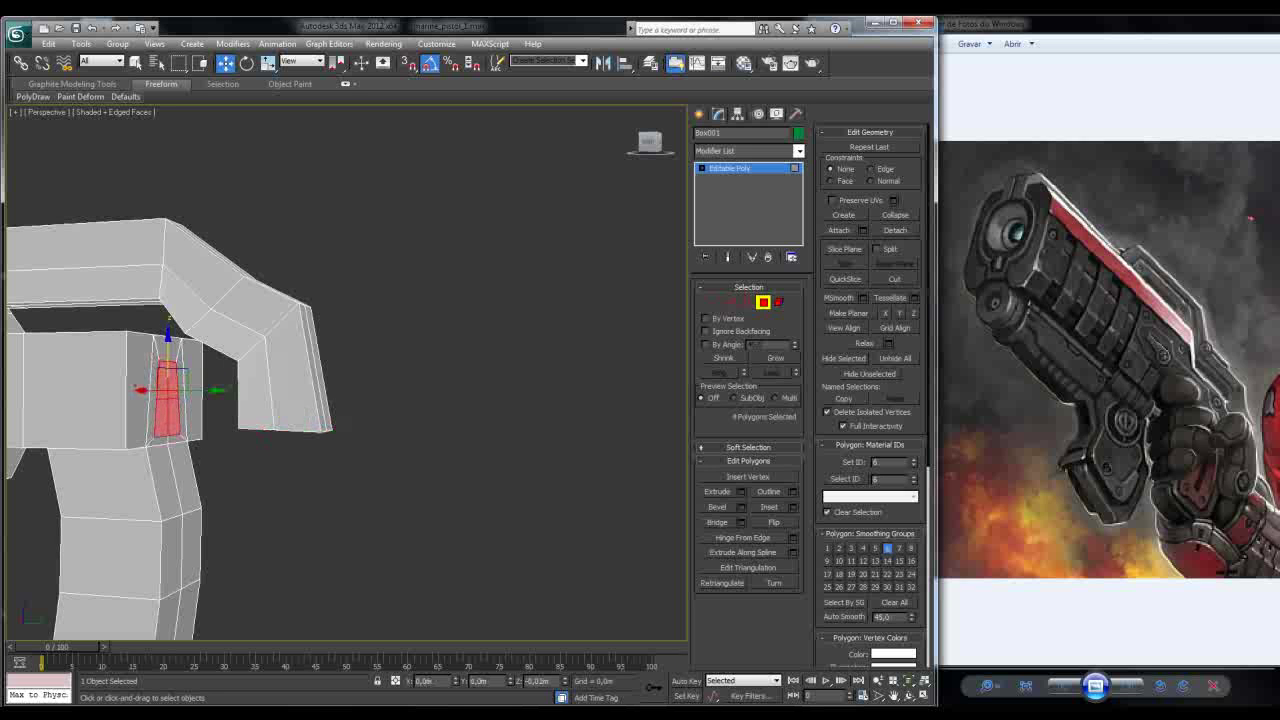
{"action": "mouse_move", "coordinate": [400, 400]}
{"action": "middle_mouse_down", "text": "alt"}
{"action": "mouse_move", "coordinate": [450, 400]}
{"action": "mouse_move", "coordinate": [420, 400]}
{"action": "middle_mouse_up", "text": "alt"}
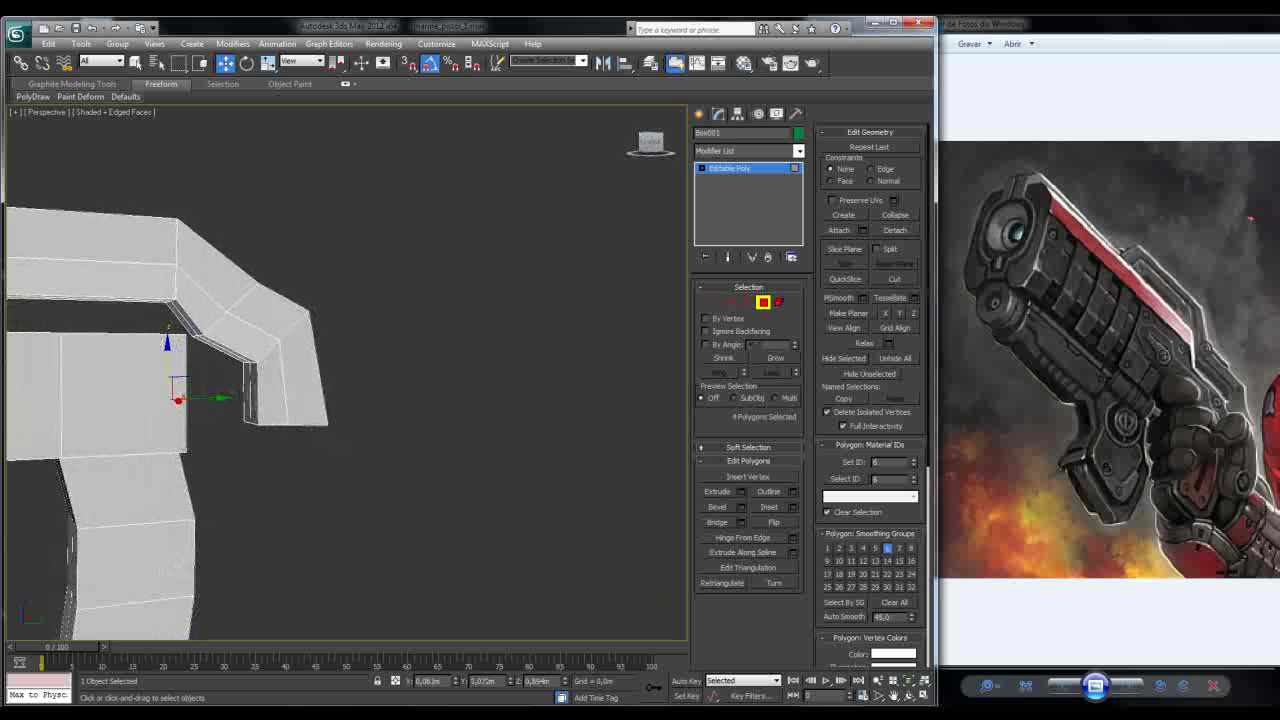
Step: Connect the ring of vertical edges around the downward segment to add a horizontal edge loop
{"action": "key", "text": "2"}
{"action": "left_click_drag", "start_coordinate": [256, 386], "coordinate": [357, 391]}
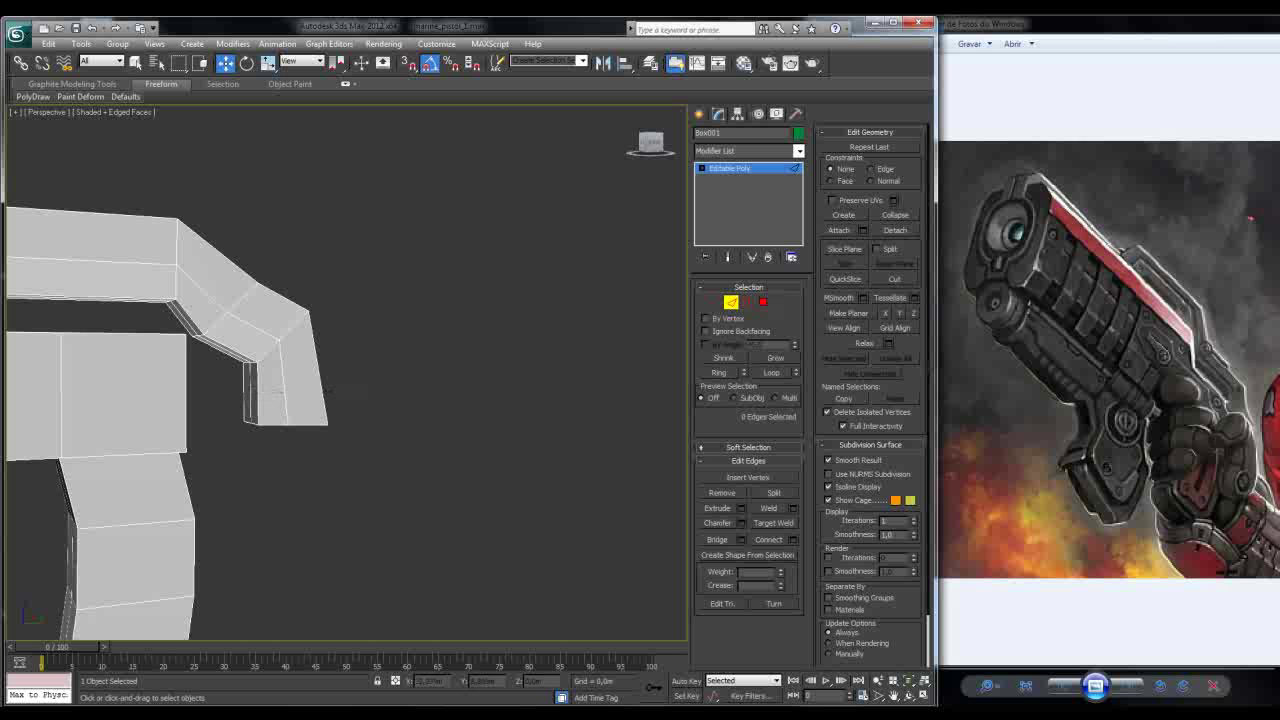
{"action": "left_click", "coordinate": [298, 378]}
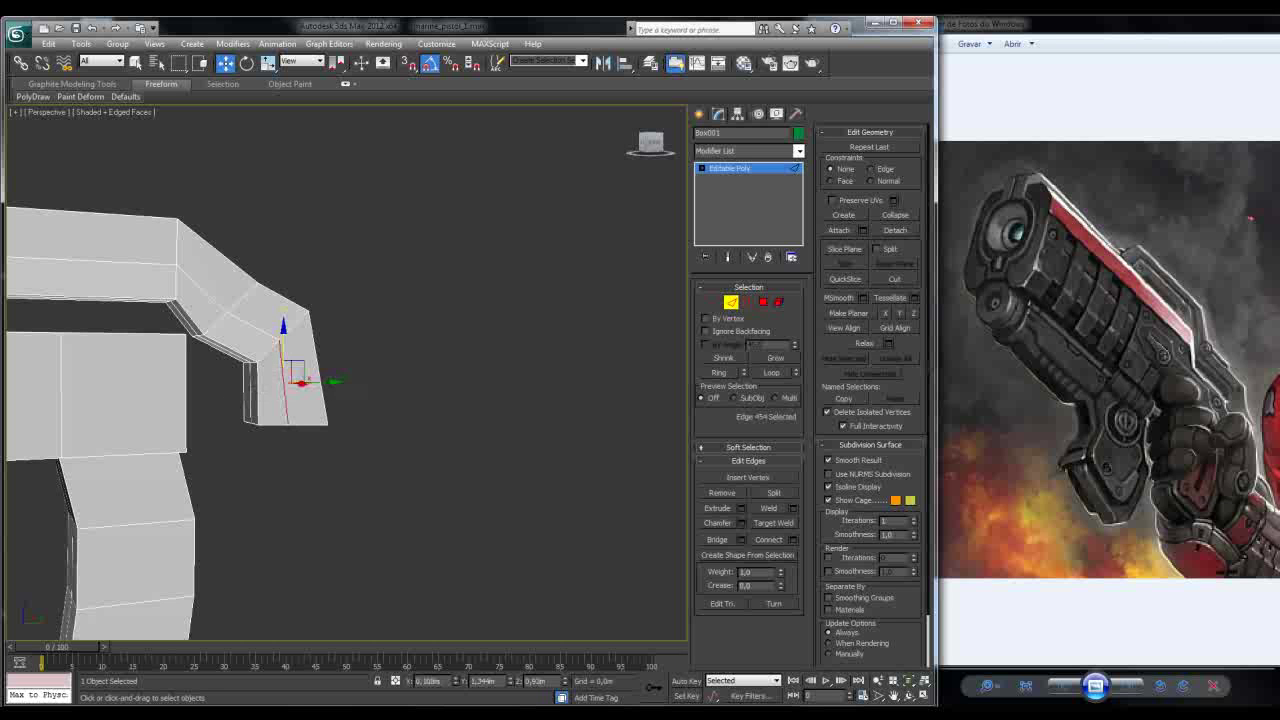
{"action": "key", "text": "alt+r"}
{"action": "middle_click_drag", "start_coordinate": [300, 380], "coordinate": [485, 393], "text": "alt"}
{"action": "key", "text": "ctrl+shift+e"}
{"action": "left_click", "coordinate": [353, 437]}
{"action": "middle_click_drag", "start_coordinate": [353, 437], "coordinate": [368, 438], "text": "alt"}
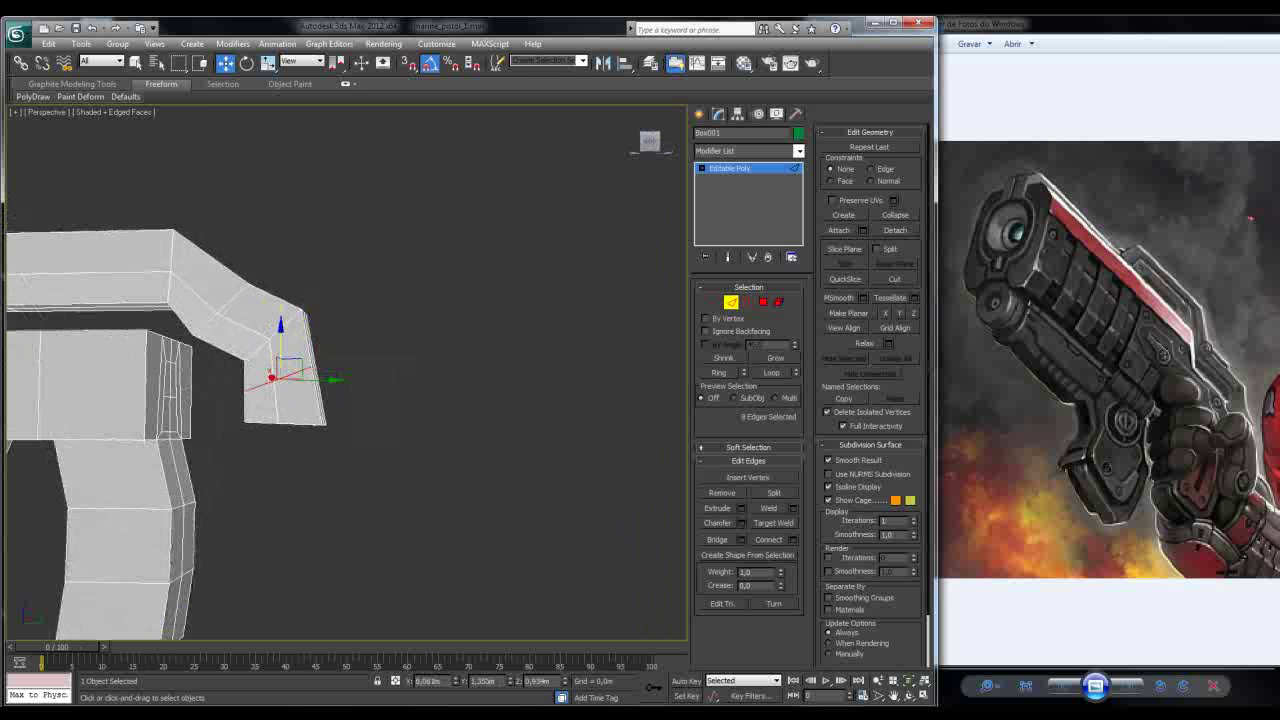
Step: Bridge the inset panel faces on the body's rear to the forward-facing faces of the downward segment
{"action": "key", "text": "4"}
{"action": "left_click", "coordinate": [175, 390]}
{"action": "middle_click_drag", "start_coordinate": [175, 390], "coordinate": [195, 392], "text": "alt"}
{"action": "left_click", "coordinate": [234, 398], "text": "shift"}
{"action": "left_click", "coordinate": [255, 360], "text": "ctrl"}
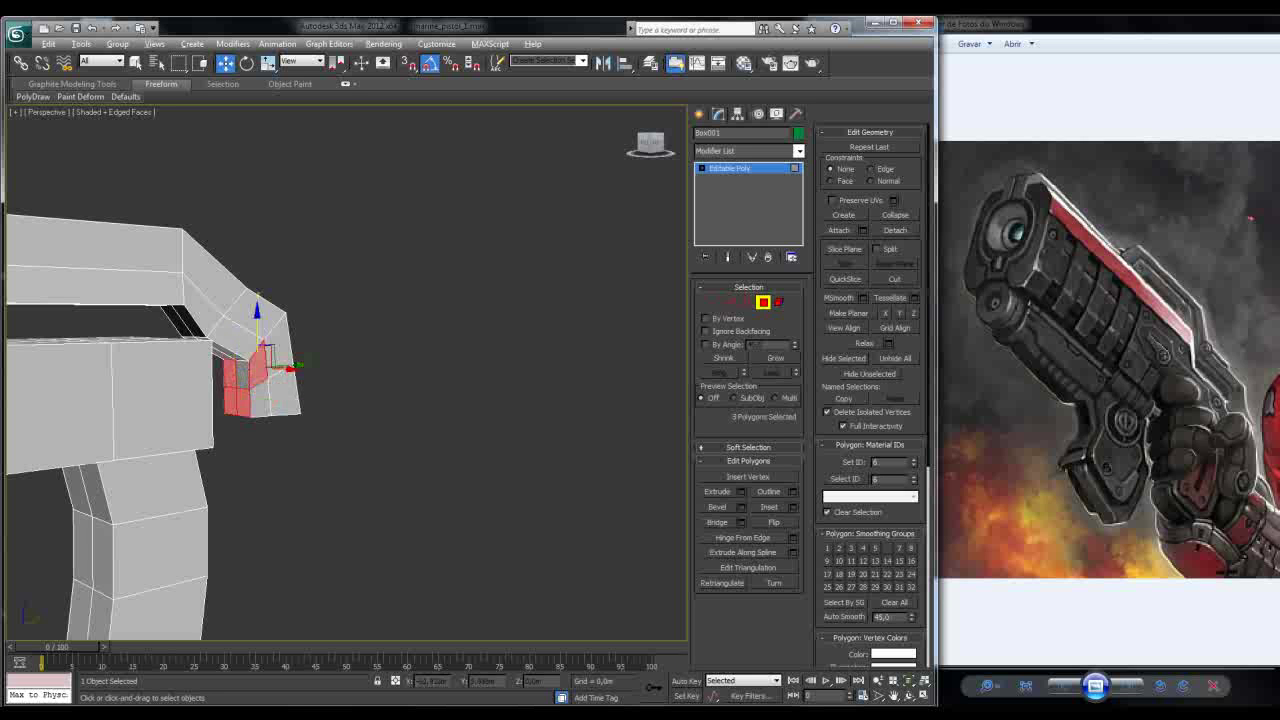
{"action": "middle_click_drag", "start_coordinate": [195, 392], "coordinate": [280, 387], "text": "alt"}
Step: Select the three lower vertices where the new bridge meets the downward segment
{"action": "key", "text": "1"}
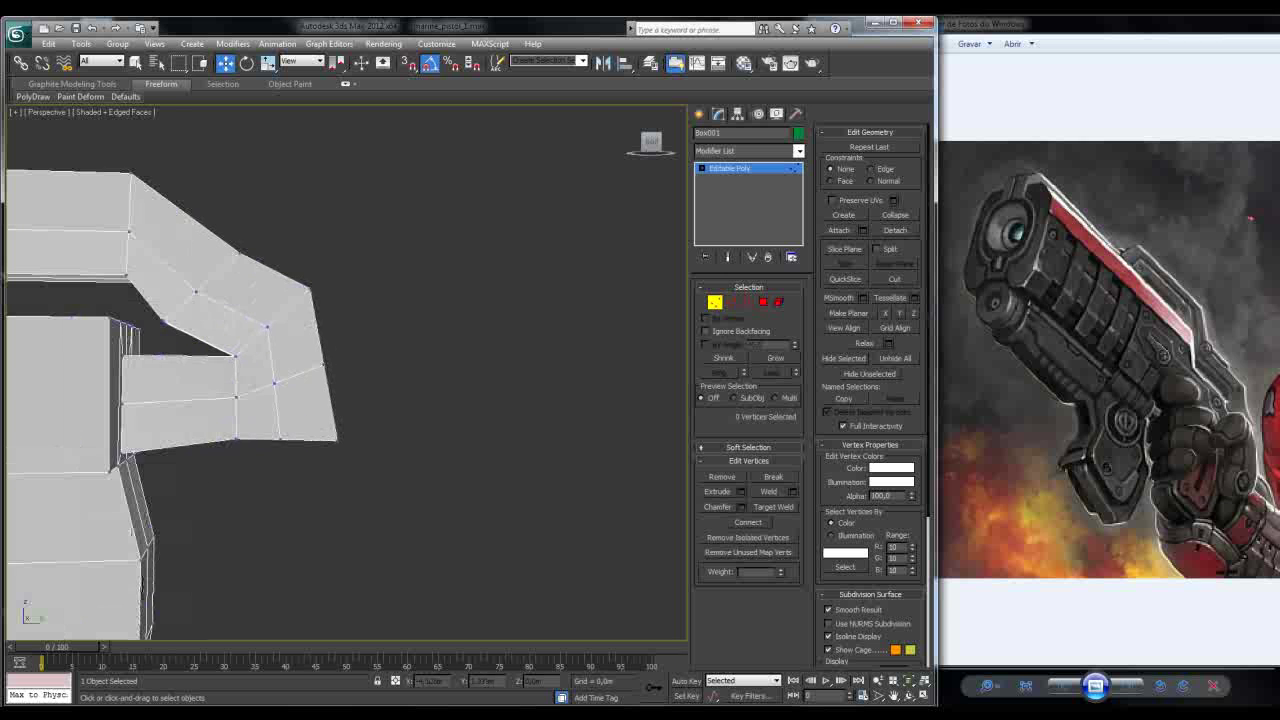
{"action": "left_click_drag", "start_coordinate": [231, 432], "coordinate": [262, 378]}
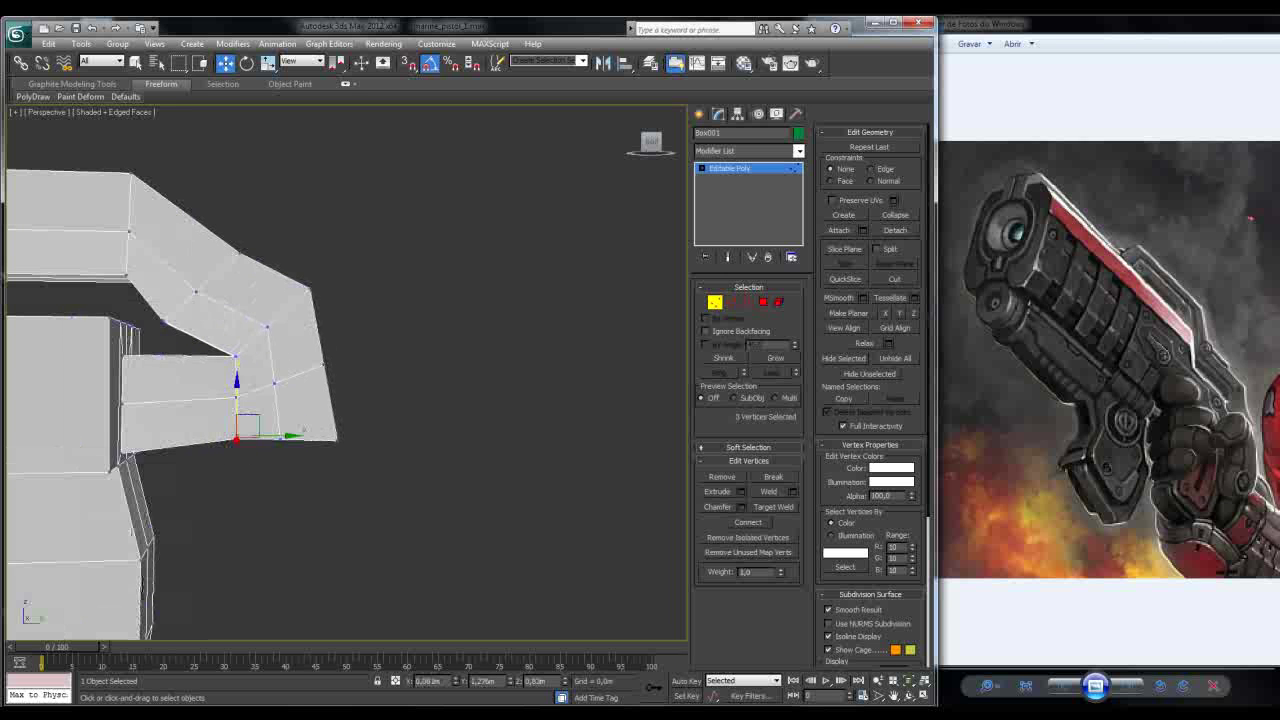
{"action": "scroll", "coordinate": [240, 420], "scroll_direction": "up", "scroll_amount": 2}
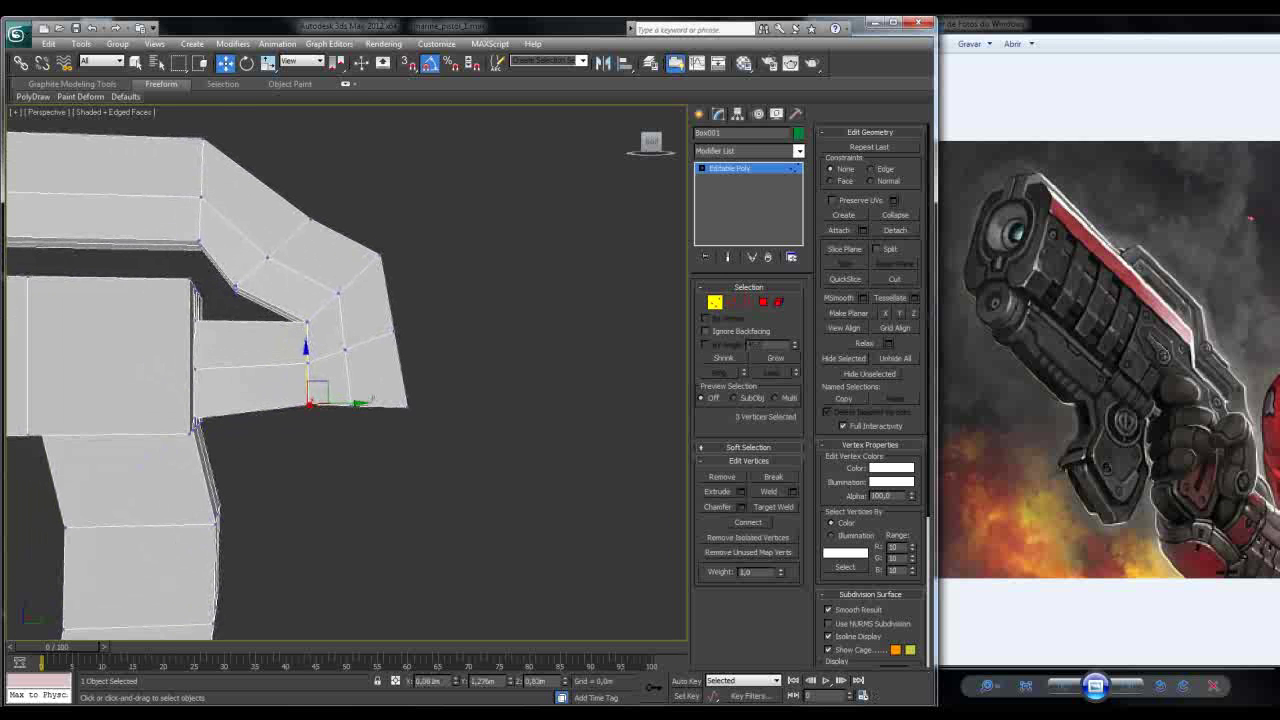
Step: Lower the bottom inner and middle vertex columns of the rear stock bracket in the Left view to level its underside with the connector
{"action": "key", "text": "l"}
{"action": "scroll", "coordinate": [350, 385], "scroll_direction": "up", "scroll_amount": 6}
{"action": "scroll", "coordinate": [440, 370], "scroll_direction": "up", "scroll_amount": 3}
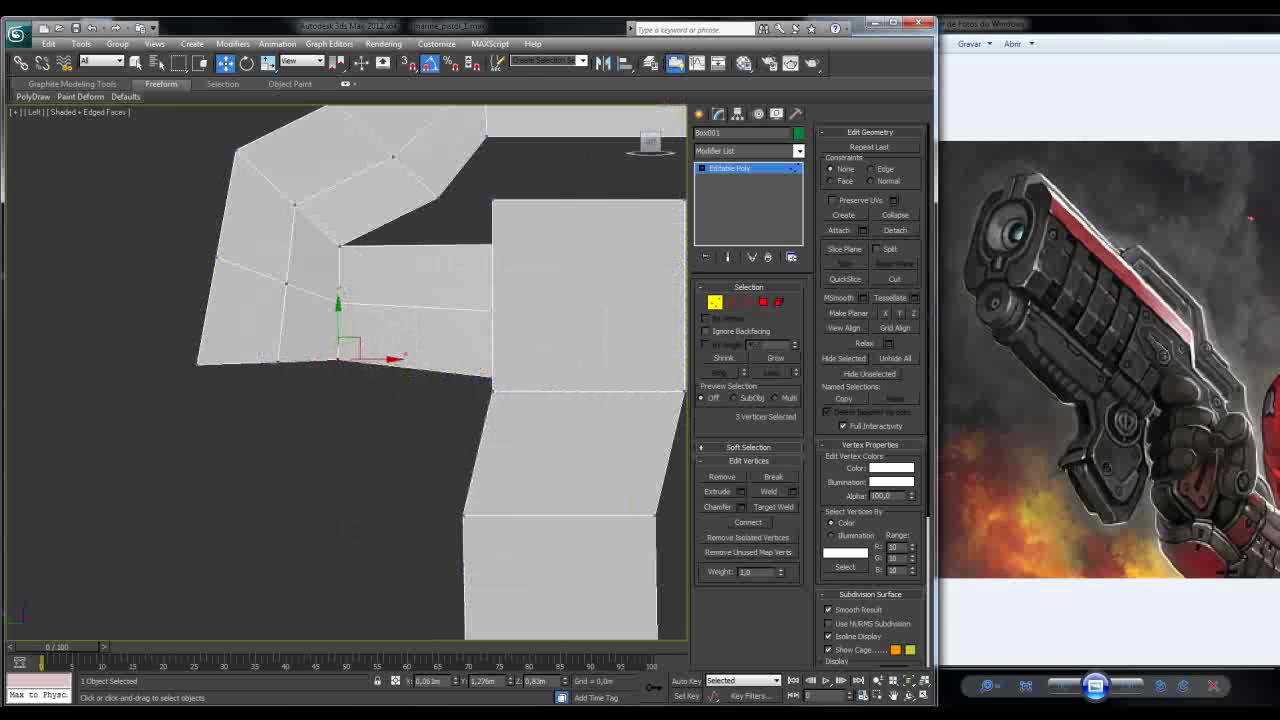
{"action": "left_click_drag", "start_coordinate": [338, 330], "coordinate": [338, 351]}
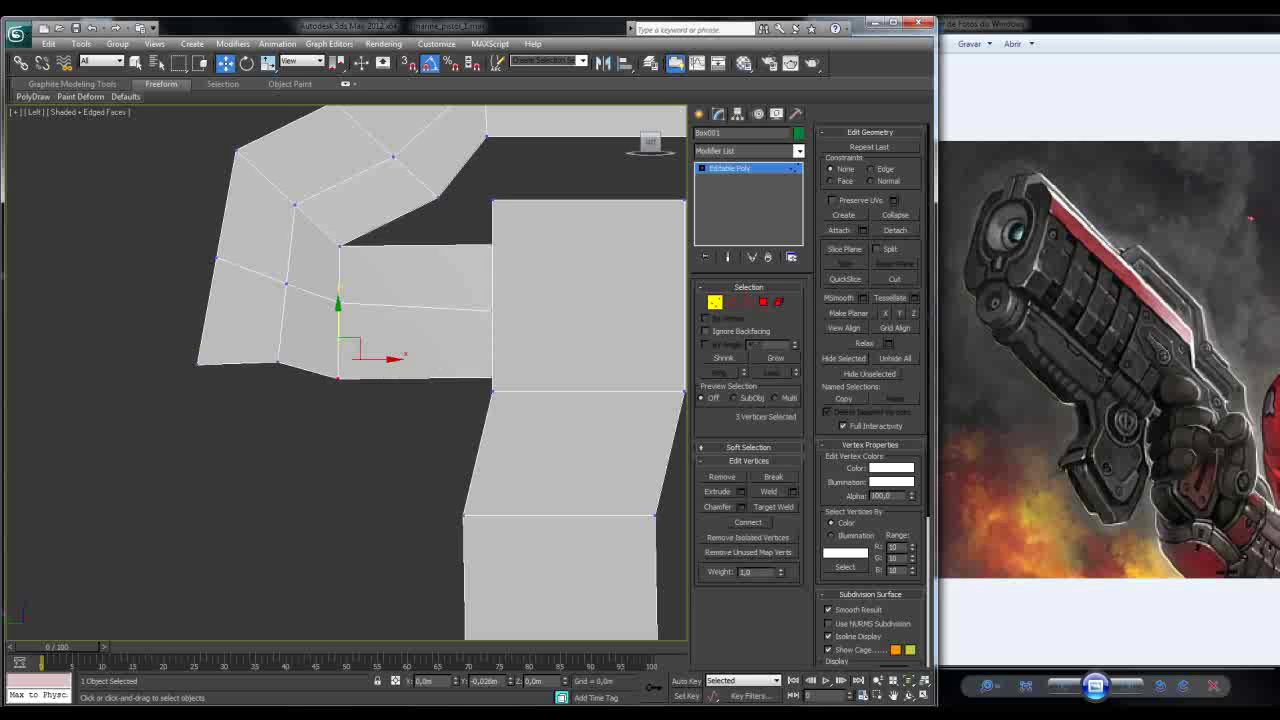
{"action": "left_click", "coordinate": [338, 377]}
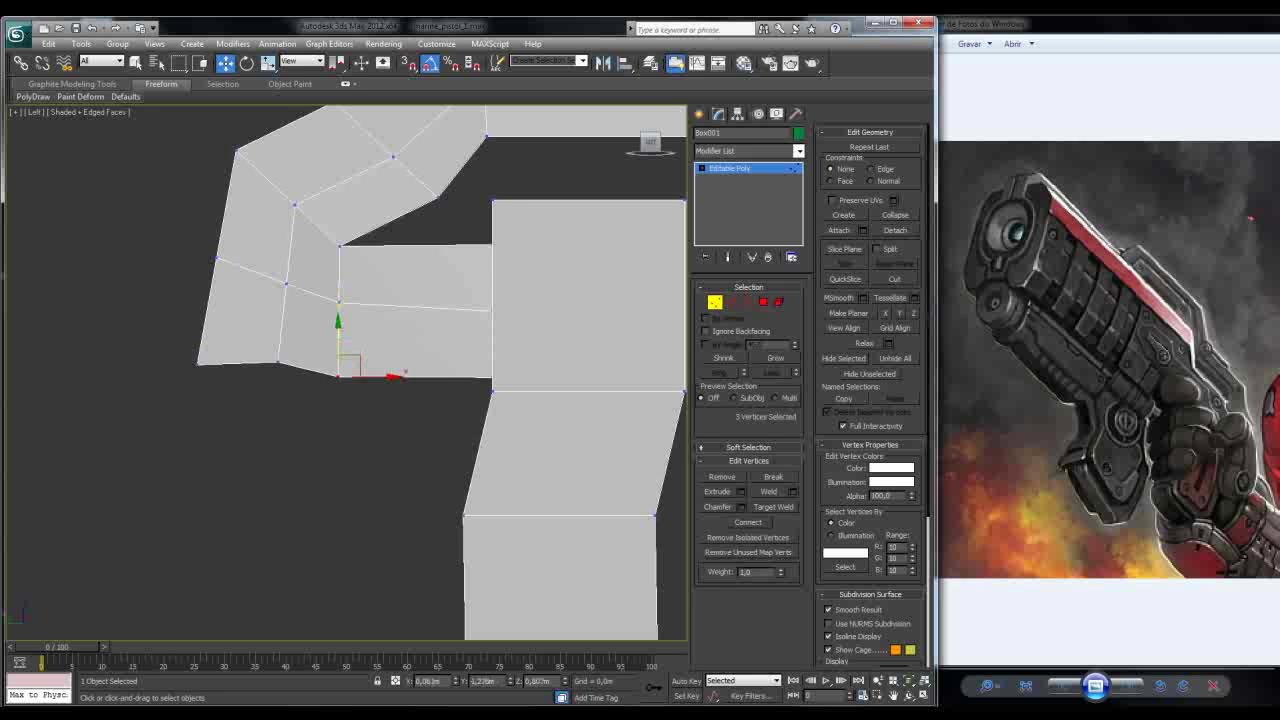
{"action": "mouse_move", "coordinate": [338, 370]}
{"action": "left_mouse_down"}
{"action": "mouse_move", "coordinate": [338, 354]}
{"action": "mouse_move", "coordinate": [338, 378]}
{"action": "left_mouse_up"}
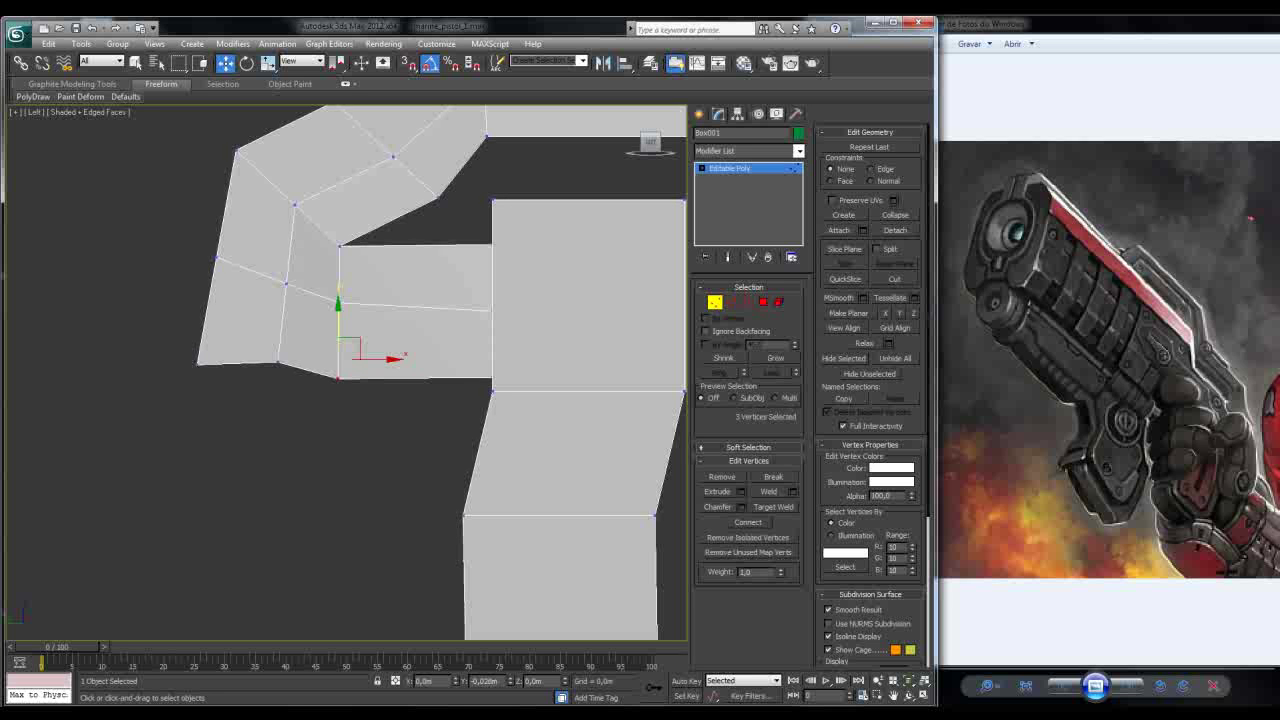
{"action": "left_click", "coordinate": [338, 377]}
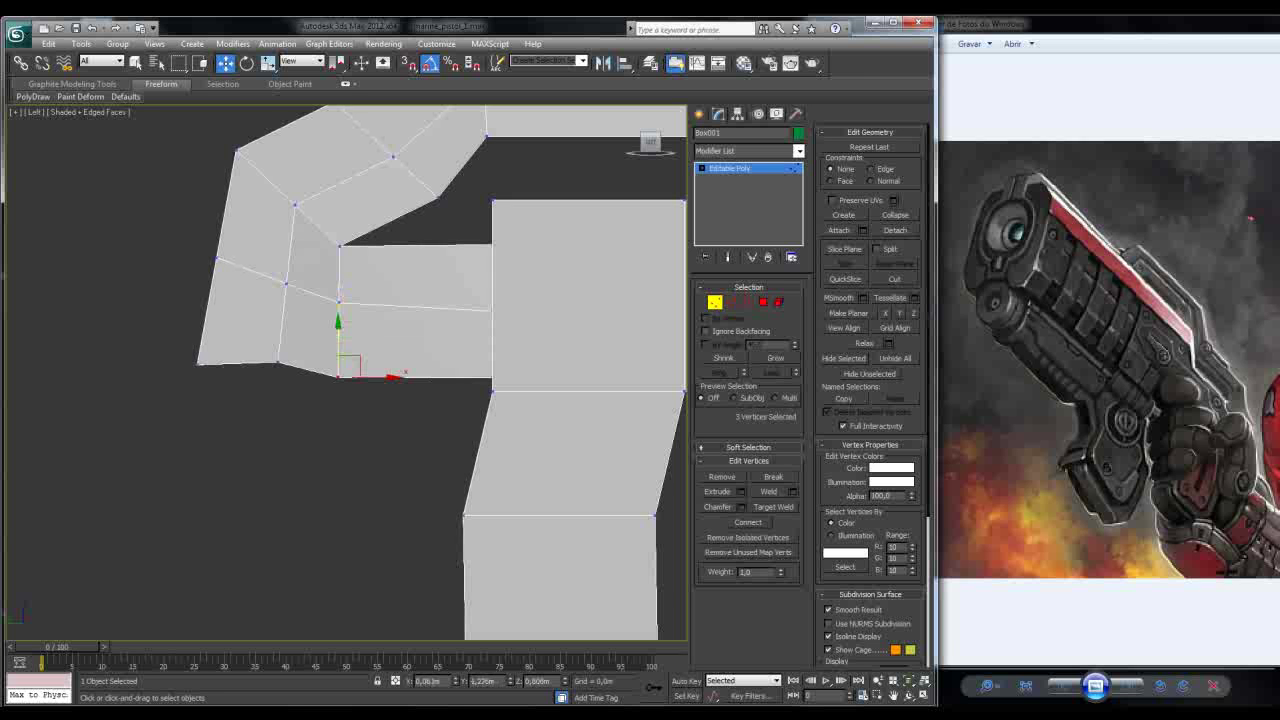
{"action": "left_click_drag", "start_coordinate": [262, 365], "coordinate": [290, 377]}
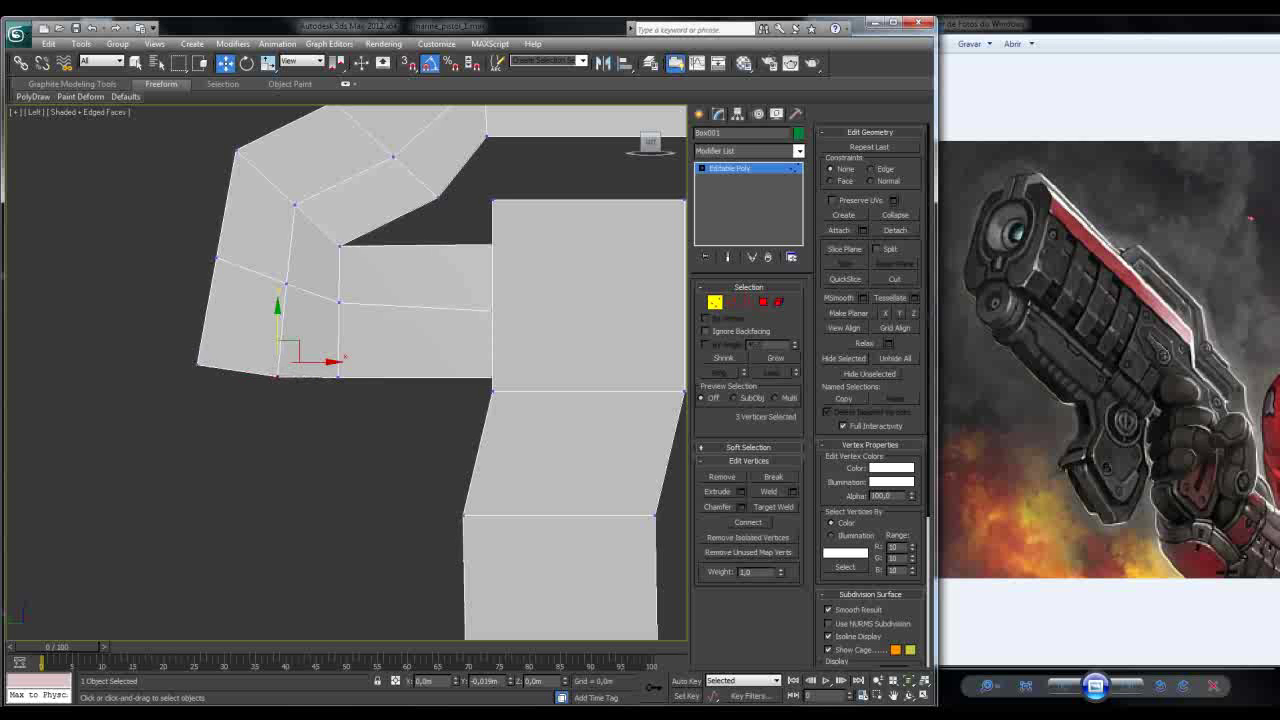
Step: Deselect the vertices and inspect the whole gun in perspective with Realistic shading and edged faces hidden
{"action": "scroll", "coordinate": [440, 370], "scroll_direction": "down", "scroll_amount": 5}
{"action": "middle_click_drag", "start_coordinate": [440, 370], "coordinate": [480, 335], "text": "alt"}
{"action": "key", "text": "p"}
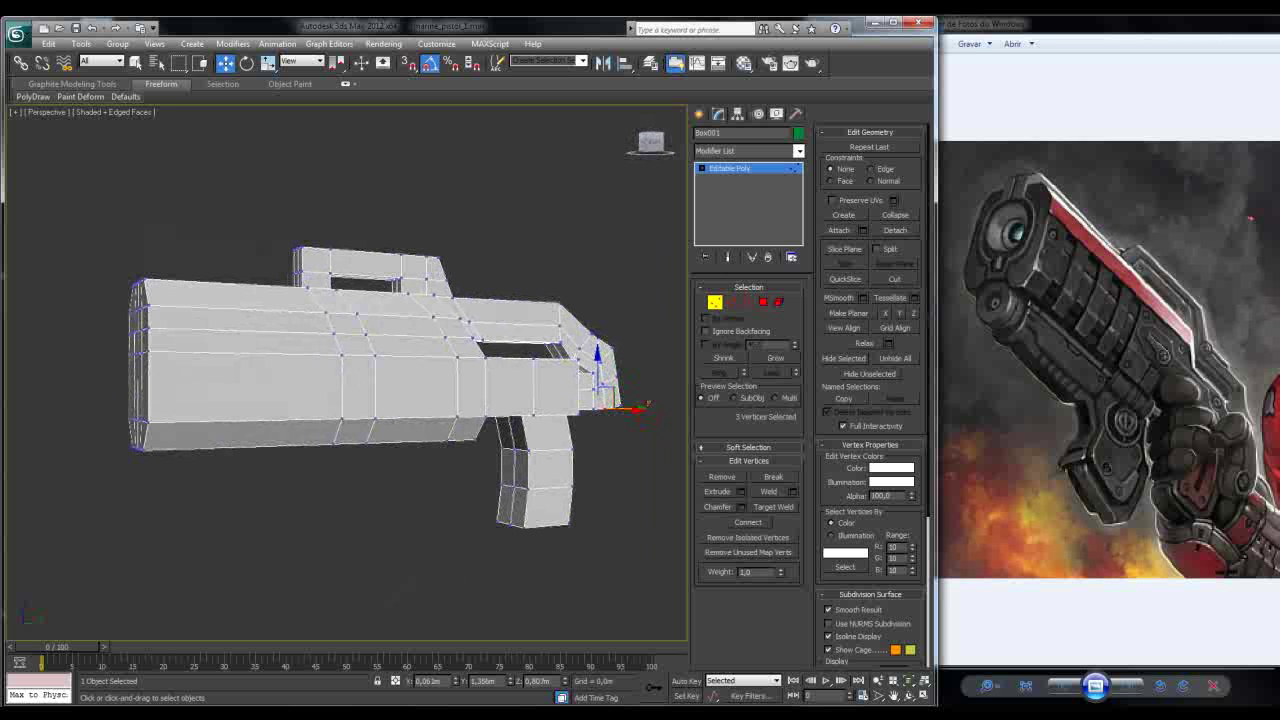
{"action": "left_click", "coordinate": [134, 112]}
{"action": "left_click", "coordinate": [400, 580]}
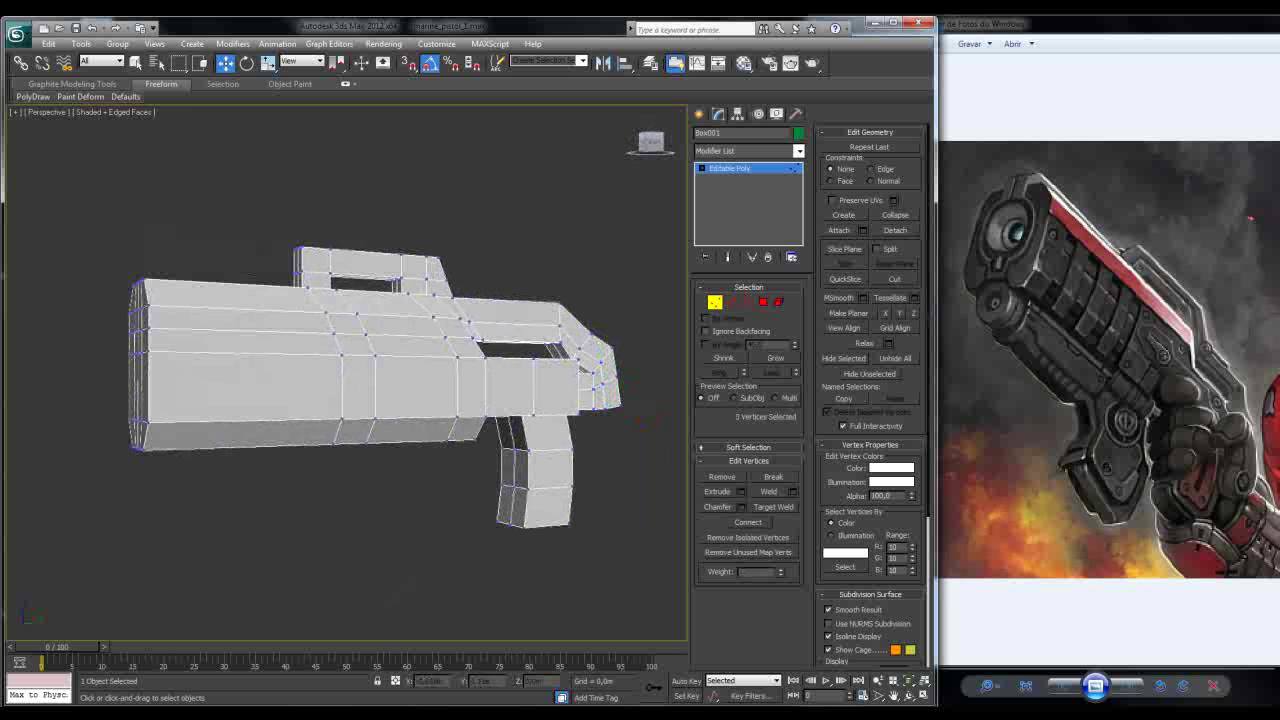
{"action": "key", "text": "F4"}
{"action": "middle_click_drag", "start_coordinate": [380, 380], "coordinate": [400, 390], "text": "alt"}
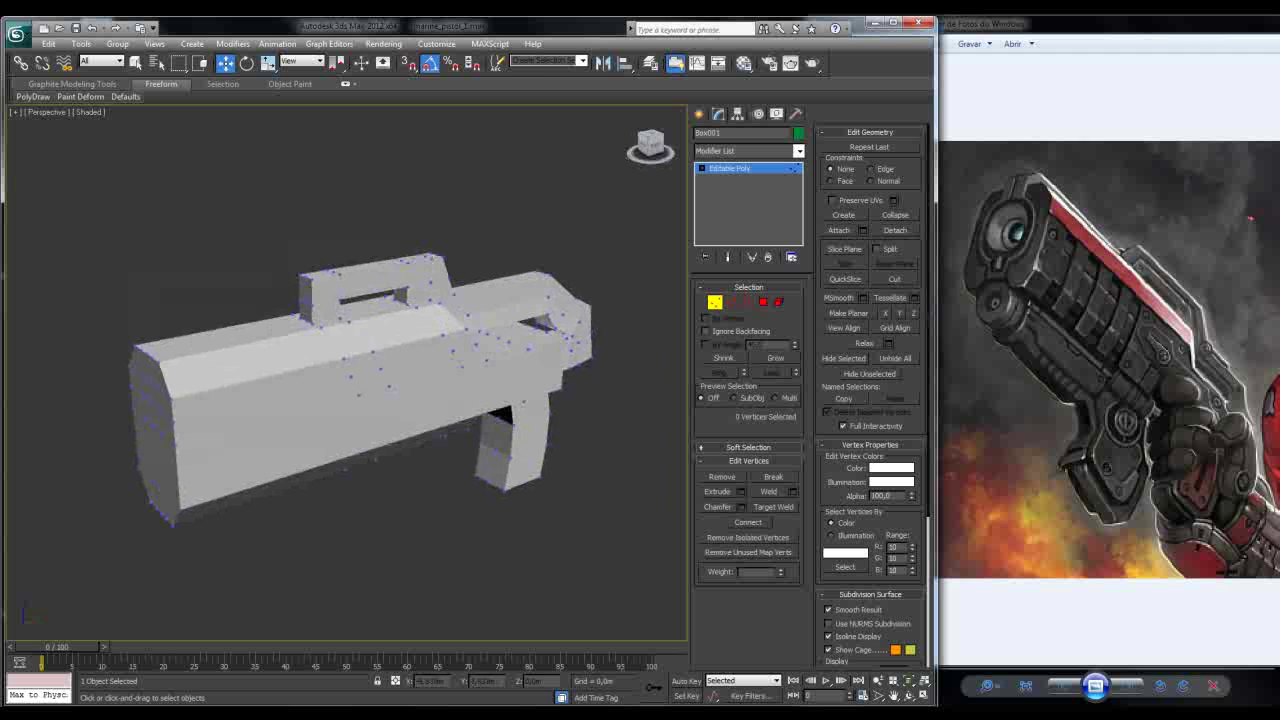
{"action": "key", "text": "4"}
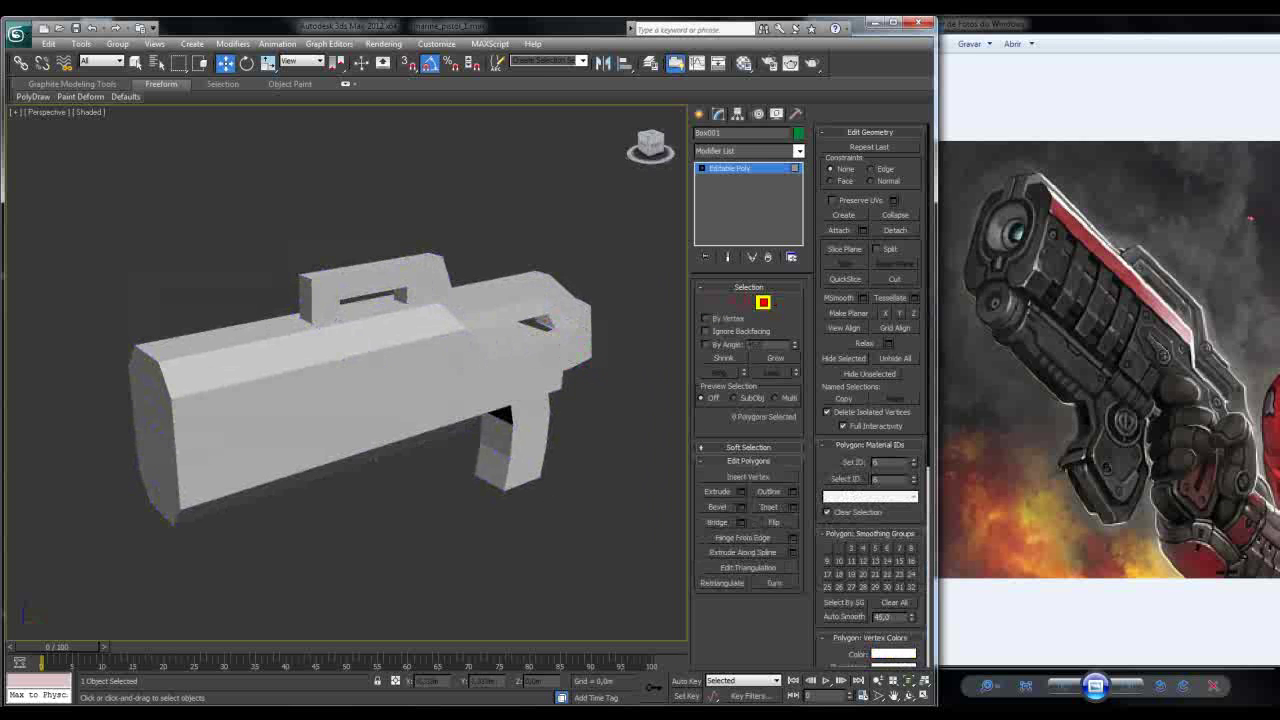
{"action": "left_click", "coordinate": [88, 111]}
{"action": "left_click", "coordinate": [140, 125]}
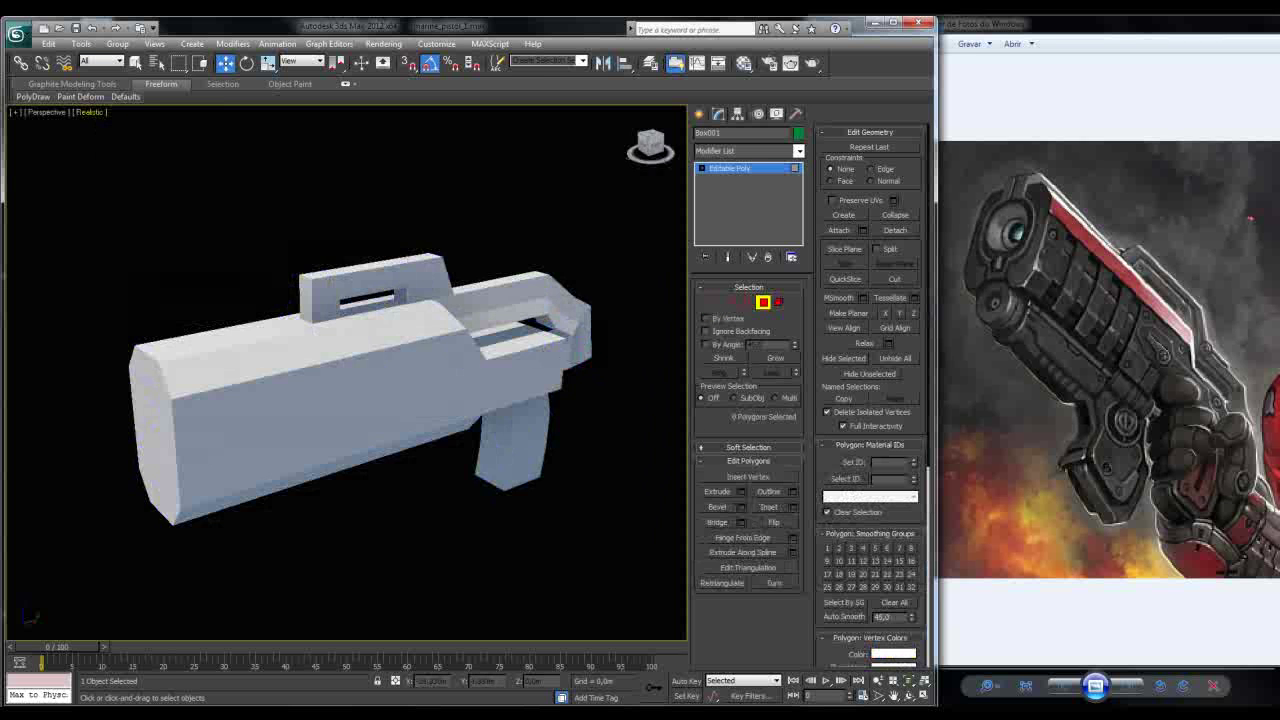
{"action": "mouse_move", "coordinate": [380, 380]}
{"action": "middle_mouse_down", "text": "alt"}
{"action": "mouse_move", "coordinate": [245, 382]}
{"action": "mouse_move", "coordinate": [440, 380]}
{"action": "mouse_move", "coordinate": [410, 378]}
{"action": "mouse_move", "coordinate": [420, 372]}
{"action": "mouse_move", "coordinate": [420, 410]}
{"action": "middle_mouse_up", "text": "alt"}
{"action": "scroll", "coordinate": [360, 380], "scroll_direction": "down", "scroll_amount": 3}
Step: Restore Shaded display with edged faces and return to vertex editing
{"action": "left_click", "coordinate": [90, 111]}
{"action": "left_click", "coordinate": [127, 142]}
{"action": "key", "text": "4"}
{"action": "key", "text": "1"}
{"action": "key", "text": "F4"}
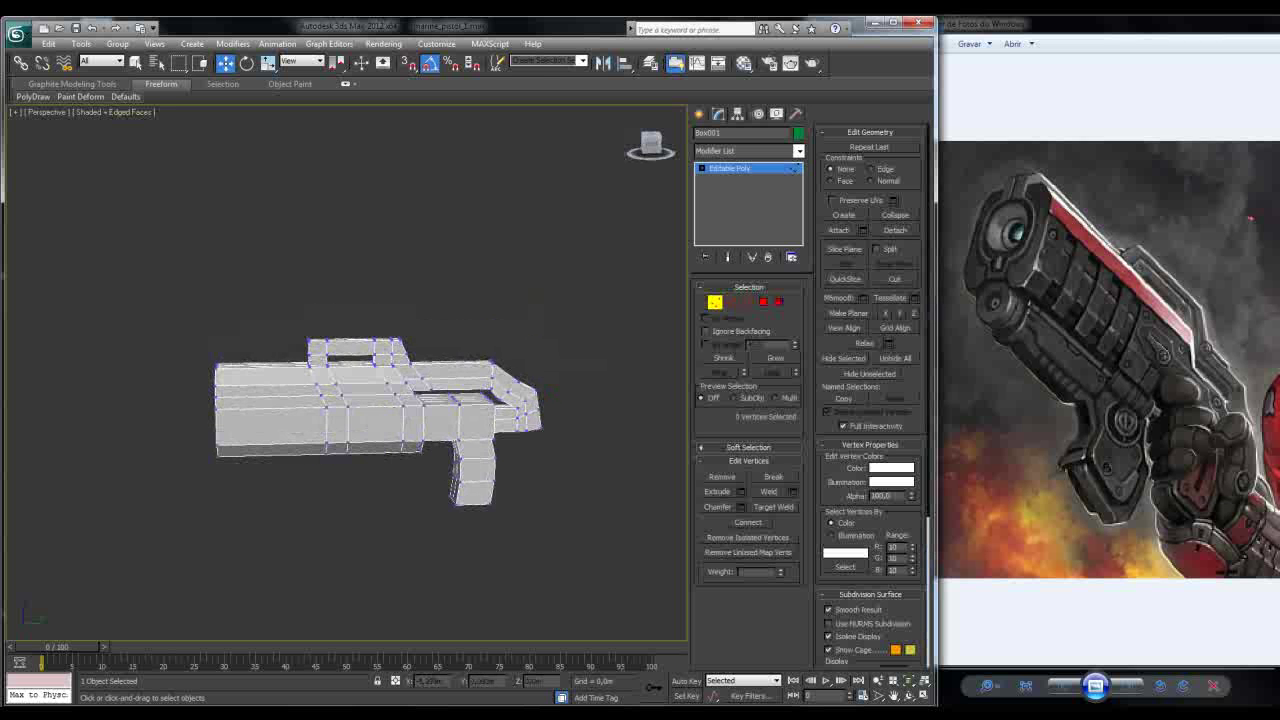
Step: Slant the rear end of the top handle in the Left view by moving its top and middle vertices toward the muzzle
{"action": "key", "text": "l"}
{"action": "middle_click_drag", "start_coordinate": [492, 394], "coordinate": [508, 484]}
{"action": "scroll", "coordinate": [347, 373], "scroll_direction": "up", "scroll_amount": 10}
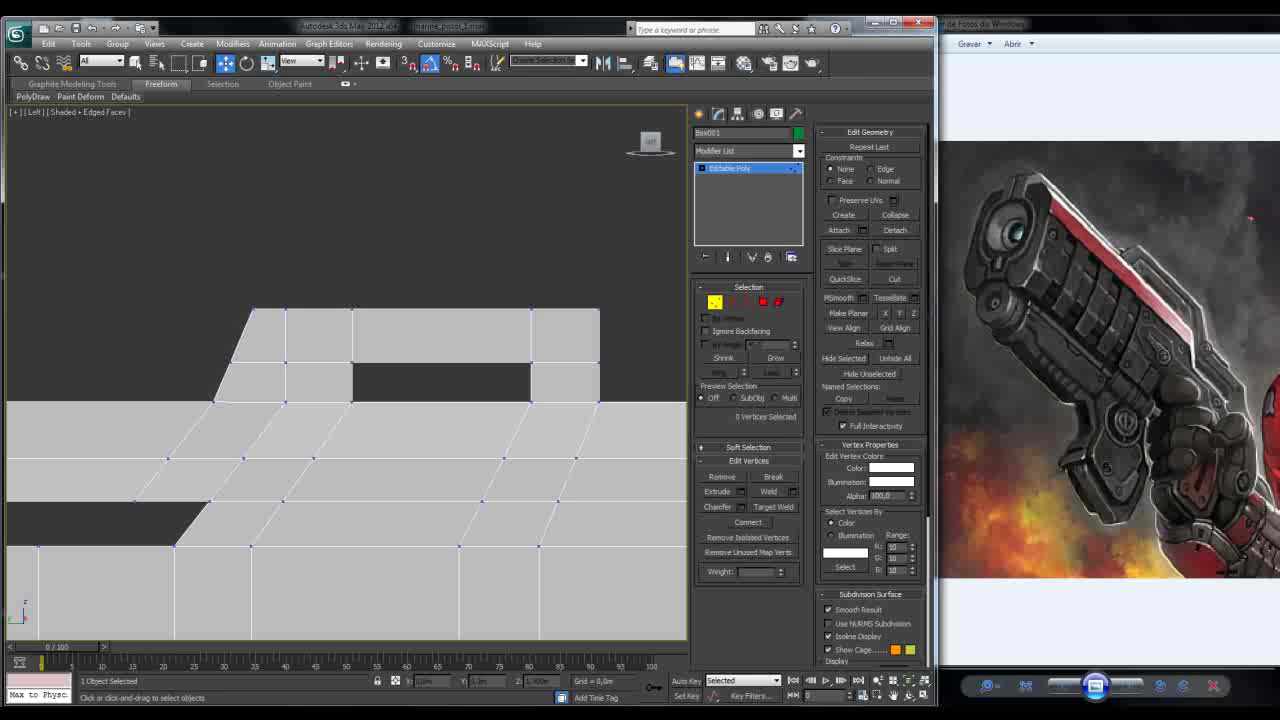
{"action": "left_click_drag", "start_coordinate": [315, 338], "coordinate": [366, 309]}
{"action": "left_click_drag", "start_coordinate": [232, 352], "coordinate": [300, 370]}
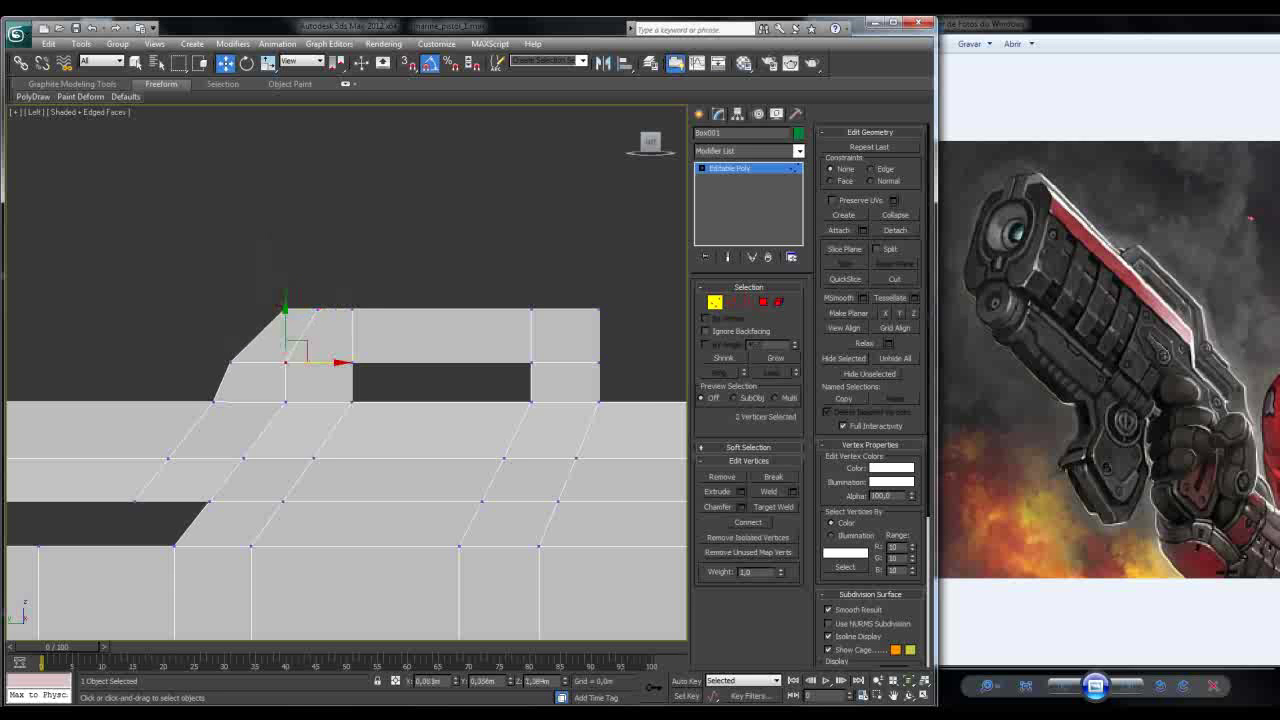
{"action": "left_click_drag", "start_coordinate": [185, 338], "coordinate": [304, 362], "text": "ctrl"}
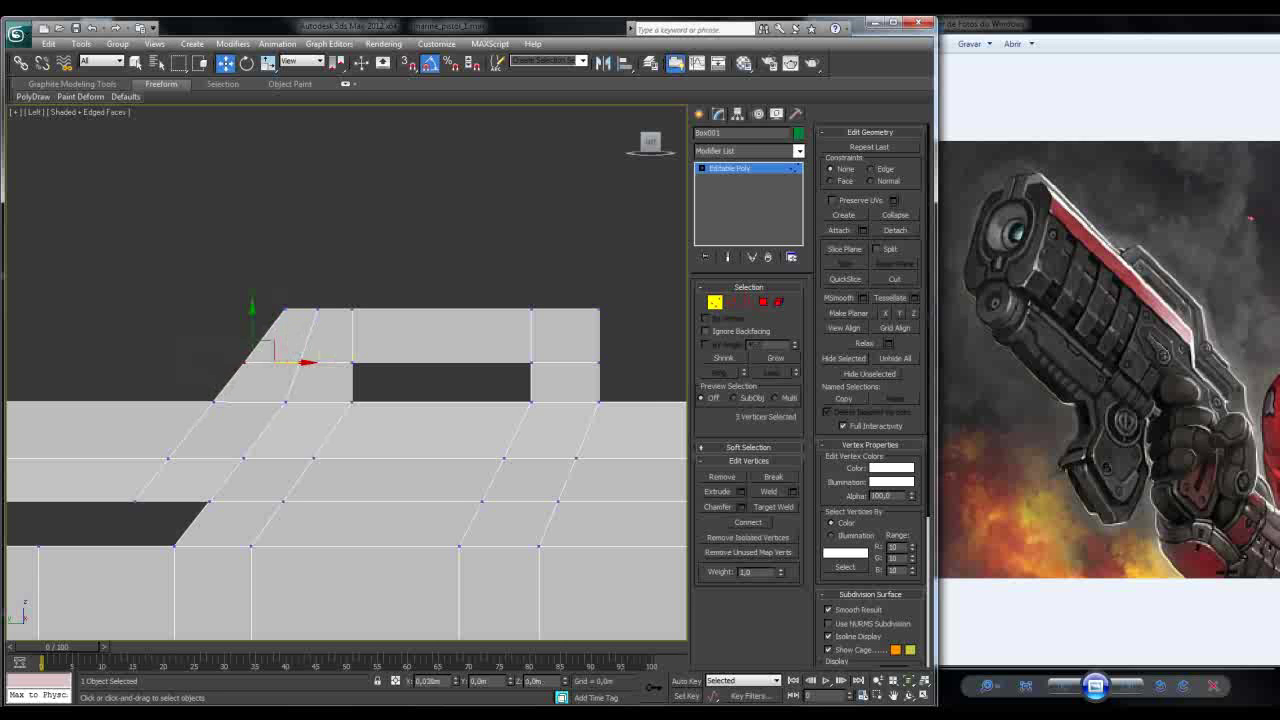
Step: Slant the front end of the top handle by moving its top and middle vertices back toward the stock
{"action": "middle_click_drag", "start_coordinate": [533, 294], "coordinate": [451, 290]}
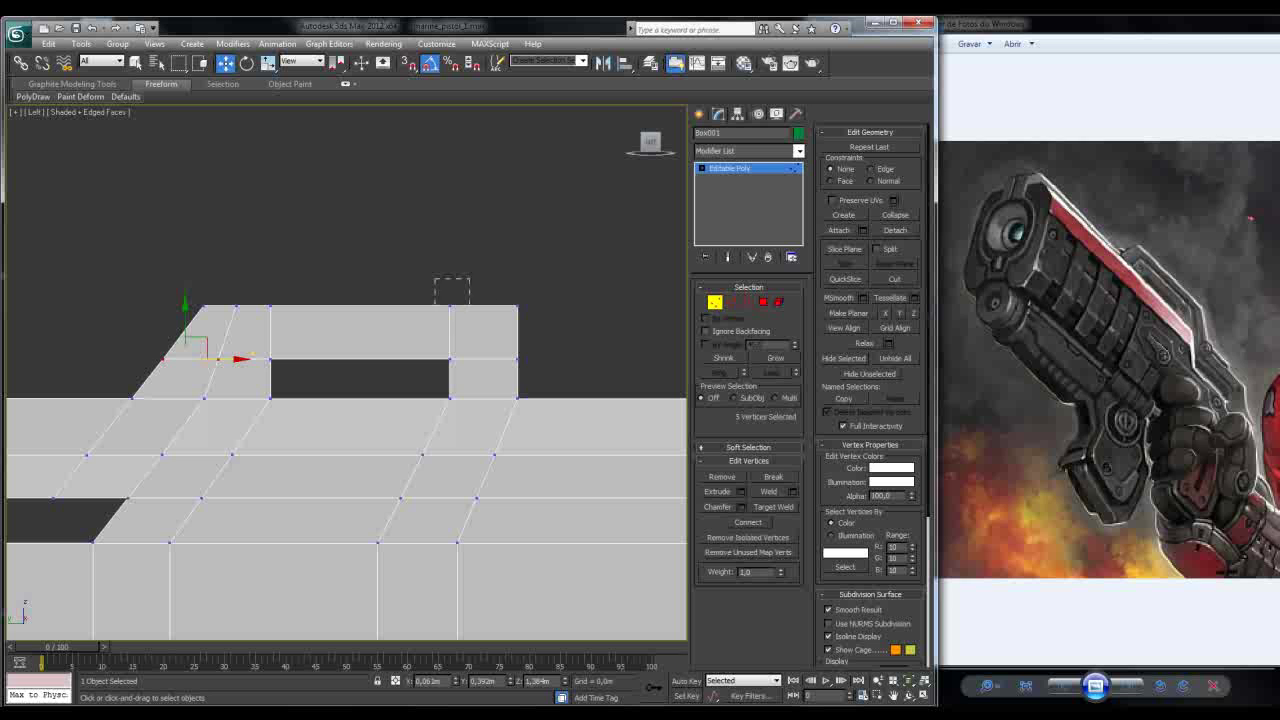
{"action": "mouse_move", "coordinate": [543, 338]}
{"action": "left_mouse_down"}
{"action": "mouse_move", "coordinate": [523, 304]}
{"action": "mouse_move", "coordinate": [497, 304]}
{"action": "mouse_move", "coordinate": [538, 370]}
{"action": "mouse_move", "coordinate": [523, 358]}
{"action": "left_mouse_up"}
{"action": "left_click_drag", "start_coordinate": [446, 276], "coordinate": [501, 318]}
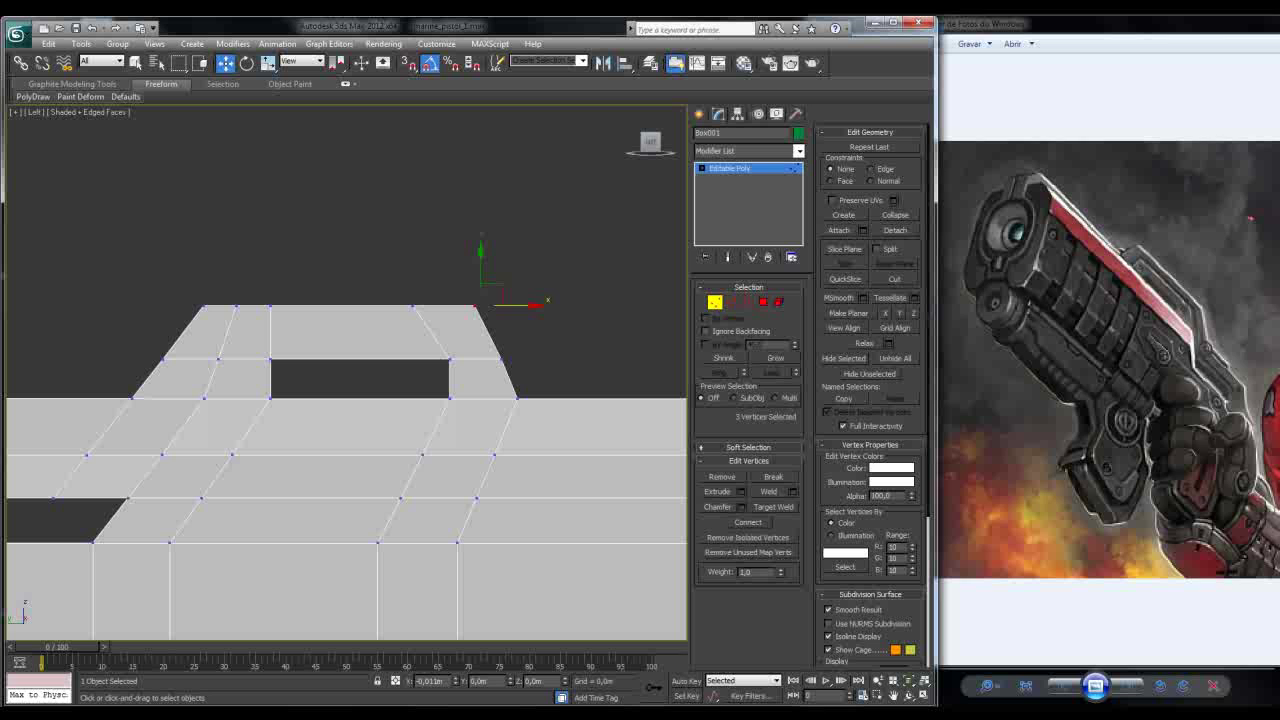
Step: Scale the upper corner vertices of the handle opening inward horizontally so the opening tapers toward the top
{"action": "left_click", "coordinate": [723, 357]}
{"action": "key", "text": "r"}
{"action": "left_click_drag", "start_coordinate": [415, 356], "coordinate": [386, 356]}
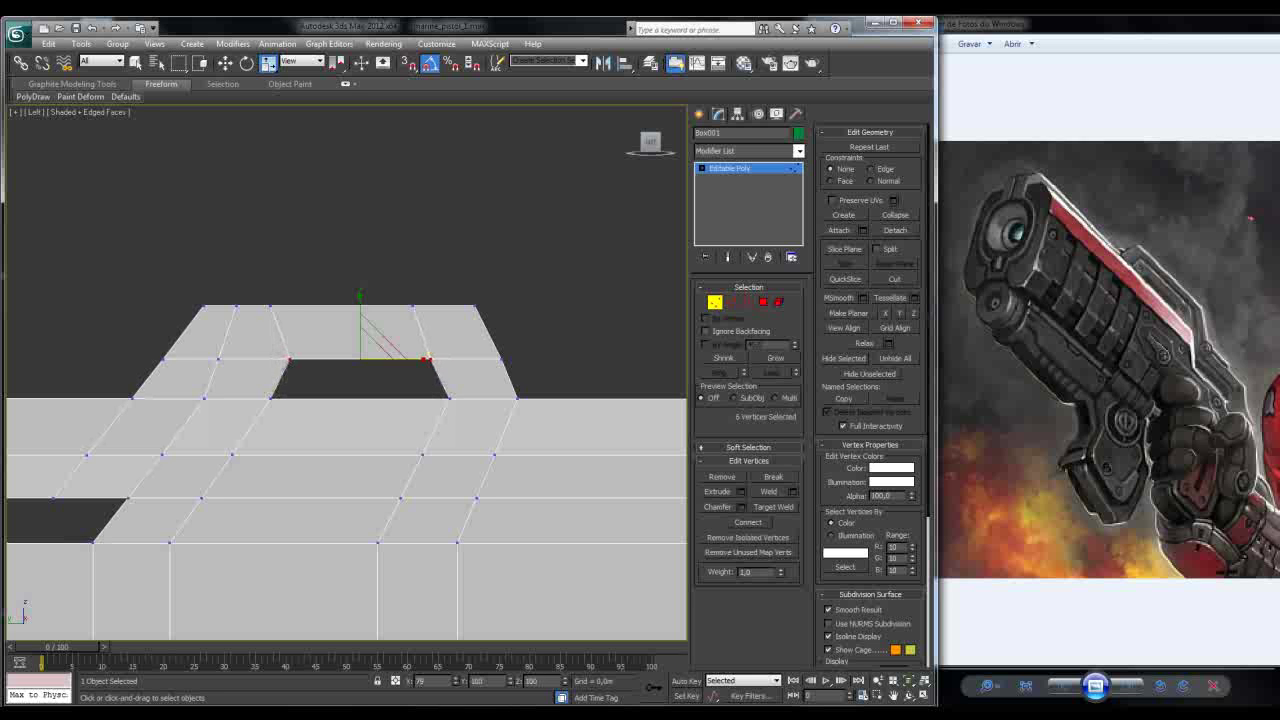
Step: Move the top-edge vertices above the handle opening horizontally to follow the slanted sides of the opening
{"action": "left_click_drag", "start_coordinate": [417, 261], "coordinate": [408, 300]}
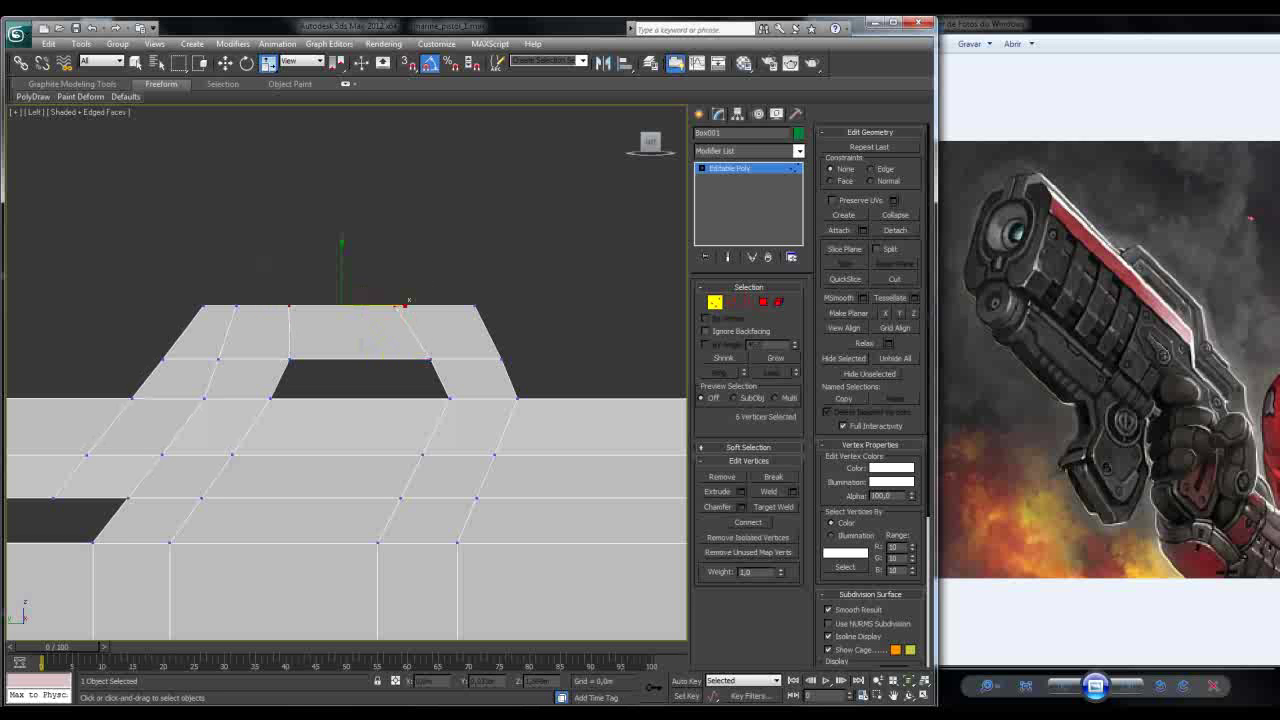
{"action": "key", "text": "w"}
{"action": "left_click_drag", "start_coordinate": [358, 297], "coordinate": [382, 288]}
{"action": "left_click", "coordinate": [393, 305]}
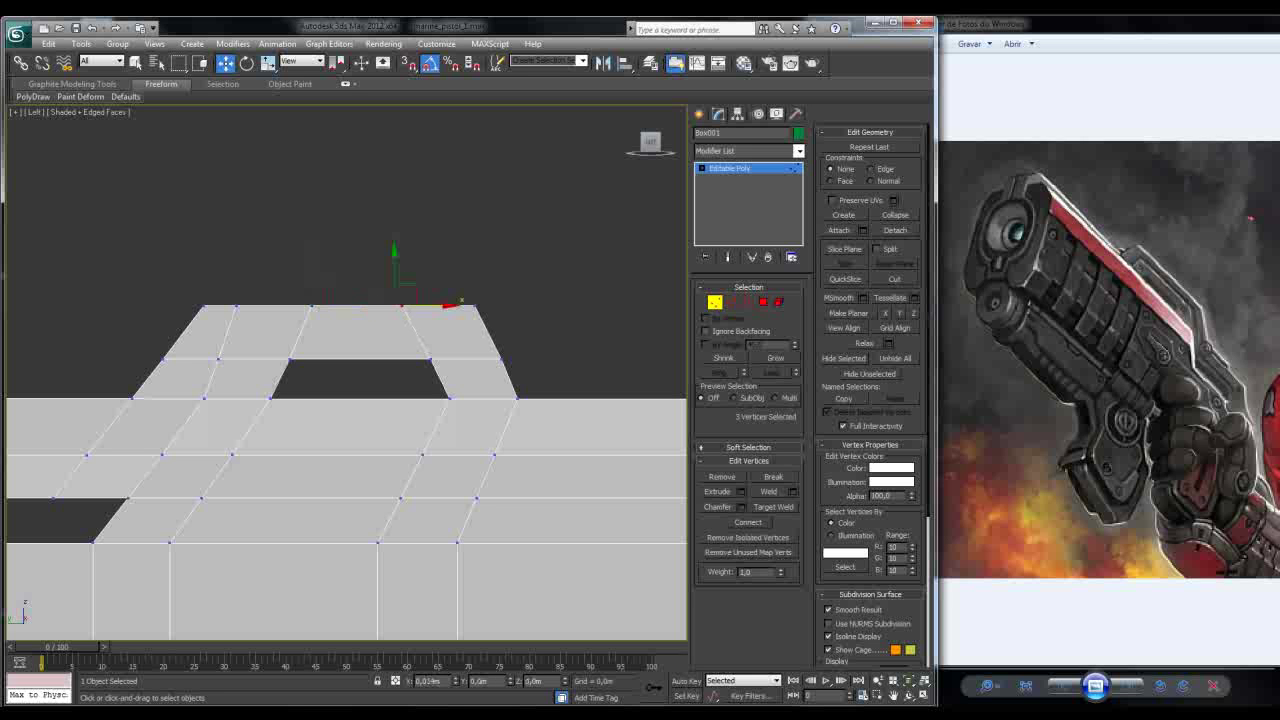
Step: Shift the top and middle vertices of the handle's rear intermediate edge line forward to even out its slant
{"action": "left_click", "coordinate": [236, 305]}
{"action": "left_click_drag", "start_coordinate": [303, 300], "coordinate": [316, 300]}
{"action": "left_click", "coordinate": [218, 358]}
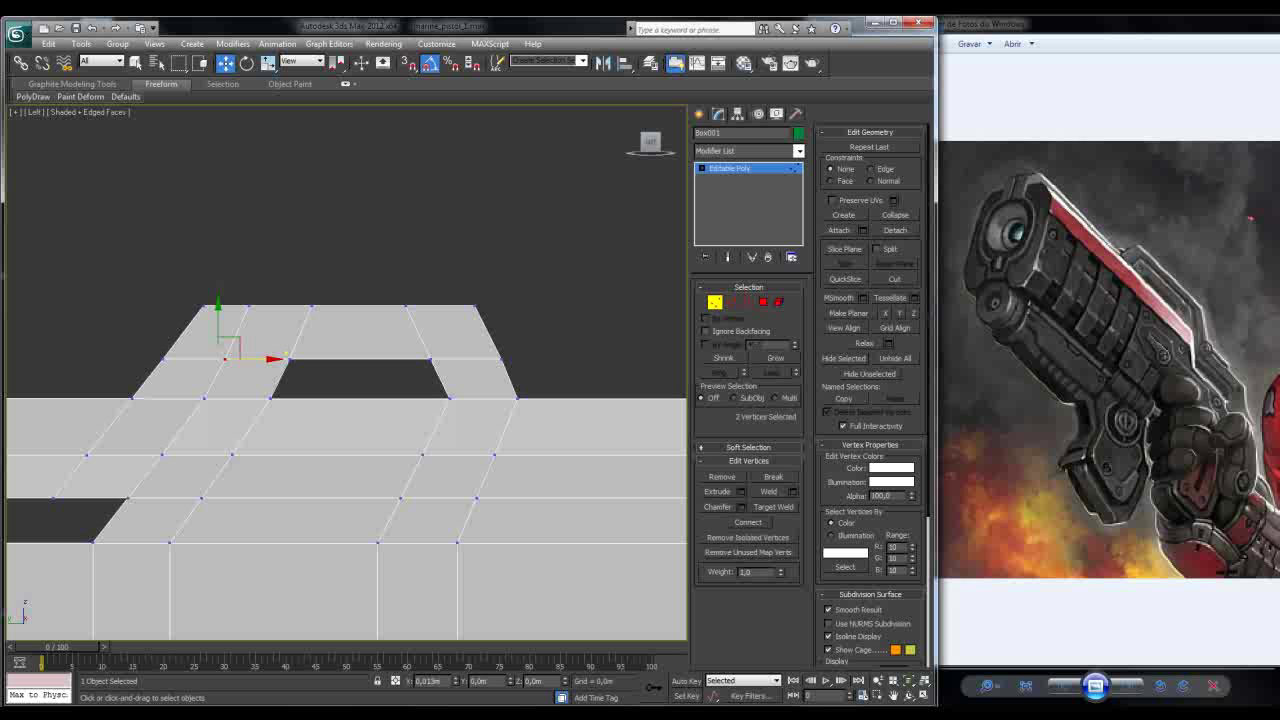
{"action": "left_click_drag", "start_coordinate": [250, 358], "coordinate": [255, 358]}
{"action": "key", "text": "p"}
{"action": "mouse_move", "coordinate": [340, 420]}
{"action": "middle_mouse_down", "text": "alt"}
{"action": "mouse_move", "coordinate": [220, 412]}
{"action": "mouse_move", "coordinate": [320, 408]}
{"action": "middle_mouse_up", "text": "alt"}
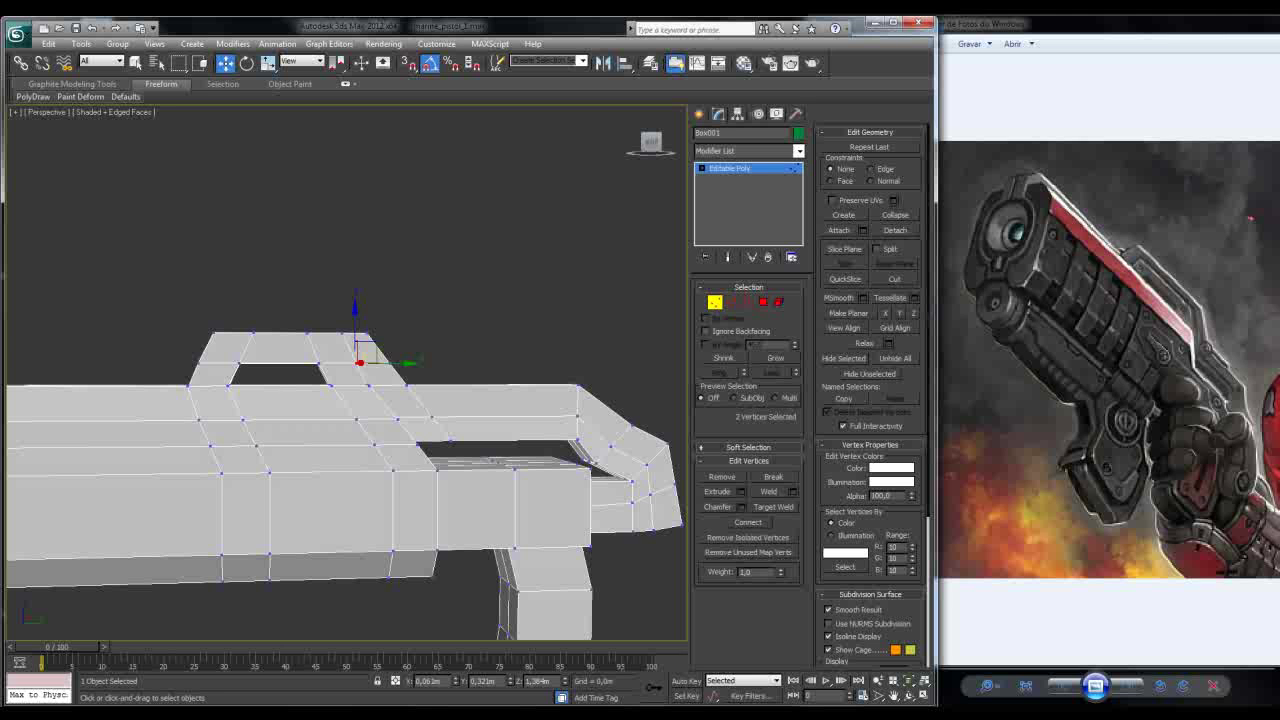
Step: Select the full vertex loop running from the handle's front edge down through the gun body
{"action": "key", "text": "l"}
{"action": "scroll", "coordinate": [449, 369], "scroll_direction": "up", "scroll_amount": 10}
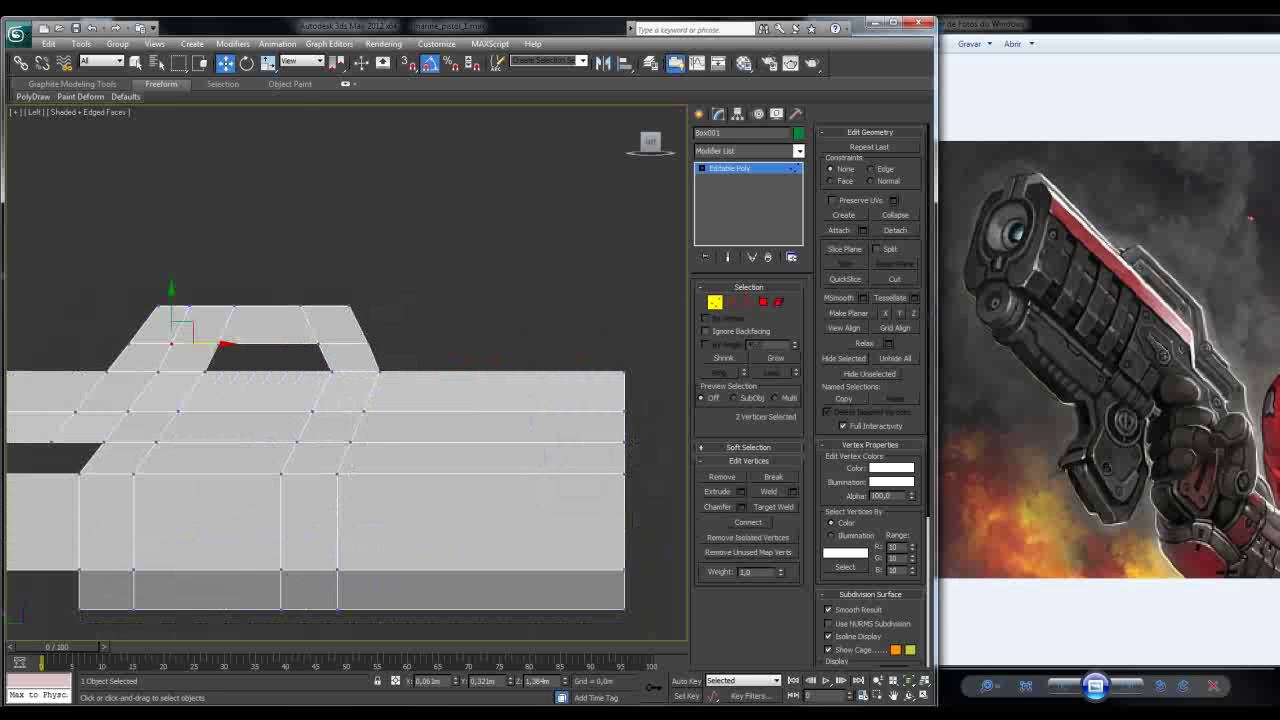
{"action": "left_click", "coordinate": [348, 306]}
{"action": "left_click", "coordinate": [379, 372], "text": "ctrl"}
{"action": "left_click_drag", "start_coordinate": [322, 292], "coordinate": [352, 622], "text": "ctrl"}
{"action": "left_click_drag", "start_coordinate": [378, 471], "coordinate": [385, 471]}
{"action": "left_click_drag", "start_coordinate": [356, 298], "coordinate": [398, 380], "text": "ctrl"}
{"action": "mouse_move", "coordinate": [395, 472]}
{"action": "left_mouse_down"}
{"action": "mouse_move", "coordinate": [373, 472]}
{"action": "mouse_move", "coordinate": [395, 472]}
{"action": "left_mouse_up"}
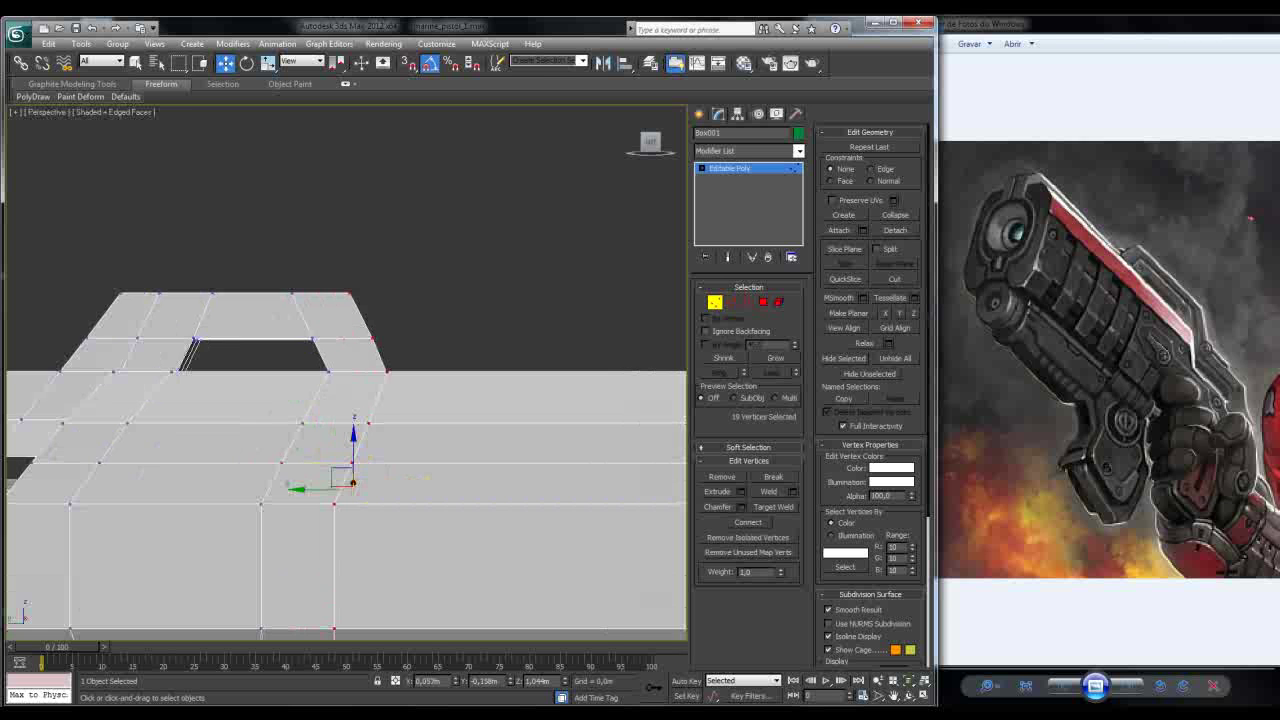
{"action": "key", "text": "p"}
{"action": "left_click_drag", "start_coordinate": [353, 471], "coordinate": [356, 446]}
{"action": "mouse_move", "coordinate": [356, 446]}
{"action": "middle_mouse_down", "text": "alt"}
{"action": "mouse_move", "coordinate": [372, 445]}
{"action": "mouse_move", "coordinate": [362, 425]}
{"action": "mouse_move", "coordinate": [360, 440]}
{"action": "middle_mouse_up", "text": "alt"}
{"action": "key", "text": "l"}
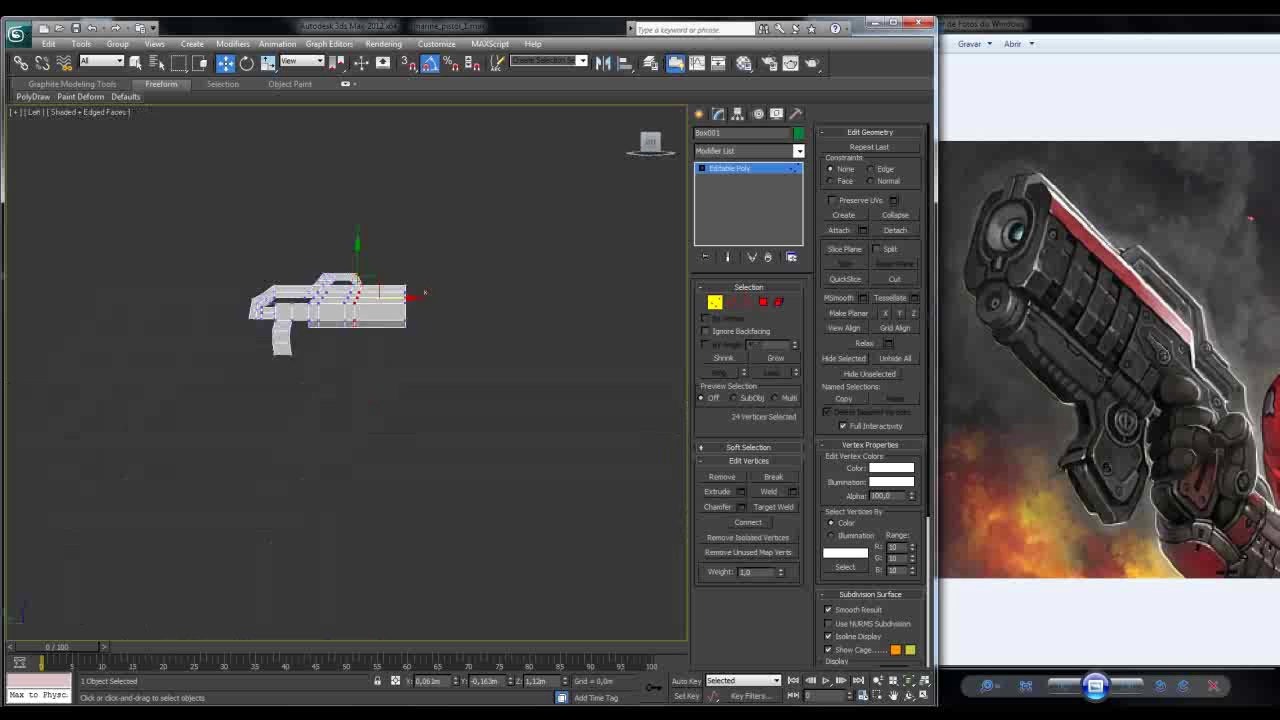
{"action": "scroll", "coordinate": [360, 285], "scroll_direction": "up", "scroll_amount": 5}
{"action": "left_click_drag", "start_coordinate": [415, 305], "coordinate": [434, 305]}
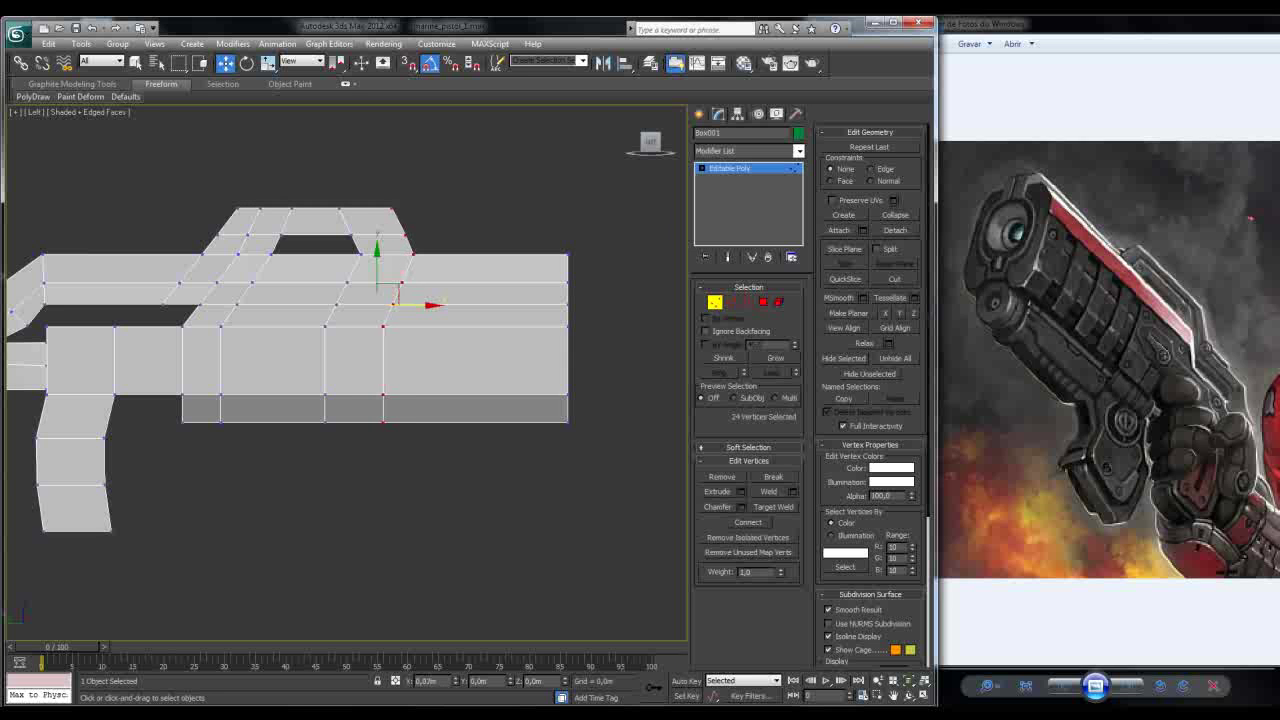
{"action": "key", "text": "ctrl+z"}
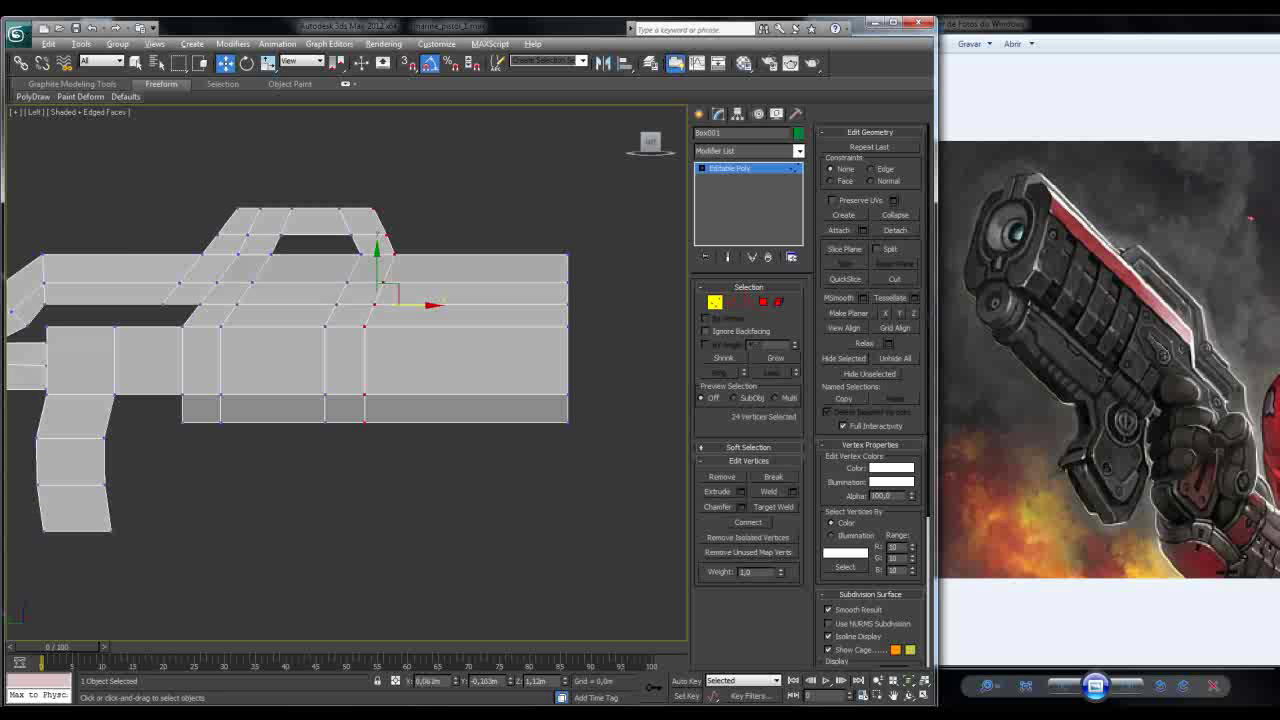
Step: Add the muzzle-end vertices to the selection and move the gun's front section slightly forward to lengthen the body
{"action": "left_click_drag", "start_coordinate": [650, 538], "coordinate": [650, 538], "text": "ctrl"}
{"action": "left_click_drag", "start_coordinate": [500, 318], "coordinate": [551, 317]}
{"action": "key", "text": "ctrl+z"}
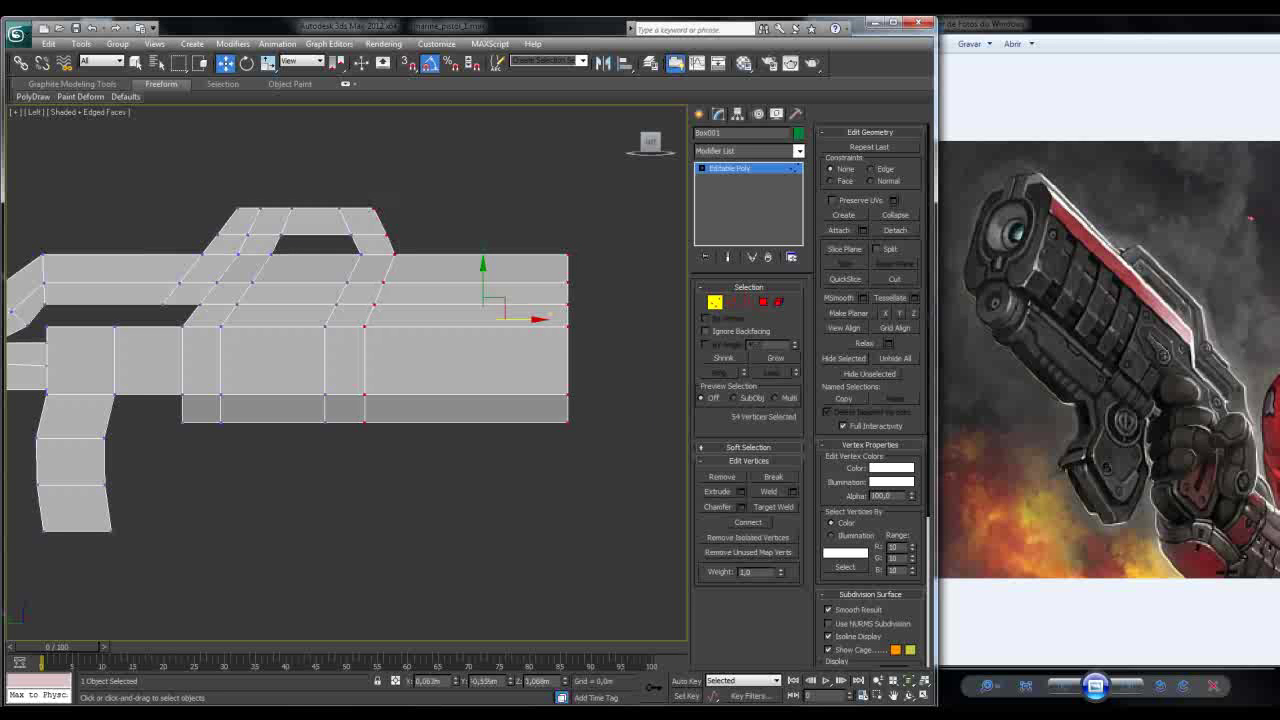
{"action": "left_click_drag", "start_coordinate": [551, 317], "coordinate": [570, 317]}
Step: Clear the vertex selection and examine the reshaped gun from several angles in Realistic shading without edged faces
{"action": "key", "text": "p"}
{"action": "mouse_move", "coordinate": [340, 370]}
{"action": "middle_mouse_down", "text": "alt"}
{"action": "mouse_move", "coordinate": [270, 355]}
{"action": "mouse_move", "coordinate": [418, 360]}
{"action": "middle_mouse_up", "text": "alt"}
{"action": "key", "text": "F4"}
{"action": "scroll", "coordinate": [440, 350], "scroll_direction": "down", "scroll_amount": 4}
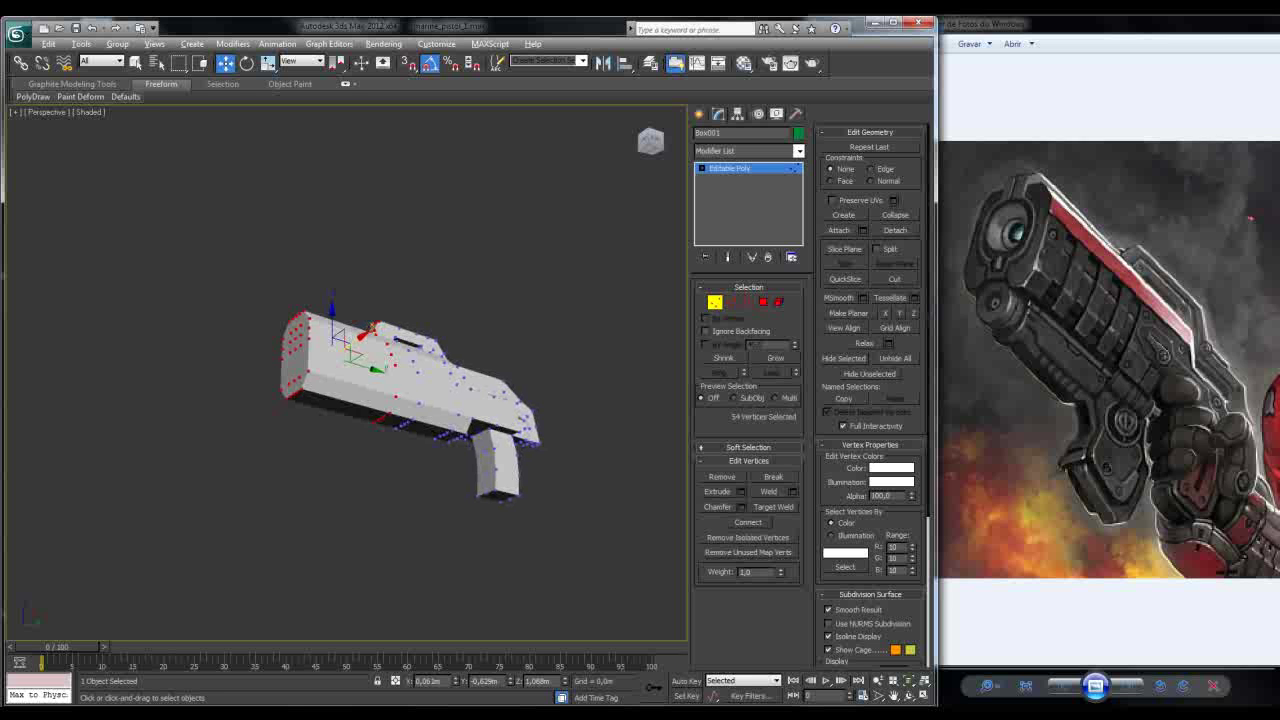
{"action": "key", "text": "ctrl+d"}
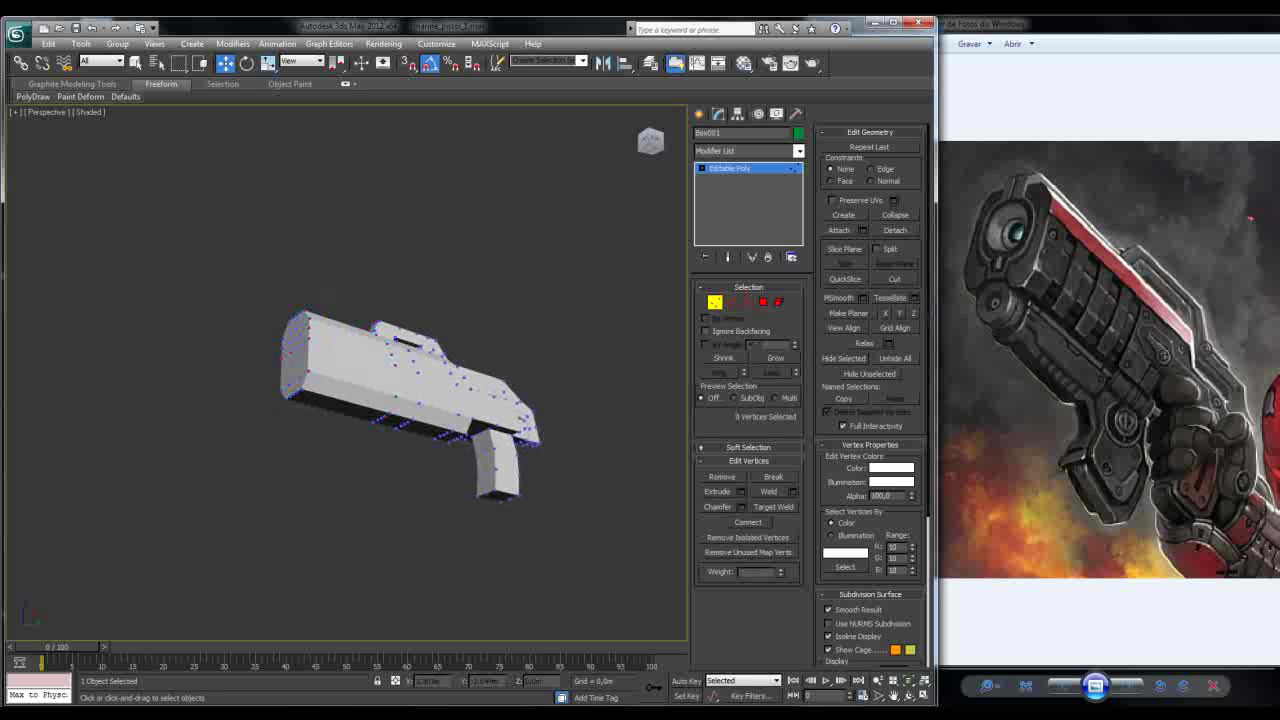
{"action": "key", "text": "4"}
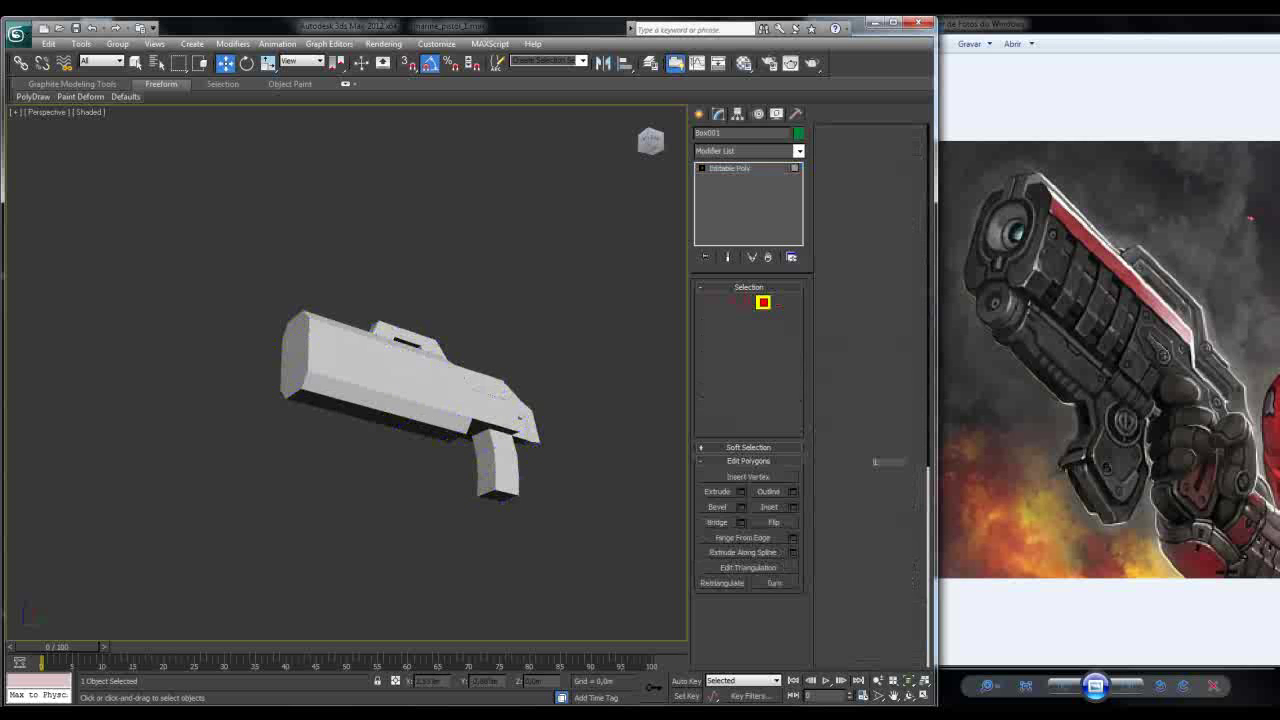
{"action": "left_click", "coordinate": [90, 111]}
{"action": "left_click", "coordinate": [116, 127]}
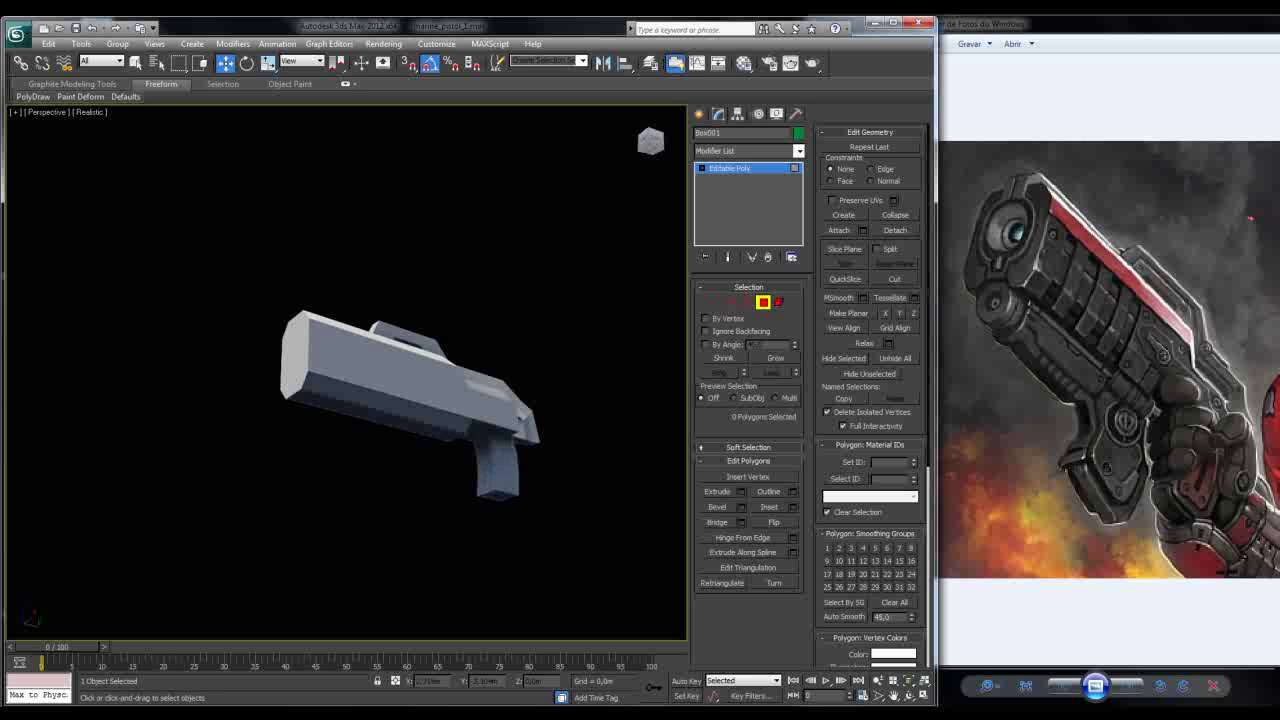
{"action": "scroll", "coordinate": [440, 420], "scroll_direction": "up", "scroll_amount": 5}
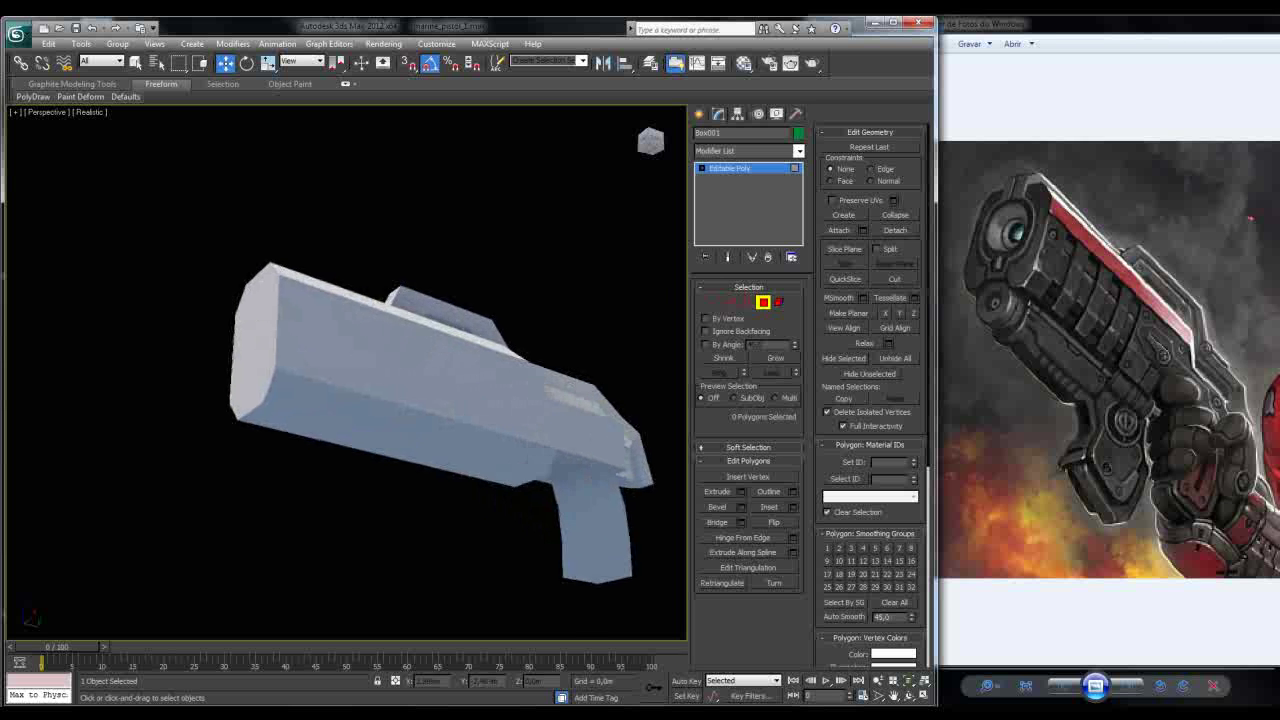
{"action": "middle_click_drag", "start_coordinate": [440, 420], "coordinate": [606, 408], "text": "alt"}
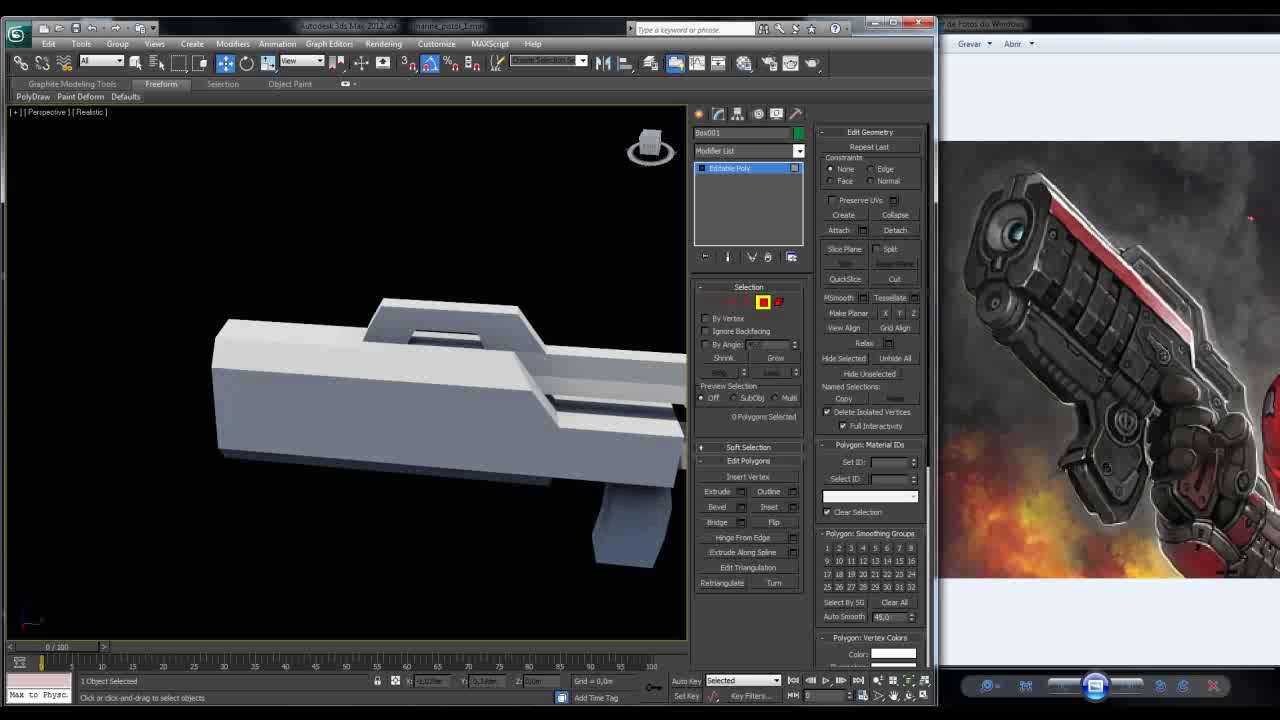
Step: Switch the perspective view back to Shaded with edged faces and view the complete gun mesh
{"action": "left_click", "coordinate": [89, 111]}
{"action": "left_click", "coordinate": [120, 141]}
{"action": "mouse_move", "coordinate": [400, 380]}
{"action": "middle_mouse_down", "text": "alt"}
{"action": "mouse_move", "coordinate": [585, 394]}
{"action": "mouse_move", "coordinate": [530, 390]}
{"action": "middle_mouse_up", "text": "alt"}
{"action": "key", "text": "F4"}
{"action": "scroll", "coordinate": [362, 374], "scroll_direction": "up", "scroll_amount": 4}
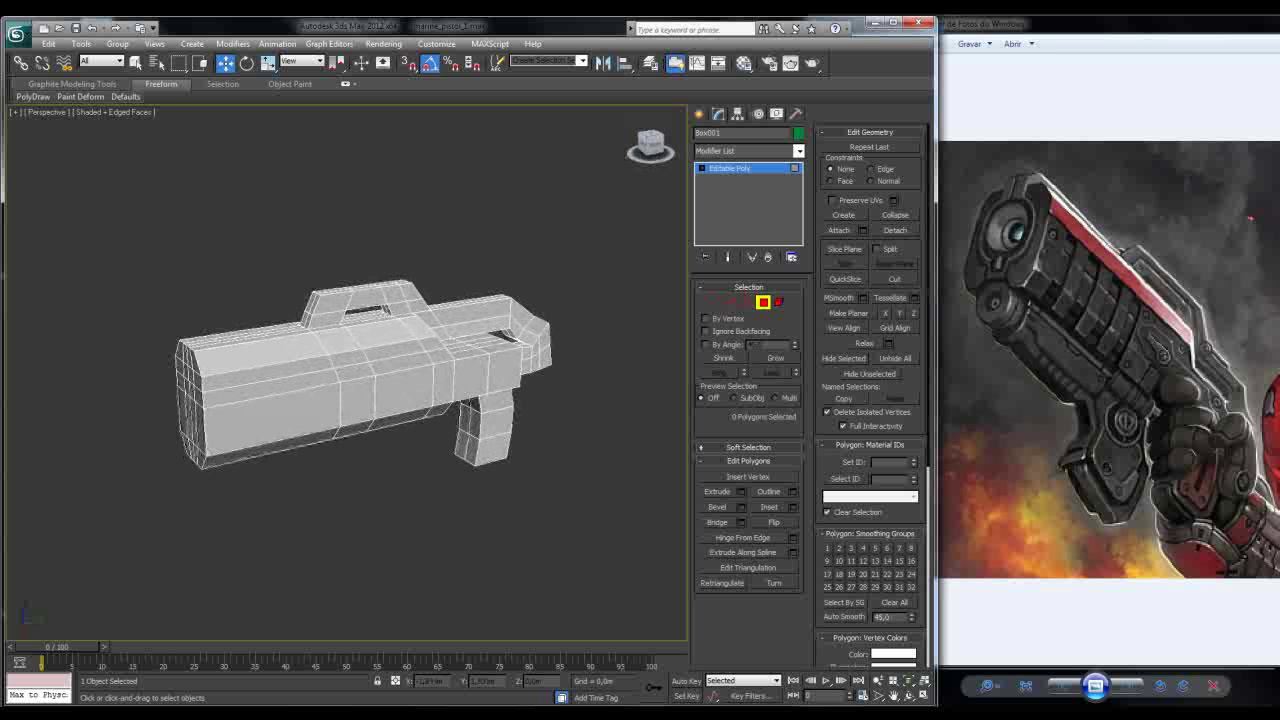
Step: Select the two central polygons on the underside of the gun body's front section
{"action": "middle_click_drag", "start_coordinate": [530, 390], "coordinate": [430, 402], "text": "alt"}
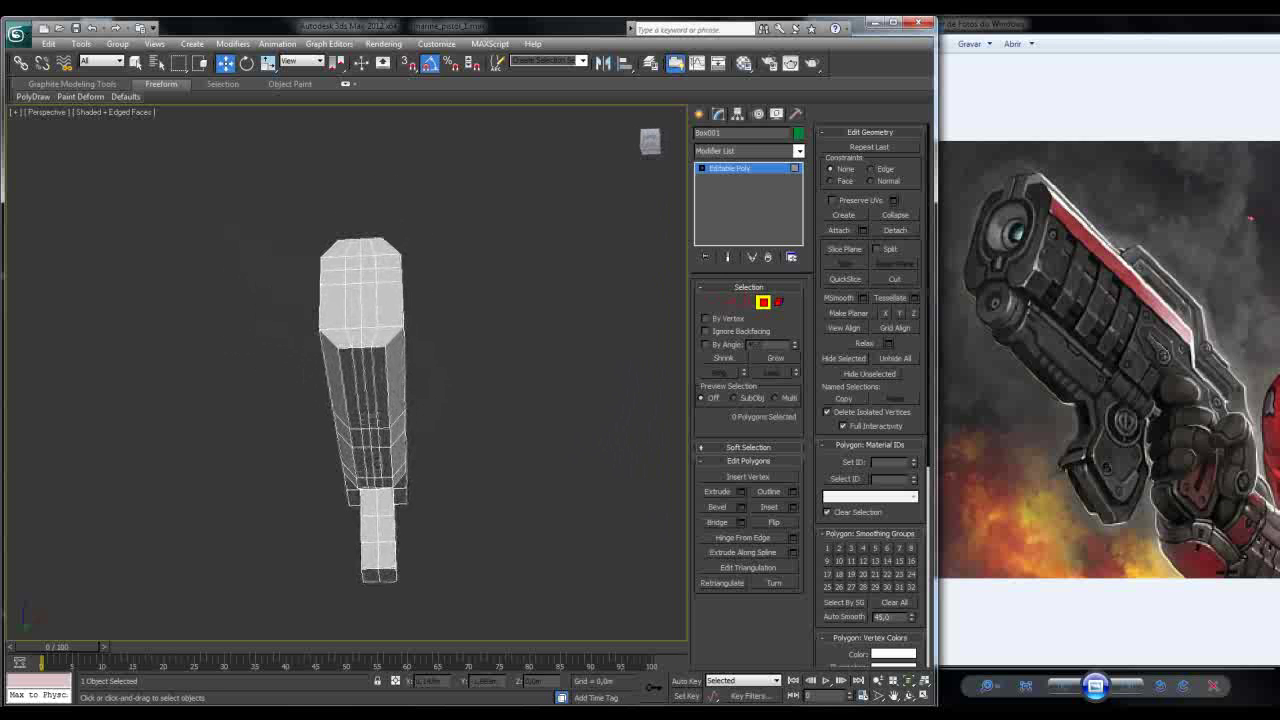
{"action": "scroll", "coordinate": [370, 400], "scroll_direction": "up", "scroll_amount": 2}
{"action": "left_click", "coordinate": [382, 395]}
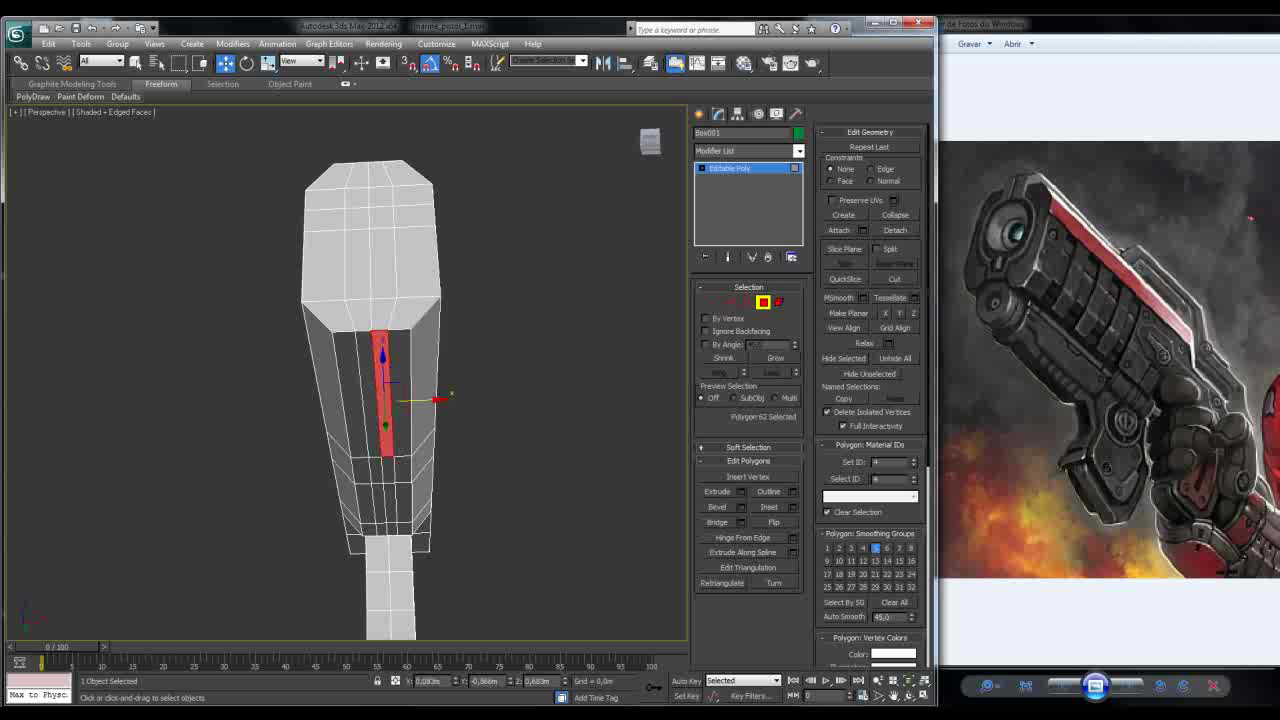
{"action": "left_click", "coordinate": [364, 380], "text": "ctrl"}
Step: Move the ten vertices at the body's lower rear edge, just ahead of the grip, slightly forward to slope that corner
{"action": "middle_click_drag", "start_coordinate": [430, 400], "coordinate": [379, 365], "text": "alt"}
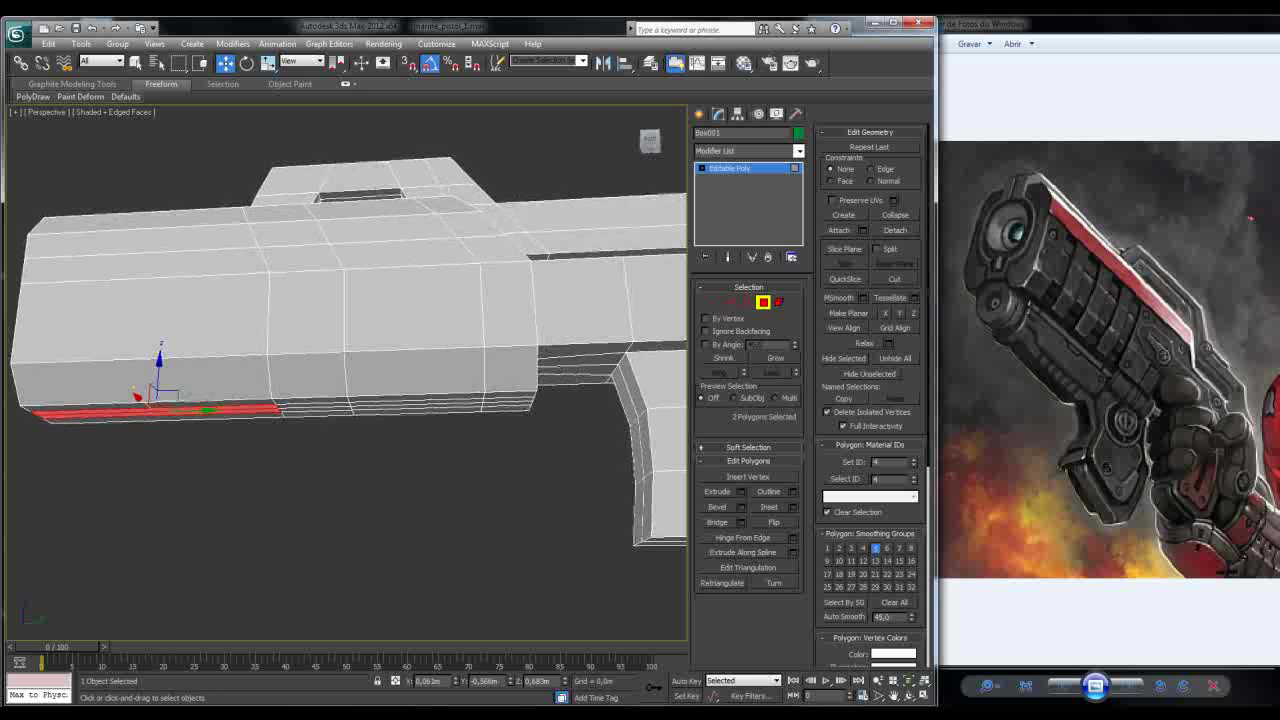
{"action": "middle_click_drag", "start_coordinate": [379, 365], "coordinate": [380, 384], "text": "alt"}
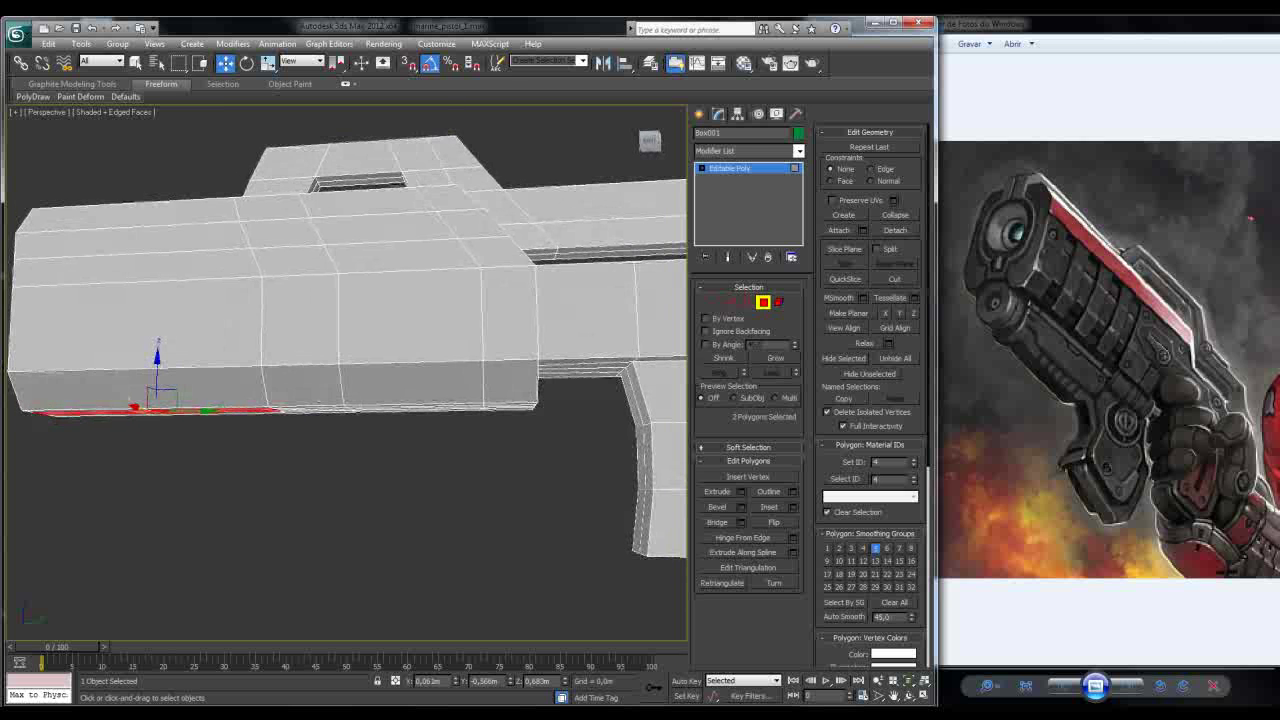
{"action": "key", "text": "1"}
{"action": "left_click_drag", "start_coordinate": [566, 449], "coordinate": [566, 448]}
{"action": "key", "text": "l"}
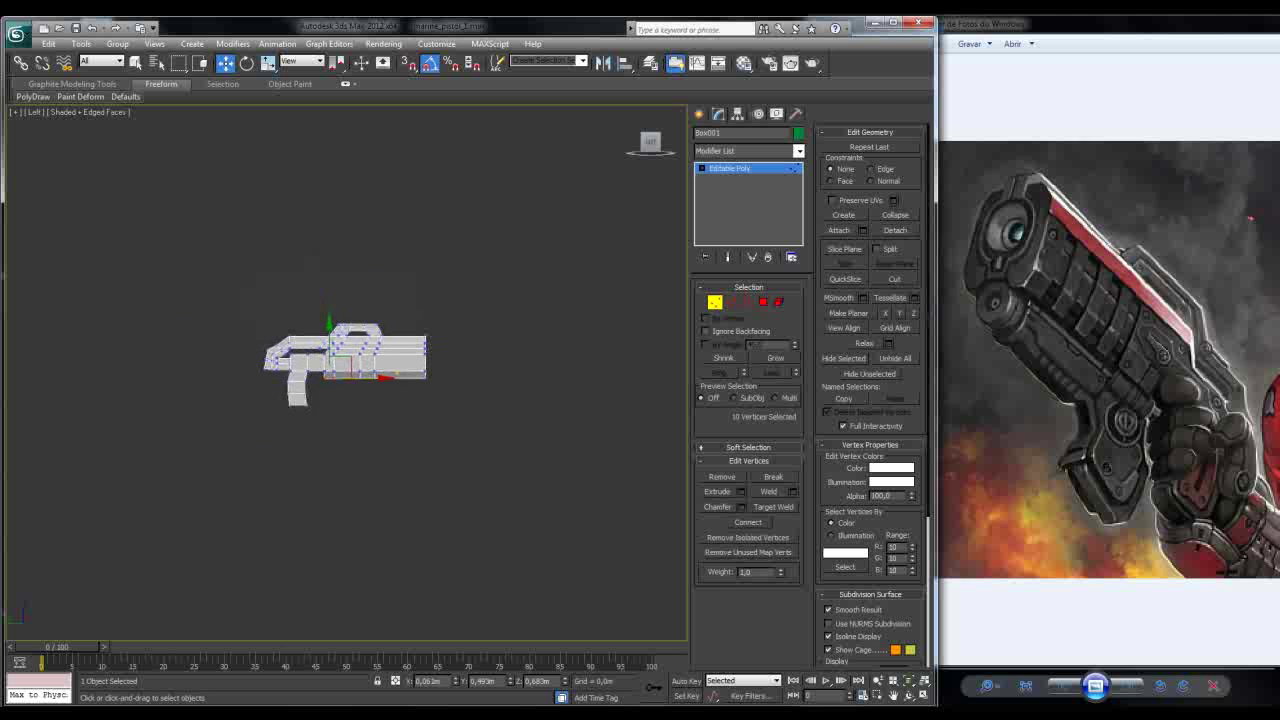
{"action": "key", "text": "z"}
{"action": "left_click_drag", "start_coordinate": [297, 382], "coordinate": [360, 389]}
{"action": "key", "text": "p"}
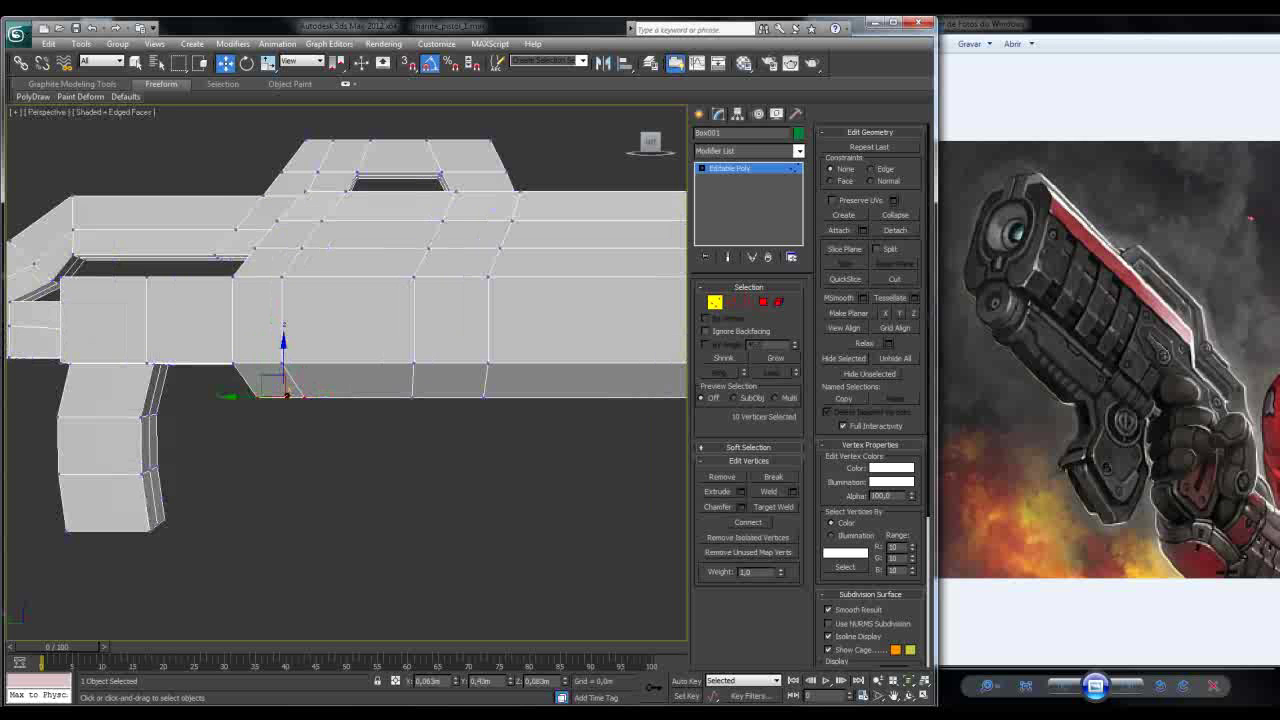
{"action": "scroll", "coordinate": [360, 389], "scroll_direction": "down", "scroll_amount": 3}
{"action": "middle_click_drag", "start_coordinate": [360, 389], "coordinate": [510, 389], "text": "alt"}
{"action": "scroll", "coordinate": [300, 340], "scroll_direction": "up", "scroll_amount": 3}
{"action": "middle_click_drag", "start_coordinate": [300, 340], "coordinate": [447, 356], "text": "alt"}
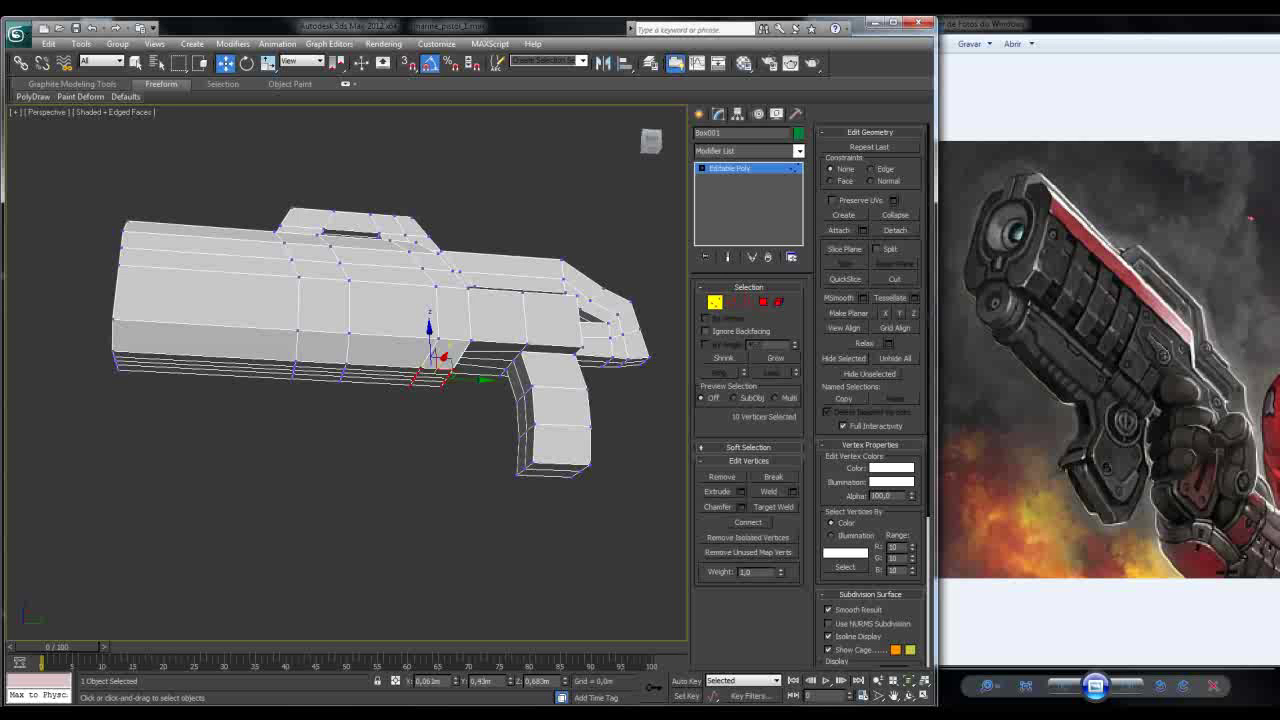
{"action": "middle_click_drag", "start_coordinate": [447, 356], "coordinate": [556, 390], "text": "alt"}
{"action": "key", "text": "4"}
{"action": "left_click", "coordinate": [362, 300]}
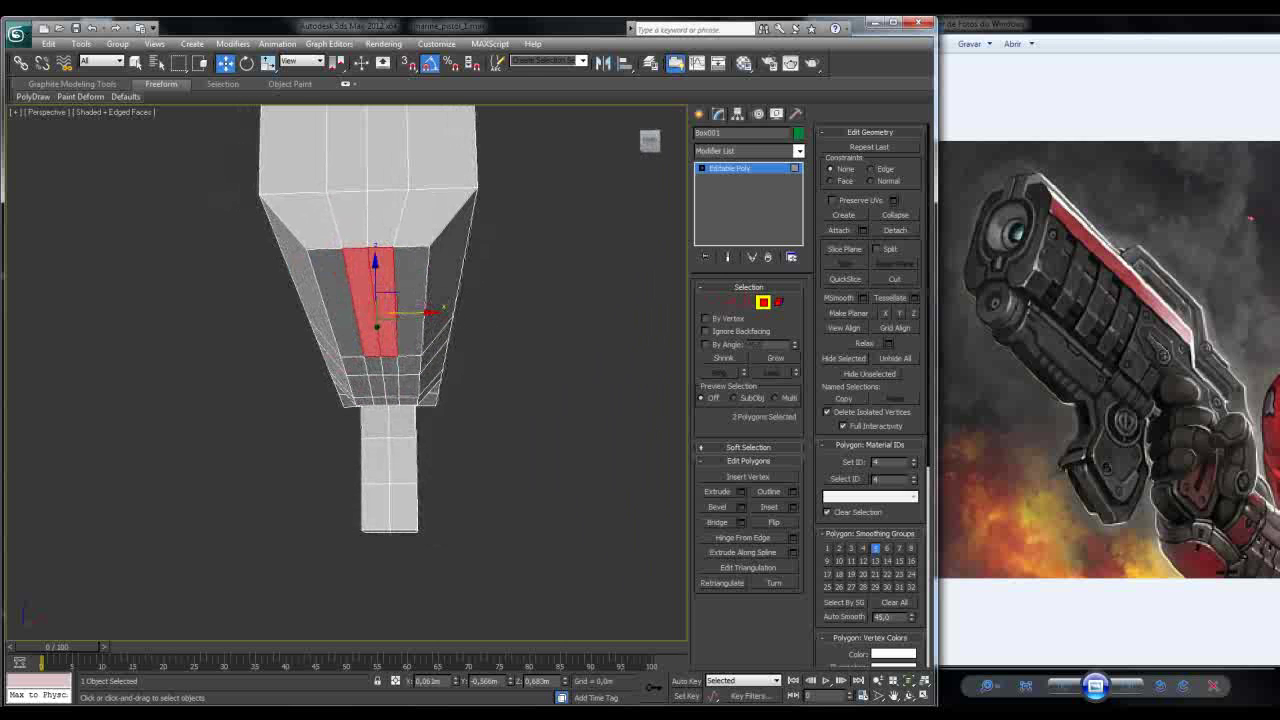
{"action": "left_click", "coordinate": [793, 507]}
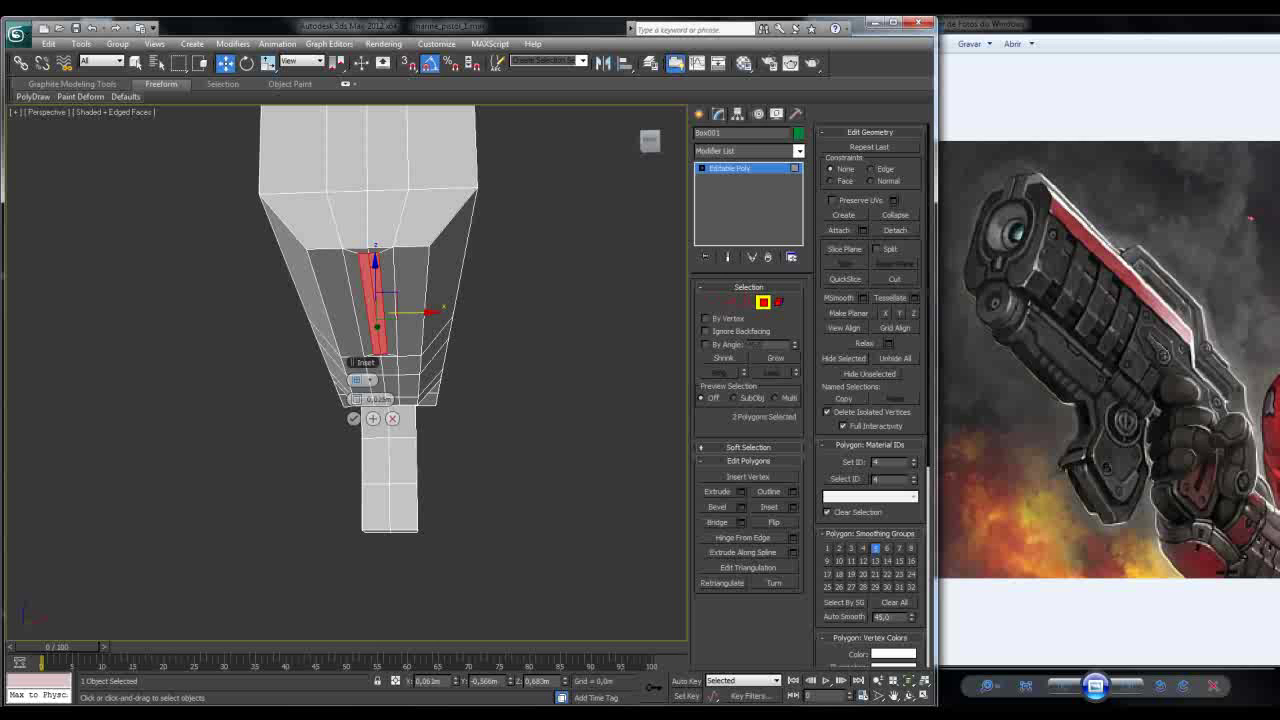
{"action": "left_click", "coordinate": [392, 418]}
Step: Examine the front section and underside of the gun body from several angles
{"action": "middle_click_drag", "start_coordinate": [392, 418], "coordinate": [450, 400], "text": "alt"}
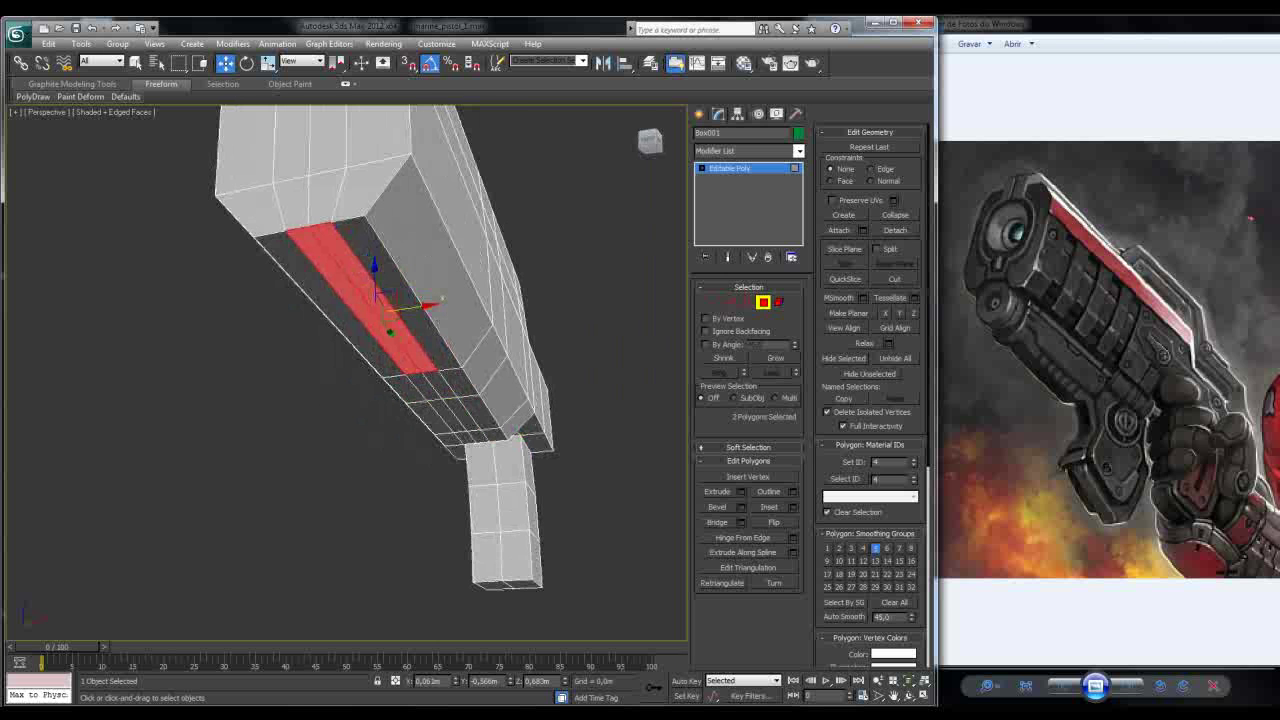
{"action": "key", "text": "shift+z"}
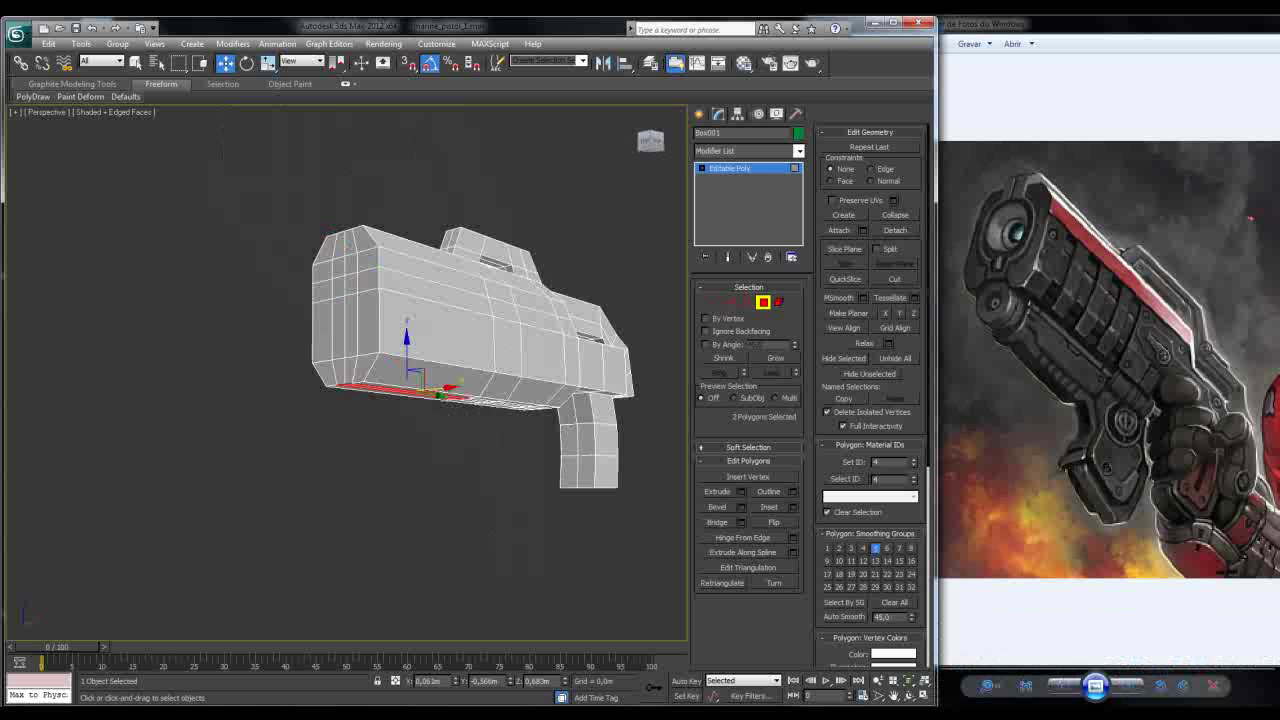
{"action": "key", "text": "shift+z"}
{"action": "key", "text": "shift+z"}
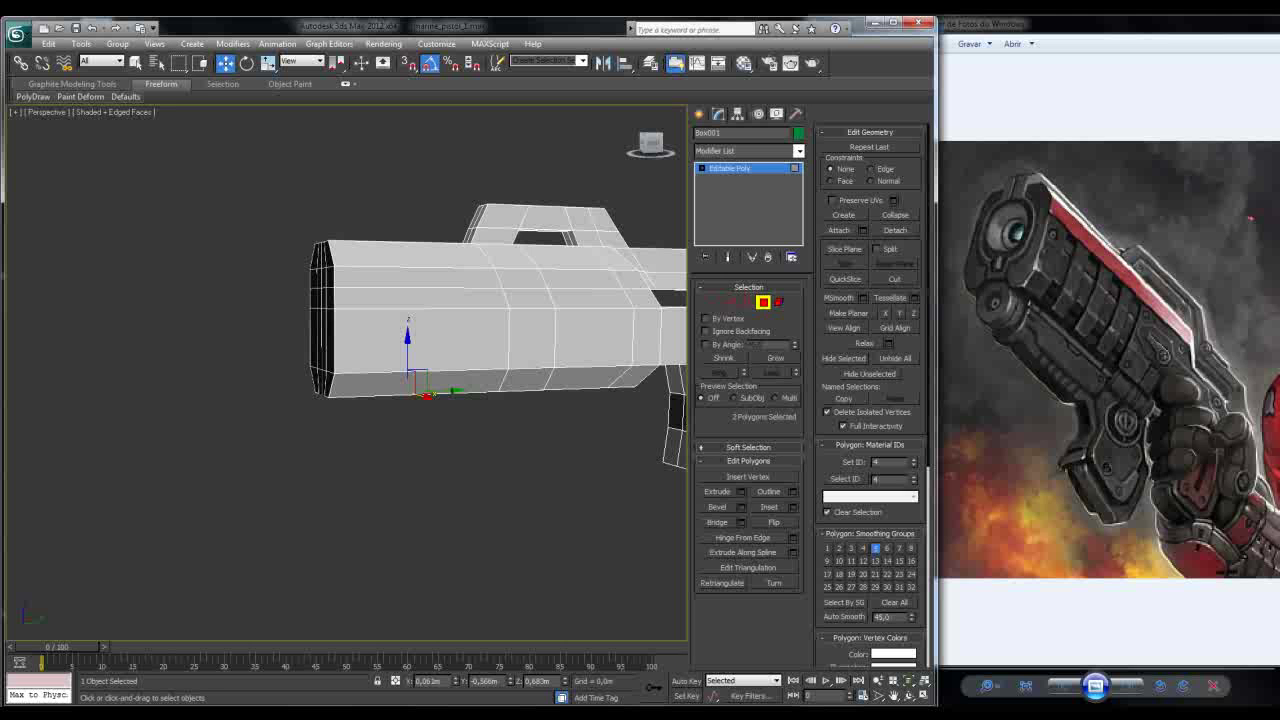
{"action": "key", "text": "shift+z"}
{"action": "key", "text": "shift+z"}
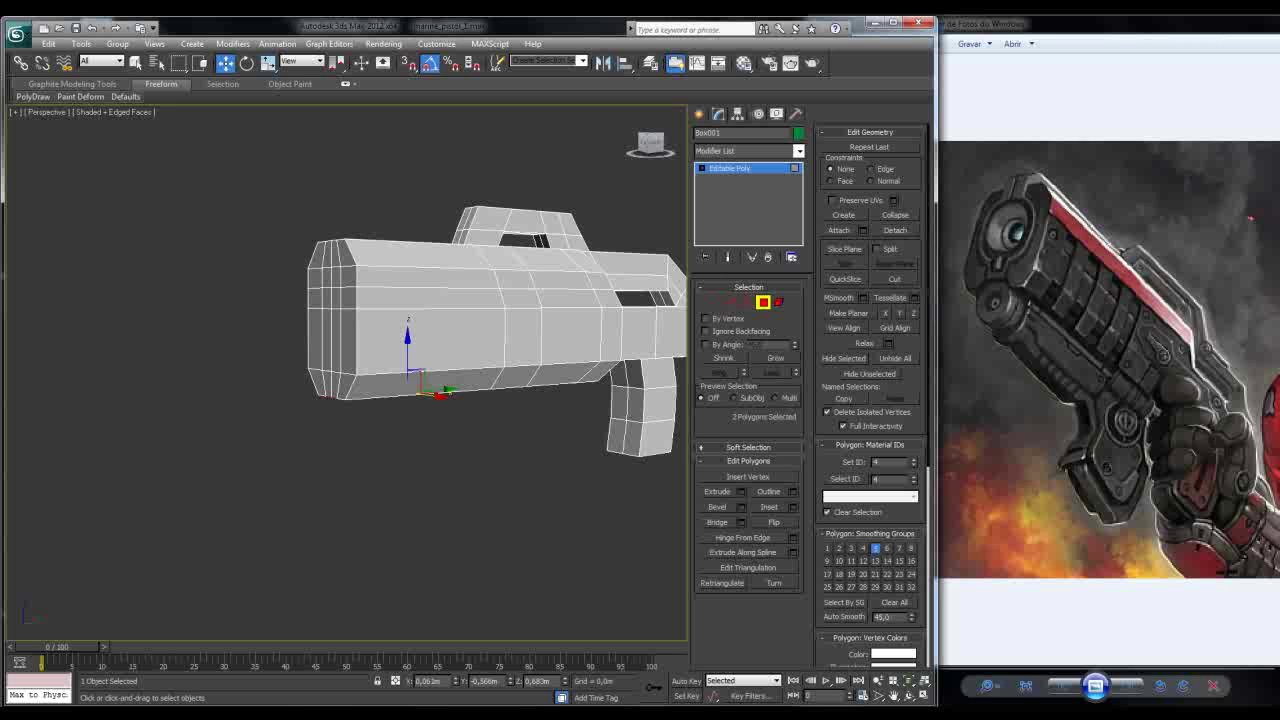
{"action": "key", "text": "shift+z"}
Step: Connect the lengthwise edges of the body's front section with one segment, sliding the new edge loop toward the muzzle
{"action": "key", "text": "2"}
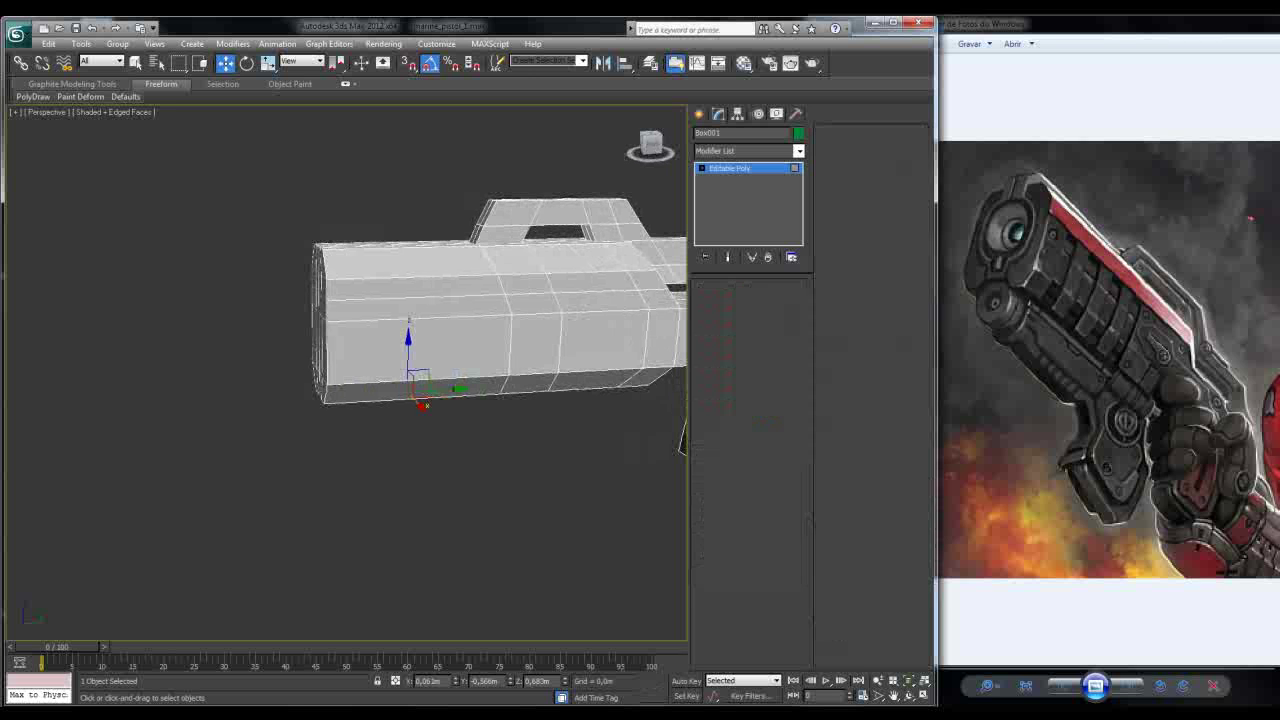
{"action": "left_click_drag", "start_coordinate": [399, 205], "coordinate": [369, 443]}
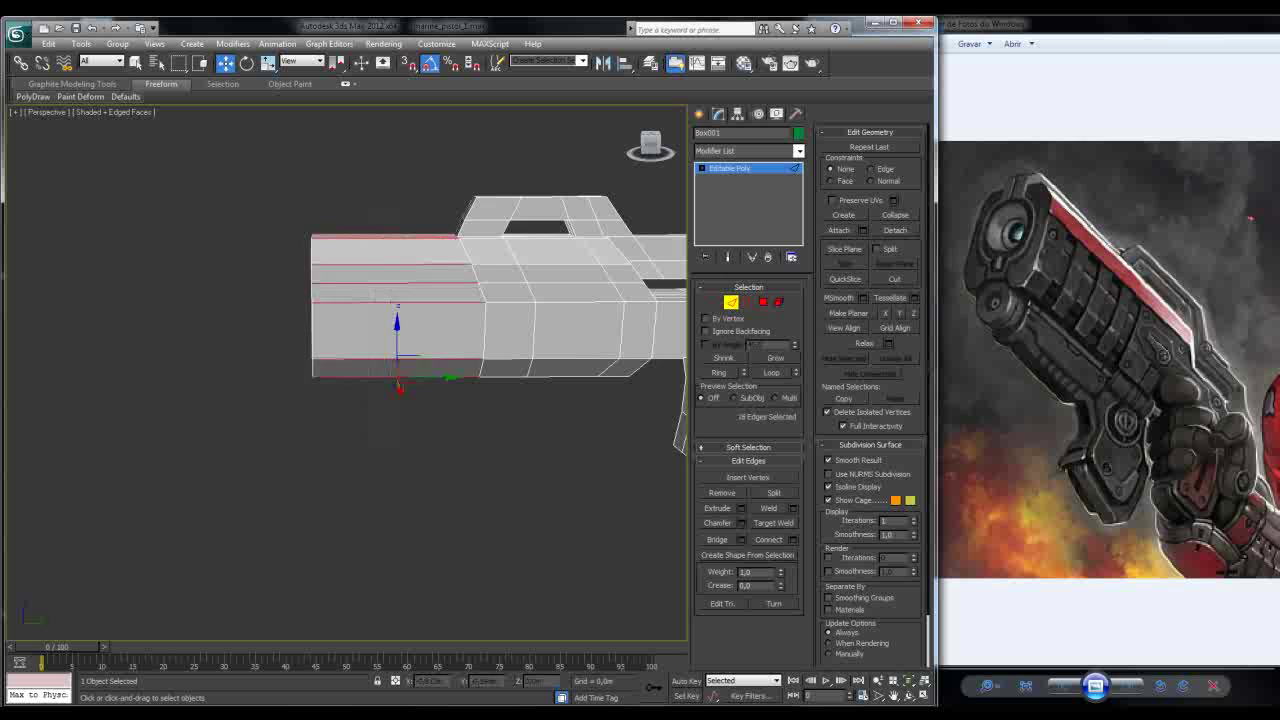
{"action": "middle_click_drag", "start_coordinate": [369, 443], "coordinate": [340, 440], "text": "alt"}
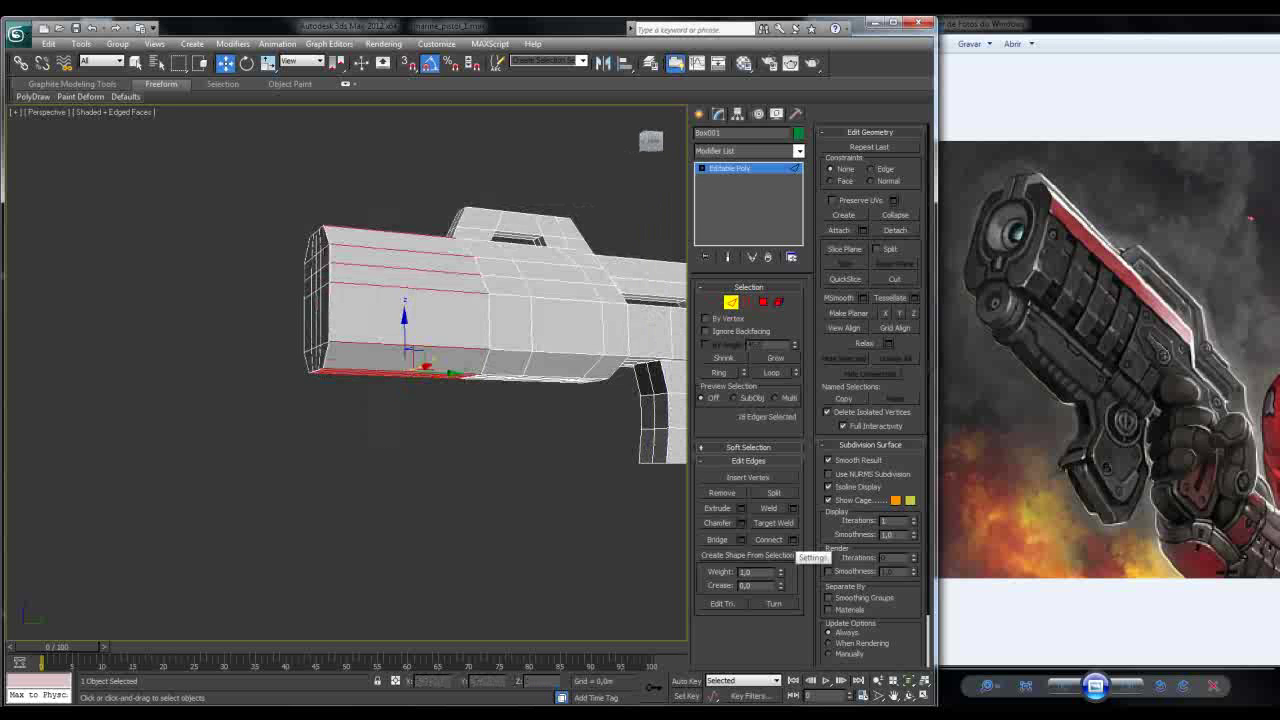
{"action": "left_click", "coordinate": [793, 539]}
{"action": "left_click", "coordinate": [650, 140]}
{"action": "left_click_drag", "start_coordinate": [650, 140], "coordinate": [645, 147]}
{"action": "mouse_move", "coordinate": [356, 418]}
{"action": "left_mouse_down"}
{"action": "mouse_move", "coordinate": [324, 418]}
{"action": "mouse_move", "coordinate": [348, 418]}
{"action": "left_mouse_up"}
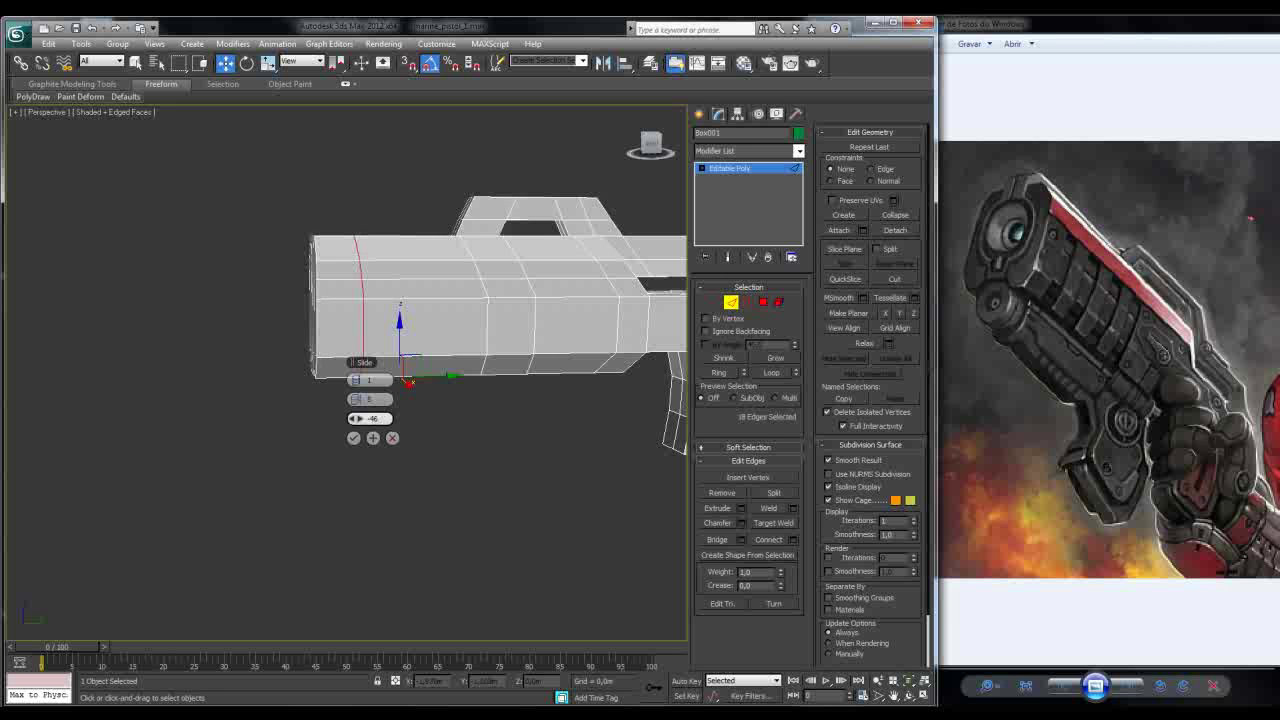
{"action": "middle_click_drag", "start_coordinate": [500, 450], "coordinate": [540, 410], "text": "alt"}
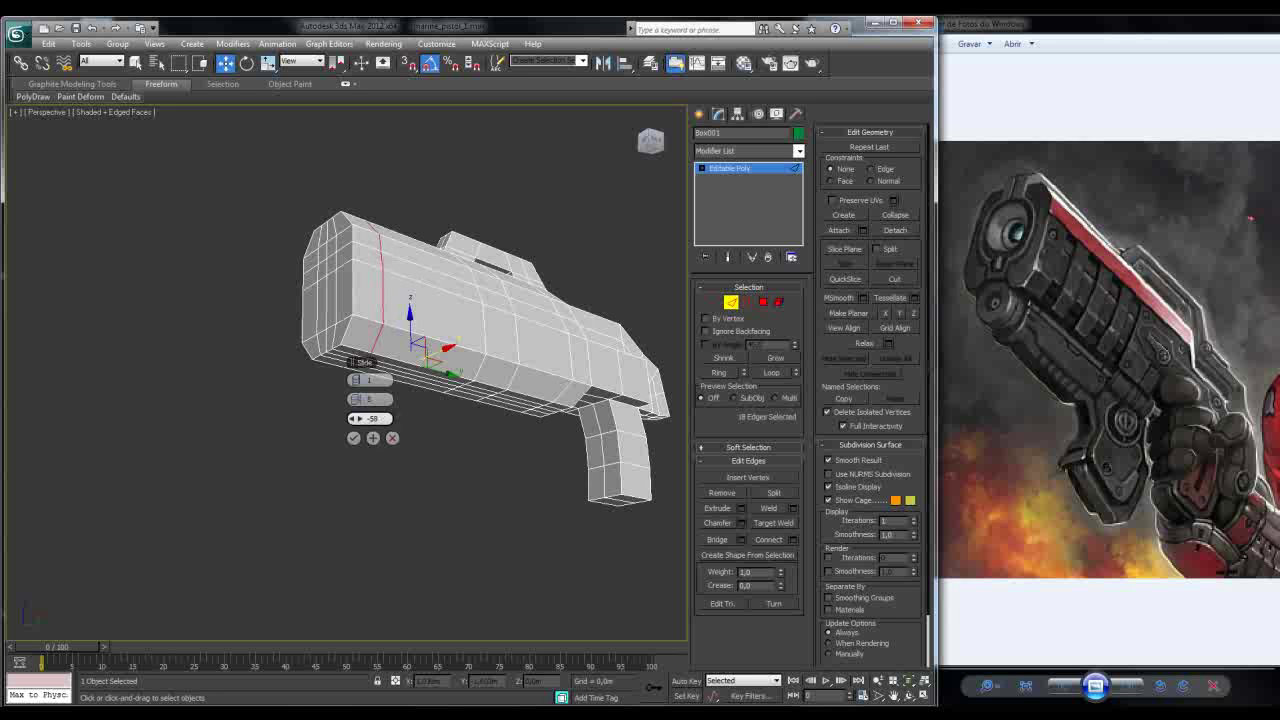
{"action": "left_click", "coordinate": [353, 437]}
Step: Select the eight central underside polygons from behind the new edge loop back toward the grip, leaving out the muzzle section
{"action": "middle_click_drag", "start_coordinate": [353, 437], "coordinate": [432, 394], "text": "alt"}
{"action": "scroll", "coordinate": [367, 333], "scroll_direction": "up", "scroll_amount": 6}
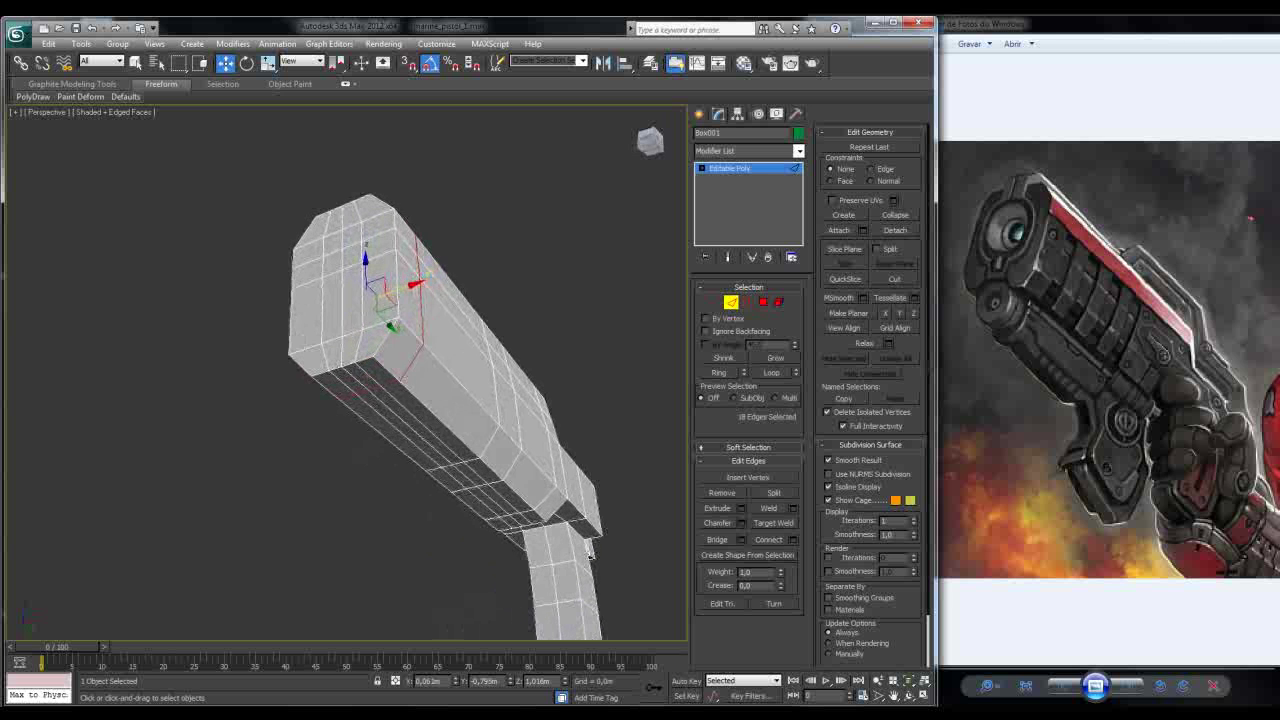
{"action": "middle_click_drag", "start_coordinate": [367, 333], "coordinate": [408, 304], "text": "alt"}
{"action": "key", "text": "4"}
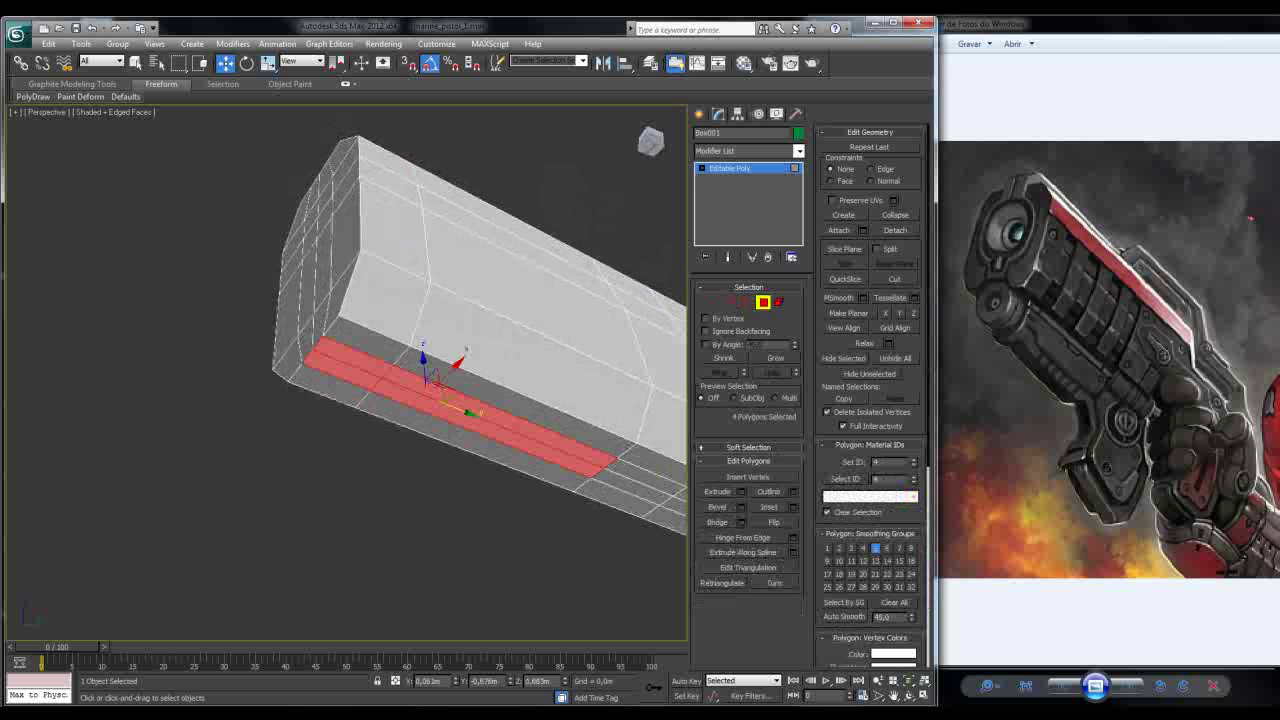
{"action": "middle_click_drag", "start_coordinate": [408, 304], "coordinate": [410, 296], "text": "alt"}
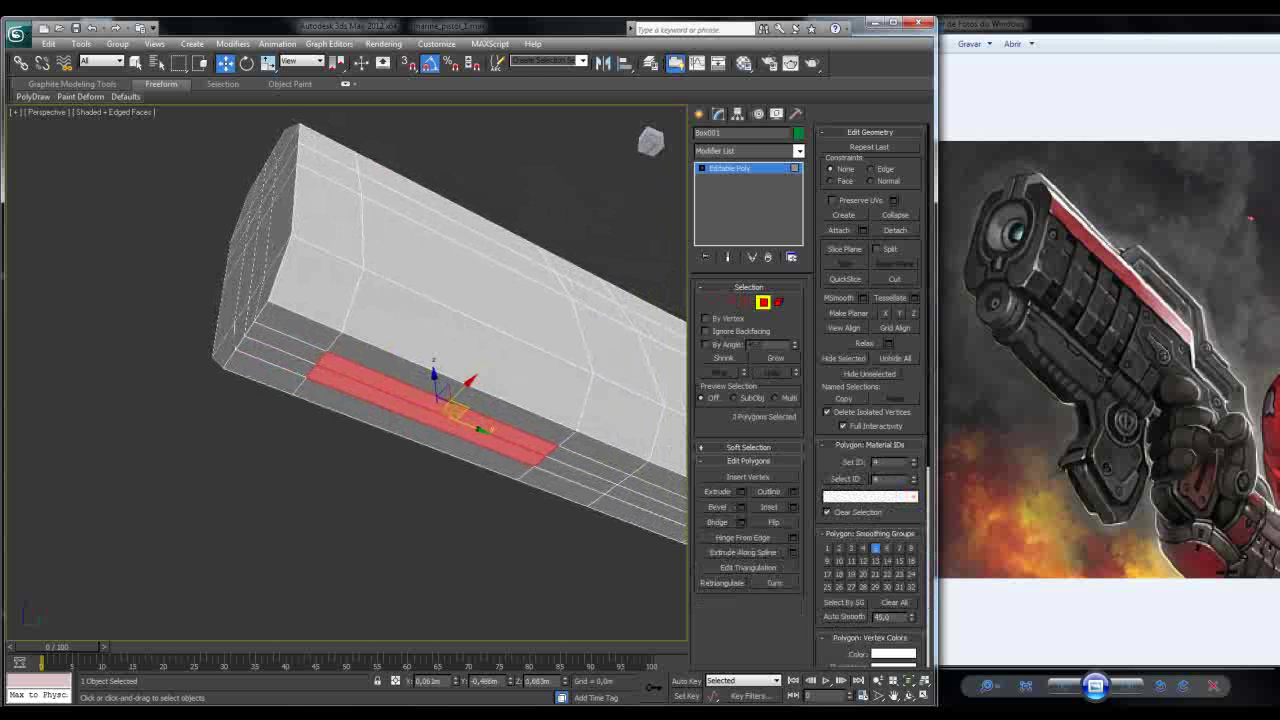
{"action": "scroll", "coordinate": [410, 330], "scroll_direction": "down", "scroll_amount": 3}
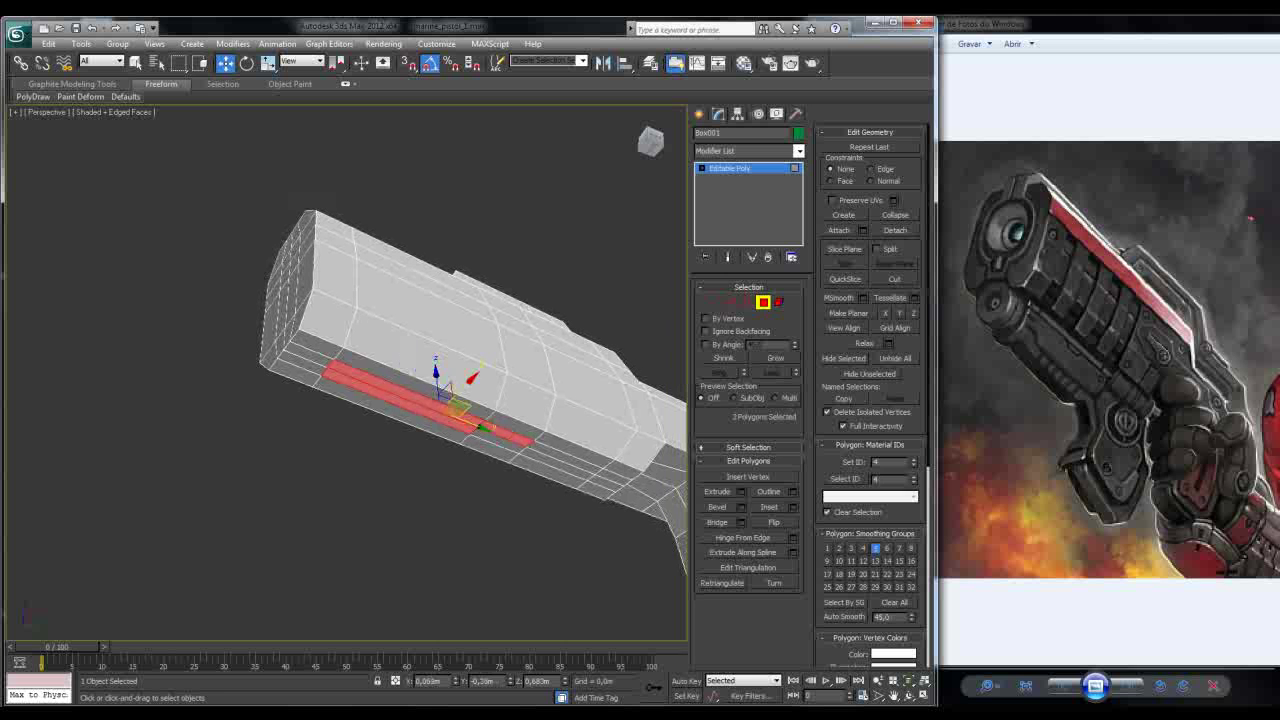
{"action": "left_click", "coordinate": [568, 458], "text": "ctrl"}
{"action": "left_click", "coordinate": [605, 484], "text": "ctrl"}
{"action": "left_click", "coordinate": [614, 476], "text": "ctrl"}
{"action": "middle_click_drag", "start_coordinate": [560, 450], "coordinate": [556, 340], "text": "alt"}
{"action": "left_click", "coordinate": [741, 491]}
{"action": "middle_click_drag", "start_coordinate": [540, 400], "coordinate": [563, 357], "text": "alt"}
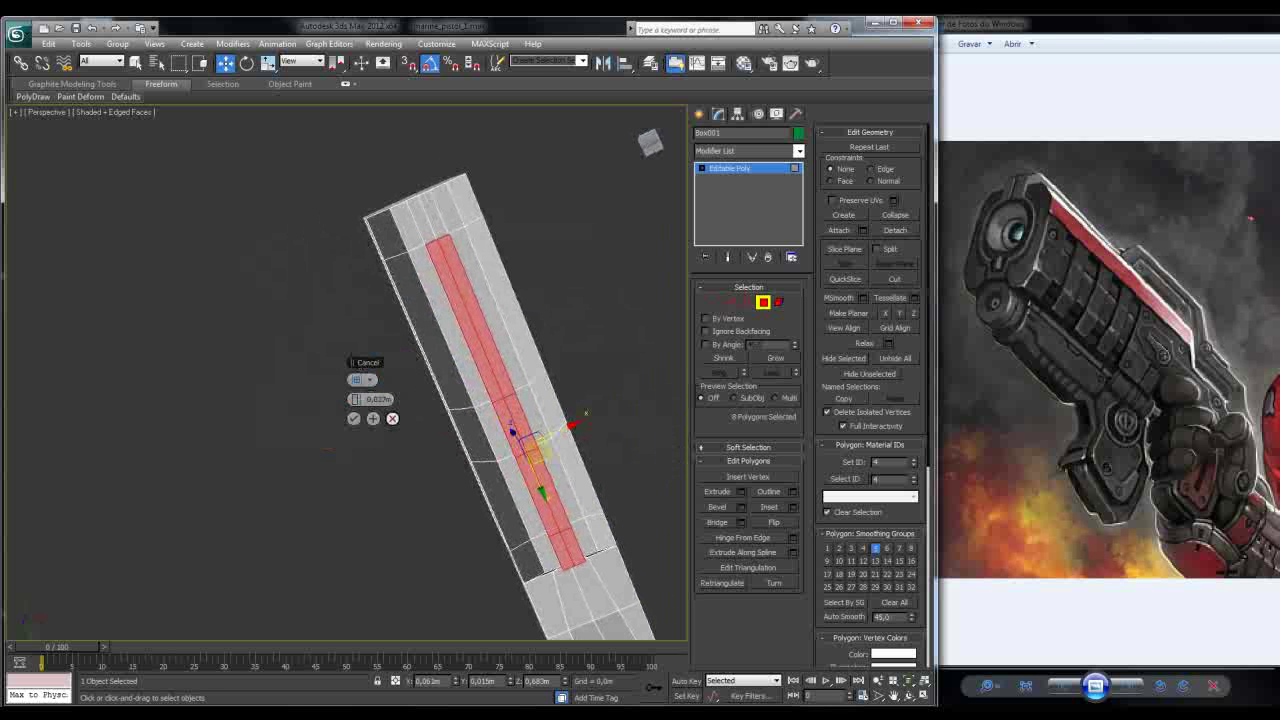
{"action": "left_click", "coordinate": [392, 418]}
Step: Scale the selected underside strip sideways along X to about 164 percent
{"action": "key", "text": "r"}
{"action": "left_click_drag", "start_coordinate": [530, 440], "coordinate": [524, 392]}
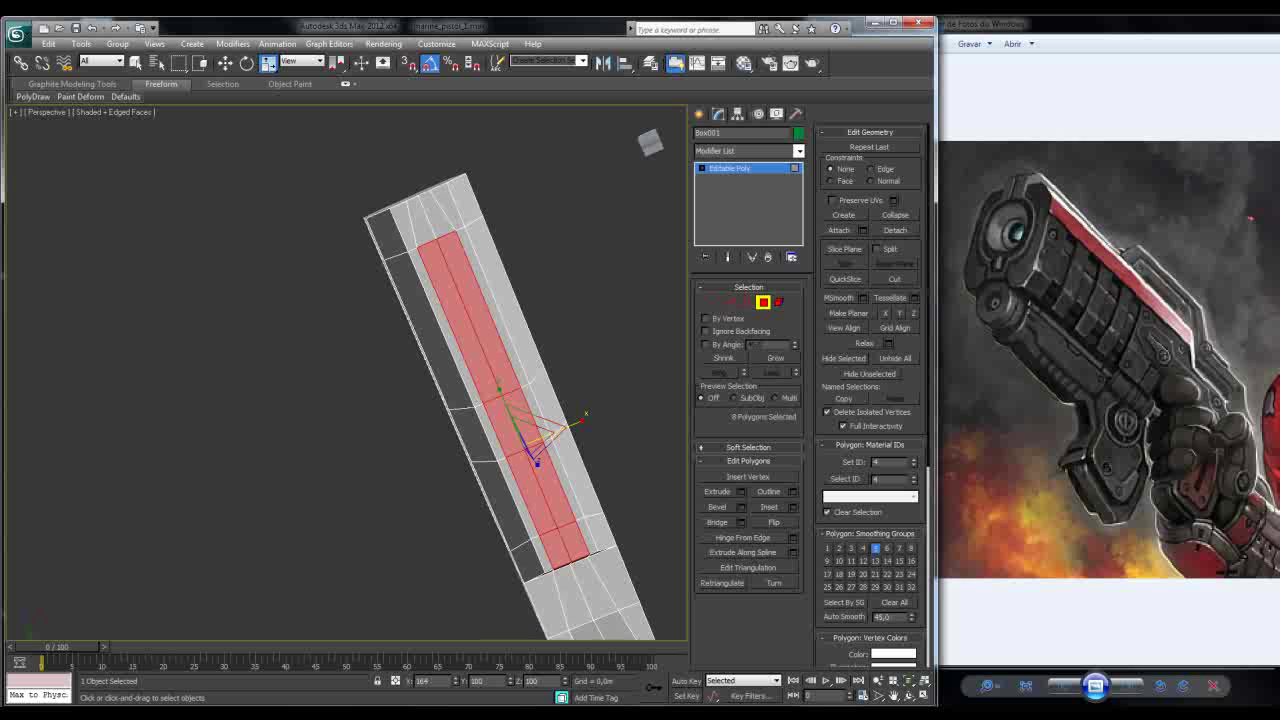
{"action": "left_click_drag", "start_coordinate": [524, 392], "coordinate": [524, 390]}
Step: Extrude the widened underside polygons downward by 0.14 m to form a lower block beneath the body
{"action": "middle_click_drag", "start_coordinate": [524, 390], "coordinate": [566, 434], "text": "alt"}
{"action": "key", "text": "shift+e"}
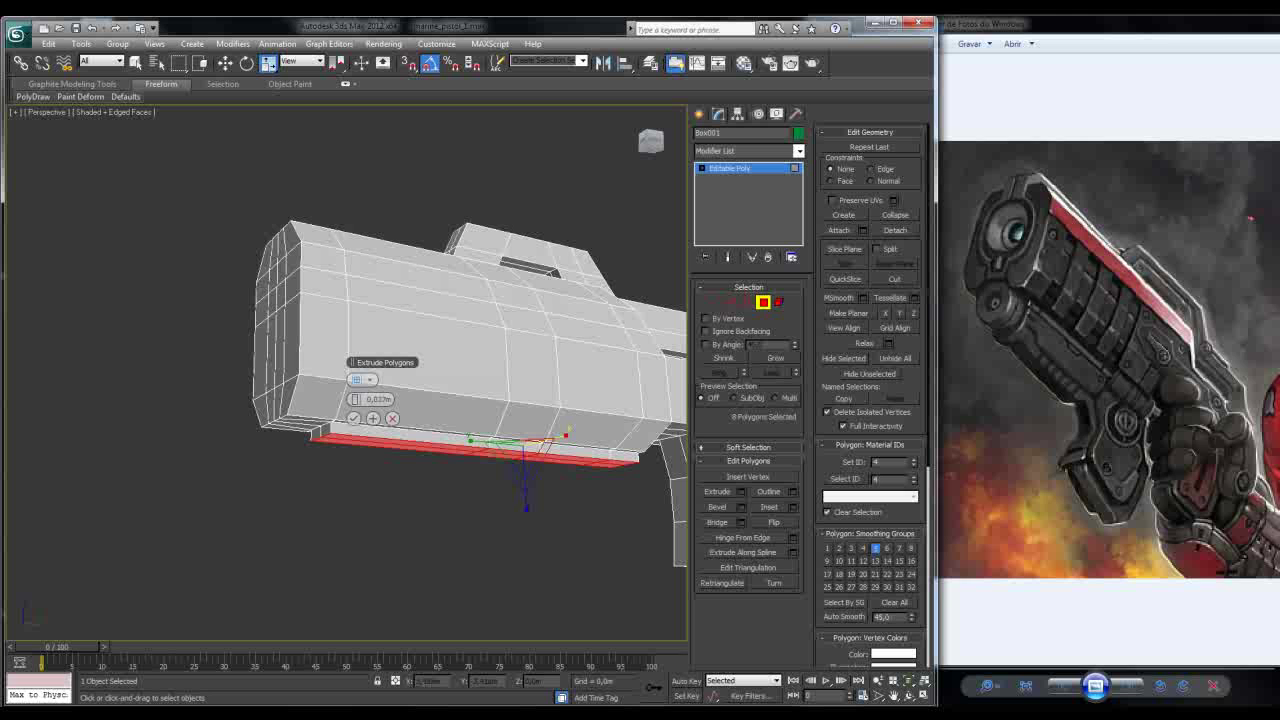
{"action": "left_click_drag", "start_coordinate": [357, 399], "coordinate": [357, 372]}
{"action": "middle_click_drag", "start_coordinate": [357, 372], "coordinate": [540, 372], "text": "alt"}
{"action": "scroll", "coordinate": [354, 385], "scroll_direction": "up", "scroll_amount": 5}
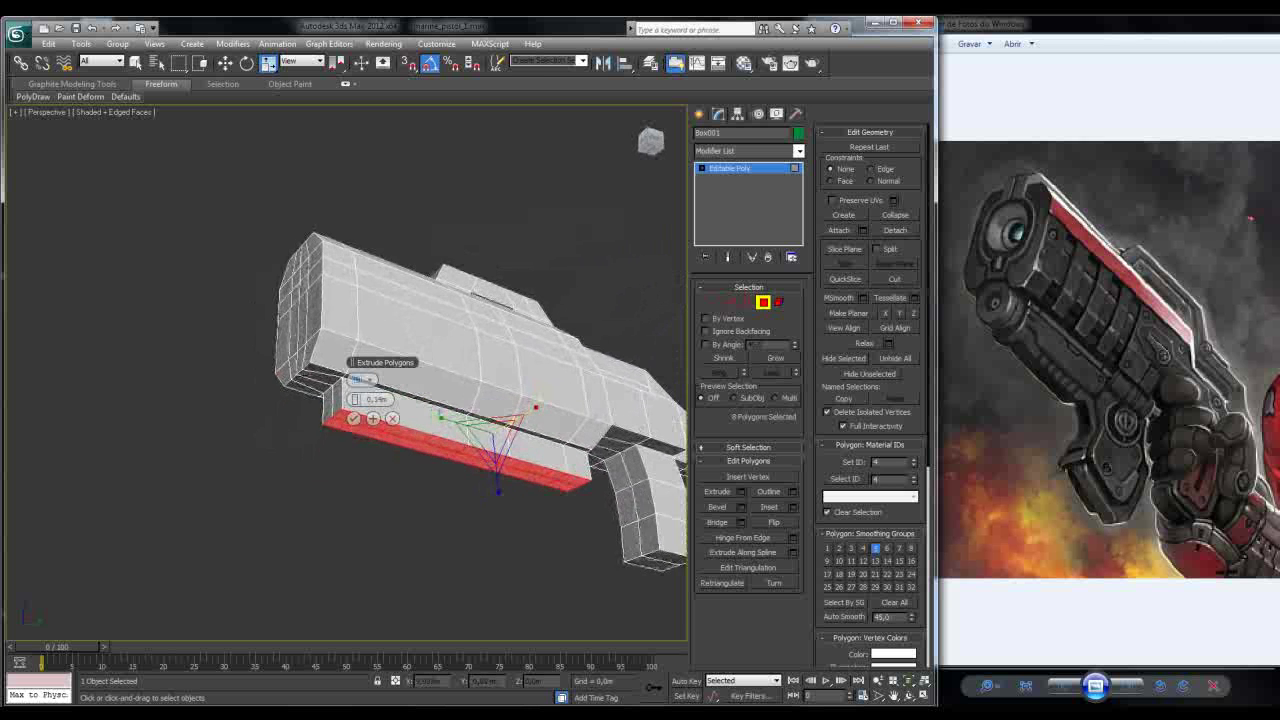
{"action": "middle_click_drag", "start_coordinate": [354, 385], "coordinate": [495, 335], "text": "alt"}
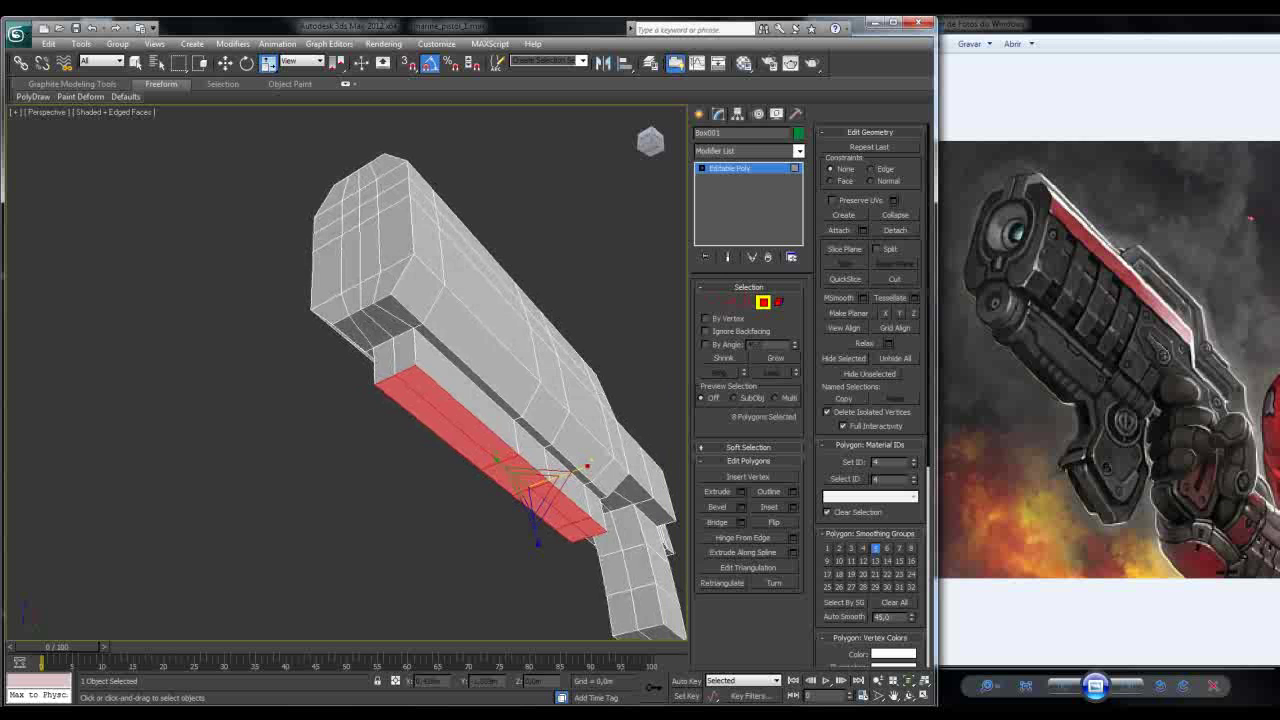
Step: Select the underside polygons just ahead of the lower block and examine the gun without edged faces
{"action": "left_click", "coordinate": [372, 332]}
{"action": "left_click", "coordinate": [404, 308], "text": "ctrl"}
{"action": "mouse_move", "coordinate": [404, 308]}
{"action": "middle_mouse_down", "text": "alt"}
{"action": "mouse_move", "coordinate": [420, 298]}
{"action": "mouse_move", "coordinate": [370, 304]}
{"action": "mouse_move", "coordinate": [370, 291]}
{"action": "mouse_move", "coordinate": [426, 264]}
{"action": "mouse_move", "coordinate": [628, 412]}
{"action": "mouse_move", "coordinate": [546, 382]}
{"action": "middle_mouse_up", "text": "alt"}
{"action": "scroll", "coordinate": [370, 291], "scroll_direction": "up", "scroll_amount": 3}
{"action": "scroll", "coordinate": [426, 264], "scroll_direction": "down", "scroll_amount": 3}
{"action": "key", "text": "F4"}
{"action": "left_click", "coordinate": [89, 111]}
{"action": "left_click", "coordinate": [110, 126]}
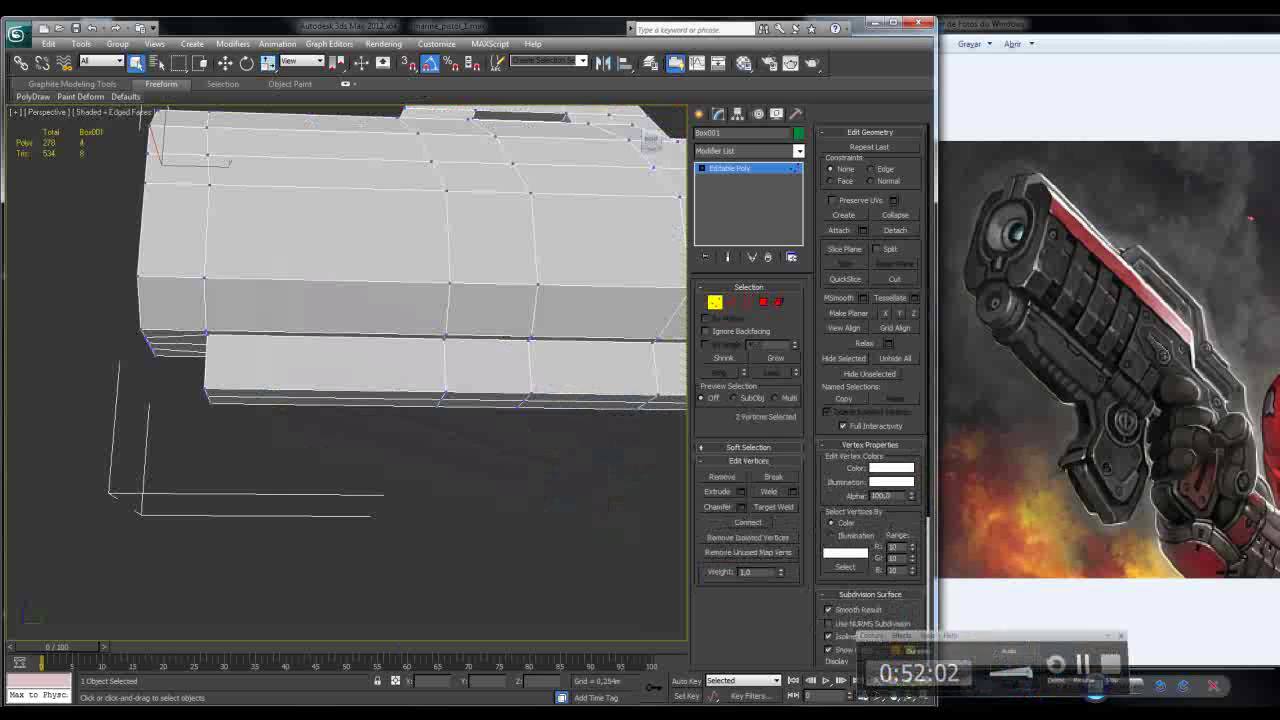
Step: Connect five lengthwise edges at the lower block's front with two segments, pinched together and slid by 370 toward its front end
{"action": "middle_click_drag", "start_coordinate": [545, 170], "coordinate": [533, 160], "text": "alt"}
{"action": "key", "text": "2"}
{"action": "left_click", "coordinate": [350, 375], "text": "ctrl"}
{"action": "mouse_move", "coordinate": [350, 375]}
{"action": "middle_mouse_down", "text": "alt"}
{"action": "mouse_move", "coordinate": [335, 420]}
{"action": "mouse_move", "coordinate": [333, 382]}
{"action": "middle_mouse_up", "text": "alt"}
{"action": "left_click", "coordinate": [333, 376], "text": "ctrl"}
{"action": "left_click", "coordinate": [620, 392], "text": "ctrl"}
{"action": "middle_click_drag", "start_coordinate": [620, 392], "coordinate": [611, 367], "text": "alt"}
{"action": "key", "text": "ctrl+shift+e"}
{"action": "left_click_drag", "start_coordinate": [370, 418], "coordinate": [423, 418]}
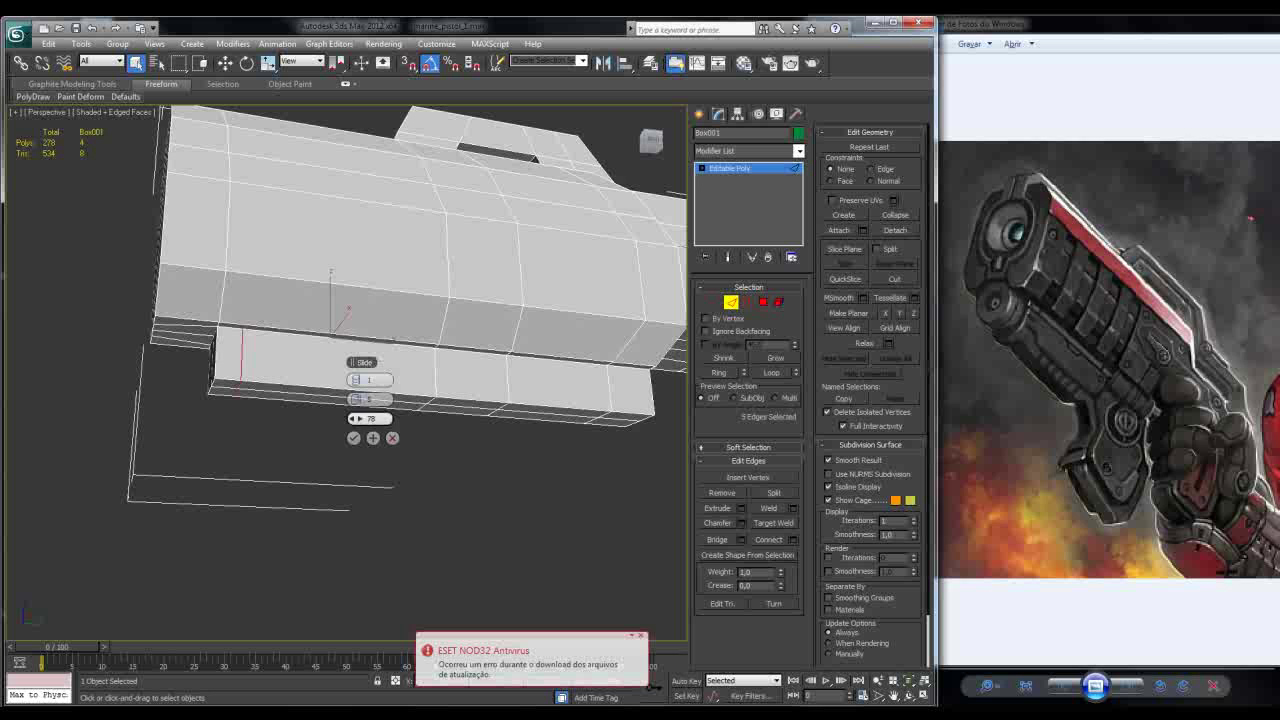
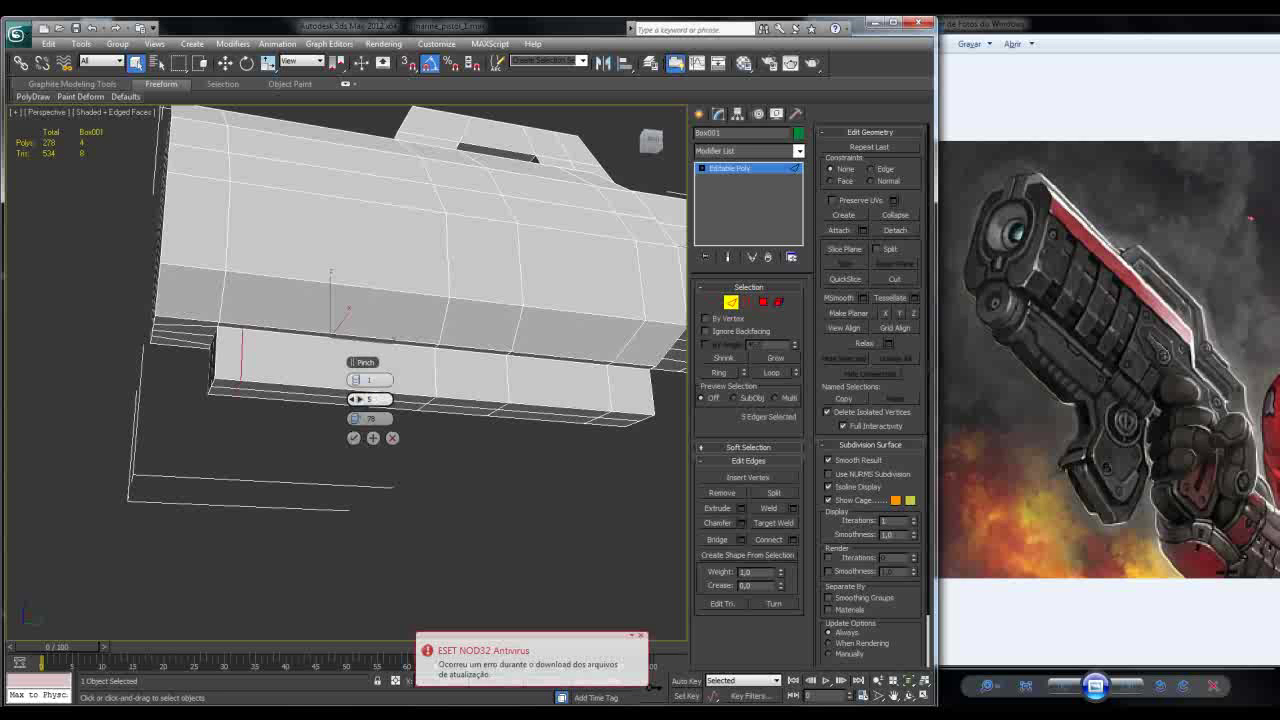
{"action": "left_click_drag", "start_coordinate": [370, 379], "coordinate": [350, 418]}
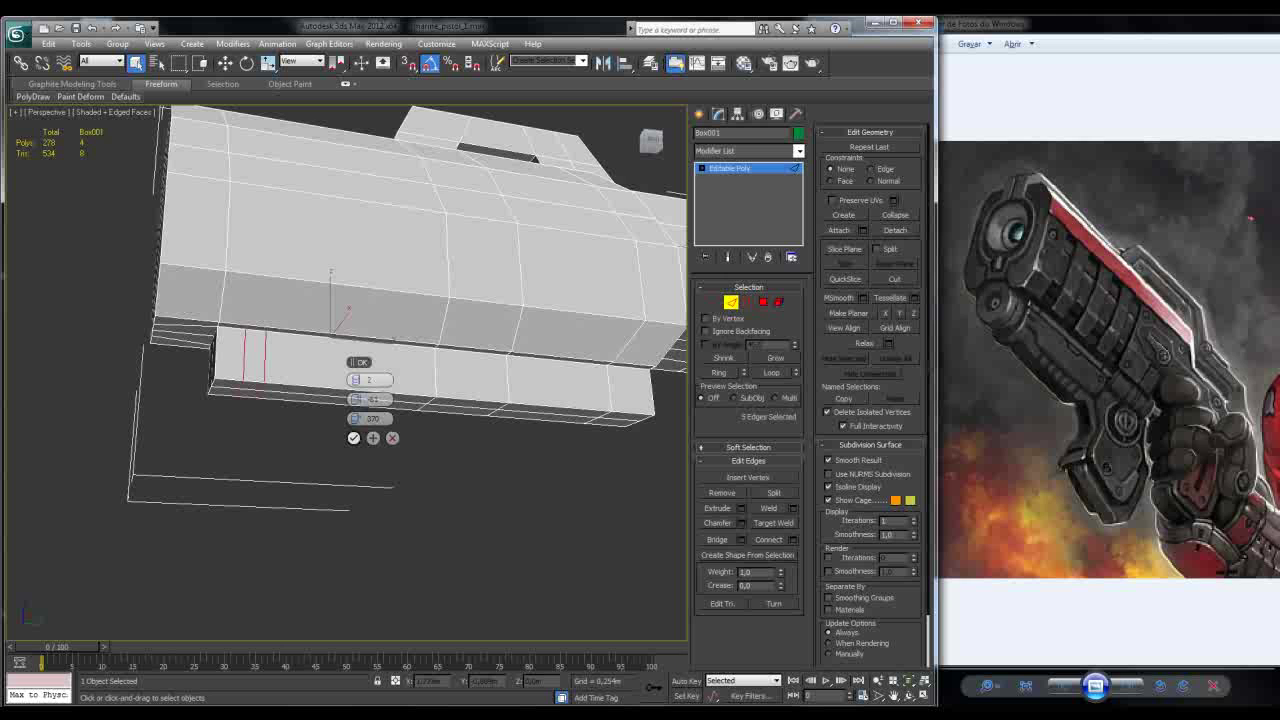
{"action": "left_click", "coordinate": [353, 437]}
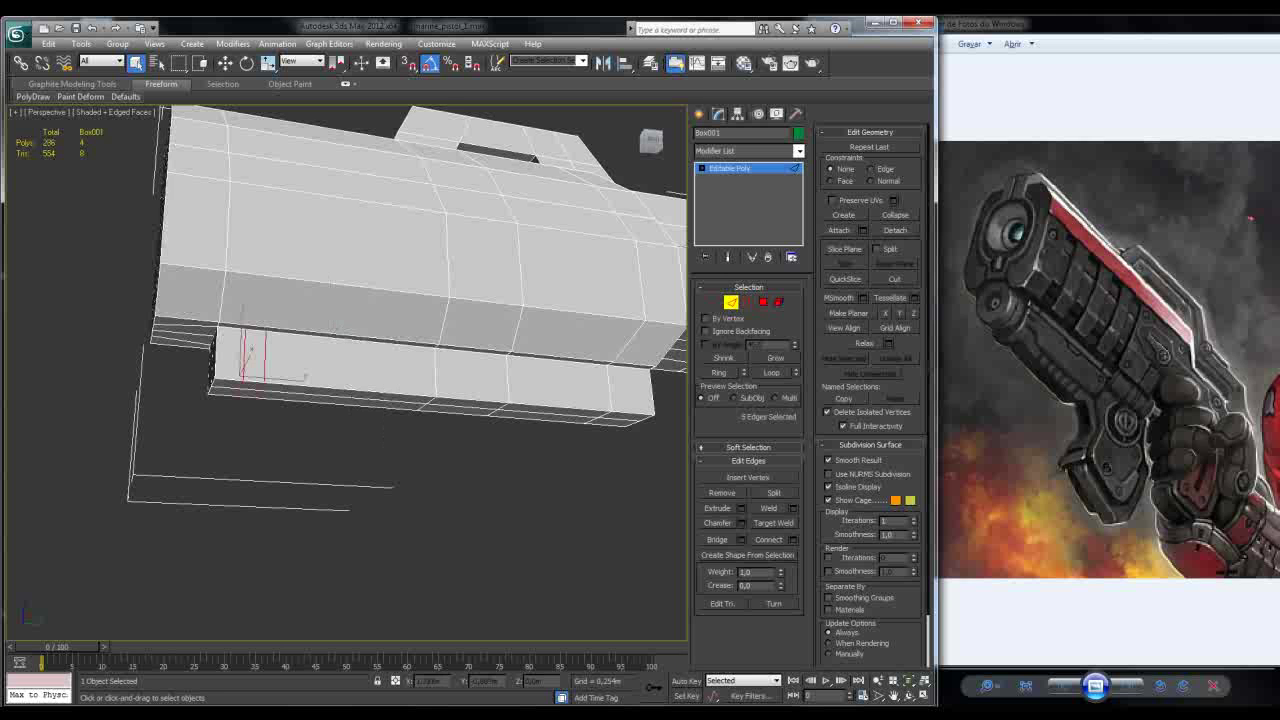
Step: Inset the two underside polygons at the lower block's front end and lower them to about Z 0.508 m
{"action": "key", "text": "4"}
{"action": "left_click_drag", "start_coordinate": [205, 370], "coordinate": [245, 395]}
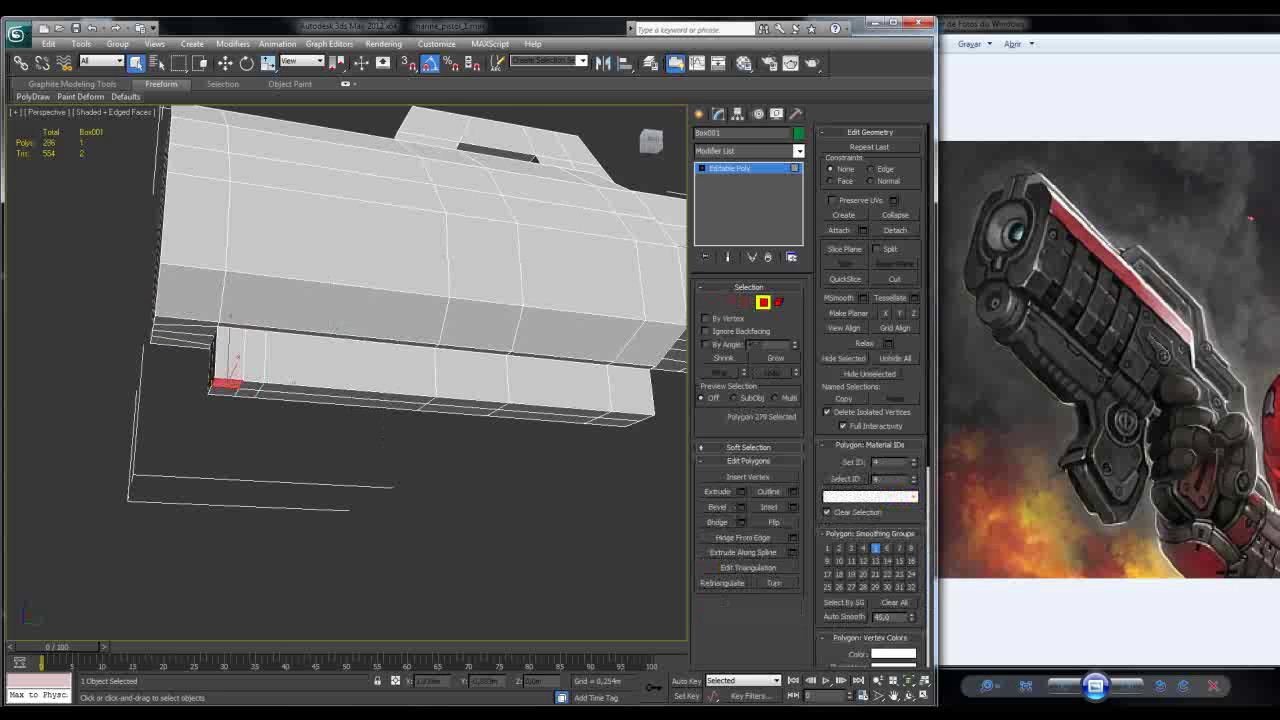
{"action": "key", "text": "w"}
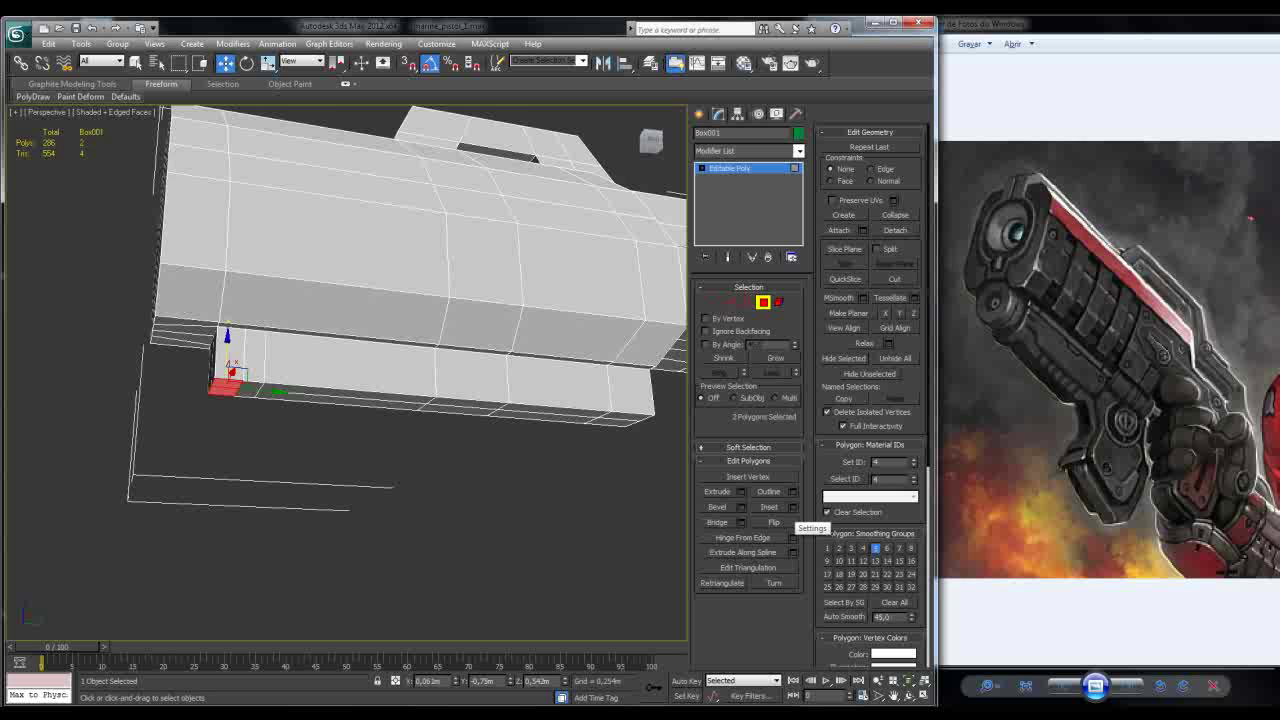
{"action": "left_click", "coordinate": [792, 507]}
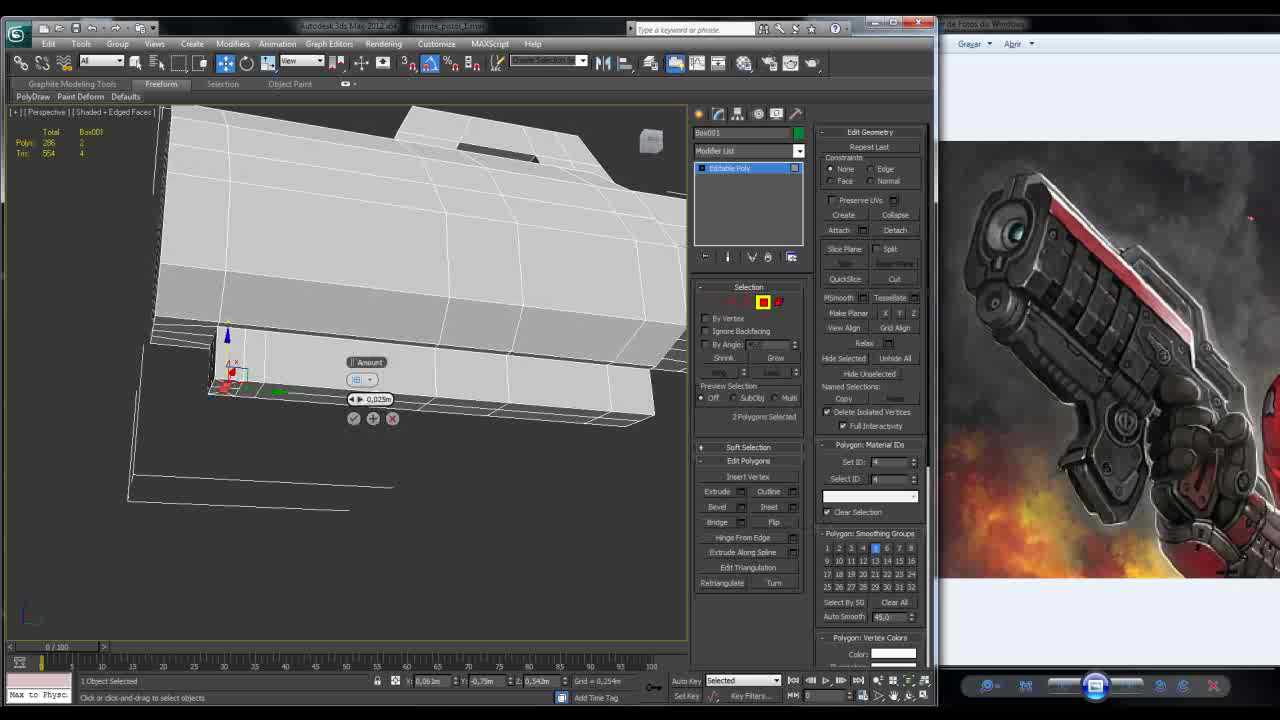
{"action": "left_click_drag", "start_coordinate": [355, 399], "coordinate": [355, 412]}
{"action": "left_click", "coordinate": [353, 418]}
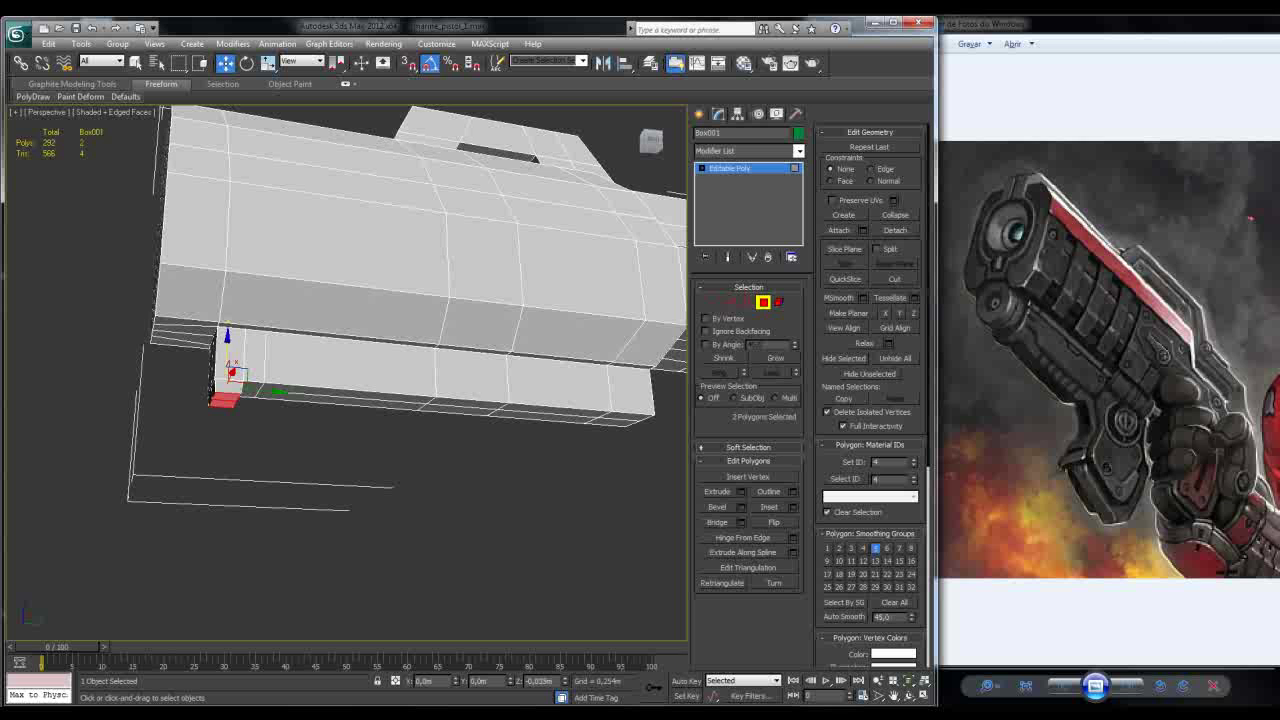
Step: Inset the four middle underside polygons of the lower block as a group and lower them into a raised pad
{"action": "middle_click_drag", "start_coordinate": [400, 300], "coordinate": [450, 335], "text": "alt"}
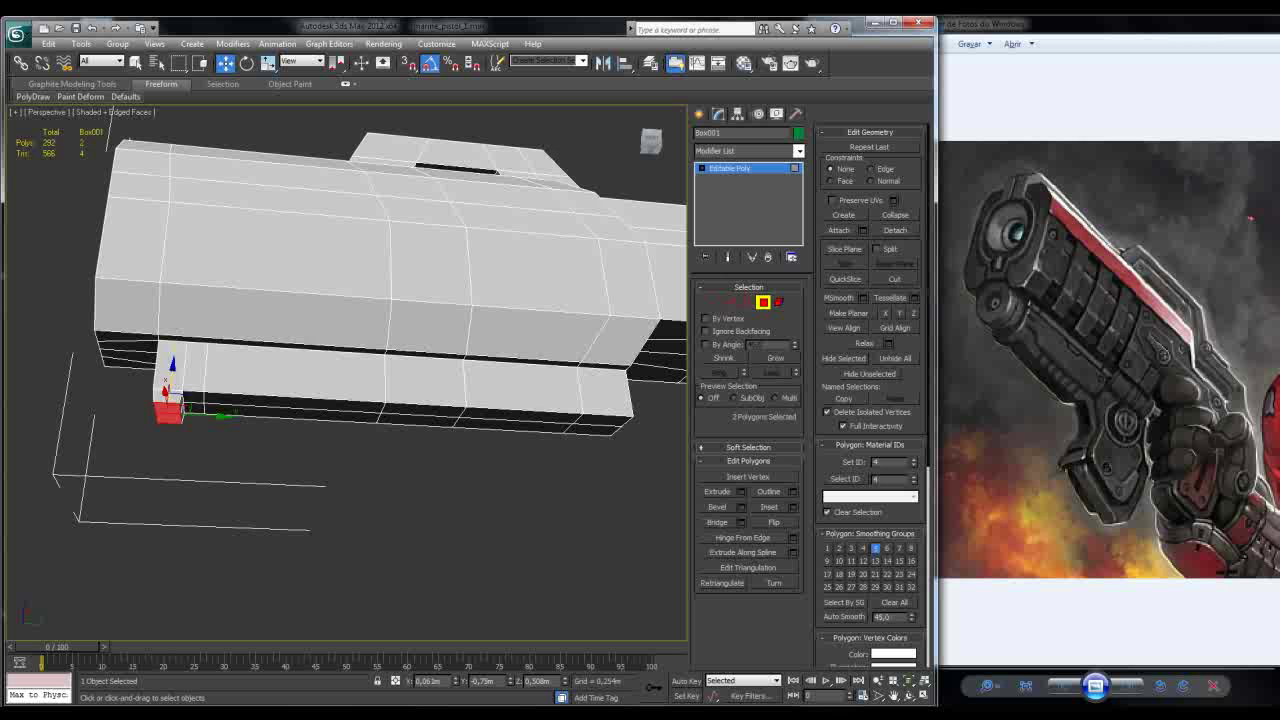
{"action": "middle_click_drag", "start_coordinate": [450, 335], "coordinate": [420, 328], "text": "alt"}
{"action": "left_click", "coordinate": [396, 419]}
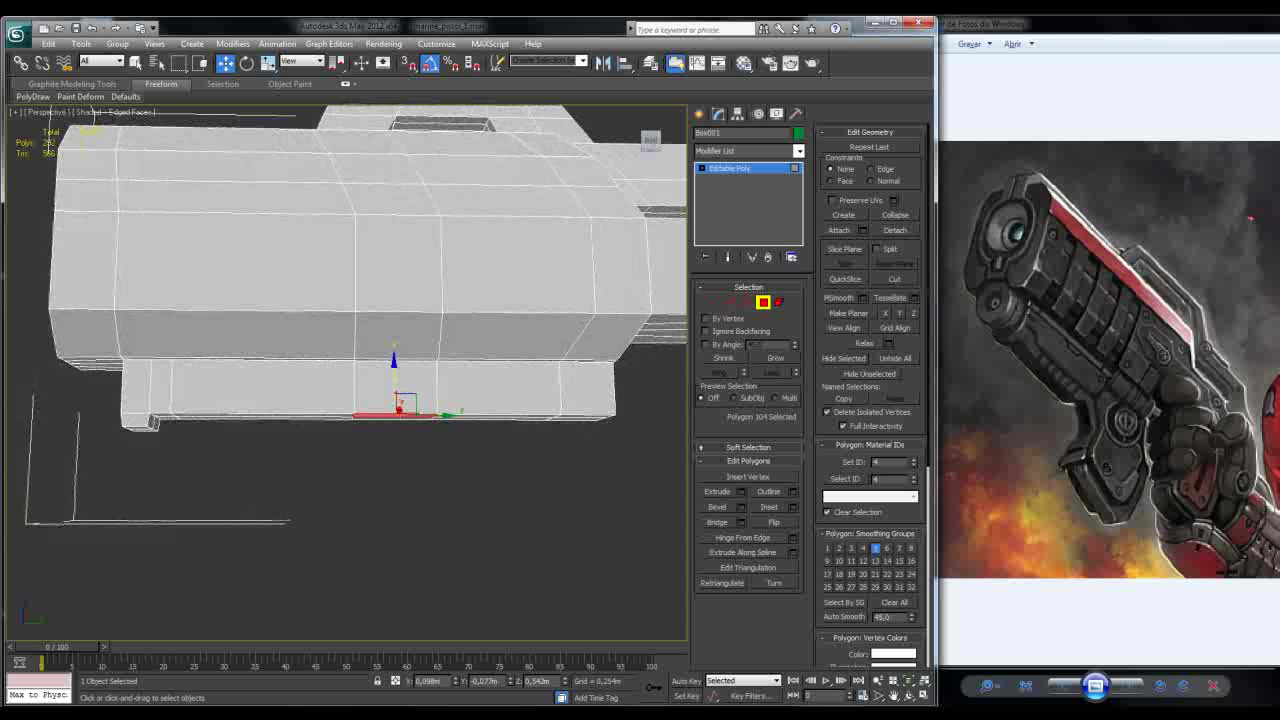
{"action": "middle_click_drag", "start_coordinate": [420, 328], "coordinate": [420, 345], "text": "alt"}
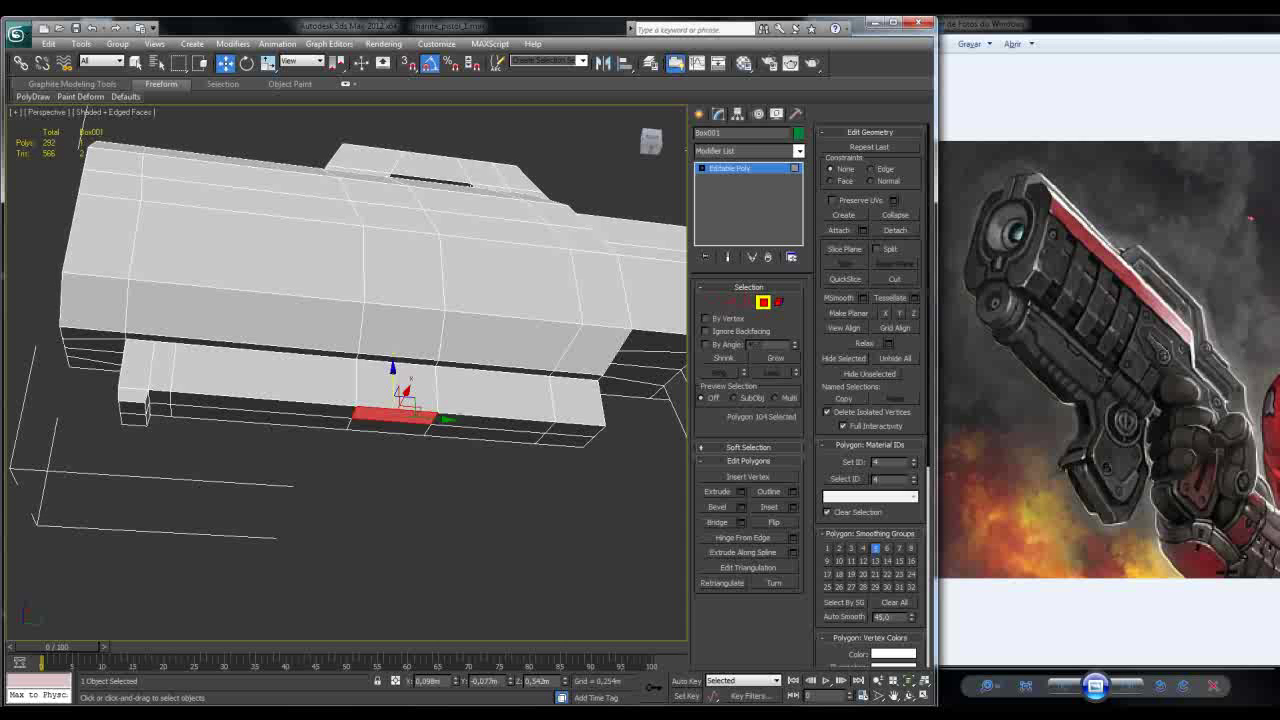
{"action": "middle_click_drag", "start_coordinate": [400, 300], "coordinate": [400, 280], "text": "alt"}
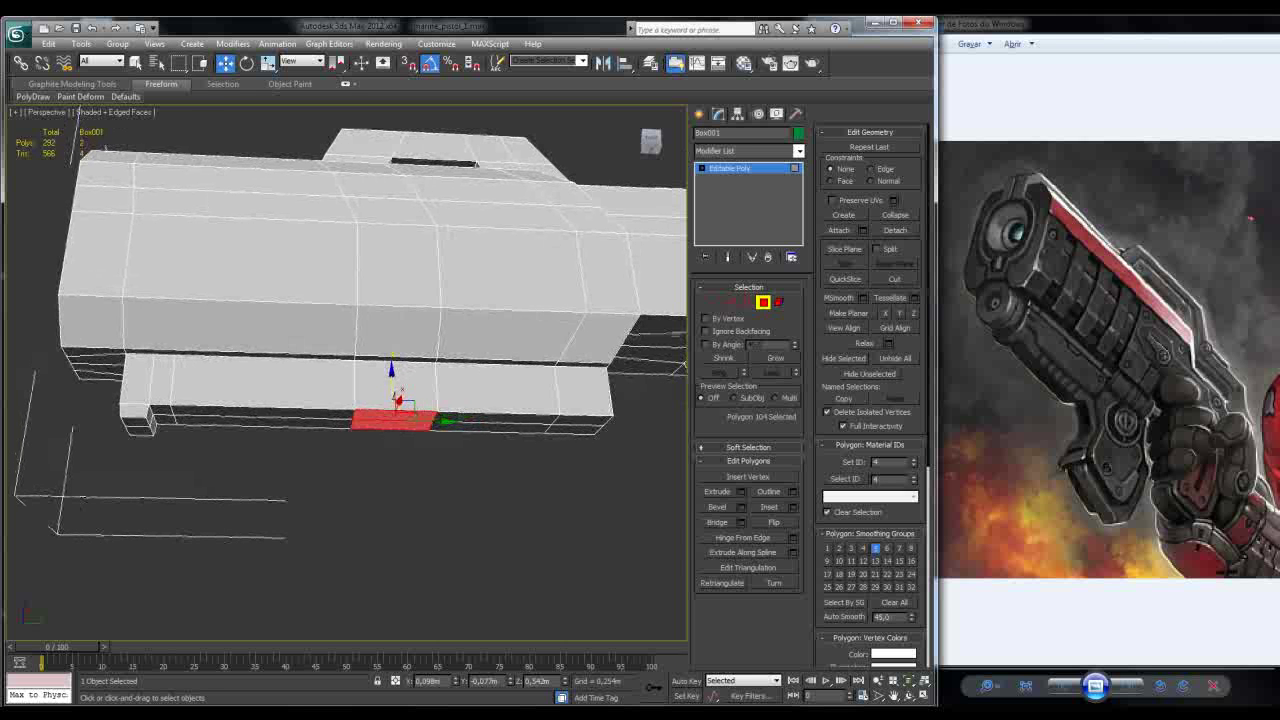
{"action": "key", "text": "alt+l"}
{"action": "middle_click_drag", "start_coordinate": [400, 300], "coordinate": [385, 292], "text": "alt"}
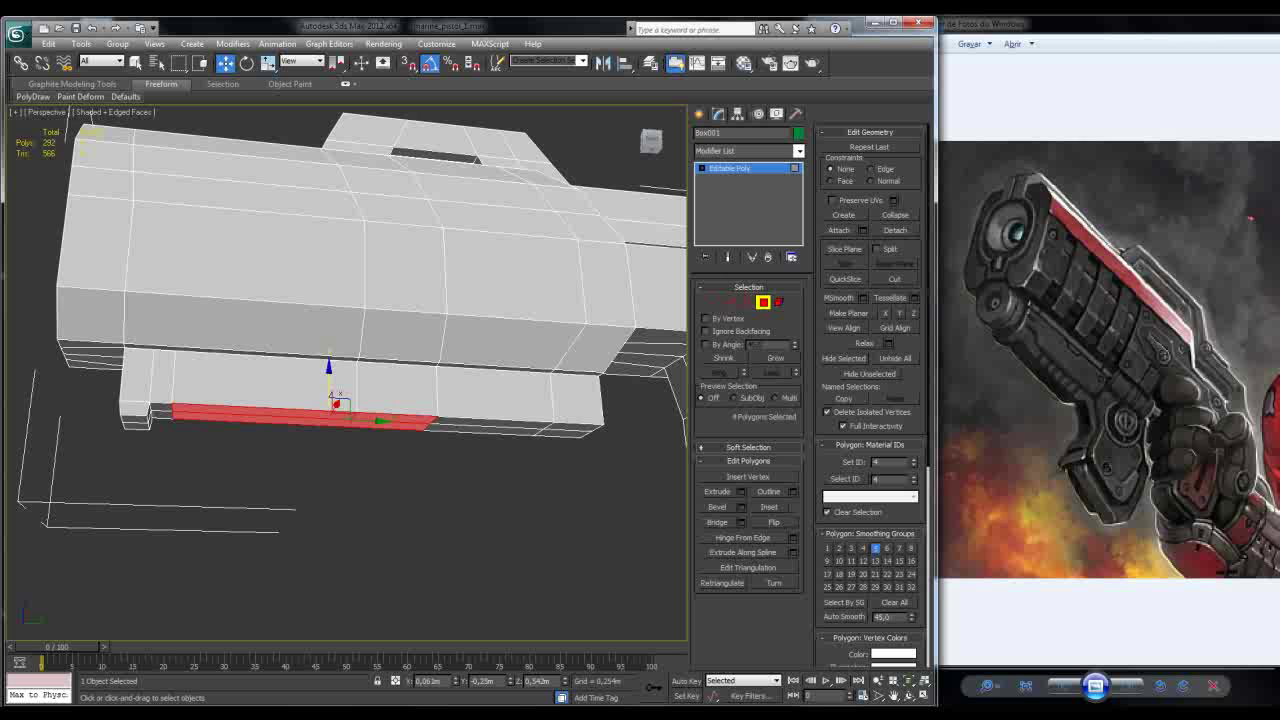
{"action": "left_click", "coordinate": [792, 507]}
{"action": "mouse_move", "coordinate": [360, 400]}
{"action": "middle_mouse_down", "text": "alt"}
{"action": "mouse_move", "coordinate": [330, 420]}
{"action": "mouse_move", "coordinate": [335, 405]}
{"action": "middle_mouse_up", "text": "alt"}
{"action": "left_click", "coordinate": [353, 418]}
{"action": "left_click_drag", "start_coordinate": [340, 400], "coordinate": [340, 400]}
Step: Scale the lowered front and middle underside polygons of the lower block together
{"action": "middle_click_drag", "start_coordinate": [340, 400], "coordinate": [325, 475], "text": "alt"}
{"action": "key", "text": "r"}
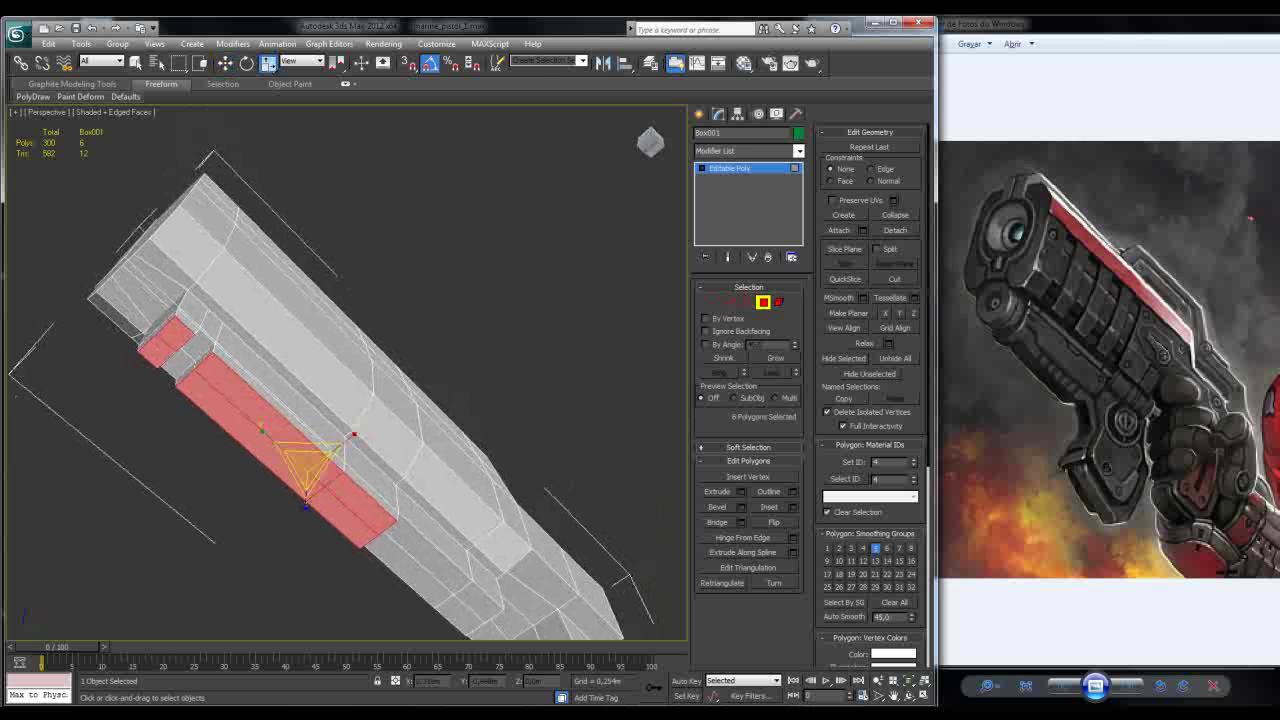
{"action": "left_click_drag", "start_coordinate": [318, 455], "coordinate": [318, 474]}
{"action": "key", "text": "w"}
{"action": "middle_click_drag", "start_coordinate": [325, 475], "coordinate": [330, 440], "text": "alt"}
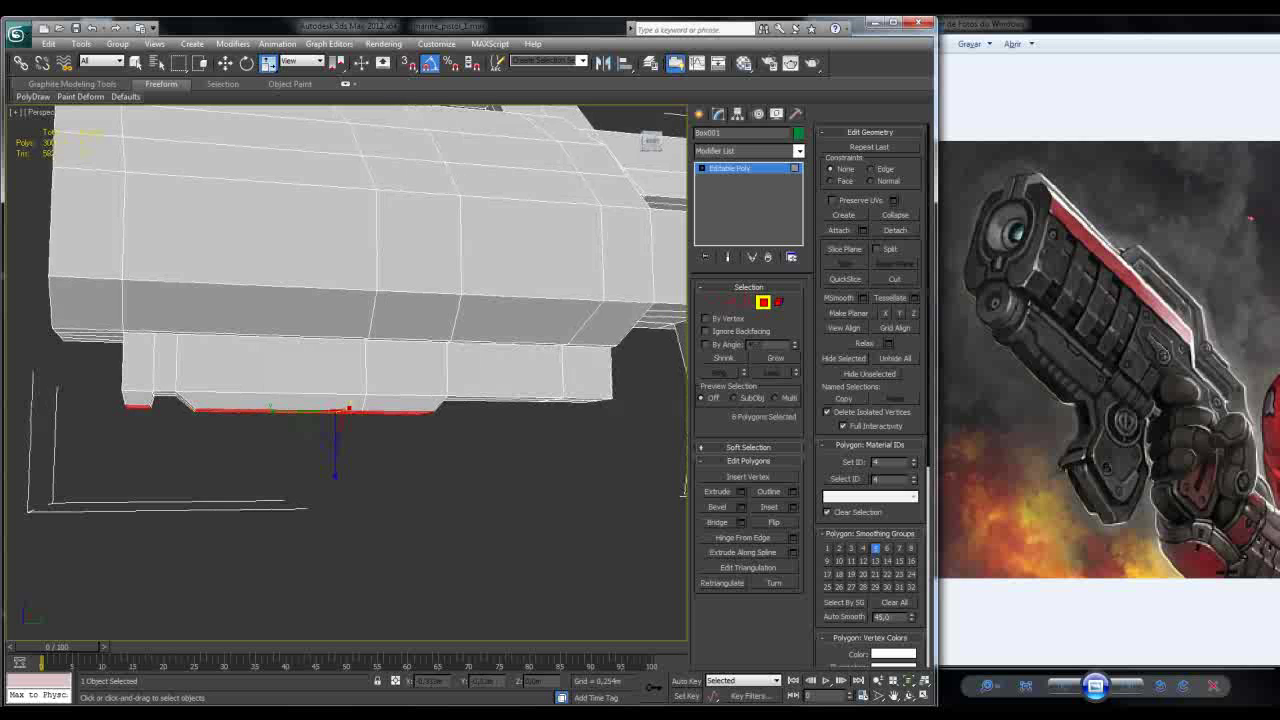
Step: Try to tilt the six lowered underside polygons by -5 degrees about X
{"action": "key", "text": "e"}
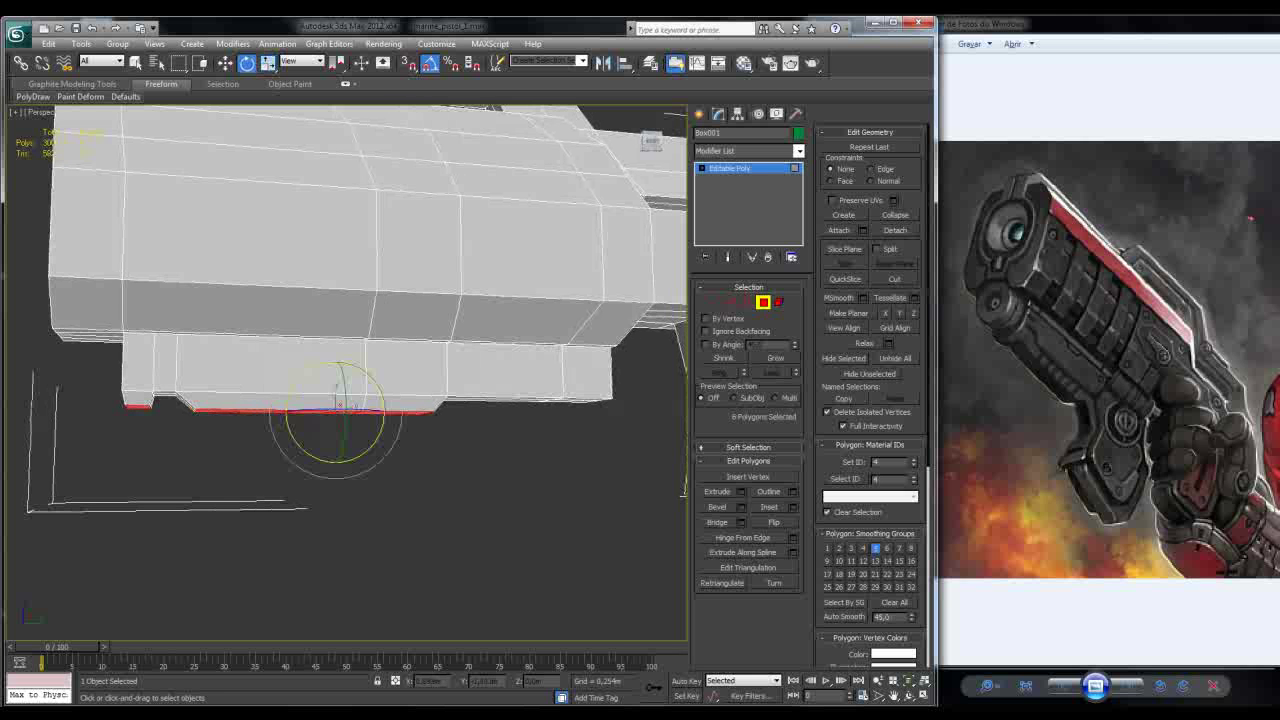
{"action": "left_click_drag", "start_coordinate": [340, 404], "coordinate": [340, 410]}
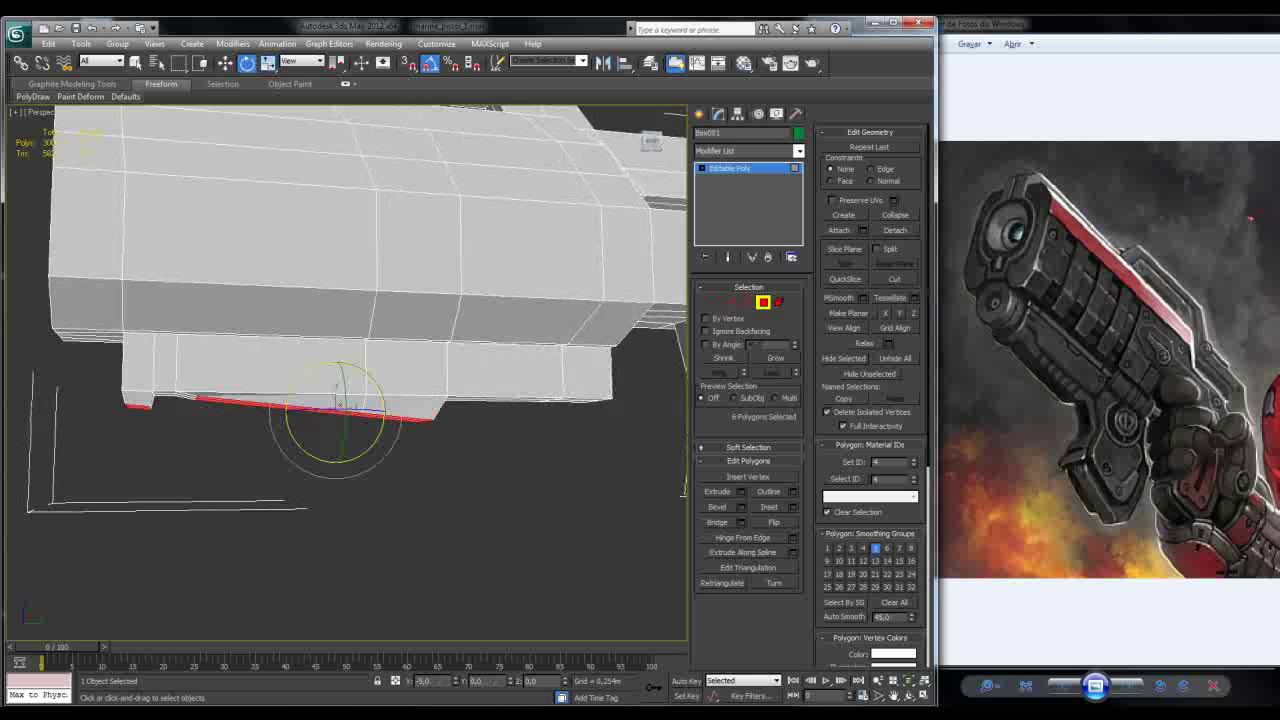
{"action": "key", "text": "ctrl+z"}
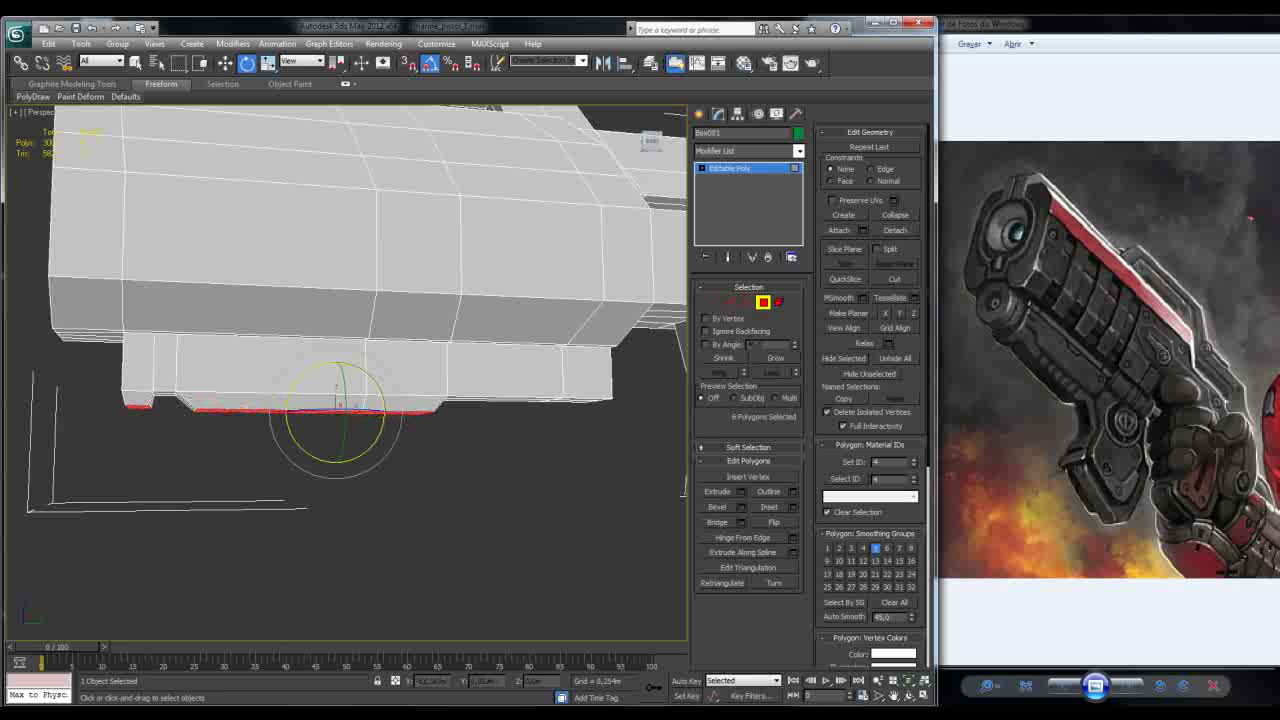
{"action": "middle_click_drag", "start_coordinate": [400, 250], "coordinate": [440, 255], "text": "alt"}
{"action": "left_click_drag", "start_coordinate": [340, 404], "coordinate": [340, 404]}
{"action": "middle_click_drag", "start_coordinate": [340, 404], "coordinate": [357, 358], "text": "alt"}
Step: Select only the four middle lowered polygons and rotate them slightly about X without angle snap, sloping them down toward the rear
{"action": "key", "text": "w"}
{"action": "left_click", "coordinate": [272, 420]}
{"action": "left_click", "coordinate": [385, 447], "text": "ctrl"}
{"action": "key", "text": "e"}
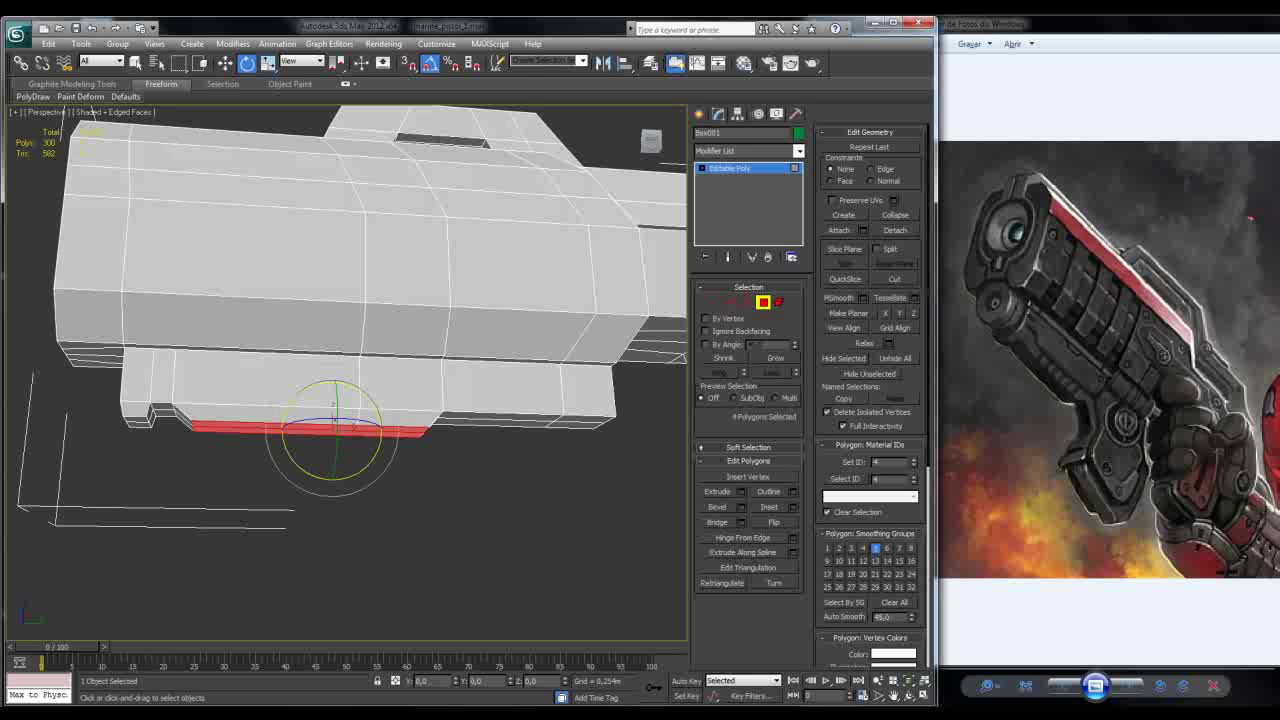
{"action": "key", "text": "a"}
{"action": "left_click_drag", "start_coordinate": [333, 388], "coordinate": [333, 400]}
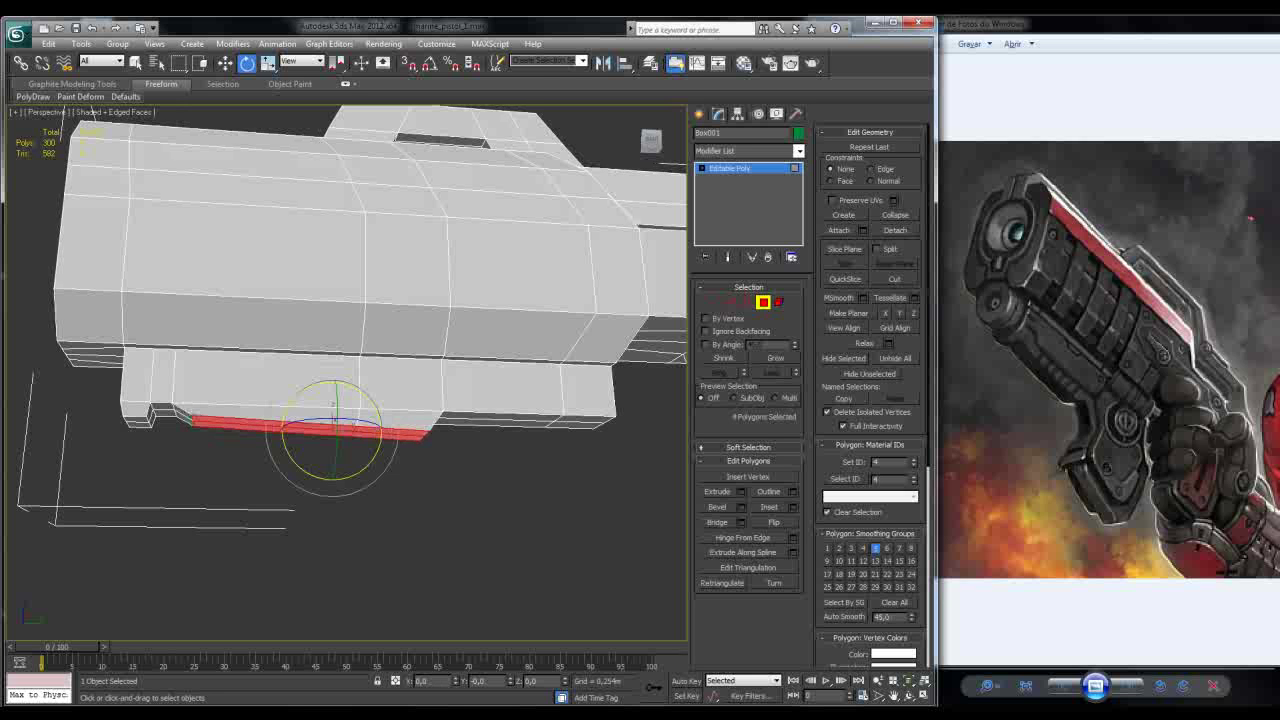
Step: Select the two bottom polygons of the small front block and raise them slightly to Z 0.513 m
{"action": "left_click", "coordinate": [138, 415]}
{"action": "left_click", "coordinate": [138, 395], "text": "ctrl"}
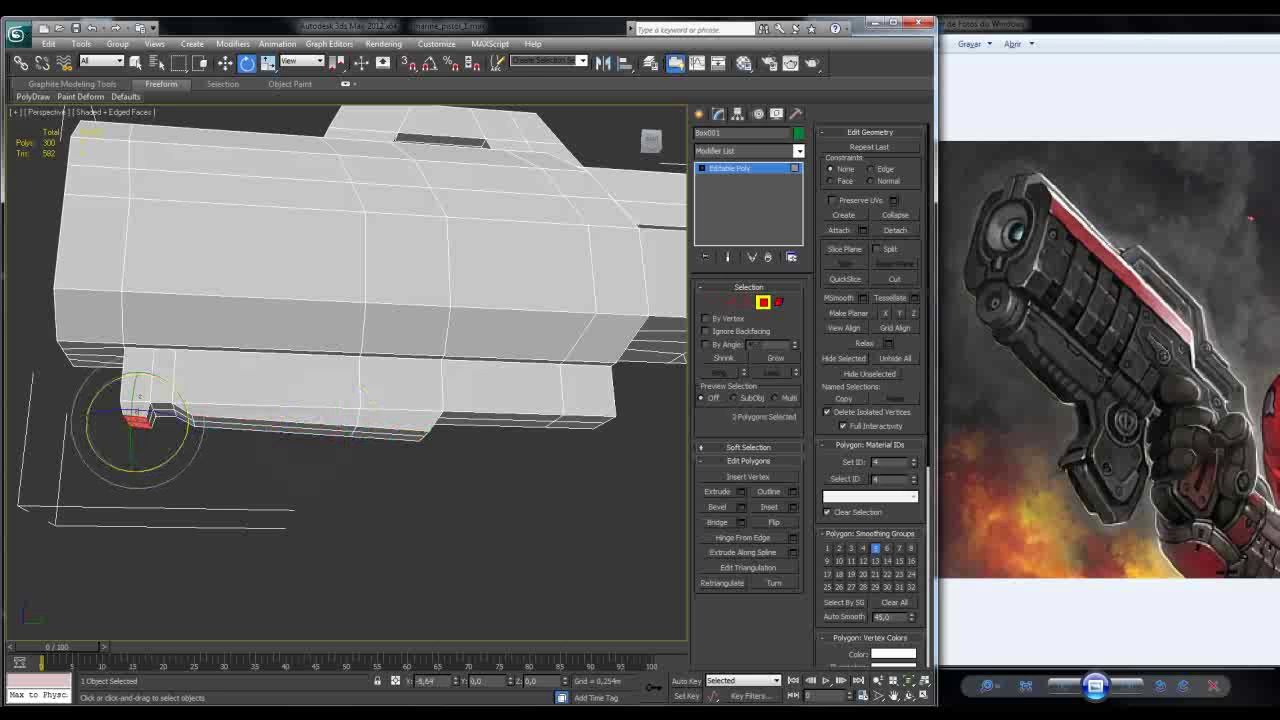
{"action": "middle_click_drag", "start_coordinate": [350, 300], "coordinate": [320, 285], "text": "alt"}
{"action": "left_click", "coordinate": [140, 412], "text": "alt"}
{"action": "key", "text": "w"}
{"action": "left_click_drag", "start_coordinate": [137, 364], "coordinate": [137, 361]}
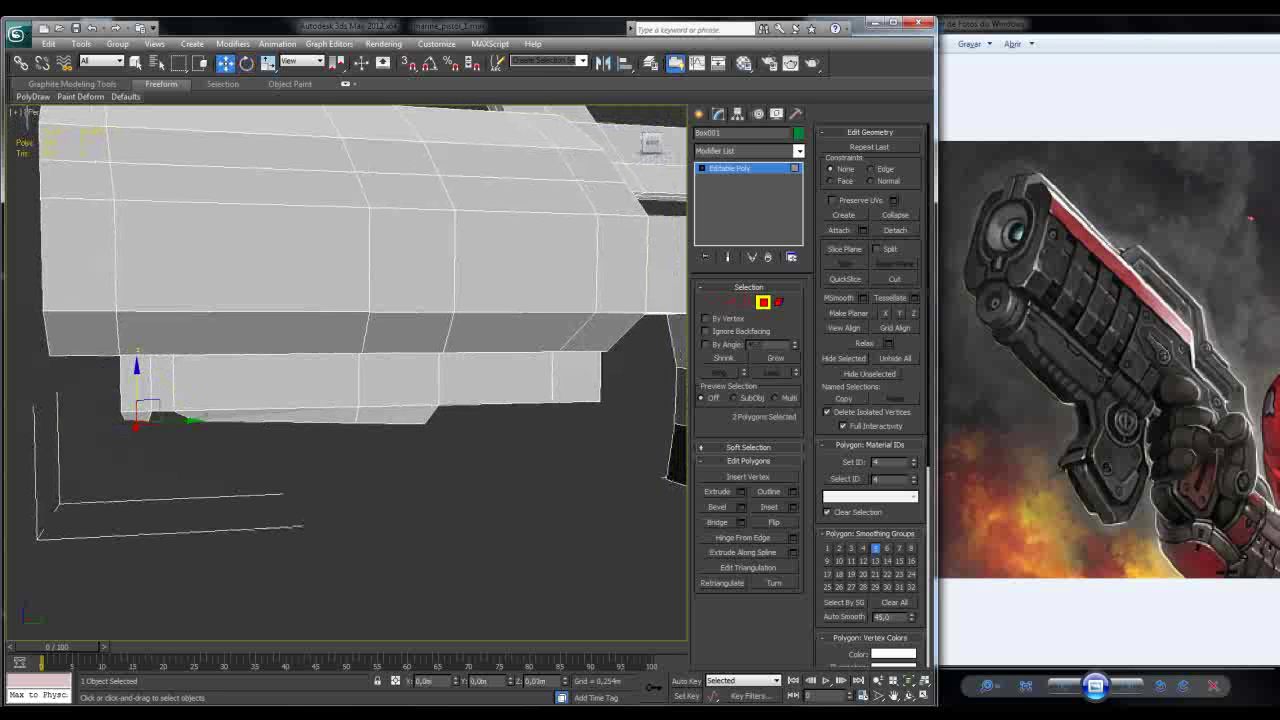
{"action": "middle_click_drag", "start_coordinate": [350, 300], "coordinate": [284, 309], "text": "alt"}
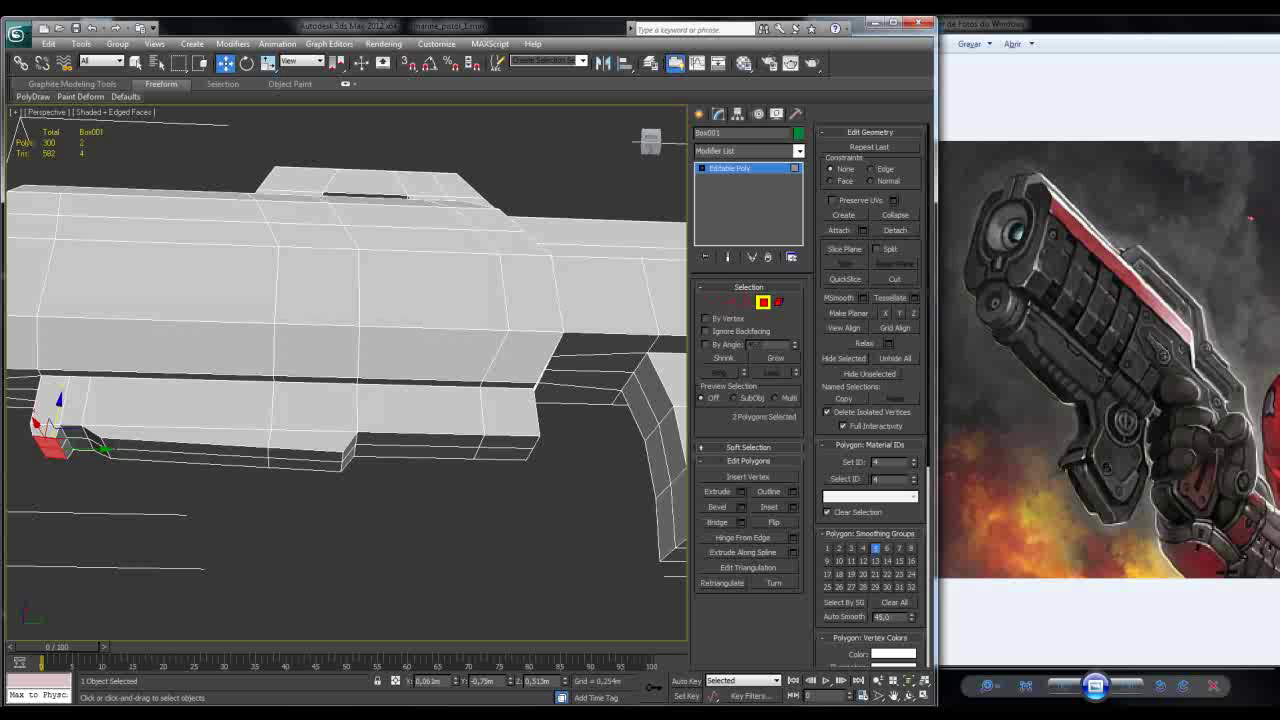
Step: Select the four rear underside polygons of the lower block and extrude them downward by about 0.181 m
{"action": "left_click", "coordinate": [418, 440]}
{"action": "middle_click_drag", "start_coordinate": [284, 309], "coordinate": [278, 295], "text": "alt"}
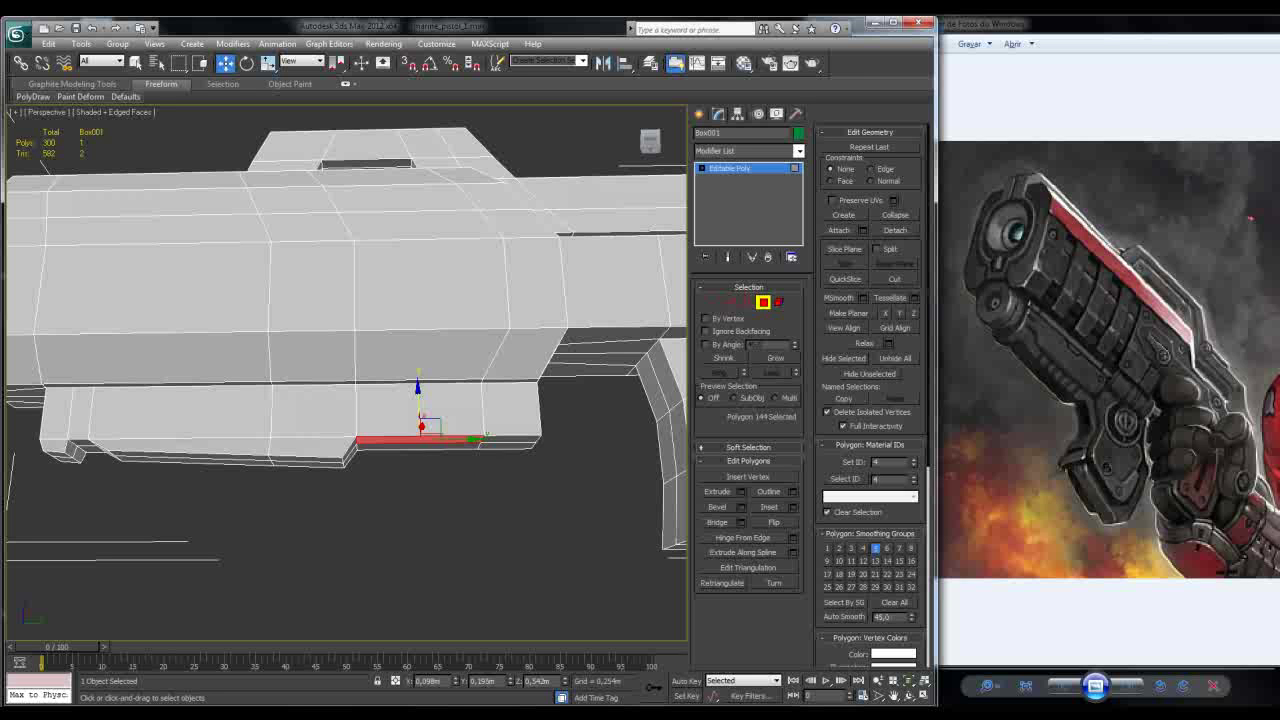
{"action": "left_click", "coordinate": [510, 439]}
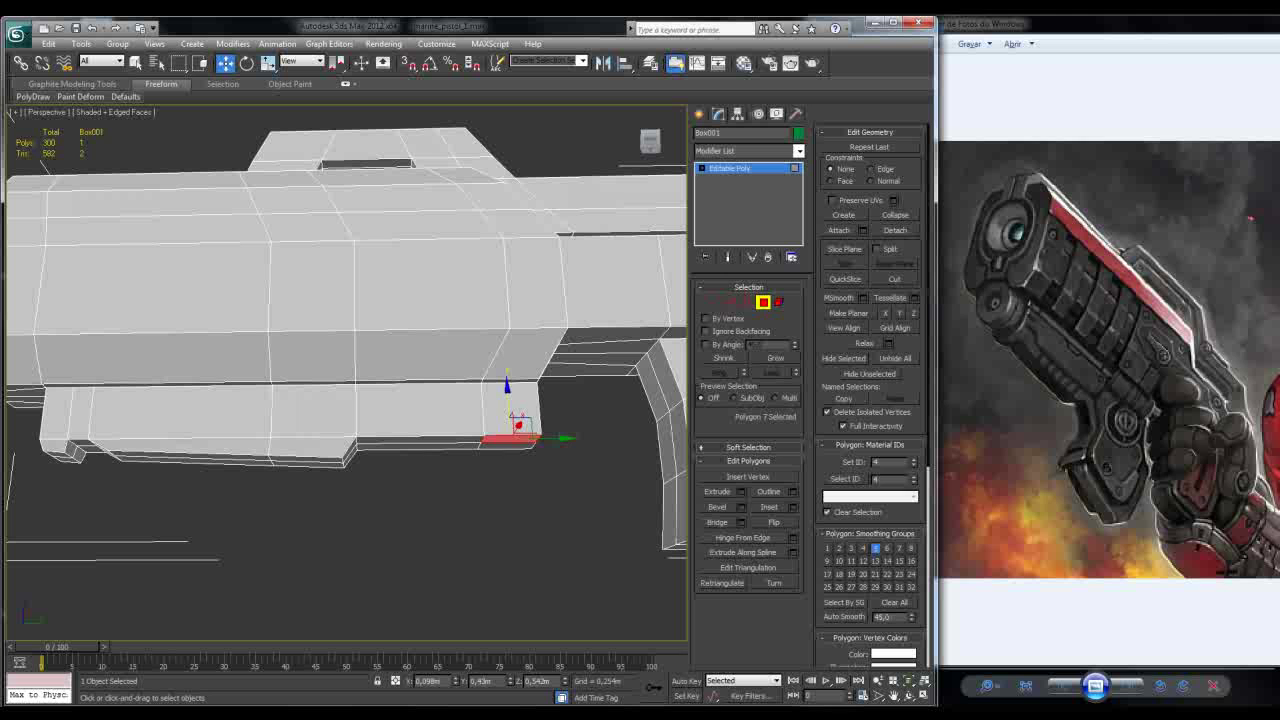
{"action": "left_click", "coordinate": [420, 440], "text": "ctrl"}
{"action": "left_click", "coordinate": [460, 440], "text": "ctrl"}
{"action": "middle_click_drag", "start_coordinate": [300, 300], "coordinate": [290, 290], "text": "alt"}
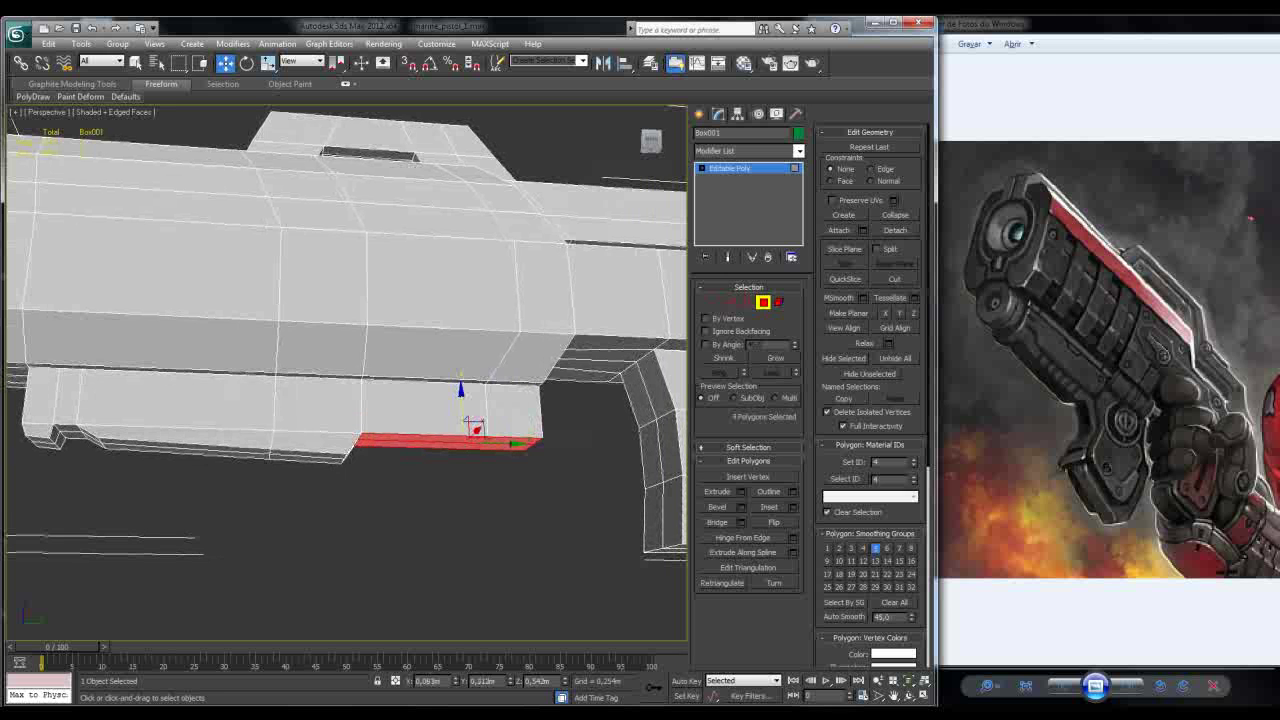
{"action": "key", "text": "shift+e"}
{"action": "mouse_move", "coordinate": [356, 399]}
{"action": "left_mouse_down"}
{"action": "mouse_move", "coordinate": [356, 370]}
{"action": "mouse_move", "coordinate": [356, 389]}
{"action": "left_mouse_up"}
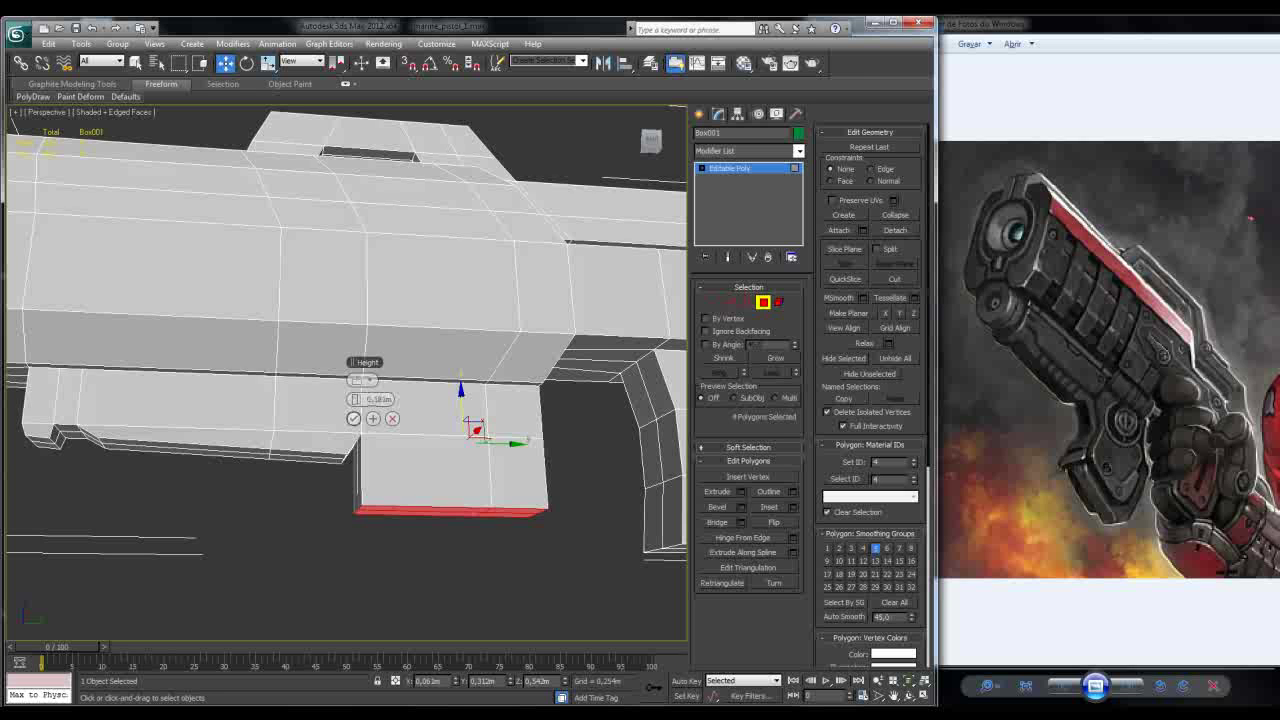
{"action": "left_click", "coordinate": [353, 418]}
Step: Taper the rear extrusion by scaling its bottom face to 71 percent and shortening it further along the gun's length
{"action": "key", "text": "q"}
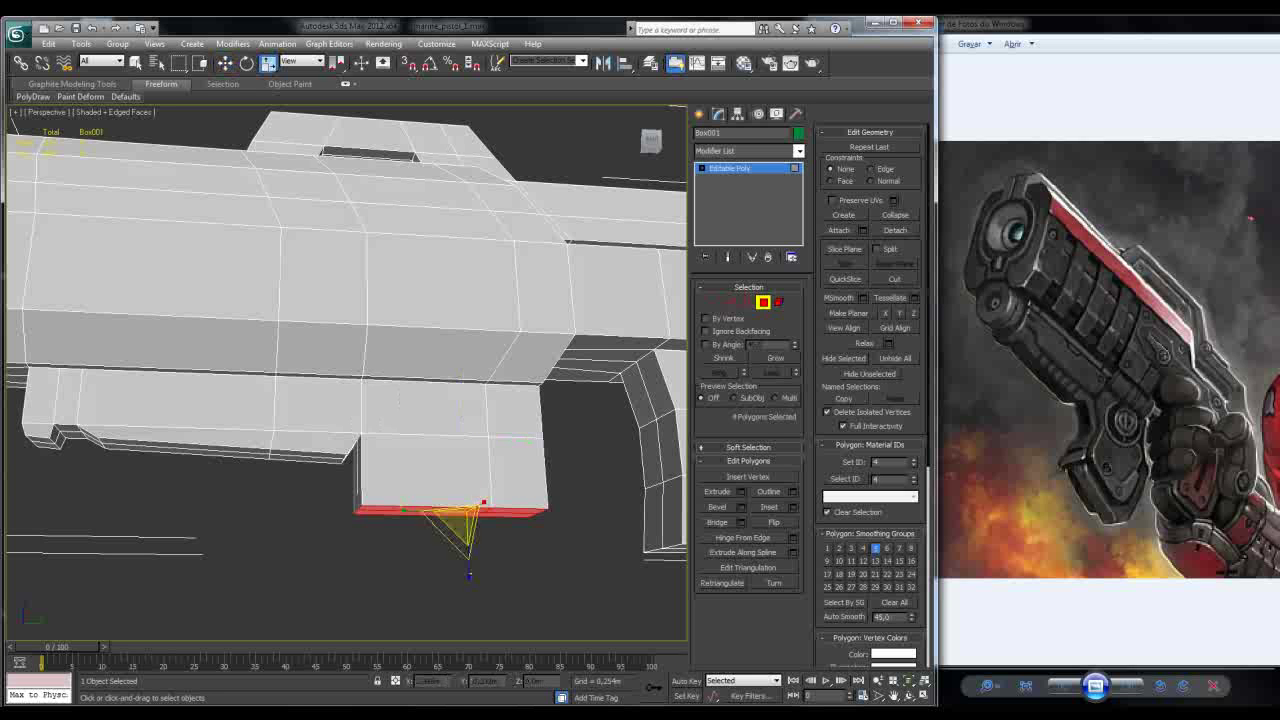
{"action": "left_click_drag", "start_coordinate": [466, 520], "coordinate": [466, 542]}
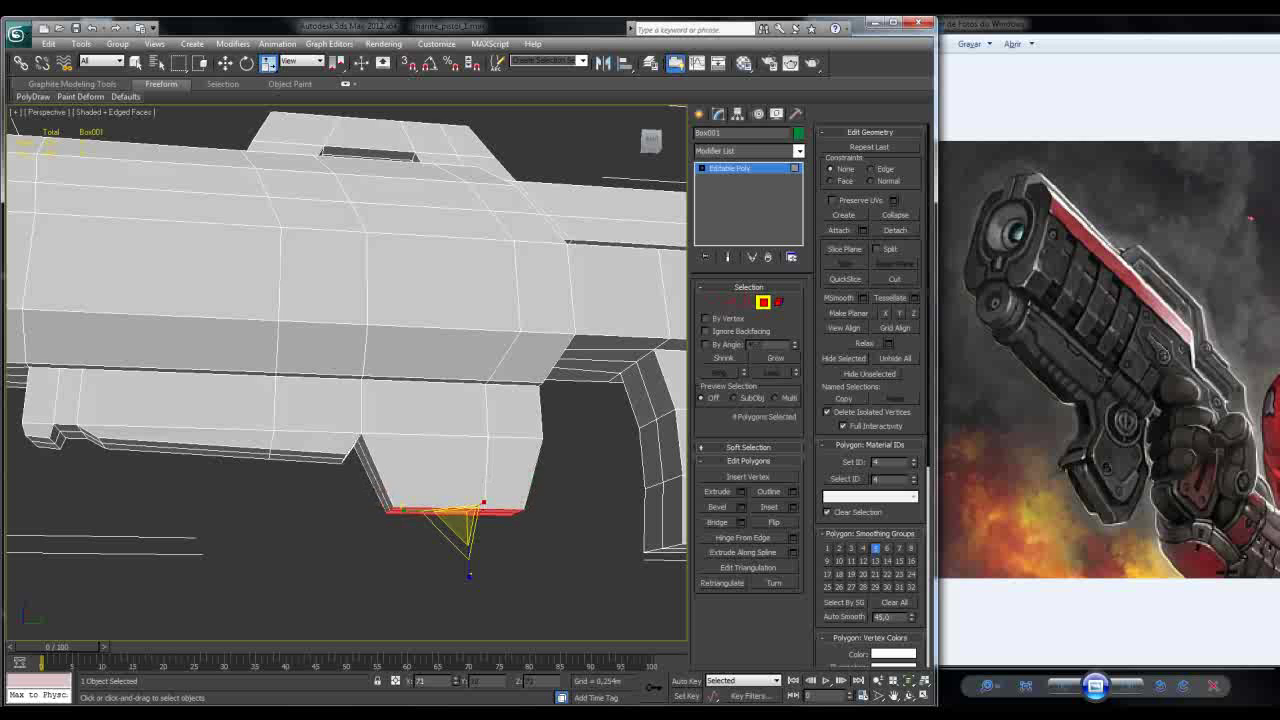
{"action": "middle_click_drag", "start_coordinate": [466, 542], "coordinate": [512, 487], "text": "alt"}
{"action": "left_click_drag", "start_coordinate": [470, 500], "coordinate": [460, 507]}
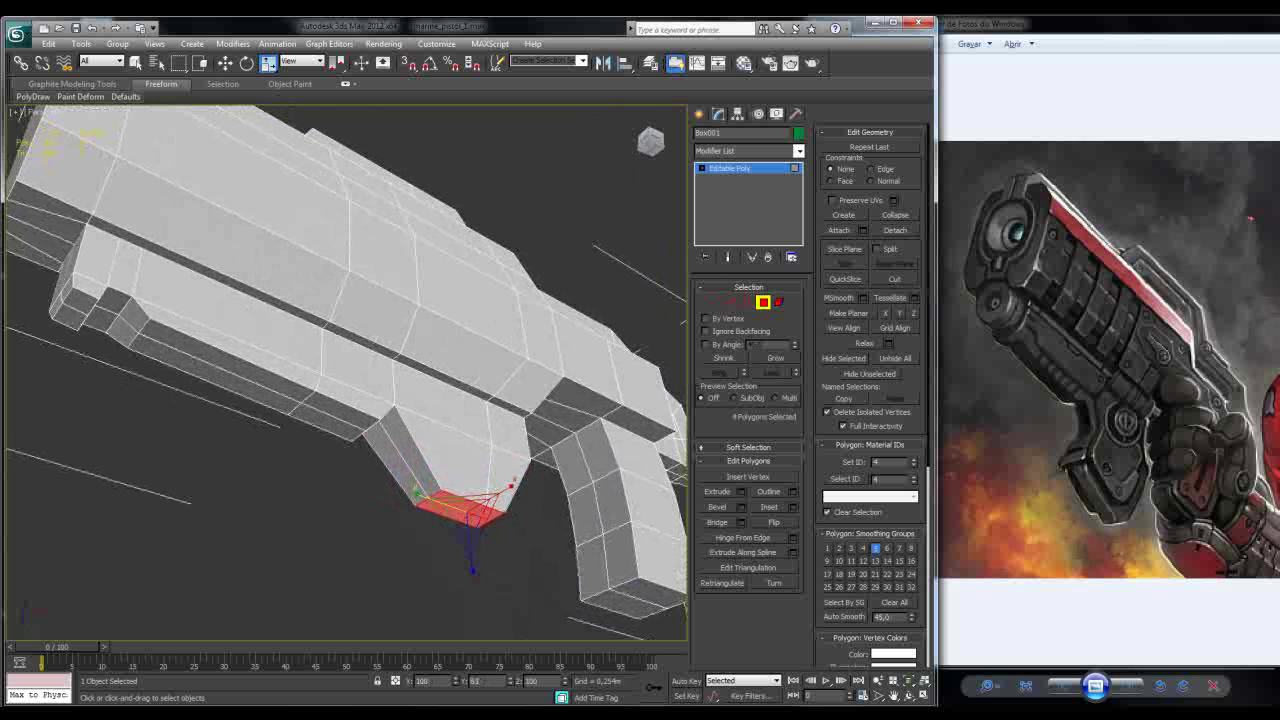
Step: Move the rear vertices at the top of the tapered extrusion forward to slant its back edge
{"action": "middle_click_drag", "start_coordinate": [460, 507], "coordinate": [469, 525], "text": "alt"}
{"action": "key", "text": "1"}
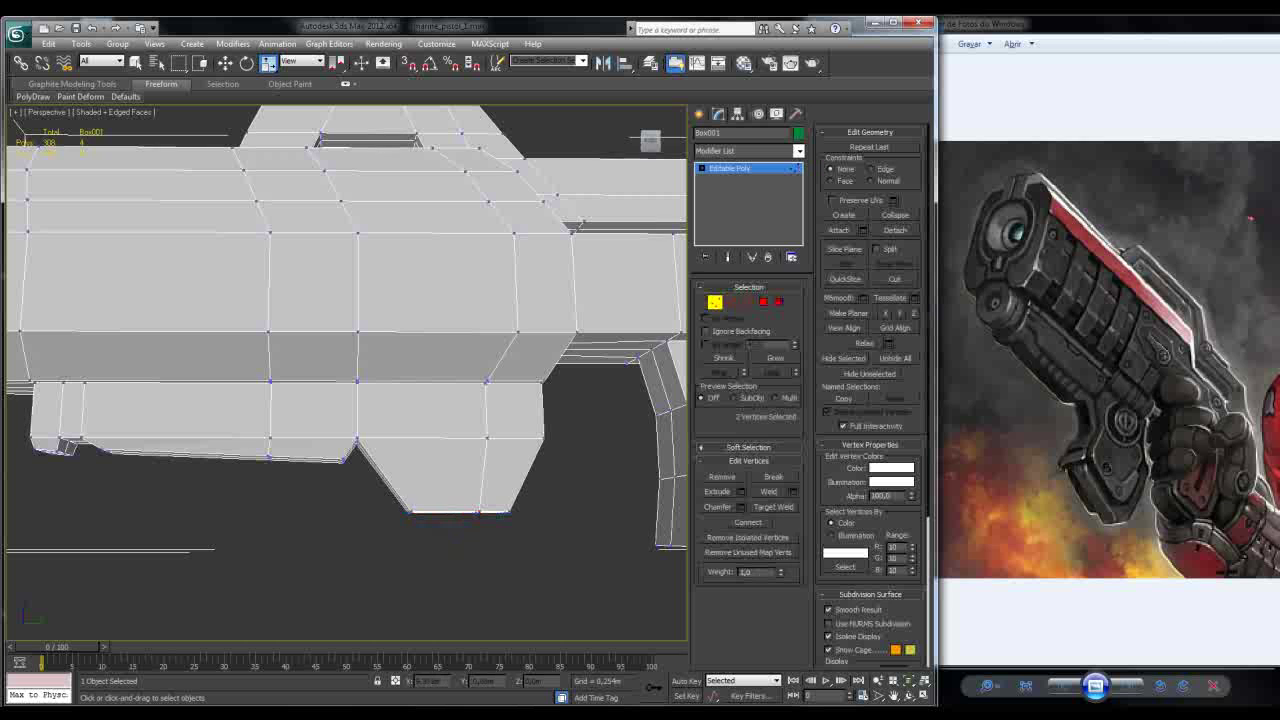
{"action": "left_click_drag", "start_coordinate": [572, 416], "coordinate": [472, 460]}
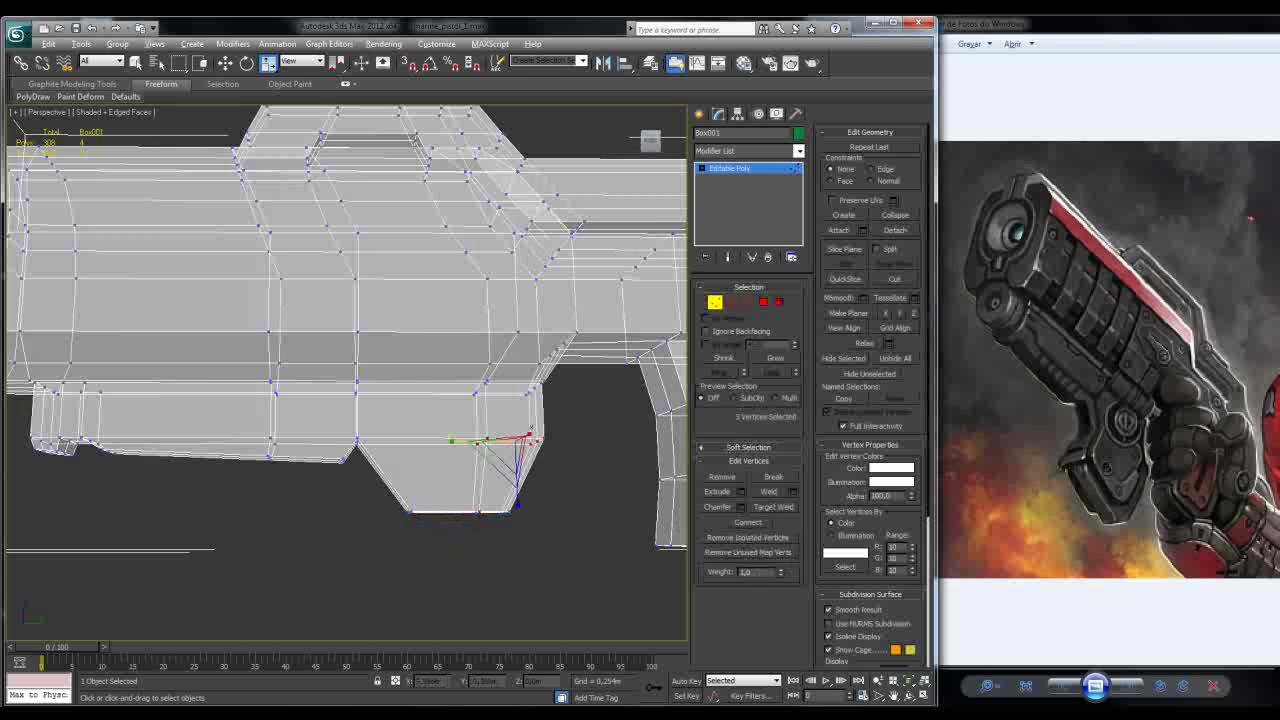
{"action": "key", "text": "w"}
{"action": "left_click_drag", "start_coordinate": [548, 440], "coordinate": [507, 437]}
Step: Select all bottom vertices of the tapered rear extrusion and raise them to make it shallower
{"action": "left_click_drag", "start_coordinate": [349, 480], "coordinate": [566, 571]}
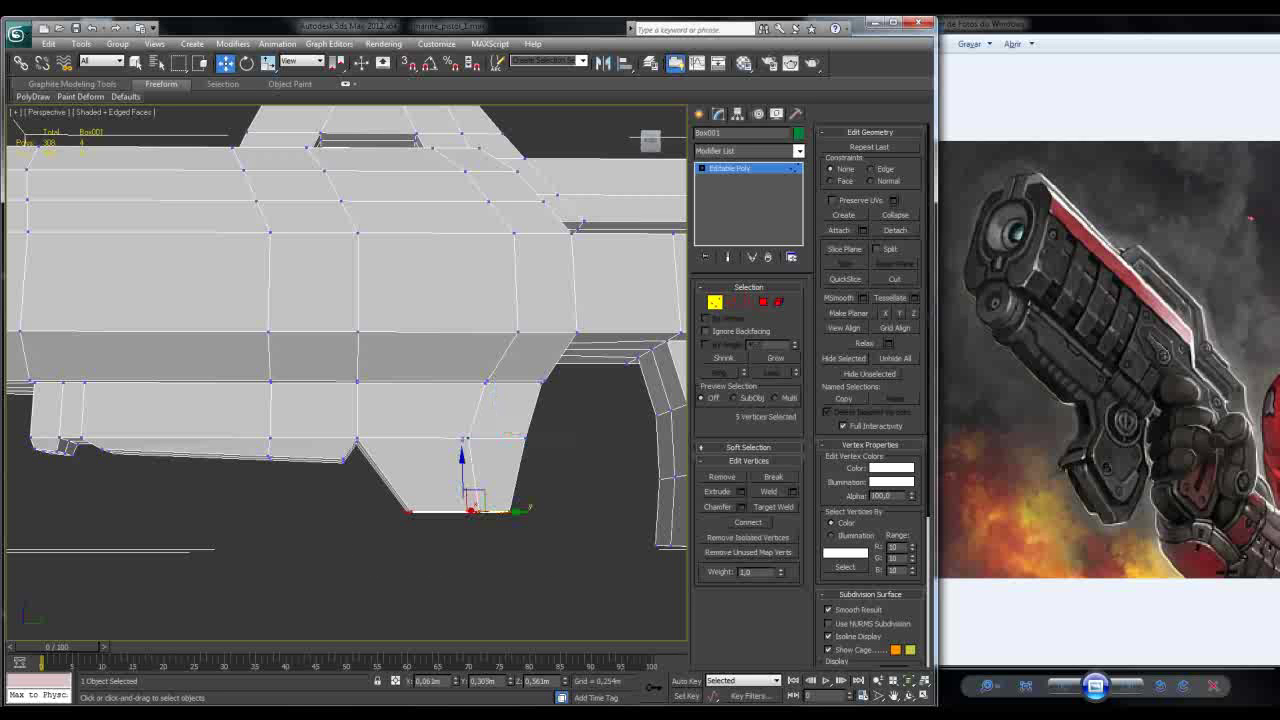
{"action": "left_click_drag", "start_coordinate": [462, 478], "coordinate": [462, 462]}
{"action": "middle_click_drag", "start_coordinate": [462, 462], "coordinate": [512, 465], "text": "alt"}
Step: Enable angle snap and rotate the extrusion's bottom vertices about X so its underside slopes down toward the rear
{"action": "key", "text": "e"}
{"action": "left_click_drag", "start_coordinate": [465, 465], "coordinate": [468, 496]}
{"action": "right_click", "coordinate": [468, 496]}
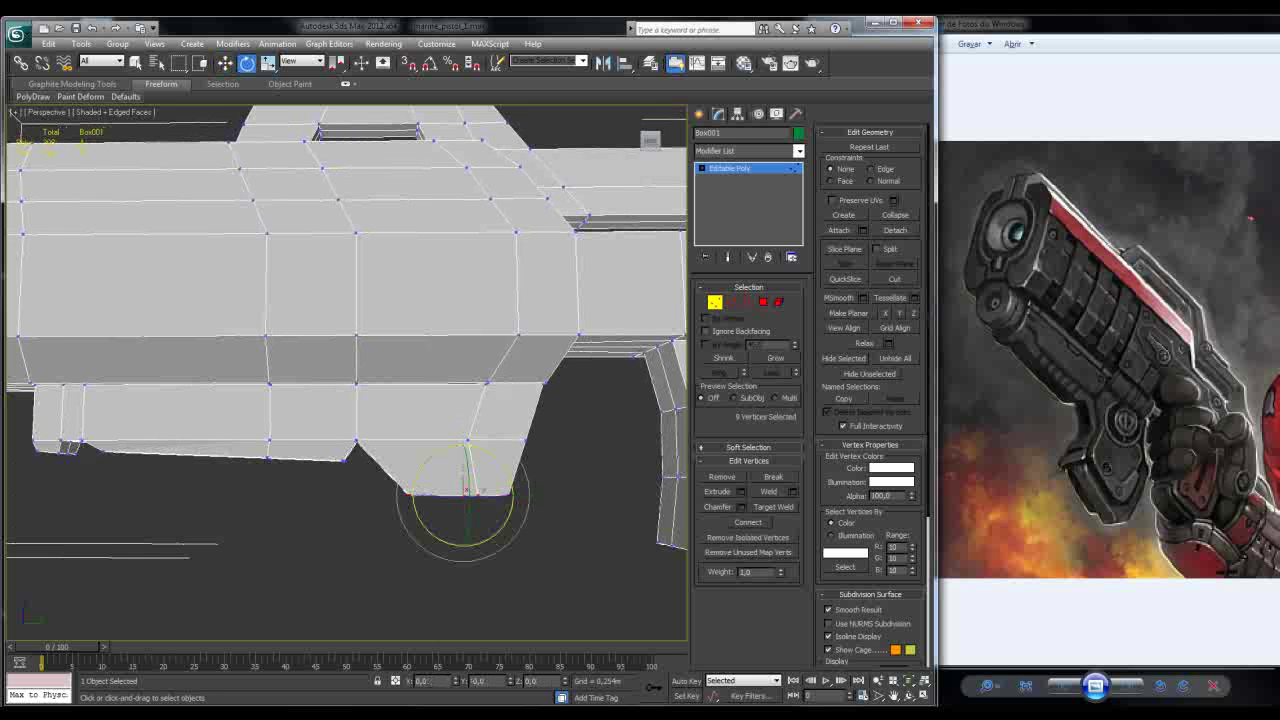
{"action": "left_click", "coordinate": [430, 63]}
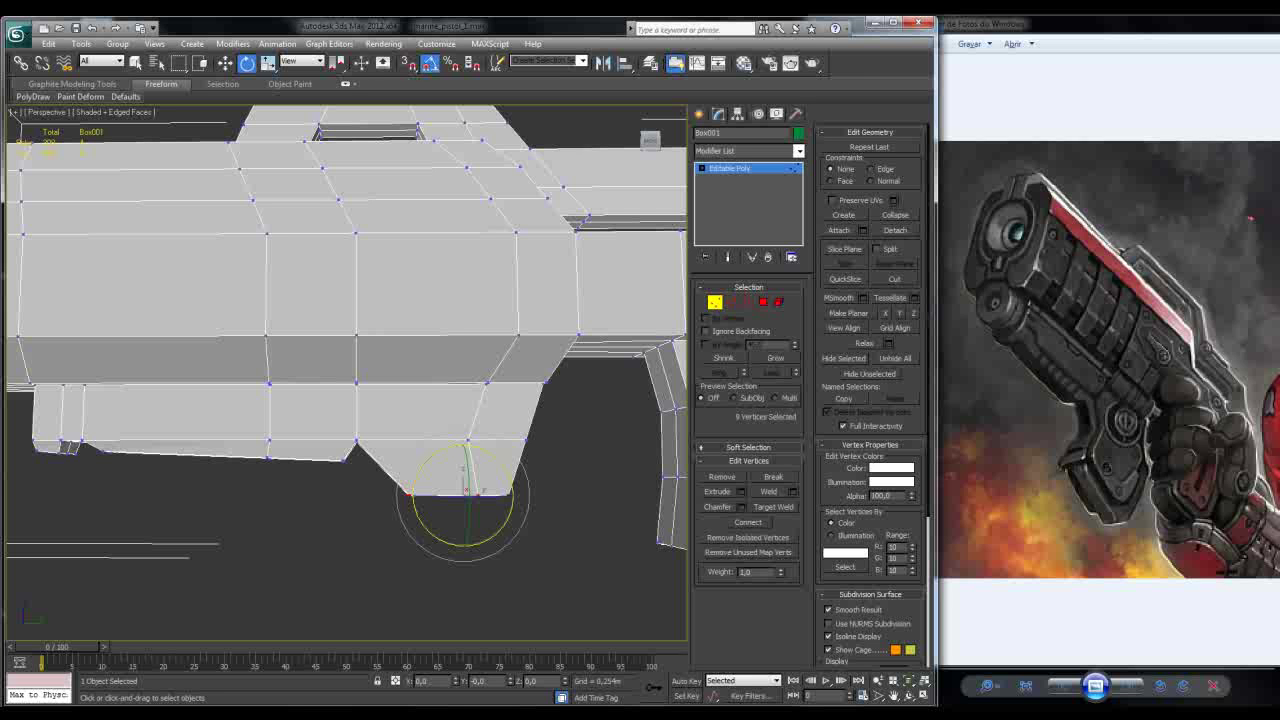
{"action": "left_click_drag", "start_coordinate": [466, 470], "coordinate": [466, 495]}
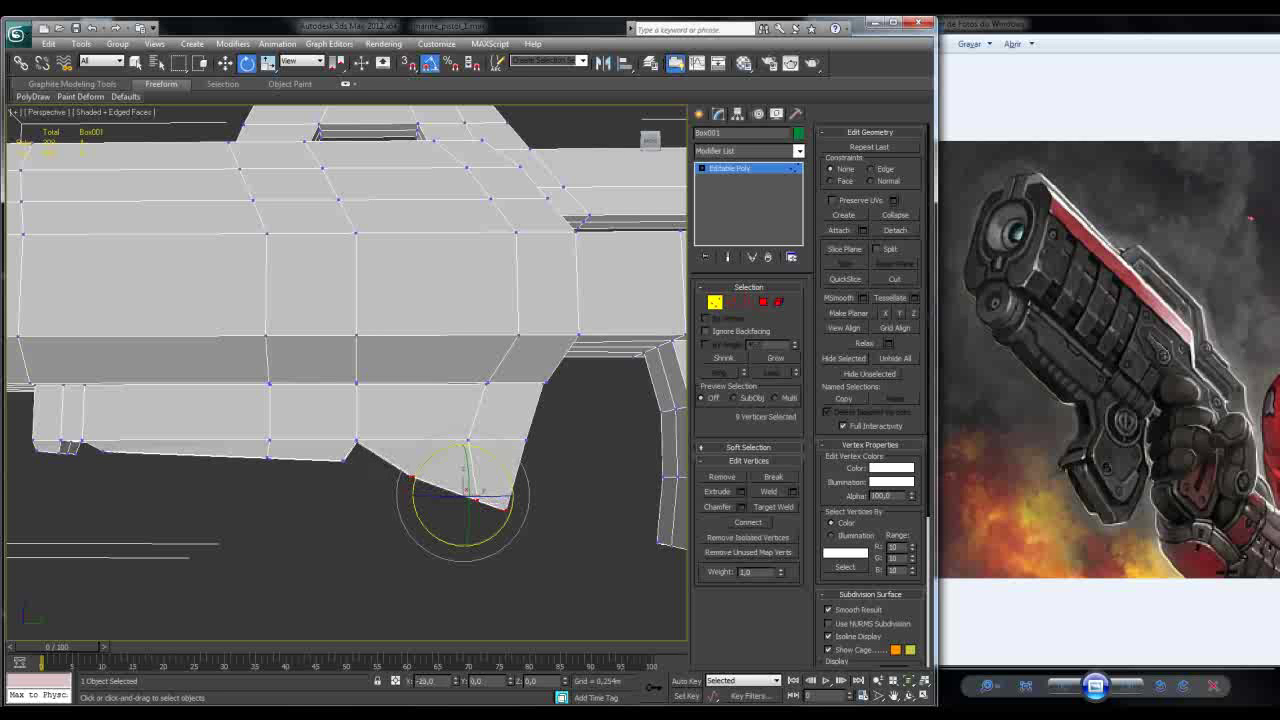
{"action": "right_click", "coordinate": [466, 495]}
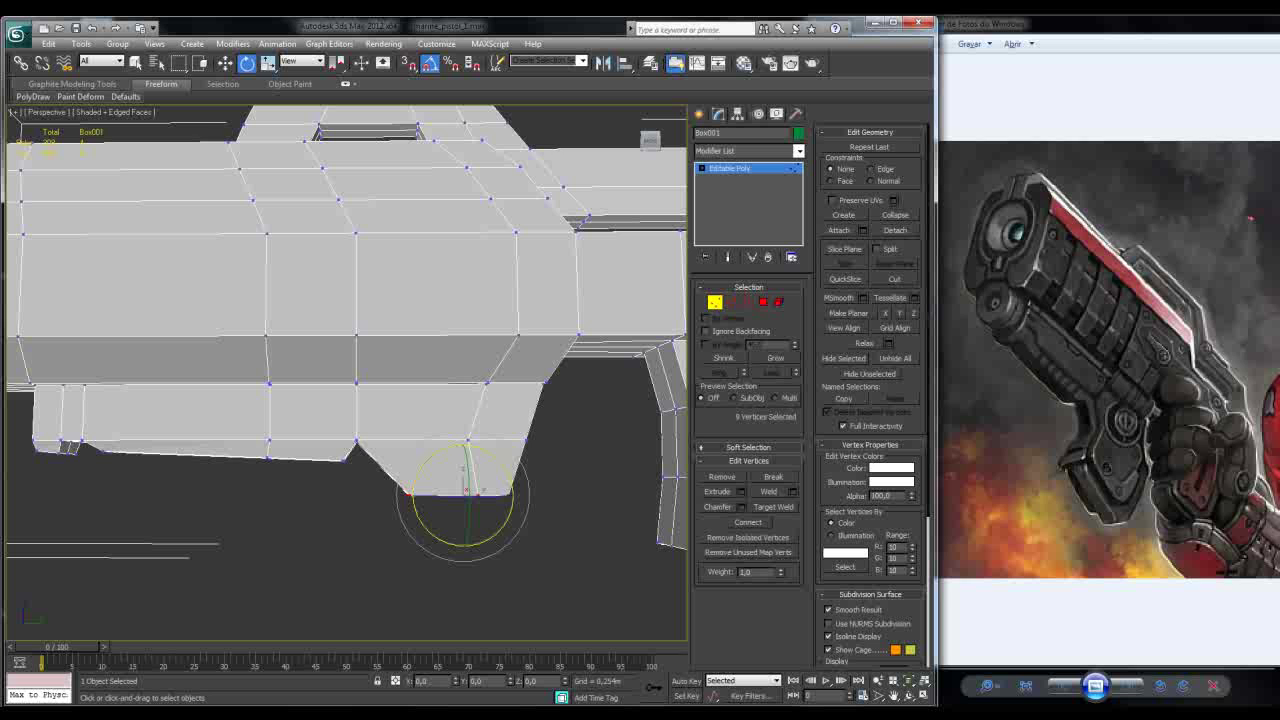
{"action": "left_click_drag", "start_coordinate": [466, 492], "coordinate": [465, 471]}
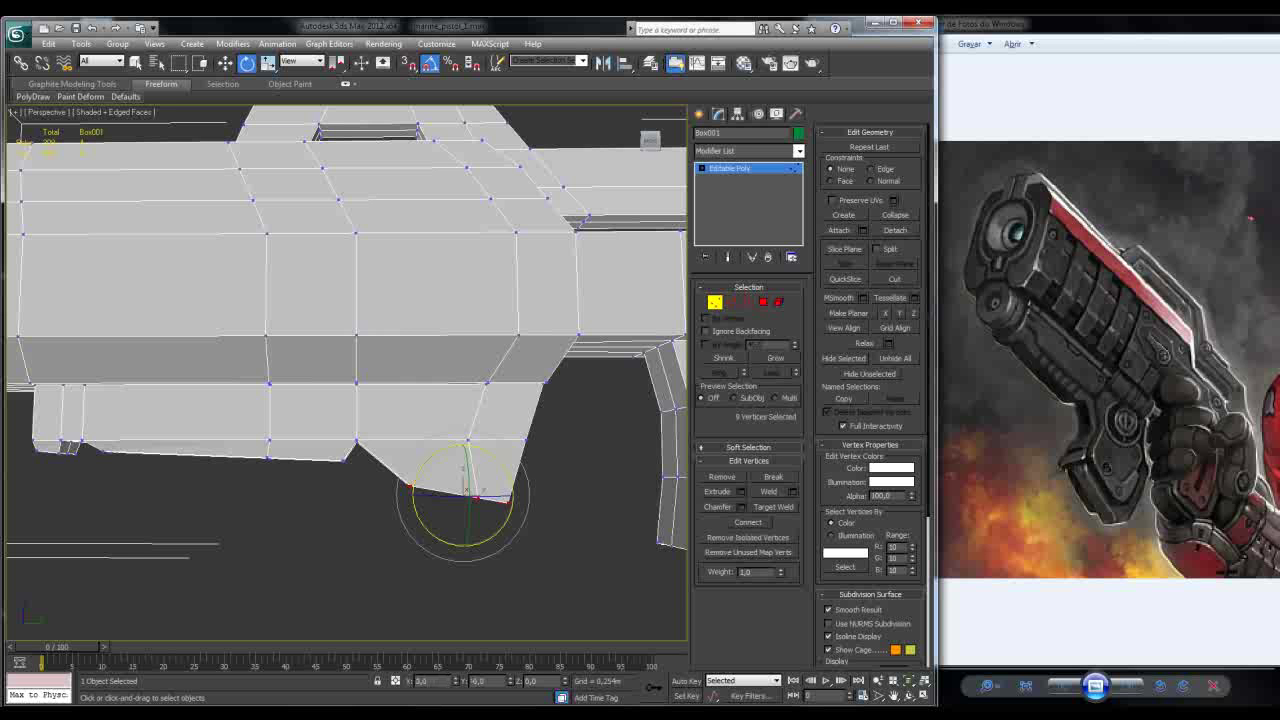
{"action": "key", "text": "w"}
{"action": "mouse_move", "coordinate": [465, 471]}
{"action": "middle_mouse_down", "text": "alt"}
{"action": "mouse_move", "coordinate": [540, 458]}
{"action": "mouse_move", "coordinate": [470, 475]}
{"action": "middle_mouse_up", "text": "alt"}
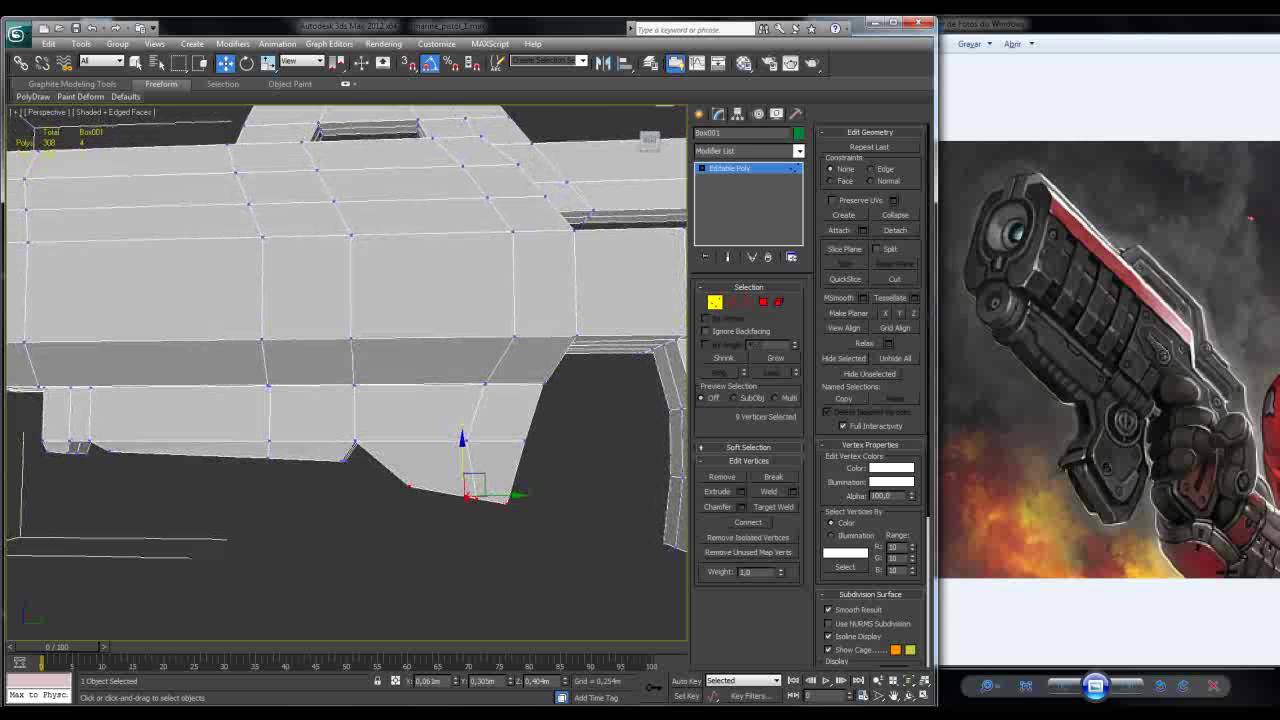
Step: Move the vertex row above the rear extrusion's bottom forward, and extrude its bottom polygons downward by 0.183 m
{"action": "left_click_drag", "start_coordinate": [470, 490], "coordinate": [503, 440]}
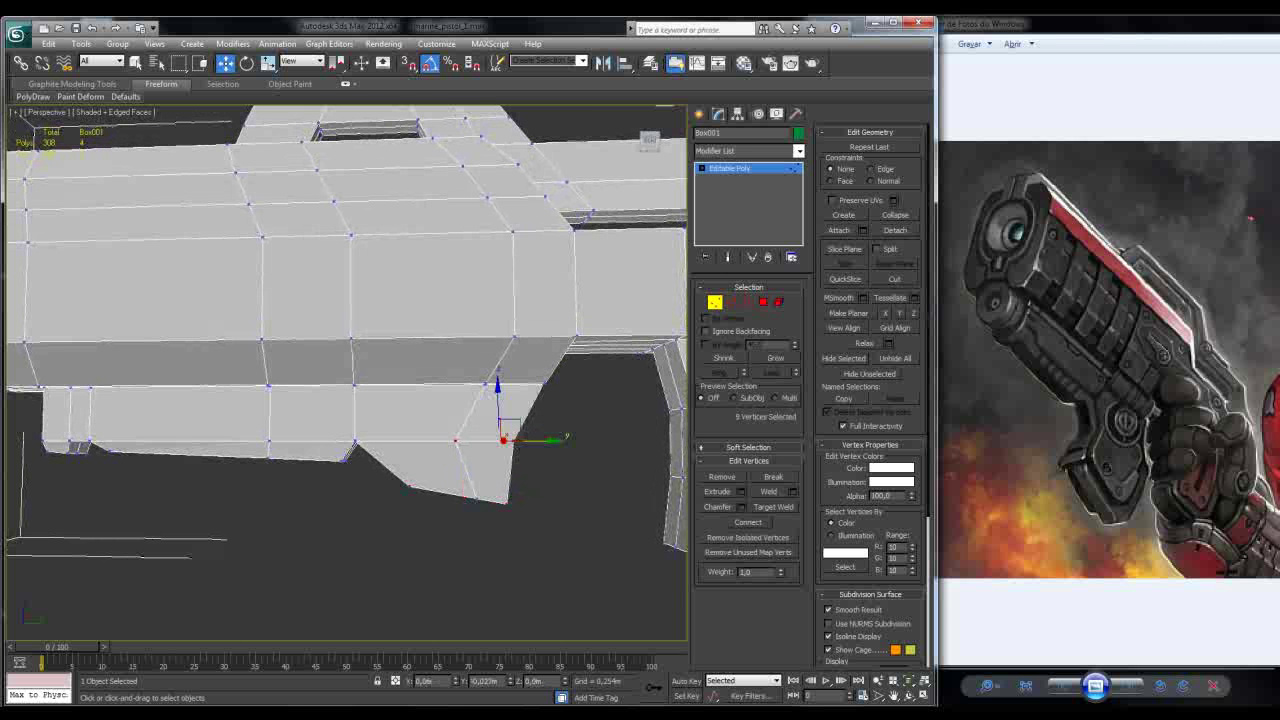
{"action": "middle_click_drag", "start_coordinate": [503, 440], "coordinate": [480, 470], "text": "alt"}
{"action": "key", "text": "4"}
{"action": "left_click", "coordinate": [470, 485]}
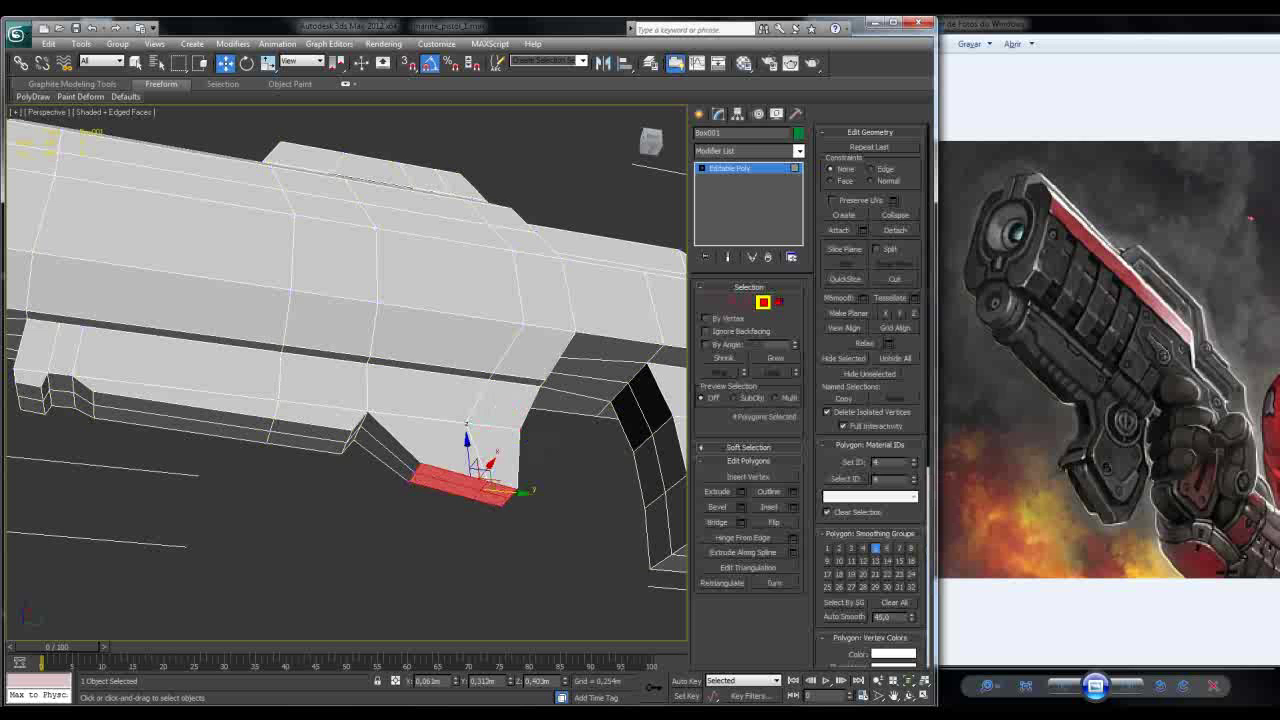
{"action": "left_click", "coordinate": [741, 492]}
{"action": "middle_click_drag", "start_coordinate": [480, 470], "coordinate": [430, 395], "text": "alt"}
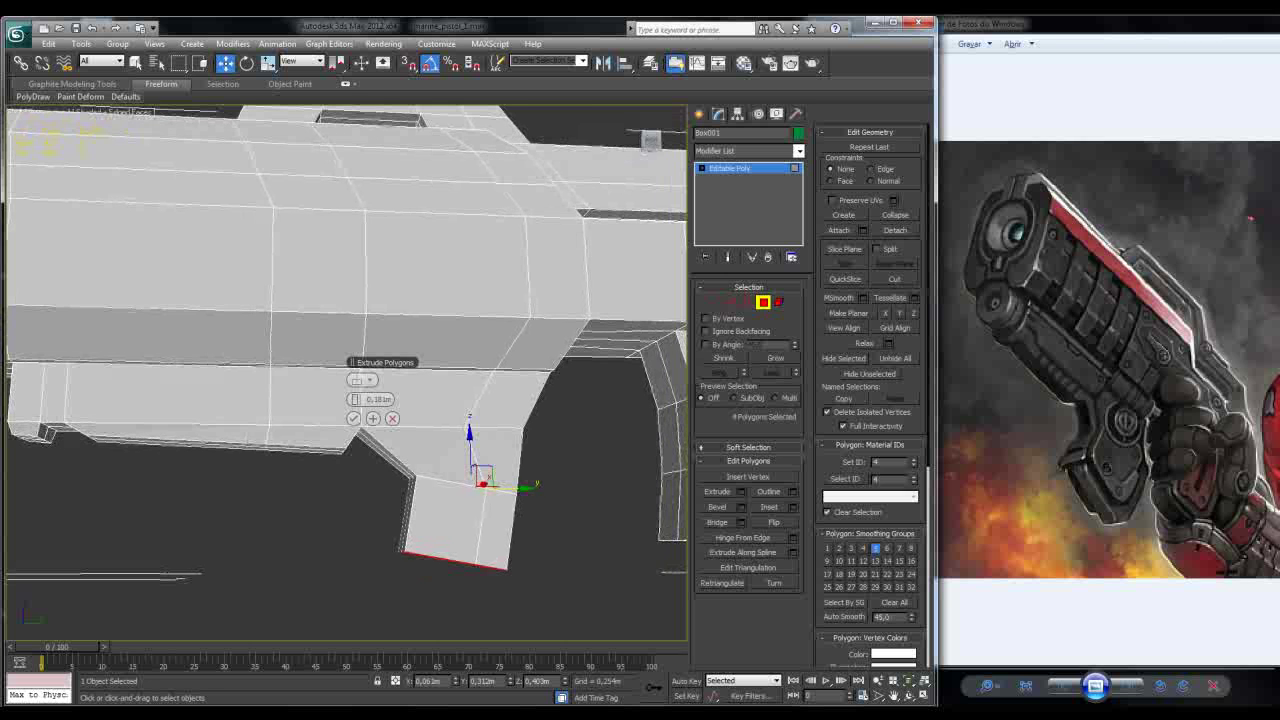
{"action": "left_click_drag", "start_coordinate": [370, 399], "coordinate": [370, 383]}
{"action": "left_click_drag", "start_coordinate": [352, 399], "coordinate": [352, 410]}
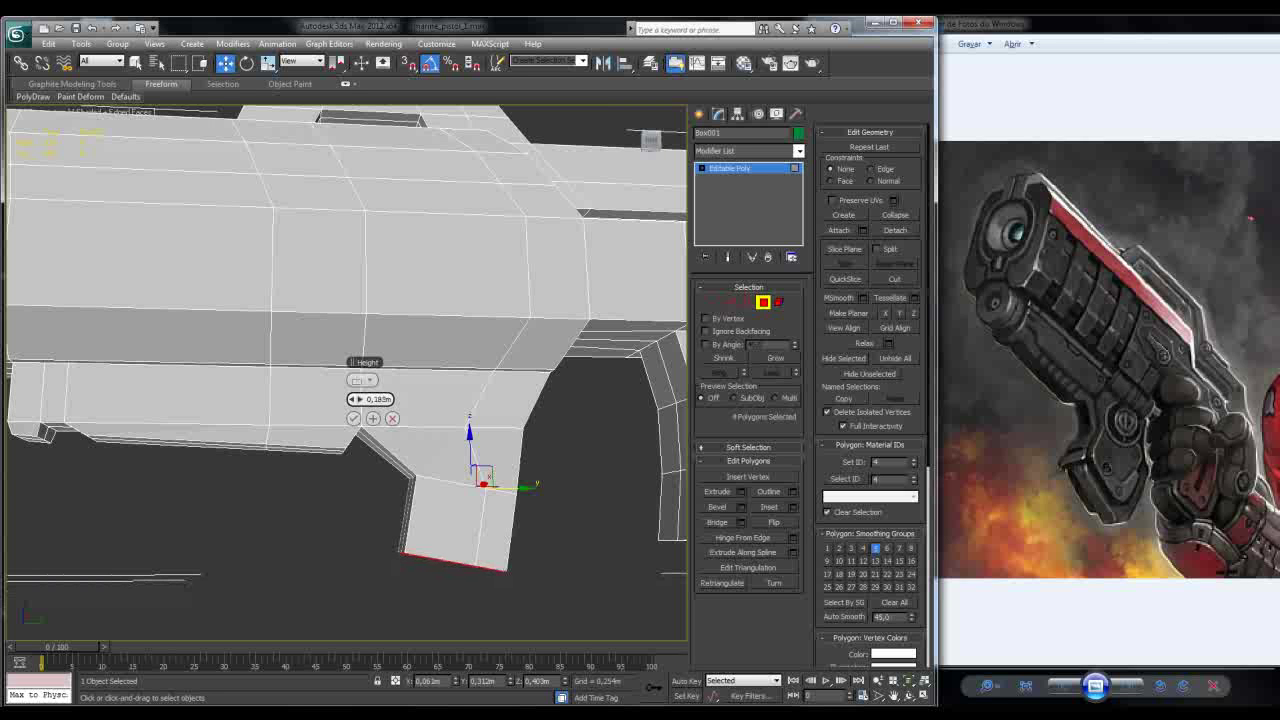
{"action": "left_click", "coordinate": [353, 418]}
Step: Extrude the same bottom polygons again by about 0.09 m to add a shorter lower segment to the foregrip
{"action": "left_click", "coordinate": [741, 491]}
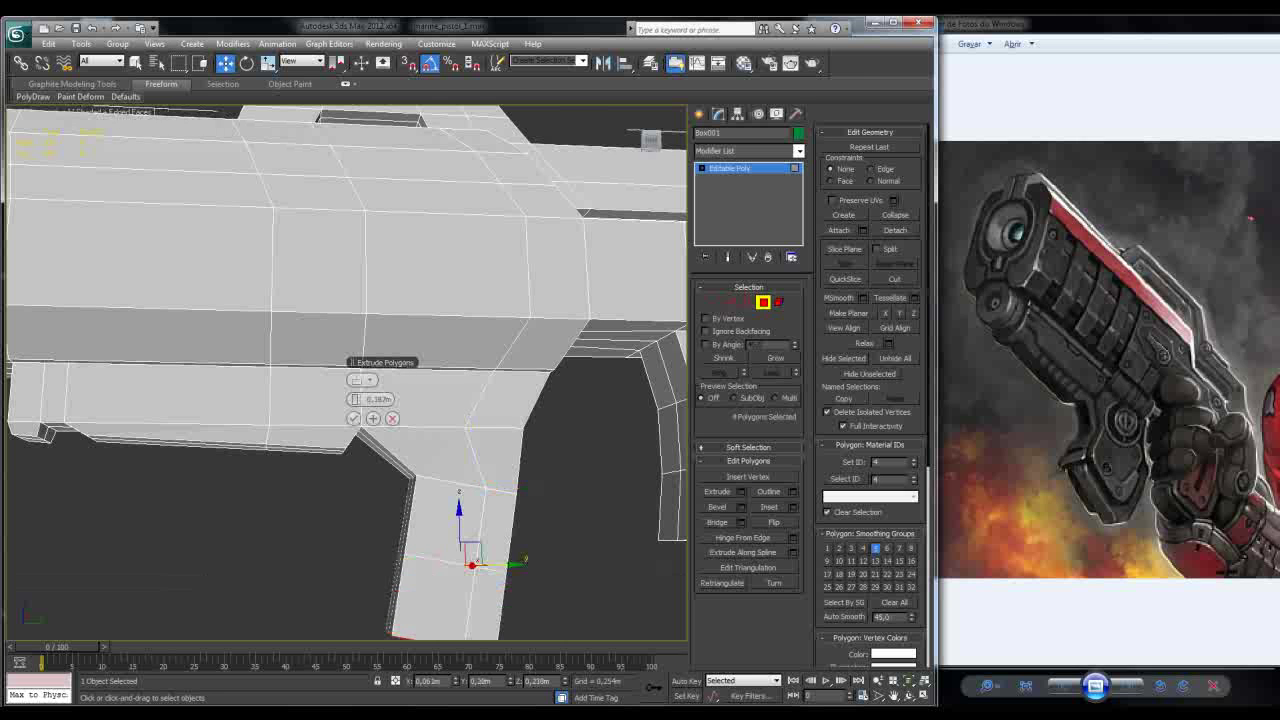
{"action": "left_click_drag", "start_coordinate": [352, 399], "coordinate": [352, 428]}
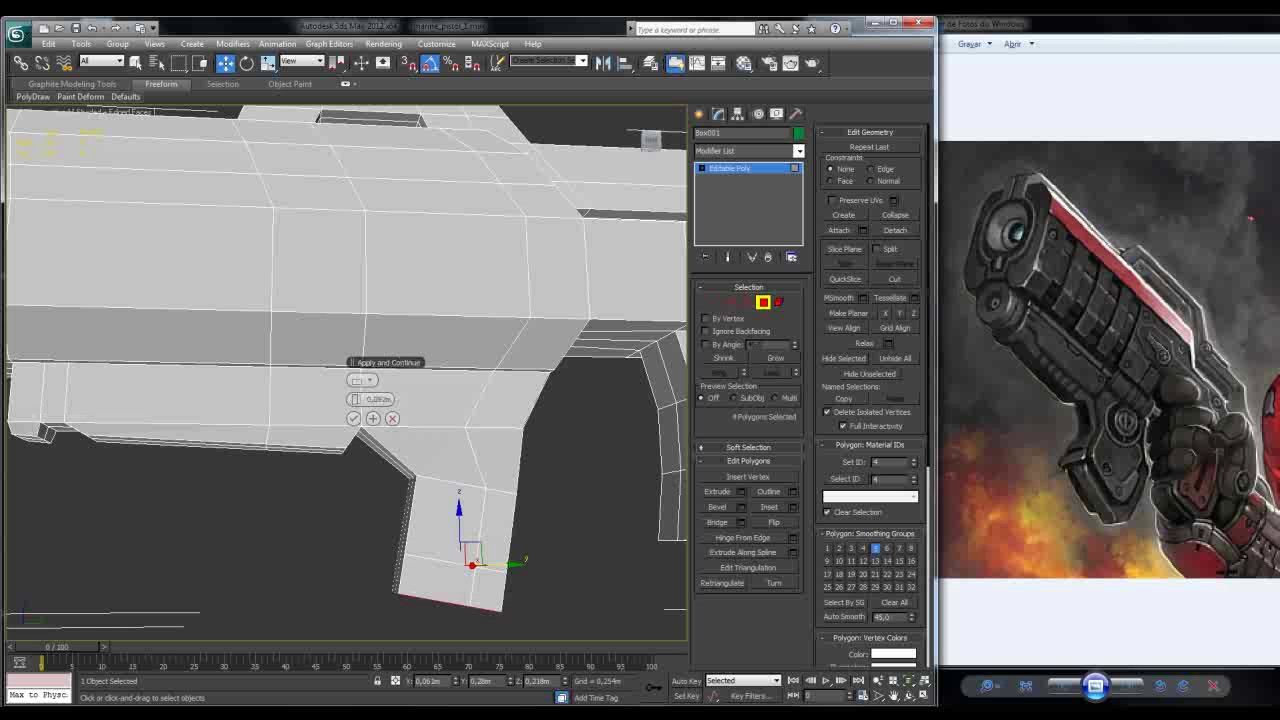
{"action": "left_click", "coordinate": [353, 418]}
Step: Scale the foregrip's bottom polygons along X to adjust the thickness of its lower end
{"action": "key", "text": "r"}
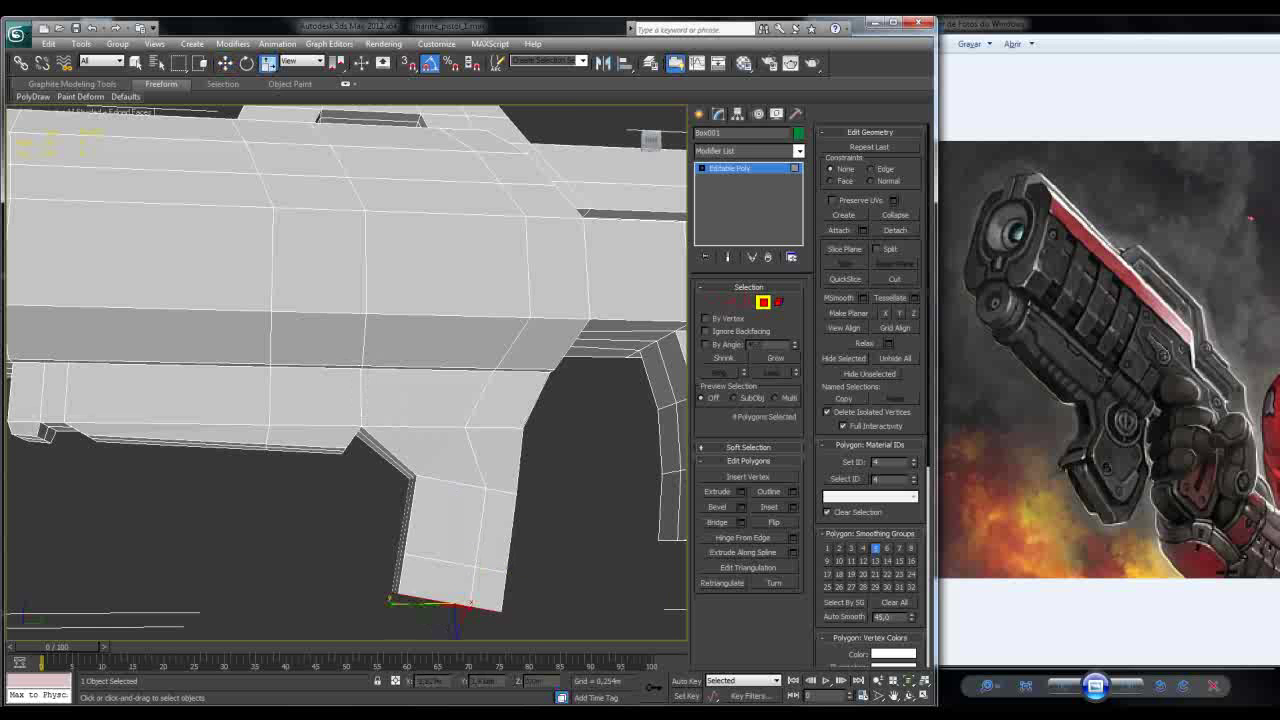
{"action": "middle_click_drag", "start_coordinate": [340, 370], "coordinate": [318, 430], "text": "alt"}
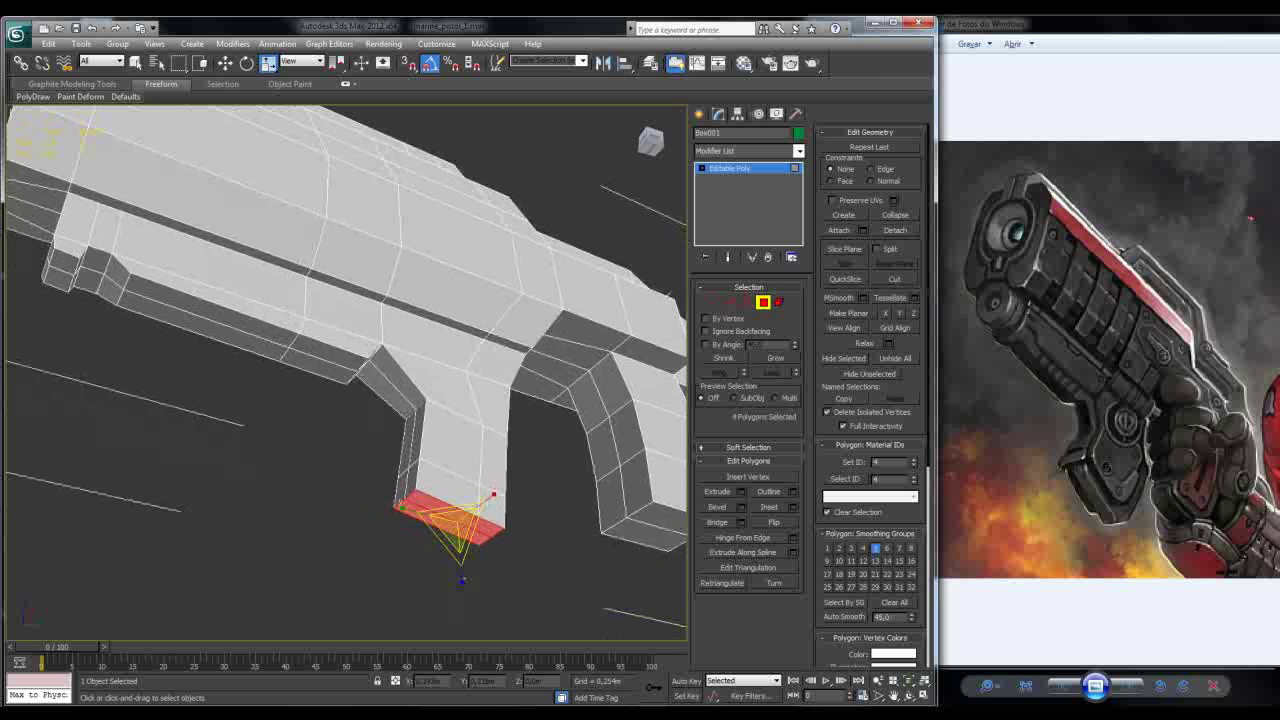
{"action": "left_click_drag", "start_coordinate": [458, 518], "coordinate": [462, 518]}
{"action": "middle_click_drag", "start_coordinate": [462, 518], "coordinate": [450, 470], "text": "alt"}
{"action": "left_click_drag", "start_coordinate": [460, 518], "coordinate": [454, 518]}
{"action": "middle_click_drag", "start_coordinate": [455, 495], "coordinate": [629, 129], "text": "alt"}
{"action": "left_click_drag", "start_coordinate": [454, 518], "coordinate": [460, 518]}
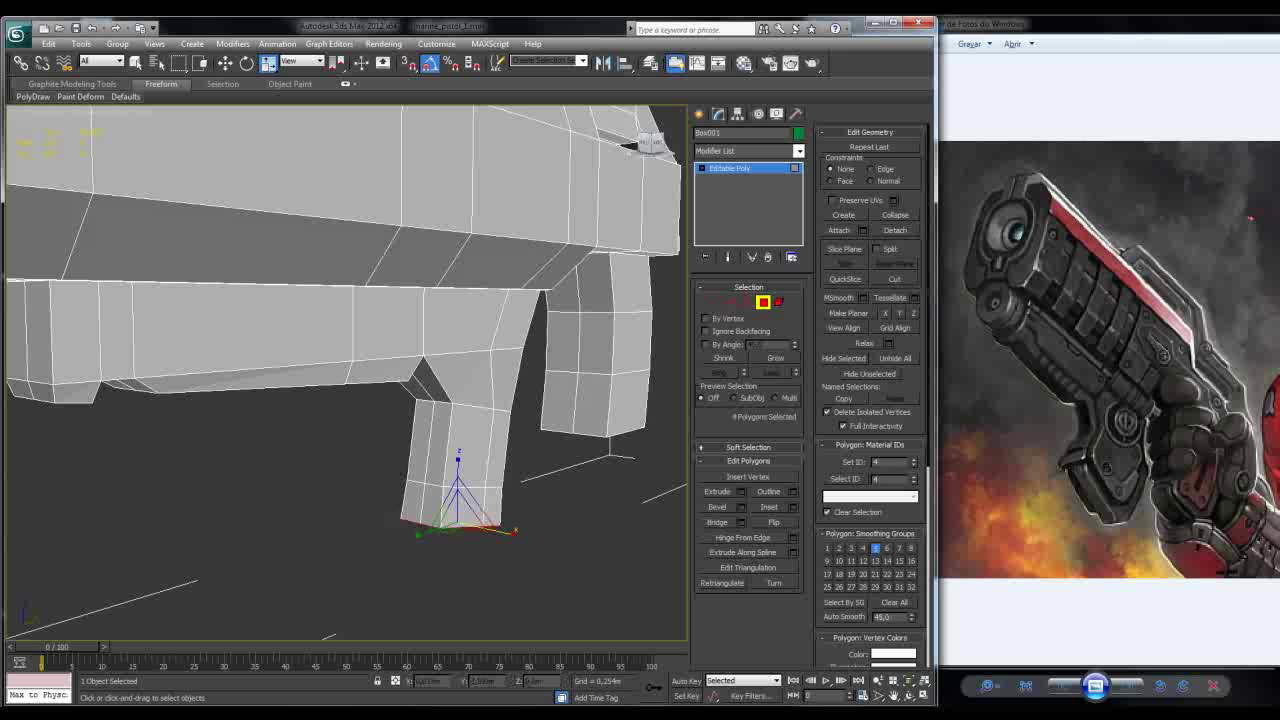
{"action": "scroll", "coordinate": [345, 370], "scroll_direction": "down", "scroll_amount": 8}
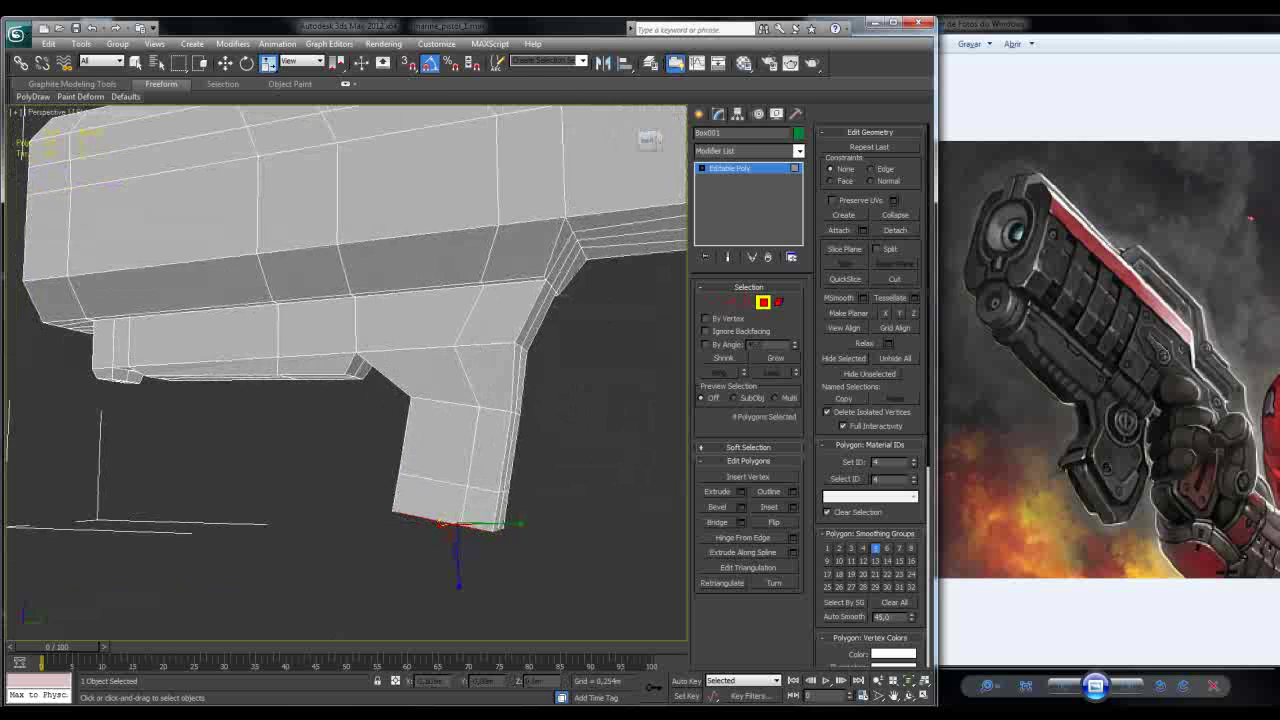
Step: Examine the whole gun without edges in Shaded and Realistic display, and restore the shaded view with edged faces
{"action": "middle_click_drag", "start_coordinate": [345, 370], "coordinate": [240, 452], "text": "alt"}
{"action": "key", "text": "w"}
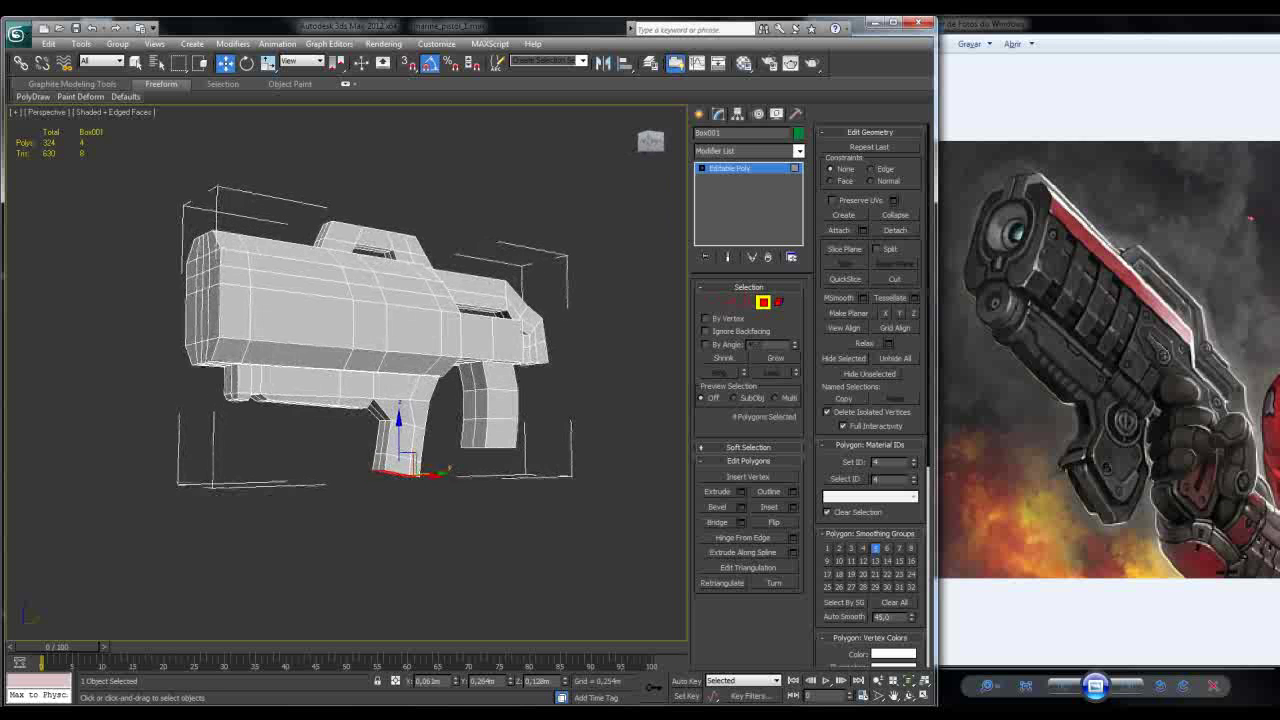
{"action": "key", "text": "ctrl+d"}
{"action": "key", "text": "F4"}
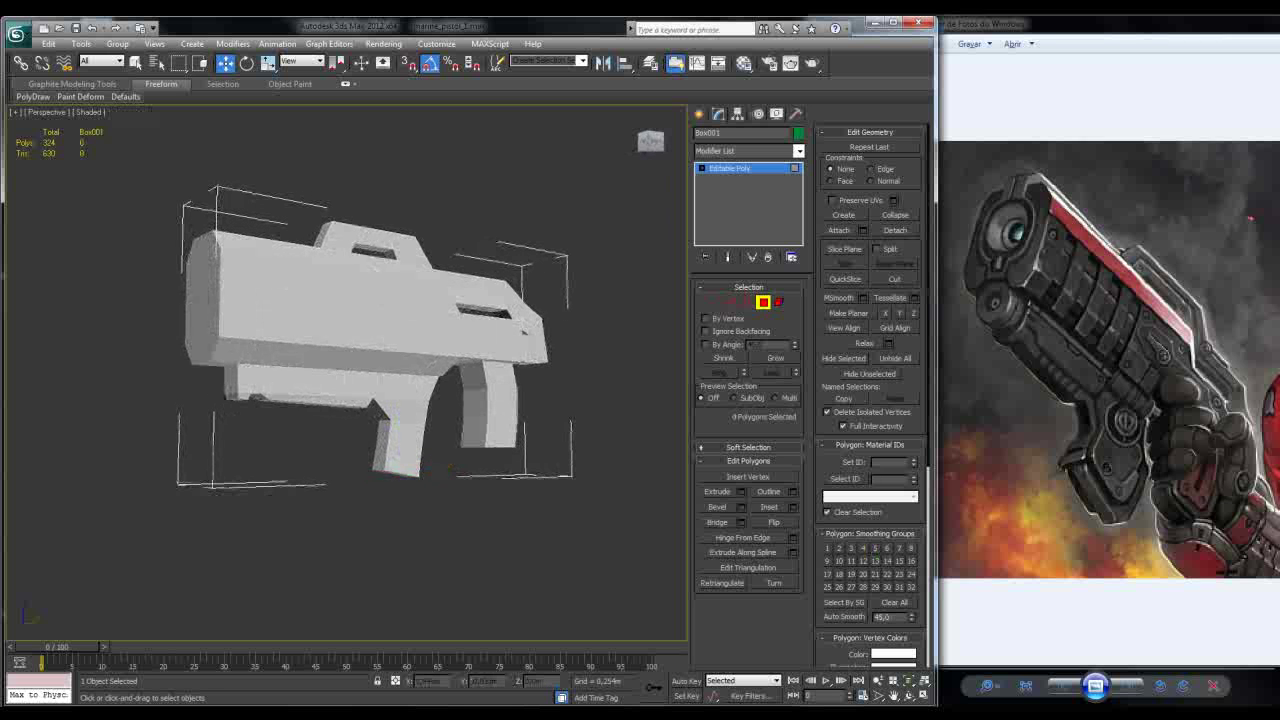
{"action": "left_click", "coordinate": [640, 146]}
{"action": "middle_click_drag", "start_coordinate": [255, 452], "coordinate": [232, 452], "text": "alt"}
{"action": "left_click", "coordinate": [90, 112]}
{"action": "left_click", "coordinate": [125, 127]}
{"action": "middle_click_drag", "start_coordinate": [505, 322], "coordinate": [565, 322], "text": "alt"}
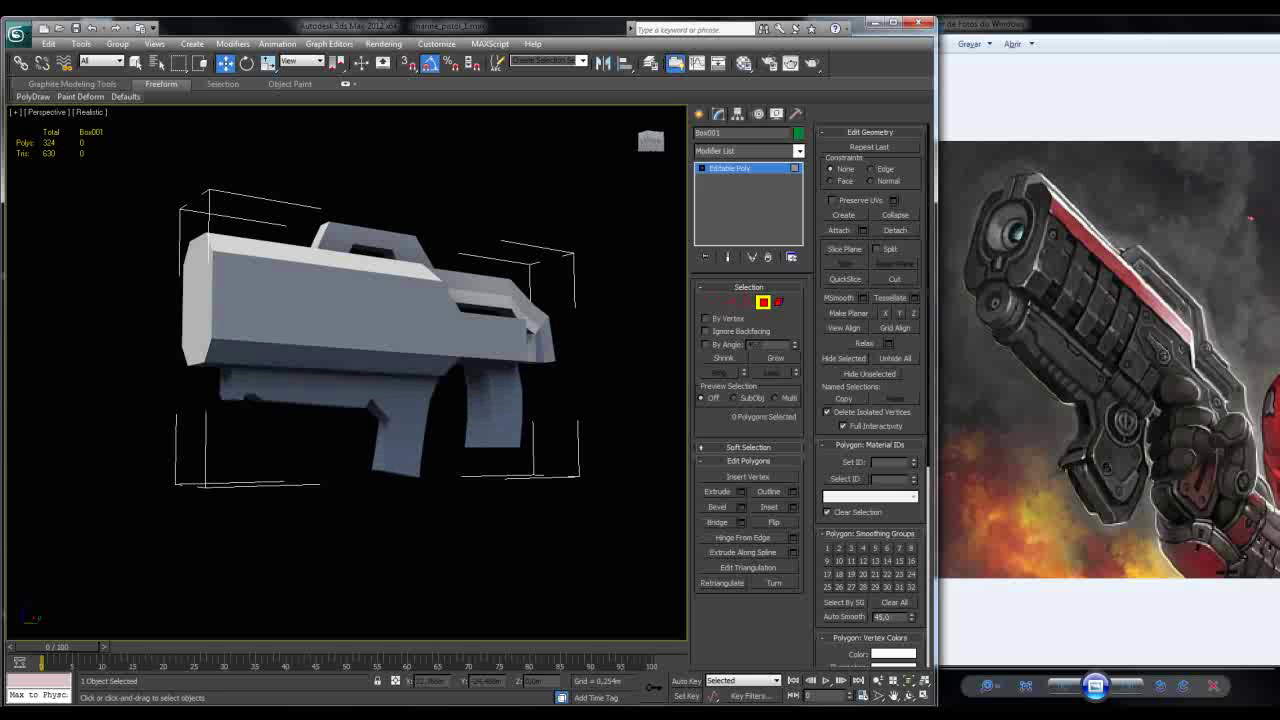
{"action": "mouse_move", "coordinate": [400, 350]}
{"action": "middle_mouse_down", "text": "alt"}
{"action": "mouse_move", "coordinate": [710, 359]}
{"action": "mouse_move", "coordinate": [420, 340]}
{"action": "mouse_move", "coordinate": [440, 330]}
{"action": "mouse_move", "coordinate": [450, 335]}
{"action": "mouse_move", "coordinate": [390, 366]}
{"action": "mouse_move", "coordinate": [420, 350]}
{"action": "middle_mouse_up", "text": "alt"}
{"action": "left_click", "coordinate": [90, 111]}
{"action": "key", "text": "F4"}
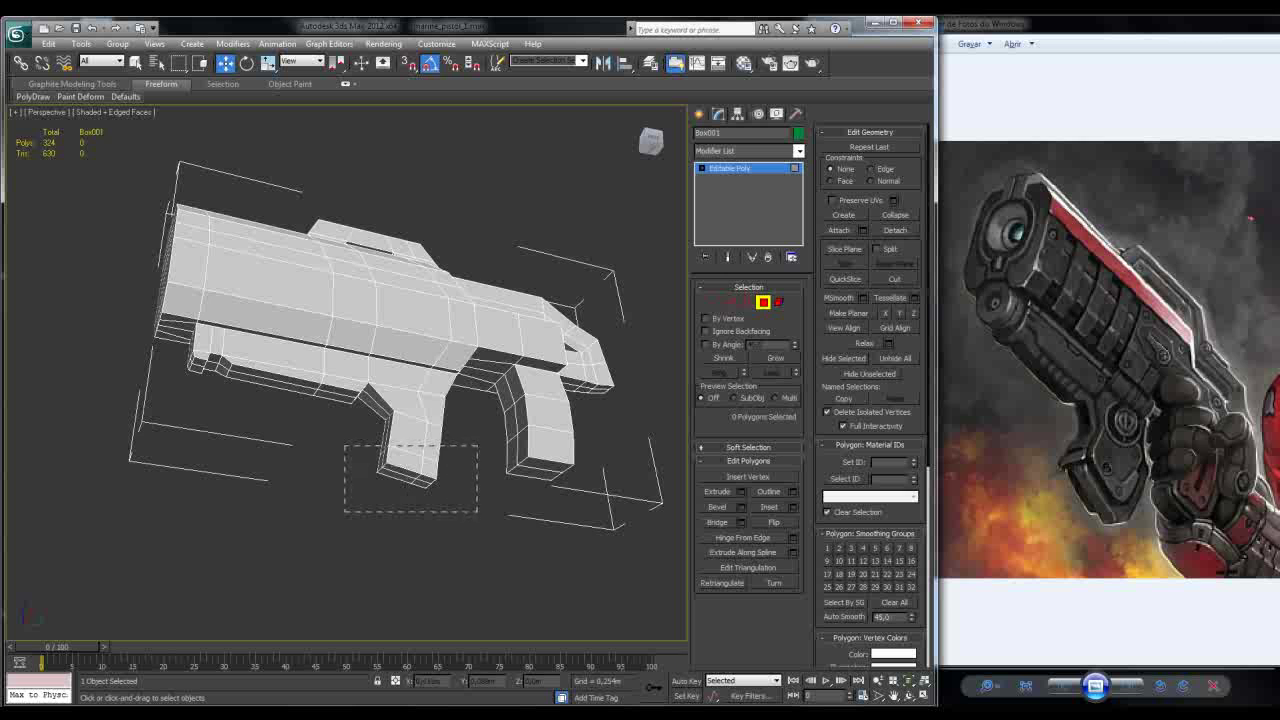
{"action": "left_click_drag", "start_coordinate": [344, 445], "coordinate": [346, 440]}
{"action": "middle_click_drag", "start_coordinate": [400, 440], "coordinate": [440, 438], "text": "alt"}
{"action": "key", "text": "r"}
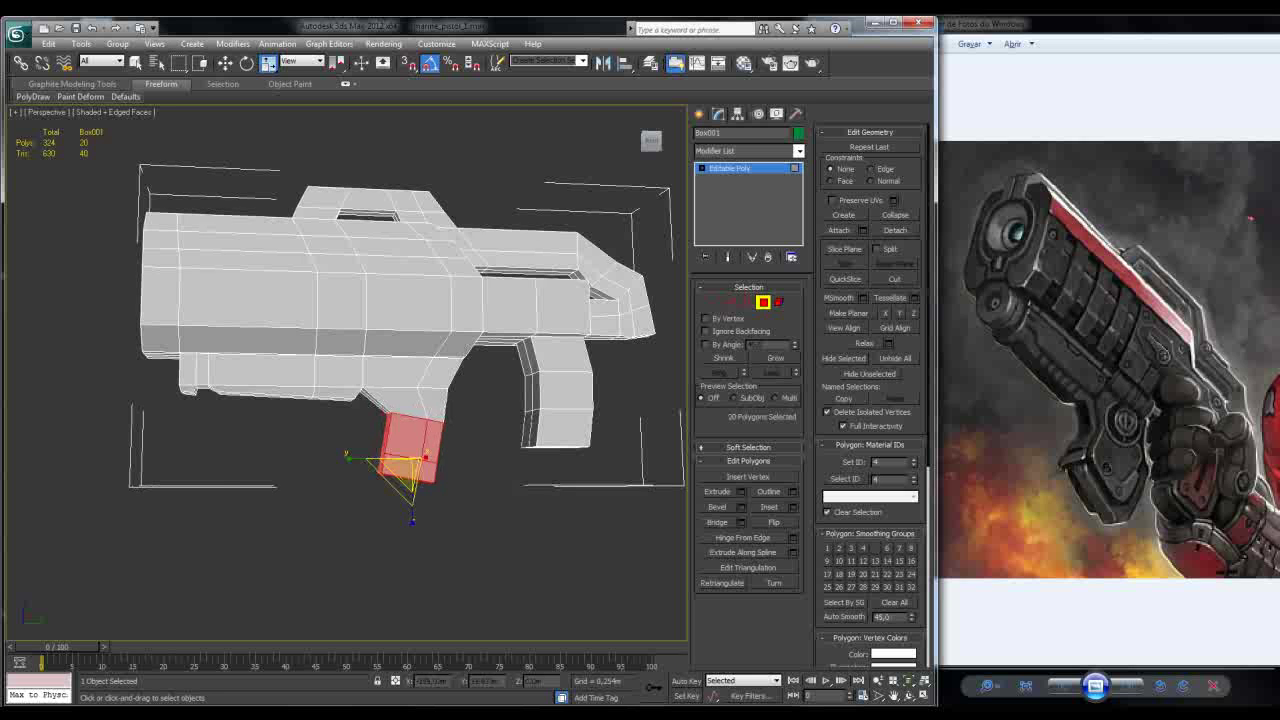
{"action": "left_click_drag", "start_coordinate": [402, 470], "coordinate": [400, 466]}
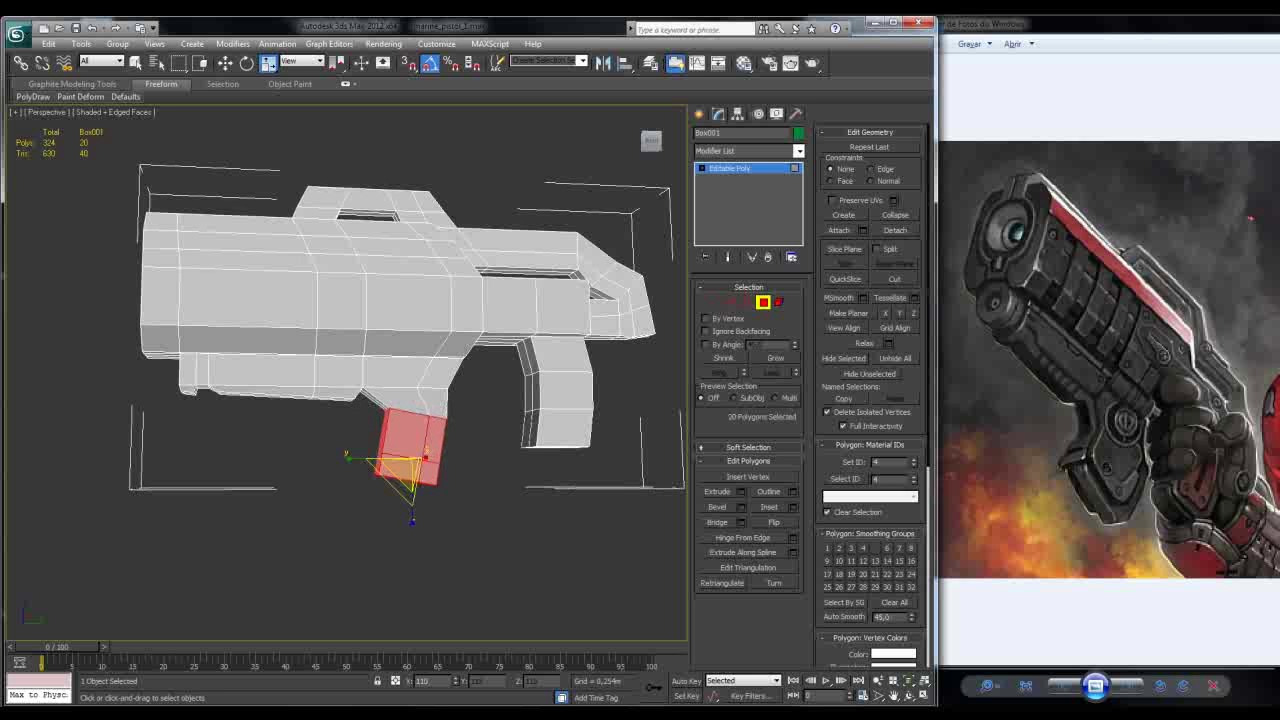
{"action": "left_click", "coordinate": [413, 505]}
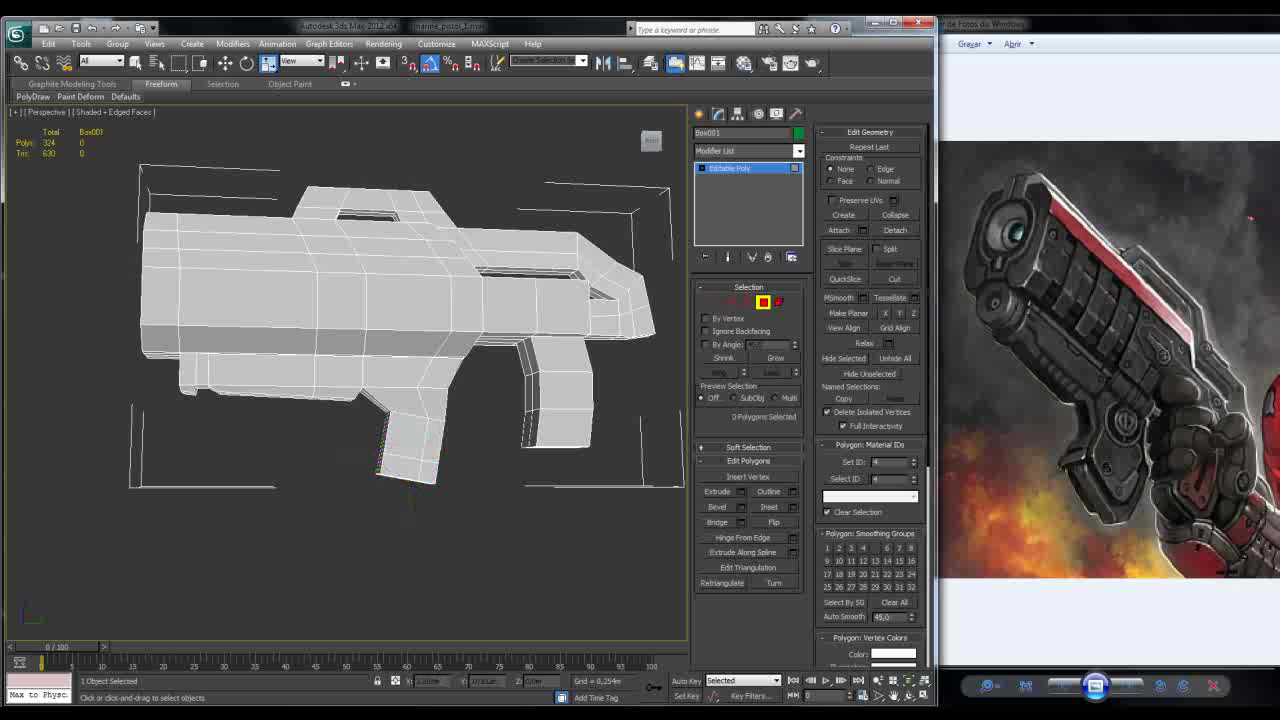
Step: Scale the polygons of the foregrip's lowest segment to 118 percent and rotate them -10 degrees about X
{"action": "left_click_drag", "start_coordinate": [465, 513], "coordinate": [465, 513]}
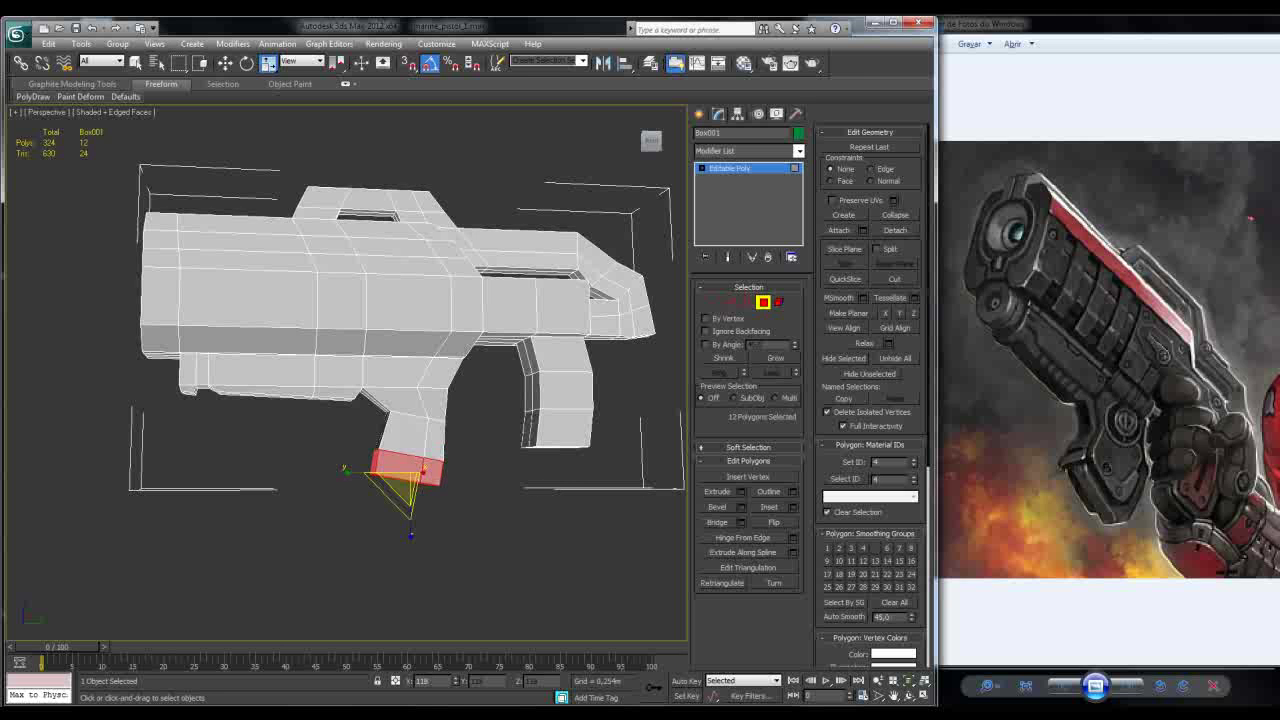
{"action": "key", "text": "e"}
{"action": "left_click_drag", "start_coordinate": [405, 424], "coordinate": [385, 430]}
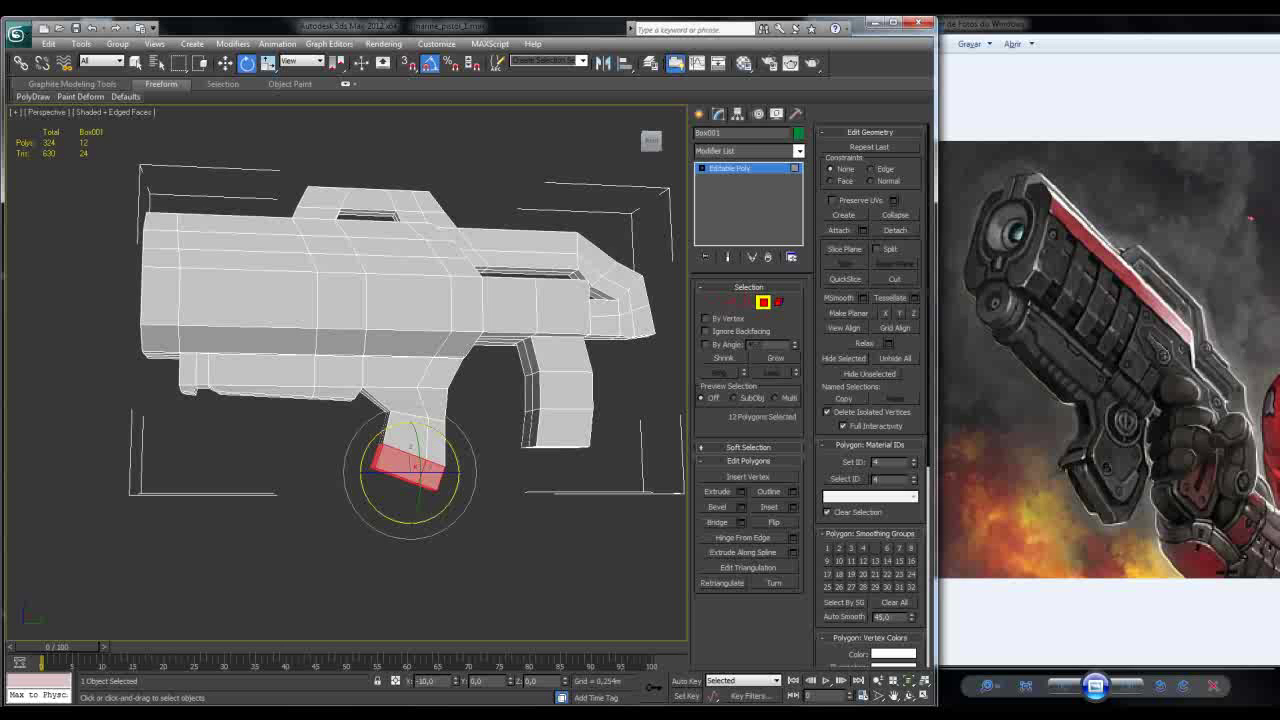
Step: Move the tilted lowest segment of the foregrip slightly forward and down
{"action": "key", "text": "w"}
{"action": "mouse_move", "coordinate": [412, 440]}
{"action": "left_mouse_down"}
{"action": "mouse_move", "coordinate": [439, 480]}
{"action": "mouse_move", "coordinate": [404, 434]}
{"action": "left_mouse_up"}
{"action": "middle_click_drag", "start_coordinate": [404, 434], "coordinate": [420, 430], "text": "alt"}
Step: Select the edge loop just above the foregrip's lowest segment and move it rearward and slightly up to bend the profile
{"action": "key", "text": "2"}
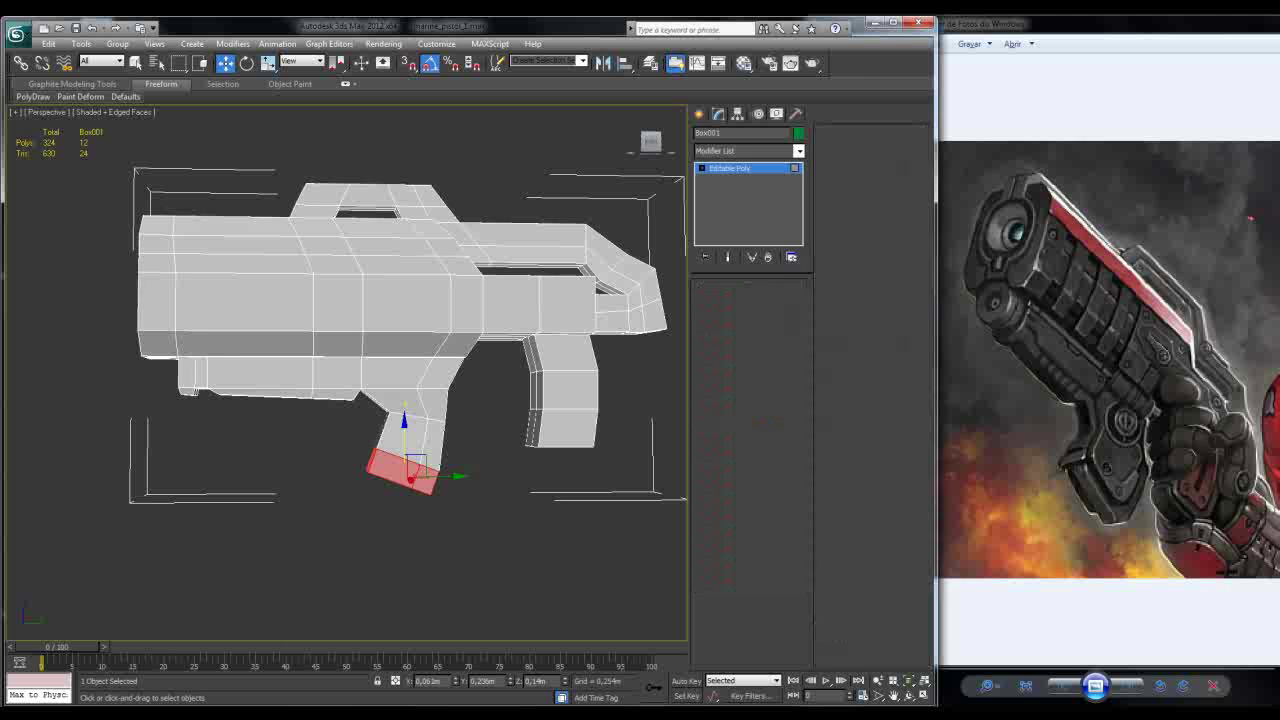
{"action": "left_click", "coordinate": [404, 456]}
{"action": "key", "text": "alt+l"}
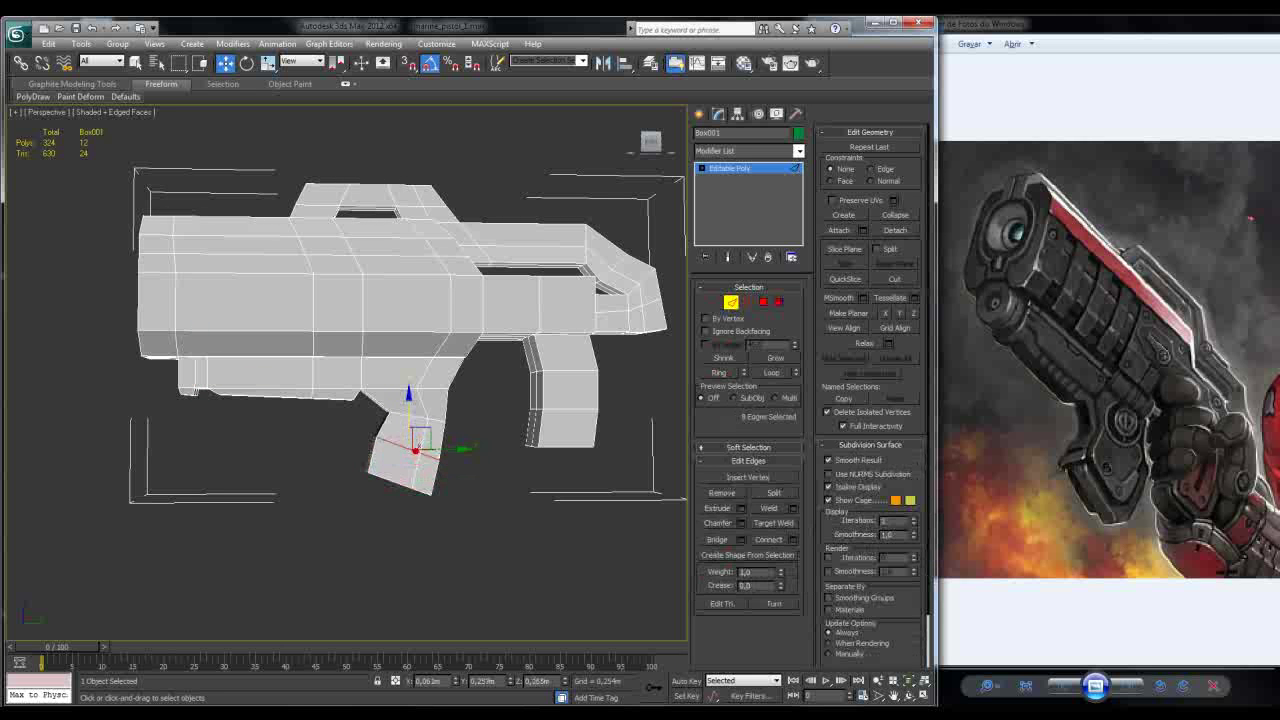
{"action": "left_click_drag", "start_coordinate": [418, 446], "coordinate": [438, 448]}
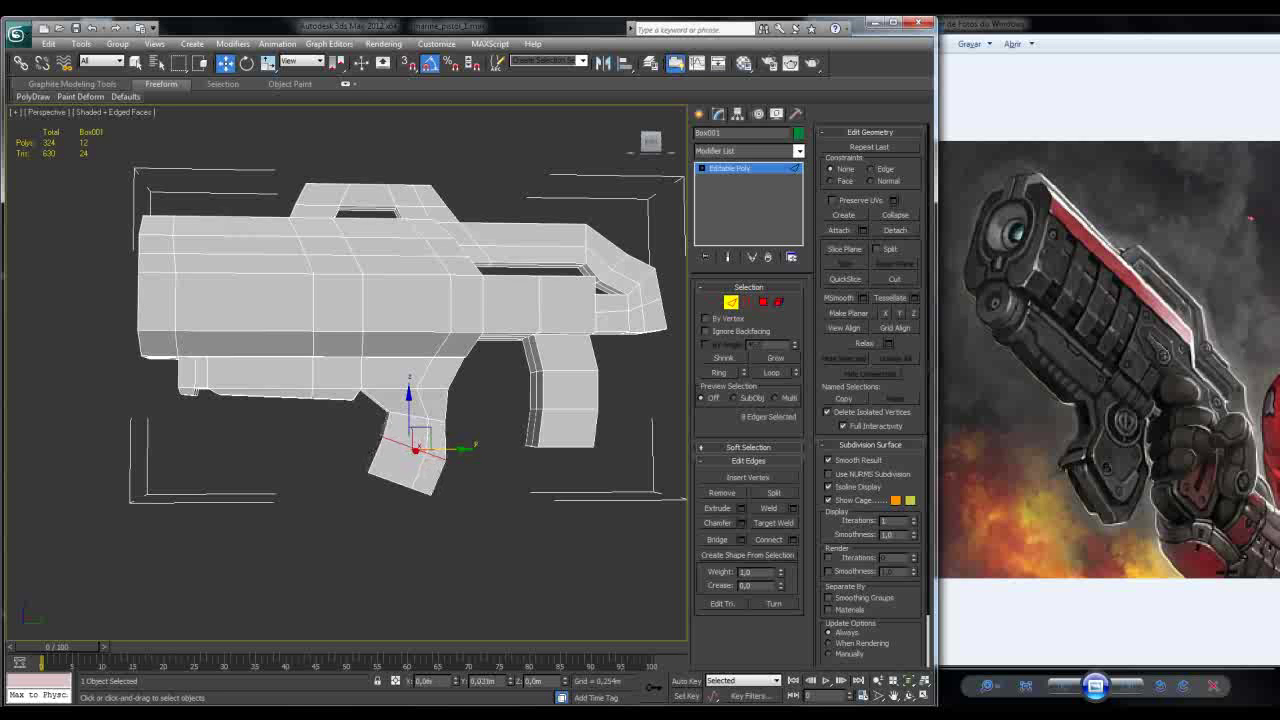
{"action": "left_click_drag", "start_coordinate": [416, 445], "coordinate": [426, 442]}
{"action": "middle_click_drag", "start_coordinate": [426, 442], "coordinate": [386, 421], "text": "alt"}
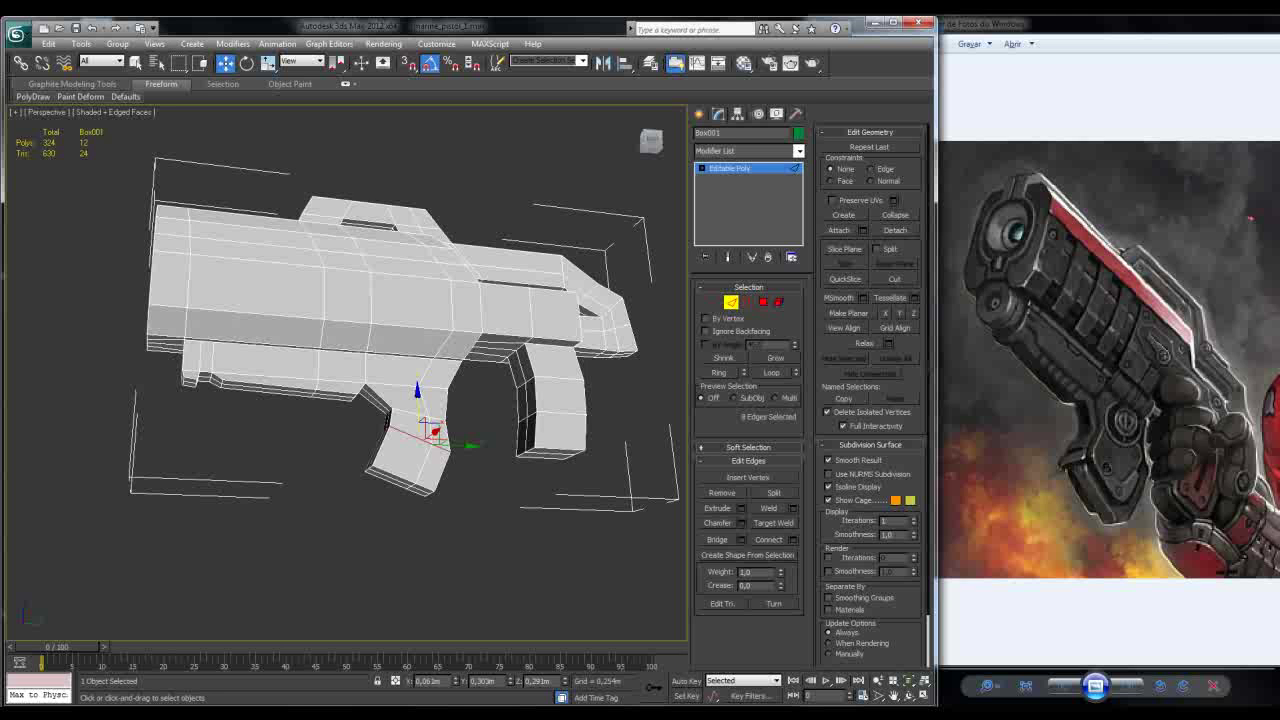
Step: Examine the gun's overall shape from several angles, with and without edged faces
{"action": "scroll", "coordinate": [386, 421], "scroll_direction": "up", "scroll_amount": 3}
{"action": "middle_click_drag", "start_coordinate": [386, 421], "coordinate": [370, 452], "text": "alt"}
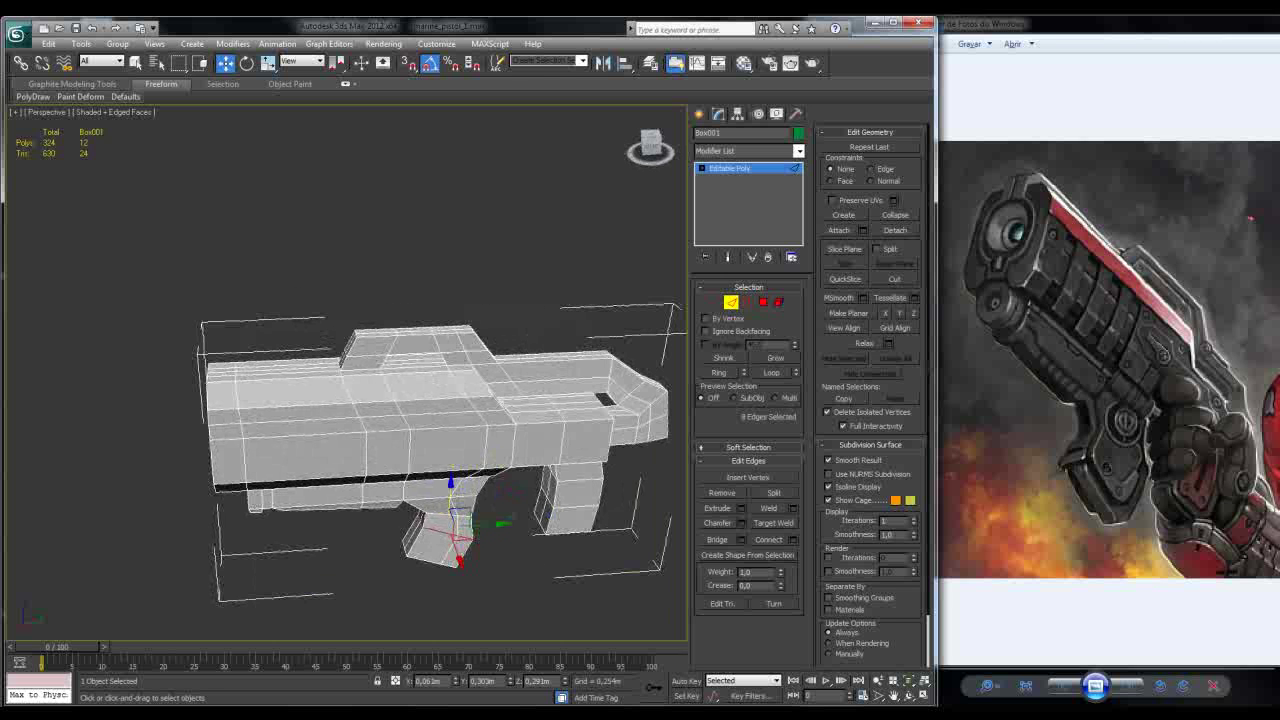
{"action": "key", "text": "F4"}
{"action": "key", "text": "F4"}
{"action": "mouse_move", "coordinate": [370, 452]}
{"action": "middle_mouse_down", "text": "alt"}
{"action": "mouse_move", "coordinate": [345, 440]}
{"action": "mouse_move", "coordinate": [445, 436]}
{"action": "mouse_move", "coordinate": [470, 405]}
{"action": "mouse_move", "coordinate": [510, 436]}
{"action": "mouse_move", "coordinate": [620, 436]}
{"action": "middle_mouse_up", "text": "alt"}
{"action": "key", "text": "F4"}
{"action": "key", "text": "F4"}
{"action": "key", "text": "F4"}
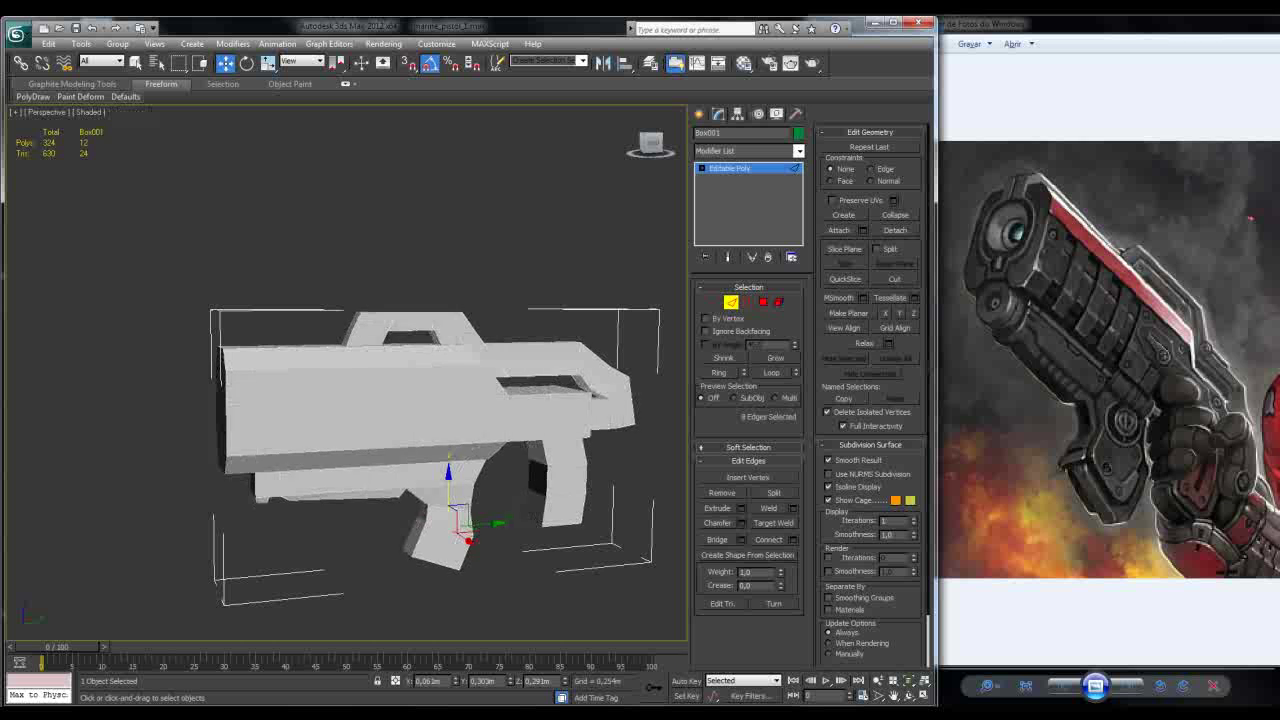
{"action": "scroll", "coordinate": [430, 440], "scroll_direction": "down", "scroll_amount": 3}
{"action": "mouse_move", "coordinate": [430, 440]}
{"action": "middle_mouse_down", "text": "alt"}
{"action": "mouse_move", "coordinate": [380, 440]}
{"action": "mouse_move", "coordinate": [390, 400]}
{"action": "mouse_move", "coordinate": [440, 440]}
{"action": "mouse_move", "coordinate": [420, 440]}
{"action": "middle_mouse_up", "text": "alt"}
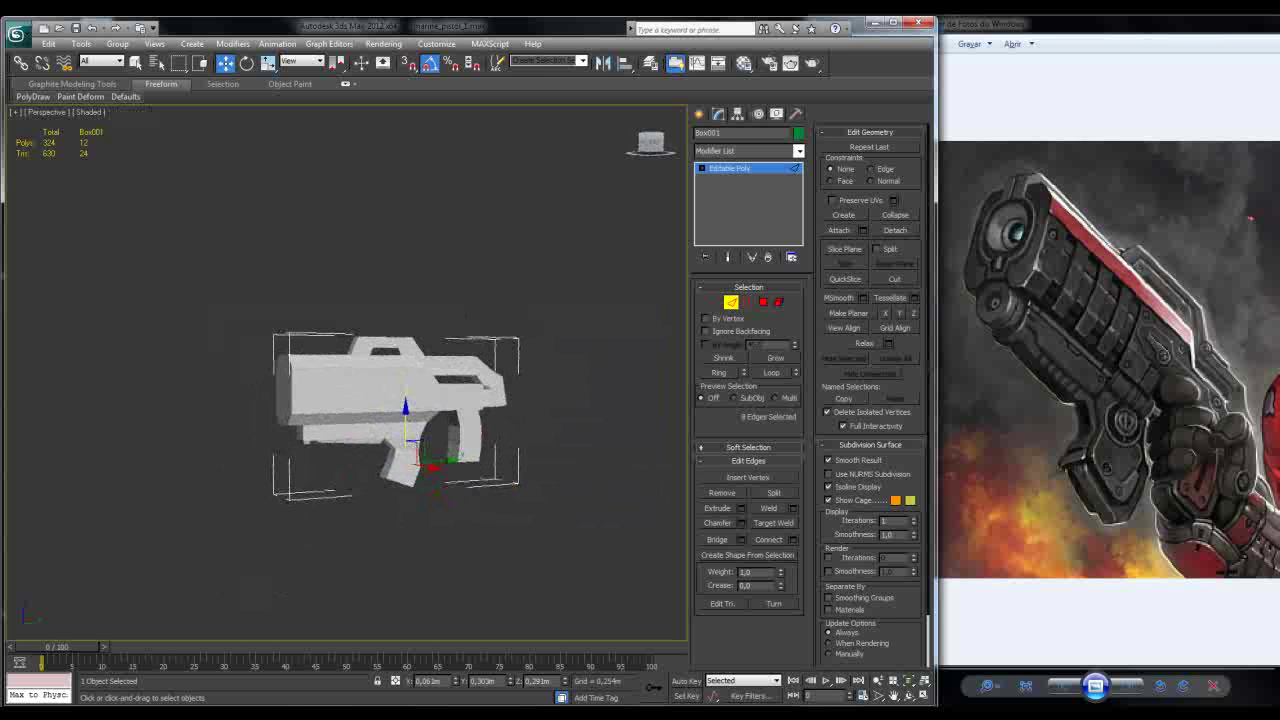
{"action": "scroll", "coordinate": [420, 430], "scroll_direction": "up", "scroll_amount": 3}
{"action": "key", "text": "F4"}
{"action": "scroll", "coordinate": [430, 410], "scroll_direction": "up", "scroll_amount": 4}
{"action": "middle_click_drag", "start_coordinate": [420, 440], "coordinate": [465, 470], "text": "alt"}
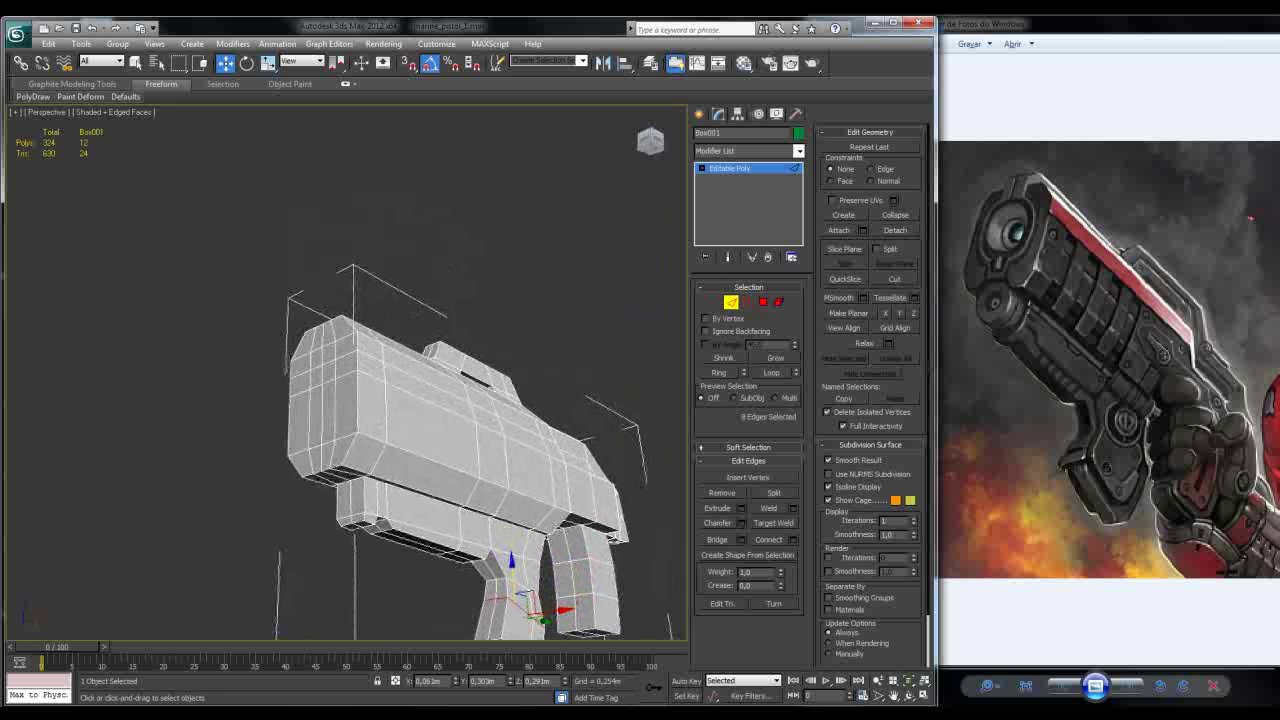
{"action": "middle_click_drag", "start_coordinate": [465, 470], "coordinate": [383, 426], "text": "alt"}
Step: In the Front view, connect the three central edges in the tapered lower part of the muzzle face with a single segment
{"action": "key", "text": "f"}
{"action": "scroll", "coordinate": [380, 470], "scroll_direction": "up", "scroll_amount": 10}
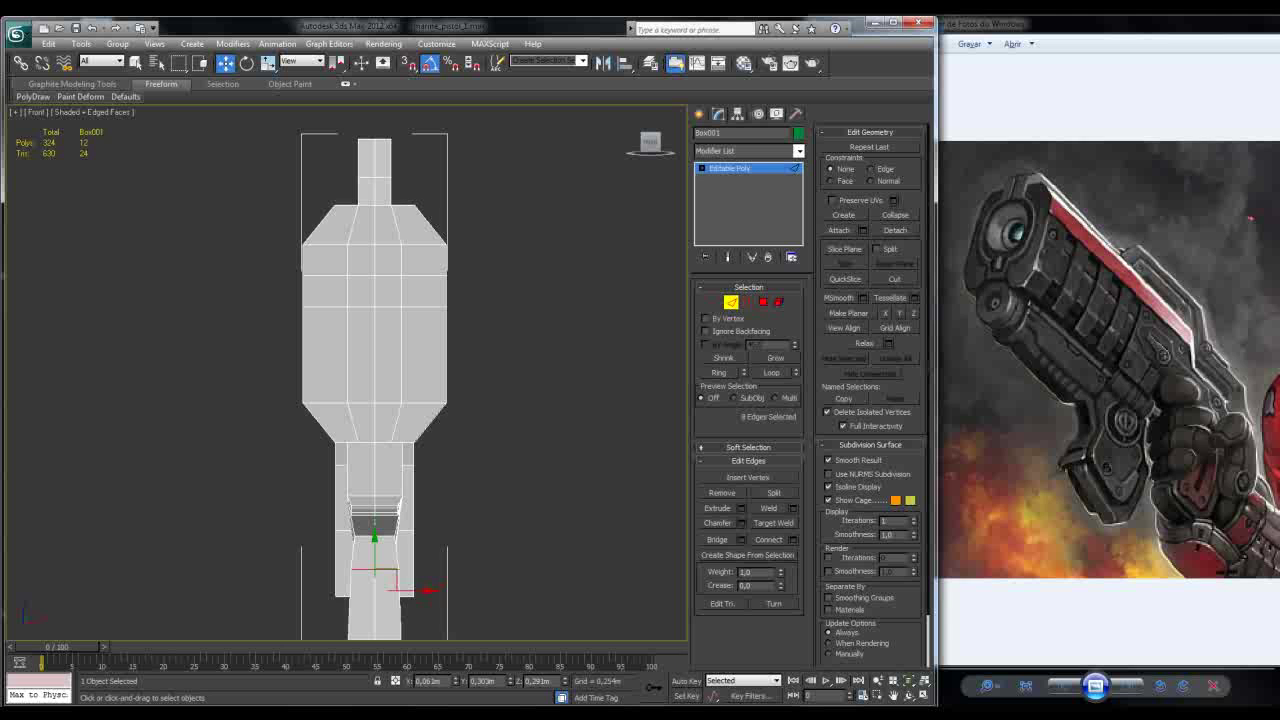
{"action": "scroll", "coordinate": [352, 419], "scroll_direction": "up", "scroll_amount": 3}
{"action": "left_click", "coordinate": [421, 405]}
{"action": "key", "text": "2"}
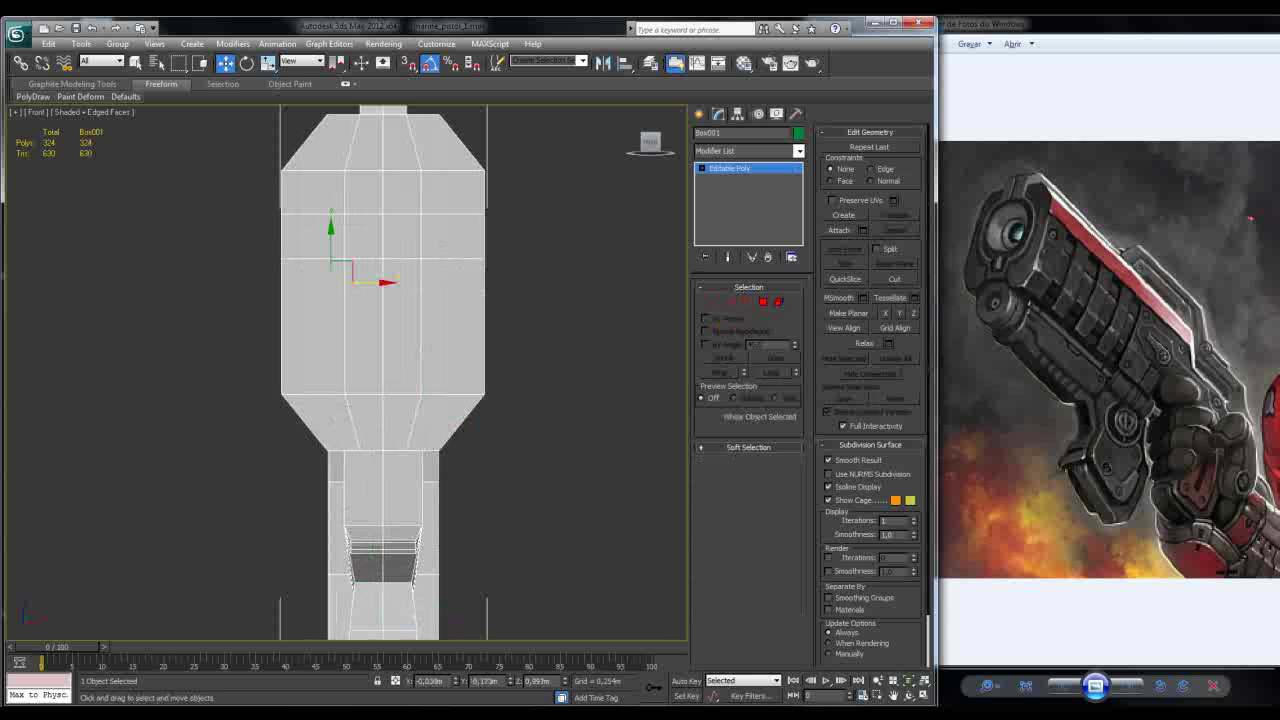
{"action": "key", "text": "2"}
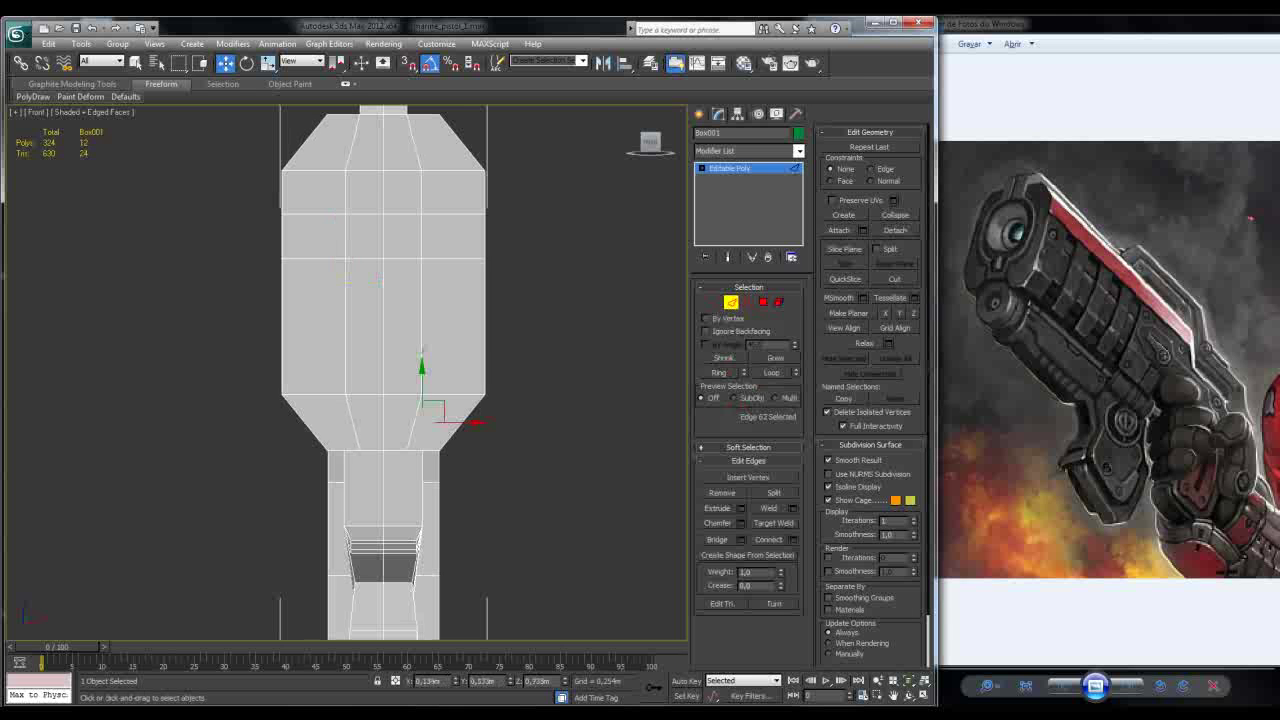
{"action": "left_click", "coordinate": [352, 425], "text": "ctrl"}
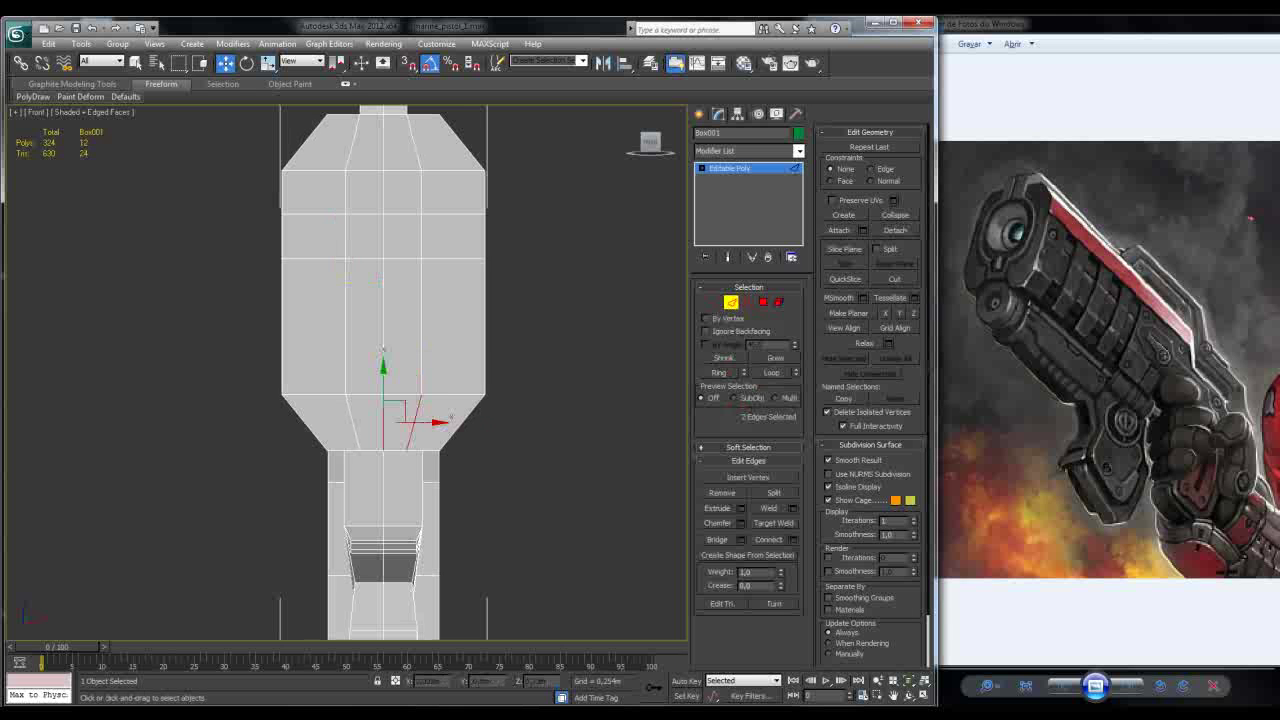
{"action": "left_click", "coordinate": [383, 425], "text": "ctrl"}
{"action": "left_click", "coordinate": [792, 539]}
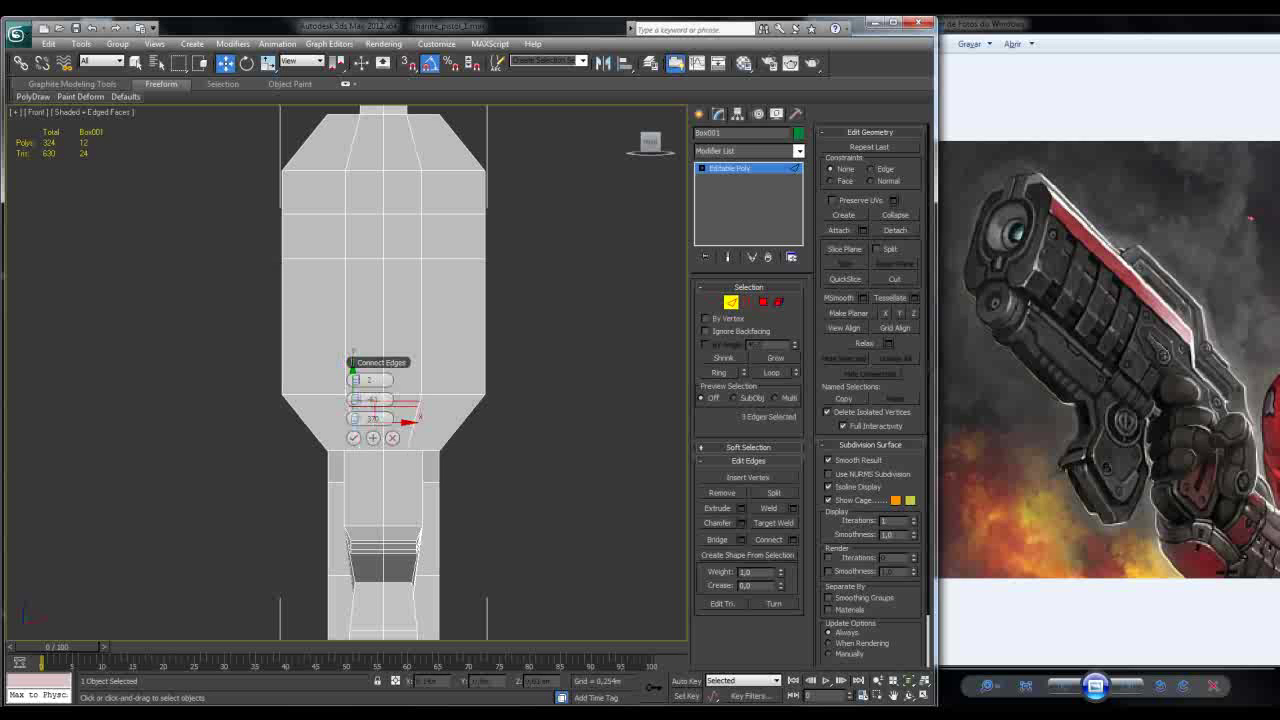
{"action": "left_click", "coordinate": [358, 379]}
{"action": "left_click_drag", "start_coordinate": [368, 399], "coordinate": [358, 418]}
{"action": "left_click", "coordinate": [353, 437]}
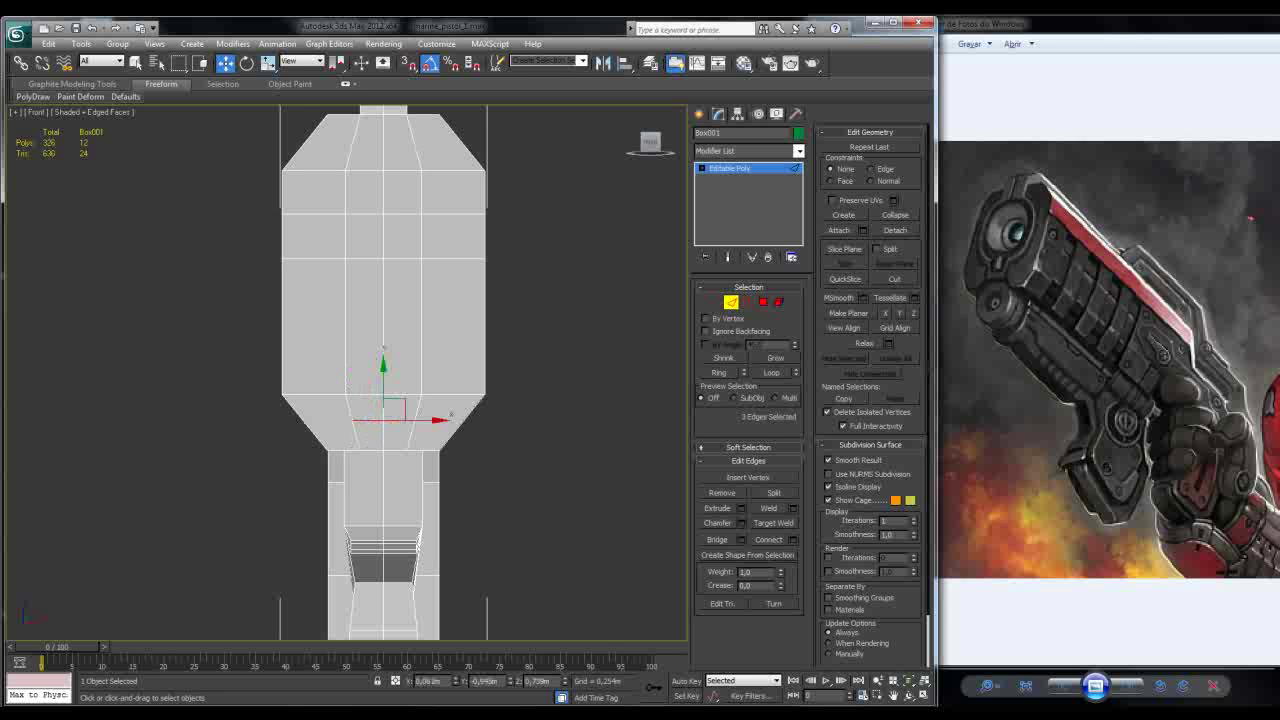
Step: Scale the new horizontal edges on the lower muzzle face along X to about 63 percent
{"action": "key", "text": "r"}
{"action": "left_click_drag", "start_coordinate": [425, 418], "coordinate": [395, 418]}
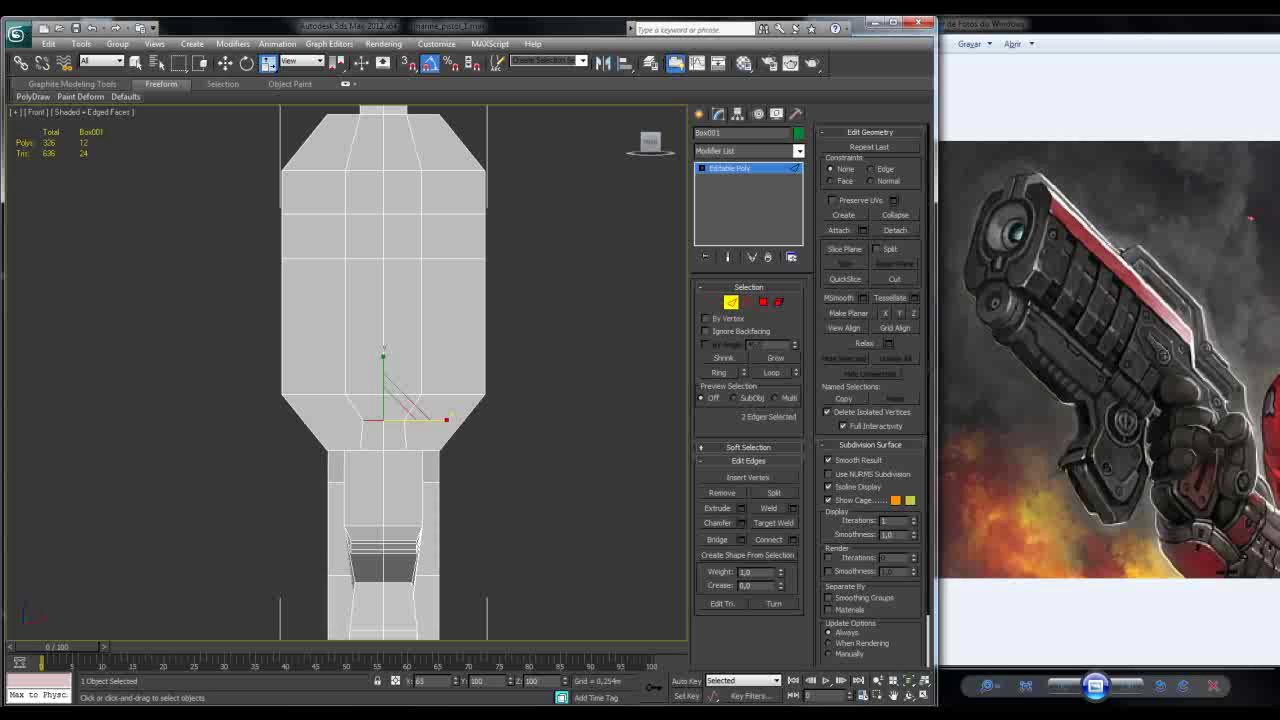
{"action": "left_click_drag", "start_coordinate": [395, 418], "coordinate": [386, 418]}
{"action": "key", "text": "2"}
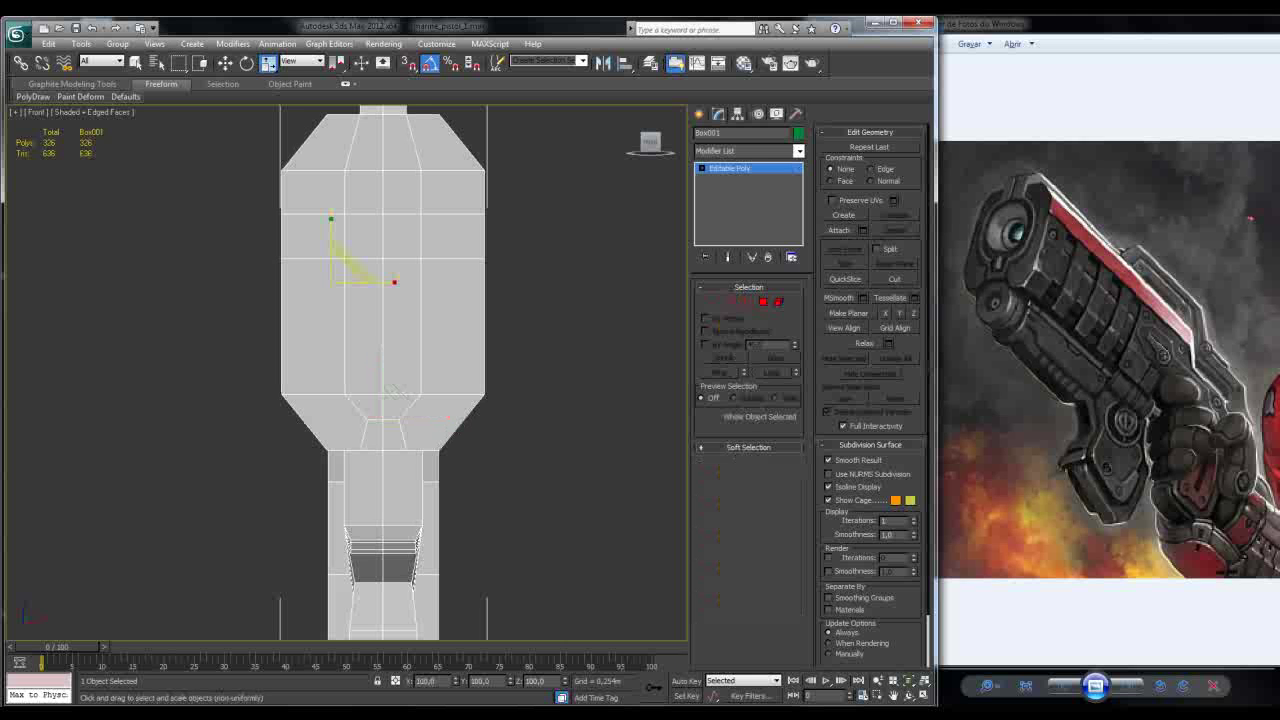
Step: Try to connect the three central edges below the narrowed horizontal edge on the lower muzzle face, using one segment with adjusted slide
{"action": "key", "text": "w"}
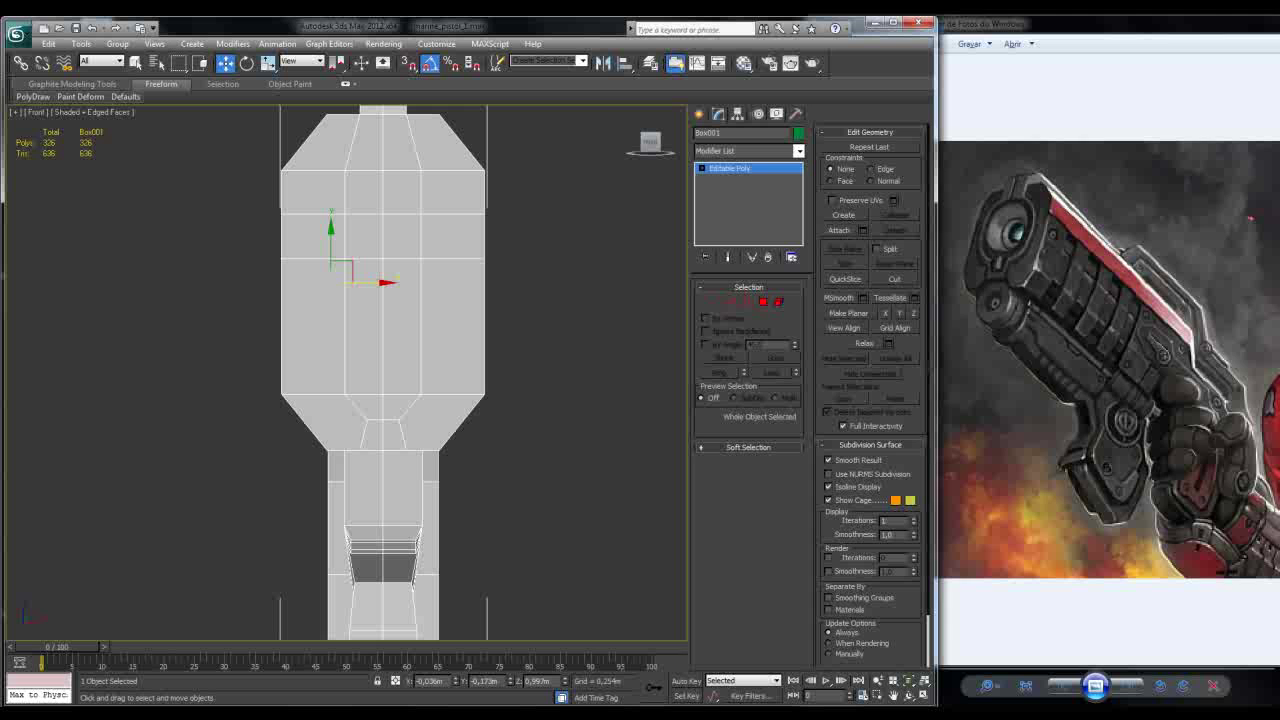
{"action": "key", "text": "2"}
{"action": "left_click", "coordinate": [402, 418]}
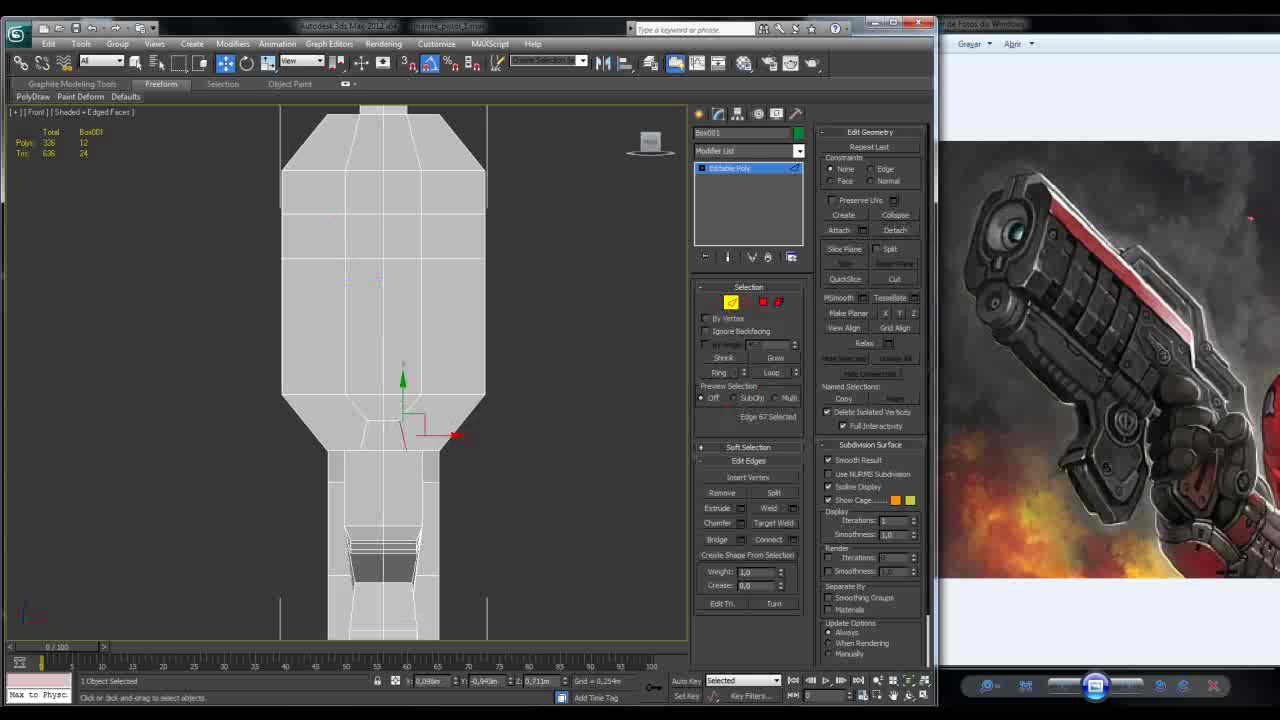
{"action": "left_click", "coordinate": [365, 430], "text": "ctrl"}
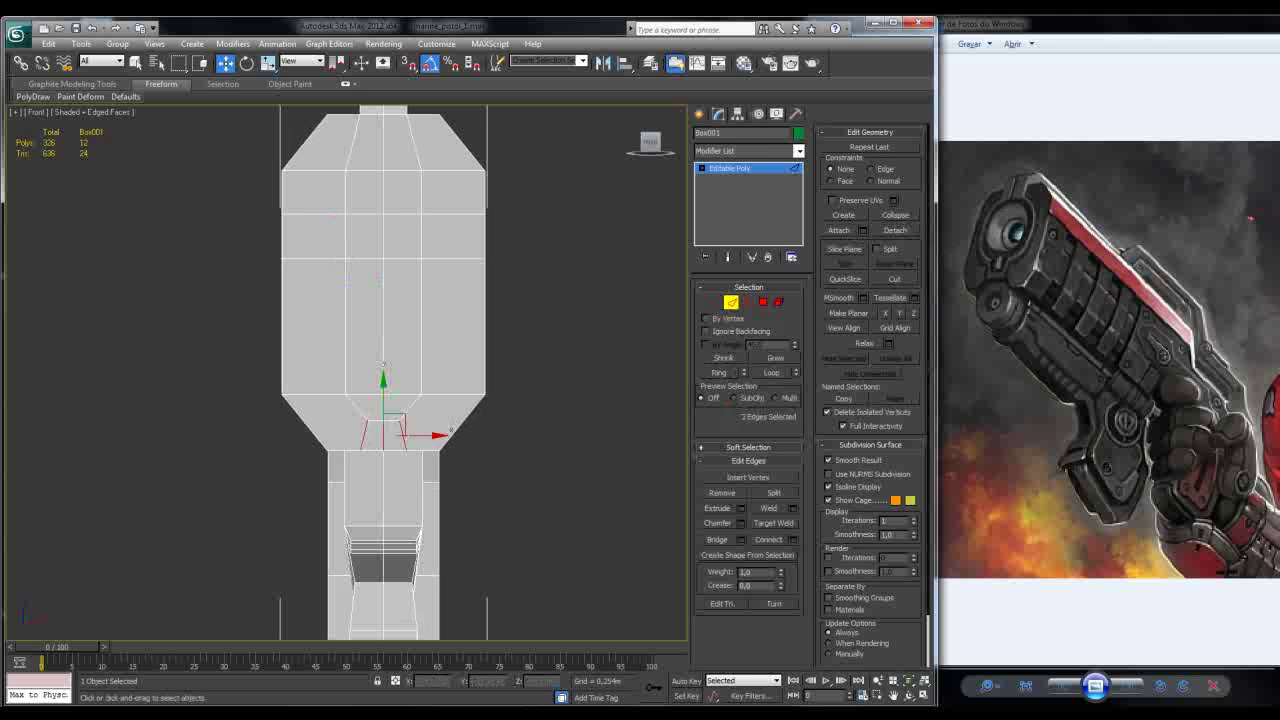
{"action": "left_click", "coordinate": [793, 539]}
{"action": "left_click_drag", "start_coordinate": [352, 418], "coordinate": [352, 390]}
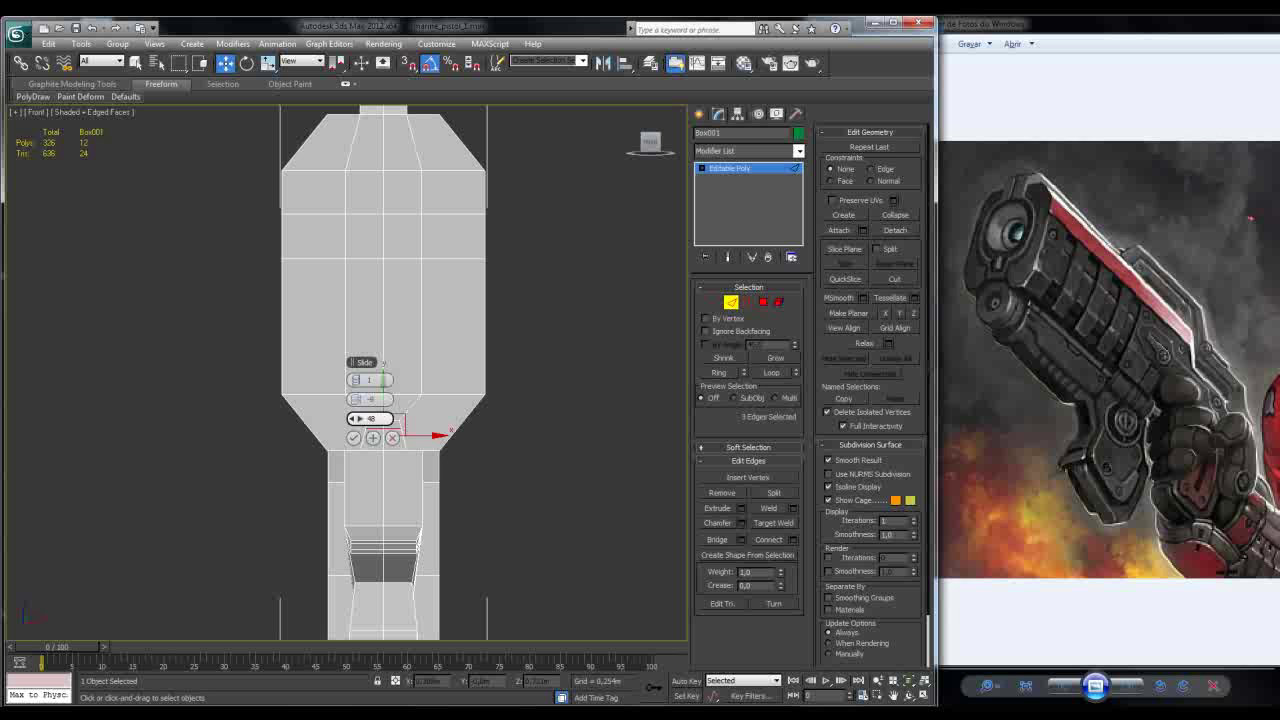
{"action": "left_click_drag", "start_coordinate": [352, 418], "coordinate": [352, 416]}
{"action": "left_click", "coordinate": [353, 437]}
Step: Examine the muzzle face and the lower parts behind it in the Perspective view, from far and near
{"action": "middle_click_drag", "start_coordinate": [480, 300], "coordinate": [500, 345], "text": "alt"}
{"action": "scroll", "coordinate": [400, 370], "scroll_direction": "up", "scroll_amount": 5}
{"action": "key", "text": "p"}
{"action": "scroll", "coordinate": [400, 370], "scroll_direction": "down", "scroll_amount": 6}
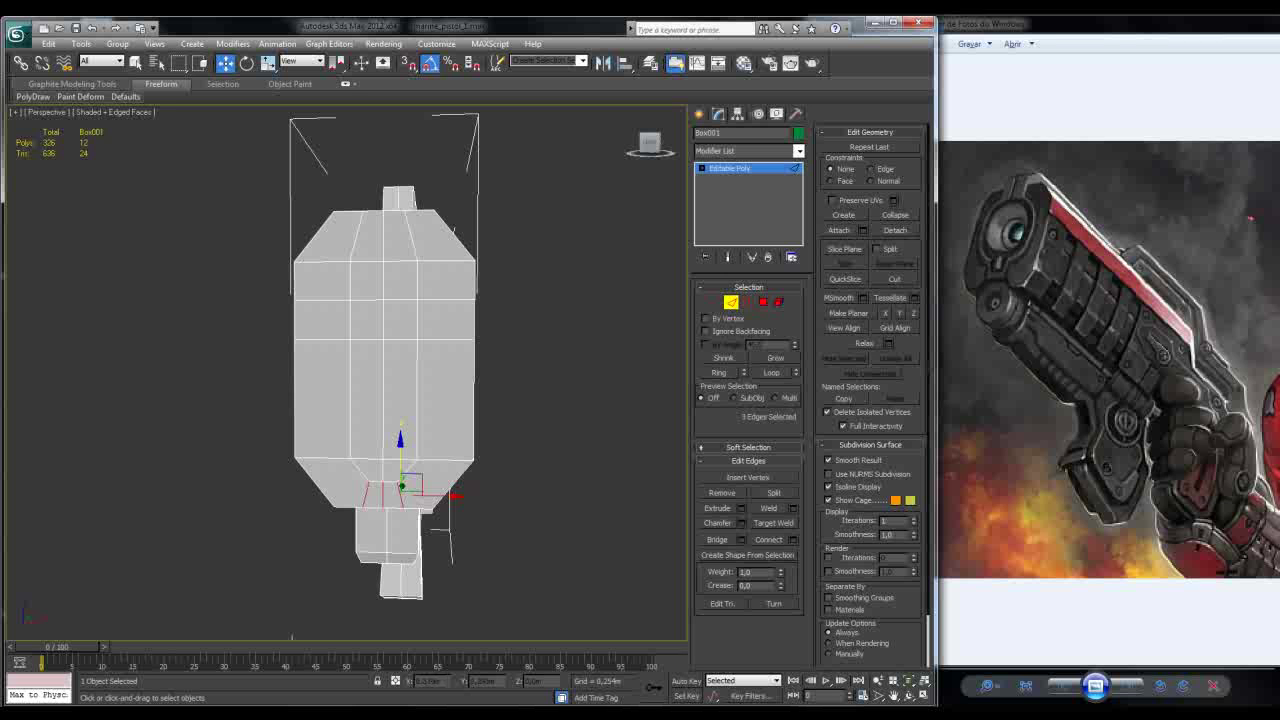
{"action": "mouse_move", "coordinate": [500, 345]}
{"action": "middle_mouse_down", "text": "alt"}
{"action": "mouse_move", "coordinate": [420, 345]}
{"action": "mouse_move", "coordinate": [502, 352]}
{"action": "mouse_move", "coordinate": [520, 341]}
{"action": "middle_mouse_up", "text": "alt"}
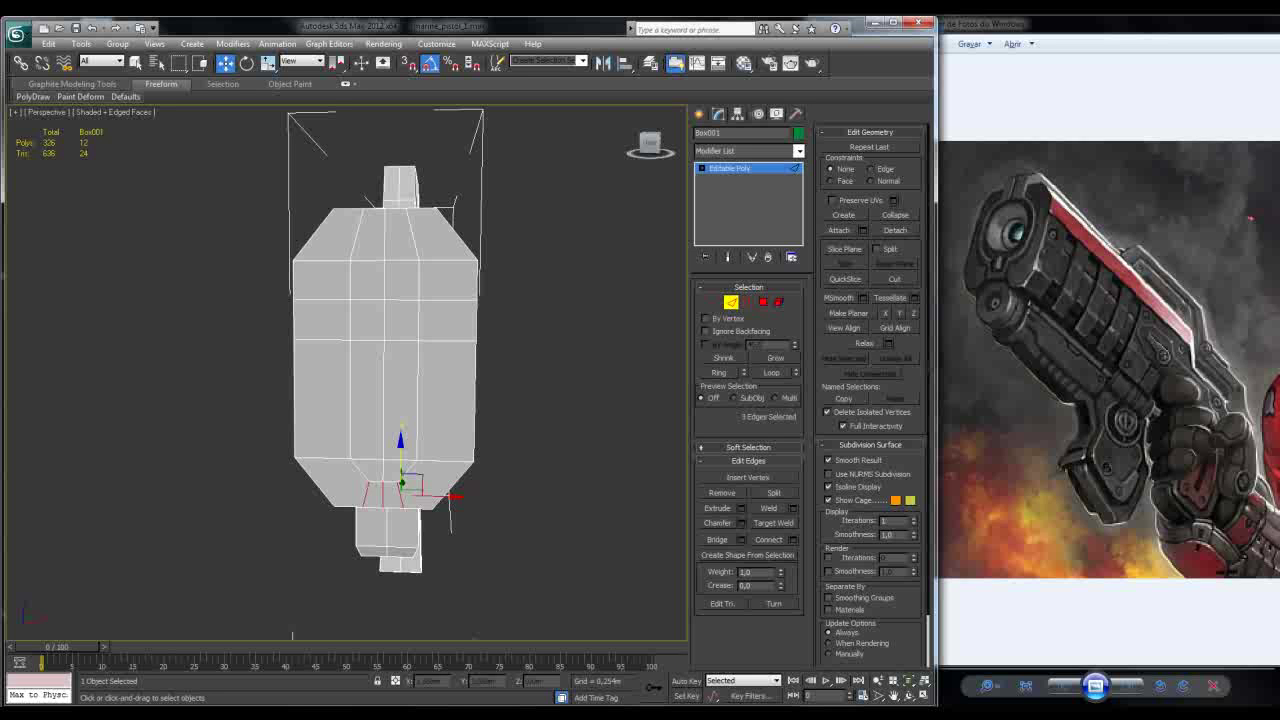
{"action": "middle_click_drag", "start_coordinate": [292, 635], "coordinate": [291, 638], "text": "alt"}
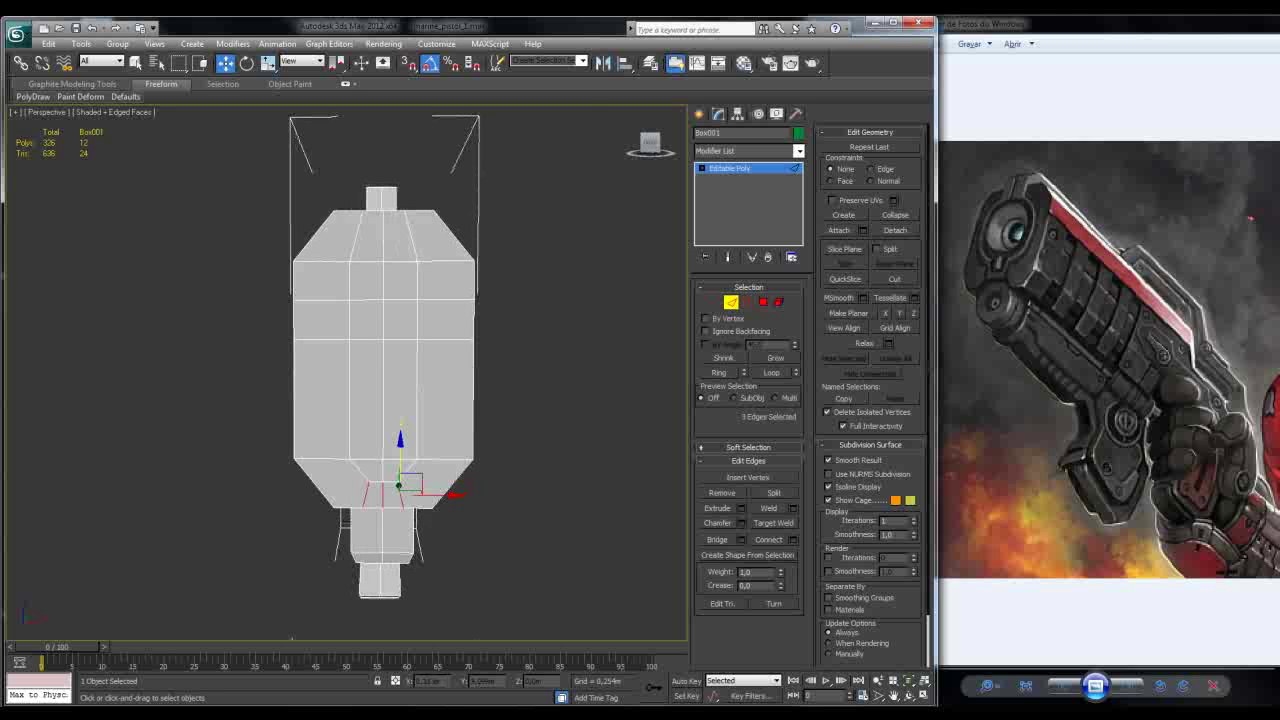
{"action": "scroll", "coordinate": [303, 414], "scroll_direction": "up", "scroll_amount": 5}
{"action": "scroll", "coordinate": [303, 414], "scroll_direction": "down", "scroll_amount": 5}
{"action": "scroll", "coordinate": [303, 414], "scroll_direction": "up", "scroll_amount": 1}
{"action": "scroll", "coordinate": [400, 380], "scroll_direction": "up", "scroll_amount": 3}
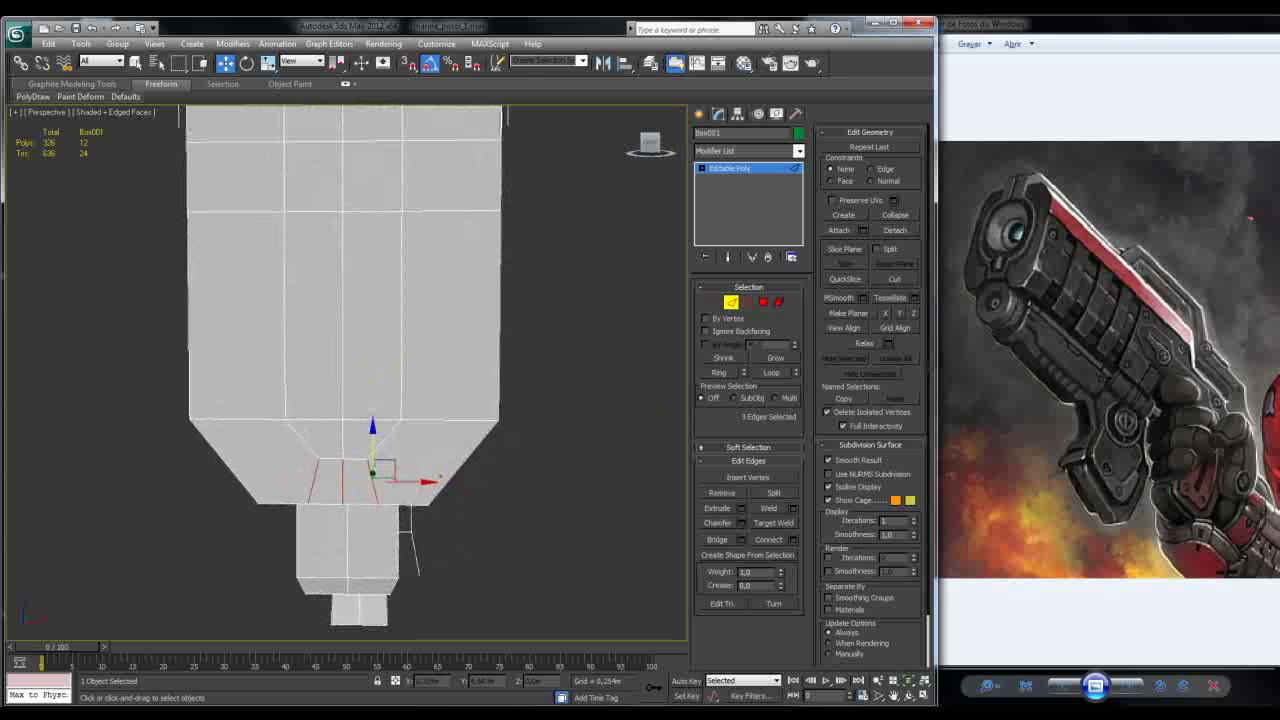
{"action": "middle_click_drag", "start_coordinate": [400, 380], "coordinate": [404, 407]}
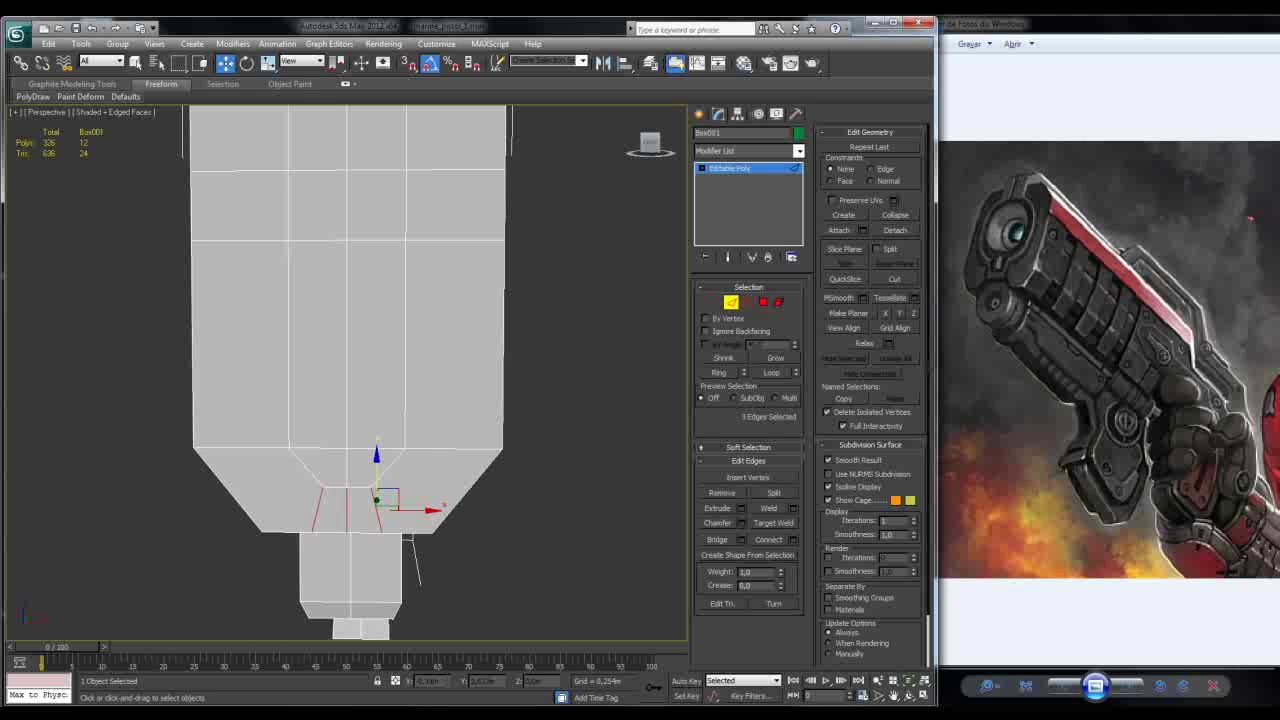
Step: Narrow the central vertex columns of the gun body by scaling them along X to 61 percent and again to 70 percent, clearing the selection
{"action": "key", "text": "1"}
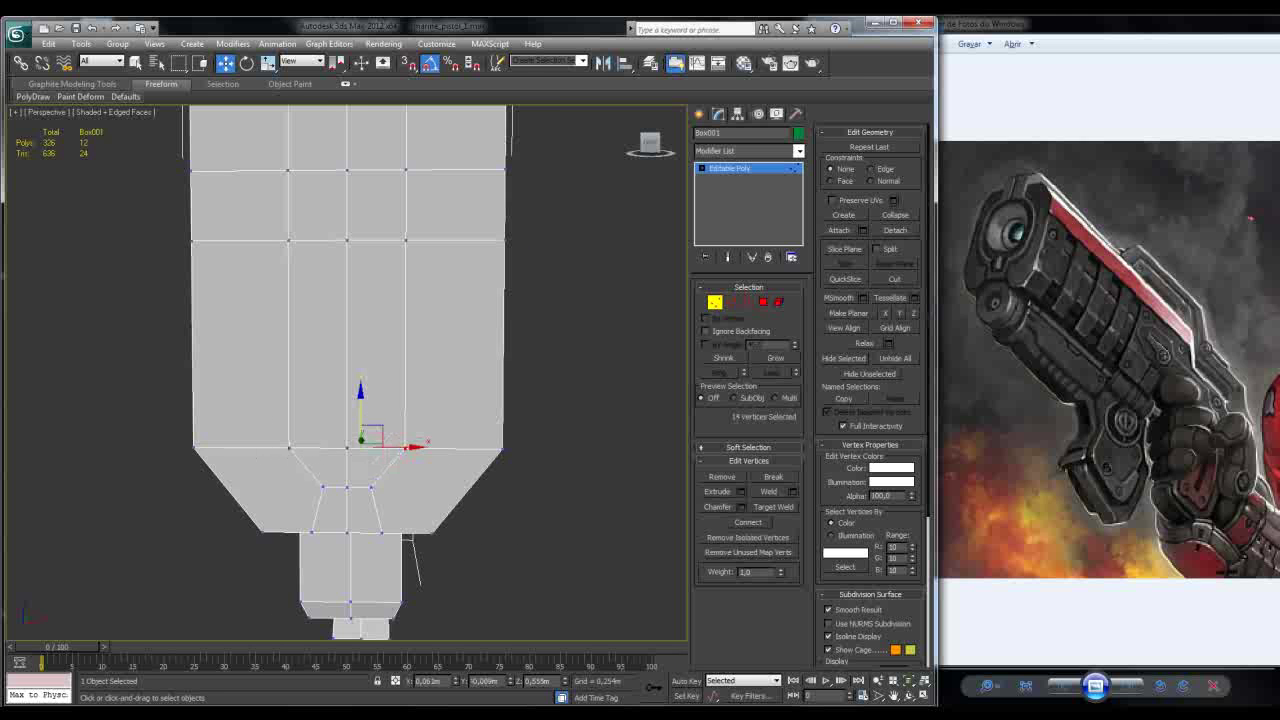
{"action": "key", "text": "ctrl+z"}
{"action": "key", "text": "ctrl+z"}
{"action": "key", "text": "r"}
{"action": "left_click_drag", "start_coordinate": [420, 342], "coordinate": [385, 342]}
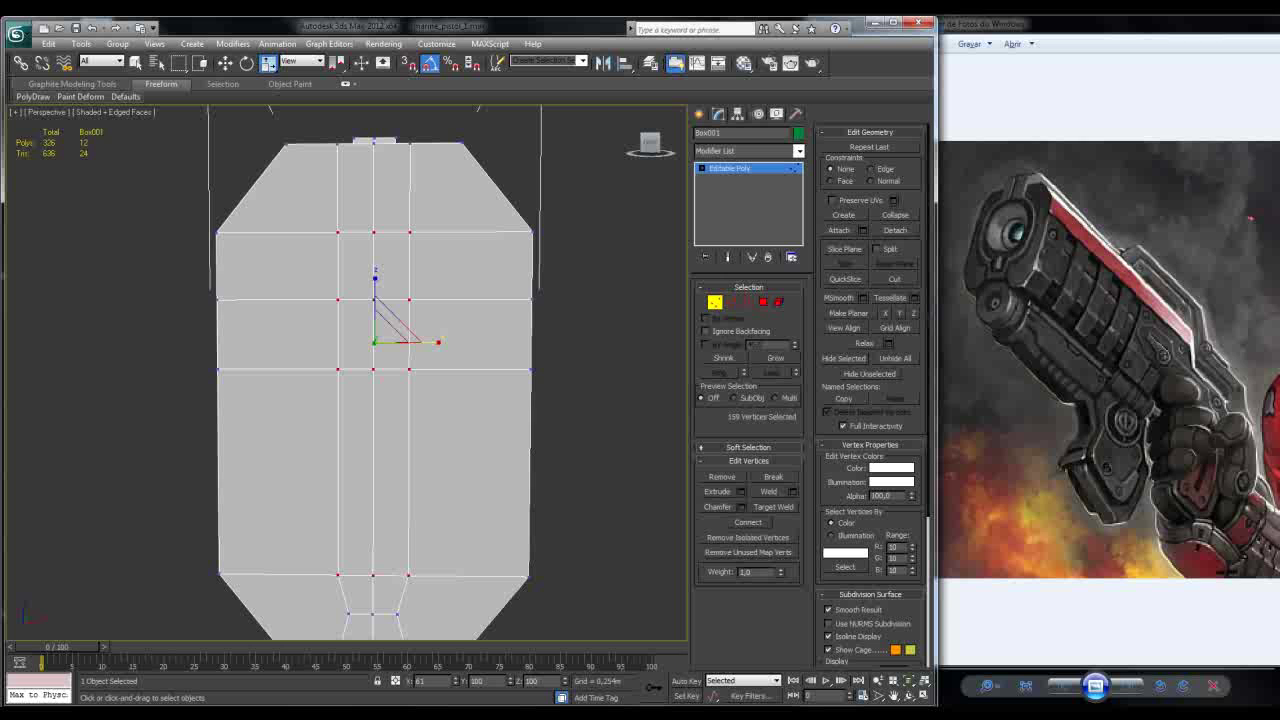
{"action": "middle_click_drag", "start_coordinate": [360, 400], "coordinate": [342, 290]}
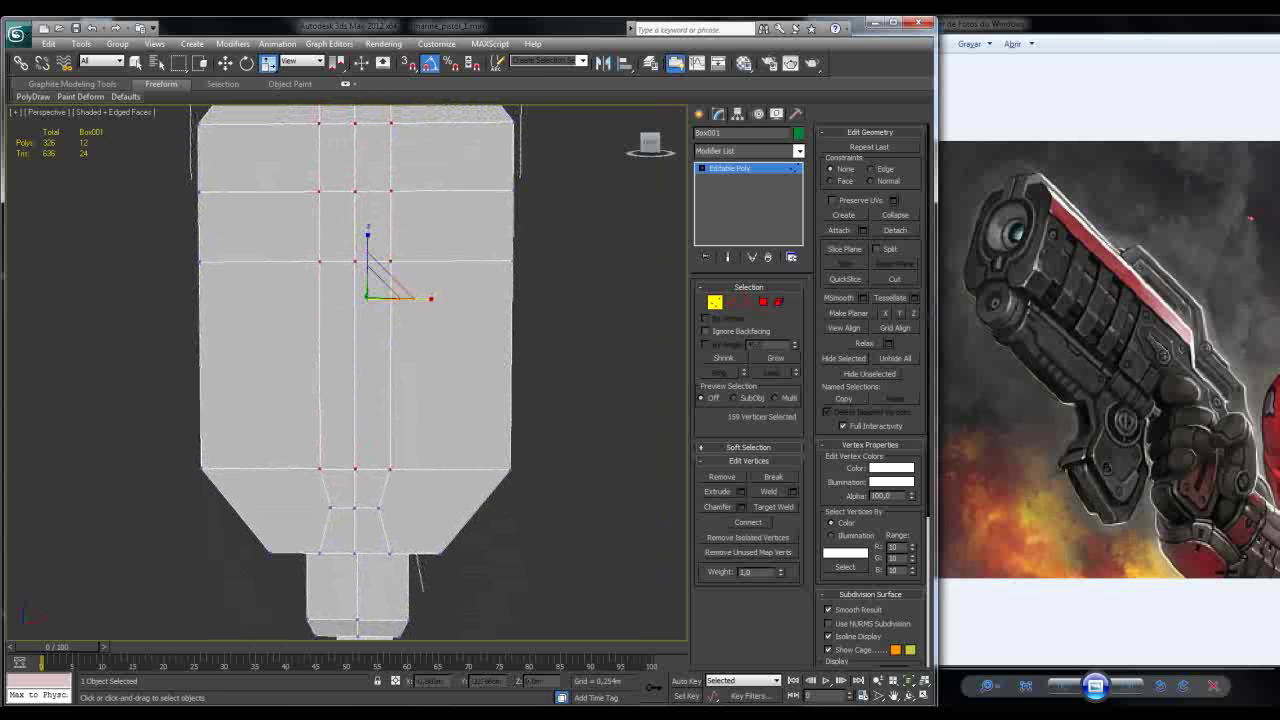
{"action": "left_click_drag", "start_coordinate": [400, 297], "coordinate": [370, 297]}
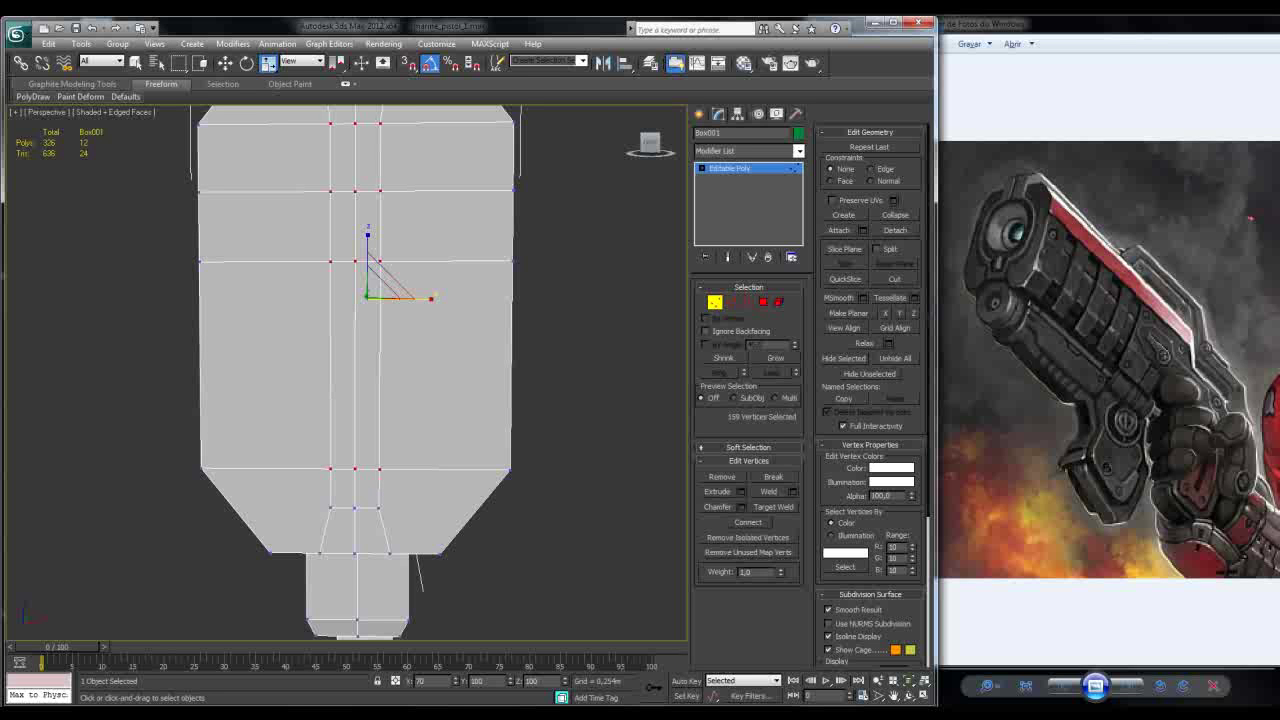
{"action": "middle_click_drag", "start_coordinate": [370, 297], "coordinate": [332, 362]}
{"action": "key", "text": "ctrl+d"}
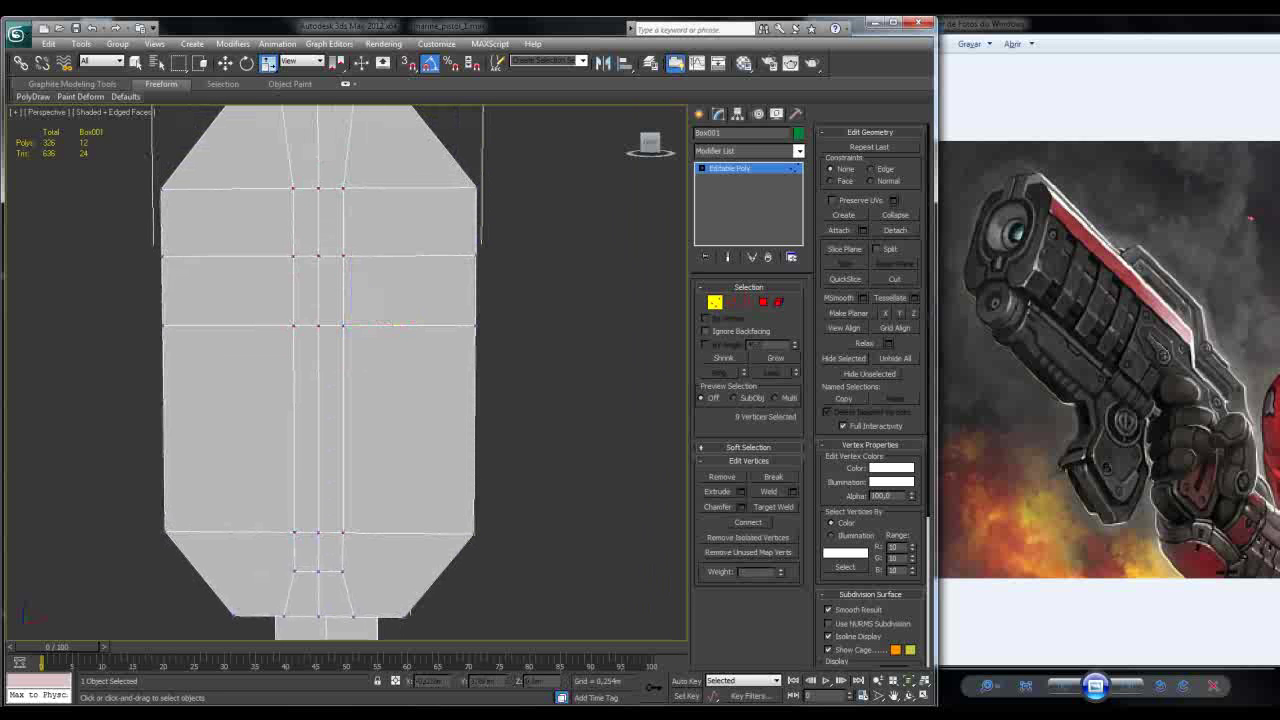
Step: Cut an angled outline on one half of the muzzle face between the central column's lower and upper vertices, recutting its upper corner slightly higher
{"action": "key", "text": "alt+c"}
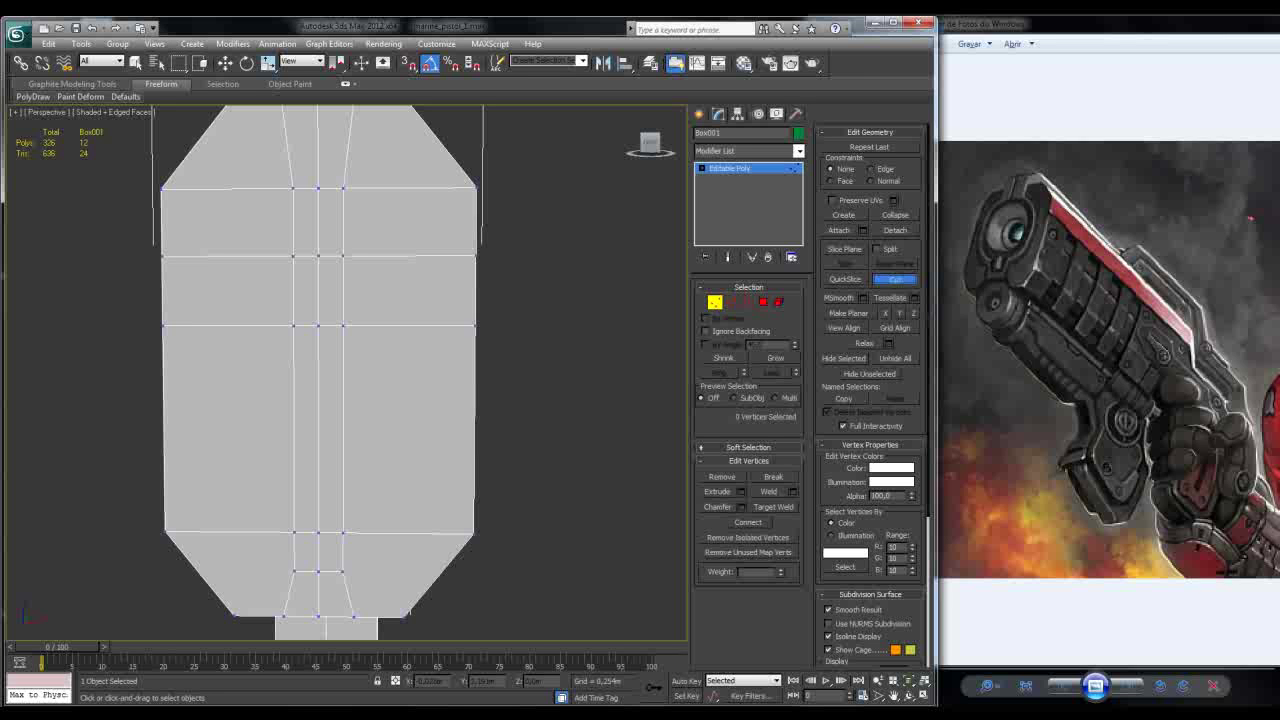
{"action": "left_click", "coordinate": [475, 326]}
{"action": "left_click", "coordinate": [395, 487]}
{"action": "left_click", "coordinate": [408, 478]}
{"action": "left_click", "coordinate": [418, 233]}
{"action": "left_click", "coordinate": [343, 188]}
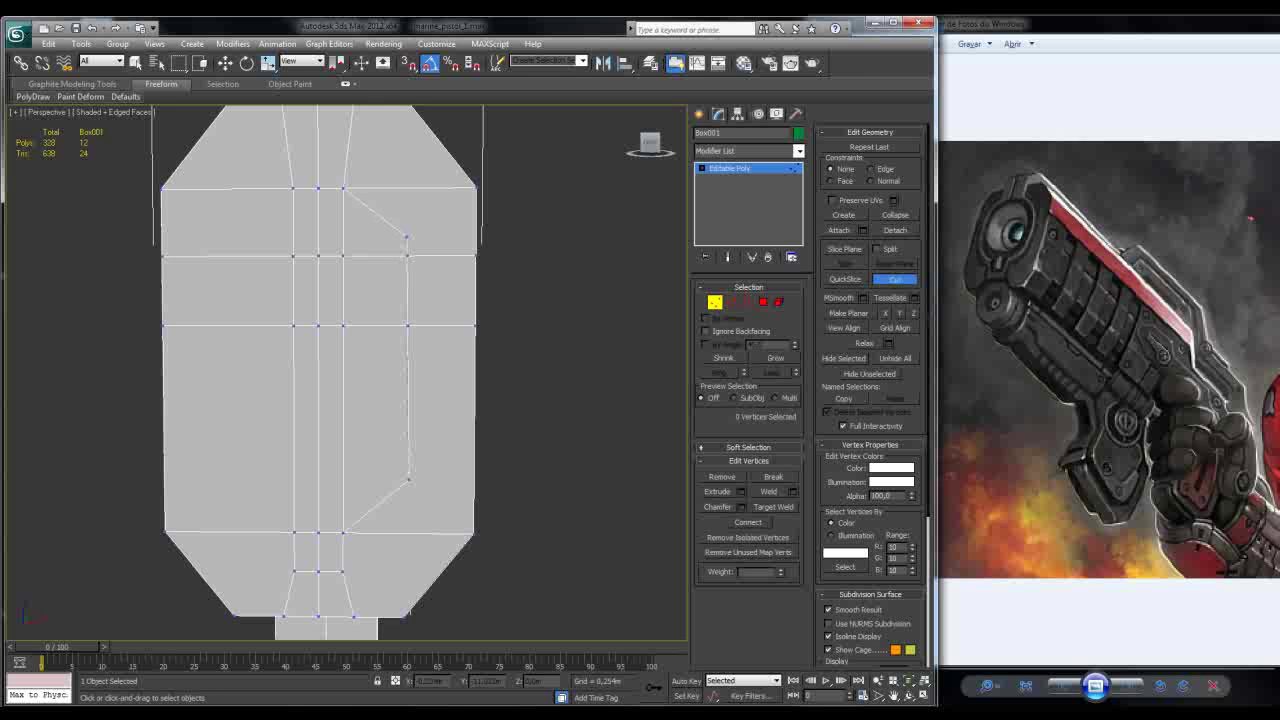
{"action": "left_click_drag", "start_coordinate": [406, 237], "coordinate": [407, 226]}
{"action": "key", "text": "ctrl+z"}
{"action": "left_click", "coordinate": [344, 188]}
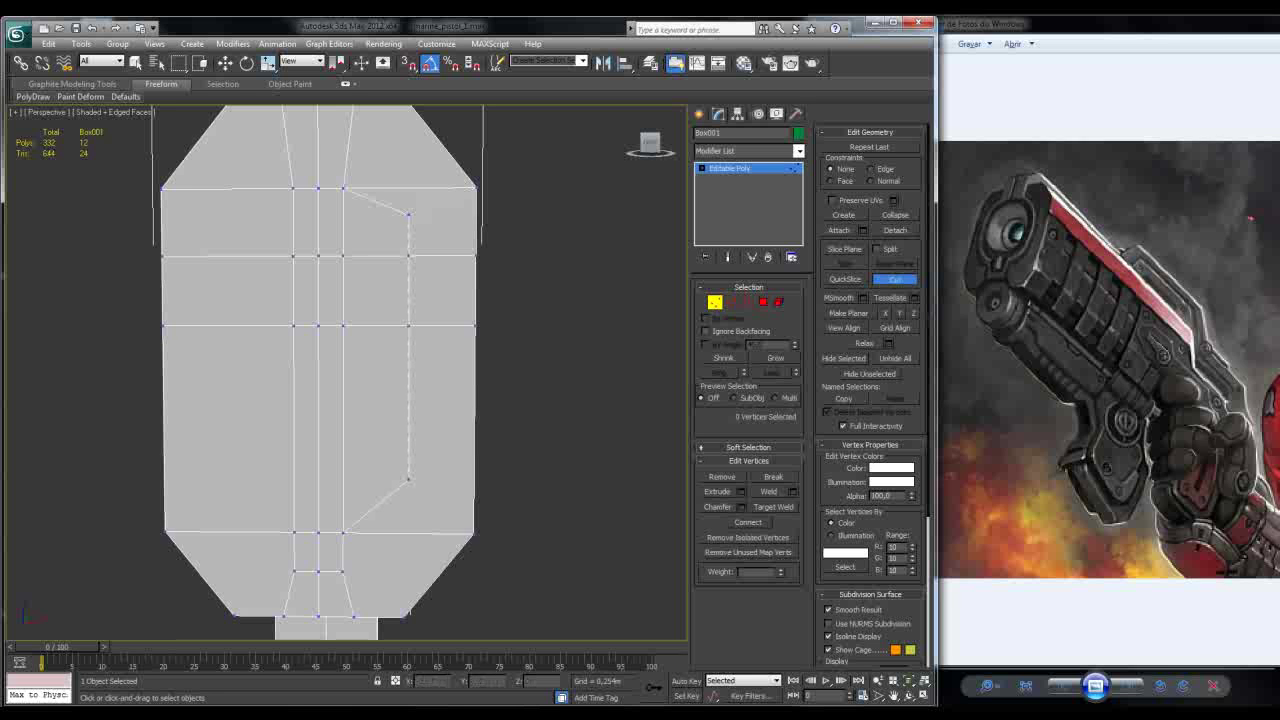
Step: Try raising the three central vertices on the upper horizontal edge line of the muzzle face
{"action": "middle_click_drag", "start_coordinate": [320, 350], "coordinate": [380, 330]}
{"action": "key", "text": "q"}
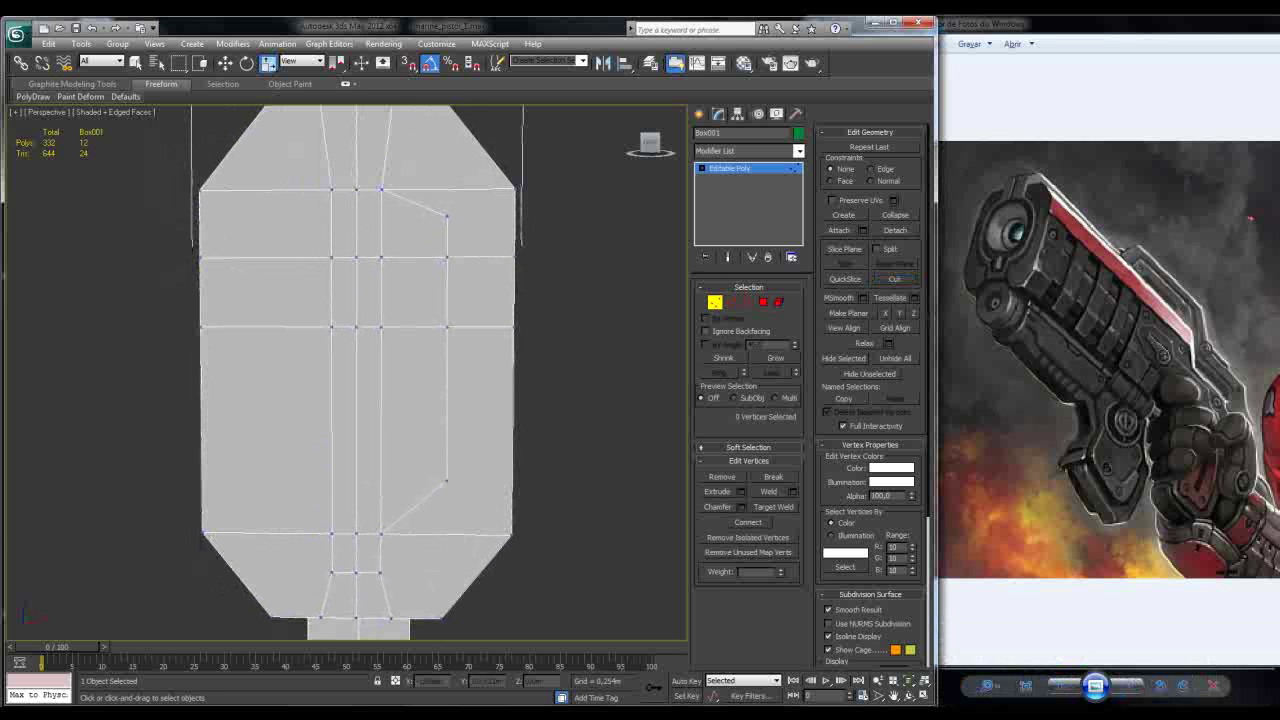
{"action": "left_click_drag", "start_coordinate": [320, 175], "coordinate": [395, 200]}
{"action": "key", "text": "w"}
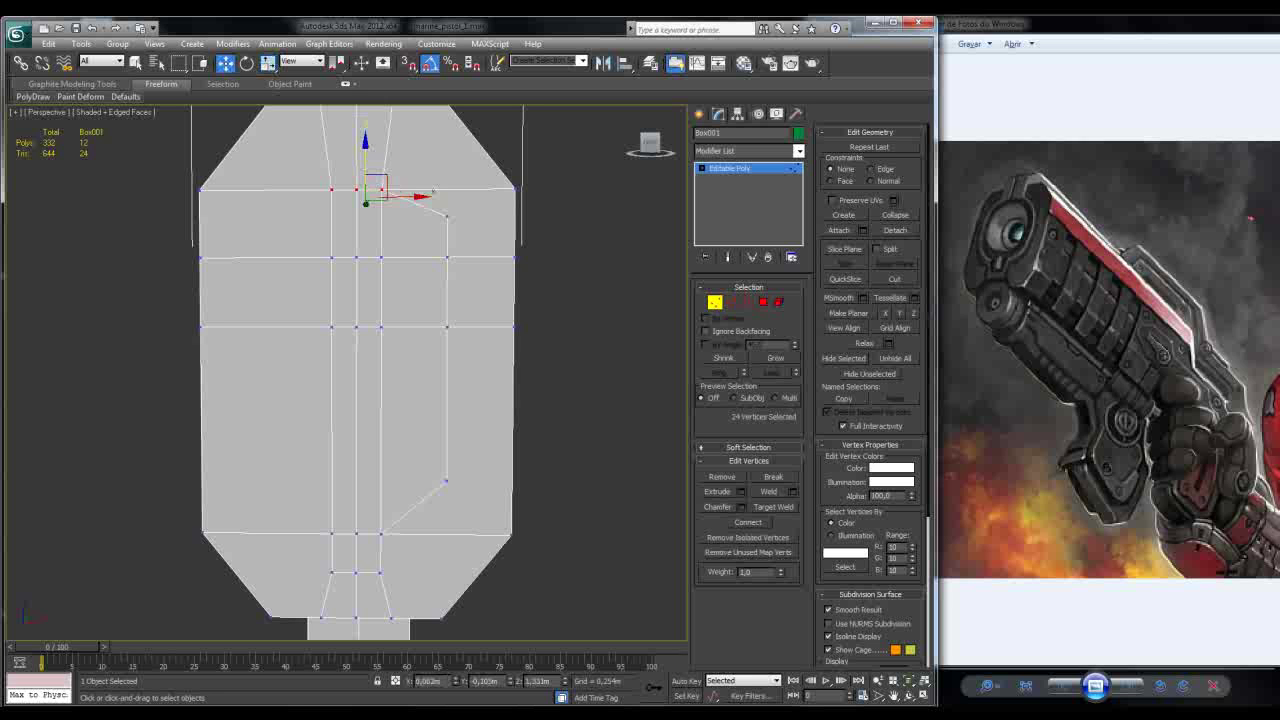
{"action": "left_click_drag", "start_coordinate": [365, 150], "coordinate": [365, 121]}
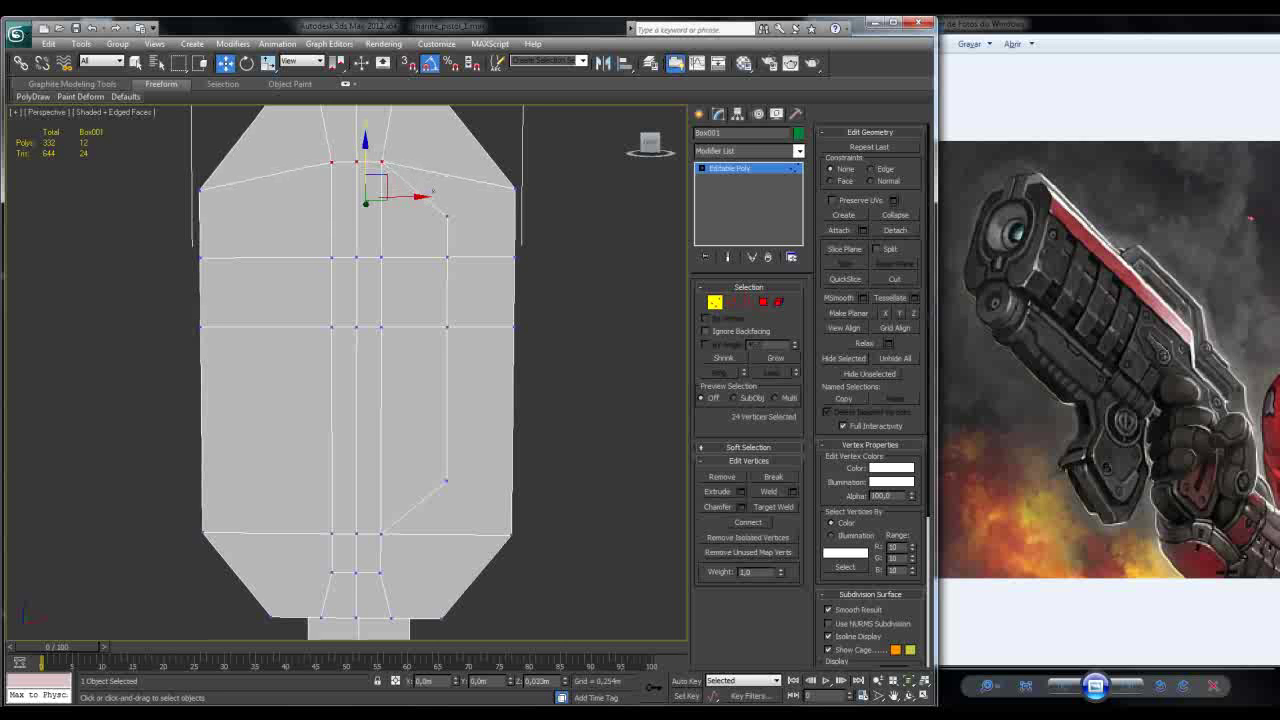
{"action": "middle_click_drag", "start_coordinate": [430, 200], "coordinate": [422, 244]}
{"action": "mouse_move", "coordinate": [360, 370]}
{"action": "middle_mouse_down"}
{"action": "mouse_move", "coordinate": [356, 383]}
{"action": "mouse_move", "coordinate": [357, 368]}
{"action": "middle_mouse_up"}
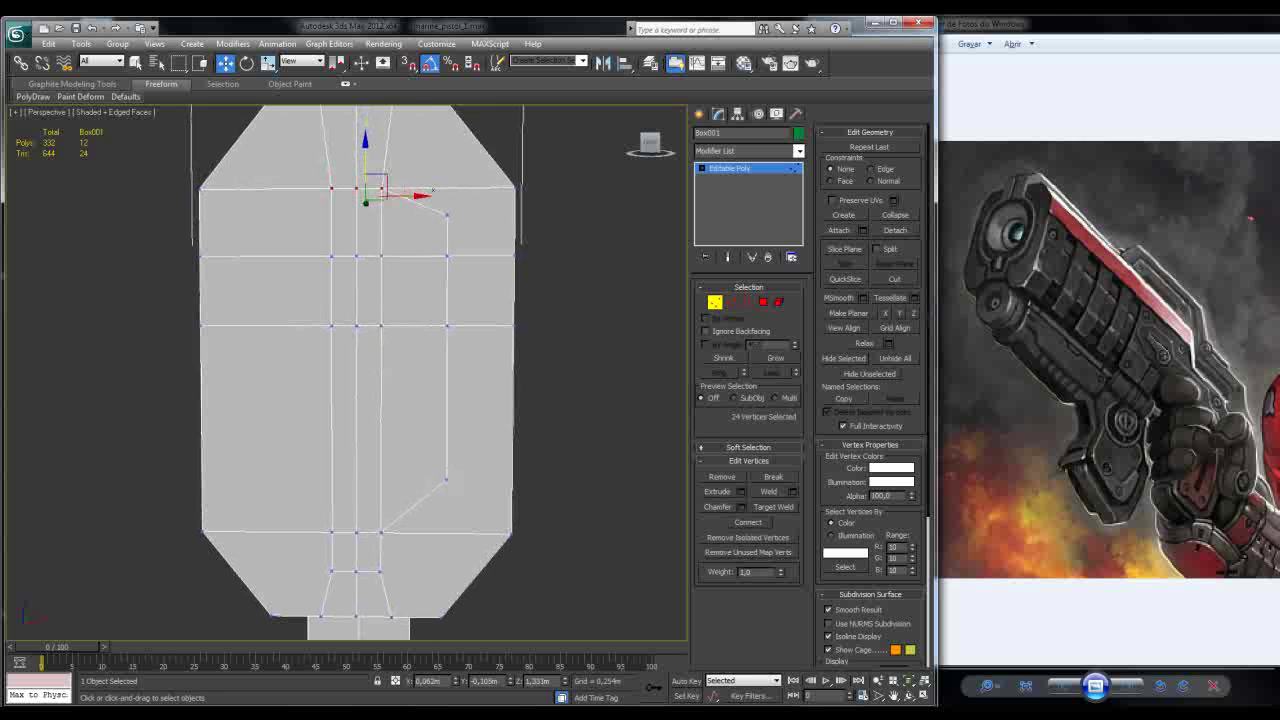
Step: Move the upper corner vertex of the cut outline straight down to the horizontal edge line below it
{"action": "scroll", "coordinate": [357, 370], "scroll_direction": "down", "scroll_amount": 2}
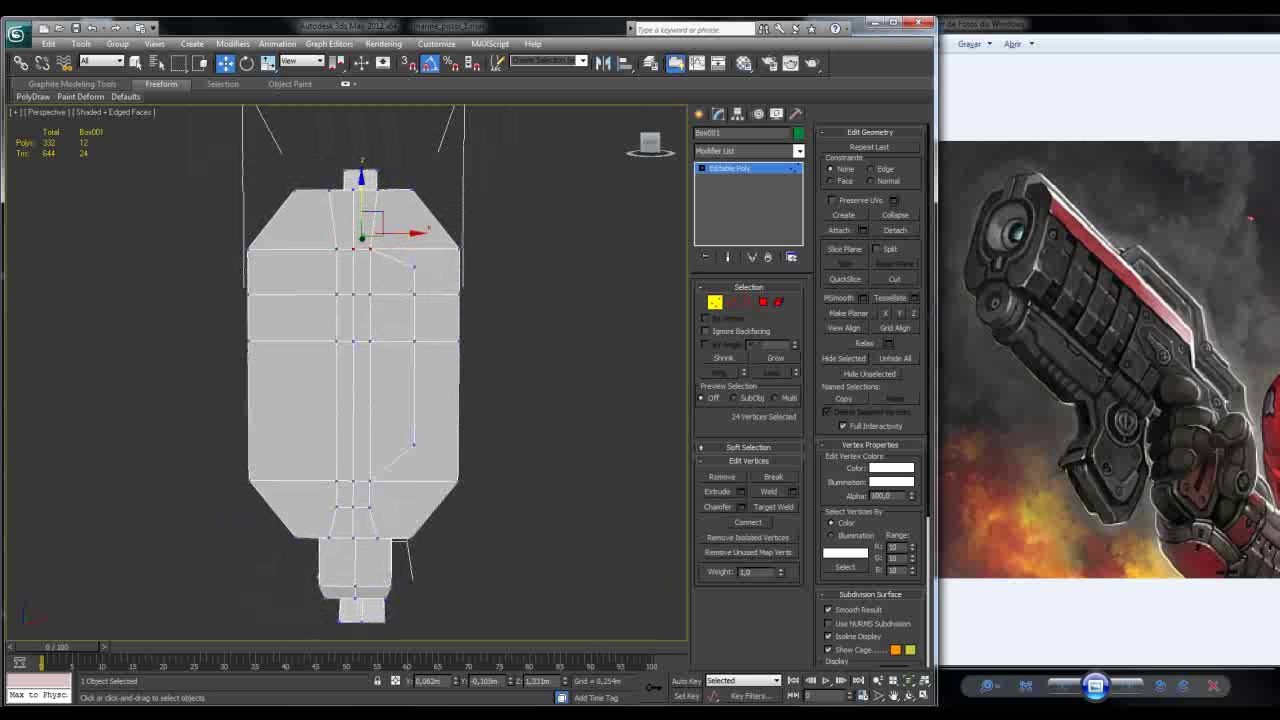
{"action": "middle_click_drag", "start_coordinate": [357, 370], "coordinate": [353, 365]}
{"action": "scroll", "coordinate": [353, 365], "scroll_direction": "up", "scroll_amount": 3}
{"action": "scroll", "coordinate": [353, 365], "scroll_direction": "down", "scroll_amount": 3}
{"action": "scroll", "coordinate": [353, 365], "scroll_direction": "up", "scroll_amount": 2}
{"action": "left_click", "coordinate": [420, 242]}
{"action": "left_click_drag", "start_coordinate": [420, 243], "coordinate": [421, 272]}
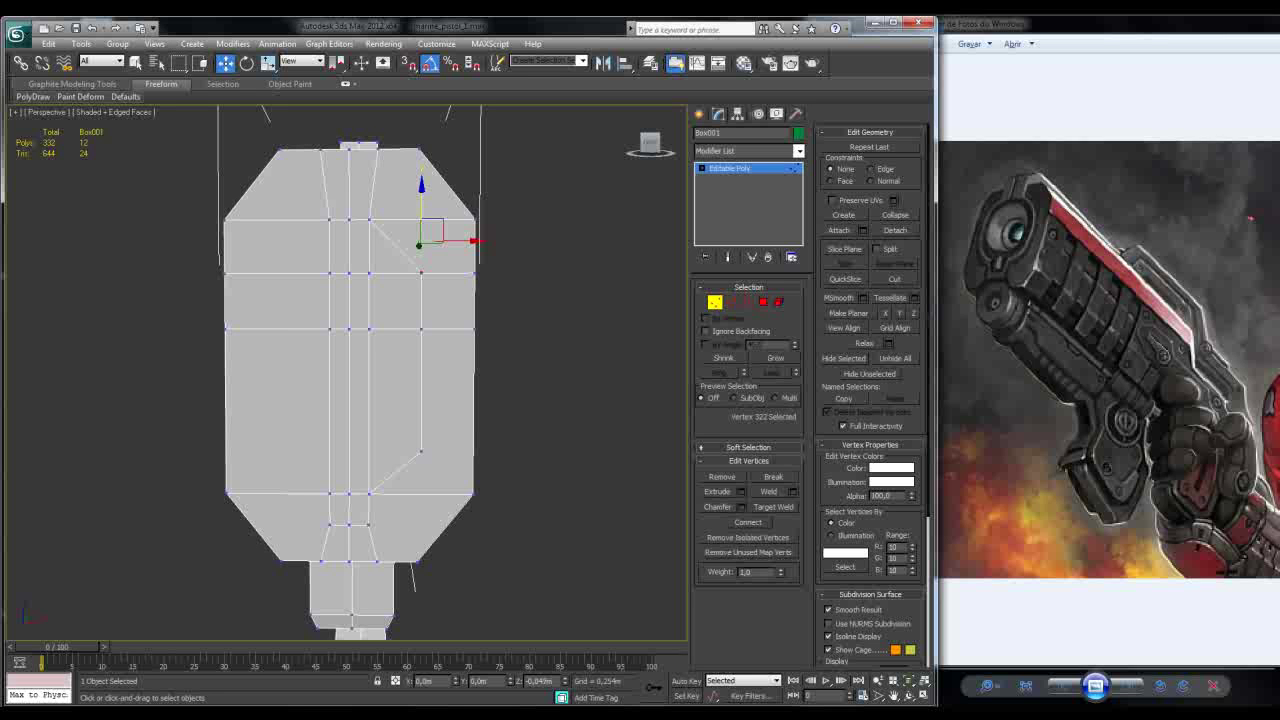
Step: Weld the outline's upper corner vertex with the overlapping vertex on the horizontal edge line
{"action": "left_click", "coordinate": [420, 273]}
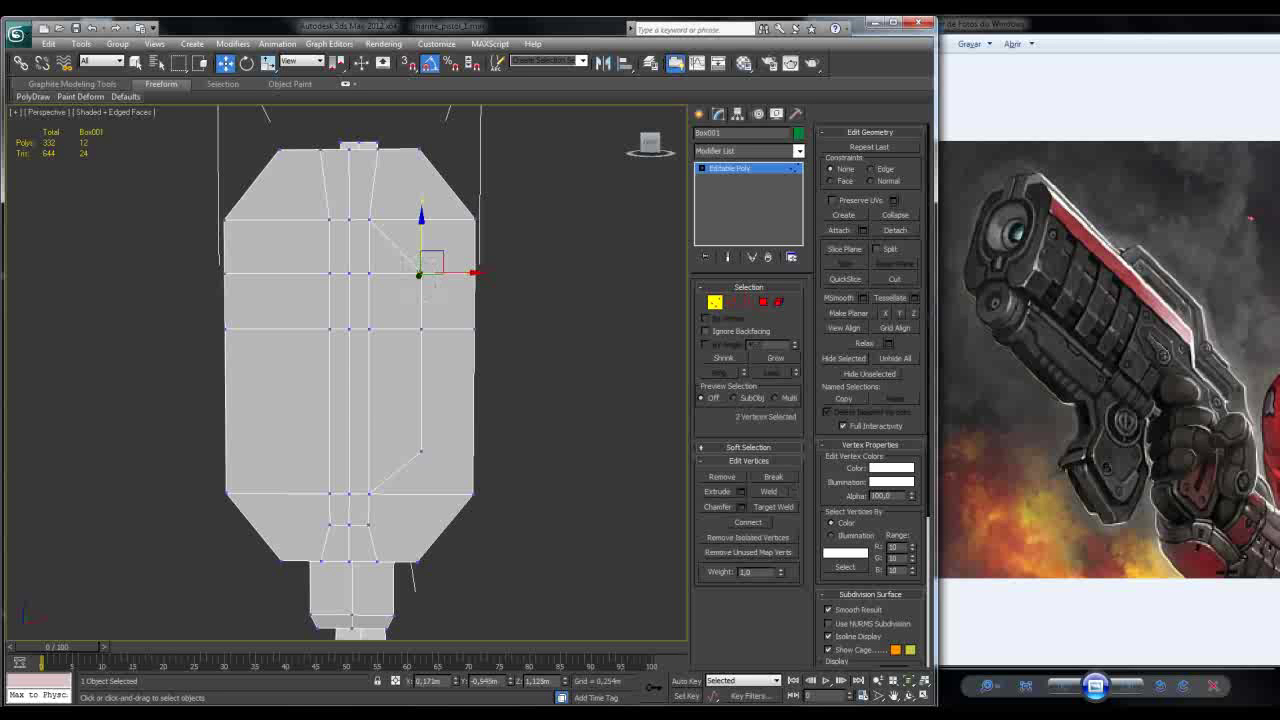
{"action": "left_click", "coordinate": [792, 492]}
{"action": "key", "text": "Return"}
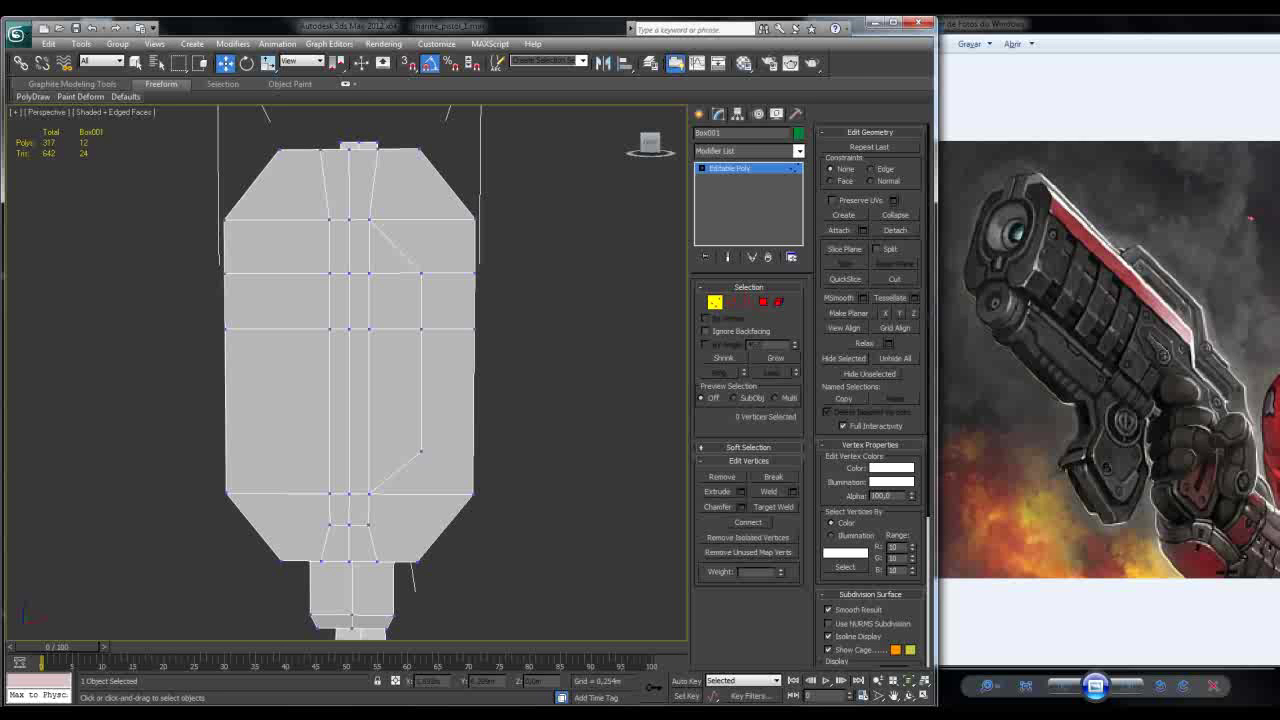
Step: Remove the two horizontal edge segments enclosed by the cut outline on the muzzle face
{"action": "middle_click_drag", "start_coordinate": [350, 370], "coordinate": [360, 354]}
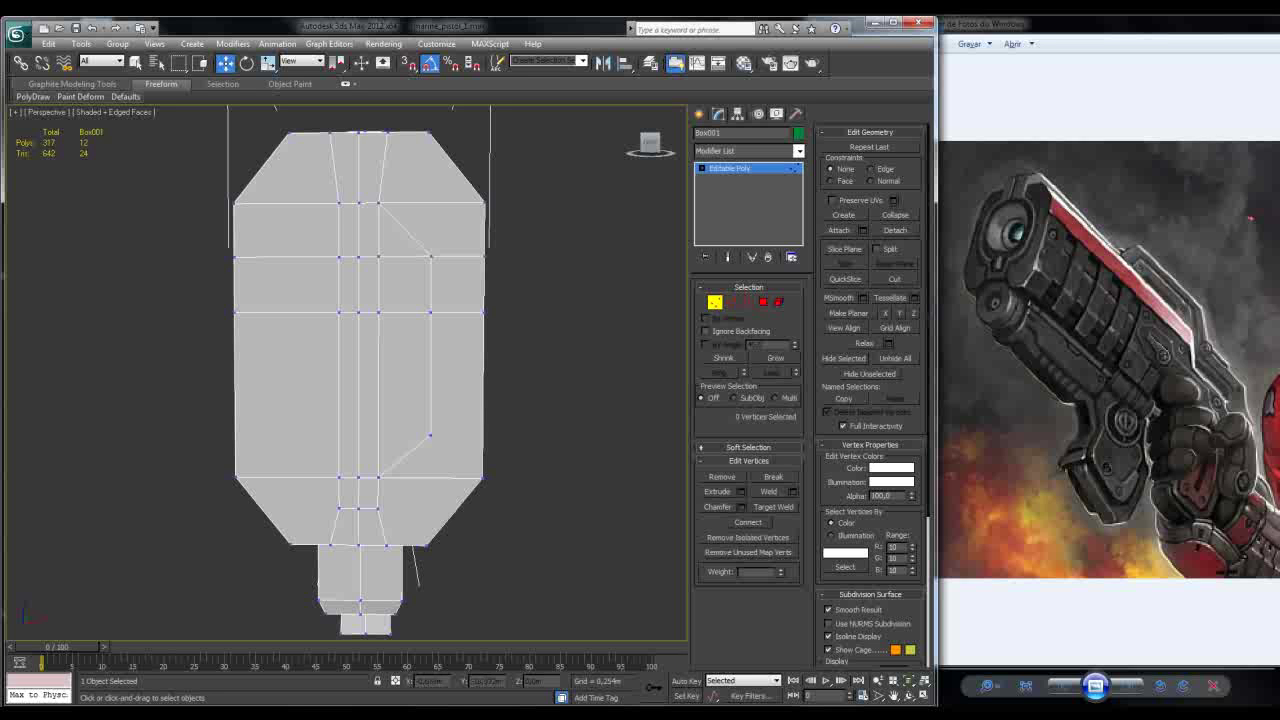
{"action": "key", "text": "2"}
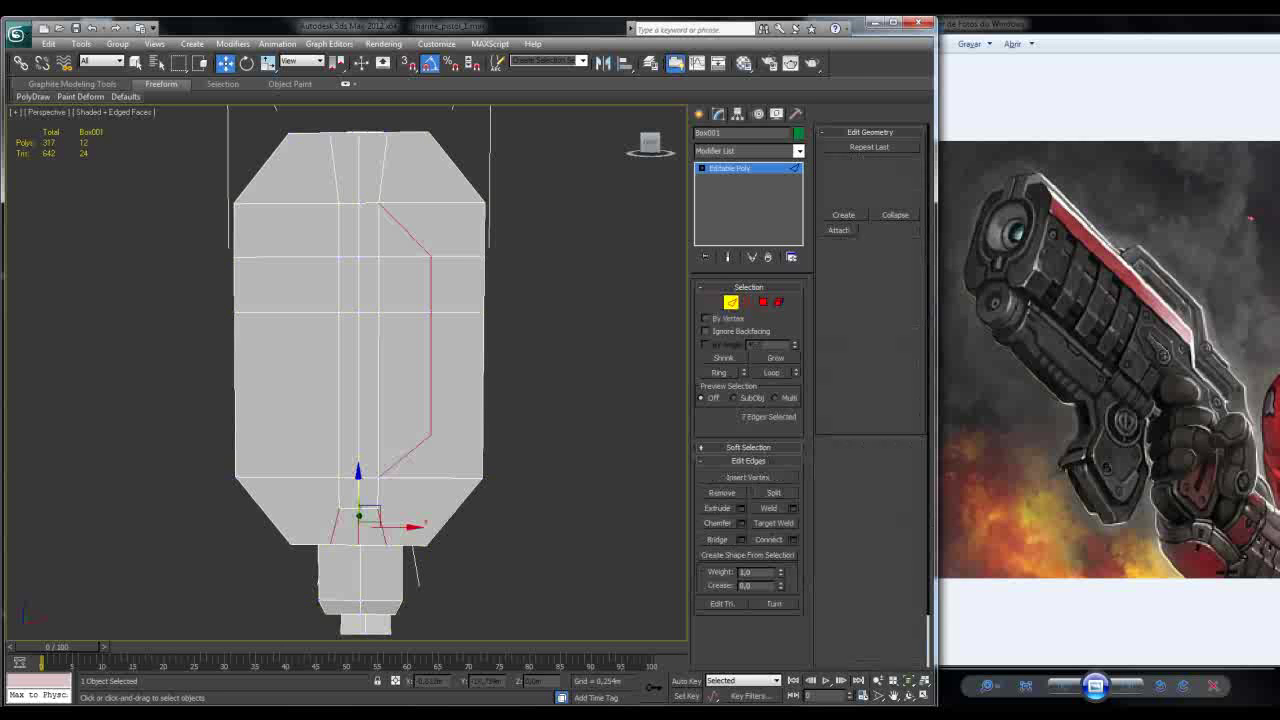
{"action": "left_click", "coordinate": [405, 240]}
{"action": "left_click", "coordinate": [404, 312], "text": "ctrl"}
{"action": "key", "text": "BackSpace"}
{"action": "key", "text": "1"}
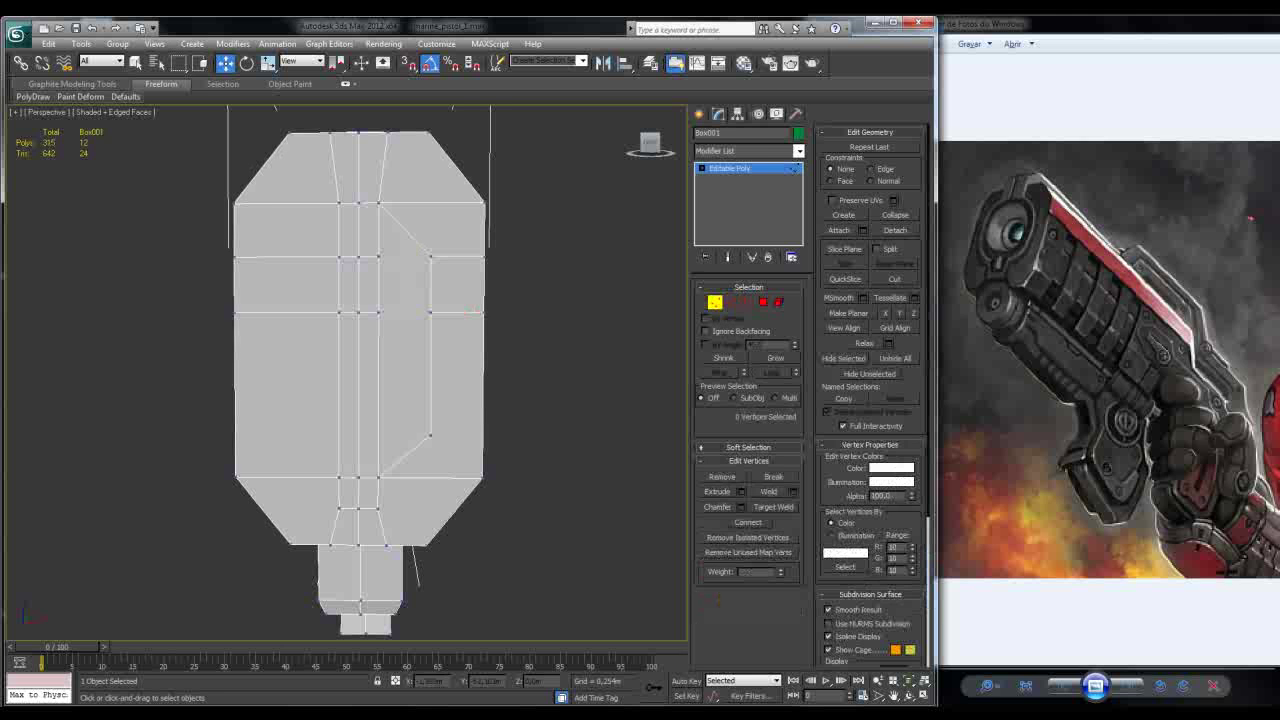
{"action": "middle_click_drag", "start_coordinate": [360, 380], "coordinate": [364, 396]}
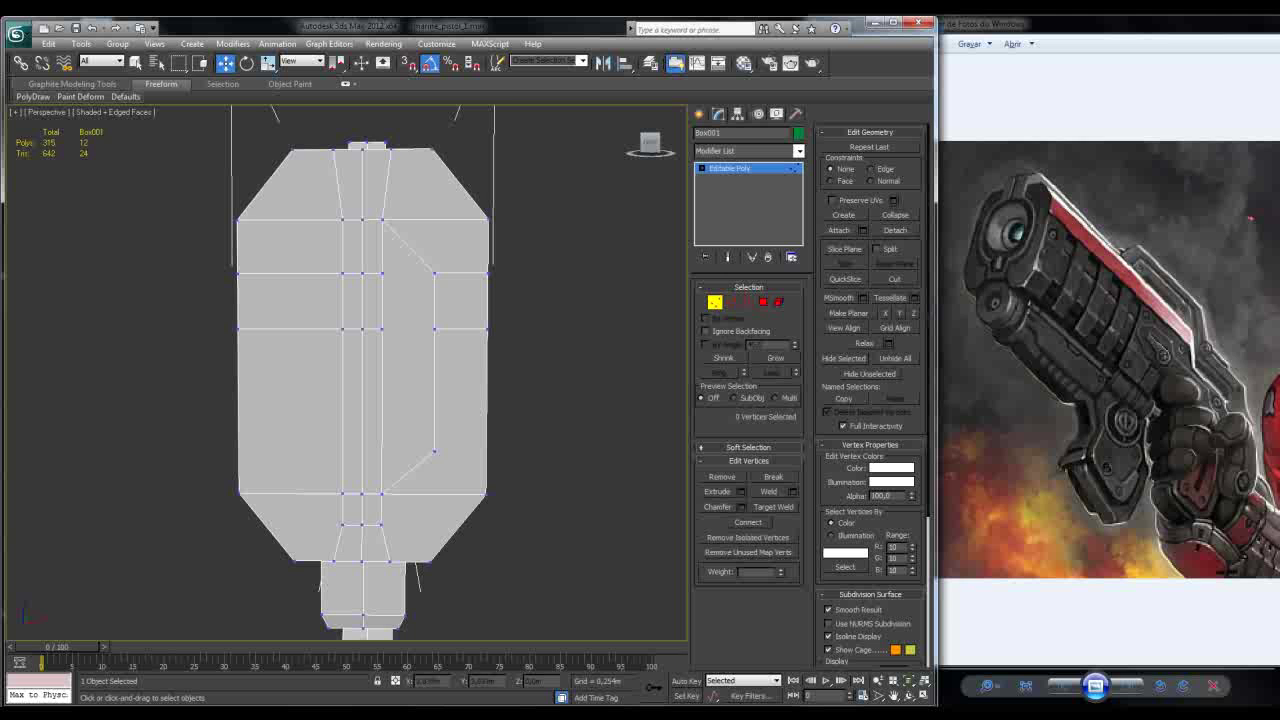
{"action": "middle_click_drag", "start_coordinate": [360, 380], "coordinate": [660, 380], "text": "alt"}
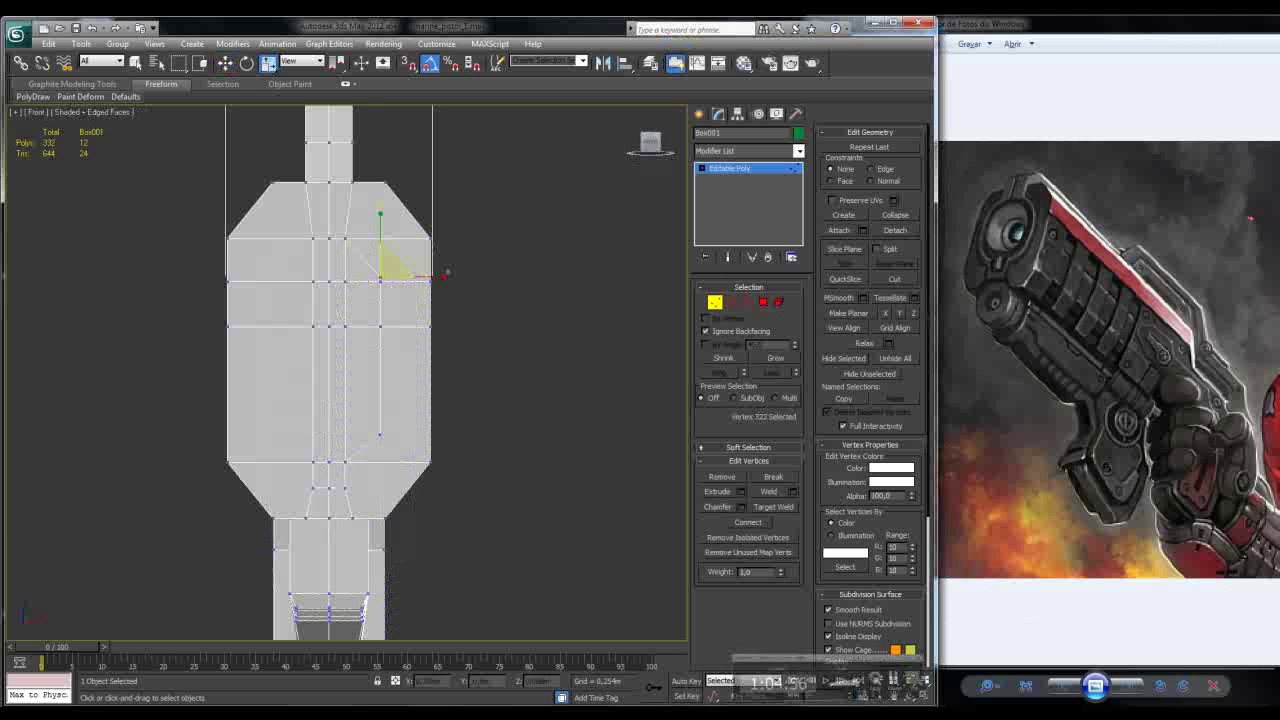
Step: Target-weld the outline's upper corner vertex to the adjacent vertex on the horizontal edge line in the Front view and check the result
{"action": "key", "text": "ctrl+w"}
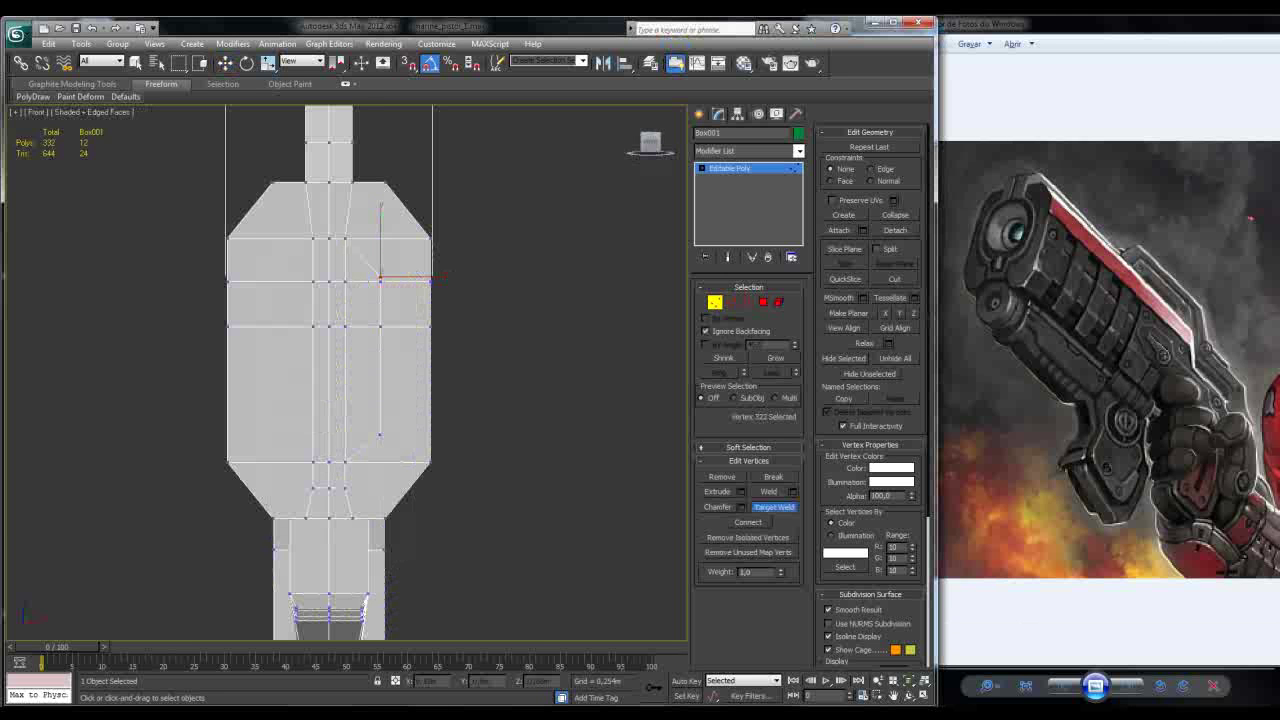
{"action": "left_click", "coordinate": [380, 238]}
{"action": "left_click", "coordinate": [345, 238]}
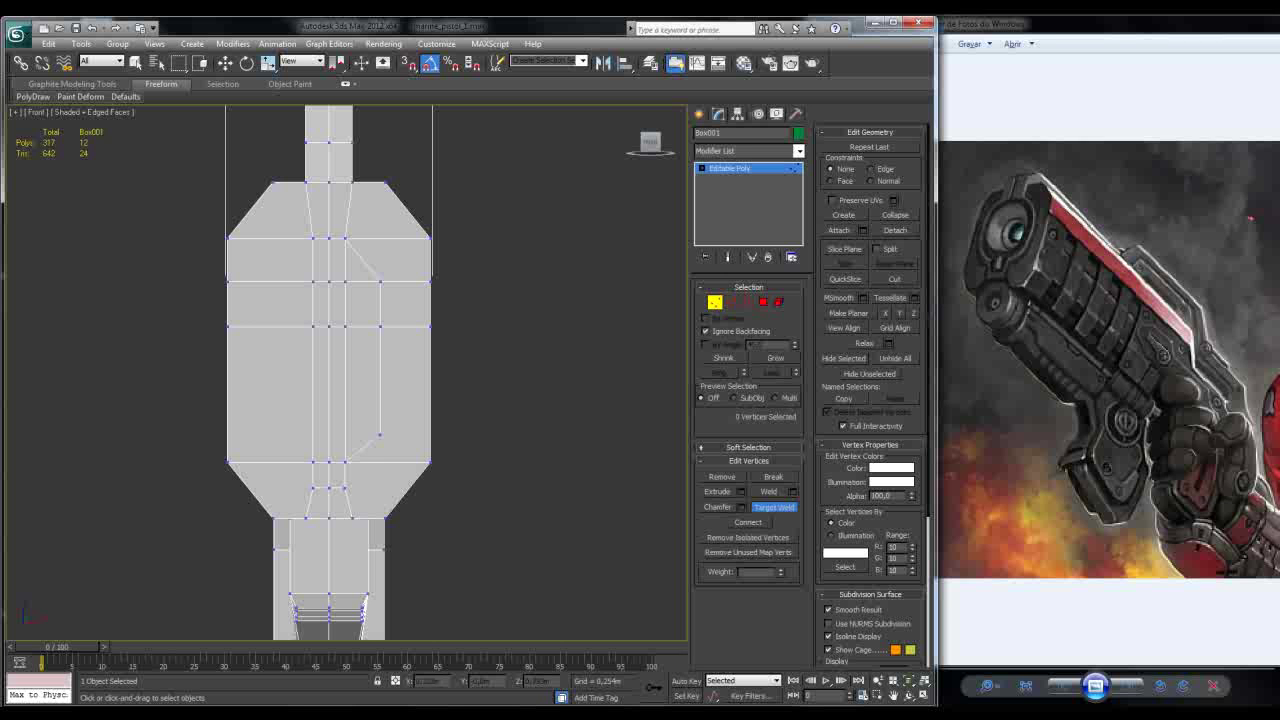
{"action": "mouse_move", "coordinate": [330, 380]}
{"action": "middle_mouse_down", "text": "alt"}
{"action": "mouse_move", "coordinate": [420, 370]}
{"action": "mouse_move", "coordinate": [340, 375]}
{"action": "mouse_move", "coordinate": [340, 395]}
{"action": "middle_mouse_up", "text": "alt"}
{"action": "key", "text": "p"}
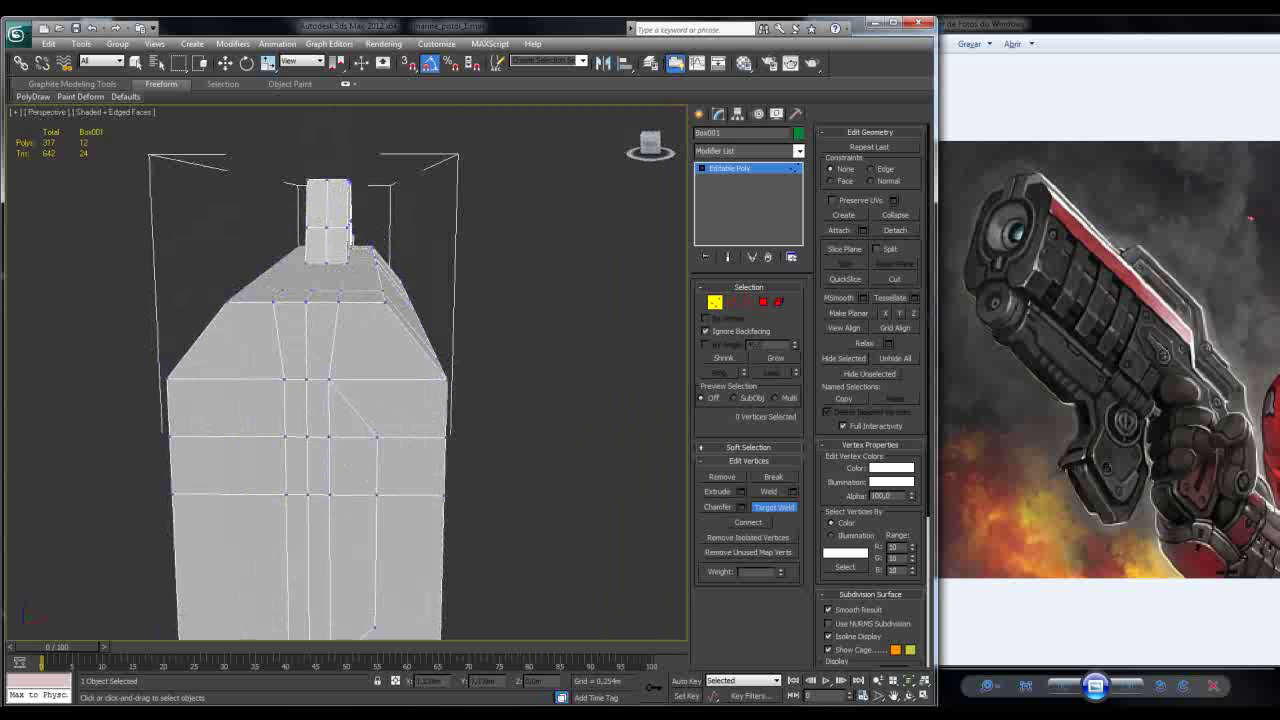
{"action": "key", "text": "f"}
{"action": "scroll", "coordinate": [350, 365], "scroll_direction": "up", "scroll_amount": 4}
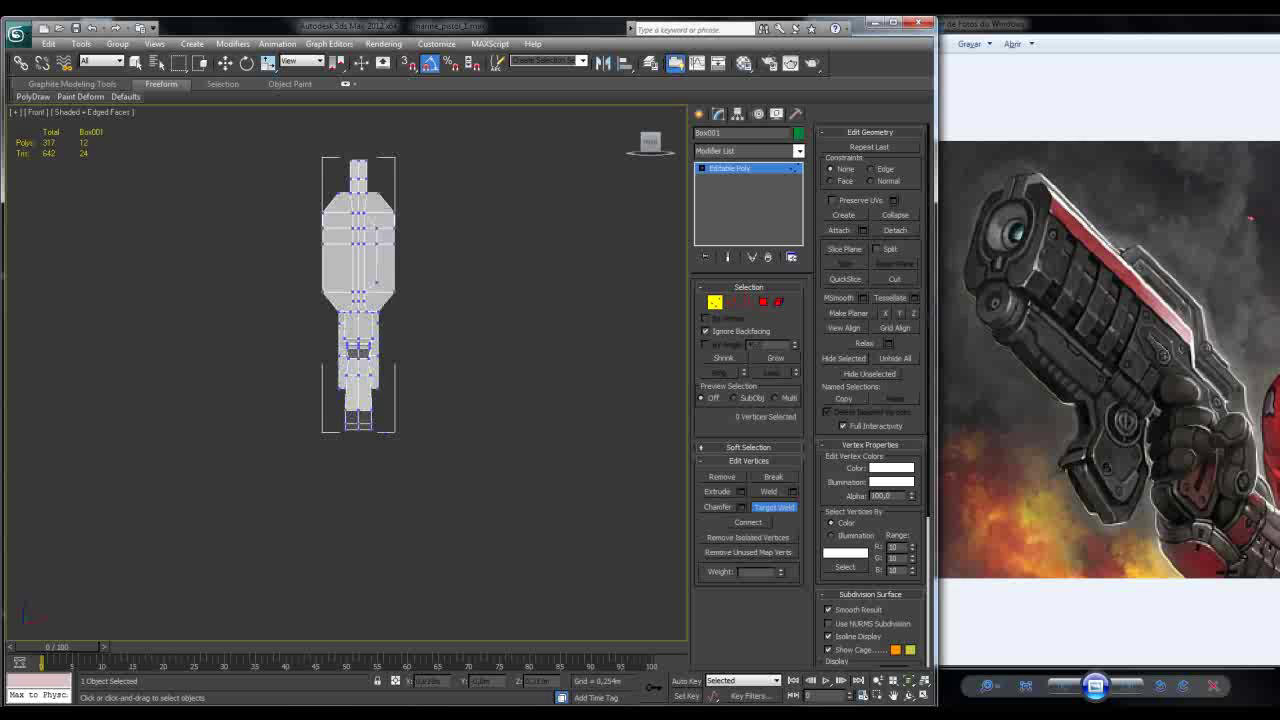
{"action": "scroll", "coordinate": [350, 365], "scroll_direction": "up", "scroll_amount": 3}
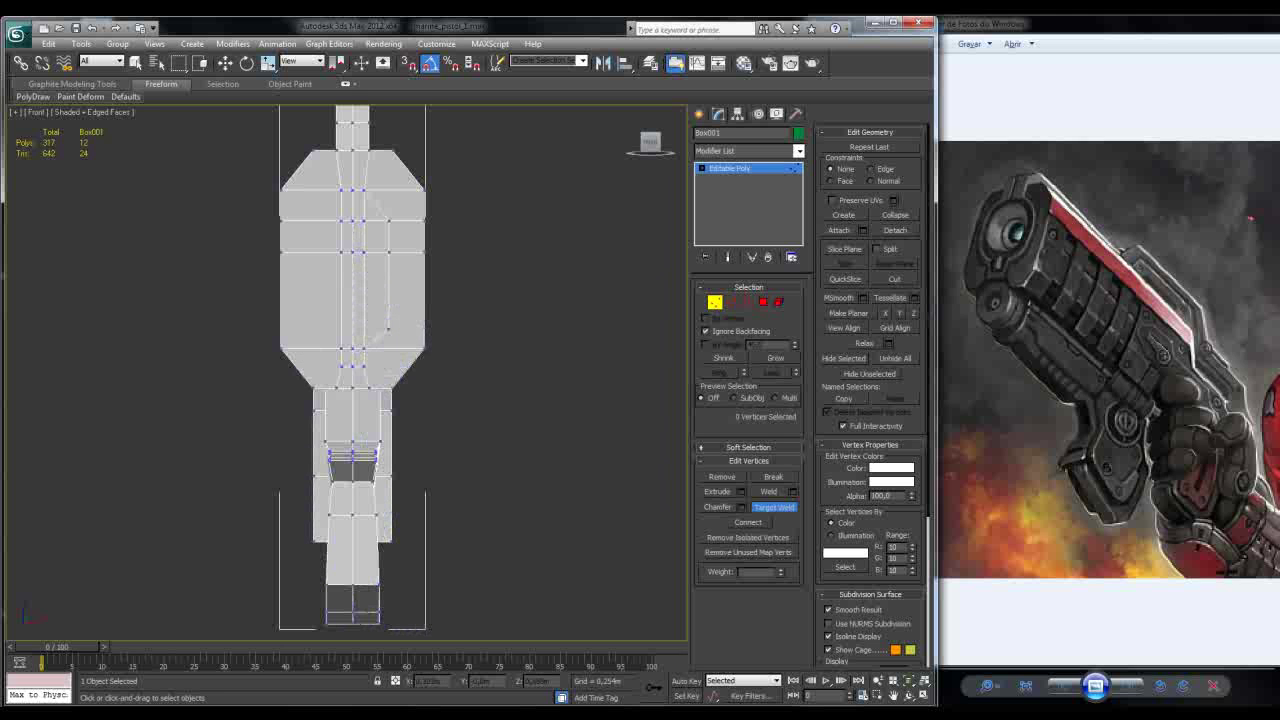
Step: Box-select the polygons of one half of the gun in the Front view and turn off Ignore Backfacing for selections
{"action": "scroll", "coordinate": [350, 365], "scroll_direction": "down", "scroll_amount": 2}
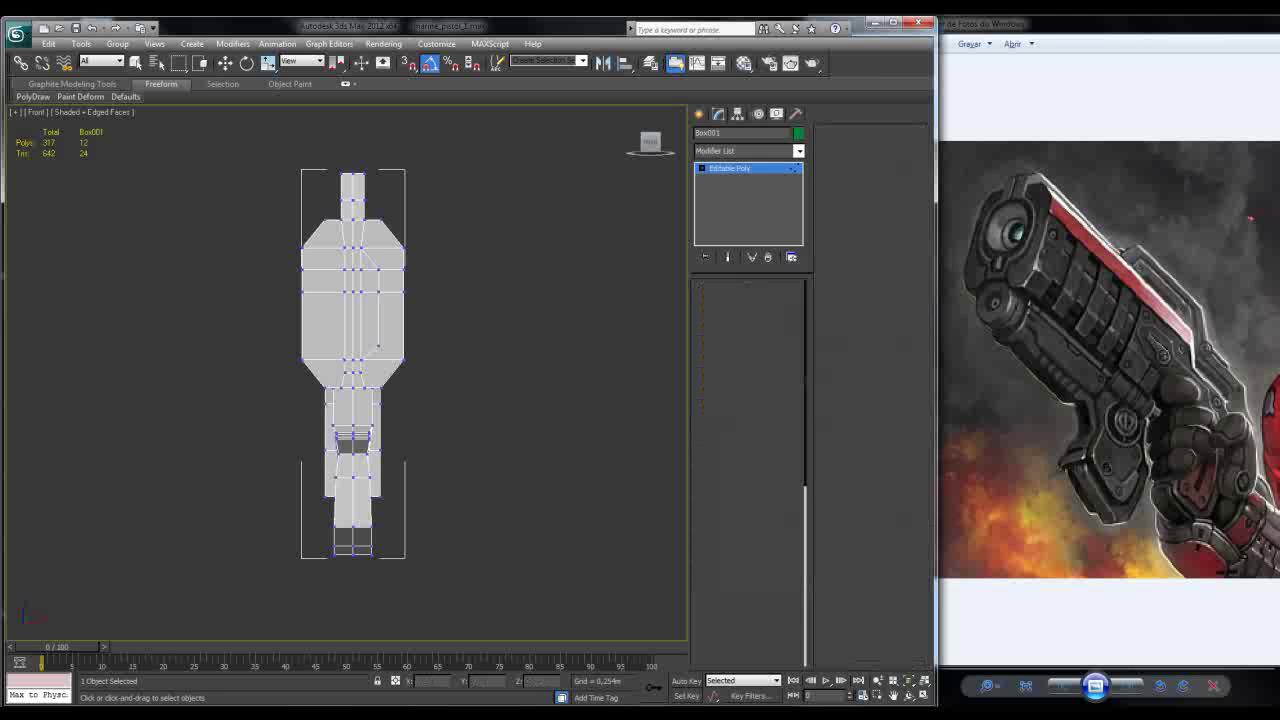
{"action": "left_click_drag", "start_coordinate": [203, 153], "coordinate": [350, 573]}
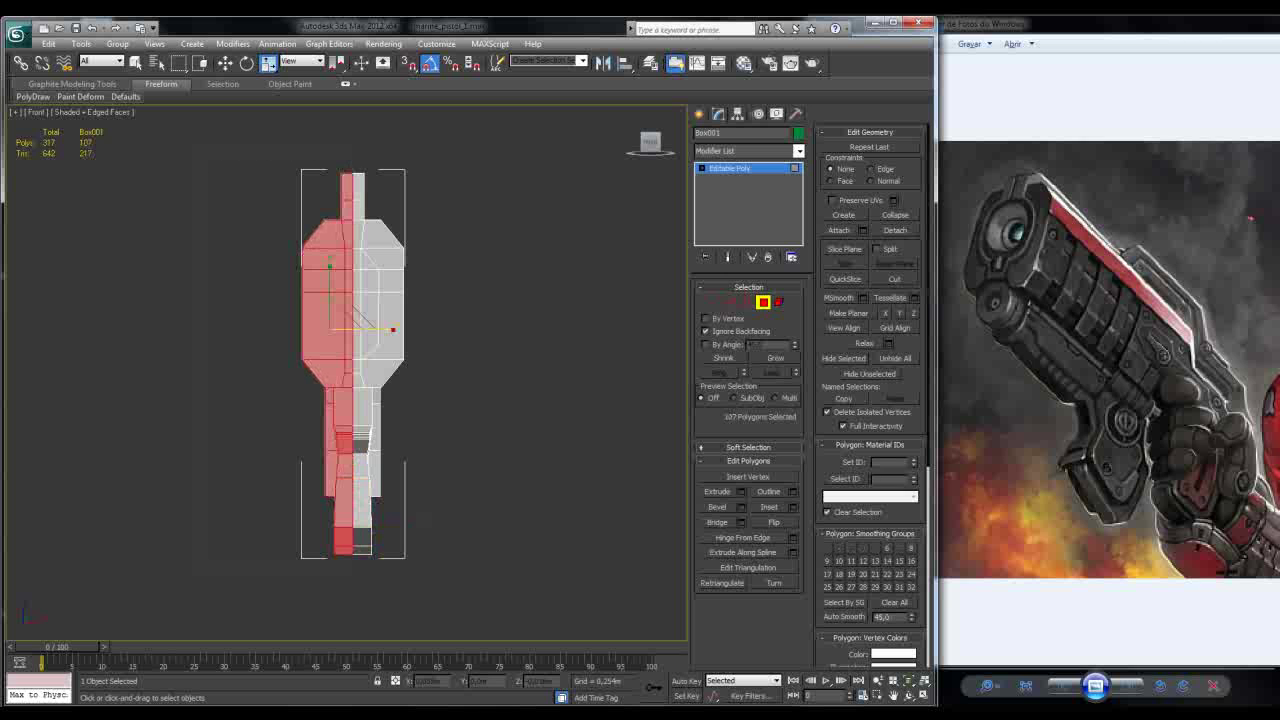
{"action": "scroll", "coordinate": [352, 360], "scroll_direction": "up", "scroll_amount": 3}
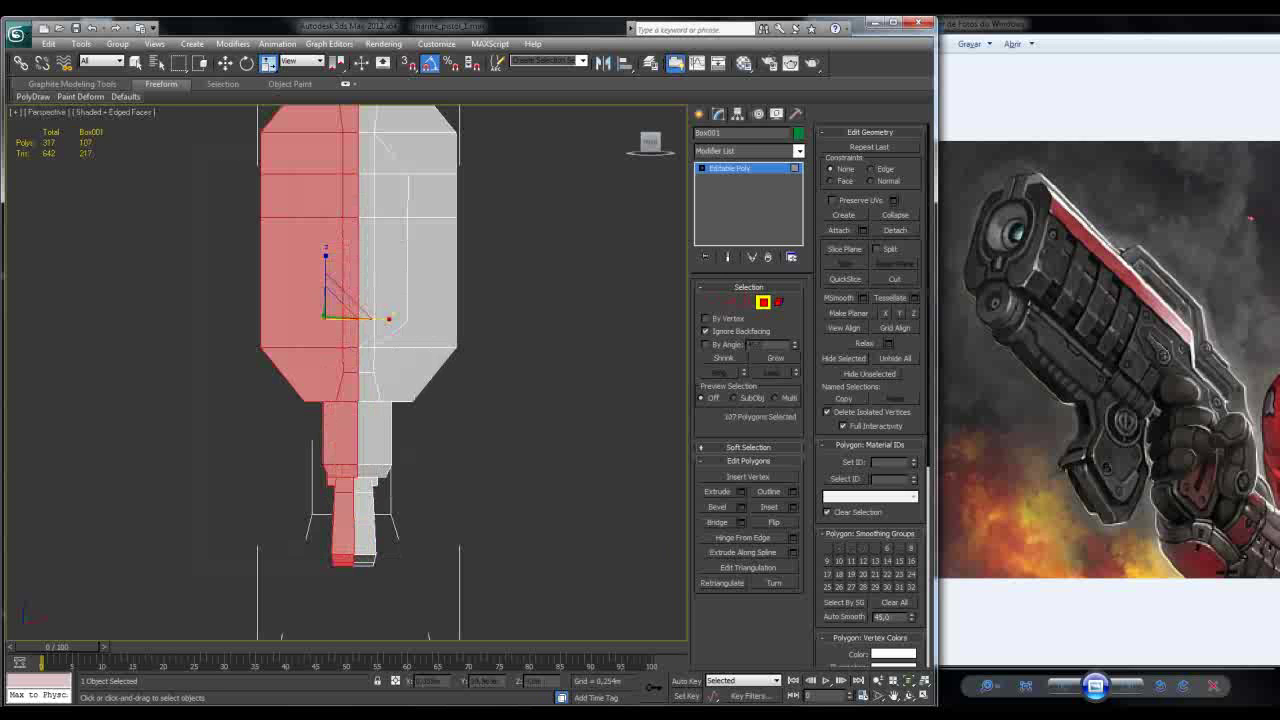
{"action": "scroll", "coordinate": [352, 360], "scroll_direction": "down", "scroll_amount": 3}
{"action": "key", "text": "p"}
{"action": "middle_click_drag", "start_coordinate": [350, 360], "coordinate": [425, 360], "text": "alt"}
{"action": "left_click", "coordinate": [706, 330]}
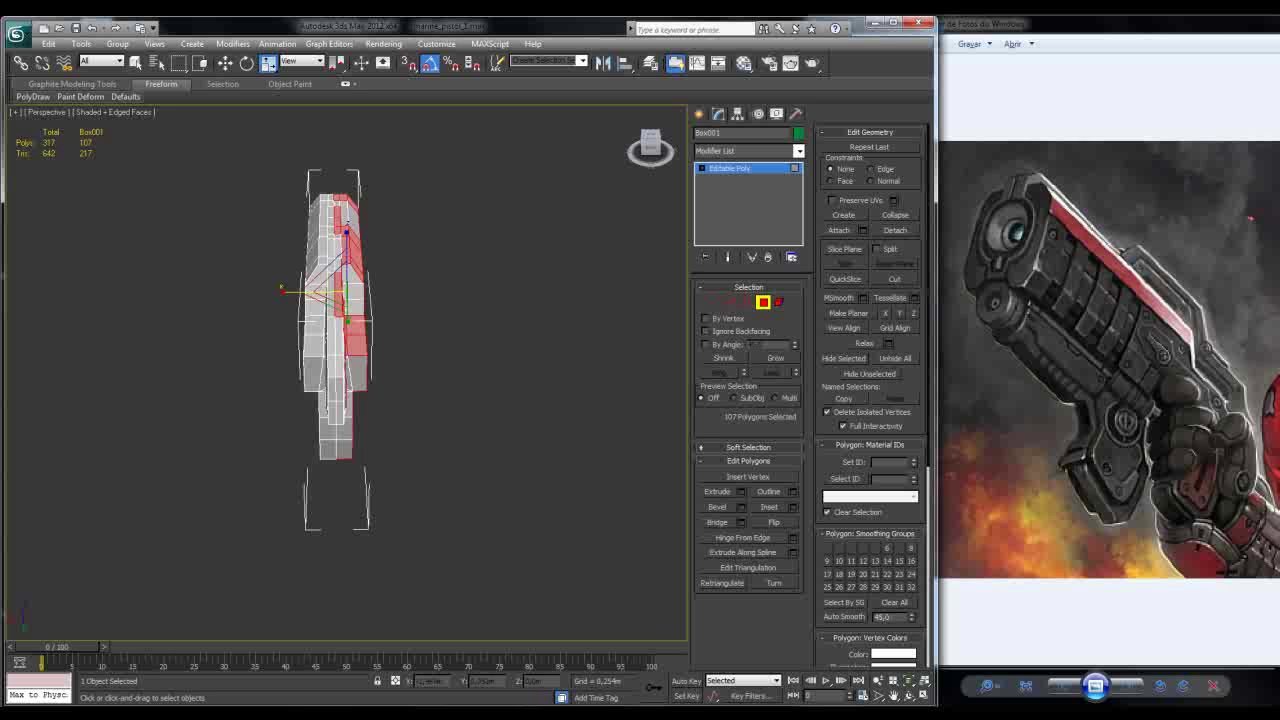
Step: Reselect all polygons of the gun's left half in the Front view, including back-facing ones, and delete them
{"action": "key", "text": "f"}
{"action": "scroll", "coordinate": [418, 340], "scroll_direction": "up", "scroll_amount": 5}
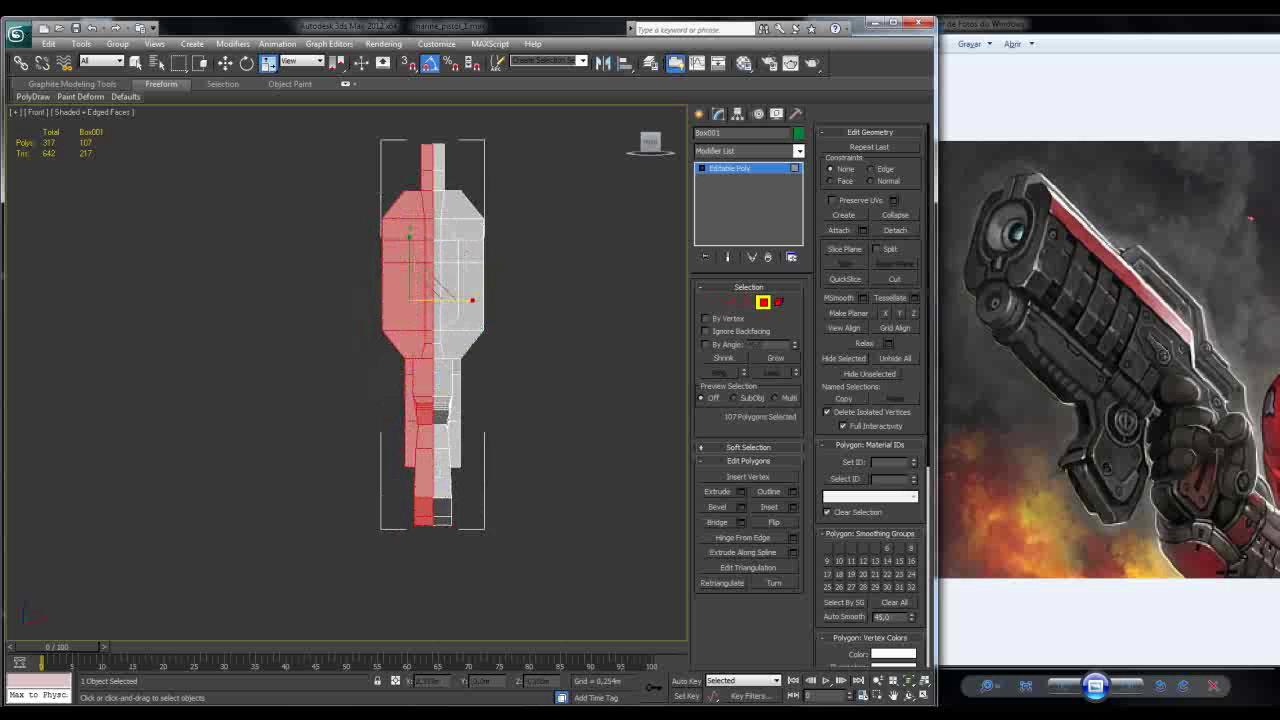
{"action": "left_click_drag", "start_coordinate": [290, 123], "coordinate": [414, 605]}
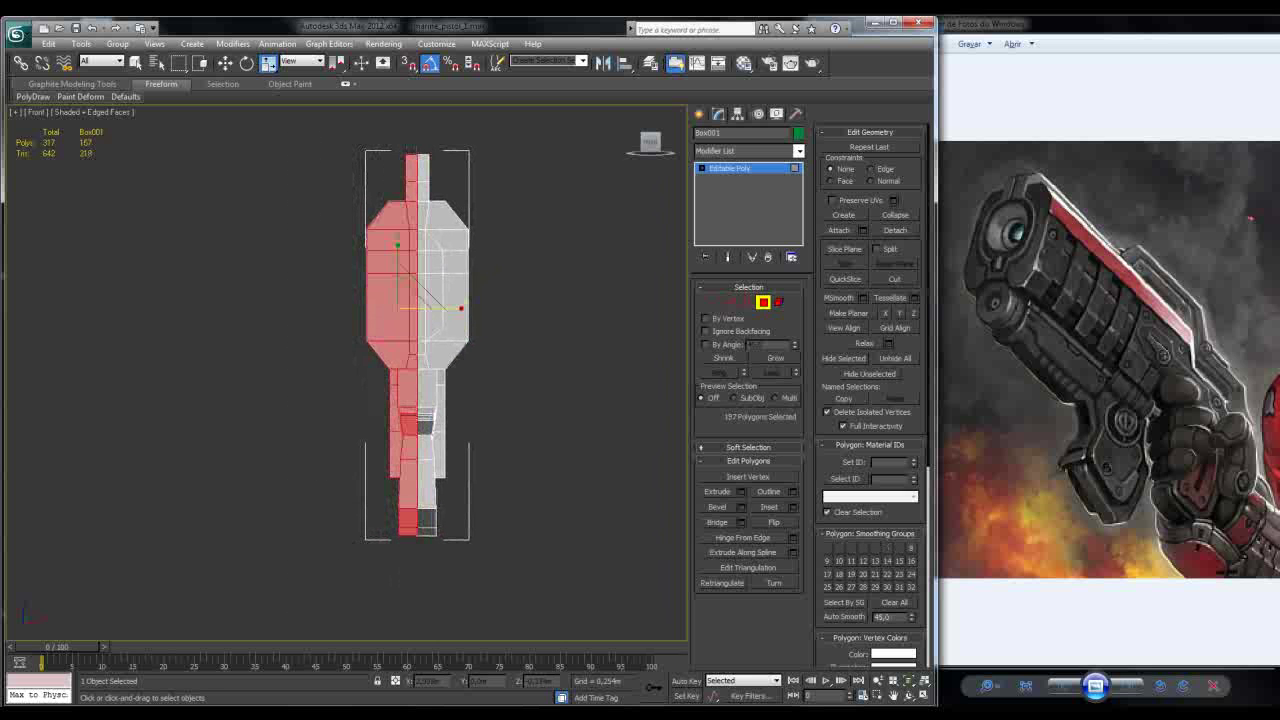
{"action": "scroll", "coordinate": [418, 330], "scroll_direction": "up", "scroll_amount": 3}
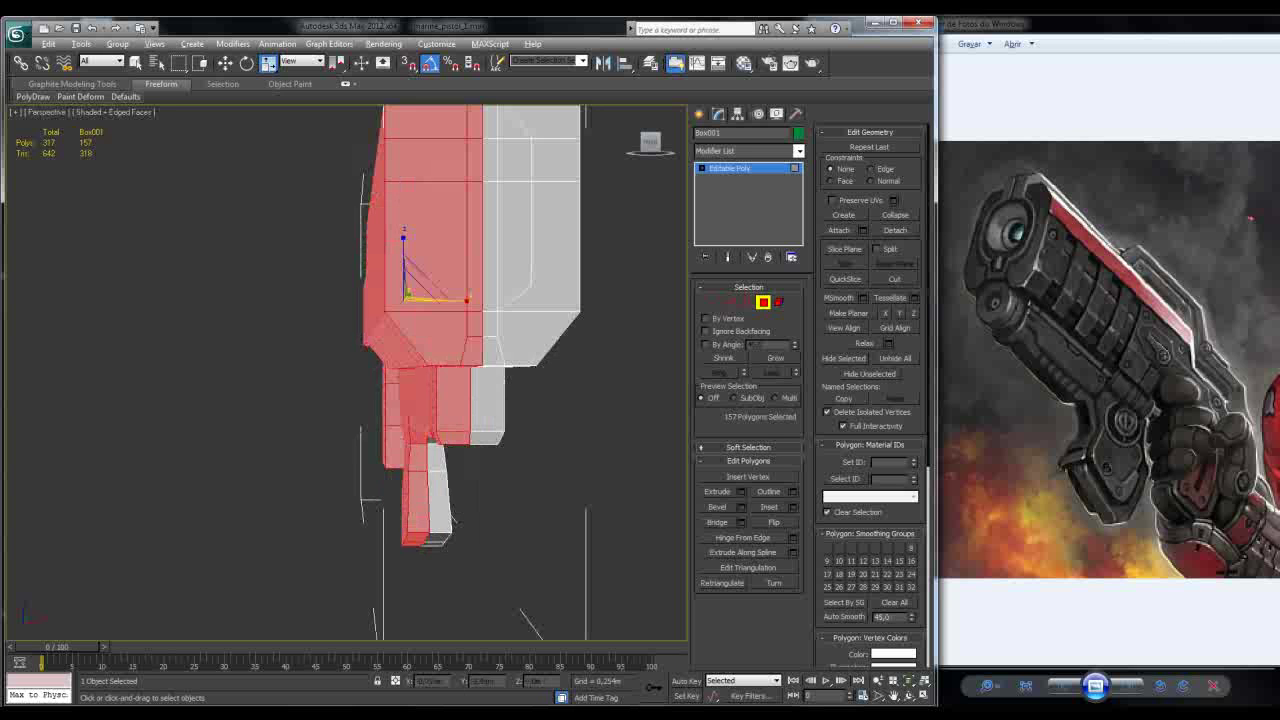
{"action": "key", "text": "shift+z"}
{"action": "key", "text": "shift+z"}
{"action": "key", "text": "shift+z"}
{"action": "middle_click_drag", "start_coordinate": [400, 330], "coordinate": [520, 330], "text": "alt"}
{"action": "key", "text": "Delete"}
{"action": "middle_click_drag", "start_coordinate": [400, 330], "coordinate": [480, 330], "text": "alt"}
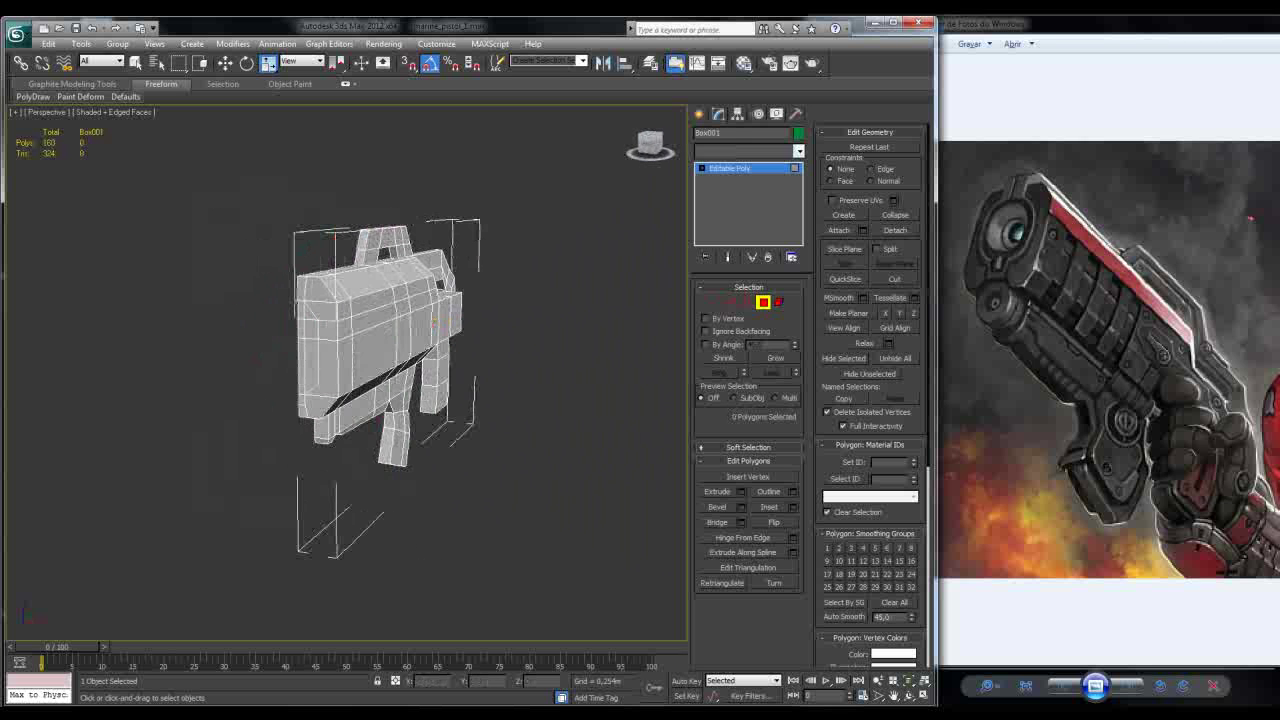
Step: Add a Symmetry modifier to the remaining half of the gun with Z as the mirror axis
{"action": "left_click", "coordinate": [798, 150]}
{"action": "scroll", "coordinate": [745, 474], "scroll_direction": "down", "scroll_amount": 10}
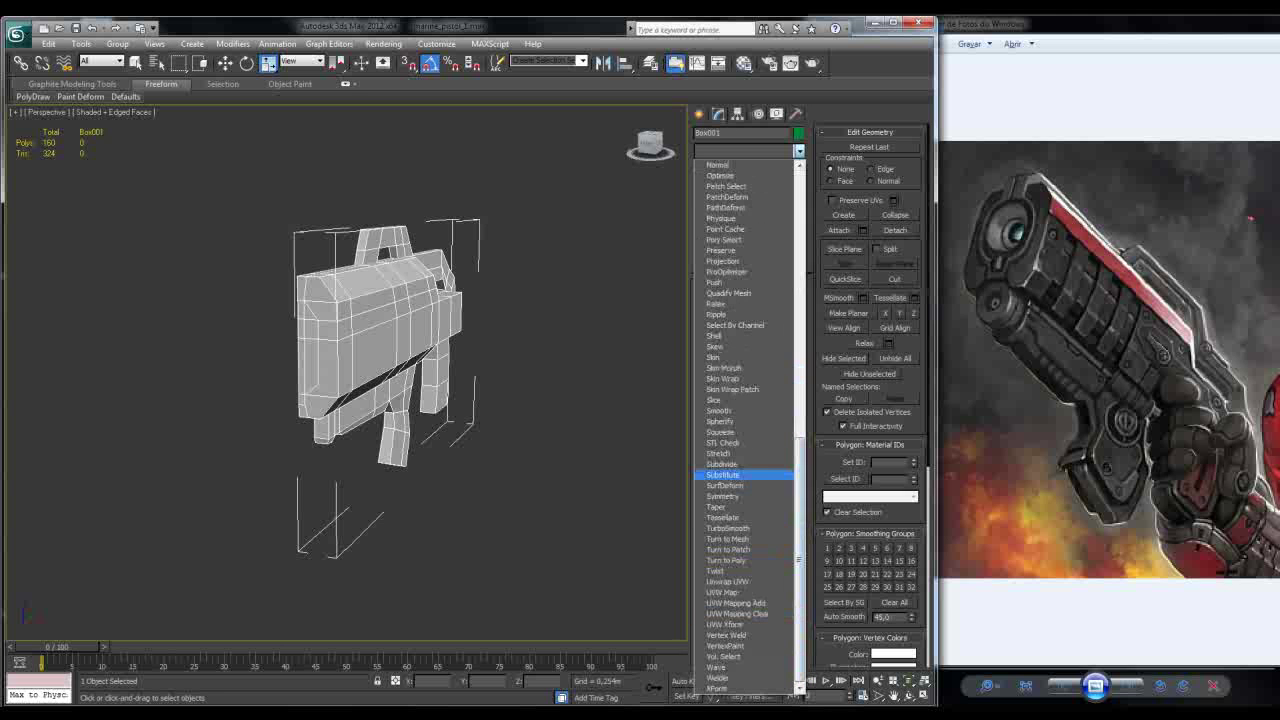
{"action": "left_click", "coordinate": [722, 496]}
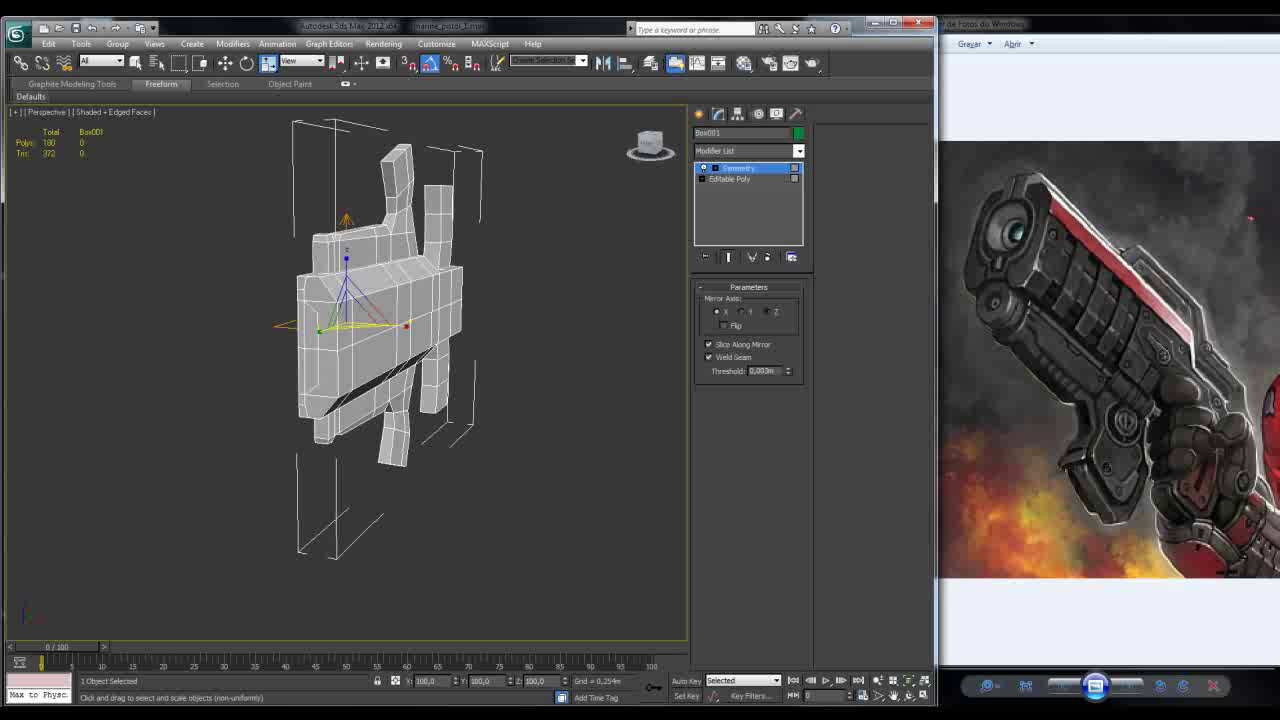
{"action": "left_click", "coordinate": [766, 311]}
Step: Move the Symmetry mirror plane sideways along X until both halves meet along the gun's centre seam, and inspect the joined seam
{"action": "key", "text": "1"}
{"action": "middle_click_drag", "start_coordinate": [350, 350], "coordinate": [430, 350], "text": "alt"}
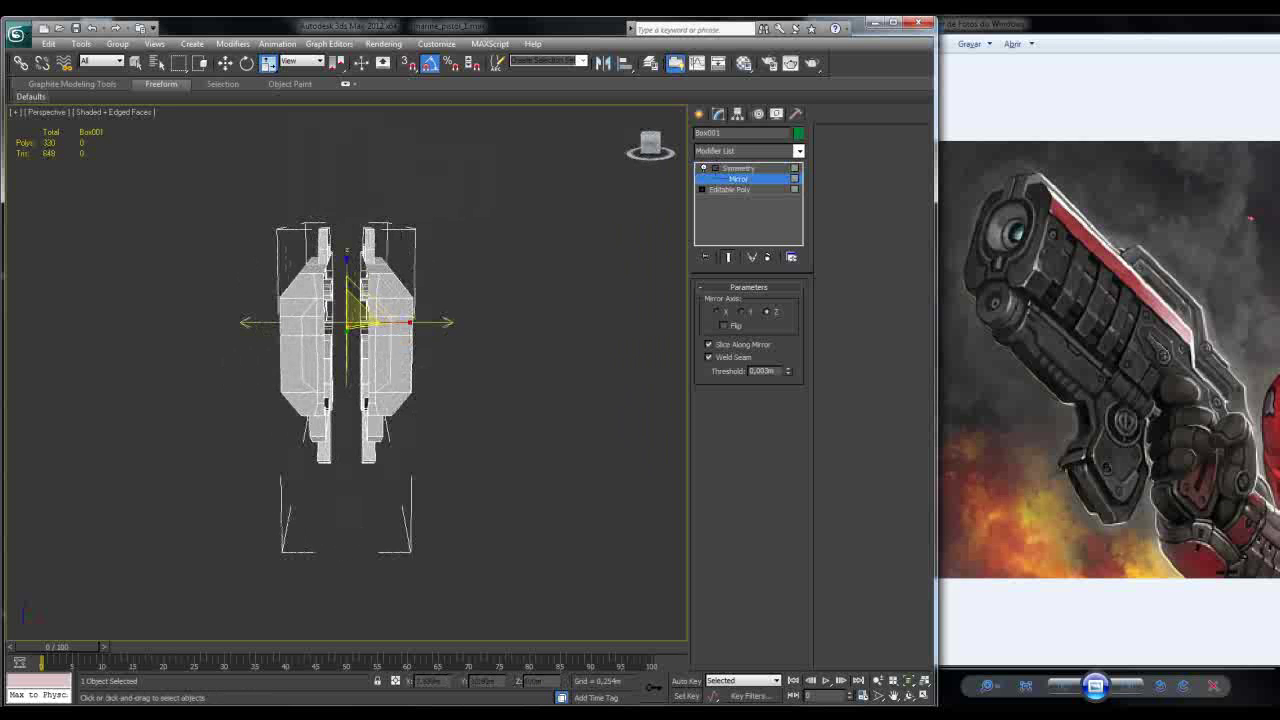
{"action": "key", "text": "w"}
{"action": "left_click_drag", "start_coordinate": [395, 322], "coordinate": [414, 322]}
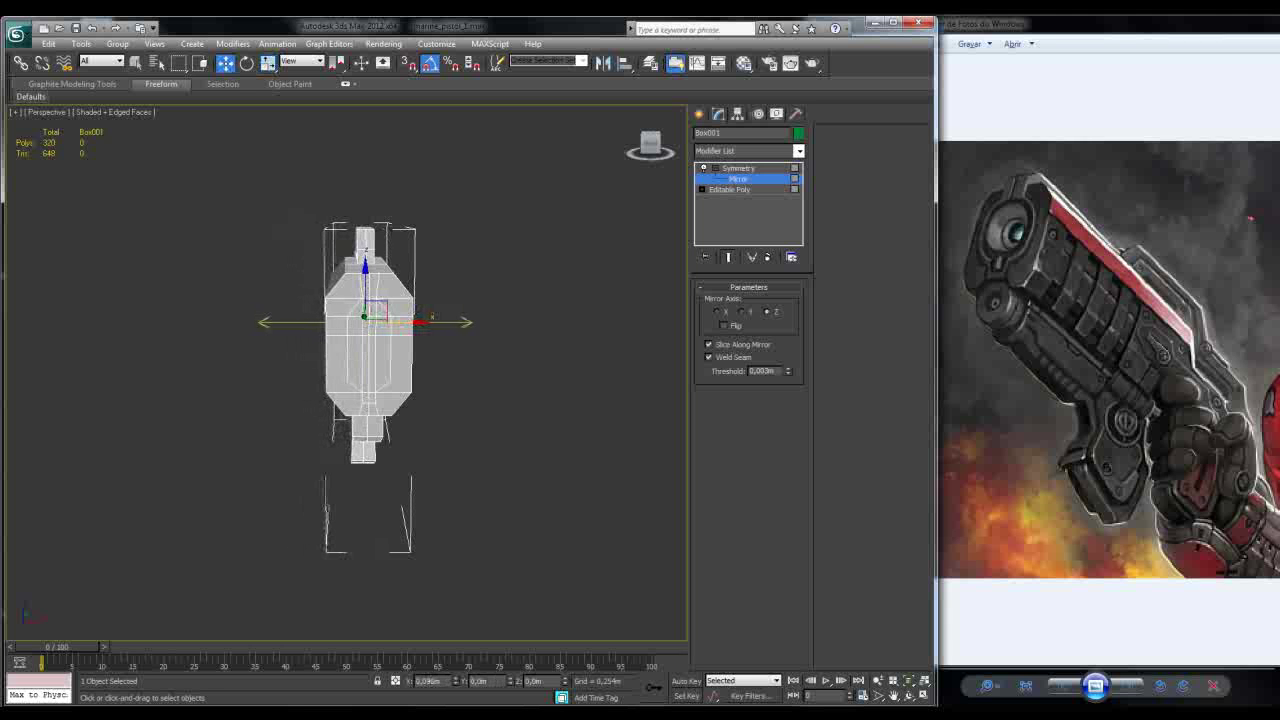
{"action": "key", "text": "f"}
{"action": "scroll", "coordinate": [346, 330], "scroll_direction": "up", "scroll_amount": 6}
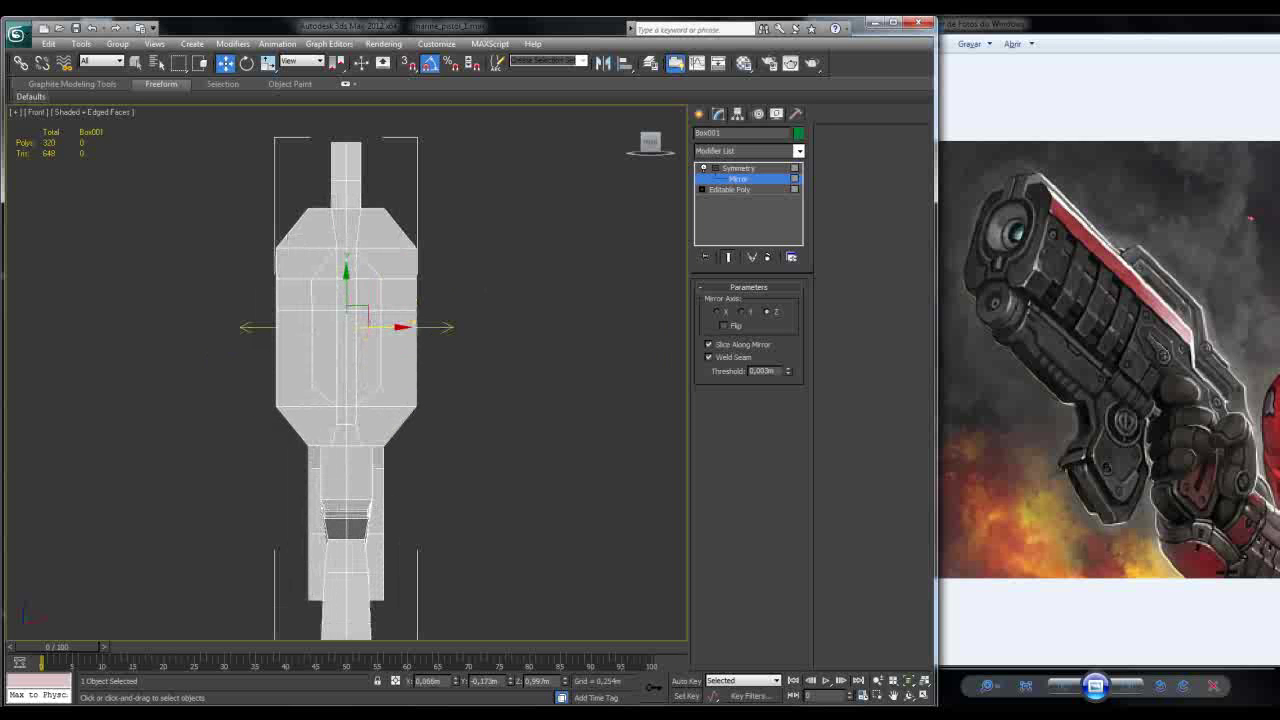
{"action": "left_click_drag", "start_coordinate": [402, 326], "coordinate": [397, 326]}
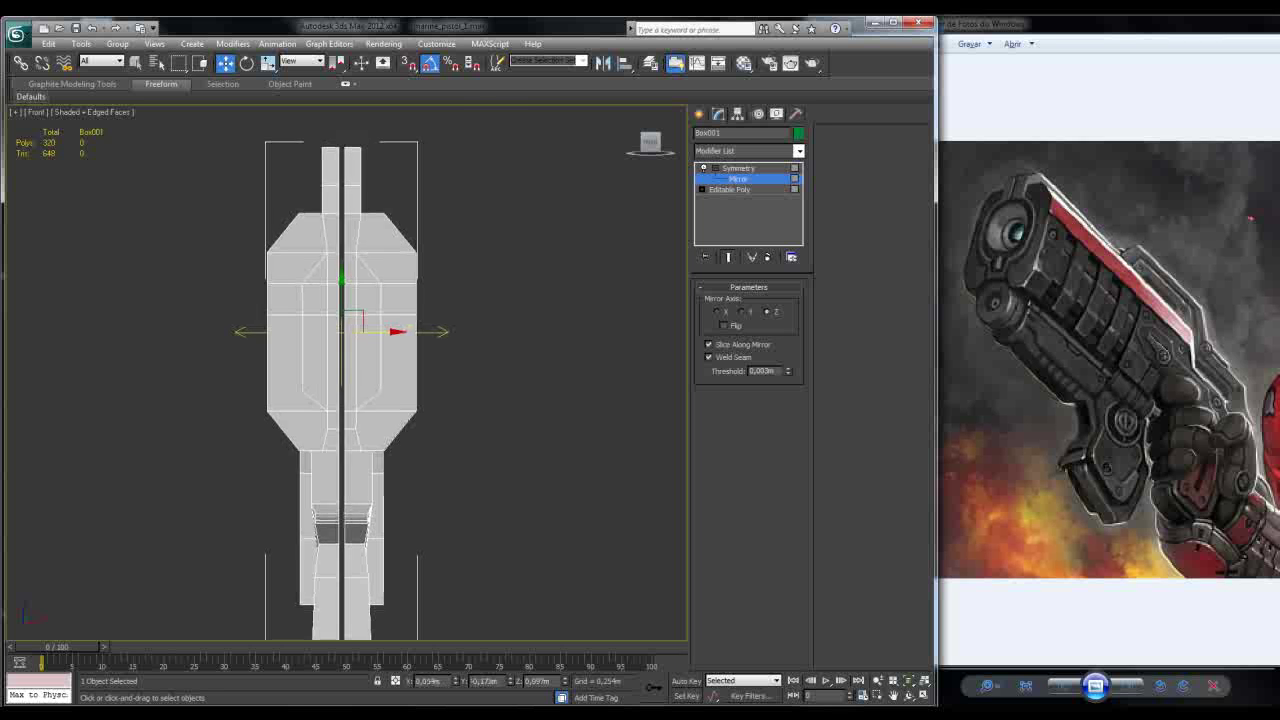
{"action": "scroll", "coordinate": [349, 361], "scroll_direction": "up", "scroll_amount": 3}
{"action": "scroll", "coordinate": [346, 376], "scroll_direction": "down", "scroll_amount": 1}
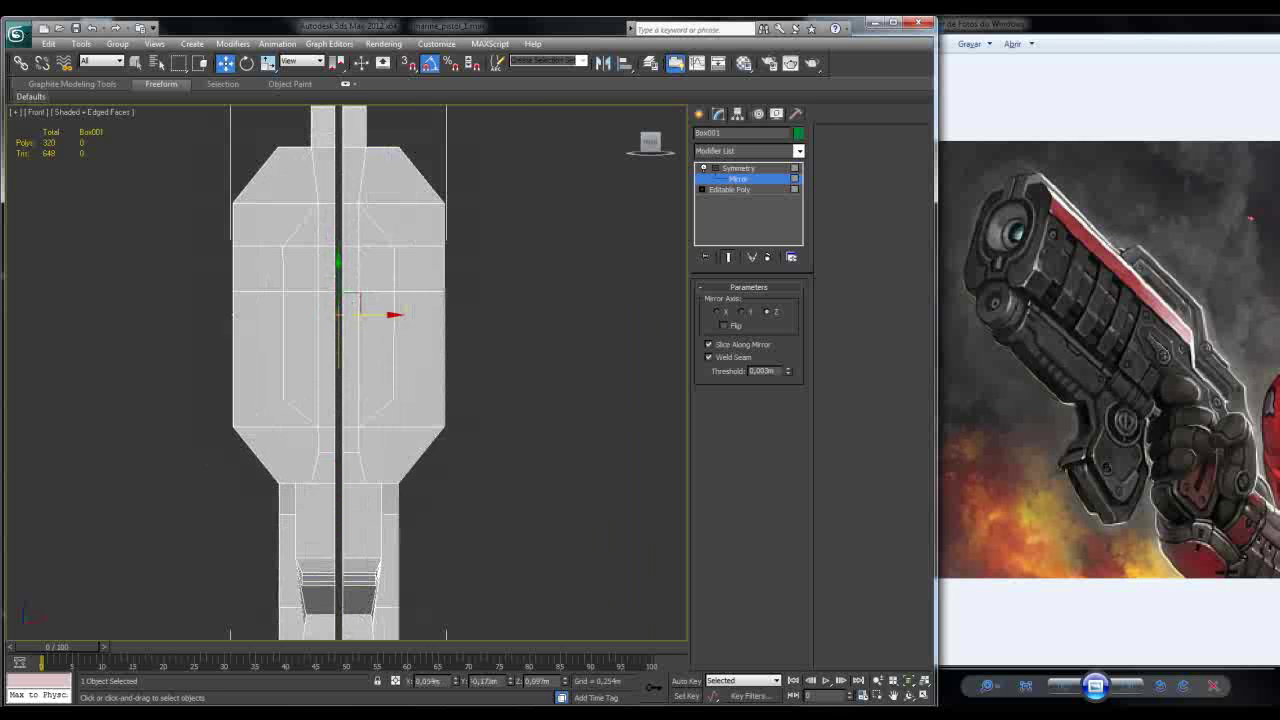
{"action": "left_click_drag", "start_coordinate": [395, 326], "coordinate": [405, 326]}
{"action": "scroll", "coordinate": [343, 333], "scroll_direction": "up", "scroll_amount": 3}
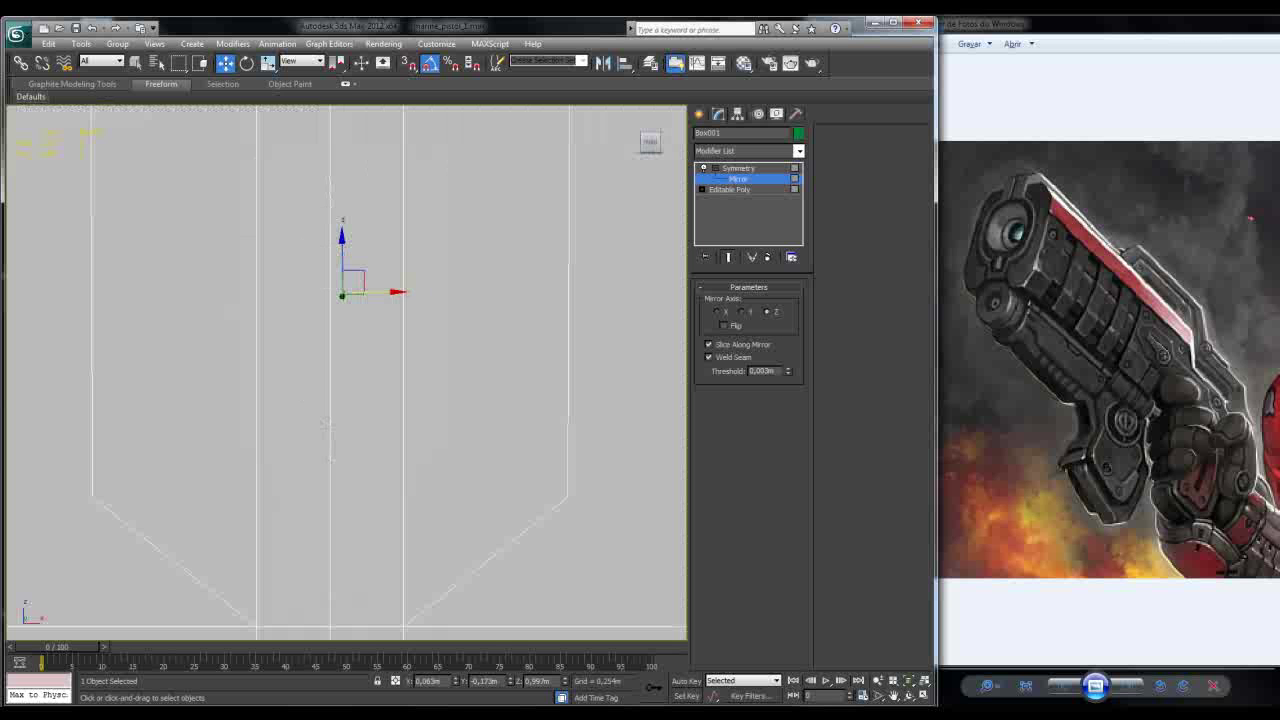
{"action": "key", "text": "p"}
{"action": "middle_click_drag", "start_coordinate": [345, 370], "coordinate": [25, 382], "text": "alt"}
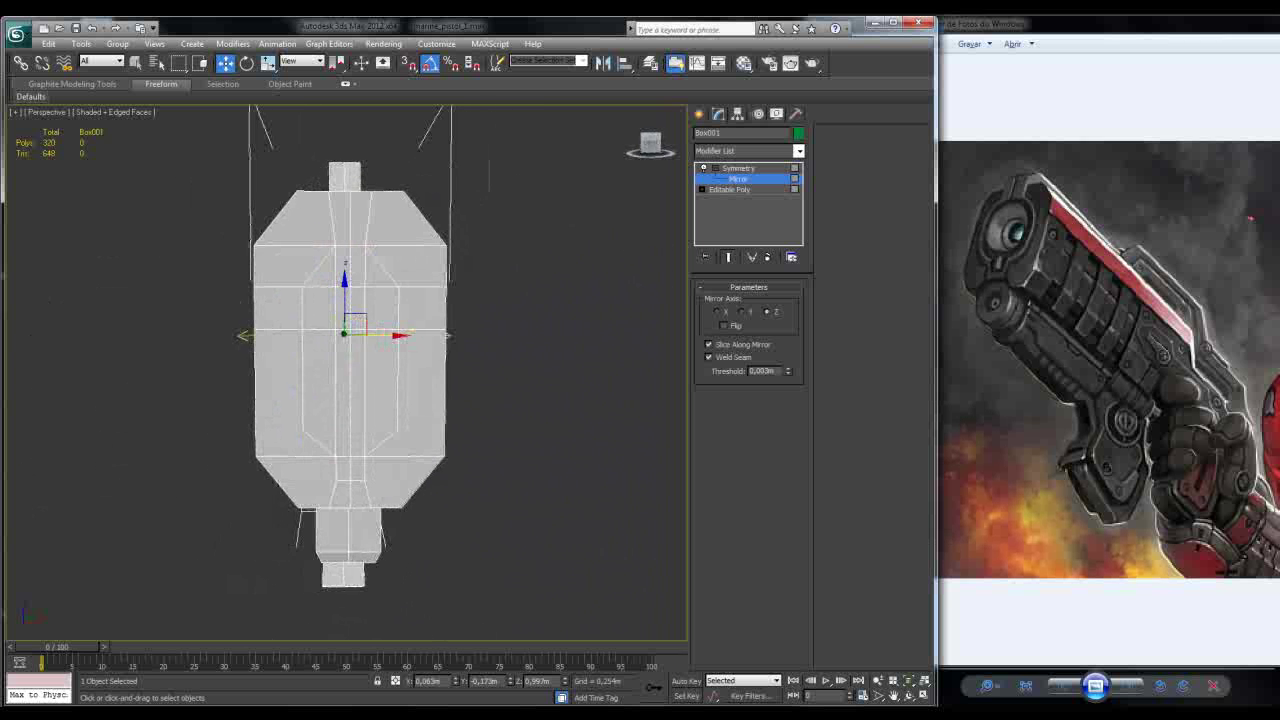
{"action": "scroll", "coordinate": [350, 330], "scroll_direction": "up", "scroll_amount": 4}
{"action": "scroll", "coordinate": [350, 330], "scroll_direction": "down", "scroll_amount": 3}
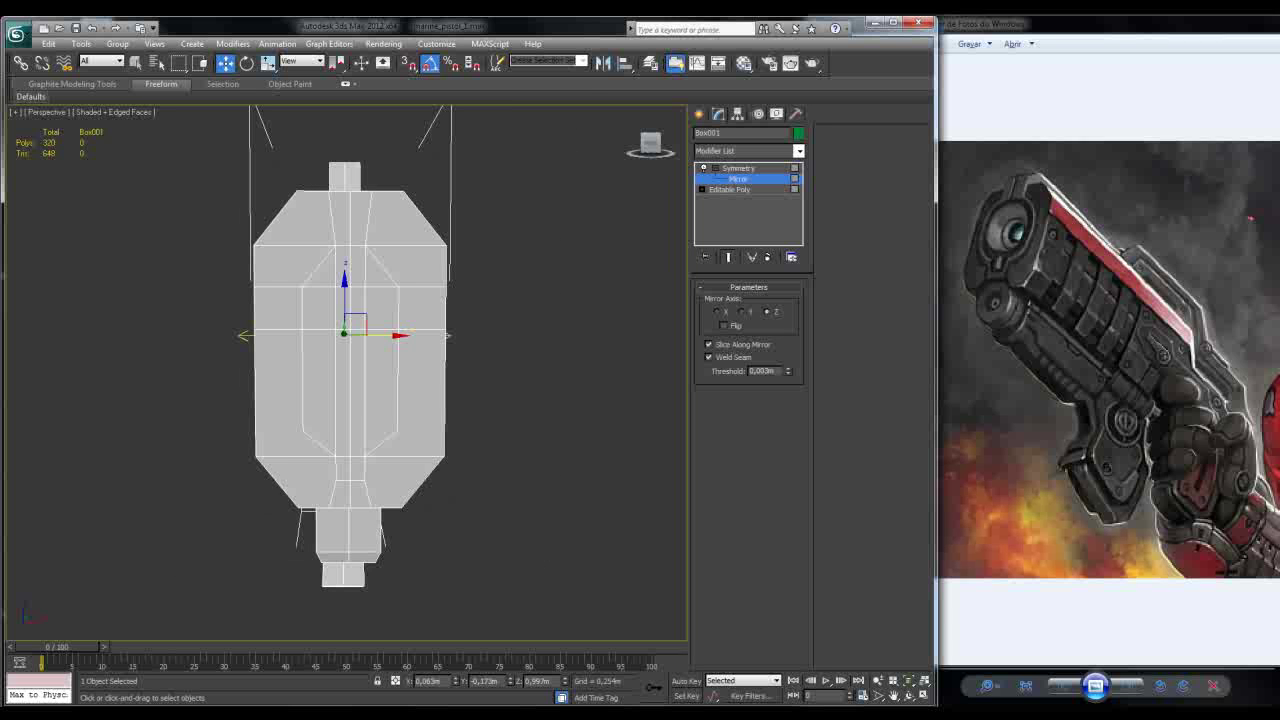
Step: Collapse the gun's whole modifier stack into an editable poly, accept the warning, and deselect the object in the Front view
{"action": "left_click", "coordinate": [738, 168]}
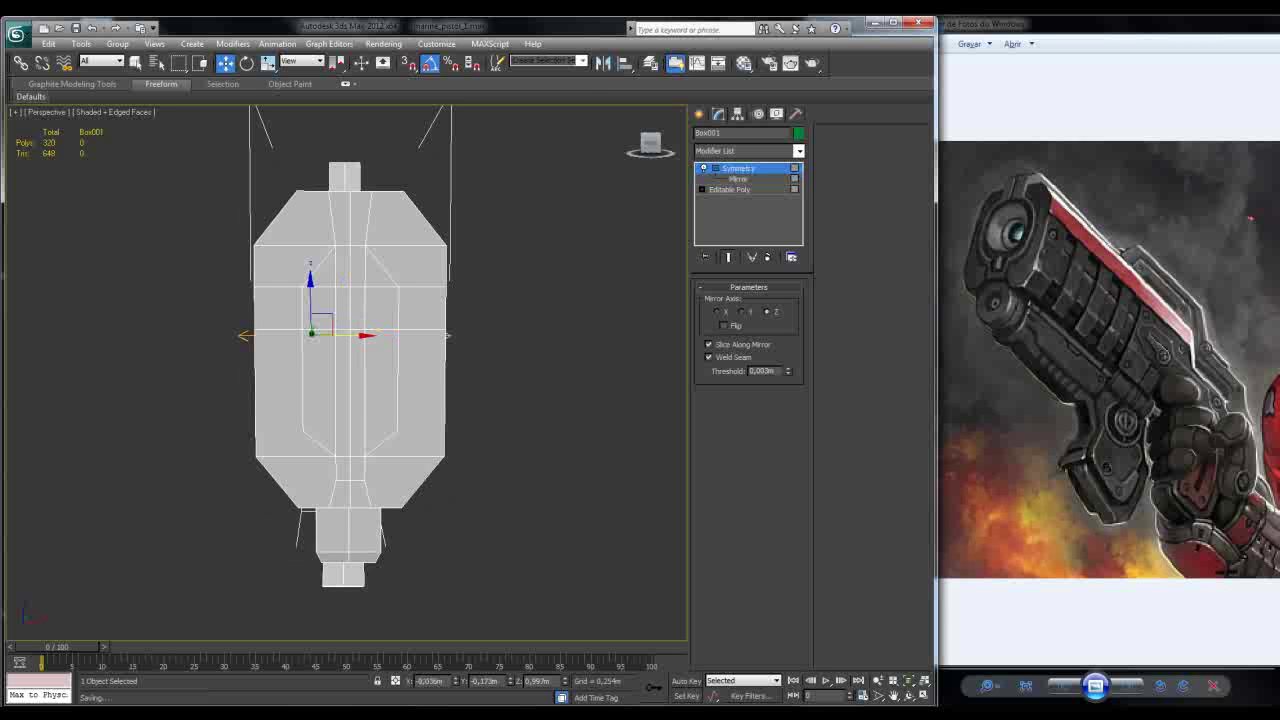
{"action": "right_click", "coordinate": [745, 224]}
{"action": "left_click", "coordinate": [780, 360]}
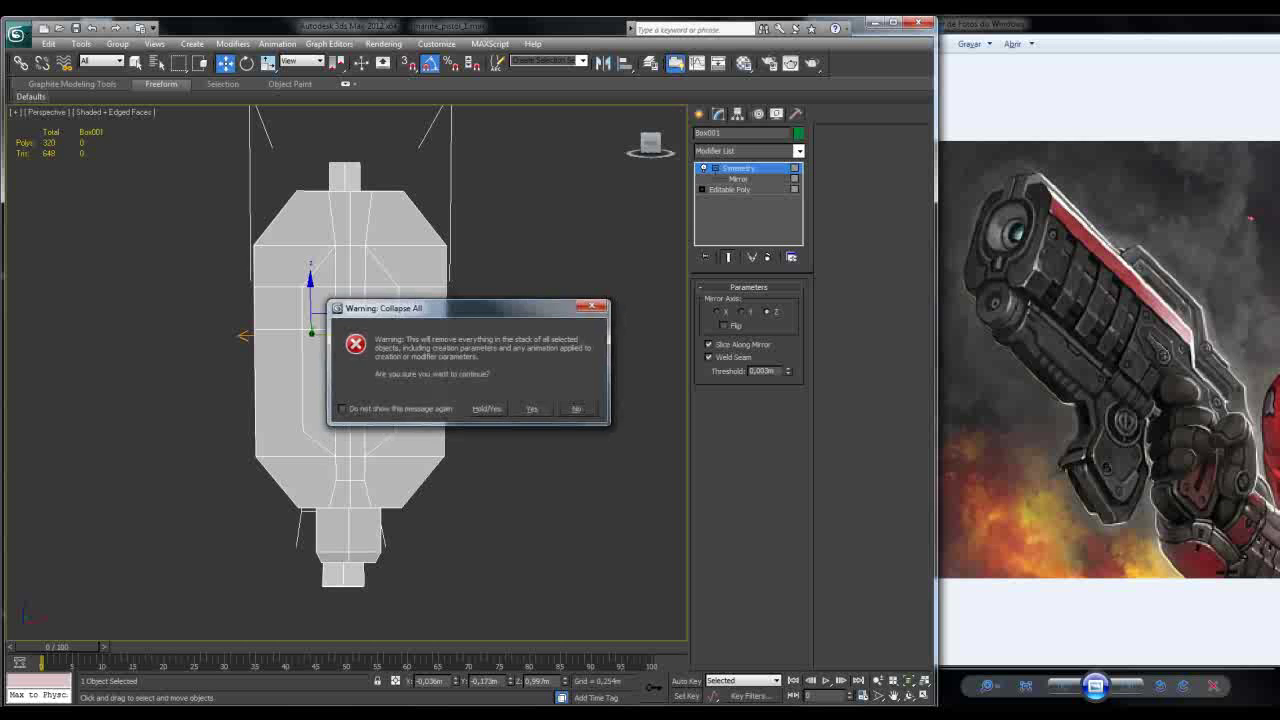
{"action": "left_click", "coordinate": [531, 408]}
{"action": "scroll", "coordinate": [327, 354], "scroll_direction": "up", "scroll_amount": 3}
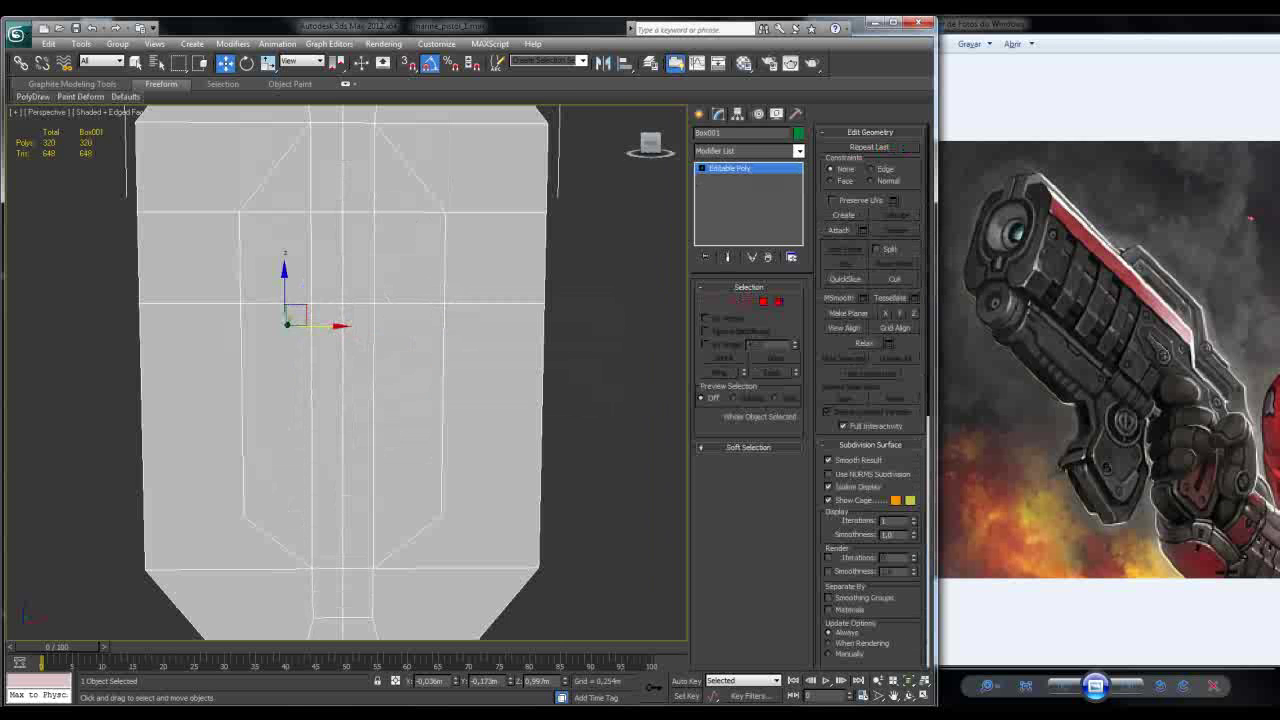
{"action": "key", "text": "f"}
{"action": "scroll", "coordinate": [310, 400], "scroll_direction": "up", "scroll_amount": 5}
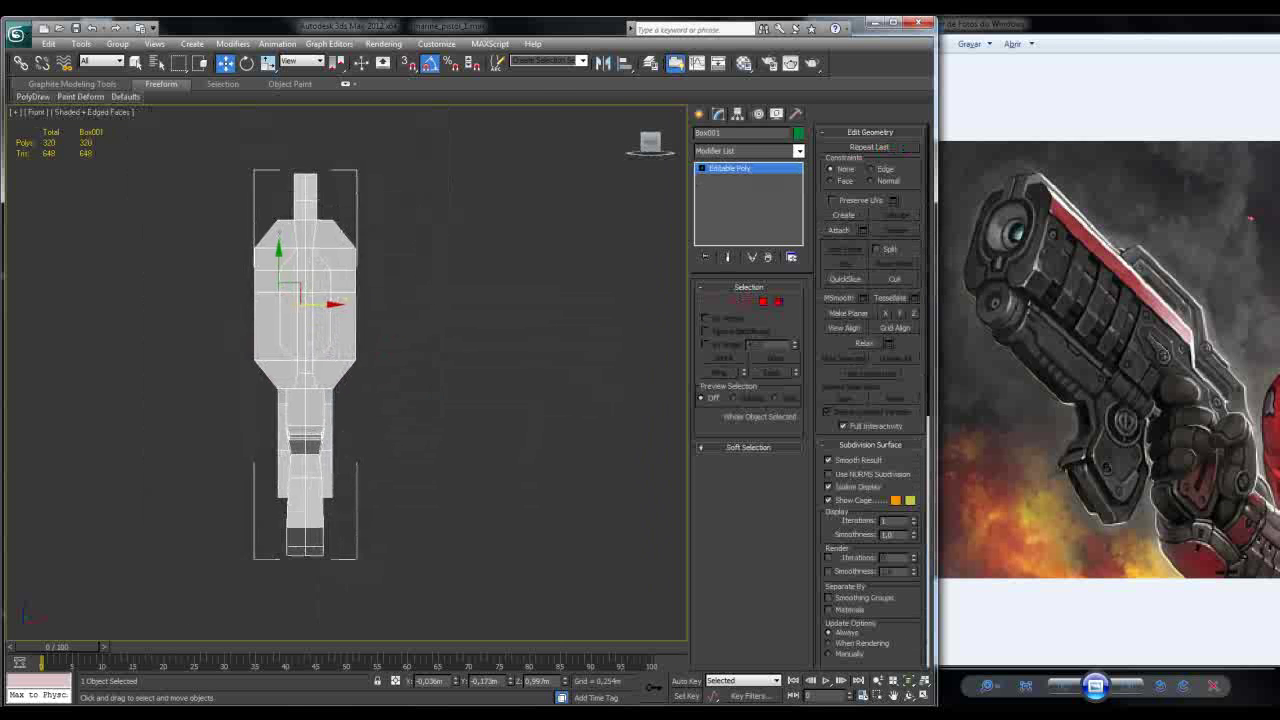
{"action": "key", "text": "ctrl+d"}
{"action": "key", "text": "ctrl+a"}
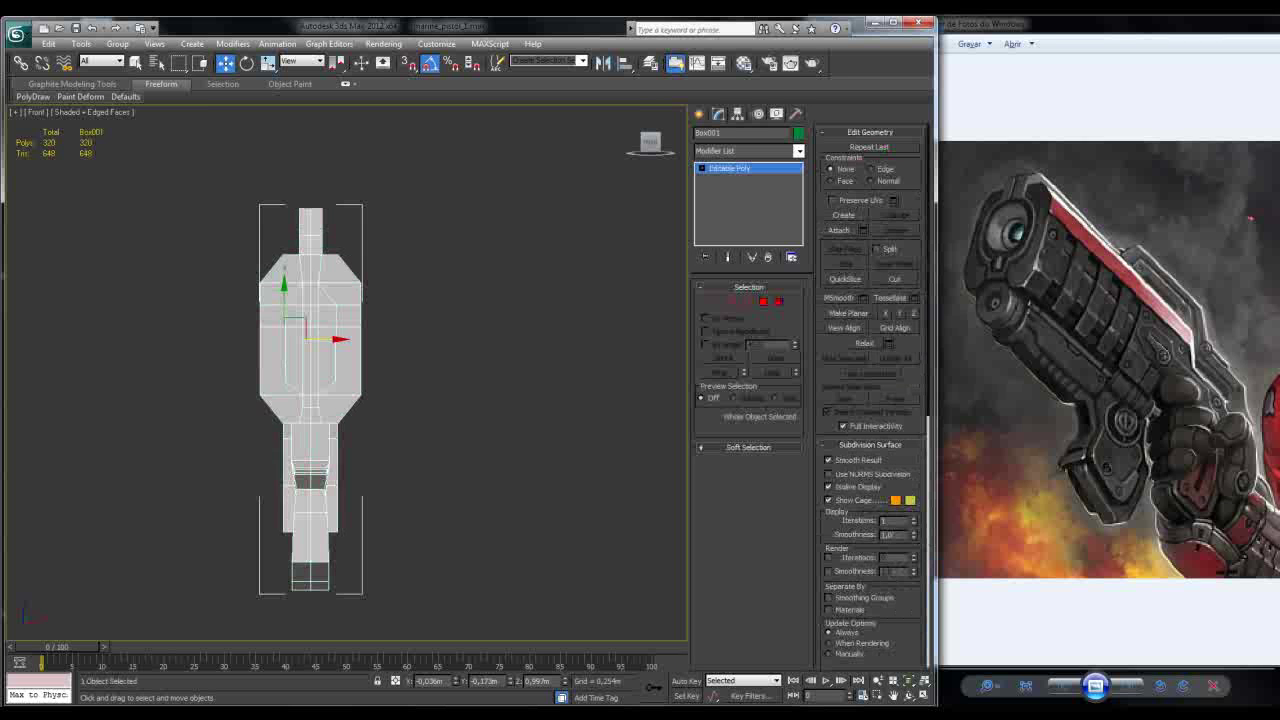
{"action": "key", "text": "ctrl+d"}
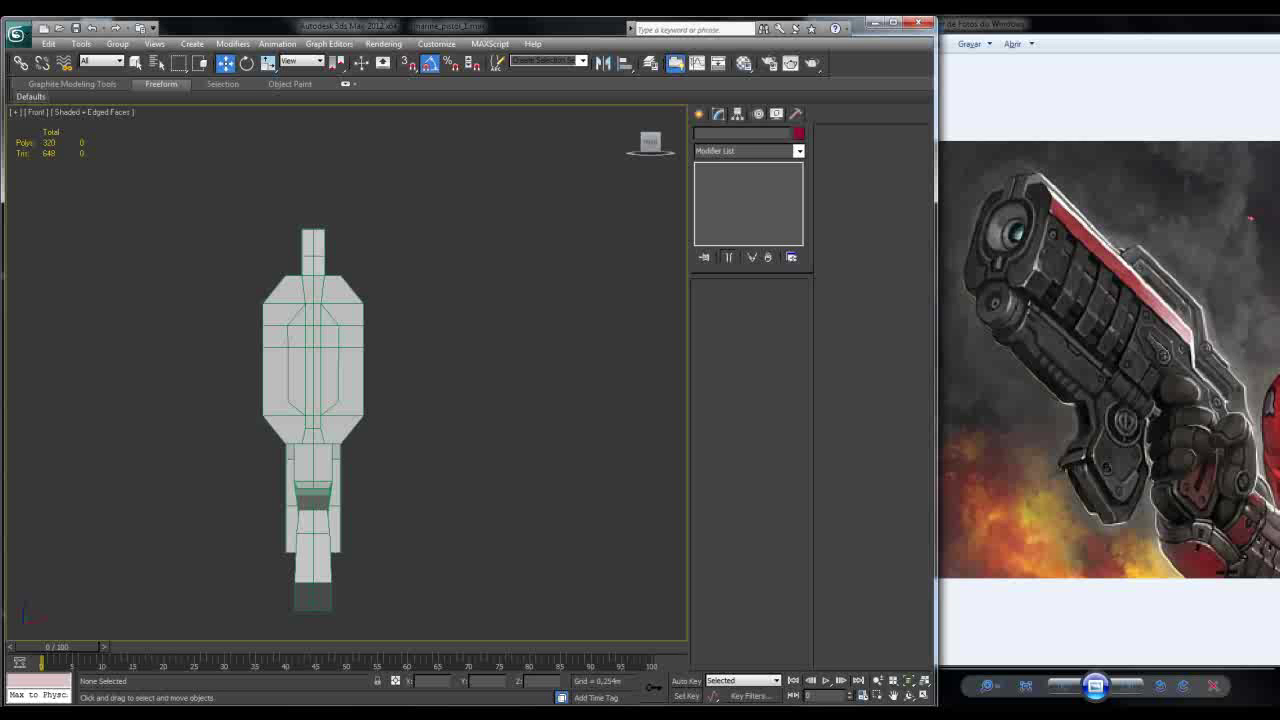
Step: Widen the muzzle panel outline by scaling its six outer side vertices to about 138% along X in the Front view
{"action": "scroll", "coordinate": [340, 479], "scroll_direction": "up", "scroll_amount": 2}
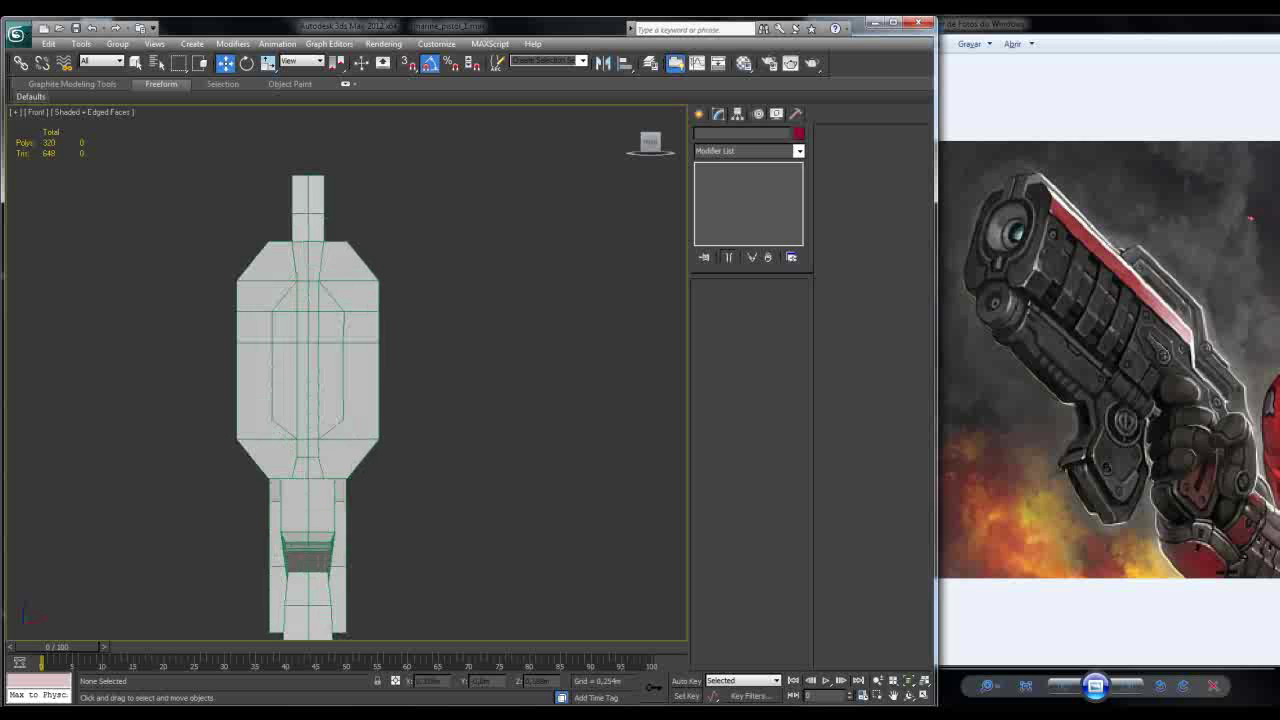
{"action": "left_click", "coordinate": [307, 400]}
{"action": "key", "text": "1"}
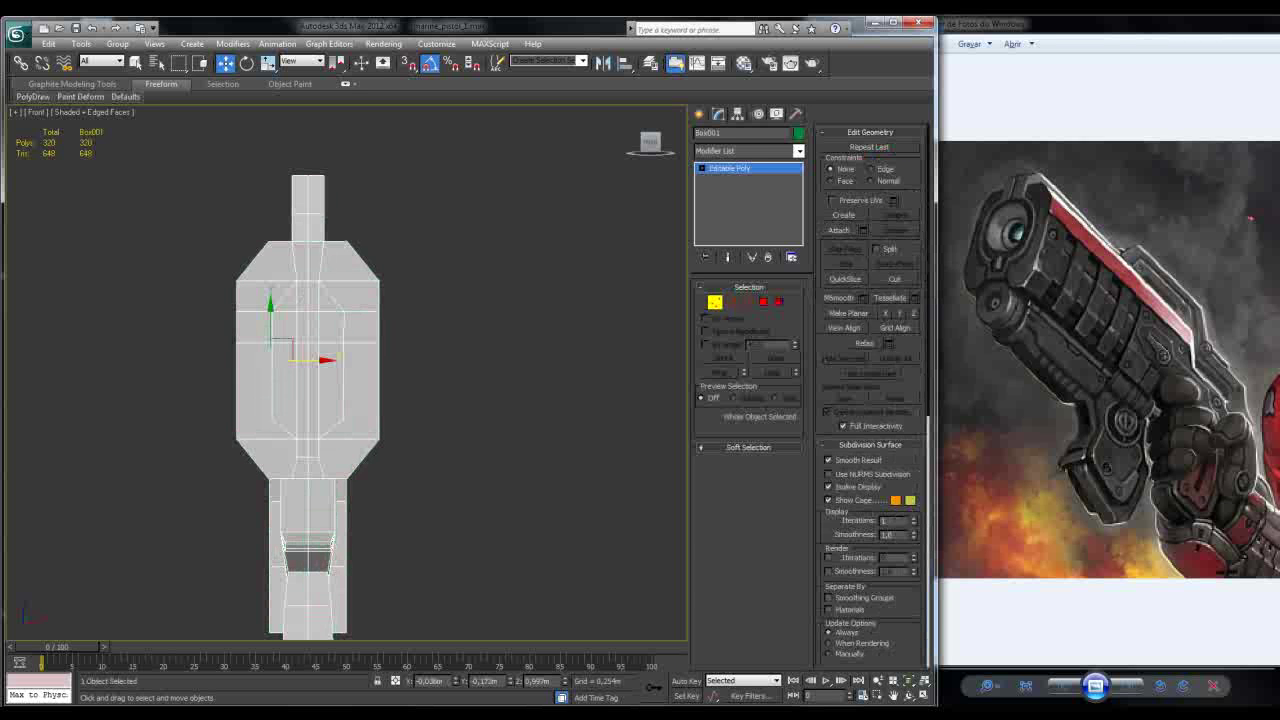
{"action": "left_click_drag", "start_coordinate": [330, 300], "coordinate": [358, 430]}
{"action": "left_click_drag", "start_coordinate": [330, 298], "coordinate": [358, 325], "text": "ctrl"}
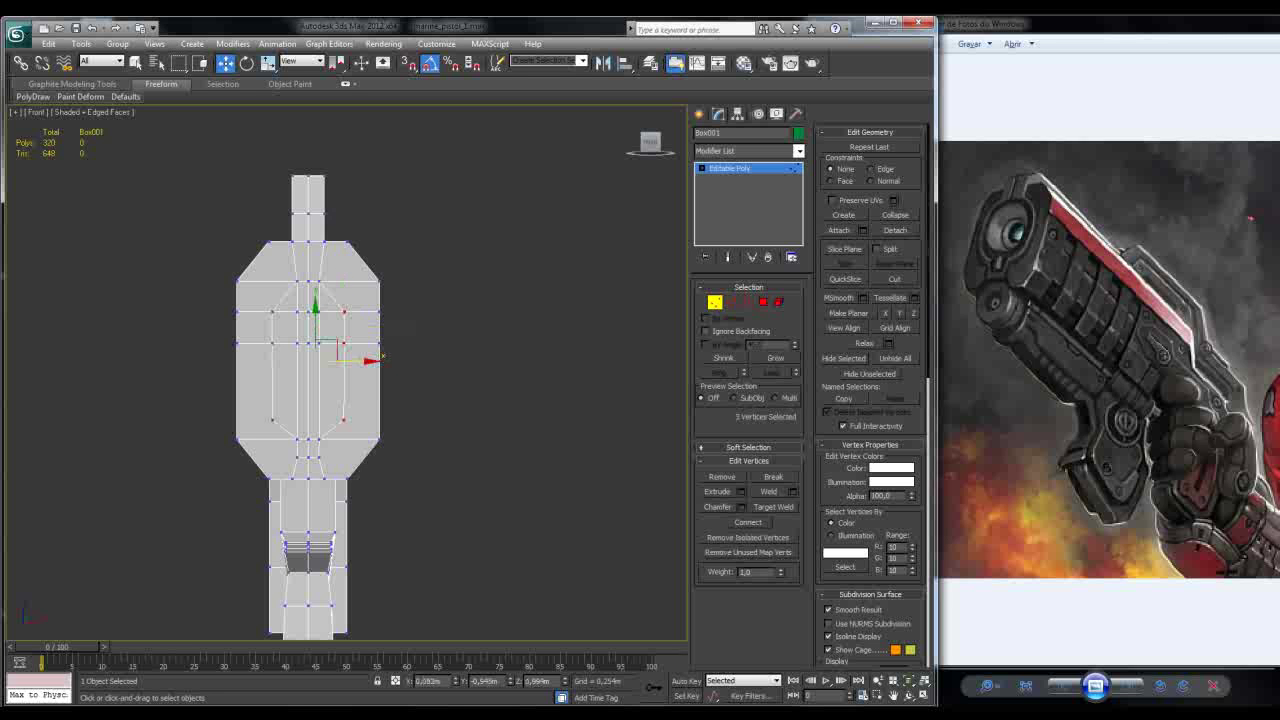
{"action": "key", "text": "r"}
{"action": "left_click_drag", "start_coordinate": [350, 357], "coordinate": [373, 357]}
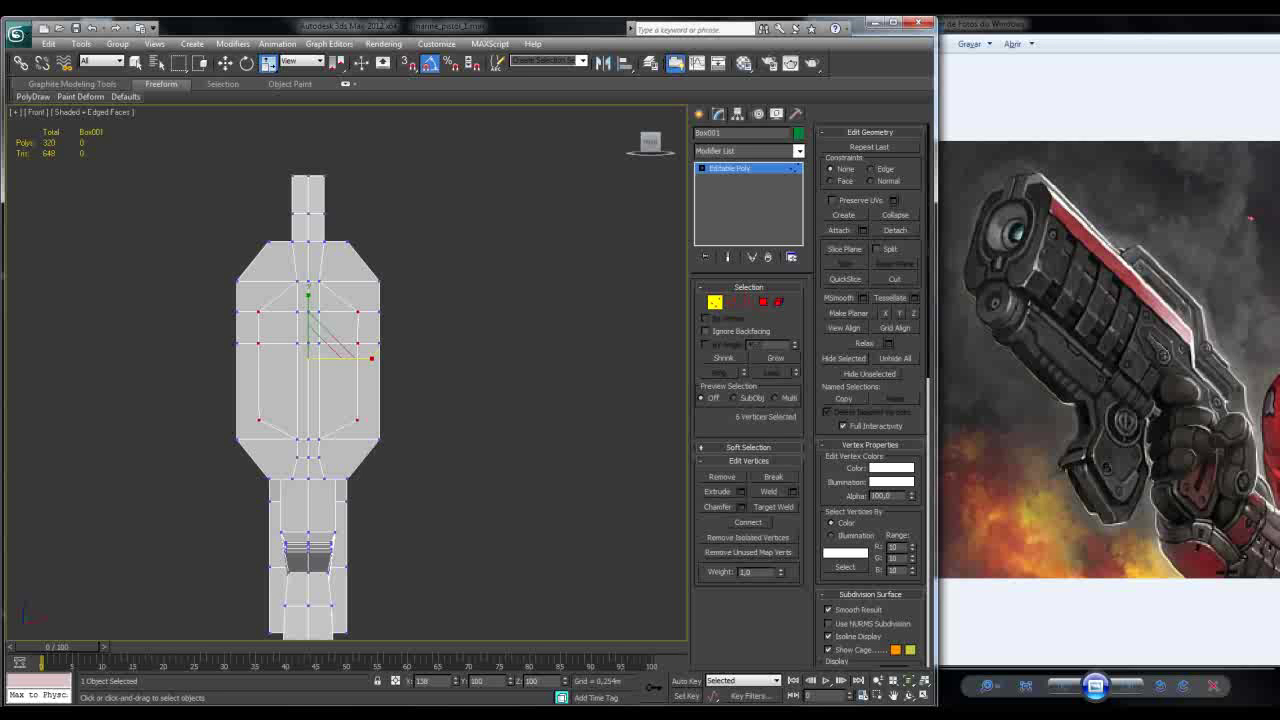
{"action": "left_click_drag", "start_coordinate": [372, 357], "coordinate": [371, 357]}
{"action": "key", "text": "ctrl+d"}
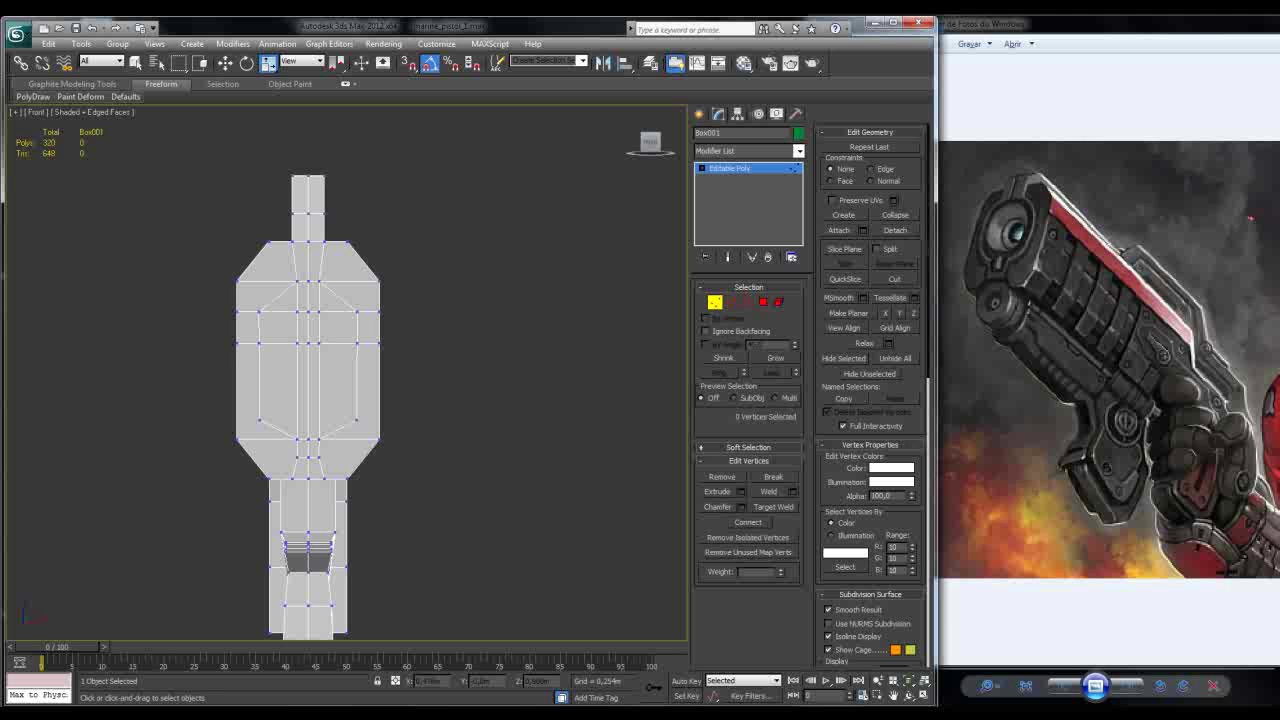
Step: Select the muzzle panel's upper angled polygons, one adjoining side polygon and the central strip down through the narrow lower neck
{"action": "key", "text": "4"}
{"action": "left_click", "coordinate": [278, 298]}
{"action": "left_click", "coordinate": [306, 298], "text": "ctrl"}
{"action": "left_click", "coordinate": [340, 300], "text": "ctrl"}
{"action": "left_click", "coordinate": [338, 327], "text": "ctrl"}
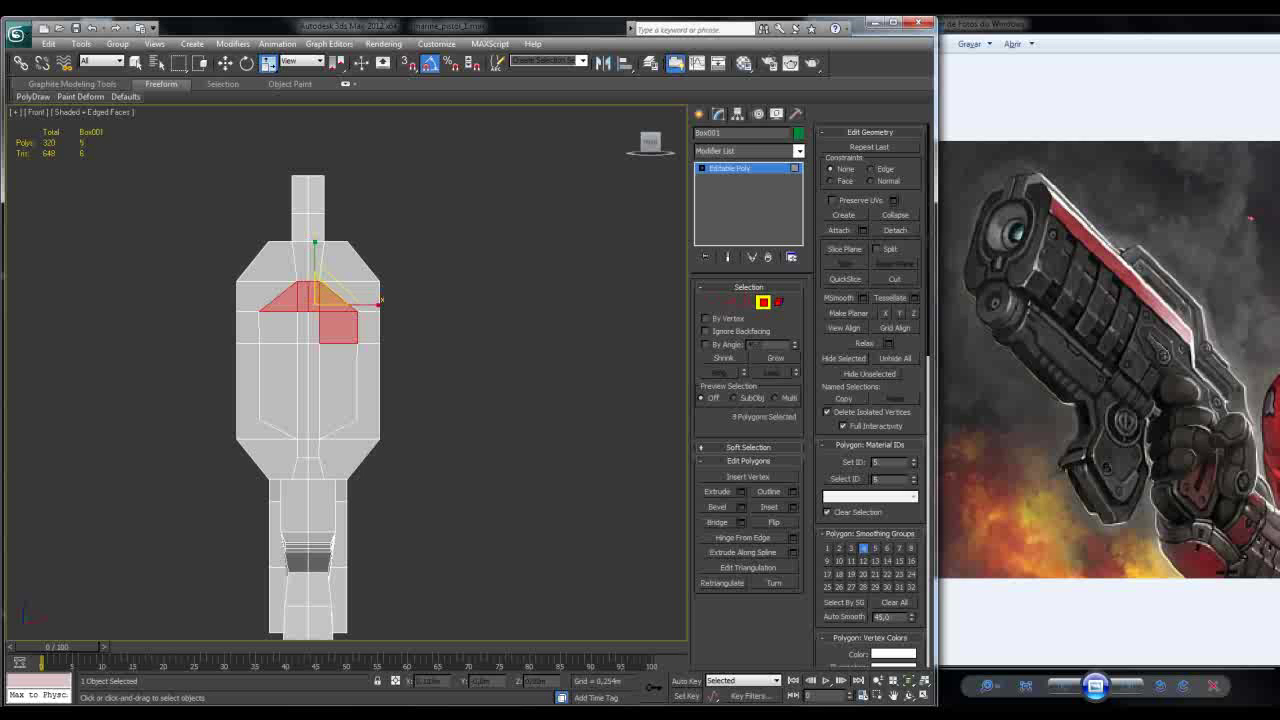
{"action": "left_click", "coordinate": [308, 468], "text": "ctrl"}
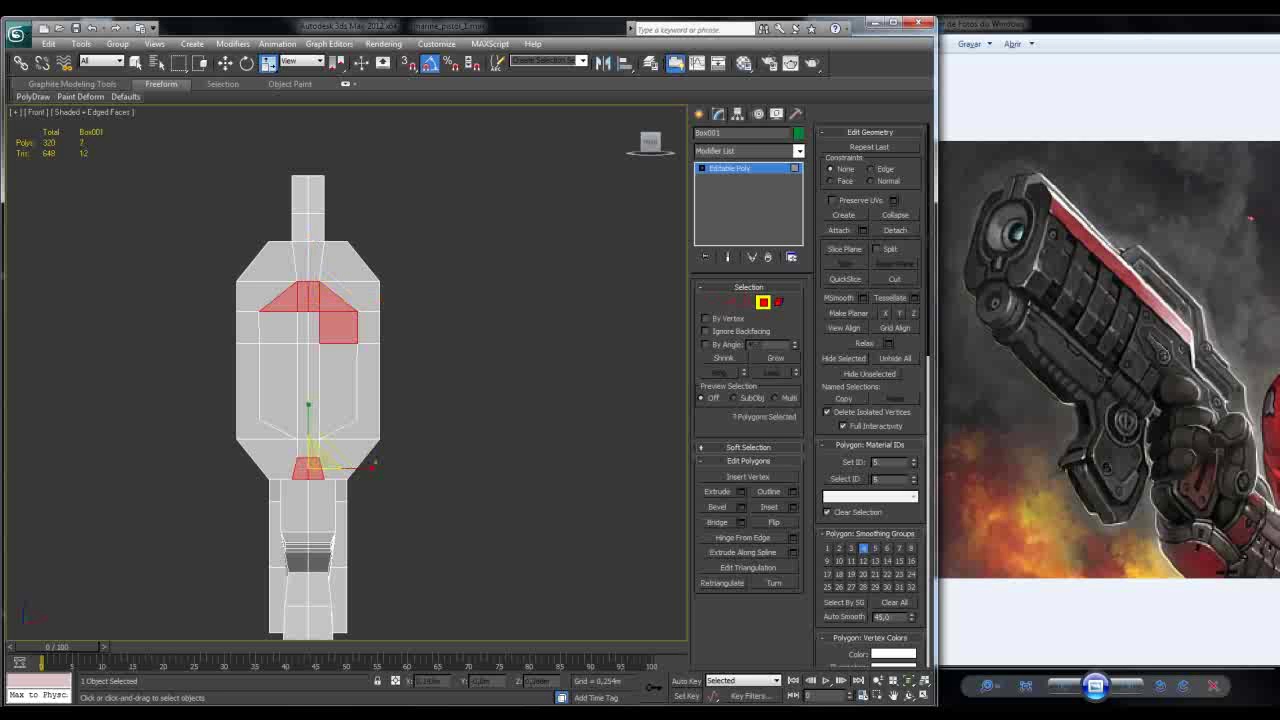
{"action": "left_click", "coordinate": [308, 415], "text": "ctrl"}
{"action": "left_click", "coordinate": [308, 365], "text": "ctrl"}
{"action": "left_click", "coordinate": [316, 450], "text": "ctrl"}
{"action": "left_click", "coordinate": [301, 450], "text": "ctrl"}
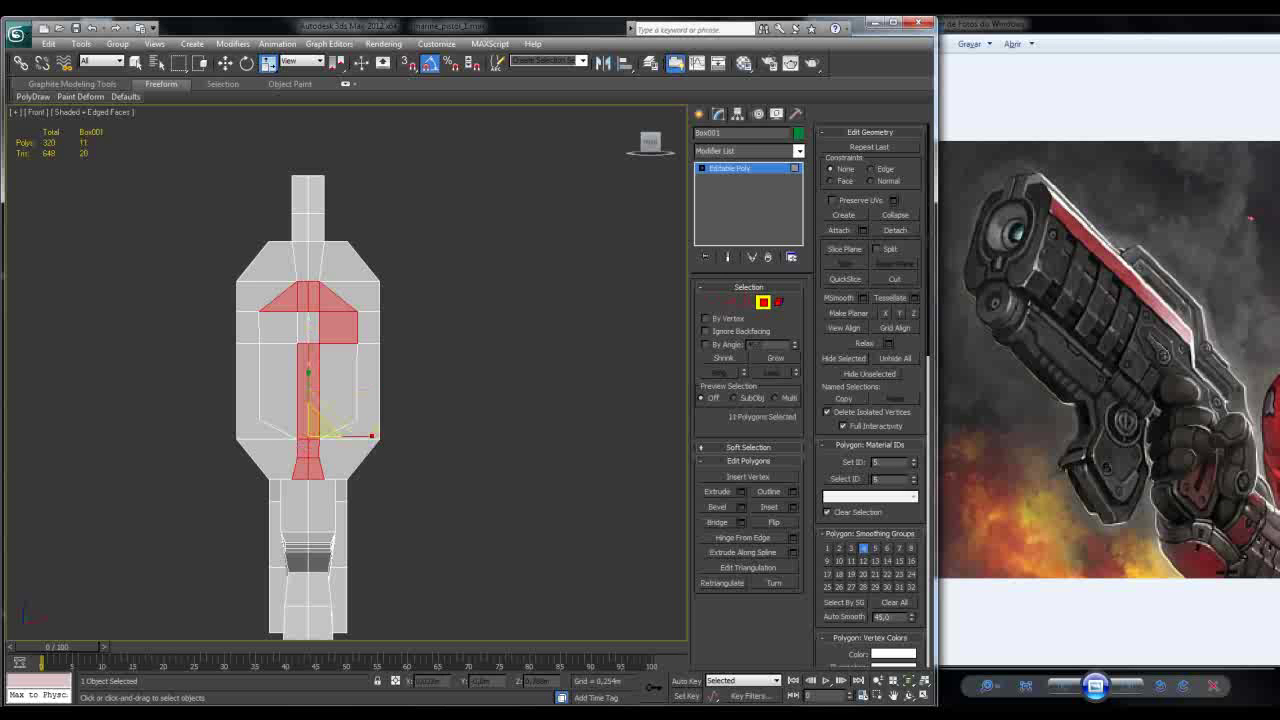
Step: Add the muzzle panel's remaining side polygons and the two underside polygons below its neck to the selection
{"action": "left_click", "coordinate": [276, 390], "text": "ctrl"}
{"action": "left_click", "coordinate": [278, 327], "text": "ctrl"}
{"action": "left_click", "coordinate": [316, 400], "text": "ctrl"}
{"action": "left_click", "coordinate": [335, 360], "text": "ctrl"}
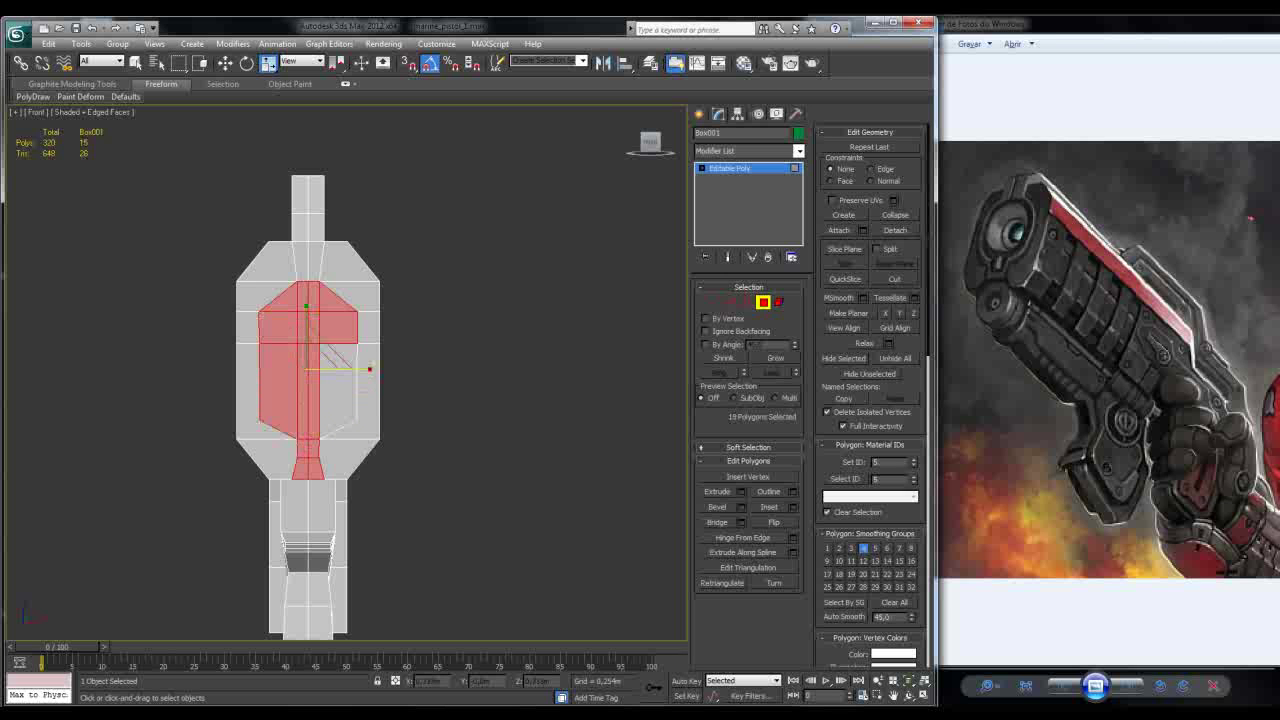
{"action": "left_click", "coordinate": [338, 410], "text": "ctrl"}
{"action": "middle_click_drag", "start_coordinate": [450, 400], "coordinate": [495, 430], "text": "alt"}
{"action": "left_click", "coordinate": [305, 478], "text": "ctrl"}
{"action": "left_click", "coordinate": [338, 485], "text": "ctrl"}
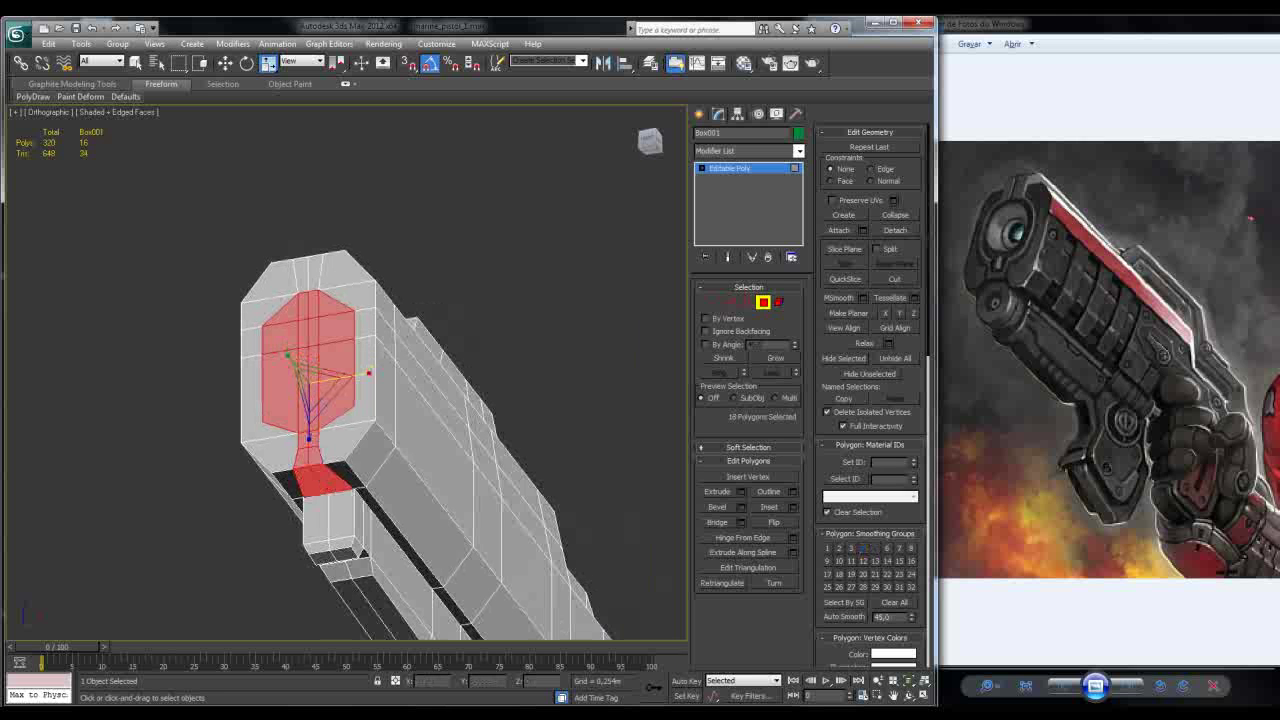
Step: Extrude the selected muzzle polygons inward along their local normals with a height of -0.042 m
{"action": "left_click", "coordinate": [741, 491]}
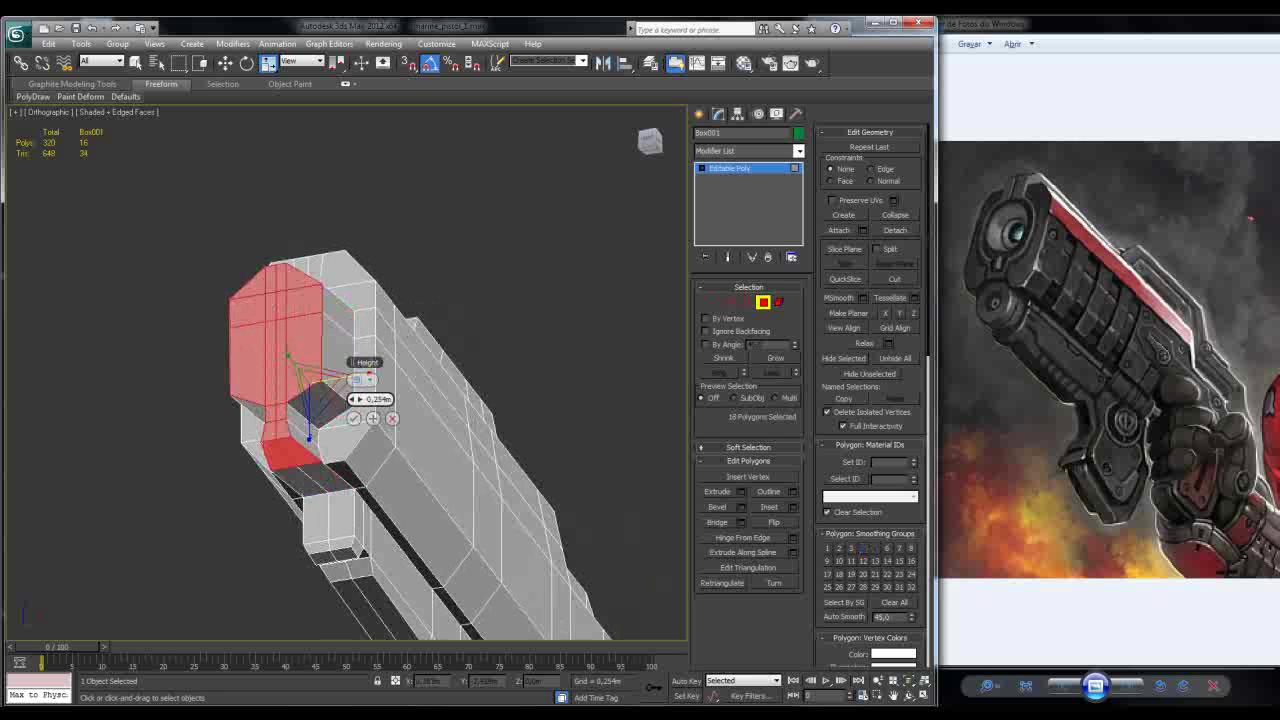
{"action": "left_click", "coordinate": [362, 380]}
{"action": "left_click", "coordinate": [420, 403]}
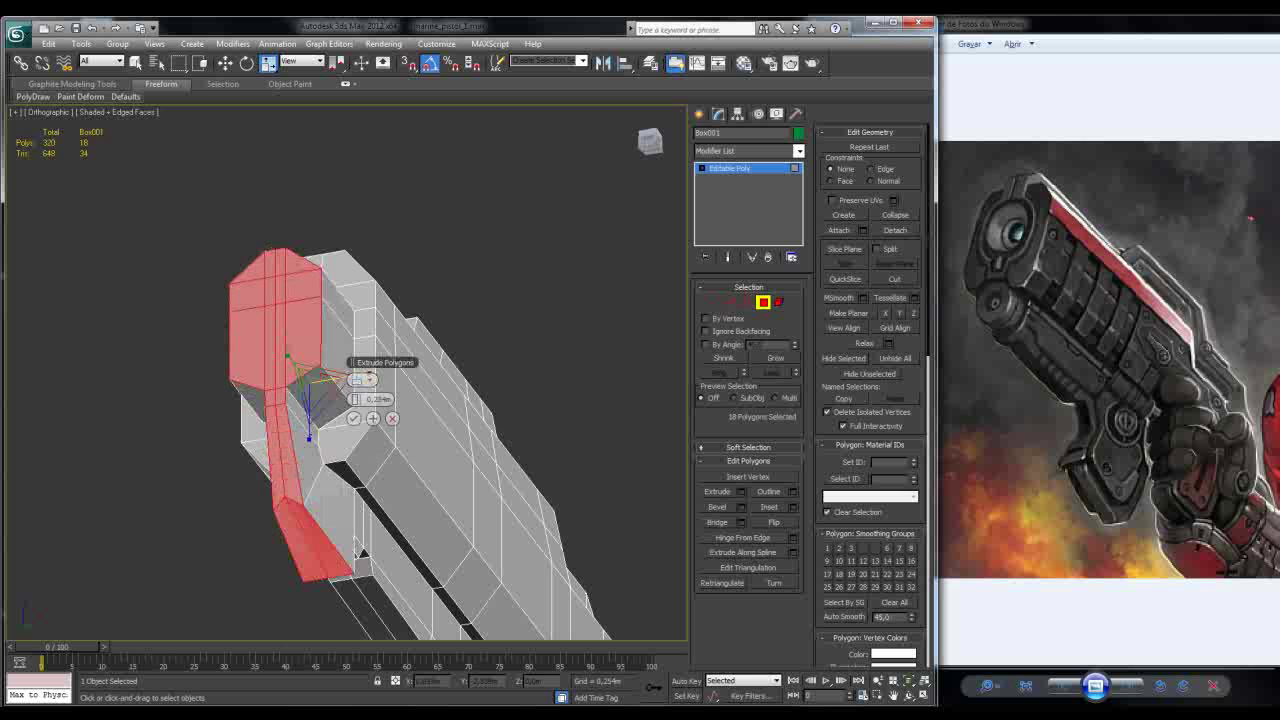
{"action": "left_click_drag", "start_coordinate": [352, 399], "coordinate": [352, 399]}
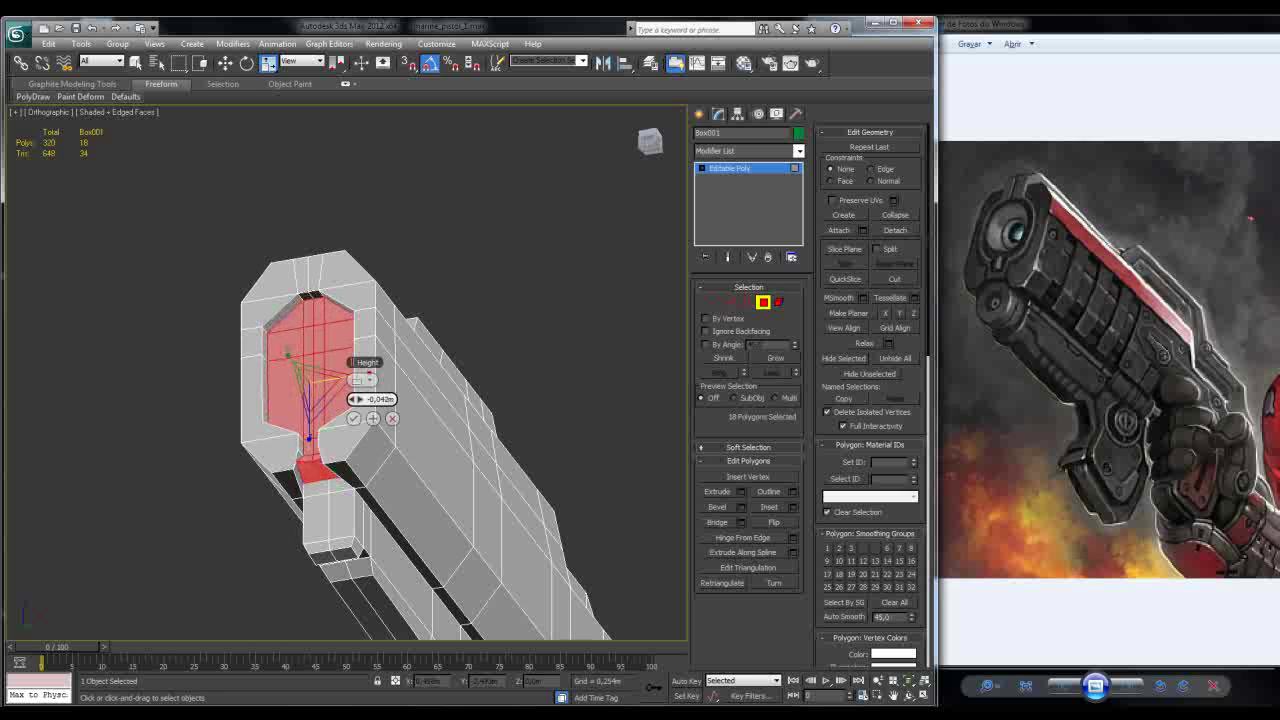
{"action": "mouse_move", "coordinate": [352, 399]}
{"action": "middle_mouse_down", "text": "alt"}
{"action": "mouse_move", "coordinate": [357, 380]}
{"action": "mouse_move", "coordinate": [312, 387]}
{"action": "middle_mouse_up", "text": "alt"}
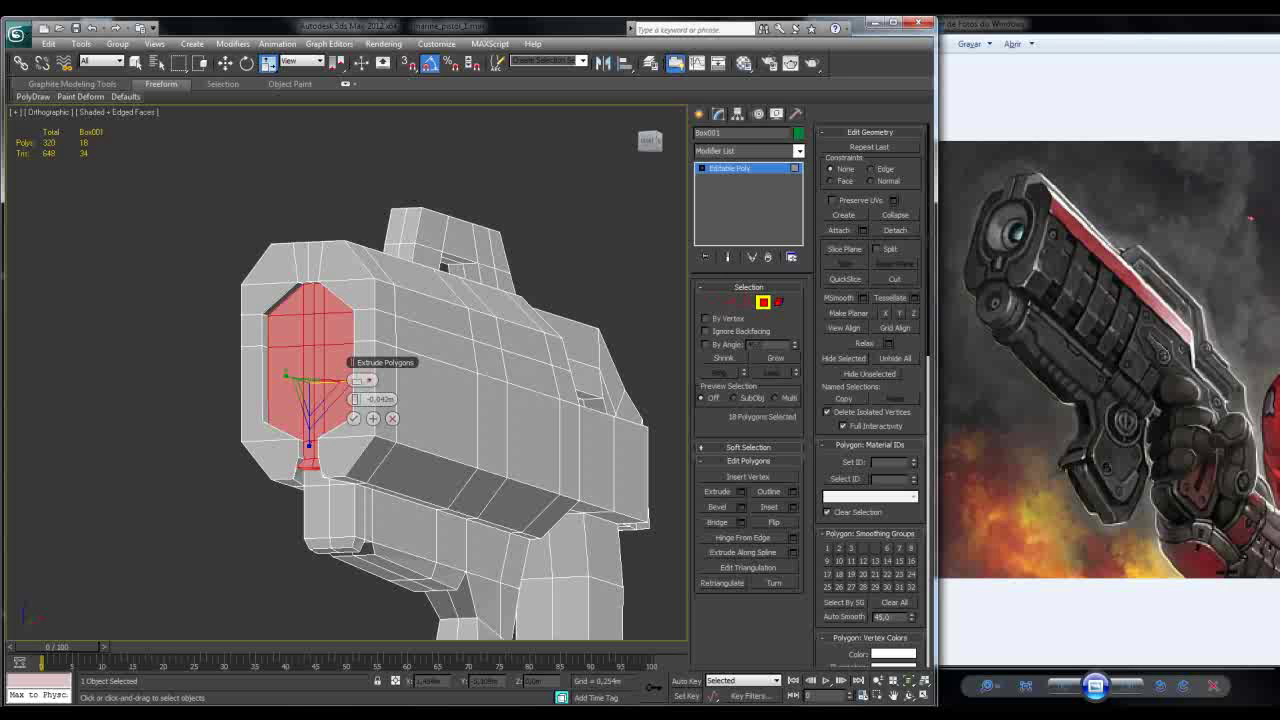
{"action": "left_click", "coordinate": [353, 418]}
Step: Deselect the polygons at the lower end of the recessed neck, keeping the panel and upper neck polygons selected
{"action": "middle_click_drag", "start_coordinate": [353, 418], "coordinate": [298, 400], "text": "alt"}
{"action": "scroll", "coordinate": [285, 405], "scroll_direction": "up", "scroll_amount": 2}
{"action": "left_click", "coordinate": [318, 505], "text": "alt"}
{"action": "left_click", "coordinate": [288, 505], "text": "alt"}
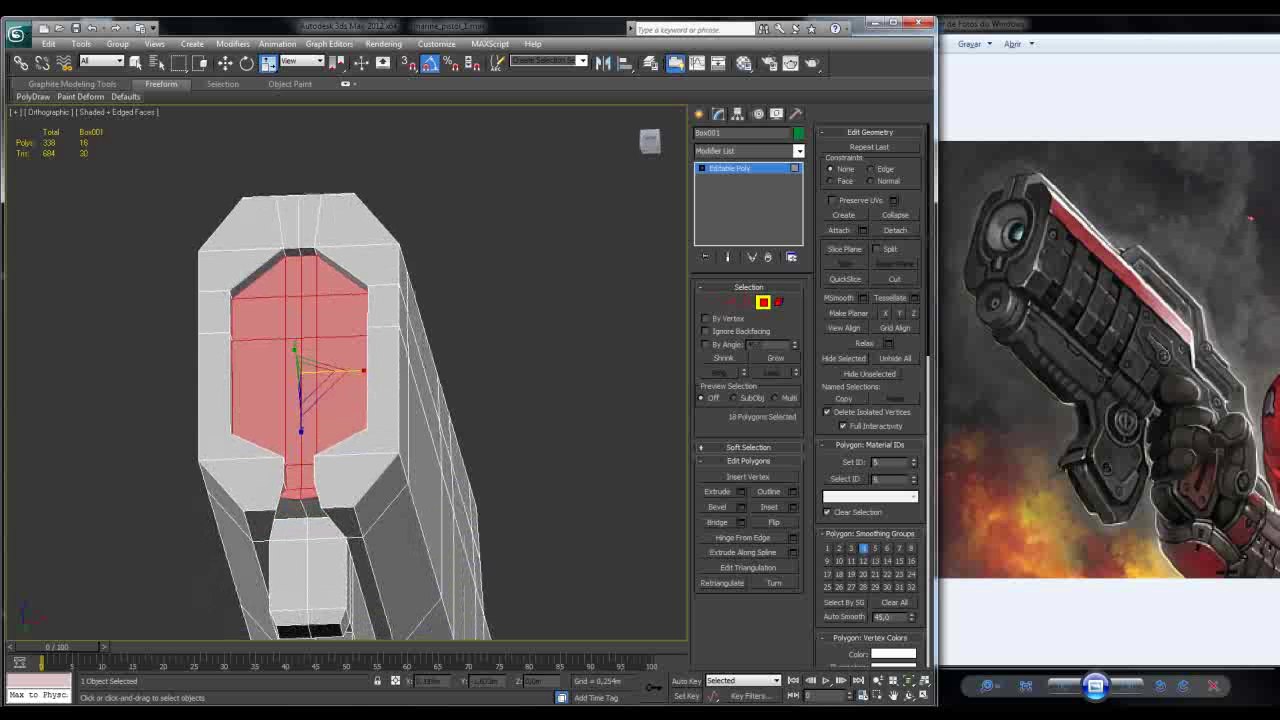
{"action": "left_click", "coordinate": [300, 496], "text": "alt"}
{"action": "middle_click_drag", "start_coordinate": [290, 496], "coordinate": [330, 466], "text": "alt"}
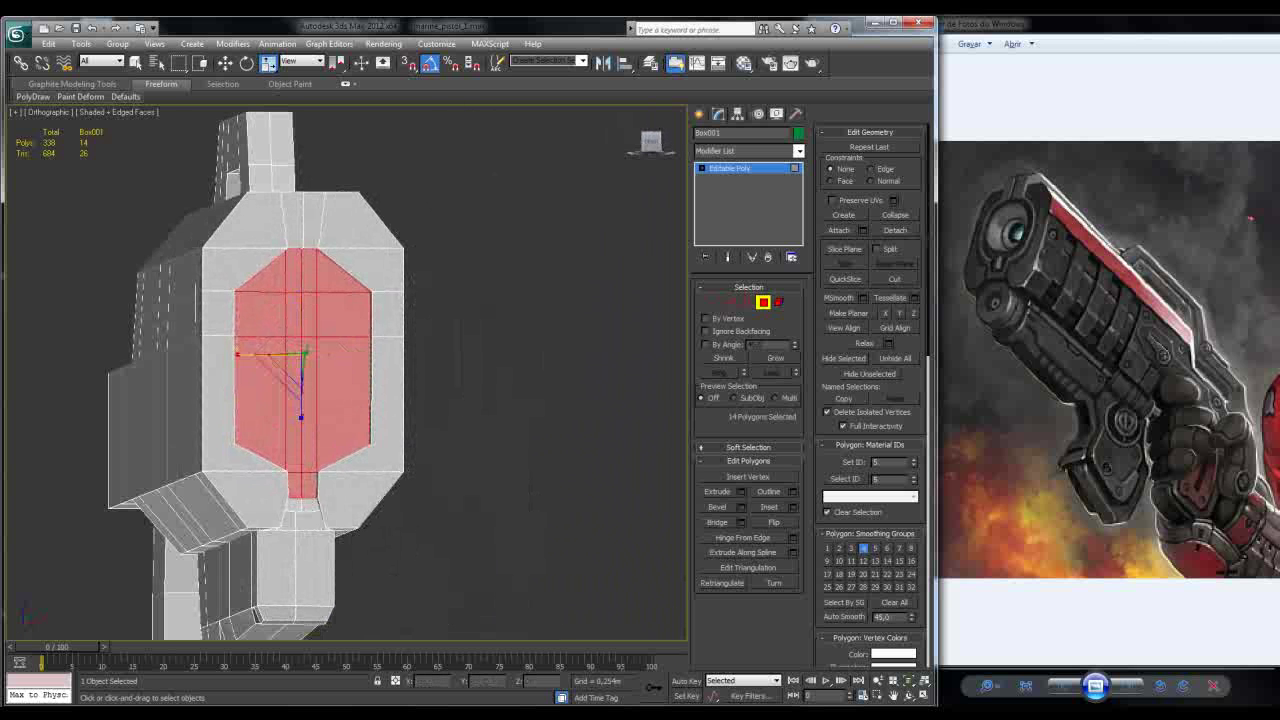
Step: Inset the selected recessed muzzle panel polygons by 0.008 m
{"action": "left_click", "coordinate": [792, 507]}
{"action": "middle_click_drag", "start_coordinate": [450, 420], "coordinate": [380, 418], "text": "alt"}
{"action": "left_click_drag", "start_coordinate": [356, 399], "coordinate": [356, 415]}
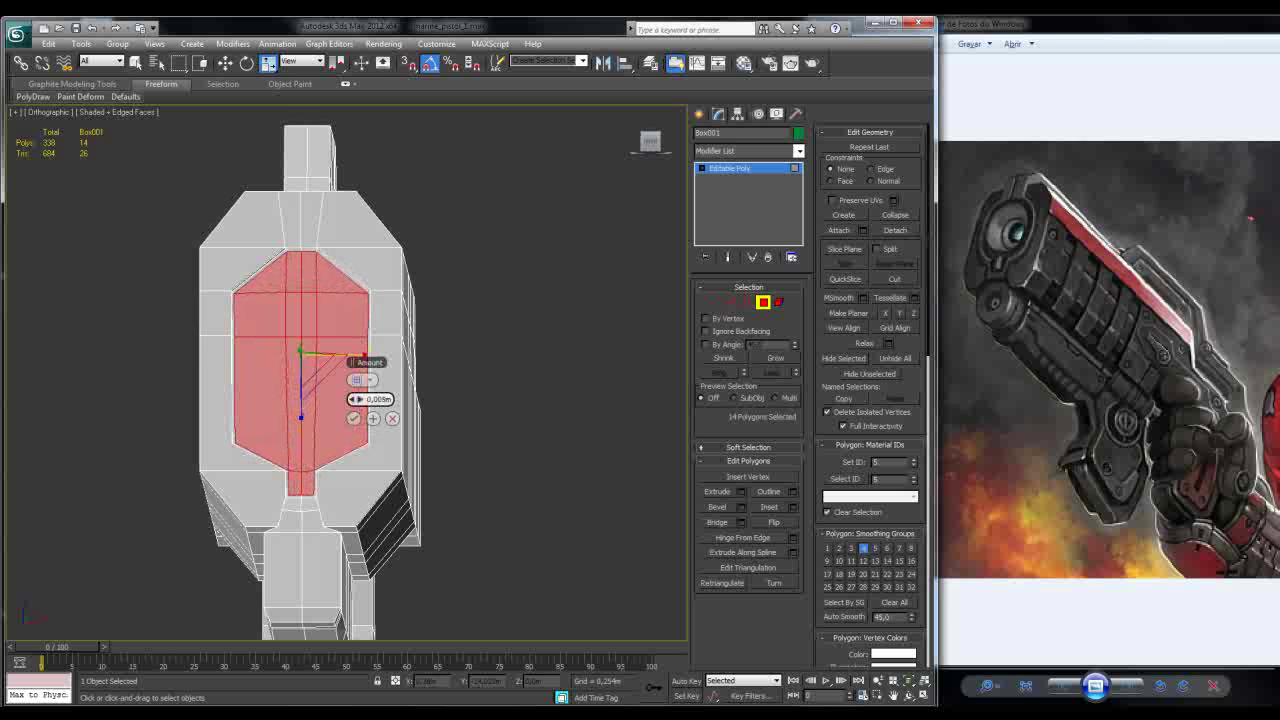
{"action": "middle_click_drag", "start_coordinate": [380, 418], "coordinate": [420, 418], "text": "alt"}
{"action": "left_click", "coordinate": [353, 418]}
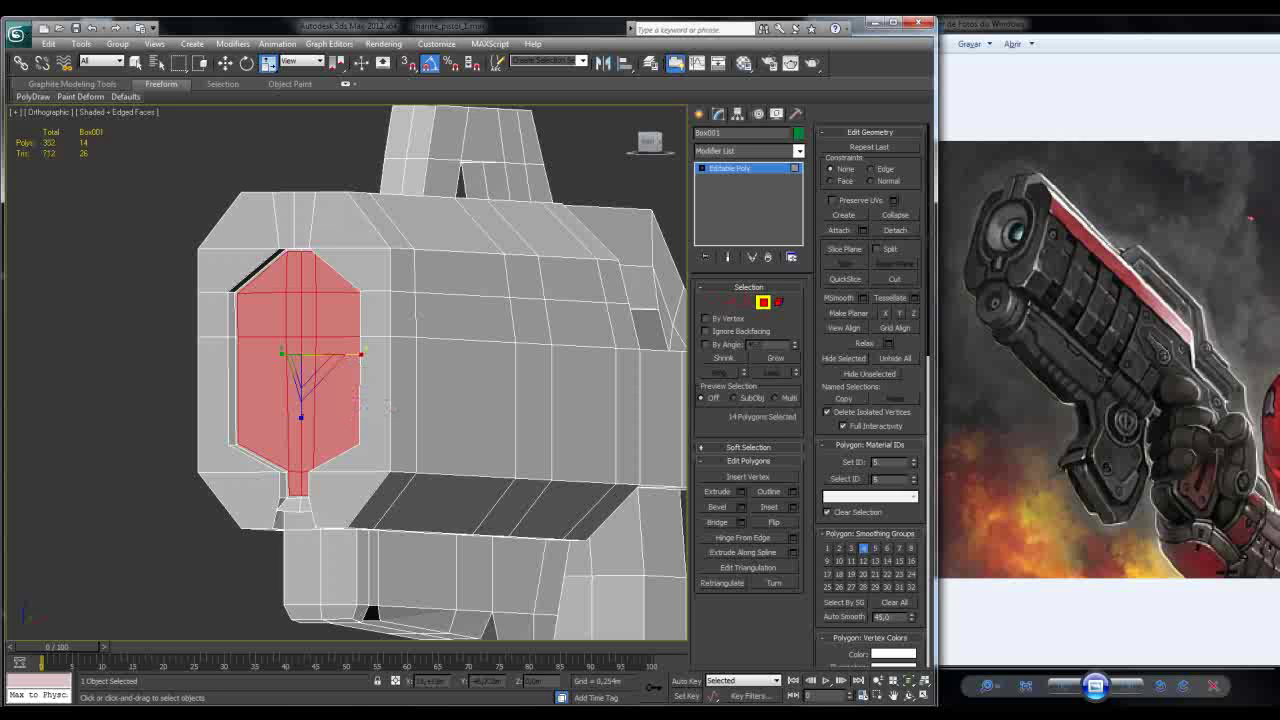
{"action": "key", "text": "shift+e"}
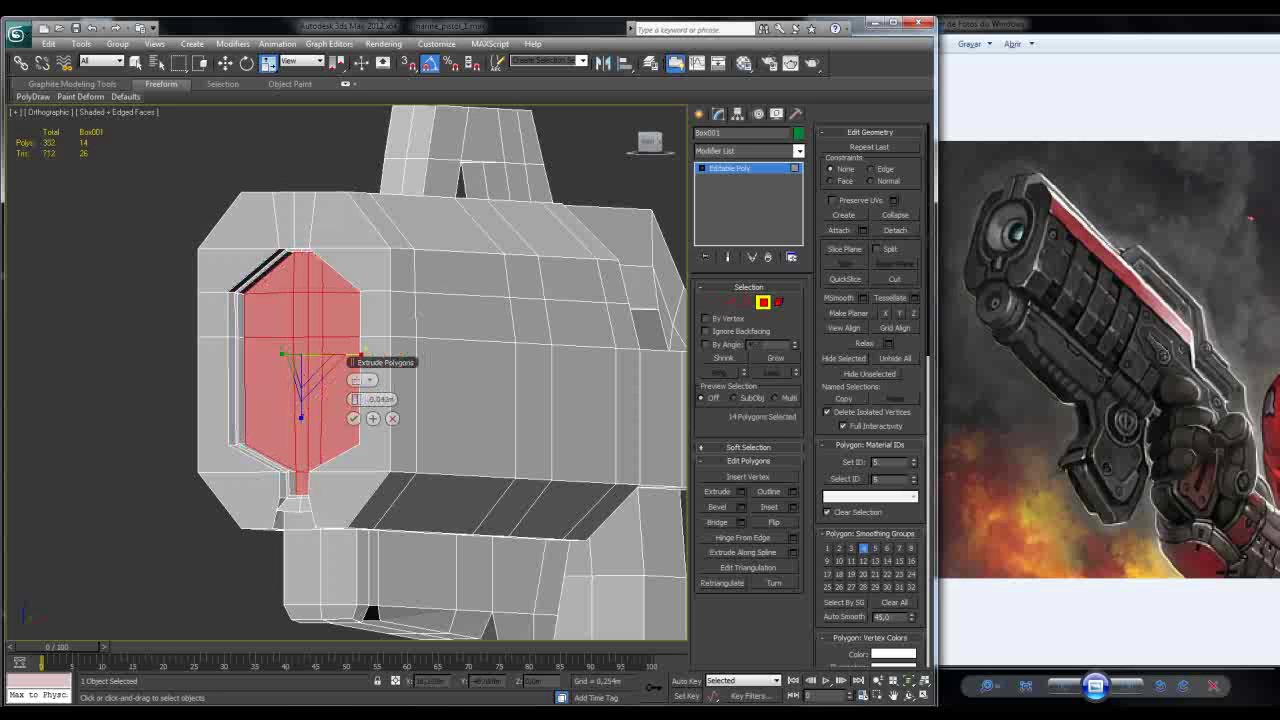
{"action": "left_click_drag", "start_coordinate": [357, 399], "coordinate": [357, 373]}
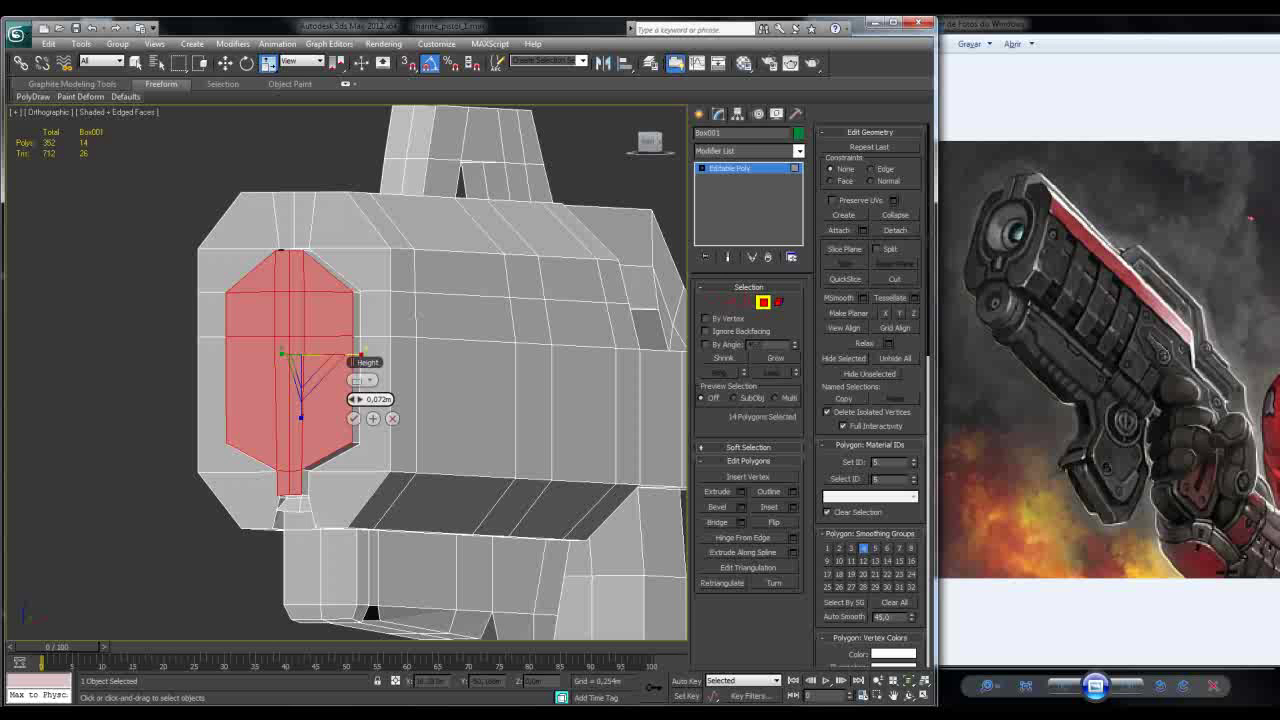
{"action": "middle_click_drag", "start_coordinate": [357, 399], "coordinate": [260, 400], "text": "alt"}
{"action": "left_click_drag", "start_coordinate": [370, 399], "coordinate": [370, 411]}
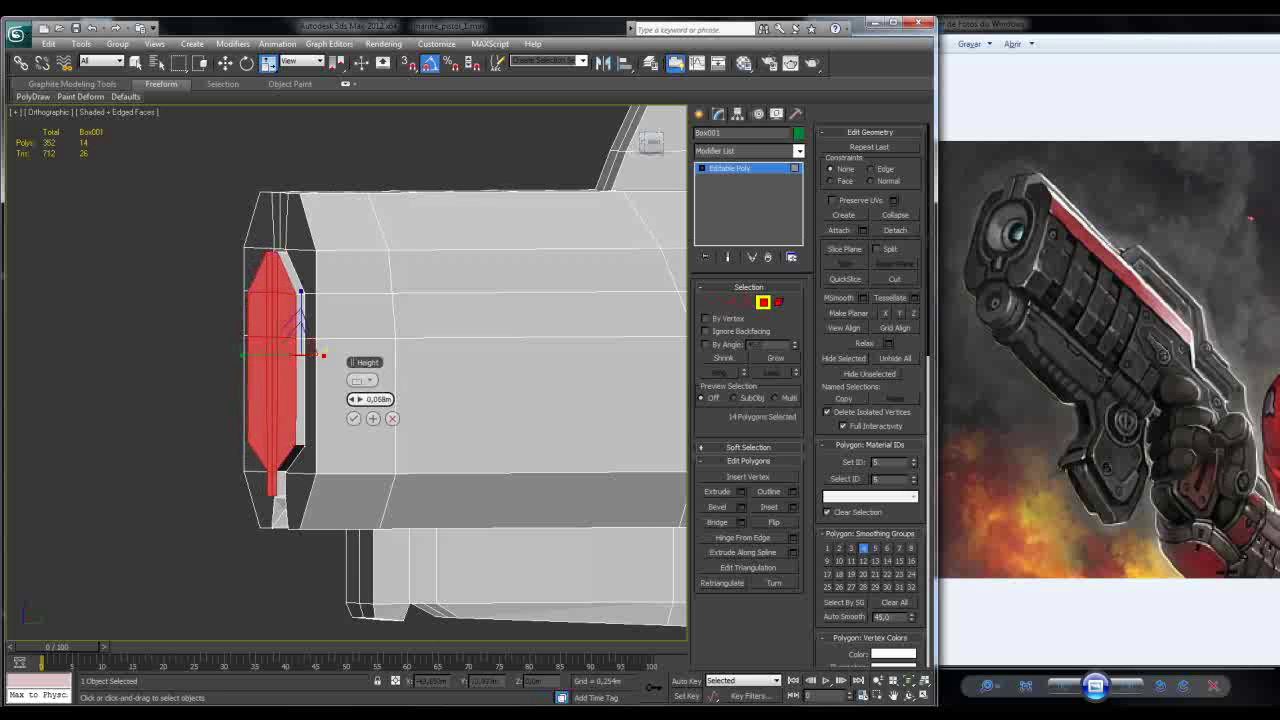
{"action": "key", "text": "l"}
{"action": "middle_click_drag", "start_coordinate": [370, 330], "coordinate": [313, 441]}
{"action": "scroll", "coordinate": [370, 400], "scroll_direction": "up", "scroll_amount": 5}
{"action": "middle_click_drag", "start_coordinate": [370, 400], "coordinate": [348, 396]}
{"action": "scroll", "coordinate": [348, 396], "scroll_direction": "down", "scroll_amount": 1}
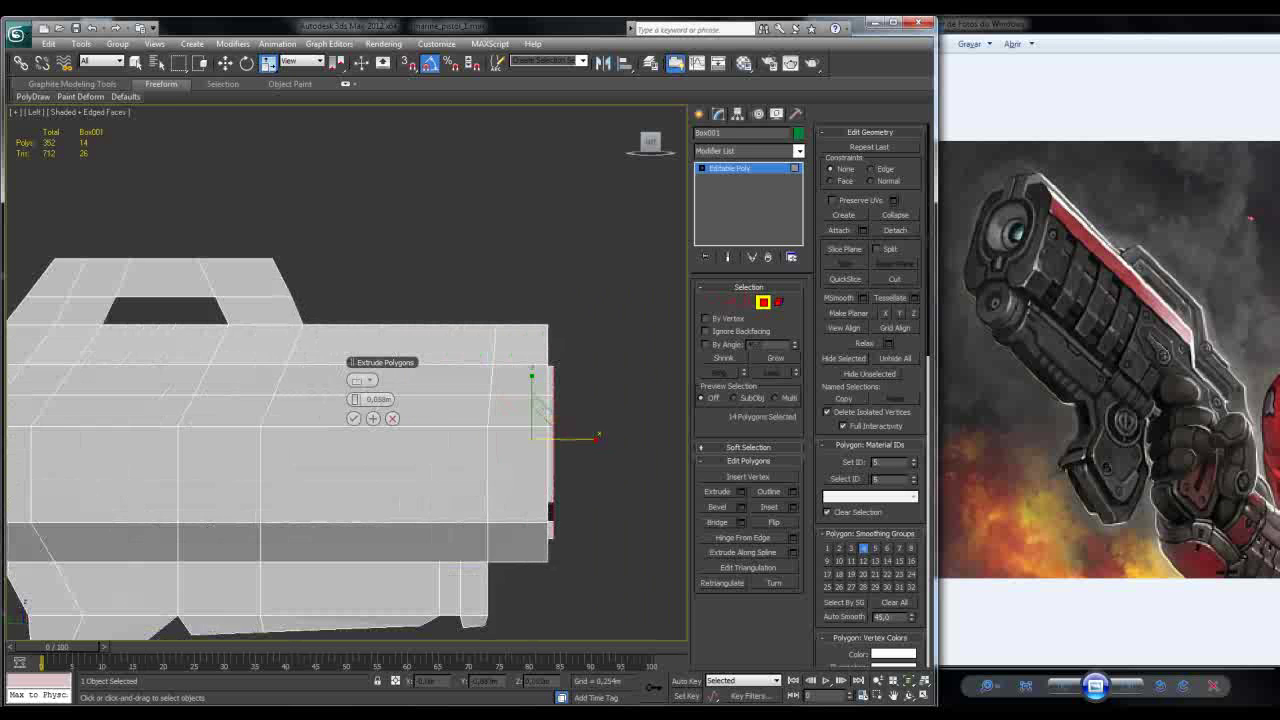
{"action": "key", "text": "p"}
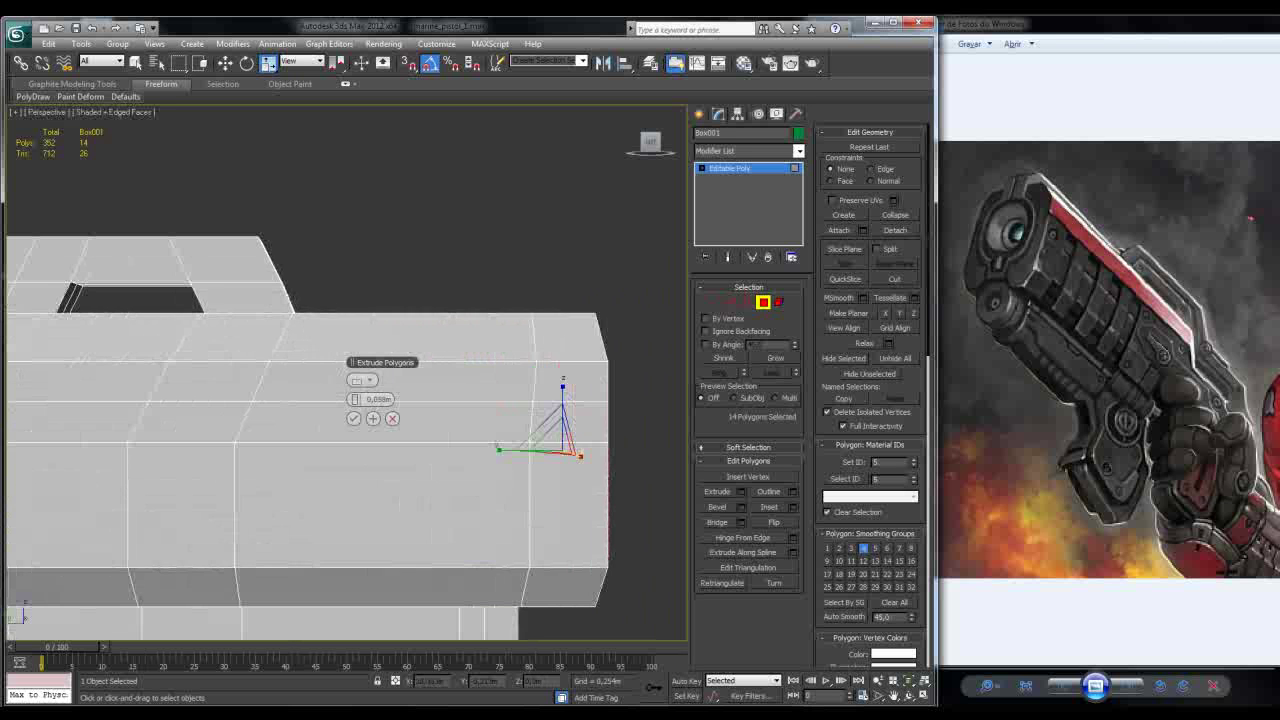
{"action": "scroll", "coordinate": [350, 420], "scroll_direction": "down", "scroll_amount": 3}
{"action": "middle_click_drag", "start_coordinate": [350, 420], "coordinate": [450, 376], "text": "alt"}
Step: Extend the panel selection to 16 polygons, including the small upper edge faces, and extrude them outward by about 0.058 m
{"action": "scroll", "coordinate": [500, 412], "scroll_direction": "up", "scroll_amount": 2}
{"action": "scroll", "coordinate": [422, 410], "scroll_direction": "up", "scroll_amount": 2}
{"action": "scroll", "coordinate": [422, 410], "scroll_direction": "up", "scroll_amount": 2}
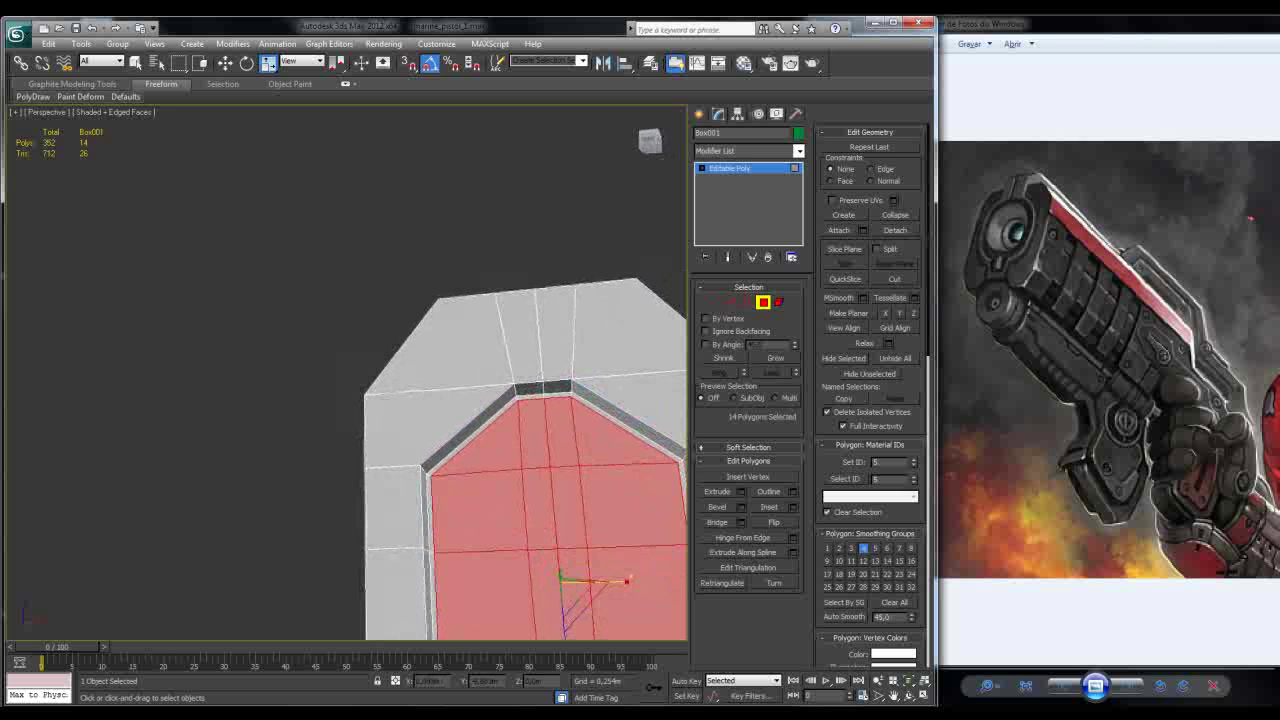
{"action": "middle_click_drag", "start_coordinate": [450, 376], "coordinate": [454, 372], "text": "alt"}
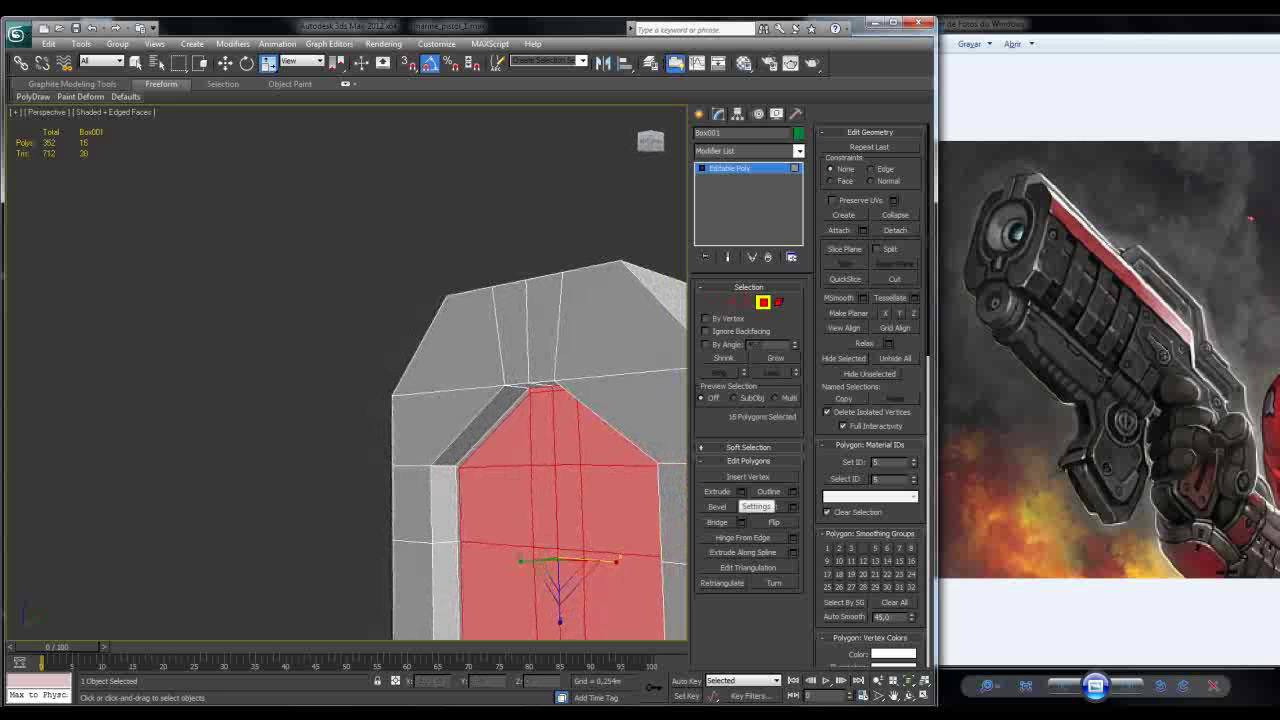
{"action": "left_click", "coordinate": [741, 491]}
{"action": "middle_click_drag", "start_coordinate": [470, 450], "coordinate": [426, 454], "text": "alt"}
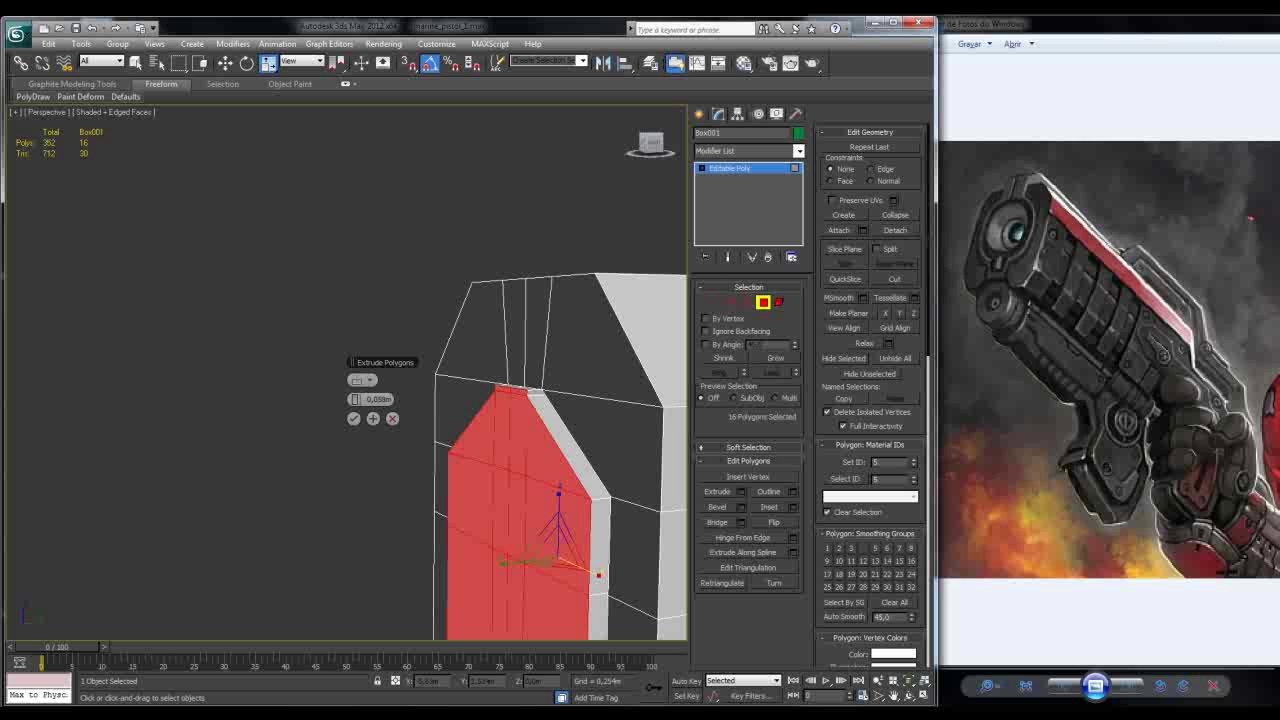
{"action": "middle_click_drag", "start_coordinate": [500, 450], "coordinate": [400, 432], "text": "alt"}
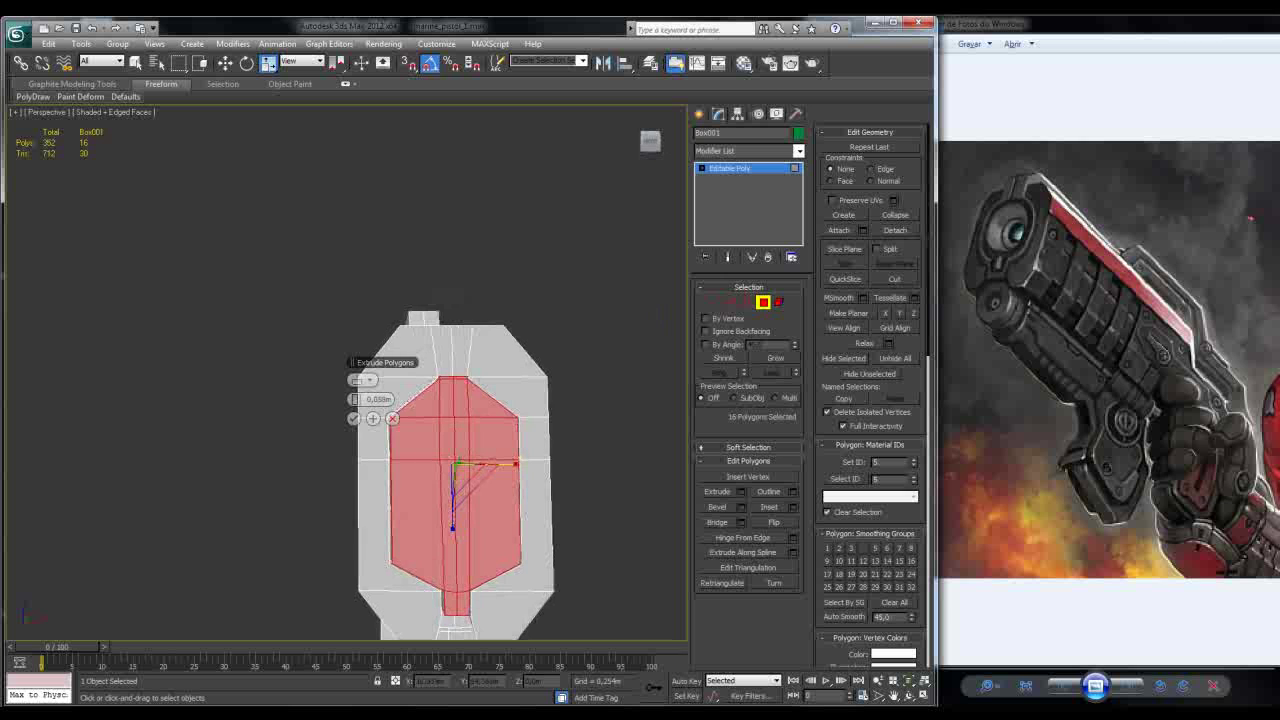
{"action": "left_click", "coordinate": [353, 418]}
Step: Select all vertices around the narrow neck below the raised muzzle panel in the Front view
{"action": "scroll", "coordinate": [465, 400], "scroll_direction": "up", "scroll_amount": 3}
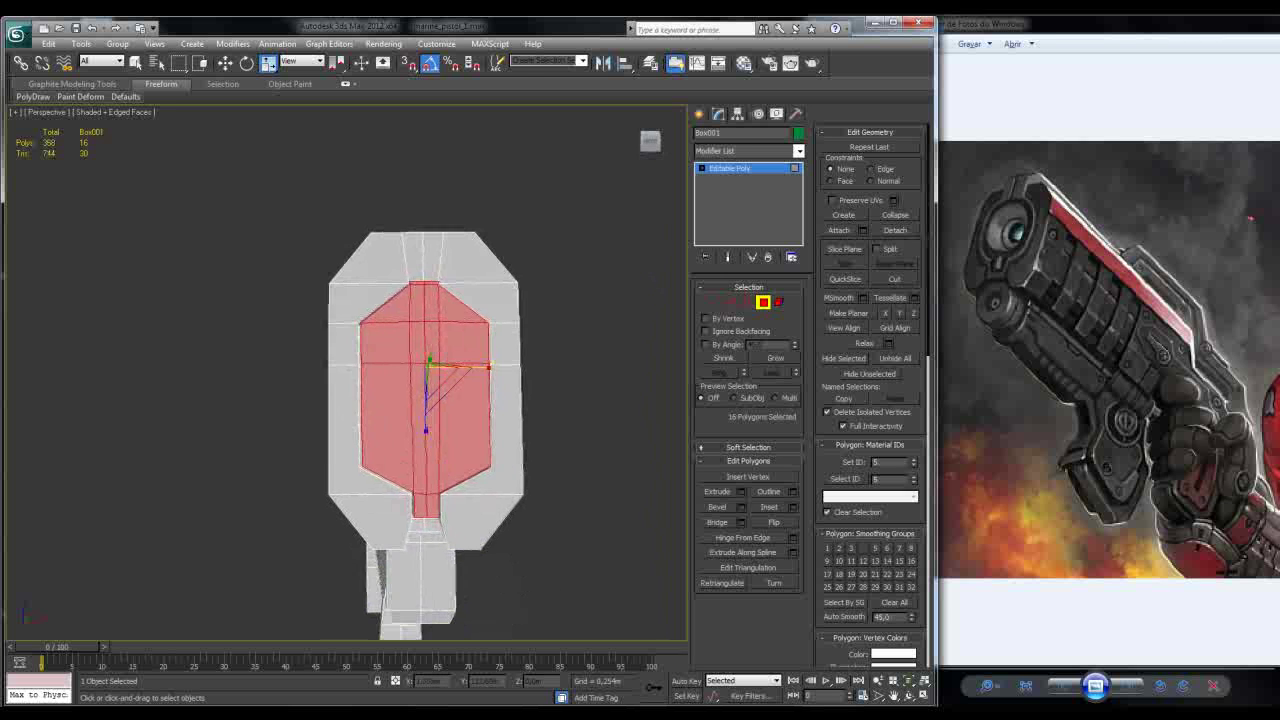
{"action": "middle_click_drag", "start_coordinate": [465, 400], "coordinate": [442, 343]}
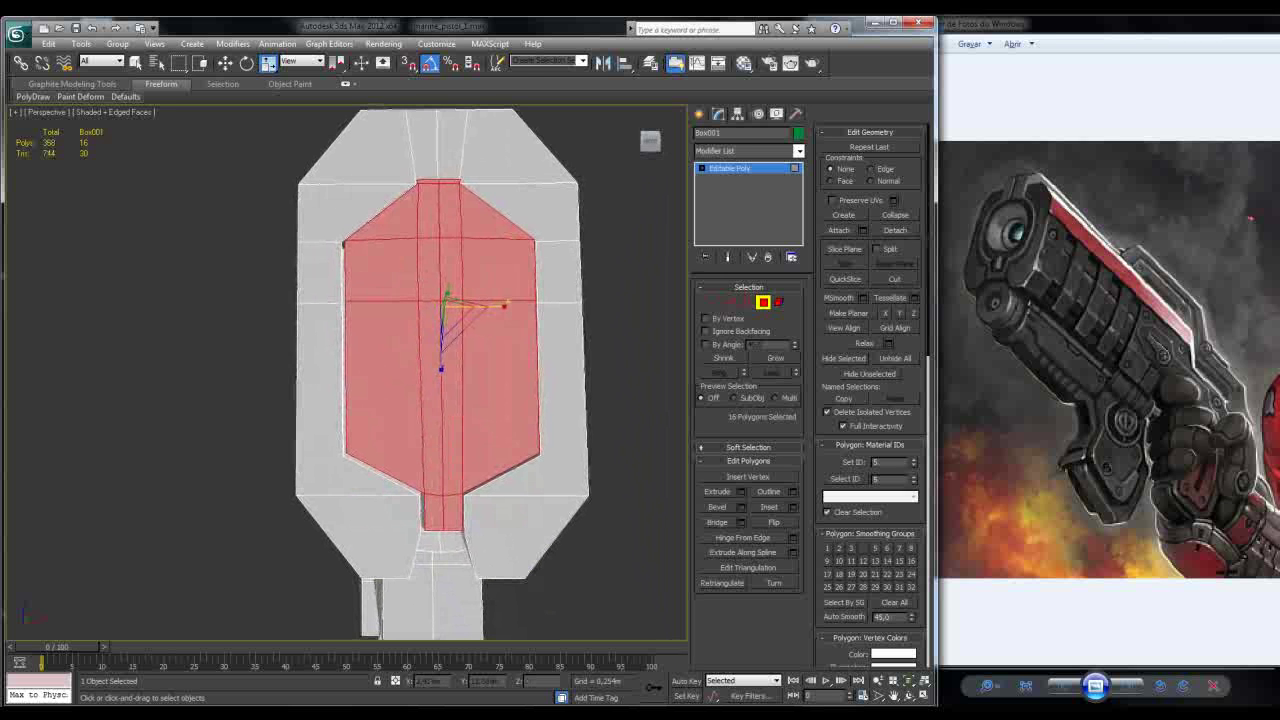
{"action": "key", "text": "f"}
{"action": "scroll", "coordinate": [360, 250], "scroll_direction": "up", "scroll_amount": 4}
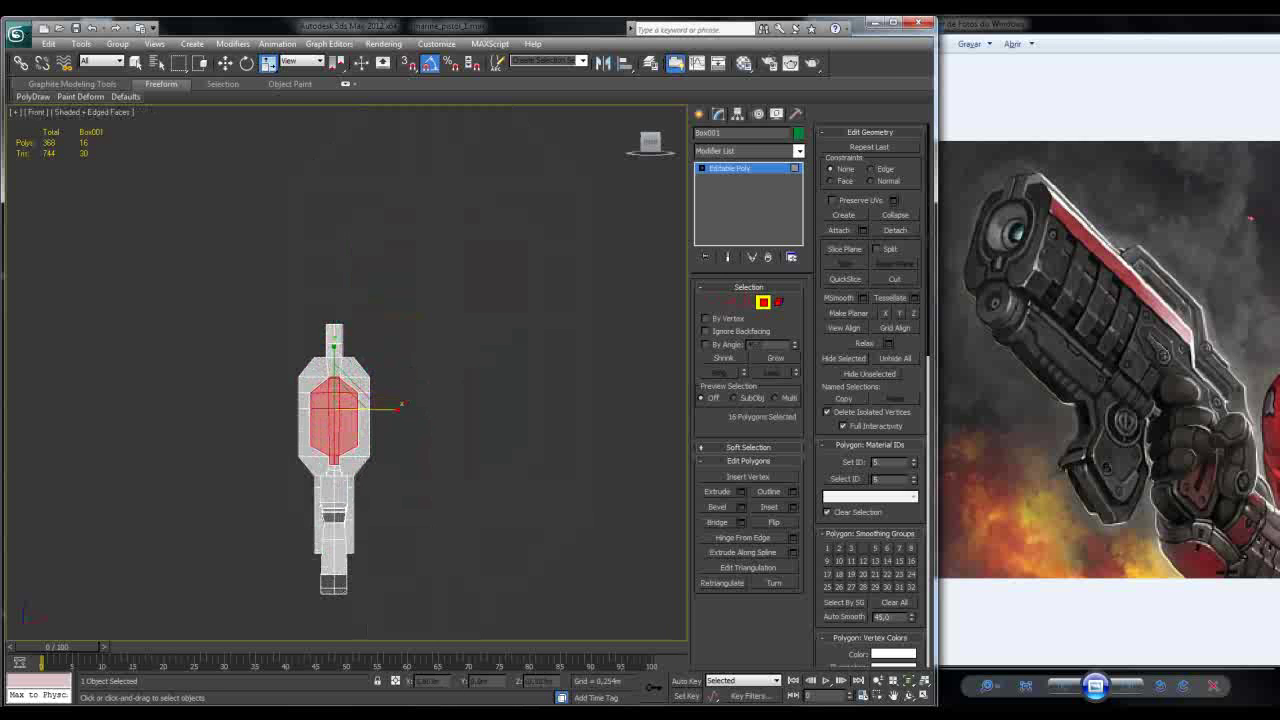
{"action": "scroll", "coordinate": [250, 525], "scroll_direction": "up", "scroll_amount": 5}
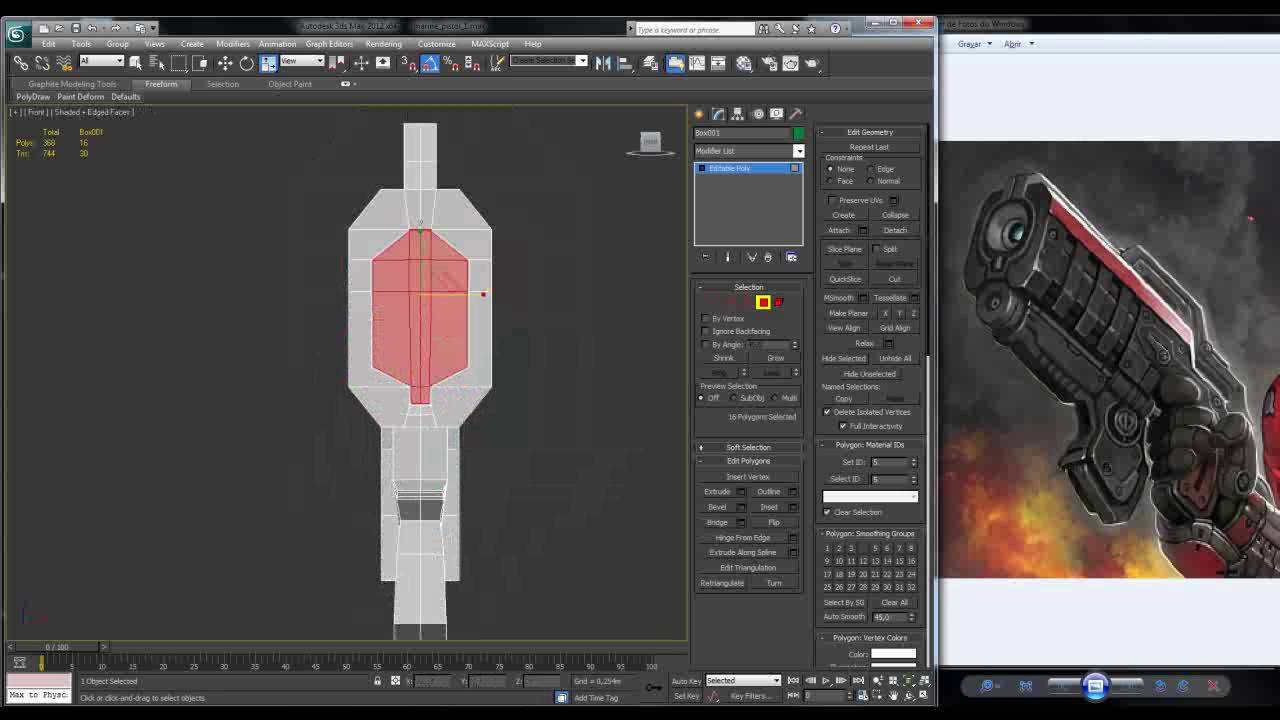
{"action": "scroll", "coordinate": [428, 316], "scroll_direction": "up", "scroll_amount": 4}
{"action": "key", "text": "1"}
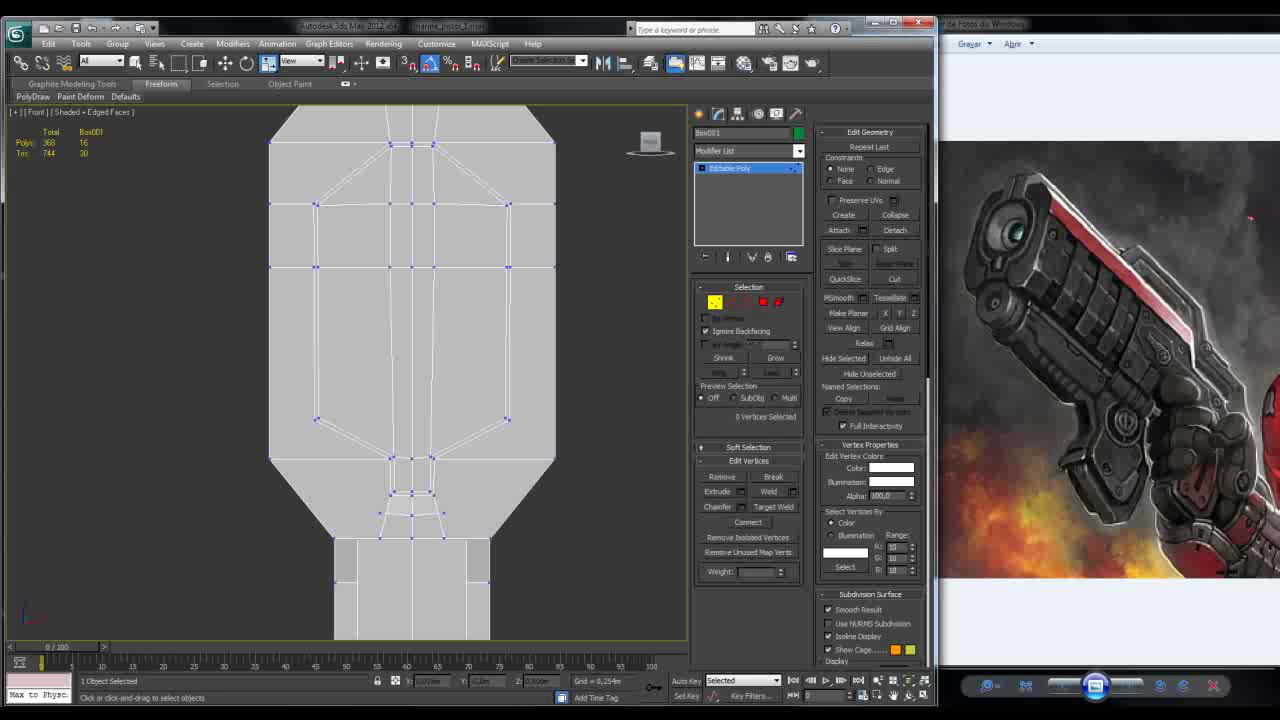
{"action": "left_click_drag", "start_coordinate": [370, 448], "coordinate": [455, 522]}
Step: Remove the vertices farther back on the gun from the selection, keeping the ones around the muzzle panel's neck
{"action": "key", "text": "p"}
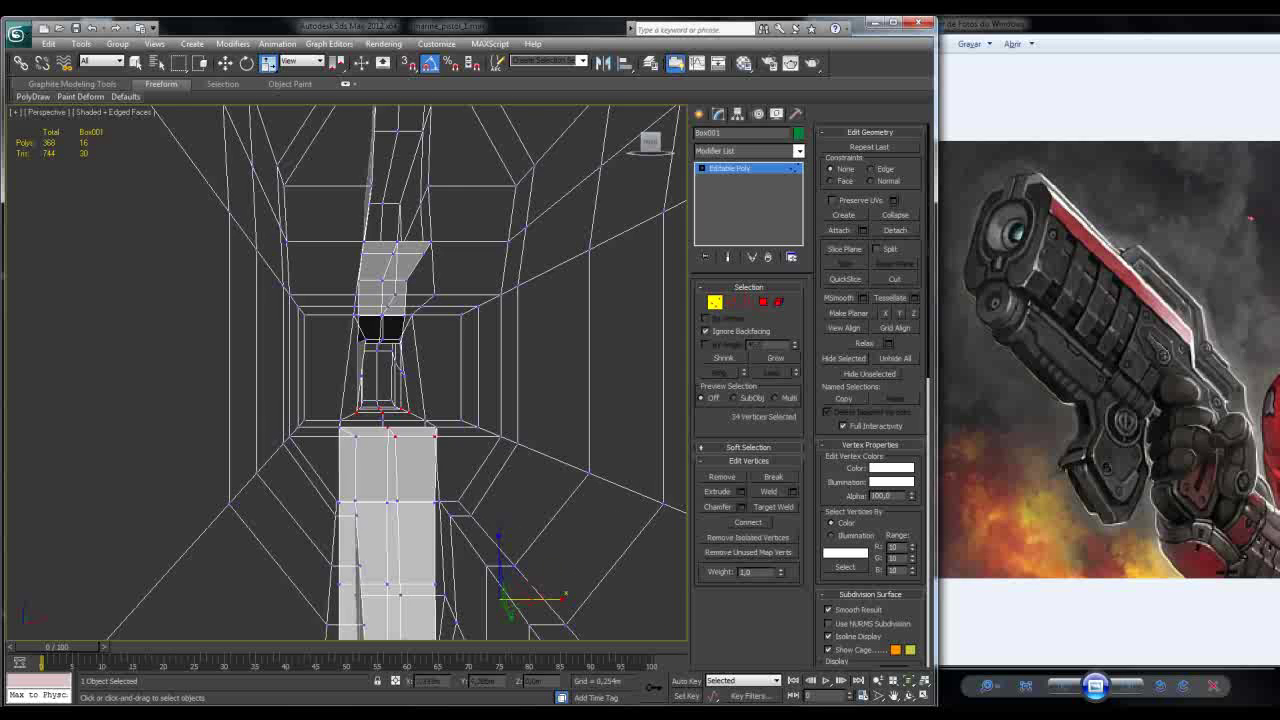
{"action": "key", "text": "z"}
{"action": "middle_click_drag", "start_coordinate": [440, 380], "coordinate": [300, 384], "text": "alt"}
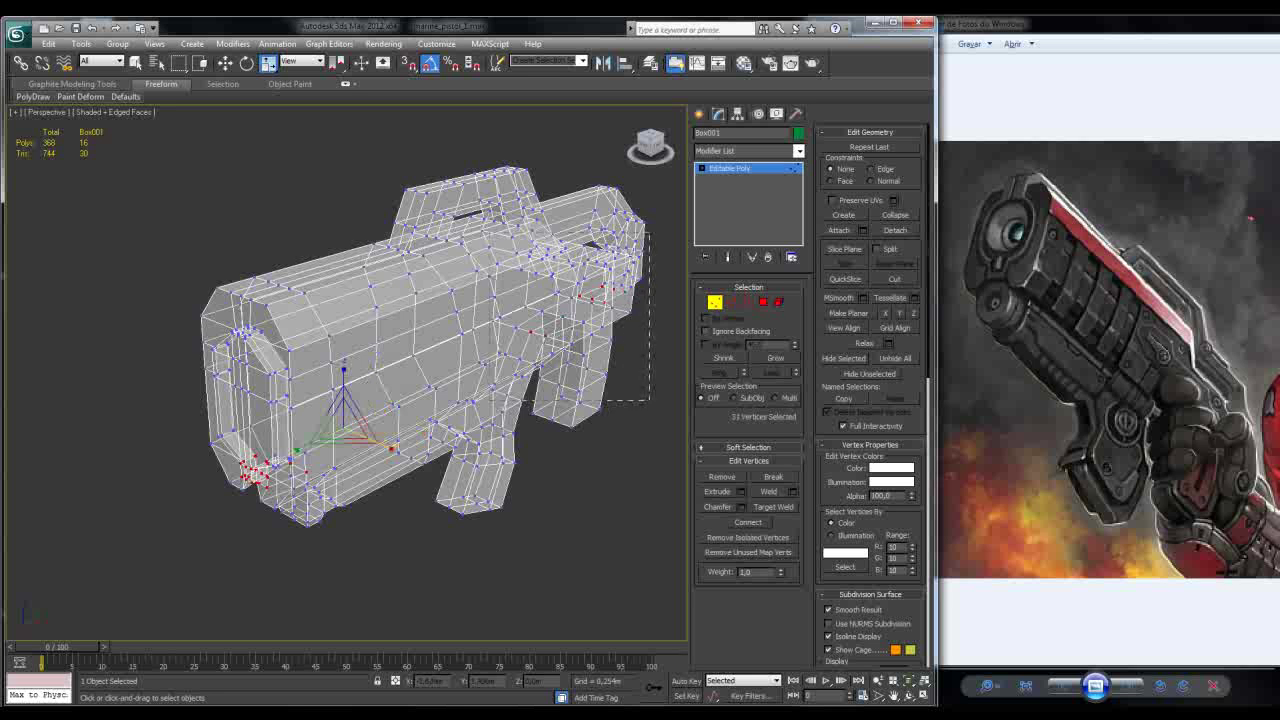
{"action": "middle_click_drag", "start_coordinate": [300, 400], "coordinate": [392, 400], "text": "alt"}
{"action": "scroll", "coordinate": [225, 472], "scroll_direction": "up", "scroll_amount": 5}
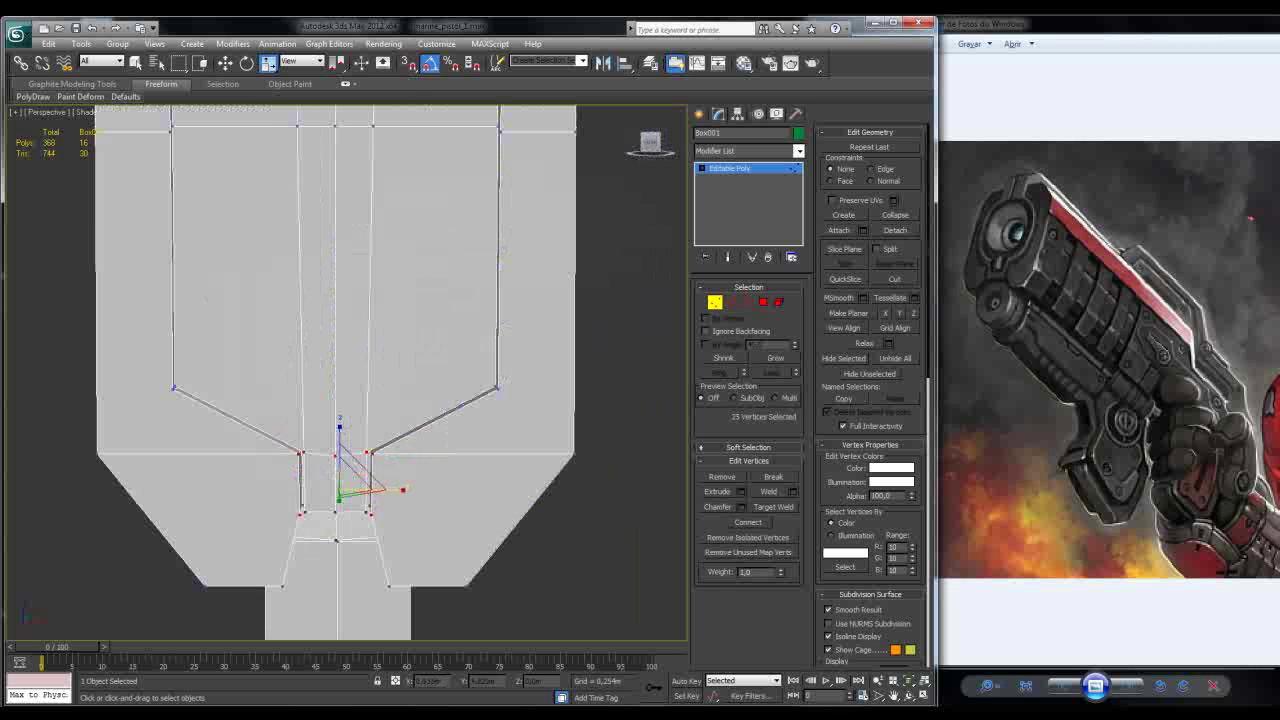
Step: Widen the muzzle panel's lower neck by scaling its selected vertices to about 115% along X
{"action": "mouse_move", "coordinate": [380, 490]}
{"action": "left_mouse_down"}
{"action": "mouse_move", "coordinate": [414, 490]}
{"action": "mouse_move", "coordinate": [394, 490]}
{"action": "left_mouse_up"}
{"action": "scroll", "coordinate": [394, 490], "scroll_direction": "down", "scroll_amount": 5}
{"action": "scroll", "coordinate": [350, 430], "scroll_direction": "up", "scroll_amount": 2}
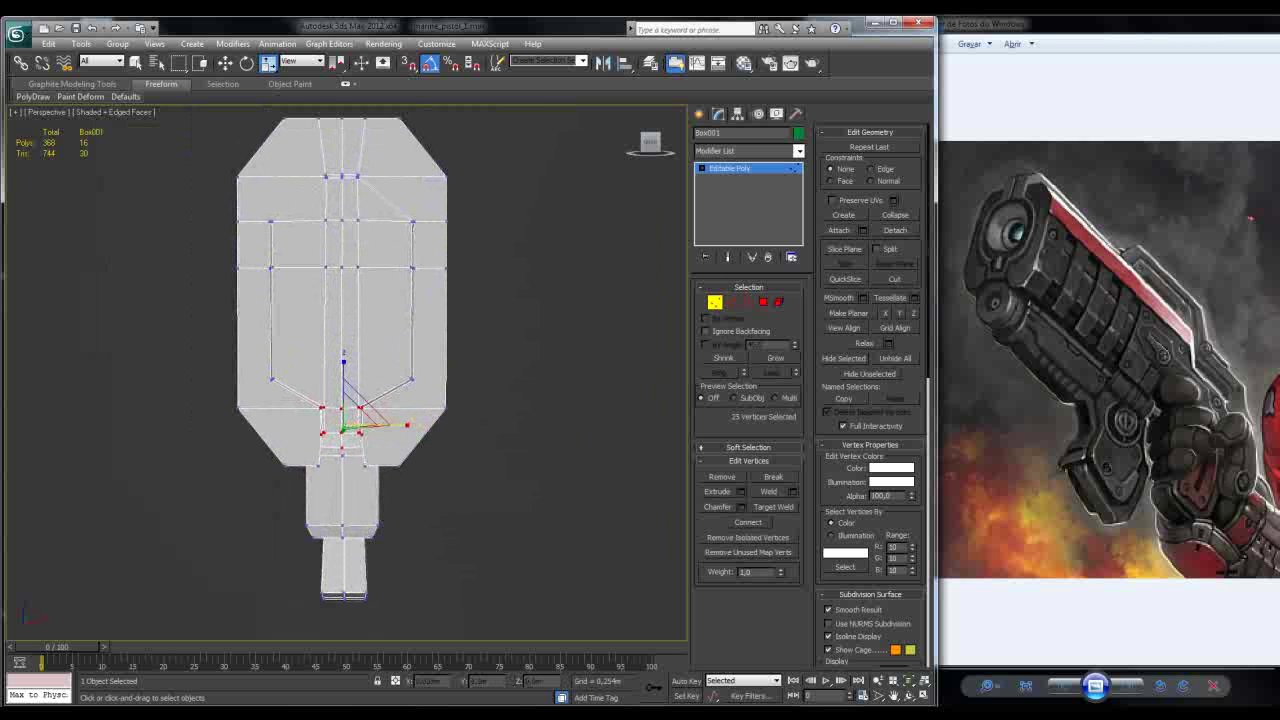
{"action": "middle_click_drag", "start_coordinate": [350, 430], "coordinate": [344, 520]}
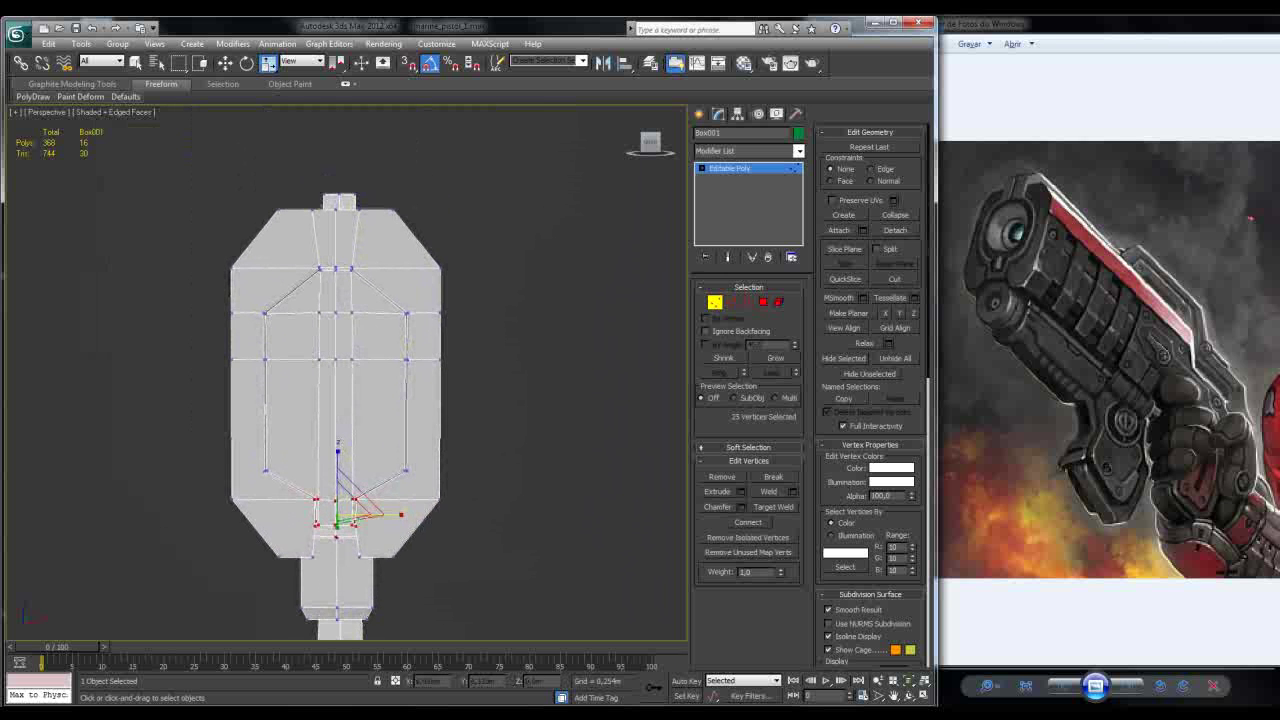
{"action": "left_click_drag", "start_coordinate": [380, 515], "coordinate": [372, 515]}
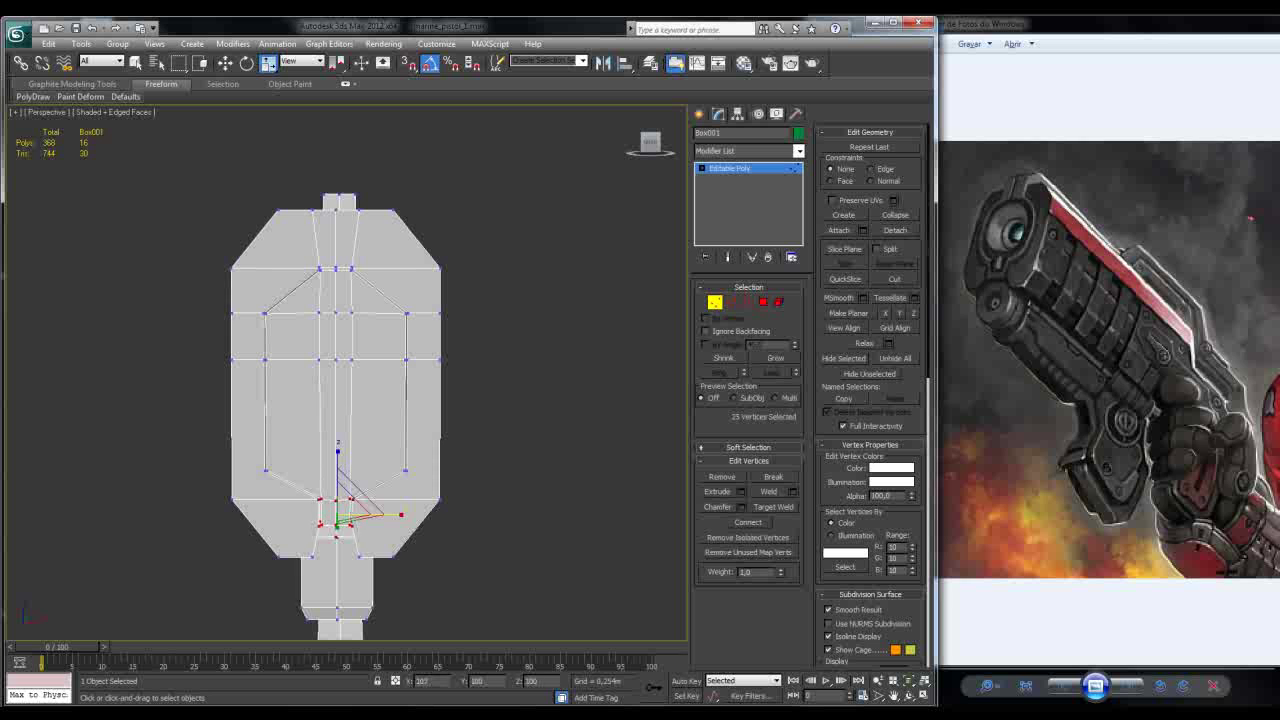
{"action": "left_click_drag", "start_coordinate": [372, 515], "coordinate": [380, 515]}
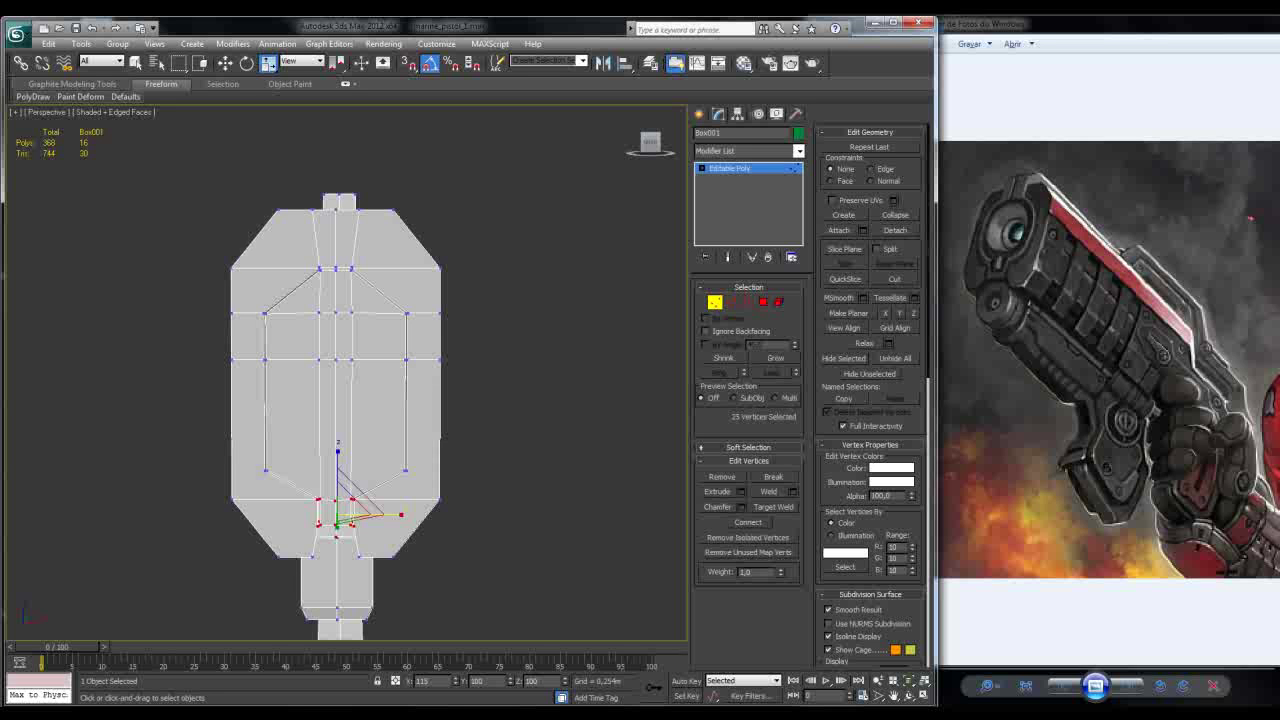
{"action": "middle_click_drag", "start_coordinate": [380, 515], "coordinate": [348, 451]}
{"action": "scroll", "coordinate": [336, 460], "scroll_direction": "up", "scroll_amount": 3}
{"action": "scroll", "coordinate": [336, 460], "scroll_direction": "down", "scroll_amount": 3}
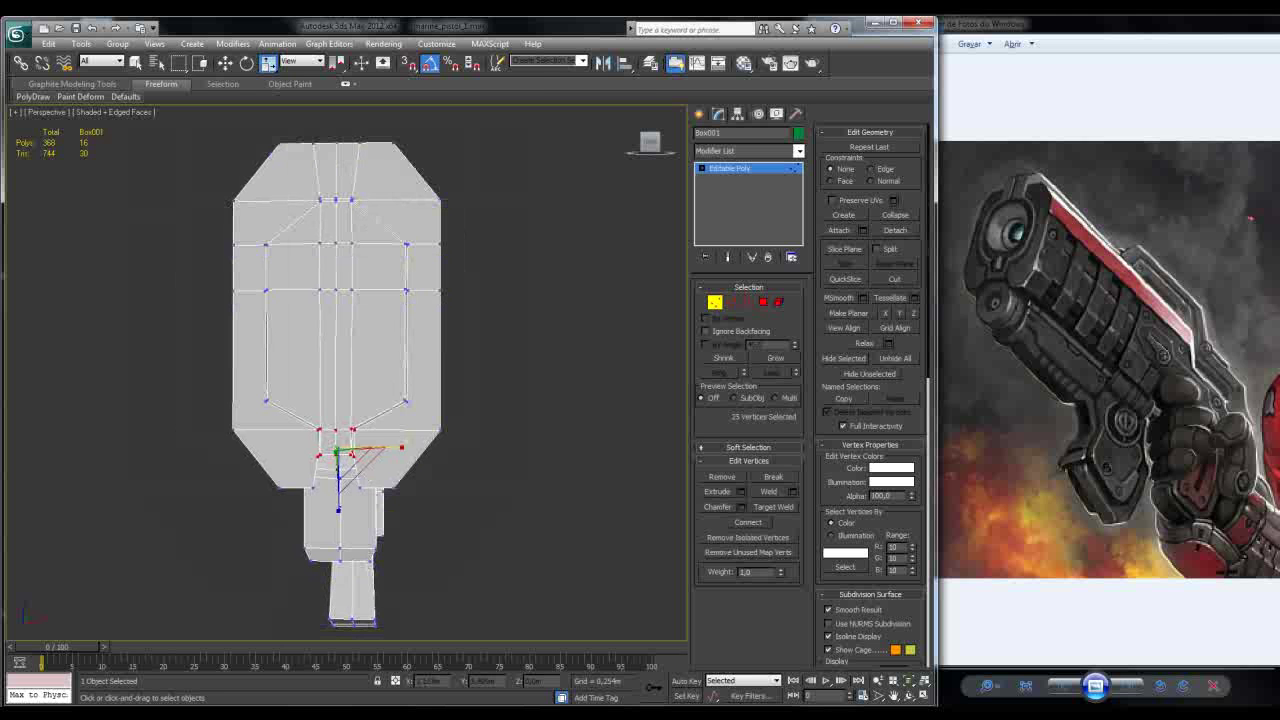
{"action": "middle_click_drag", "start_coordinate": [340, 467], "coordinate": [400, 470], "text": "alt"}
{"action": "key", "text": "4"}
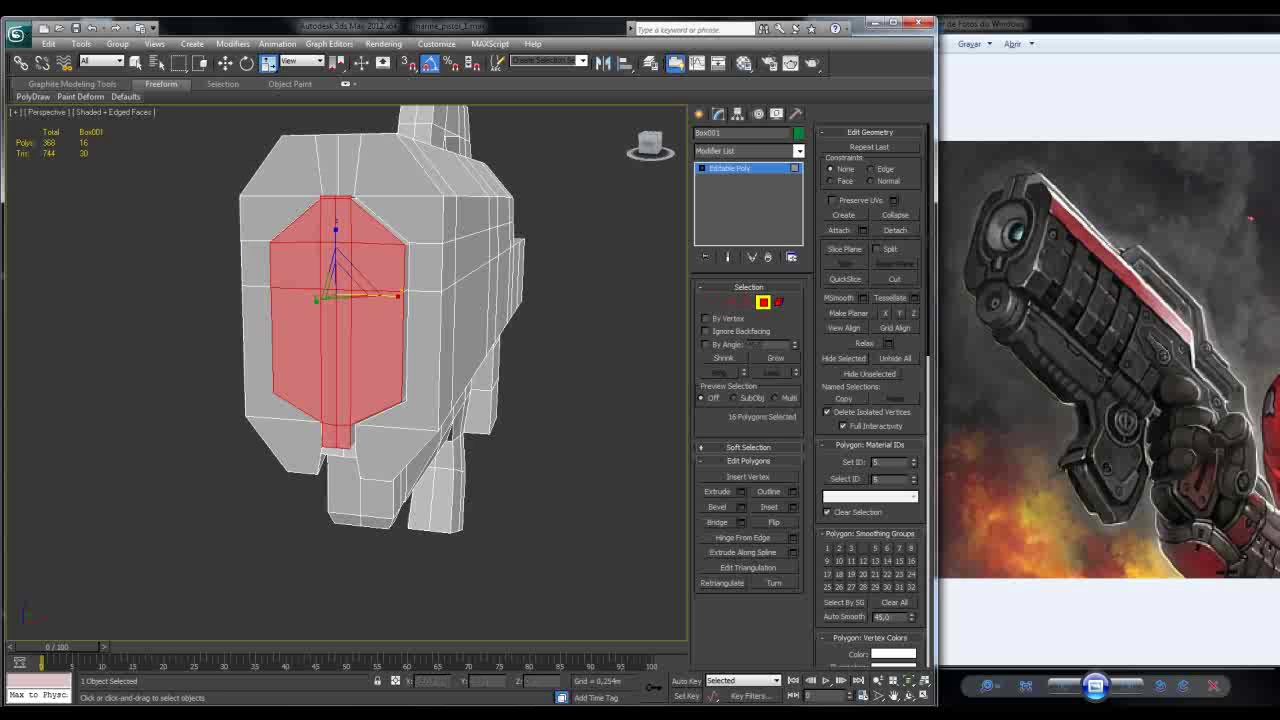
{"action": "left_click", "coordinate": [793, 506]}
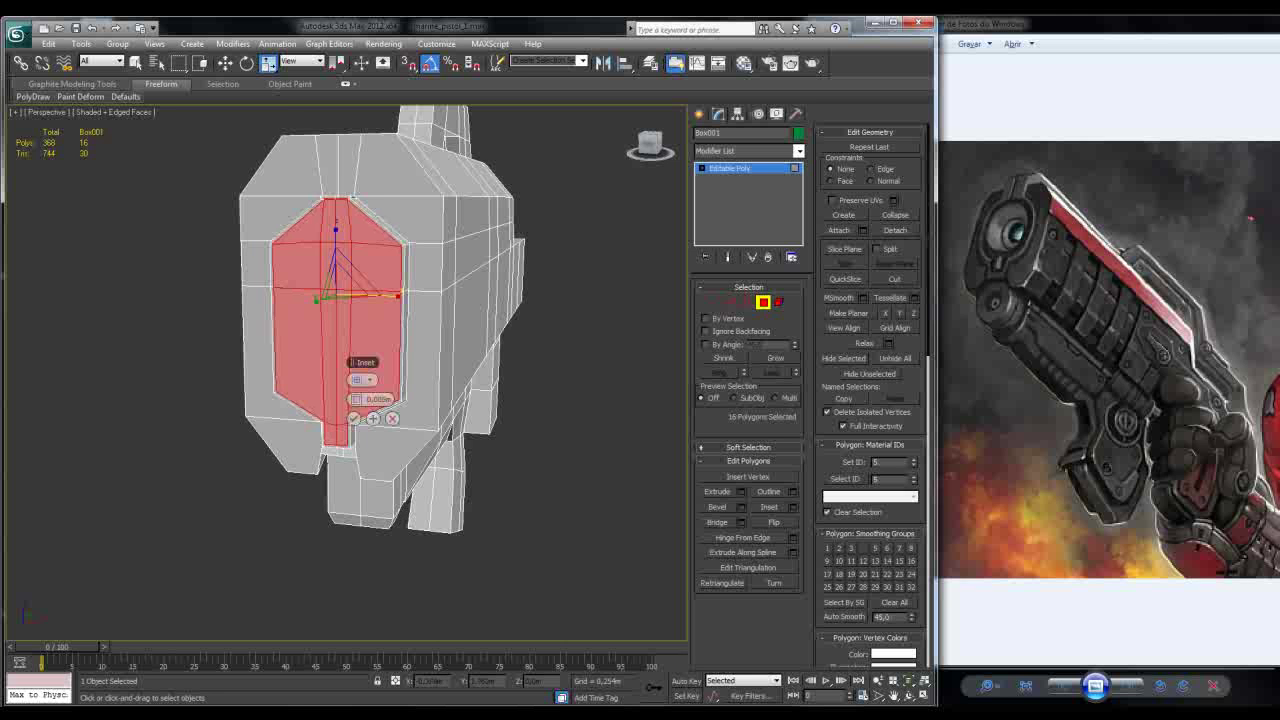
{"action": "middle_click_drag", "start_coordinate": [420, 470], "coordinate": [380, 440], "text": "alt"}
{"action": "left_click_drag", "start_coordinate": [350, 399], "coordinate": [346, 399]}
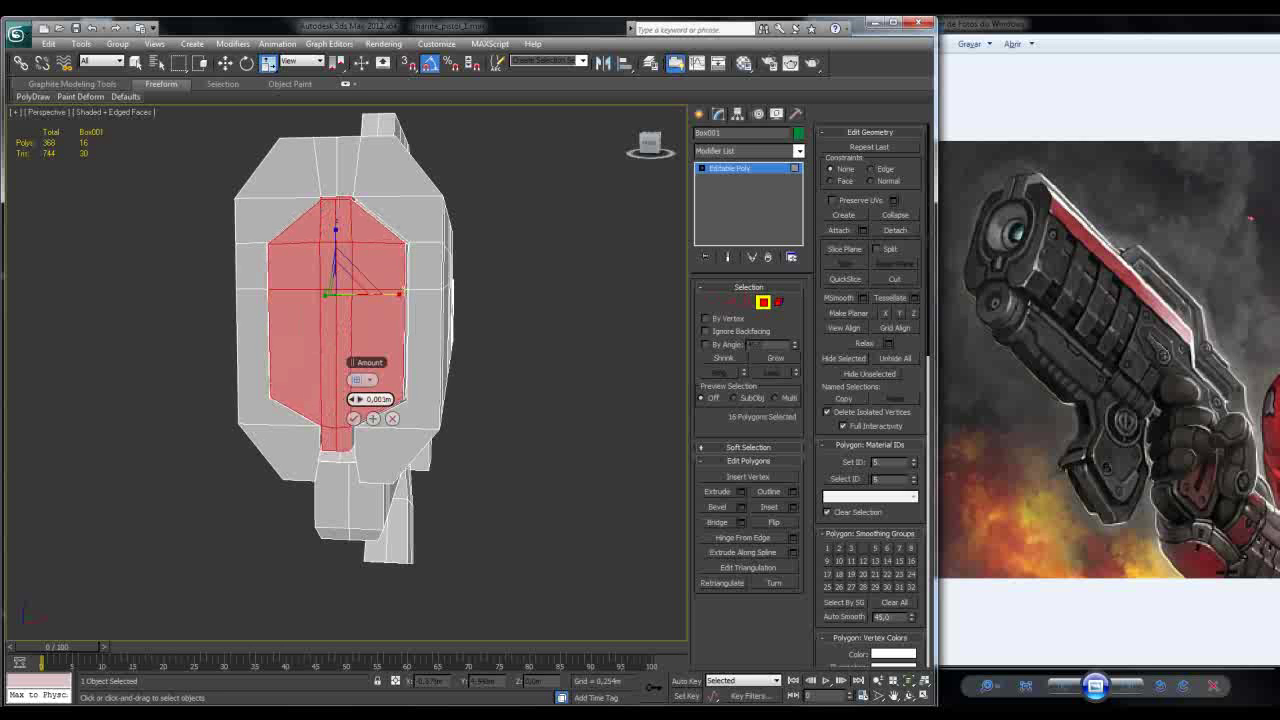
{"action": "left_click", "coordinate": [353, 418]}
Step: Remove the two short horizontal edges across the muzzle panel's upper tip, together with the leftover vertex between them
{"action": "middle_click_drag", "start_coordinate": [353, 418], "coordinate": [350, 450], "text": "alt"}
{"action": "scroll", "coordinate": [345, 400], "scroll_direction": "up", "scroll_amount": 6}
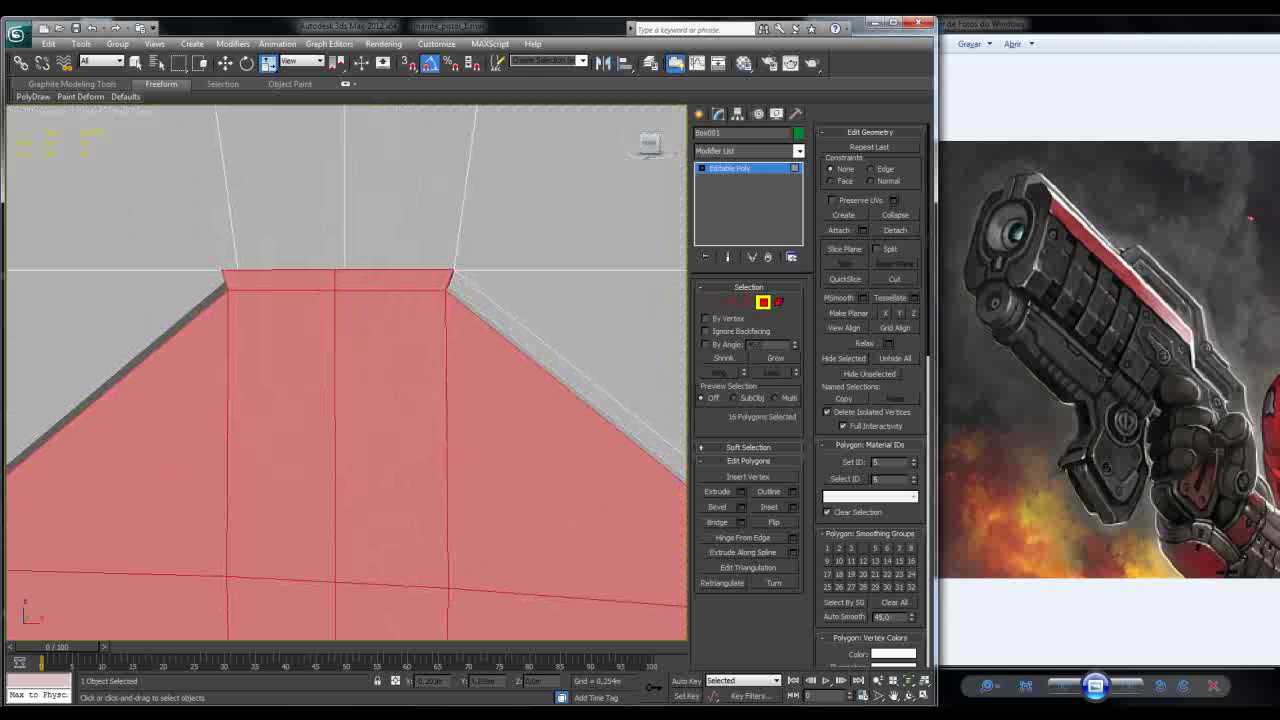
{"action": "key", "text": "2"}
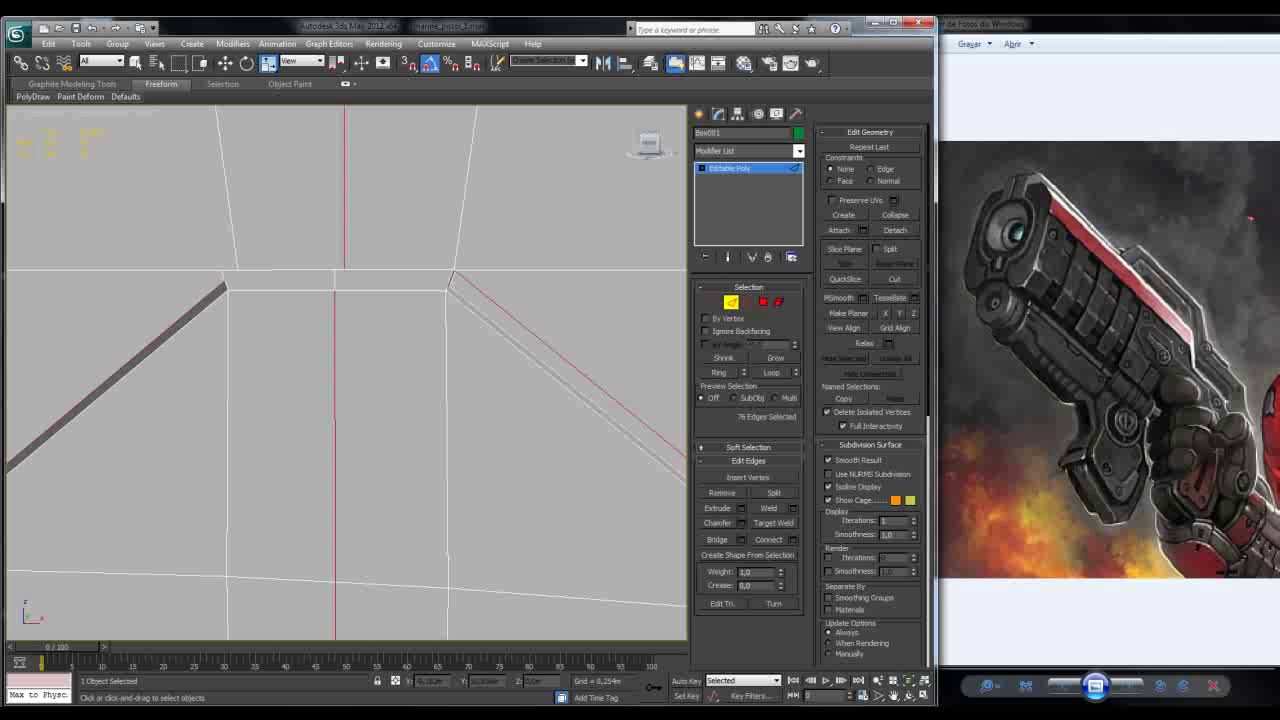
{"action": "key", "text": "2"}
{"action": "key", "text": "r"}
{"action": "scroll", "coordinate": [345, 400], "scroll_direction": "down", "scroll_amount": 5}
{"action": "scroll", "coordinate": [345, 375], "scroll_direction": "up", "scroll_amount": 5}
{"action": "key", "text": "2"}
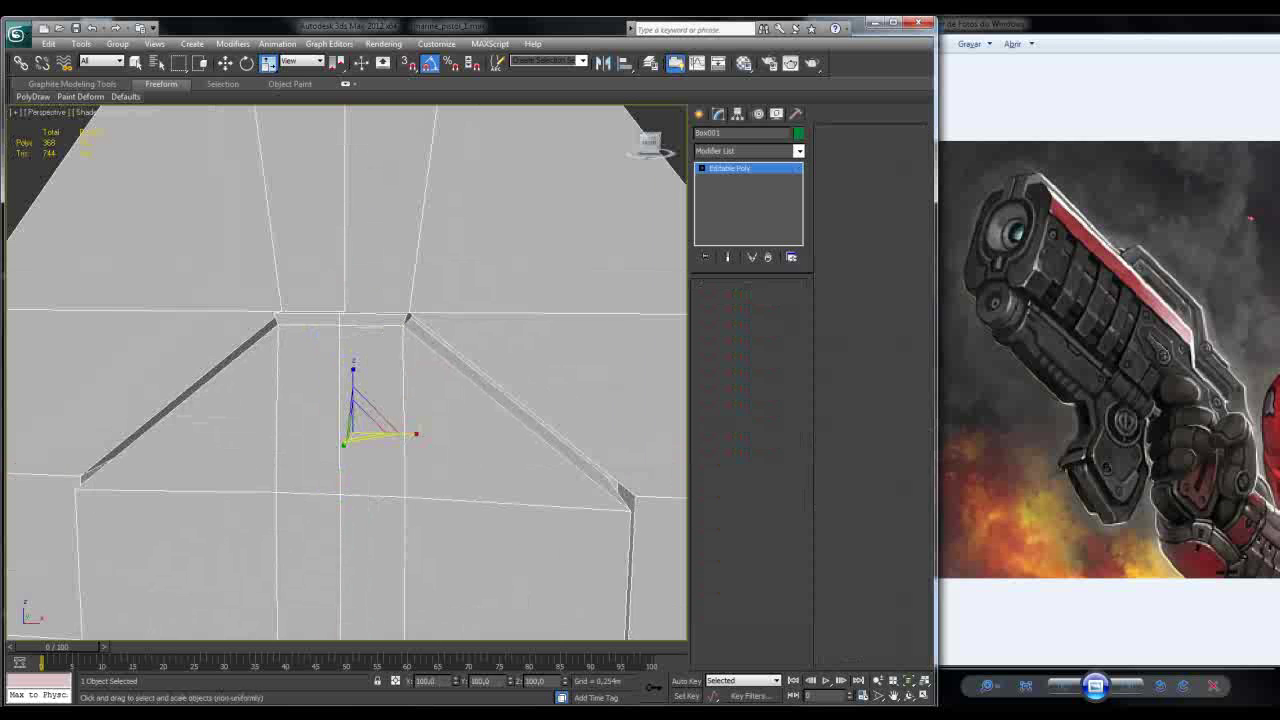
{"action": "left_click", "coordinate": [310, 323]}
{"action": "left_click", "coordinate": [388, 324], "text": "ctrl"}
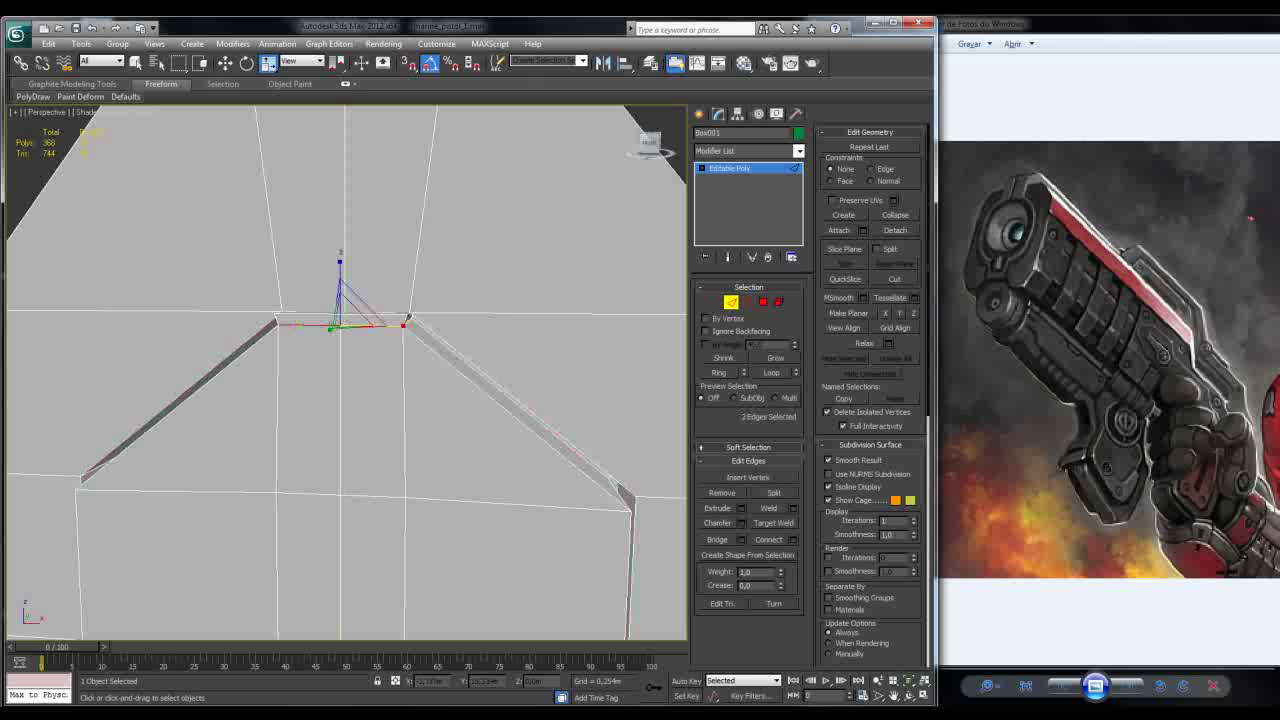
{"action": "key", "text": "BackSpace"}
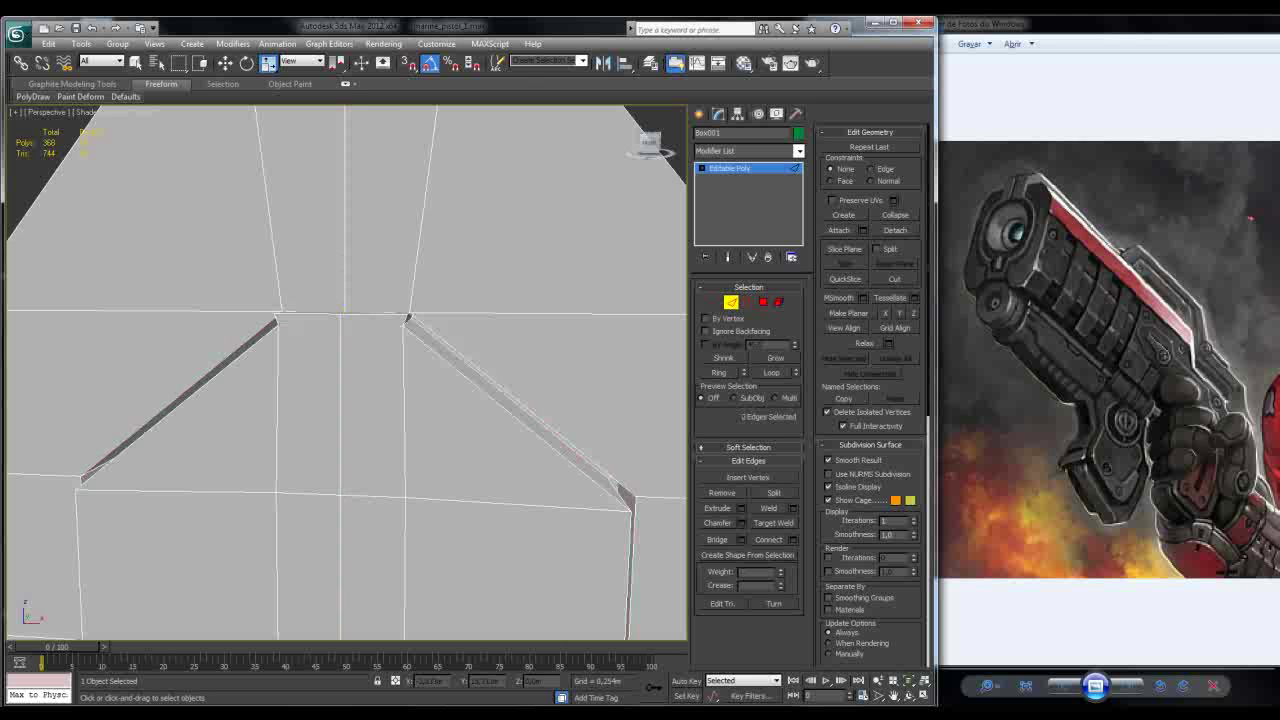
{"action": "key", "text": "1"}
{"action": "left_click", "coordinate": [336, 322]}
{"action": "key", "text": "BackSpace"}
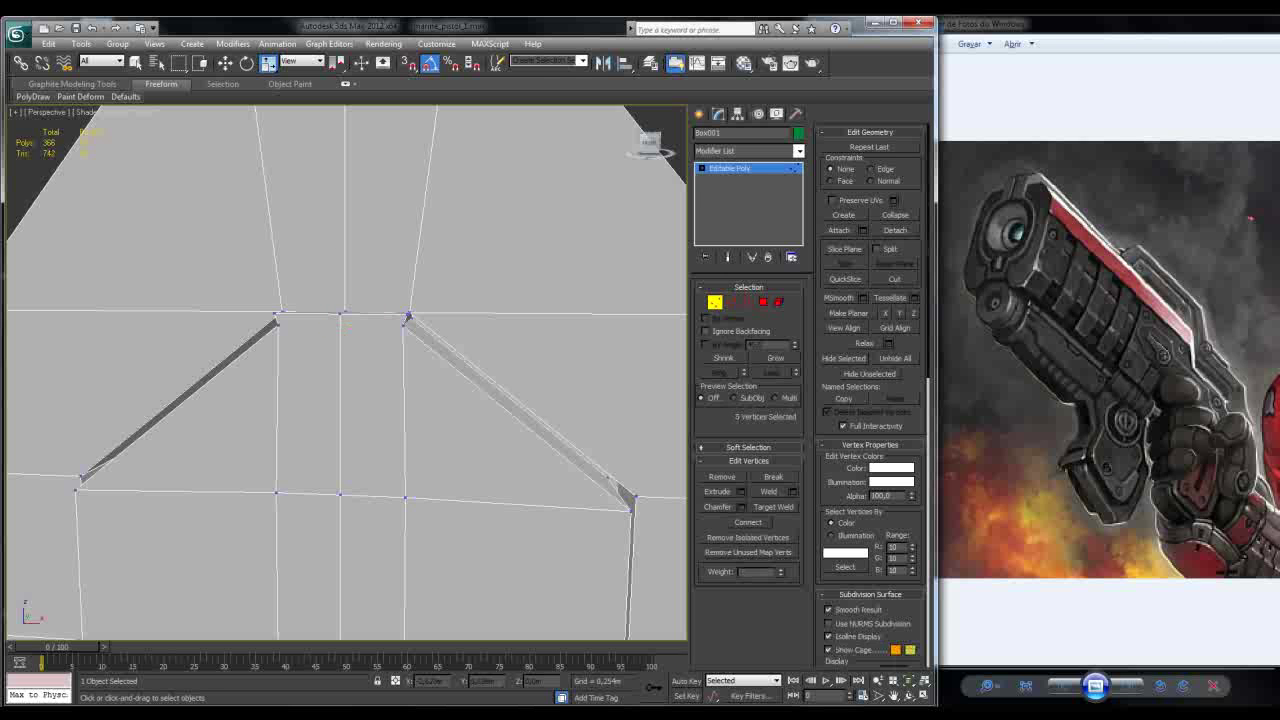
{"action": "scroll", "coordinate": [345, 370], "scroll_direction": "down", "scroll_amount": 10}
{"action": "key", "text": "4"}
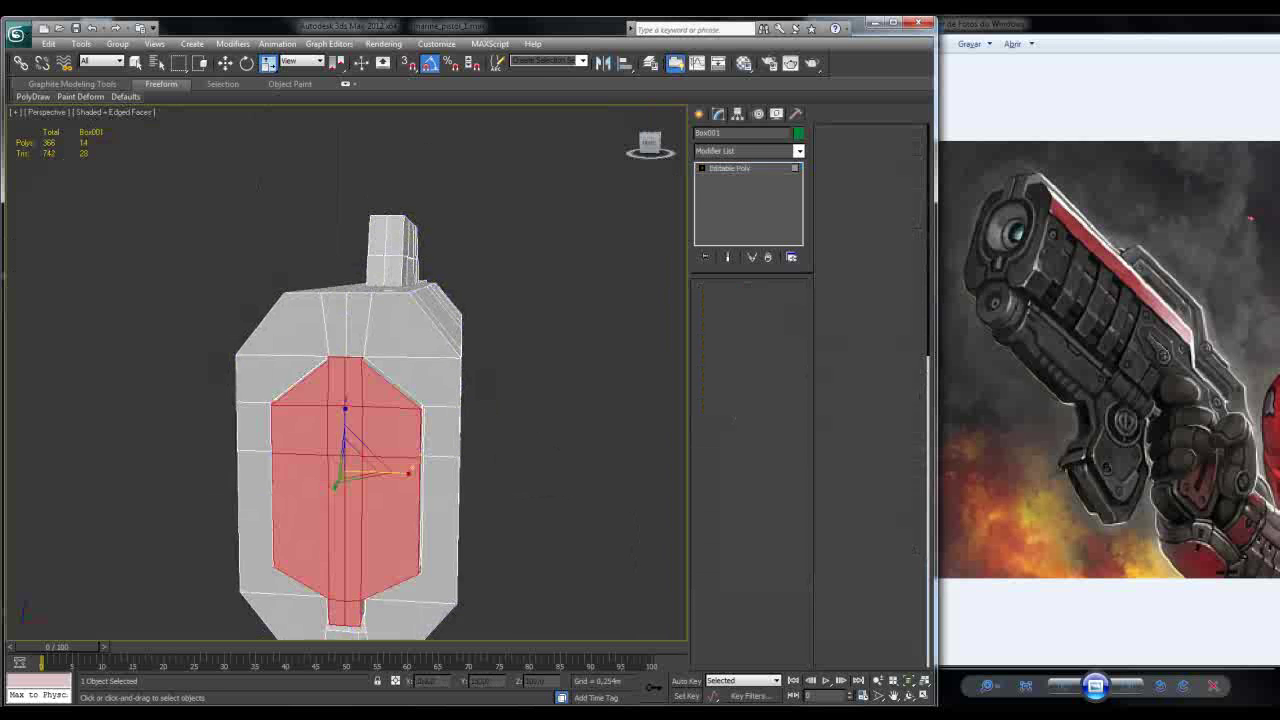
{"action": "scroll", "coordinate": [345, 310], "scroll_direction": "up", "scroll_amount": 3}
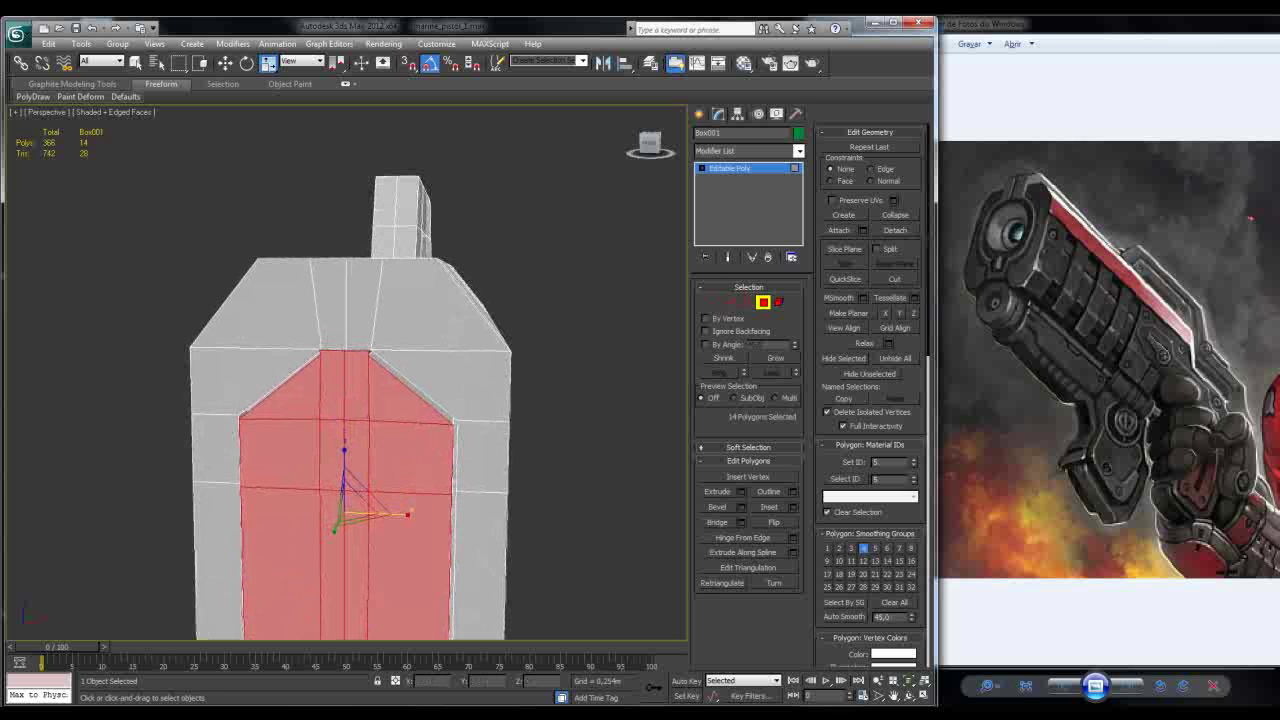
{"action": "key", "text": "shift+i"}
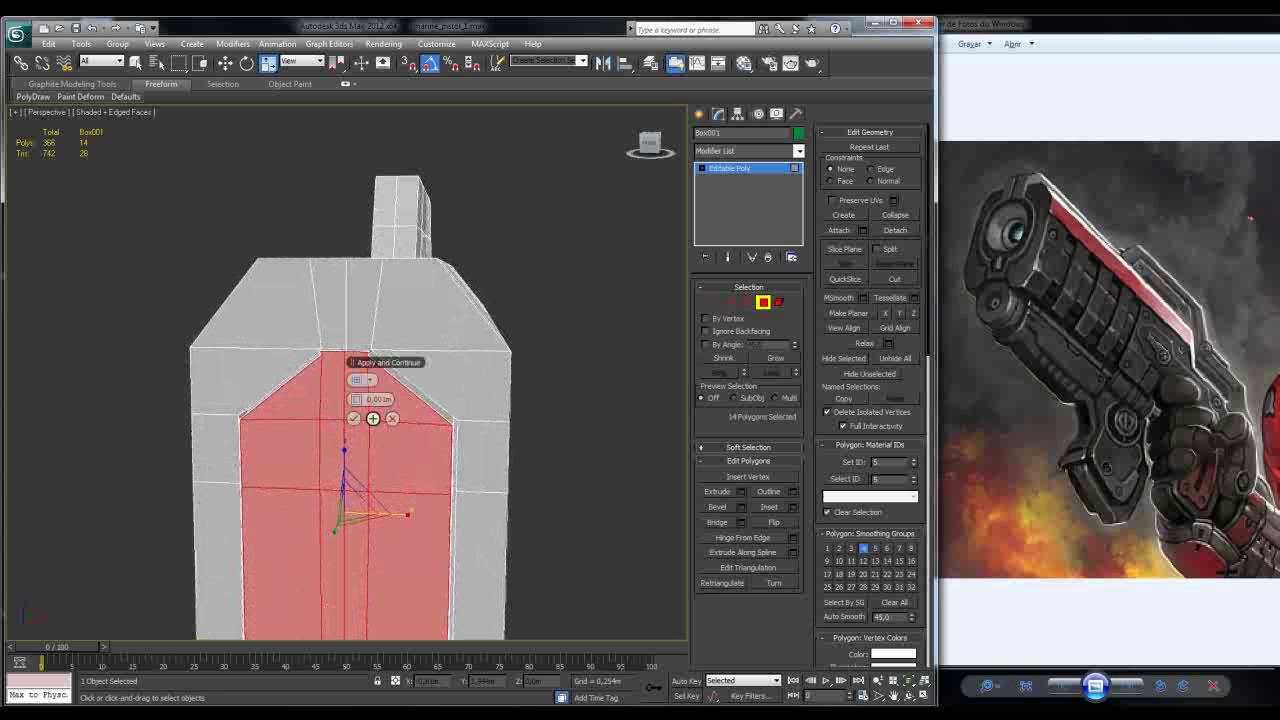
{"action": "mouse_move", "coordinate": [351, 399]}
{"action": "left_mouse_down"}
{"action": "mouse_move", "coordinate": [351, 385]}
{"action": "mouse_move", "coordinate": [351, 408]}
{"action": "left_mouse_up"}
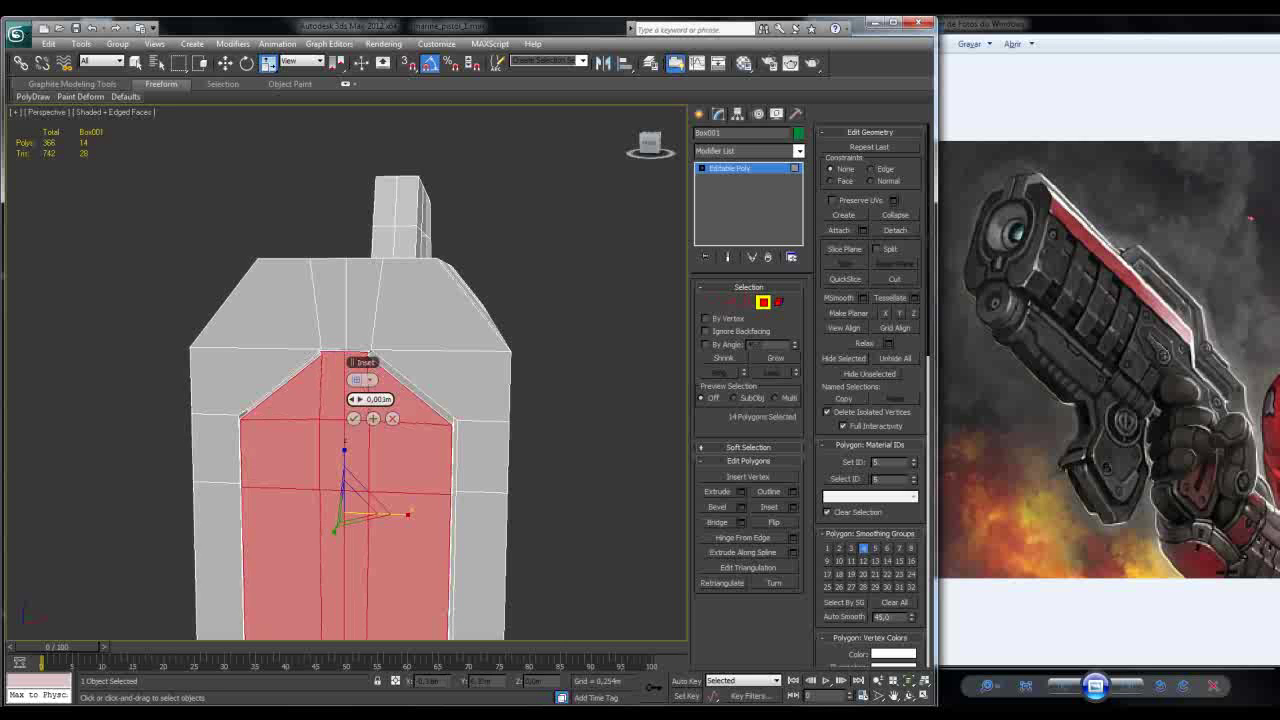
{"action": "middle_click_drag", "start_coordinate": [351, 408], "coordinate": [351, 368]}
{"action": "left_click_drag", "start_coordinate": [351, 399], "coordinate": [351, 392]}
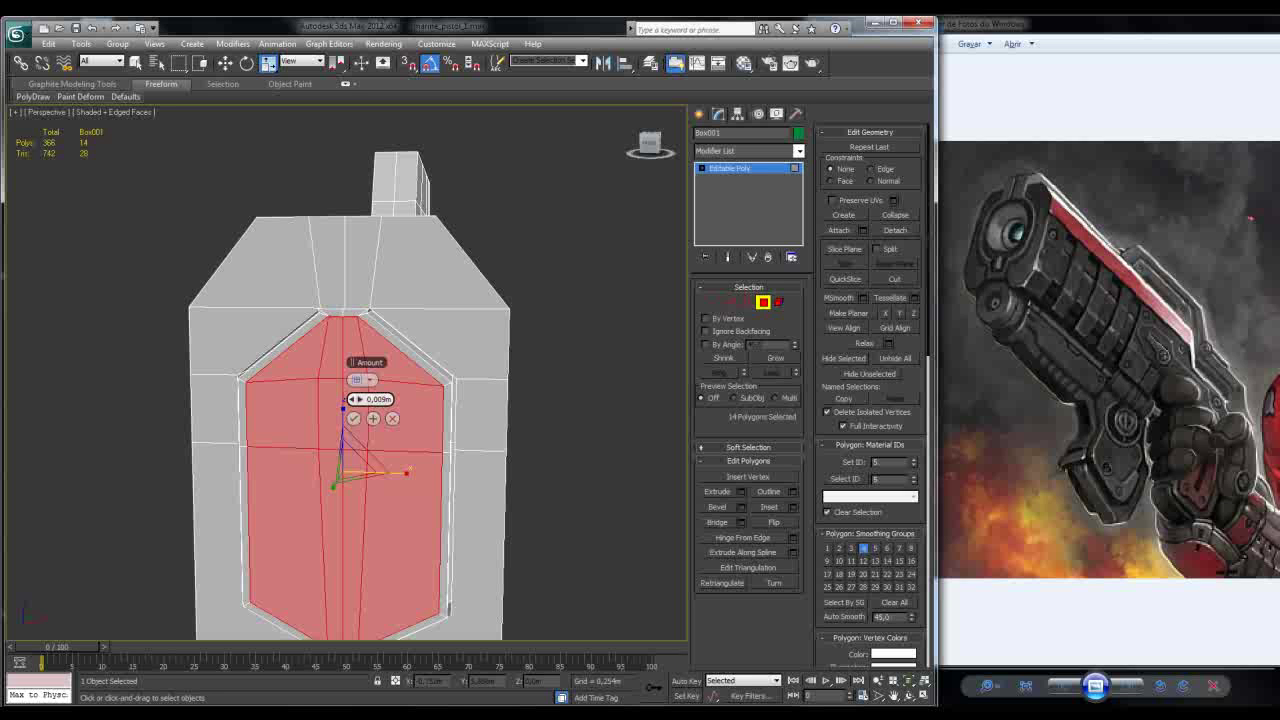
{"action": "left_click_drag", "start_coordinate": [351, 399], "coordinate": [351, 390]}
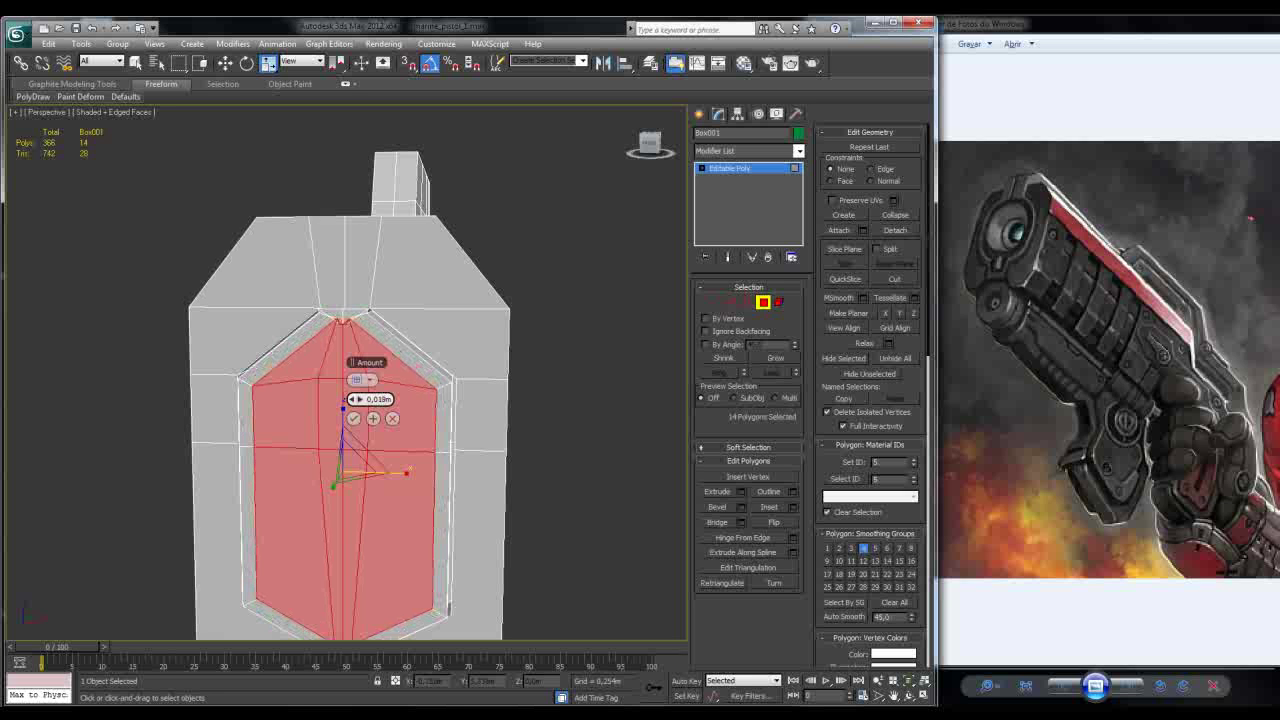
{"action": "middle_click_drag", "start_coordinate": [380, 400], "coordinate": [340, 410], "text": "alt"}
{"action": "left_click", "coordinate": [392, 418]}
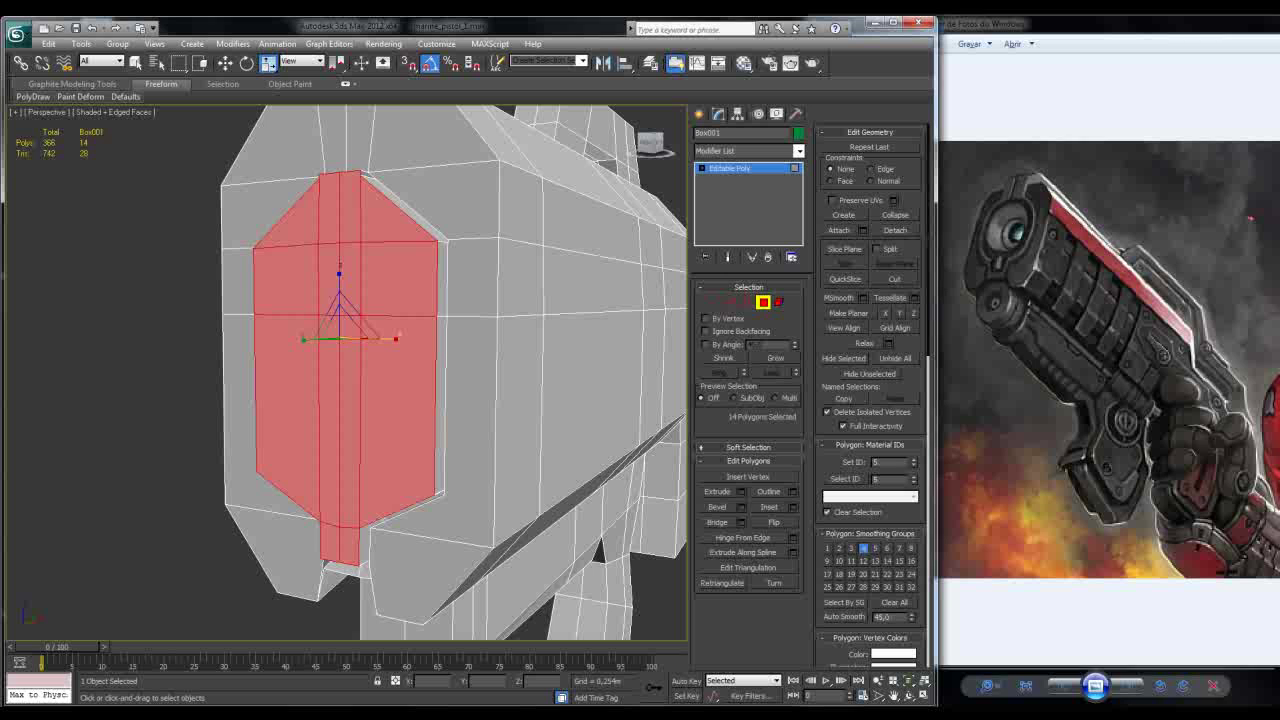
Step: Inset the muzzle panel's 14 selected polygons by about 0.018 m
{"action": "middle_click_drag", "start_coordinate": [340, 410], "coordinate": [142, 443], "text": "alt"}
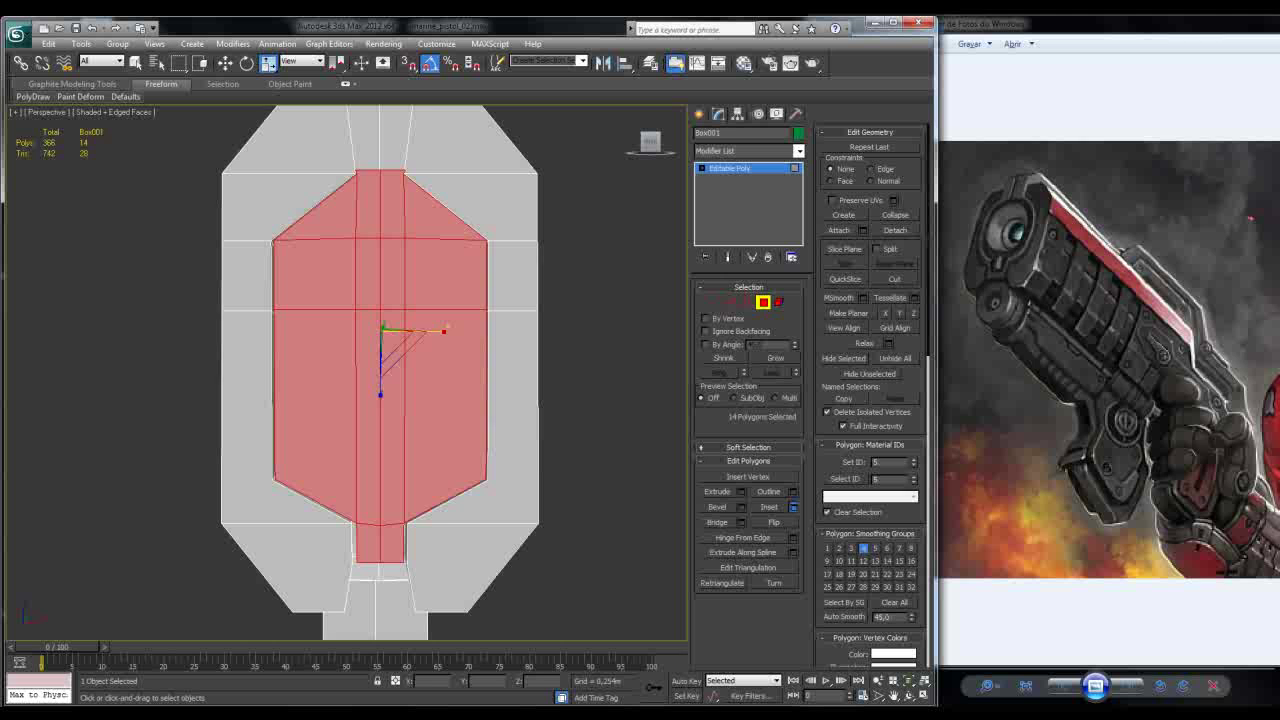
{"action": "left_click", "coordinate": [793, 507]}
{"action": "left_click_drag", "start_coordinate": [352, 399], "coordinate": [352, 410]}
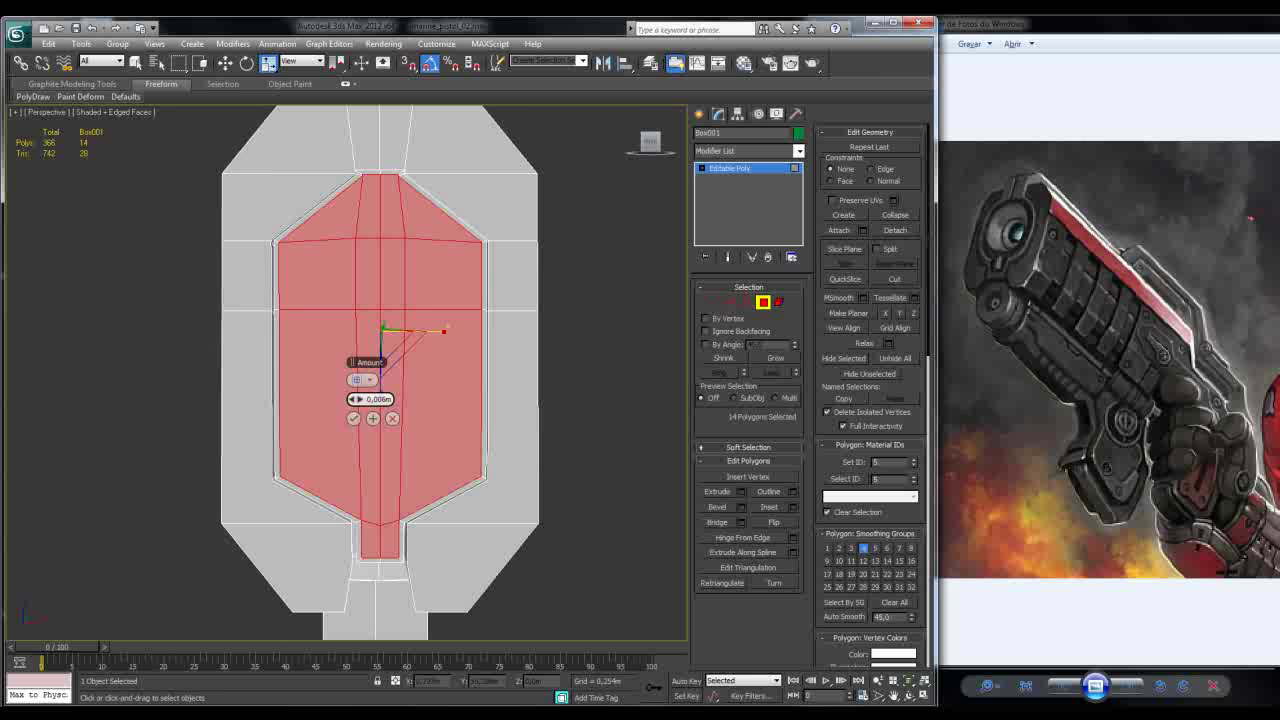
{"action": "left_click_drag", "start_coordinate": [352, 399], "coordinate": [352, 383]}
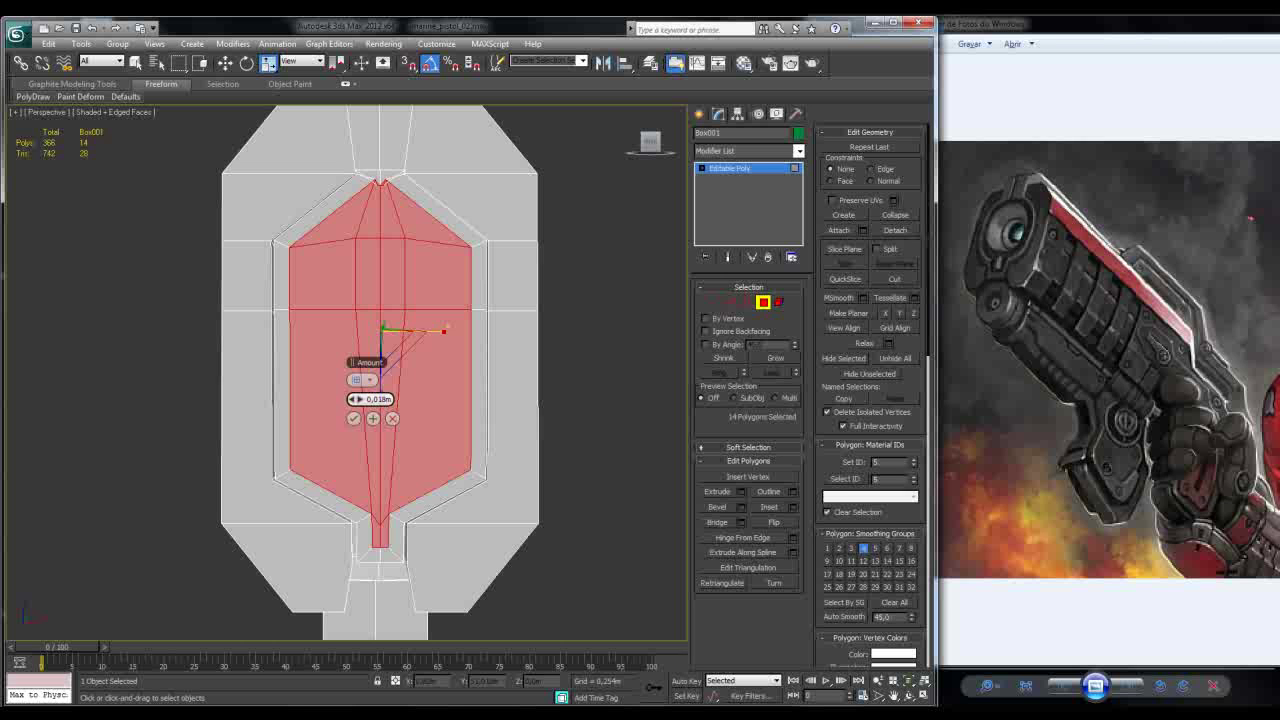
{"action": "mouse_move", "coordinate": [470, 380]}
{"action": "middle_mouse_down", "text": "alt"}
{"action": "mouse_move", "coordinate": [398, 380]}
{"action": "mouse_move", "coordinate": [470, 380]}
{"action": "middle_mouse_up", "text": "alt"}
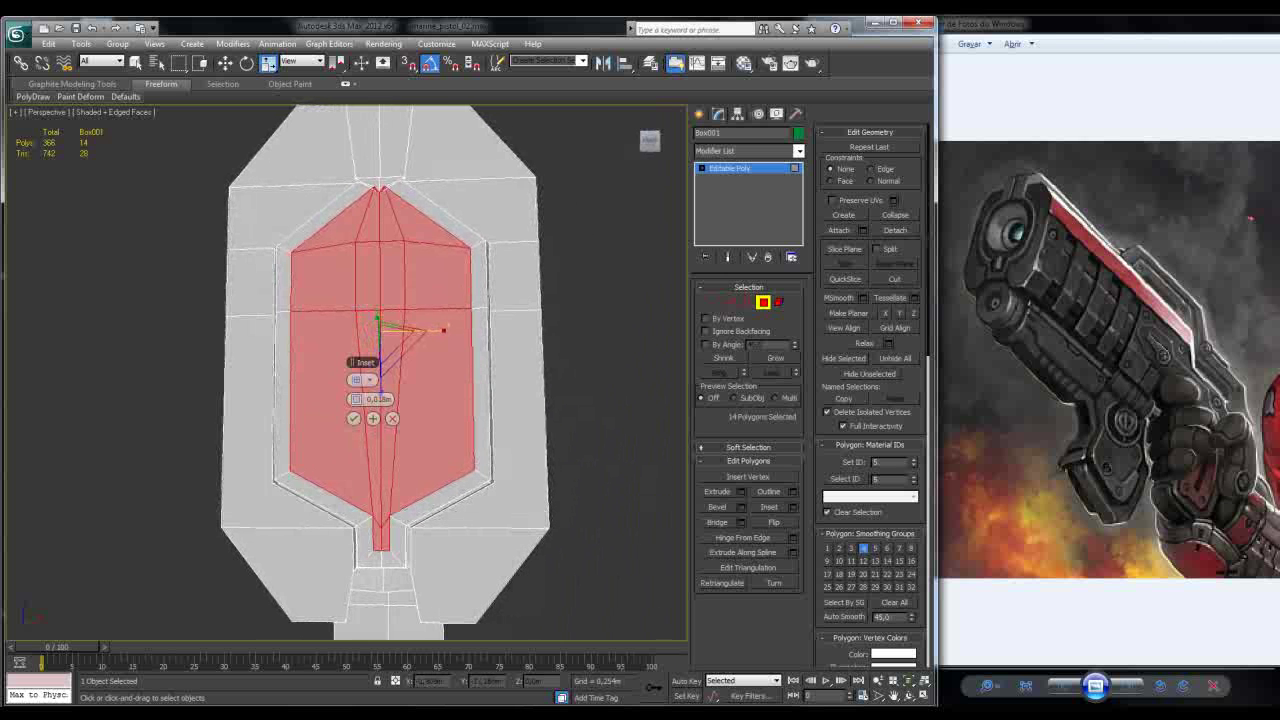
{"action": "left_click", "coordinate": [353, 418]}
Step: Try to weld the cluster of inset vertices on one side of the muzzle panel's upper tip
{"action": "scroll", "coordinate": [357, 196], "scroll_direction": "up", "scroll_amount": 6}
{"action": "scroll", "coordinate": [357, 196], "scroll_direction": "down", "scroll_amount": 4}
{"action": "mouse_move", "coordinate": [357, 196]}
{"action": "middle_mouse_down", "text": "alt"}
{"action": "mouse_move", "coordinate": [357, 230]}
{"action": "mouse_move", "coordinate": [357, 200]}
{"action": "middle_mouse_up", "text": "alt"}
{"action": "key", "text": "1"}
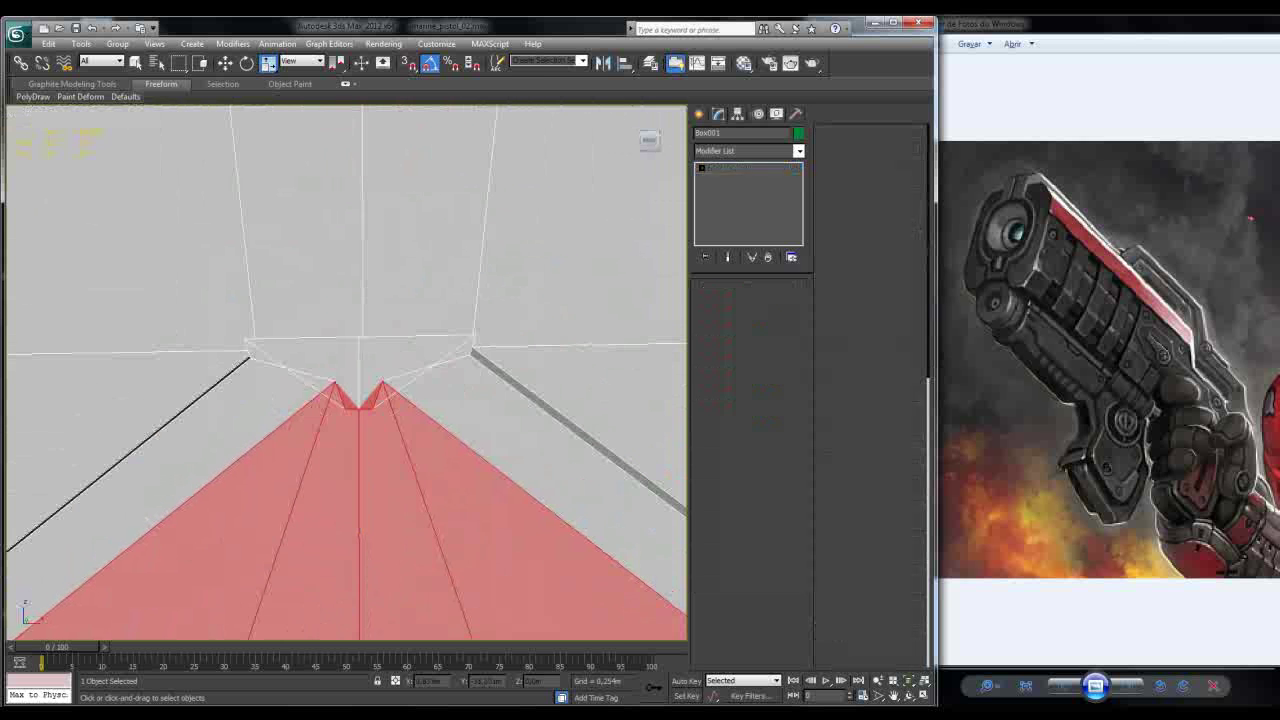
{"action": "left_click_drag", "start_coordinate": [322, 368], "coordinate": [348, 421]}
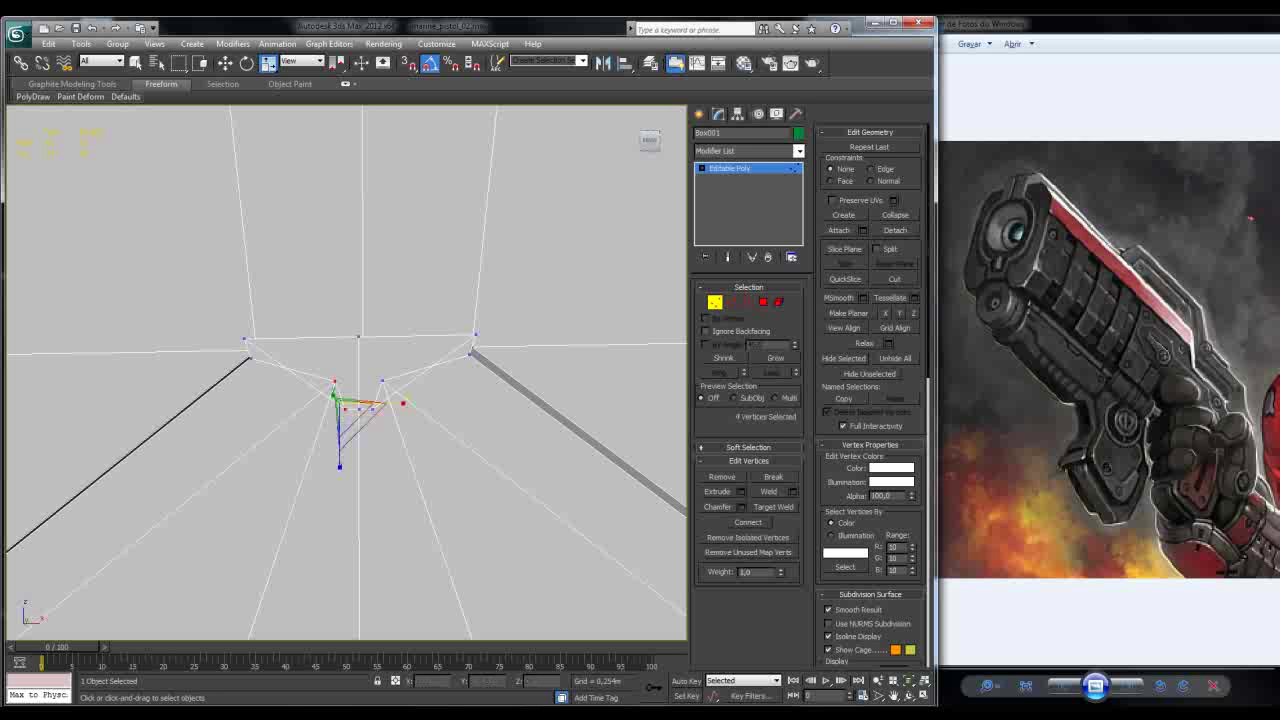
{"action": "left_click", "coordinate": [793, 491]}
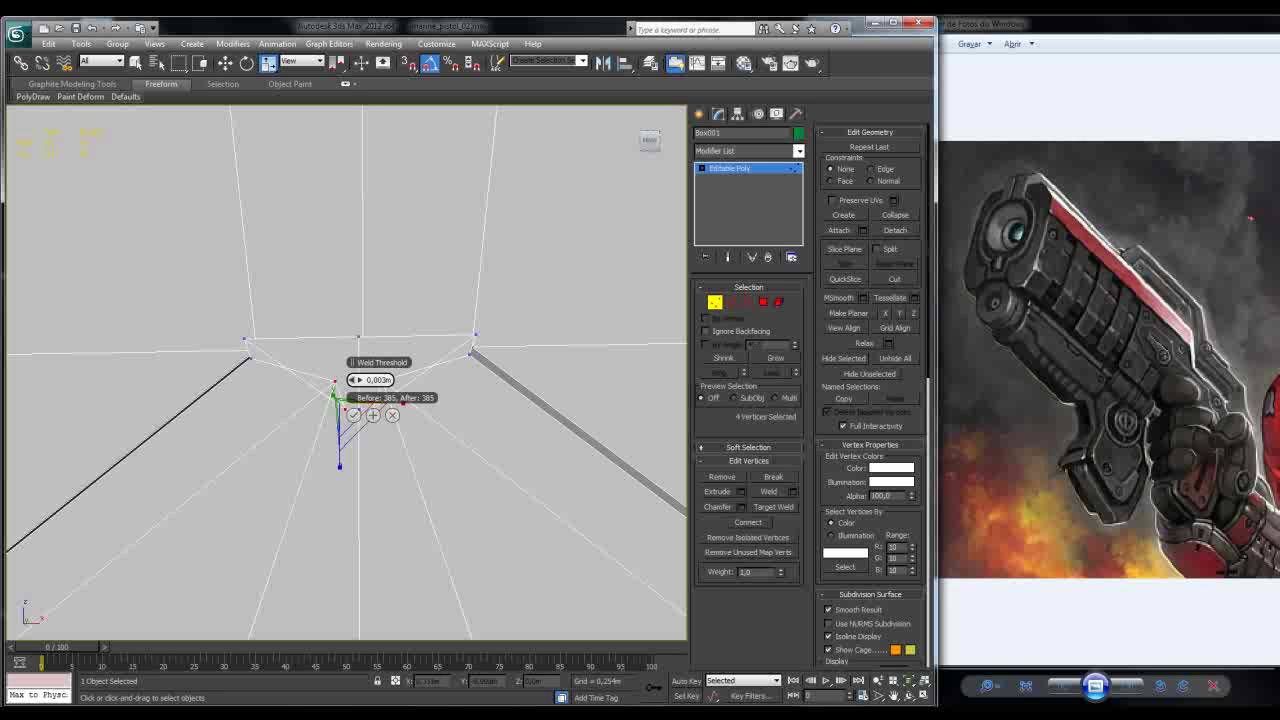
{"action": "left_click_drag", "start_coordinate": [356, 380], "coordinate": [356, 350]}
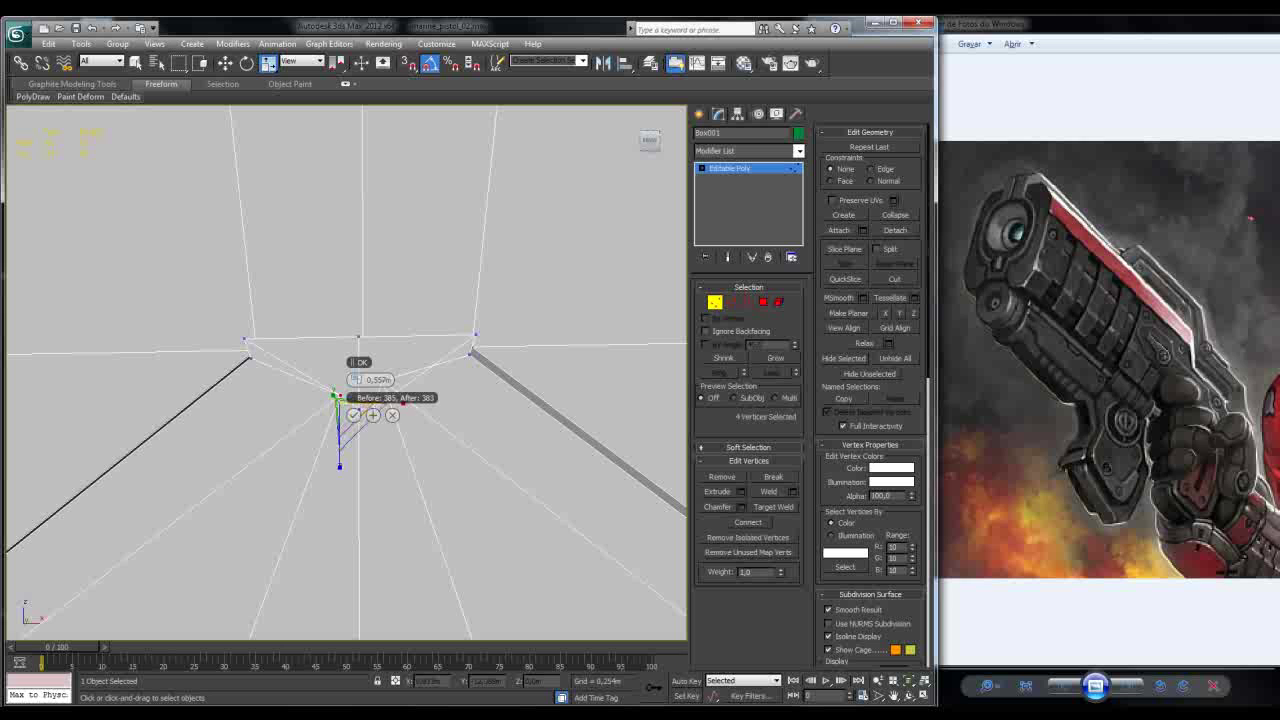
{"action": "left_click", "coordinate": [353, 414]}
{"action": "key", "text": "ctrl+d"}
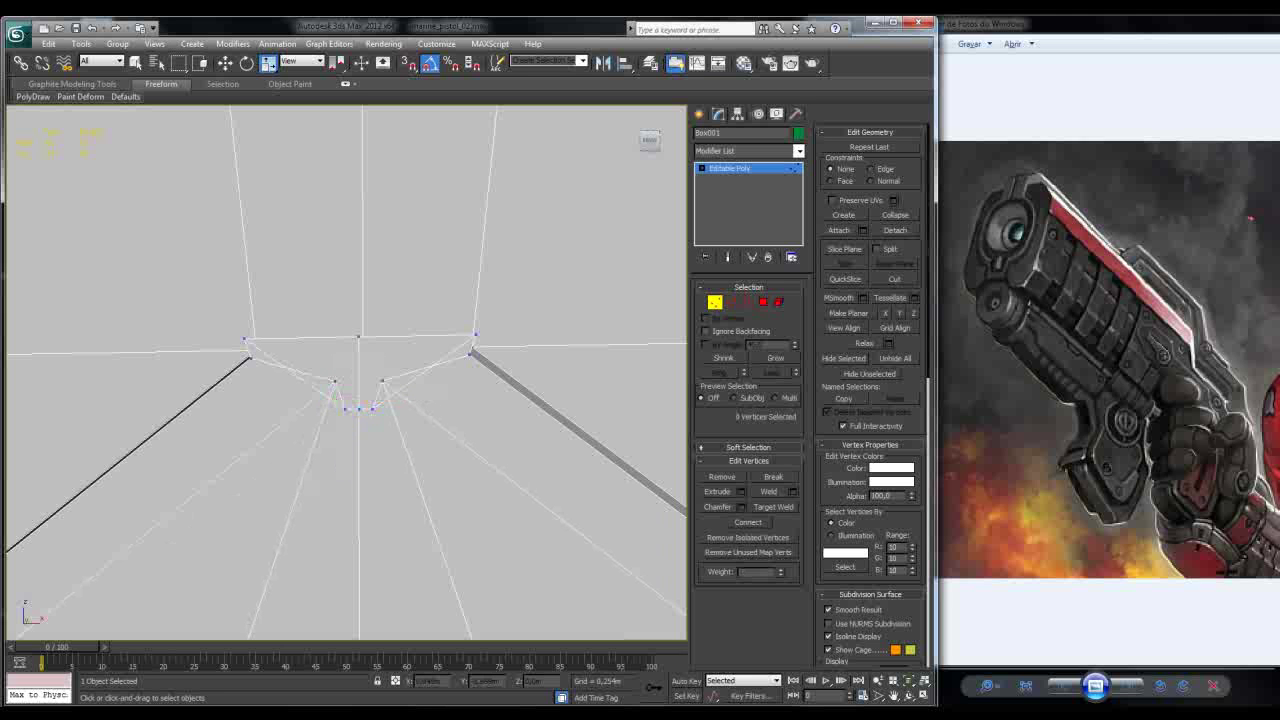
Step: Move the two outer inset vertices at the muzzle panel's upper tip downward and scale them apart along X
{"action": "left_click", "coordinate": [334, 381]}
{"action": "left_click", "coordinate": [382, 381], "text": "ctrl"}
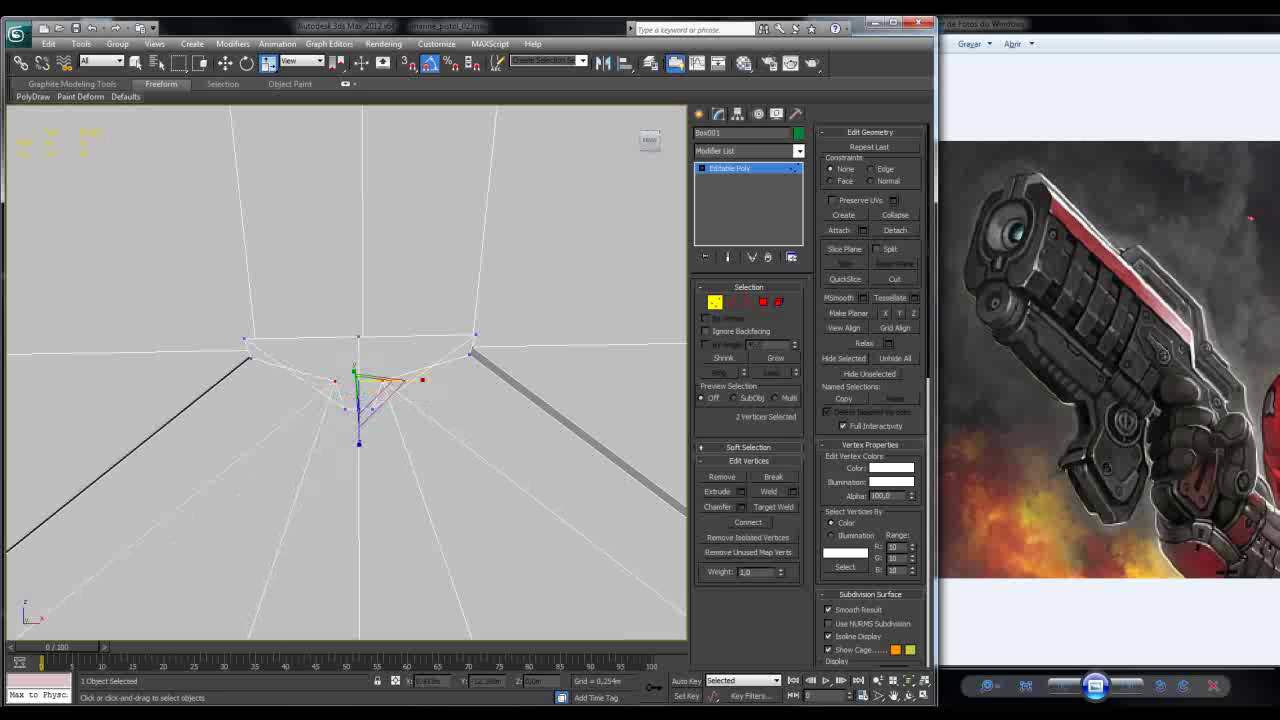
{"action": "key", "text": "w"}
{"action": "left_click_drag", "start_coordinate": [372, 377], "coordinate": [410, 446]}
{"action": "key", "text": "r"}
{"action": "scroll", "coordinate": [343, 366], "scroll_direction": "down", "scroll_amount": 8}
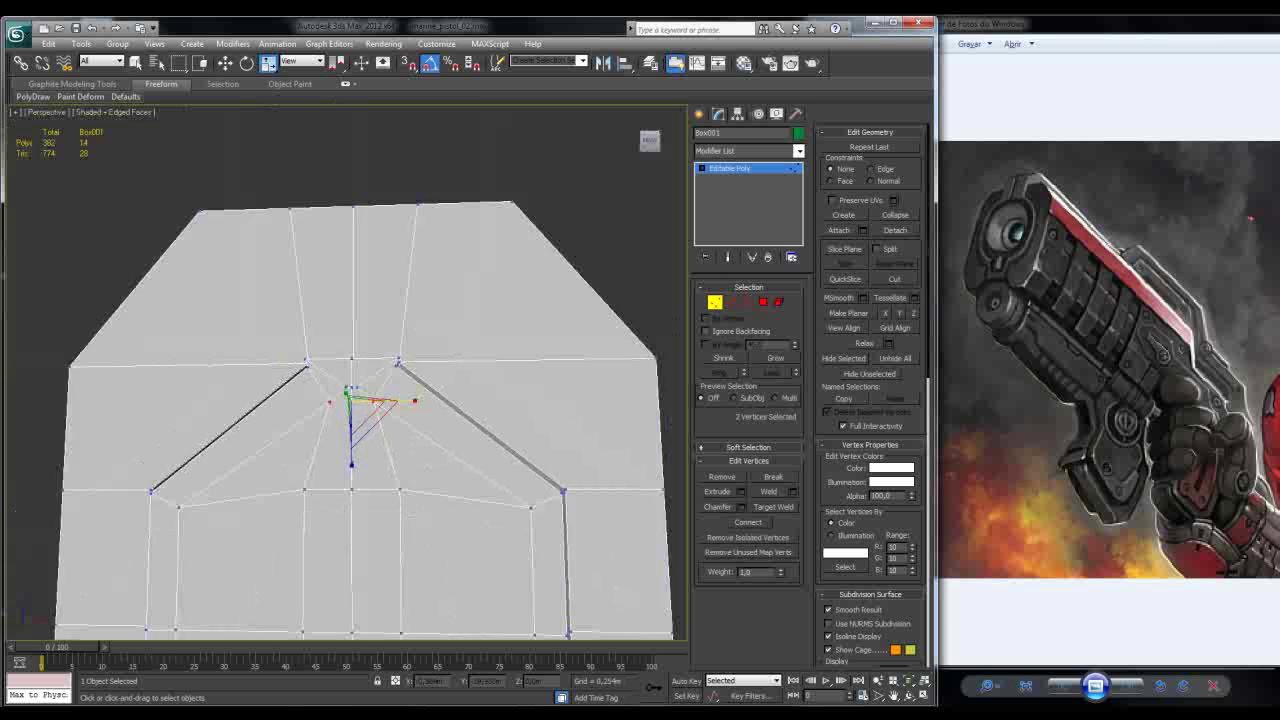
{"action": "scroll", "coordinate": [348, 375], "scroll_direction": "up", "scroll_amount": 8}
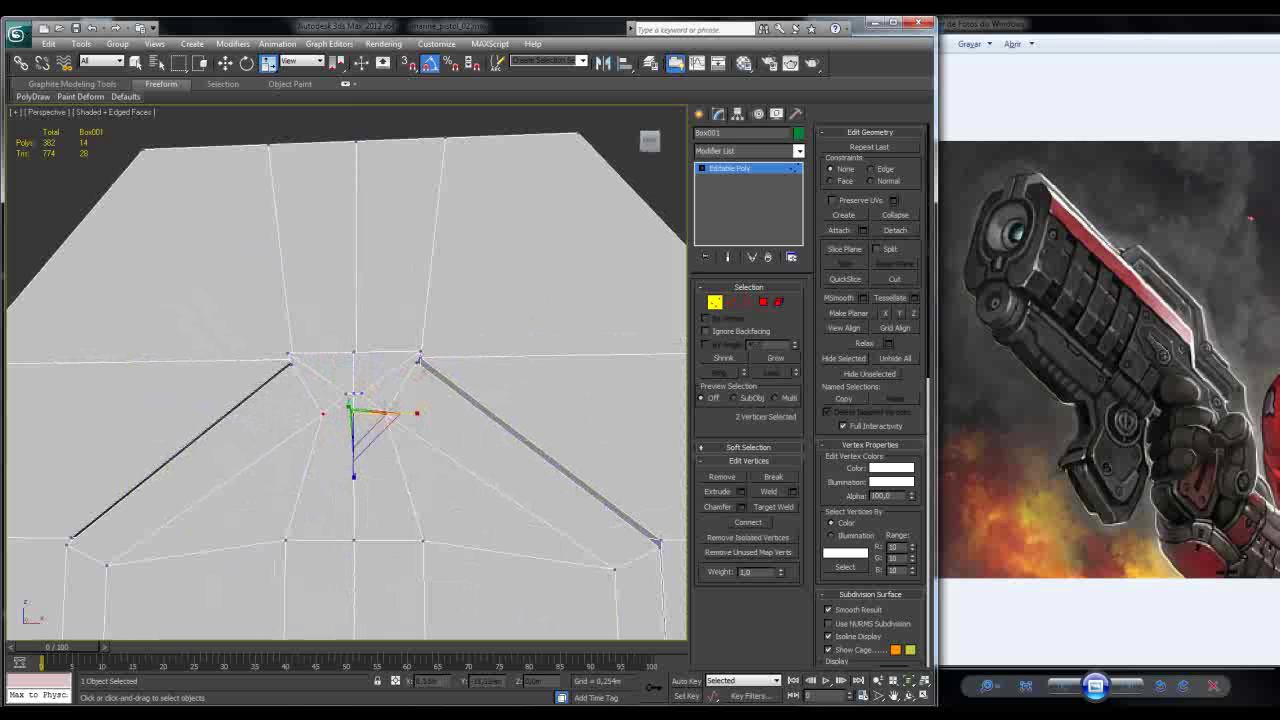
{"action": "left_click_drag", "start_coordinate": [392, 412], "coordinate": [404, 413]}
{"action": "scroll", "coordinate": [350, 380], "scroll_direction": "down", "scroll_amount": 6}
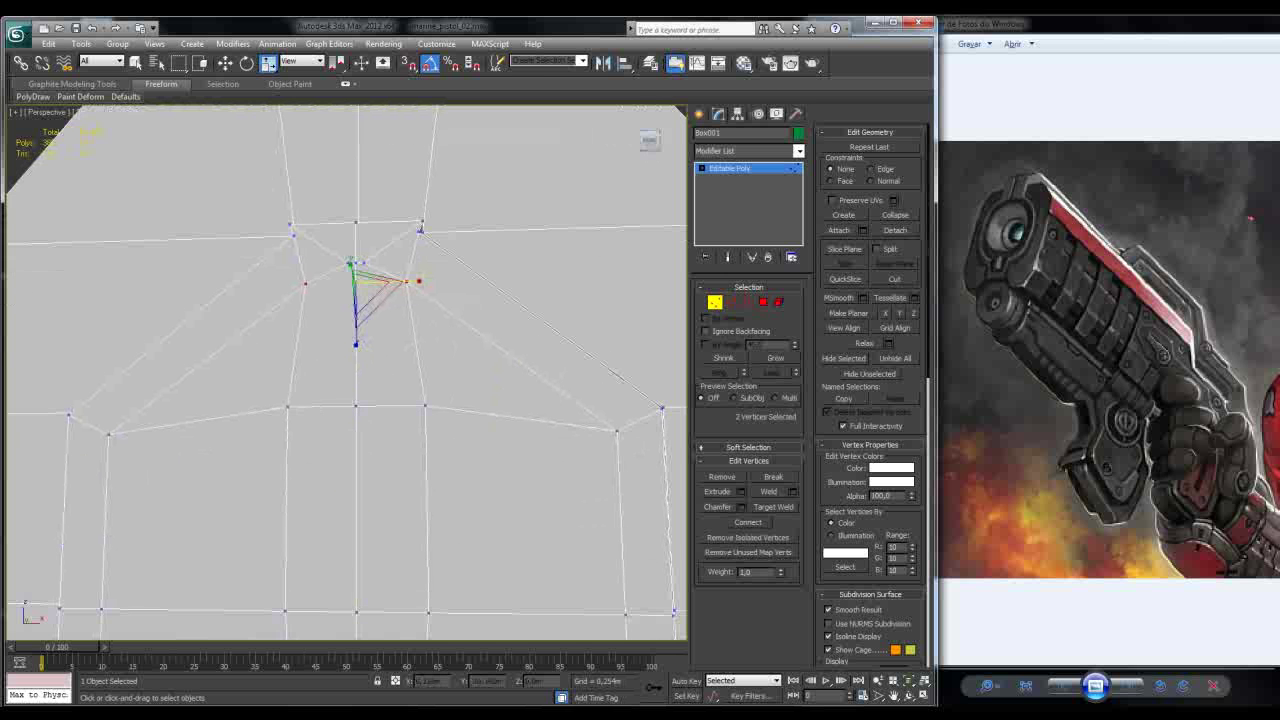
Step: Widen the inset strip in the muzzle panel's lower neck by scaling its inner side vertices along X to about 150%
{"action": "middle_click_drag", "start_coordinate": [350, 400], "coordinate": [337, 232], "text": "alt"}
{"action": "scroll", "coordinate": [360, 380], "scroll_direction": "up", "scroll_amount": 3}
{"action": "scroll", "coordinate": [330, 232], "scroll_direction": "up", "scroll_amount": 2}
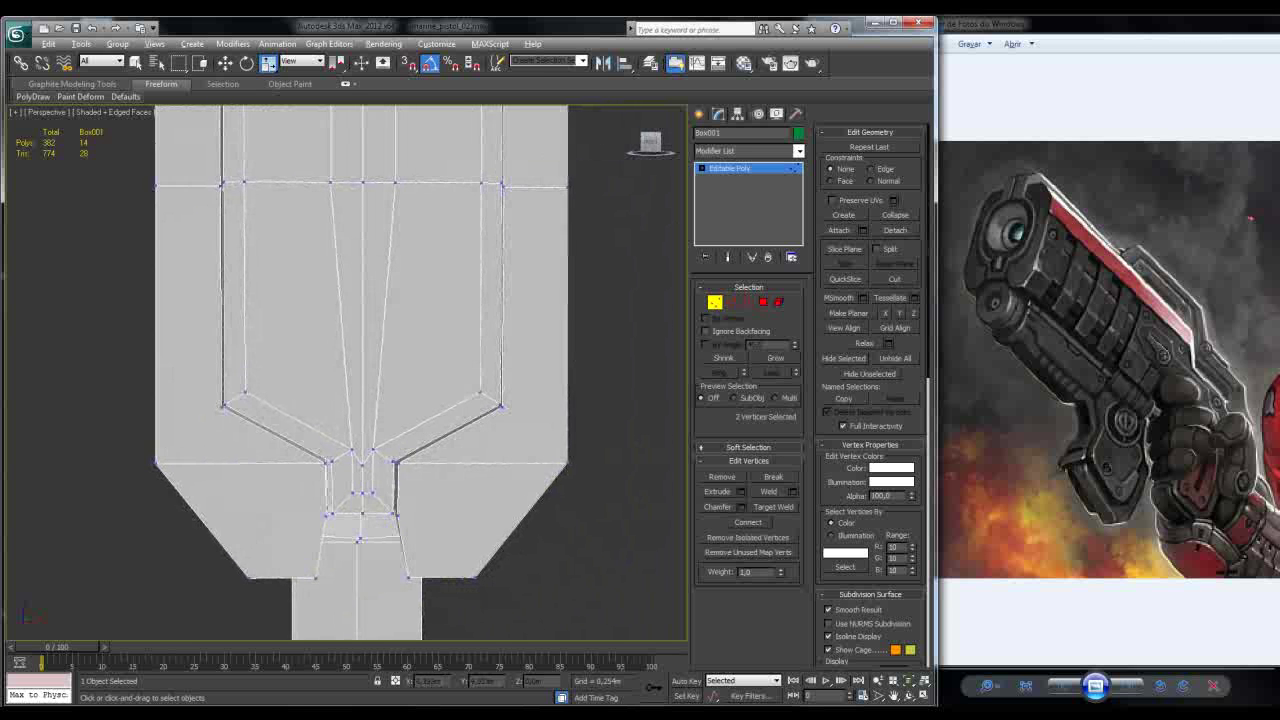
{"action": "key", "text": "alt+x"}
{"action": "scroll", "coordinate": [360, 370], "scroll_direction": "up", "scroll_amount": 3}
{"action": "scroll", "coordinate": [360, 370], "scroll_direction": "down", "scroll_amount": 2}
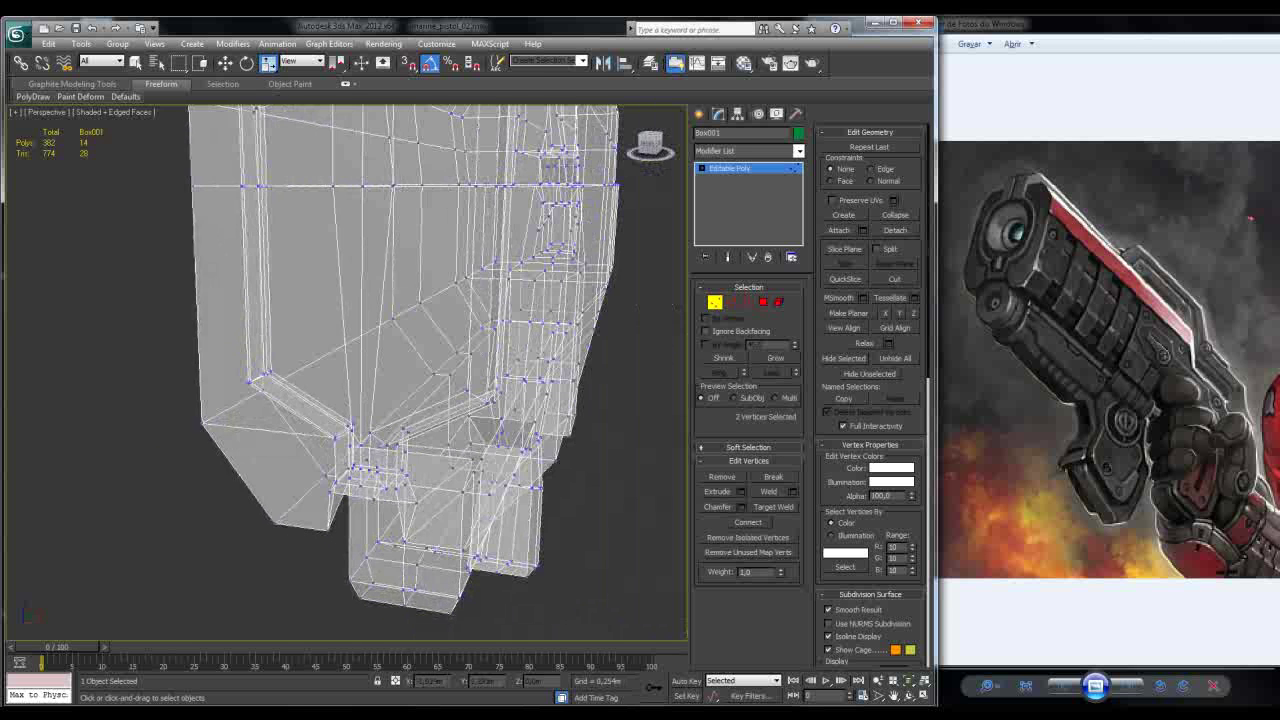
{"action": "middle_click_drag", "start_coordinate": [360, 370], "coordinate": [380, 335], "text": "alt"}
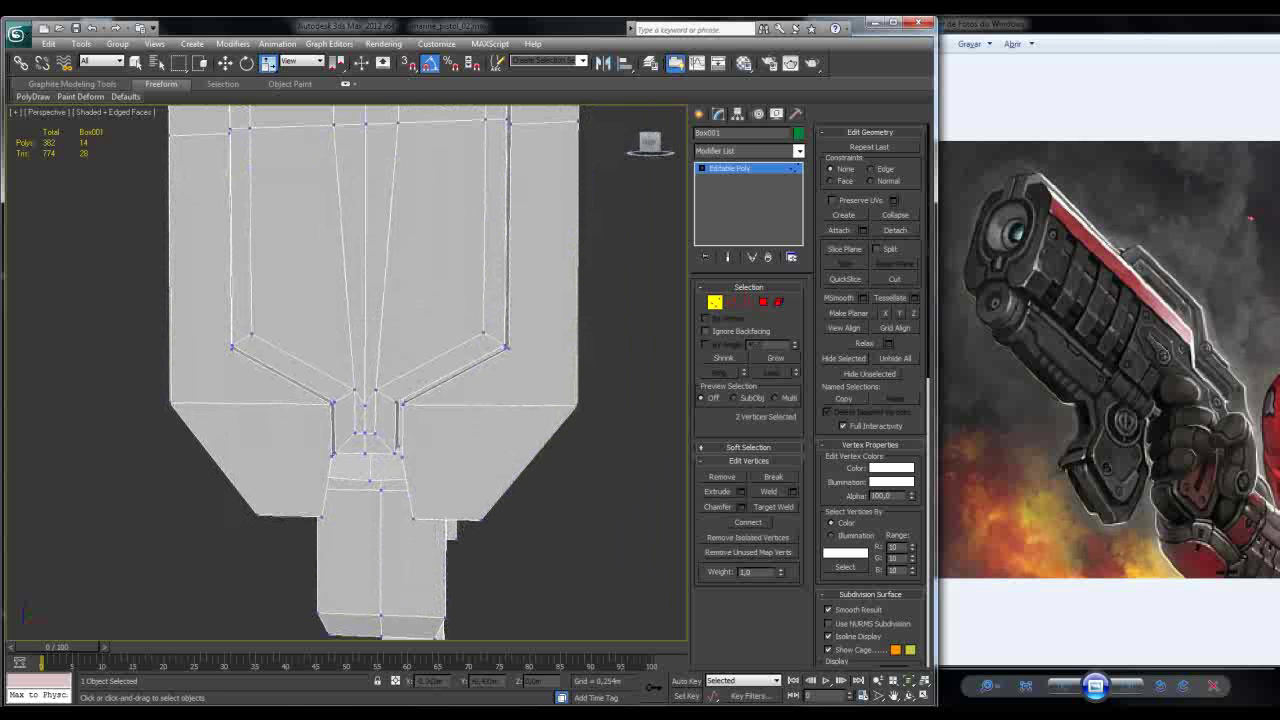
{"action": "left_click", "coordinate": [340, 374]}
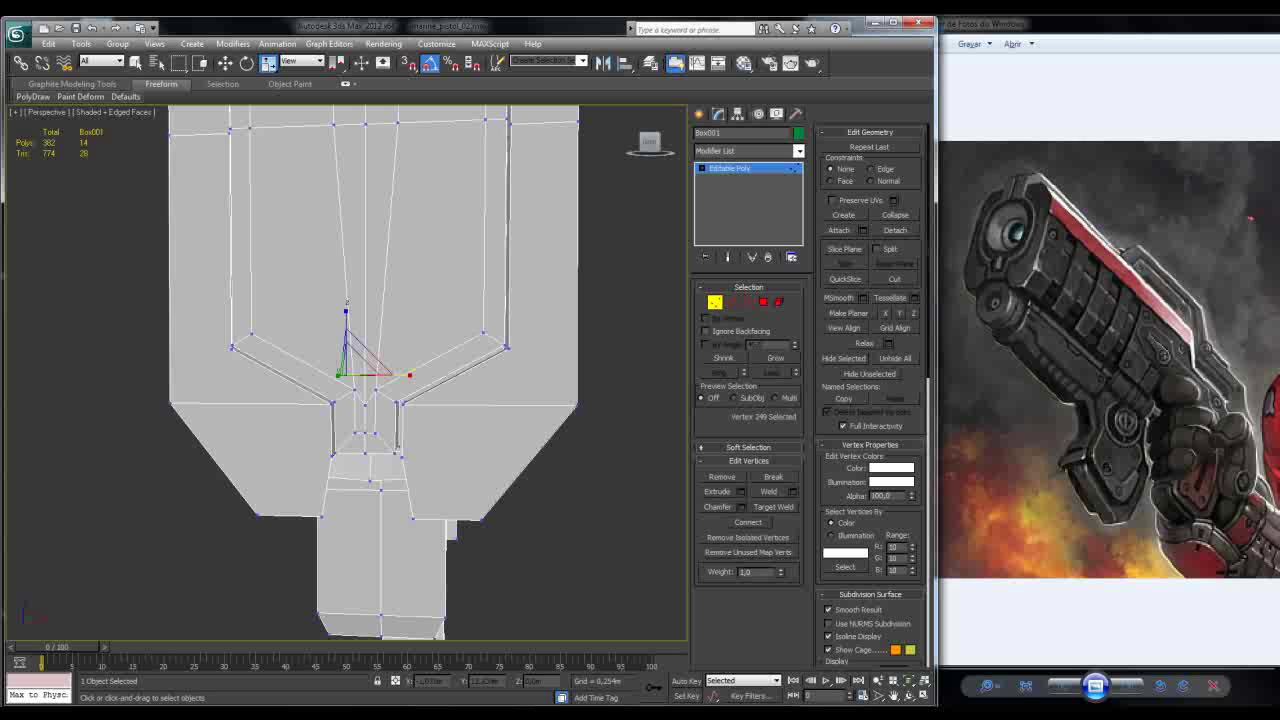
{"action": "key", "text": "w"}
{"action": "left_click", "coordinate": [354, 388]}
{"action": "left_click", "coordinate": [388, 382], "text": "ctrl"}
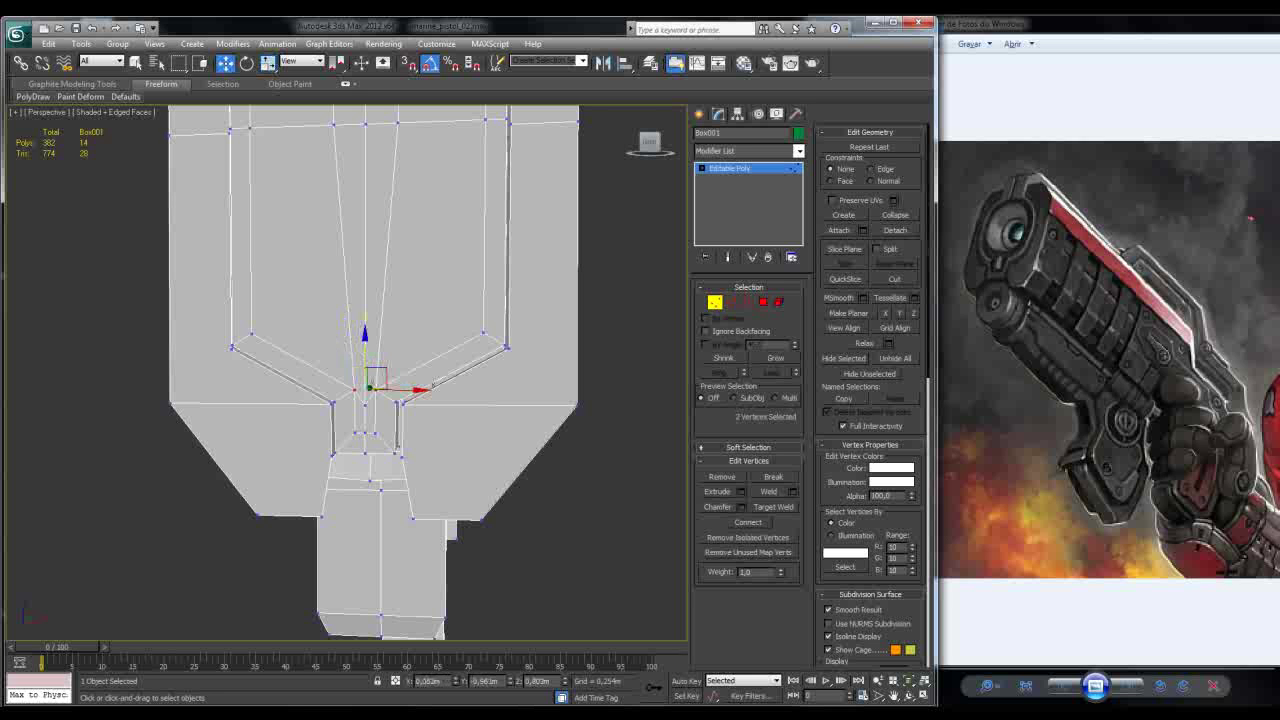
{"action": "key", "text": "r"}
{"action": "left_click_drag", "start_coordinate": [405, 390], "coordinate": [440, 408]}
{"action": "left_click", "coordinate": [355, 432], "text": "ctrl"}
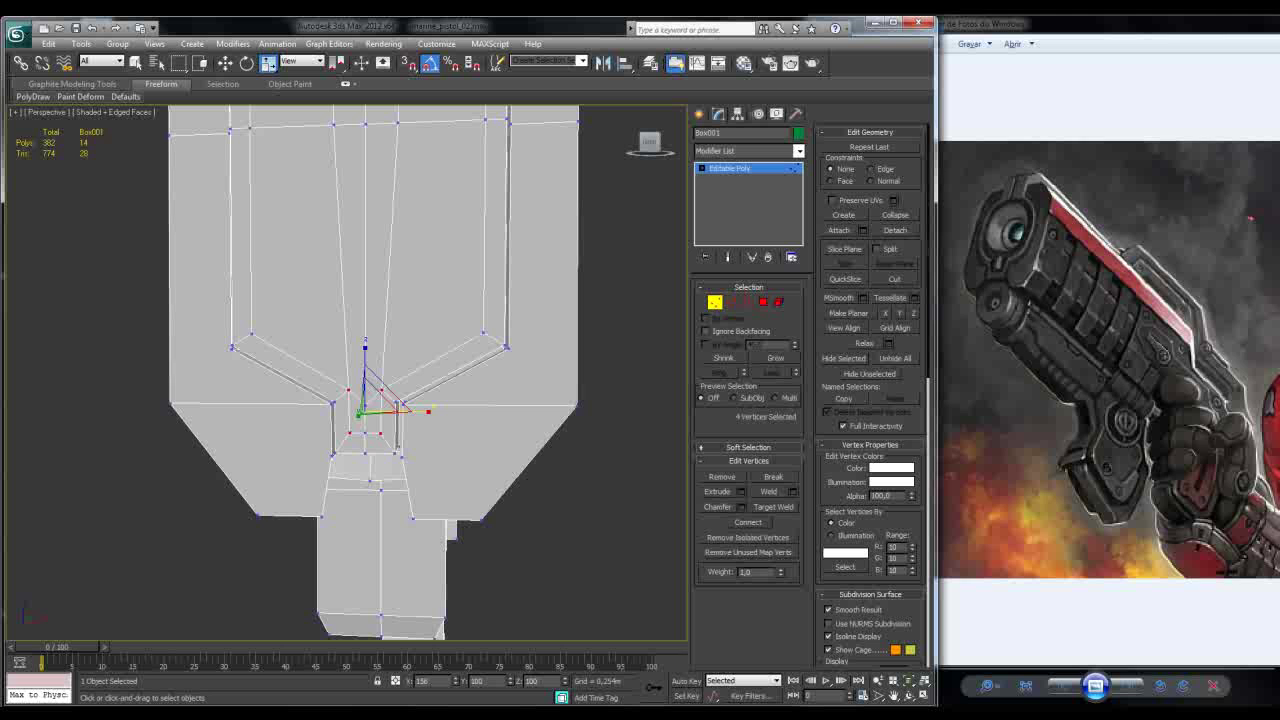
Step: Raise the middle vertex at the upper end of the muzzle panel's neck inset by about 0.019 m along Z
{"action": "middle_click_drag", "start_coordinate": [440, 408], "coordinate": [448, 432]}
{"action": "key", "text": "w"}
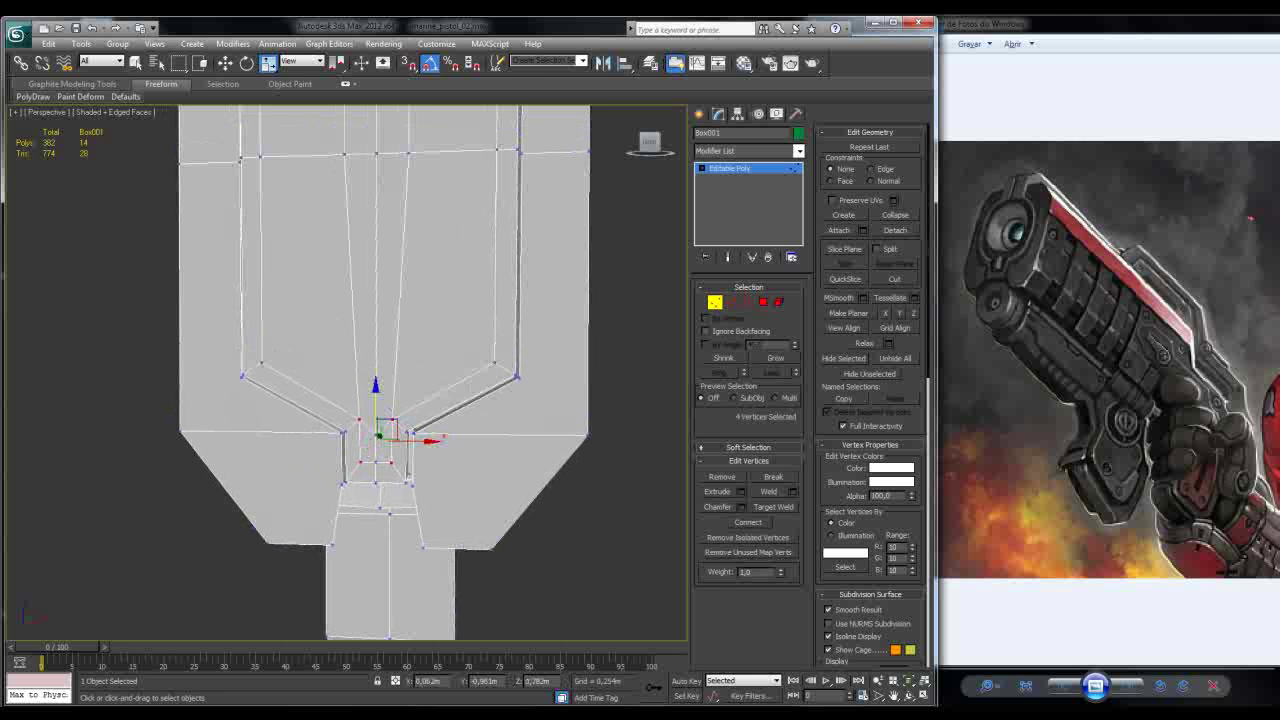
{"action": "left_click", "coordinate": [380, 428]}
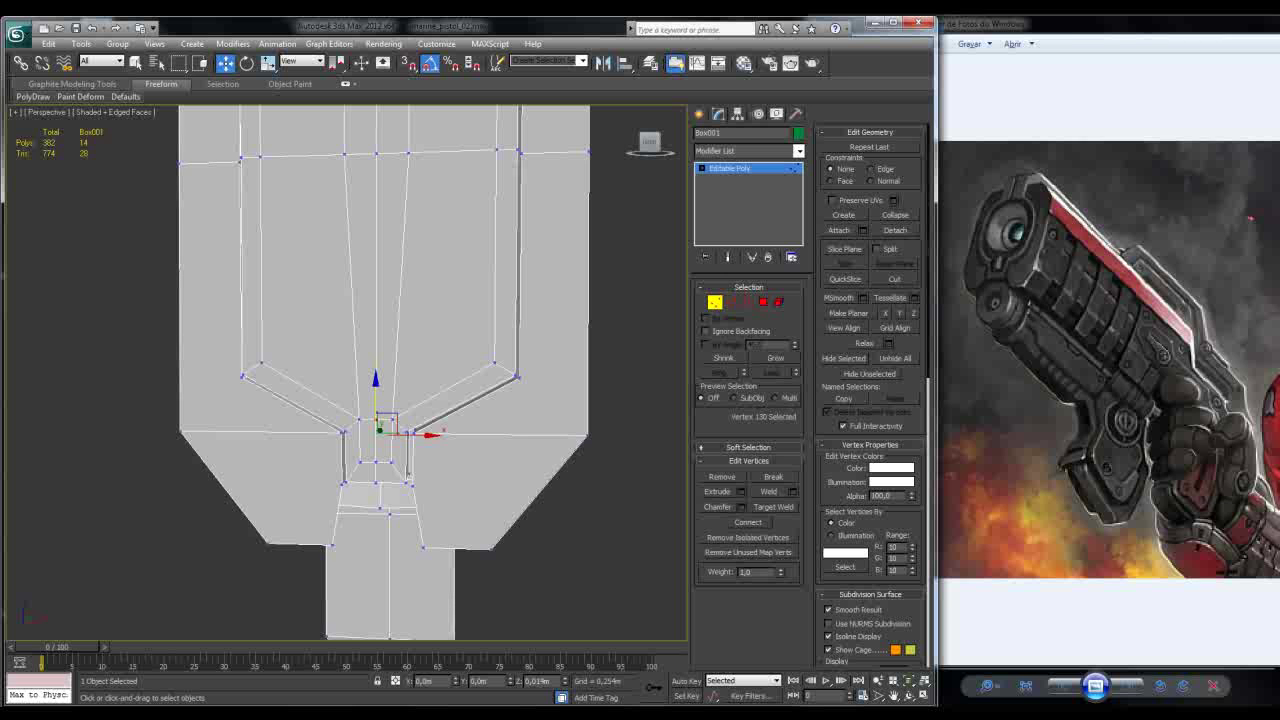
Step: Spread the two close central inset vertices at the muzzle panel's upper tip apart by scaling them along X
{"action": "middle_click_drag", "start_coordinate": [440, 432], "coordinate": [436, 640]}
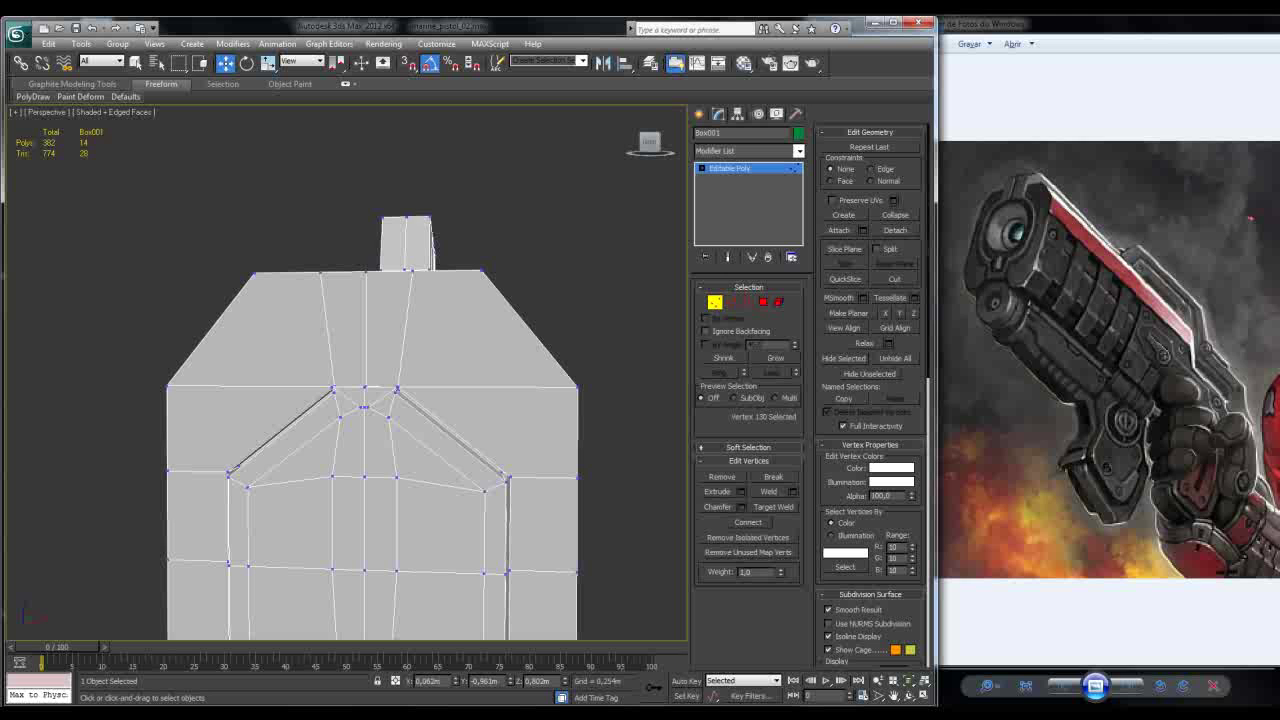
{"action": "scroll", "coordinate": [347, 374], "scroll_direction": "up", "scroll_amount": 4}
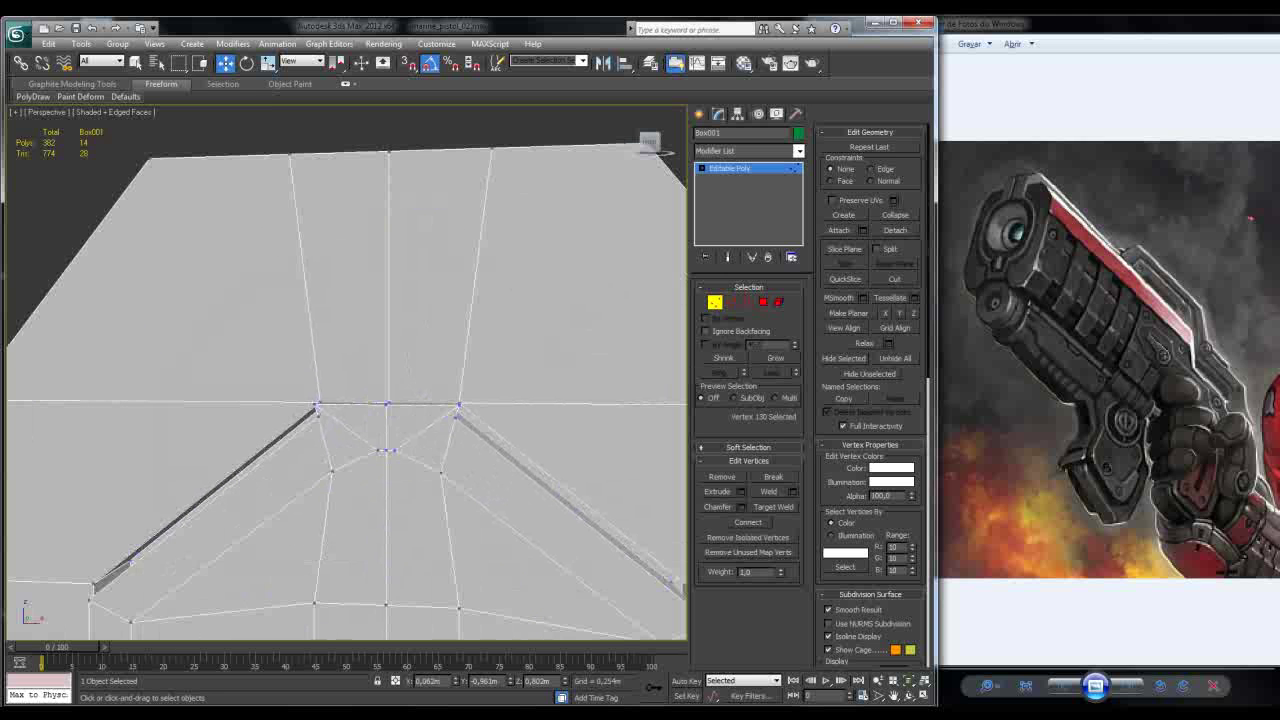
{"action": "left_click", "coordinate": [386, 403], "text": "ctrl"}
{"action": "key", "text": "r"}
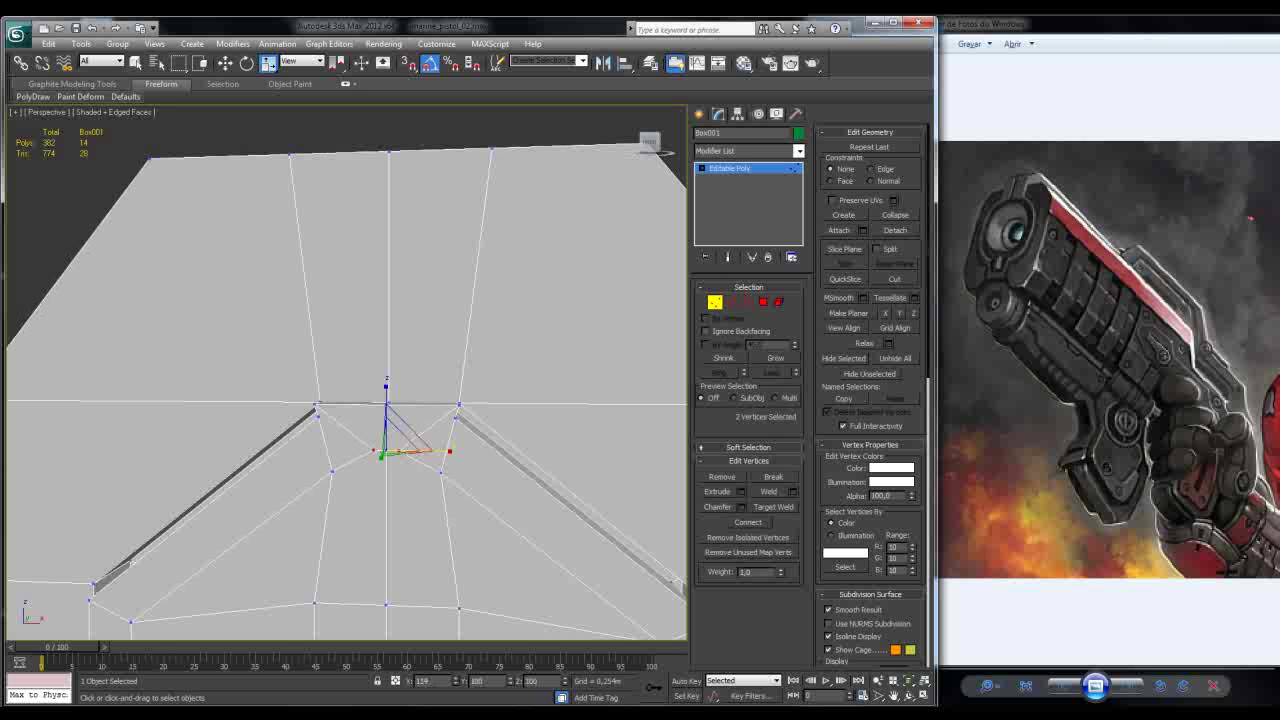
Step: Extrude the muzzle panel's 14 inset polygons inward by about 0.012 m
{"action": "scroll", "coordinate": [357, 200], "scroll_direction": "down", "scroll_amount": 6}
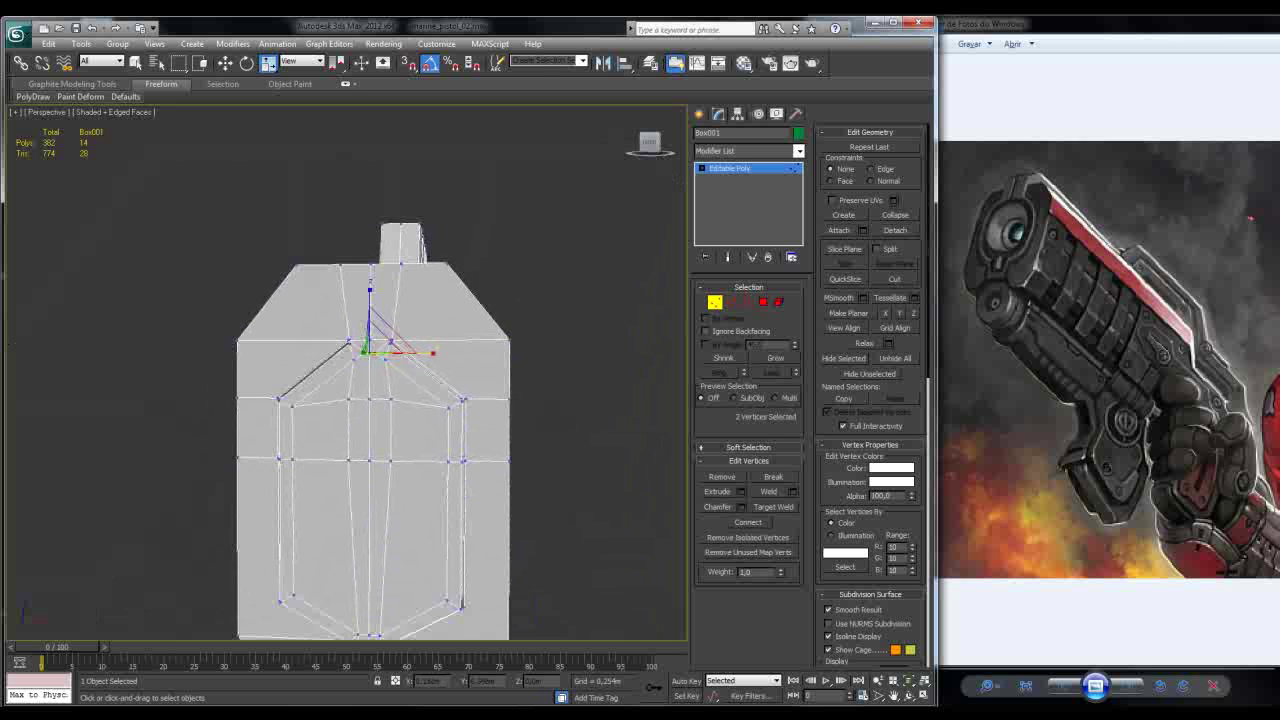
{"action": "middle_click_drag", "start_coordinate": [357, 200], "coordinate": [394, 202], "text": "alt"}
{"action": "key", "text": "4"}
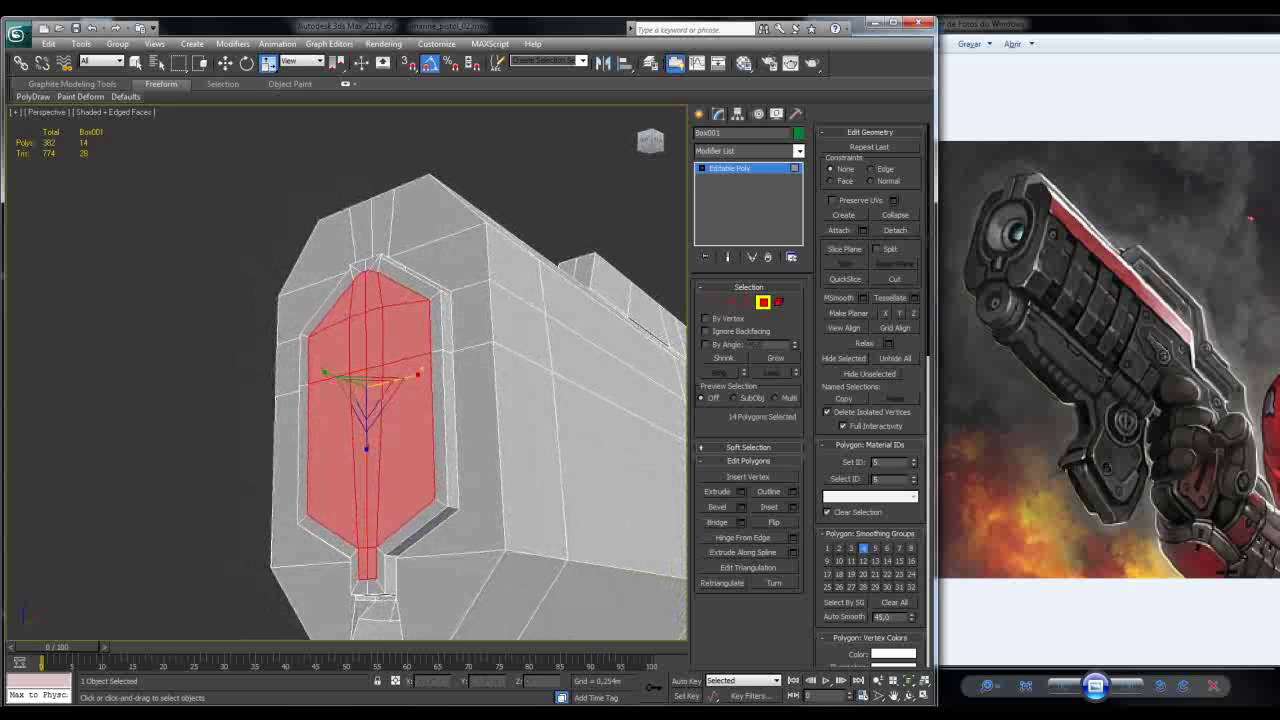
{"action": "left_click", "coordinate": [745, 508]}
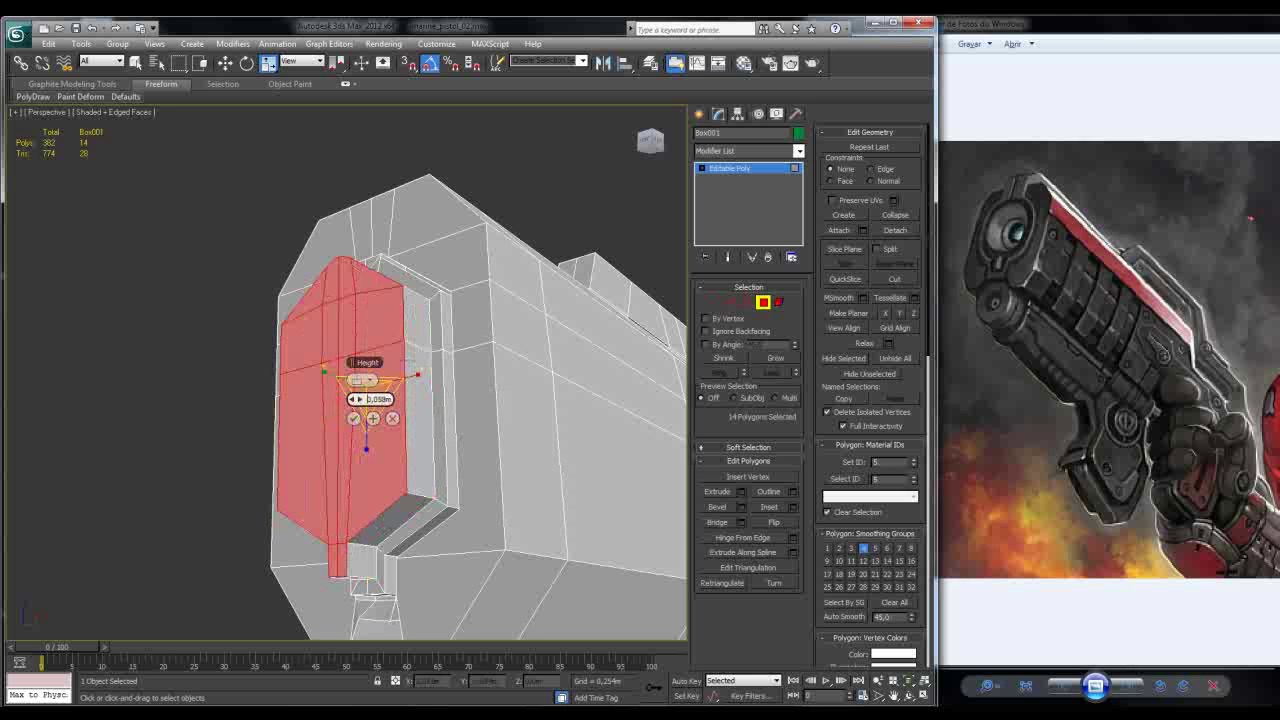
{"action": "mouse_move", "coordinate": [356, 399]}
{"action": "left_mouse_down"}
{"action": "mouse_move", "coordinate": [356, 460]}
{"action": "mouse_move", "coordinate": [356, 403]}
{"action": "left_mouse_up"}
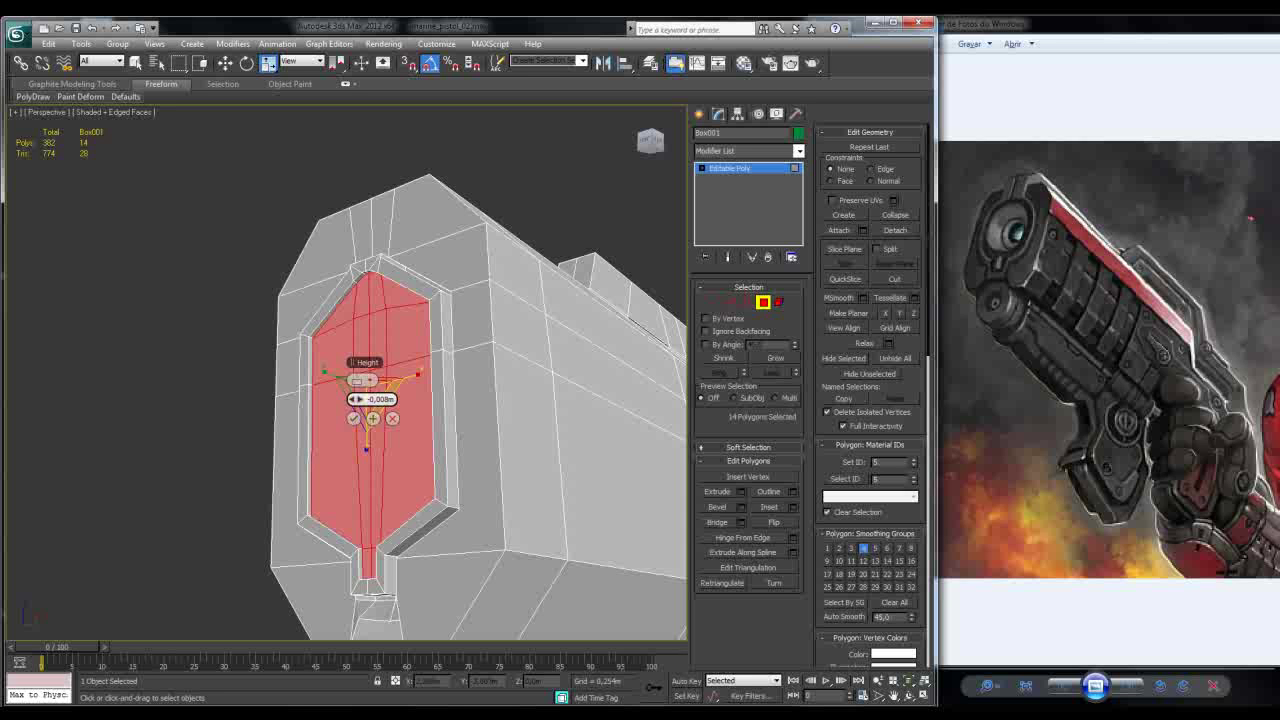
{"action": "left_click_drag", "start_coordinate": [356, 403], "coordinate": [356, 405]}
{"action": "mouse_move", "coordinate": [356, 399]}
{"action": "middle_mouse_down", "text": "alt"}
{"action": "mouse_move", "coordinate": [320, 401]}
{"action": "mouse_move", "coordinate": [385, 400]}
{"action": "mouse_move", "coordinate": [332, 400]}
{"action": "middle_mouse_up", "text": "alt"}
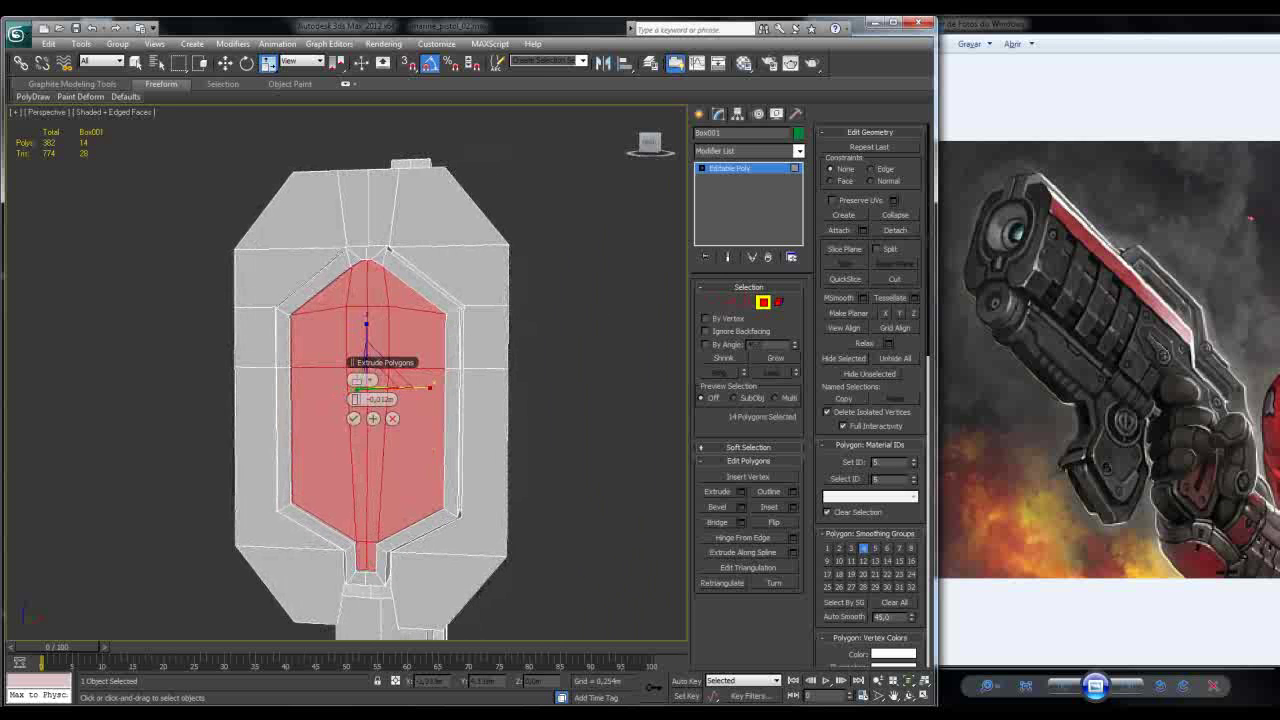
{"action": "left_click", "coordinate": [353, 418]}
Step: Examine the recessed muzzle panel with and without the edged-faces display
{"action": "mouse_move", "coordinate": [353, 418]}
{"action": "middle_mouse_down", "text": "alt"}
{"action": "mouse_move", "coordinate": [300, 402]}
{"action": "mouse_move", "coordinate": [450, 398]}
{"action": "mouse_move", "coordinate": [395, 400]}
{"action": "middle_mouse_up", "text": "alt"}
{"action": "scroll", "coordinate": [330, 410], "scroll_direction": "down", "scroll_amount": 2}
{"action": "scroll", "coordinate": [334, 402], "scroll_direction": "down", "scroll_amount": 5}
{"action": "key", "text": "F4"}
{"action": "scroll", "coordinate": [360, 402], "scroll_direction": "up", "scroll_amount": 2}
{"action": "key", "text": "F4"}
{"action": "scroll", "coordinate": [345, 380], "scroll_direction": "up", "scroll_amount": 5}
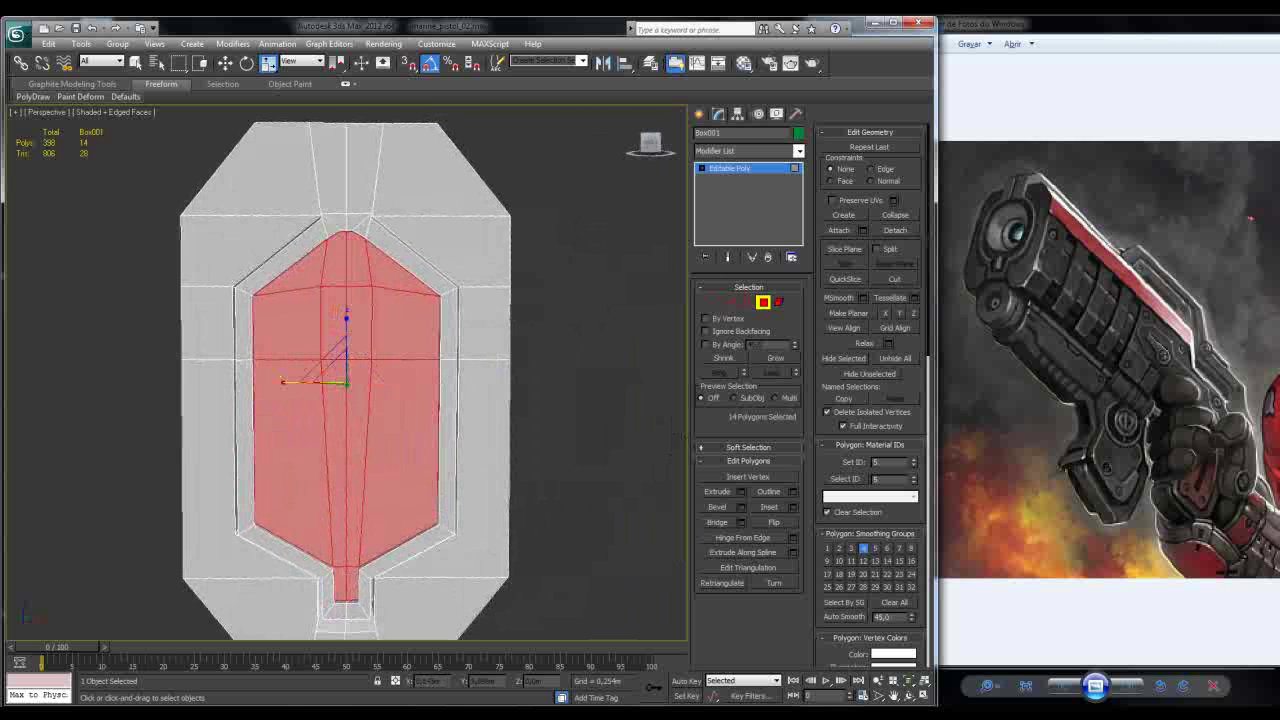
{"action": "scroll", "coordinate": [360, 325], "scroll_direction": "up", "scroll_amount": 5}
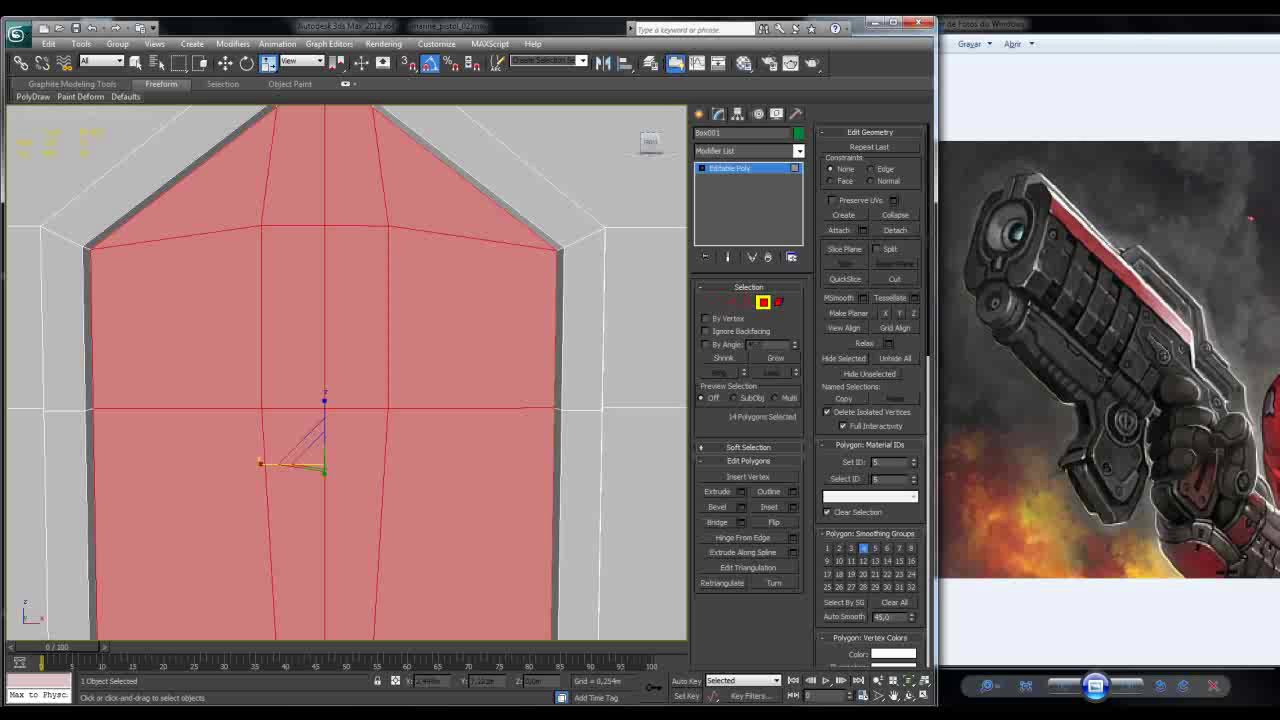
{"action": "scroll", "coordinate": [340, 390], "scroll_direction": "down", "scroll_amount": 4}
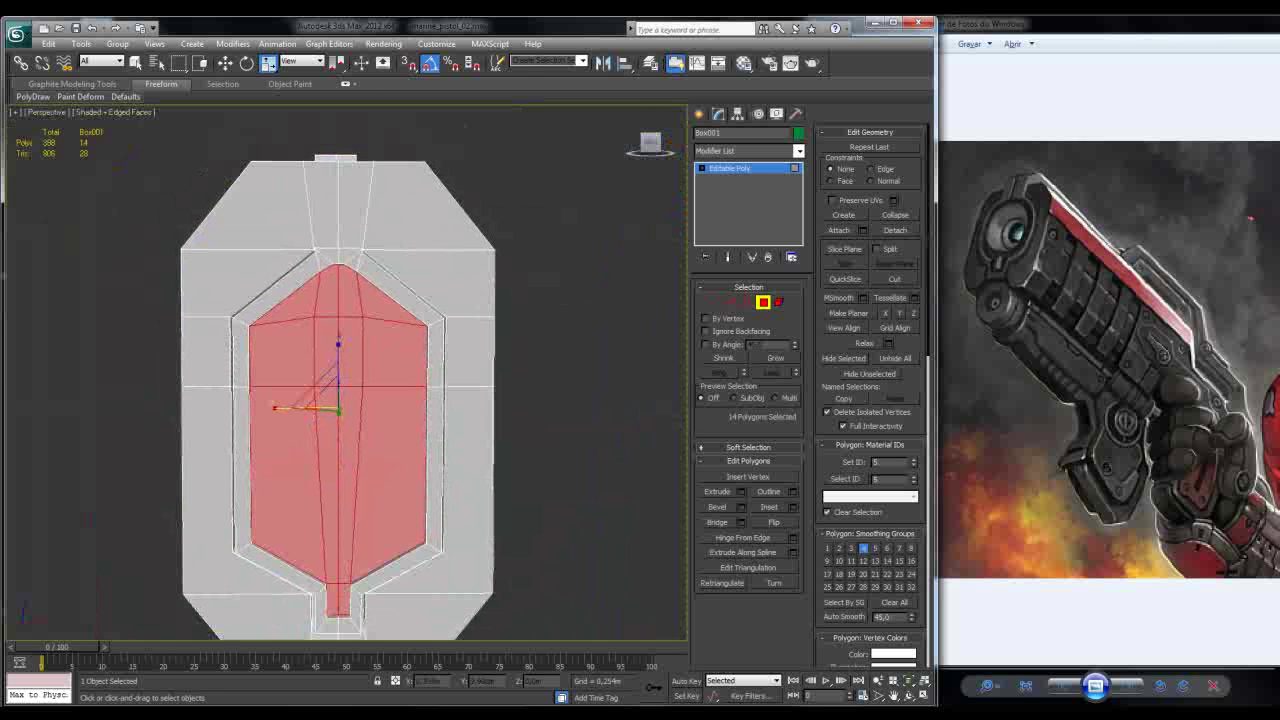
Step: Try to scale all 14 recessed muzzle panel polygons down uniformly, neck included
{"action": "middle_click_drag", "start_coordinate": [340, 390], "coordinate": [295, 400], "text": "alt"}
{"action": "left_click_drag", "start_coordinate": [343, 413], "coordinate": [336, 441]}
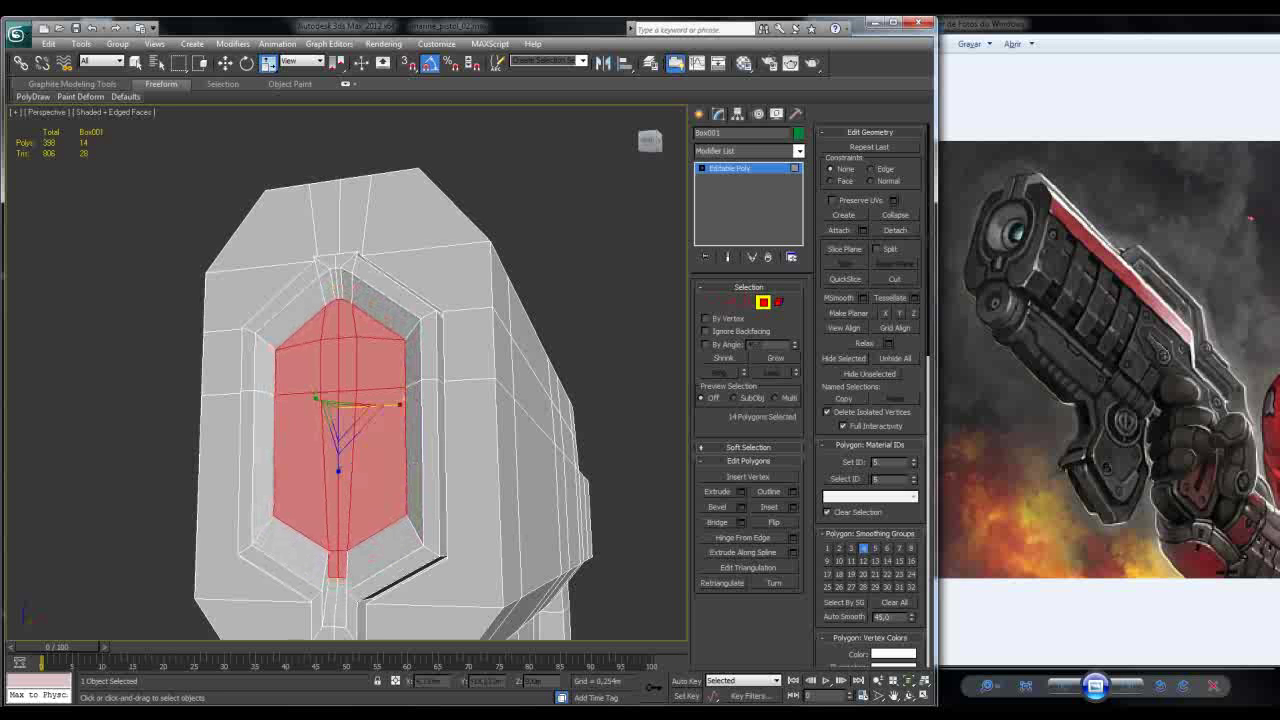
{"action": "key", "text": "ctrl+z"}
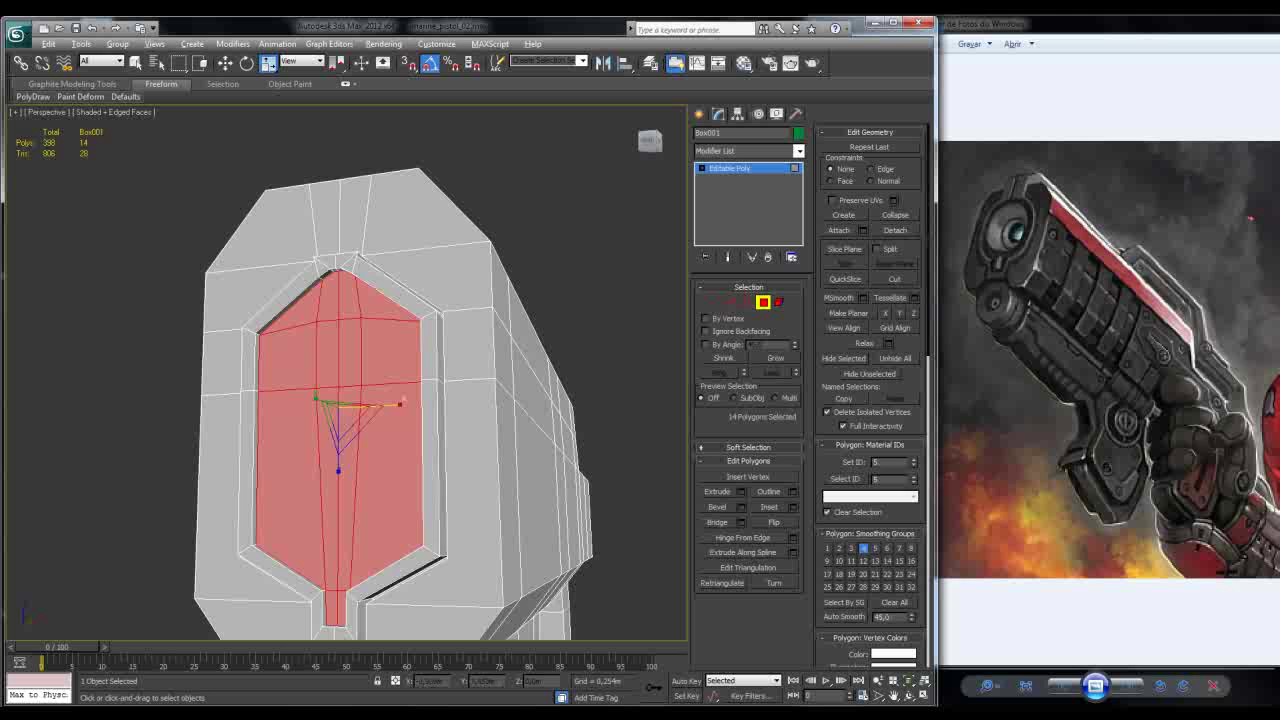
Step: Exclude the two neck polygons from the selection and scale the remaining 12 recessed panel polygons down uniformly
{"action": "left_click", "coordinate": [342, 610], "text": "alt"}
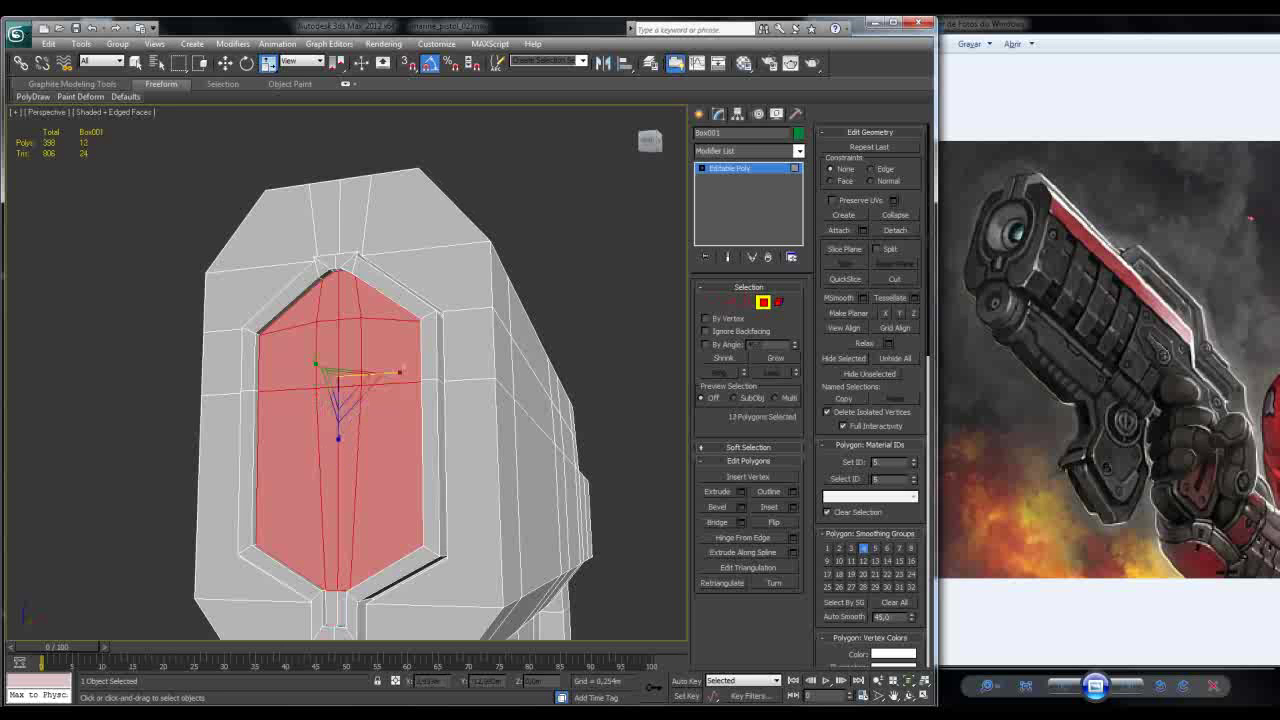
{"action": "middle_click_drag", "start_coordinate": [342, 612], "coordinate": [342, 624], "text": "alt"}
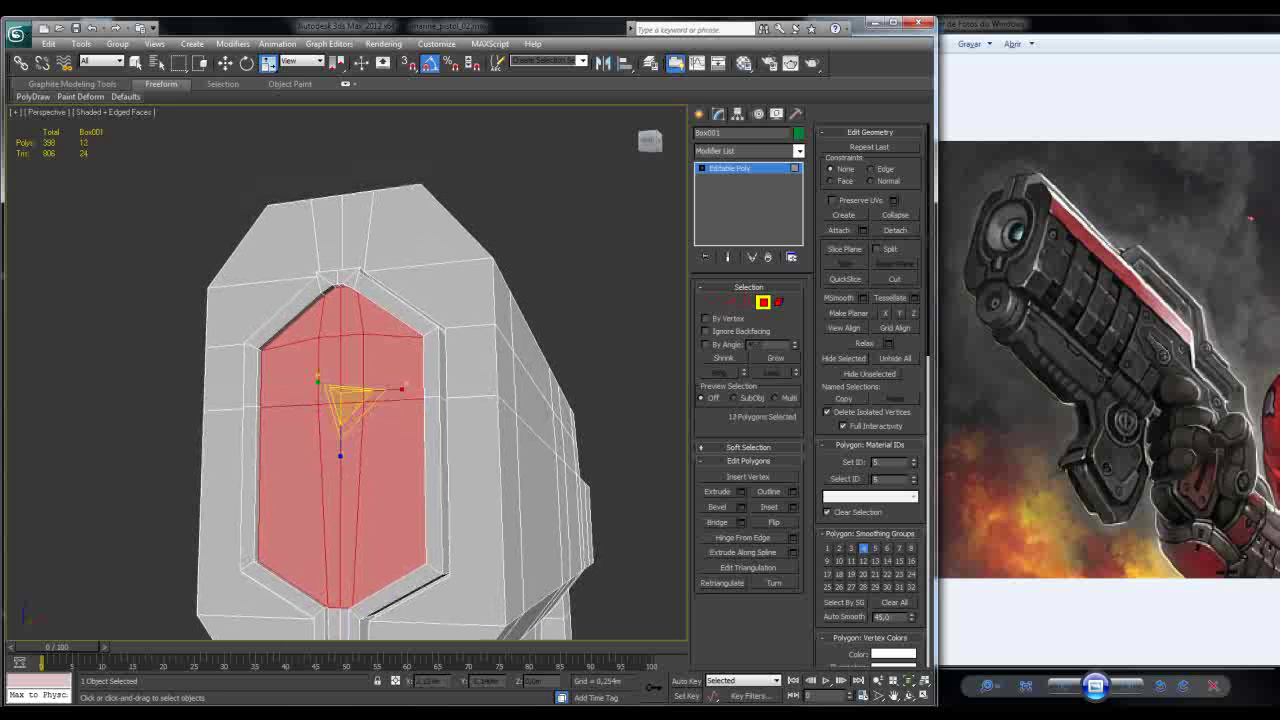
{"action": "mouse_move", "coordinate": [345, 395]}
{"action": "left_mouse_down"}
{"action": "mouse_move", "coordinate": [345, 432]}
{"action": "mouse_move", "coordinate": [345, 414]}
{"action": "left_mouse_up"}
Step: Inset the two polygons in the muzzle recess's lower neck by about 0.008 m
{"action": "middle_click_drag", "start_coordinate": [345, 430], "coordinate": [307, 385], "text": "alt"}
{"action": "left_click", "coordinate": [330, 515]}
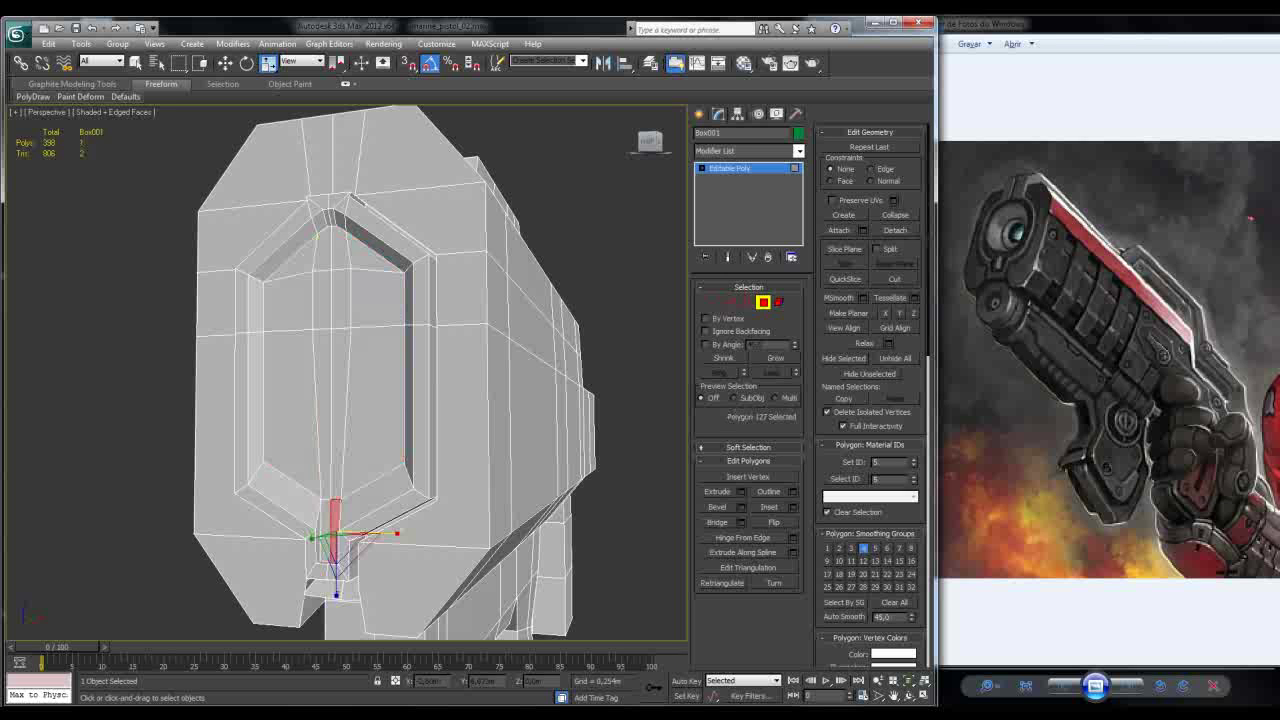
{"action": "left_click", "coordinate": [792, 507]}
{"action": "middle_click_drag", "start_coordinate": [380, 390], "coordinate": [362, 390], "text": "alt"}
{"action": "scroll", "coordinate": [370, 420], "scroll_direction": "up", "scroll_amount": 5}
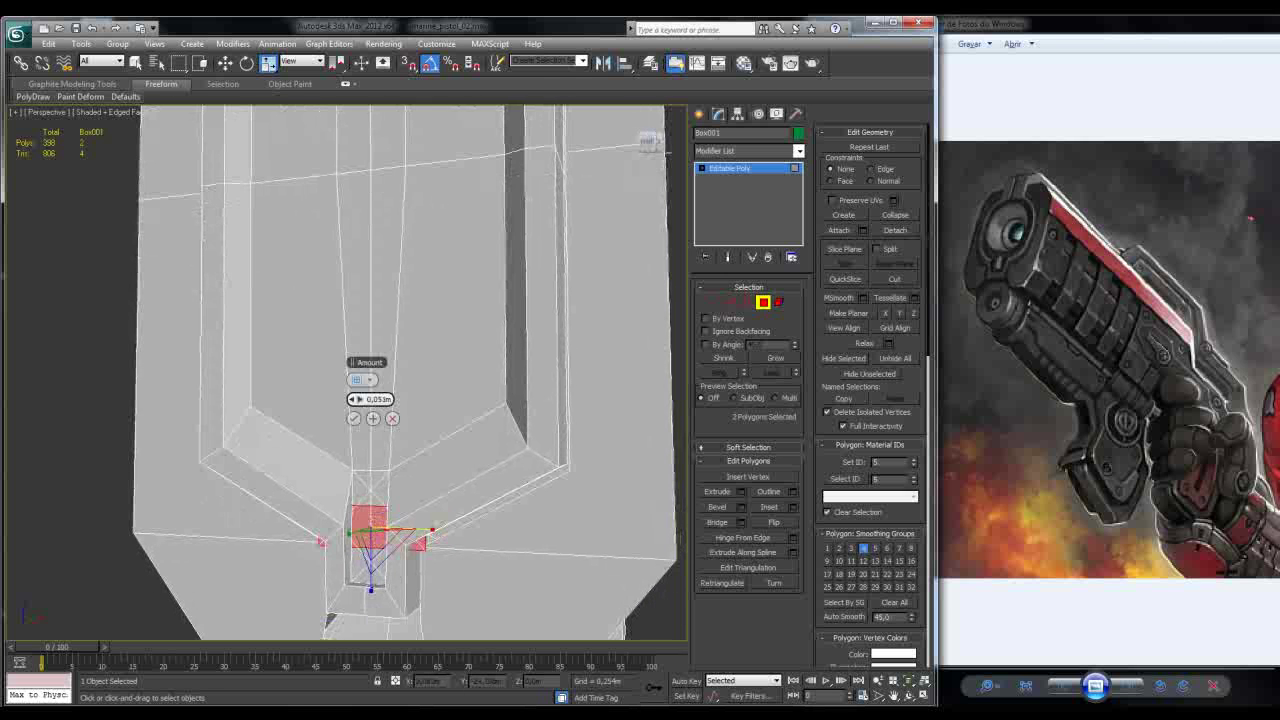
{"action": "left_click_drag", "start_coordinate": [370, 399], "coordinate": [370, 410]}
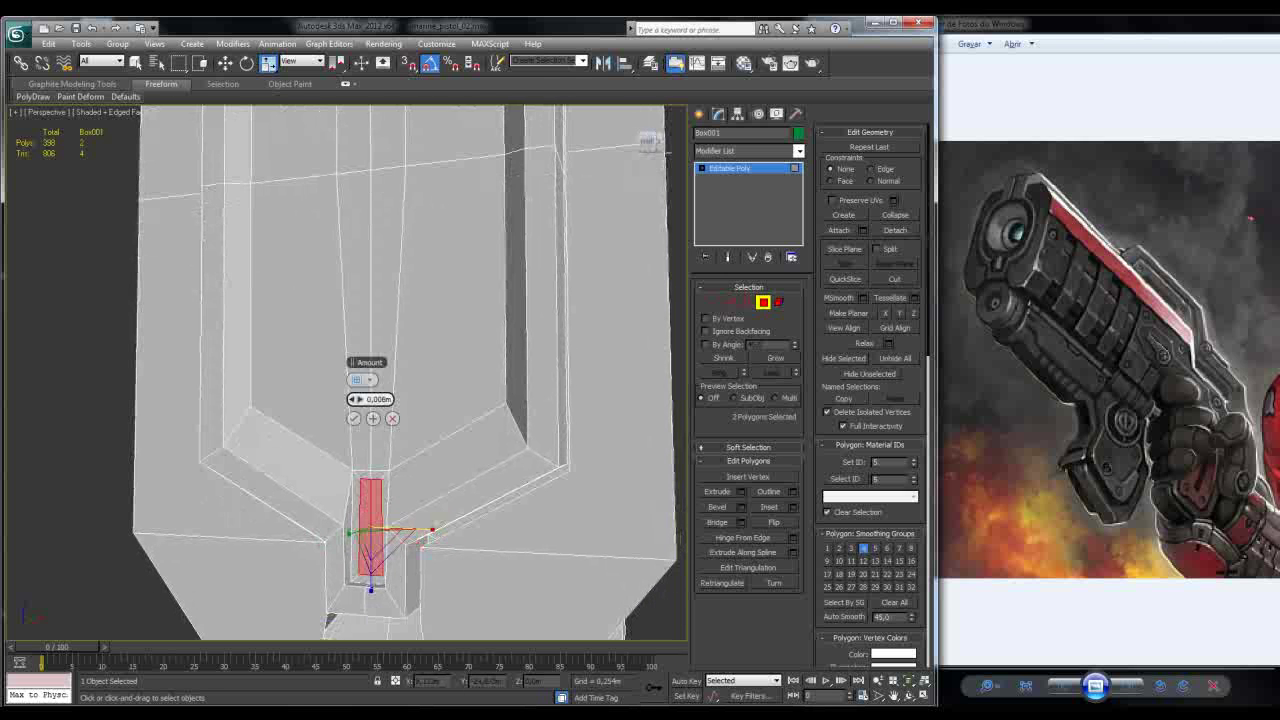
{"action": "middle_click_drag", "start_coordinate": [360, 399], "coordinate": [320, 402], "text": "alt"}
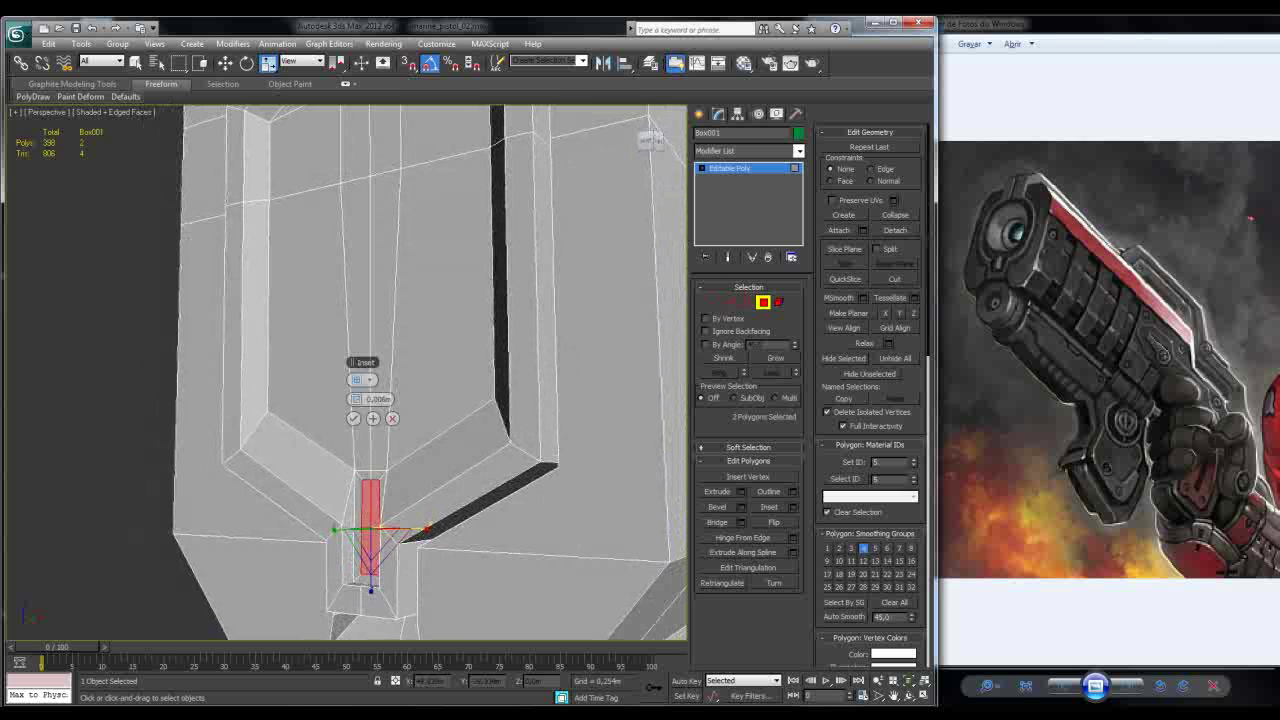
{"action": "left_click", "coordinate": [353, 418]}
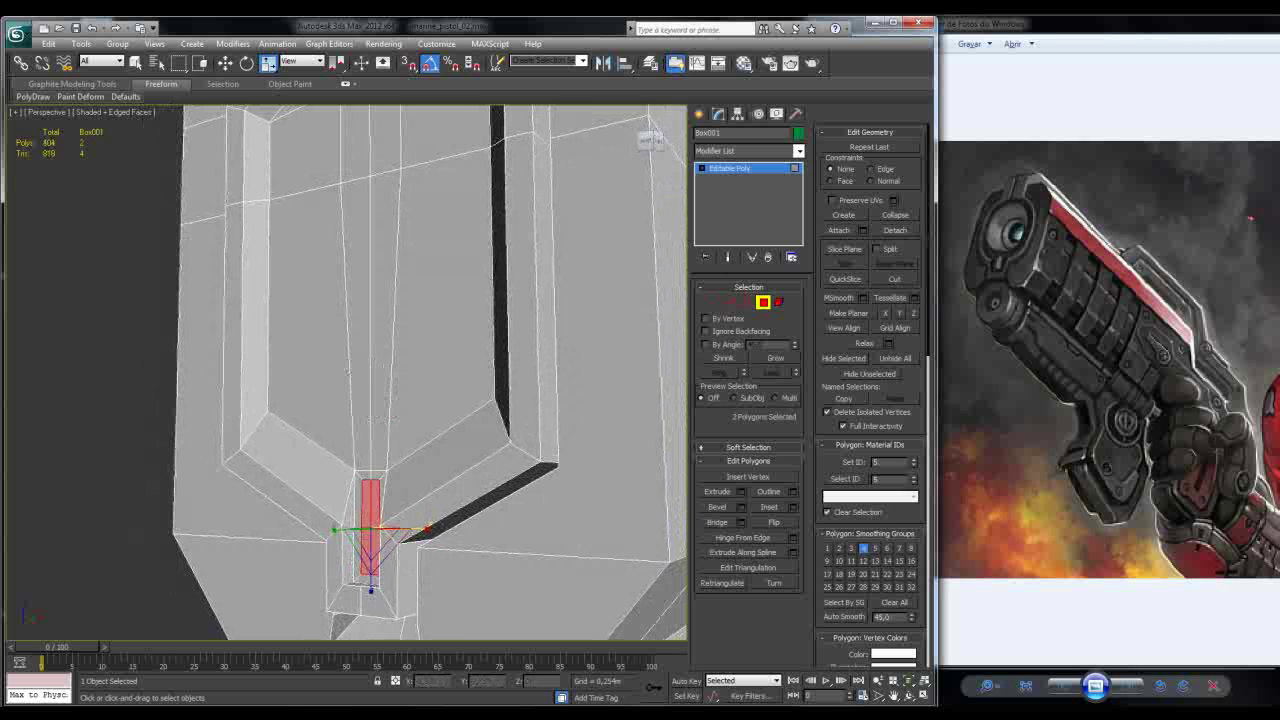
Step: Extrude the two inset neck polygons inward to form a narrow recessed slot
{"action": "key", "text": "shift+e"}
{"action": "left_click_drag", "start_coordinate": [355, 399], "coordinate": [355, 398]}
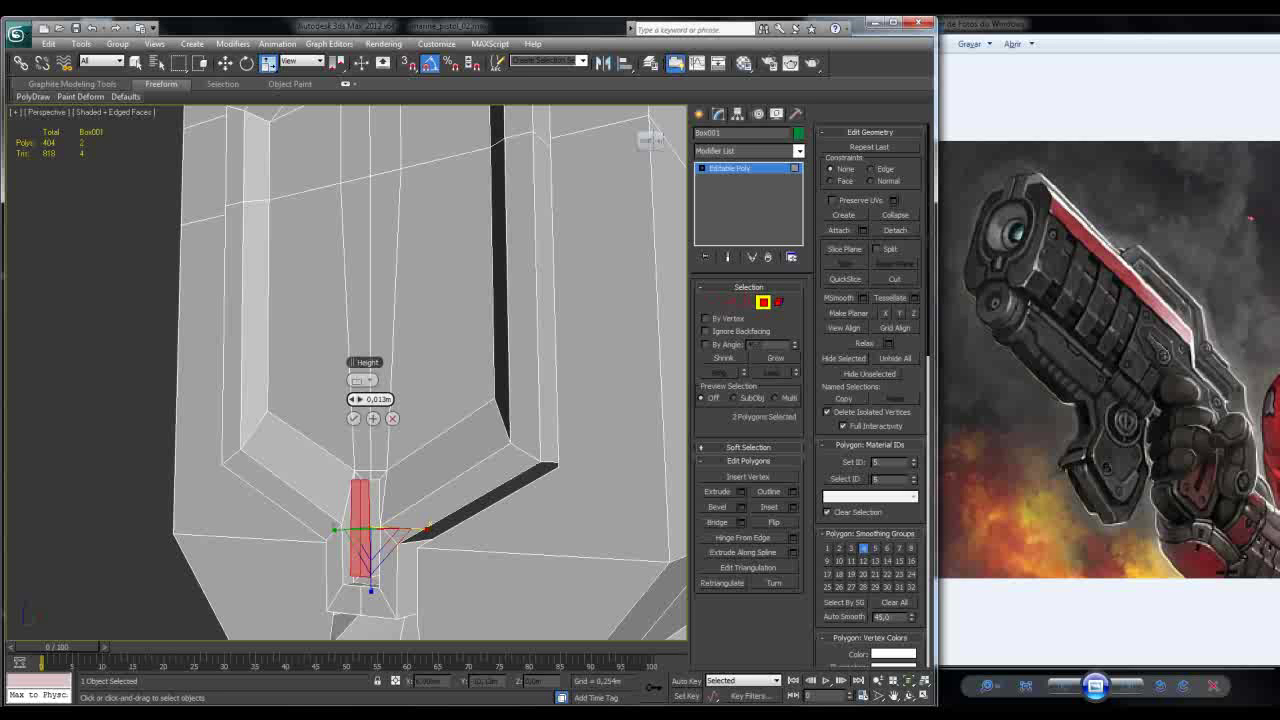
{"action": "left_click_drag", "start_coordinate": [355, 398], "coordinate": [355, 403]}
{"action": "middle_click_drag", "start_coordinate": [355, 403], "coordinate": [420, 375], "text": "alt"}
{"action": "left_click", "coordinate": [353, 418]}
Step: Select the six vertices at the upper end of the narrow slot in the muzzle recess's neck
{"action": "key", "text": "1"}
{"action": "scroll", "coordinate": [400, 600], "scroll_direction": "up", "scroll_amount": 5}
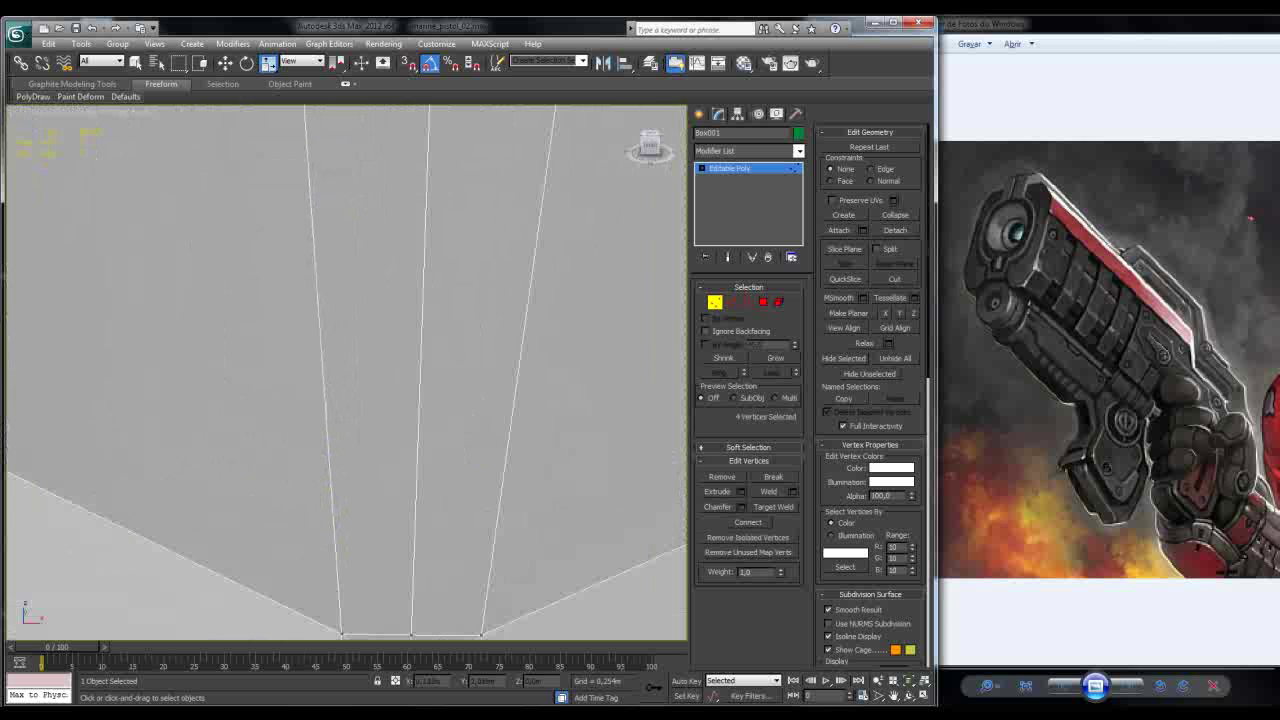
{"action": "scroll", "coordinate": [345, 370], "scroll_direction": "down", "scroll_amount": 6}
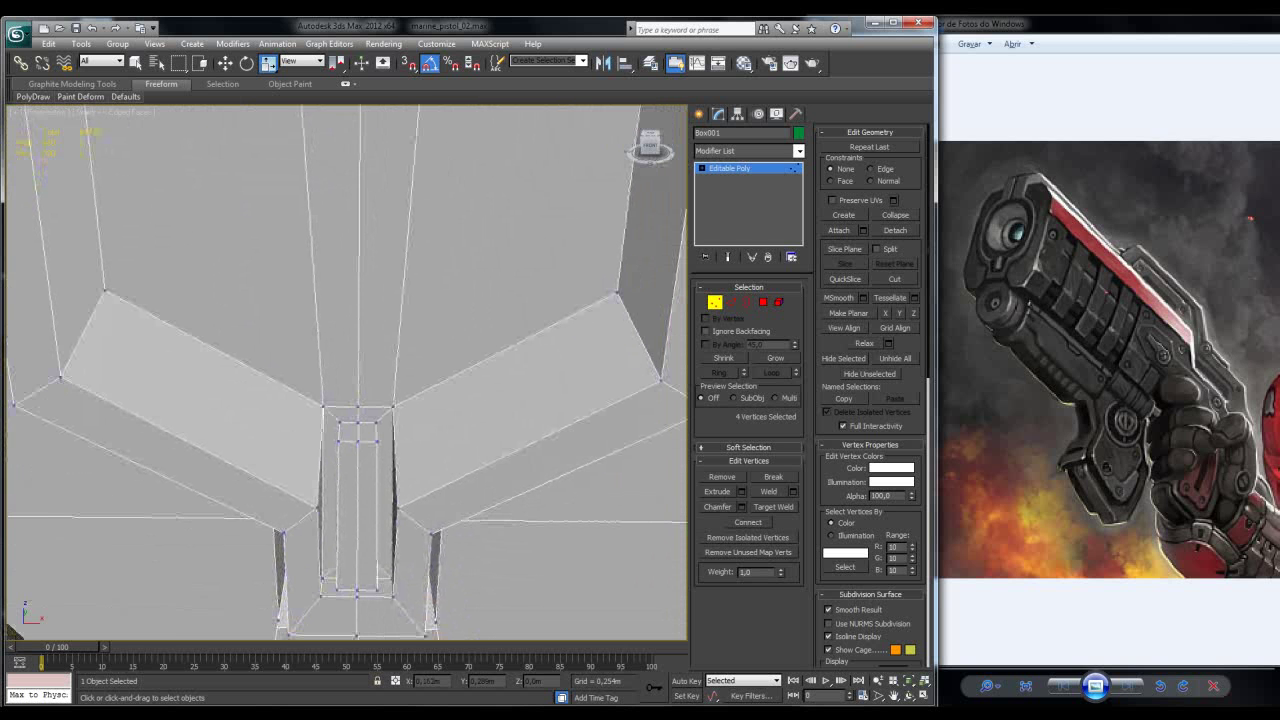
{"action": "left_click_drag", "start_coordinate": [350, 430], "coordinate": [395, 430]}
{"action": "left_click", "coordinate": [339, 423], "text": "ctrl"}
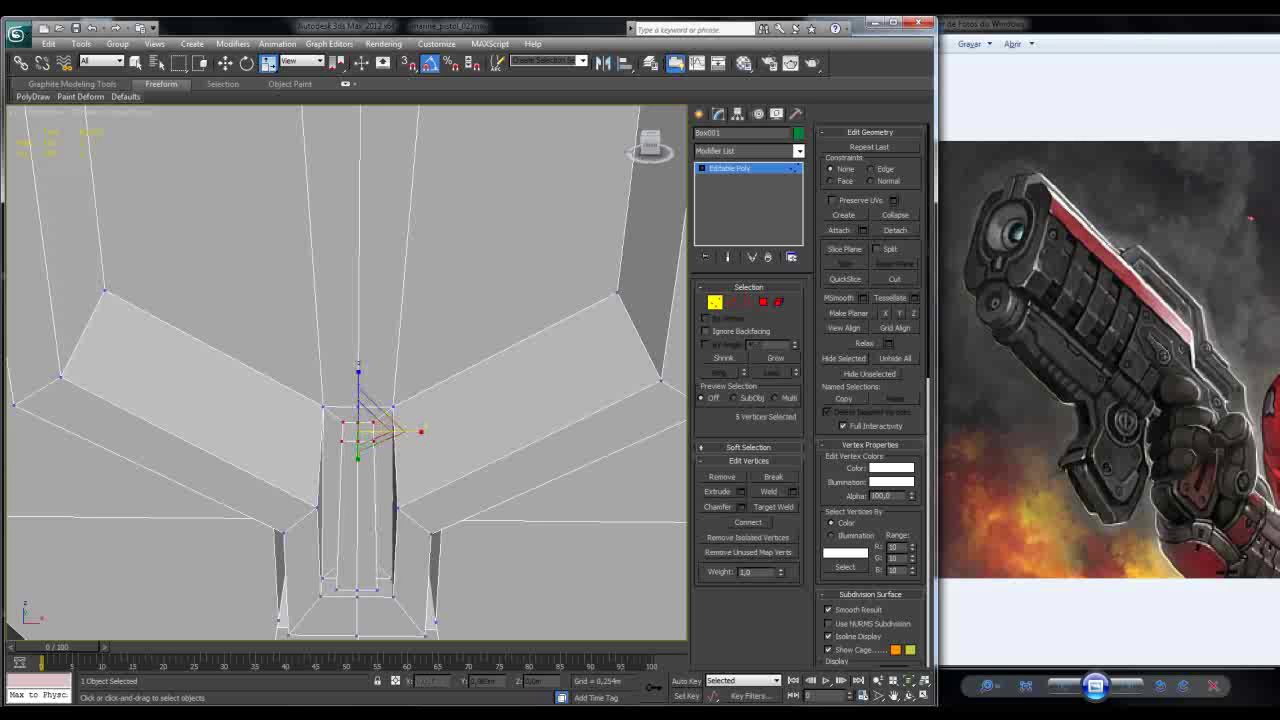
Step: Select the 12 polygons forming the floor of the muzzle recess, leaving out the neck slot
{"action": "scroll", "coordinate": [345, 372], "scroll_direction": "down", "scroll_amount": 5}
{"action": "mouse_move", "coordinate": [345, 372]}
{"action": "middle_mouse_down", "text": "alt"}
{"action": "mouse_move", "coordinate": [410, 352]}
{"action": "mouse_move", "coordinate": [335, 356]}
{"action": "middle_mouse_up", "text": "alt"}
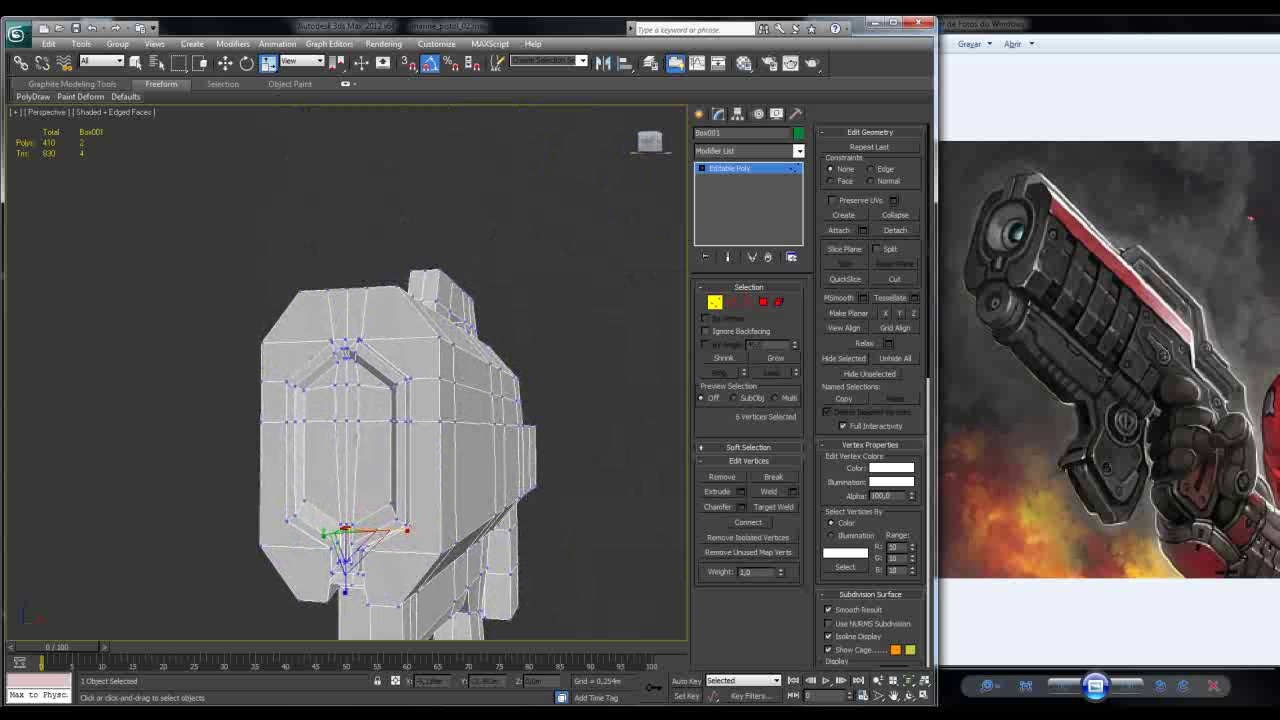
{"action": "key", "text": "4"}
{"action": "left_click", "coordinate": [373, 470]}
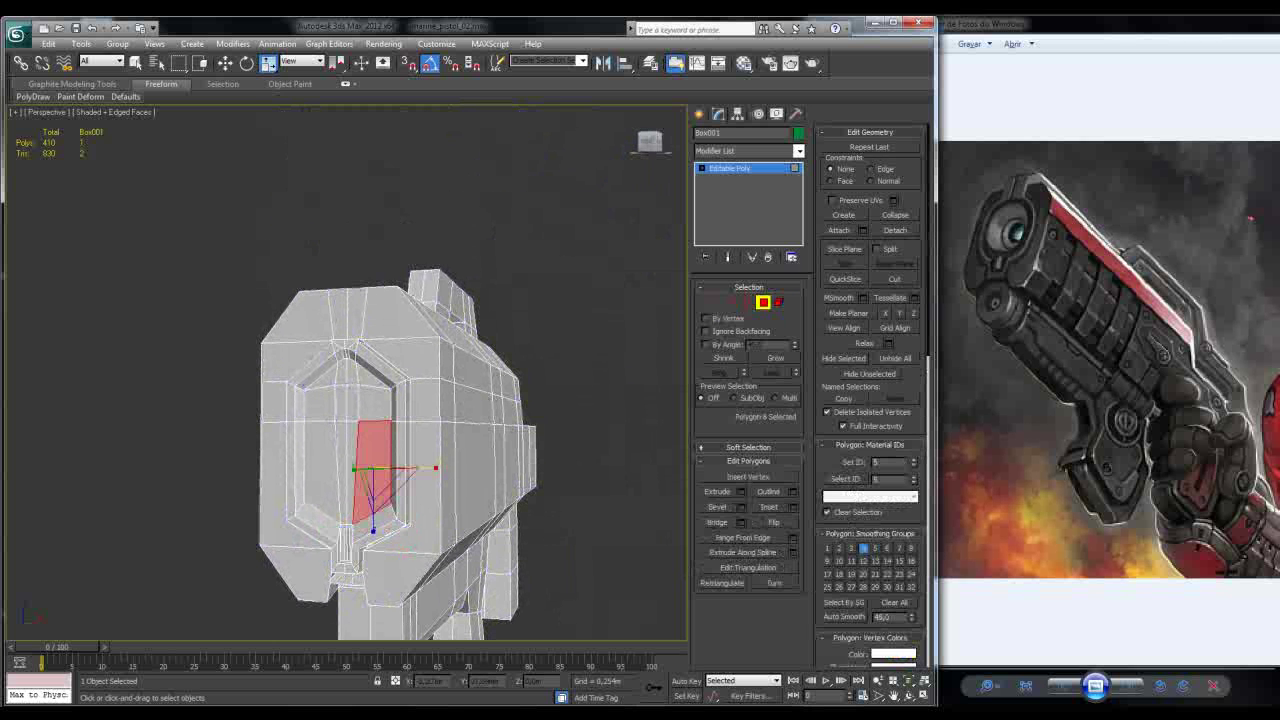
{"action": "left_click", "coordinate": [346, 445], "text": "ctrl"}
{"action": "left_click", "coordinate": [345, 500], "text": "ctrl"}
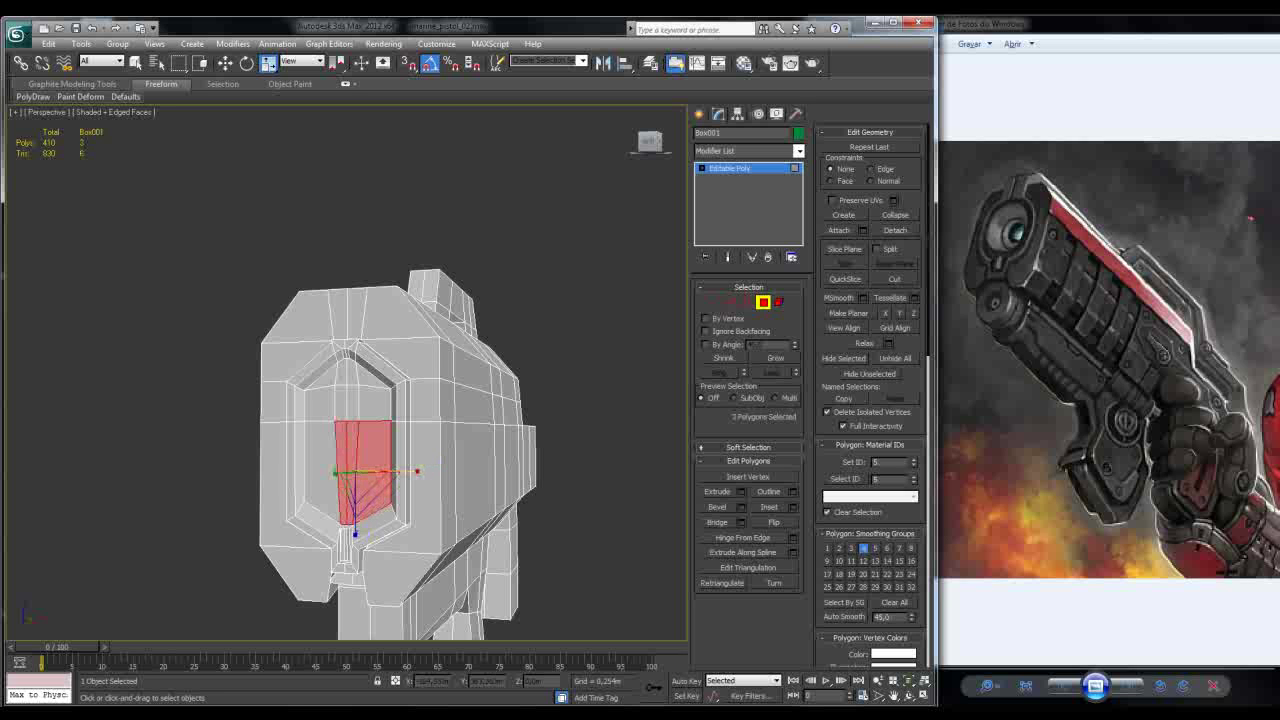
{"action": "left_click", "coordinate": [318, 460], "text": "ctrl"}
{"action": "left_click", "coordinate": [352, 402], "text": "ctrl"}
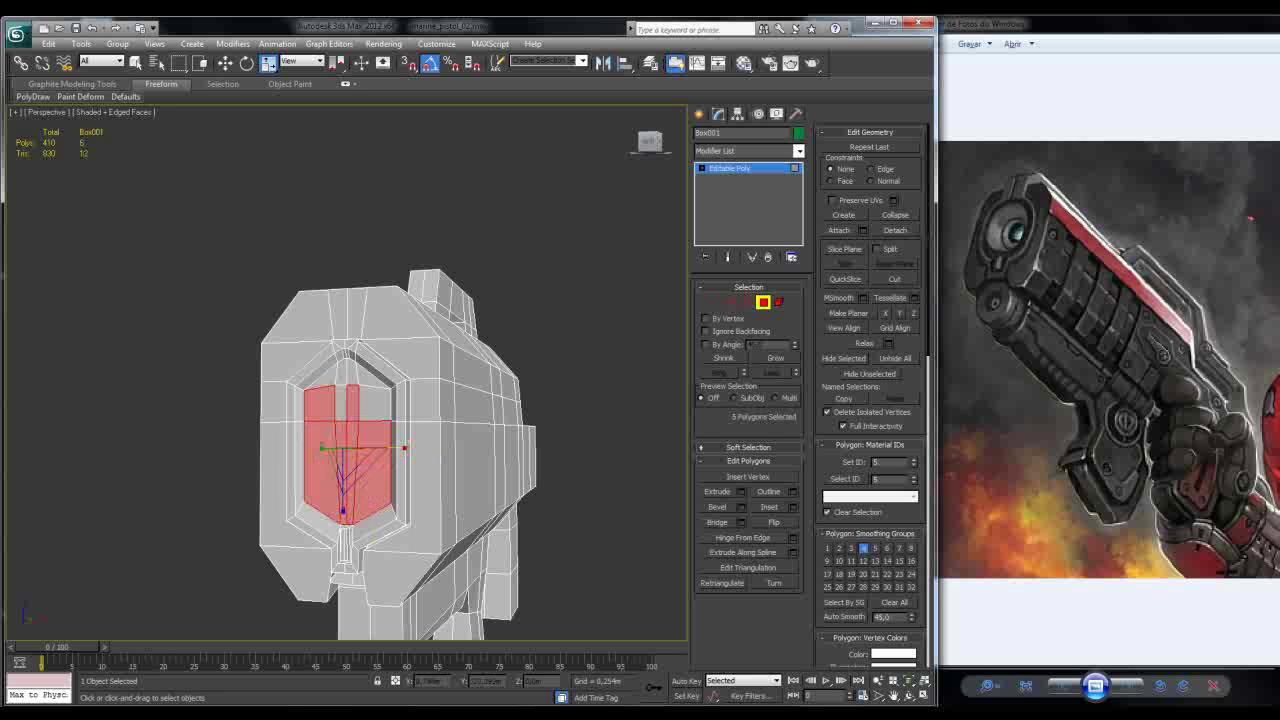
{"action": "left_click", "coordinate": [342, 400], "text": "ctrl"}
{"action": "left_click", "coordinate": [375, 430], "text": "ctrl"}
{"action": "left_click", "coordinate": [325, 375], "text": "ctrl"}
{"action": "left_click", "coordinate": [343, 372], "text": "ctrl"}
{"action": "left_click", "coordinate": [354, 372], "text": "ctrl"}
{"action": "left_click", "coordinate": [373, 378], "text": "ctrl"}
{"action": "left_click", "coordinate": [380, 440], "text": "ctrl"}
{"action": "middle_click_drag", "start_coordinate": [380, 440], "coordinate": [294, 420], "text": "alt"}
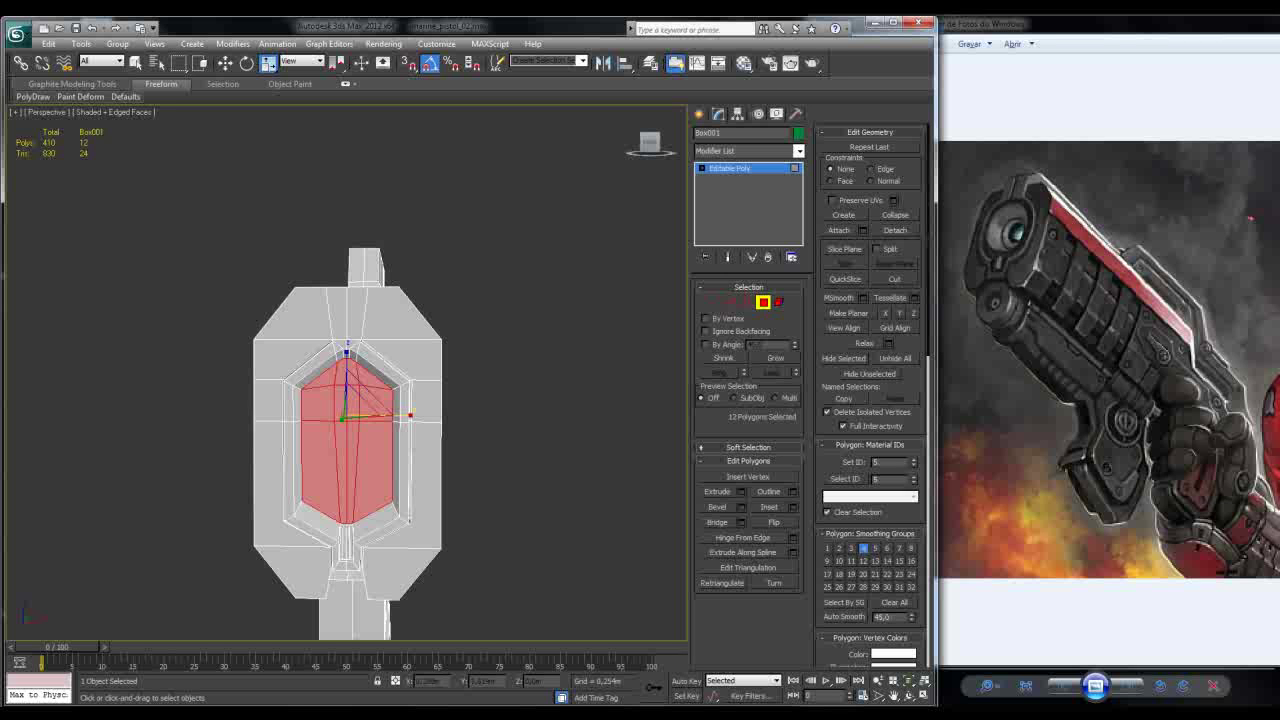
Step: Try to inset the 12 floor polygons of the muzzle recess by about 0.023 m
{"action": "middle_click_drag", "start_coordinate": [470, 450], "coordinate": [345, 455], "text": "alt"}
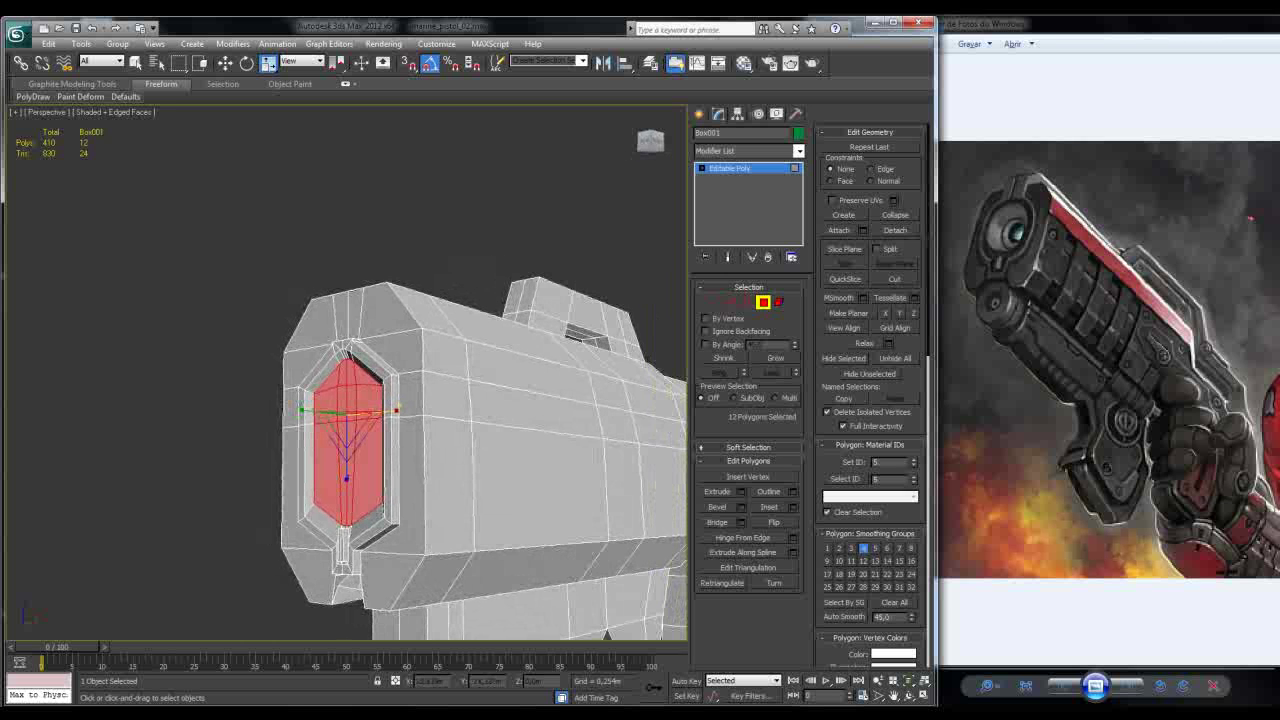
{"action": "left_click", "coordinate": [792, 507]}
{"action": "middle_click_drag", "start_coordinate": [345, 455], "coordinate": [325, 455], "text": "alt"}
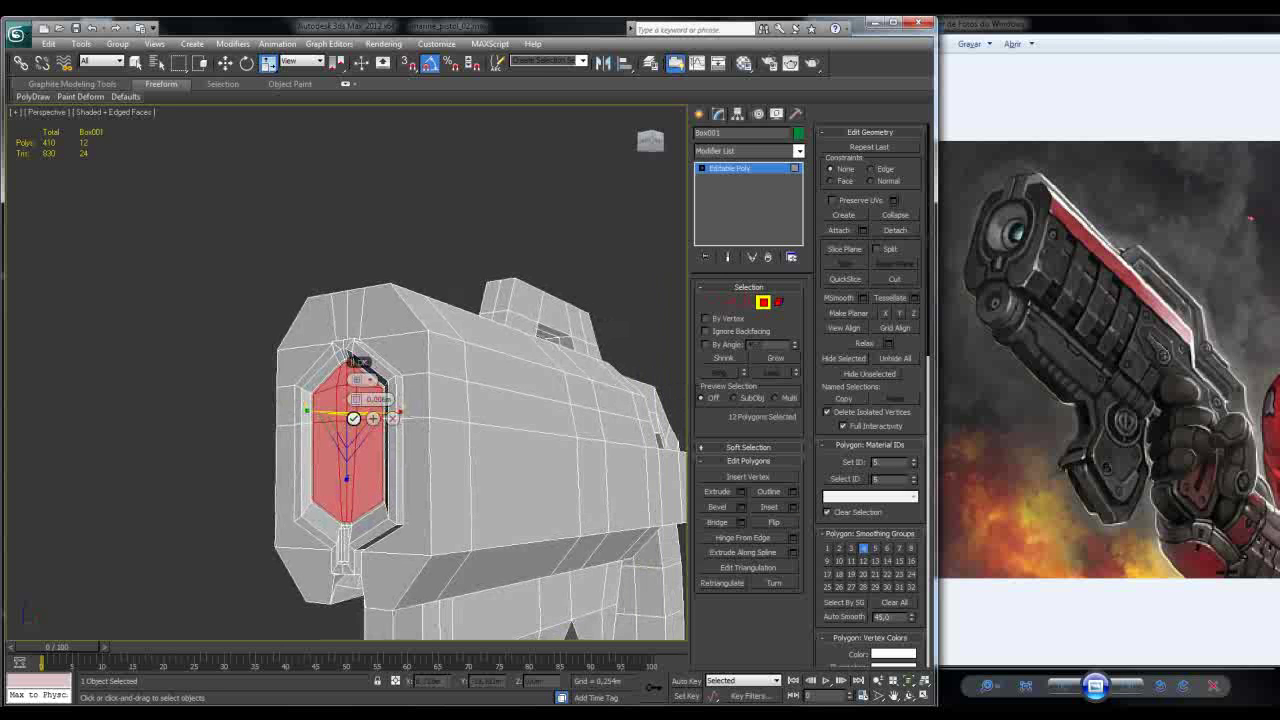
{"action": "mouse_move", "coordinate": [355, 399]}
{"action": "left_mouse_down"}
{"action": "mouse_move", "coordinate": [355, 418]}
{"action": "mouse_move", "coordinate": [355, 390]}
{"action": "mouse_move", "coordinate": [355, 406]}
{"action": "left_mouse_up"}
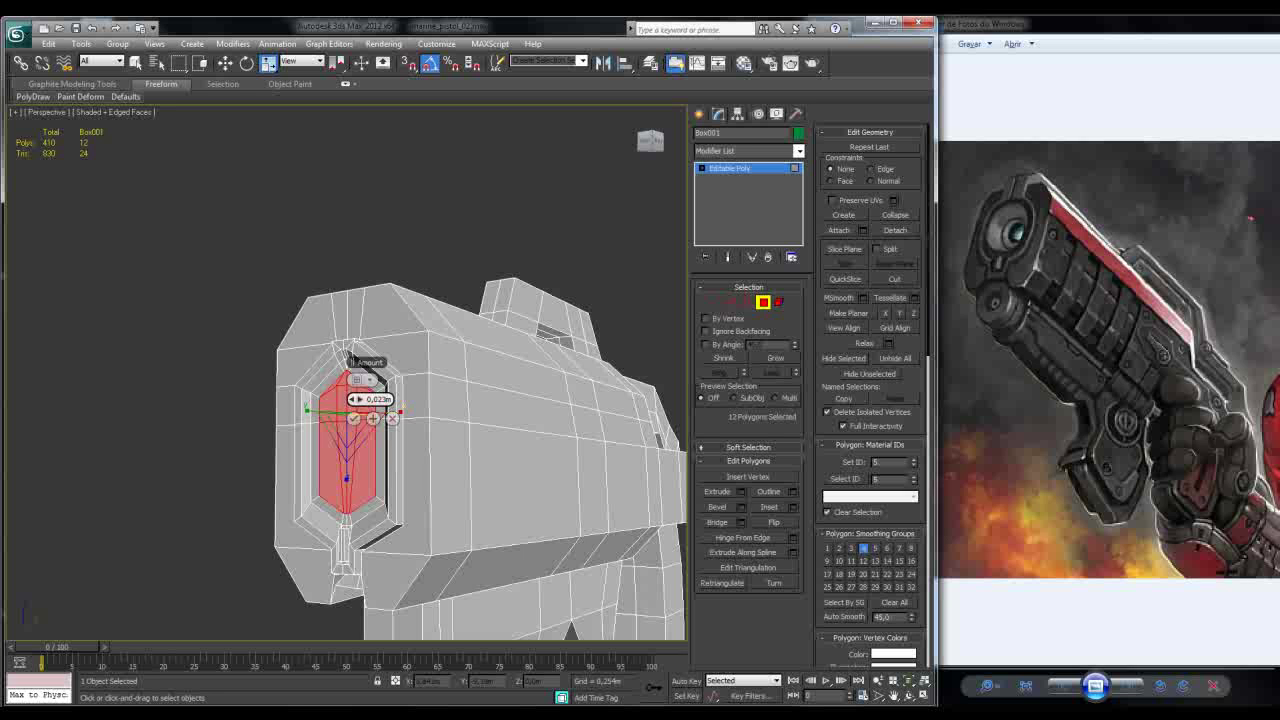
{"action": "left_click", "coordinate": [391, 418]}
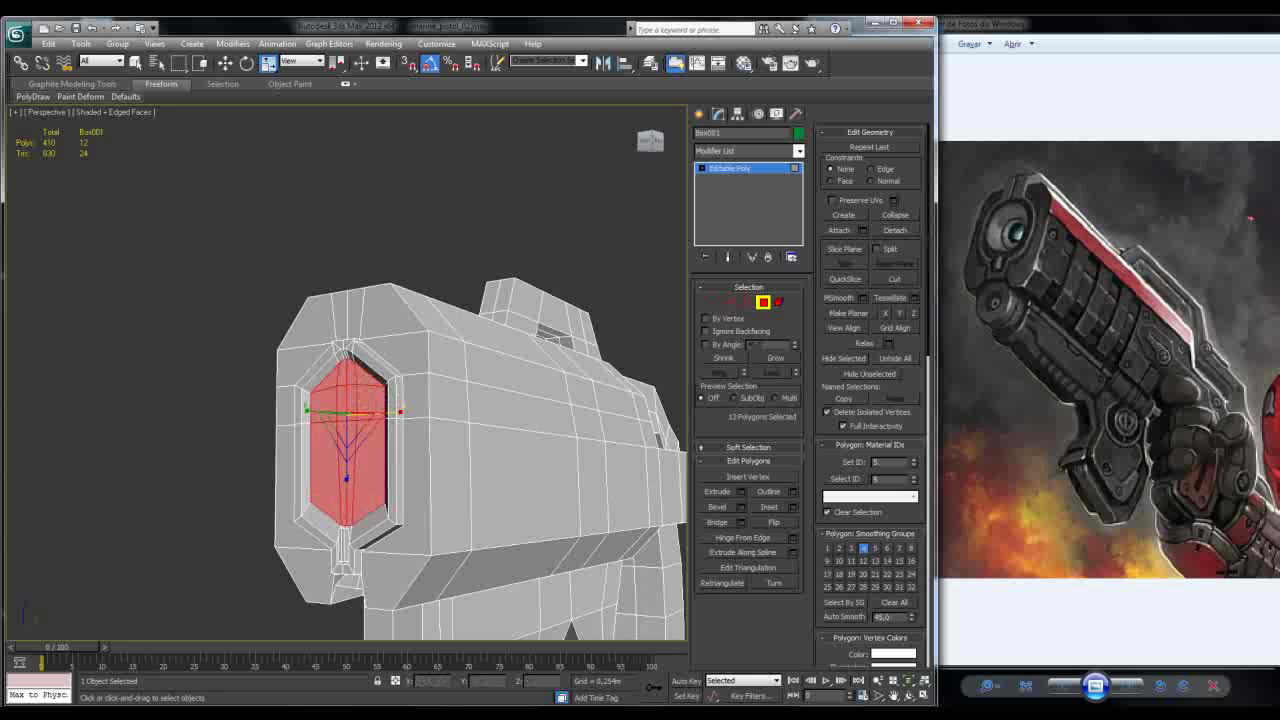
Step: Extrude the 12 floor polygons of the muzzle recess inward by 0.049 m, using a height of -0.049 m
{"action": "left_click", "coordinate": [740, 492]}
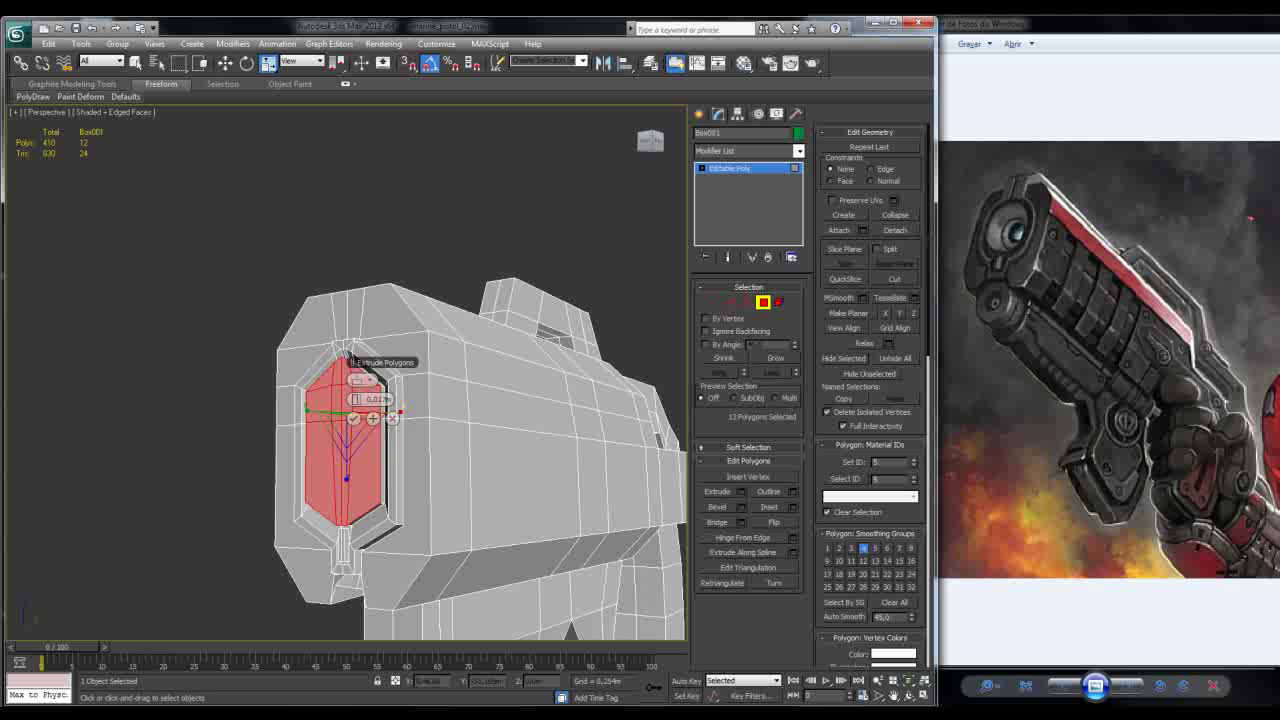
{"action": "left_click_drag", "start_coordinate": [347, 351], "coordinate": [349, 355]}
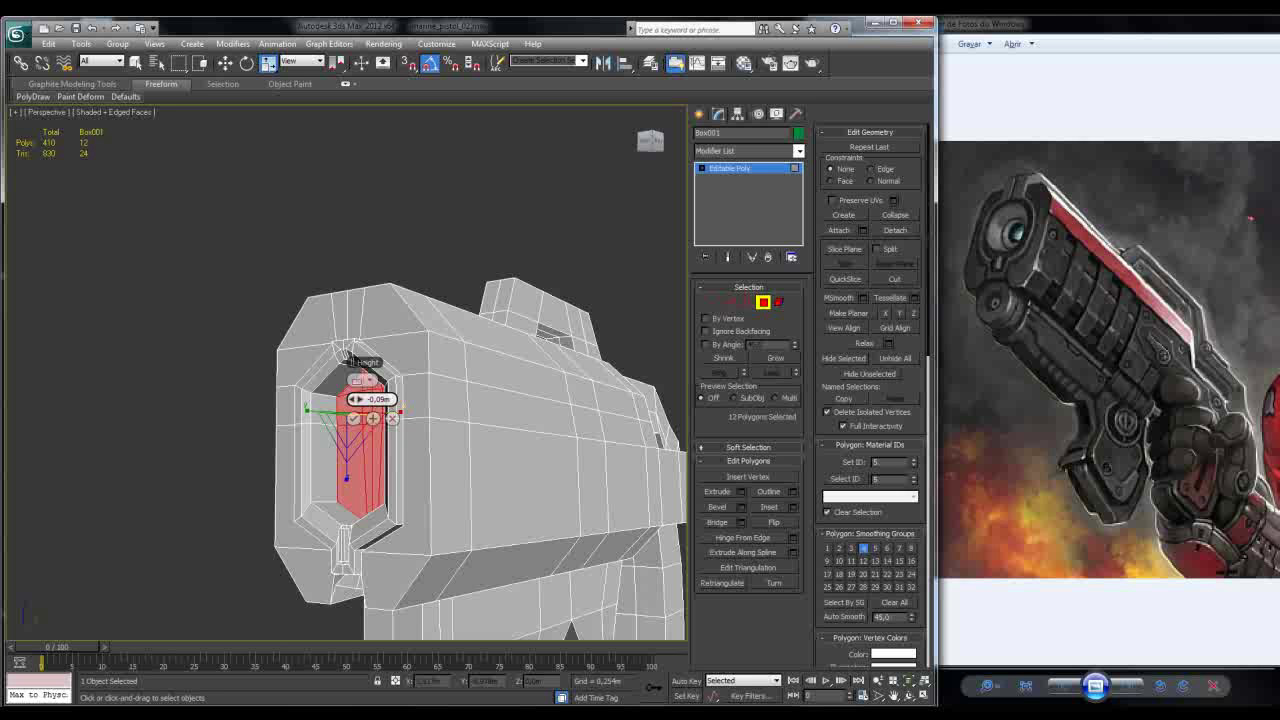
{"action": "mouse_move", "coordinate": [348, 355]}
{"action": "middle_mouse_down", "text": "alt"}
{"action": "mouse_move", "coordinate": [260, 357]}
{"action": "mouse_move", "coordinate": [345, 352]}
{"action": "mouse_move", "coordinate": [352, 364]}
{"action": "middle_mouse_up", "text": "alt"}
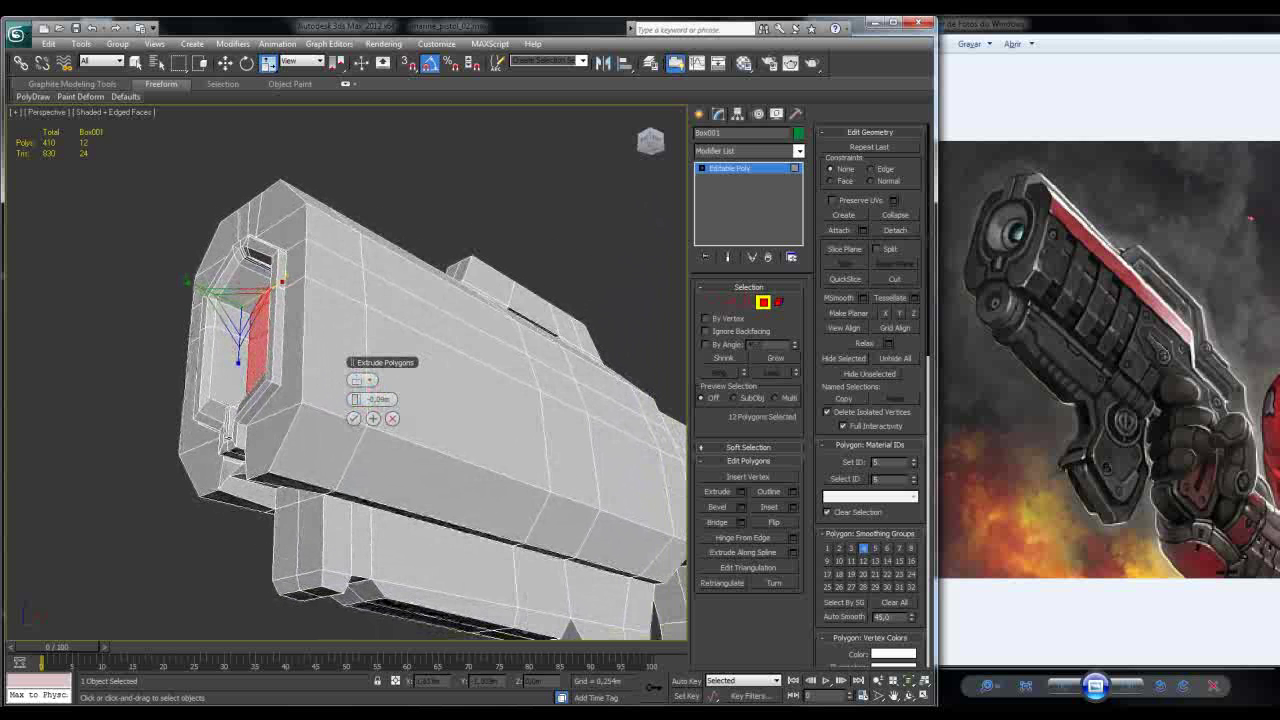
{"action": "left_click_drag", "start_coordinate": [356, 399], "coordinate": [356, 380]}
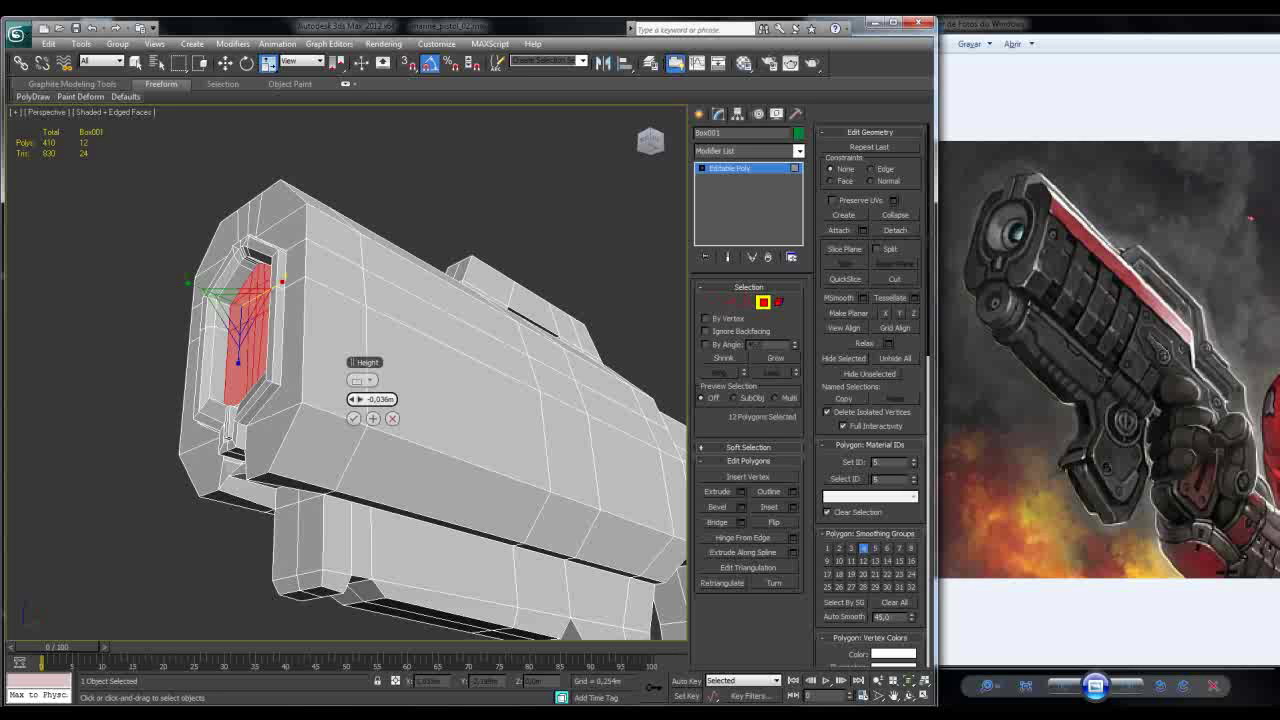
{"action": "left_click_drag", "start_coordinate": [356, 380], "coordinate": [356, 386]}
{"action": "left_click", "coordinate": [650, 141]}
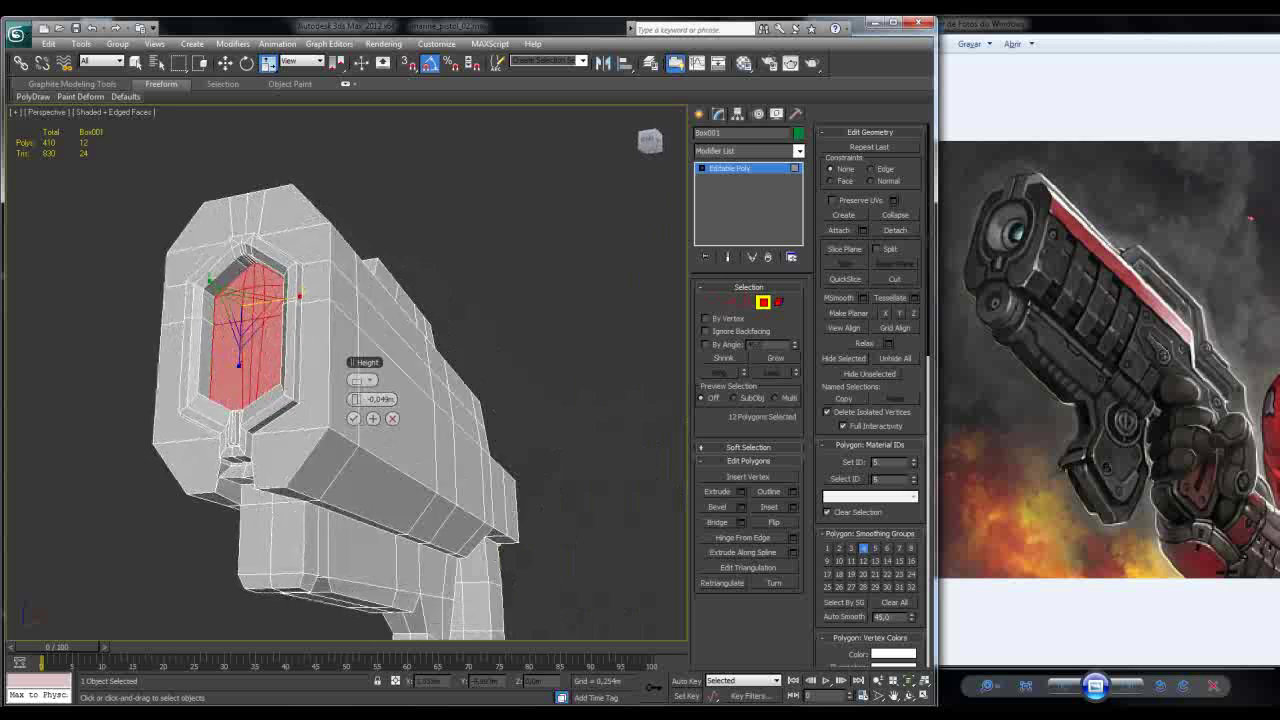
{"action": "left_click", "coordinate": [372, 418]}
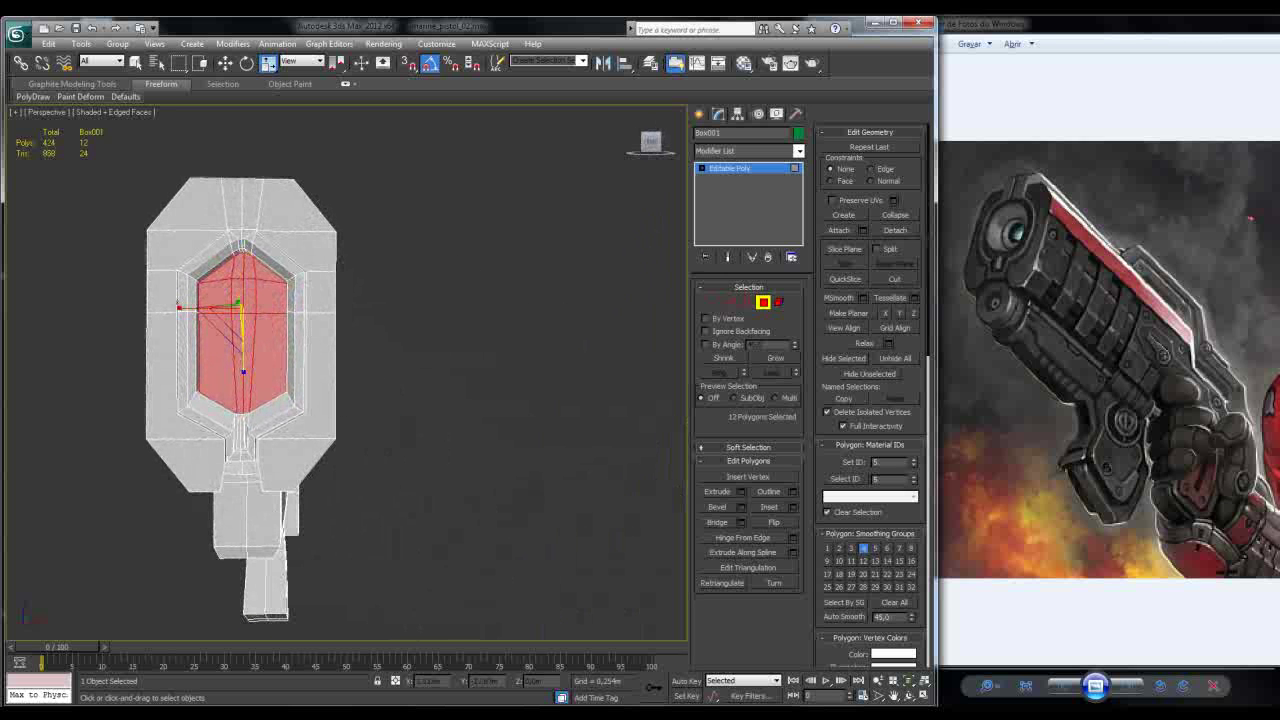
Step: Scale the extruded floor polygons of the muzzle recess down uniformly so the recess walls taper inward
{"action": "left_click_drag", "start_coordinate": [228, 318], "coordinate": [228, 346]}
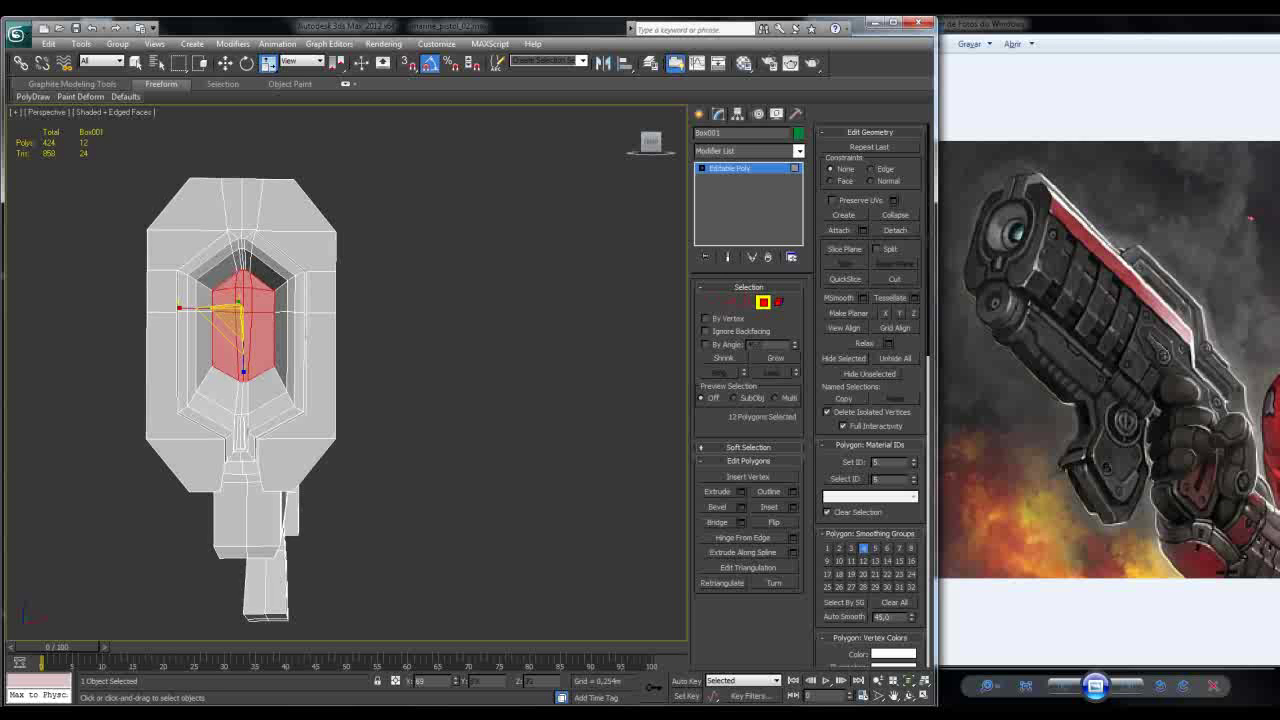
{"action": "middle_click_drag", "start_coordinate": [235, 320], "coordinate": [362, 411], "text": "alt"}
{"action": "key", "text": "f"}
{"action": "scroll", "coordinate": [362, 301], "scroll_direction": "down", "scroll_amount": 6}
{"action": "scroll", "coordinate": [351, 417], "scroll_direction": "up", "scroll_amount": 8}
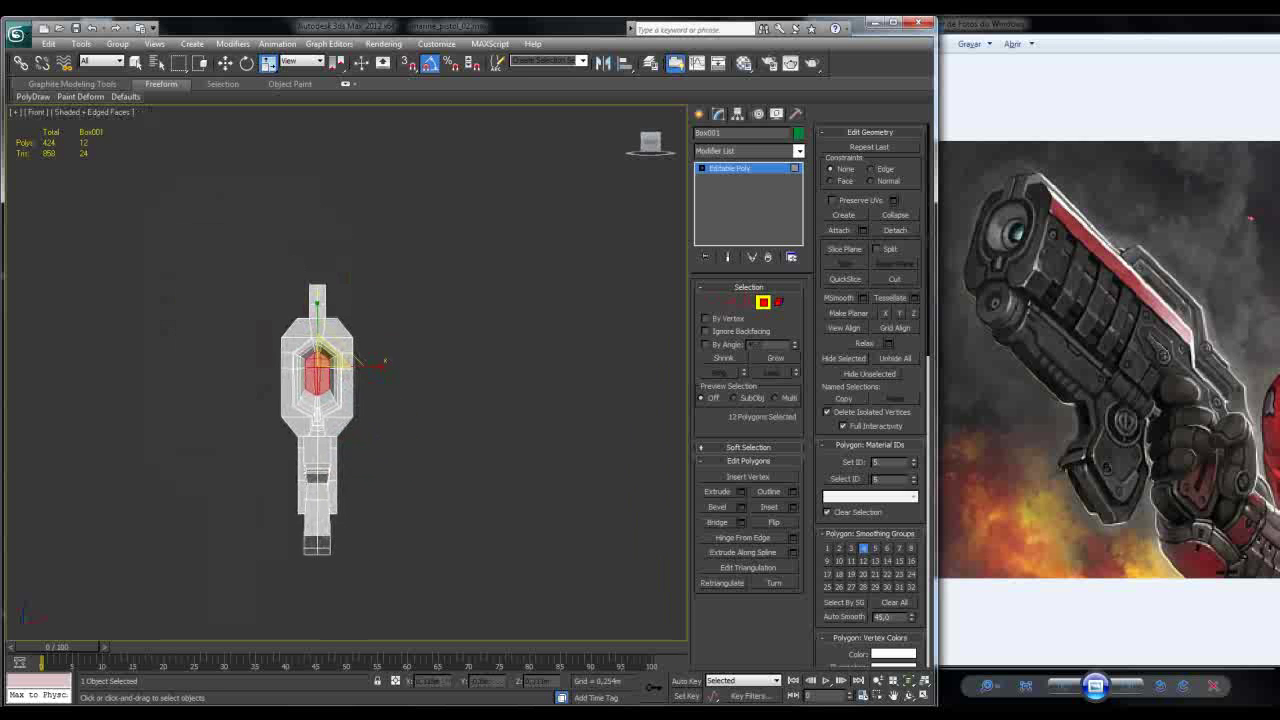
{"action": "scroll", "coordinate": [348, 371], "scroll_direction": "up", "scroll_amount": 4}
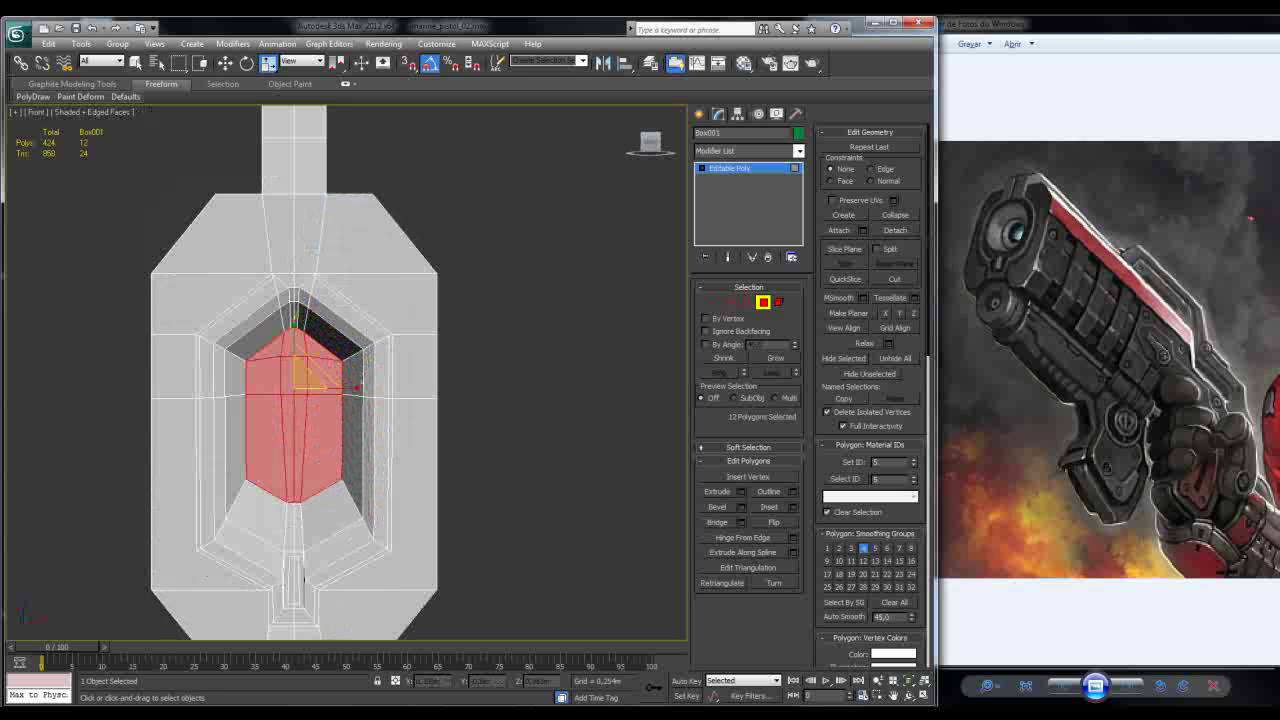
Step: Move the tapered floor polygons slightly down to centre them within the muzzle recess
{"action": "key", "text": "w"}
{"action": "left_click_drag", "start_coordinate": [295, 335], "coordinate": [295, 357]}
{"action": "scroll", "coordinate": [347, 368], "scroll_direction": "up", "scroll_amount": 6}
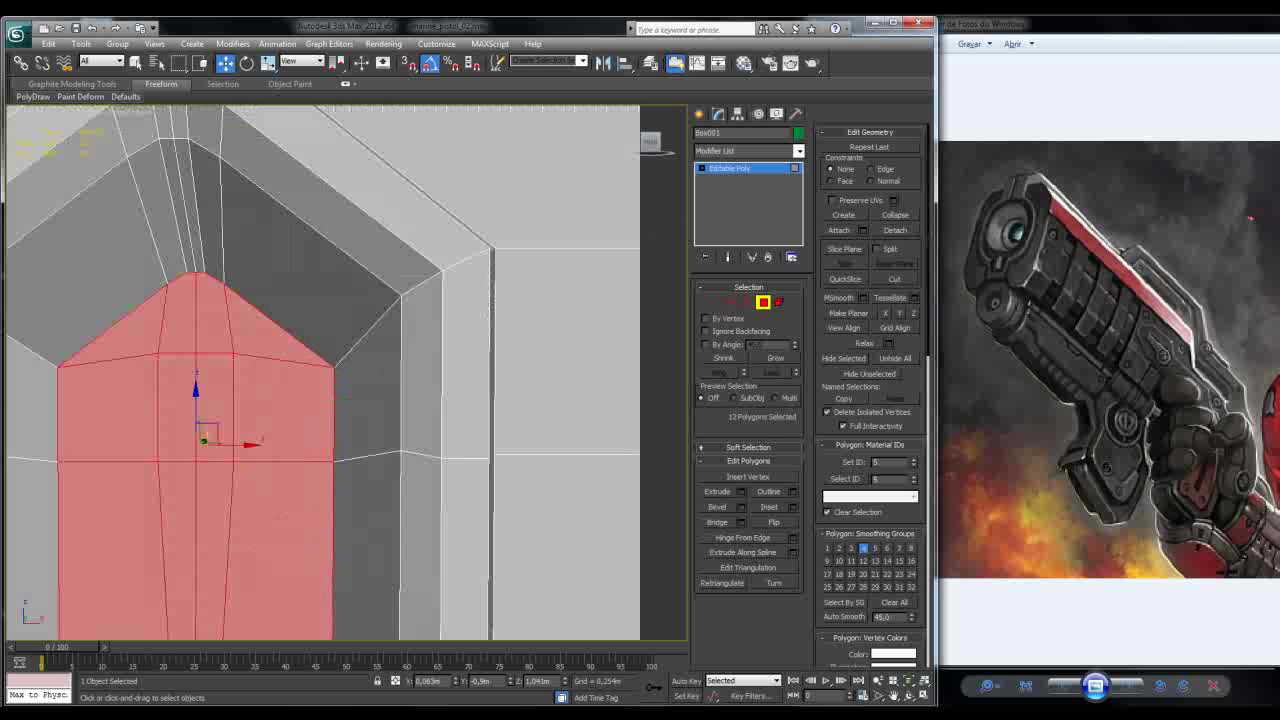
{"action": "scroll", "coordinate": [347, 368], "scroll_direction": "down", "scroll_amount": 6}
{"action": "middle_click_drag", "start_coordinate": [347, 368], "coordinate": [260, 372], "text": "alt"}
{"action": "middle_click_drag", "start_coordinate": [347, 380], "coordinate": [256, 380], "text": "alt"}
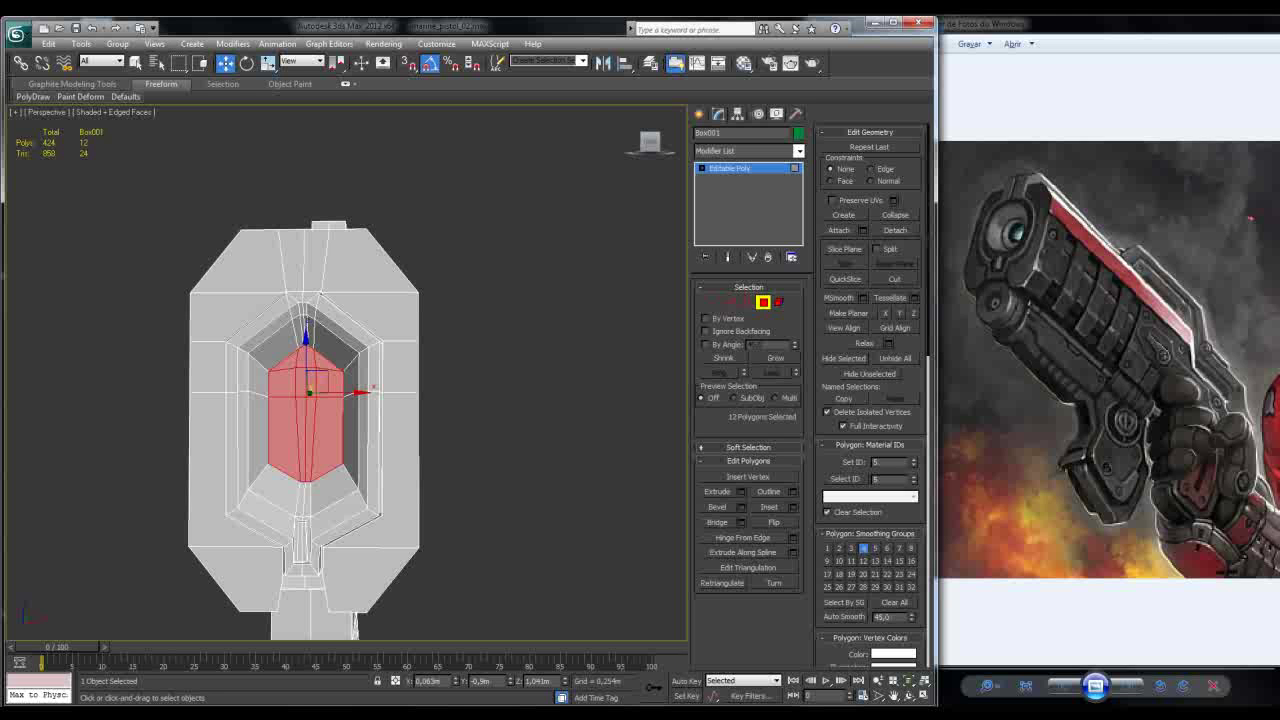
{"action": "middle_click_drag", "start_coordinate": [255, 380], "coordinate": [238, 380], "text": "alt"}
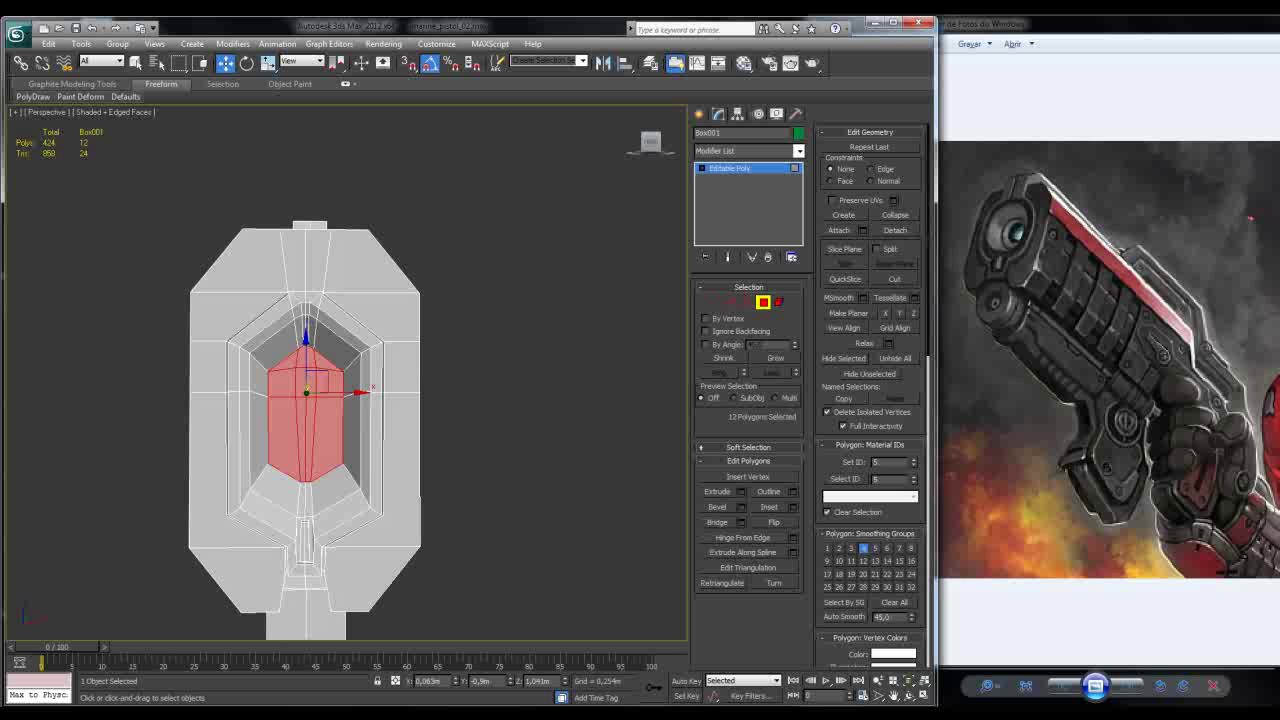
Step: Select only the middle vertices at the upper and lower tips of the recess floor, excluding vertices elsewhere on the gun
{"action": "key", "text": "1"}
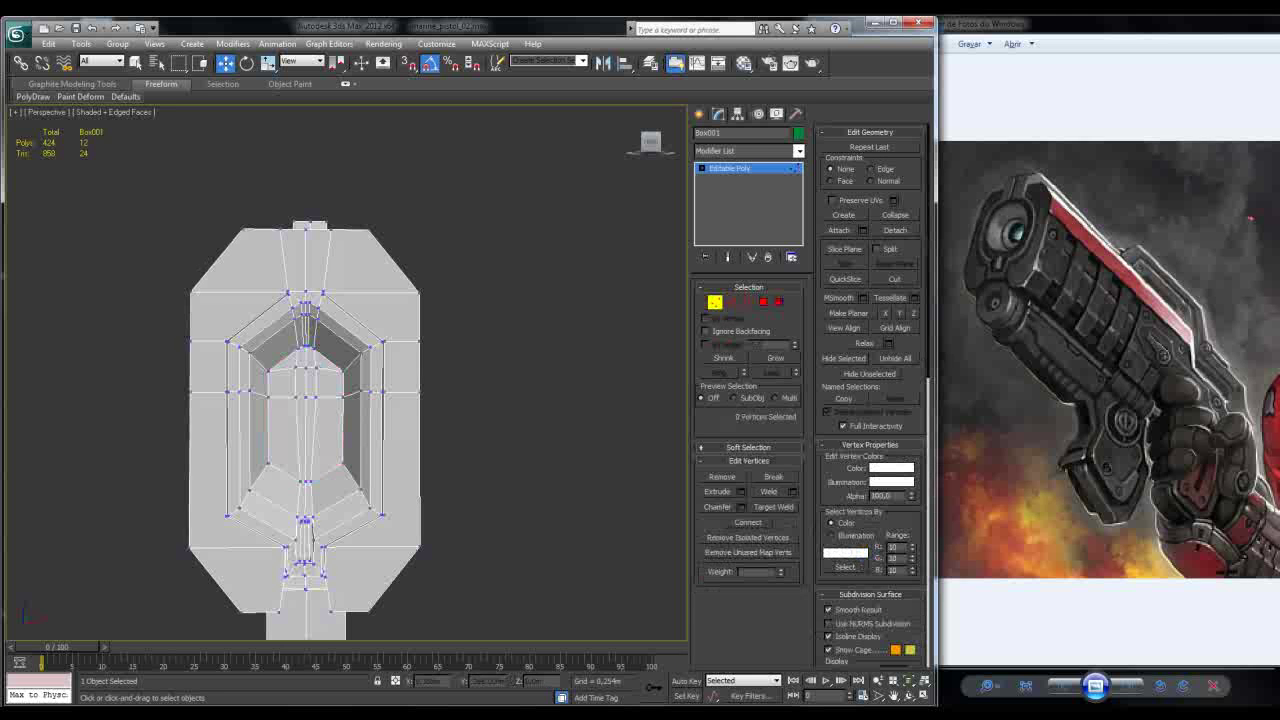
{"action": "left_click_drag", "start_coordinate": [334, 282], "coordinate": [304, 376]}
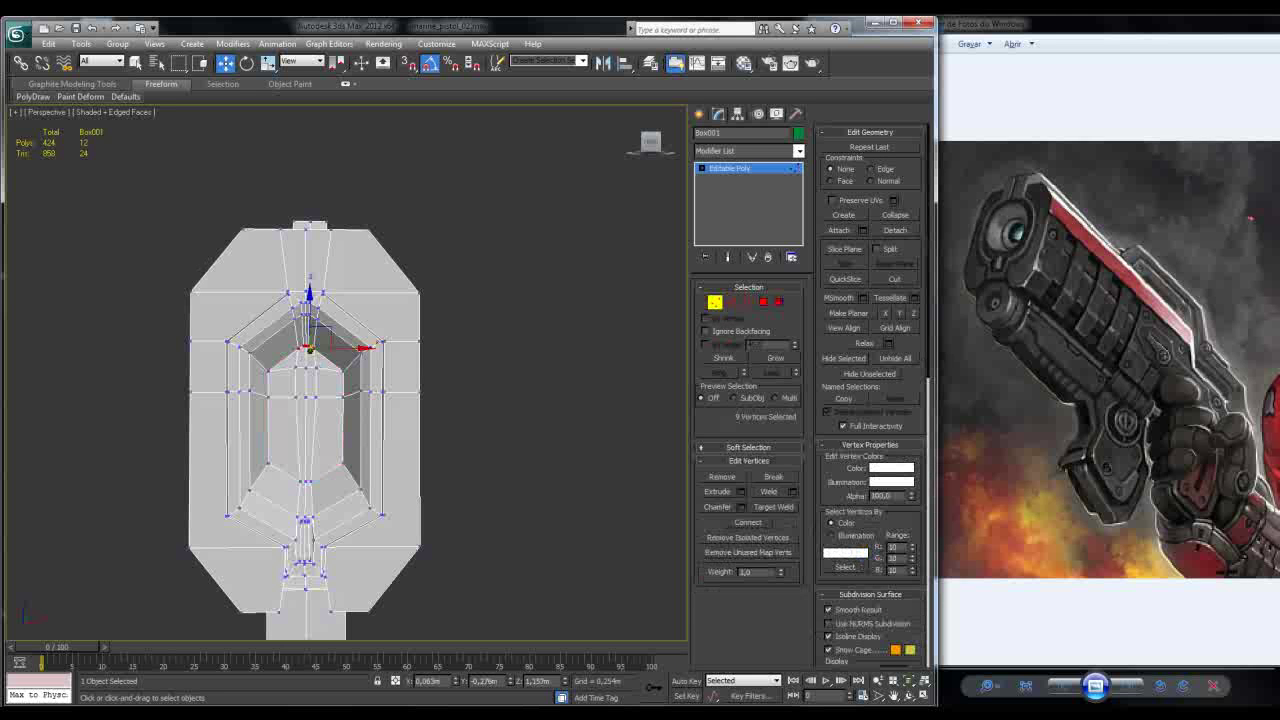
{"action": "middle_click_drag", "start_coordinate": [350, 400], "coordinate": [545, 385], "text": "alt"}
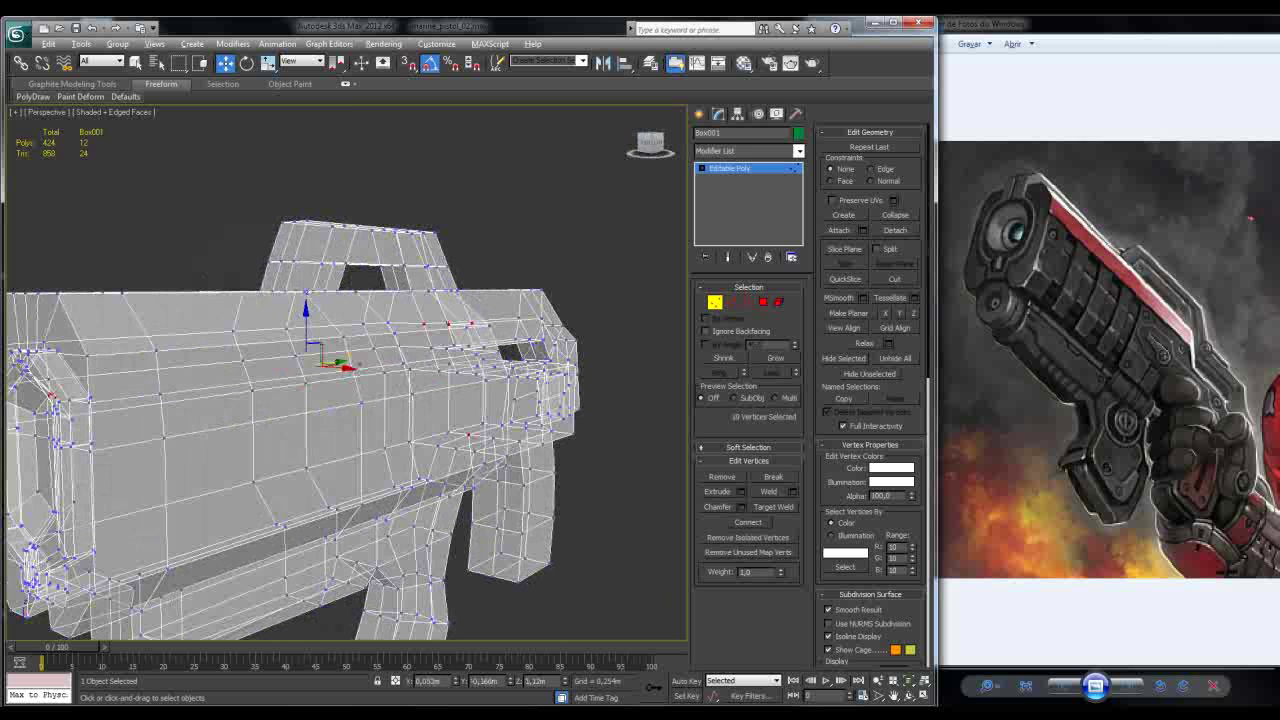
{"action": "key", "text": "ctrl+BackSpace"}
{"action": "key", "text": "alt+x"}
{"action": "middle_click_drag", "start_coordinate": [340, 420], "coordinate": [140, 420], "text": "alt"}
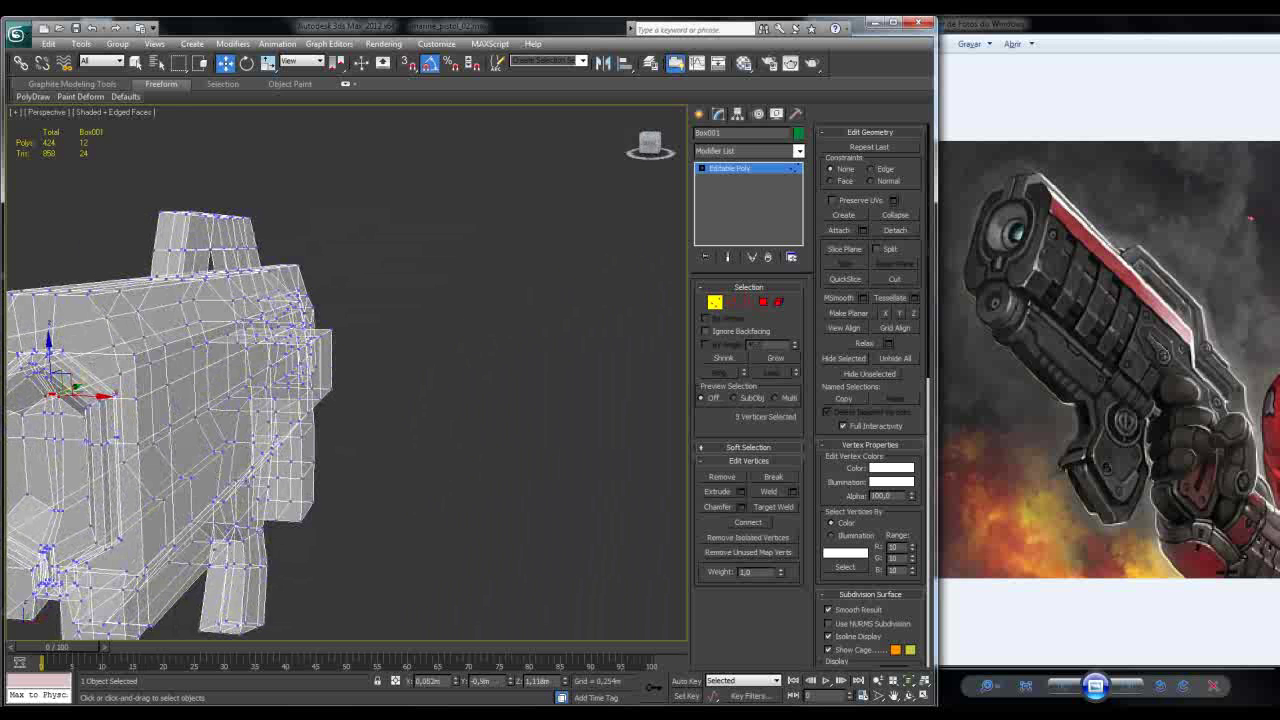
{"action": "middle_click_drag", "start_coordinate": [140, 420], "coordinate": [25, 410], "text": "alt"}
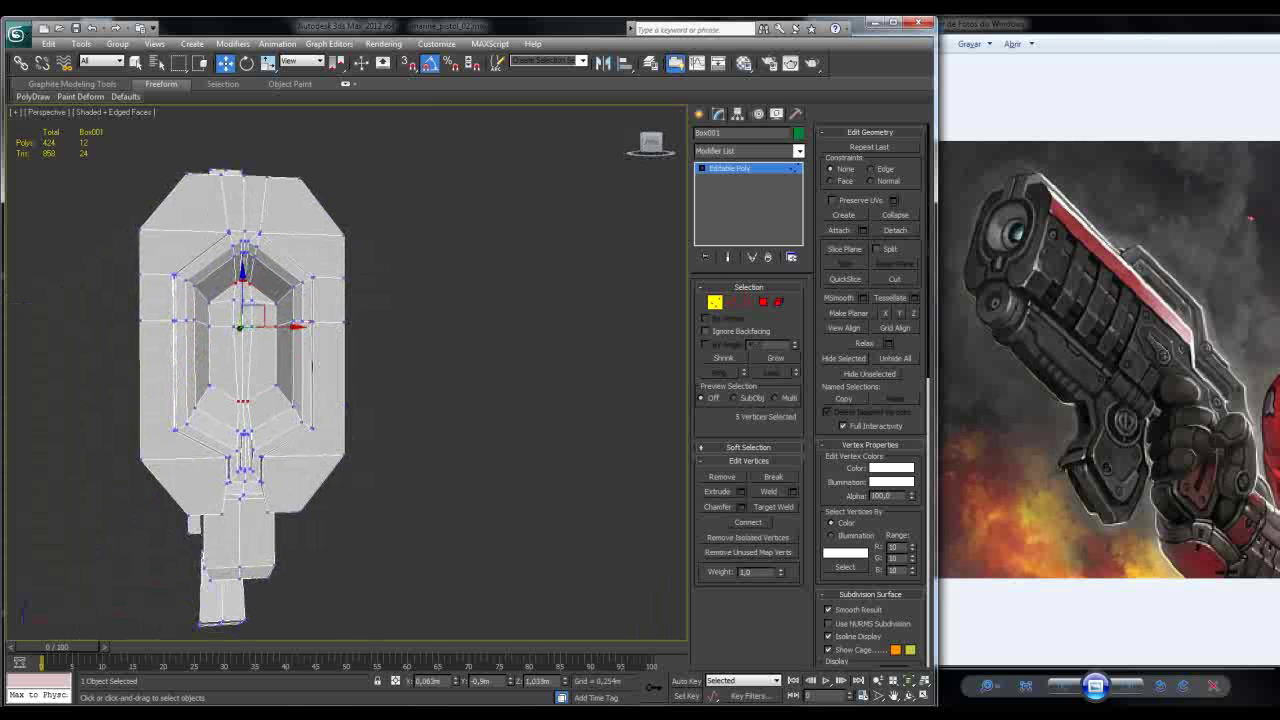
{"action": "scroll", "coordinate": [210, 380], "scroll_direction": "up", "scroll_amount": 3}
{"action": "left_click", "coordinate": [147, 311], "text": "ctrl"}
Step: Scale the selected tip vertices slightly closer together vertically to flatten both points of the recess floor
{"action": "key", "text": "r"}
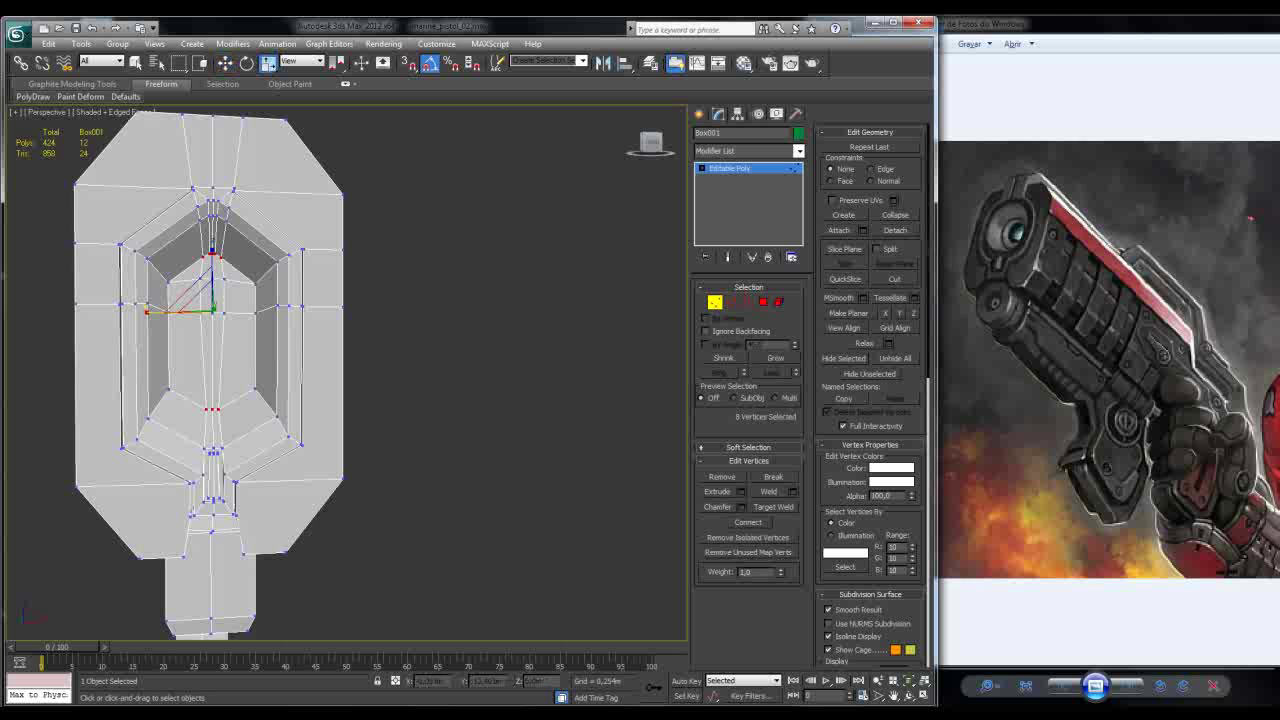
{"action": "left_click_drag", "start_coordinate": [195, 290], "coordinate": [195, 300]}
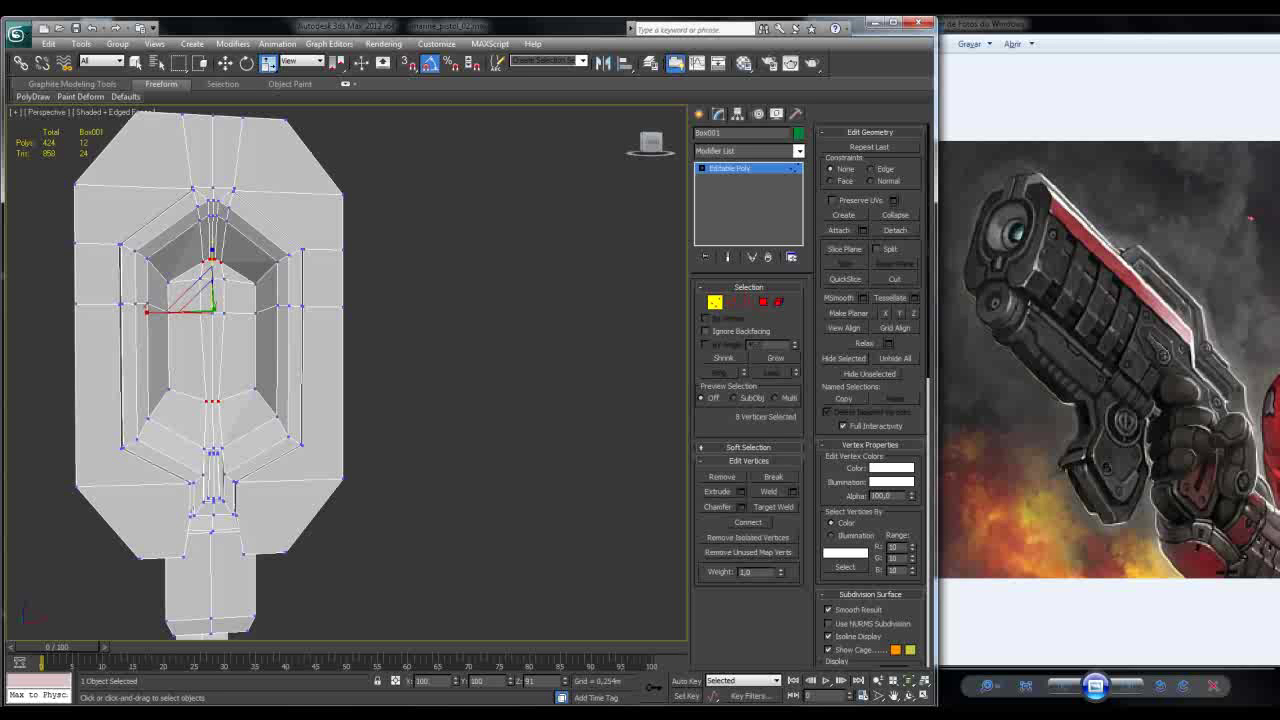
{"action": "left_click_drag", "start_coordinate": [195, 300], "coordinate": [195, 298]}
{"action": "left_click_drag", "start_coordinate": [195, 298], "coordinate": [195, 298]}
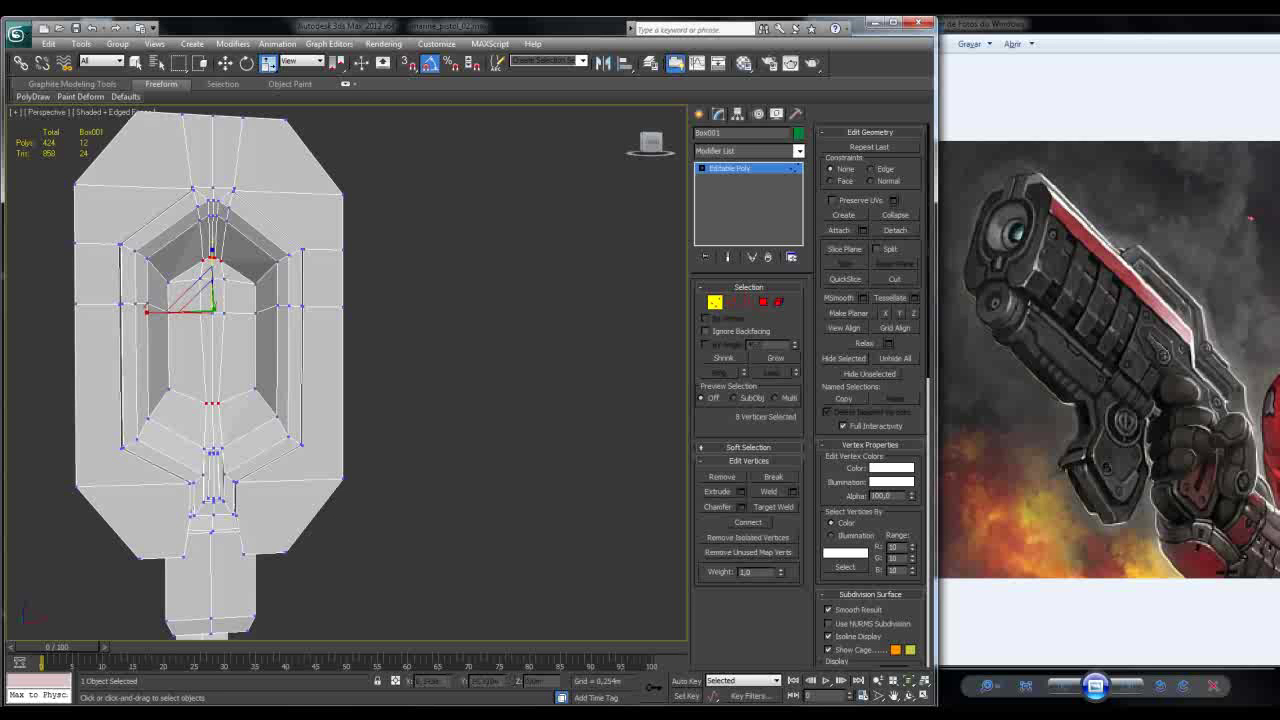
Step: Select the three vertices at the lower tip of the recess floor and spread them apart horizontally
{"action": "left_click_drag", "start_coordinate": [195, 399], "coordinate": [230, 410]}
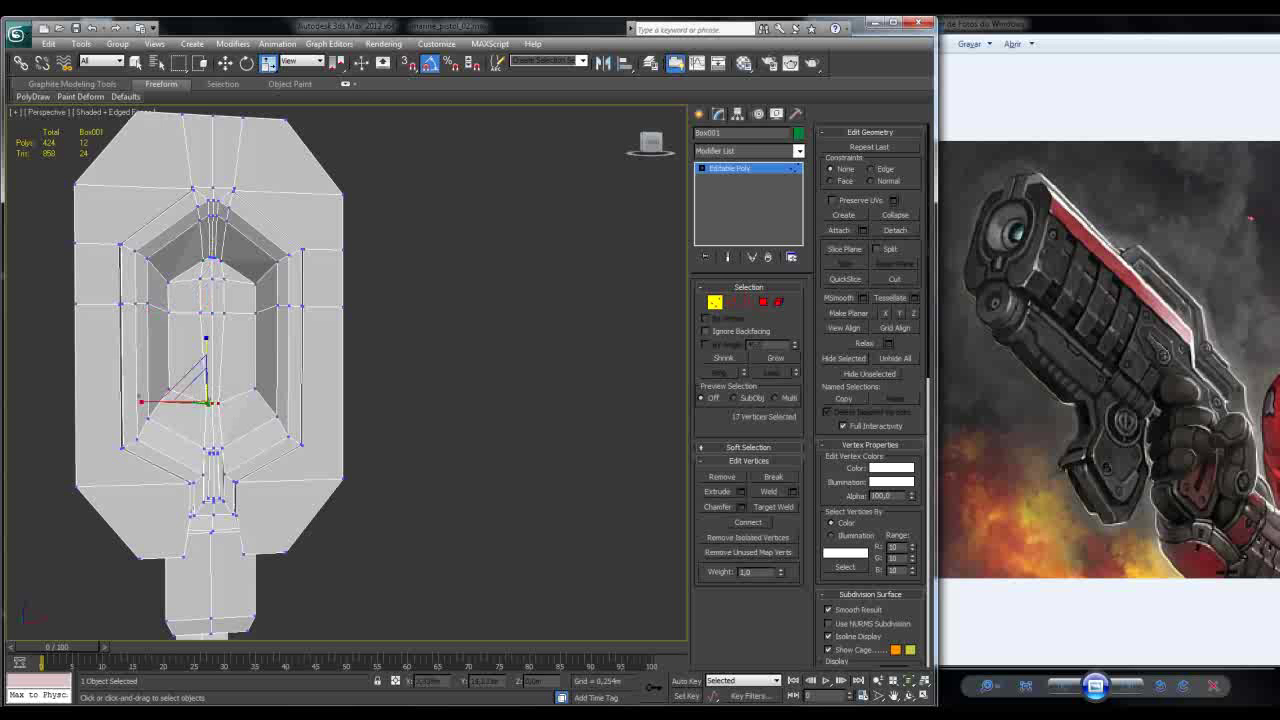
{"action": "middle_click_drag", "start_coordinate": [400, 400], "coordinate": [550, 390], "text": "alt"}
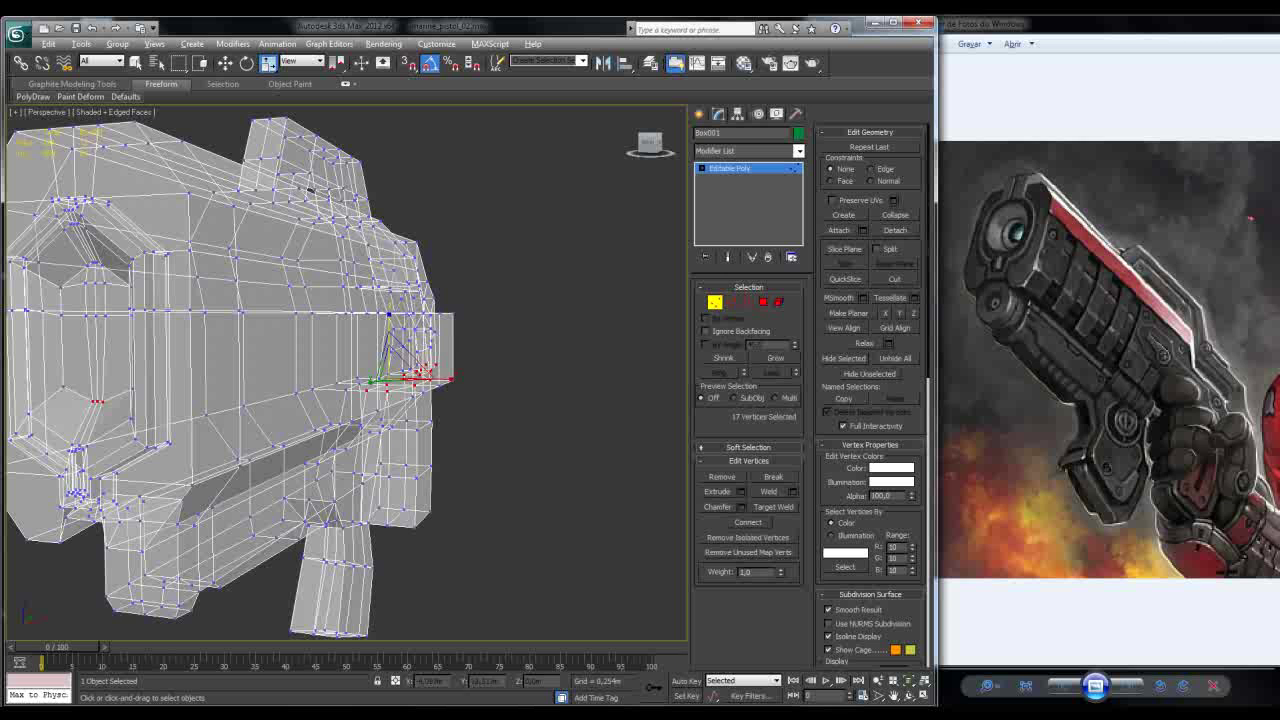
{"action": "left_click_drag", "start_coordinate": [82, 330], "coordinate": [110, 410]}
{"action": "middle_click_drag", "start_coordinate": [550, 390], "coordinate": [465, 390], "text": "alt"}
{"action": "left_click", "coordinate": [95, 400]}
{"action": "left_click_drag", "start_coordinate": [100, 403], "coordinate": [106, 403]}
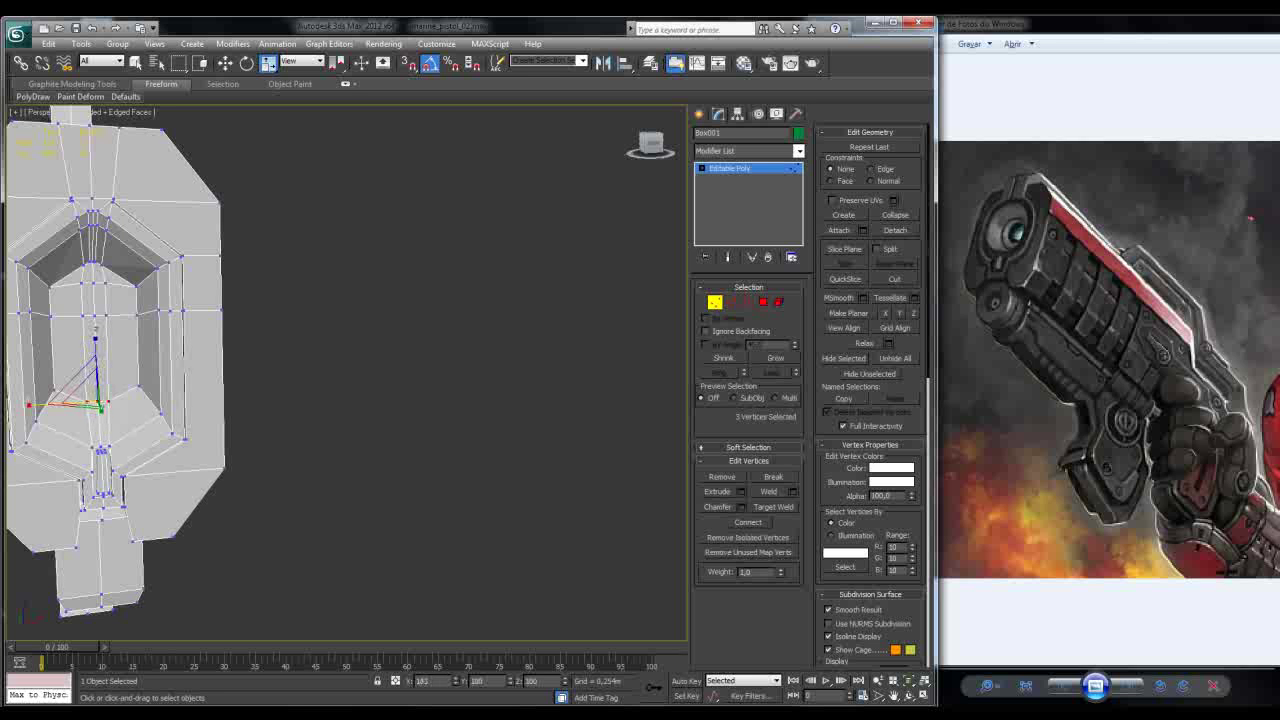
{"action": "key", "text": "alt+Tab"}
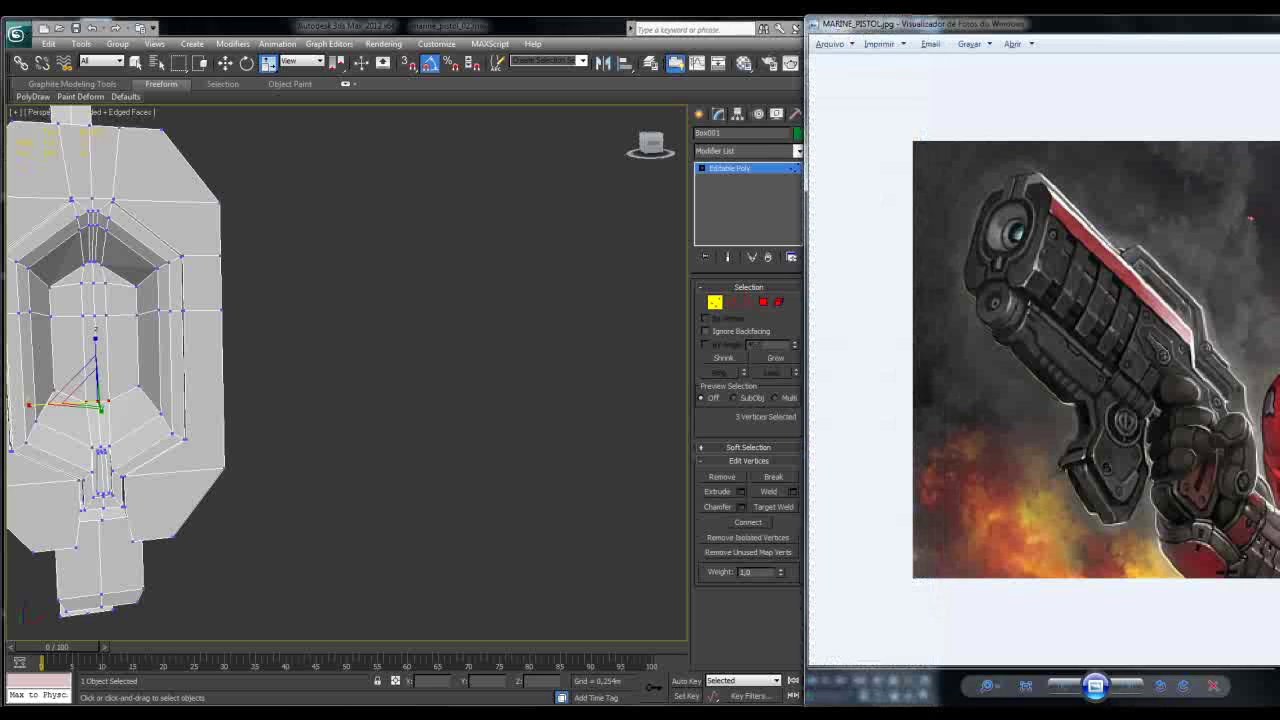
{"action": "key", "text": "alt+Tab"}
{"action": "middle_click_drag", "start_coordinate": [400, 400], "coordinate": [270, 400], "text": "alt"}
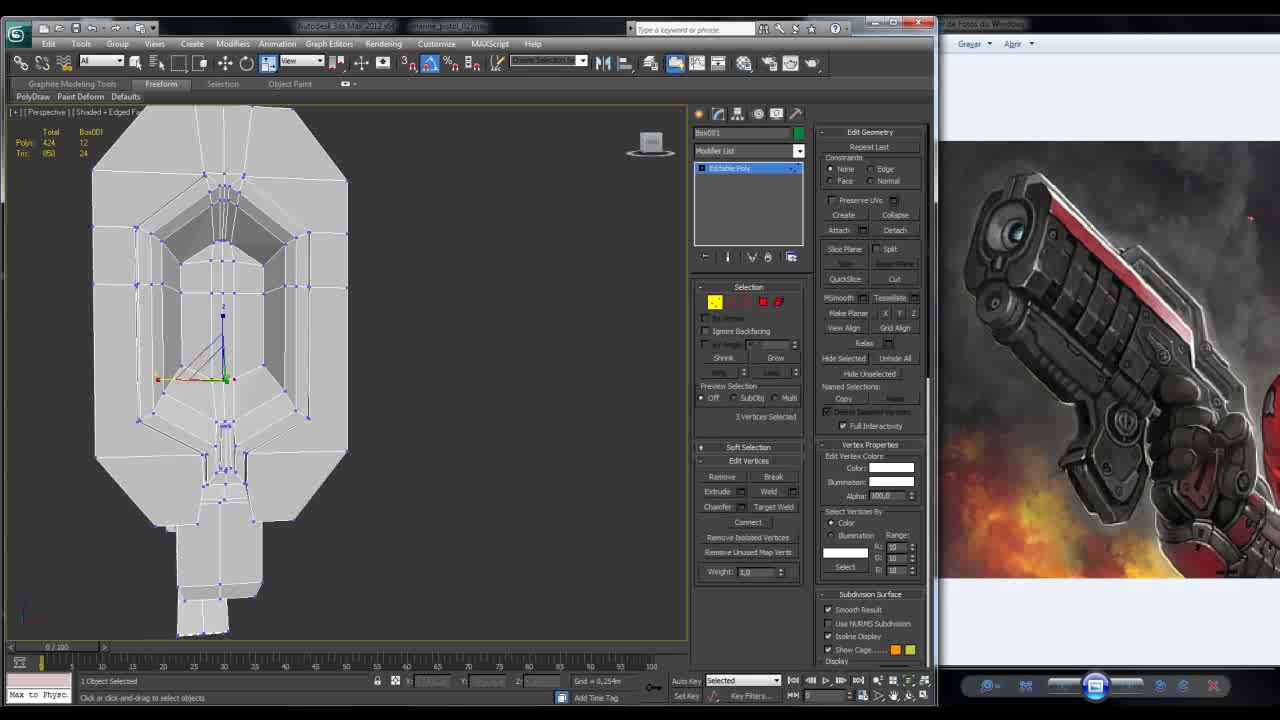
Step: Inset the 12 floor polygons of the muzzle recess by about 0.006 m to create a thin border ring
{"action": "key", "text": "4"}
{"action": "middle_click_drag", "start_coordinate": [270, 400], "coordinate": [210, 400], "text": "alt"}
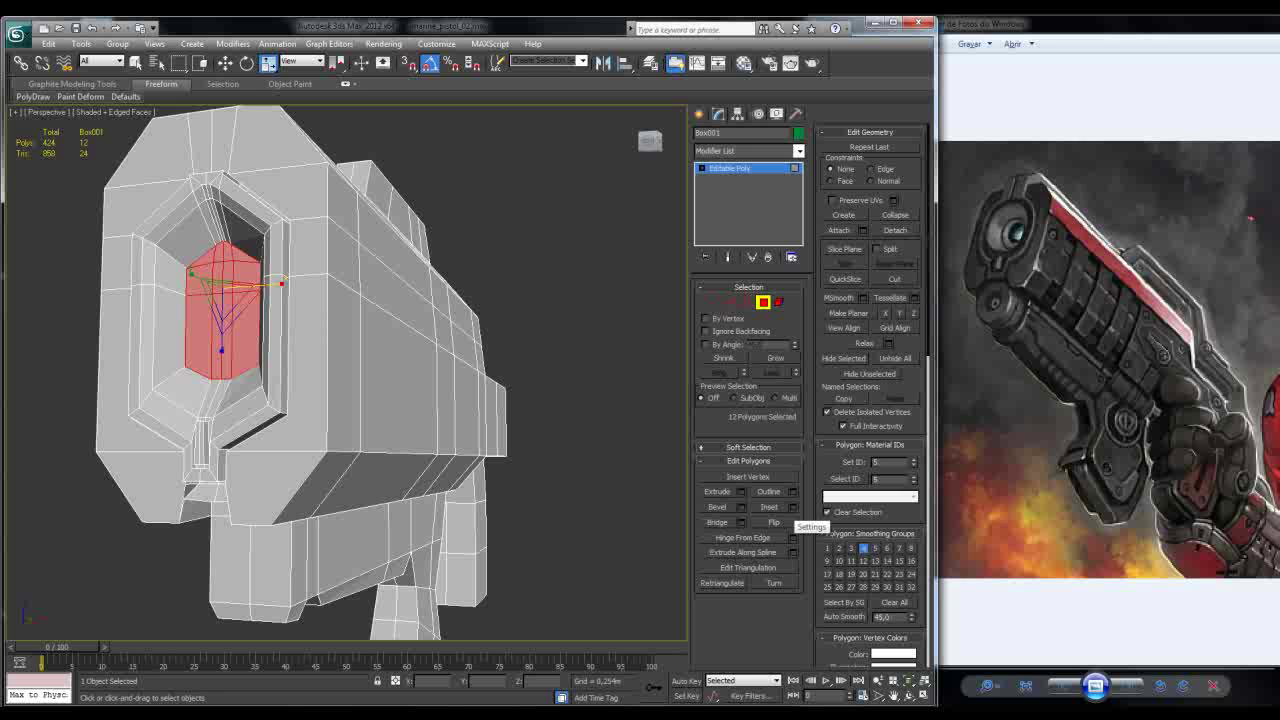
{"action": "left_click", "coordinate": [792, 507]}
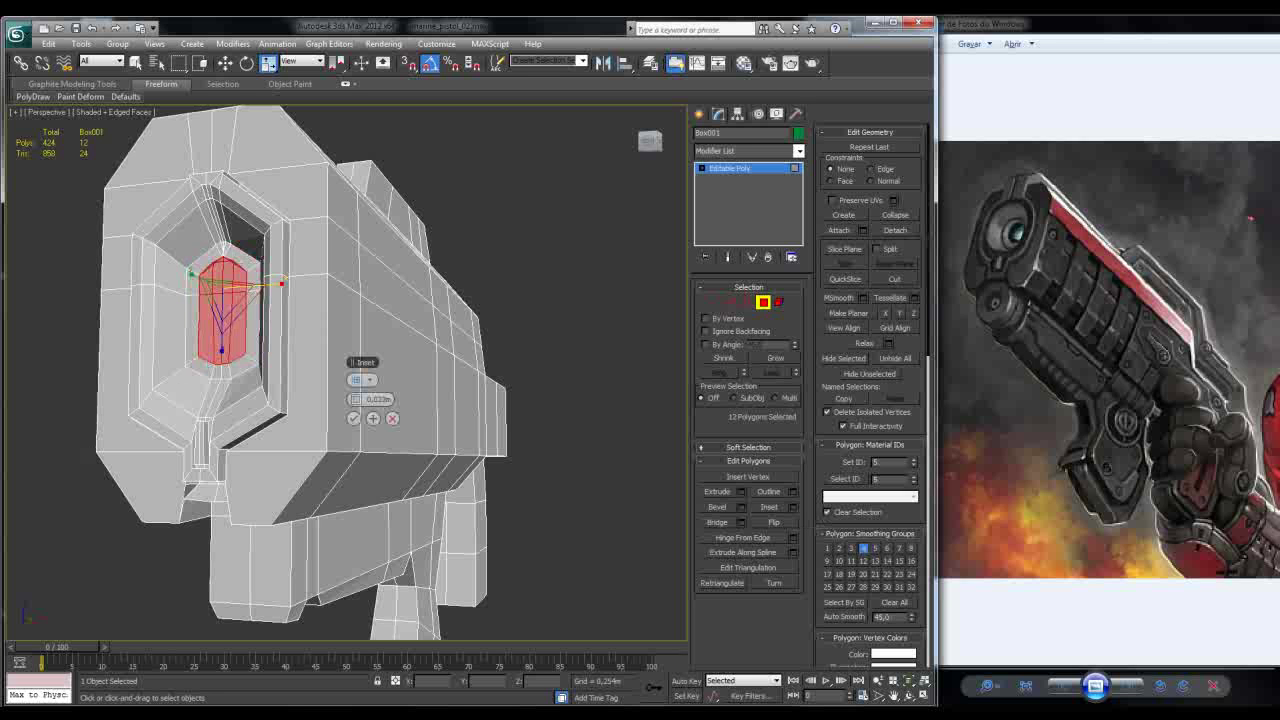
{"action": "left_click_drag", "start_coordinate": [352, 399], "coordinate": [352, 410]}
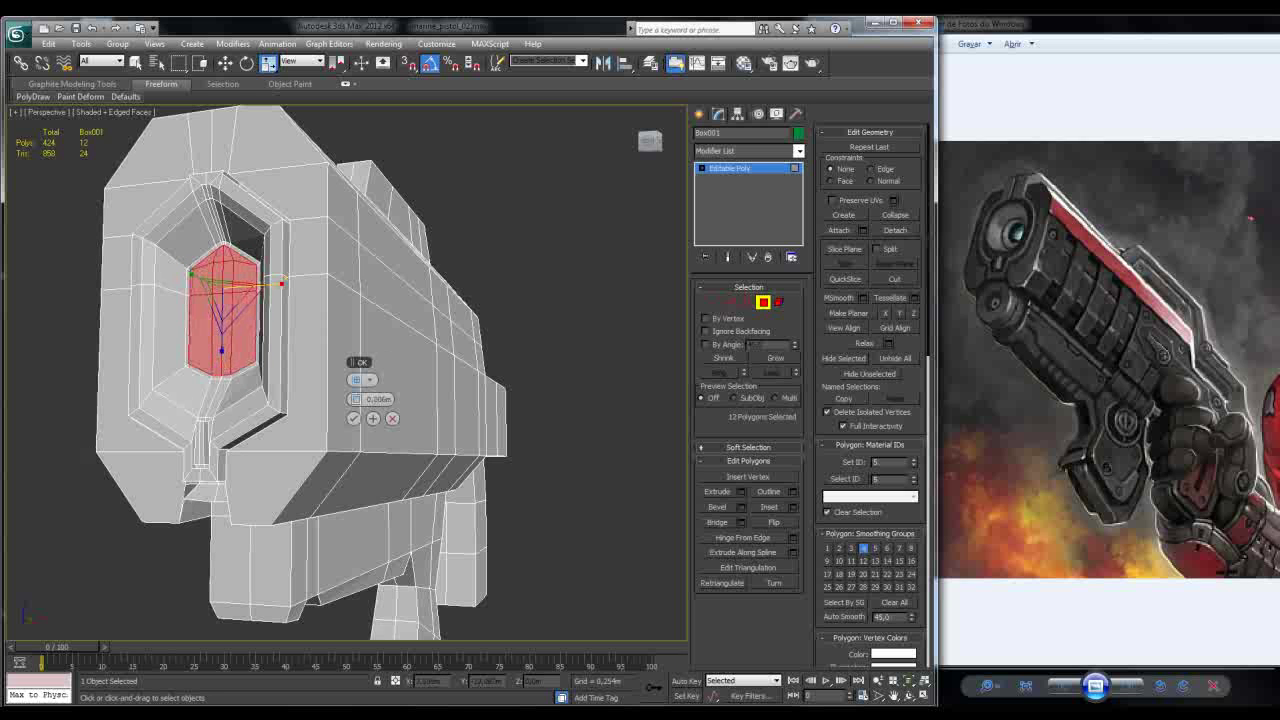
{"action": "left_click", "coordinate": [353, 418]}
Step: Select the 14 thin border polygons around the recess floor and extrude them inward to form a narrow groove
{"action": "key", "text": "F2"}
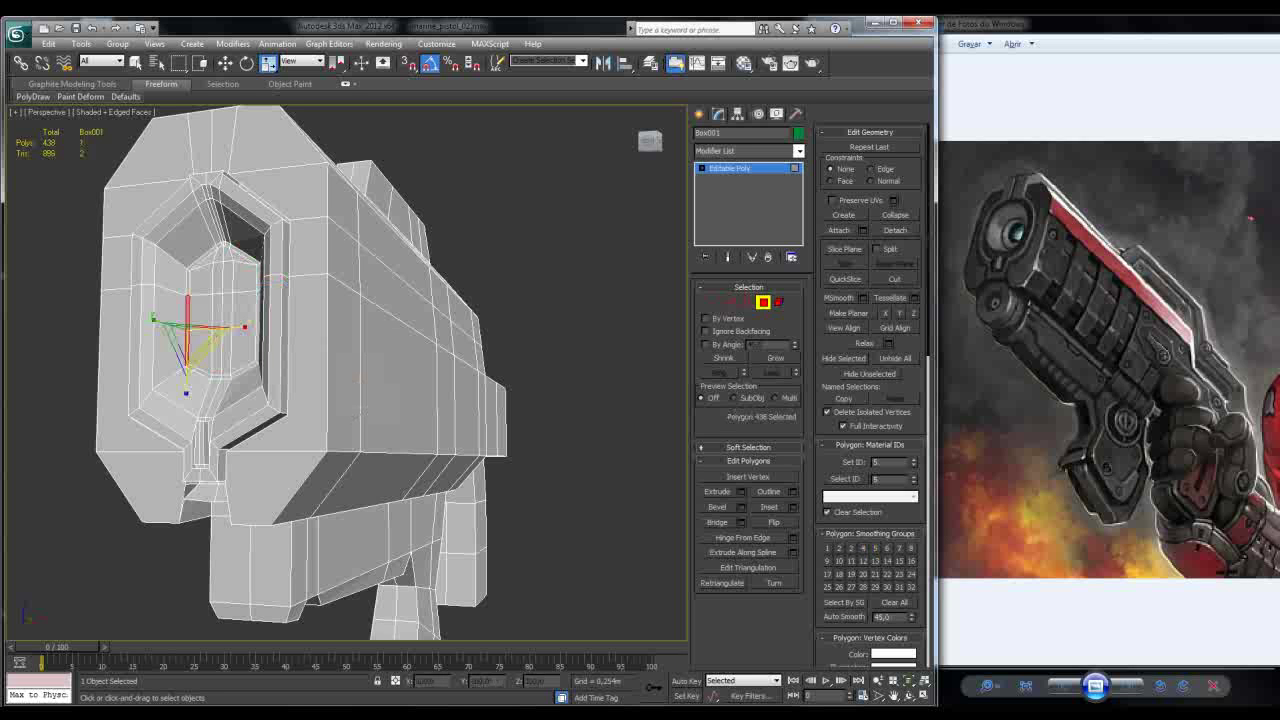
{"action": "left_click", "coordinate": [222, 310], "text": "ctrl"}
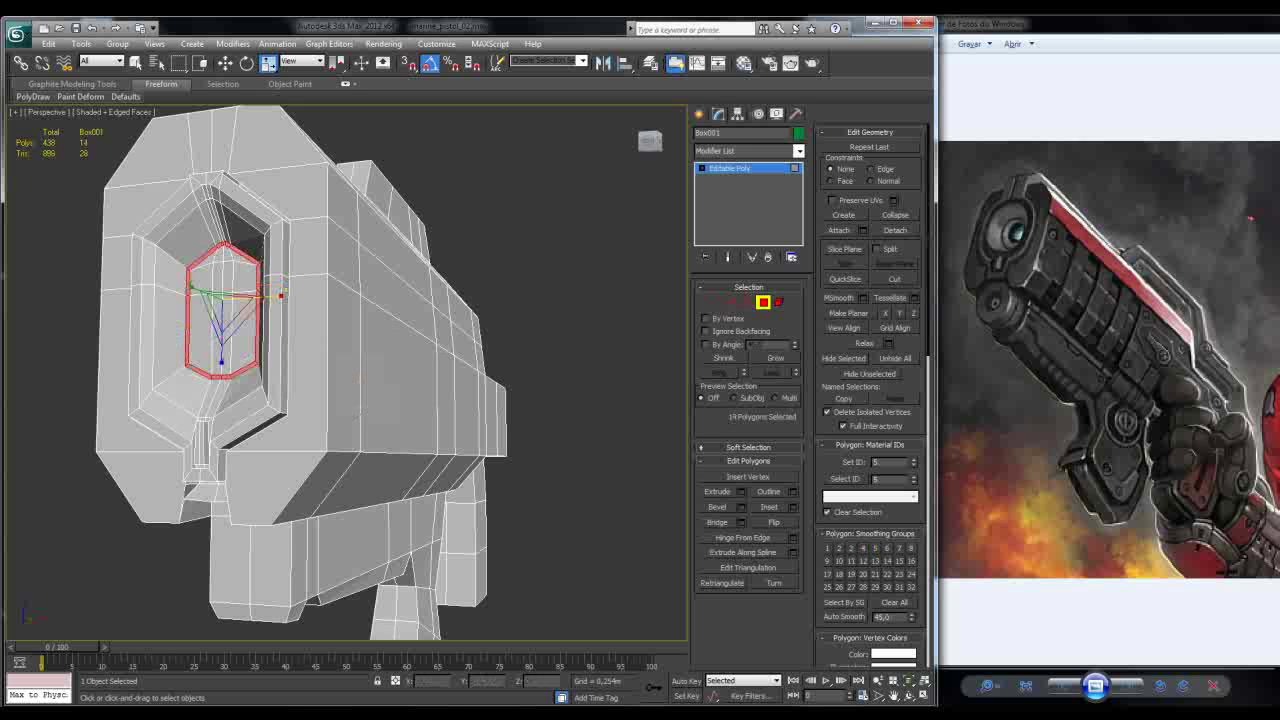
{"action": "left_click", "coordinate": [741, 491]}
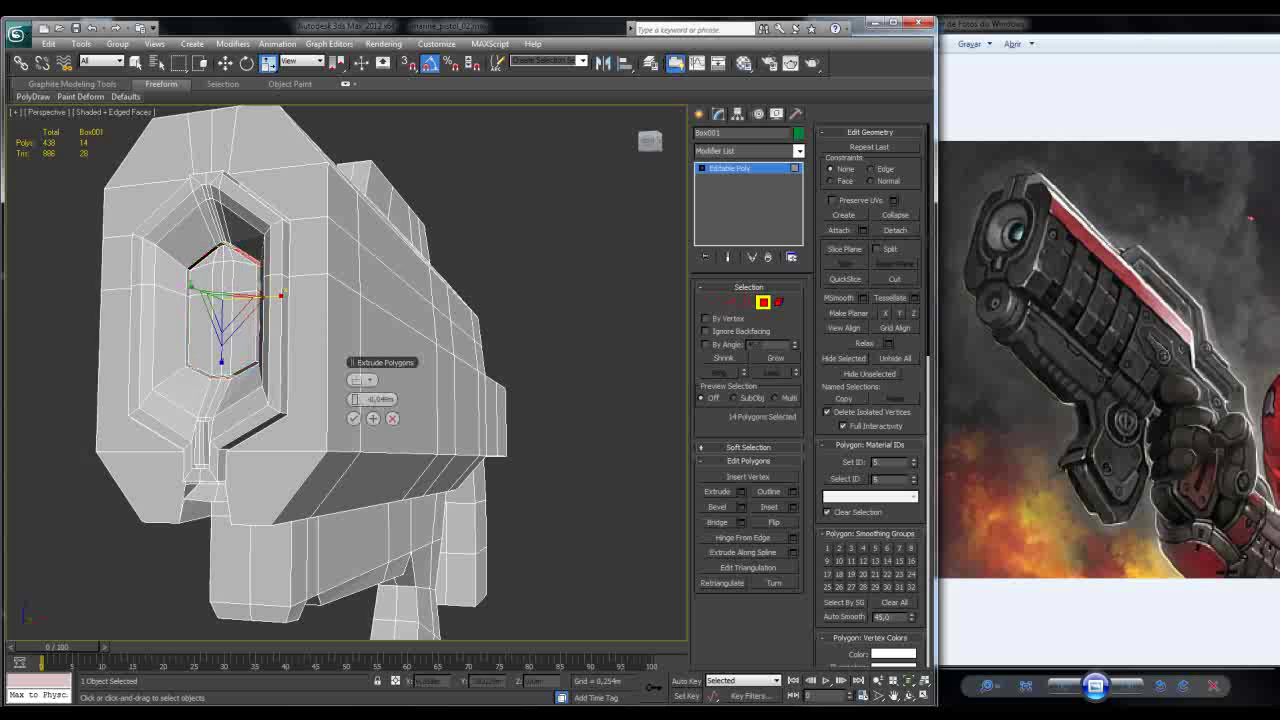
{"action": "mouse_move", "coordinate": [385, 400]}
{"action": "middle_mouse_down", "text": "alt"}
{"action": "mouse_move", "coordinate": [390, 418]}
{"action": "mouse_move", "coordinate": [368, 404]}
{"action": "middle_mouse_up", "text": "alt"}
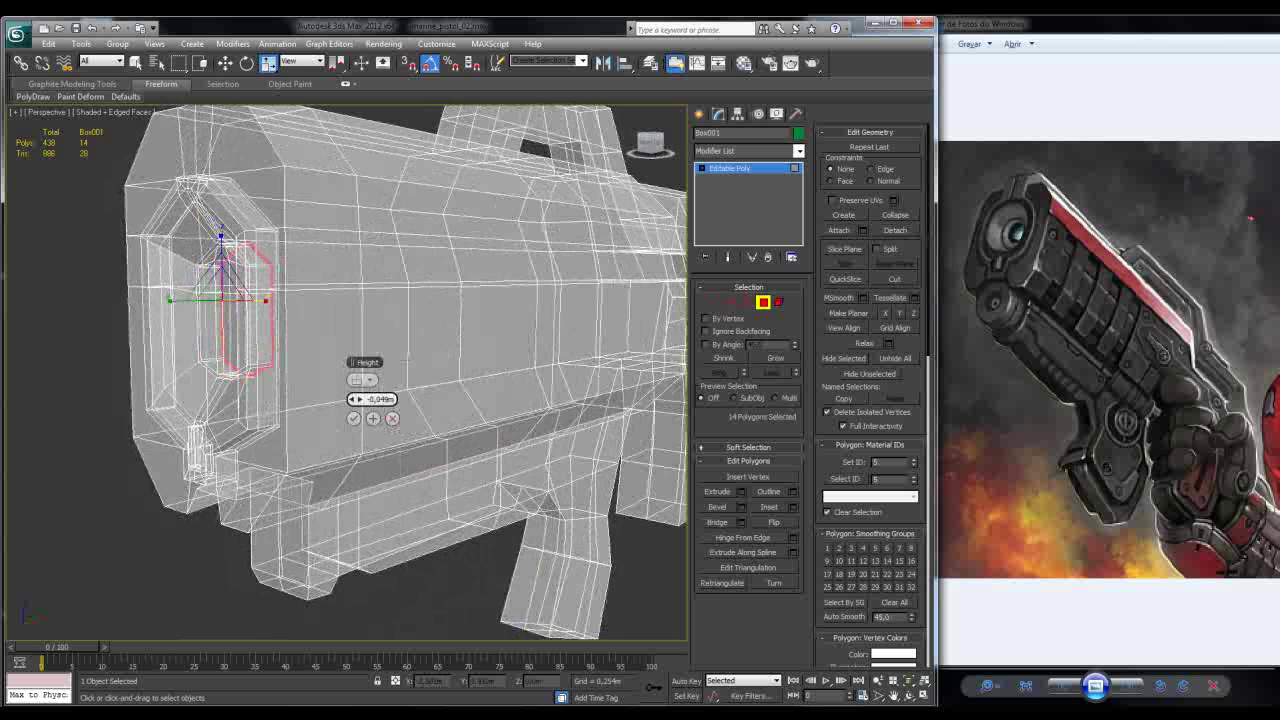
{"action": "mouse_move", "coordinate": [370, 399]}
{"action": "left_mouse_down"}
{"action": "mouse_move", "coordinate": [370, 377]}
{"action": "mouse_move", "coordinate": [370, 388]}
{"action": "left_mouse_up"}
{"action": "key", "text": "alt+x"}
{"action": "middle_click_drag", "start_coordinate": [370, 385], "coordinate": [195, 487], "text": "alt"}
{"action": "left_click", "coordinate": [353, 418]}
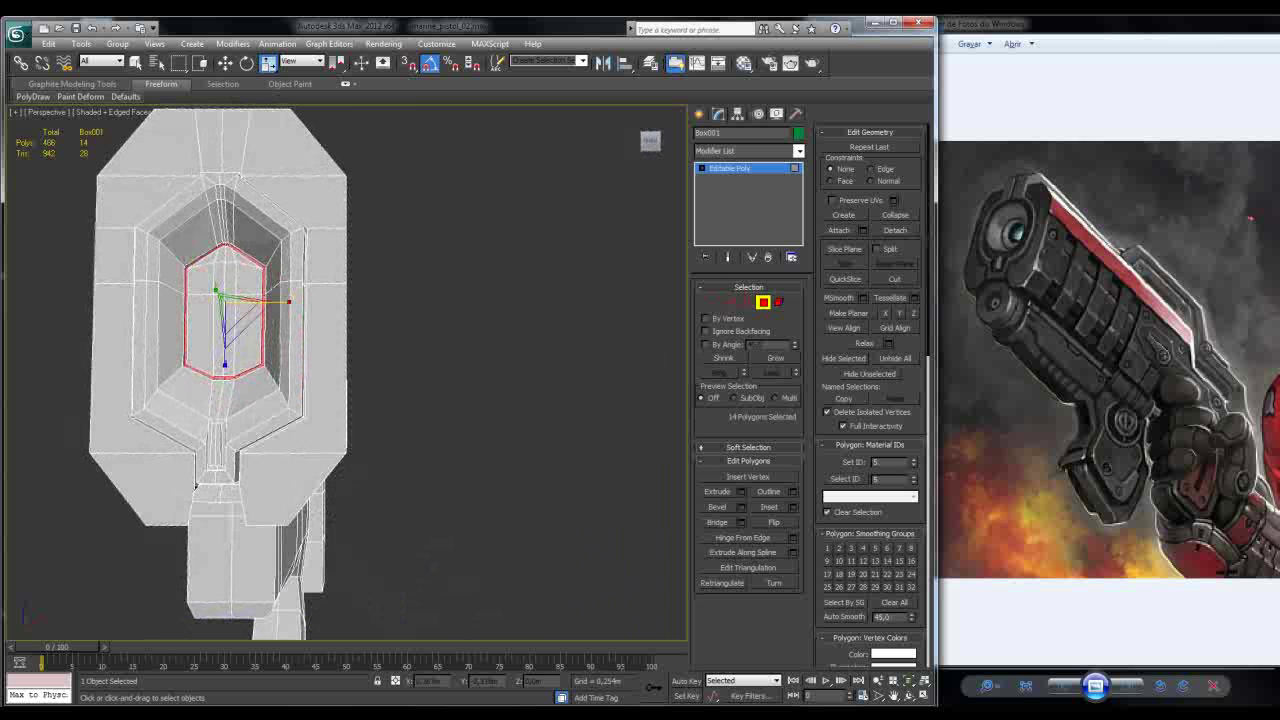
{"action": "key", "text": "4"}
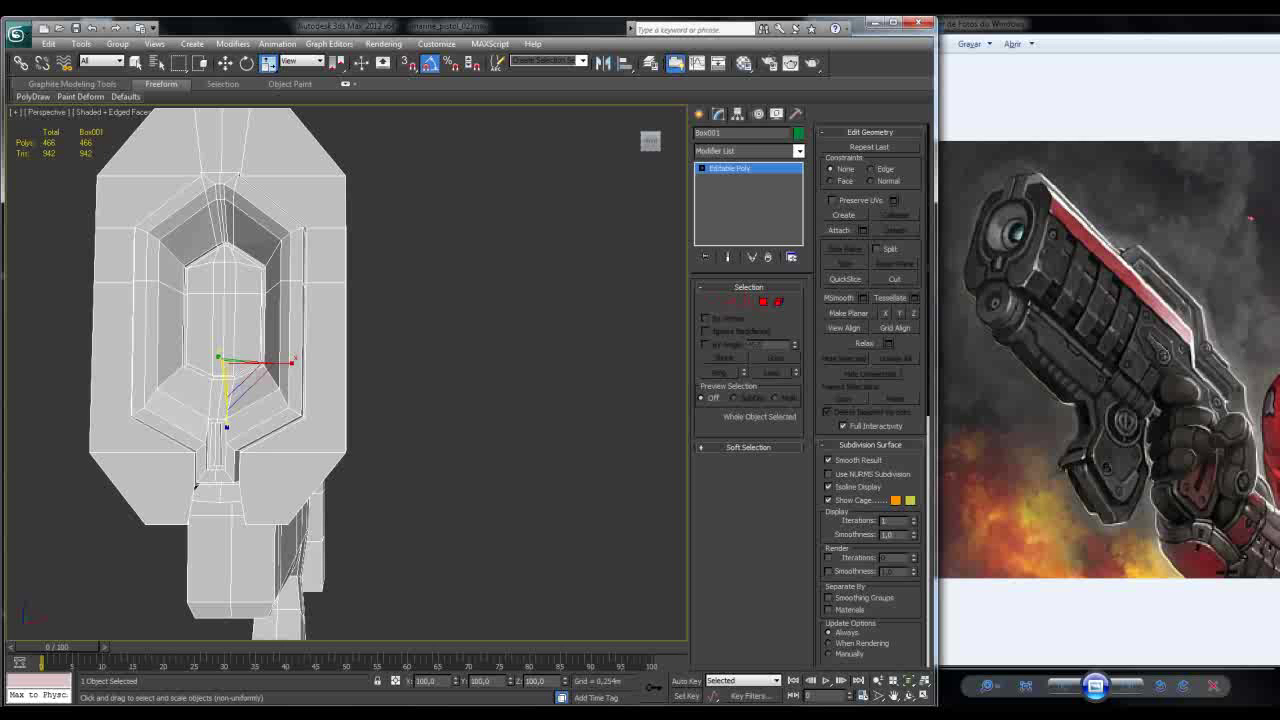
{"action": "key", "text": "w"}
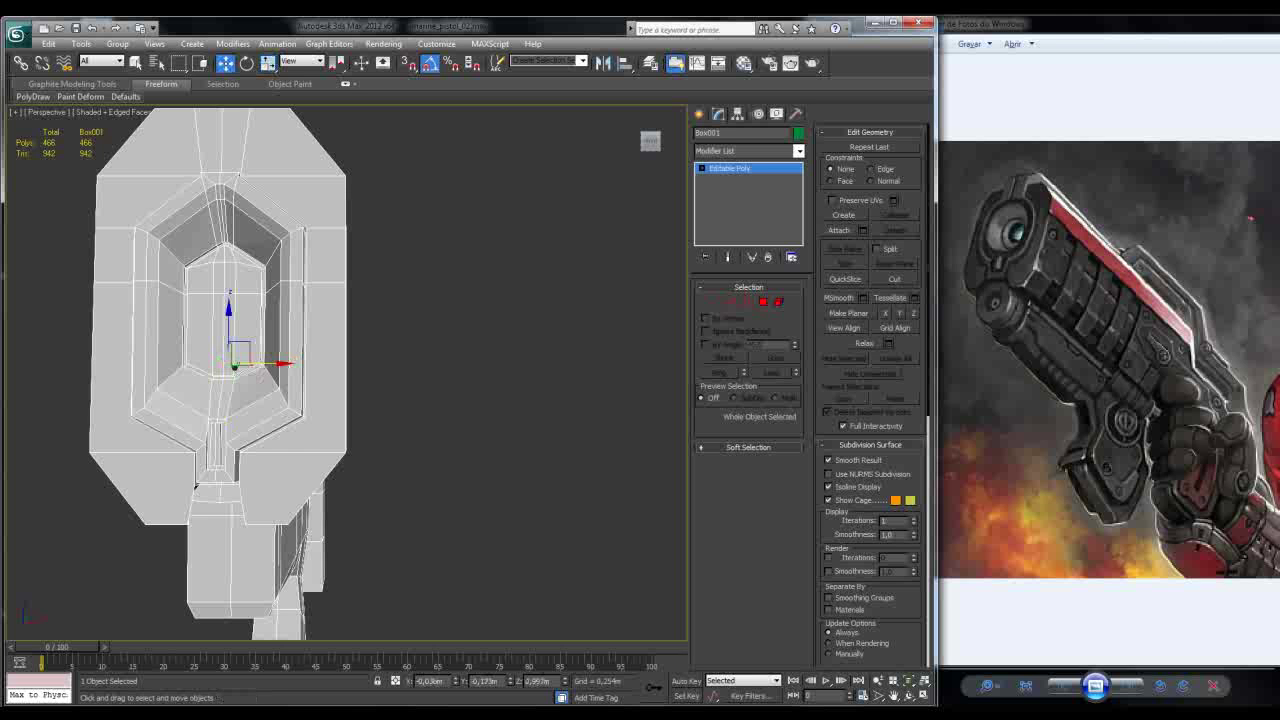
Step: Select the 12 floor polygons of the muzzle recess, leaving the narrow groove ring around them unselected
{"action": "key", "text": "4"}
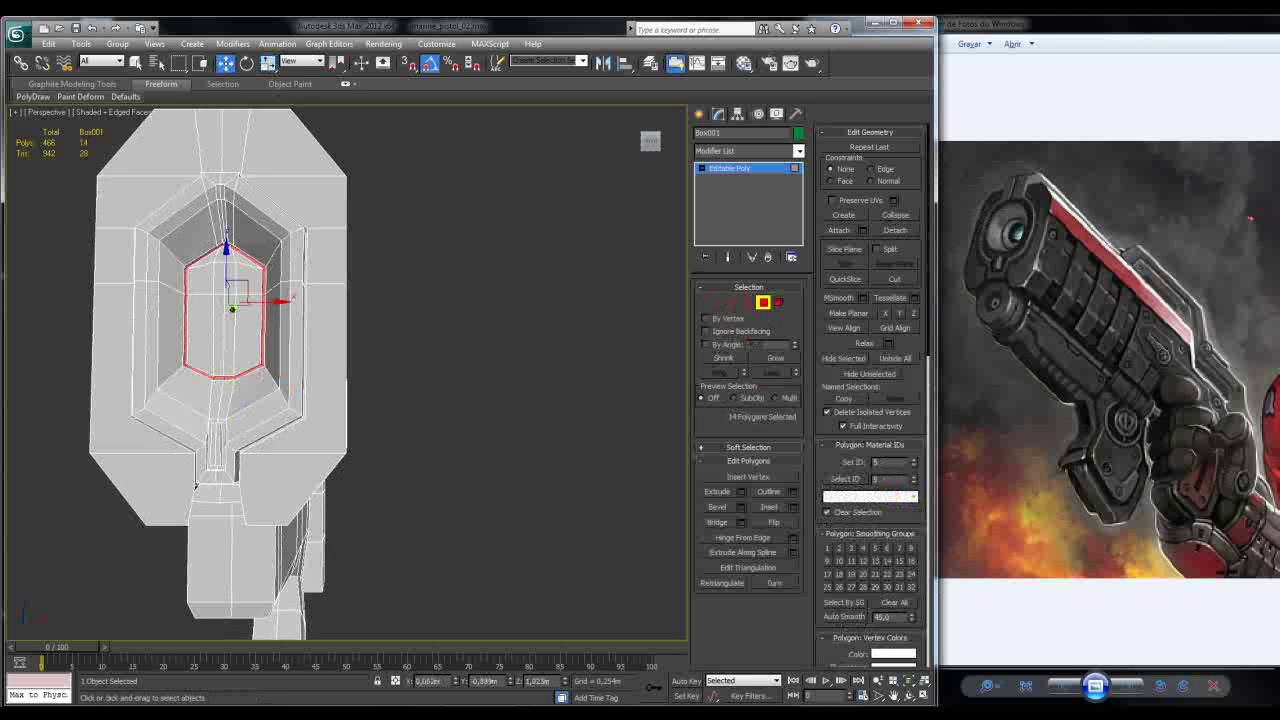
{"action": "left_click", "coordinate": [231, 330], "text": "ctrl"}
{"action": "left_click", "coordinate": [218, 332], "text": "ctrl"}
{"action": "left_click", "coordinate": [198, 335], "text": "ctrl"}
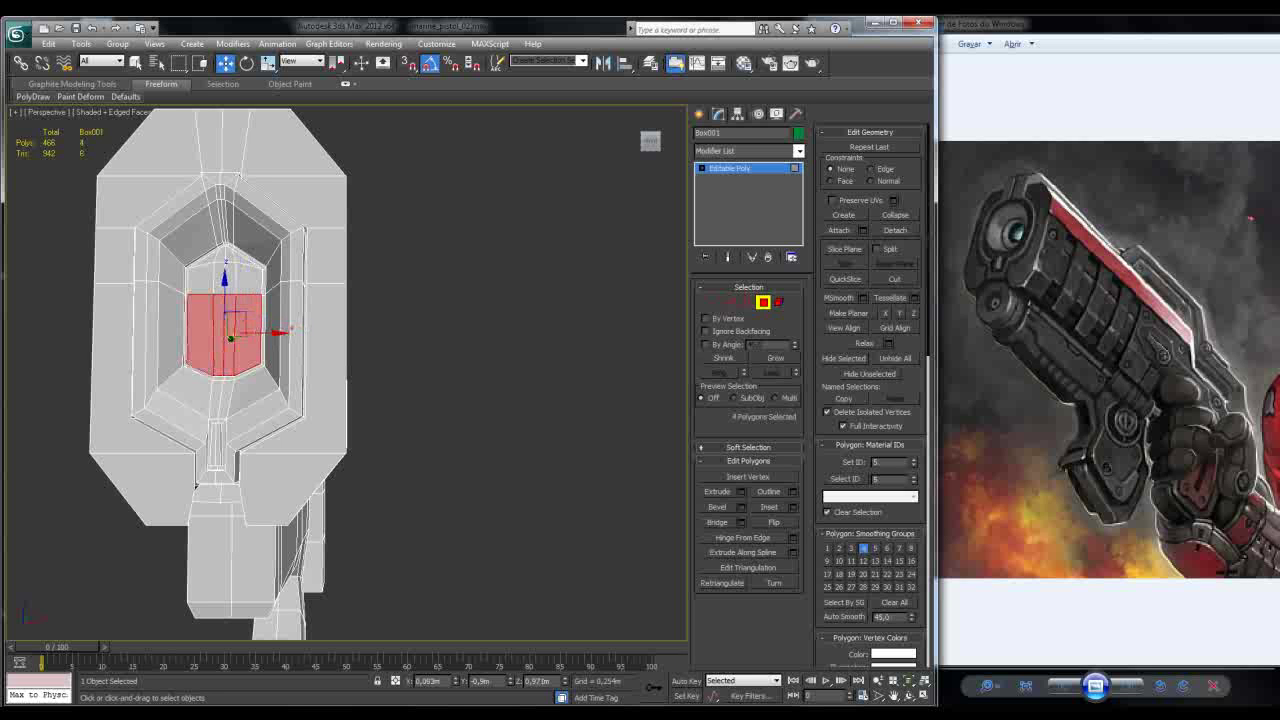
{"action": "left_click", "coordinate": [210, 257], "text": "ctrl"}
{"action": "left_click", "coordinate": [230, 250], "text": "ctrl"}
{"action": "left_click", "coordinate": [250, 255], "text": "ctrl"}
{"action": "left_click", "coordinate": [250, 280], "text": "ctrl"}
{"action": "left_click", "coordinate": [232, 280], "text": "ctrl"}
{"action": "left_click", "coordinate": [214, 280], "text": "ctrl"}
{"action": "left_click", "coordinate": [196, 282], "text": "ctrl"}
{"action": "left_click", "coordinate": [205, 276], "text": "ctrl"}
Step: Inset the selected recess floor polygons by 0.008 m
{"action": "middle_click_drag", "start_coordinate": [205, 276], "coordinate": [150, 280], "text": "alt"}
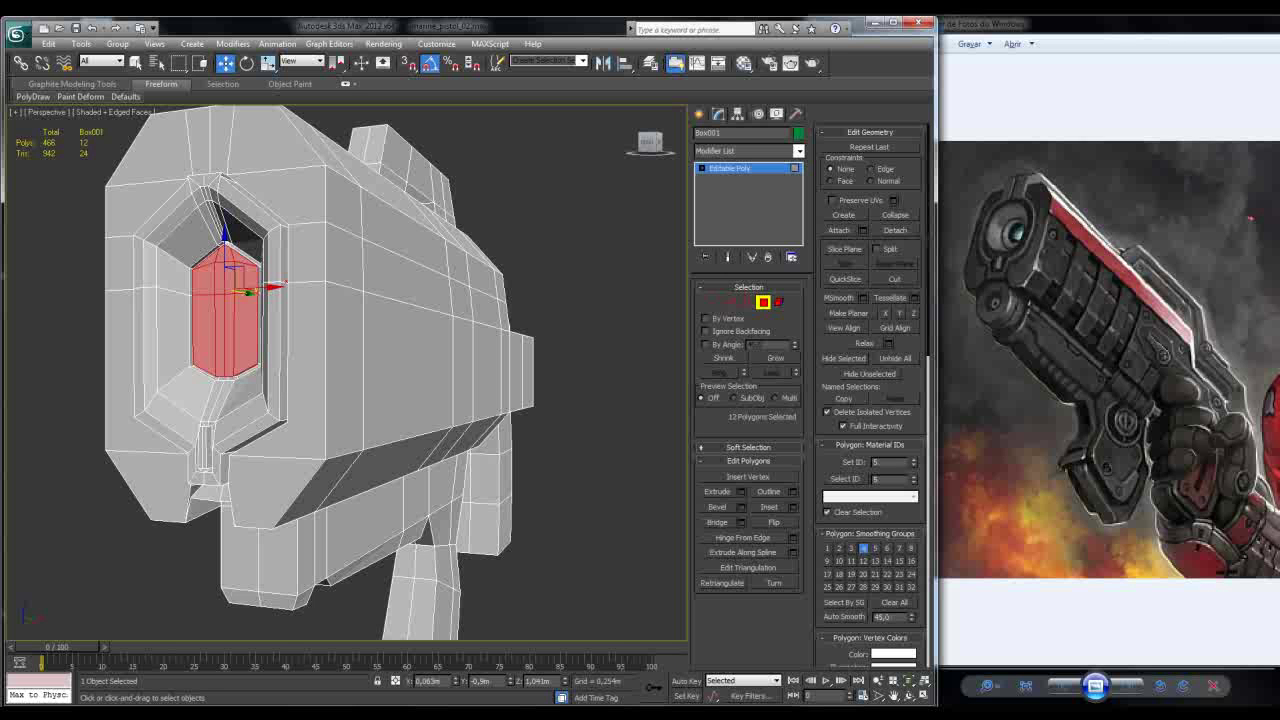
{"action": "mouse_move", "coordinate": [150, 280]}
{"action": "middle_mouse_down", "text": "alt"}
{"action": "mouse_move", "coordinate": [120, 280]}
{"action": "mouse_move", "coordinate": [190, 280]}
{"action": "mouse_move", "coordinate": [135, 280]}
{"action": "mouse_move", "coordinate": [180, 280]}
{"action": "mouse_move", "coordinate": [160, 280]}
{"action": "middle_mouse_up", "text": "alt"}
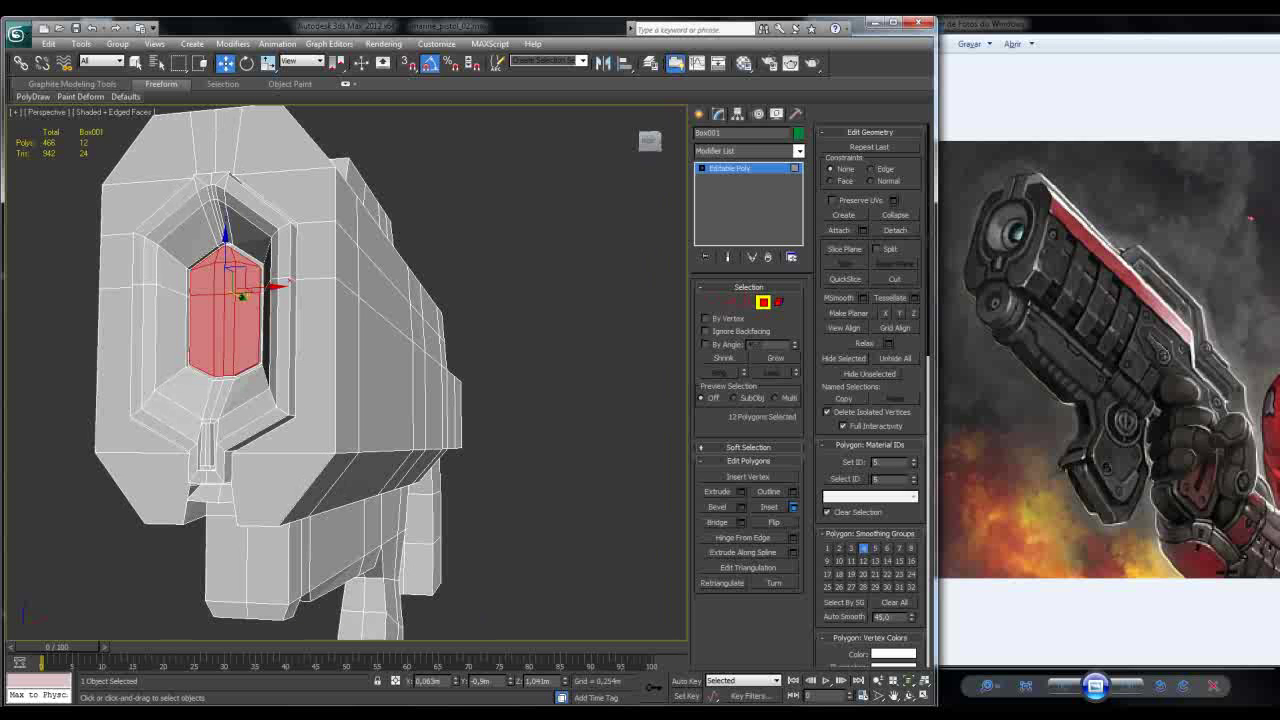
{"action": "left_click", "coordinate": [793, 507]}
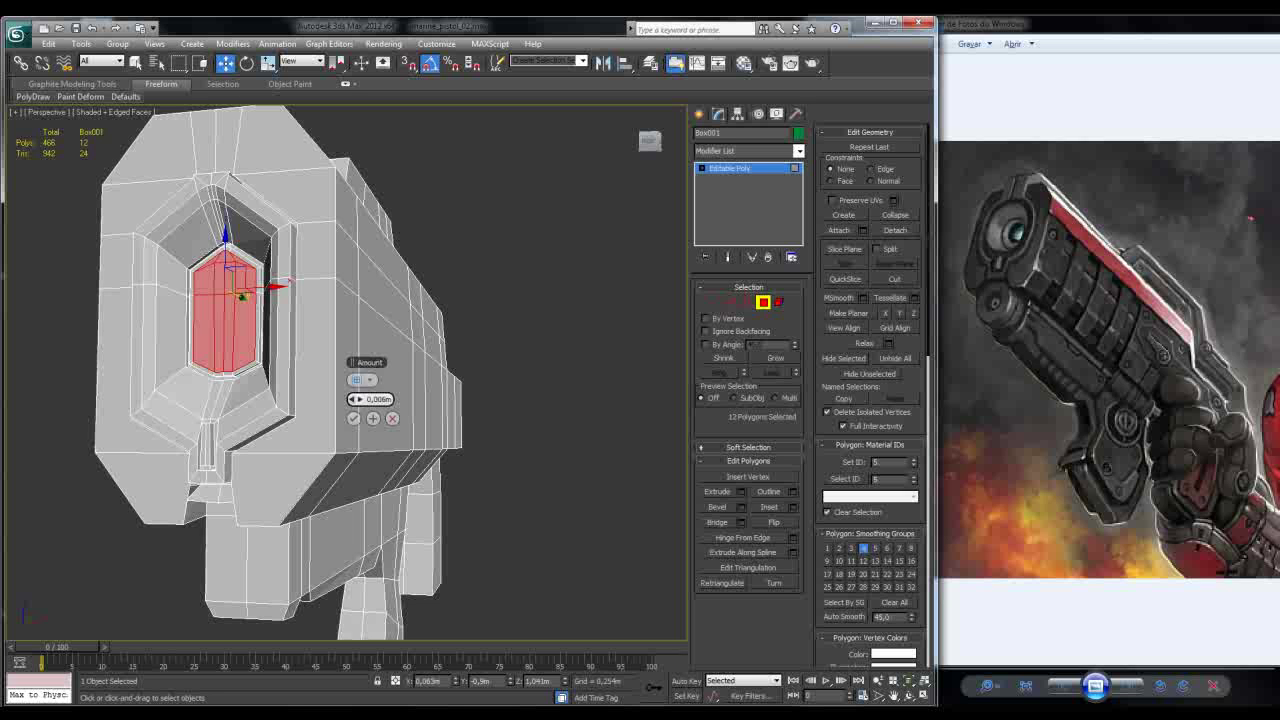
{"action": "left_click_drag", "start_coordinate": [355, 399], "coordinate": [355, 386]}
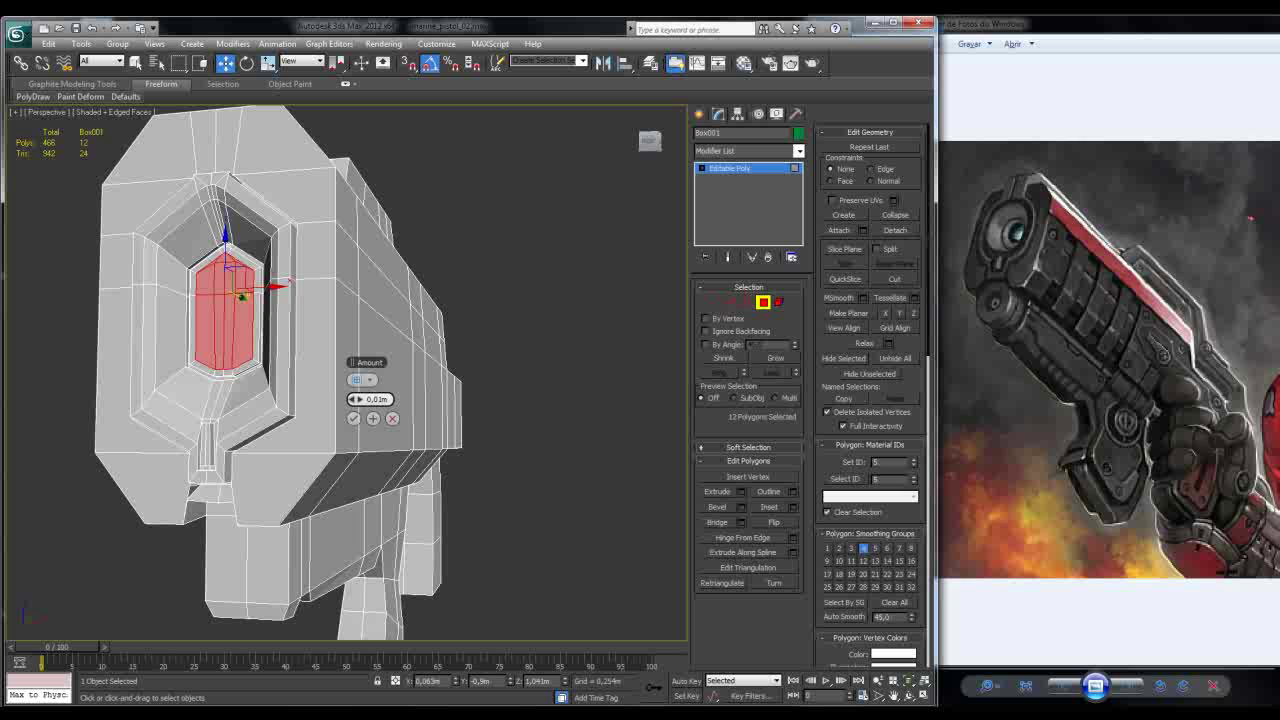
{"action": "left_click_drag", "start_coordinate": [355, 399], "coordinate": [355, 393]}
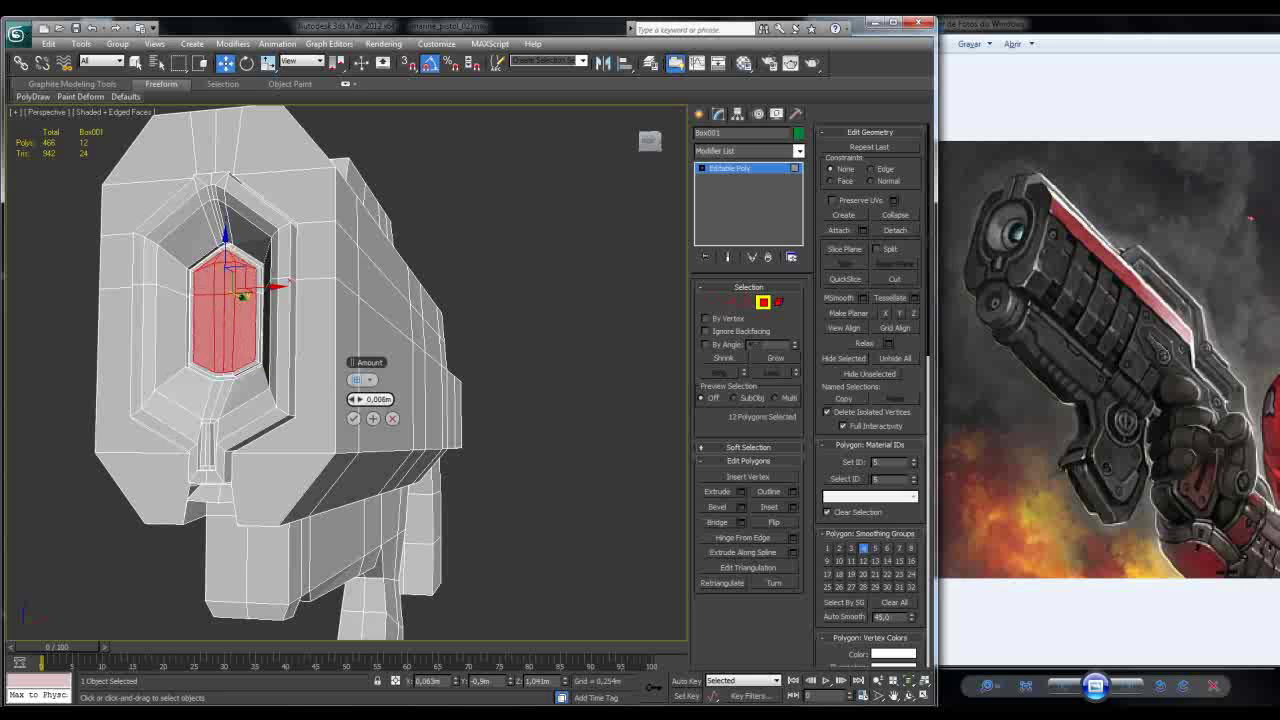
{"action": "left_click", "coordinate": [353, 418]}
Step: Scale the inset floor polygons down uniformly and move them slightly lower in the front view
{"action": "key", "text": "r"}
{"action": "left_click_drag", "start_coordinate": [224, 284], "coordinate": [224, 324]}
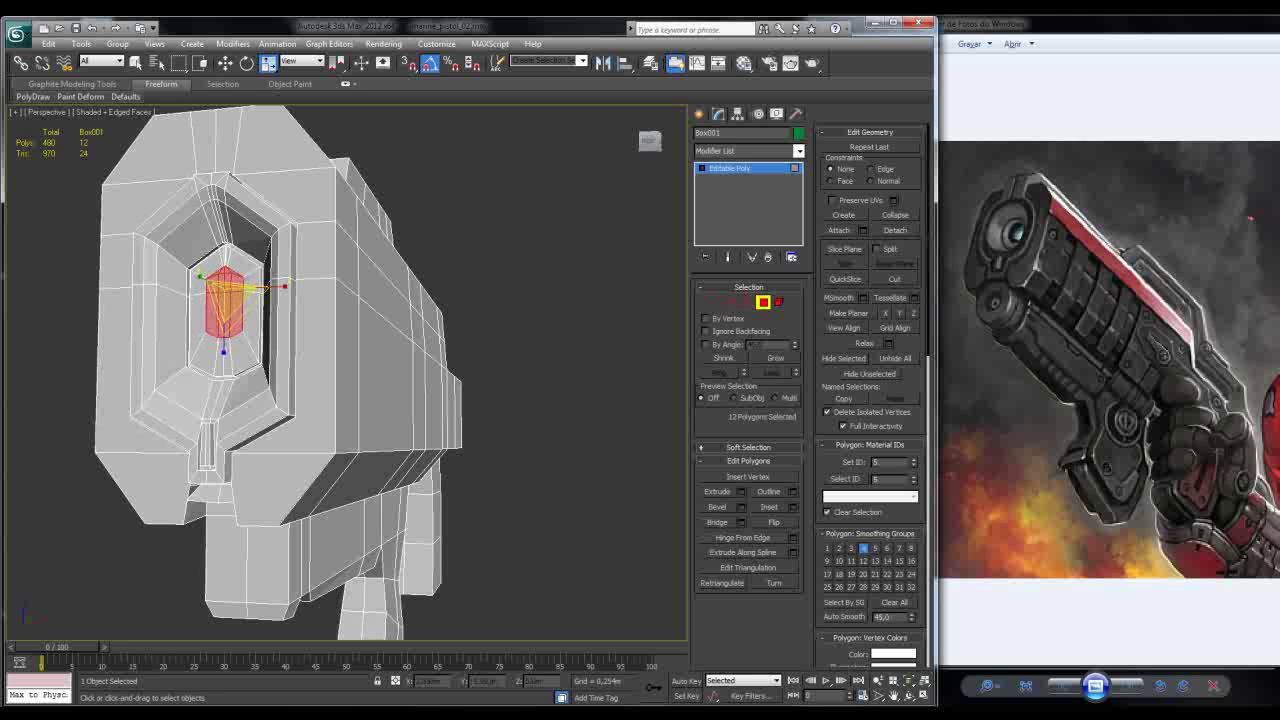
{"action": "key", "text": "f"}
{"action": "scroll", "coordinate": [345, 400], "scroll_direction": "up", "scroll_amount": 3}
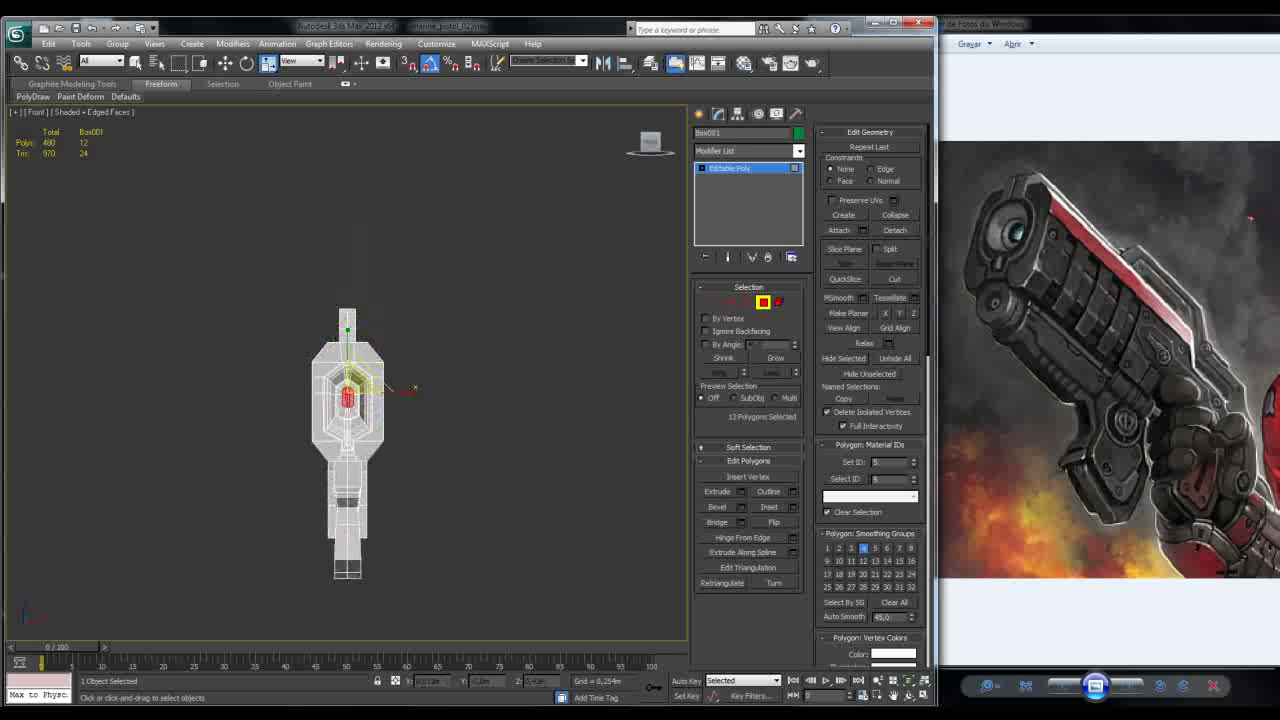
{"action": "scroll", "coordinate": [350, 402], "scroll_direction": "up", "scroll_amount": 8}
{"action": "scroll", "coordinate": [350, 402], "scroll_direction": "up", "scroll_amount": 4}
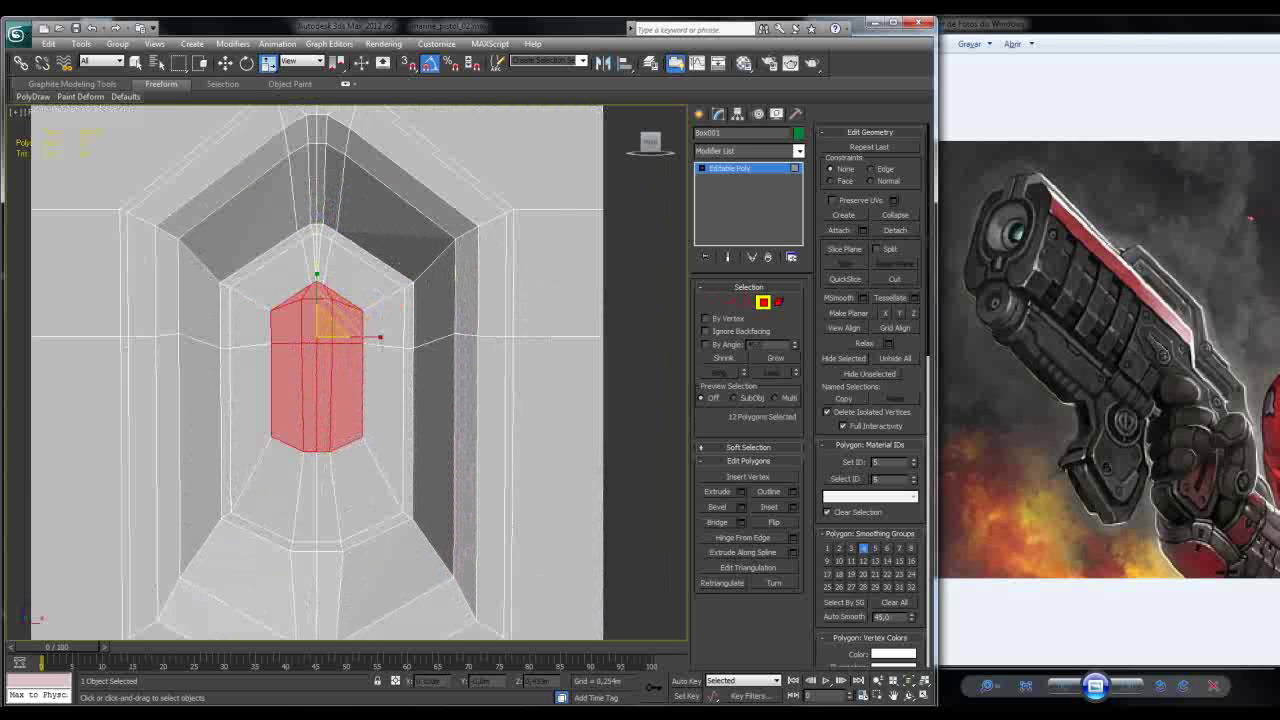
{"action": "key", "text": "w"}
{"action": "left_click_drag", "start_coordinate": [327, 280], "coordinate": [327, 318]}
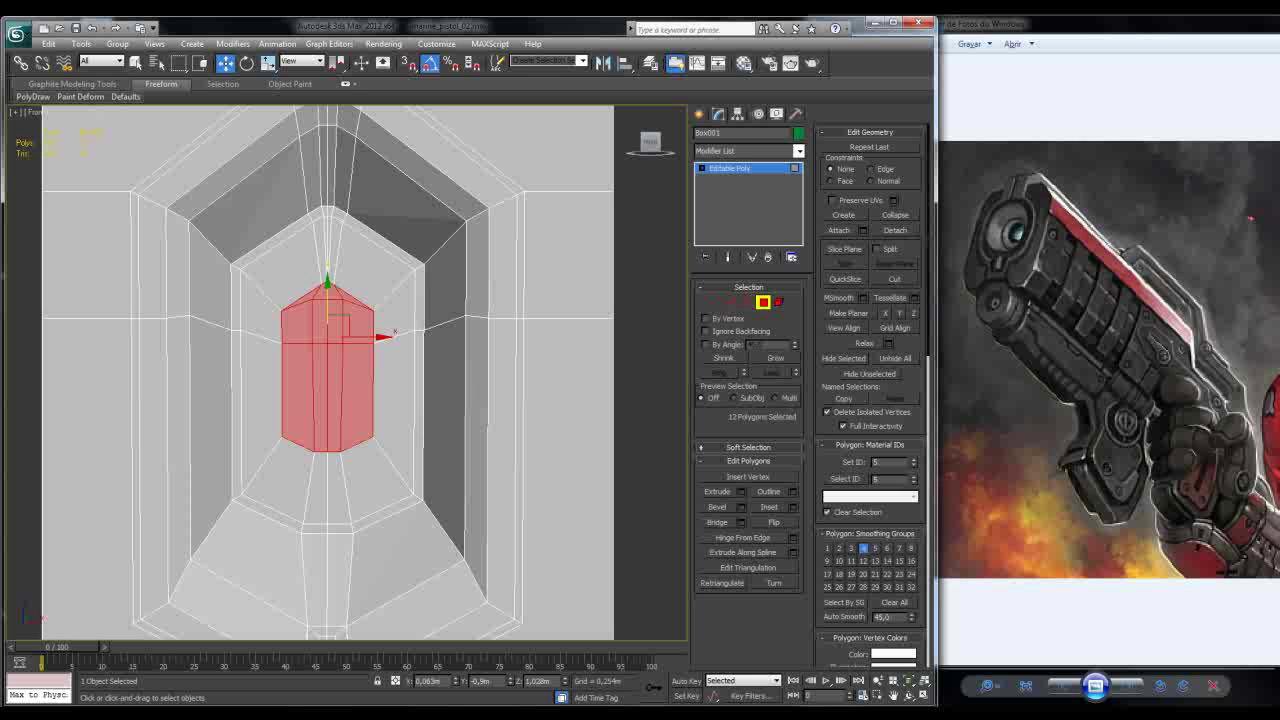
Step: Ignore backfacing vertices, then select the five vertices across the middle row of the inner floor shape and lower them
{"action": "left_click", "coordinate": [706, 330]}
{"action": "left_click", "coordinate": [714, 302]}
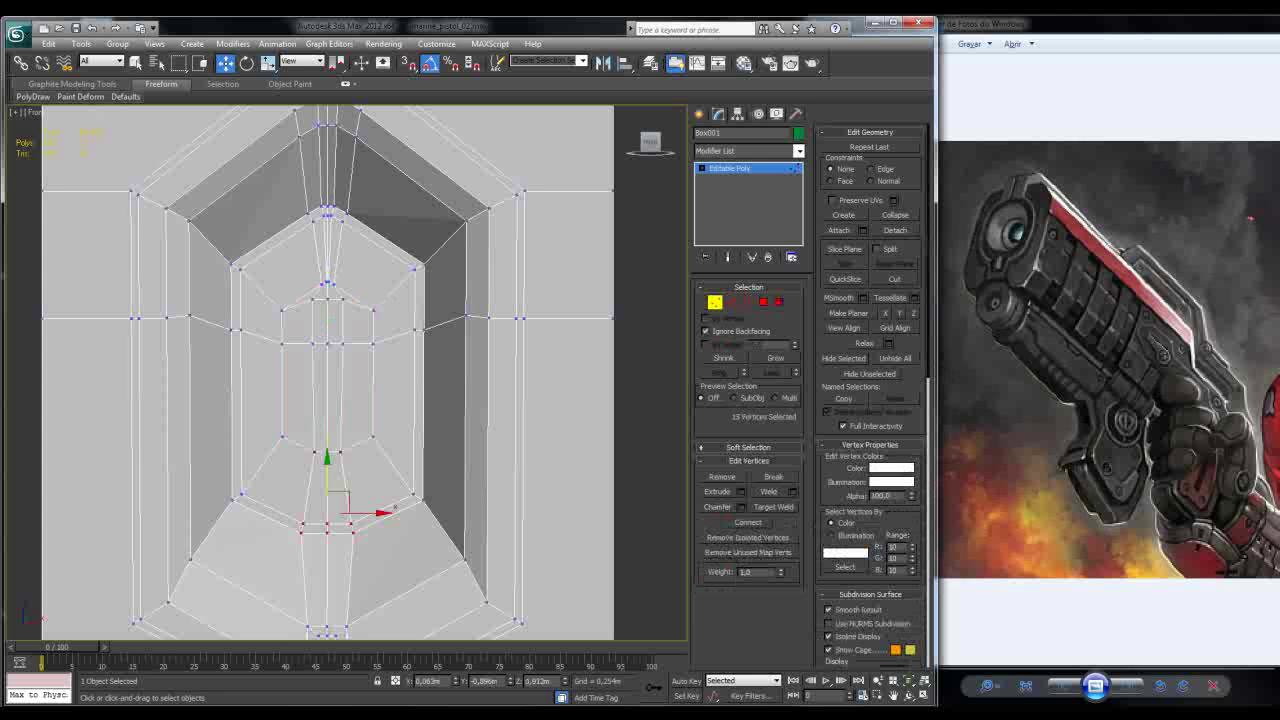
{"action": "left_click", "coordinate": [282, 343]}
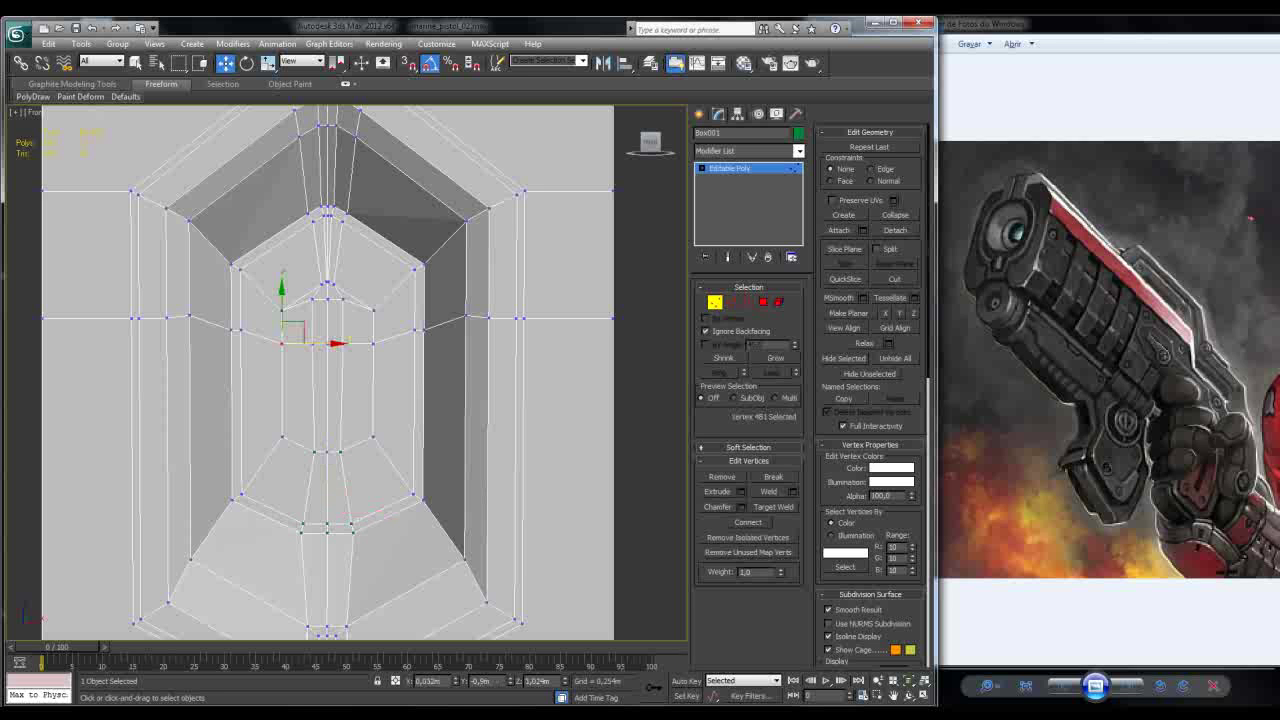
{"action": "left_click_drag", "start_coordinate": [325, 343], "coordinate": [350, 356]}
{"action": "left_click", "coordinate": [373, 343], "text": "ctrl"}
{"action": "left_click_drag", "start_coordinate": [501, 681], "coordinate": [501, 701]}
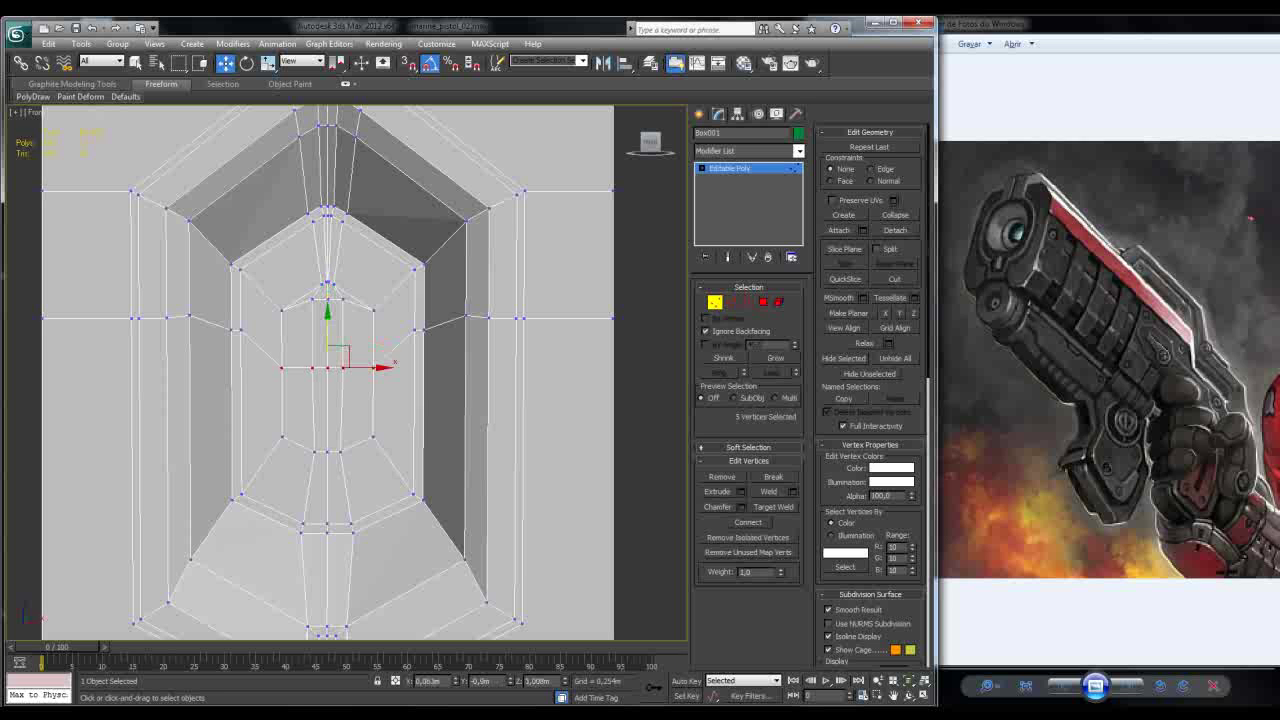
Step: Spread the five middle-row vertices apart horizontally and raise them slightly to begin rounding the inner shape
{"action": "key", "text": "r"}
{"action": "left_click_drag", "start_coordinate": [376, 367], "coordinate": [391, 368]}
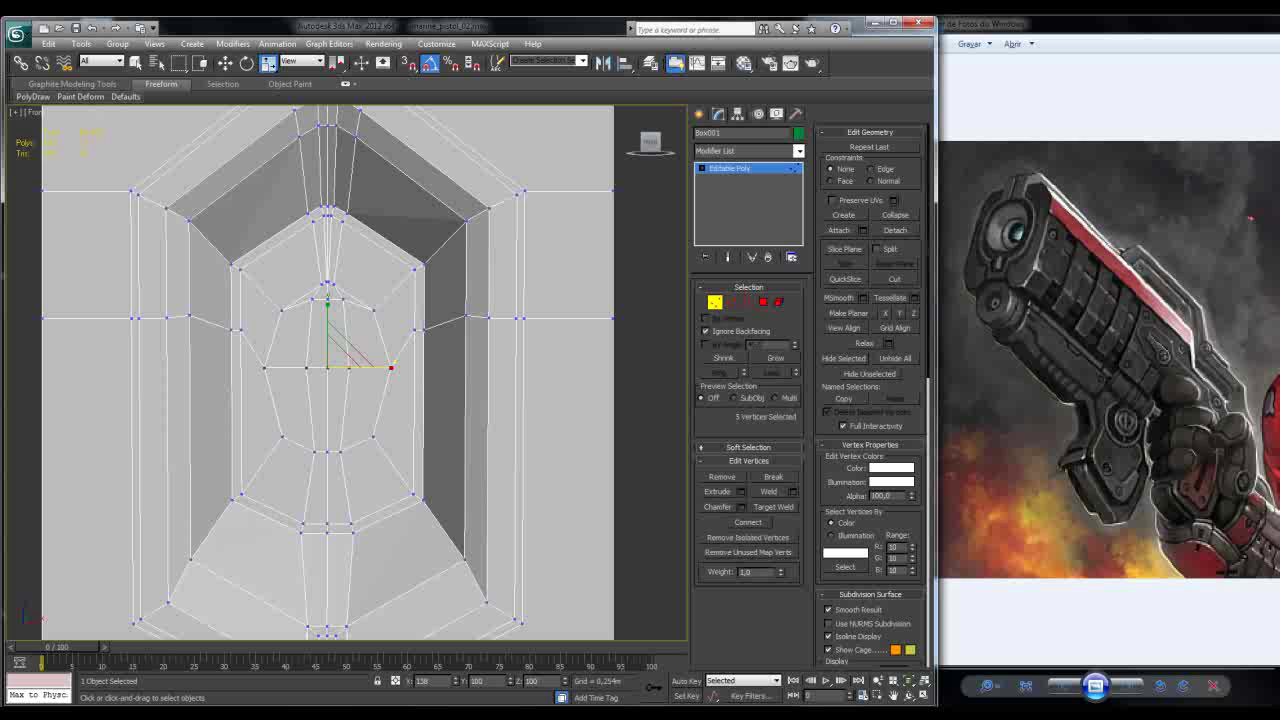
{"action": "key", "text": "w"}
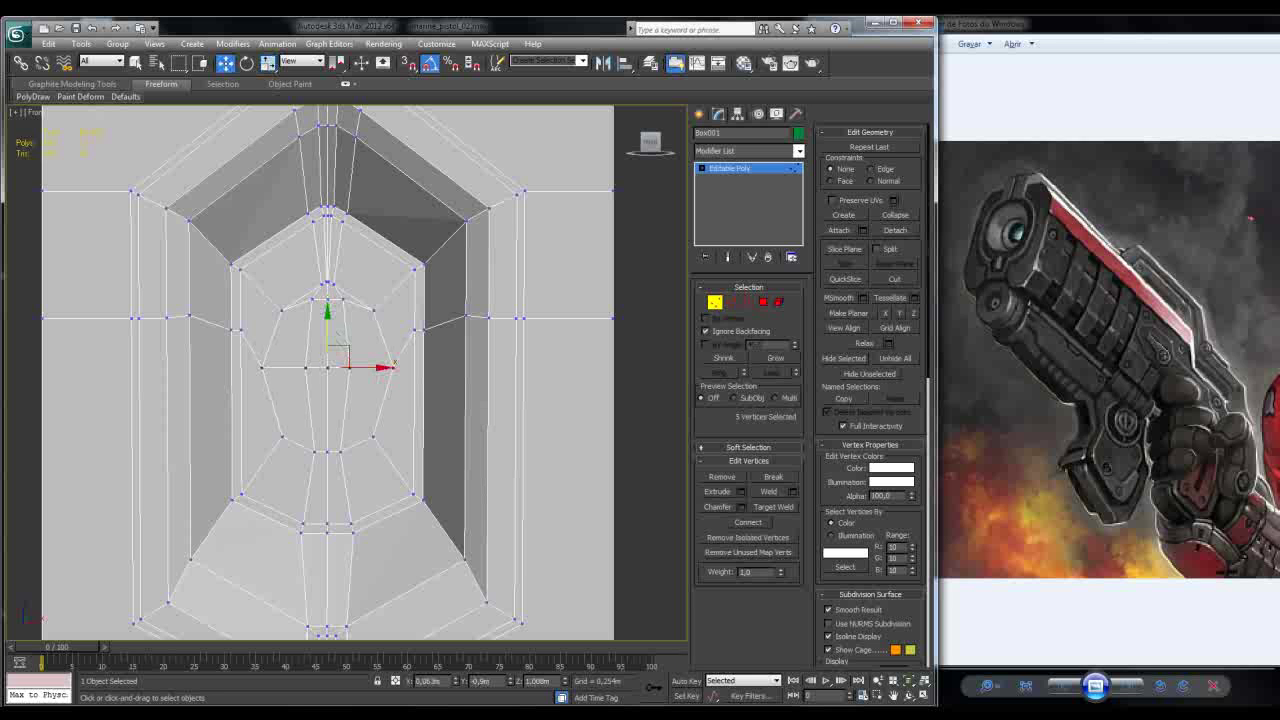
{"action": "left_click_drag", "start_coordinate": [327, 335], "coordinate": [327, 313]}
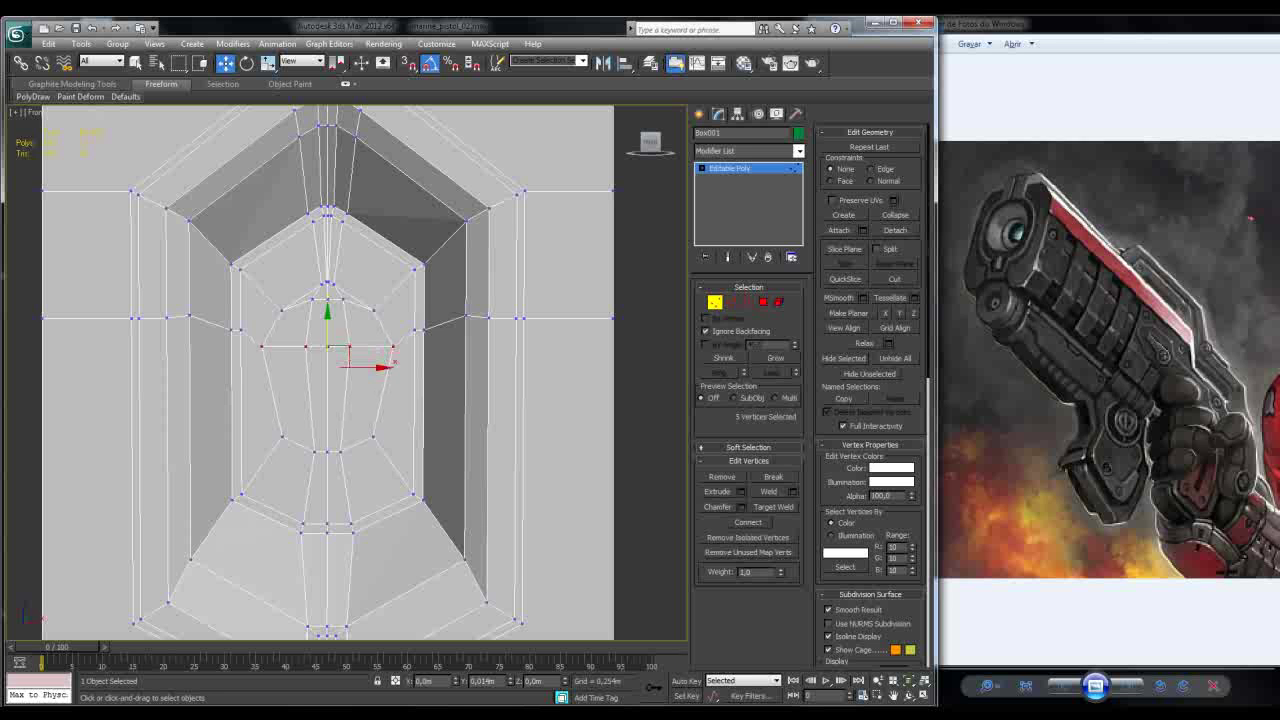
{"action": "left_click_drag", "start_coordinate": [327, 313], "coordinate": [327, 315]}
Step: Raise the five lower vertices of the inner shape and adjust their horizontal spread to form a rounded bottom
{"action": "left_click", "coordinate": [282, 437]}
{"action": "left_click", "coordinate": [314, 448]}
{"action": "left_click_drag", "start_coordinate": [270, 425], "coordinate": [328, 393]}
{"action": "key", "text": "r"}
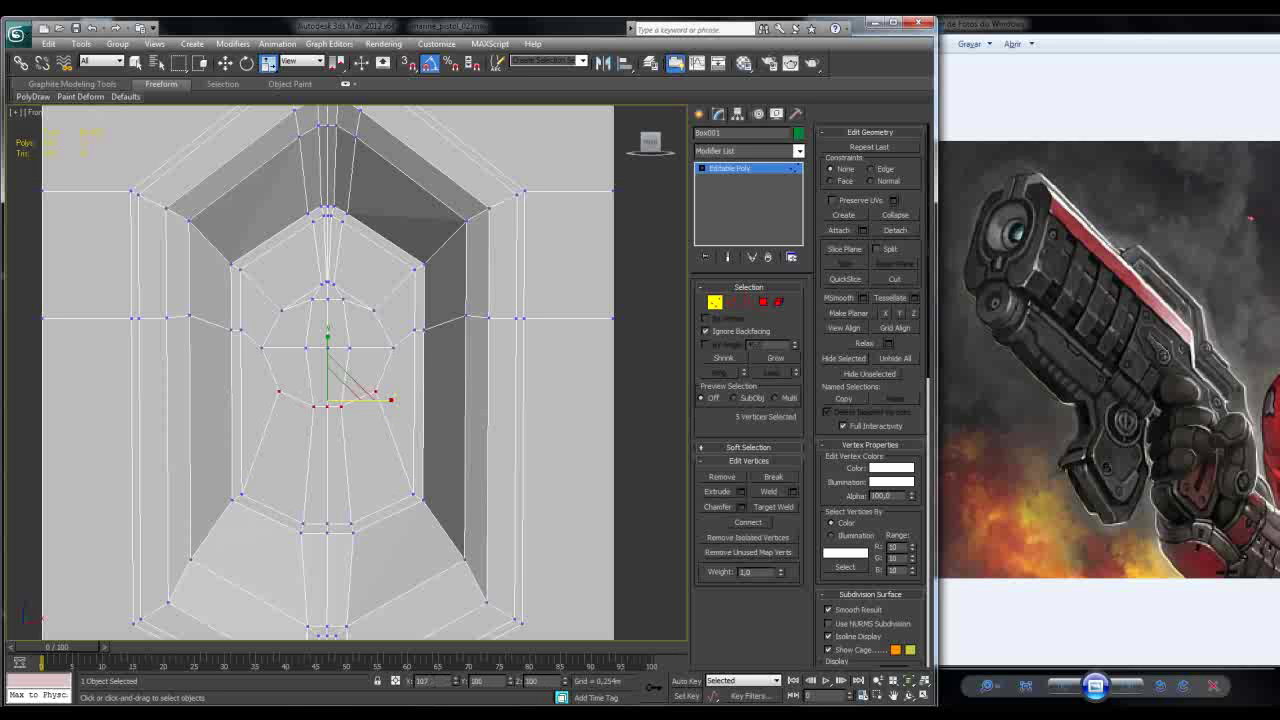
{"action": "left_click_drag", "start_coordinate": [390, 398], "coordinate": [389, 398]}
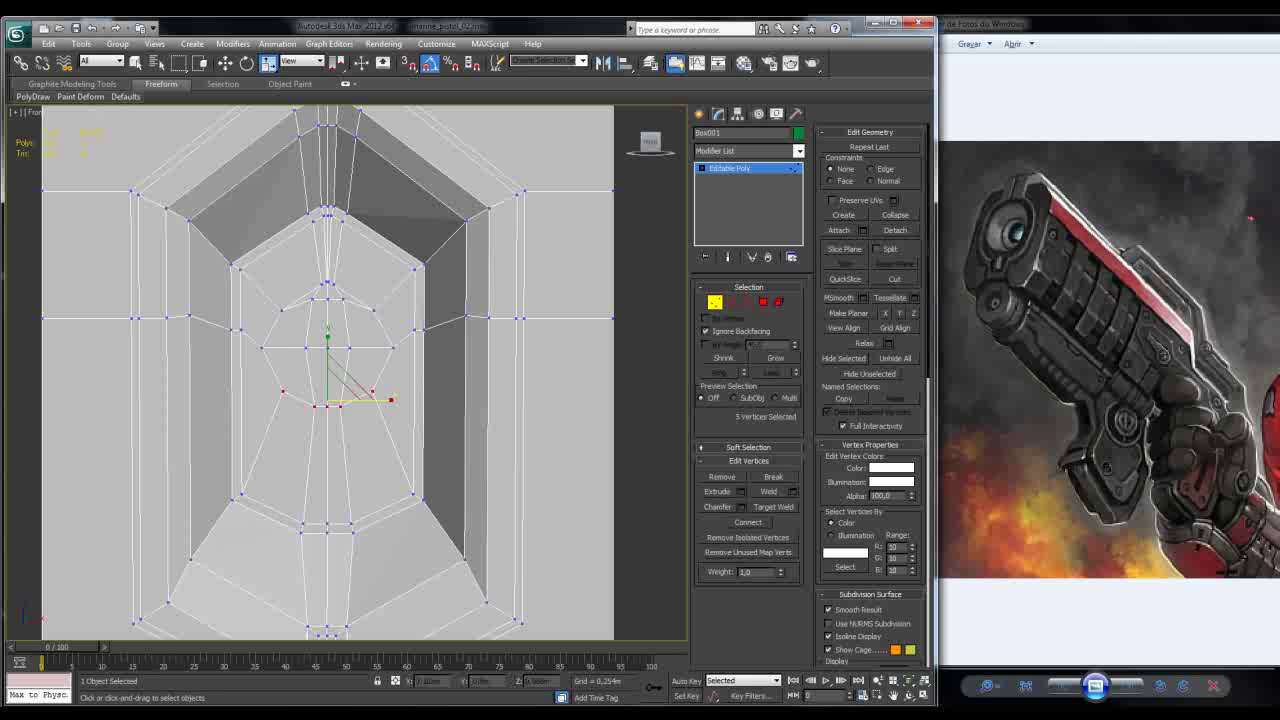
{"action": "key", "text": "w"}
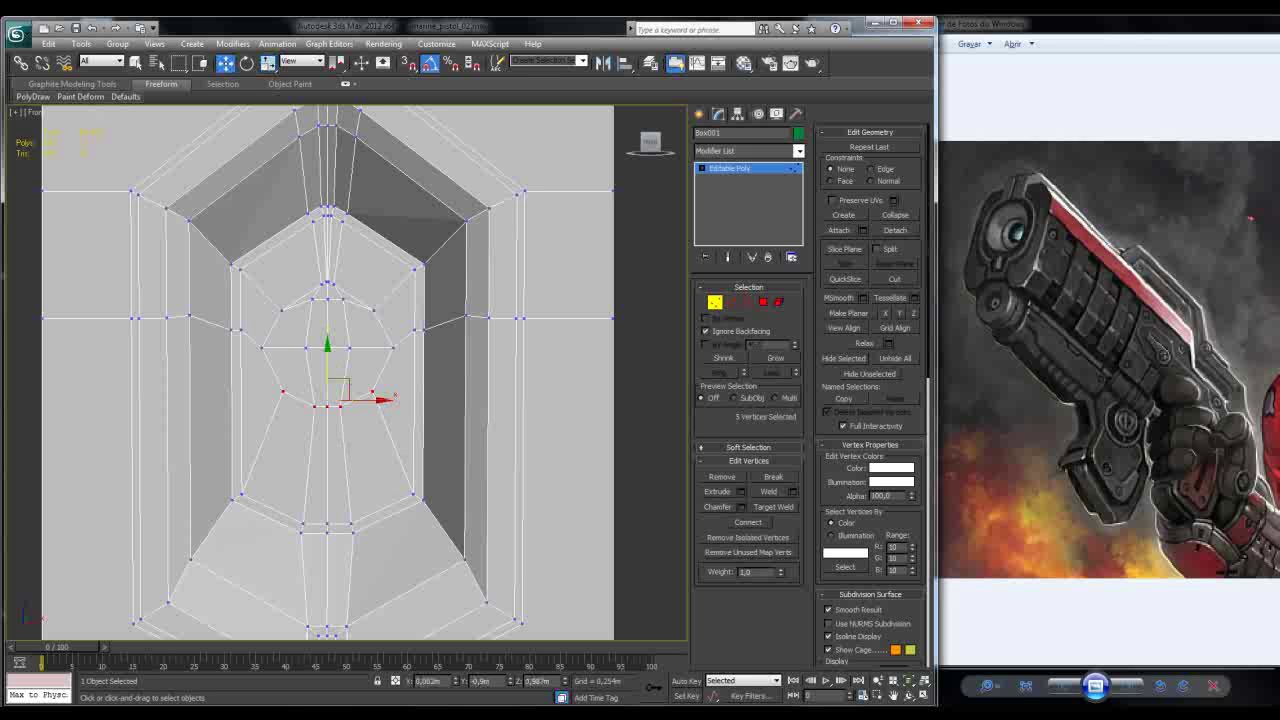
{"action": "left_click_drag", "start_coordinate": [327, 360], "coordinate": [327, 355]}
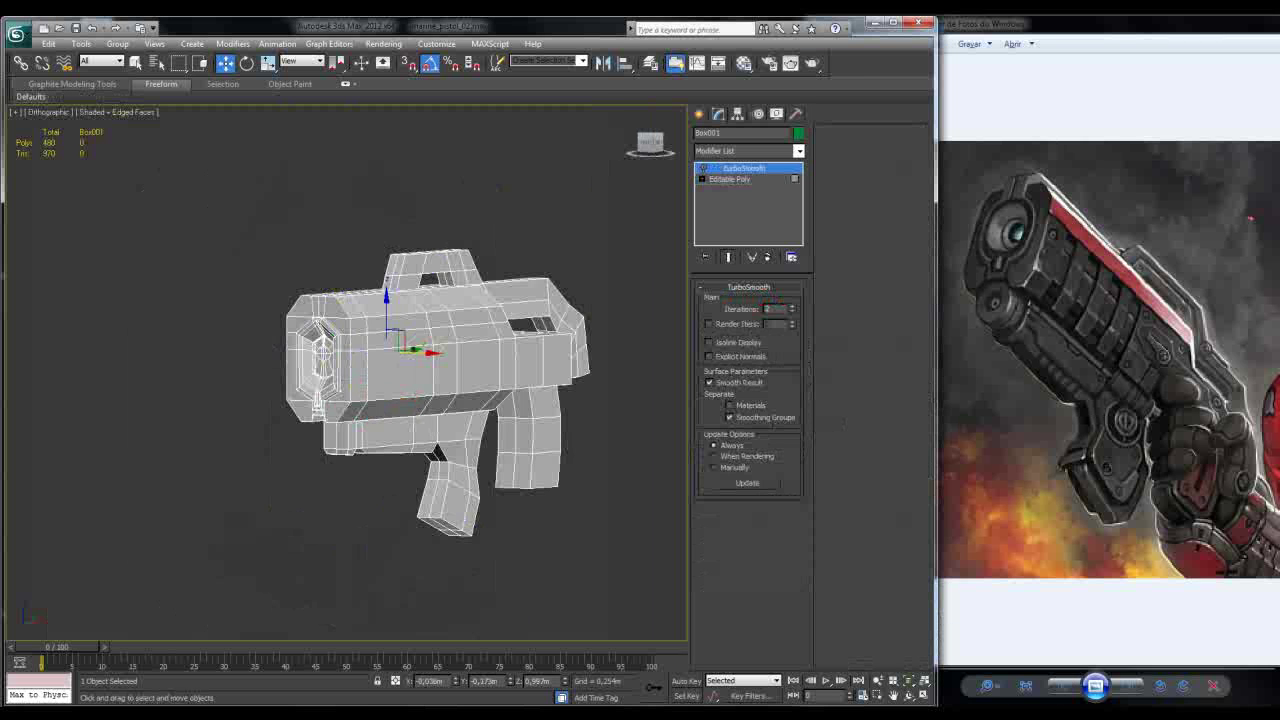
Step: Inspect the muzzle from the front, then delete the TurboSmooth modifier from the gun
{"action": "middle_click_drag", "start_coordinate": [440, 390], "coordinate": [400, 390], "text": "alt"}
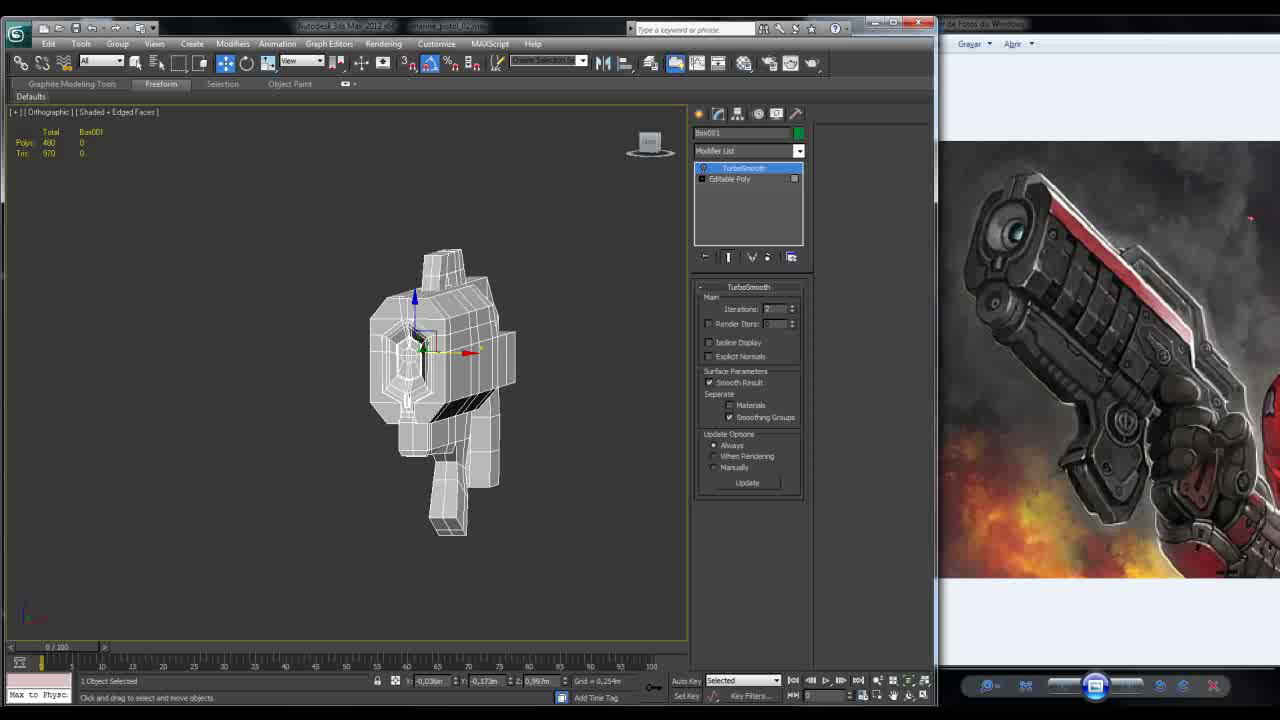
{"action": "scroll", "coordinate": [395, 341], "scroll_direction": "up", "scroll_amount": 6}
{"action": "scroll", "coordinate": [450, 321], "scroll_direction": "up", "scroll_amount": 6}
{"action": "mouse_move", "coordinate": [450, 400]}
{"action": "middle_mouse_down", "text": "alt"}
{"action": "mouse_move", "coordinate": [450, 360]}
{"action": "mouse_move", "coordinate": [450, 420]}
{"action": "mouse_move", "coordinate": [485, 395]}
{"action": "mouse_move", "coordinate": [475, 420]}
{"action": "mouse_move", "coordinate": [465, 400]}
{"action": "middle_mouse_up", "text": "alt"}
{"action": "key", "text": "f"}
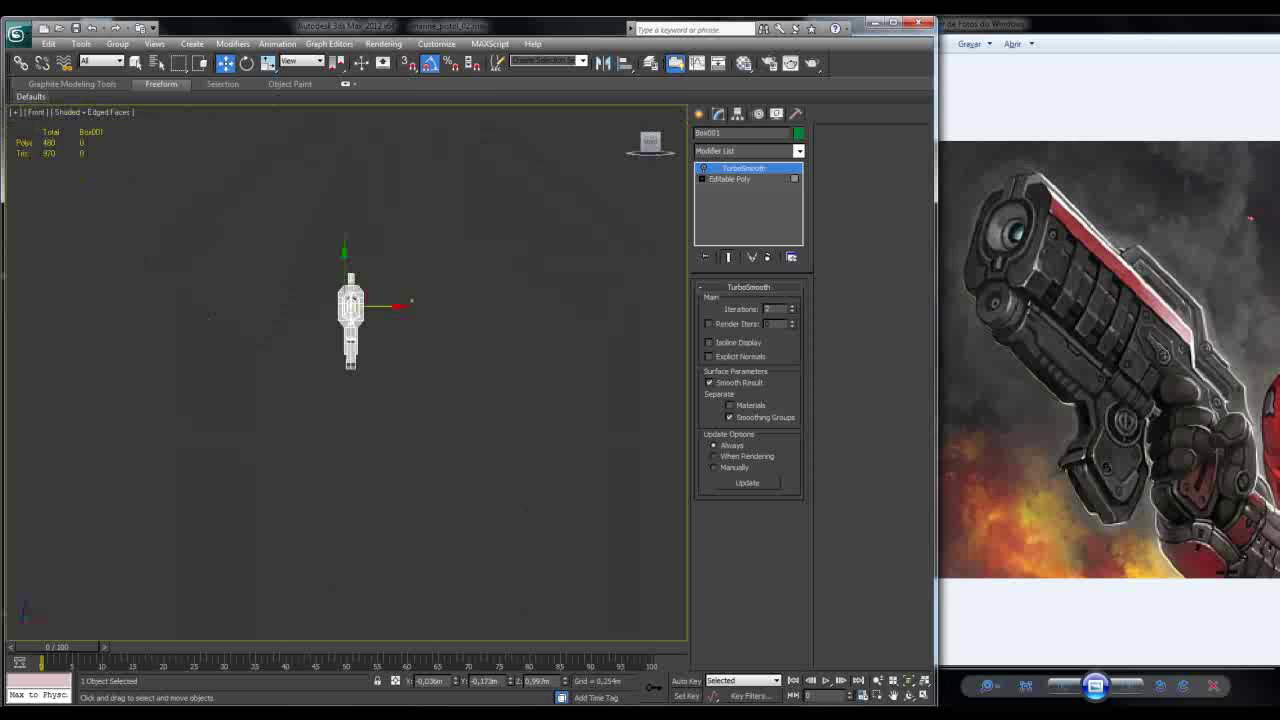
{"action": "right_click", "coordinate": [750, 168]}
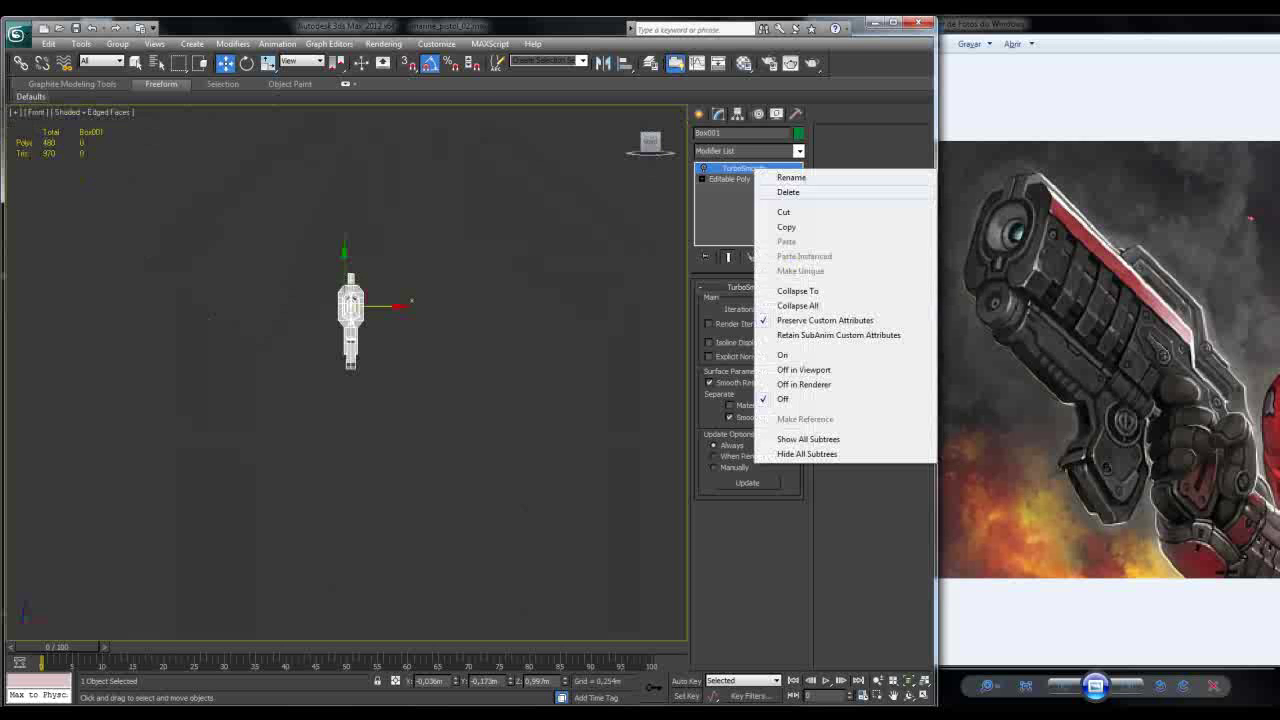
{"action": "left_click", "coordinate": [770, 191]}
Step: Select the five vertices at the top of the inner shape and spread them apart horizontally to round its tip
{"action": "key", "text": "4"}
{"action": "key", "text": "z"}
{"action": "scroll", "coordinate": [302, 340], "scroll_direction": "up", "scroll_amount": 10}
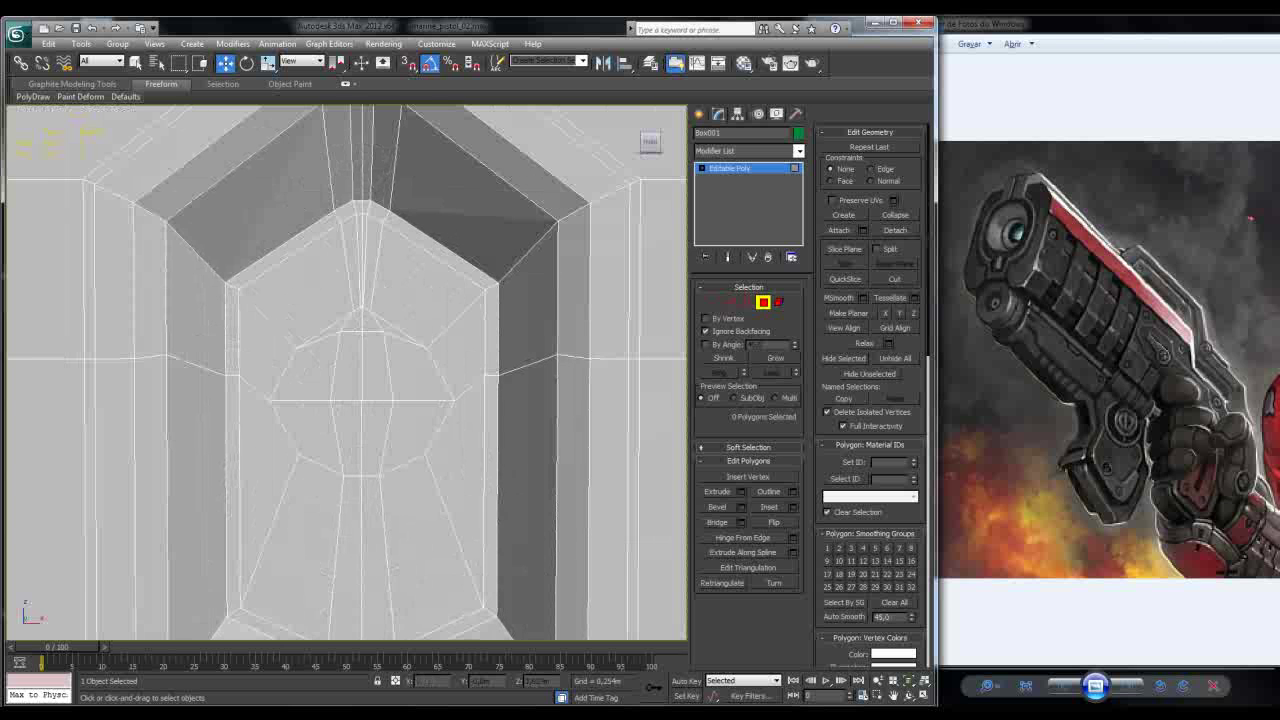
{"action": "middle_click_drag", "start_coordinate": [350, 370], "coordinate": [356, 390]}
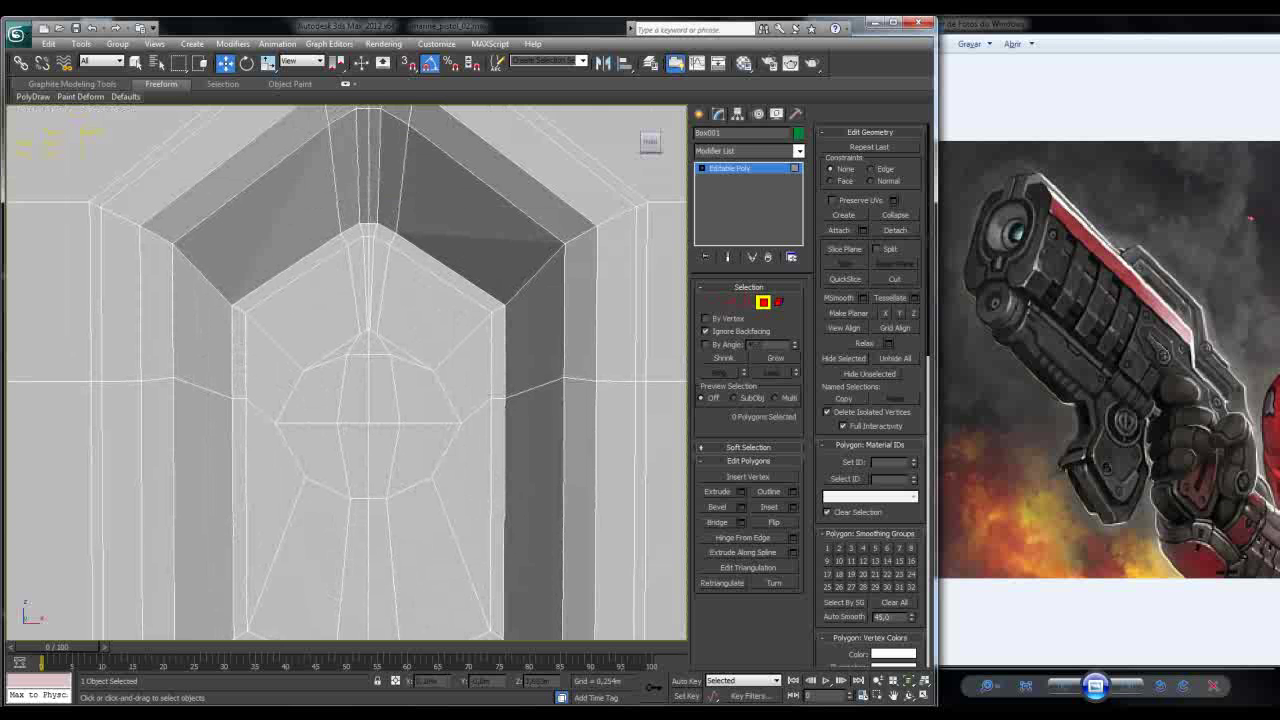
{"action": "key", "text": "1"}
{"action": "left_click", "coordinate": [368, 330]}
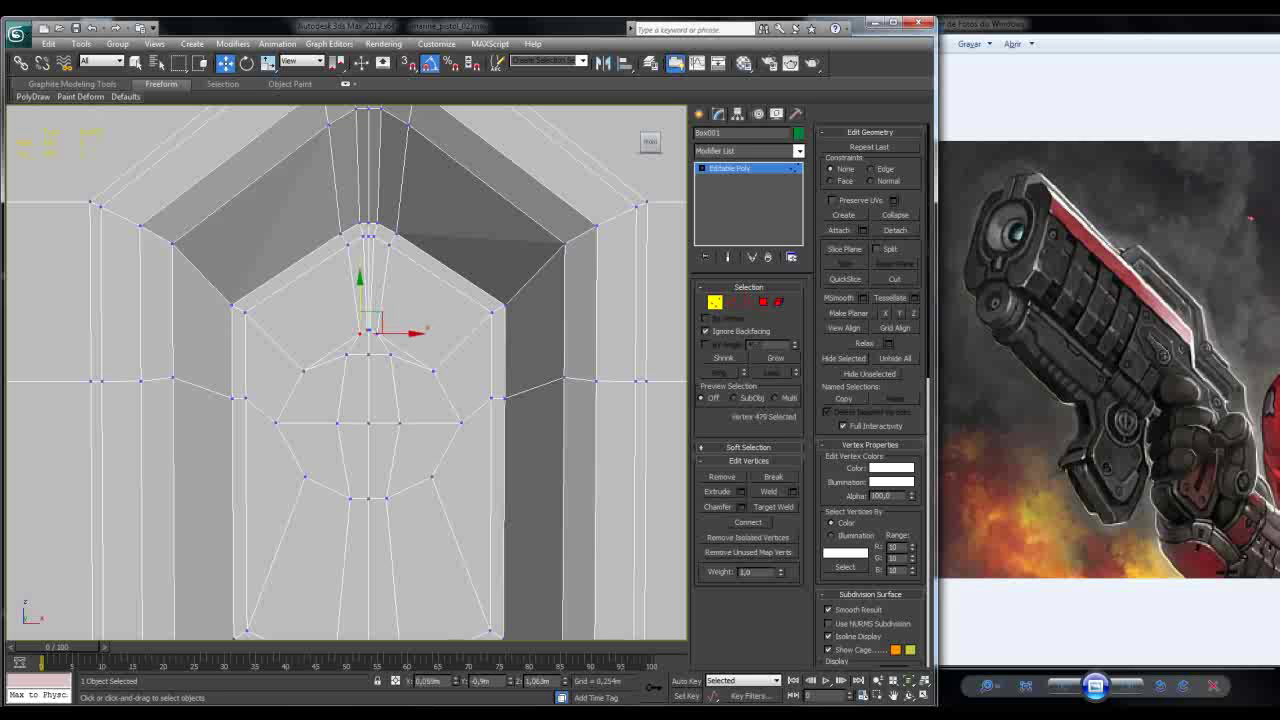
{"action": "key", "text": "alt+x"}
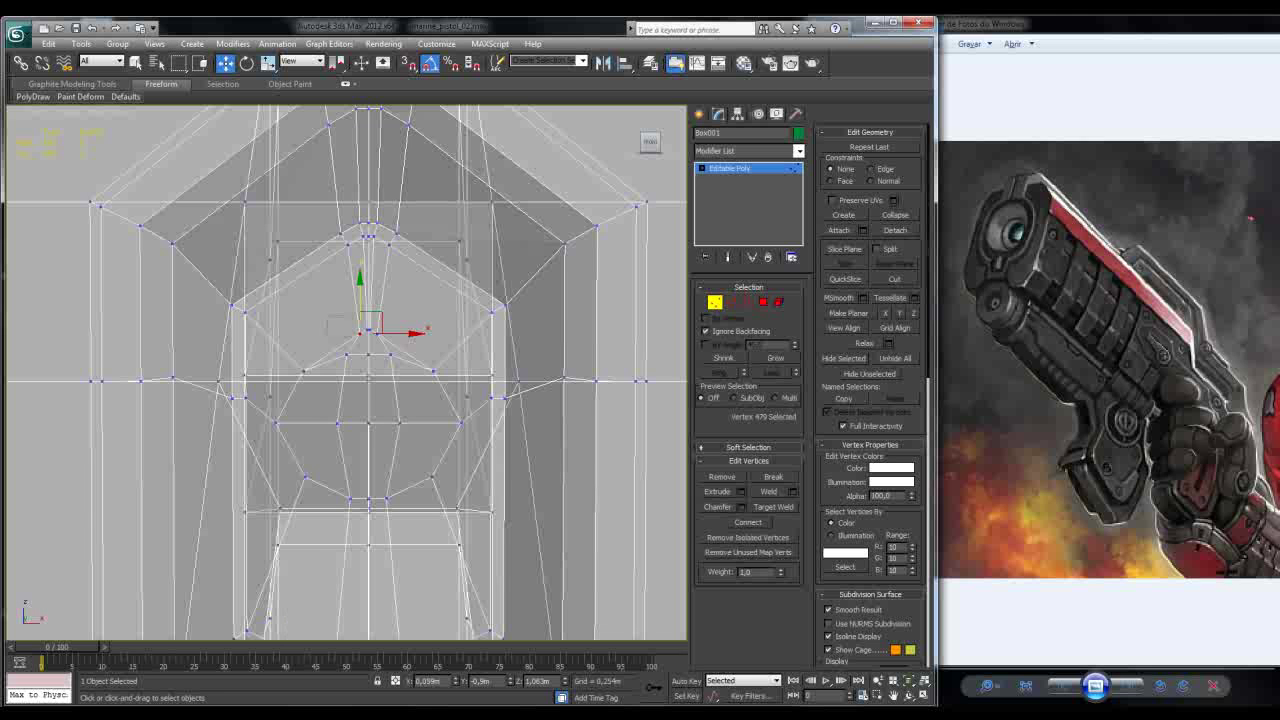
{"action": "key", "text": "ctrl+Page_Up"}
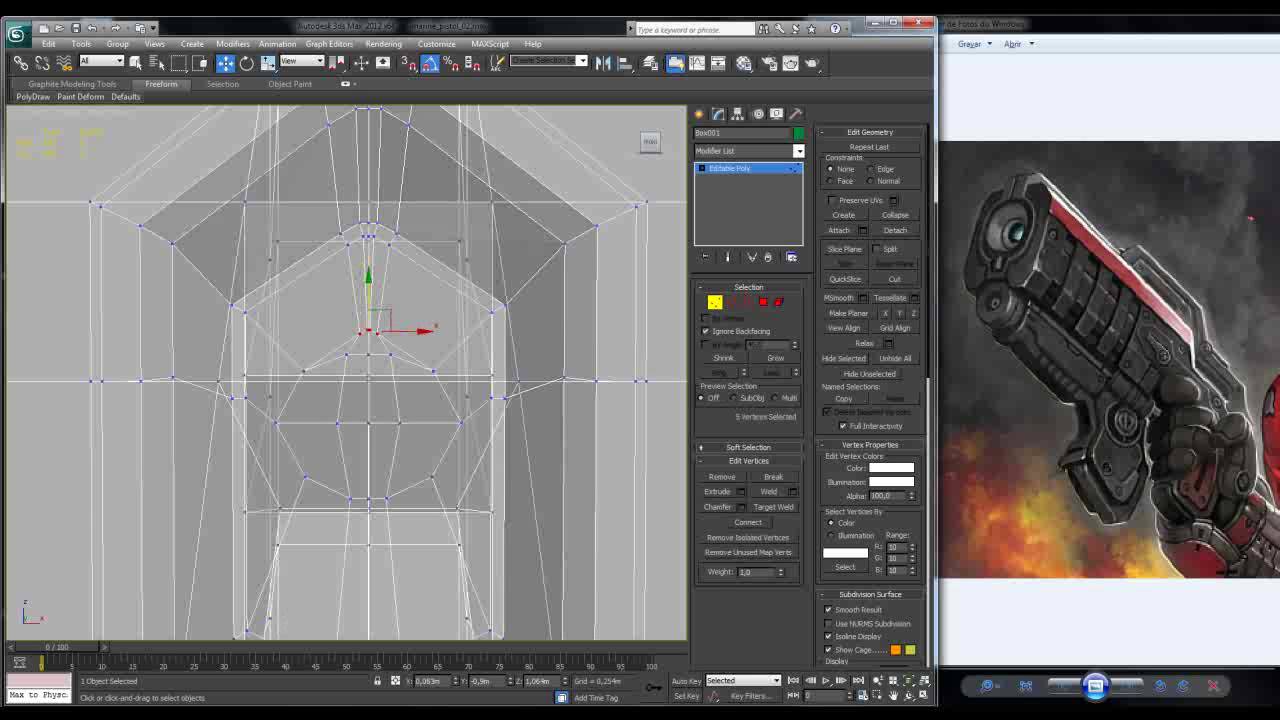
{"action": "key", "text": "r"}
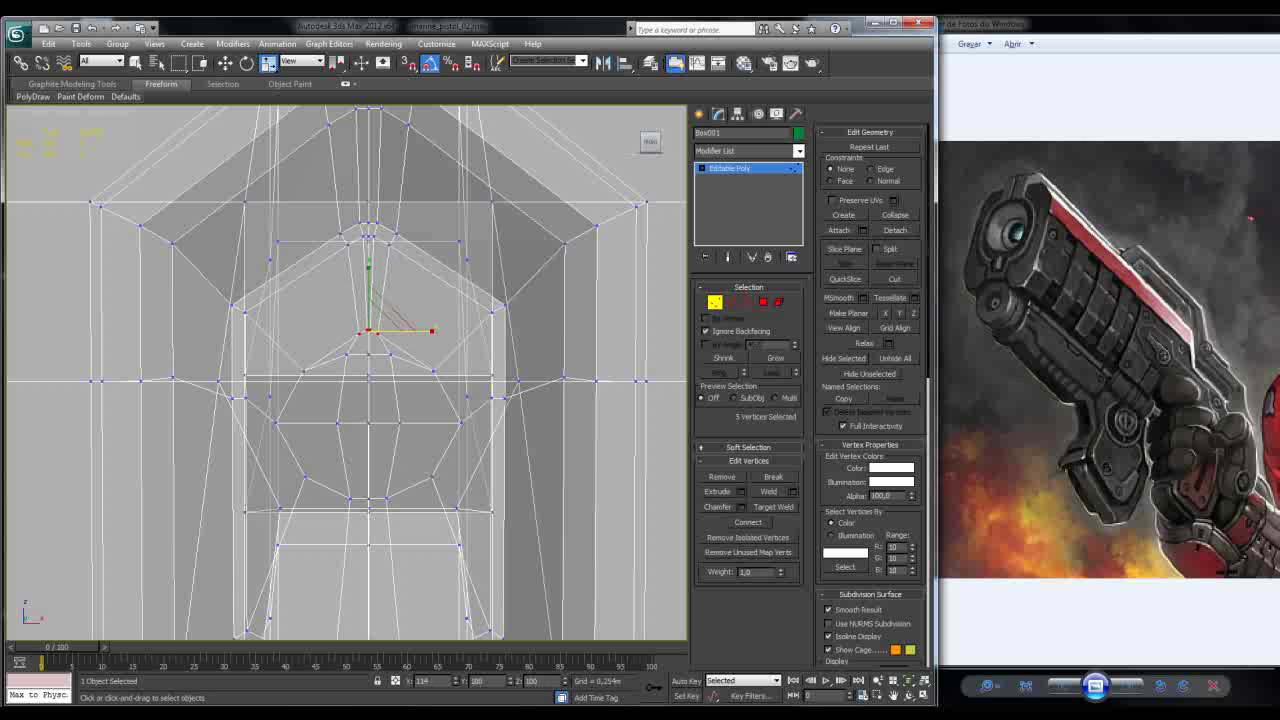
{"action": "left_click_drag", "start_coordinate": [410, 331], "coordinate": [474, 331]}
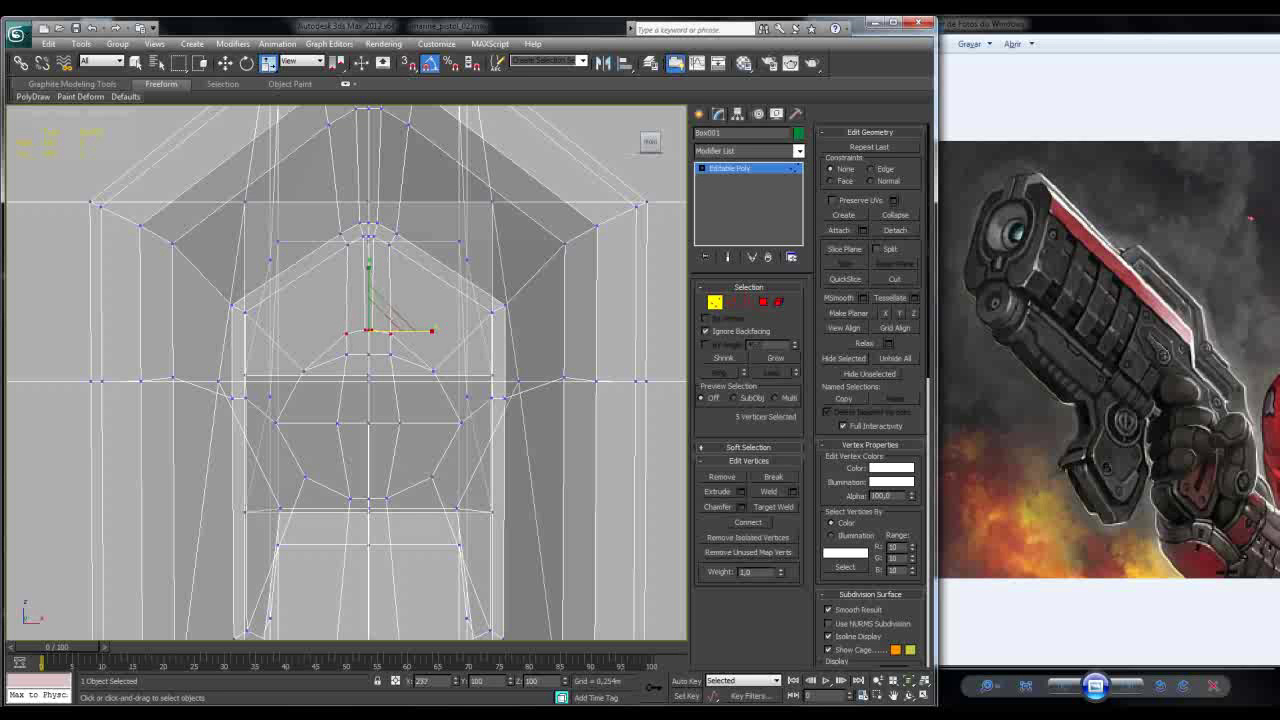
{"action": "left_click_drag", "start_coordinate": [474, 331], "coordinate": [478, 331]}
Step: Select the two vertices flanking the centre on the inner shape's middle row and scale them closer together
{"action": "left_click", "coordinate": [338, 422]}
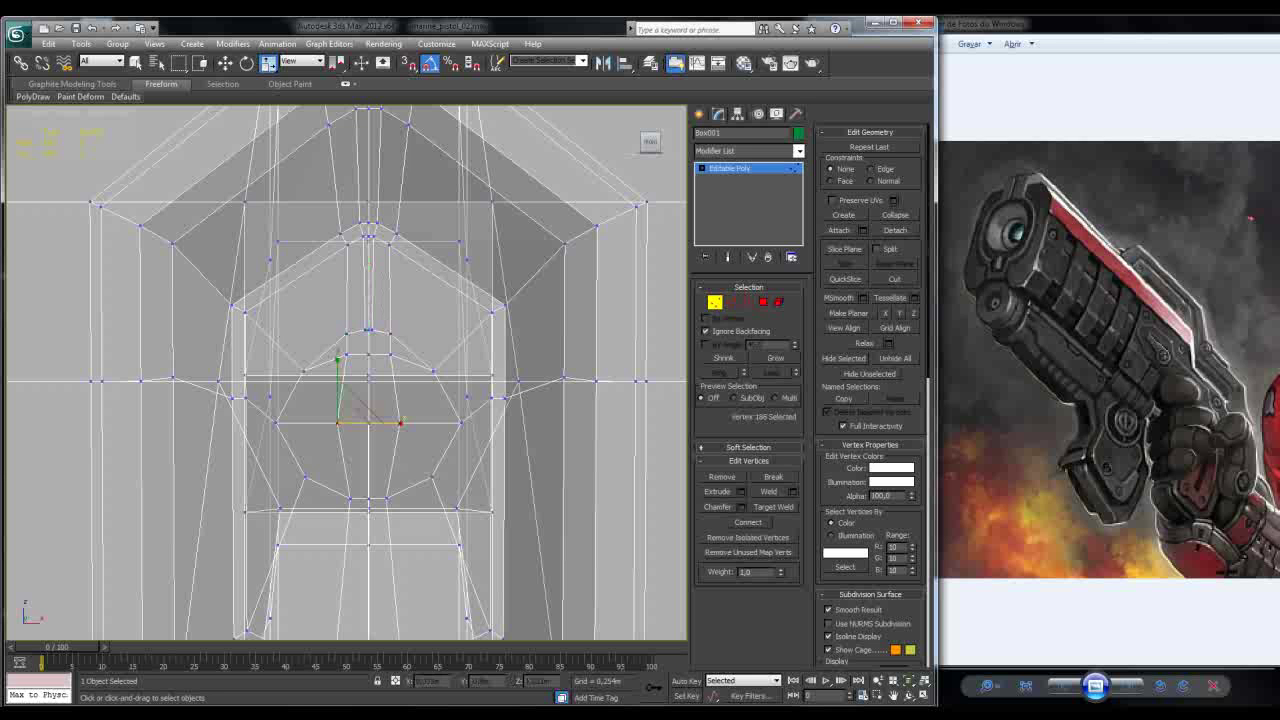
{"action": "left_click", "coordinate": [400, 422], "text": "ctrl"}
{"action": "left_click_drag", "start_coordinate": [405, 421], "coordinate": [405, 452]}
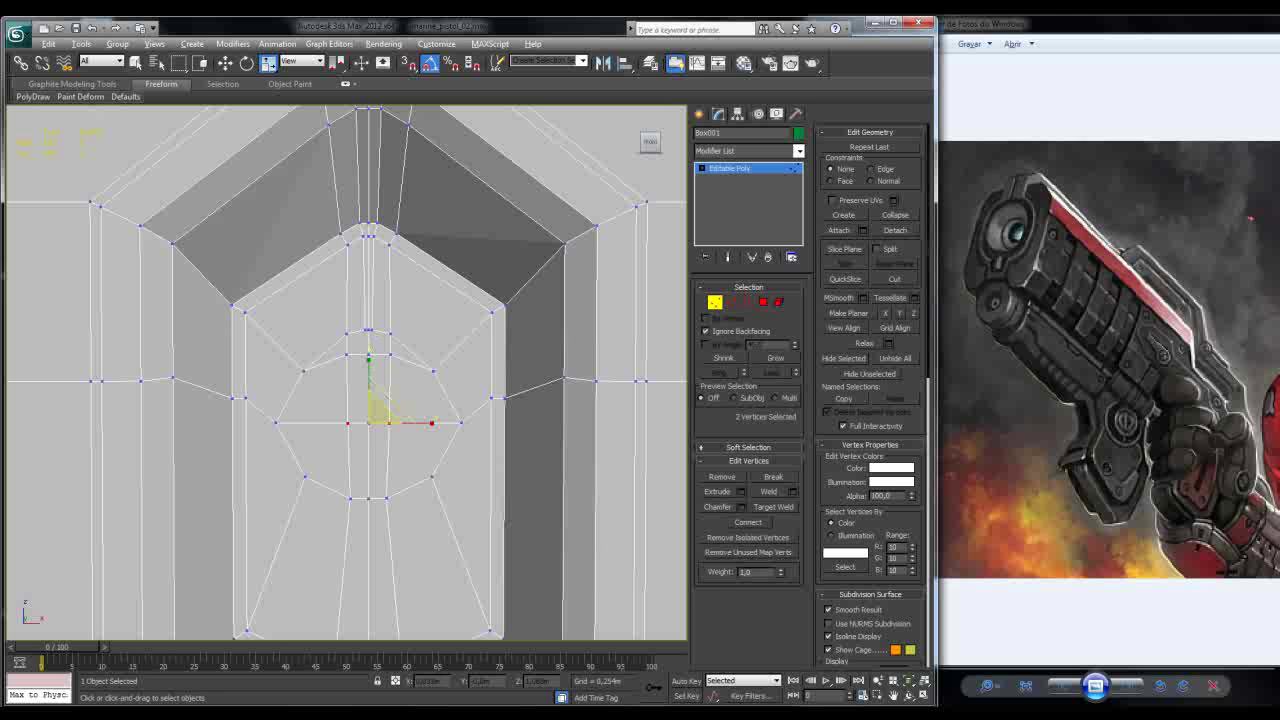
Step: Select the ten vertices in the upper part of the inner round shape and raise them slightly
{"action": "left_click_drag", "start_coordinate": [338, 318], "coordinate": [440, 378]}
{"action": "key", "text": "alt+x"}
{"action": "middle_click_drag", "start_coordinate": [400, 420], "coordinate": [325, 398], "text": "alt"}
{"action": "scroll", "coordinate": [345, 370], "scroll_direction": "up", "scroll_amount": 3}
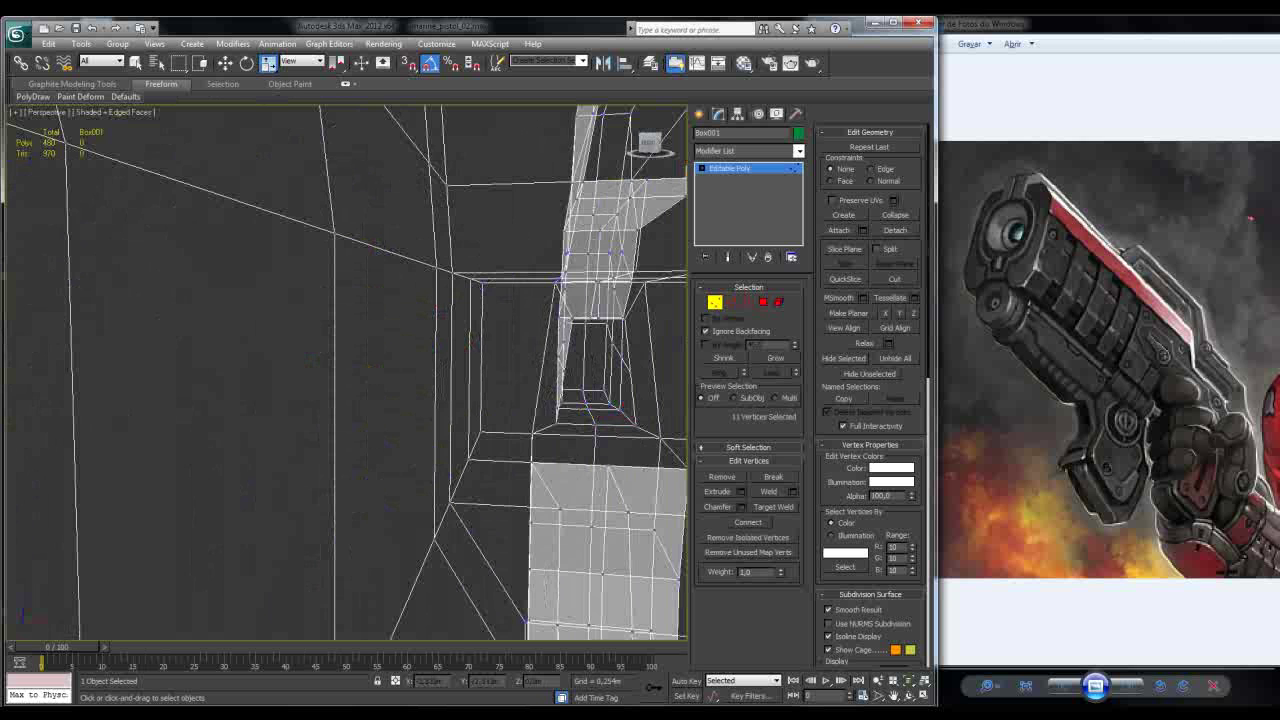
{"action": "scroll", "coordinate": [345, 370], "scroll_direction": "down", "scroll_amount": 5}
{"action": "middle_click_drag", "start_coordinate": [345, 370], "coordinate": [490, 378], "text": "alt"}
{"action": "scroll", "coordinate": [300, 390], "scroll_direction": "up", "scroll_amount": 3}
{"action": "scroll", "coordinate": [370, 378], "scroll_direction": "down", "scroll_amount": 3}
{"action": "scroll", "coordinate": [300, 390], "scroll_direction": "up", "scroll_amount": 6}
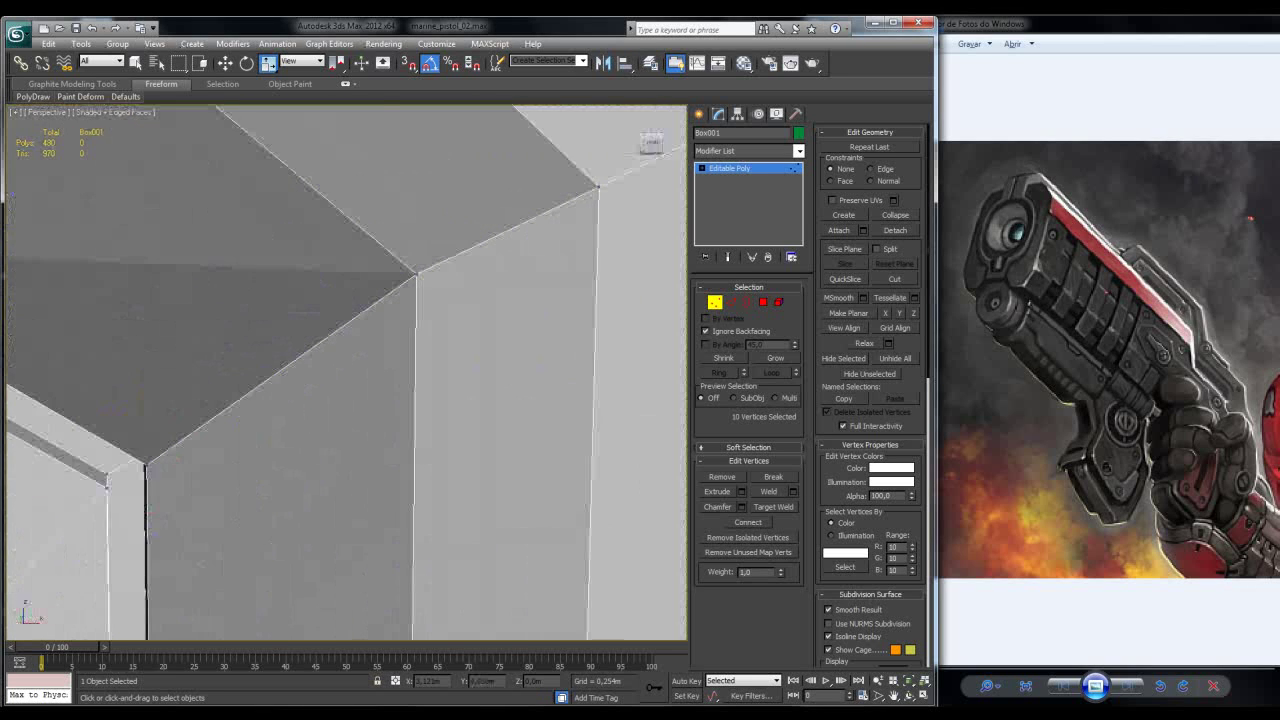
{"action": "scroll", "coordinate": [340, 370], "scroll_direction": "down", "scroll_amount": 8}
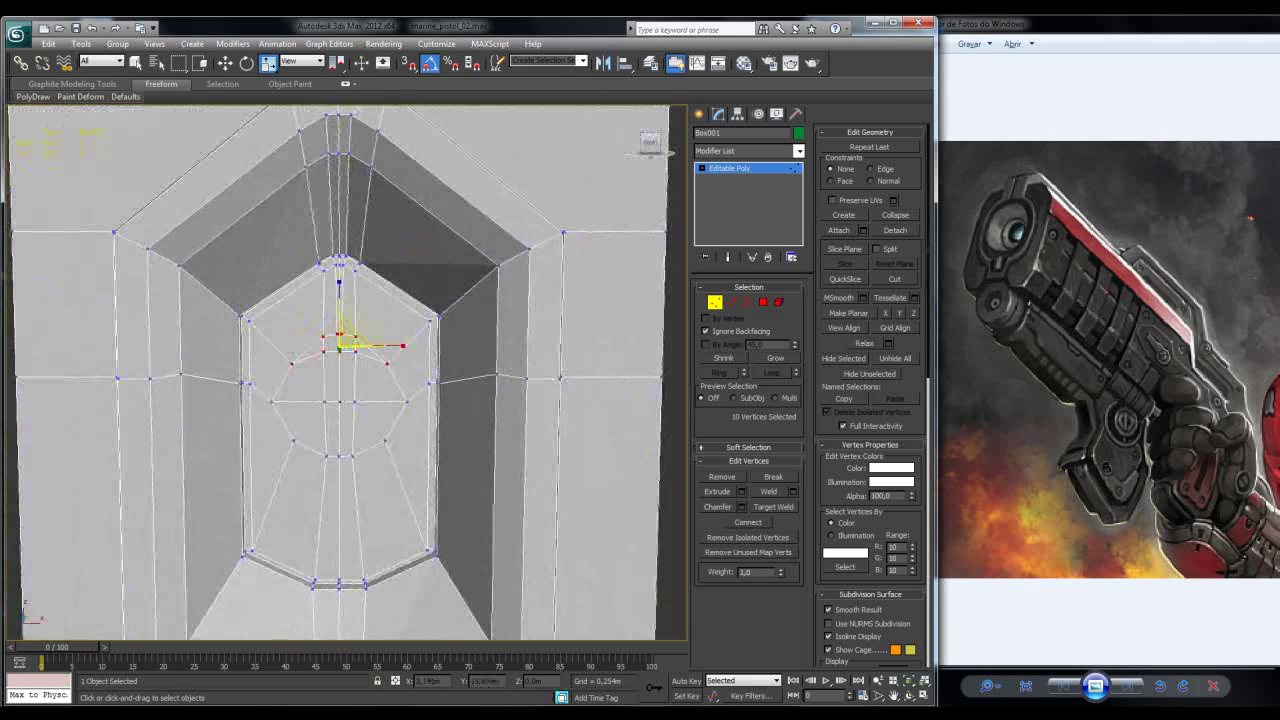
{"action": "scroll", "coordinate": [340, 370], "scroll_direction": "up", "scroll_amount": 3}
{"action": "scroll", "coordinate": [340, 370], "scroll_direction": "down", "scroll_amount": 8}
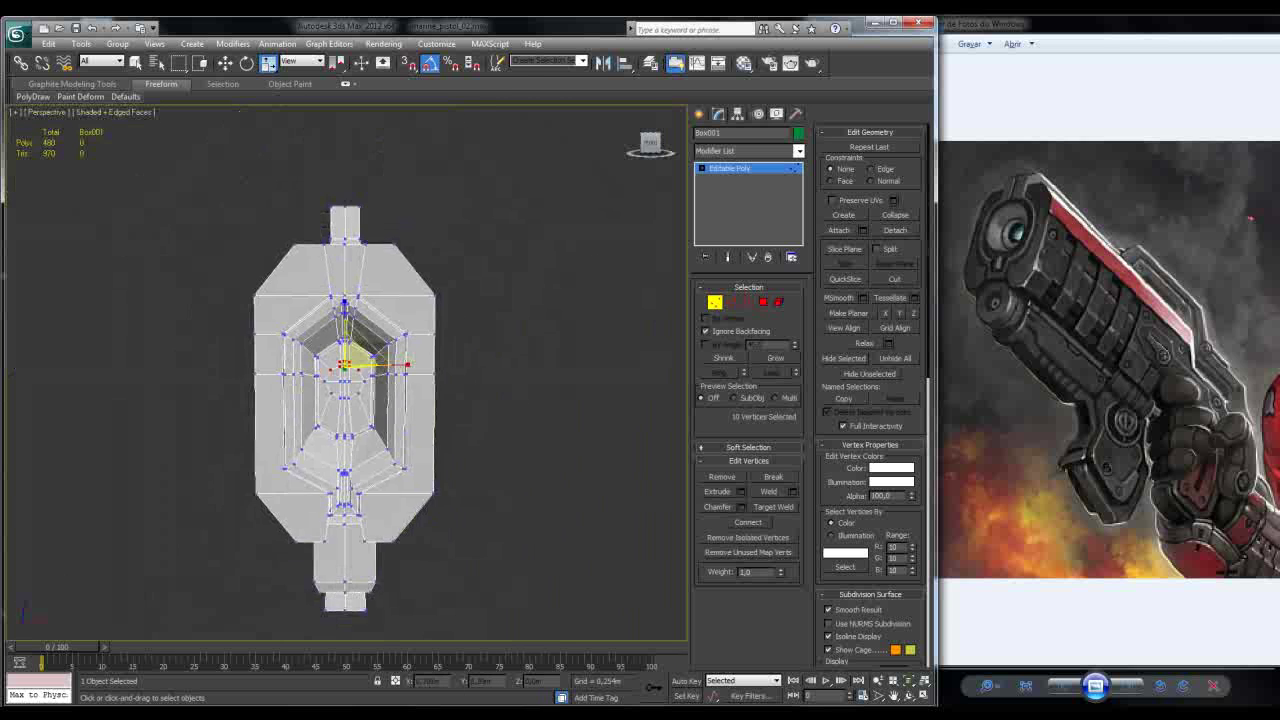
{"action": "scroll", "coordinate": [345, 370], "scroll_direction": "up", "scroll_amount": 5}
{"action": "key", "text": "w"}
{"action": "left_click_drag", "start_coordinate": [338, 330], "coordinate": [338, 325]}
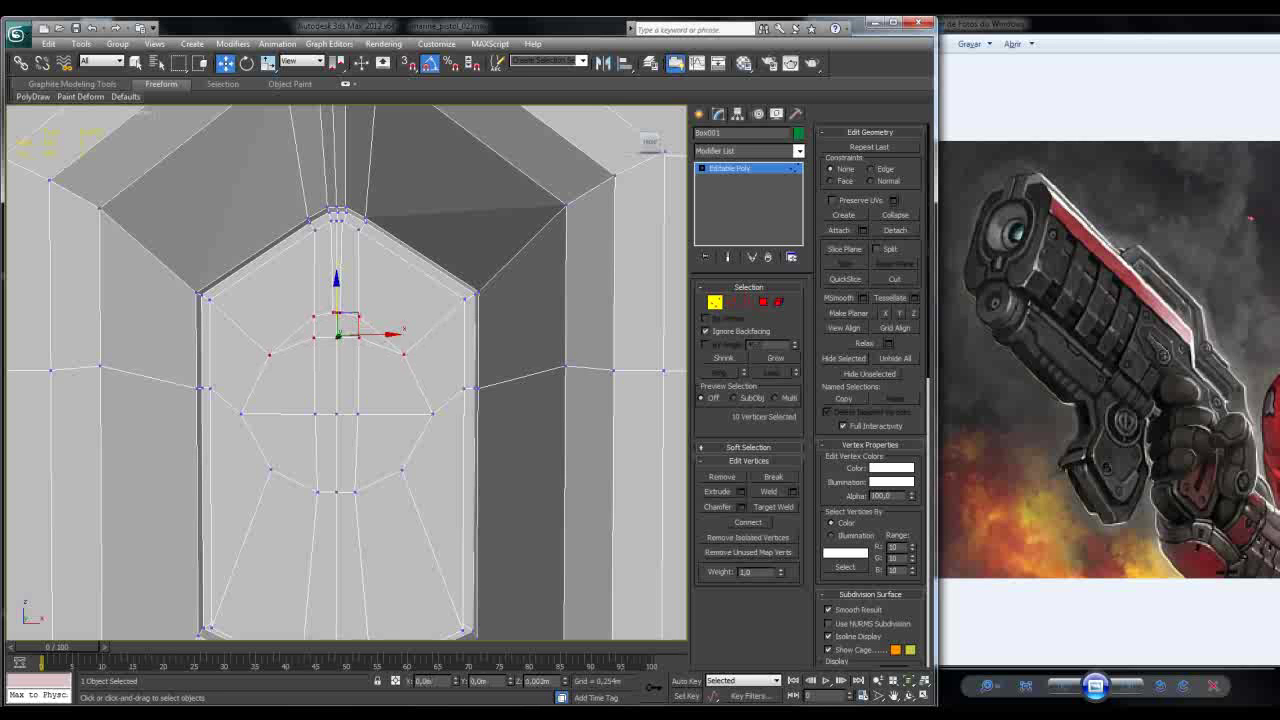
Step: Select the two outermost vertices of the inner shape's middle row and scale them horizontally closer together
{"action": "left_click", "coordinate": [241, 413]}
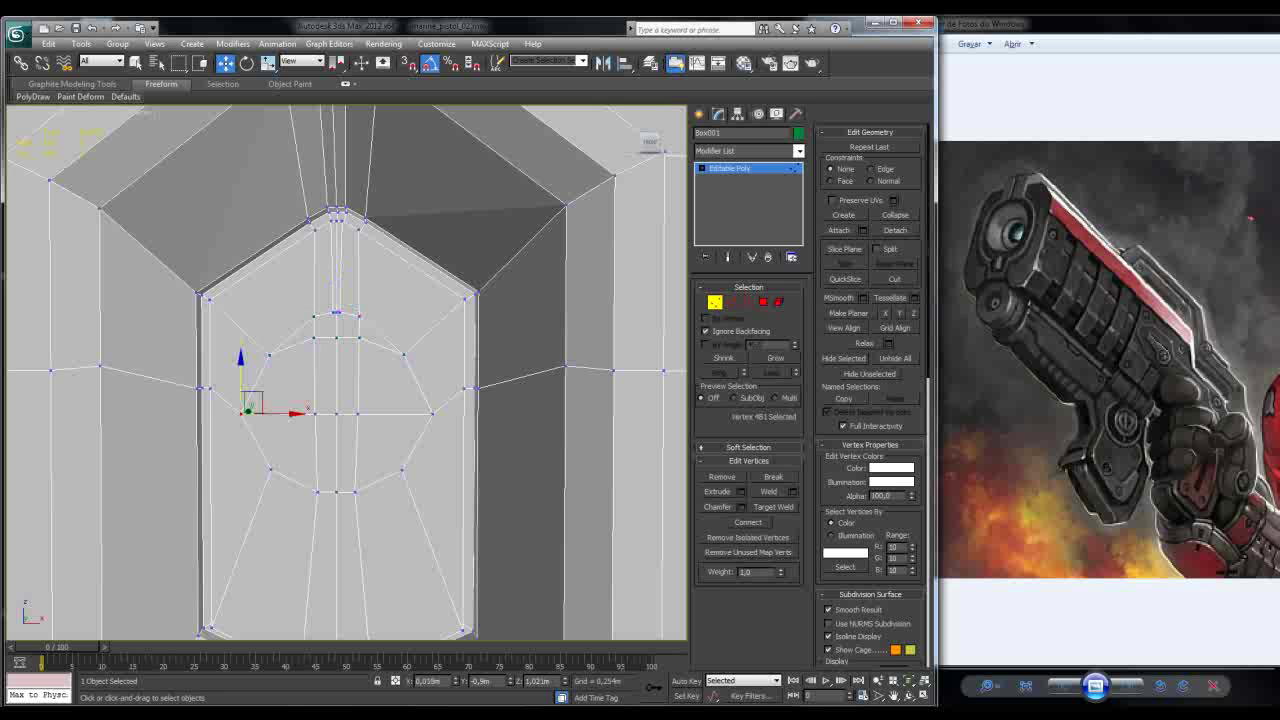
{"action": "left_click", "coordinate": [432, 413], "text": "ctrl"}
{"action": "key", "text": "r"}
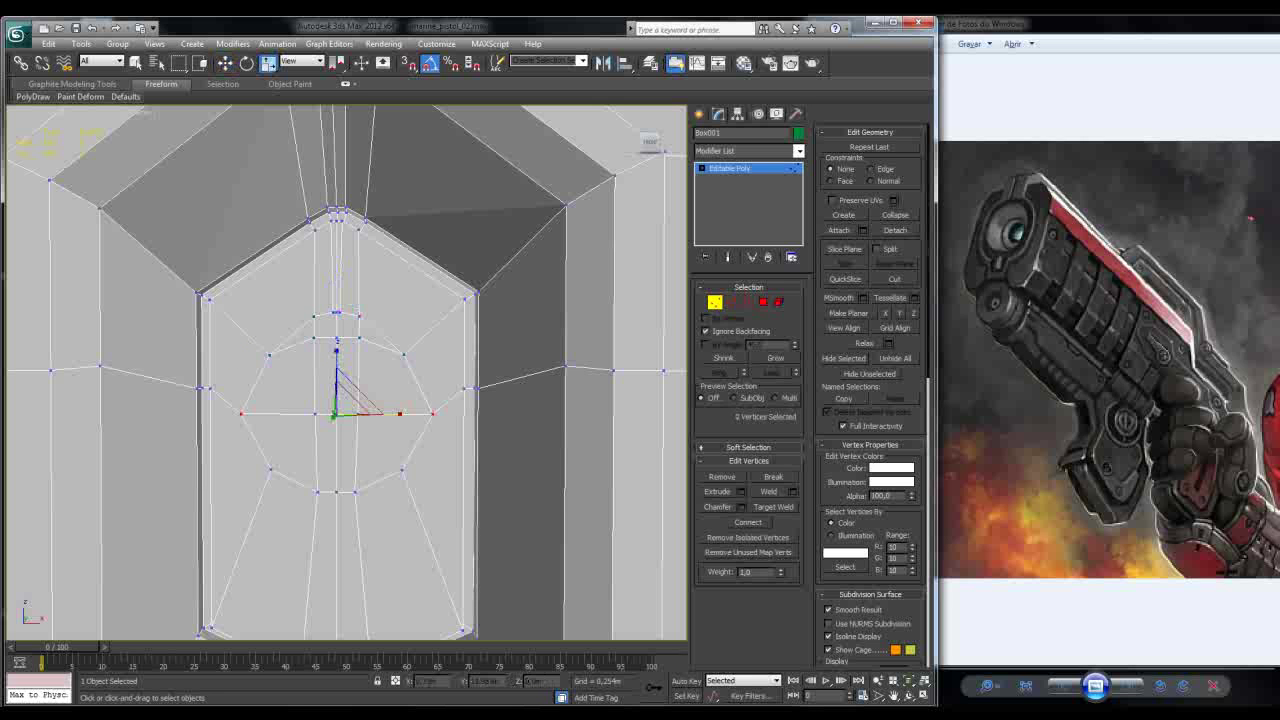
{"action": "left_click_drag", "start_coordinate": [399, 413], "coordinate": [380, 420]}
{"action": "scroll", "coordinate": [340, 410], "scroll_direction": "down", "scroll_amount": 5}
{"action": "scroll", "coordinate": [340, 410], "scroll_direction": "up", "scroll_amount": 6}
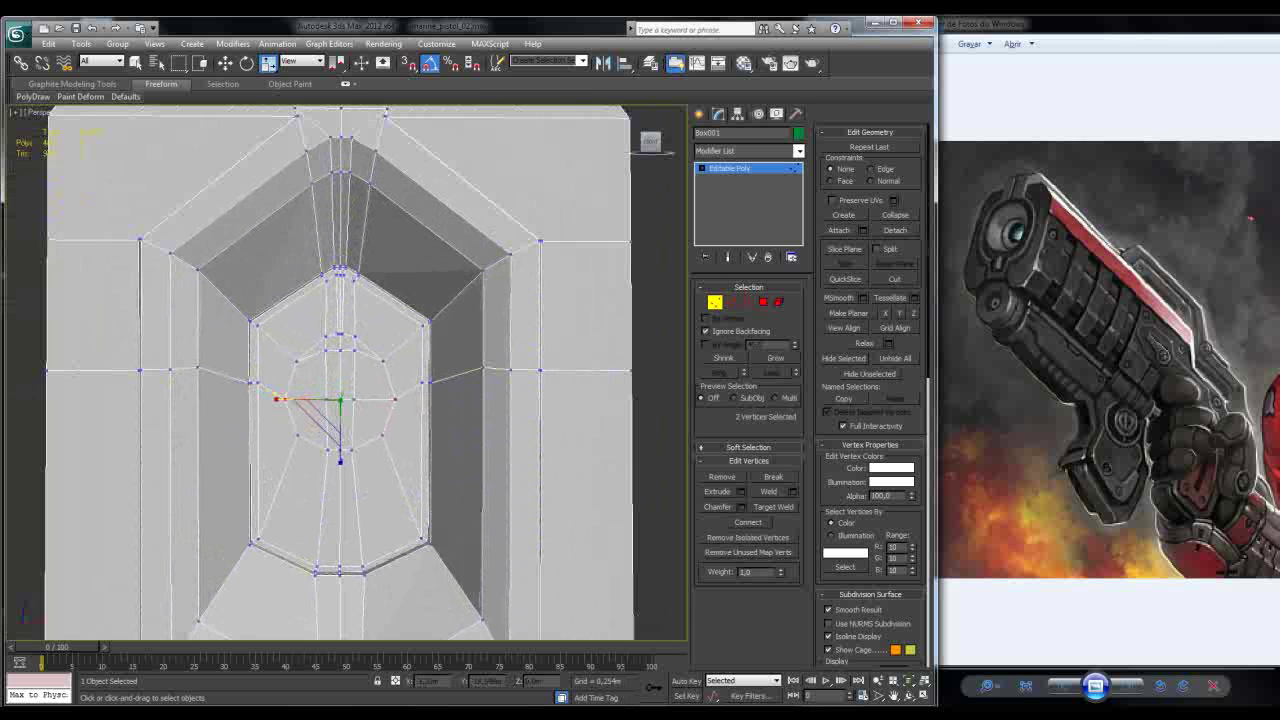
{"action": "scroll", "coordinate": [340, 410], "scroll_direction": "up", "scroll_amount": 2}
{"action": "scroll", "coordinate": [340, 410], "scroll_direction": "up", "scroll_amount": 3}
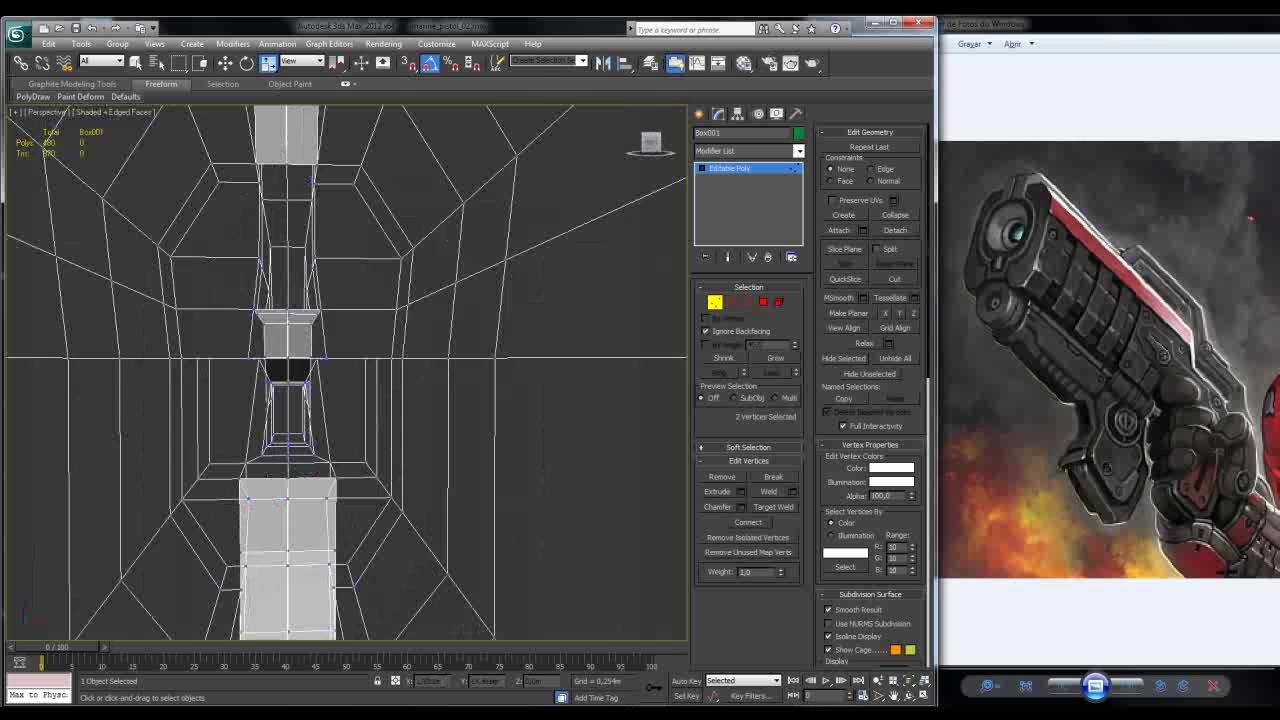
{"action": "scroll", "coordinate": [340, 410], "scroll_direction": "down", "scroll_amount": 3}
{"action": "scroll", "coordinate": [340, 410], "scroll_direction": "up", "scroll_amount": 1}
{"action": "scroll", "coordinate": [340, 410], "scroll_direction": "down", "scroll_amount": 1}
Step: Select the central vertices along the inner shape's bottom edge and adjust their height slightly
{"action": "key", "text": "w"}
{"action": "left_click", "coordinate": [318, 480]}
{"action": "left_click", "coordinate": [337, 482], "text": "ctrl"}
{"action": "left_click_drag", "start_coordinate": [360, 484], "coordinate": [340, 477]}
{"action": "left_click", "coordinate": [337, 487], "text": "ctrl"}
Step: Select the eight central vertices at the inner shape's top and lower them slightly to even out its curve
{"action": "left_click_drag", "start_coordinate": [315, 305], "coordinate": [360, 326]}
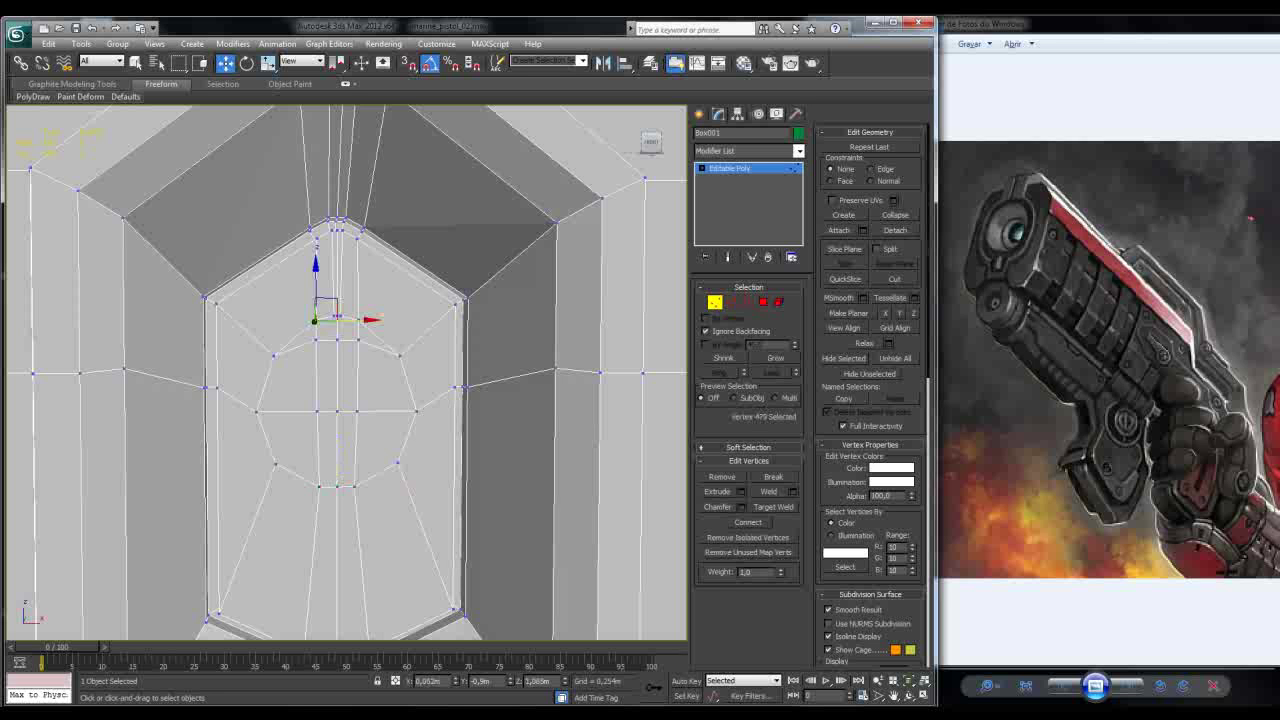
{"action": "left_click_drag", "start_coordinate": [329, 285], "coordinate": [329, 282]}
{"action": "left_click_drag", "start_coordinate": [397, 314], "coordinate": [408, 317]}
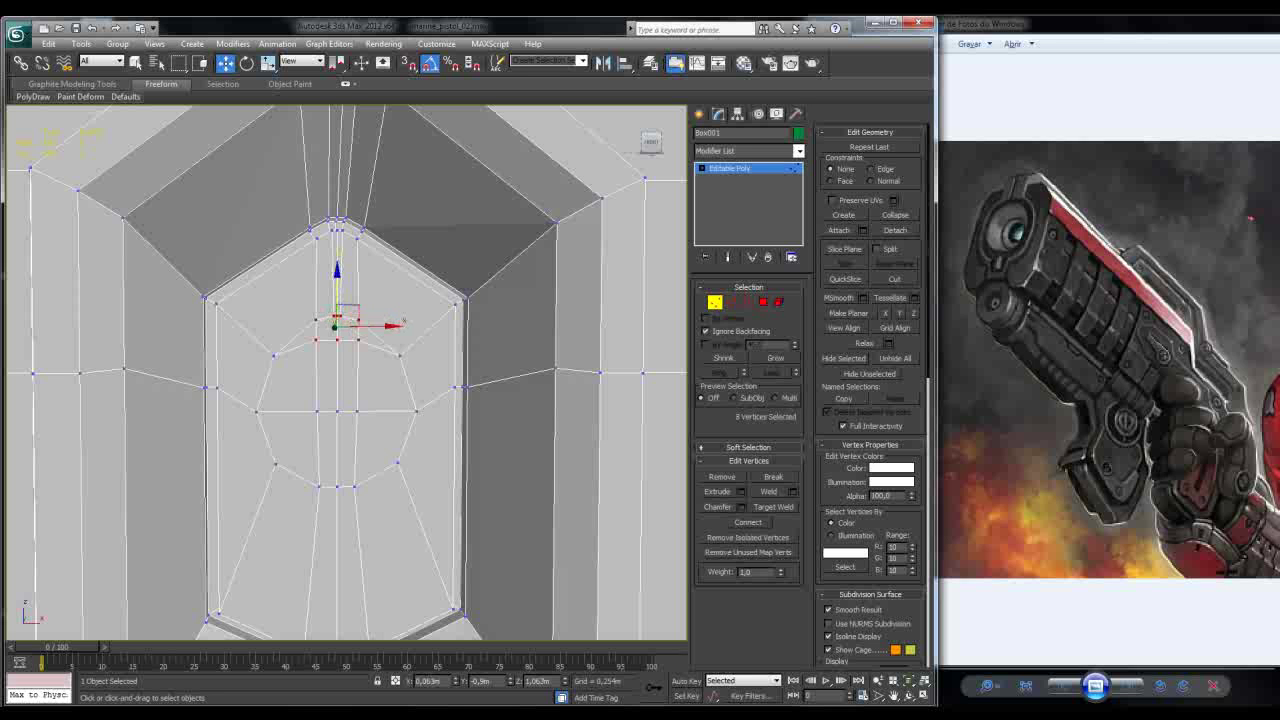
{"action": "left_click_drag", "start_coordinate": [337, 288], "coordinate": [337, 298]}
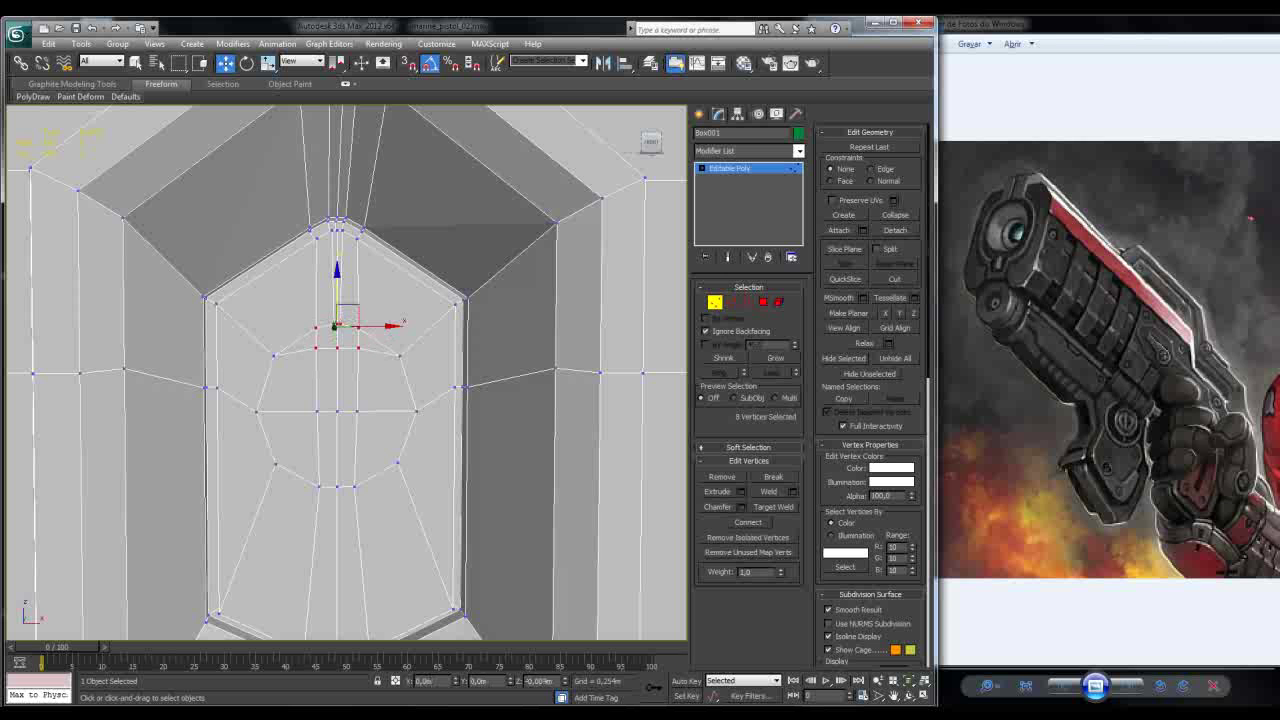
Step: Select all twelve polygons of the inner round shape and lower them slightly within the muzzle recess in the front view
{"action": "scroll", "coordinate": [340, 330], "scroll_direction": "down", "scroll_amount": 5}
{"action": "middle_click_drag", "start_coordinate": [340, 340], "coordinate": [310, 322], "text": "alt"}
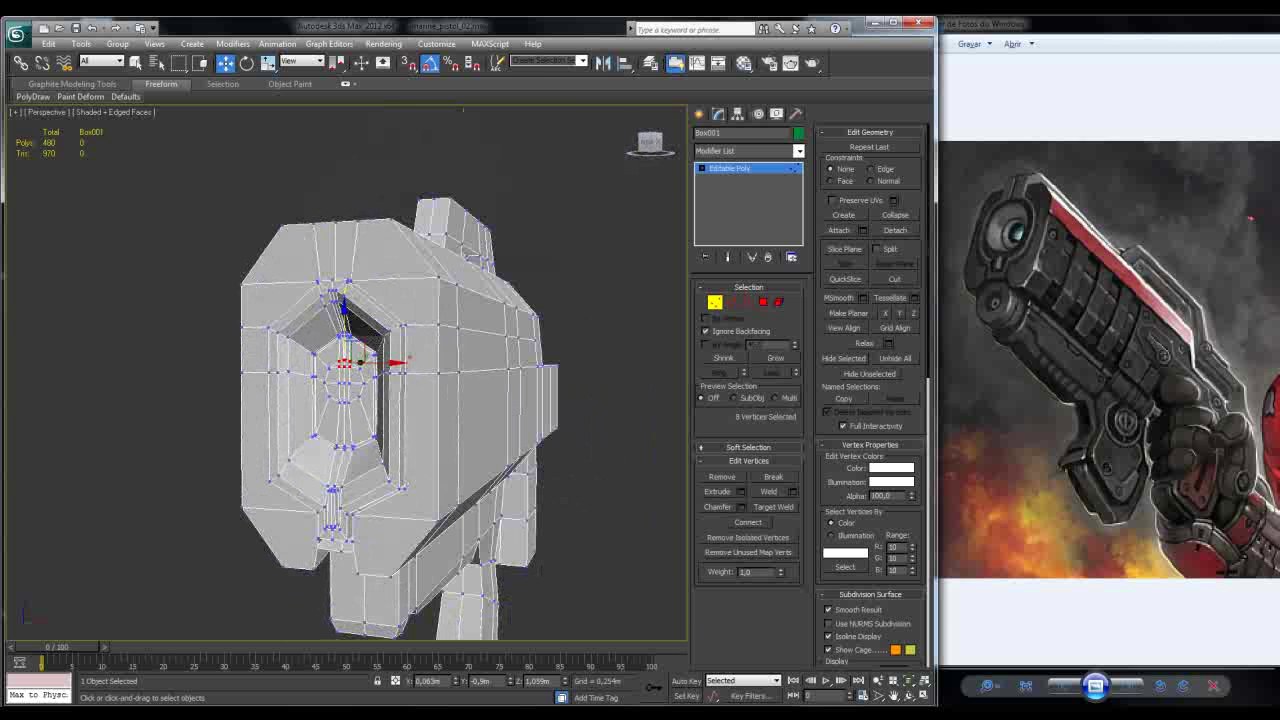
{"action": "scroll", "coordinate": [345, 355], "scroll_direction": "up", "scroll_amount": 8}
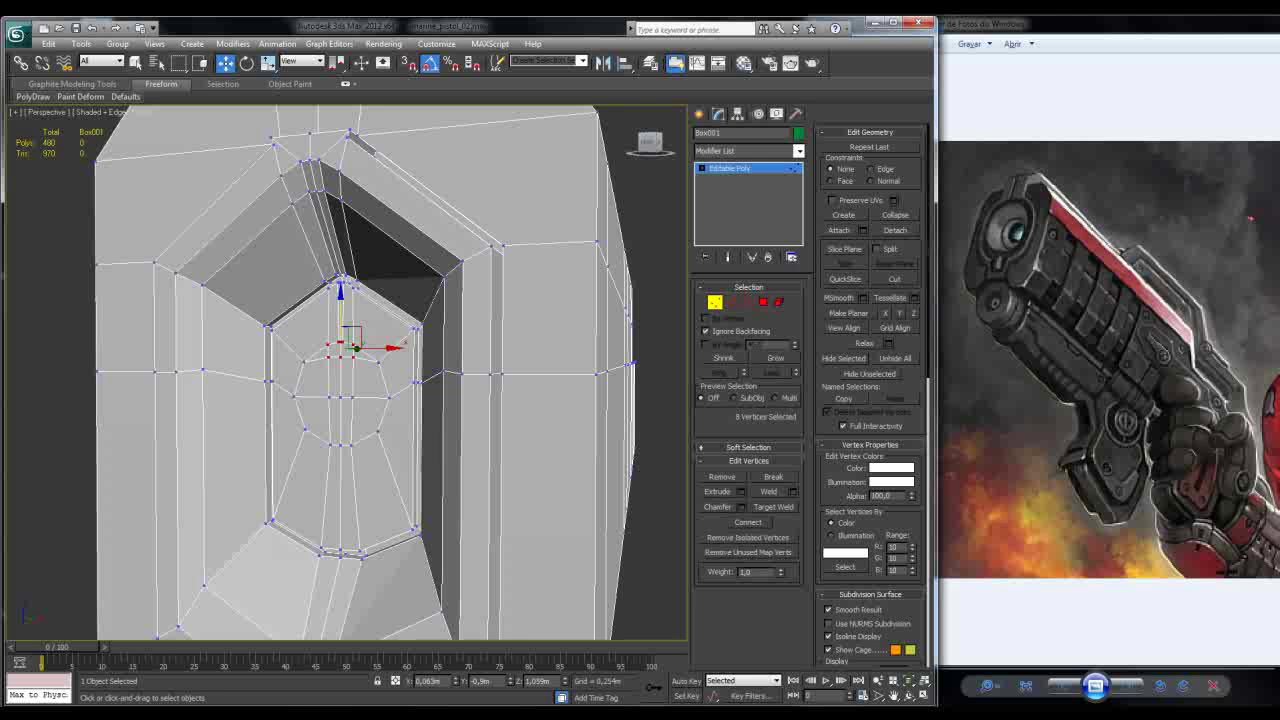
{"action": "key", "text": "4"}
{"action": "left_click", "coordinate": [362, 352]}
{"action": "left_click", "coordinate": [338, 347], "text": "ctrl"}
{"action": "left_click", "coordinate": [316, 354], "text": "ctrl"}
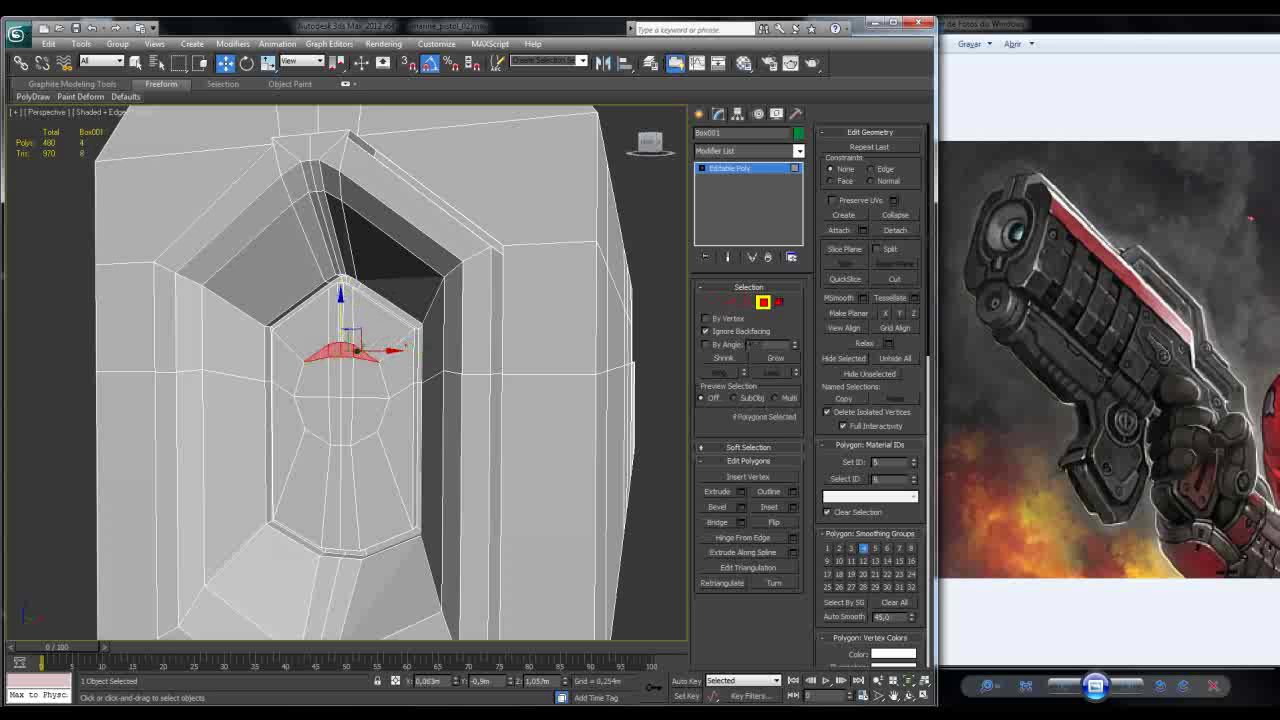
{"action": "left_click", "coordinate": [310, 380], "text": "ctrl"}
{"action": "left_click", "coordinate": [336, 392], "text": "ctrl"}
{"action": "left_click", "coordinate": [348, 392], "text": "ctrl"}
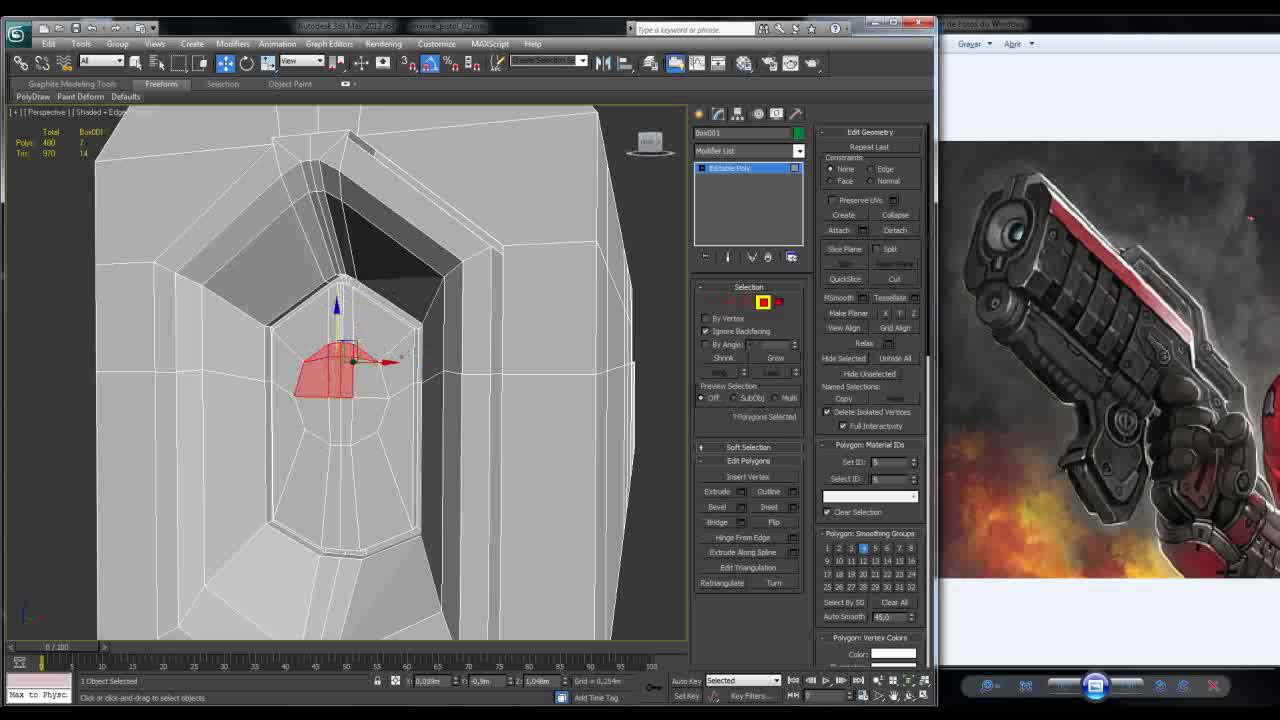
{"action": "left_click", "coordinate": [367, 418], "text": "ctrl"}
{"action": "left_click", "coordinate": [346, 425], "text": "ctrl"}
{"action": "left_click", "coordinate": [336, 425], "text": "ctrl"}
{"action": "left_click", "coordinate": [322, 422], "text": "ctrl"}
{"action": "left_click", "coordinate": [300, 418], "text": "ctrl"}
{"action": "middle_click_drag", "start_coordinate": [300, 418], "coordinate": [175, 368], "text": "alt"}
{"action": "scroll", "coordinate": [340, 370], "scroll_direction": "down", "scroll_amount": 5}
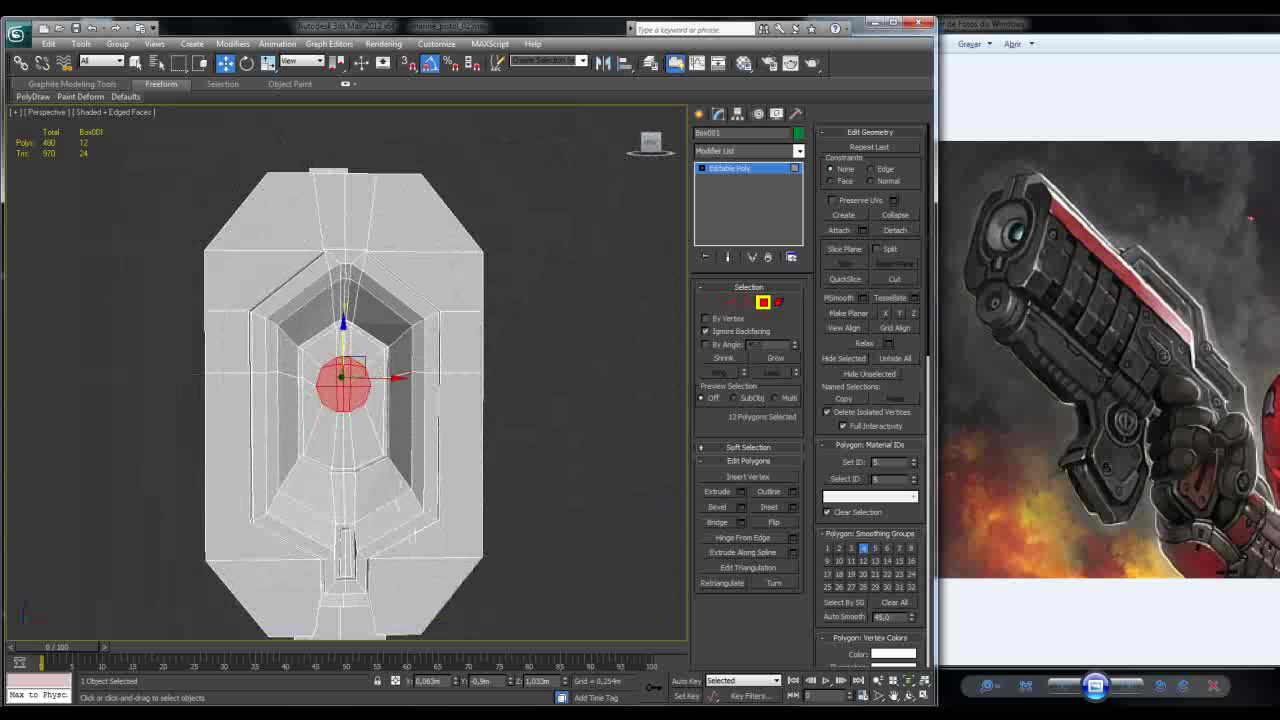
{"action": "middle_click_drag", "start_coordinate": [340, 370], "coordinate": [280, 364], "text": "alt"}
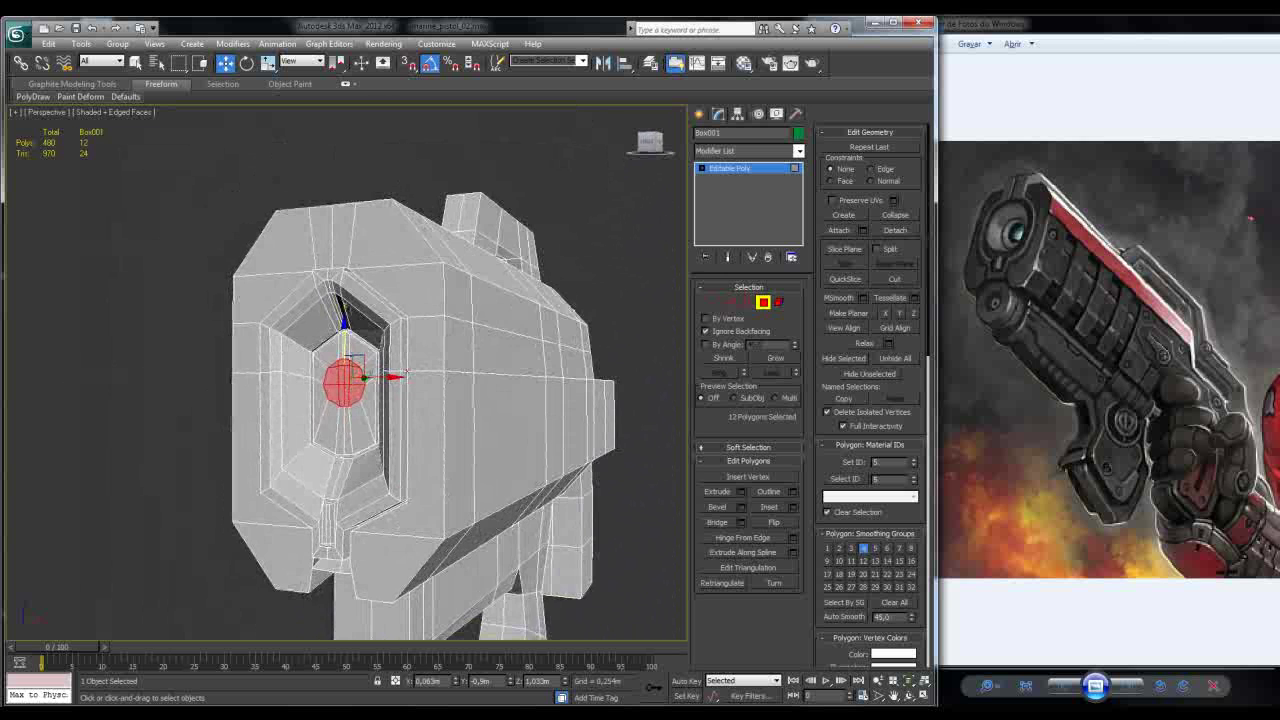
{"action": "key", "text": "f"}
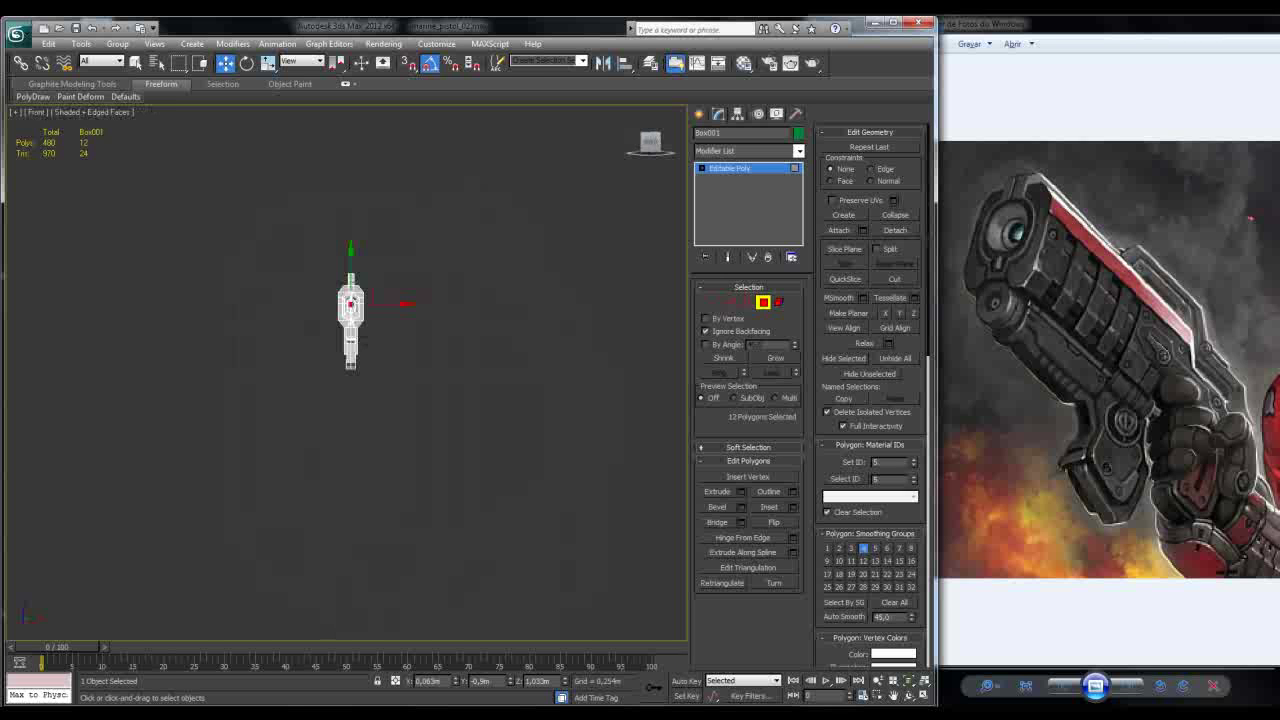
{"action": "scroll", "coordinate": [330, 360], "scroll_direction": "up", "scroll_amount": 5}
{"action": "scroll", "coordinate": [346, 372], "scroll_direction": "up", "scroll_amount": 5}
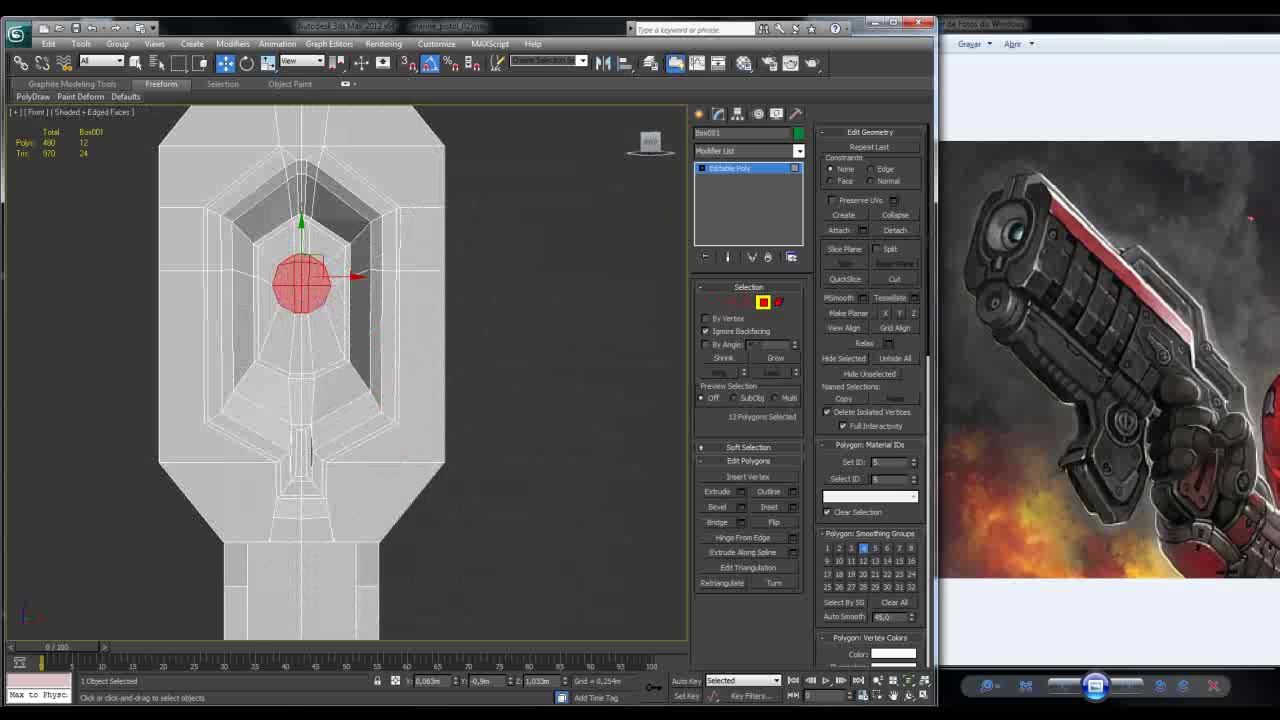
{"action": "middle_click_drag", "start_coordinate": [346, 372], "coordinate": [390, 410]}
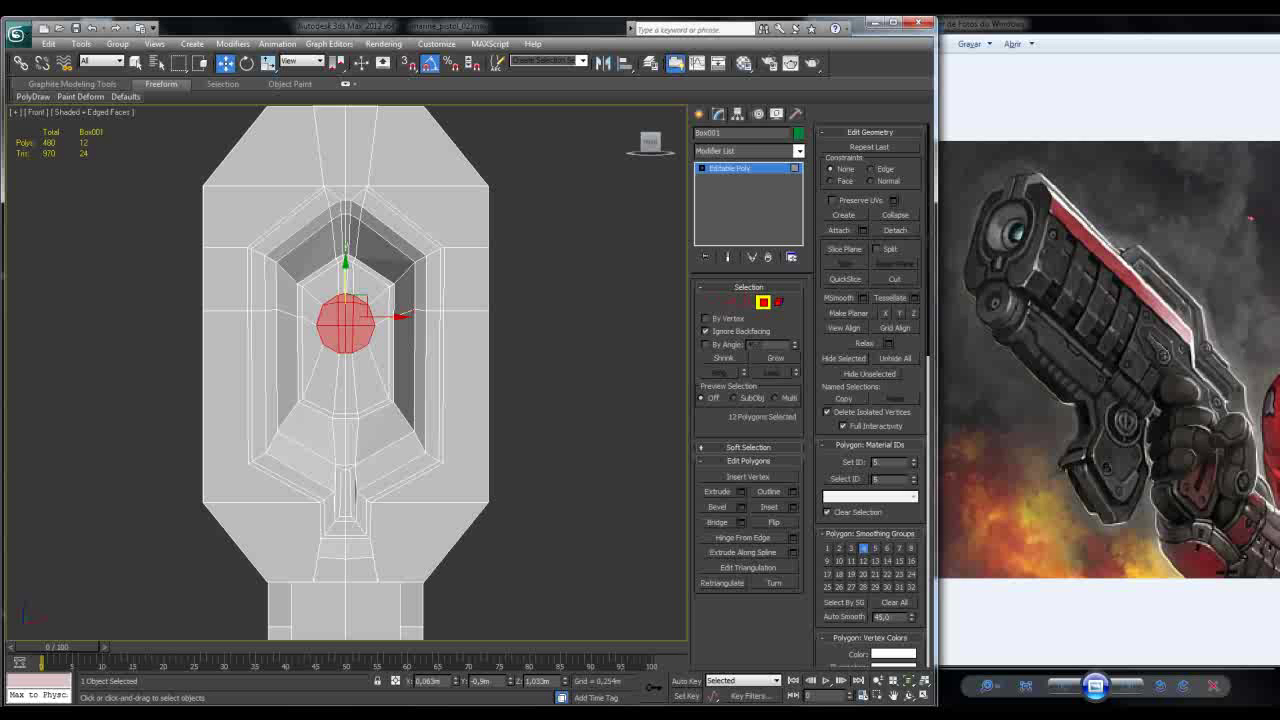
{"action": "left_click_drag", "start_coordinate": [345, 282], "coordinate": [345, 297]}
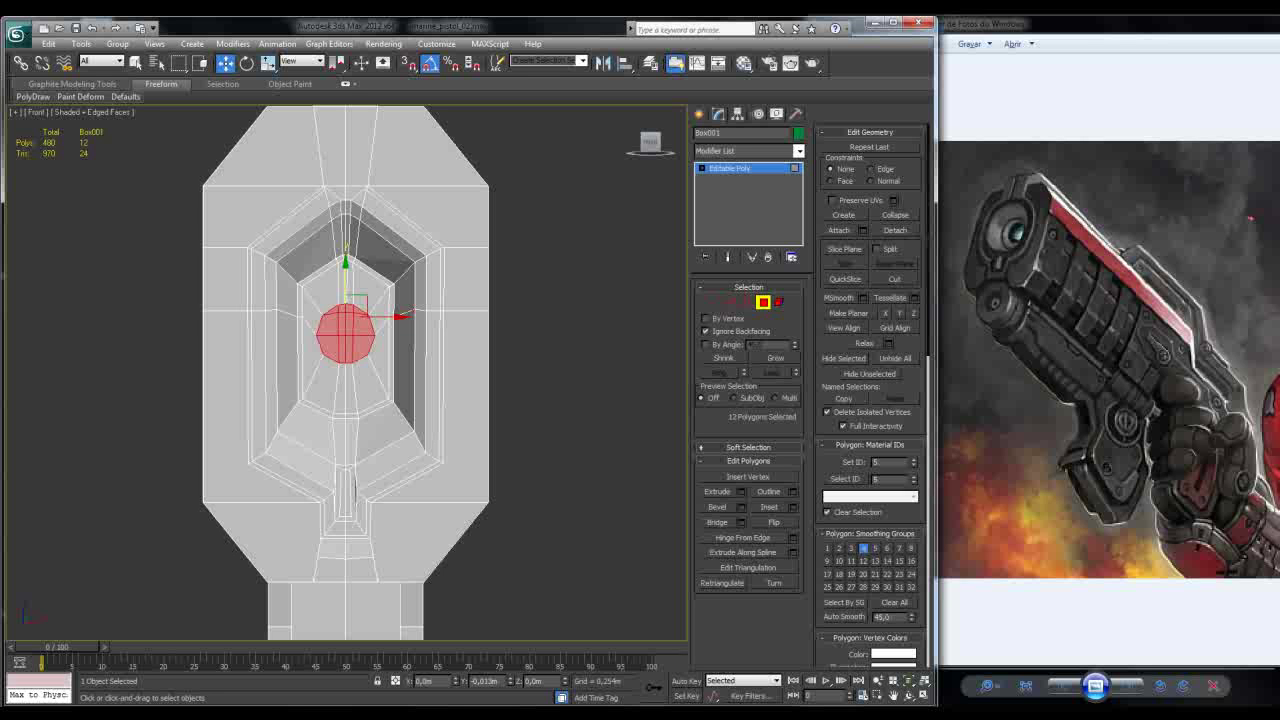
Step: Lower the round bore polygons slightly inside the muzzle recess
{"action": "left_click_drag", "start_coordinate": [345, 297], "coordinate": [345, 309]}
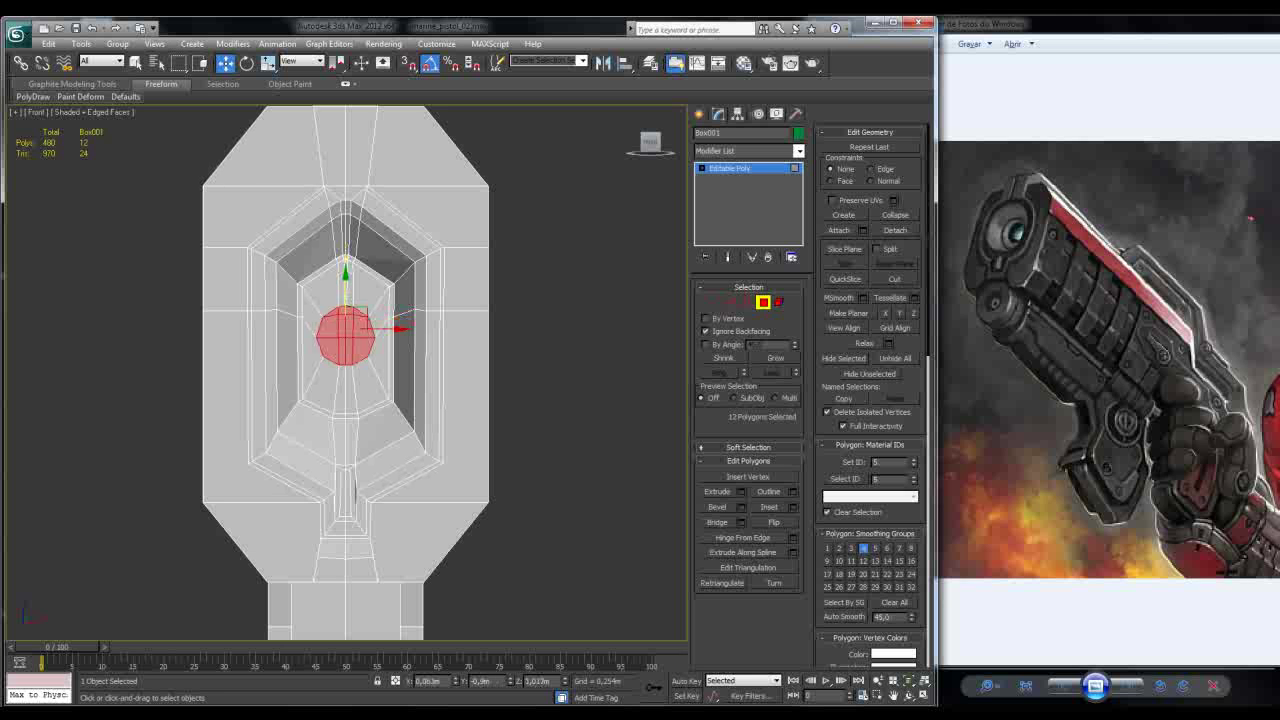
{"action": "key", "text": "1"}
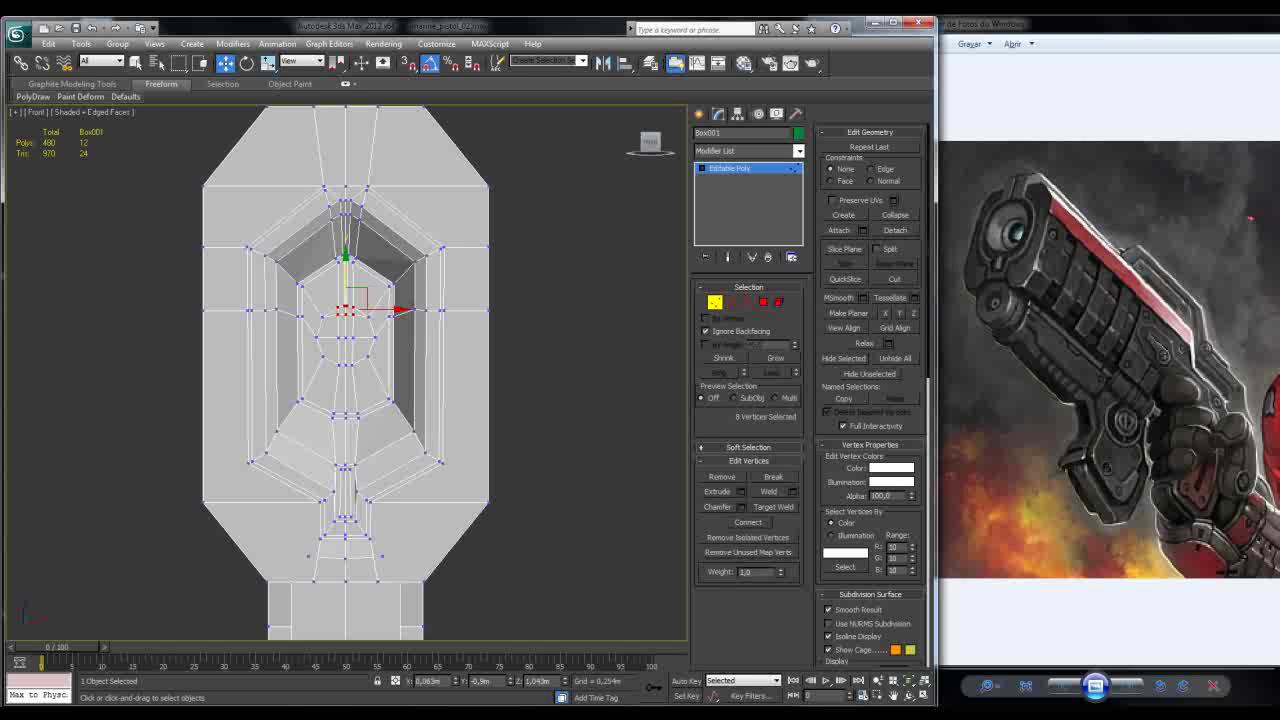
{"action": "key", "text": "p"}
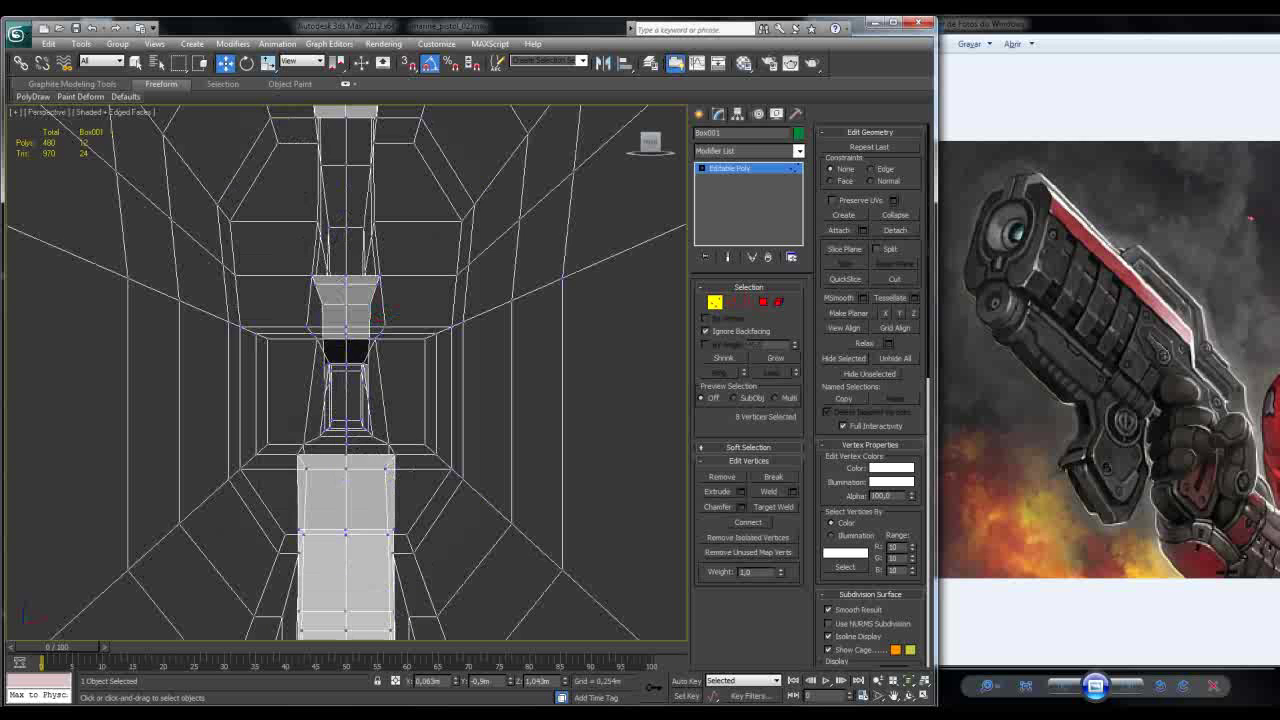
{"action": "key", "text": "z"}
Step: Select the upper vertices of the inner muzzle ring around the bore and lower them by about 0.02 m
{"action": "middle_click_drag", "start_coordinate": [266, 212], "coordinate": [358, 129], "text": "alt"}
{"action": "left_click_drag", "start_coordinate": [330, 216], "coordinate": [378, 250], "text": "ctrl"}
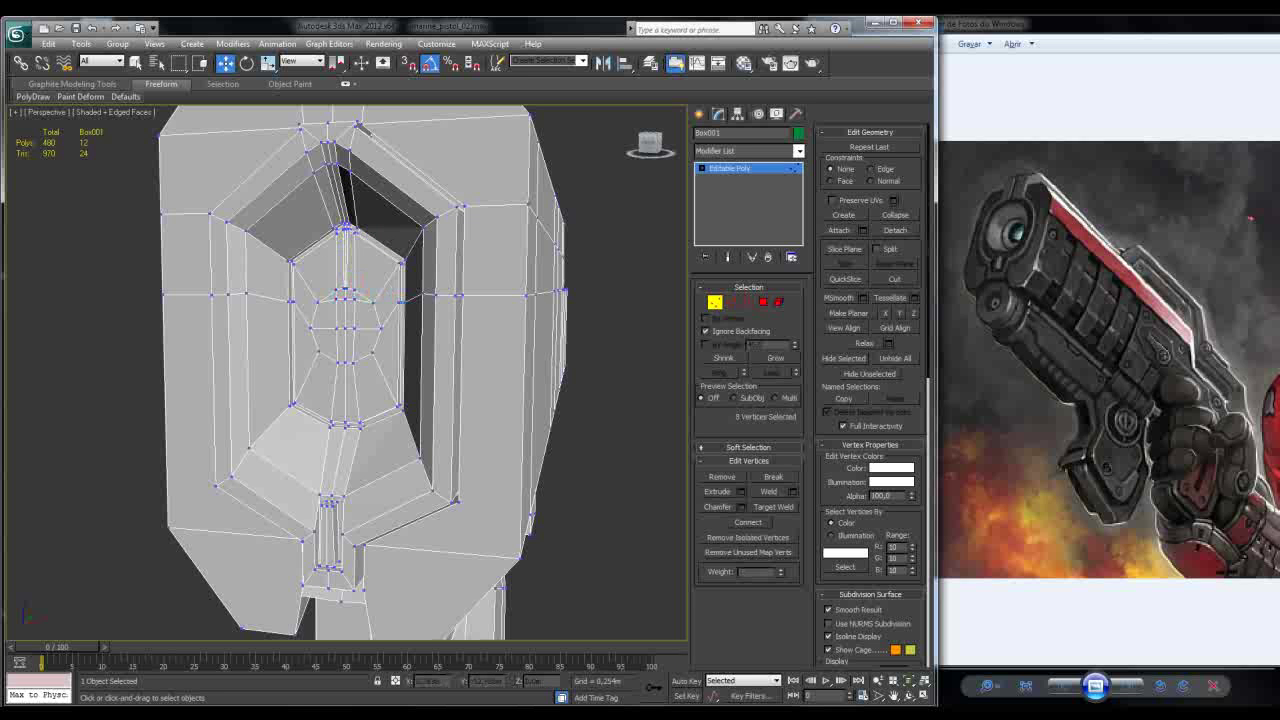
{"action": "left_click_drag", "start_coordinate": [330, 212], "coordinate": [364, 240], "text": "ctrl"}
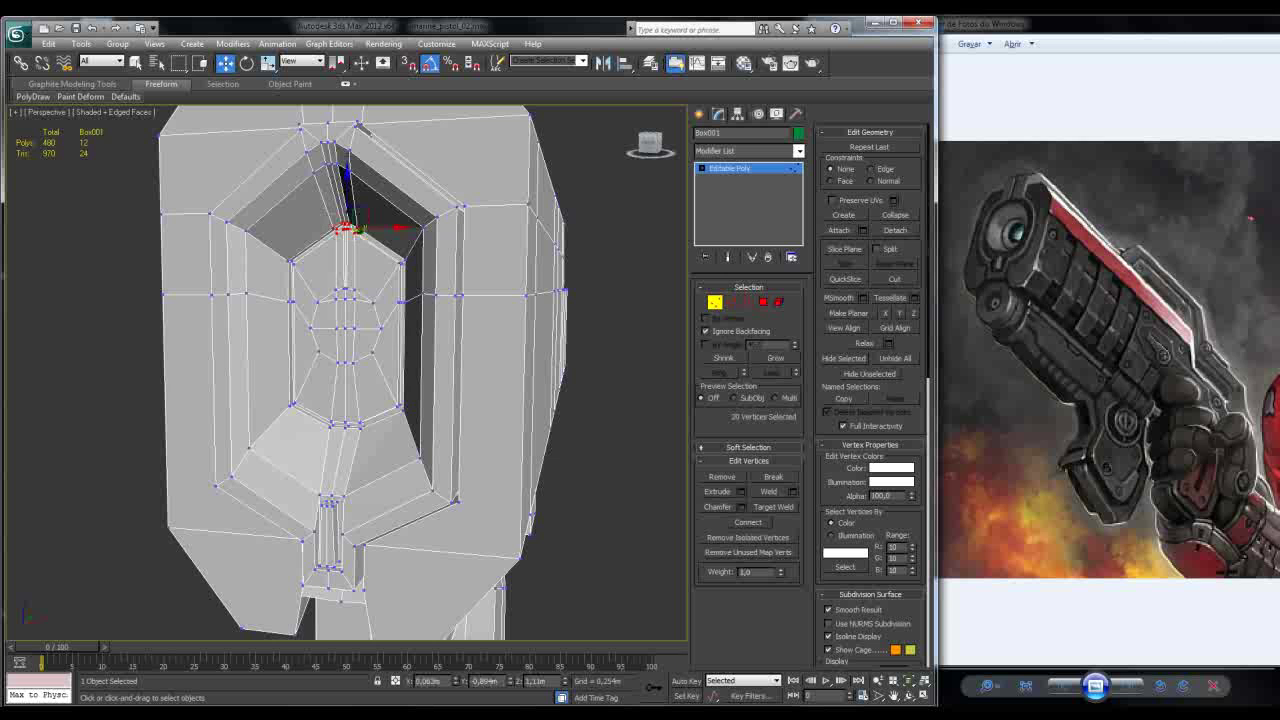
{"action": "key", "text": "alt+x"}
{"action": "key", "text": "alt+x"}
{"action": "left_click_drag", "start_coordinate": [284, 252], "coordinate": [410, 268], "text": "ctrl"}
{"action": "left_click_drag", "start_coordinate": [330, 170], "coordinate": [372, 246], "text": "ctrl"}
{"action": "left_click_drag", "start_coordinate": [283, 292], "coordinate": [300, 310], "text": "ctrl"}
{"action": "middle_click_drag", "start_coordinate": [400, 300], "coordinate": [310, 306], "text": "alt"}
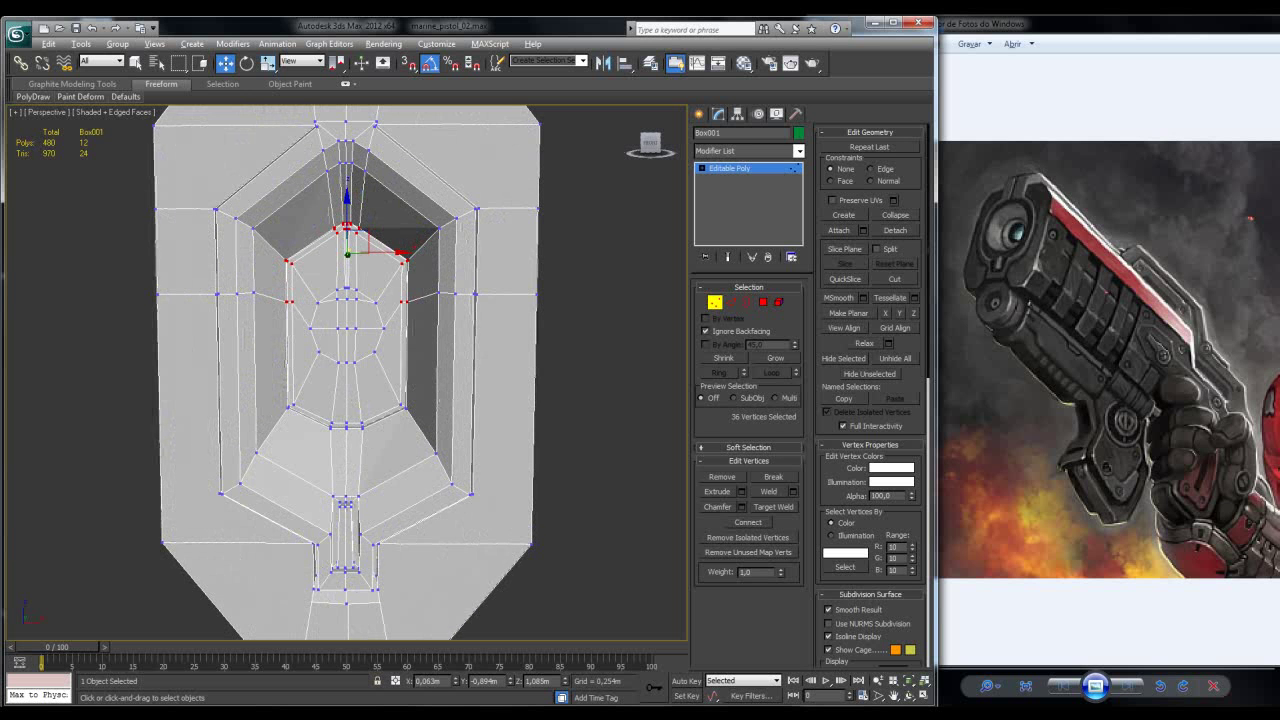
{"action": "left_click_drag", "start_coordinate": [346, 212], "coordinate": [346, 230]}
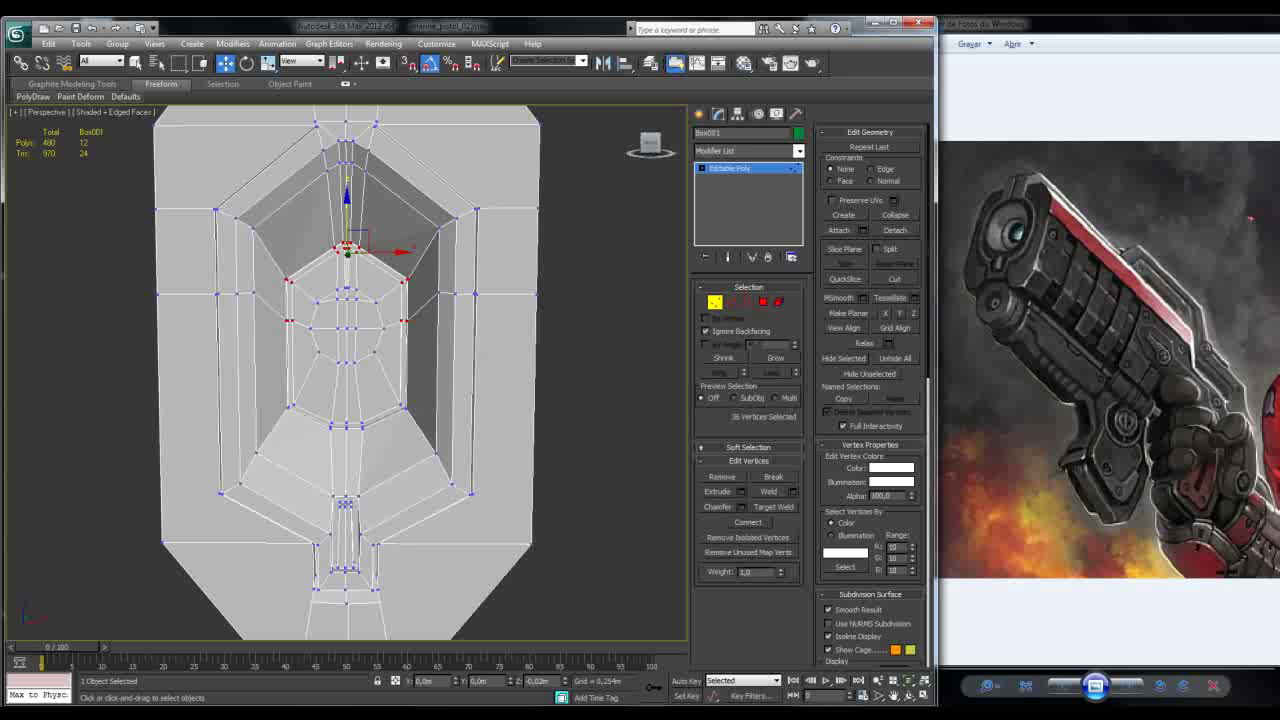
{"action": "middle_click_drag", "start_coordinate": [400, 370], "coordinate": [376, 380], "text": "alt"}
{"action": "left_click_drag", "start_coordinate": [280, 417], "coordinate": [322, 430], "text": "ctrl"}
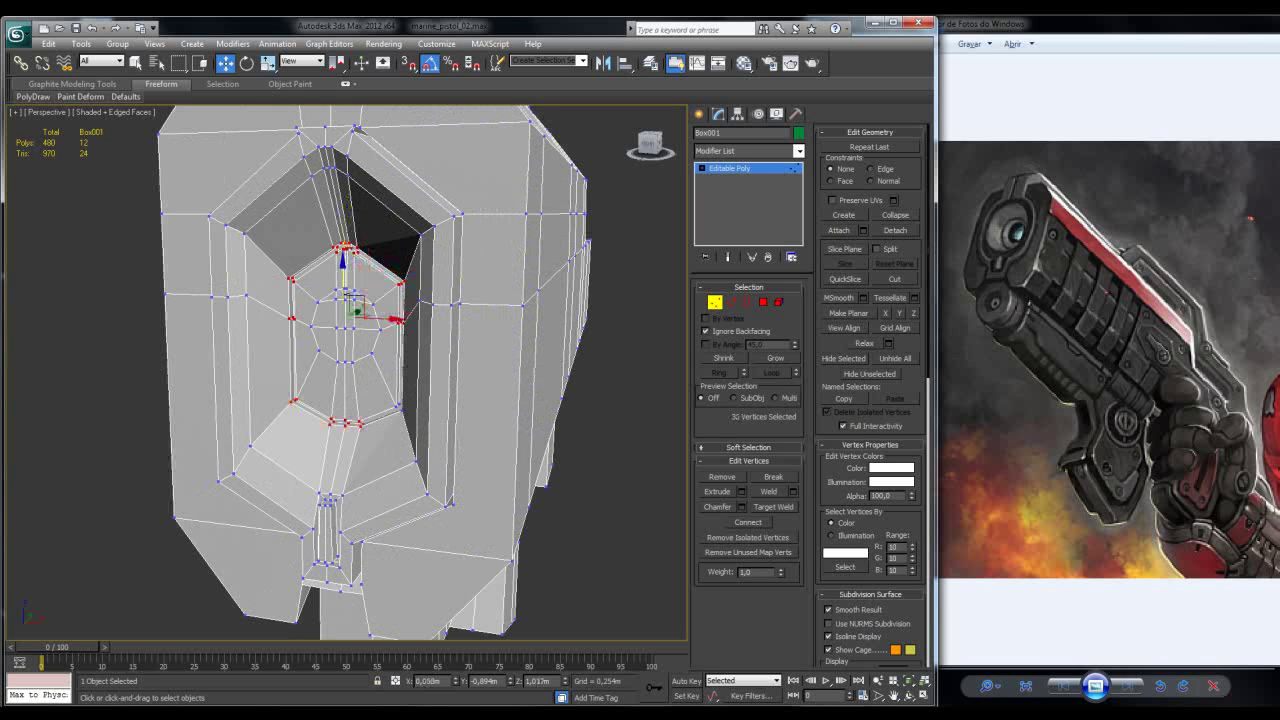
{"action": "left_click_drag", "start_coordinate": [378, 399], "coordinate": [380, 401], "text": "ctrl"}
{"action": "middle_click_drag", "start_coordinate": [380, 401], "coordinate": [285, 400], "text": "alt"}
{"action": "key", "text": "ctrl+d"}
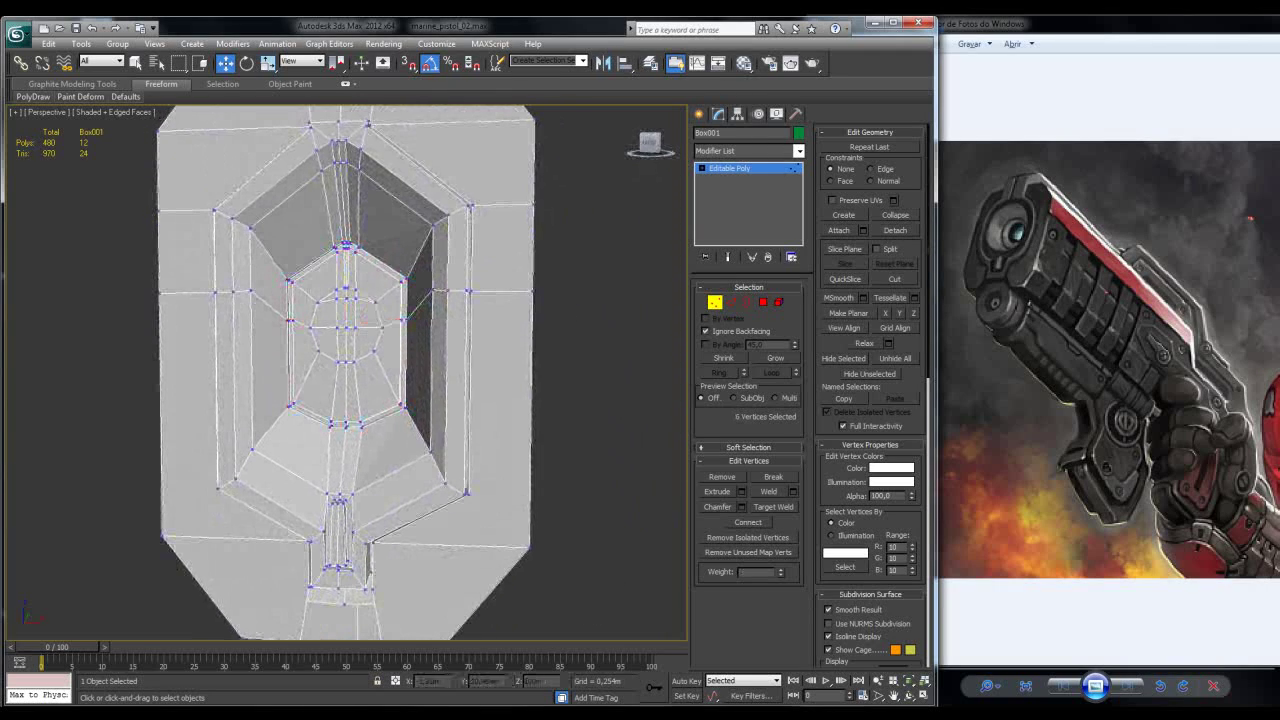
Step: Select the vertices along the lower edge of the inner muzzle ring and raise them by about 0.02 m
{"action": "left_click_drag", "start_coordinate": [275, 310], "coordinate": [305, 415]}
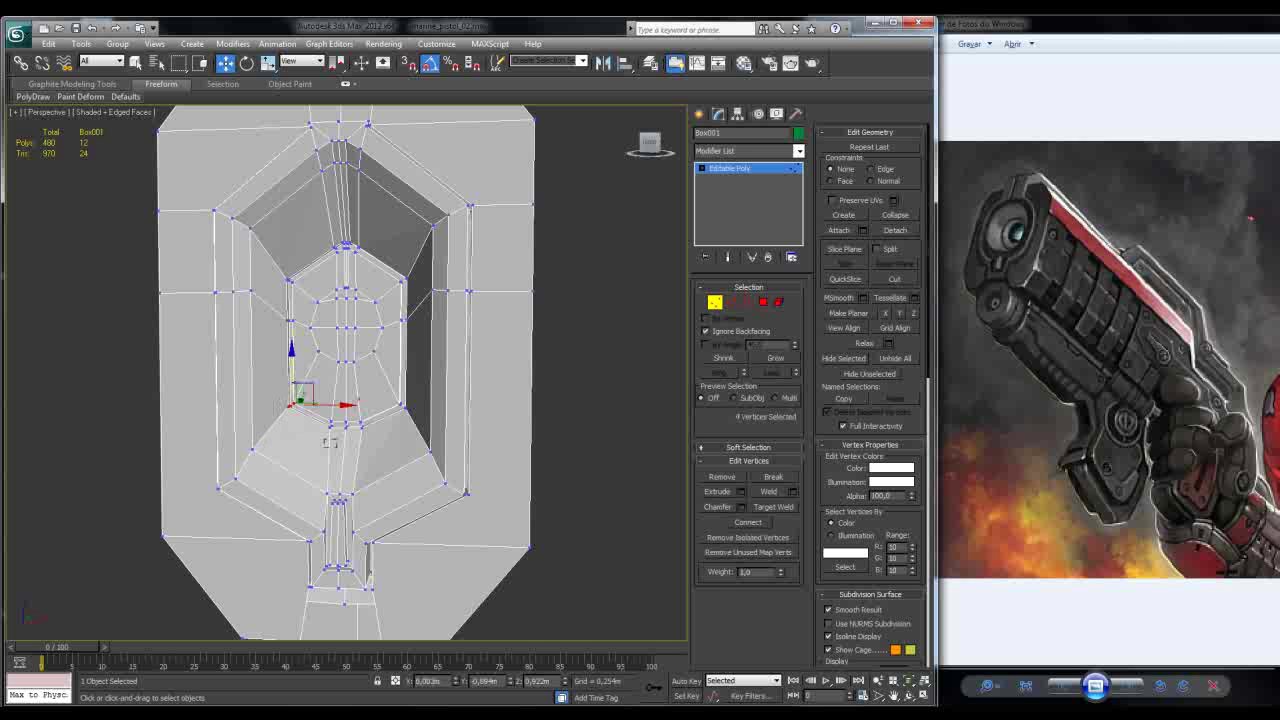
{"action": "left_click_drag", "start_coordinate": [416, 446], "coordinate": [322, 424]}
{"action": "middle_click_drag", "start_coordinate": [380, 440], "coordinate": [420, 440], "text": "alt"}
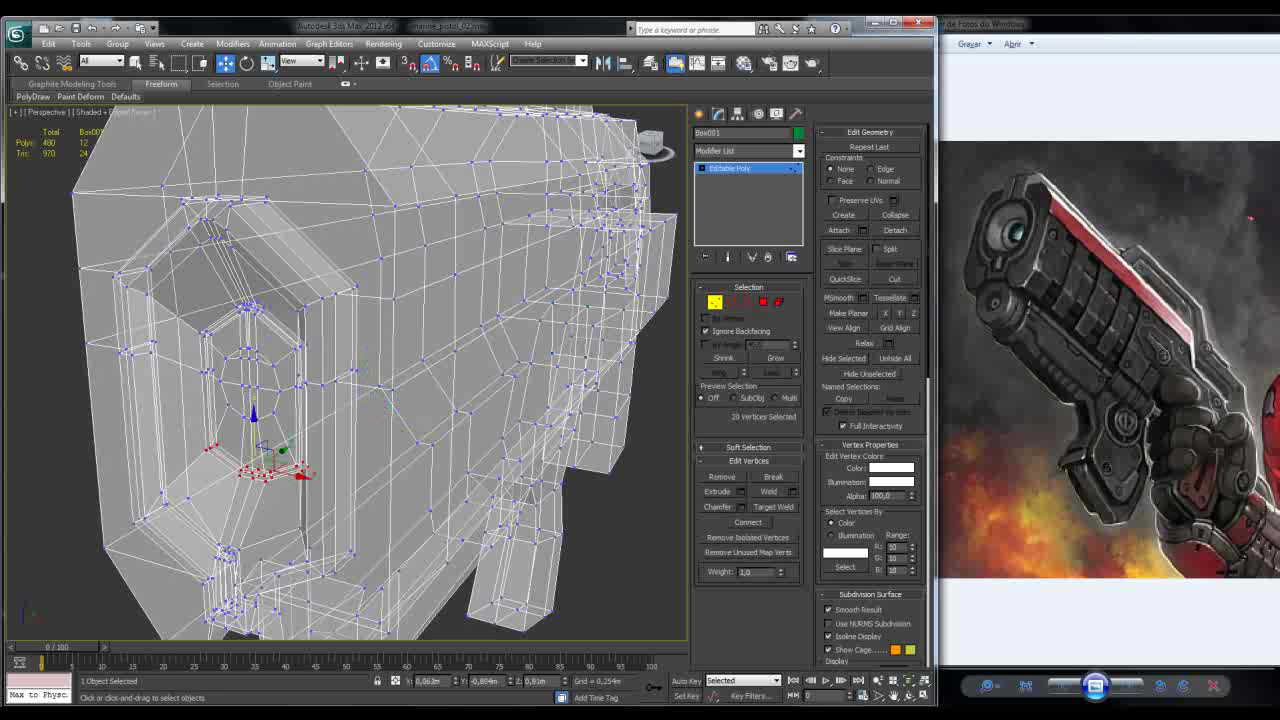
{"action": "scroll", "coordinate": [370, 330], "scroll_direction": "up", "scroll_amount": 3}
{"action": "mouse_move", "coordinate": [370, 330]}
{"action": "middle_mouse_down", "text": "alt"}
{"action": "mouse_move", "coordinate": [450, 334]}
{"action": "mouse_move", "coordinate": [372, 338]}
{"action": "middle_mouse_up", "text": "alt"}
{"action": "left_click_drag", "start_coordinate": [280, 400], "coordinate": [280, 373]}
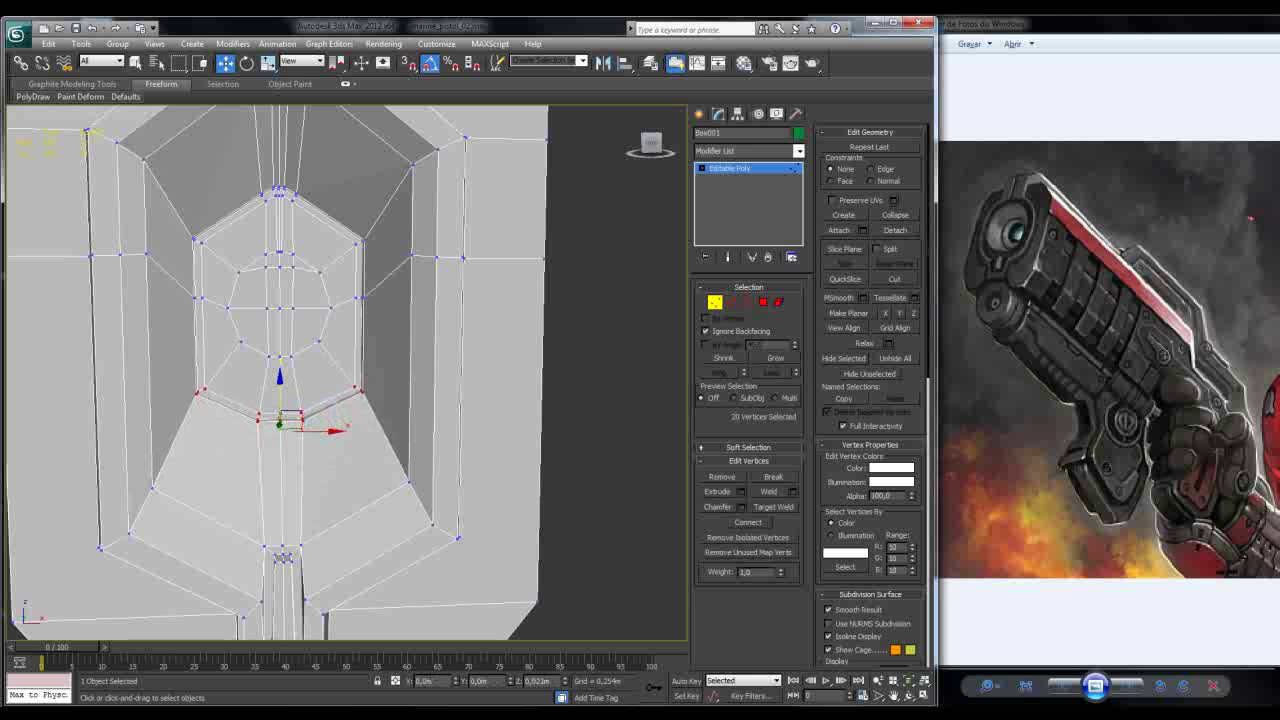
{"action": "scroll", "coordinate": [358, 374], "scroll_direction": "down", "scroll_amount": 5}
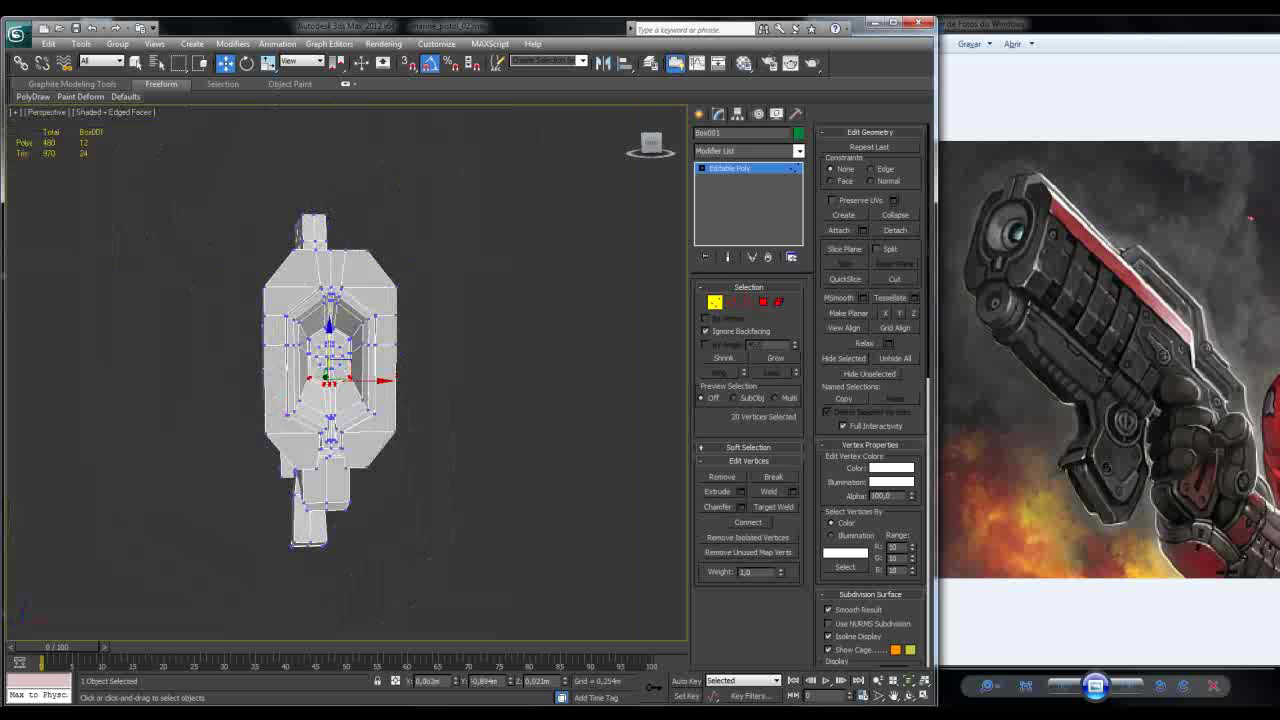
Step: Extrude the round bore polygons inward with a height of -0.033 m to hollow out the barrel
{"action": "scroll", "coordinate": [345, 370], "scroll_direction": "up", "scroll_amount": 5}
{"action": "middle_click_drag", "start_coordinate": [345, 370], "coordinate": [401, 377], "text": "alt"}
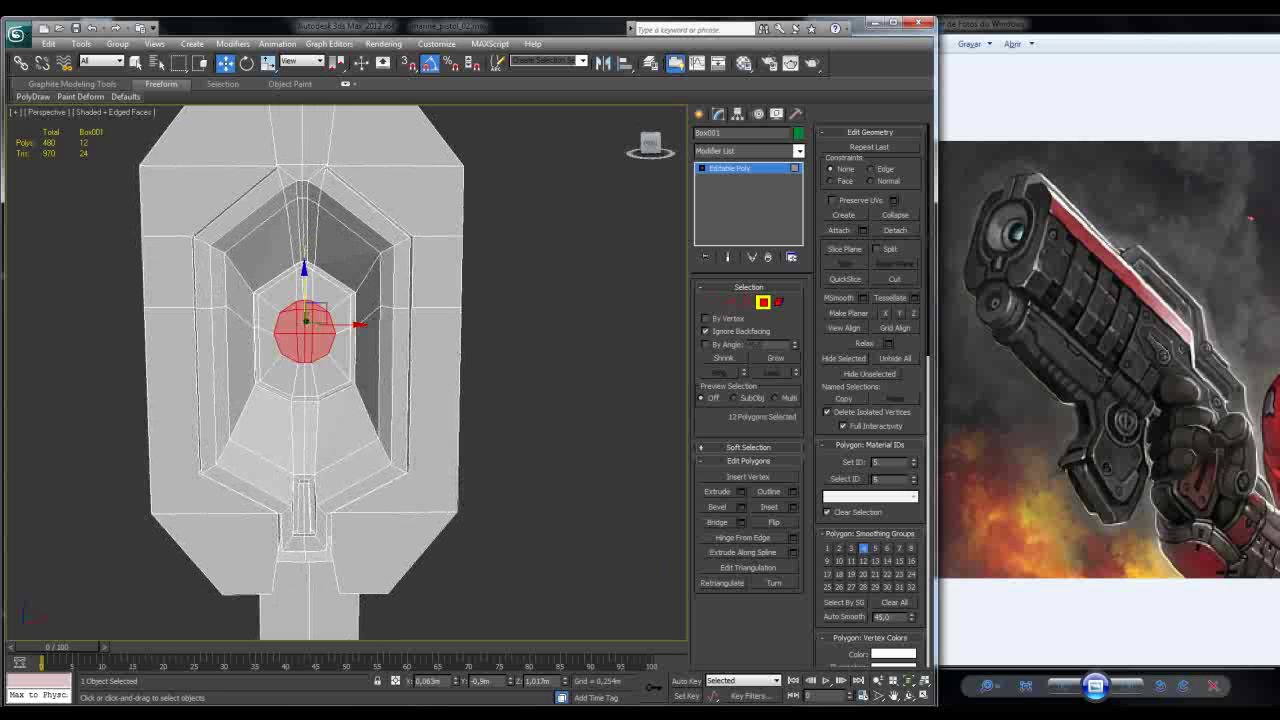
{"action": "middle_click_drag", "start_coordinate": [401, 377], "coordinate": [402, 377], "text": "alt"}
{"action": "left_click", "coordinate": [741, 507]}
{"action": "middle_click_drag", "start_coordinate": [400, 380], "coordinate": [440, 380], "text": "alt"}
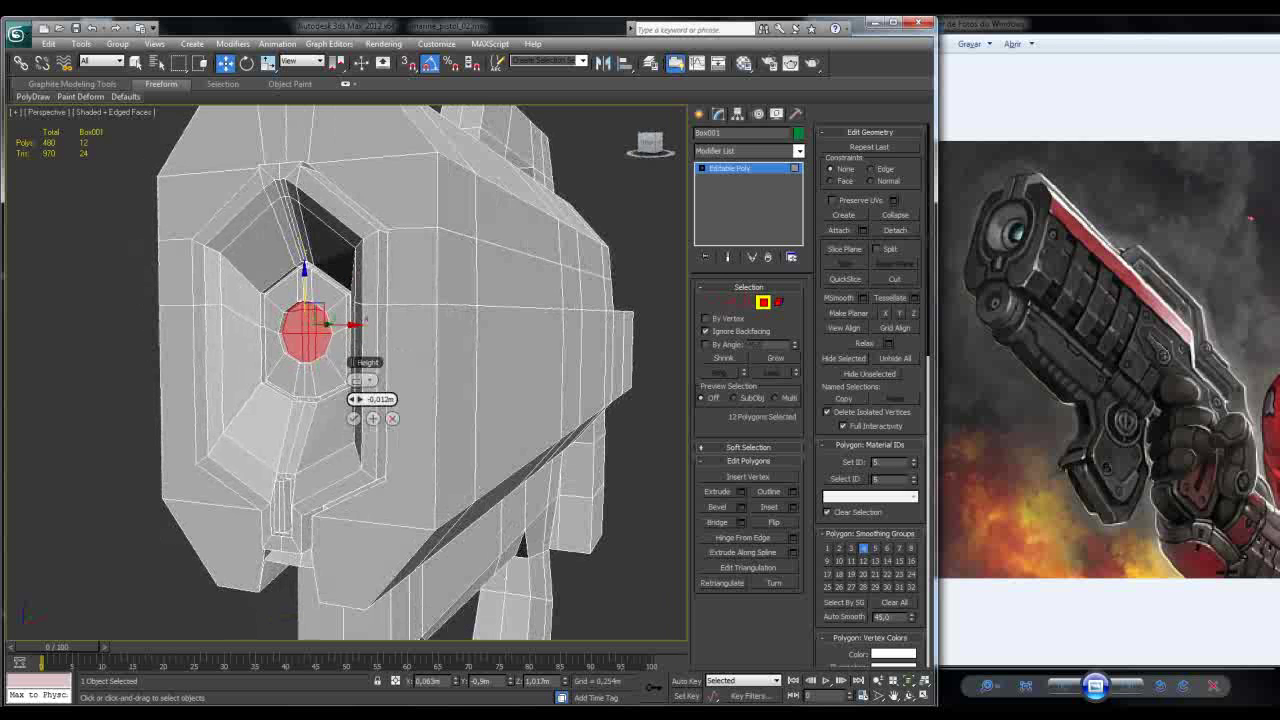
{"action": "mouse_move", "coordinate": [357, 399]}
{"action": "left_mouse_down"}
{"action": "mouse_move", "coordinate": [340, 399]}
{"action": "mouse_move", "coordinate": [356, 399]}
{"action": "left_mouse_up"}
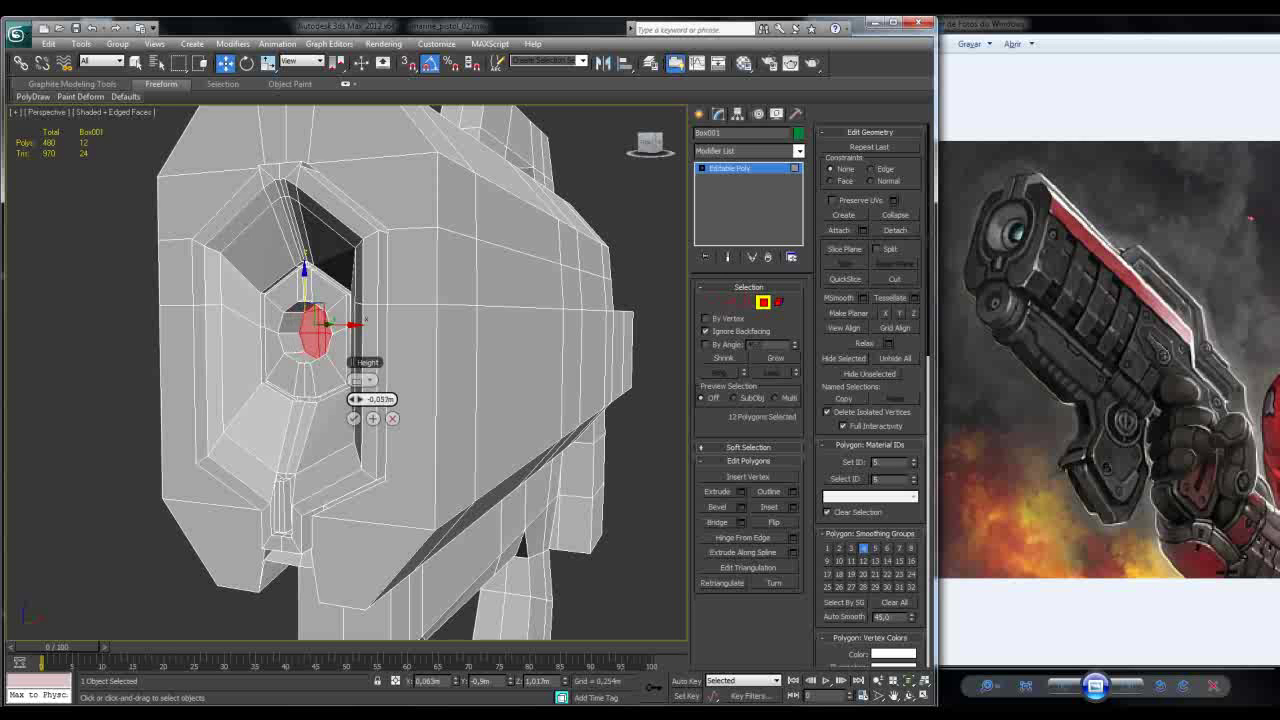
{"action": "middle_click_drag", "start_coordinate": [357, 362], "coordinate": [182, 360], "text": "alt"}
{"action": "left_click", "coordinate": [353, 418]}
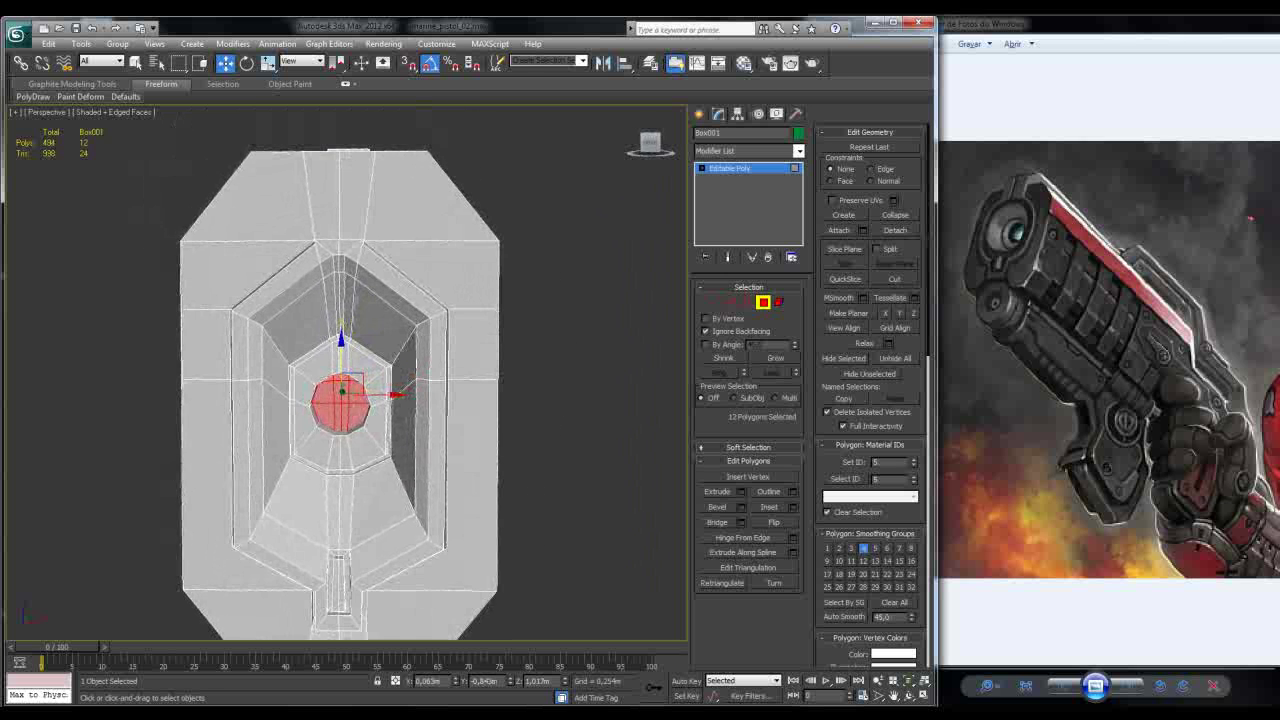
{"action": "key", "text": "f"}
{"action": "scroll", "coordinate": [350, 300], "scroll_direction": "up", "scroll_amount": 5}
{"action": "scroll", "coordinate": [400, 150], "scroll_direction": "up", "scroll_amount": 6}
{"action": "middle_click_drag", "start_coordinate": [330, 380], "coordinate": [334, 412]}
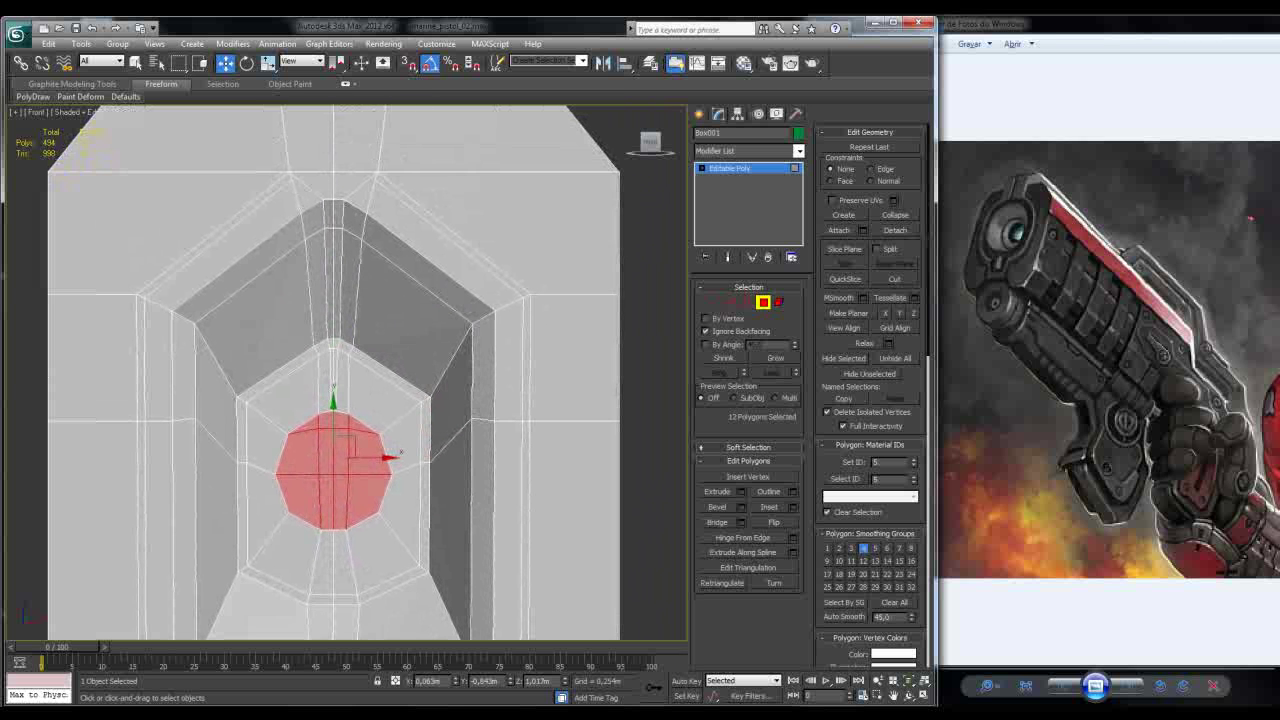
{"action": "key", "text": "4"}
{"action": "key", "text": "1"}
{"action": "left_click_drag", "start_coordinate": [222, 552], "coordinate": [442, 612]}
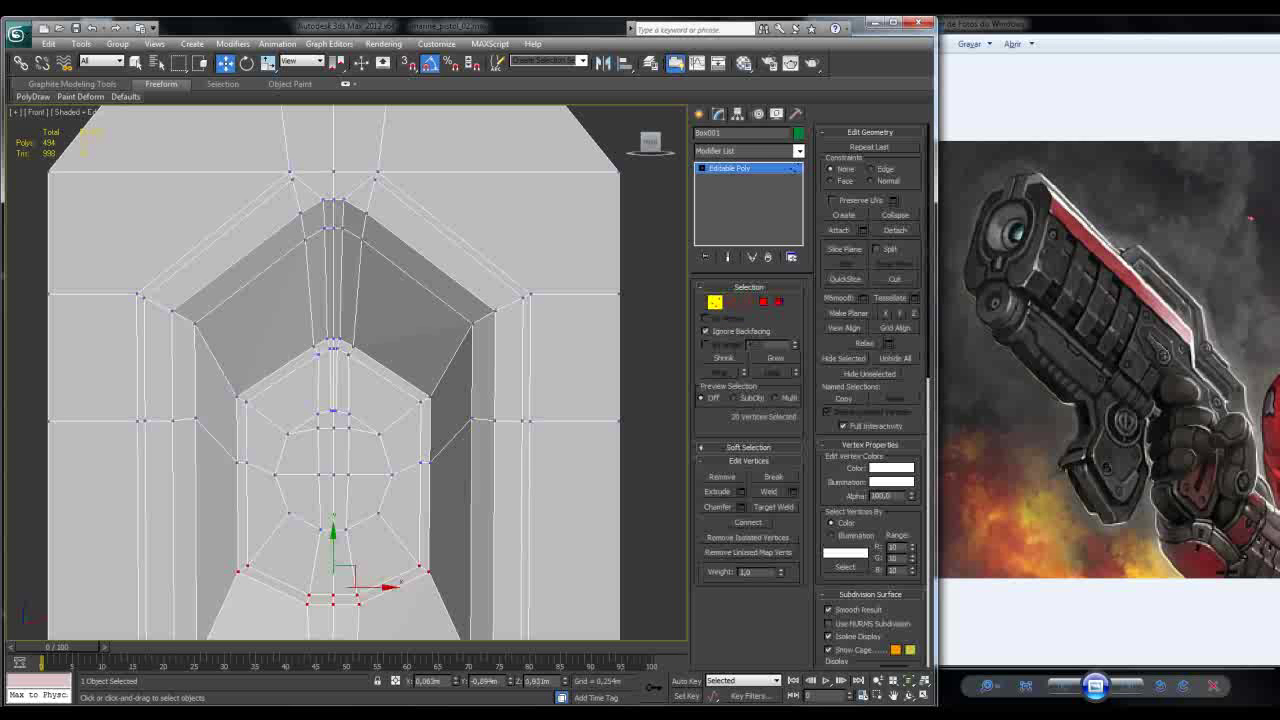
{"action": "scroll", "coordinate": [334, 404], "scroll_direction": "down", "scroll_amount": 1}
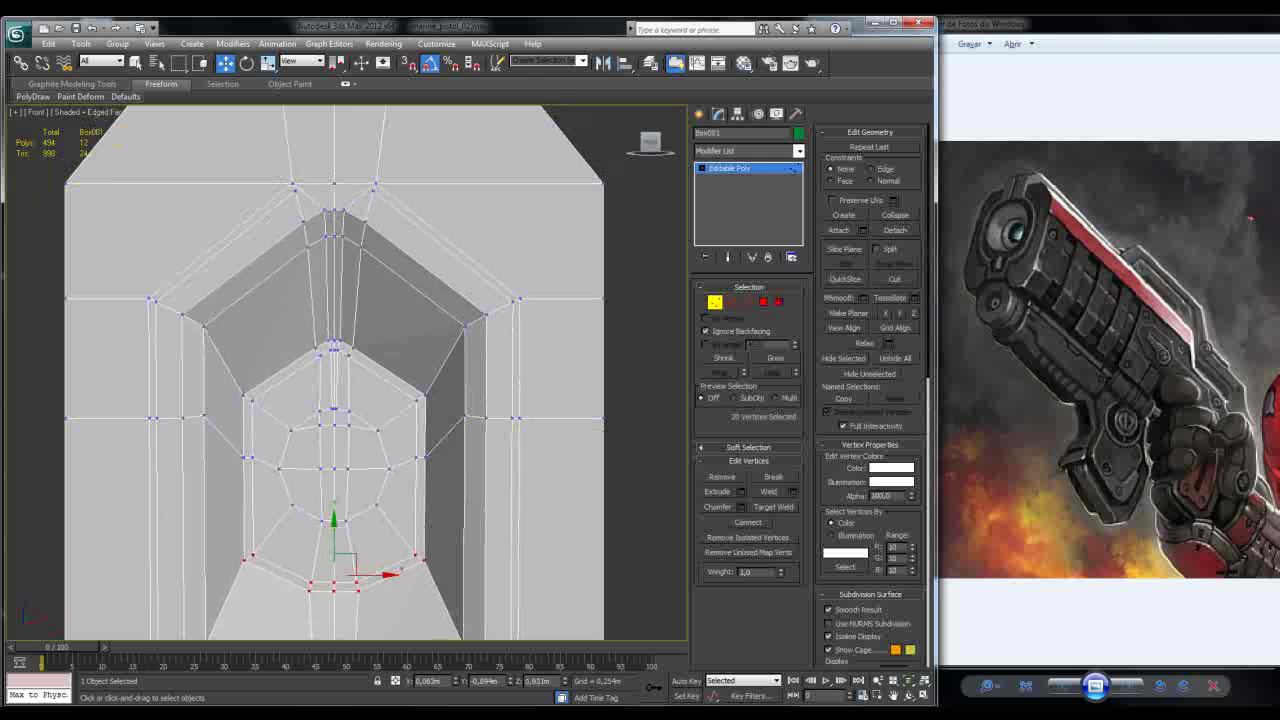
Step: Select the vertices at the peak of the inner muzzle ring and scale them wider along X to about 177%
{"action": "left_click", "coordinate": [333, 346]}
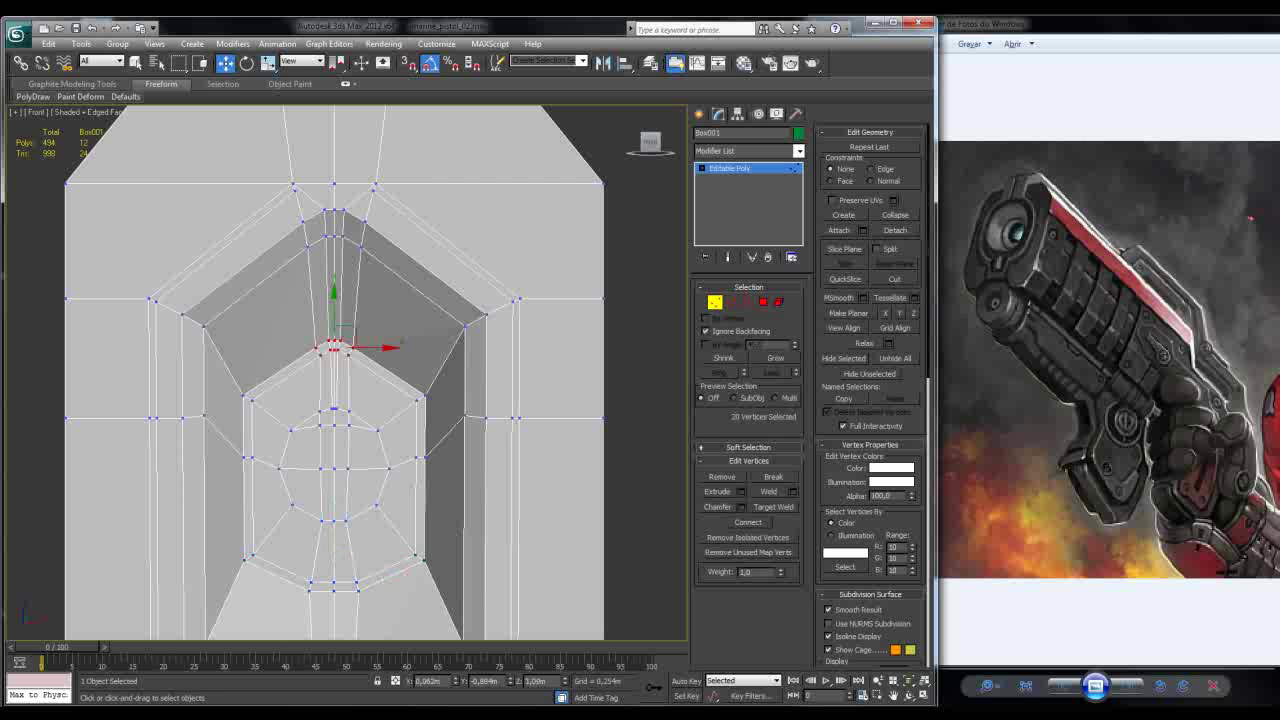
{"action": "key", "text": "p"}
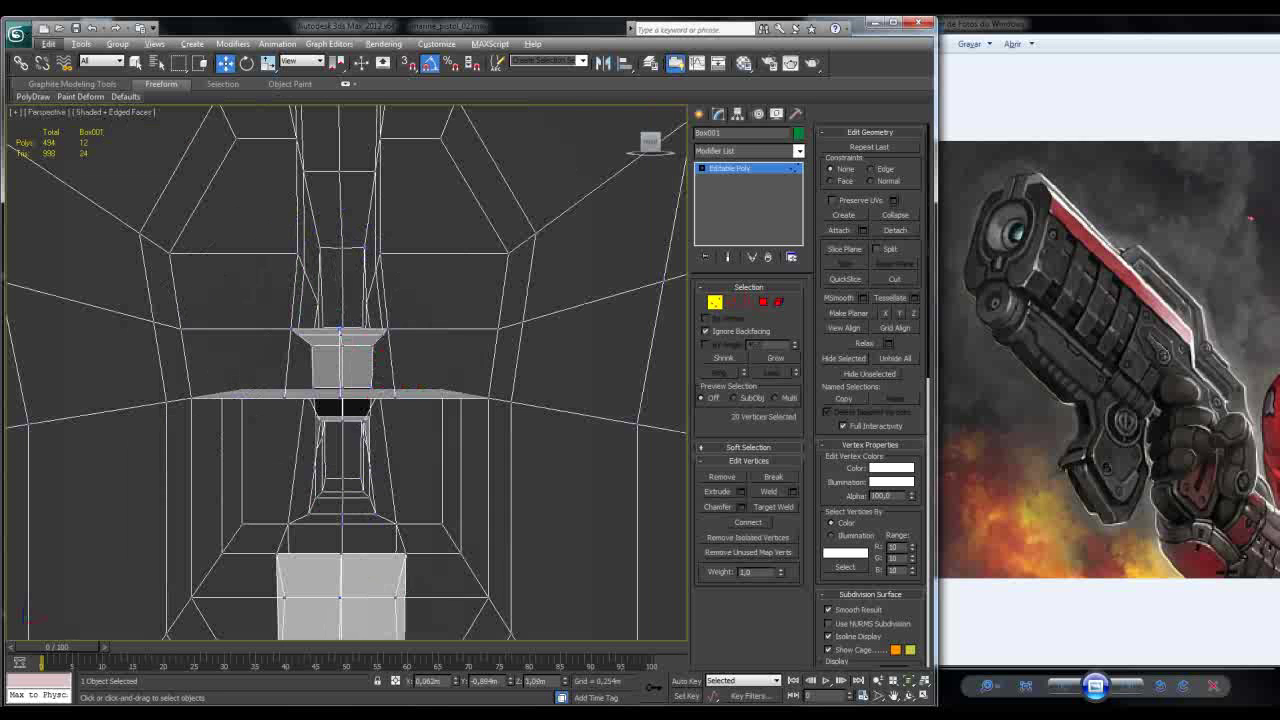
{"action": "scroll", "coordinate": [345, 370], "scroll_direction": "down", "scroll_amount": 5}
{"action": "middle_click_drag", "start_coordinate": [345, 370], "coordinate": [383, 376], "text": "alt"}
{"action": "scroll", "coordinate": [383, 376], "scroll_direction": "up", "scroll_amount": 3}
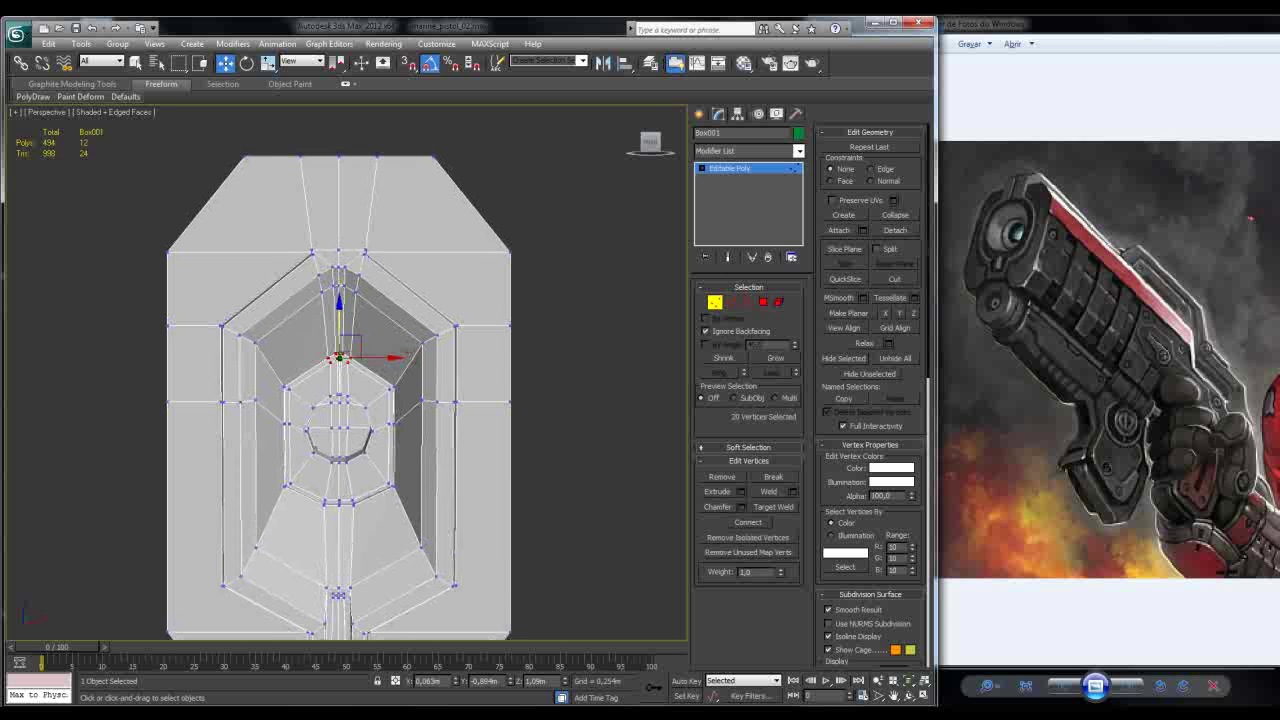
{"action": "scroll", "coordinate": [346, 371], "scroll_direction": "up", "scroll_amount": 2}
{"action": "scroll", "coordinate": [340, 380], "scroll_direction": "down", "scroll_amount": 3}
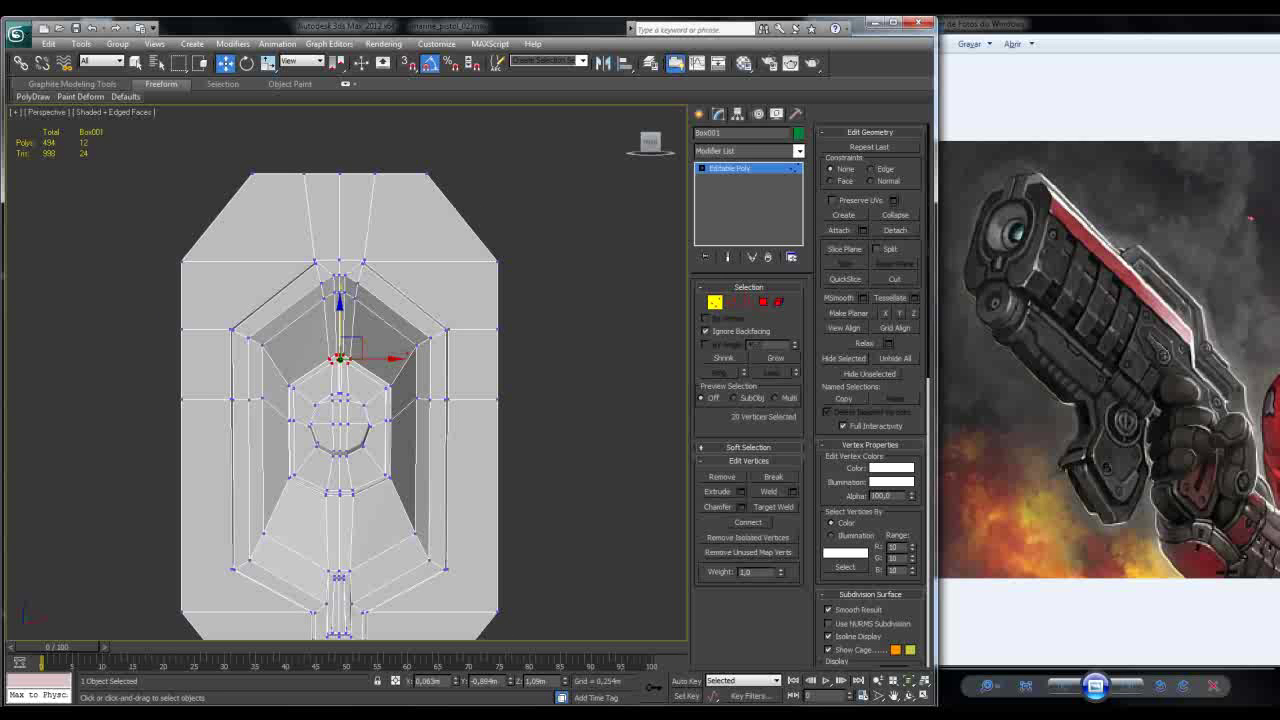
{"action": "scroll", "coordinate": [340, 360], "scroll_direction": "up", "scroll_amount": 2}
{"action": "key", "text": "r"}
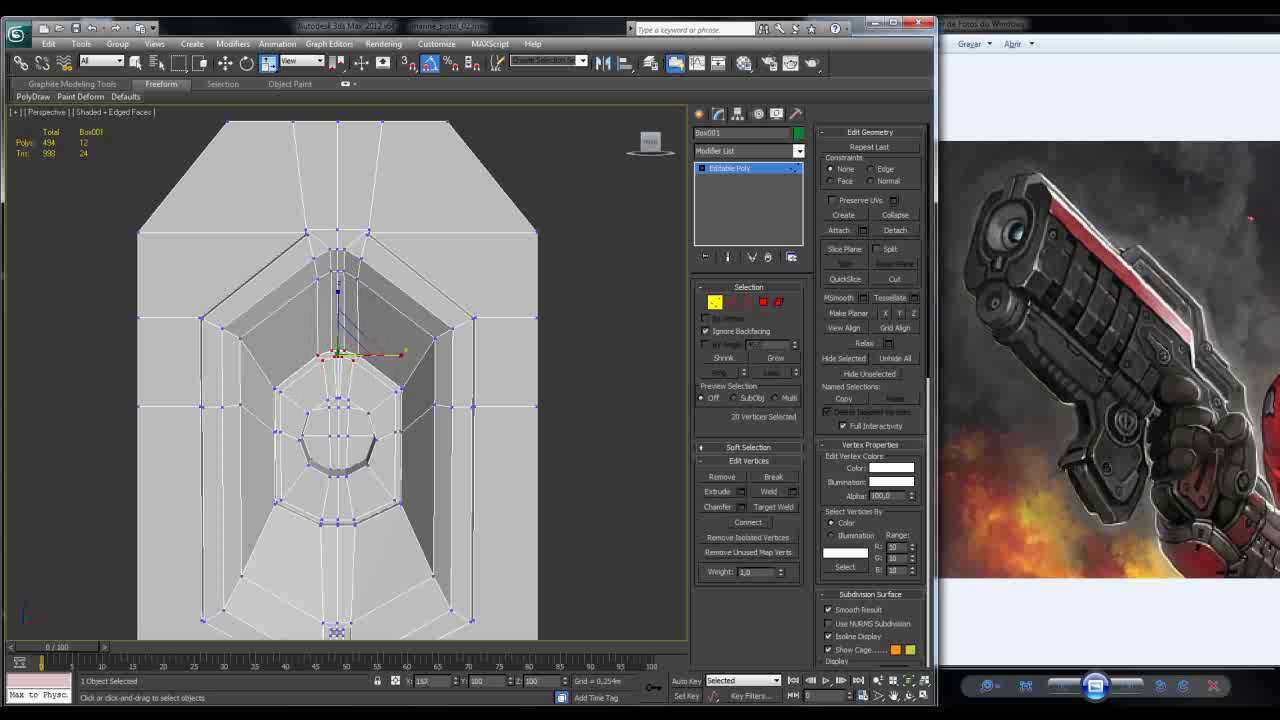
{"action": "left_click_drag", "start_coordinate": [360, 355], "coordinate": [390, 355]}
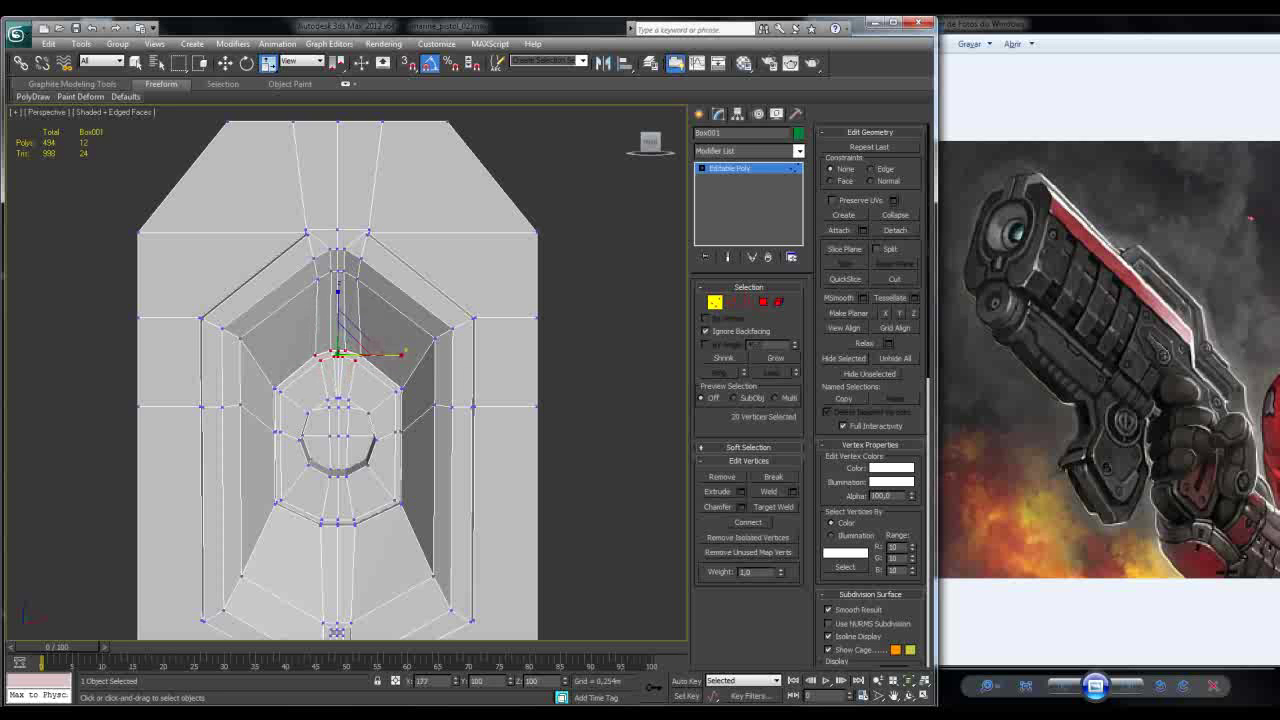
{"action": "middle_click_drag", "start_coordinate": [340, 380], "coordinate": [352, 414]}
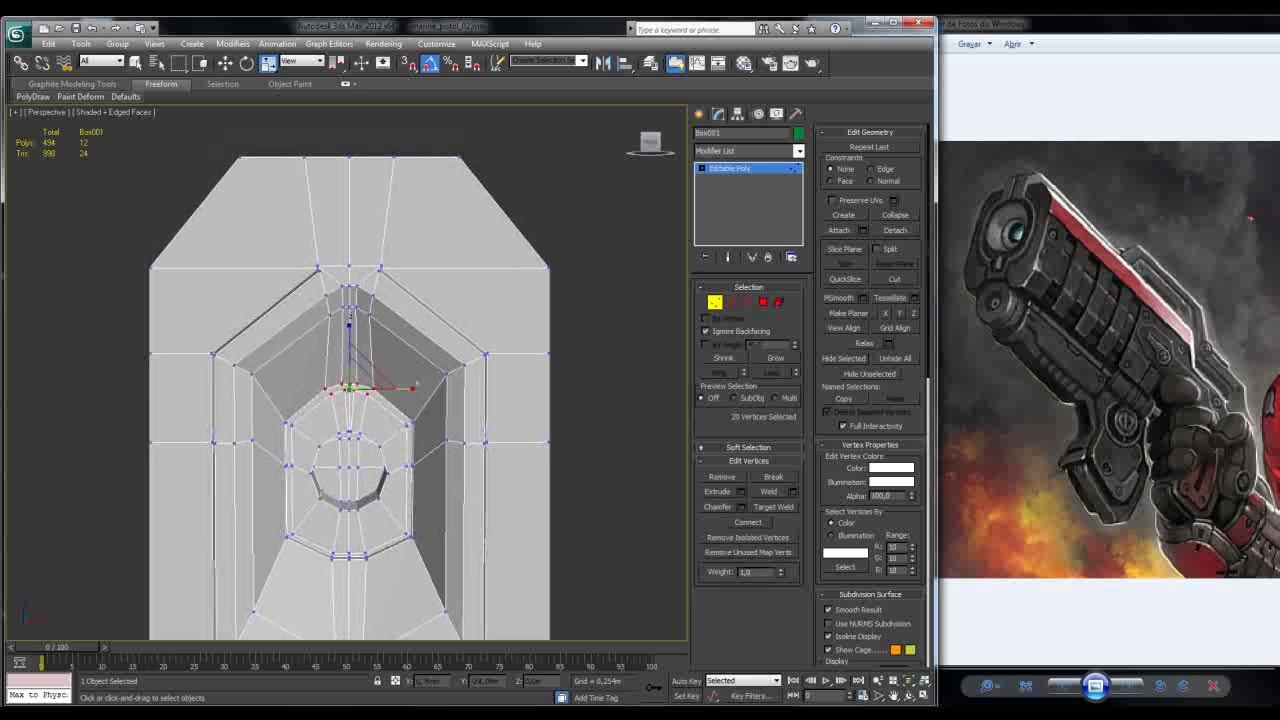
{"action": "key", "text": "ctrl+d"}
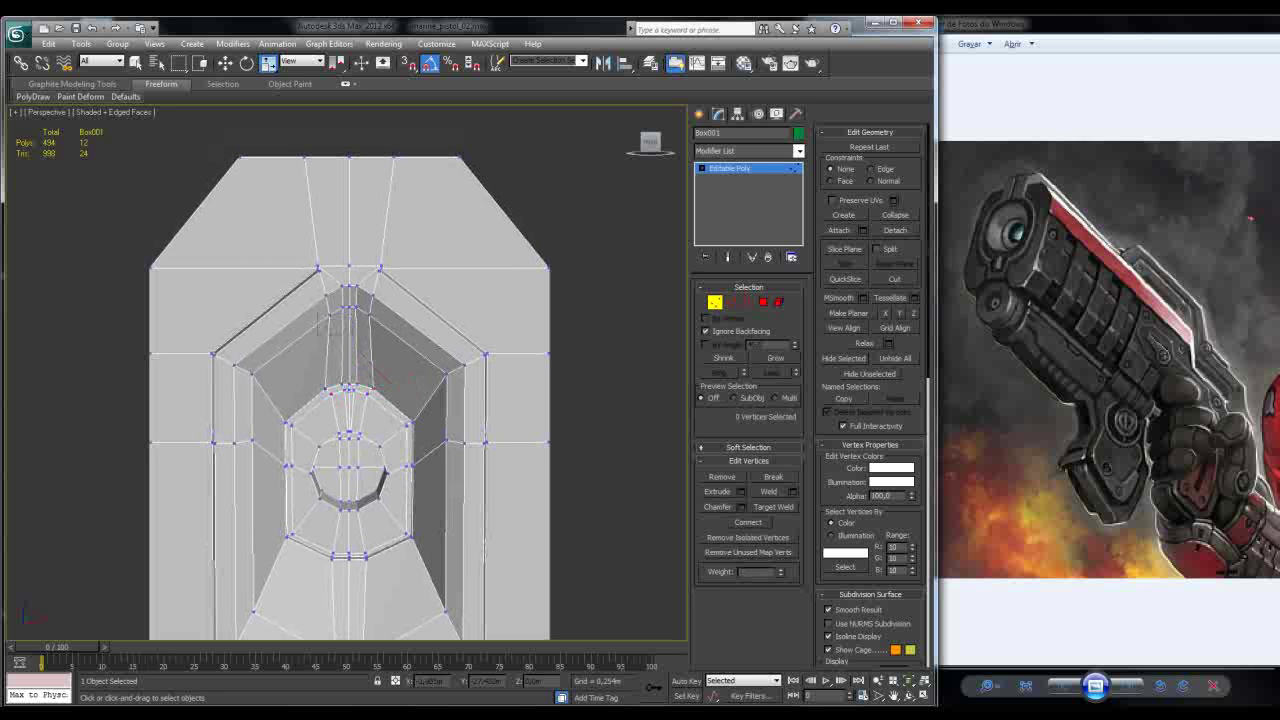
Step: Select the vertices at the top centre of the muzzle recess and scale them wider along X
{"action": "left_click_drag", "start_coordinate": [322, 276], "coordinate": [378, 314]}
{"action": "key", "text": "alt+x"}
{"action": "middle_click_drag", "start_coordinate": [350, 380], "coordinate": [290, 360], "text": "alt"}
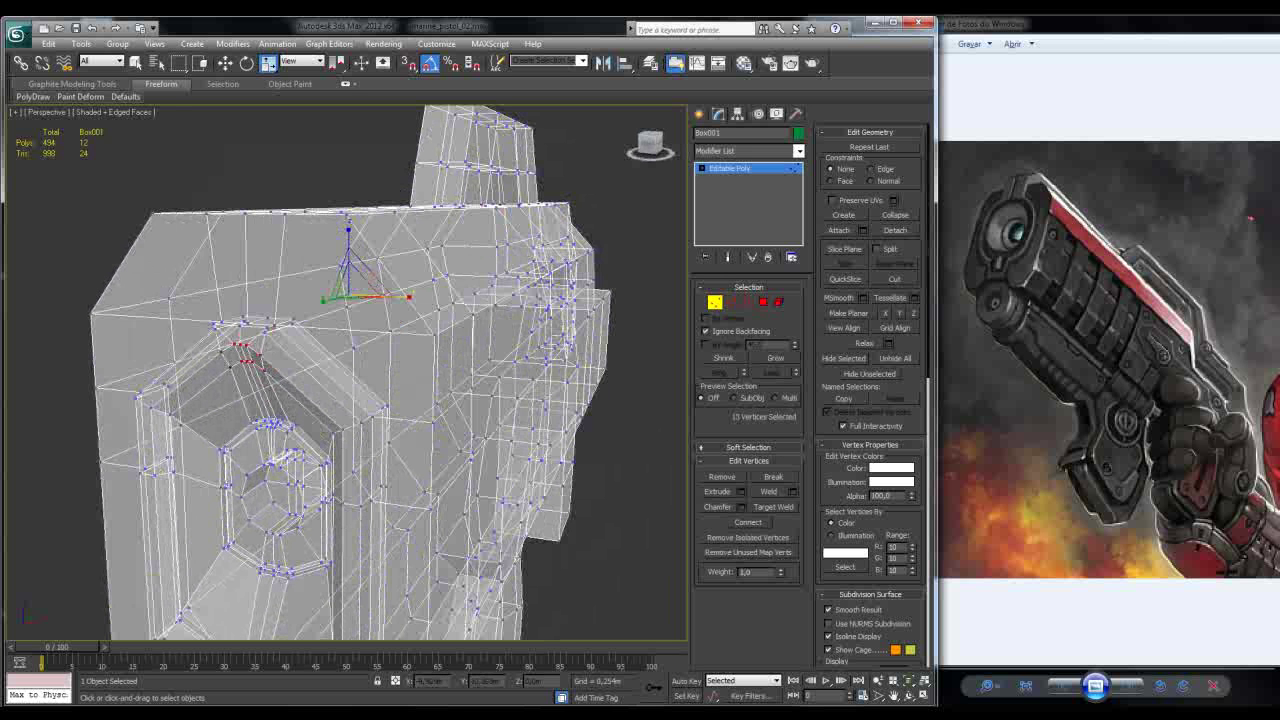
{"action": "middle_click_drag", "start_coordinate": [340, 370], "coordinate": [437, 350], "text": "alt"}
{"action": "key", "text": "alt+x"}
{"action": "left_click_drag", "start_coordinate": [405, 300], "coordinate": [430, 320]}
{"action": "middle_click_drag", "start_coordinate": [350, 400], "coordinate": [505, 388], "text": "alt"}
{"action": "key", "text": "w"}
{"action": "key", "text": "ctrl+d"}
{"action": "key", "text": "F4"}
{"action": "key", "text": "F4"}
Step: Select the two polygons above the muzzle recess and the centre strip of polygons along the barrel top up to the raised housing
{"action": "scroll", "coordinate": [320, 410], "scroll_direction": "up", "scroll_amount": 5}
{"action": "middle_click_drag", "start_coordinate": [420, 390], "coordinate": [320, 392], "text": "alt"}
{"action": "key", "text": "4"}
{"action": "left_click", "coordinate": [429, 586]}
{"action": "left_click", "coordinate": [443, 414]}
{"action": "left_click", "coordinate": [412, 410], "text": "ctrl"}
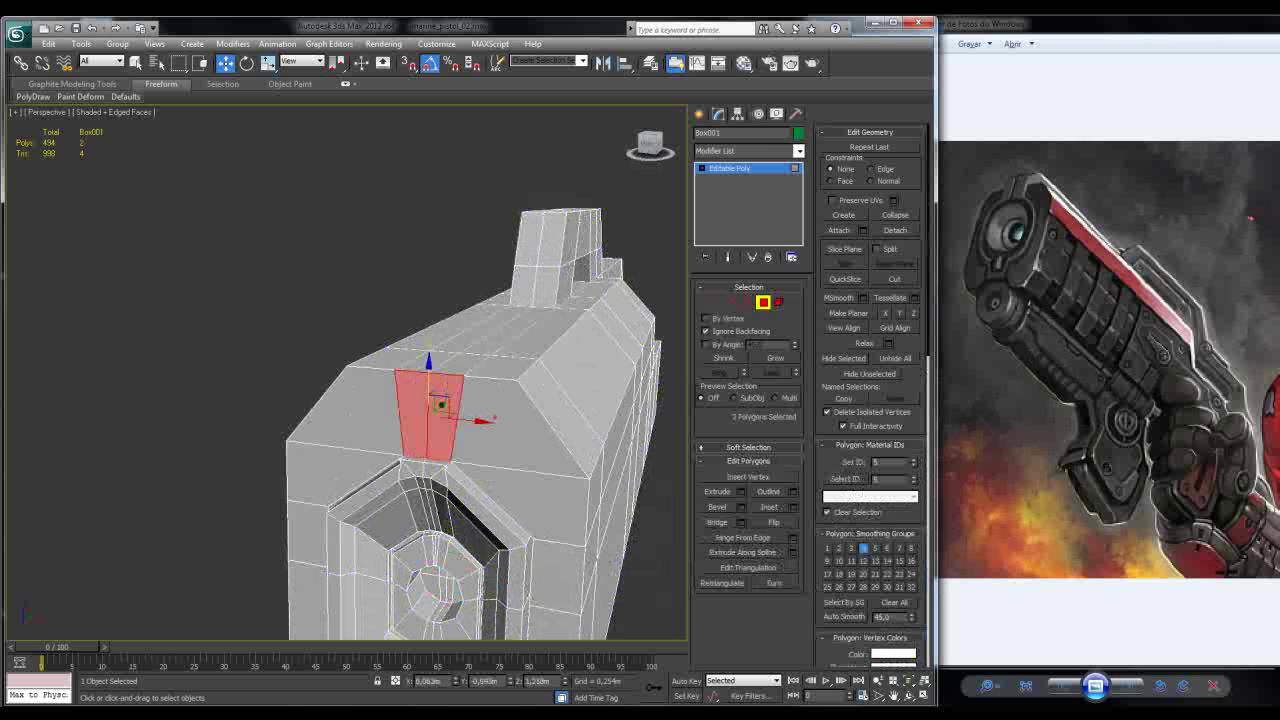
{"action": "left_click", "coordinate": [441, 520], "text": "alt"}
{"action": "left_click", "coordinate": [420, 366], "text": "ctrl"}
{"action": "left_click", "coordinate": [458, 362], "text": "ctrl"}
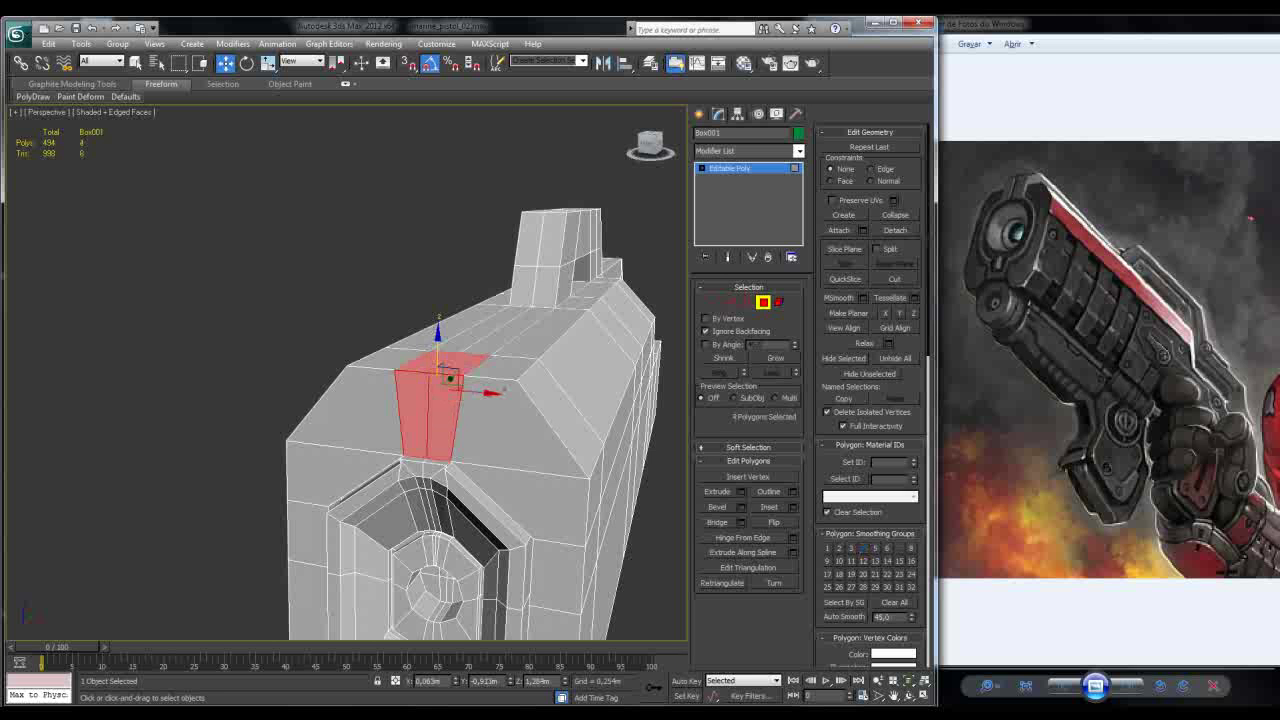
{"action": "left_click", "coordinate": [500, 335], "text": "ctrl"}
{"action": "left_click", "coordinate": [510, 320], "text": "ctrl"}
{"action": "middle_click_drag", "start_coordinate": [510, 320], "coordinate": [560, 325], "text": "alt"}
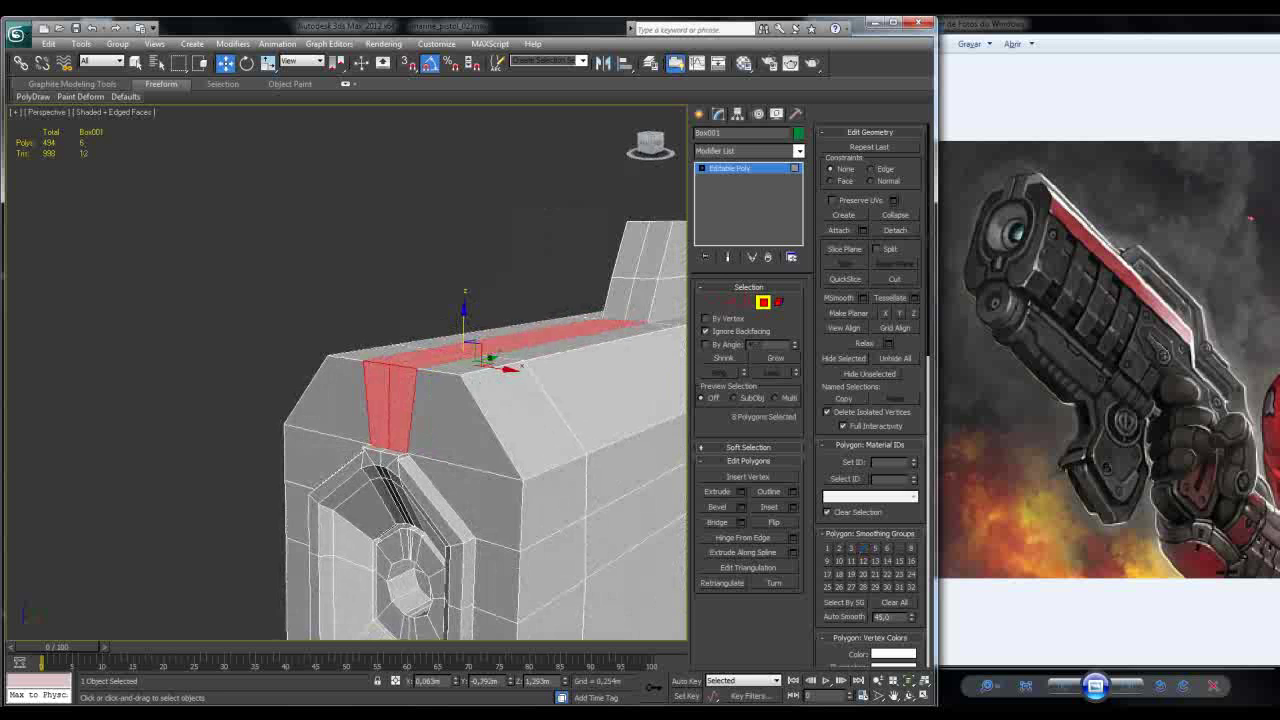
Step: Extrude the selected polygons outward with a height of 0.018 m to form a raised strip
{"action": "left_click", "coordinate": [741, 492]}
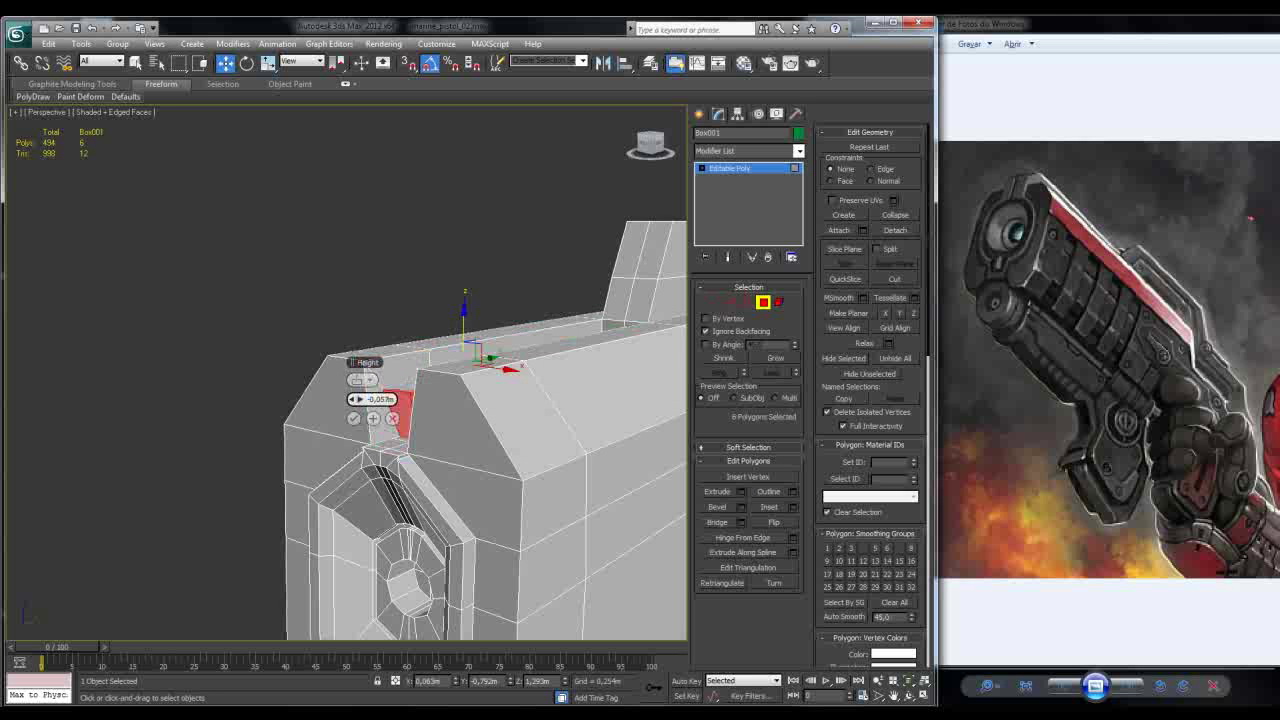
{"action": "left_click_drag", "start_coordinate": [356, 398], "coordinate": [369, 397]}
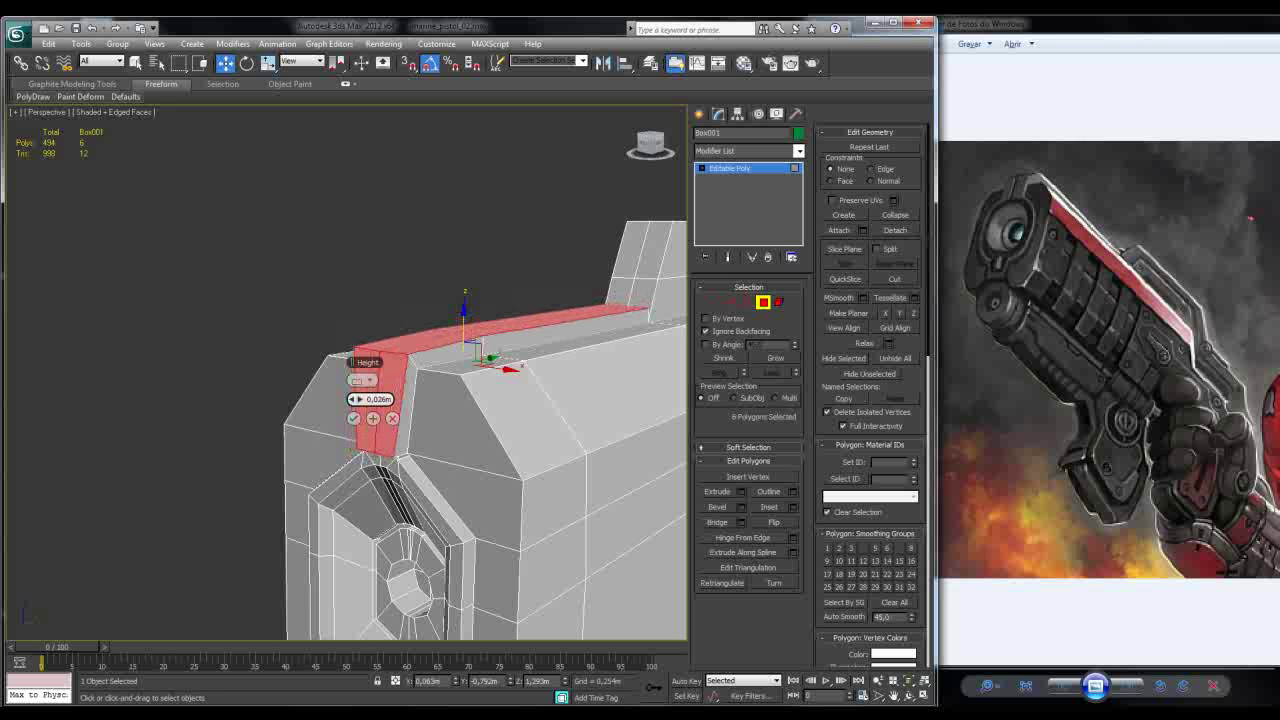
{"action": "mouse_move", "coordinate": [430, 470]}
{"action": "middle_mouse_down", "text": "alt"}
{"action": "mouse_move", "coordinate": [440, 420]}
{"action": "mouse_move", "coordinate": [450, 470]}
{"action": "mouse_move", "coordinate": [394, 466]}
{"action": "mouse_move", "coordinate": [450, 466]}
{"action": "middle_mouse_up", "text": "alt"}
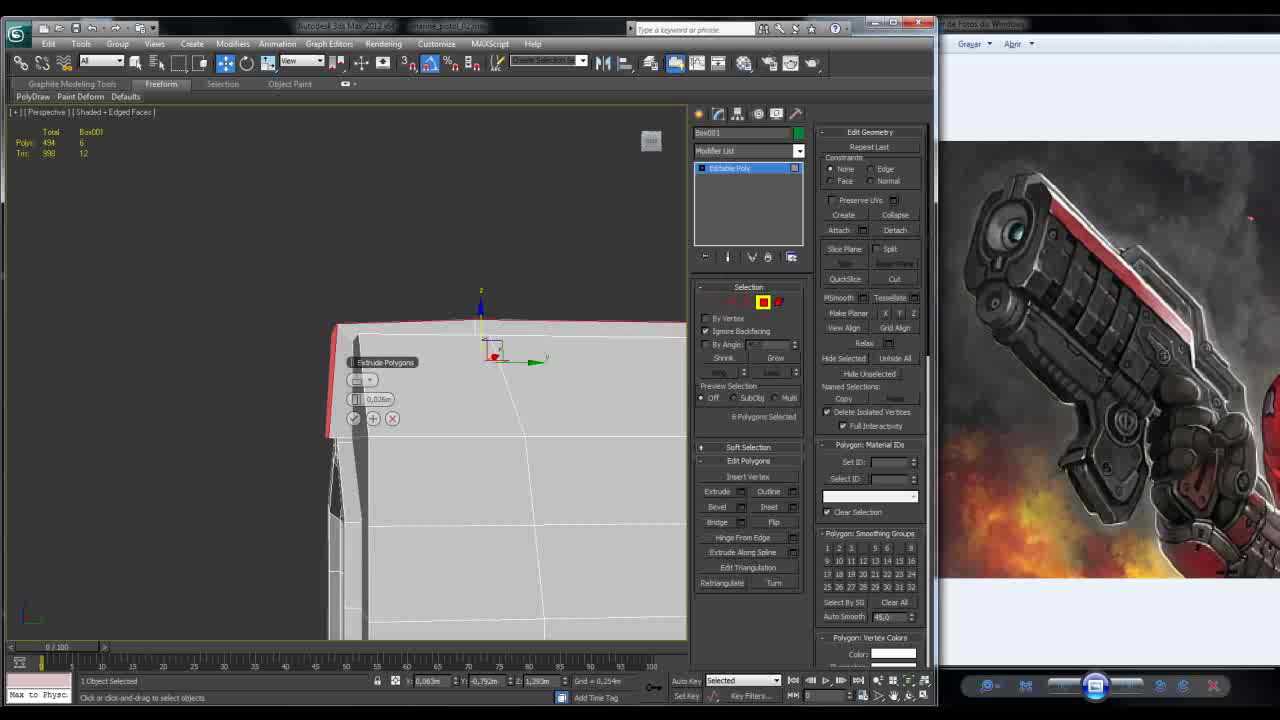
{"action": "left_click_drag", "start_coordinate": [352, 399], "coordinate": [352, 412]}
{"action": "middle_click_drag", "start_coordinate": [450, 466], "coordinate": [427, 471], "text": "alt"}
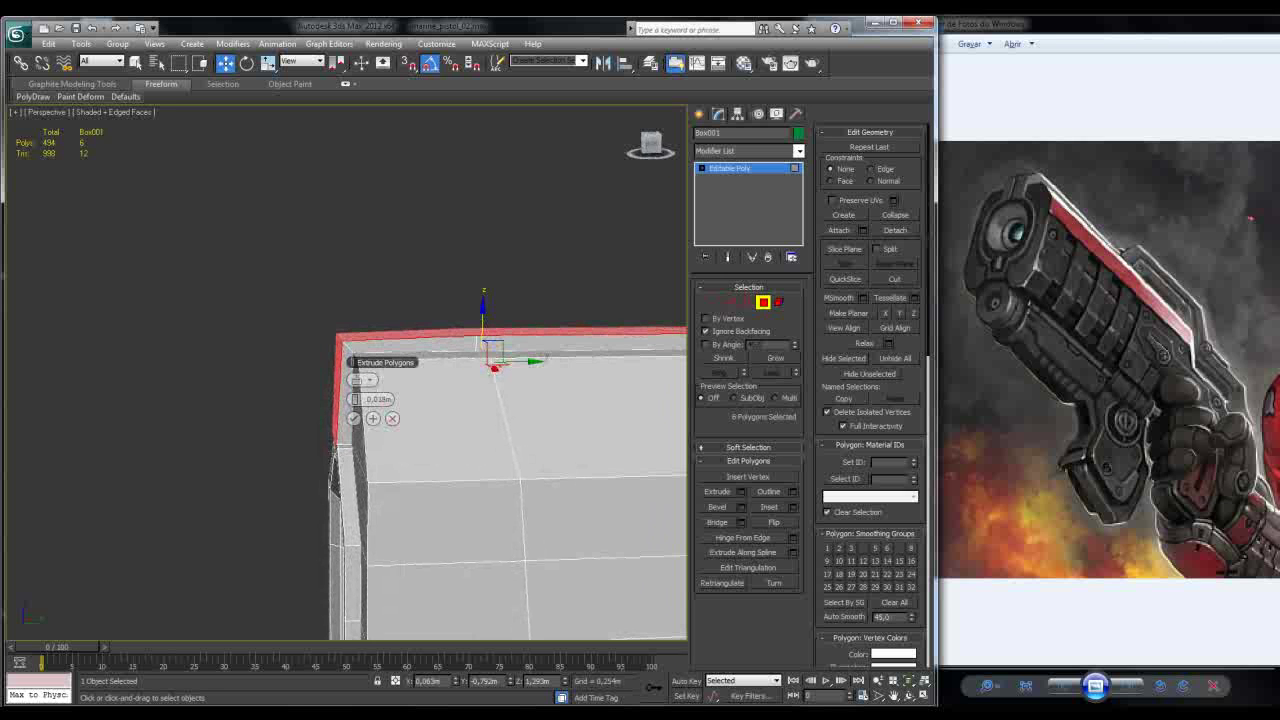
{"action": "scroll", "coordinate": [320, 380], "scroll_direction": "down", "scroll_amount": 4}
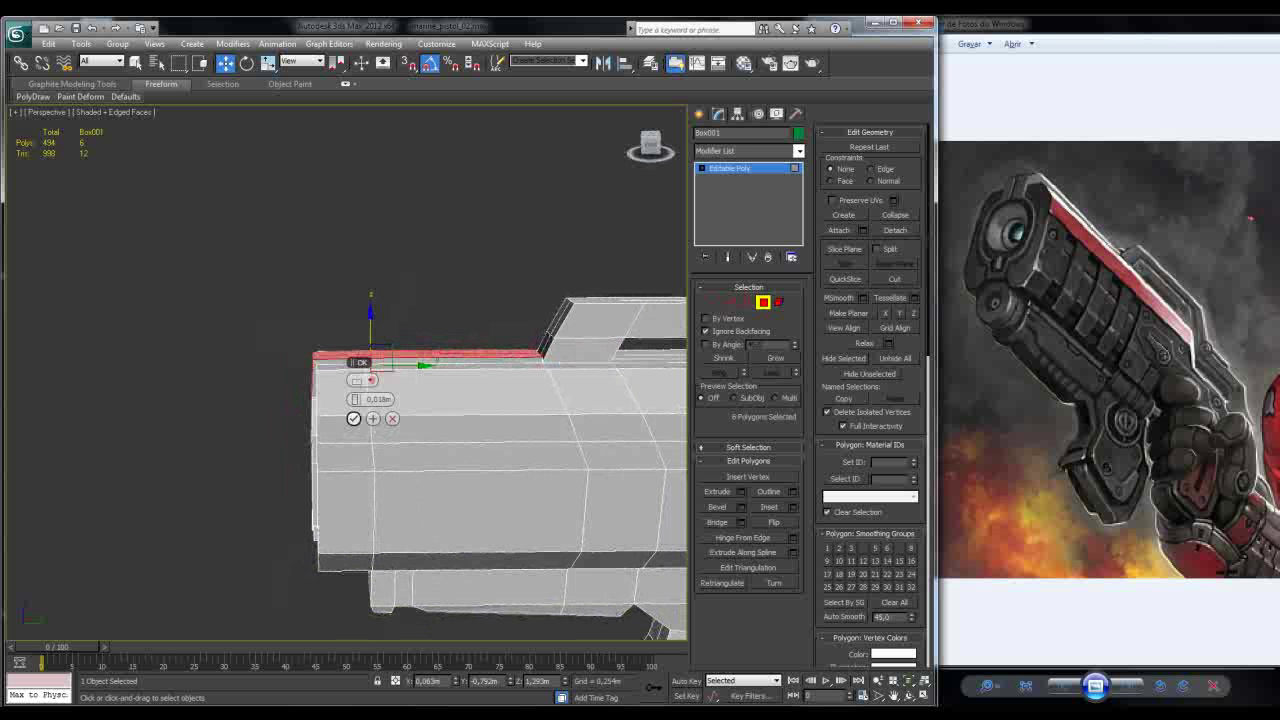
{"action": "left_click", "coordinate": [353, 418]}
Step: Try raising the strip's upper vertices along Z and lifting all but the front ones further, and undo these moves
{"action": "middle_click_drag", "start_coordinate": [353, 418], "coordinate": [349, 448]}
{"action": "scroll", "coordinate": [347, 400], "scroll_direction": "up", "scroll_amount": 4}
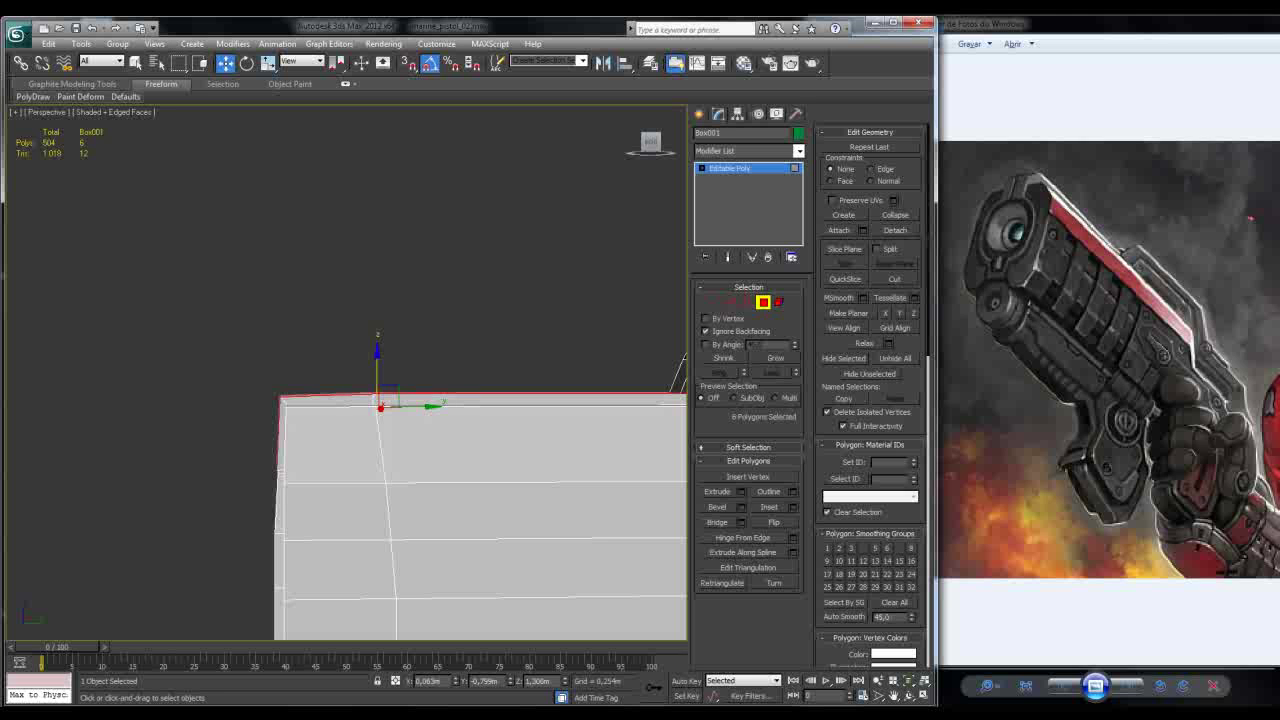
{"action": "key", "text": "1"}
{"action": "left_click_drag", "start_coordinate": [253, 349], "coordinate": [390, 397]}
{"action": "middle_click_drag", "start_coordinate": [472, 380], "coordinate": [550, 374]}
{"action": "left_click", "coordinate": [550, 374], "text": "ctrl"}
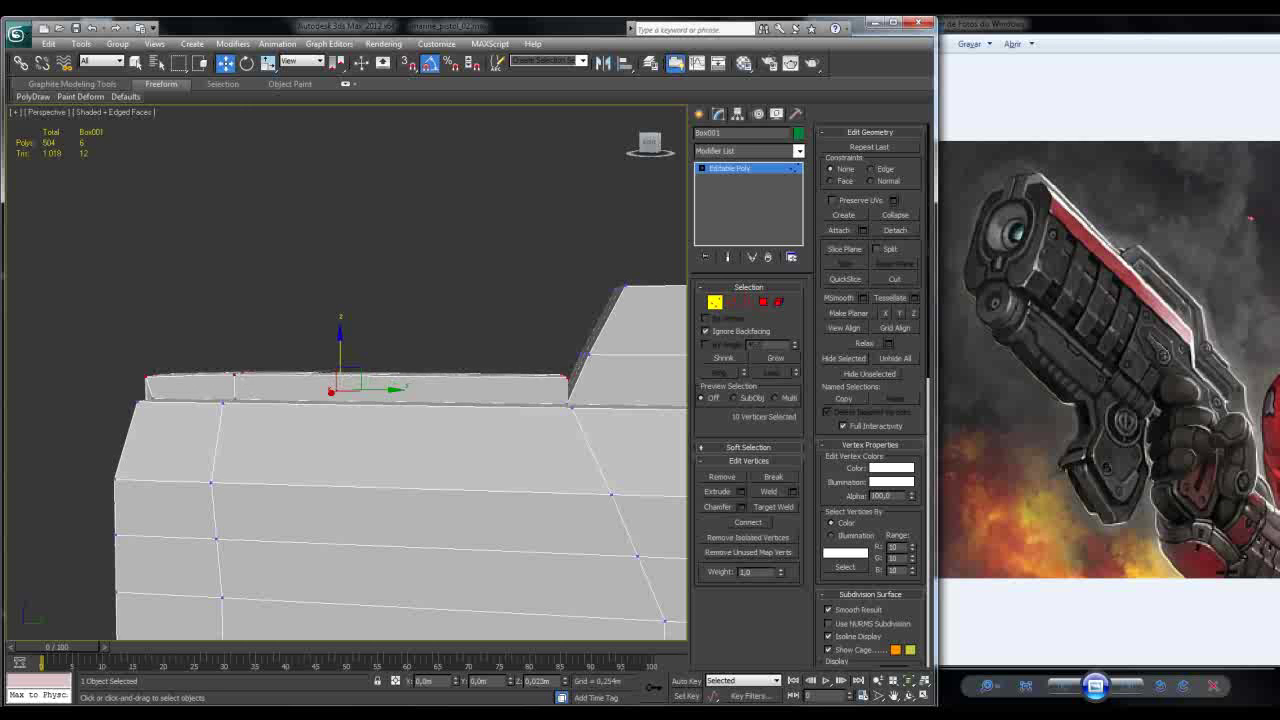
{"action": "middle_click_drag", "start_coordinate": [370, 380], "coordinate": [412, 391], "text": "alt"}
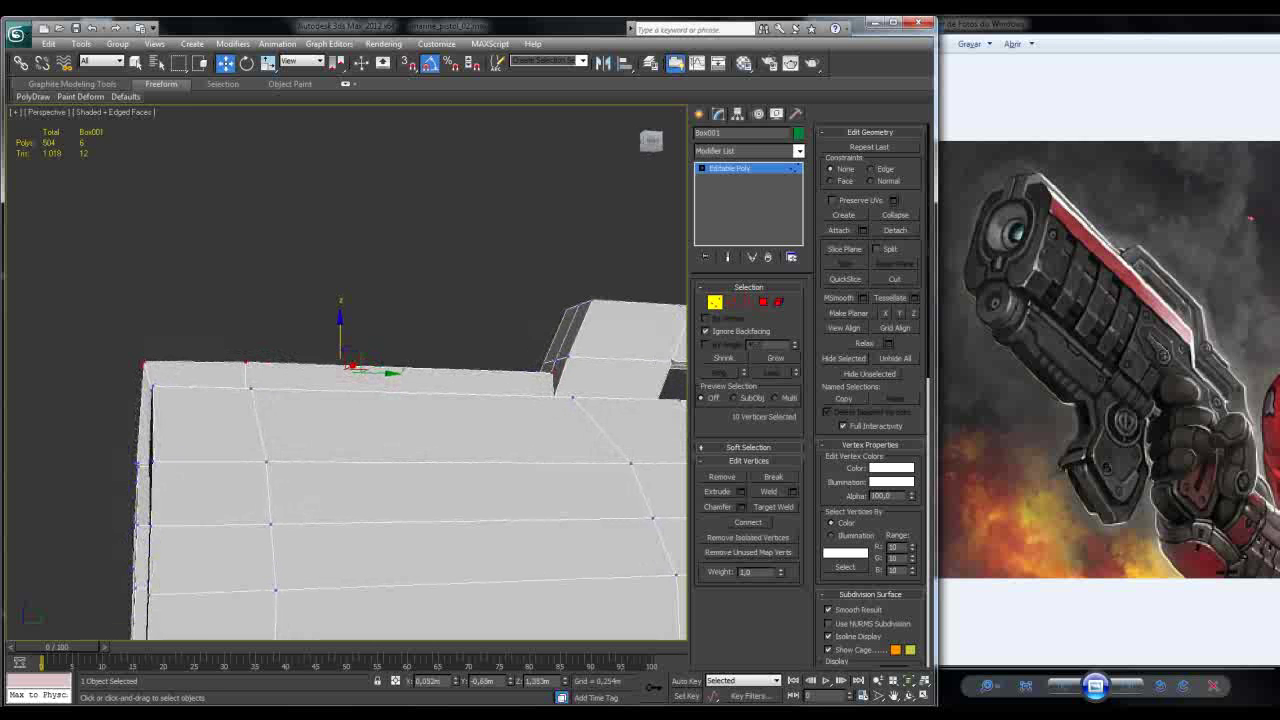
{"action": "left_click_drag", "start_coordinate": [104, 343], "coordinate": [165, 380], "text": "alt"}
{"action": "left_click_drag", "start_coordinate": [416, 350], "coordinate": [416, 337]}
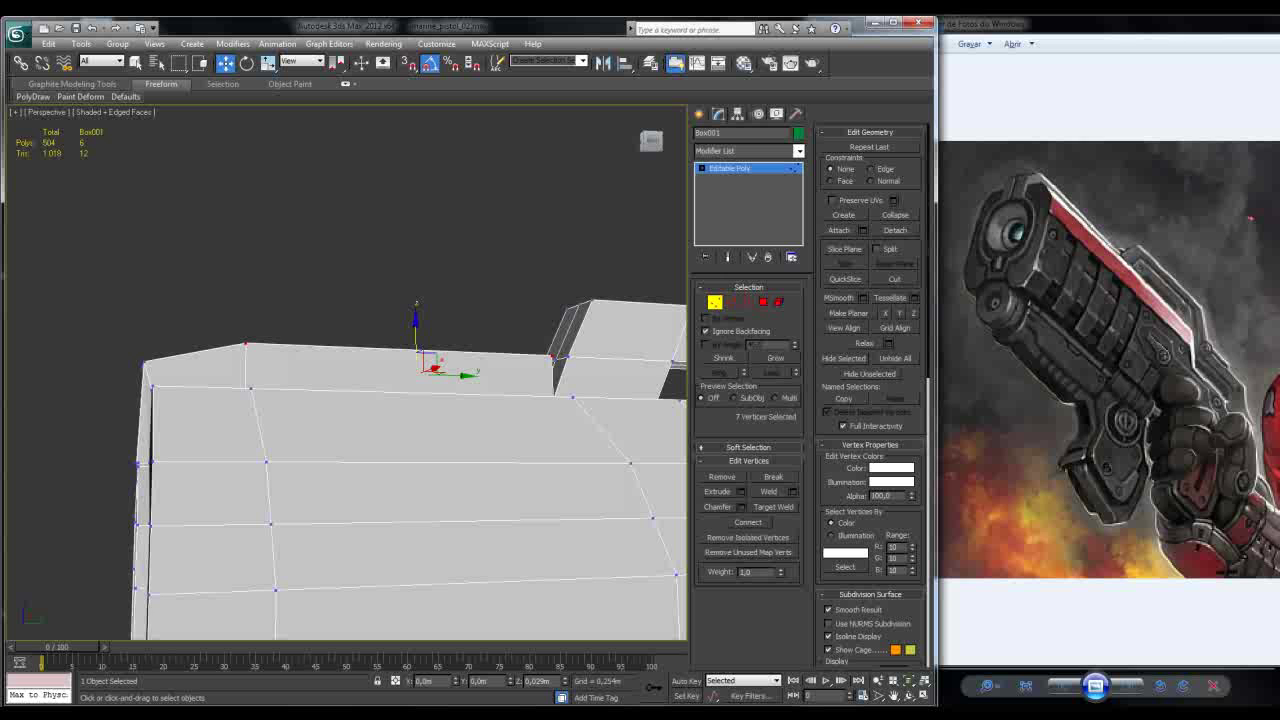
{"action": "middle_click_drag", "start_coordinate": [400, 400], "coordinate": [450, 380], "text": "alt"}
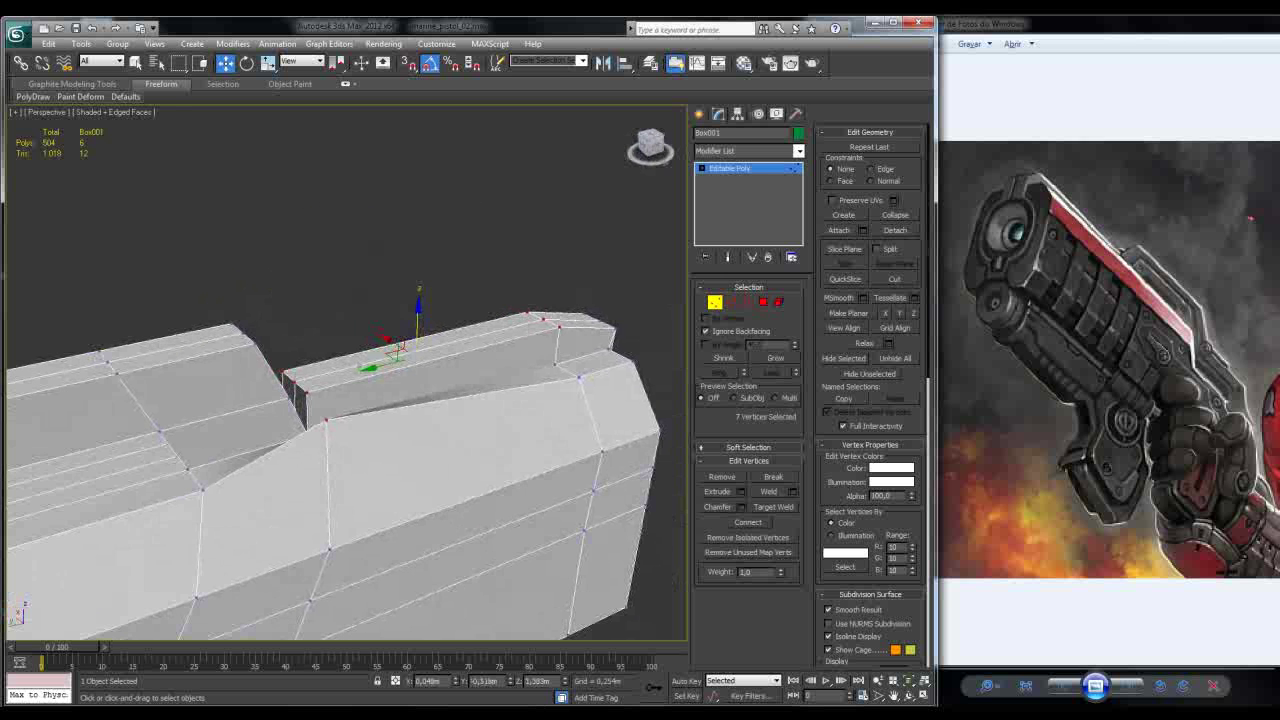
{"action": "key", "text": "ctrl+z"}
{"action": "key", "text": "ctrl+z"}
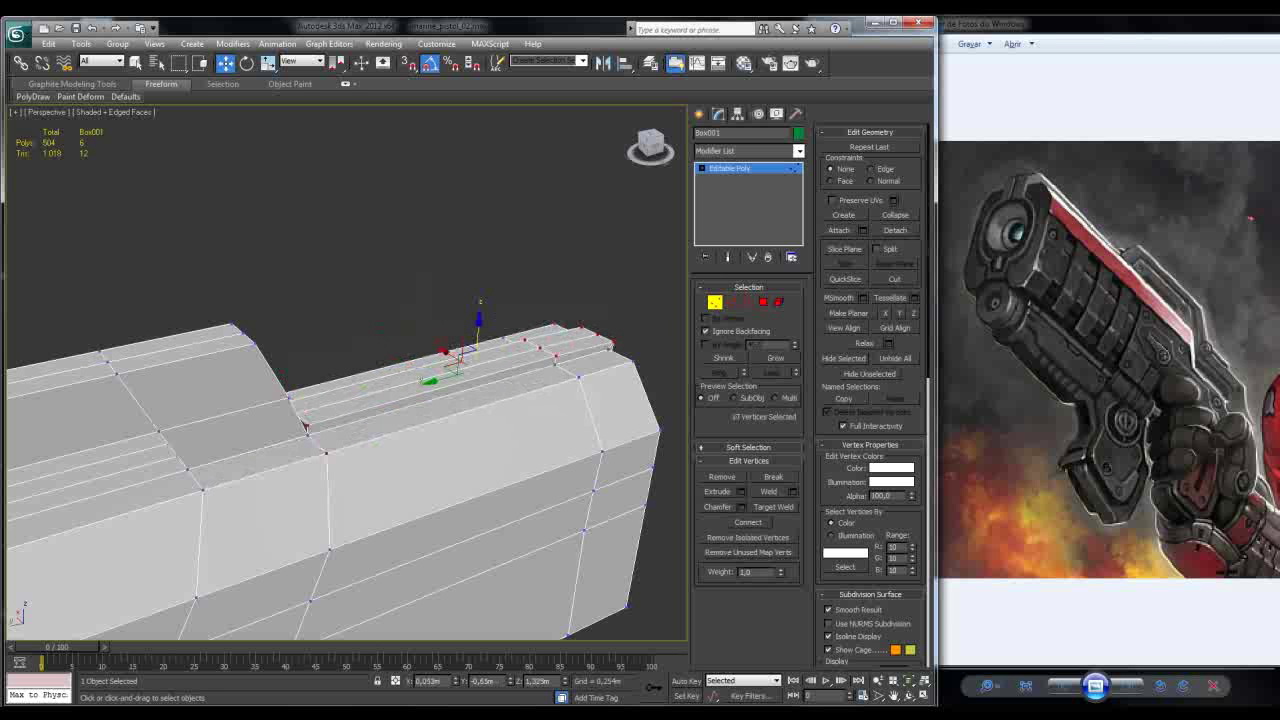
Step: Raise the strip's upper vertices along Z, lifting all but the front ones further to give the strip a sloped front end
{"action": "middle_click_drag", "start_coordinate": [305, 425], "coordinate": [480, 370], "text": "alt"}
{"action": "left_click_drag", "start_coordinate": [403, 330], "coordinate": [403, 318]}
{"action": "left_click_drag", "start_coordinate": [214, 351], "coordinate": [258, 384], "text": "alt"}
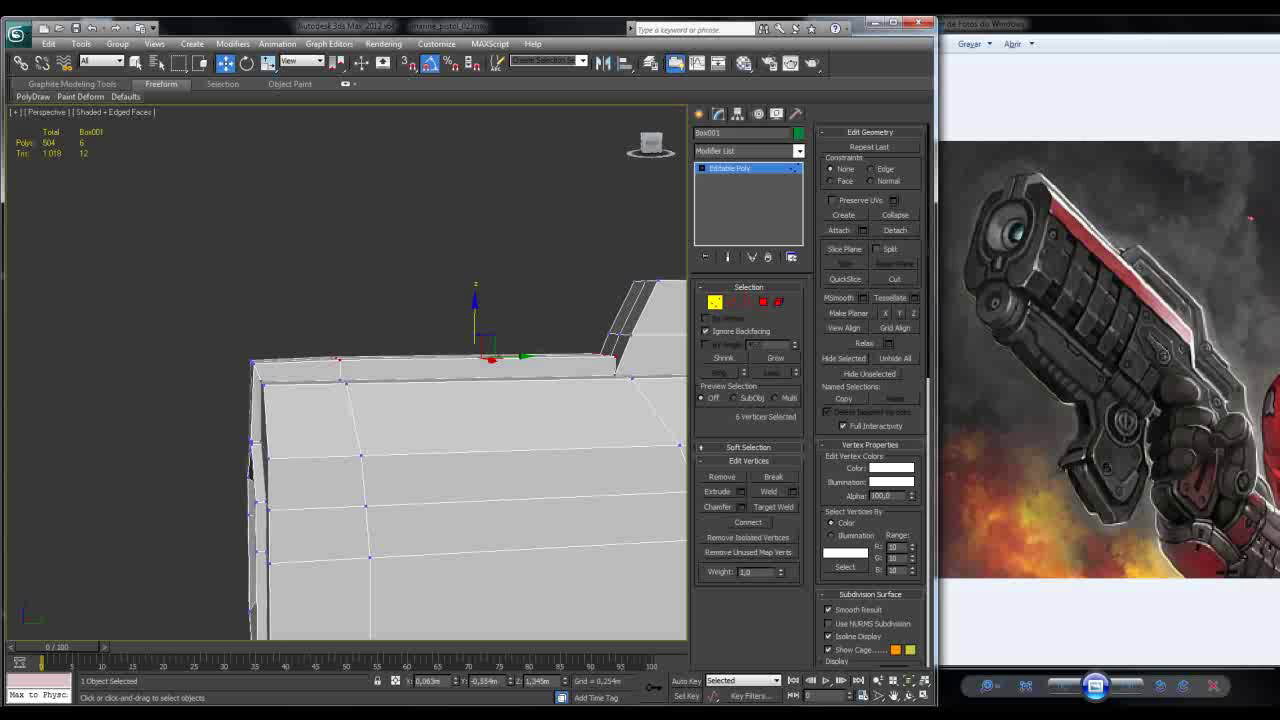
{"action": "left_click_drag", "start_coordinate": [475, 320], "coordinate": [475, 295]}
Step: Turn off Ignore Backfacing, select the three upper vertices at the strip's rear end and shift them slightly toward the muzzle
{"action": "middle_click_drag", "start_coordinate": [475, 295], "coordinate": [435, 297], "text": "alt"}
{"action": "mouse_move", "coordinate": [597, 309]}
{"action": "left_mouse_down"}
{"action": "mouse_move", "coordinate": [632, 342]}
{"action": "mouse_move", "coordinate": [587, 310]}
{"action": "left_mouse_up"}
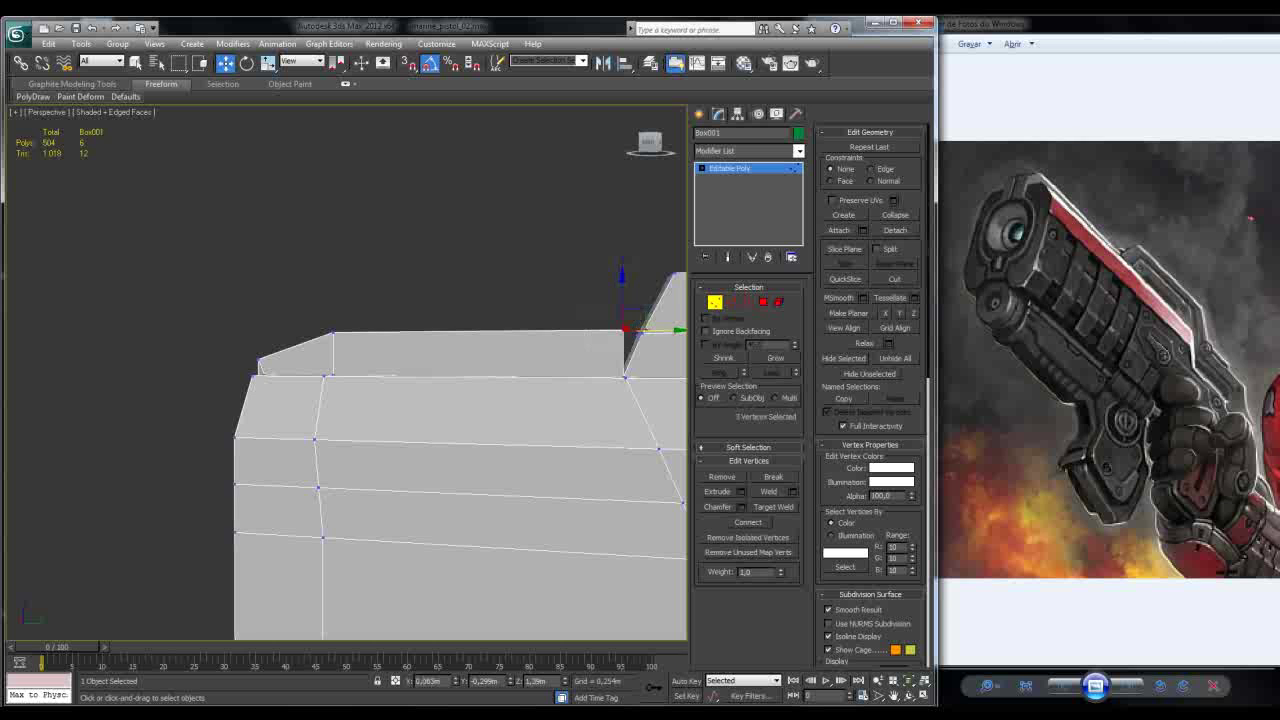
{"action": "mouse_move", "coordinate": [460, 450]}
{"action": "middle_mouse_down", "text": "alt"}
{"action": "mouse_move", "coordinate": [400, 450]}
{"action": "mouse_move", "coordinate": [475, 452]}
{"action": "middle_mouse_up", "text": "alt"}
Step: In the left view, select the three vertices at the strip's upper front edge and move them slightly forward
{"action": "key", "text": "l"}
{"action": "scroll", "coordinate": [315, 420], "scroll_direction": "up", "scroll_amount": 3}
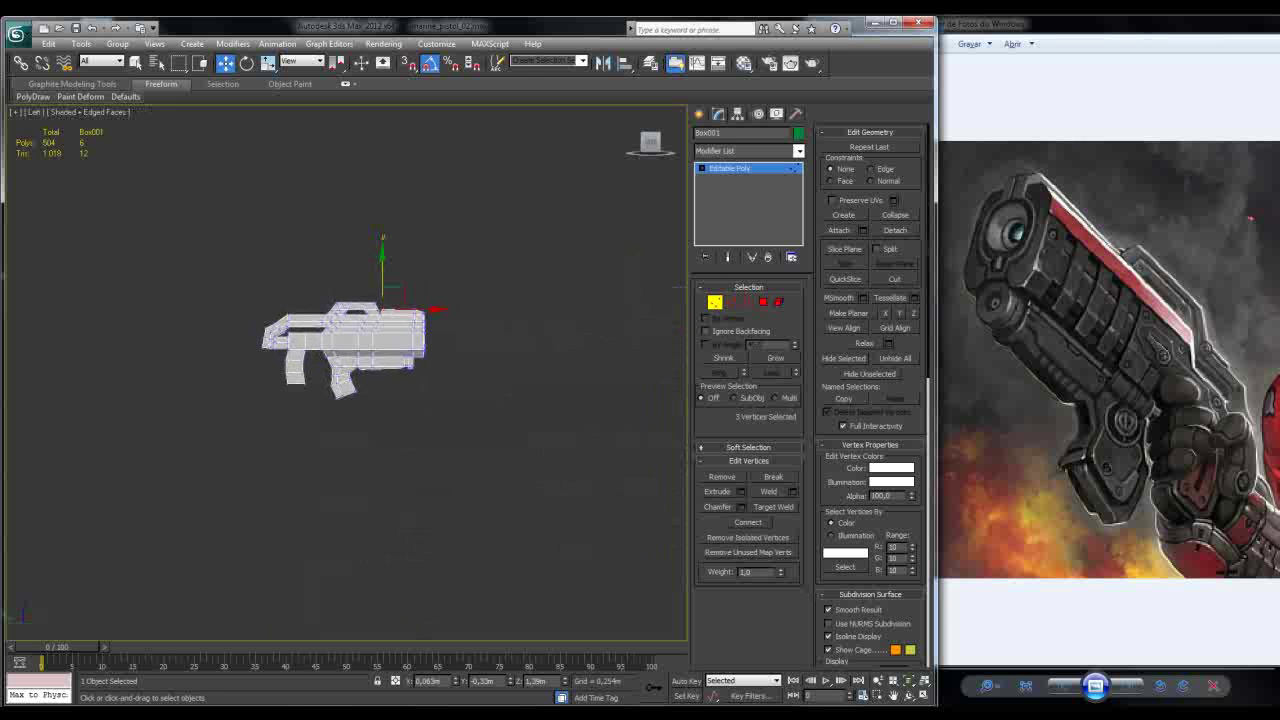
{"action": "scroll", "coordinate": [376, 376], "scroll_direction": "up", "scroll_amount": 4}
{"action": "middle_click_drag", "start_coordinate": [376, 376], "coordinate": [136, 380]}
{"action": "scroll", "coordinate": [300, 400], "scroll_direction": "up", "scroll_amount": 3}
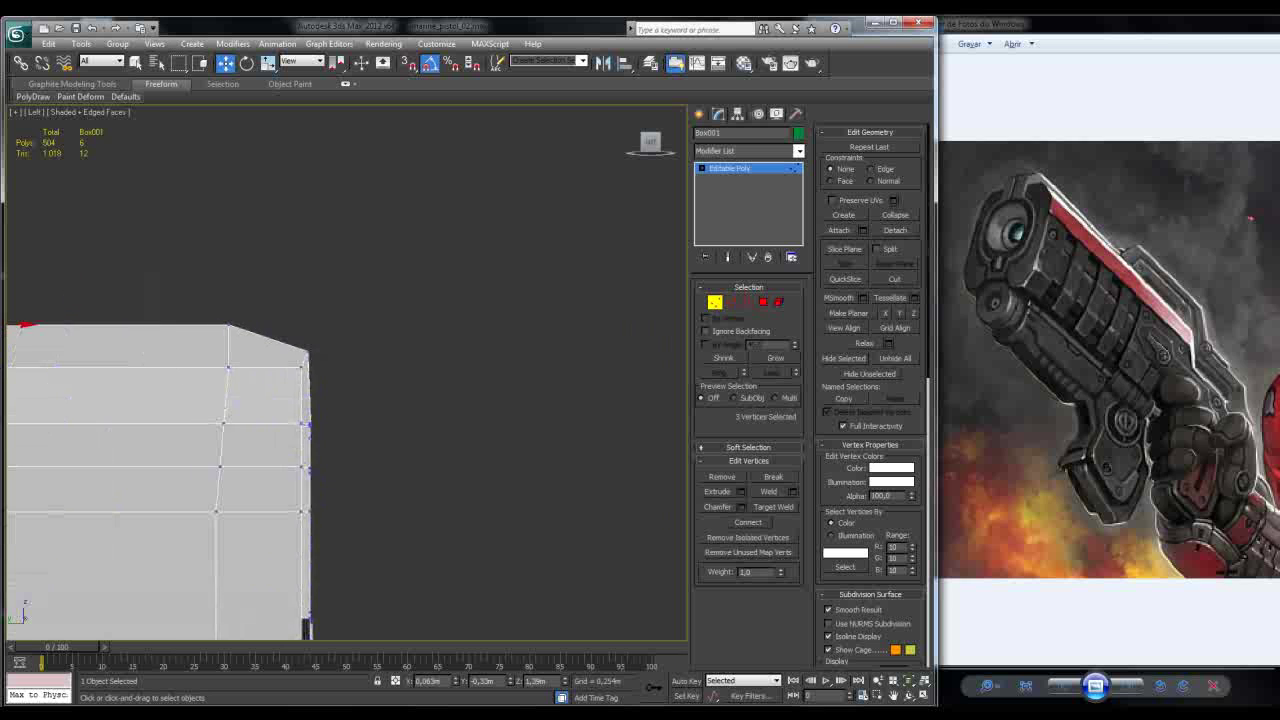
{"action": "left_click", "coordinate": [355, 320]}
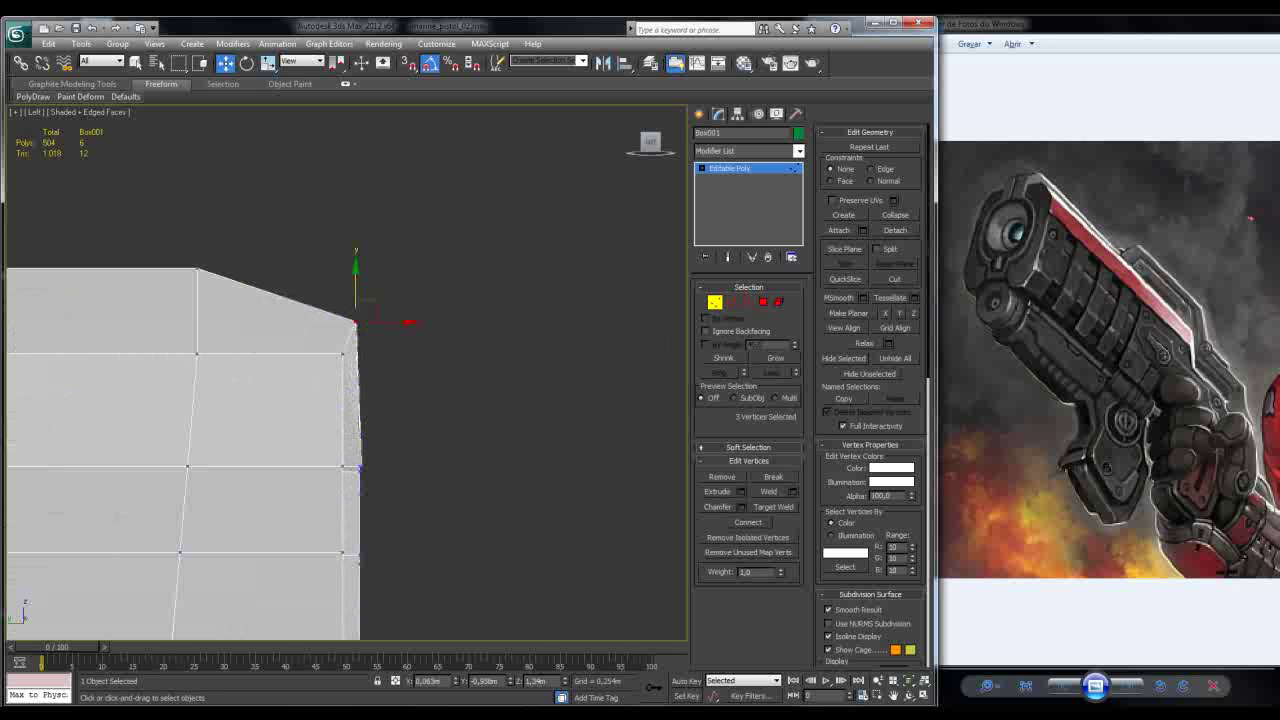
{"action": "left_click_drag", "start_coordinate": [355, 321], "coordinate": [360, 321]}
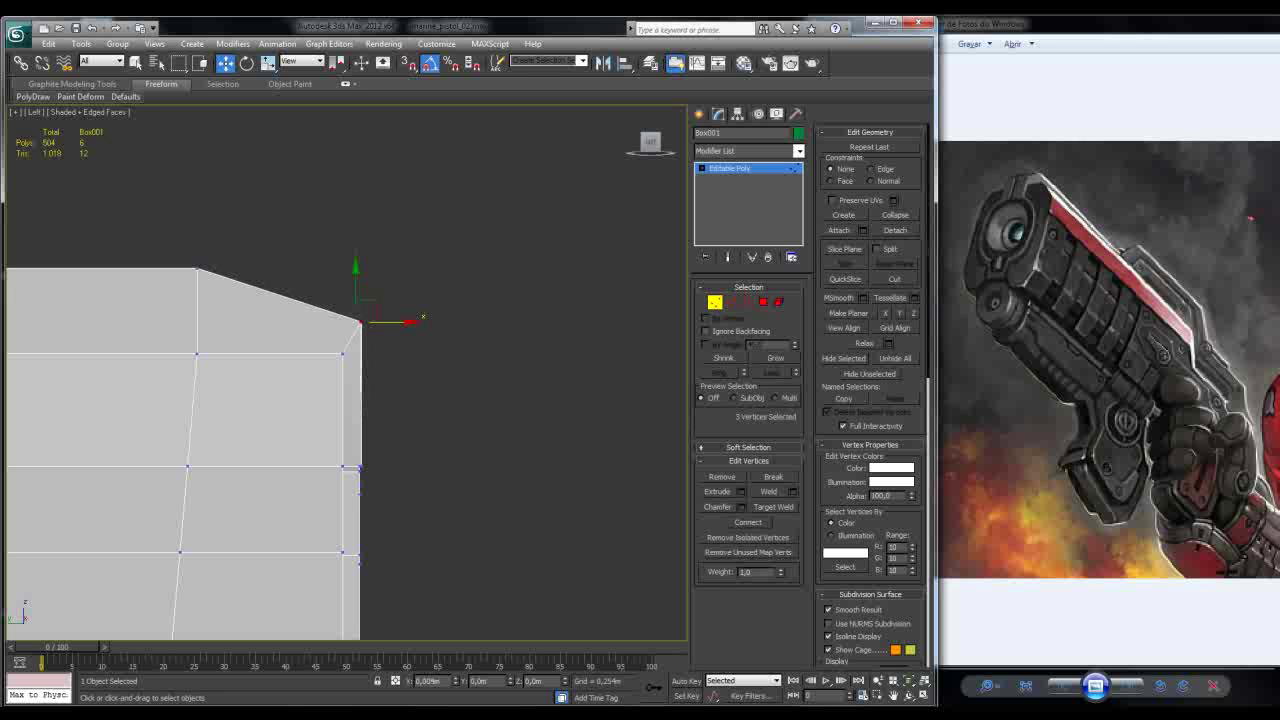
Step: Select the three vertices at the strip's lower front edge above the muzzle recess and lower them slightly along Z
{"action": "middle_click_drag", "start_coordinate": [348, 560], "coordinate": [280, 575], "text": "alt"}
{"action": "scroll", "coordinate": [320, 400], "scroll_direction": "up", "scroll_amount": 4}
{"action": "scroll", "coordinate": [376, 372], "scroll_direction": "up", "scroll_amount": 5}
{"action": "middle_click_drag", "start_coordinate": [376, 372], "coordinate": [392, 398], "text": "alt"}
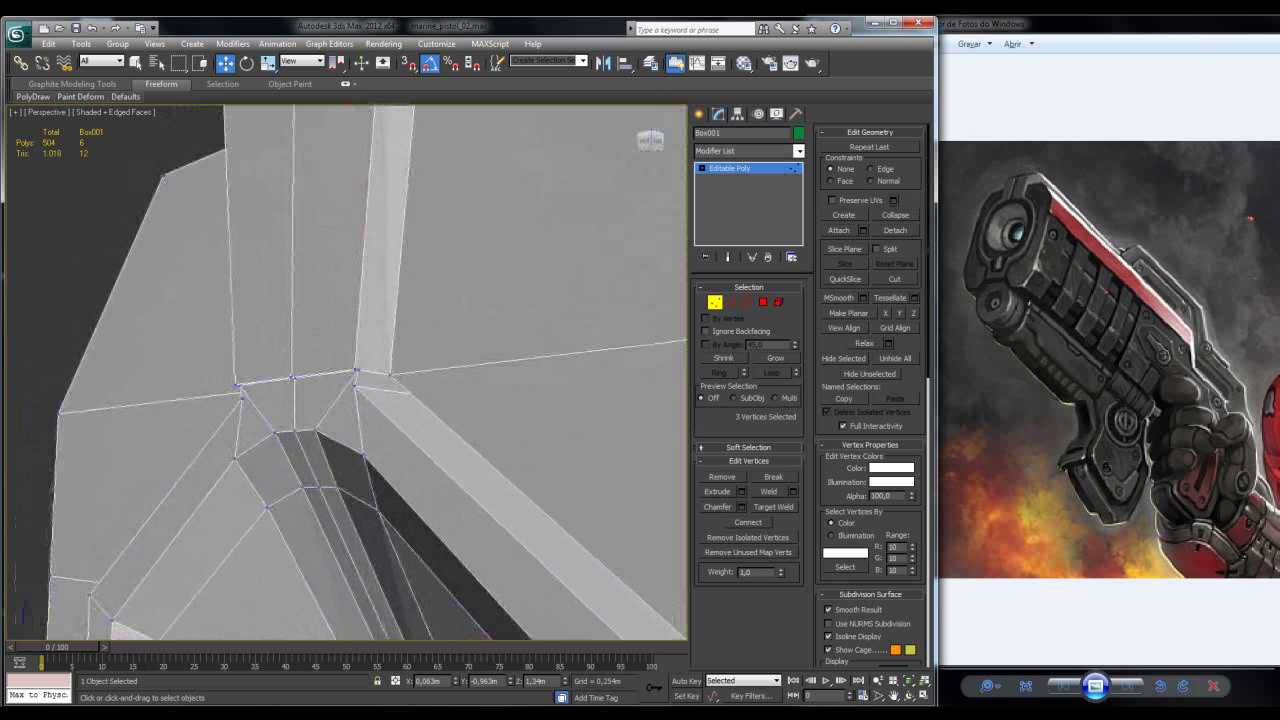
{"action": "key", "text": "alt+x"}
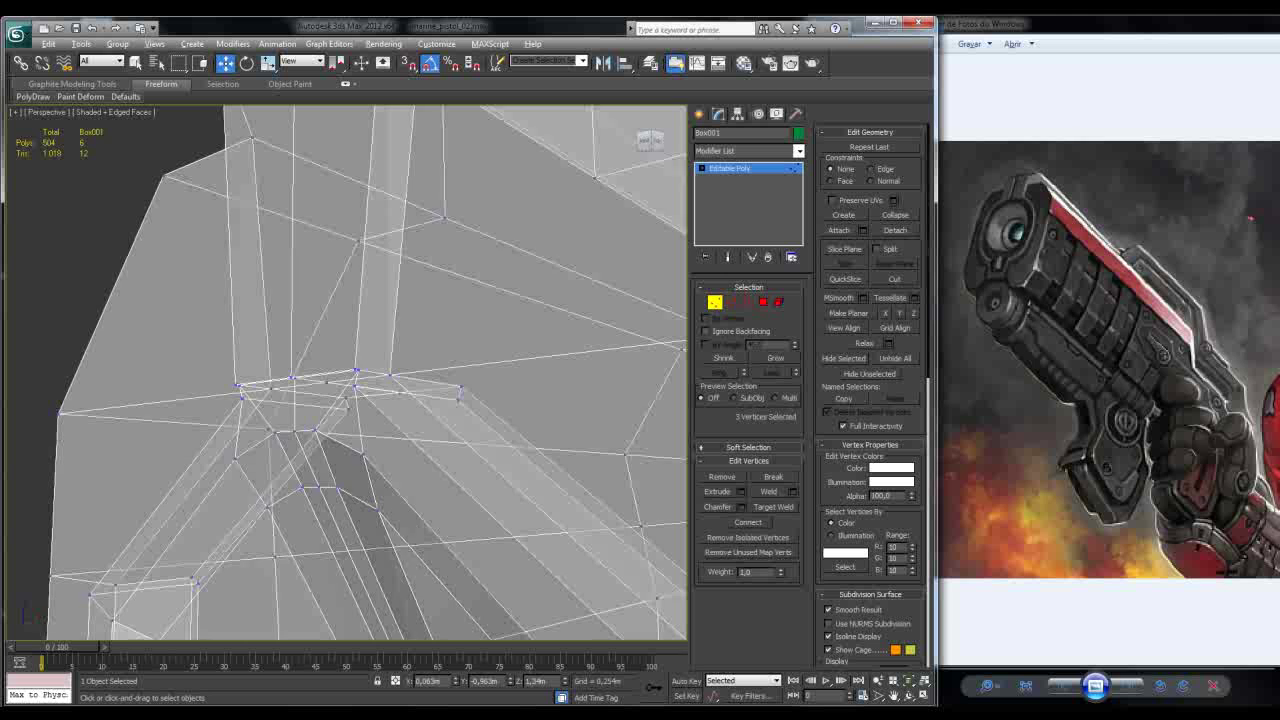
{"action": "key", "text": "alt+x"}
{"action": "left_click", "coordinate": [357, 371]}
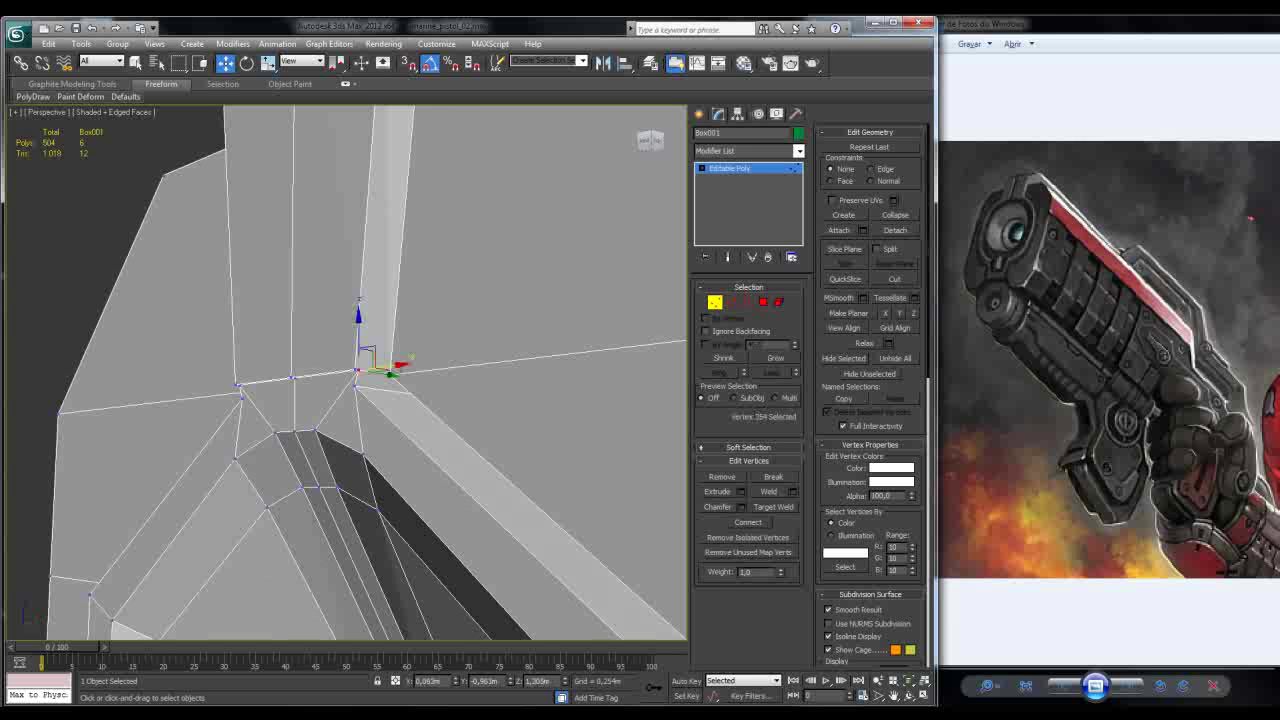
{"action": "left_click", "coordinate": [291, 377], "text": "ctrl"}
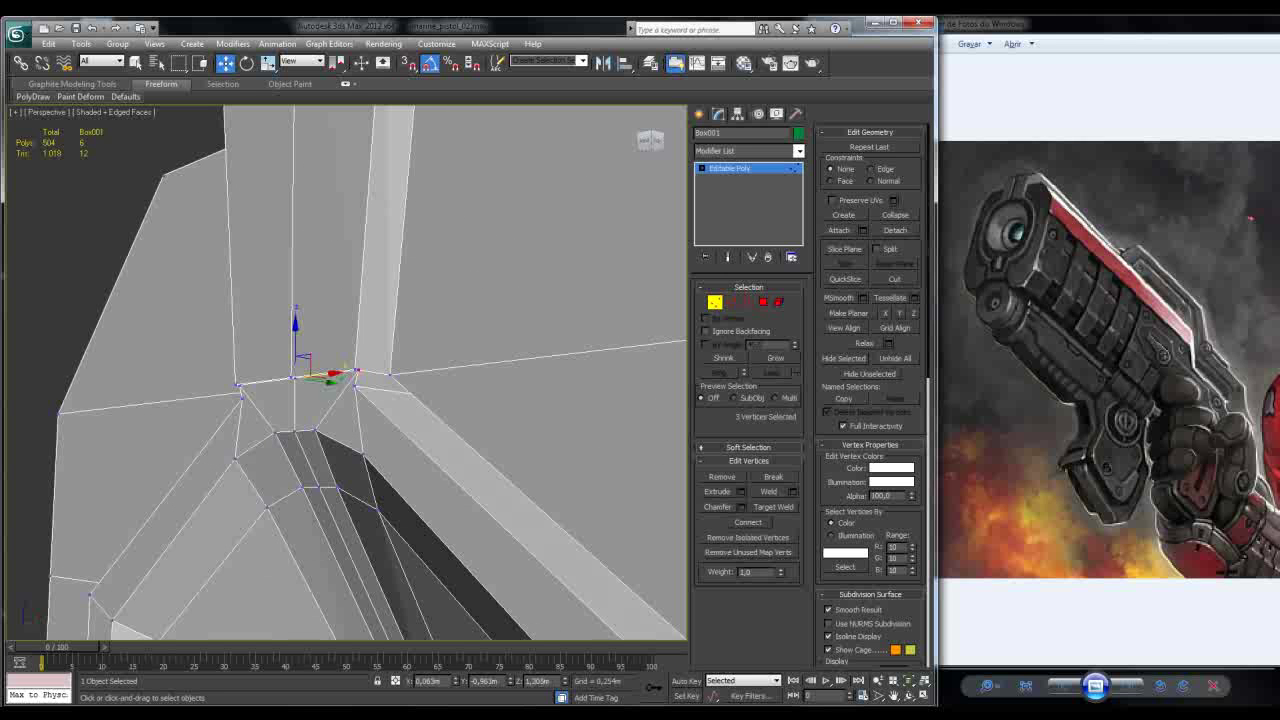
{"action": "left_click_drag", "start_coordinate": [345, 366], "coordinate": [347, 370]}
{"action": "middle_click_drag", "start_coordinate": [347, 370], "coordinate": [317, 384], "text": "alt"}
Step: Select the six thin polygons between the strip's lower front edge and the muzzle ring and delete them
{"action": "key", "text": "4"}
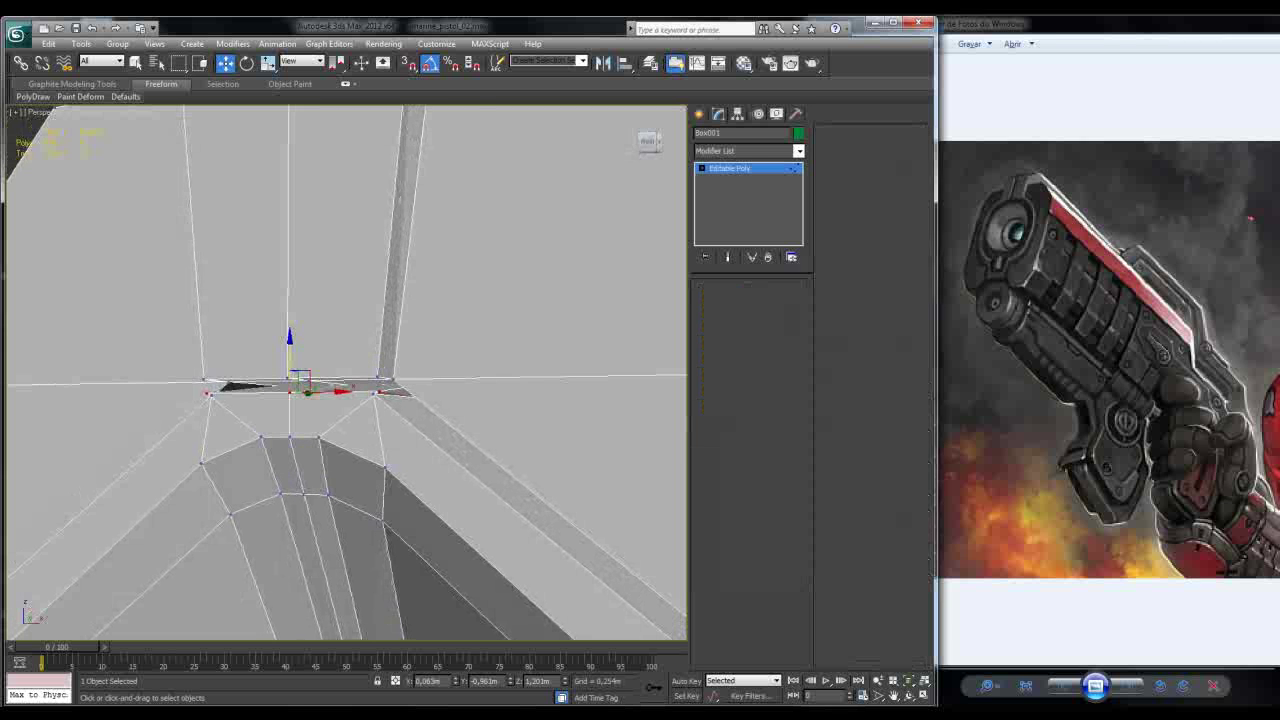
{"action": "left_click", "coordinate": [380, 389]}
{"action": "left_click", "coordinate": [428, 383], "text": "ctrl"}
{"action": "middle_click_drag", "start_coordinate": [428, 383], "coordinate": [352, 377], "text": "alt"}
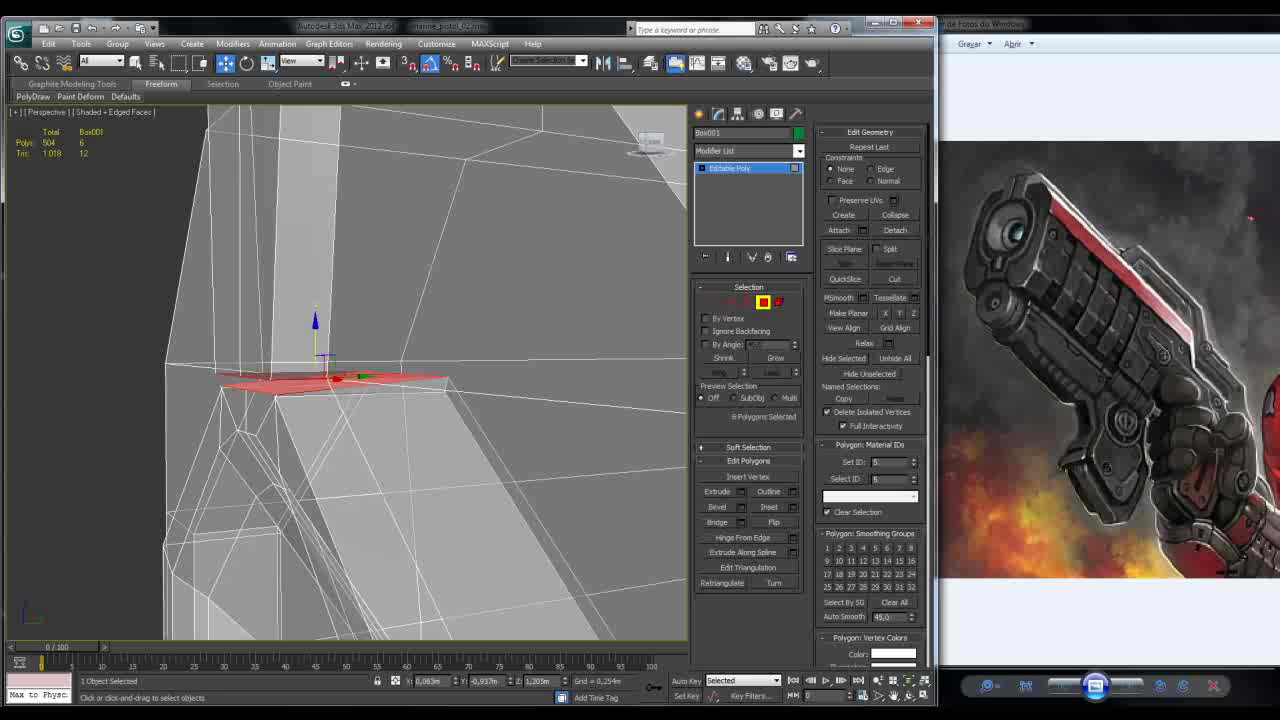
{"action": "key", "text": "Delete"}
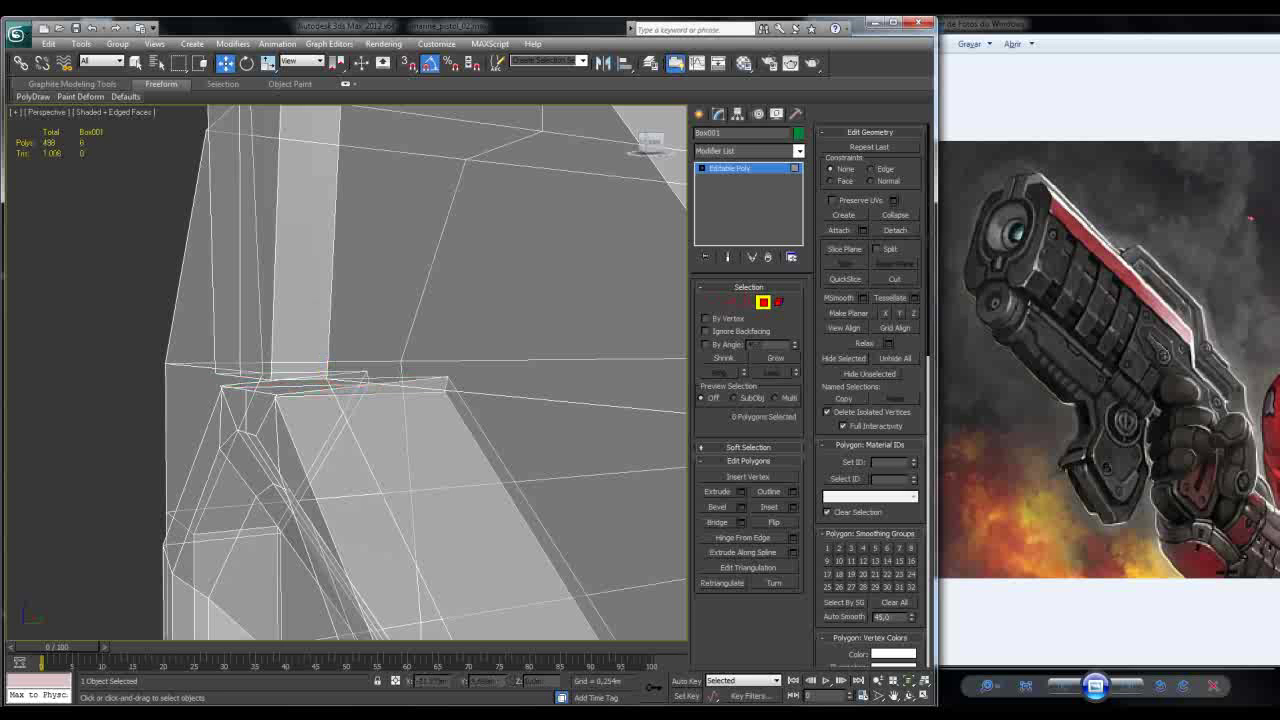
Step: Target-weld the loose vertex at one corner of the opened gap to the strip's lower front corner above it
{"action": "middle_click_drag", "start_coordinate": [352, 377], "coordinate": [352, 377], "text": "alt"}
{"action": "key", "text": "1"}
{"action": "left_click", "coordinate": [343, 325]}
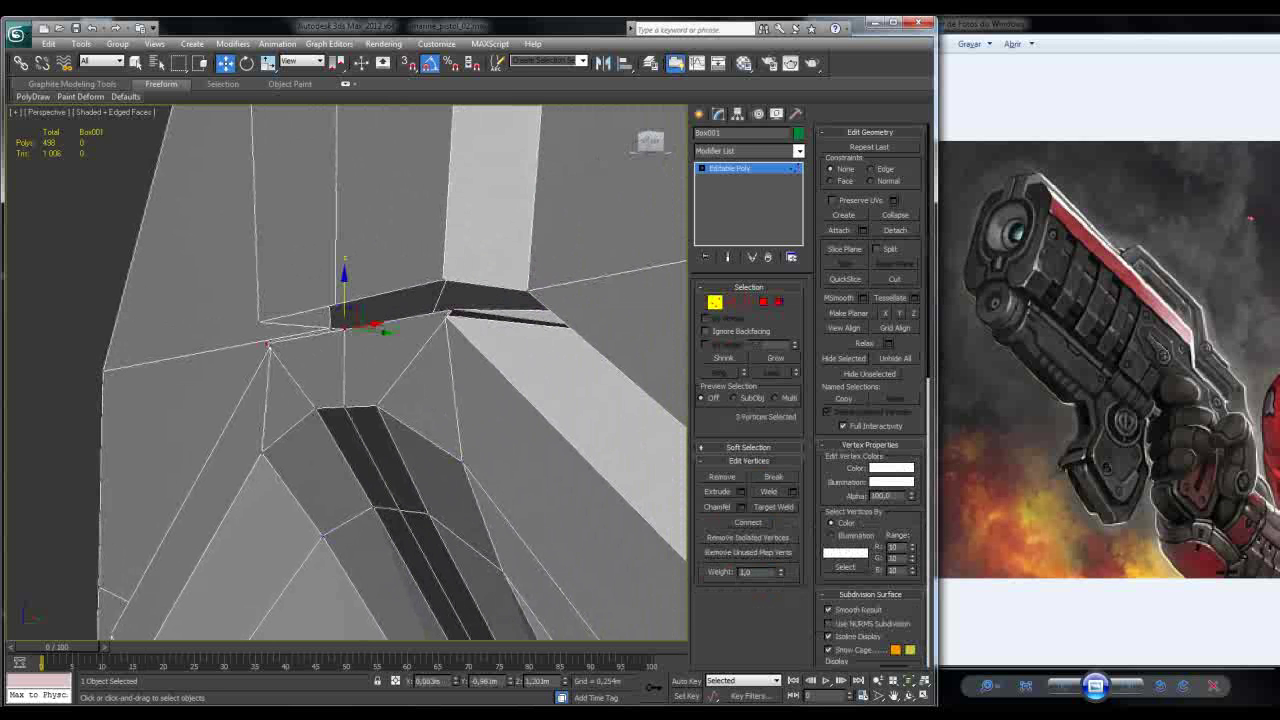
{"action": "key", "text": "ctrl+d"}
{"action": "left_click", "coordinate": [449, 313]}
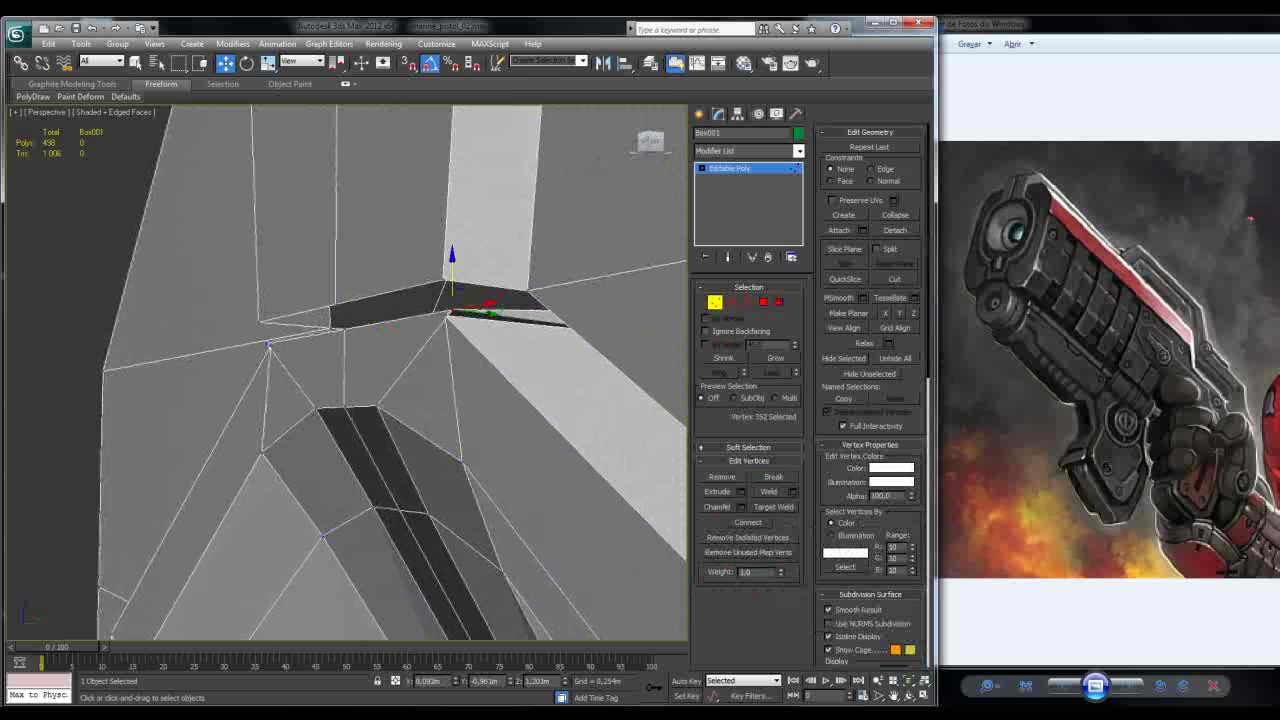
{"action": "left_click", "coordinate": [776, 507]}
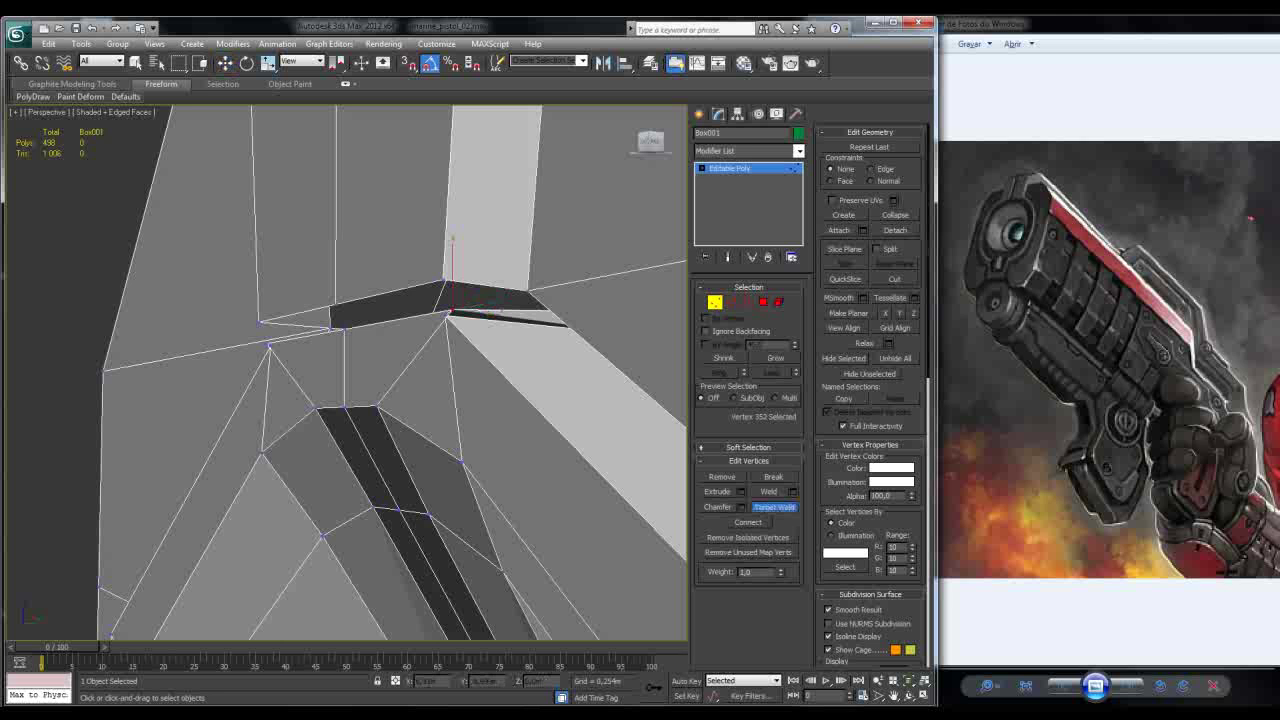
{"action": "left_click", "coordinate": [449, 313]}
{"action": "left_click", "coordinate": [443, 283]}
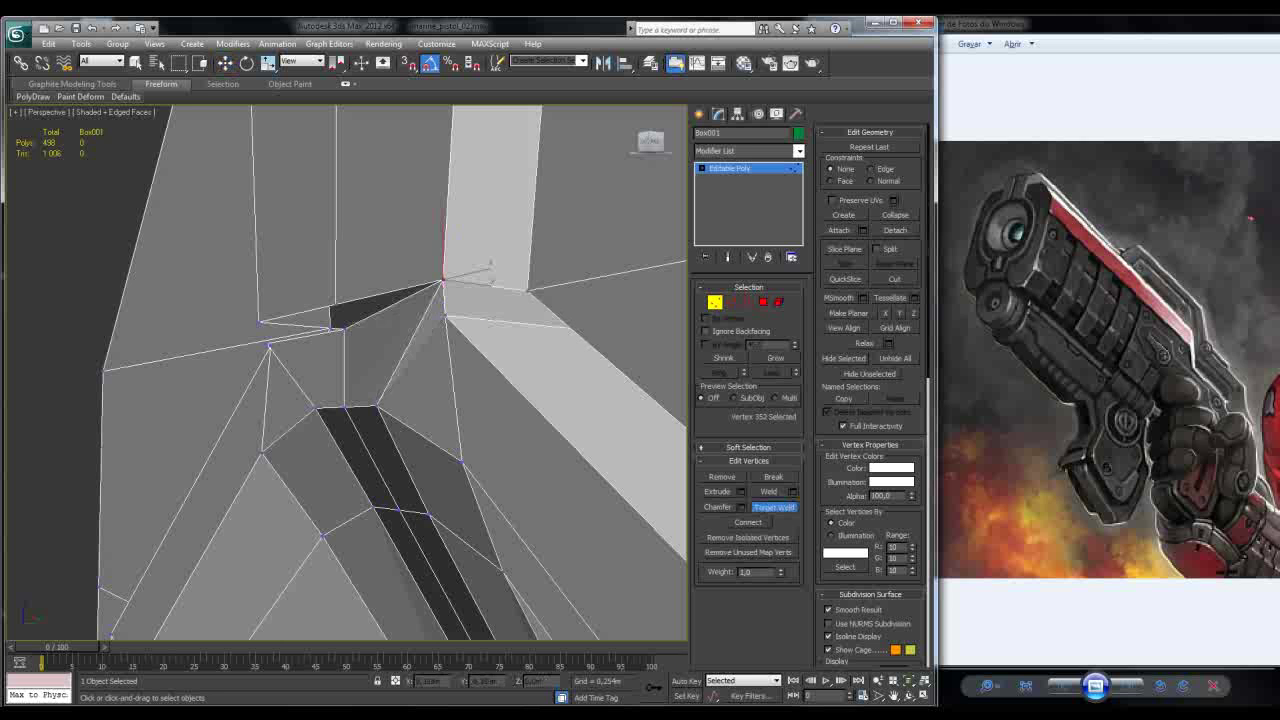
{"action": "middle_click_drag", "start_coordinate": [350, 400], "coordinate": [275, 370], "text": "alt"}
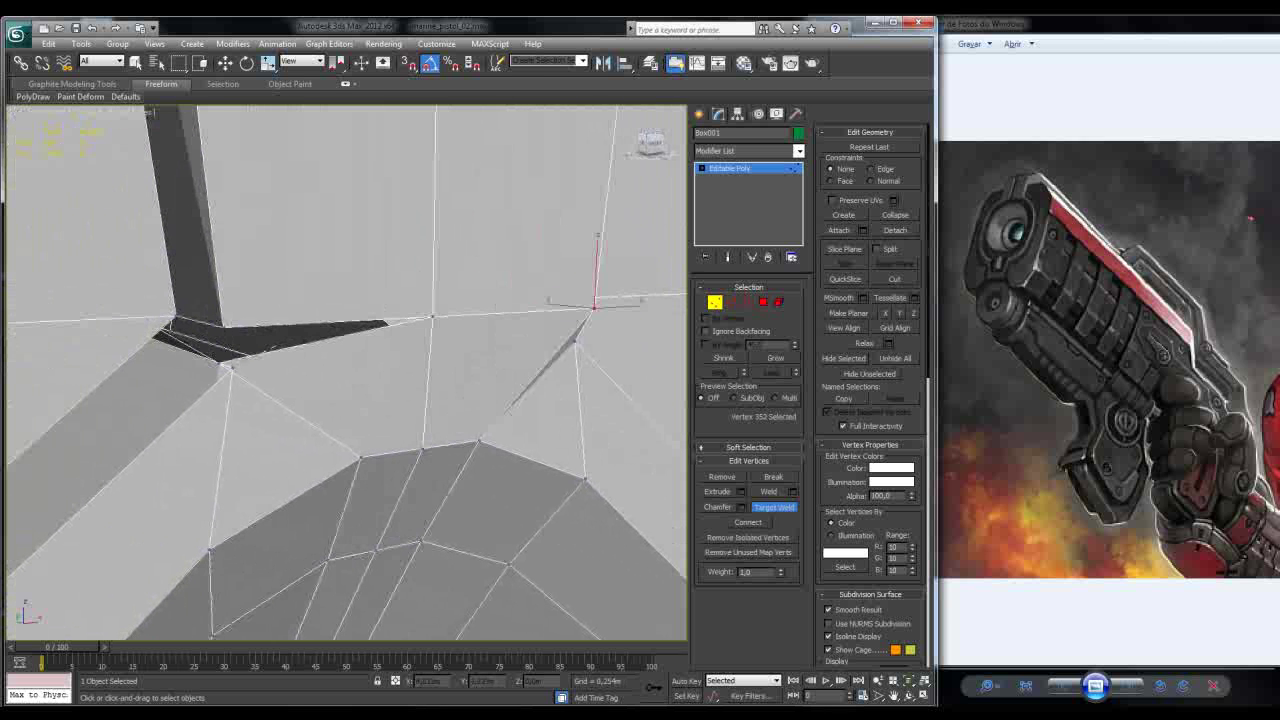
Step: Try to target-weld the overlapping vertex at the strip's other lower front corner to close the gap beside it
{"action": "key", "text": "w"}
{"action": "left_click", "coordinate": [219, 357]}
{"action": "key", "text": "ctrl+shift+w"}
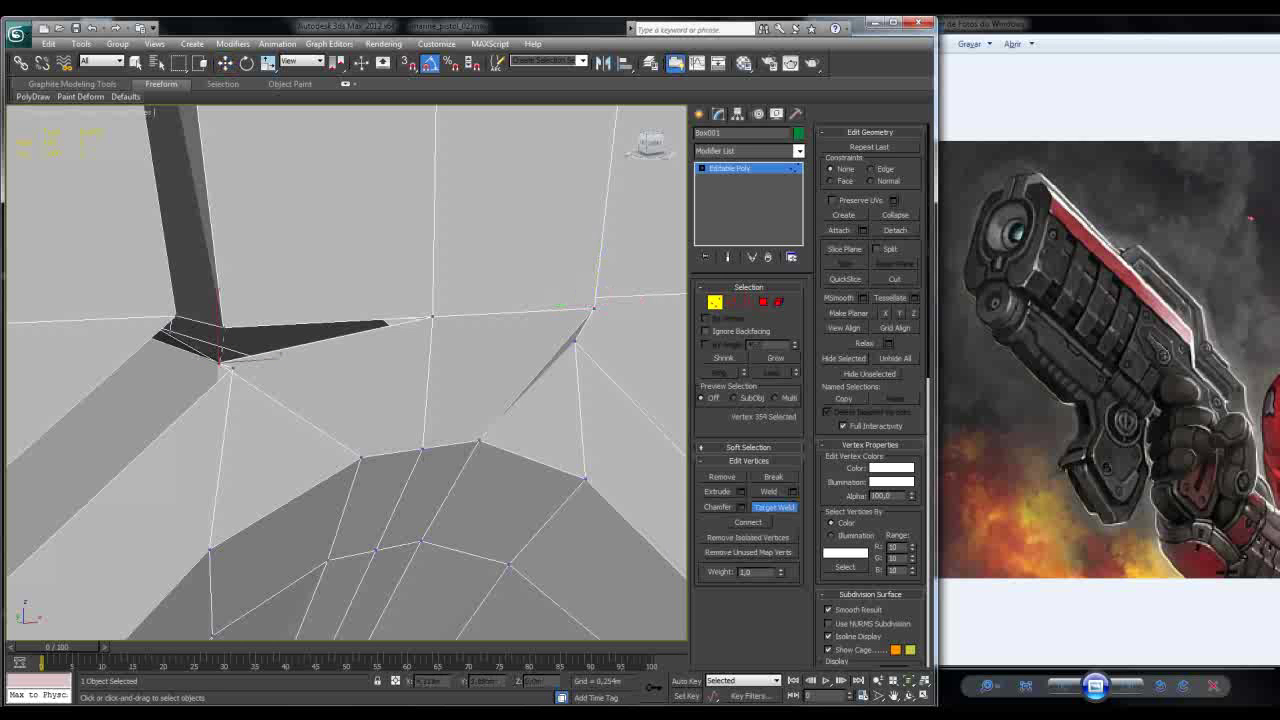
{"action": "left_click", "coordinate": [282, 356]}
{"action": "scroll", "coordinate": [285, 340], "scroll_direction": "up", "scroll_amount": 4}
{"action": "middle_click_drag", "start_coordinate": [285, 340], "coordinate": [308, 362], "text": "alt"}
{"action": "scroll", "coordinate": [279, 336], "scroll_direction": "down", "scroll_amount": 5}
{"action": "scroll", "coordinate": [320, 350], "scroll_direction": "up", "scroll_amount": 5}
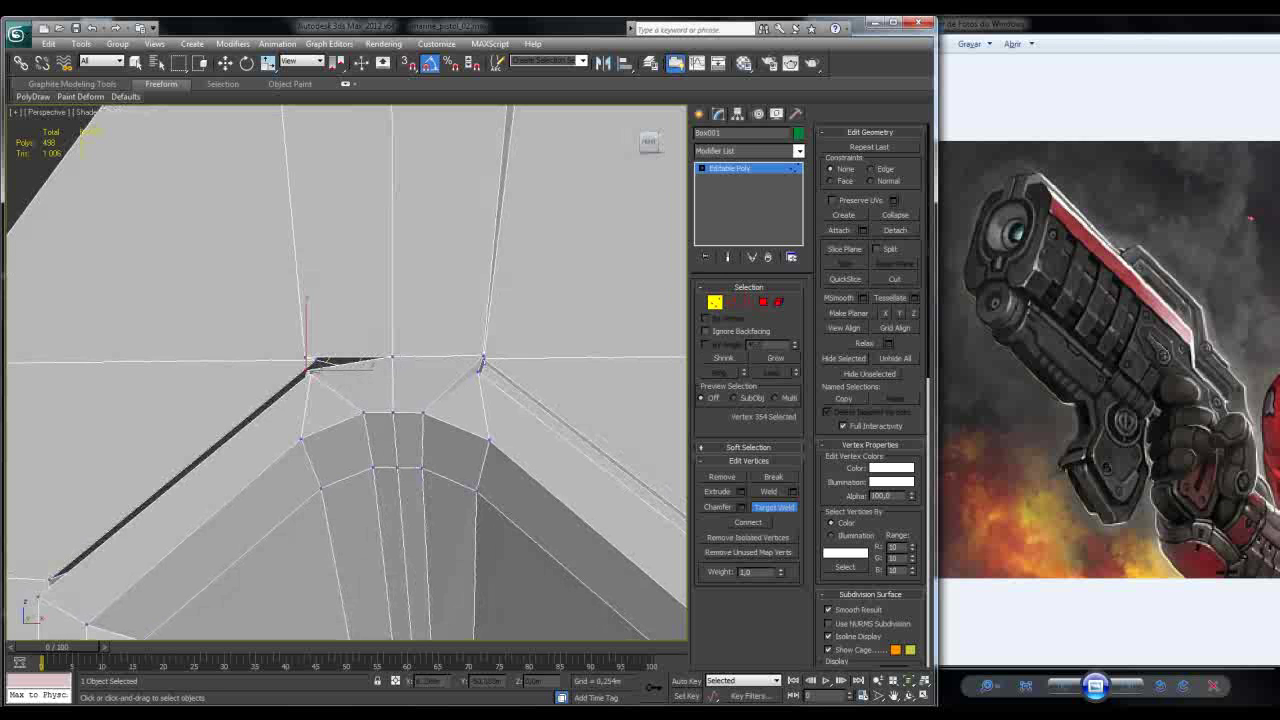
{"action": "mouse_move", "coordinate": [308, 362]}
{"action": "middle_mouse_down", "text": "alt"}
{"action": "mouse_move", "coordinate": [322, 348]}
{"action": "mouse_move", "coordinate": [310, 362]}
{"action": "middle_mouse_up", "text": "alt"}
{"action": "scroll", "coordinate": [310, 362], "scroll_direction": "down", "scroll_amount": 3}
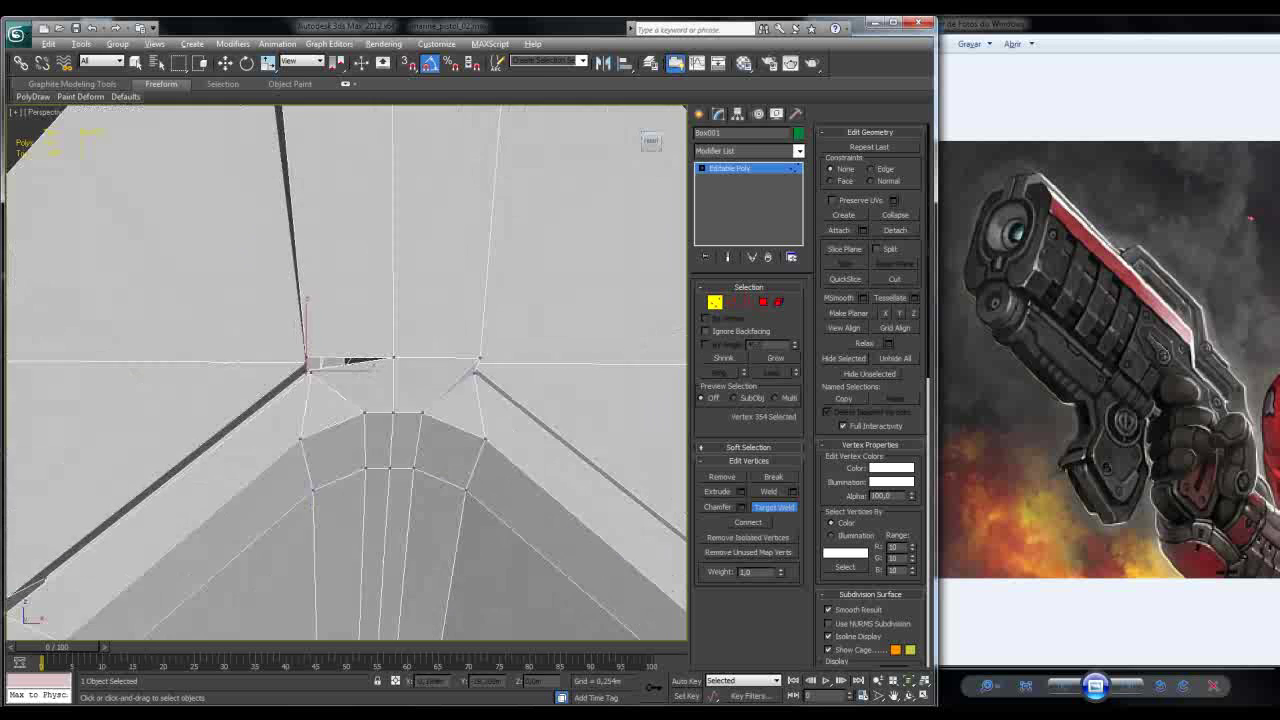
Step: Move the vertex at the gap's open corner downward, then undo the move
{"action": "key", "text": "w"}
{"action": "scroll", "coordinate": [322, 368], "scroll_direction": "up", "scroll_amount": 4}
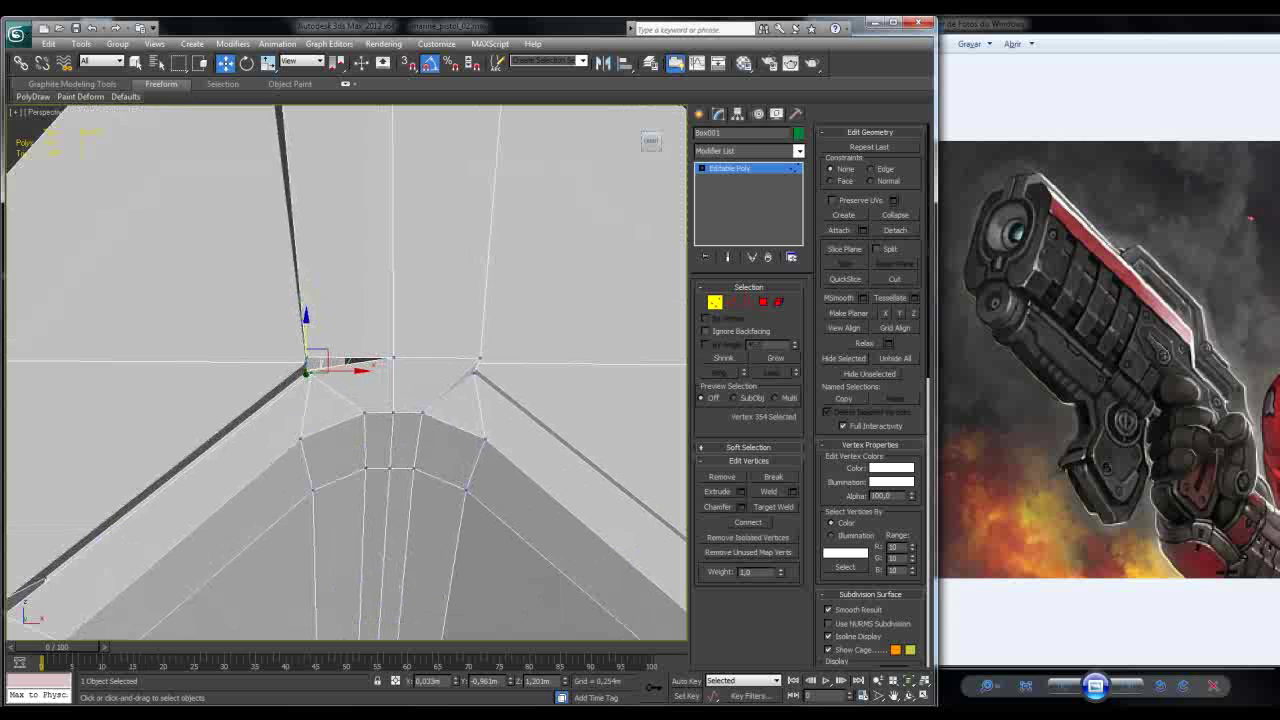
{"action": "middle_click_drag", "start_coordinate": [318, 362], "coordinate": [360, 362], "text": "alt"}
{"action": "left_click", "coordinate": [272, 362]}
{"action": "left_click_drag", "start_coordinate": [272, 362], "coordinate": [277, 427]}
{"action": "key", "text": "ctrl+z"}
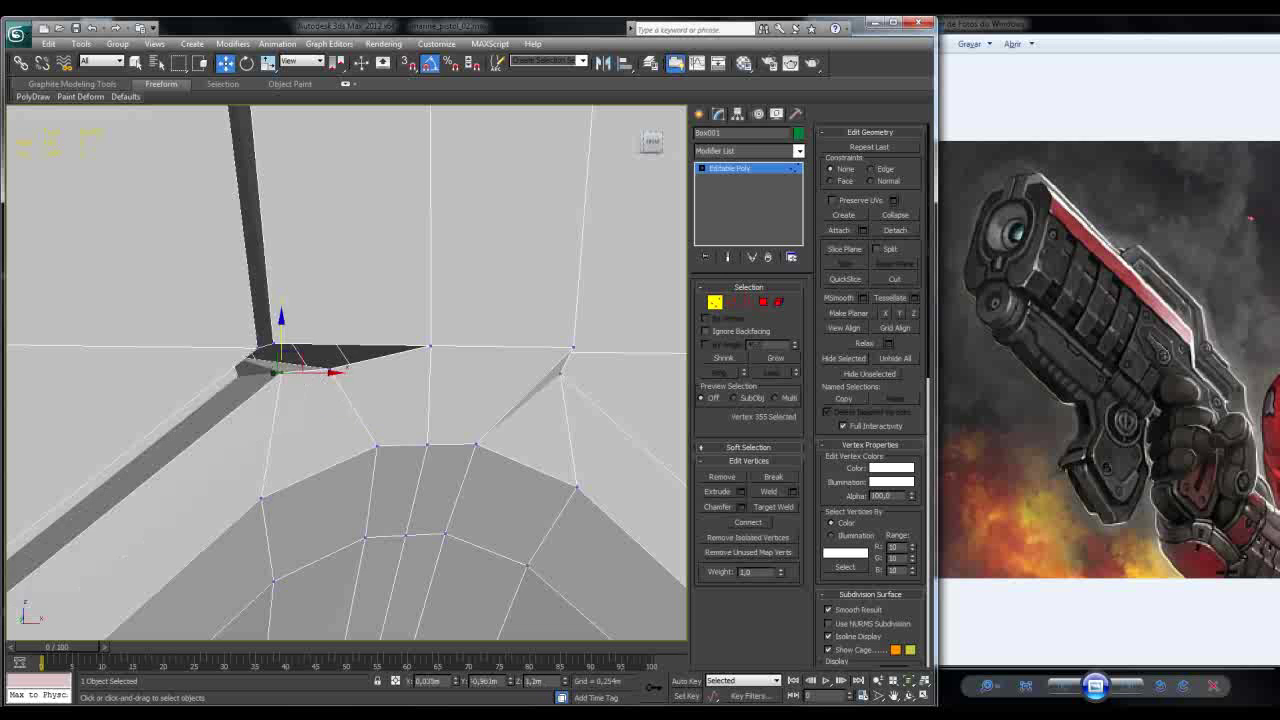
Step: Slide the overlapping gap vertex sideways and target-weld it to the strip's lower front corner
{"action": "middle_click_drag", "start_coordinate": [282, 368], "coordinate": [304, 368], "text": "alt"}
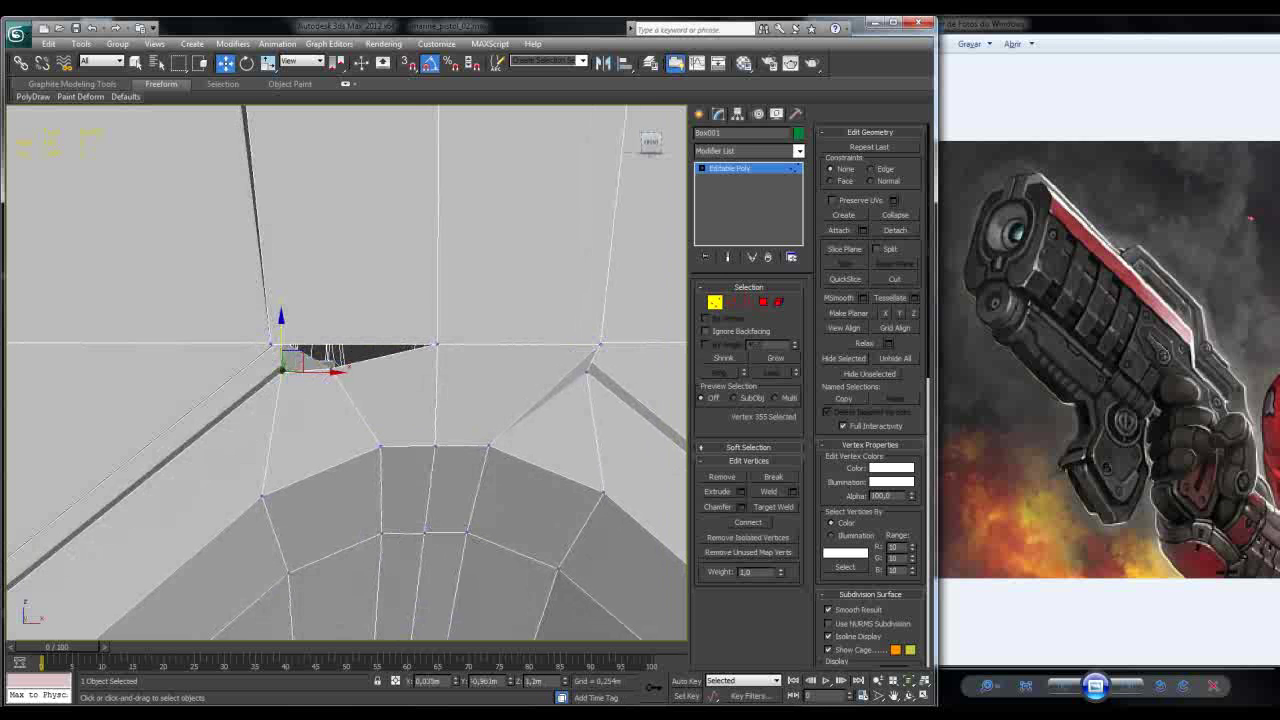
{"action": "left_click_drag", "start_coordinate": [292, 369], "coordinate": [340, 365]}
{"action": "key", "text": "ctrl+shift+w"}
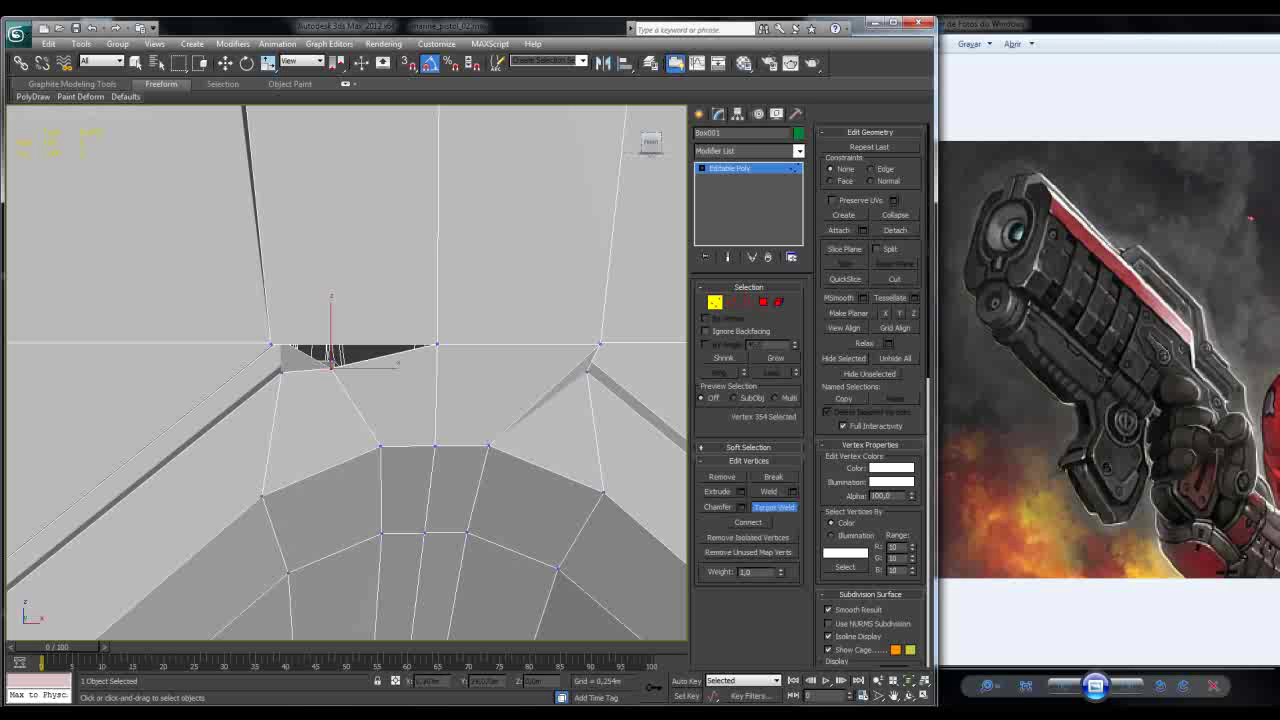
{"action": "middle_click_drag", "start_coordinate": [400, 370], "coordinate": [270, 340], "text": "alt"}
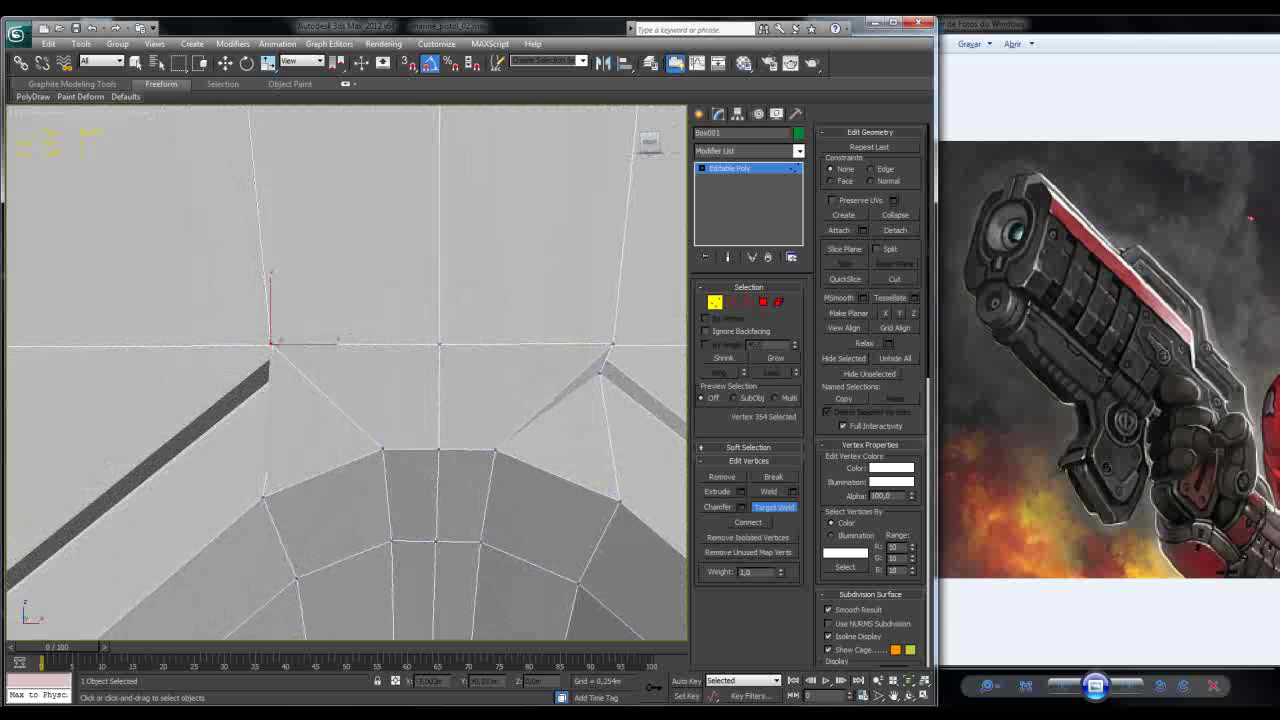
{"action": "scroll", "coordinate": [300, 340], "scroll_direction": "down", "scroll_amount": 3}
{"action": "middle_click_drag", "start_coordinate": [300, 340], "coordinate": [393, 360], "text": "alt"}
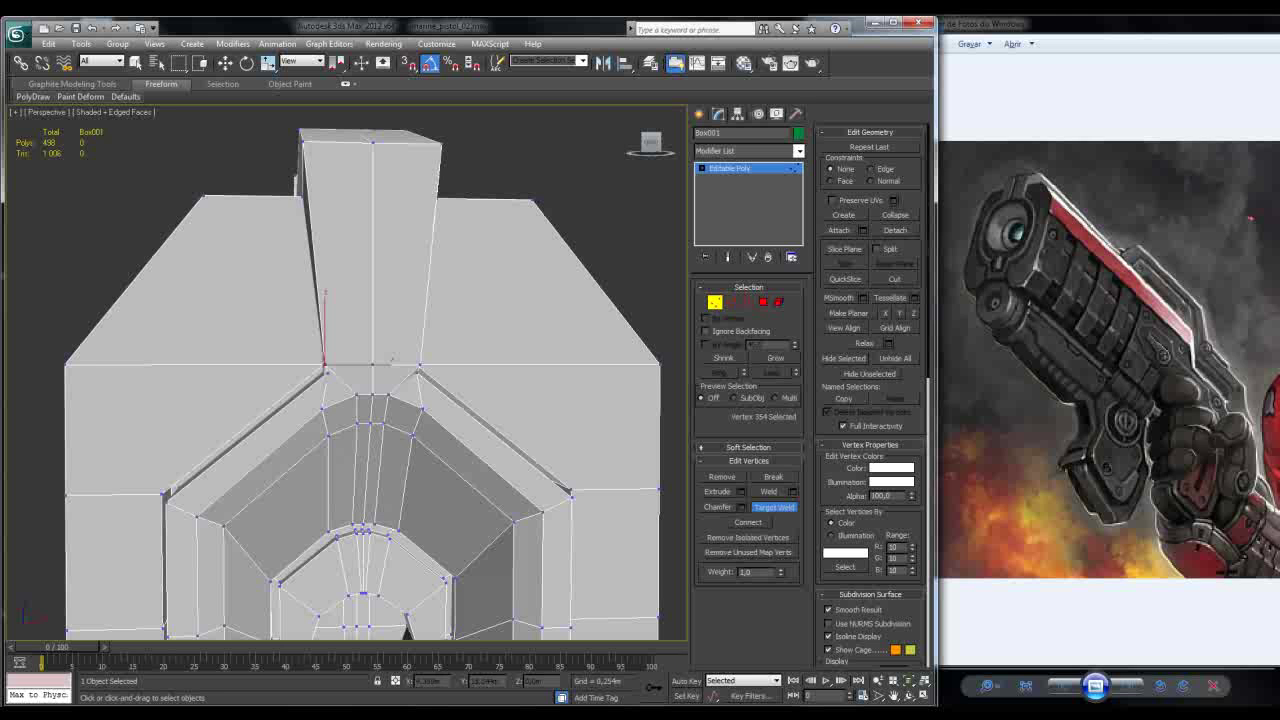
Step: Select the two vertices just below the strip's lower front corners and shift them slightly along Y
{"action": "key", "text": "2"}
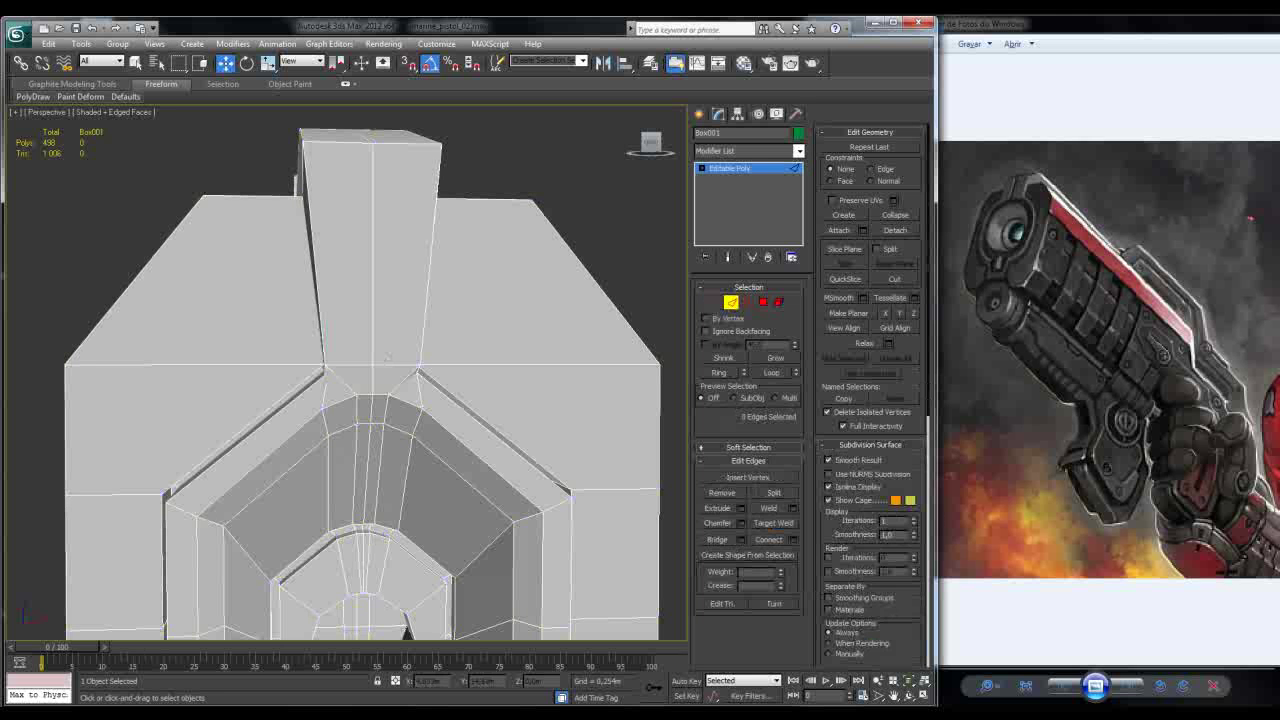
{"action": "scroll", "coordinate": [391, 358], "scroll_direction": "up", "scroll_amount": 3}
{"action": "middle_click_drag", "start_coordinate": [391, 358], "coordinate": [340, 360]}
{"action": "left_click", "coordinate": [470, 412]}
{"action": "middle_click_drag", "start_coordinate": [470, 412], "coordinate": [600, 392], "text": "alt"}
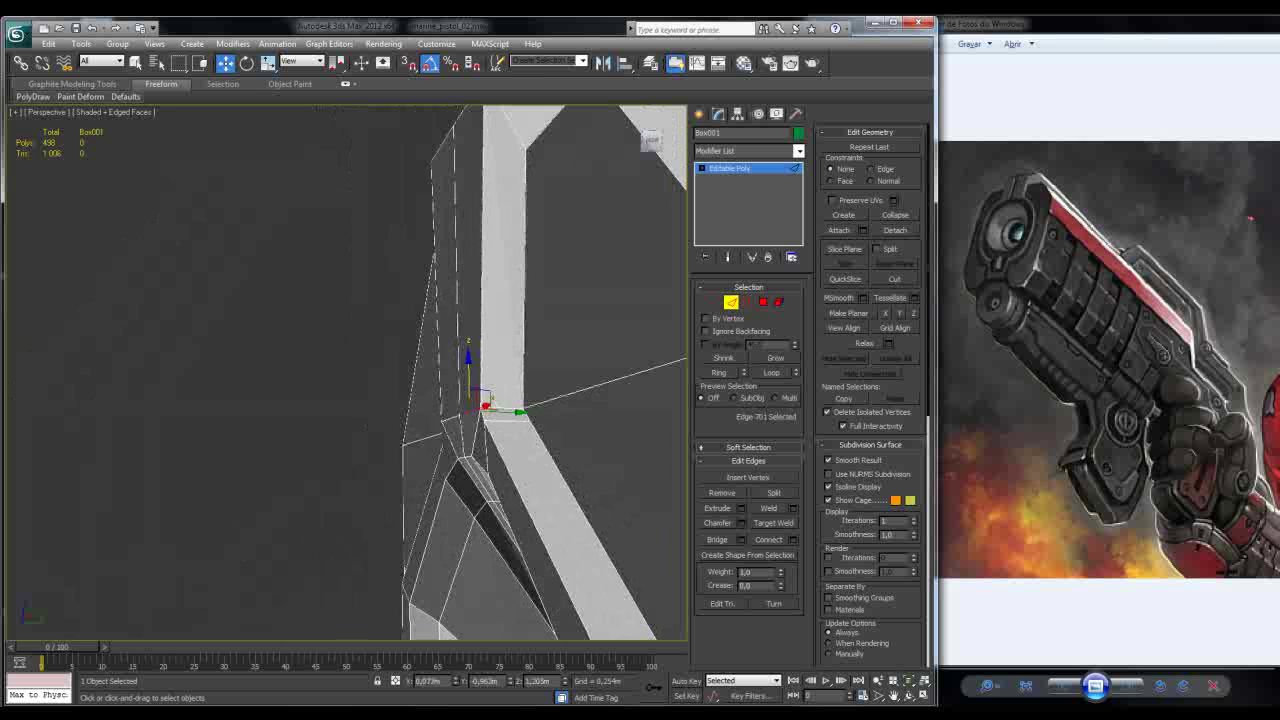
{"action": "key", "text": "1"}
{"action": "middle_click_drag", "start_coordinate": [480, 400], "coordinate": [610, 422], "text": "alt"}
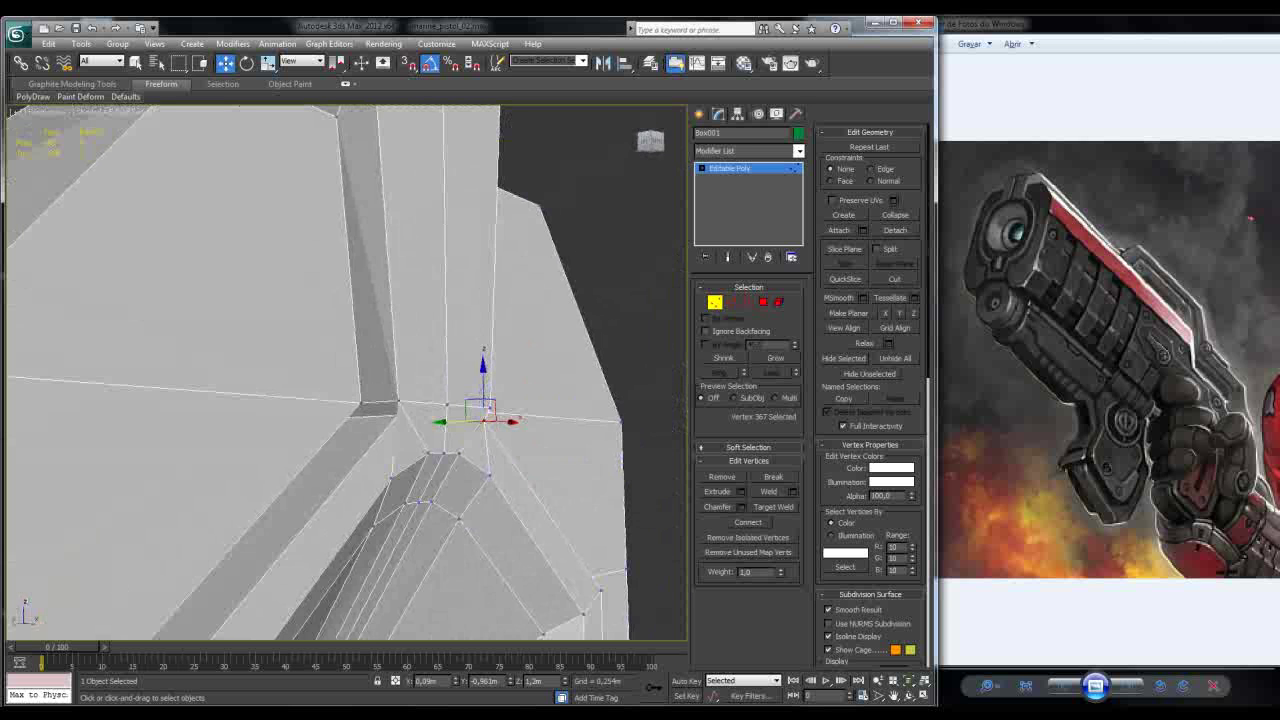
{"action": "left_click", "coordinate": [398, 403], "text": "ctrl"}
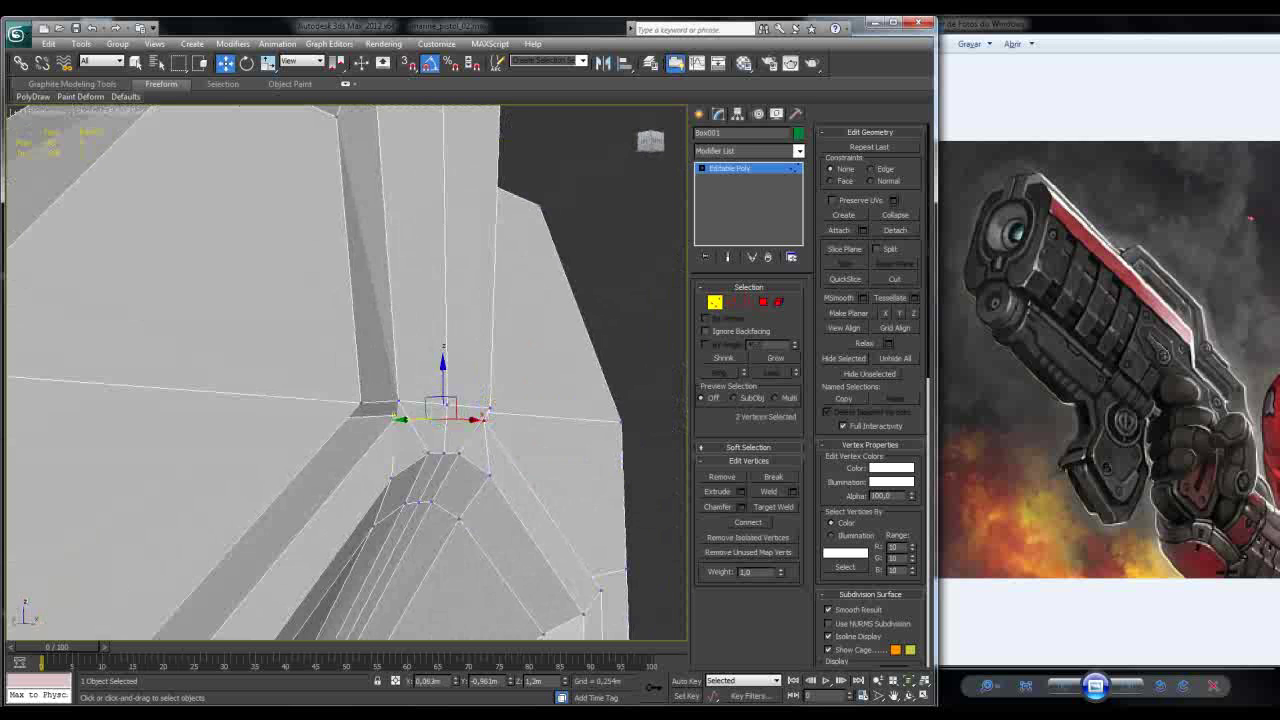
{"action": "left_click_drag", "start_coordinate": [404, 418], "coordinate": [418, 419]}
{"action": "middle_click_drag", "start_coordinate": [418, 419], "coordinate": [635, 377], "text": "alt"}
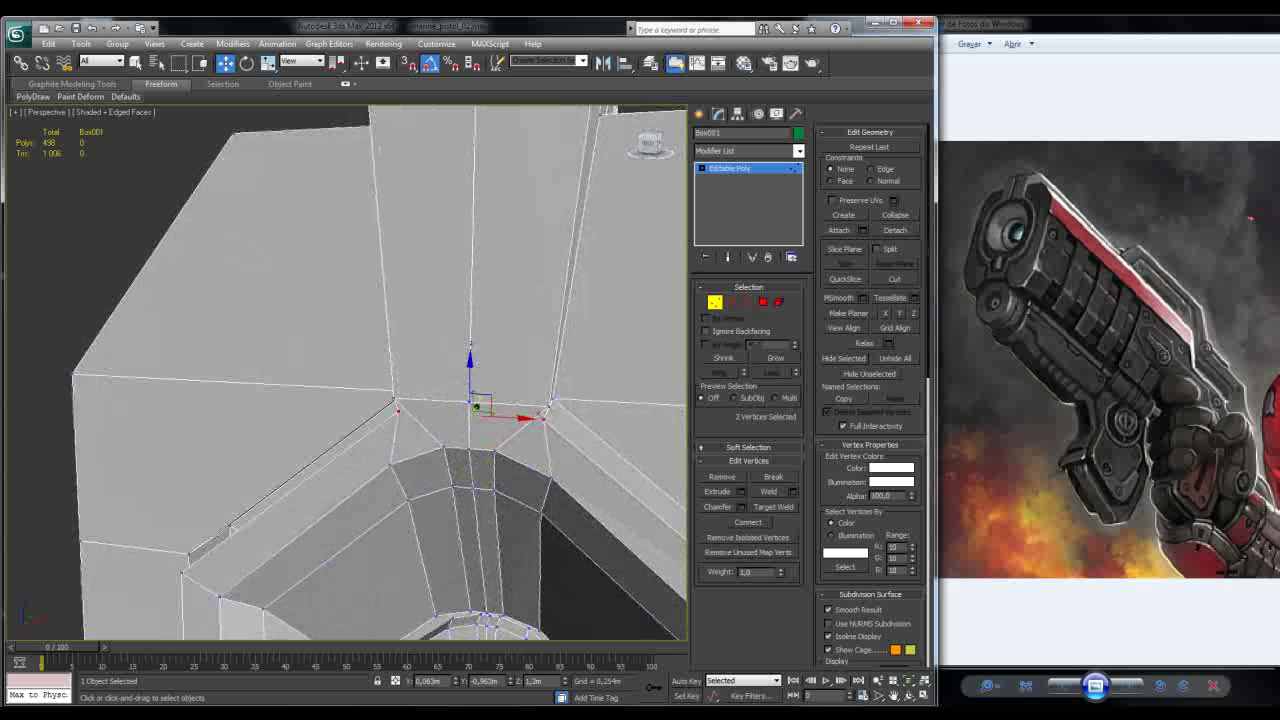
Step: Scale the two selected corner vertices apart along X to about 122%
{"action": "key", "text": "r"}
{"action": "left_click_drag", "start_coordinate": [515, 415], "coordinate": [562, 415]}
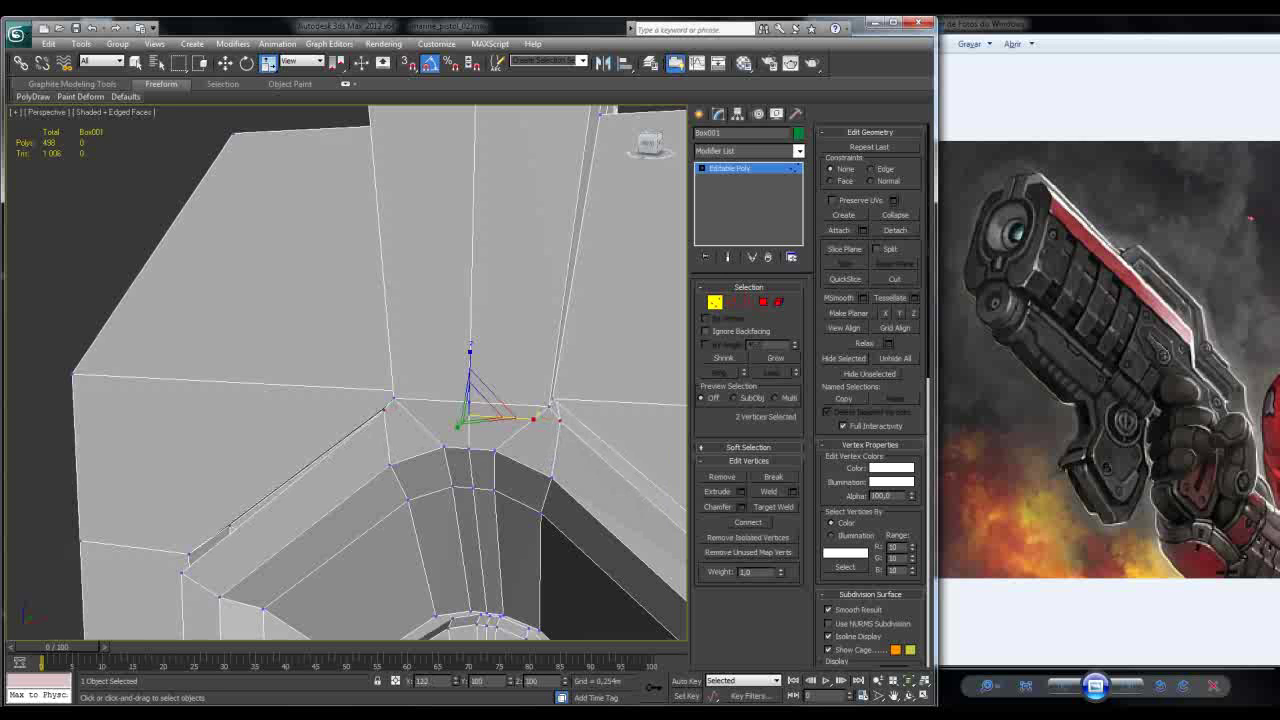
{"action": "middle_click_drag", "start_coordinate": [562, 418], "coordinate": [625, 410], "text": "alt"}
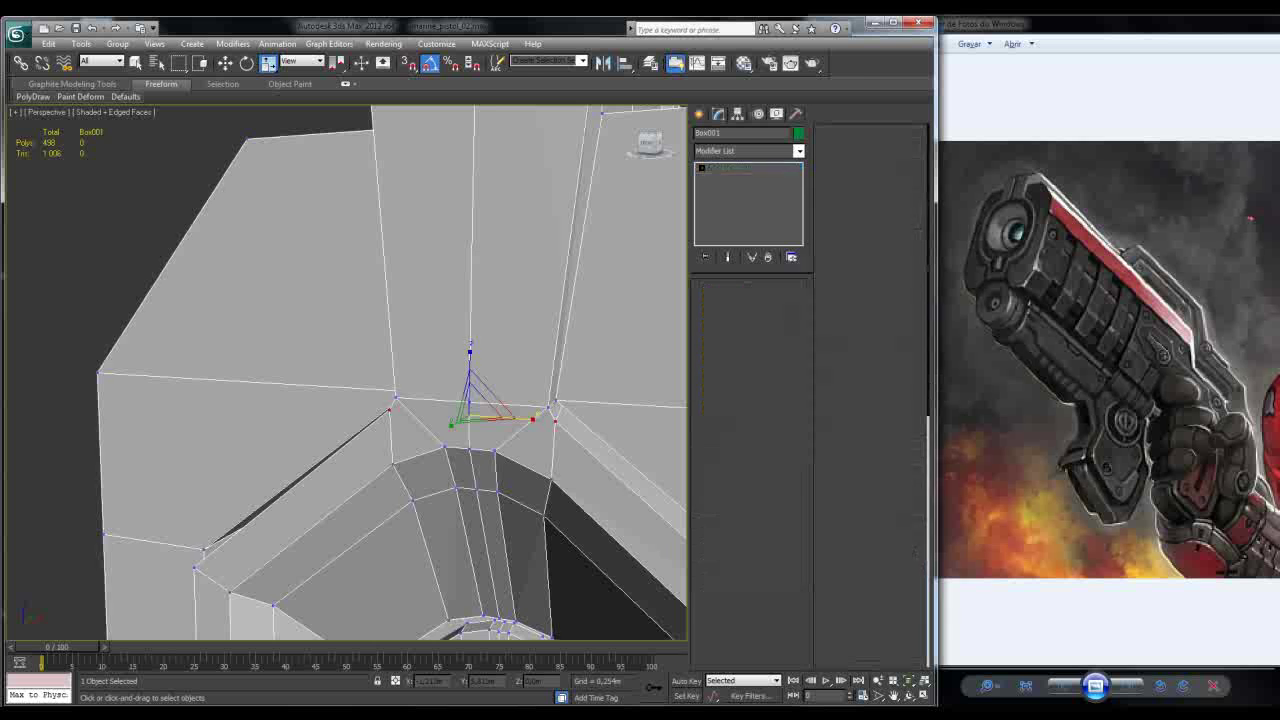
Step: Select the strip's centre edge loop, then select the ten polygons covering the strip's front and top faces
{"action": "left_click", "coordinate": [546, 404]}
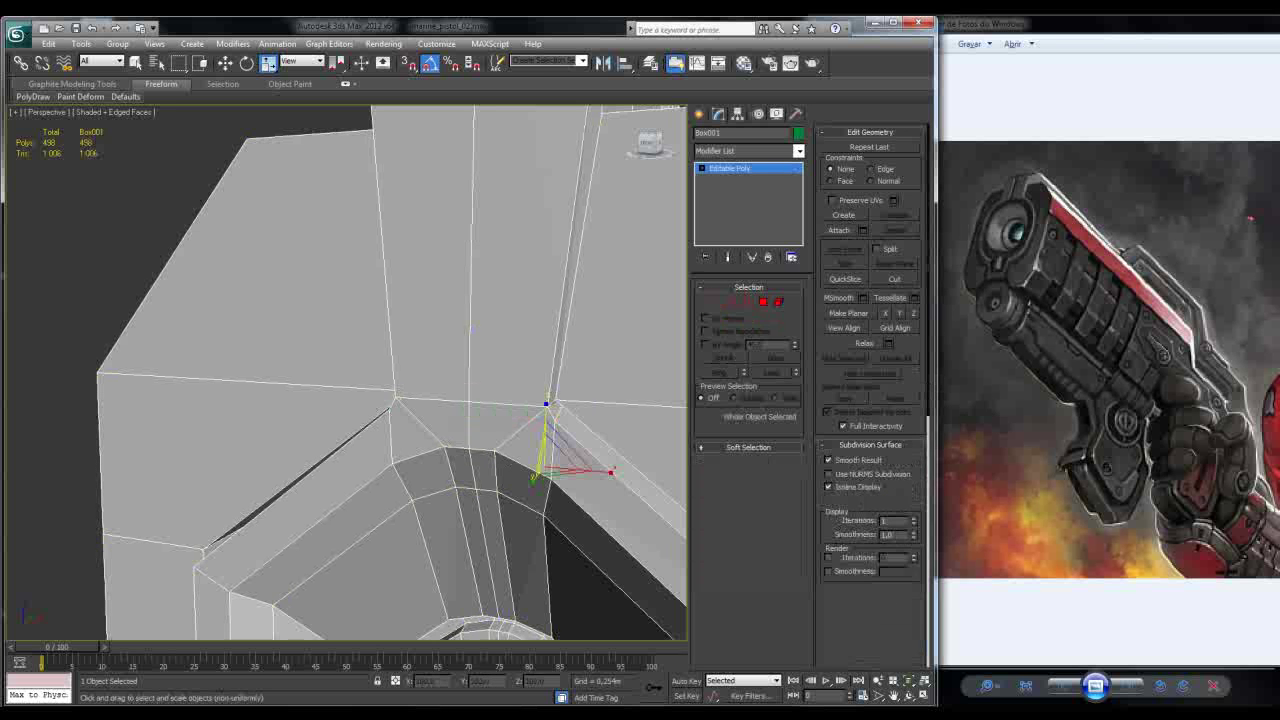
{"action": "key", "text": "w"}
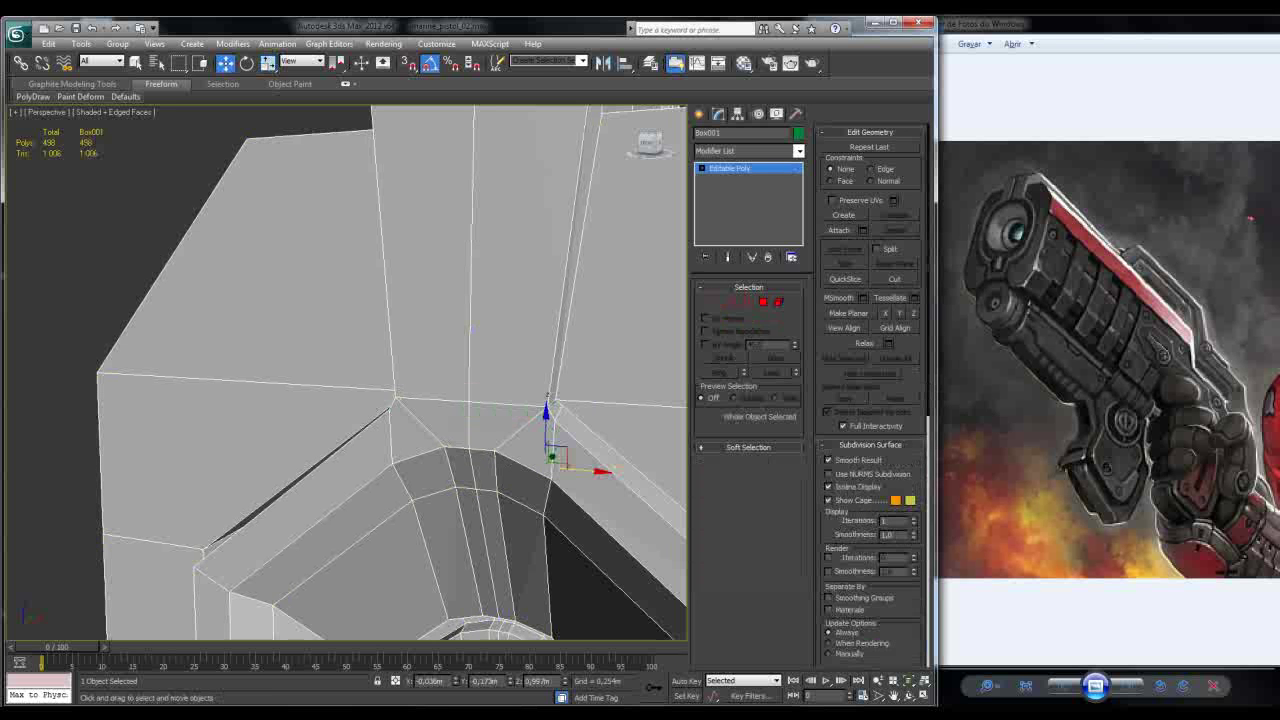
{"action": "key", "text": "2"}
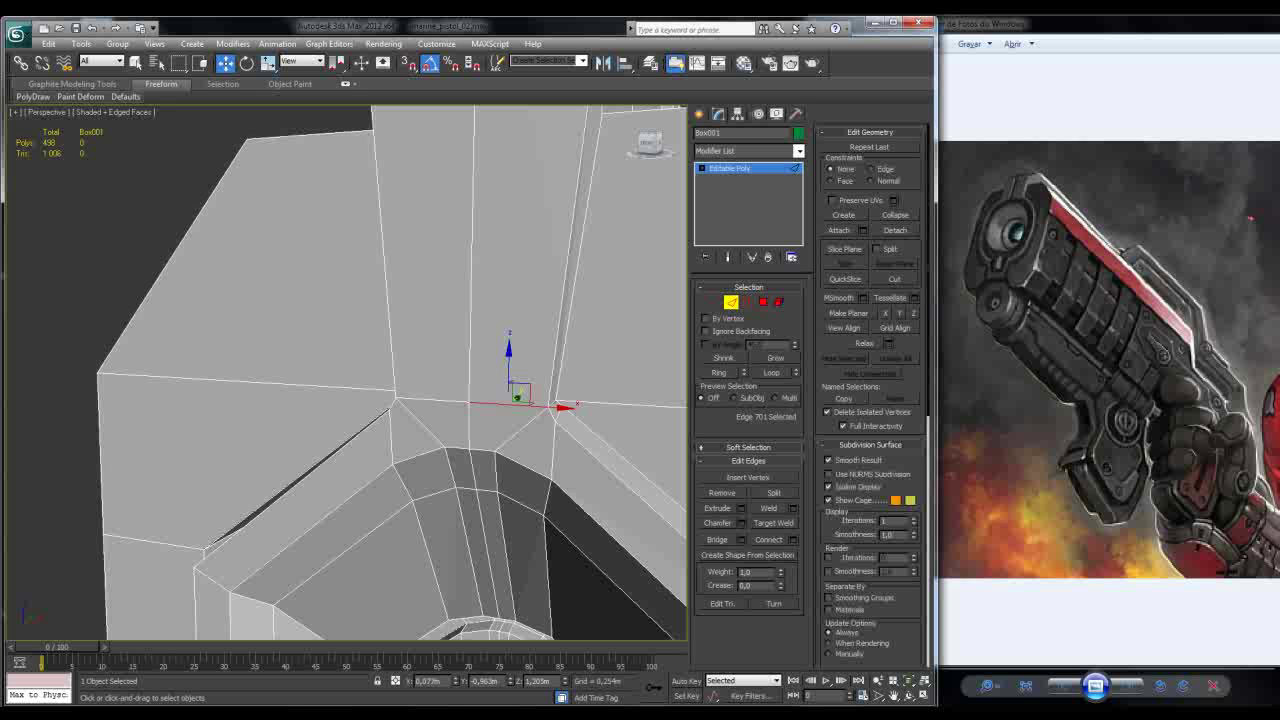
{"action": "left_click", "coordinate": [480, 415]}
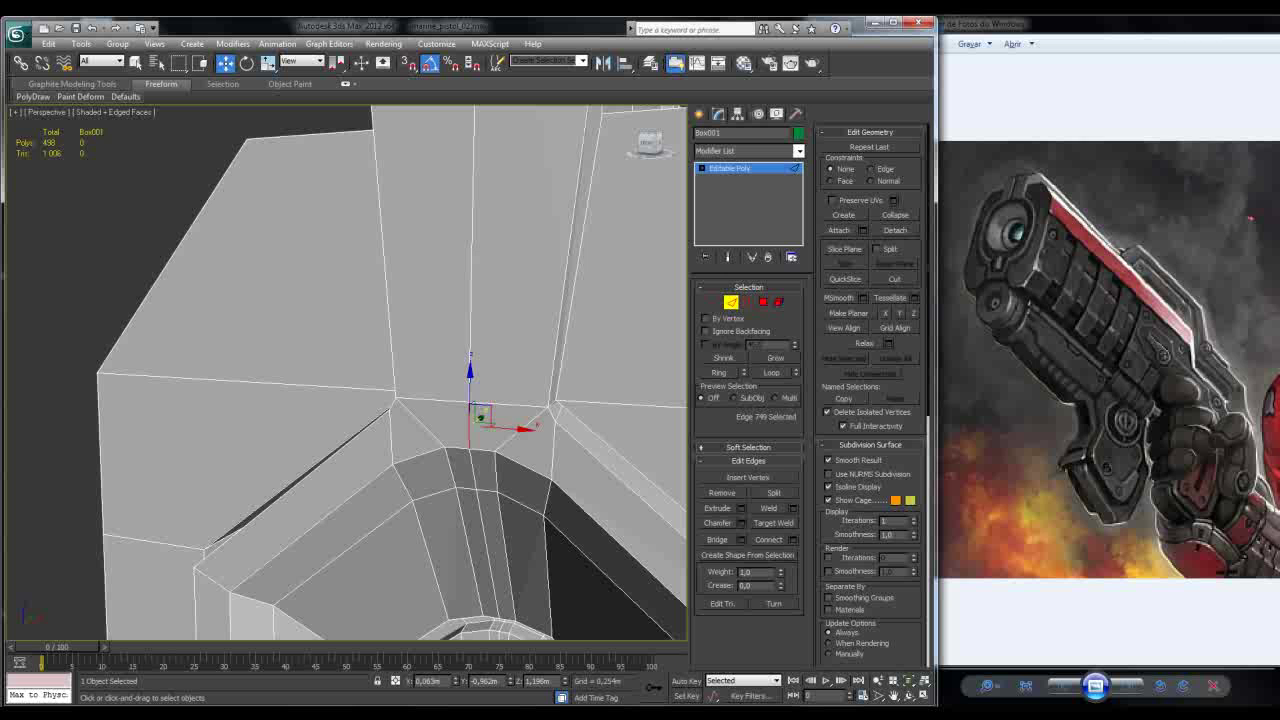
{"action": "key", "text": "alt+l"}
{"action": "middle_click_drag", "start_coordinate": [470, 380], "coordinate": [500, 350], "text": "alt"}
{"action": "scroll", "coordinate": [345, 370], "scroll_direction": "down", "scroll_amount": 3}
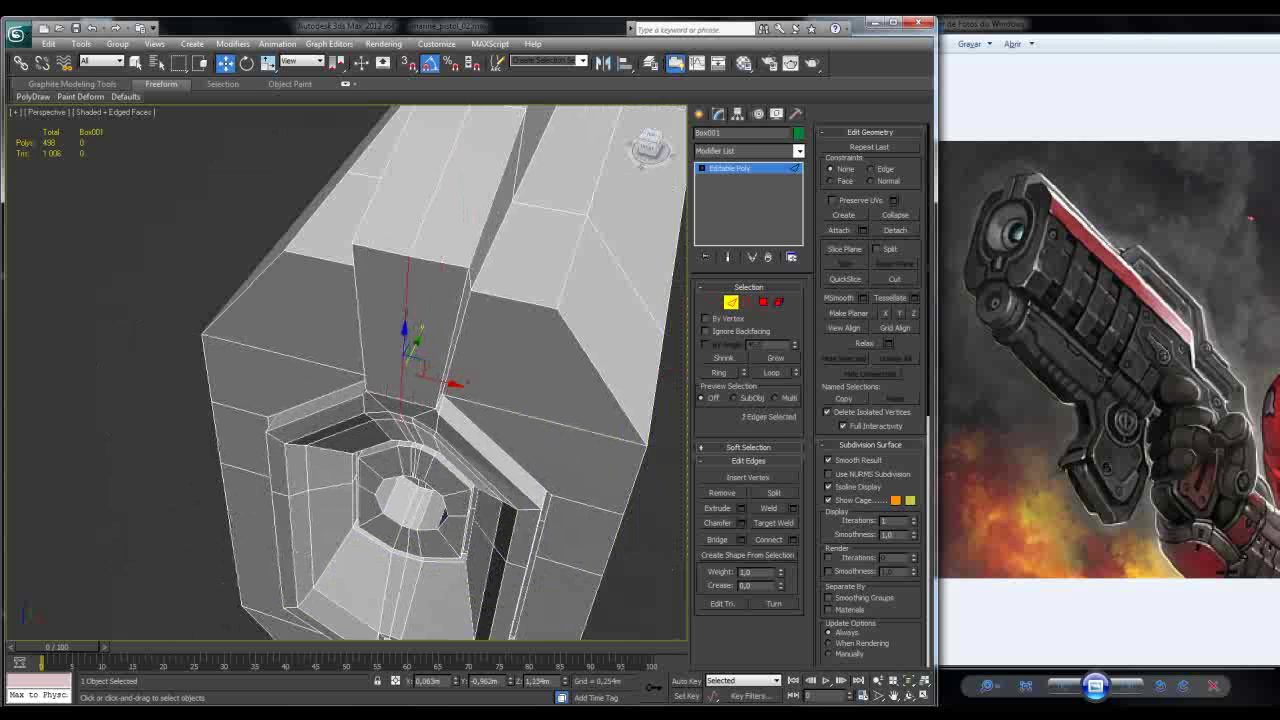
{"action": "middle_click_drag", "start_coordinate": [400, 370], "coordinate": [390, 445], "text": "alt"}
{"action": "key", "text": "alt+l"}
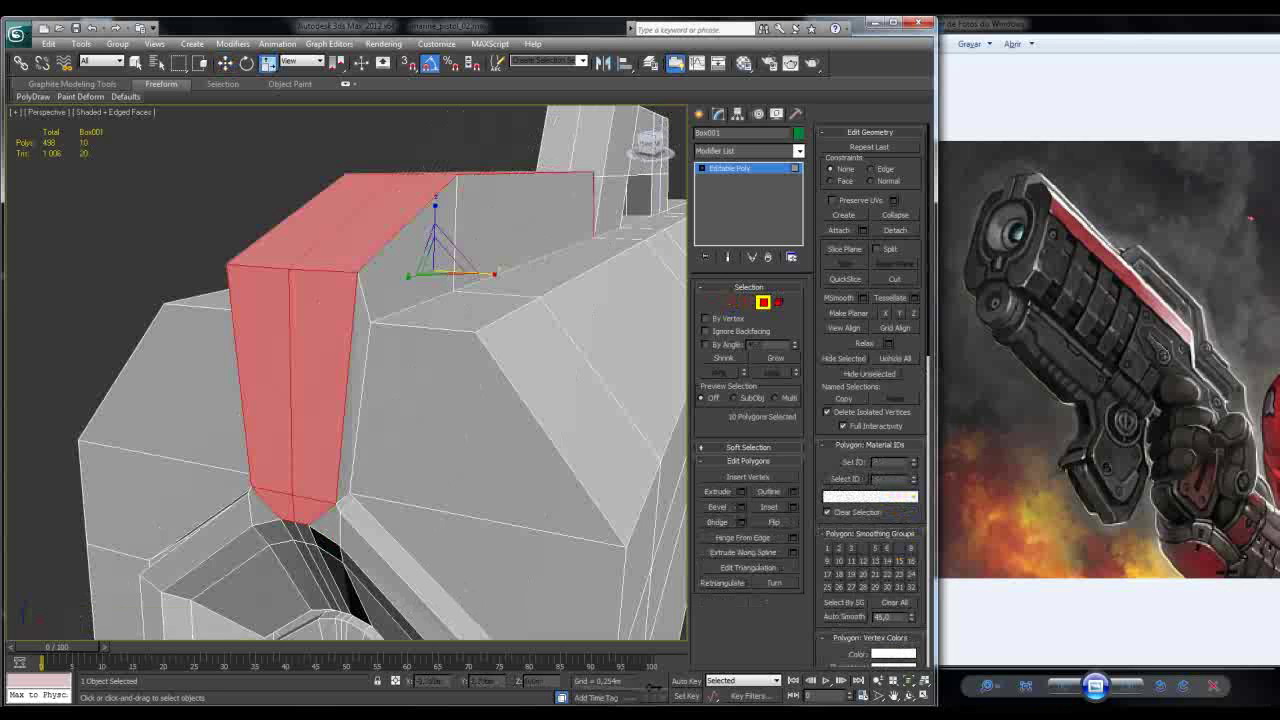
Step: Inset the selected strip polygons by 0.014 m and scale them along X into a thin centre band
{"action": "middle_click_drag", "start_coordinate": [380, 380], "coordinate": [480, 397], "text": "alt"}
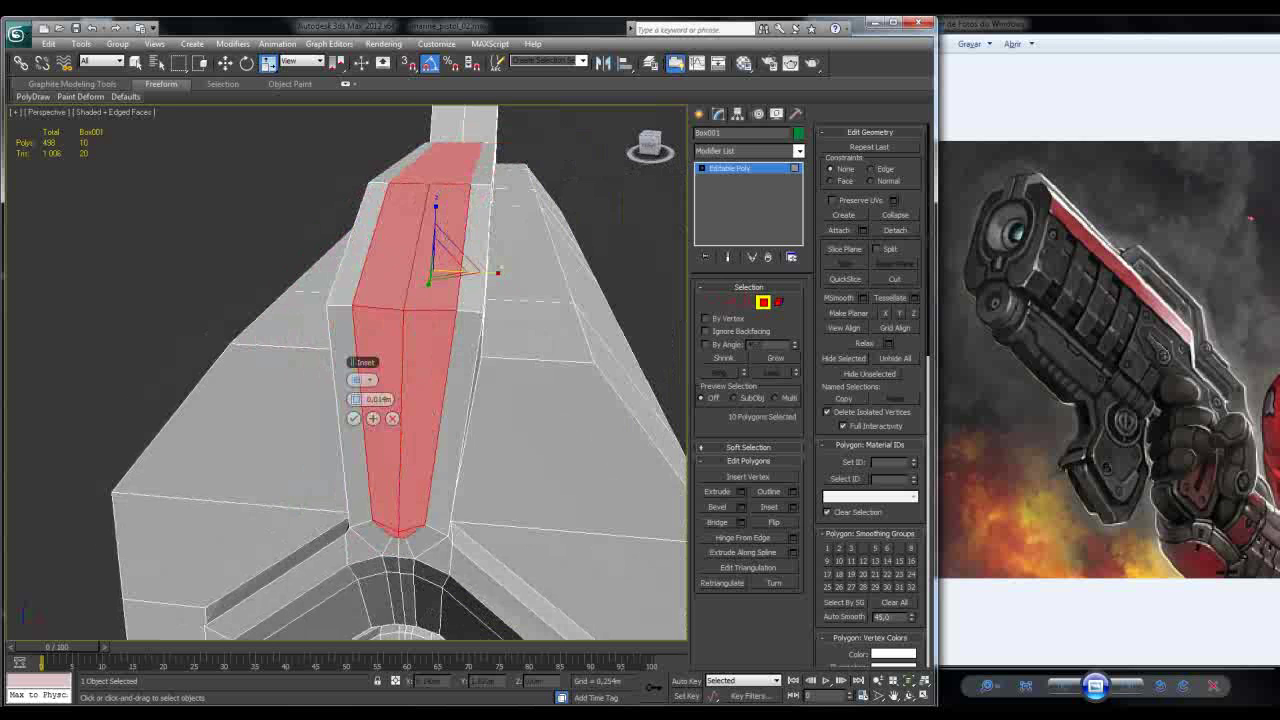
{"action": "left_click", "coordinate": [353, 418]}
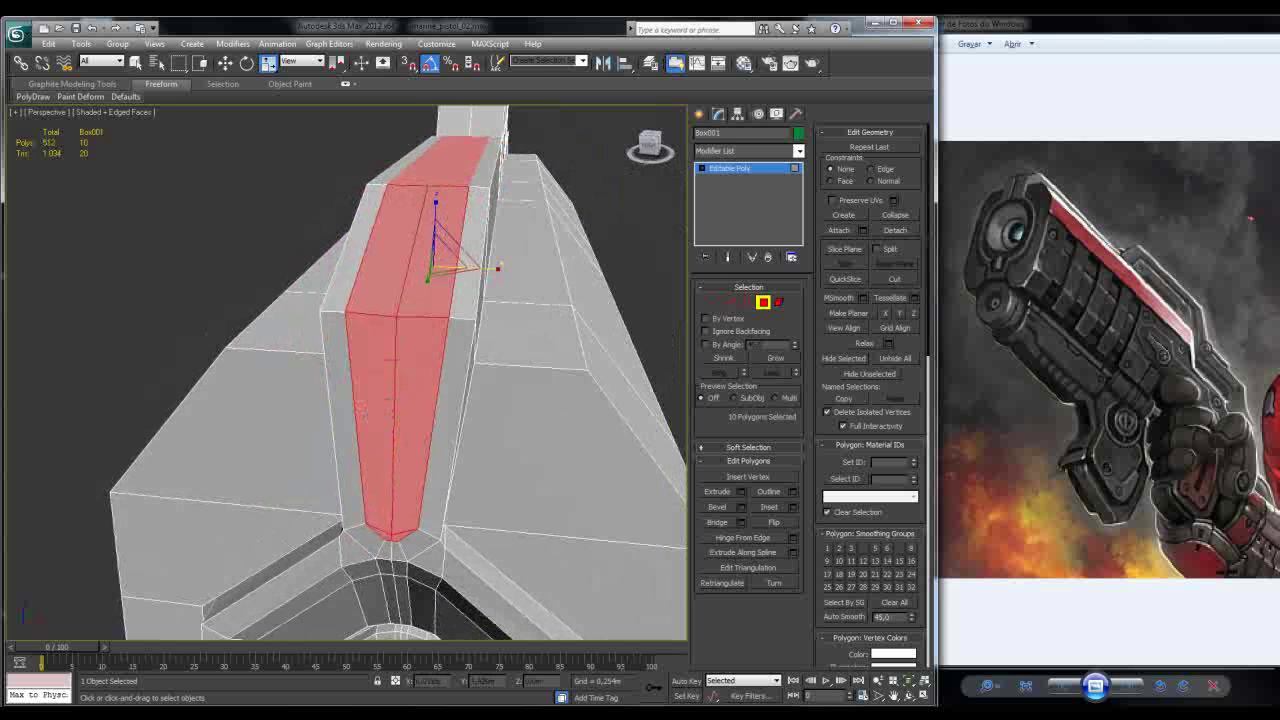
{"action": "left_click_drag", "start_coordinate": [480, 268], "coordinate": [428, 271]}
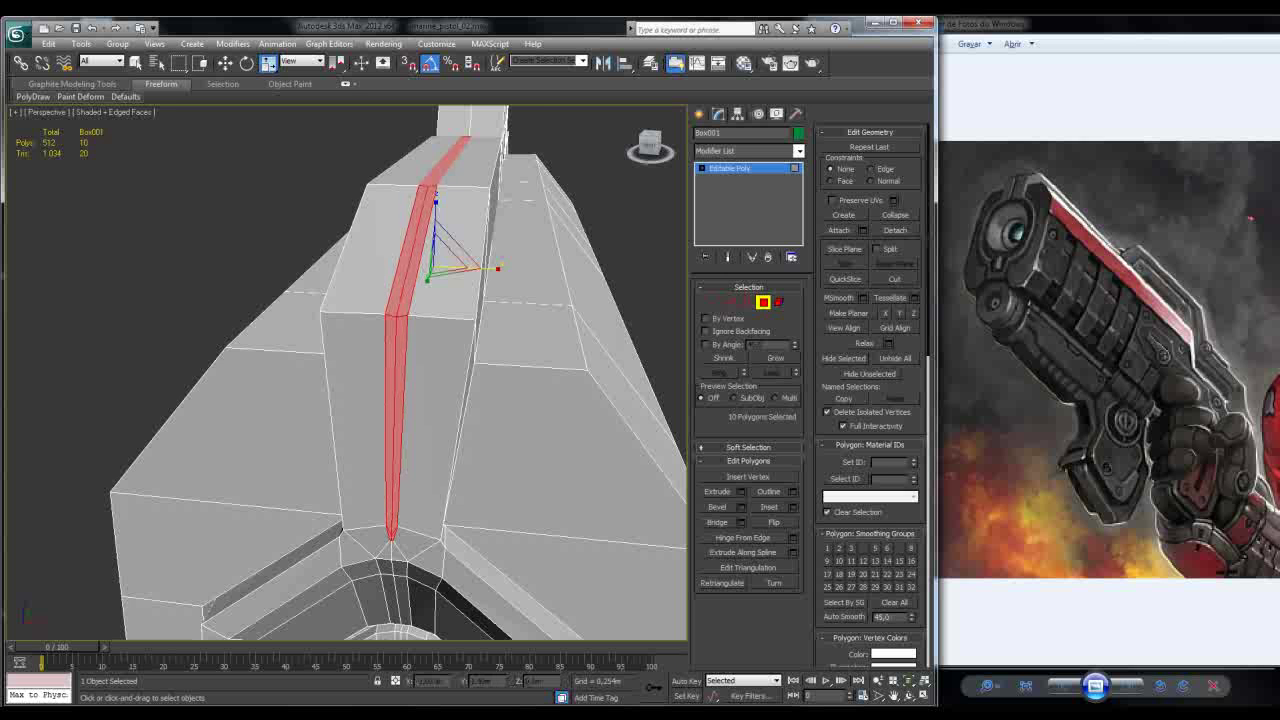
{"action": "scroll", "coordinate": [350, 370], "scroll_direction": "down", "scroll_amount": 4}
{"action": "middle_click_drag", "start_coordinate": [350, 370], "coordinate": [420, 380], "text": "alt"}
{"action": "middle_click_drag", "start_coordinate": [423, 325], "coordinate": [443, 330], "text": "alt"}
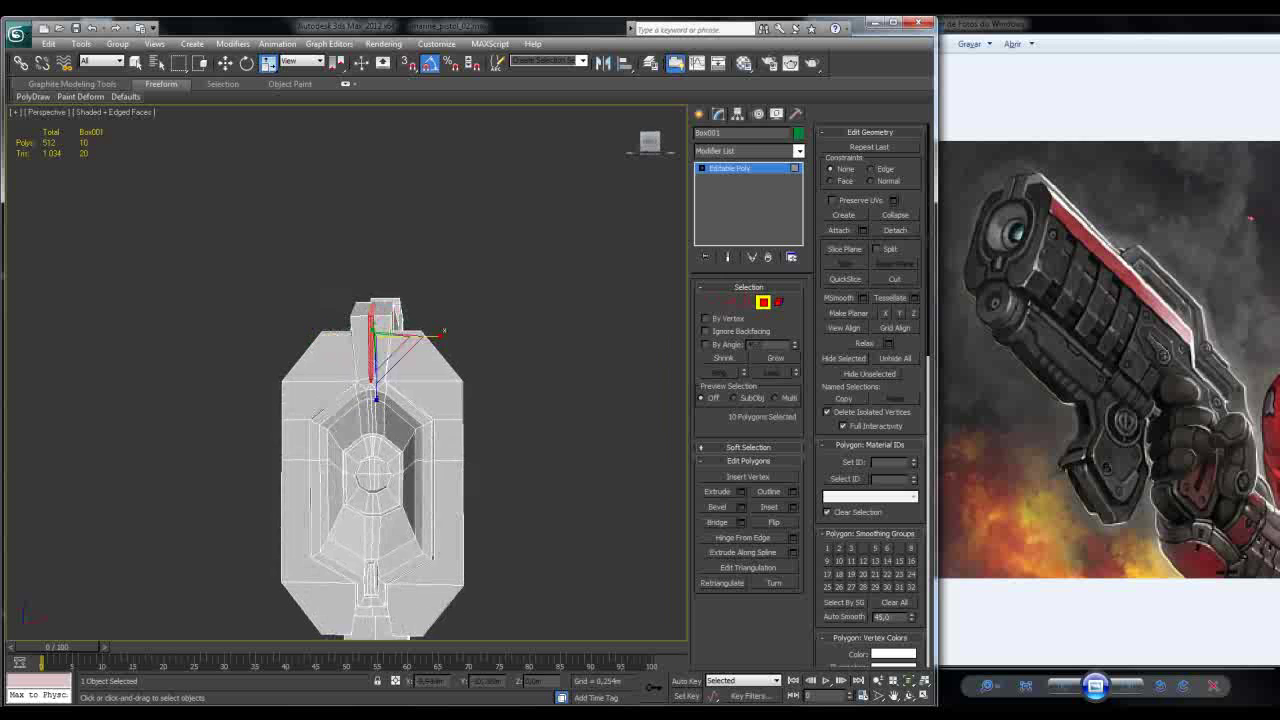
{"action": "scroll", "coordinate": [345, 370], "scroll_direction": "up", "scroll_amount": 10}
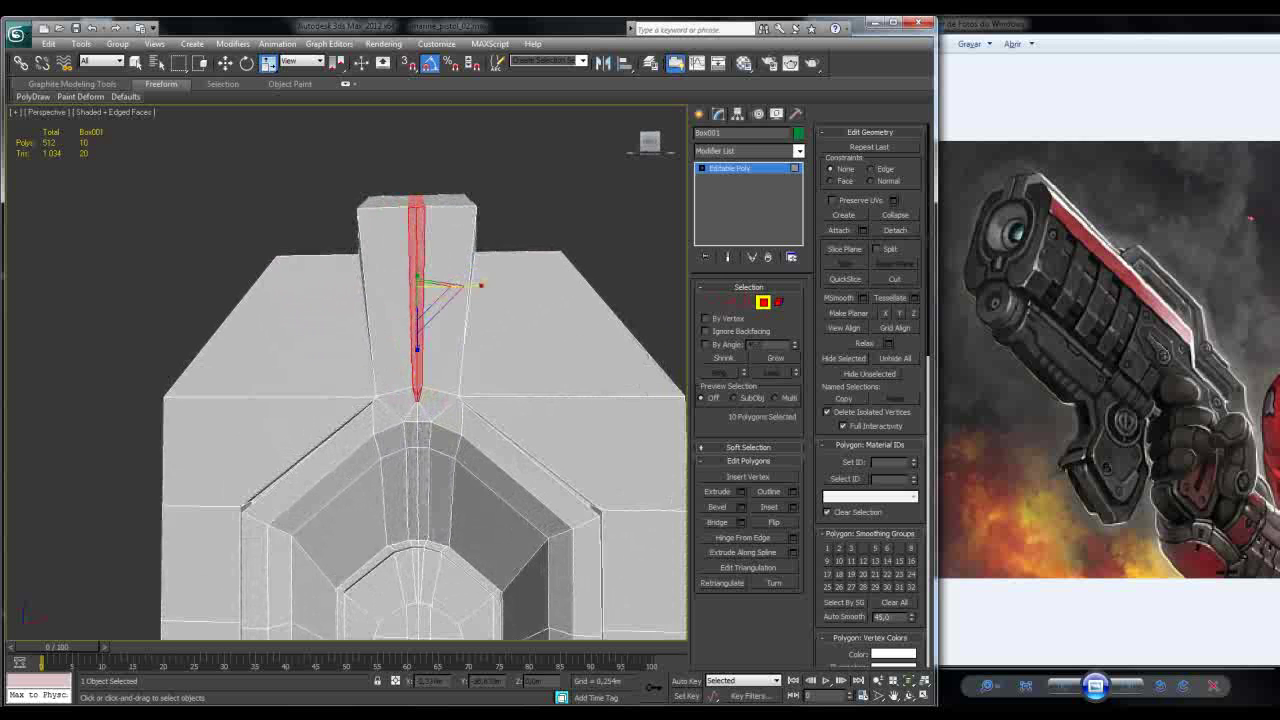
{"action": "middle_click_drag", "start_coordinate": [345, 370], "coordinate": [313, 372]}
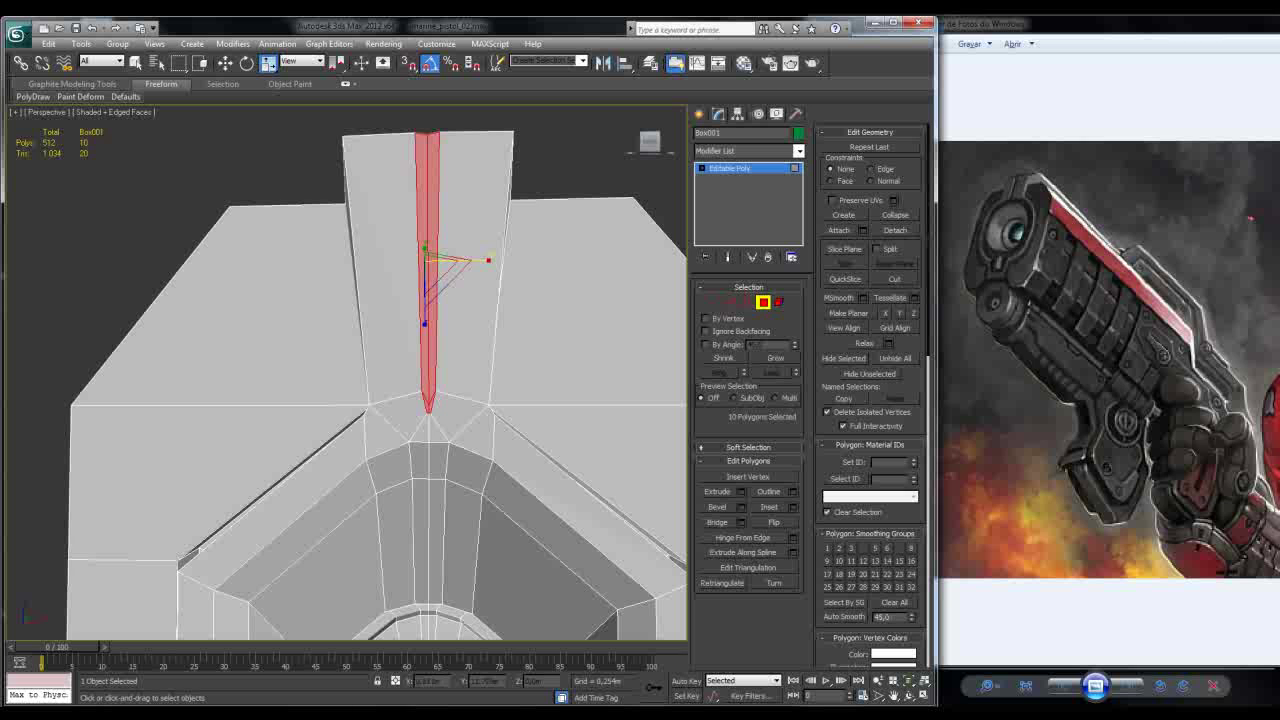
Step: Select the two muzzle-ring vertices on either side of the centre line below the strip and scale them closer together along X
{"action": "scroll", "coordinate": [365, 387], "scroll_direction": "down", "scroll_amount": 1}
{"action": "key", "text": "1"}
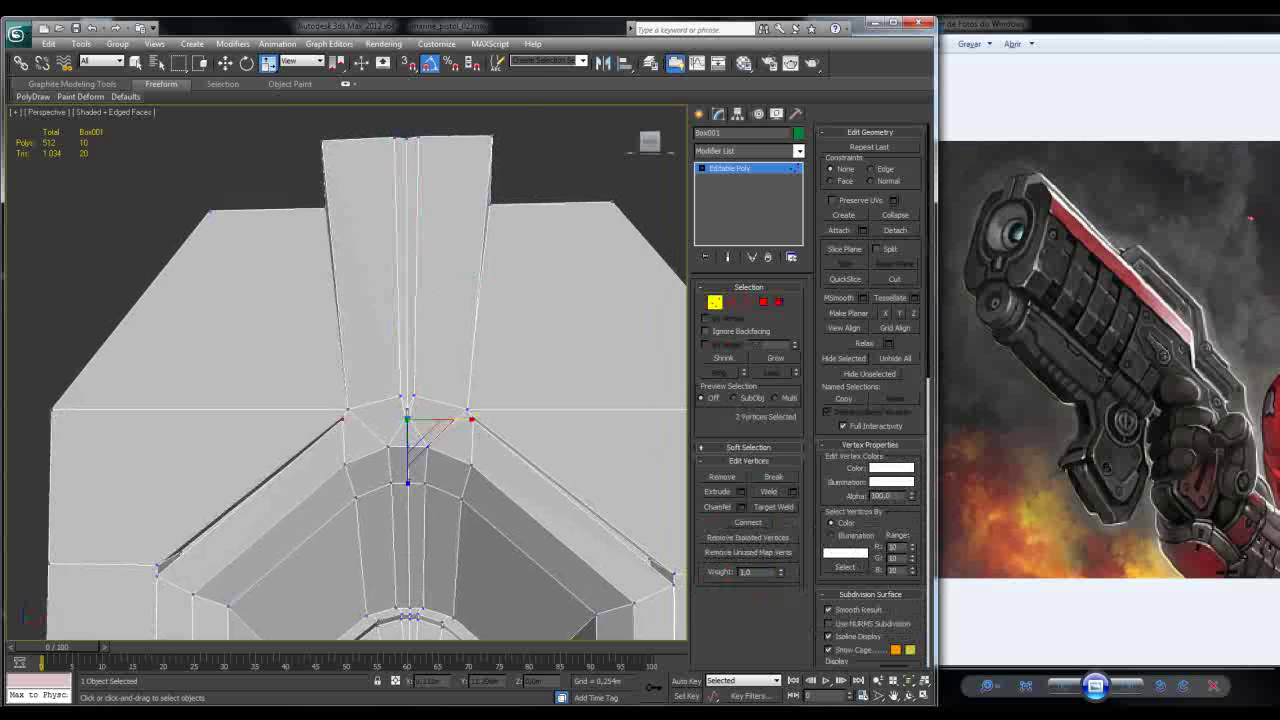
{"action": "scroll", "coordinate": [352, 368], "scroll_direction": "up", "scroll_amount": 3}
{"action": "key", "text": "w"}
{"action": "left_click", "coordinate": [491, 505]}
{"action": "left_click", "coordinate": [420, 505], "text": "ctrl"}
{"action": "key", "text": "r"}
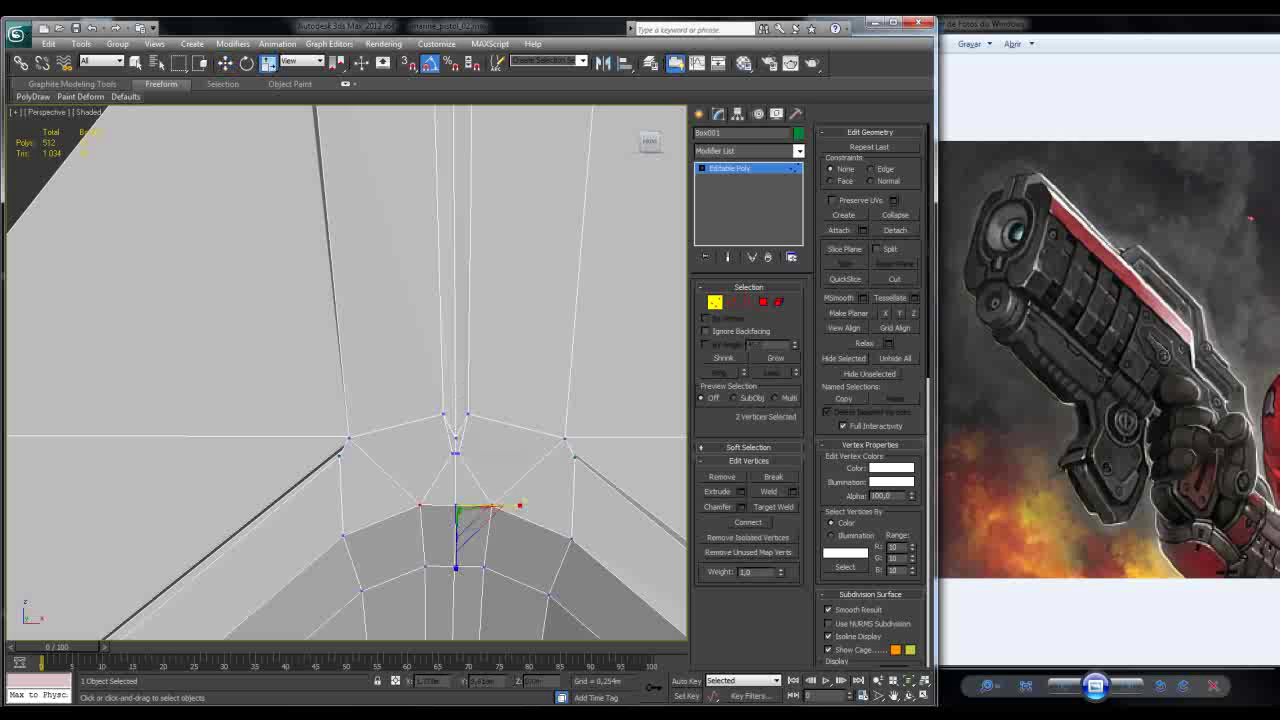
{"action": "left_click_drag", "start_coordinate": [495, 506], "coordinate": [468, 506]}
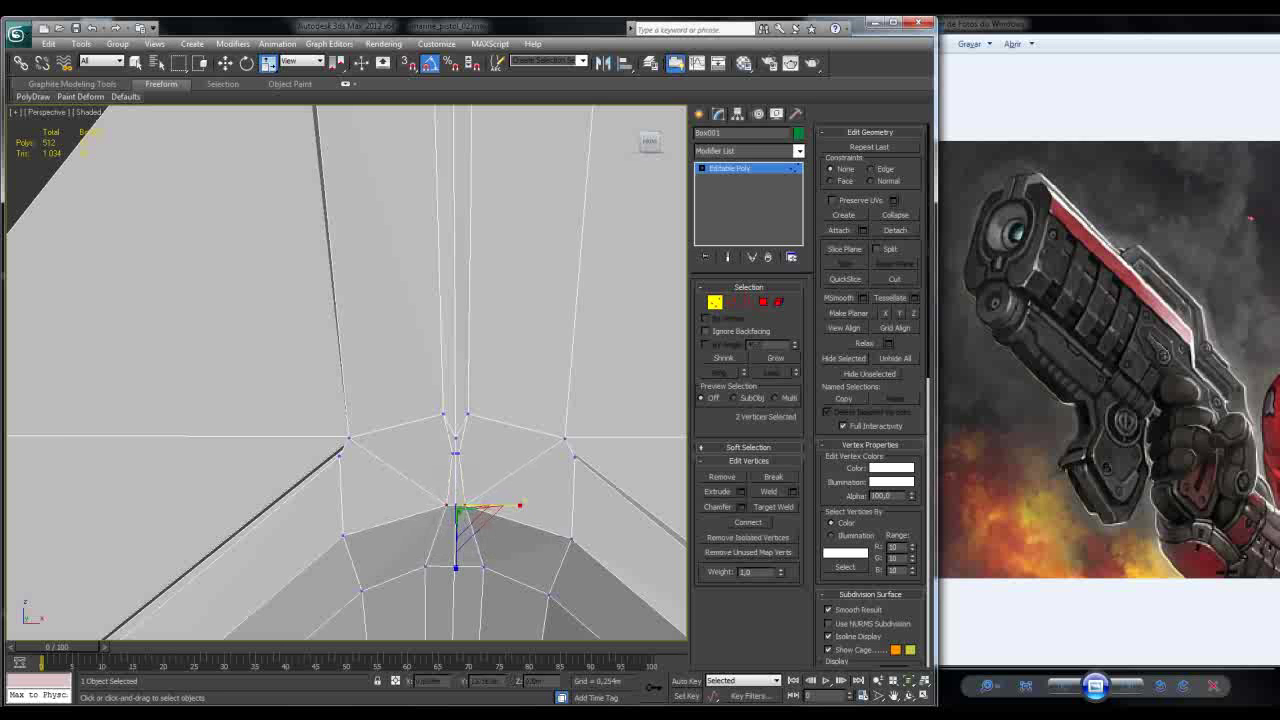
Step: Select the two nearly coincident vertices at the thin band's lower tip and scale them apart along X to about 270%
{"action": "left_click", "coordinate": [455, 453]}
{"action": "key", "text": "F4"}
{"action": "mouse_move", "coordinate": [455, 453]}
{"action": "middle_mouse_down", "text": "alt"}
{"action": "mouse_move", "coordinate": [390, 425]}
{"action": "mouse_move", "coordinate": [455, 438]}
{"action": "mouse_move", "coordinate": [425, 420]}
{"action": "mouse_move", "coordinate": [400, 370]}
{"action": "mouse_move", "coordinate": [445, 368]}
{"action": "middle_mouse_up", "text": "alt"}
{"action": "key", "text": "ctrl+d"}
{"action": "left_click", "coordinate": [455, 453]}
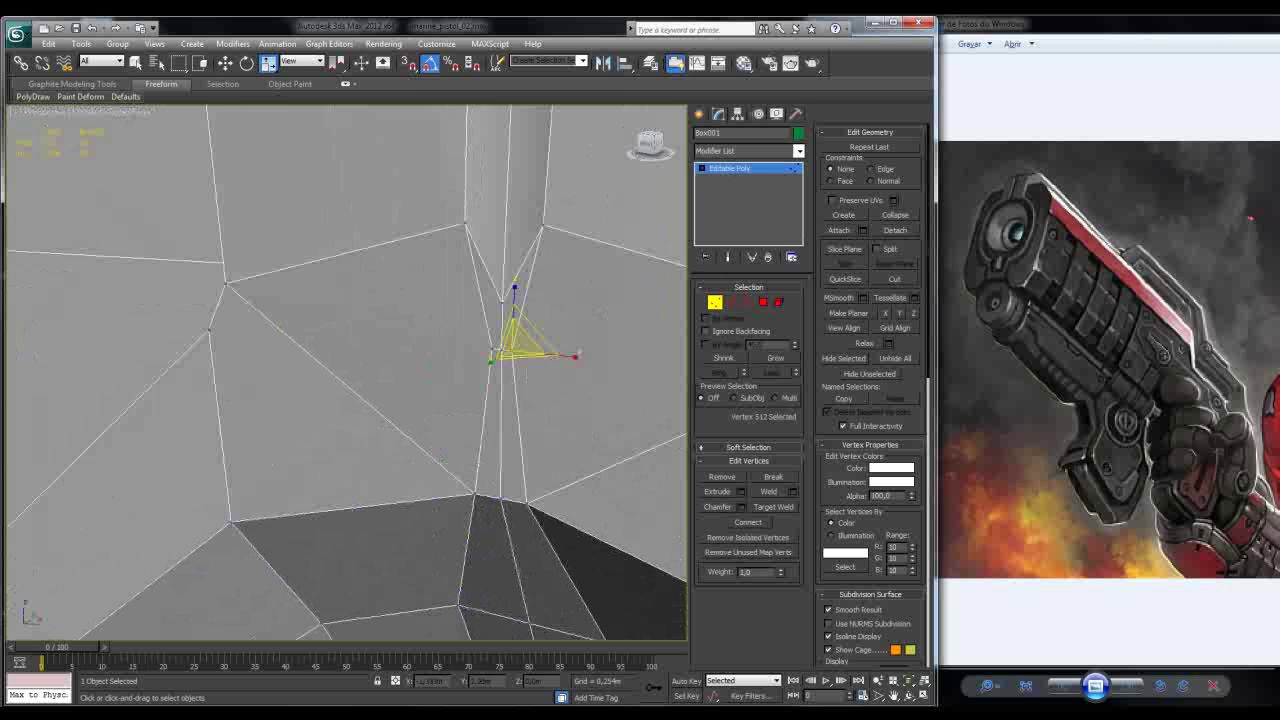
{"action": "left_click", "coordinate": [493, 352], "text": "ctrl"}
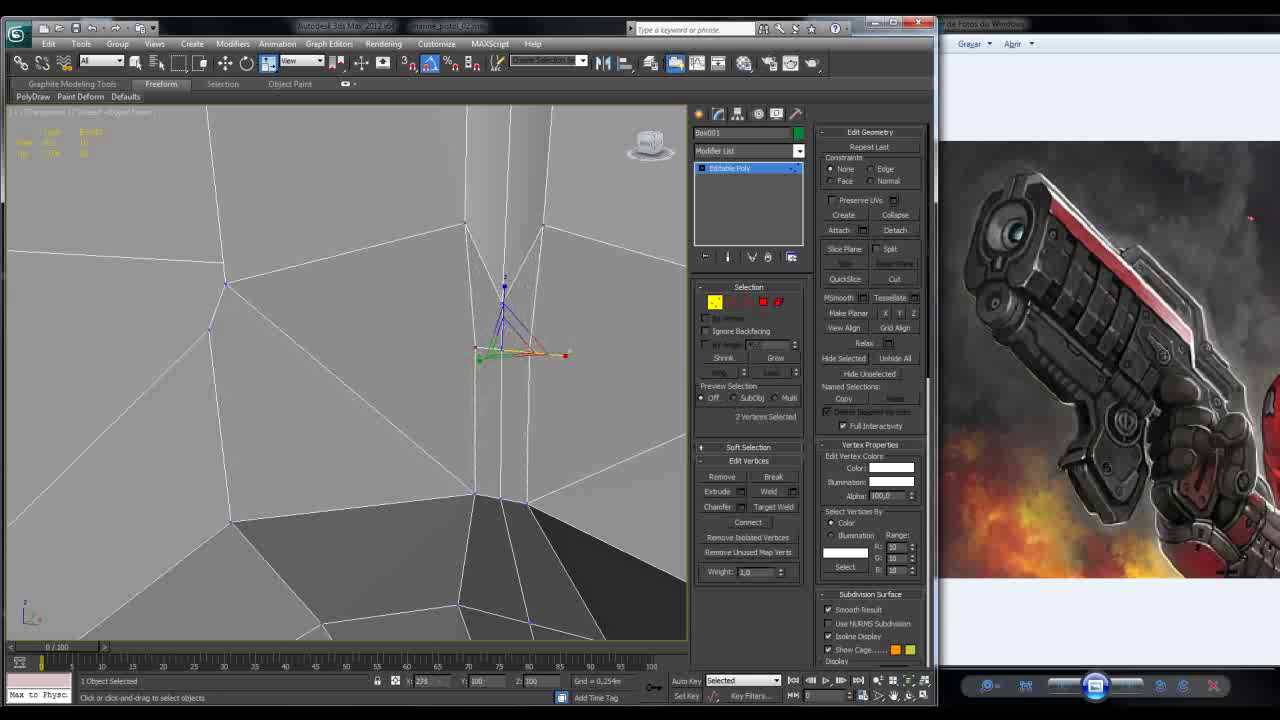
Step: Raise the centre vertex at the thin band's lower end along Z to about 1.212 m, level with its neighbours
{"action": "mouse_move", "coordinate": [345, 370]}
{"action": "middle_mouse_down", "text": "alt"}
{"action": "mouse_move", "coordinate": [320, 400]}
{"action": "mouse_move", "coordinate": [300, 390]}
{"action": "mouse_move", "coordinate": [340, 360]}
{"action": "mouse_move", "coordinate": [330, 350]}
{"action": "middle_mouse_up", "text": "alt"}
{"action": "left_click_drag", "start_coordinate": [437, 330], "coordinate": [437, 286]}
{"action": "scroll", "coordinate": [347, 371], "scroll_direction": "down", "scroll_amount": 5}
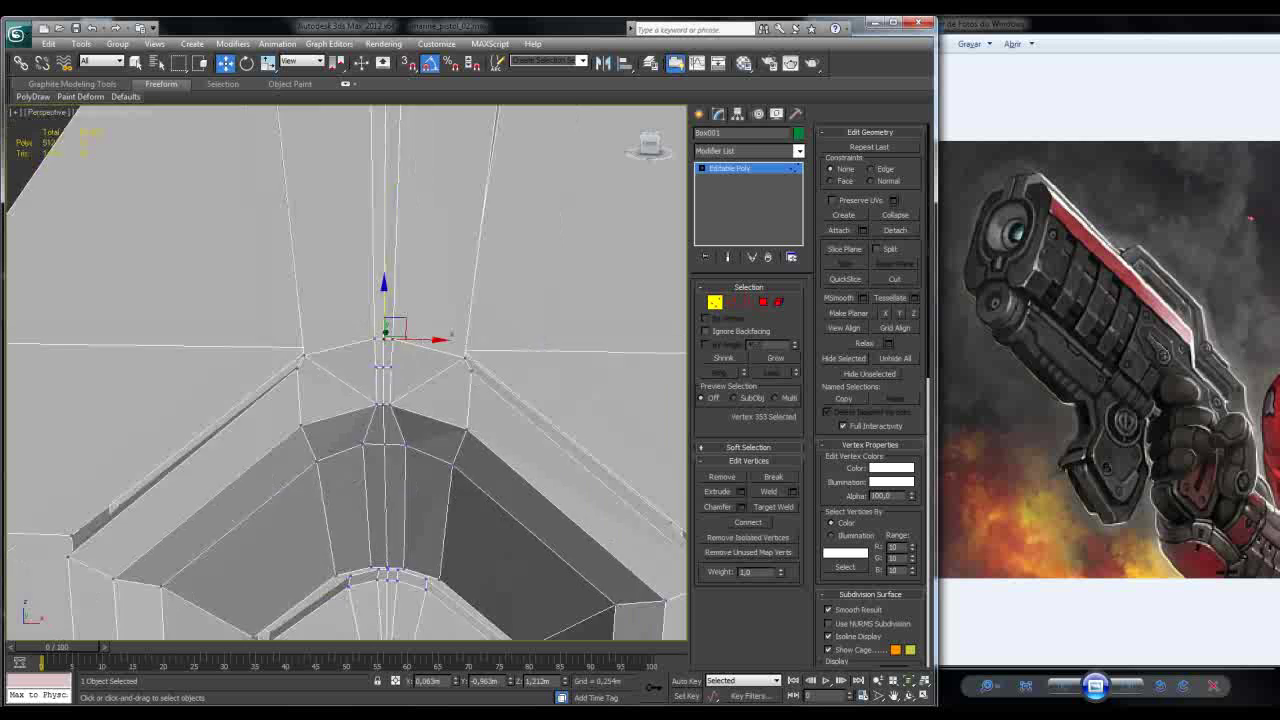
{"action": "middle_click_drag", "start_coordinate": [440, 345], "coordinate": [421, 325], "text": "alt"}
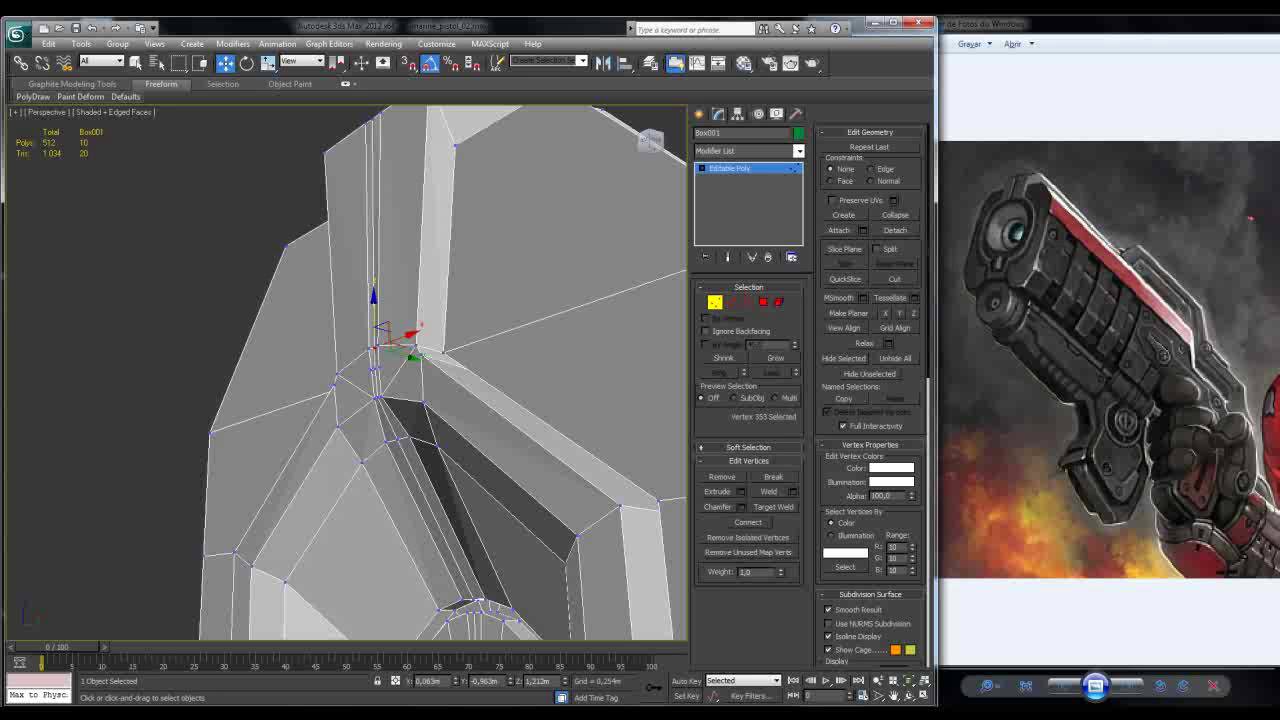
Step: Add the two polygons at the thin band's lower tip to the band's polygon selection
{"action": "key", "text": "4"}
{"action": "scroll", "coordinate": [434, 372], "scroll_direction": "up", "scroll_amount": 3}
{"action": "left_click", "coordinate": [437, 366], "text": "ctrl"}
{"action": "left_click", "coordinate": [443, 357], "text": "ctrl"}
{"action": "middle_click_drag", "start_coordinate": [443, 357], "coordinate": [596, 401]}
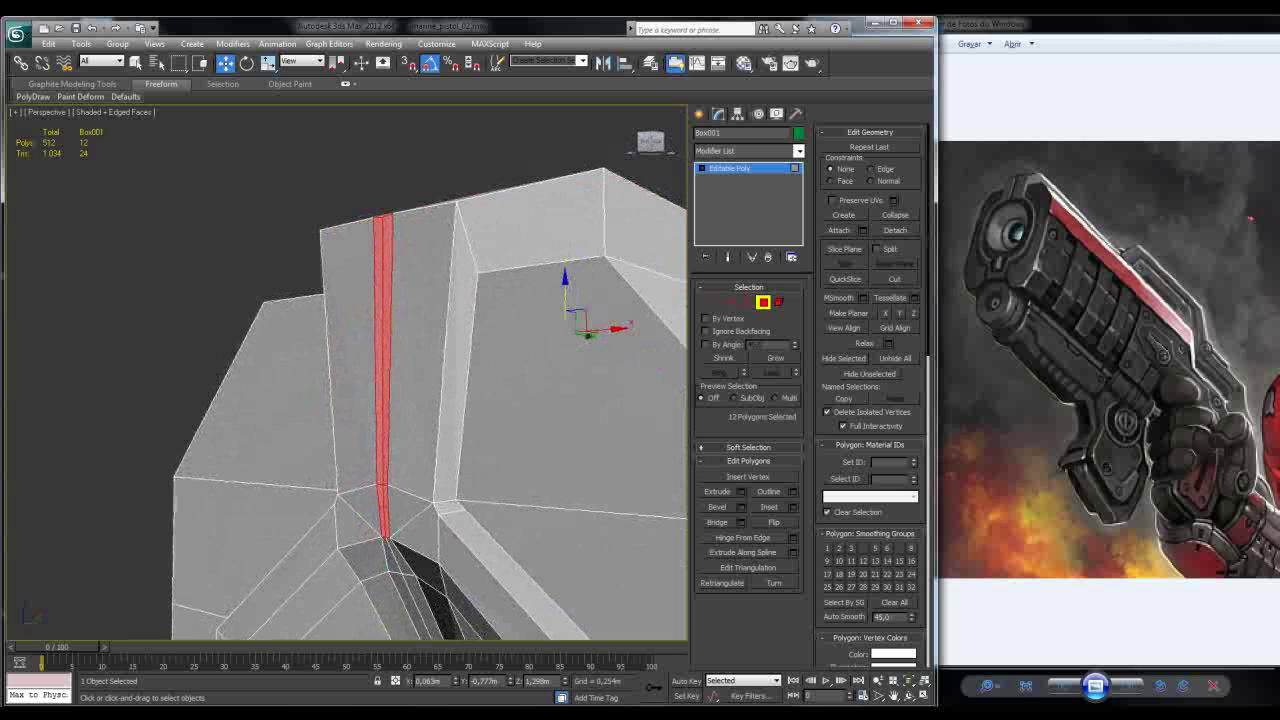
{"action": "left_click", "coordinate": [741, 491]}
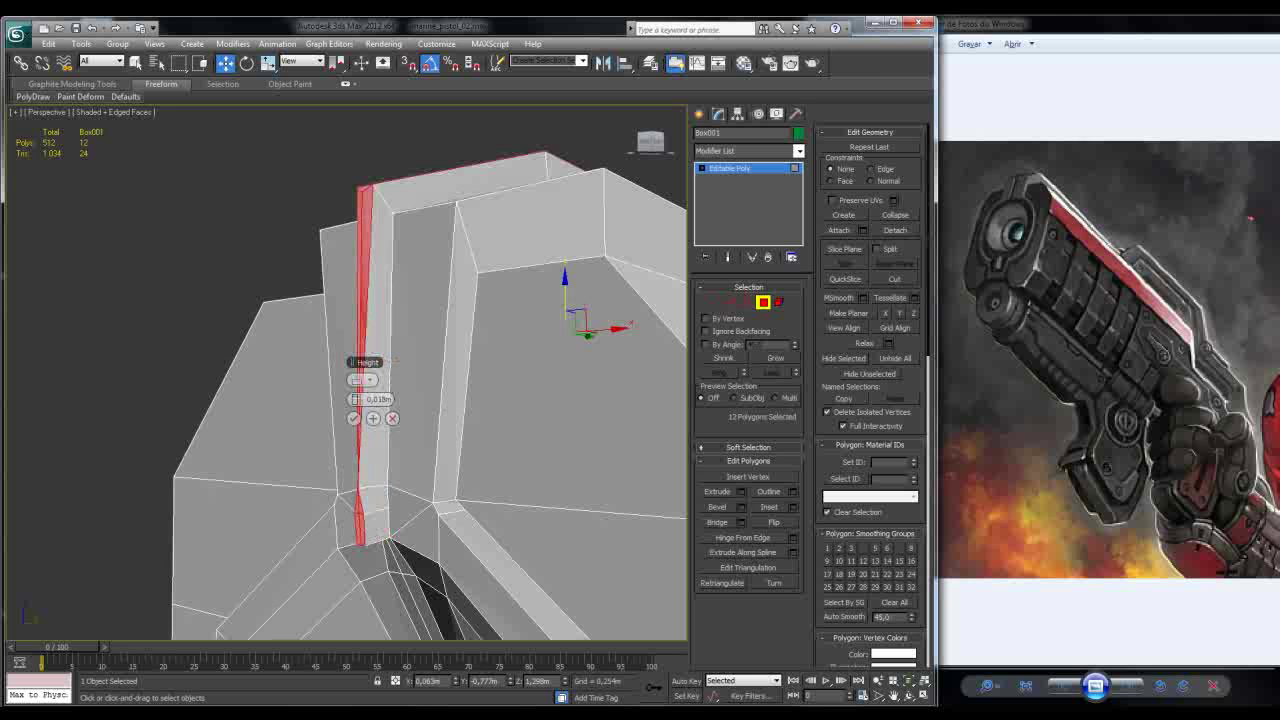
{"action": "left_click_drag", "start_coordinate": [352, 399], "coordinate": [349, 399]}
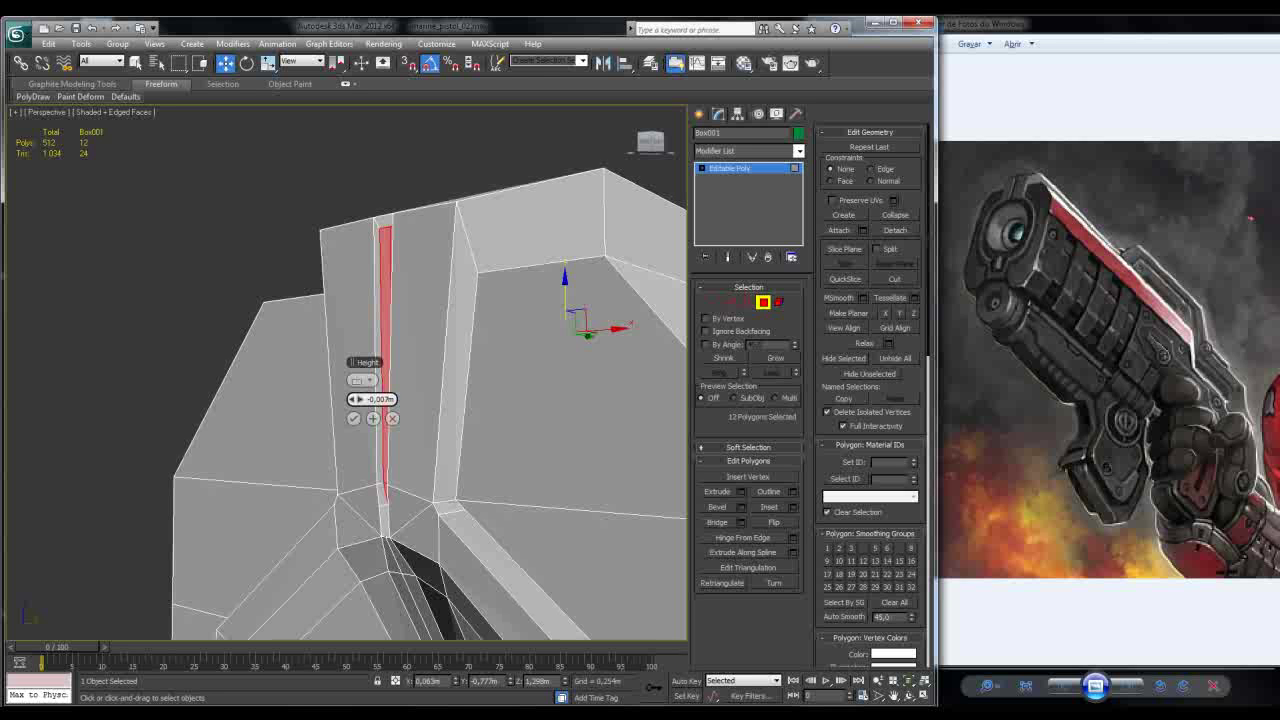
{"action": "left_click_drag", "start_coordinate": [351, 399], "coordinate": [351, 396]}
{"action": "middle_click_drag", "start_coordinate": [420, 420], "coordinate": [673, 249], "text": "alt"}
{"action": "left_click_drag", "start_coordinate": [392, 398], "coordinate": [392, 392]}
{"action": "left_click", "coordinate": [353, 418]}
Step: Add the loop of narrow ring polygons around the muzzle recess to the band selection
{"action": "middle_click_drag", "start_coordinate": [126, 214], "coordinate": [155, 210], "text": "alt"}
{"action": "scroll", "coordinate": [350, 370], "scroll_direction": "down", "scroll_amount": 5}
{"action": "middle_click_drag", "start_coordinate": [350, 370], "coordinate": [400, 366], "text": "alt"}
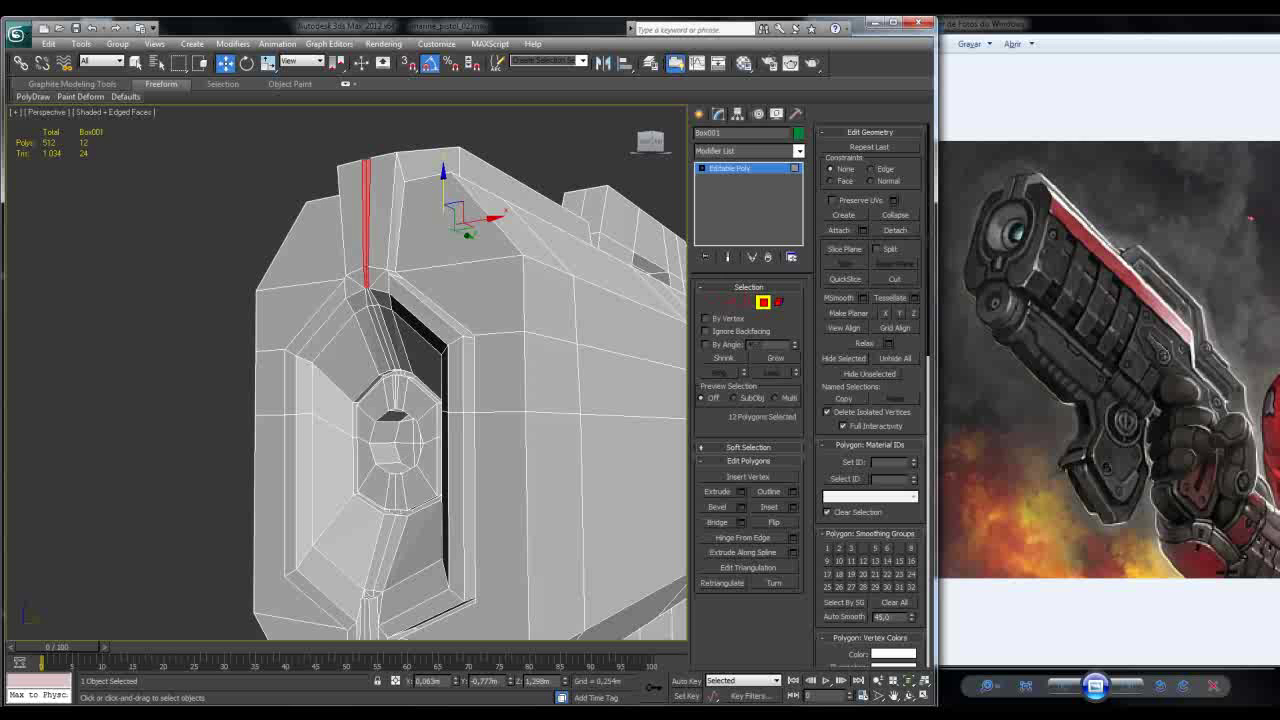
{"action": "middle_click_drag", "start_coordinate": [400, 380], "coordinate": [450, 395], "text": "alt"}
{"action": "middle_click_drag", "start_coordinate": [450, 380], "coordinate": [440, 380], "text": "alt"}
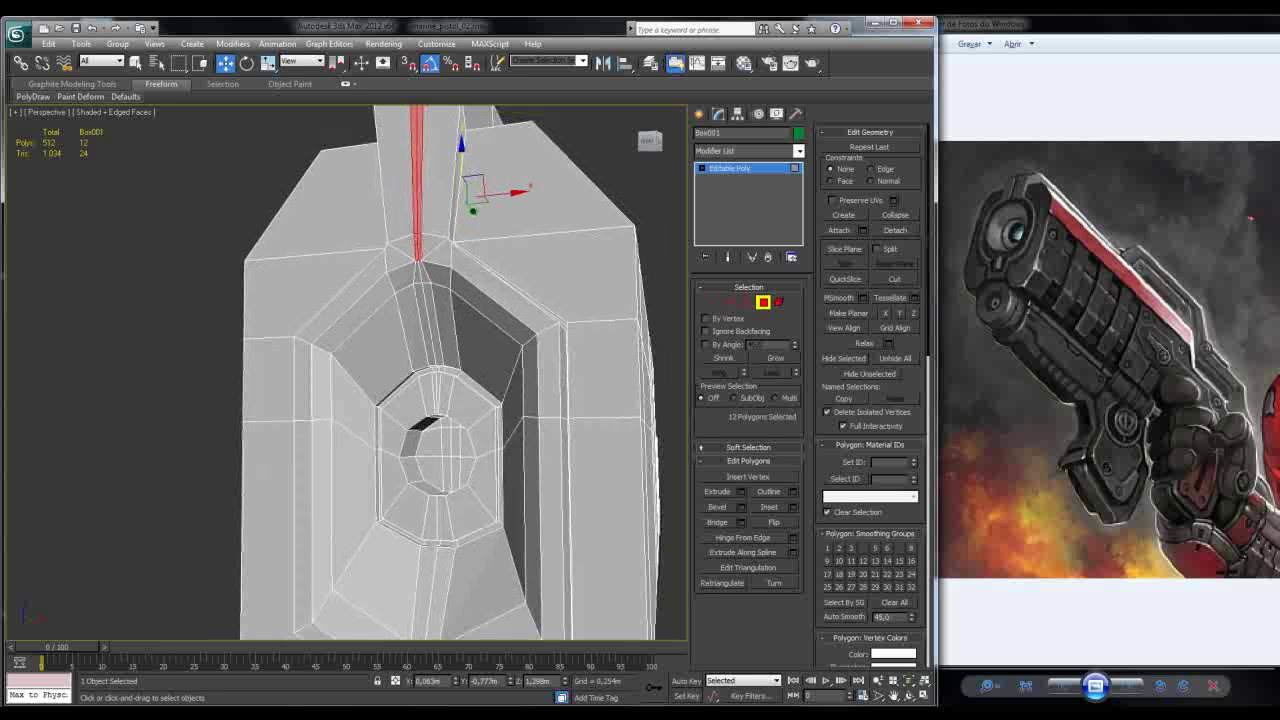
{"action": "left_click", "coordinate": [355, 315], "text": "ctrl"}
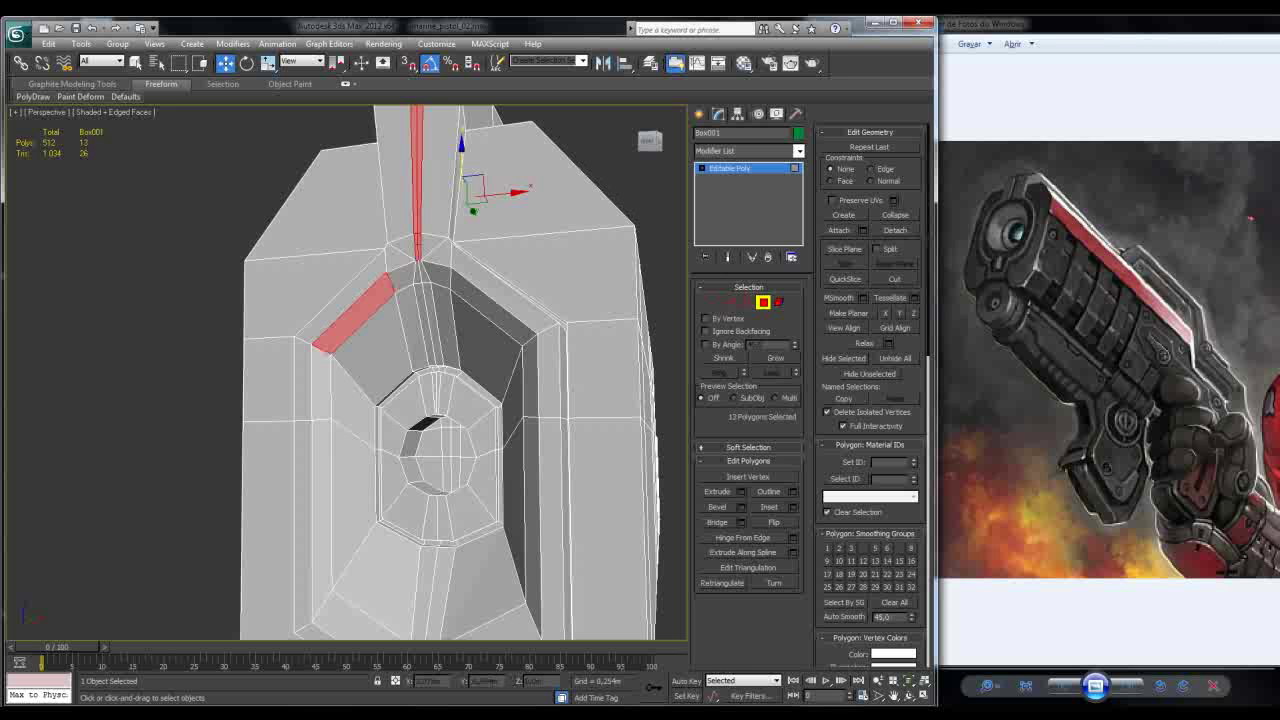
{"action": "left_click", "coordinate": [322, 400], "text": "shift"}
{"action": "middle_click_drag", "start_coordinate": [450, 380], "coordinate": [495, 330], "text": "alt"}
{"action": "scroll", "coordinate": [400, 380], "scroll_direction": "up", "scroll_amount": 2}
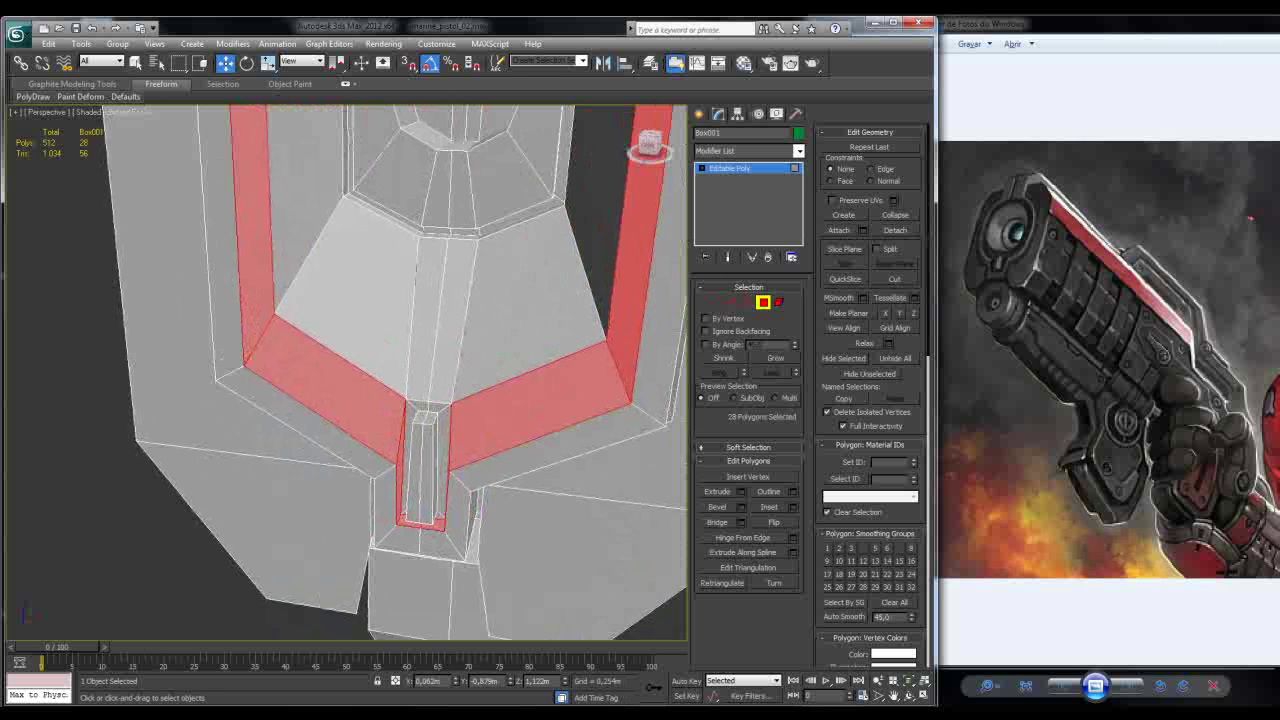
Step: Add the six narrow polygons framing the small block in the muzzle's lower notch to the selection
{"action": "left_click", "coordinate": [408, 460], "text": "ctrl"}
{"action": "left_click", "coordinate": [418, 405], "text": "ctrl"}
{"action": "left_click", "coordinate": [436, 408], "text": "ctrl"}
{"action": "left_click", "coordinate": [441, 465], "text": "ctrl"}
{"action": "middle_click_drag", "start_coordinate": [440, 440], "coordinate": [450, 420], "text": "alt"}
{"action": "left_click", "coordinate": [478, 510], "text": "ctrl"}
{"action": "left_click", "coordinate": [436, 511], "text": "ctrl"}
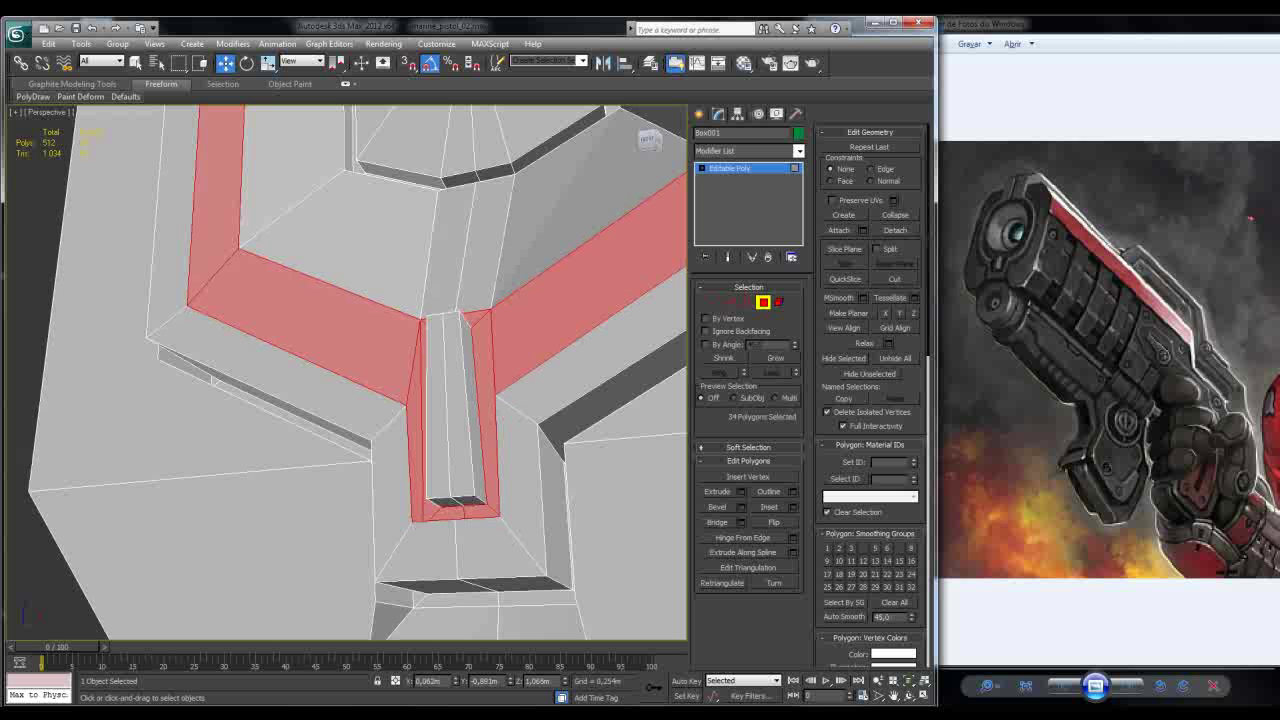
Step: Extrude the selected band, muzzle ring and notch polygons inward with a height of about -0.011 m
{"action": "middle_click_drag", "start_coordinate": [450, 420], "coordinate": [370, 388], "text": "alt"}
{"action": "scroll", "coordinate": [465, 388], "scroll_direction": "down", "scroll_amount": 5}
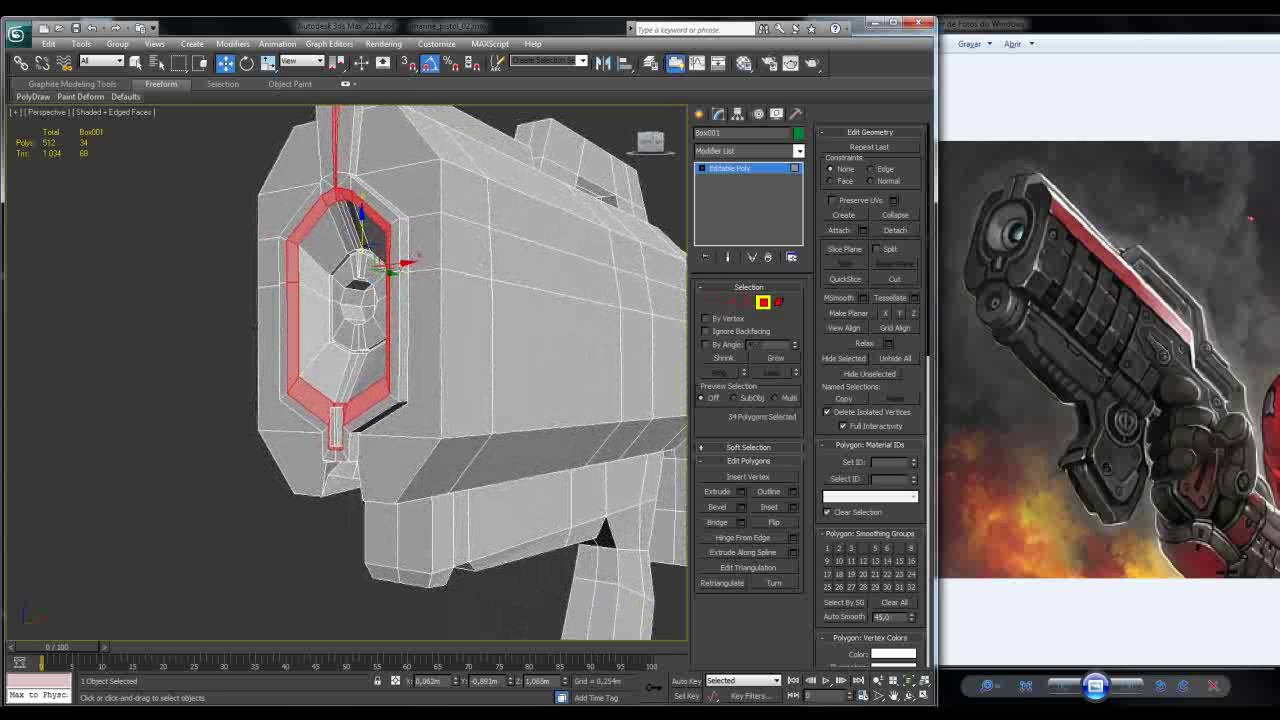
{"action": "middle_click_drag", "start_coordinate": [370, 388], "coordinate": [365, 388], "text": "alt"}
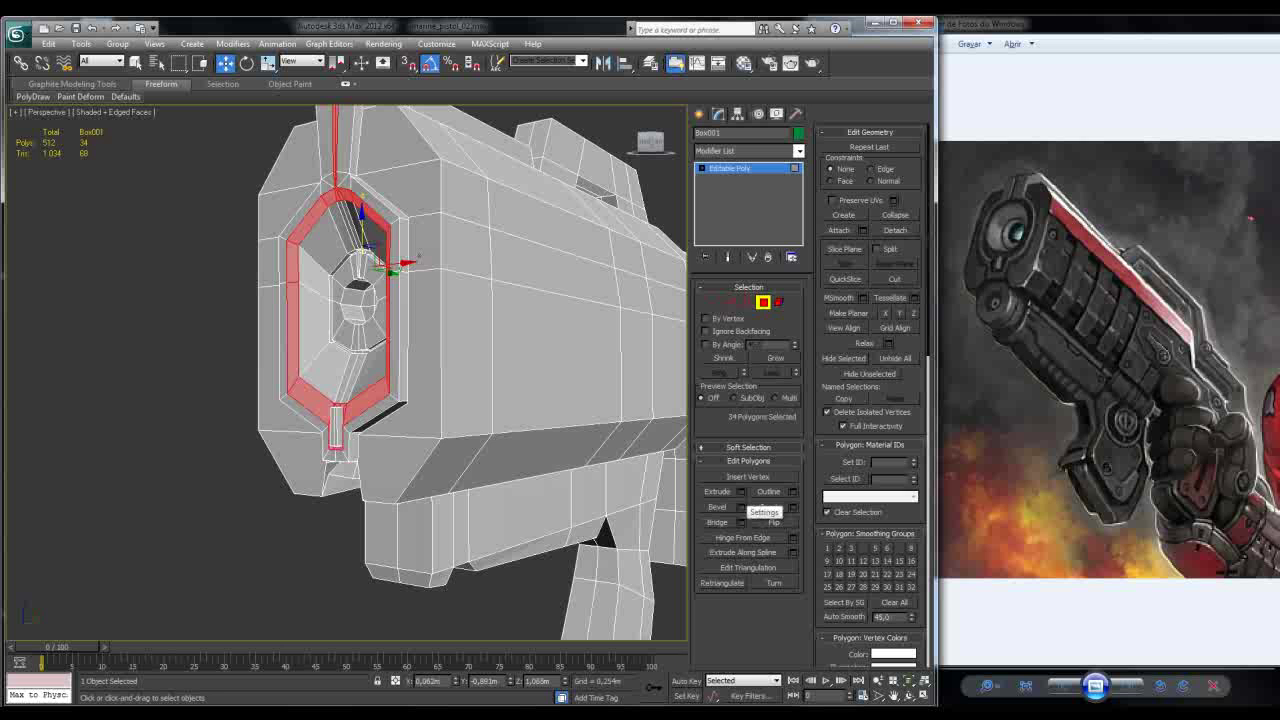
{"action": "middle_click_drag", "start_coordinate": [400, 380], "coordinate": [400, 345], "text": "alt"}
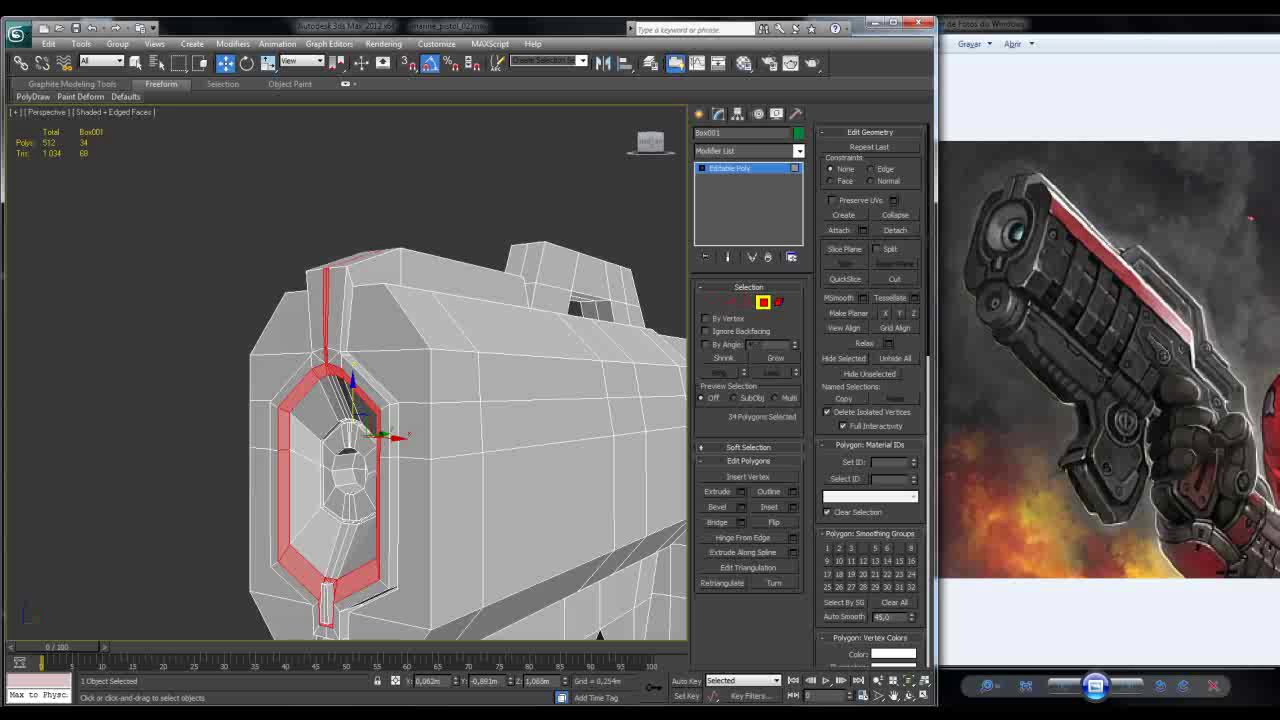
{"action": "left_click", "coordinate": [741, 492]}
{"action": "middle_click_drag", "start_coordinate": [372, 418], "coordinate": [355, 390], "text": "alt"}
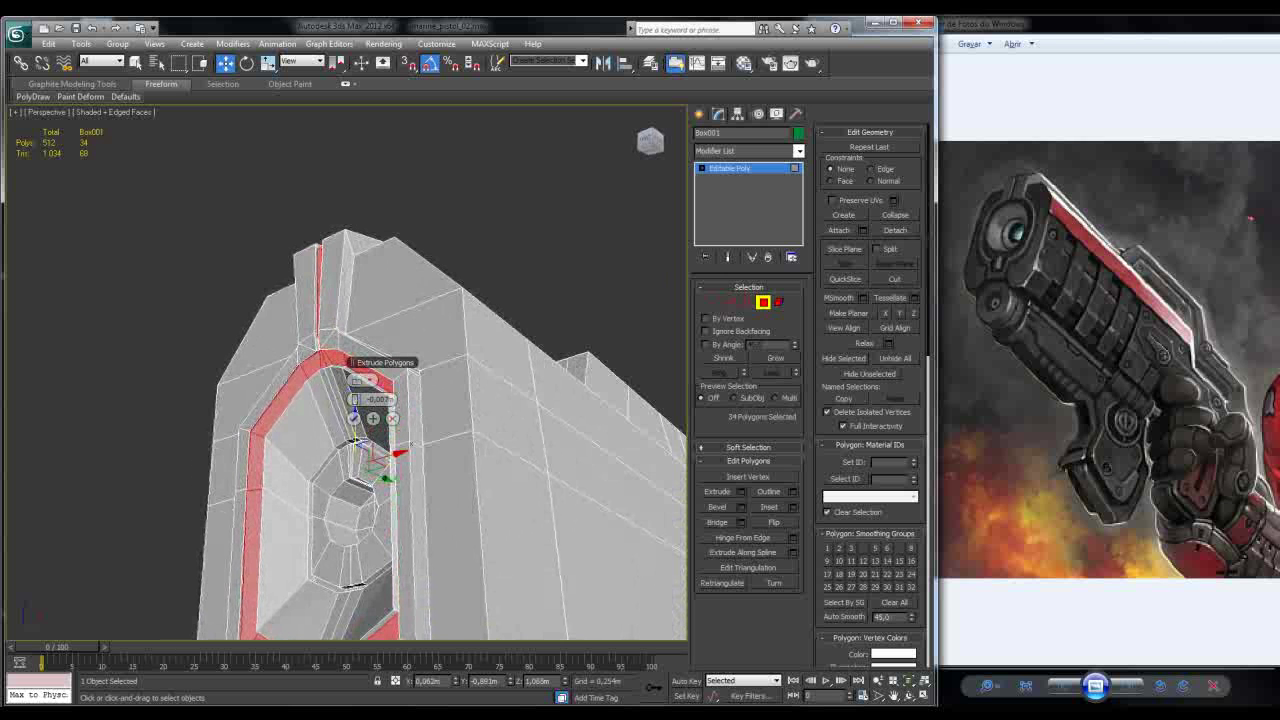
{"action": "left_click_drag", "start_coordinate": [352, 399], "coordinate": [352, 401]}
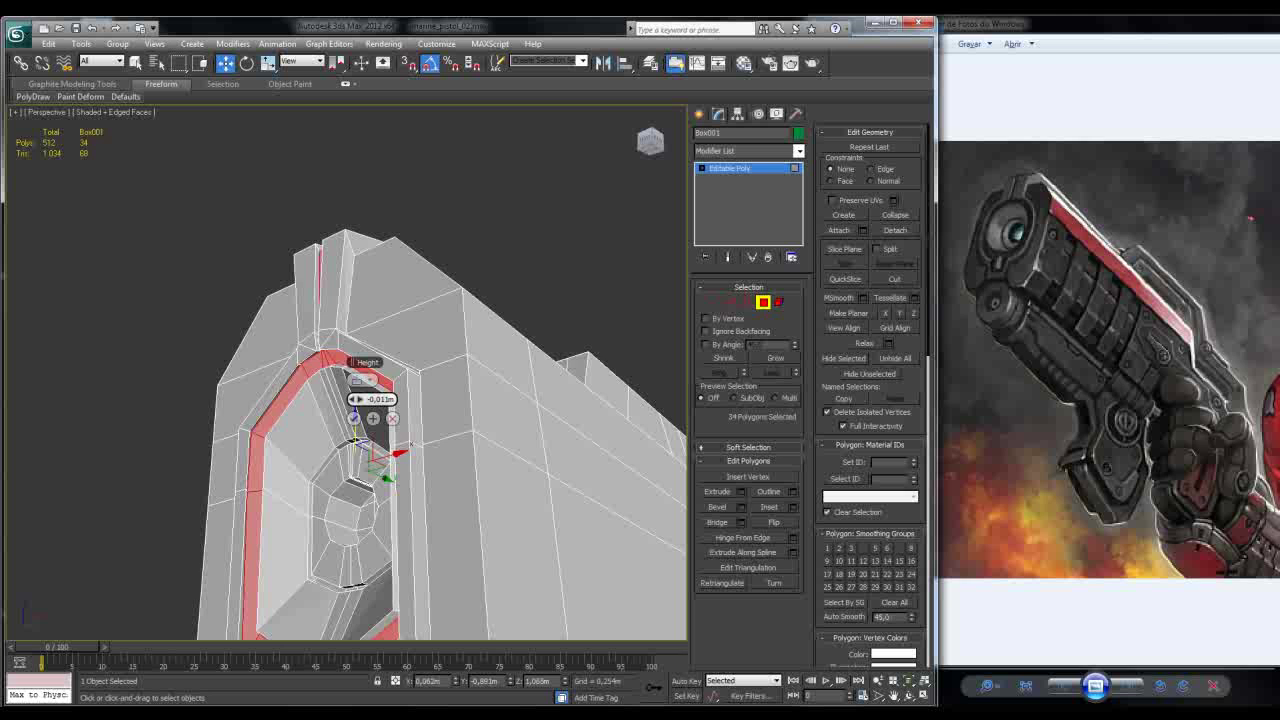
{"action": "middle_click_drag", "start_coordinate": [411, 443], "coordinate": [360, 425], "text": "alt"}
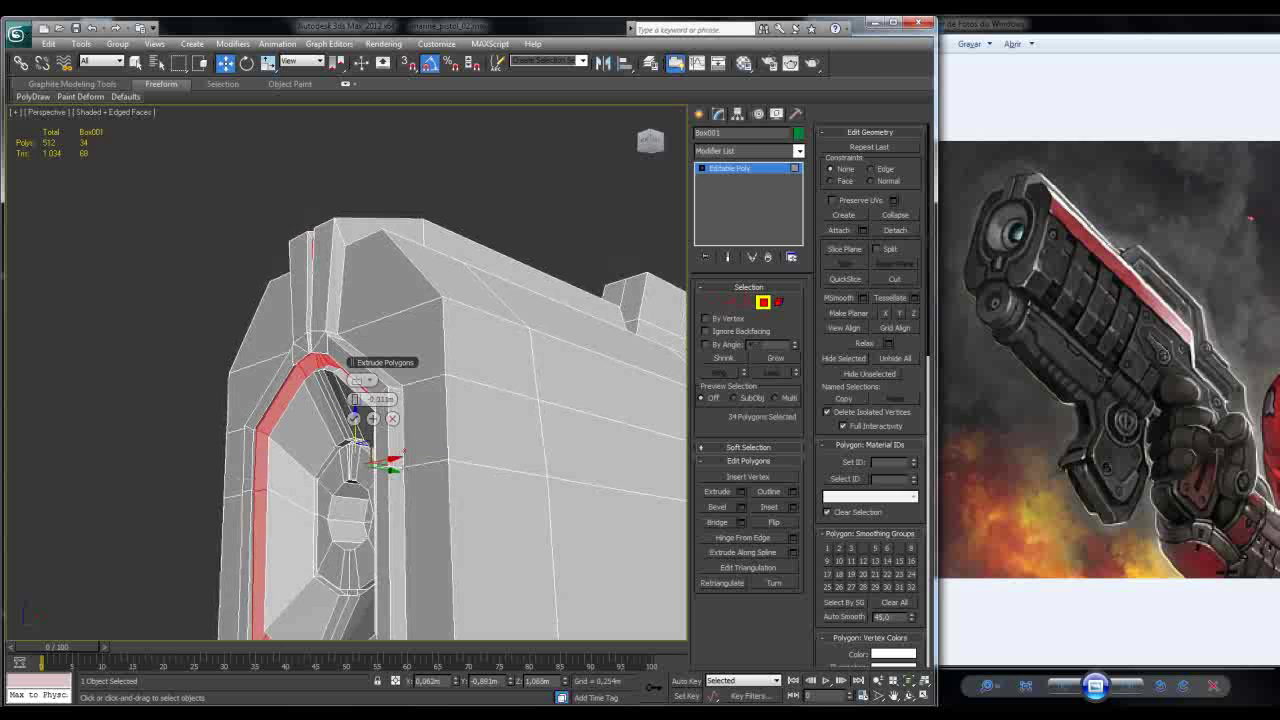
{"action": "left_click", "coordinate": [354, 418]}
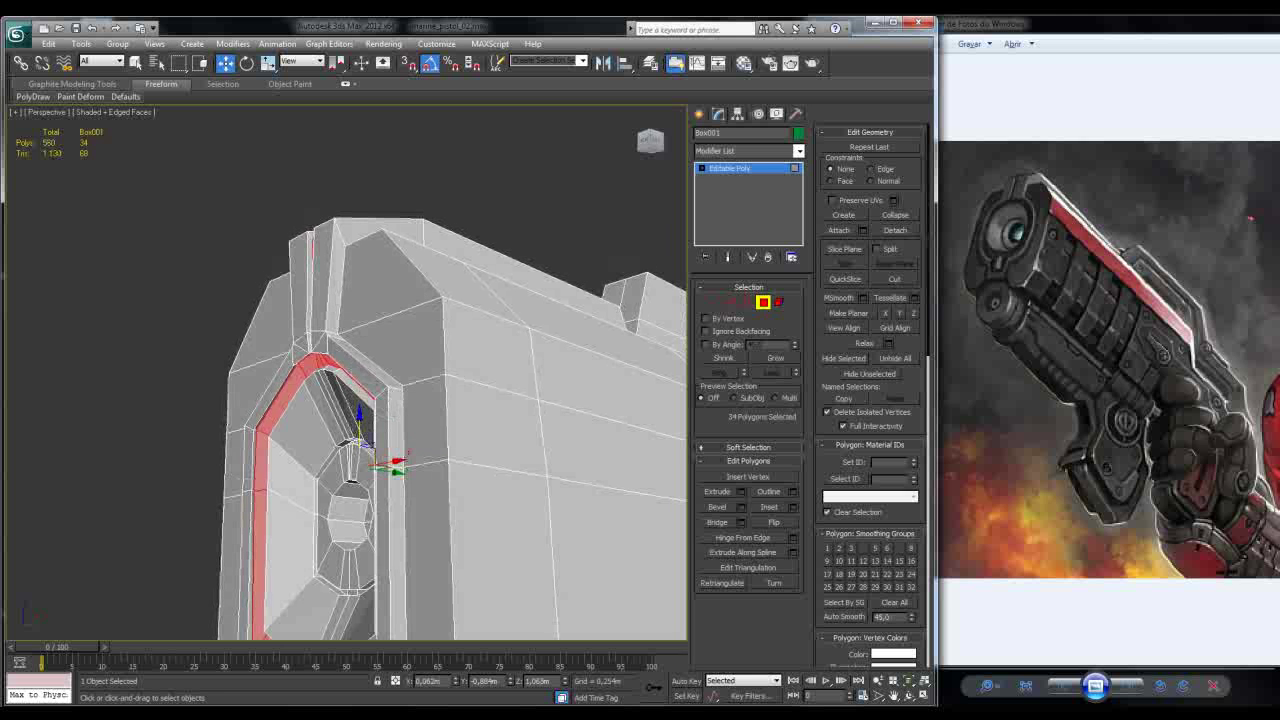
Step: Clear the polygon selection and inspect the new muzzle groove in Realistic shading without edges
{"action": "key", "text": "ctrl+d"}
{"action": "key", "text": "F4"}
{"action": "mouse_move", "coordinate": [354, 418]}
{"action": "middle_mouse_down", "text": "alt"}
{"action": "mouse_move", "coordinate": [362, 432]}
{"action": "mouse_move", "coordinate": [318, 428]}
{"action": "mouse_move", "coordinate": [342, 380]}
{"action": "mouse_move", "coordinate": [325, 393]}
{"action": "middle_mouse_up", "text": "alt"}
{"action": "left_click", "coordinate": [100, 111]}
{"action": "left_click", "coordinate": [122, 124]}
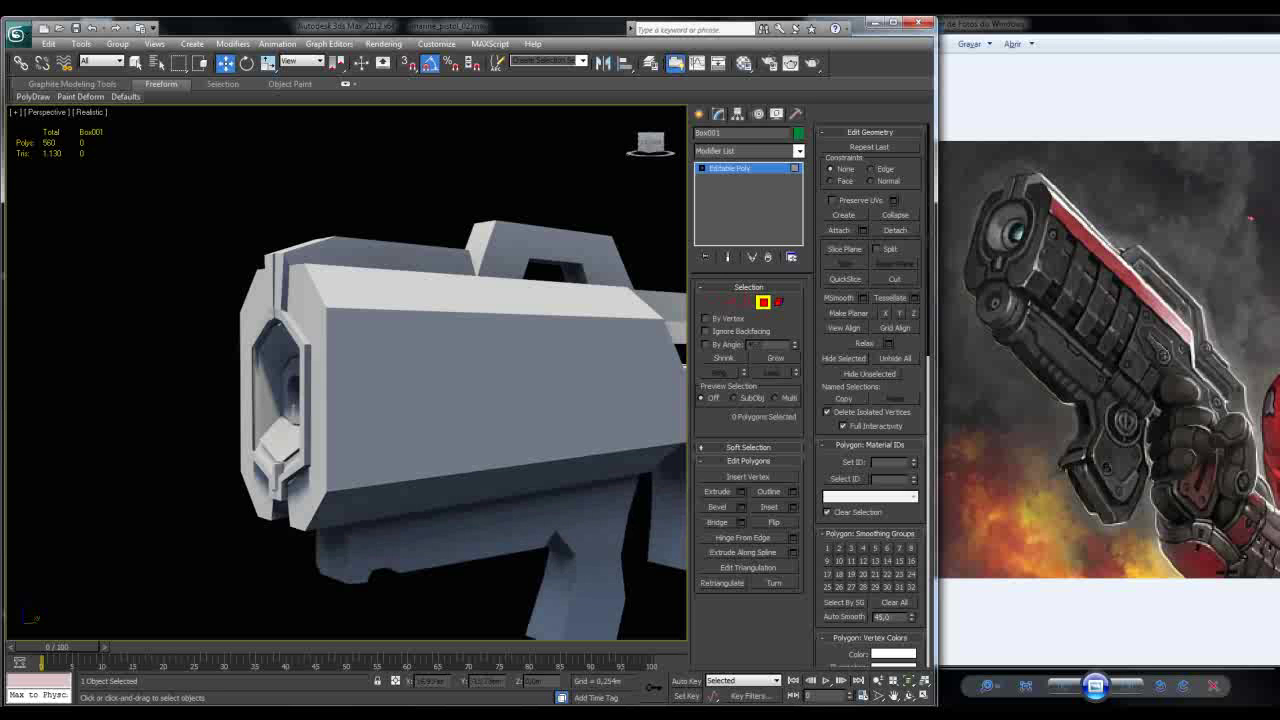
{"action": "middle_click_drag", "start_coordinate": [330, 390], "coordinate": [396, 374], "text": "alt"}
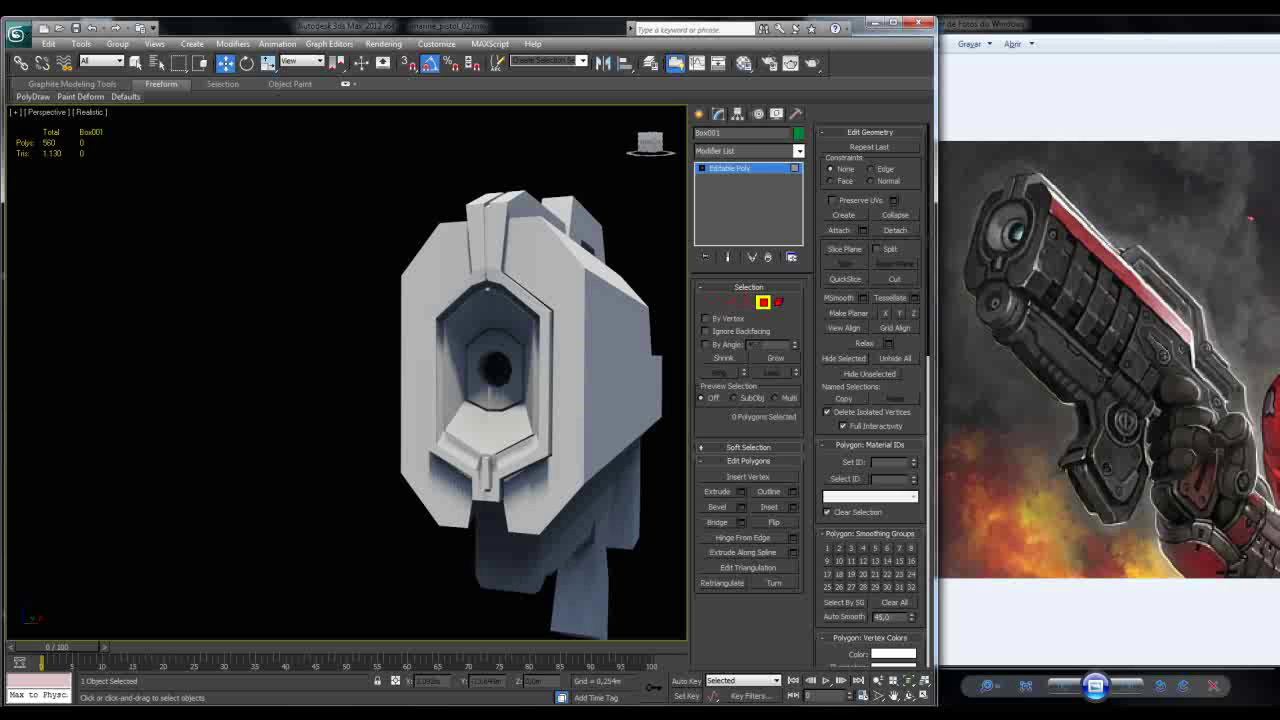
Step: Try a TurboSmooth modifier on the pistol, separated by smoothing groups and with 2 iterations
{"action": "left_click", "coordinate": [798, 150]}
{"action": "scroll", "coordinate": [748, 420], "scroll_direction": "down", "scroll_amount": 5}
{"action": "scroll", "coordinate": [740, 523], "scroll_direction": "down", "scroll_amount": 10}
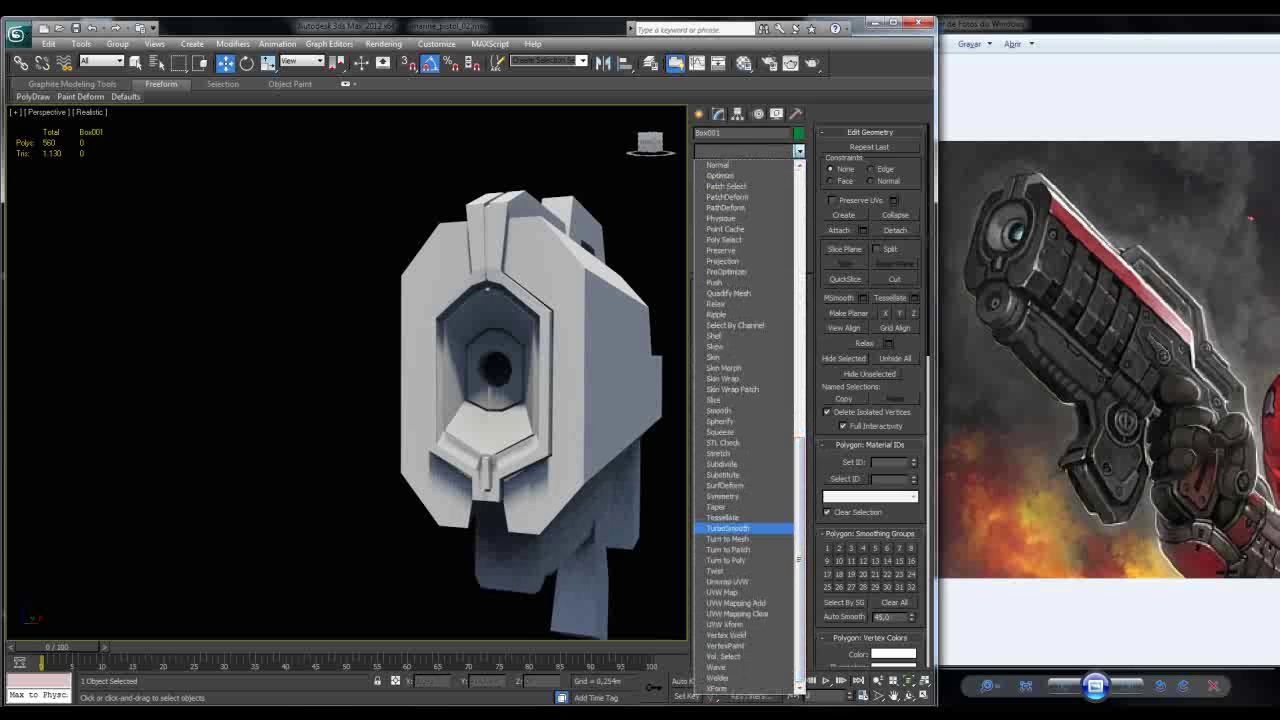
{"action": "left_click", "coordinate": [740, 523]}
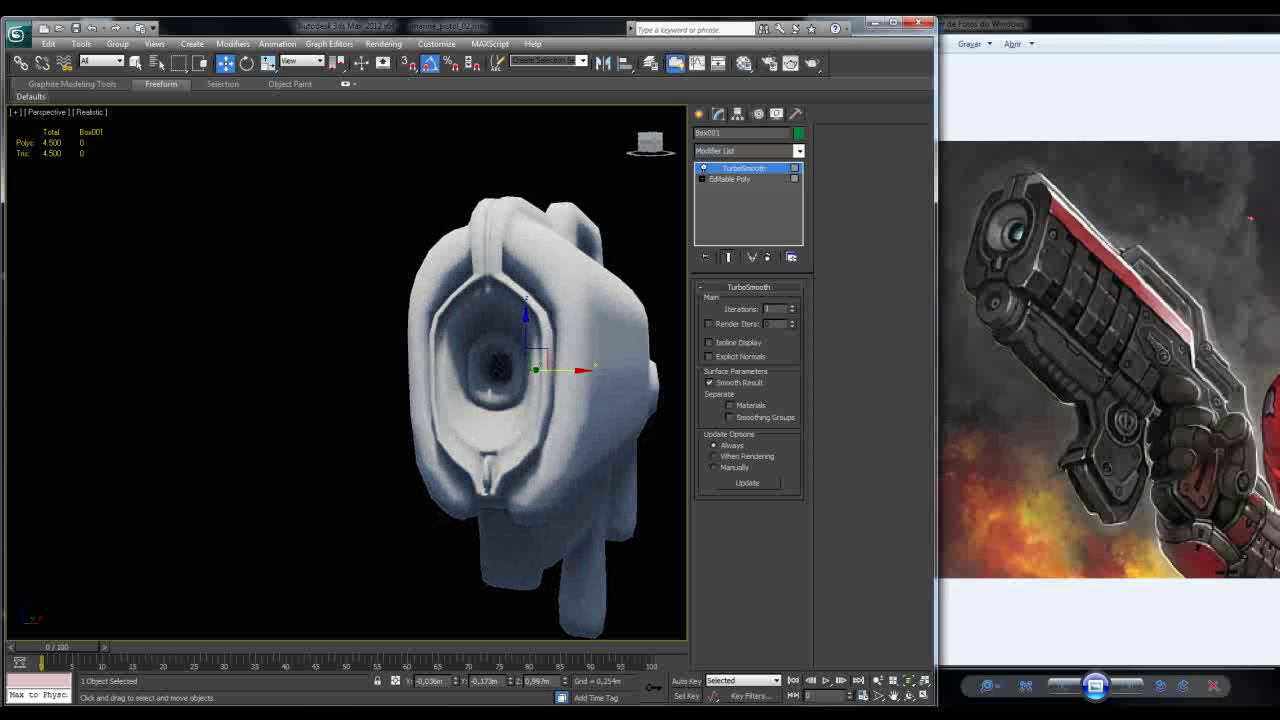
{"action": "left_click", "coordinate": [730, 417]}
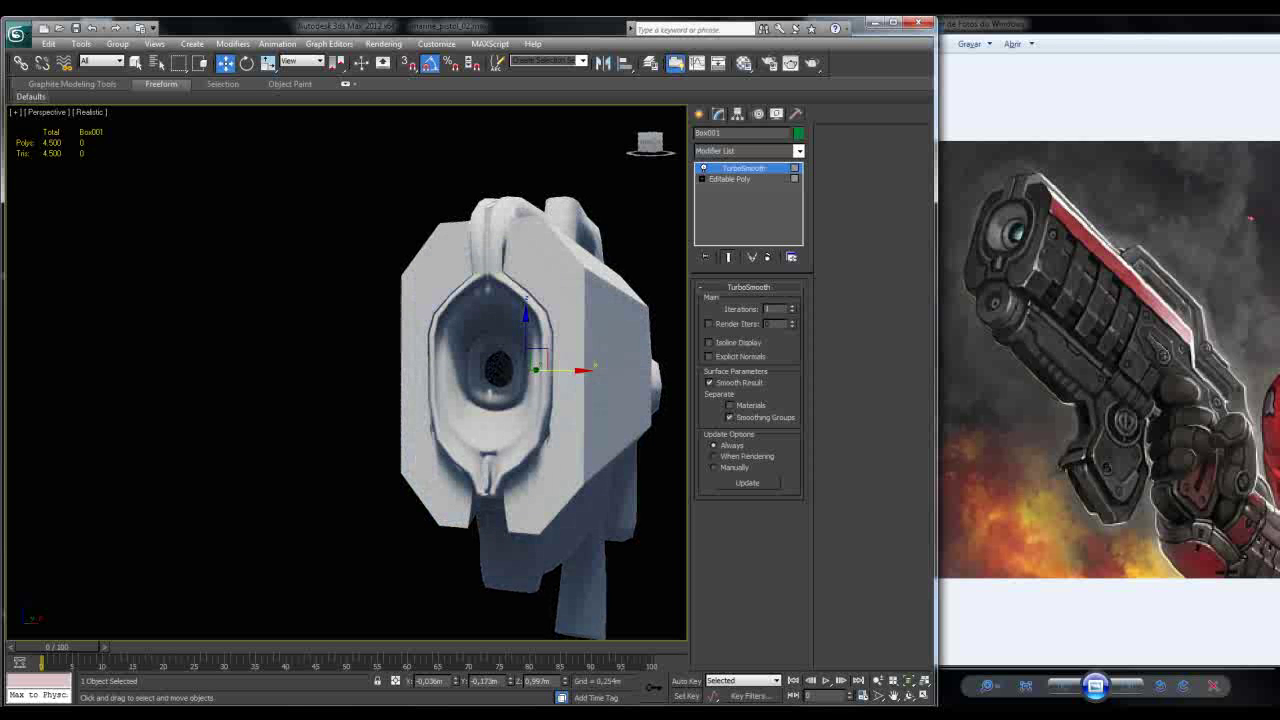
{"action": "type", "text": "2"}
{"action": "key", "text": "Return"}
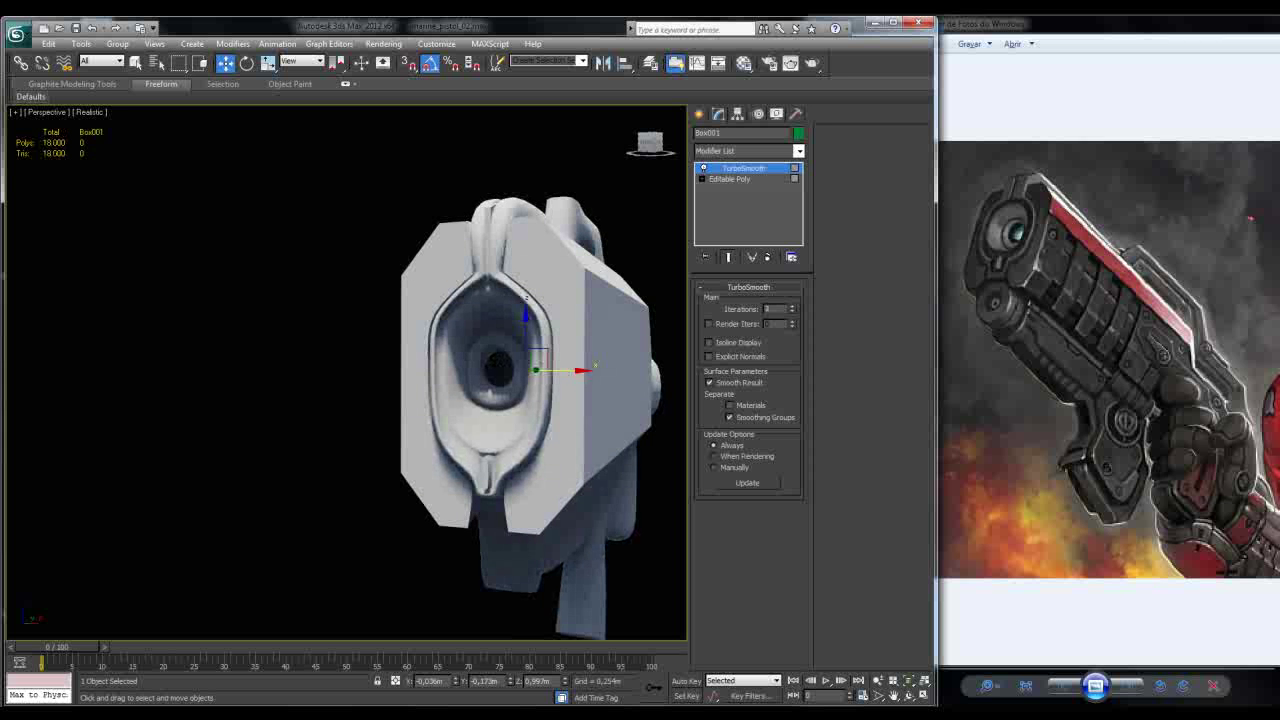
{"action": "middle_click_drag", "start_coordinate": [560, 400], "coordinate": [456, 402], "text": "alt"}
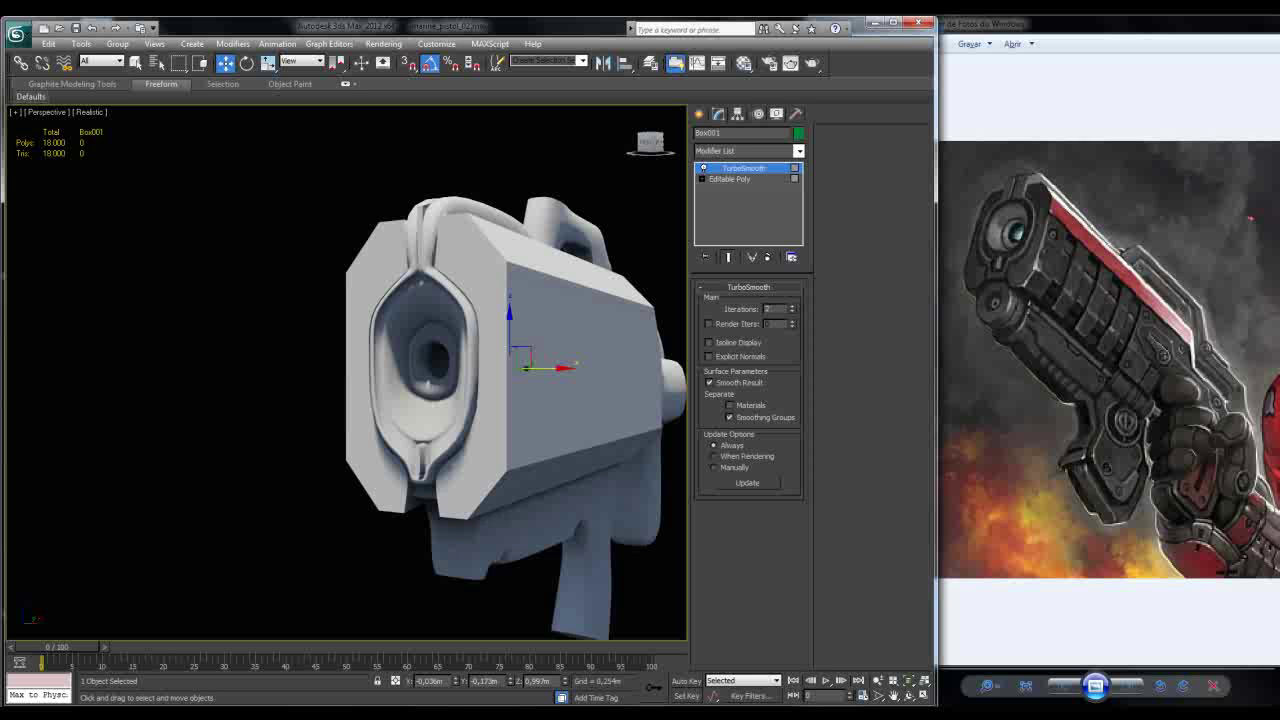
Step: Delete the TurboSmooth modifier and return the viewport to Shaded display with edged faces
{"action": "right_click", "coordinate": [774, 167]}
{"action": "left_click", "coordinate": [800, 191]}
{"action": "left_click", "coordinate": [90, 111]}
{"action": "left_click", "coordinate": [120, 140]}
{"action": "middle_click_drag", "start_coordinate": [350, 380], "coordinate": [270, 380], "text": "alt"}
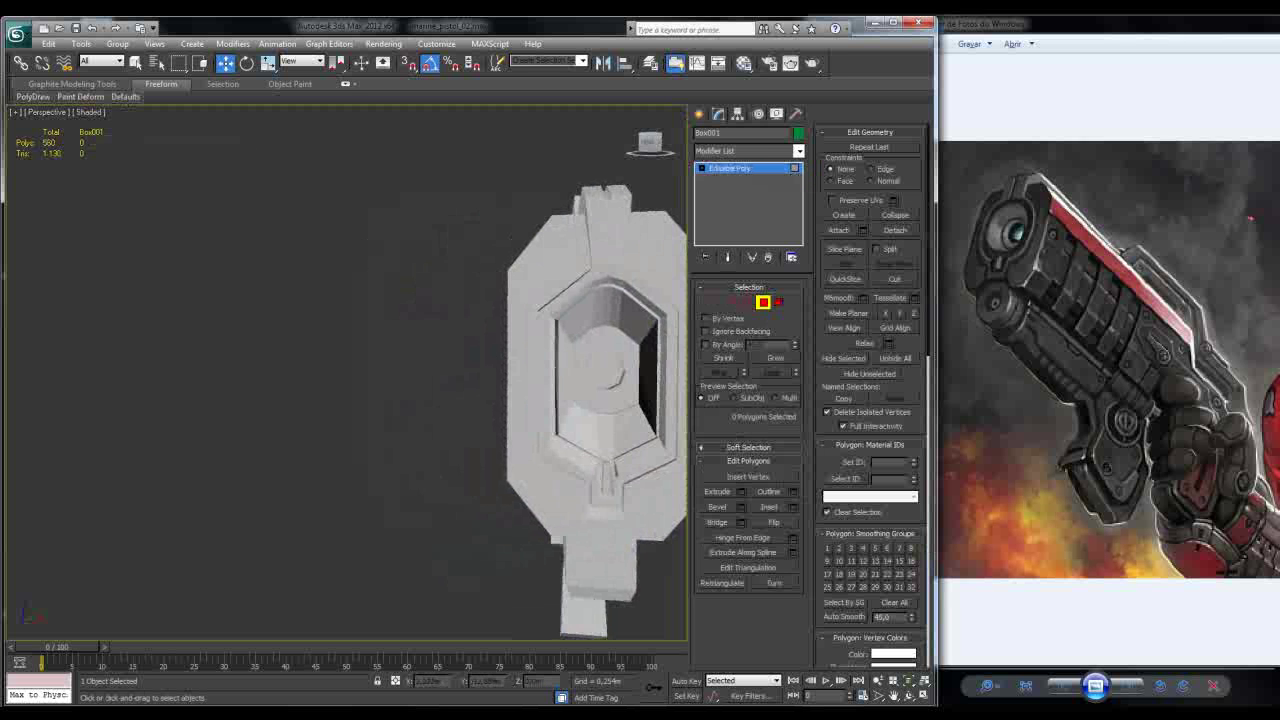
{"action": "key", "text": "F4"}
{"action": "middle_click_drag", "start_coordinate": [500, 400], "coordinate": [340, 400], "text": "alt"}
Step: Select the vertices where the strip's lower end meets the muzzle ring and scale them wider along X, making the strip's sides nearly parallel
{"action": "key", "text": "1"}
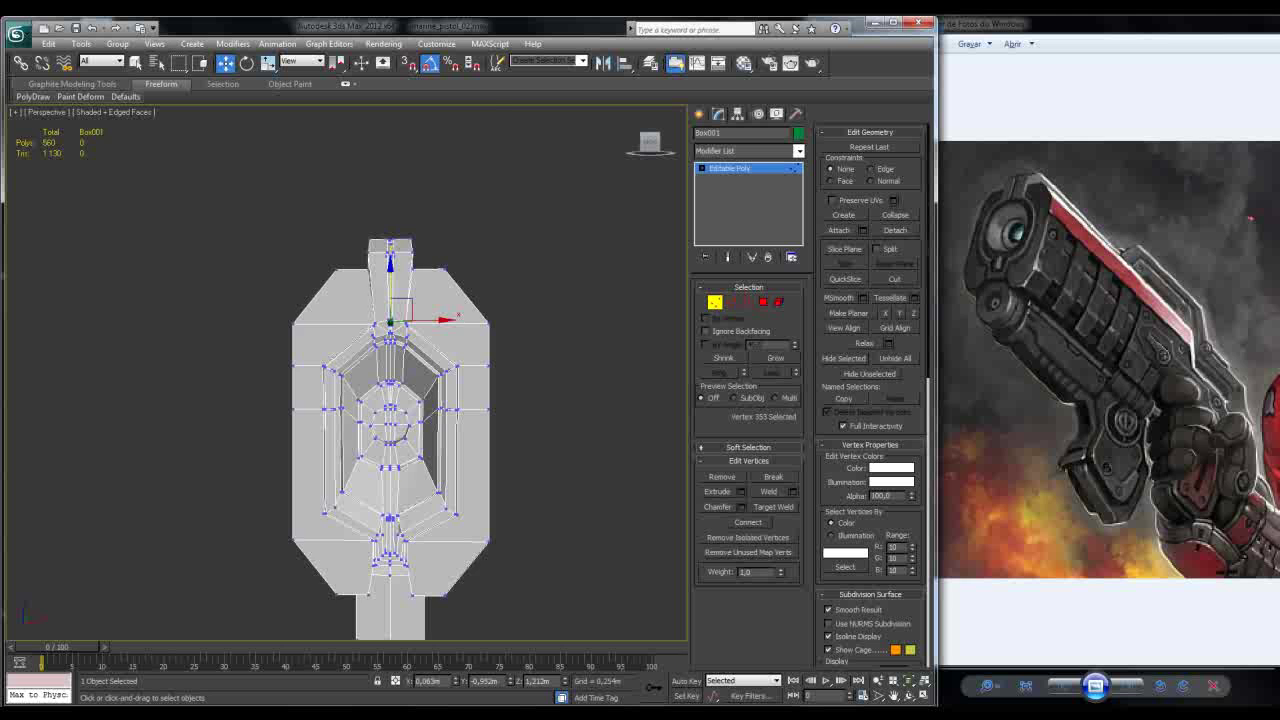
{"action": "scroll", "coordinate": [345, 378], "scroll_direction": "up", "scroll_amount": 4}
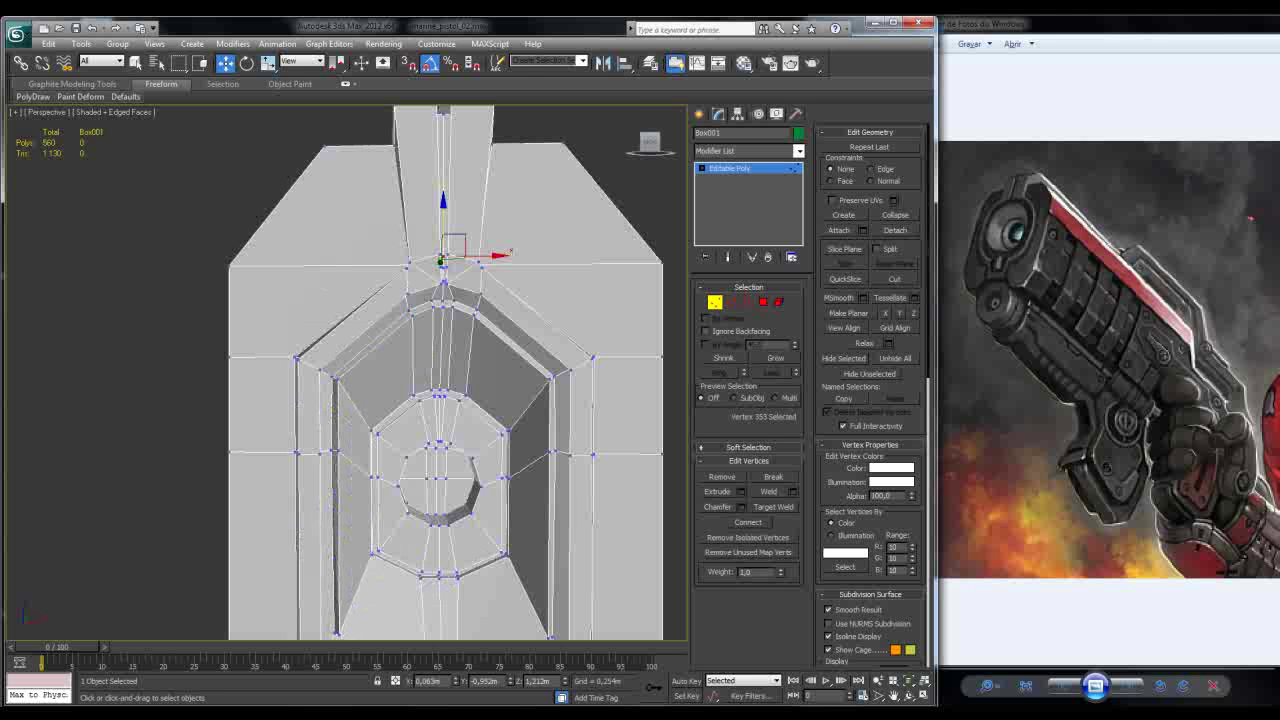
{"action": "left_click", "coordinate": [705, 330]}
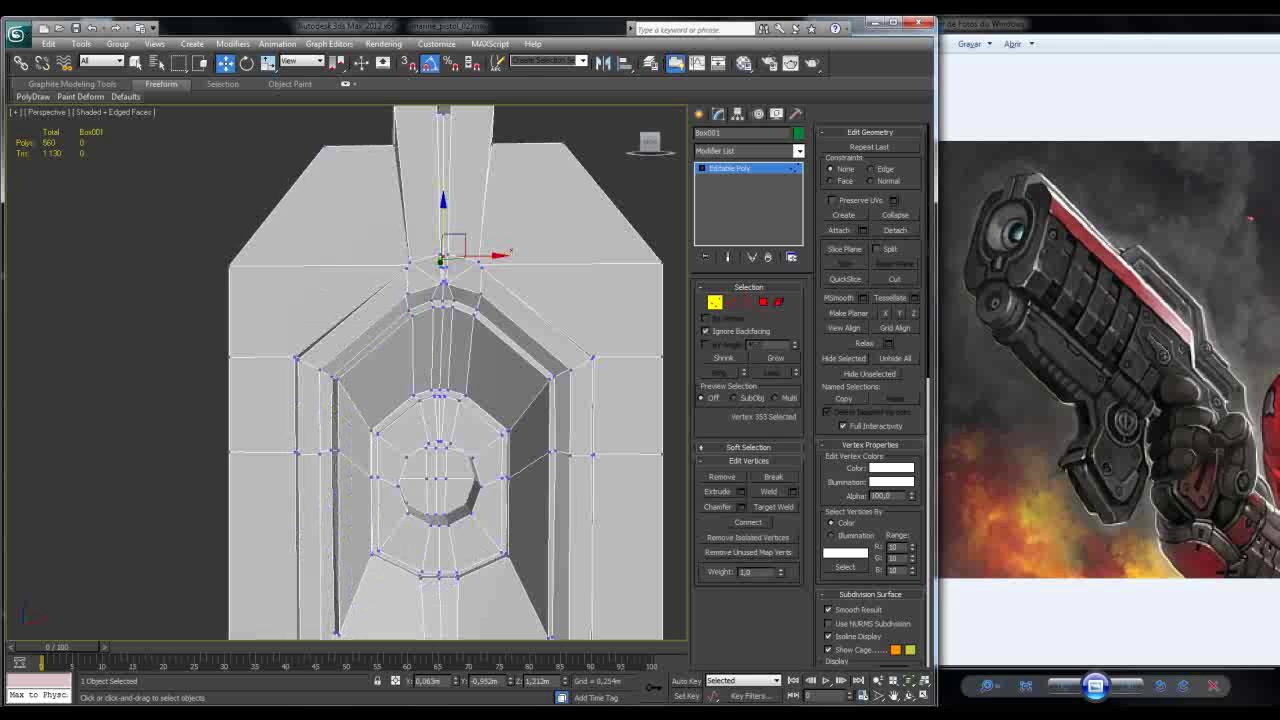
{"action": "key", "text": "alt+x"}
{"action": "middle_click_drag", "start_coordinate": [460, 380], "coordinate": [400, 386], "text": "alt"}
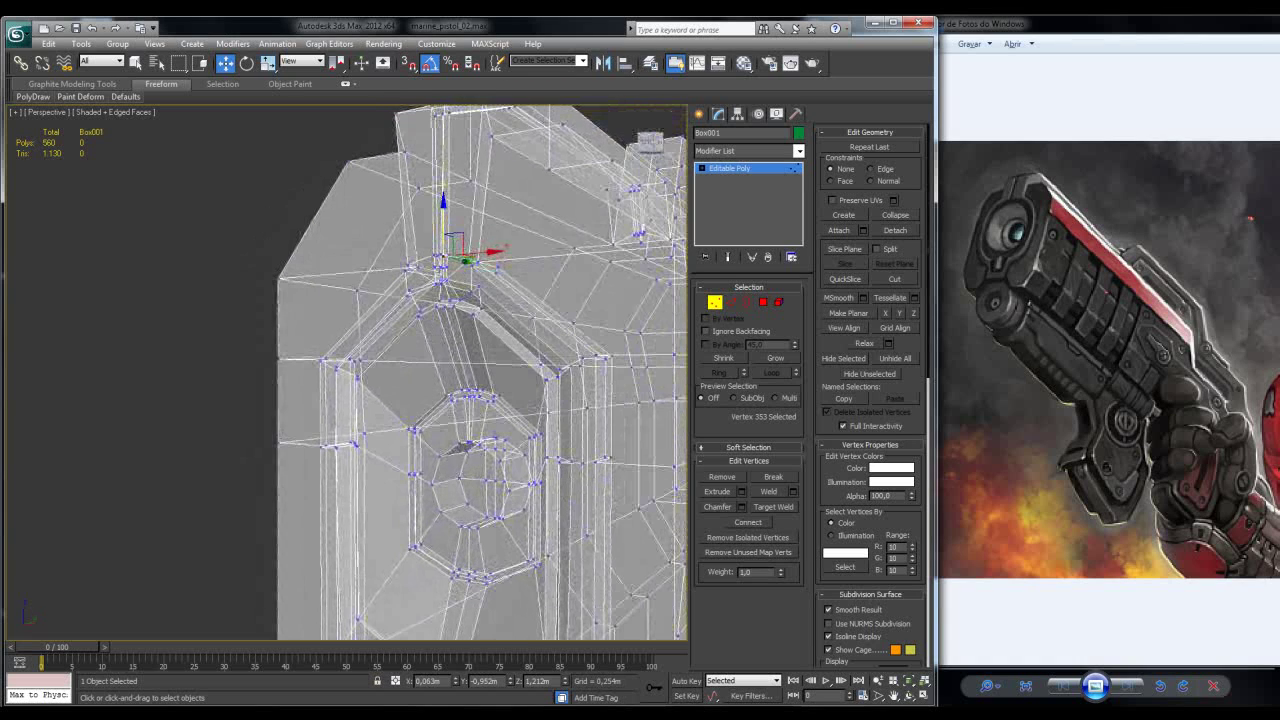
{"action": "key", "text": "alt+l"}
{"action": "middle_click_drag", "start_coordinate": [400, 386], "coordinate": [460, 380], "text": "alt"}
{"action": "key", "text": "alt+x"}
{"action": "key", "text": "r"}
{"action": "left_click_drag", "start_coordinate": [447, 272], "coordinate": [496, 272]}
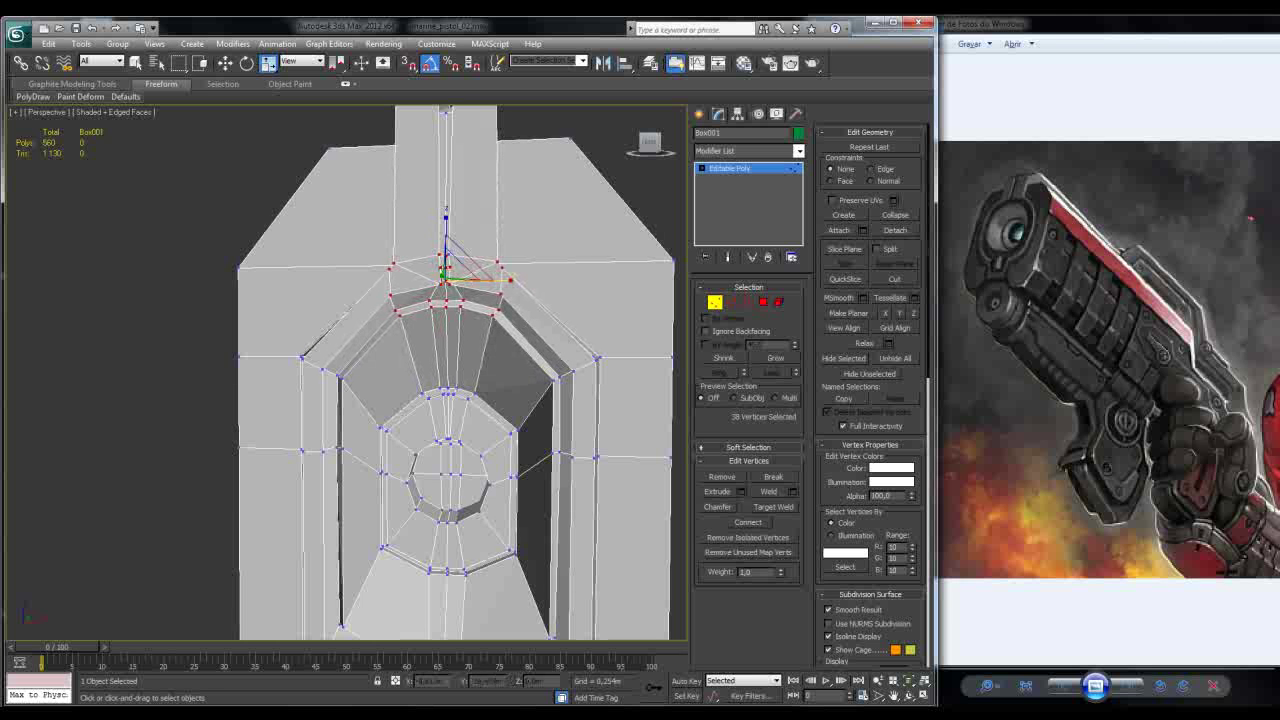
{"action": "middle_click_drag", "start_coordinate": [496, 272], "coordinate": [488, 272], "text": "alt"}
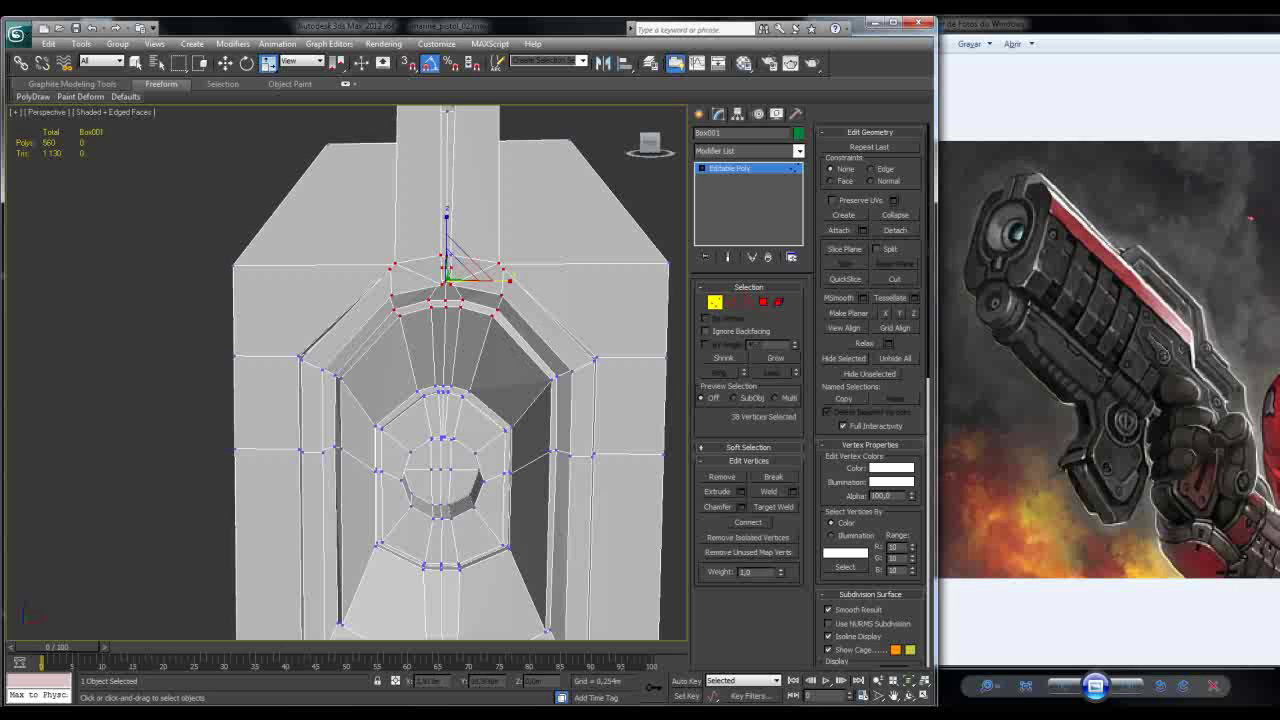
{"action": "left_click_drag", "start_coordinate": [436, 252], "coordinate": [458, 278]}
{"action": "scroll", "coordinate": [435, 230], "scroll_direction": "up", "scroll_amount": 5}
{"action": "mouse_move", "coordinate": [350, 370]}
{"action": "middle_mouse_down", "text": "alt"}
{"action": "mouse_move", "coordinate": [282, 350]}
{"action": "mouse_move", "coordinate": [340, 360]}
{"action": "middle_mouse_up", "text": "alt"}
{"action": "key", "text": "alt+x"}
{"action": "key", "text": "alt+x"}
{"action": "key", "text": "7"}
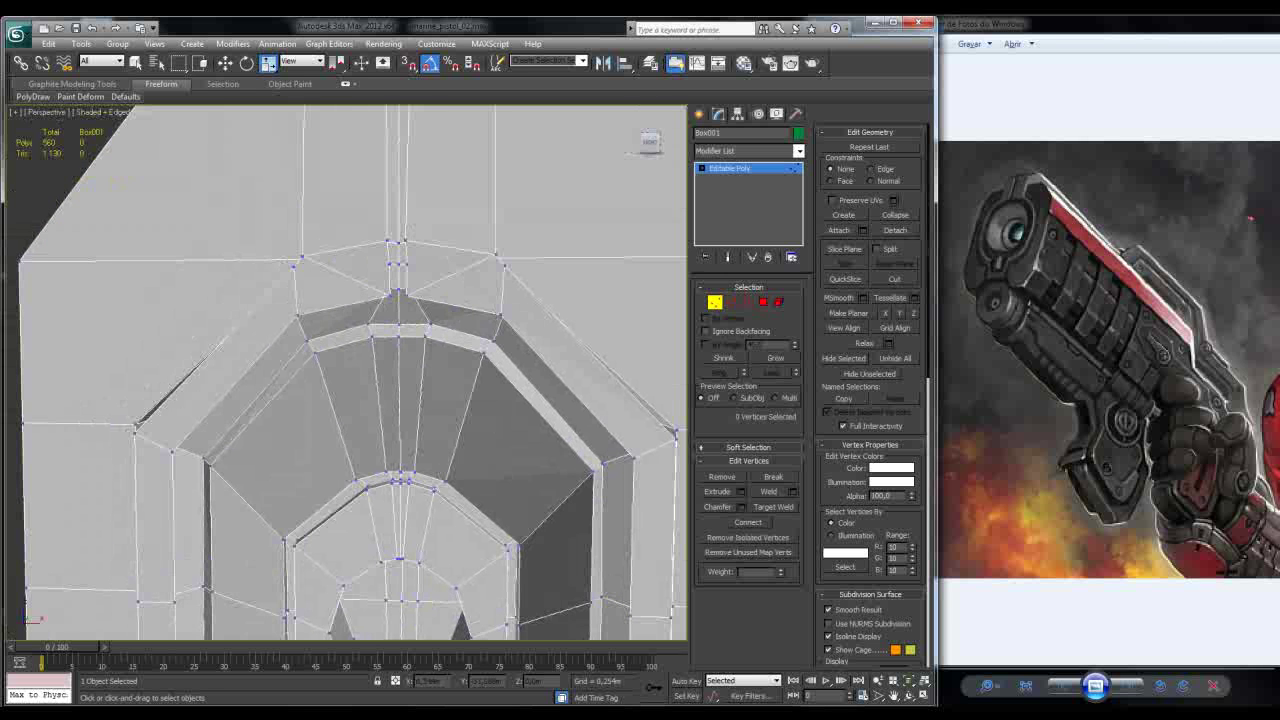
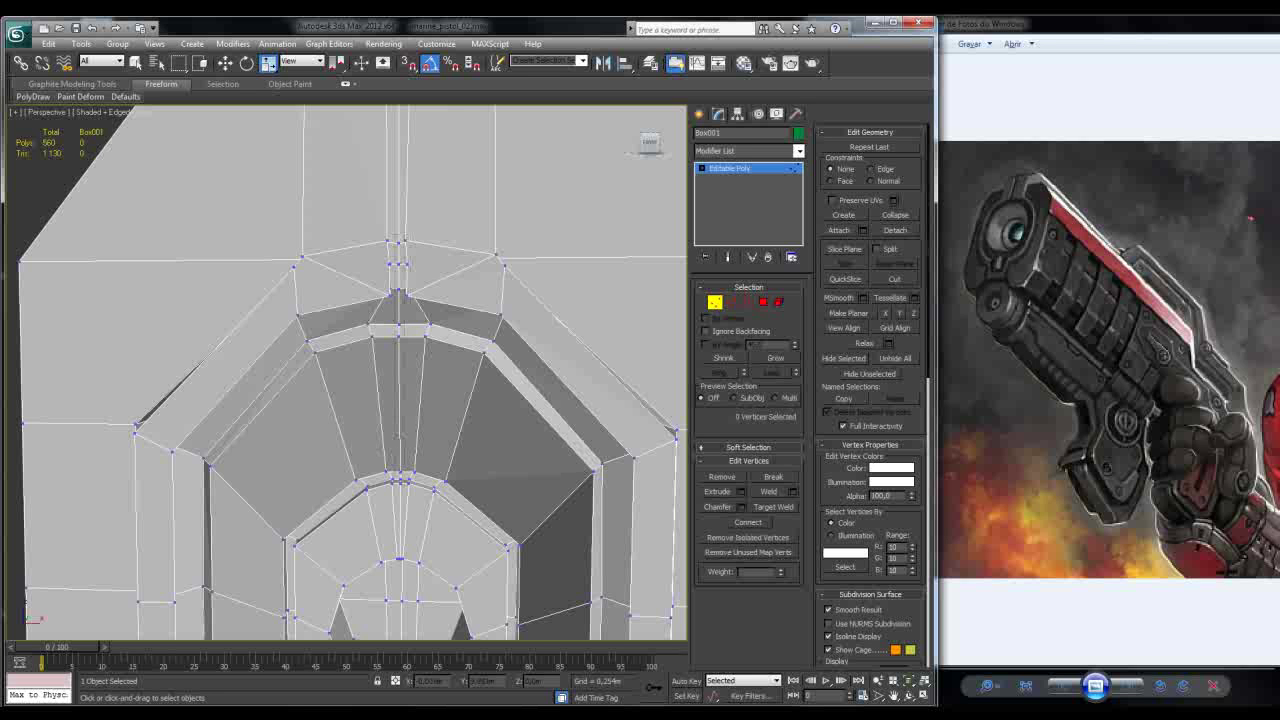
Step: Select only the front groove vertices between the strip's lower end and the inner muzzle ring, and nudge them slightly along X
{"action": "left_click_drag", "start_coordinate": [385, 232], "coordinate": [415, 492]}
{"action": "middle_click_drag", "start_coordinate": [400, 380], "coordinate": [510, 382], "text": "alt"}
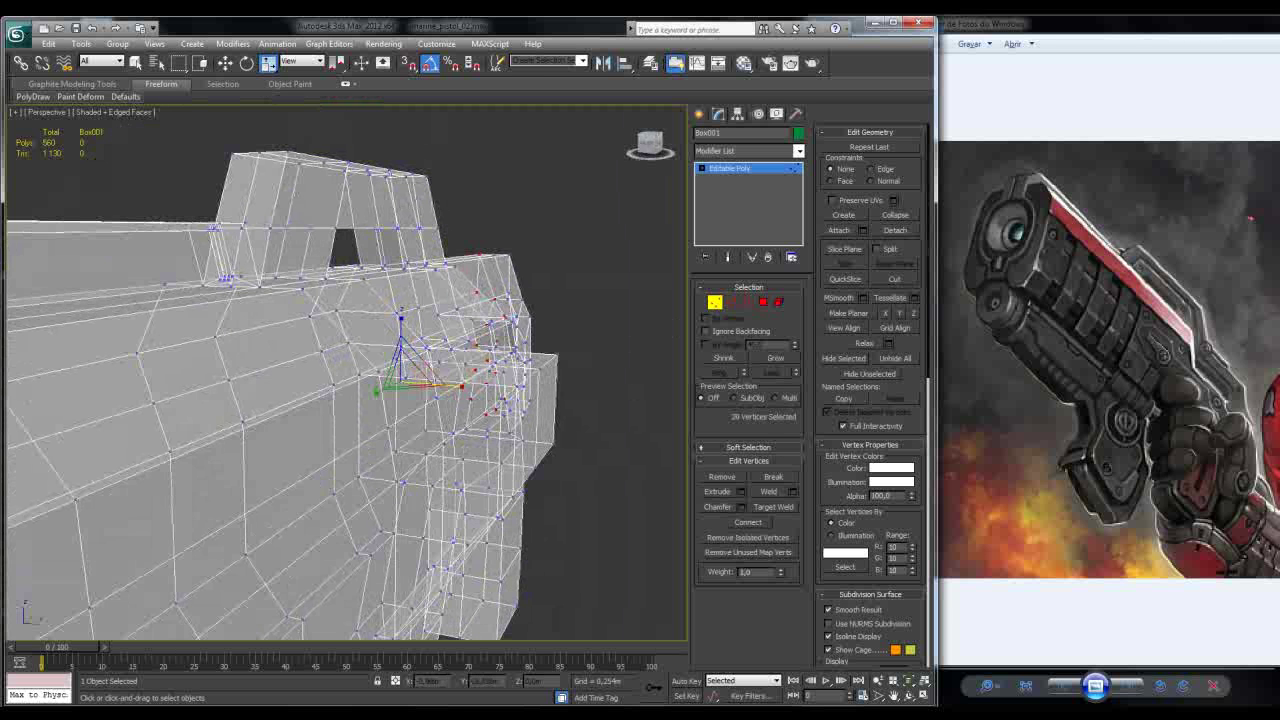
{"action": "scroll", "coordinate": [345, 375], "scroll_direction": "down", "scroll_amount": 4}
{"action": "middle_click_drag", "start_coordinate": [345, 375], "coordinate": [300, 378], "text": "alt"}
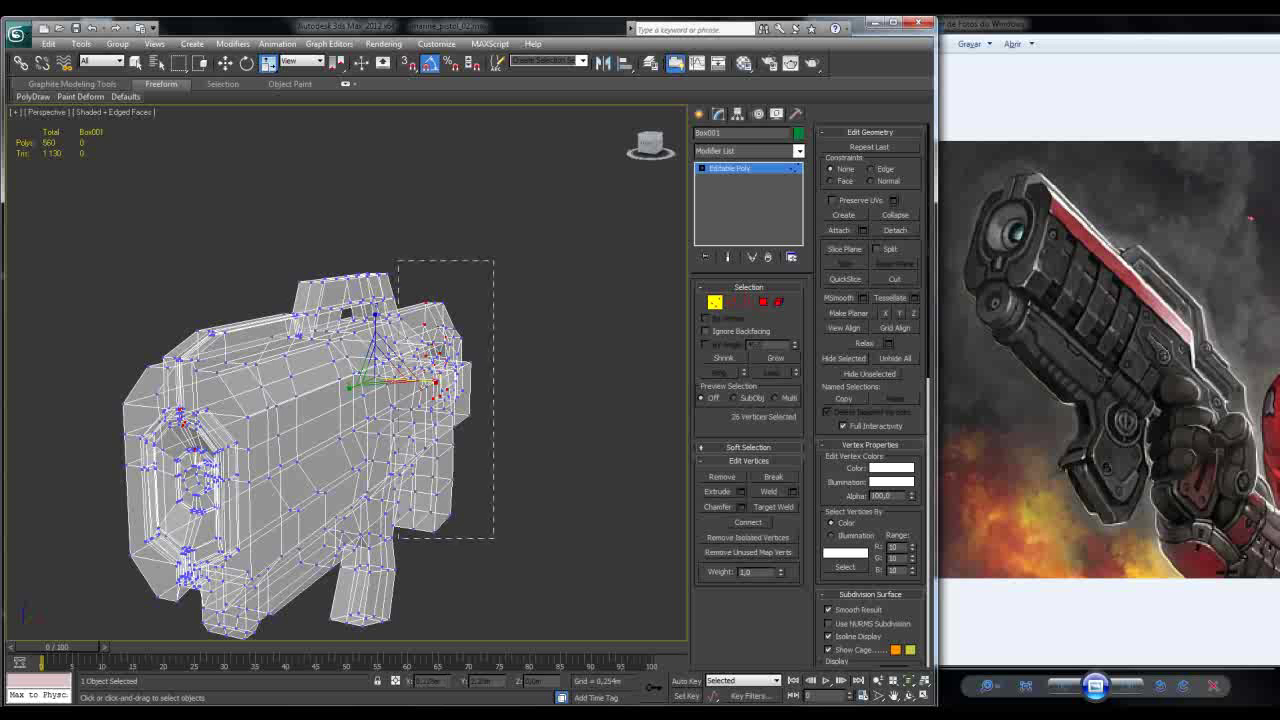
{"action": "middle_click_drag", "start_coordinate": [400, 336], "coordinate": [335, 338], "text": "alt"}
{"action": "scroll", "coordinate": [290, 400], "scroll_direction": "up", "scroll_amount": 5}
{"action": "middle_click_drag", "start_coordinate": [150, 380], "coordinate": [450, 390]}
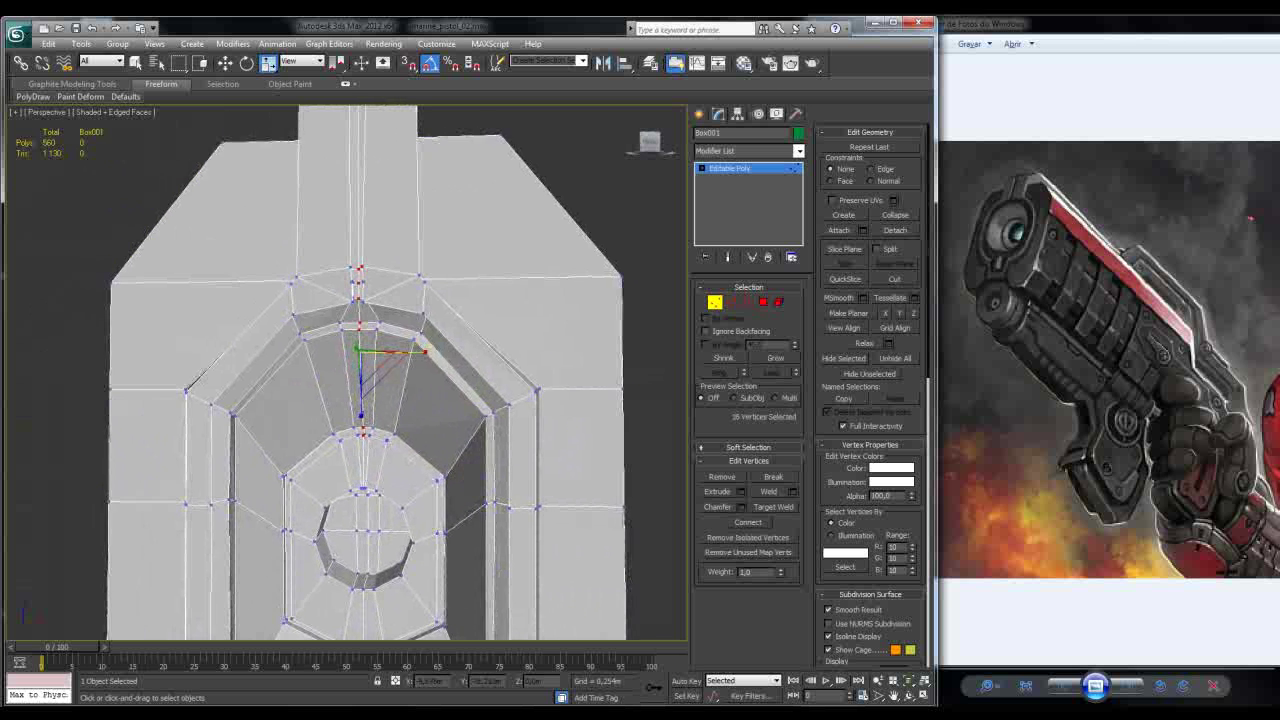
{"action": "key", "text": "w"}
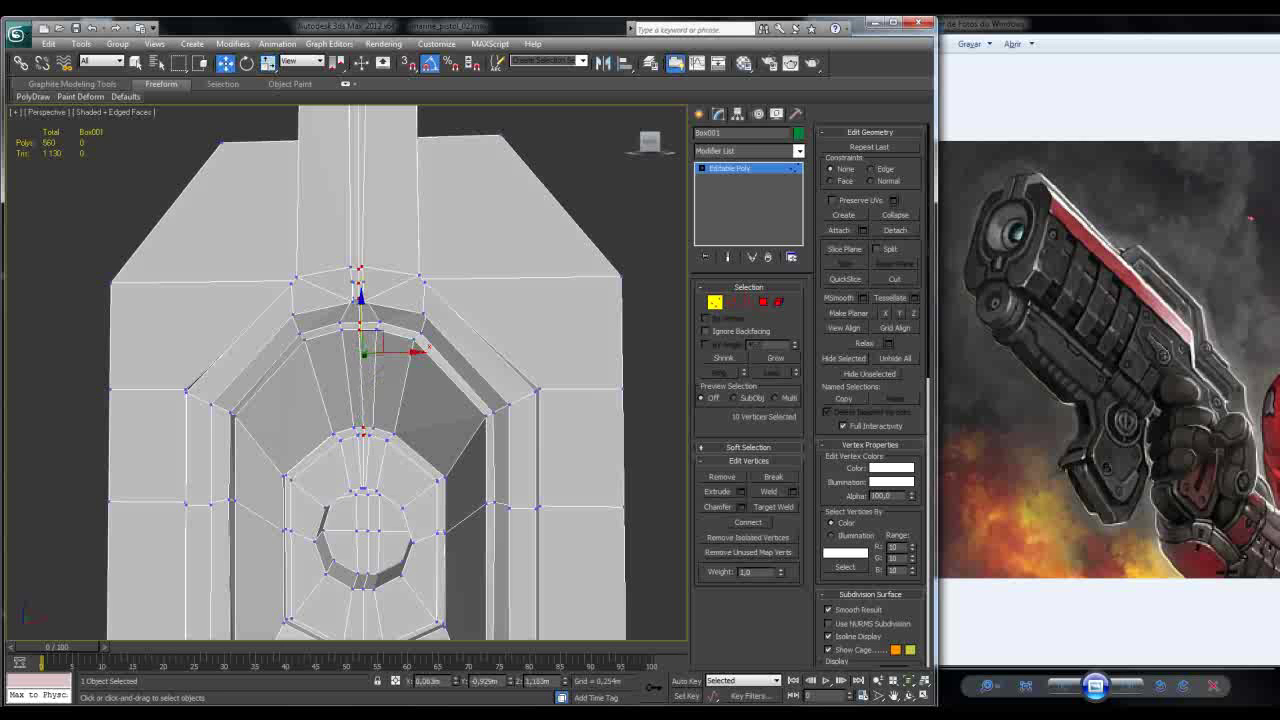
{"action": "left_click_drag", "start_coordinate": [372, 336], "coordinate": [373, 331]}
{"action": "middle_click_drag", "start_coordinate": [372, 331], "coordinate": [410, 318], "text": "alt"}
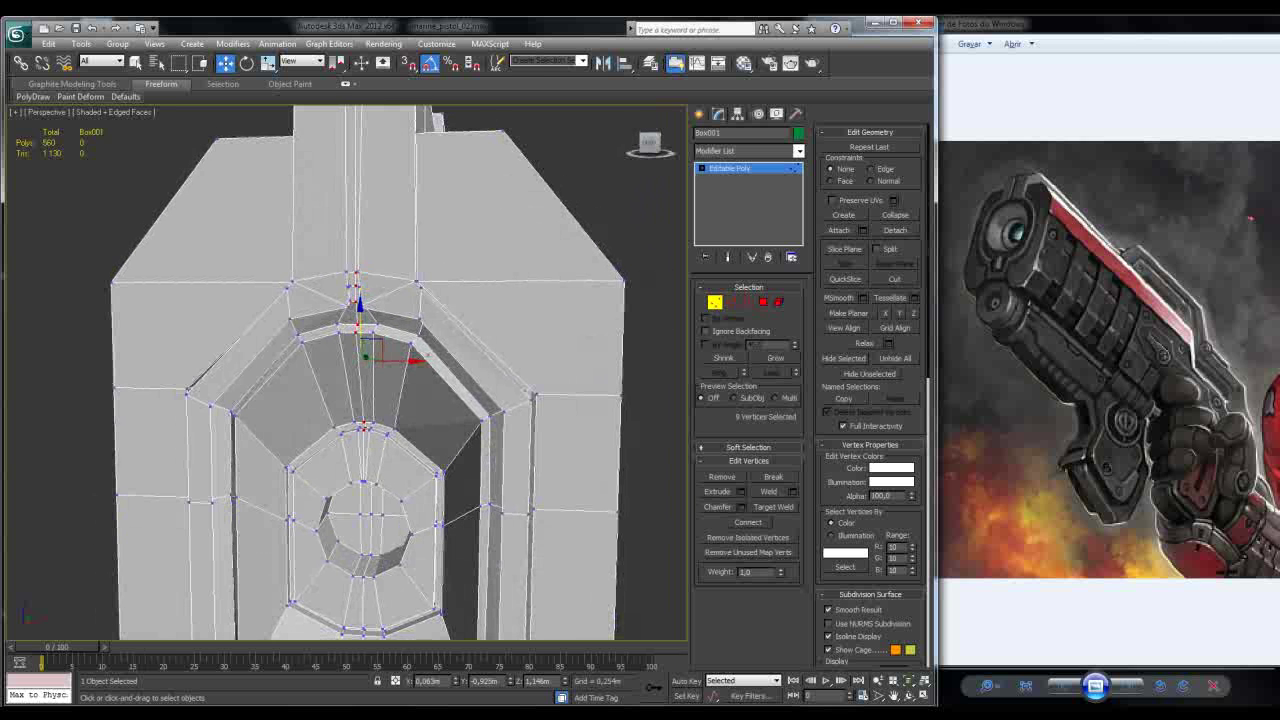
{"action": "left_click_drag", "start_coordinate": [400, 306], "coordinate": [402, 302]}
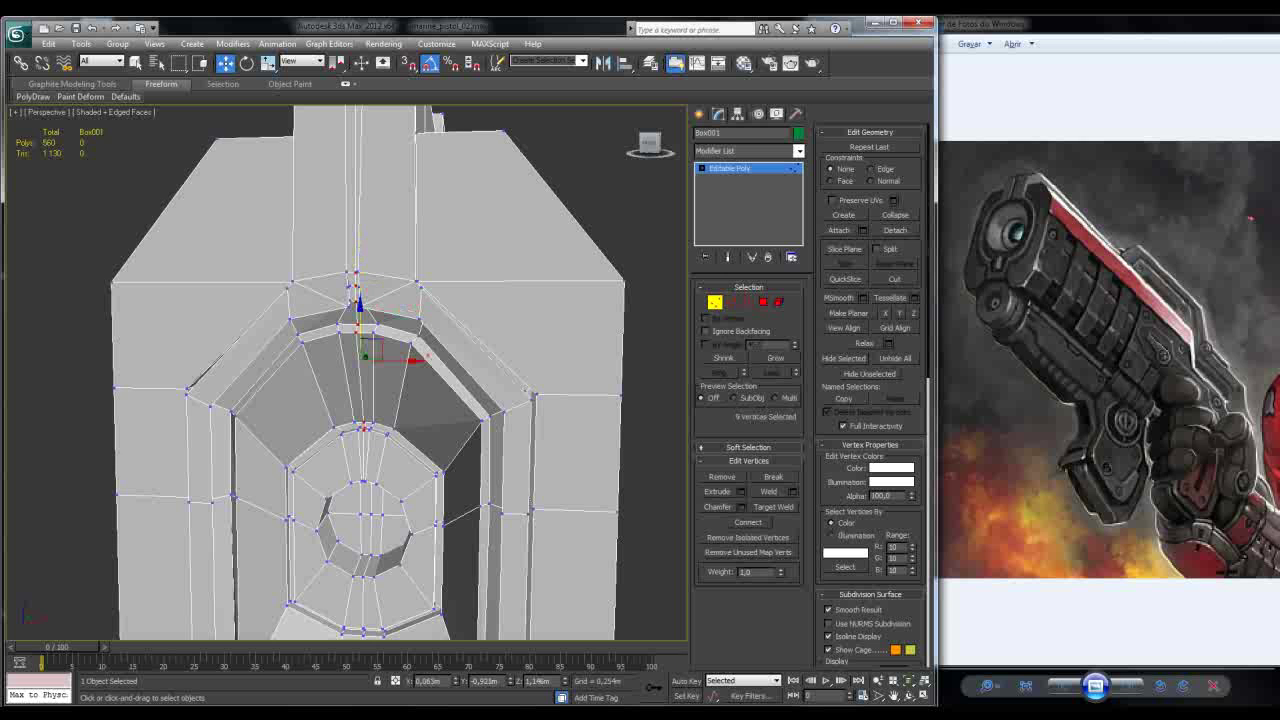
{"action": "mouse_move", "coordinate": [426, 357]}
{"action": "left_mouse_down"}
{"action": "mouse_move", "coordinate": [418, 347]}
{"action": "mouse_move", "coordinate": [426, 357]}
{"action": "left_mouse_up"}
{"action": "middle_click_drag", "start_coordinate": [426, 357], "coordinate": [420, 357], "text": "alt"}
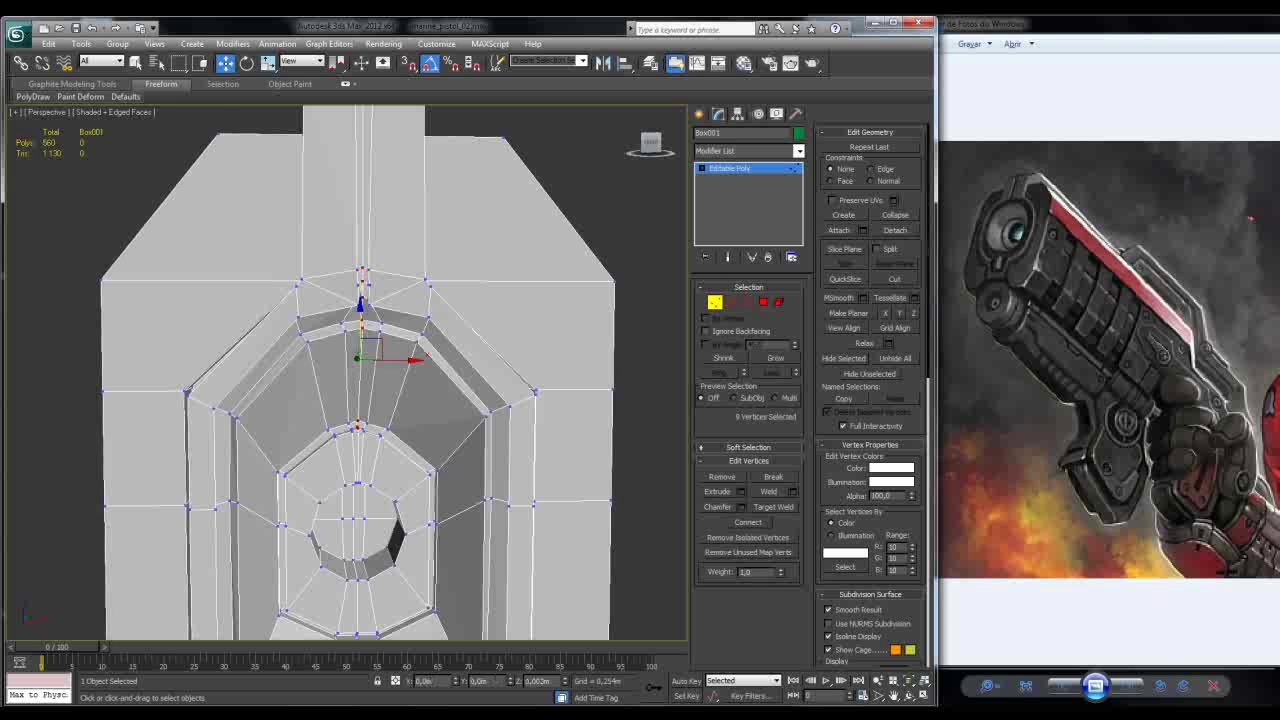
{"action": "middle_click_drag", "start_coordinate": [426, 357], "coordinate": [424, 356], "text": "alt"}
{"action": "middle_click_drag", "start_coordinate": [360, 380], "coordinate": [410, 320], "text": "alt"}
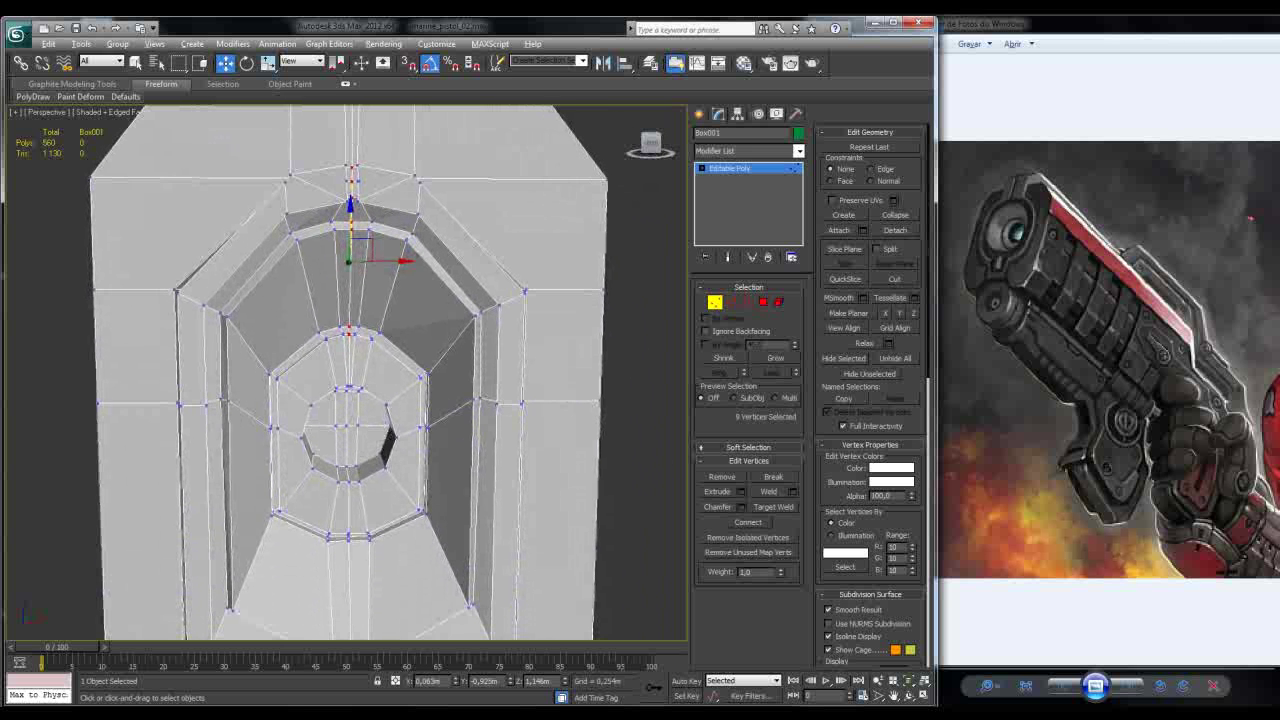
Step: Inspect the whole muzzle end of the pistol with edged faces switched off and on
{"action": "scroll", "coordinate": [350, 400], "scroll_direction": "down", "scroll_amount": 8}
{"action": "middle_click_drag", "start_coordinate": [363, 398], "coordinate": [5, 396], "text": "alt"}
{"action": "key", "text": "F4"}
{"action": "key", "text": "F4"}
{"action": "key", "text": "F4"}
{"action": "key", "text": "F4"}
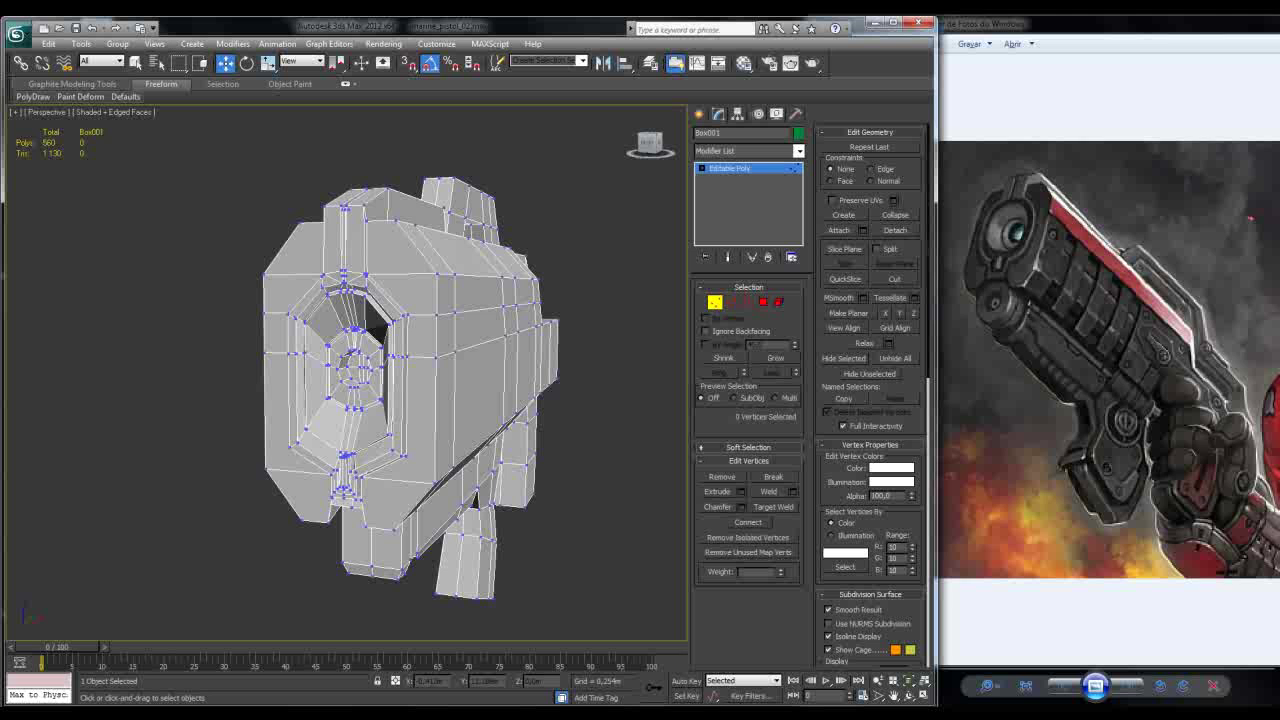
{"action": "left_click", "coordinate": [763, 301]}
{"action": "left_click", "coordinate": [400, 240]}
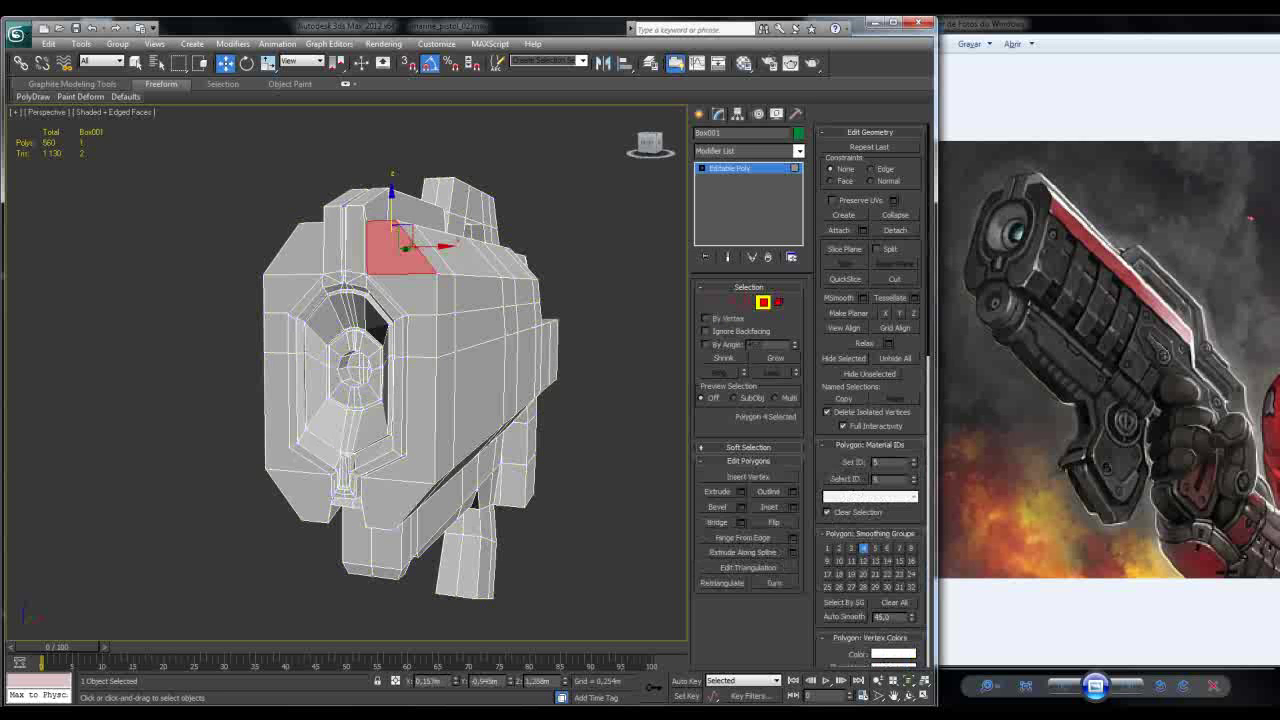
{"action": "left_click", "coordinate": [405, 295], "text": "ctrl"}
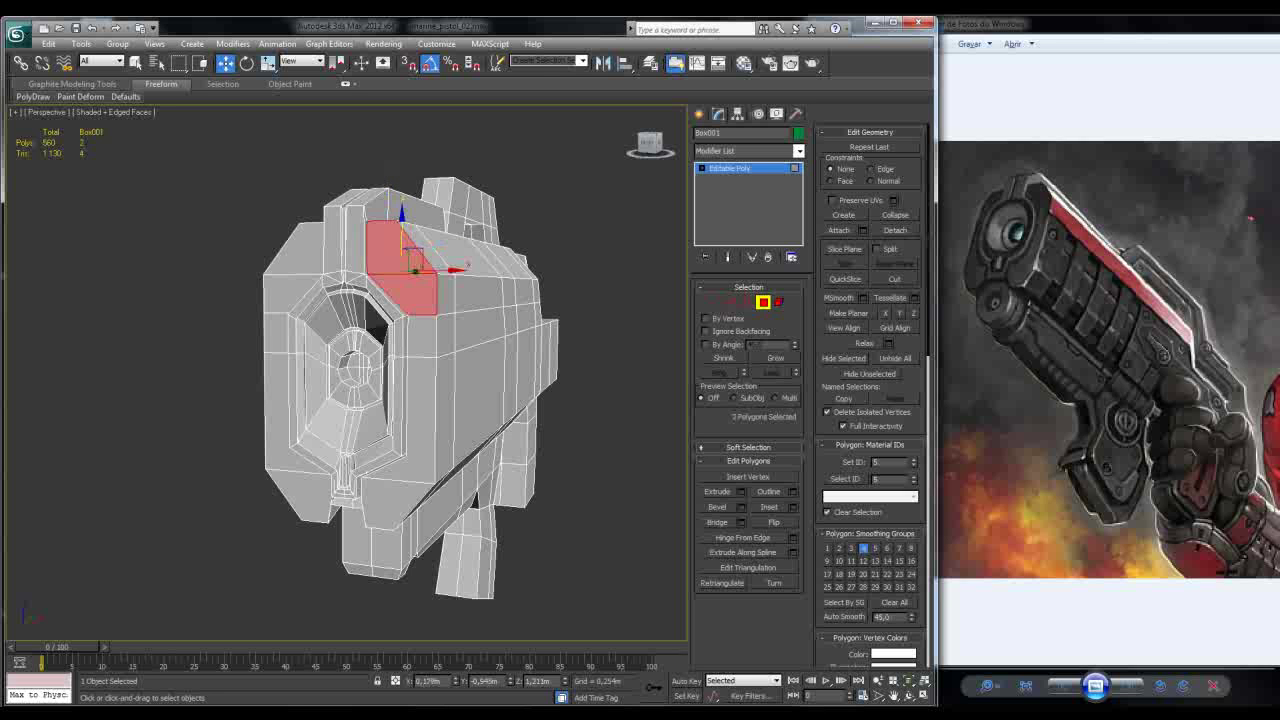
{"action": "key", "text": "alt+l"}
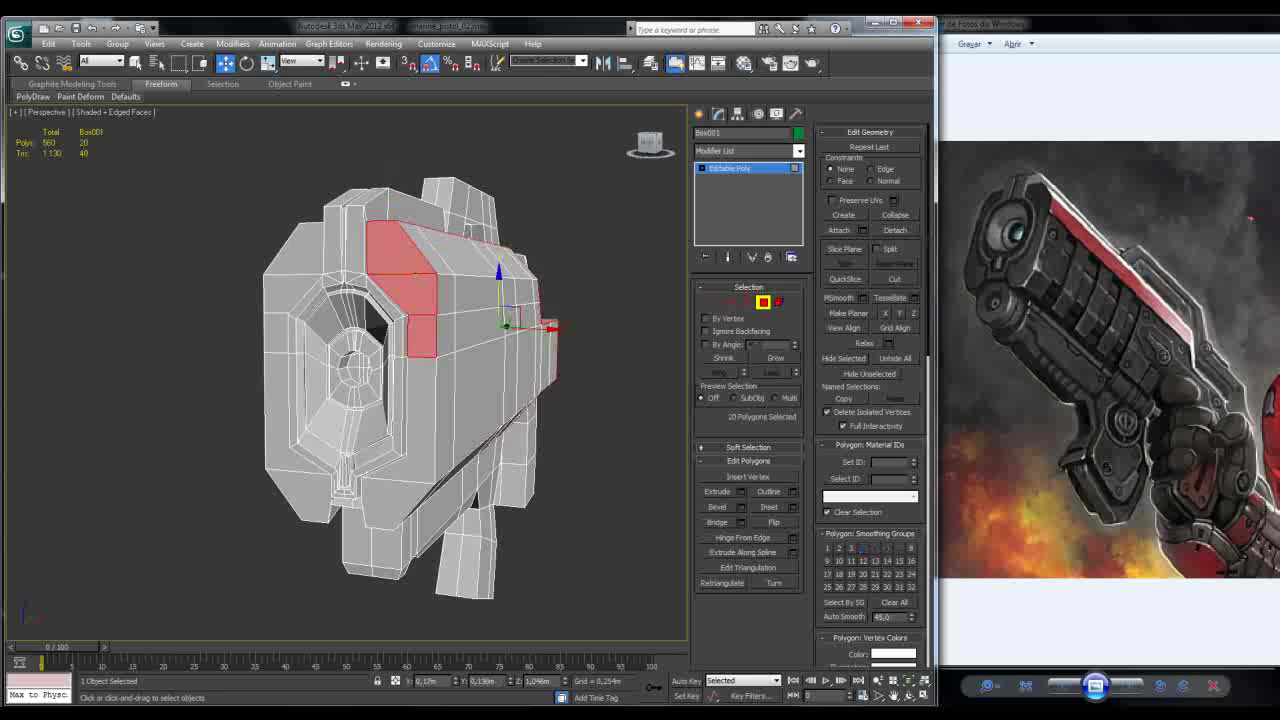
{"action": "key", "text": "ctrl+d"}
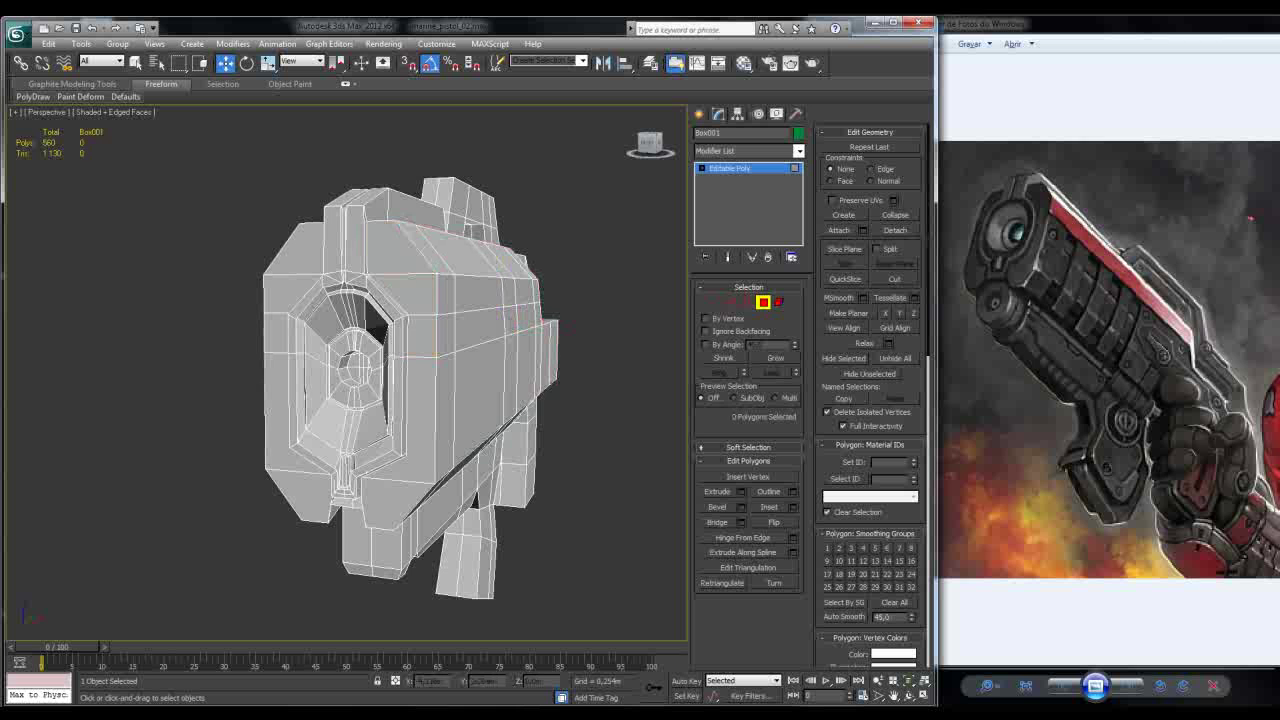
Step: Select the five front-face polygons along one side of the muzzle ring, from the upper chamfer to the lower chamfer
{"action": "left_click", "coordinate": [400, 250]}
{"action": "left_click", "coordinate": [400, 290], "text": "ctrl"}
{"action": "left_click", "coordinate": [410, 325], "text": "ctrl"}
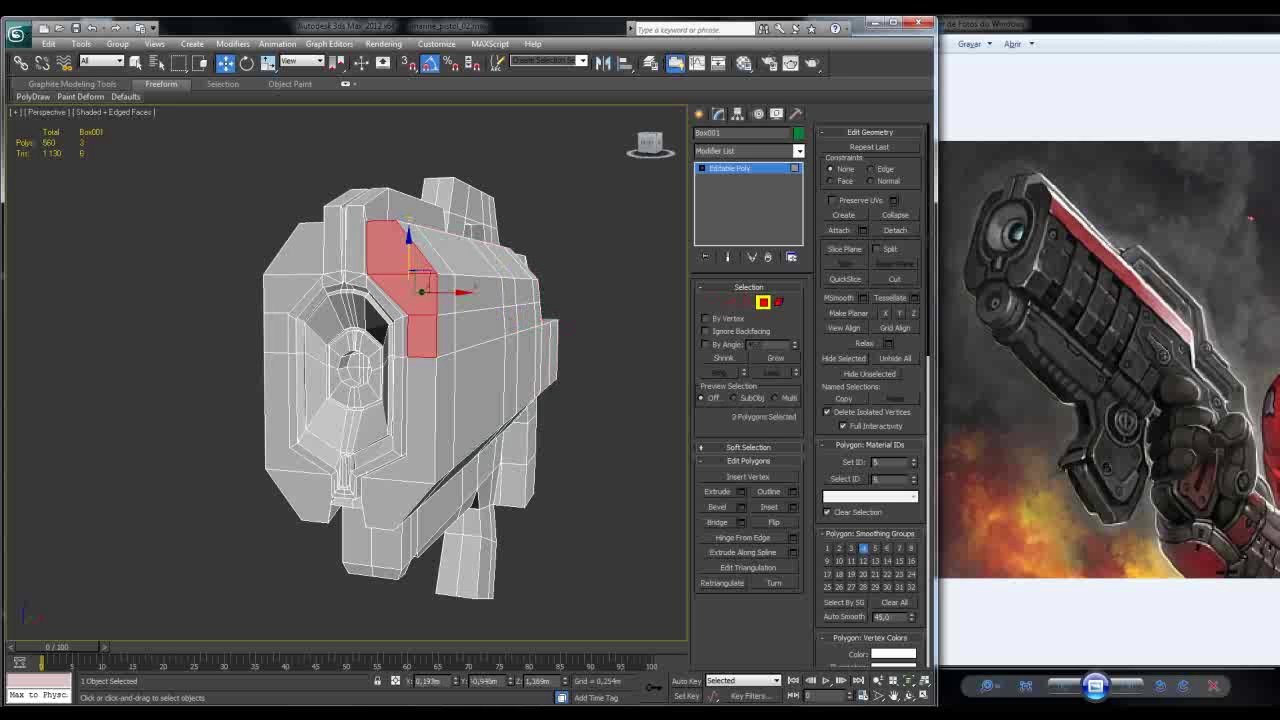
{"action": "left_click", "coordinate": [415, 395], "text": "ctrl"}
{"action": "left_click", "coordinate": [400, 500], "text": "ctrl"}
{"action": "middle_click_drag", "start_coordinate": [480, 400], "coordinate": [500, 380], "text": "alt"}
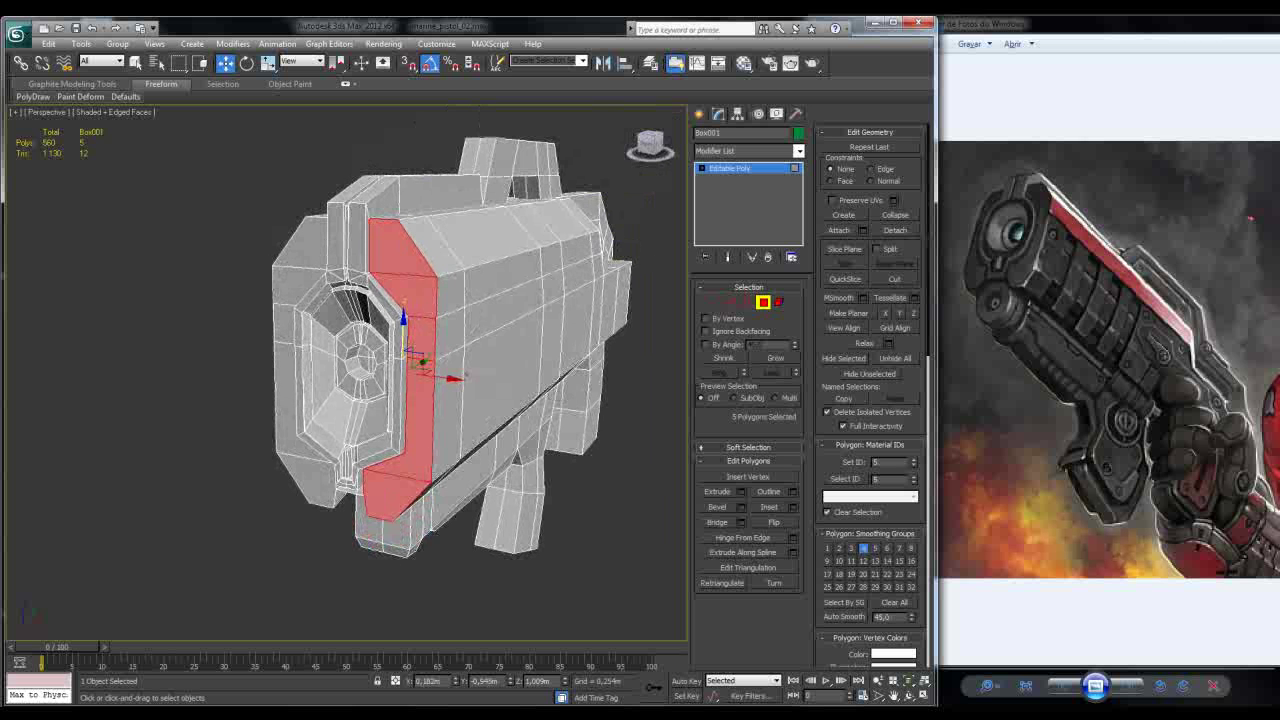
{"action": "middle_click_drag", "start_coordinate": [500, 380], "coordinate": [455, 372], "text": "alt"}
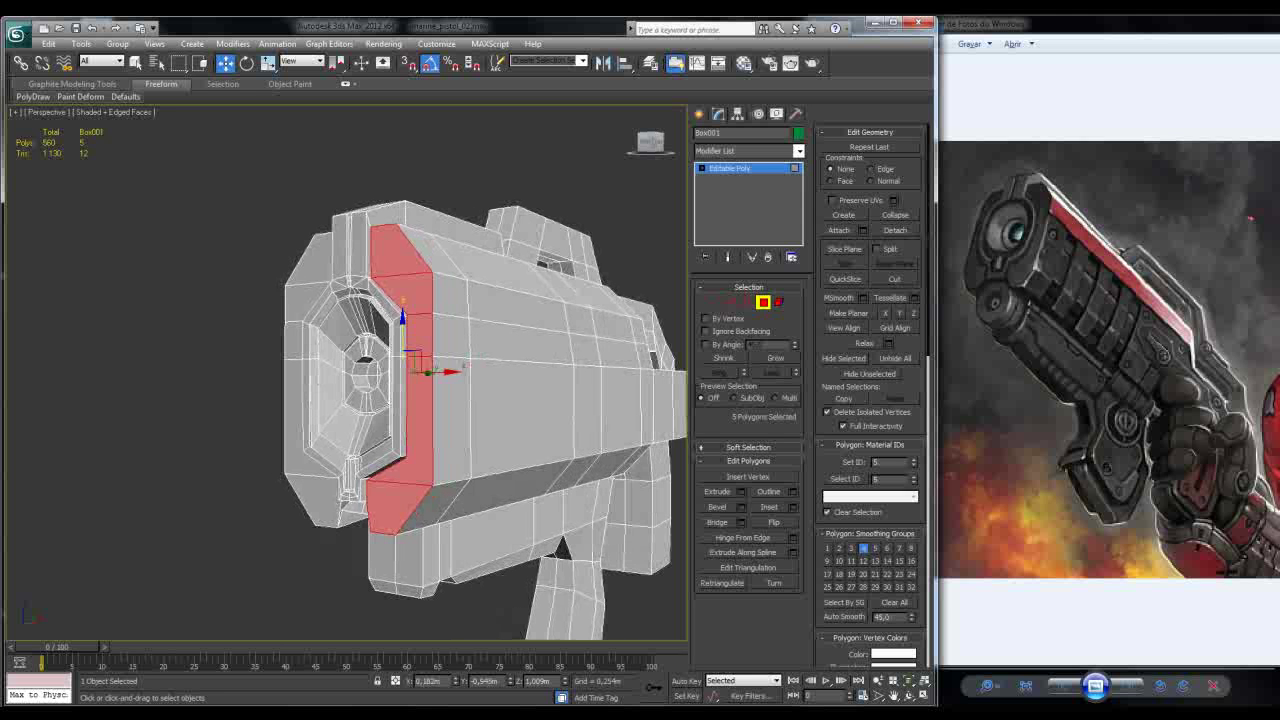
Step: Add the adjoining barrel side polygons back to the middle edge loop, assign smoothing group 1, and clear the selection
{"action": "left_click", "coordinate": [410, 250], "text": "ctrl"}
{"action": "left_click", "coordinate": [515, 268], "text": "ctrl"}
{"action": "left_click", "coordinate": [525, 310], "text": "ctrl"}
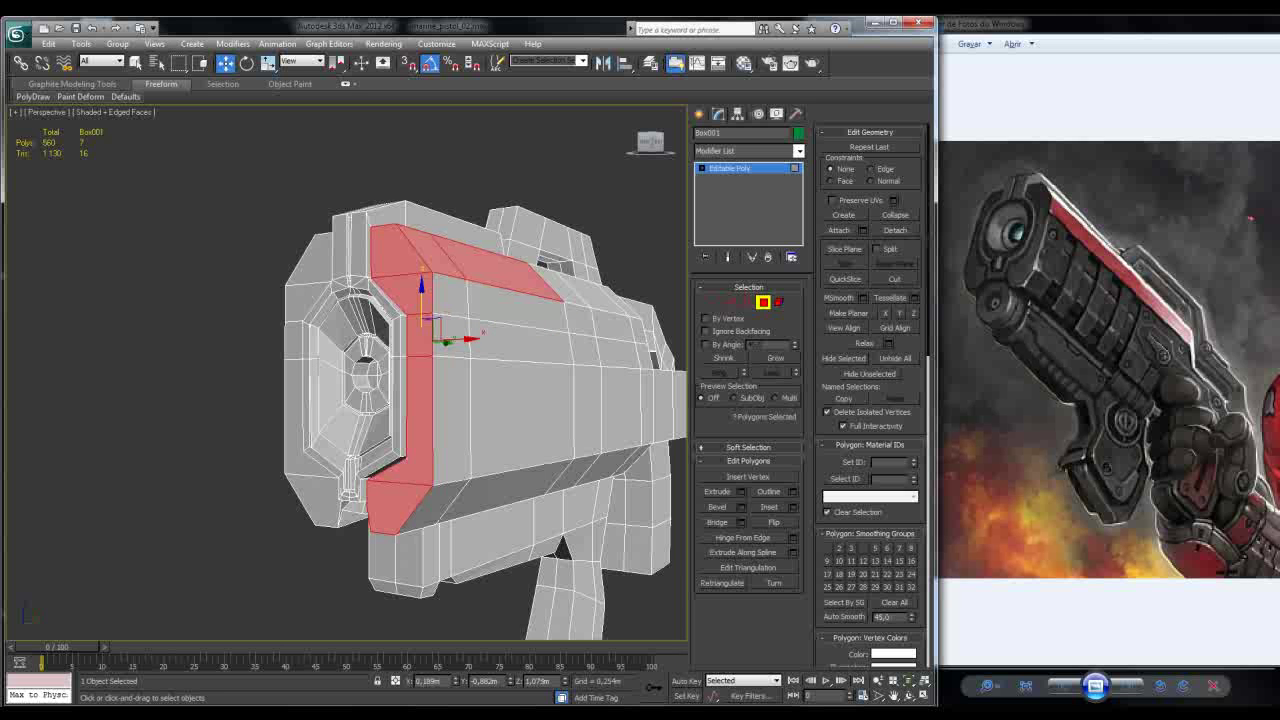
{"action": "left_click", "coordinate": [452, 298], "text": "ctrl"}
{"action": "left_click", "coordinate": [452, 333], "text": "ctrl"}
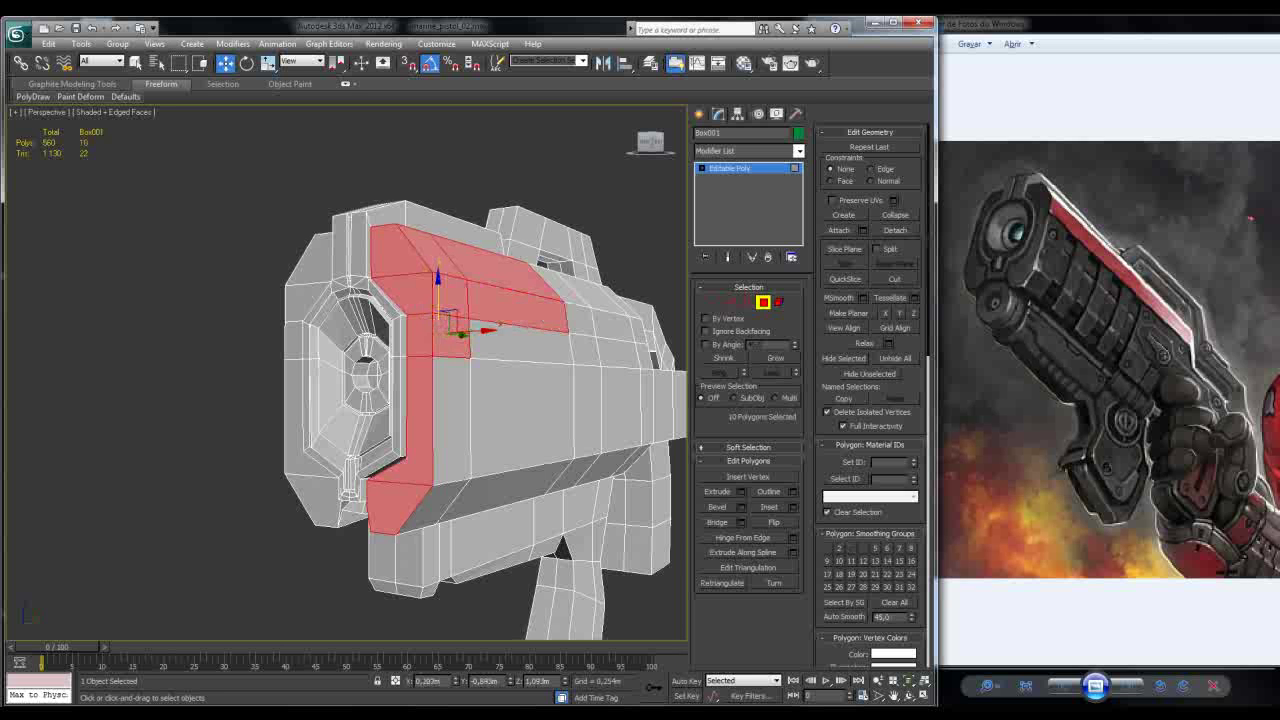
{"action": "left_click", "coordinate": [520, 330], "text": "ctrl"}
{"action": "left_click", "coordinate": [522, 410], "text": "ctrl"}
{"action": "left_click", "coordinate": [450, 410], "text": "ctrl"}
{"action": "left_click", "coordinate": [450, 495], "text": "ctrl"}
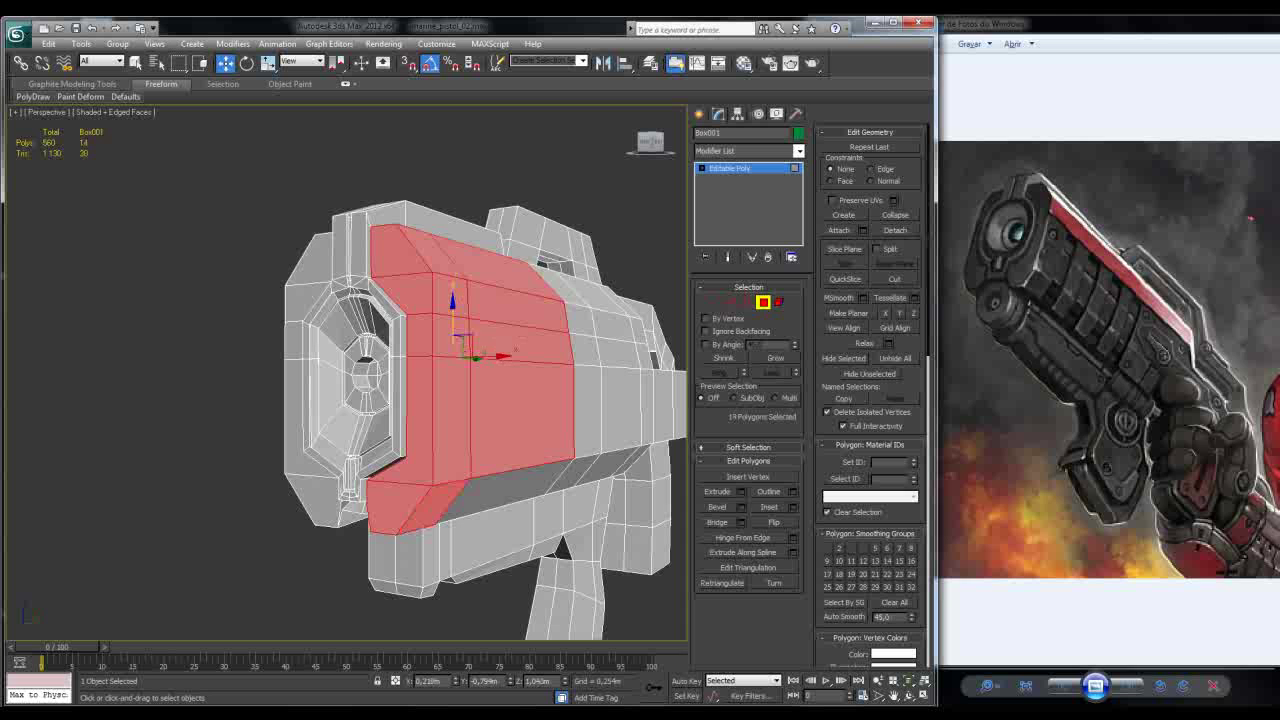
{"action": "left_click", "coordinate": [530, 478], "text": "ctrl"}
{"action": "left_click", "coordinate": [827, 548]}
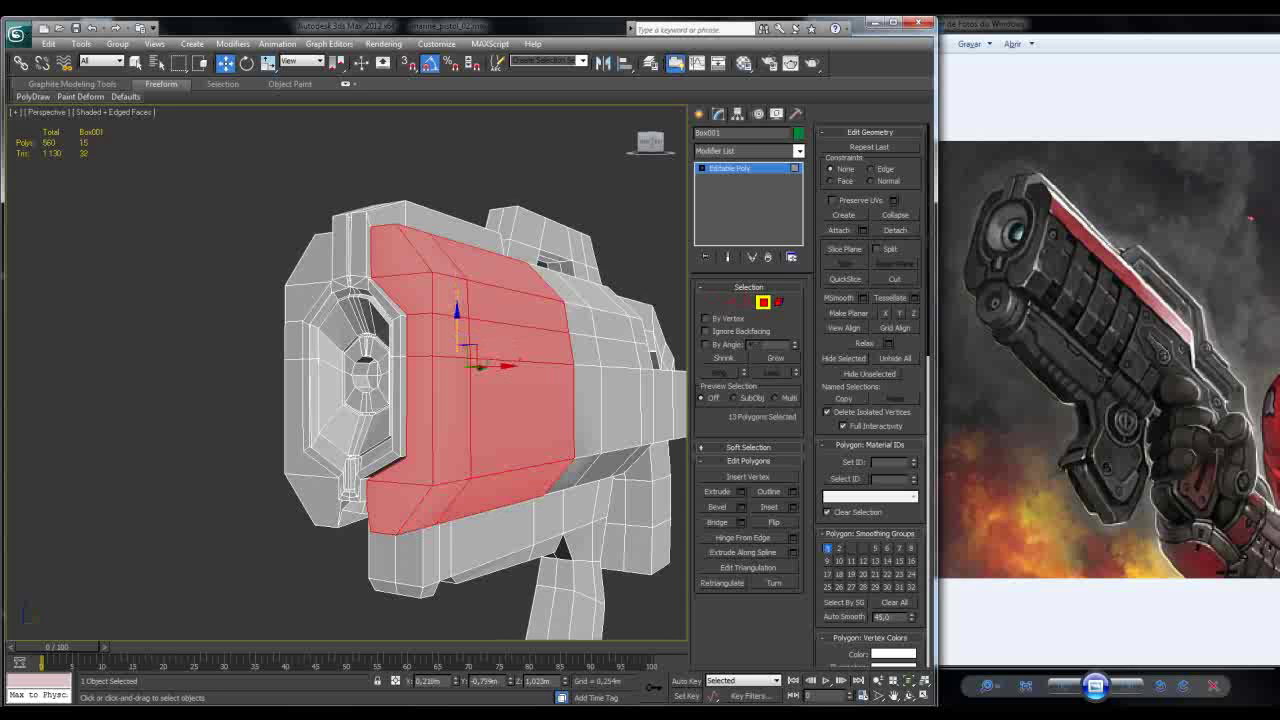
{"action": "key", "text": "ctrl+d"}
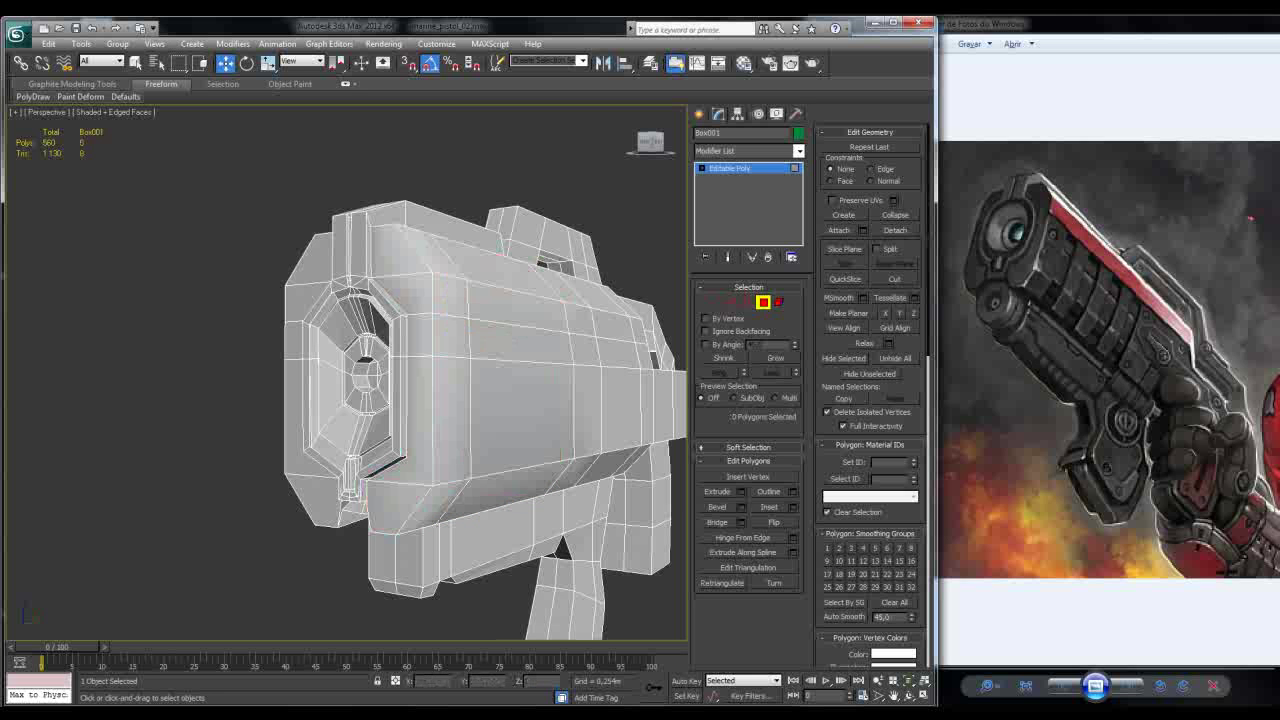
Step: Try a TurboSmooth modifier separated by smoothing groups and inspect the barrel side without edged faces
{"action": "left_click", "coordinate": [799, 150]}
{"action": "scroll", "coordinate": [745, 420], "scroll_direction": "down", "scroll_amount": 5}
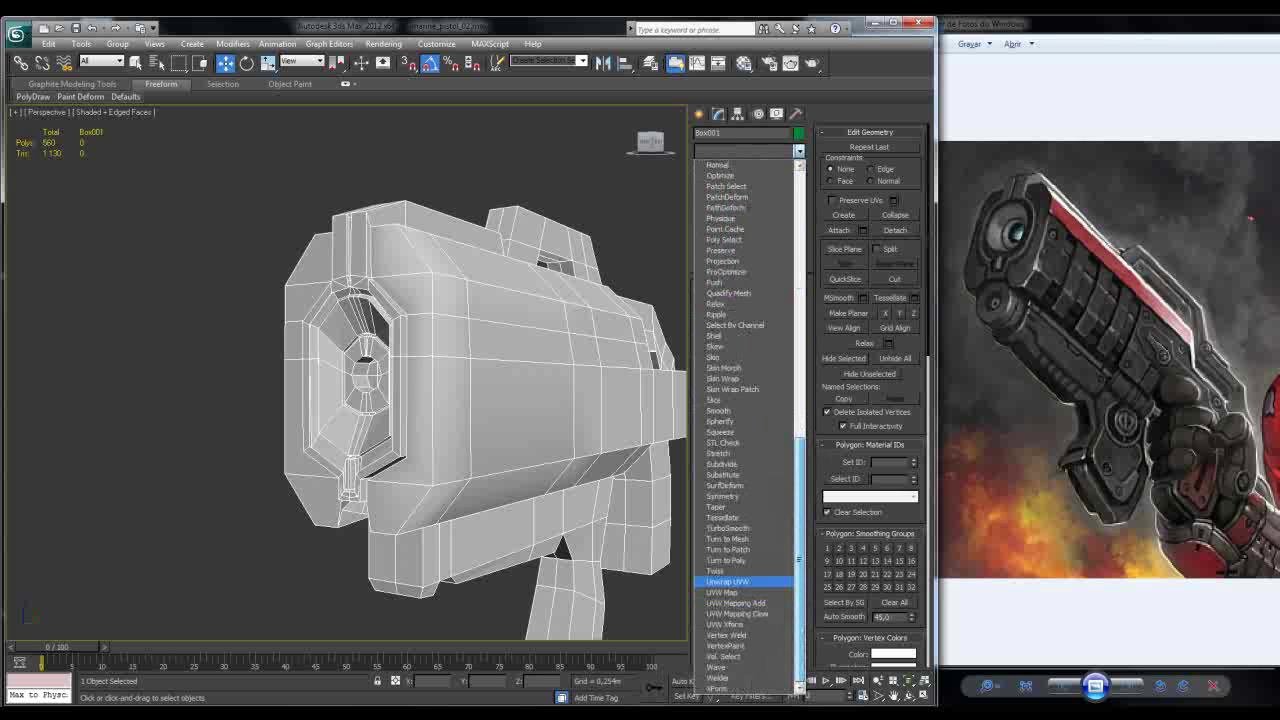
{"action": "left_click", "coordinate": [735, 608]}
{"action": "key", "text": "F4"}
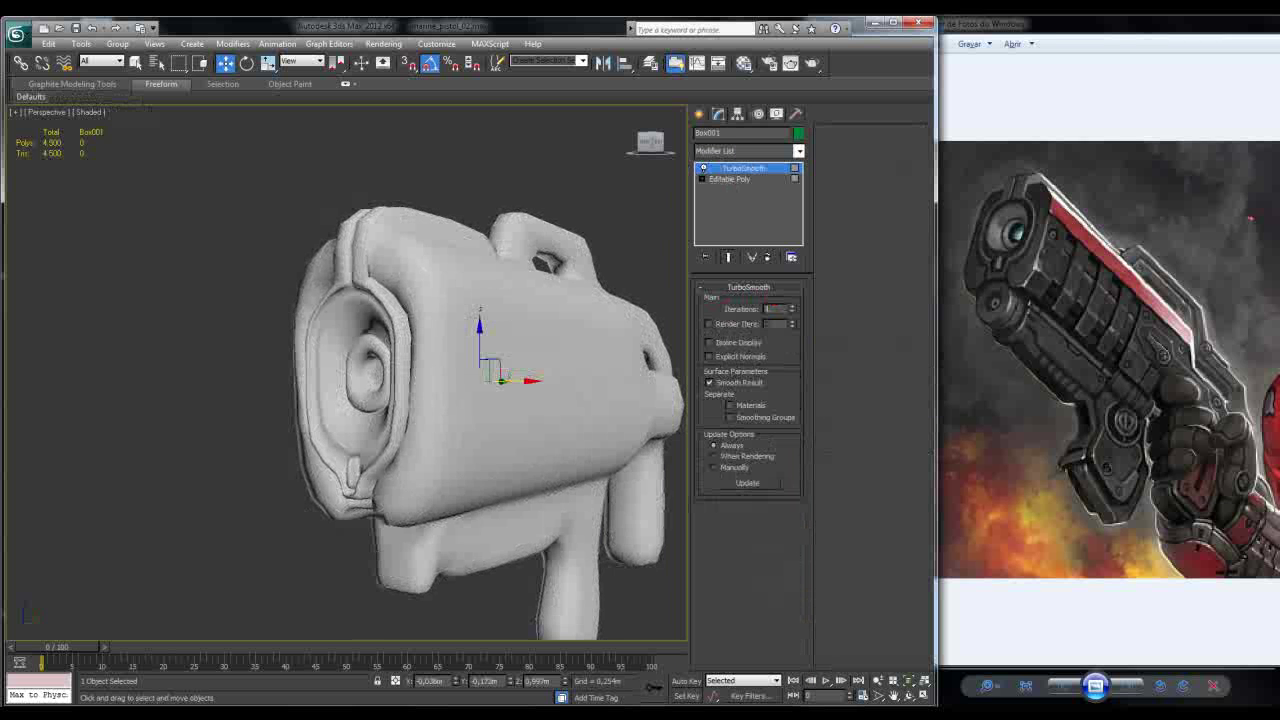
{"action": "left_click", "coordinate": [730, 417]}
{"action": "middle_click_drag", "start_coordinate": [450, 380], "coordinate": [590, 396], "text": "alt"}
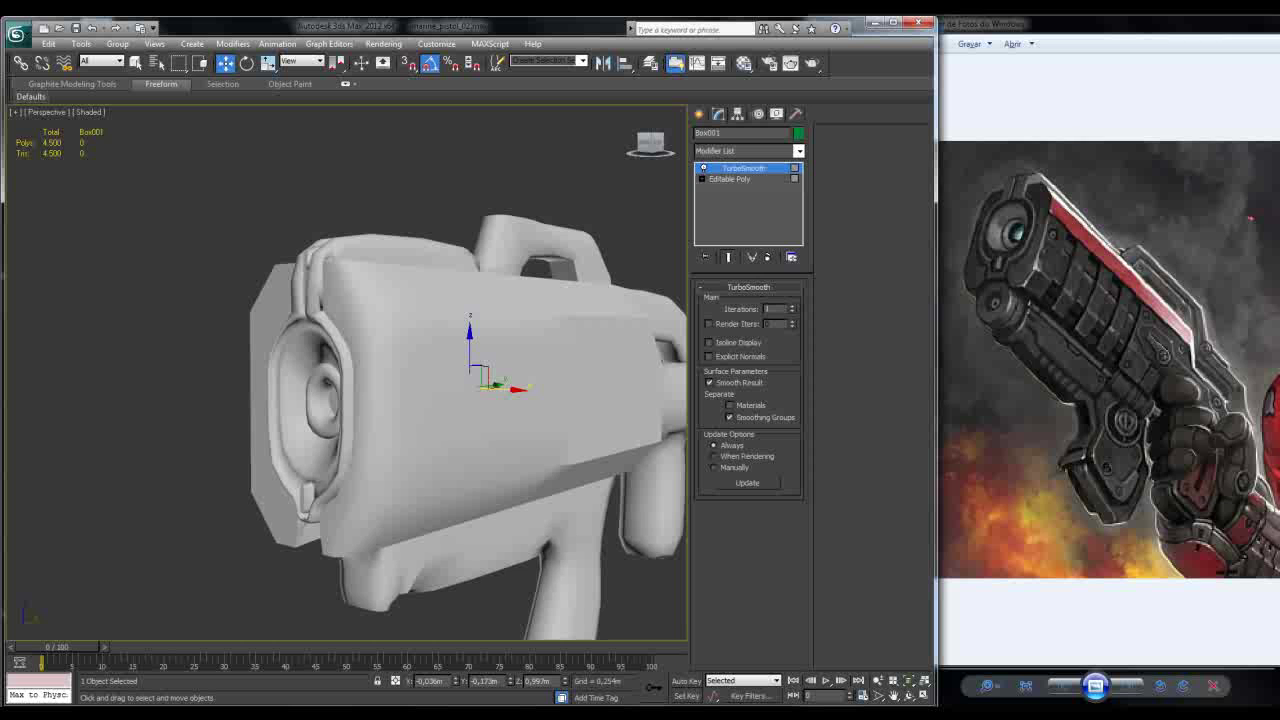
Step: Delete the TurboSmooth modifier and show edged faces again
{"action": "right_click", "coordinate": [745, 168]}
{"action": "left_click", "coordinate": [830, 188]}
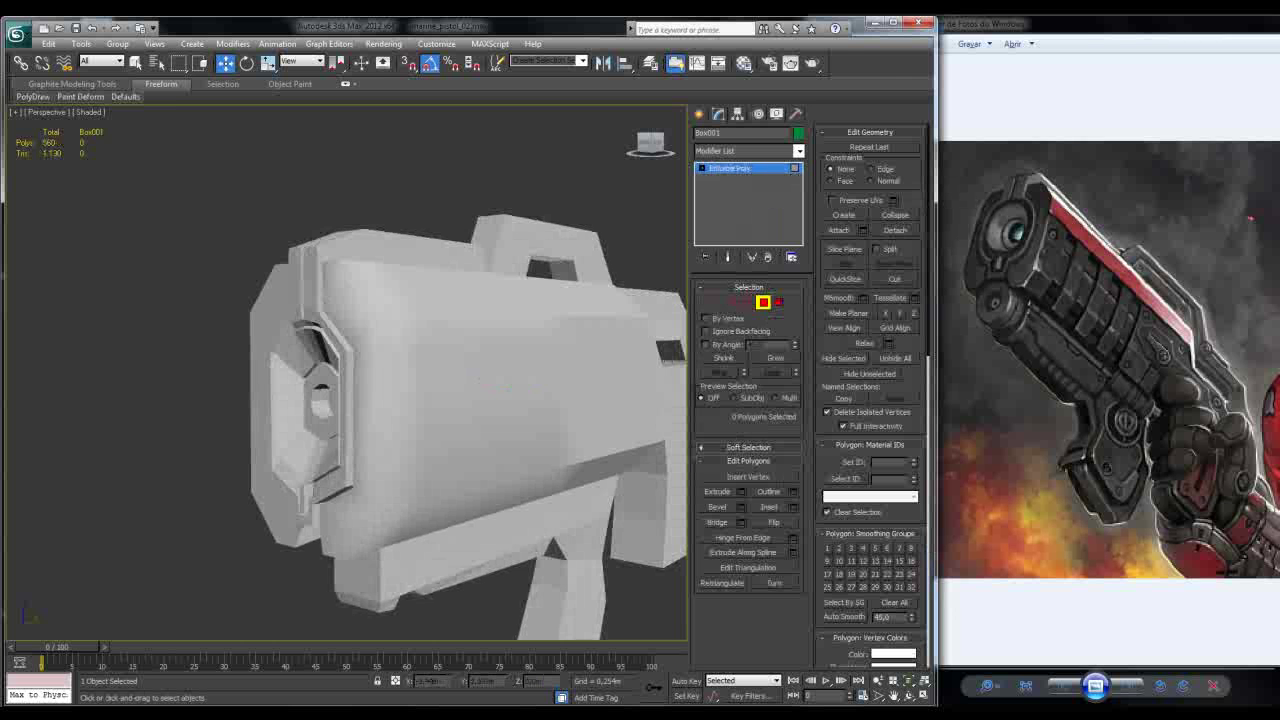
{"action": "key", "text": "F4"}
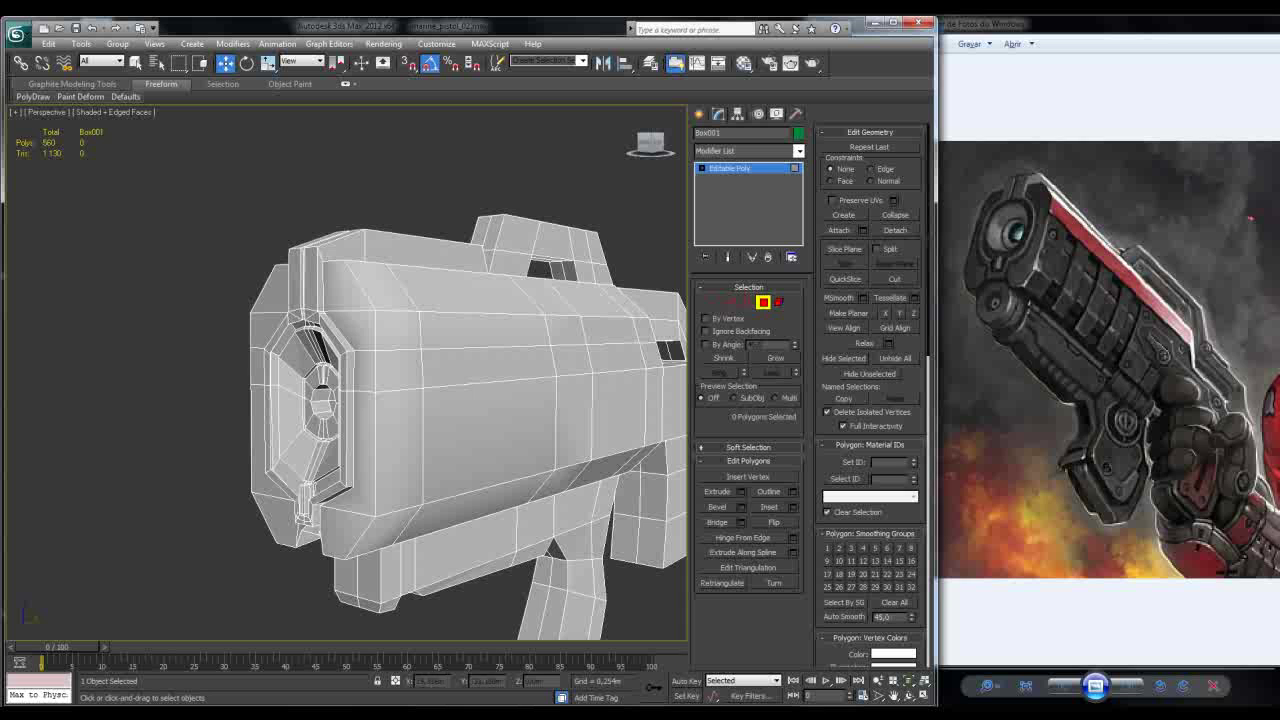
{"action": "left_click", "coordinate": [381, 284]}
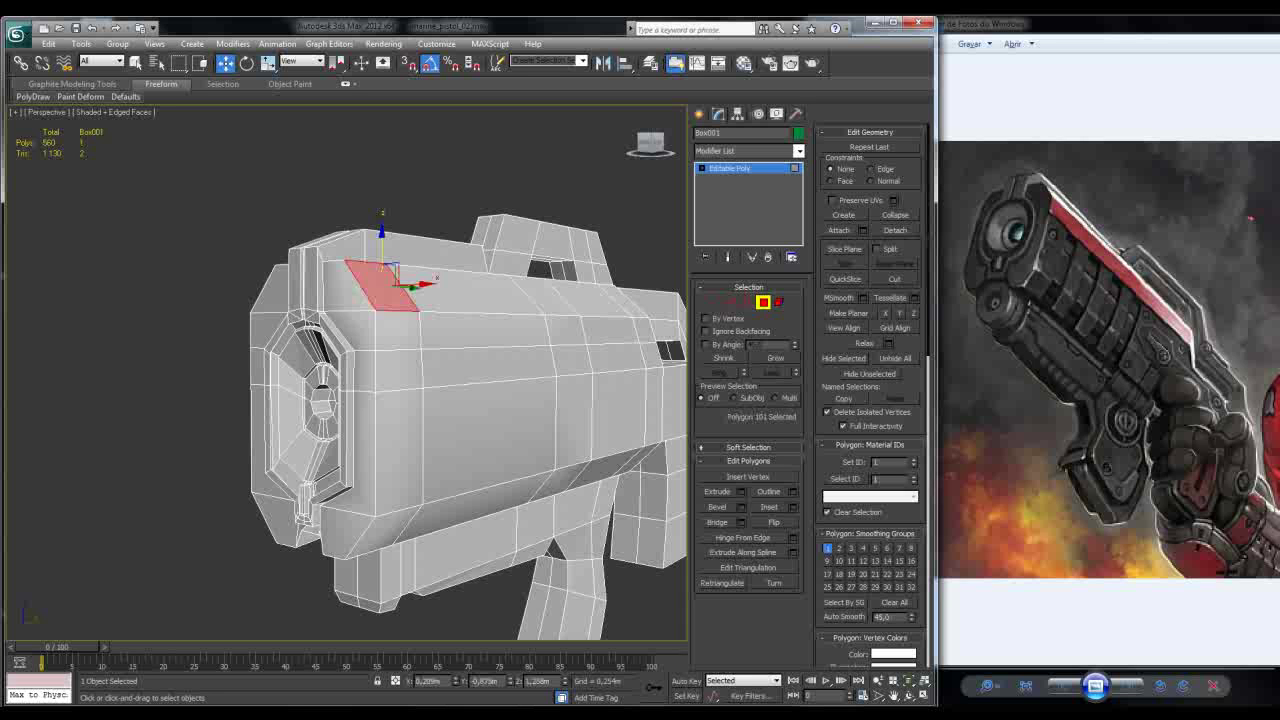
{"action": "left_click", "coordinate": [398, 328], "text": "ctrl"}
{"action": "left_click", "coordinate": [345, 282]}
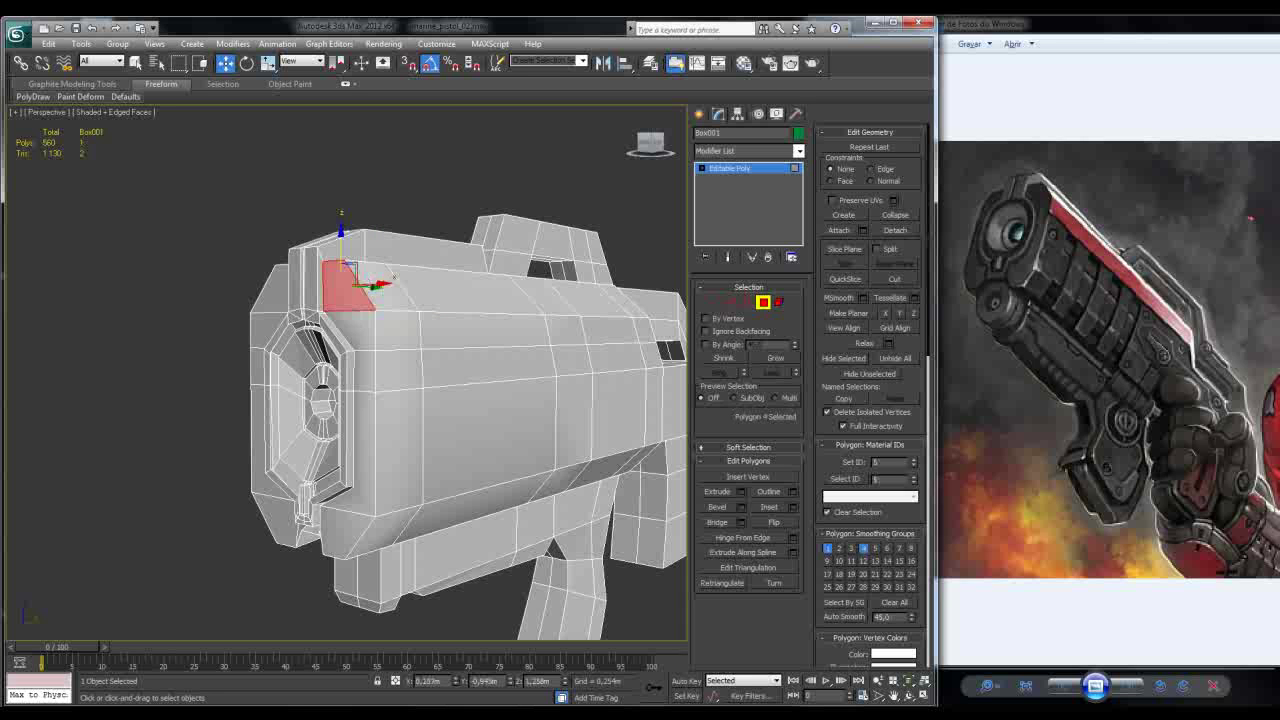
{"action": "left_click", "coordinate": [360, 325], "text": "ctrl"}
{"action": "left_click", "coordinate": [363, 372], "text": "ctrl"}
{"action": "left_click", "coordinate": [350, 455], "text": "ctrl"}
{"action": "left_click", "coordinate": [345, 530], "text": "ctrl"}
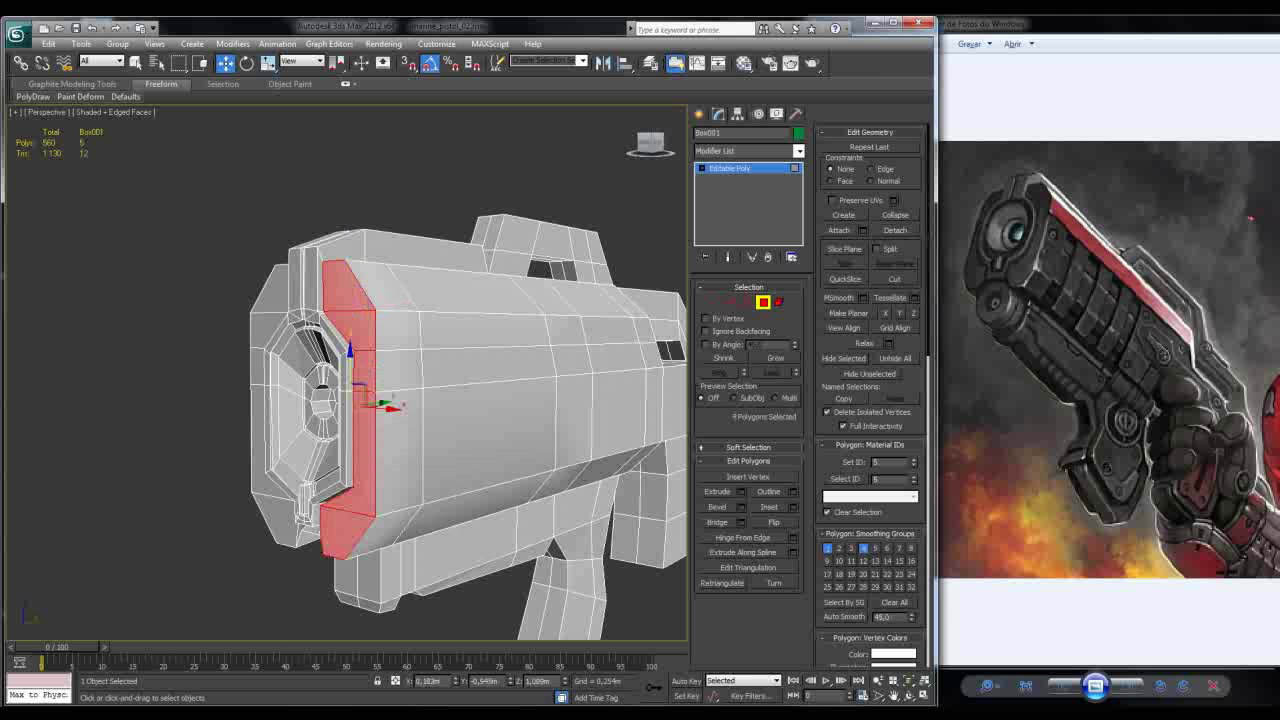
{"action": "middle_click_drag", "start_coordinate": [450, 400], "coordinate": [585, 430], "text": "alt"}
{"action": "left_click", "coordinate": [398, 530]}
{"action": "left_click", "coordinate": [372, 425], "text": "ctrl"}
{"action": "left_click", "coordinate": [370, 350], "text": "ctrl"}
{"action": "left_click", "coordinate": [370, 320], "text": "ctrl"}
{"action": "left_click", "coordinate": [318, 268]}
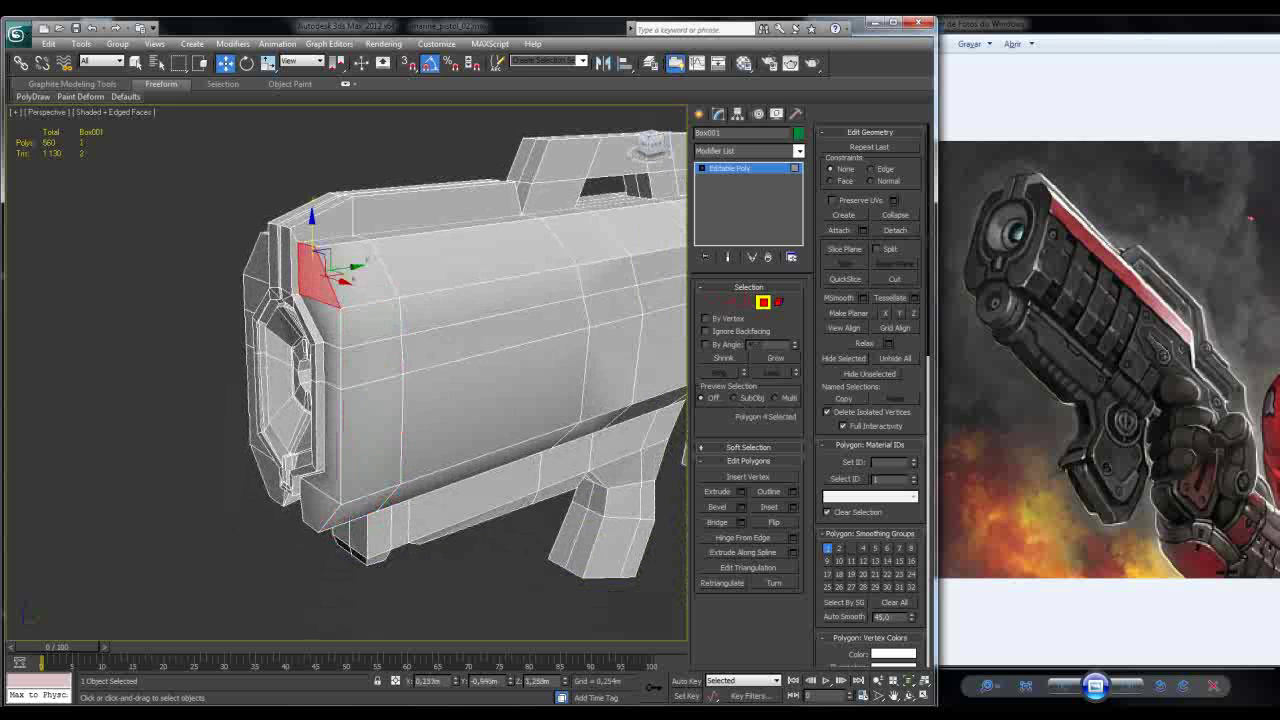
Step: Select the ten barrel side polygons in the front band and the long section behind it, from upper to lower chamfer
{"action": "left_click", "coordinate": [352, 268]}
{"action": "left_click", "coordinate": [370, 325], "text": "ctrl"}
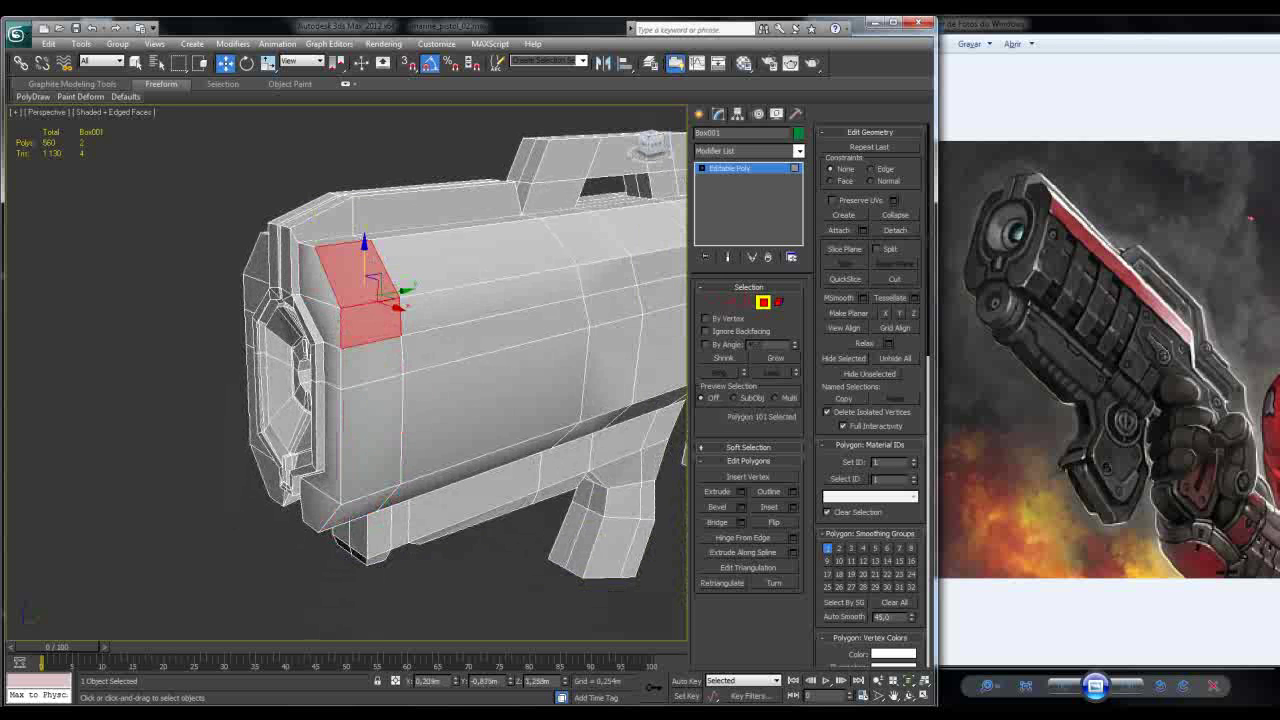
{"action": "left_click", "coordinate": [370, 440], "text": "ctrl"}
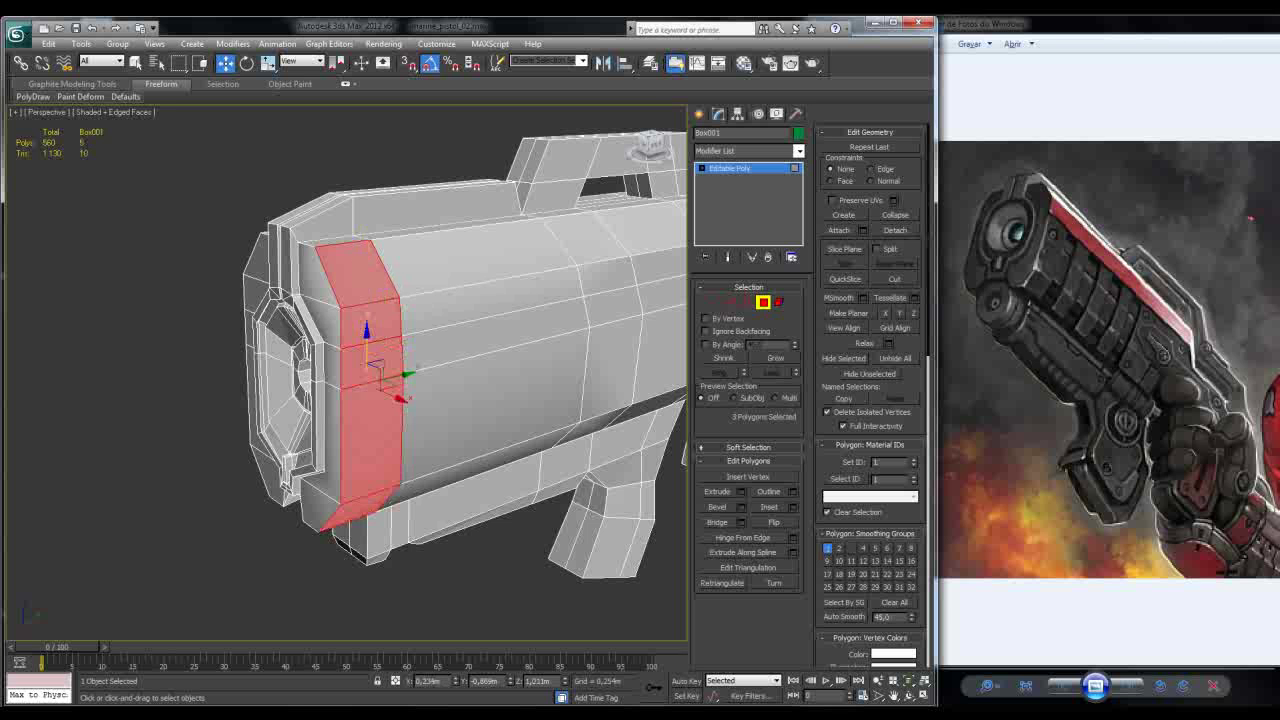
{"action": "middle_click_drag", "start_coordinate": [460, 400], "coordinate": [420, 395], "text": "alt"}
{"action": "left_click", "coordinate": [490, 522], "text": "ctrl"}
{"action": "left_click", "coordinate": [500, 440], "text": "ctrl"}
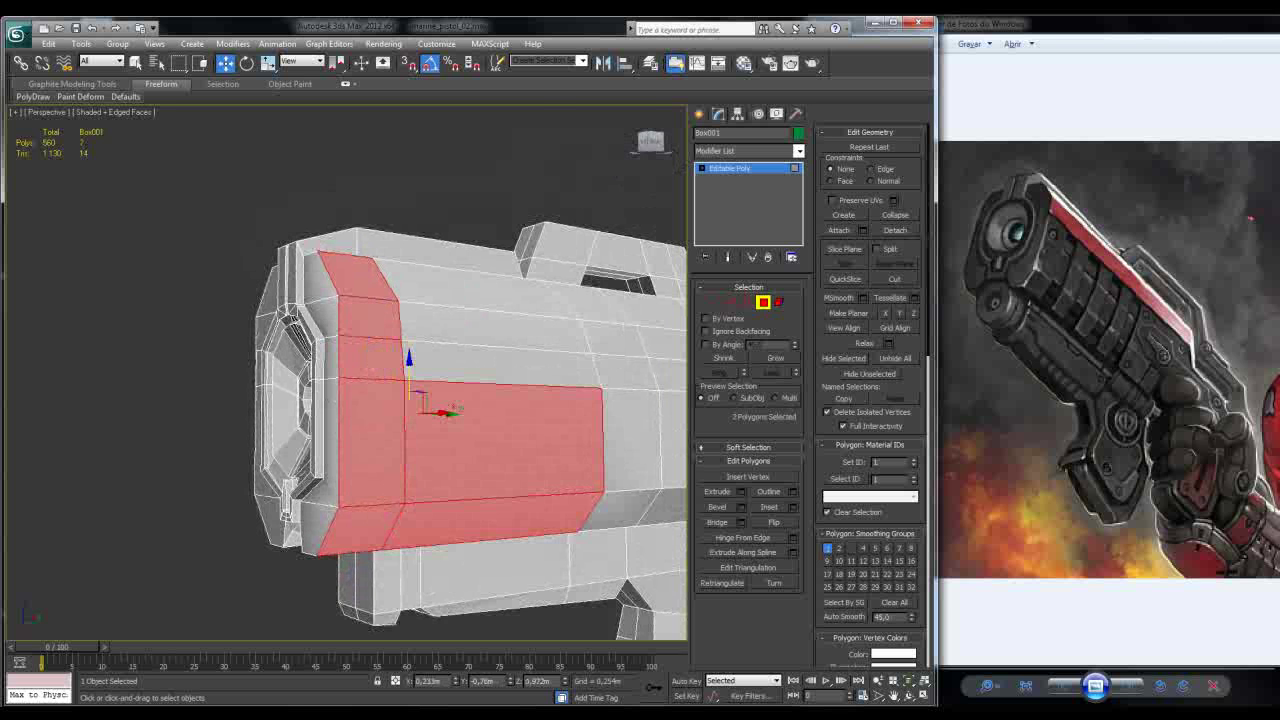
{"action": "left_click", "coordinate": [500, 362], "text": "ctrl"}
{"action": "left_click", "coordinate": [500, 330], "text": "ctrl"}
{"action": "left_click", "coordinate": [480, 285], "text": "ctrl"}
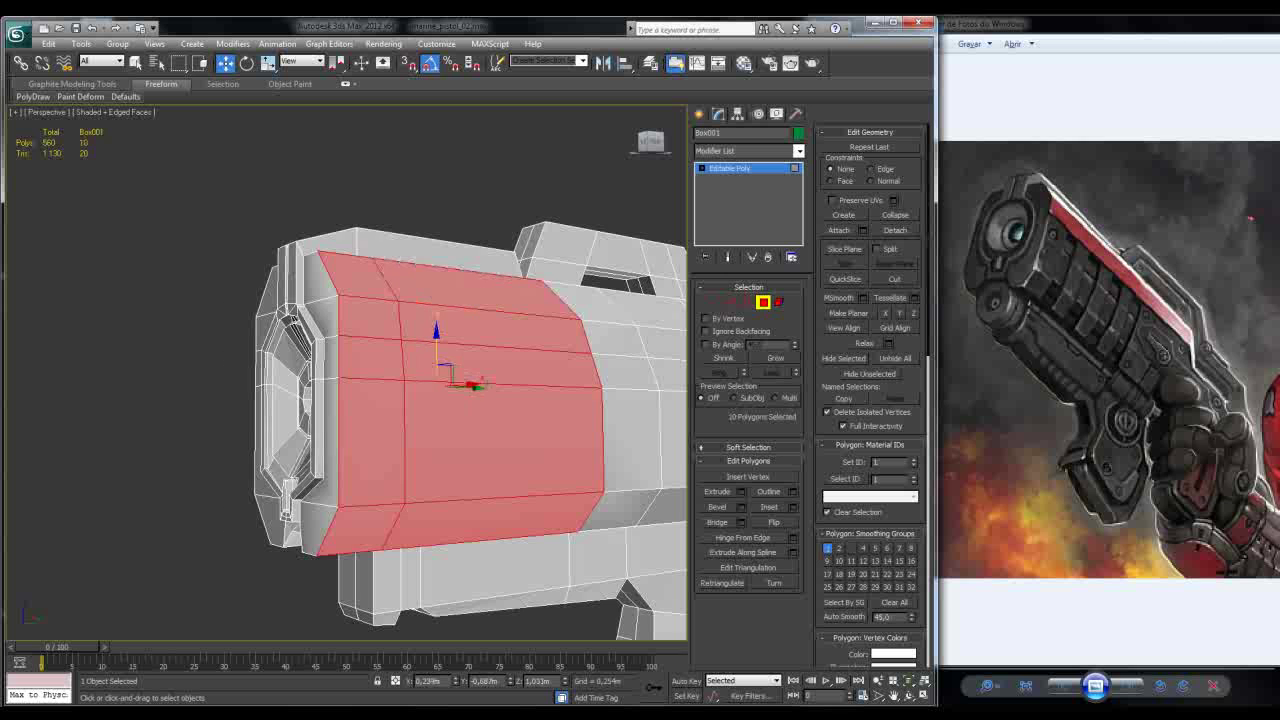
Step: Extend the selection along the lower and upper chamfers towards the rear, including the rearmost lower side polygon
{"action": "middle_click_drag", "start_coordinate": [430, 400], "coordinate": [300, 380]}
{"action": "left_click", "coordinate": [495, 505], "text": "ctrl"}
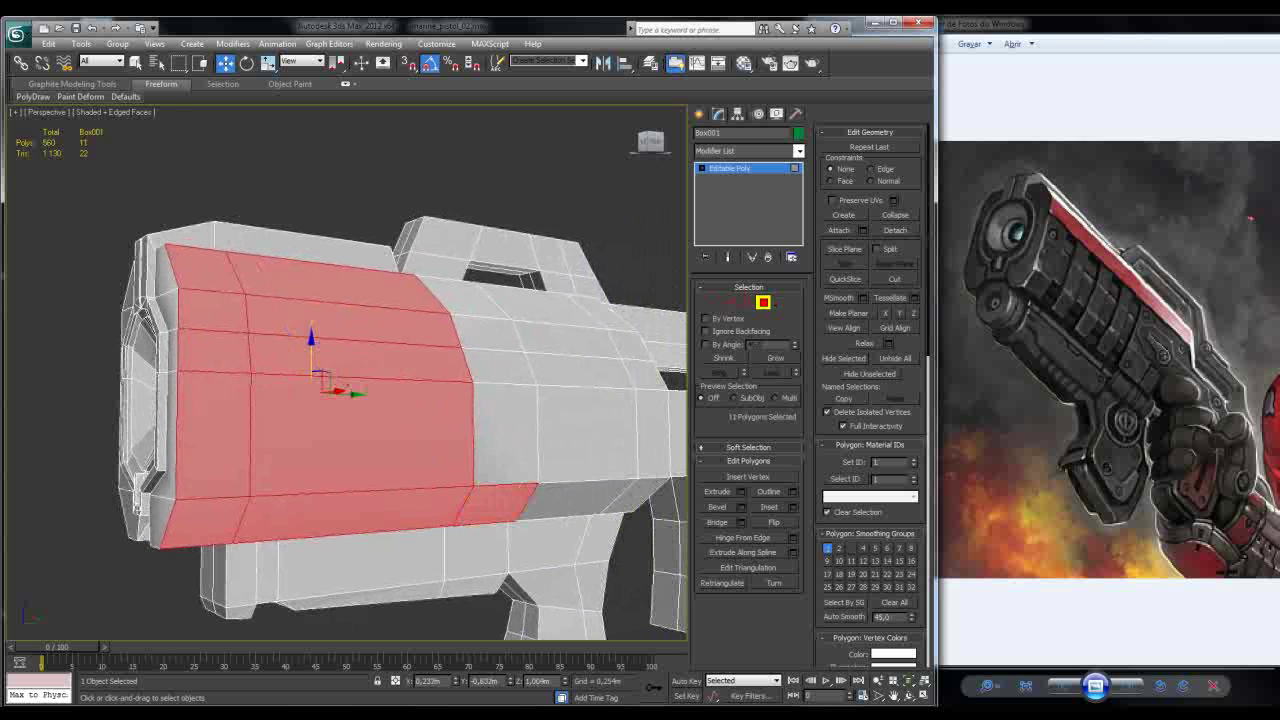
{"action": "left_click", "coordinate": [575, 500], "text": "ctrl"}
{"action": "left_click", "coordinate": [635, 497], "text": "ctrl"}
{"action": "left_click", "coordinate": [652, 435], "text": "ctrl"}
{"action": "left_click", "coordinate": [600, 312], "text": "ctrl"}
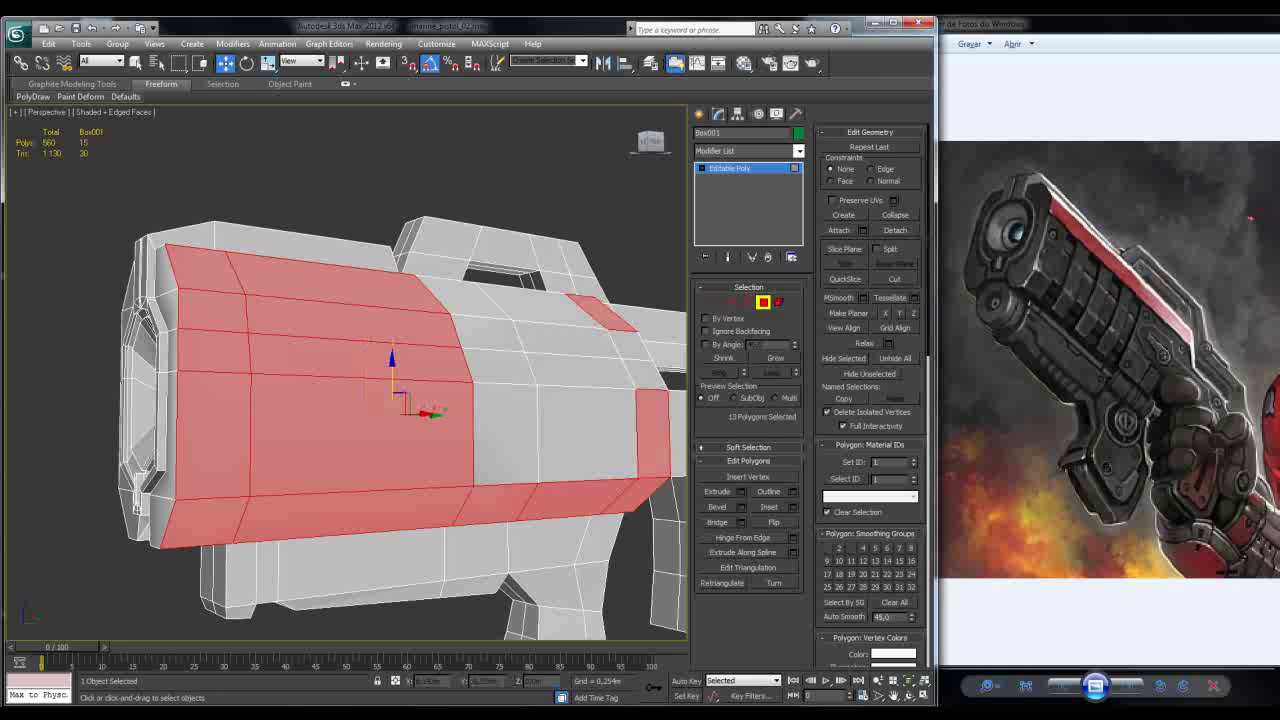
{"action": "left_click", "coordinate": [540, 305], "text": "ctrl"}
{"action": "left_click", "coordinate": [460, 295], "text": "ctrl"}
Step: Add the remaining unselected side polygons between the two chamfers on the rear half of the barrel
{"action": "left_click", "coordinate": [488, 332], "text": "ctrl"}
{"action": "left_click", "coordinate": [505, 366], "text": "ctrl"}
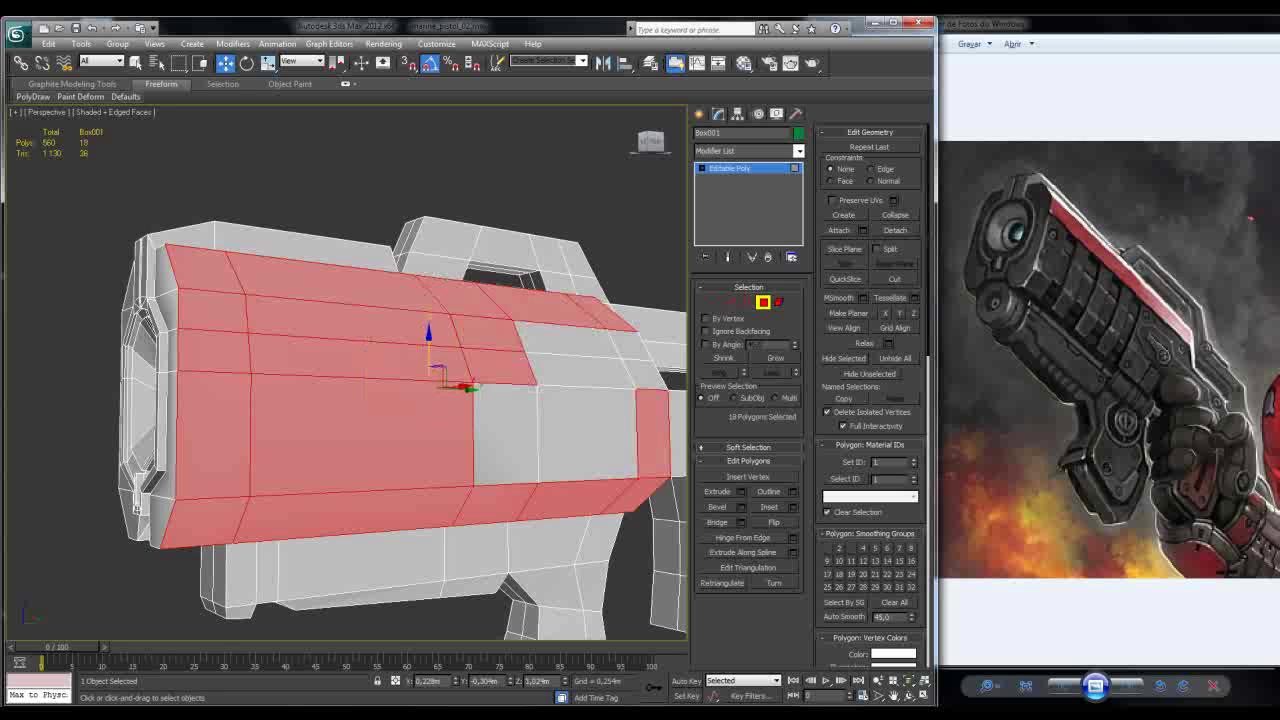
{"action": "left_click", "coordinate": [505, 436], "text": "ctrl"}
{"action": "left_click", "coordinate": [588, 437], "text": "ctrl"}
{"action": "left_click", "coordinate": [645, 375], "text": "ctrl"}
{"action": "left_click", "coordinate": [580, 370], "text": "ctrl"}
{"action": "left_click", "coordinate": [565, 338], "text": "ctrl"}
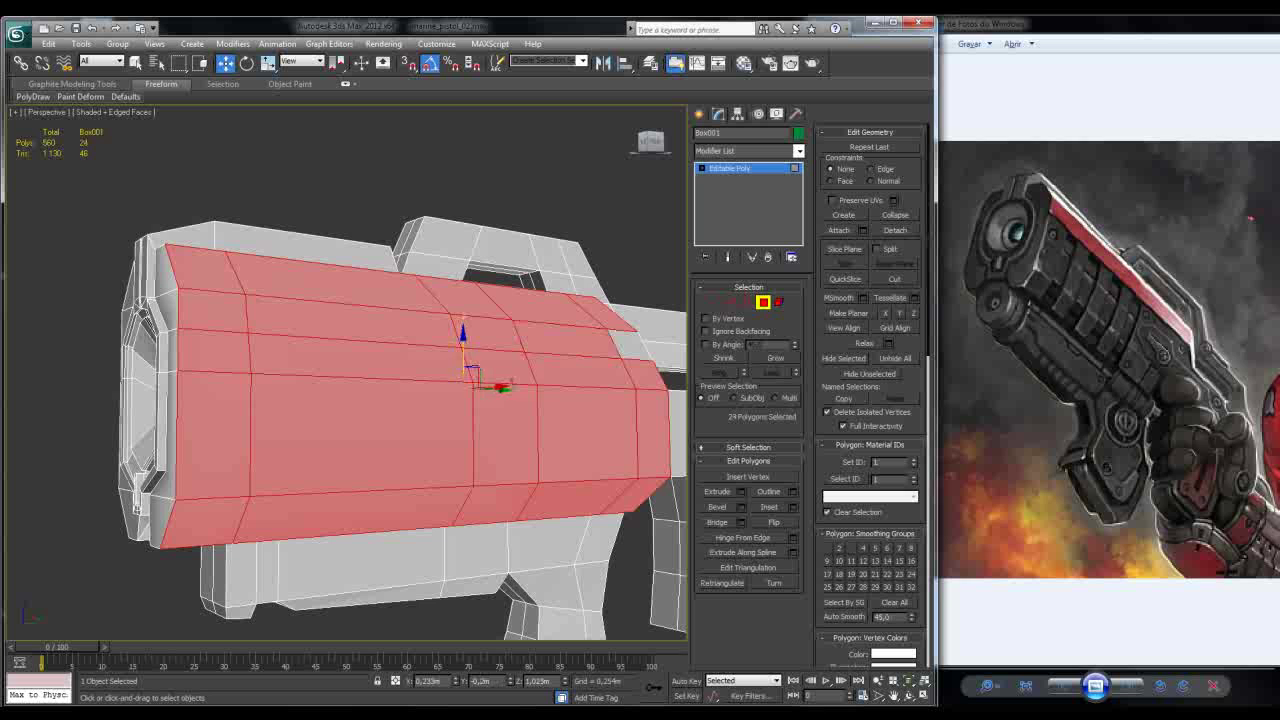
{"action": "left_click", "coordinate": [630, 347], "text": "ctrl"}
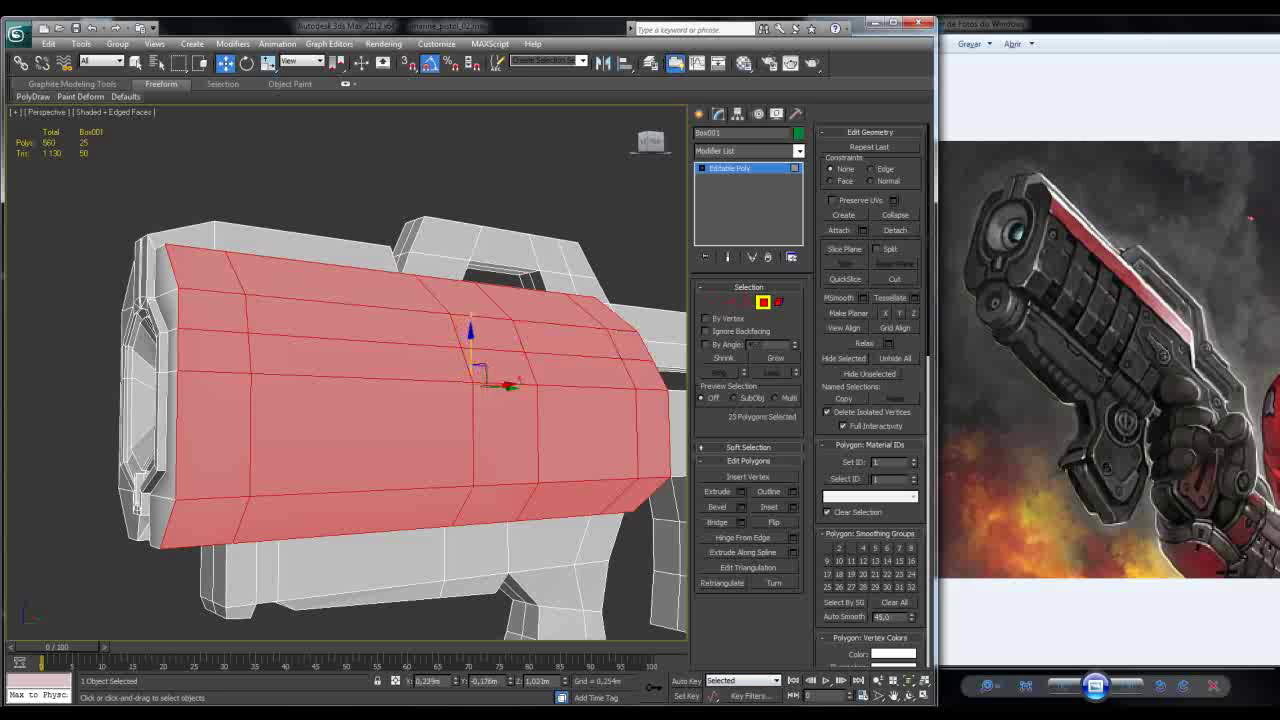
Step: Assign smoothing group 2 instead of group 1 to the selected barrel side polygons, and clear the selection
{"action": "left_click", "coordinate": [839, 548]}
{"action": "left_click", "coordinate": [827, 548]}
{"action": "middle_click_drag", "start_coordinate": [400, 400], "coordinate": [280, 450], "text": "alt"}
{"action": "key", "text": "ctrl+d"}
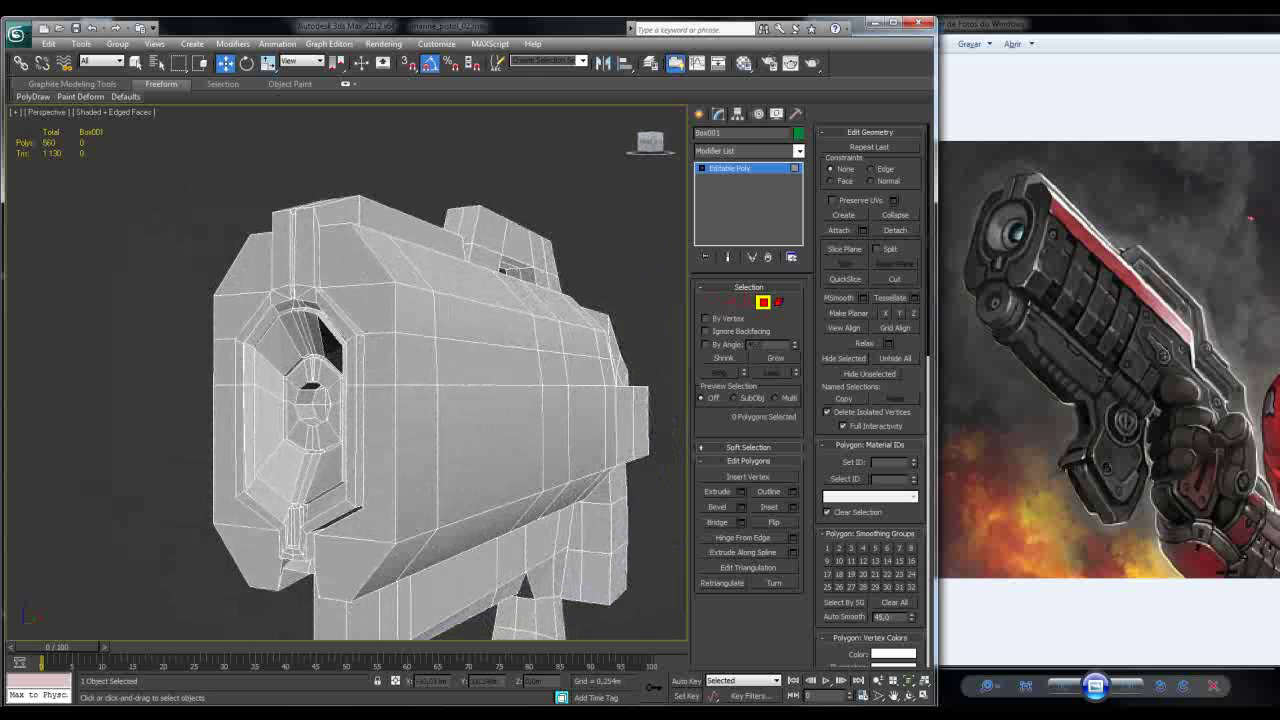
Step: Try a TurboSmooth modifier separated by smoothing groups and inspect the barrel side without edged faces
{"action": "key", "text": "F4"}
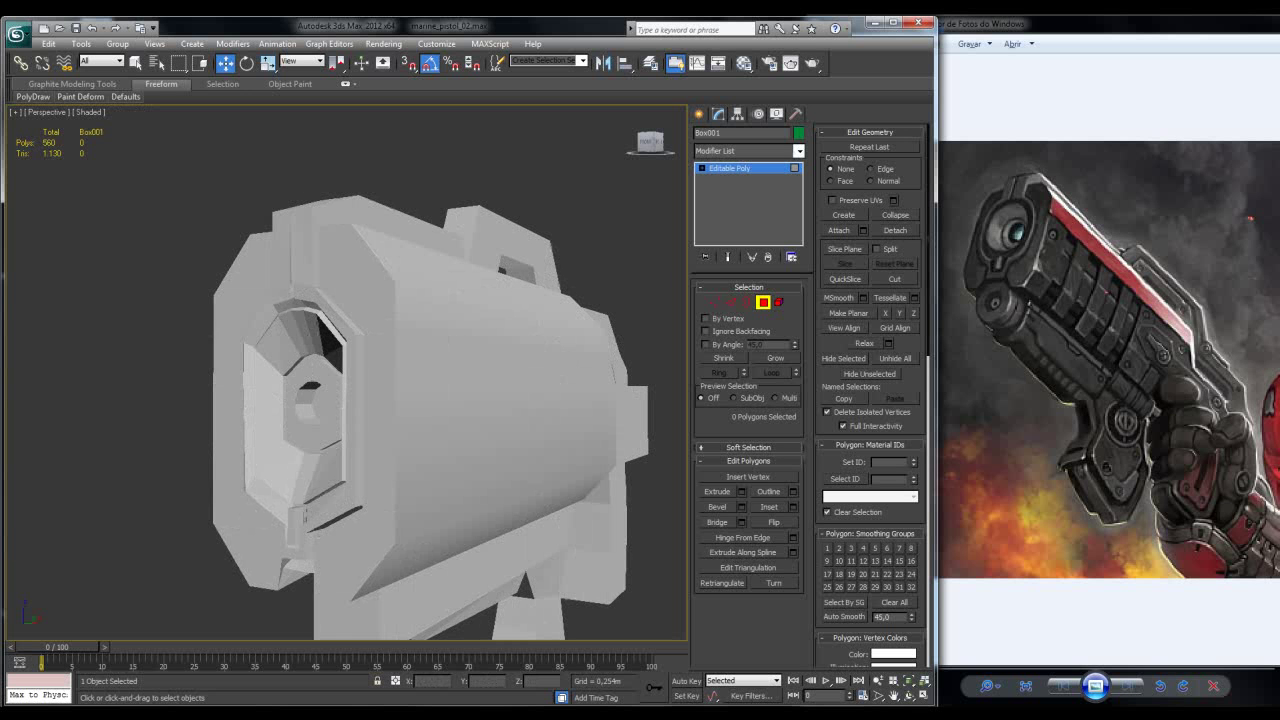
{"action": "left_click", "coordinate": [798, 150]}
{"action": "scroll", "coordinate": [740, 581], "scroll_direction": "down", "scroll_amount": 10}
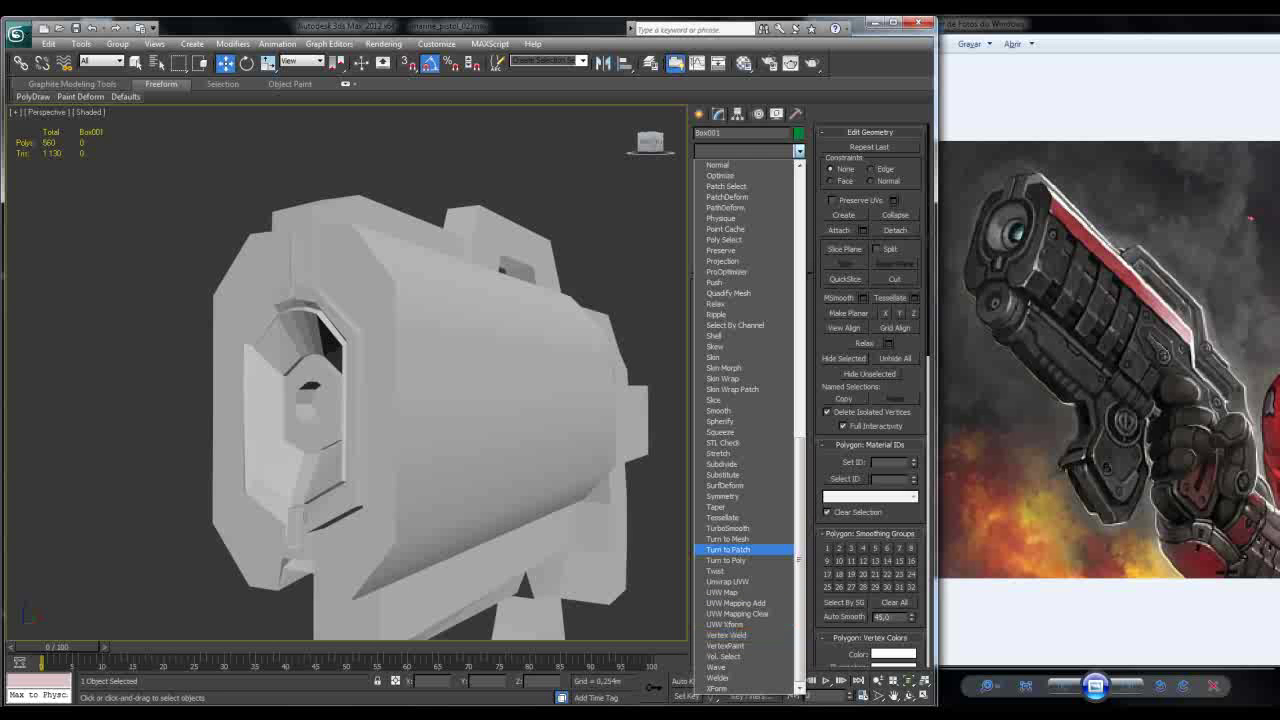
{"action": "left_click", "coordinate": [727, 528]}
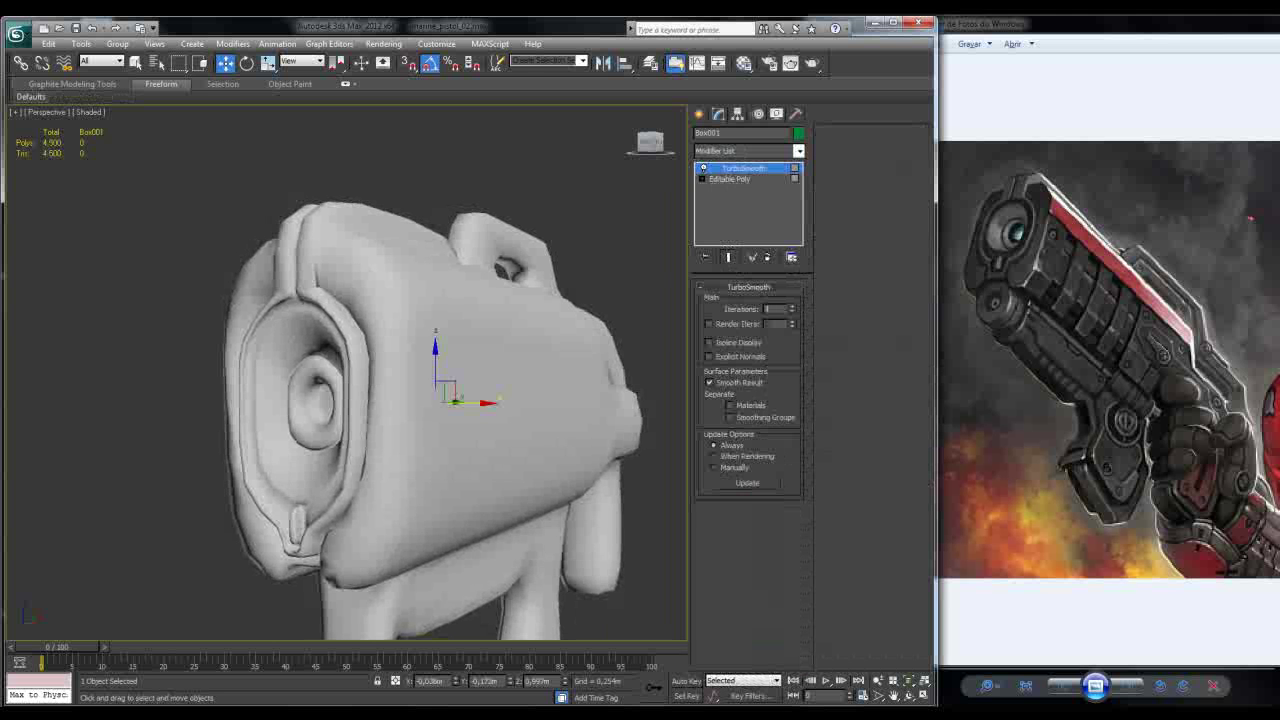
{"action": "left_click", "coordinate": [730, 417]}
{"action": "mouse_move", "coordinate": [400, 380]}
{"action": "middle_mouse_down", "text": "alt"}
{"action": "mouse_move", "coordinate": [460, 380]}
{"action": "mouse_move", "coordinate": [425, 380]}
{"action": "middle_mouse_up", "text": "alt"}
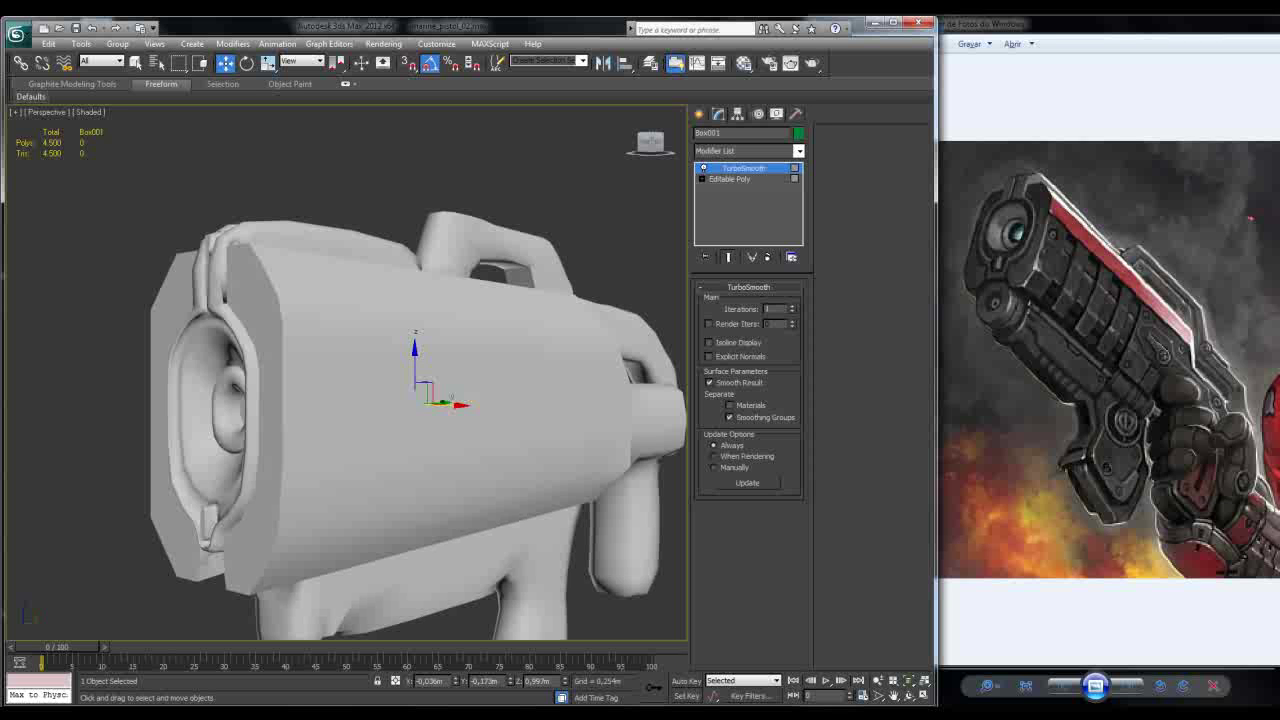
{"action": "middle_click_drag", "start_coordinate": [425, 380], "coordinate": [383, 378], "text": "alt"}
Step: Set the TurboSmooth iterations to 2 and compare the barrel shading by repeatedly undoing and redoing
{"action": "type", "text": "2"}
{"action": "key", "text": "Return"}
{"action": "key", "text": "ctrl+y"}
{"action": "key", "text": "ctrl+z"}
{"action": "key", "text": "ctrl+y"}
{"action": "key", "text": "ctrl+z"}
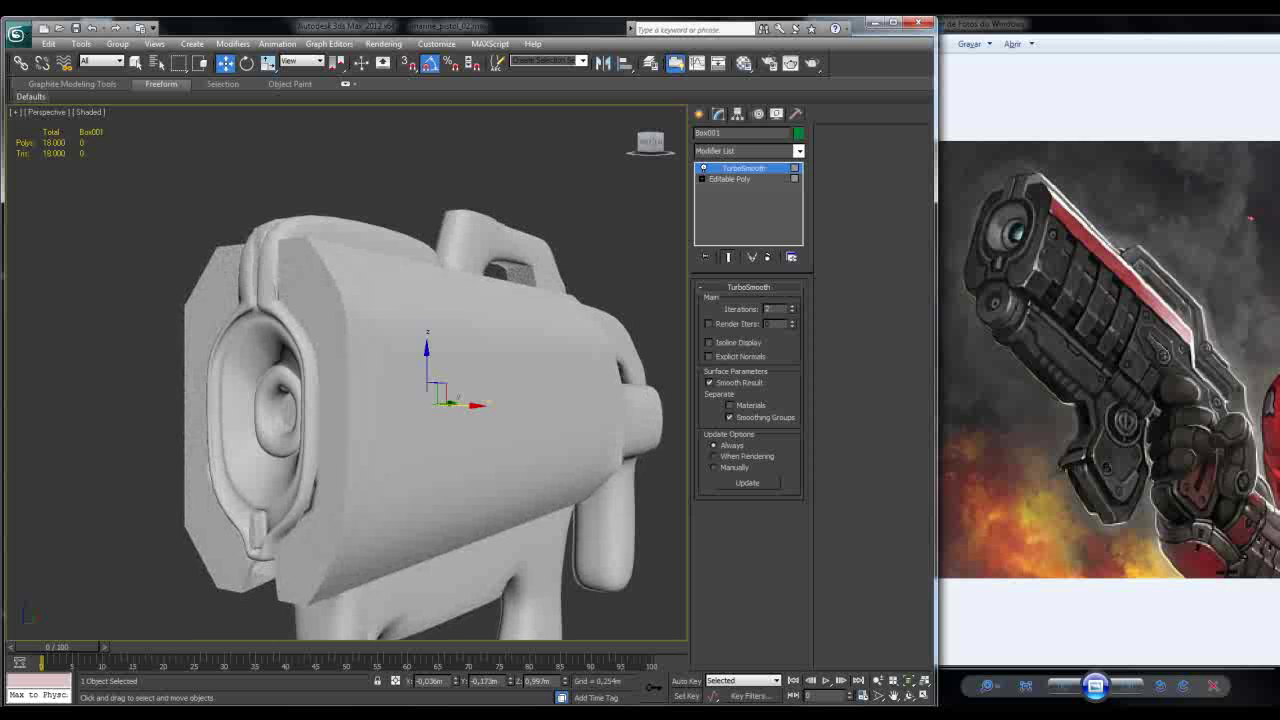
{"action": "key", "text": "ctrl+y"}
{"action": "key", "text": "ctrl+z"}
Step: Remove the TurboSmooth modifier from the stack and turn edged faces back on
{"action": "right_click", "coordinate": [776, 167]}
{"action": "left_click", "coordinate": [810, 188]}
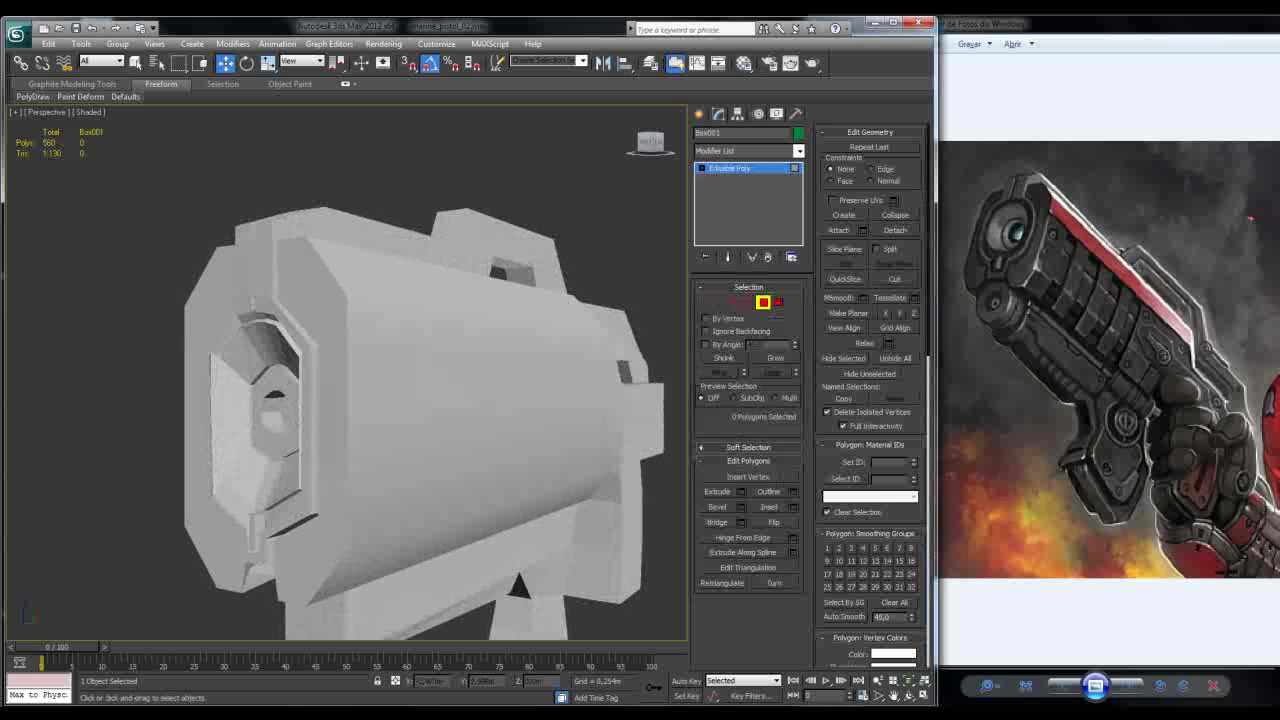
{"action": "key", "text": "F4"}
{"action": "left_click", "coordinate": [371, 322]}
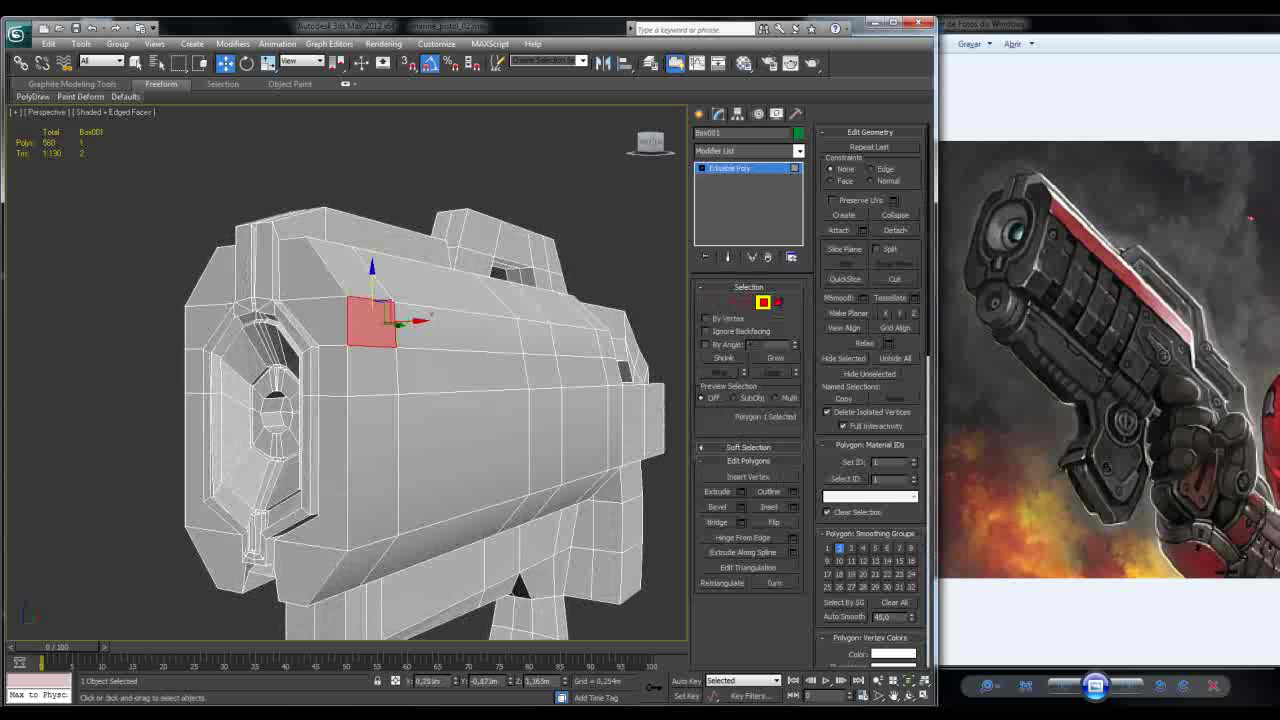
{"action": "left_click", "coordinate": [460, 325], "text": "ctrl"}
{"action": "left_click", "coordinate": [372, 370], "text": "ctrl"}
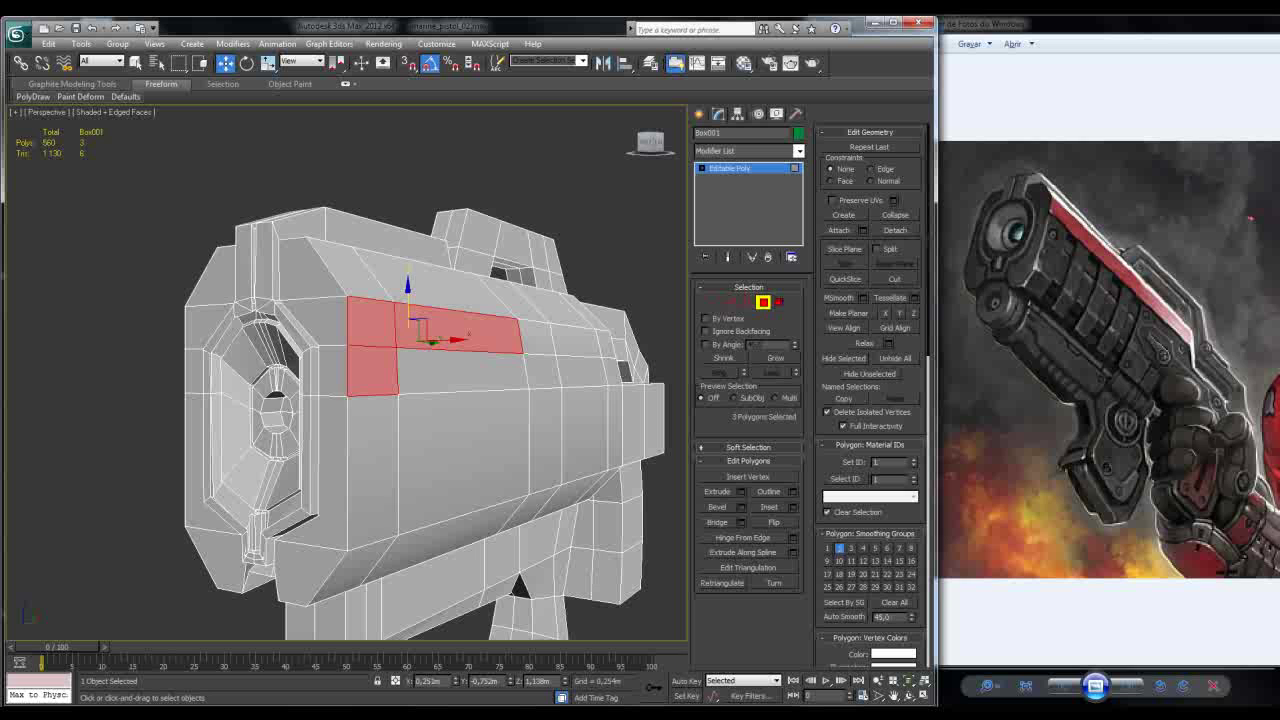
{"action": "left_click", "coordinate": [372, 470], "text": "ctrl"}
{"action": "left_click", "coordinate": [452, 270]}
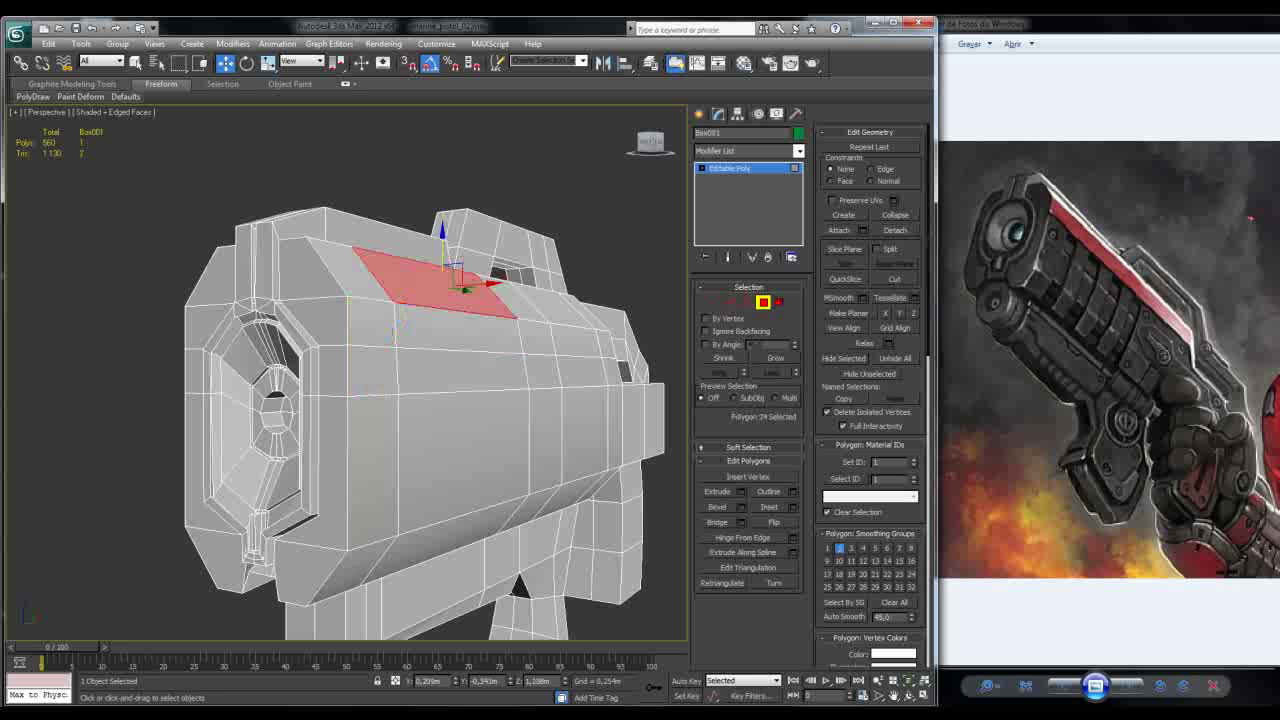
Step: Select the flat barrel side polygons between the chamfers, working back from the front band past the middle loops
{"action": "left_click", "coordinate": [371, 320]}
{"action": "left_click", "coordinate": [372, 370], "text": "ctrl"}
{"action": "left_click", "coordinate": [372, 470], "text": "ctrl"}
{"action": "left_click", "coordinate": [460, 450], "text": "ctrl"}
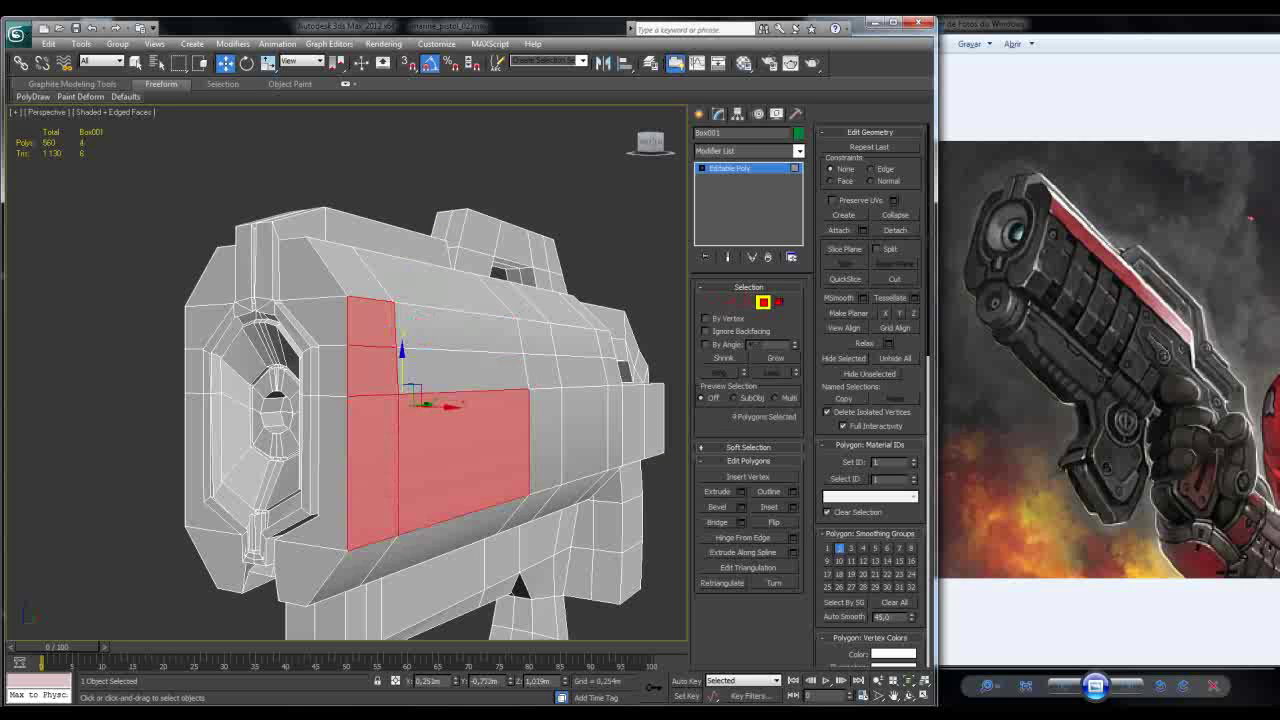
{"action": "left_click", "coordinate": [460, 320], "text": "ctrl"}
{"action": "left_click", "coordinate": [460, 368], "text": "ctrl"}
{"action": "left_click", "coordinate": [537, 333], "text": "ctrl"}
{"action": "left_click", "coordinate": [543, 370], "text": "ctrl"}
{"action": "left_click", "coordinate": [545, 440], "text": "ctrl"}
{"action": "left_click", "coordinate": [585, 430], "text": "ctrl"}
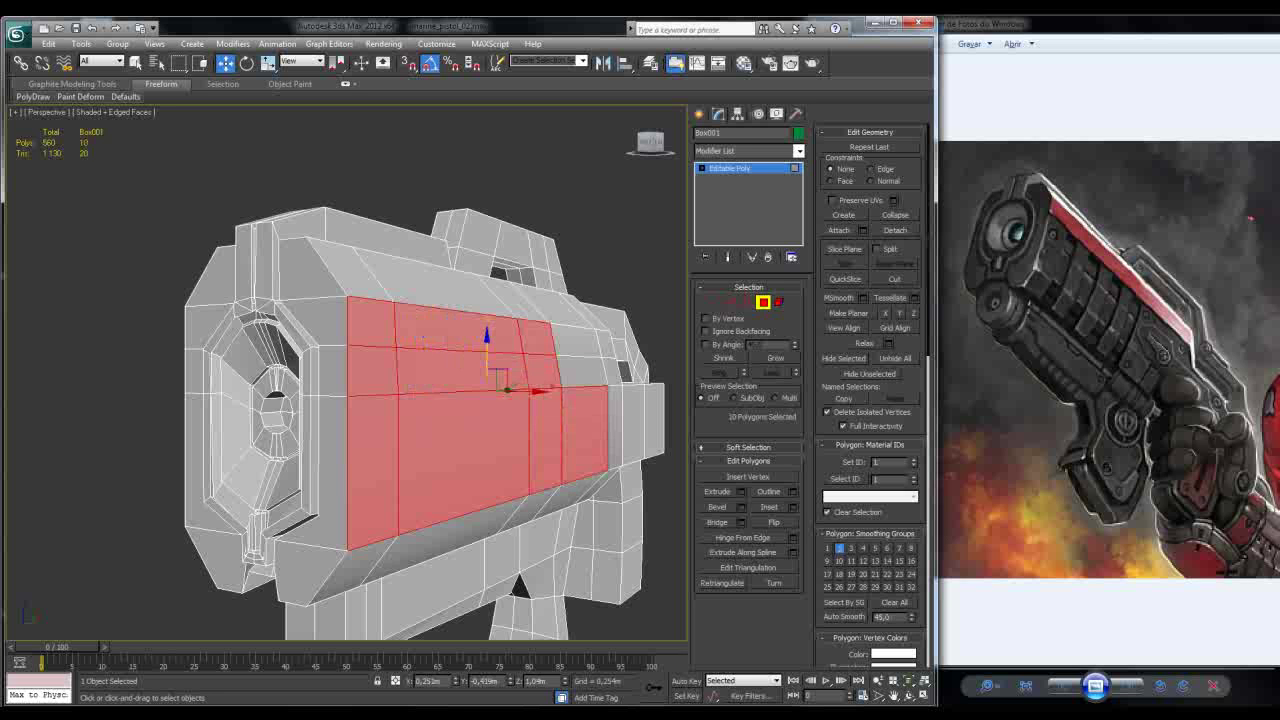
Step: Add the remaining flat side polygons through the rear extension, assign only smoothing group 3, and clear the selection
{"action": "left_click", "coordinate": [585, 365], "text": "ctrl"}
{"action": "left_click", "coordinate": [585, 337], "text": "ctrl"}
{"action": "left_click", "coordinate": [612, 372], "text": "ctrl"}
{"action": "left_click", "coordinate": [616, 428], "text": "ctrl"}
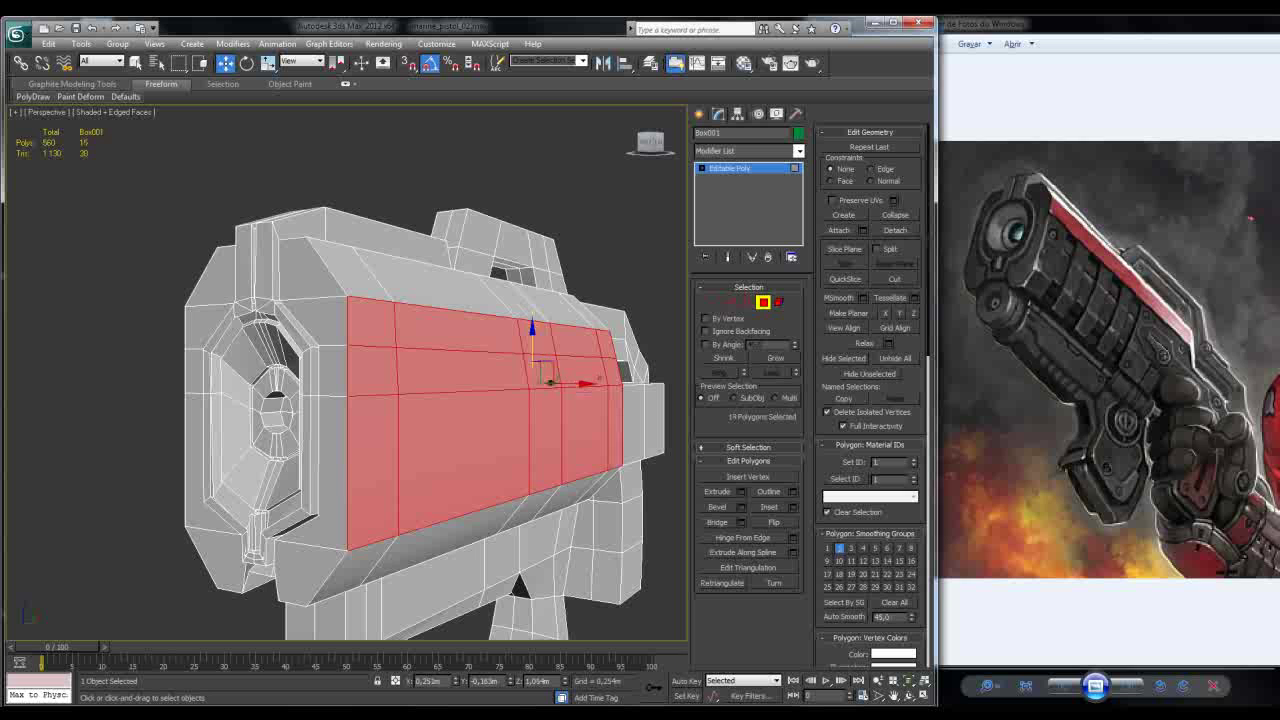
{"action": "left_click", "coordinate": [634, 425], "text": "ctrl"}
{"action": "left_click", "coordinate": [652, 423], "text": "ctrl"}
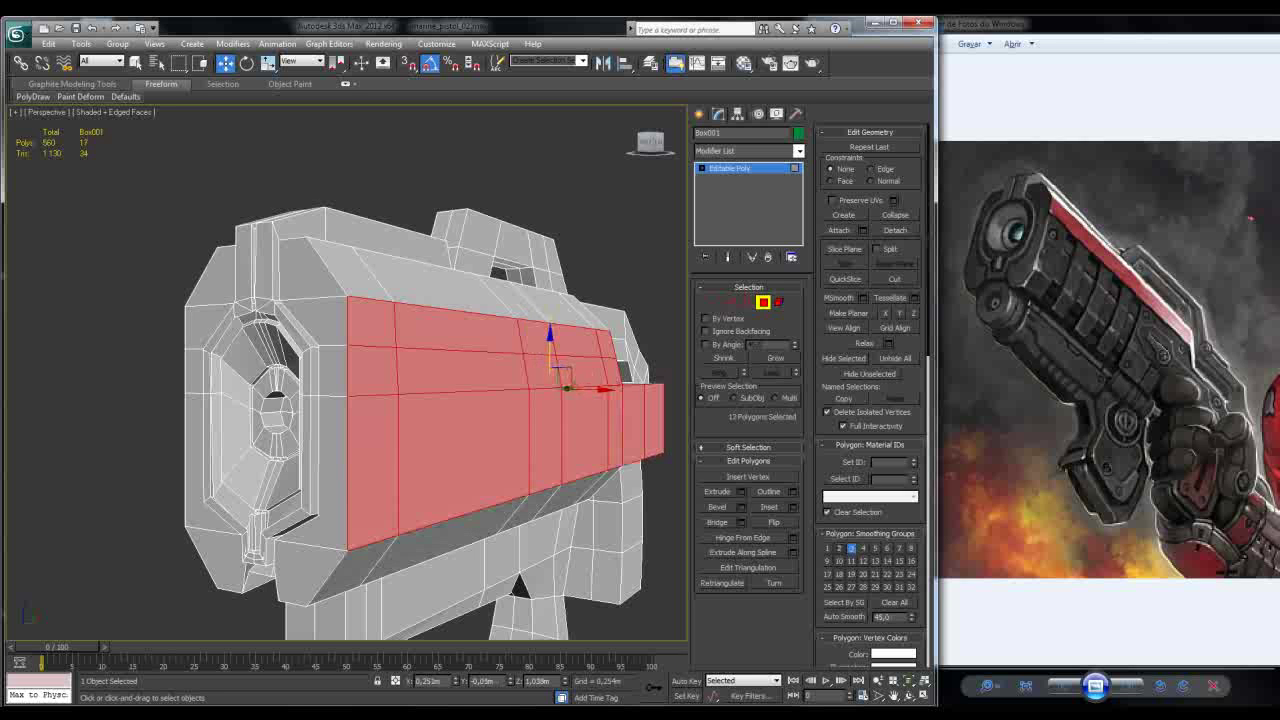
{"action": "key", "text": "ctrl+d"}
Step: Try TurboSmooth with 2 iterations separated by smoothing groups, and inspect the flat side and chamfers with and without edged faces
{"action": "key", "text": "F4"}
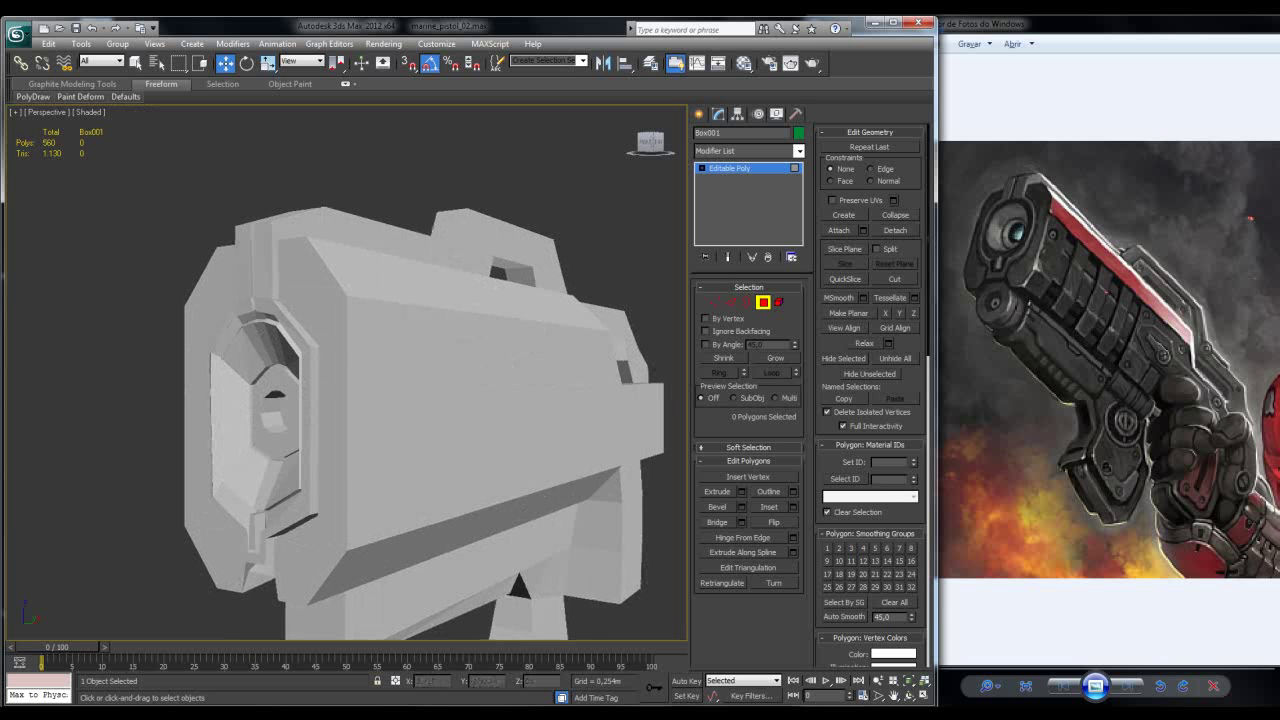
{"action": "left_click", "coordinate": [798, 151]}
{"action": "scroll", "coordinate": [745, 420], "scroll_direction": "down", "scroll_amount": 15}
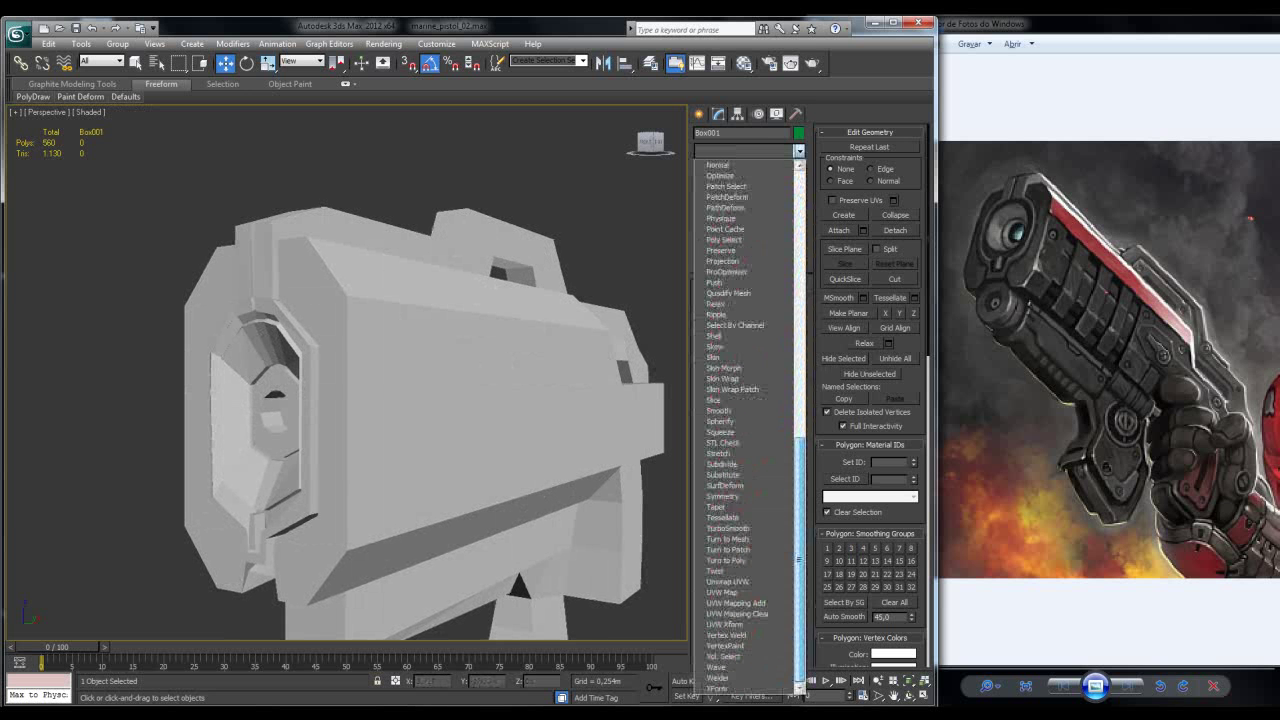
{"action": "left_click", "coordinate": [735, 528]}
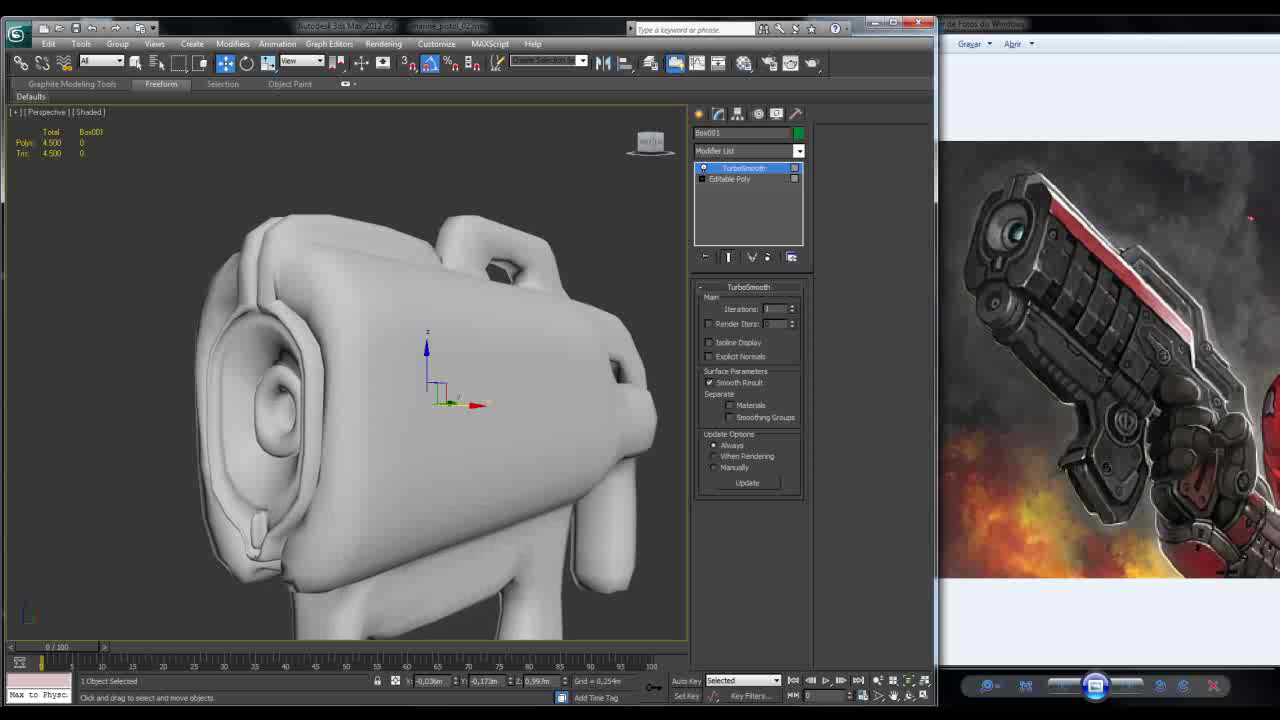
{"action": "left_click", "coordinate": [729, 417]}
{"action": "left_click", "coordinate": [792, 306]}
{"action": "mouse_move", "coordinate": [400, 400]}
{"action": "middle_mouse_down", "text": "alt"}
{"action": "mouse_move", "coordinate": [590, 386]}
{"action": "mouse_move", "coordinate": [510, 386]}
{"action": "mouse_move", "coordinate": [560, 386]}
{"action": "mouse_move", "coordinate": [530, 386]}
{"action": "middle_mouse_up", "text": "alt"}
{"action": "key", "text": "F4"}
{"action": "mouse_move", "coordinate": [380, 276]}
{"action": "middle_mouse_down", "text": "alt"}
{"action": "mouse_move", "coordinate": [590, 286]}
{"action": "mouse_move", "coordinate": [500, 262]}
{"action": "mouse_move", "coordinate": [590, 255]}
{"action": "middle_mouse_up", "text": "alt"}
{"action": "key", "text": "F4"}
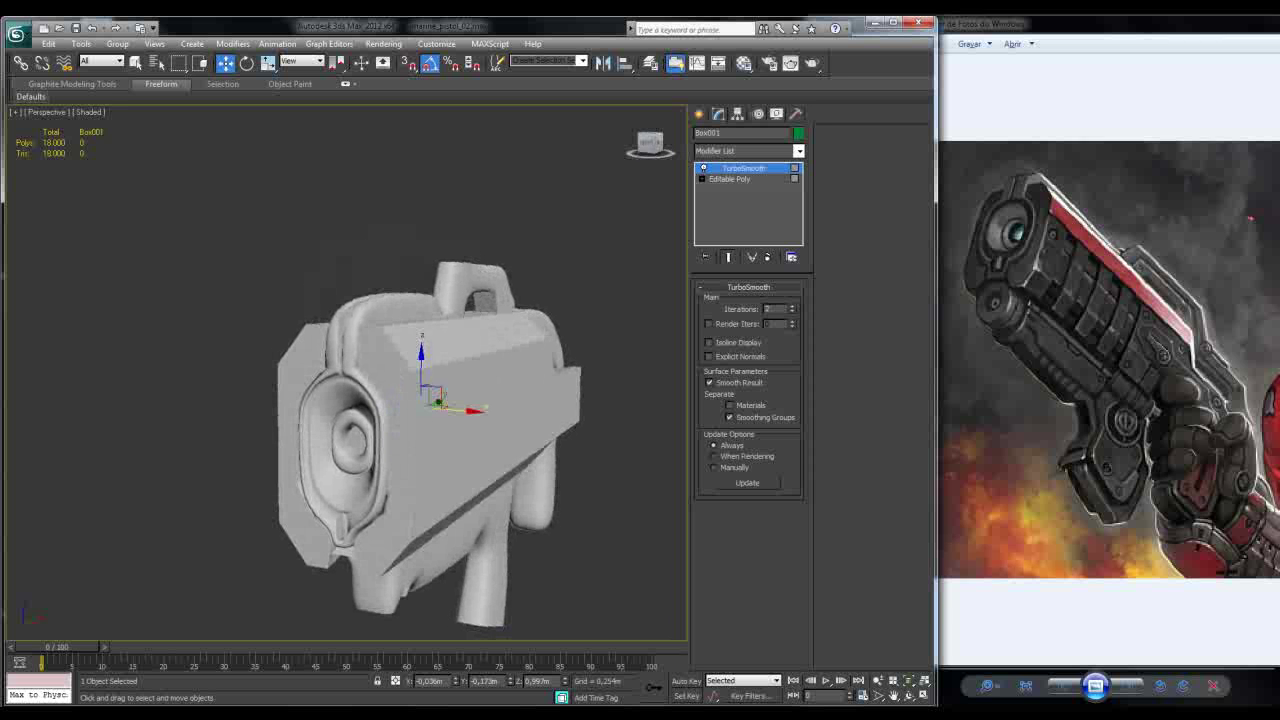
Step: Delete the TurboSmooth modifier and restore the edged-face display of the base mesh
{"action": "right_click", "coordinate": [709, 167]}
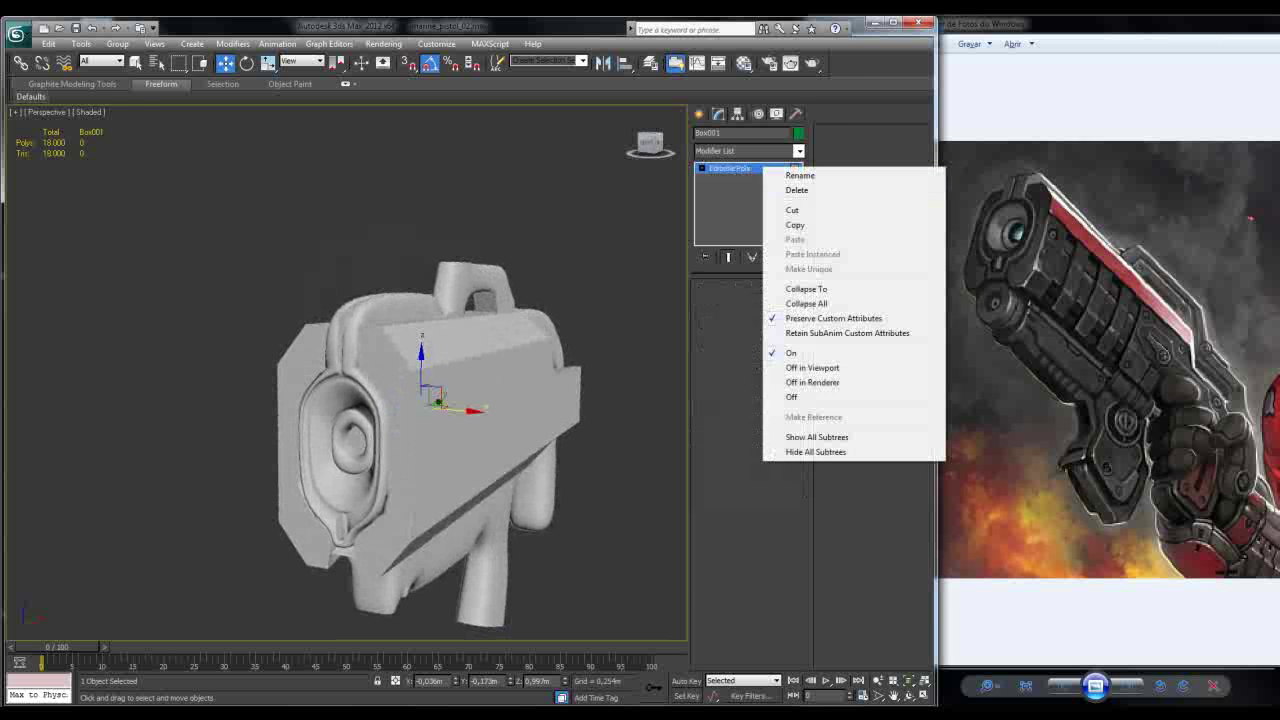
{"action": "left_click", "coordinate": [740, 183]}
{"action": "key", "text": "F4"}
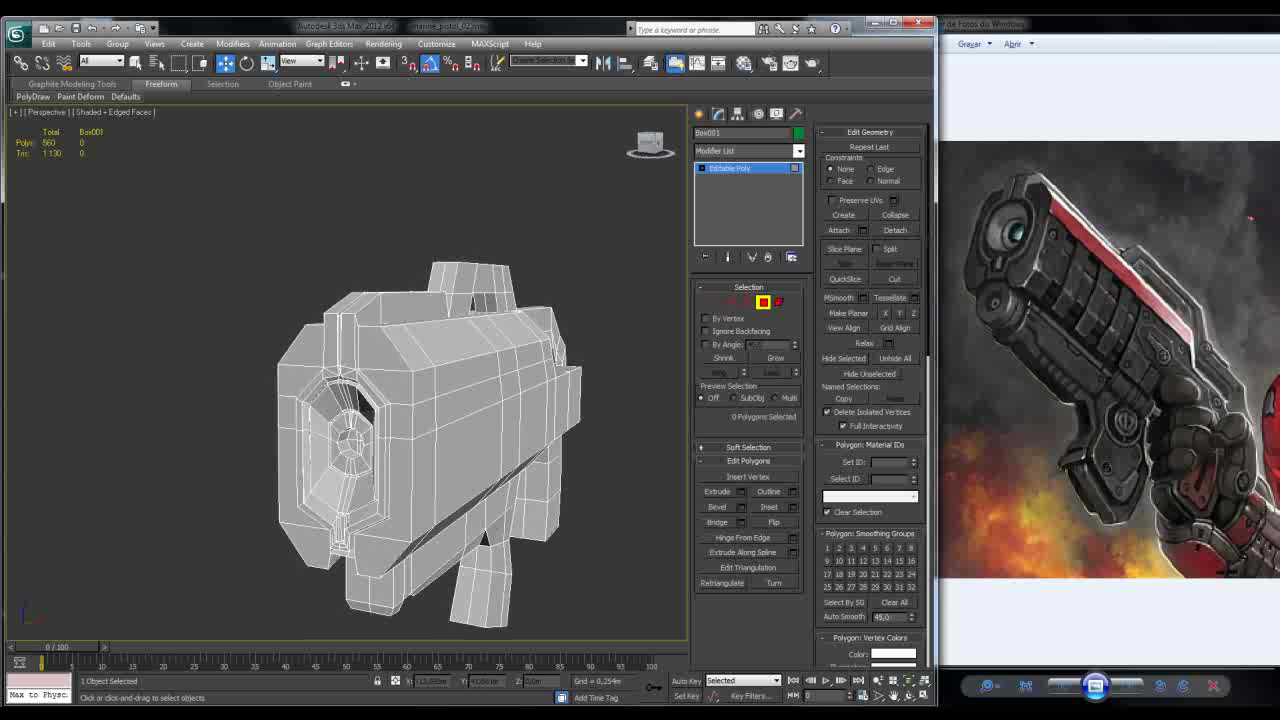
Step: Select the polygon loop of the groove around the muzzle opening and examine its lower notch in see-through display
{"action": "middle_click_drag", "start_coordinate": [590, 255], "coordinate": [625, 220], "text": "alt"}
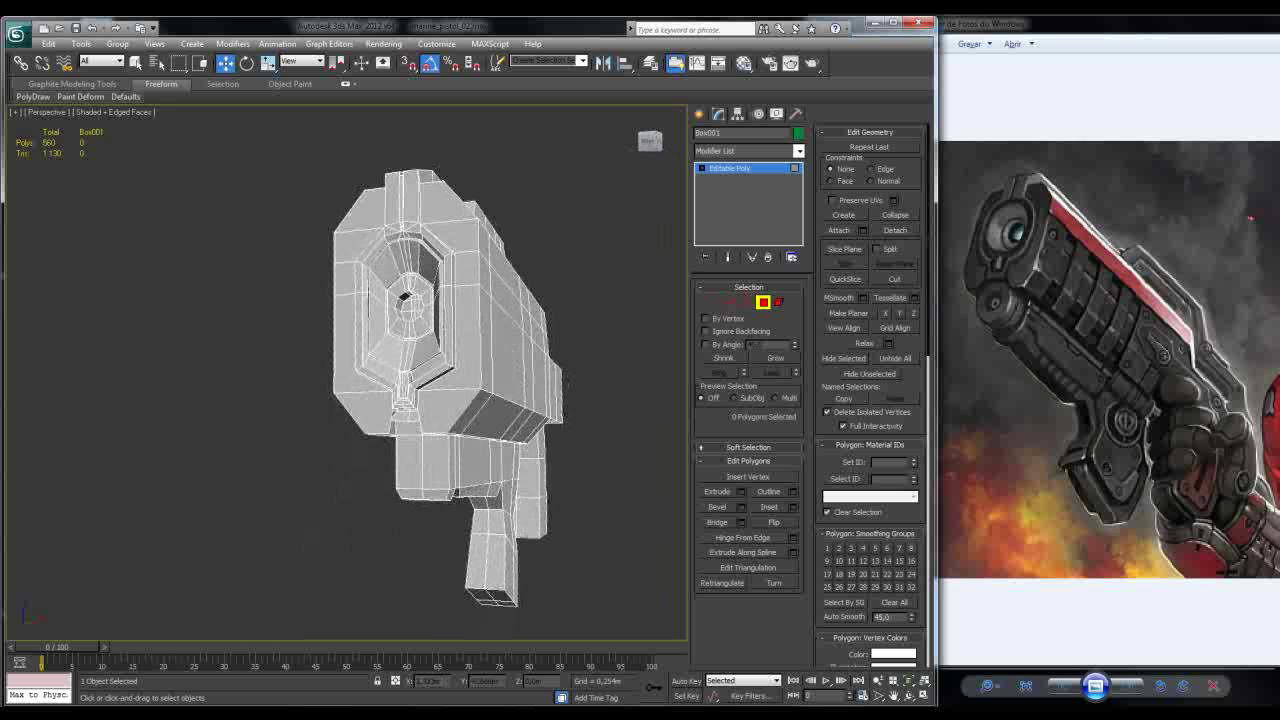
{"action": "left_click", "coordinate": [466, 330]}
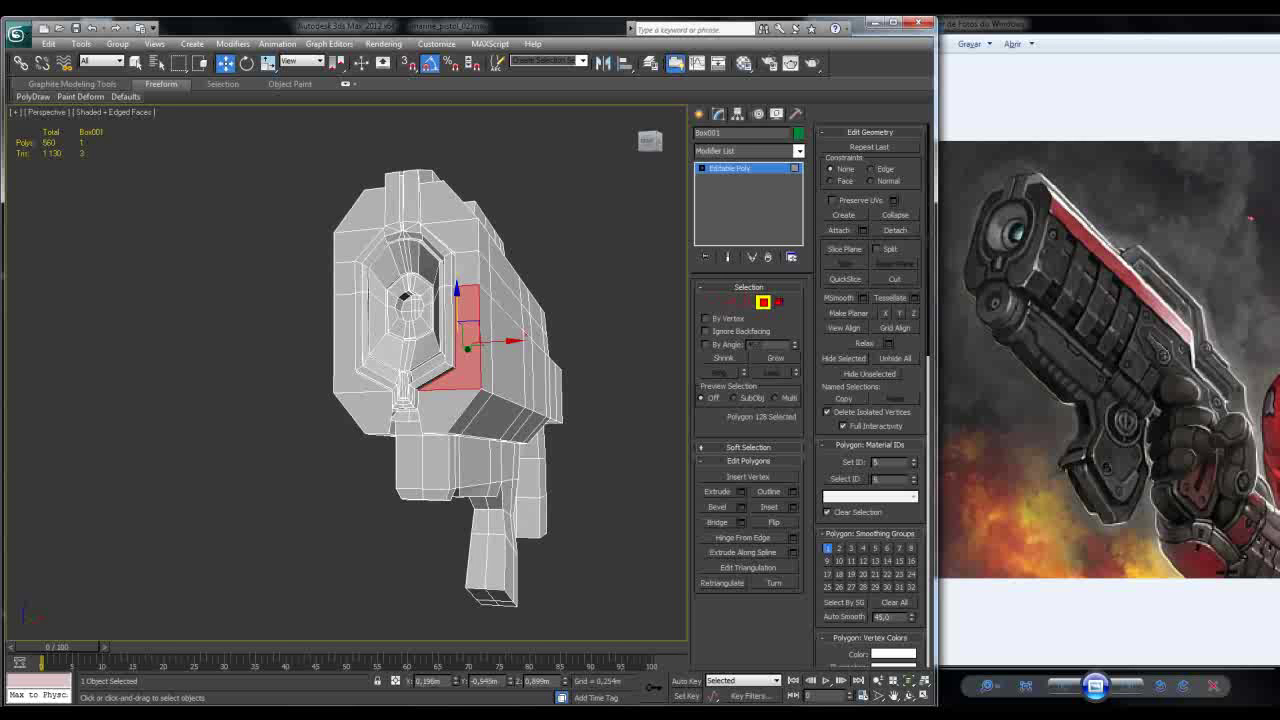
{"action": "left_click", "coordinate": [448, 330]}
{"action": "key", "text": "alt+l"}
{"action": "middle_click_drag", "start_coordinate": [450, 330], "coordinate": [350, 330], "text": "alt"}
{"action": "scroll", "coordinate": [440, 320], "scroll_direction": "up", "scroll_amount": 5}
{"action": "key", "text": "alt+x"}
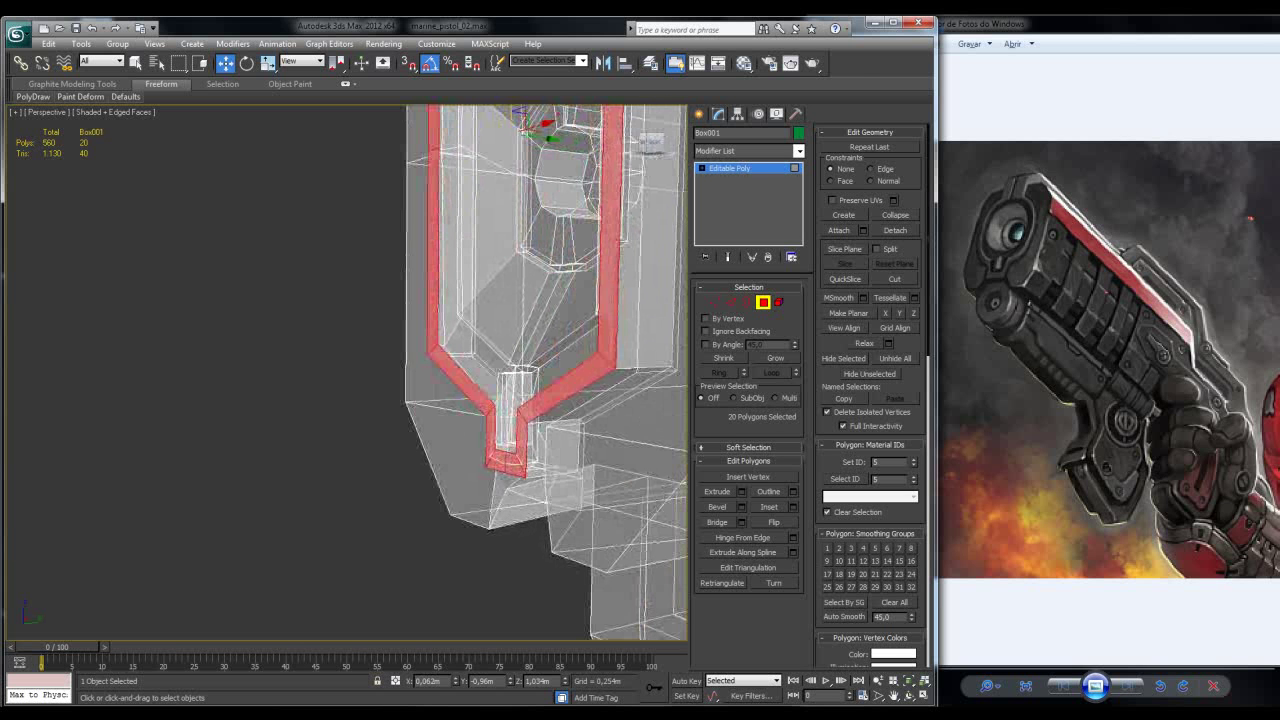
Step: Turn off see-through display and scale the pair of vertices at the top of the muzzle groove's lower notch slightly apart horizontally
{"action": "key", "text": "1"}
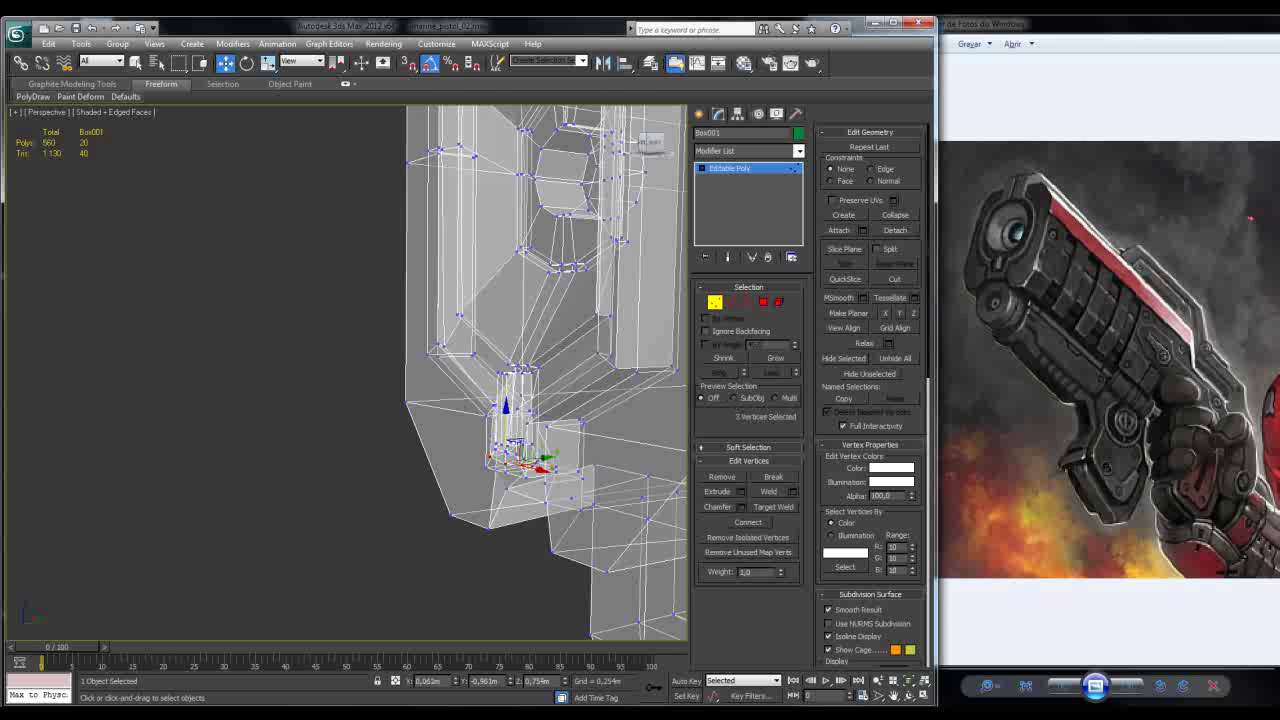
{"action": "key", "text": "alt+x"}
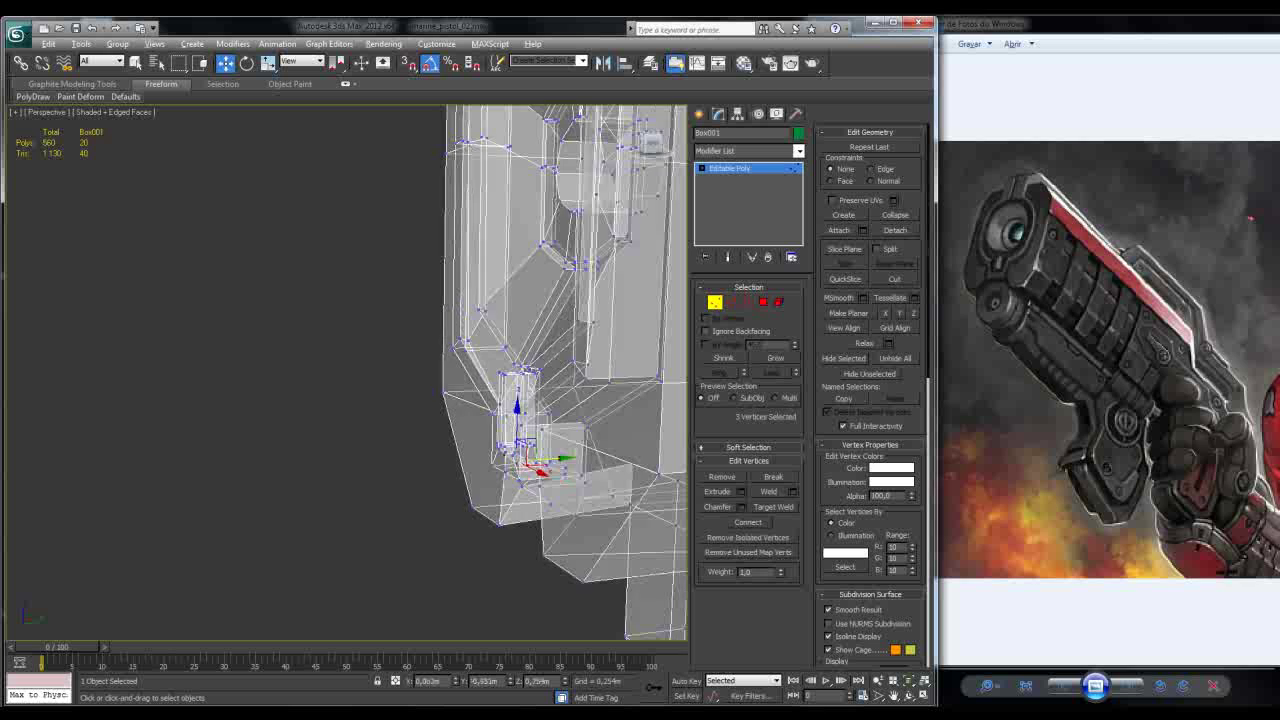
{"action": "key", "text": "alt+x"}
{"action": "middle_click_drag", "start_coordinate": [350, 370], "coordinate": [338, 315], "text": "alt"}
{"action": "scroll", "coordinate": [520, 450], "scroll_direction": "up", "scroll_amount": 5}
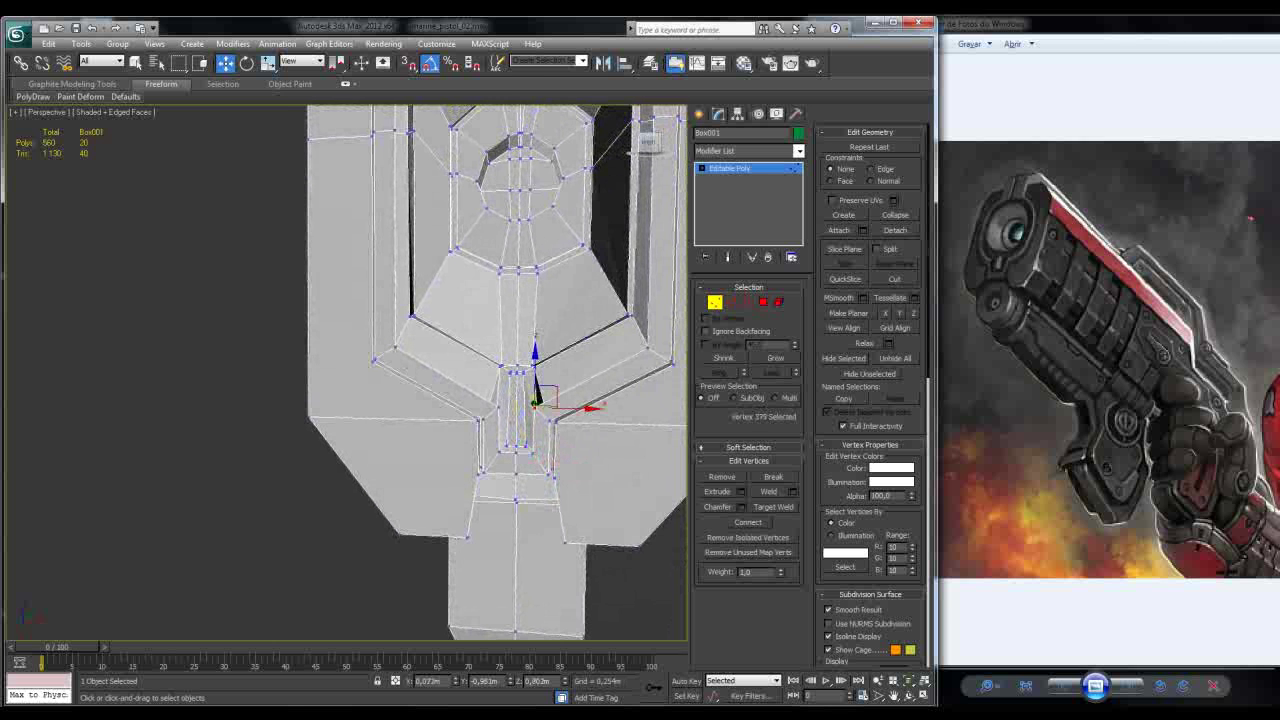
{"action": "key", "text": "r"}
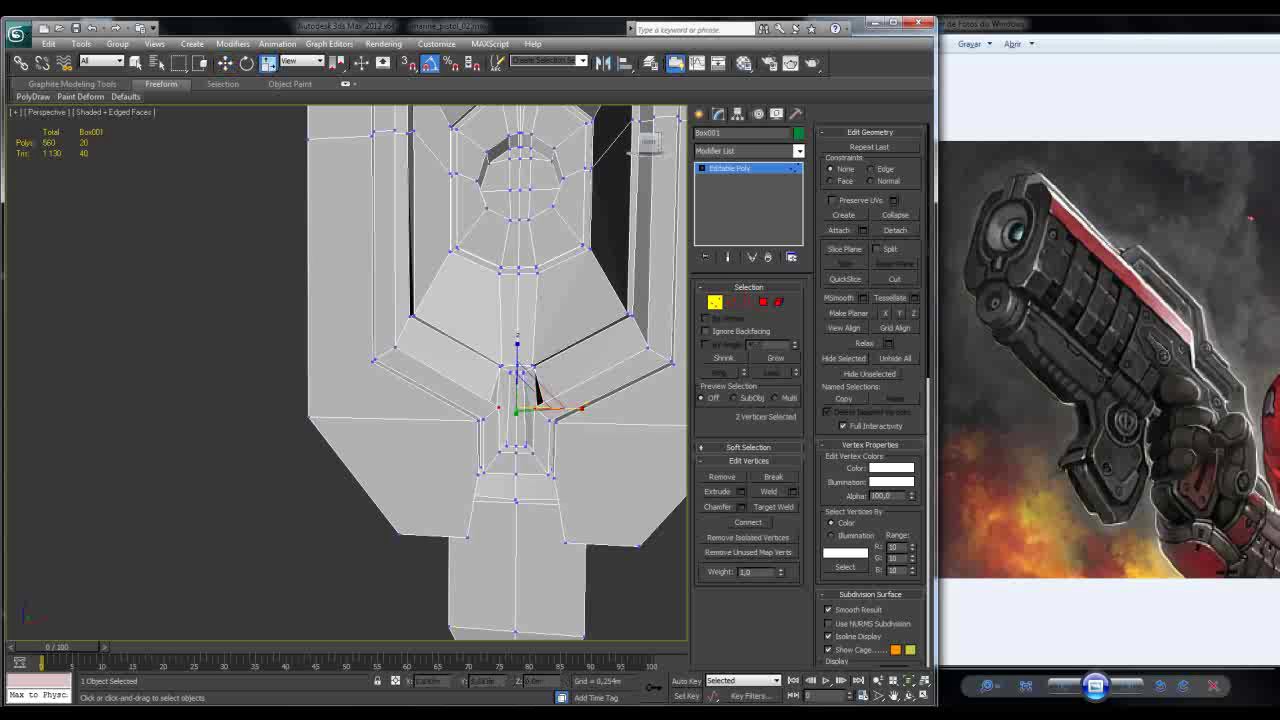
{"action": "left_click_drag", "start_coordinate": [555, 408], "coordinate": [565, 408]}
{"action": "middle_click_drag", "start_coordinate": [420, 380], "coordinate": [270, 362], "text": "alt"}
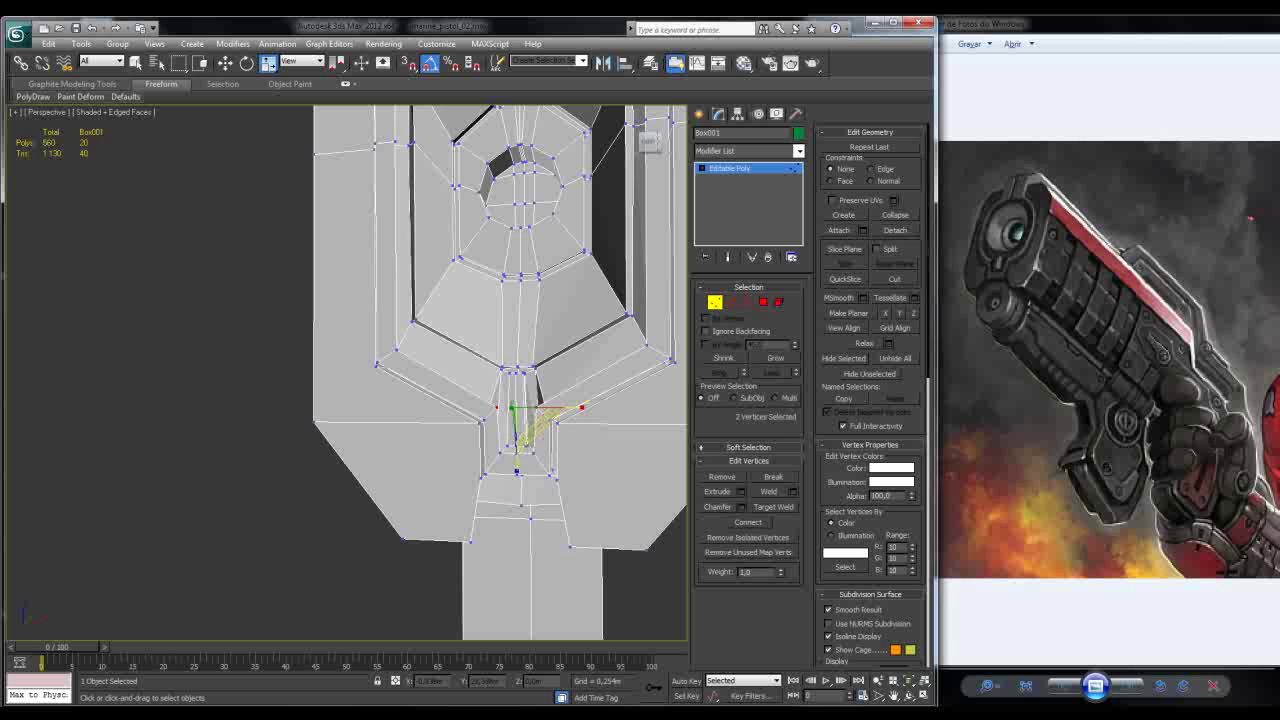
Step: Assign smoothing group 2 to the selected polygon loop of the groove around the muzzle opening
{"action": "key", "text": "4"}
{"action": "left_click", "coordinate": [827, 548]}
{"action": "middle_click_drag", "start_coordinate": [480, 380], "coordinate": [335, 361], "text": "alt"}
{"action": "left_click", "coordinate": [424, 290]}
{"action": "left_click", "coordinate": [435, 286], "text": "shift"}
{"action": "mouse_move", "coordinate": [435, 287]}
{"action": "middle_mouse_down", "text": "alt"}
{"action": "mouse_move", "coordinate": [468, 288]}
{"action": "mouse_move", "coordinate": [425, 289]}
{"action": "mouse_move", "coordinate": [455, 290]}
{"action": "middle_mouse_up", "text": "alt"}
{"action": "scroll", "coordinate": [400, 300], "scroll_direction": "up", "scroll_amount": 3}
Step: Select the groove's adjacent inner polygon loop, including its faces in the lower notch, exclude the stray faces, and assign smoothing group 3
{"action": "left_click", "coordinate": [392, 350]}
{"action": "left_click", "coordinate": [430, 445]}
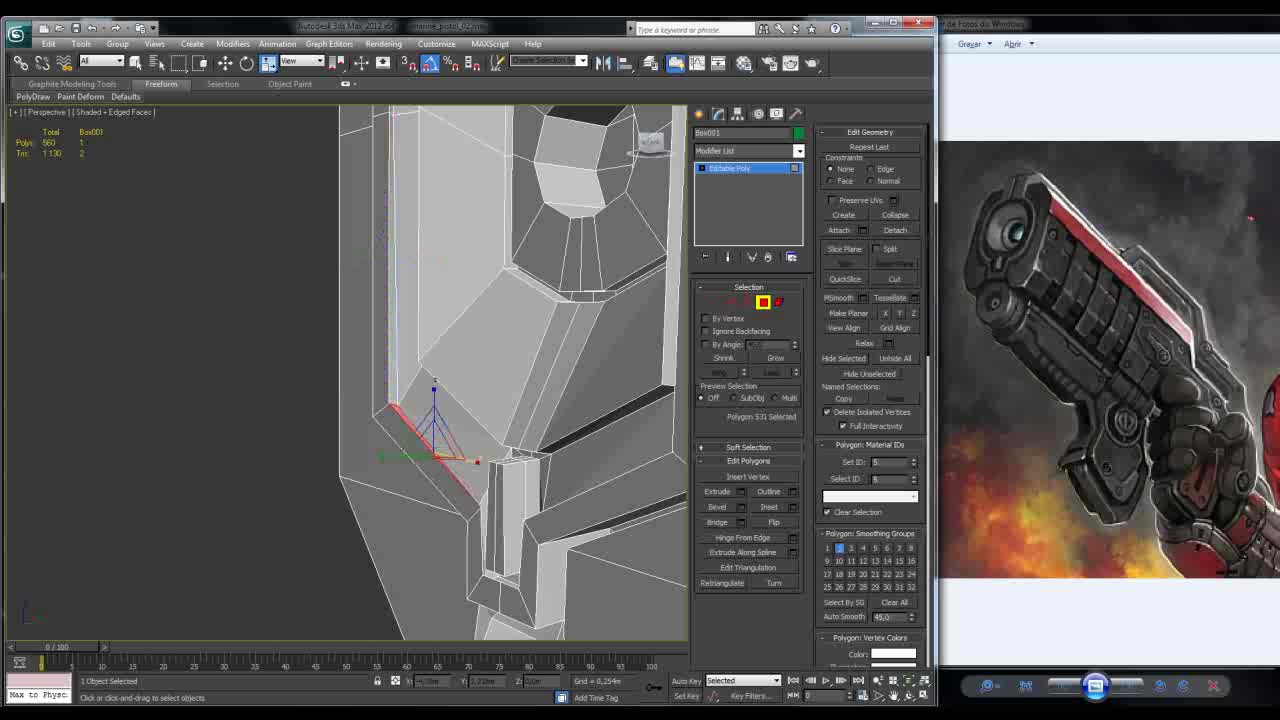
{"action": "left_click", "coordinate": [440, 415]}
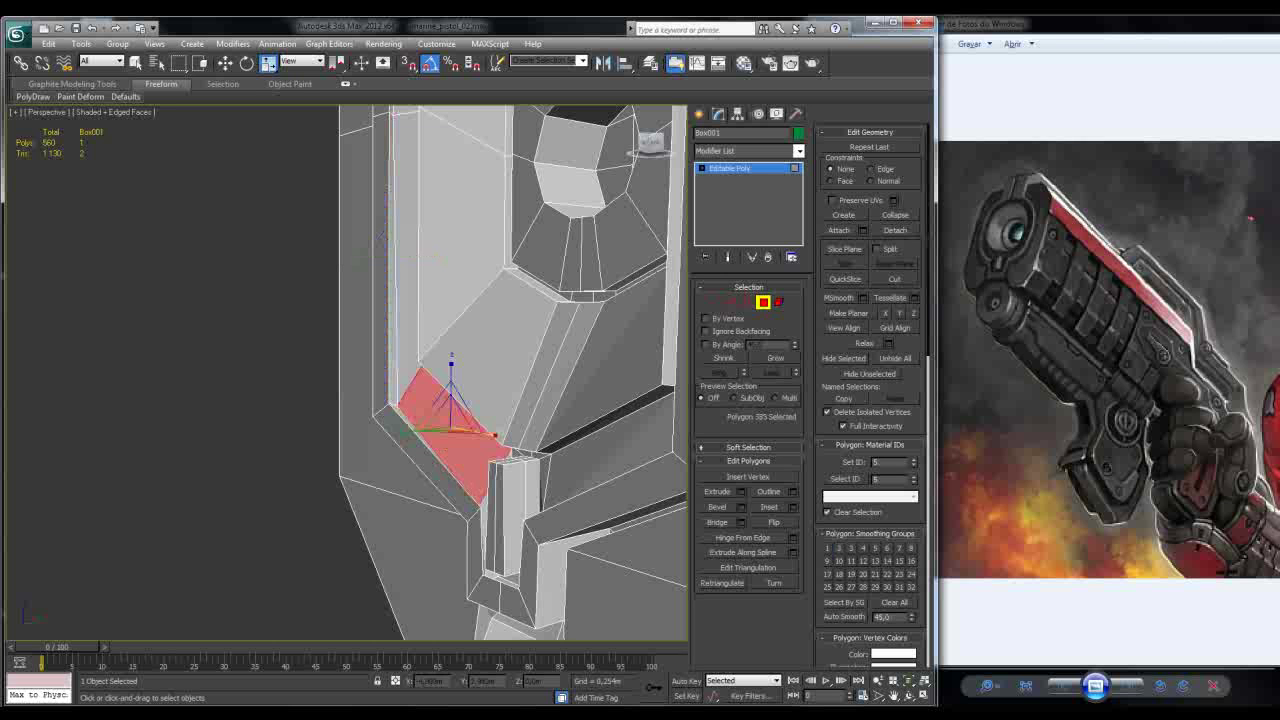
{"action": "left_click", "coordinate": [392, 350], "text": "shift"}
{"action": "middle_click_drag", "start_coordinate": [455, 290], "coordinate": [576, 314], "text": "alt"}
{"action": "left_click", "coordinate": [478, 512], "text": "ctrl"}
{"action": "left_click", "coordinate": [515, 515], "text": "ctrl"}
{"action": "left_click", "coordinate": [520, 434], "text": "ctrl"}
{"action": "middle_click_drag", "start_coordinate": [520, 434], "coordinate": [524, 478], "text": "alt"}
{"action": "left_click", "coordinate": [500, 270], "text": "ctrl"}
{"action": "middle_click_drag", "start_coordinate": [500, 270], "coordinate": [508, 295], "text": "alt"}
{"action": "left_click", "coordinate": [512, 447], "text": "alt"}
{"action": "middle_click_drag", "start_coordinate": [512, 447], "coordinate": [515, 460], "text": "alt"}
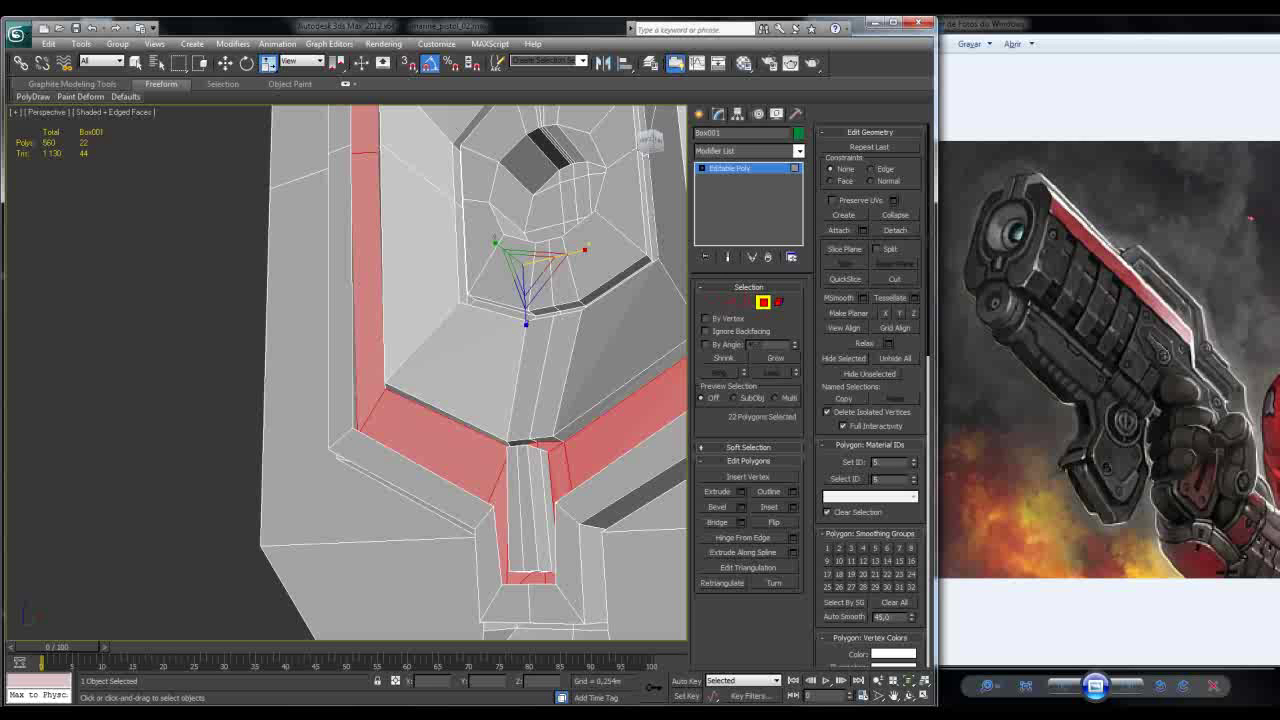
{"action": "left_click", "coordinate": [851, 548]}
Step: Select the narrow floor polygons of the slot above the muzzle and extend the selection along the barrel's top
{"action": "middle_click_drag", "start_coordinate": [500, 300], "coordinate": [520, 340], "text": "alt"}
{"action": "middle_click_drag", "start_coordinate": [400, 350], "coordinate": [400, 392], "text": "alt"}
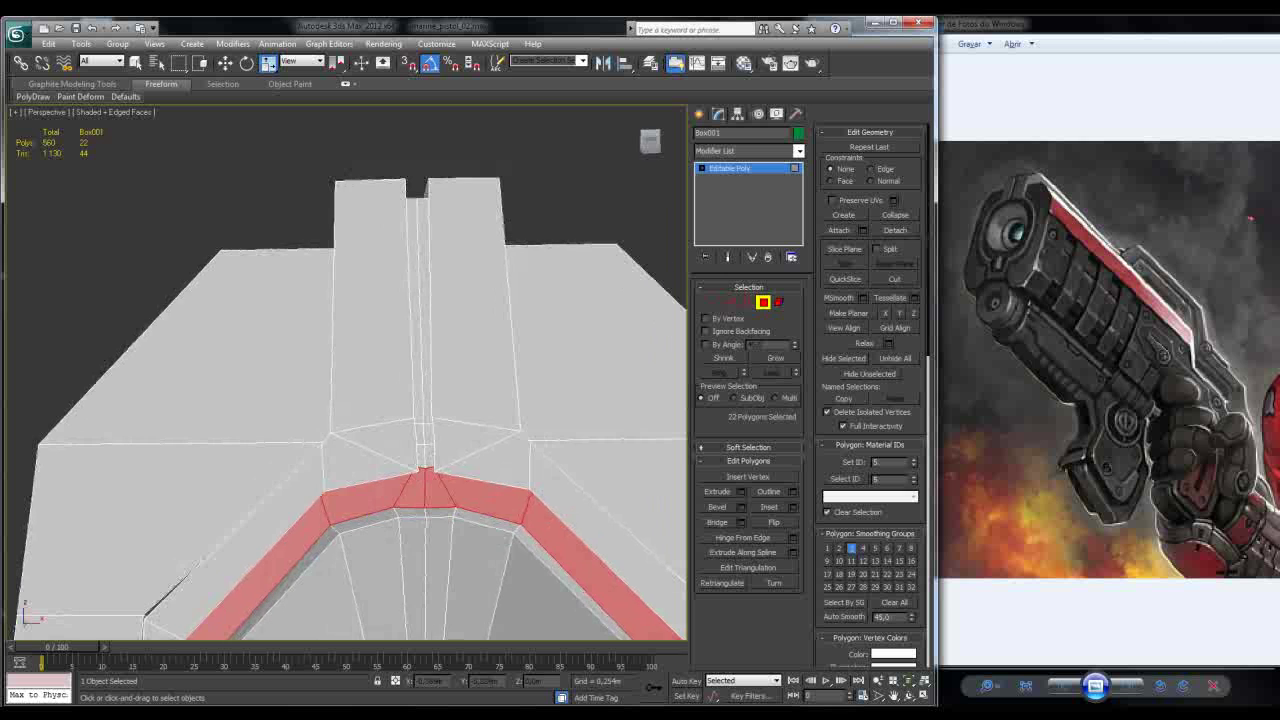
{"action": "left_click", "coordinate": [428, 457]}
{"action": "left_click", "coordinate": [421, 458], "text": "ctrl"}
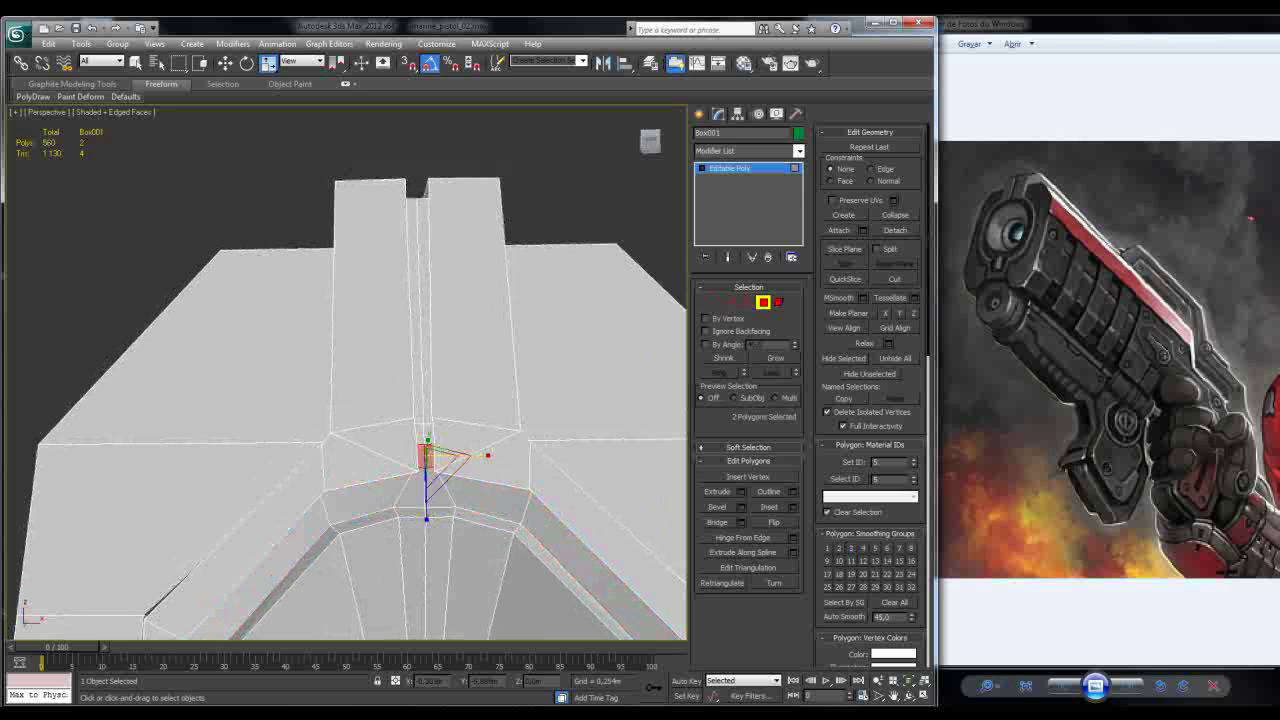
{"action": "key", "text": "alt+l"}
{"action": "key", "text": "ctrl+z"}
{"action": "mouse_move", "coordinate": [450, 420]}
{"action": "middle_mouse_down", "text": "alt"}
{"action": "mouse_move", "coordinate": [440, 330]}
{"action": "mouse_move", "coordinate": [455, 425]}
{"action": "middle_mouse_up", "text": "alt"}
{"action": "left_click", "coordinate": [387, 305], "text": "ctrl"}
{"action": "key", "text": "alt+l"}
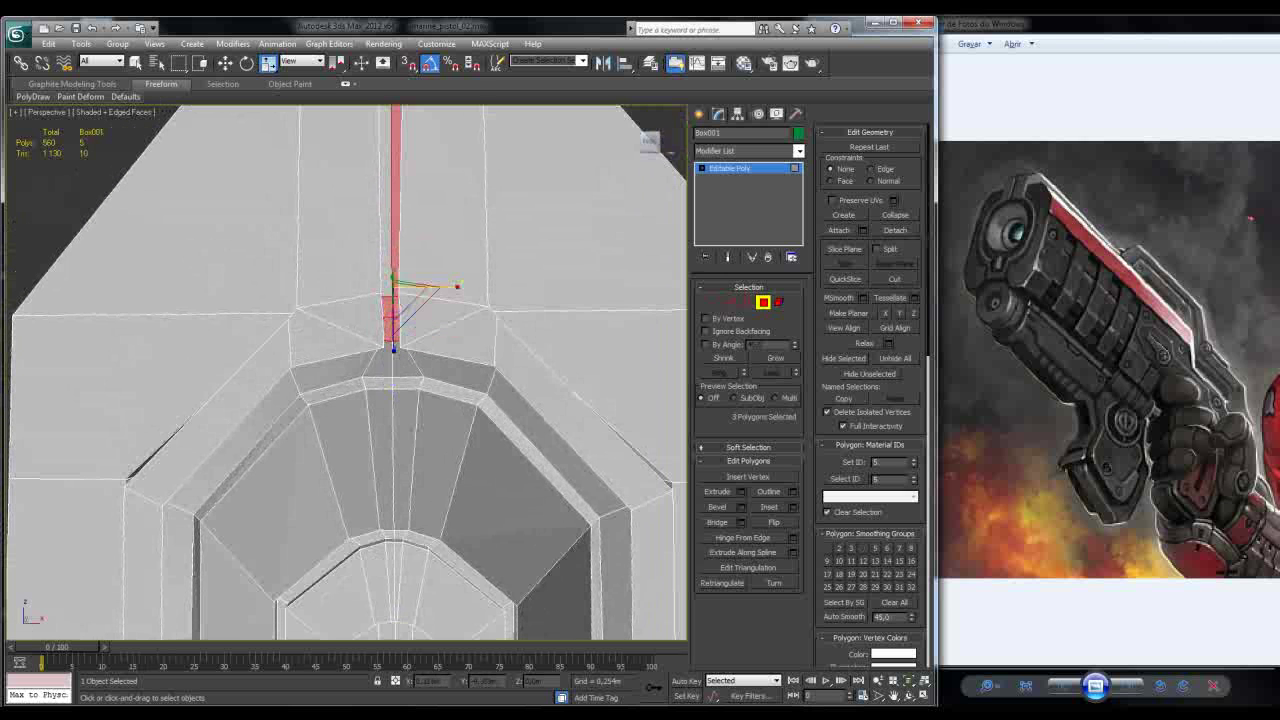
{"action": "middle_click_drag", "start_coordinate": [350, 370], "coordinate": [360, 230], "text": "alt"}
{"action": "key", "text": "alt+l"}
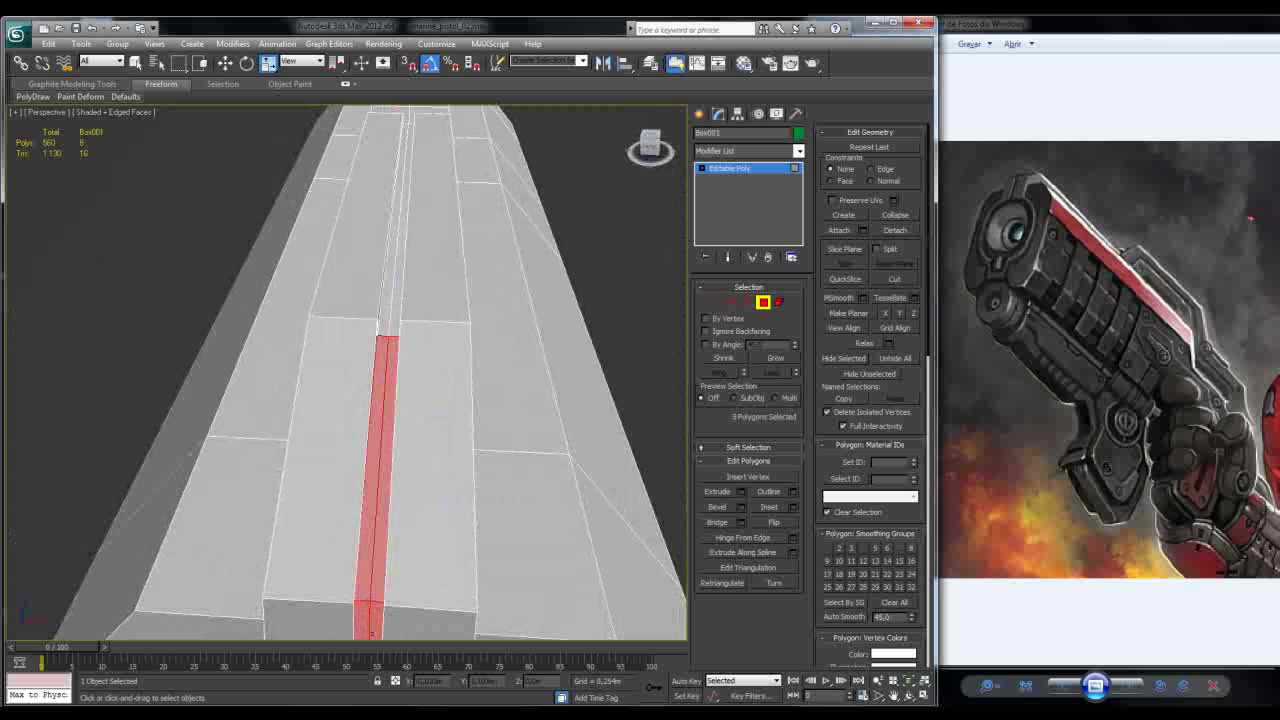
{"action": "key", "text": "alt+l"}
{"action": "key", "text": "alt+l"}
Step: Add the slot-floor polygons on the barrel's front face and assign only smoothing group 3 to the strip
{"action": "middle_click_drag", "start_coordinate": [350, 370], "coordinate": [300, 320], "text": "alt"}
{"action": "scroll", "coordinate": [500, 500], "scroll_direction": "up", "scroll_amount": 3}
{"action": "scroll", "coordinate": [345, 375], "scroll_direction": "down", "scroll_amount": 5}
{"action": "middle_click_drag", "start_coordinate": [345, 375], "coordinate": [310, 352], "text": "alt"}
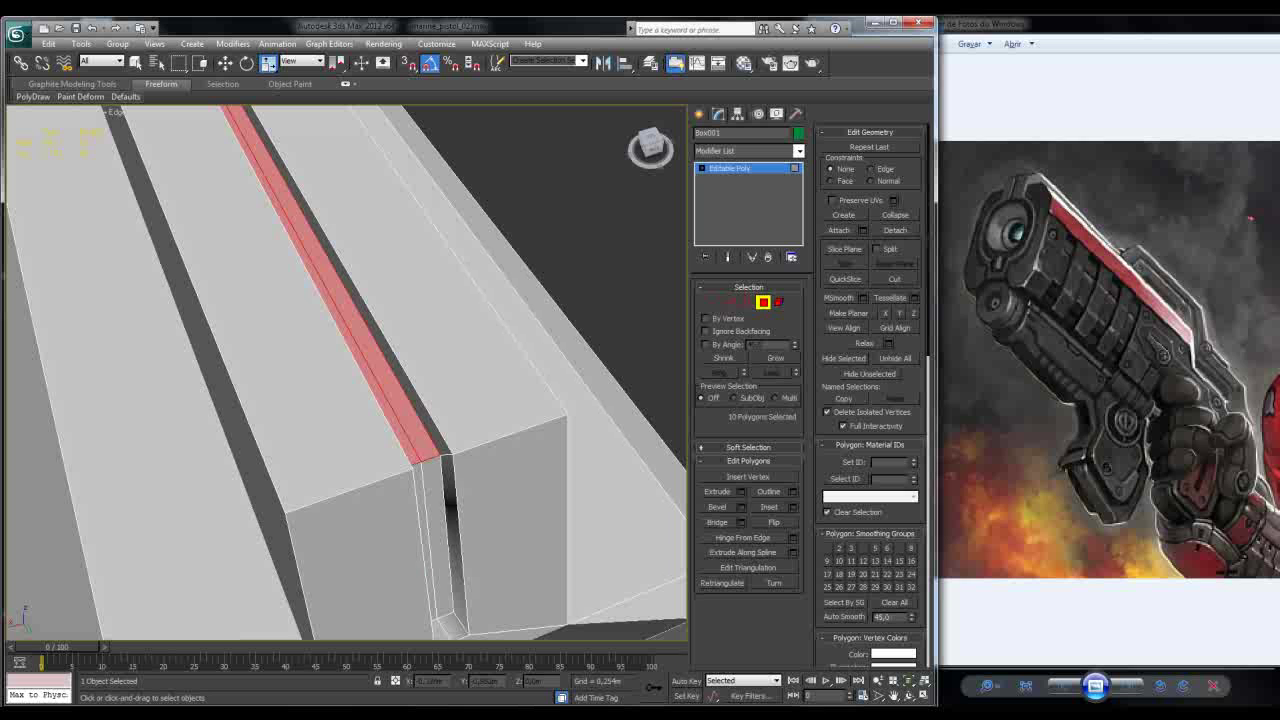
{"action": "left_click", "coordinate": [432, 540], "text": "ctrl"}
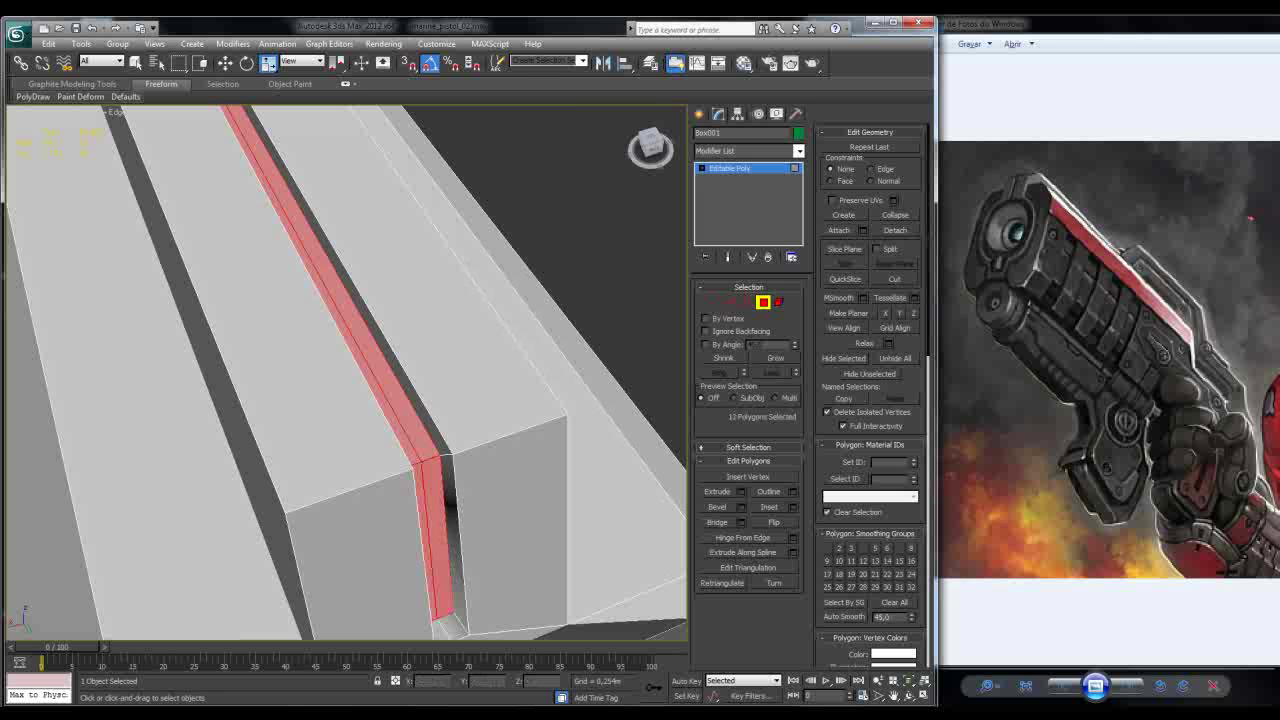
{"action": "left_click", "coordinate": [862, 548]}
{"action": "left_click", "coordinate": [851, 548]}
Step: Select the narrow chamfer polygon loop along the inner edge of the groove around the muzzle opening
{"action": "middle_click_drag", "start_coordinate": [345, 370], "coordinate": [440, 385], "text": "alt"}
{"action": "scroll", "coordinate": [345, 370], "scroll_direction": "down", "scroll_amount": 5}
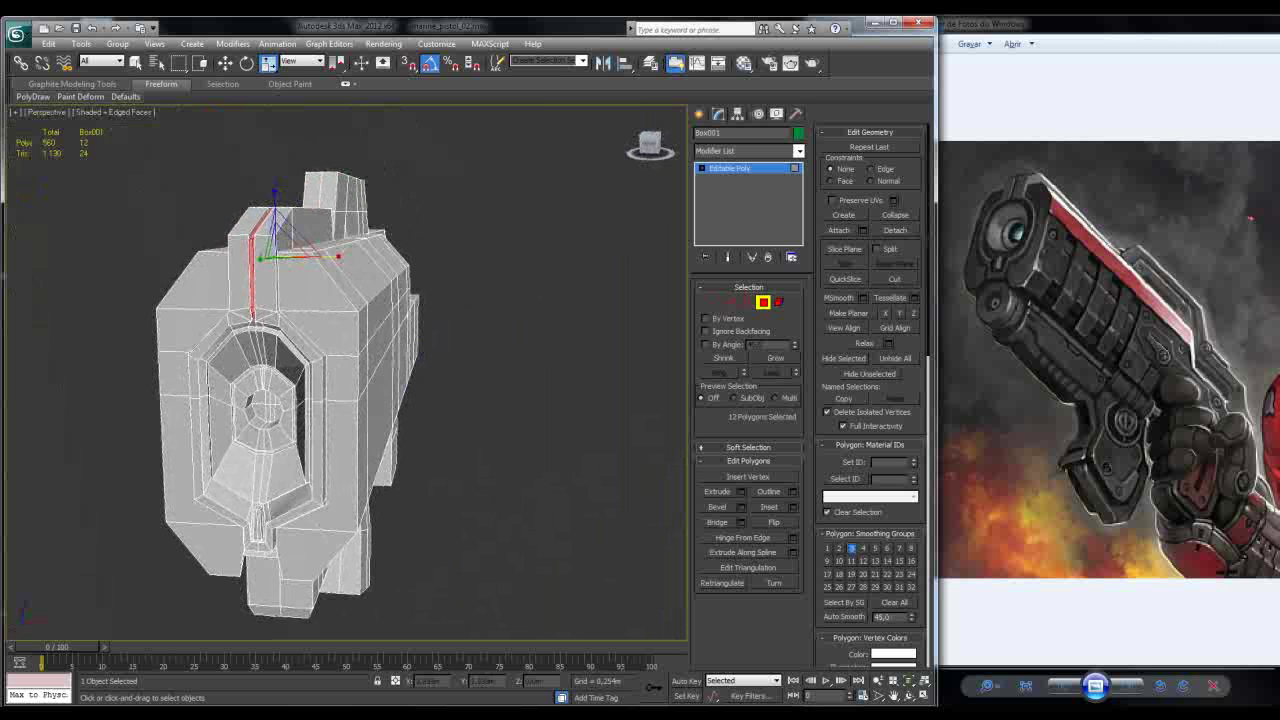
{"action": "scroll", "coordinate": [365, 337], "scroll_direction": "up", "scroll_amount": 5}
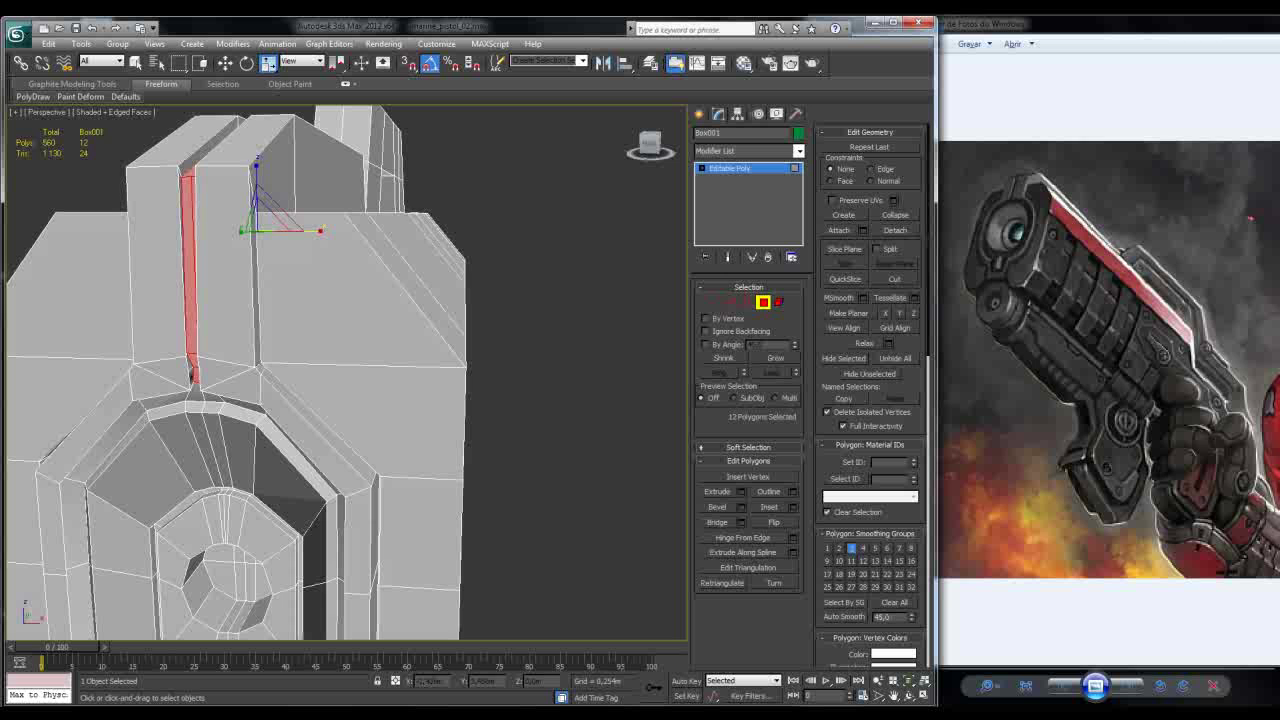
{"action": "middle_click_drag", "start_coordinate": [345, 370], "coordinate": [390, 373], "text": "alt"}
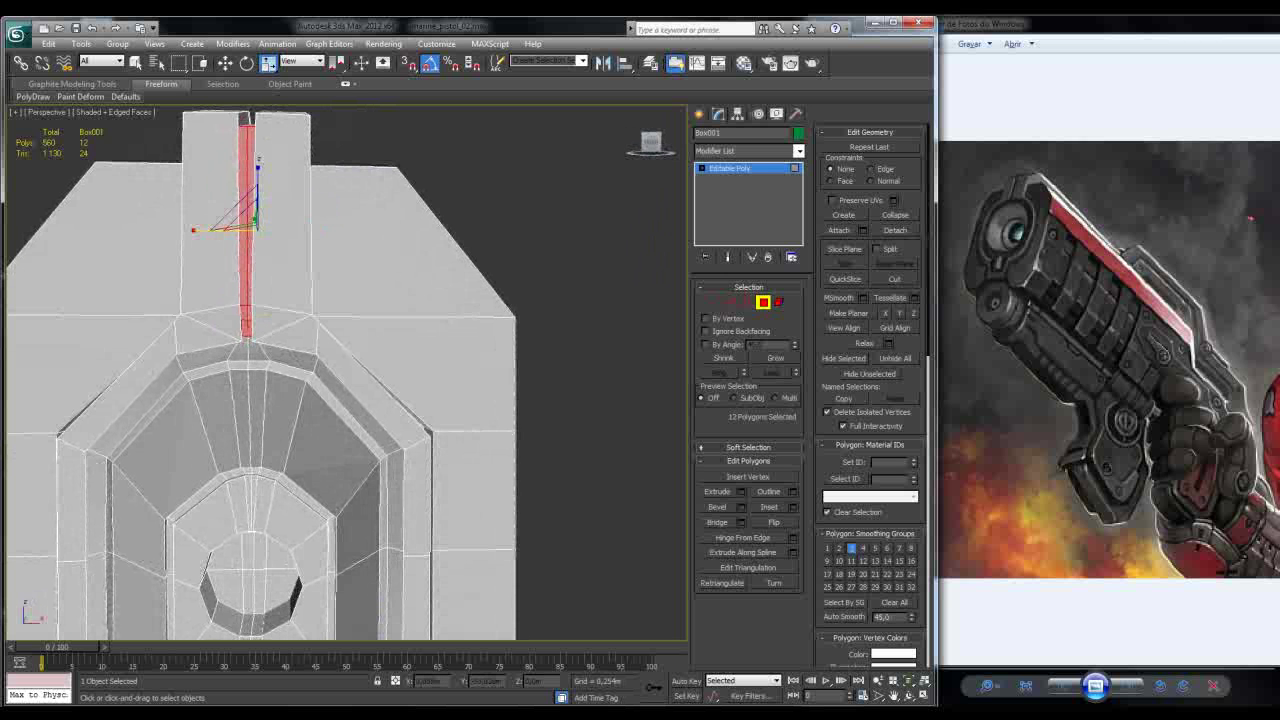
{"action": "left_click", "coordinate": [238, 350]}
{"action": "left_click", "coordinate": [258, 351]}
{"action": "middle_click_drag", "start_coordinate": [258, 351], "coordinate": [140, 313], "text": "alt"}
{"action": "left_click", "coordinate": [198, 310]}
{"action": "left_click", "coordinate": [205, 322]}
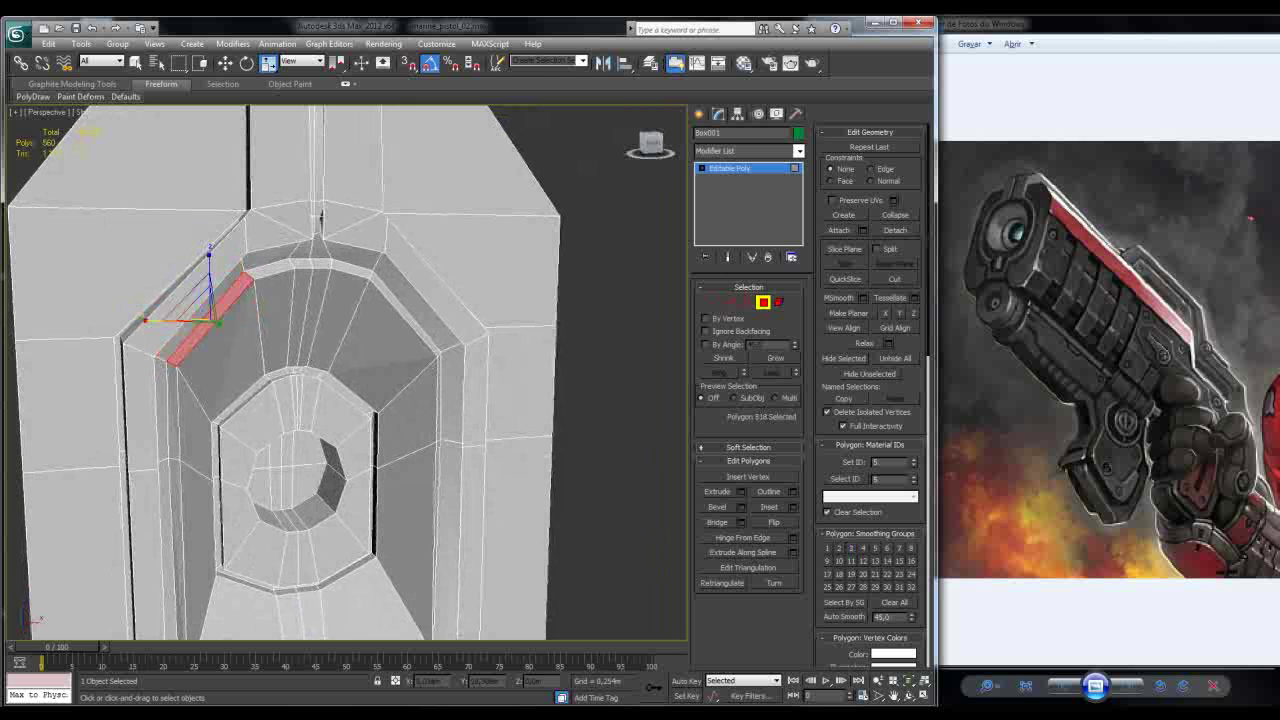
{"action": "key", "text": "alt+l"}
Step: Assign smoothing group 3 to the sloped wall loop inside the muzzle and group 4 to the thin loop around the inner ring
{"action": "middle_click_drag", "start_coordinate": [321, 215], "coordinate": [320, 255], "text": "alt"}
{"action": "left_click", "coordinate": [420, 425]}
{"action": "key", "text": "ctrl+z"}
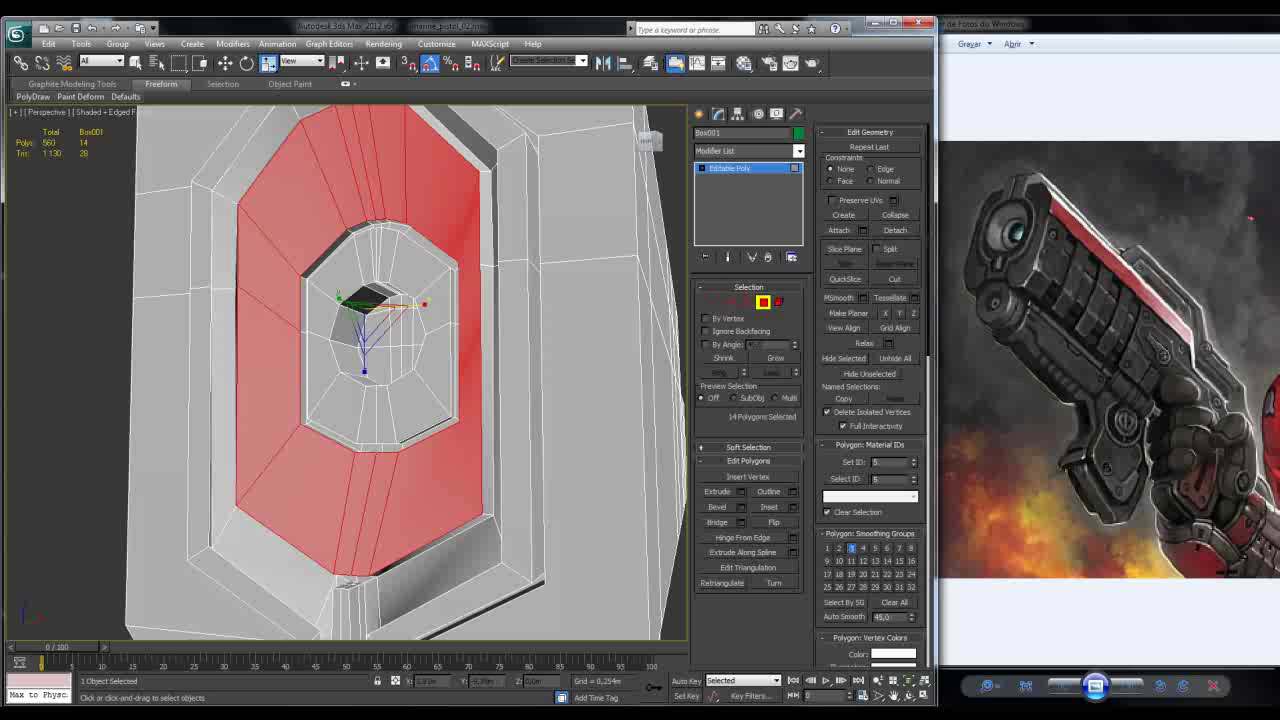
{"action": "left_click", "coordinate": [325, 256]}
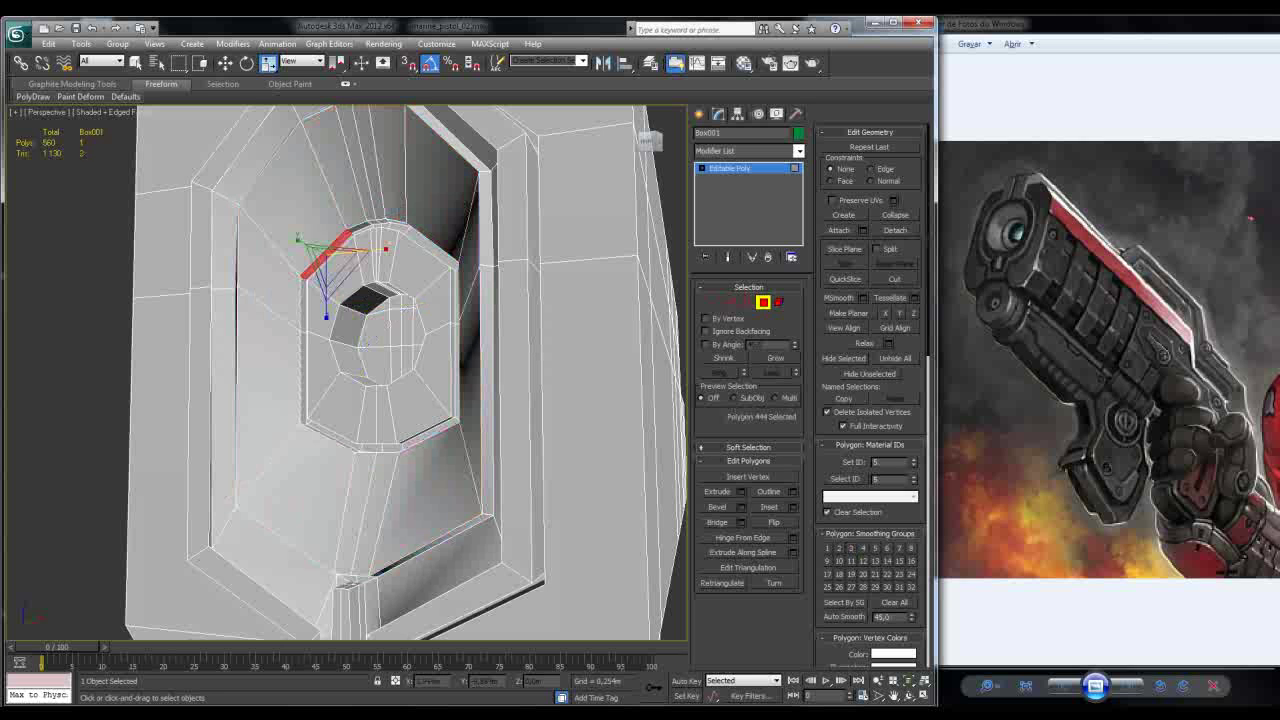
{"action": "key", "text": "ctrl+z"}
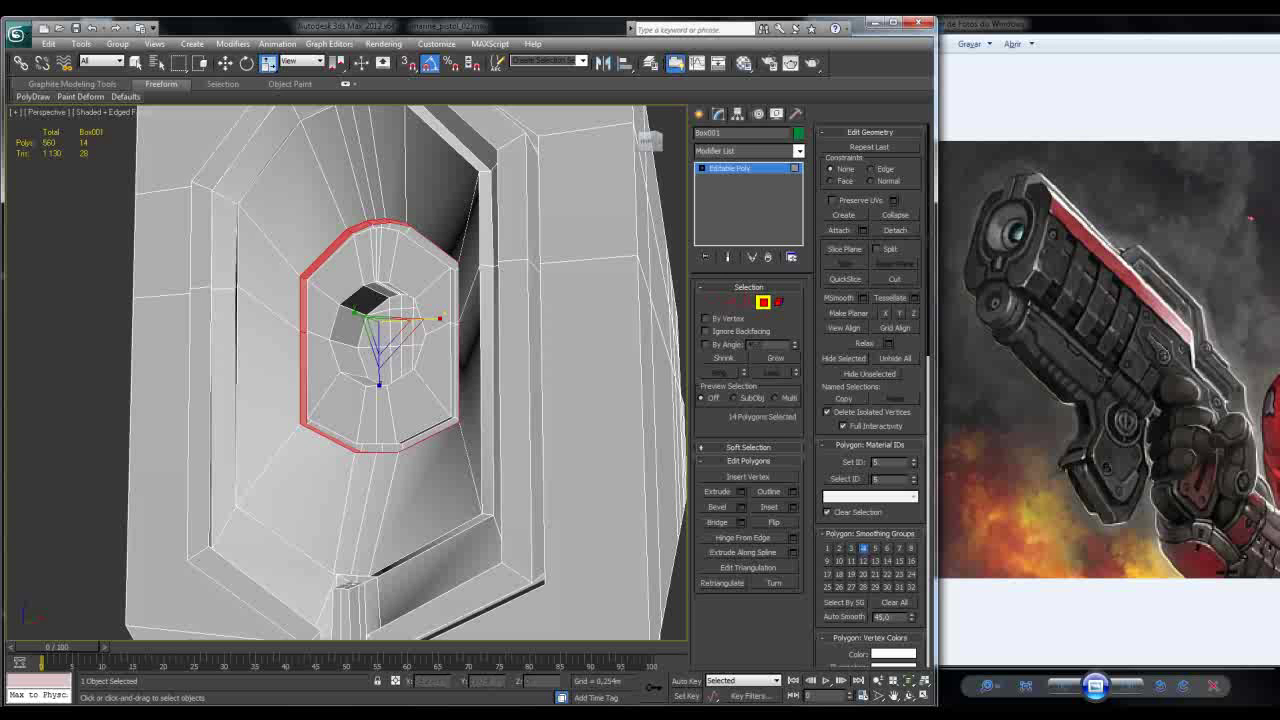
{"action": "mouse_move", "coordinate": [380, 350]}
{"action": "middle_mouse_down", "text": "alt"}
{"action": "mouse_move", "coordinate": [300, 352]}
{"action": "mouse_move", "coordinate": [390, 349]}
{"action": "middle_mouse_up", "text": "alt"}
Step: Select the thin polygon loop along the inner edge of the muzzle's inner ring for its smoothing group
{"action": "key", "text": "shift+e"}
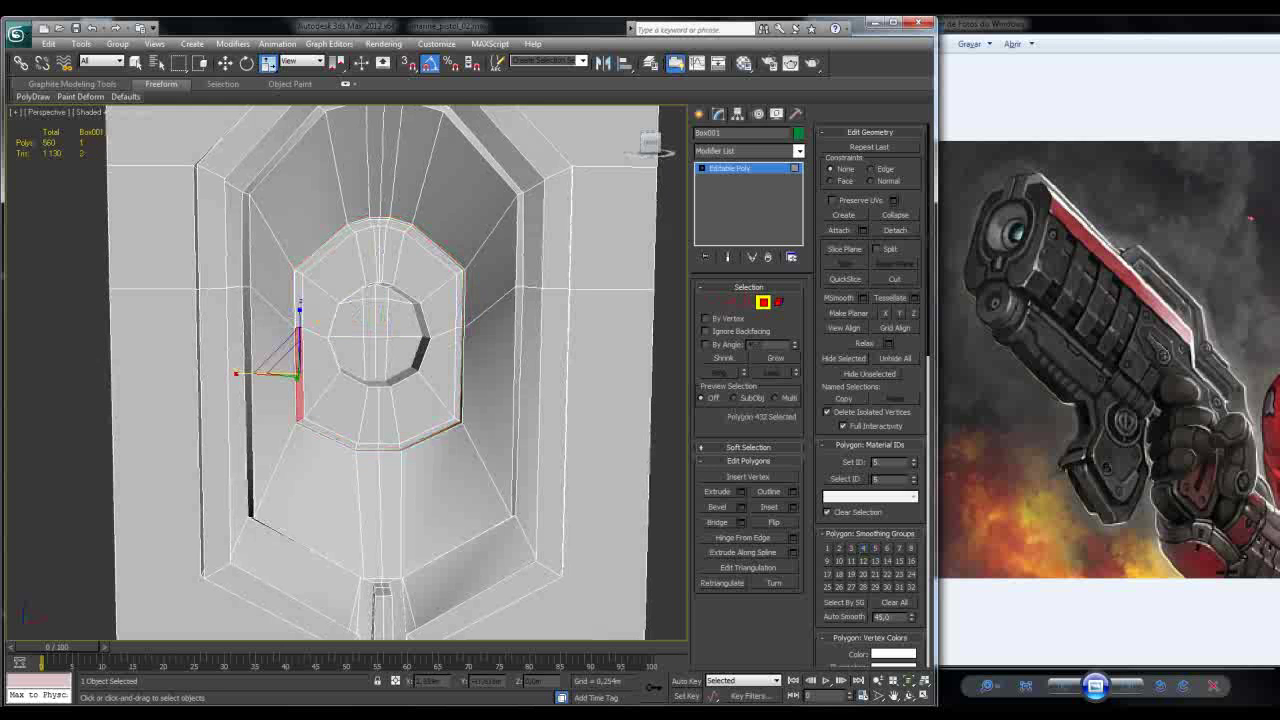
{"action": "middle_click_drag", "start_coordinate": [390, 349], "coordinate": [350, 349], "text": "alt"}
{"action": "left_click", "coordinate": [310, 370]}
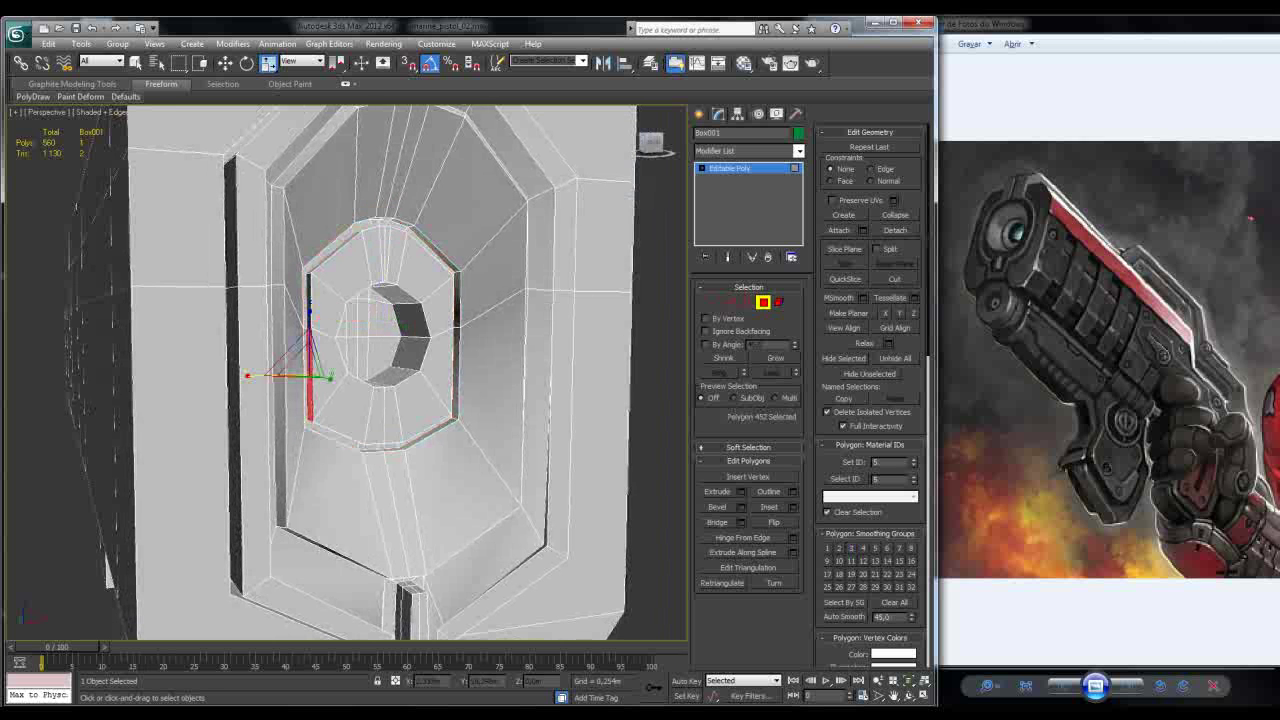
{"action": "key", "text": "ctrl+z"}
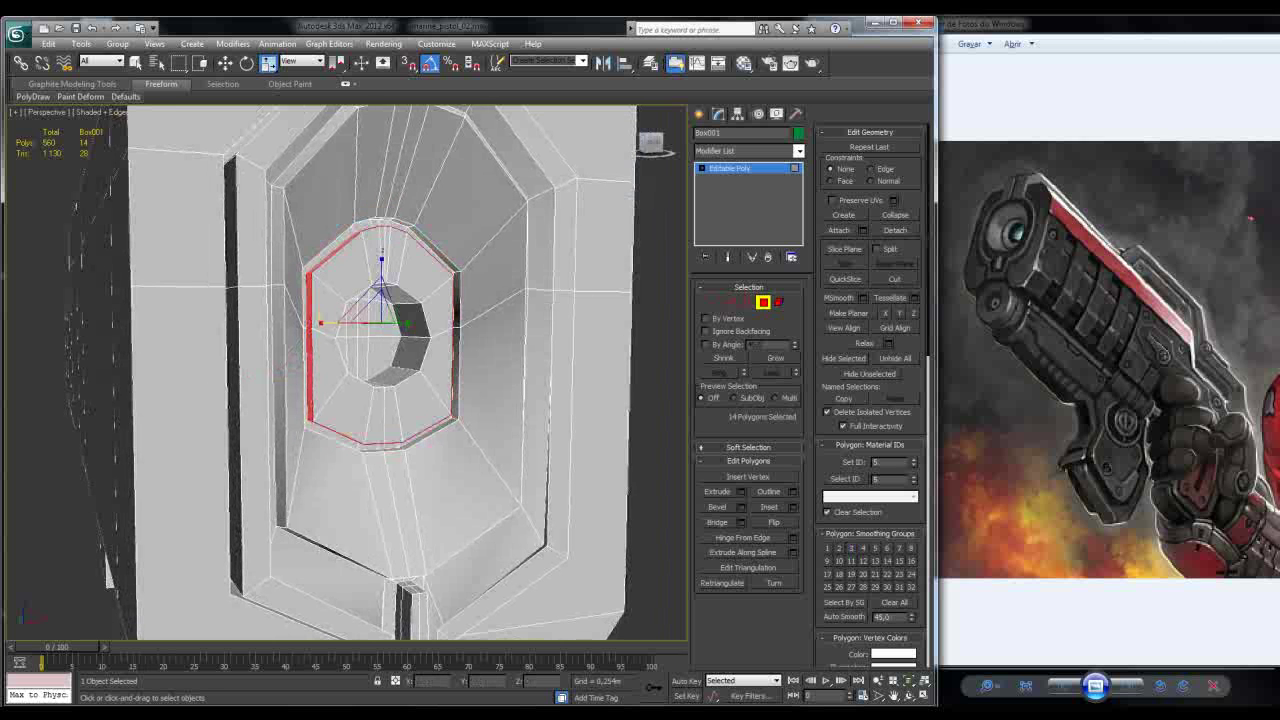
{"action": "middle_click_drag", "start_coordinate": [350, 349], "coordinate": [440, 345], "text": "alt"}
Step: Select the flat front ring around the bore and, after it, the bore's inner wall loop for their smoothing groups
{"action": "key", "text": "F4"}
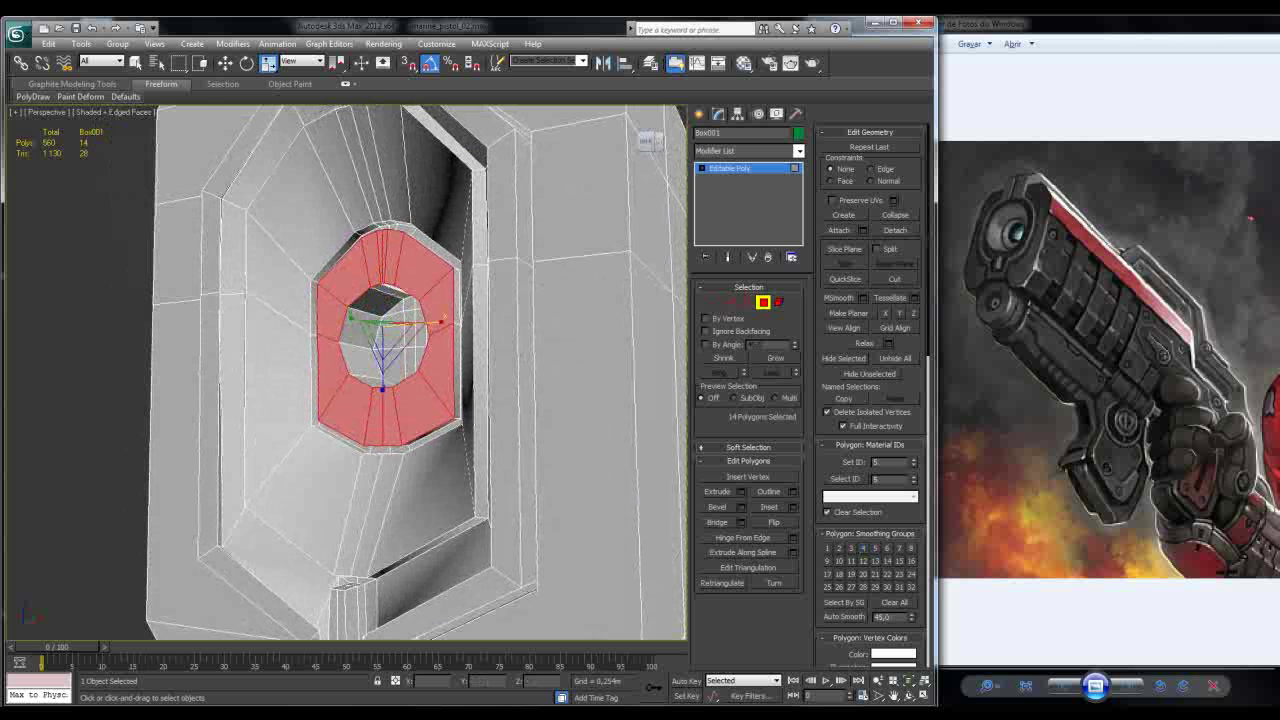
{"action": "middle_click_drag", "start_coordinate": [440, 345], "coordinate": [440, 375], "text": "alt"}
{"action": "left_click_drag", "start_coordinate": [393, 340], "coordinate": [393, 385]}
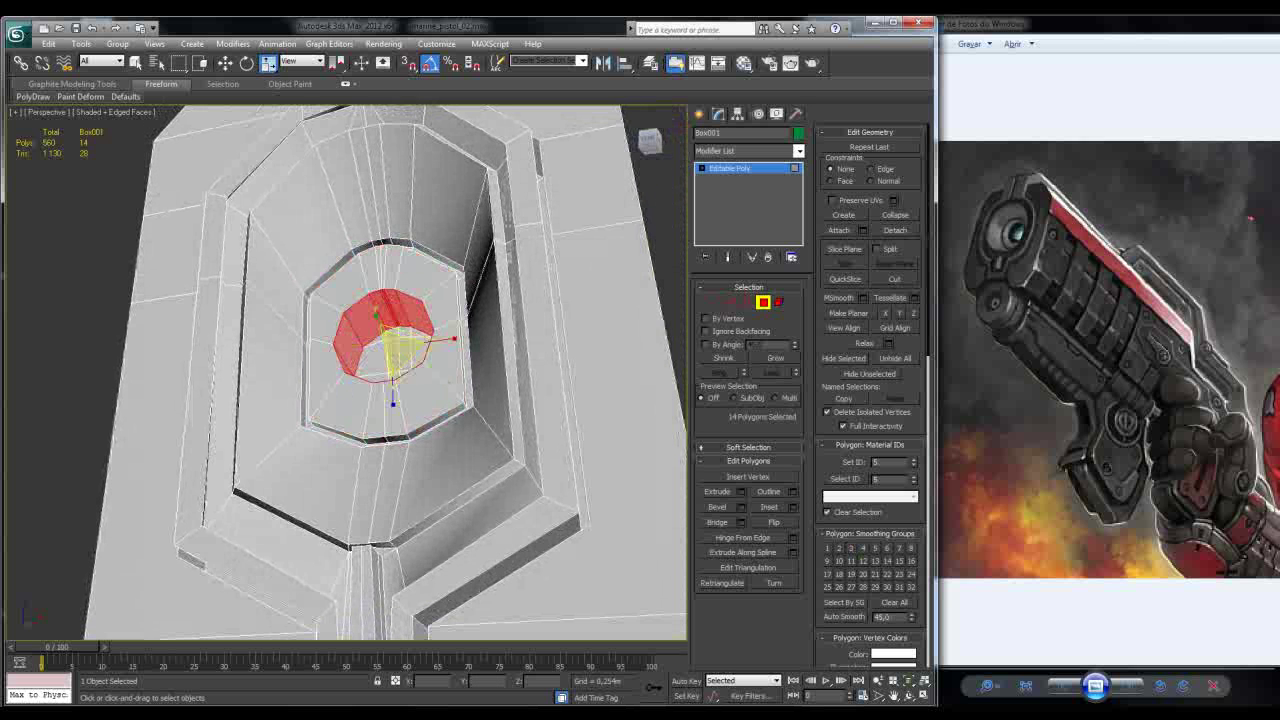
Step: Select the disc polygons at the bottom of the muzzle bore, give them smoothing group 3, and clear the selection
{"action": "middle_click_drag", "start_coordinate": [420, 385], "coordinate": [400, 350], "text": "alt"}
{"action": "left_click", "coordinate": [420, 368]}
{"action": "left_click", "coordinate": [412, 362]}
{"action": "left_click", "coordinate": [388, 375], "text": "ctrl"}
{"action": "left_click", "coordinate": [410, 362], "text": "ctrl"}
{"action": "left_click", "coordinate": [365, 335], "text": "ctrl"}
{"action": "left_click", "coordinate": [400, 325], "text": "ctrl"}
{"action": "left_click", "coordinate": [400, 312], "text": "ctrl"}
{"action": "left_click", "coordinate": [410, 322], "text": "ctrl"}
{"action": "left_click", "coordinate": [392, 302], "text": "ctrl"}
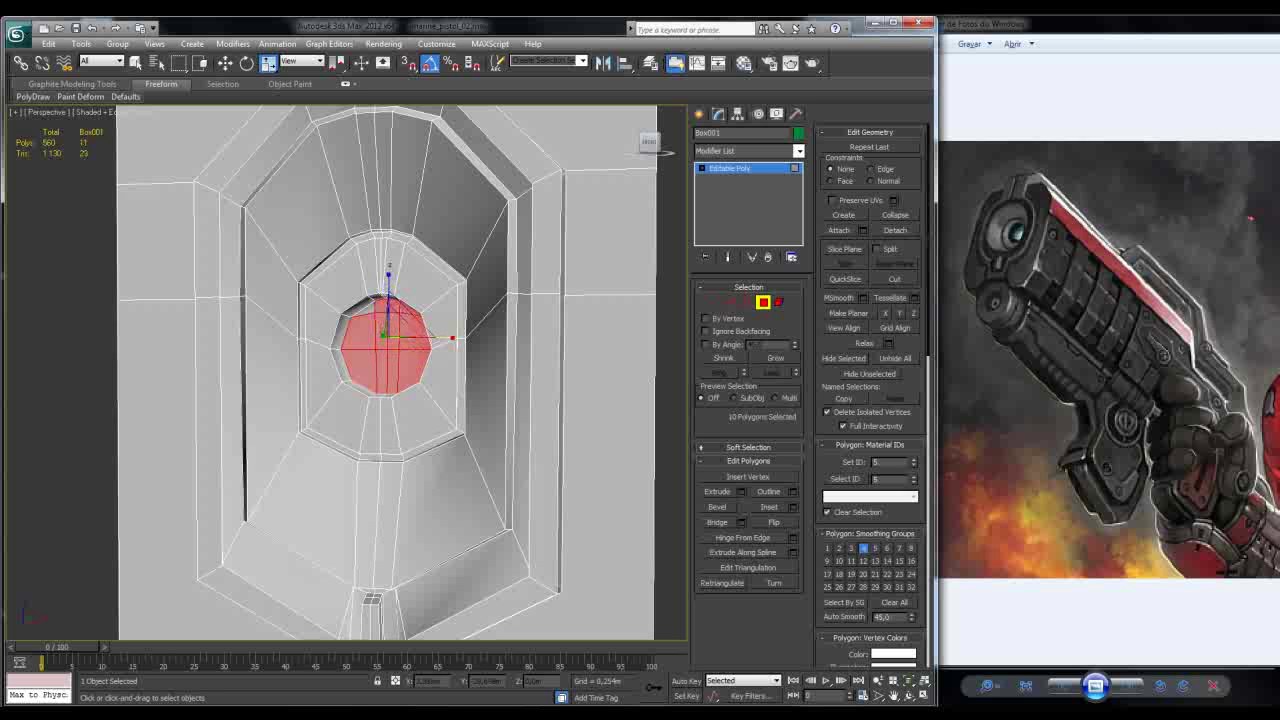
{"action": "left_click", "coordinate": [392, 318], "text": "ctrl"}
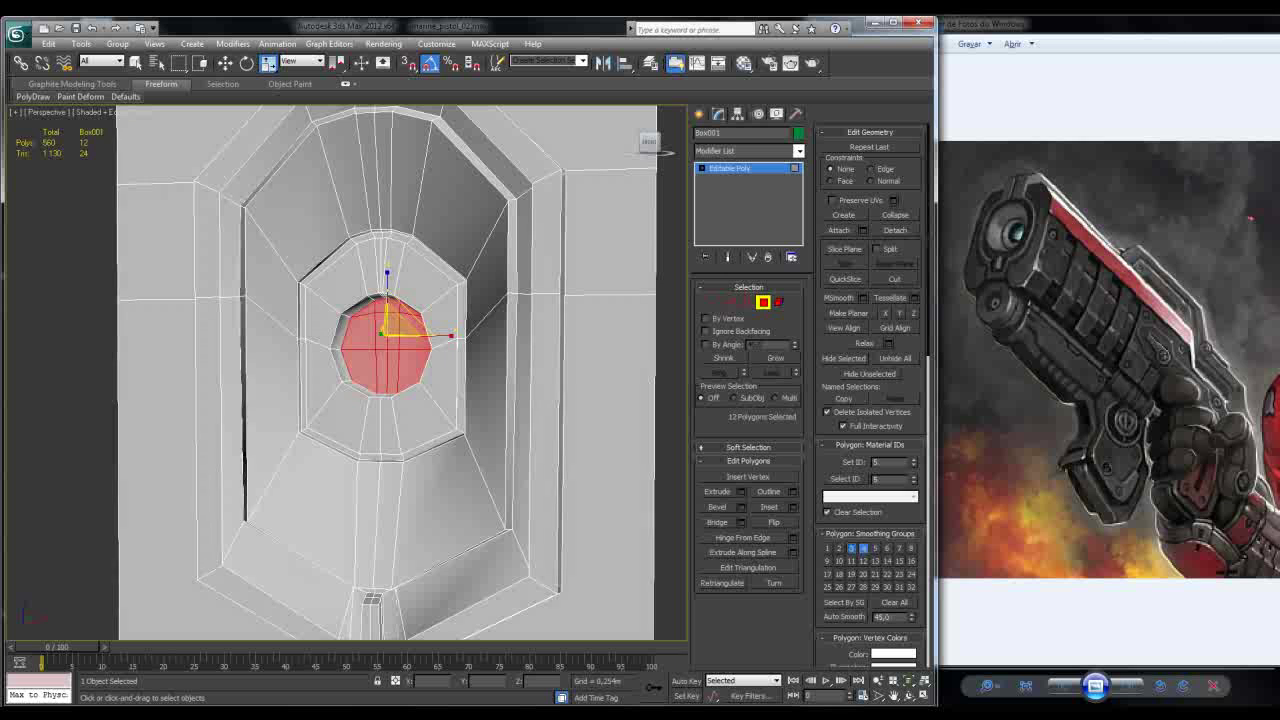
{"action": "scroll", "coordinate": [390, 325], "scroll_direction": "down", "scroll_amount": 2}
{"action": "key", "text": "Delete"}
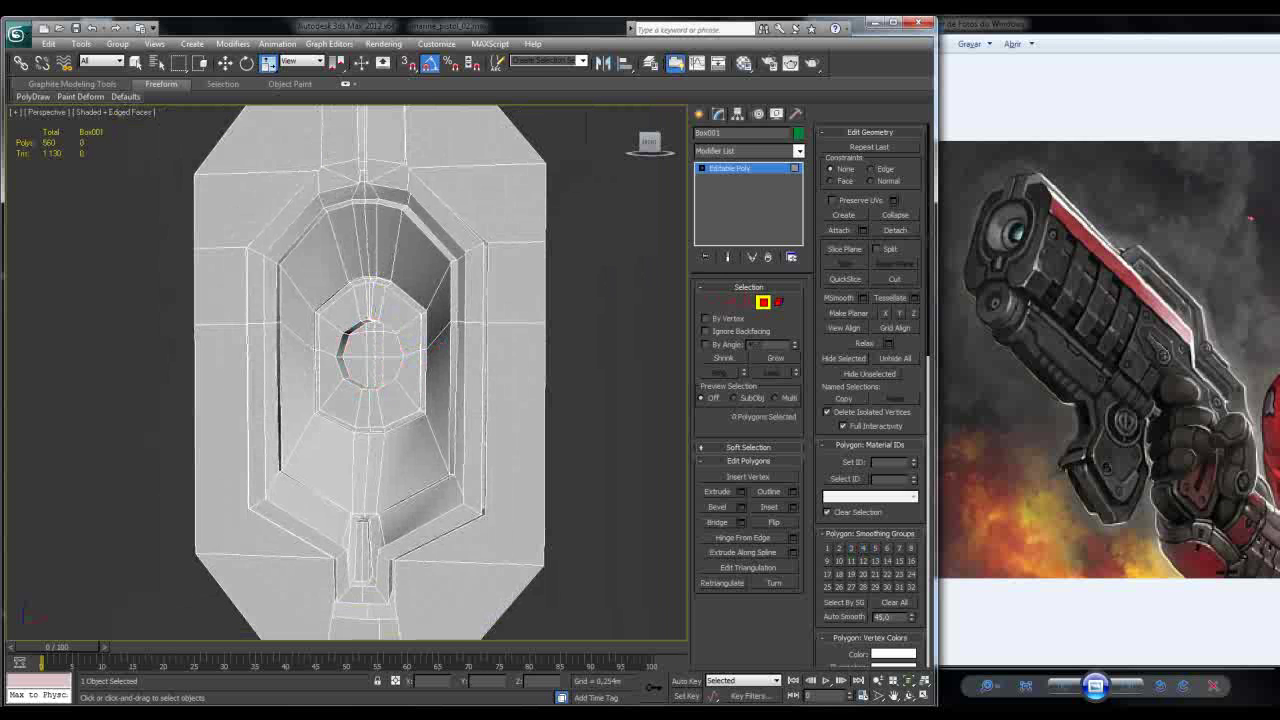
Step: Apply TurboSmooth separated by smoothing groups and view the whole pistol shaded without edged faces
{"action": "left_click", "coordinate": [750, 150]}
{"action": "scroll", "coordinate": [745, 450], "scroll_direction": "down", "scroll_amount": 10}
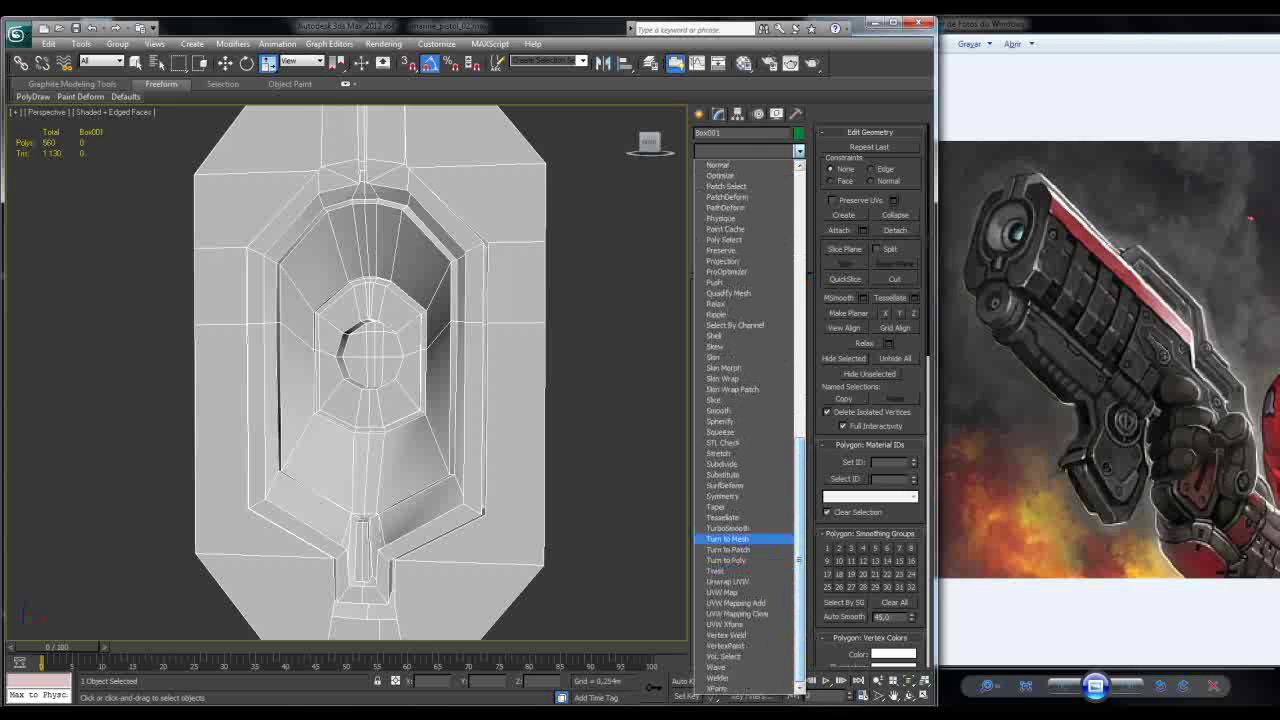
{"action": "left_click", "coordinate": [728, 528]}
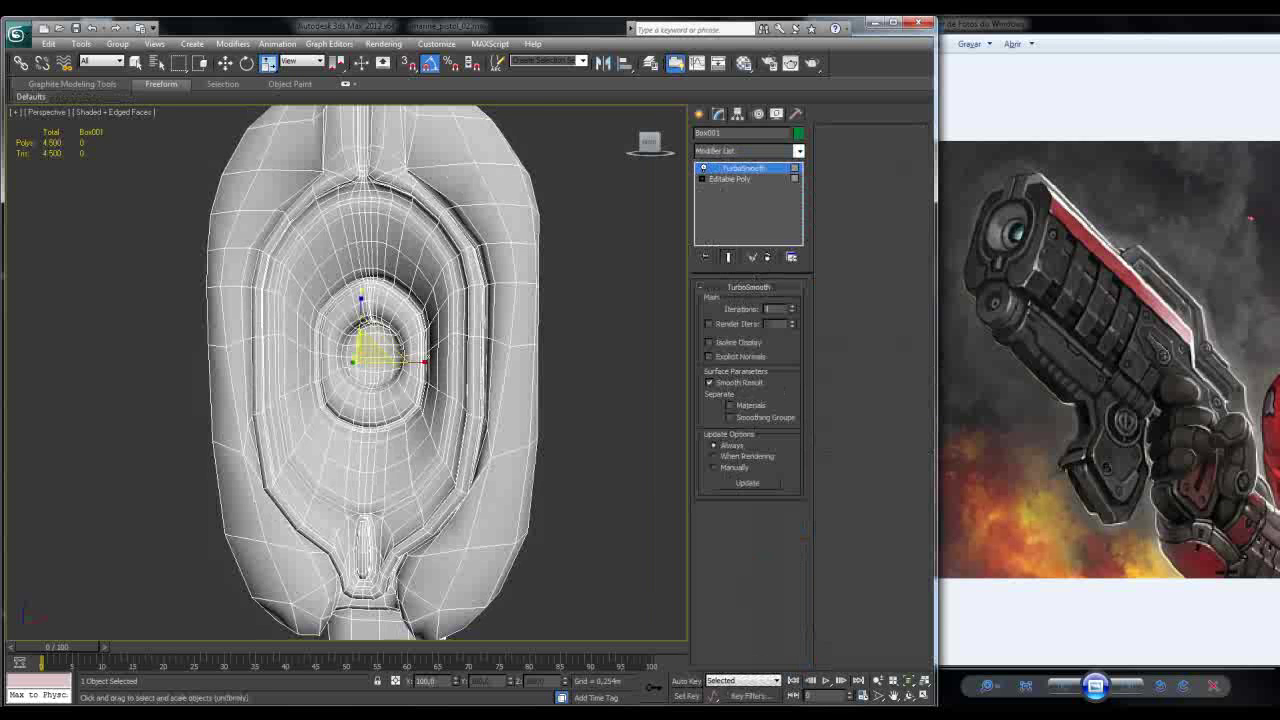
{"action": "middle_click_drag", "start_coordinate": [360, 370], "coordinate": [290, 372], "text": "alt"}
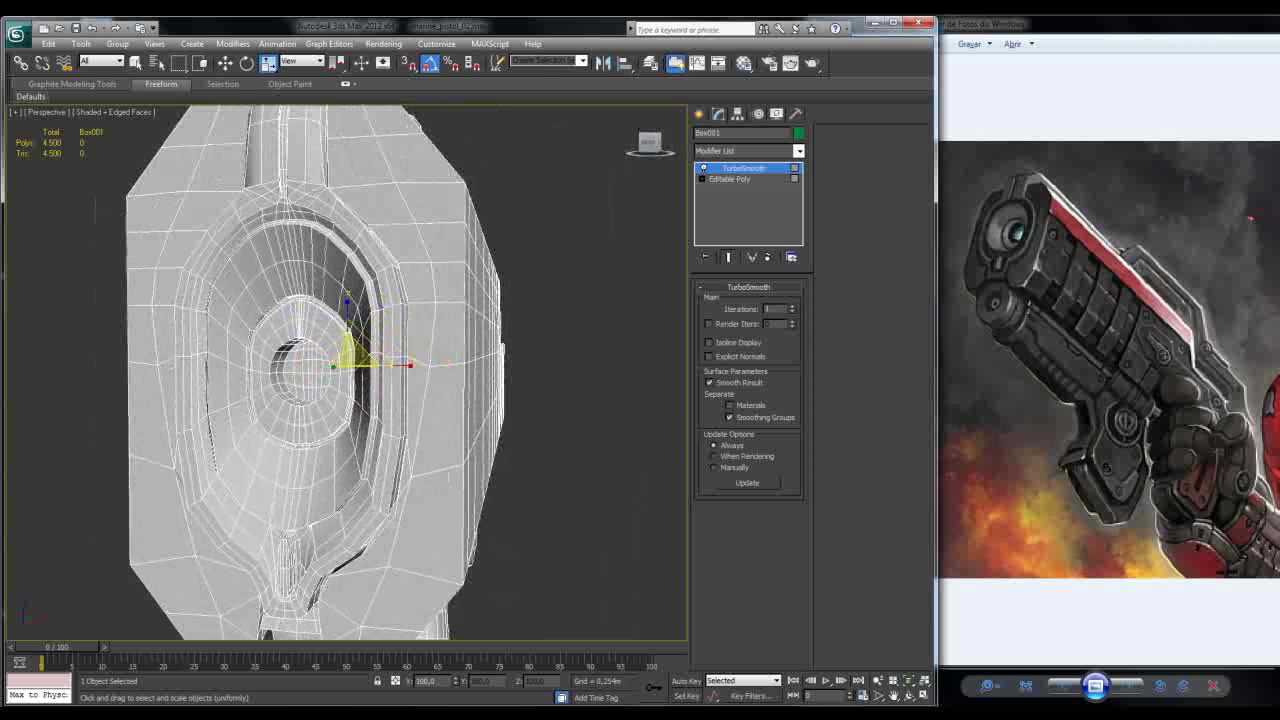
{"action": "key", "text": "F4"}
{"action": "scroll", "coordinate": [345, 370], "scroll_direction": "down", "scroll_amount": 5}
{"action": "middle_click_drag", "start_coordinate": [345, 370], "coordinate": [480, 390], "text": "alt"}
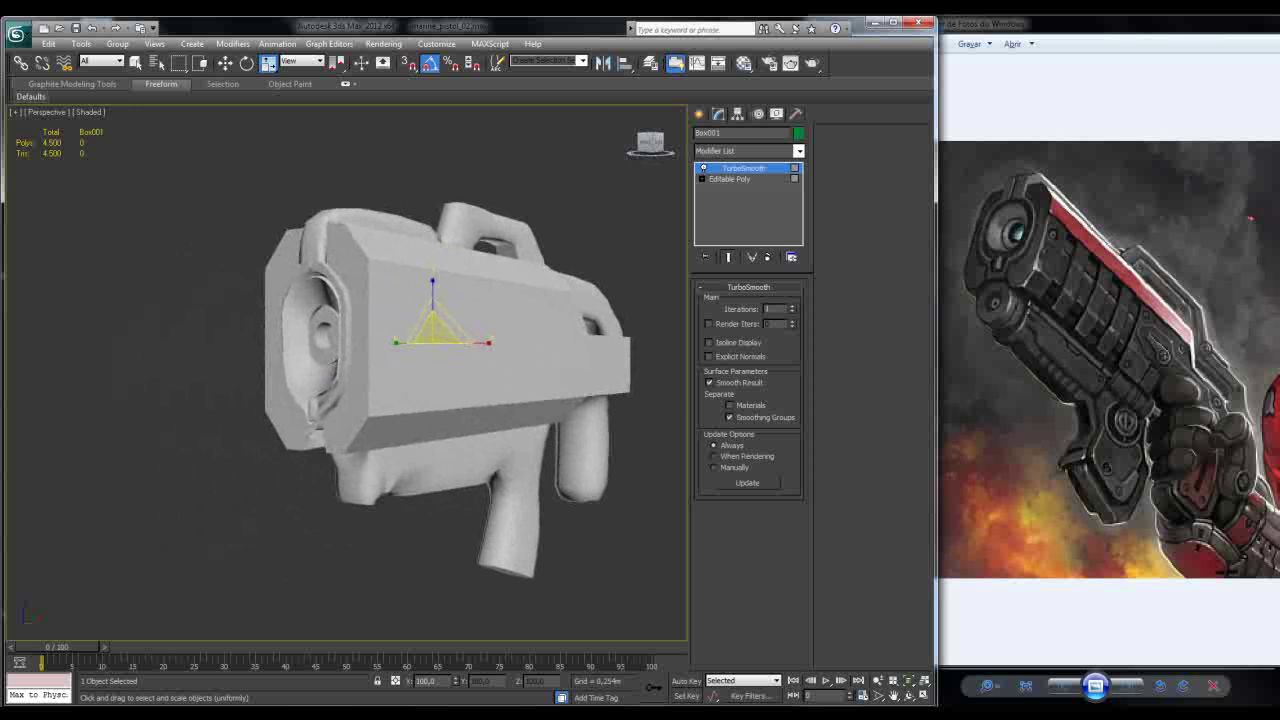
Step: Set the TurboSmooth iterations to 2 and inspect the smoothed barrel and muzzle from the side
{"action": "scroll", "coordinate": [358, 377], "scroll_direction": "up", "scroll_amount": 3}
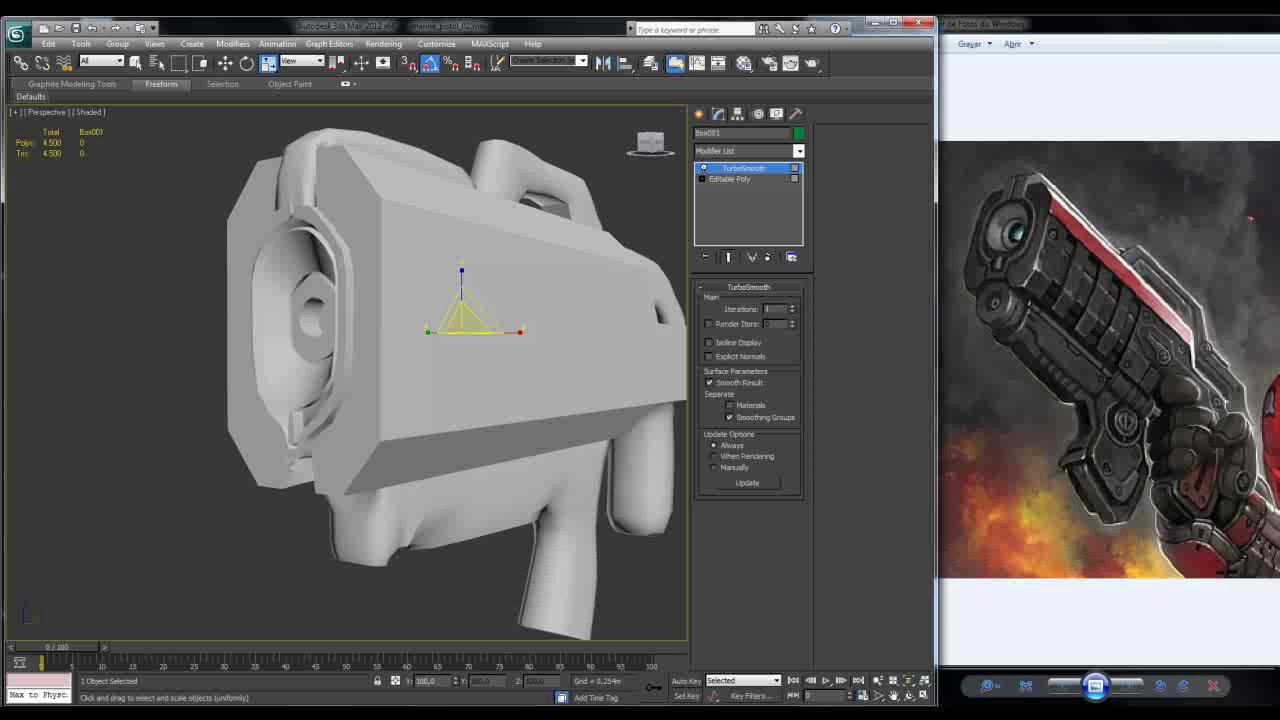
{"action": "type", "text": "2"}
{"action": "key", "text": "Return"}
{"action": "middle_click_drag", "start_coordinate": [440, 380], "coordinate": [235, 380], "text": "alt"}
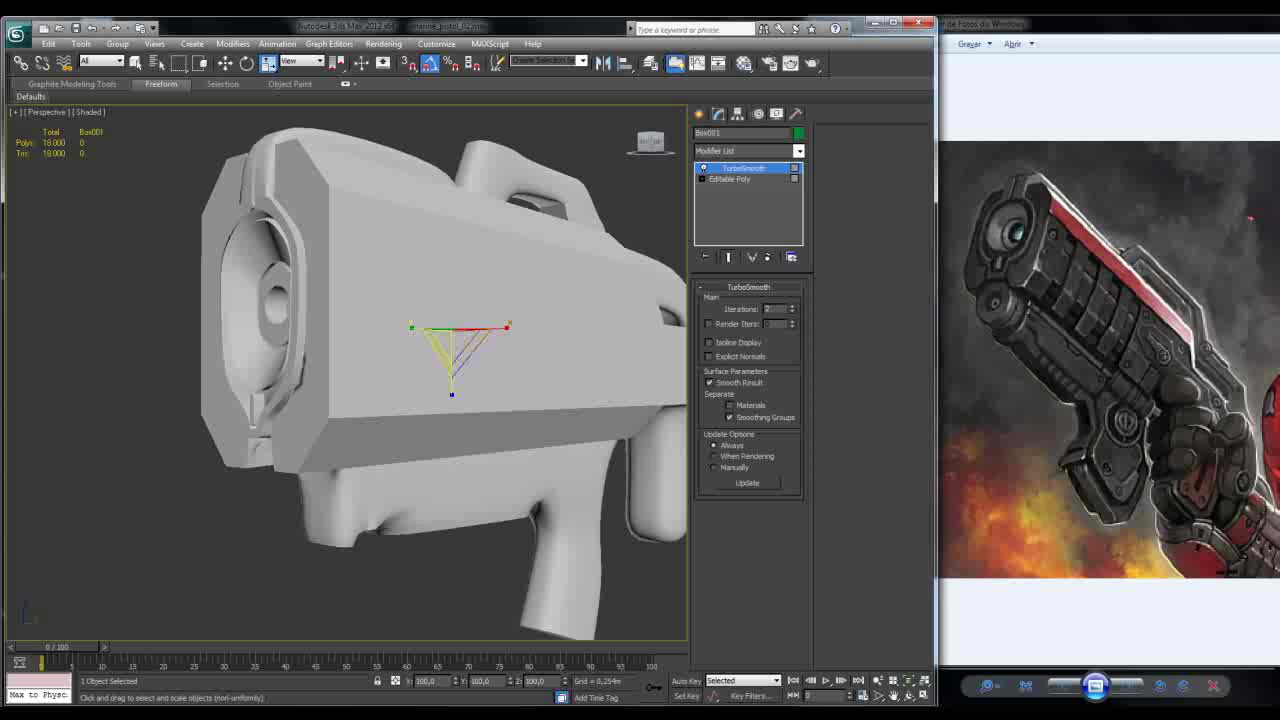
Step: Display the smoothed pistol in Realistic shading and inspect the muzzle from the front side
{"action": "left_click", "coordinate": [89, 112]}
{"action": "left_click", "coordinate": [128, 127]}
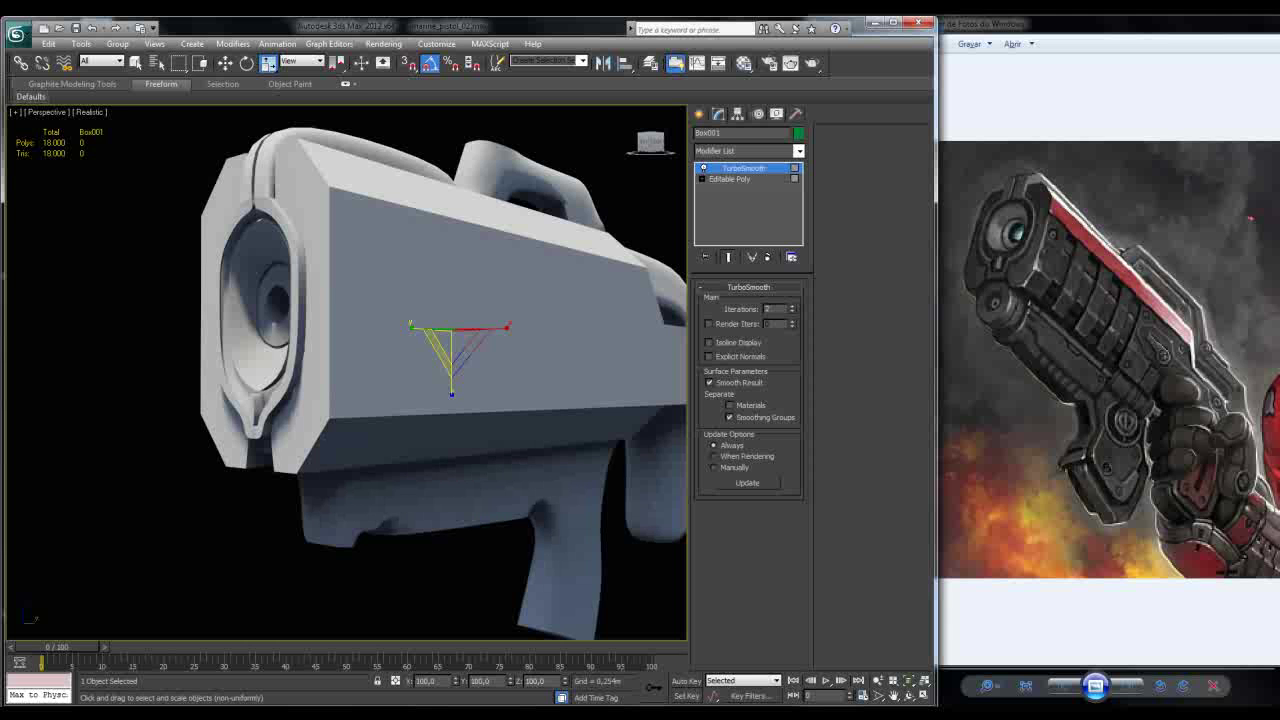
{"action": "left_click_drag", "start_coordinate": [650, 143], "coordinate": [620, 147]}
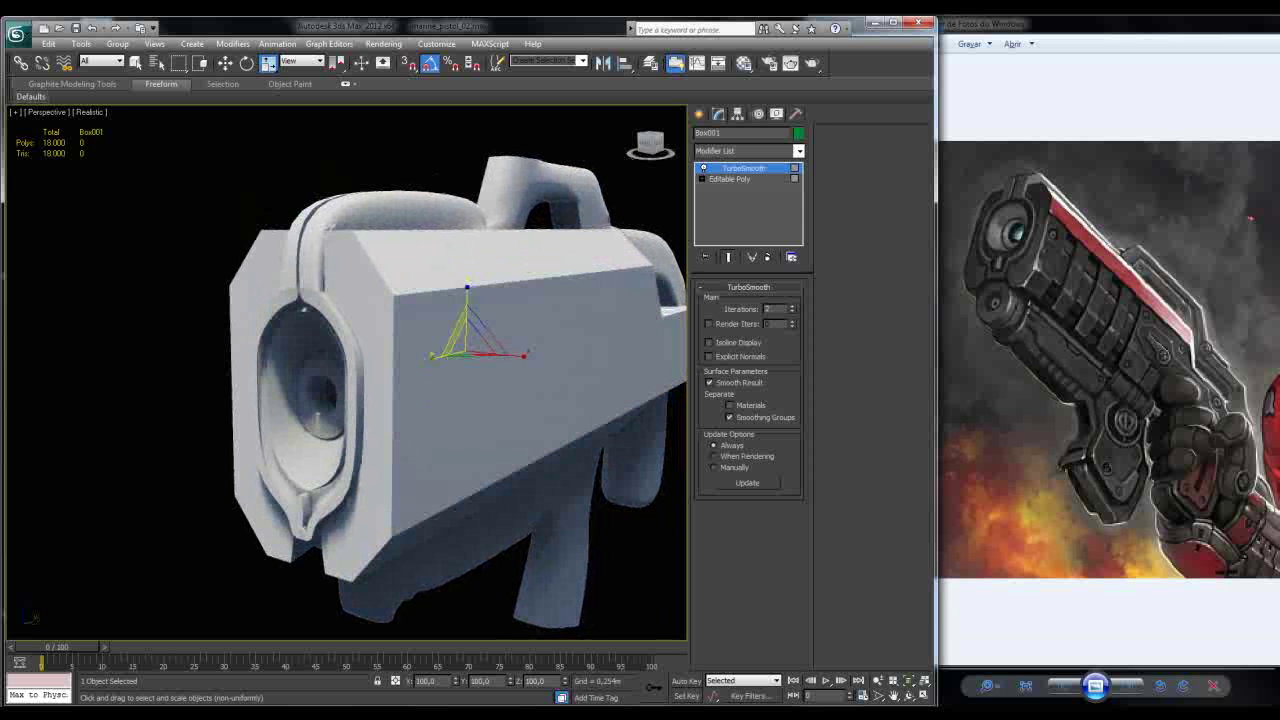
Step: Remove the TurboSmooth modifier and set the viewport back to Shaded with edged faces
{"action": "left_click", "coordinate": [767, 257]}
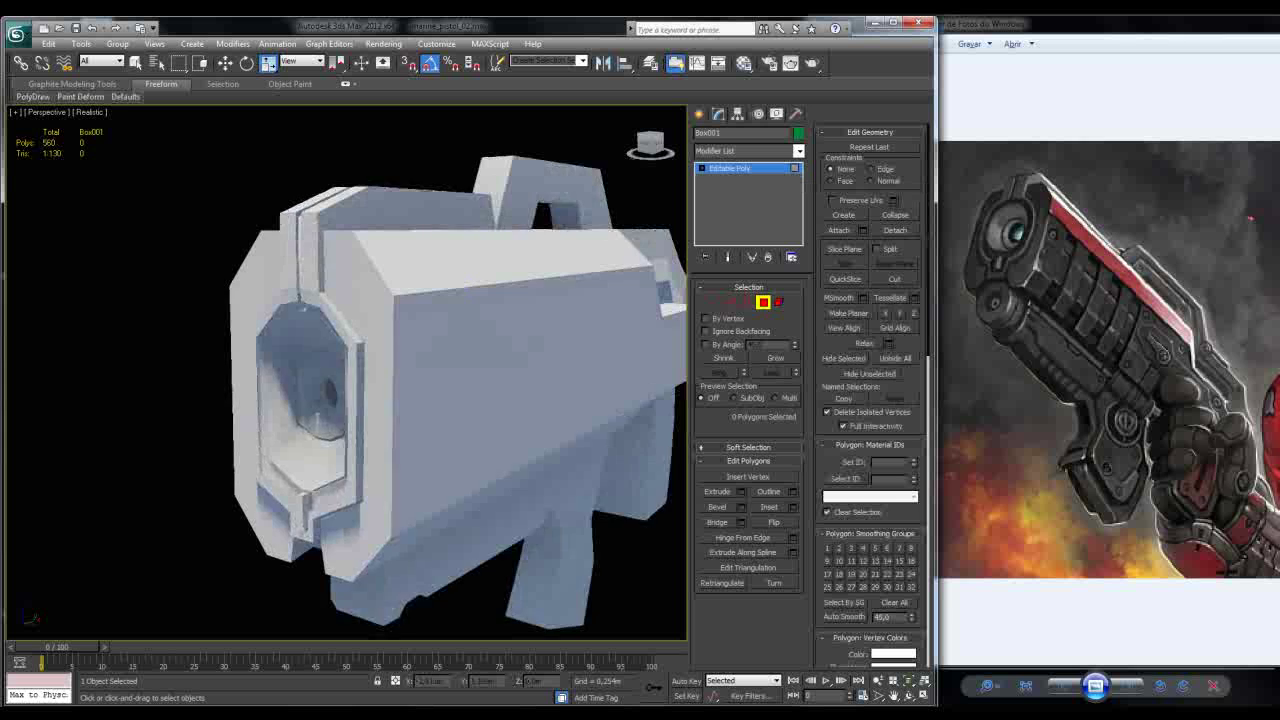
{"action": "left_click", "coordinate": [92, 112]}
{"action": "left_click", "coordinate": [127, 142]}
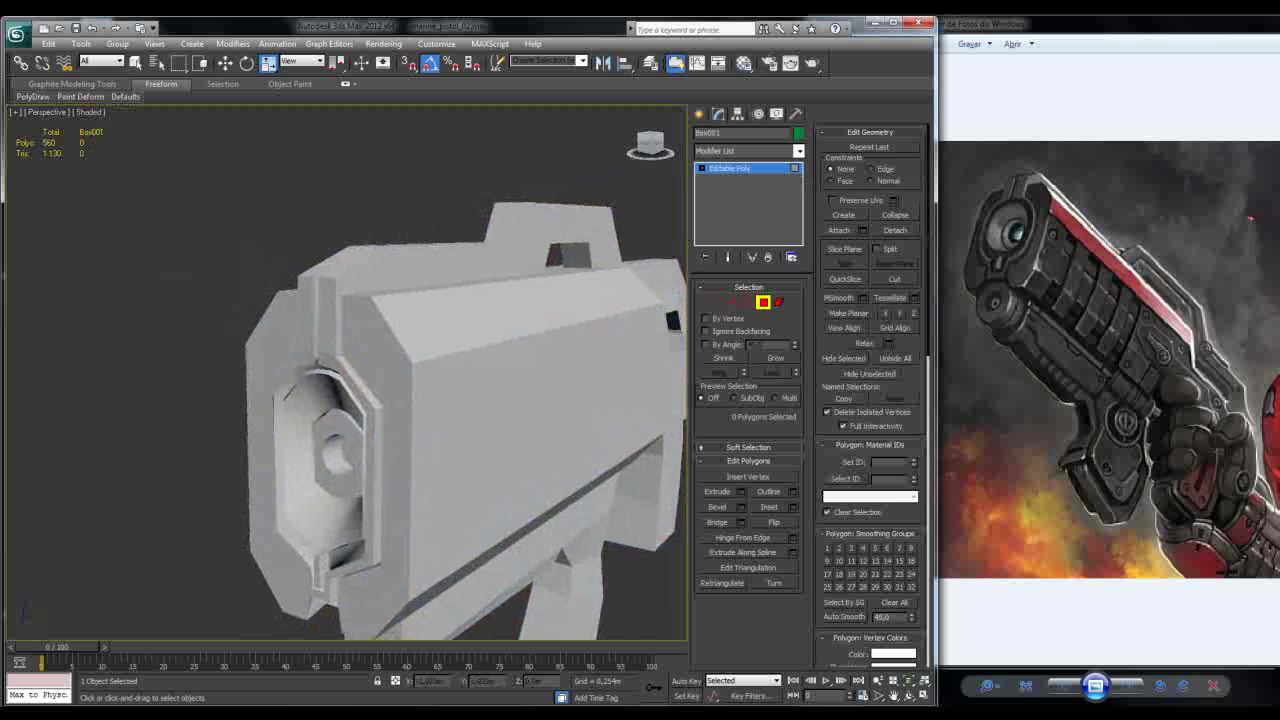
{"action": "key", "text": "F4"}
Step: Select the seven inner wall polygons around the central peg in the notch below the bore and assign smoothing group 4
{"action": "scroll", "coordinate": [327, 290], "scroll_direction": "up", "scroll_amount": 10}
{"action": "middle_click_drag", "start_coordinate": [327, 290], "coordinate": [340, 236]}
{"action": "left_click", "coordinate": [266, 495]}
{"action": "middle_click_drag", "start_coordinate": [340, 300], "coordinate": [585, 403], "text": "alt"}
{"action": "left_click", "coordinate": [322, 374], "text": "ctrl"}
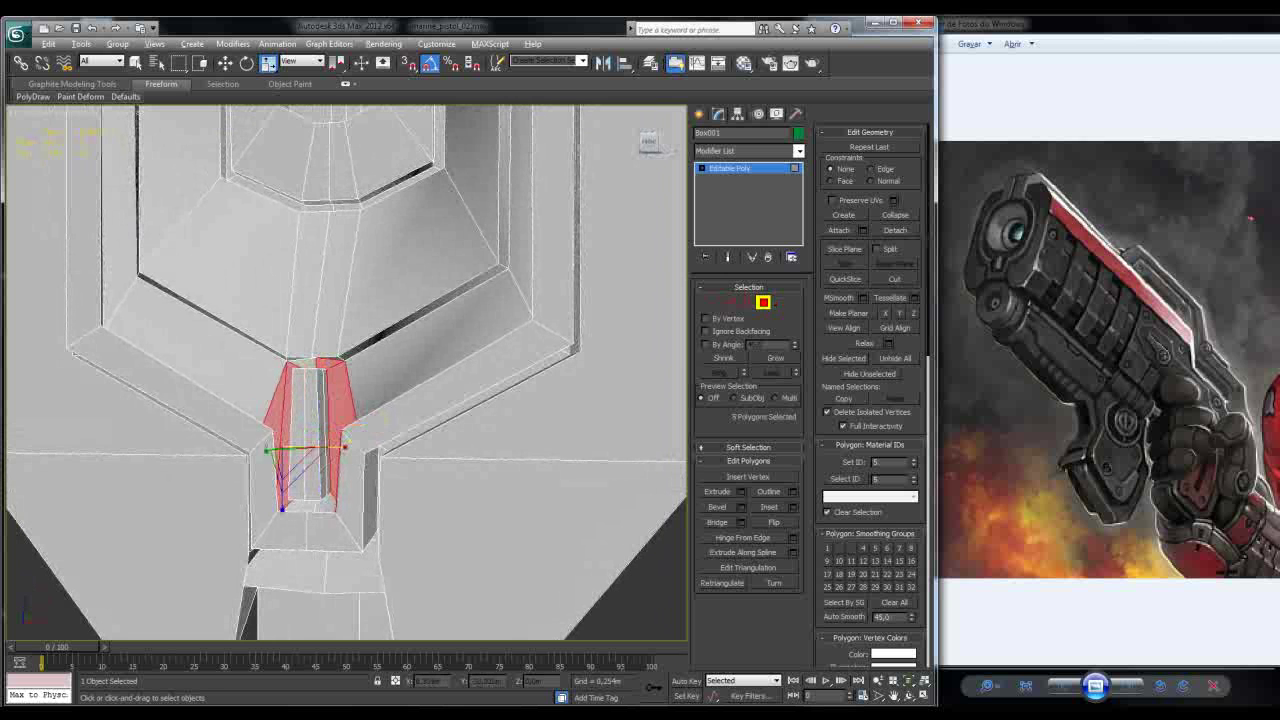
{"action": "middle_click_drag", "start_coordinate": [585, 403], "coordinate": [520, 418], "text": "alt"}
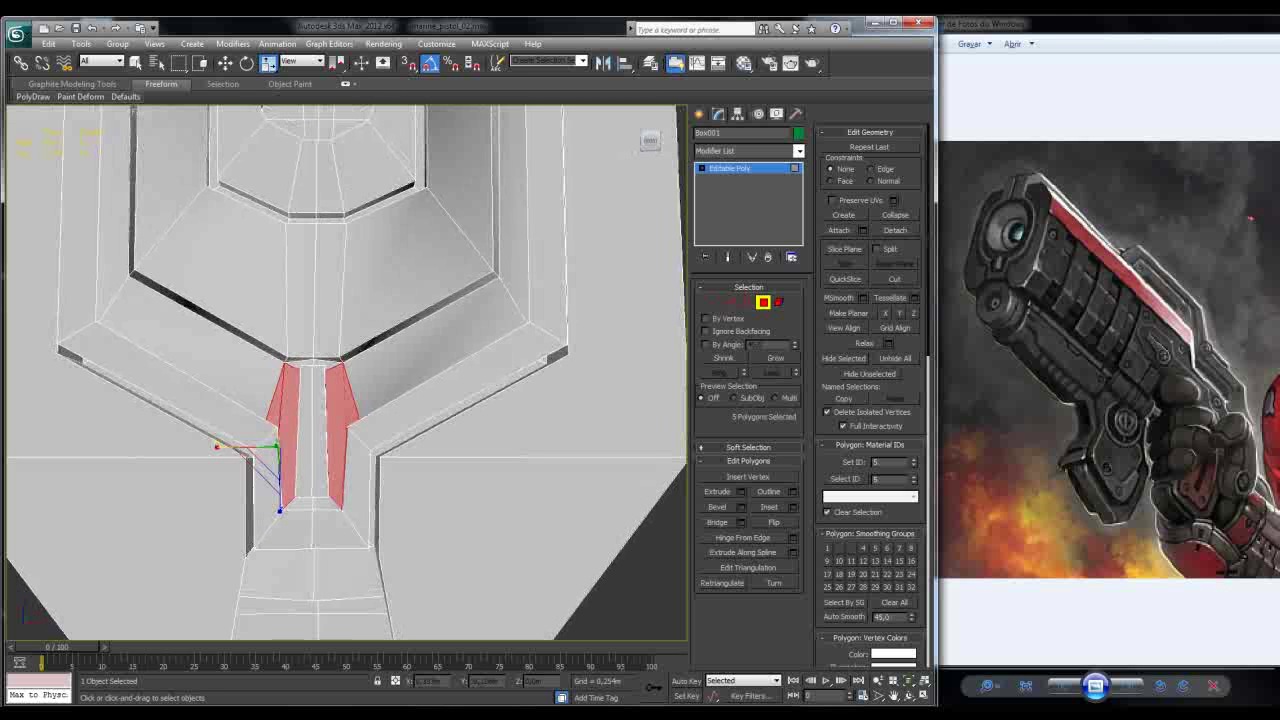
{"action": "left_click_drag", "start_coordinate": [270, 446], "coordinate": [276, 419]}
{"action": "left_click", "coordinate": [315, 363], "text": "ctrl"}
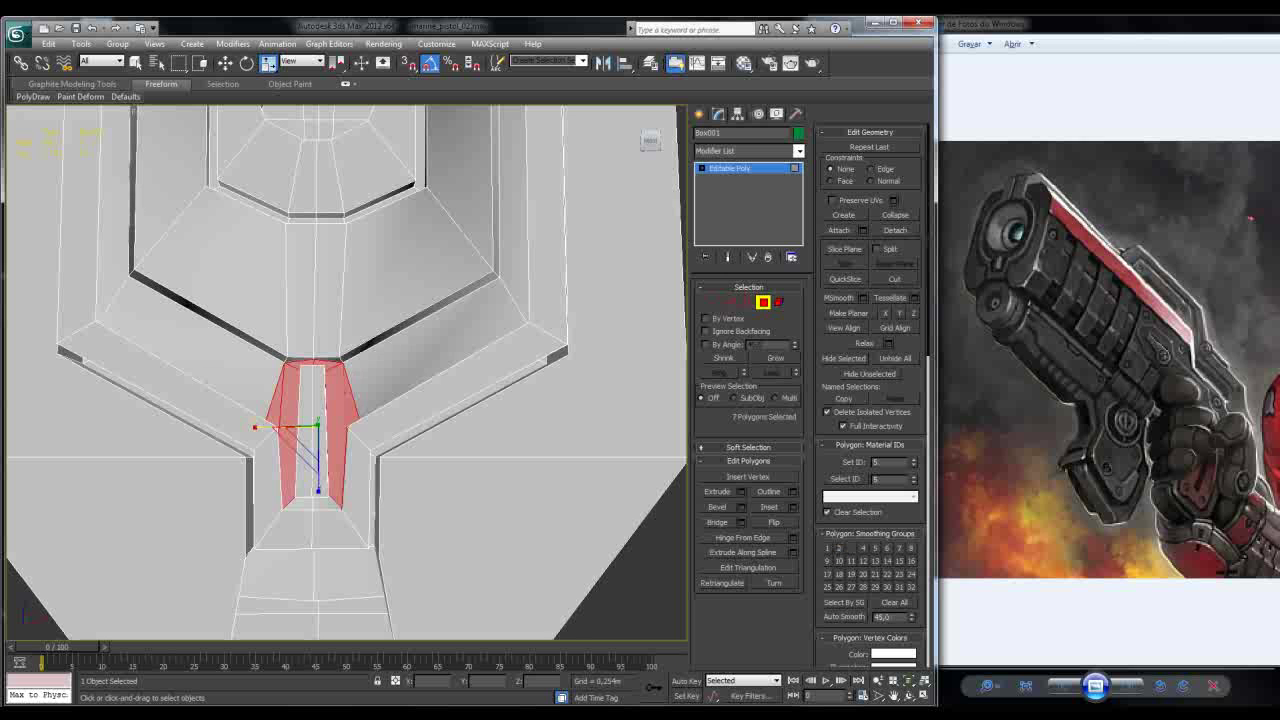
{"action": "left_click", "coordinate": [863, 548]}
Step: Nudge the vertex at the upper end of the notch, behind the peg, slightly downward
{"action": "middle_click_drag", "start_coordinate": [345, 370], "coordinate": [365, 385], "text": "alt"}
{"action": "key", "text": "1"}
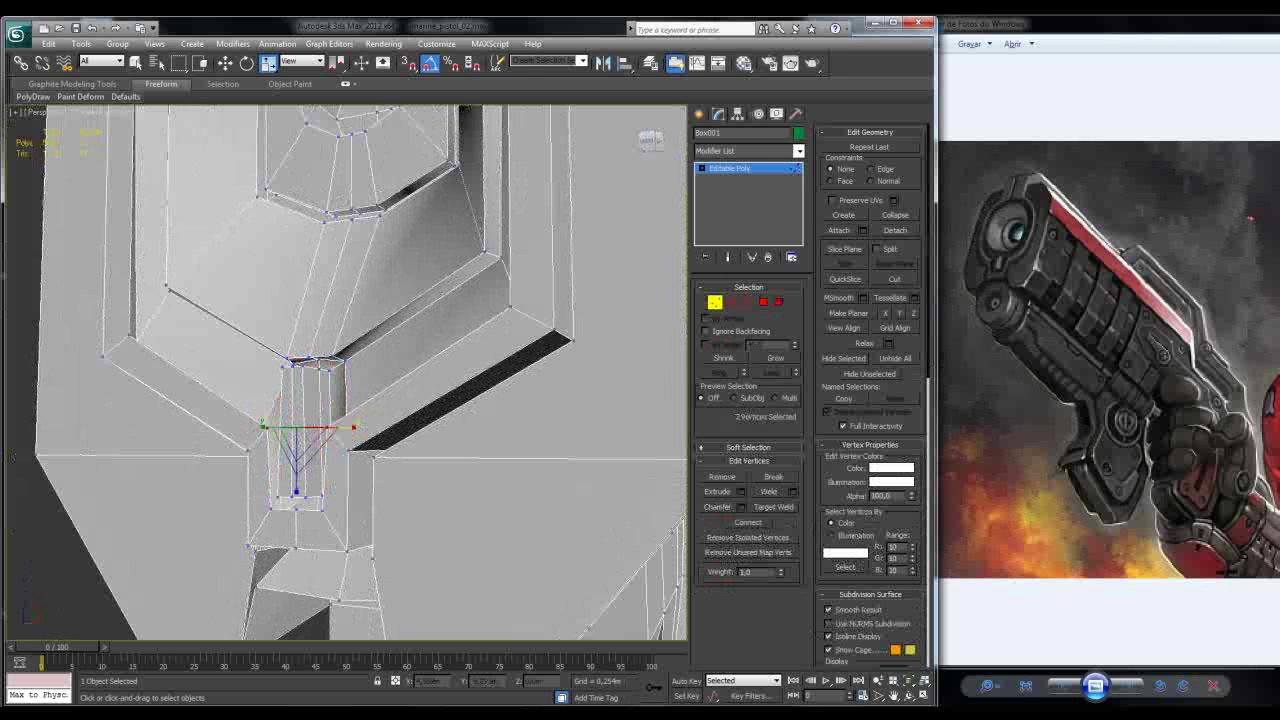
{"action": "left_click", "coordinate": [322, 358]}
{"action": "key", "text": "w"}
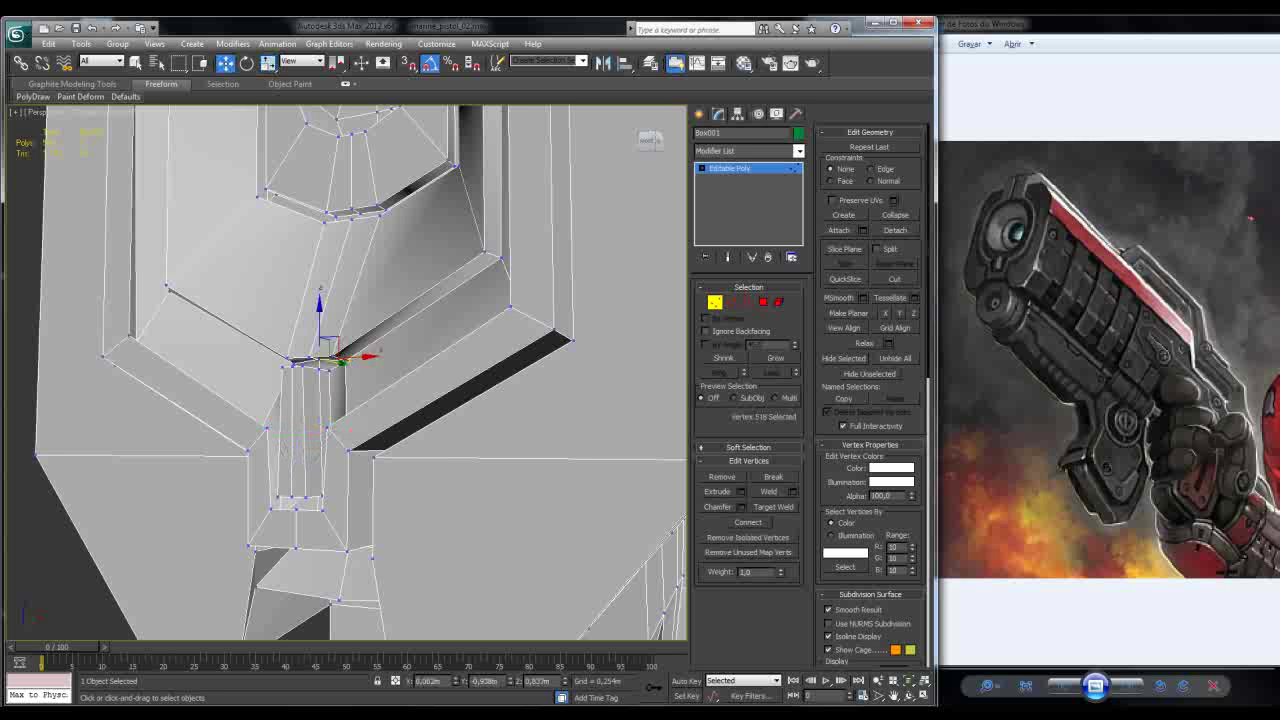
{"action": "left_click_drag", "start_coordinate": [322, 345], "coordinate": [322, 350]}
{"action": "mouse_move", "coordinate": [322, 350]}
{"action": "middle_mouse_down", "text": "alt"}
{"action": "mouse_move", "coordinate": [360, 349]}
{"action": "mouse_move", "coordinate": [330, 350]}
{"action": "middle_mouse_up", "text": "alt"}
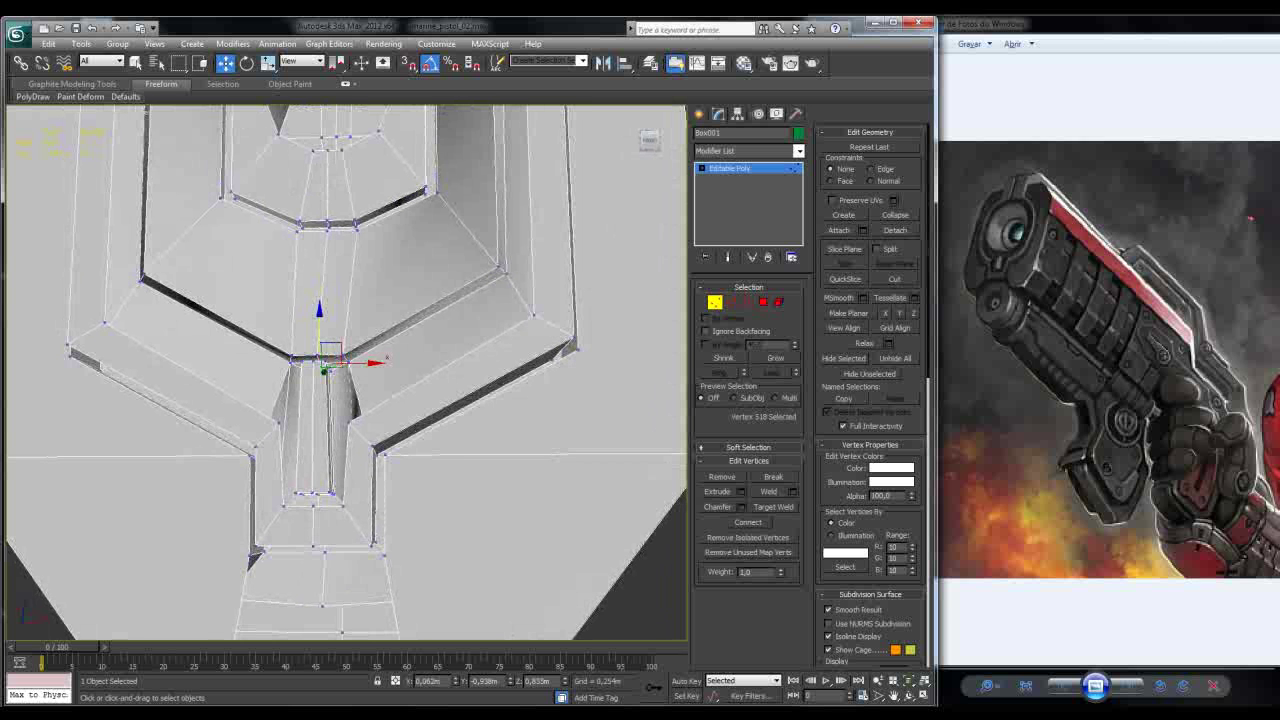
Step: Check the smoothing groups of the bore rim strip and the individual notch walls around the peg
{"action": "key", "text": "4"}
{"action": "left_click", "coordinate": [430, 305]}
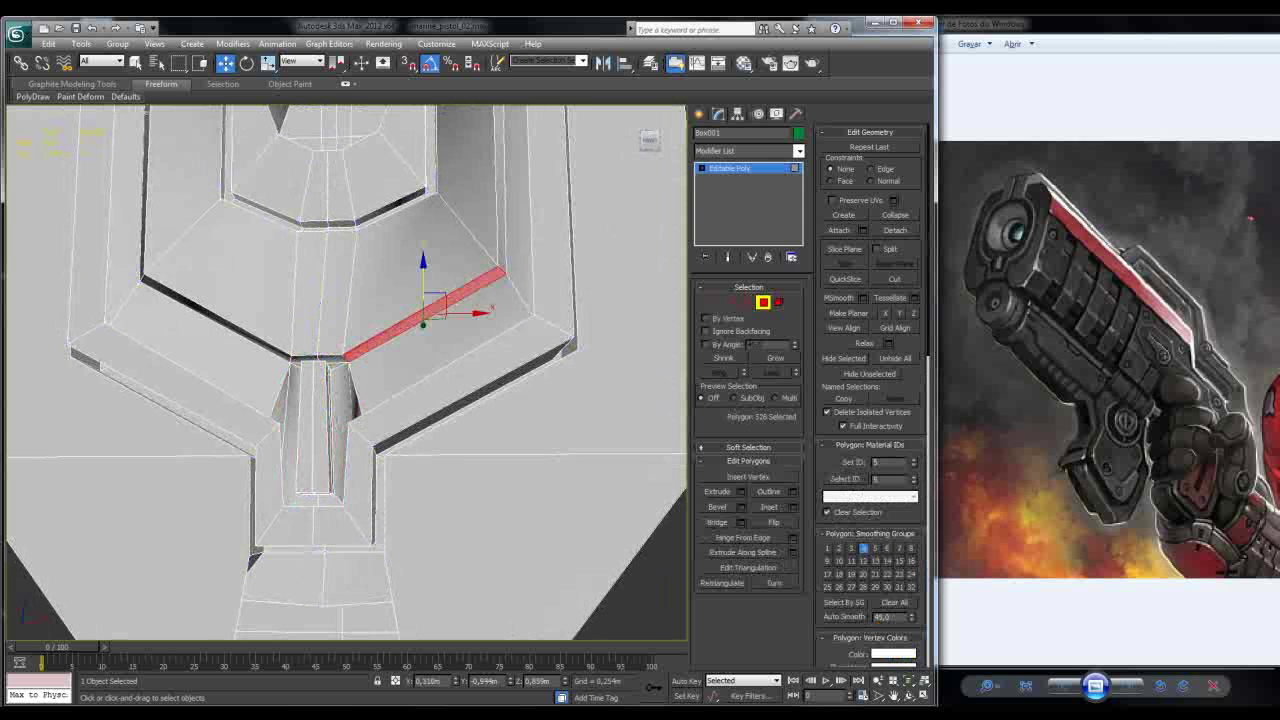
{"action": "middle_click_drag", "start_coordinate": [430, 305], "coordinate": [340, 350], "text": "alt"}
{"action": "left_click", "coordinate": [332, 357]}
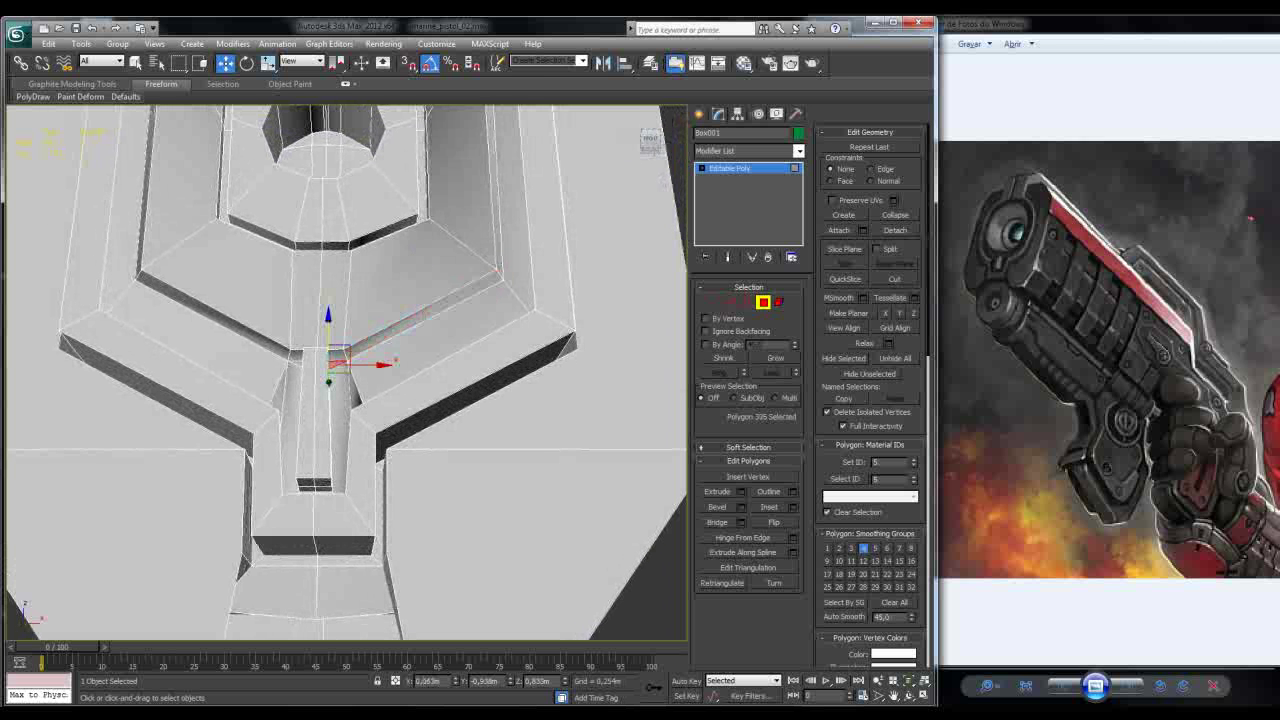
{"action": "key", "text": "ctrl+z"}
{"action": "middle_click_drag", "start_coordinate": [340, 360], "coordinate": [380, 345], "text": "alt"}
{"action": "left_click", "coordinate": [293, 440]}
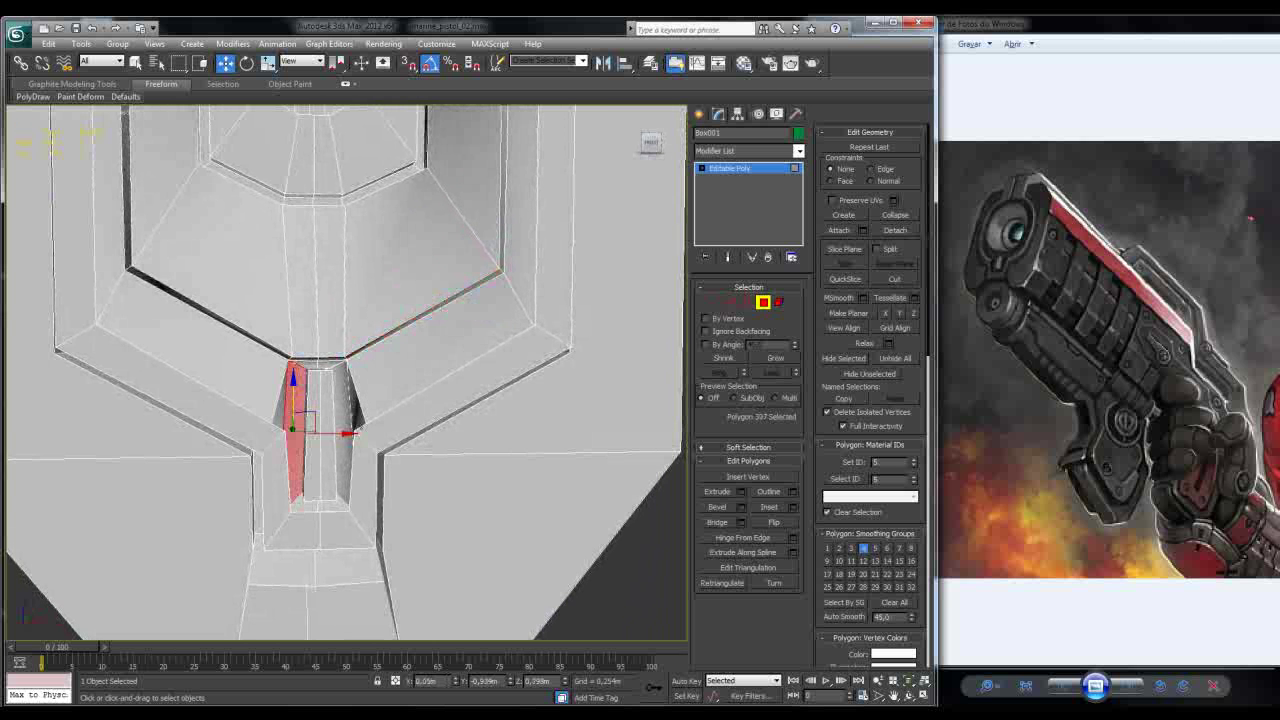
{"action": "left_click", "coordinate": [340, 430], "text": "shift"}
{"action": "mouse_move", "coordinate": [340, 430]}
{"action": "middle_mouse_down", "text": "alt"}
{"action": "mouse_move", "coordinate": [360, 420]}
{"action": "mouse_move", "coordinate": [330, 416]}
{"action": "mouse_move", "coordinate": [363, 408]}
{"action": "middle_mouse_up", "text": "alt"}
{"action": "left_click", "coordinate": [282, 432]}
{"action": "middle_click_drag", "start_coordinate": [285, 440], "coordinate": [290, 447], "text": "alt"}
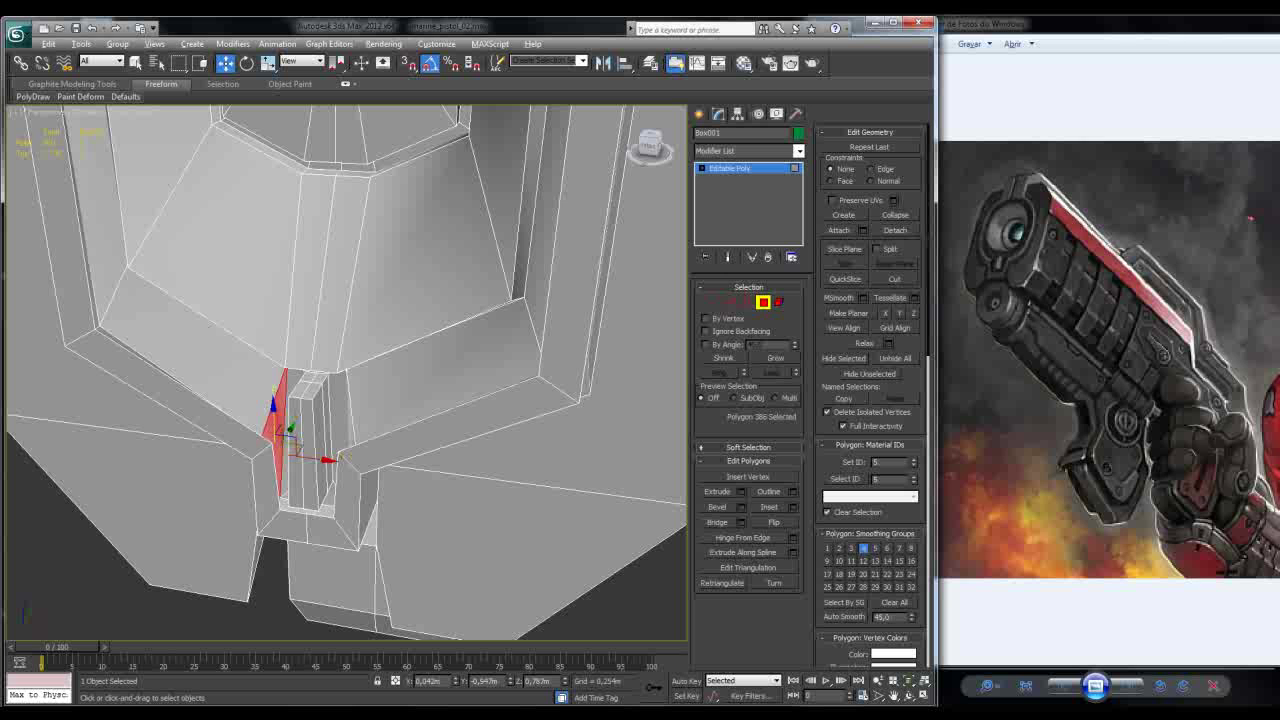
Step: Restore the seven-polygon notch wall selection, add the missing side wall, and move them all from smoothing group 4 to another group
{"action": "key", "text": "alt+l"}
{"action": "middle_click_drag", "start_coordinate": [300, 440], "coordinate": [540, 380], "text": "alt"}
{"action": "key", "text": "ctrl+z"}
{"action": "middle_click_drag", "start_coordinate": [340, 420], "coordinate": [165, 300], "text": "alt"}
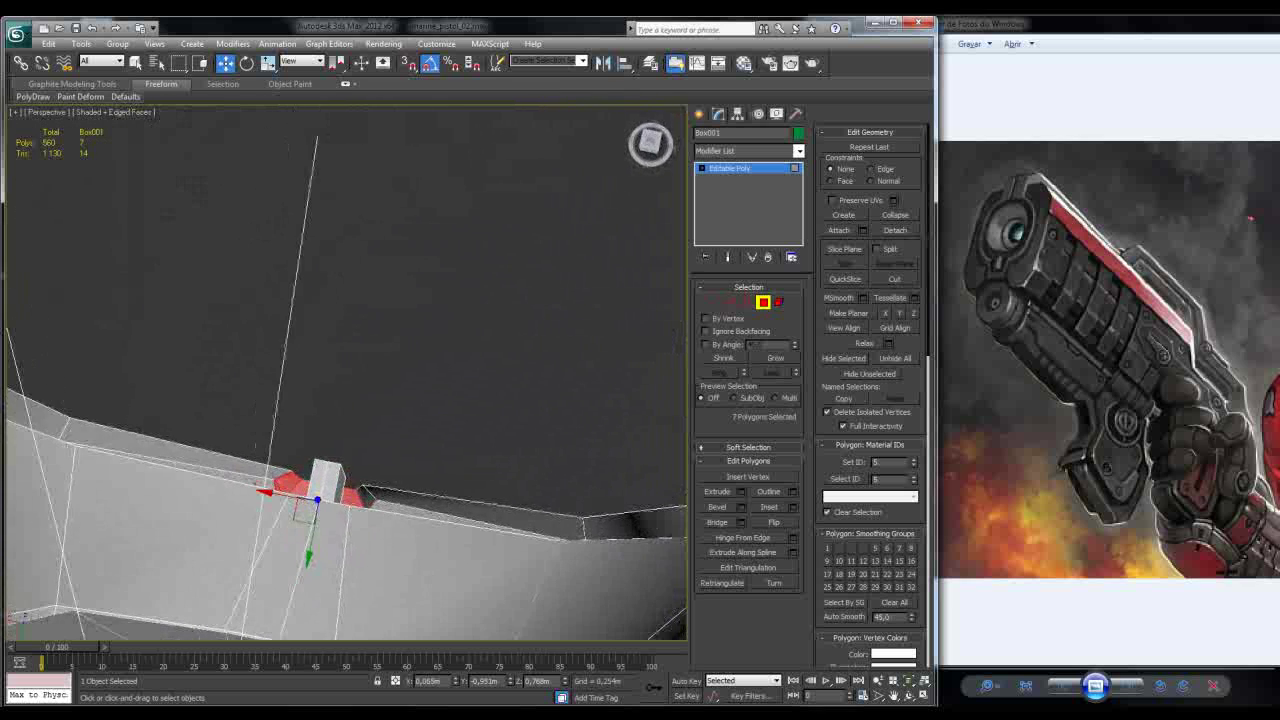
{"action": "left_click", "coordinate": [362, 497], "text": "ctrl"}
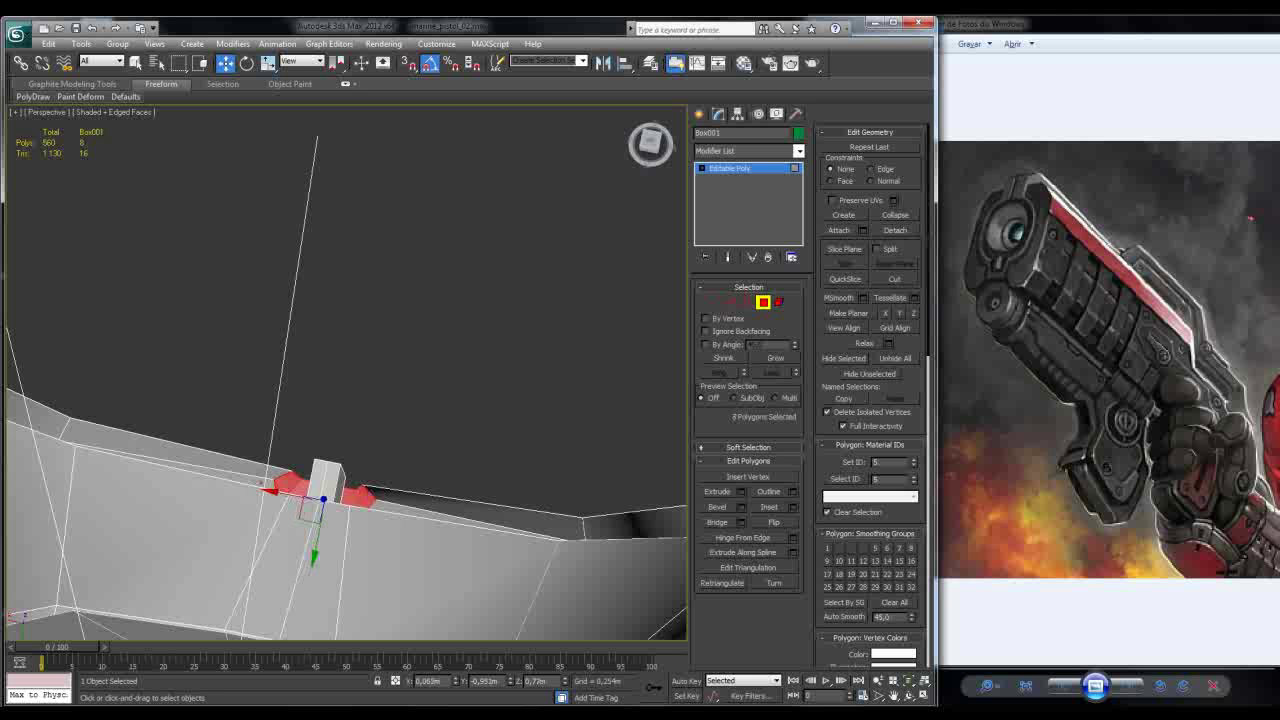
{"action": "left_click", "coordinate": [863, 548]}
{"action": "left_click", "coordinate": [863, 548]}
{"action": "left_click", "coordinate": [887, 548]}
{"action": "mouse_move", "coordinate": [350, 400]}
{"action": "middle_mouse_down", "text": "alt"}
{"action": "mouse_move", "coordinate": [310, 360]}
{"action": "mouse_move", "coordinate": [345, 335]}
{"action": "mouse_move", "coordinate": [300, 360]}
{"action": "mouse_move", "coordinate": [350, 385]}
{"action": "middle_mouse_up", "text": "alt"}
{"action": "key", "text": "ctrl+d"}
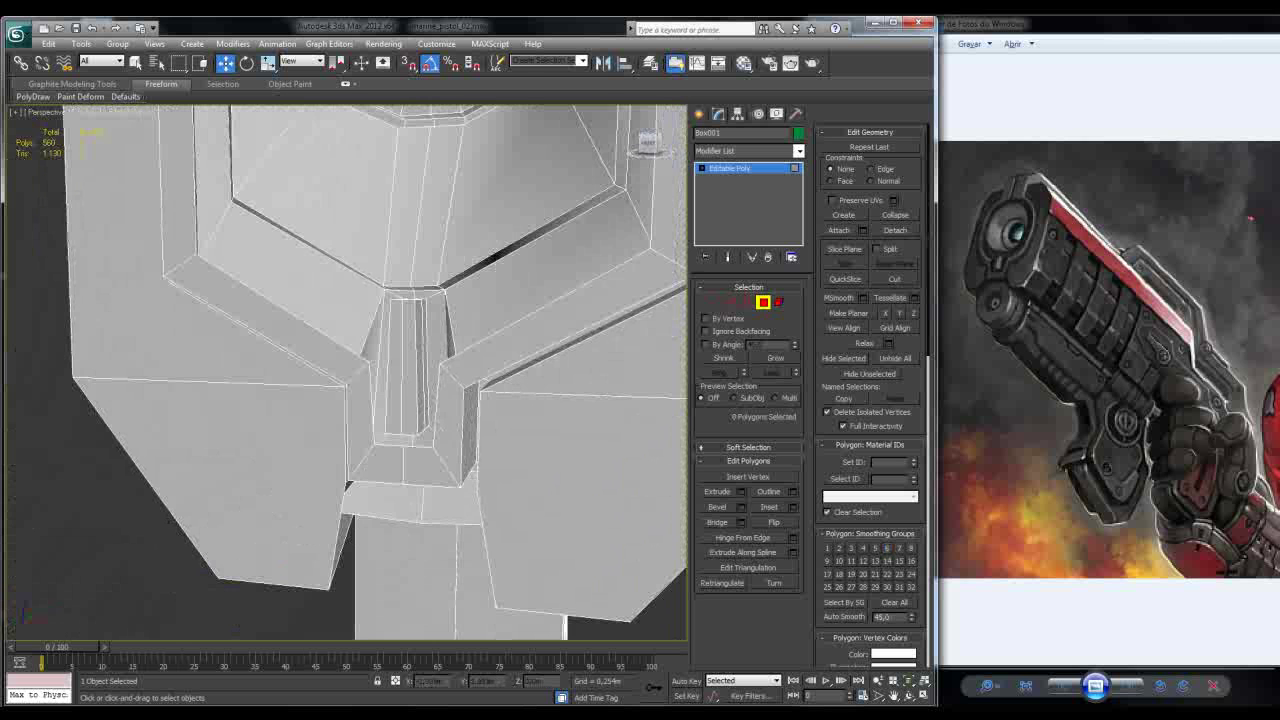
Step: Select the notch floor polygons on both sides of the peg, assign smoothing group 7, and clear the selection
{"action": "left_click", "coordinate": [405, 425]}
{"action": "middle_click_drag", "start_coordinate": [405, 425], "coordinate": [385, 405], "text": "alt"}
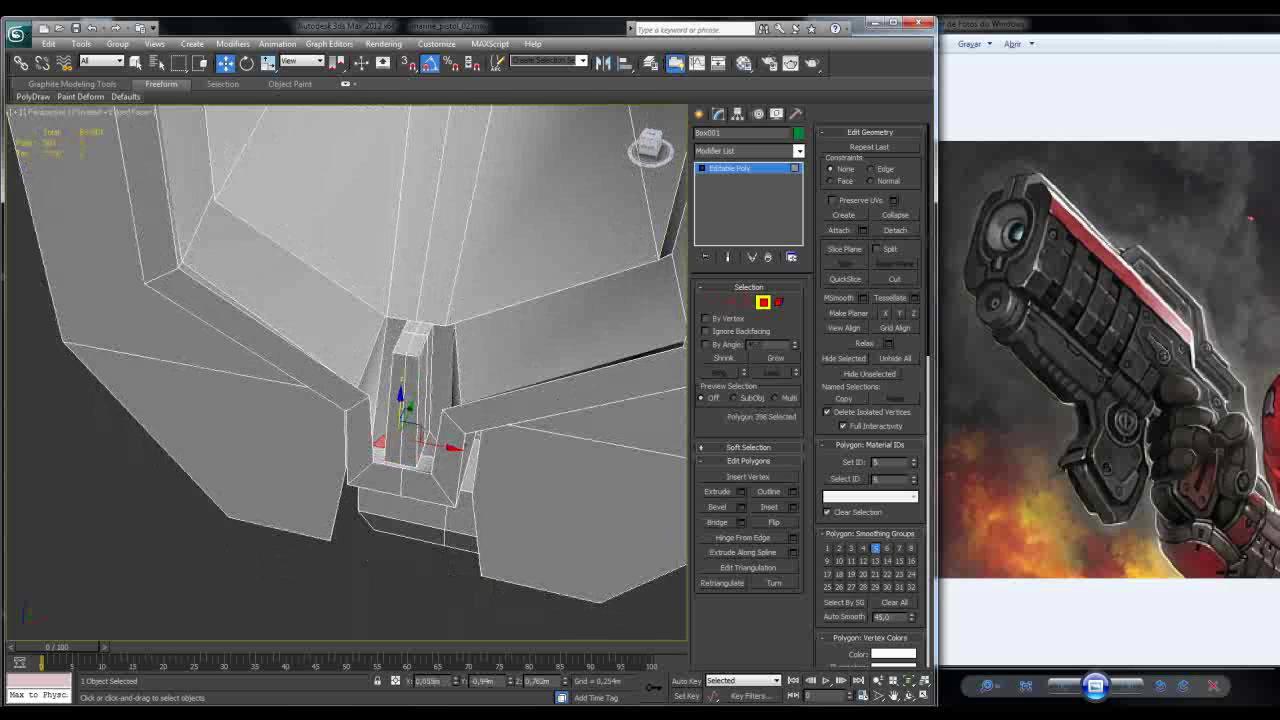
{"action": "left_click", "coordinate": [394, 410]}
{"action": "left_click", "coordinate": [395, 455]}
{"action": "middle_click_drag", "start_coordinate": [395, 455], "coordinate": [395, 400], "text": "alt"}
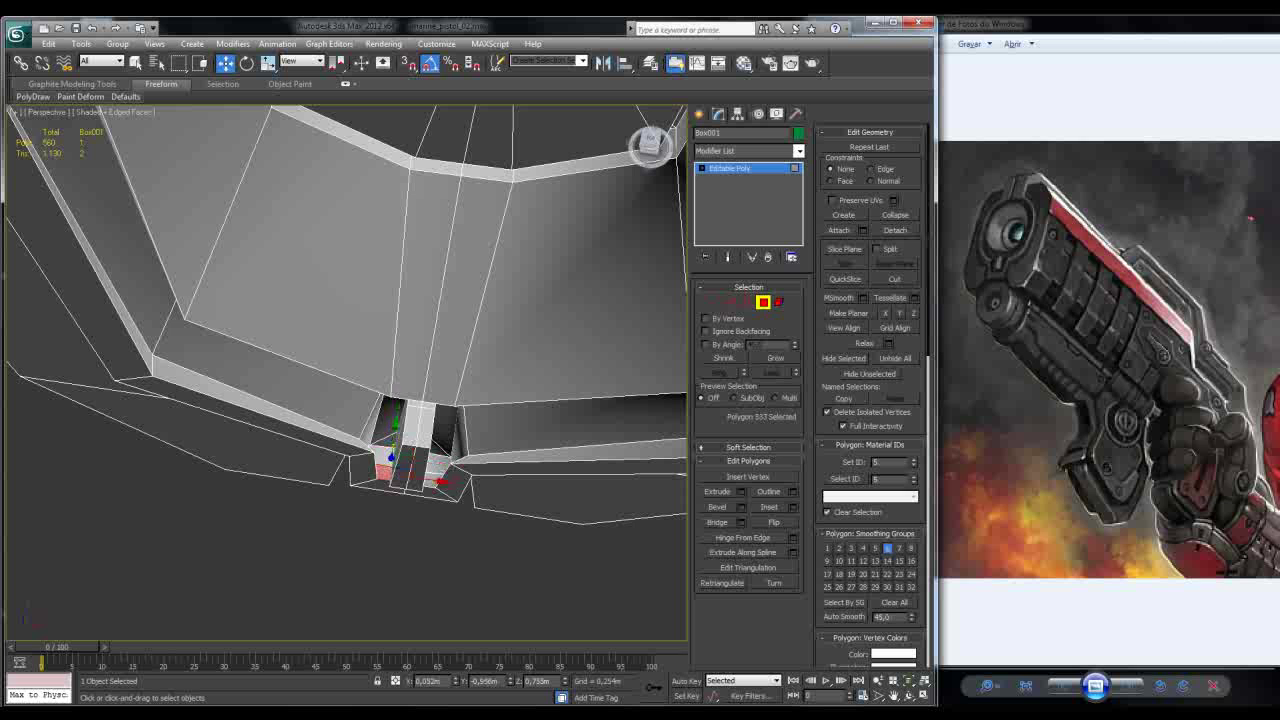
{"action": "left_click", "coordinate": [432, 476], "text": "ctrl"}
{"action": "left_click", "coordinate": [899, 548]}
{"action": "middle_click_drag", "start_coordinate": [400, 380], "coordinate": [400, 340], "text": "alt"}
{"action": "key", "text": "ctrl+d"}
Step: Check the smoothing groups of the lower and upright front lip faces around the notch, ending with nothing selected
{"action": "left_click", "coordinate": [380, 485]}
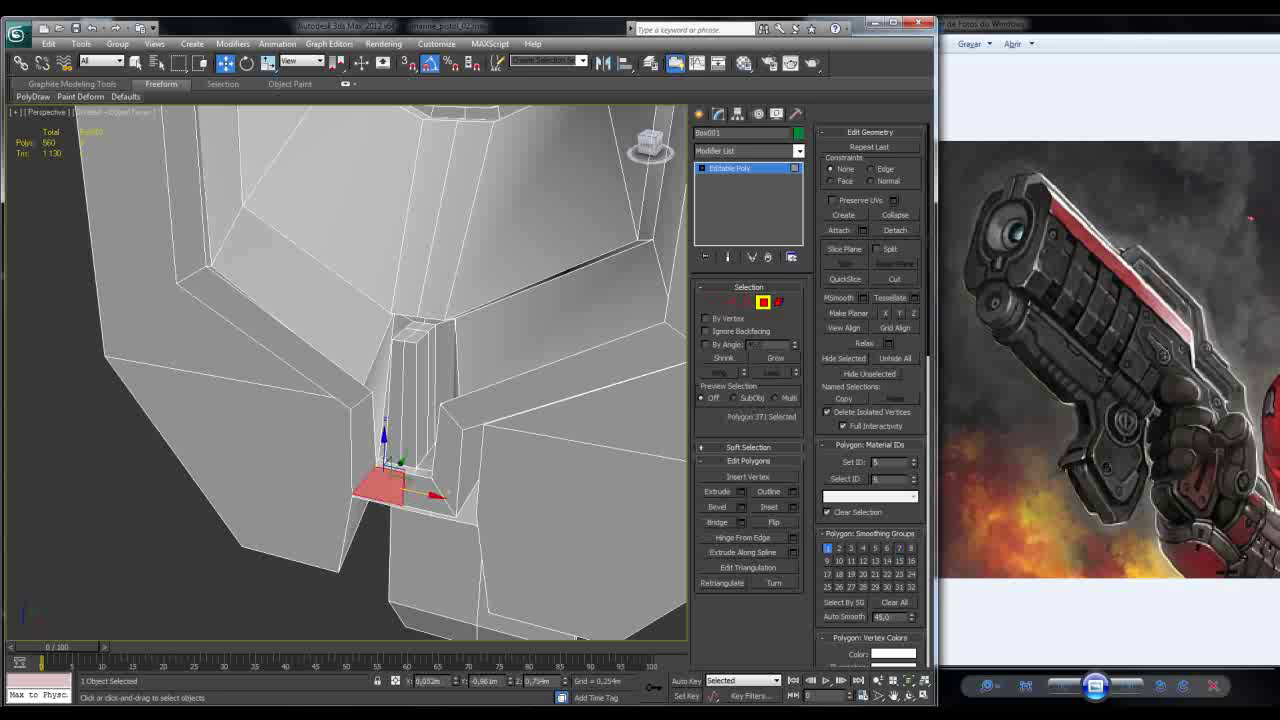
{"action": "left_click", "coordinate": [427, 492]}
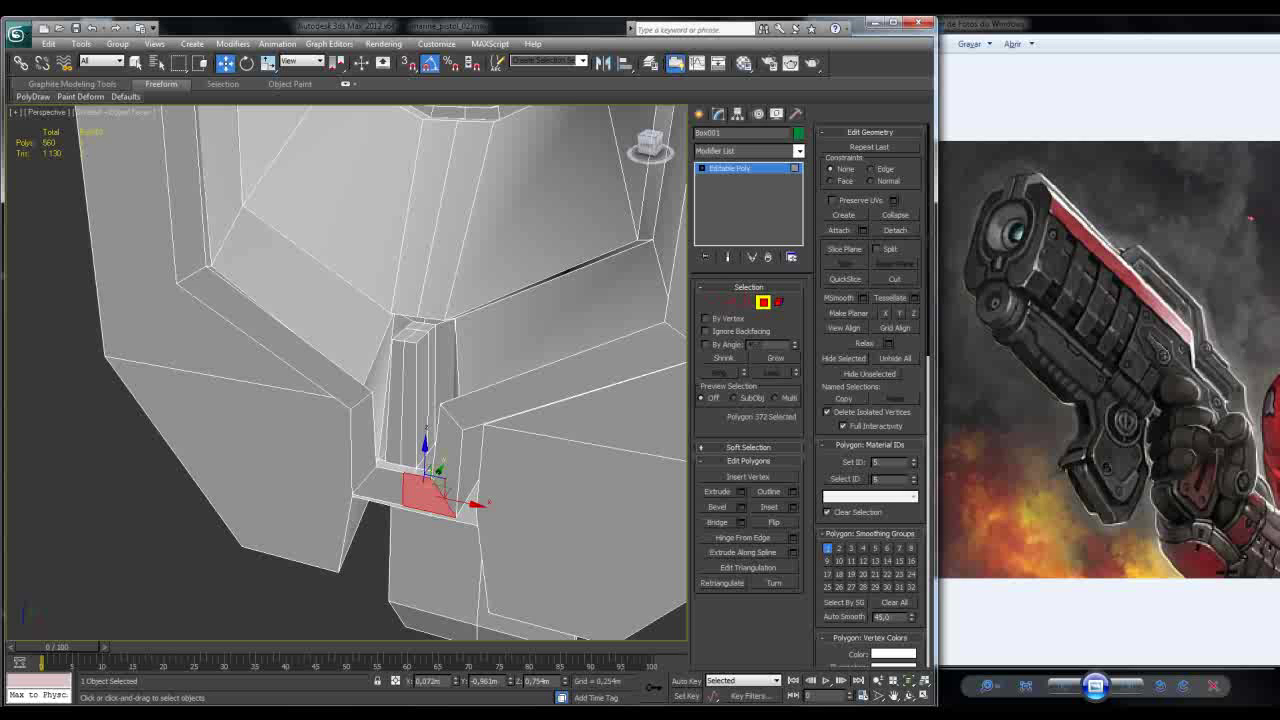
{"action": "left_click", "coordinate": [378, 486]}
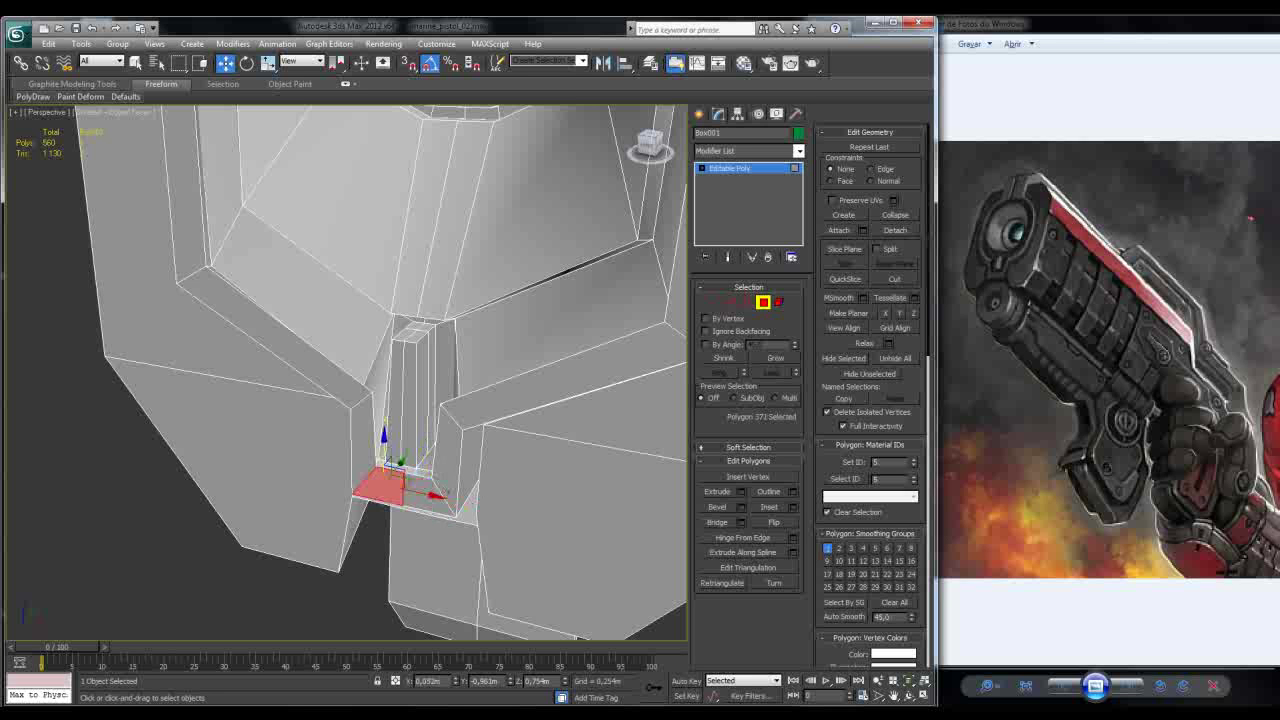
{"action": "left_click", "coordinate": [362, 448]}
{"action": "left_click", "coordinate": [447, 460], "text": "ctrl"}
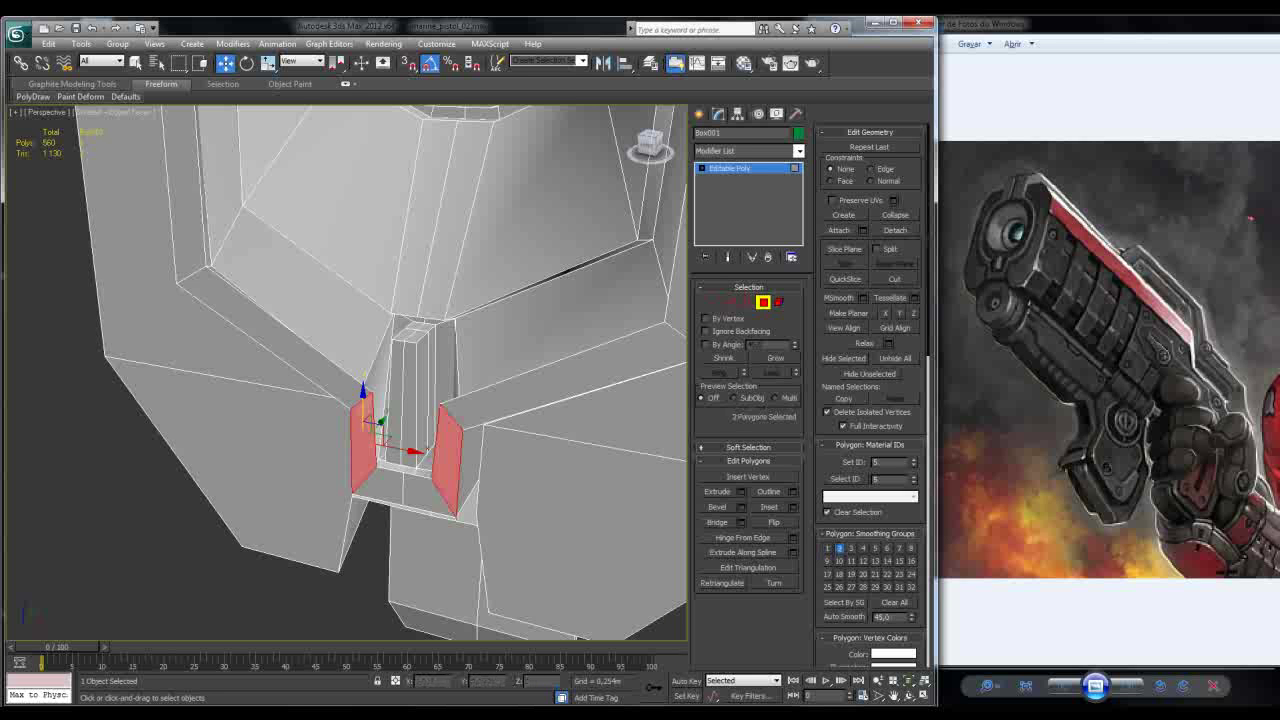
{"action": "key", "text": "Delete"}
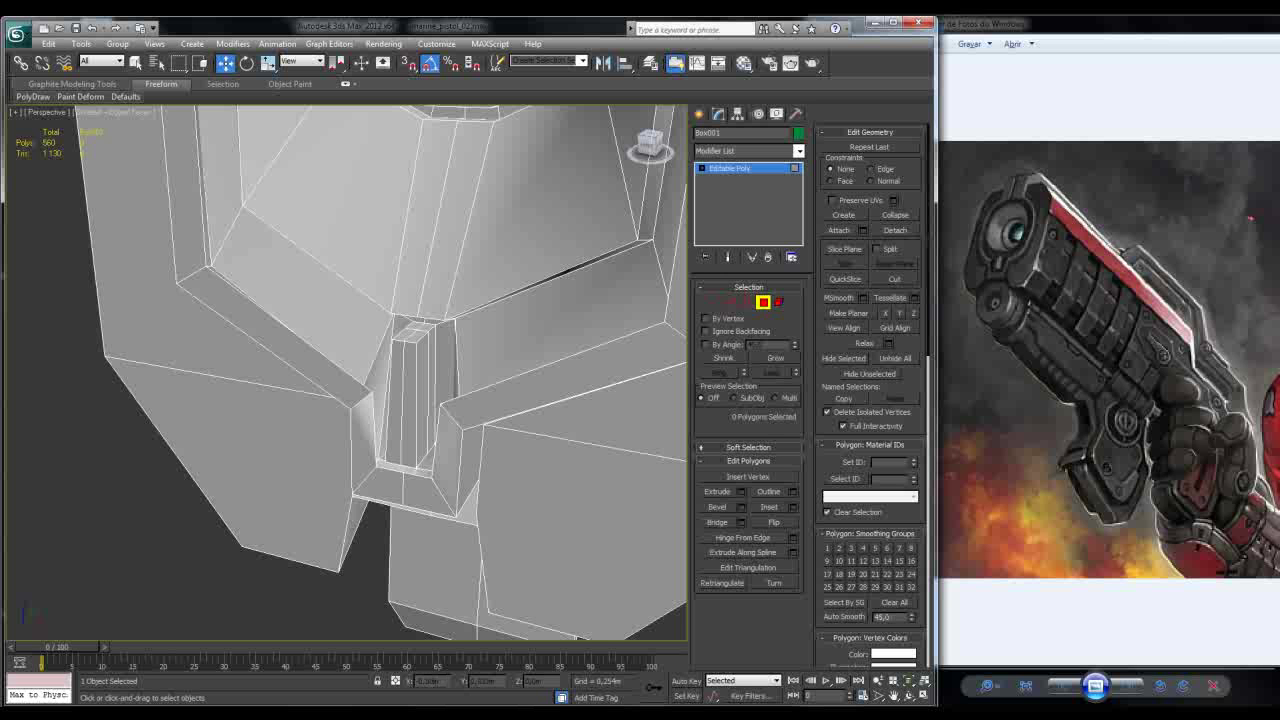
Step: Compare the smoothing groups of the notch's front lip faces with those of the adjoining sloped front ring faces
{"action": "left_click", "coordinate": [362, 440]}
{"action": "middle_click_drag", "start_coordinate": [362, 440], "coordinate": [400, 370], "text": "alt"}
{"action": "left_click", "coordinate": [380, 485]}
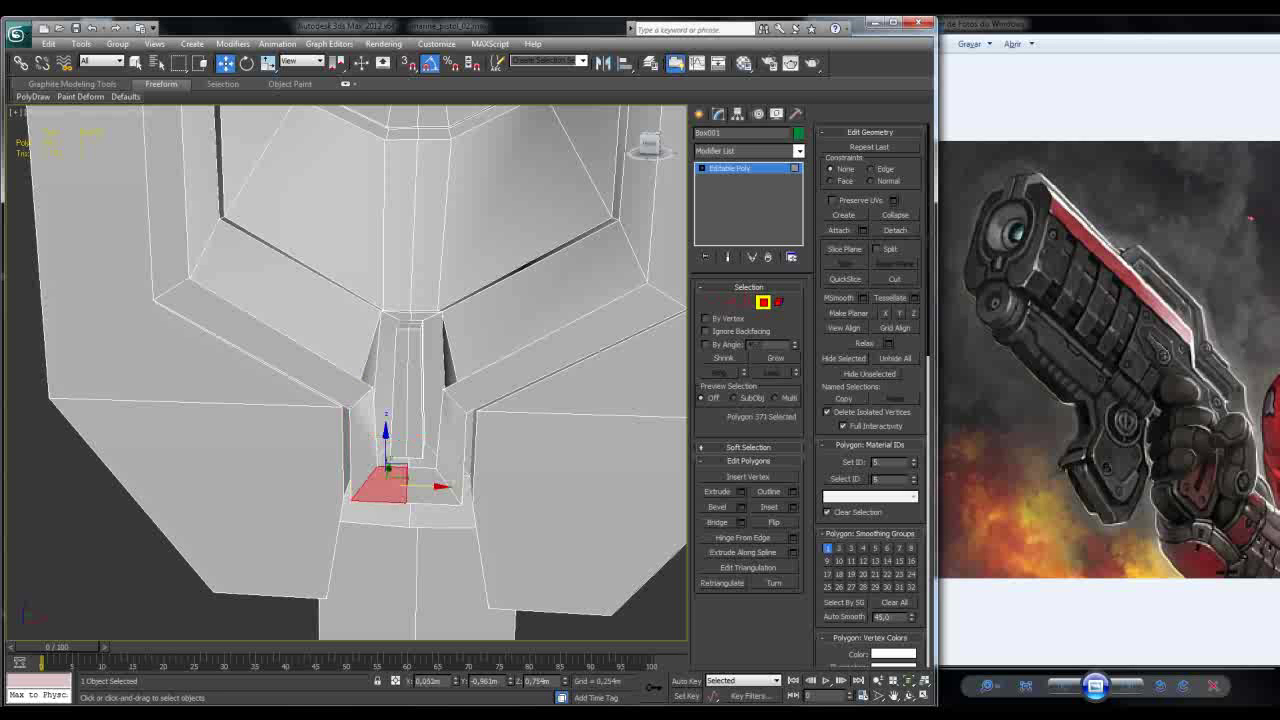
{"action": "left_click", "coordinate": [435, 490]}
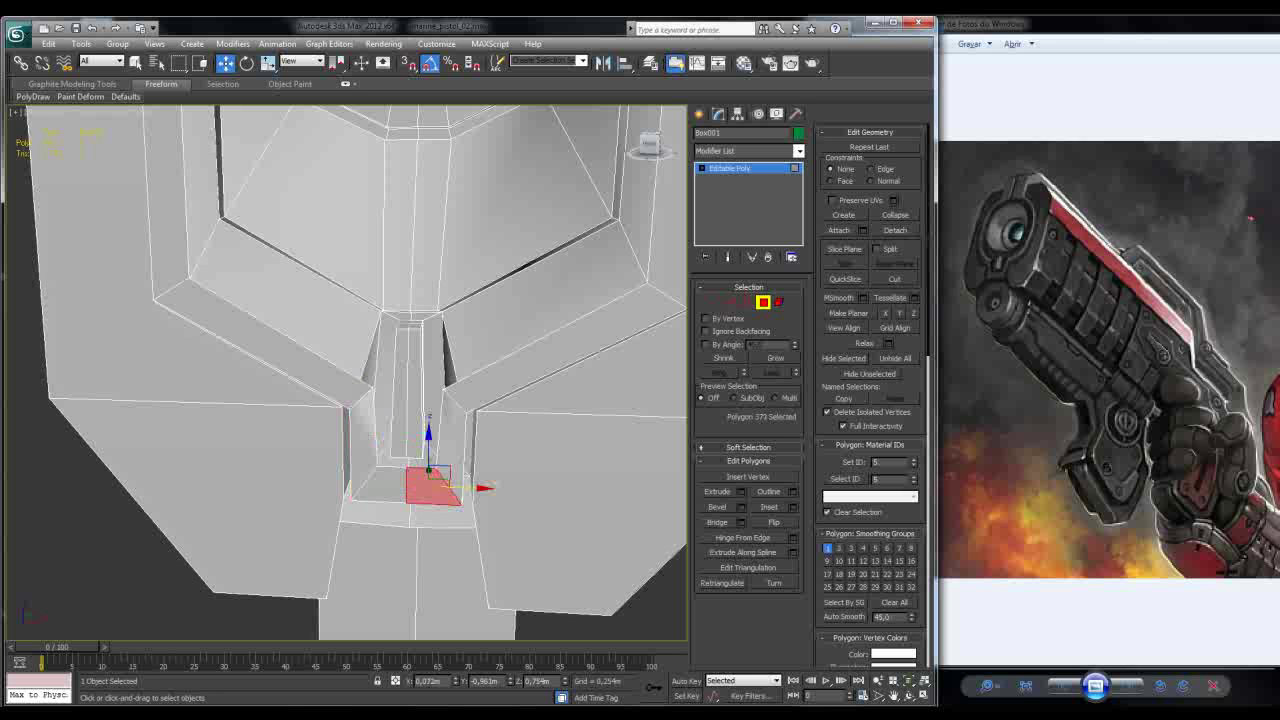
{"action": "left_click", "coordinate": [380, 485], "text": "ctrl"}
{"action": "left_click", "coordinate": [362, 440], "text": "ctrl"}
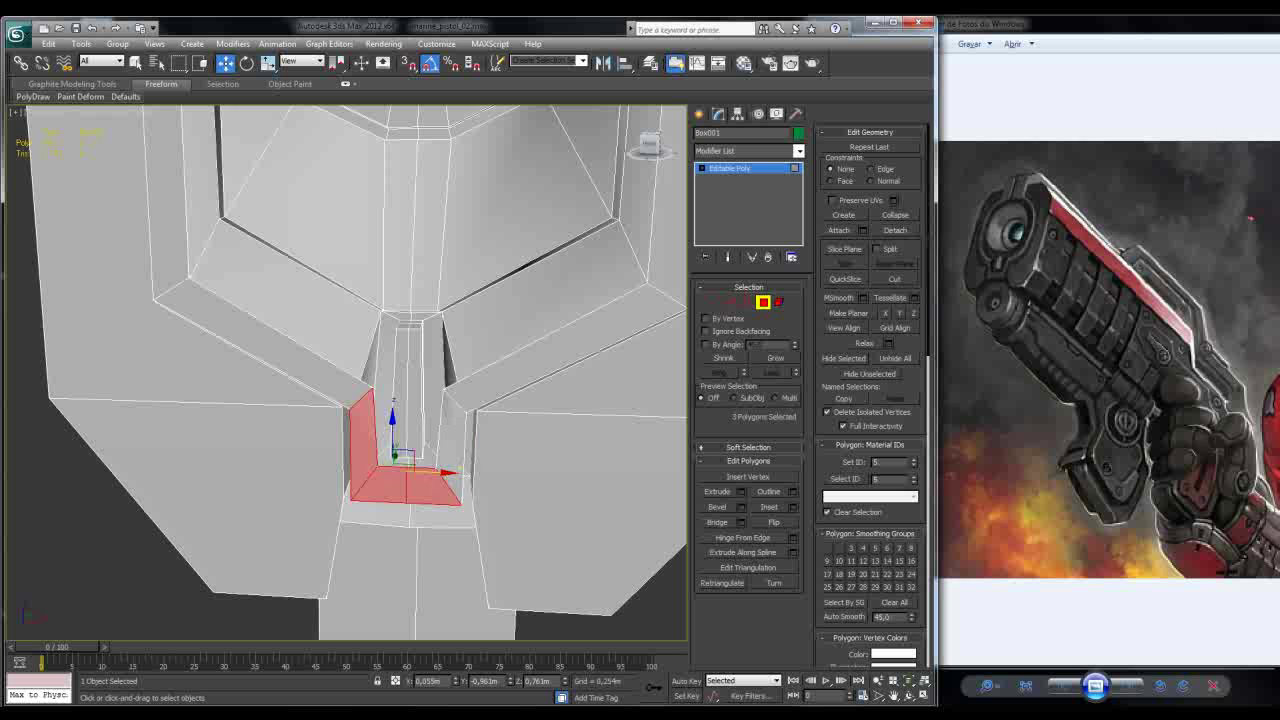
{"action": "left_click", "coordinate": [455, 430], "text": "ctrl"}
{"action": "left_click", "coordinate": [265, 340]}
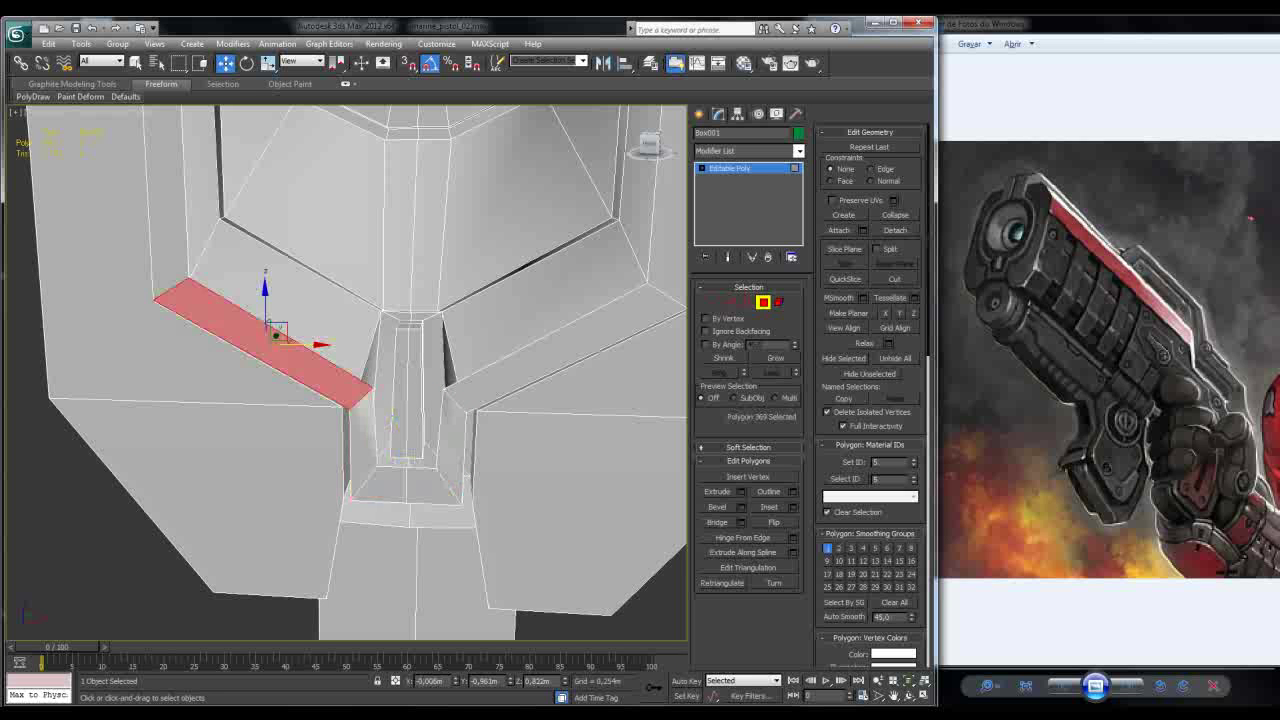
{"action": "left_click", "coordinate": [362, 440]}
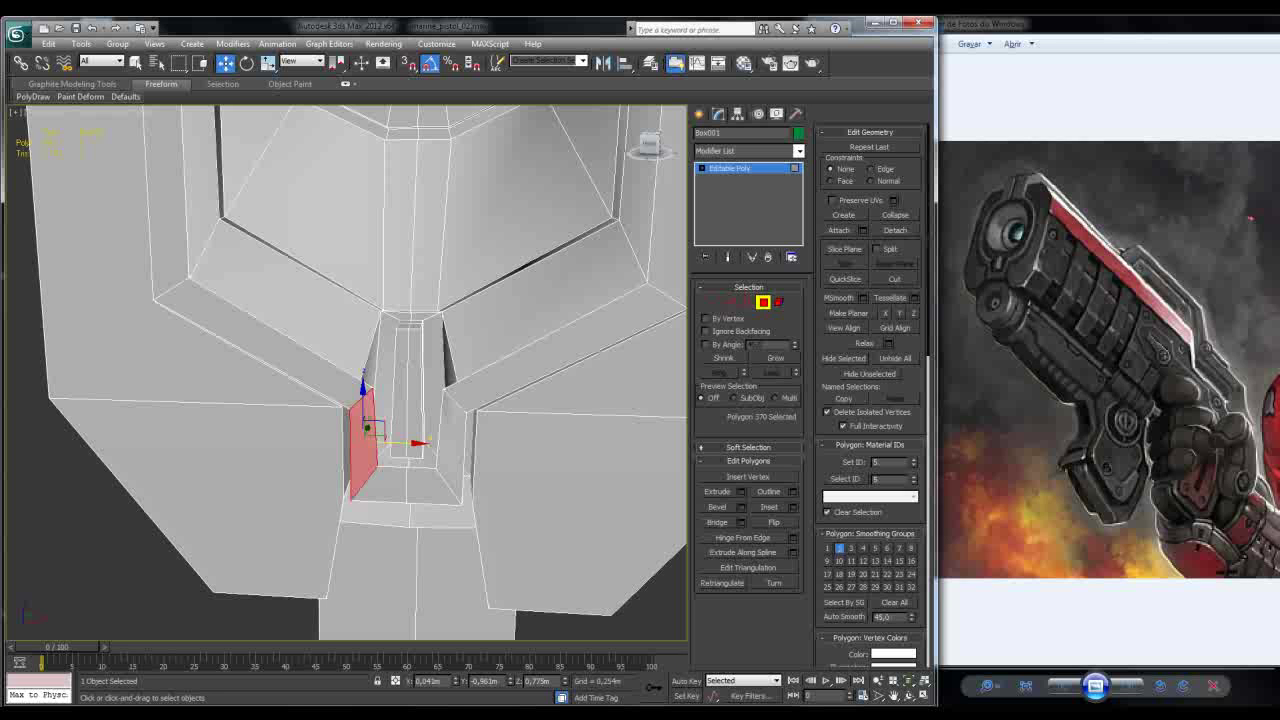
{"action": "left_click", "coordinate": [385, 482], "text": "ctrl"}
{"action": "left_click", "coordinate": [452, 455]}
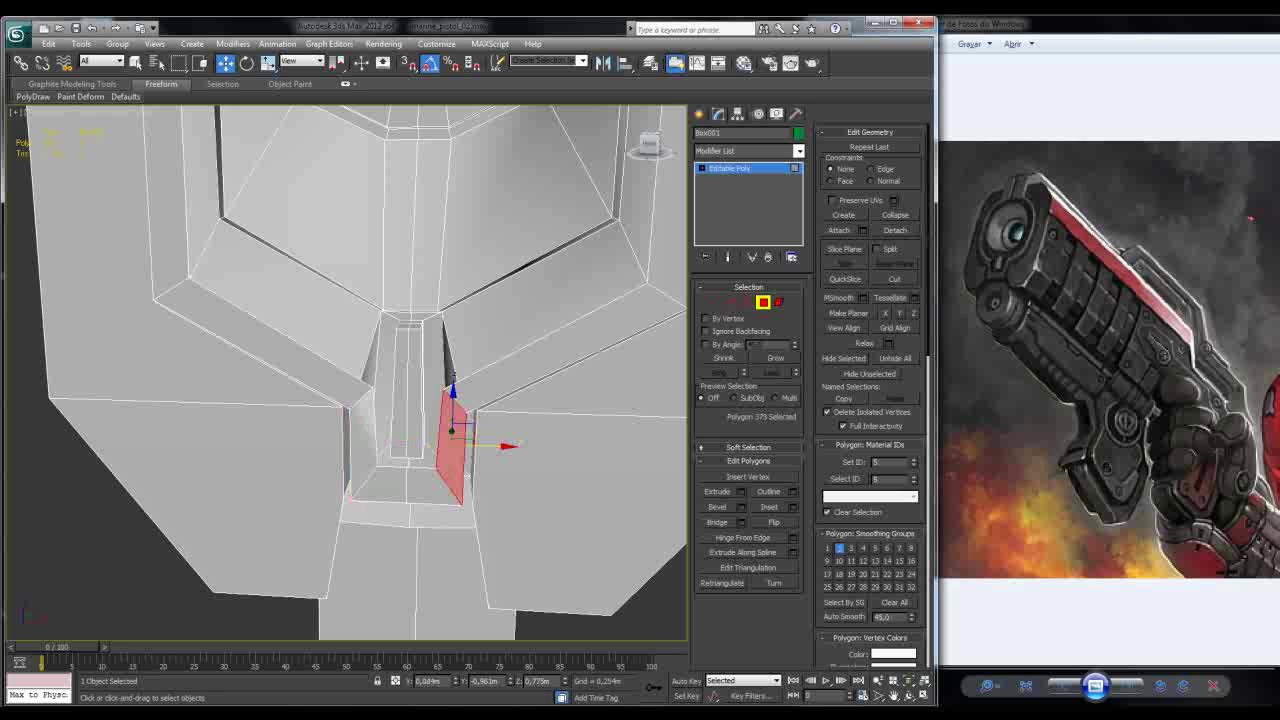
{"action": "left_click", "coordinate": [580, 340]}
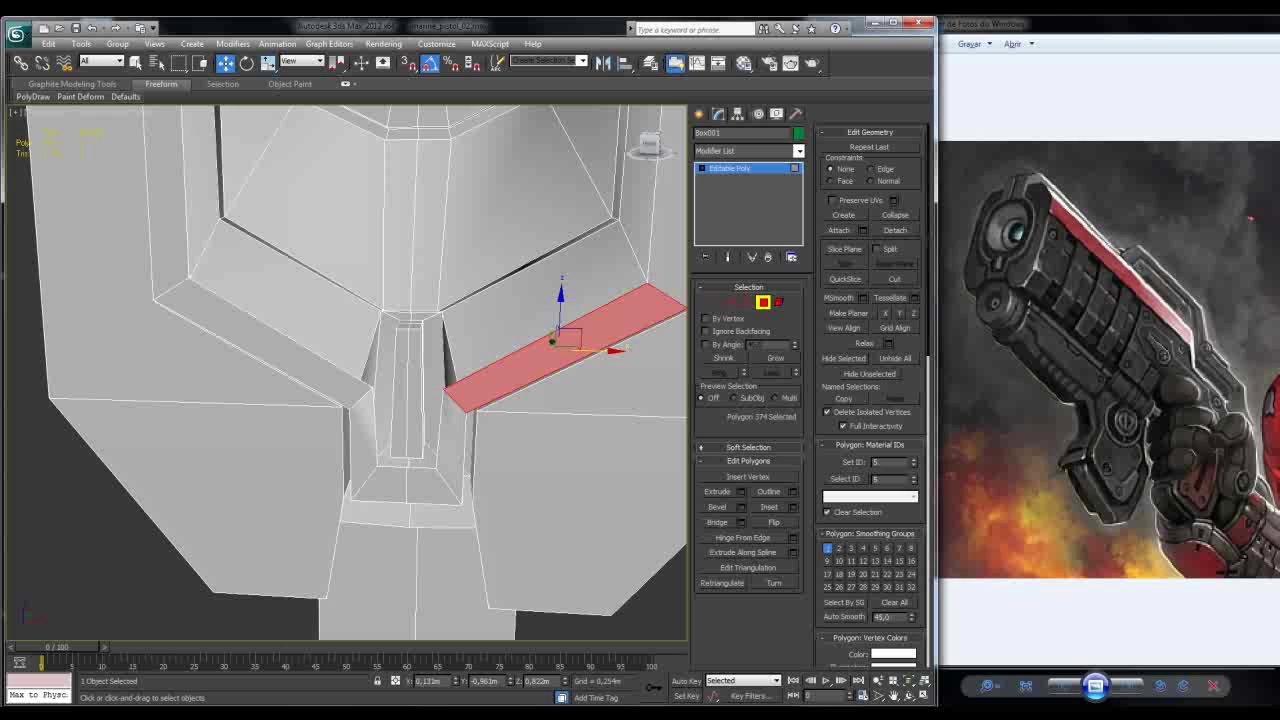
Step: Select the four front lip faces forming the U around the notch and put them in smoothing group 1 only
{"action": "left_click", "coordinate": [450, 440]}
{"action": "left_click", "coordinate": [430, 485], "text": "ctrl"}
{"action": "left_click", "coordinate": [363, 440], "text": "ctrl"}
{"action": "left_click", "coordinate": [838, 548]}
{"action": "left_click", "coordinate": [826, 548]}
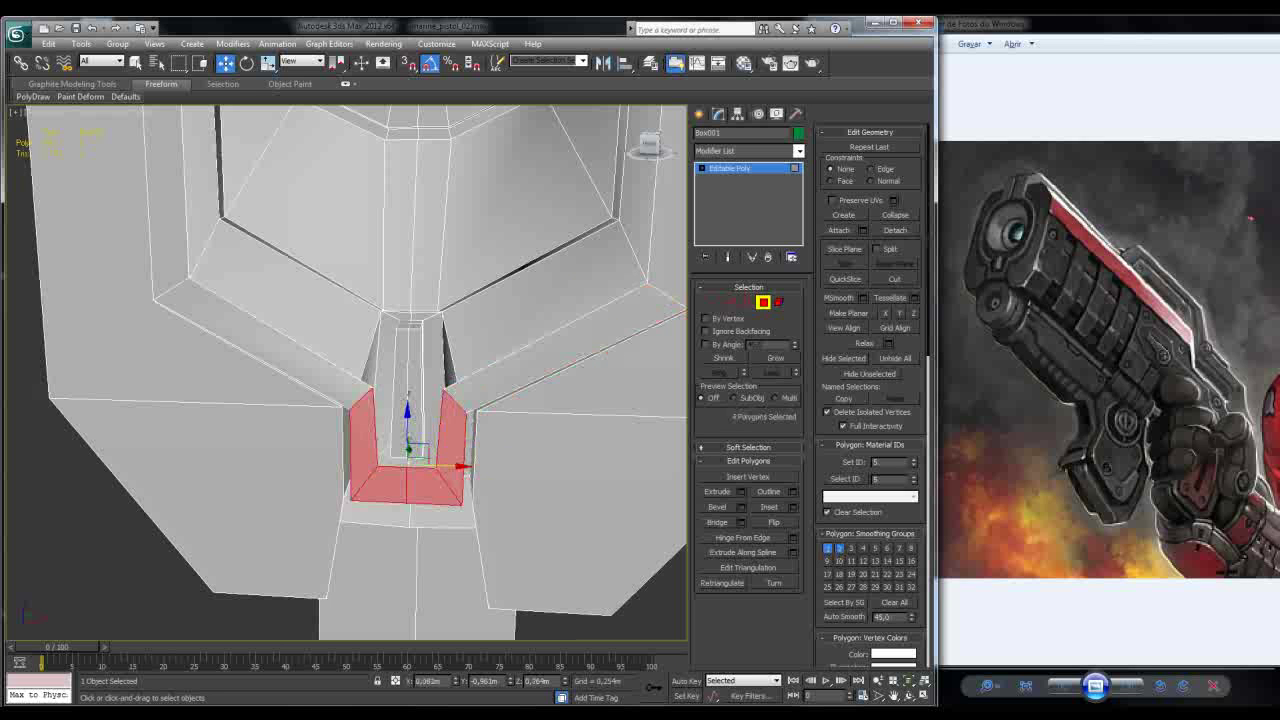
{"action": "middle_click_drag", "start_coordinate": [300, 360], "coordinate": [405, 362], "text": "alt"}
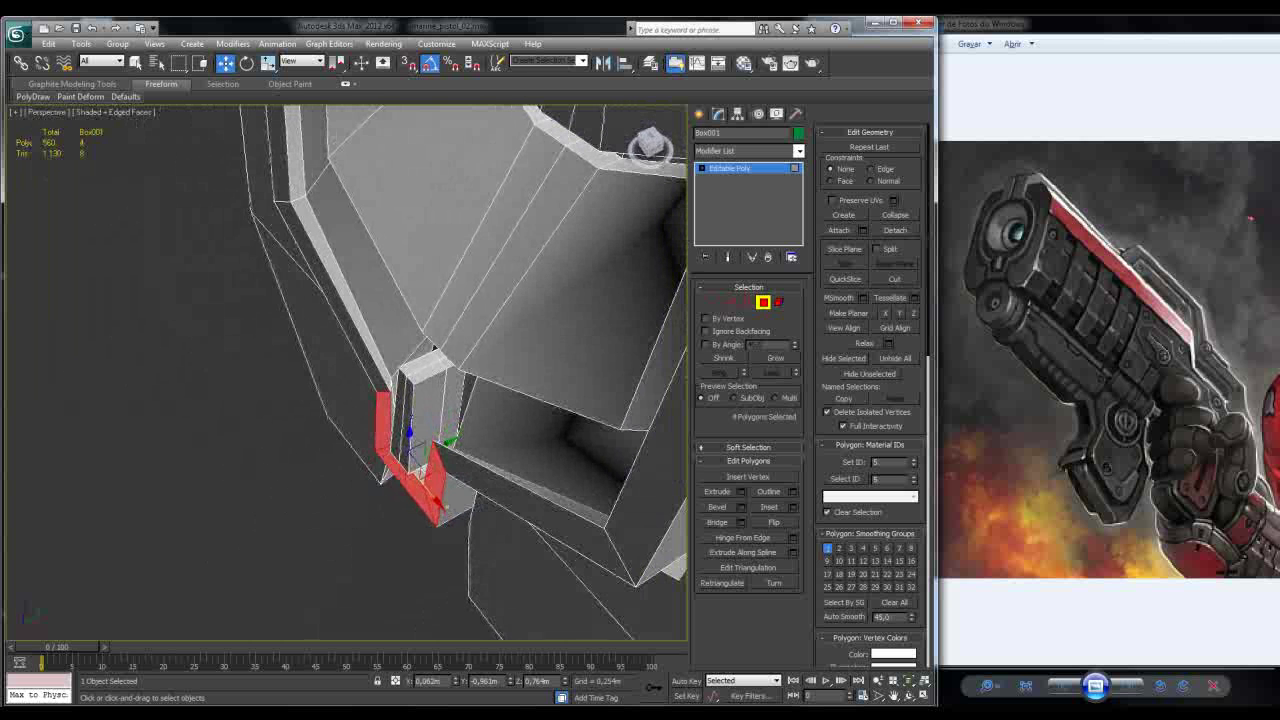
Step: Check the smoothing group of the narrow strip along the front ring's edge beside the notch, and clear the selection
{"action": "left_click", "coordinate": [340, 290]}
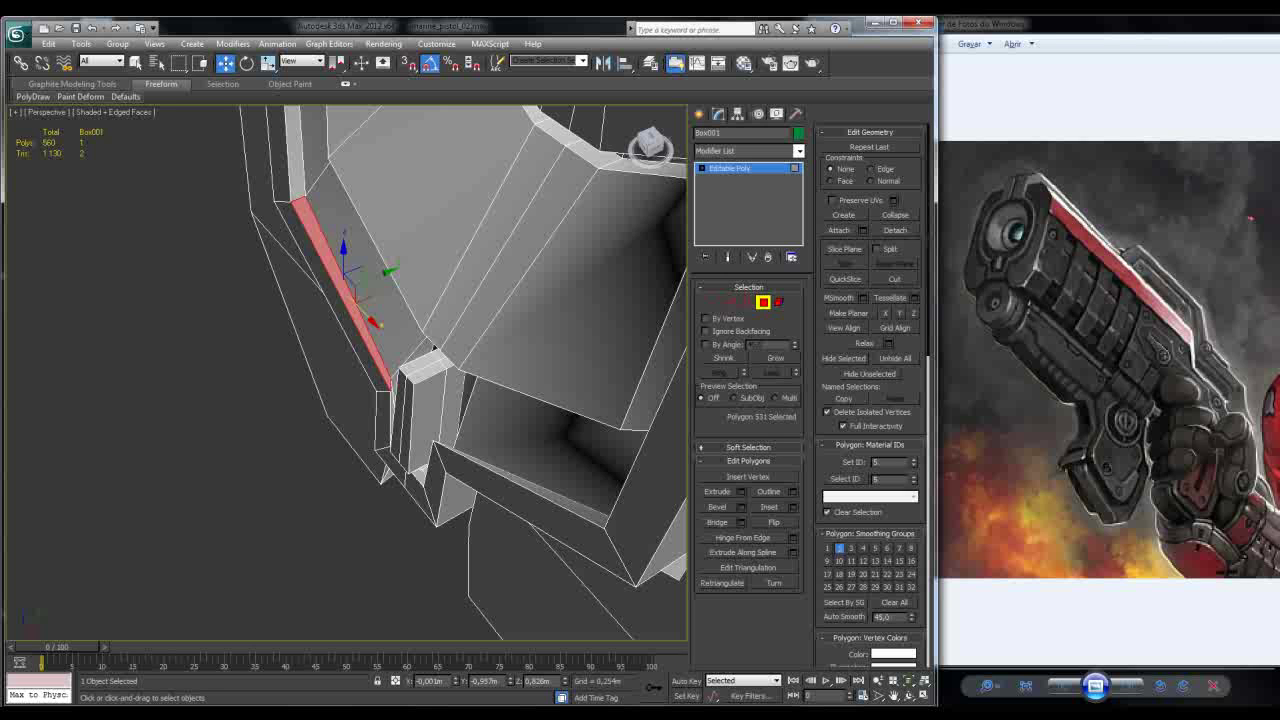
{"action": "left_click", "coordinate": [418, 440]}
{"action": "middle_click_drag", "start_coordinate": [418, 440], "coordinate": [490, 428], "text": "alt"}
{"action": "key", "text": "ctrl+d"}
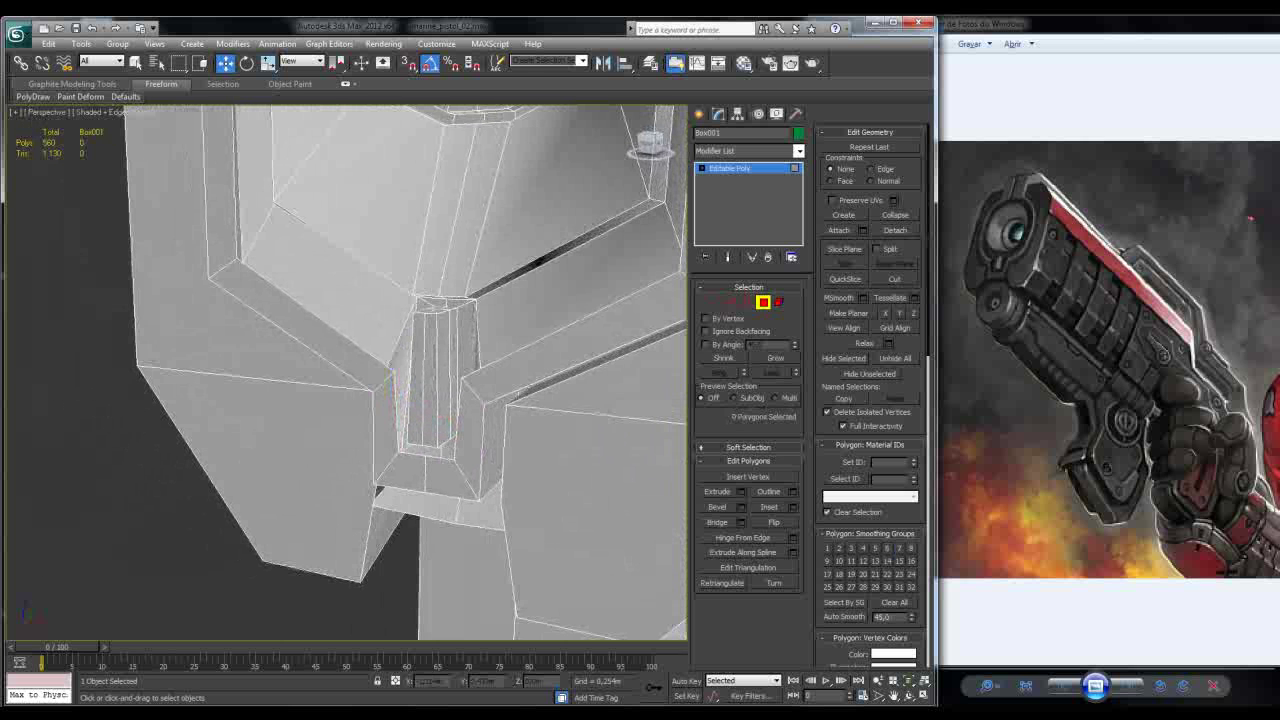
Step: Apply a TurboSmooth modifier to the pistol, separated by smoothing groups, with 2 iterations
{"action": "key", "text": "F4"}
{"action": "left_click", "coordinate": [798, 150]}
{"action": "scroll", "coordinate": [745, 420], "scroll_direction": "down", "scroll_amount": 10}
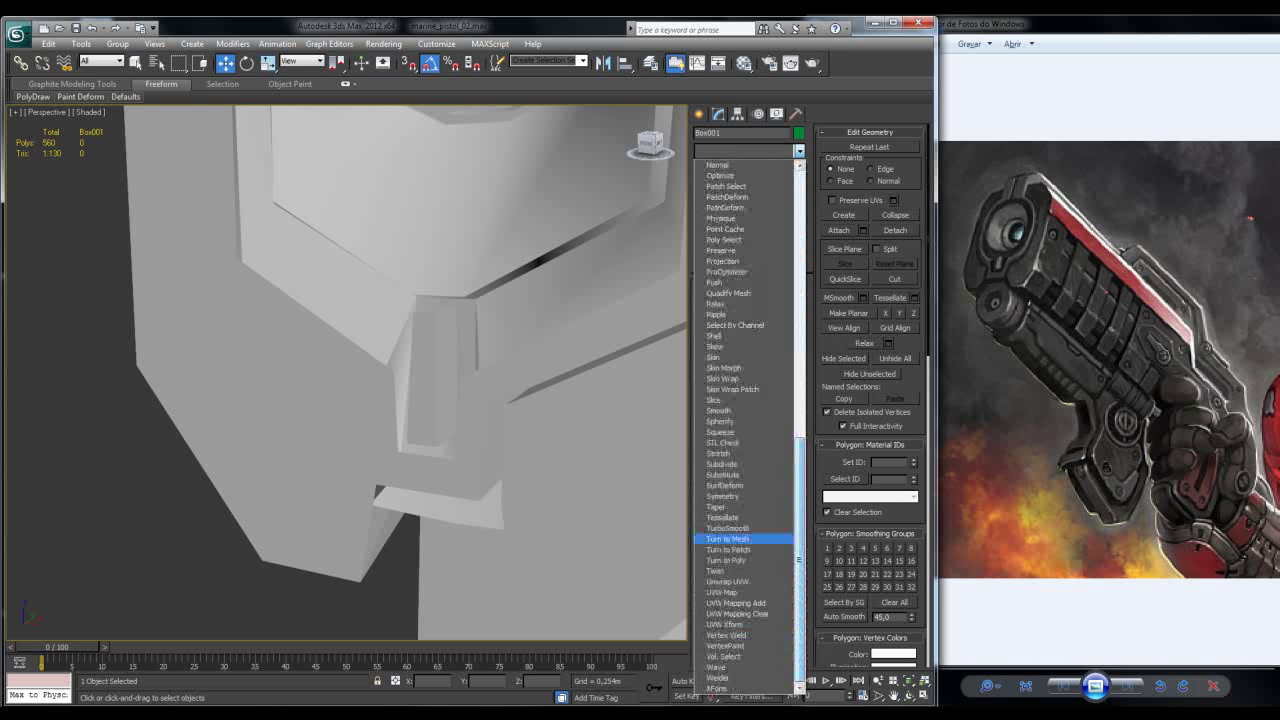
{"action": "left_click", "coordinate": [727, 528]}
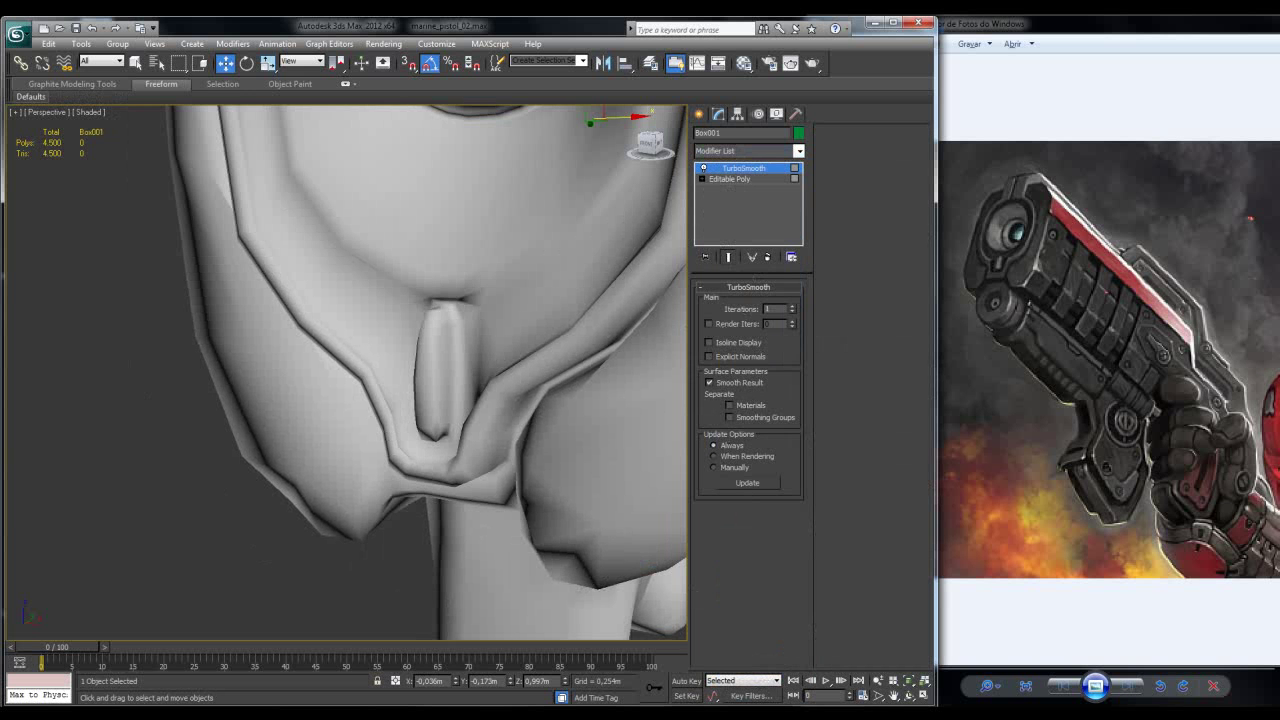
{"action": "left_click", "coordinate": [729, 417]}
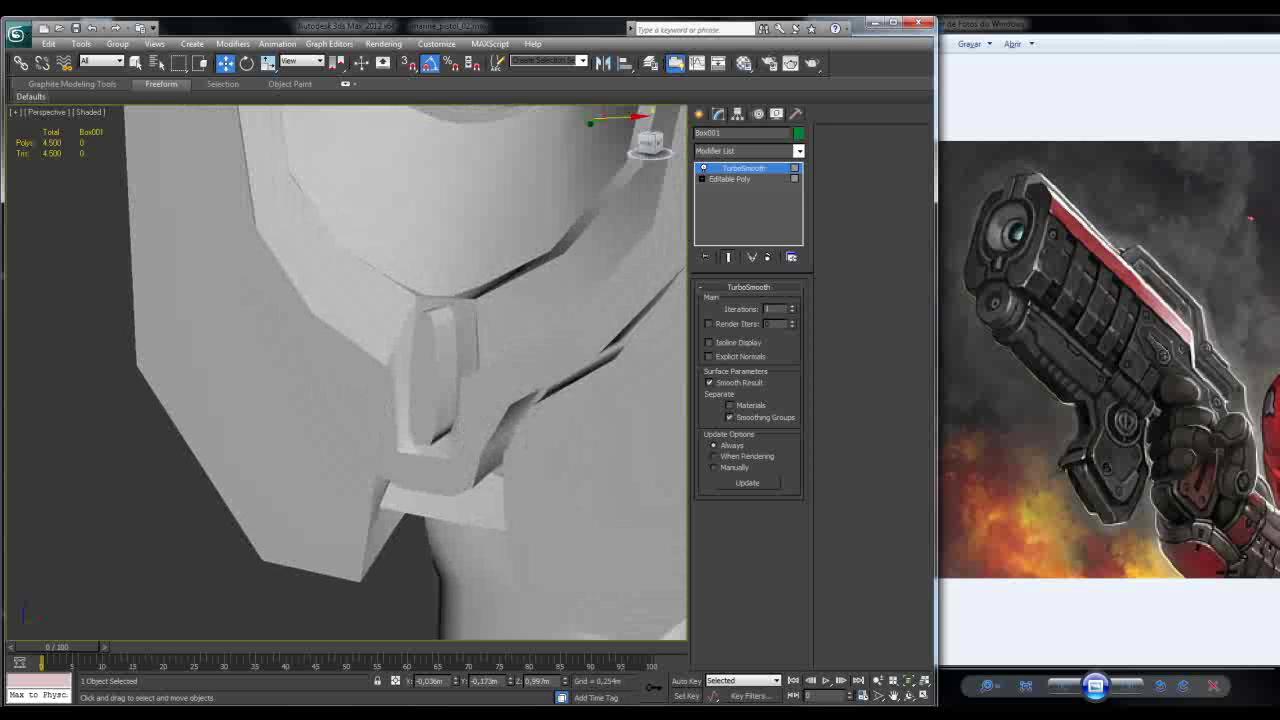
{"action": "key", "text": "F4"}
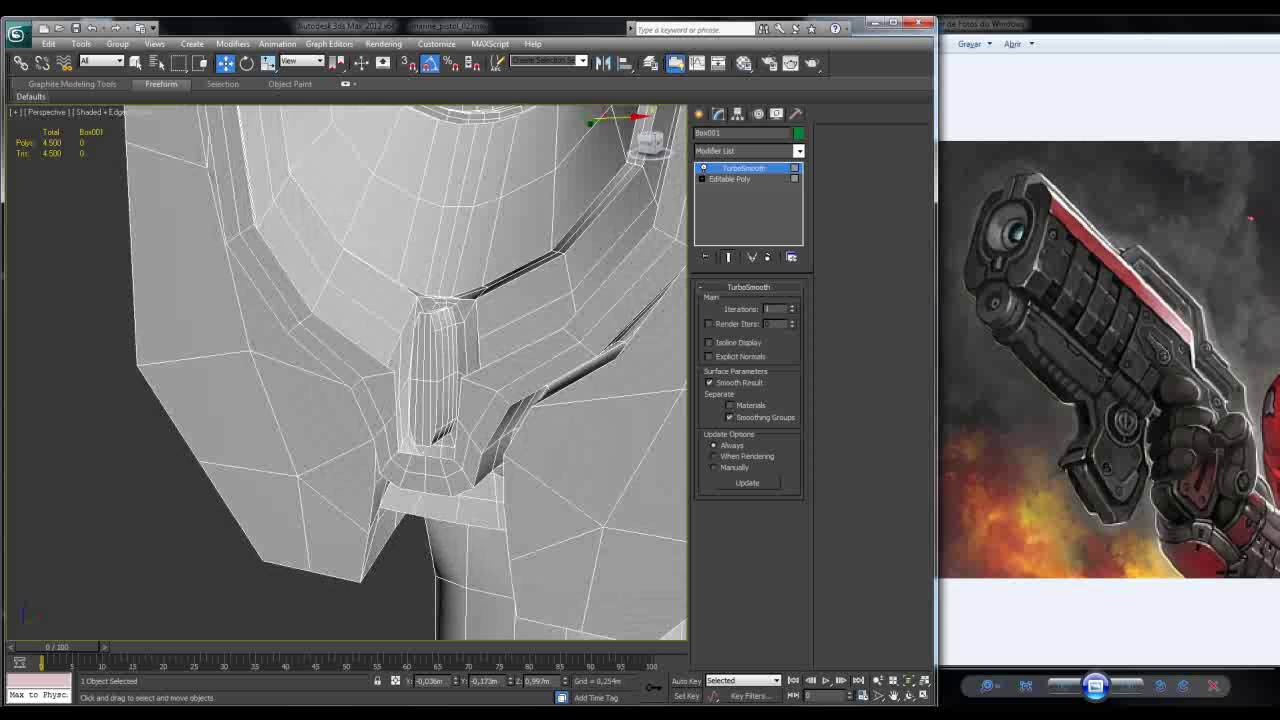
{"action": "scroll", "coordinate": [400, 370], "scroll_direction": "down", "scroll_amount": 4}
{"action": "mouse_move", "coordinate": [400, 370]}
{"action": "middle_mouse_down", "text": "alt"}
{"action": "mouse_move", "coordinate": [310, 375]}
{"action": "mouse_move", "coordinate": [400, 368]}
{"action": "middle_mouse_up", "text": "alt"}
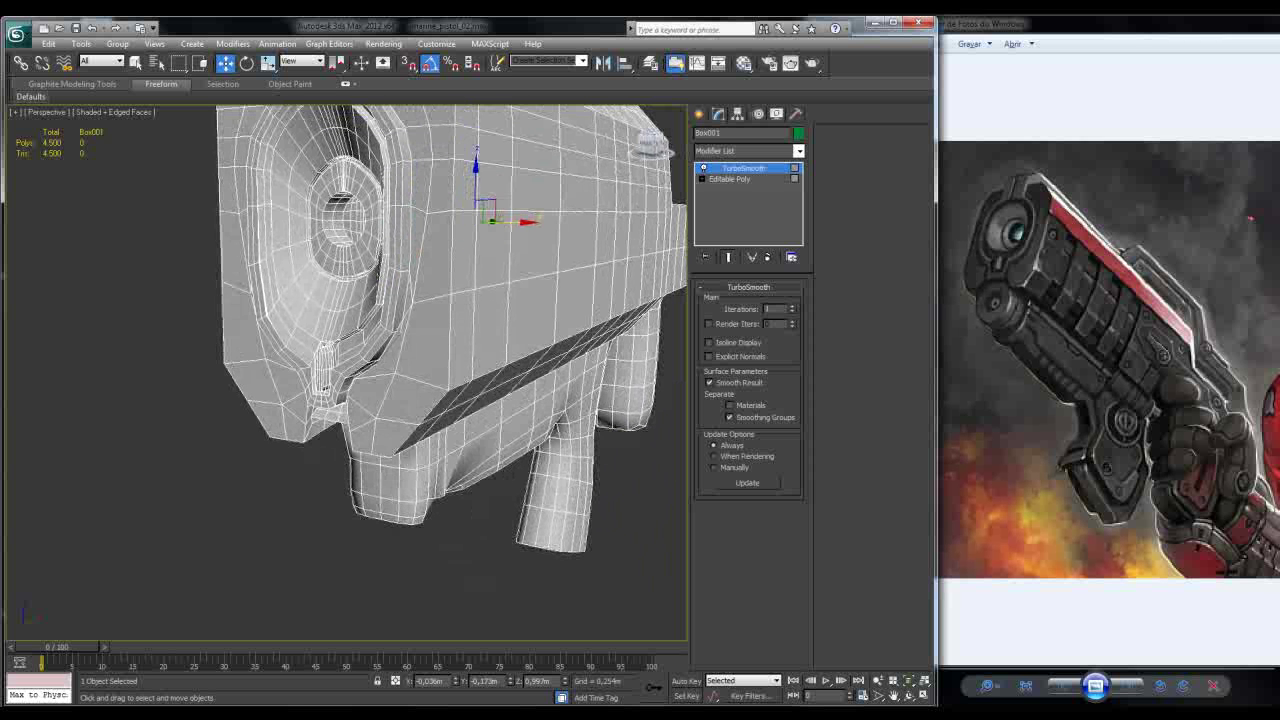
{"action": "type", "text": "2"}
{"action": "key", "text": "Return"}
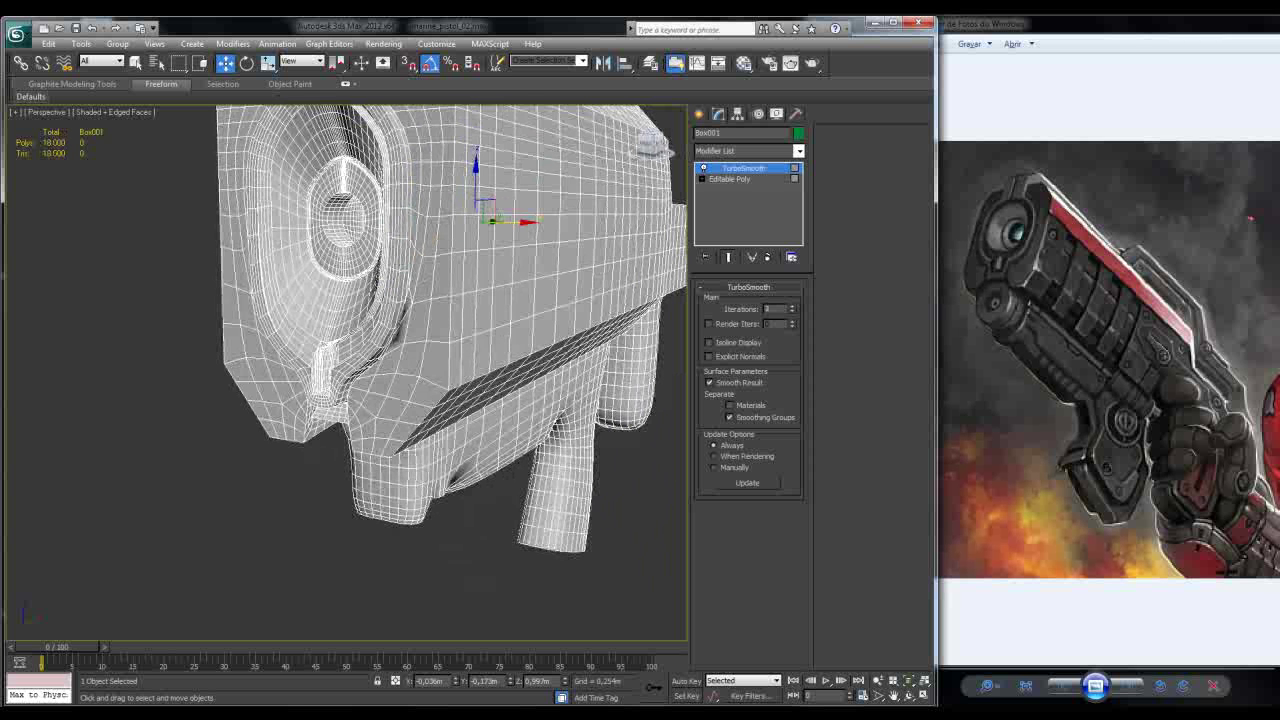
Step: Inspect the smoothed muzzle, top rail and body in Realistic shading, with and without the wireframe edges
{"action": "key", "text": "F4"}
{"action": "left_click", "coordinate": [87, 112]}
{"action": "left_click", "coordinate": [125, 127]}
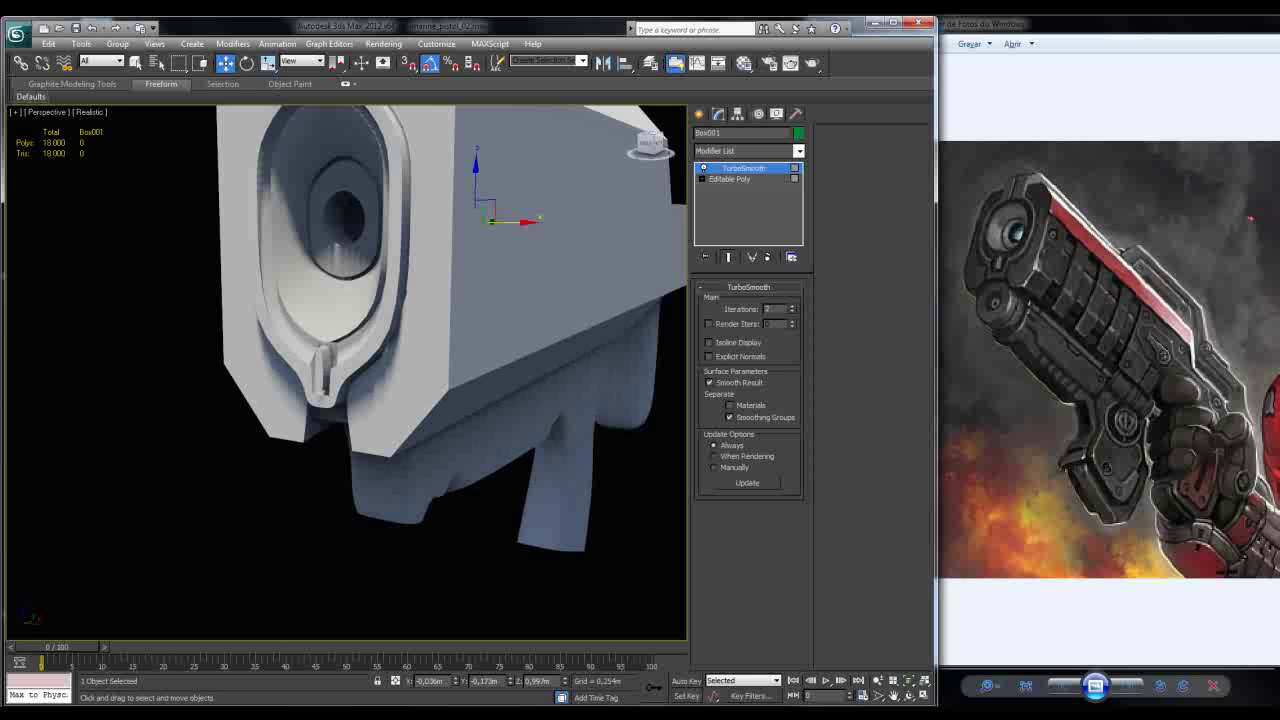
{"action": "mouse_move", "coordinate": [400, 350]}
{"action": "middle_mouse_down", "text": "alt"}
{"action": "mouse_move", "coordinate": [468, 354]}
{"action": "mouse_move", "coordinate": [471, 380]}
{"action": "middle_mouse_up", "text": "alt"}
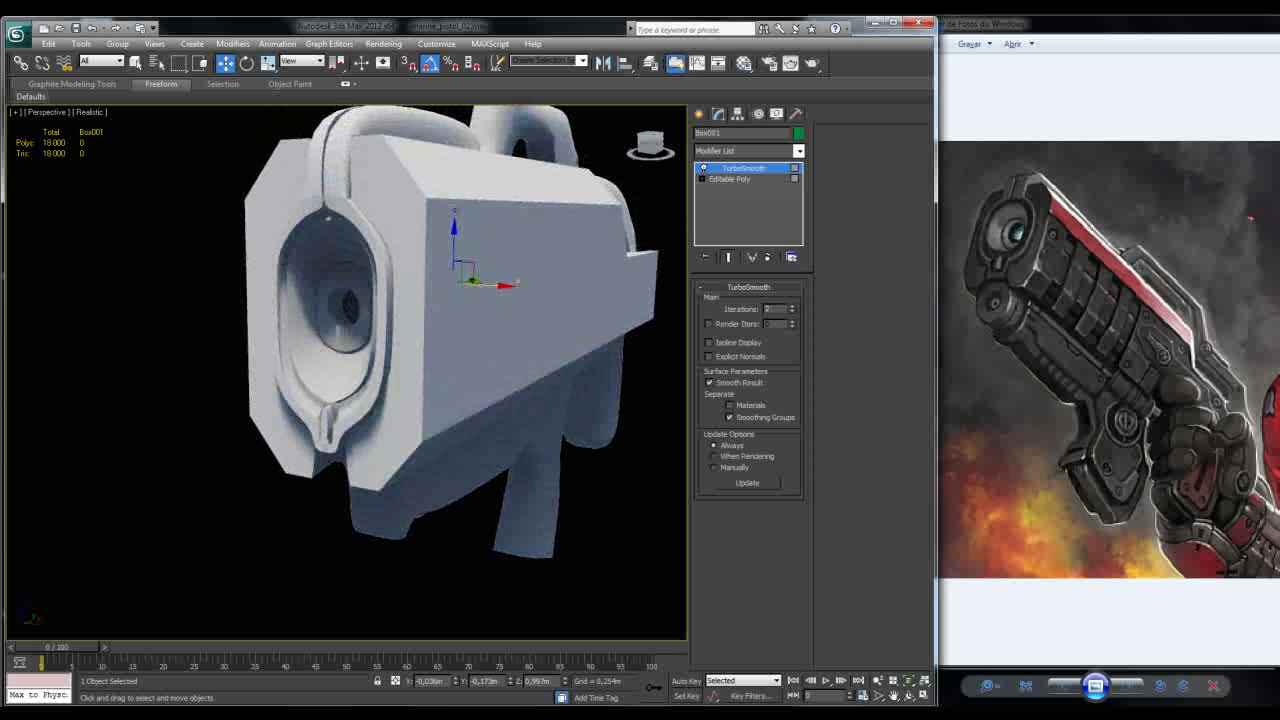
{"action": "middle_click_drag", "start_coordinate": [471, 380], "coordinate": [380, 386], "text": "alt"}
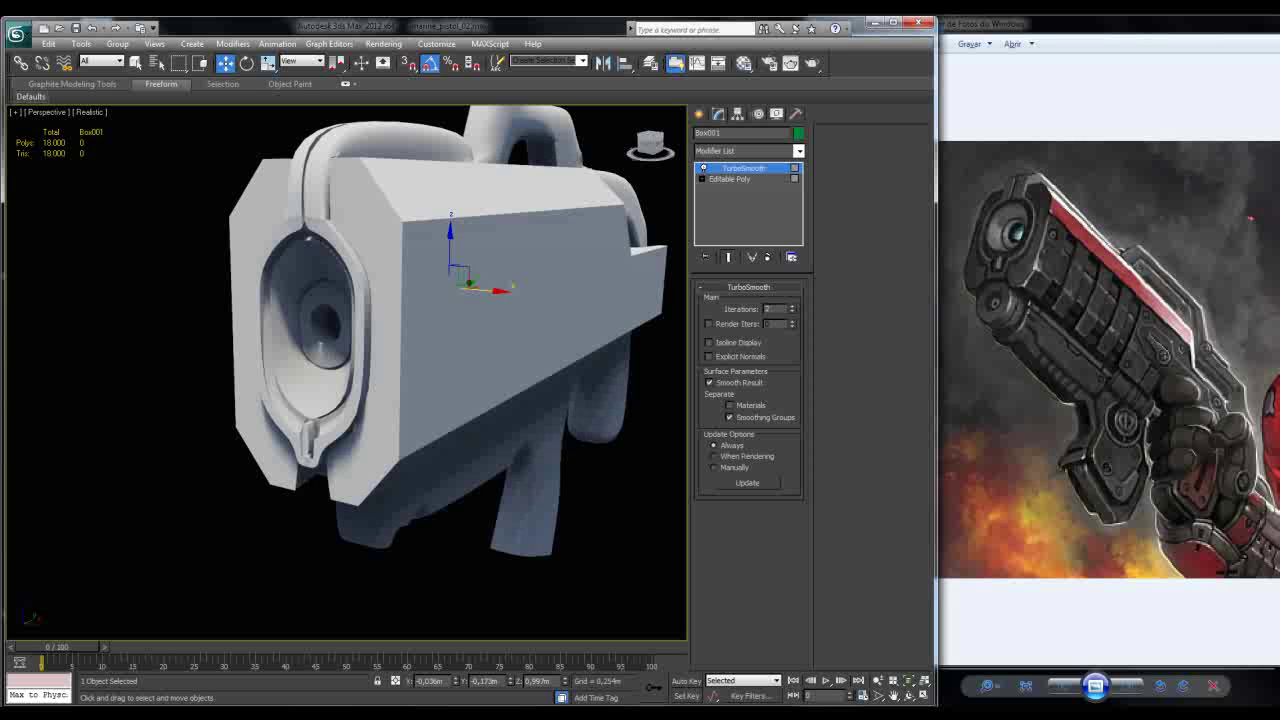
{"action": "middle_click_drag", "start_coordinate": [380, 386], "coordinate": [356, 388], "text": "alt"}
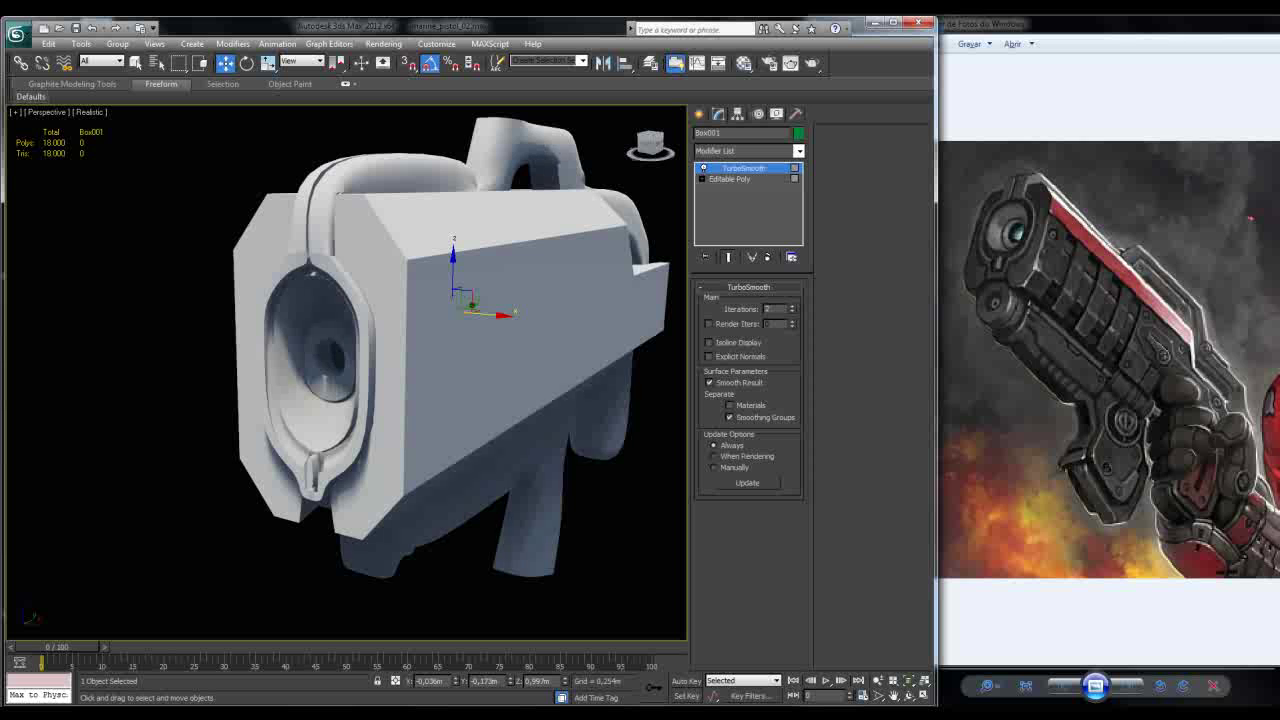
{"action": "key", "text": "F4"}
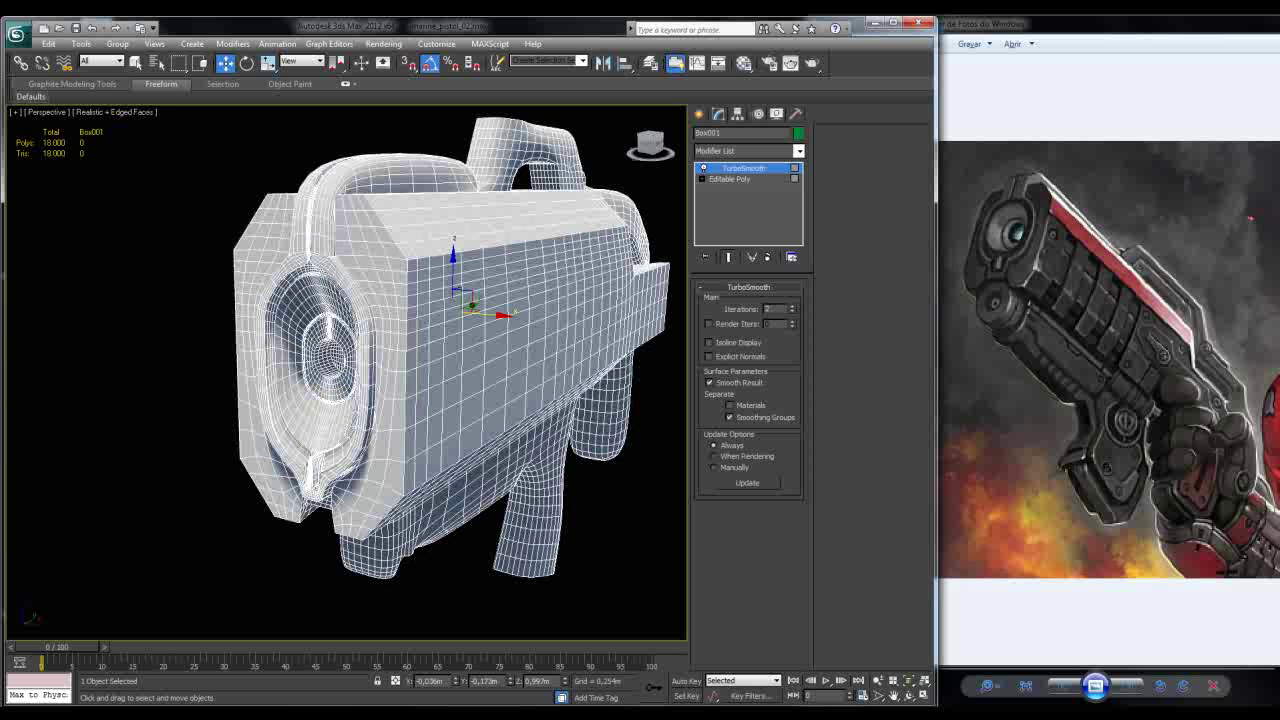
Step: Delete the TurboSmooth modifier and return the view to Shaded with edged faces, framed on the muzzle
{"action": "key", "text": "F4"}
{"action": "right_click", "coordinate": [744, 167]}
{"action": "left_click", "coordinate": [781, 190]}
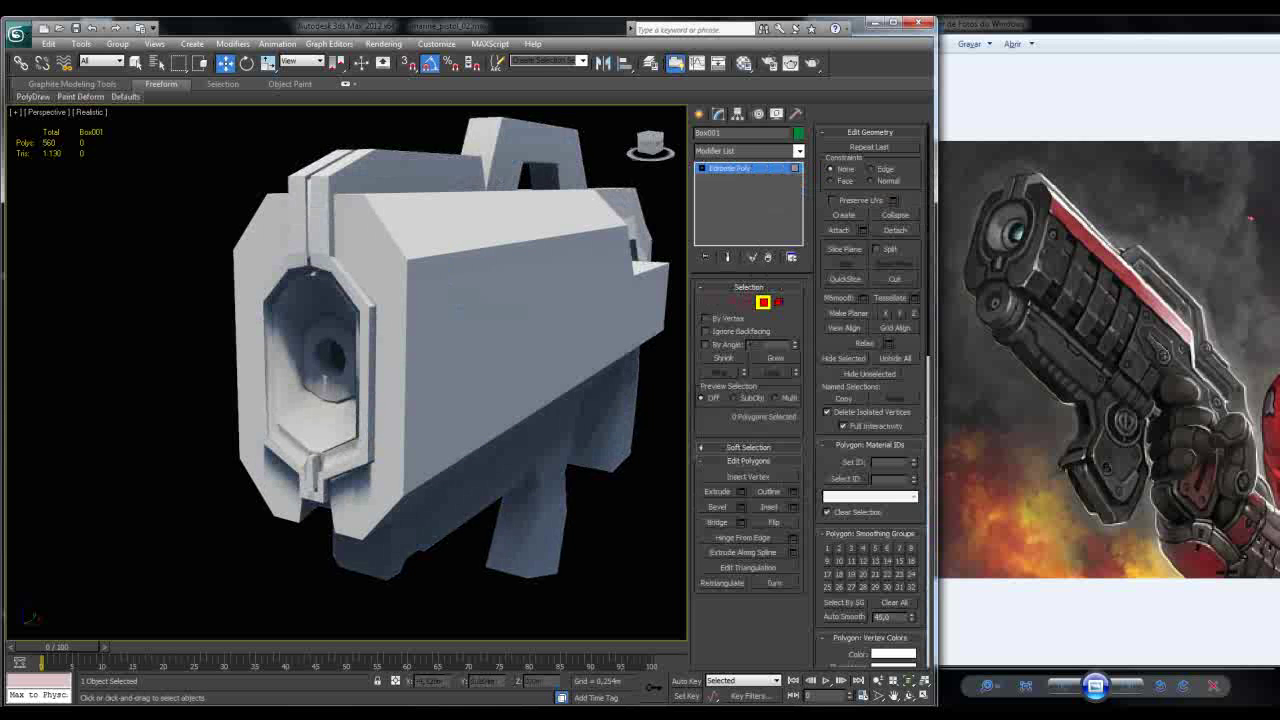
{"action": "scroll", "coordinate": [340, 362], "scroll_direction": "down", "scroll_amount": 4}
{"action": "middle_click_drag", "start_coordinate": [340, 362], "coordinate": [430, 362], "text": "alt"}
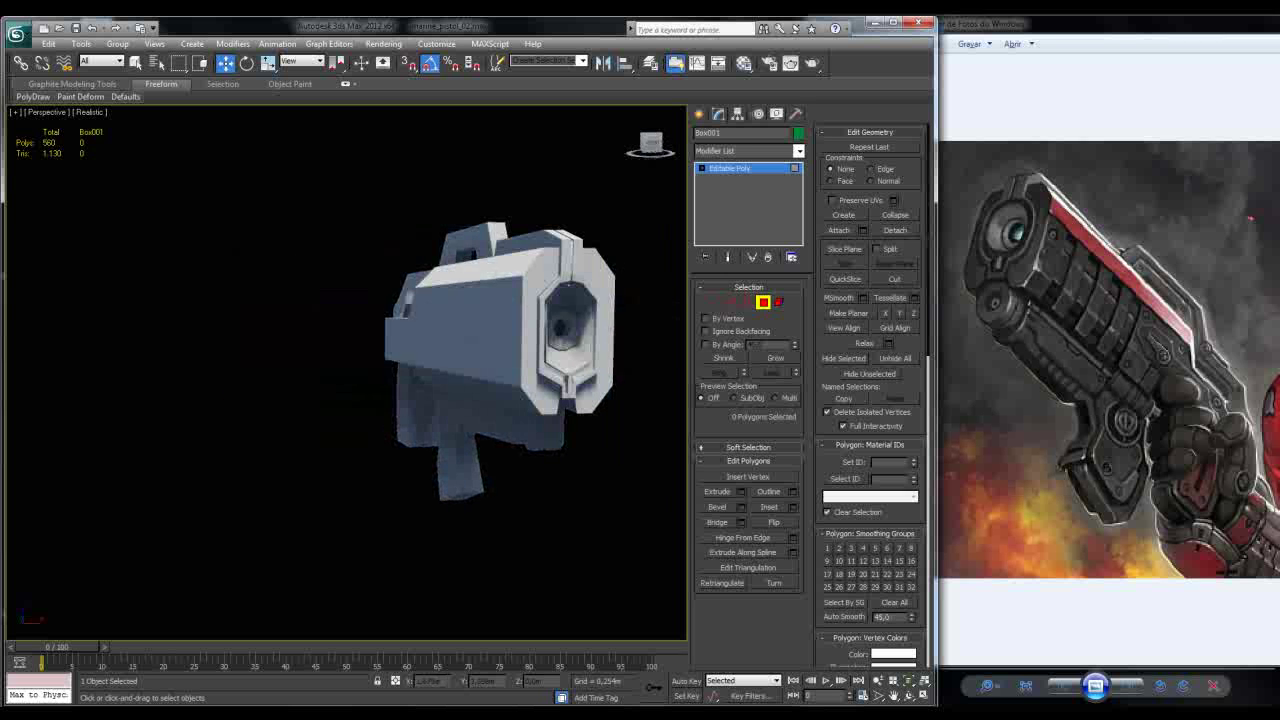
{"action": "left_click", "coordinate": [90, 112]}
{"action": "left_click", "coordinate": [110, 140]}
{"action": "middle_click_drag", "start_coordinate": [350, 360], "coordinate": [600, 365], "text": "alt"}
{"action": "scroll", "coordinate": [327, 325], "scroll_direction": "up", "scroll_amount": 5}
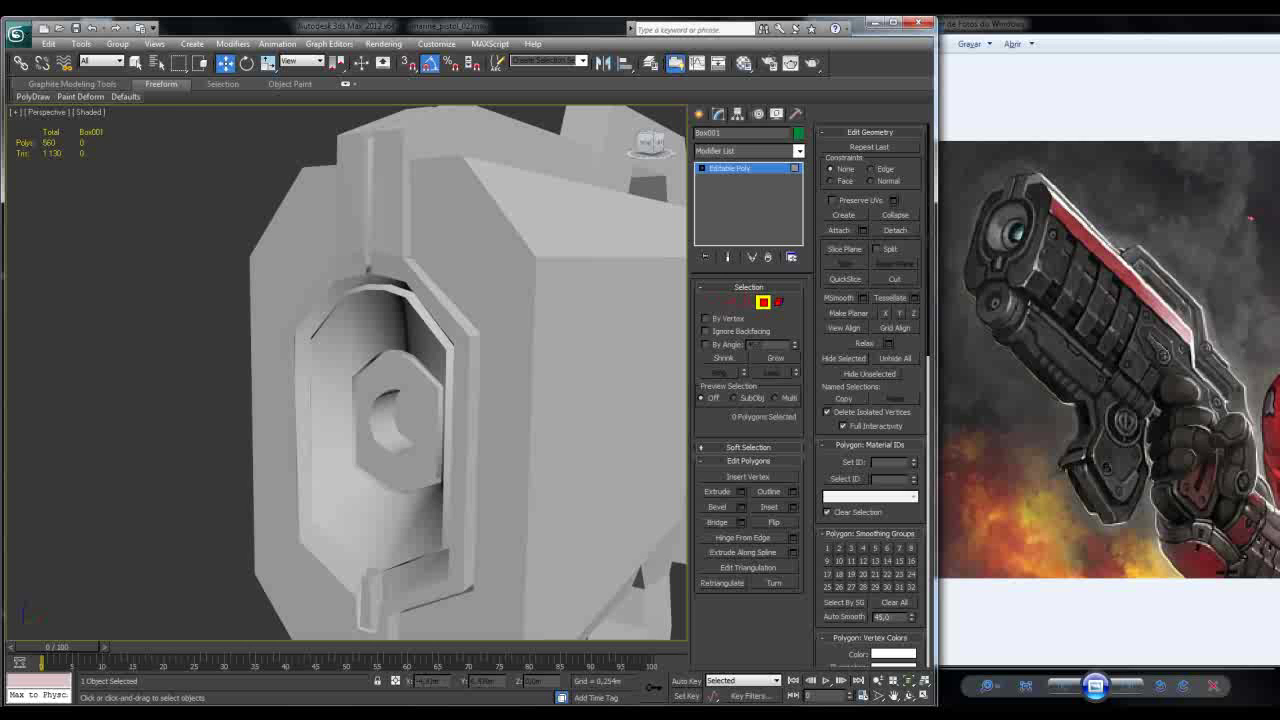
{"action": "key", "text": "F4"}
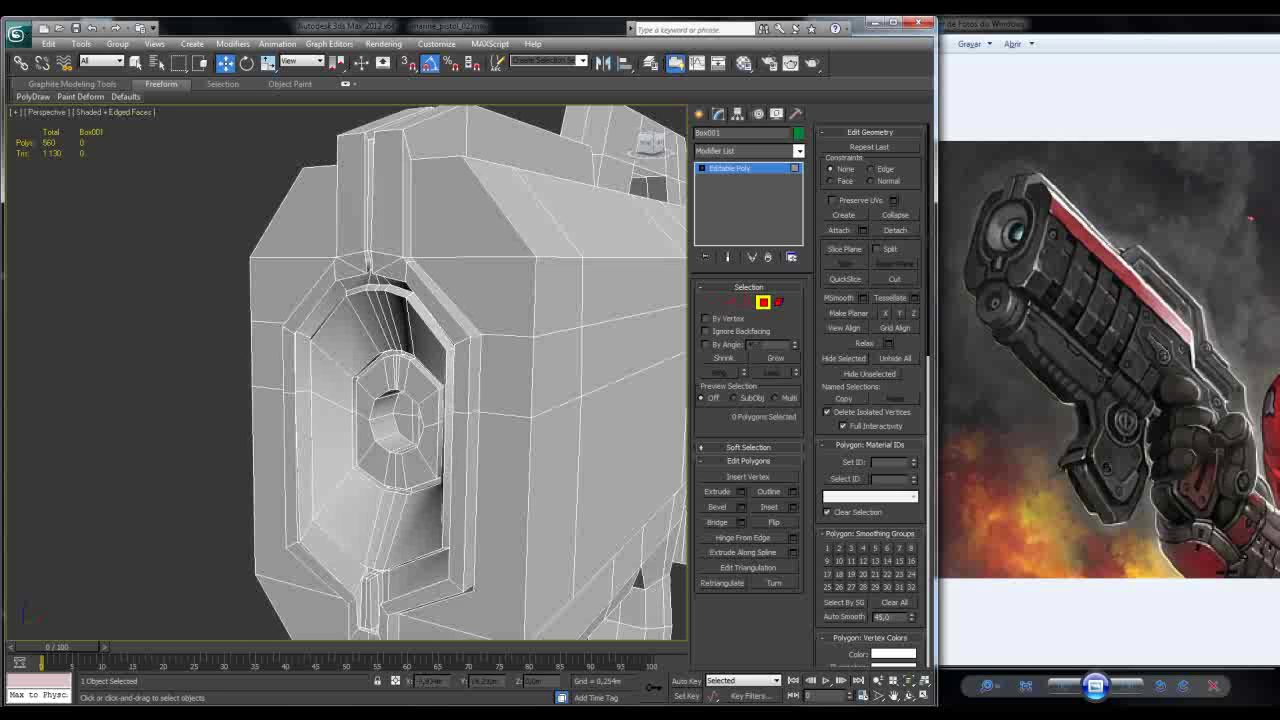
Step: Check the smoothing groups of the front ring faces just below the raised top rail
{"action": "middle_click_drag", "start_coordinate": [600, 365], "coordinate": [620, 365], "text": "alt"}
{"action": "left_click", "coordinate": [410, 360]}
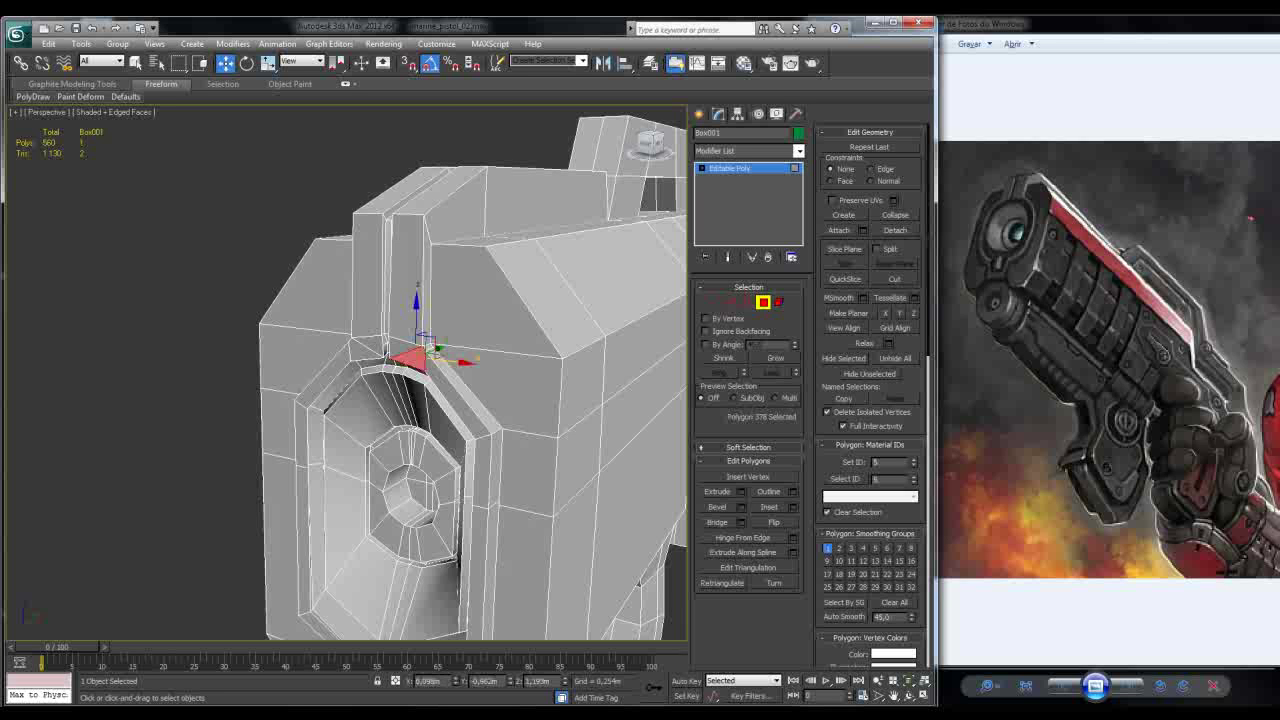
{"action": "left_click", "coordinate": [456, 392]}
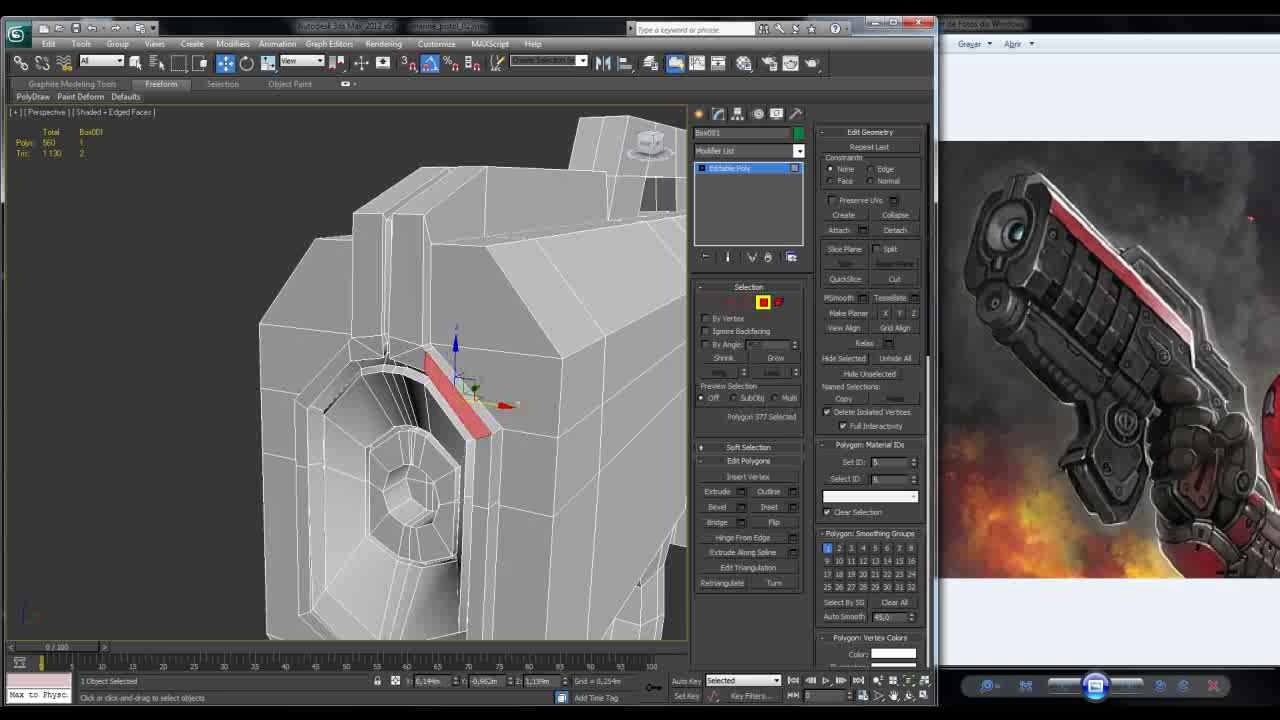
{"action": "left_click_drag", "start_coordinate": [466, 386], "coordinate": [466, 384]}
Step: Select the upright front faces of the top rail and the small ring faces beneath them, and assign smoothing group 1
{"action": "left_click", "coordinate": [406, 270]}
{"action": "left_click", "coordinate": [367, 276], "text": "ctrl"}
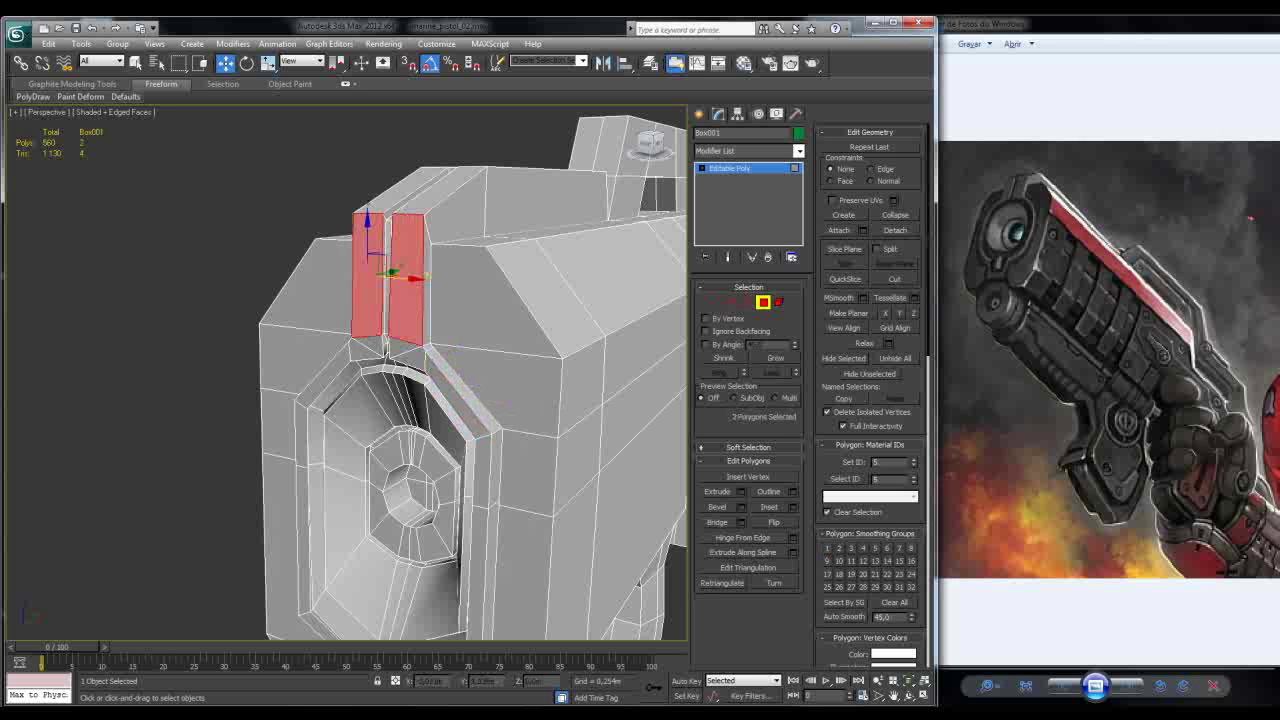
{"action": "left_click", "coordinate": [368, 345], "text": "ctrl"}
{"action": "left_click", "coordinate": [404, 347], "text": "ctrl"}
{"action": "left_click", "coordinate": [410, 362], "text": "ctrl"}
{"action": "middle_click_drag", "start_coordinate": [400, 350], "coordinate": [388, 445]}
Step: Put the two sloped faces at the front of the top rail in smoothing group 2 and clear the selection
{"action": "left_click", "coordinate": [430, 283]}
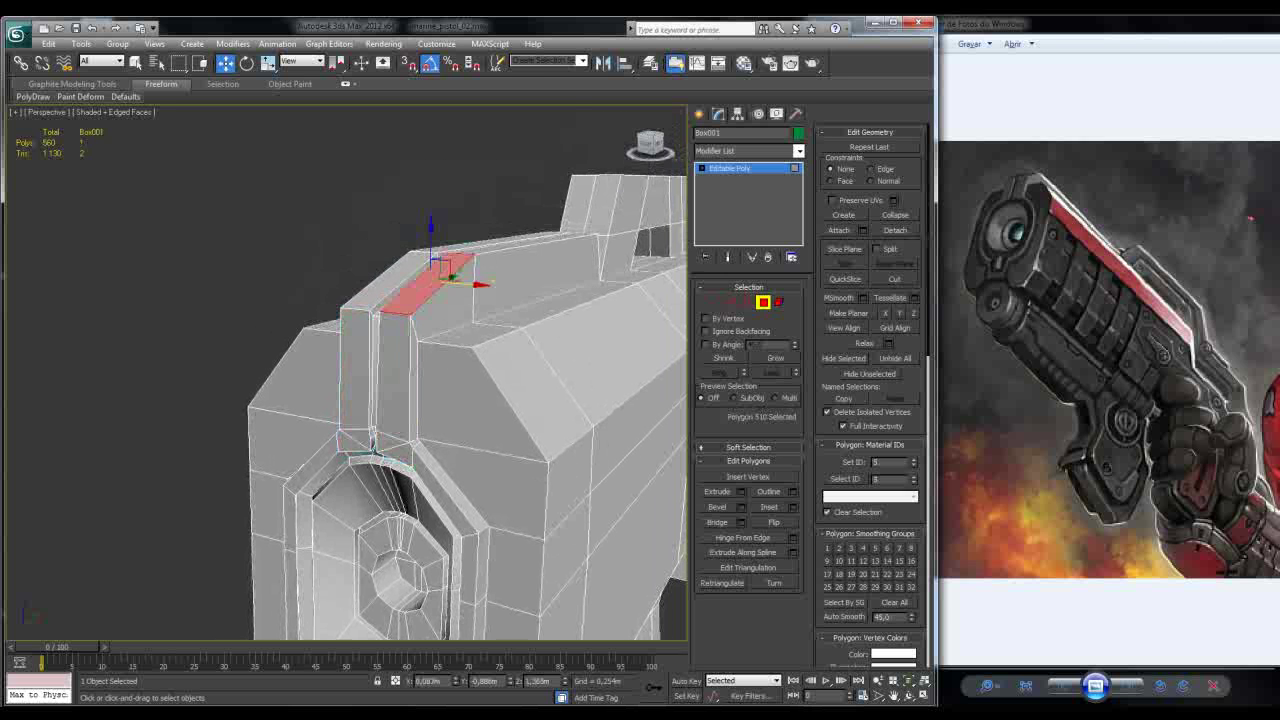
{"action": "left_click", "coordinate": [385, 285], "text": "ctrl"}
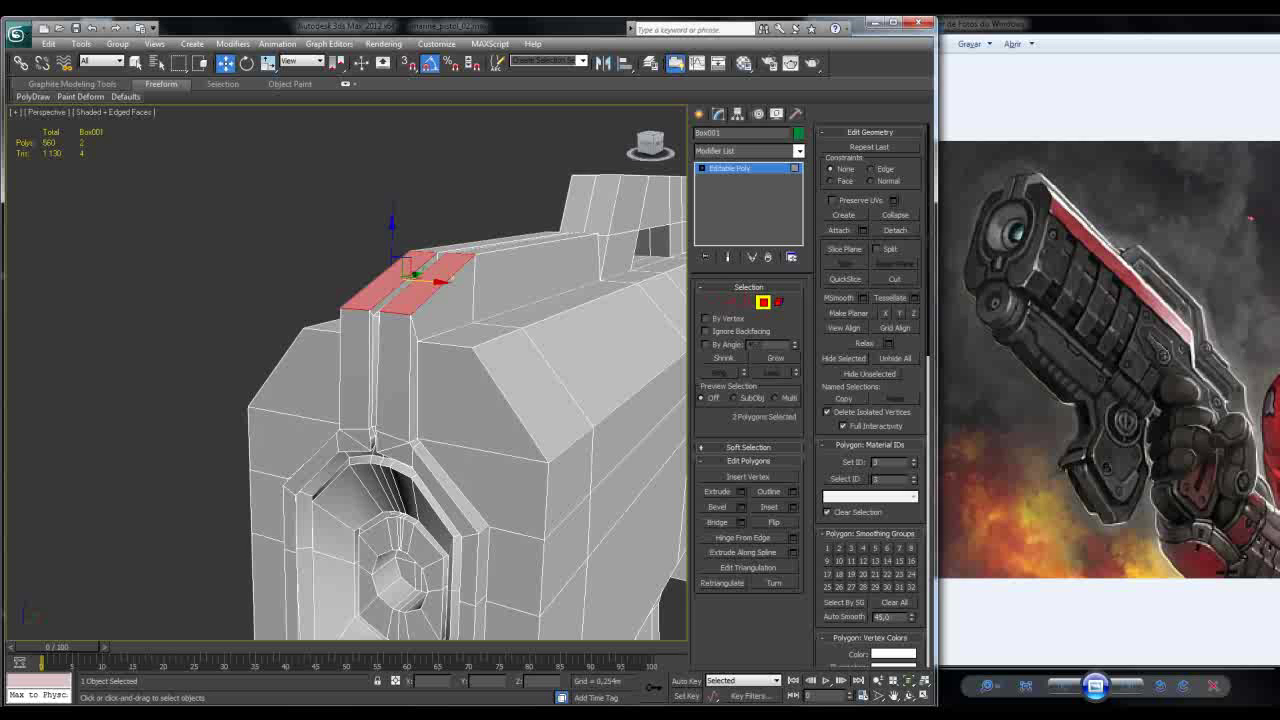
{"action": "key", "text": "ctrl+d"}
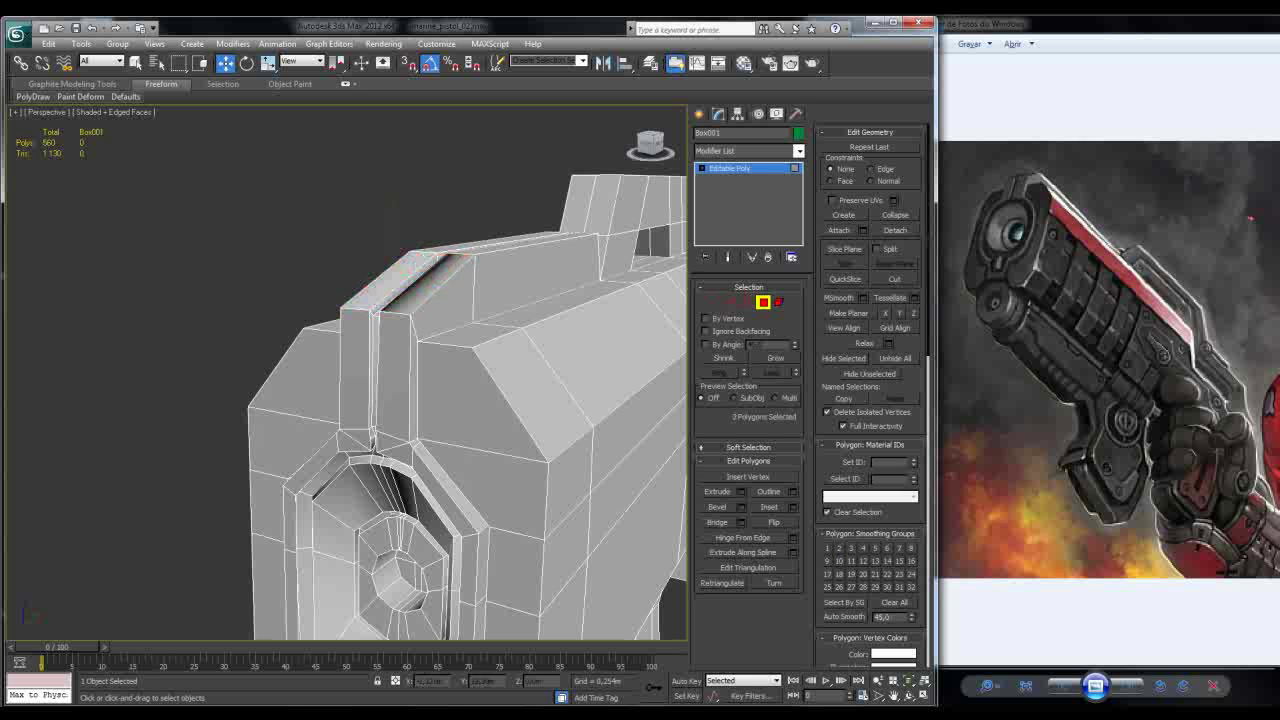
Step: Check the smoothing groups of the top rail's side faces and the adjoining outer ring edge faces, ending with nothing selected
{"action": "left_click", "coordinate": [442, 298]}
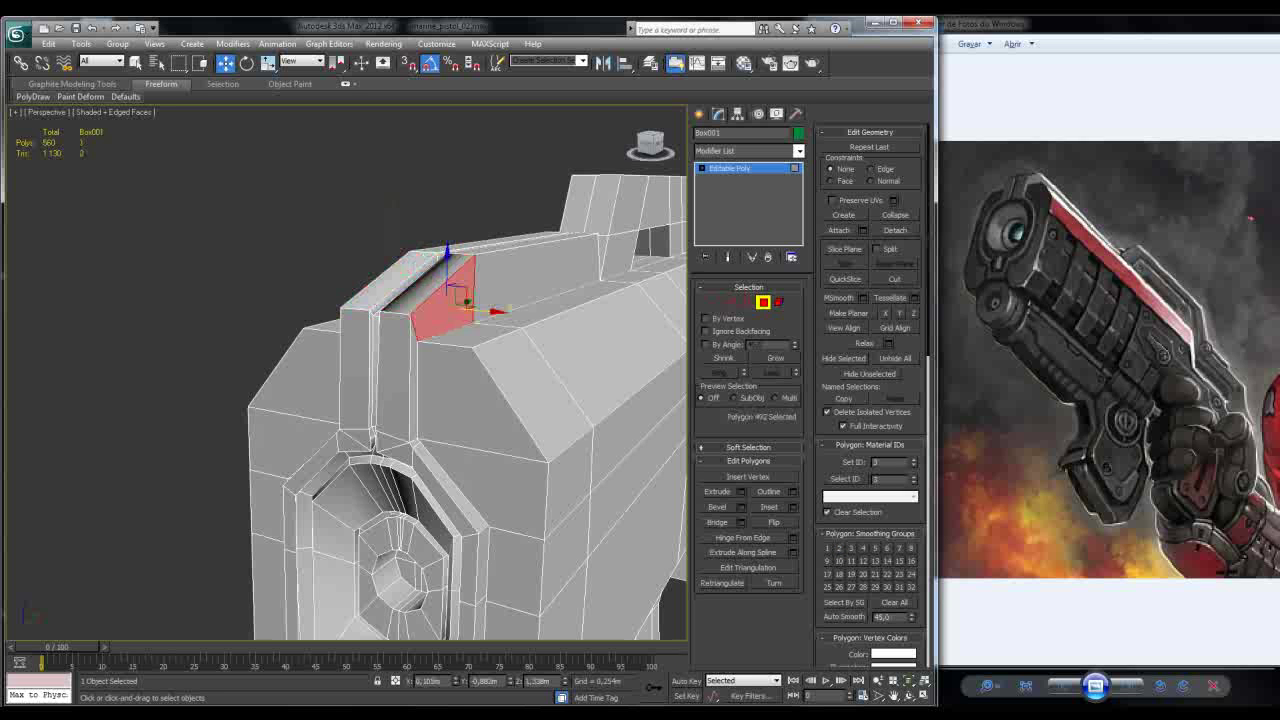
{"action": "middle_click_drag", "start_coordinate": [450, 400], "coordinate": [395, 400], "text": "alt"}
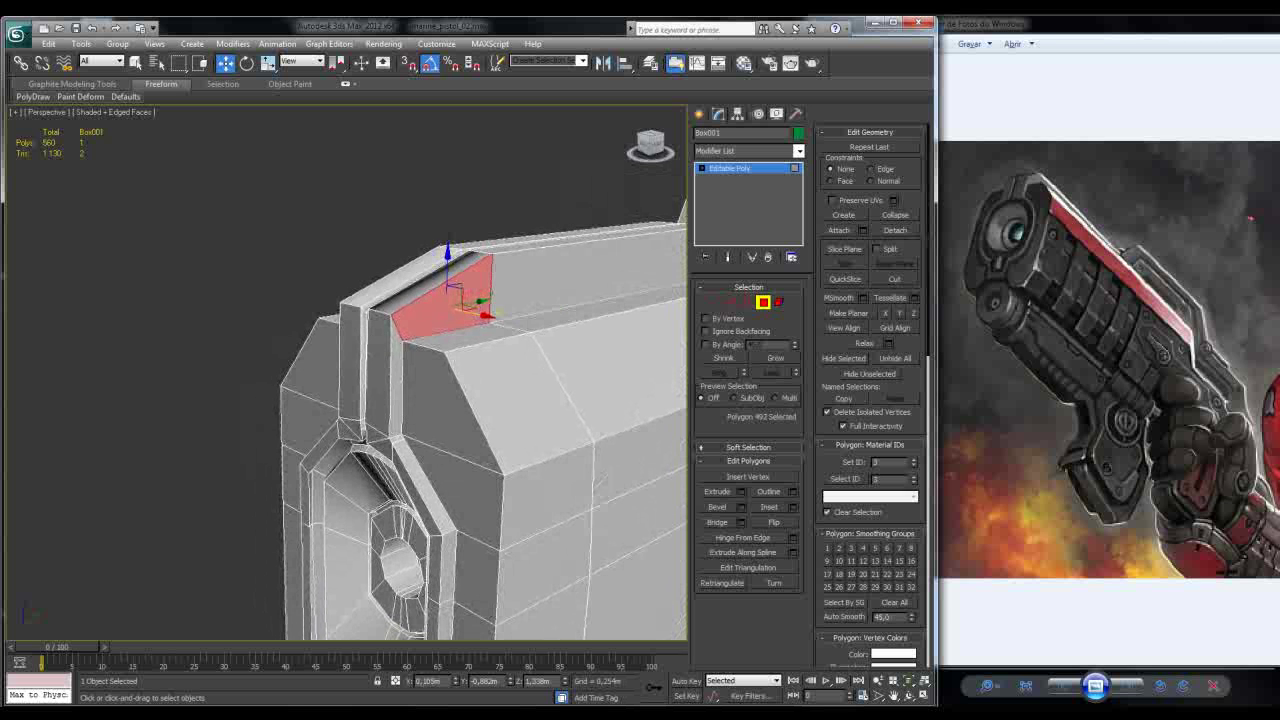
{"action": "left_click", "coordinate": [396, 378]}
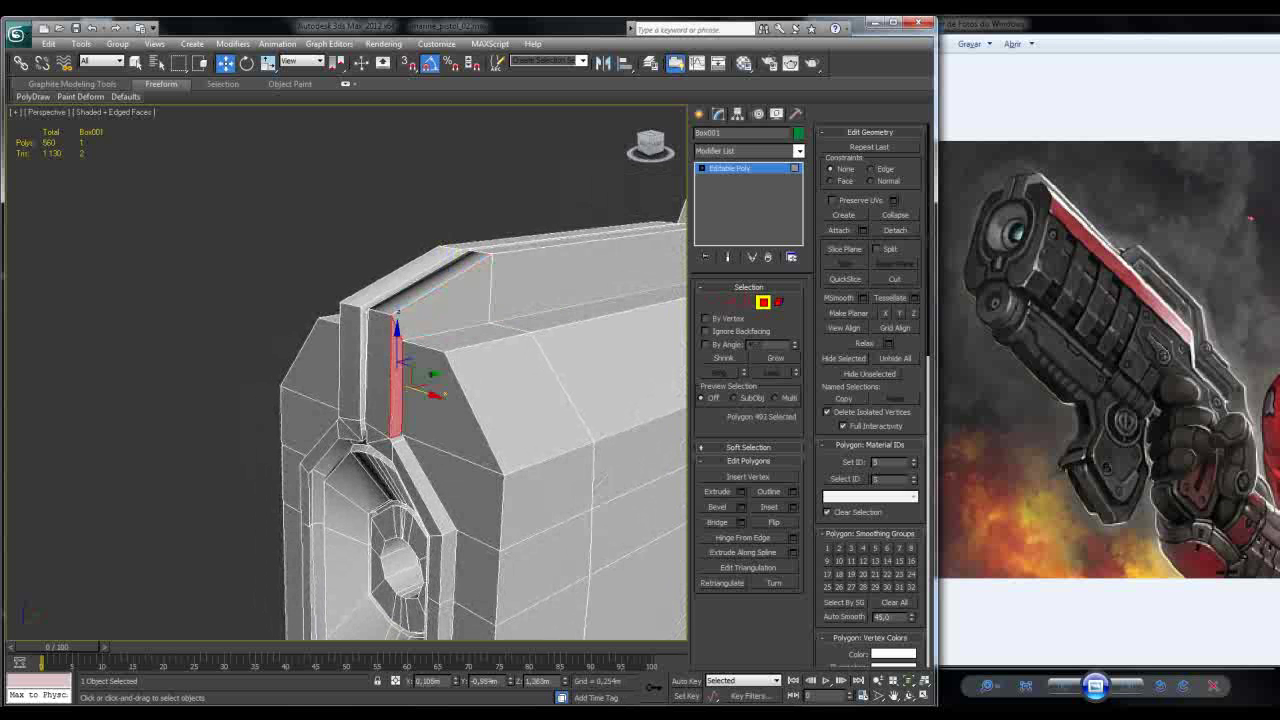
{"action": "left_click", "coordinate": [425, 487]}
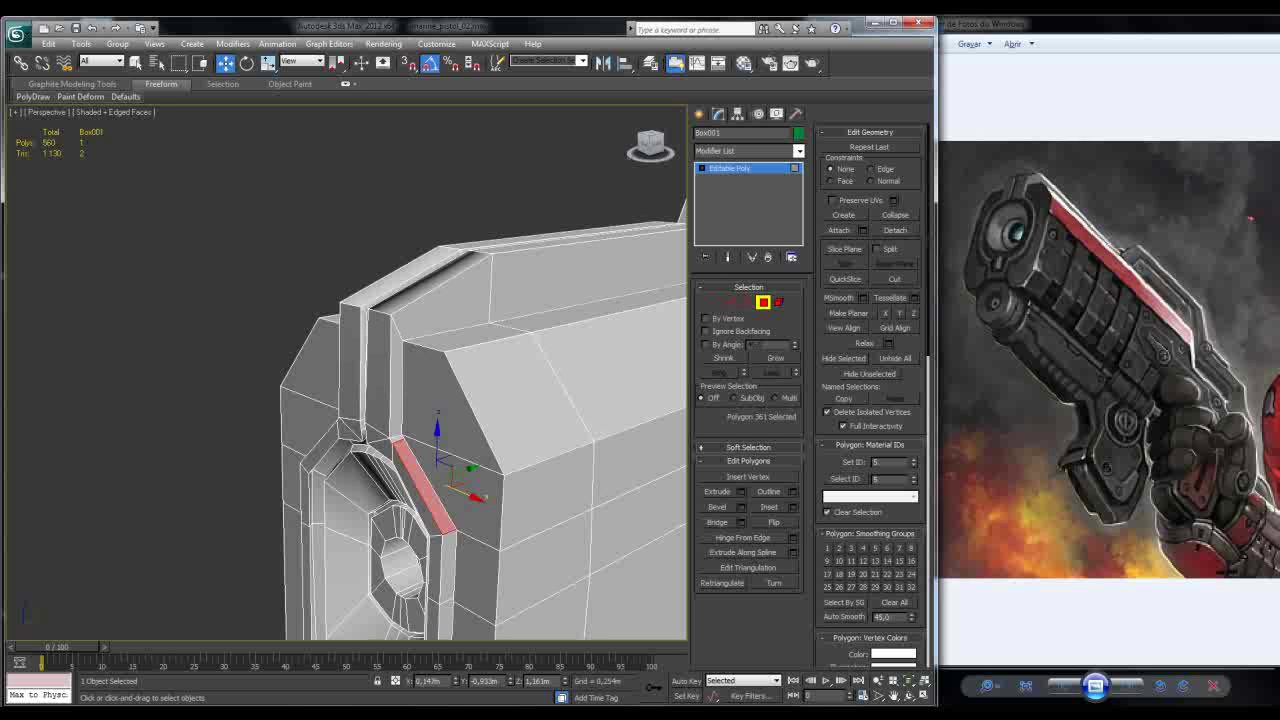
{"action": "left_click", "coordinate": [396, 380], "text": "ctrl"}
{"action": "left_click", "coordinate": [540, 275], "text": "ctrl"}
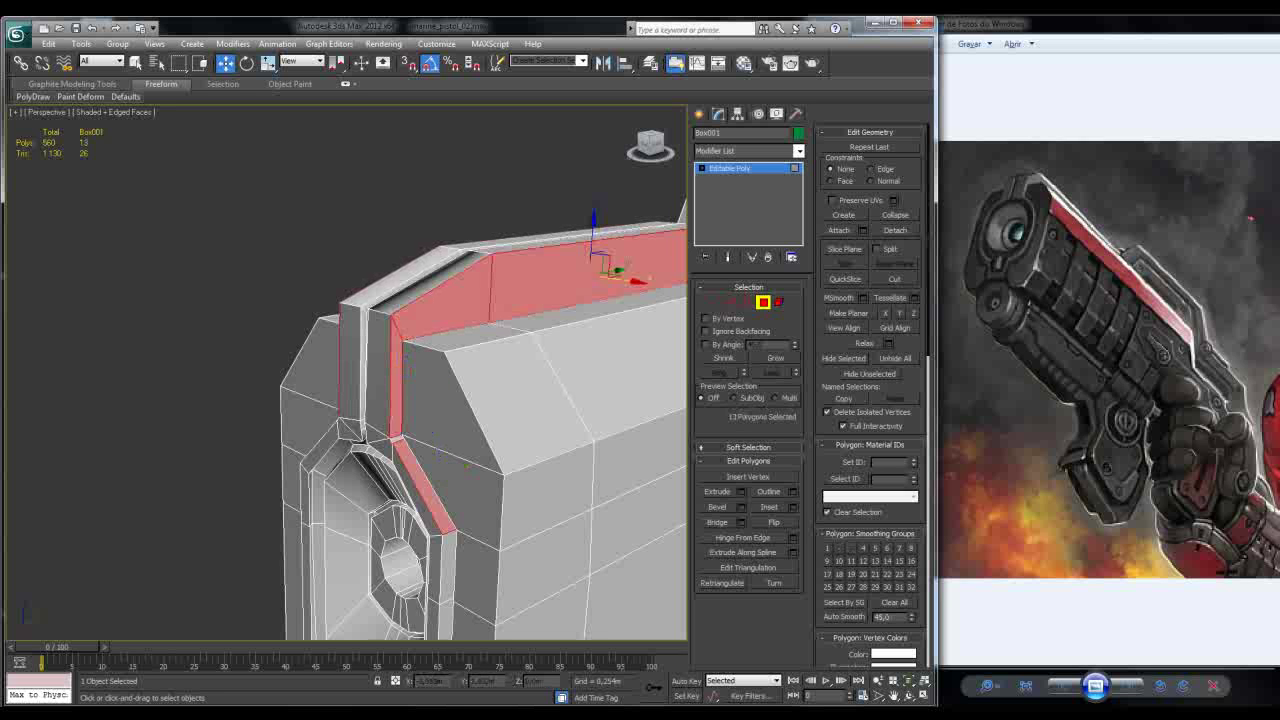
{"action": "middle_click_drag", "start_coordinate": [470, 400], "coordinate": [446, 404]}
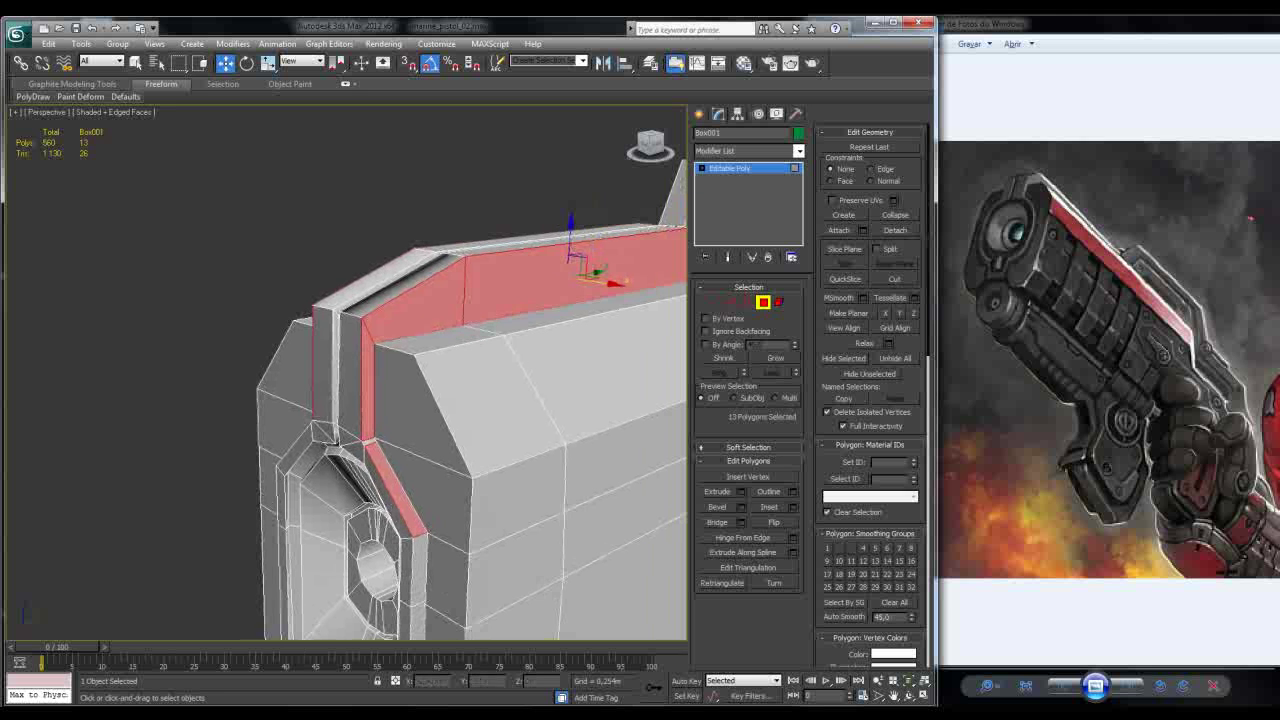
{"action": "key", "text": "ctrl+d"}
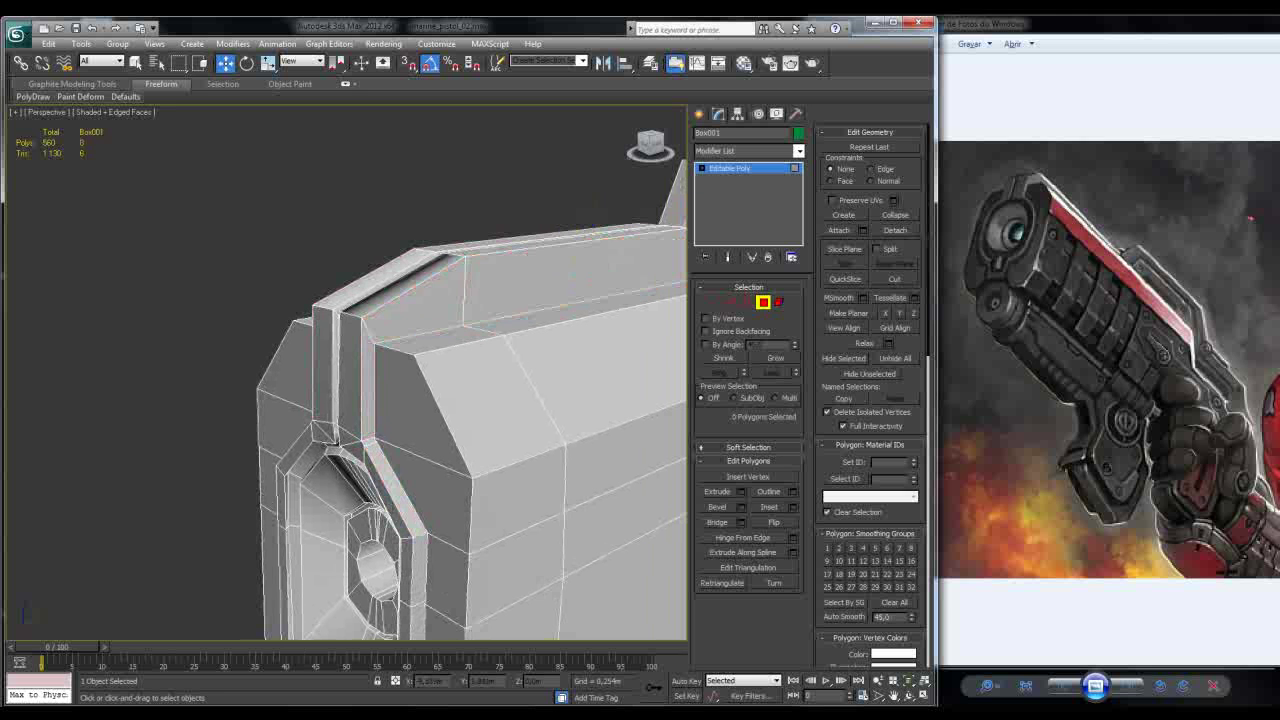
Step: Compare the smoothing groups of the top rail's upright front faces with those of its two sloped front faces
{"action": "left_click", "coordinate": [560, 244]}
{"action": "middle_click_drag", "start_coordinate": [450, 400], "coordinate": [380, 442], "text": "alt"}
{"action": "left_click", "coordinate": [440, 370]}
{"action": "left_click", "coordinate": [375, 440]}
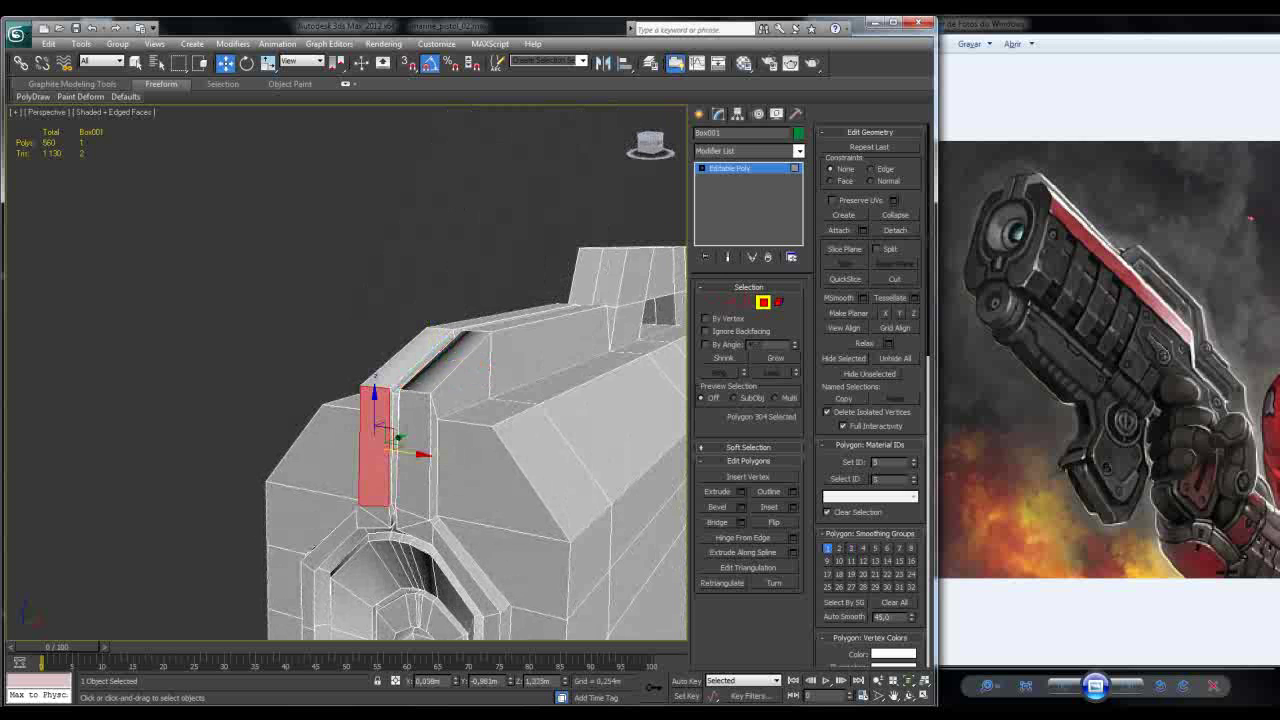
{"action": "left_click", "coordinate": [410, 352]}
{"action": "middle_click_drag", "start_coordinate": [395, 438], "coordinate": [428, 342], "text": "alt"}
{"action": "middle_click_drag", "start_coordinate": [400, 380], "coordinate": [430, 360], "text": "alt"}
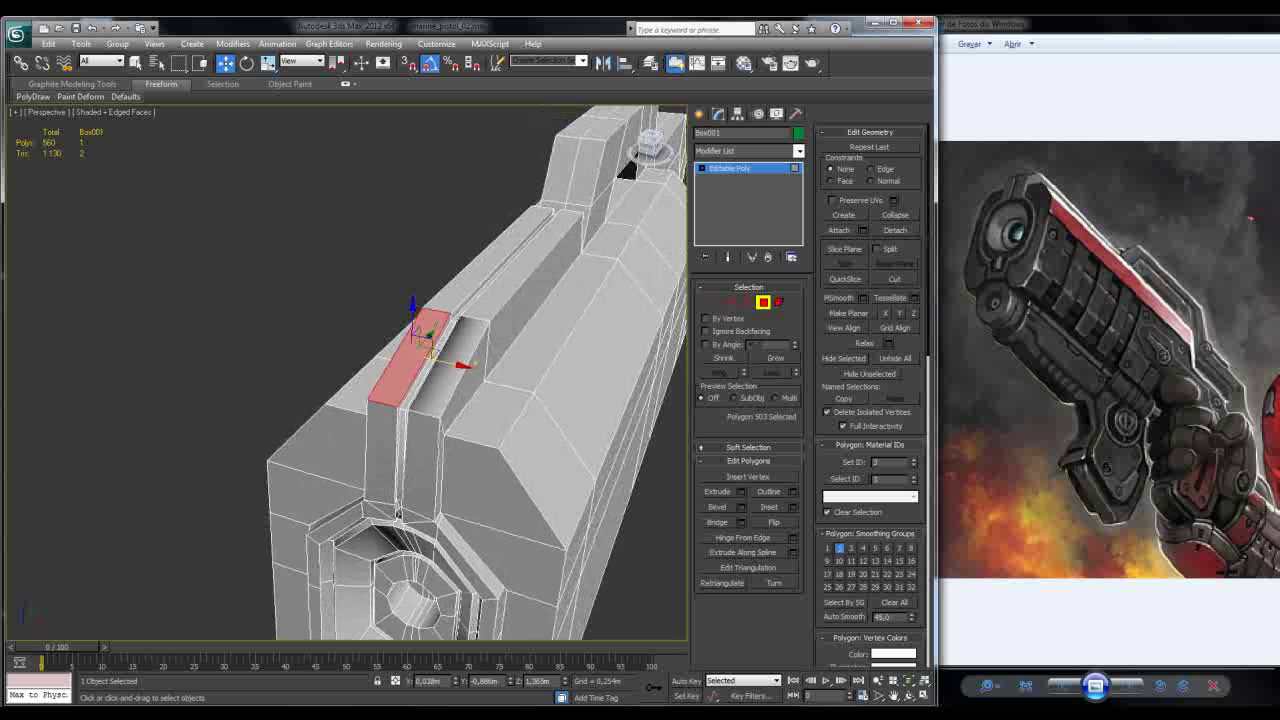
{"action": "left_click_drag", "start_coordinate": [420, 330], "coordinate": [420, 310]}
{"action": "middle_click_drag", "start_coordinate": [465, 360], "coordinate": [500, 380], "text": "alt"}
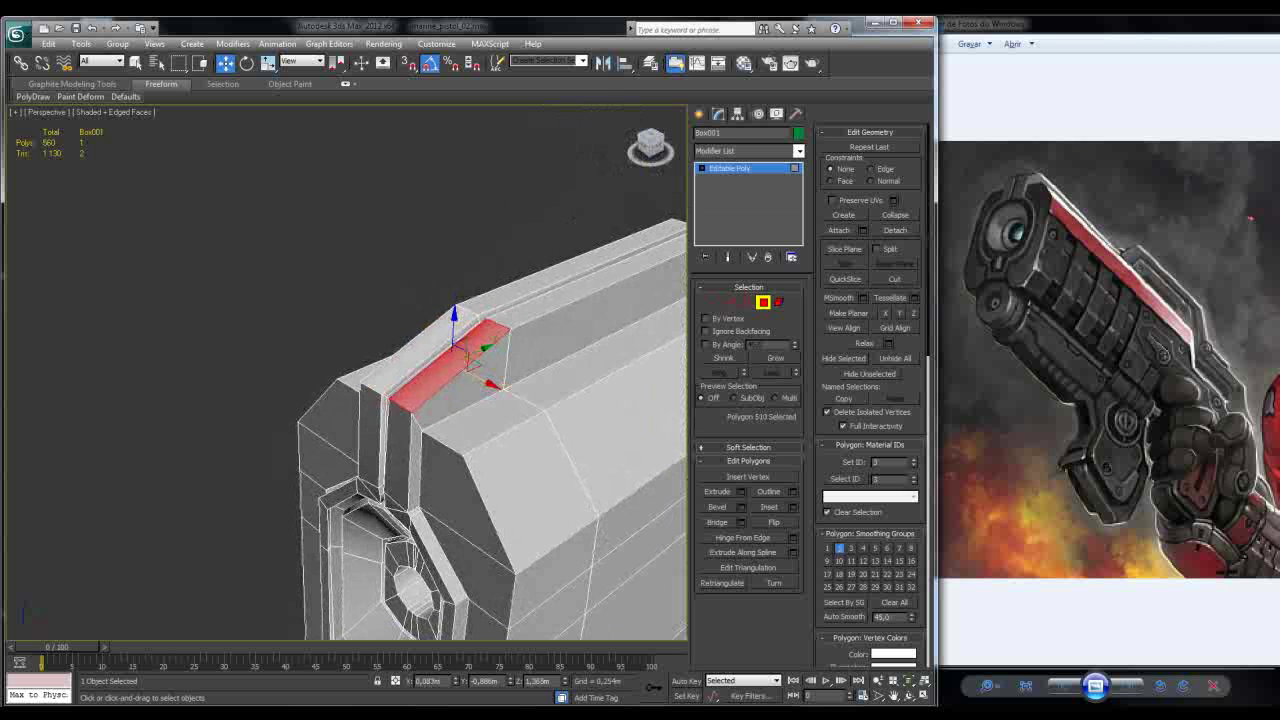
Step: Select the two long upper faces of the top rail and check their smoothing groups
{"action": "left_click", "coordinate": [590, 290]}
{"action": "left_click", "coordinate": [580, 262], "text": "ctrl"}
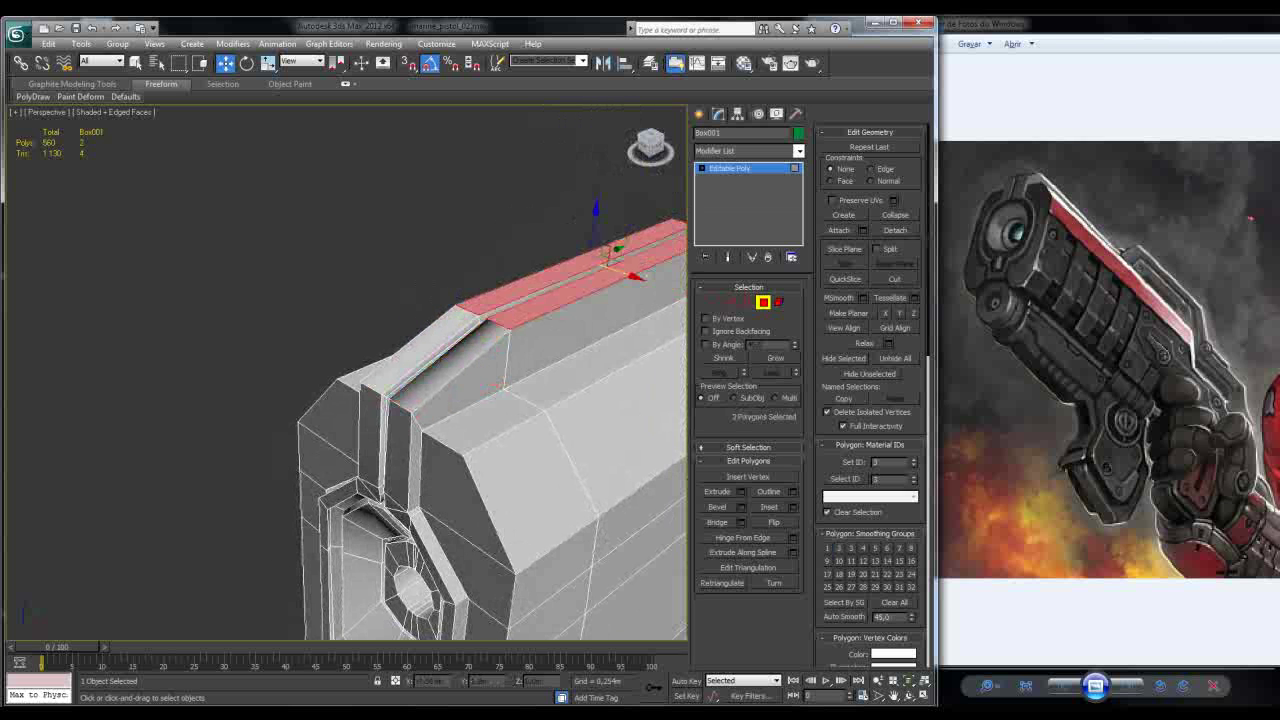
{"action": "middle_click_drag", "start_coordinate": [450, 400], "coordinate": [360, 420], "text": "alt"}
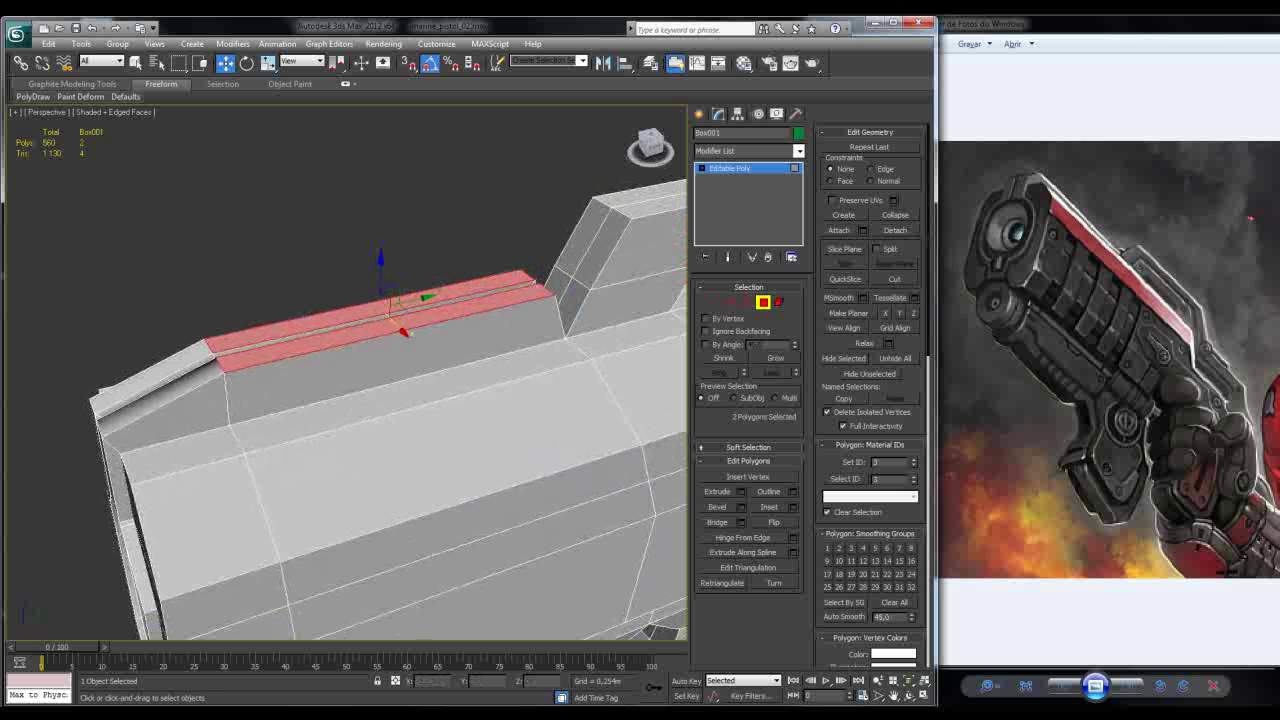
{"action": "middle_click_drag", "start_coordinate": [400, 420], "coordinate": [355, 428], "text": "alt"}
Step: Select the four small end faces at the rear of the top rail and check their smoothing groups
{"action": "left_click", "coordinate": [563, 392]}
{"action": "left_click", "coordinate": [565, 390], "text": "ctrl"}
{"action": "middle_click_drag", "start_coordinate": [565, 390], "coordinate": [580, 400], "text": "alt"}
{"action": "left_click", "coordinate": [578, 404], "text": "ctrl"}
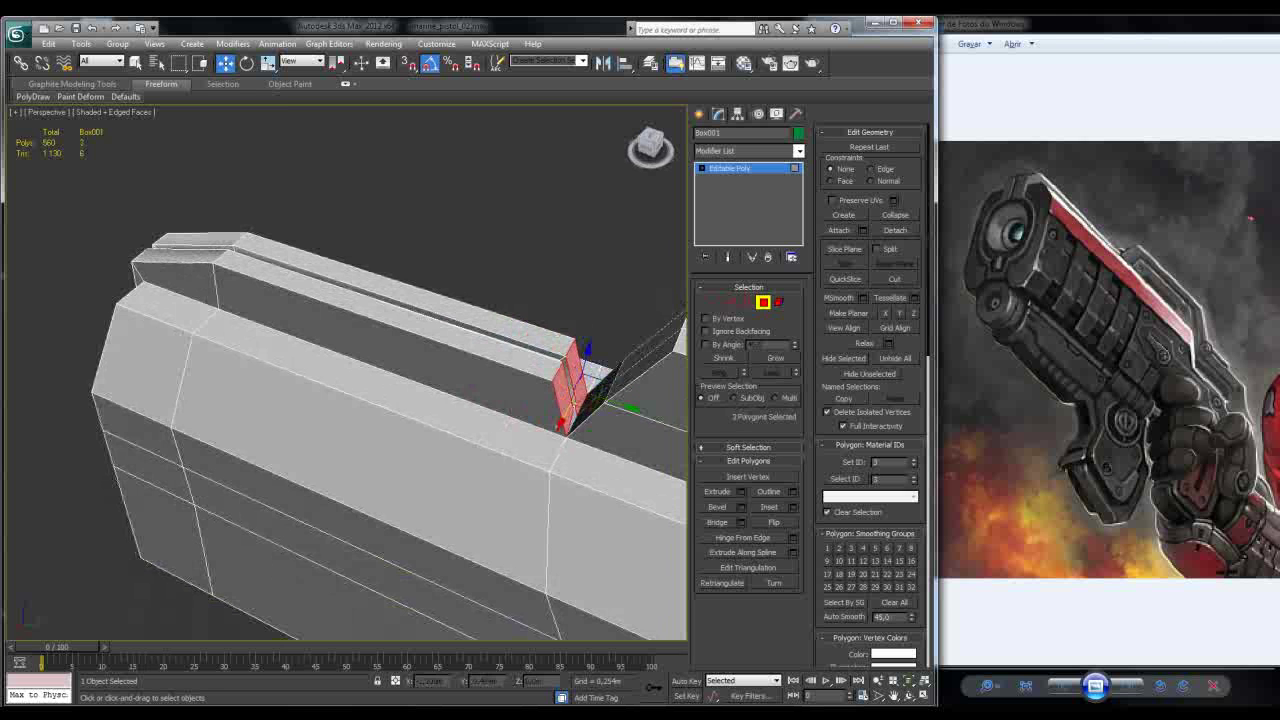
{"action": "left_click", "coordinate": [585, 385], "text": "ctrl"}
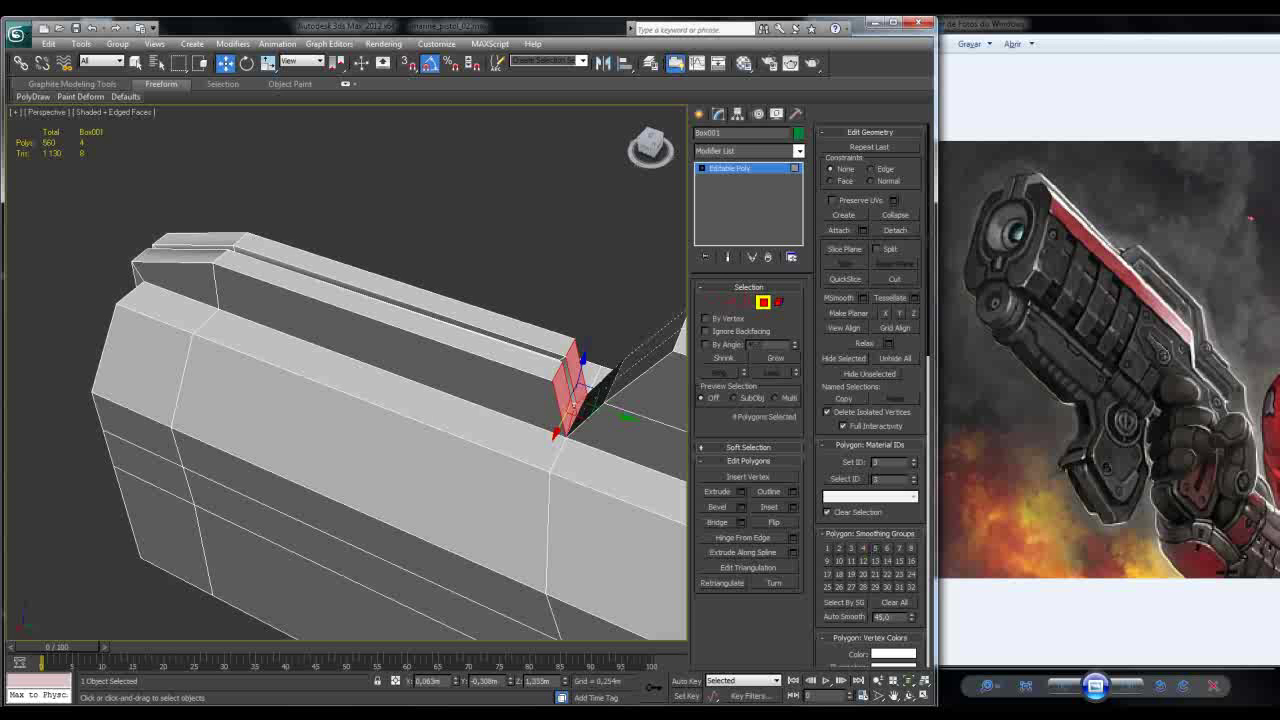
Step: Check the smoothing groups of the rail's upright front side face and of the full face loop around the outer muzzle ring
{"action": "middle_click_drag", "start_coordinate": [580, 390], "coordinate": [410, 360], "text": "alt"}
{"action": "left_click", "coordinate": [520, 370]}
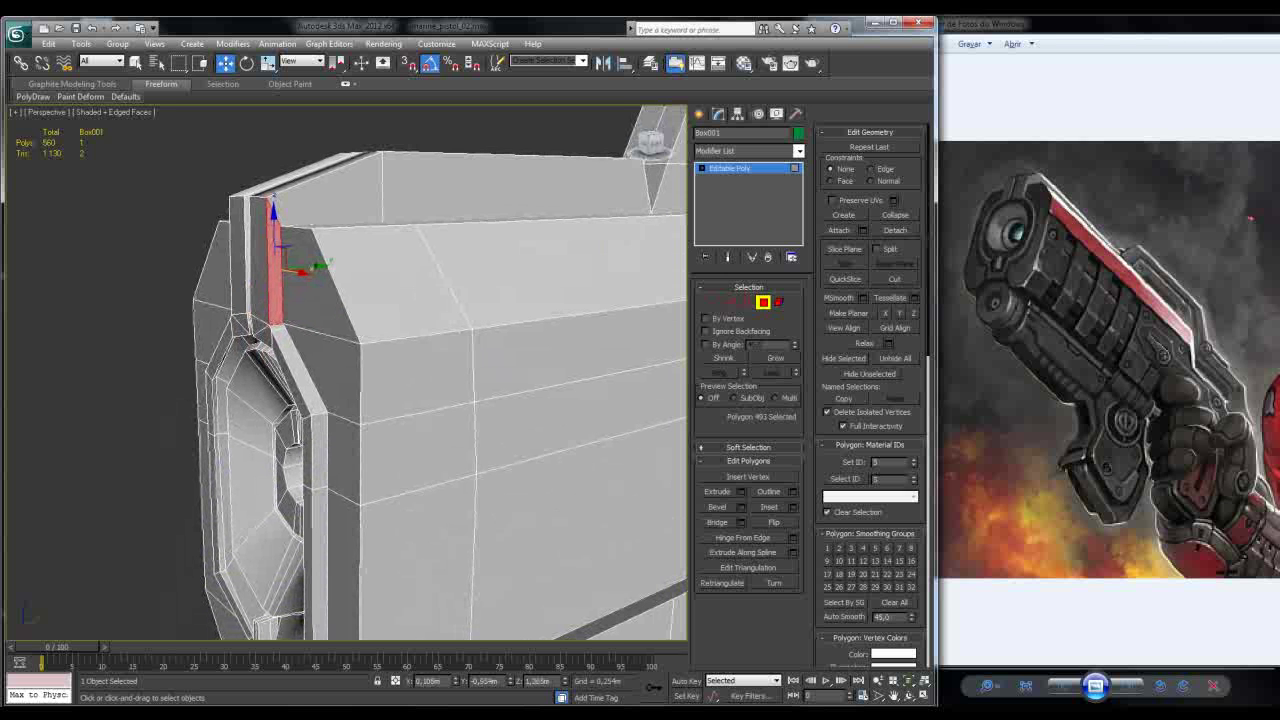
{"action": "left_click", "coordinate": [318, 452]}
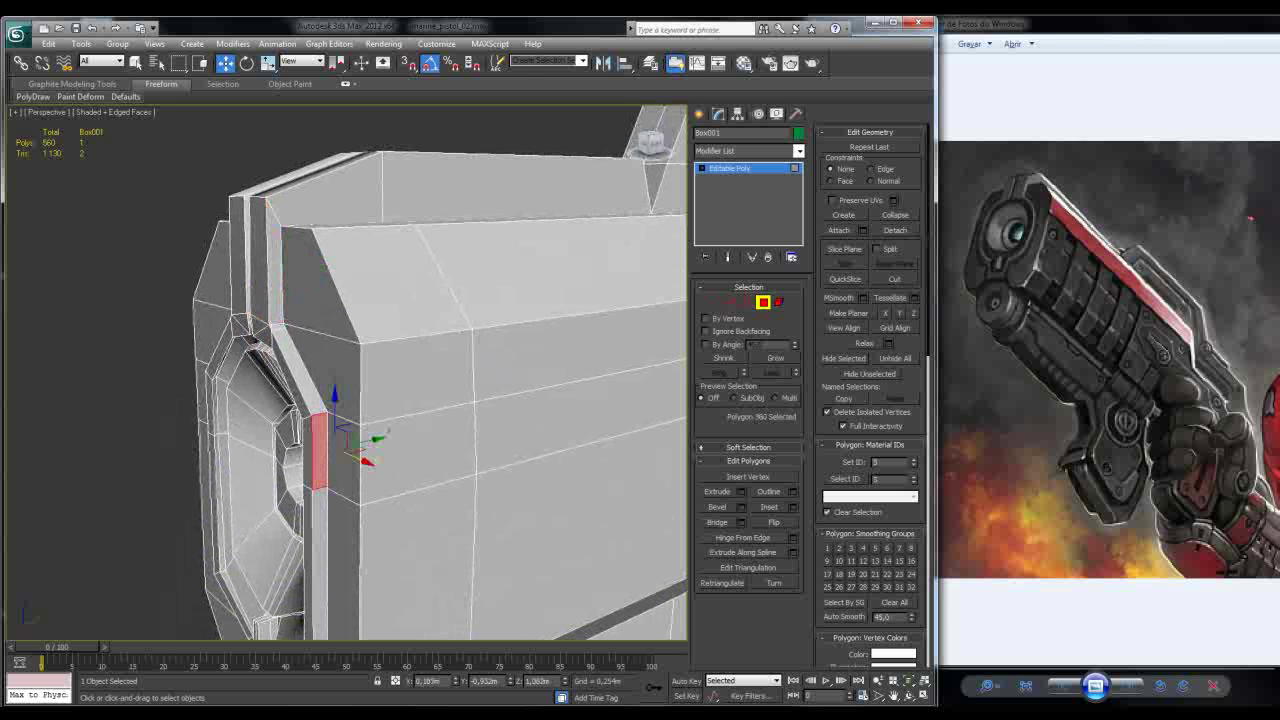
{"action": "left_click", "coordinate": [318, 400], "text": "shift"}
{"action": "middle_click_drag", "start_coordinate": [318, 440], "coordinate": [205, 440], "text": "alt"}
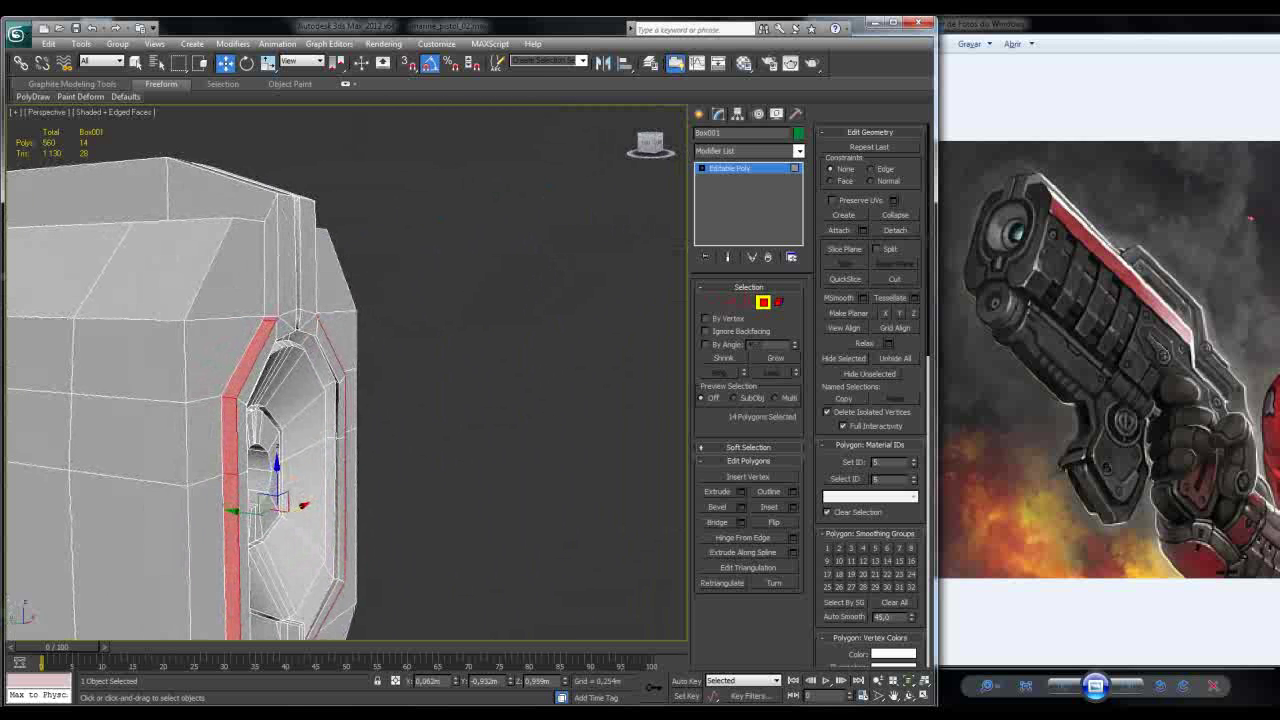
Step: Compare the smoothing groups of the body face beside the muzzle with those of the adjoining ring faces
{"action": "left_click", "coordinate": [222, 350]}
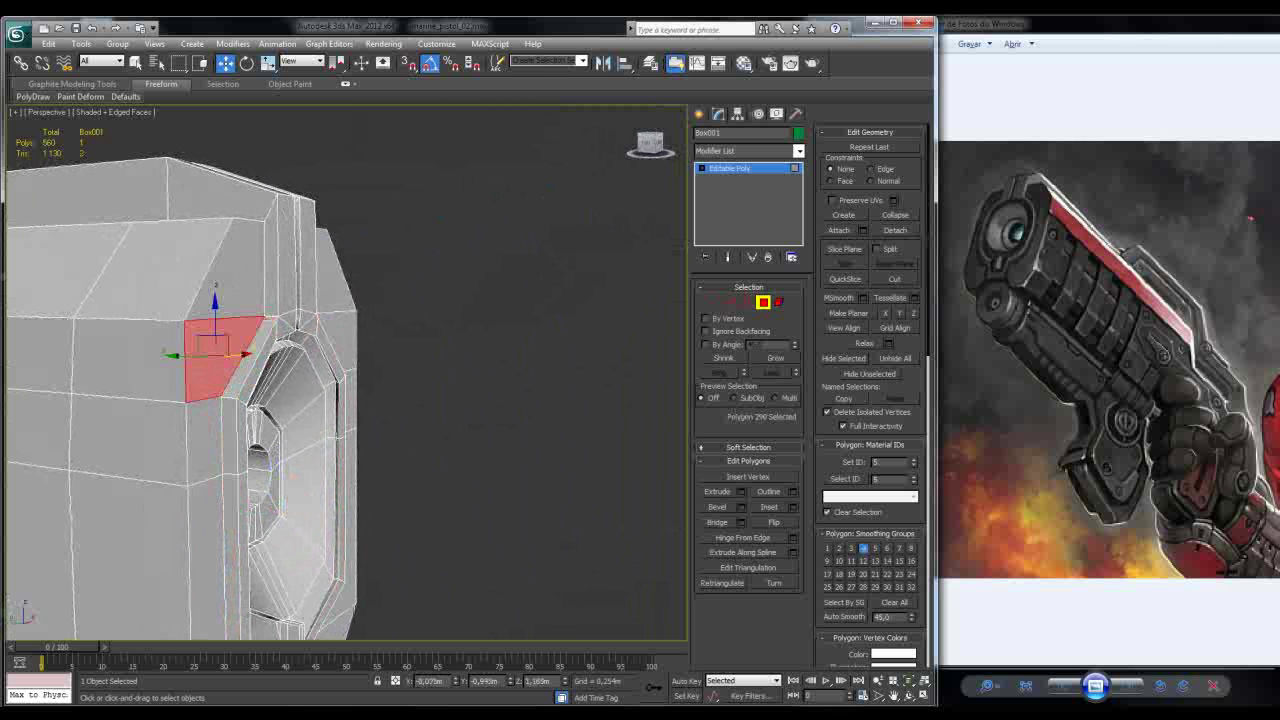
{"action": "middle_click_drag", "start_coordinate": [222, 350], "coordinate": [240, 350], "text": "alt"}
{"action": "left_click", "coordinate": [243, 438]}
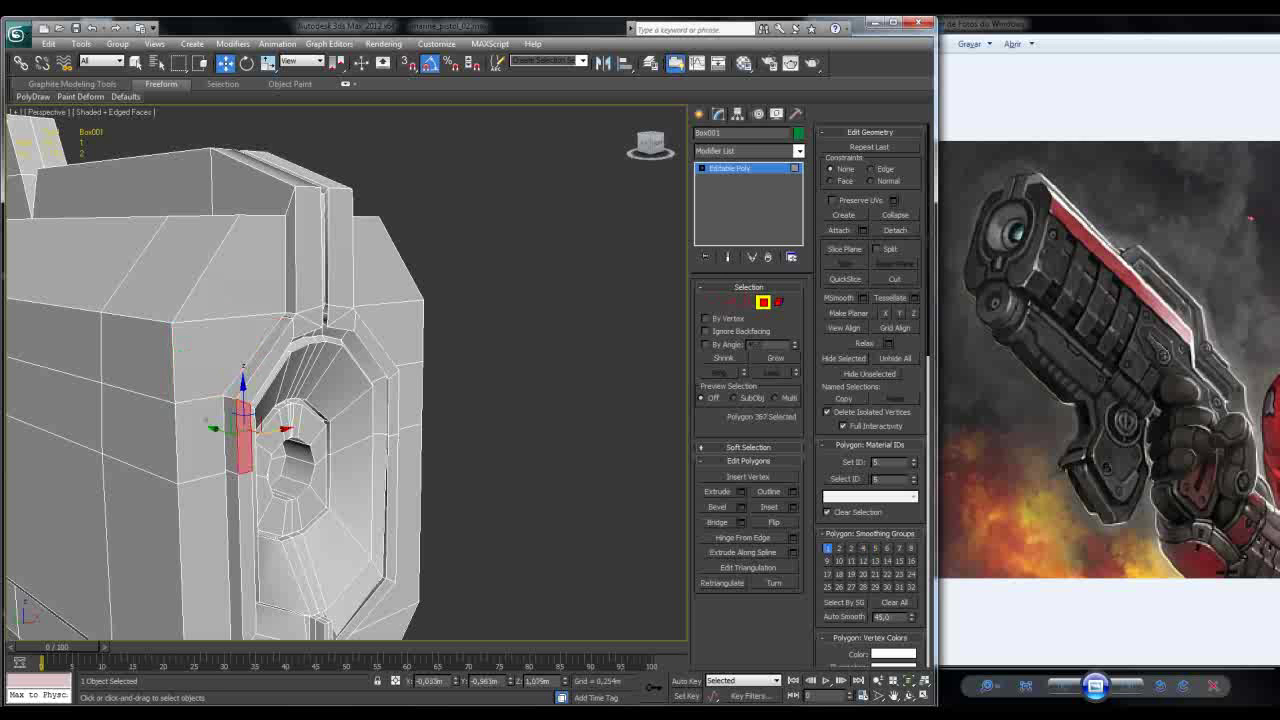
{"action": "middle_click_drag", "start_coordinate": [243, 438], "coordinate": [295, 403], "text": "alt"}
{"action": "left_click", "coordinate": [265, 438]}
{"action": "left_click", "coordinate": [265, 400]}
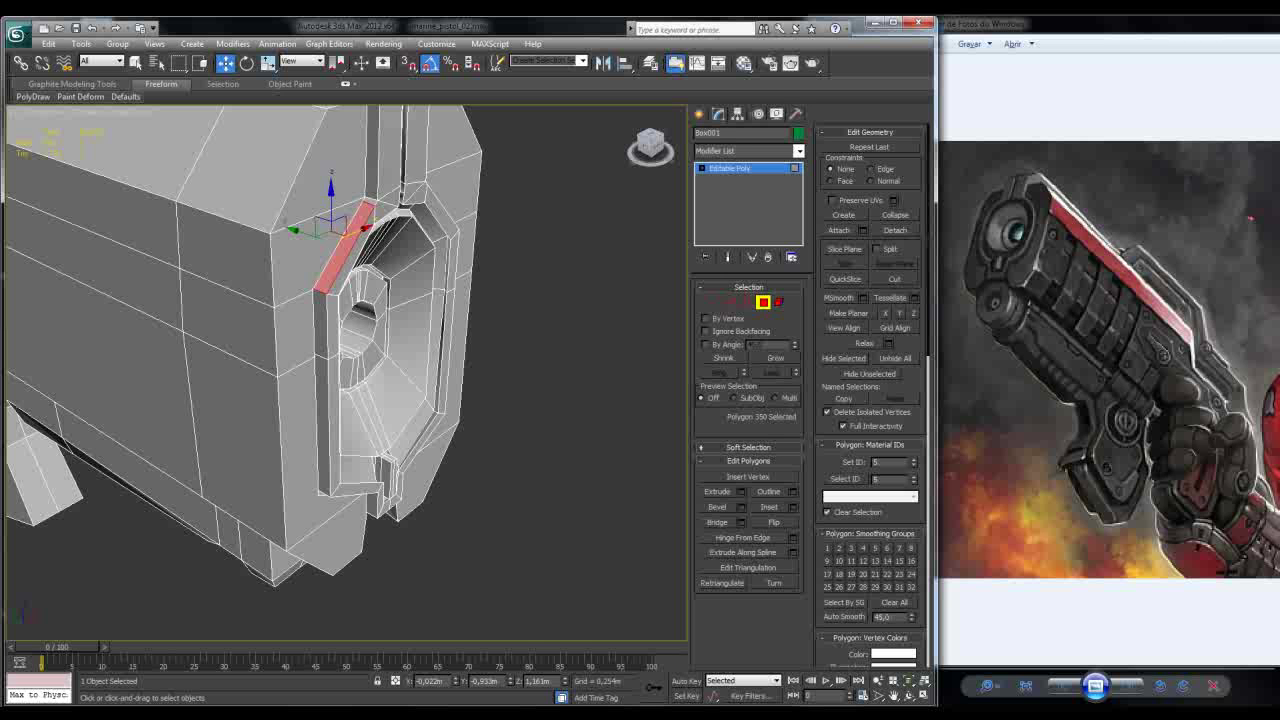
Step: Select the whole loop of edge faces around the outer muzzle ring and put it in smoothing group 2
{"action": "key", "text": "alt+l"}
{"action": "mouse_move", "coordinate": [295, 403]}
{"action": "middle_mouse_down", "text": "alt"}
{"action": "mouse_move", "coordinate": [335, 405]}
{"action": "mouse_move", "coordinate": [313, 405]}
{"action": "middle_mouse_up", "text": "alt"}
{"action": "left_click", "coordinate": [444, 380]}
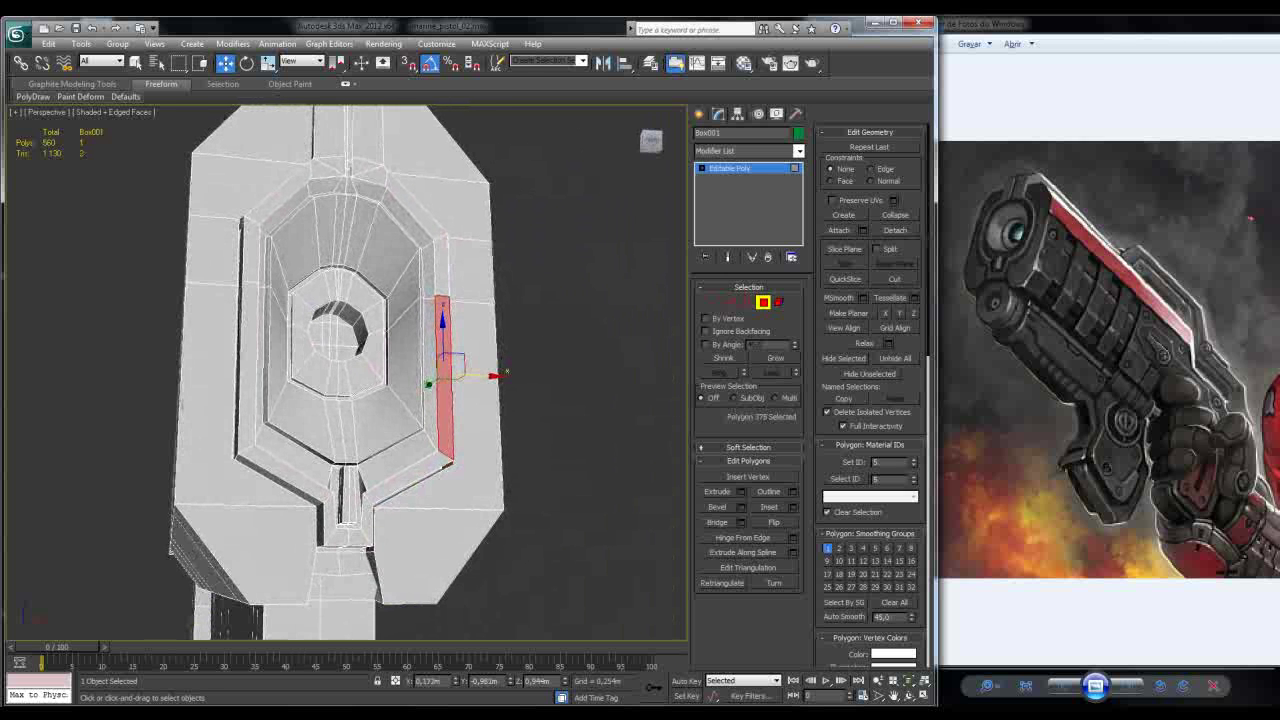
{"action": "key", "text": "alt+x"}
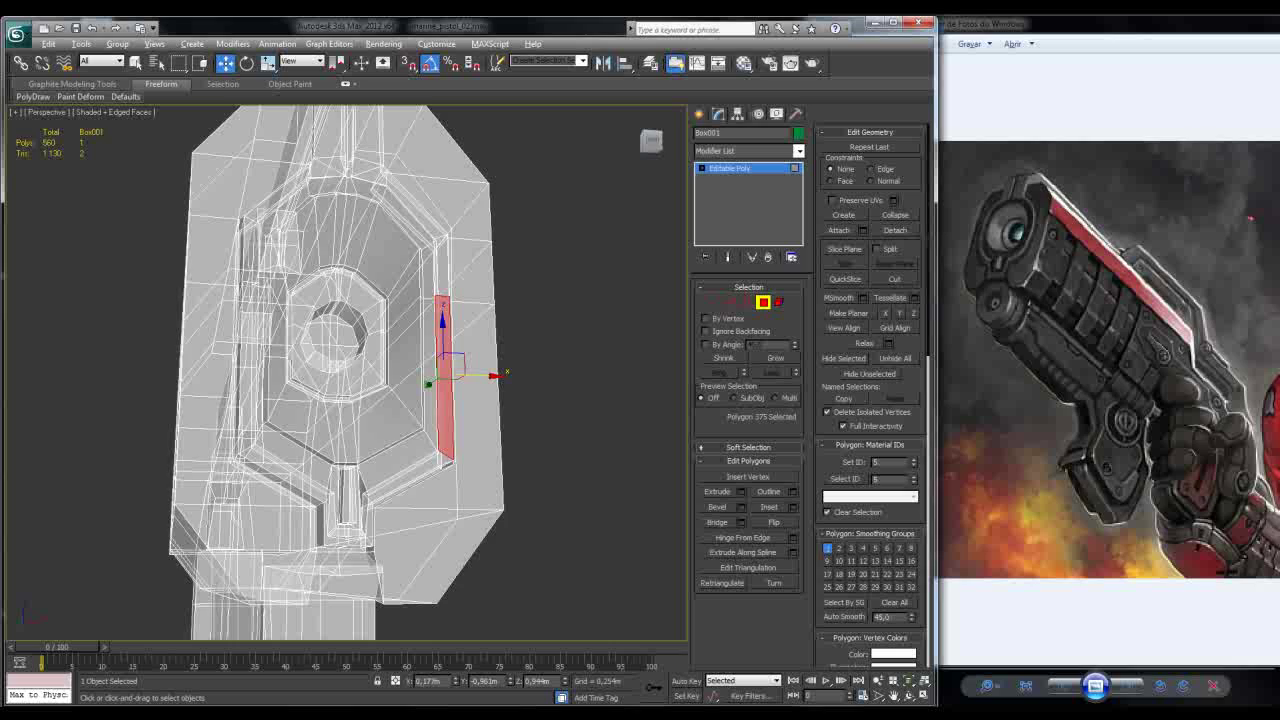
{"action": "mouse_move", "coordinate": [313, 405]}
{"action": "middle_mouse_down", "text": "alt"}
{"action": "mouse_move", "coordinate": [295, 405]}
{"action": "mouse_move", "coordinate": [330, 404]}
{"action": "mouse_move", "coordinate": [315, 390]}
{"action": "middle_mouse_up", "text": "alt"}
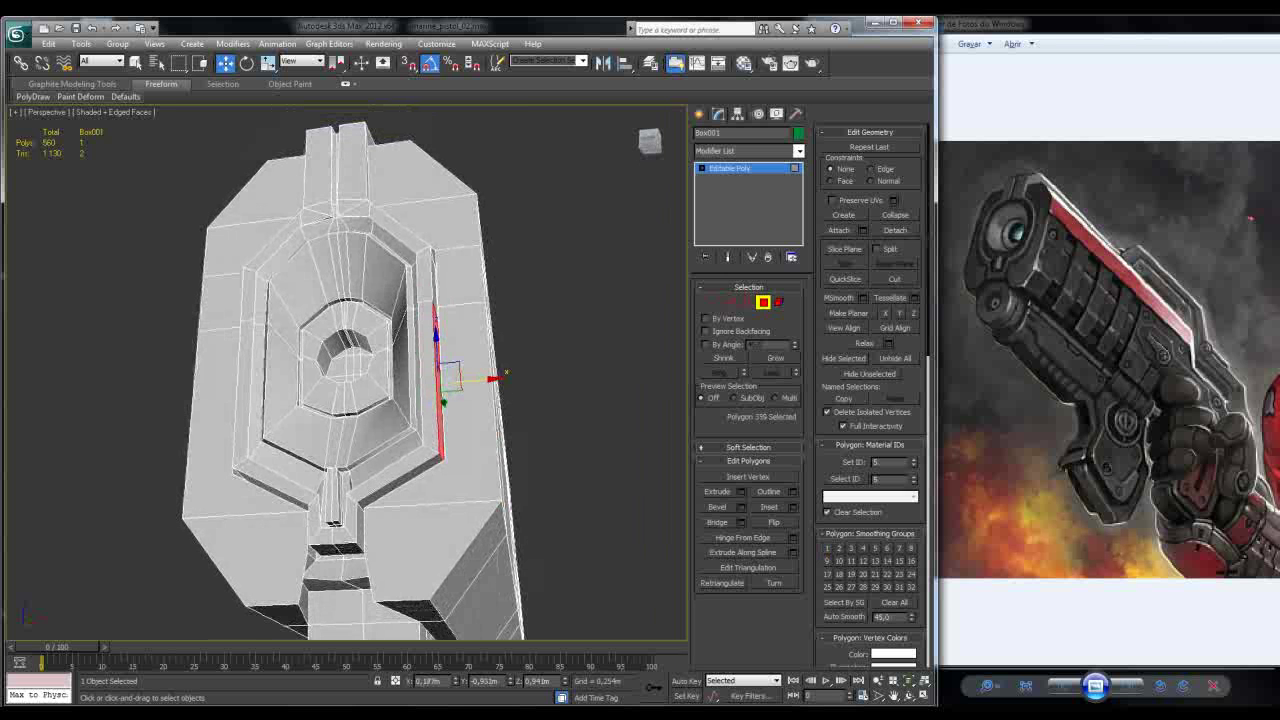
{"action": "key", "text": "alt+l"}
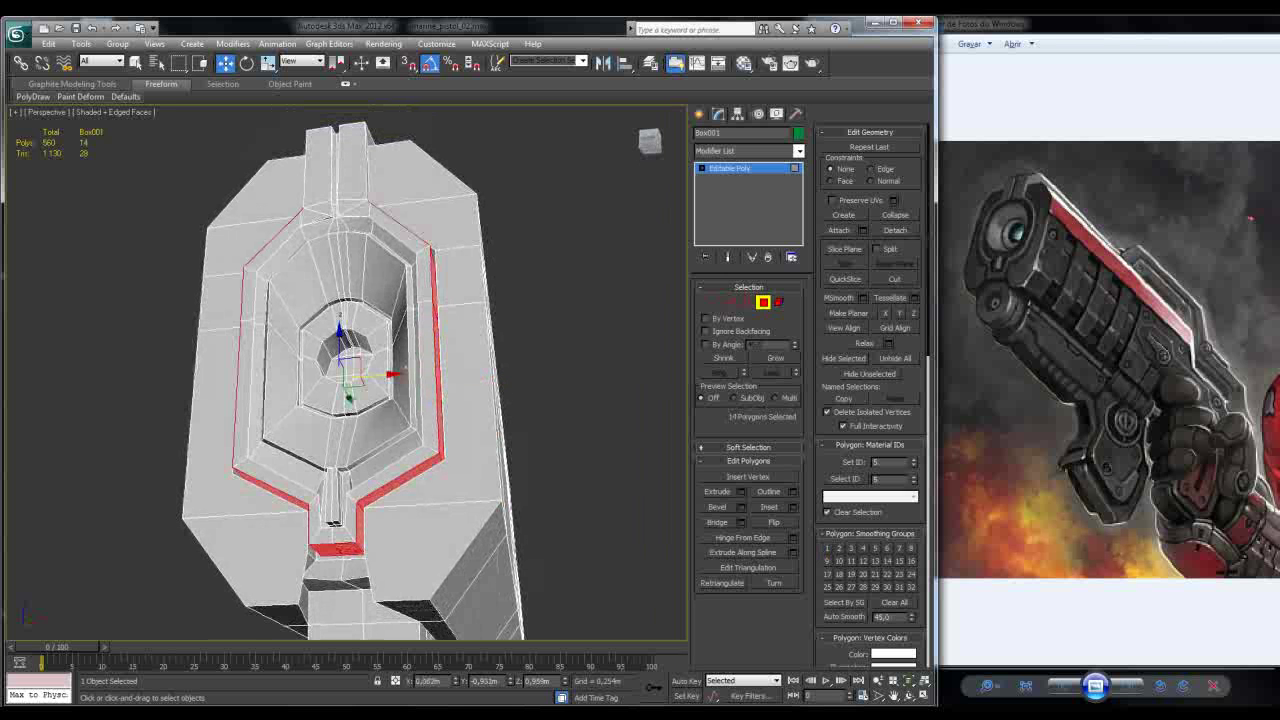
{"action": "middle_click_drag", "start_coordinate": [315, 390], "coordinate": [315, 408], "text": "alt"}
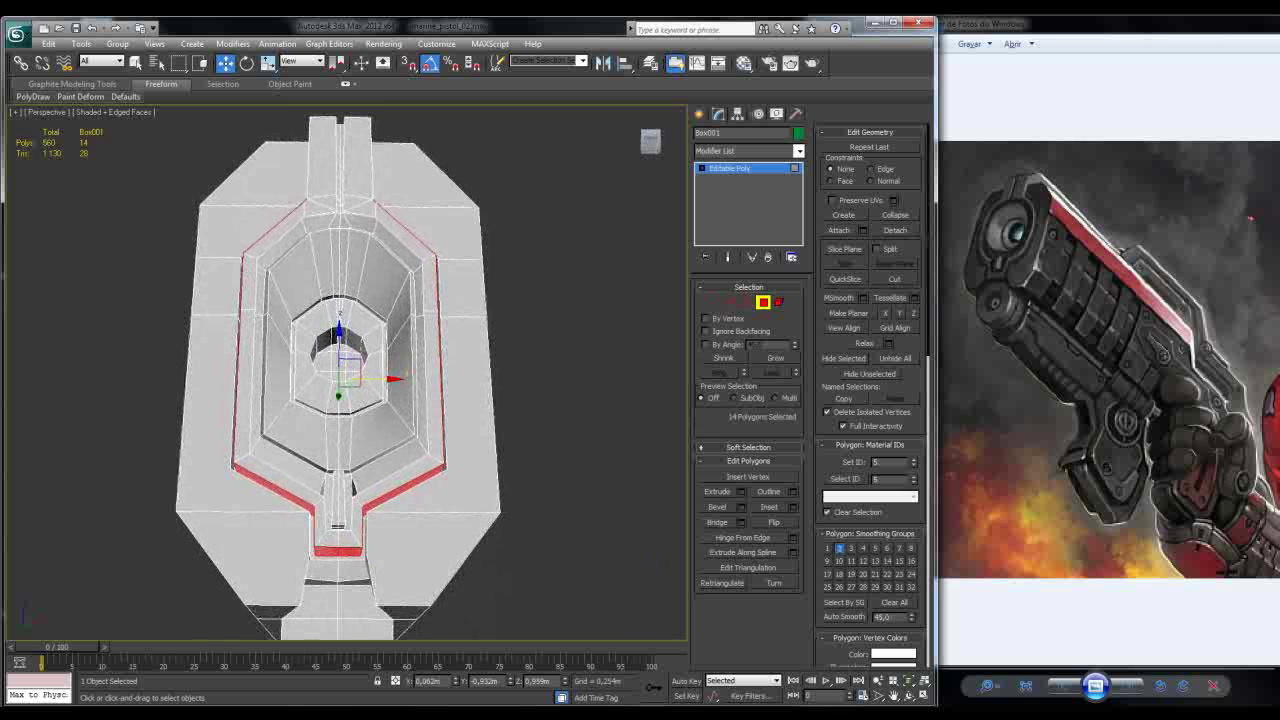
Step: Inspect the faces along the lower part of the muzzle ring and the notch beneath it, including their face loop
{"action": "left_click", "coordinate": [338, 551]}
{"action": "middle_click_drag", "start_coordinate": [335, 560], "coordinate": [322, 552], "text": "alt"}
{"action": "left_click", "coordinate": [412, 488]}
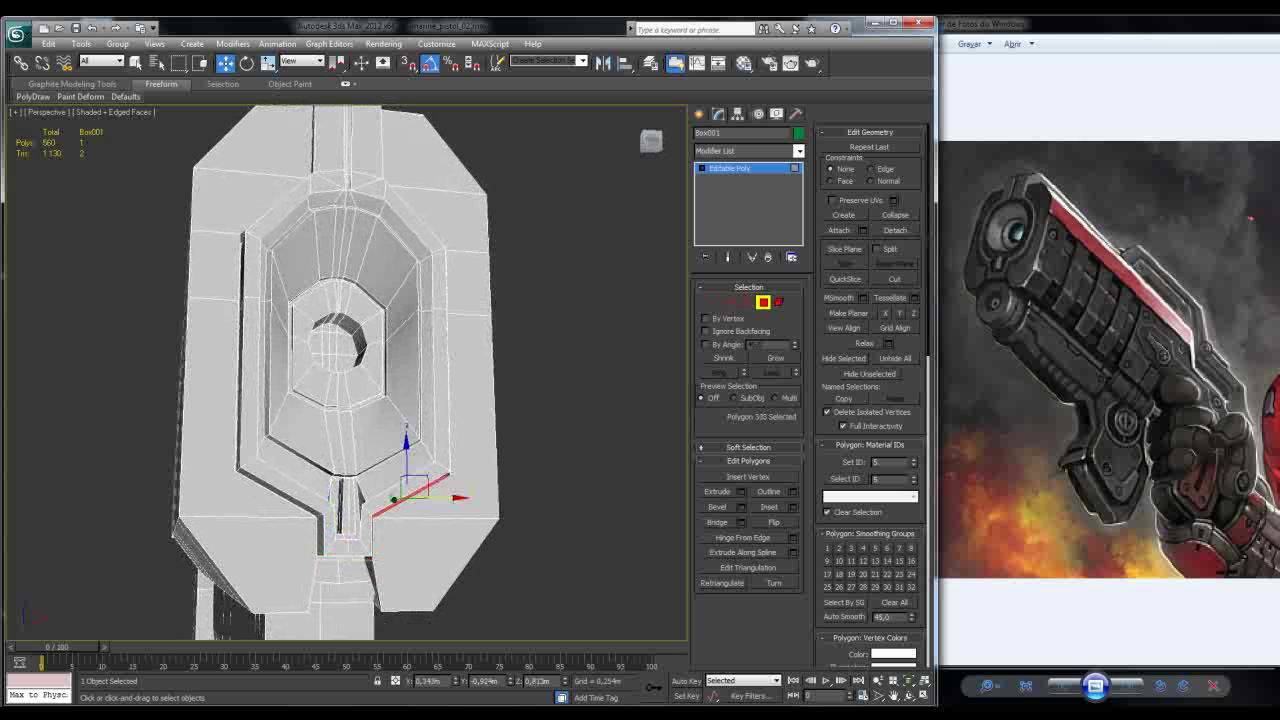
{"action": "scroll", "coordinate": [458, 377], "scroll_direction": "up", "scroll_amount": 5}
{"action": "middle_click_drag", "start_coordinate": [458, 377], "coordinate": [410, 355], "text": "alt"}
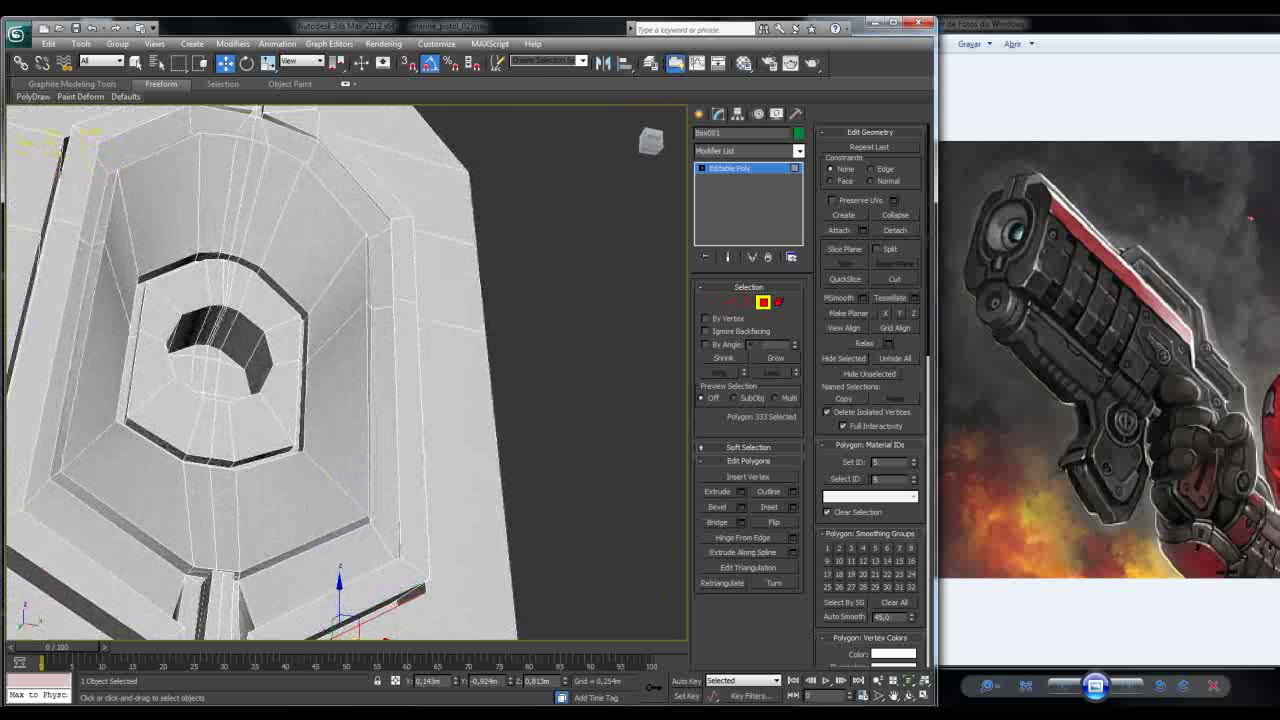
{"action": "key", "text": "alt+l"}
{"action": "left_click", "coordinate": [650, 142]}
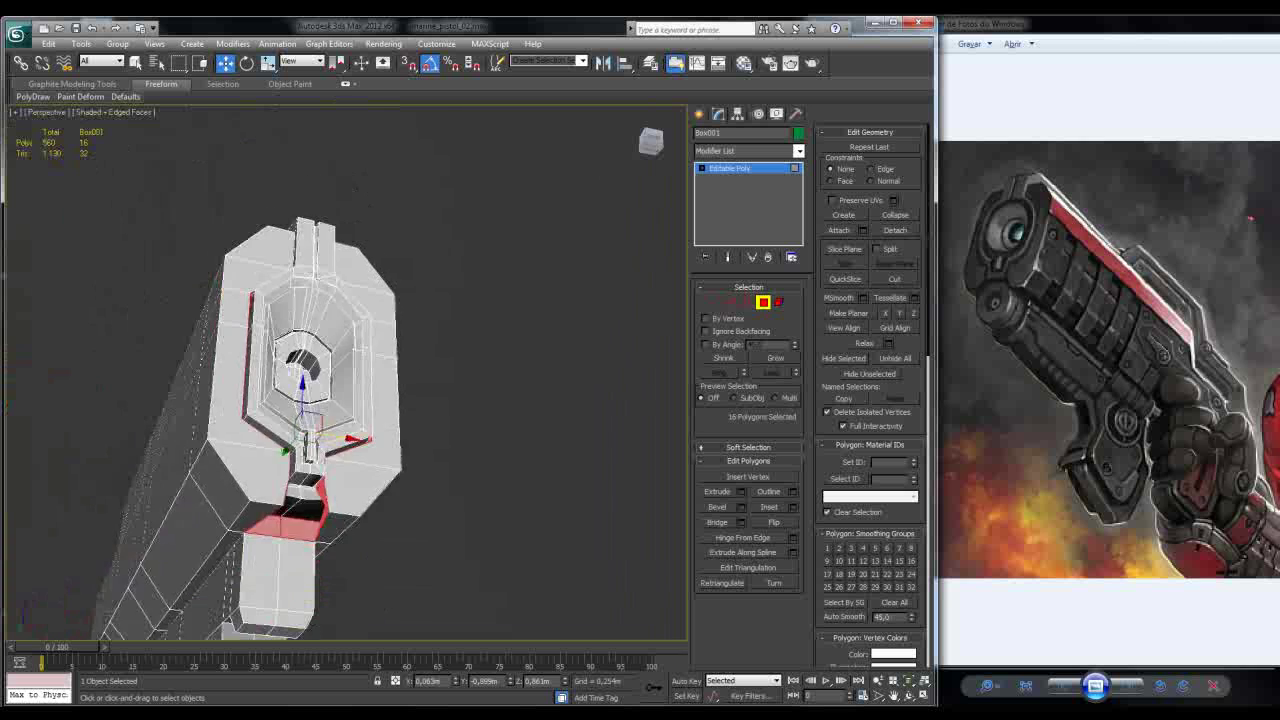
{"action": "mouse_move", "coordinate": [650, 142]}
{"action": "left_mouse_down"}
{"action": "mouse_move", "coordinate": [634, 153]}
{"action": "mouse_move", "coordinate": [648, 145]}
{"action": "left_mouse_up"}
Step: Put the loop of side faces around the raised top rail in smoothing group 2 and clear the selection
{"action": "left_click", "coordinate": [322, 310]}
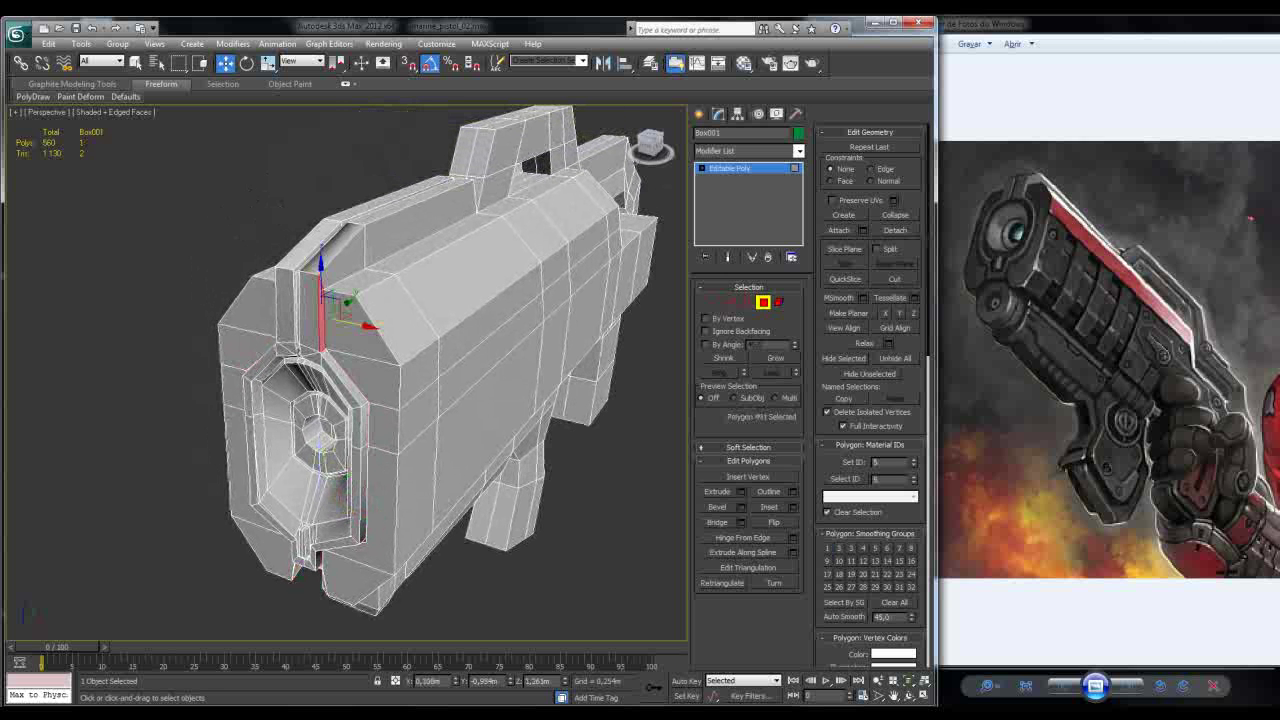
{"action": "key", "text": "alt+l"}
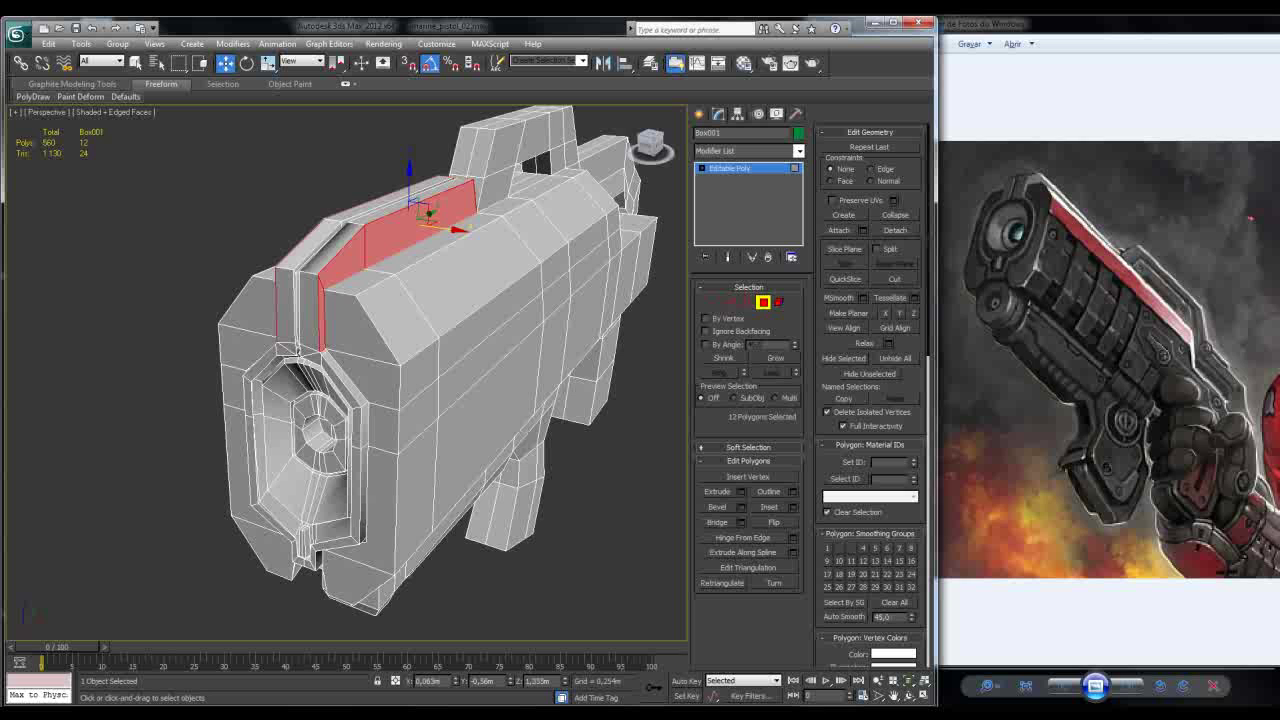
{"action": "left_click", "coordinate": [840, 548]}
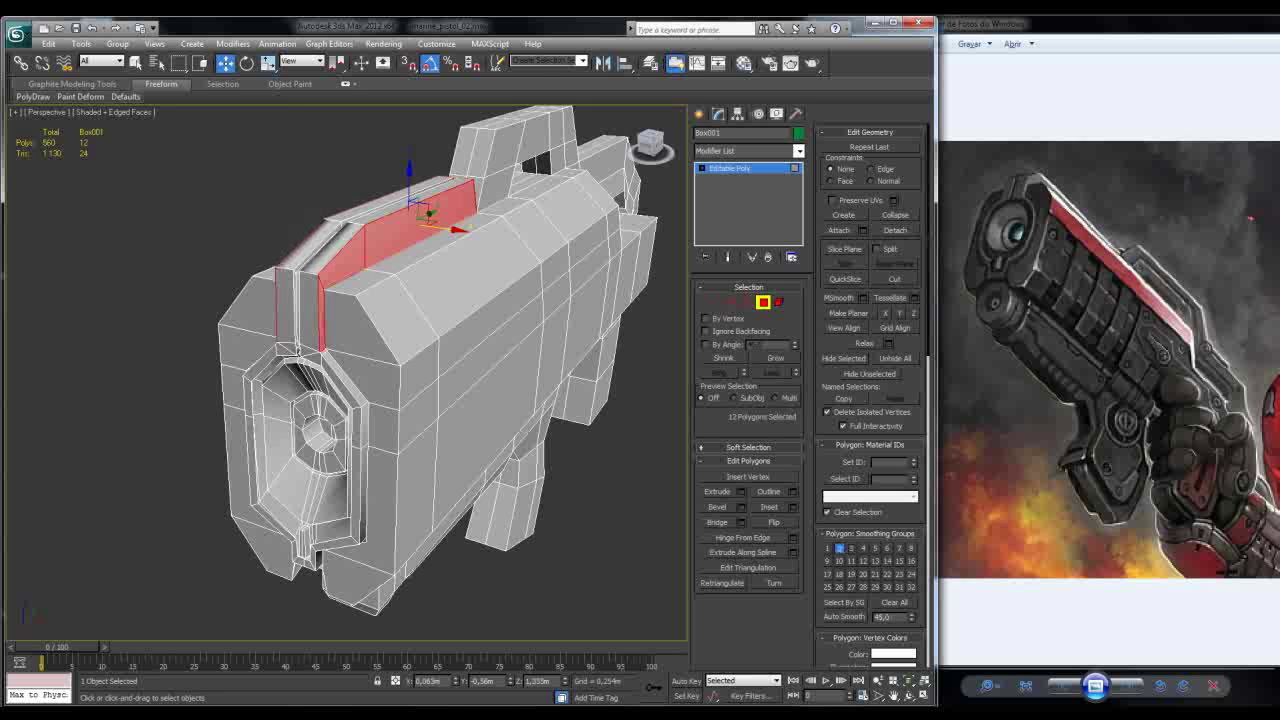
{"action": "key", "text": "ctrl+d"}
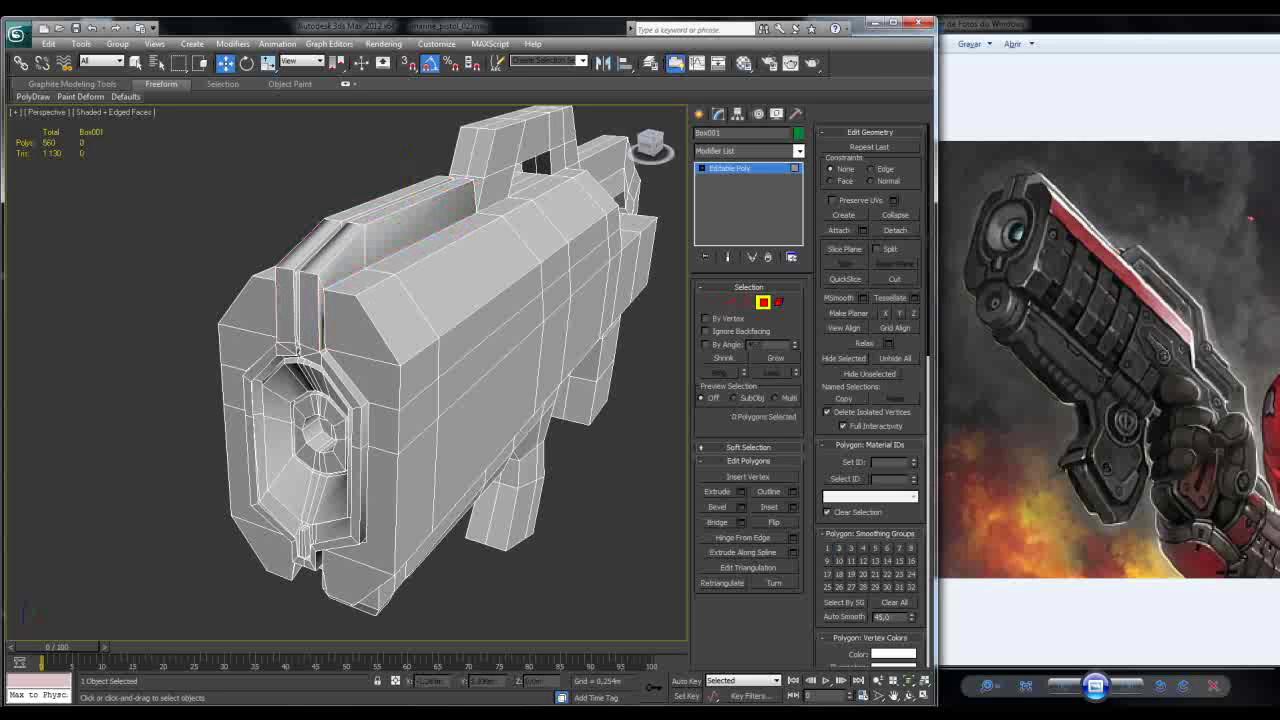
Step: Put the two sloped faces at the front of the top rail in smoothing group 7
{"action": "left_click", "coordinate": [318, 252]}
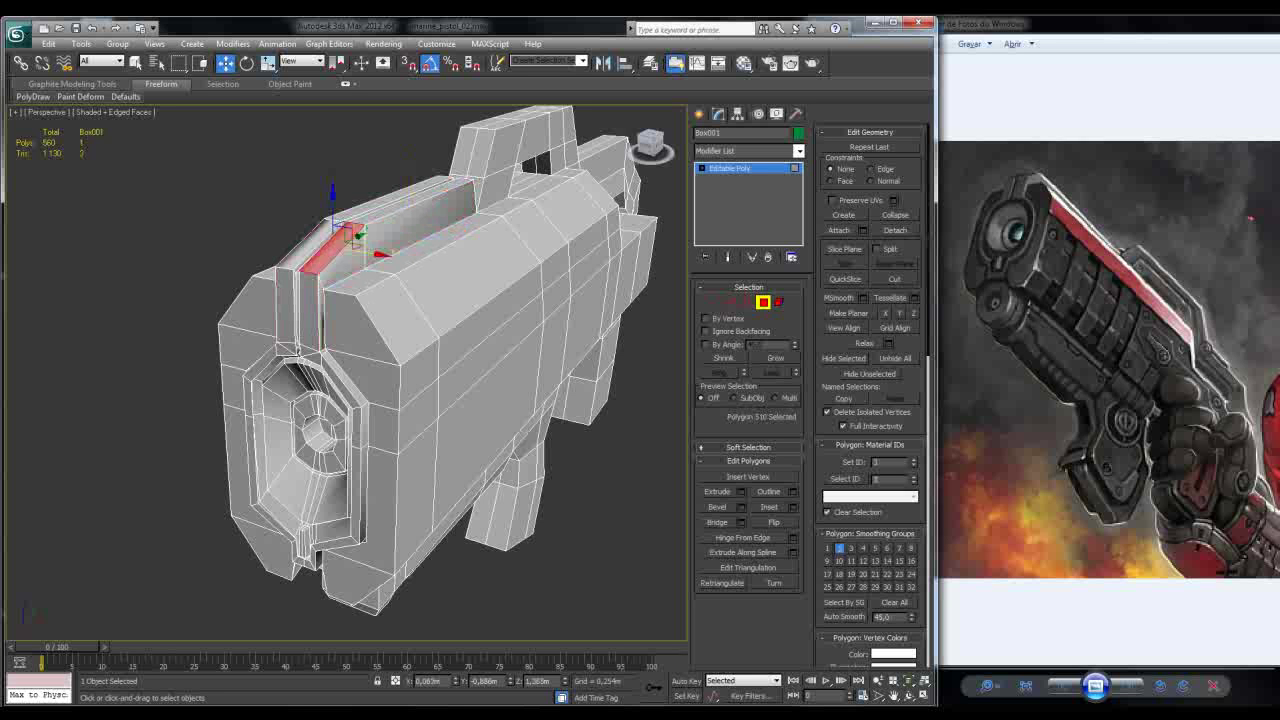
{"action": "left_click", "coordinate": [335, 240], "text": "ctrl"}
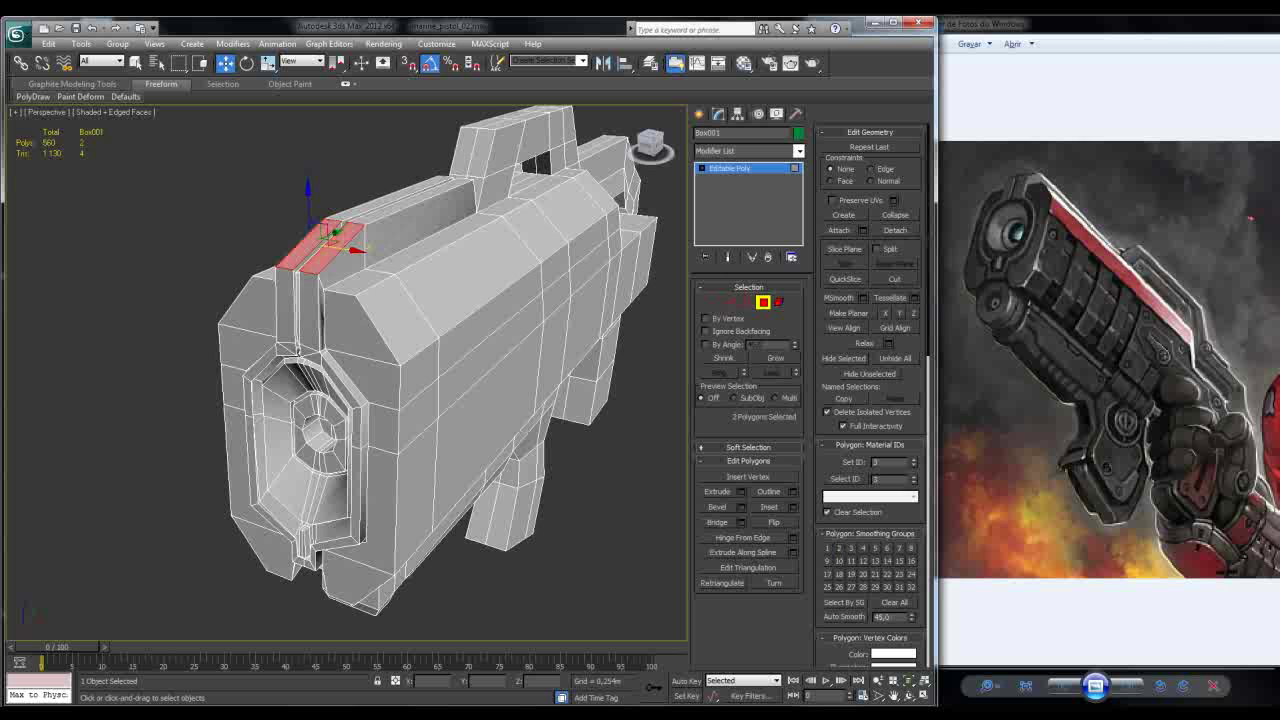
{"action": "left_click", "coordinate": [899, 548]}
Step: Check the smoothing groups of the top rail's long side face and upper face, ending with nothing selected
{"action": "middle_click_drag", "start_coordinate": [420, 380], "coordinate": [470, 380], "text": "alt"}
{"action": "left_click", "coordinate": [370, 222]}
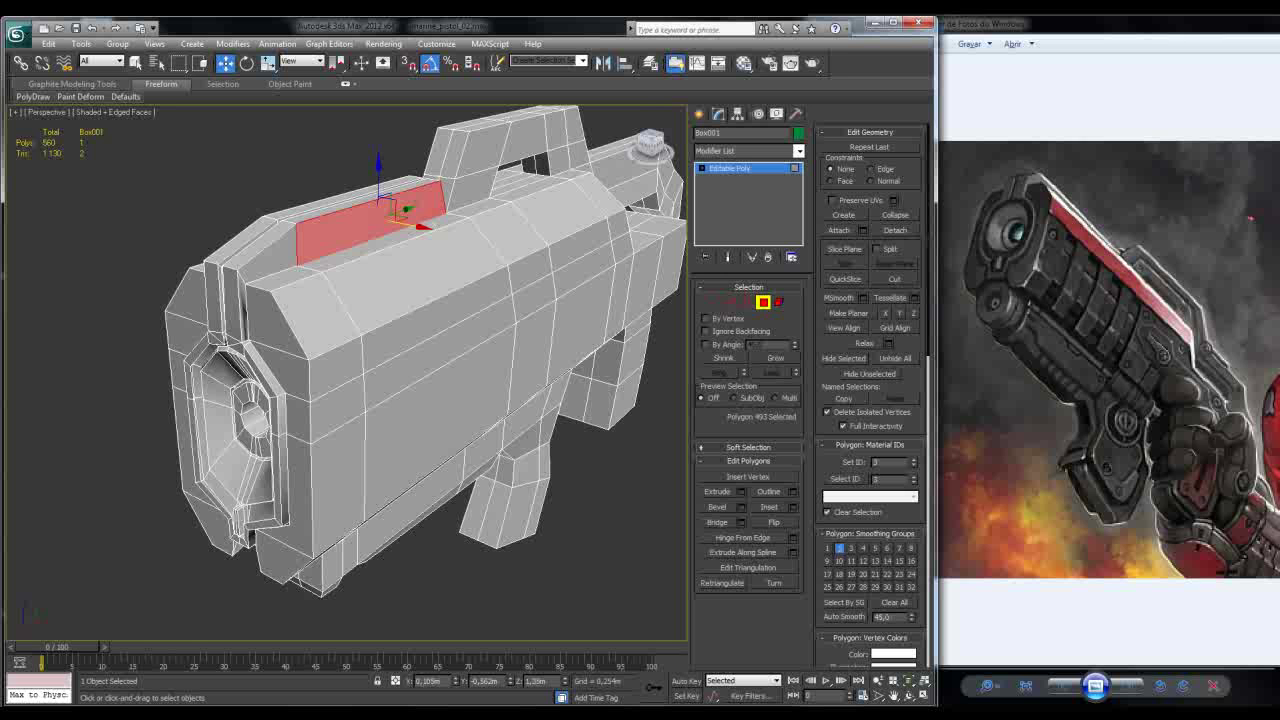
{"action": "left_click", "coordinate": [400, 193]}
{"action": "middle_click_drag", "start_coordinate": [420, 380], "coordinate": [520, 320], "text": "alt"}
{"action": "key", "text": "ctrl+d"}
{"action": "middle_click_drag", "start_coordinate": [420, 380], "coordinate": [300, 370], "text": "alt"}
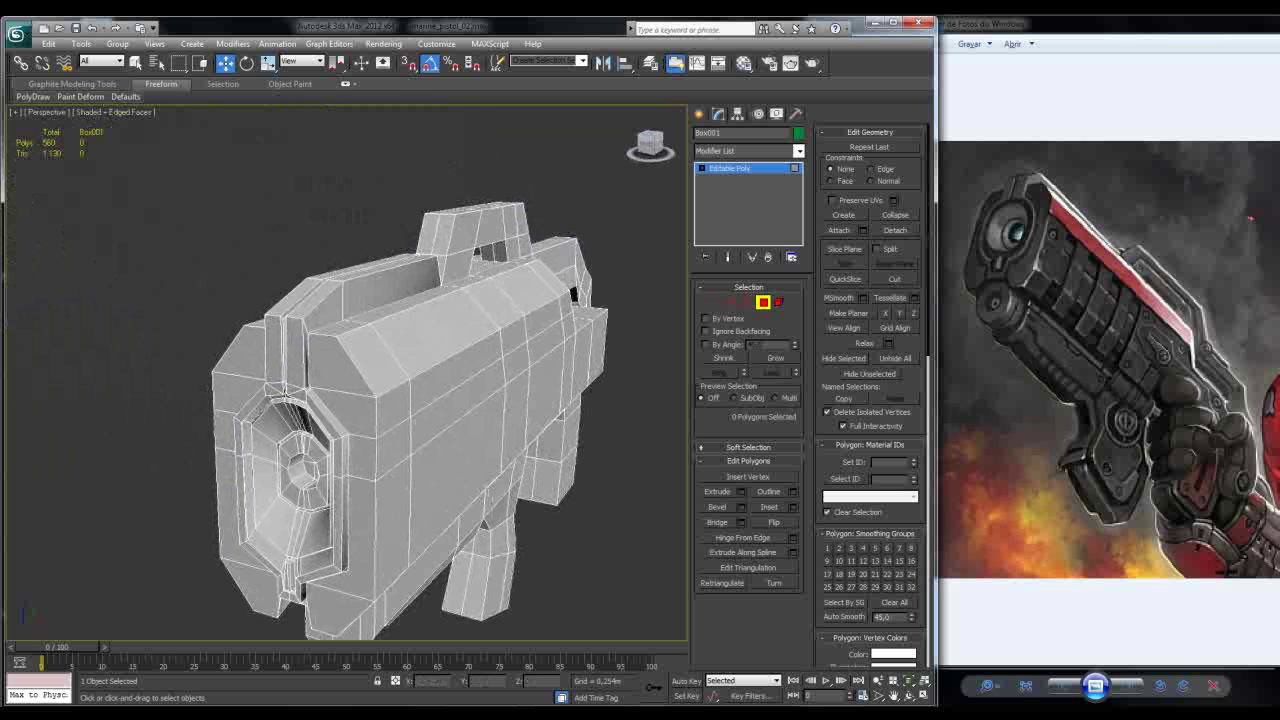
Step: Apply a TurboSmooth modifier to the pistol and have it separate the surface by smoothing groups
{"action": "left_click", "coordinate": [798, 150]}
{"action": "scroll", "coordinate": [745, 420], "scroll_direction": "down", "scroll_amount": 10}
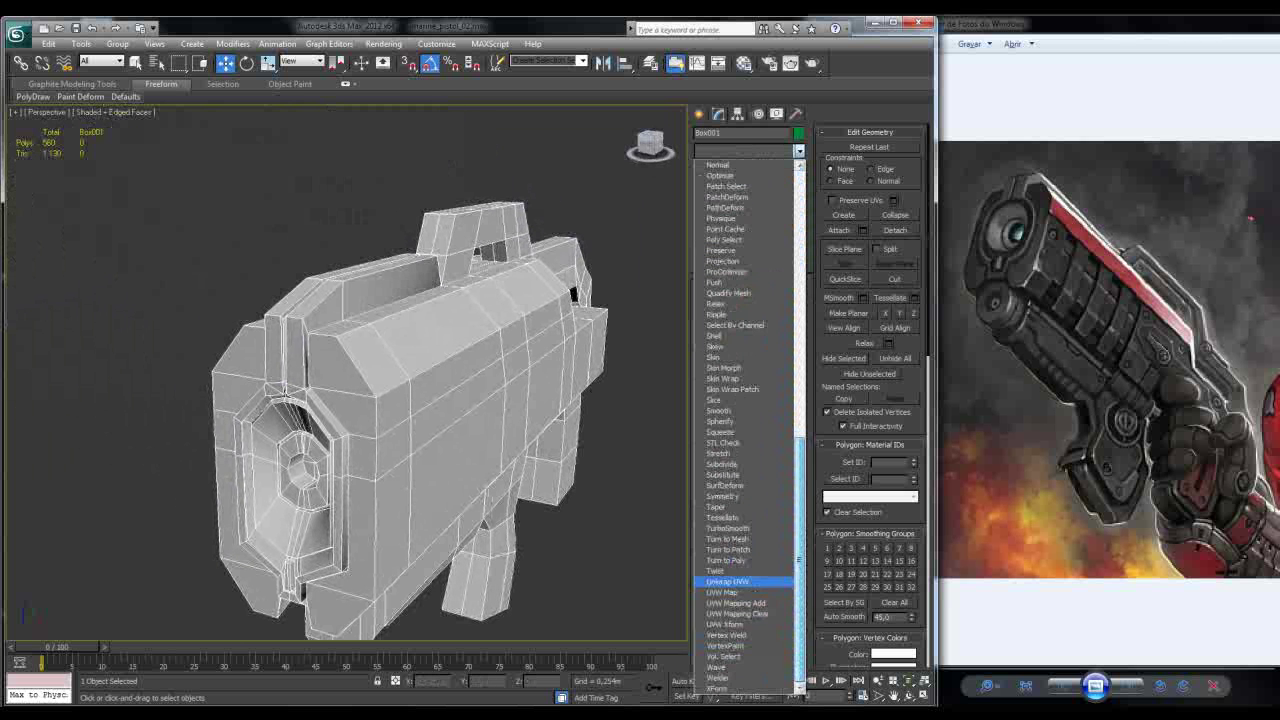
{"action": "left_click", "coordinate": [735, 528]}
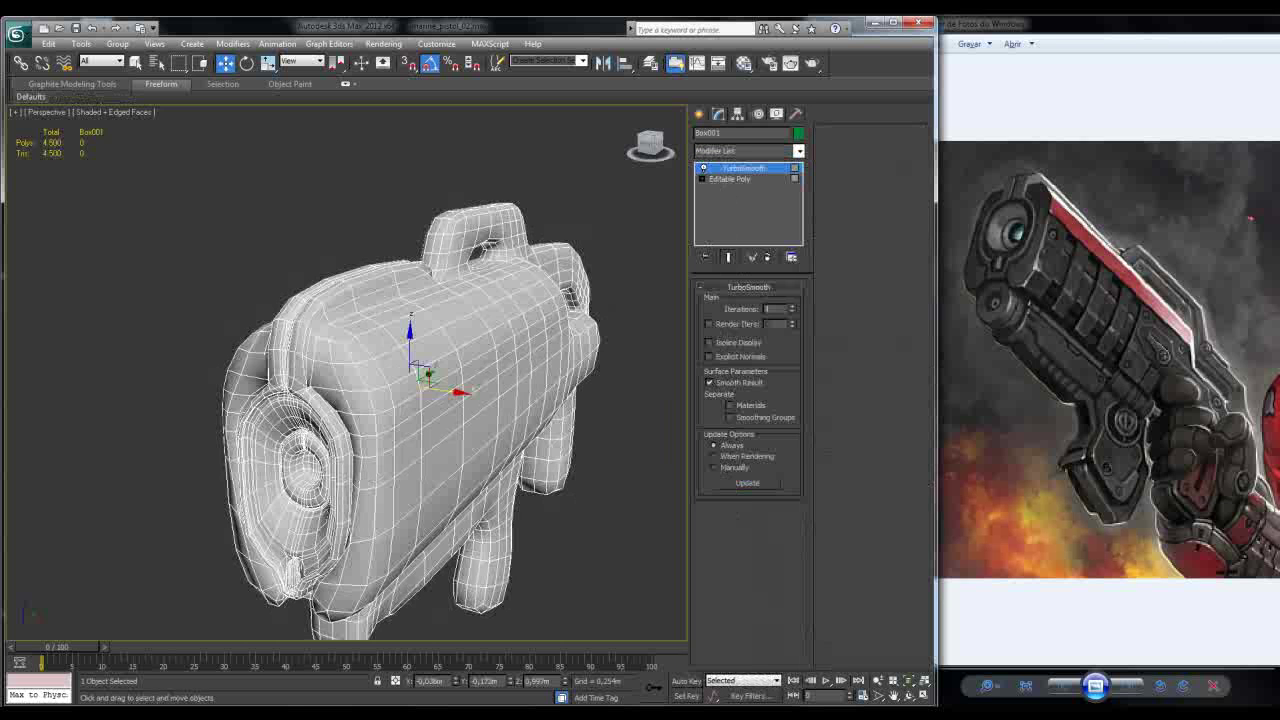
{"action": "left_click", "coordinate": [730, 417]}
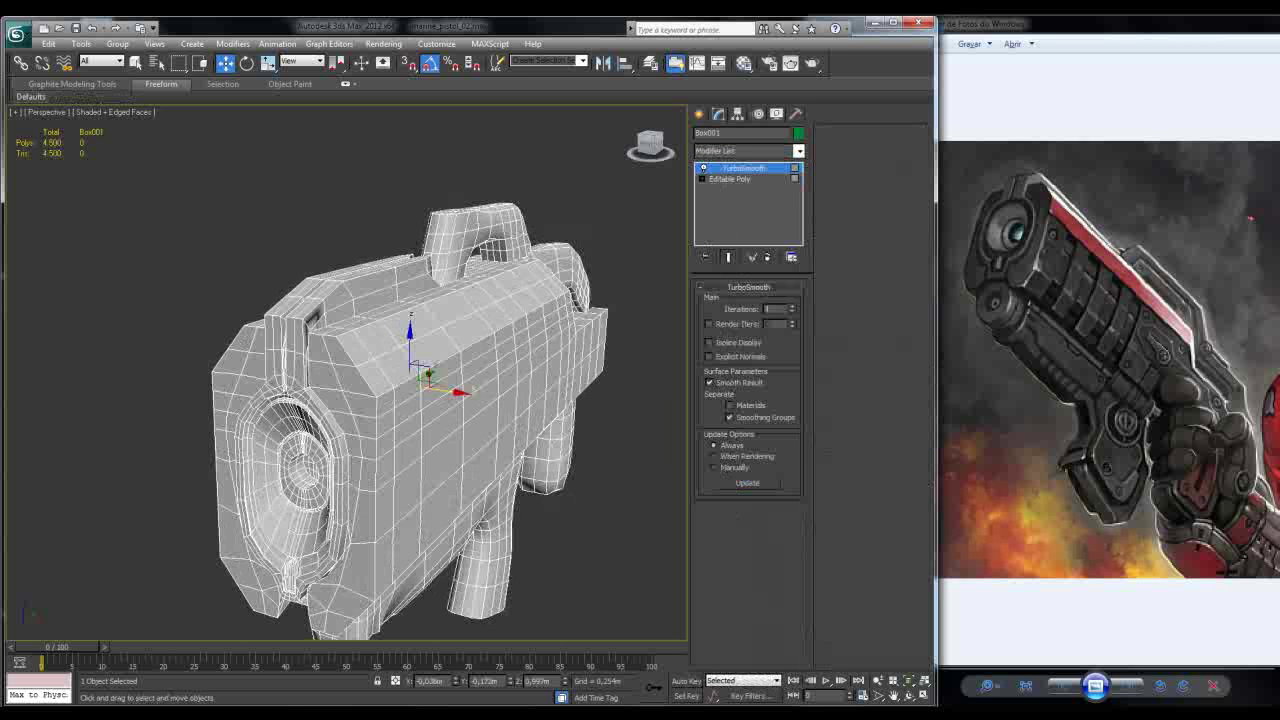
Step: Hide the edge display on the smoothed pistol and set the TurboSmooth iterations to 2
{"action": "key", "text": "F4"}
{"action": "middle_click_drag", "start_coordinate": [400, 420], "coordinate": [610, 420], "text": "alt"}
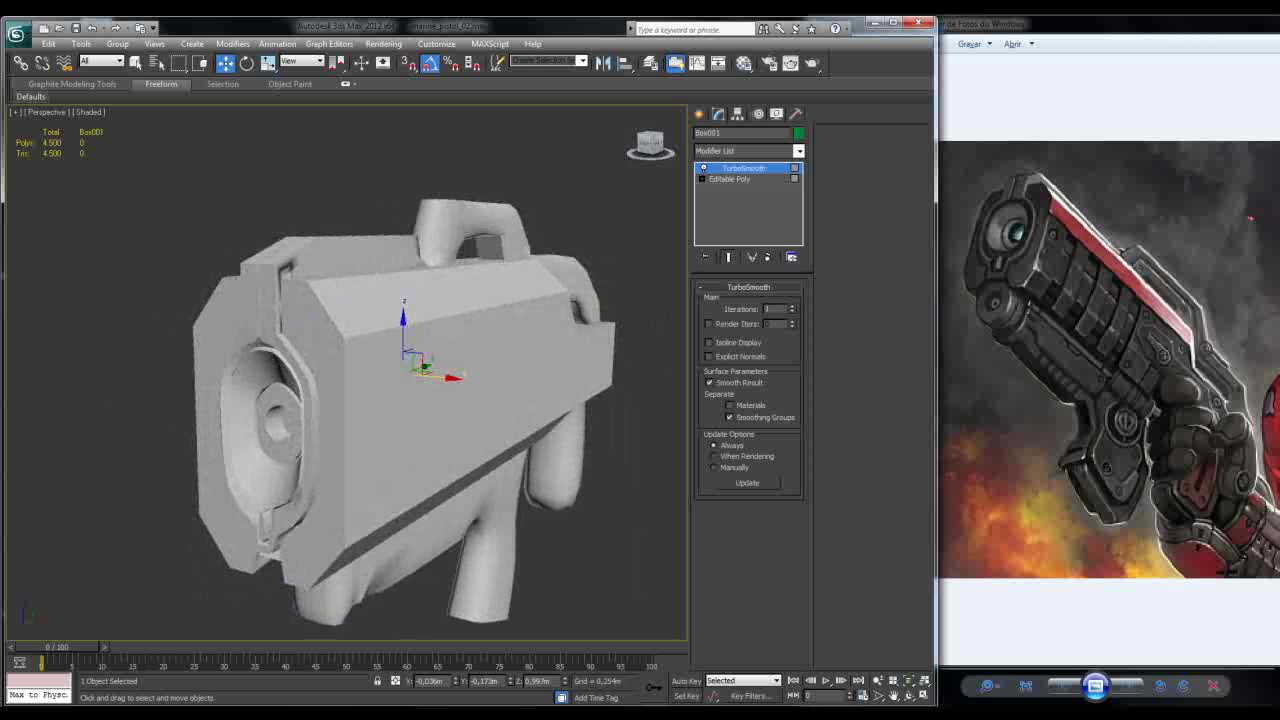
{"action": "type", "text": "2"}
{"action": "key", "text": "Return"}
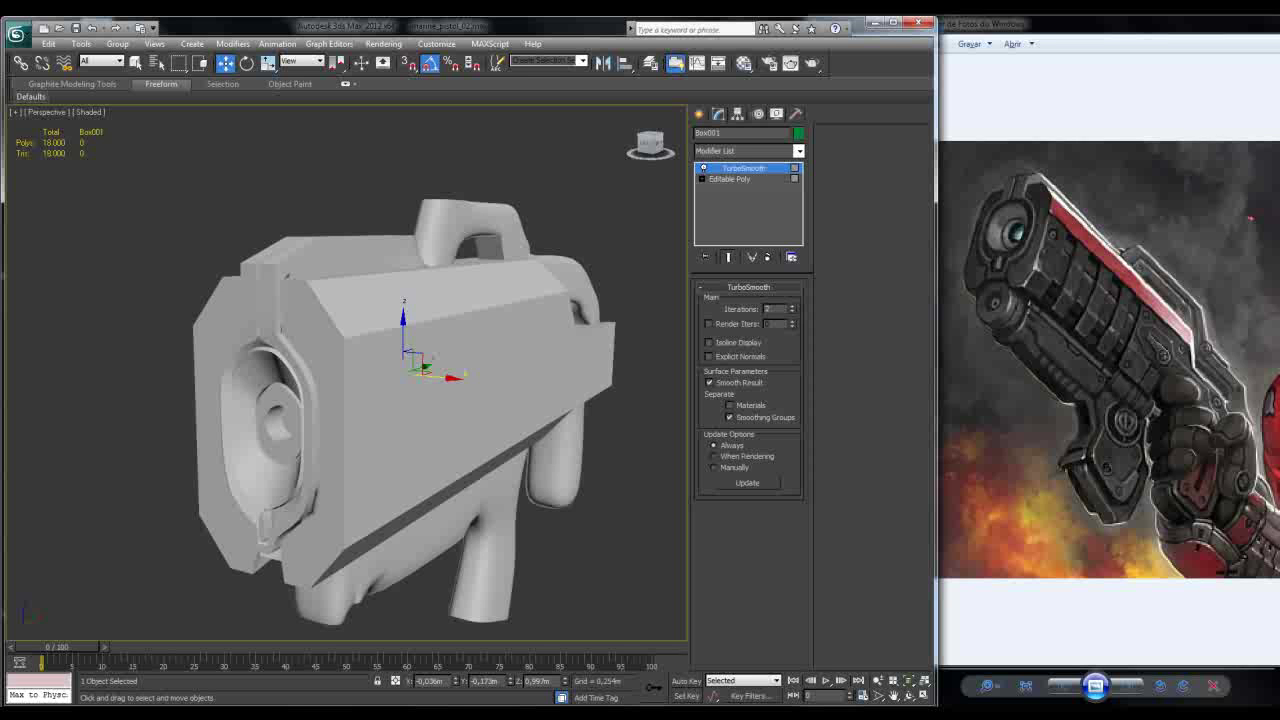
Step: Examine the whole smoothed pistol in Realistic shading, then return the viewport to Shaded
{"action": "middle_click_drag", "start_coordinate": [400, 400], "coordinate": [620, 425], "text": "alt"}
{"action": "scroll", "coordinate": [400, 400], "scroll_direction": "down", "scroll_amount": 5}
{"action": "scroll", "coordinate": [363, 365], "scroll_direction": "up", "scroll_amount": 1}
{"action": "left_click", "coordinate": [89, 111]}
{"action": "left_click", "coordinate": [125, 128]}
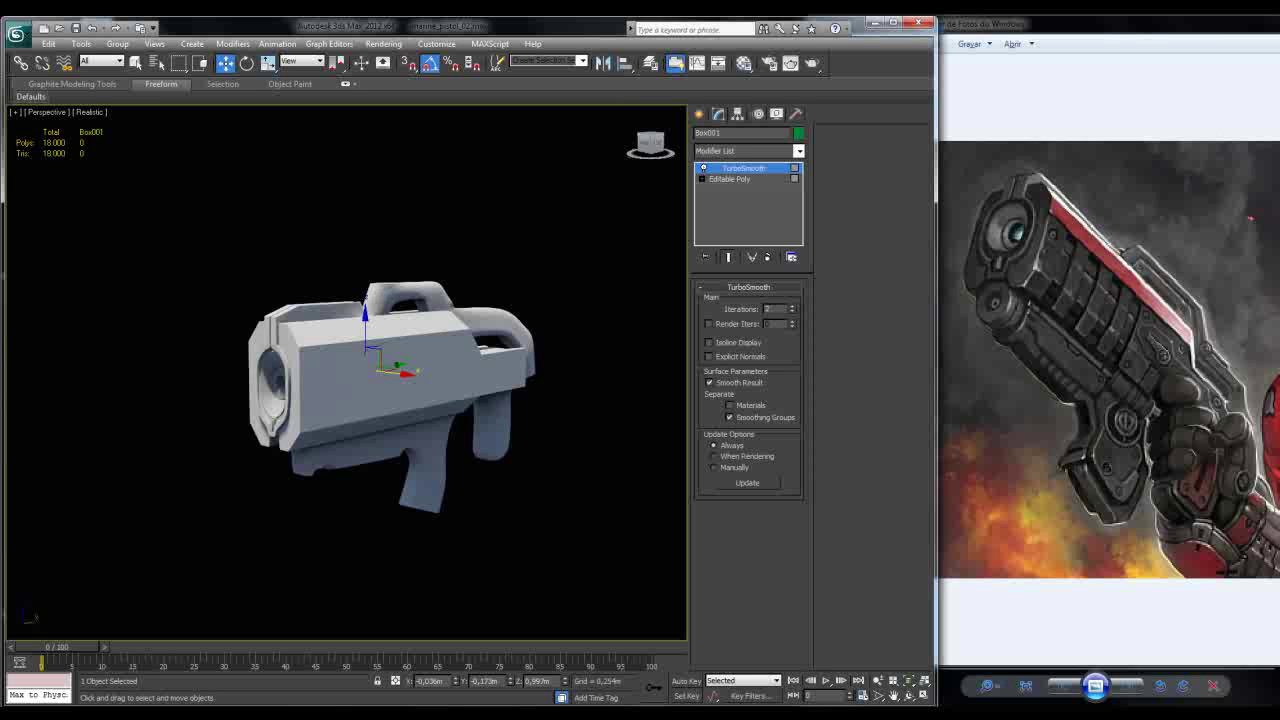
{"action": "left_click", "coordinate": [90, 111]}
{"action": "left_click", "coordinate": [115, 137]}
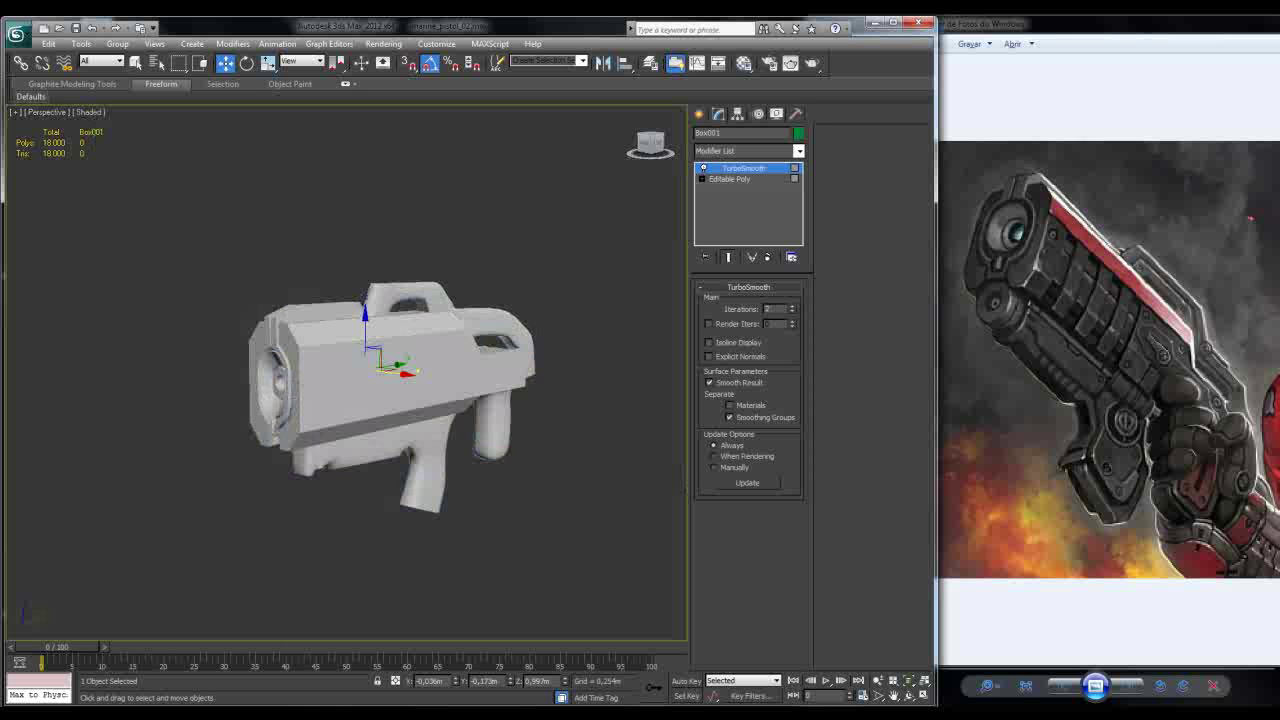
Step: Show the mesh edges again and delete the TurboSmooth modifier to return to the Editable Poly
{"action": "scroll", "coordinate": [280, 320], "scroll_direction": "up", "scroll_amount": 5}
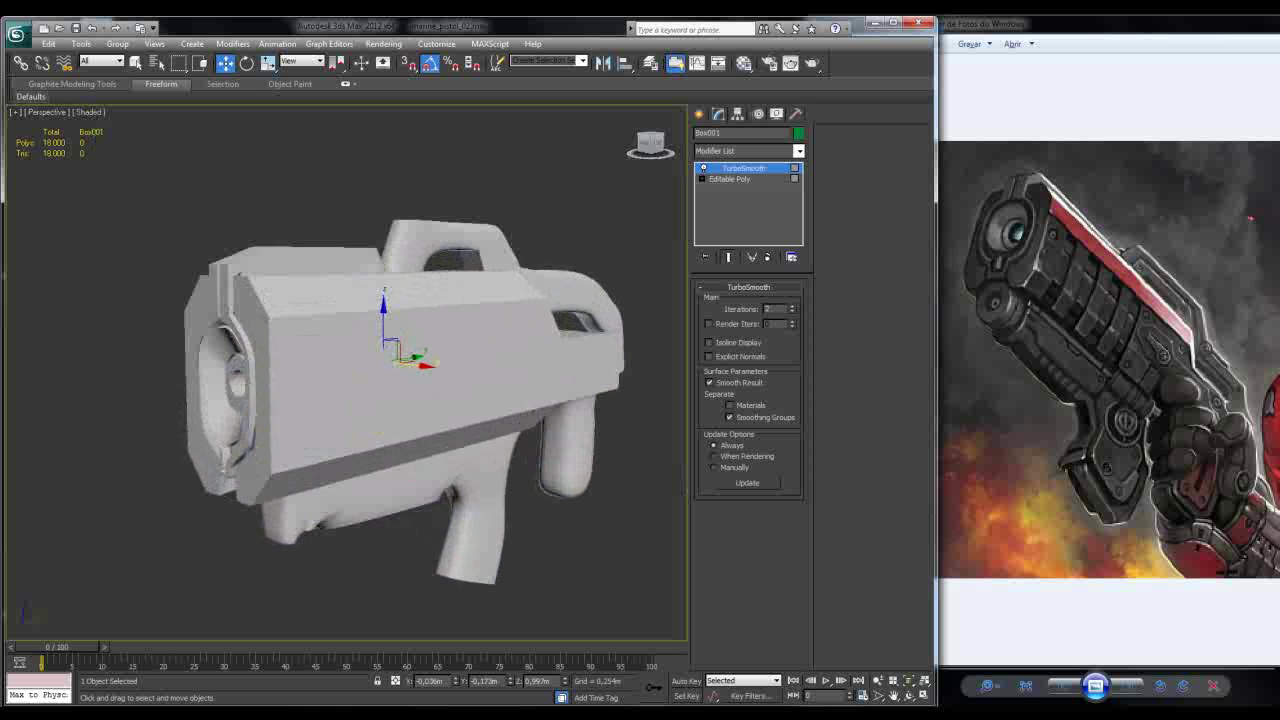
{"action": "scroll", "coordinate": [460, 450], "scroll_direction": "up", "scroll_amount": 2}
{"action": "key", "text": "F4"}
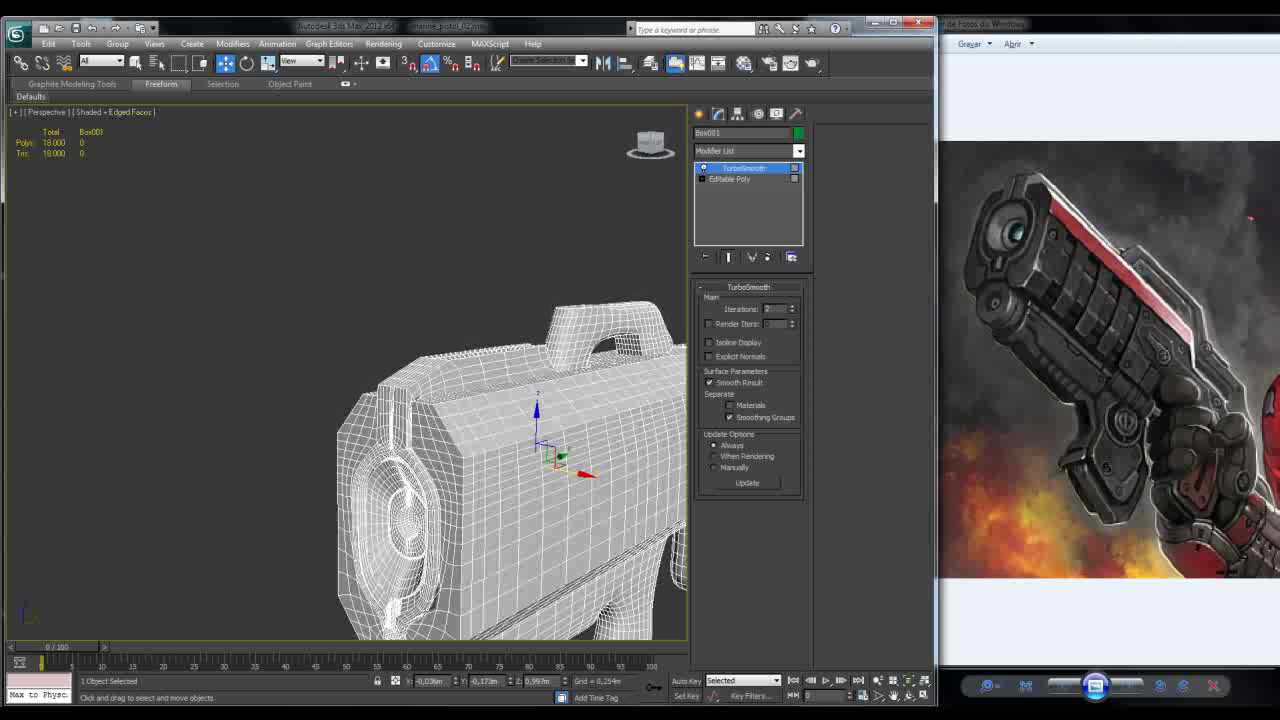
{"action": "left_click", "coordinate": [703, 168]}
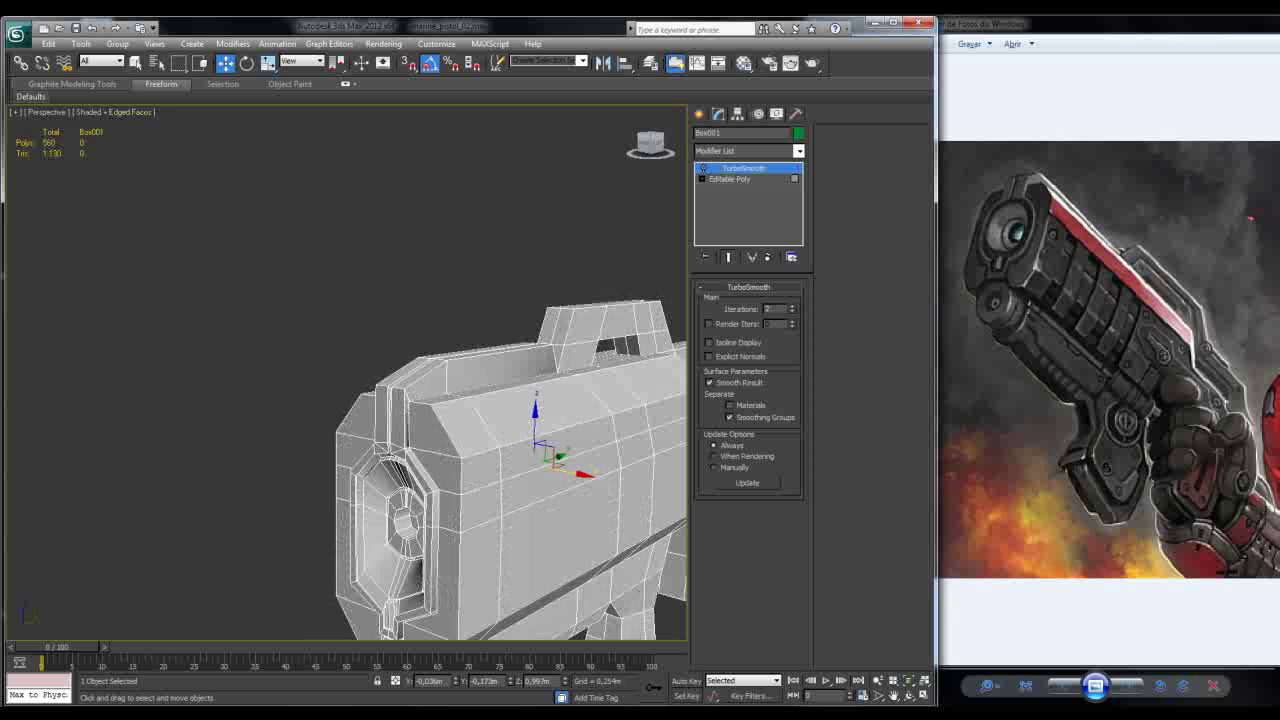
{"action": "right_click", "coordinate": [745, 168]}
{"action": "left_click", "coordinate": [771, 189]}
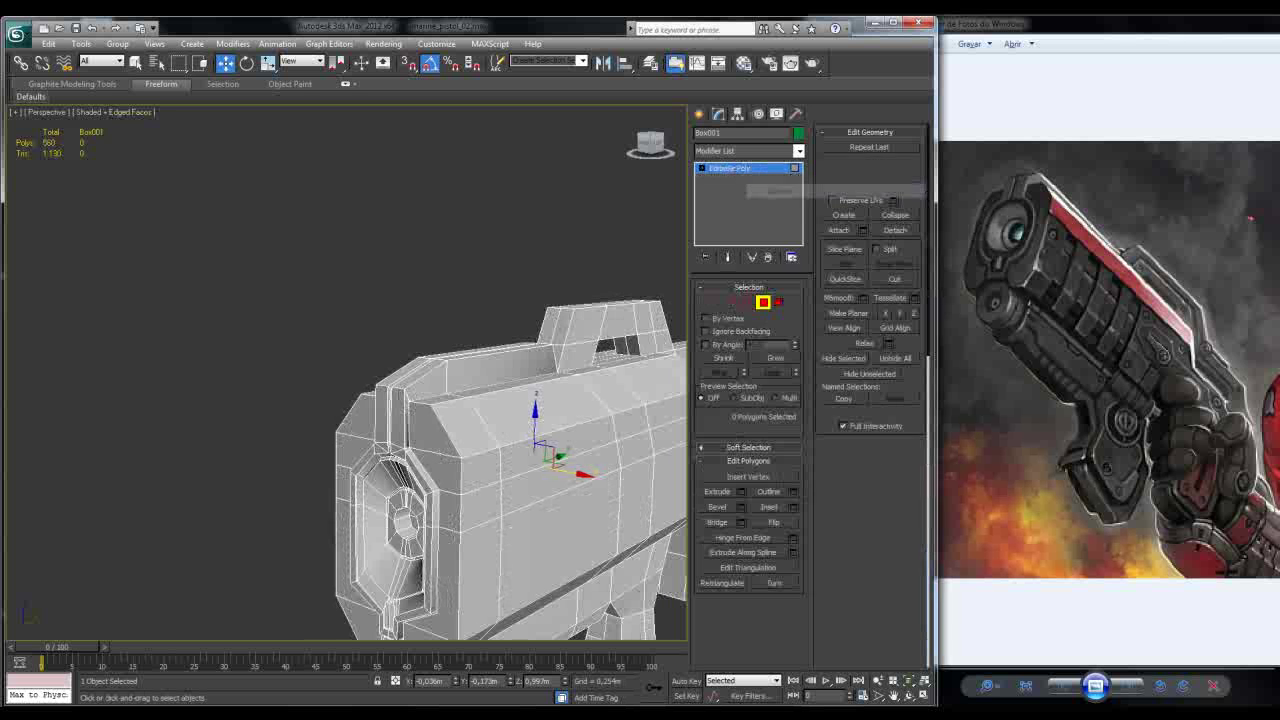
Step: Examine the smoothing groups of the polygons where the top rail's front end meets the slide and the muzzle ring
{"action": "scroll", "coordinate": [500, 450], "scroll_direction": "up", "scroll_amount": 3}
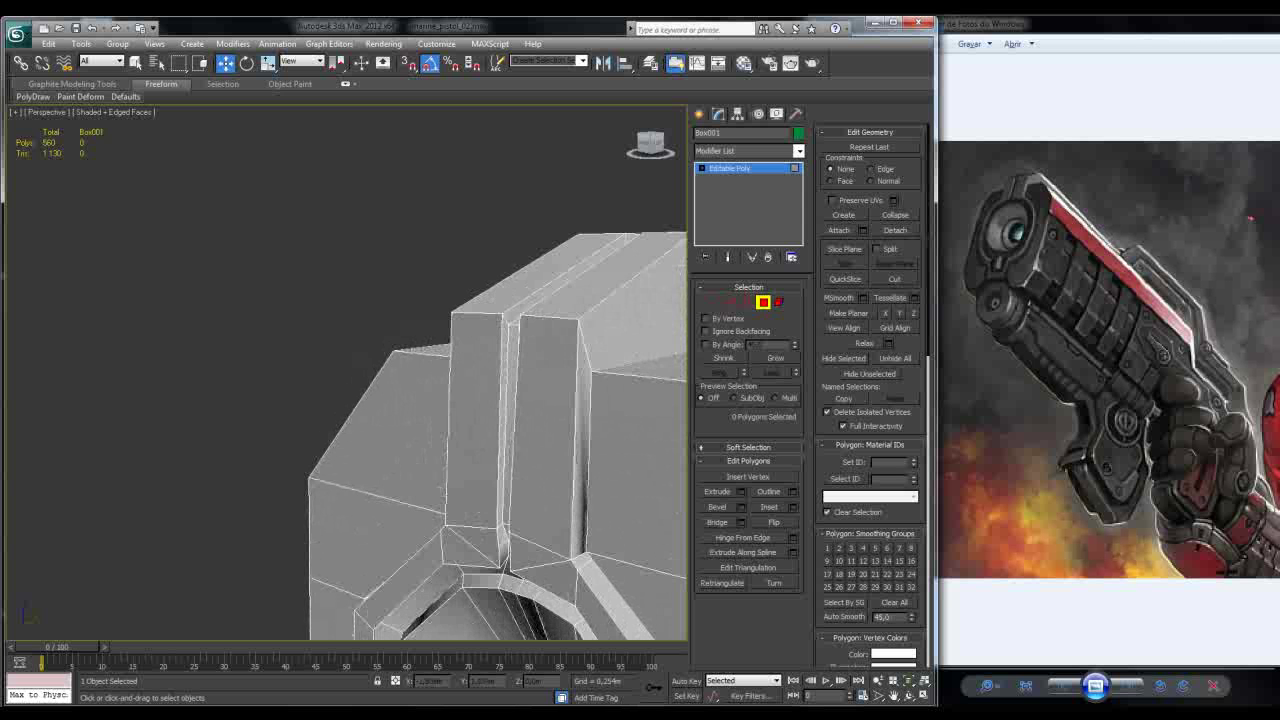
{"action": "left_click", "coordinate": [580, 450]}
{"action": "middle_click_drag", "start_coordinate": [480, 400], "coordinate": [400, 405], "text": "alt"}
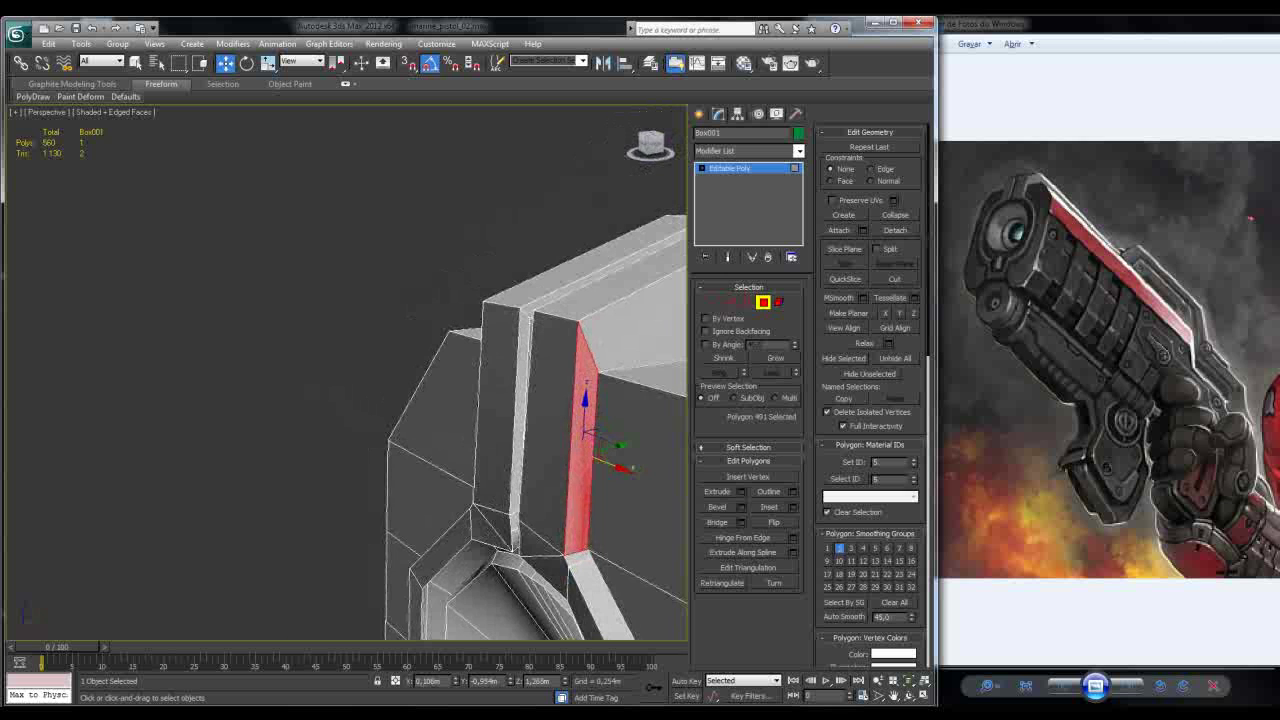
{"action": "left_click", "coordinate": [578, 556]}
{"action": "left_click", "coordinate": [632, 480]}
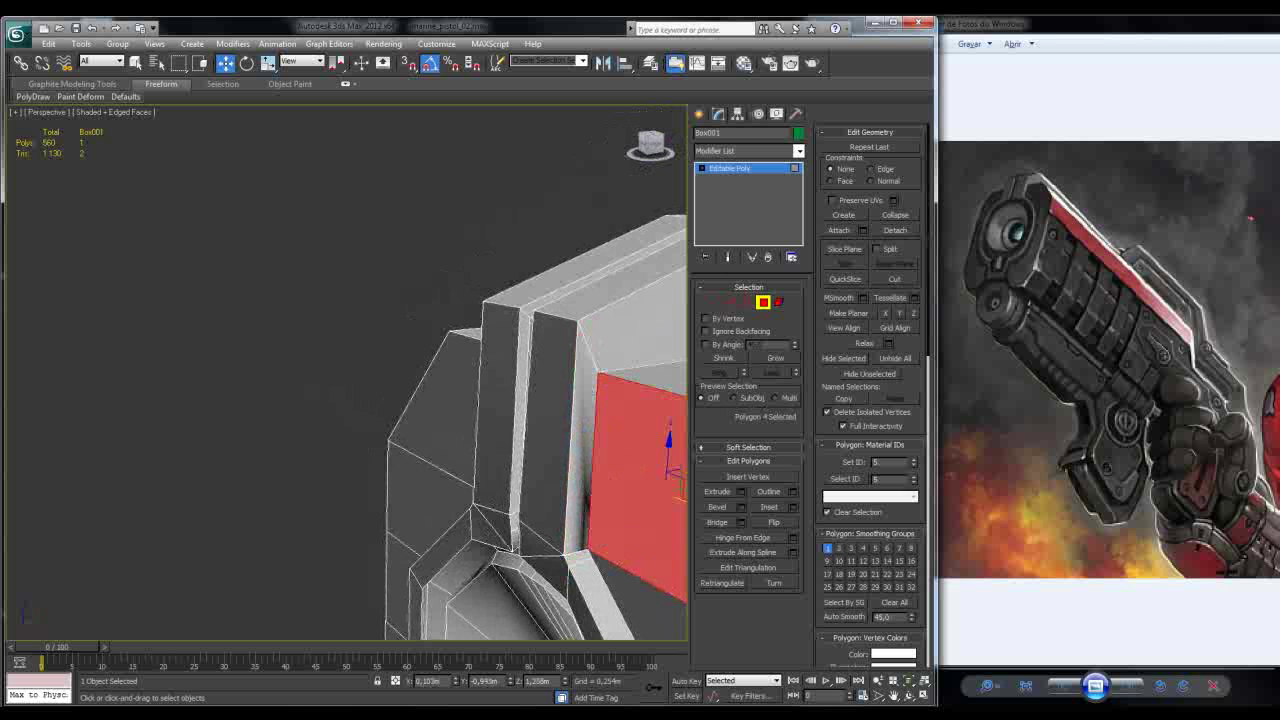
{"action": "left_click", "coordinate": [580, 460]}
{"action": "middle_click_drag", "start_coordinate": [470, 400], "coordinate": [442, 368], "text": "alt"}
{"action": "left_click", "coordinate": [555, 370]}
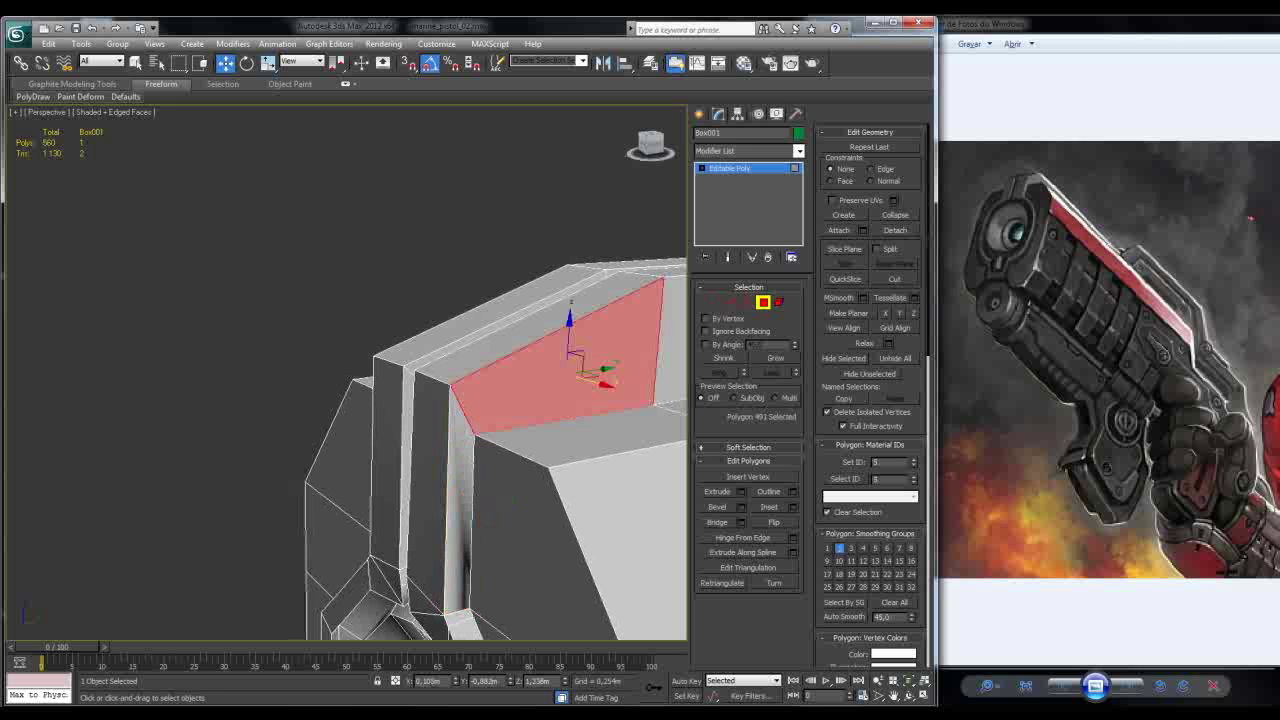
{"action": "left_click", "coordinate": [462, 490]}
{"action": "middle_click_drag", "start_coordinate": [462, 490], "coordinate": [474, 351], "text": "alt"}
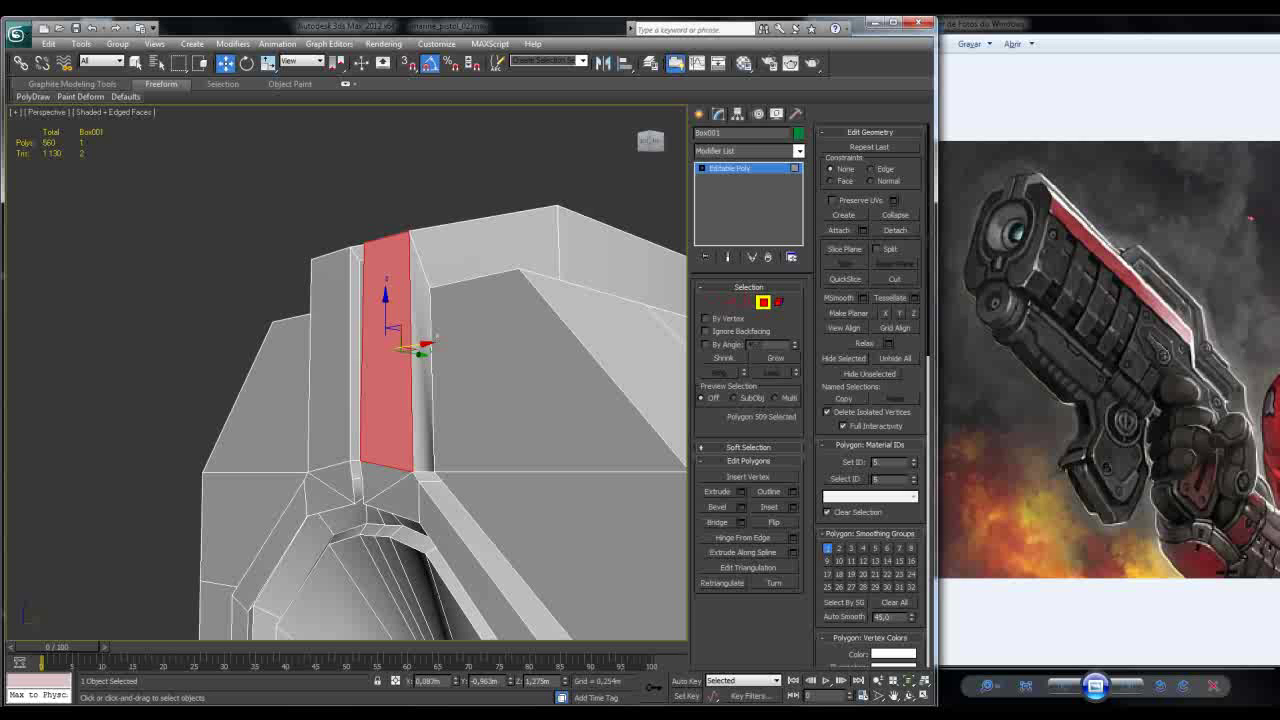
{"action": "left_click", "coordinate": [380, 478]}
{"action": "left_click", "coordinate": [478, 575]}
{"action": "left_click", "coordinate": [427, 477]}
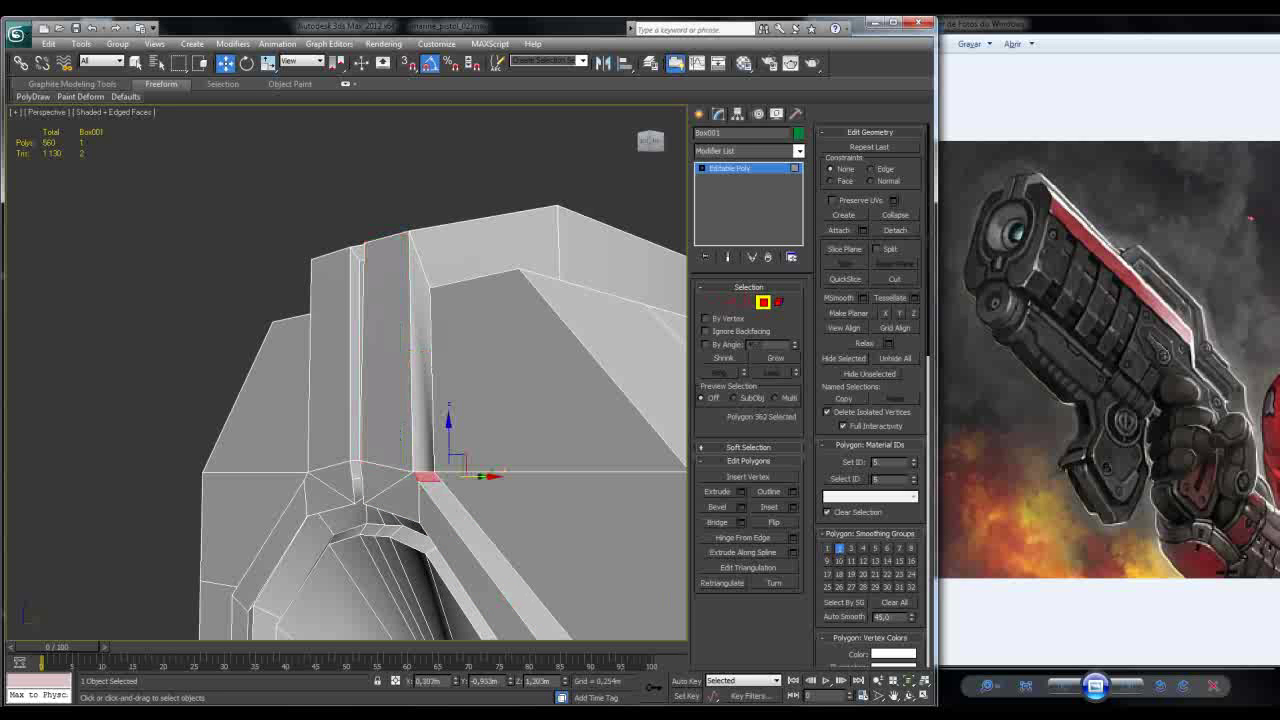
{"action": "left_click", "coordinate": [420, 380]}
{"action": "left_click", "coordinate": [490, 555]}
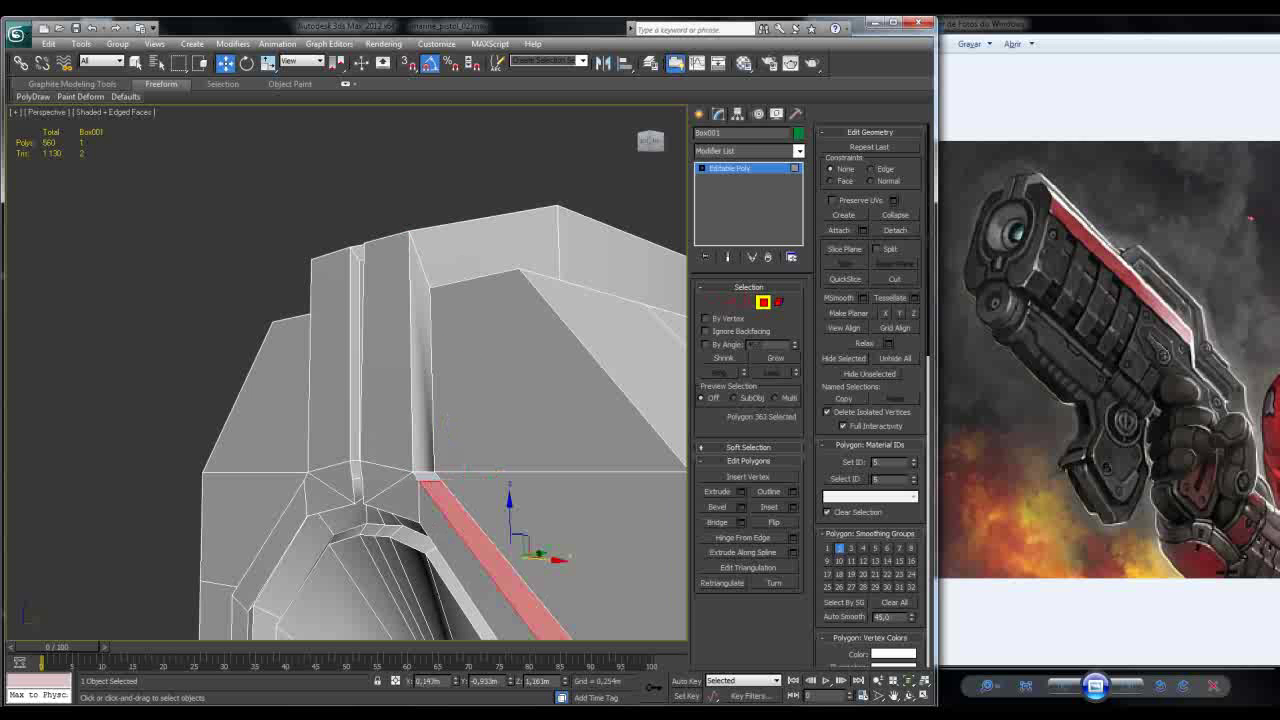
Step: Examine the smoothing groups on the opposite side of the rail's front end and on the rail's two sloped rear end faces
{"action": "middle_click_drag", "start_coordinate": [400, 400], "coordinate": [300, 375], "text": "alt"}
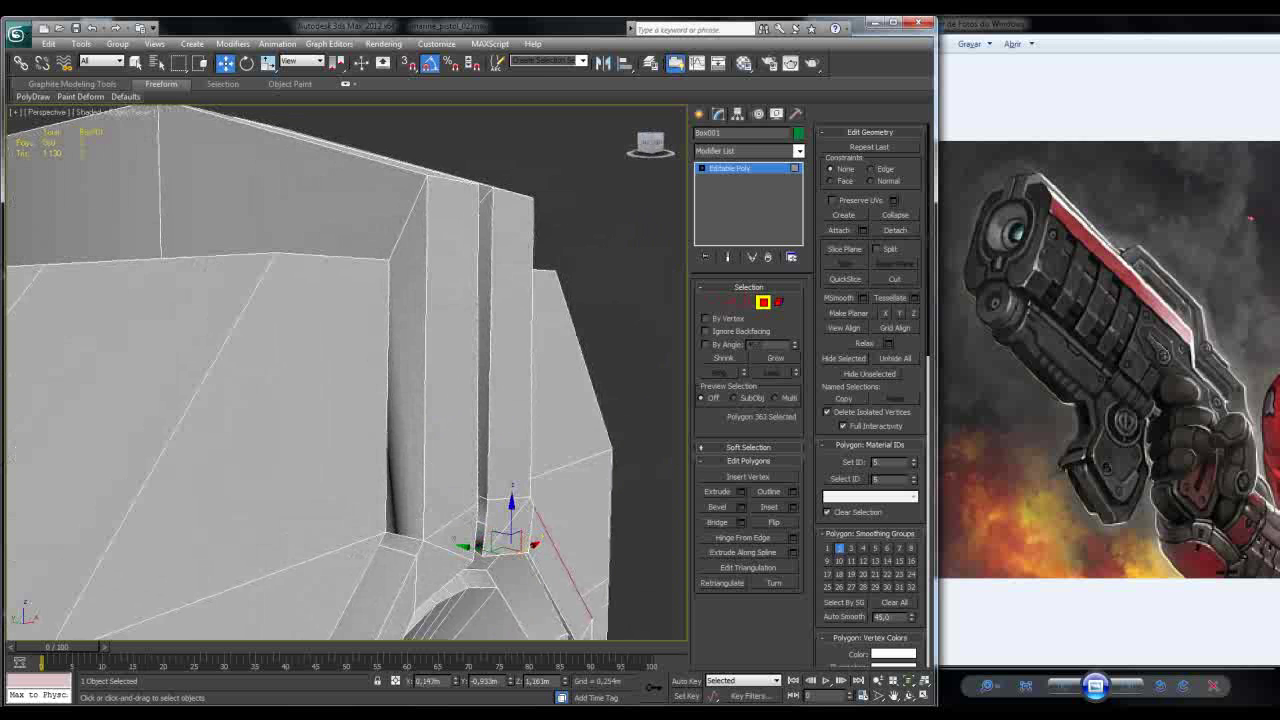
{"action": "left_click", "coordinate": [405, 420]}
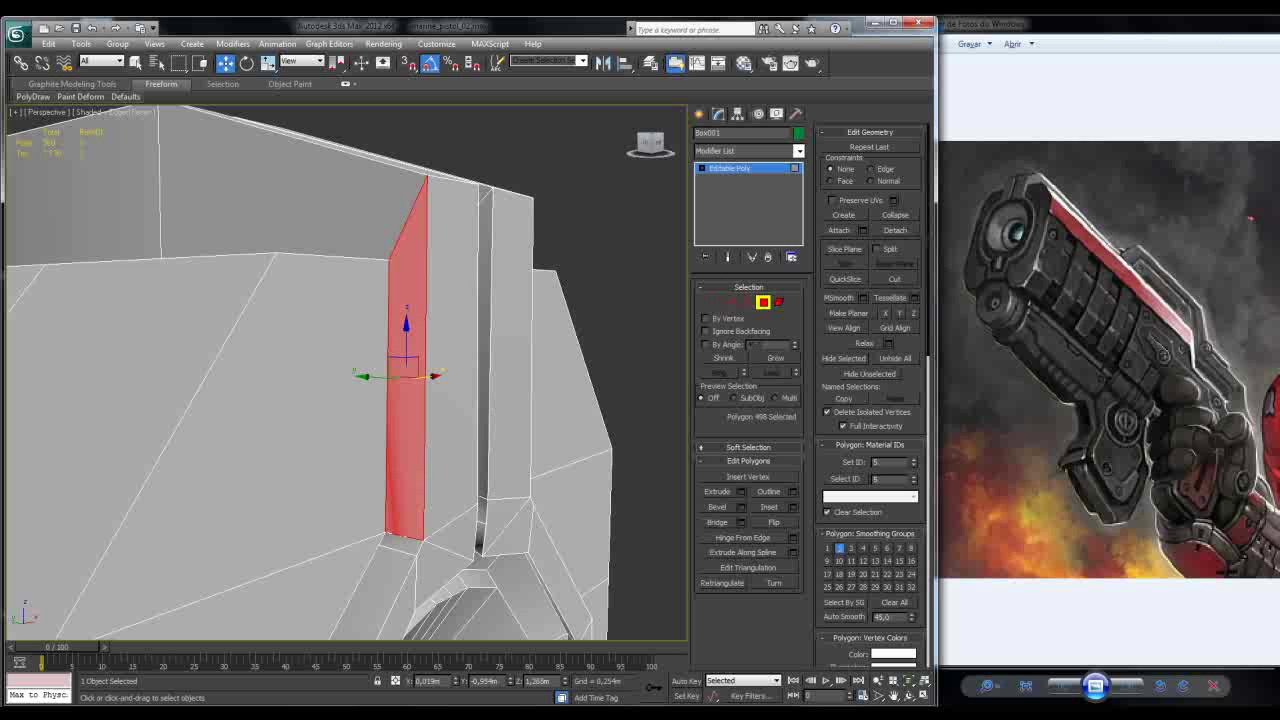
{"action": "left_click", "coordinate": [400, 543]}
{"action": "left_click", "coordinate": [385, 590]}
{"action": "left_click", "coordinate": [410, 400]}
{"action": "middle_click_drag", "start_coordinate": [410, 400], "coordinate": [290, 335], "text": "alt"}
{"action": "left_click", "coordinate": [270, 190]}
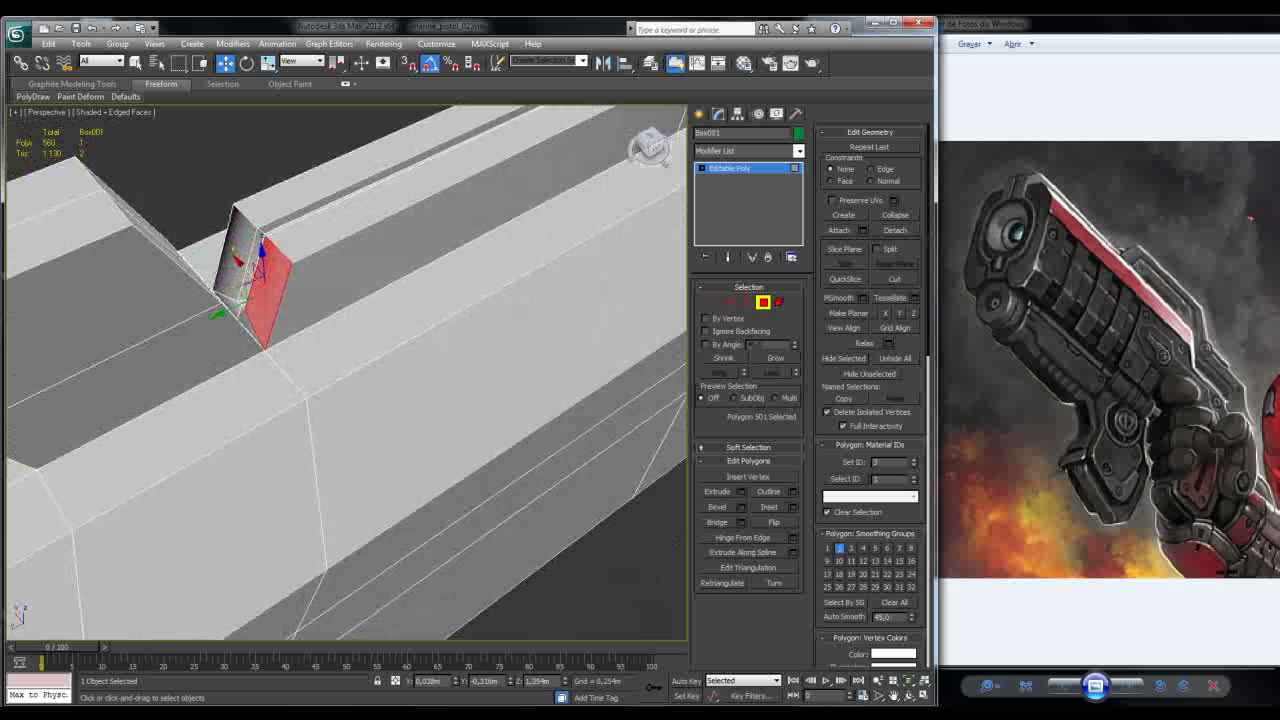
{"action": "left_click", "coordinate": [230, 245], "text": "ctrl"}
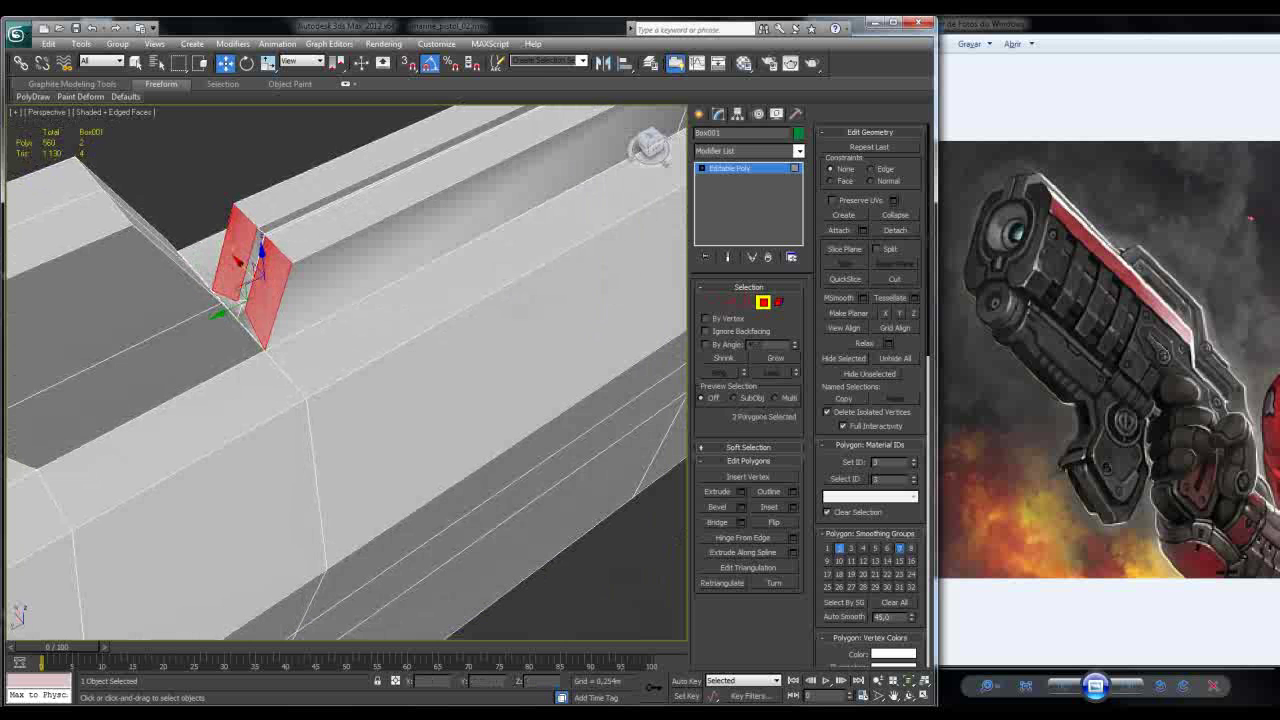
{"action": "middle_click_drag", "start_coordinate": [290, 335], "coordinate": [148, 325], "text": "alt"}
Step: Compare the smoothing groups of the rail's front face, narrow side strip, inner side polygon and adjoining muzzle bevel
{"action": "left_click", "coordinate": [128, 480]}
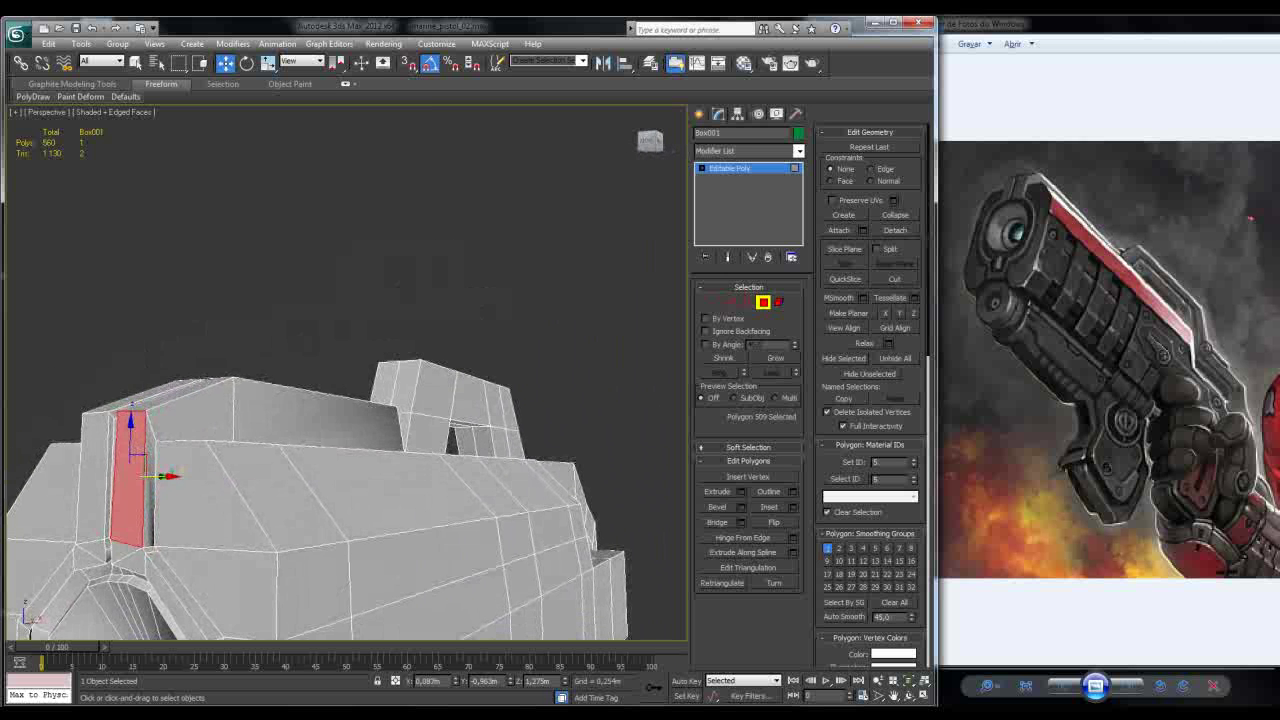
{"action": "left_click", "coordinate": [148, 485]}
{"action": "middle_click_drag", "start_coordinate": [148, 485], "coordinate": [190, 420], "text": "alt"}
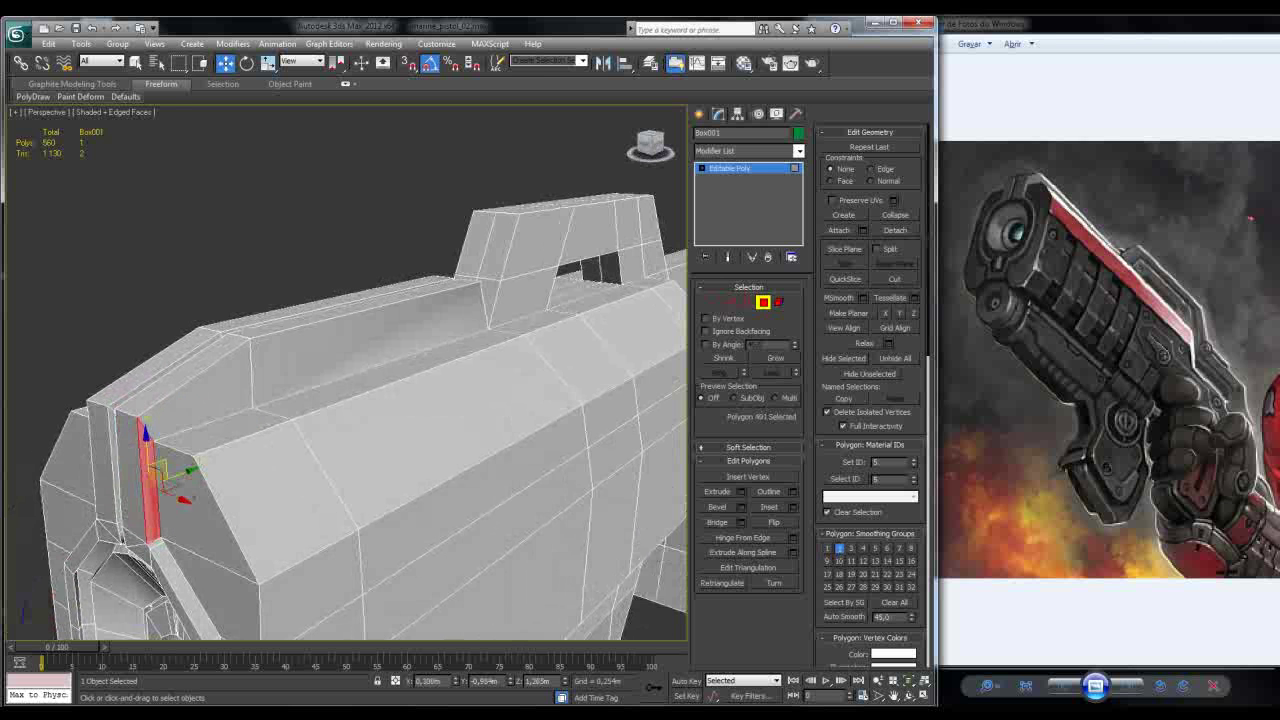
{"action": "left_click", "coordinate": [190, 405]}
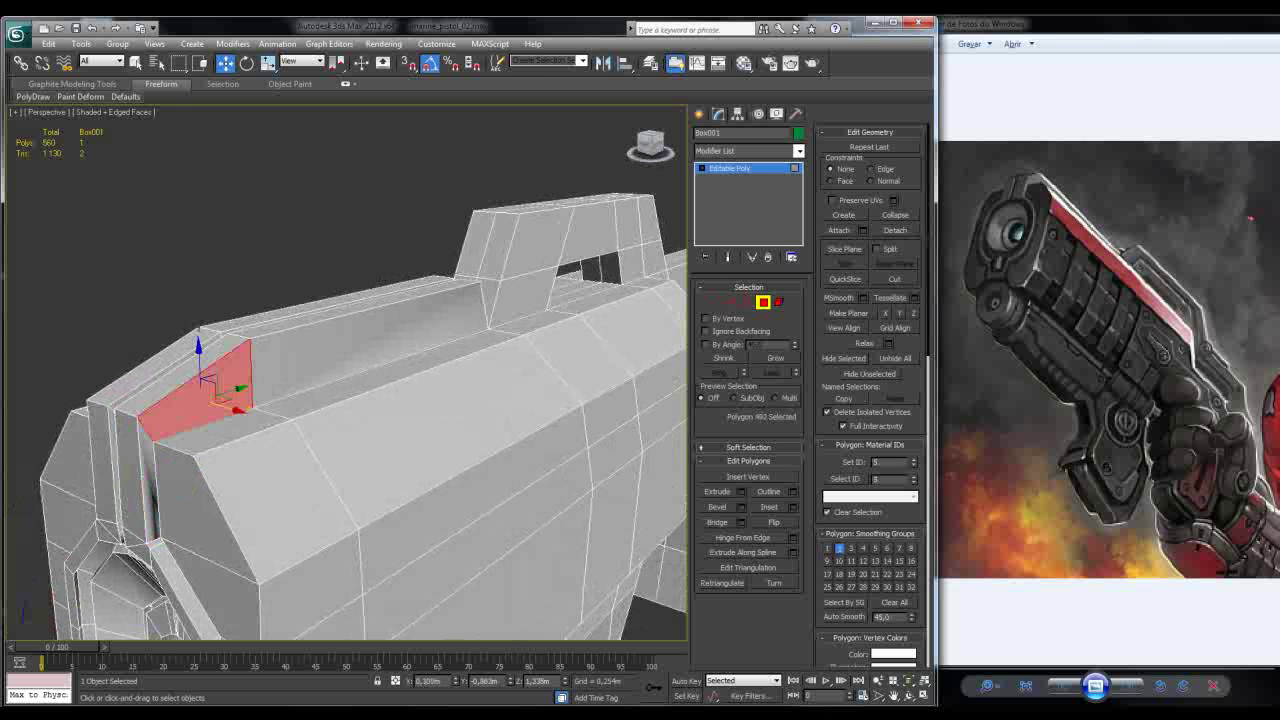
{"action": "middle_click_drag", "start_coordinate": [190, 405], "coordinate": [150, 480], "text": "alt"}
{"action": "left_click", "coordinate": [150, 480]}
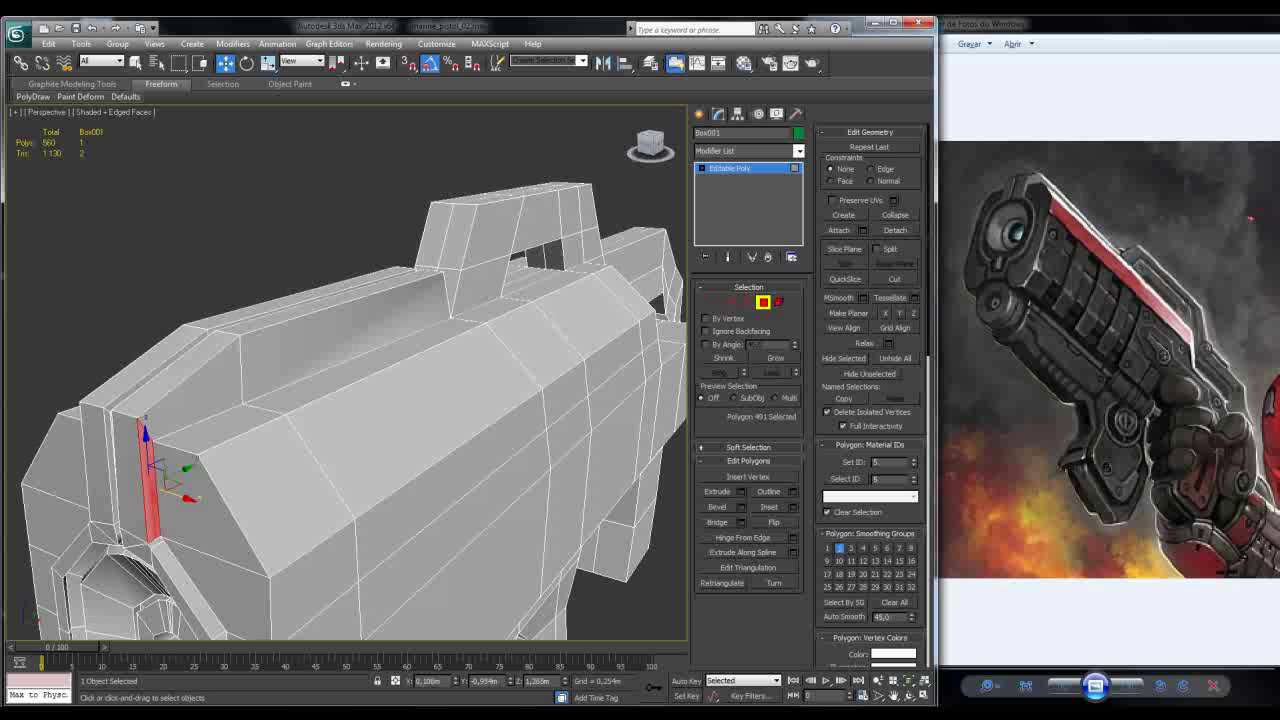
{"action": "left_click", "coordinate": [185, 585]}
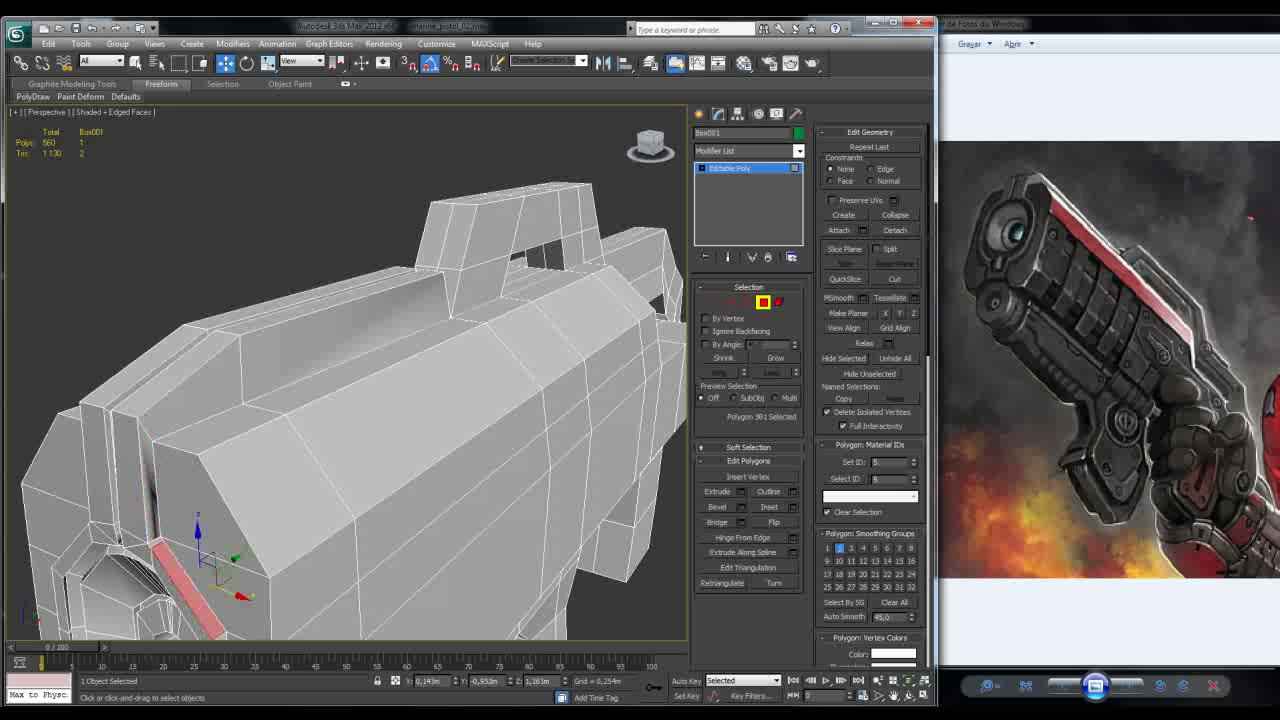
{"action": "left_click", "coordinate": [175, 372]}
{"action": "left_click", "coordinate": [200, 390]}
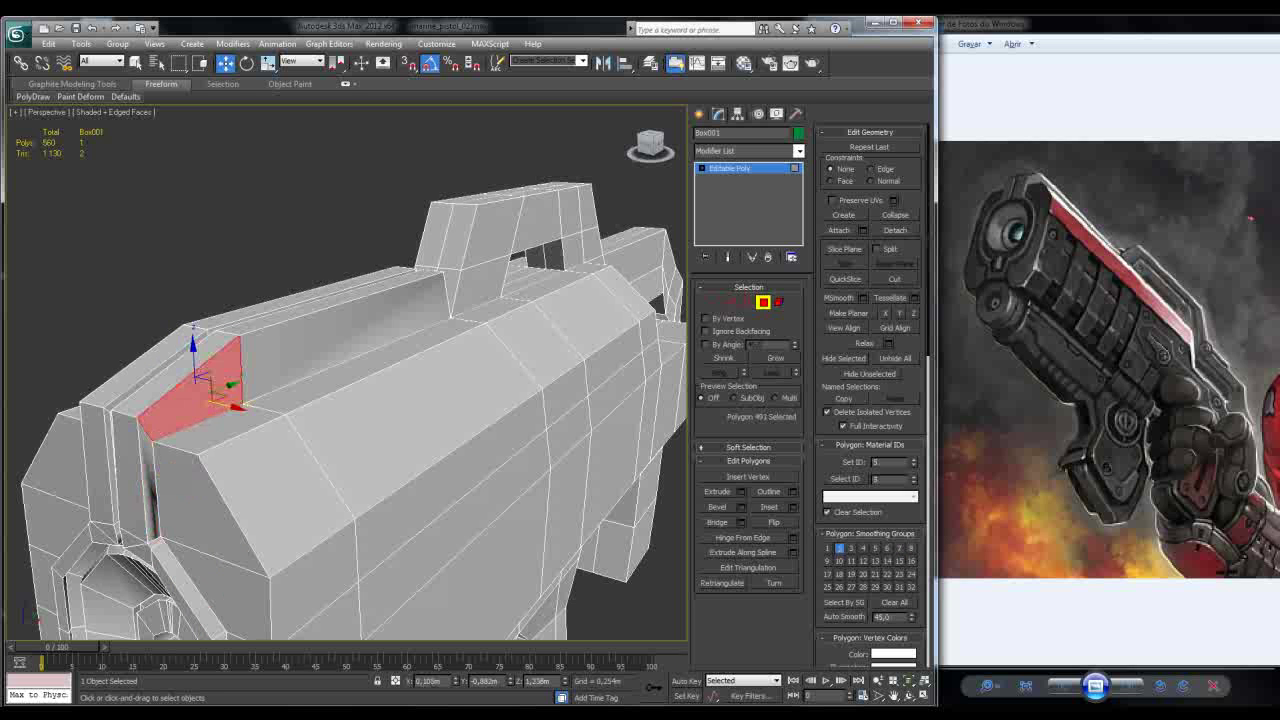
Step: Put the two sloped end faces at the rear of the top rail in smoothing group 7 only
{"action": "middle_click_drag", "start_coordinate": [350, 400], "coordinate": [250, 400], "text": "alt"}
{"action": "scroll", "coordinate": [290, 420], "scroll_direction": "up", "scroll_amount": 3}
{"action": "middle_click_drag", "start_coordinate": [400, 450], "coordinate": [420, 450], "text": "alt"}
{"action": "left_click", "coordinate": [450, 455]}
{"action": "middle_click_drag", "start_coordinate": [350, 400], "coordinate": [390, 400], "text": "alt"}
{"action": "left_click", "coordinate": [385, 350]}
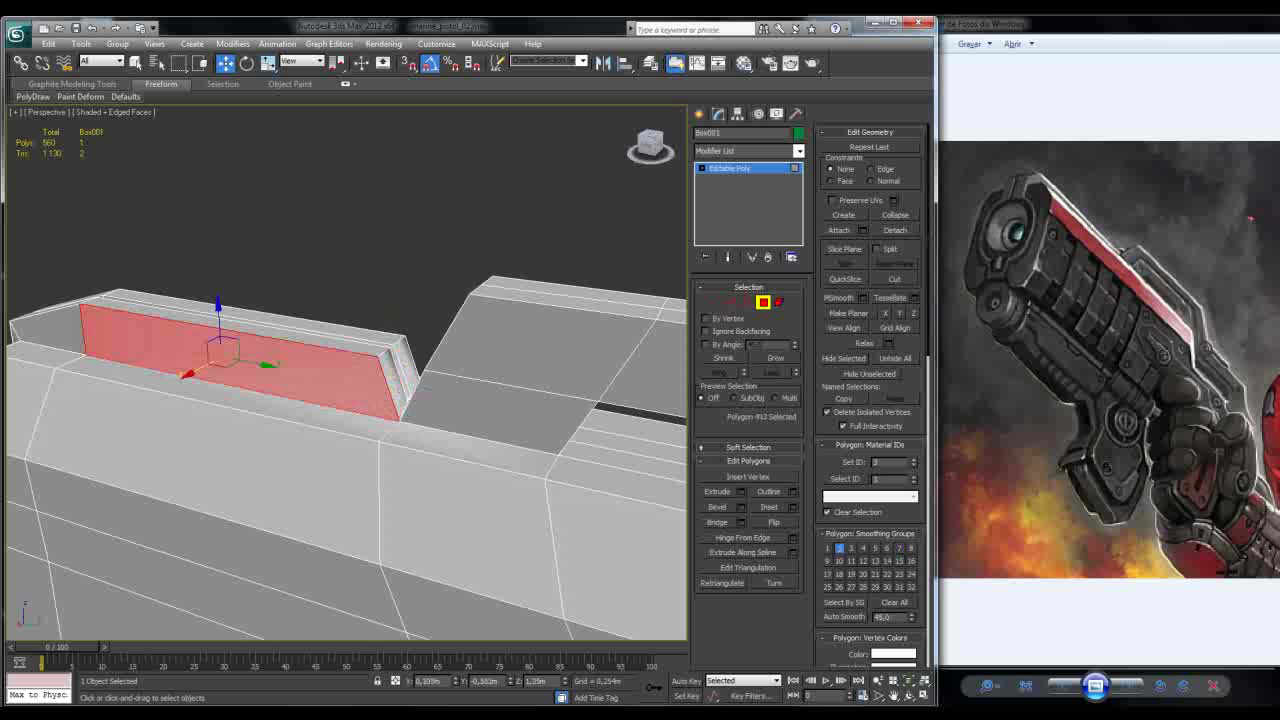
{"action": "left_click", "coordinate": [395, 380]}
{"action": "left_click", "coordinate": [405, 362], "text": "ctrl"}
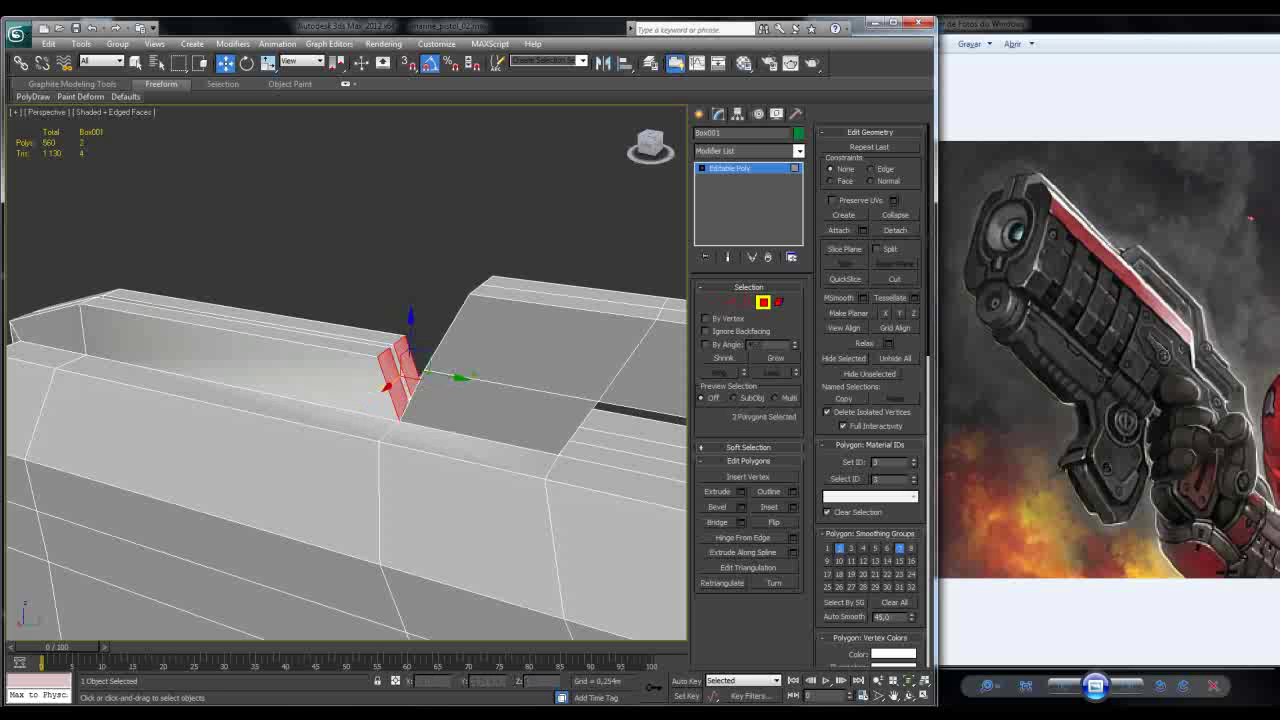
{"action": "middle_click_drag", "start_coordinate": [400, 400], "coordinate": [460, 368], "text": "alt"}
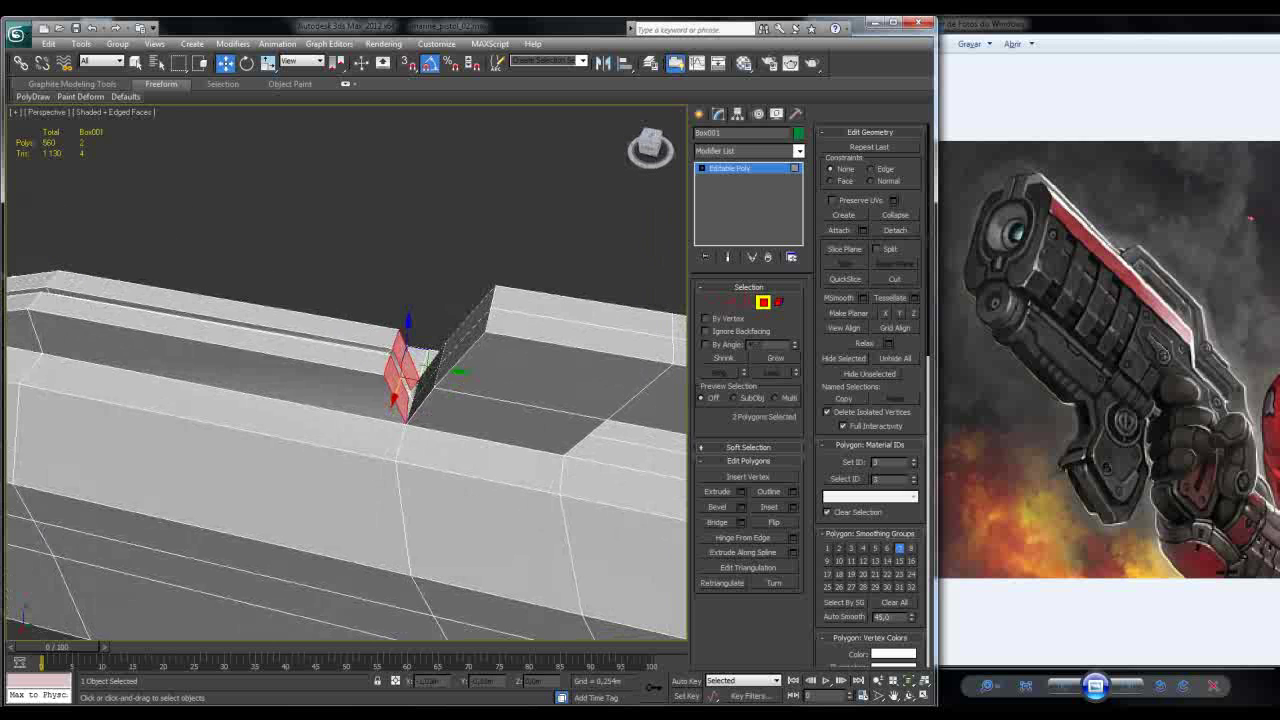
{"action": "scroll", "coordinate": [405, 370], "scroll_direction": "up", "scroll_amount": 3}
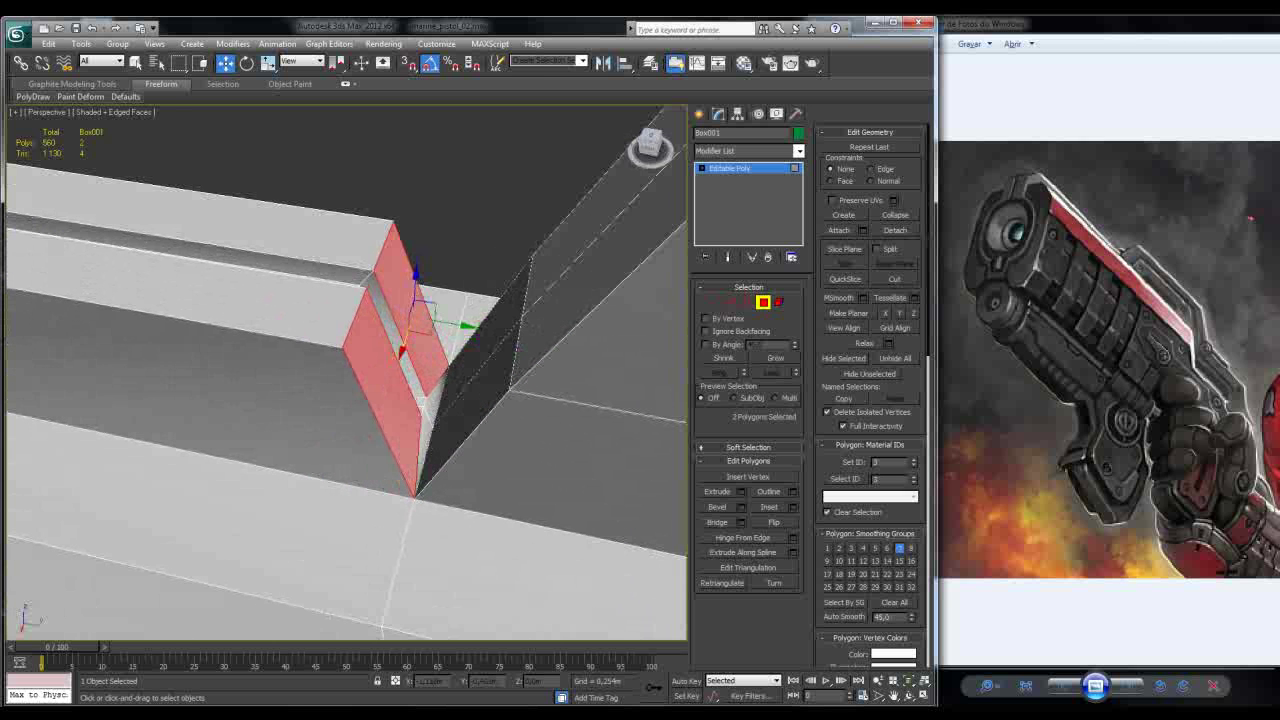
Step: Move the two small polygons at the base of the rail's rear slope to smoothing group 7 and clear the selection
{"action": "left_click", "coordinate": [420, 445]}
{"action": "left_click", "coordinate": [435, 395], "text": "ctrl"}
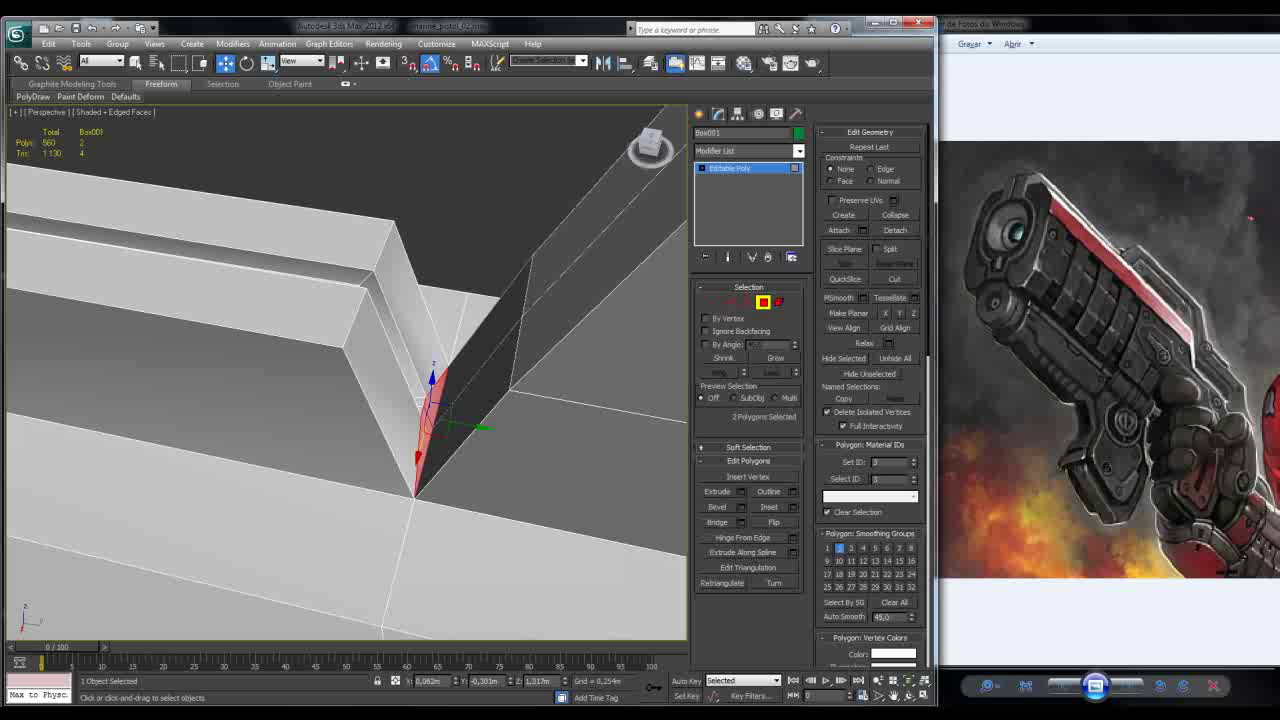
{"action": "left_click", "coordinate": [899, 548]}
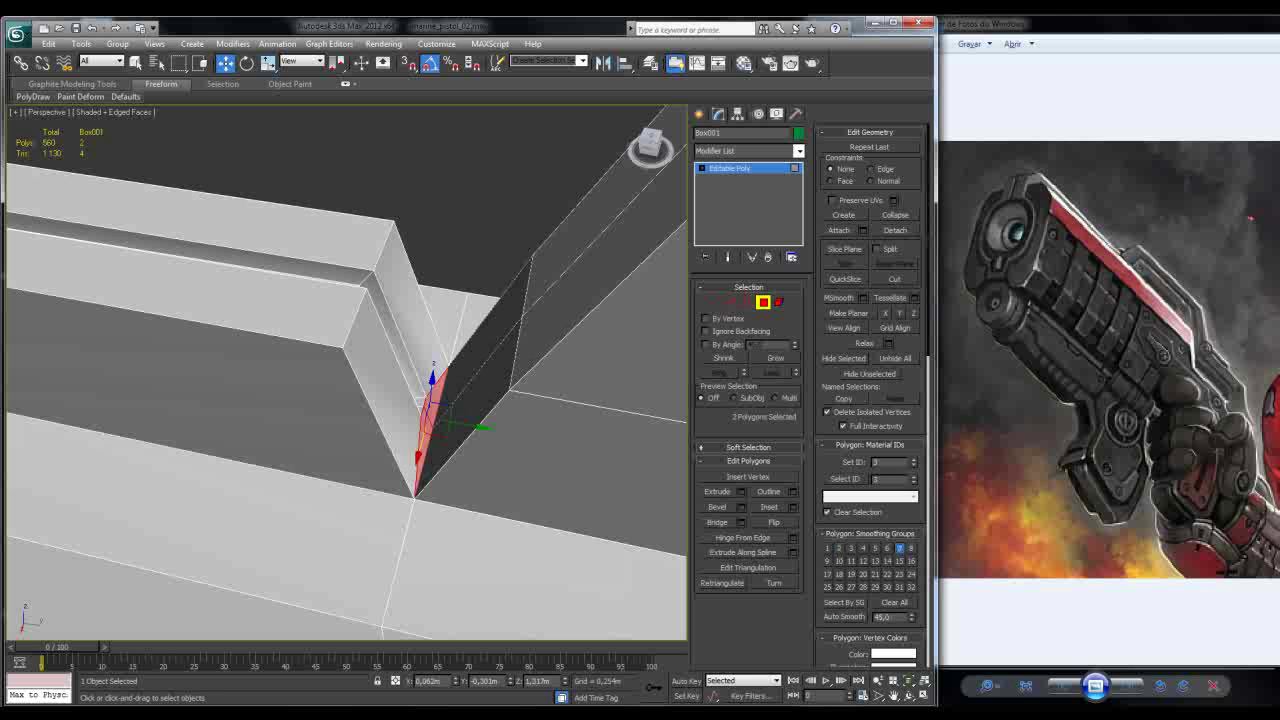
{"action": "key", "text": "ctrl+d"}
Step: Add smoothing group 3 to the groove polygons at the rear end of the top rail, then clear the selection
{"action": "left_click", "coordinate": [422, 400]}
{"action": "middle_click_drag", "start_coordinate": [422, 400], "coordinate": [415, 352], "text": "alt"}
{"action": "left_click_drag", "start_coordinate": [418, 362], "coordinate": [436, 374]}
{"action": "left_click", "coordinate": [428, 384]}
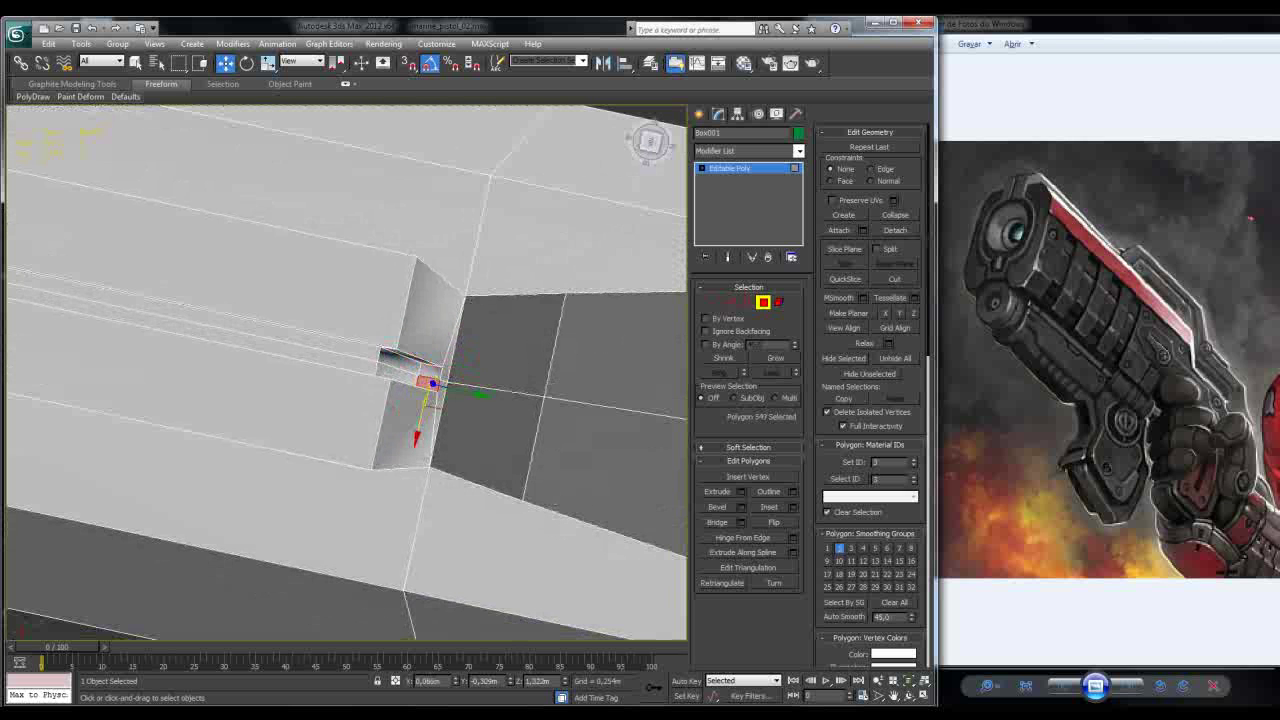
{"action": "left_click", "coordinate": [370, 350]}
{"action": "left_click_drag", "start_coordinate": [650, 142], "coordinate": [648, 144]}
{"action": "left_click", "coordinate": [372, 412]}
{"action": "left_click", "coordinate": [390, 440], "text": "ctrl"}
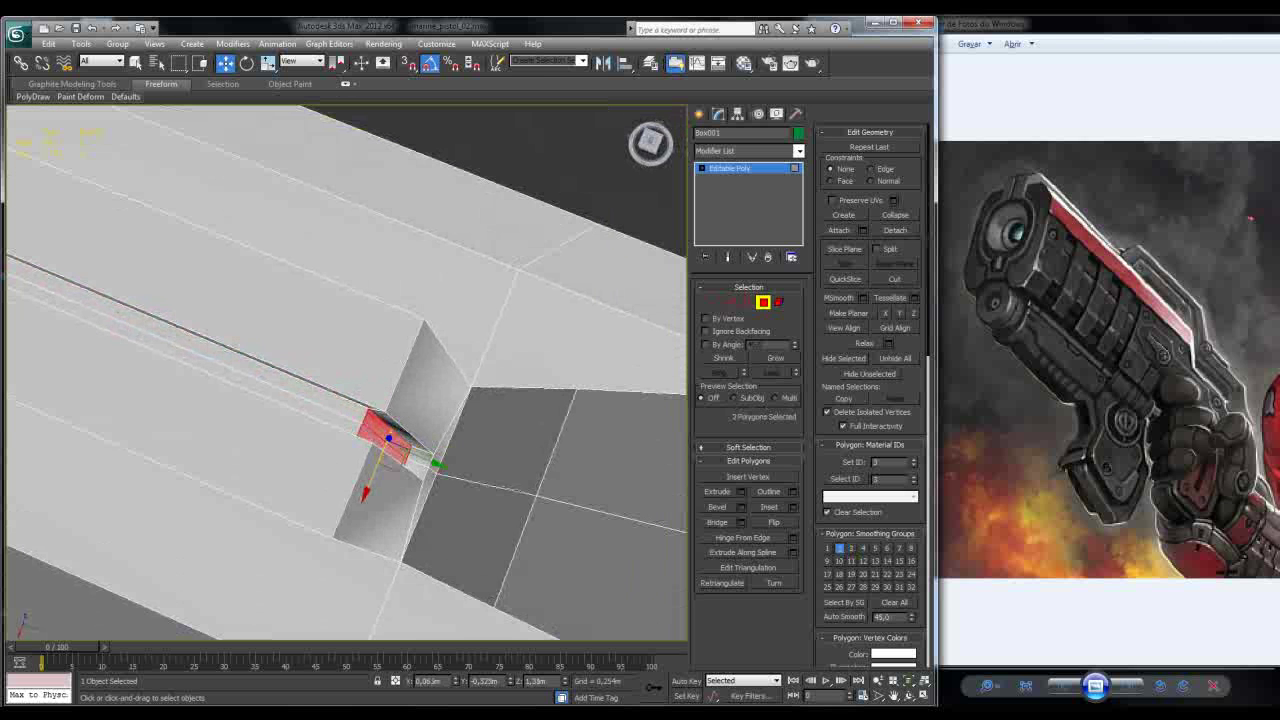
{"action": "left_click", "coordinate": [418, 462], "text": "ctrl"}
{"action": "left_click", "coordinate": [851, 548]}
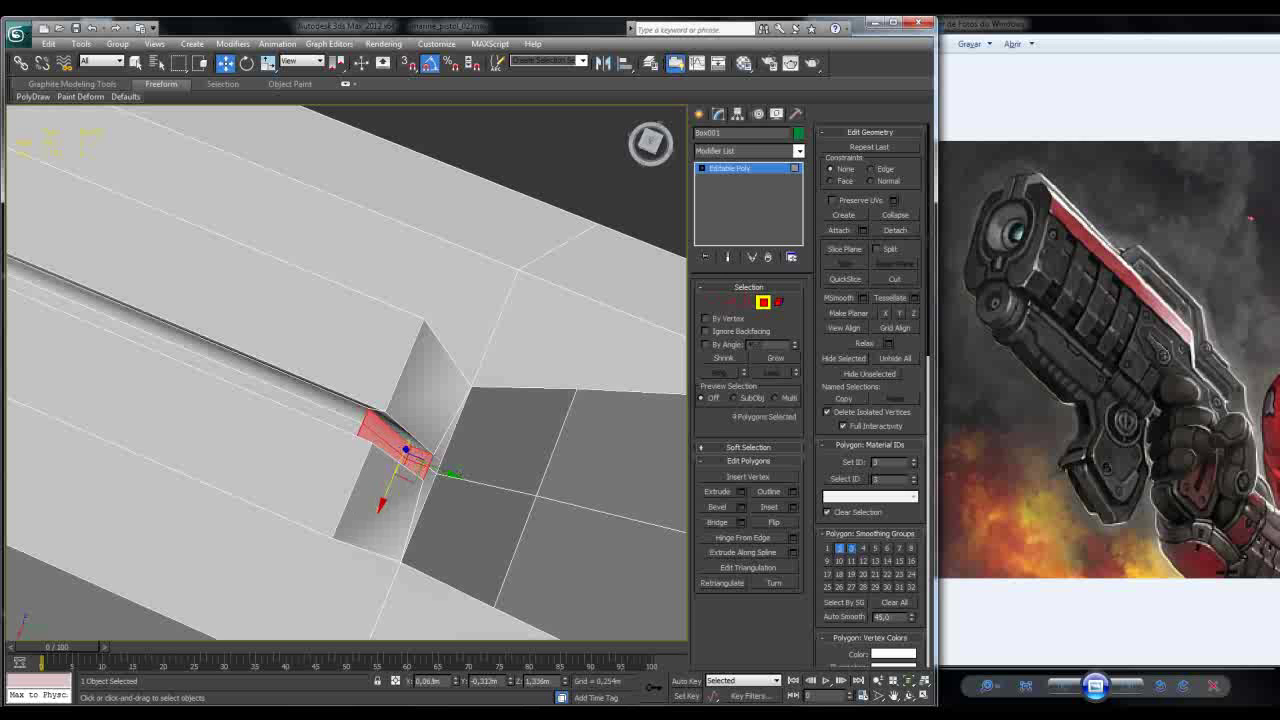
{"action": "middle_click_drag", "start_coordinate": [400, 430], "coordinate": [420, 402], "text": "alt"}
{"action": "left_click", "coordinate": [392, 420]}
{"action": "left_click", "coordinate": [380, 445]}
{"action": "scroll", "coordinate": [390, 440], "scroll_direction": "down", "scroll_amount": 5}
{"action": "key", "text": "ctrl+d"}
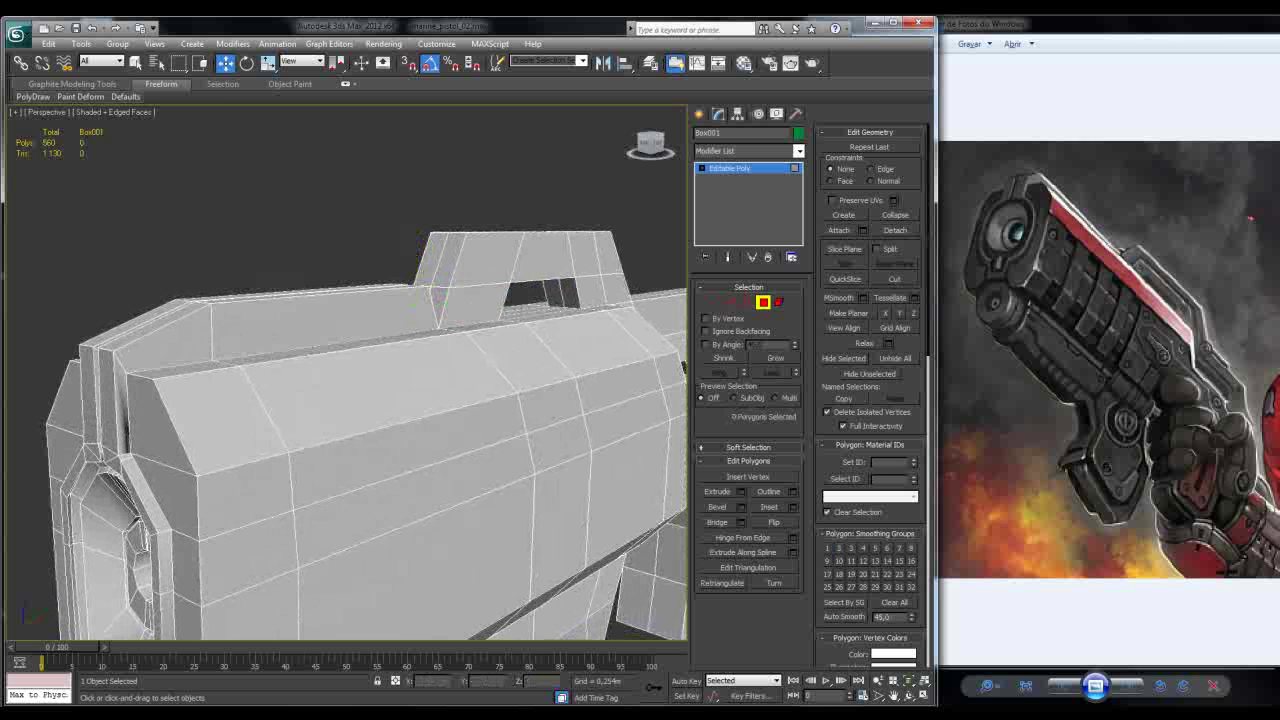
Step: Apply a TurboSmooth modifier to the pistol, separated by smoothing groups, with 2 iterations
{"action": "left_click", "coordinate": [748, 150]}
{"action": "scroll", "coordinate": [748, 420], "scroll_direction": "down", "scroll_amount": 10}
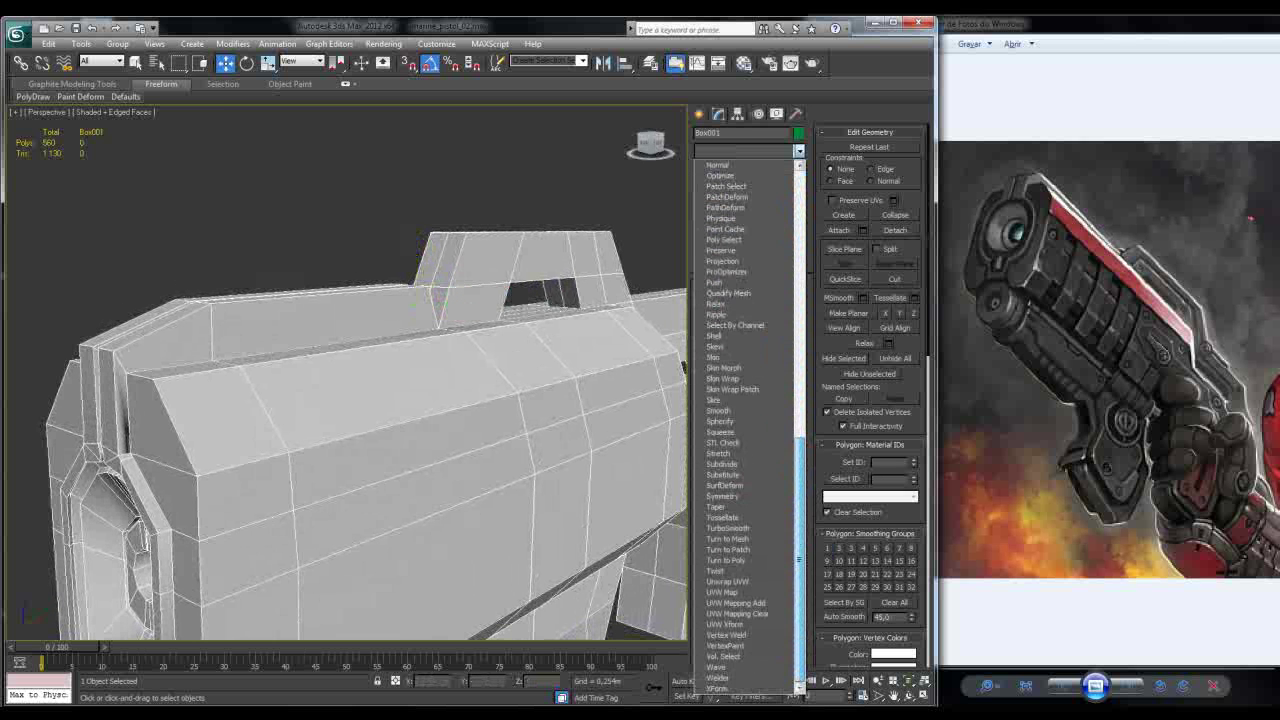
{"action": "left_click", "coordinate": [727, 528]}
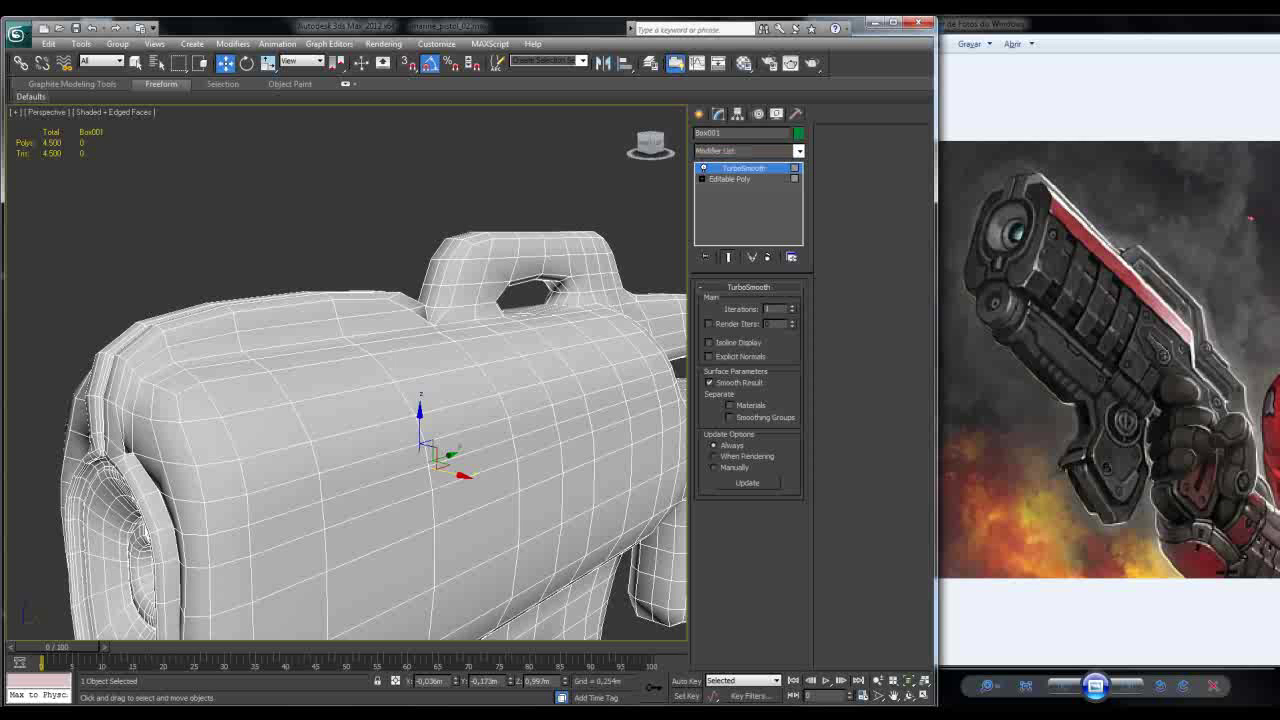
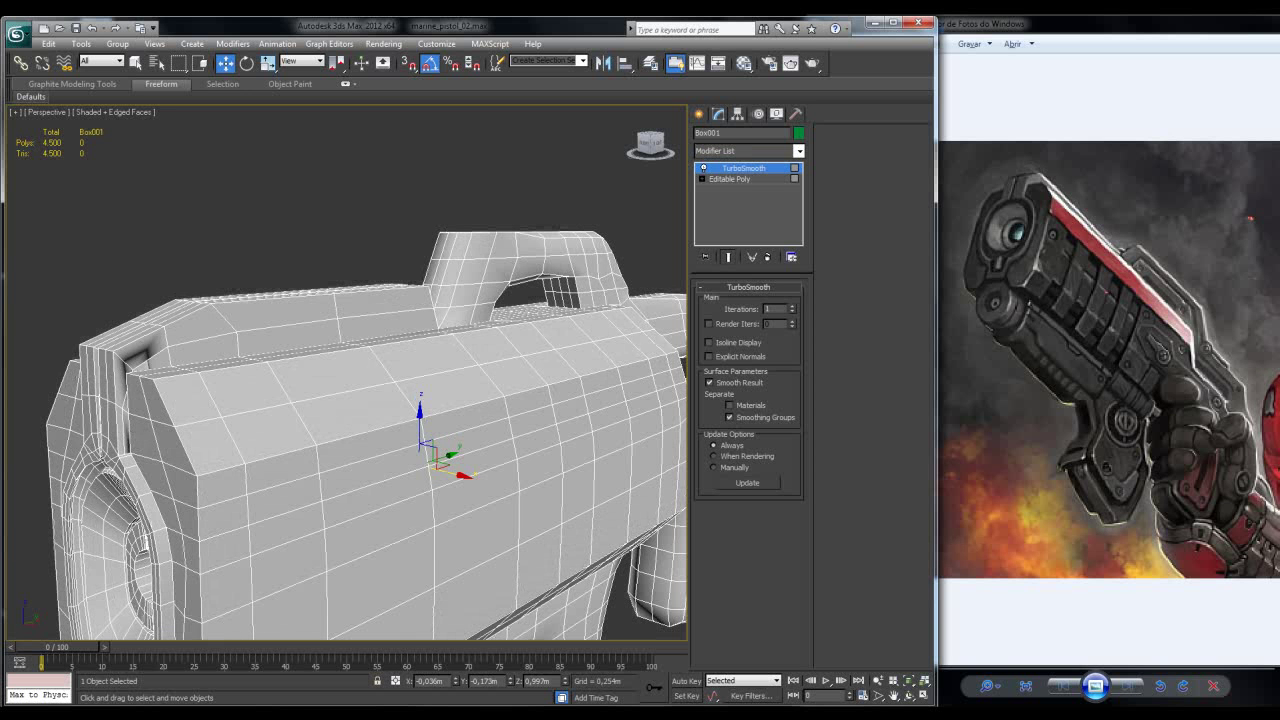
{"action": "middle_click_drag", "start_coordinate": [400, 400], "coordinate": [440, 400], "text": "alt"}
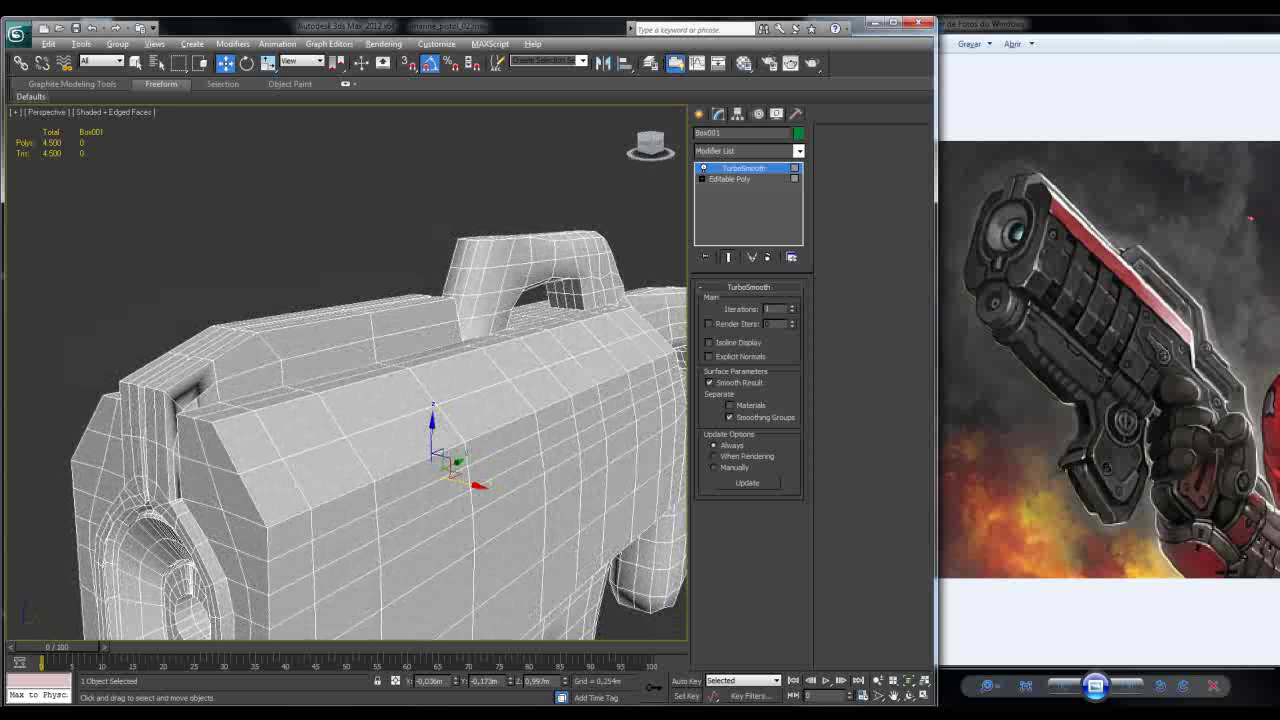
{"action": "type", "text": "2"}
{"action": "key", "text": "Return"}
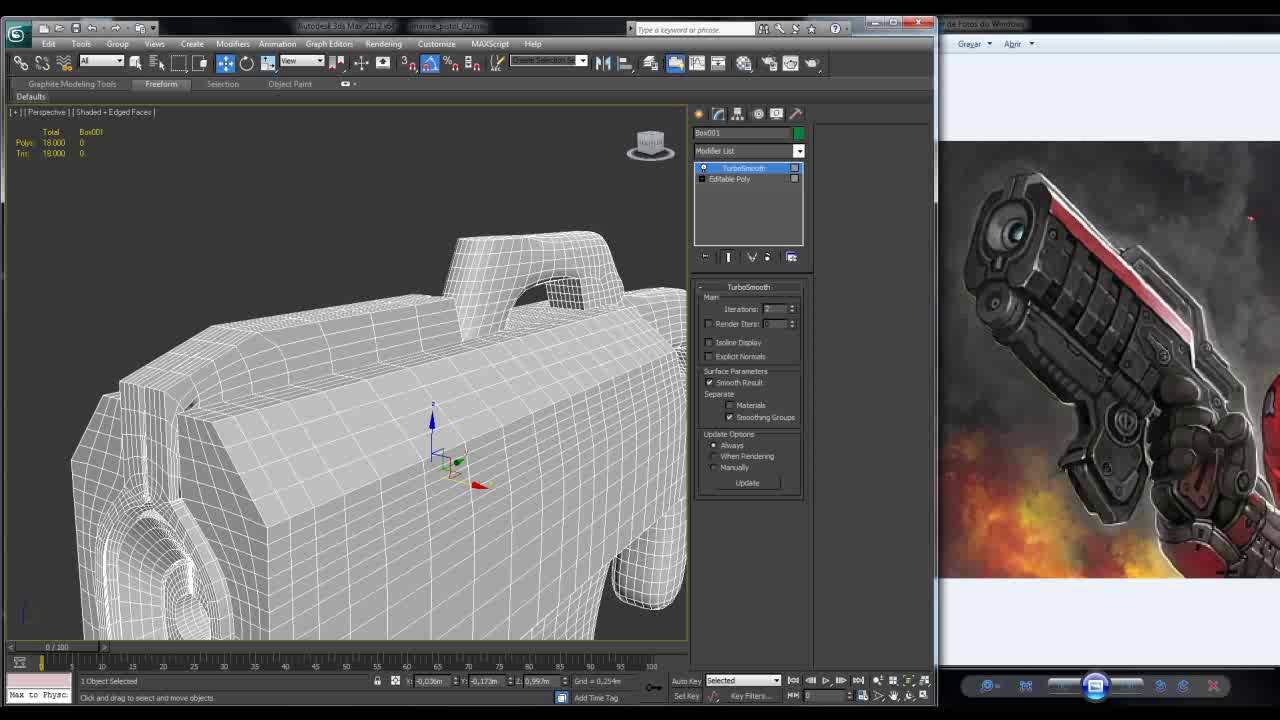
Step: Inspect the smoothed pistol with the edge display hidden, then show the mesh edges again around the muzzle ring
{"action": "middle_click_drag", "start_coordinate": [400, 400], "coordinate": [600, 382], "text": "alt"}
{"action": "key", "text": "F4"}
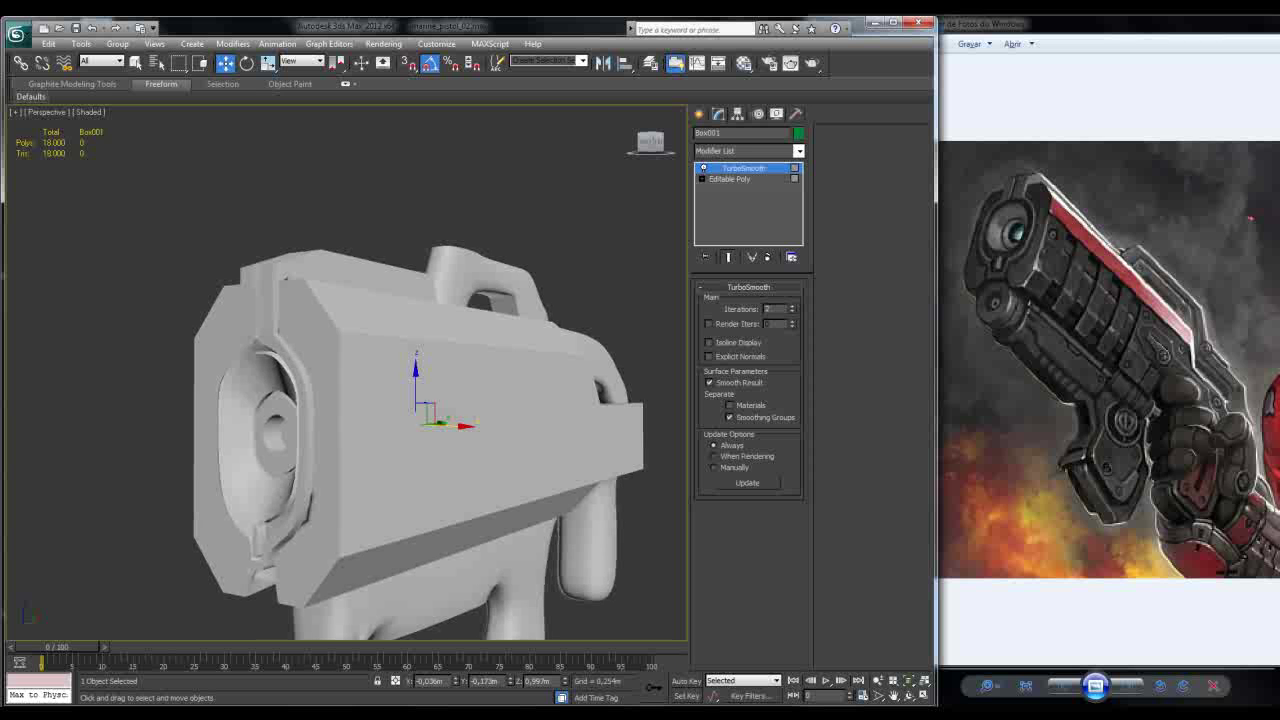
{"action": "scroll", "coordinate": [340, 330], "scroll_direction": "up", "scroll_amount": 8}
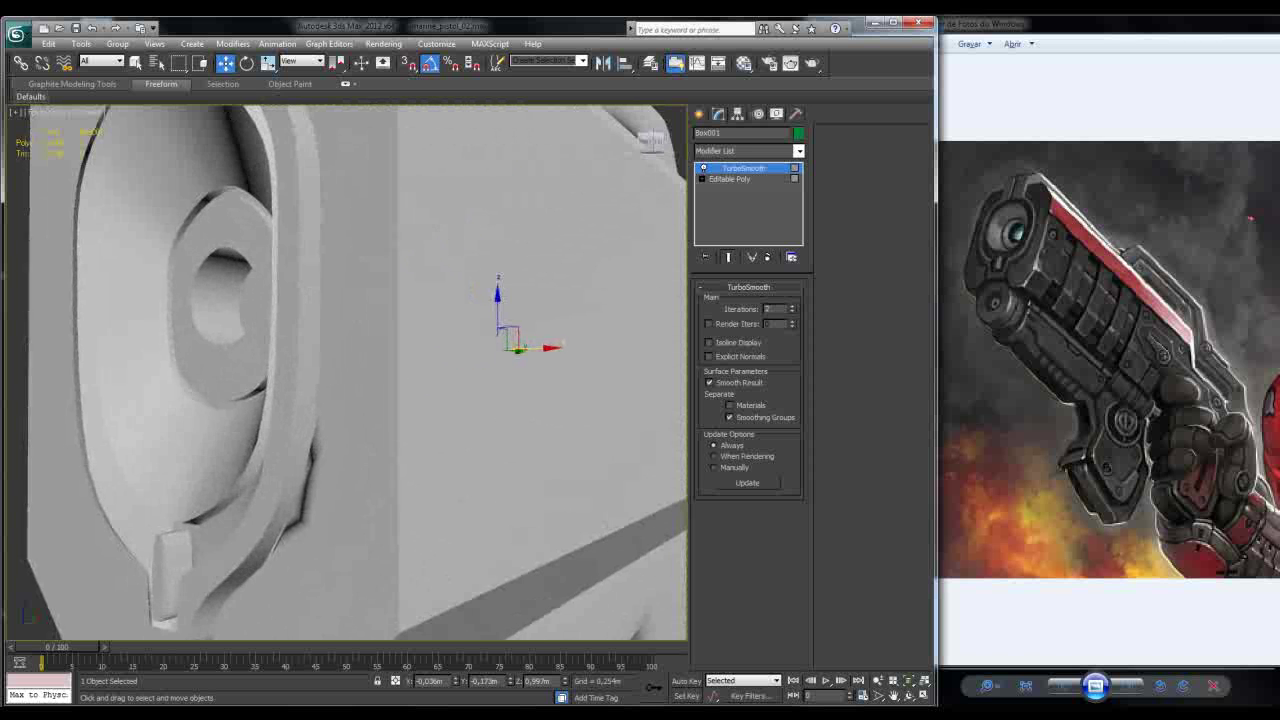
{"action": "key", "text": "F4"}
{"action": "middle_click_drag", "start_coordinate": [400, 350], "coordinate": [520, 350], "text": "alt"}
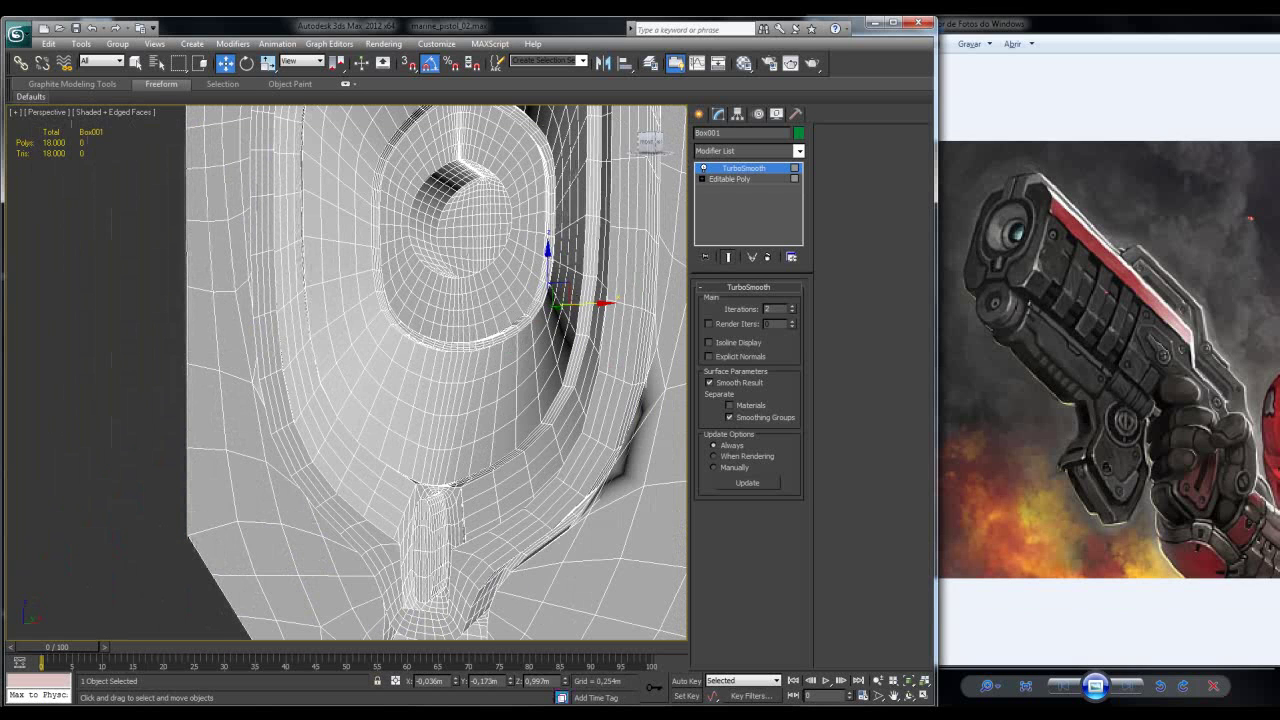
Step: Inspect the smoothed pistol as a whole, then delete its TurboSmooth modifier to return to the editable mesh
{"action": "middle_click_drag", "start_coordinate": [400, 350], "coordinate": [660, 350], "text": "alt"}
{"action": "key", "text": "z"}
{"action": "middle_click_drag", "start_coordinate": [420, 390], "coordinate": [440, 390], "text": "alt"}
{"action": "right_click", "coordinate": [740, 168]}
{"action": "left_click", "coordinate": [758, 195]}
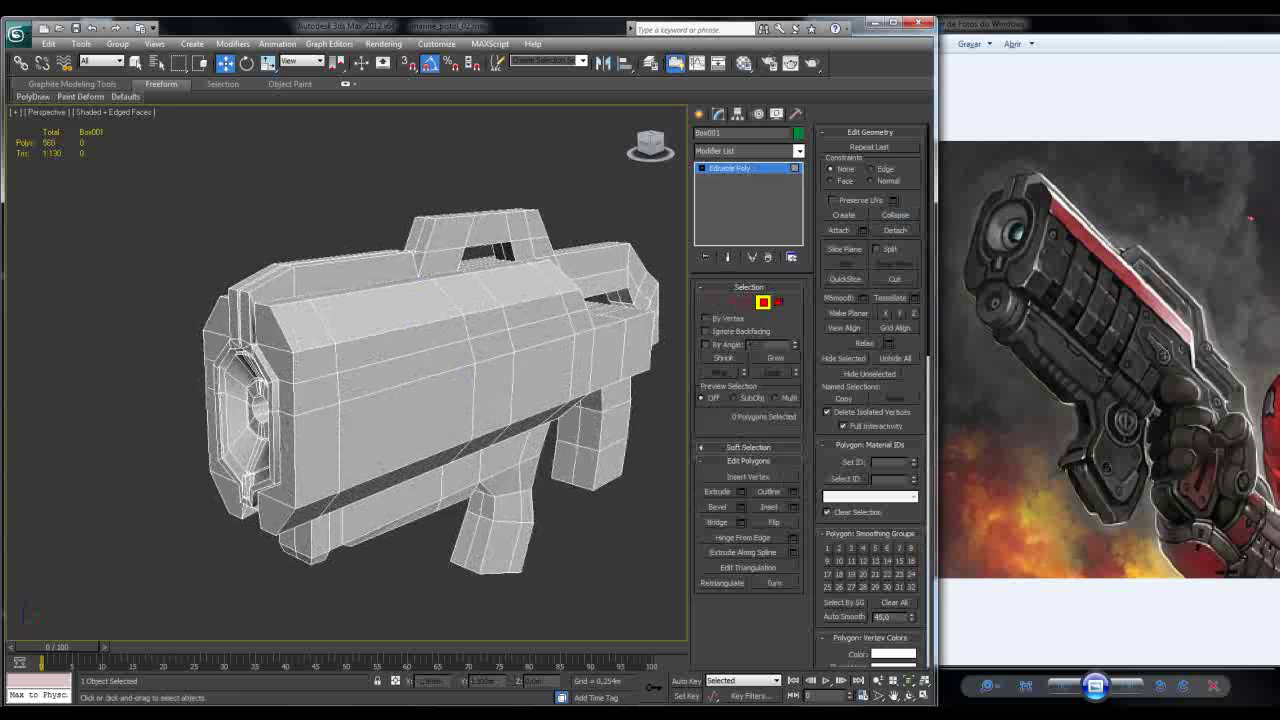
Step: Add smoothing group 8 to the front side polygons on both sides of the top rail, then clear the selection
{"action": "scroll", "coordinate": [300, 380], "scroll_direction": "up", "scroll_amount": 5}
{"action": "left_click", "coordinate": [365, 295]}
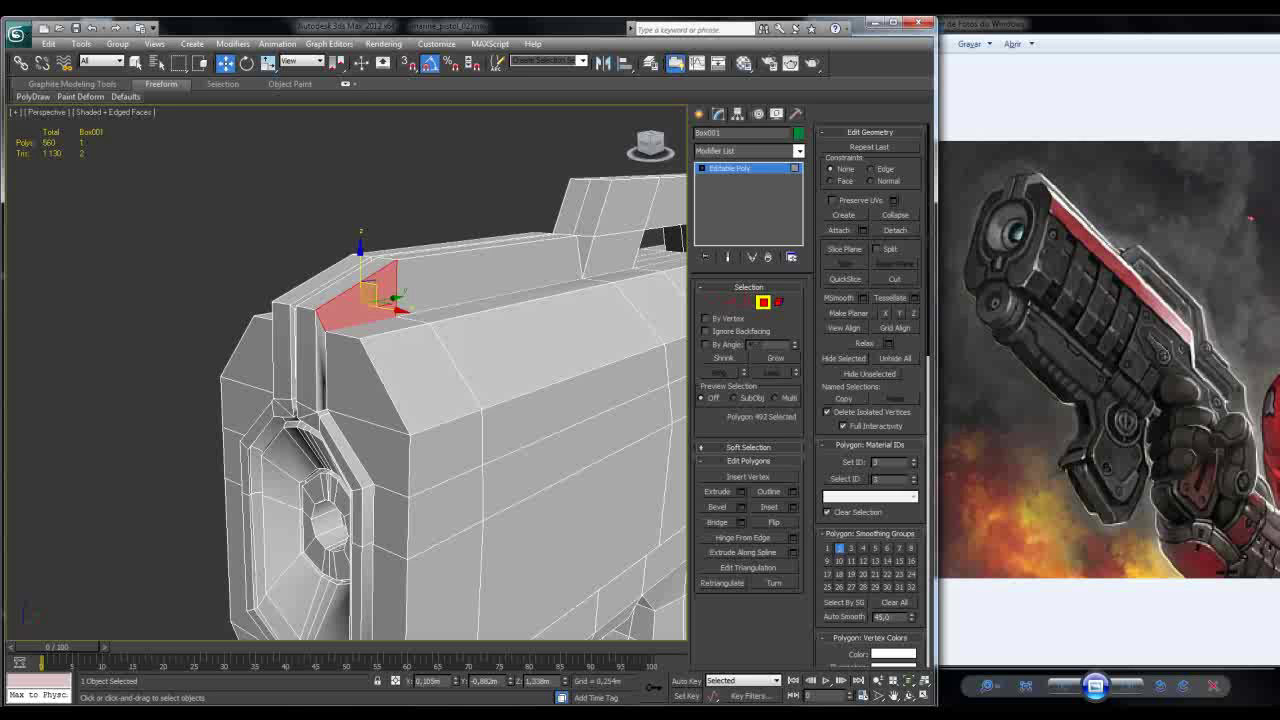
{"action": "left_click", "coordinate": [321, 370]}
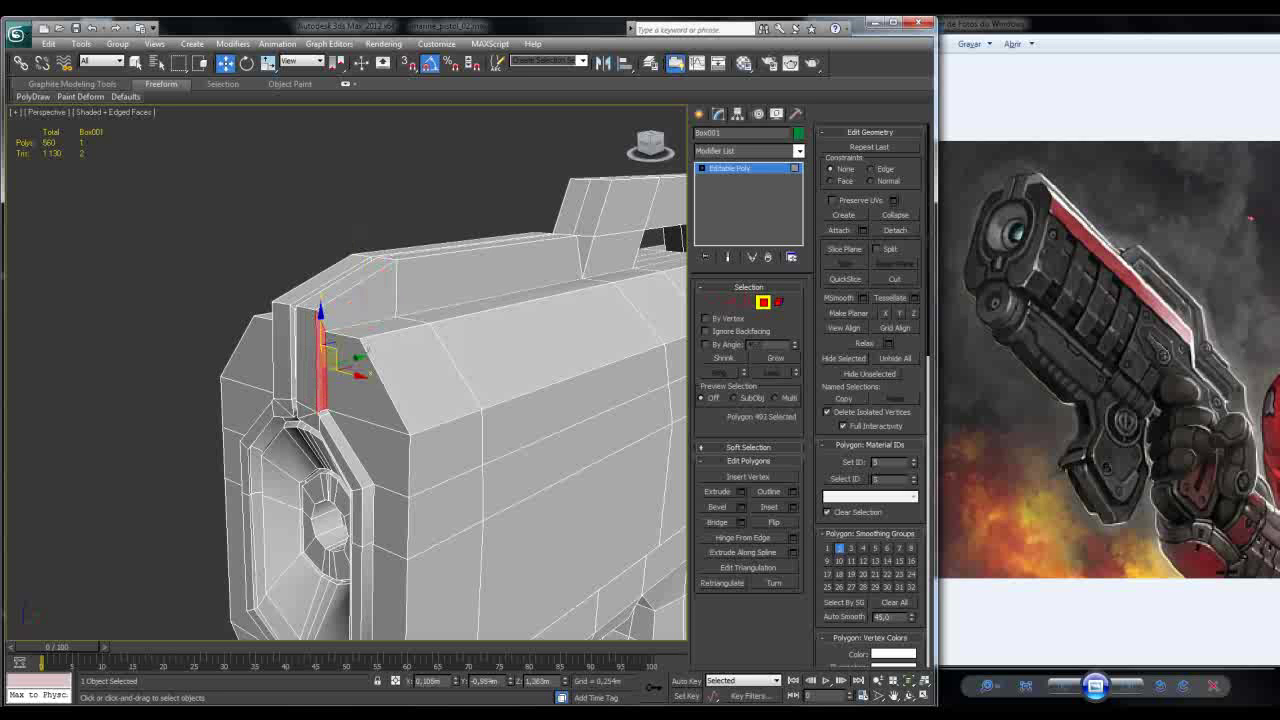
{"action": "left_click", "coordinate": [355, 292]}
{"action": "left_click", "coordinate": [490, 262], "text": "ctrl"}
{"action": "middle_click_drag", "start_coordinate": [440, 400], "coordinate": [250, 400], "text": "alt"}
{"action": "left_click", "coordinate": [470, 315], "text": "ctrl"}
{"action": "left_click", "coordinate": [340, 275], "text": "ctrl"}
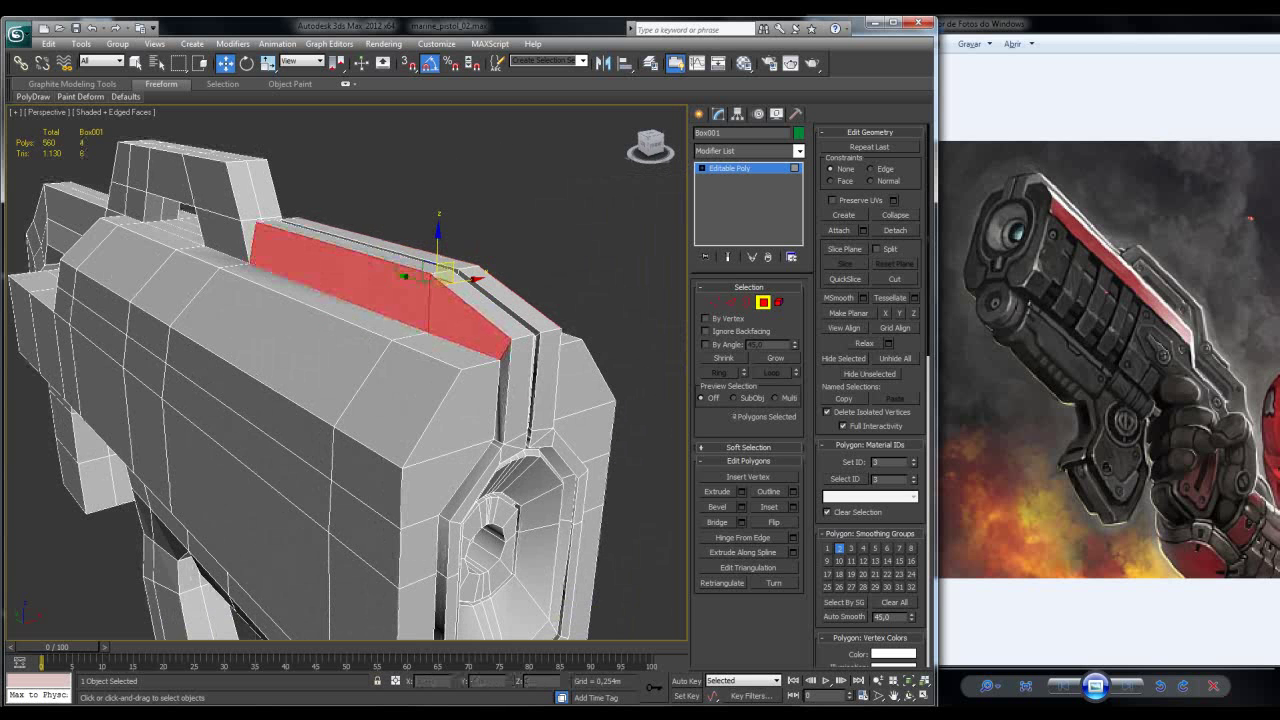
{"action": "left_click", "coordinate": [911, 548]}
{"action": "key", "text": "ctrl+d"}
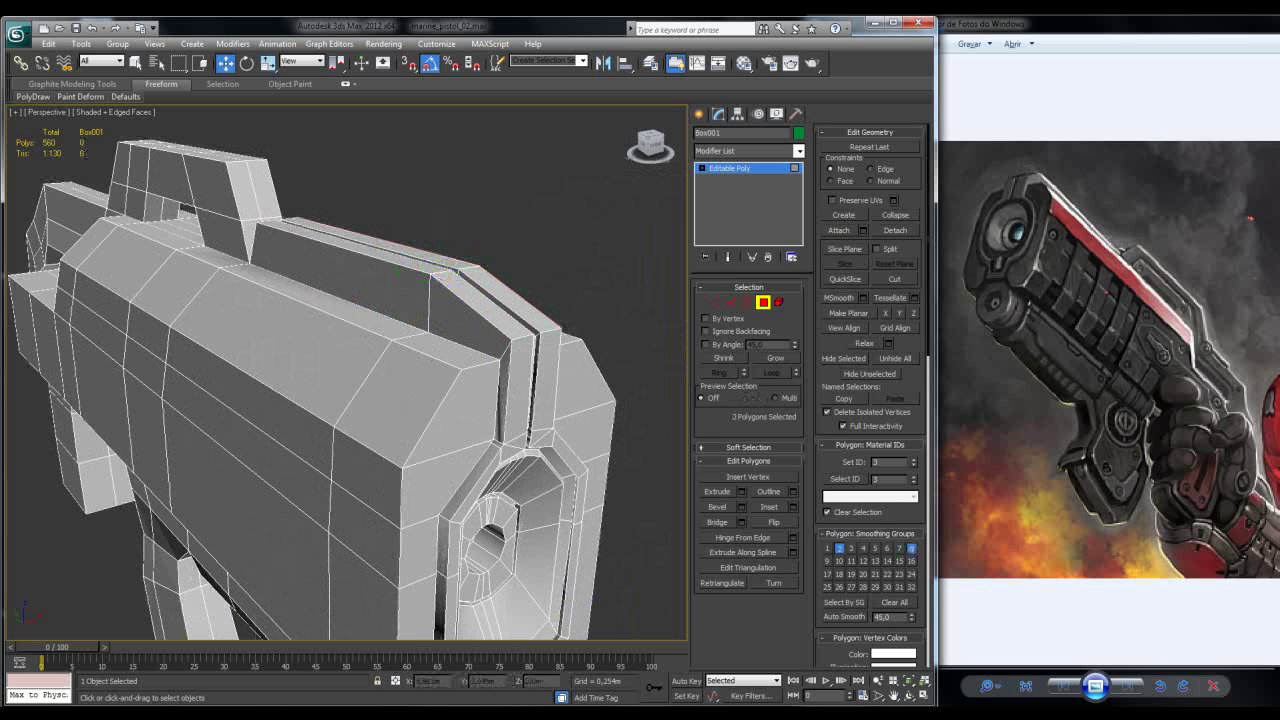
Step: Select the small ledge polygon where the base of the rail's front end meets the muzzle ring
{"action": "middle_click_drag", "start_coordinate": [400, 400], "coordinate": [420, 395], "text": "alt"}
{"action": "left_click", "coordinate": [440, 430]}
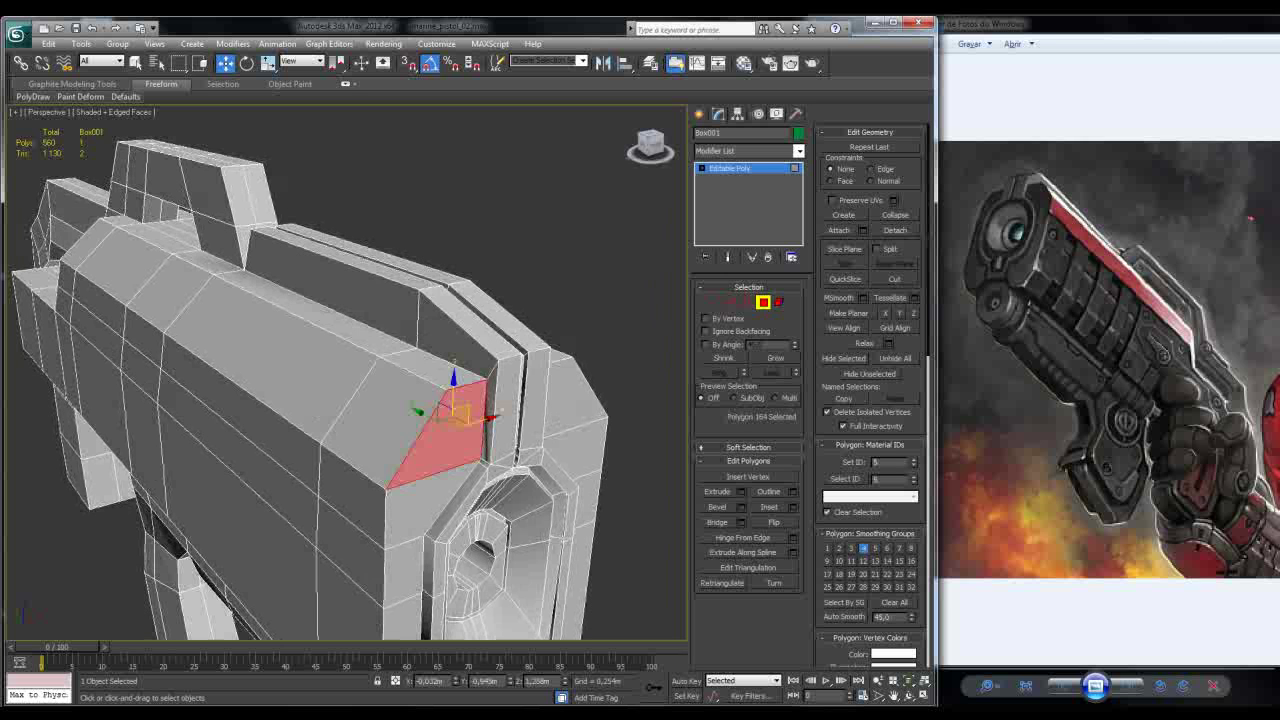
{"action": "left_click", "coordinate": [487, 420]}
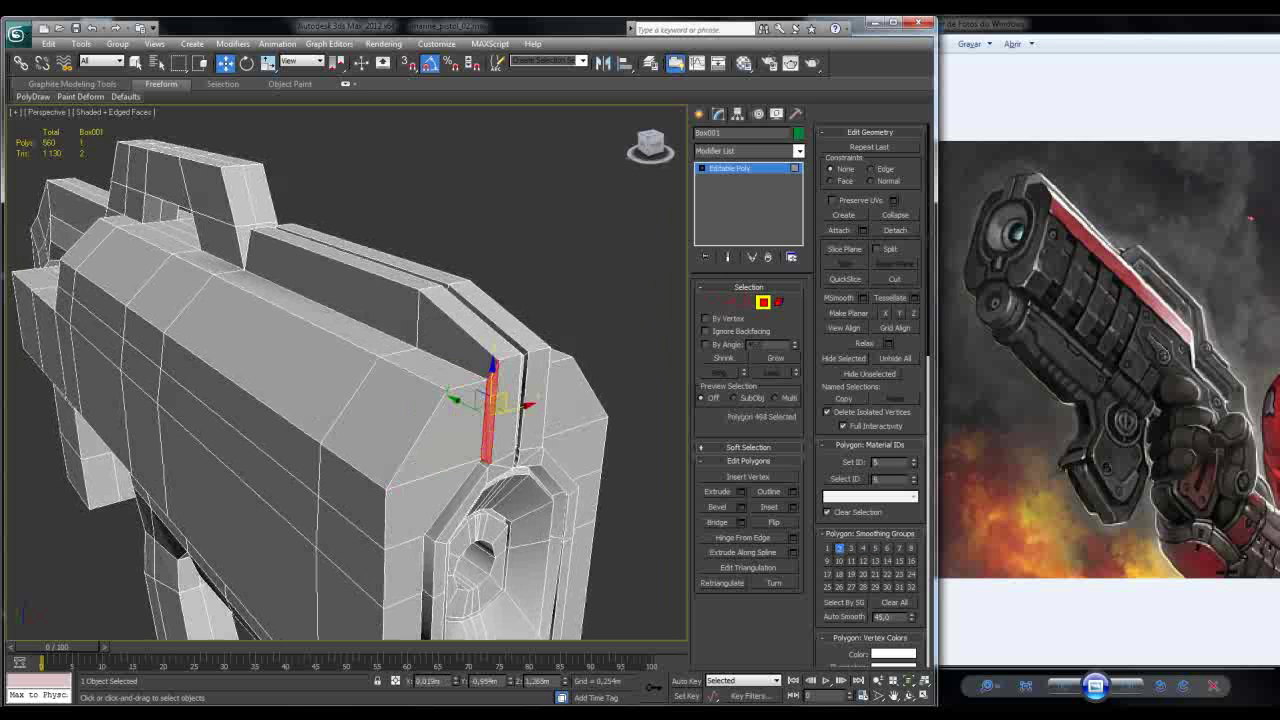
{"action": "scroll", "coordinate": [372, 533], "scroll_direction": "up", "scroll_amount": 5}
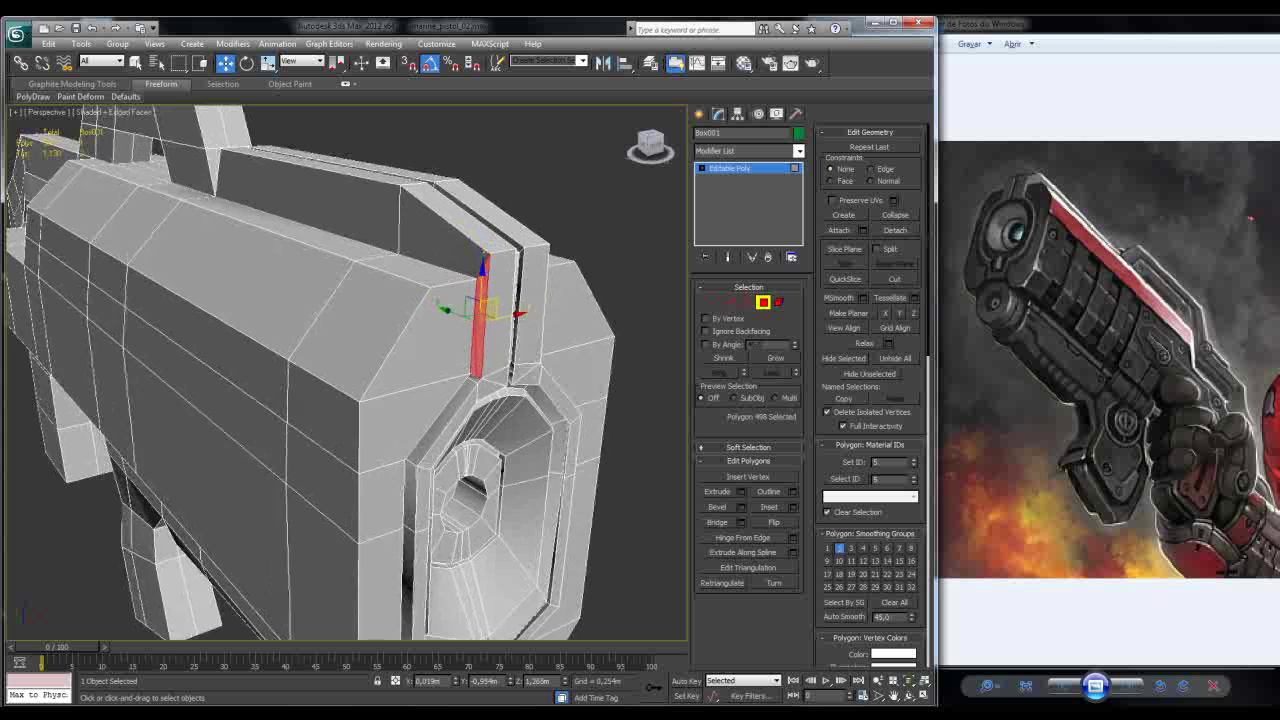
{"action": "middle_click_drag", "start_coordinate": [48, 182], "coordinate": [64, 175], "text": "alt"}
{"action": "left_click", "coordinate": [287, 398]}
{"action": "middle_click_drag", "start_coordinate": [287, 398], "coordinate": [298, 370], "text": "alt"}
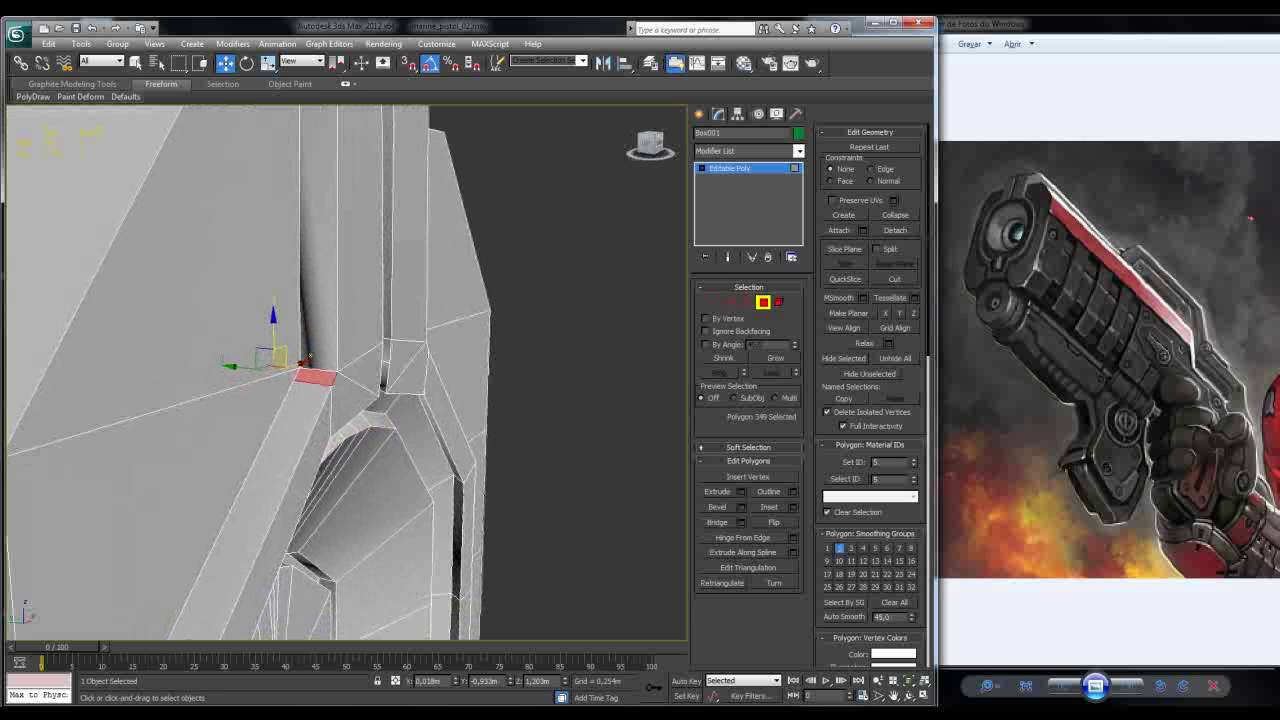
Step: Add the matching ledge polygon on the opposite side using see-through display, and lower both by about 0.004 m
{"action": "key", "text": "1"}
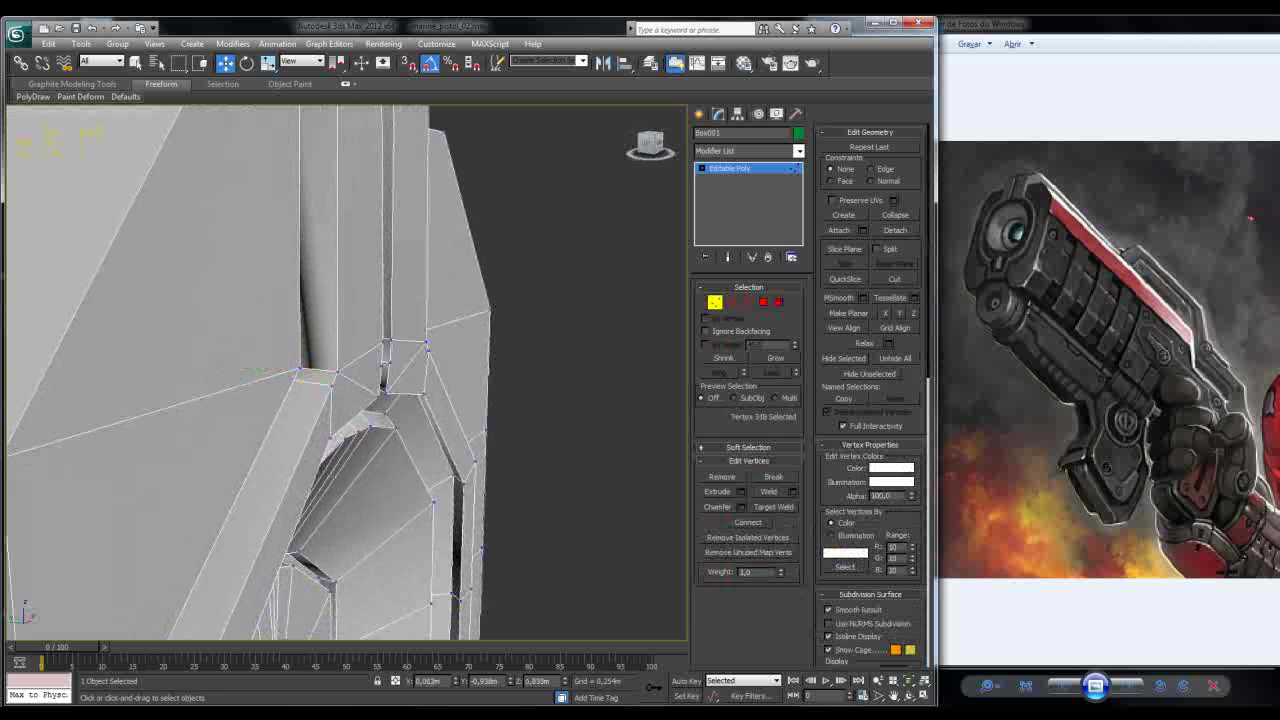
{"action": "key", "text": "alt+x"}
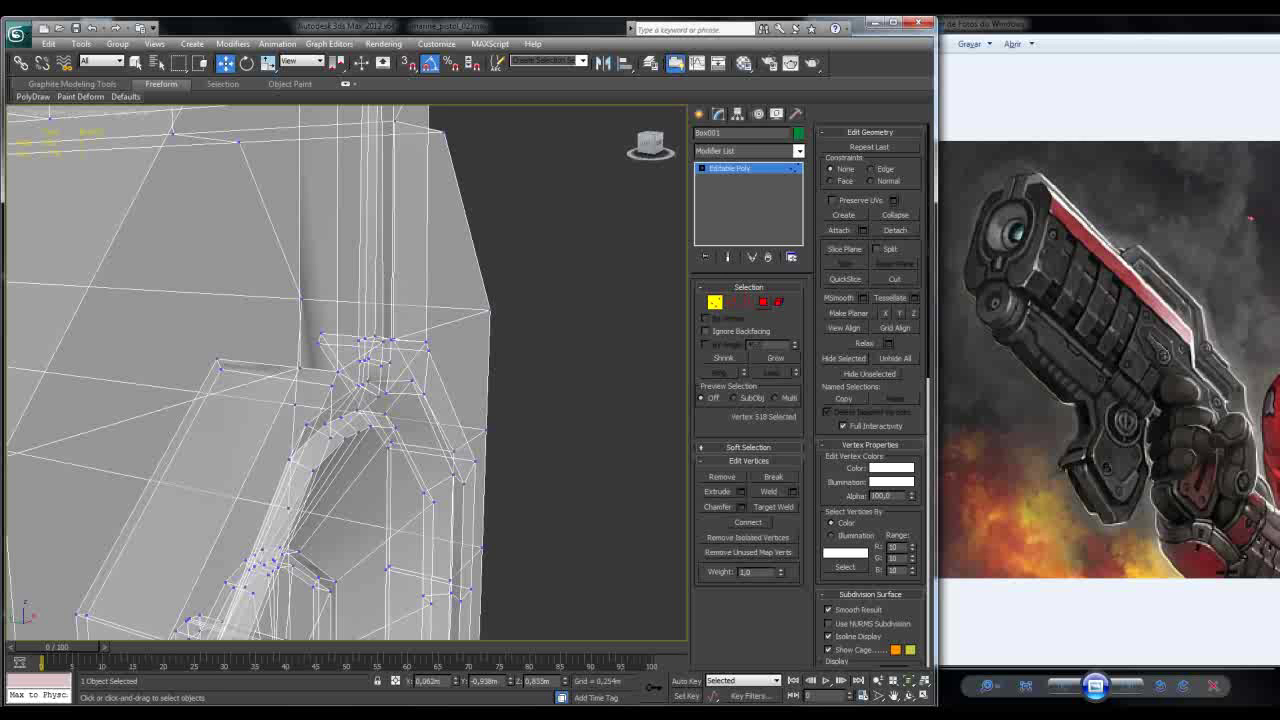
{"action": "key", "text": "4"}
{"action": "mouse_move", "coordinate": [340, 380]}
{"action": "middle_mouse_down", "text": "alt"}
{"action": "mouse_move", "coordinate": [446, 339]}
{"action": "mouse_move", "coordinate": [396, 367]}
{"action": "middle_mouse_up", "text": "alt"}
{"action": "key", "text": "alt+x"}
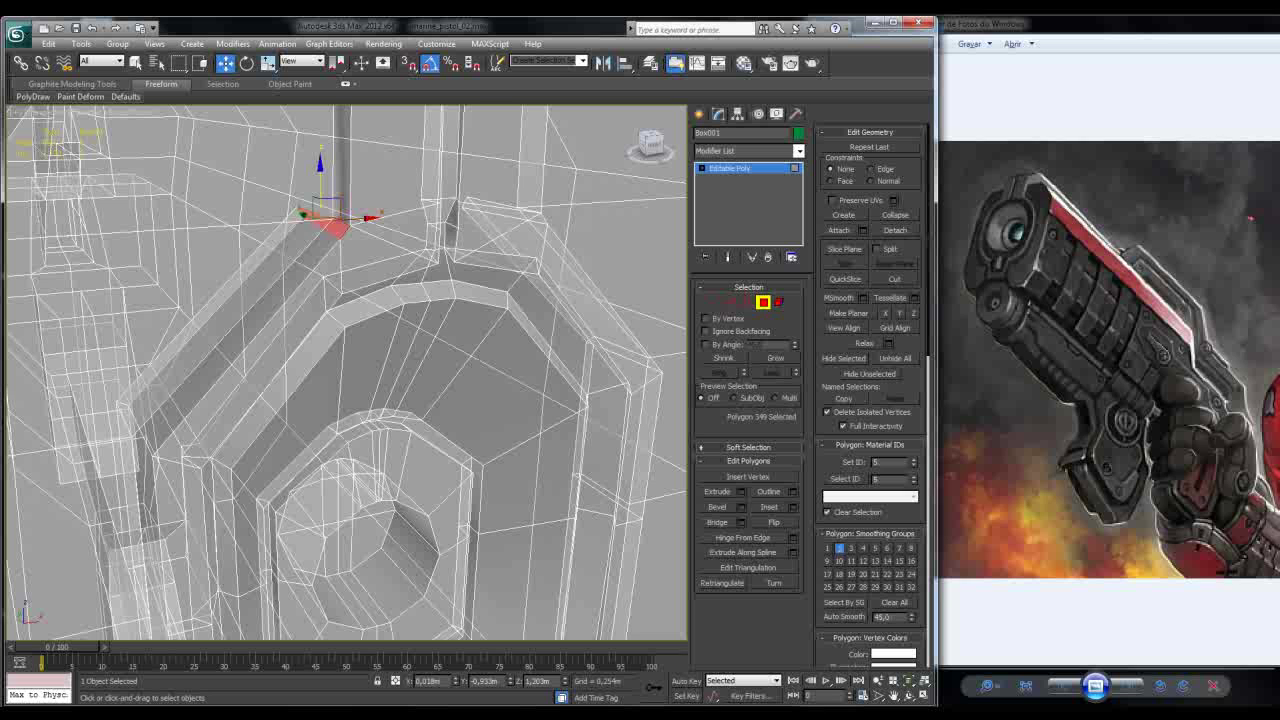
{"action": "middle_click_drag", "start_coordinate": [332, 210], "coordinate": [344, 213], "text": "alt"}
{"action": "left_click", "coordinate": [585, 190], "text": "ctrl"}
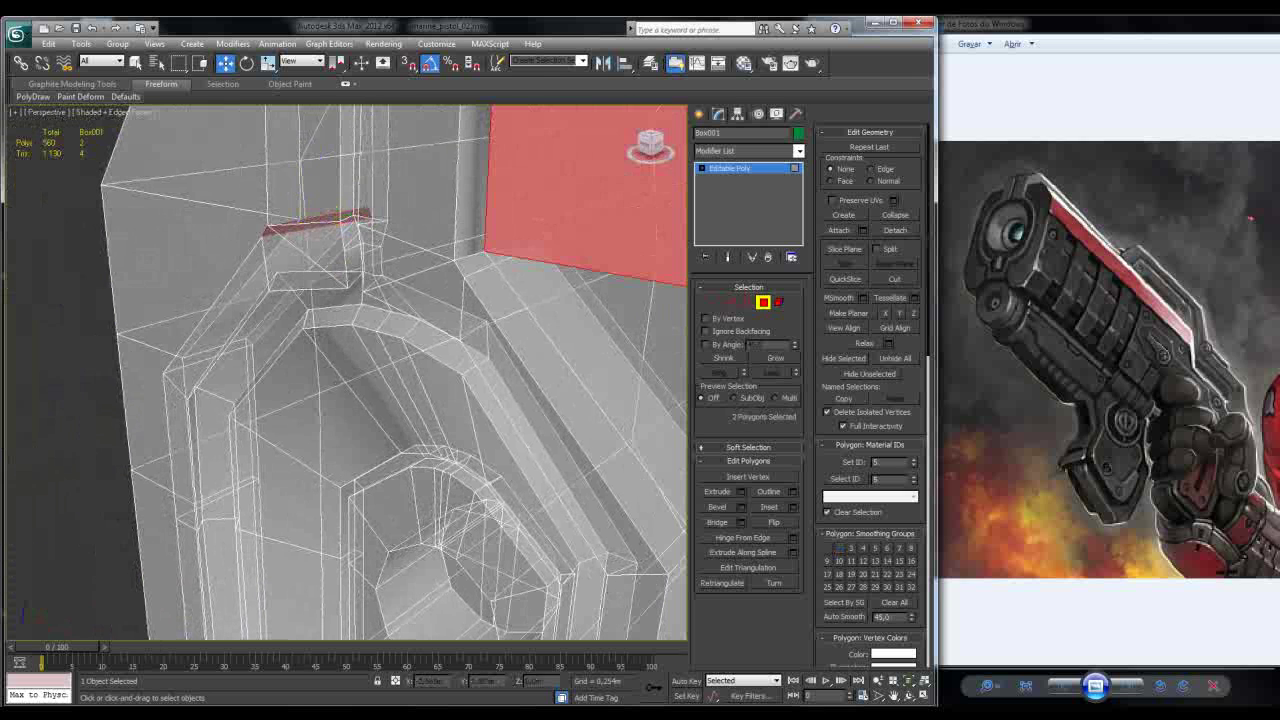
{"action": "left_click", "coordinate": [552, 280], "text": "ctrl"}
{"action": "middle_click_drag", "start_coordinate": [552, 280], "coordinate": [528, 275], "text": "alt"}
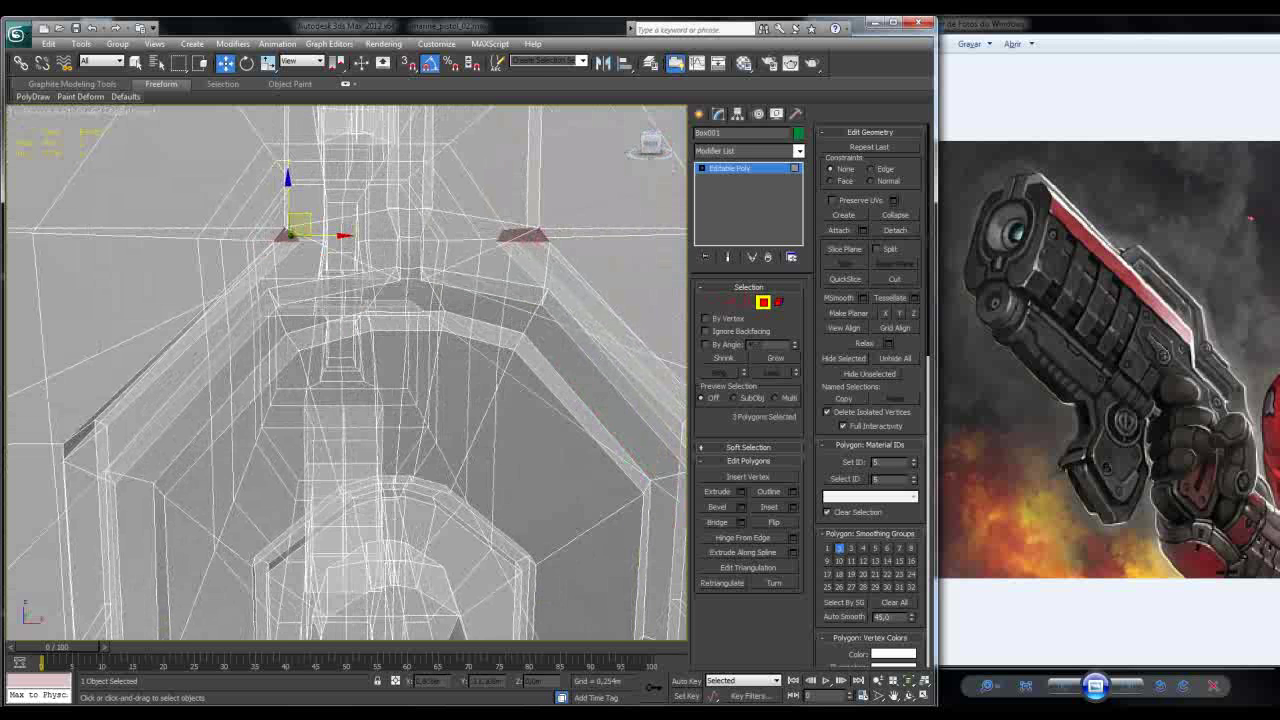
{"action": "left_click", "coordinate": [550, 262], "text": "alt"}
{"action": "key", "text": "alt+x"}
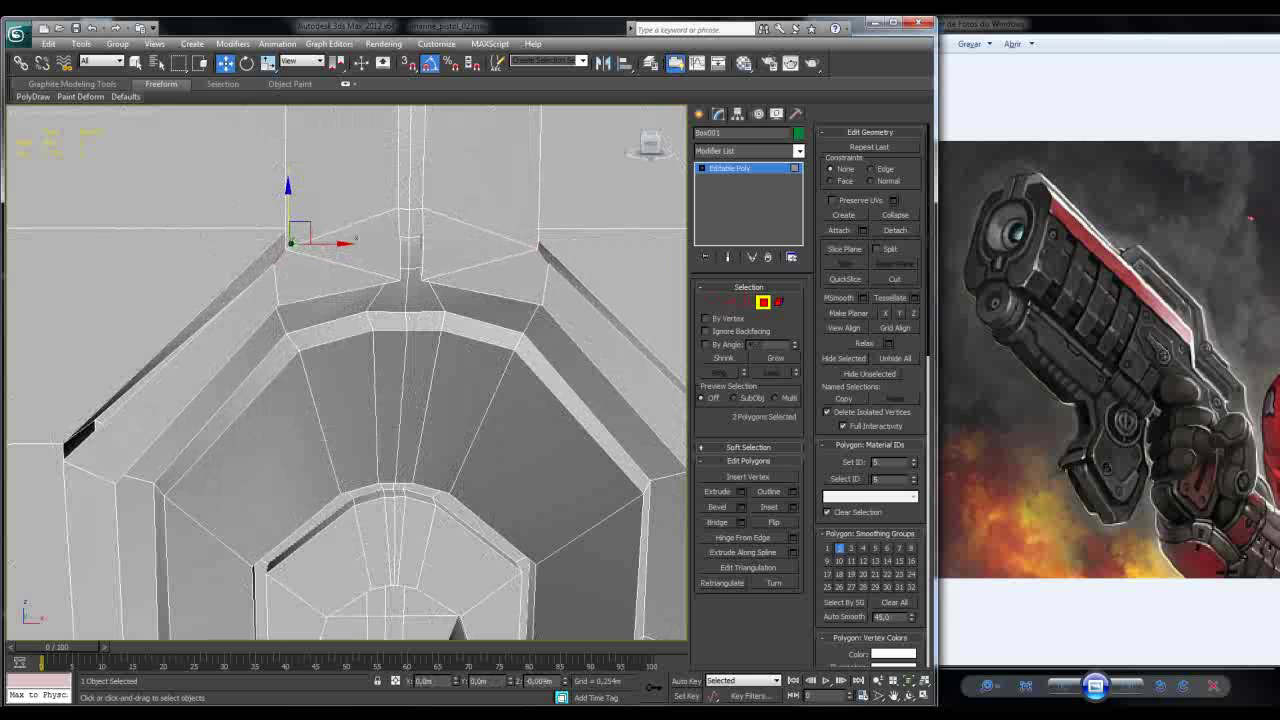
{"action": "mouse_move", "coordinate": [537, 245]}
{"action": "middle_mouse_down", "text": "alt"}
{"action": "mouse_move", "coordinate": [553, 261]}
{"action": "mouse_move", "coordinate": [531, 256]}
{"action": "middle_mouse_up", "text": "alt"}
{"action": "middle_click_drag", "start_coordinate": [350, 370], "coordinate": [252, 342], "text": "alt"}
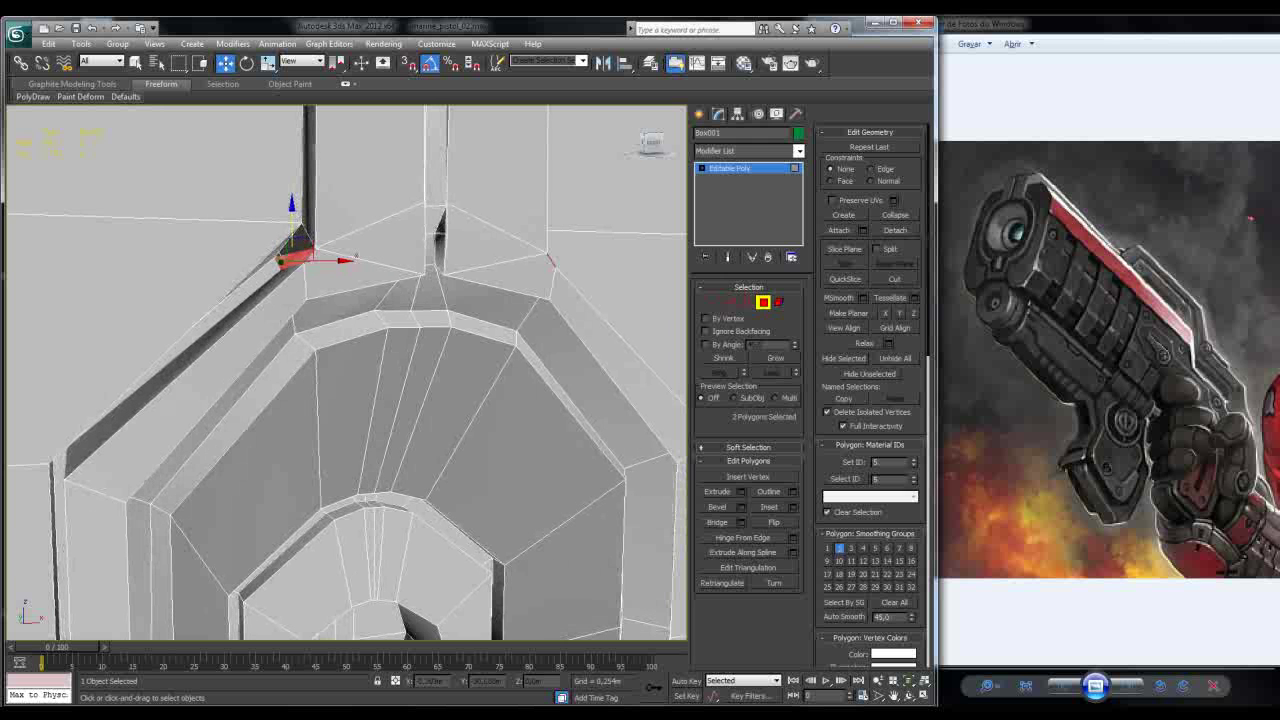
Step: Extend the open edge beside one ledge into a new polygon and target-weld its inner vertex to the rail's base corner
{"action": "key", "text": "1"}
{"action": "middle_click_drag", "start_coordinate": [340, 370], "coordinate": [203, 335], "text": "alt"}
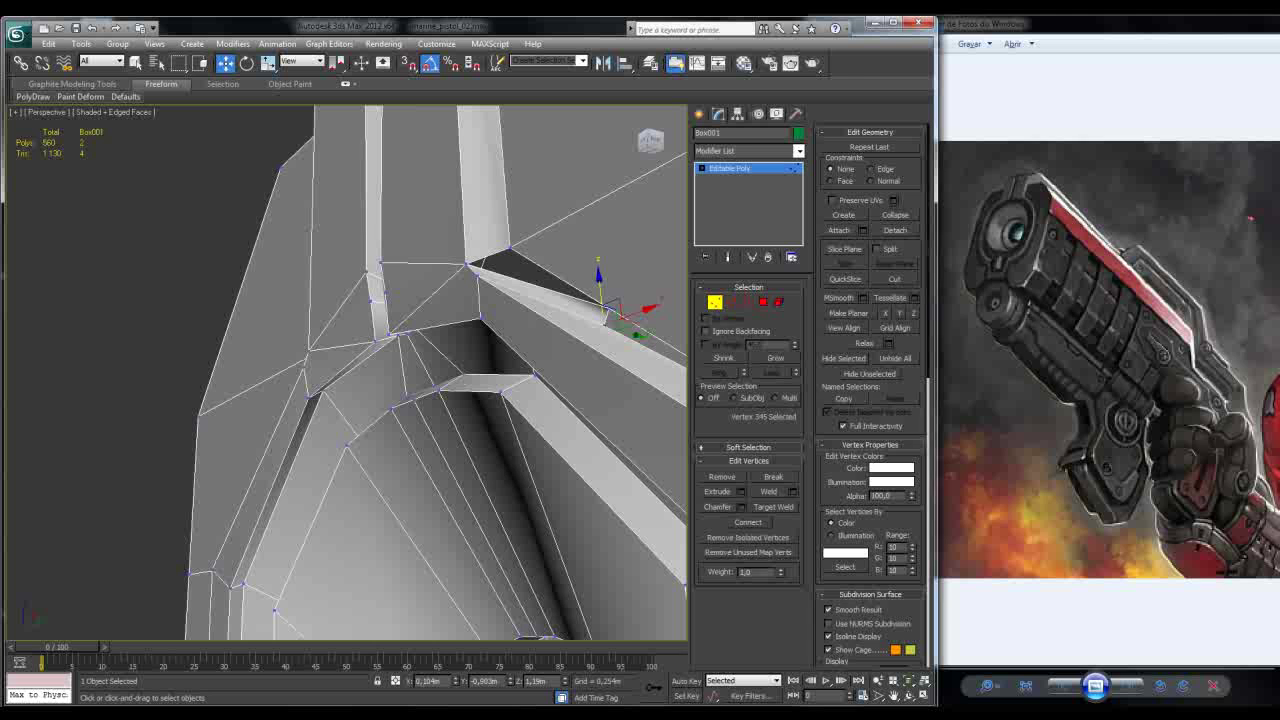
{"action": "key", "text": "2"}
{"action": "left_click", "coordinate": [540, 285]}
{"action": "left_click_drag", "start_coordinate": [582, 268], "coordinate": [588, 262]}
{"action": "key", "text": "1"}
{"action": "left_click", "coordinate": [466, 262]}
{"action": "left_click", "coordinate": [775, 507]}
{"action": "middle_click_drag", "start_coordinate": [462, 192], "coordinate": [571, 228], "text": "alt"}
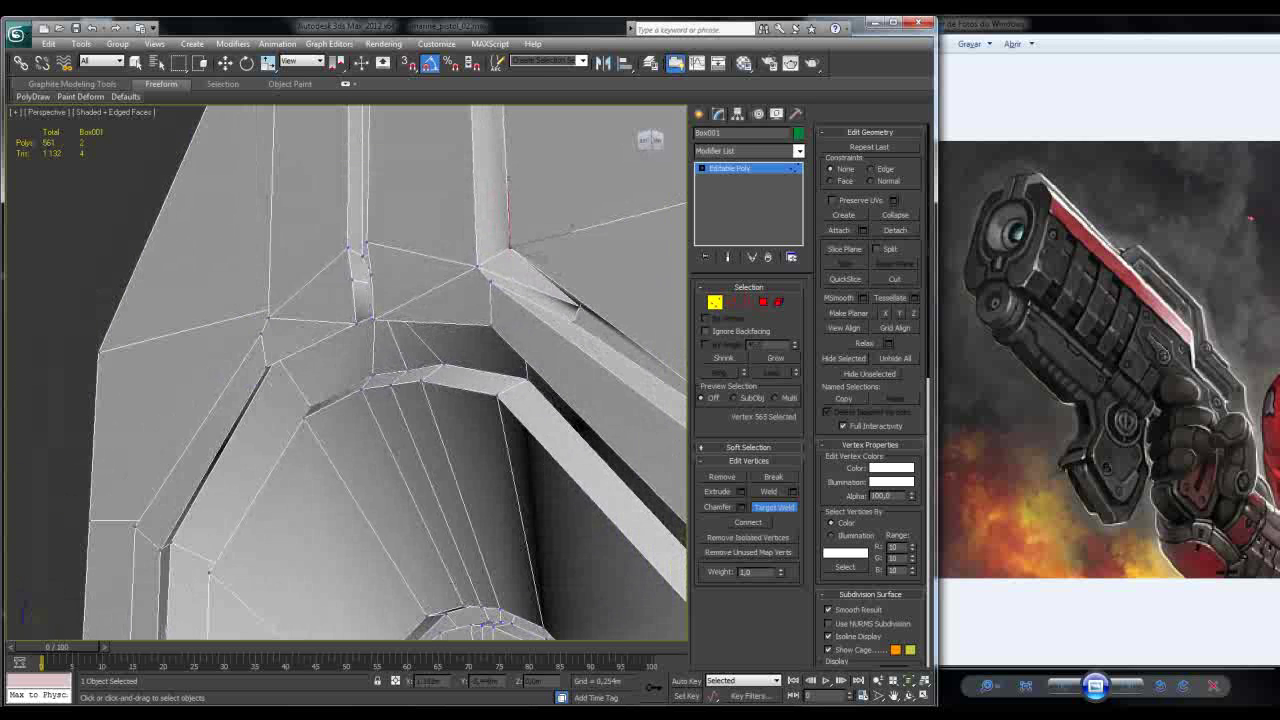
Step: Weld the two overlapping vertices at the outer end of the new ledge polygon, using see-through display to select them
{"action": "key", "text": "w"}
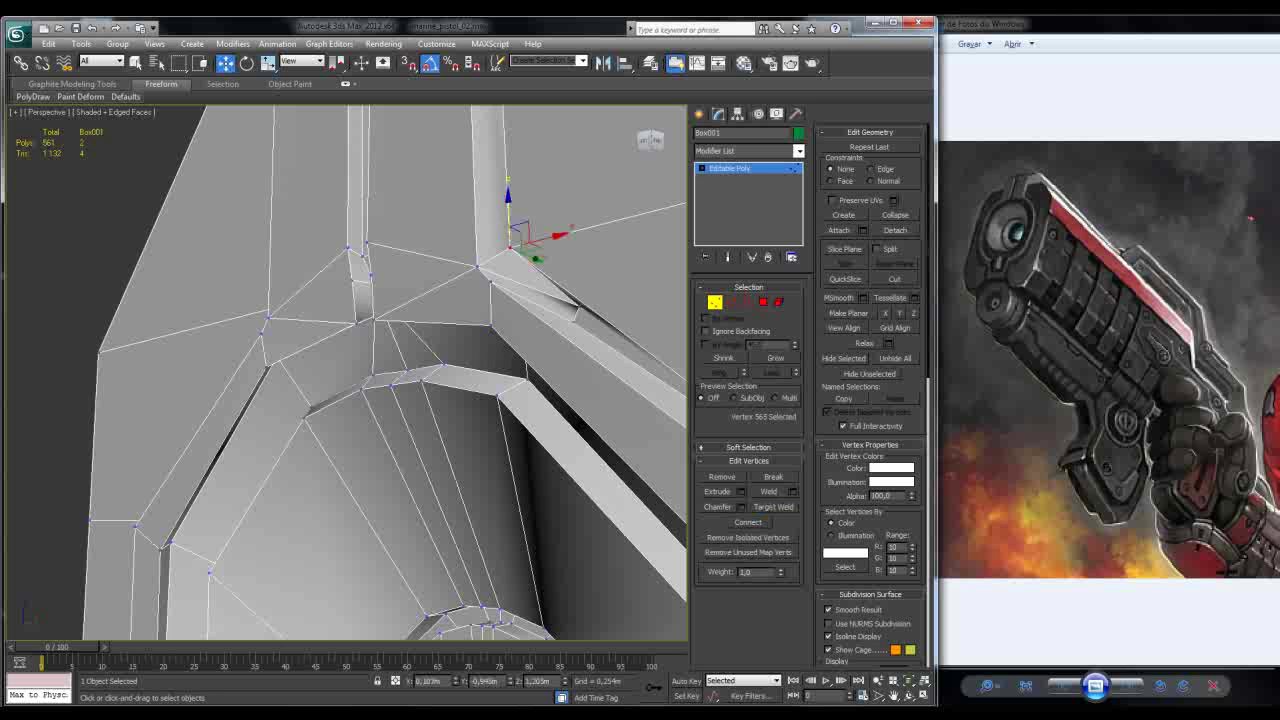
{"action": "left_click", "coordinate": [577, 302]}
{"action": "key", "text": "alt+x"}
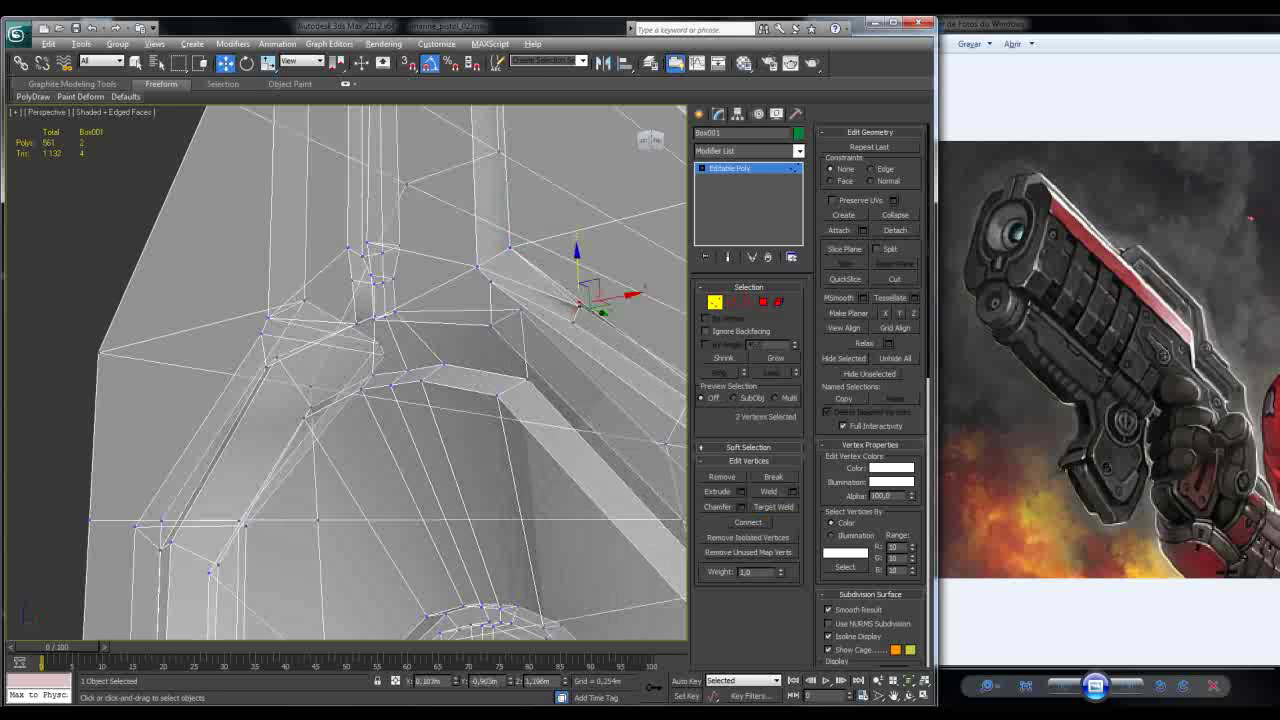
{"action": "left_click", "coordinate": [792, 491]}
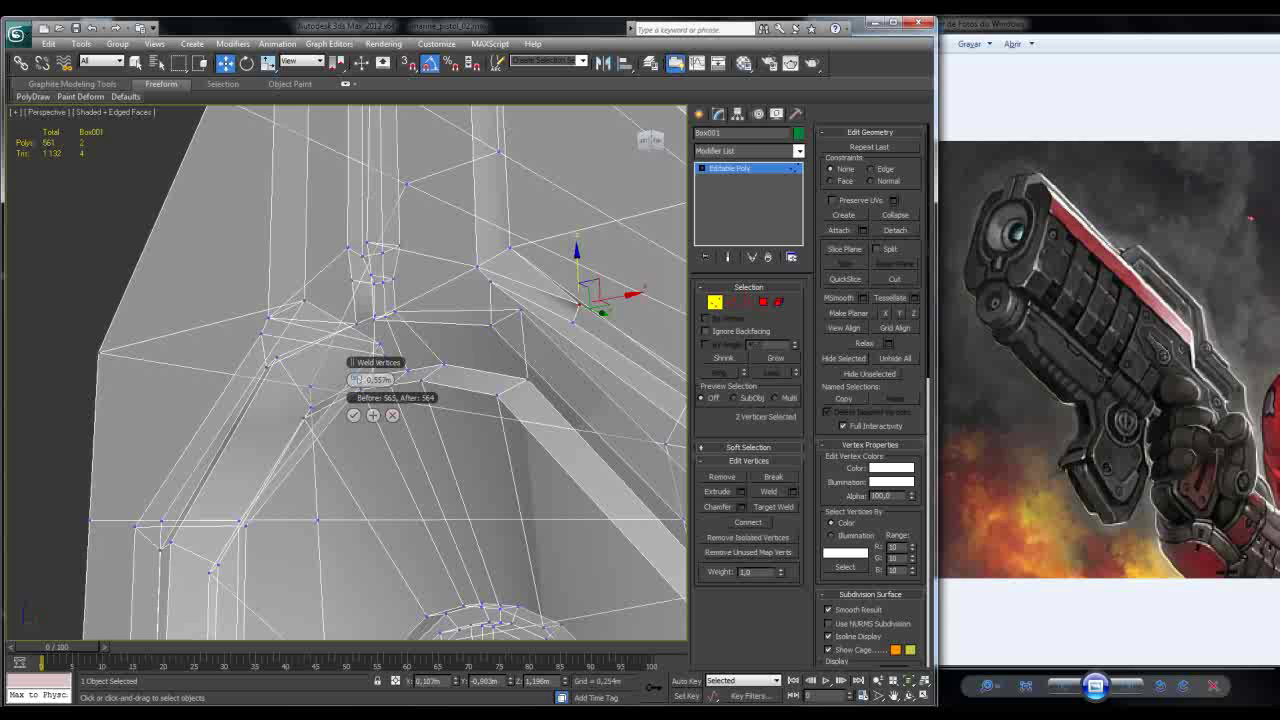
{"action": "left_click", "coordinate": [353, 415]}
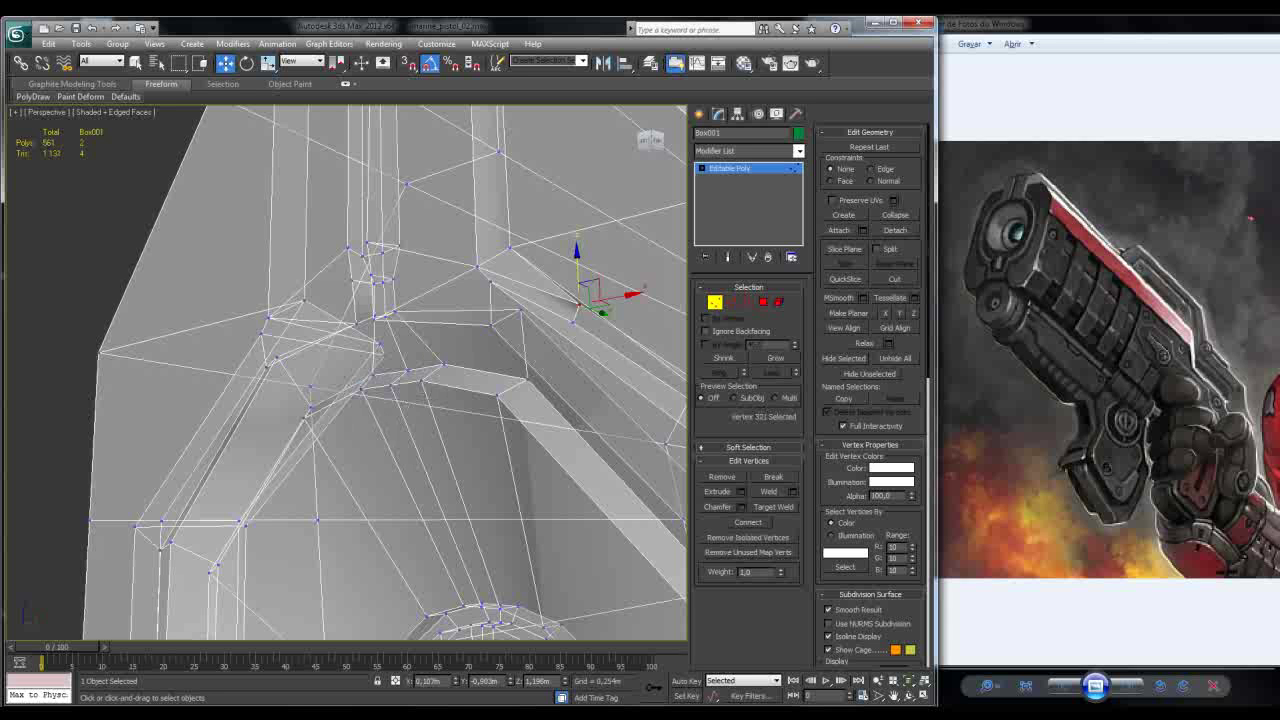
Step: Remove the leftover edge between the new polygon and the original ledge polygon
{"action": "key", "text": "2"}
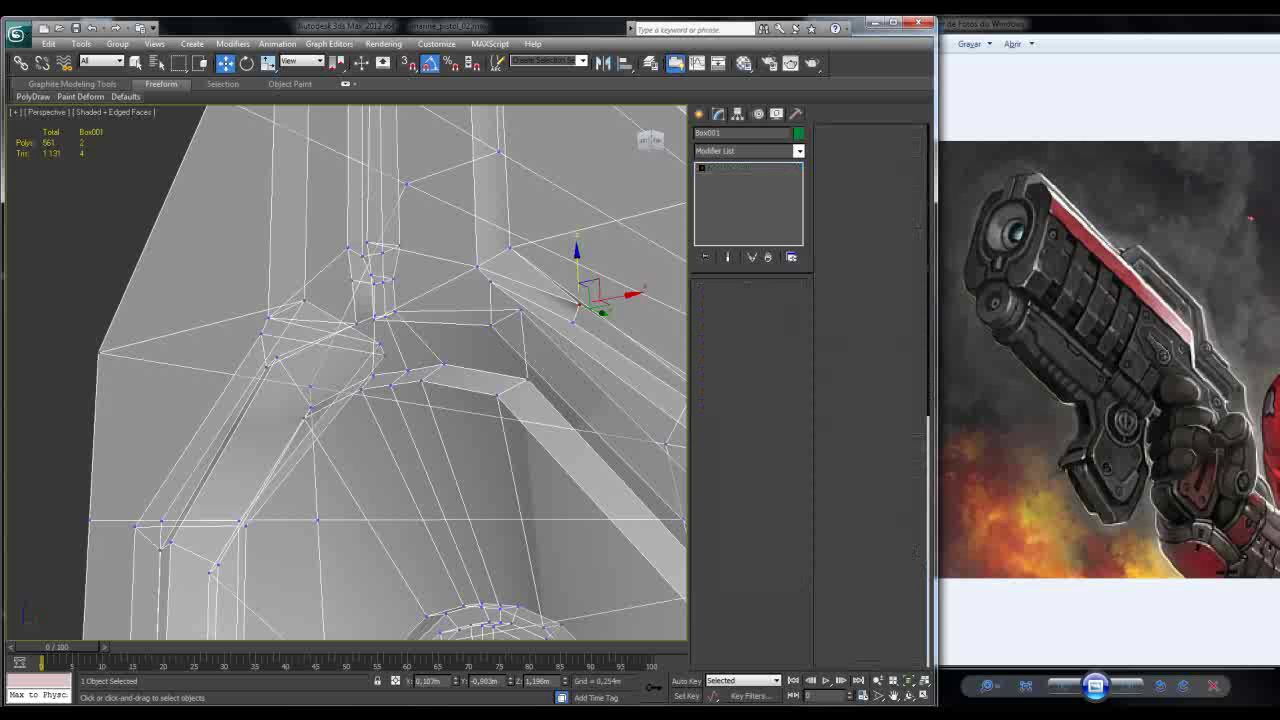
{"action": "left_click", "coordinate": [575, 308]}
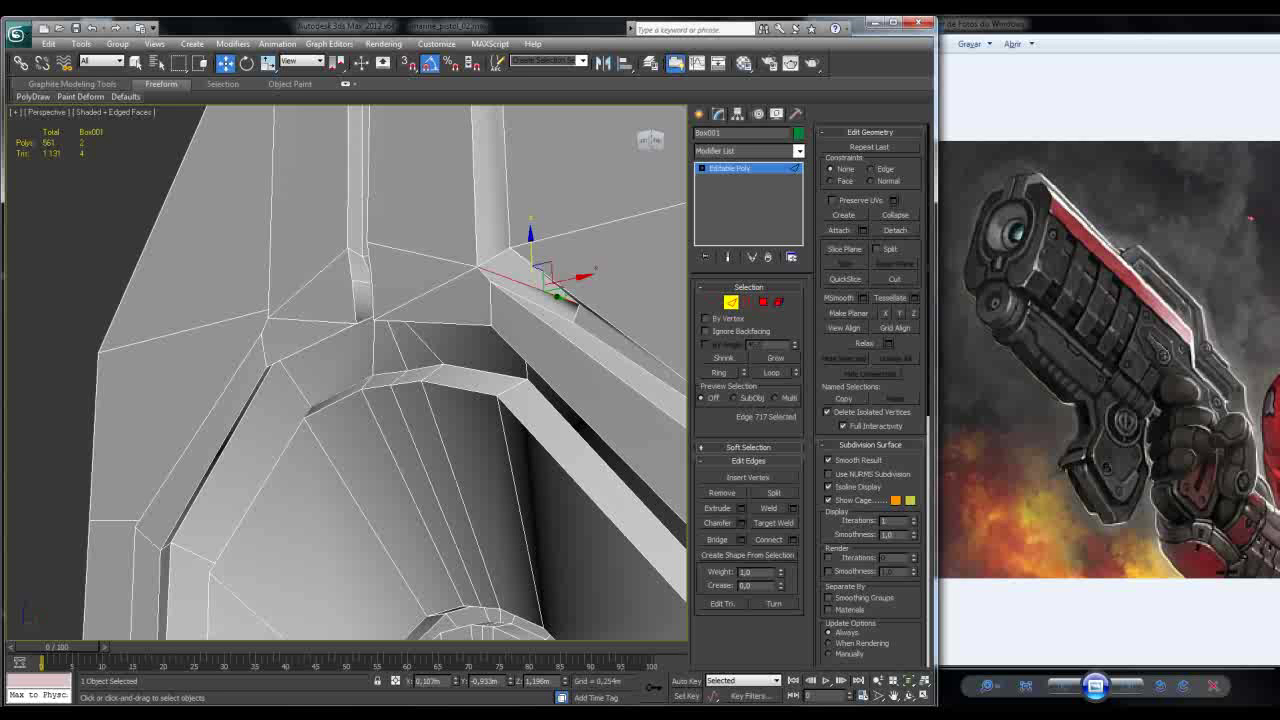
{"action": "key", "text": "BackSpace"}
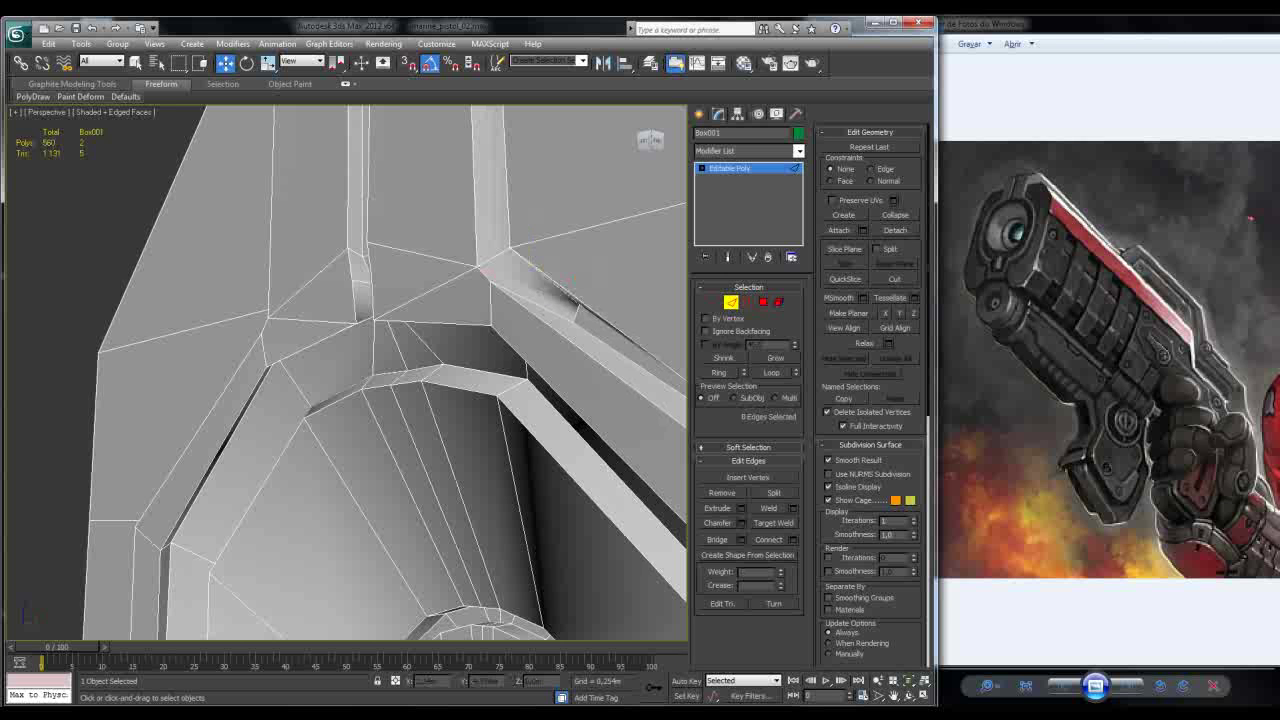
{"action": "middle_click_drag", "start_coordinate": [380, 380], "coordinate": [345, 365], "text": "alt"}
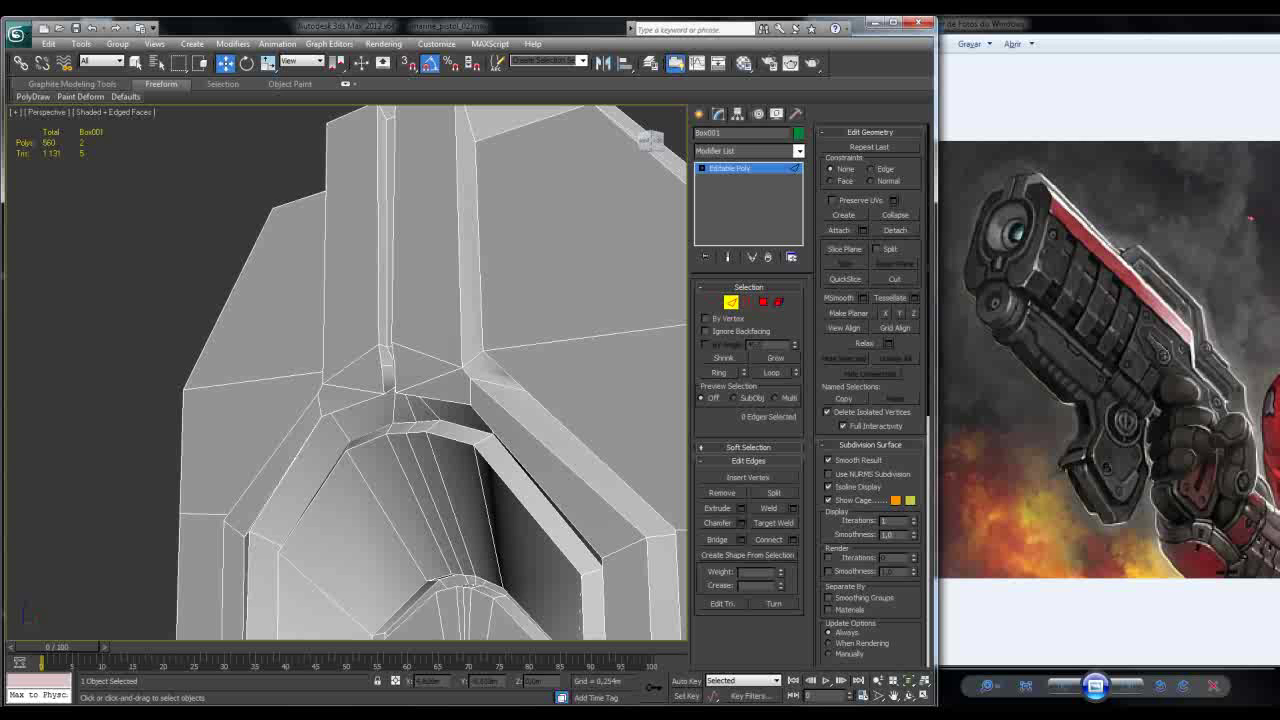
Step: Extend the open edge of the ledge on the opposite side of the rail's base upward into a new polygon
{"action": "left_click", "coordinate": [478, 358]}
{"action": "middle_click_drag", "start_coordinate": [478, 358], "coordinate": [502, 376], "text": "alt"}
{"action": "key", "text": "2"}
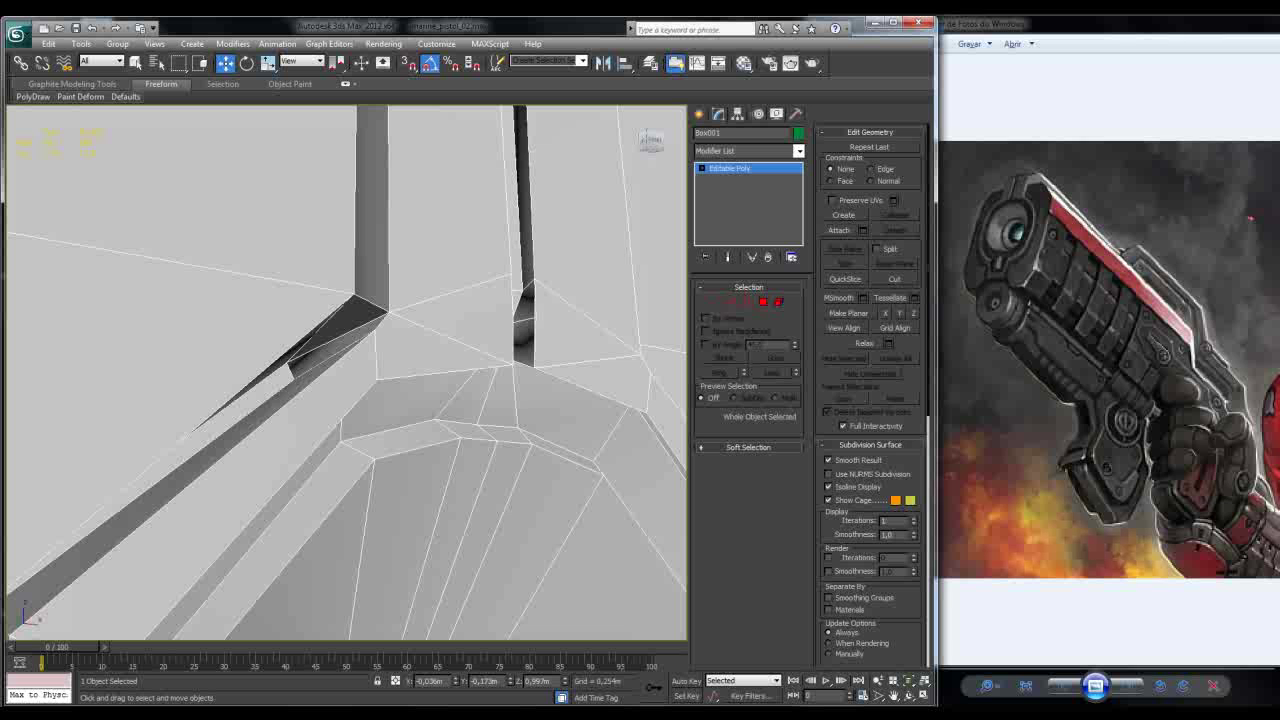
{"action": "key", "text": "2"}
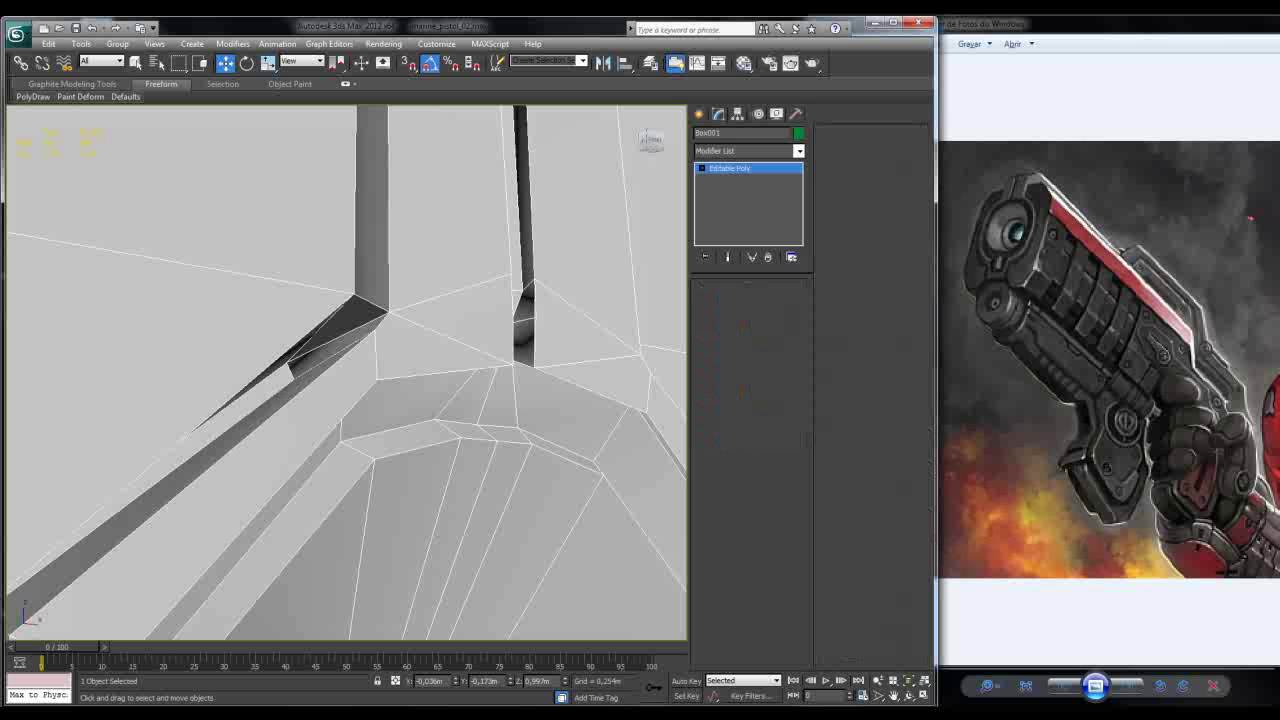
{"action": "left_click", "coordinate": [337, 296]}
{"action": "middle_click_drag", "start_coordinate": [337, 296], "coordinate": [352, 346], "text": "alt"}
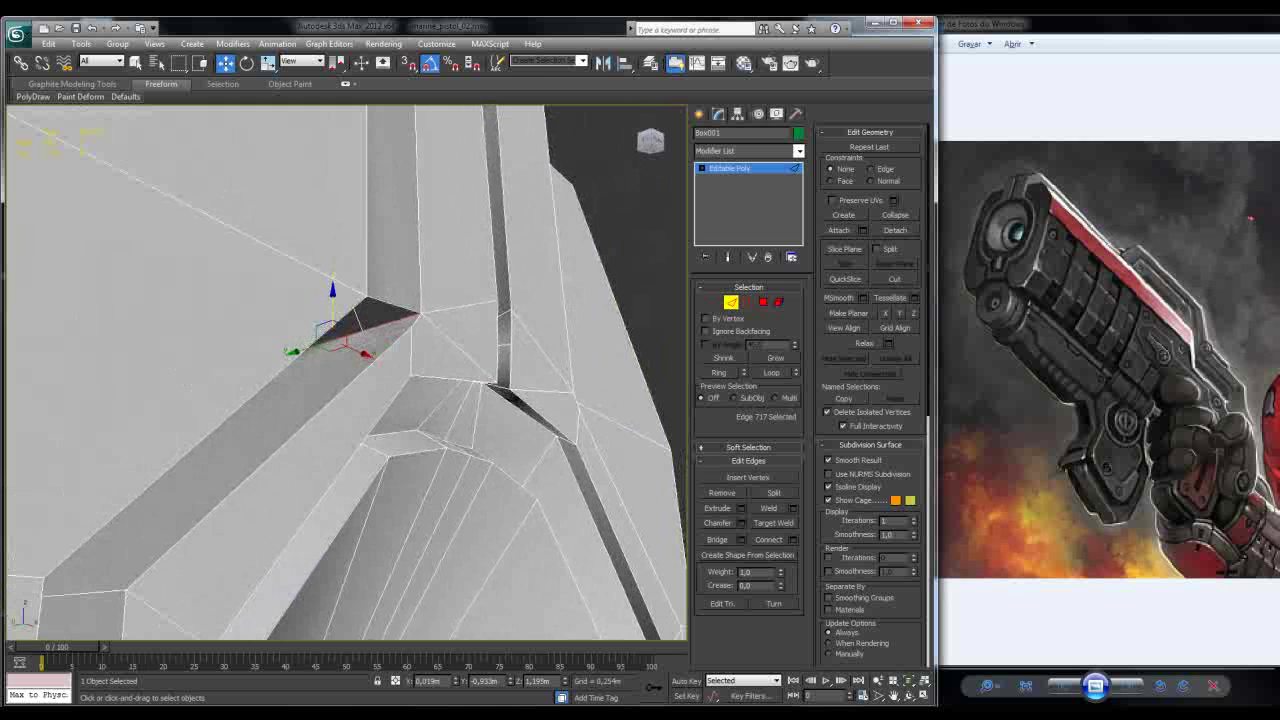
{"action": "left_click_drag", "start_coordinate": [333, 305], "coordinate": [333, 300], "text": "shift"}
{"action": "middle_click_drag", "start_coordinate": [352, 346], "coordinate": [360, 347], "text": "alt"}
Step: Target-weld the inner vertex of this new polygon to the rail's base corner to close the gap
{"action": "key", "text": "1"}
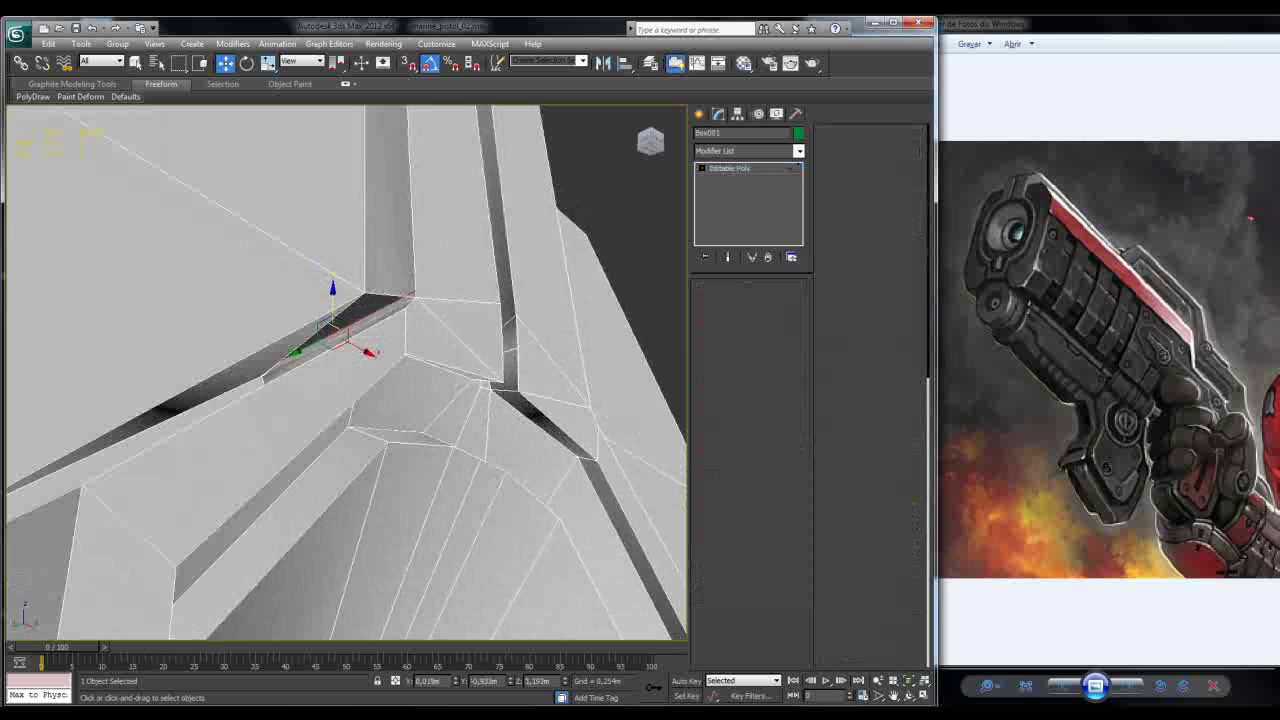
{"action": "left_click", "coordinate": [440, 443]}
{"action": "left_click_drag", "start_coordinate": [440, 443], "coordinate": [441, 440]}
{"action": "left_click", "coordinate": [415, 294]}
{"action": "left_click", "coordinate": [774, 507]}
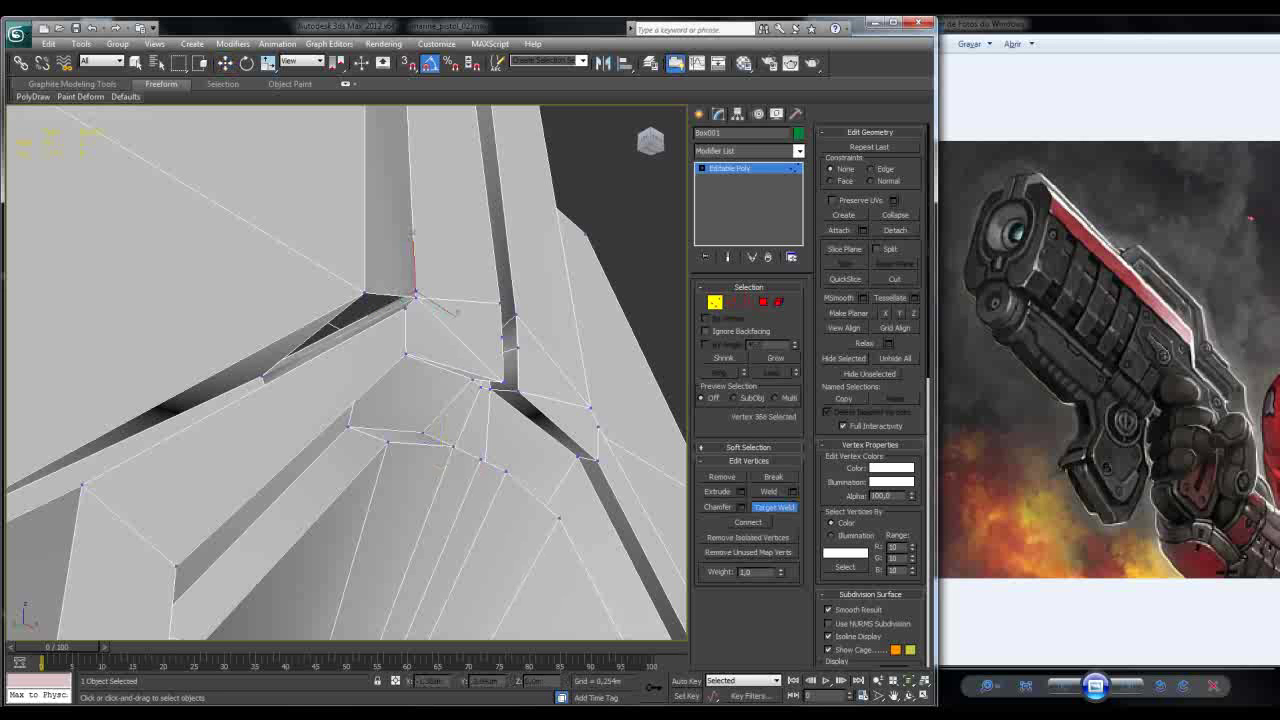
{"action": "left_click", "coordinate": [364, 293]}
{"action": "middle_click_drag", "start_coordinate": [364, 300], "coordinate": [330, 330], "text": "alt"}
Step: Select the two overlapping vertices at the outer end of the opposite ledge in see-through display and weld them
{"action": "key", "text": "w"}
{"action": "key", "text": "alt+x"}
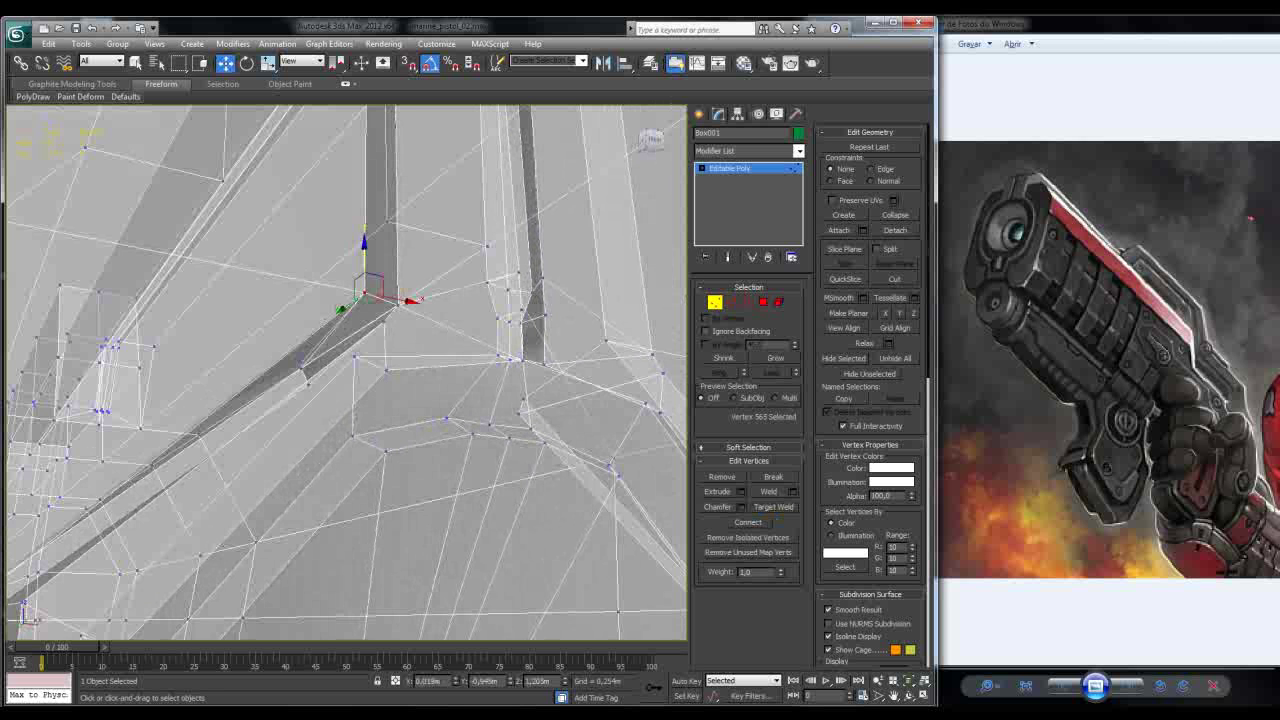
{"action": "left_click", "coordinate": [300, 367]}
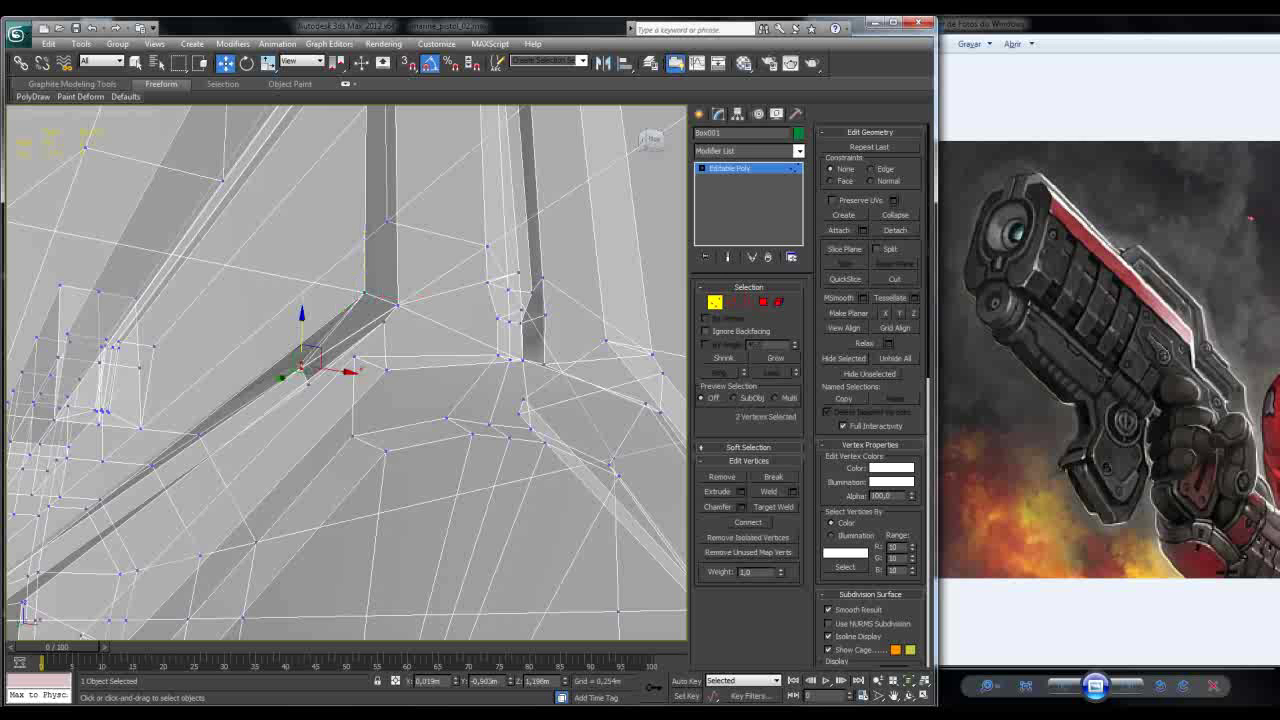
{"action": "left_click", "coordinate": [348, 366]}
{"action": "mouse_move", "coordinate": [348, 372]}
{"action": "middle_mouse_down", "text": "alt"}
{"action": "mouse_move", "coordinate": [332, 367]}
{"action": "mouse_move", "coordinate": [357, 366]}
{"action": "middle_mouse_up", "text": "alt"}
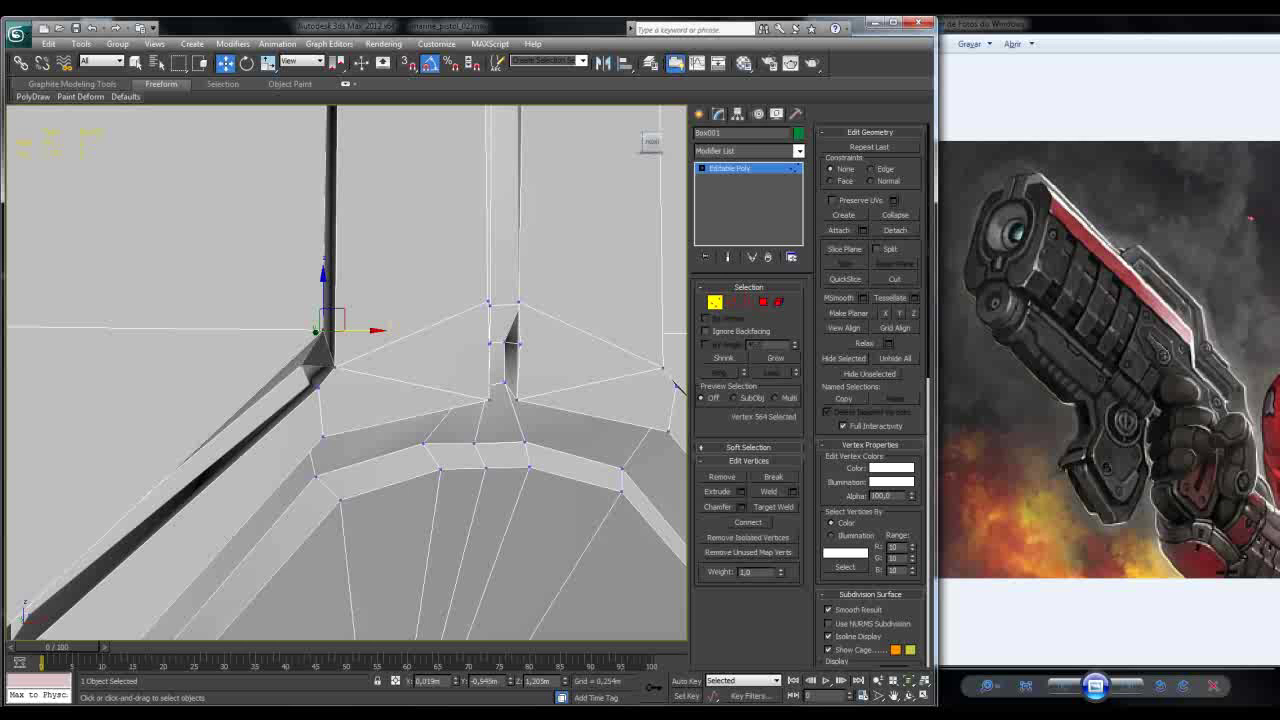
Step: Move the vertex at the muzzle groove's upper corner beside the central rib outward along the X axis
{"action": "left_click_drag", "start_coordinate": [355, 330], "coordinate": [327, 330]}
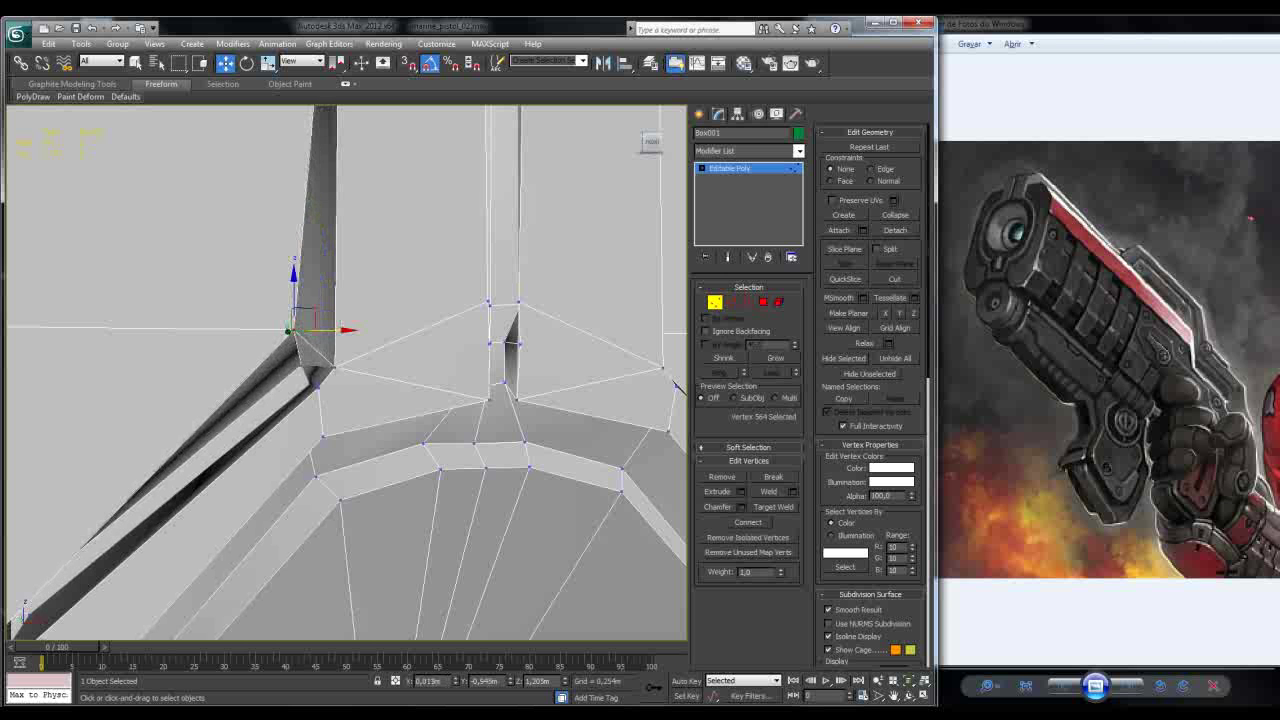
{"action": "middle_click_drag", "start_coordinate": [330, 335], "coordinate": [298, 346], "text": "alt"}
{"action": "scroll", "coordinate": [340, 340], "scroll_direction": "down", "scroll_amount": 5}
{"action": "scroll", "coordinate": [347, 363], "scroll_direction": "up", "scroll_amount": 4}
{"action": "key", "text": "ctrl+d"}
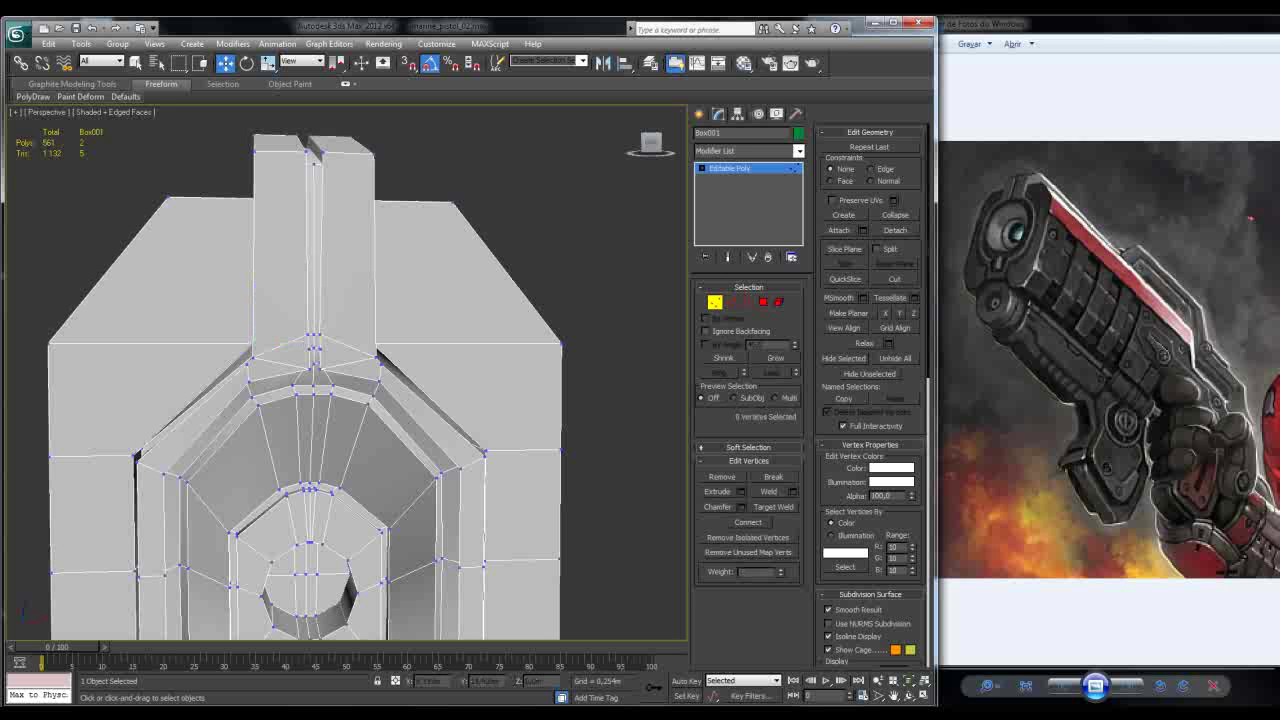
{"action": "key", "text": "ctrl+z"}
{"action": "scroll", "coordinate": [340, 375], "scroll_direction": "up", "scroll_amount": 2}
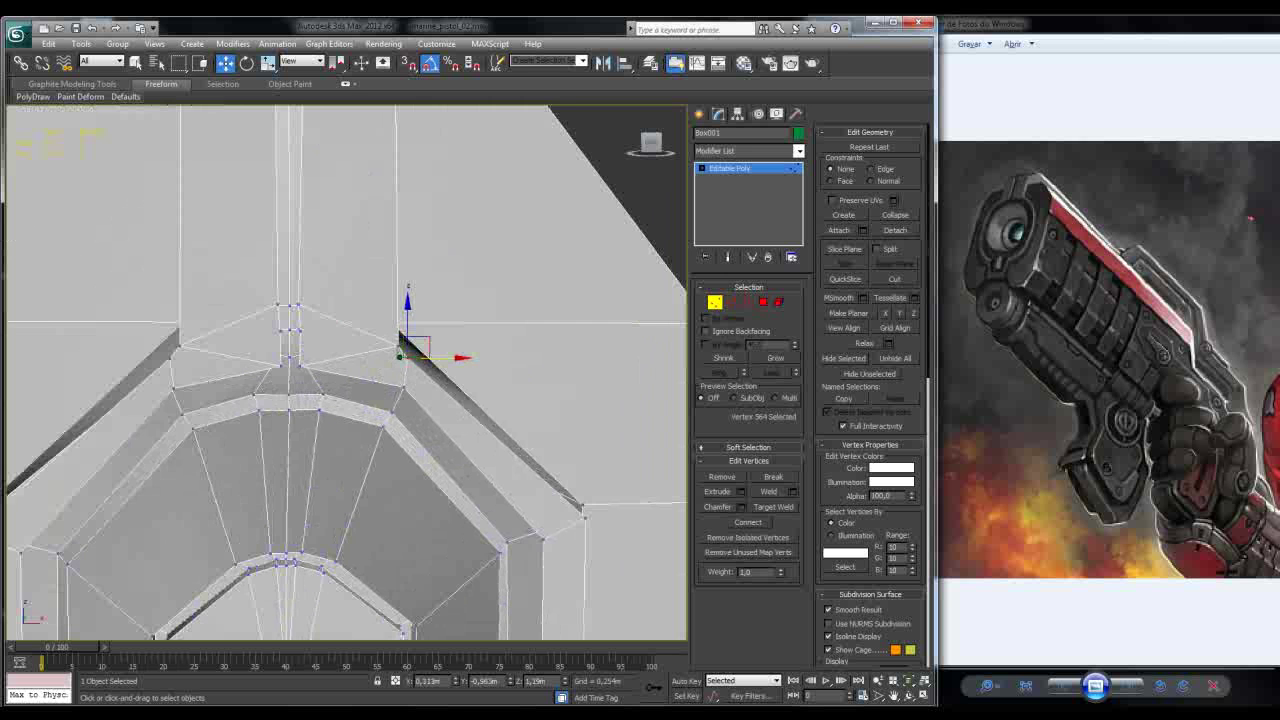
Step: Examine the edges, borders and small corner polygons where the muzzle groove meets the central rib
{"action": "middle_click_drag", "start_coordinate": [298, 346], "coordinate": [360, 351], "text": "alt"}
{"action": "key", "text": "2"}
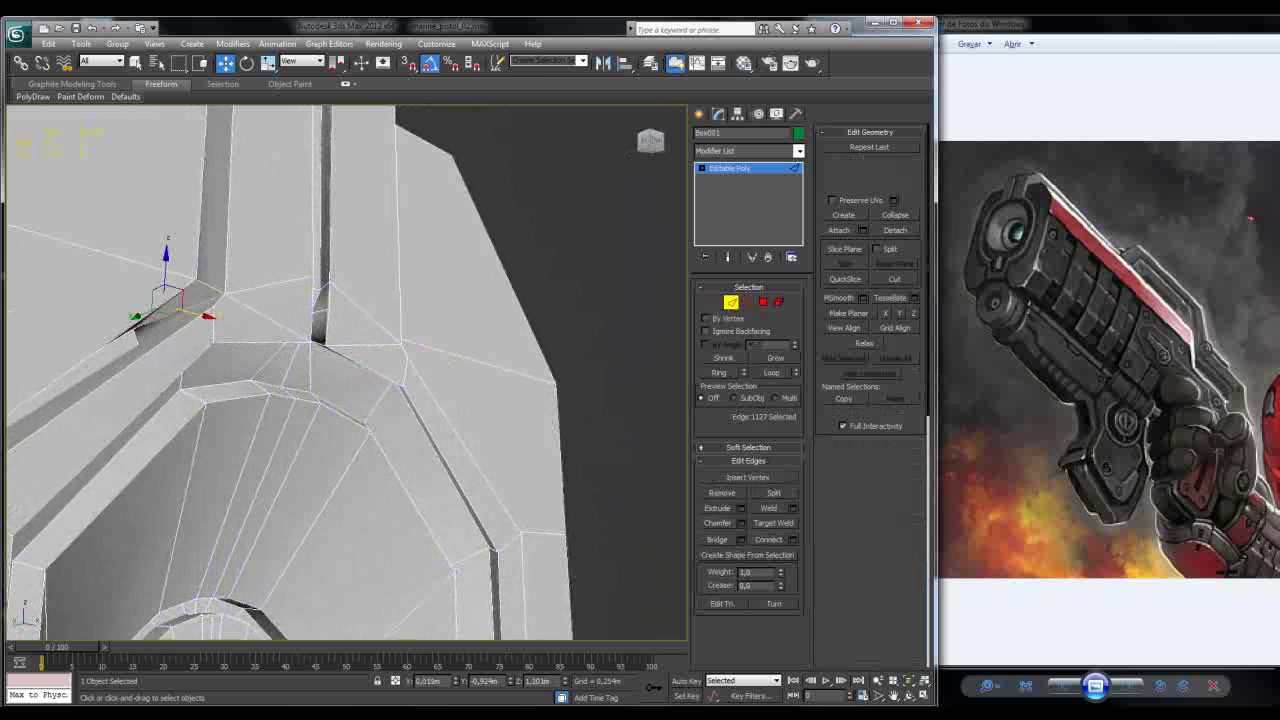
{"action": "key", "text": "ctrl+d"}
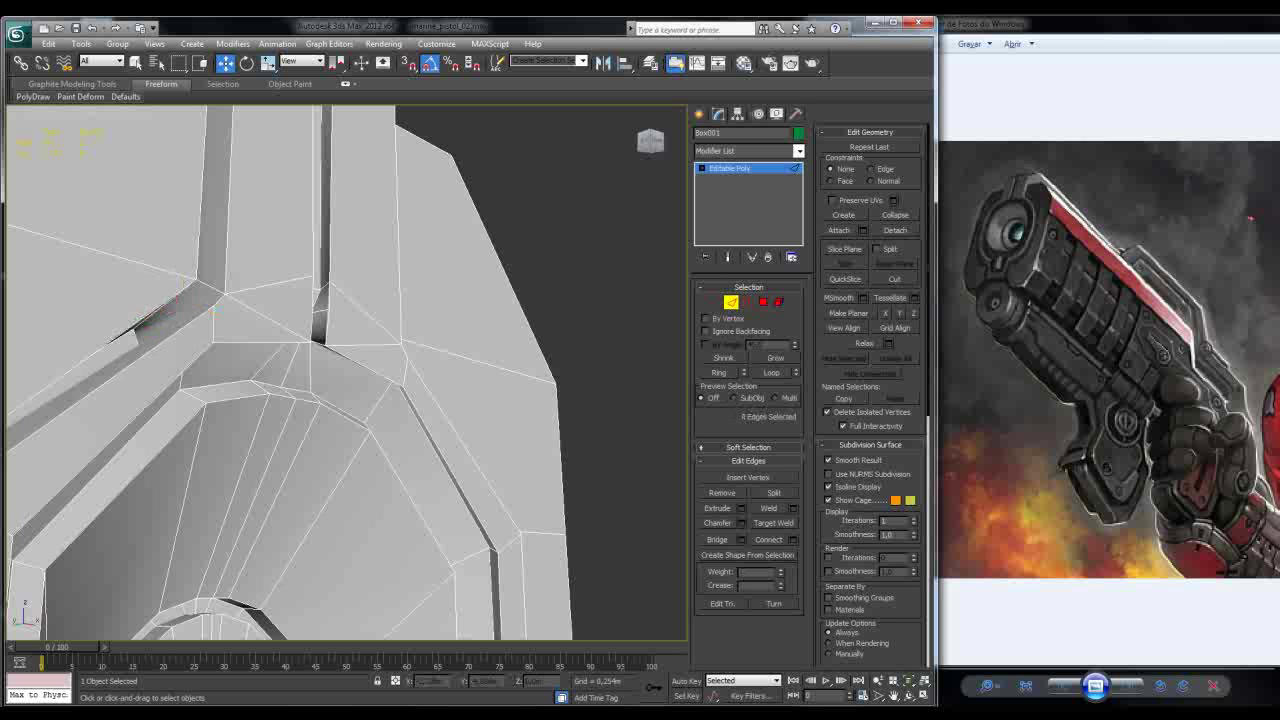
{"action": "middle_click_drag", "start_coordinate": [340, 370], "coordinate": [530, 404], "text": "alt"}
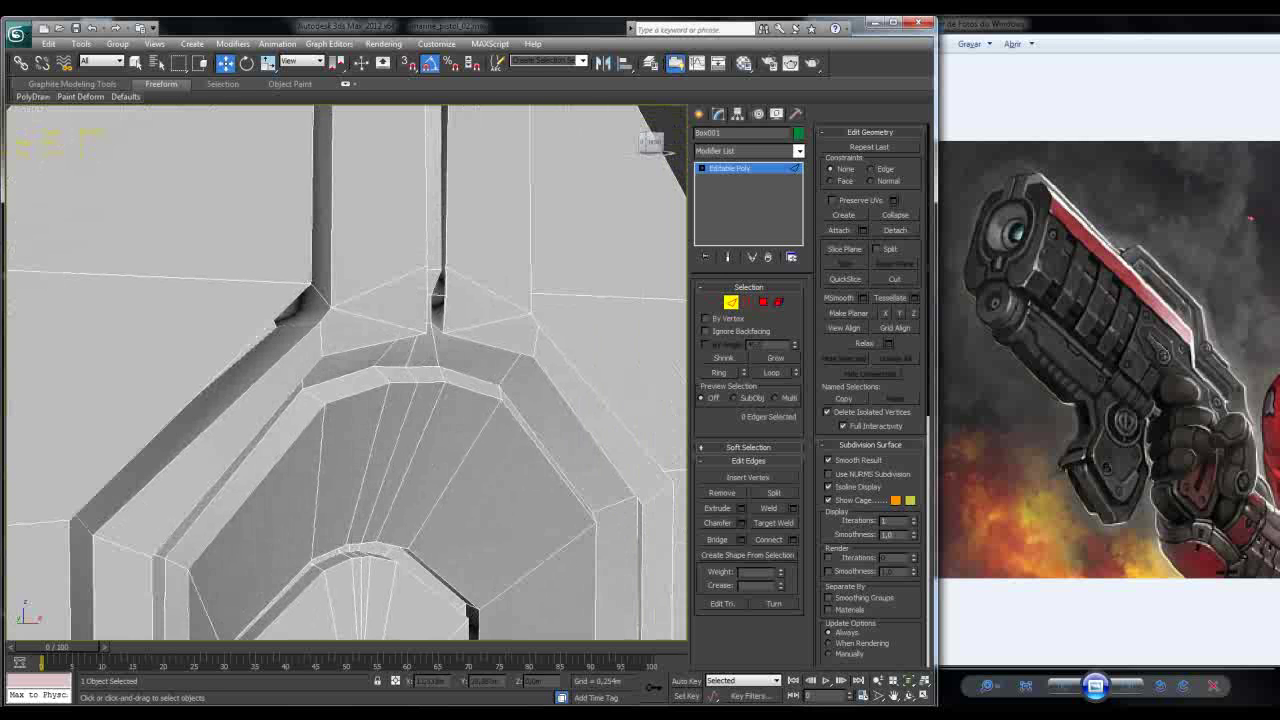
{"action": "key", "text": "3"}
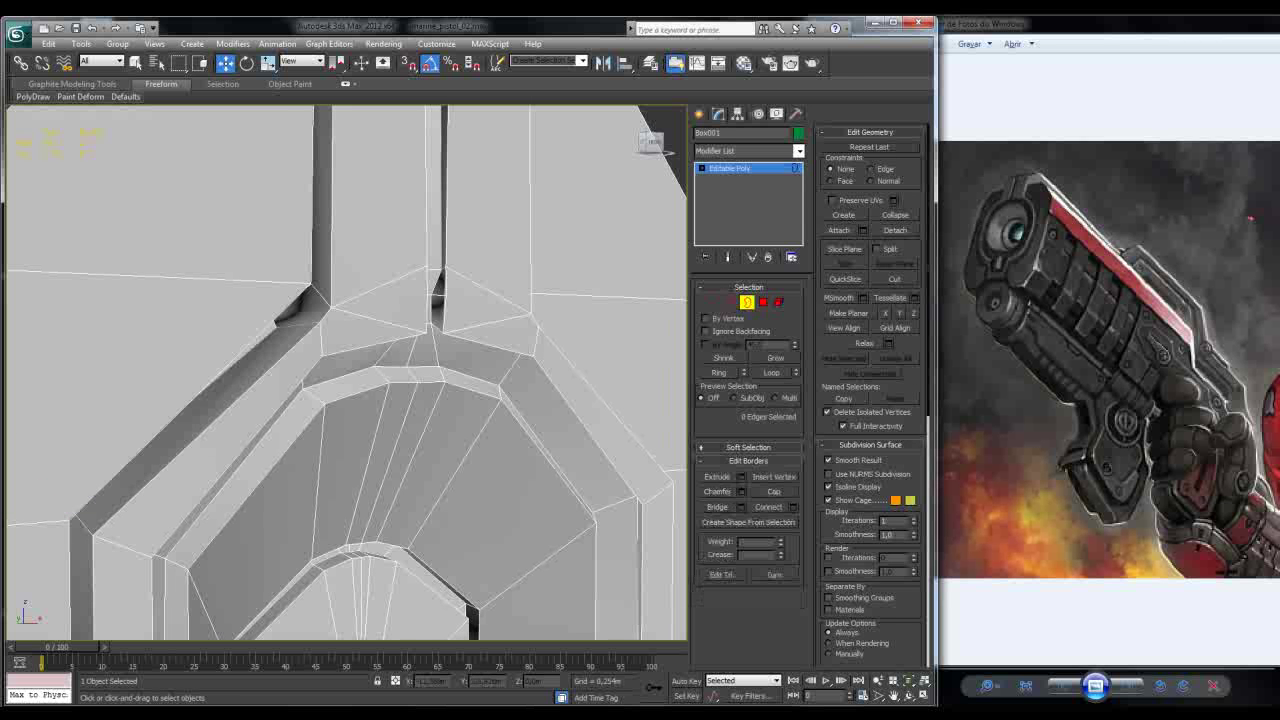
{"action": "key", "text": "4"}
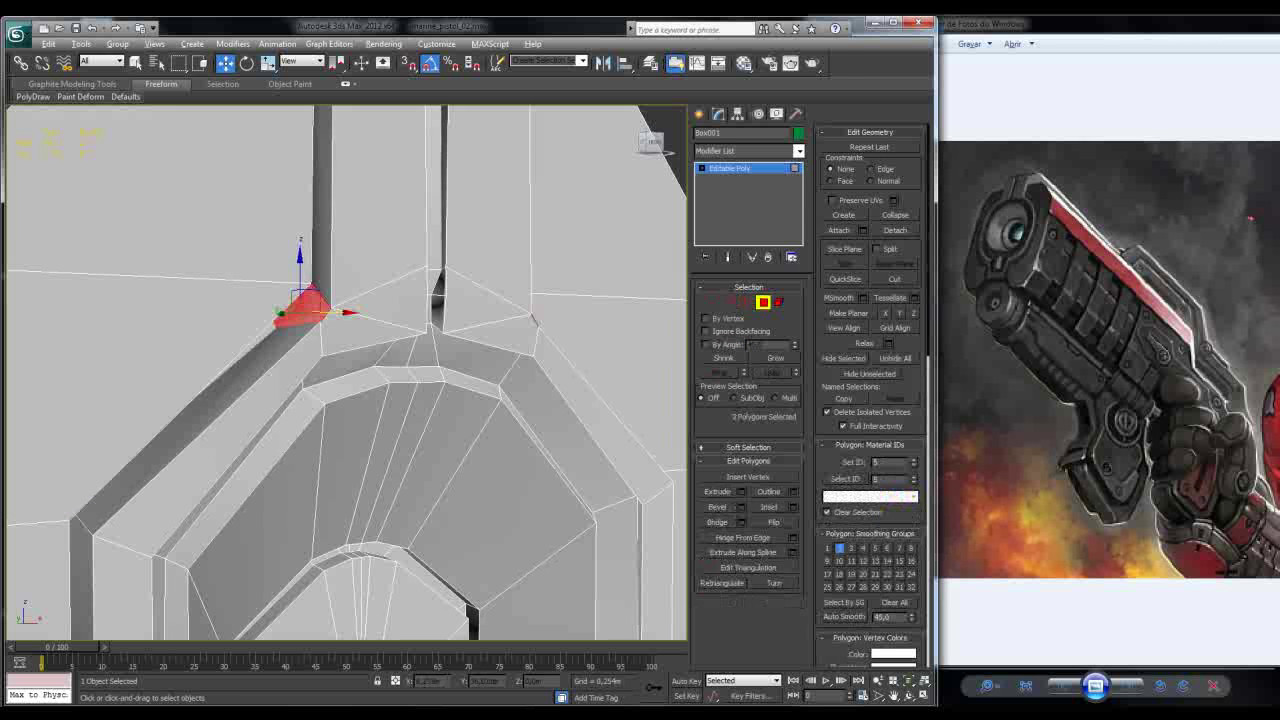
Step: Select the loop of polygons along the groove wall around the muzzle and assign it to smoothing group 3
{"action": "scroll", "coordinate": [320, 300], "scroll_direction": "up", "scroll_amount": 3}
{"action": "scroll", "coordinate": [320, 300], "scroll_direction": "down", "scroll_amount": 3}
{"action": "middle_click_drag", "start_coordinate": [350, 370], "coordinate": [635, 404], "text": "alt"}
{"action": "left_click", "coordinate": [200, 370]}
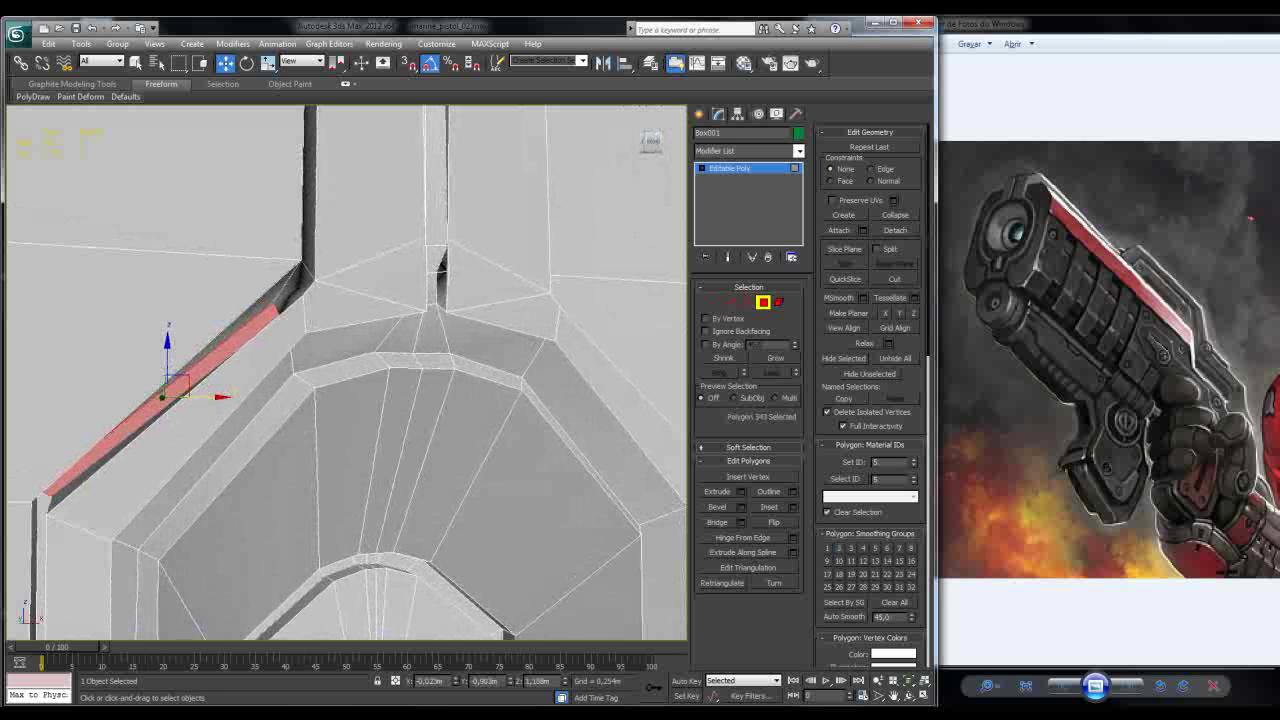
{"action": "key", "text": "alt+l"}
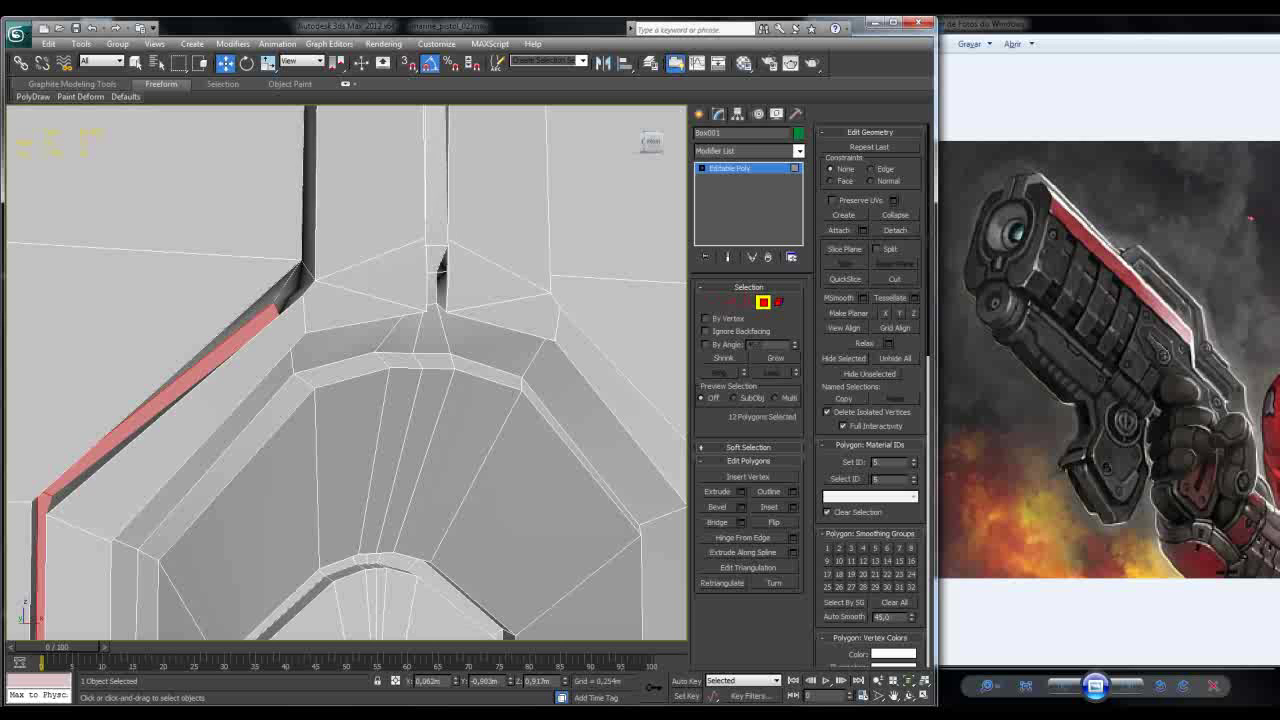
{"action": "key", "text": "z"}
{"action": "middle_click_drag", "start_coordinate": [345, 370], "coordinate": [425, 381], "text": "alt"}
{"action": "scroll", "coordinate": [360, 380], "scroll_direction": "up", "scroll_amount": 5}
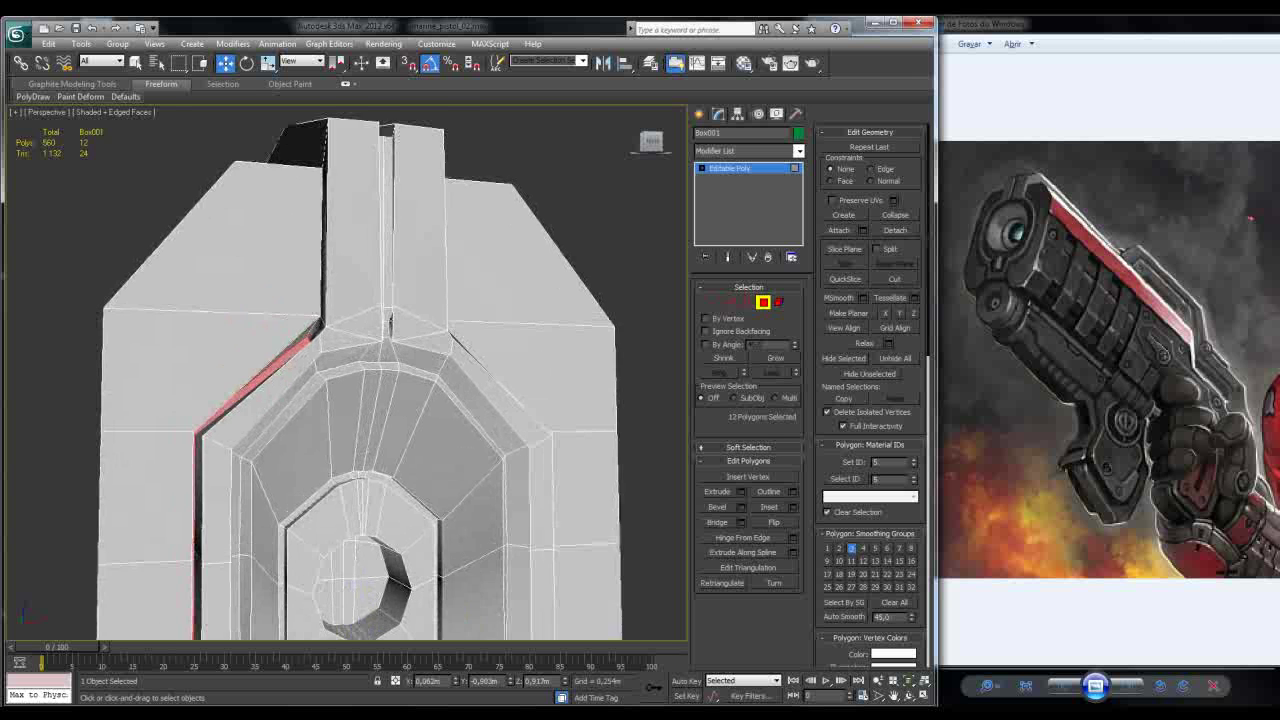
Step: Check the smoothing groups of individual polygons in the muzzle groove and at the rib's base, leaving nothing selected
{"action": "middle_click_drag", "start_coordinate": [425, 381], "coordinate": [460, 383], "text": "alt"}
{"action": "middle_click_drag", "start_coordinate": [340, 380], "coordinate": [336, 332], "text": "alt"}
{"action": "left_click", "coordinate": [275, 362]}
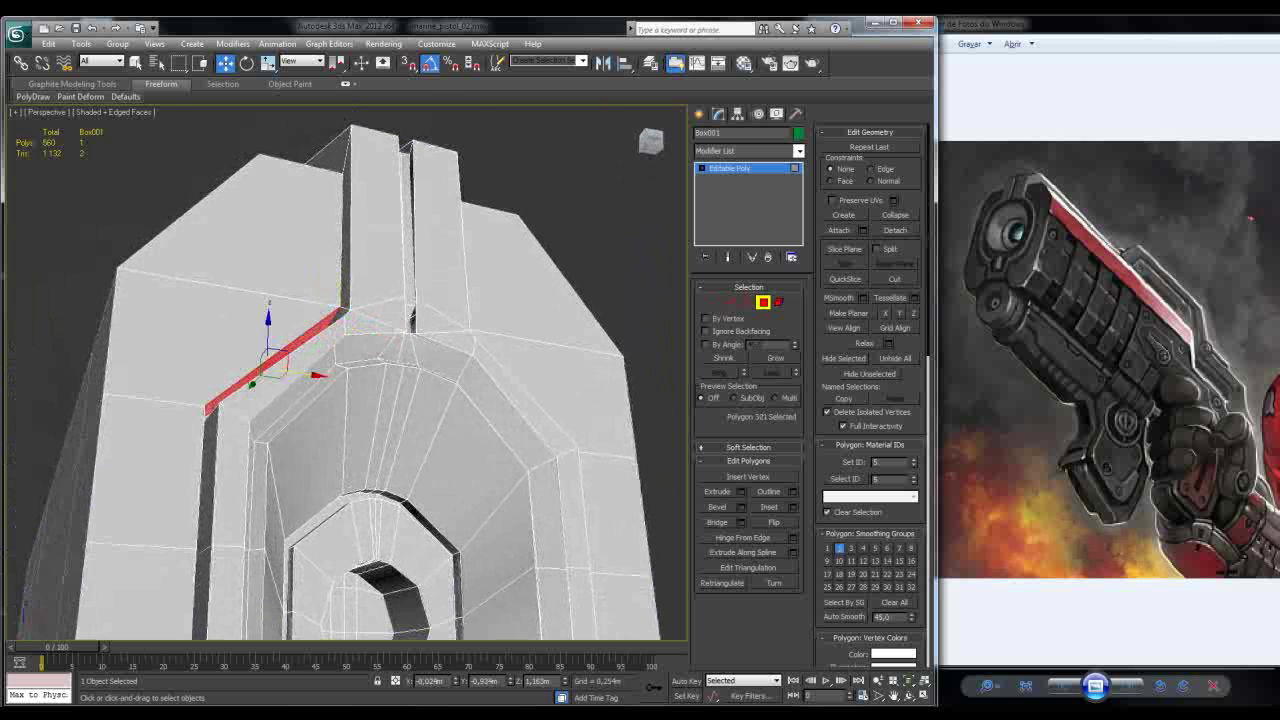
{"action": "middle_click_drag", "start_coordinate": [275, 362], "coordinate": [235, 380], "text": "alt"}
{"action": "left_click", "coordinate": [266, 369]}
{"action": "left_click", "coordinate": [285, 380]}
{"action": "left_click", "coordinate": [361, 304]}
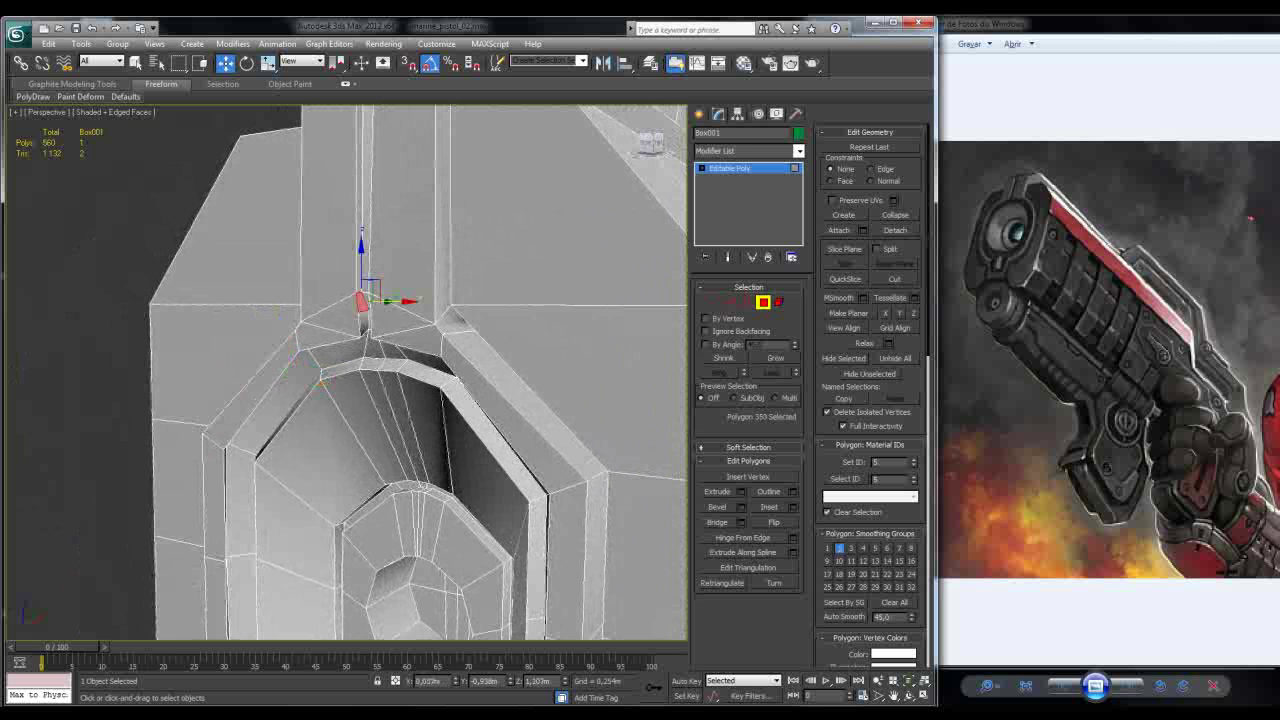
{"action": "middle_click_drag", "start_coordinate": [300, 400], "coordinate": [330, 400], "text": "alt"}
{"action": "key", "text": "ctrl+d"}
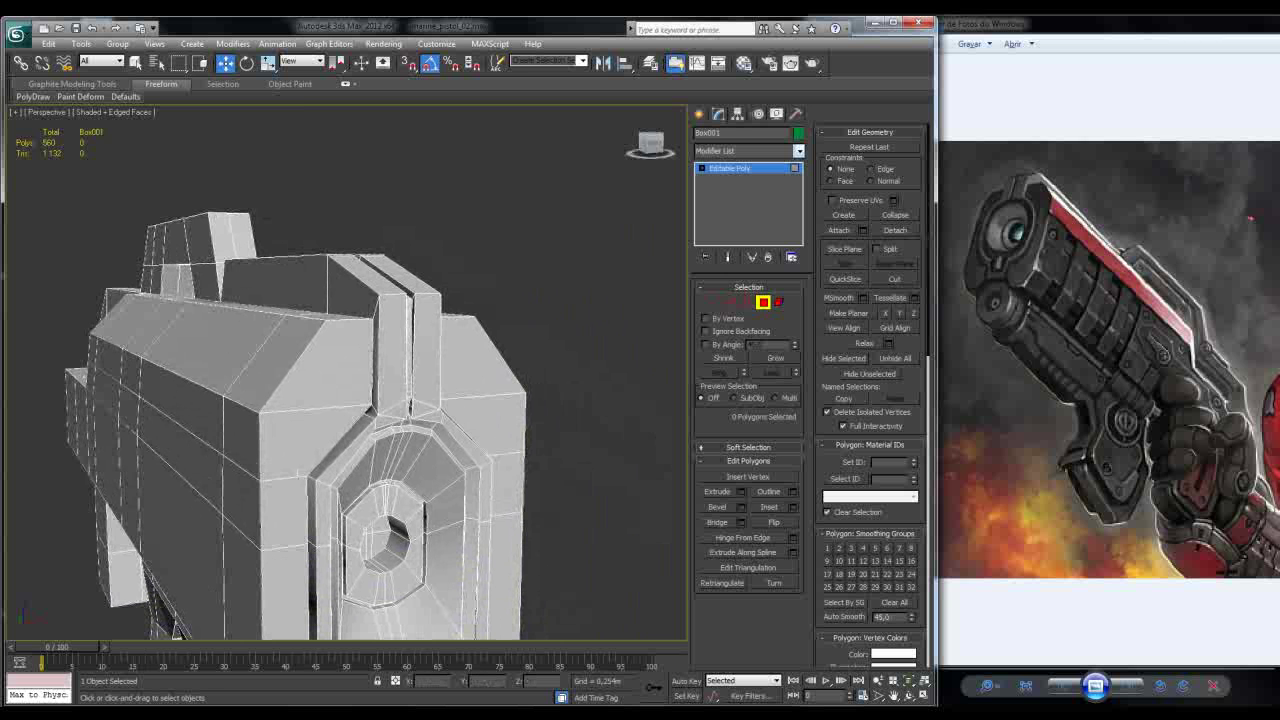
Step: Add a TurboSmooth modifier to the pistol with 2 iterations, separated by smoothing groups
{"action": "left_click", "coordinate": [798, 150]}
{"action": "scroll", "coordinate": [745, 528], "scroll_direction": "down", "scroll_amount": 15}
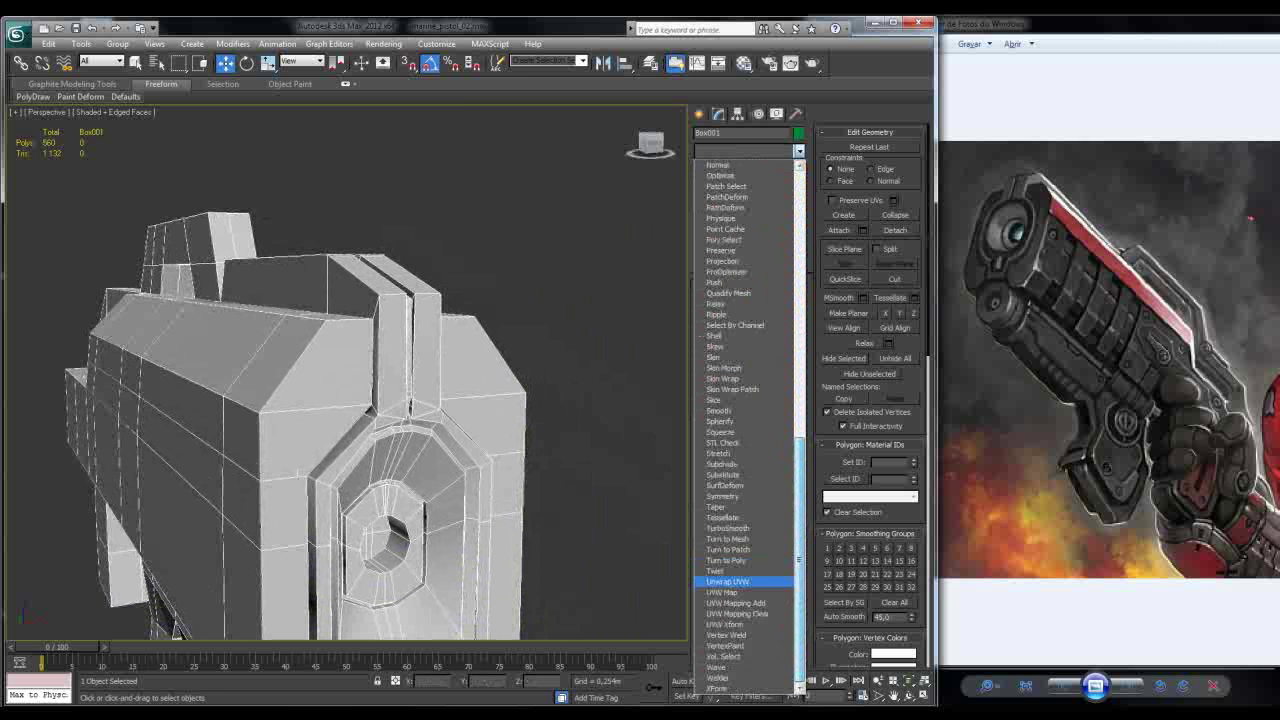
{"action": "left_click", "coordinate": [727, 528]}
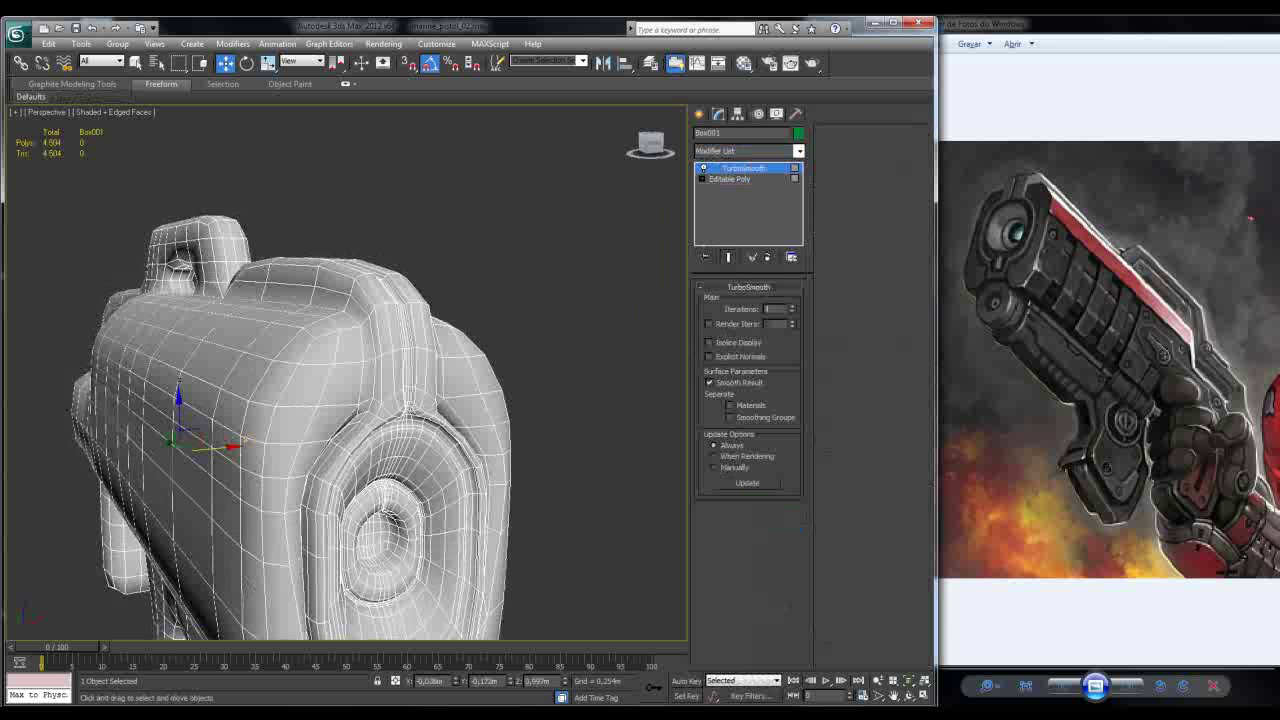
{"action": "left_click", "coordinate": [730, 417]}
{"action": "type", "text": "2"}
{"action": "key", "text": "Return"}
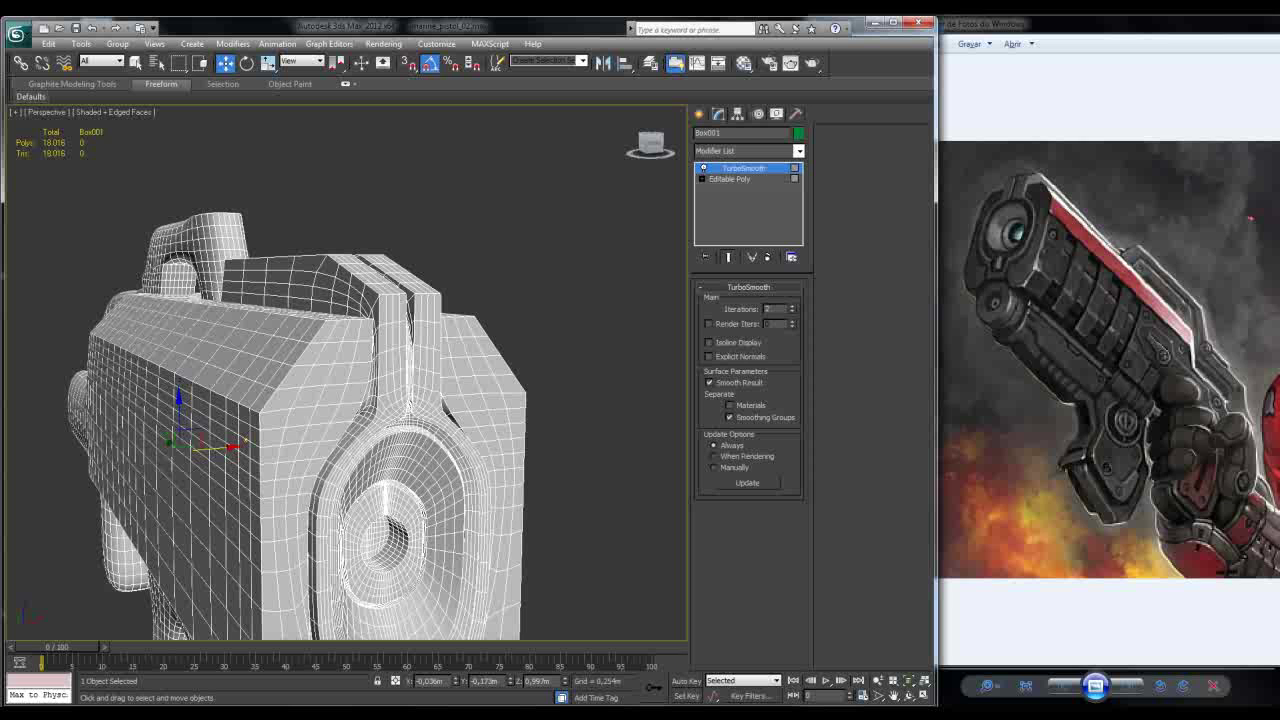
Step: Hide the wireframe edges and examine the smoothed pistol from several angles
{"action": "key", "text": "F4"}
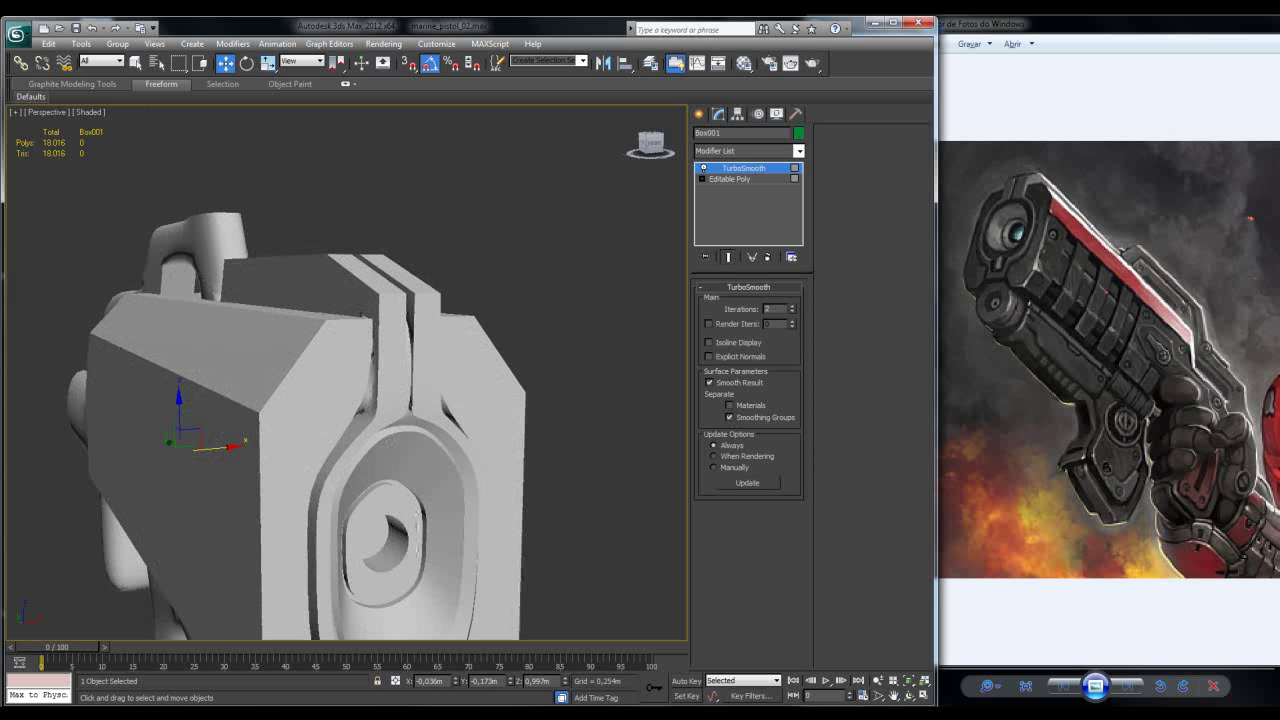
{"action": "middle_click_drag", "start_coordinate": [400, 400], "coordinate": [400, 315], "text": "alt"}
{"action": "scroll", "coordinate": [420, 370], "scroll_direction": "down", "scroll_amount": 6}
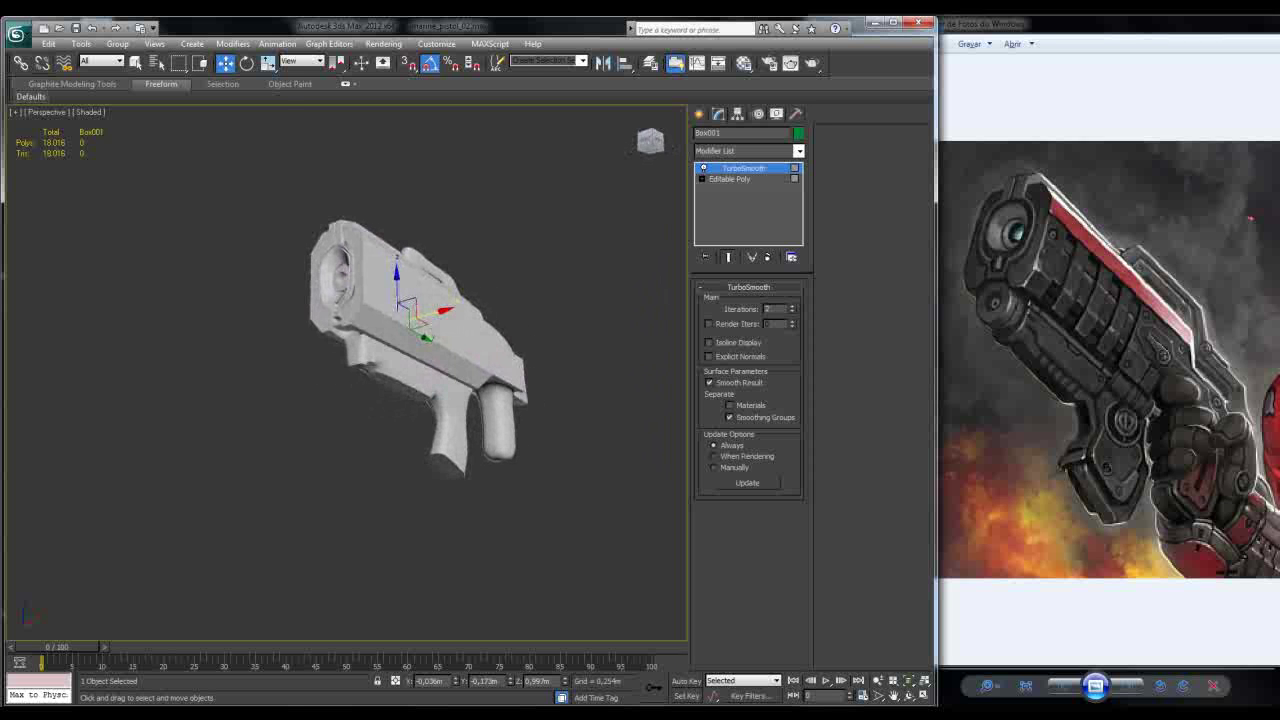
{"action": "key", "text": "alt"}
{"action": "middle_click_drag", "start_coordinate": [400, 315], "coordinate": [500, 315], "text": "alt"}
{"action": "scroll", "coordinate": [440, 315], "scroll_direction": "up", "scroll_amount": 5}
Step: Show the wireframe edges again and delete the TurboSmooth modifier from the stack
{"action": "key", "text": "F4"}
{"action": "right_click", "coordinate": [740, 168]}
{"action": "left_click", "coordinate": [760, 191]}
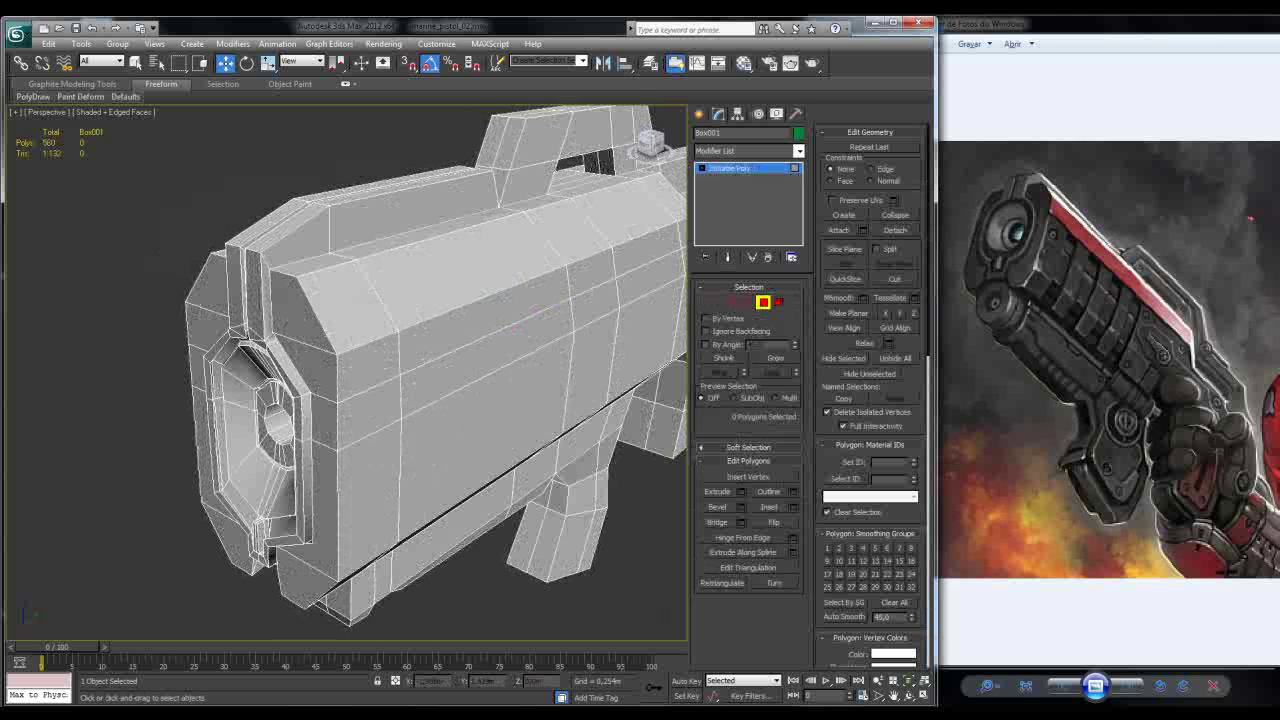
Step: Select the four crosswise edges on one side of the central rib, running from the front face along the barrel's top
{"action": "middle_click_drag", "start_coordinate": [500, 315], "coordinate": [460, 300], "text": "alt"}
{"action": "left_click", "coordinate": [366, 263]}
{"action": "middle_click_drag", "start_coordinate": [366, 263], "coordinate": [160, 512], "text": "alt"}
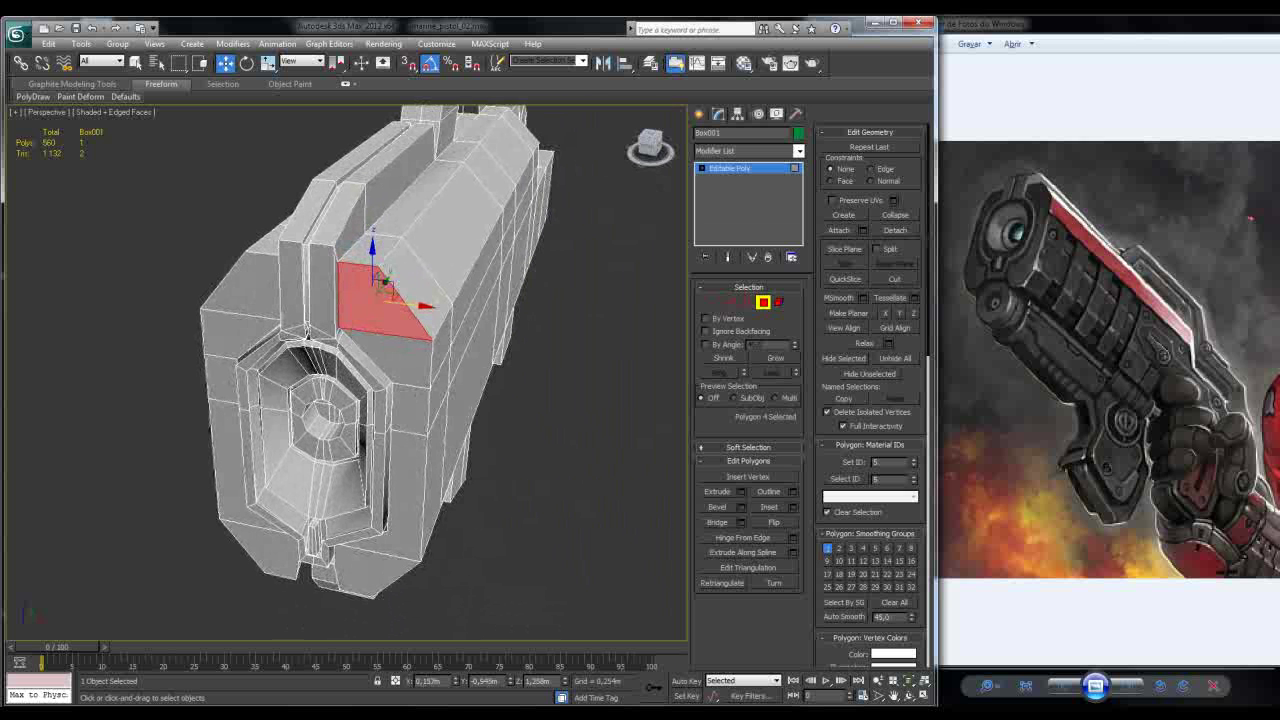
{"action": "middle_click_drag", "start_coordinate": [160, 512], "coordinate": [156, 516], "text": "alt"}
{"action": "key", "text": "2"}
{"action": "left_click", "coordinate": [390, 306]}
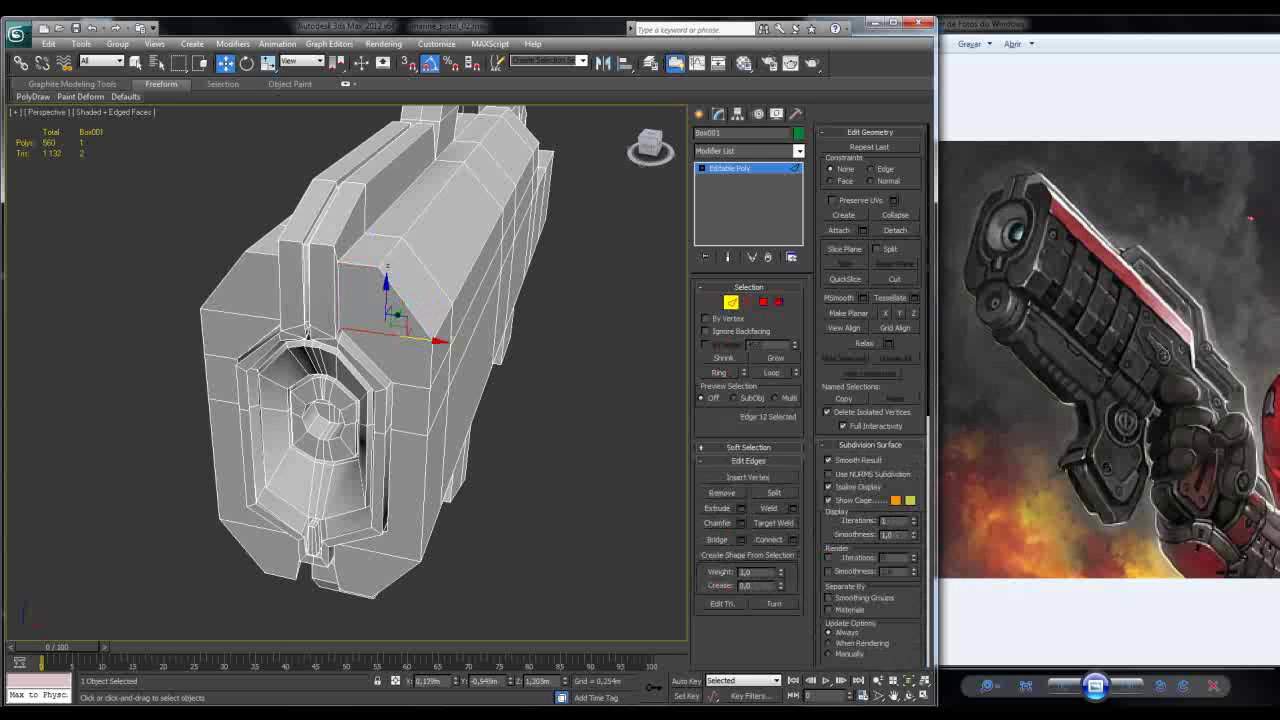
{"action": "left_click", "coordinate": [358, 195], "text": "ctrl"}
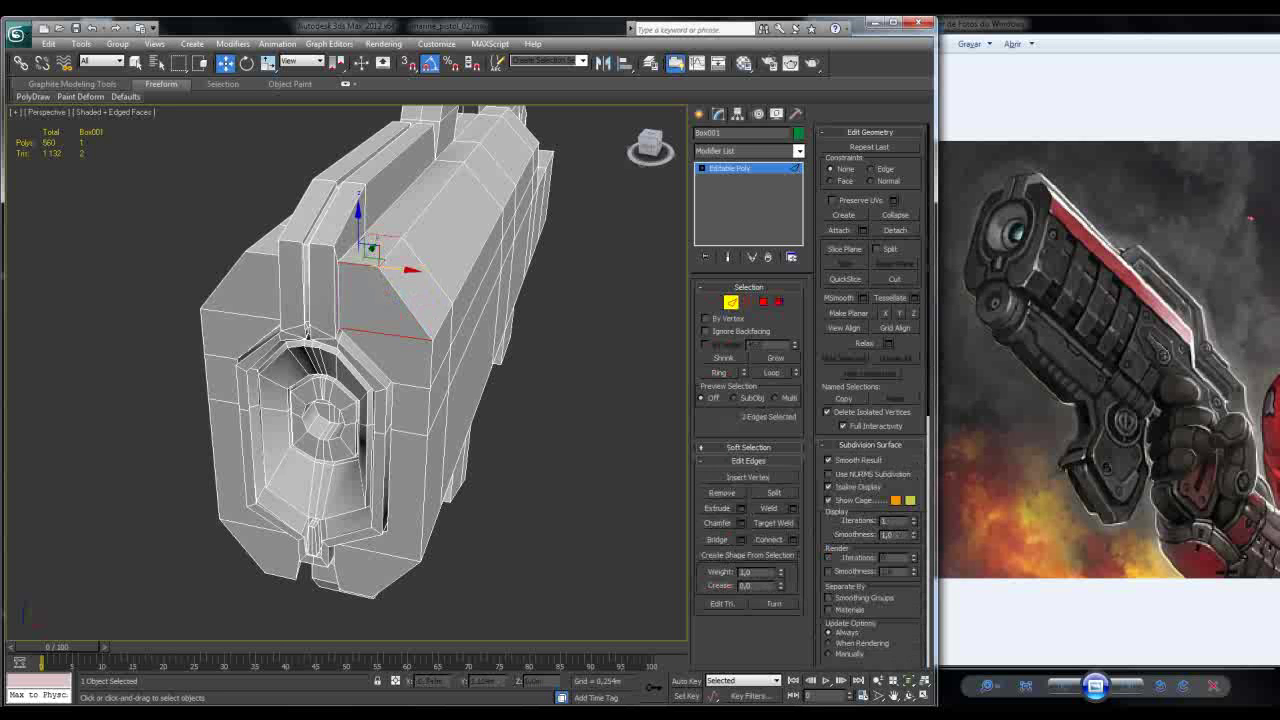
{"action": "middle_click_drag", "start_coordinate": [400, 350], "coordinate": [480, 350], "text": "alt"}
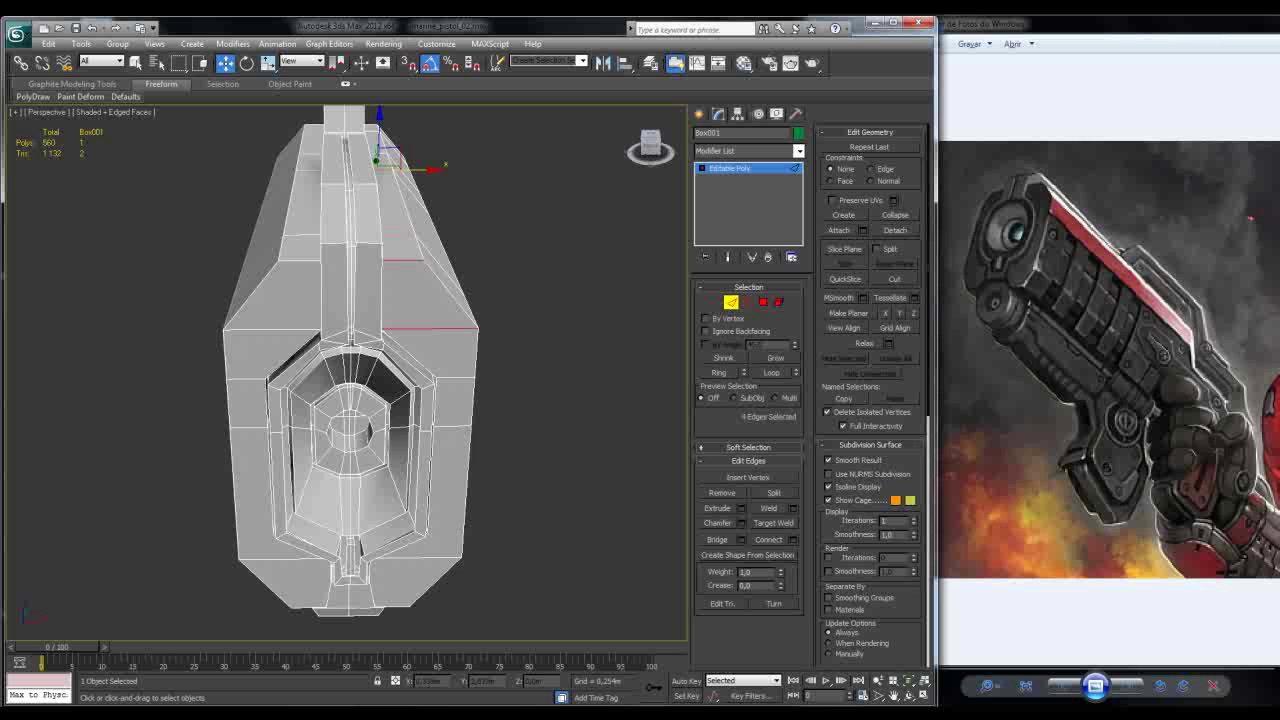
{"action": "key", "text": "4"}
{"action": "left_click", "coordinate": [425, 235], "text": "ctrl"}
{"action": "left_click", "coordinate": [415, 195], "text": "ctrl"}
{"action": "middle_click_drag", "start_coordinate": [420, 300], "coordinate": [290, 292], "text": "alt"}
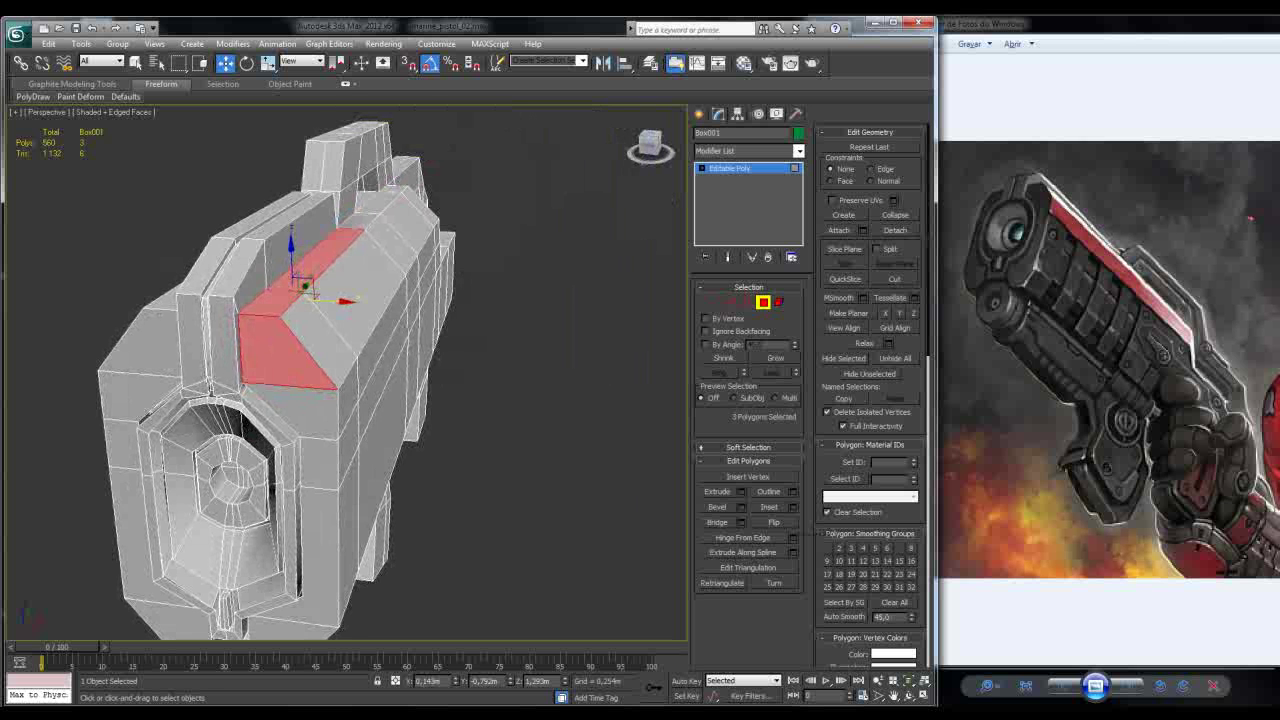
{"action": "left_click", "coordinate": [792, 507]}
{"action": "middle_click_drag", "start_coordinate": [290, 292], "coordinate": [255, 292], "text": "alt"}
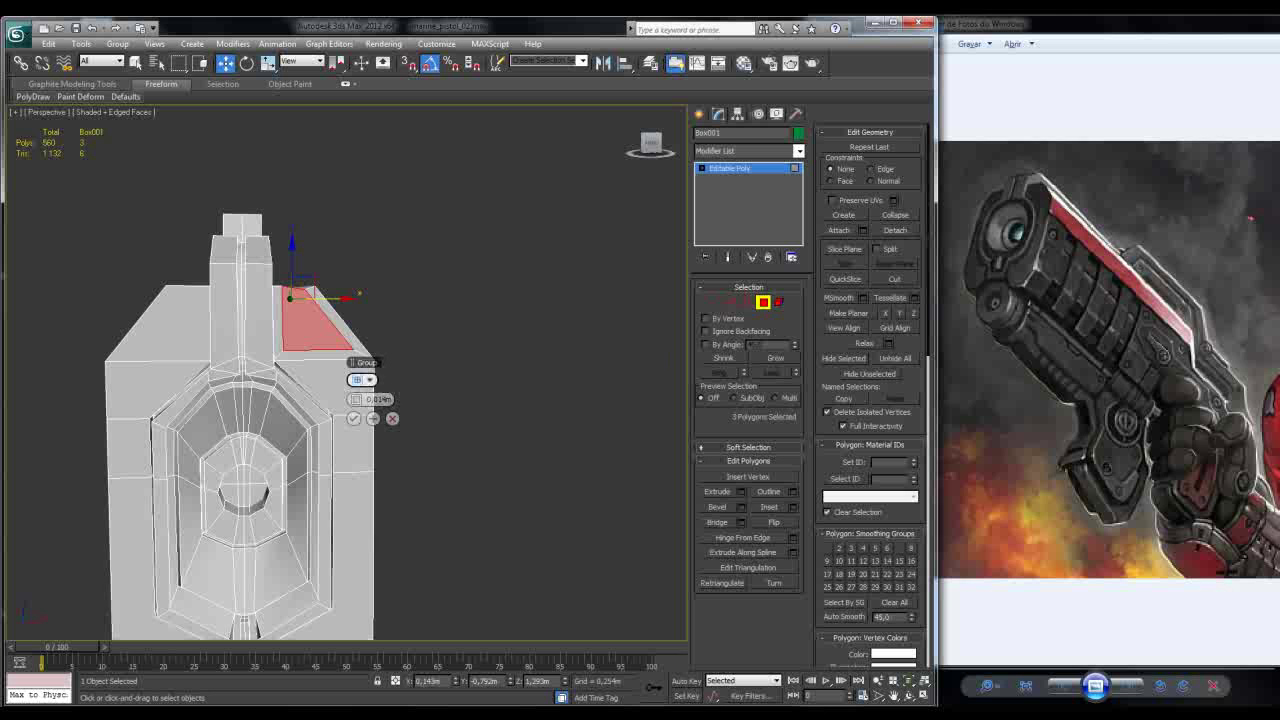
{"action": "left_click", "coordinate": [362, 380]}
{"action": "left_click", "coordinate": [375, 388]}
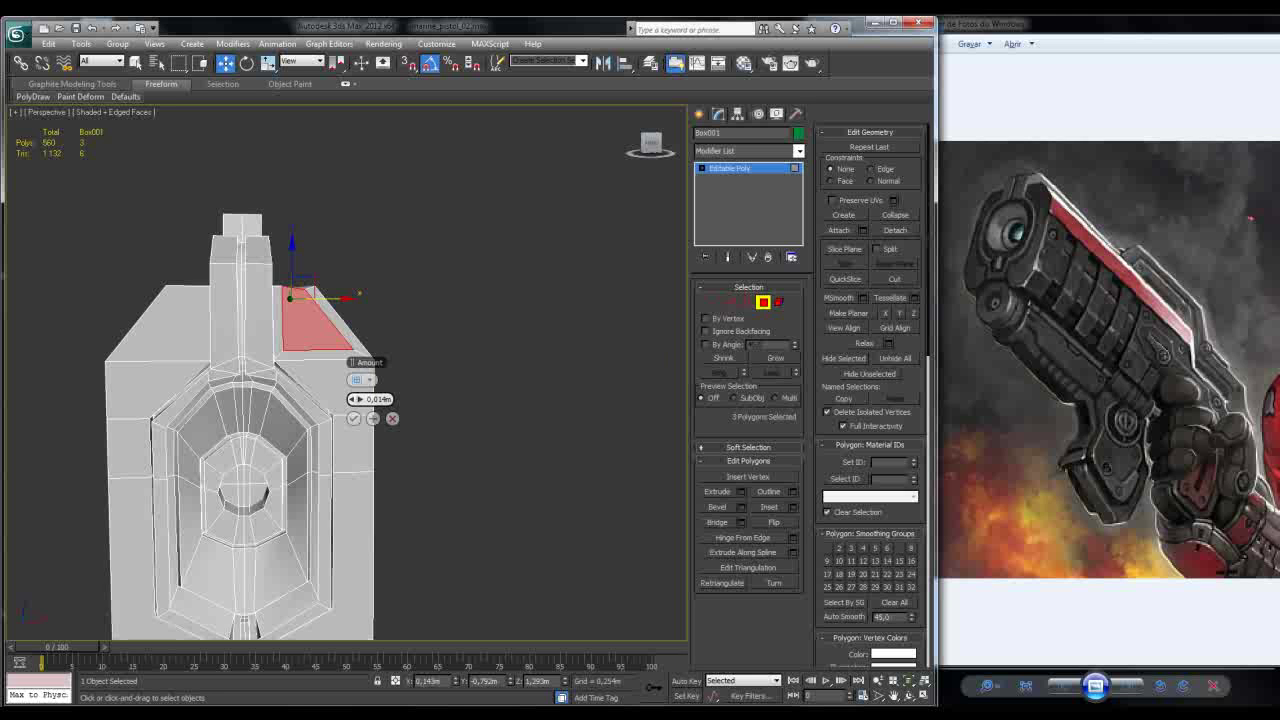
{"action": "left_click_drag", "start_coordinate": [356, 399], "coordinate": [356, 400]}
{"action": "middle_click_drag", "start_coordinate": [400, 400], "coordinate": [322, 345], "text": "alt"}
{"action": "scroll", "coordinate": [435, 389], "scroll_direction": "up", "scroll_amount": 3}
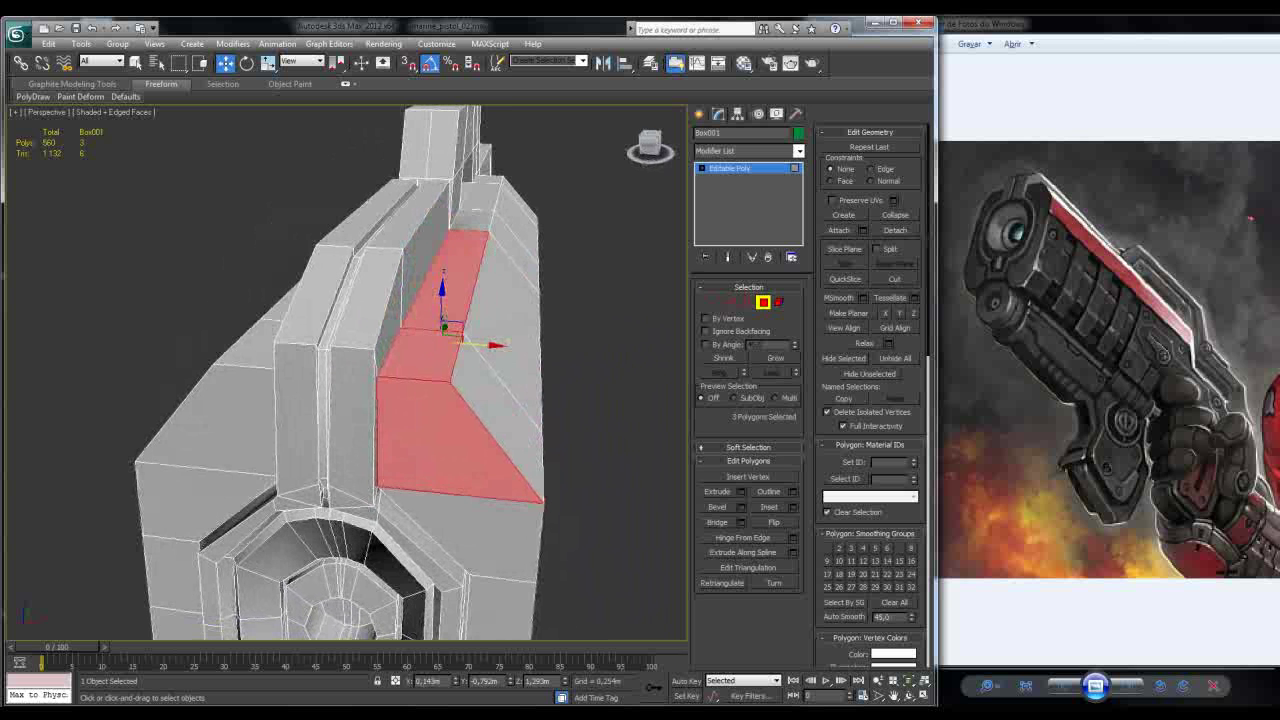
Step: Connect the four crosswise edges beside the central rib with one segment, pinch 0, slid about 64 toward the rib
{"action": "key", "text": "2"}
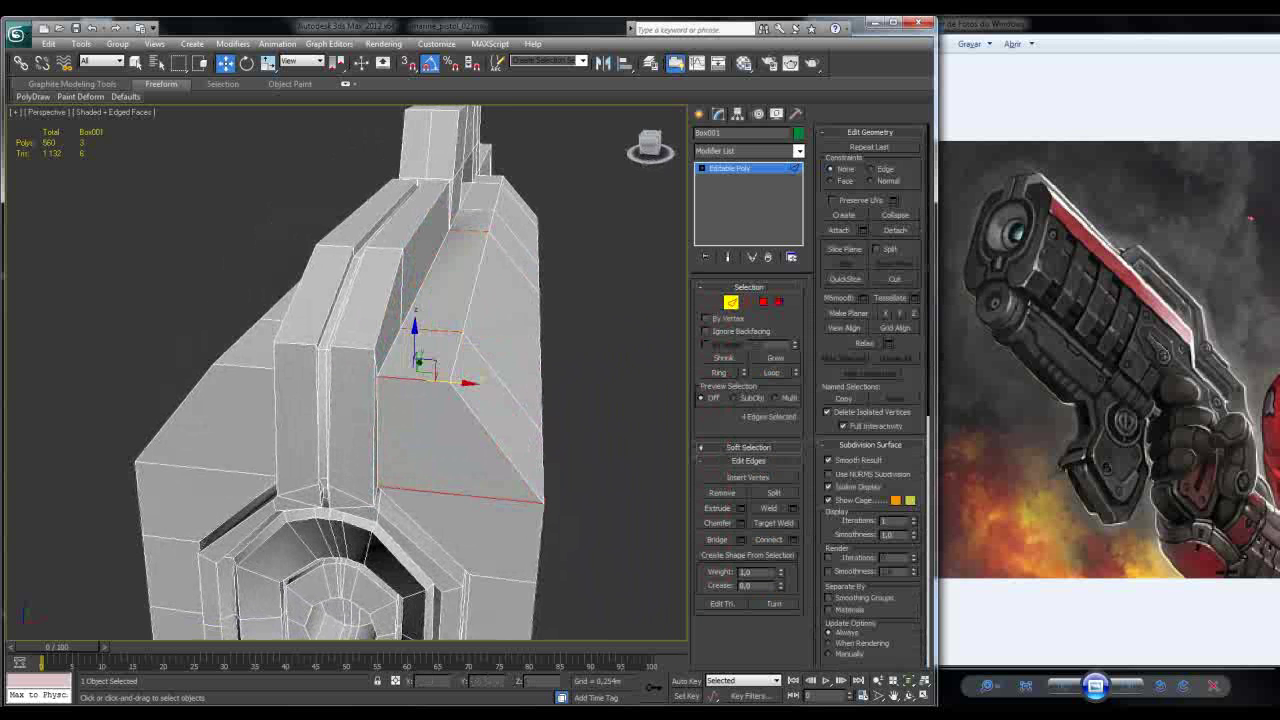
{"action": "left_click", "coordinate": [792, 539]}
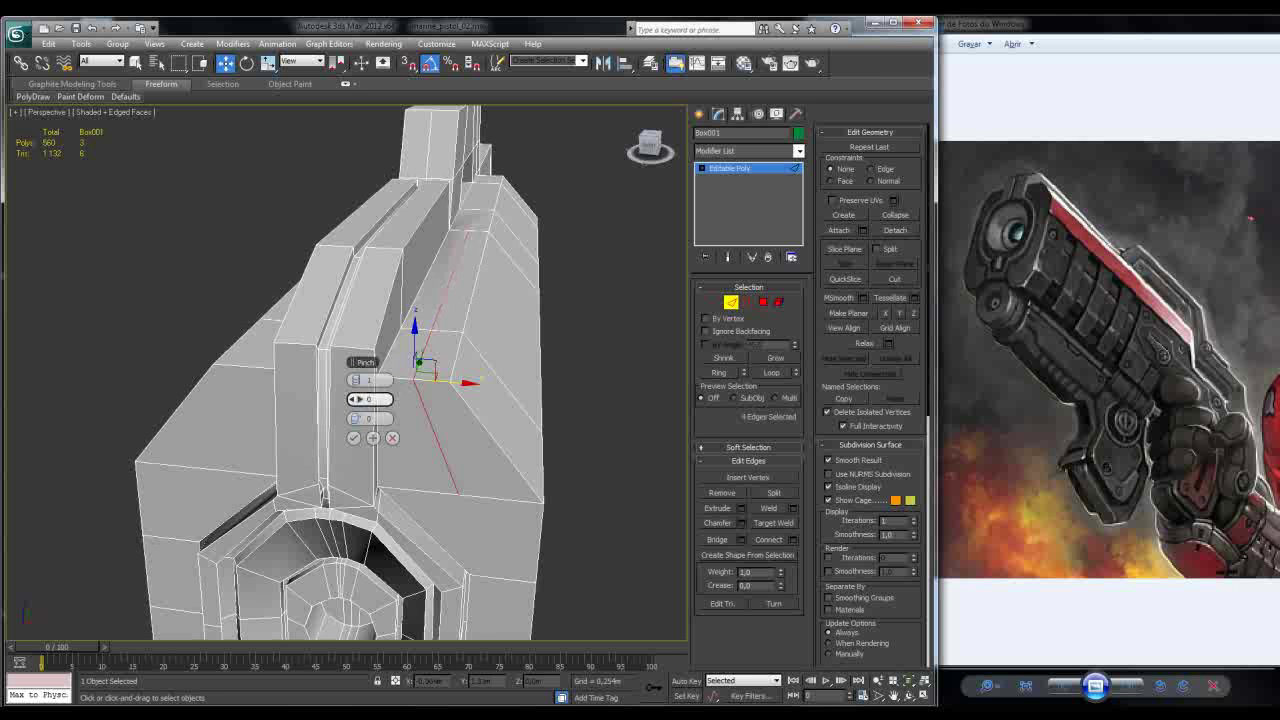
{"action": "left_click_drag", "start_coordinate": [354, 418], "coordinate": [354, 428]}
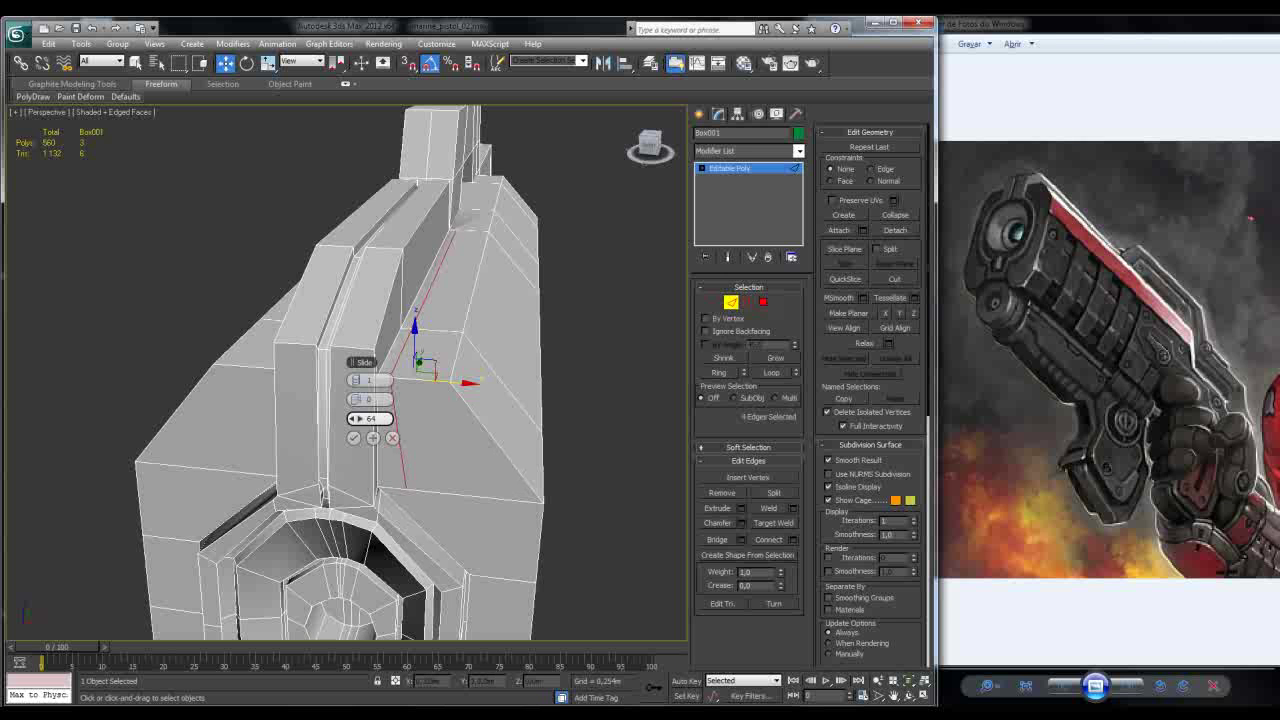
{"action": "middle_click_drag", "start_coordinate": [400, 200], "coordinate": [520, 290], "text": "alt"}
{"action": "scroll", "coordinate": [398, 399], "scroll_direction": "up", "scroll_amount": 3}
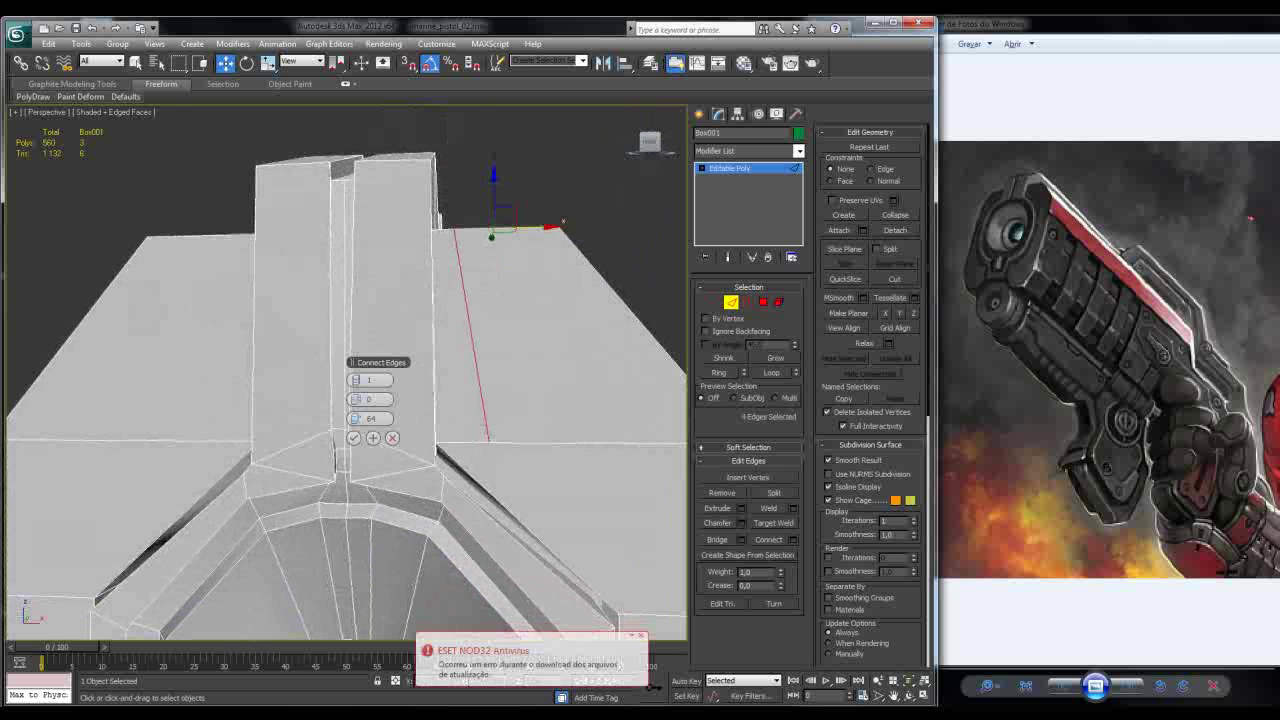
{"action": "middle_click_drag", "start_coordinate": [520, 290], "coordinate": [482, 285], "text": "alt"}
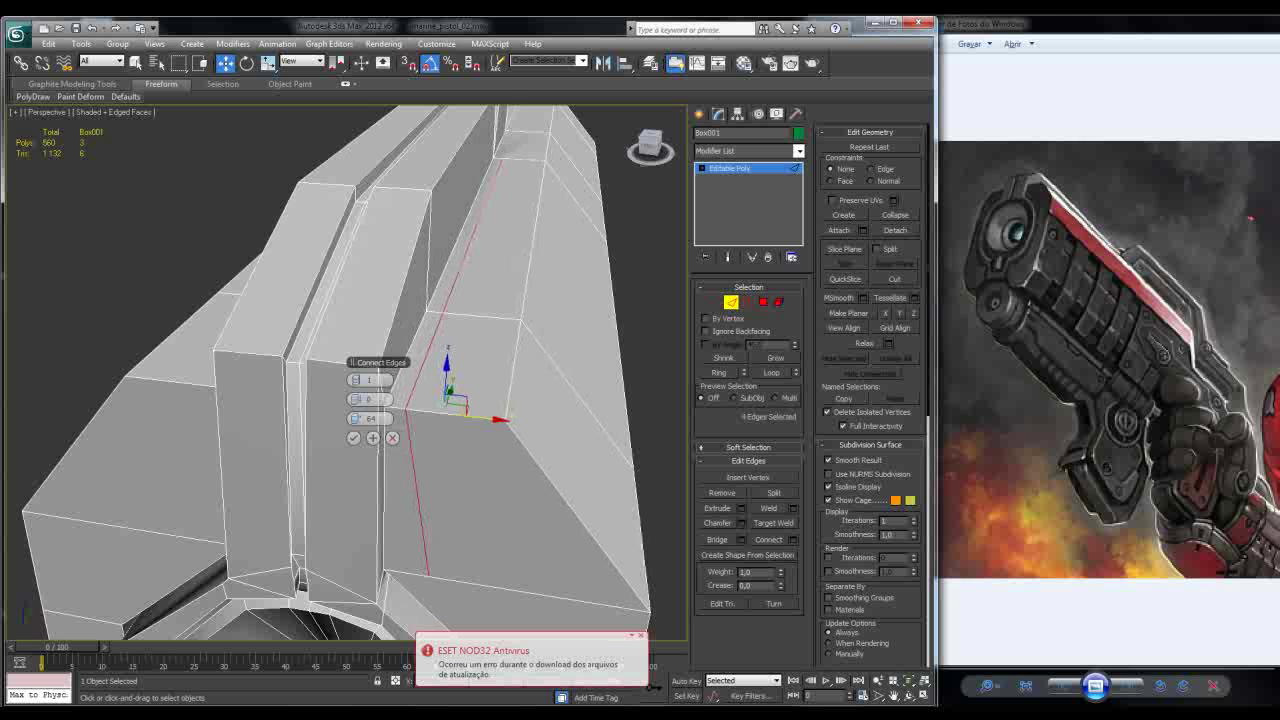
{"action": "left_click_drag", "start_coordinate": [356, 418], "coordinate": [357, 418]}
{"action": "left_click", "coordinate": [353, 437]}
Step: Move the front lower vertex of the new edge line about 0.01 m along X toward the central rib
{"action": "middle_click_drag", "start_coordinate": [450, 350], "coordinate": [468, 425], "text": "alt"}
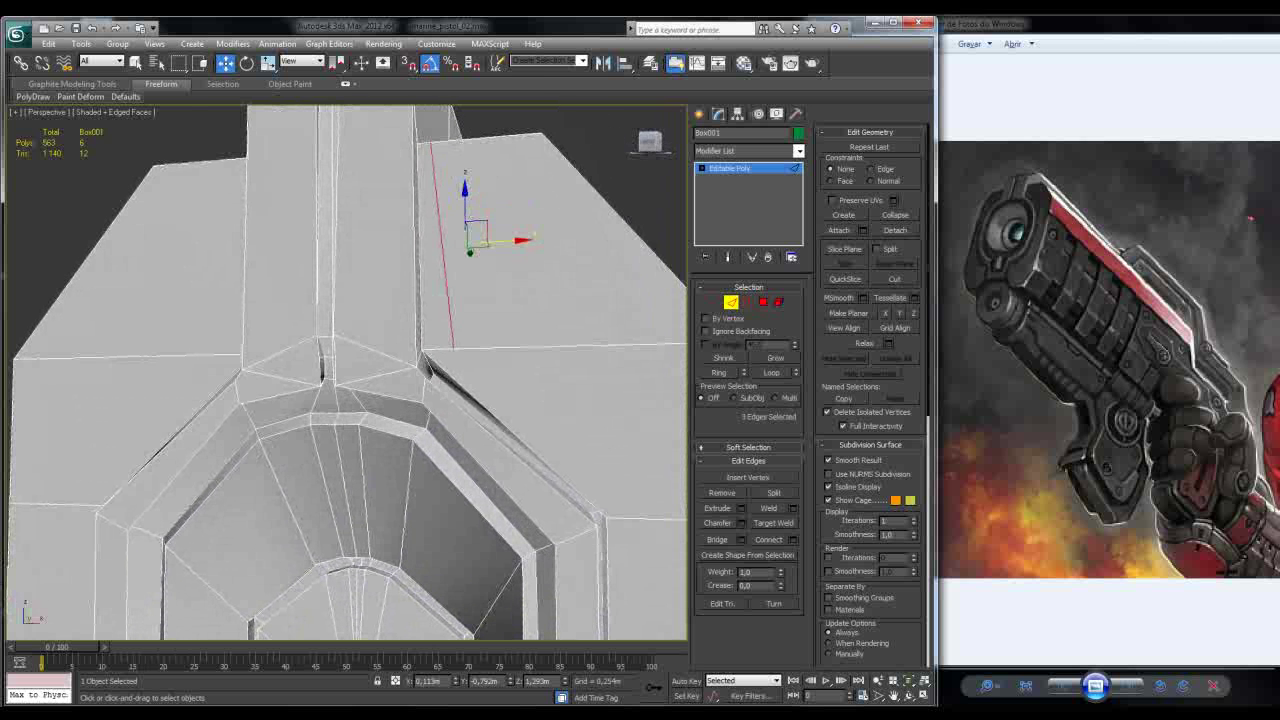
{"action": "key", "text": "1"}
{"action": "left_click", "coordinate": [425, 365]}
{"action": "left_click_drag", "start_coordinate": [430, 370], "coordinate": [452, 350]}
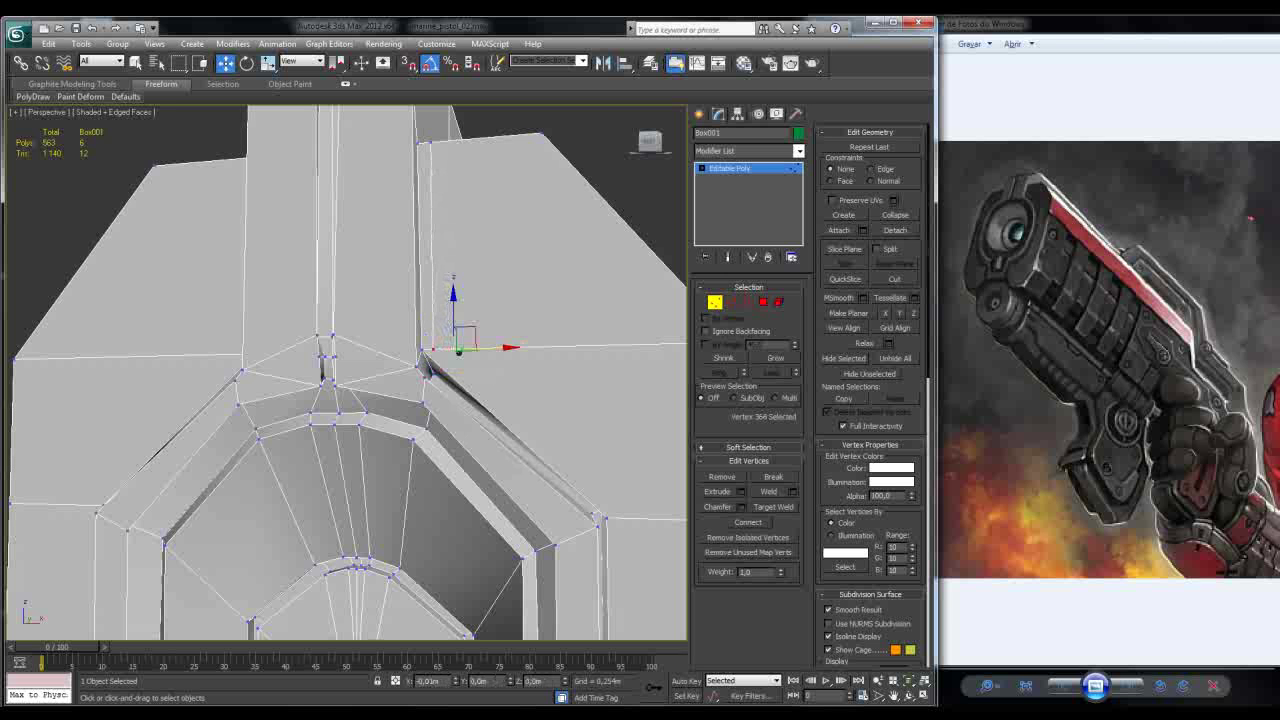
Step: Select the loop of three narrow polygons beside the central rib, running from the front face along the barrel's top
{"action": "left_click", "coordinate": [423, 350]}
{"action": "middle_click_drag", "start_coordinate": [430, 360], "coordinate": [456, 352], "text": "alt"}
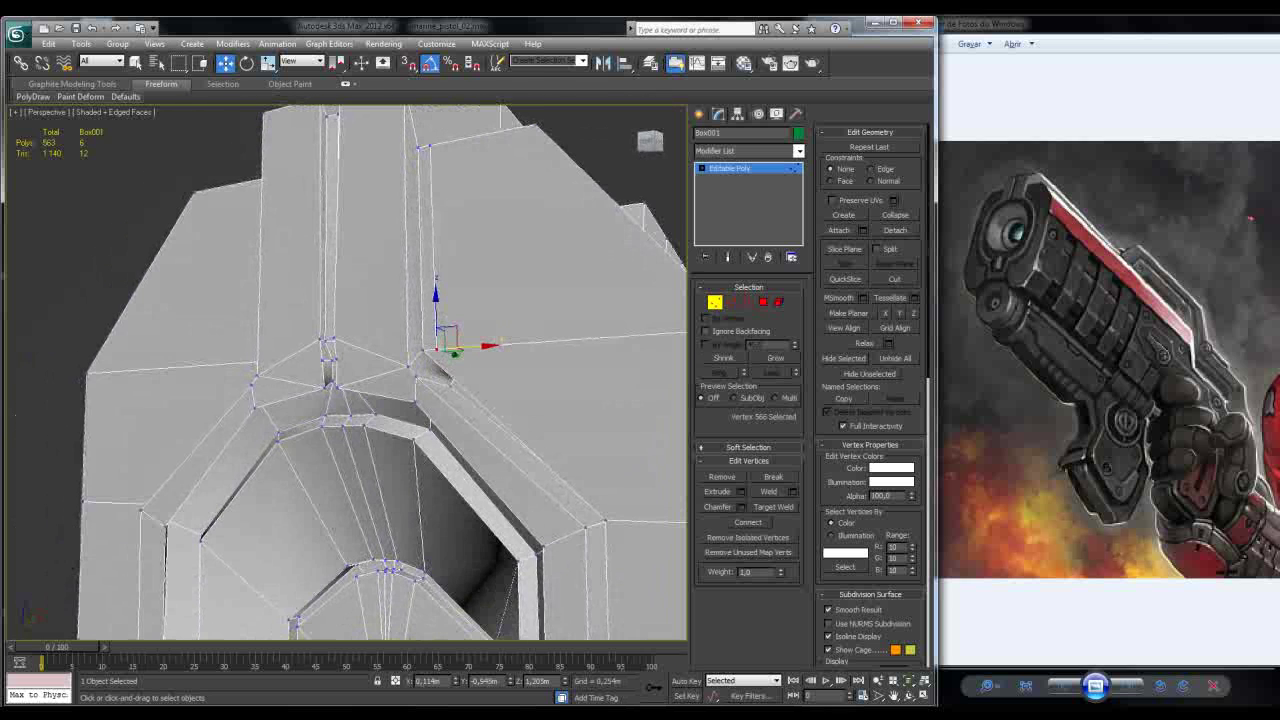
{"action": "key", "text": "4"}
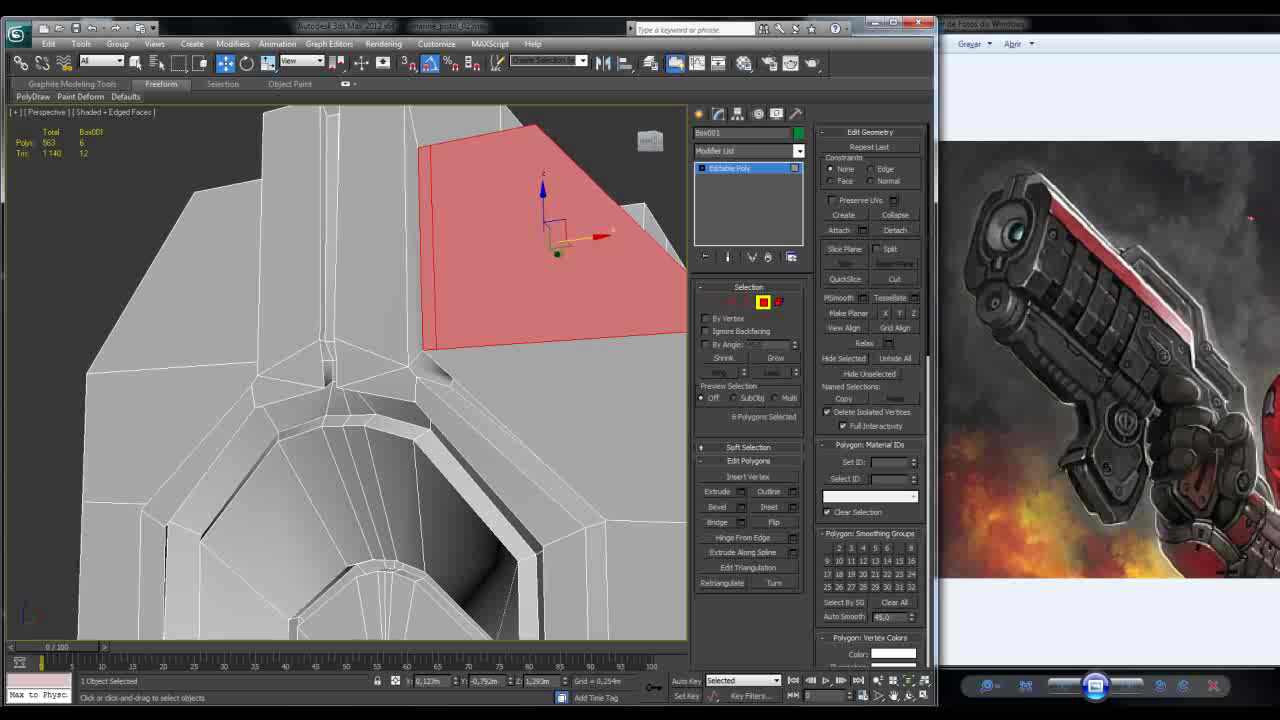
{"action": "left_click", "coordinate": [427, 290]}
{"action": "middle_click_drag", "start_coordinate": [456, 352], "coordinate": [460, 345], "text": "alt"}
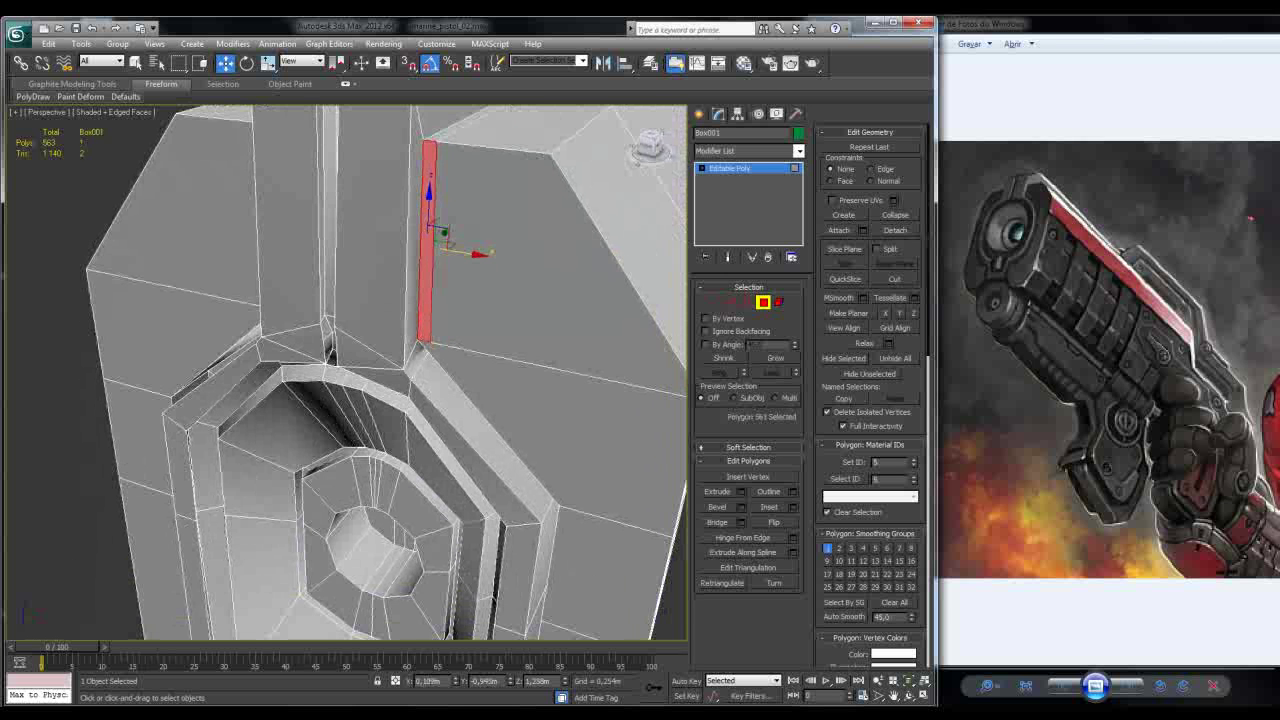
{"action": "key", "text": "alt+l"}
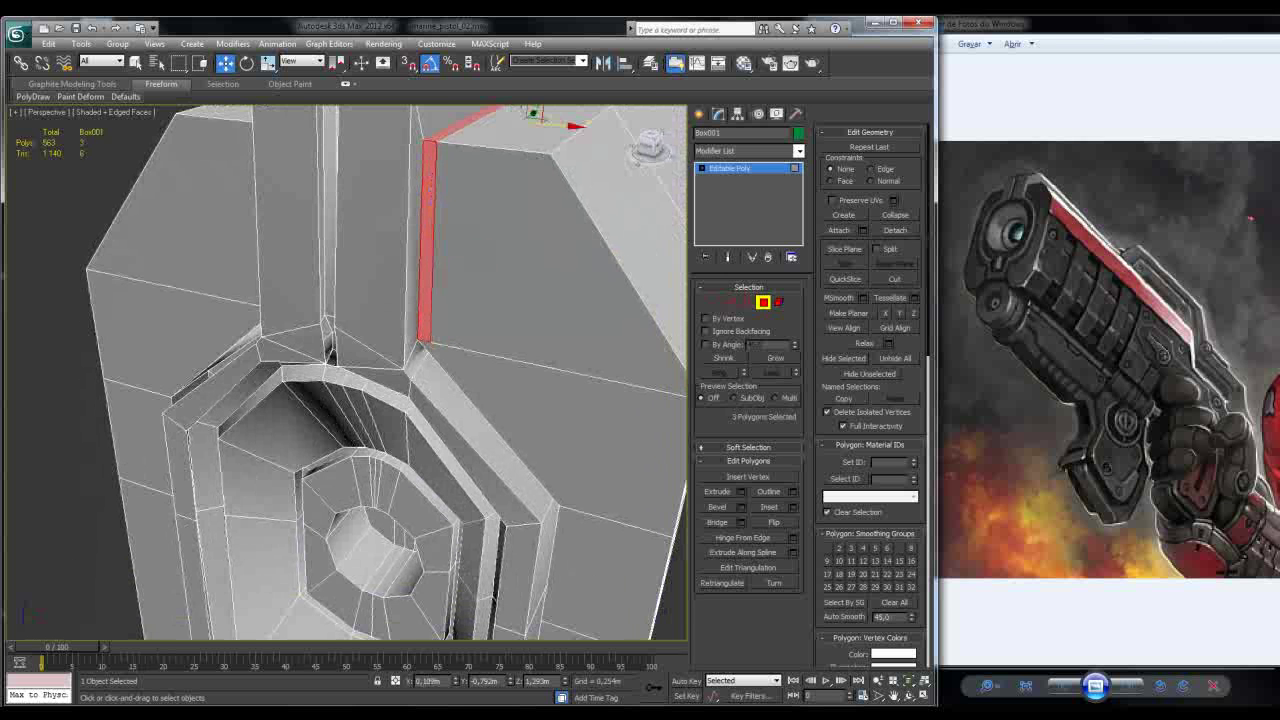
Step: Extrude the selected polygon strip inward with a height of -0.044 m to form a groove beside the rib
{"action": "key", "text": "shift+e"}
{"action": "middle_click_drag", "start_coordinate": [456, 352], "coordinate": [418, 333], "text": "alt"}
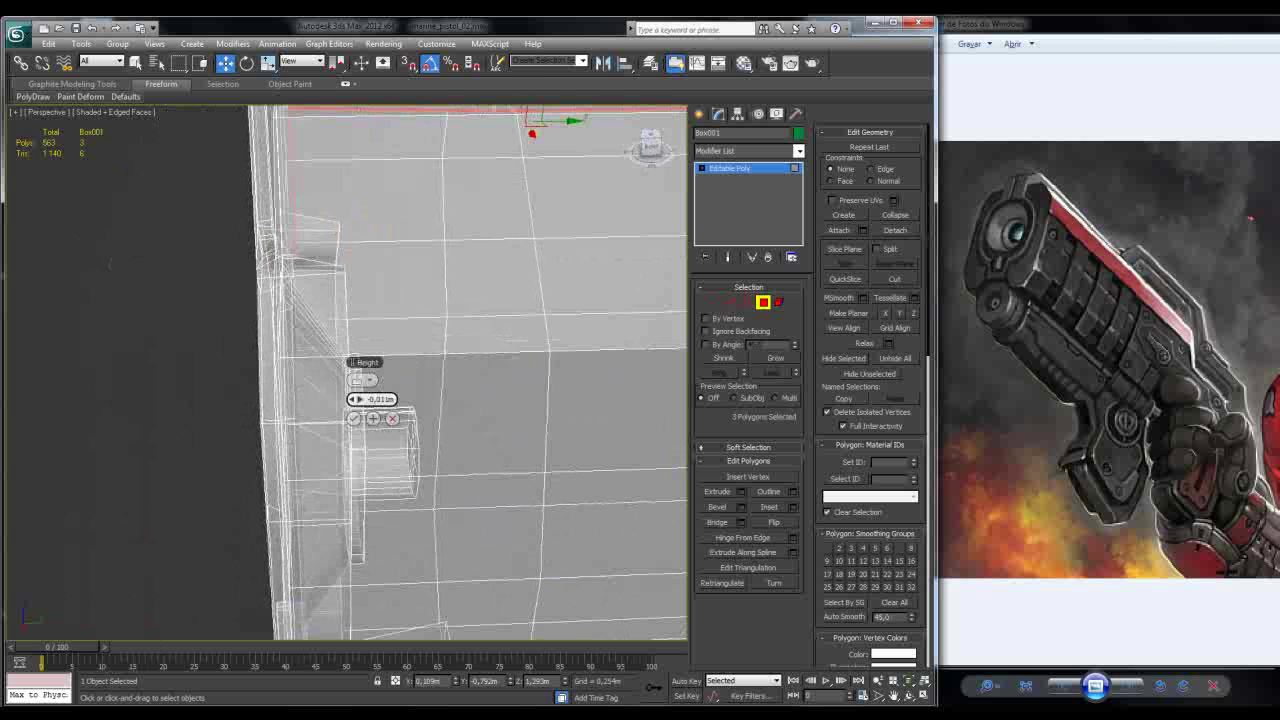
{"action": "left_click_drag", "start_coordinate": [372, 399], "coordinate": [372, 420]}
{"action": "scroll", "coordinate": [470, 380], "scroll_direction": "down", "scroll_amount": 3}
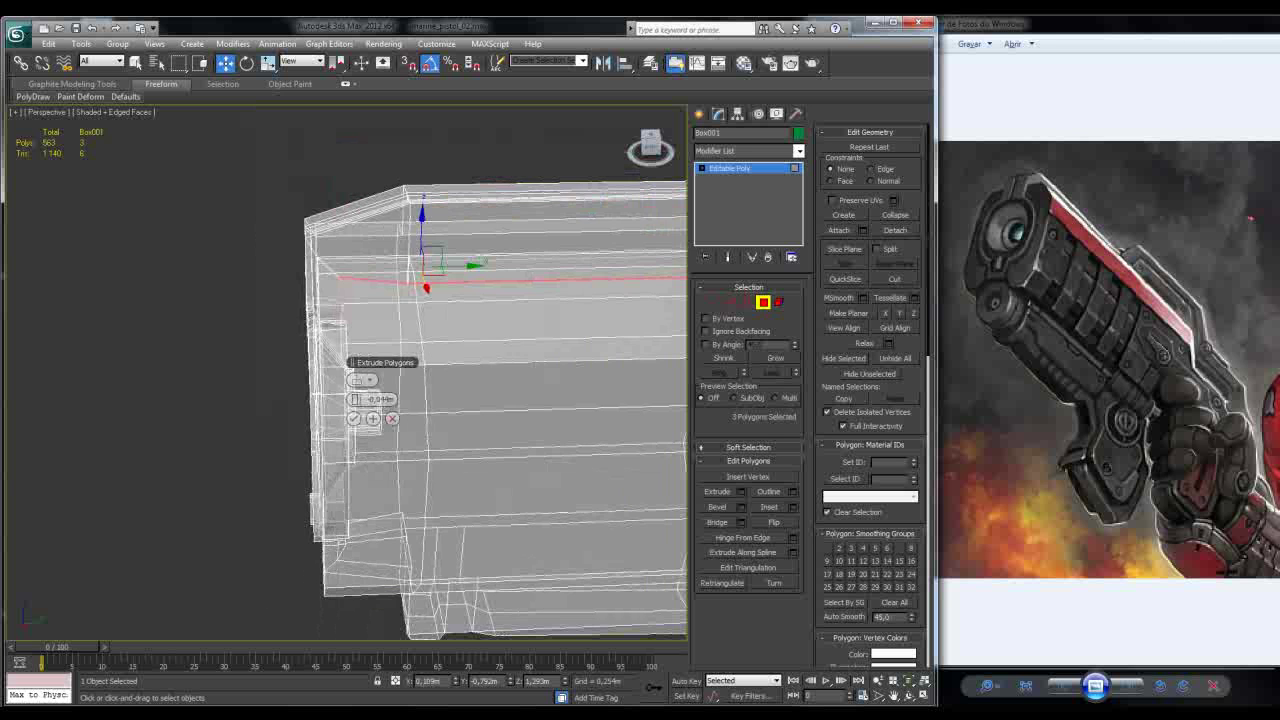
{"action": "middle_click_drag", "start_coordinate": [470, 380], "coordinate": [345, 322], "text": "alt"}
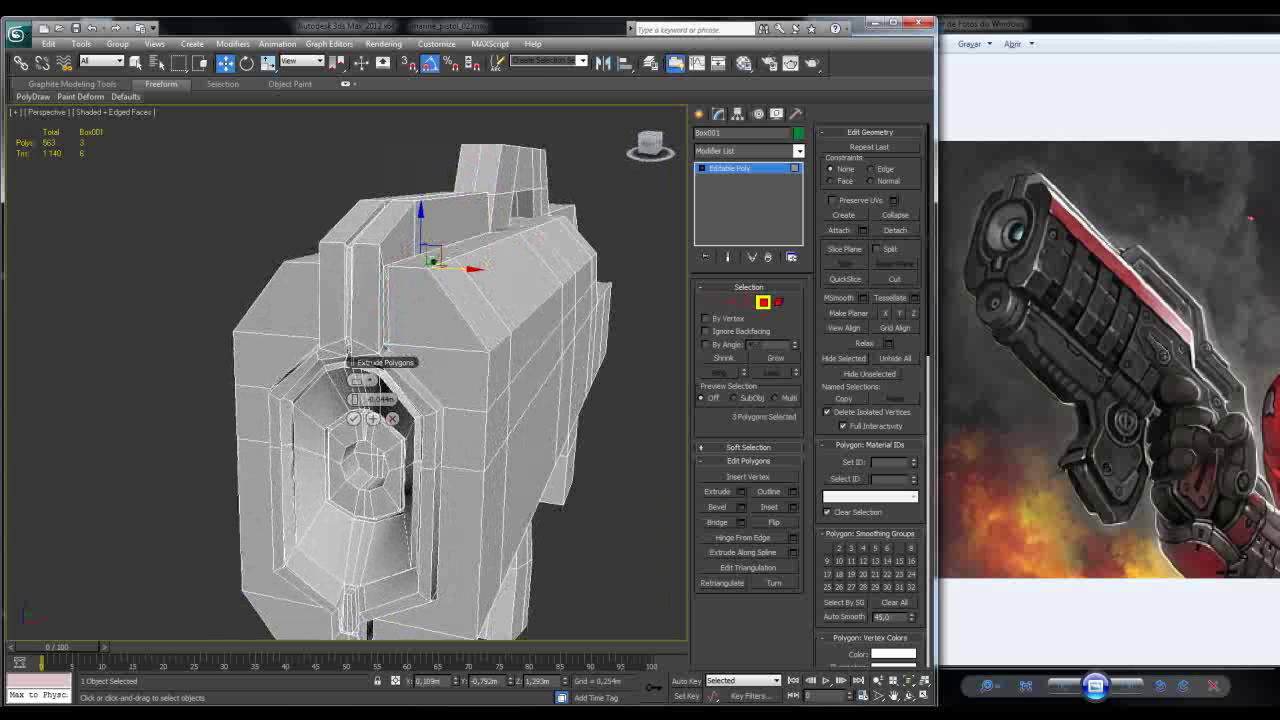
{"action": "scroll", "coordinate": [380, 330], "scroll_direction": "up", "scroll_amount": 5}
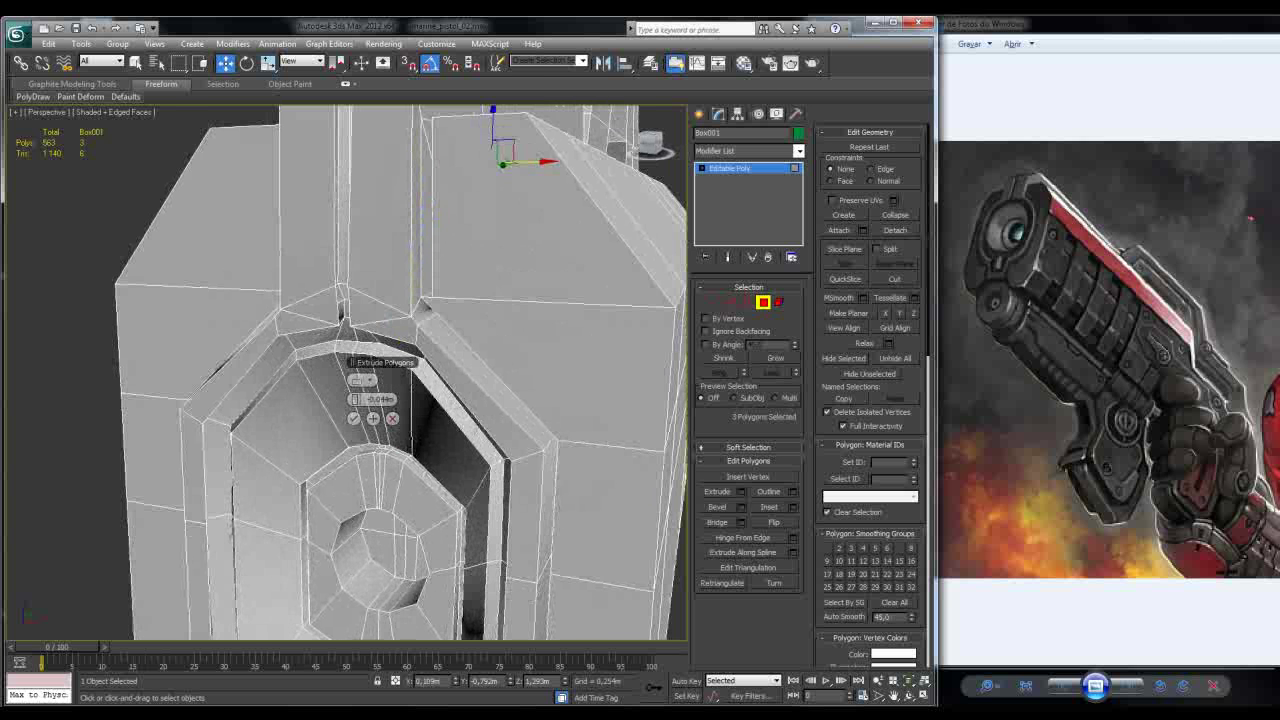
{"action": "left_click", "coordinate": [353, 418]}
Step: Delete the polygon closing the lower front end of the new groove
{"action": "middle_click_drag", "start_coordinate": [353, 418], "coordinate": [330, 445], "text": "alt"}
{"action": "key", "text": "1"}
{"action": "middle_click_drag", "start_coordinate": [360, 380], "coordinate": [294, 402], "text": "alt"}
{"action": "key", "text": "4"}
{"action": "key", "text": "Delete"}
Step: Select the inner vertex at the groove's lower end and move it slightly along X, away from the rib
{"action": "key", "text": "1"}
{"action": "left_click", "coordinate": [409, 330]}
{"action": "middle_click_drag", "start_coordinate": [409, 330], "coordinate": [392, 345], "text": "alt"}
{"action": "scroll", "coordinate": [393, 345], "scroll_direction": "up", "scroll_amount": 8}
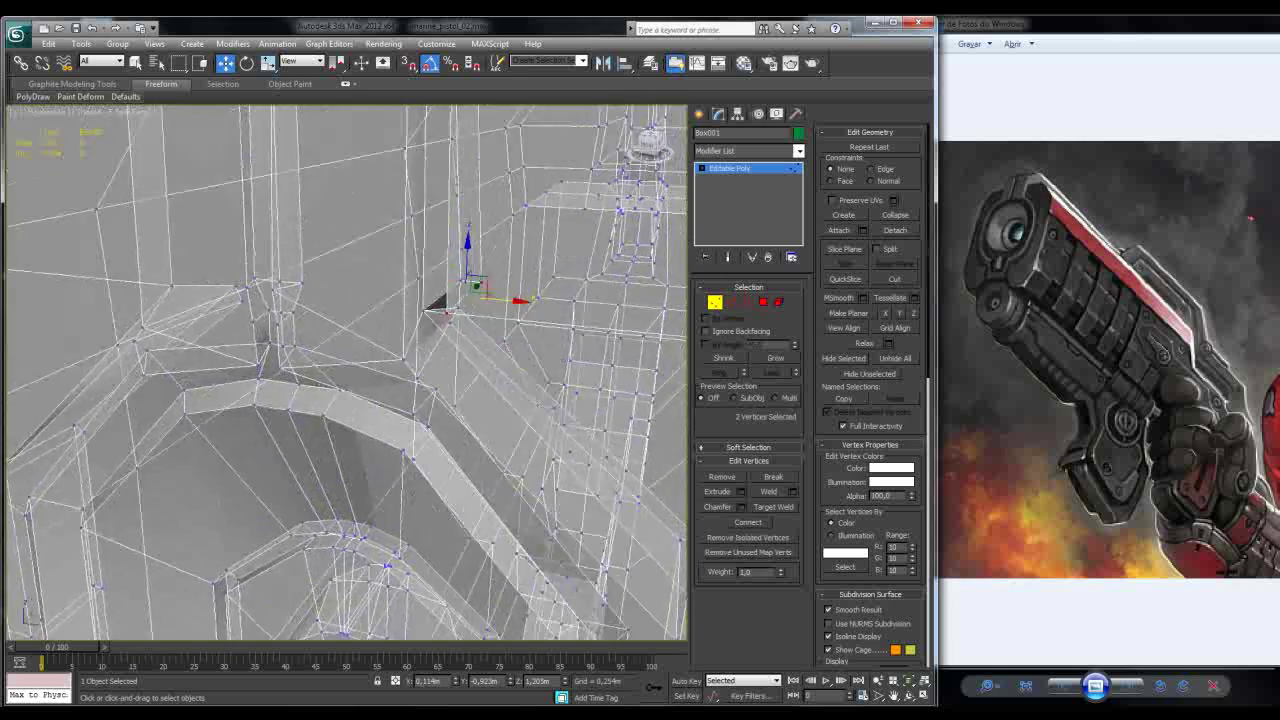
{"action": "middle_click_drag", "start_coordinate": [432, 297], "coordinate": [441, 305], "text": "alt"}
{"action": "left_click", "coordinate": [438, 301]}
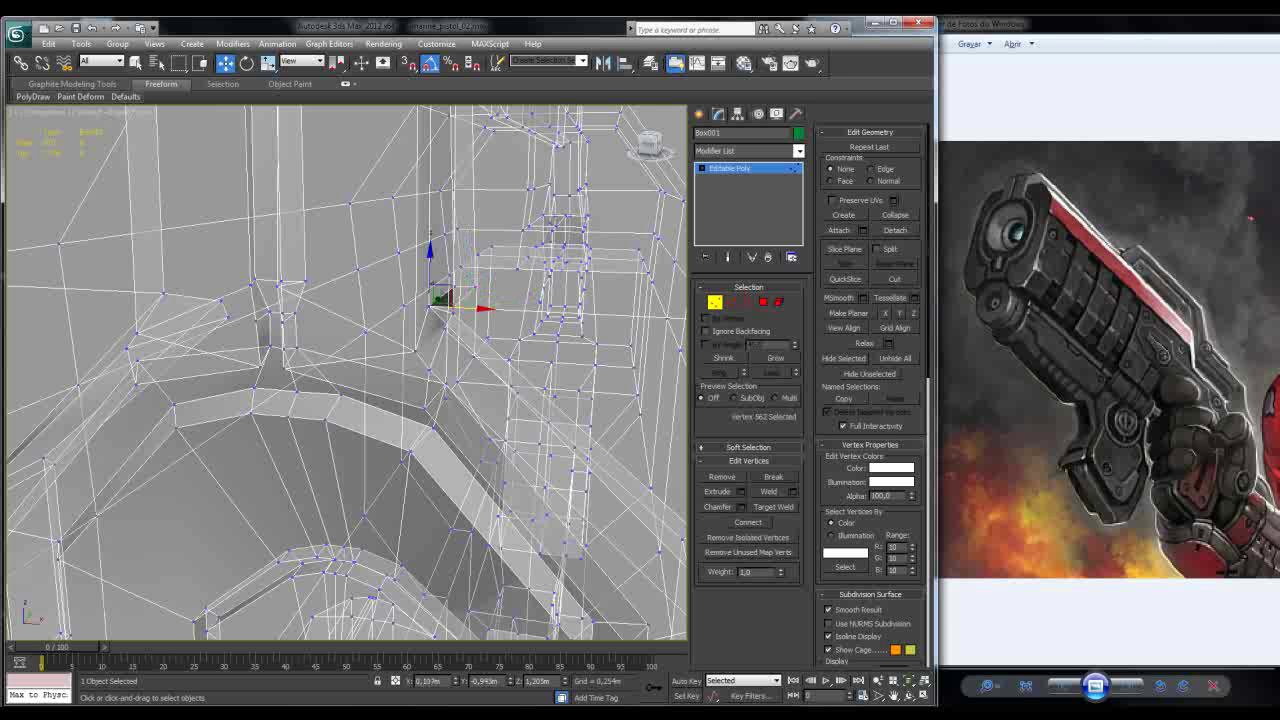
{"action": "scroll", "coordinate": [438, 301], "scroll_direction": "up", "scroll_amount": 4}
{"action": "left_click", "coordinate": [438, 300]}
{"action": "left_click", "coordinate": [438, 300]}
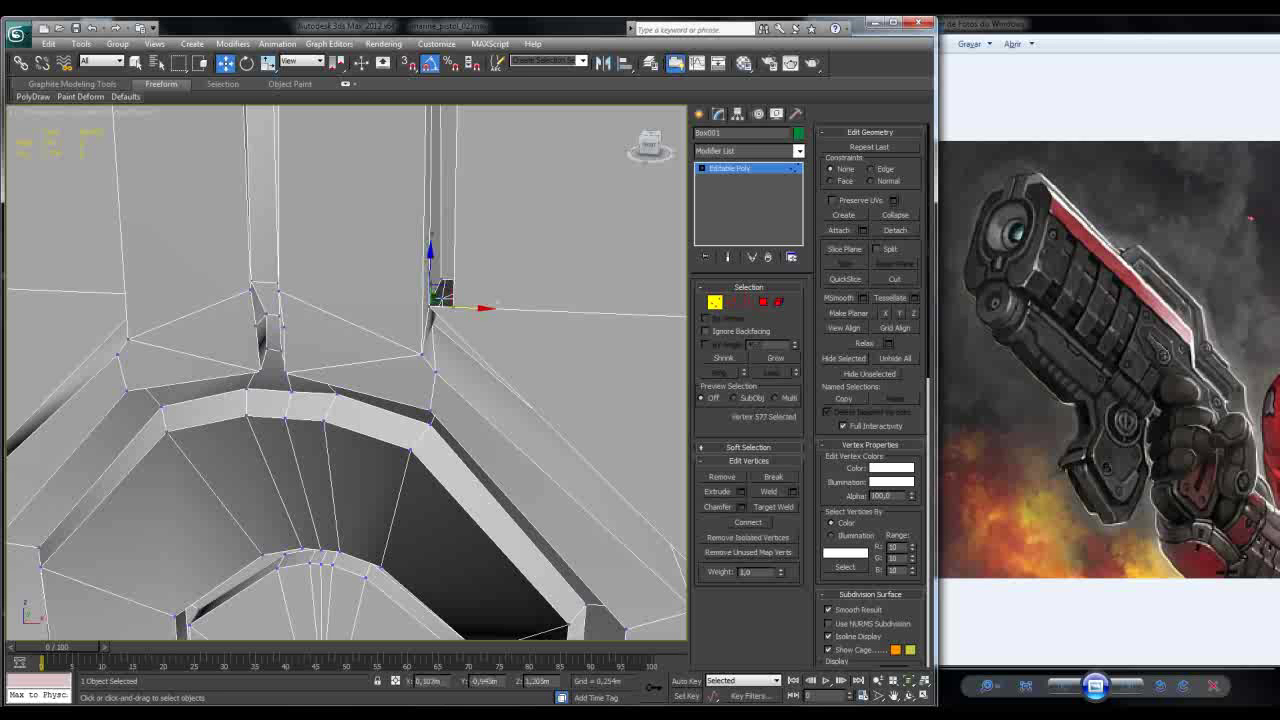
{"action": "left_click_drag", "start_coordinate": [438, 298], "coordinate": [441, 298]}
{"action": "left_click", "coordinate": [433, 301]}
{"action": "left_click", "coordinate": [441, 297]}
{"action": "middle_click_drag", "start_coordinate": [441, 298], "coordinate": [465, 302], "text": "alt"}
{"action": "left_click", "coordinate": [443, 303]}
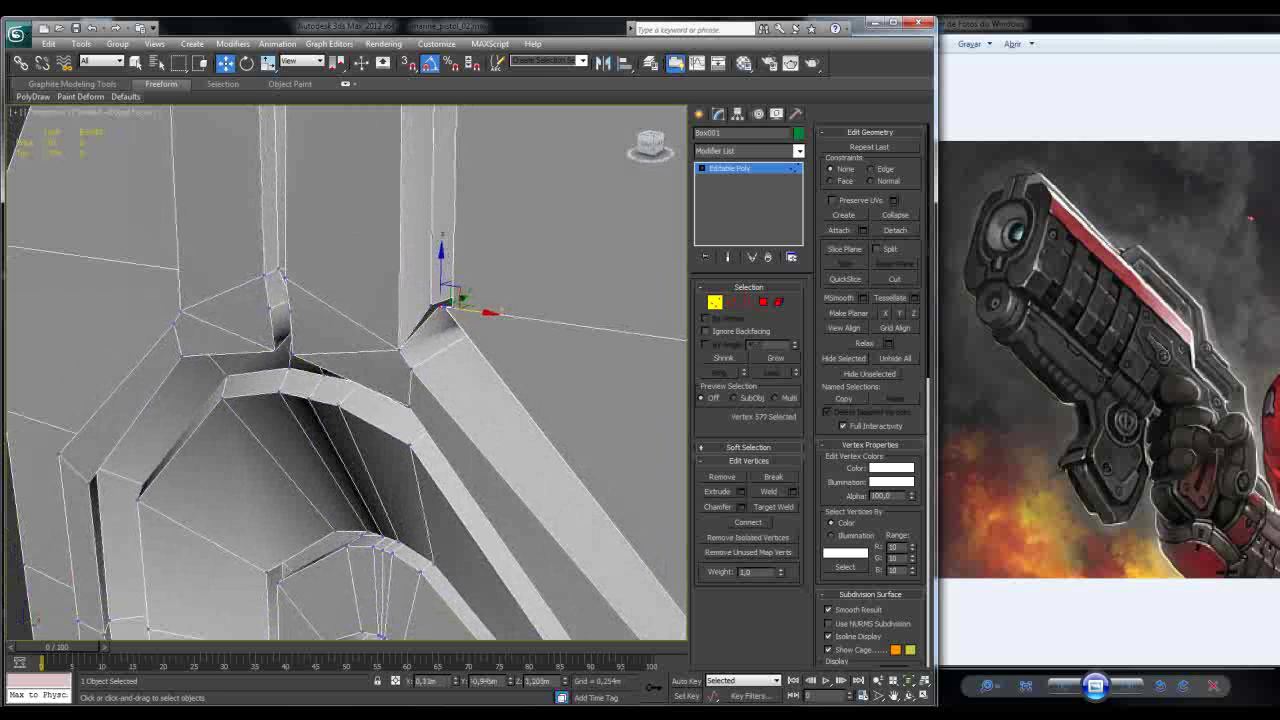
Step: Target-weld the vertices at the lower inner corner of the groove
{"action": "key", "text": "ctrl+shift+w"}
{"action": "left_click", "coordinate": [438, 304]}
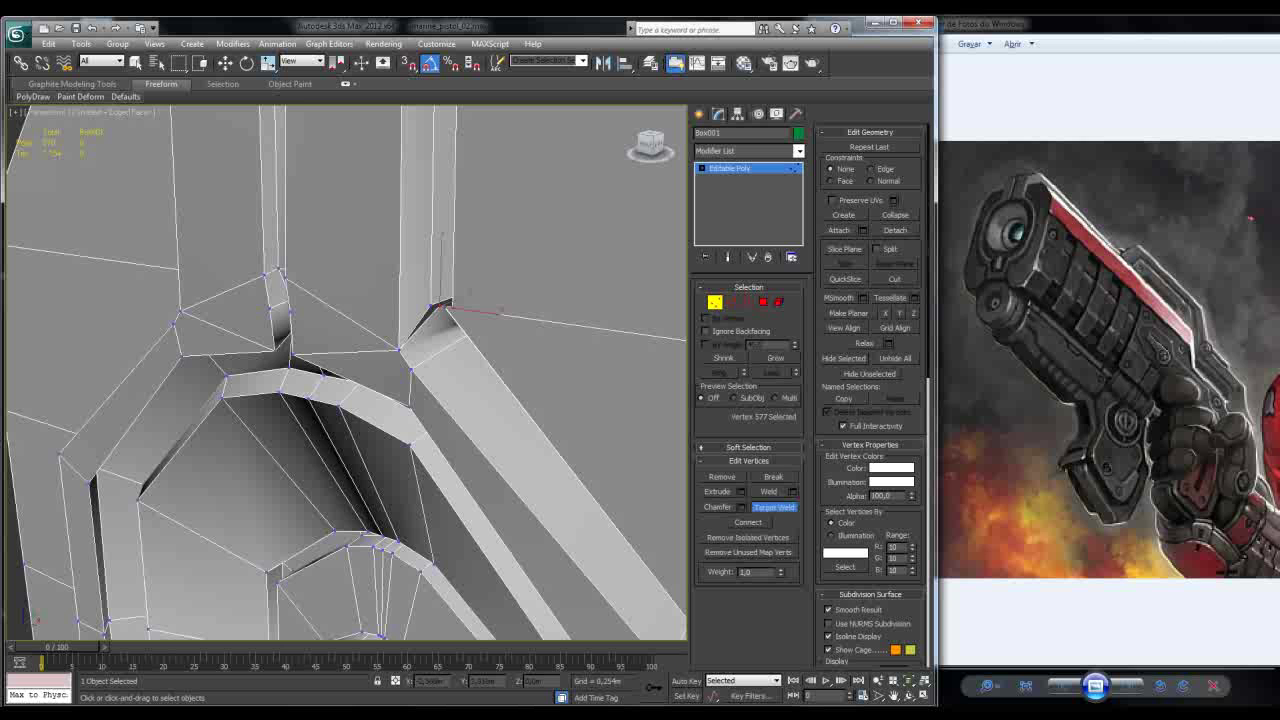
{"action": "middle_click_drag", "start_coordinate": [500, 312], "coordinate": [499, 301], "text": "alt"}
Step: Insert a vertex on the short edge at the groove's lower end
{"action": "key", "text": "2"}
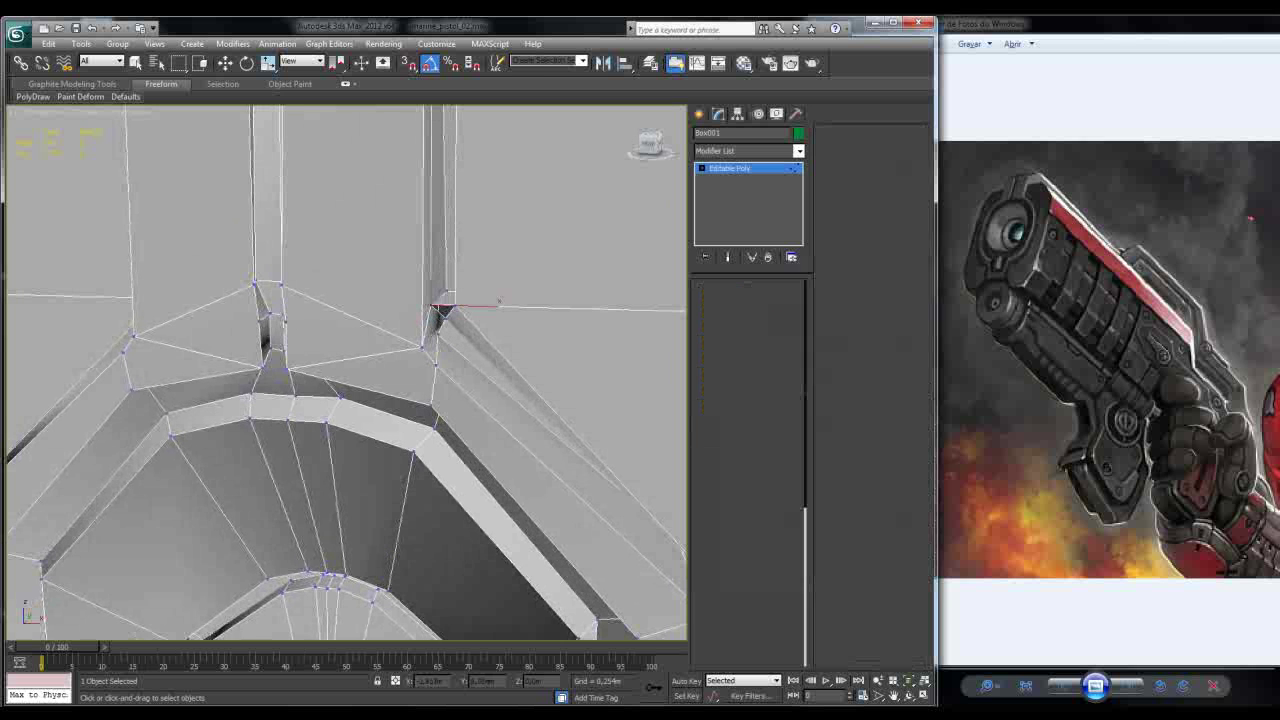
{"action": "middle_click_drag", "start_coordinate": [499, 301], "coordinate": [499, 301], "text": "alt"}
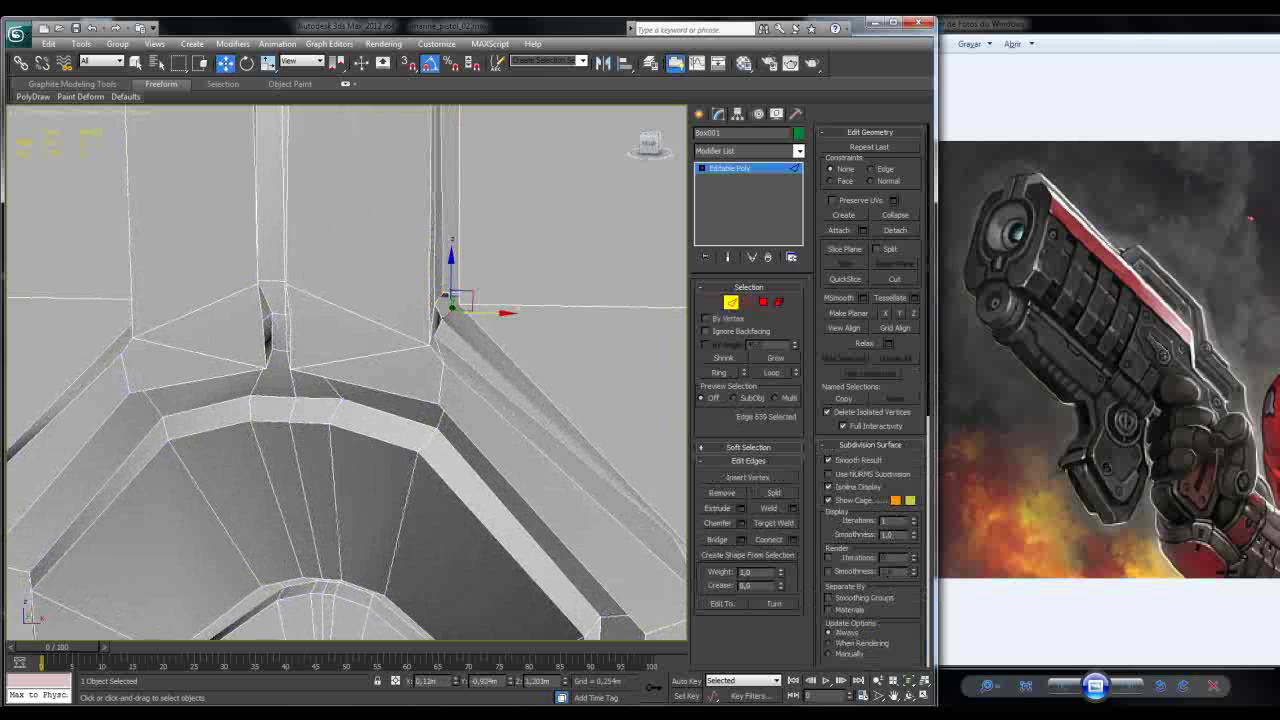
{"action": "left_click", "coordinate": [748, 477]}
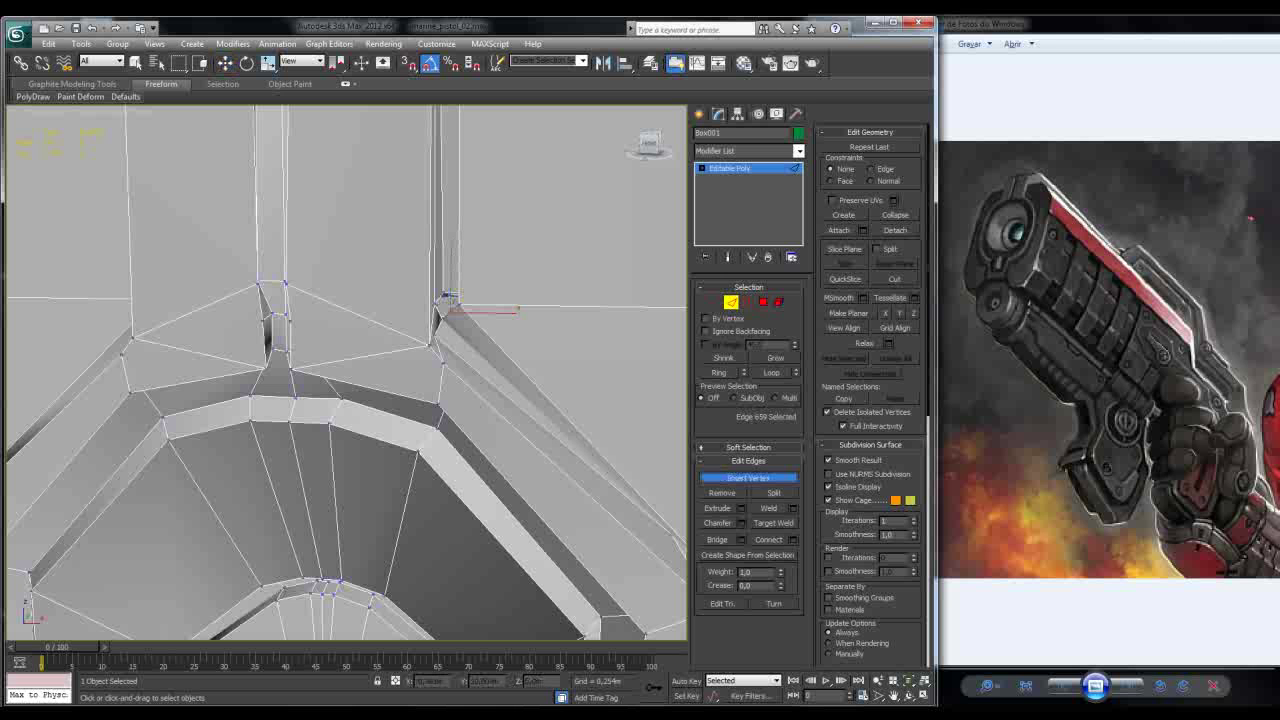
{"action": "left_click", "coordinate": [444, 297]}
{"action": "key", "text": "1"}
Step: From inside the mesh, target-weld the upper vertex of the muzzle bevel onto the groove's lower corner vertex
{"action": "middle_click_drag", "start_coordinate": [450, 300], "coordinate": [290, 356], "text": "alt"}
{"action": "key", "text": "ctrl+d"}
{"action": "left_click", "coordinate": [395, 212]}
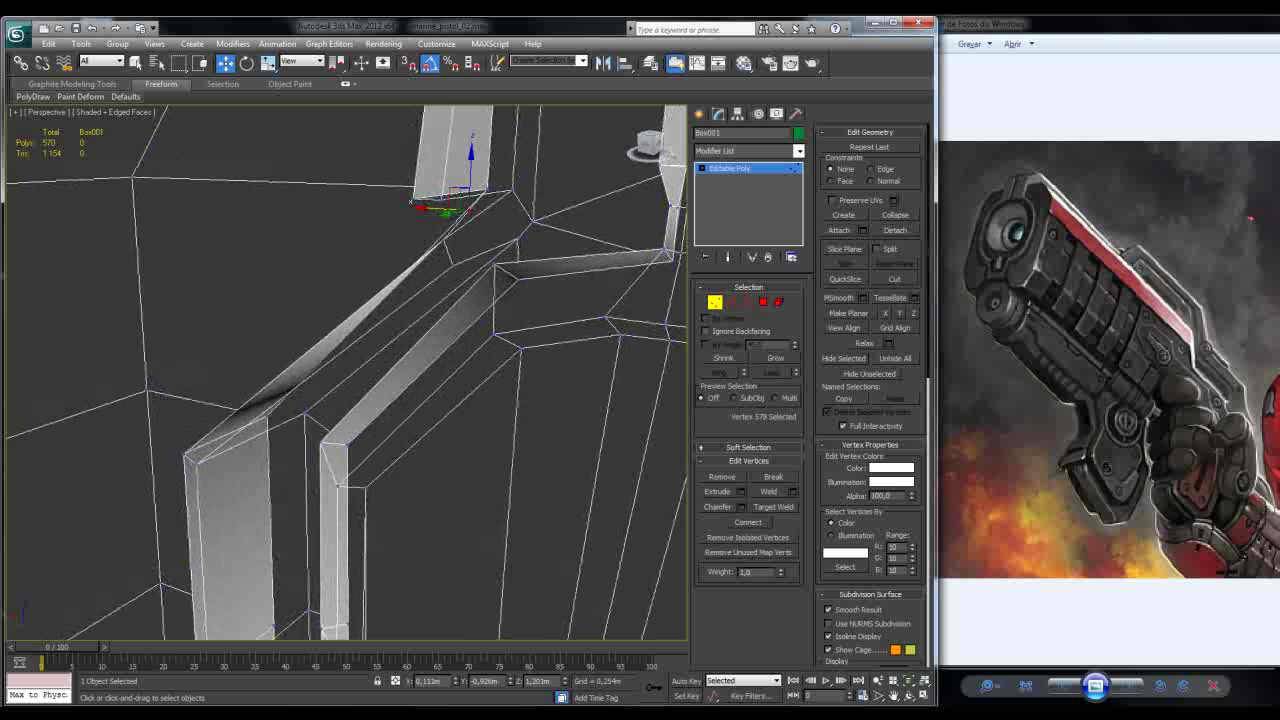
{"action": "key", "text": "ctrl+w"}
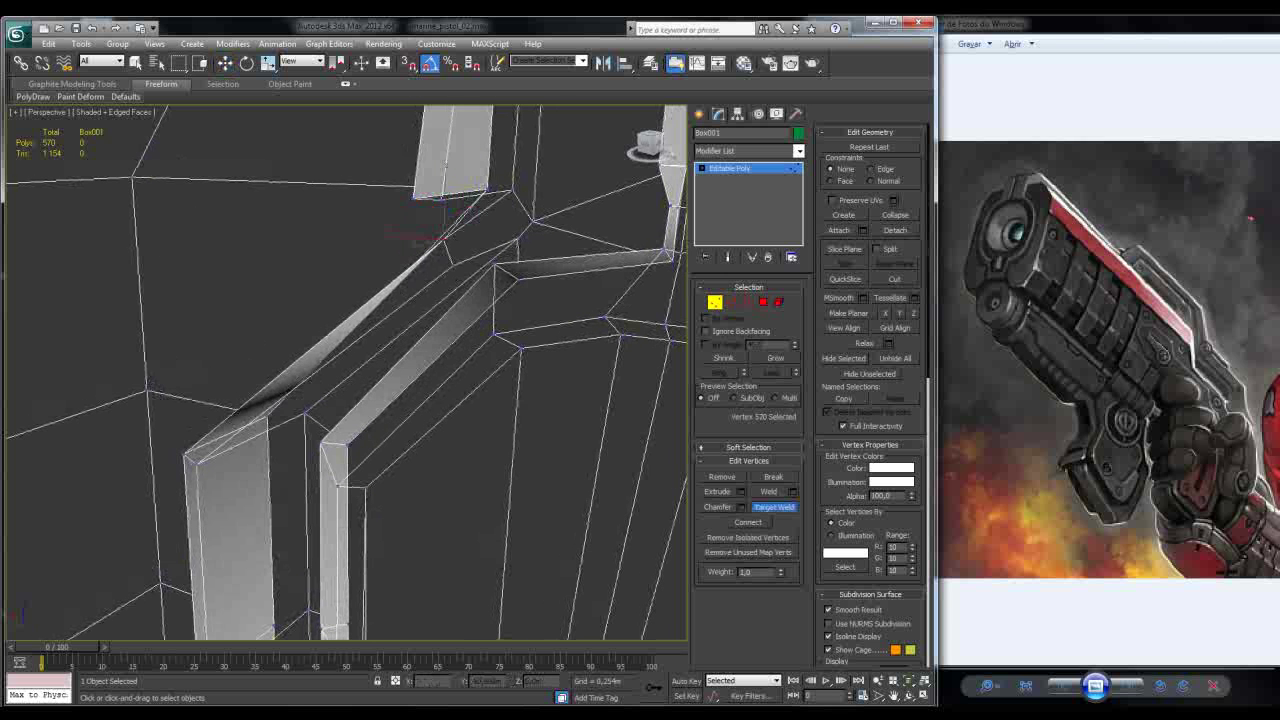
{"action": "left_click", "coordinate": [413, 198]}
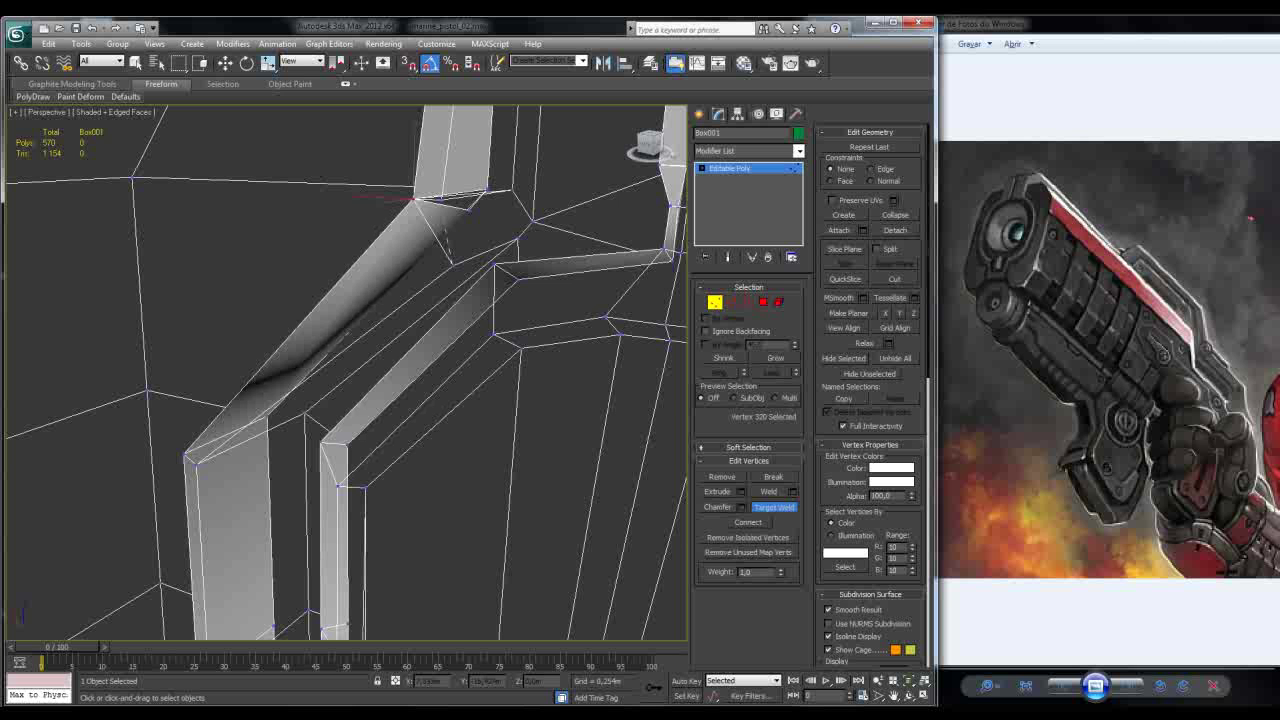
Step: Remove the leftover vertex at the groove's lower end, viewed from inside the mesh
{"action": "key", "text": "w"}
{"action": "middle_click_drag", "start_coordinate": [355, 192], "coordinate": [489, 541], "text": "alt"}
{"action": "scroll", "coordinate": [343, 487], "scroll_direction": "up", "scroll_amount": 3}
{"action": "scroll", "coordinate": [343, 487], "scroll_direction": "down", "scroll_amount": 3}
{"action": "scroll", "coordinate": [489, 519], "scroll_direction": "up", "scroll_amount": 3}
{"action": "scroll", "coordinate": [489, 519], "scroll_direction": "down", "scroll_amount": 2}
{"action": "right_click", "coordinate": [509, 220]}
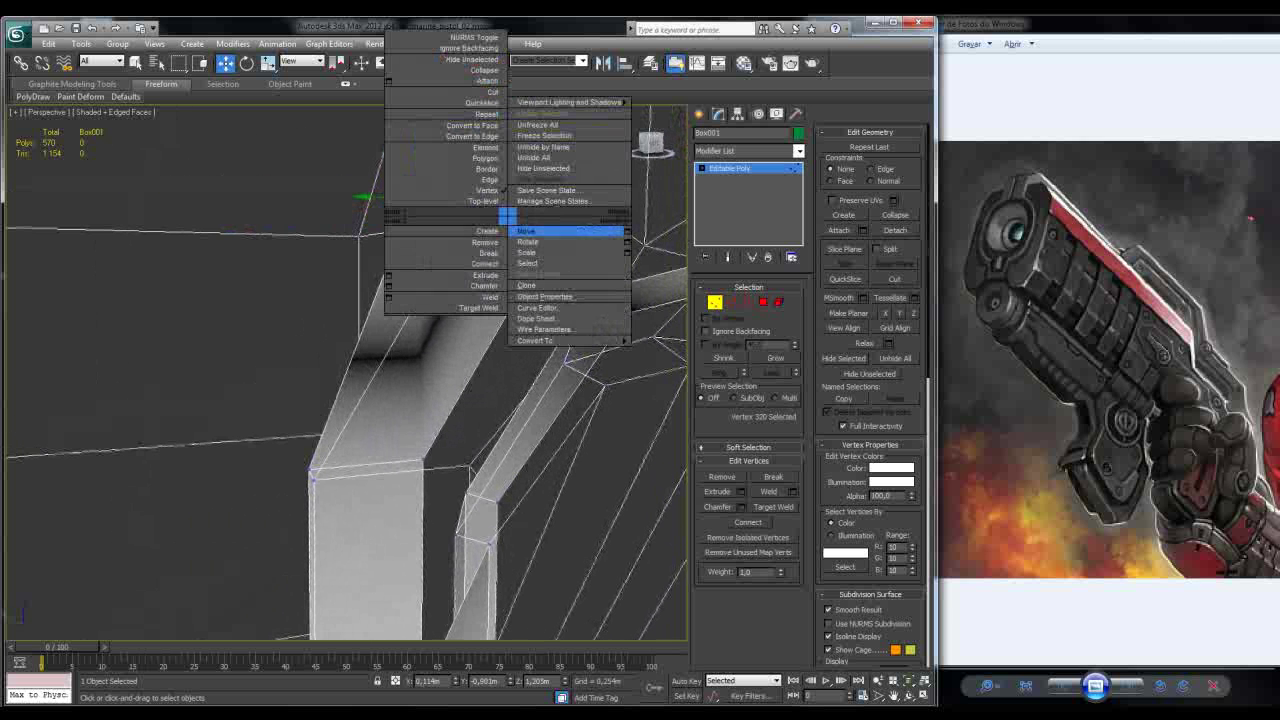
{"action": "left_click", "coordinate": [540, 232]}
{"action": "left_click", "coordinate": [500, 212]}
{"action": "key", "text": "BackSpace"}
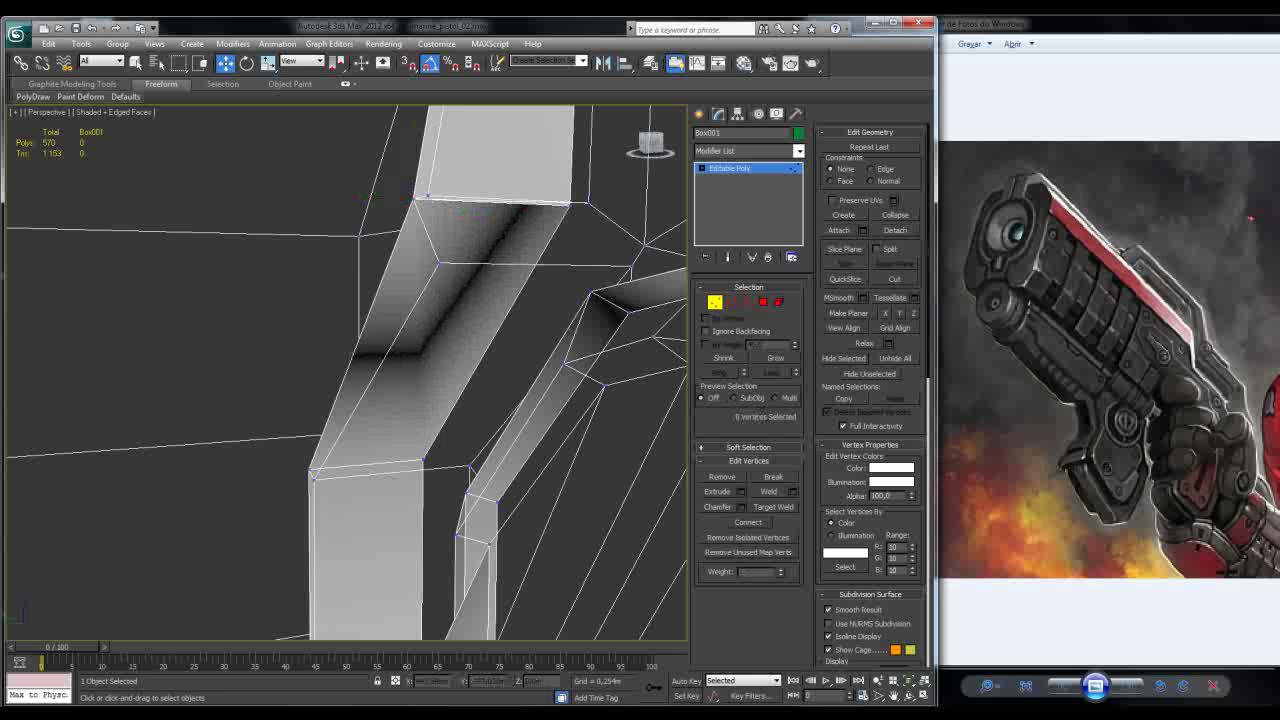
Step: Delete the creased polygon between the groove's lower end and the muzzle bevel
{"action": "key", "text": "4"}
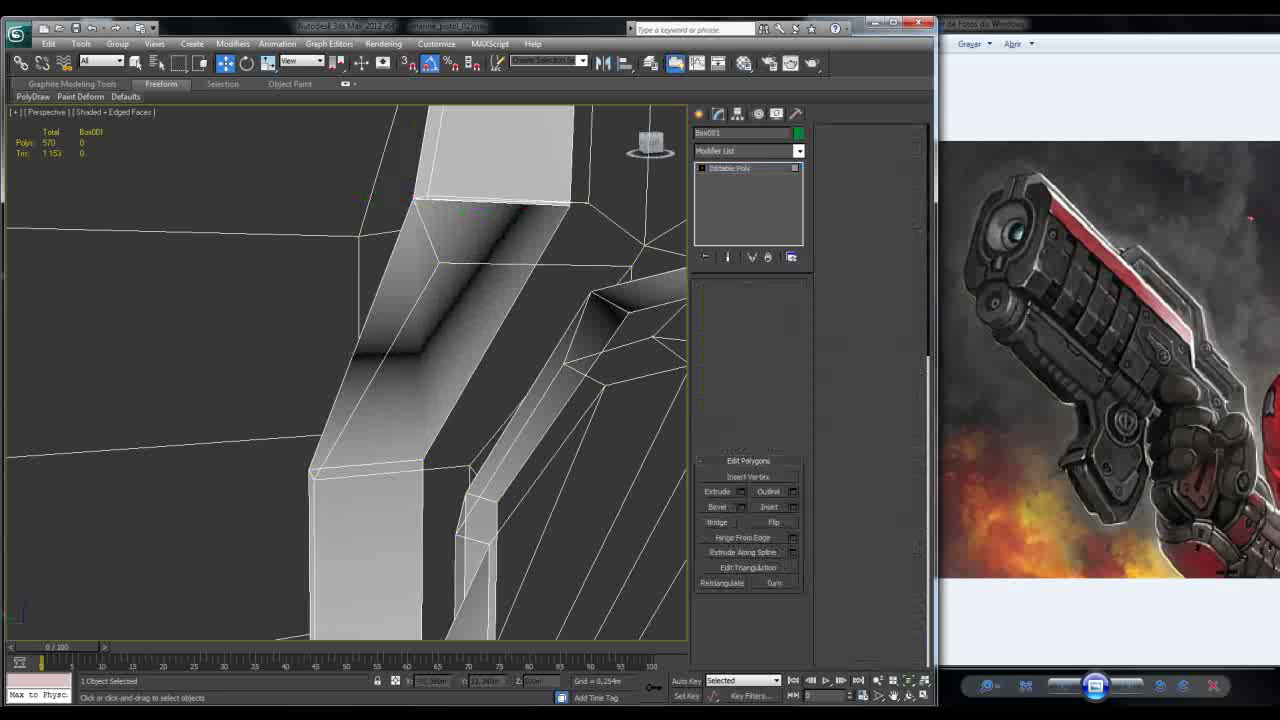
{"action": "left_click", "coordinate": [520, 232]}
{"action": "key", "text": "Delete"}
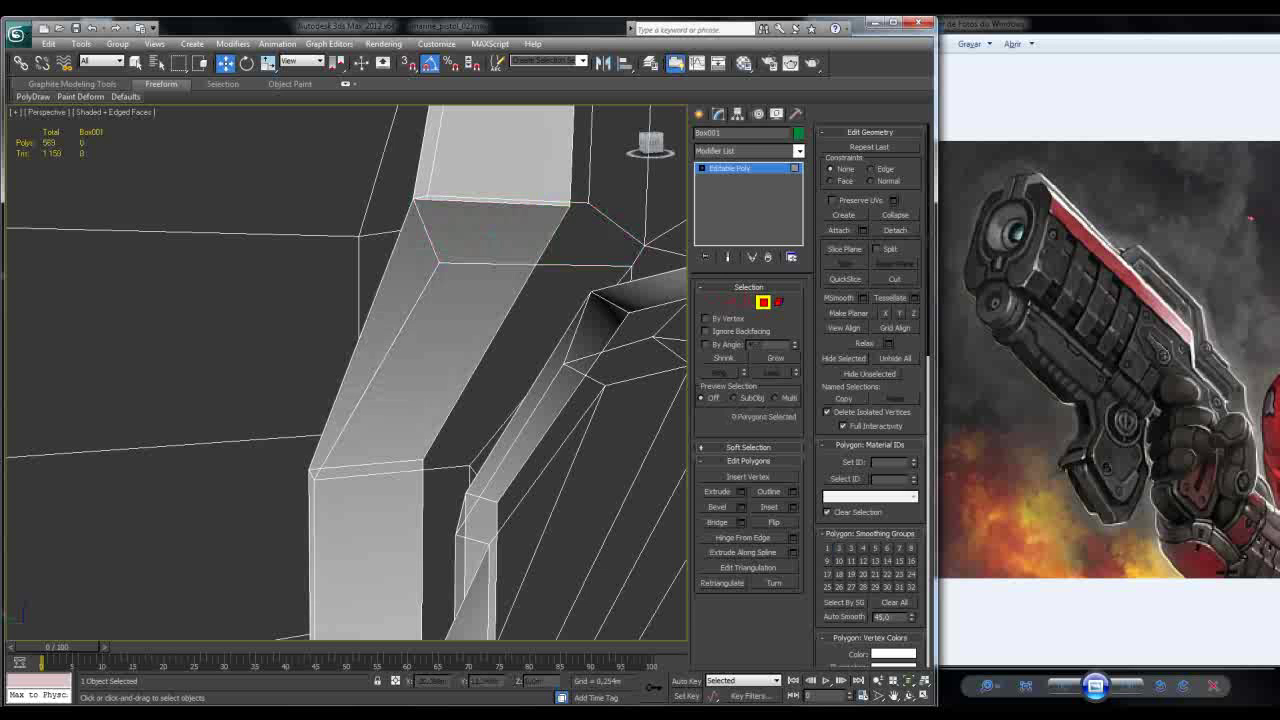
Step: Extend the muzzle bevel's open top edge into the gap as a new polygon toward the groove
{"action": "key", "text": "1"}
{"action": "left_click", "coordinate": [416, 200]}
{"action": "middle_click_drag", "start_coordinate": [416, 200], "coordinate": [195, 234], "text": "alt"}
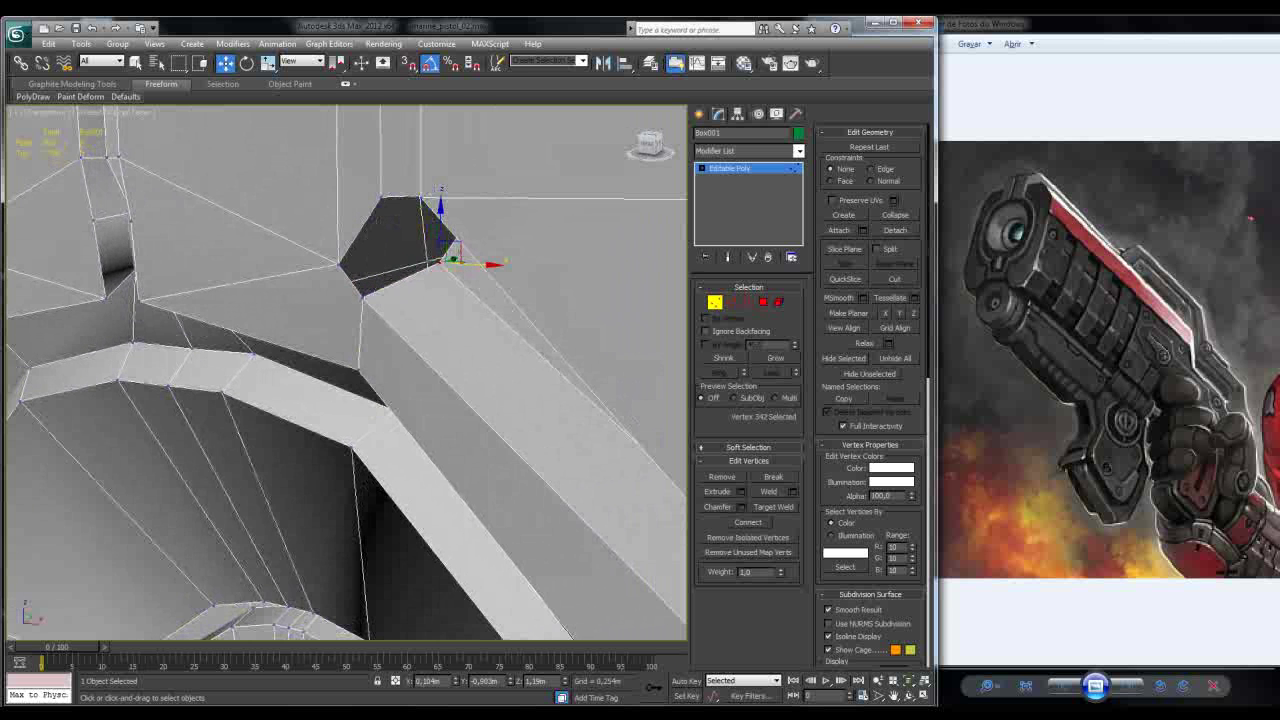
{"action": "key", "text": "2"}
{"action": "left_click", "coordinate": [385, 283]}
{"action": "left_click_drag", "start_coordinate": [423, 270], "coordinate": [425, 251]}
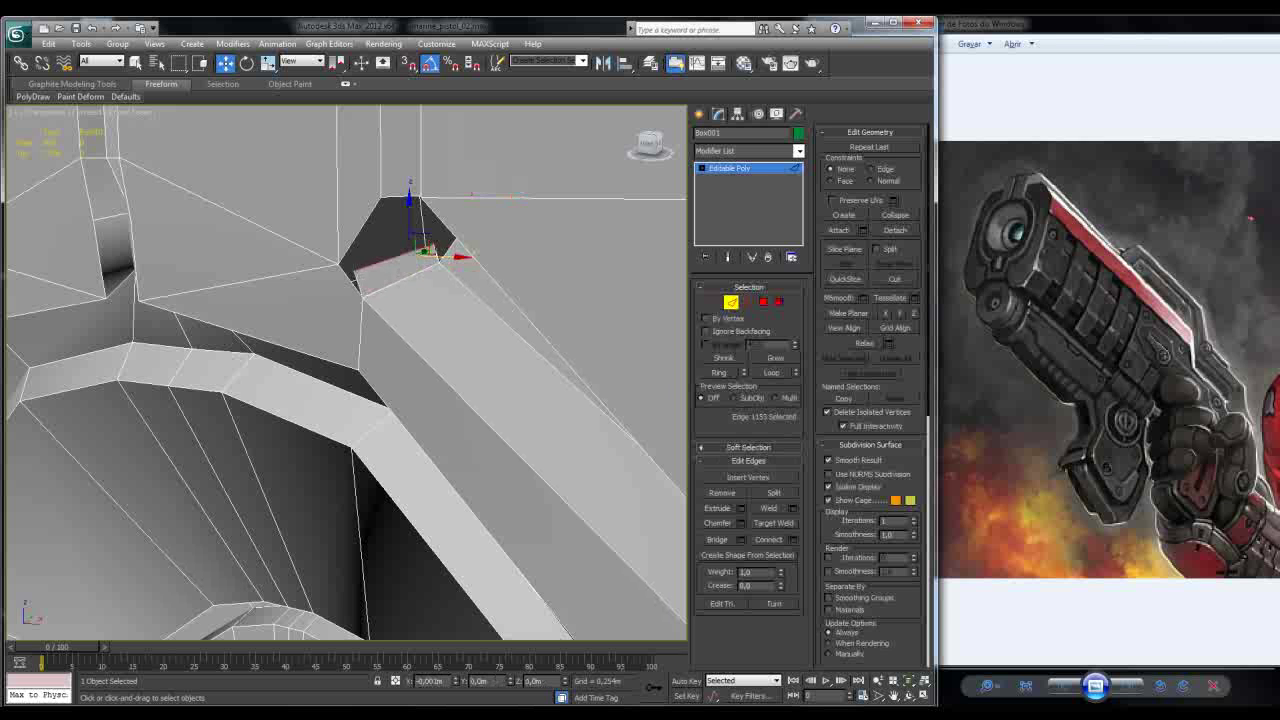
{"action": "middle_click_drag", "start_coordinate": [420, 250], "coordinate": [525, 258], "text": "alt"}
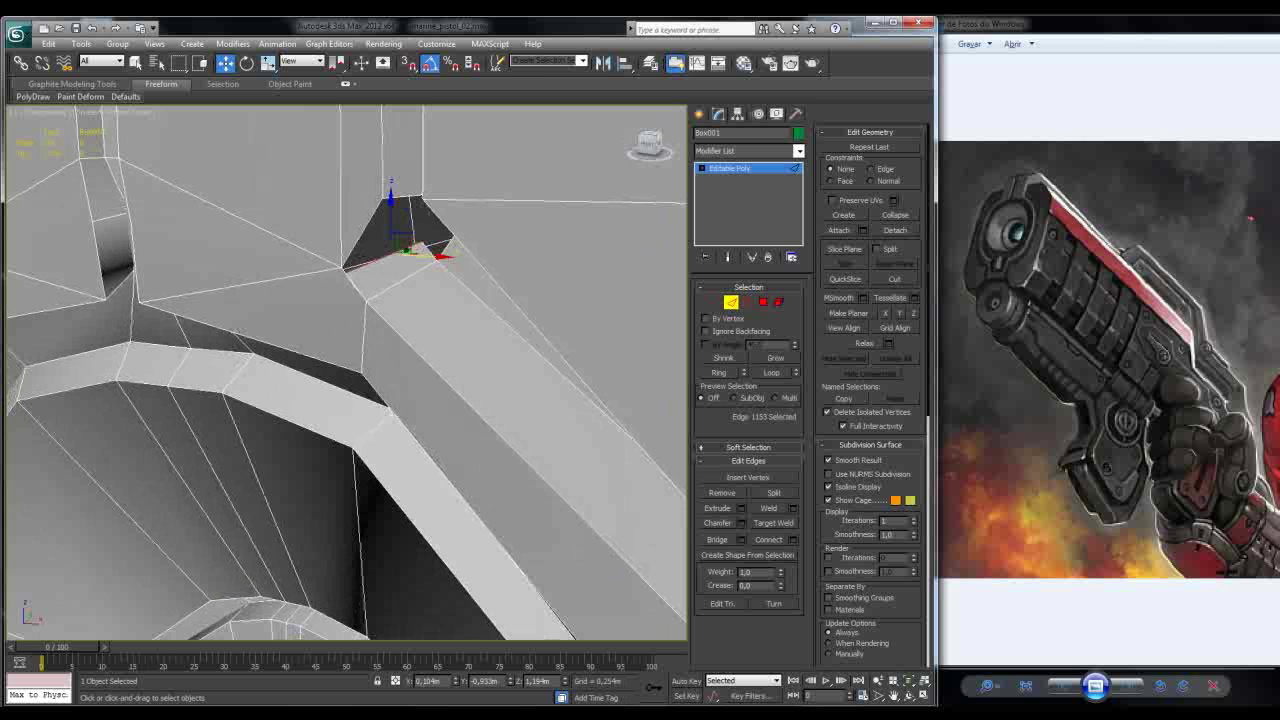
Step: Target-weld the rib-side vertex of the extended edge onto the rib's lower corner vertex
{"action": "key", "text": "1"}
{"action": "left_click", "coordinate": [350, 268]}
{"action": "key", "text": "ctrl+w"}
{"action": "left_click", "coordinate": [345, 268]}
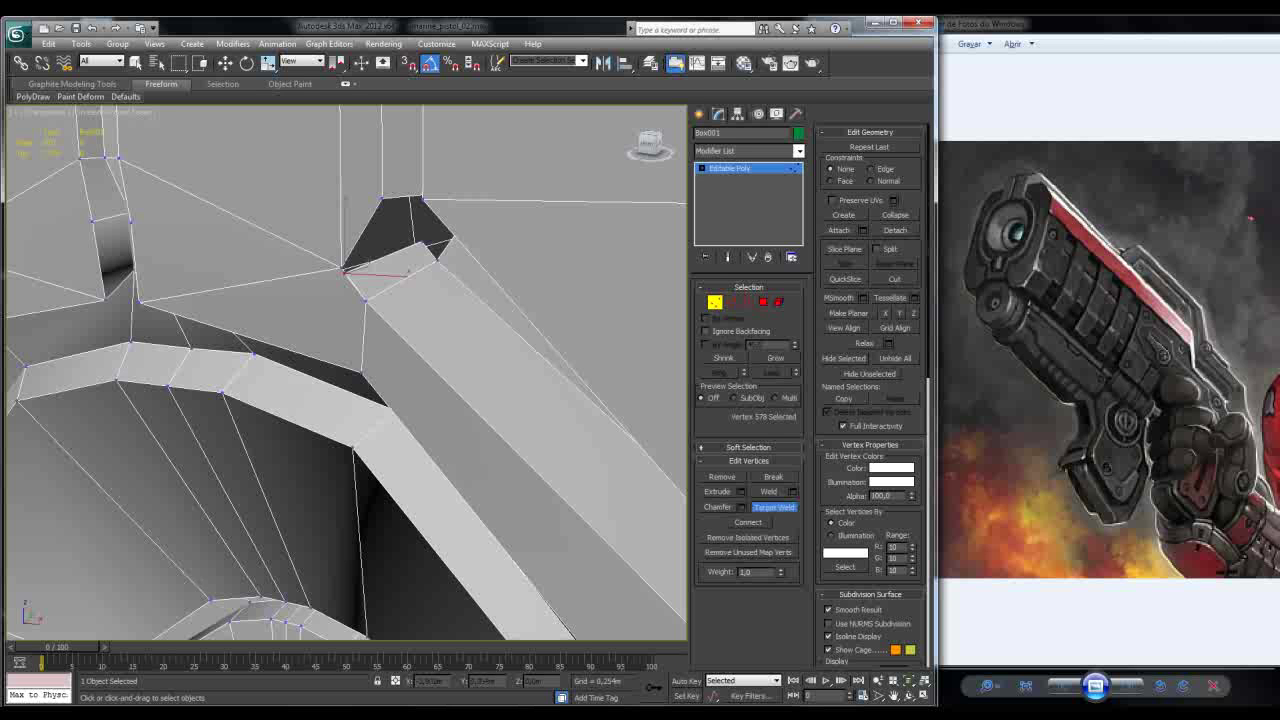
Step: Extend the open edge at the rib's lower corner upward along Z into the remaining gap
{"action": "mouse_move", "coordinate": [408, 272]}
{"action": "middle_mouse_down", "text": "alt"}
{"action": "mouse_move", "coordinate": [425, 268]}
{"action": "mouse_move", "coordinate": [402, 269]}
{"action": "middle_mouse_up", "text": "alt"}
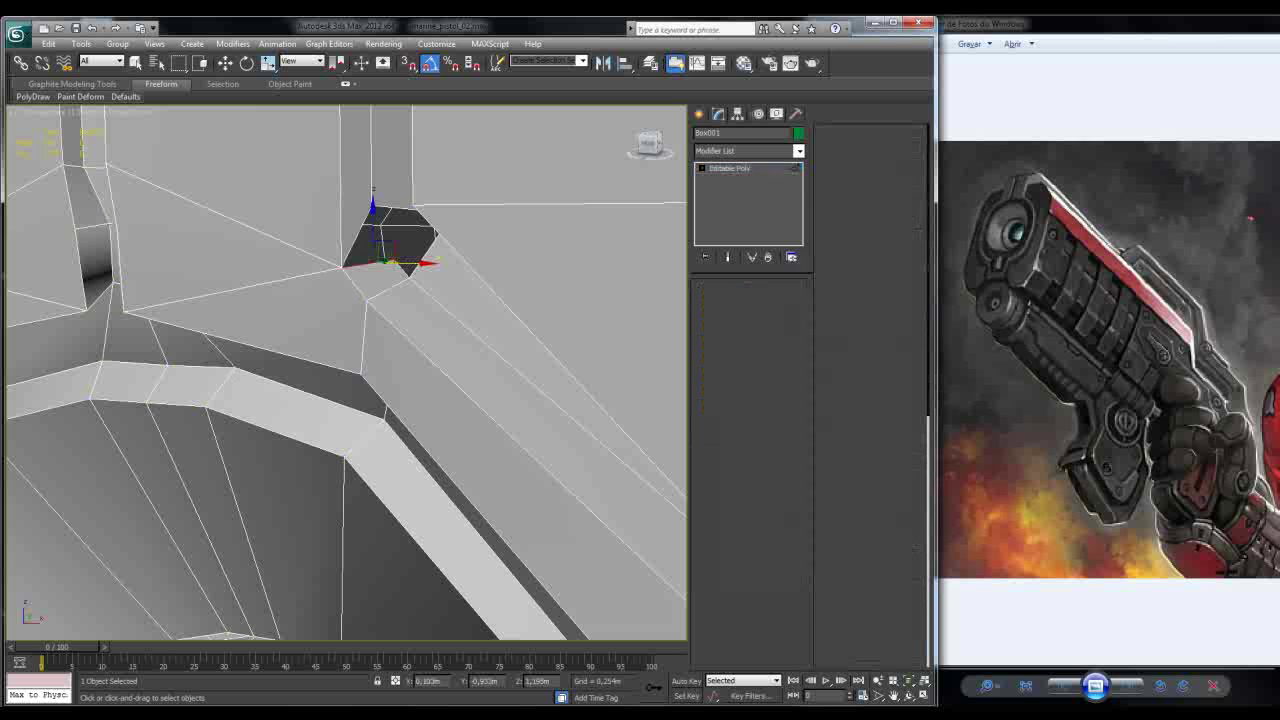
{"action": "key", "text": "w"}
{"action": "left_click", "coordinate": [385, 233]}
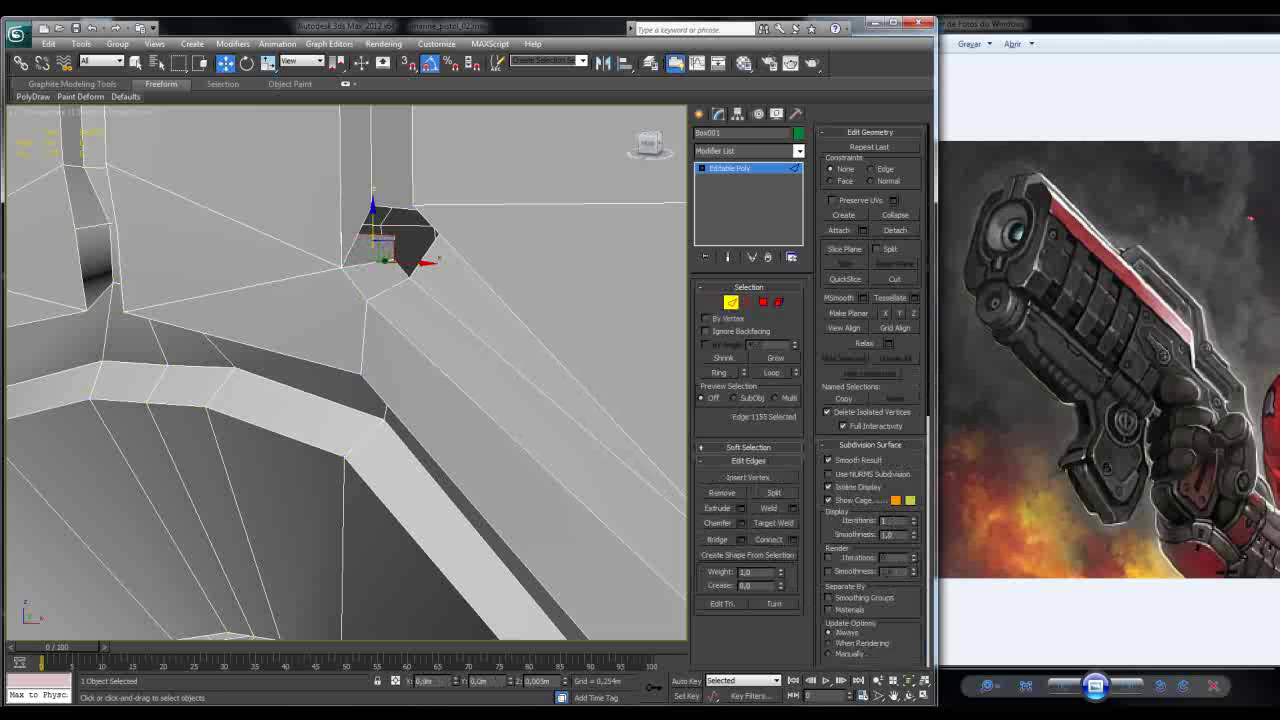
Step: Target-weld the rib-side vertex of the newly extended edge onto the groove's inner lower corner vertex
{"action": "key", "text": "1"}
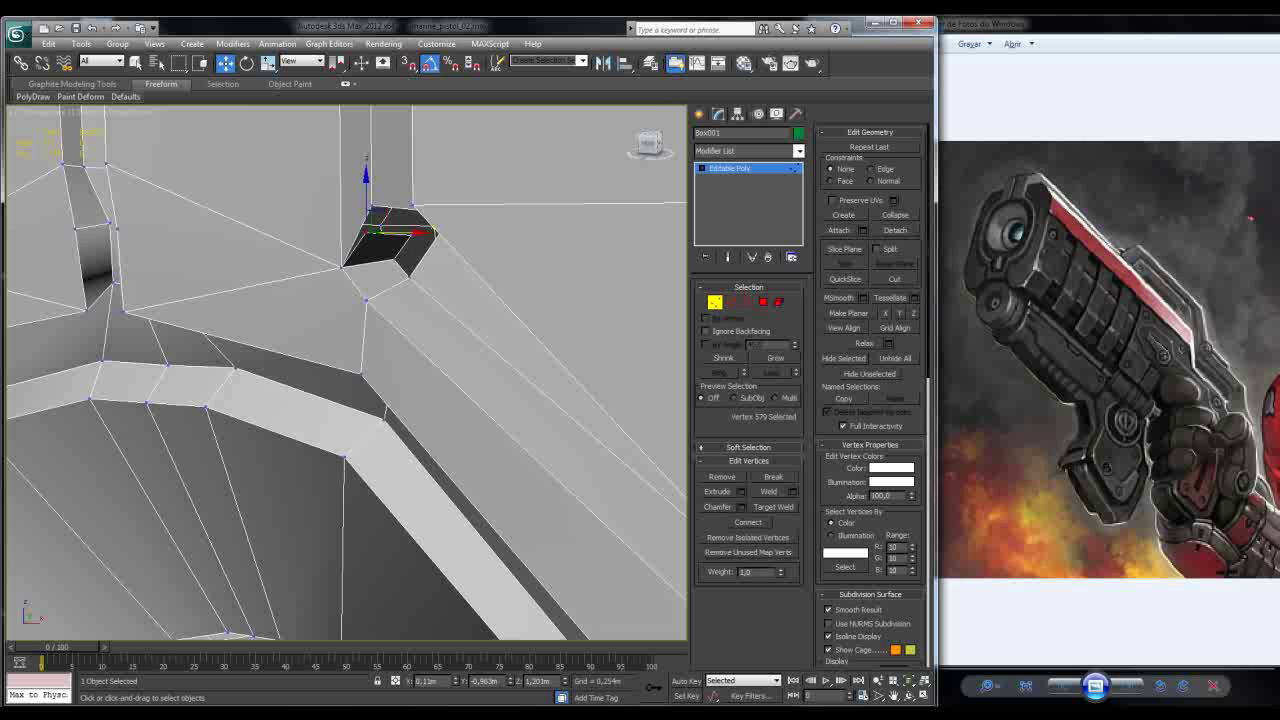
{"action": "key", "text": "2"}
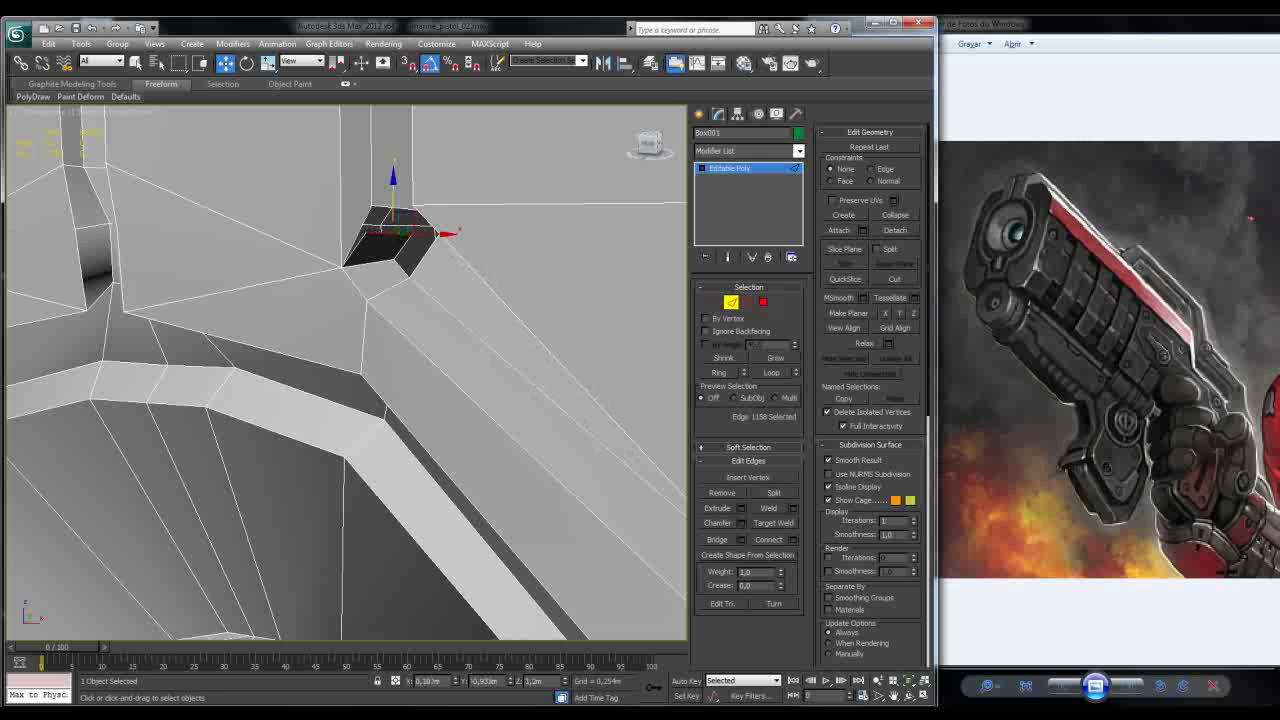
{"action": "key", "text": "1"}
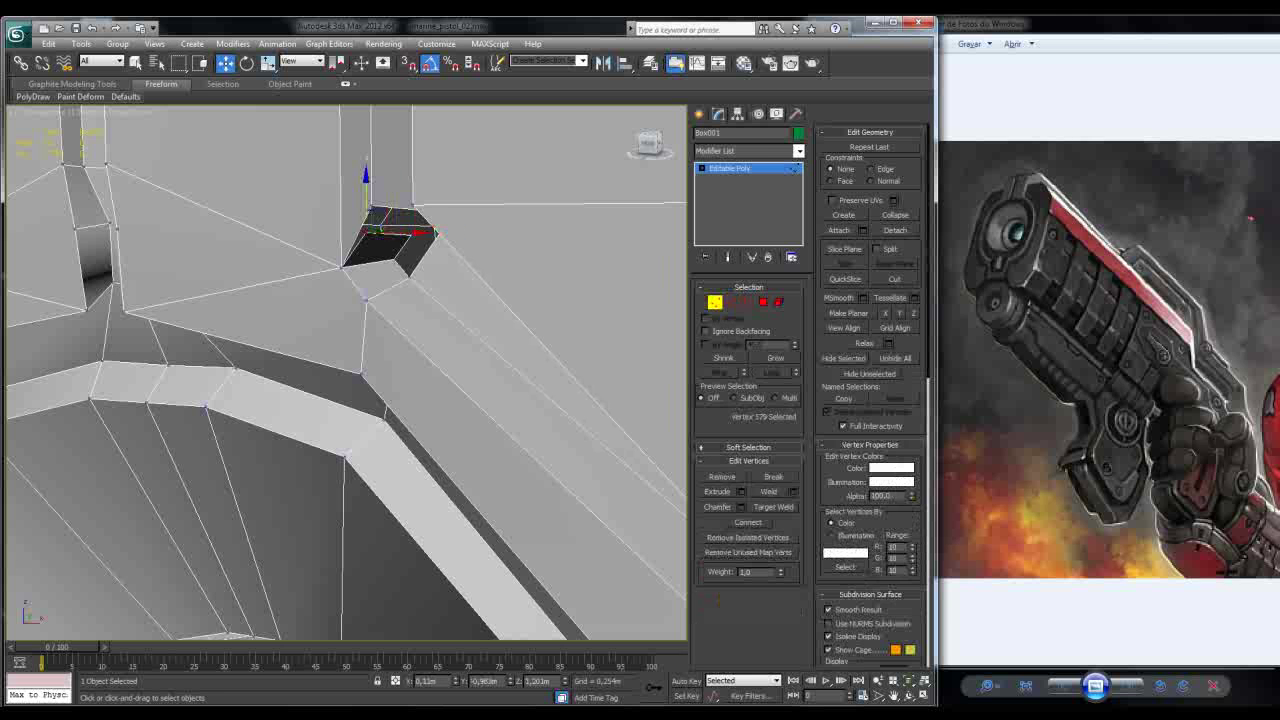
{"action": "key", "text": "ctrl+shift+w"}
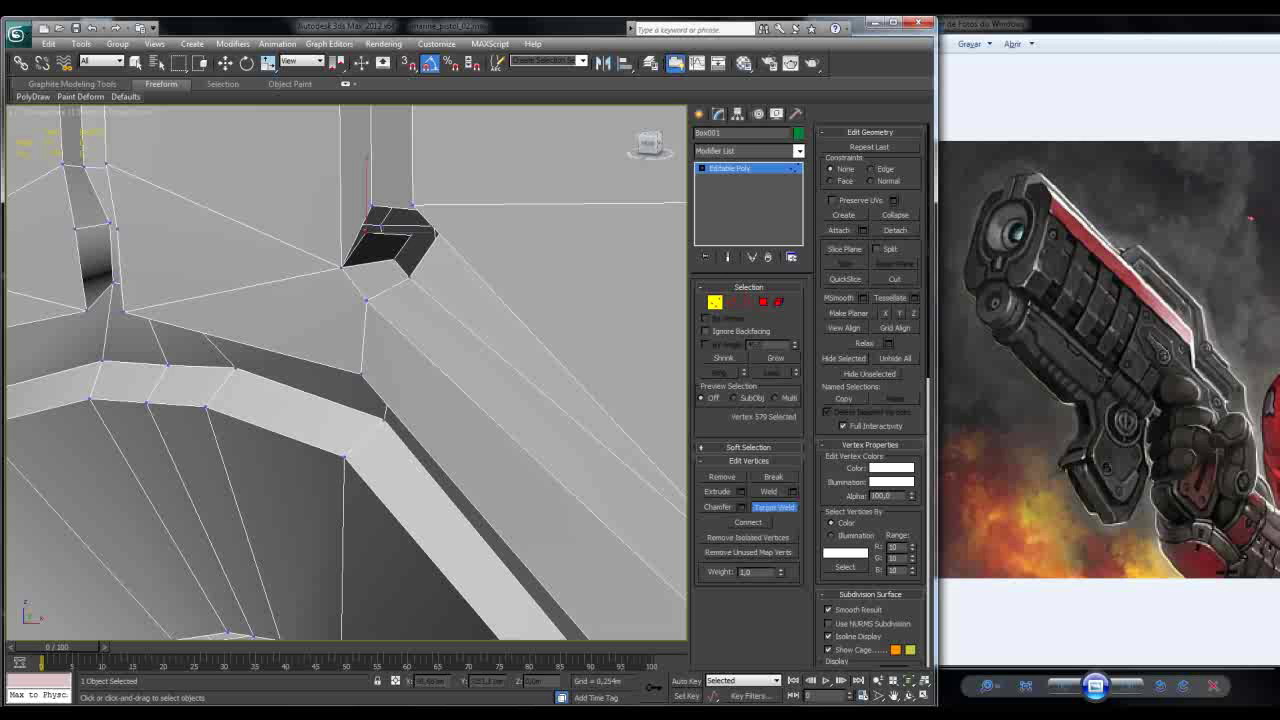
{"action": "middle_click_drag", "start_coordinate": [360, 380], "coordinate": [388, 386], "text": "alt"}
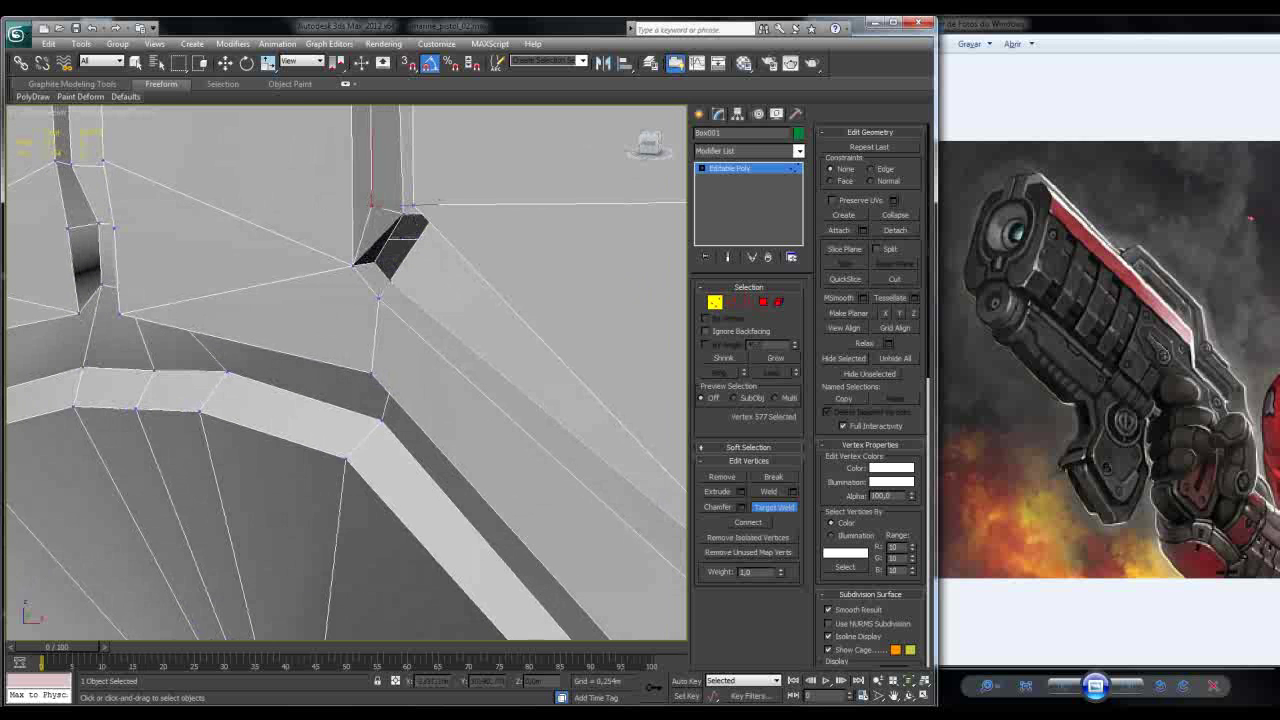
Step: Close the remaining gap at the rib's lower corner with a polygon between its two opposite open edges
{"action": "key", "text": "2"}
{"action": "key", "text": "w"}
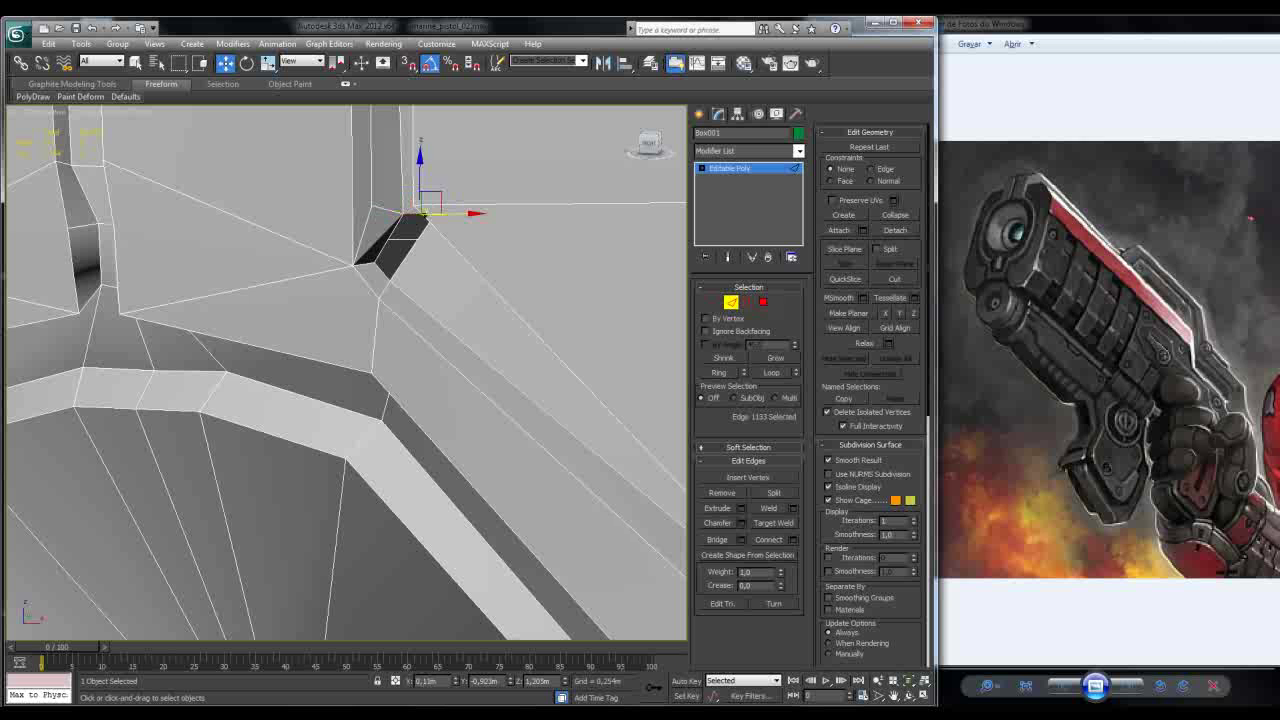
{"action": "left_click", "coordinate": [388, 266], "text": "ctrl"}
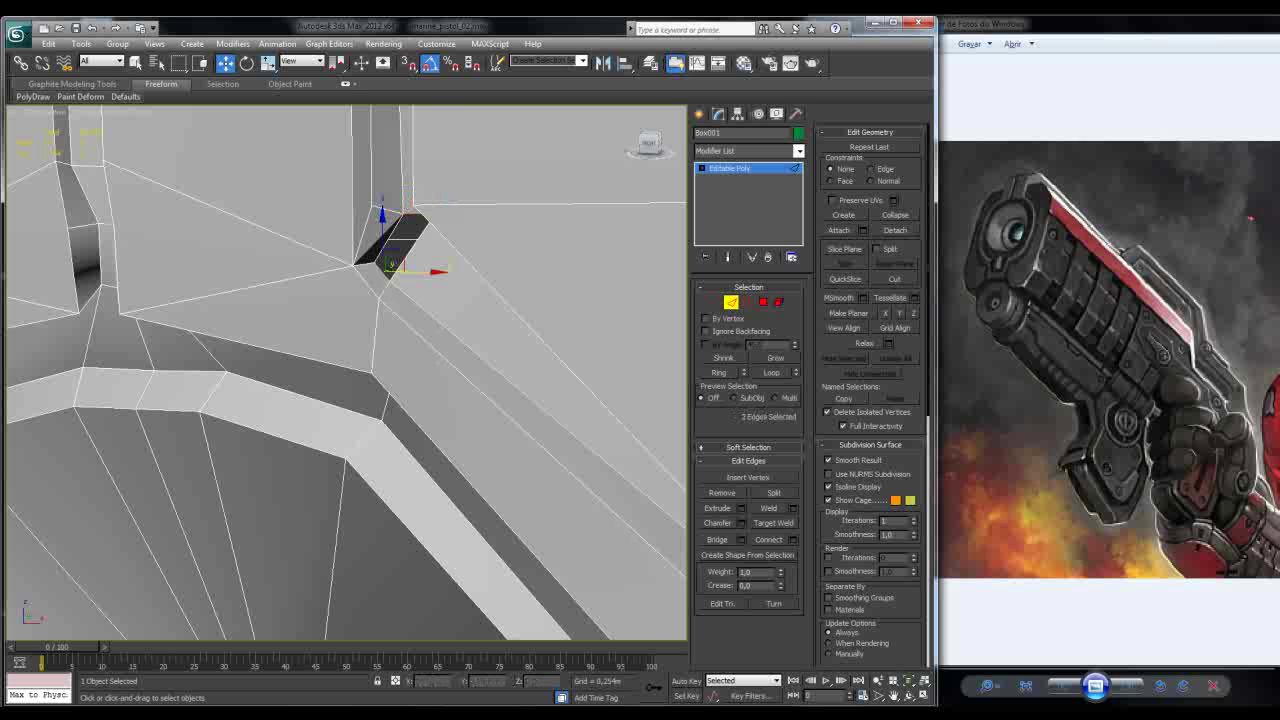
{"action": "middle_click_drag", "start_coordinate": [390, 388], "coordinate": [426, 384], "text": "alt"}
{"action": "scroll", "coordinate": [368, 384], "scroll_direction": "down", "scroll_amount": 5}
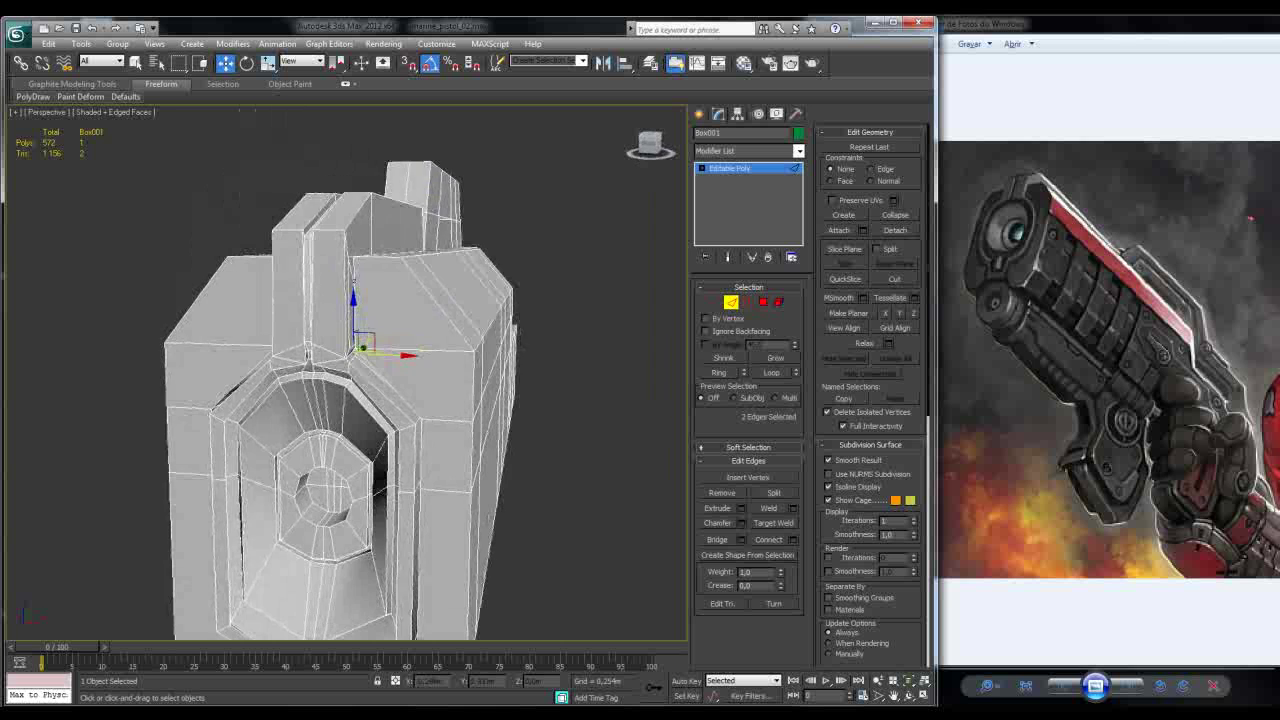
{"action": "scroll", "coordinate": [365, 340], "scroll_direction": "up", "scroll_amount": 4}
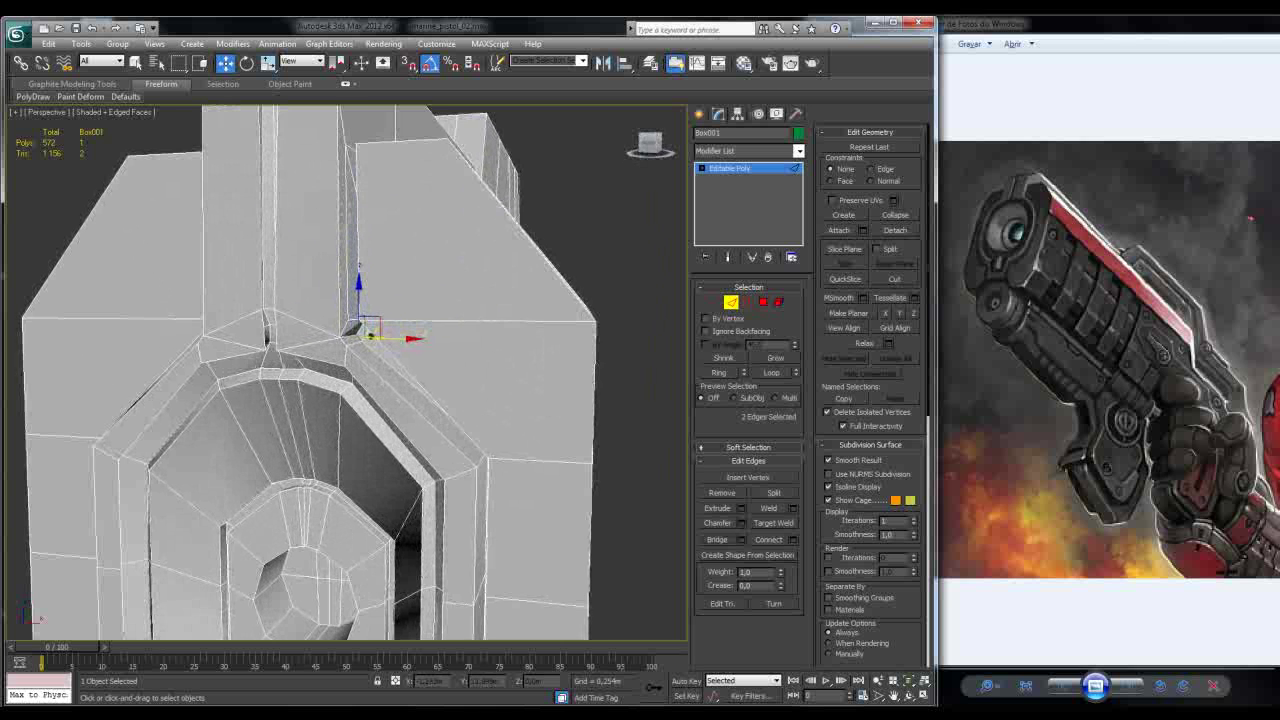
{"action": "key", "text": "F4"}
{"action": "key", "text": "F4"}
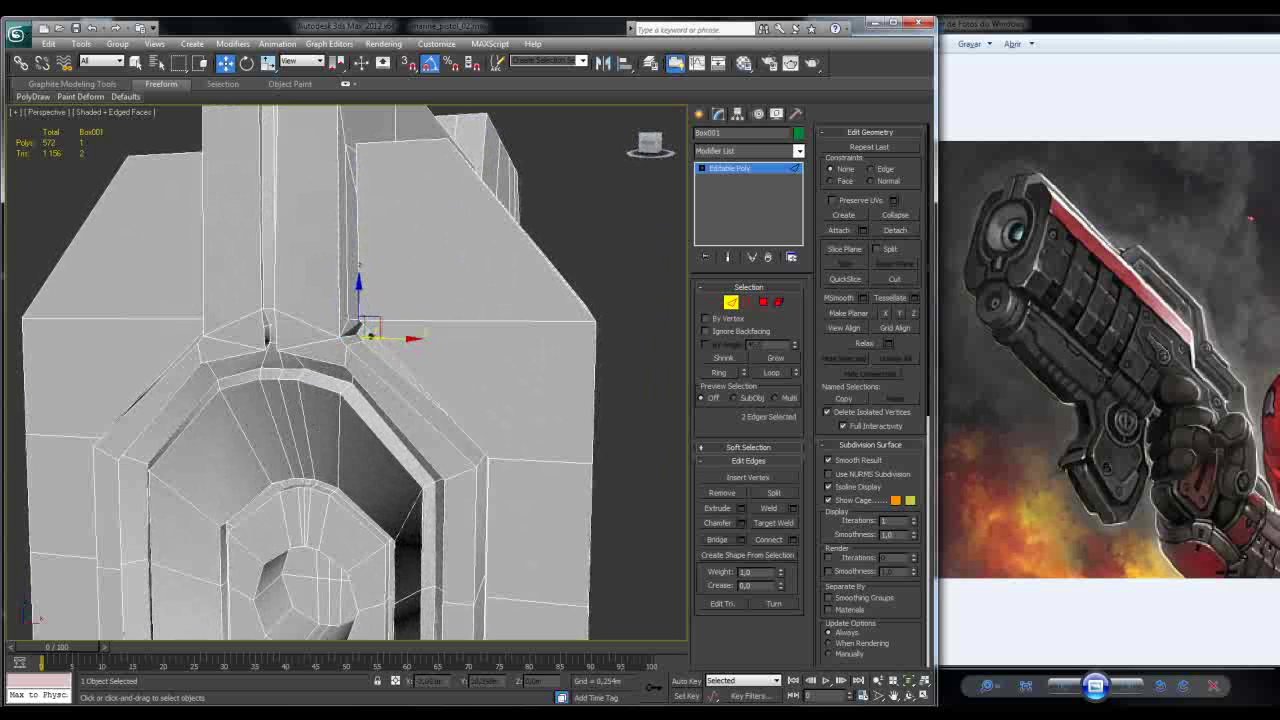
{"action": "middle_click_drag", "start_coordinate": [365, 335], "coordinate": [410, 330], "text": "alt"}
Step: Examine the polygons around the closed corner and along the rib's side from several angles
{"action": "key", "text": "4"}
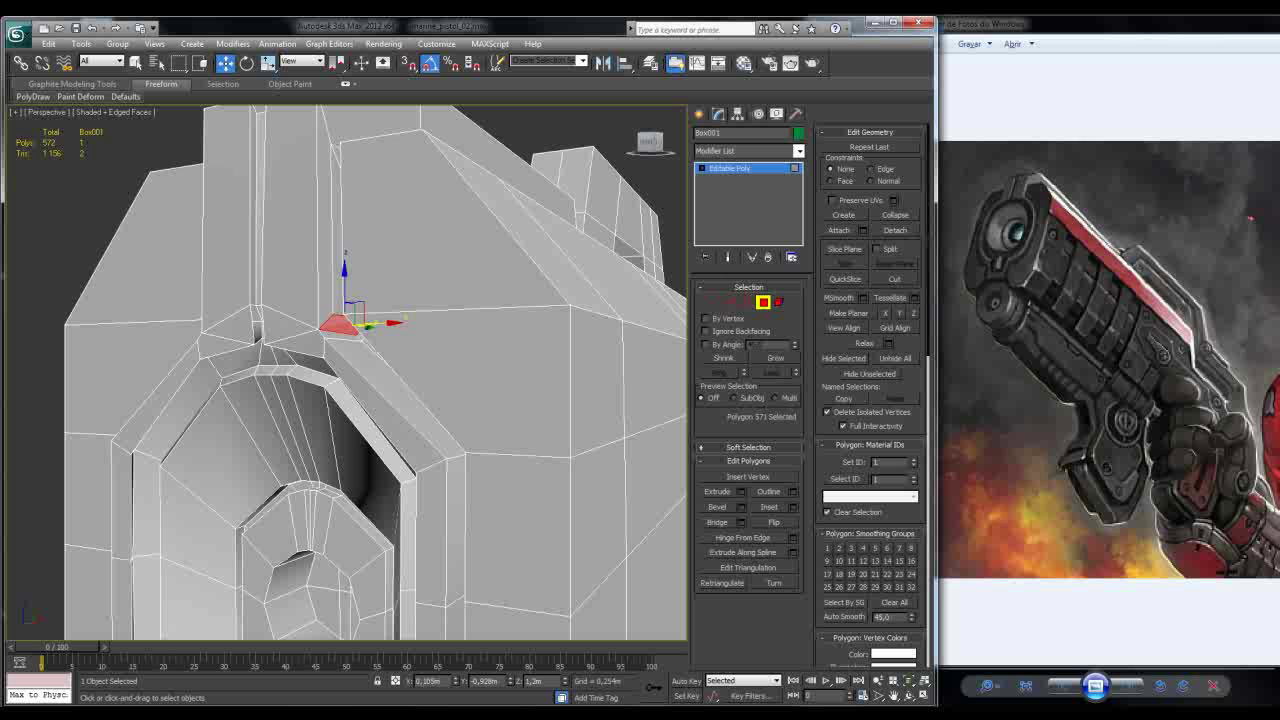
{"action": "left_click", "coordinate": [368, 398]}
{"action": "middle_click_drag", "start_coordinate": [368, 398], "coordinate": [410, 395], "text": "alt"}
{"action": "key", "text": "alt+l"}
{"action": "key", "text": "ctrl+d"}
{"action": "left_click", "coordinate": [520, 268]}
{"action": "middle_click_drag", "start_coordinate": [520, 268], "coordinate": [495, 272], "text": "alt"}
{"action": "middle_click_drag", "start_coordinate": [450, 400], "coordinate": [490, 395], "text": "alt"}
{"action": "key", "text": "ctrl+d"}
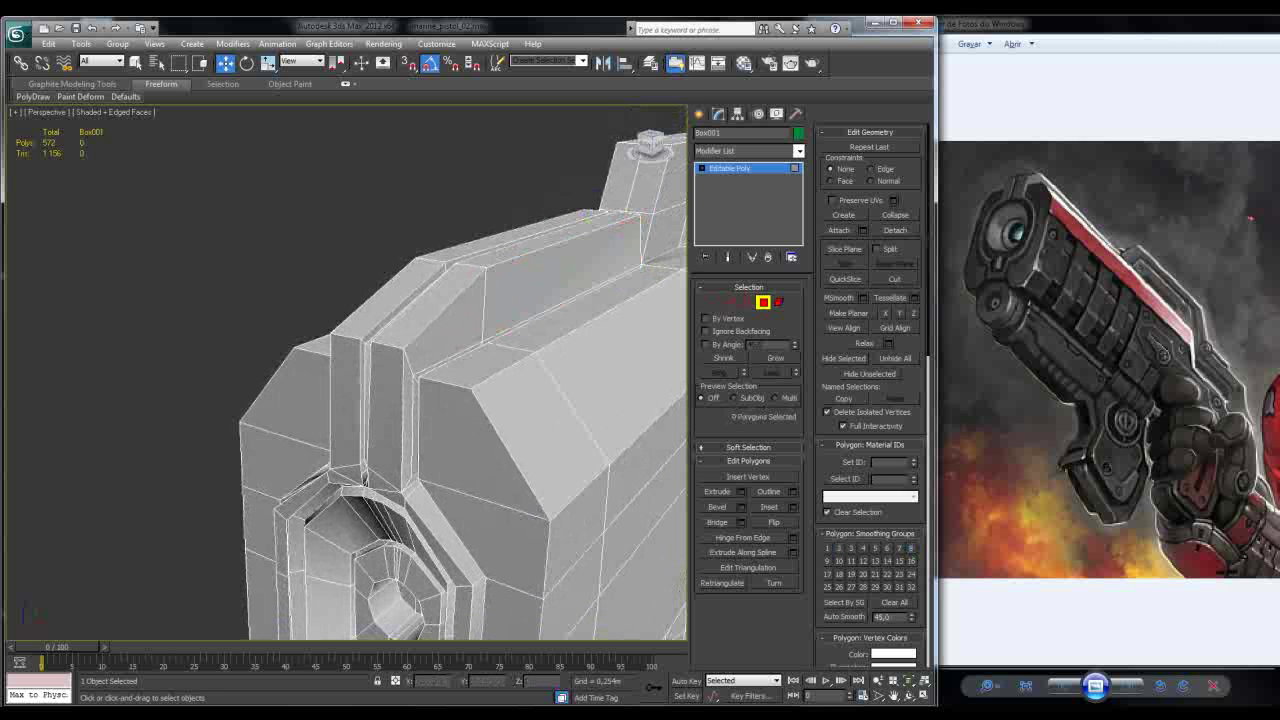
Step: Apply a TurboSmooth modifier to the pistol body, separated by smoothing groups, with 2 iterations
{"action": "left_click", "coordinate": [798, 150]}
{"action": "scroll", "coordinate": [748, 400], "scroll_direction": "down", "scroll_amount": 3}
{"action": "scroll", "coordinate": [740, 450], "scroll_direction": "down", "scroll_amount": 1}
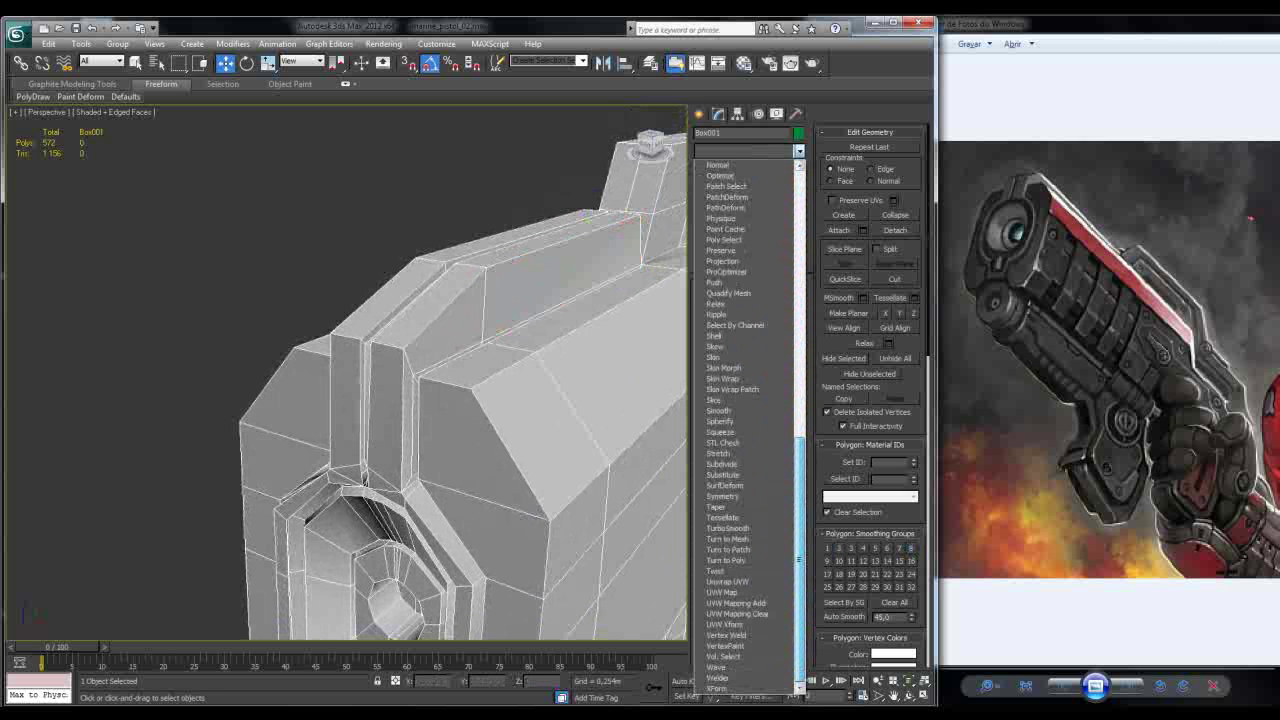
{"action": "left_click", "coordinate": [740, 528]}
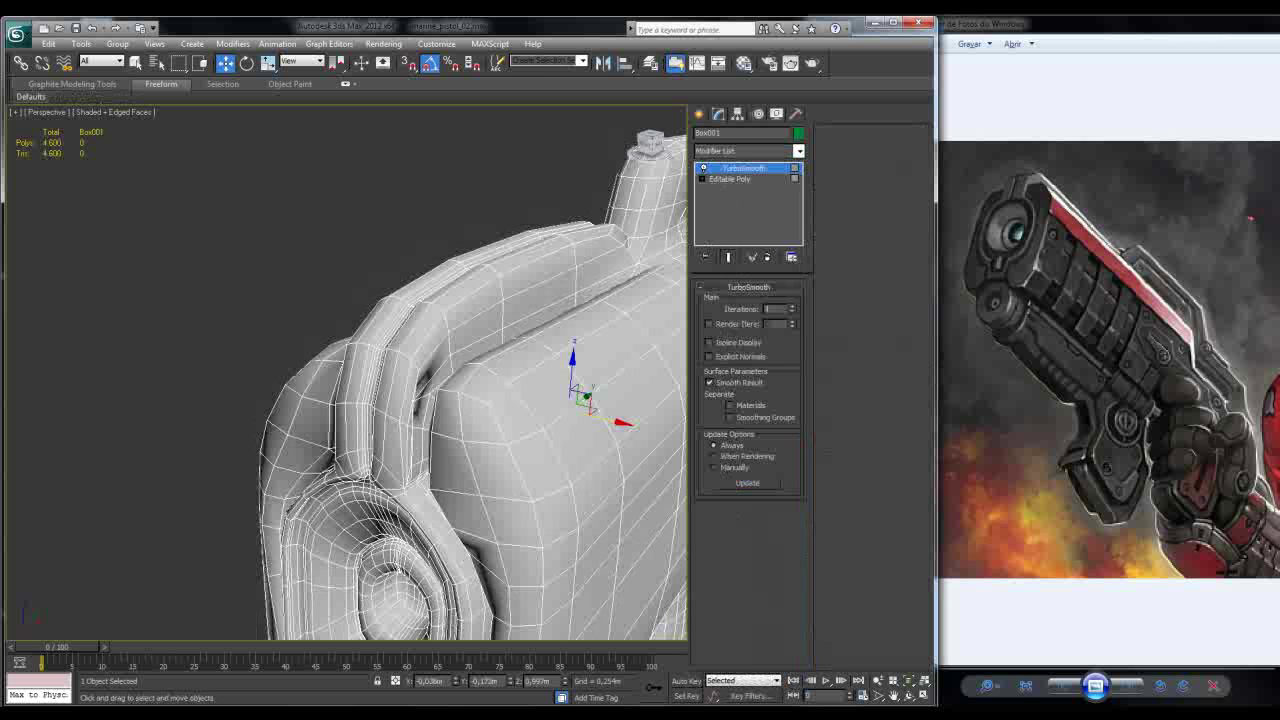
{"action": "left_click", "coordinate": [729, 417]}
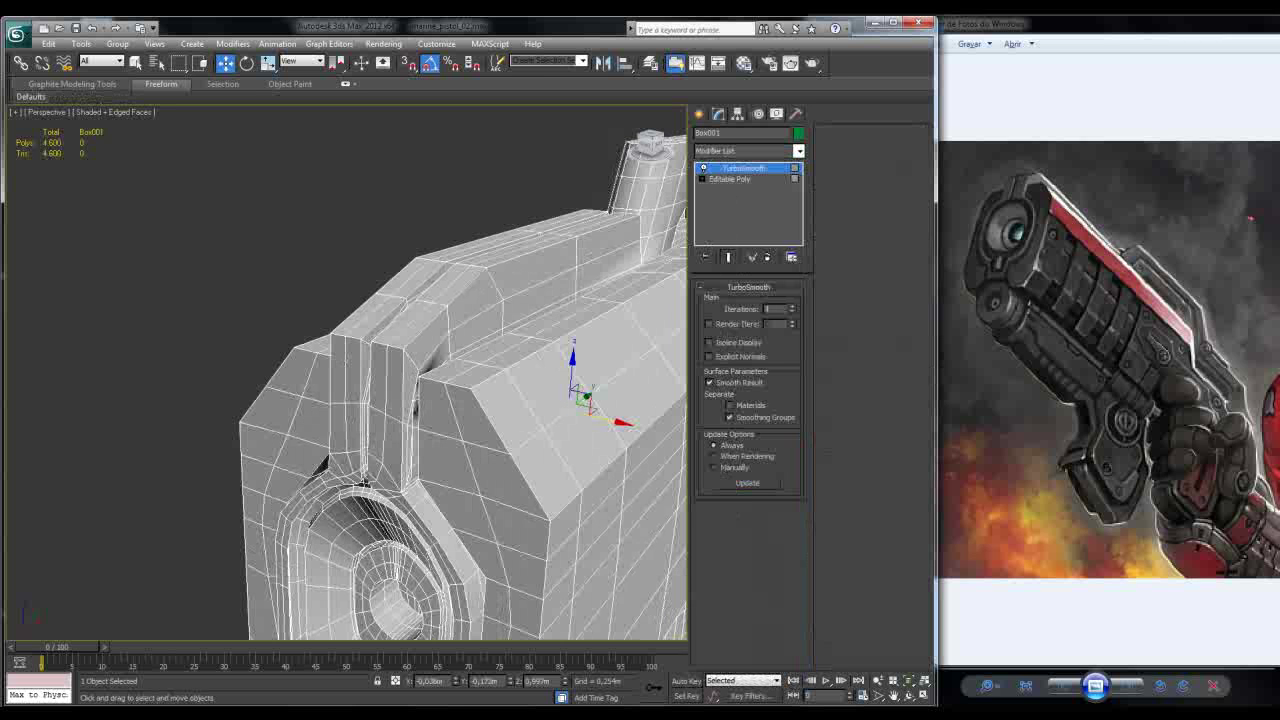
{"action": "type", "text": "2"}
{"action": "key", "text": "Return"}
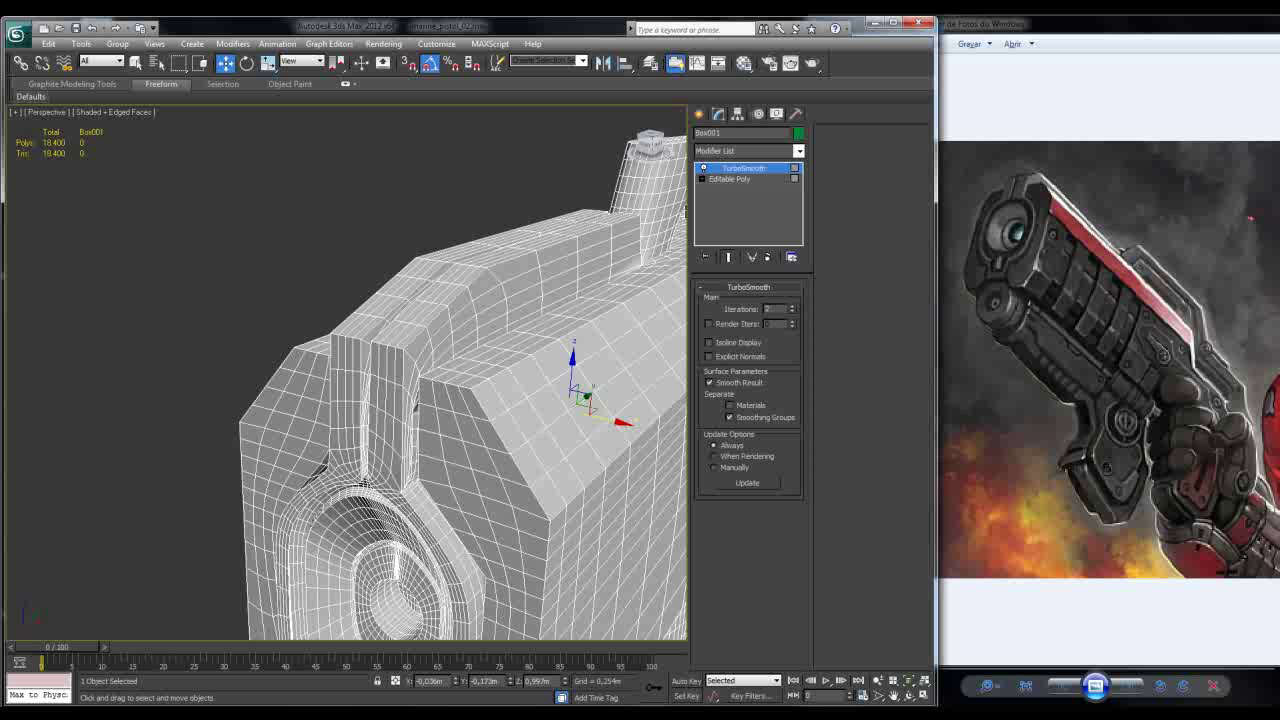
Step: Set the TurboSmooth iterations to 0 and delete the modifier from the pistol body
{"action": "type", "text": "0"}
{"action": "key", "text": "Return"}
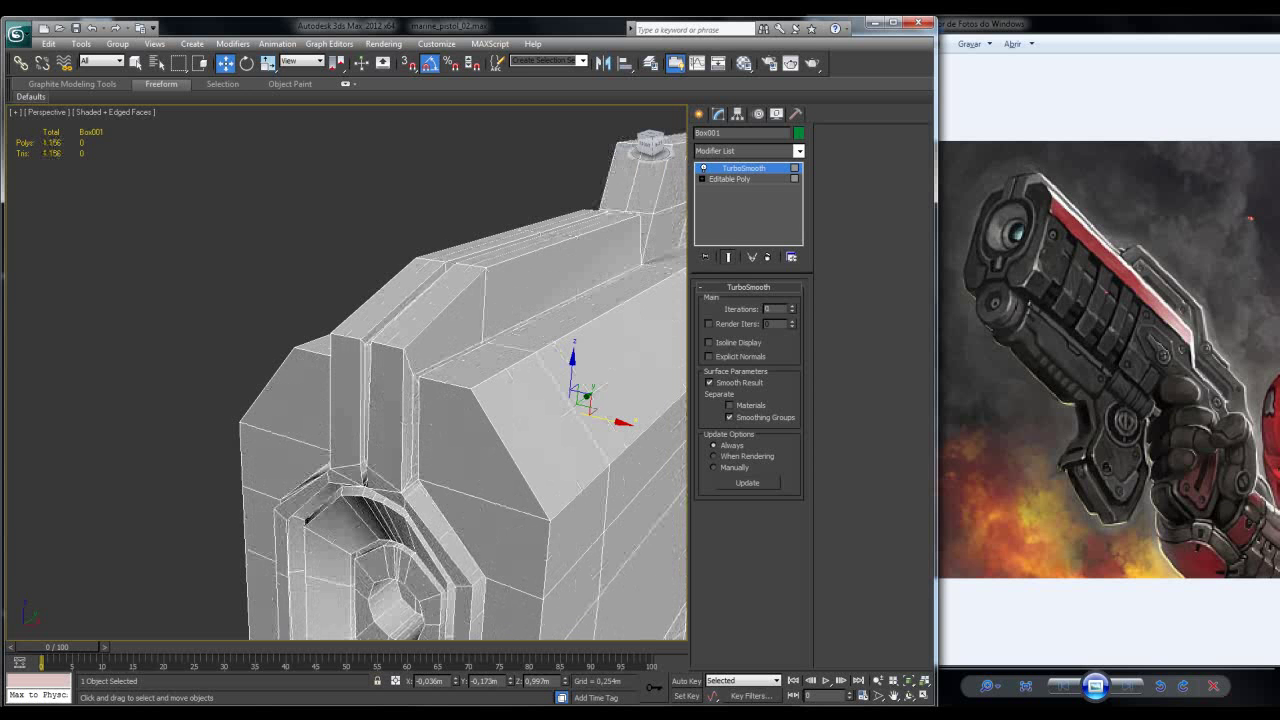
{"action": "right_click", "coordinate": [706, 168]}
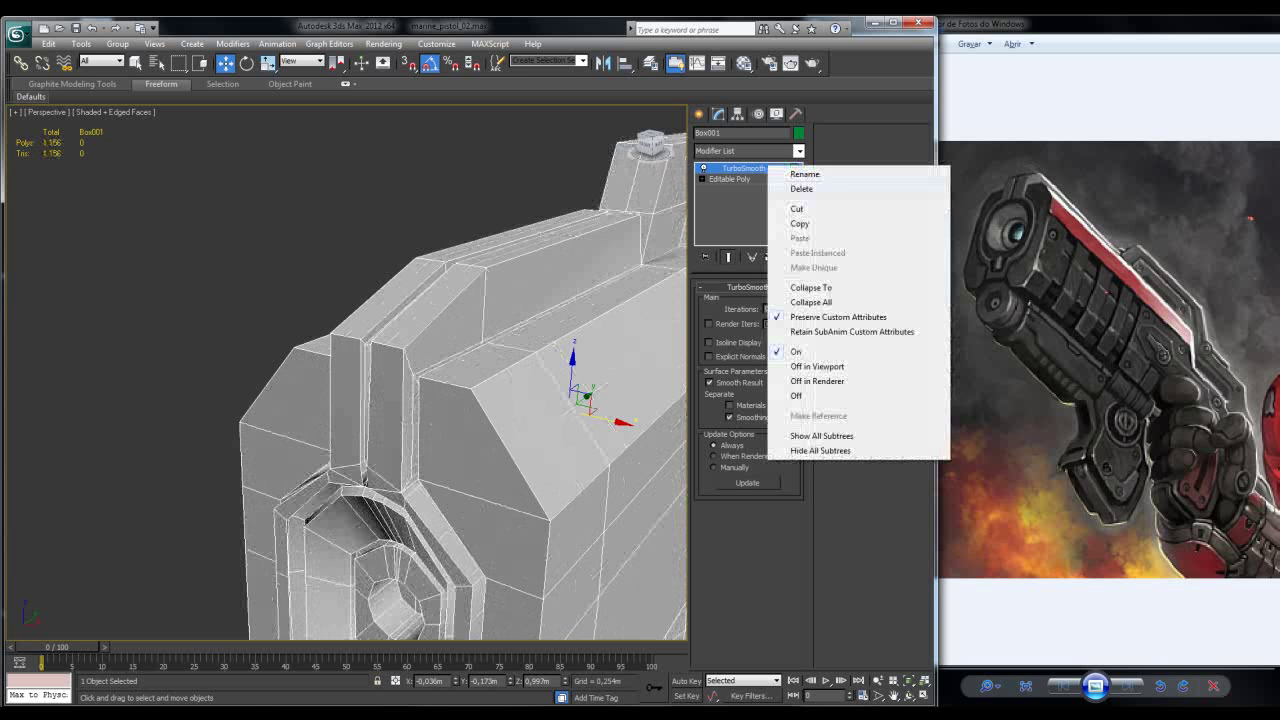
{"action": "left_click", "coordinate": [750, 191]}
Step: Compare the smoothing groups of the groove's narrow front polygon with those of the rib's front and side polygons
{"action": "left_click", "coordinate": [412, 420]}
{"action": "middle_click_drag", "start_coordinate": [440, 420], "coordinate": [495, 391], "text": "alt"}
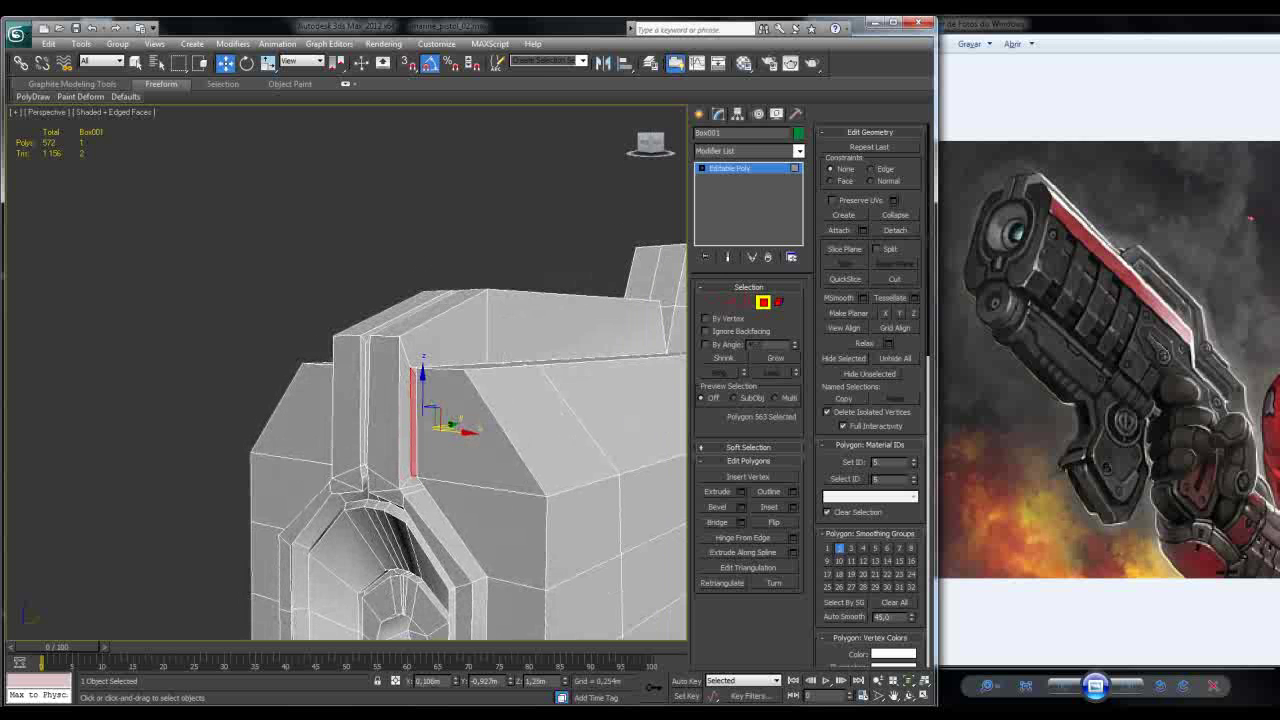
{"action": "left_click", "coordinate": [440, 335]}
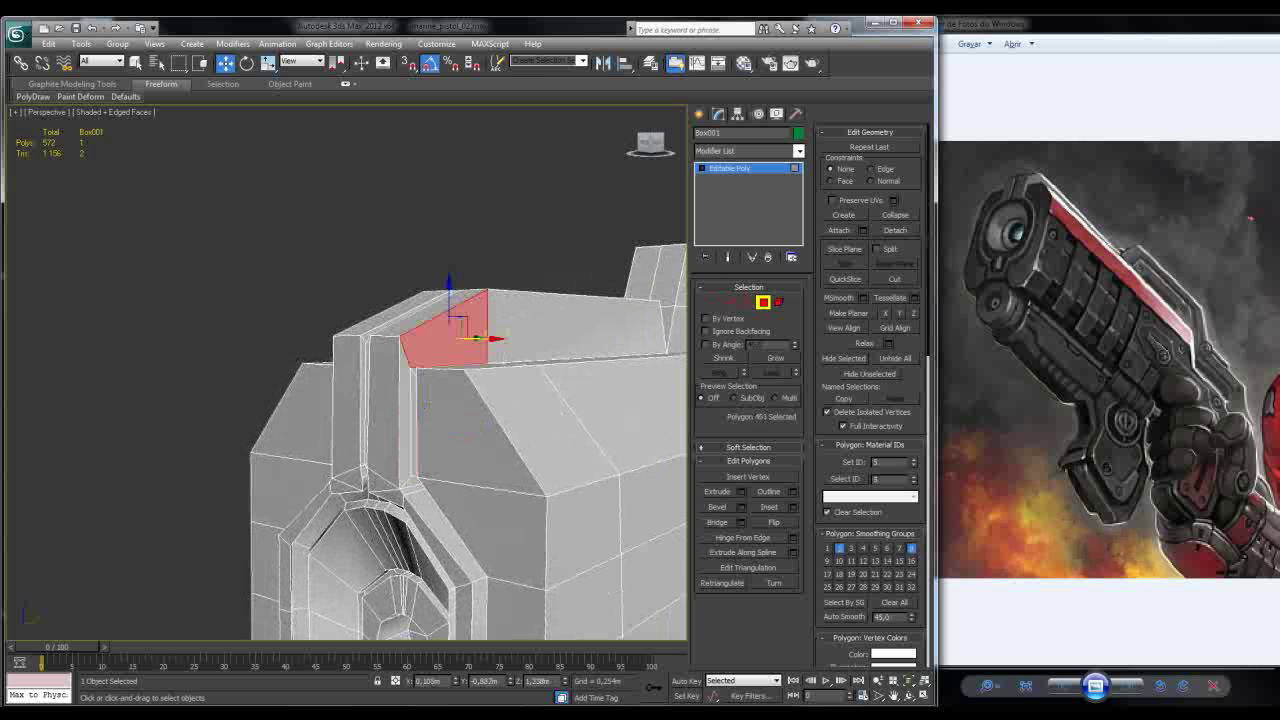
{"action": "left_click", "coordinate": [575, 325]}
{"action": "left_click", "coordinate": [445, 330]}
{"action": "middle_click_drag", "start_coordinate": [495, 391], "coordinate": [500, 390], "text": "alt"}
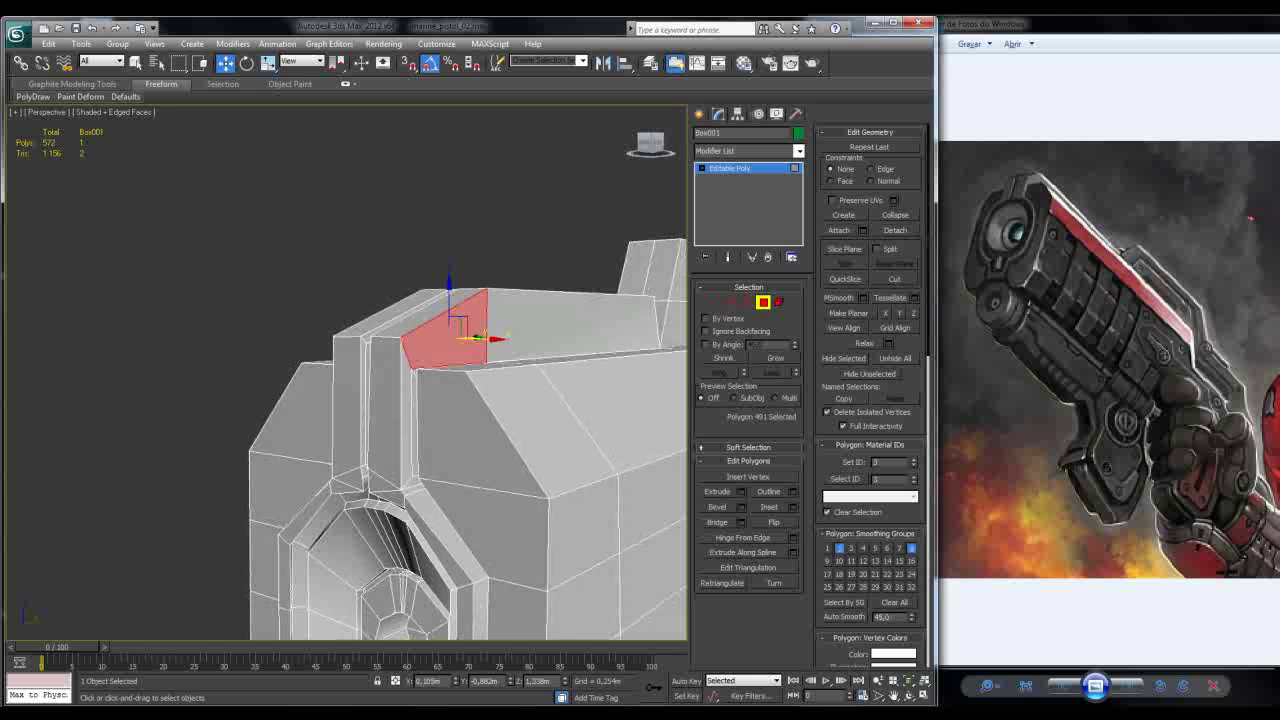
{"action": "left_click", "coordinate": [405, 420]}
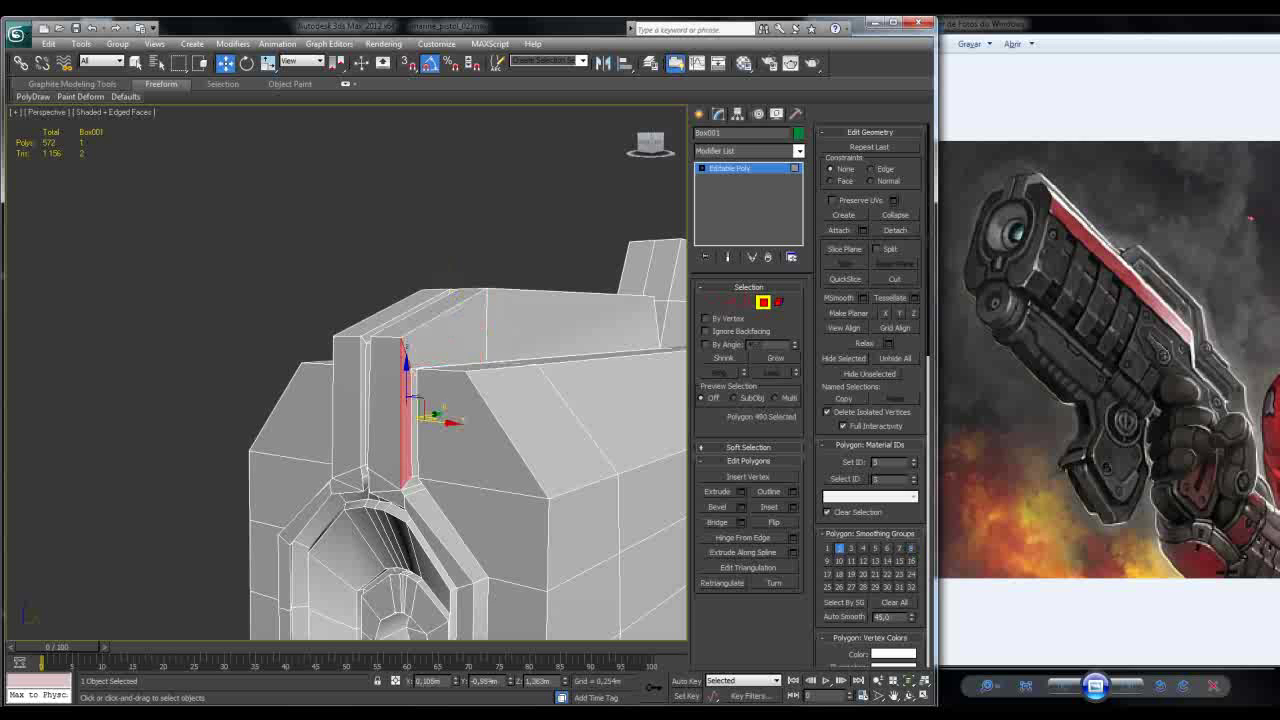
{"action": "left_click", "coordinate": [575, 320], "text": "shift"}
{"action": "key", "text": "ctrl+z"}
{"action": "mouse_move", "coordinate": [495, 391]}
{"action": "middle_mouse_down", "text": "alt"}
{"action": "mouse_move", "coordinate": [530, 385]}
{"action": "mouse_move", "coordinate": [470, 380]}
{"action": "mouse_move", "coordinate": [520, 388]}
{"action": "mouse_move", "coordinate": [495, 388]}
{"action": "middle_mouse_up", "text": "alt"}
{"action": "left_click", "coordinate": [425, 455]}
{"action": "middle_click_drag", "start_coordinate": [425, 455], "coordinate": [374, 416], "text": "alt"}
{"action": "left_click", "coordinate": [525, 265]}
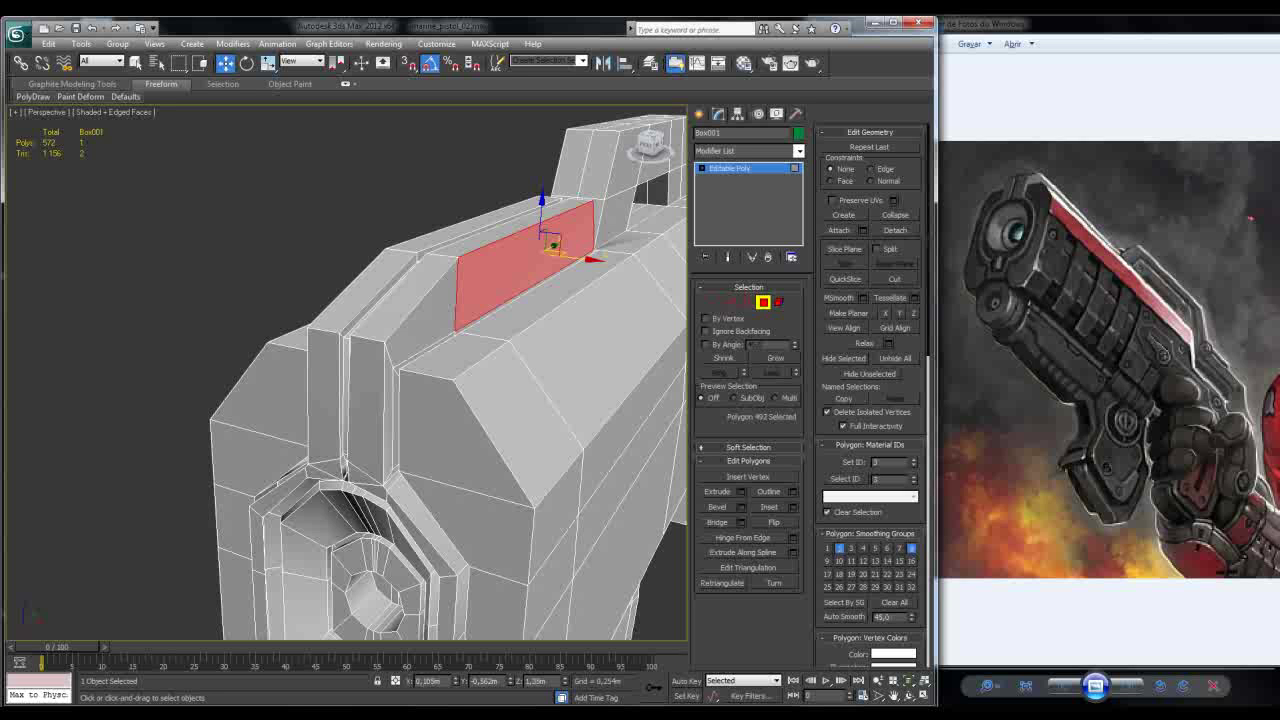
{"action": "left_click", "coordinate": [420, 318]}
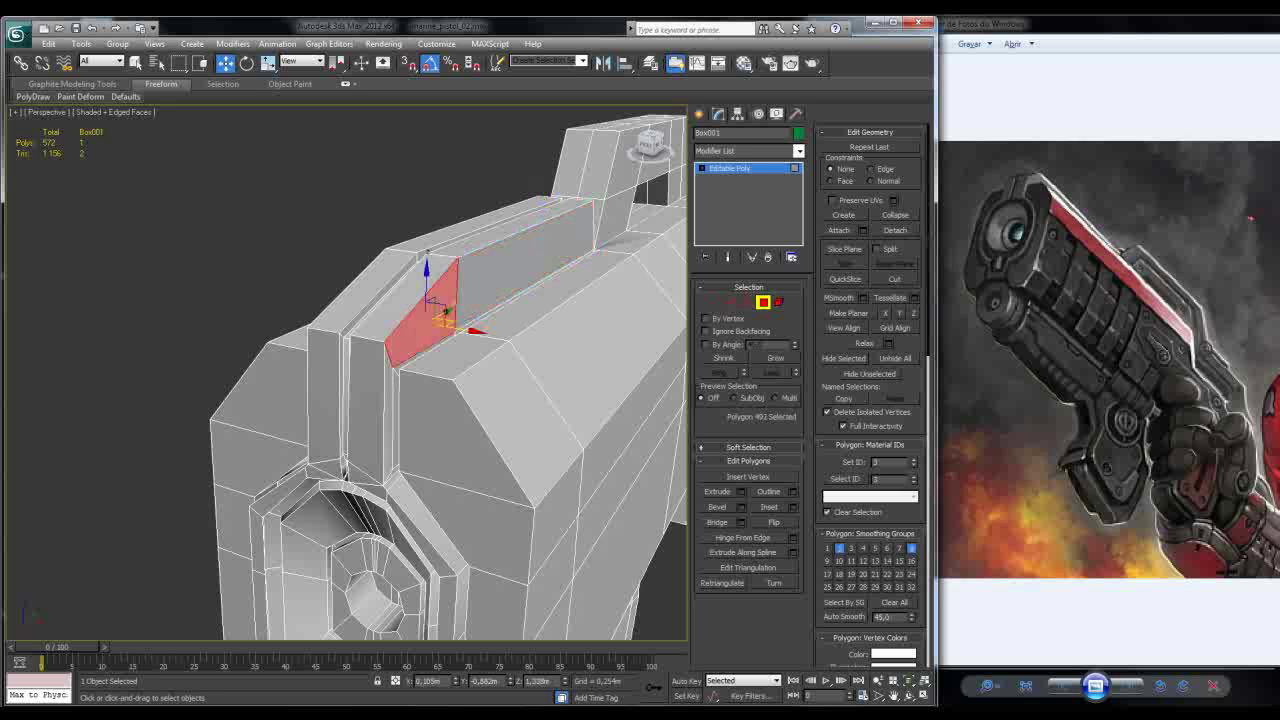
{"action": "left_click", "coordinate": [388, 410]}
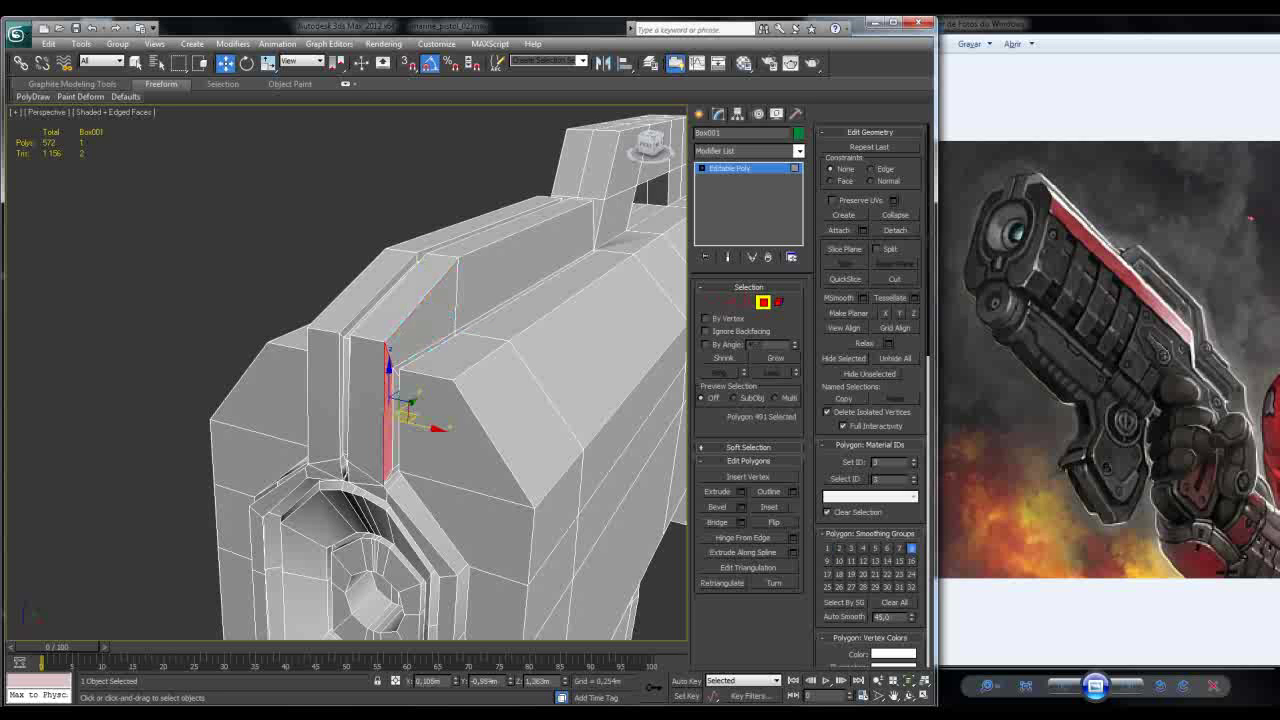
{"action": "left_click", "coordinate": [422, 312]}
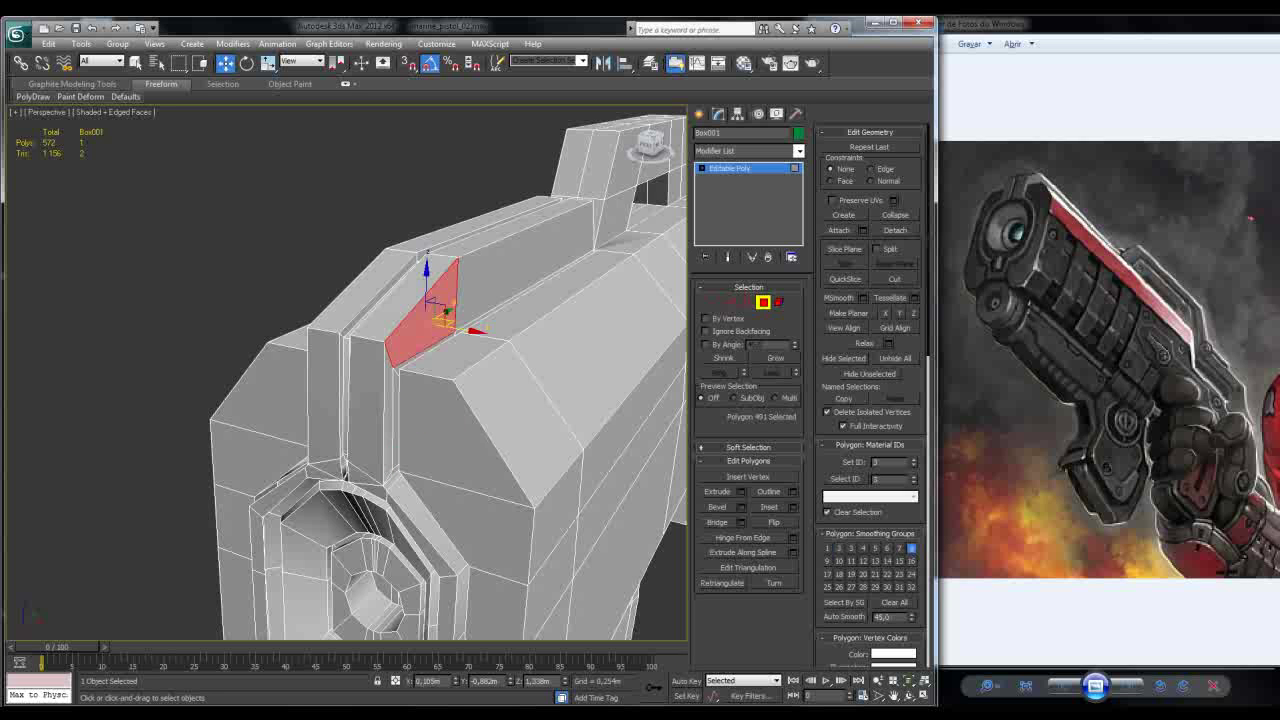
{"action": "left_click", "coordinate": [395, 415]}
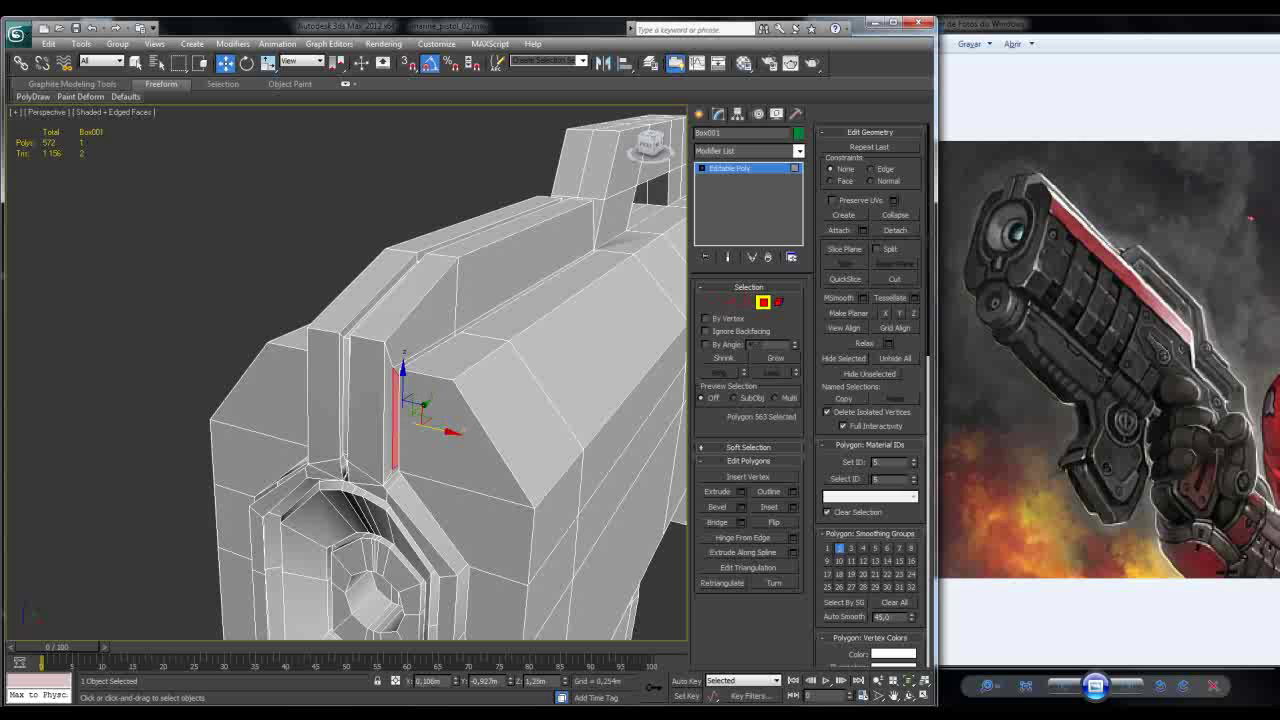
{"action": "left_click", "coordinate": [552, 243]}
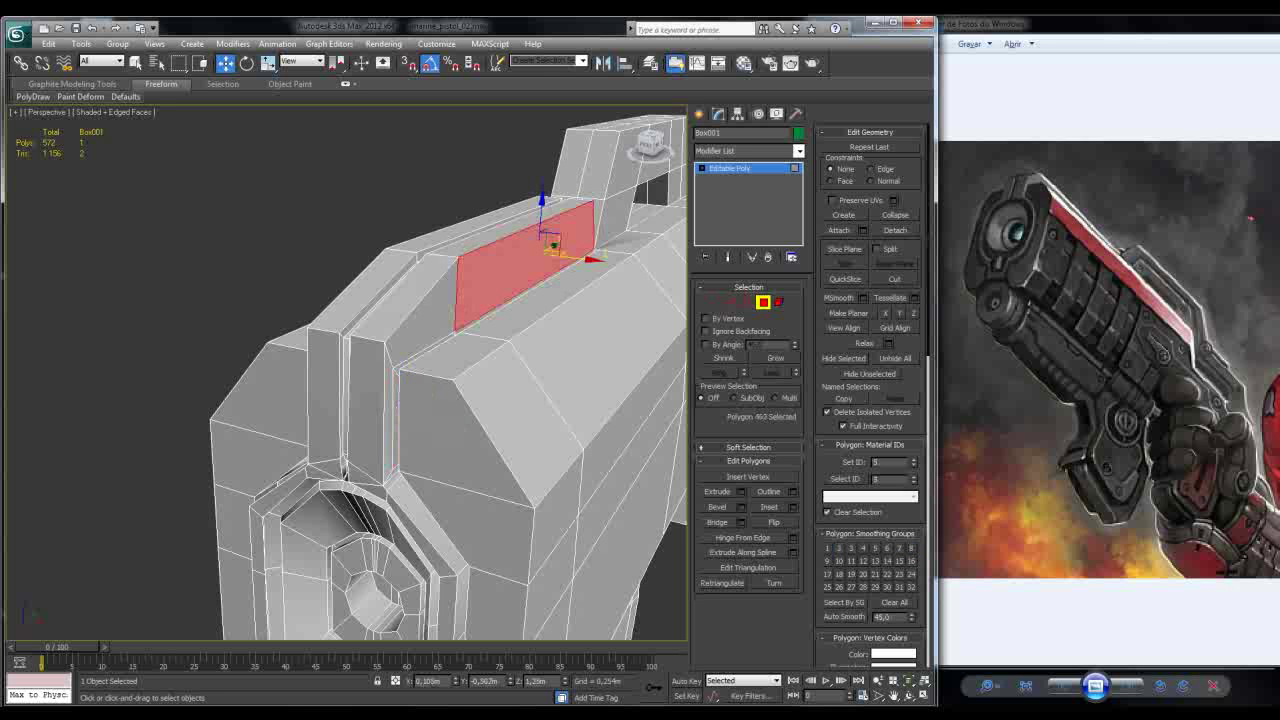
{"action": "left_click", "coordinate": [425, 318]}
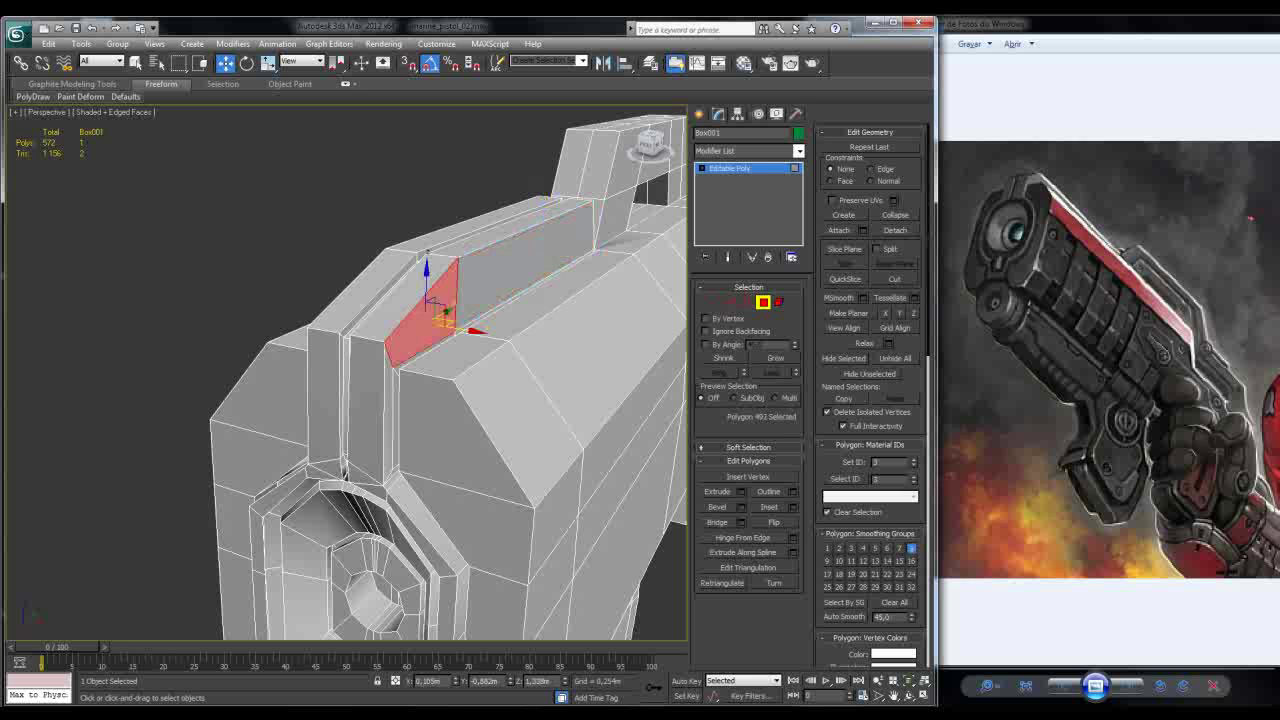
{"action": "left_click", "coordinate": [395, 410]}
Step: Toggle smoothing group 2 on the rib's two side polygons beside the groove and clear the selection
{"action": "left_click", "coordinate": [440, 318]}
{"action": "left_click", "coordinate": [528, 245], "text": "ctrl"}
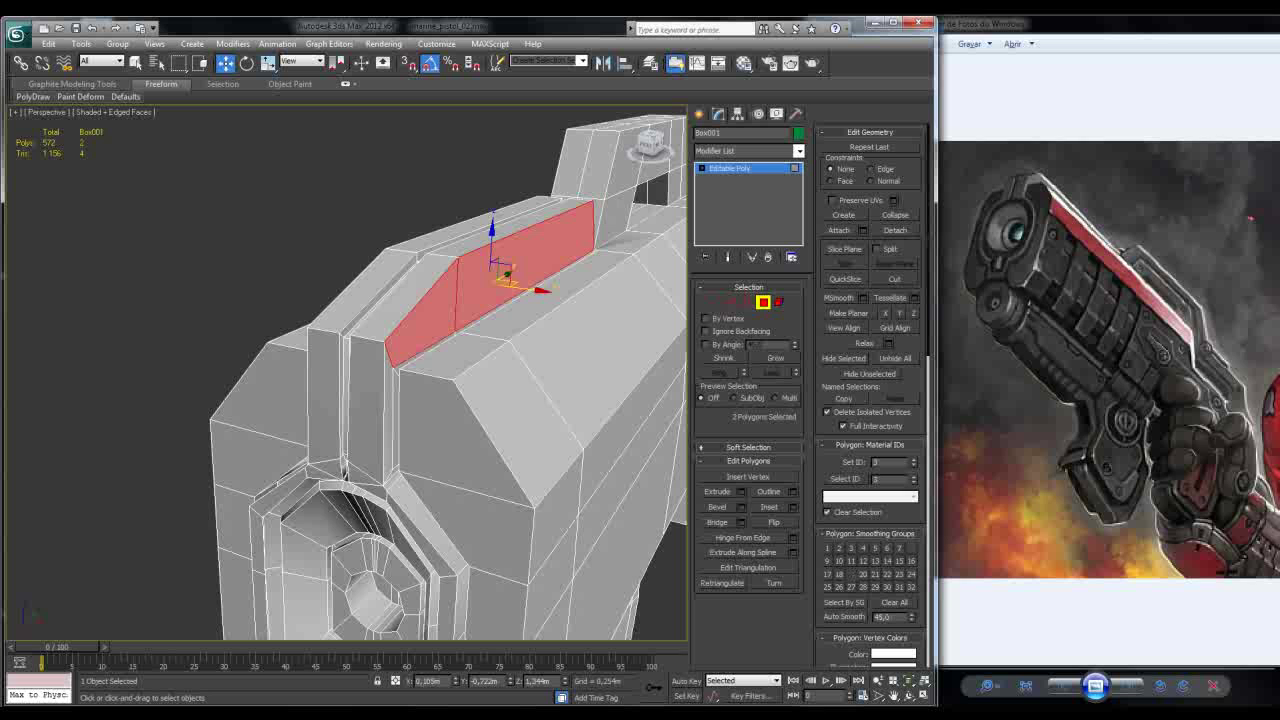
{"action": "left_click", "coordinate": [838, 548]}
{"action": "left_click", "coordinate": [395, 415]}
{"action": "key", "text": "ctrl+d"}
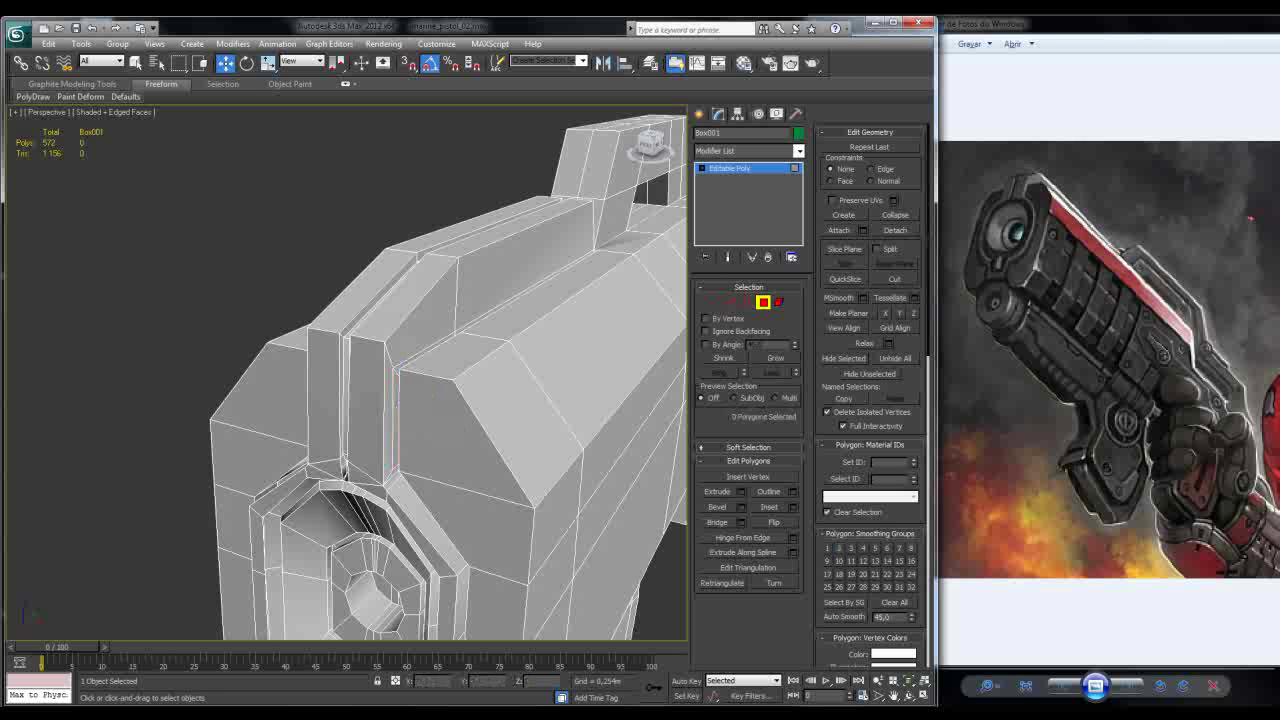
Step: Reapply TurboSmooth to the pistol body with smoothing-group separation and 2 iterations to test the revised smoothing groups
{"action": "middle_click_drag", "start_coordinate": [400, 400], "coordinate": [470, 392], "text": "alt"}
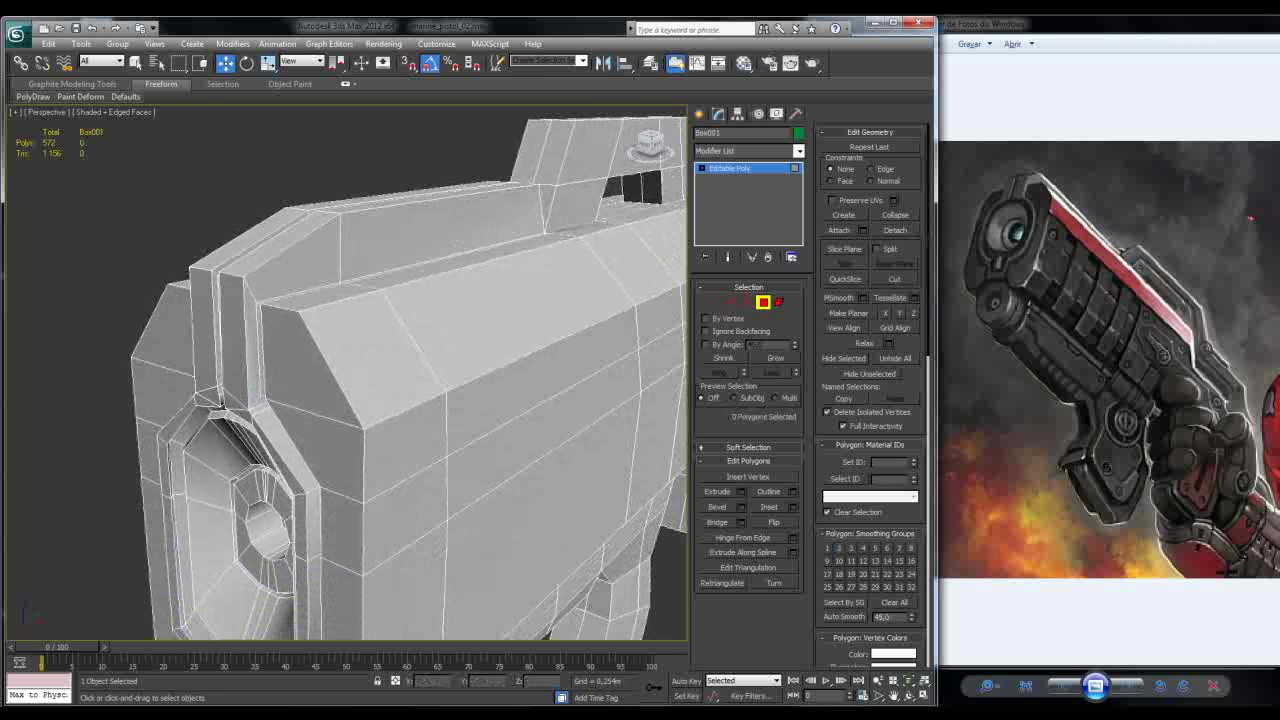
{"action": "left_click", "coordinate": [750, 150]}
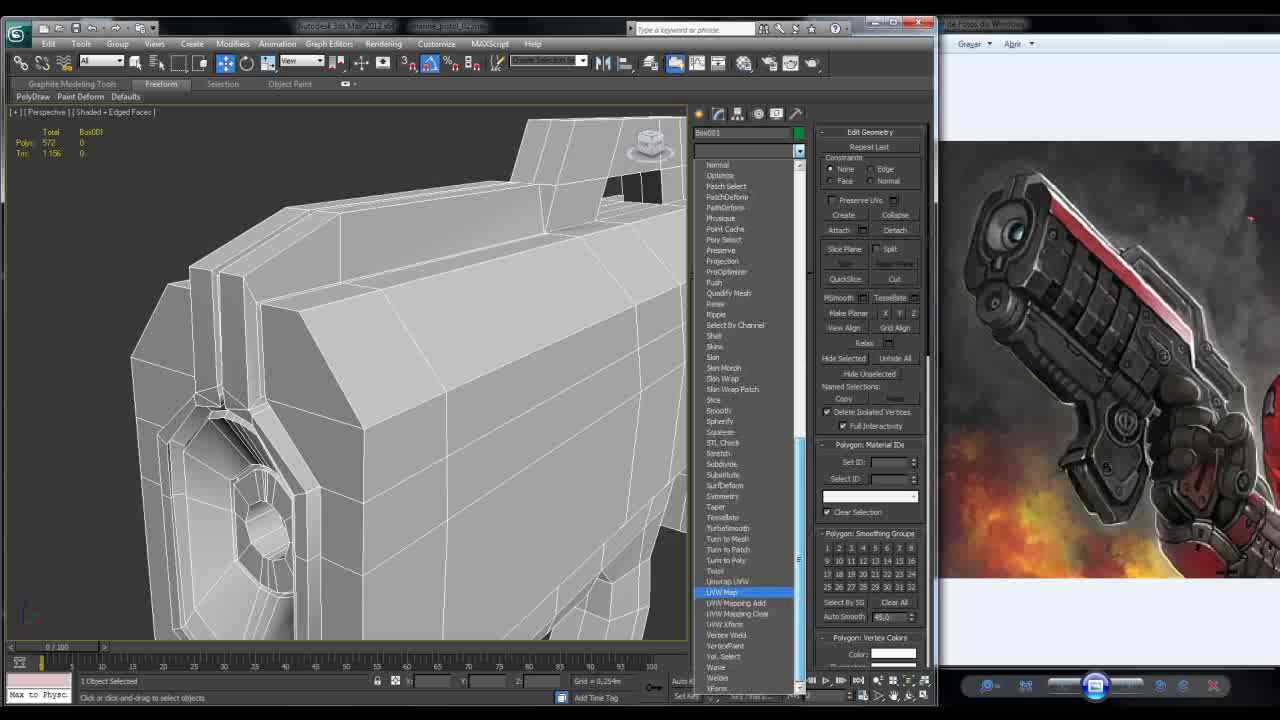
{"action": "left_click", "coordinate": [750, 529]}
{"action": "left_click", "coordinate": [730, 417]}
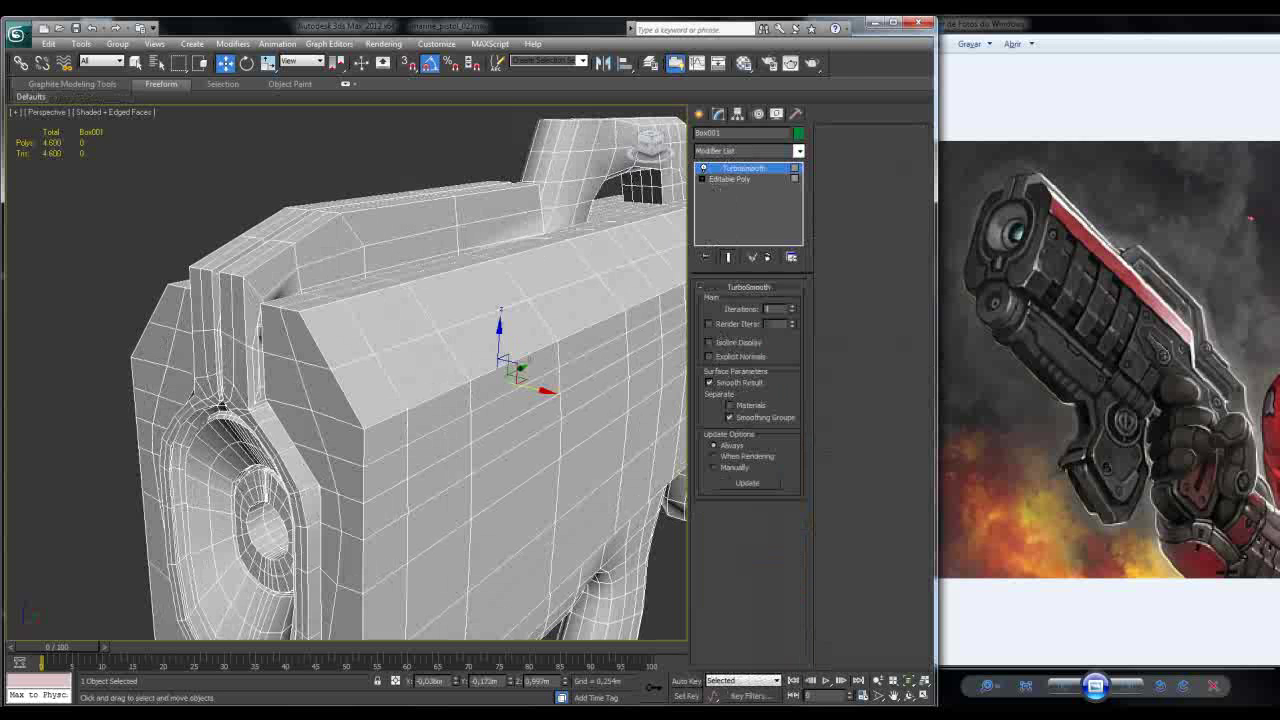
{"action": "type", "text": "2"}
{"action": "key", "text": "Return"}
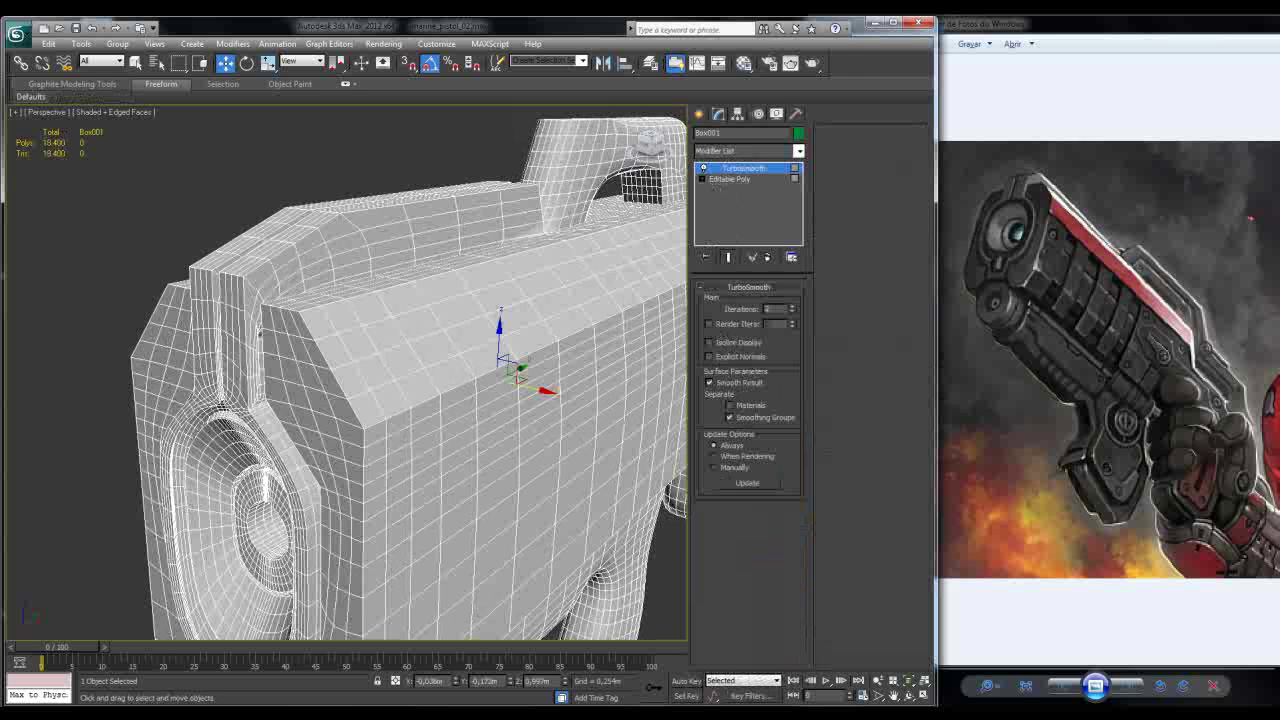
Step: Inspect the smoothed muzzle and rib from several angles with edged faces hidden, and restore the edge display
{"action": "middle_click_drag", "start_coordinate": [400, 400], "coordinate": [120, 400], "text": "alt"}
{"action": "key", "text": "F4"}
{"action": "scroll", "coordinate": [347, 375], "scroll_direction": "down", "scroll_amount": 5}
{"action": "middle_click_drag", "start_coordinate": [350, 400], "coordinate": [120, 376], "text": "alt"}
{"action": "scroll", "coordinate": [460, 400], "scroll_direction": "up", "scroll_amount": 2}
{"action": "key", "text": "F4"}
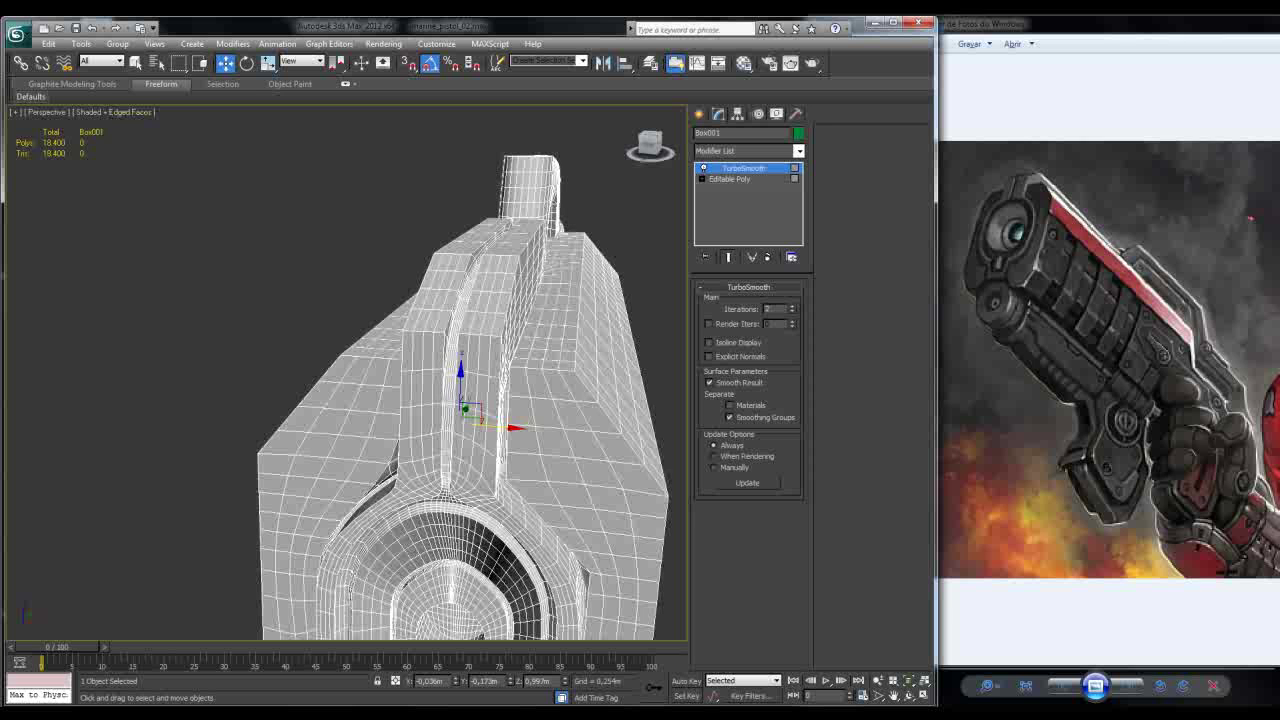
Step: Delete the TurboSmooth modifier to return to the editable poly
{"action": "right_click", "coordinate": [762, 168]}
{"action": "left_click", "coordinate": [796, 189]}
{"action": "middle_click_drag", "start_coordinate": [400, 400], "coordinate": [340, 396], "text": "alt"}
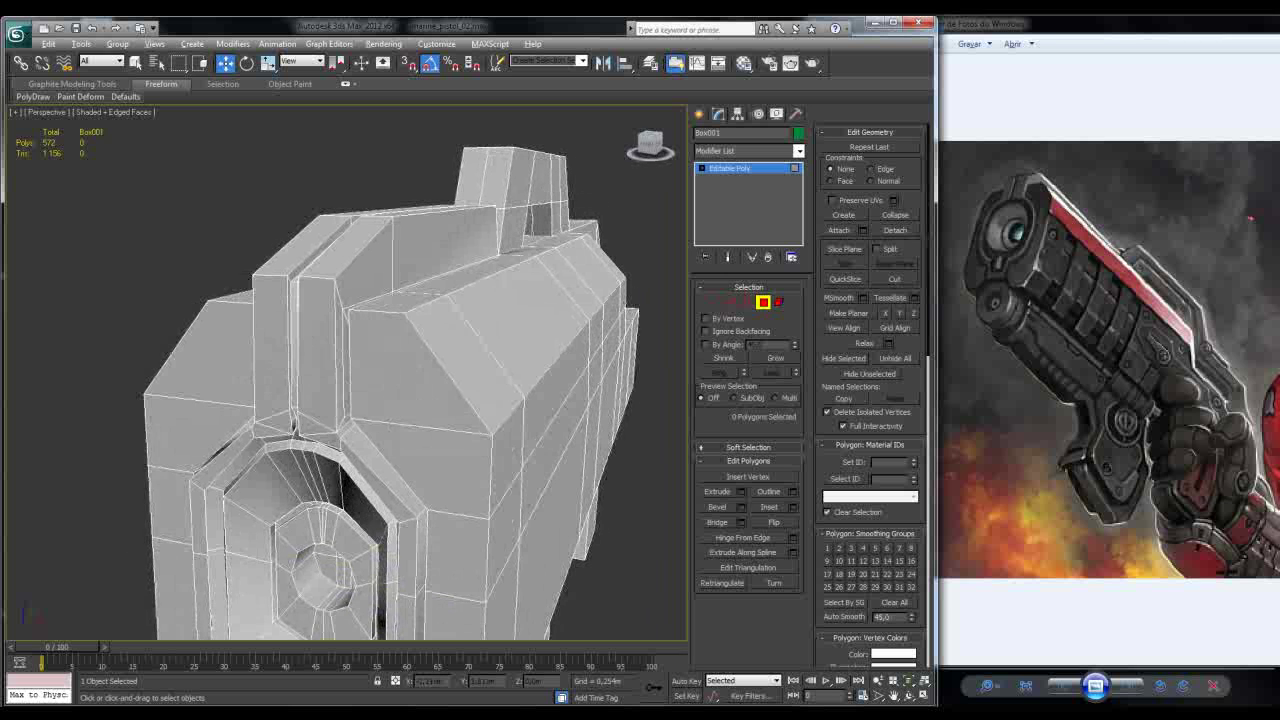
Step: Examine the smoothing groups of the narrow front polygons inside the groove beside the rib with see-through display on
{"action": "key", "text": "alt+x"}
{"action": "left_click", "coordinate": [410, 360]}
{"action": "left_click", "coordinate": [363, 350]}
{"action": "middle_click_drag", "start_coordinate": [624, 297], "coordinate": [550, 318], "text": "alt"}
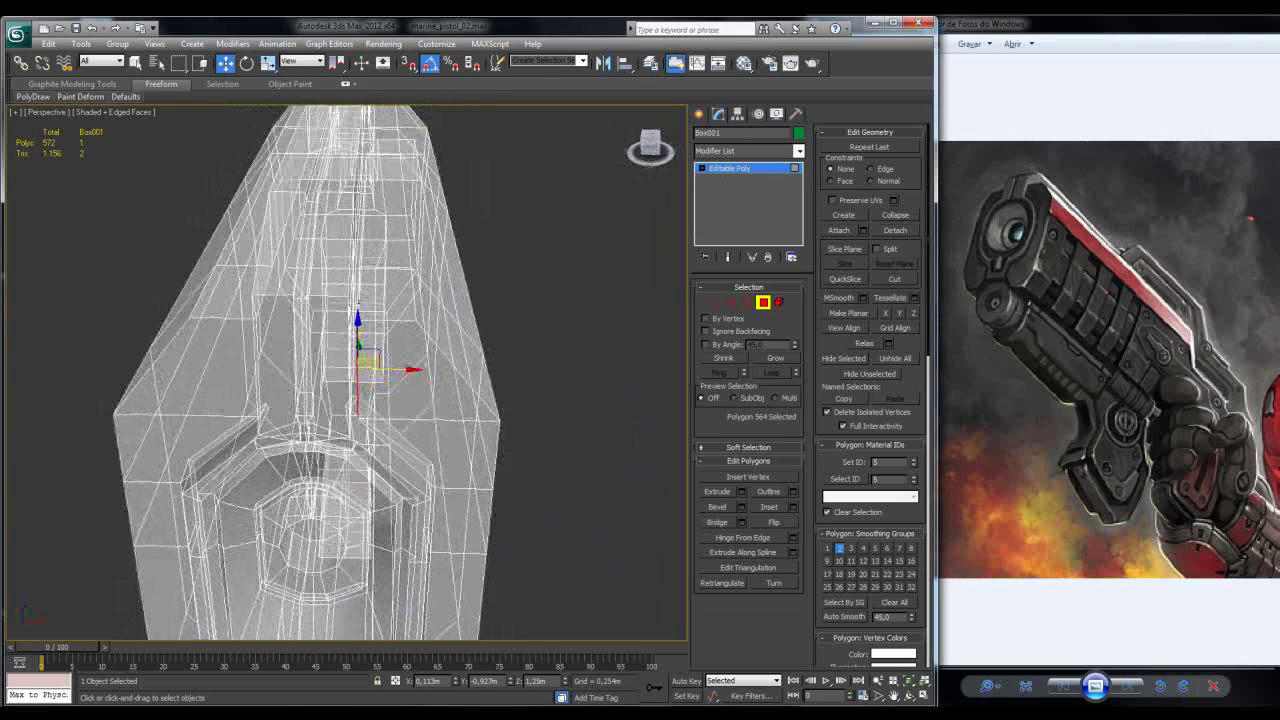
{"action": "left_click", "coordinate": [354, 375]}
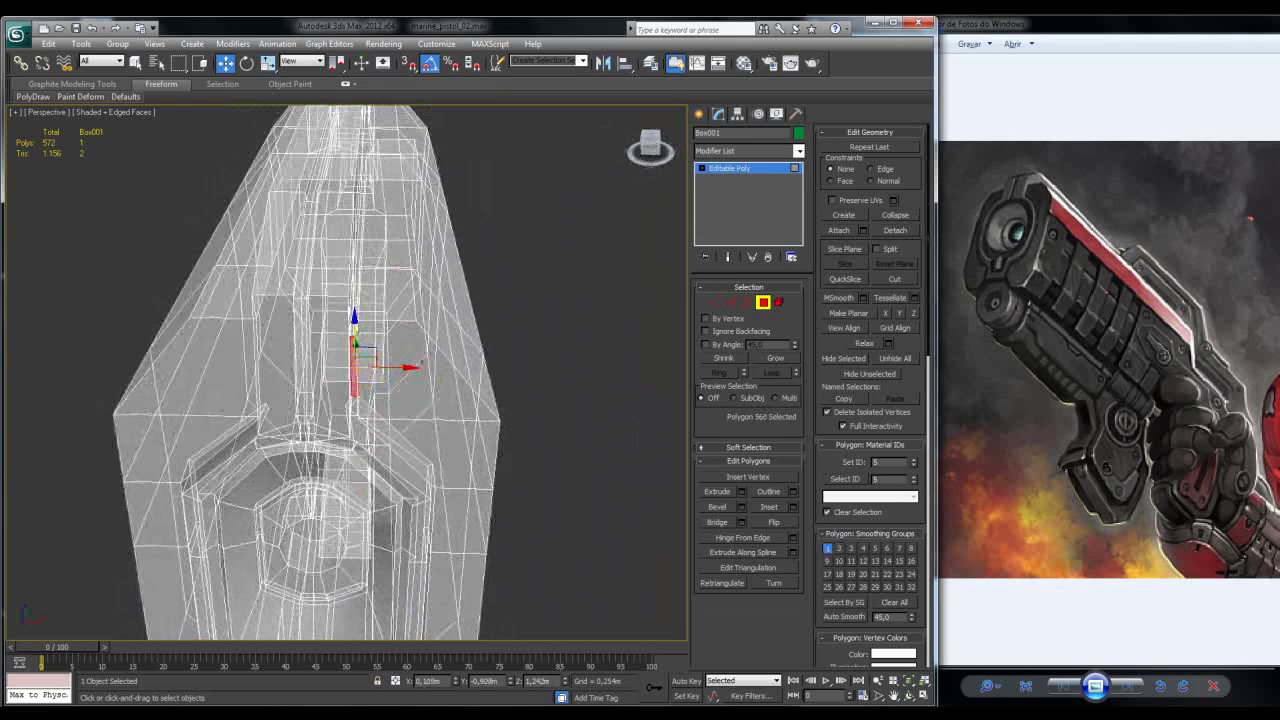
{"action": "middle_click_drag", "start_coordinate": [364, 362], "coordinate": [366, 362], "text": "alt"}
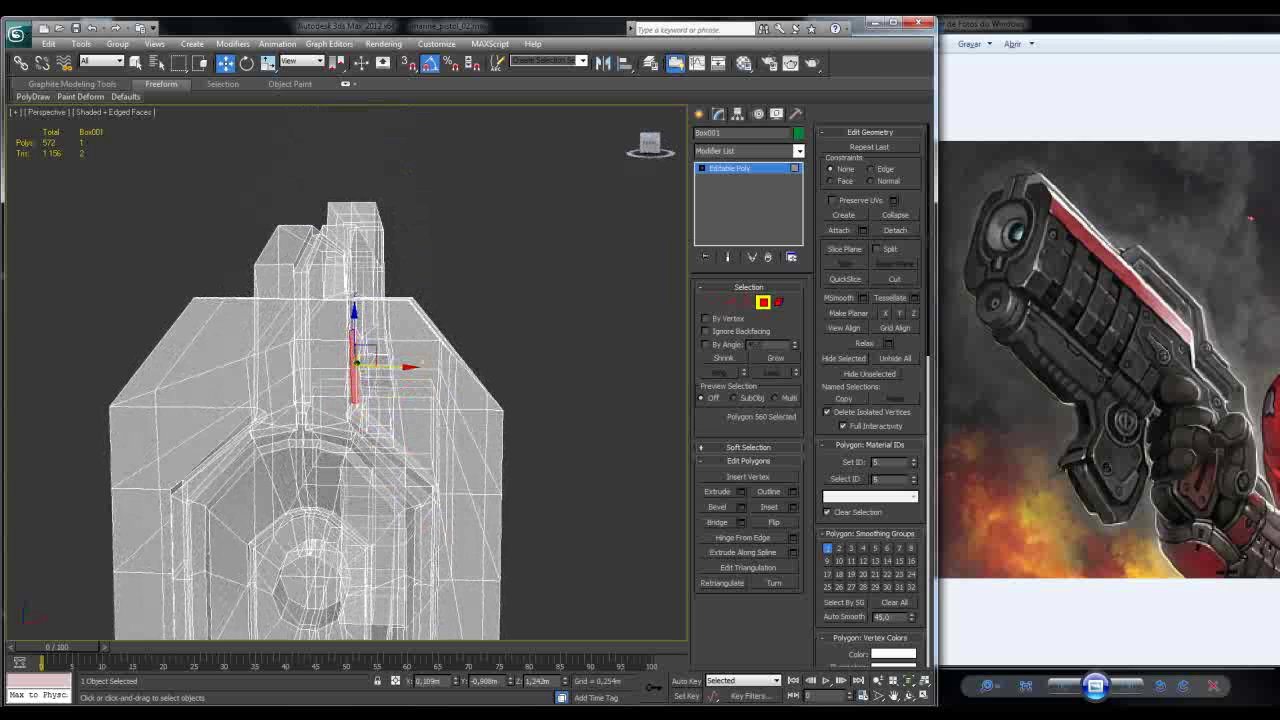
{"action": "middle_click_drag", "start_coordinate": [366, 362], "coordinate": [300, 405], "text": "alt"}
{"action": "key", "text": "alt+l"}
{"action": "key", "text": "ctrl+d"}
Step: Check the thin polygons running along the top of the groove beside the rib from several angles
{"action": "left_click", "coordinate": [345, 330]}
{"action": "middle_click_drag", "start_coordinate": [345, 330], "coordinate": [348, 324], "text": "alt"}
{"action": "left_click", "coordinate": [337, 340]}
{"action": "left_click_drag", "start_coordinate": [348, 326], "coordinate": [356, 266]}
{"action": "middle_click_drag", "start_coordinate": [350, 330], "coordinate": [354, 326], "text": "alt"}
{"action": "left_click", "coordinate": [350, 345]}
{"action": "left_click", "coordinate": [345, 225]}
{"action": "middle_click_drag", "start_coordinate": [345, 225], "coordinate": [347, 231], "text": "alt"}
Step: Move the two long, thin polygons beside the central rib from smoothing group 7 to group 1, and clear the selection
{"action": "left_click", "coordinate": [343, 295]}
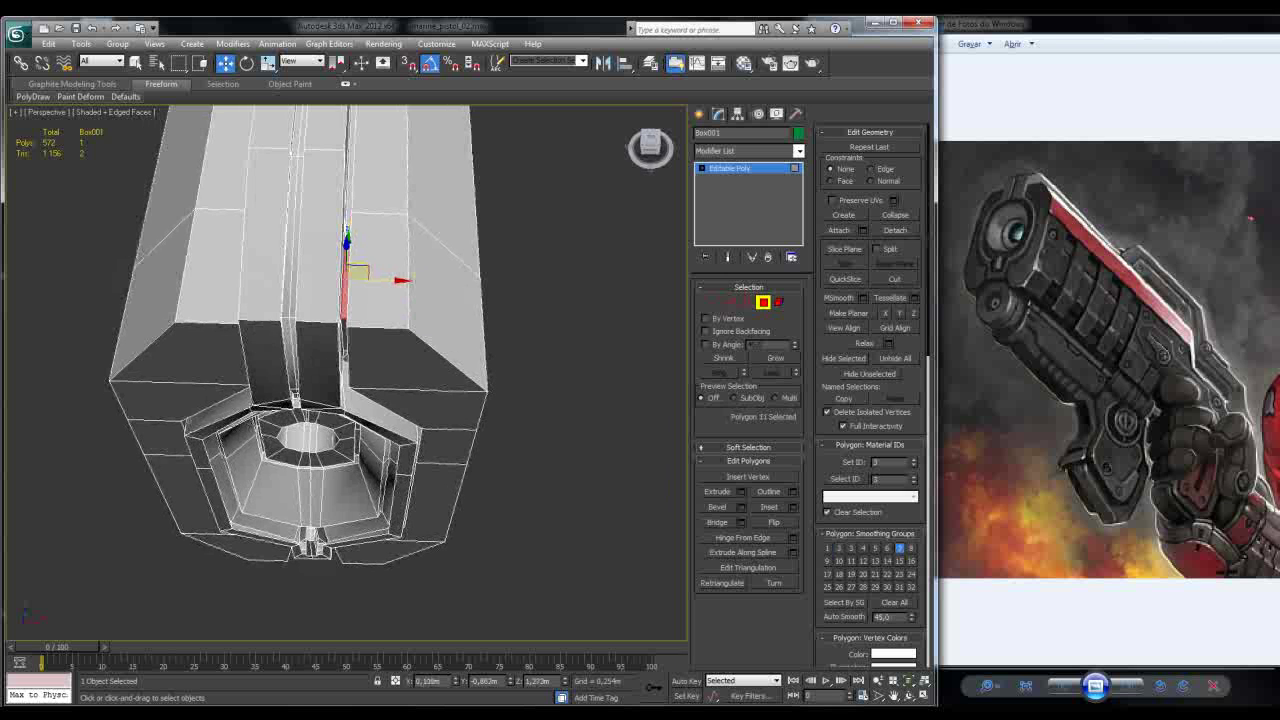
{"action": "middle_click_drag", "start_coordinate": [343, 295], "coordinate": [343, 310], "text": "alt"}
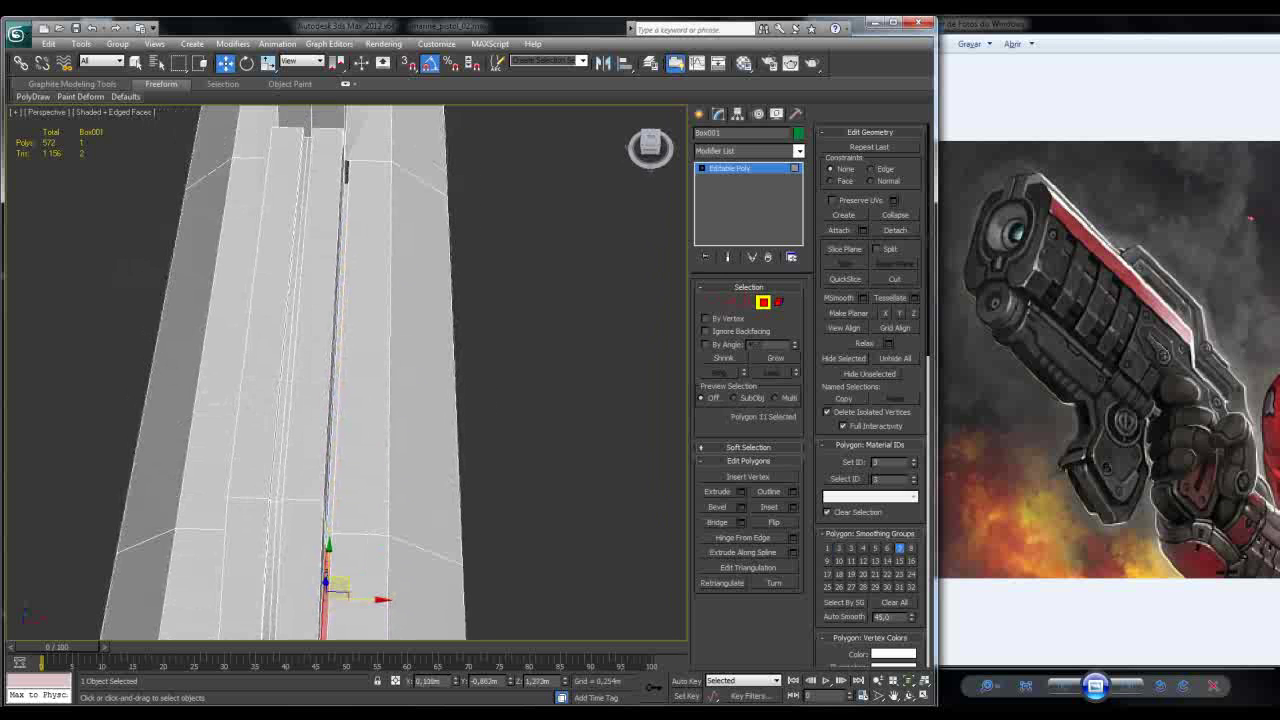
{"action": "left_click", "coordinate": [339, 320], "text": "ctrl"}
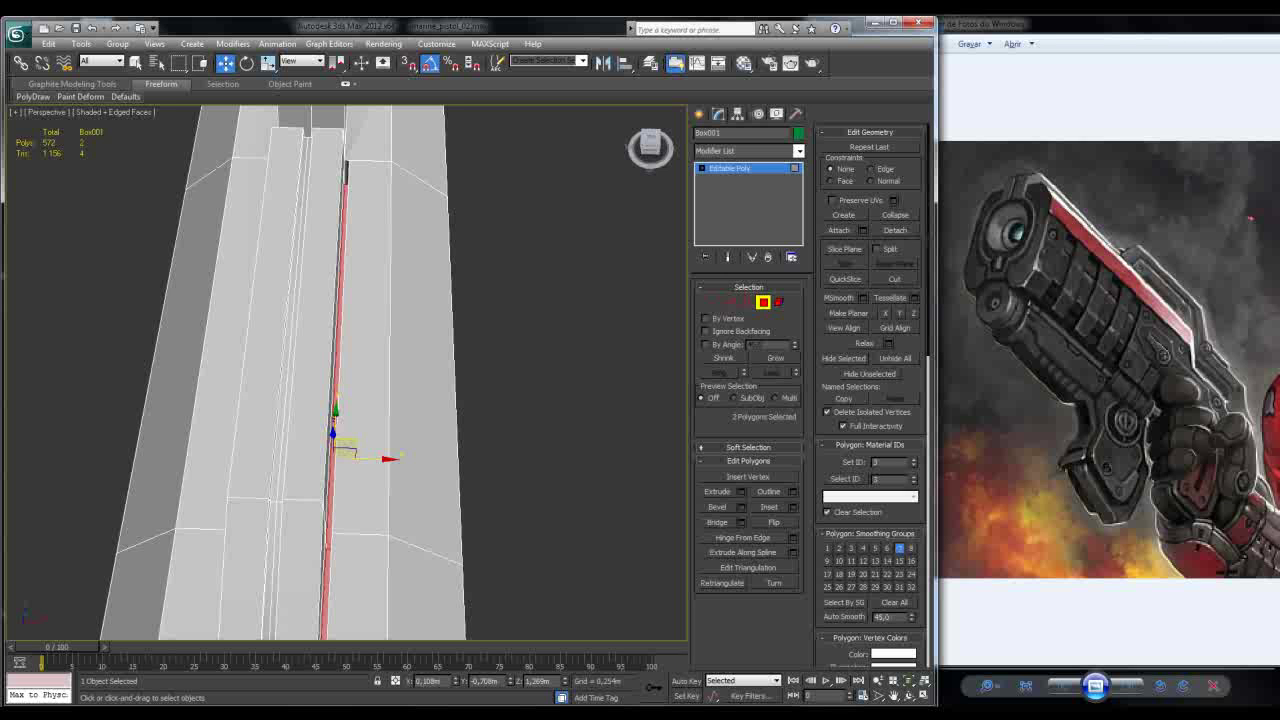
{"action": "middle_click_drag", "start_coordinate": [343, 310], "coordinate": [343, 350], "text": "alt"}
{"action": "left_click", "coordinate": [827, 548]}
{"action": "left_click", "coordinate": [899, 548]}
{"action": "middle_click_drag", "start_coordinate": [350, 400], "coordinate": [400, 287], "text": "alt"}
{"action": "key", "text": "ctrl+d"}
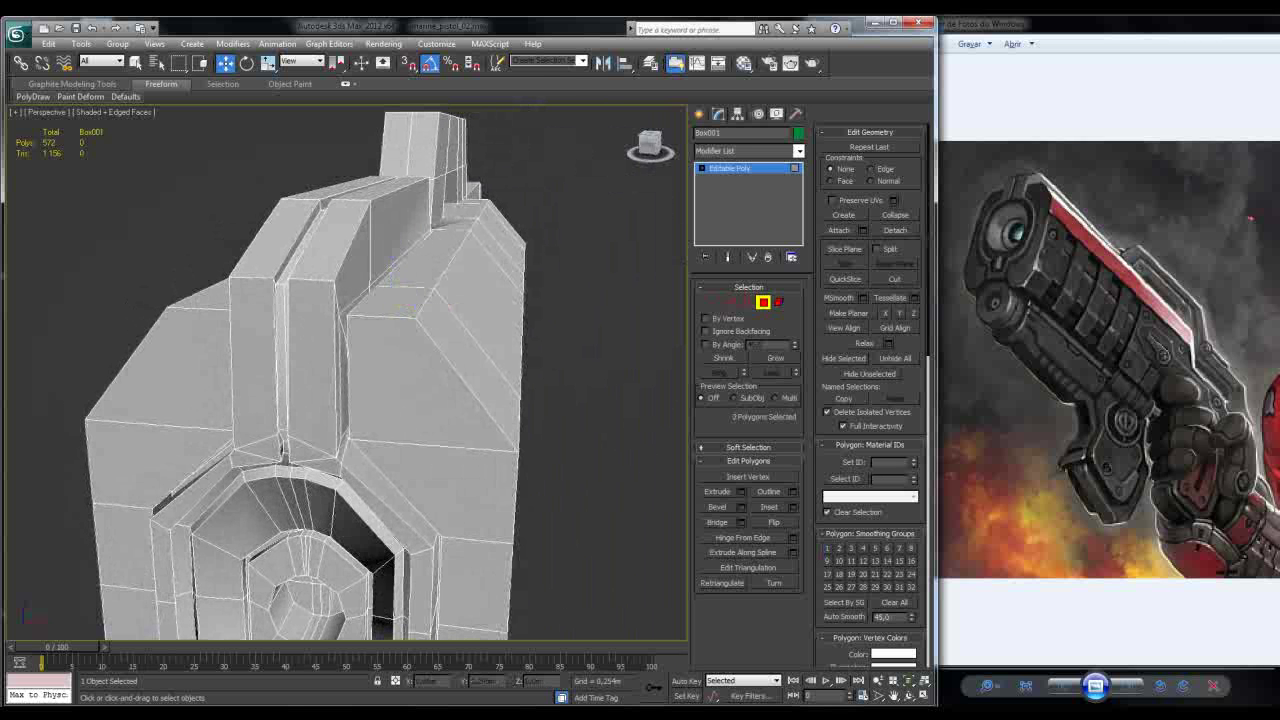
Step: Apply TurboSmooth to the pistol body with 2 iterations, isoline display and separation by smoothing groups
{"action": "left_click", "coordinate": [342, 380]}
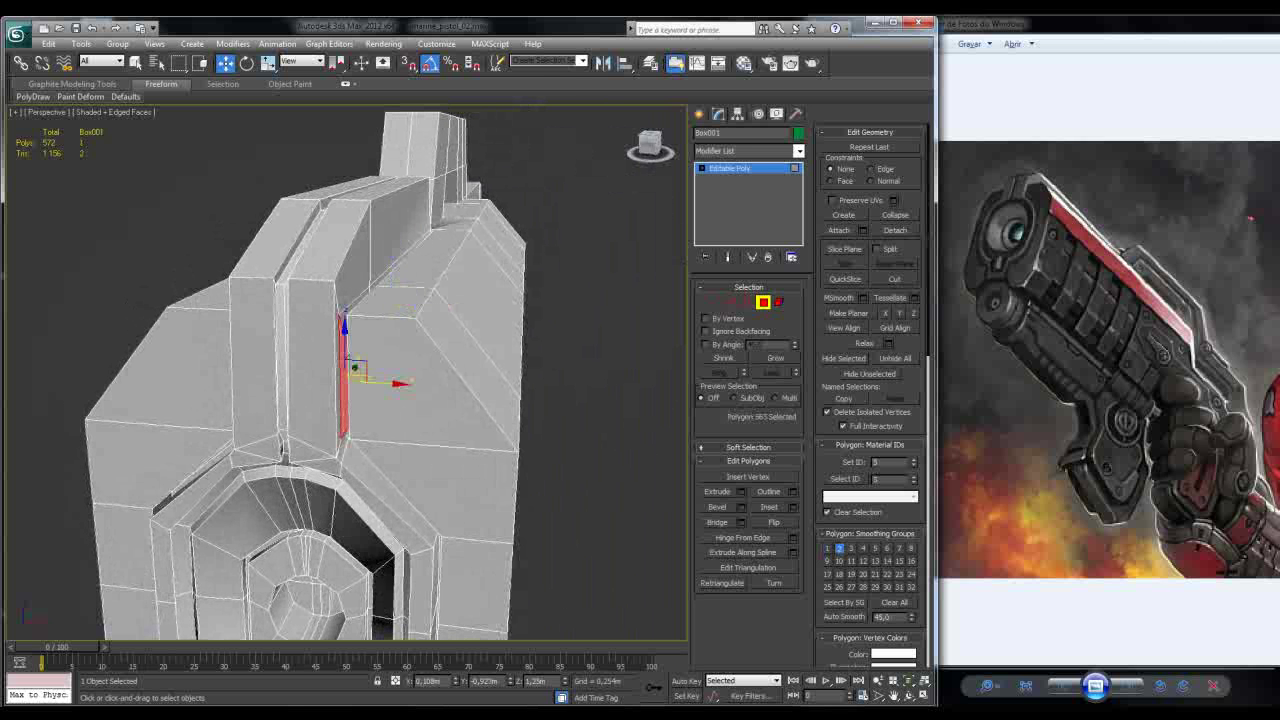
{"action": "key", "text": "ctrl+d"}
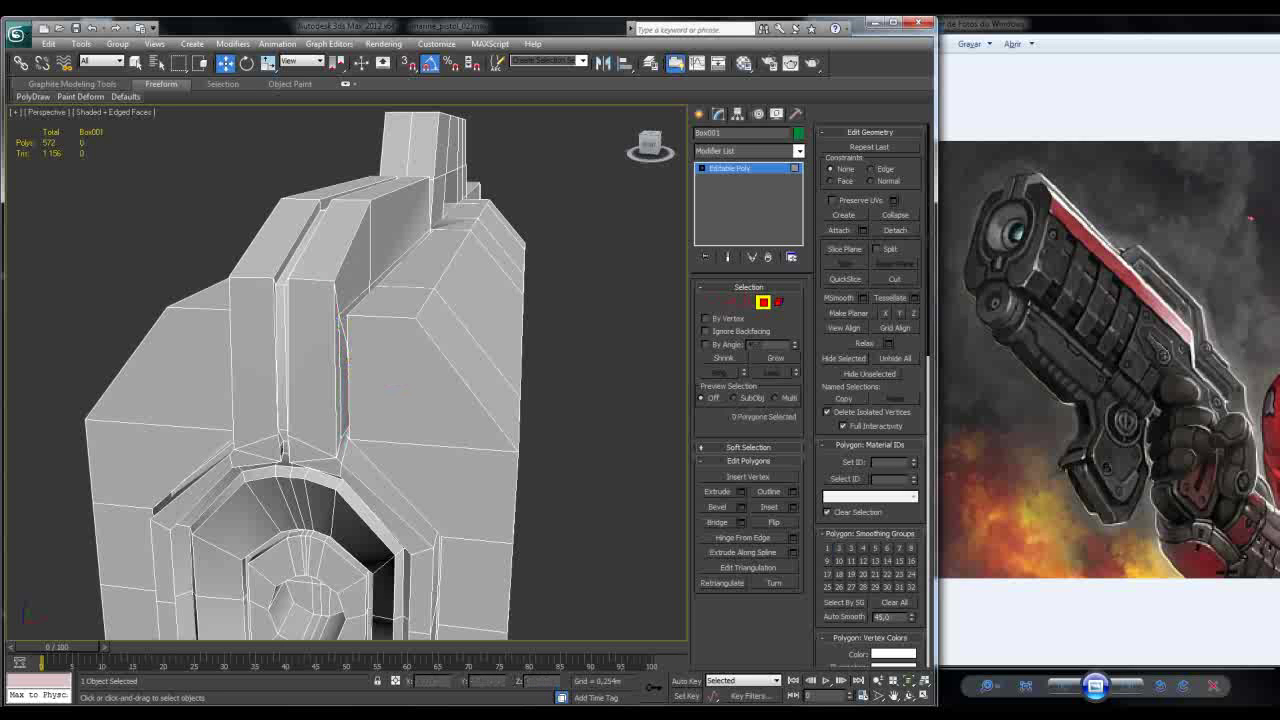
{"action": "left_click", "coordinate": [799, 150]}
{"action": "scroll", "coordinate": [750, 420], "scroll_direction": "down", "scroll_amount": 15}
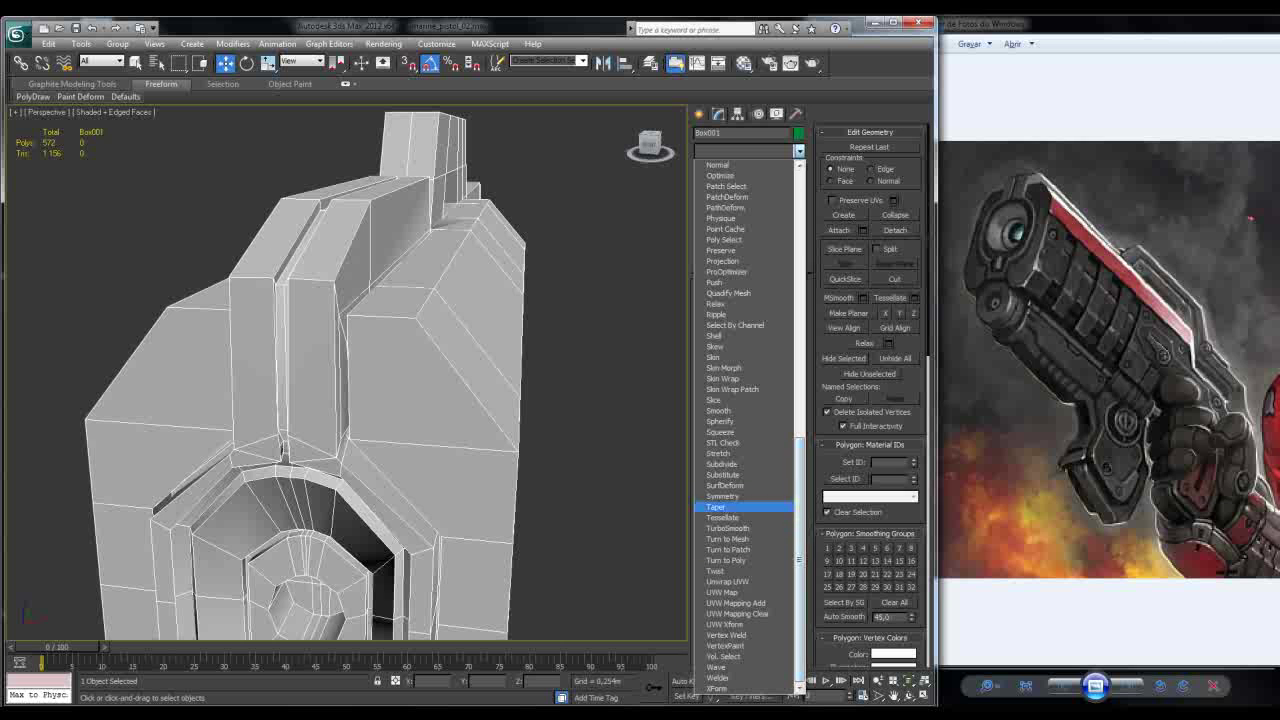
{"action": "left_click", "coordinate": [727, 528]}
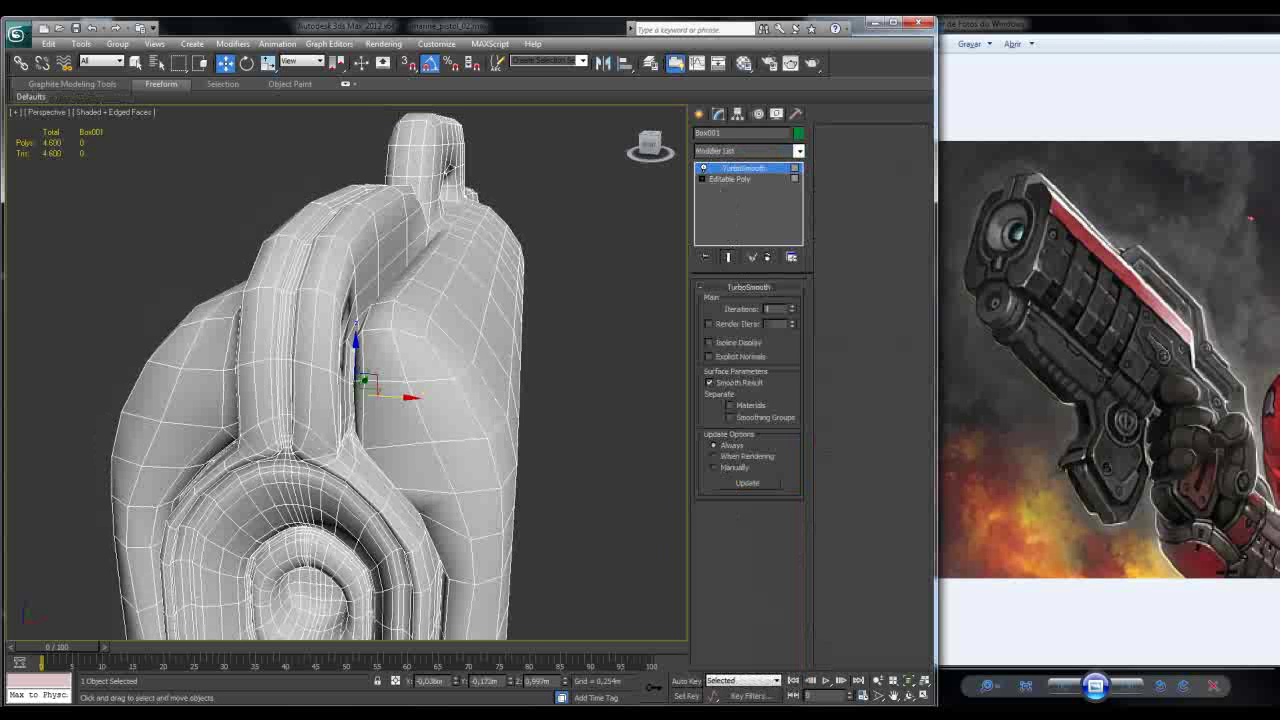
{"action": "type", "text": "2"}
{"action": "key", "text": "Return"}
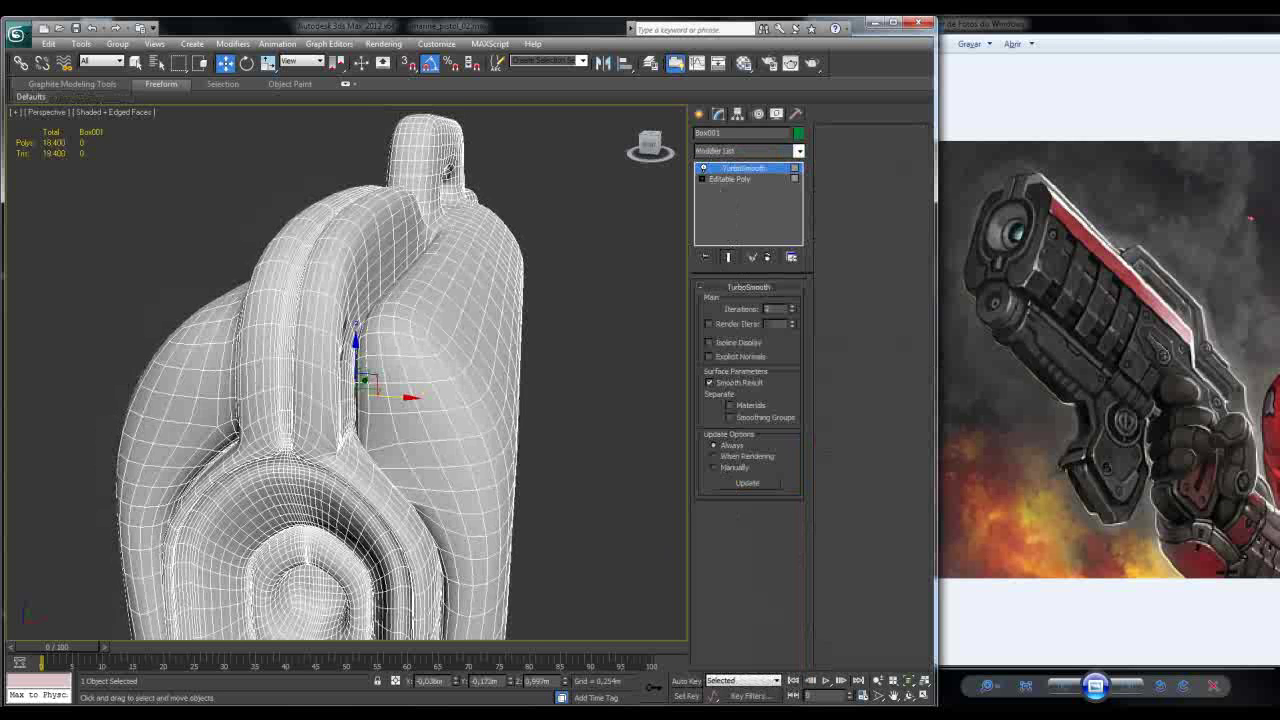
{"action": "left_click", "coordinate": [709, 342]}
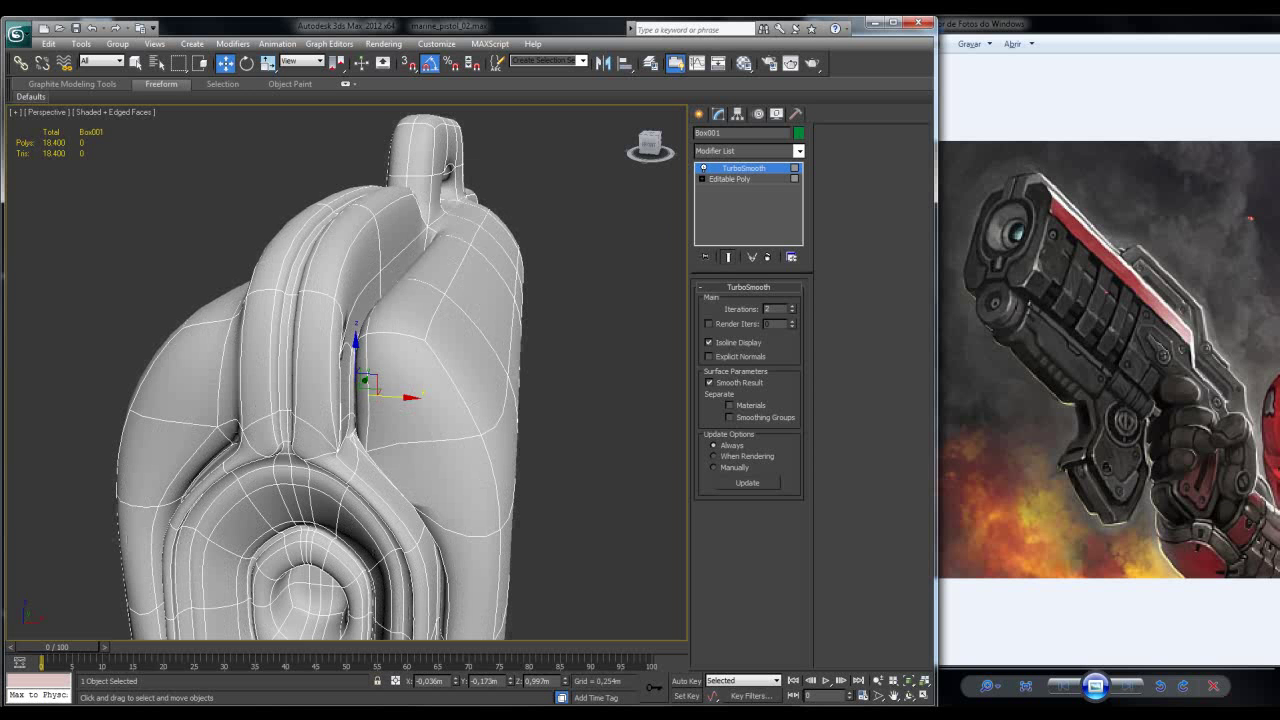
{"action": "left_click", "coordinate": [729, 417]}
Step: Inspect the smoothed muzzle, and examine the base mesh's side panel and underside at polygon and vertex level
{"action": "middle_click_drag", "start_coordinate": [350, 380], "coordinate": [425, 340], "text": "alt"}
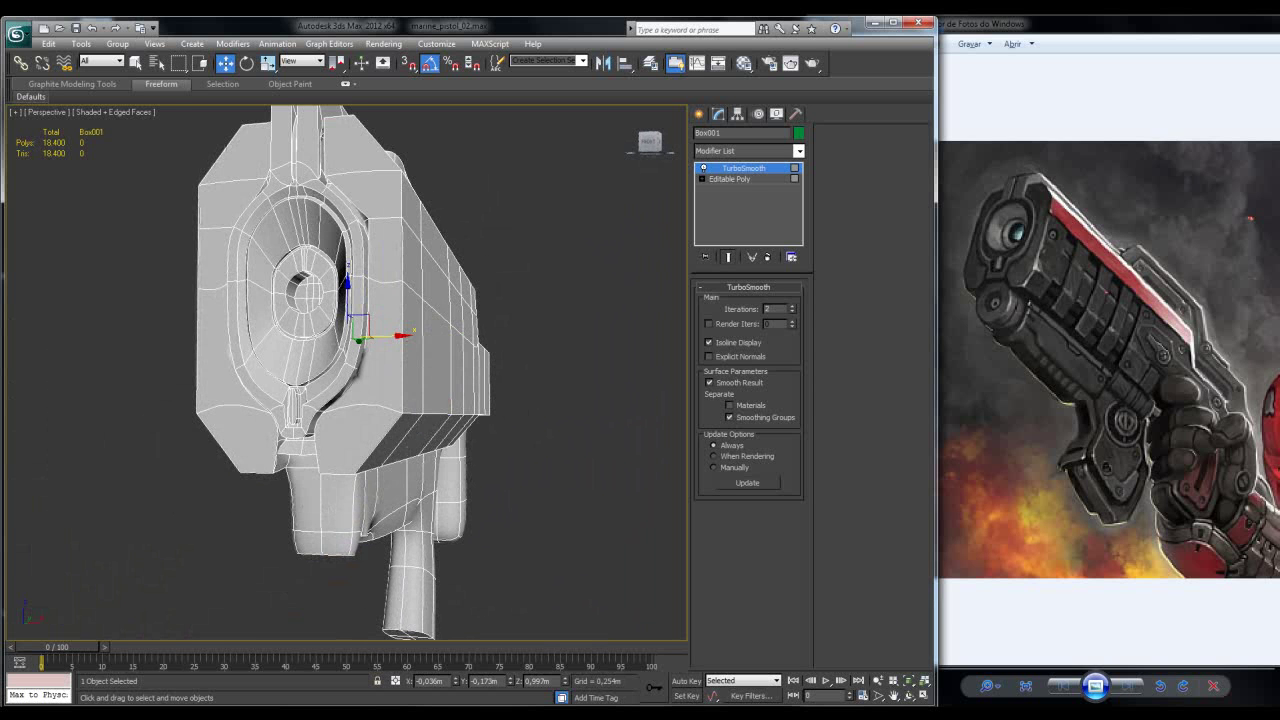
{"action": "key", "text": "1"}
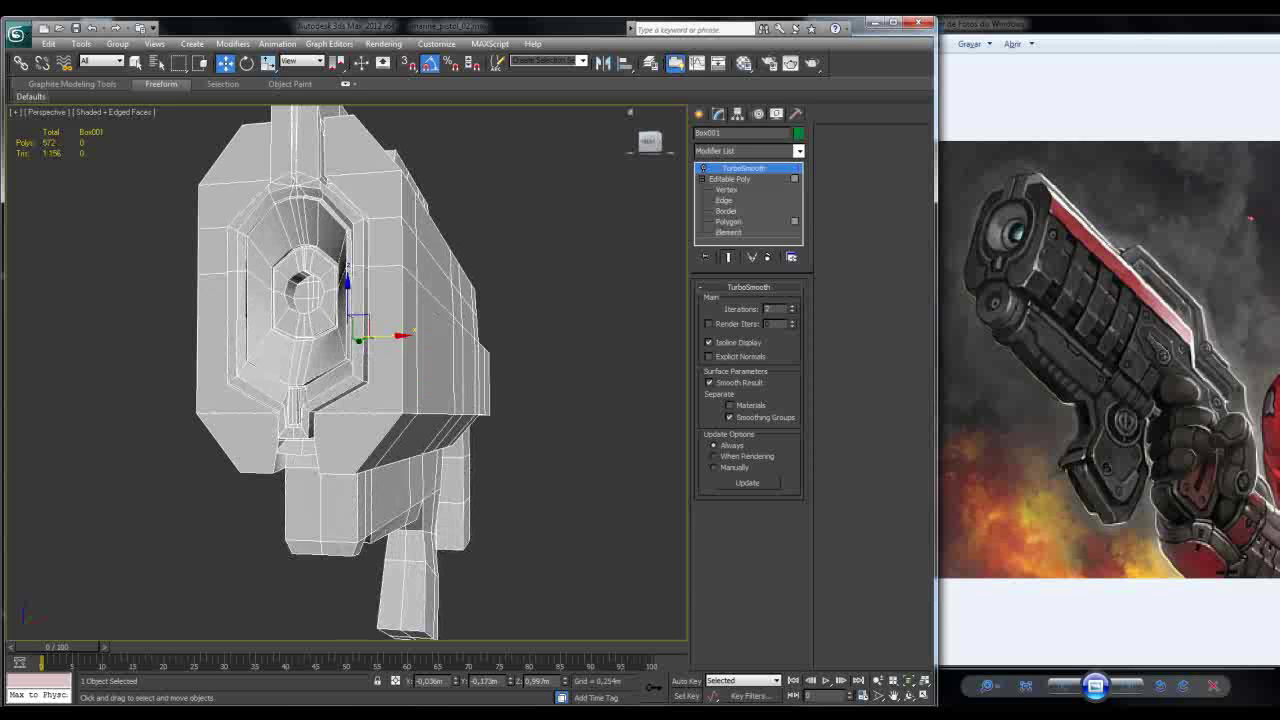
{"action": "key", "text": "4"}
{"action": "middle_click_drag", "start_coordinate": [425, 340], "coordinate": [545, 322], "text": "alt"}
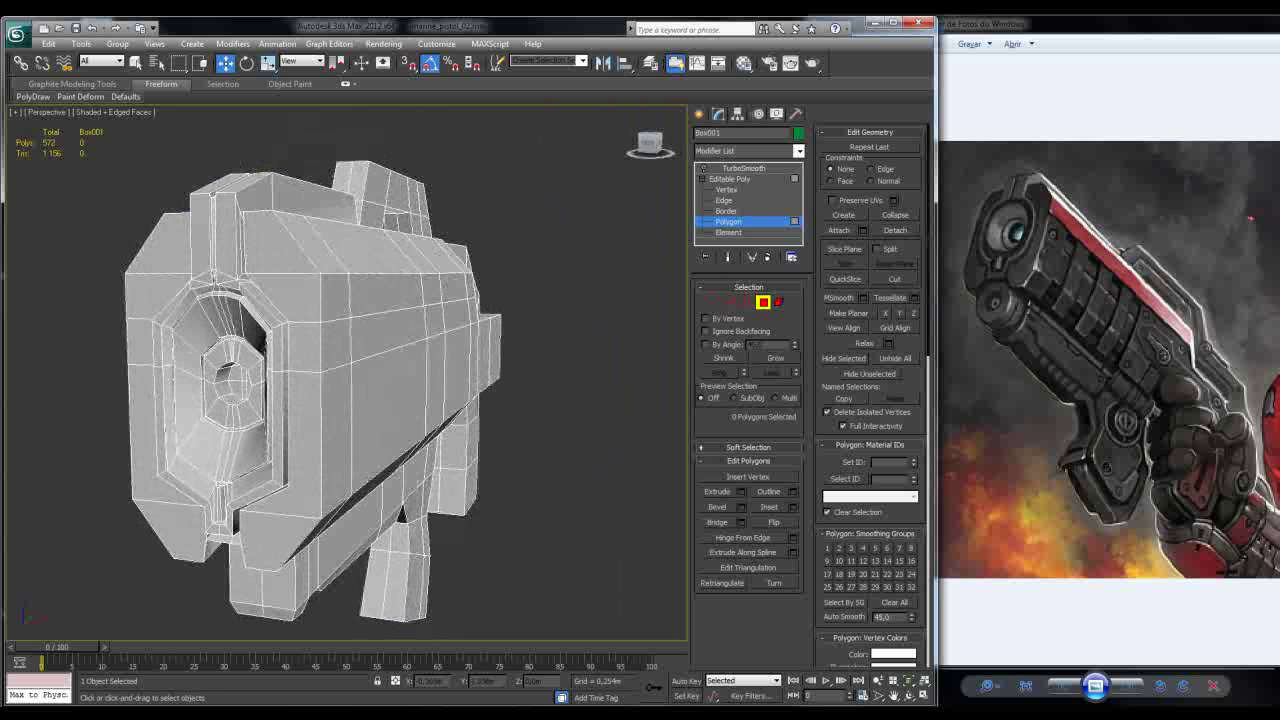
{"action": "middle_click_drag", "start_coordinate": [545, 322], "coordinate": [552, 292], "text": "alt"}
{"action": "scroll", "coordinate": [390, 450], "scroll_direction": "up", "scroll_amount": 3}
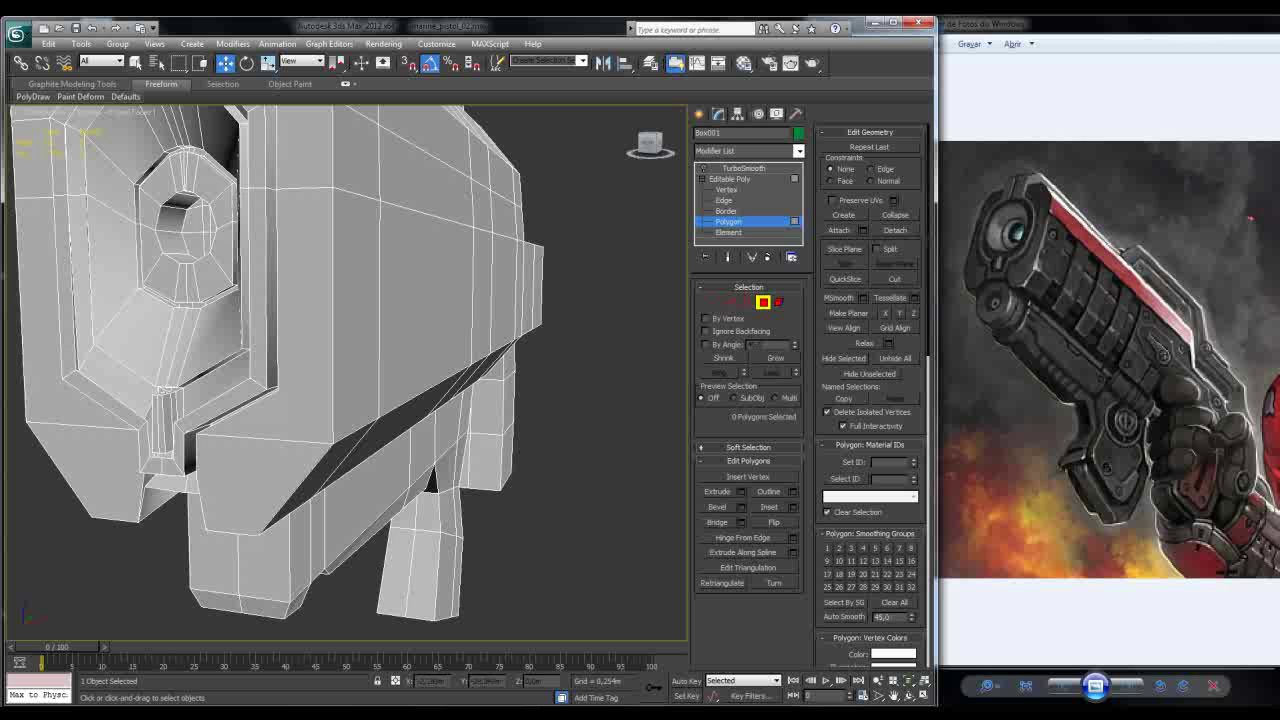
{"action": "middle_click_drag", "start_coordinate": [552, 292], "coordinate": [502, 300], "text": "alt"}
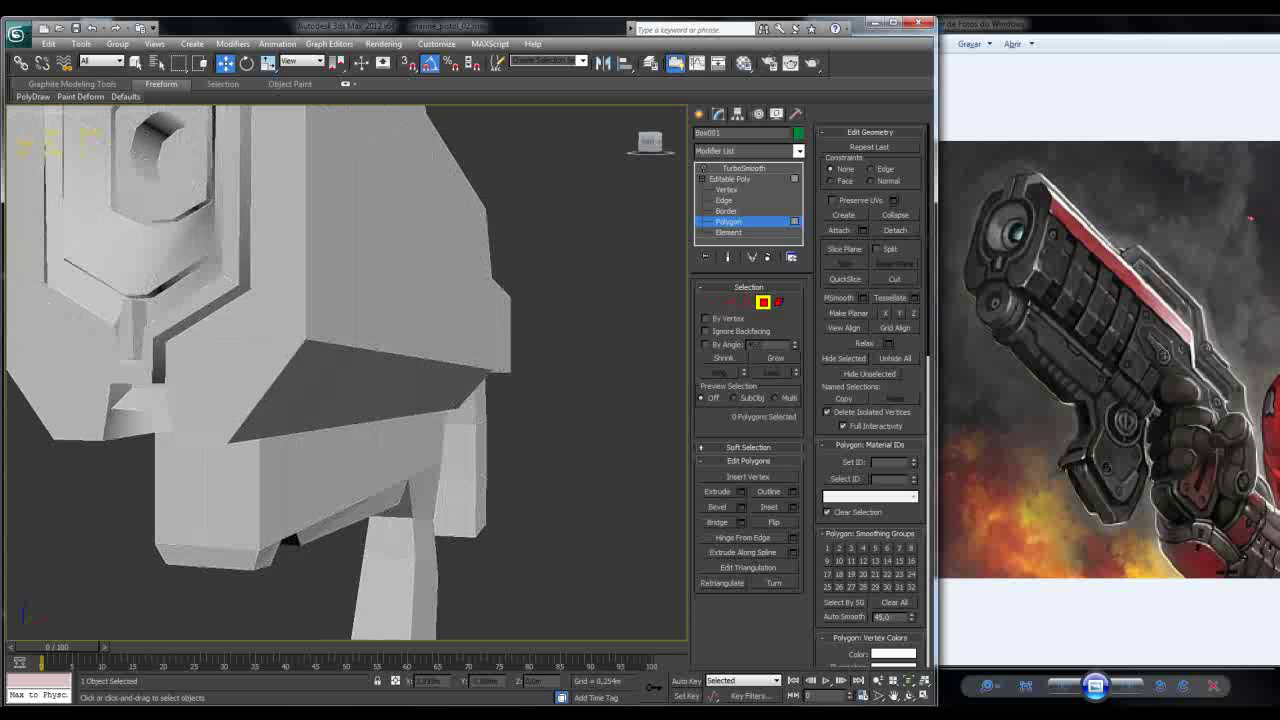
{"action": "left_click", "coordinate": [285, 260]}
{"action": "middle_click_drag", "start_coordinate": [502, 300], "coordinate": [460, 300], "text": "alt"}
{"action": "middle_click_drag", "start_coordinate": [400, 370], "coordinate": [310, 369], "text": "alt"}
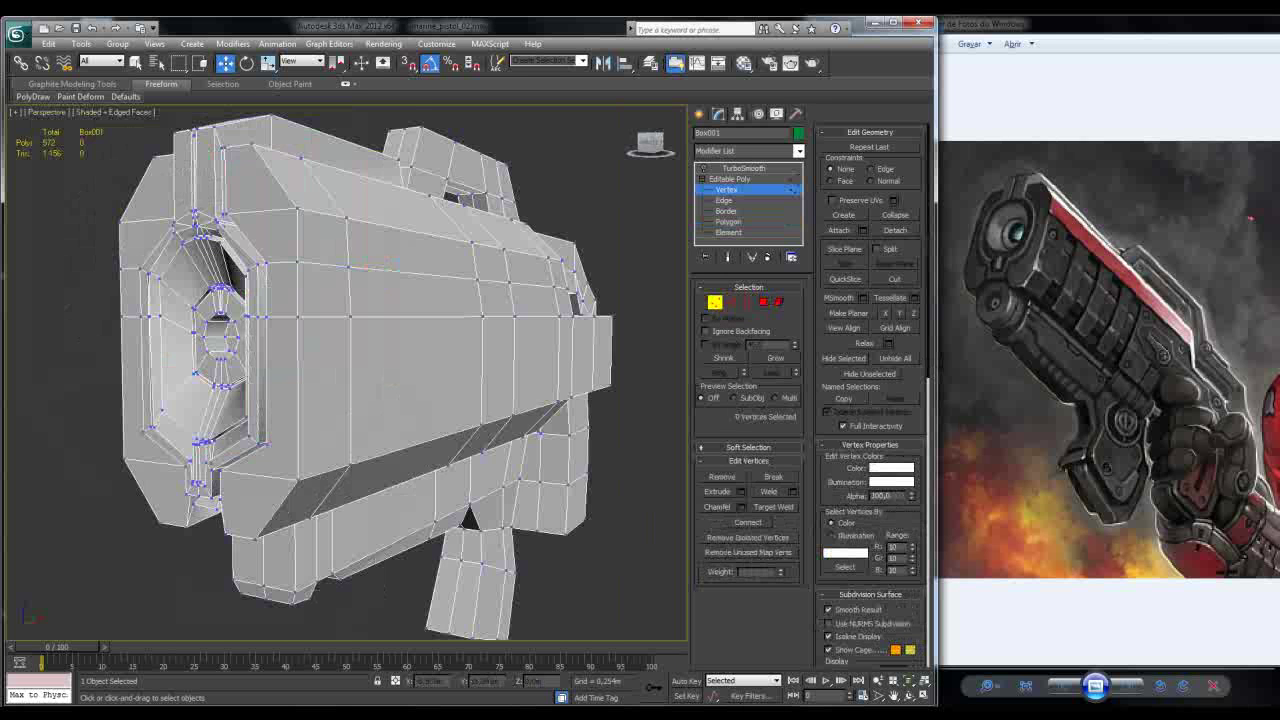
{"action": "middle_click_drag", "start_coordinate": [340, 375], "coordinate": [366, 375], "text": "alt"}
{"action": "scroll", "coordinate": [338, 372], "scroll_direction": "up", "scroll_amount": 5}
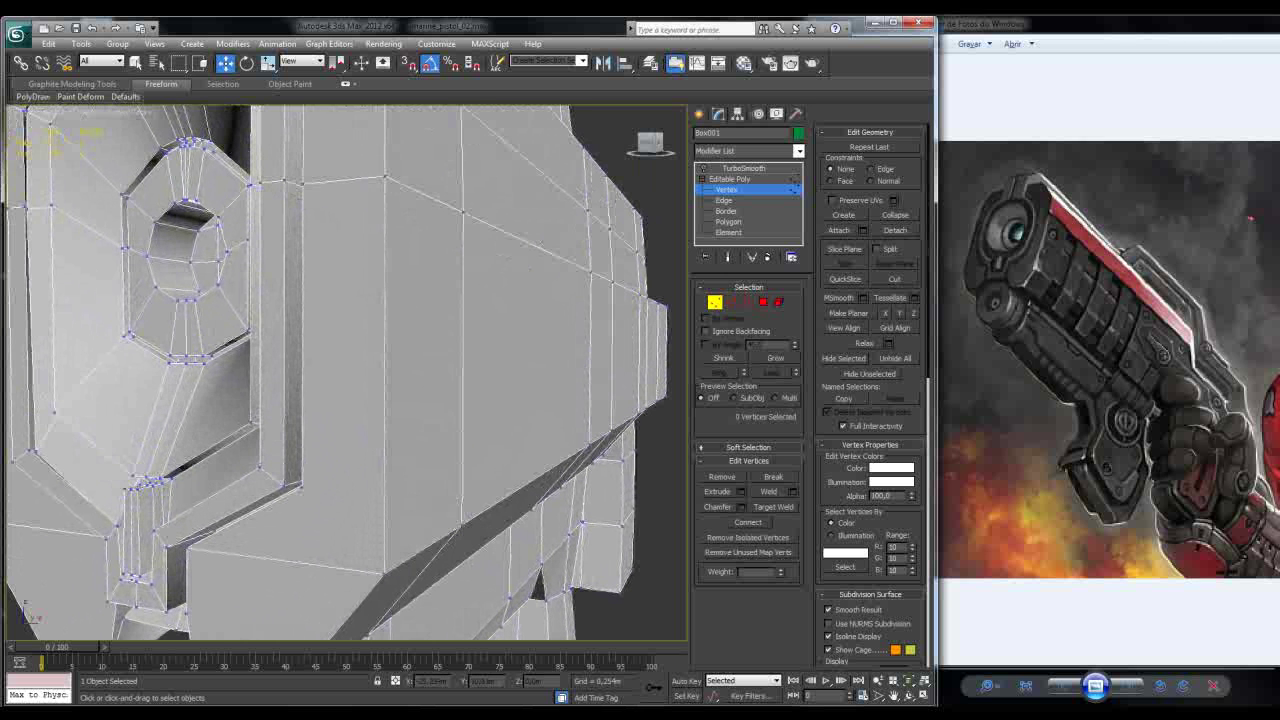
{"action": "middle_click_drag", "start_coordinate": [366, 375], "coordinate": [374, 375], "text": "alt"}
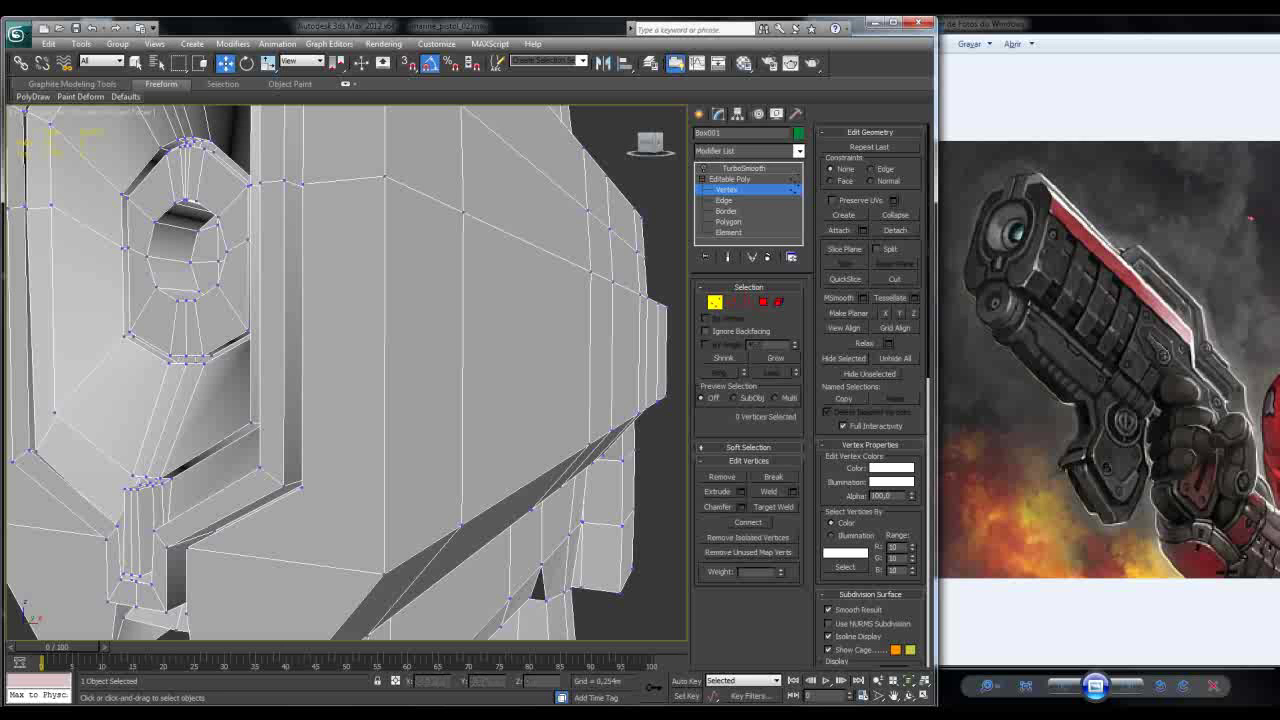
Step: Cut small four-sided outlines into the upper and lower corners of the flat side panel behind the muzzle
{"action": "key", "text": "4"}
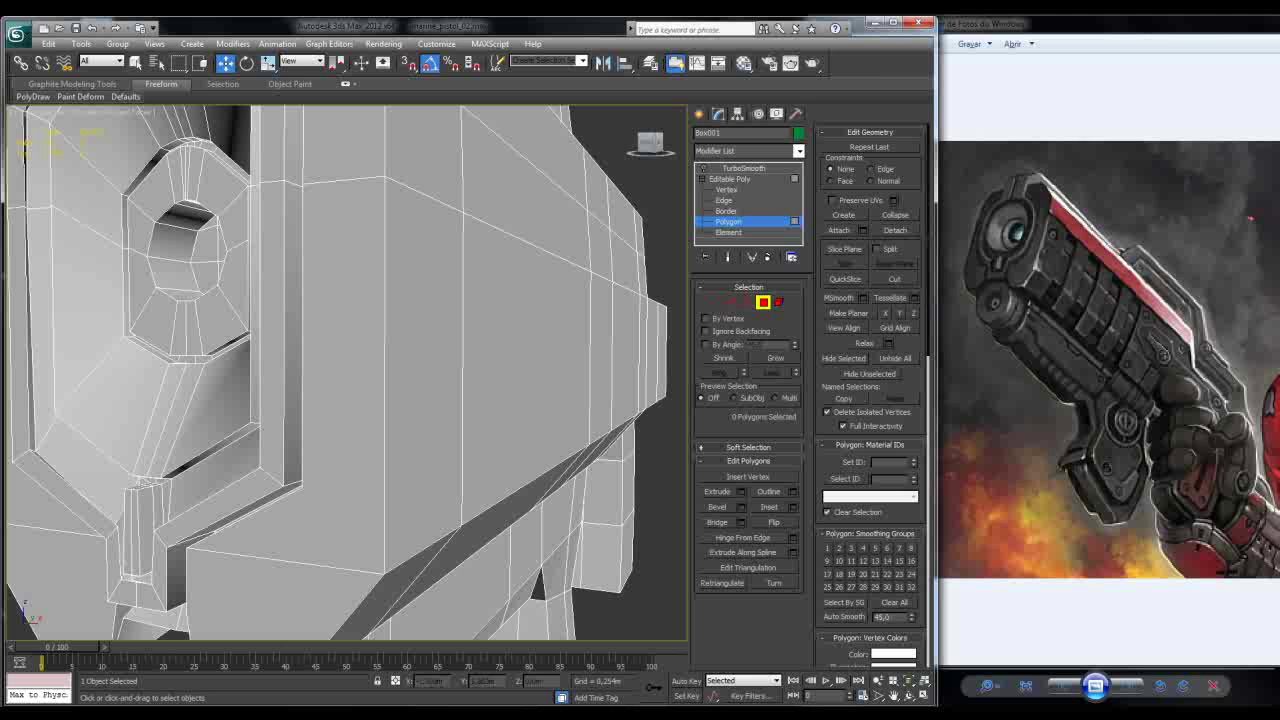
{"action": "key", "text": "1"}
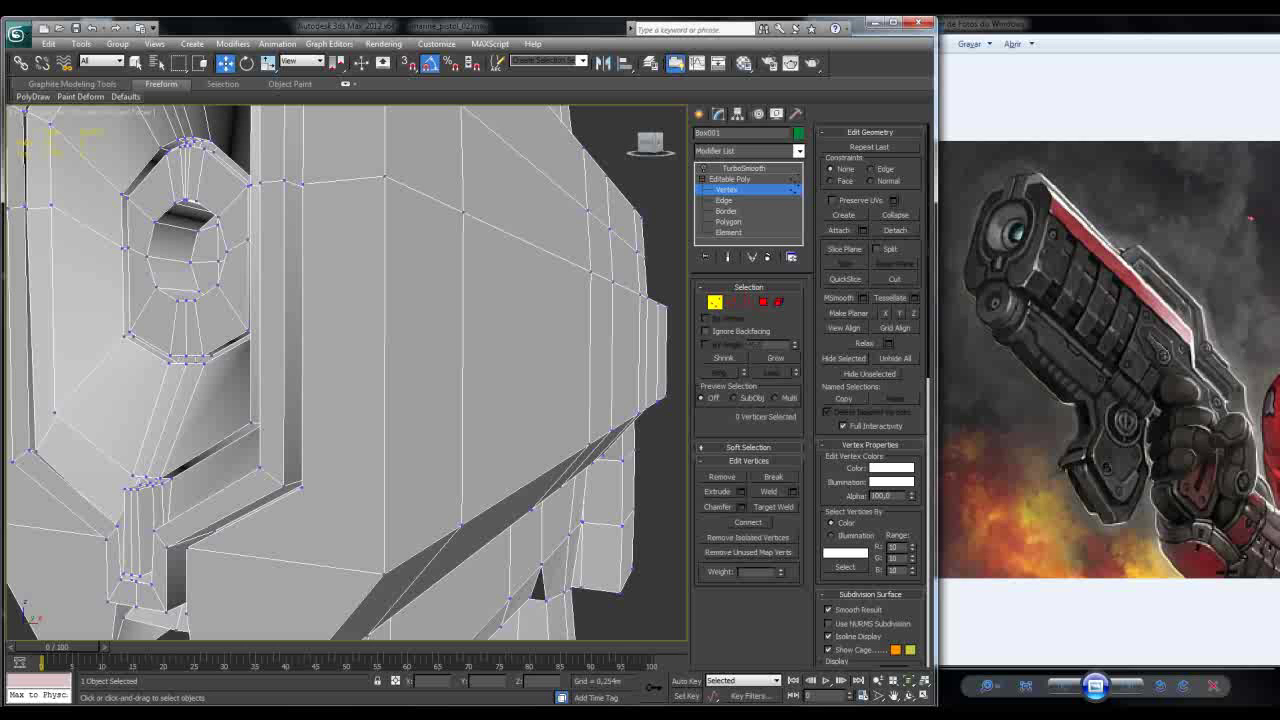
{"action": "key", "text": "alt+c"}
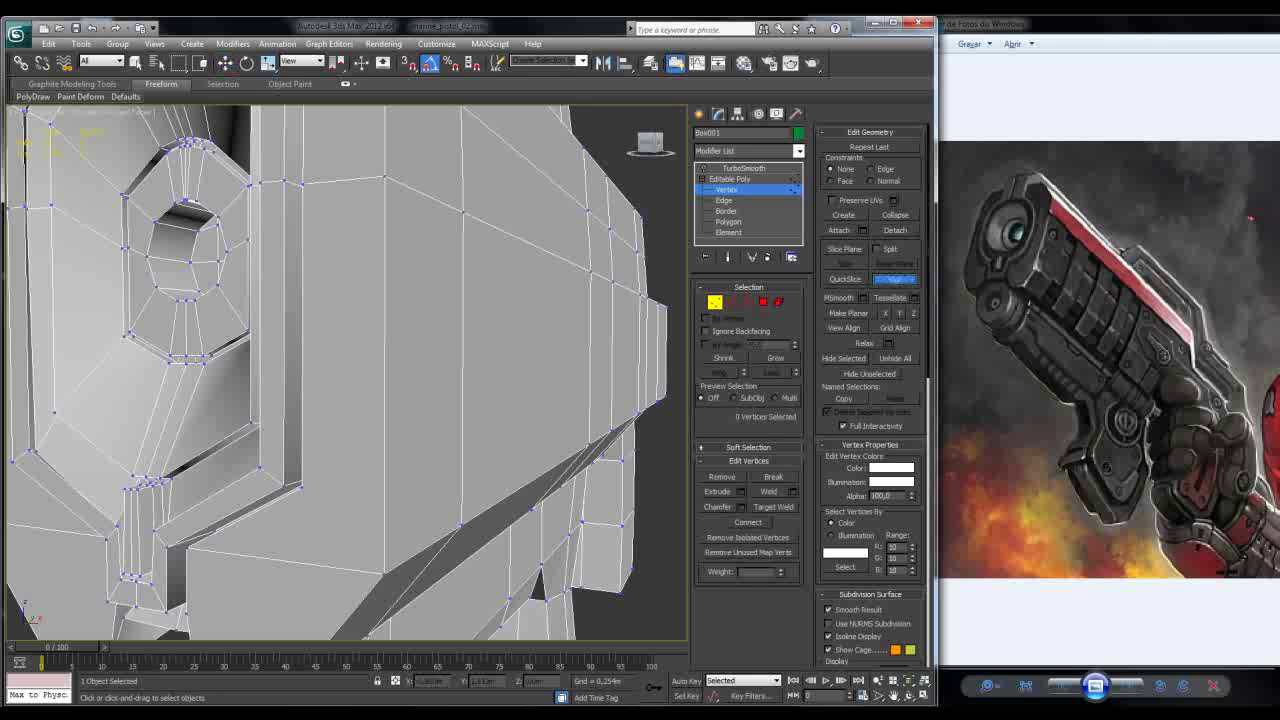
{"action": "left_click", "coordinate": [300, 486]}
{"action": "left_click", "coordinate": [346, 555]}
{"action": "middle_click_drag", "start_coordinate": [345, 400], "coordinate": [410, 385], "text": "alt"}
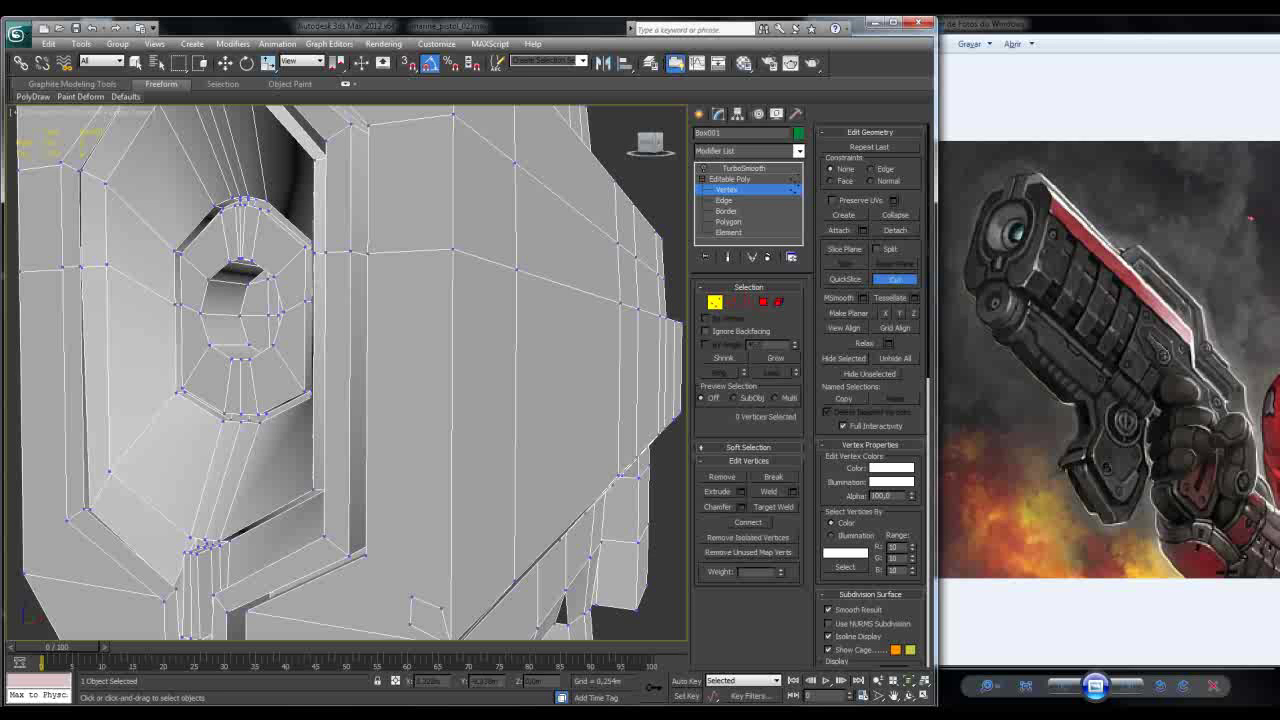
{"action": "left_click", "coordinate": [413, 266]}
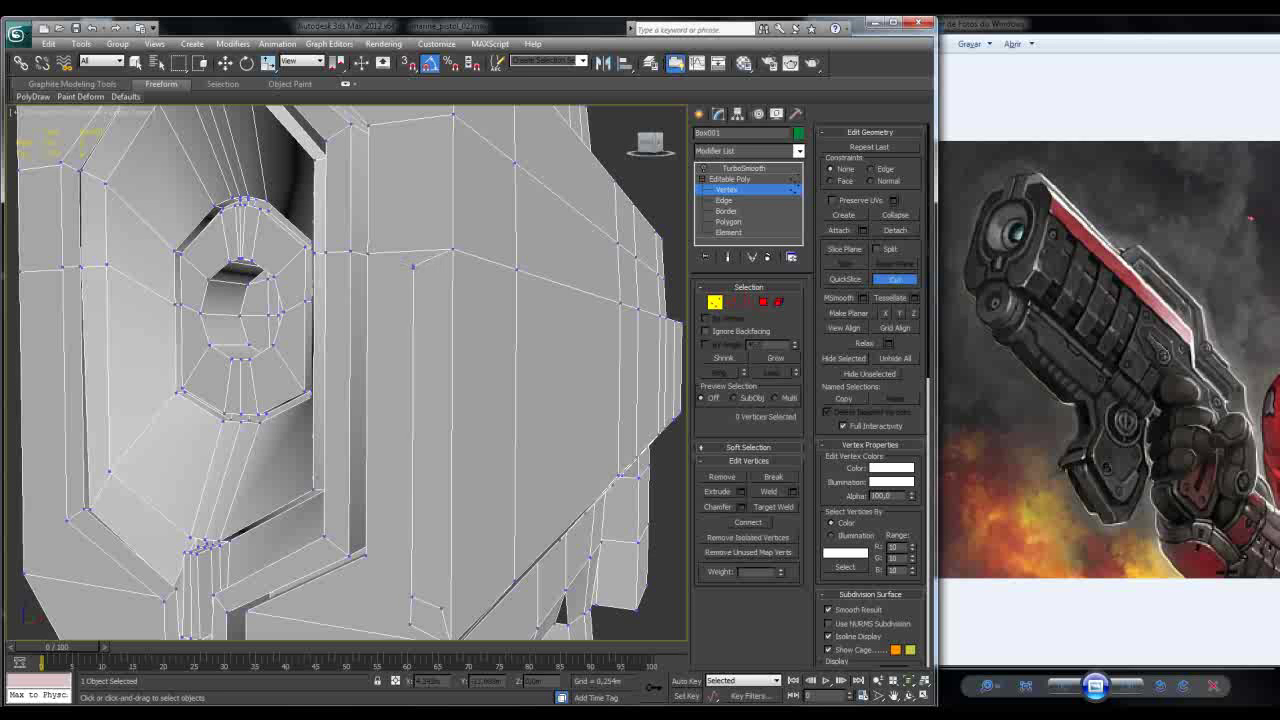
{"action": "left_click", "coordinate": [413, 266]}
{"action": "left_click", "coordinate": [441, 258]}
{"action": "left_click", "coordinate": [440, 288]}
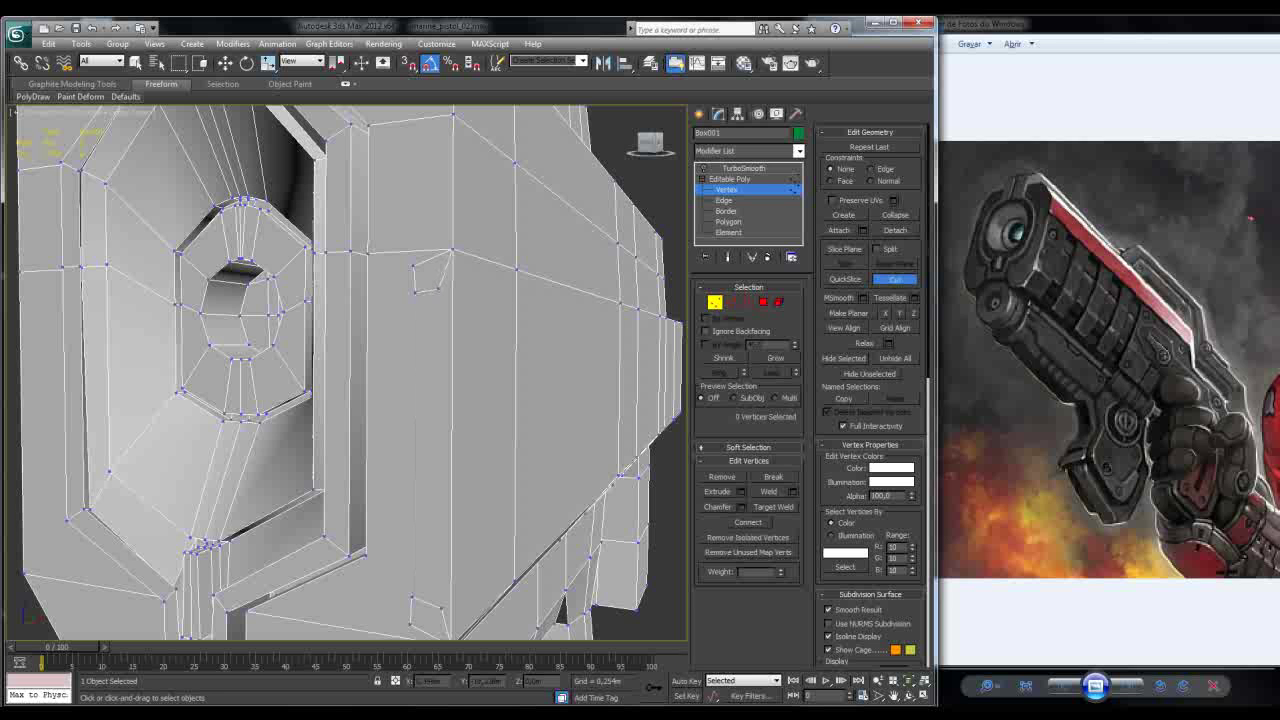
{"action": "middle_click_drag", "start_coordinate": [350, 380], "coordinate": [320, 356], "text": "alt"}
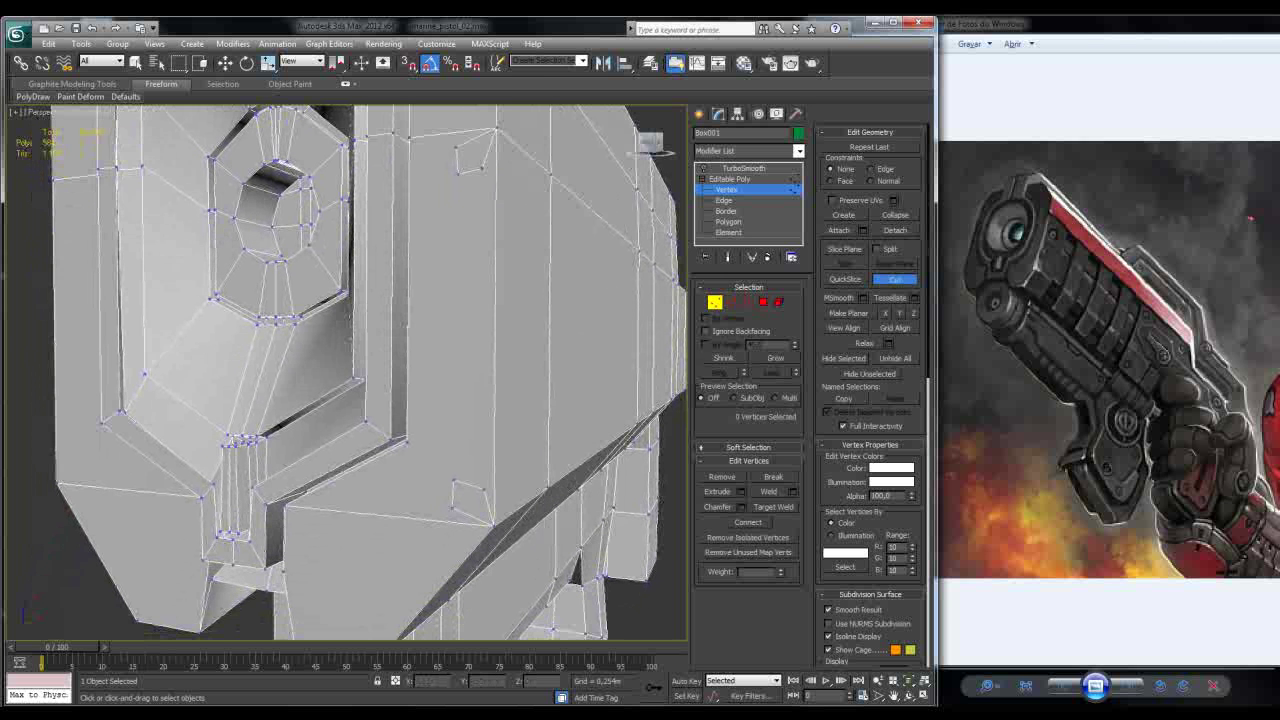
{"action": "key", "text": "w"}
Step: Connect the matching inner vertices of the upper and lower corner cuts with two vertical edges along the side panel
{"action": "key", "text": "1"}
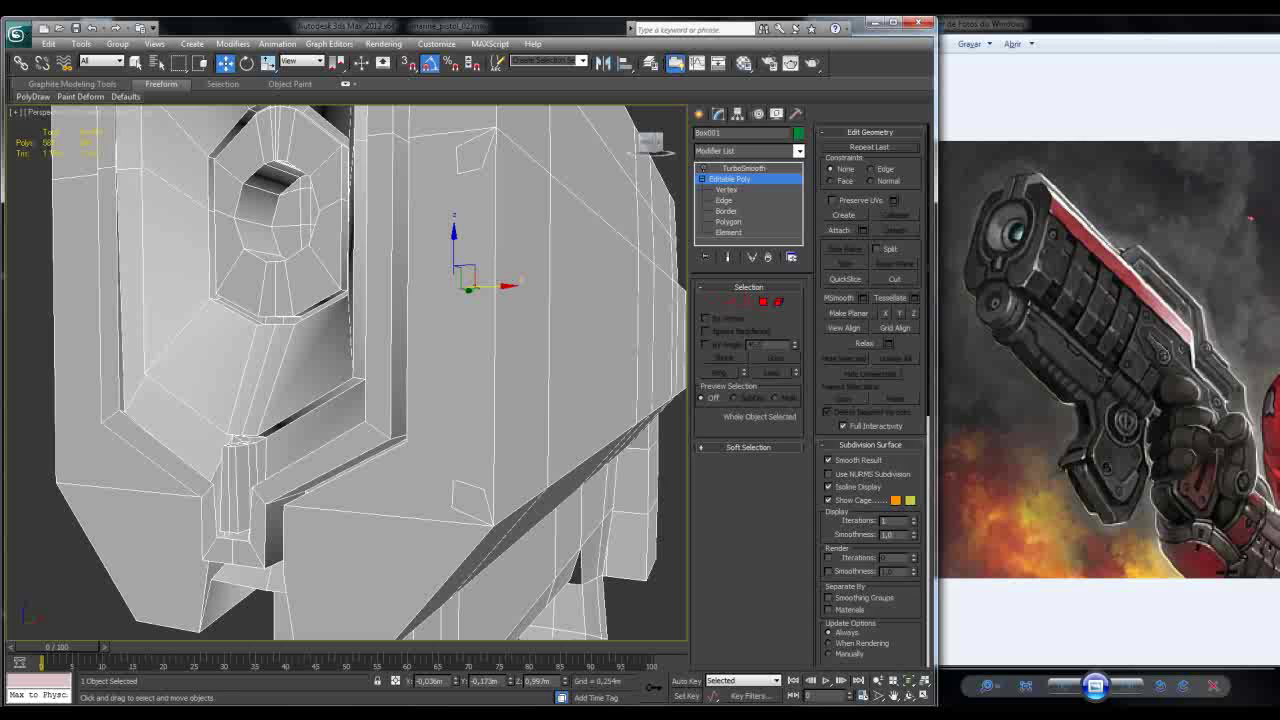
{"action": "key", "text": "1"}
{"action": "left_click", "coordinate": [483, 488], "text": "ctrl"}
{"action": "left_click", "coordinate": [748, 521]}
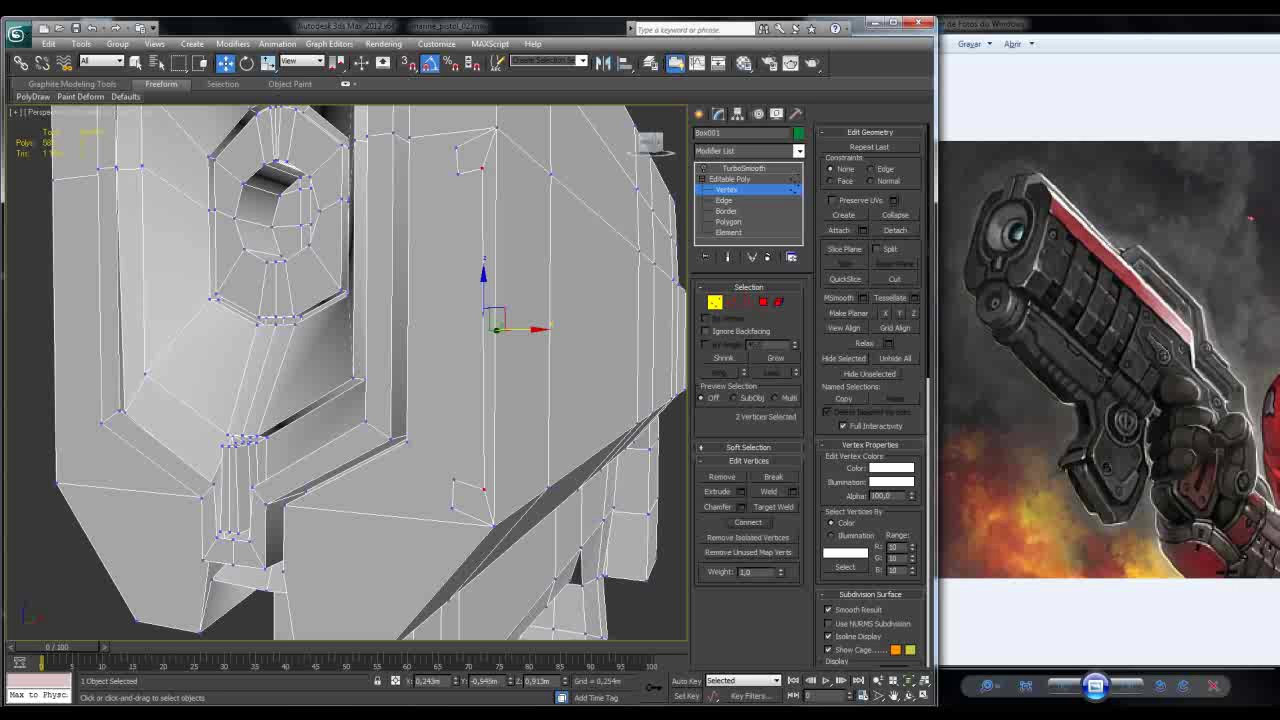
{"action": "key", "text": "4"}
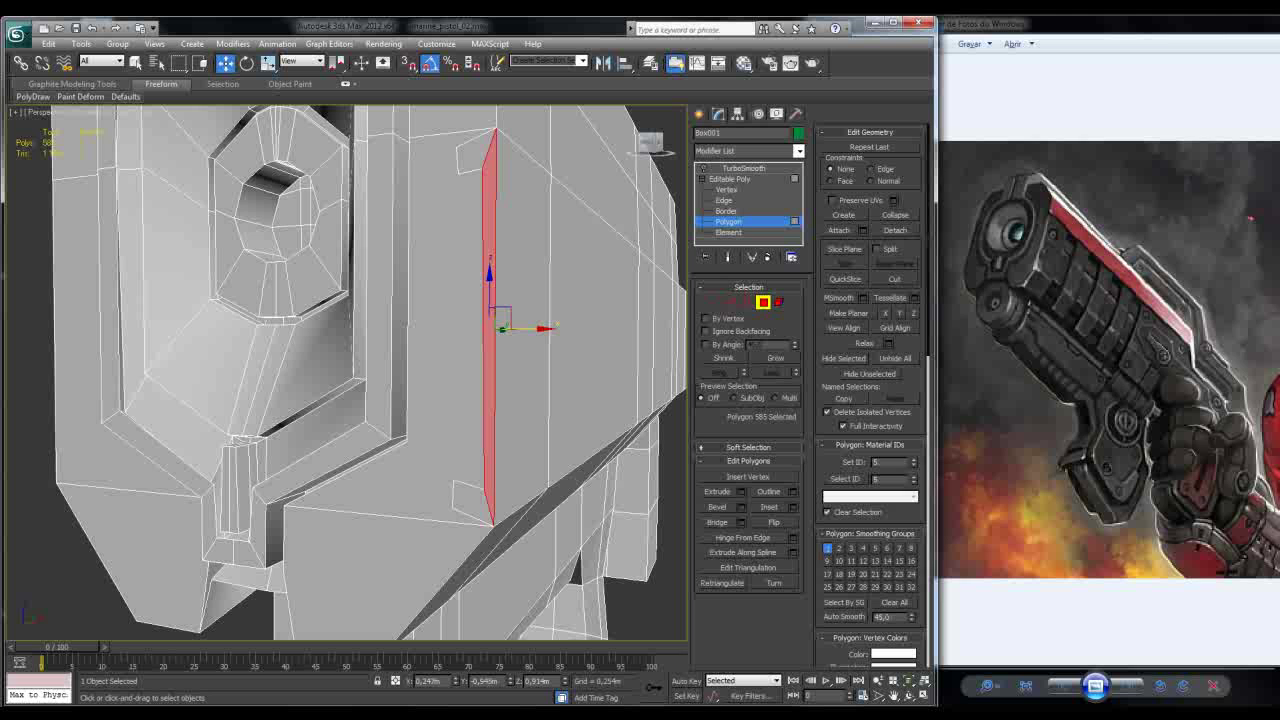
{"action": "key", "text": "1"}
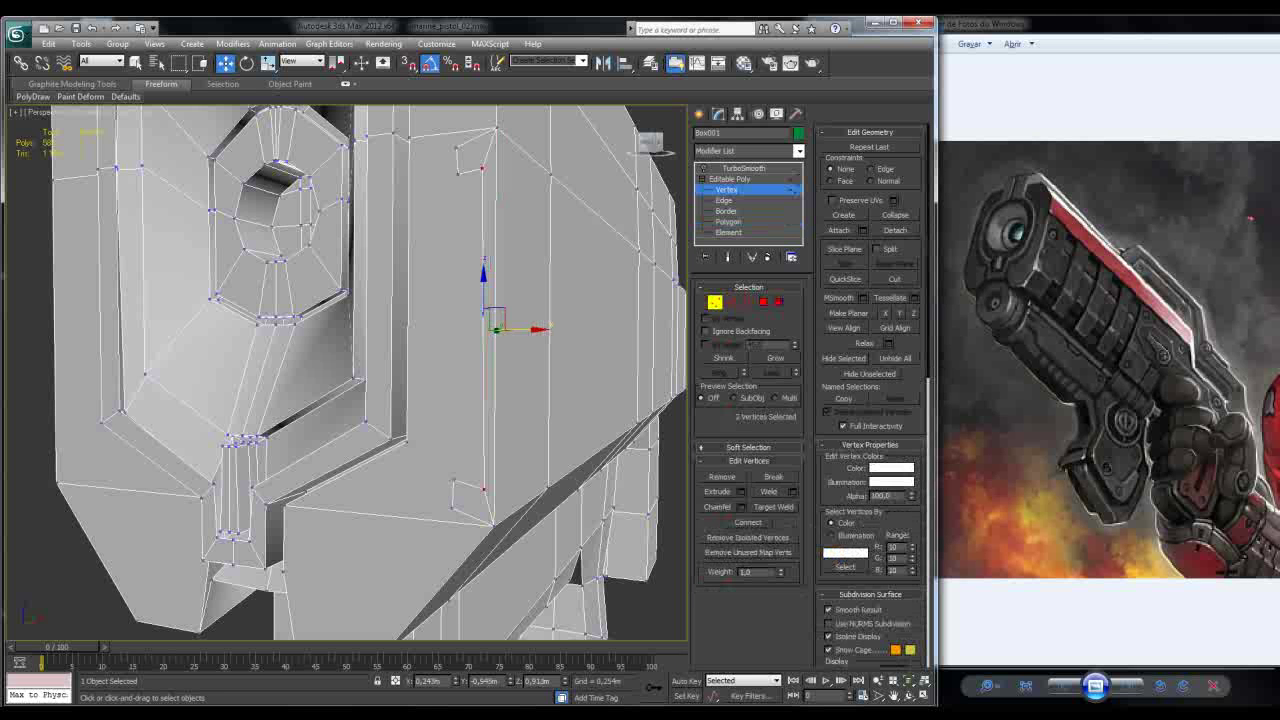
{"action": "left_click", "coordinate": [473, 176]}
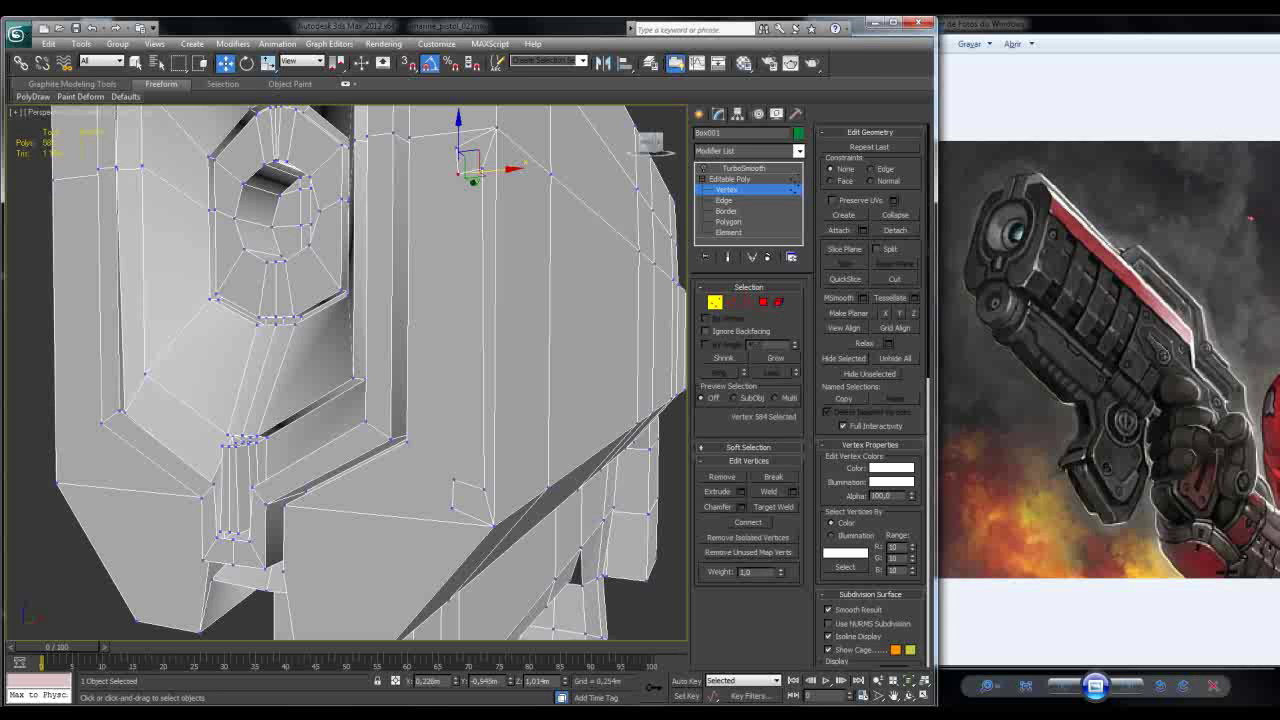
{"action": "key", "text": "ctrl+z"}
{"action": "left_click", "coordinate": [748, 522]}
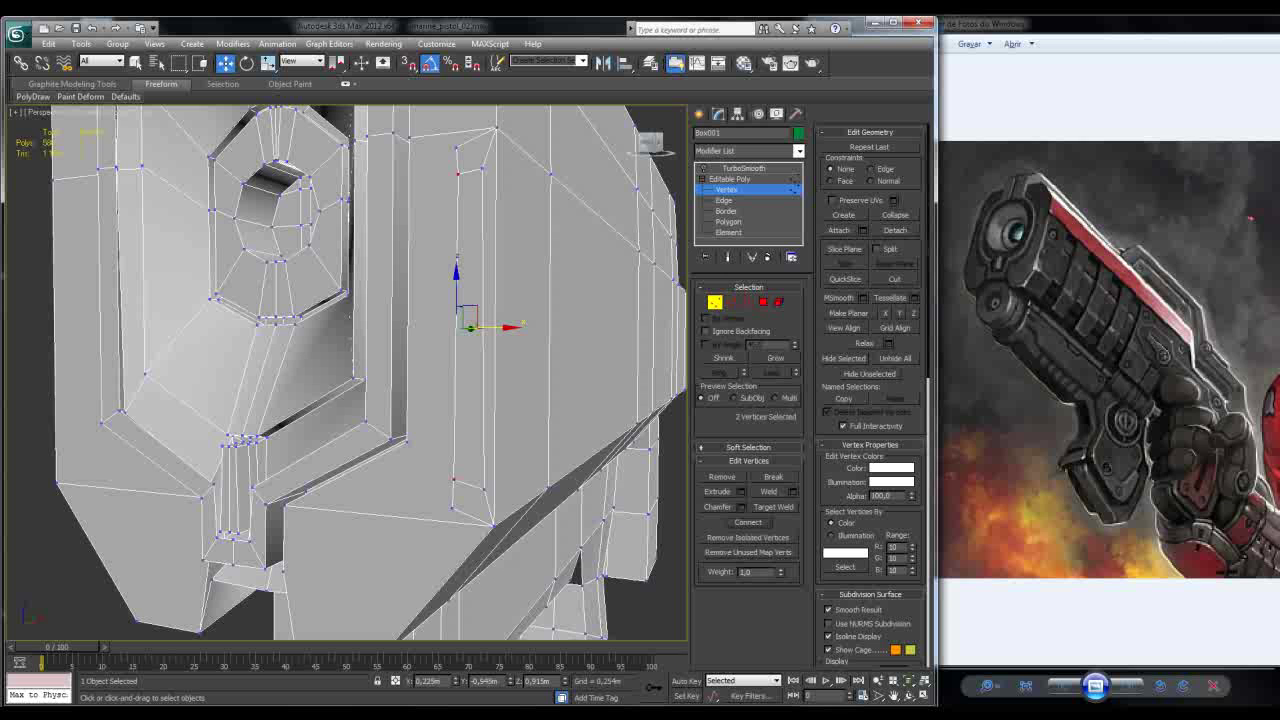
Step: Try to shift the two inner panel vertices sideways and connect the outer vertices of the upper and lower corner outlines
{"action": "left_click_drag", "start_coordinate": [505, 327], "coordinate": [511, 327]}
{"action": "middle_click_drag", "start_coordinate": [511, 327], "coordinate": [475, 327], "text": "alt"}
{"action": "left_click", "coordinate": [460, 150]}
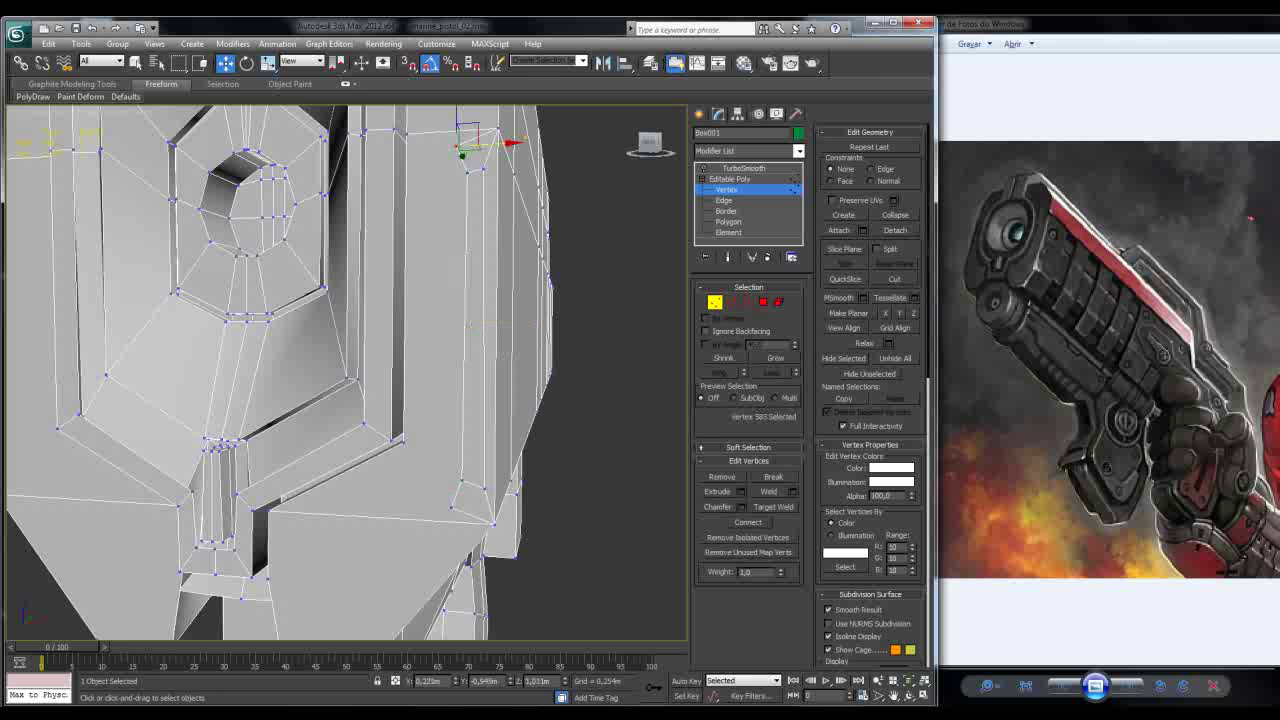
{"action": "left_click", "coordinate": [452, 507], "text": "ctrl"}
{"action": "left_click", "coordinate": [748, 522]}
{"action": "left_click", "coordinate": [460, 148]}
{"action": "left_click", "coordinate": [412, 133], "text": "ctrl"}
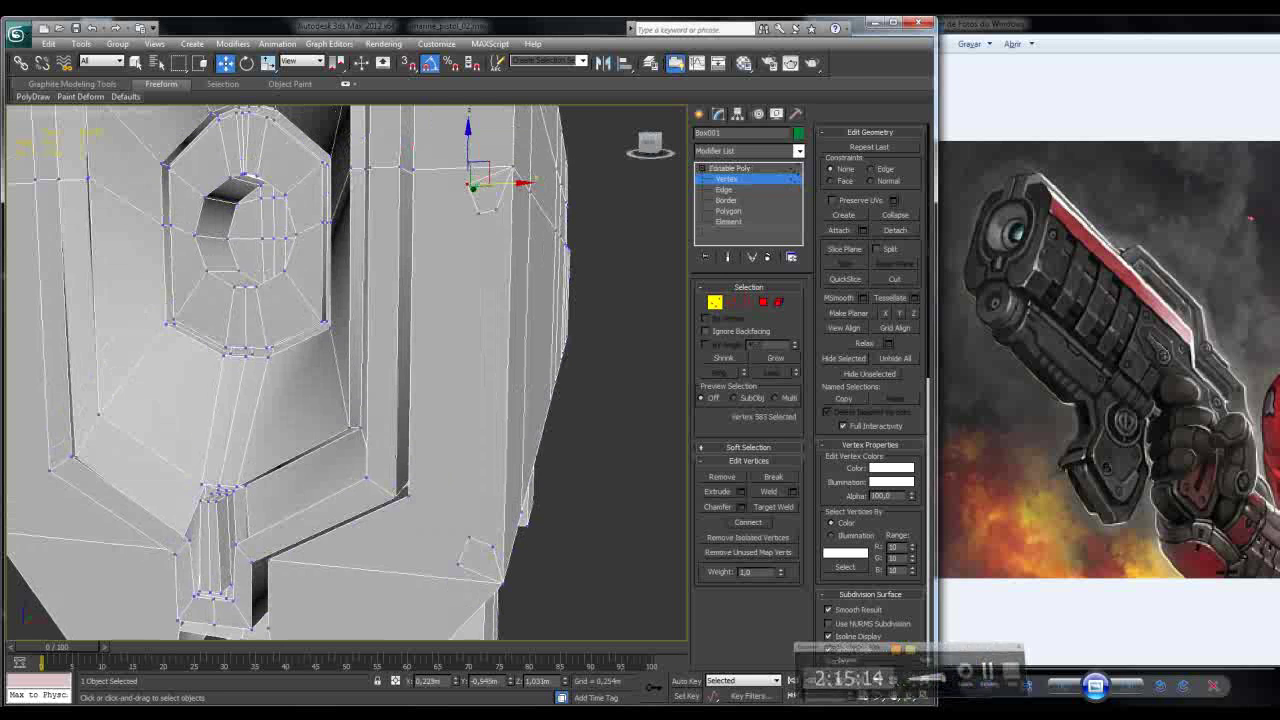
Step: Connect the matching vertices of the upper and lower corner outlines with vertical edges running along the side panel
{"action": "left_click", "coordinate": [497, 531]}
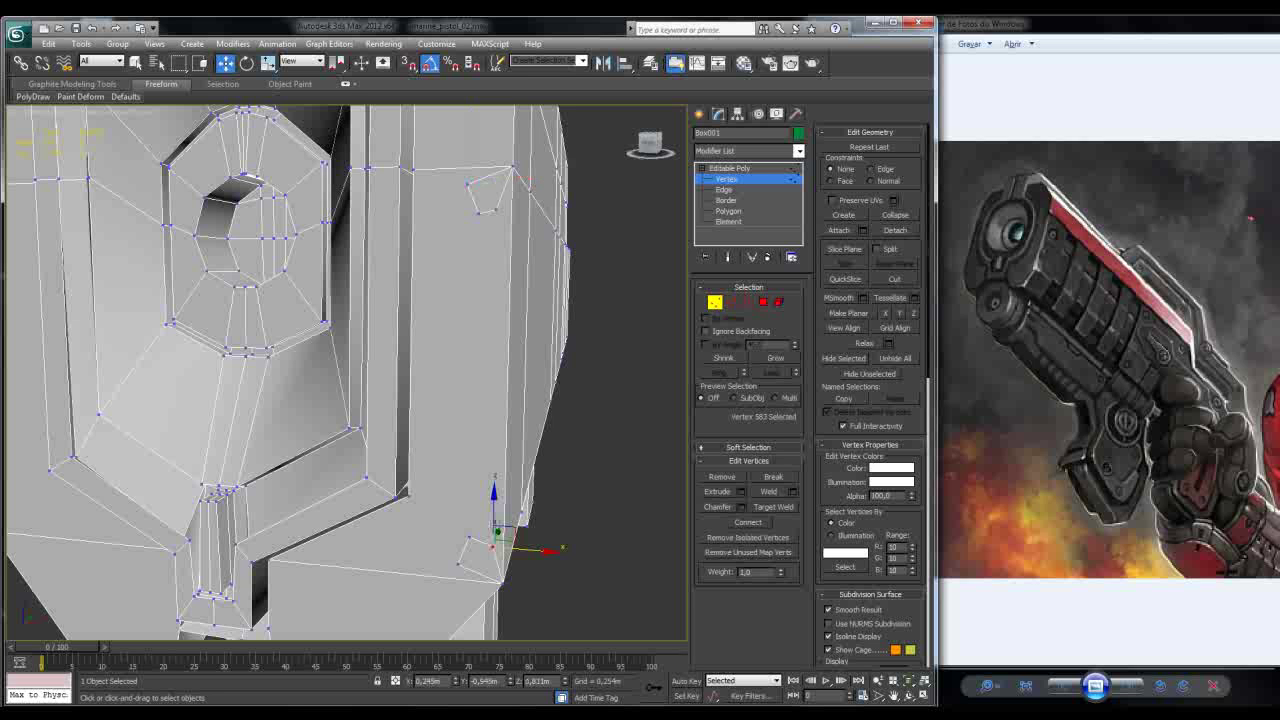
{"action": "left_click_drag", "start_coordinate": [484, 362], "coordinate": [512, 390]}
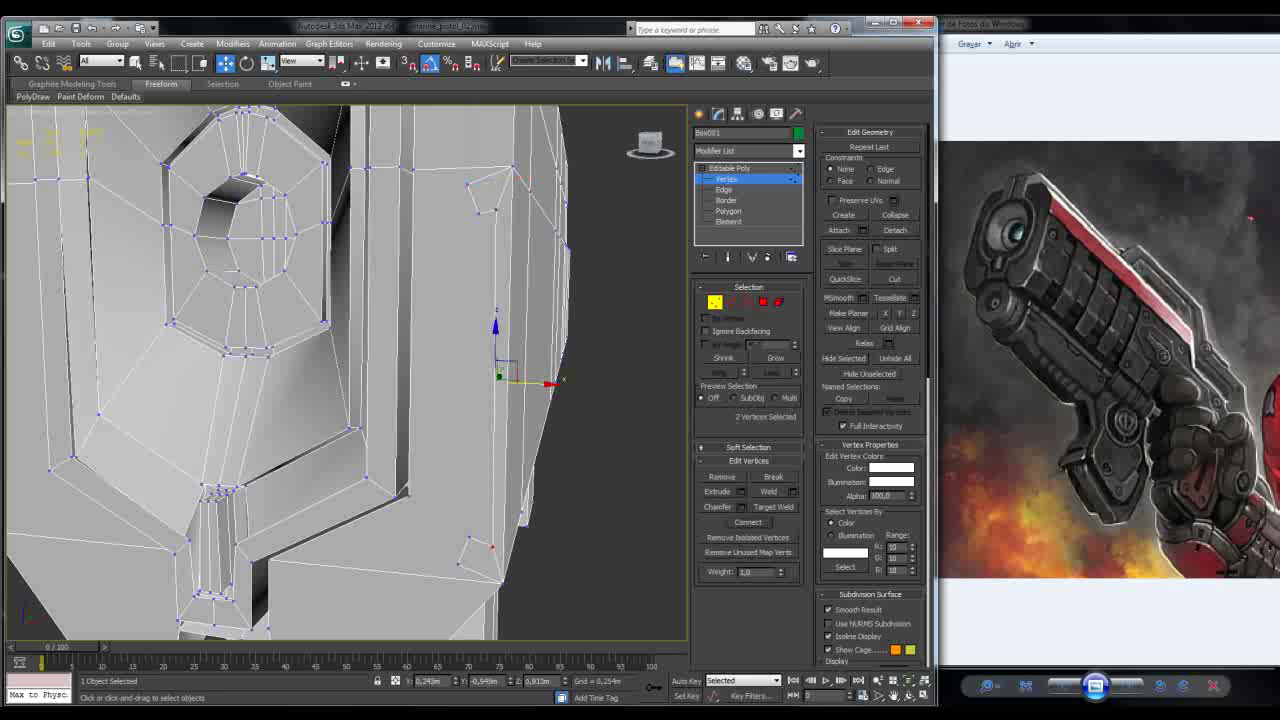
{"action": "left_click", "coordinate": [484, 214]}
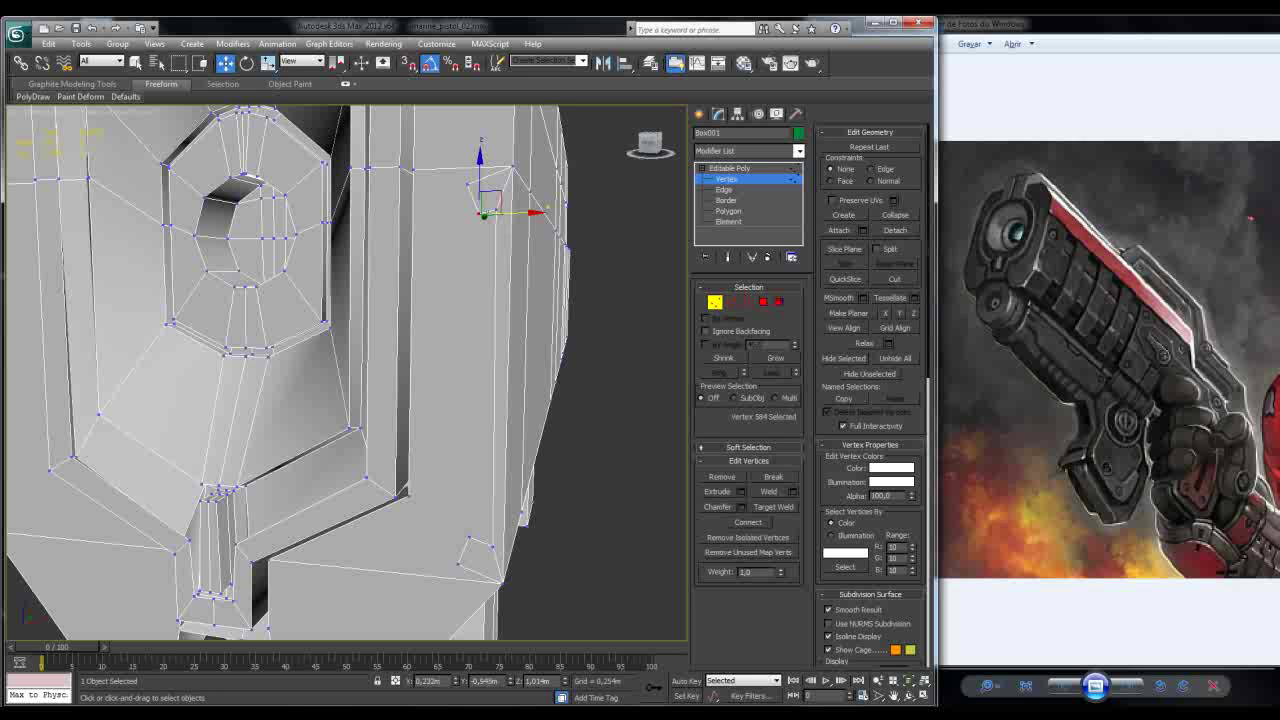
{"action": "key", "text": "ctrl+z"}
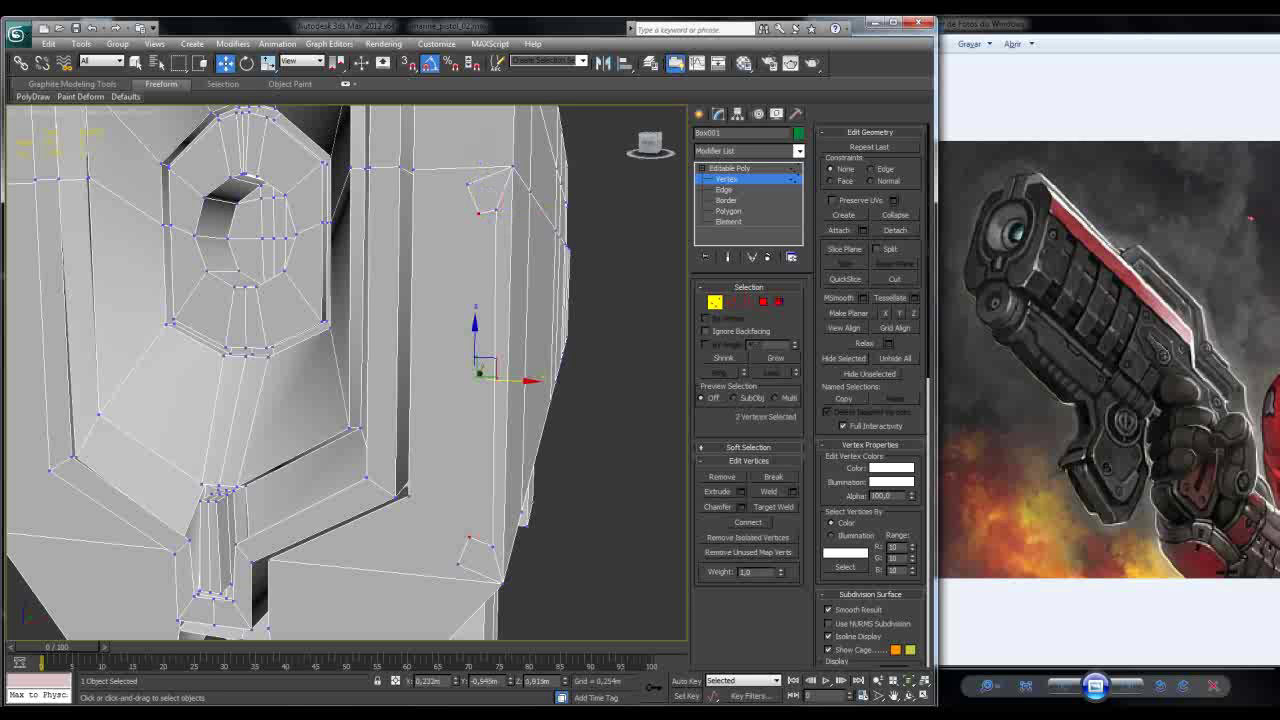
{"action": "middle_click_drag", "start_coordinate": [350, 370], "coordinate": [308, 372], "text": "alt"}
{"action": "left_click", "coordinate": [466, 191]}
{"action": "key", "text": "ctrl+z"}
{"action": "middle_click_drag", "start_coordinate": [320, 372], "coordinate": [298, 372], "text": "alt"}
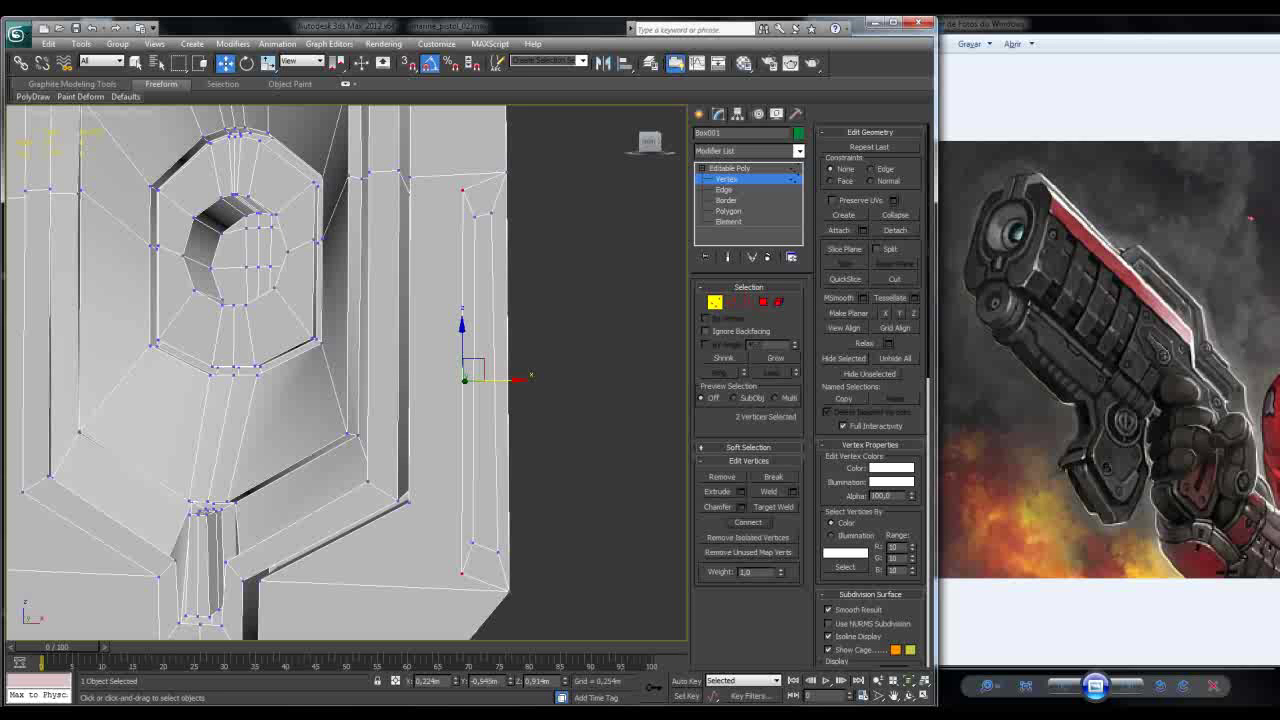
Step: Connect the panel outline's lower and upper outer corners to the neighbouring corner vertices of the muzzle recess
{"action": "left_click", "coordinate": [408, 496]}
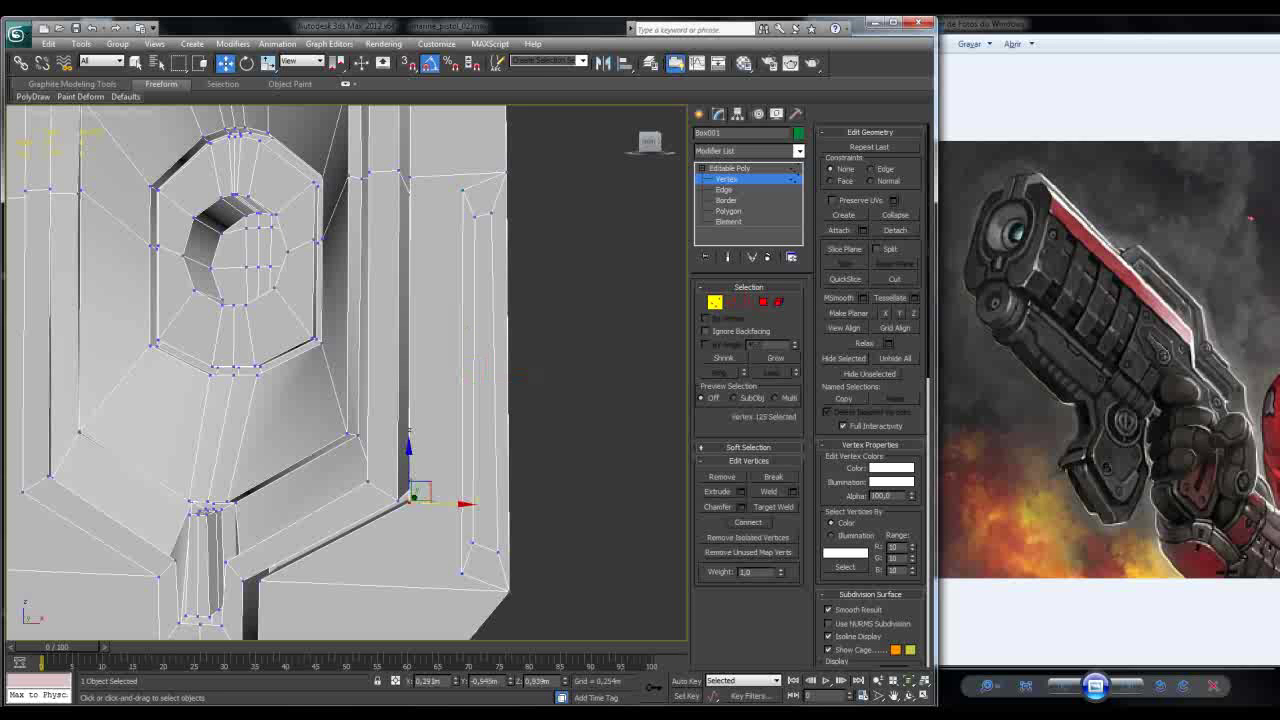
{"action": "left_click", "coordinate": [462, 572], "text": "ctrl"}
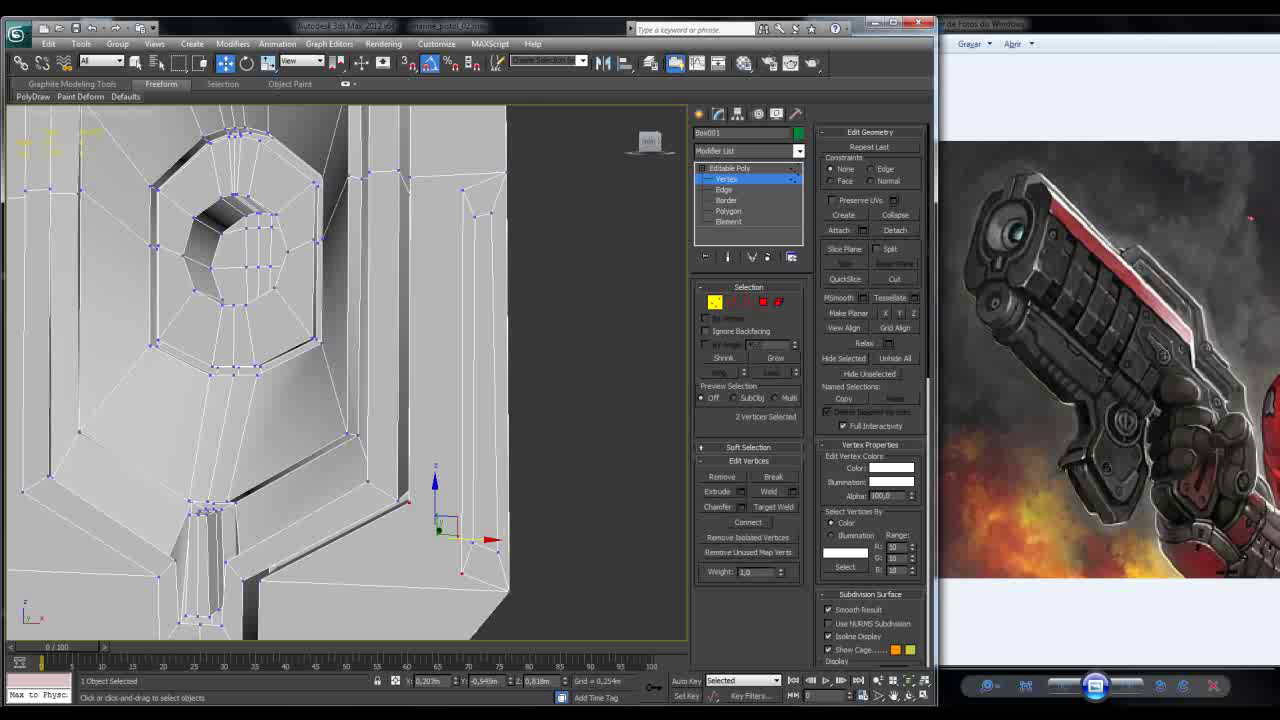
{"action": "scroll", "coordinate": [264, 372], "scroll_direction": "up", "scroll_amount": 3}
{"action": "left_click", "coordinate": [433, 333]}
{"action": "left_click", "coordinate": [487, 348], "text": "ctrl"}
Step: Apply TurboSmooth to the pistol body with 2 iterations, separated by smoothing groups
{"action": "mouse_move", "coordinate": [300, 380]}
{"action": "middle_mouse_down", "text": "alt"}
{"action": "mouse_move", "coordinate": [335, 380]}
{"action": "mouse_move", "coordinate": [250, 388]}
{"action": "mouse_move", "coordinate": [335, 372]}
{"action": "middle_mouse_up", "text": "alt"}
{"action": "scroll", "coordinate": [345, 372], "scroll_direction": "down", "scroll_amount": 3}
{"action": "key", "text": "F4"}
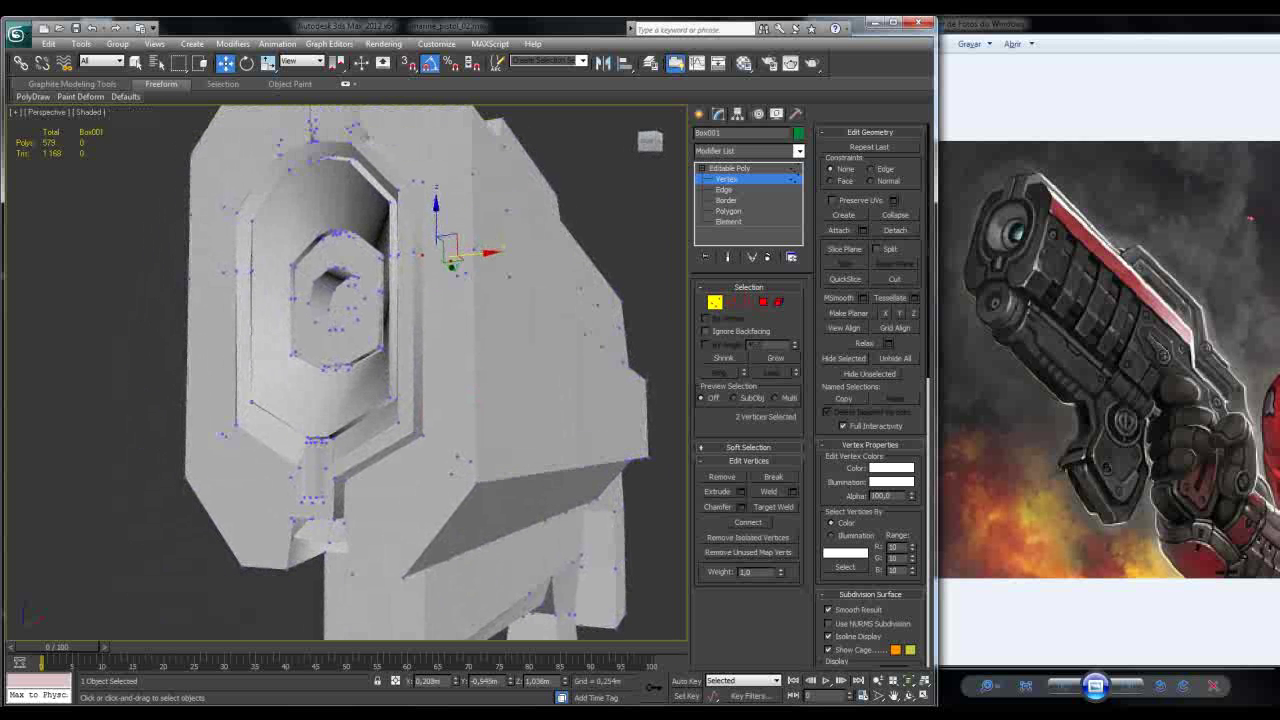
{"action": "key", "text": "4"}
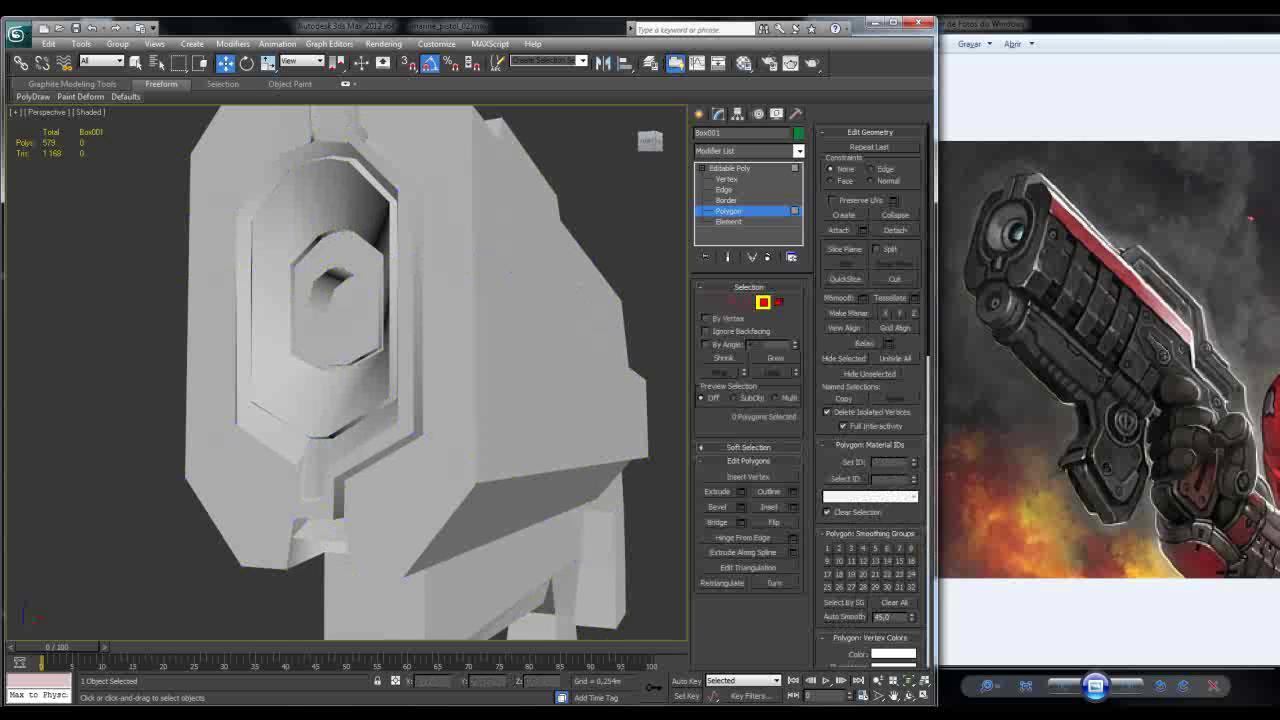
{"action": "left_click", "coordinate": [799, 150]}
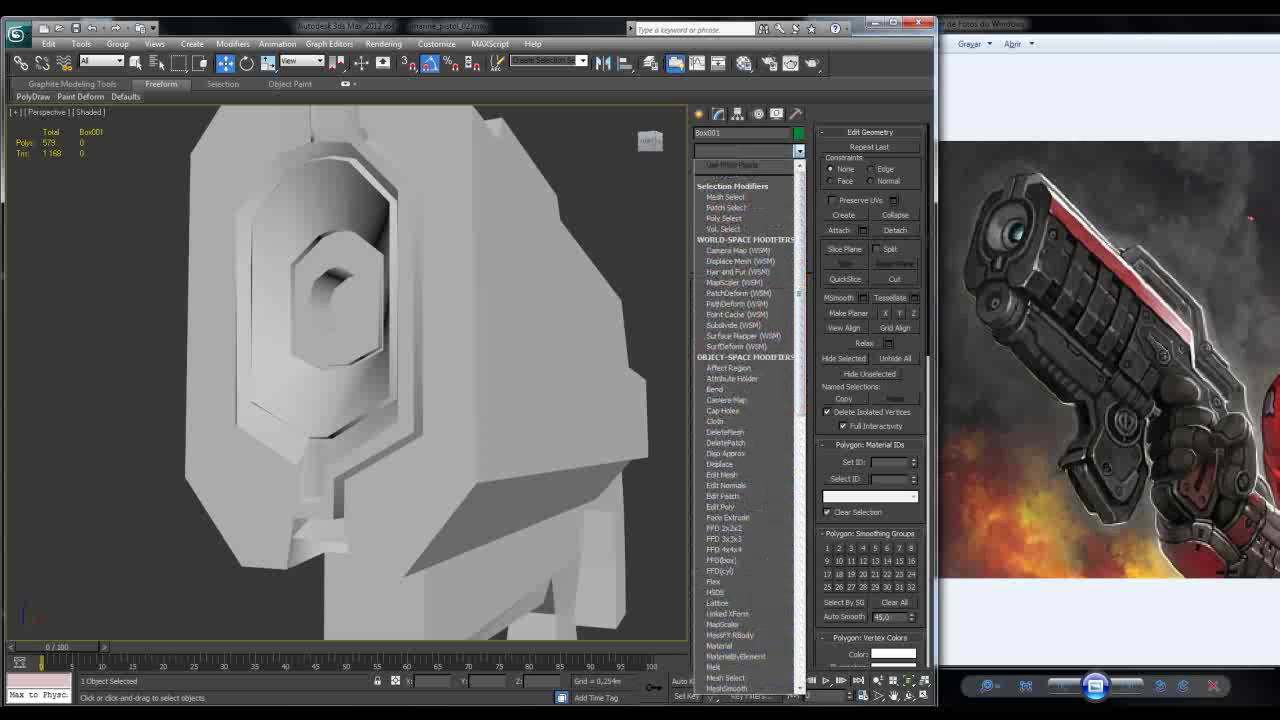
{"action": "left_click", "coordinate": [727, 528]}
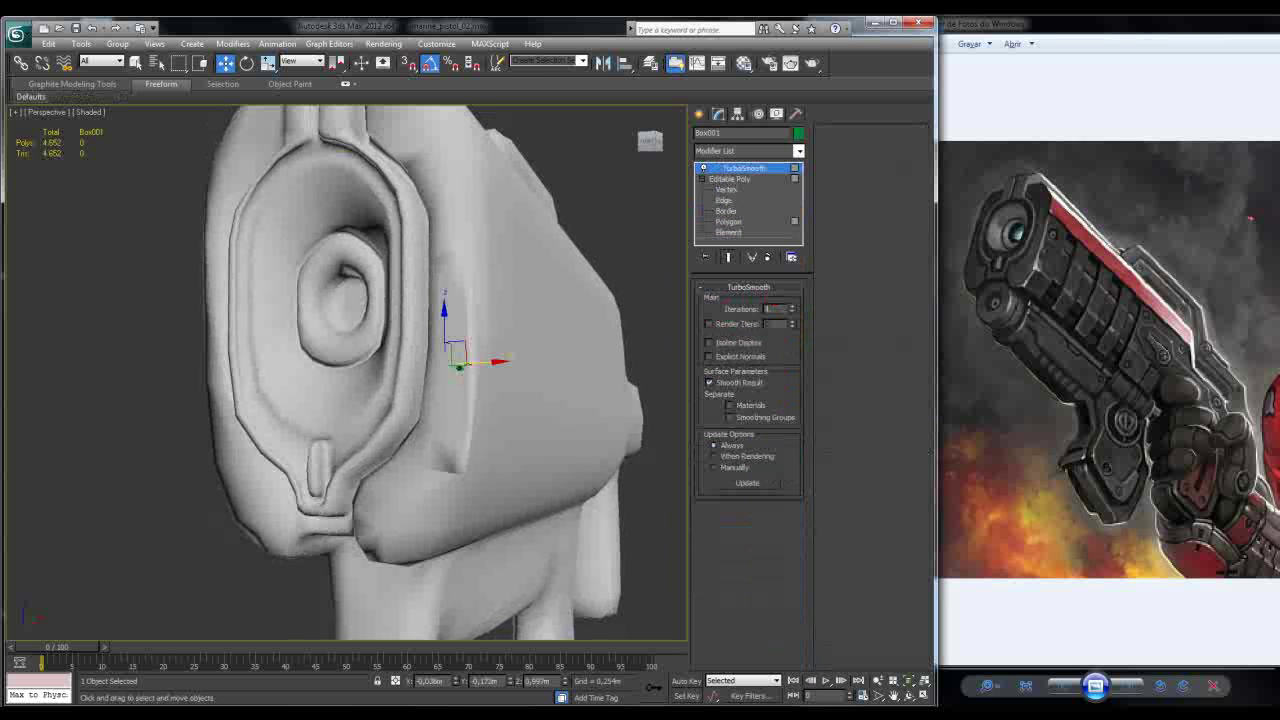
{"action": "type", "text": "2"}
{"action": "key", "text": "Return"}
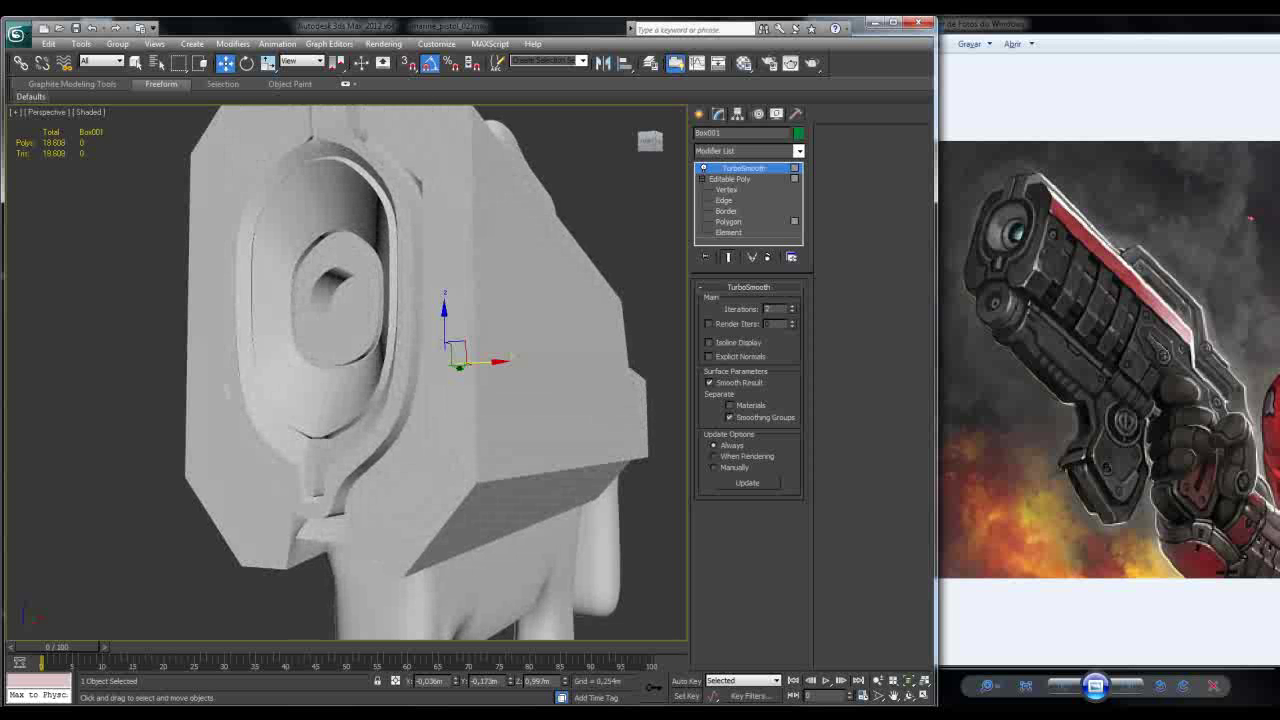
Step: Inspect the smoothed muzzle and side panel with edged faces shown, and switch TurboSmooth off
{"action": "middle_click_drag", "start_coordinate": [400, 370], "coordinate": [340, 376], "text": "alt"}
{"action": "scroll", "coordinate": [500, 360], "scroll_direction": "up", "scroll_amount": 2}
{"action": "scroll", "coordinate": [480, 370], "scroll_direction": "down", "scroll_amount": 1}
{"action": "scroll", "coordinate": [450, 370], "scroll_direction": "up", "scroll_amount": 1}
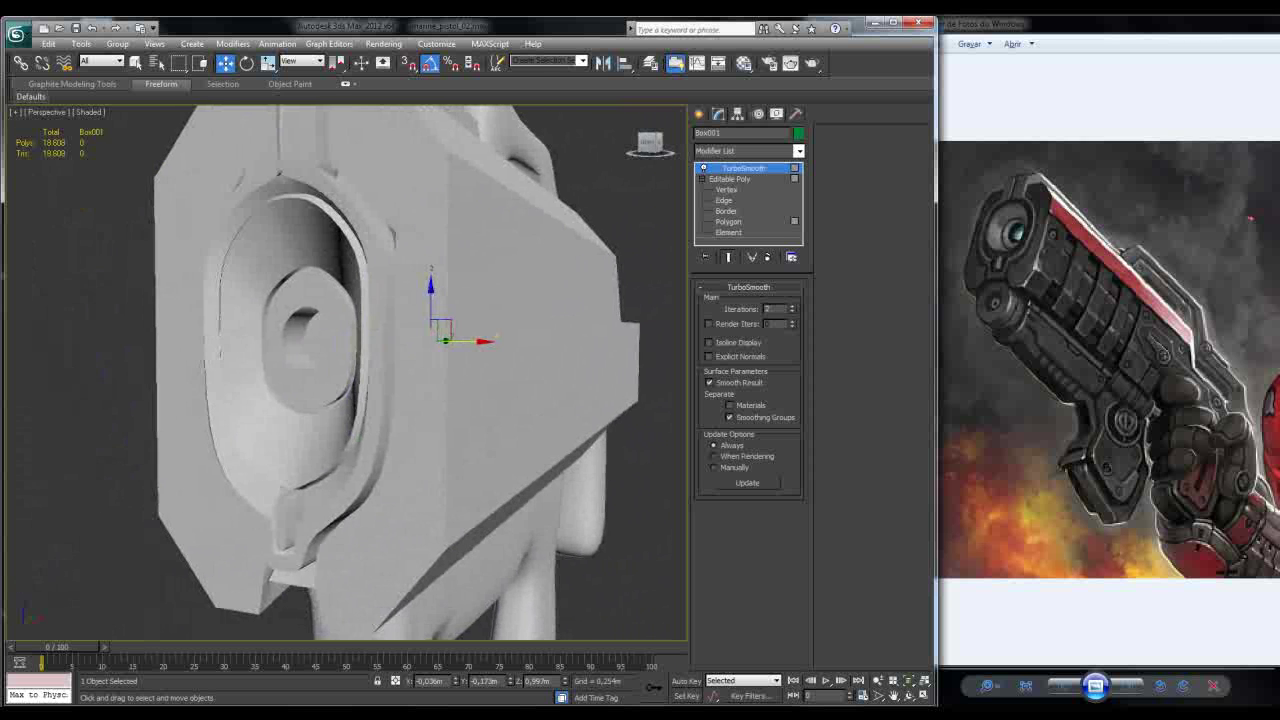
{"action": "key", "text": "F4"}
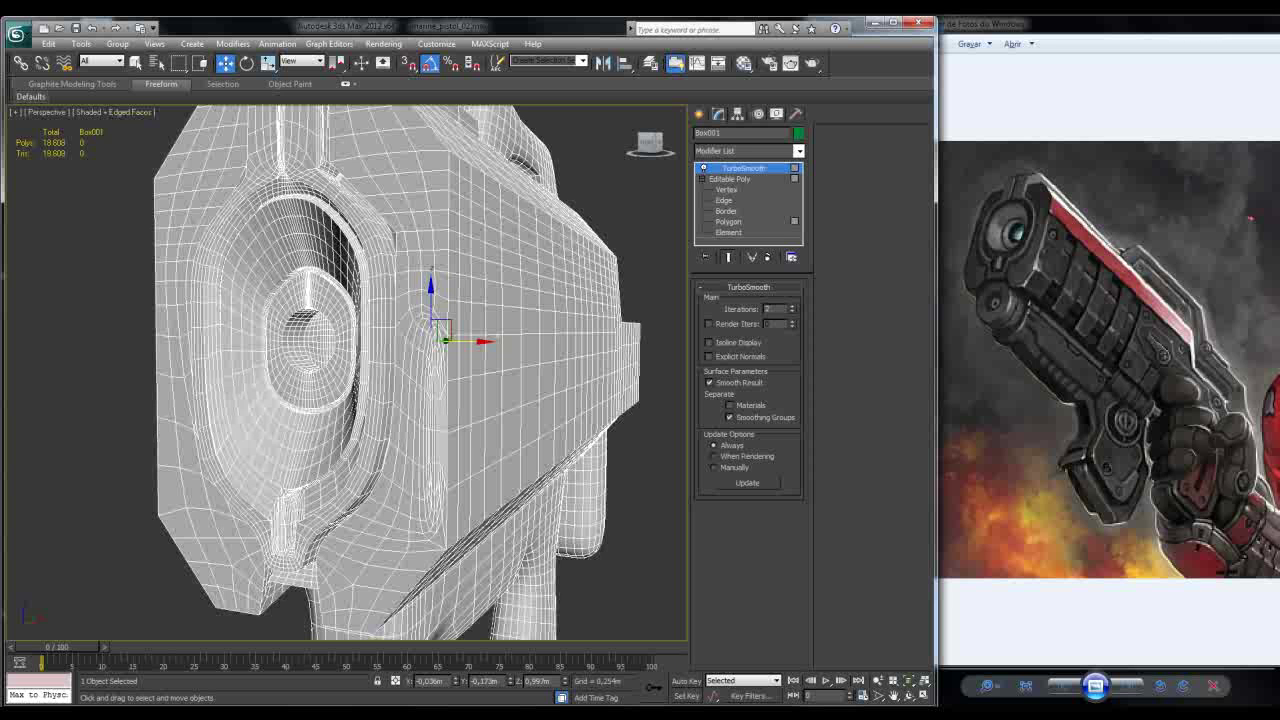
{"action": "middle_click_drag", "start_coordinate": [340, 376], "coordinate": [400, 376], "text": "alt"}
{"action": "right_click", "coordinate": [740, 168]}
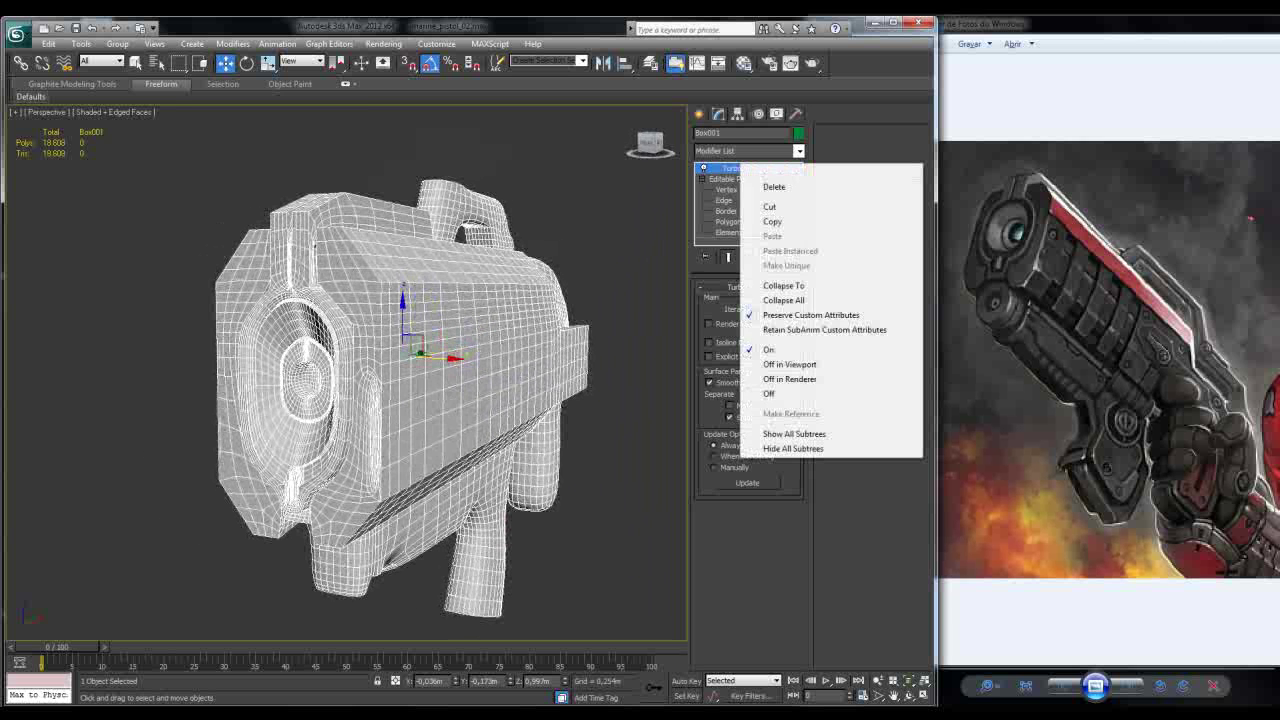
{"action": "key", "text": "Escape"}
{"action": "left_click", "coordinate": [703, 168]}
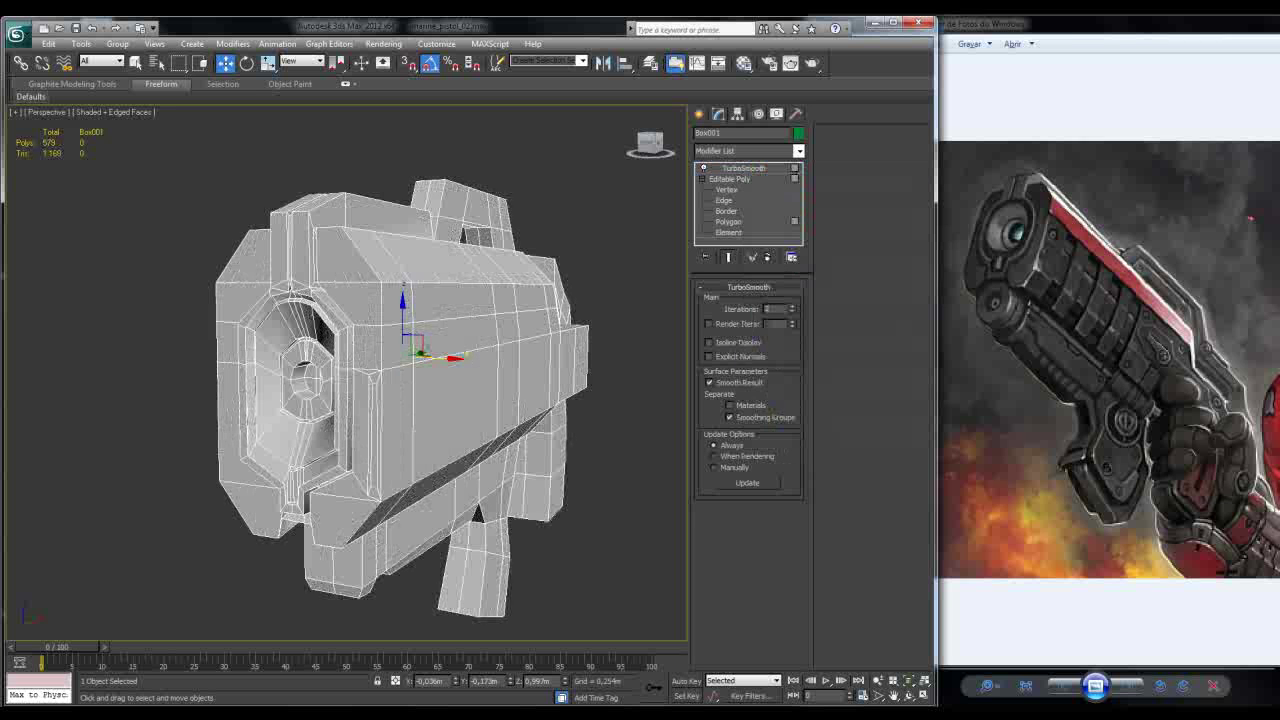
Step: Examine the base mesh around the muzzle face and along the side of the body at polygon level
{"action": "left_click", "coordinate": [728, 221]}
{"action": "middle_click_drag", "start_coordinate": [400, 376], "coordinate": [278, 376], "text": "alt"}
{"action": "left_click", "coordinate": [432, 366]}
{"action": "scroll", "coordinate": [405, 373], "scroll_direction": "up", "scroll_amount": 8}
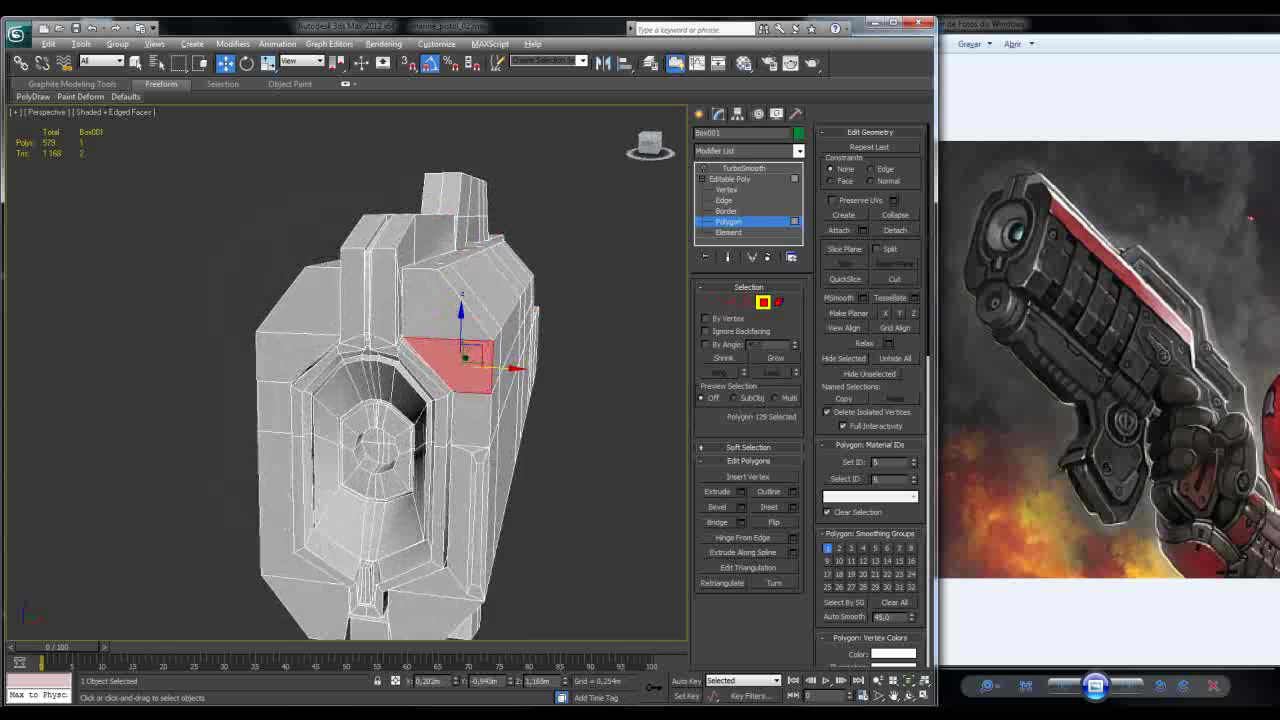
{"action": "scroll", "coordinate": [405, 373], "scroll_direction": "up", "scroll_amount": 2}
{"action": "middle_click_drag", "start_coordinate": [405, 373], "coordinate": [358, 373], "text": "alt"}
{"action": "middle_click_drag", "start_coordinate": [340, 370], "coordinate": [238, 398], "text": "alt"}
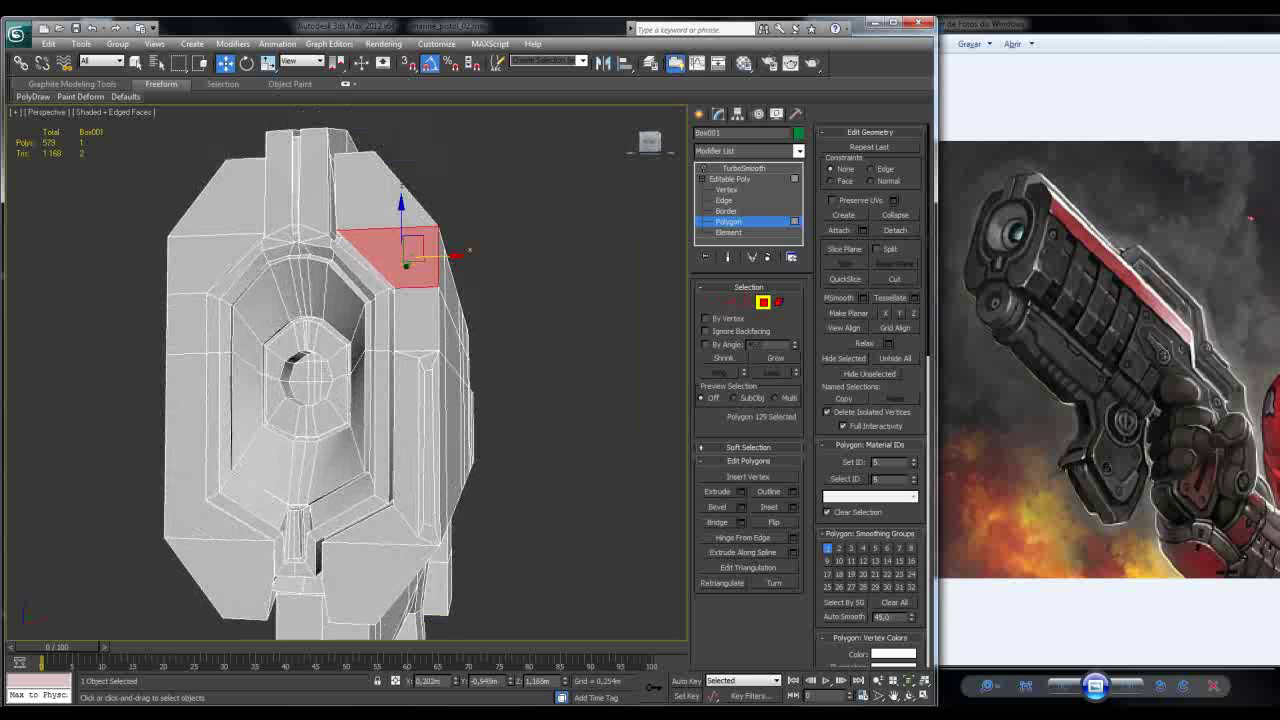
{"action": "mouse_move", "coordinate": [238, 398]}
{"action": "middle_mouse_down", "text": "alt"}
{"action": "mouse_move", "coordinate": [170, 398]}
{"action": "mouse_move", "coordinate": [218, 384]}
{"action": "middle_mouse_up", "text": "alt"}
{"action": "scroll", "coordinate": [390, 290], "scroll_direction": "up", "scroll_amount": 4}
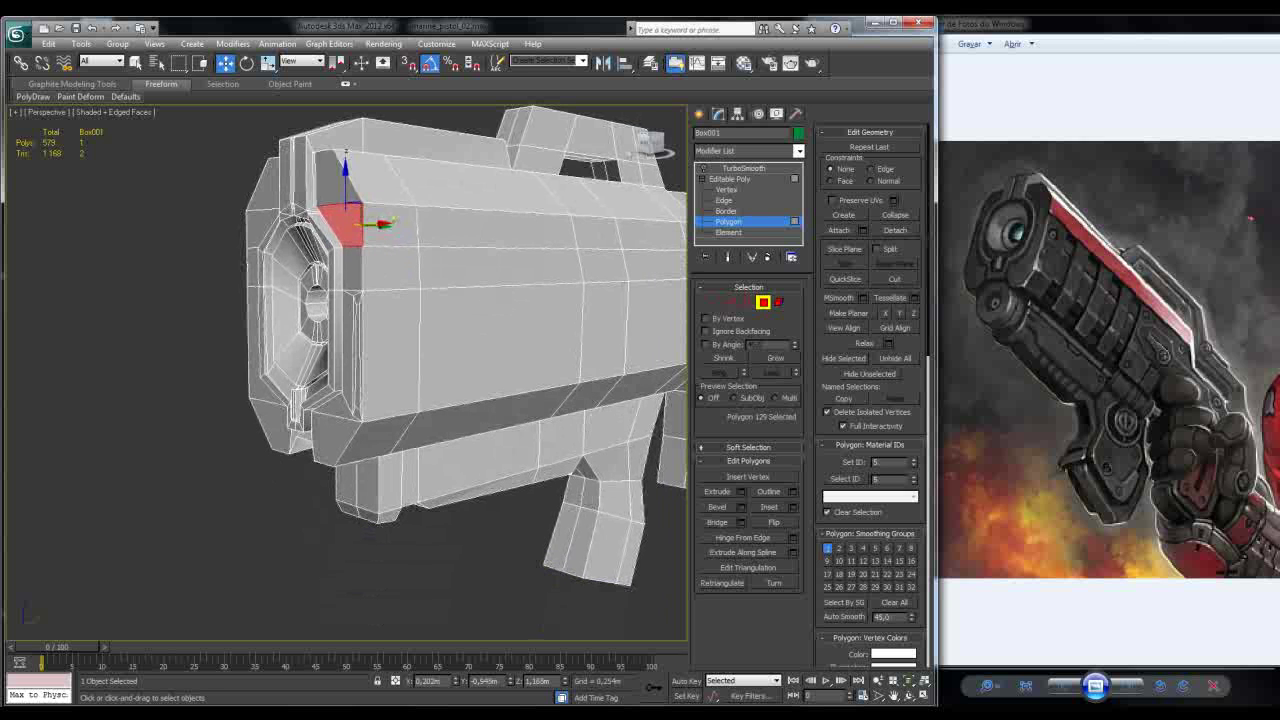
{"action": "scroll", "coordinate": [340, 260], "scroll_direction": "up", "scroll_amount": 2}
Step: Select the four lengthwise polygons of the lower rail section beneath the barrel, and the five long edges bordering them
{"action": "middle_click_drag", "start_coordinate": [340, 260], "coordinate": [395, 209], "text": "alt"}
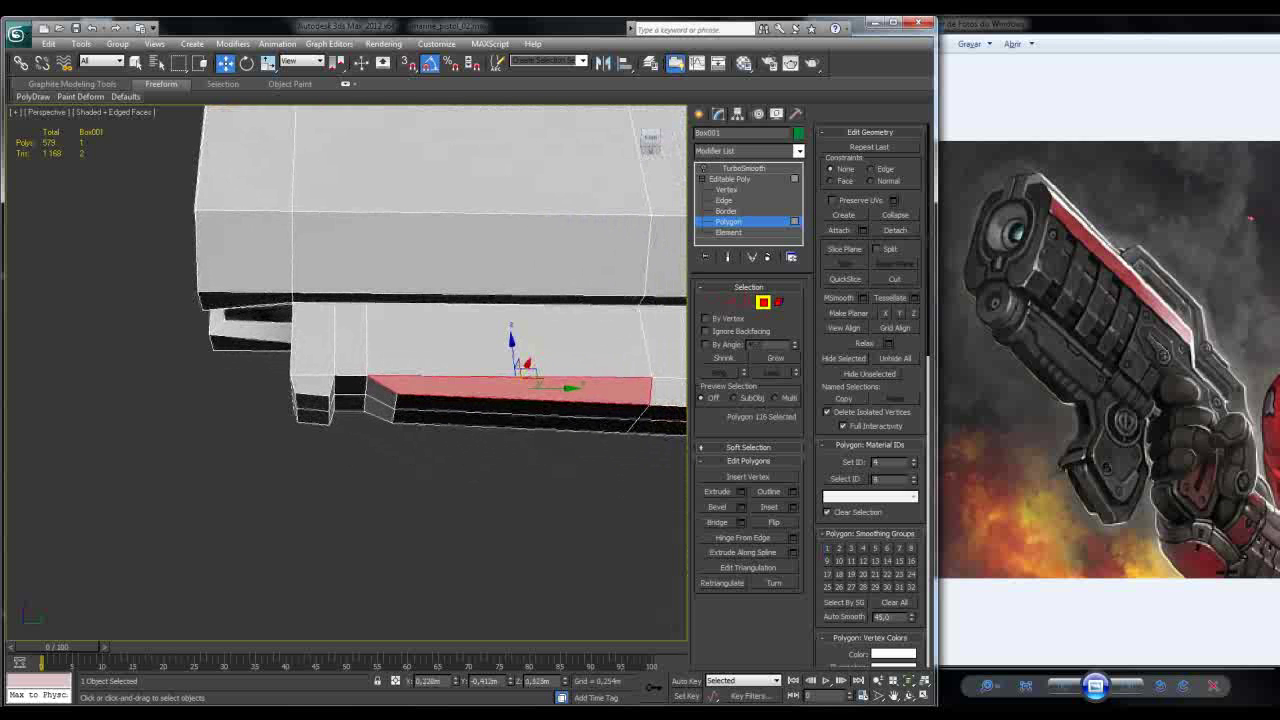
{"action": "left_click", "coordinate": [520, 412], "text": "ctrl"}
{"action": "middle_click_drag", "start_coordinate": [520, 412], "coordinate": [486, 356], "text": "alt"}
{"action": "left_click", "coordinate": [478, 425], "text": "ctrl"}
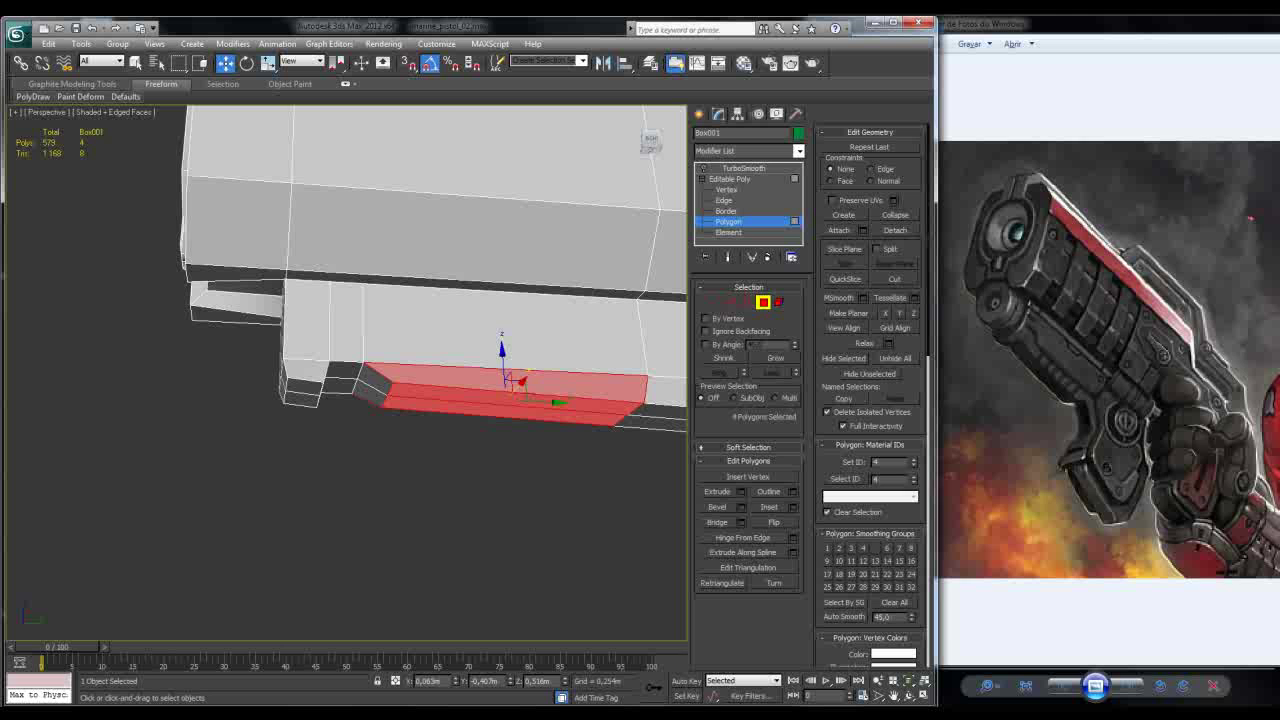
{"action": "key", "text": "2"}
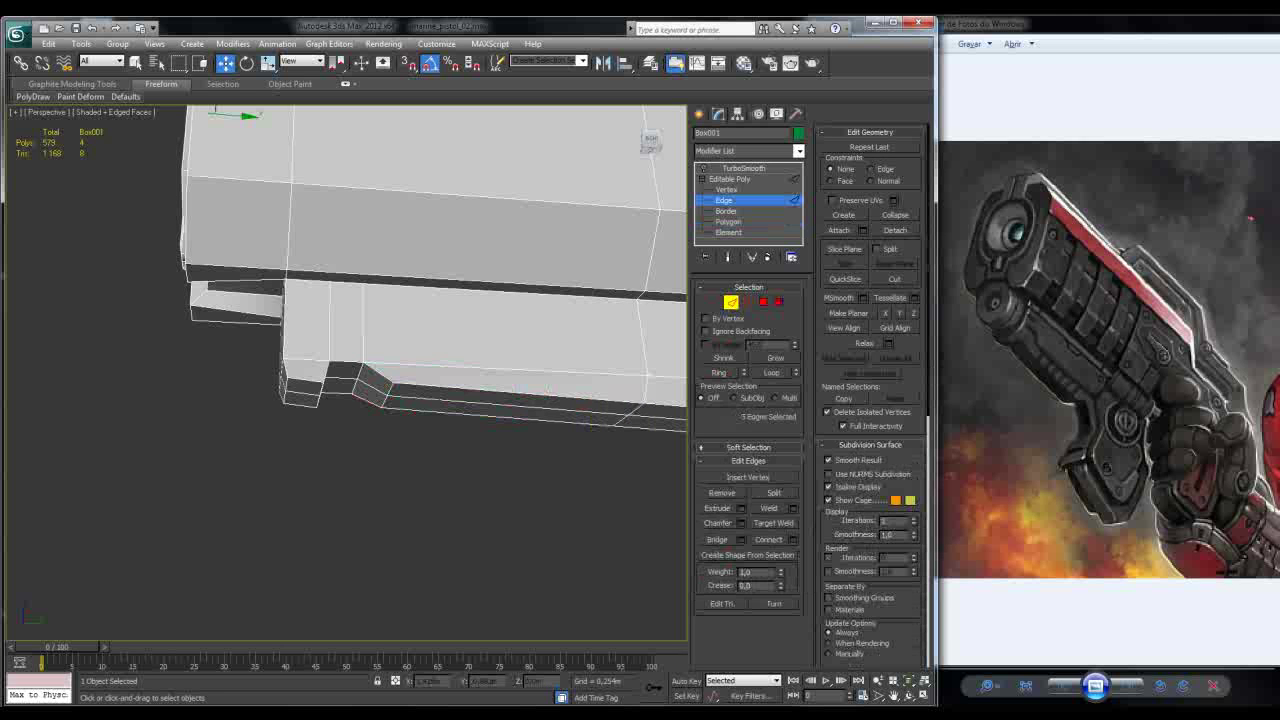
{"action": "key", "text": "alt+r"}
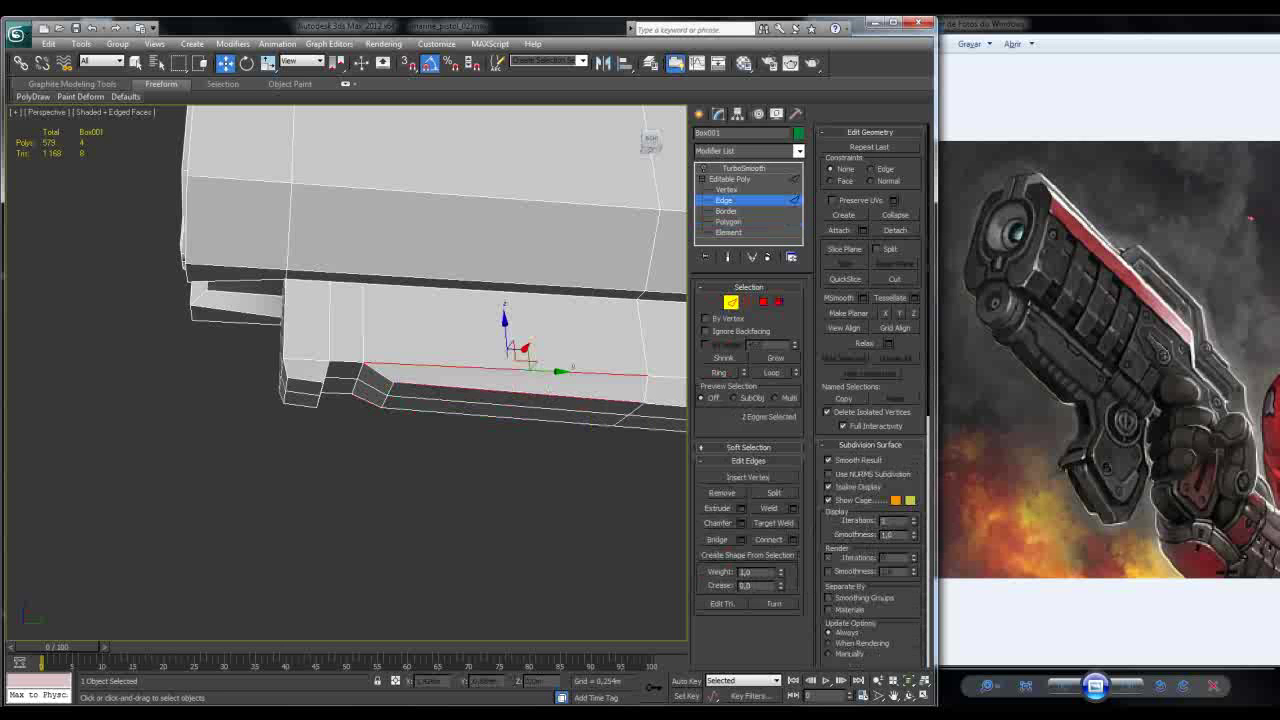
{"action": "middle_click_drag", "start_coordinate": [420, 400], "coordinate": [320, 388], "text": "alt"}
{"action": "key", "text": "ctrl+z"}
{"action": "middle_click_drag", "start_coordinate": [400, 400], "coordinate": [475, 368], "text": "alt"}
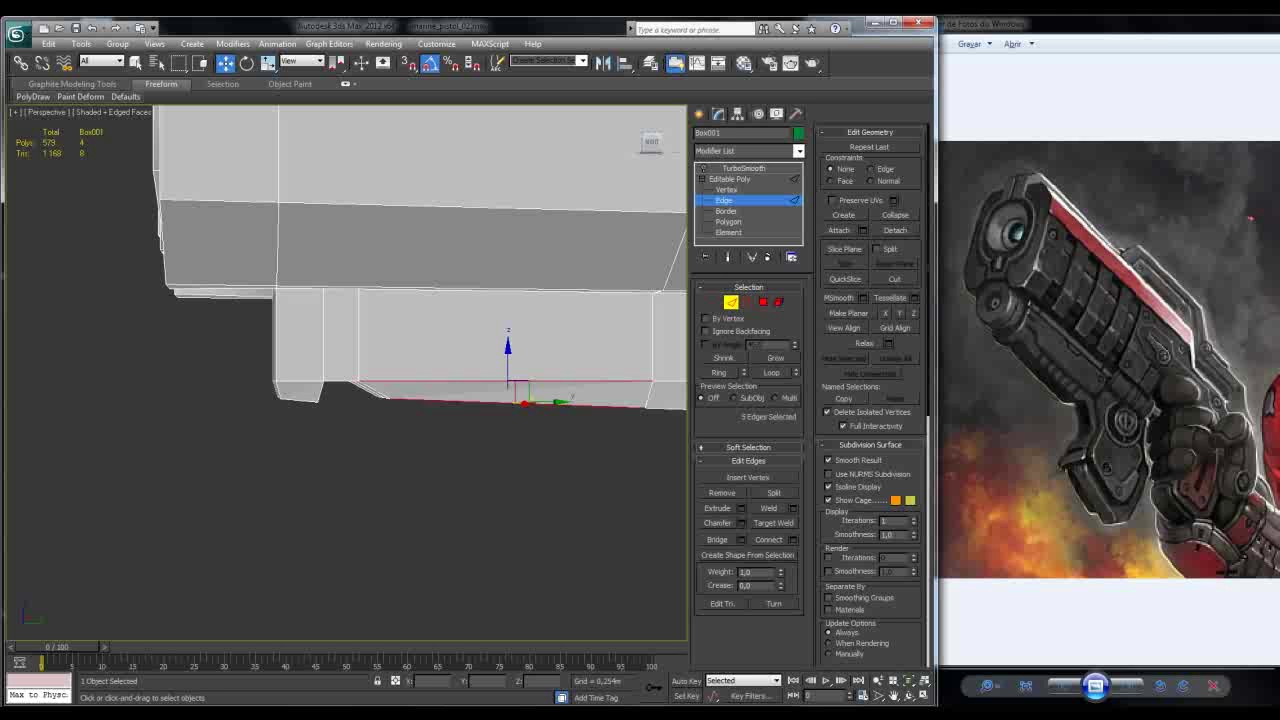
Step: Connect the five lengthwise rail edges with 12 segments, a slight negative pinch and a slide of -53
{"action": "left_click", "coordinate": [792, 539]}
{"action": "middle_click_drag", "start_coordinate": [400, 500], "coordinate": [355, 455], "text": "alt"}
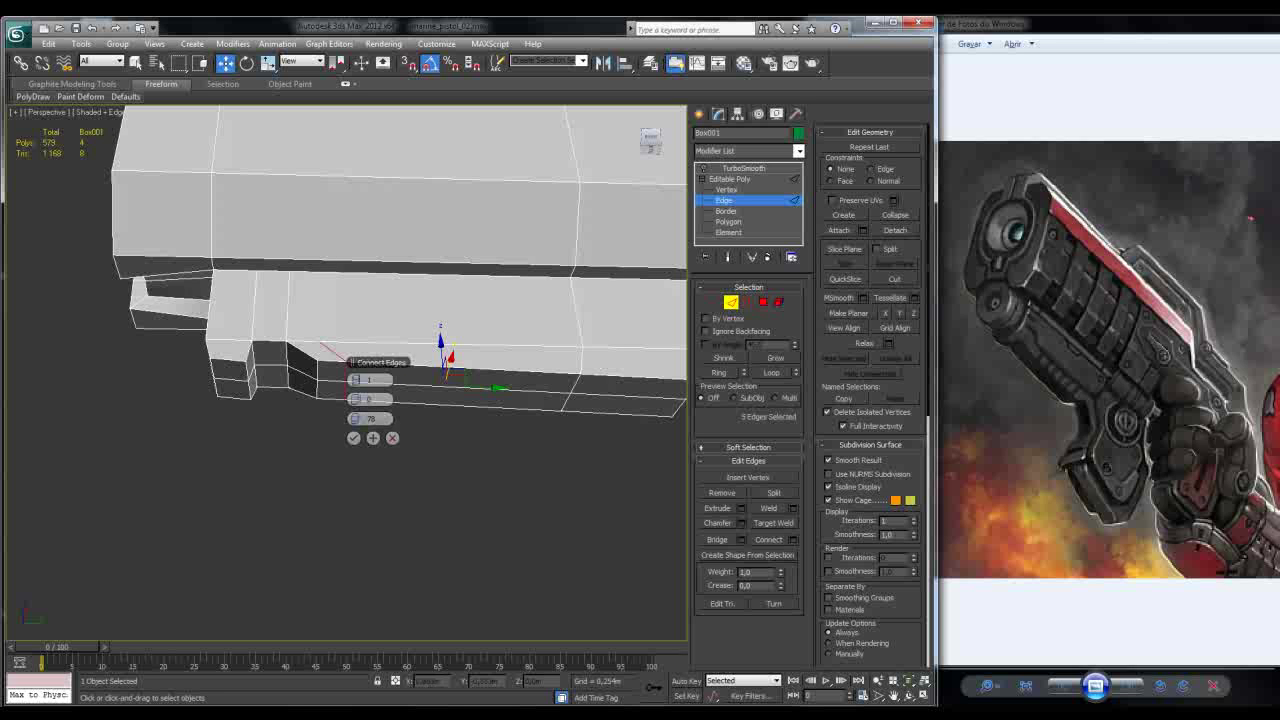
{"action": "left_click", "coordinate": [359, 380]}
{"action": "left_click", "coordinate": [359, 380]}
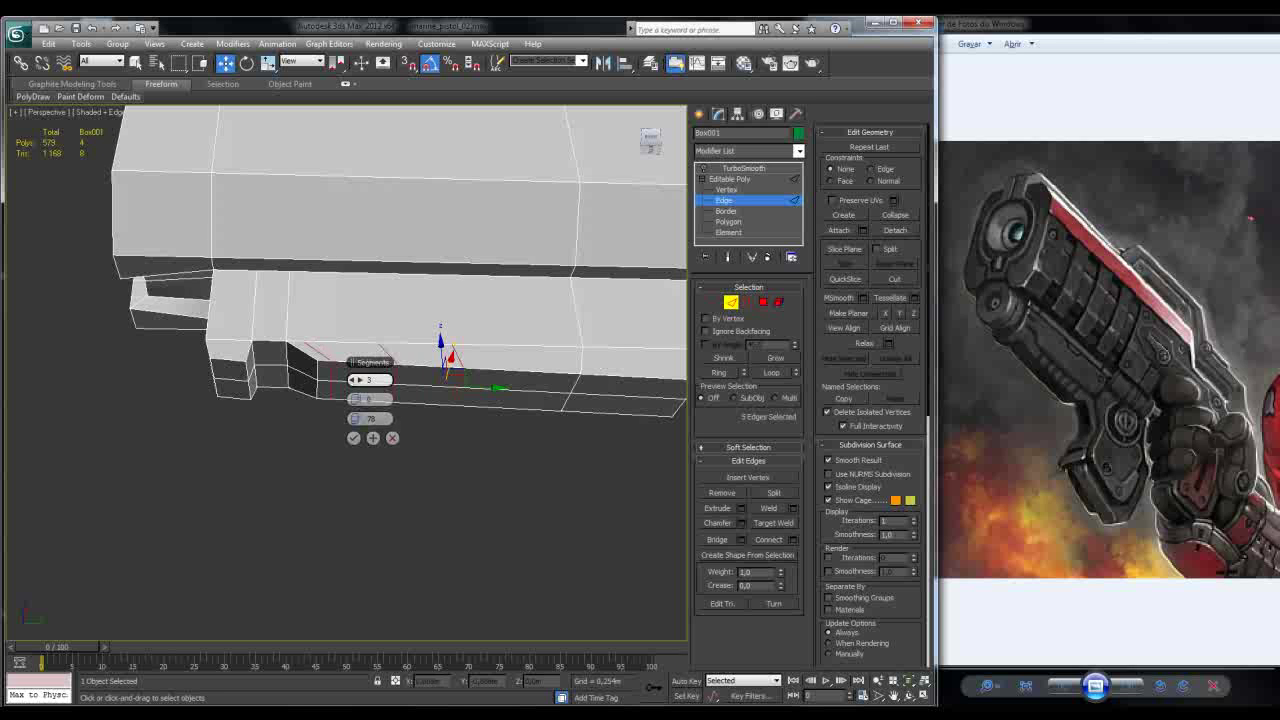
{"action": "left_click", "coordinate": [359, 380]}
{"action": "left_click", "coordinate": [359, 380]}
{"action": "left_click", "coordinate": [359, 380]}
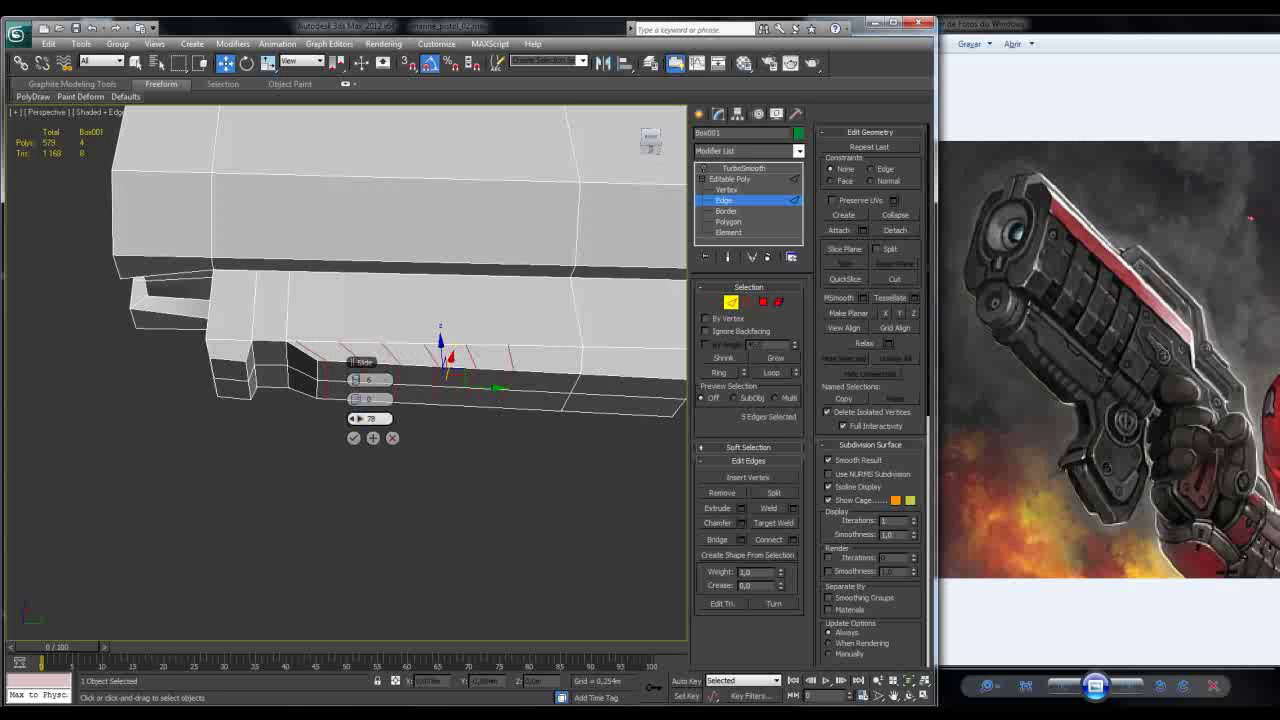
{"action": "left_click_drag", "start_coordinate": [353, 398], "coordinate": [353, 462]}
{"action": "left_click_drag", "start_coordinate": [353, 418], "coordinate": [353, 518]}
{"action": "middle_click_drag", "start_coordinate": [400, 250], "coordinate": [362, 262], "text": "alt"}
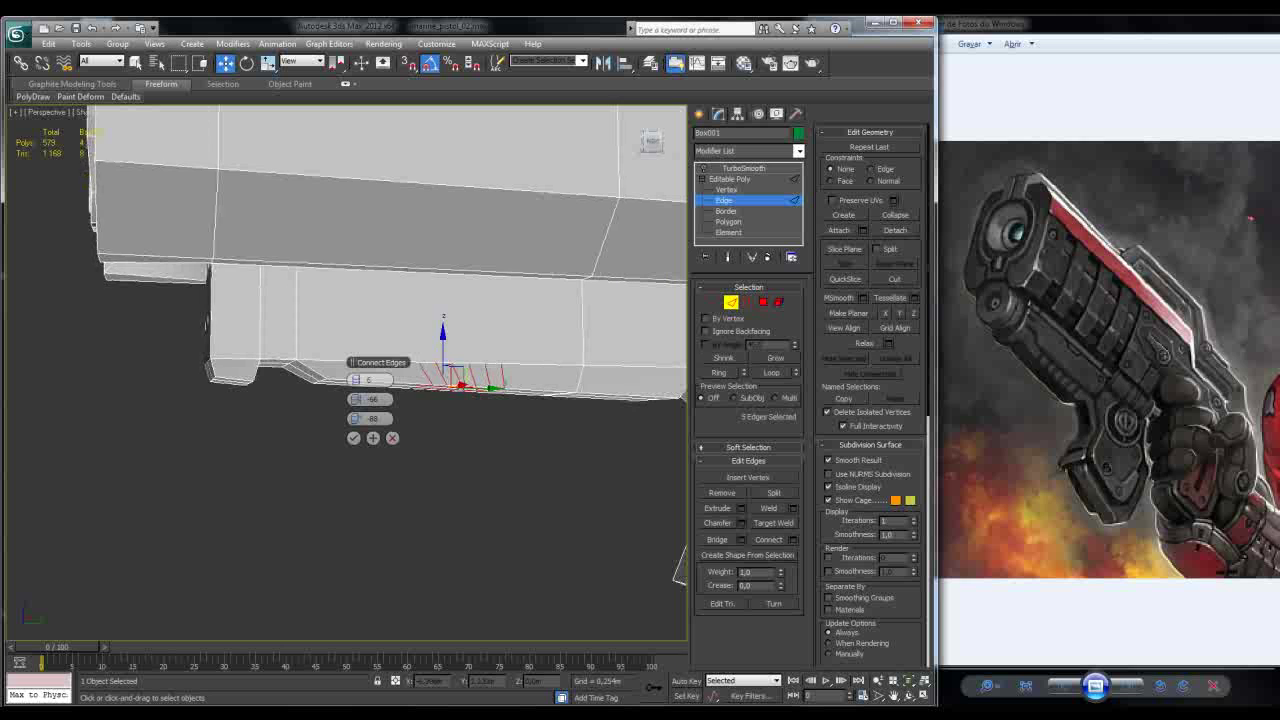
{"action": "mouse_move", "coordinate": [357, 399]}
{"action": "left_mouse_down"}
{"action": "mouse_move", "coordinate": [365, 376]}
{"action": "mouse_move", "coordinate": [357, 420]}
{"action": "mouse_move", "coordinate": [358, 396]}
{"action": "left_mouse_up"}
{"action": "middle_click_drag", "start_coordinate": [450, 250], "coordinate": [400, 254], "text": "alt"}
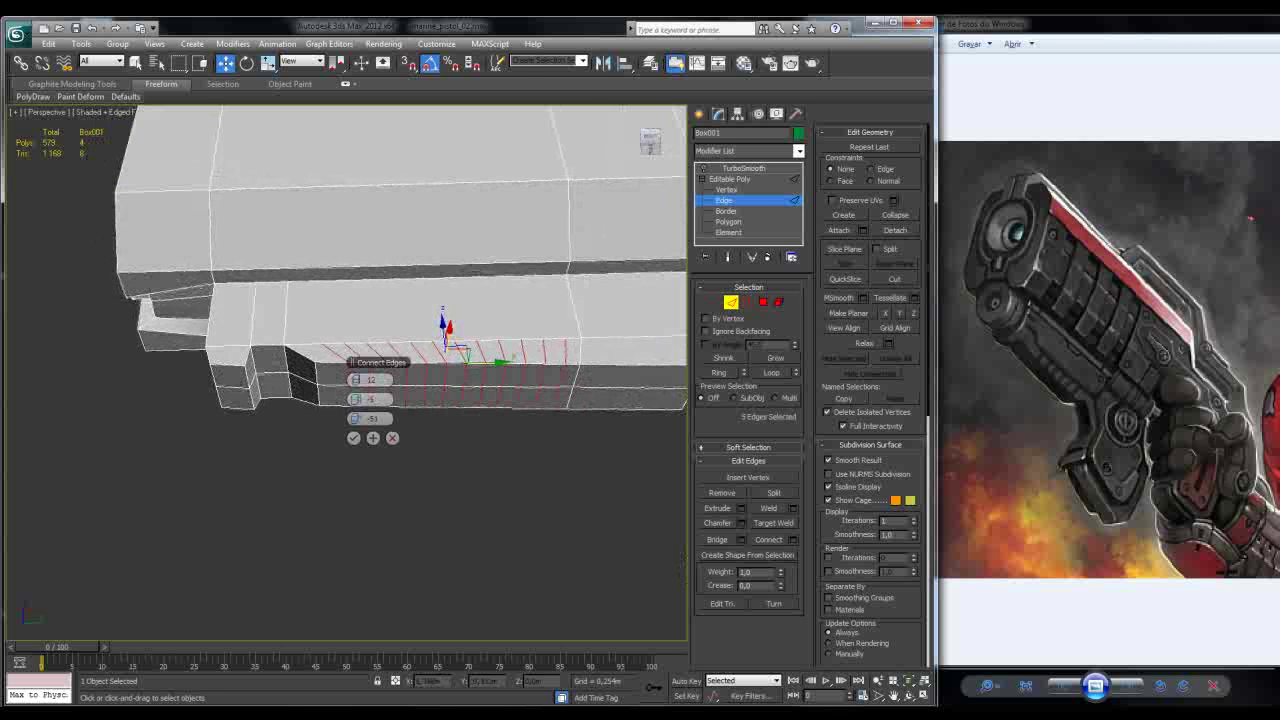
{"action": "middle_click_drag", "start_coordinate": [362, 380], "coordinate": [430, 346], "text": "alt"}
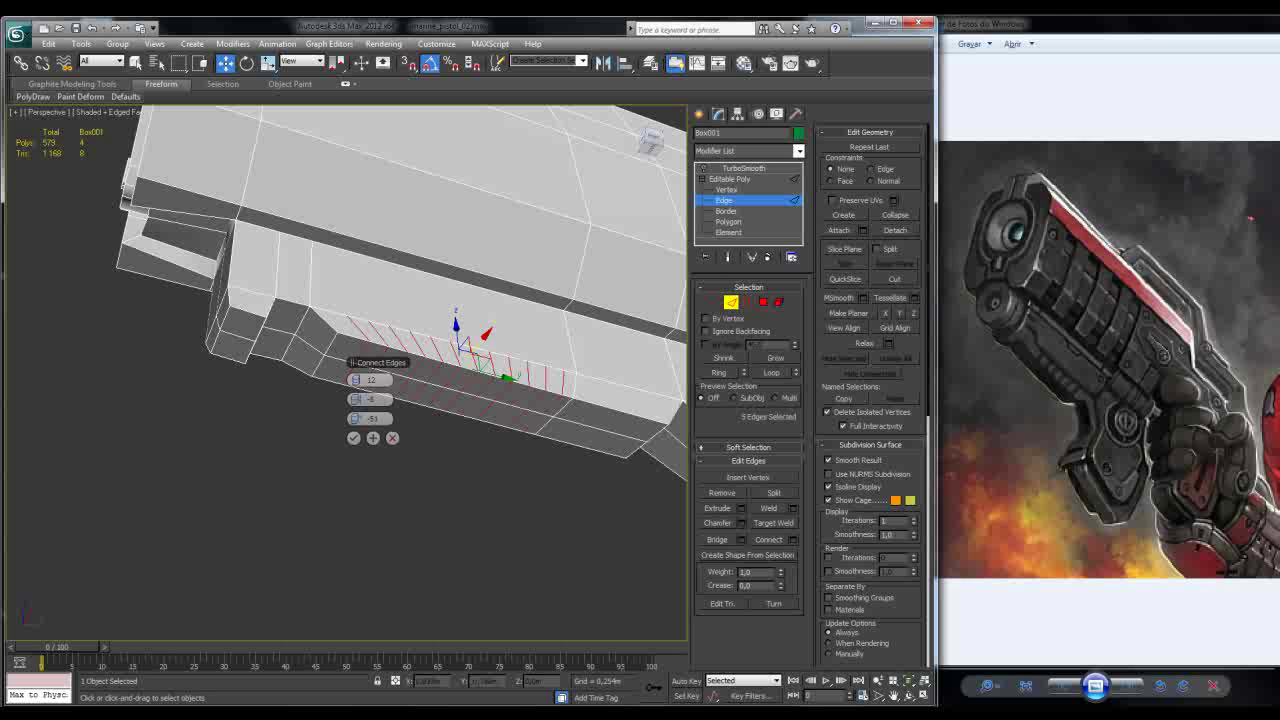
{"action": "left_click", "coordinate": [353, 438]}
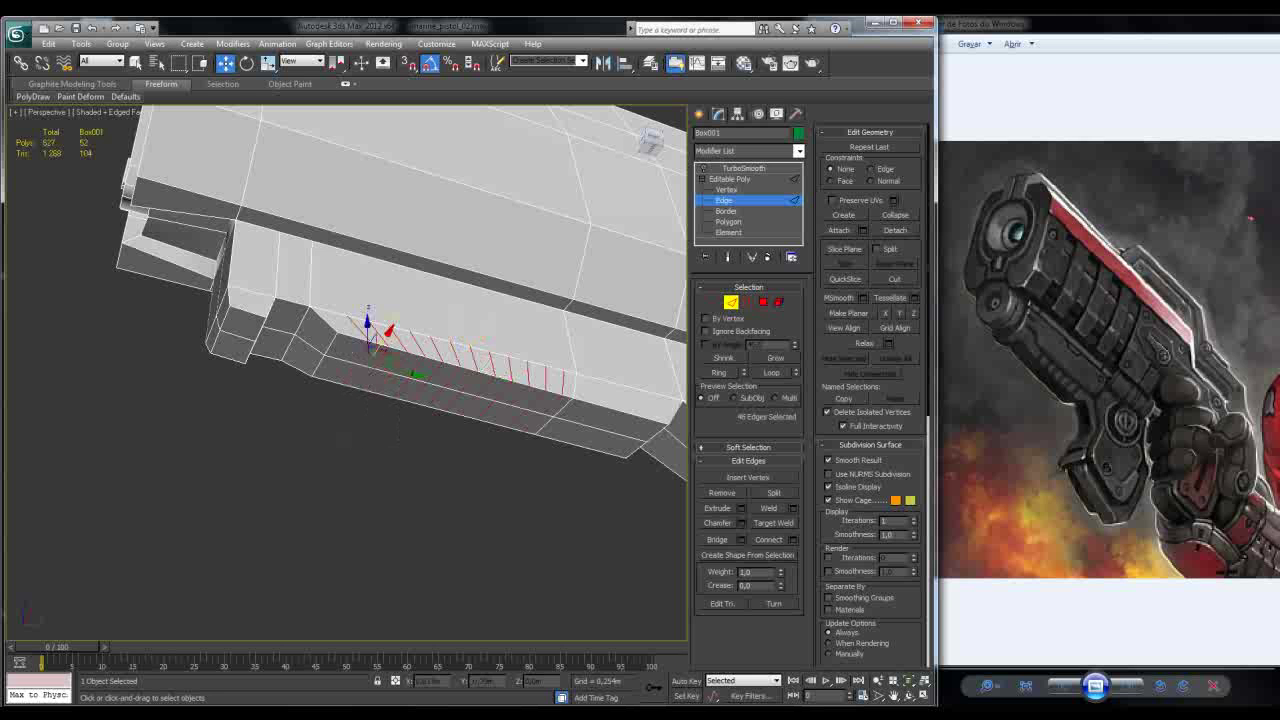
Step: Select six alternating polygon strips across the side and underside of the segmented lower rail, 24 polygons in all
{"action": "key", "text": "4"}
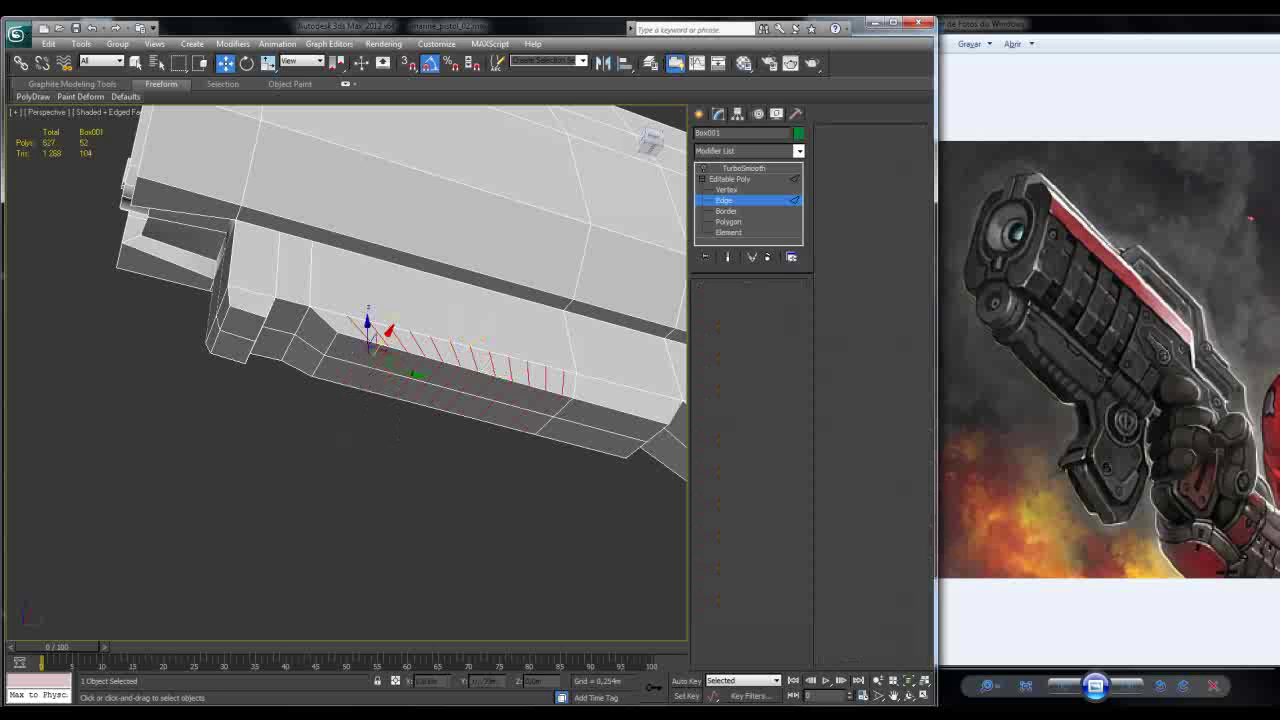
{"action": "left_click", "coordinate": [366, 362]}
{"action": "left_click", "coordinate": [370, 335], "text": "shift"}
{"action": "left_click", "coordinate": [403, 358], "text": "ctrl"}
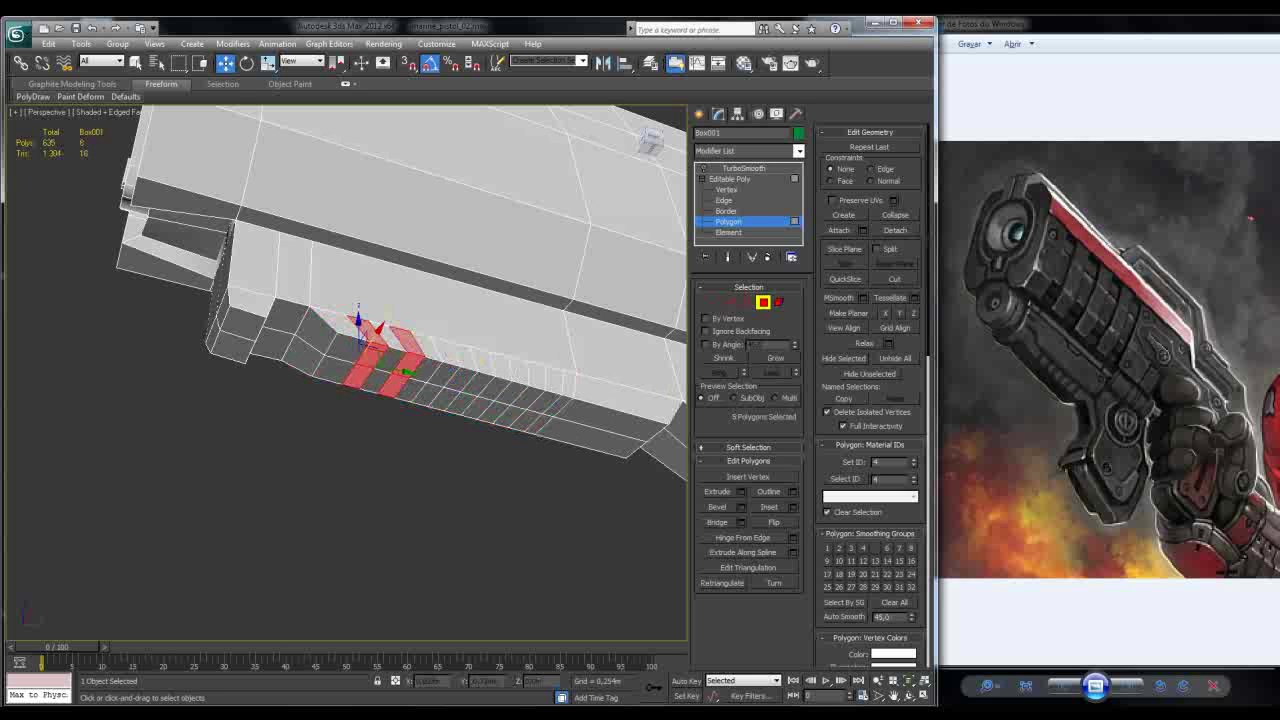
{"action": "left_click", "coordinate": [445, 350], "text": "ctrl"}
{"action": "left_click", "coordinate": [432, 382], "text": "shift"}
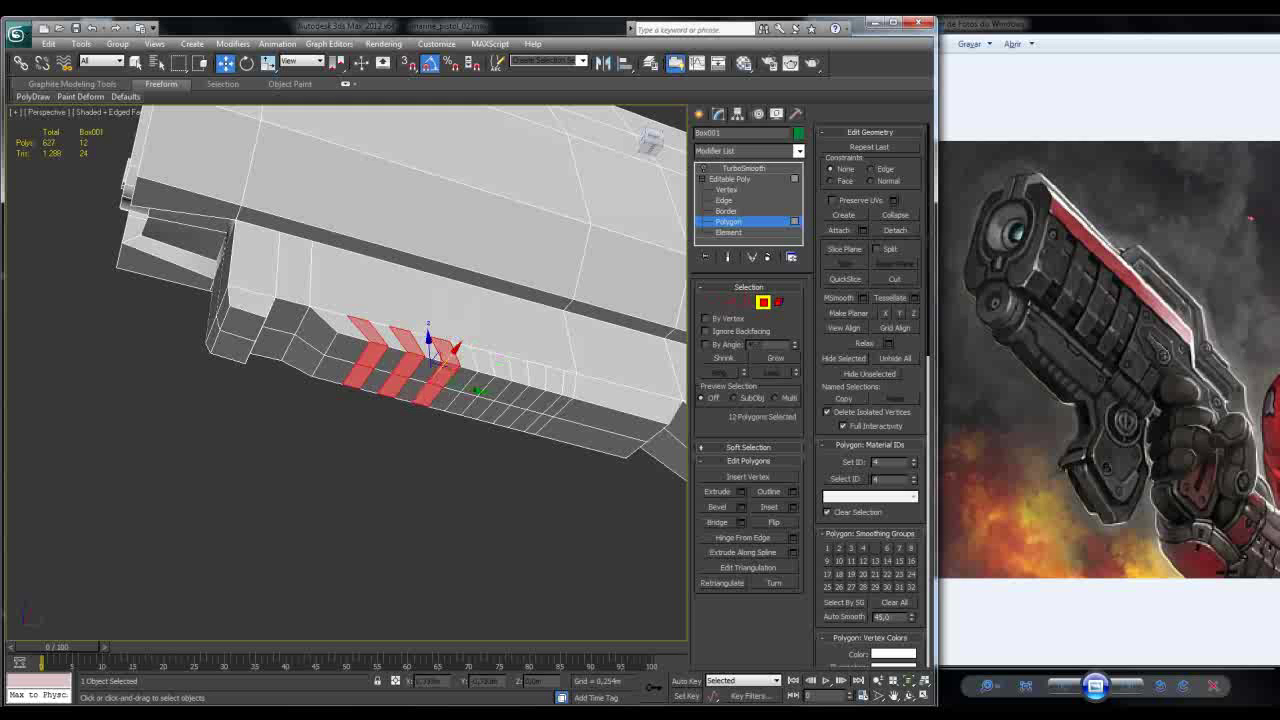
{"action": "left_click", "coordinate": [480, 358], "text": "ctrl"}
{"action": "left_click", "coordinate": [463, 347], "text": "shift"}
{"action": "left_click", "coordinate": [515, 368], "text": "ctrl"}
{"action": "left_click", "coordinate": [510, 395], "text": "ctrl"}
{"action": "left_click", "coordinate": [555, 380], "text": "ctrl"}
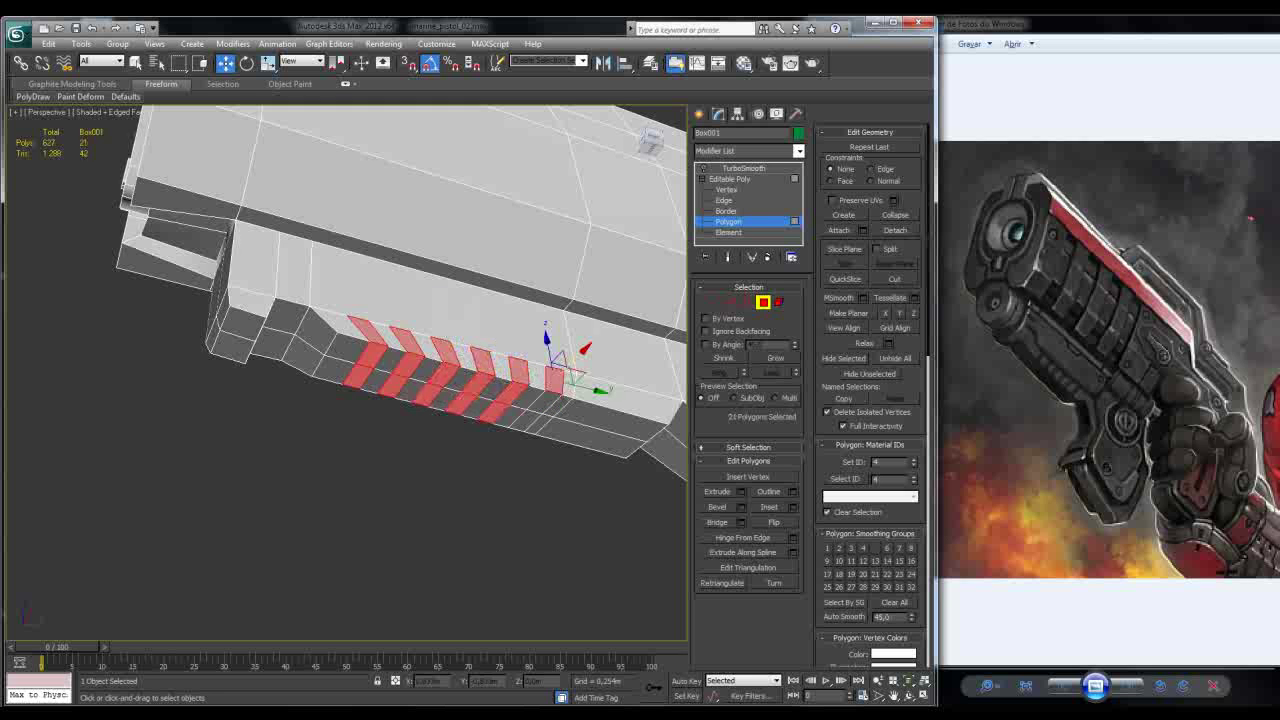
{"action": "left_click", "coordinate": [545, 398], "text": "ctrl"}
{"action": "middle_click_drag", "start_coordinate": [400, 400], "coordinate": [454, 385], "text": "alt"}
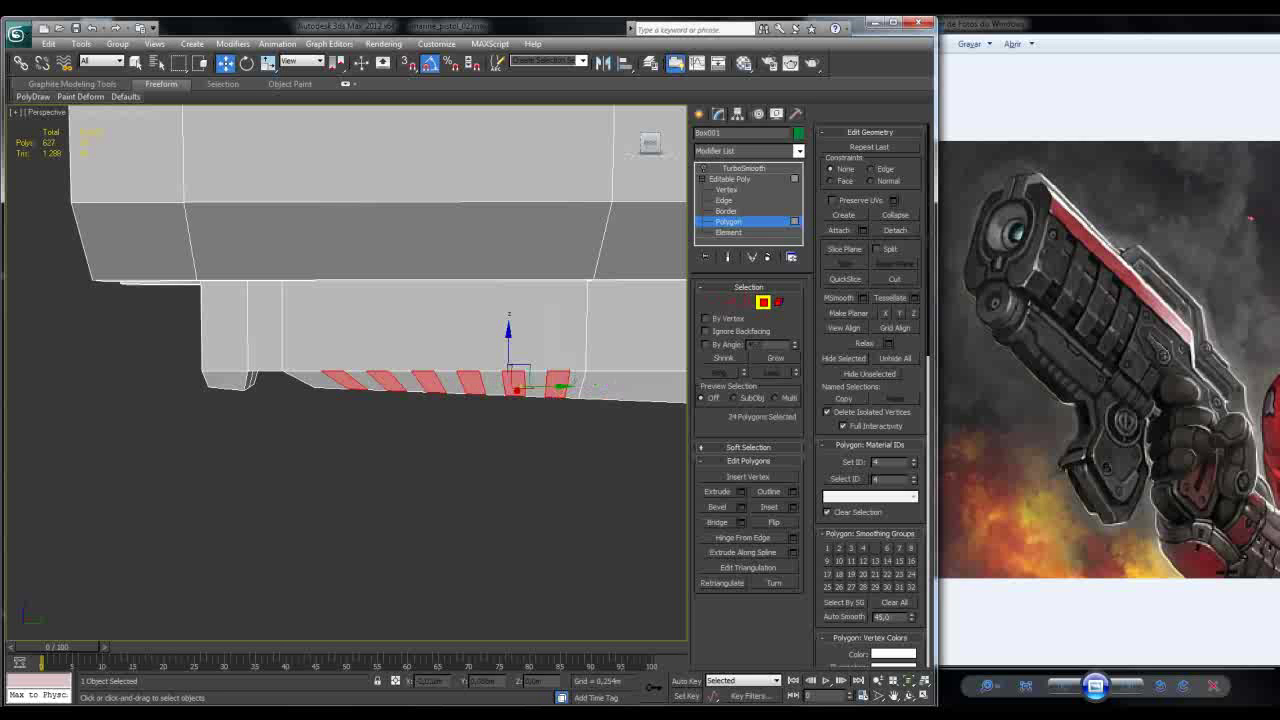
{"action": "mouse_move", "coordinate": [454, 385]}
{"action": "middle_mouse_down", "text": "alt"}
{"action": "mouse_move", "coordinate": [460, 372]}
{"action": "mouse_move", "coordinate": [460, 383]}
{"action": "middle_mouse_up", "text": "alt"}
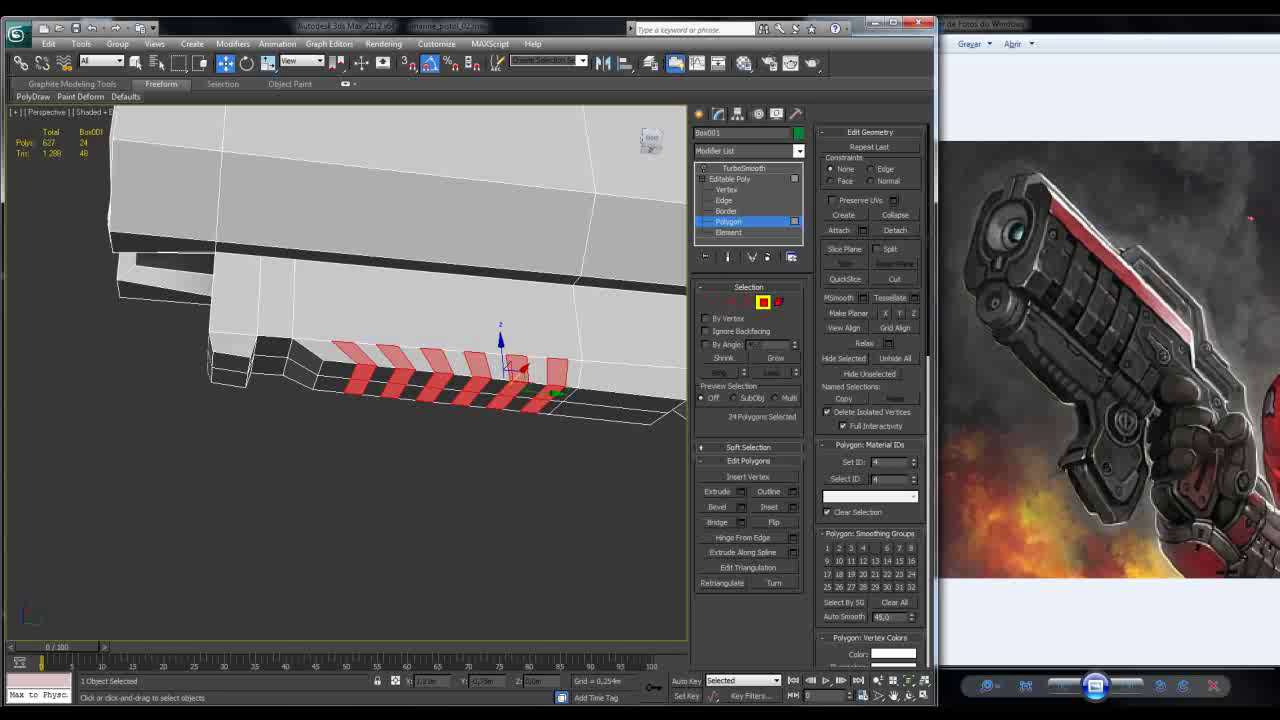
{"action": "middle_click_drag", "start_coordinate": [460, 383], "coordinate": [474, 385], "text": "alt"}
{"action": "key", "text": "alt+x"}
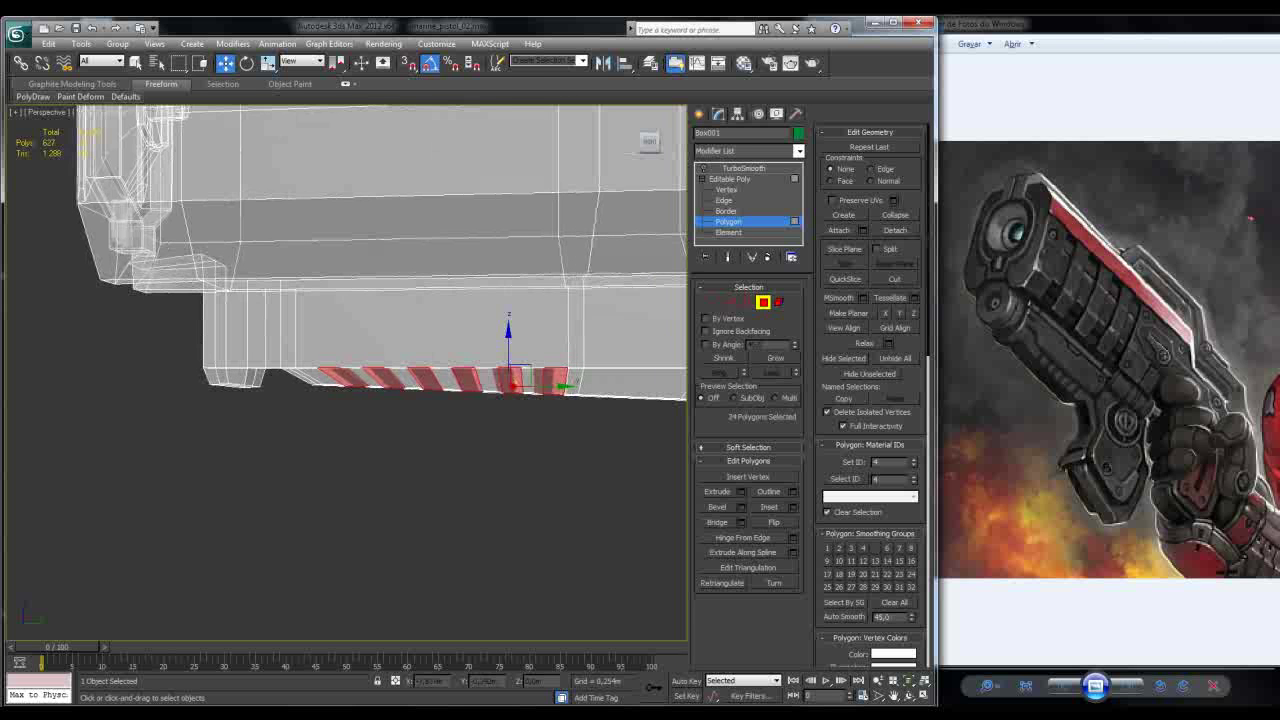
{"action": "key", "text": "1"}
{"action": "left_click_drag", "start_coordinate": [427, 349], "coordinate": [535, 352]}
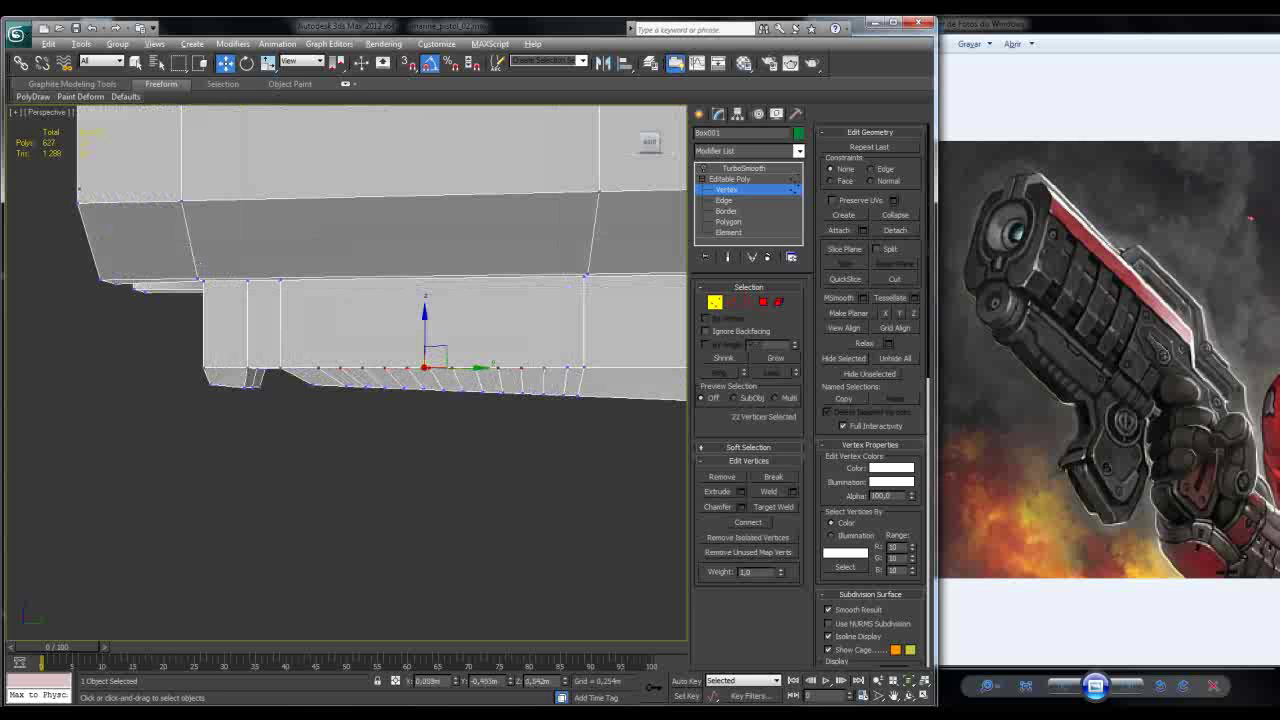
{"action": "left_click", "coordinate": [452, 369], "text": "alt"}
{"action": "left_click_drag", "start_coordinate": [493, 366], "coordinate": [493, 366]}
{"action": "key", "text": "ctrl+d"}
{"action": "left_click_drag", "start_coordinate": [354, 359], "coordinate": [472, 380]}
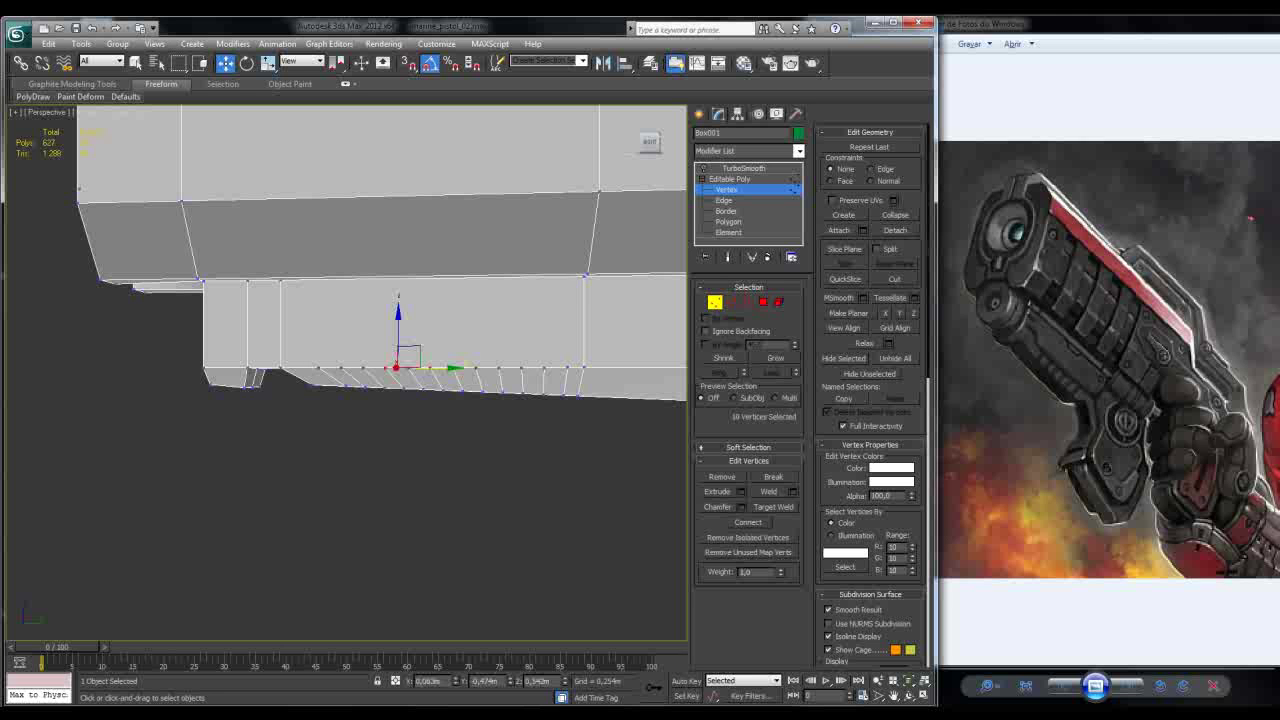
{"action": "key", "text": "F4"}
{"action": "middle_click_drag", "start_coordinate": [400, 330], "coordinate": [420, 314], "text": "alt"}
{"action": "left_click_drag", "start_coordinate": [455, 372], "coordinate": [410, 382]}
{"action": "middle_click_drag", "start_coordinate": [400, 330], "coordinate": [376, 339], "text": "alt"}
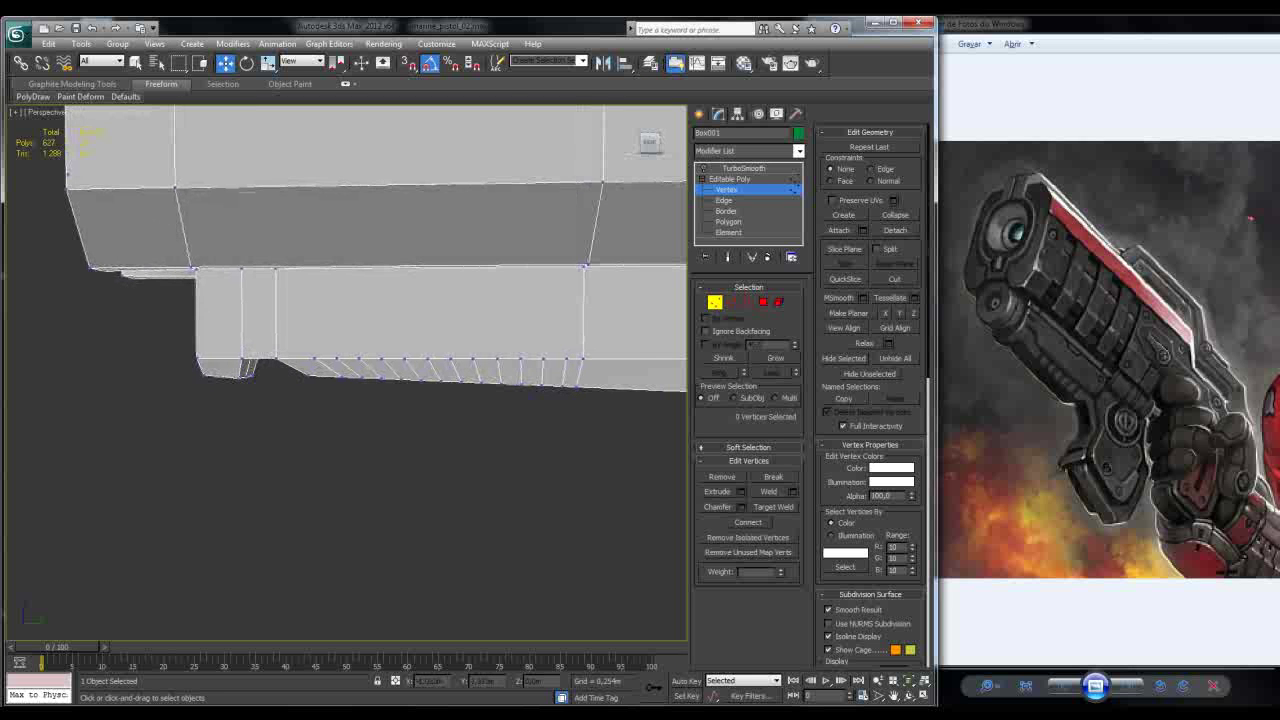
{"action": "key", "text": "4"}
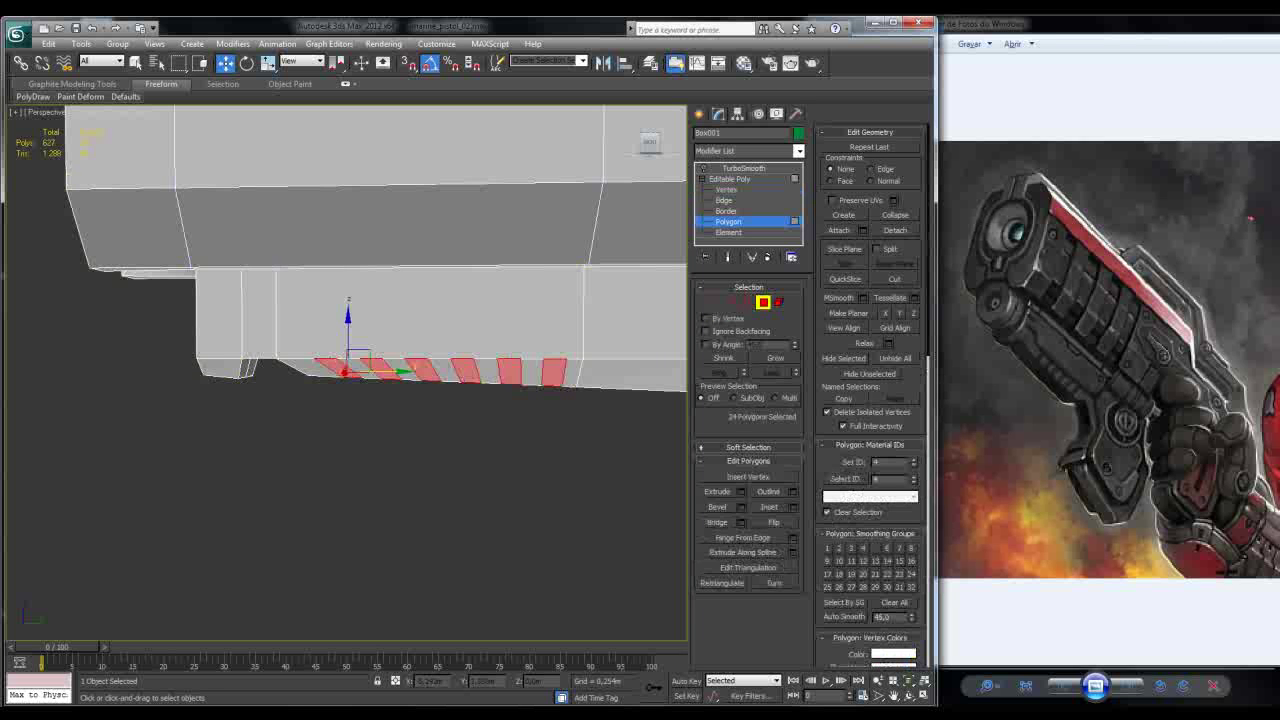
{"action": "key", "text": "1"}
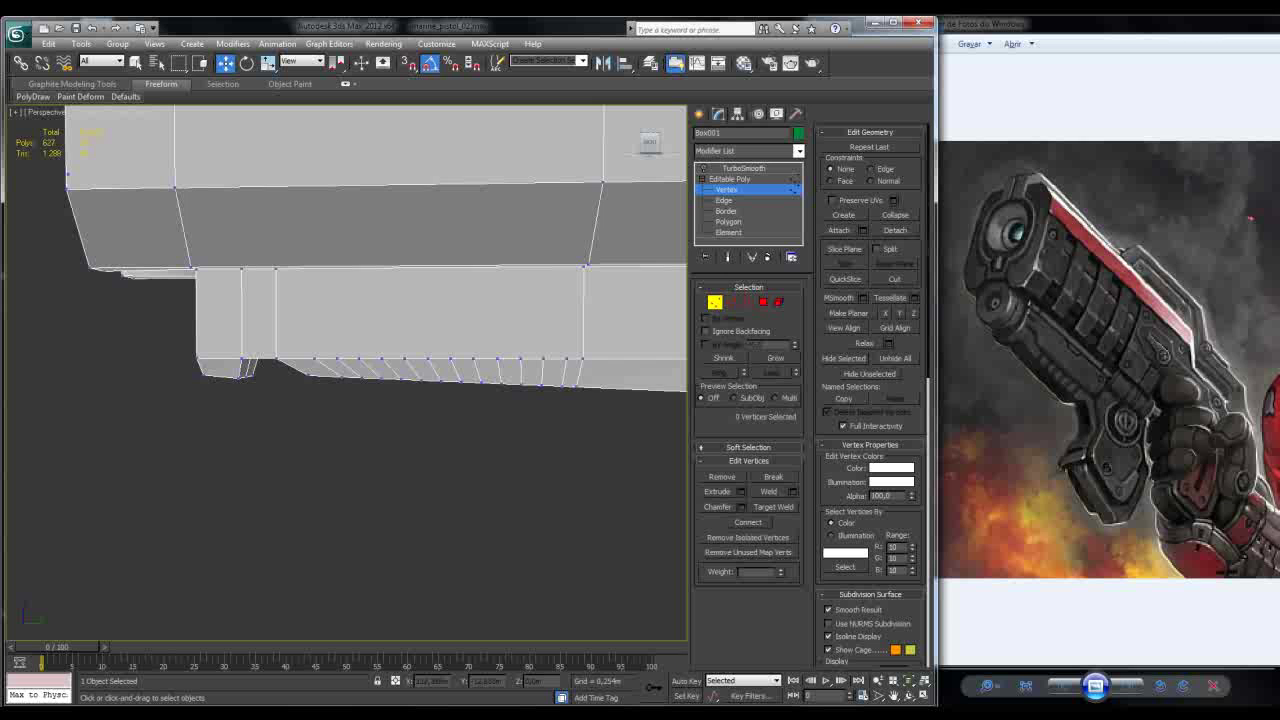
{"action": "key", "text": "alt+x"}
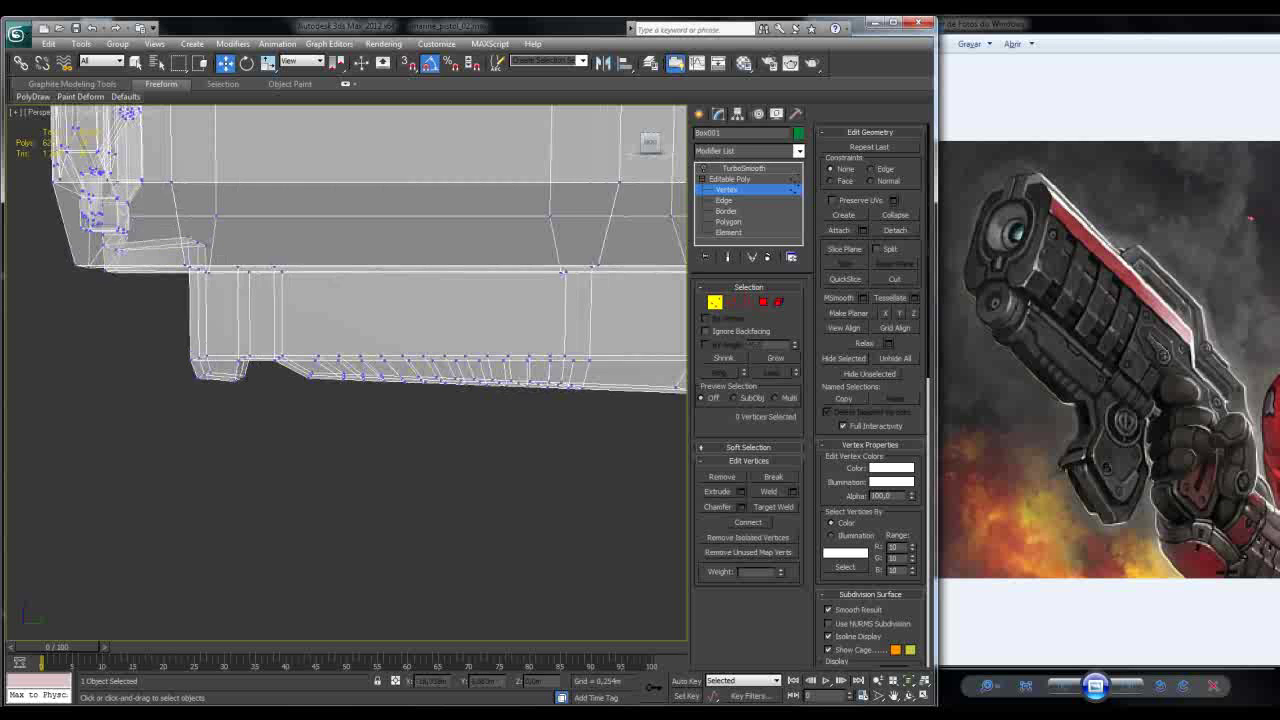
Step: In the left view, shift the upper vertices of the fourth and fifth rail cross-edges directly above their lower vertices
{"action": "key", "text": "l"}
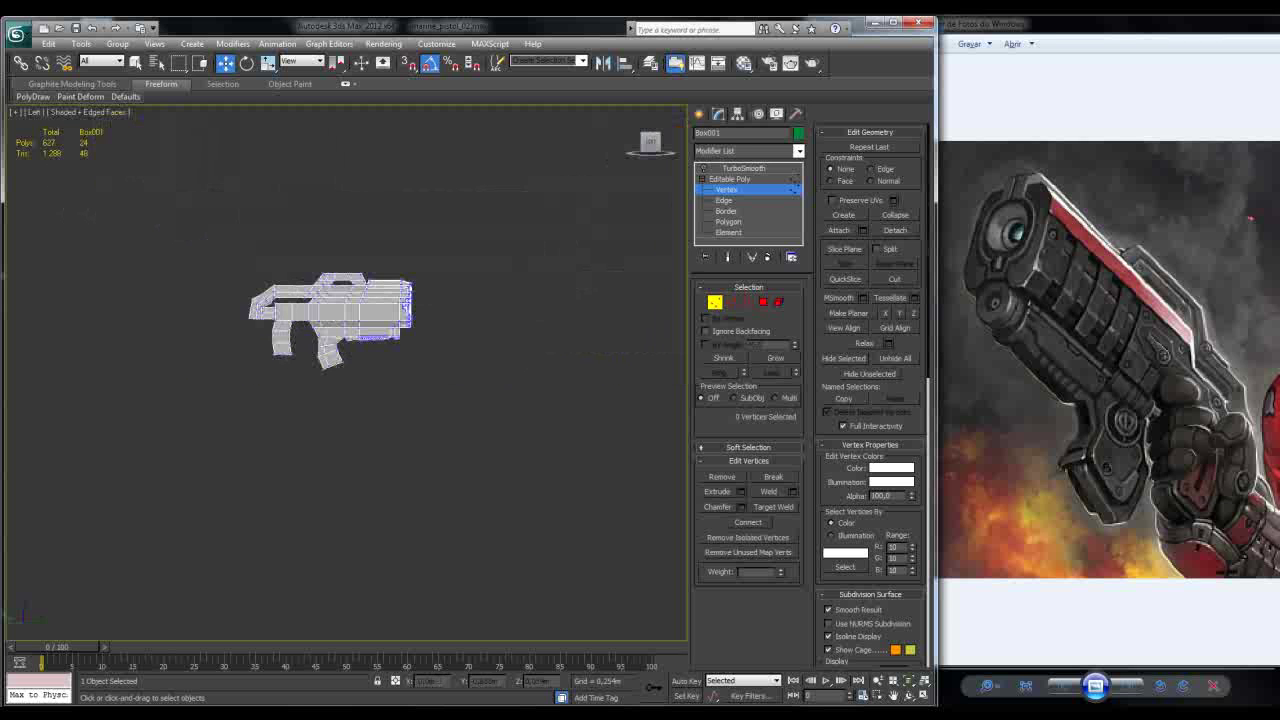
{"action": "scroll", "coordinate": [340, 290], "scroll_direction": "up", "scroll_amount": 8}
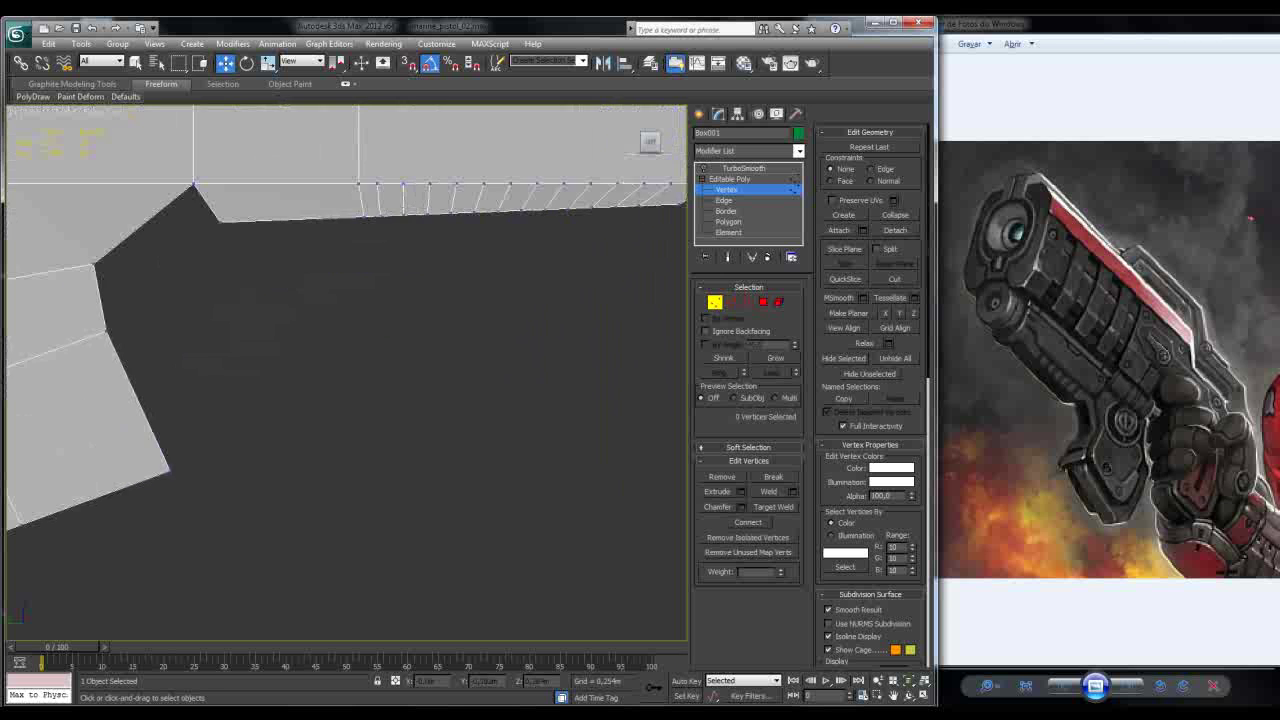
{"action": "middle_click_drag", "start_coordinate": [340, 300], "coordinate": [326, 357]}
{"action": "scroll", "coordinate": [340, 300], "scroll_direction": "up", "scroll_amount": 3}
{"action": "middle_click_drag", "start_coordinate": [340, 300], "coordinate": [318, 360]}
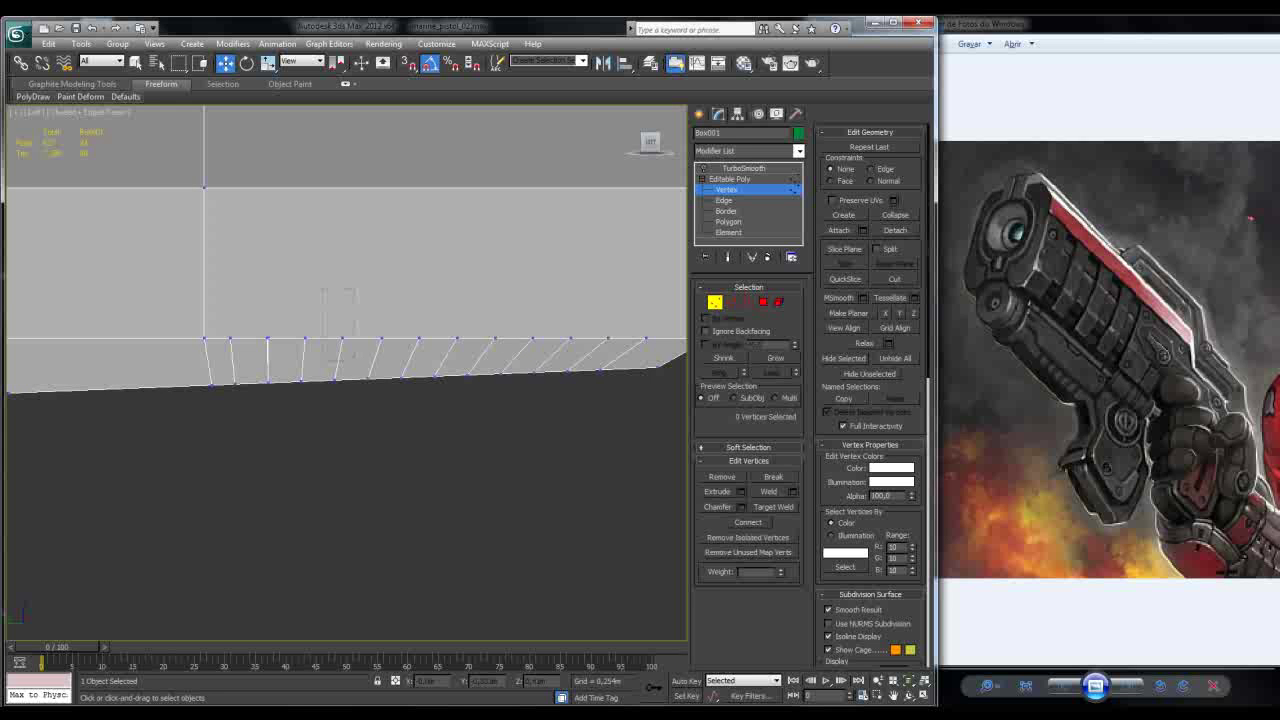
{"action": "left_click_drag", "start_coordinate": [322, 346], "coordinate": [398, 338]}
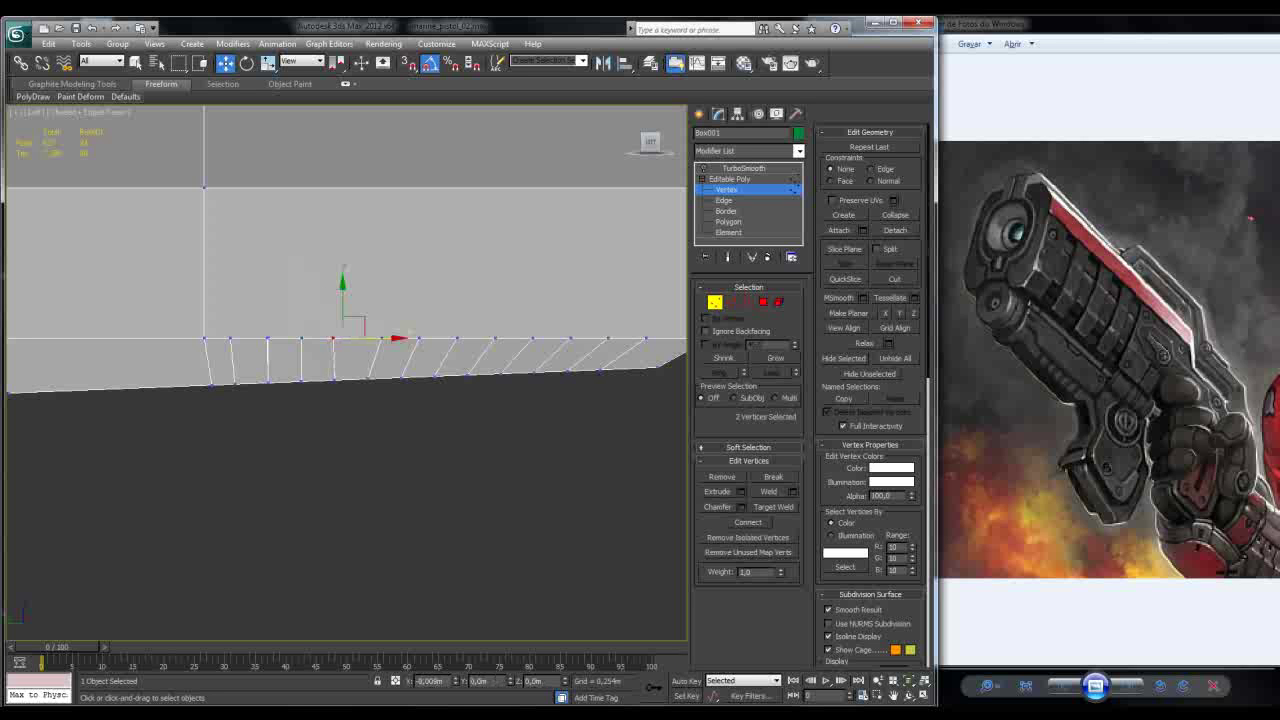
{"action": "left_click_drag", "start_coordinate": [398, 338], "coordinate": [397, 338]}
{"action": "left_click_drag", "start_coordinate": [397, 338], "coordinate": [391, 338]}
{"action": "key", "text": "ctrl+d"}
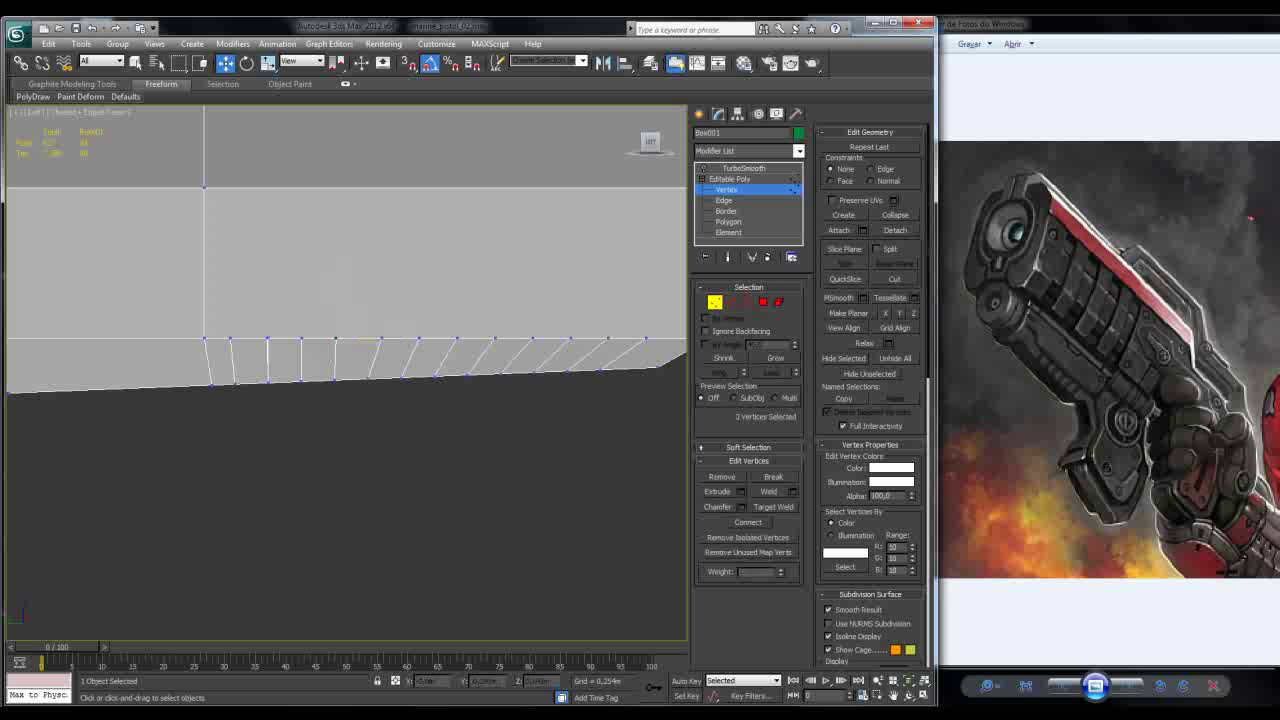
Step: Straighten the remaining slanted rail cross-edges toward the muzzle by moving their upper vertices vertically above the lower ones
{"action": "left_click", "coordinate": [368, 339]}
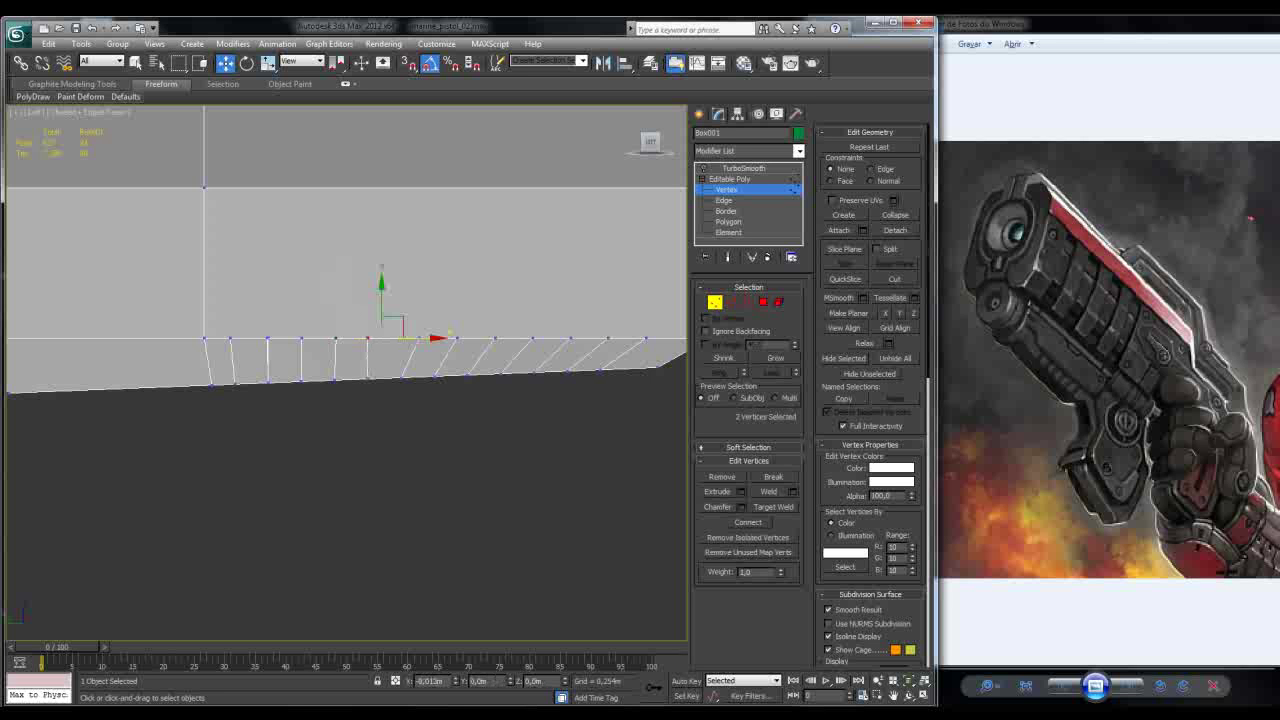
{"action": "left_click_drag", "start_coordinate": [445, 338], "coordinate": [598, 335]}
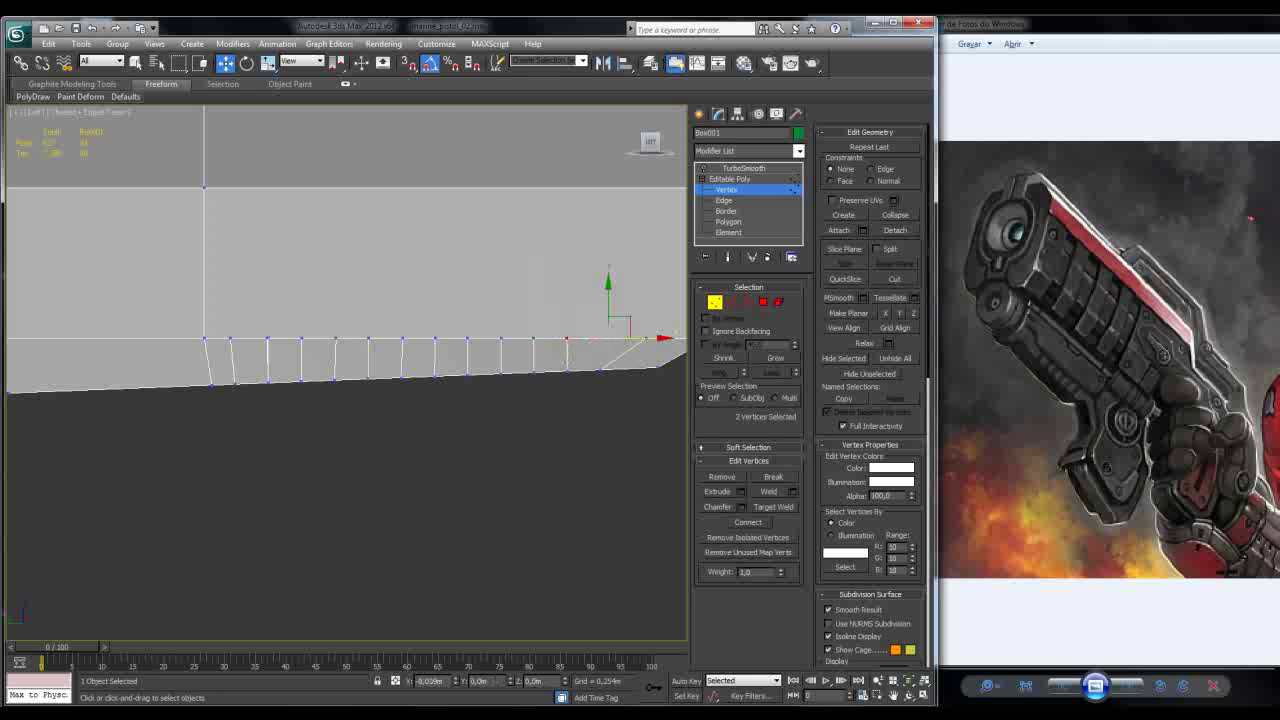
{"action": "left_click", "coordinate": [645, 338]}
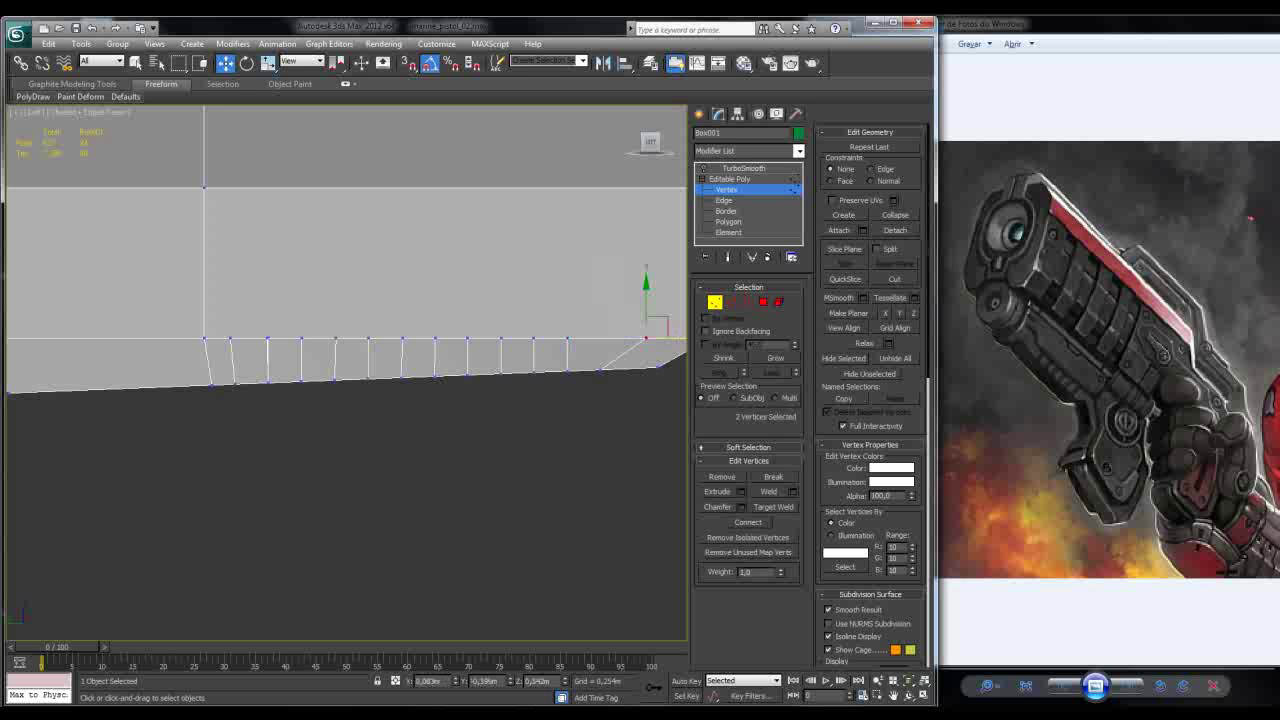
{"action": "middle_click_drag", "start_coordinate": [400, 300], "coordinate": [385, 317]}
{"action": "left_click_drag", "start_coordinate": [631, 356], "coordinate": [587, 357]}
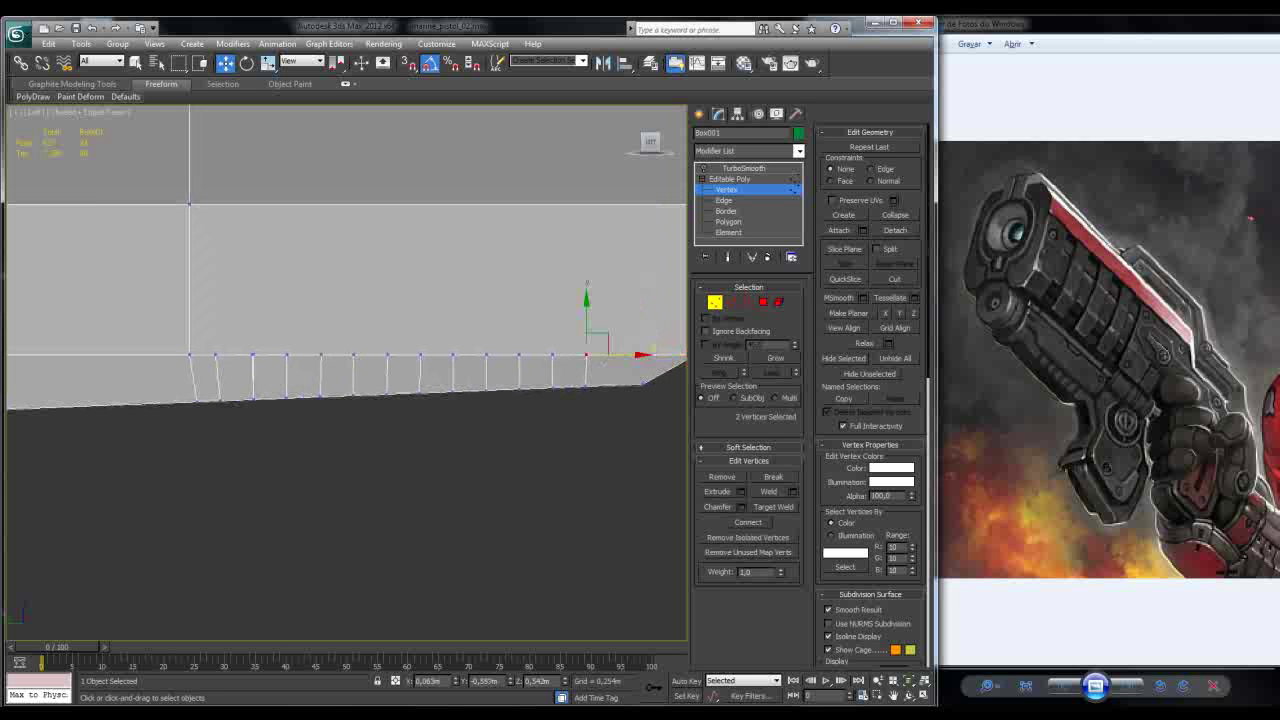
Step: Extrude the six selected rail strips inward by a shallow negative height in perspective view, forming evenly spaced grooves
{"action": "key", "text": "p"}
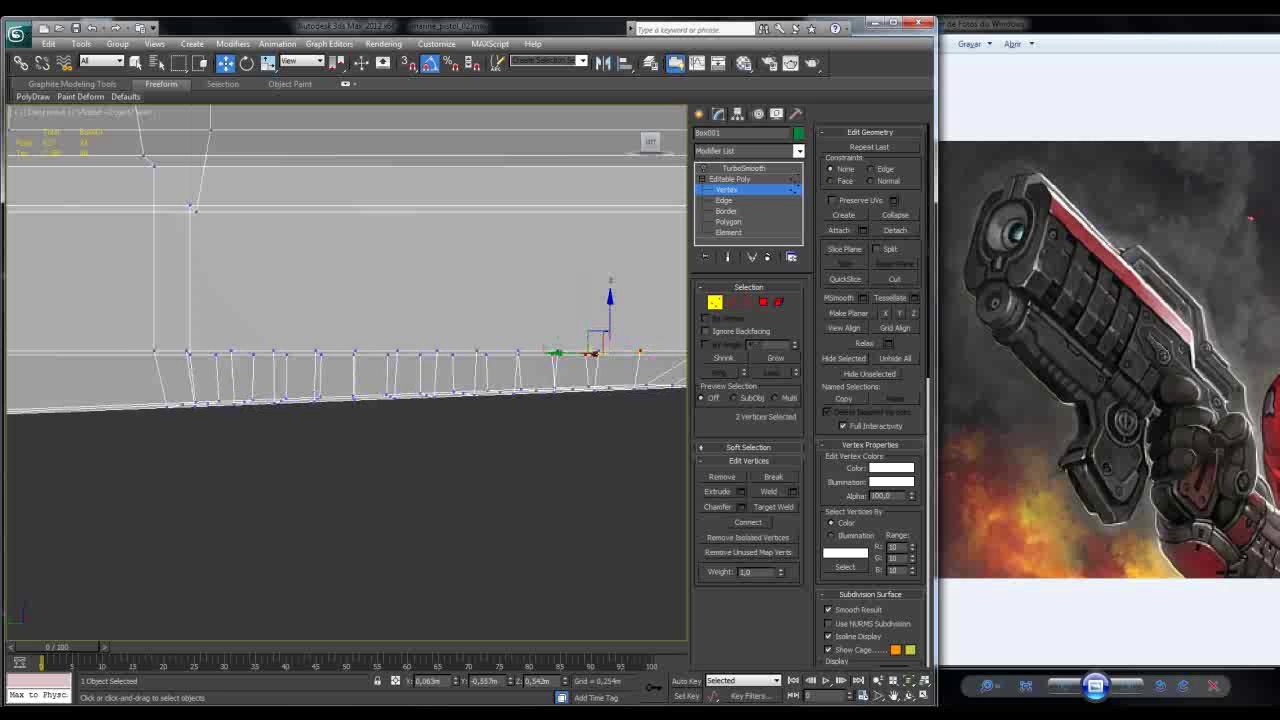
{"action": "key", "text": "l"}
{"action": "key", "text": "p"}
{"action": "scroll", "coordinate": [345, 370], "scroll_direction": "up", "scroll_amount": 5}
{"action": "middle_click_drag", "start_coordinate": [400, 300], "coordinate": [225, 300]}
{"action": "key", "text": "alt+x"}
{"action": "key", "text": "alt+x"}
{"action": "key", "text": "4"}
{"action": "middle_click_drag", "start_coordinate": [400, 300], "coordinate": [257, 320]}
{"action": "scroll", "coordinate": [320, 350], "scroll_direction": "up", "scroll_amount": 3}
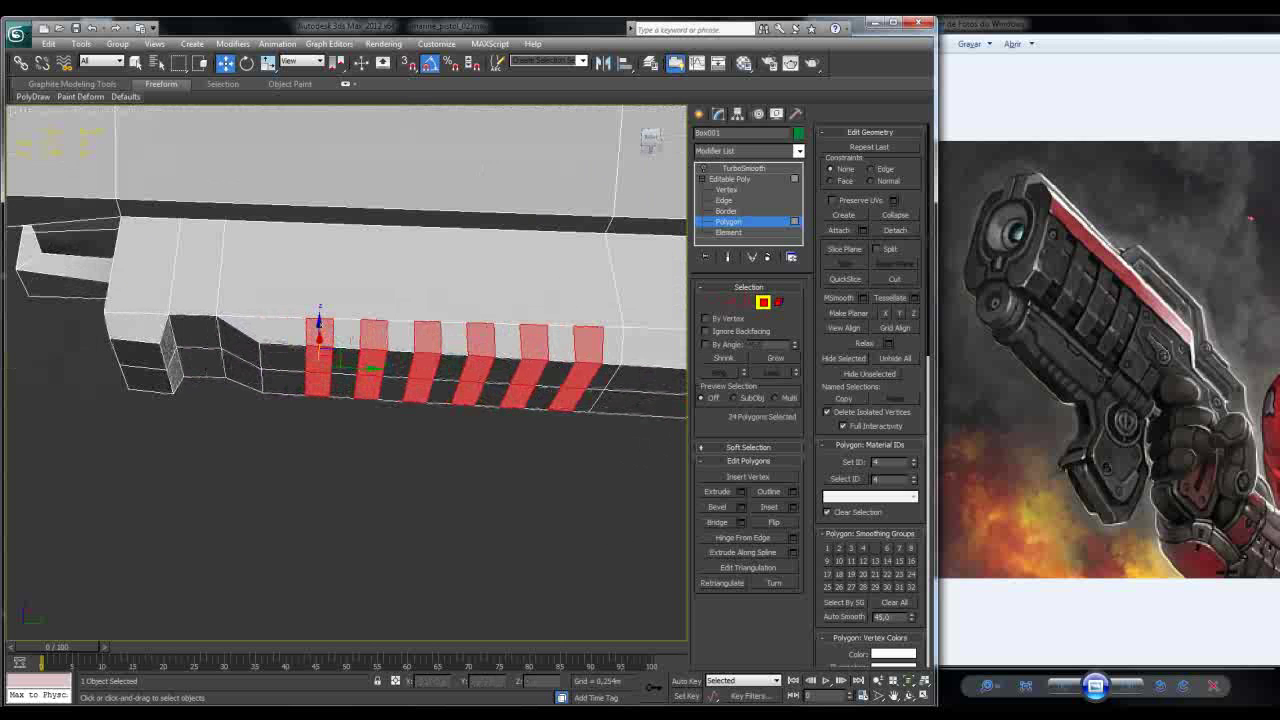
{"action": "left_click", "coordinate": [740, 491]}
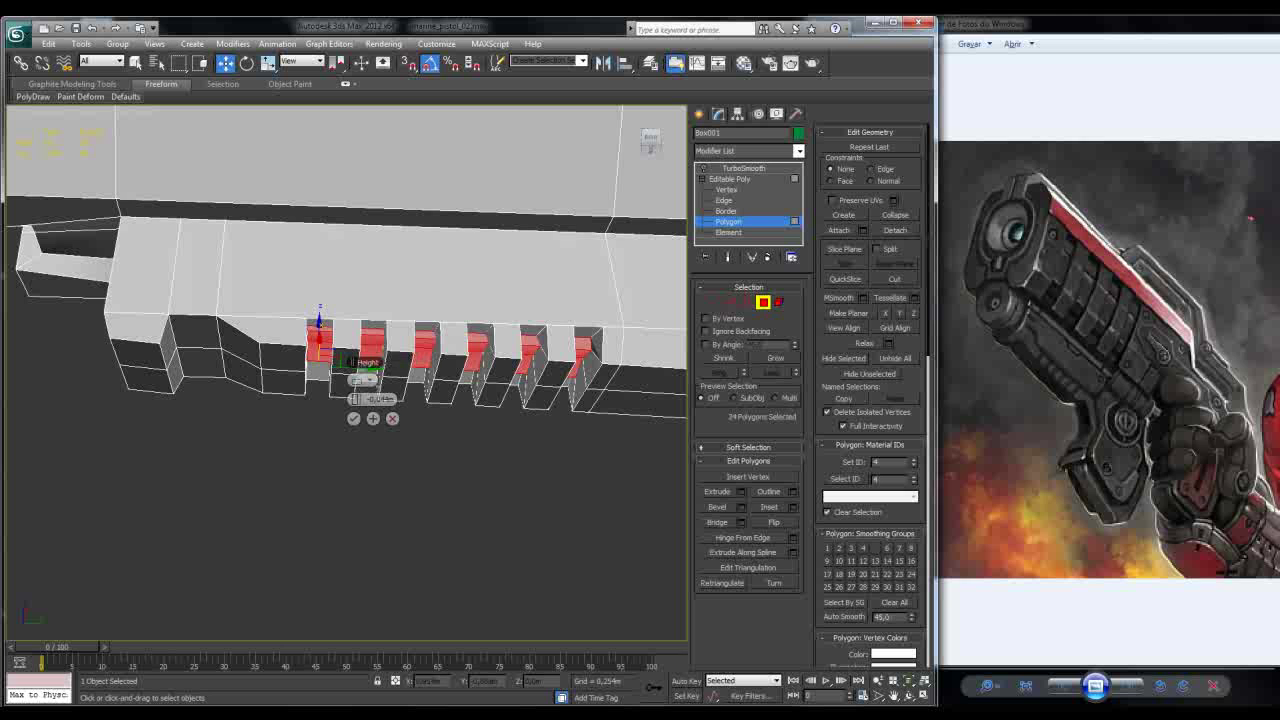
{"action": "left_click_drag", "start_coordinate": [378, 399], "coordinate": [354, 398]}
{"action": "middle_click_drag", "start_coordinate": [400, 250], "coordinate": [447, 300], "text": "alt"}
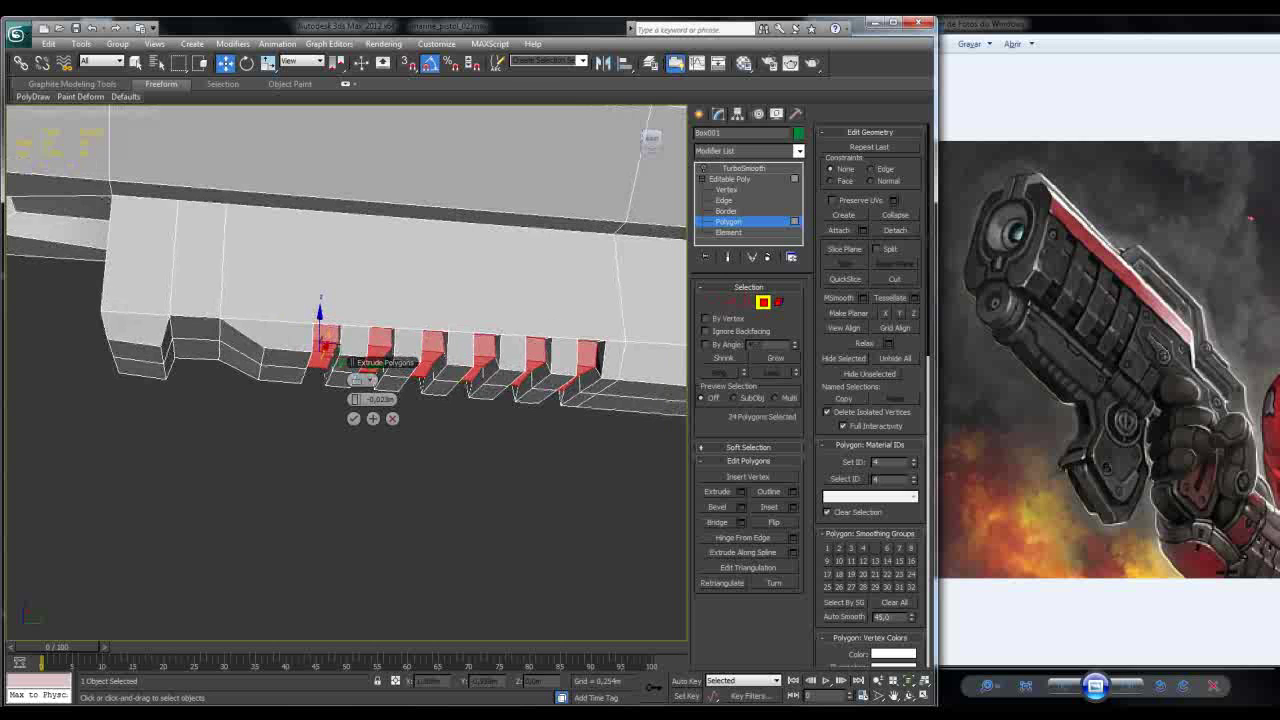
{"action": "left_click_drag", "start_coordinate": [354, 399], "coordinate": [358, 375]}
{"action": "middle_click_drag", "start_coordinate": [358, 375], "coordinate": [358, 392], "text": "alt"}
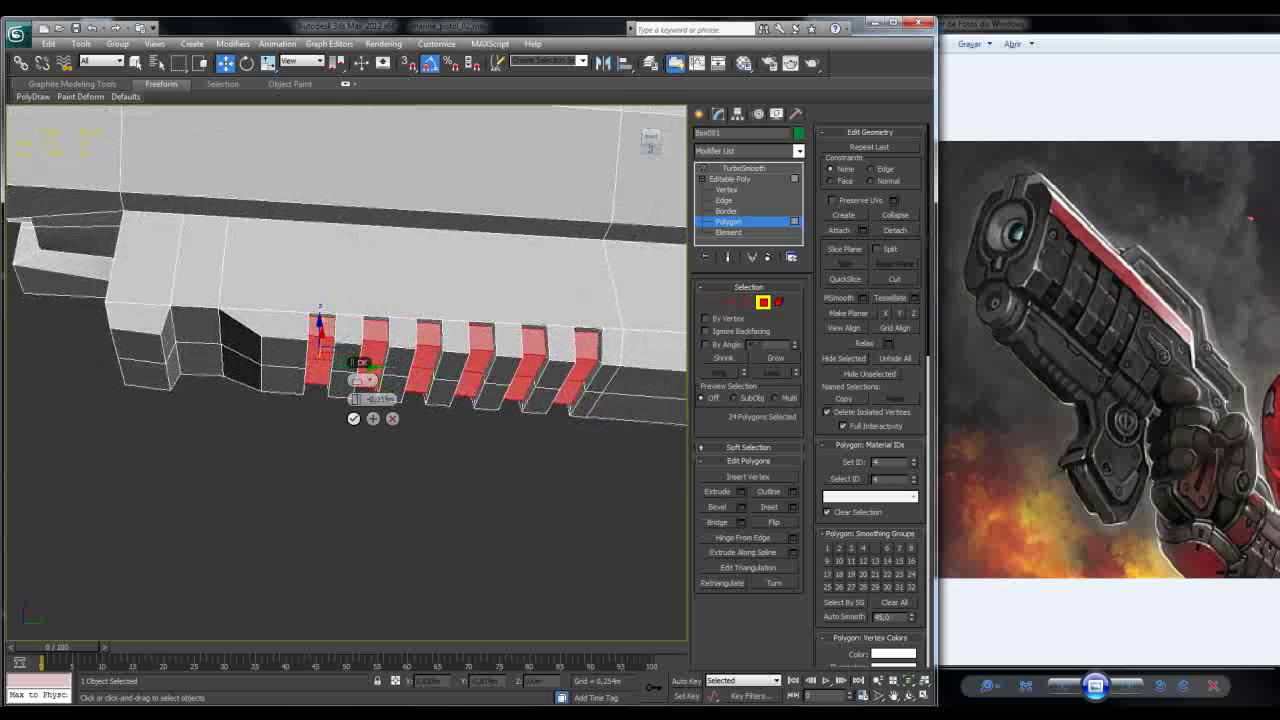
{"action": "left_click", "coordinate": [353, 418]}
Step: Clear the polygon selection, inspect the whole pistol with Realistic shading, and return to Shaded display with edged faces
{"action": "mouse_move", "coordinate": [320, 320]}
{"action": "middle_mouse_down", "text": "alt"}
{"action": "mouse_move", "coordinate": [348, 344]}
{"action": "mouse_move", "coordinate": [360, 332]}
{"action": "middle_mouse_up", "text": "alt"}
{"action": "key", "text": "F4"}
{"action": "key", "text": "ctrl+d"}
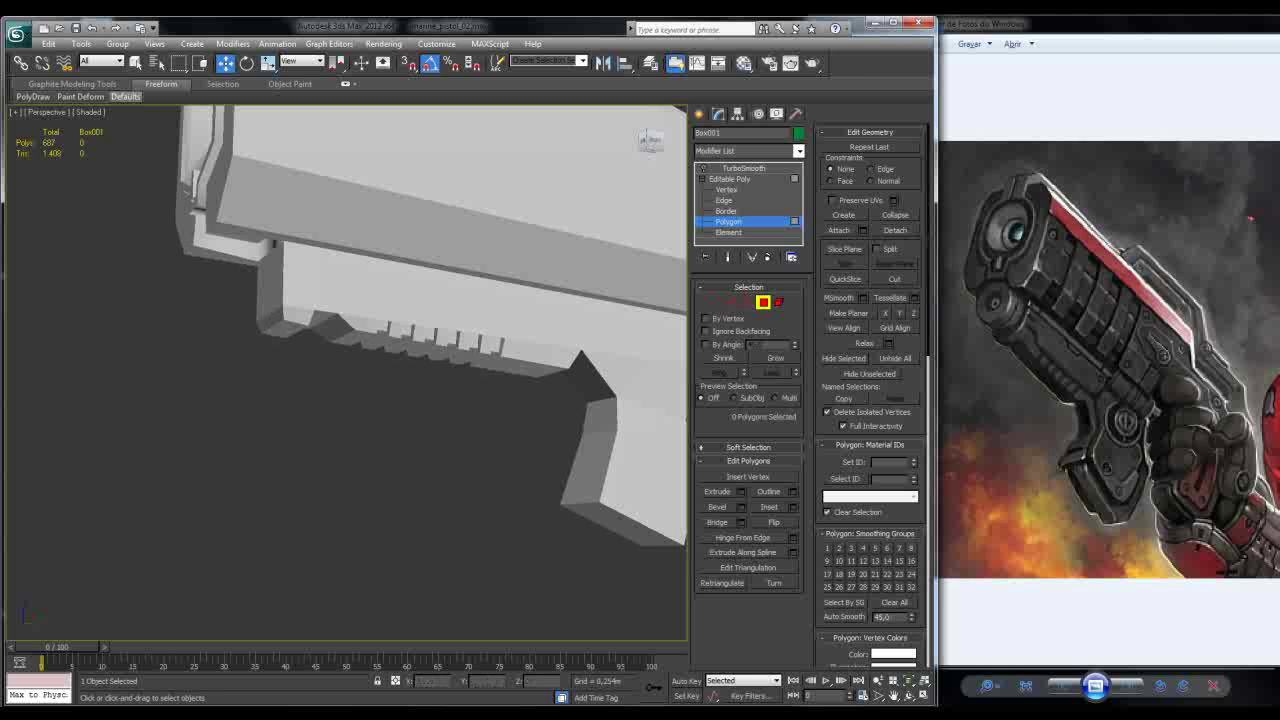
{"action": "left_click", "coordinate": [90, 112]}
{"action": "left_click", "coordinate": [128, 127]}
{"action": "middle_click_drag", "start_coordinate": [384, 368], "coordinate": [392, 366], "text": "alt"}
{"action": "scroll", "coordinate": [400, 362], "scroll_direction": "down", "scroll_amount": 5}
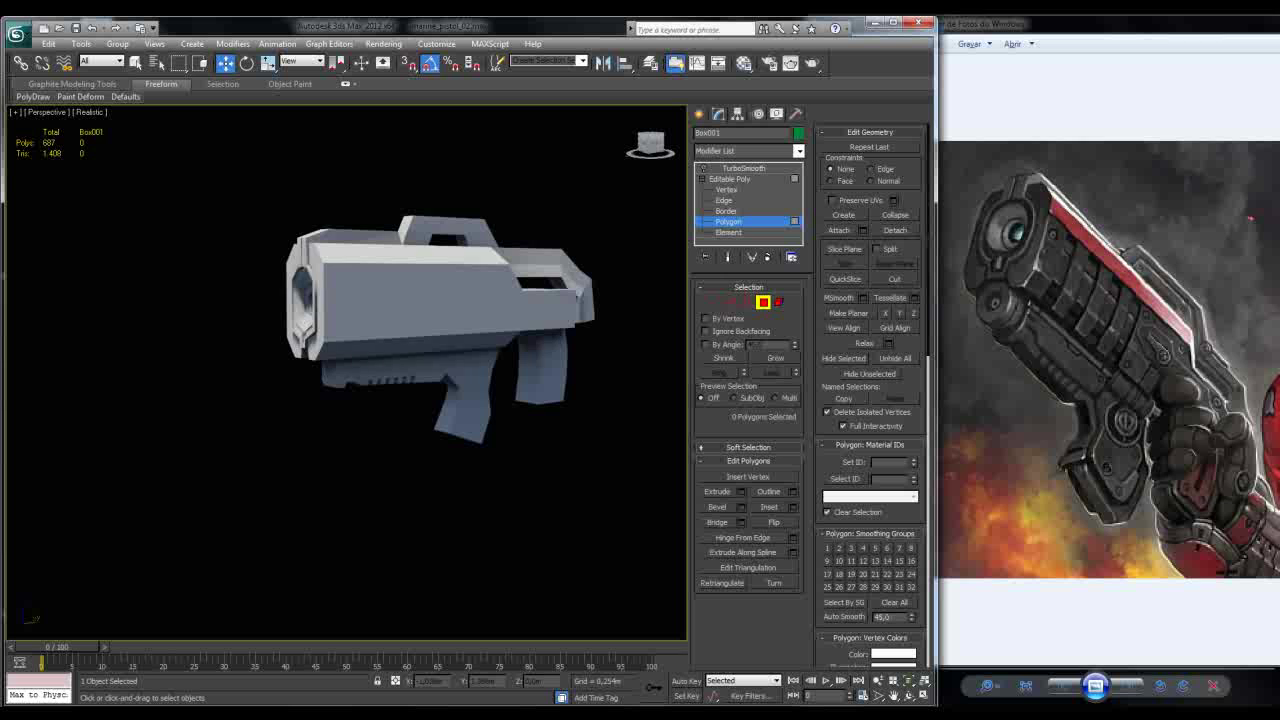
{"action": "key", "text": "F4"}
{"action": "middle_click_drag", "start_coordinate": [392, 366], "coordinate": [400, 360], "text": "alt"}
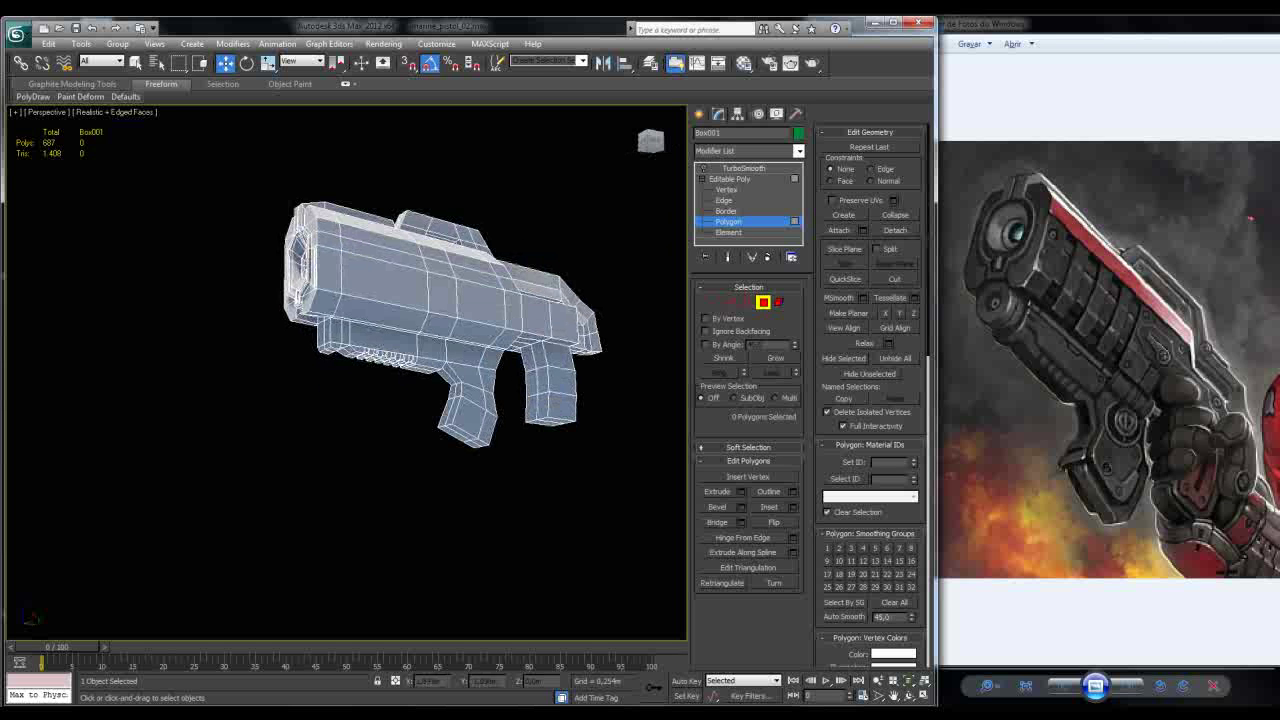
{"action": "left_click", "coordinate": [136, 113]}
{"action": "left_click", "coordinate": [170, 141]}
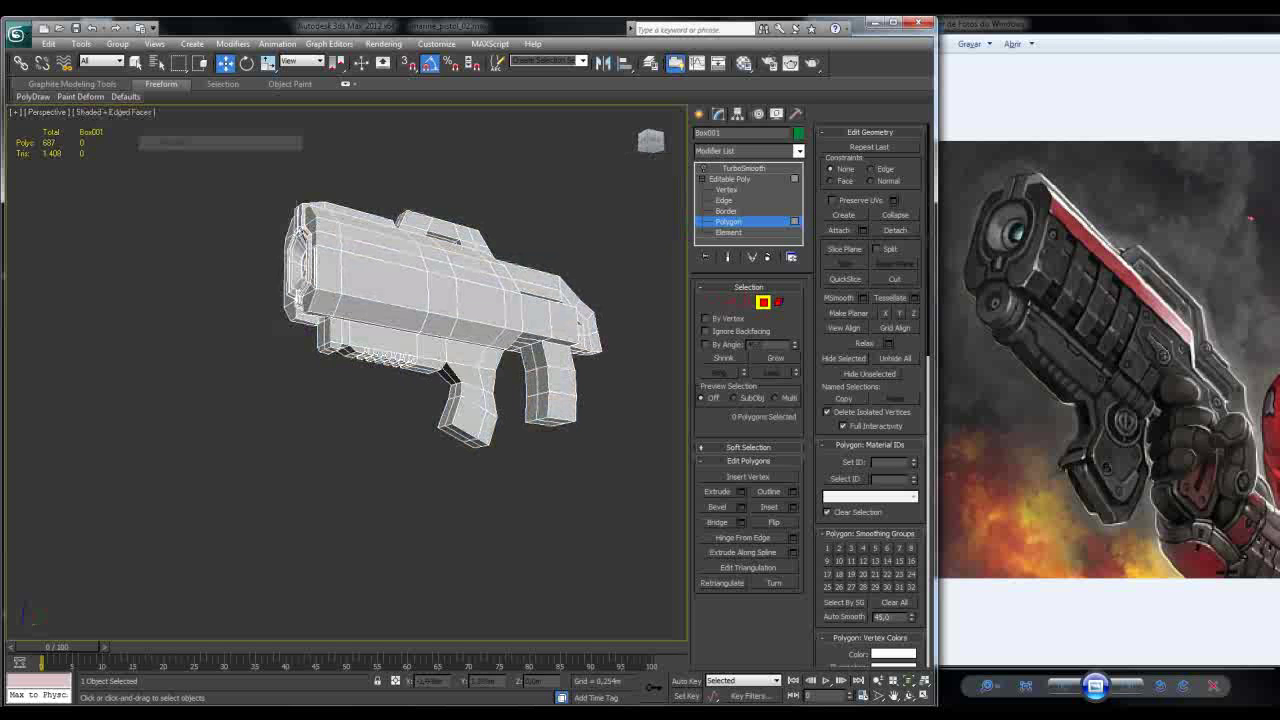
Step: Examine the grooved lower rail up close and enable TurboSmooth to check how its ribs smooth
{"action": "scroll", "coordinate": [370, 365], "scroll_direction": "up", "scroll_amount": 5}
{"action": "middle_click_drag", "start_coordinate": [400, 360], "coordinate": [430, 340], "text": "alt"}
{"action": "scroll", "coordinate": [450, 330], "scroll_direction": "up", "scroll_amount": 2}
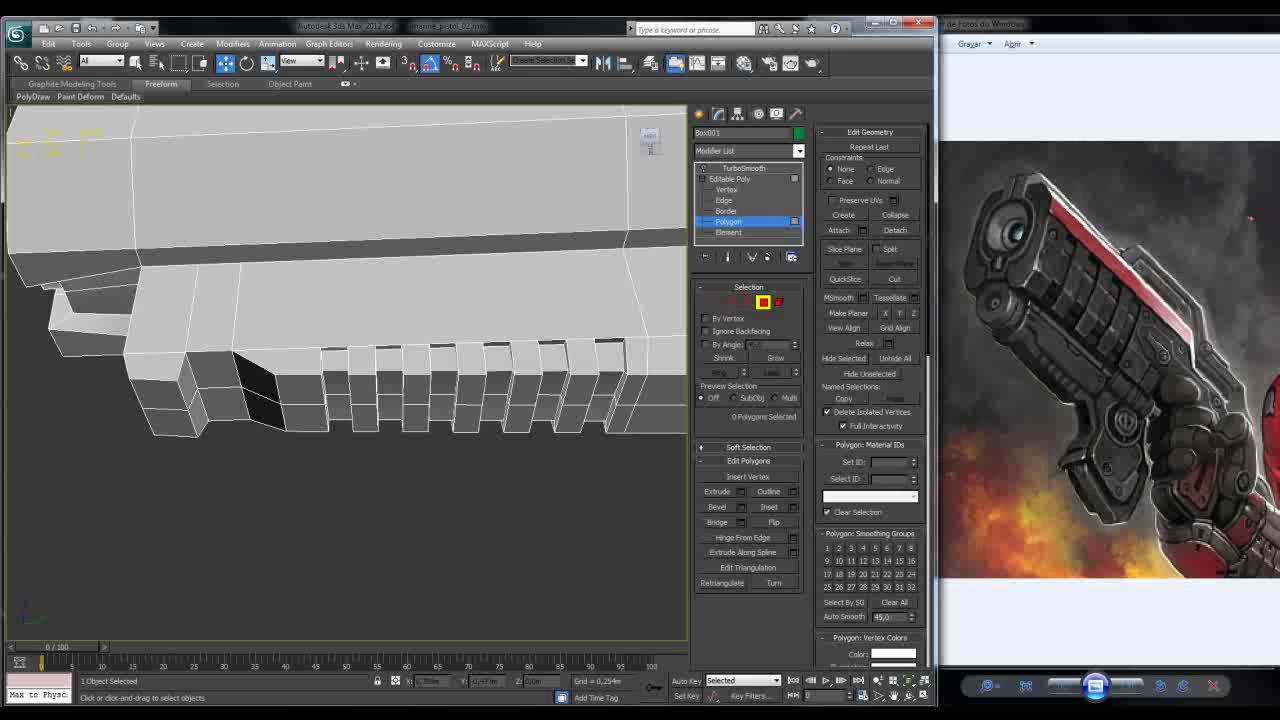
{"action": "middle_click_drag", "start_coordinate": [350, 380], "coordinate": [270, 376]}
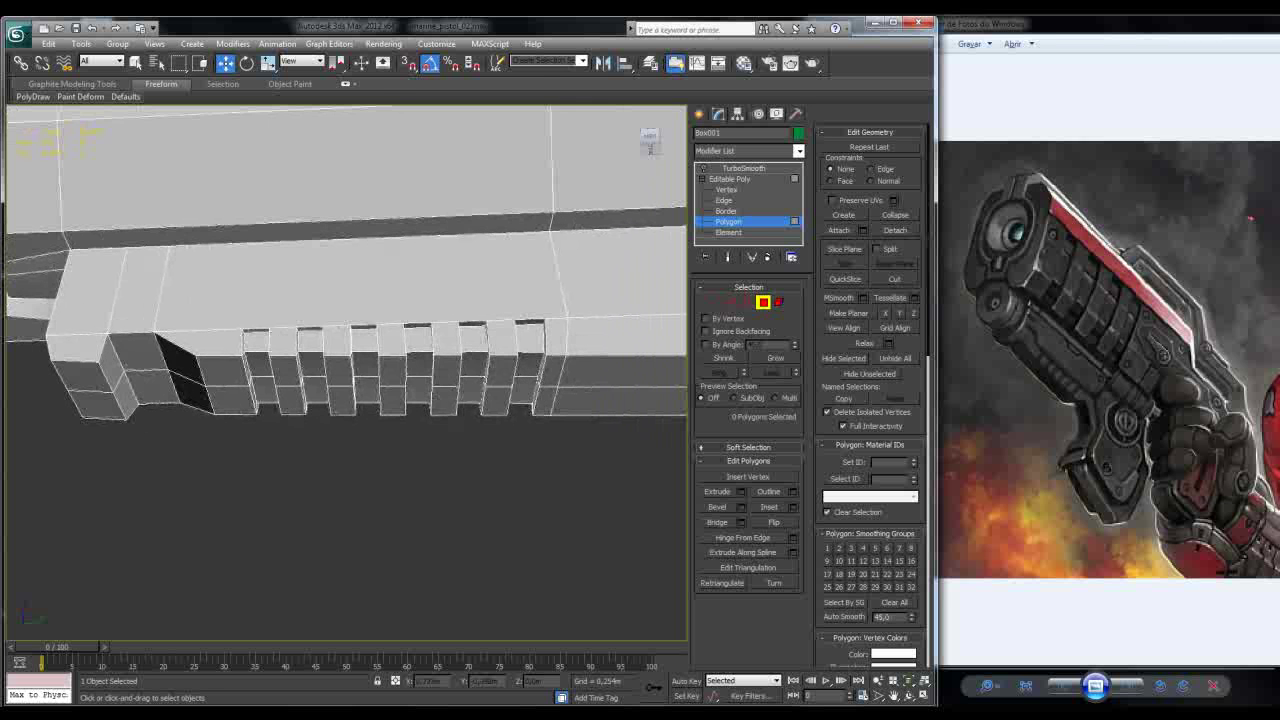
{"action": "left_click", "coordinate": [728, 257]}
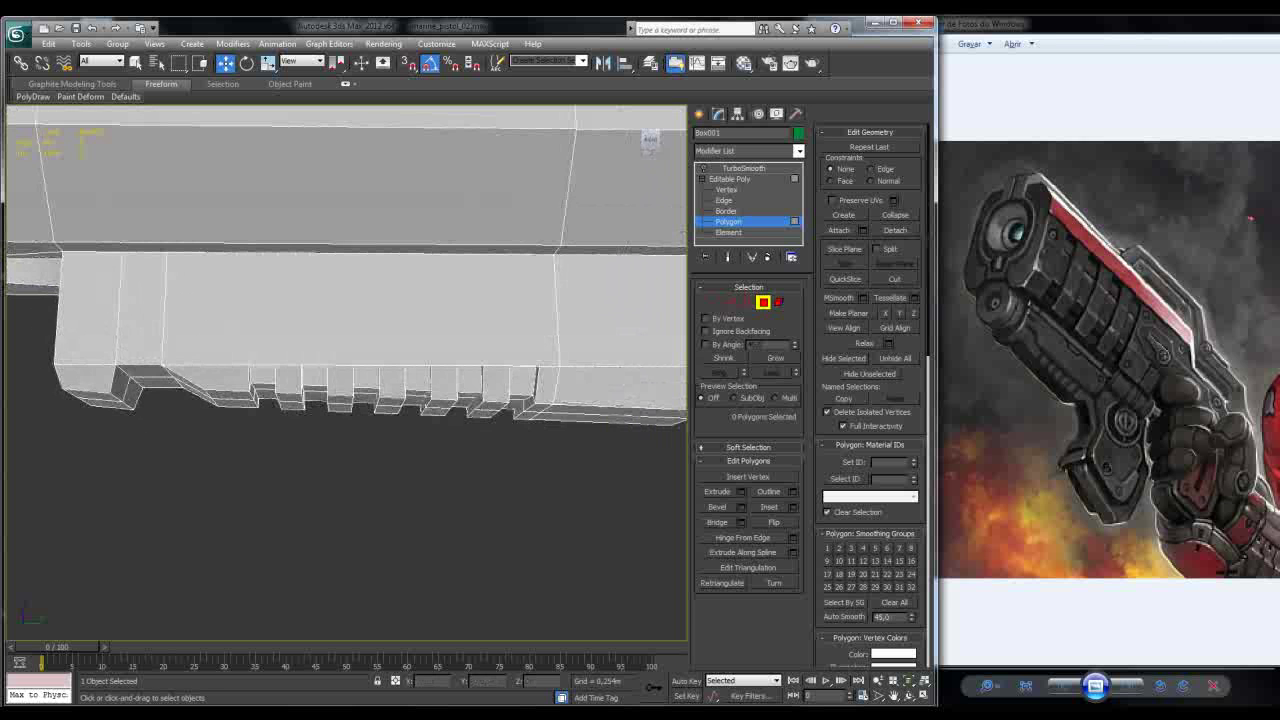
{"action": "left_click", "coordinate": [743, 168]}
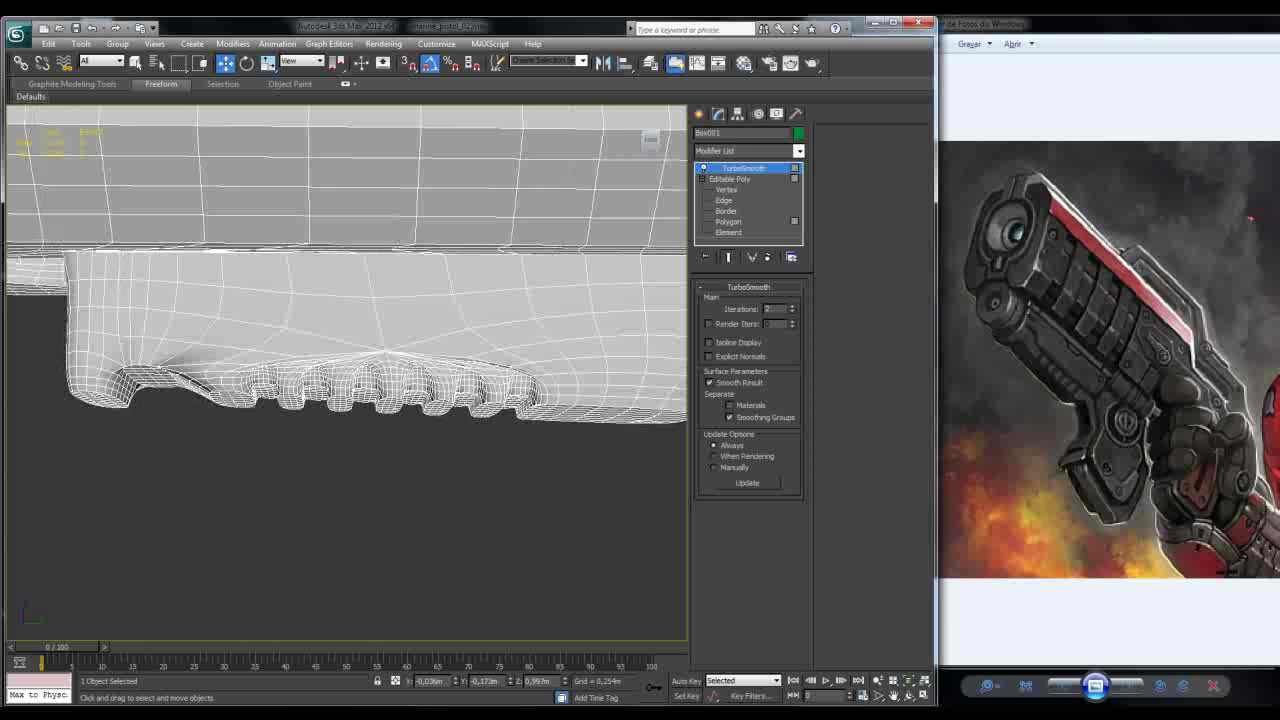
Step: Inspect the smoothed rail with edged faces hidden, delete the TurboSmooth modifier, and show the edged faces again
{"action": "key", "text": "F4"}
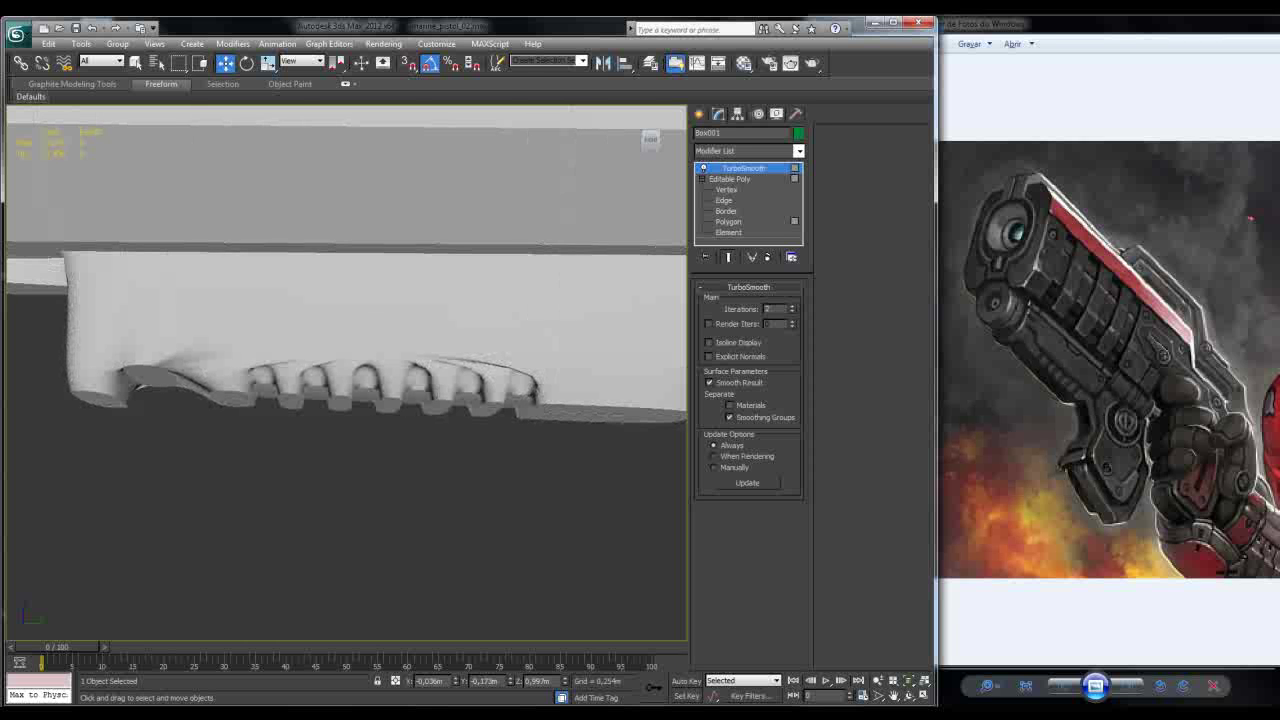
{"action": "right_click", "coordinate": [760, 168]}
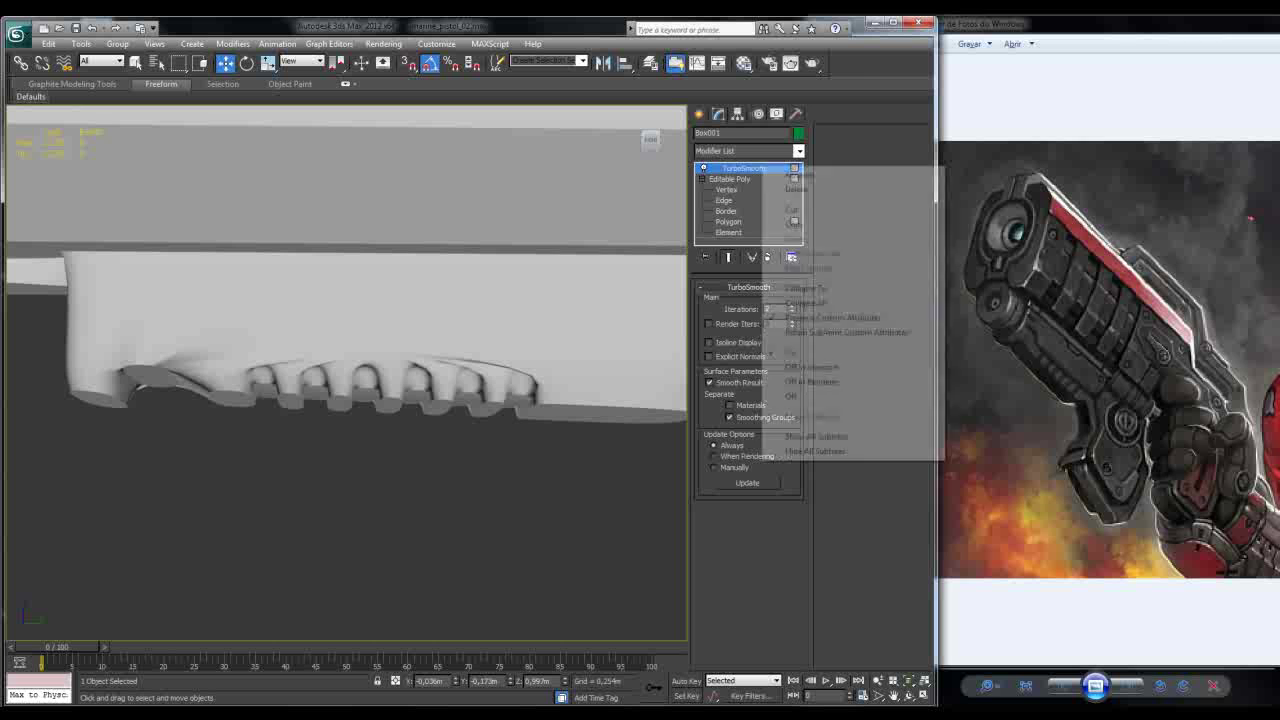
{"action": "left_click", "coordinate": [790, 188]}
{"action": "middle_click_drag", "start_coordinate": [350, 370], "coordinate": [564, 292], "text": "alt"}
{"action": "key", "text": "F4"}
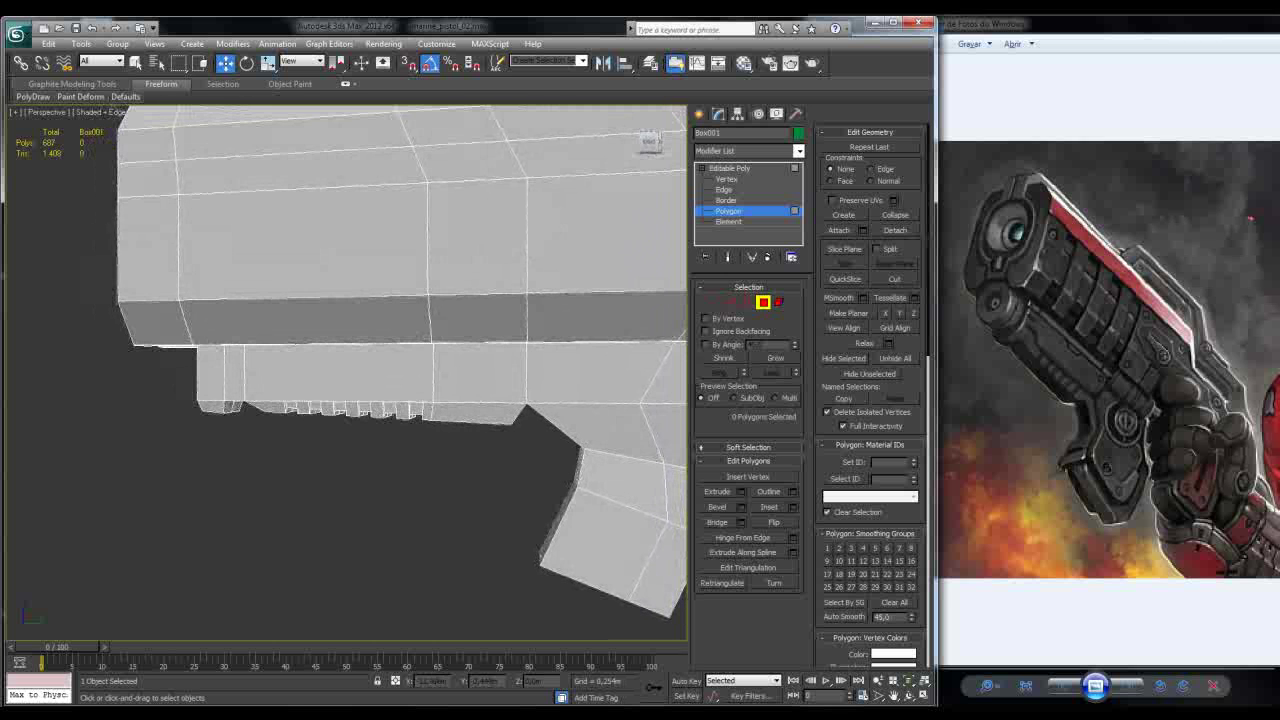
Step: Select the vertical edges along the sides and front of the lower rail, leaving out those toward the grip
{"action": "key", "text": "2"}
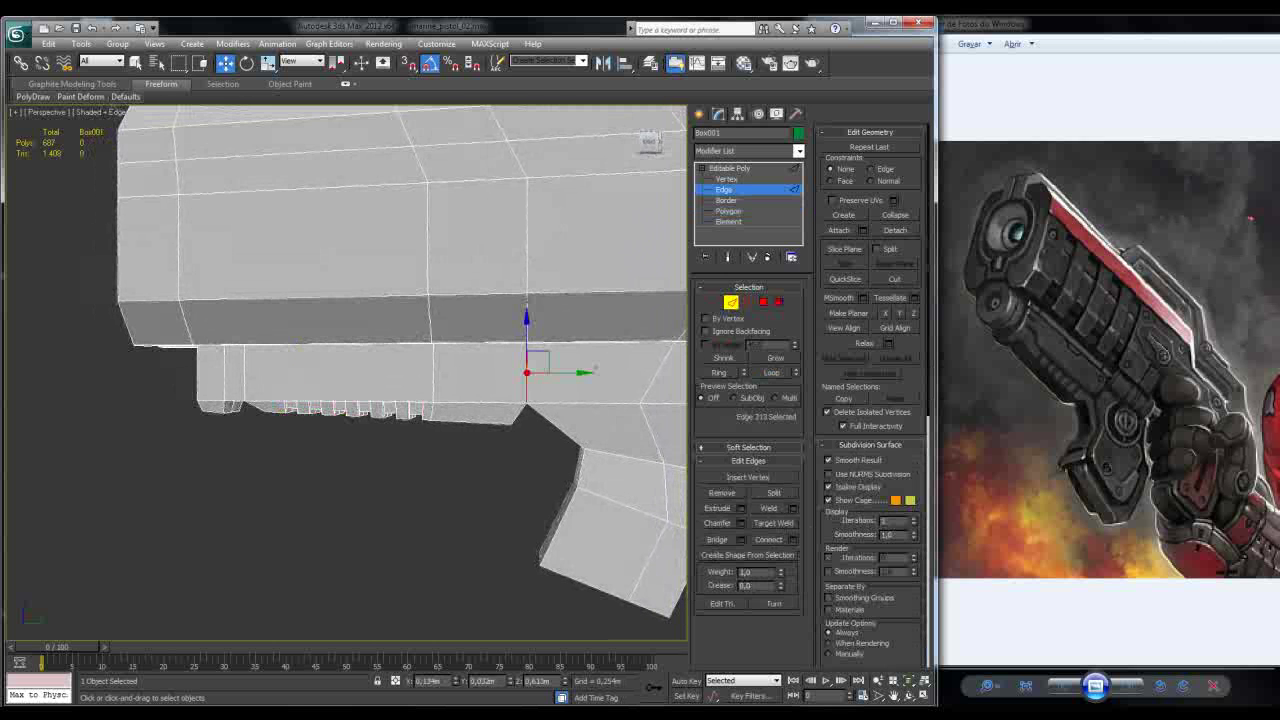
{"action": "left_click", "coordinate": [500, 325]}
{"action": "middle_click_drag", "start_coordinate": [400, 350], "coordinate": [460, 330], "text": "alt"}
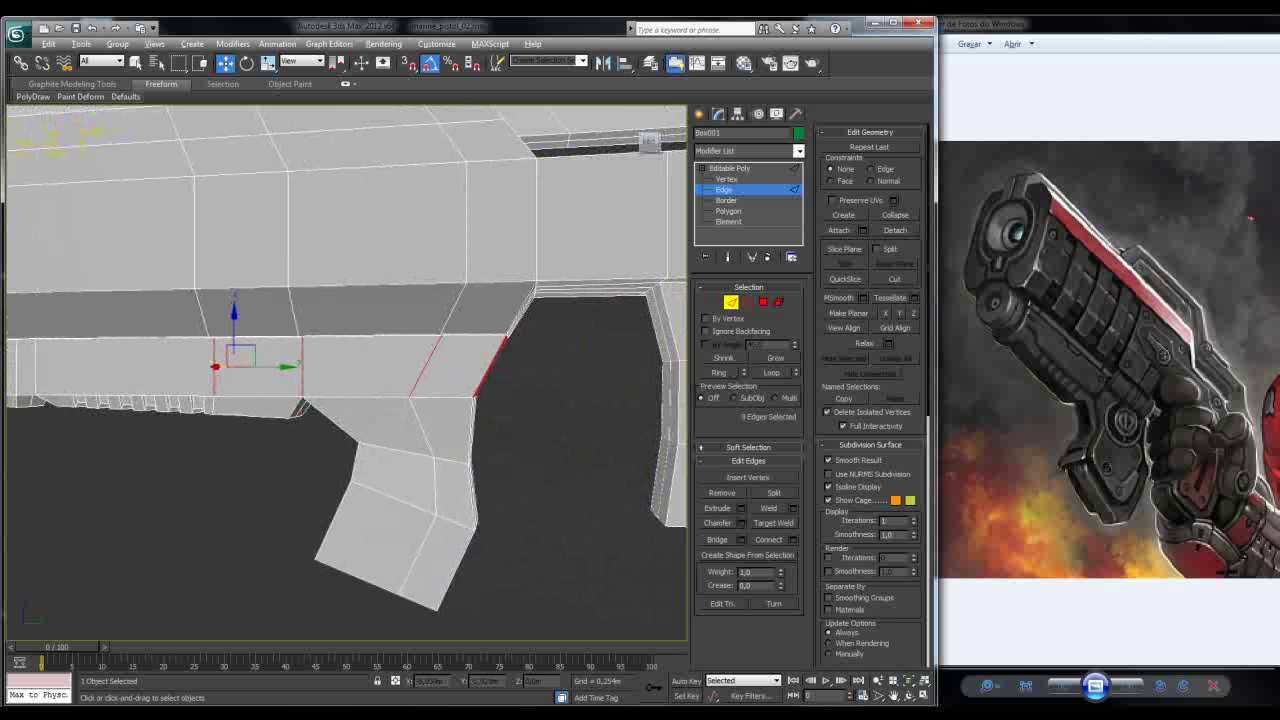
{"action": "left_click_drag", "start_coordinate": [677, 323], "coordinate": [494, 371], "text": "alt"}
{"action": "middle_click_drag", "start_coordinate": [400, 350], "coordinate": [460, 330], "text": "alt"}
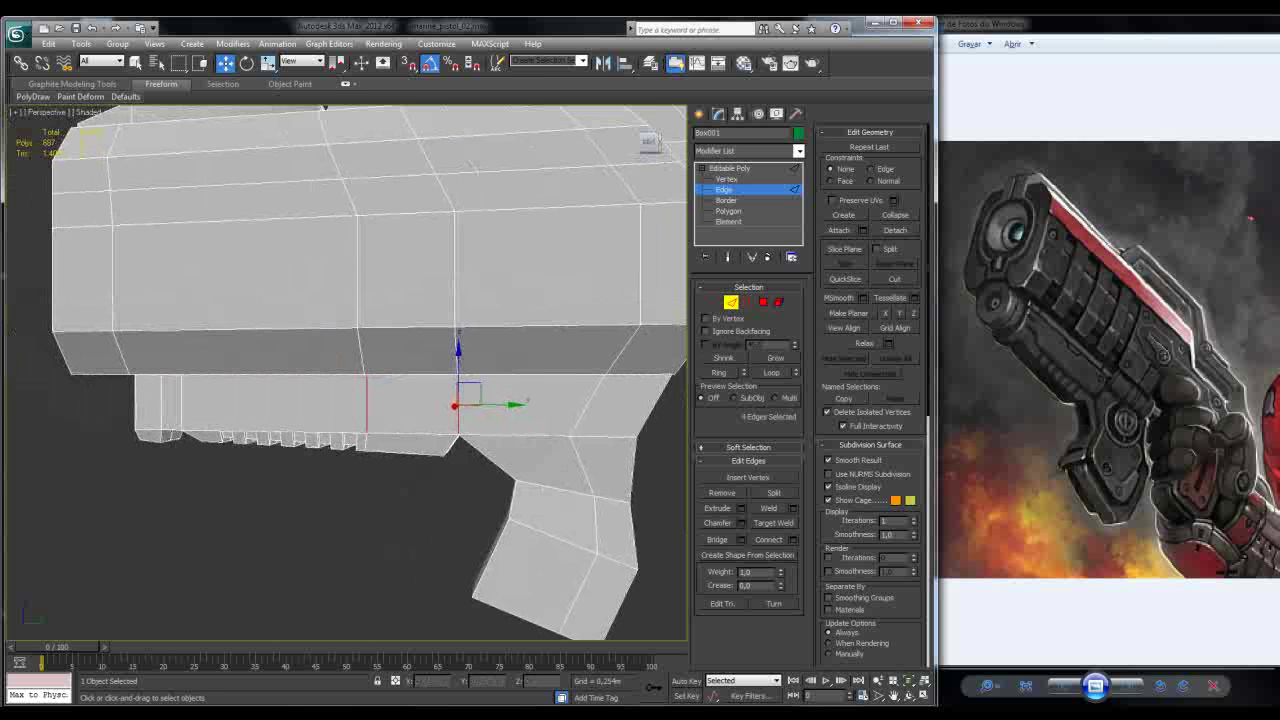
{"action": "middle_click_drag", "start_coordinate": [460, 330], "coordinate": [475, 330], "text": "alt"}
{"action": "middle_click_drag", "start_coordinate": [400, 400], "coordinate": [490, 385], "text": "alt"}
{"action": "double_click", "coordinate": [160, 410], "text": "ctrl"}
{"action": "middle_click_drag", "start_coordinate": [400, 400], "coordinate": [398, 447], "text": "alt"}
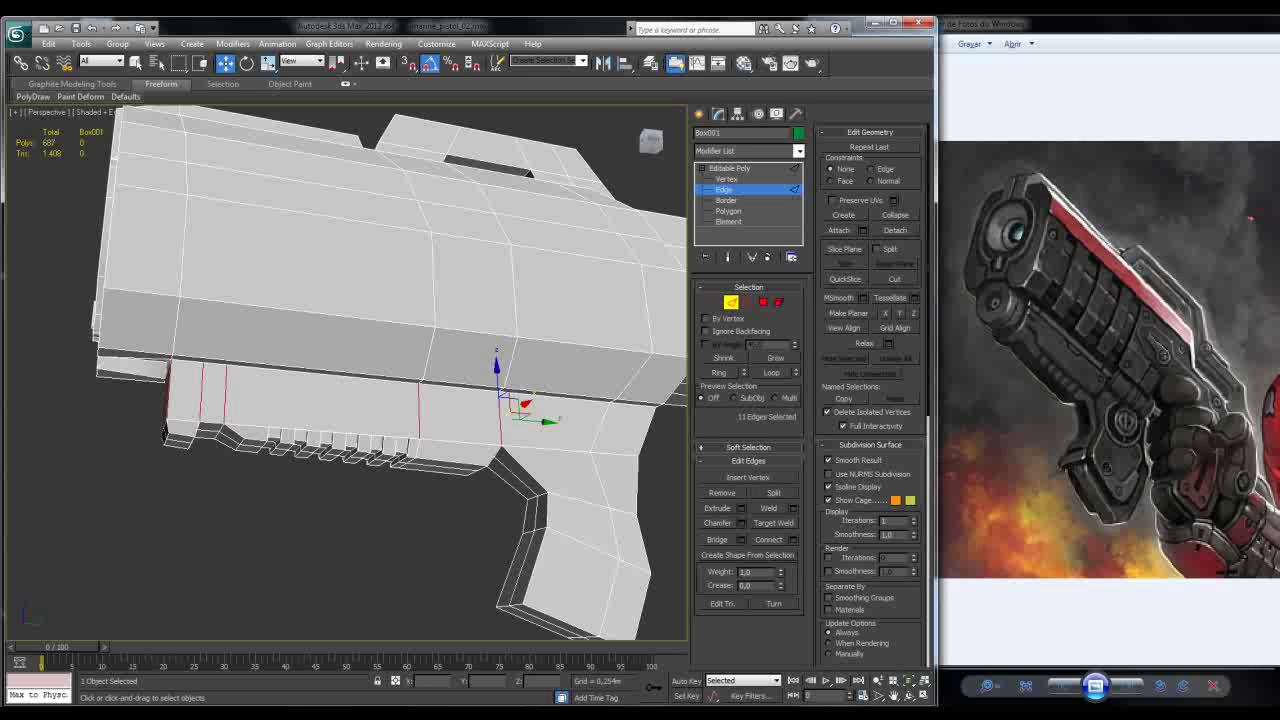
Step: Connect the selected vertical rail edges with 2 segments running lengthwise along the rail
{"action": "left_click", "coordinate": [790, 539]}
{"action": "type", "text": "12"}
{"action": "key", "text": "Return"}
{"action": "type", "text": "2"}
{"action": "key", "text": "Return"}
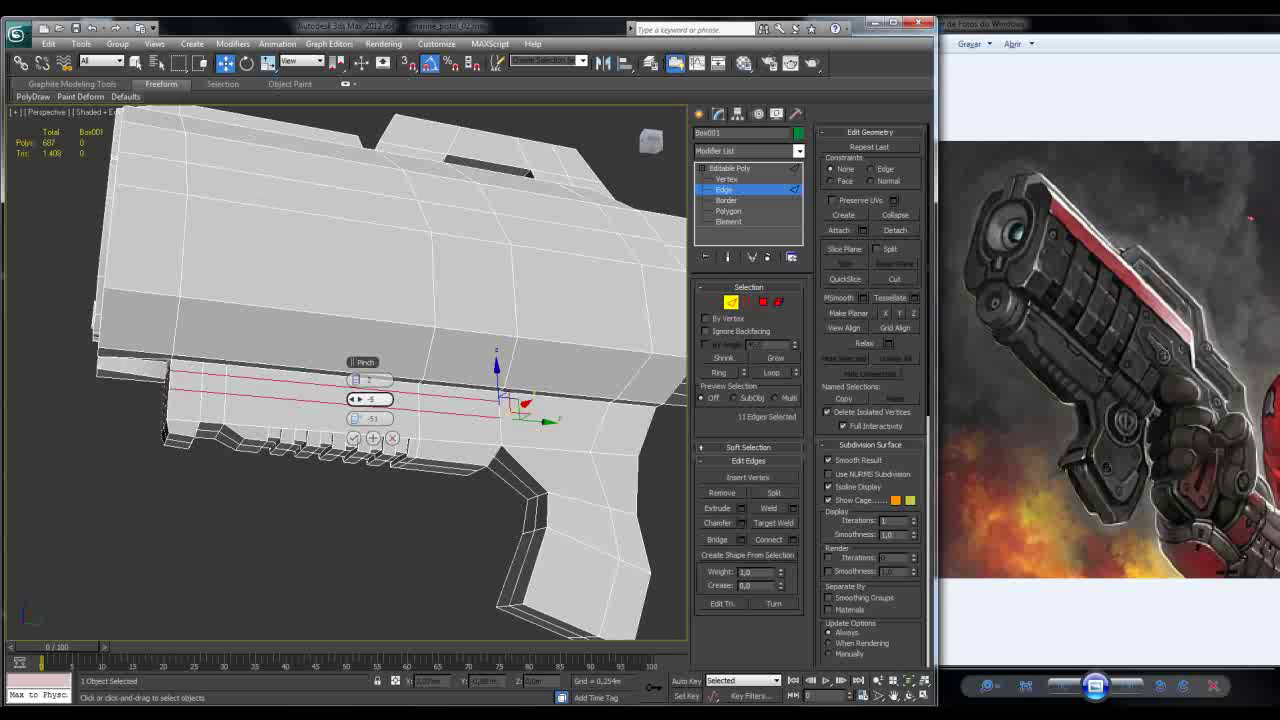
Step: Set the connection's pinch to -77 and slide to -606, placing a narrow edge pair near the rail's upper edge, and apply it
{"action": "left_click_drag", "start_coordinate": [353, 399], "coordinate": [316, 433]}
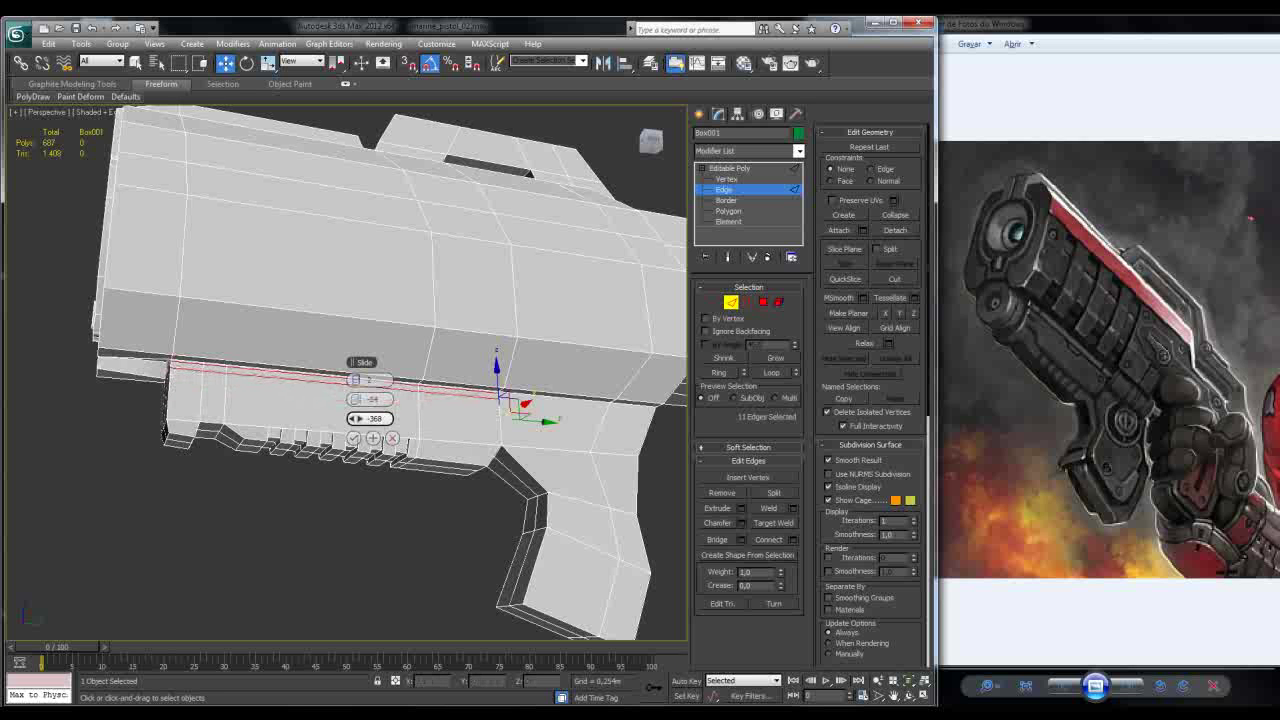
{"action": "left_click_drag", "start_coordinate": [316, 433], "coordinate": [323, 431]}
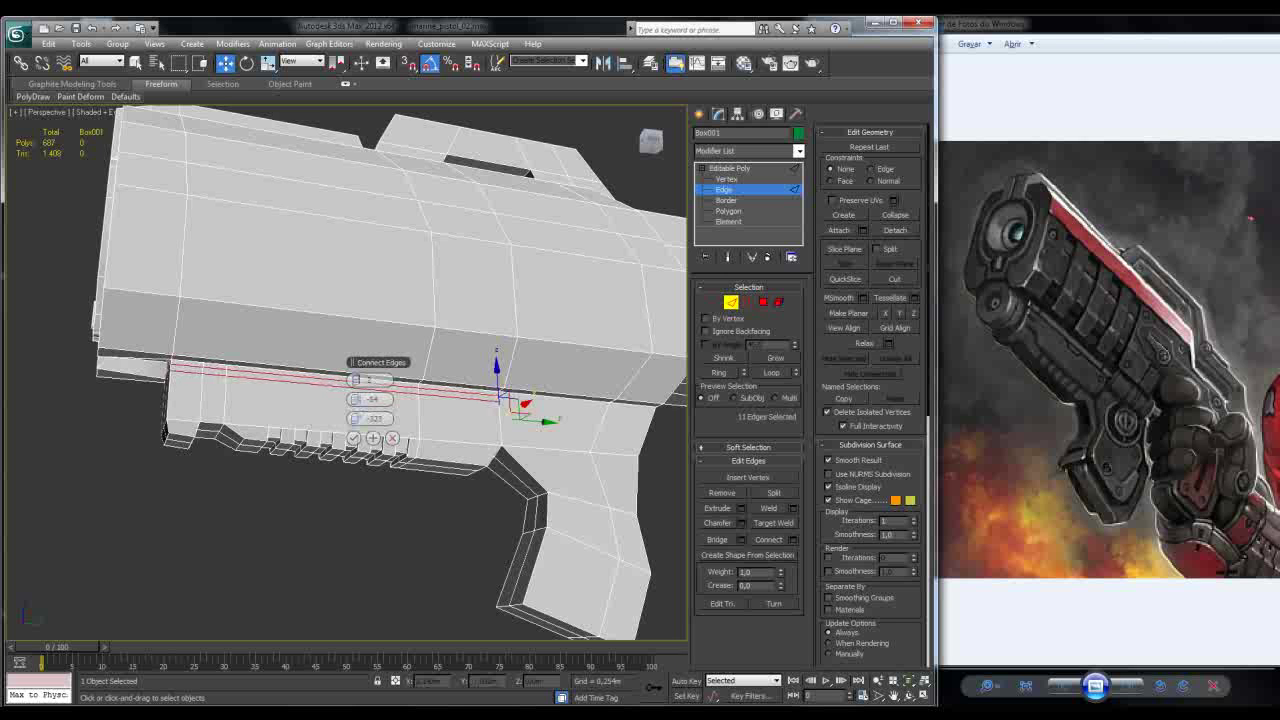
{"action": "scroll", "coordinate": [365, 415], "scroll_direction": "up", "scroll_amount": 3}
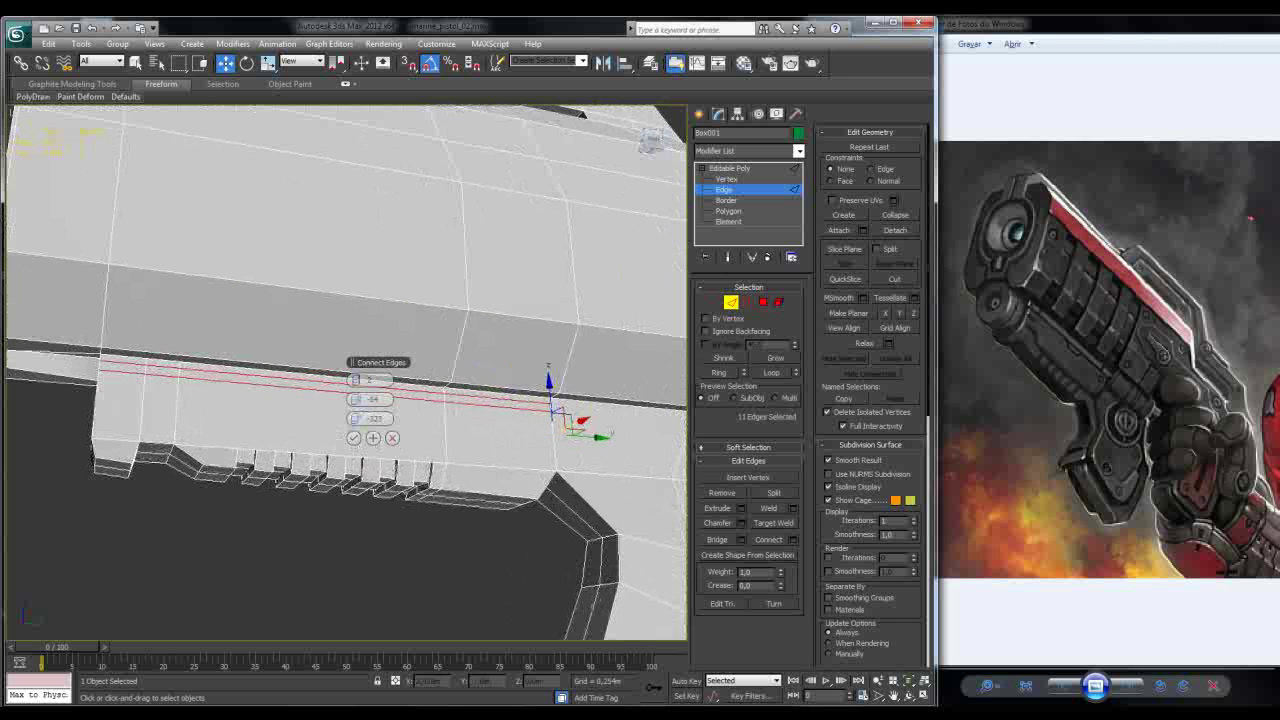
{"action": "left_click_drag", "start_coordinate": [355, 399], "coordinate": [355, 460]}
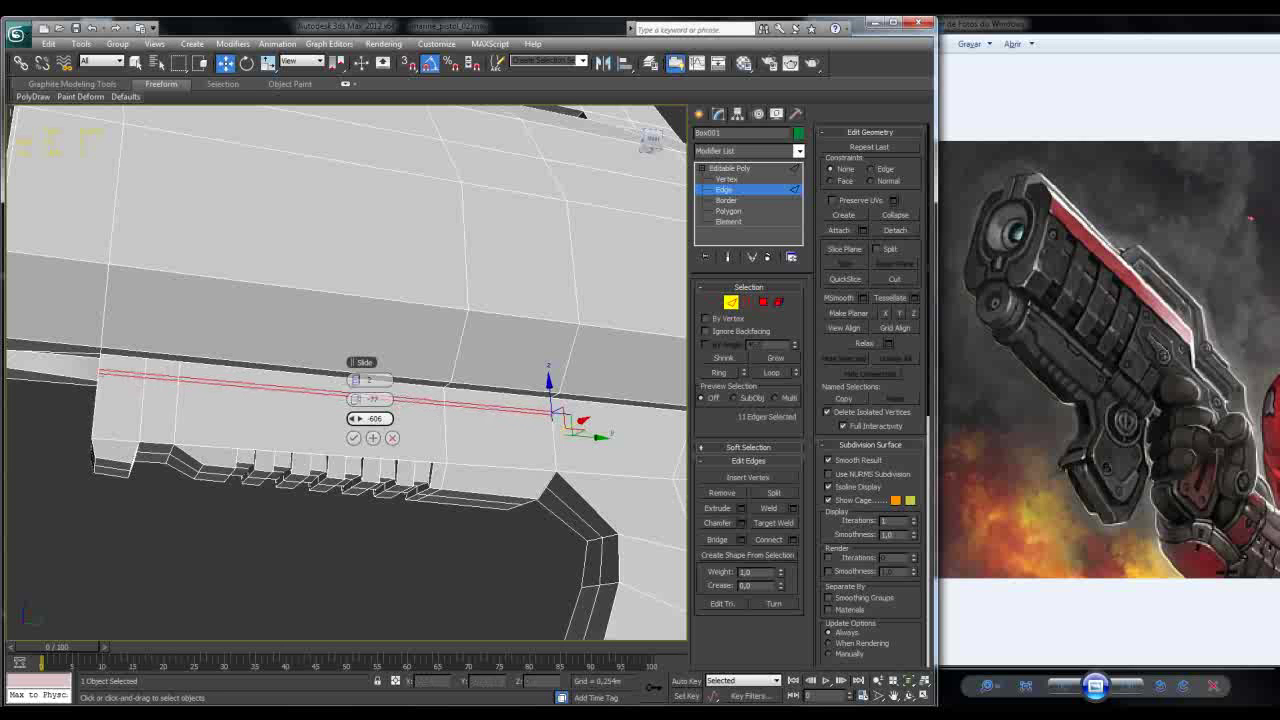
{"action": "middle_click_drag", "start_coordinate": [350, 500], "coordinate": [295, 458], "text": "alt"}
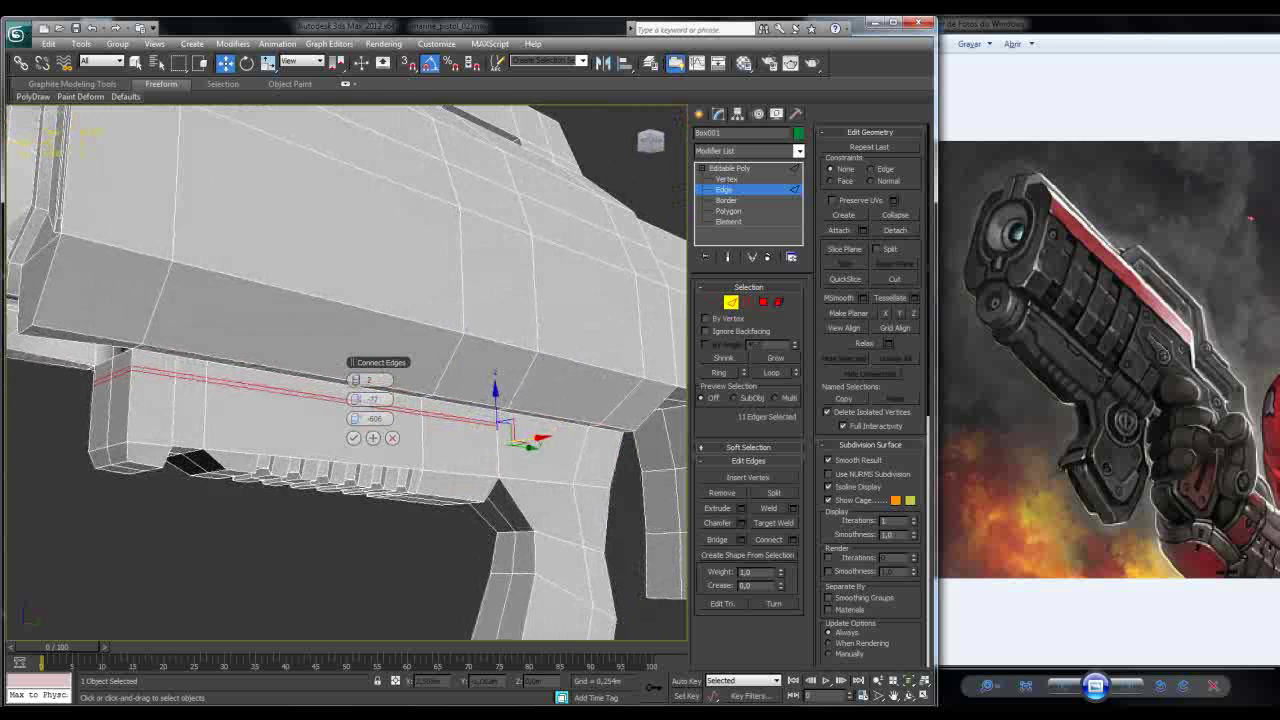
{"action": "middle_click_drag", "start_coordinate": [295, 458], "coordinate": [268, 443], "text": "alt"}
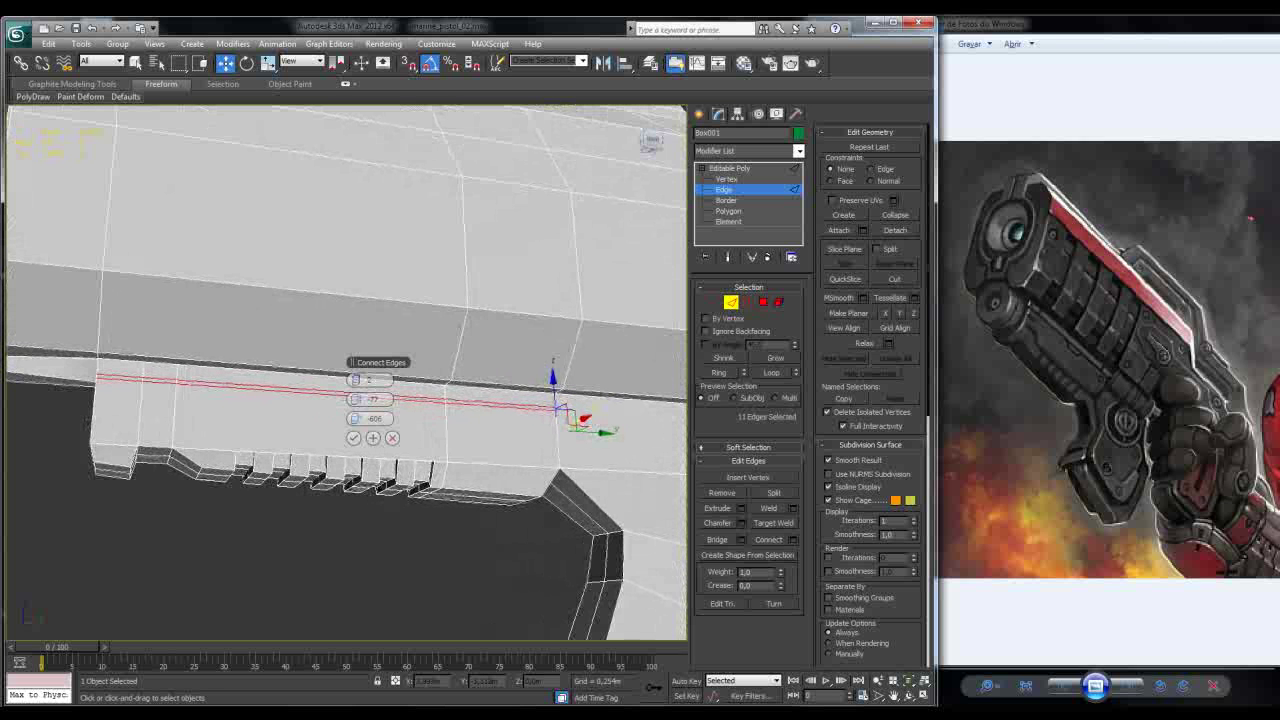
{"action": "left_click", "coordinate": [353, 438]}
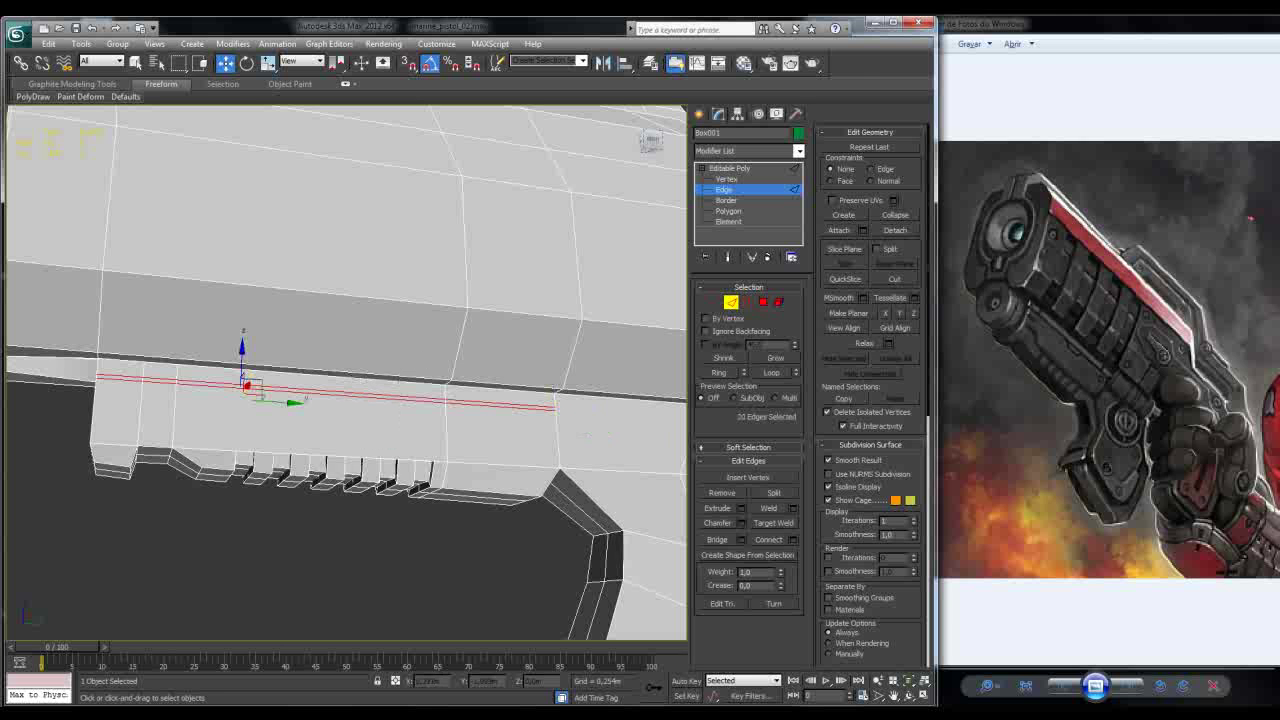
Step: Select the complete loop of thin polygons between the two new lengthwise edges on the lower rail
{"action": "key", "text": "4"}
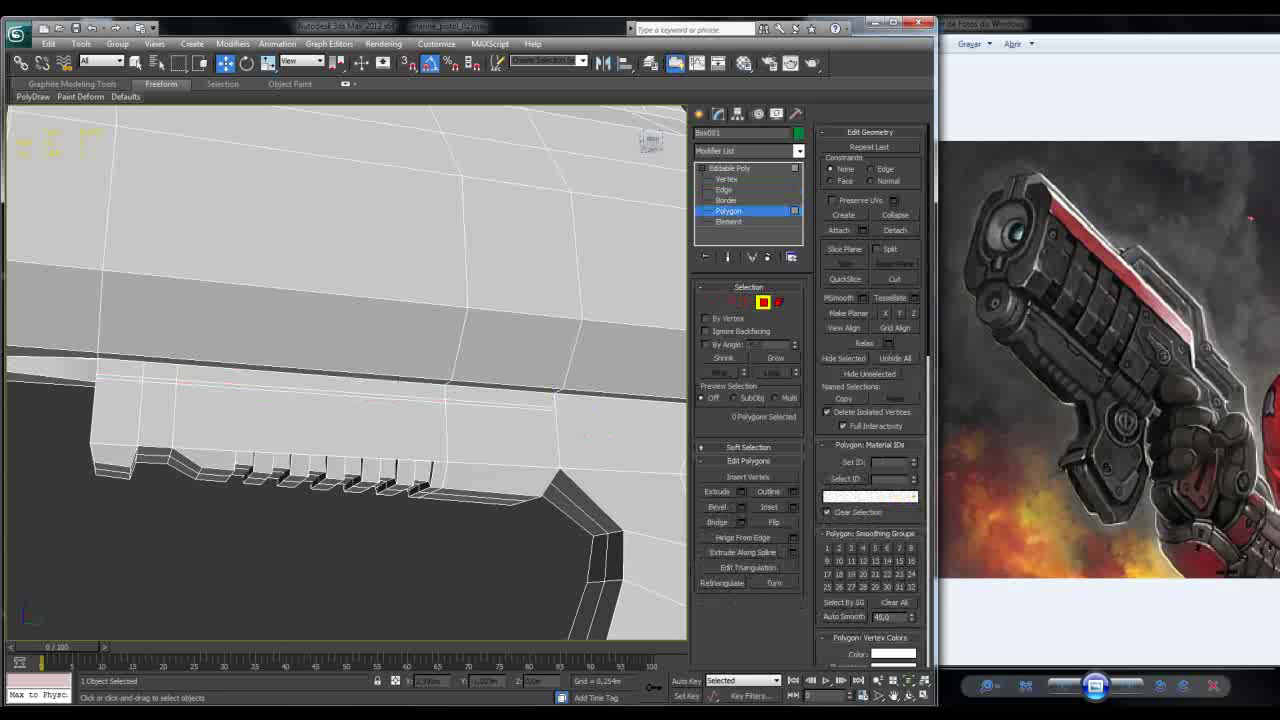
{"action": "left_click", "coordinate": [500, 393]}
{"action": "left_click", "coordinate": [500, 403]}
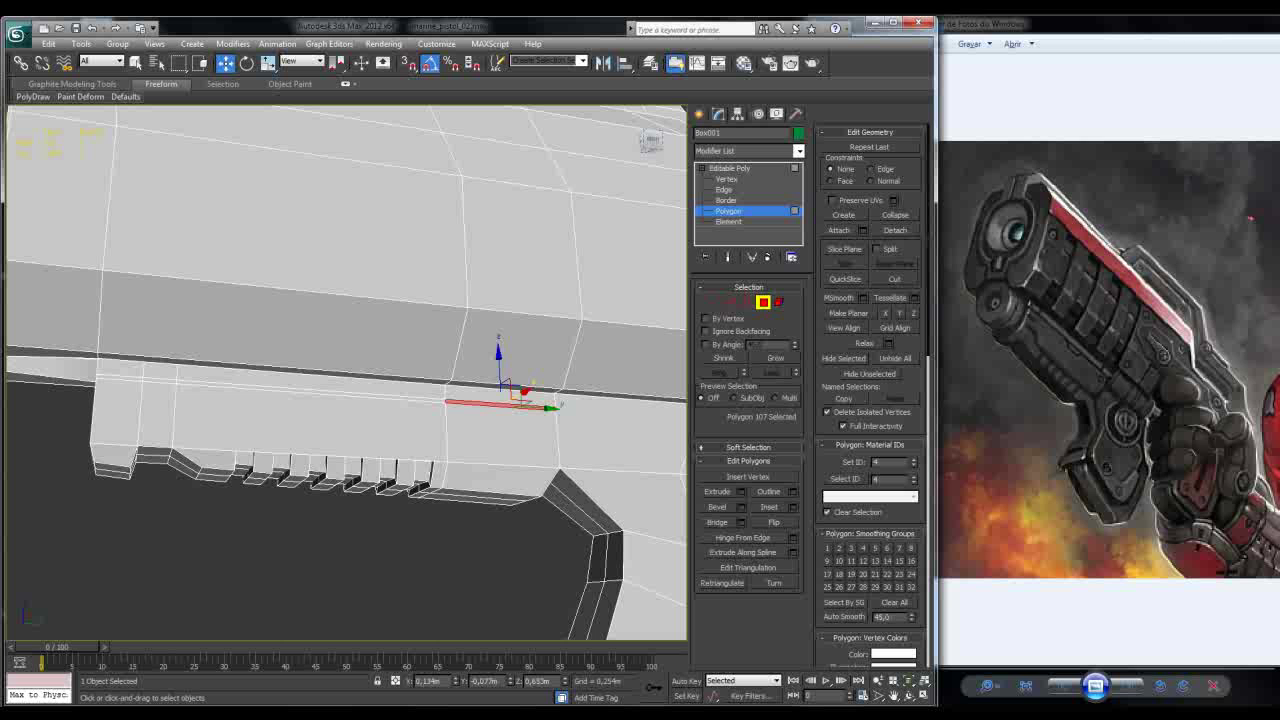
{"action": "key", "text": "alt+l"}
Step: Examine the selected strip on the lower rail from the side and front, with and without edged faces, against the reference
{"action": "middle_click_drag", "start_coordinate": [340, 370], "coordinate": [390, 365], "text": "alt"}
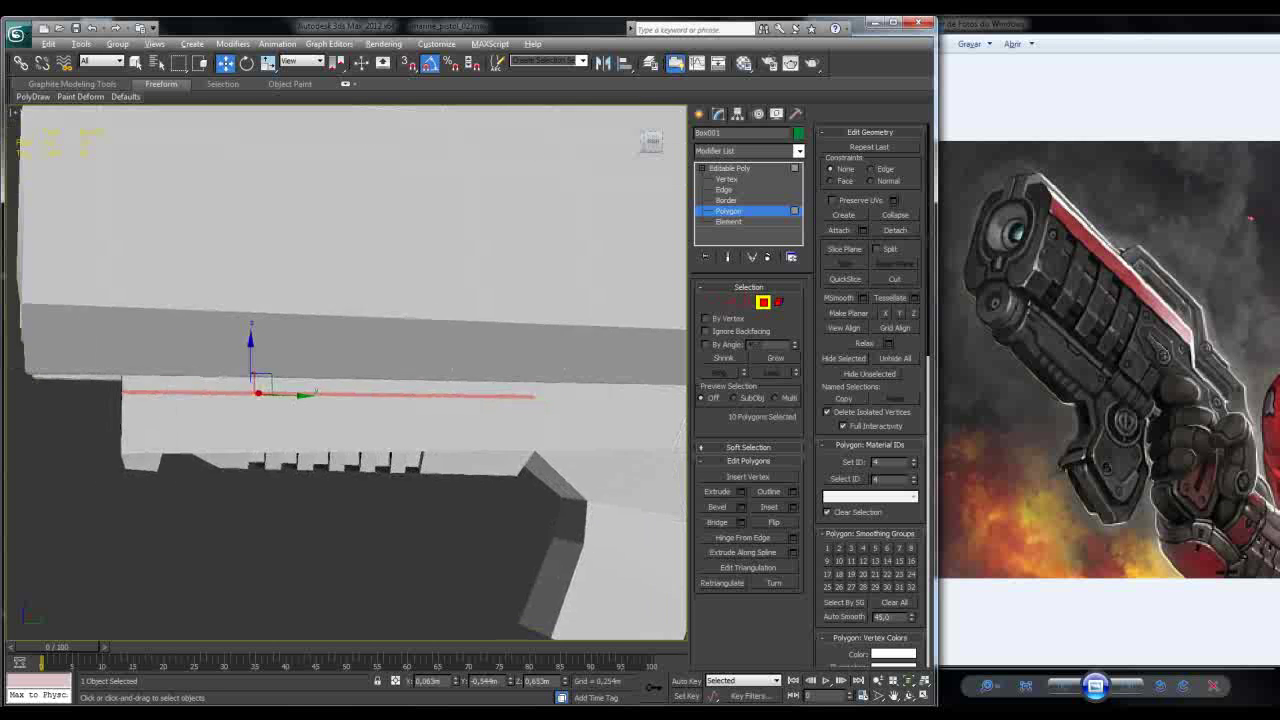
{"action": "scroll", "coordinate": [390, 365], "scroll_direction": "down", "scroll_amount": 5}
{"action": "middle_click_drag", "start_coordinate": [390, 365], "coordinate": [390, 338], "text": "alt"}
{"action": "scroll", "coordinate": [250, 380], "scroll_direction": "up", "scroll_amount": 6}
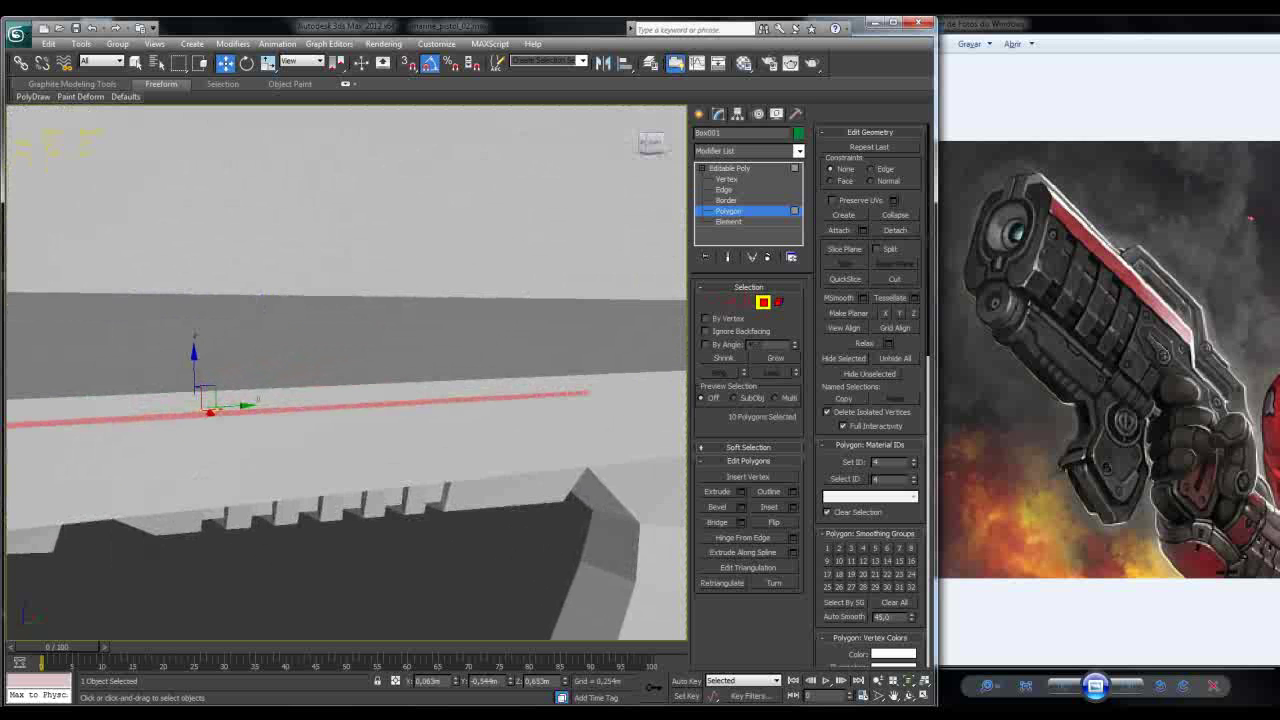
{"action": "scroll", "coordinate": [300, 400], "scroll_direction": "down", "scroll_amount": 4}
{"action": "scroll", "coordinate": [300, 400], "scroll_direction": "up", "scroll_amount": 1}
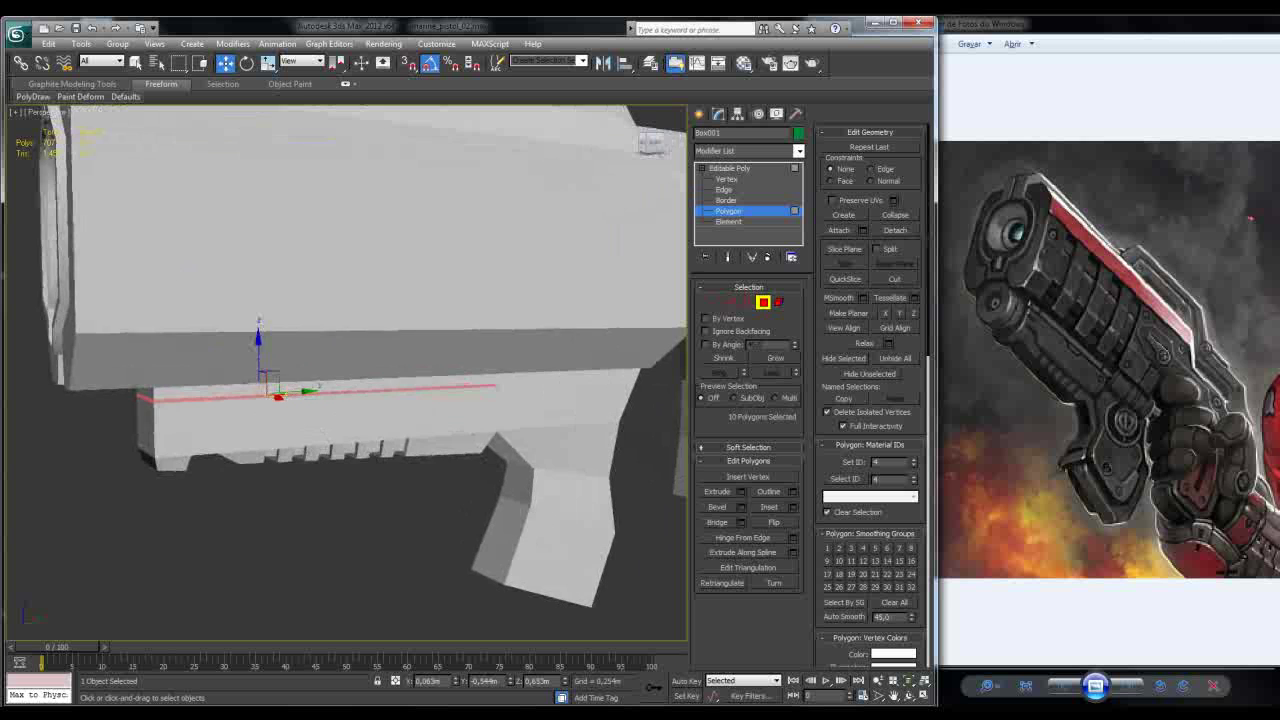
{"action": "key", "text": "F4"}
{"action": "middle_click_drag", "start_coordinate": [350, 370], "coordinate": [305, 375], "text": "alt"}
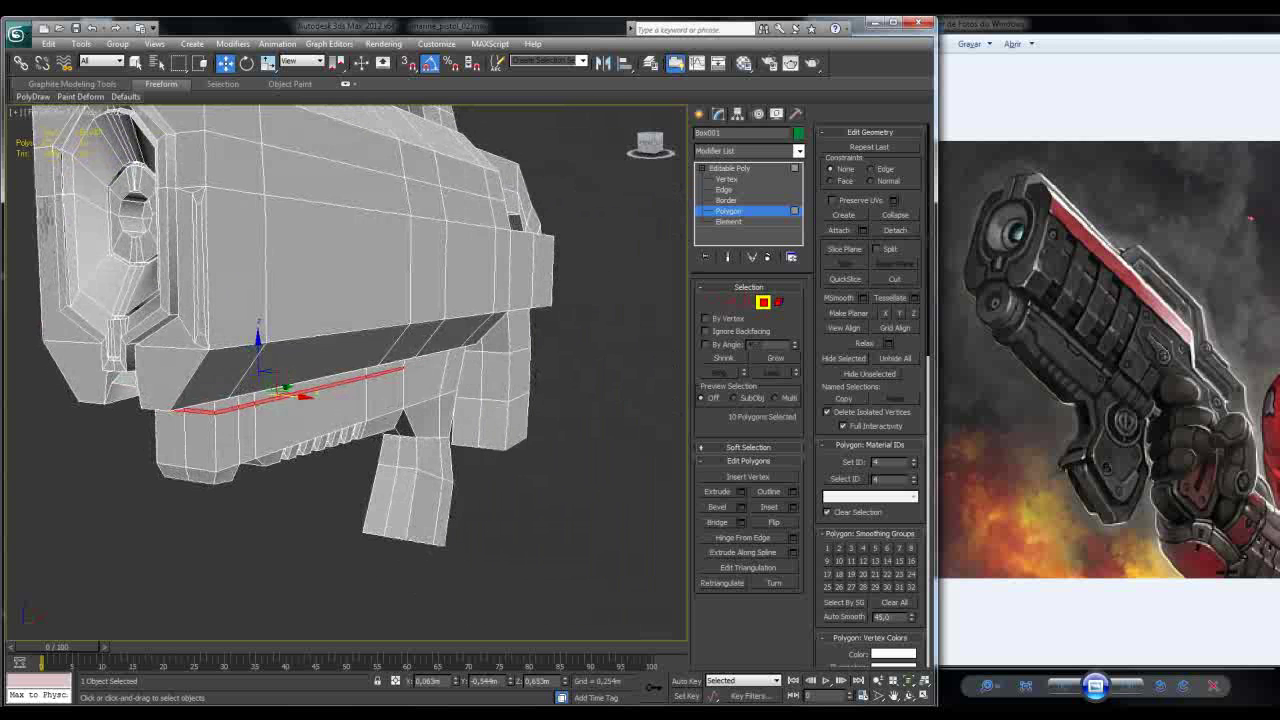
{"action": "scroll", "coordinate": [350, 330], "scroll_direction": "down", "scroll_amount": 3}
{"action": "middle_click_drag", "start_coordinate": [350, 330], "coordinate": [320, 334], "text": "alt"}
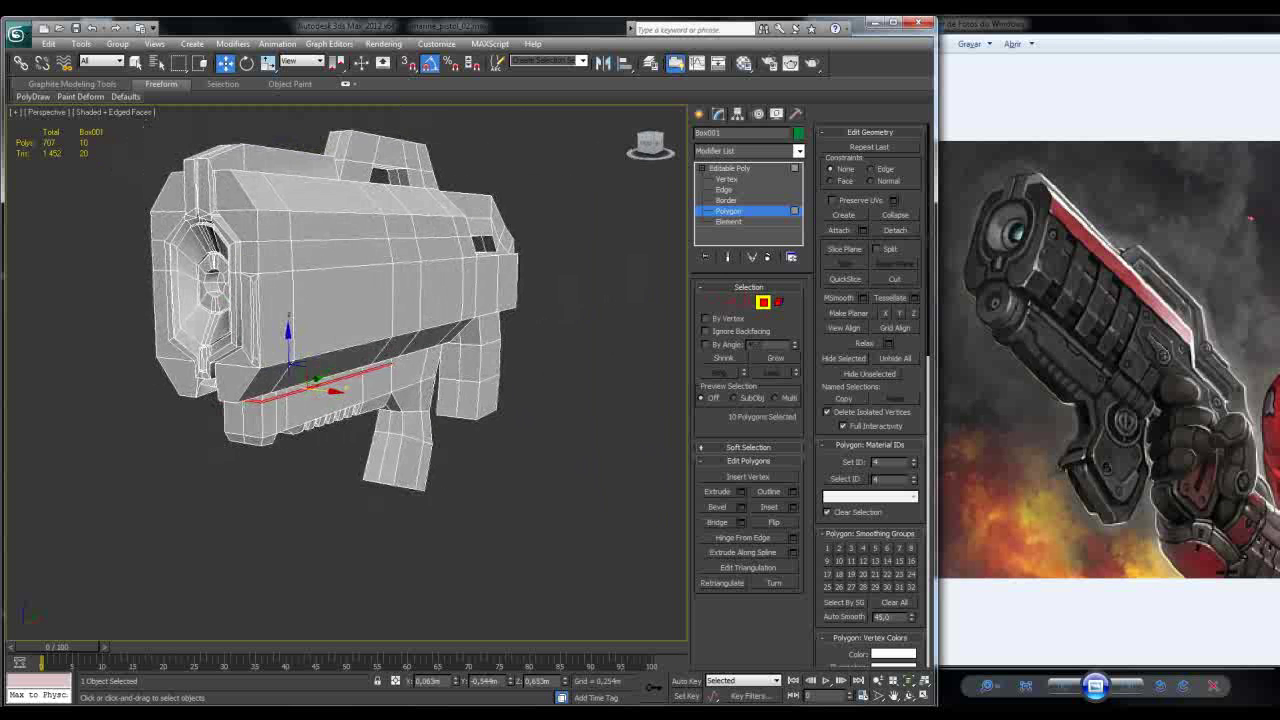
{"action": "middle_click_drag", "start_coordinate": [320, 334], "coordinate": [314, 335], "text": "alt"}
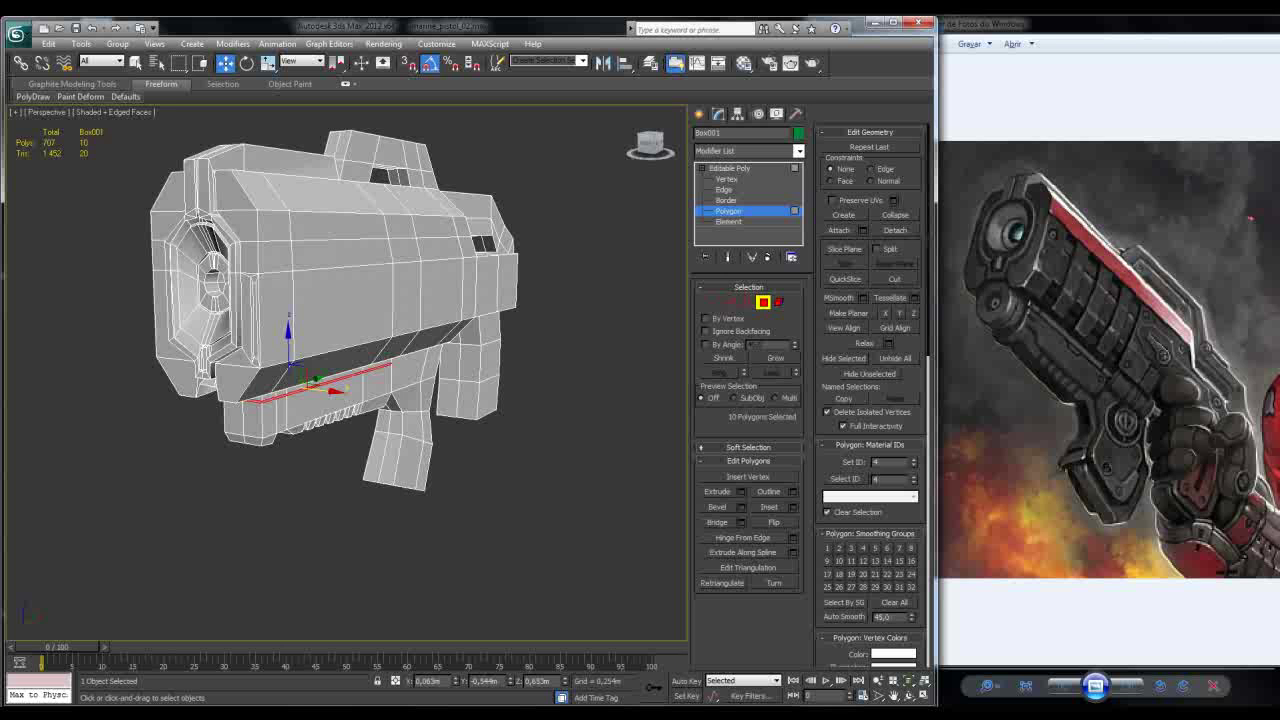
{"action": "scroll", "coordinate": [315, 370], "scroll_direction": "up", "scroll_amount": 10}
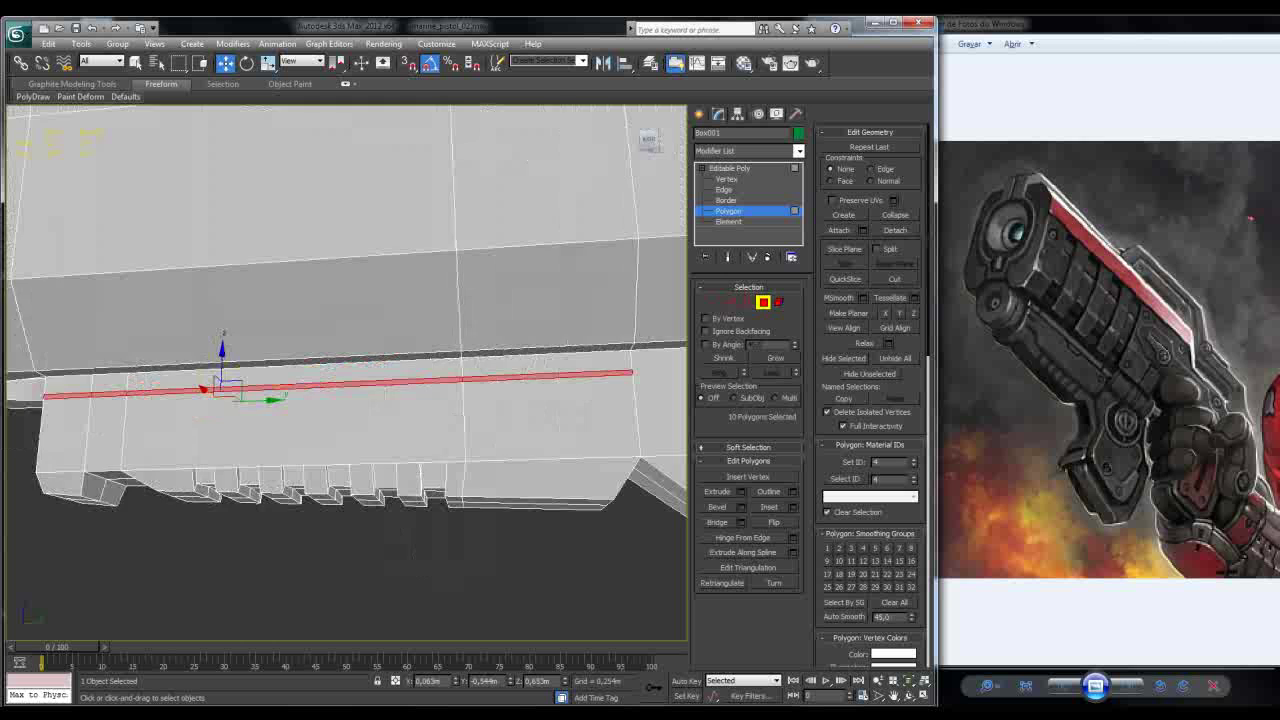
{"action": "middle_click_drag", "start_coordinate": [345, 370], "coordinate": [402, 348], "text": "alt"}
{"action": "left_click", "coordinate": [740, 491]}
{"action": "left_click", "coordinate": [392, 418]}
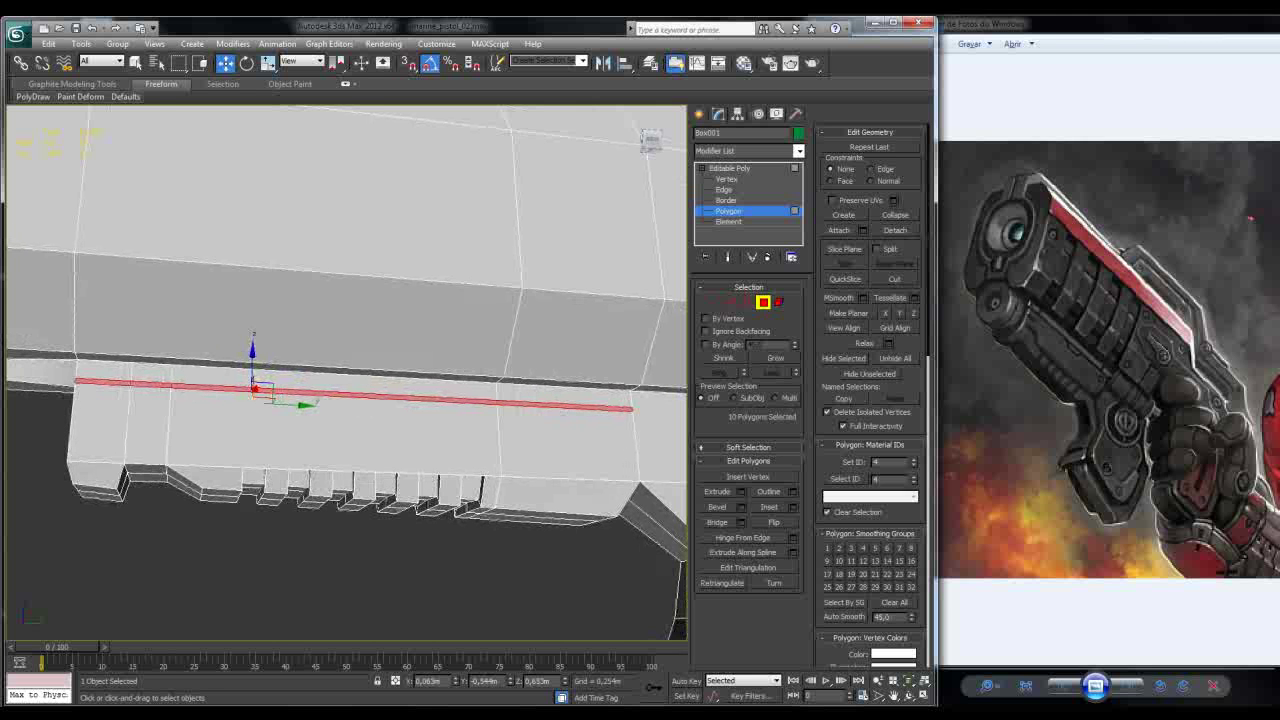
{"action": "middle_click_drag", "start_coordinate": [402, 348], "coordinate": [403, 347], "text": "alt"}
Step: Clear the polygon selection and switch the viewport to the Right view
{"action": "key", "text": "ctrl+d"}
{"action": "key", "text": "l"}
{"action": "key", "text": "z"}
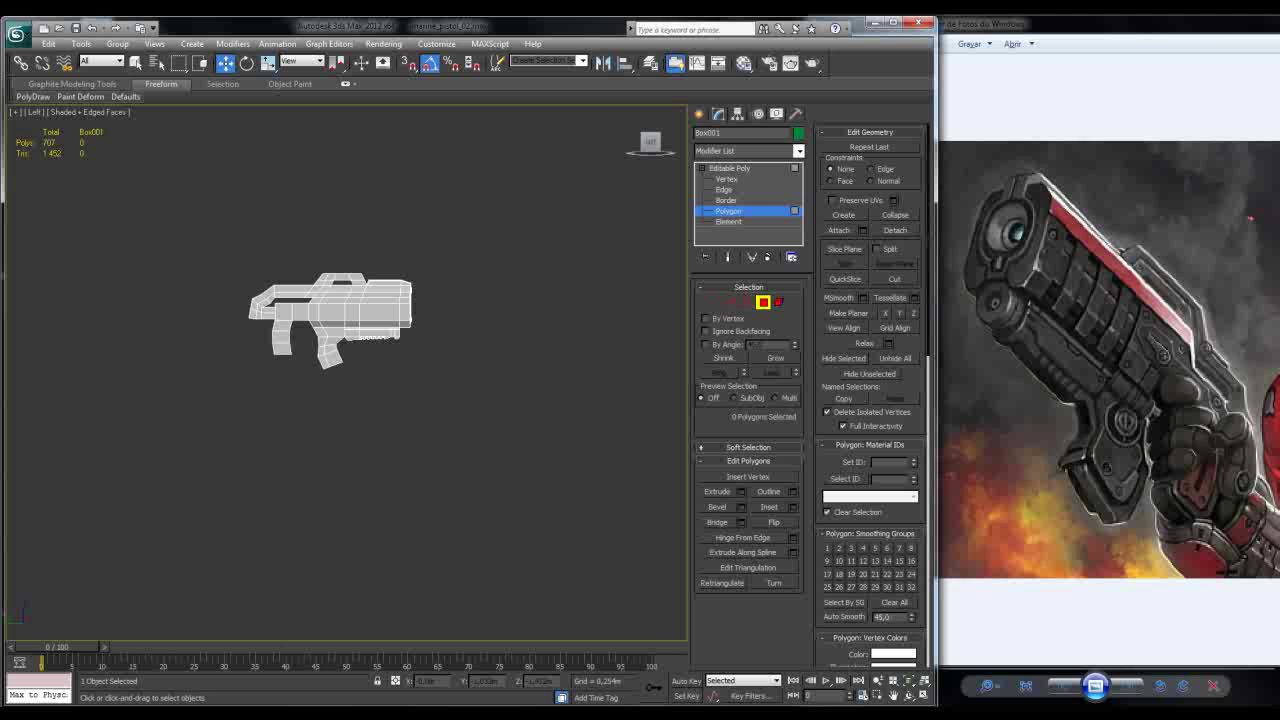
{"action": "left_click", "coordinate": [34, 112]}
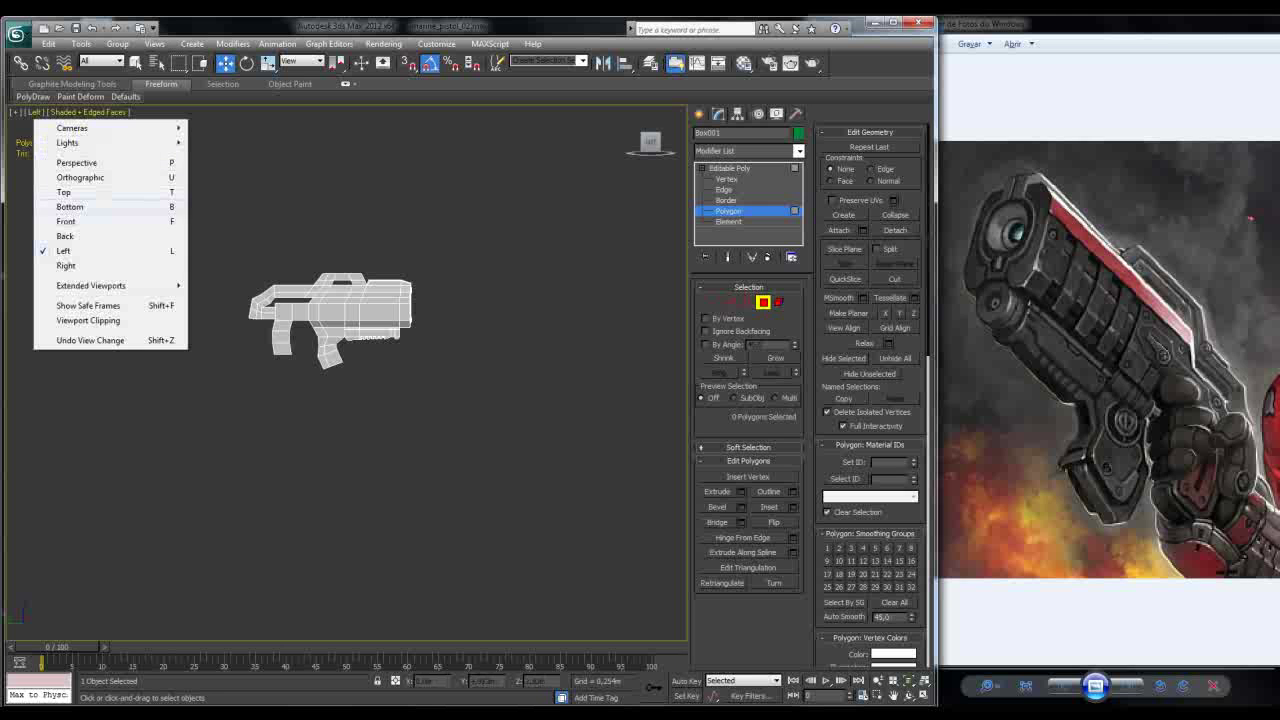
{"action": "left_click", "coordinate": [66, 265]}
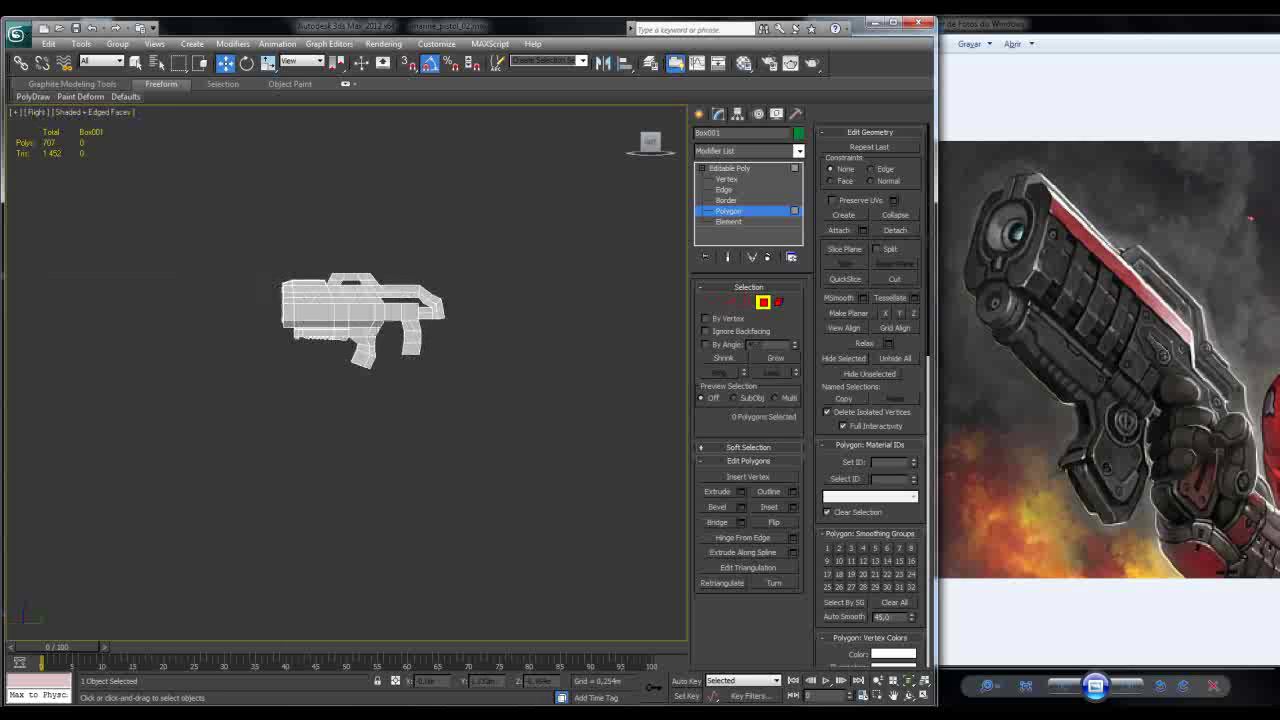
Step: Inspect the pistol's side in Perspective and return to the Right view, framed on the ribbed lower rail
{"action": "key", "text": "p"}
{"action": "middle_click_drag", "start_coordinate": [345, 340], "coordinate": [430, 345], "text": "alt"}
{"action": "scroll", "coordinate": [345, 355], "scroll_direction": "up", "scroll_amount": 5}
{"action": "middle_click_drag", "start_coordinate": [345, 355], "coordinate": [415, 355], "text": "alt"}
{"action": "left_click", "coordinate": [46, 112]}
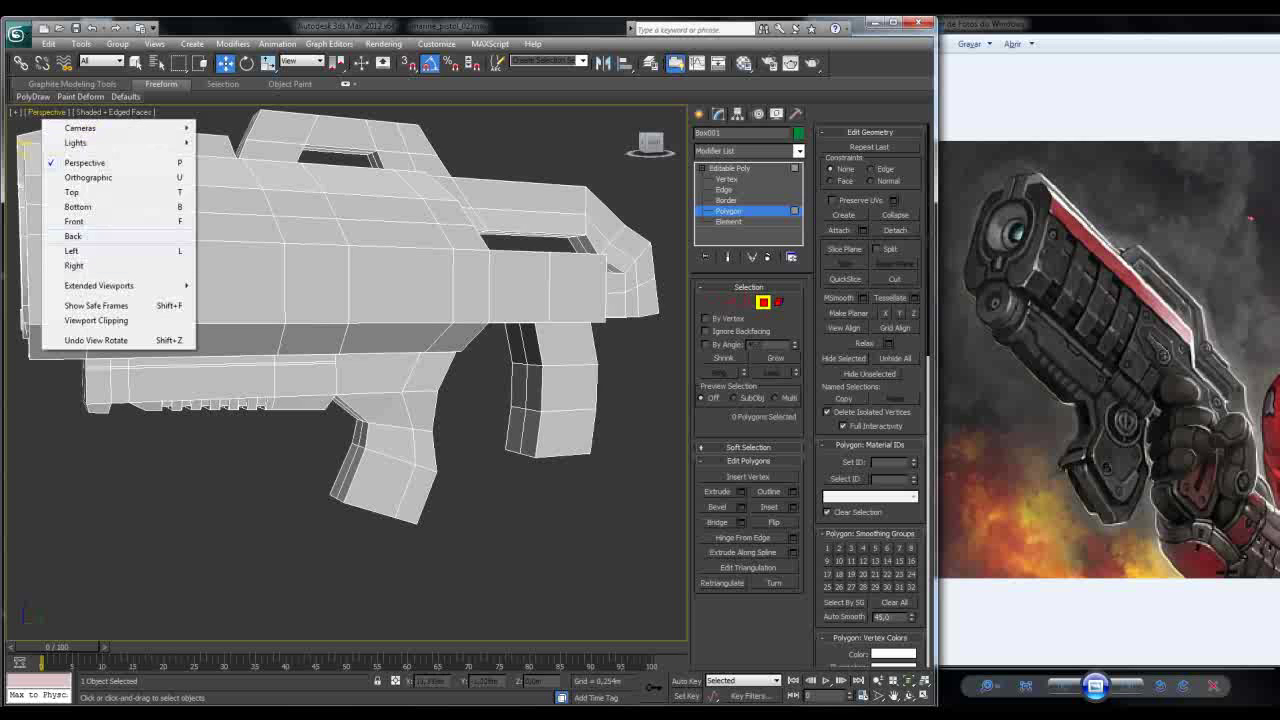
{"action": "left_click", "coordinate": [66, 266]}
{"action": "scroll", "coordinate": [360, 310], "scroll_direction": "up", "scroll_amount": 10}
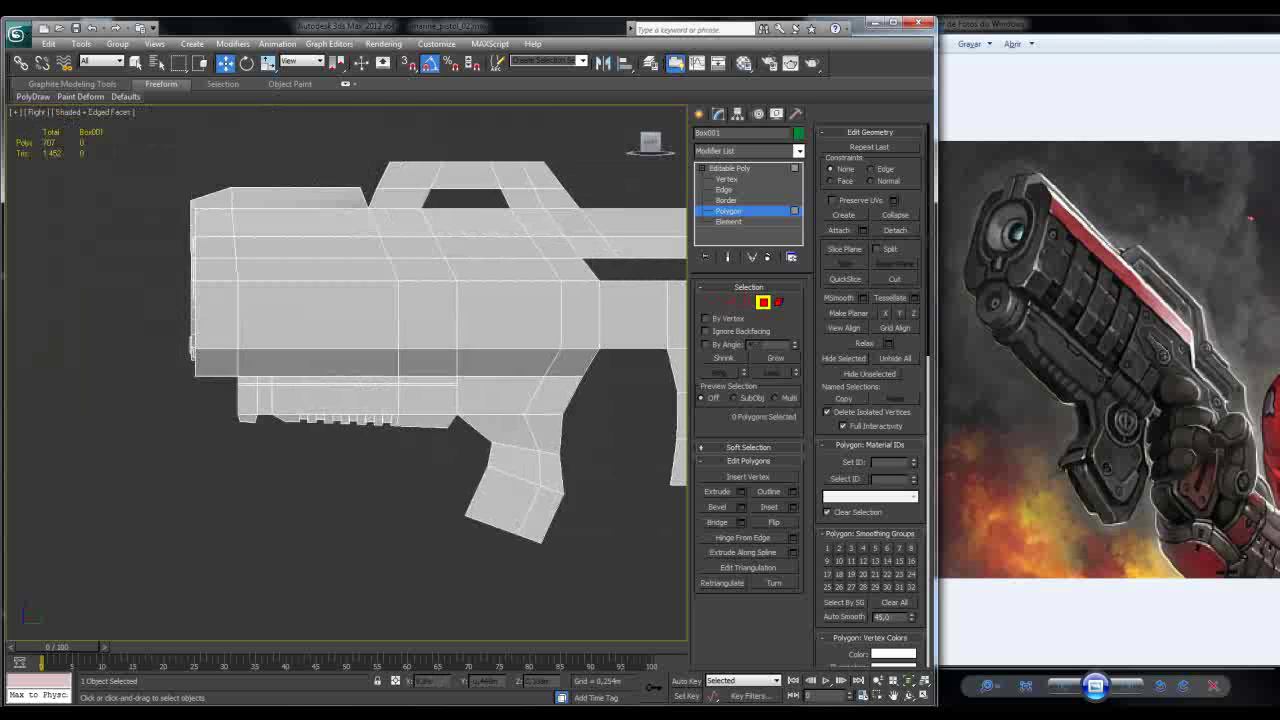
{"action": "scroll", "coordinate": [360, 350], "scroll_direction": "down", "scroll_amount": 4}
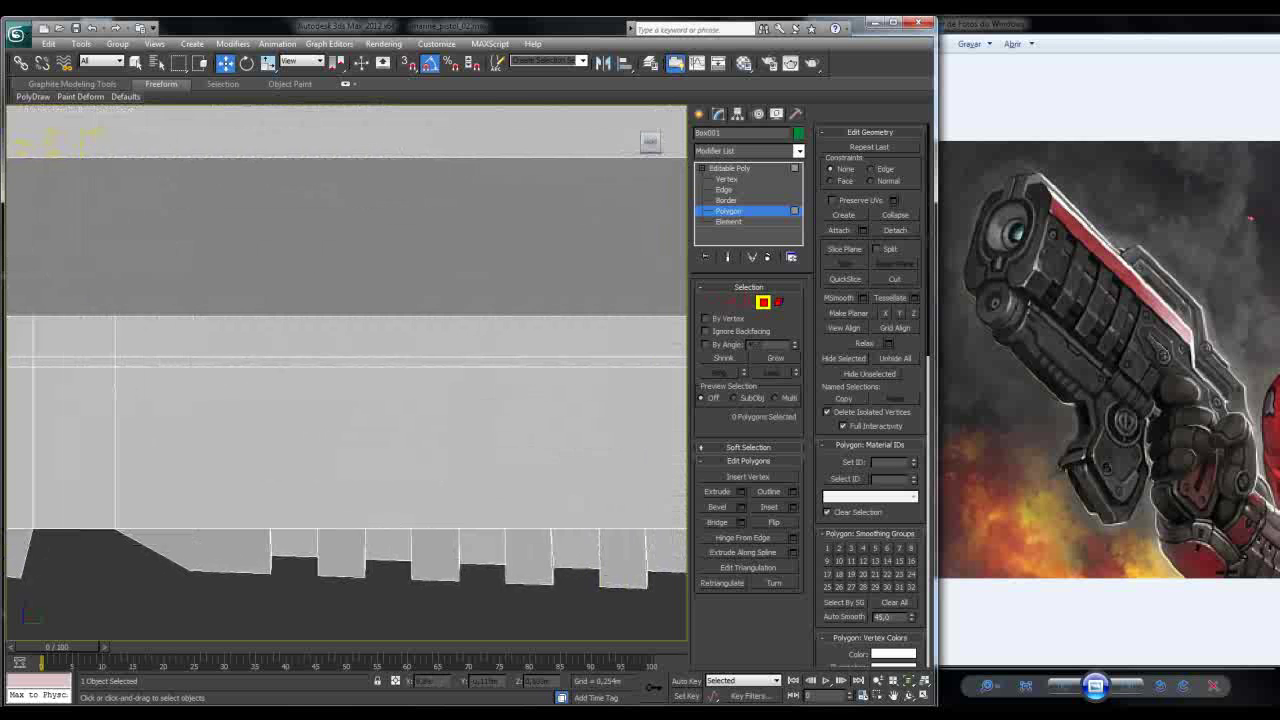
{"action": "scroll", "coordinate": [352, 378], "scroll_direction": "down", "scroll_amount": 2}
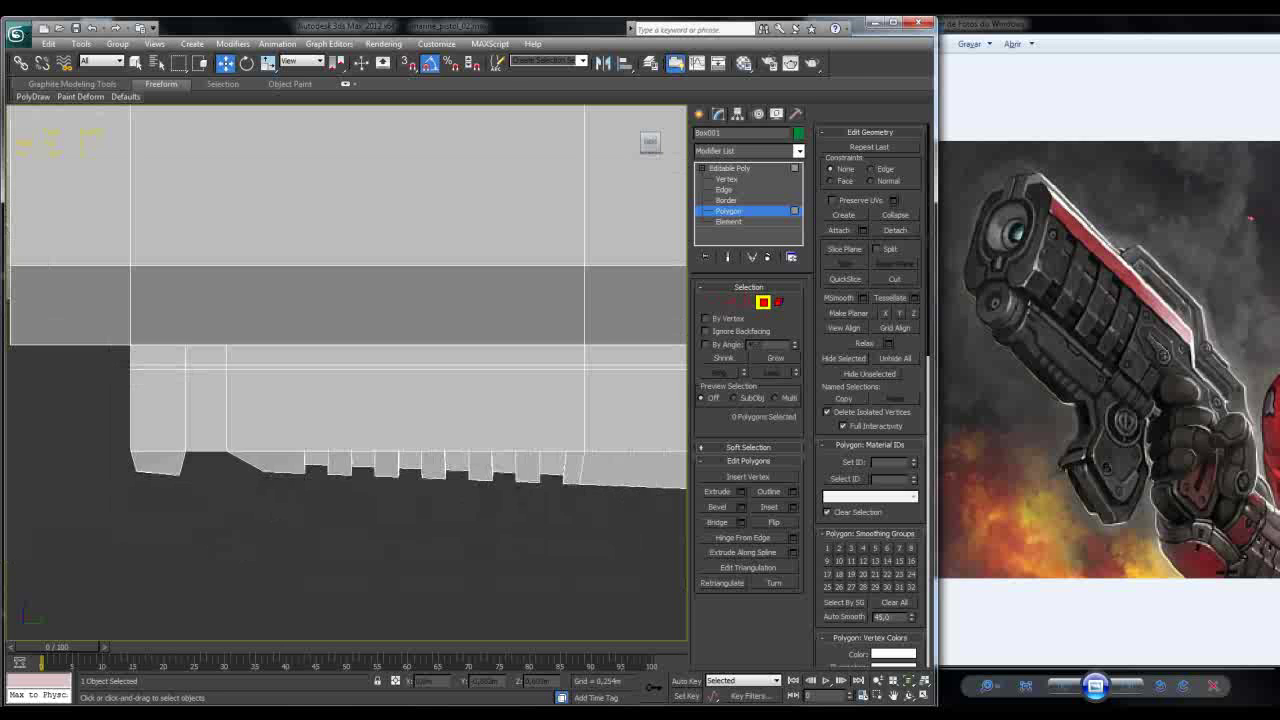
{"action": "middle_click_drag", "start_coordinate": [352, 378], "coordinate": [394, 378]}
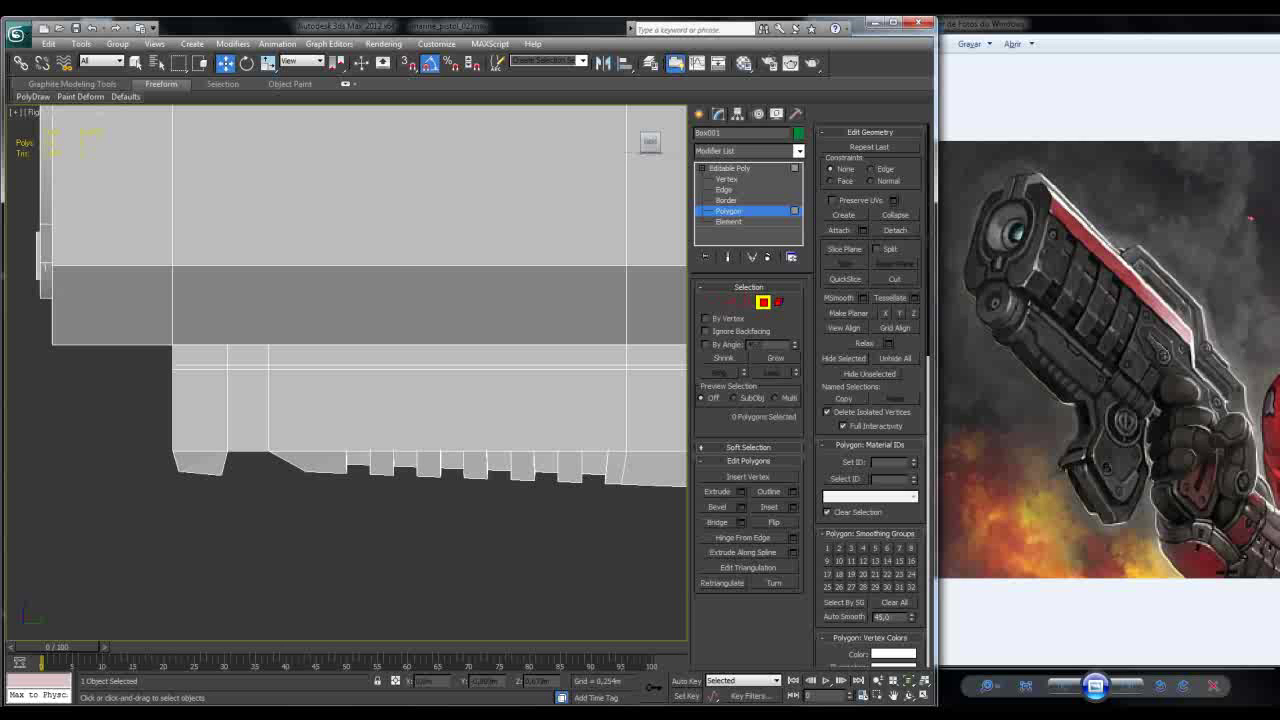
Step: Connect the edge ring across the narrow section behind the lower rail's front block with 1 segment, using pinch -77 and slide 79
{"action": "left_click", "coordinate": [443, 306]}
{"action": "key", "text": "2"}
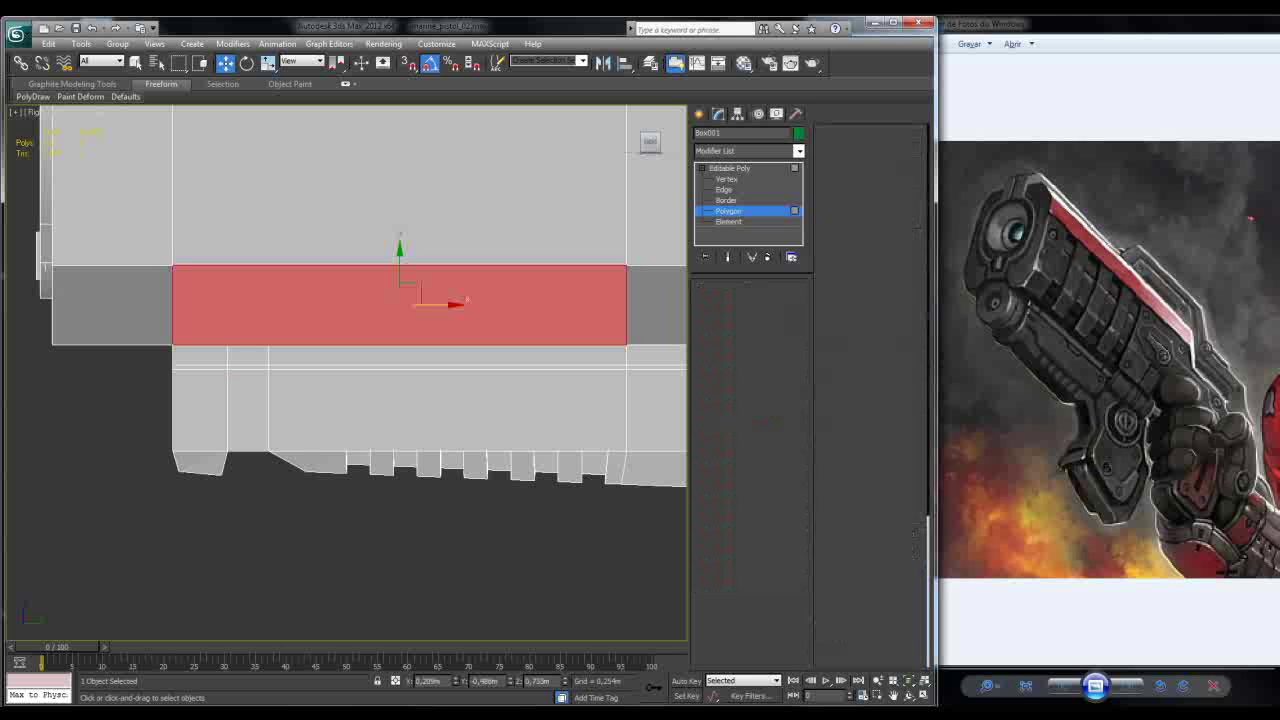
{"action": "left_click", "coordinate": [400, 345]}
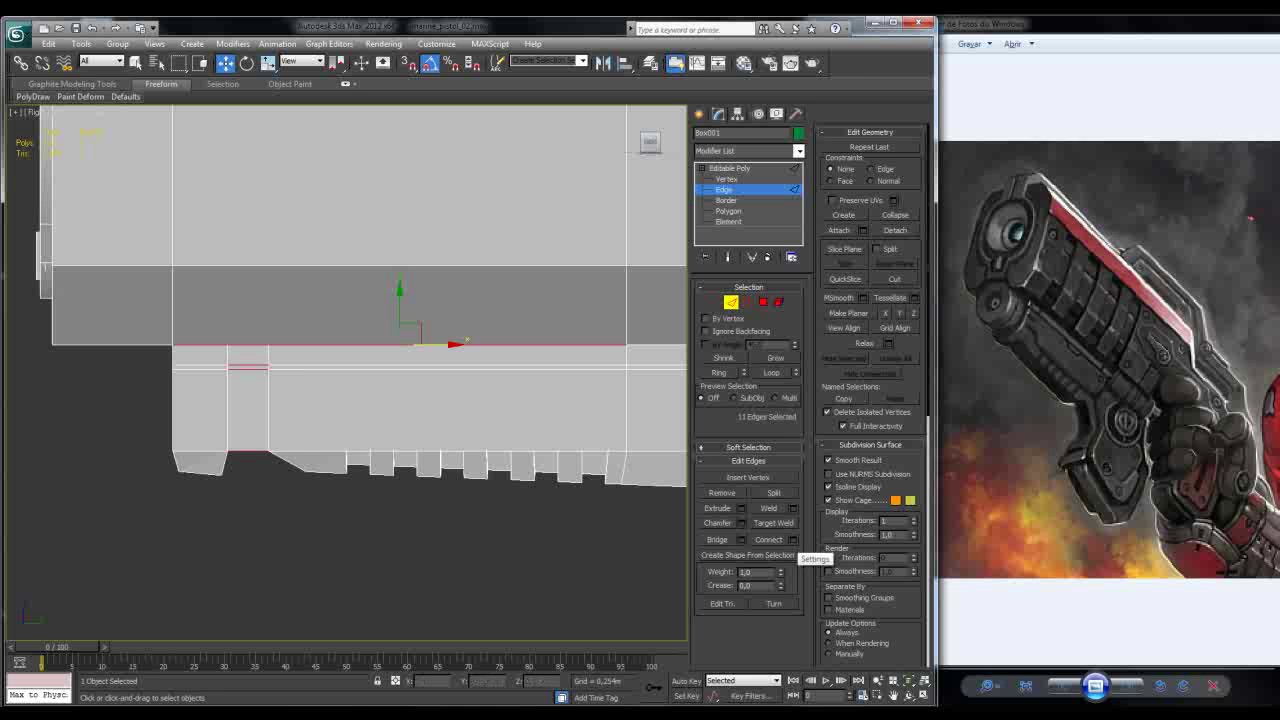
{"action": "left_click", "coordinate": [793, 539]}
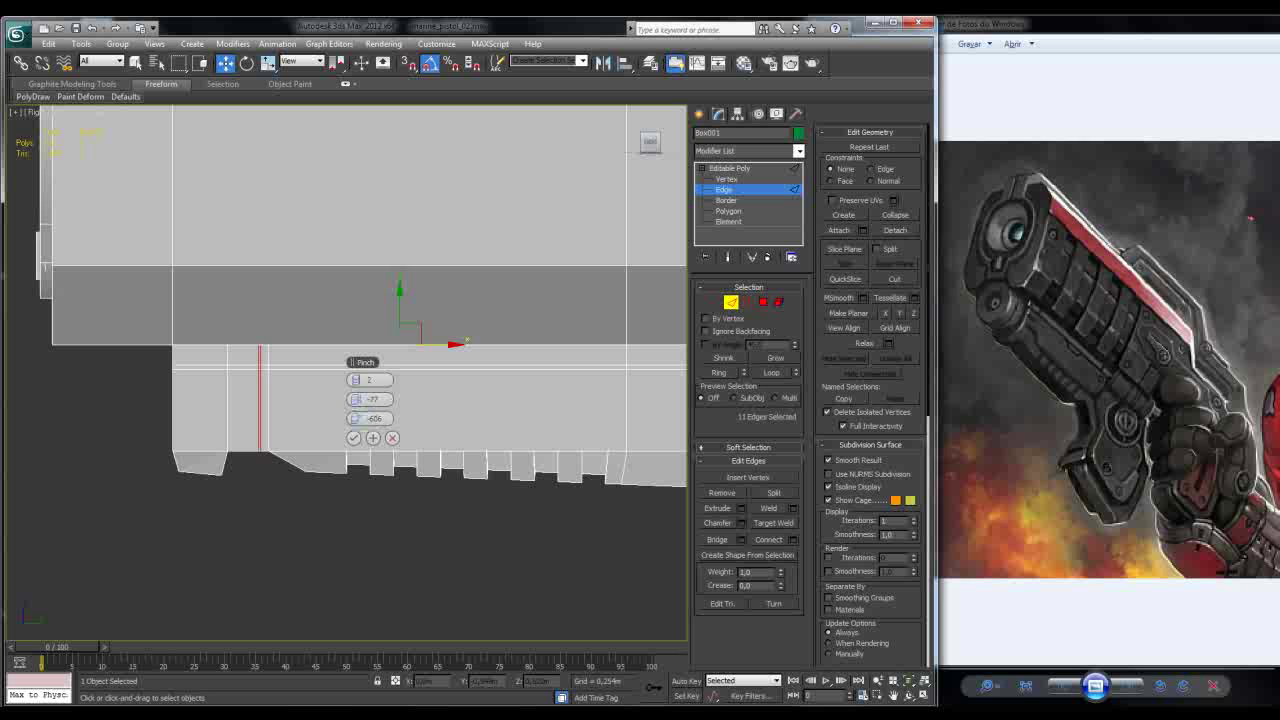
{"action": "type", "text": "1-545"}
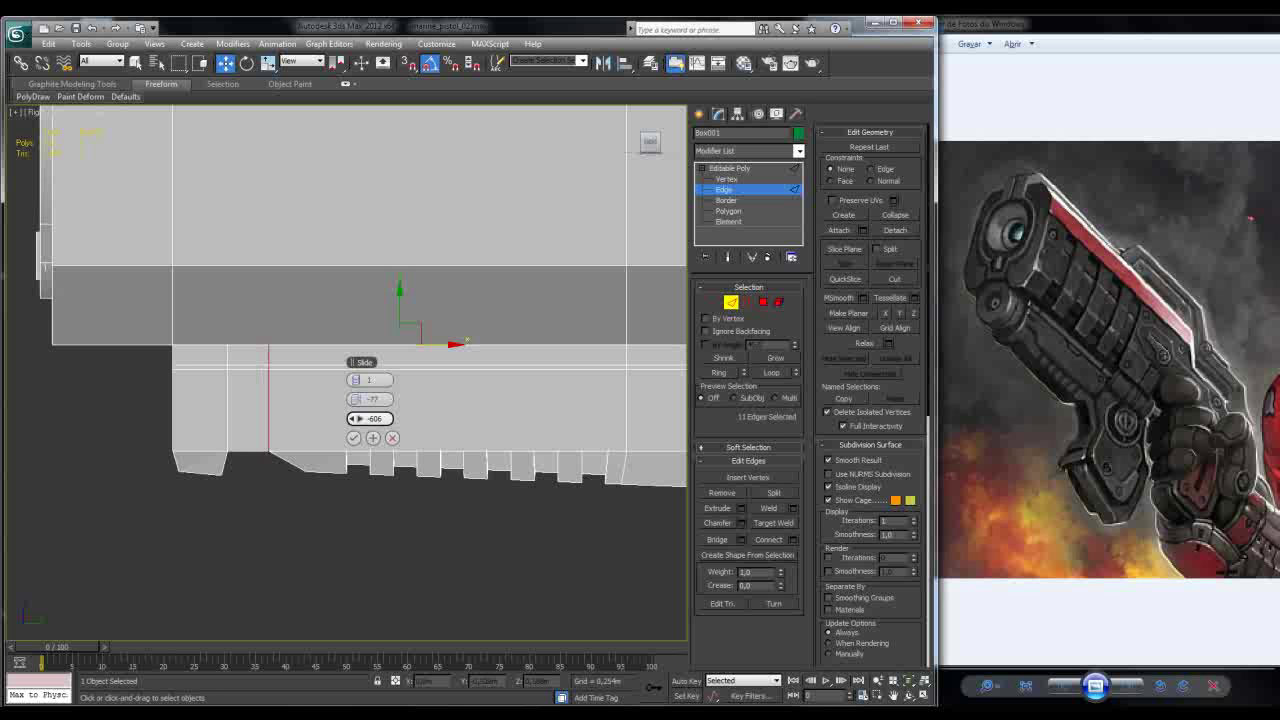
{"action": "type", "text": "-6"}
{"action": "key", "text": "Return"}
{"action": "mouse_move", "coordinate": [352, 418]}
{"action": "left_mouse_down"}
{"action": "mouse_move", "coordinate": [352, 386]}
{"action": "mouse_move", "coordinate": [352, 420]}
{"action": "left_mouse_up"}
{"action": "left_click_drag", "start_coordinate": [351, 418], "coordinate": [351, 415]}
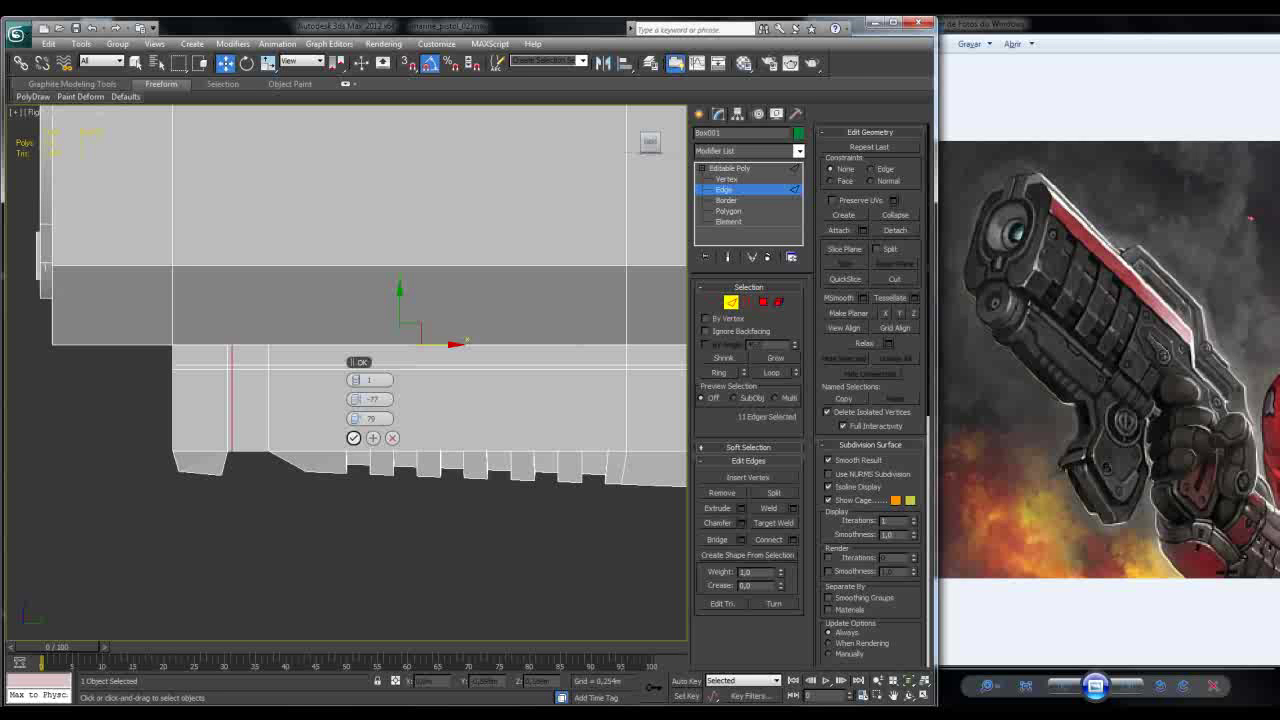
{"action": "left_click", "coordinate": [353, 437]}
Step: Connect the vertical edges of the lower rail's front block with 2 segments, using pinch -77 and slide 803
{"action": "left_click", "coordinate": [173, 410], "text": "ctrl"}
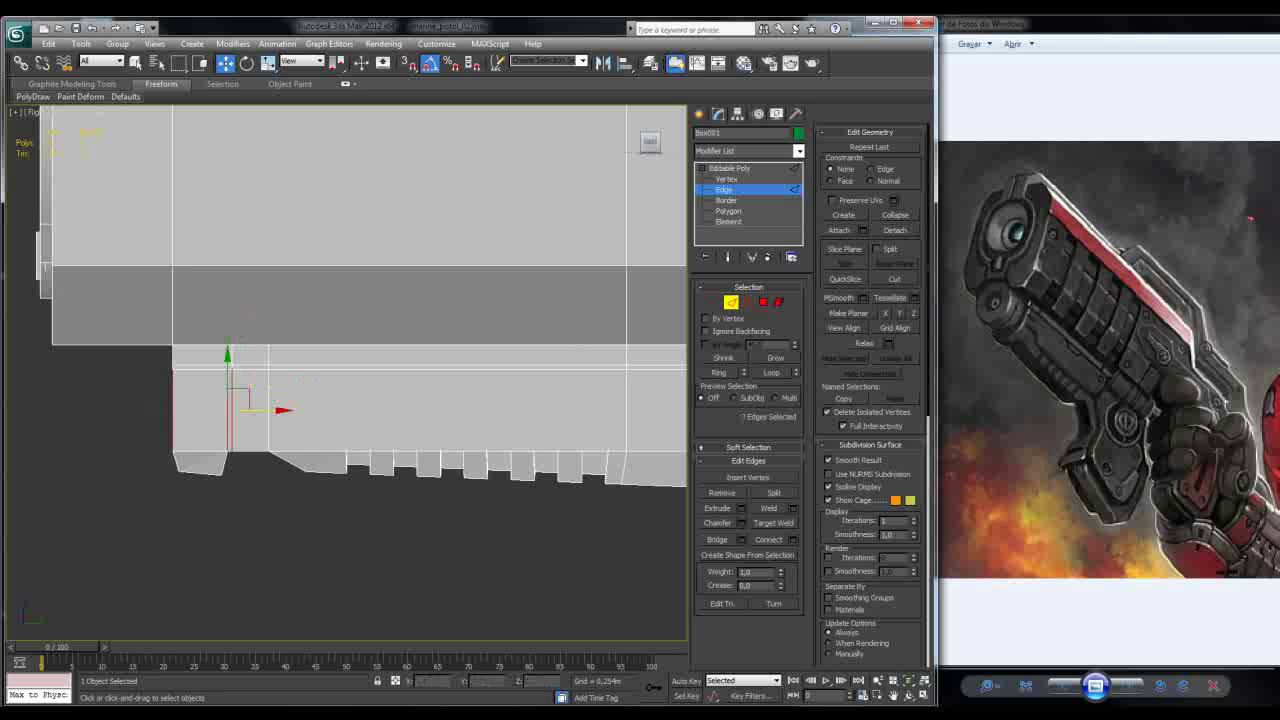
{"action": "left_click", "coordinate": [792, 539]}
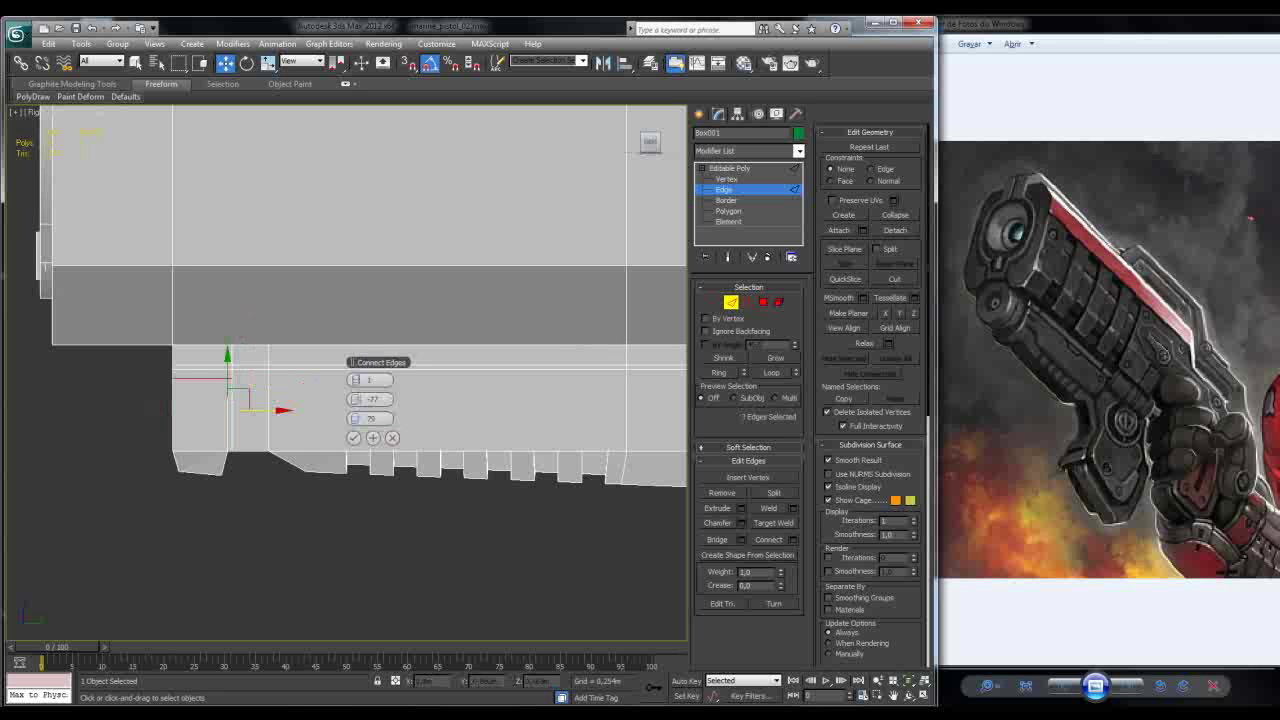
{"action": "left_click_drag", "start_coordinate": [370, 379], "coordinate": [362, 398]}
{"action": "left_click_drag", "start_coordinate": [370, 418], "coordinate": [381, 371]}
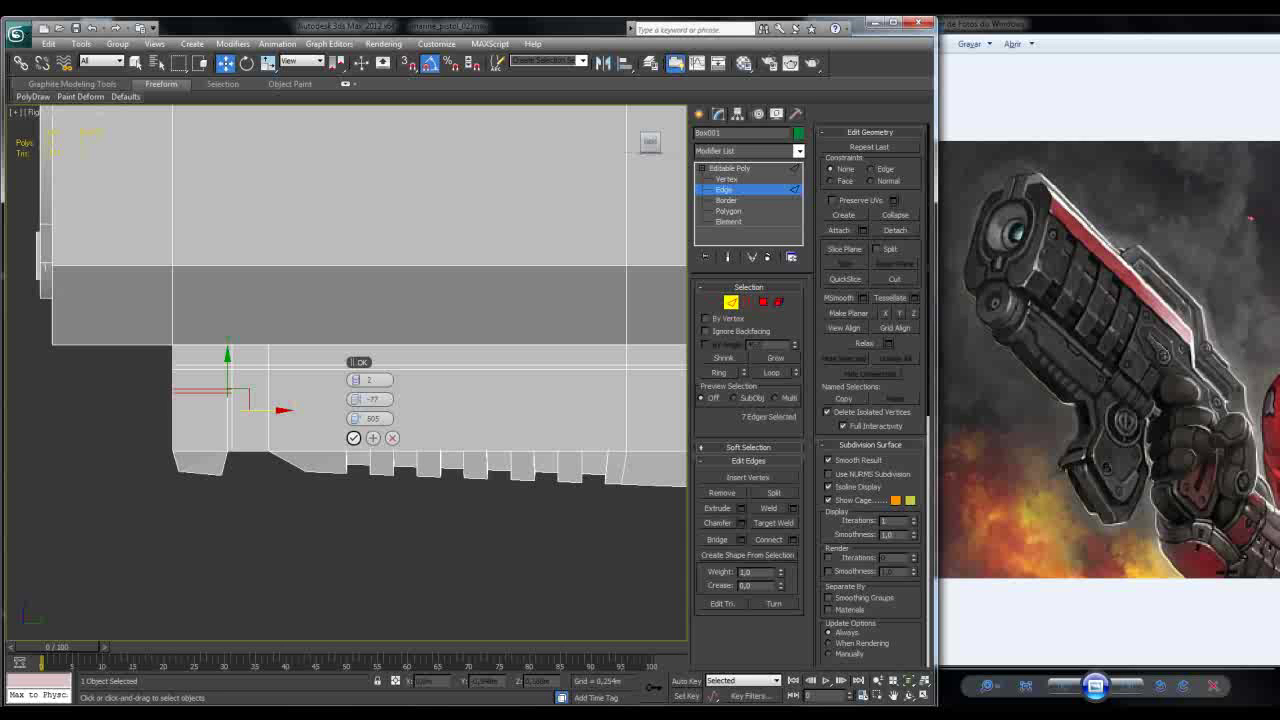
{"action": "left_click", "coordinate": [353, 438]}
{"action": "middle_click_drag", "start_coordinate": [353, 438], "coordinate": [260, 455]}
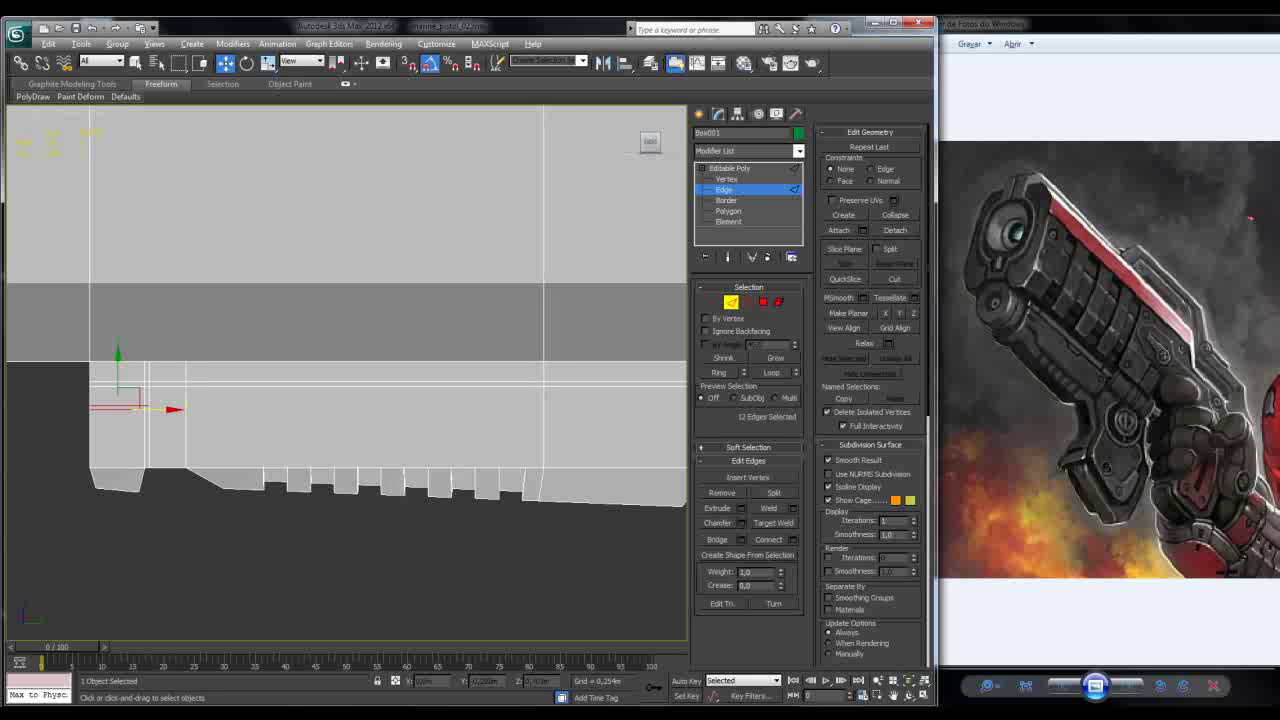
{"action": "double_click", "coordinate": [430, 384]}
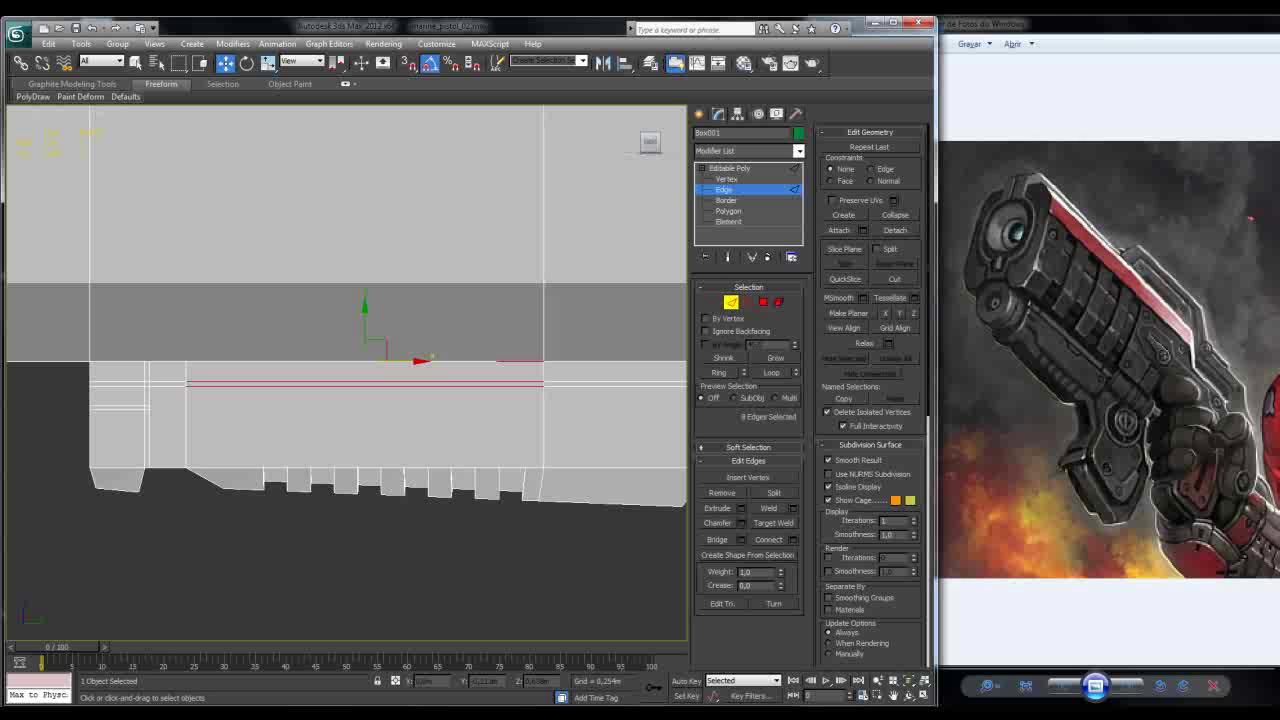
{"action": "key", "text": "1"}
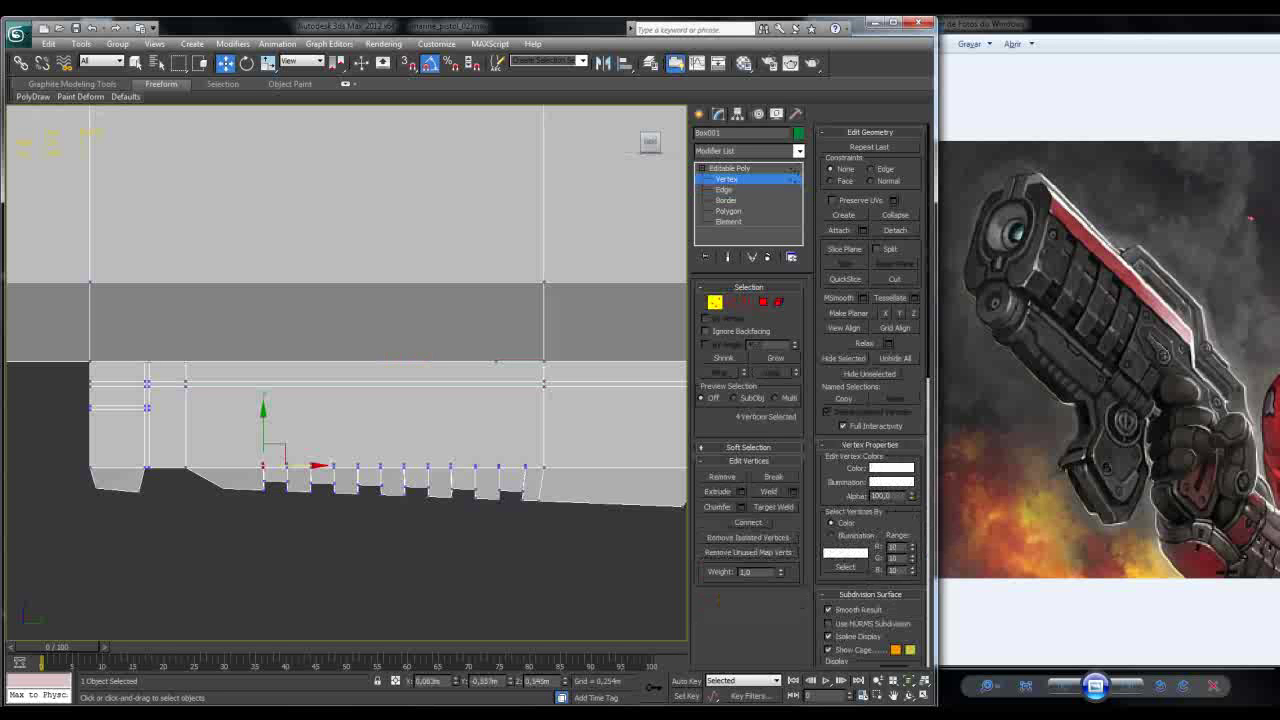
{"action": "key", "text": "ctrl+d"}
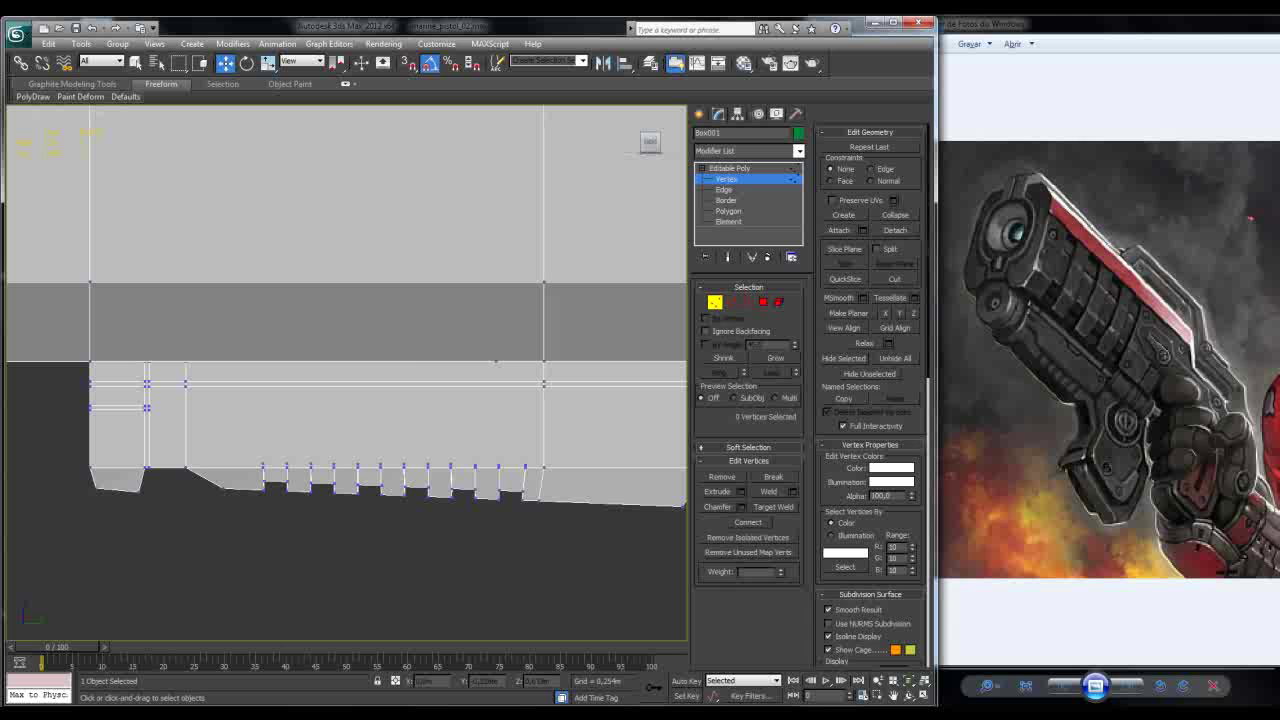
{"action": "key", "text": "2"}
{"action": "left_click", "coordinate": [520, 361]}
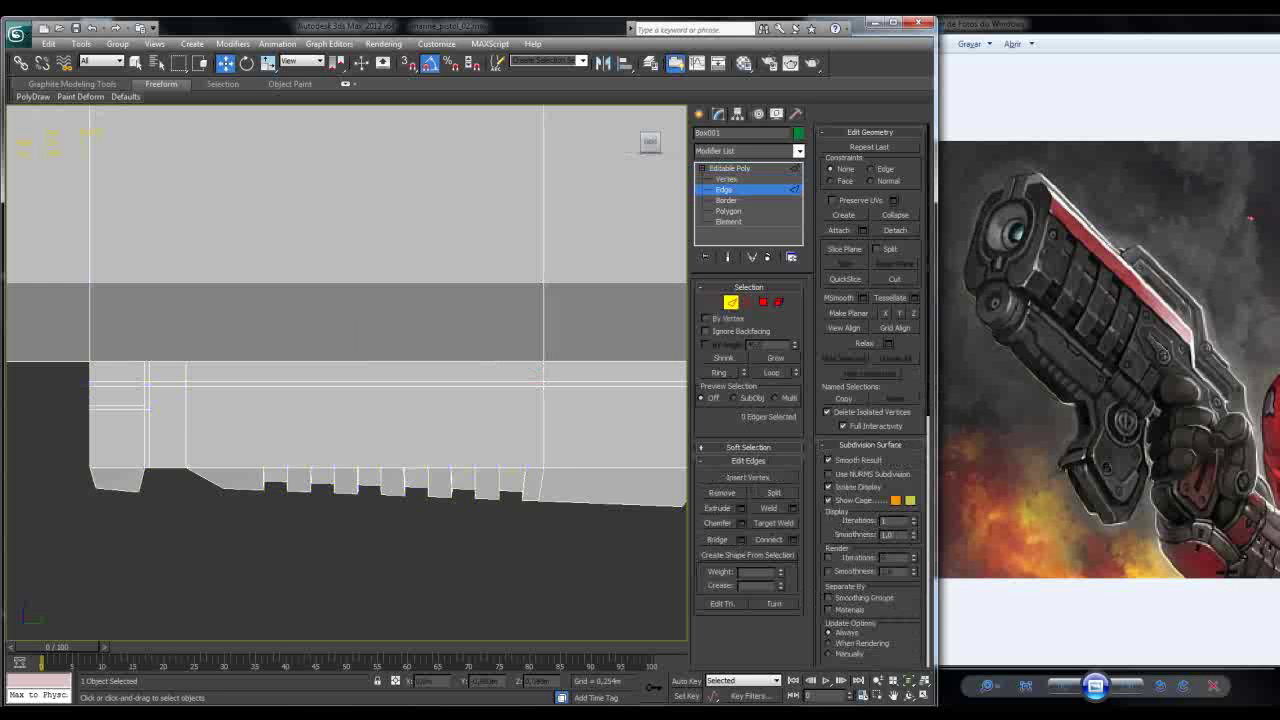
{"action": "key", "text": "ctrl+z"}
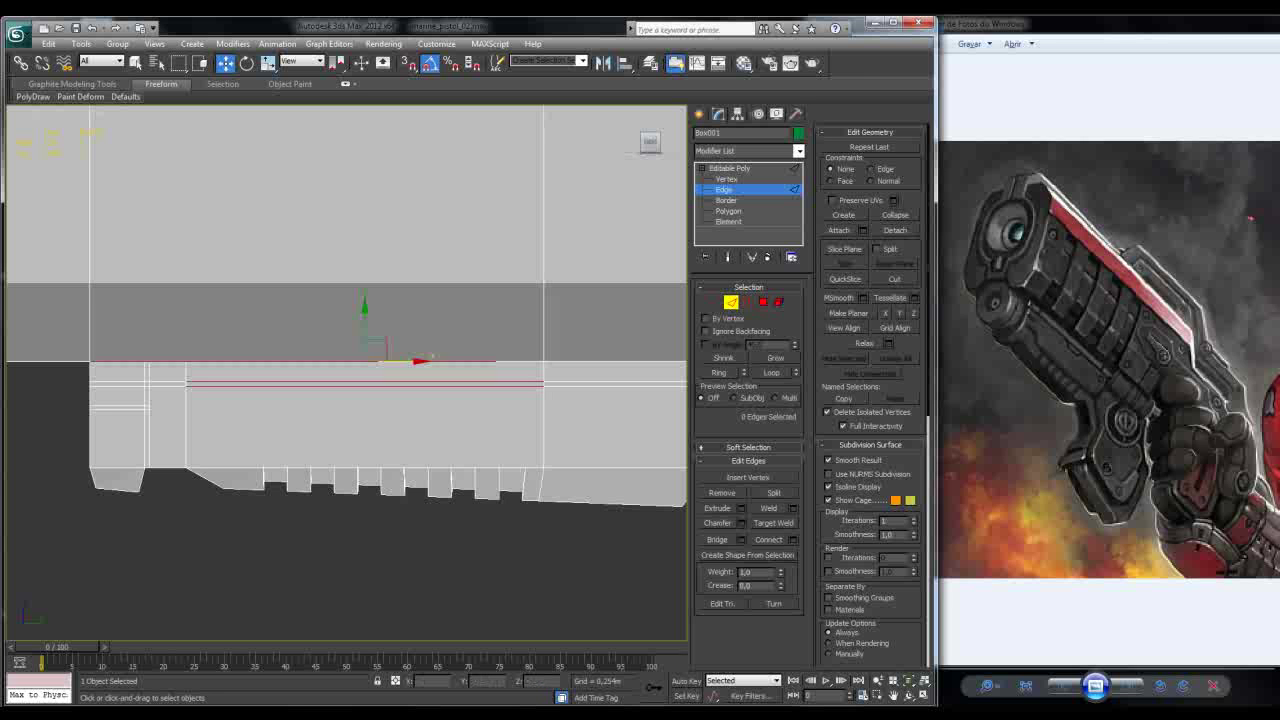
{"action": "left_click", "coordinate": [792, 539]}
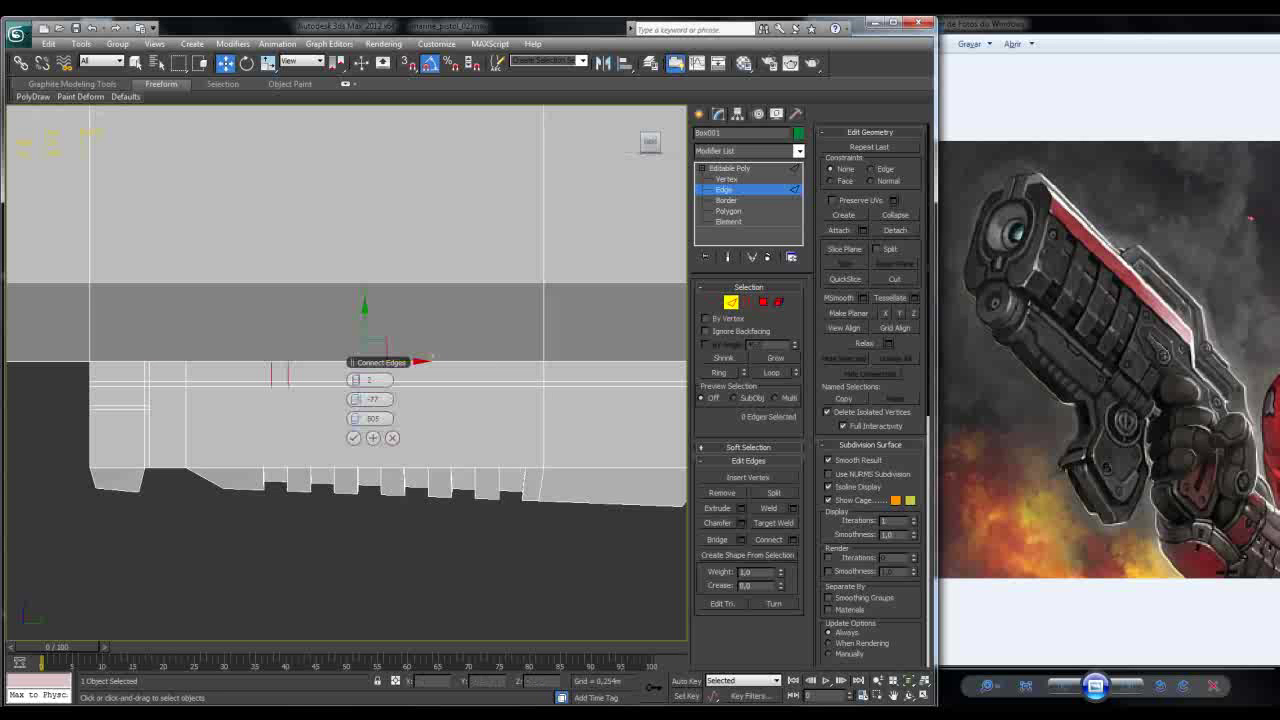
{"action": "left_click_drag", "start_coordinate": [370, 380], "coordinate": [353, 418]}
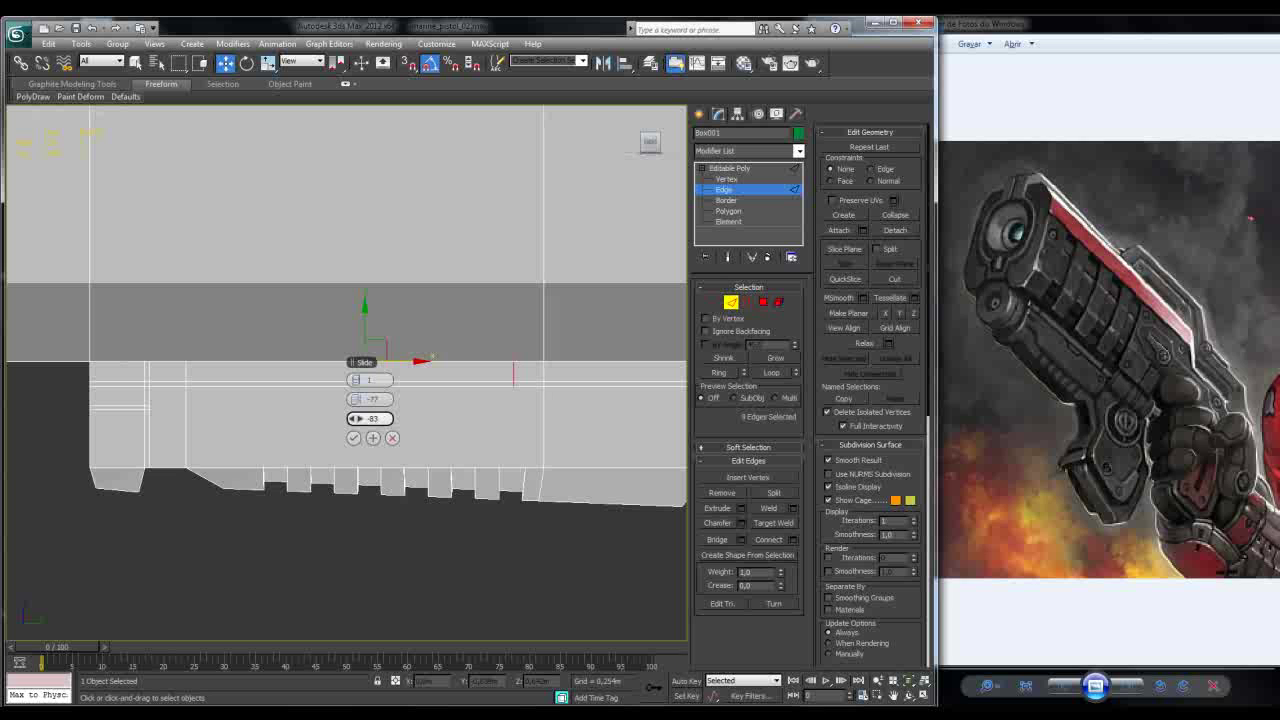
{"action": "left_click_drag", "start_coordinate": [353, 418], "coordinate": [355, 423]}
{"action": "left_click", "coordinate": [392, 438]}
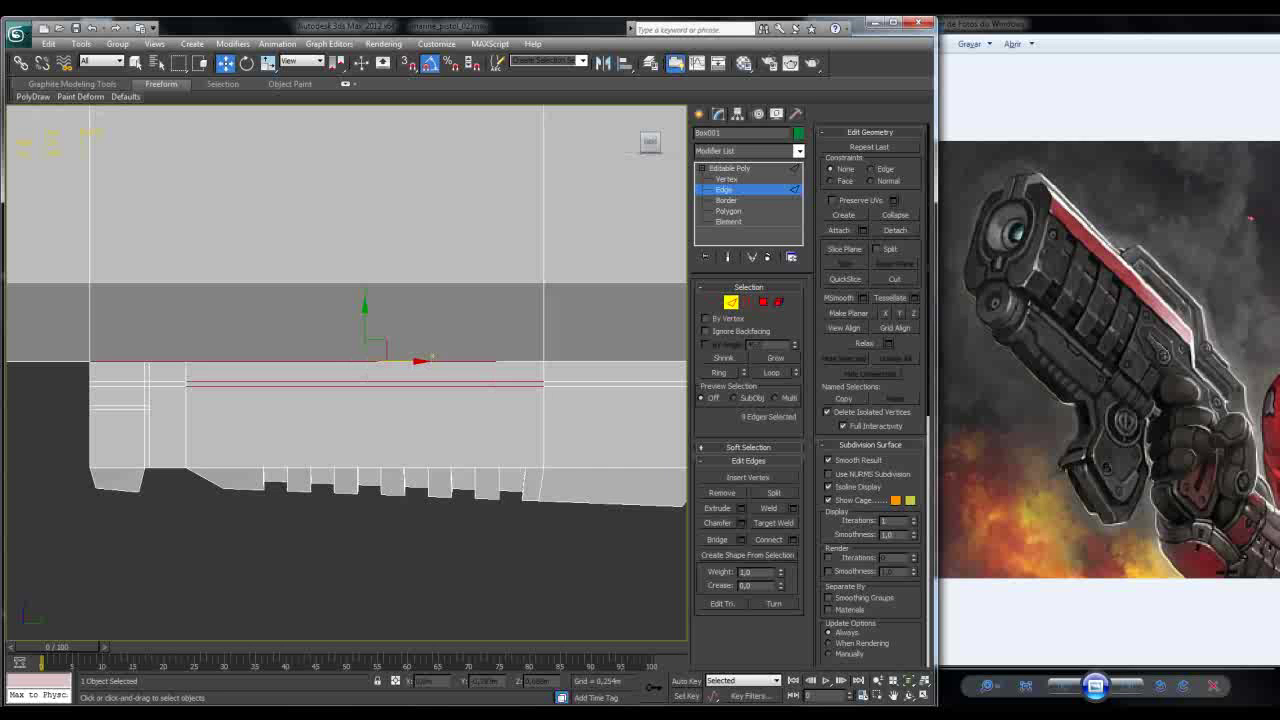
{"action": "scroll", "coordinate": [346, 300], "scroll_direction": "down", "scroll_amount": 3}
{"action": "key", "text": "ctrl+d"}
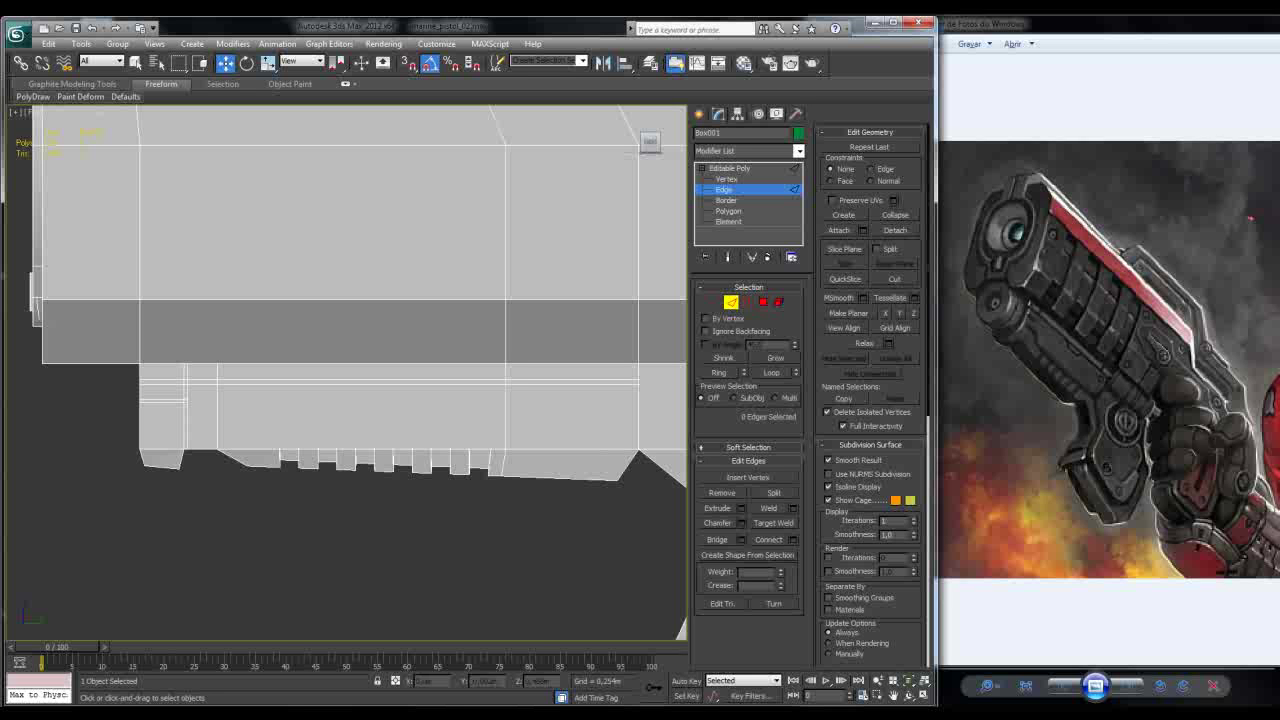
Step: Try to shift the vertices at the rear end of the lengthwise strip toward the grip, and undo the move
{"action": "middle_click_drag", "start_coordinate": [346, 300], "coordinate": [167, 308]}
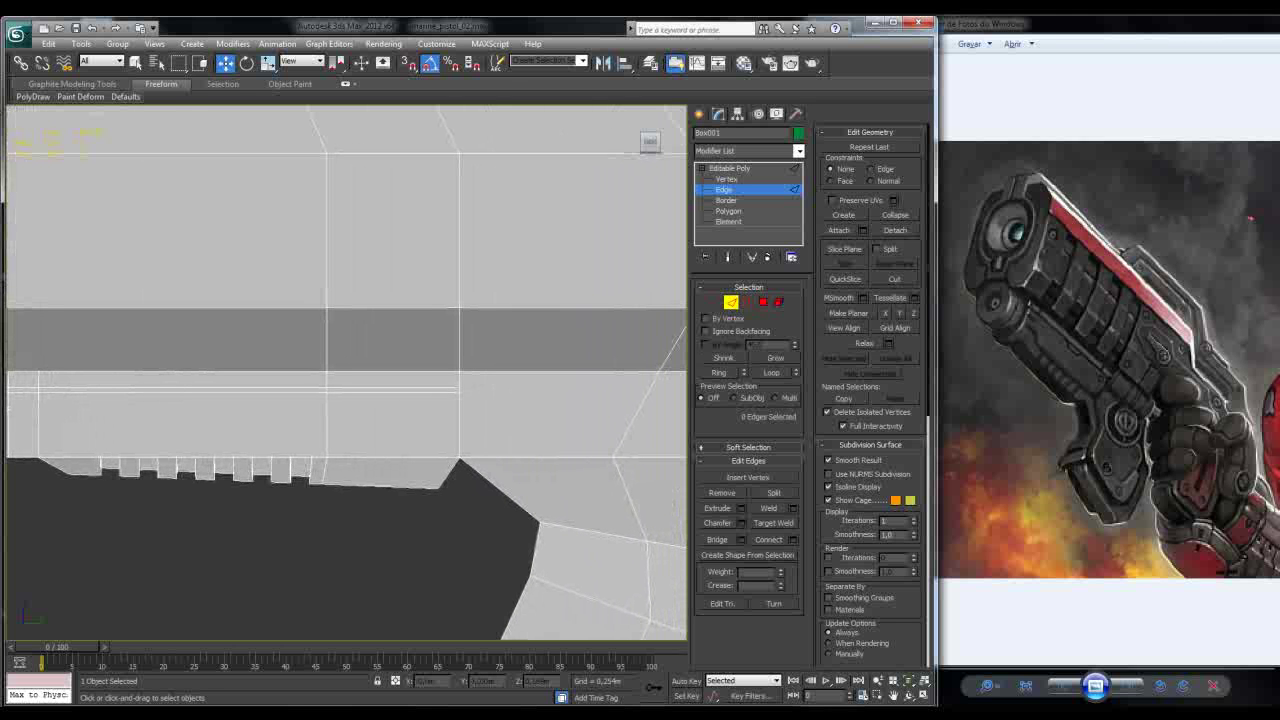
{"action": "key", "text": "1"}
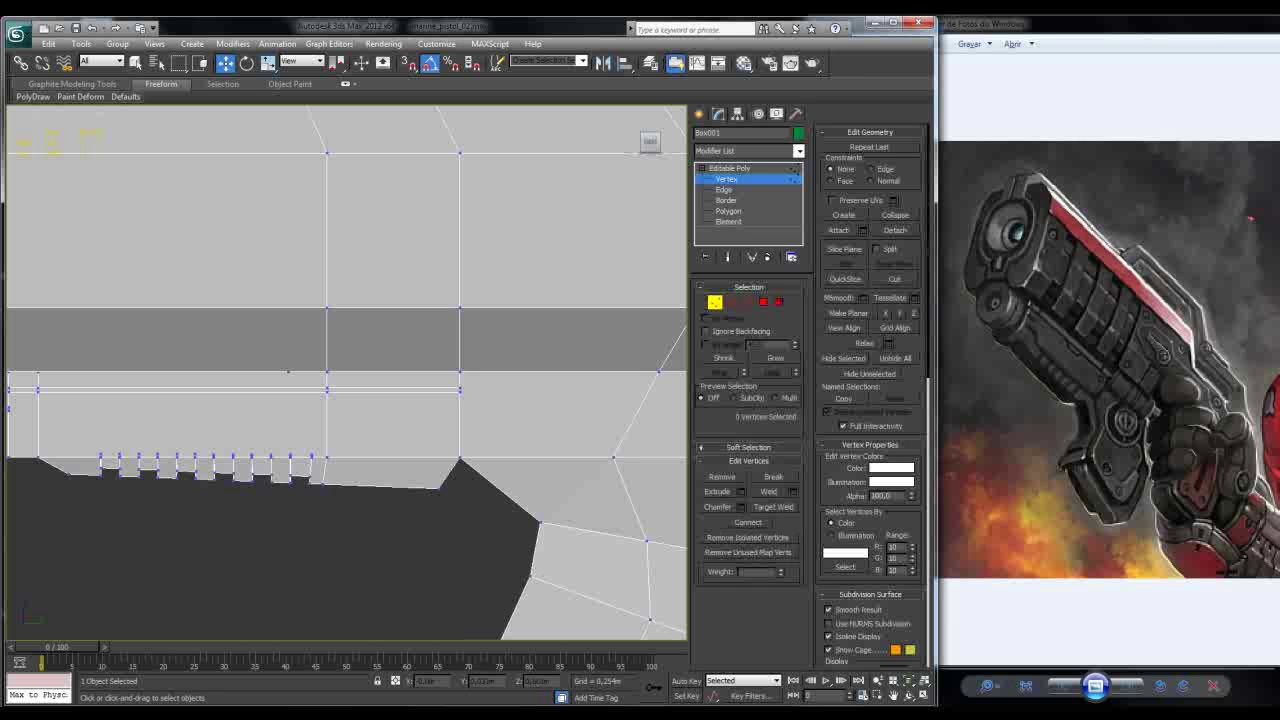
{"action": "left_click_drag", "start_coordinate": [448, 376], "coordinate": [470, 398]}
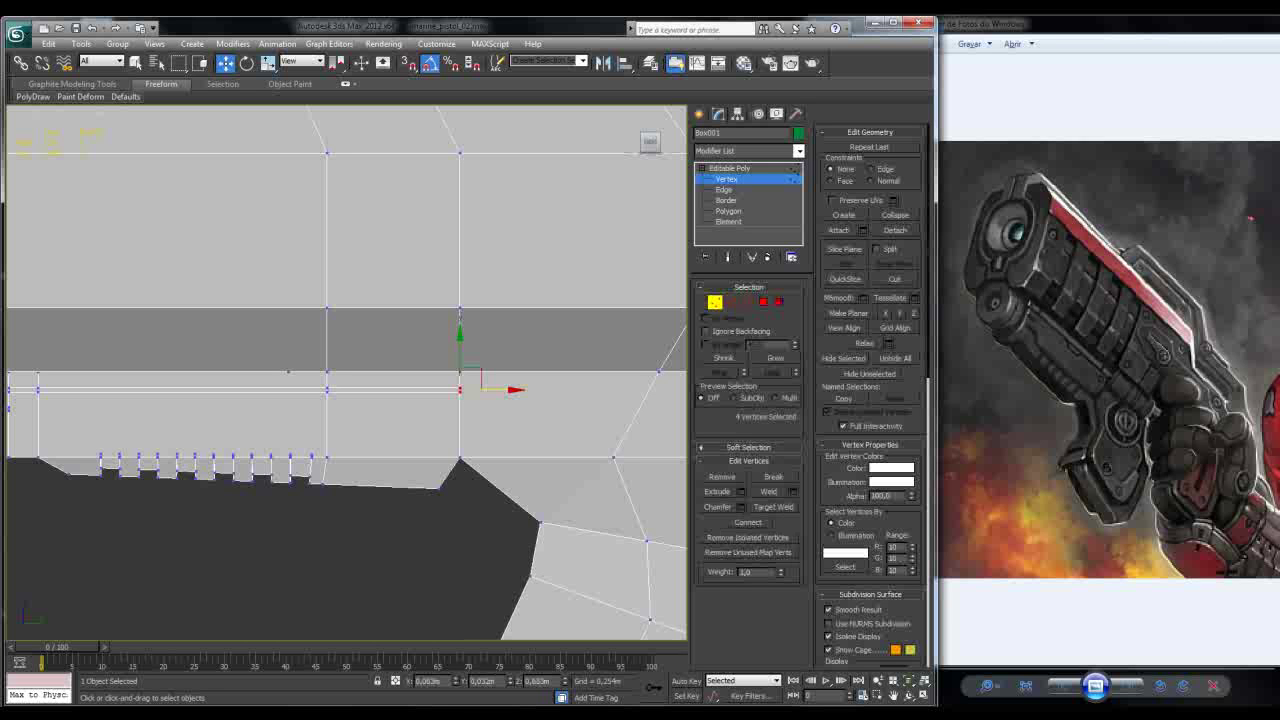
{"action": "left_click_drag", "start_coordinate": [462, 389], "coordinate": [497, 390]}
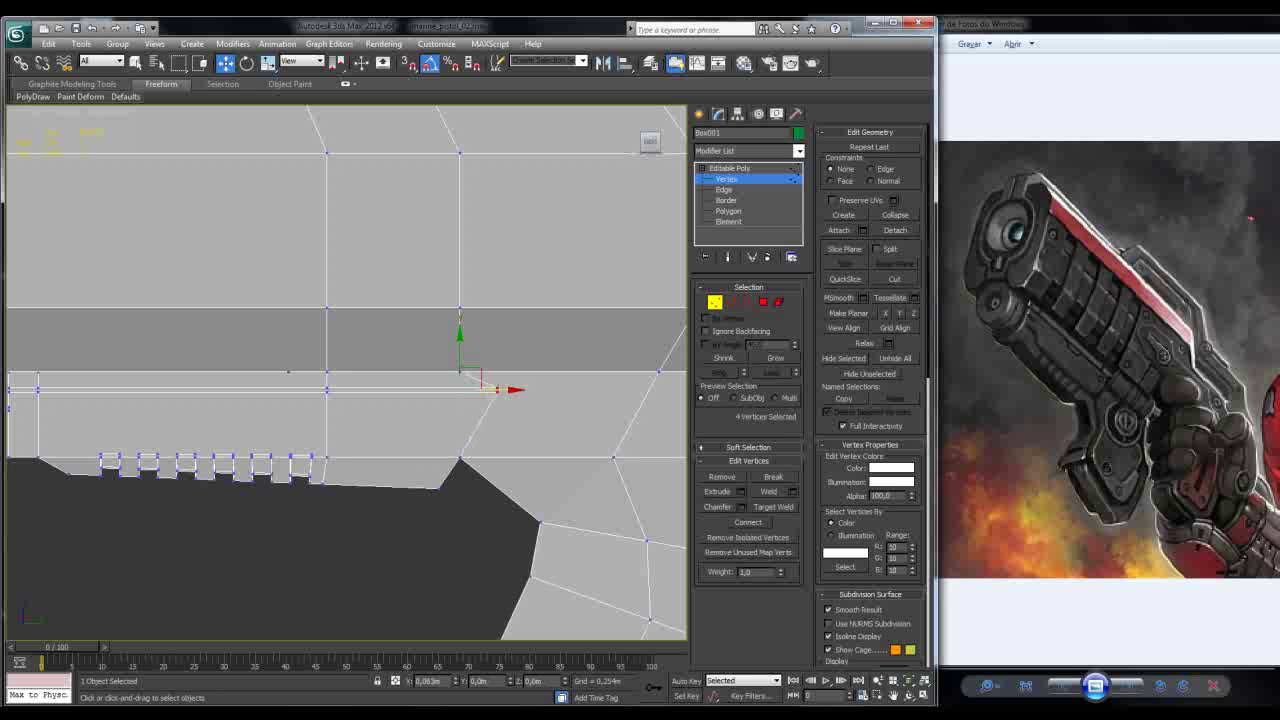
{"action": "key", "text": "ctrl+z"}
Step: Connect the ring of body edges just behind the lower rail, above the grip, with 1 virtually centred segment
{"action": "middle_click_drag", "start_coordinate": [400, 350], "coordinate": [352, 381]}
{"action": "key", "text": "2"}
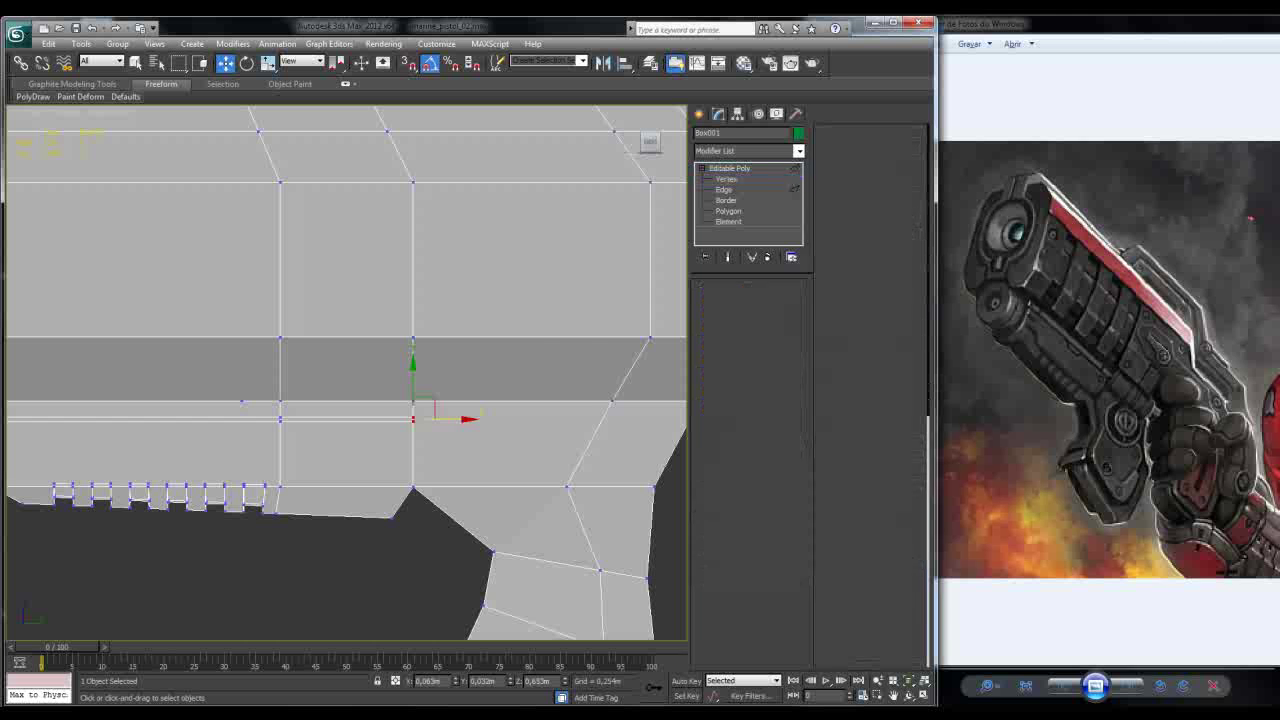
{"action": "key", "text": "alt+r"}
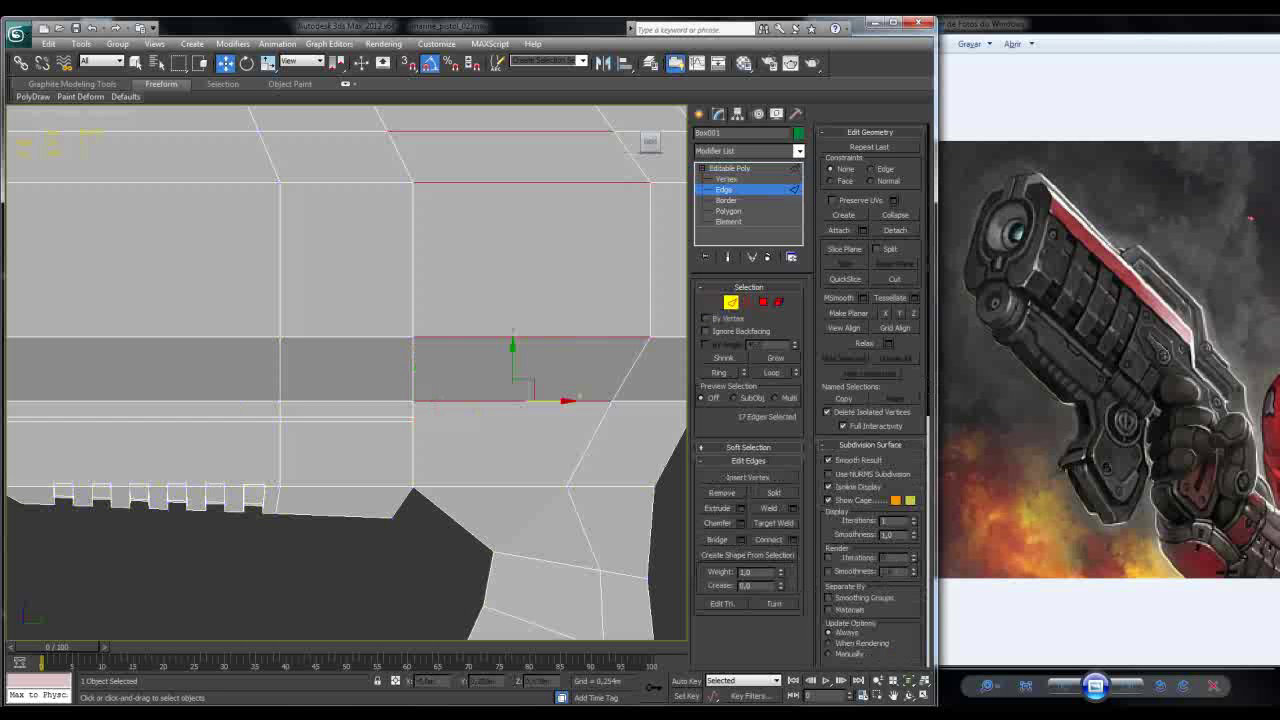
{"action": "left_click", "coordinate": [470, 487], "text": "ctrl"}
{"action": "double_click", "coordinate": [476, 540], "text": "ctrl"}
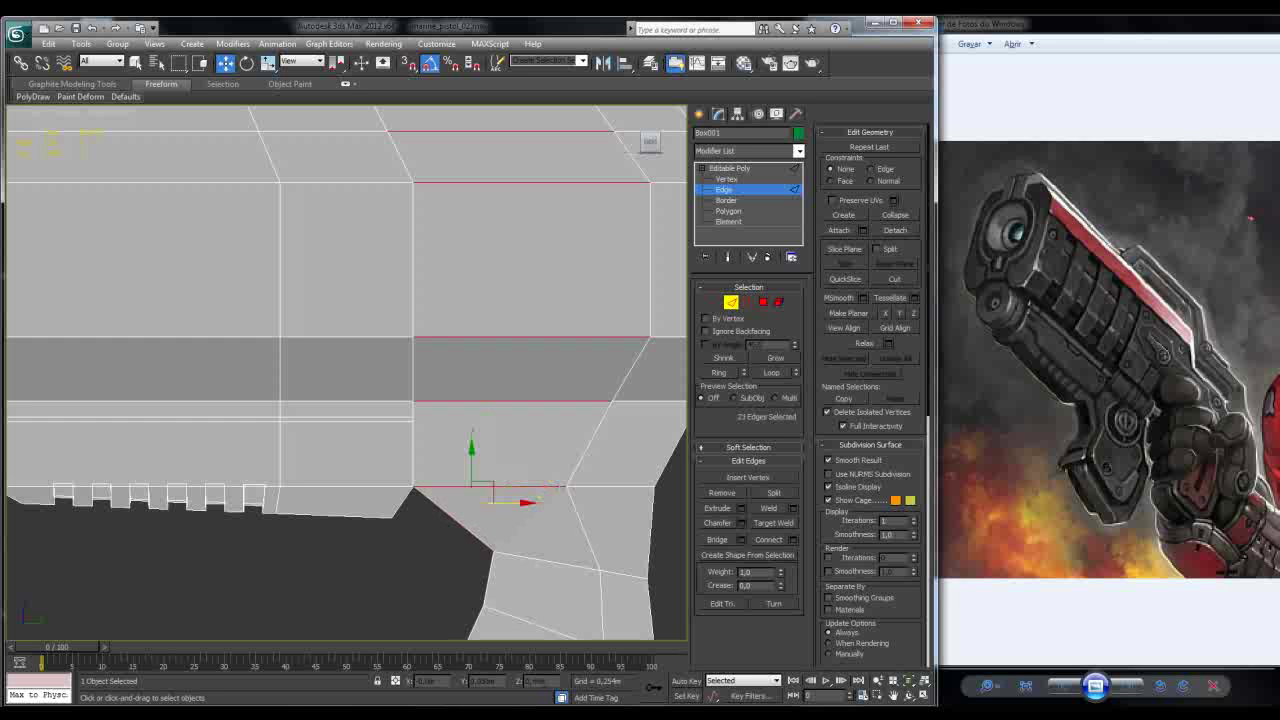
{"action": "key", "text": "ctrl+z"}
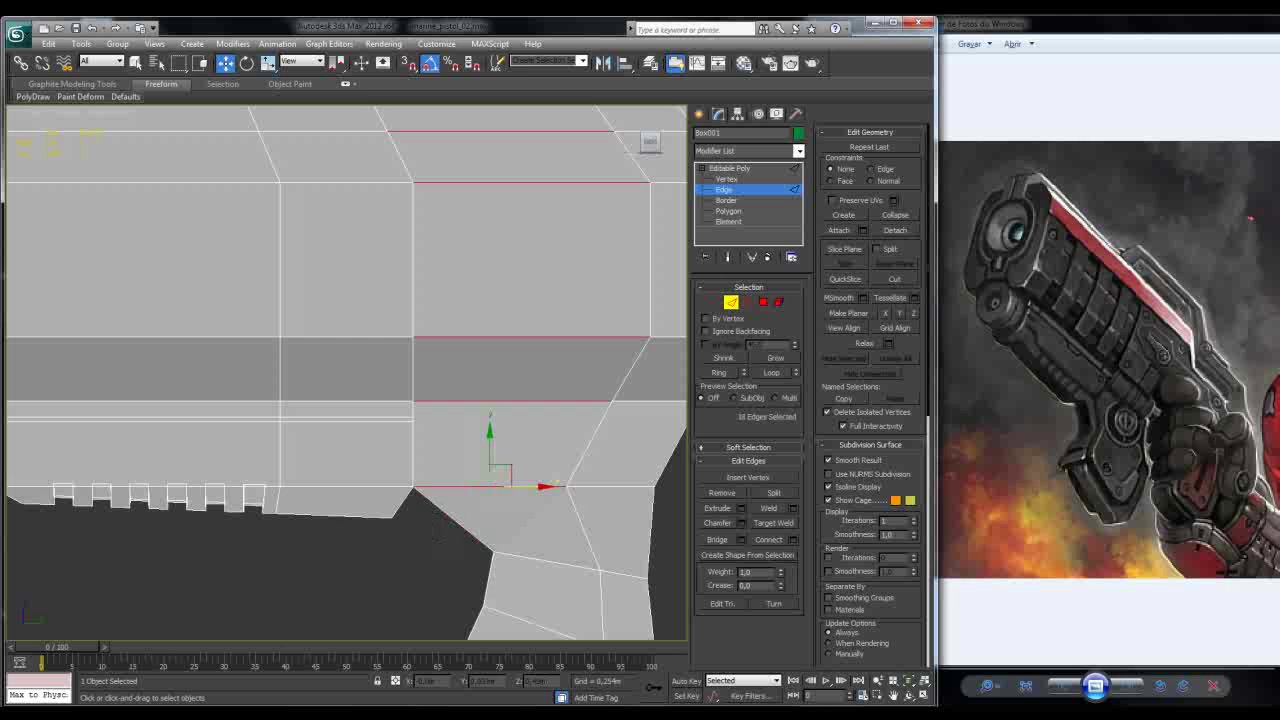
{"action": "middle_click_drag", "start_coordinate": [460, 520], "coordinate": [439, 586]}
{"action": "left_click", "coordinate": [792, 539]}
{"action": "left_click_drag", "start_coordinate": [355, 398], "coordinate": [333, 398]}
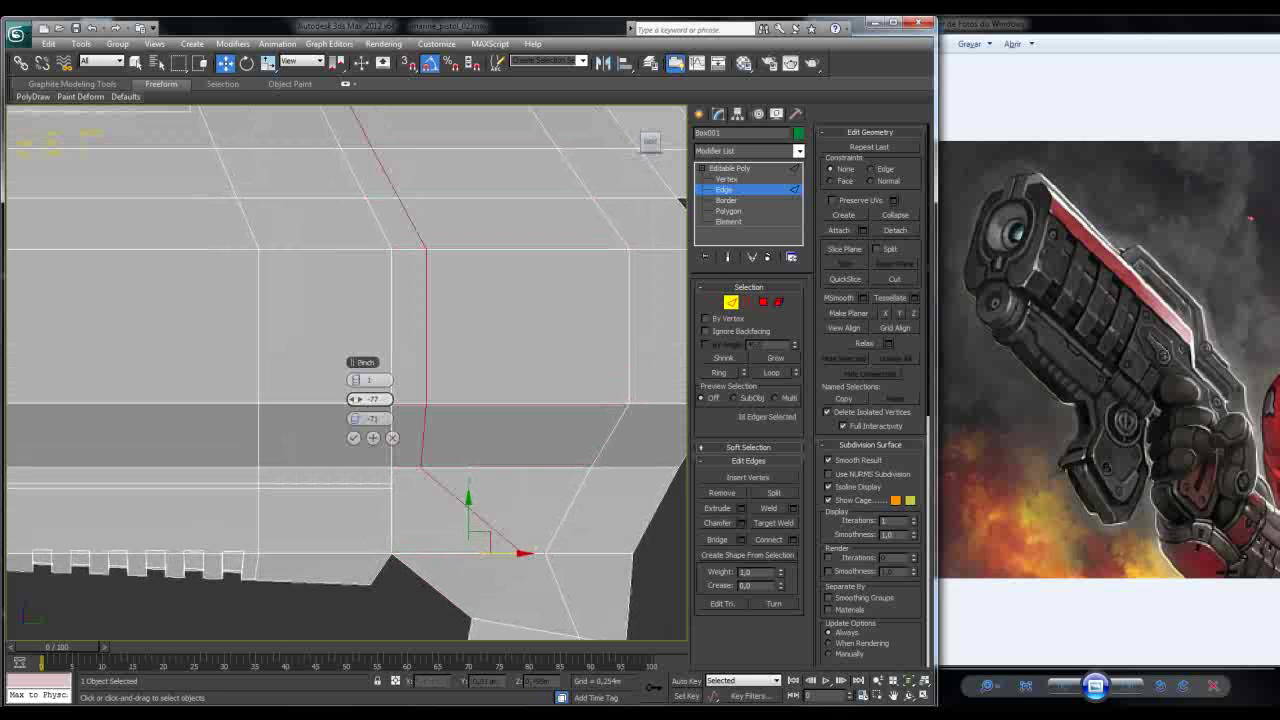
{"action": "double_click", "coordinate": [372, 418]}
{"action": "type", "text": "0"}
{"action": "key", "text": "Return"}
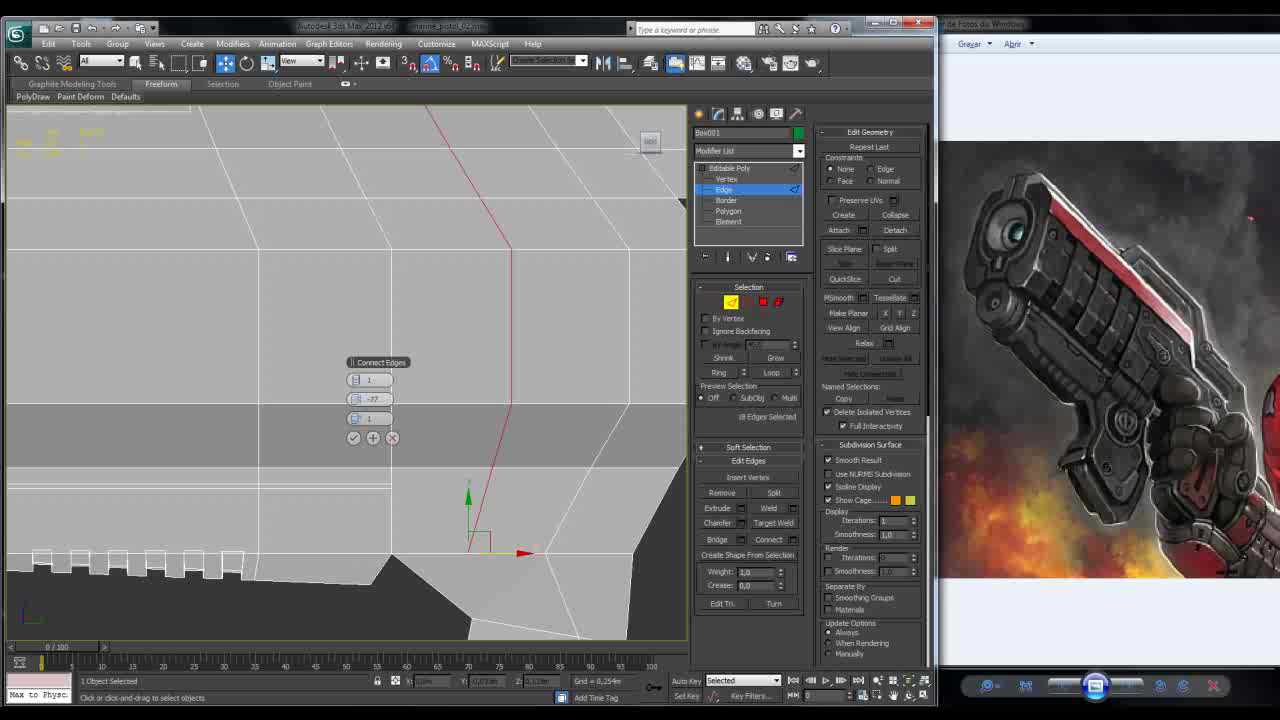
{"action": "left_click", "coordinate": [353, 437]}
Step: Connect the two slanted edges above the grip with 2 segments, using pinch -77 and slide -589, level with the lengthwise strip
{"action": "key", "text": "1"}
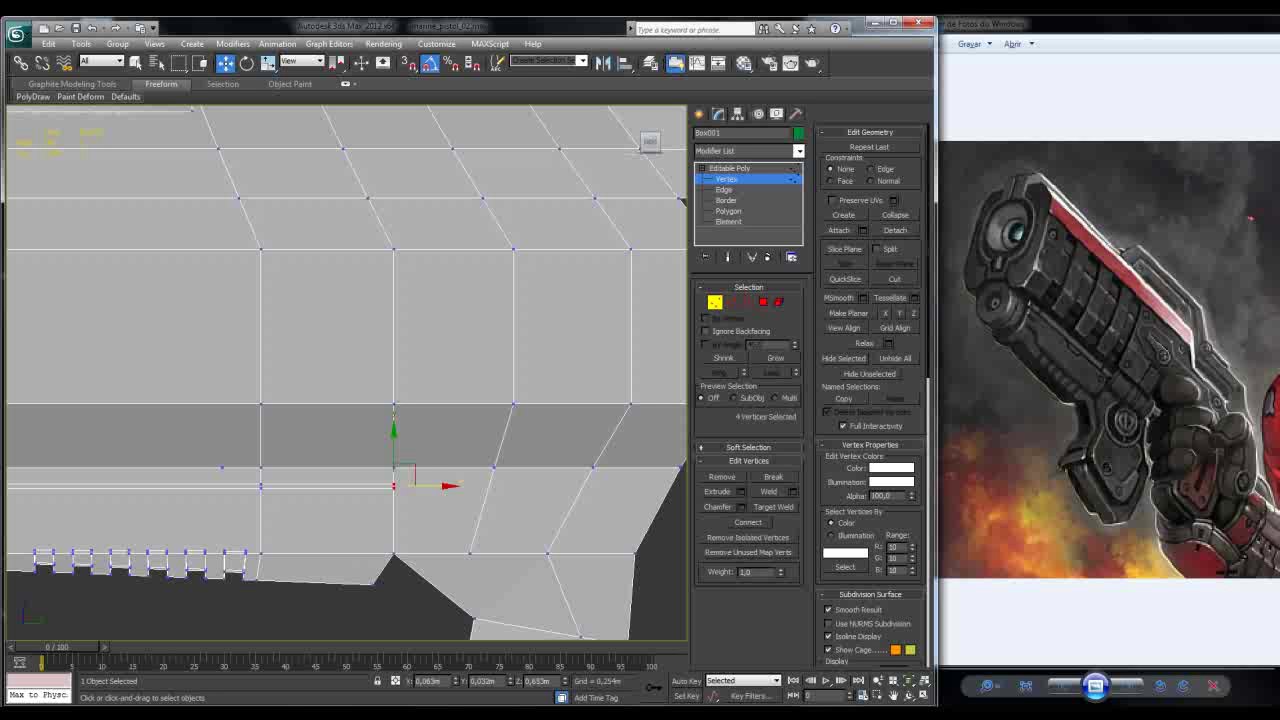
{"action": "key", "text": "2"}
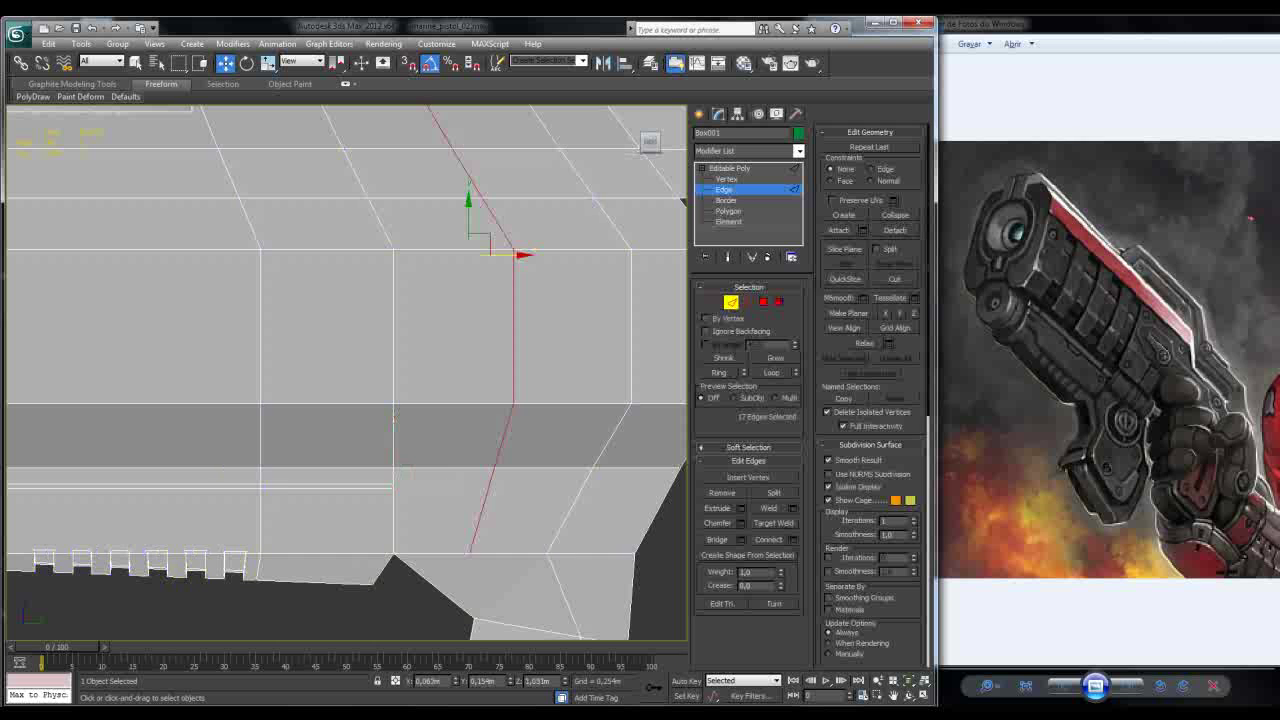
{"action": "left_click", "coordinate": [569, 508]}
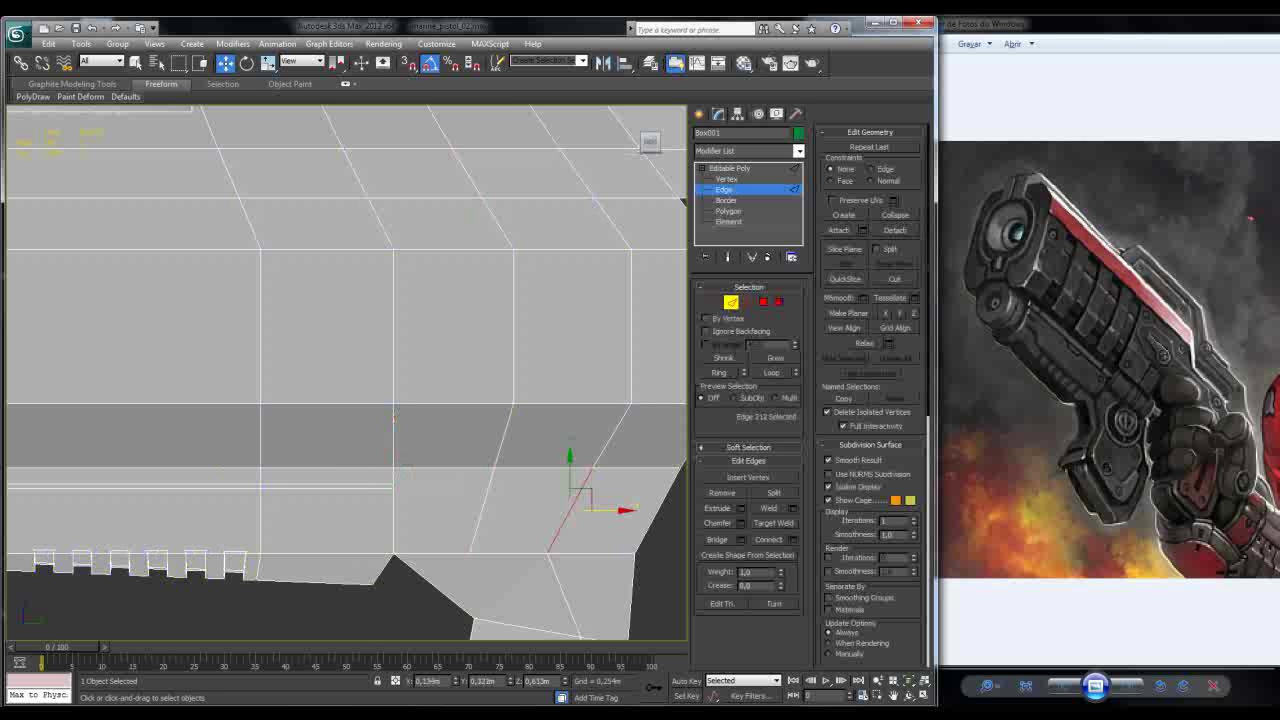
{"action": "left_click", "coordinate": [485, 505], "text": "ctrl"}
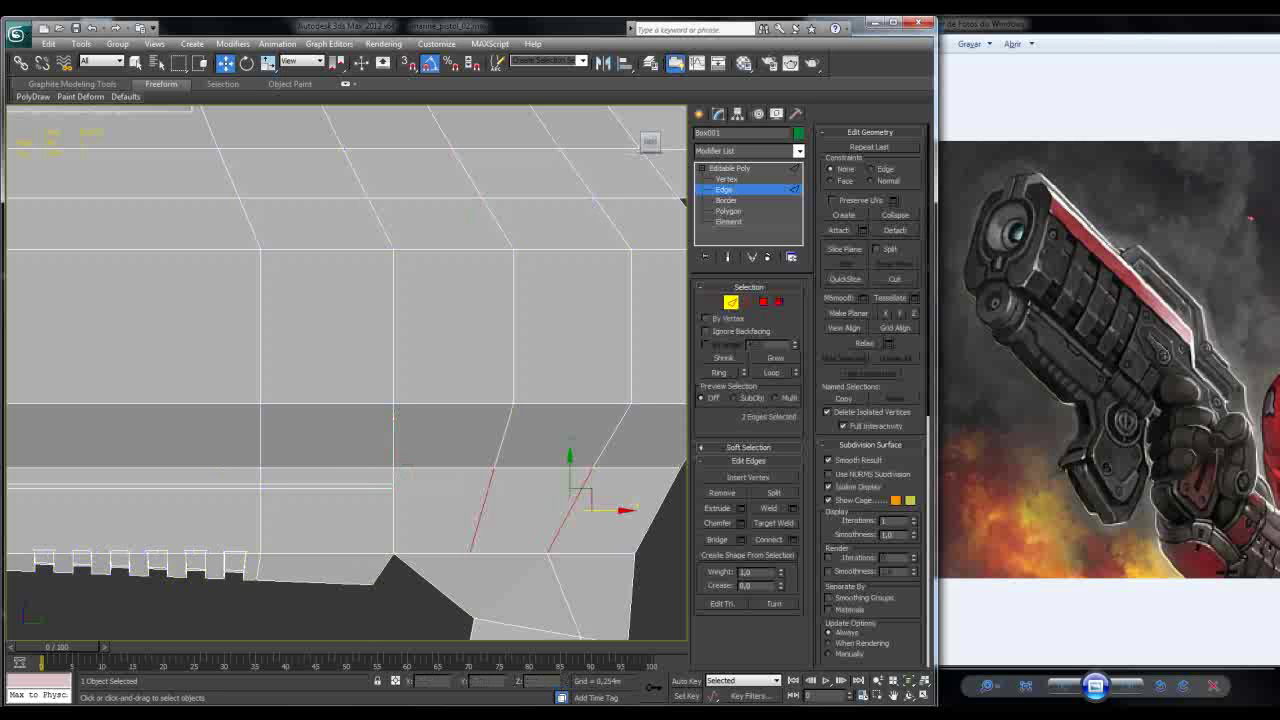
{"action": "left_click", "coordinate": [792, 539]}
{"action": "left_click", "coordinate": [370, 418]}
{"action": "type", "text": "77"}
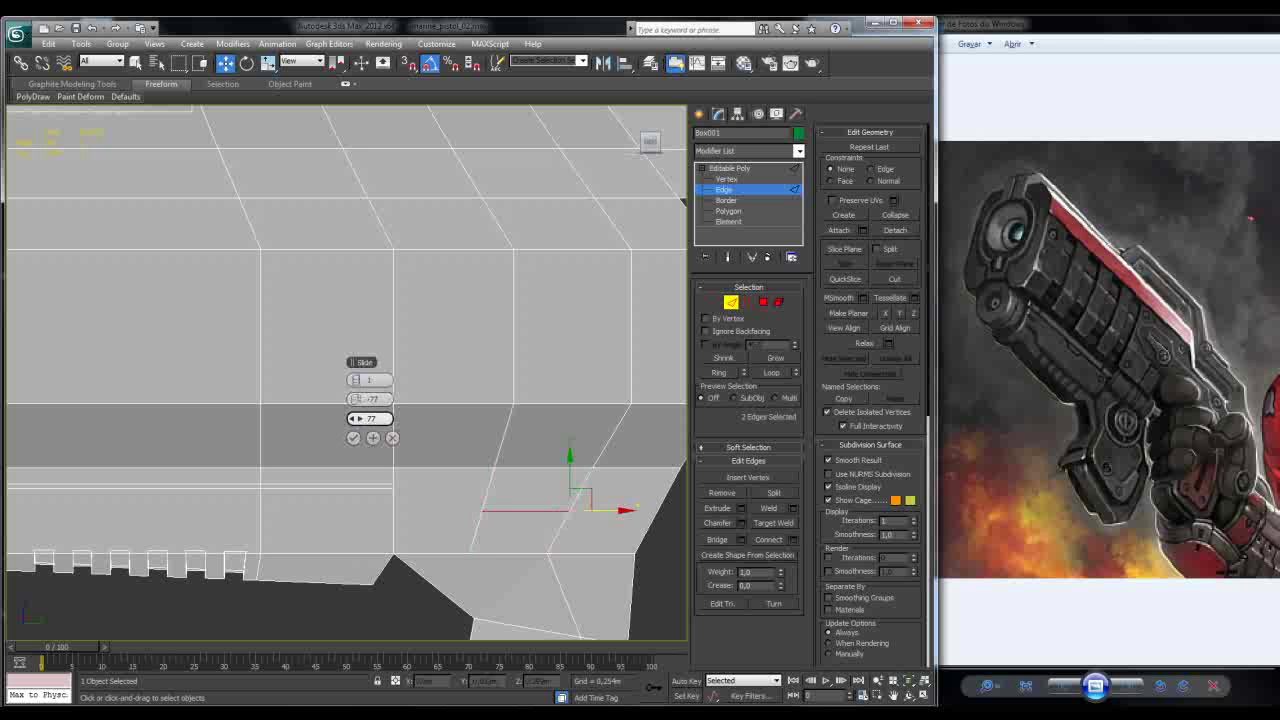
{"action": "key", "text": "Tab"}
{"action": "type", "text": "2"}
{"action": "key", "text": "Tab"}
{"action": "key", "text": "Tab"}
{"action": "left_click_drag", "start_coordinate": [355, 418], "coordinate": [355, 479]}
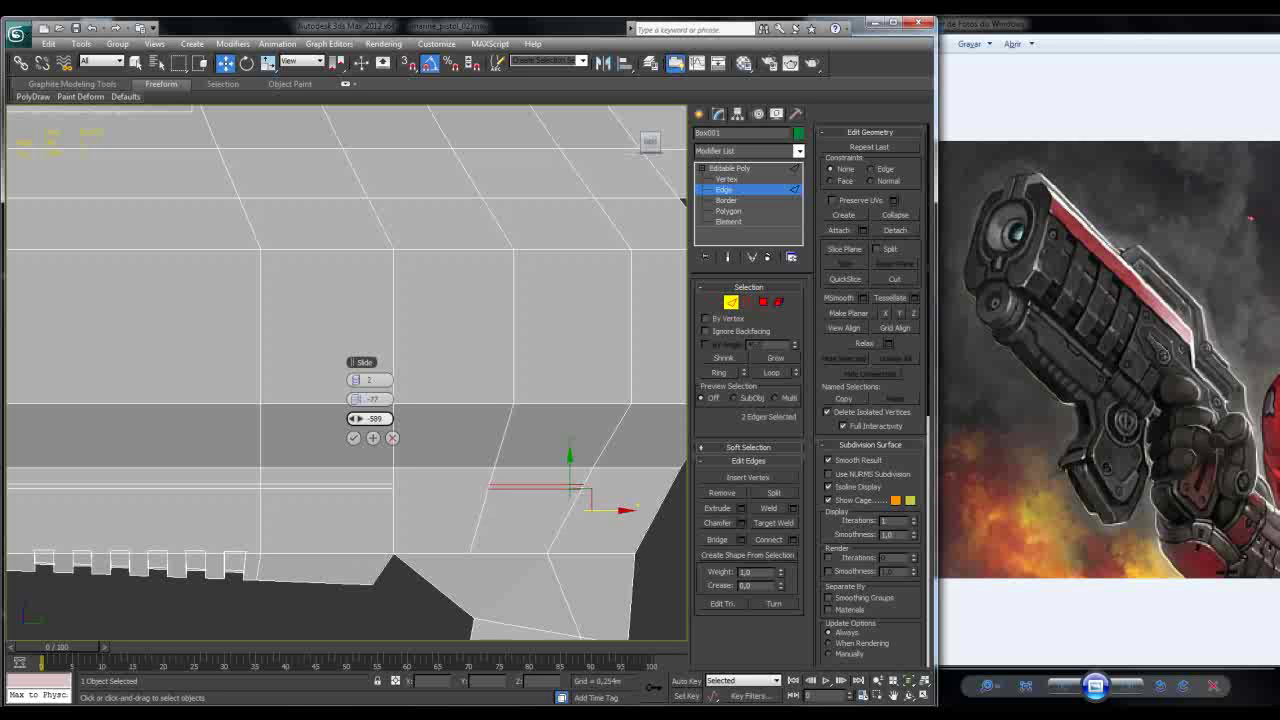
{"action": "left_click", "coordinate": [353, 437]}
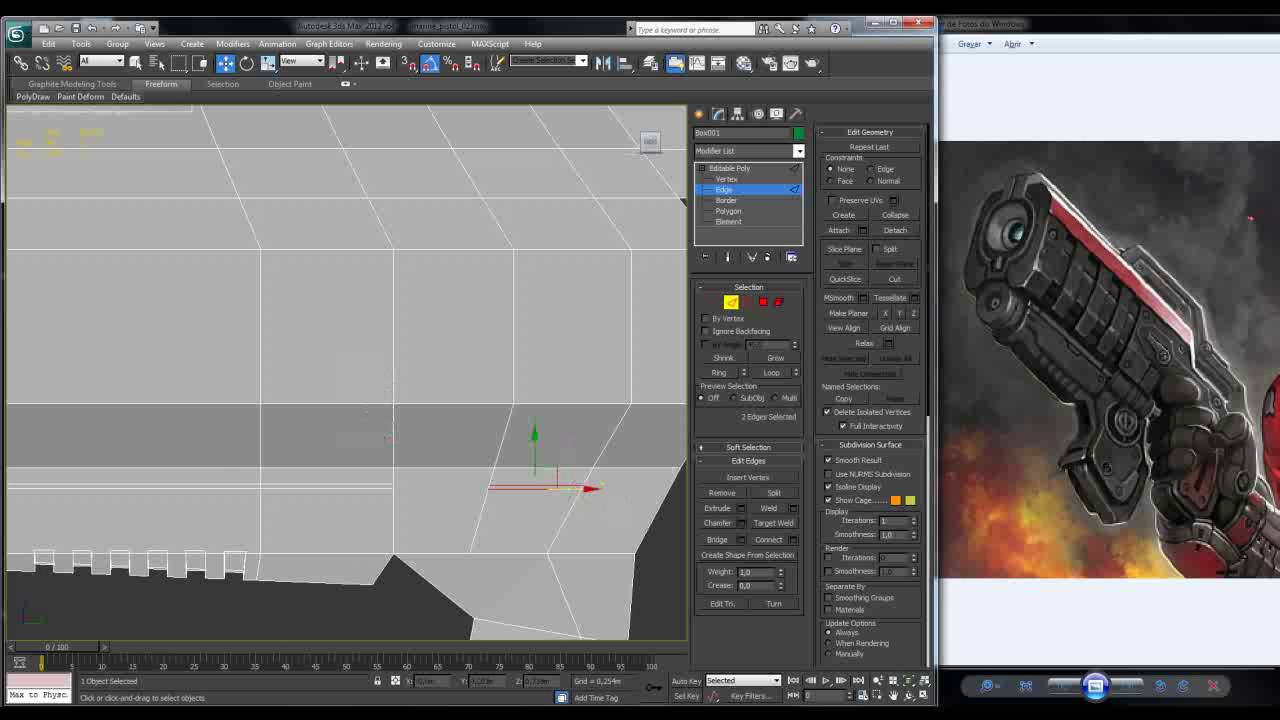
Step: Connect the rear-end vertices of the lower rail's lengthwise strip to the matching vertices on the slanted edge above the grip
{"action": "key", "text": "1"}
{"action": "left_click", "coordinate": [489, 486]}
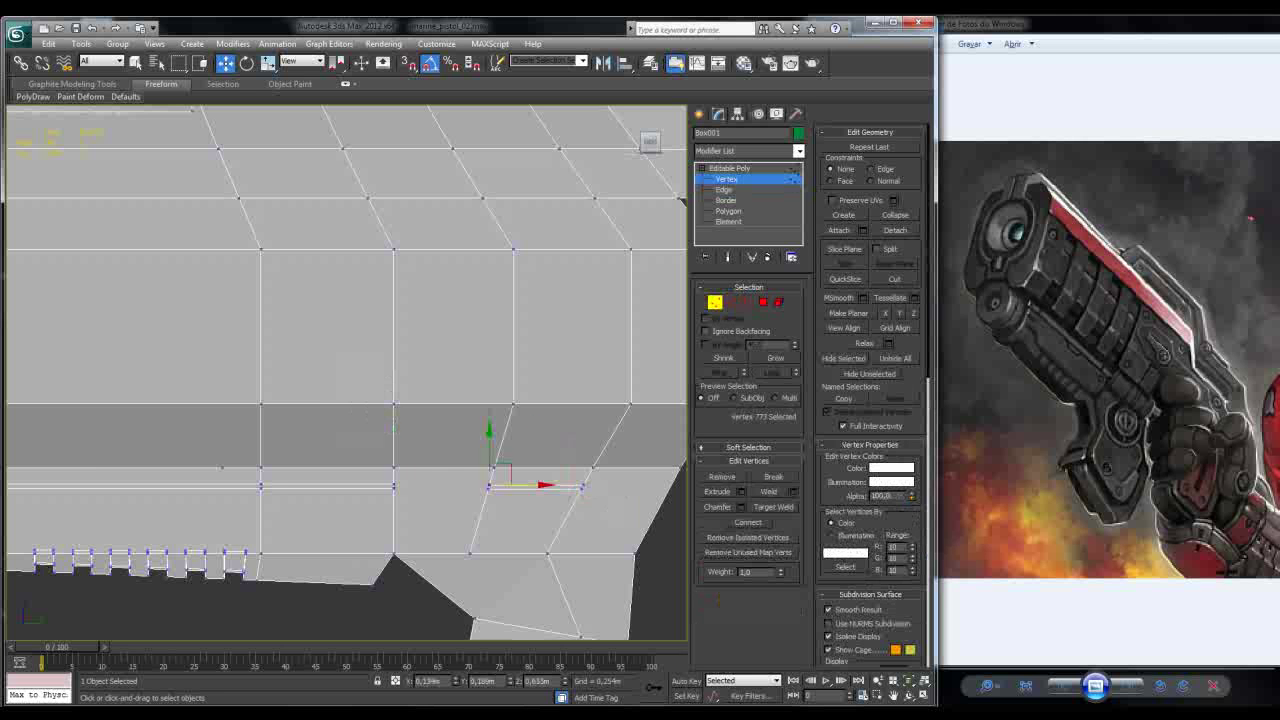
{"action": "left_click", "coordinate": [393, 486], "text": "ctrl"}
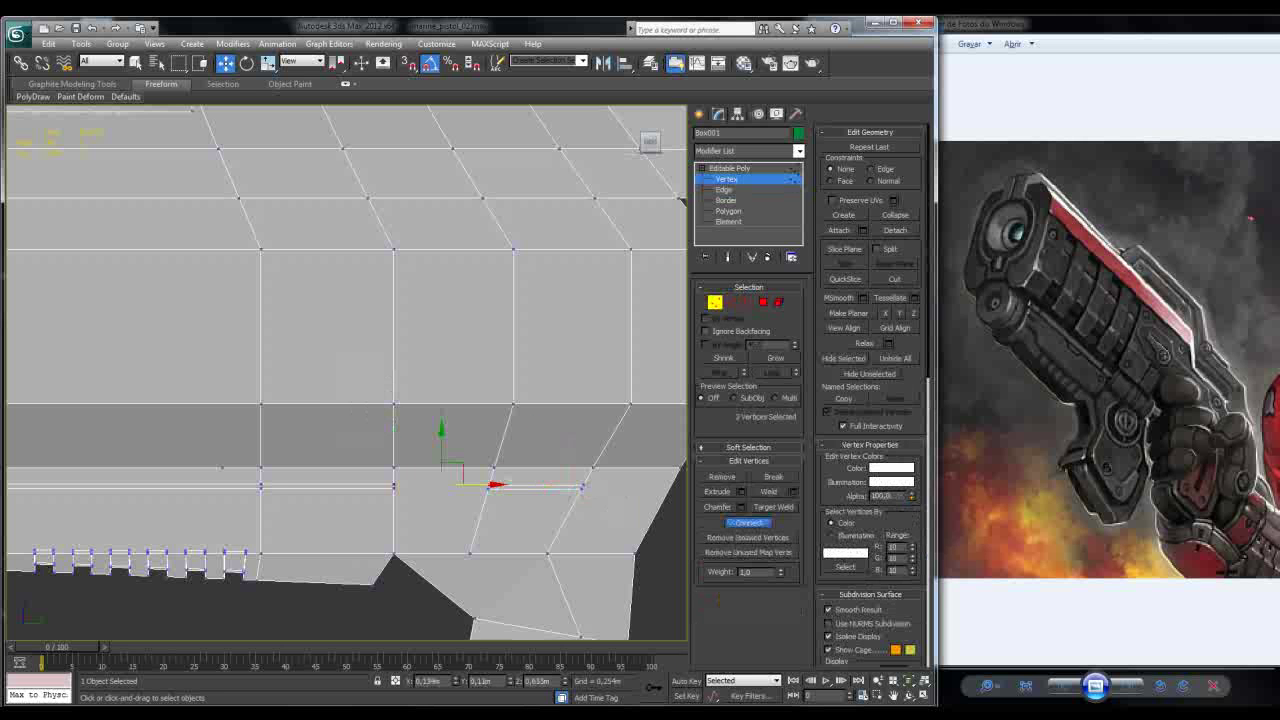
{"action": "left_click", "coordinate": [489, 487]}
{"action": "left_click", "coordinate": [393, 486], "text": "ctrl"}
{"action": "left_click", "coordinate": [748, 521]}
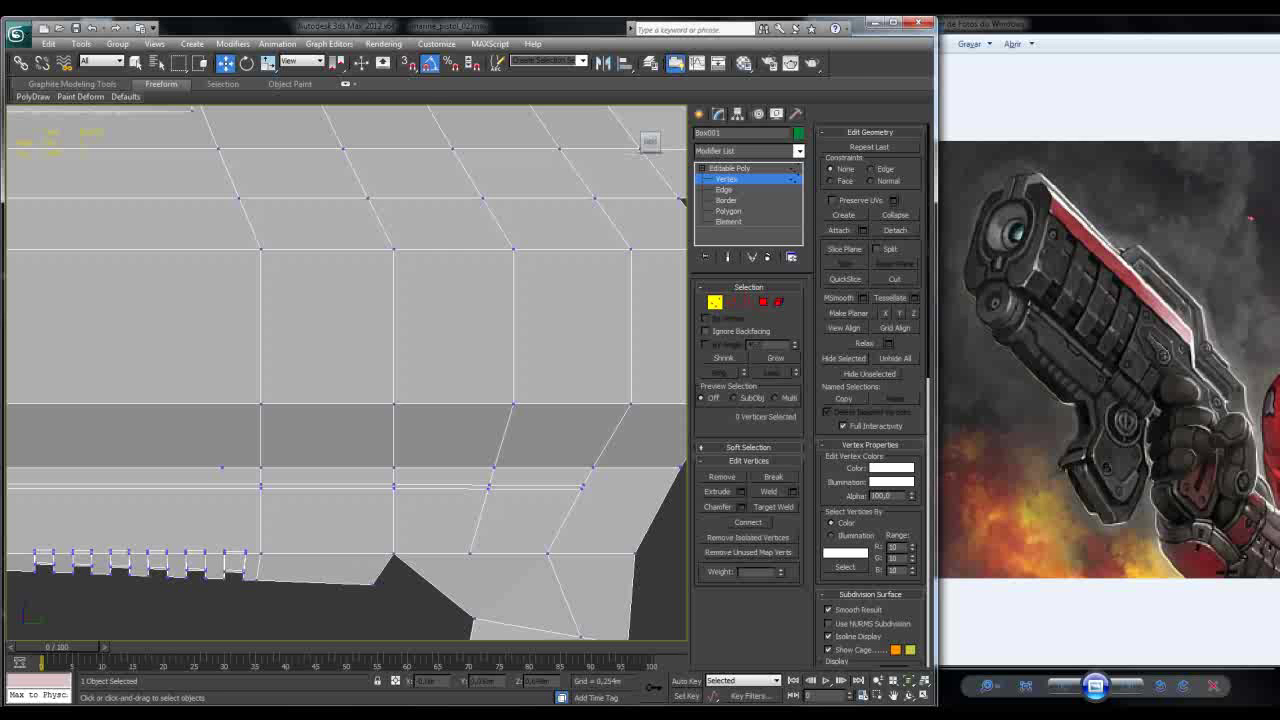
Step: Move the column of vertices at the lengthwise strip's old rear end slightly toward the grip
{"action": "left_click", "coordinate": [393, 486]}
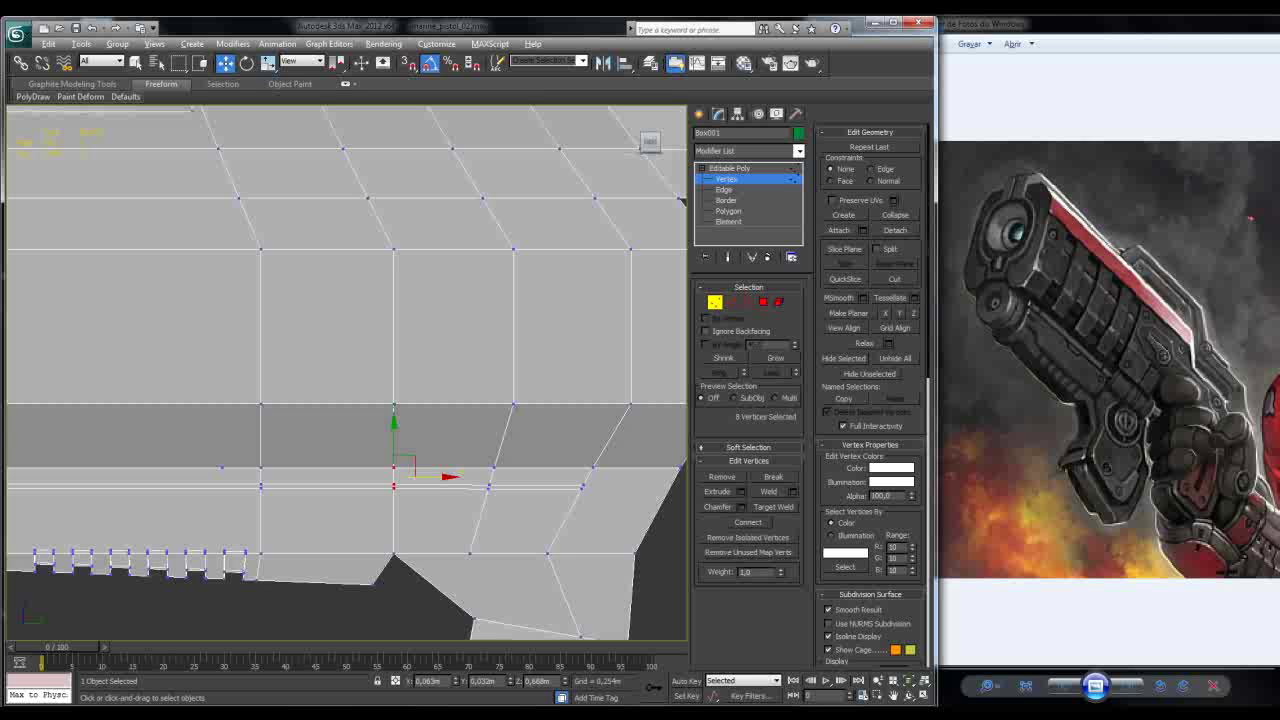
{"action": "mouse_move", "coordinate": [425, 476]}
{"action": "left_mouse_down"}
{"action": "mouse_move", "coordinate": [464, 476]}
{"action": "mouse_move", "coordinate": [434, 476]}
{"action": "left_mouse_up"}
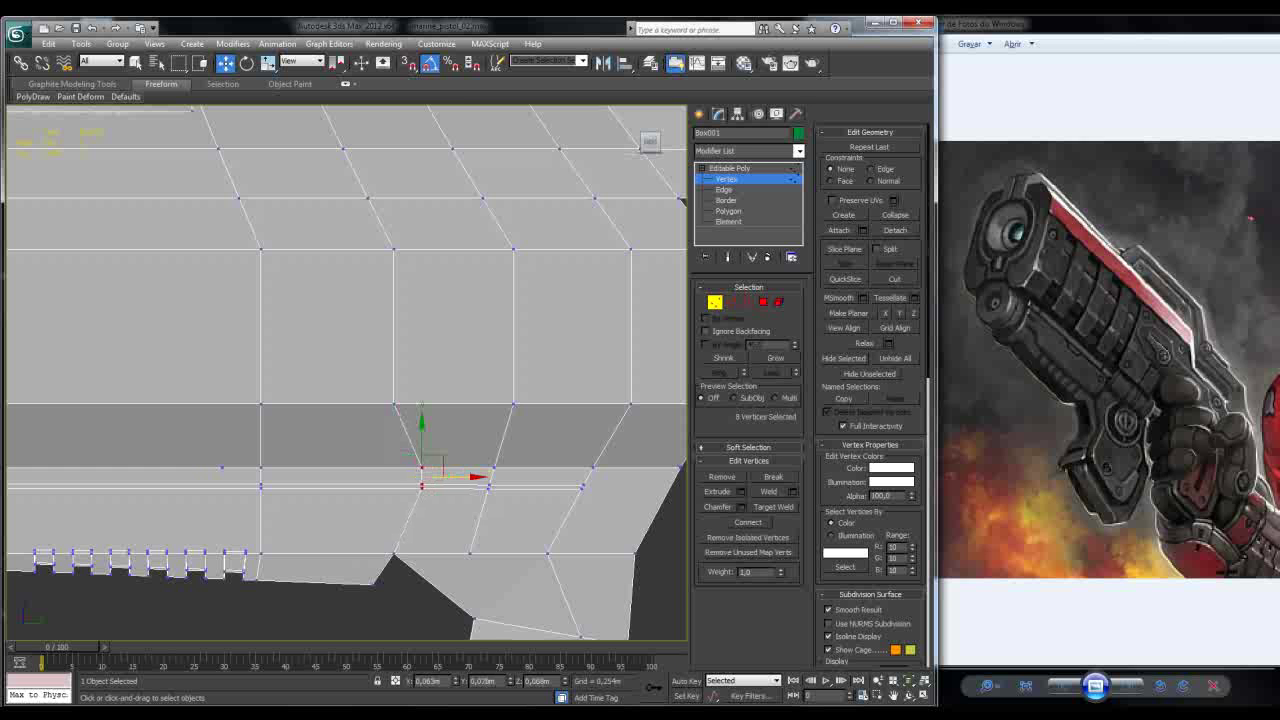
{"action": "scroll", "coordinate": [340, 400], "scroll_direction": "down", "scroll_amount": 4}
{"action": "scroll", "coordinate": [350, 420], "scroll_direction": "up", "scroll_amount": 5}
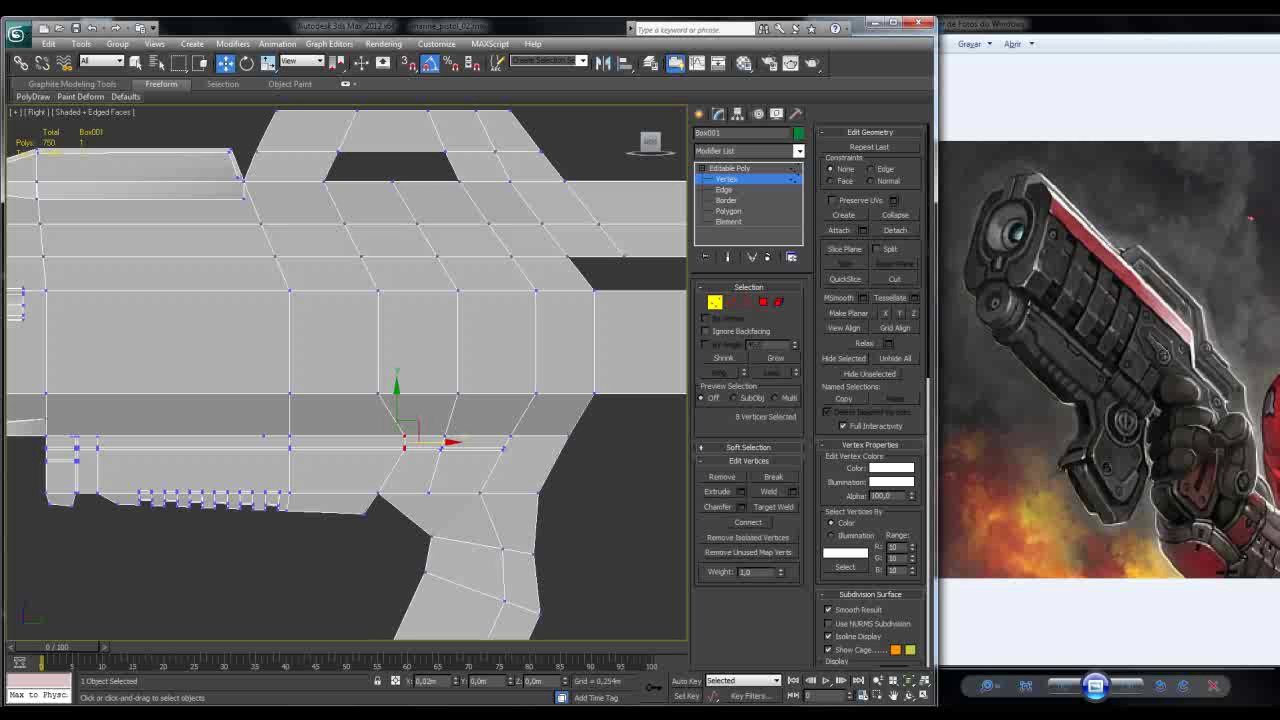
{"action": "scroll", "coordinate": [347, 375], "scroll_direction": "up", "scroll_amount": 1}
{"action": "scroll", "coordinate": [350, 376], "scroll_direction": "up", "scroll_amount": 1}
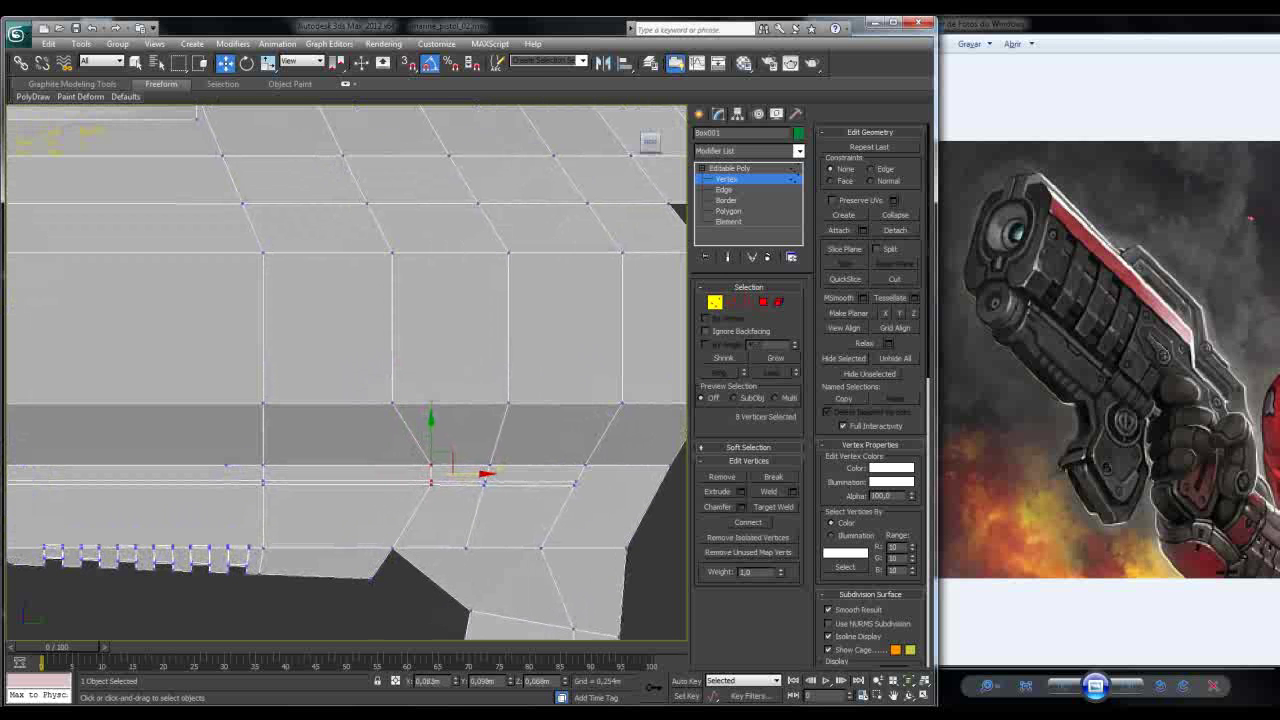
{"action": "middle_click_drag", "start_coordinate": [347, 375], "coordinate": [456, 365]}
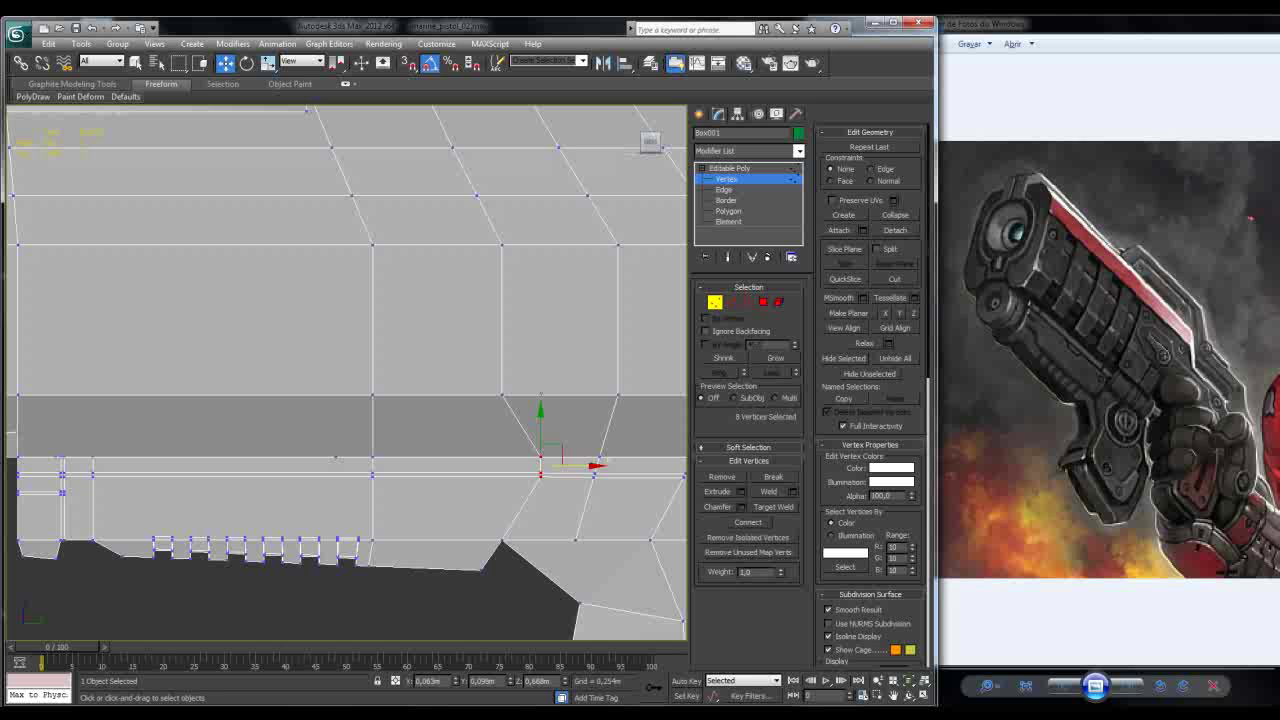
Step: Try to connect the three lengthwise edges at the strip's rear section, using pinch -77
{"action": "key", "text": "2"}
{"action": "left_click", "coordinate": [456, 474], "text": "ctrl"}
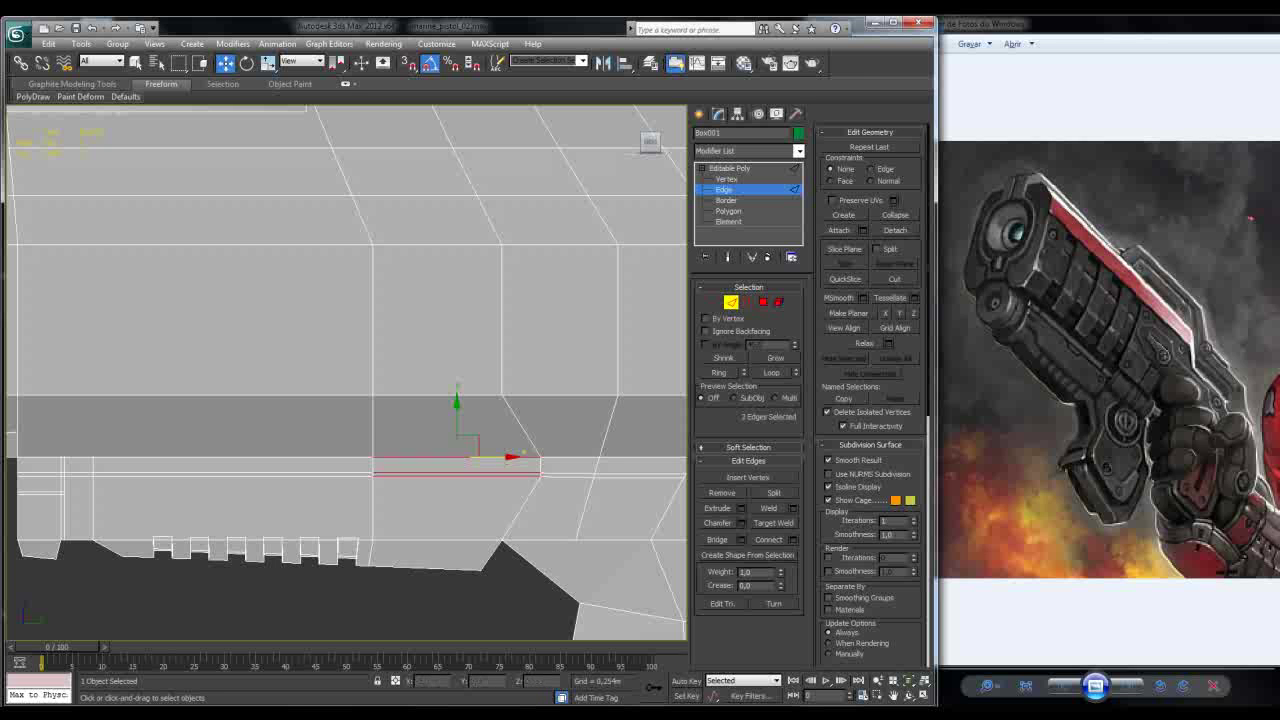
{"action": "key", "text": "ctrl+shift+e"}
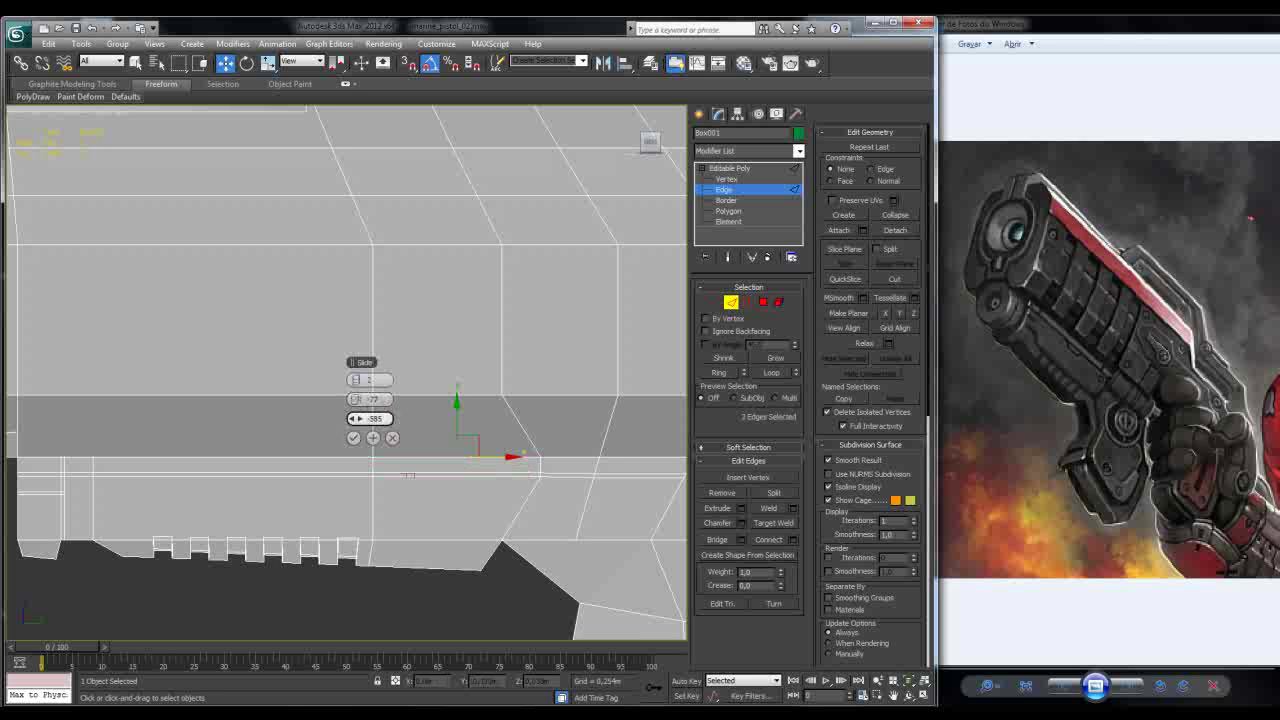
{"action": "key", "text": "Return"}
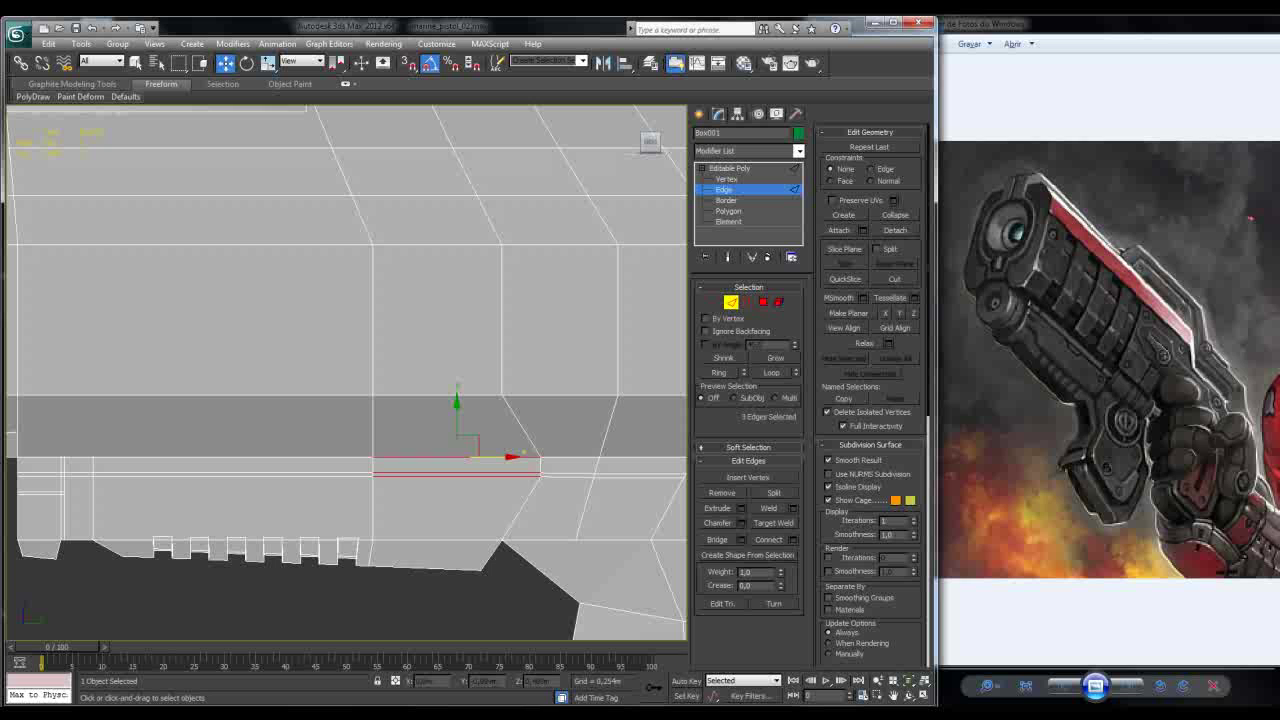
{"action": "key", "text": "ctrl+shift+e"}
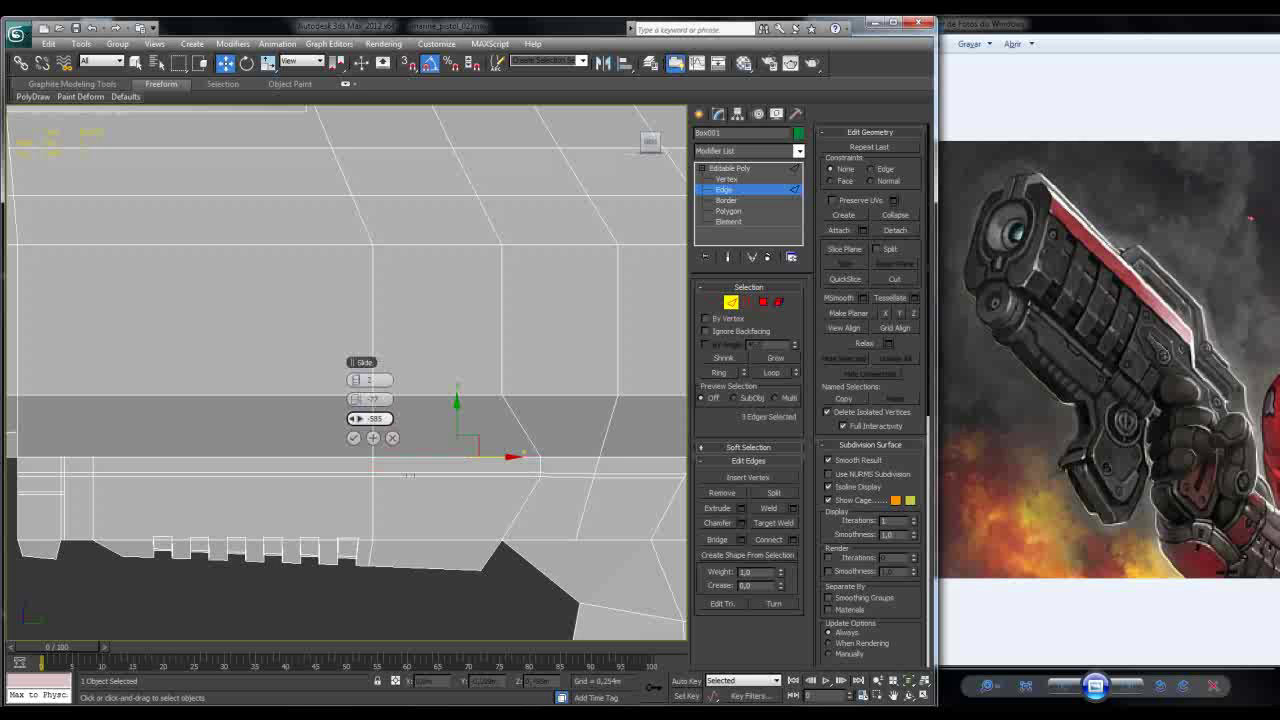
{"action": "left_click", "coordinate": [353, 437]}
Step: In the perspective view, connect the ring of lengthwise edges at the strip's rear section with 1 segment, slid close to its grip-side end
{"action": "key", "text": "l"}
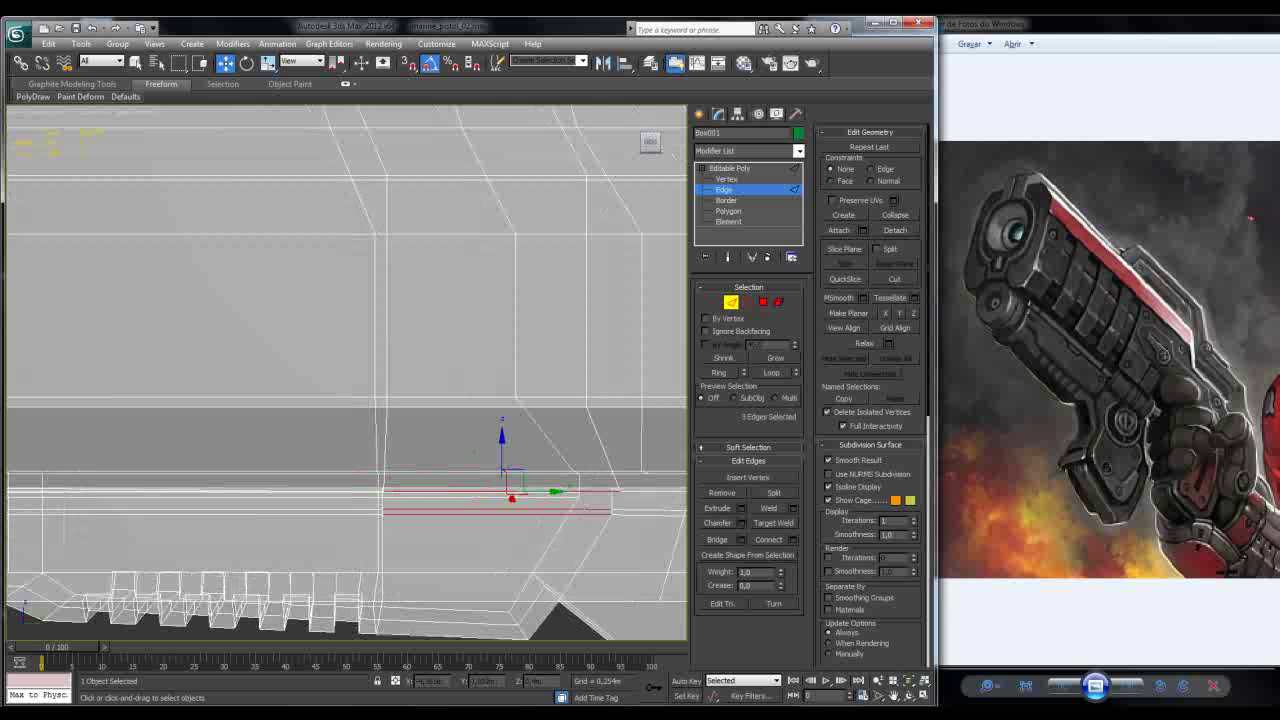
{"action": "key", "text": "p"}
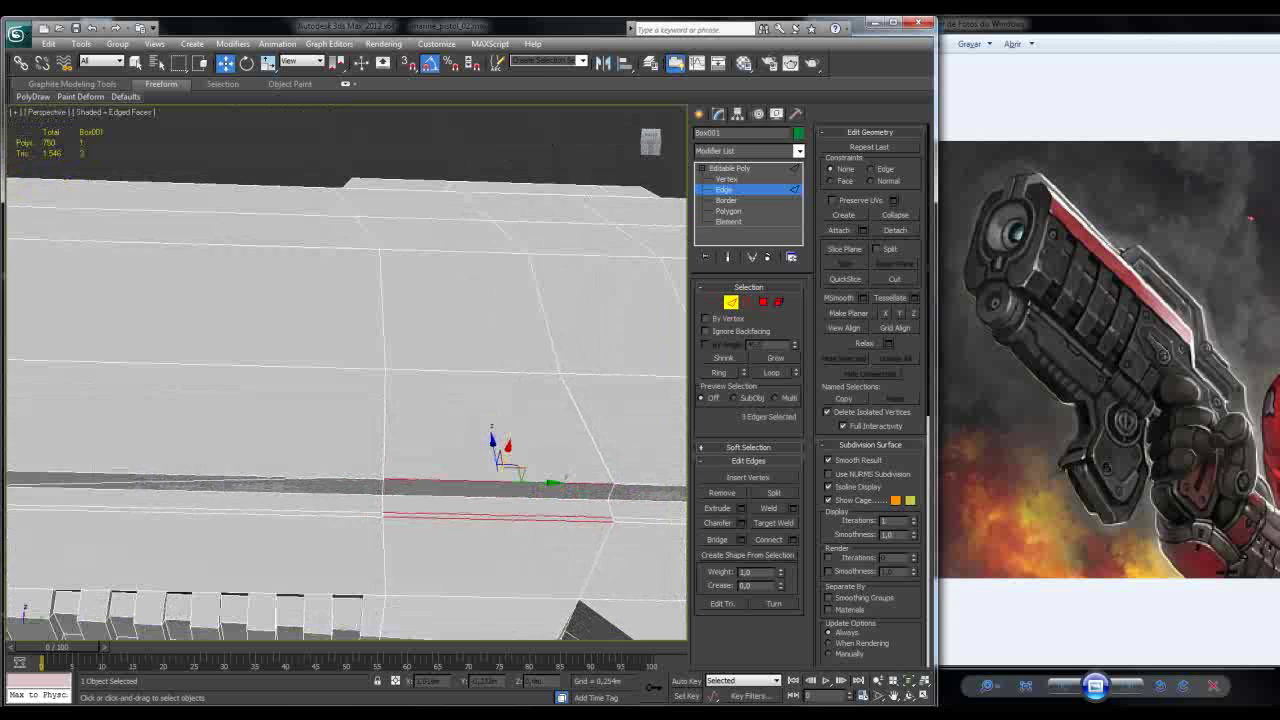
{"action": "middle_click_drag", "start_coordinate": [350, 400], "coordinate": [408, 378], "text": "alt"}
{"action": "key", "text": "ctrl+d"}
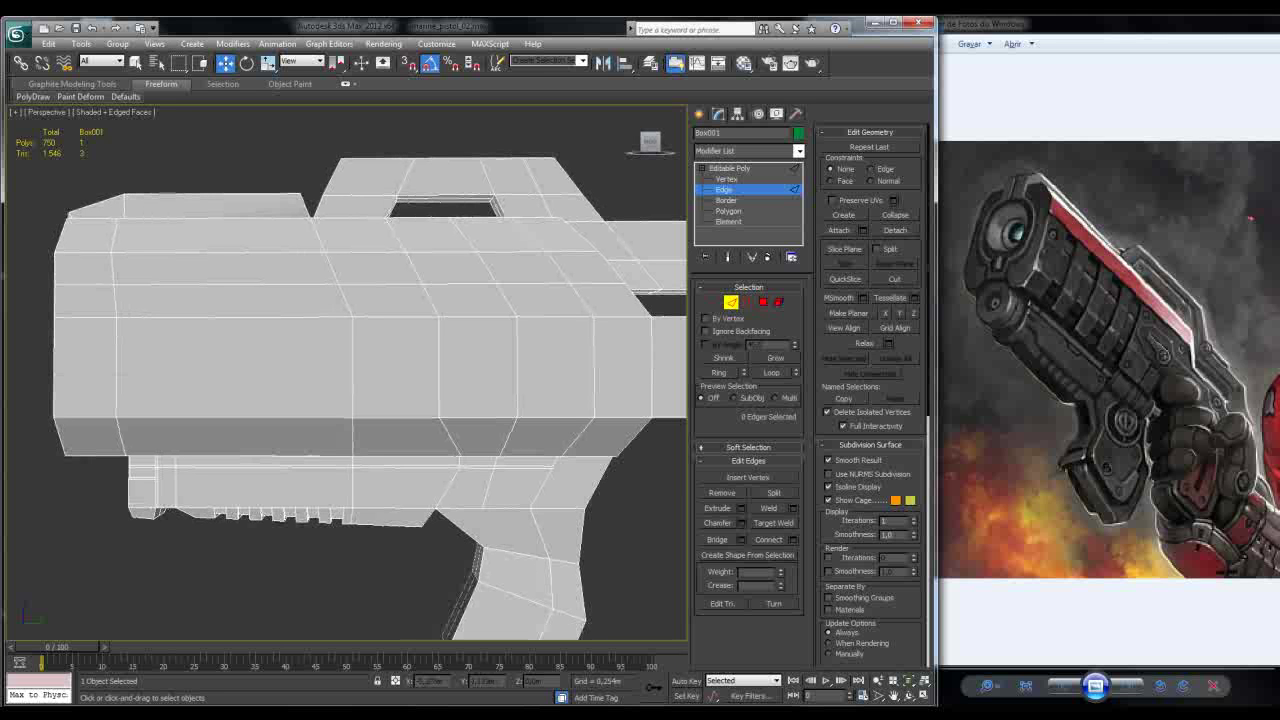
{"action": "scroll", "coordinate": [385, 355], "scroll_direction": "up", "scroll_amount": 5}
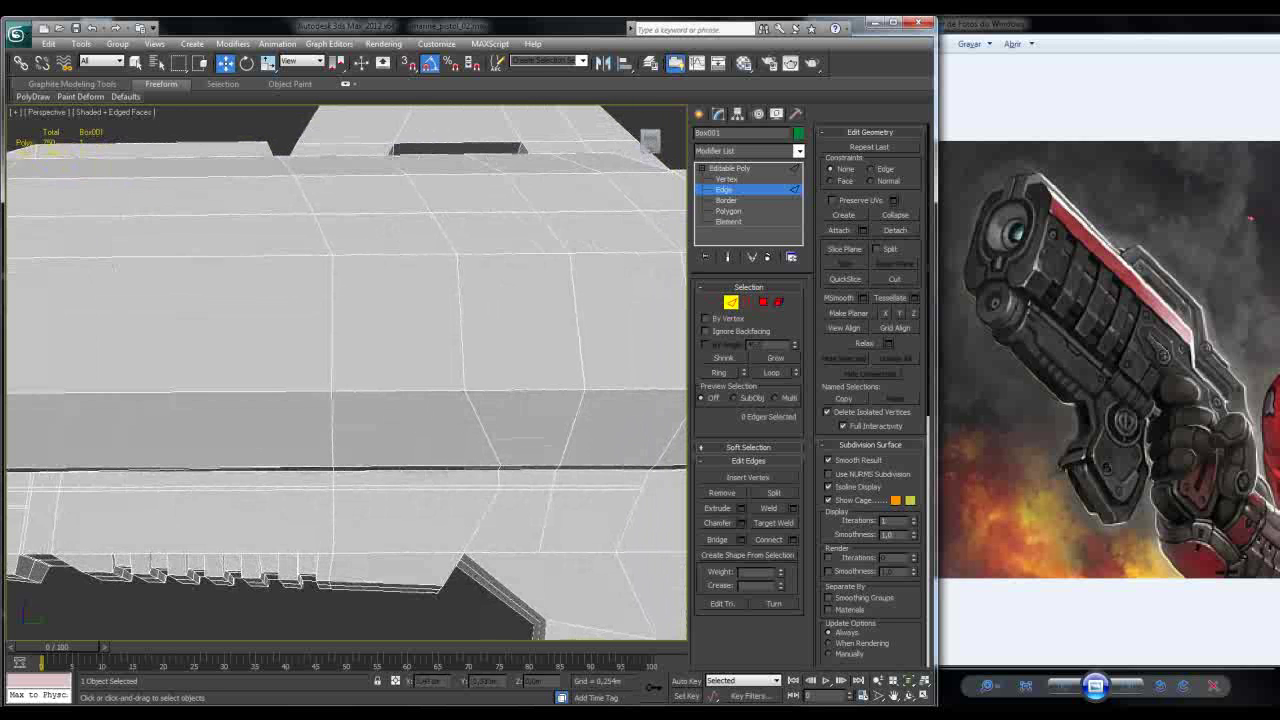
{"action": "left_click", "coordinate": [415, 470]}
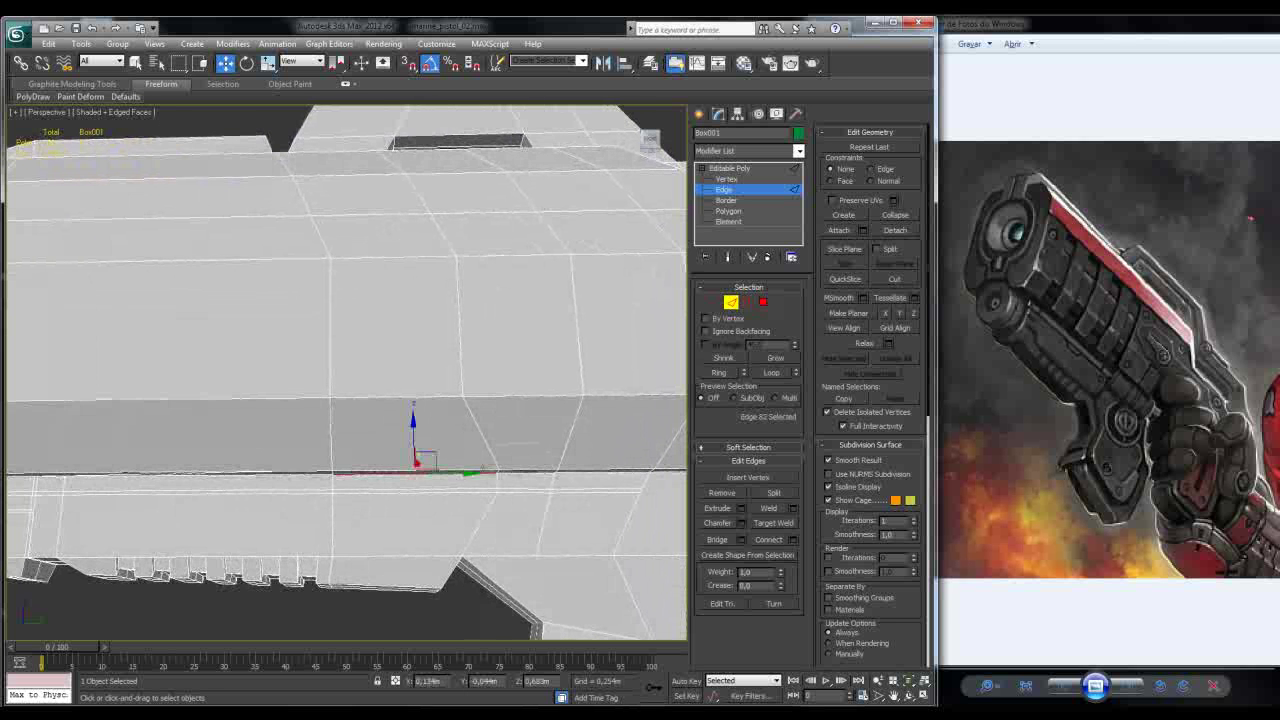
{"action": "key", "text": "alt+r"}
{"action": "left_click", "coordinate": [792, 539]}
{"action": "left_click_drag", "start_coordinate": [372, 418], "coordinate": [397, 418]}
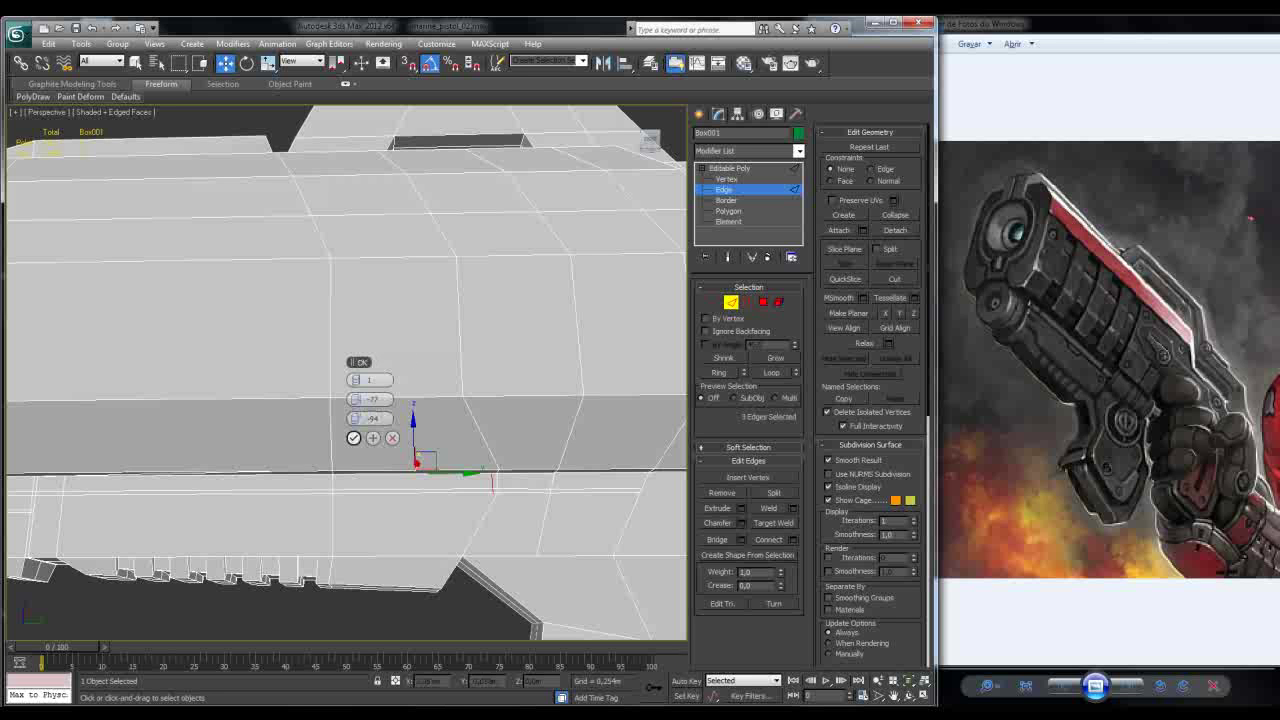
{"action": "left_click", "coordinate": [353, 437]}
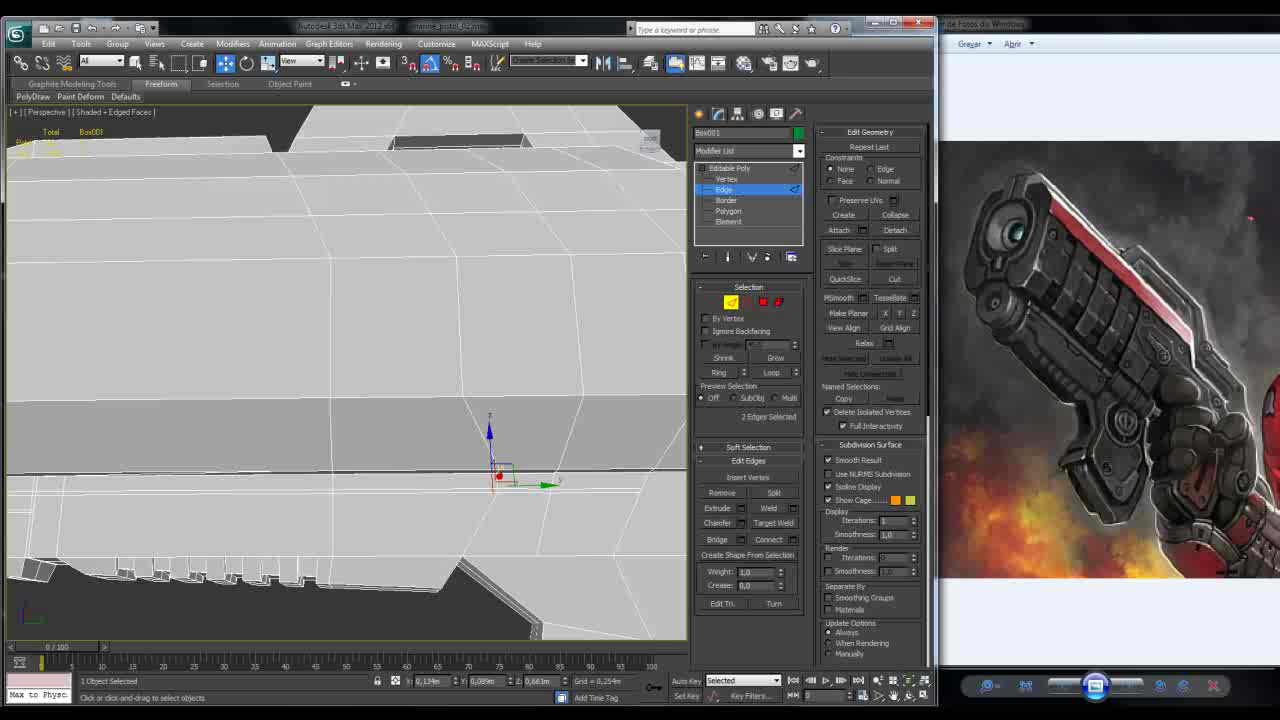
Step: Examine the lower rail and its junction with the grip from several angles
{"action": "scroll", "coordinate": [345, 370], "scroll_direction": "down", "scroll_amount": 2}
{"action": "middle_click_drag", "start_coordinate": [345, 370], "coordinate": [400, 378], "text": "alt"}
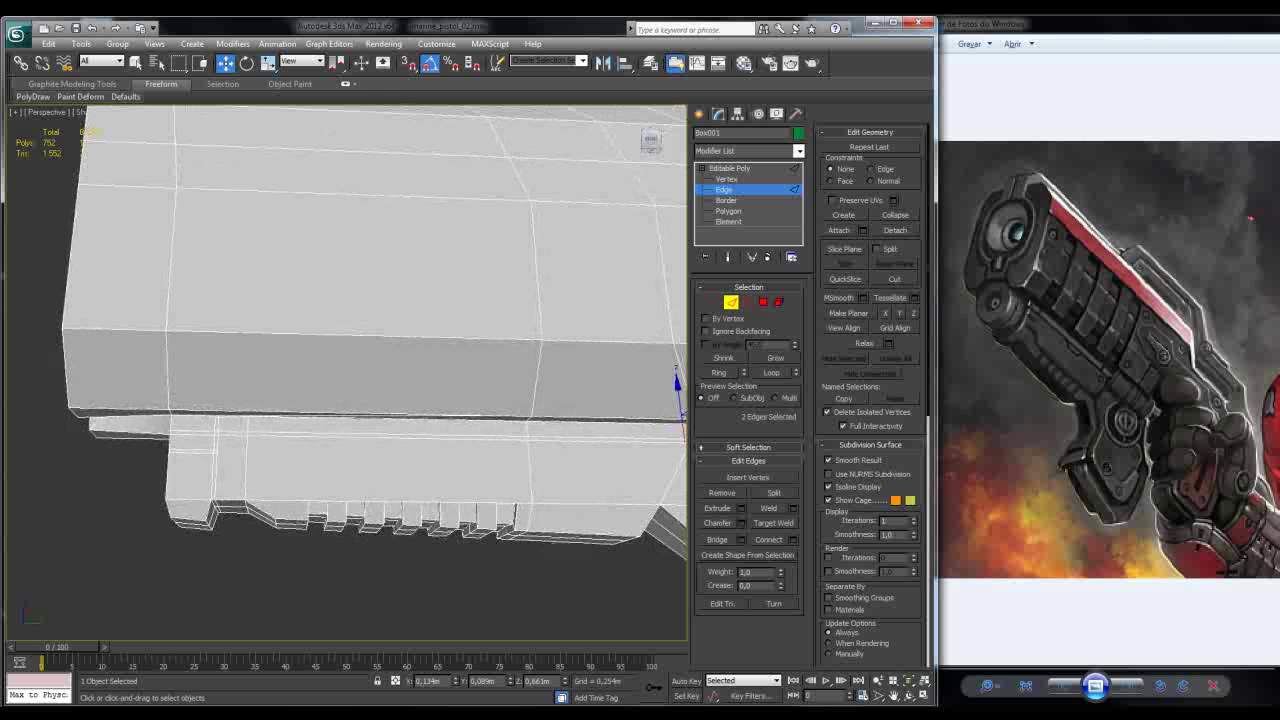
{"action": "middle_click_drag", "start_coordinate": [400, 378], "coordinate": [440, 368], "text": "alt"}
{"action": "left_click", "coordinate": [470, 346]}
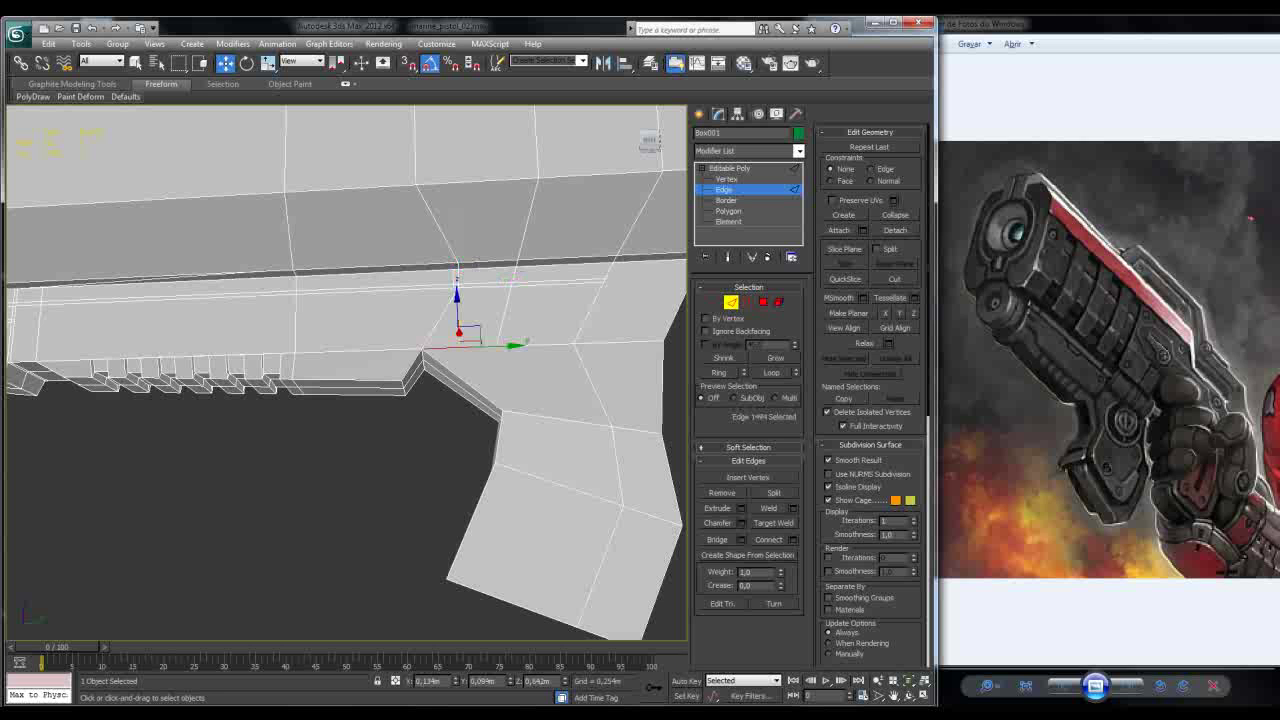
{"action": "middle_click_drag", "start_coordinate": [470, 346], "coordinate": [485, 342], "text": "alt"}
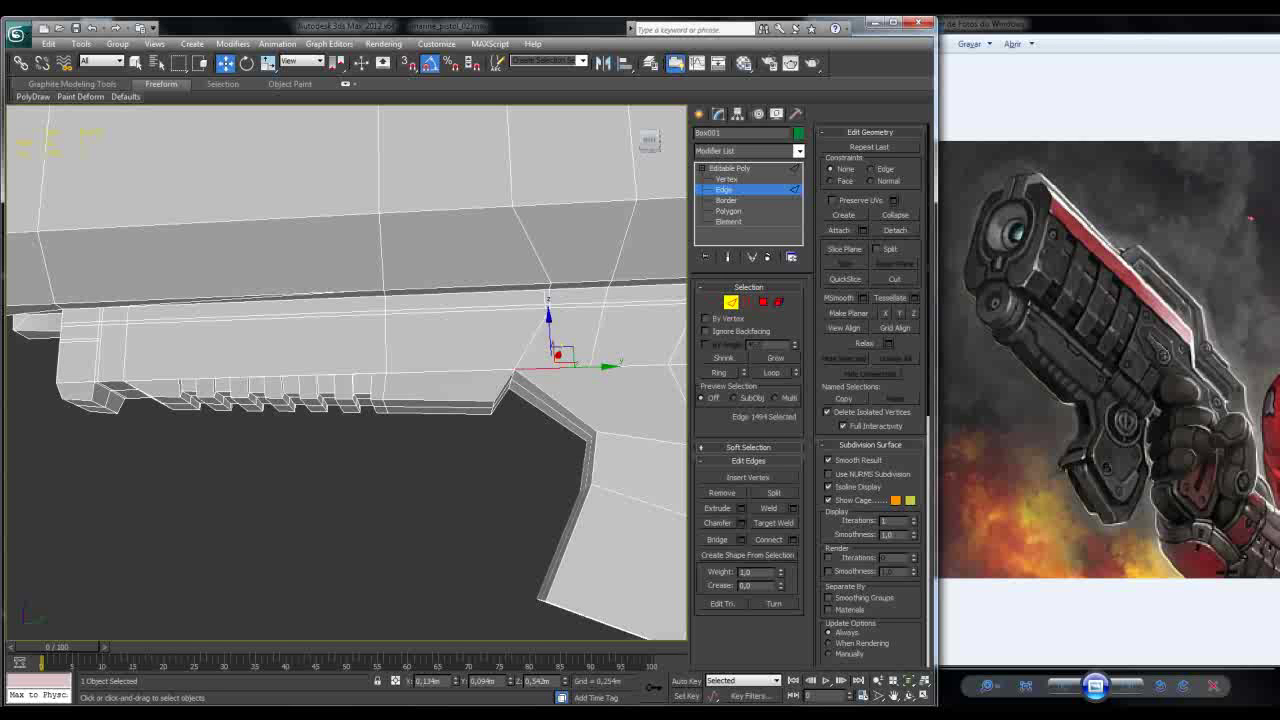
{"action": "middle_click_drag", "start_coordinate": [485, 342], "coordinate": [496, 340], "text": "alt"}
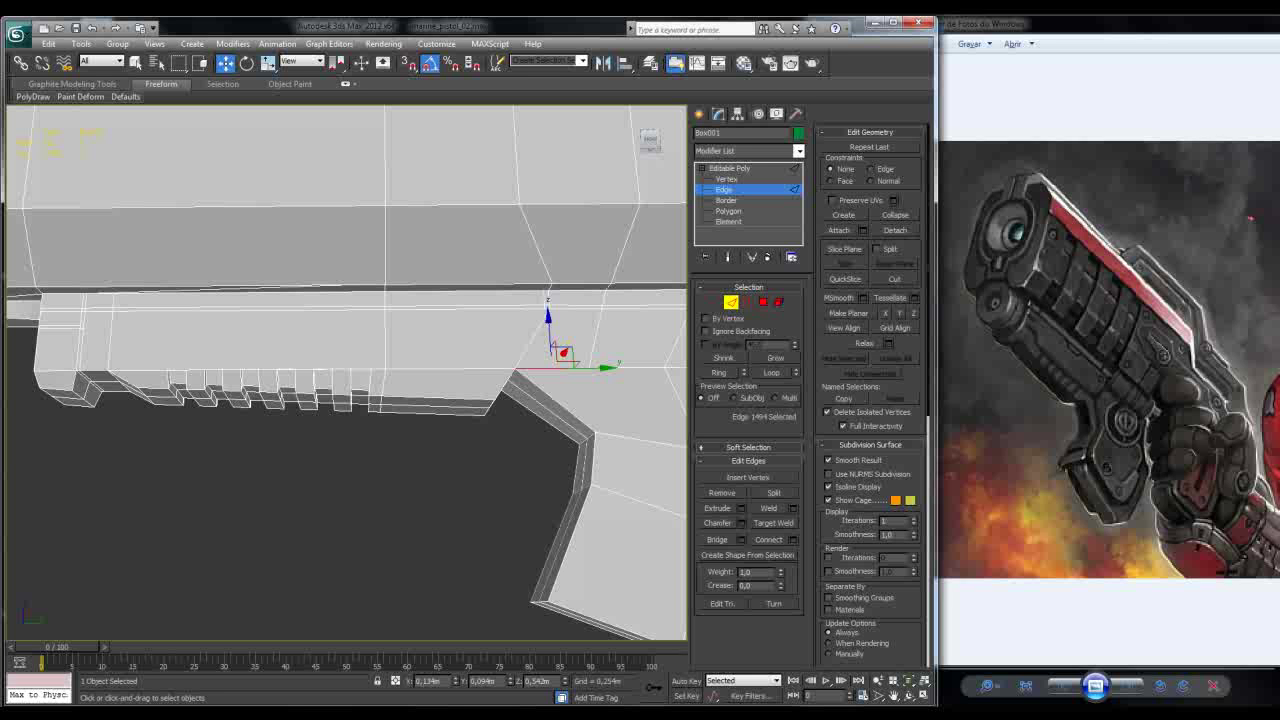
{"action": "middle_click_drag", "start_coordinate": [496, 340], "coordinate": [510, 338], "text": "alt"}
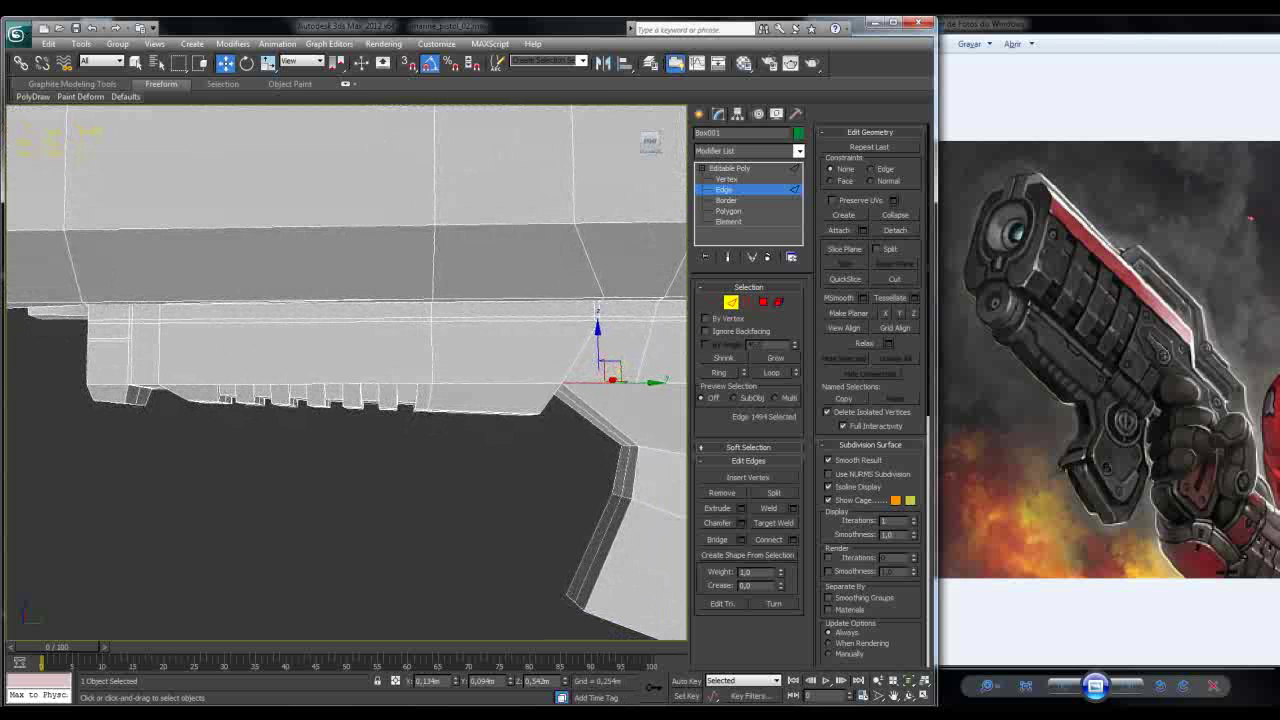
{"action": "key", "text": "alt+c"}
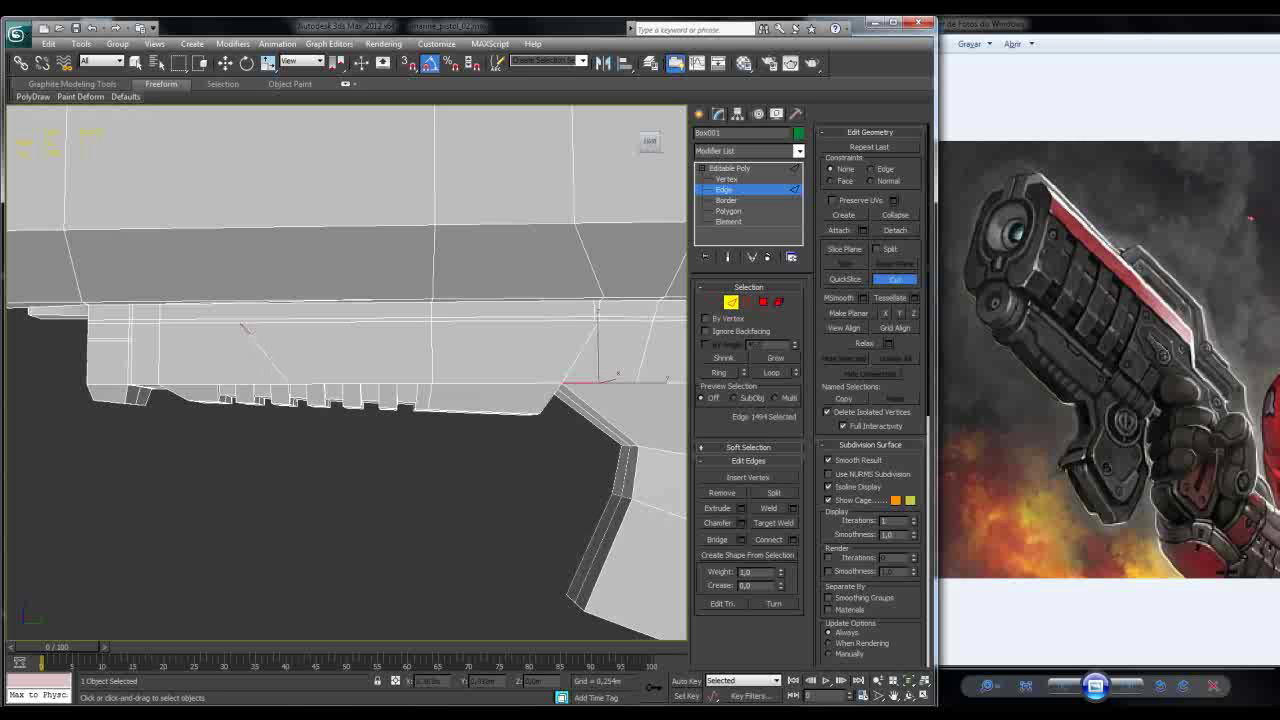
{"action": "middle_click_drag", "start_coordinate": [280, 344], "coordinate": [280, 320], "text": "alt"}
{"action": "middle_click_drag", "start_coordinate": [627, 362], "coordinate": [630, 366], "text": "alt"}
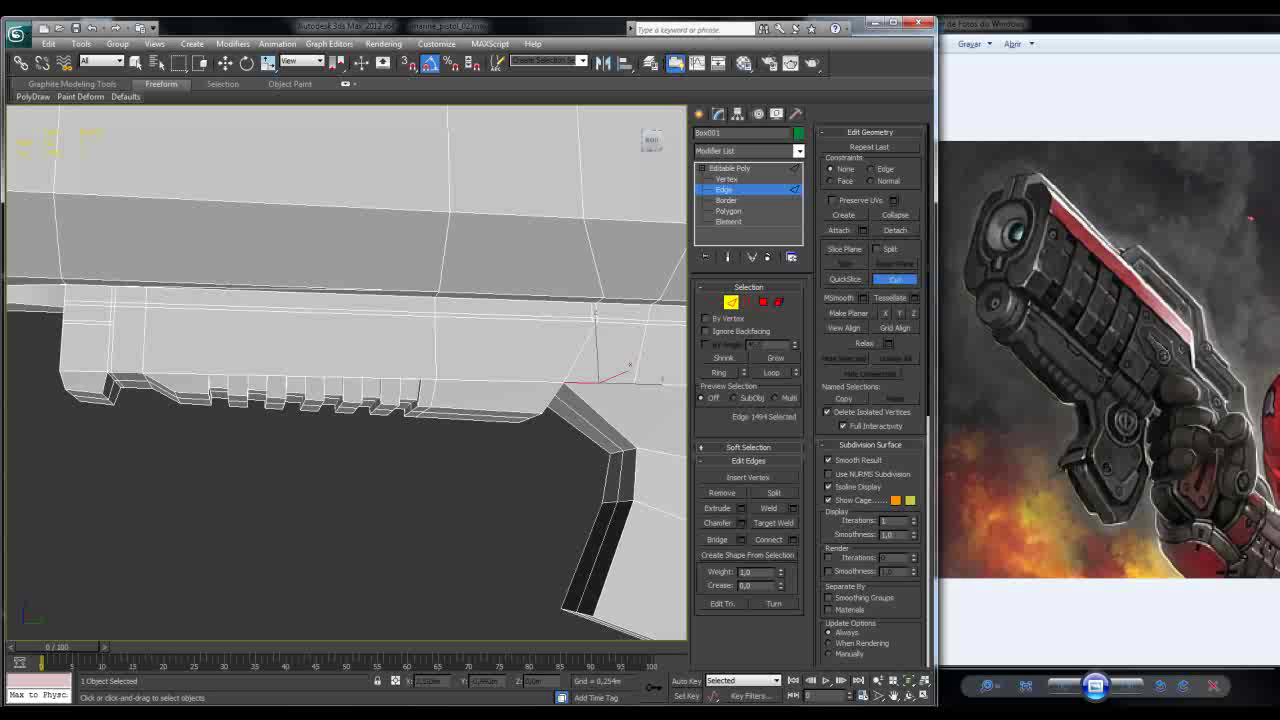
{"action": "left_click", "coordinate": [252, 314], "text": "ctrl"}
{"action": "middle_click_drag", "start_coordinate": [630, 366], "coordinate": [626, 383], "text": "alt"}
{"action": "key", "text": "ctrl+z"}
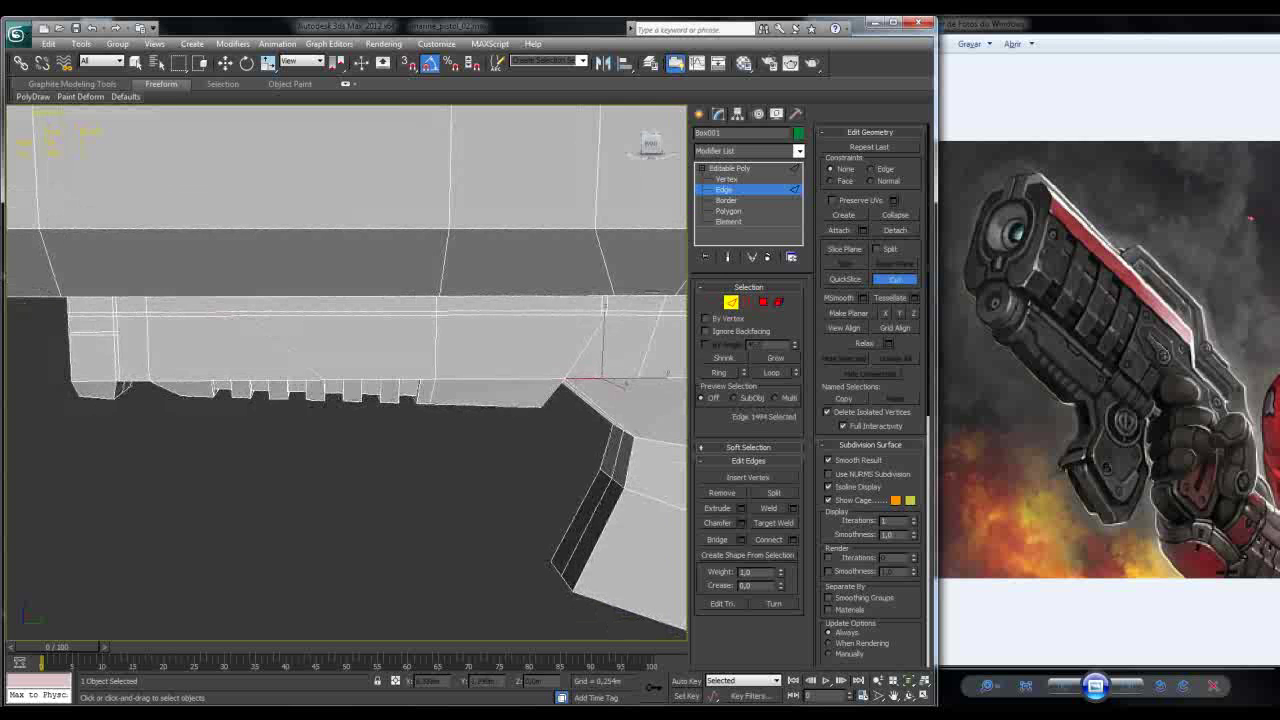
Step: In the Right view, cut a small three-edge trapezoid outline into the lower rail's side, hanging from the lengthwise strip above the teeth
{"action": "left_click", "coordinate": [40, 111]}
{"action": "left_click", "coordinate": [70, 264]}
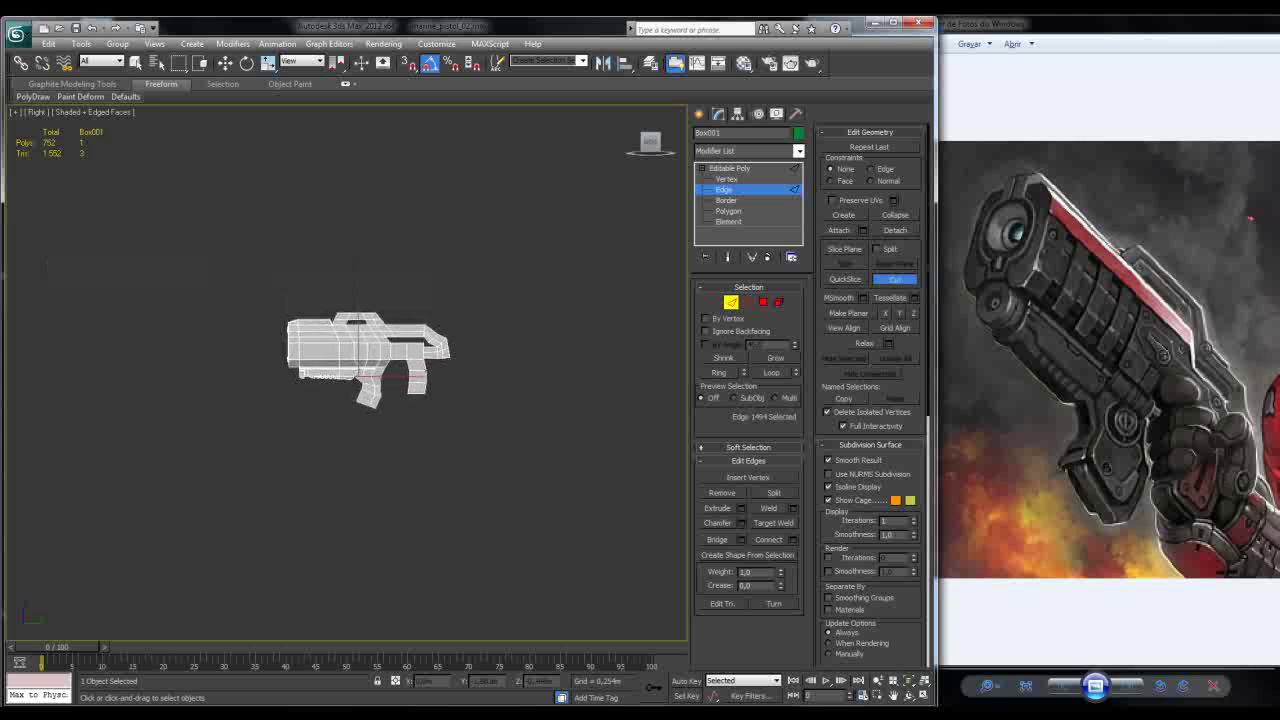
{"action": "scroll", "coordinate": [380, 370], "scroll_direction": "up", "scroll_amount": 8}
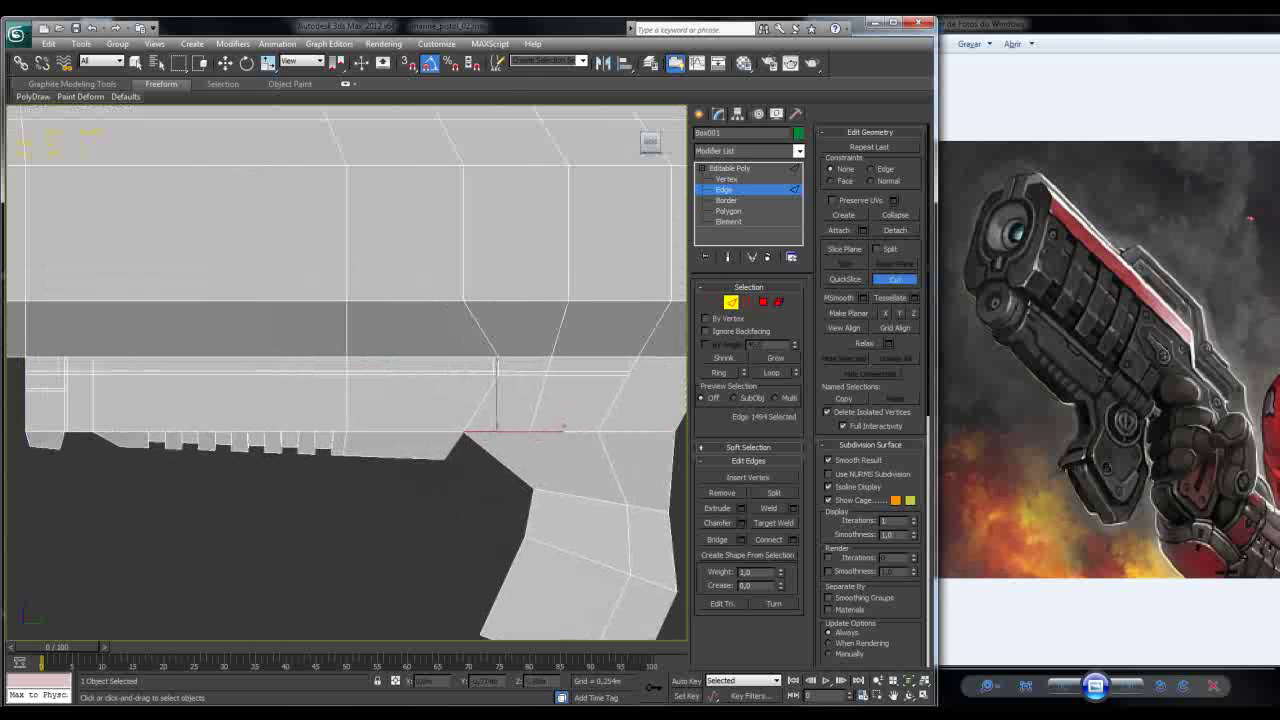
{"action": "middle_click_drag", "start_coordinate": [380, 370], "coordinate": [388, 376]}
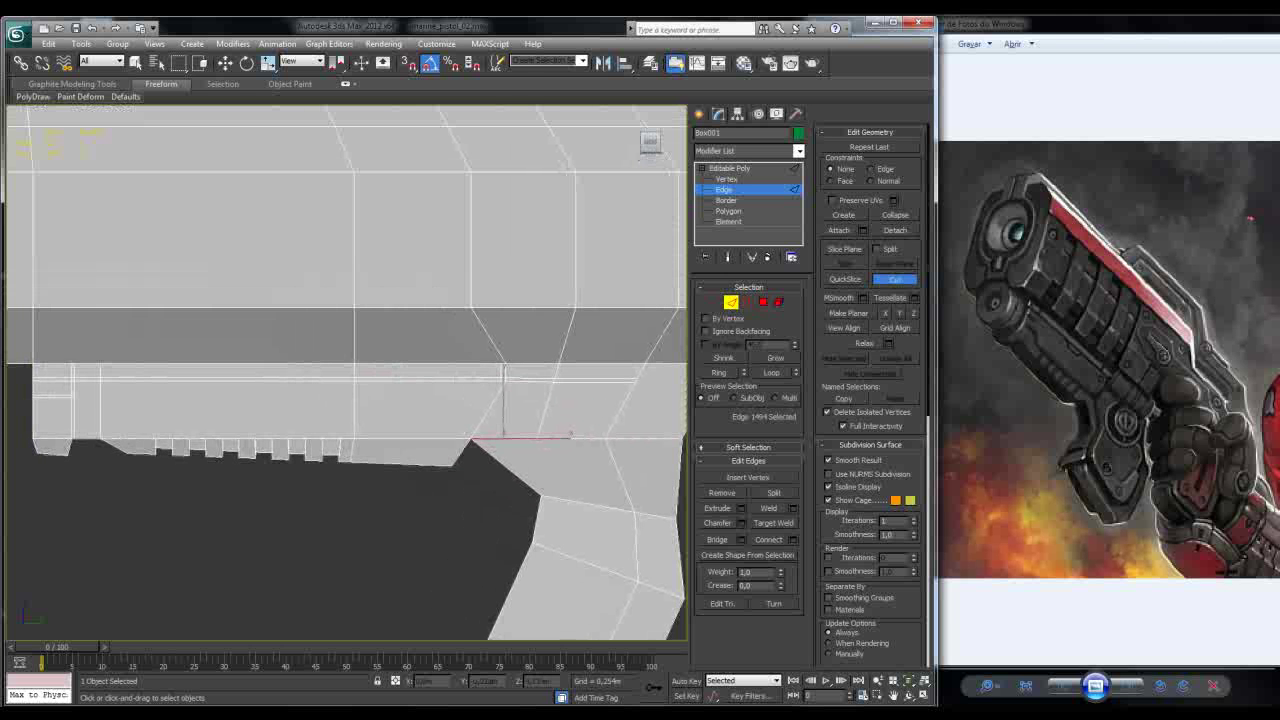
{"action": "scroll", "coordinate": [345, 372], "scroll_direction": "up", "scroll_amount": 2}
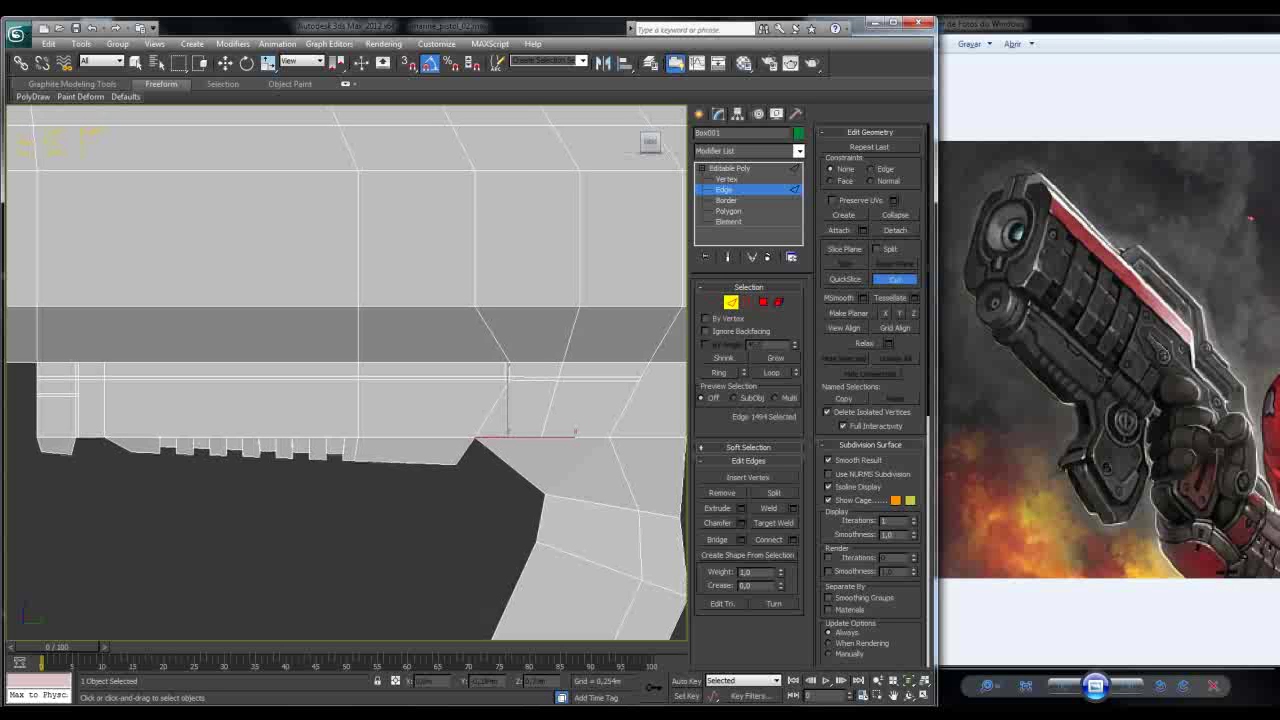
{"action": "middle_click_drag", "start_coordinate": [345, 372], "coordinate": [455, 337]}
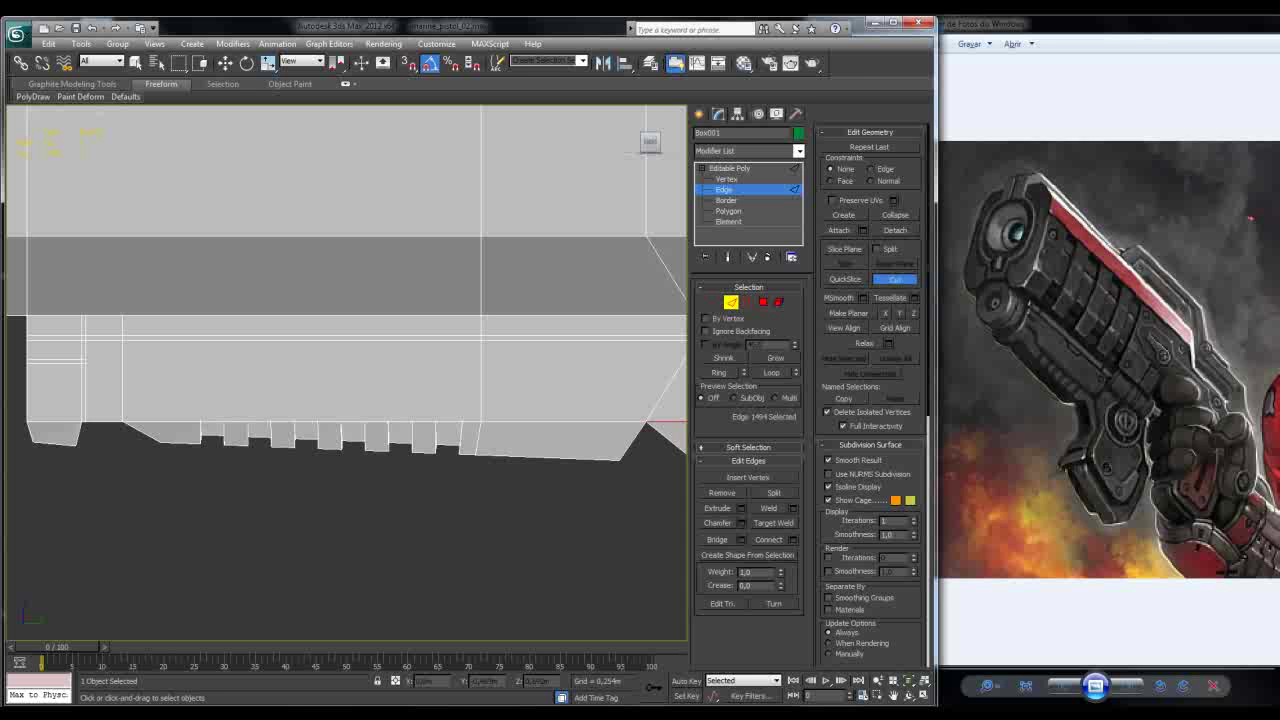
{"action": "left_click", "coordinate": [340, 420]}
{"action": "left_click", "coordinate": [362, 357]}
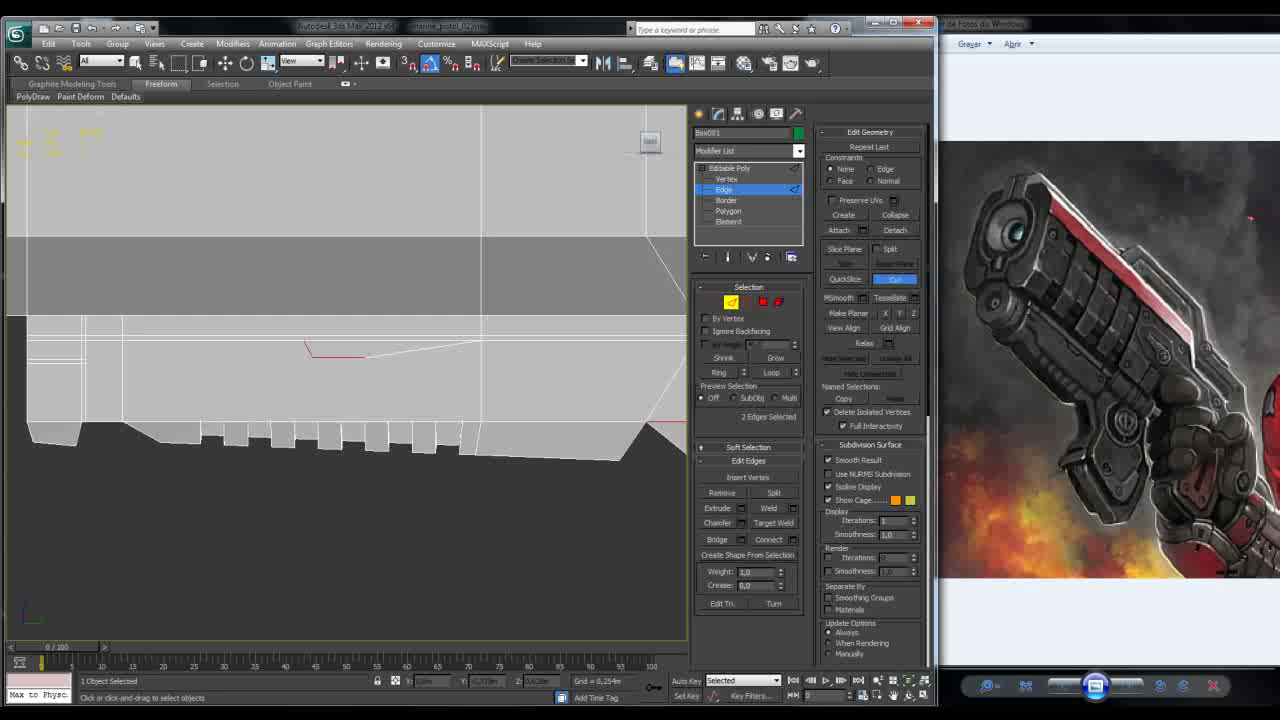
{"action": "left_click", "coordinate": [377, 344]}
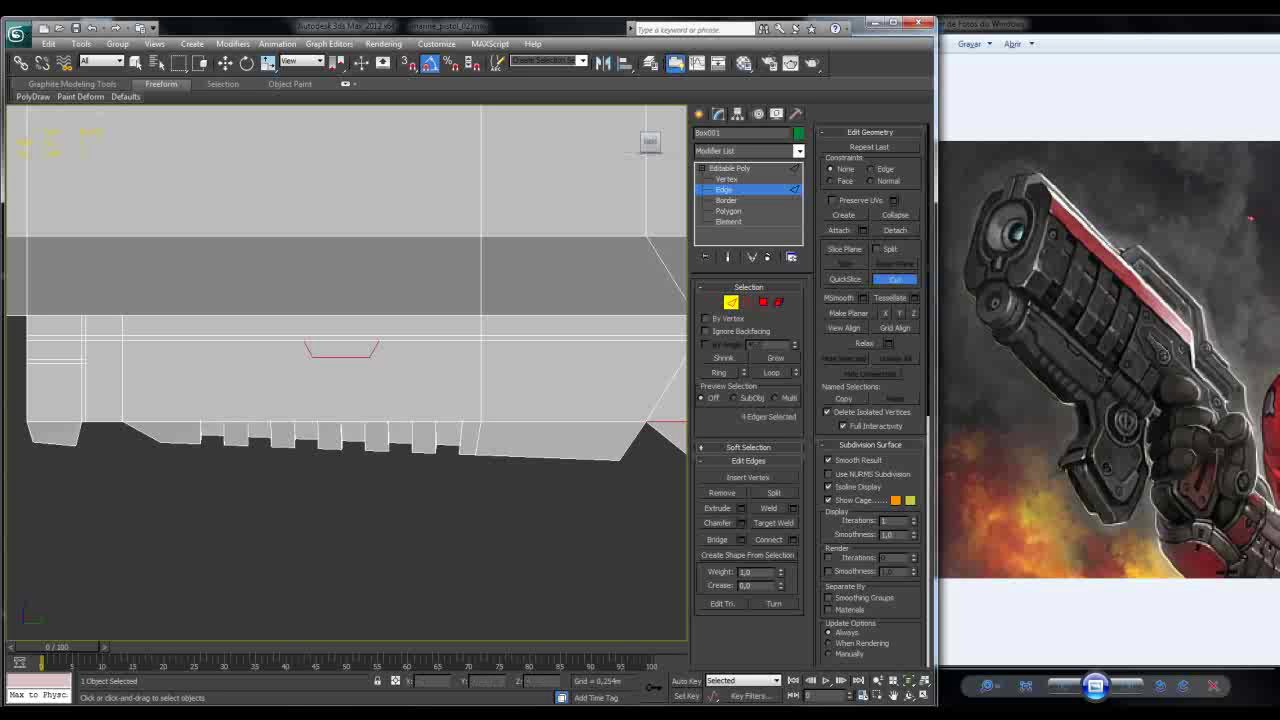
{"action": "key", "text": "Escape"}
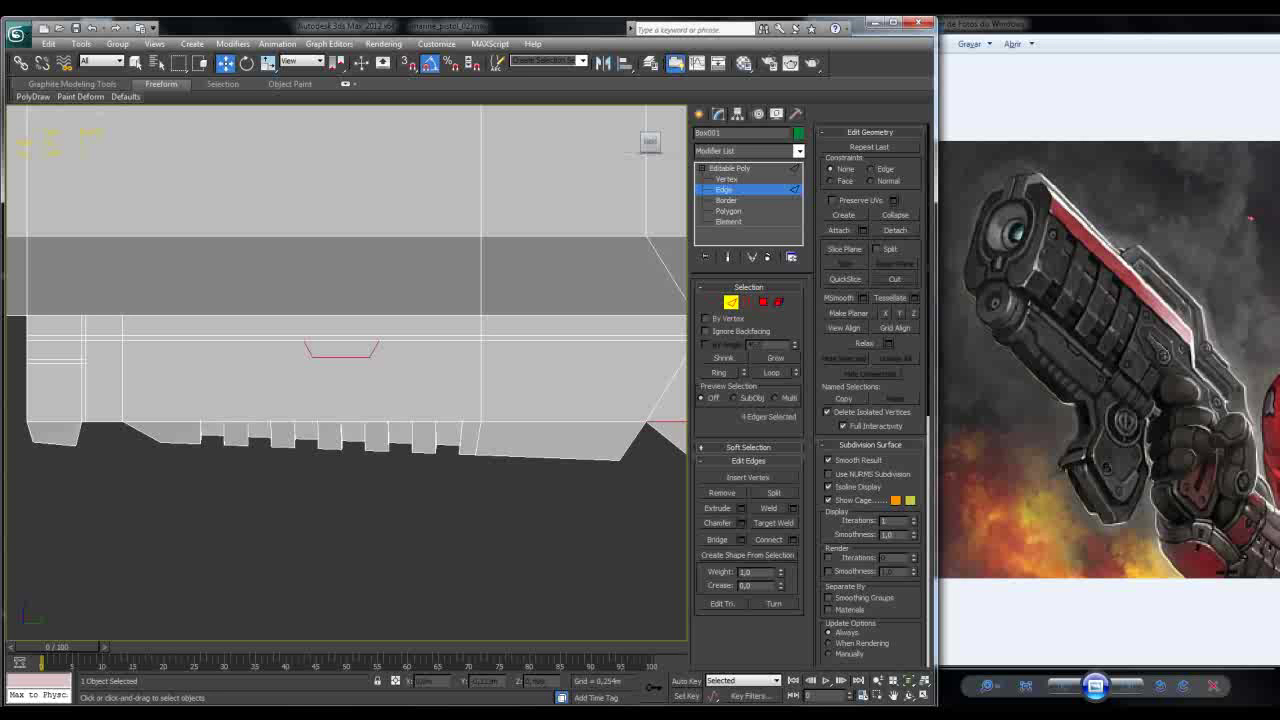
Step: In the perspective view, select the polygons of the thin lengthwise strip in the lower rail's side, starting with its grip-side section
{"action": "scroll", "coordinate": [340, 350], "scroll_direction": "down", "scroll_amount": 3}
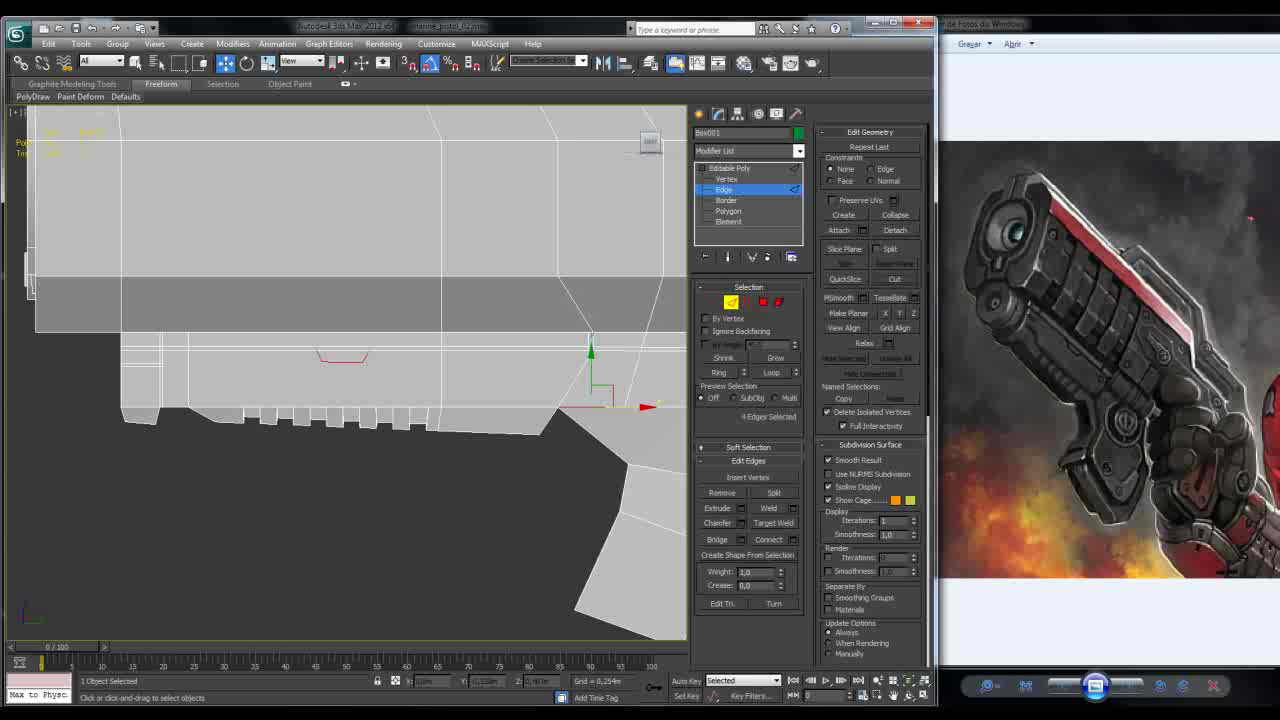
{"action": "middle_click_drag", "start_coordinate": [590, 380], "coordinate": [542, 450]}
{"action": "scroll", "coordinate": [500, 380], "scroll_direction": "up", "scroll_amount": 5}
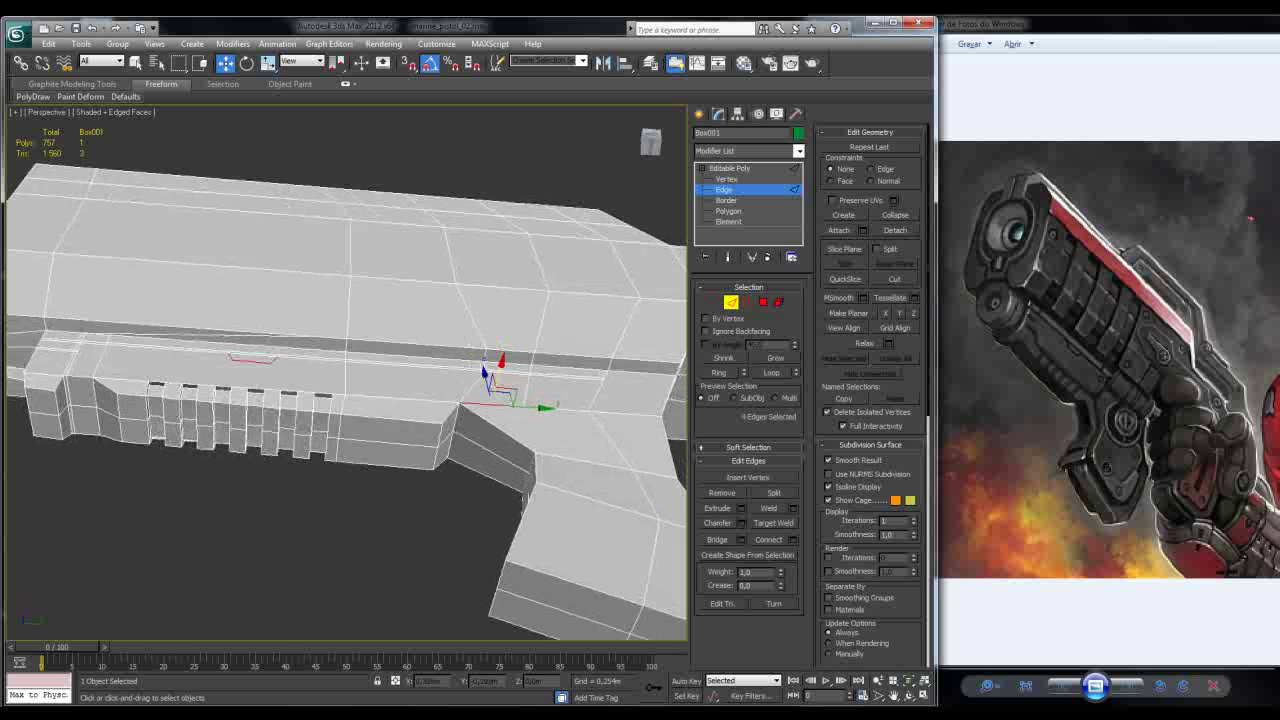
{"action": "middle_click_drag", "start_coordinate": [542, 450], "coordinate": [542, 422], "text": "alt"}
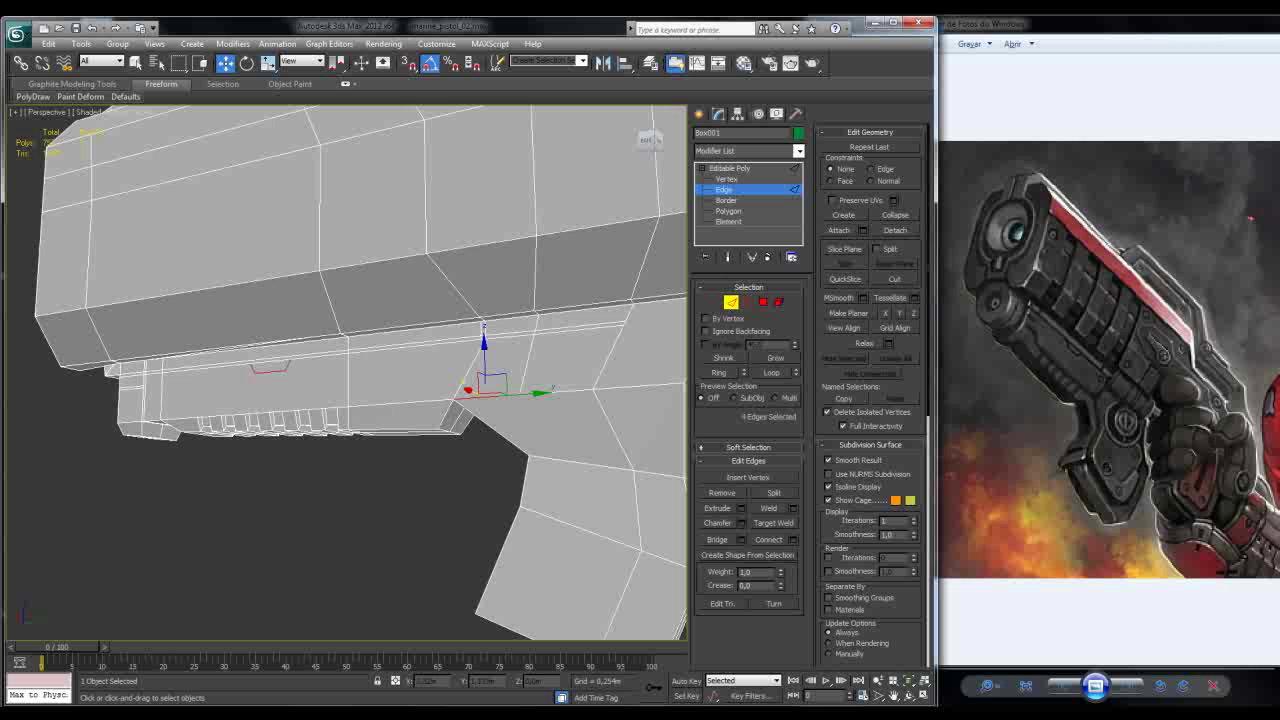
{"action": "left_click", "coordinate": [385, 346]}
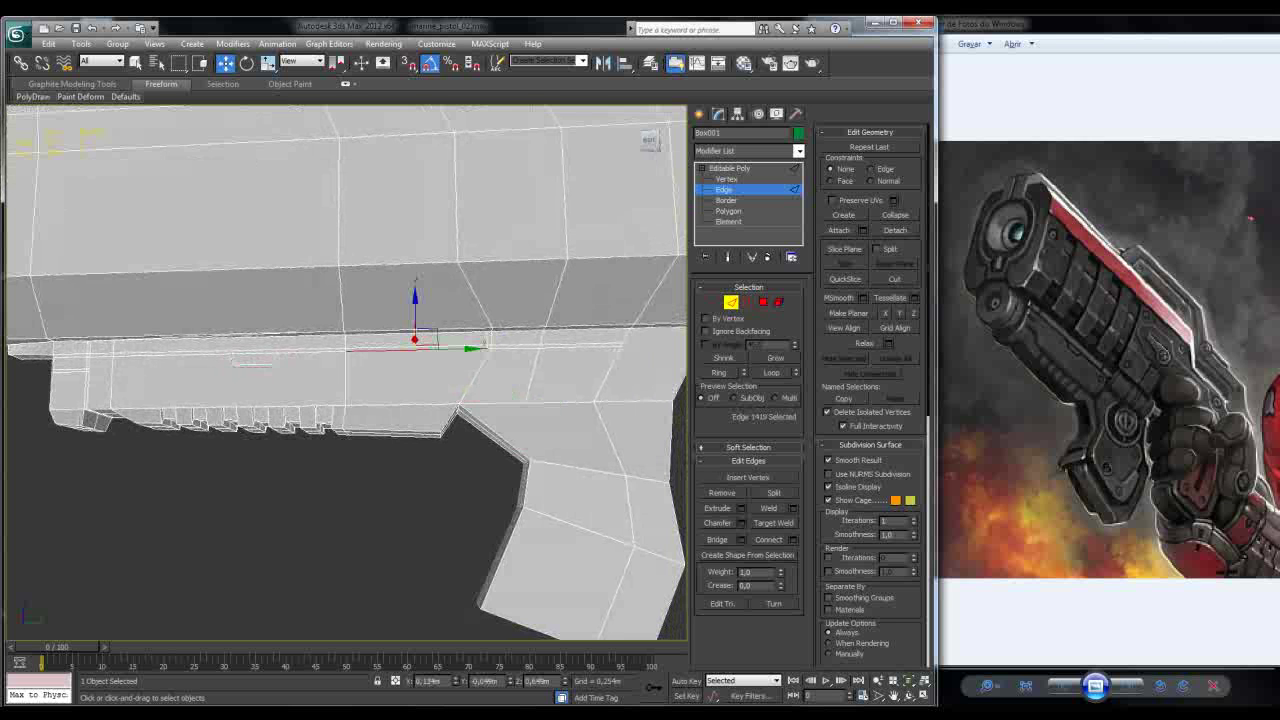
{"action": "key", "text": "4"}
{"action": "left_click", "coordinate": [187, 300]}
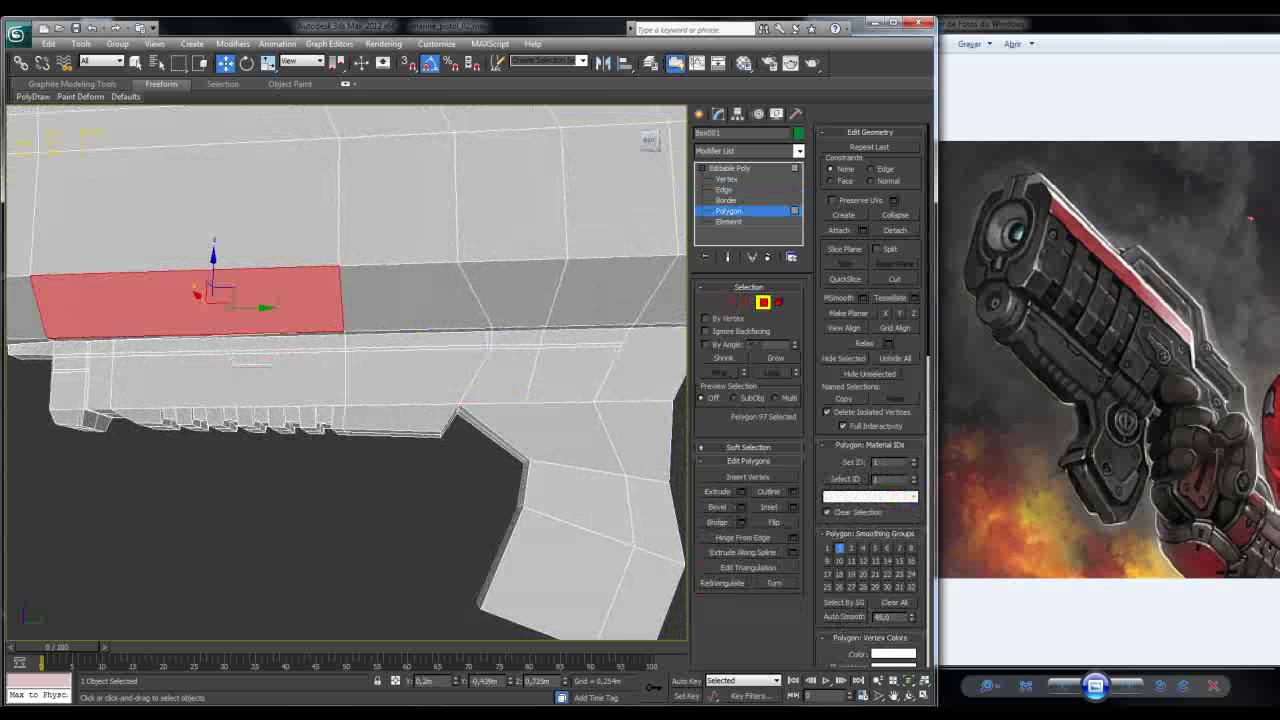
{"action": "left_click", "coordinate": [415, 339]}
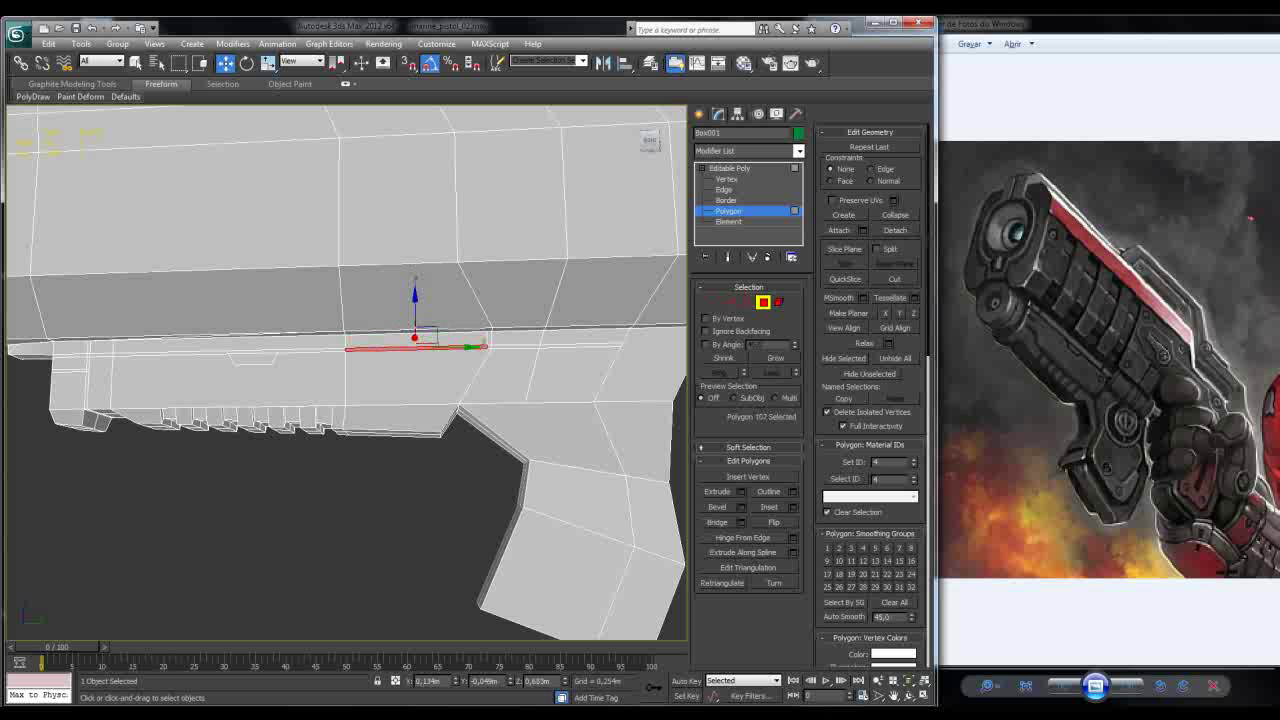
{"action": "left_click", "coordinate": [230, 344], "text": "ctrl"}
{"action": "scroll", "coordinate": [195, 340], "scroll_direction": "up", "scroll_amount": 4}
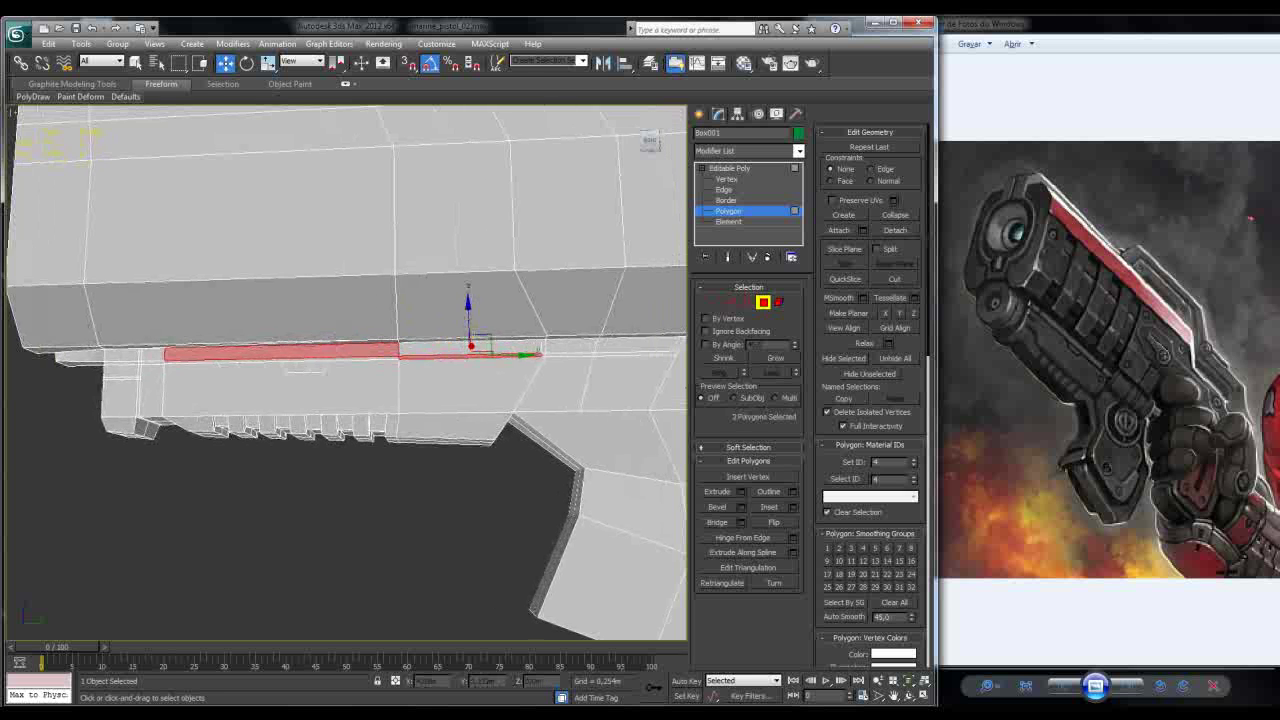
{"action": "key", "text": "ctrl+z"}
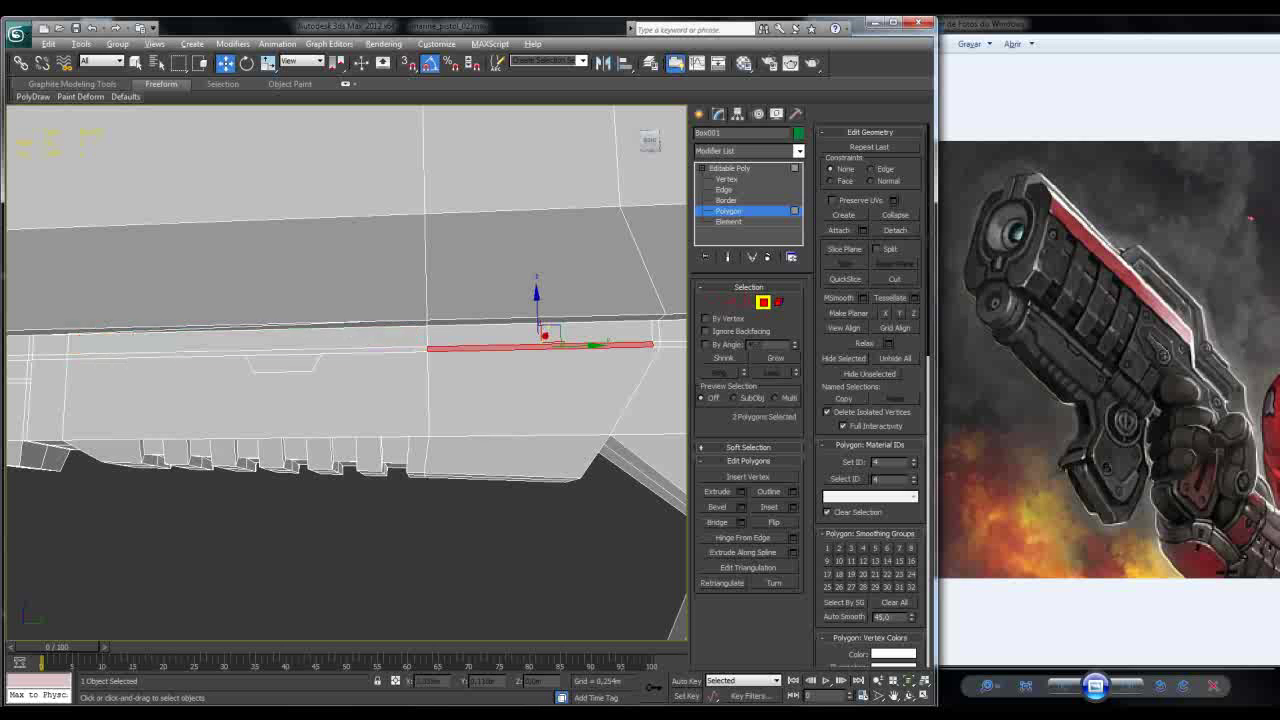
{"action": "key", "text": "ctrl+y"}
Step: Add the trapezoid, the rest of the lengthwise strip and the thin crossing strips at the rail's front to the polygon selection
{"action": "middle_click_drag", "start_coordinate": [400, 420], "coordinate": [450, 390], "text": "alt"}
{"action": "left_click", "coordinate": [185, 371], "text": "ctrl"}
{"action": "key", "text": "ctrl+z"}
{"action": "key", "text": "ctrl+y"}
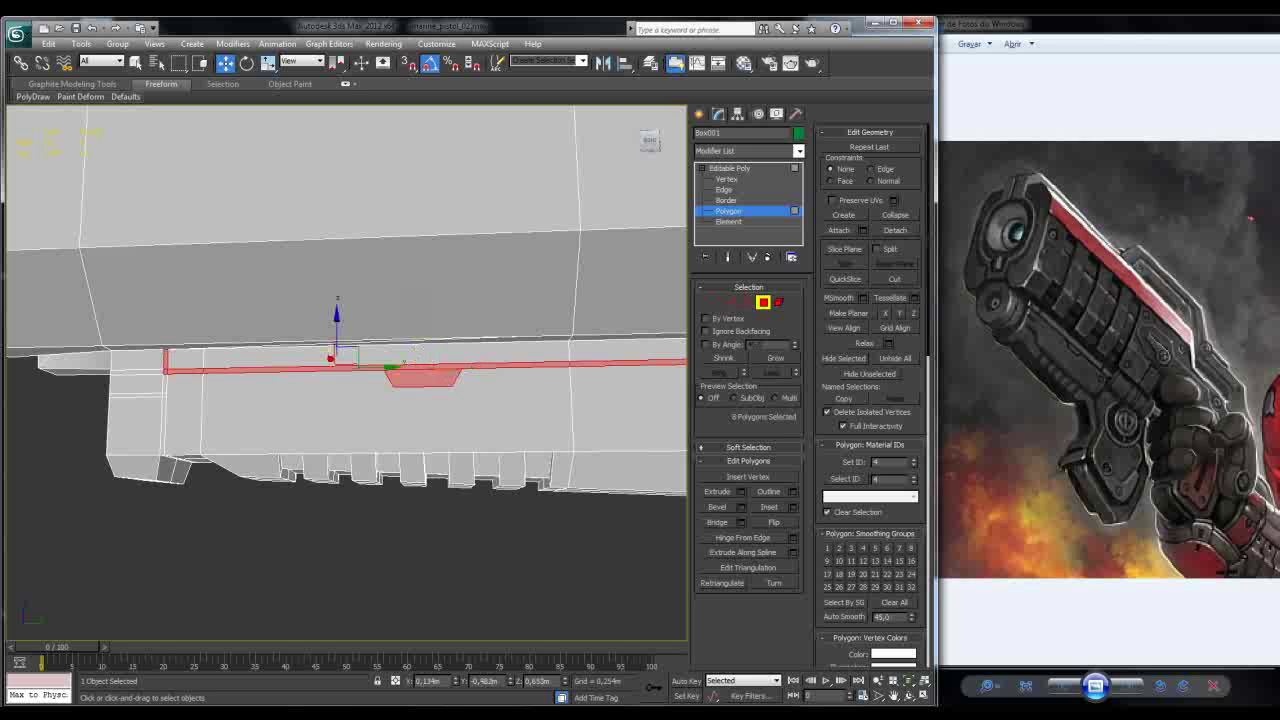
{"action": "key", "text": "ctrl+y"}
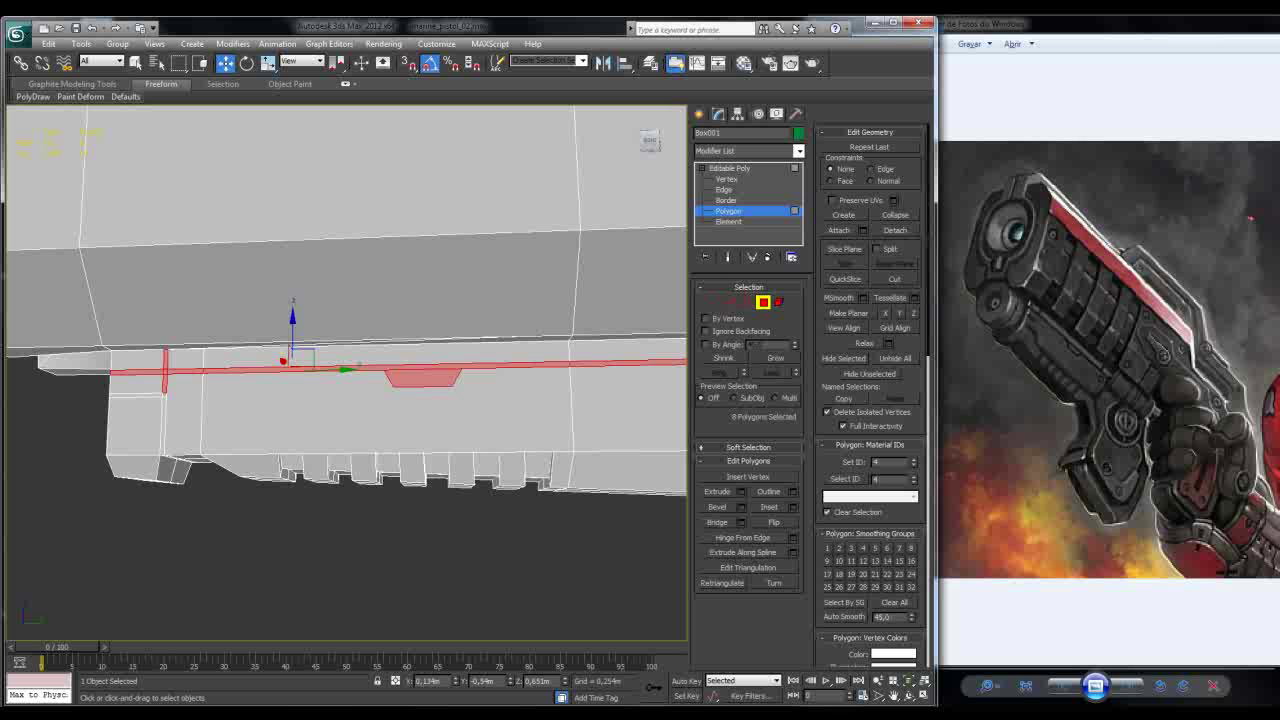
{"action": "key", "text": "ctrl+y"}
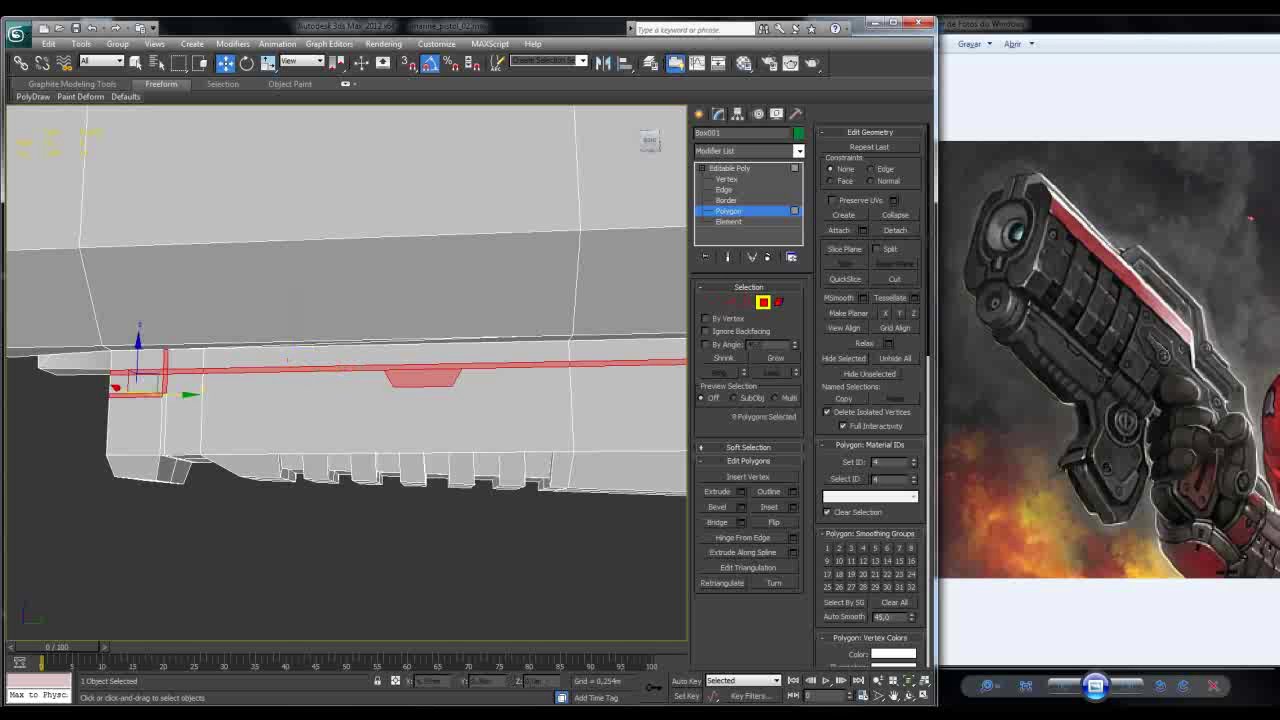
{"action": "key", "text": "ctrl+y"}
{"action": "middle_click_drag", "start_coordinate": [350, 420], "coordinate": [280, 420], "text": "alt"}
{"action": "key", "text": "ctrl+y"}
{"action": "key", "text": "ctrl+y"}
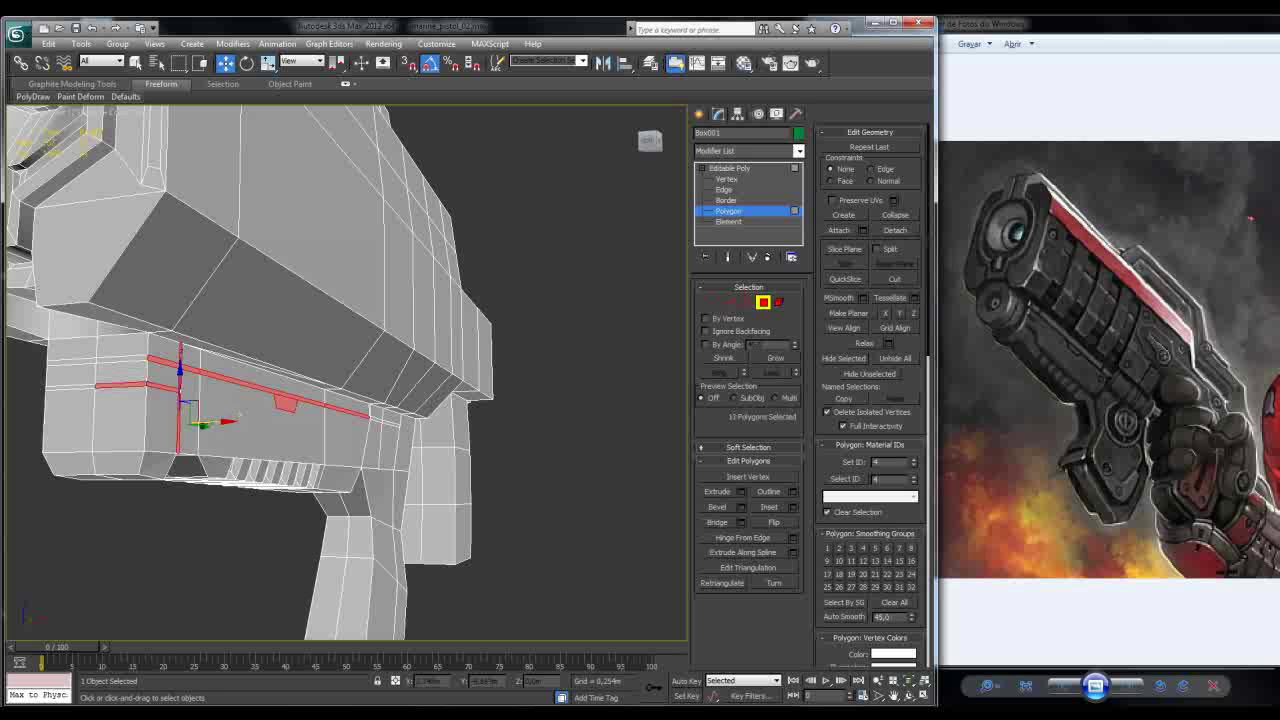
Step: Remove the two upright strip polygons below the lengthwise strip at the rail's front from the selection
{"action": "middle_click_drag", "start_coordinate": [300, 420], "coordinate": [155, 420], "text": "alt"}
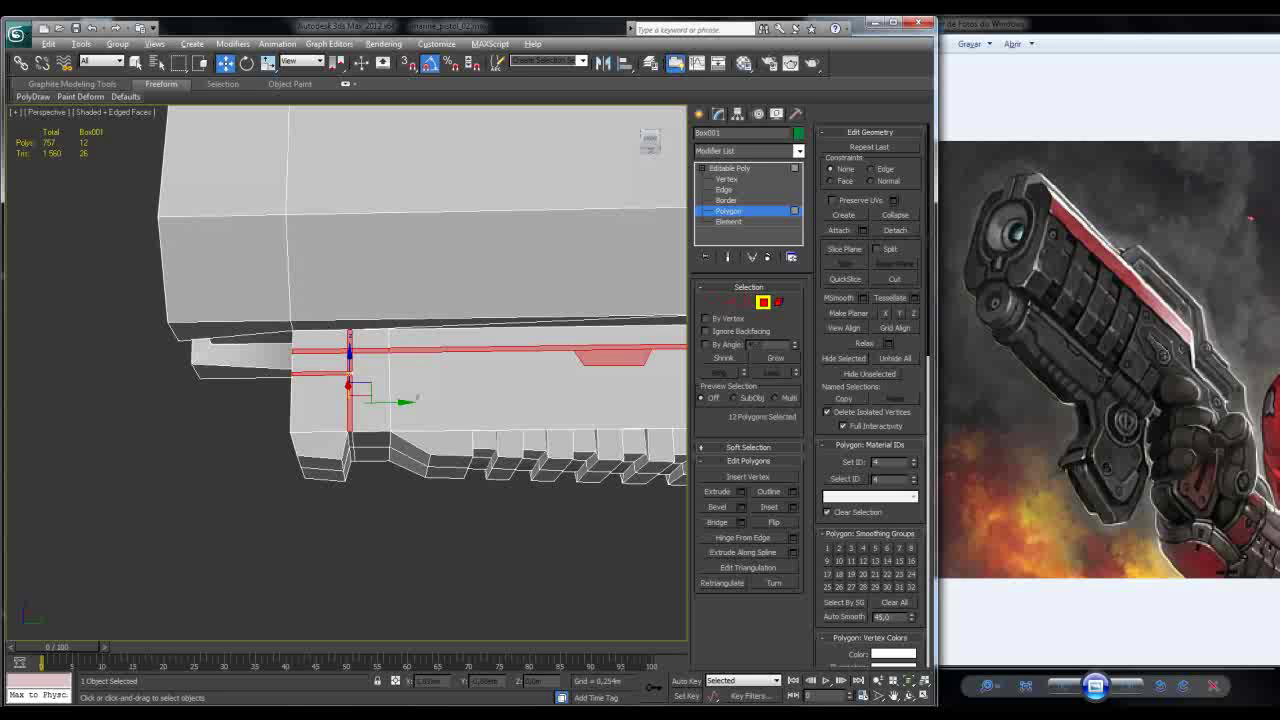
{"action": "left_click", "coordinate": [349, 405], "text": "alt"}
{"action": "left_click", "coordinate": [350, 361], "text": "alt"}
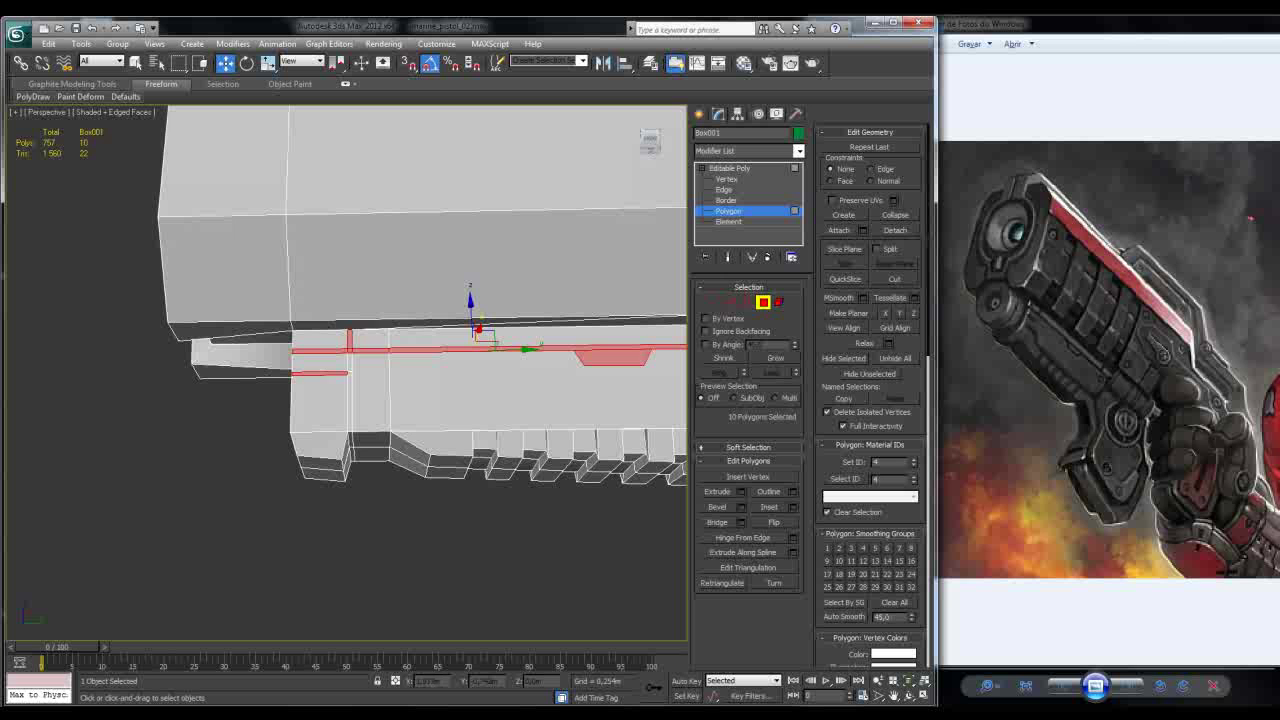
{"action": "middle_click_drag", "start_coordinate": [480, 400], "coordinate": [420, 402], "text": "alt"}
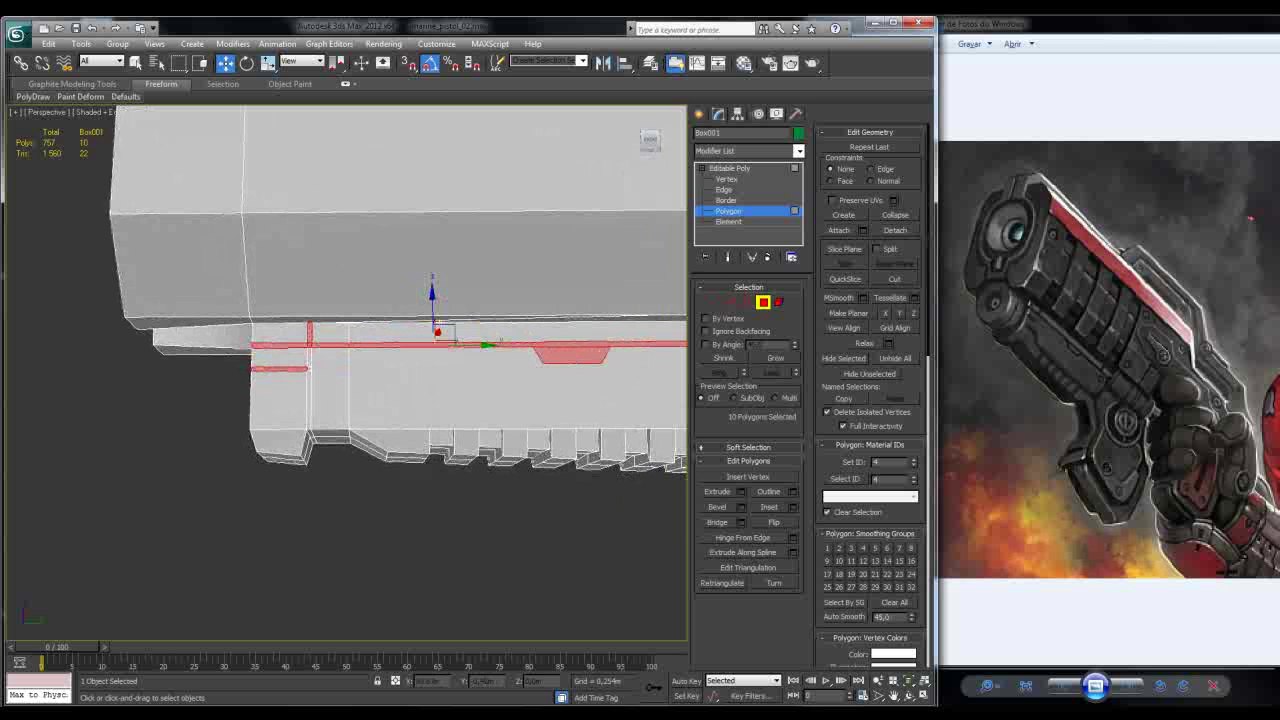
{"action": "right_click", "coordinate": [490, 537]}
{"action": "key", "text": "Escape"}
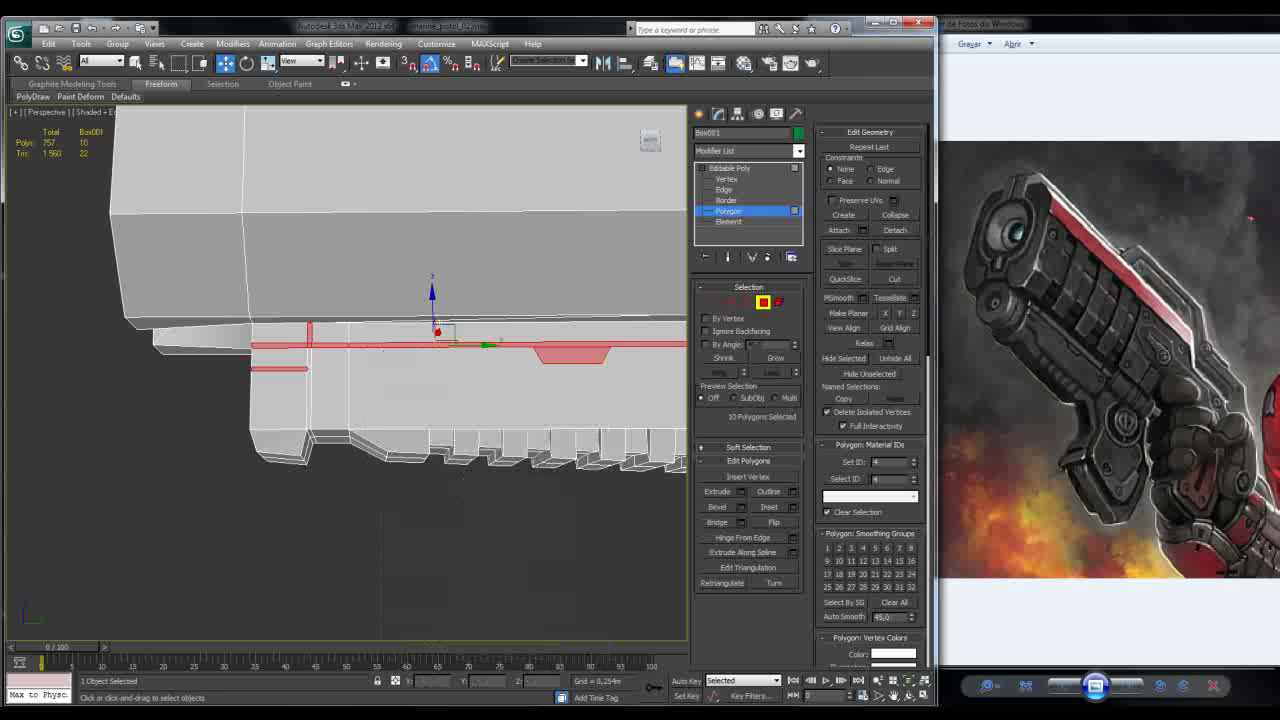
Step: In the Right view, cut a line from the rail's front edge, sloping down behind the front block and running above the teeth toward the grip
{"action": "key", "text": "alt+c"}
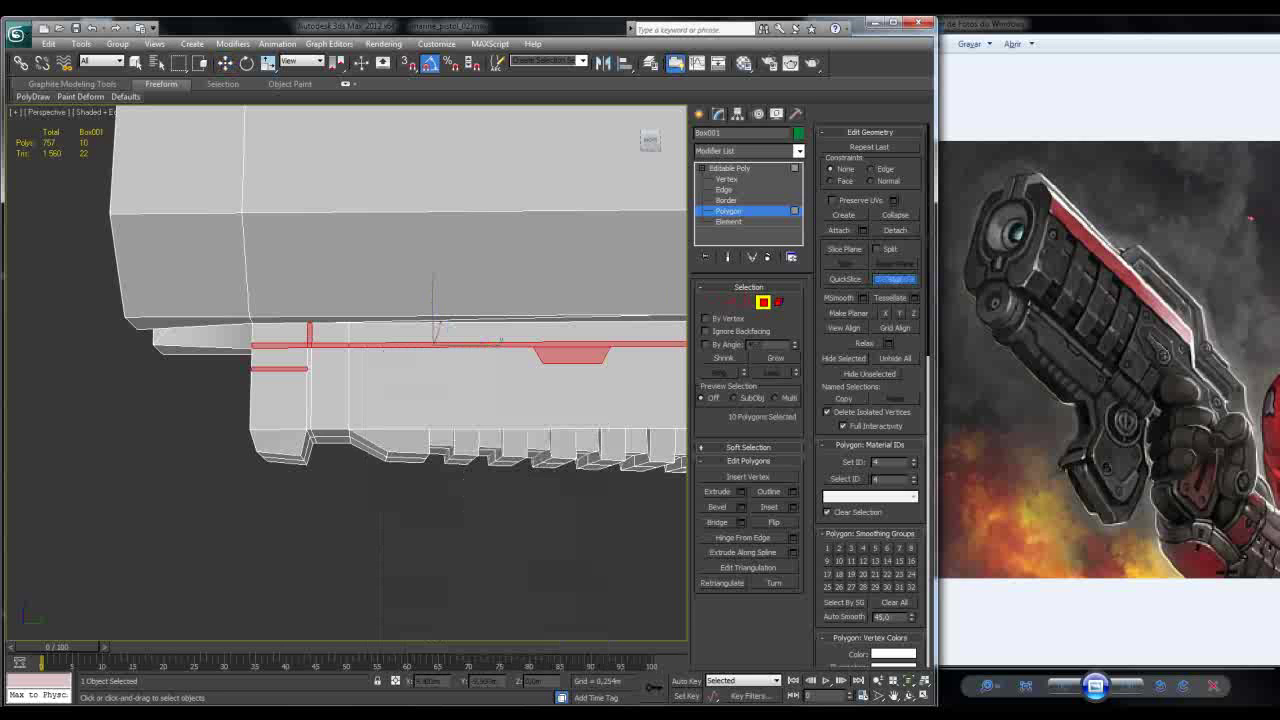
{"action": "key", "text": "1"}
{"action": "middle_click_drag", "start_coordinate": [450, 400], "coordinate": [540, 296]}
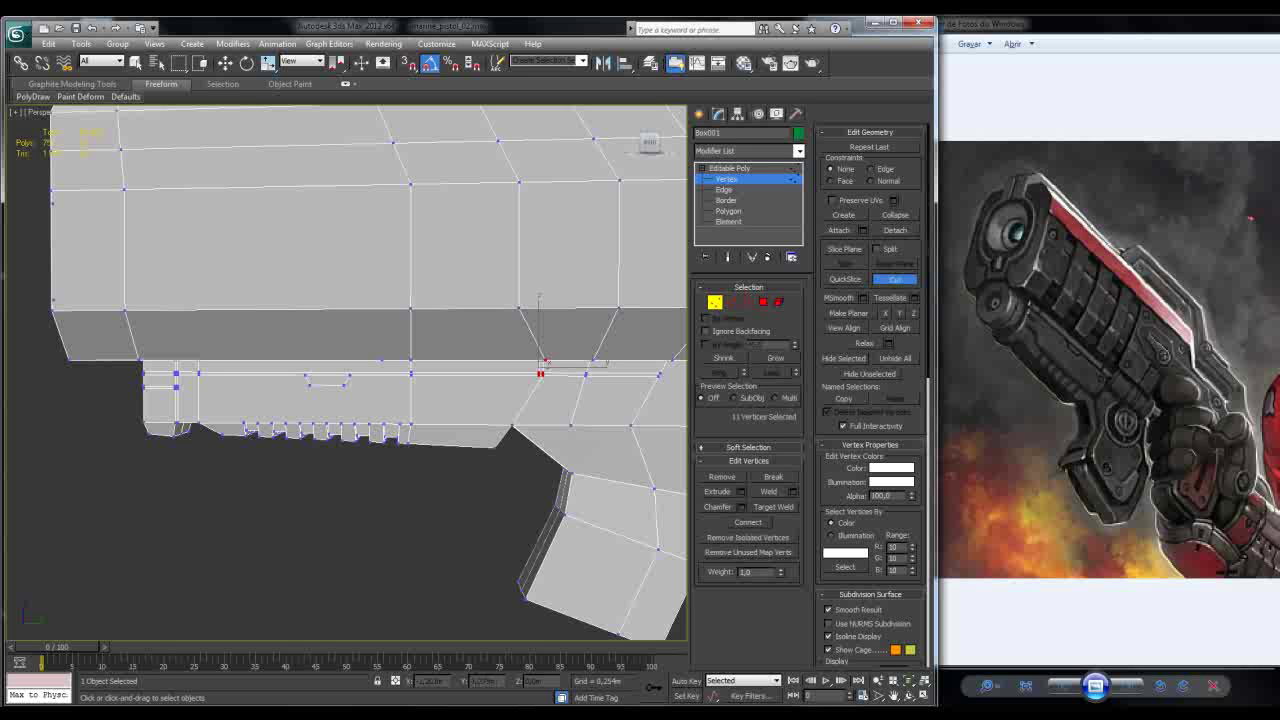
{"action": "scroll", "coordinate": [345, 370], "scroll_direction": "down", "scroll_amount": 5}
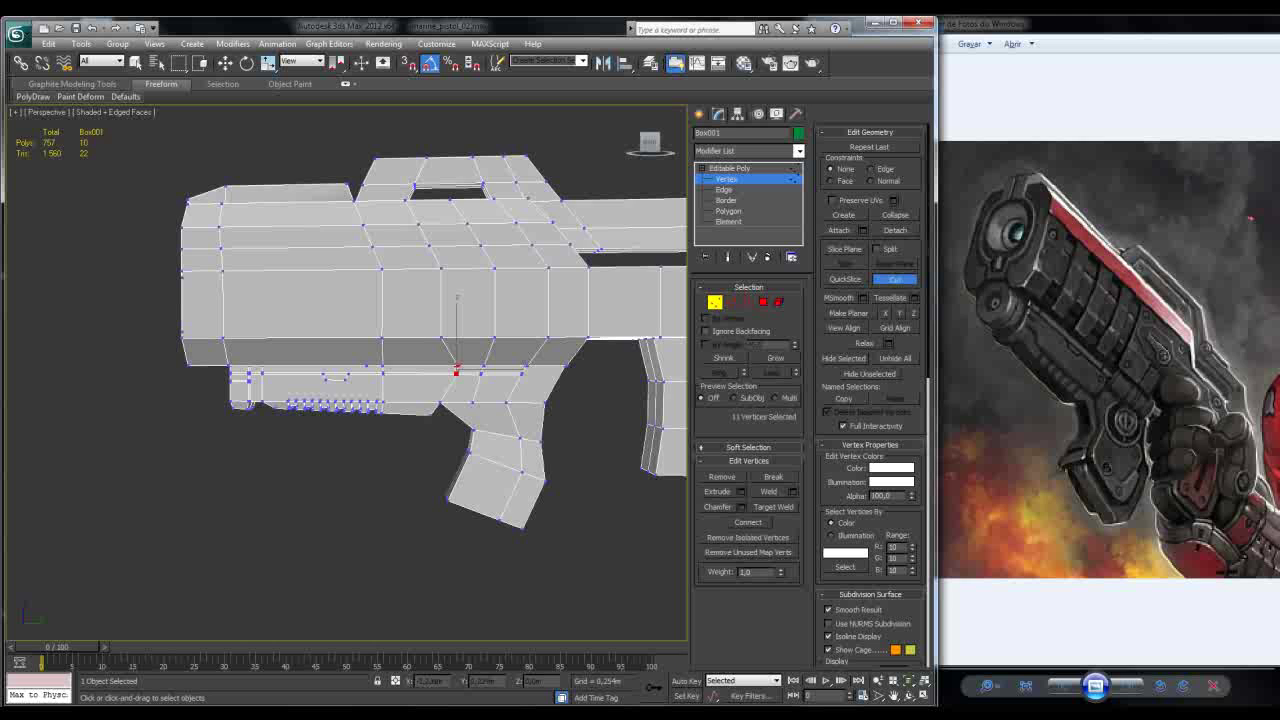
{"action": "scroll", "coordinate": [367, 330], "scroll_direction": "up", "scroll_amount": 4}
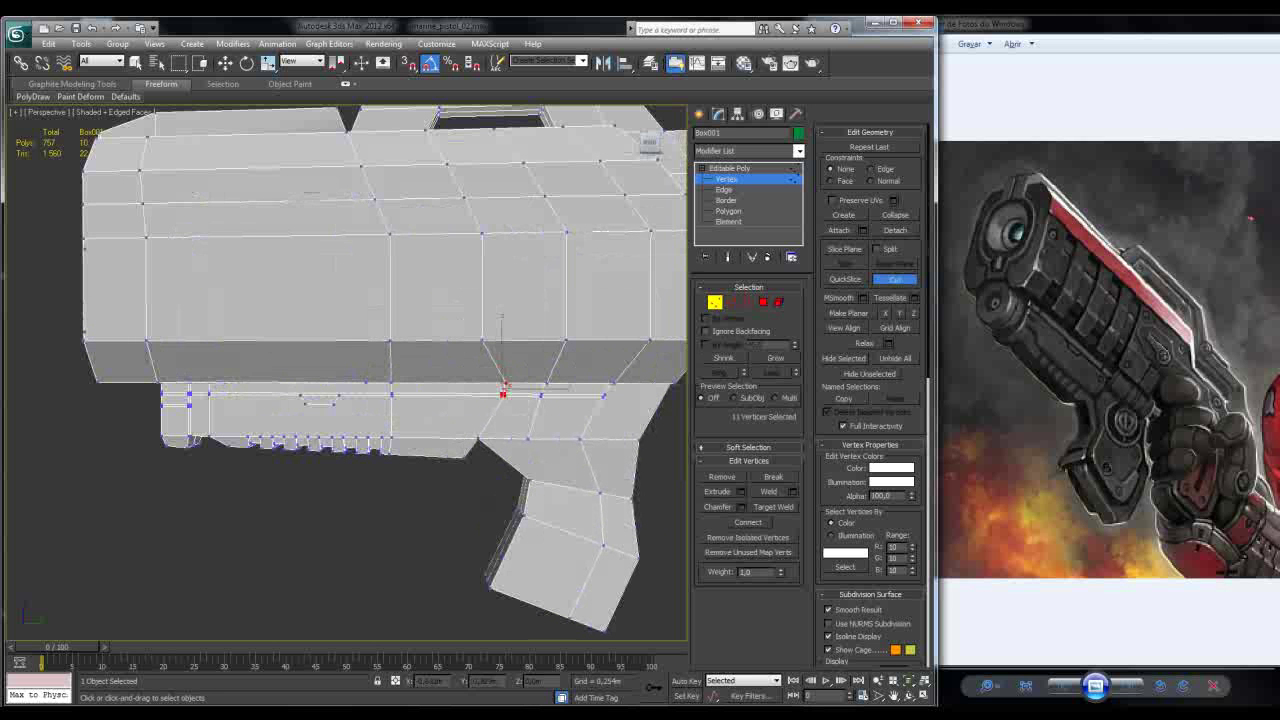
{"action": "middle_click_drag", "start_coordinate": [380, 370], "coordinate": [410, 365]}
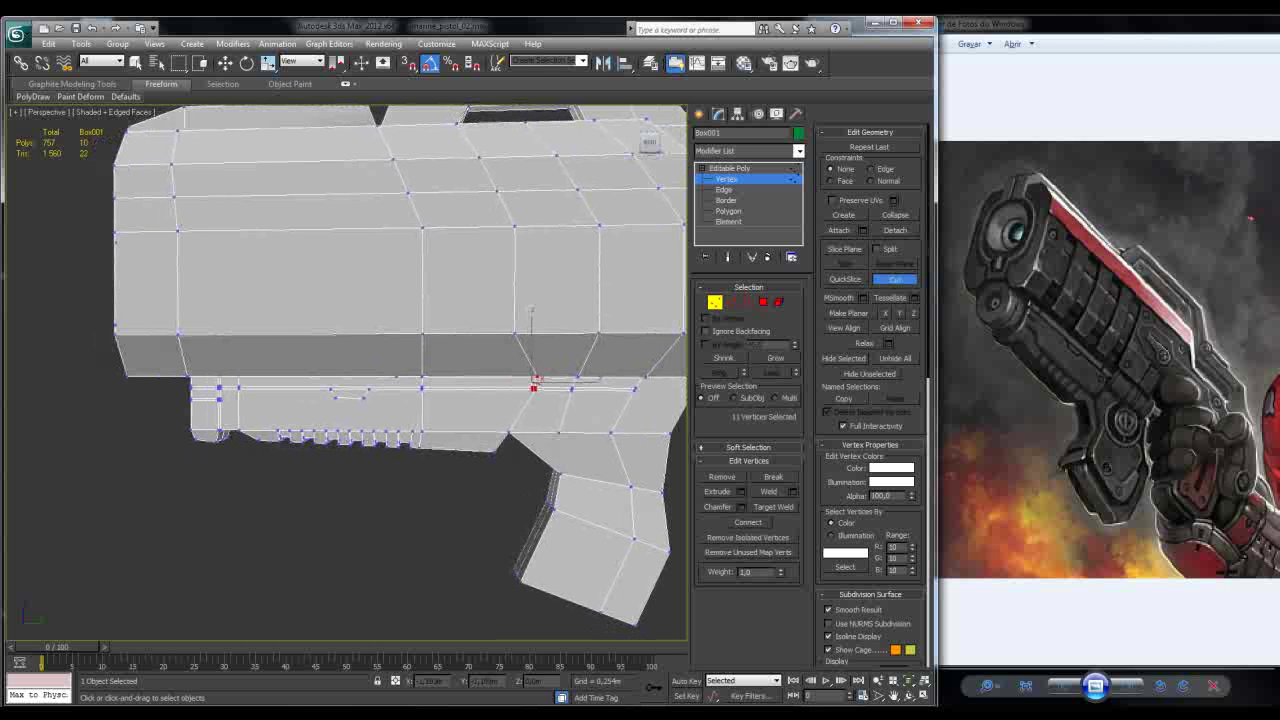
{"action": "middle_click_drag", "start_coordinate": [531, 310], "coordinate": [540, 310]}
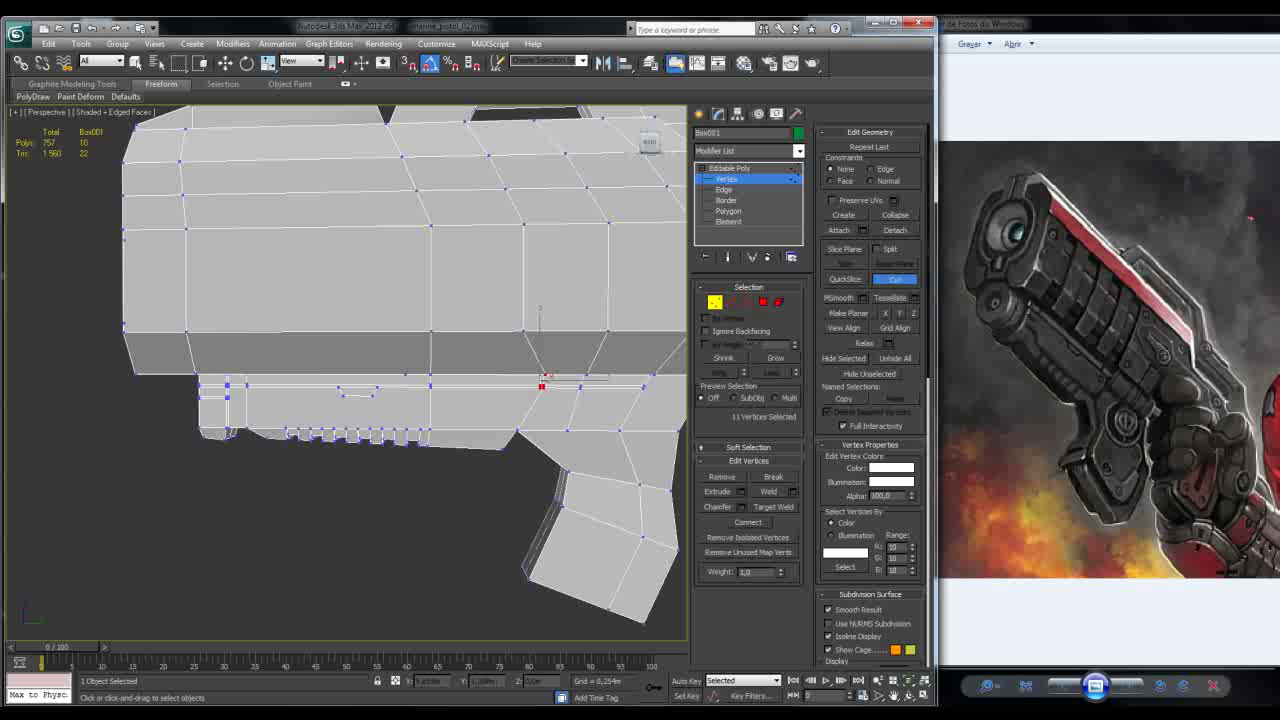
{"action": "left_click", "coordinate": [46, 112]}
{"action": "left_click", "coordinate": [75, 266]}
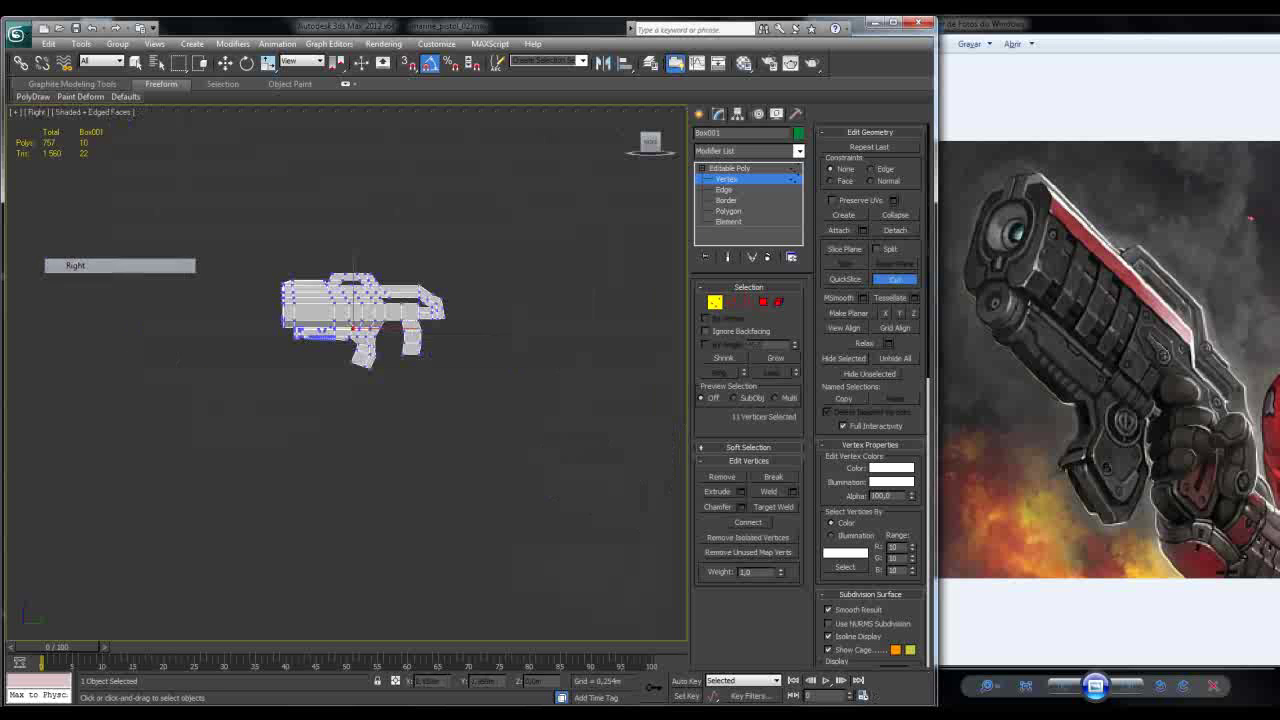
{"action": "scroll", "coordinate": [340, 375], "scroll_direction": "up", "scroll_amount": 10}
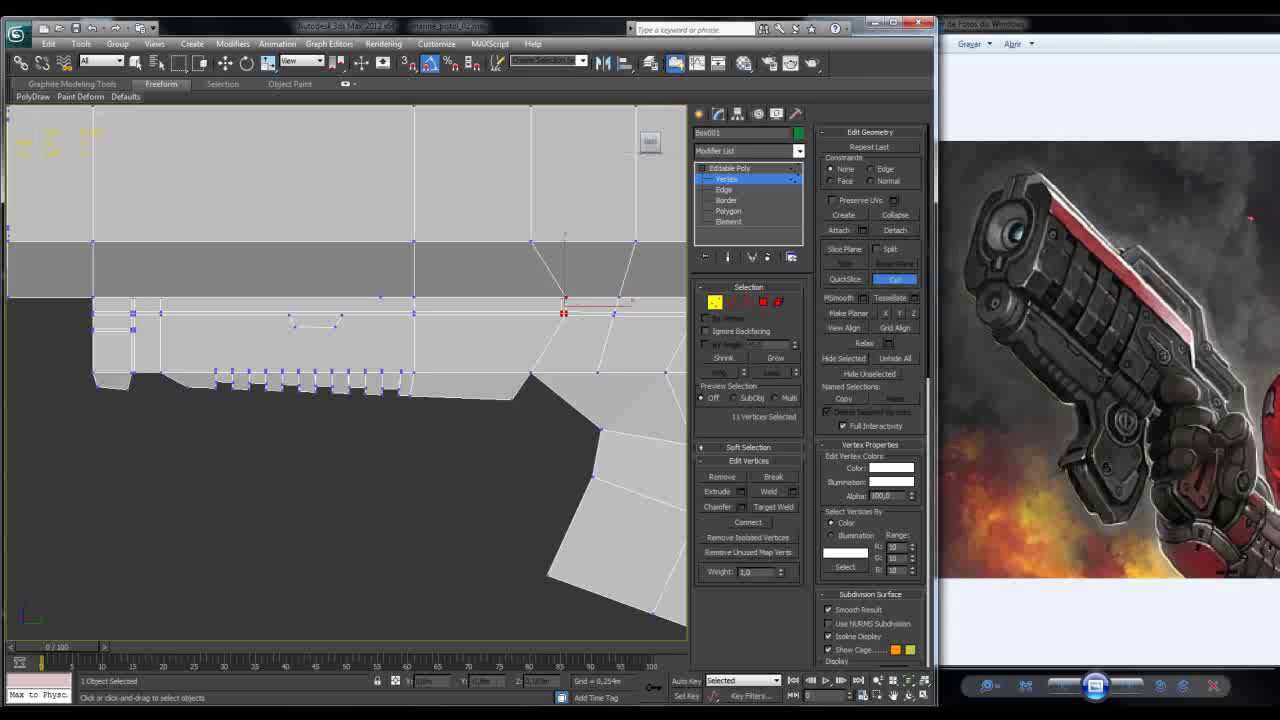
{"action": "left_click", "coordinate": [93, 348]}
{"action": "left_click", "coordinate": [310, 353]}
{"action": "key", "text": "ctrl+z"}
{"action": "left_click", "coordinate": [180, 347]}
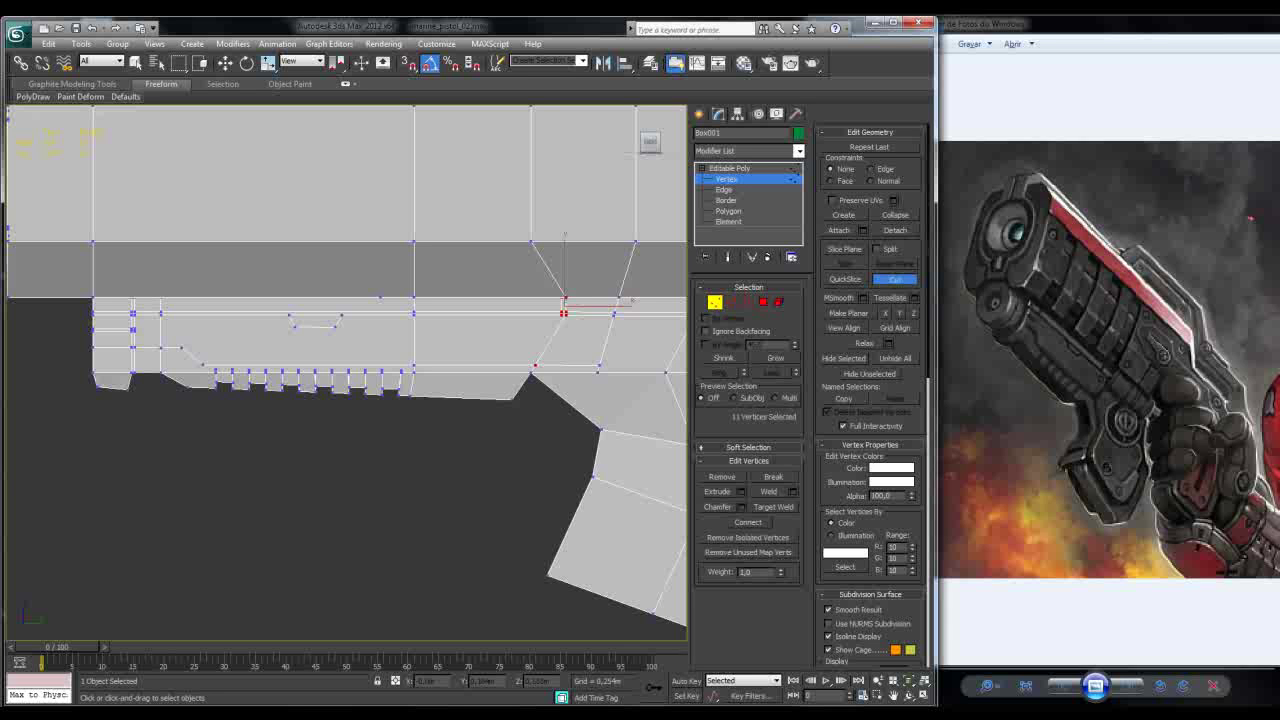
Step: Cut the line's grip-side end up to the rail's upper edge, parallel to the slanted edge there, and finish cutting
{"action": "left_click", "coordinate": [620, 300]}
{"action": "scroll", "coordinate": [323, 378], "scroll_direction": "up", "scroll_amount": 3}
{"action": "middle_click_drag", "start_coordinate": [669, 290], "coordinate": [694, 288]}
{"action": "scroll", "coordinate": [339, 382], "scroll_direction": "up", "scroll_amount": 3}
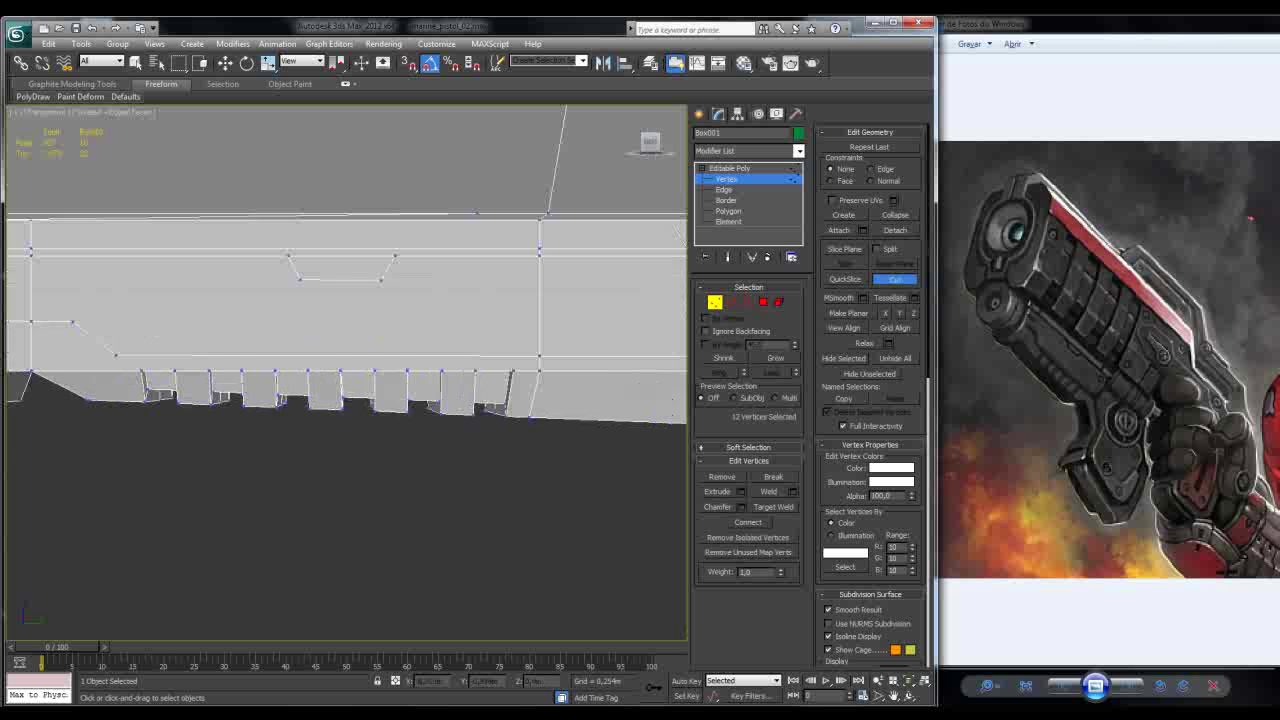
{"action": "scroll", "coordinate": [583, 305], "scroll_direction": "down", "scroll_amount": 5}
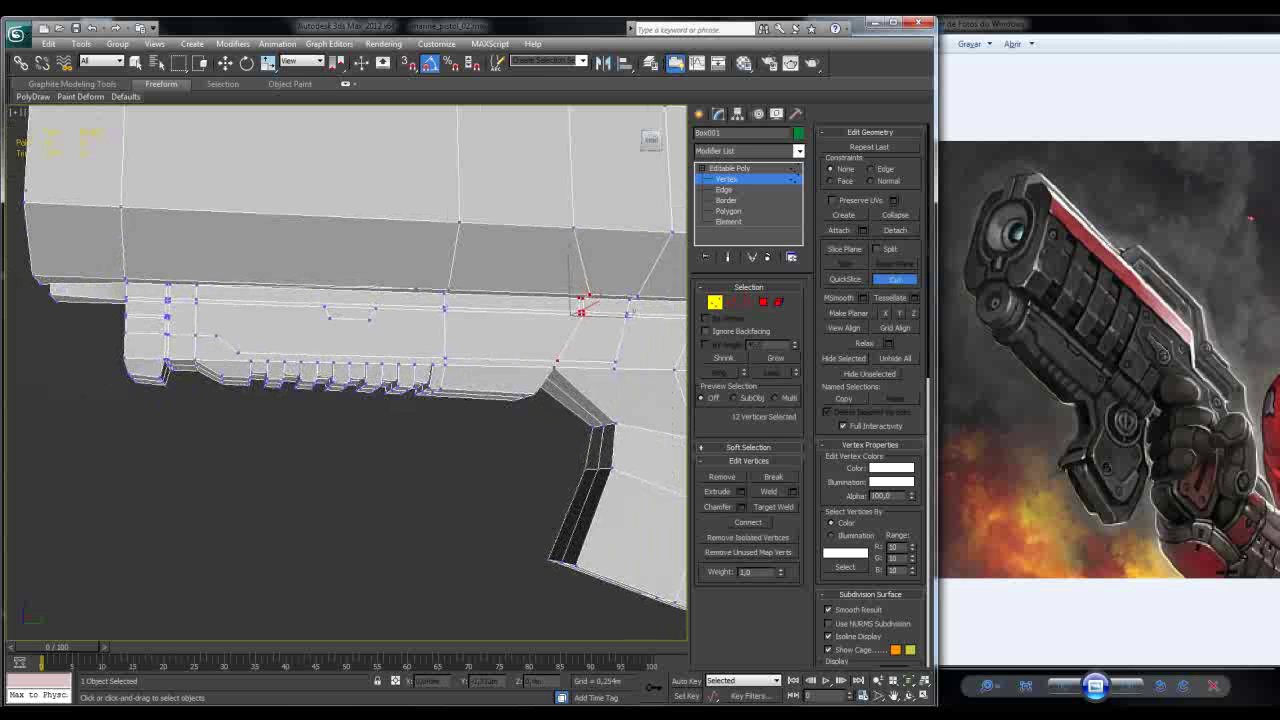
{"action": "key", "text": "w"}
Step: Extend the strip's polygon selection with the upright piece and lengthwise section near the grip and the front end piece
{"action": "middle_click_drag", "start_coordinate": [583, 305], "coordinate": [650, 528], "text": "alt"}
{"action": "key", "text": "4"}
{"action": "middle_click_drag", "start_coordinate": [400, 400], "coordinate": [440, 365], "text": "alt"}
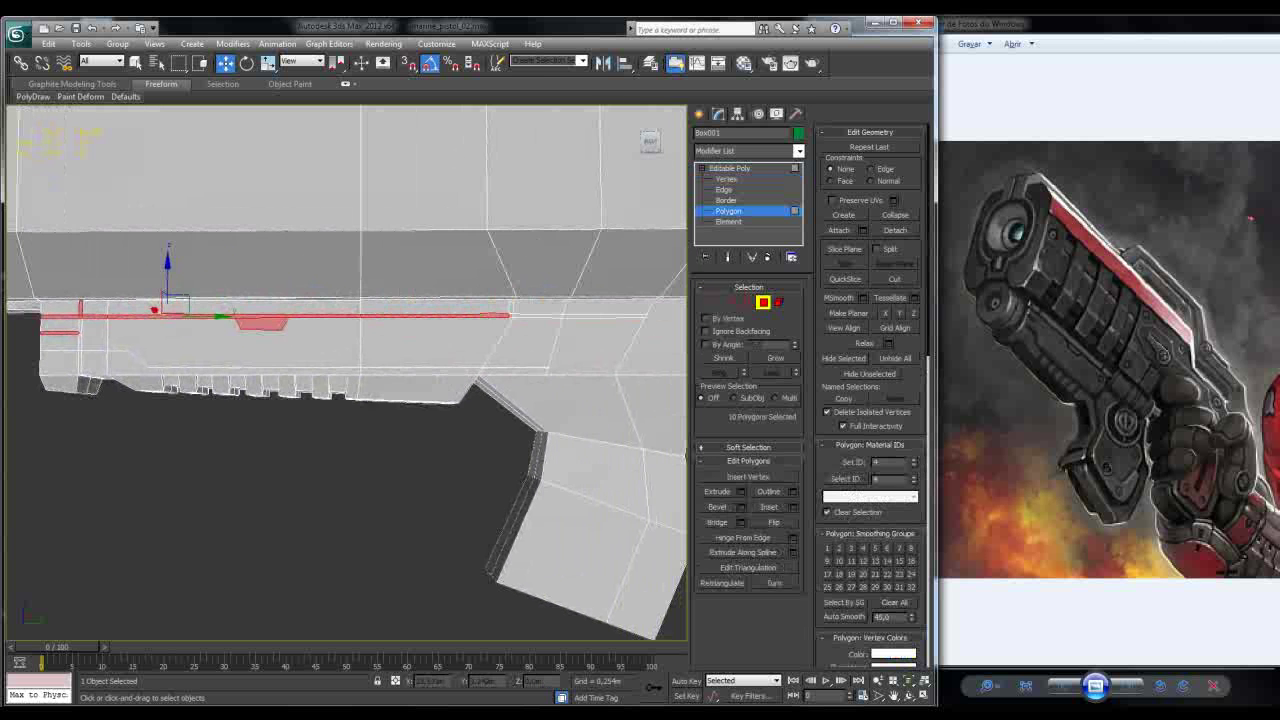
{"action": "left_click", "coordinate": [512, 306], "text": "ctrl"}
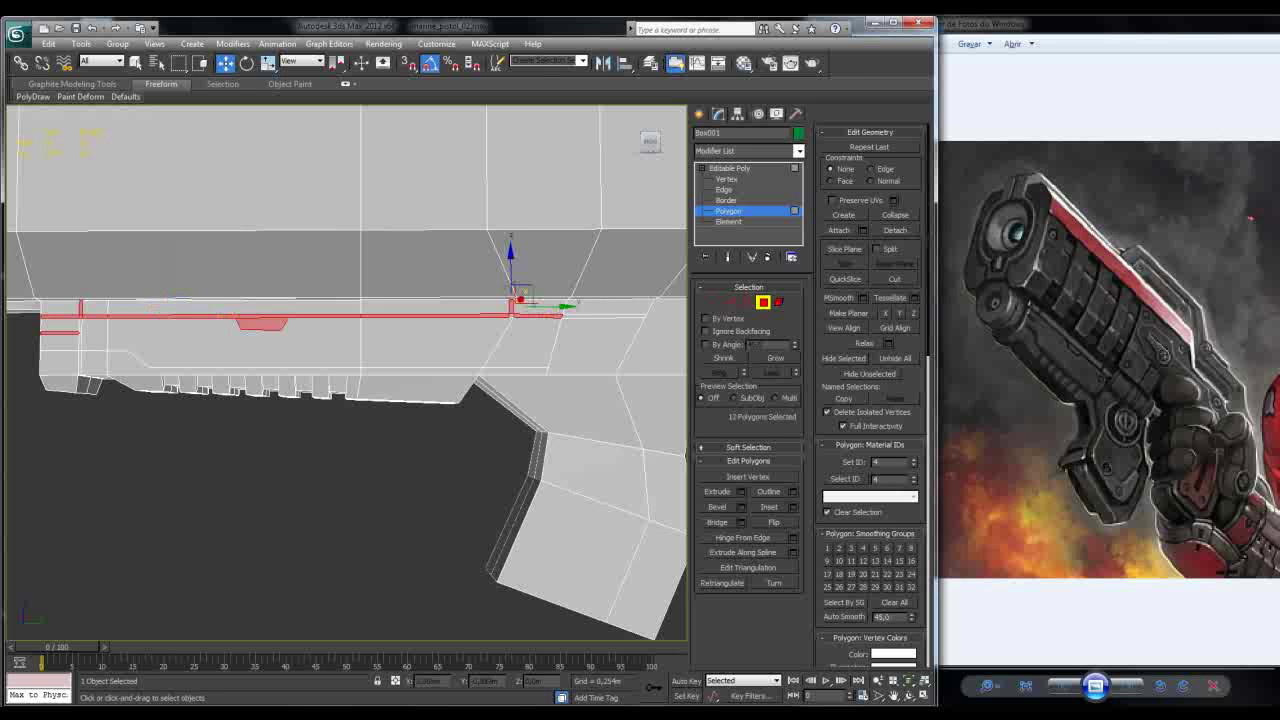
{"action": "left_click", "coordinate": [48, 320], "text": "ctrl"}
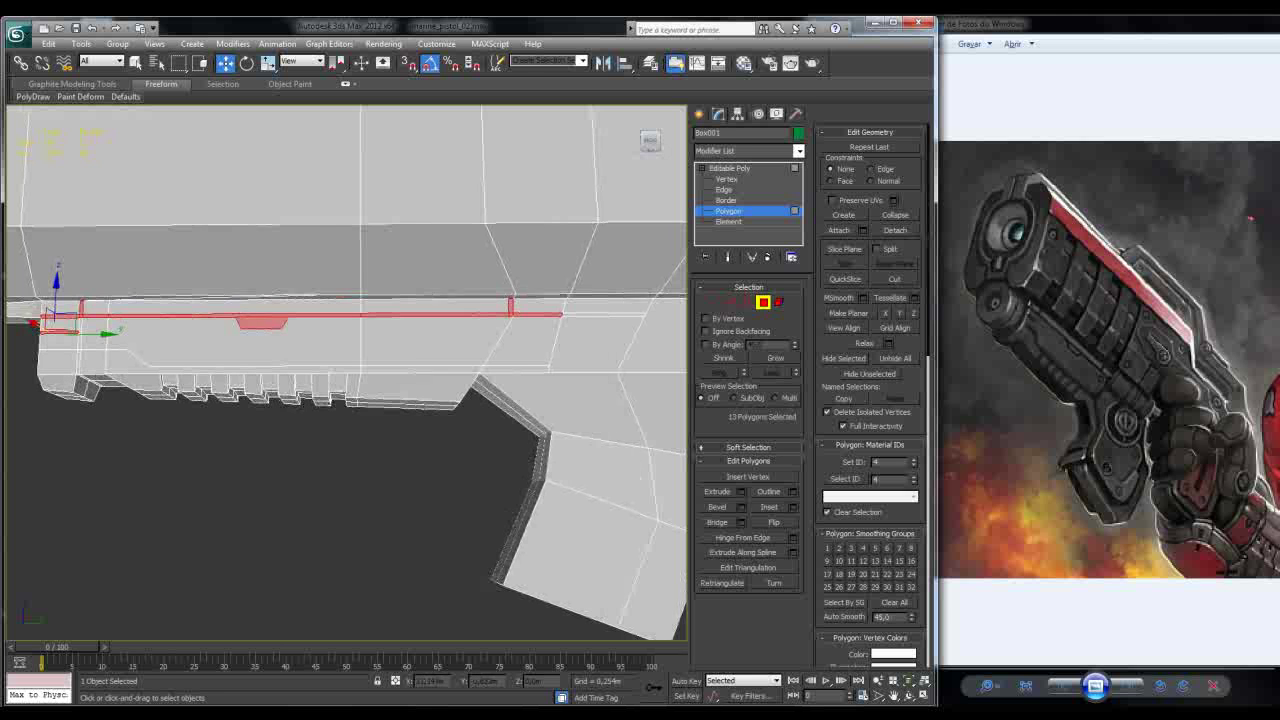
{"action": "key", "text": "ctrl+d"}
{"action": "key", "text": "alt+c"}
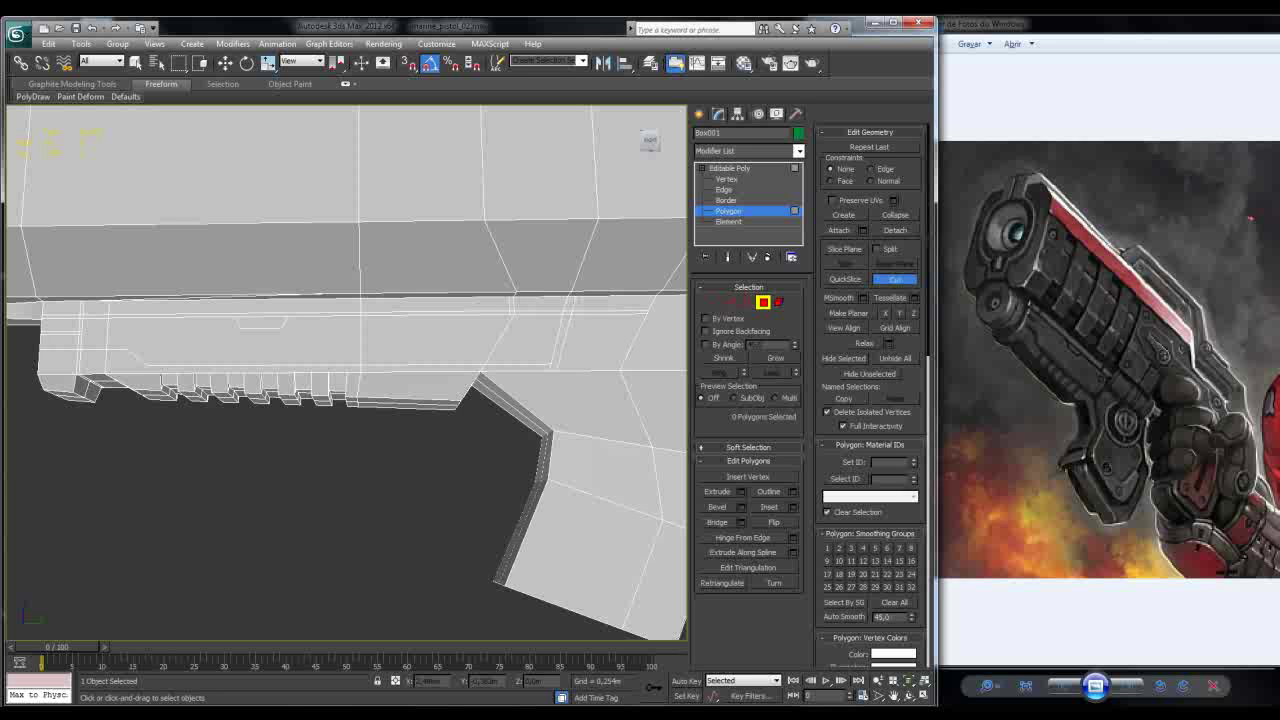
{"action": "key", "text": "w"}
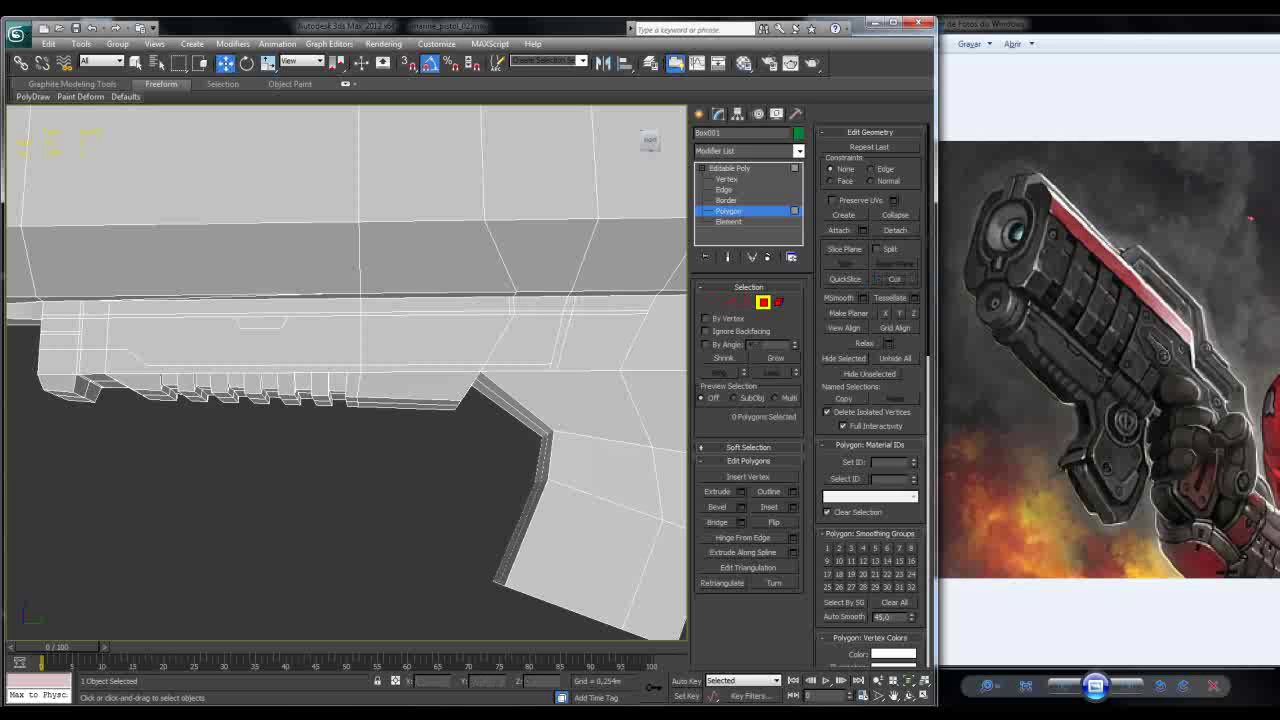
{"action": "key", "text": "6"}
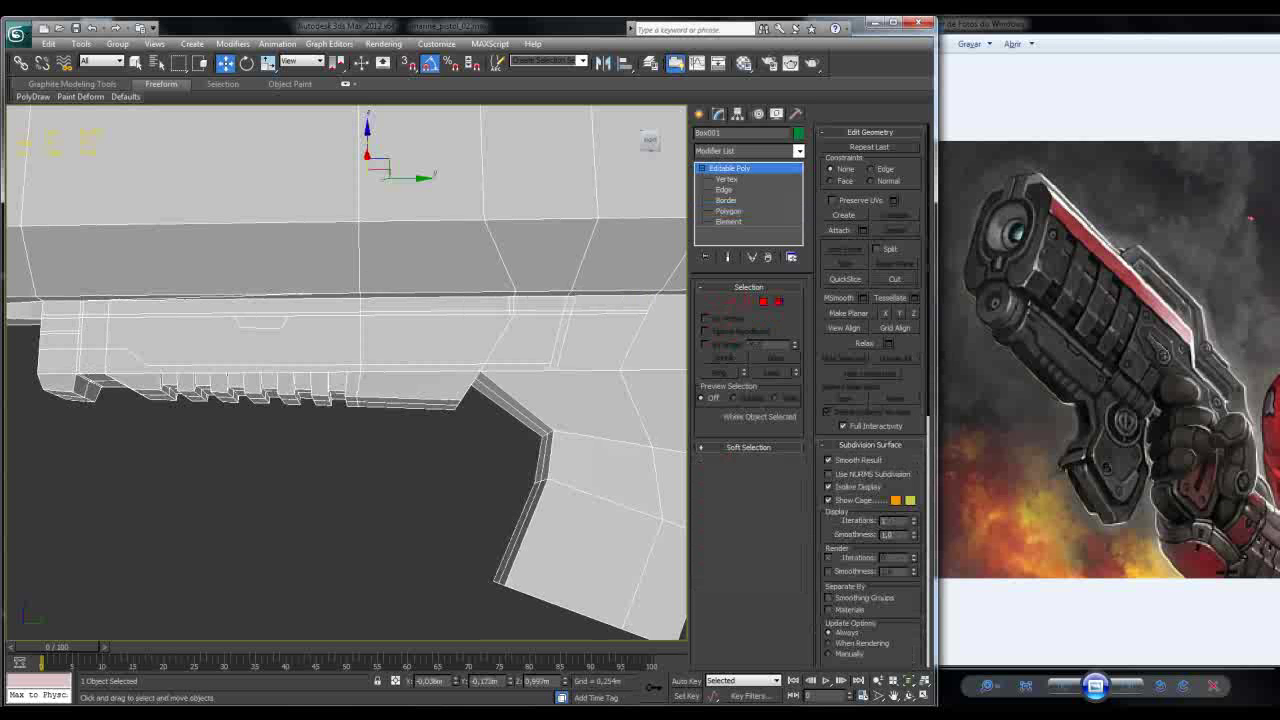
{"action": "key", "text": "4"}
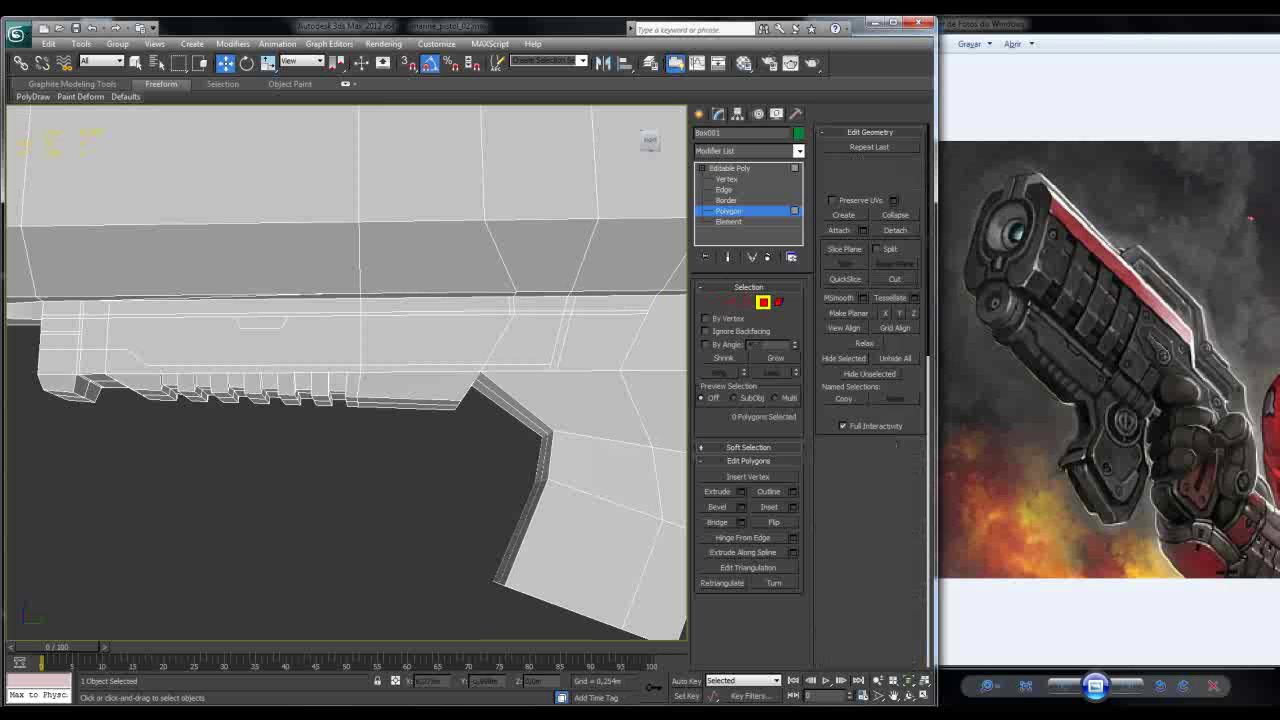
{"action": "left_click", "coordinate": [485, 367]}
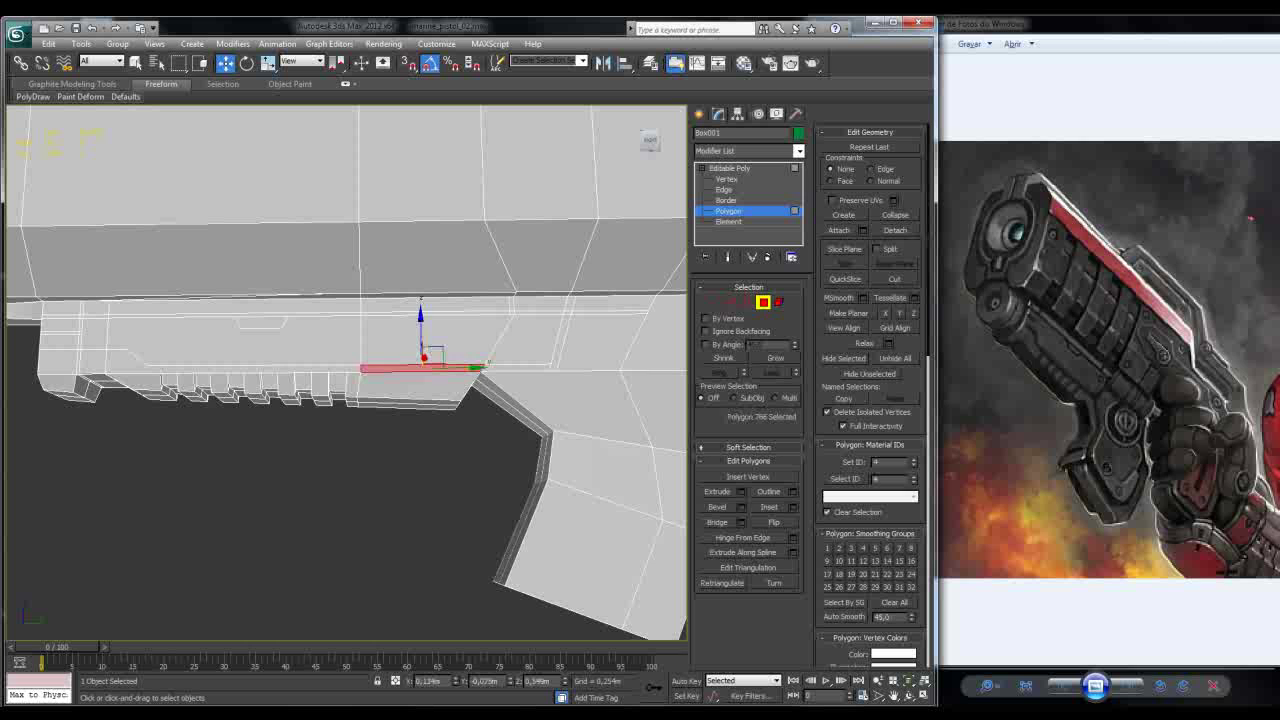
{"action": "left_click", "coordinate": [338, 366], "text": "ctrl"}
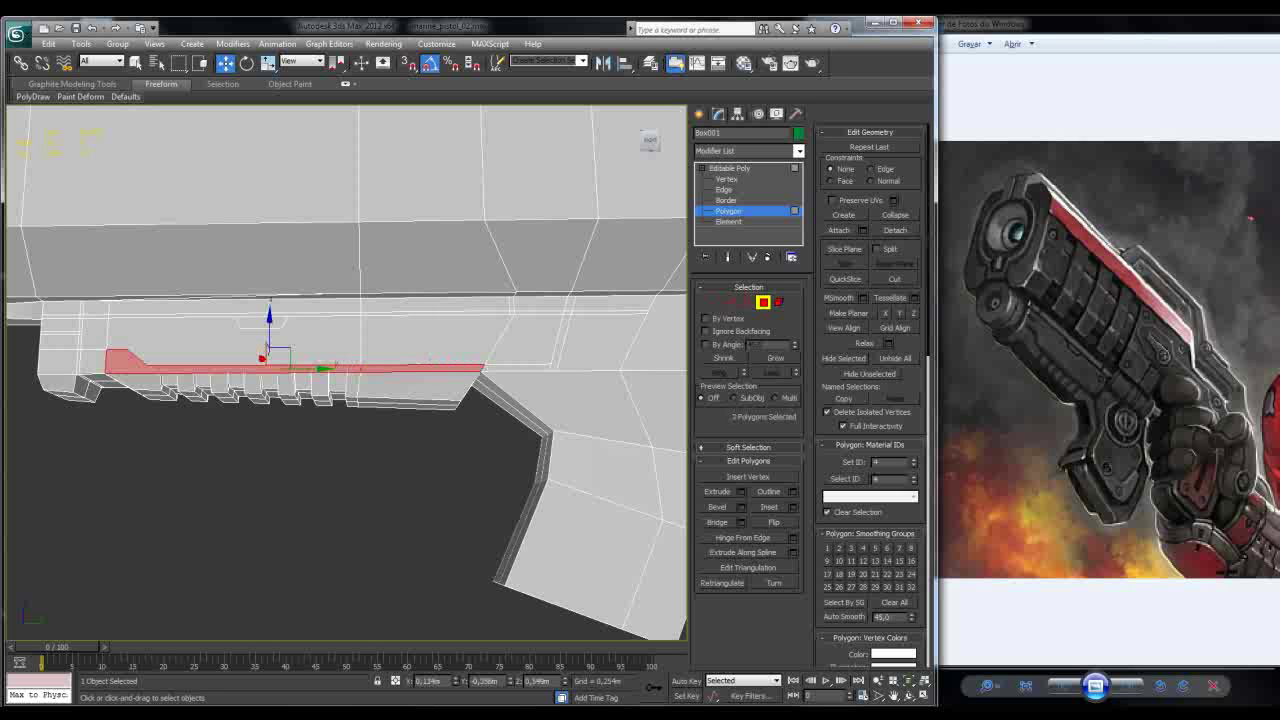
{"action": "key", "text": "ctrl+d"}
Step: Cut a second line just below the sloping panel line, from the rail's front edge down to the lower edge above the teeth
{"action": "scroll", "coordinate": [346, 372], "scroll_direction": "up", "scroll_amount": 3}
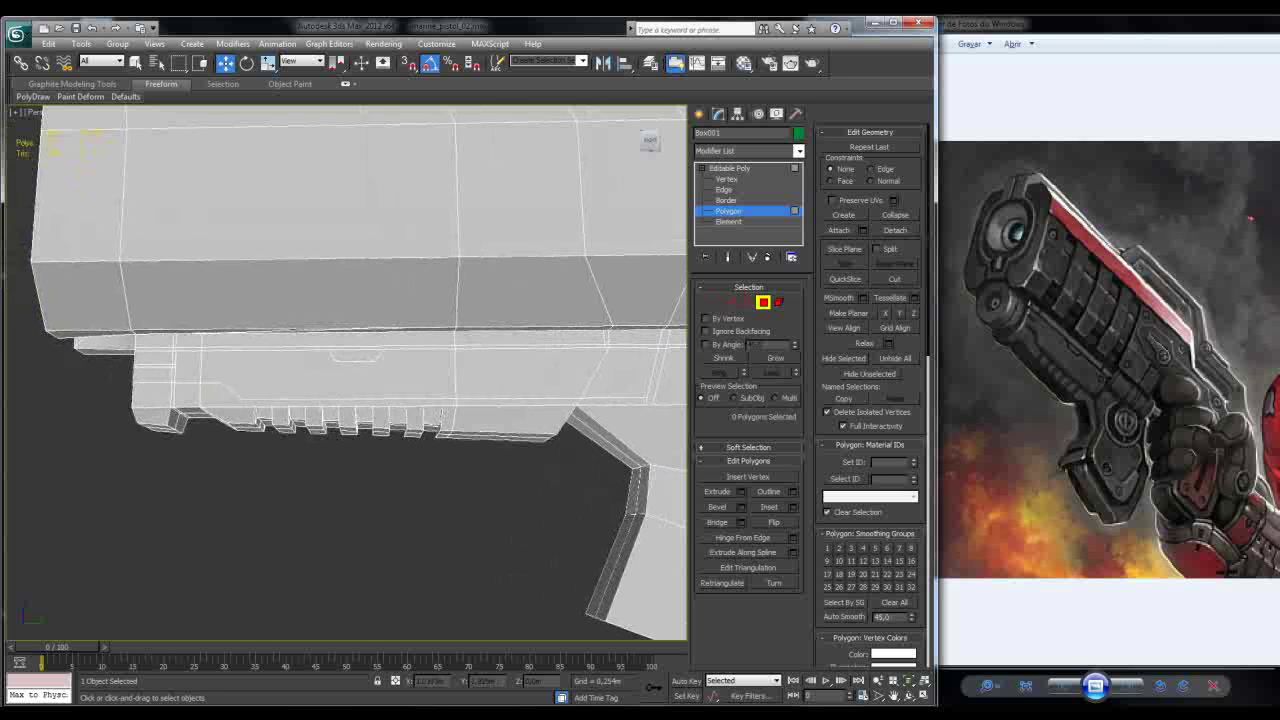
{"action": "middle_click_drag", "start_coordinate": [634, 505], "coordinate": [651, 512]}
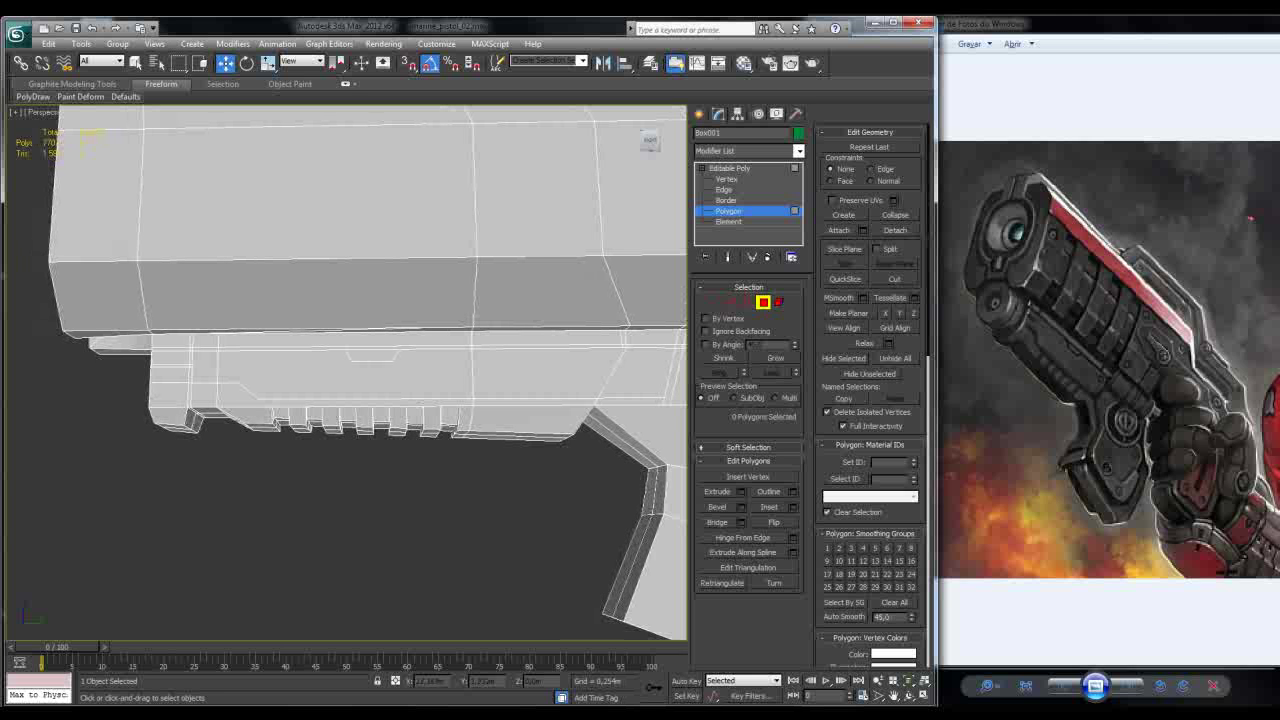
{"action": "key", "text": "alt+c"}
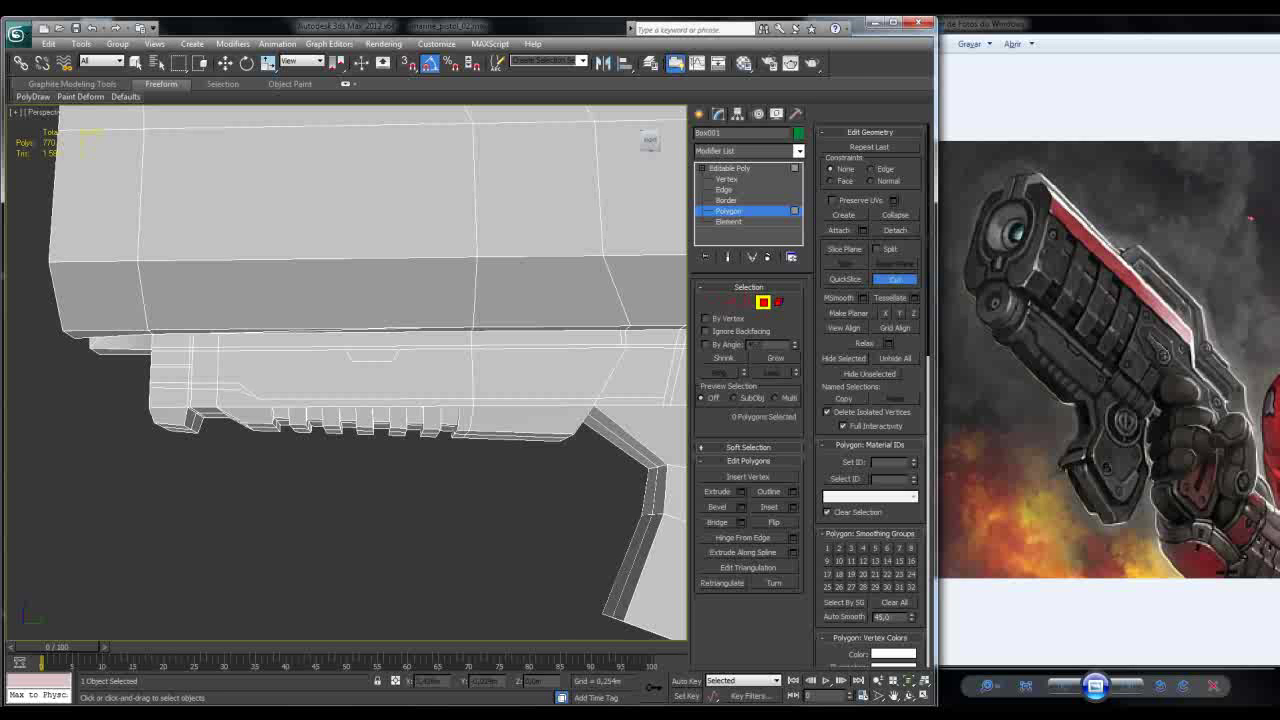
{"action": "left_click", "coordinate": [150, 386]}
{"action": "left_click", "coordinate": [45, 112]}
{"action": "left_click", "coordinate": [80, 267]}
{"action": "scroll", "coordinate": [293, 300], "scroll_direction": "up", "scroll_amount": 10}
{"action": "middle_click_drag", "start_coordinate": [293, 300], "coordinate": [303, 300]}
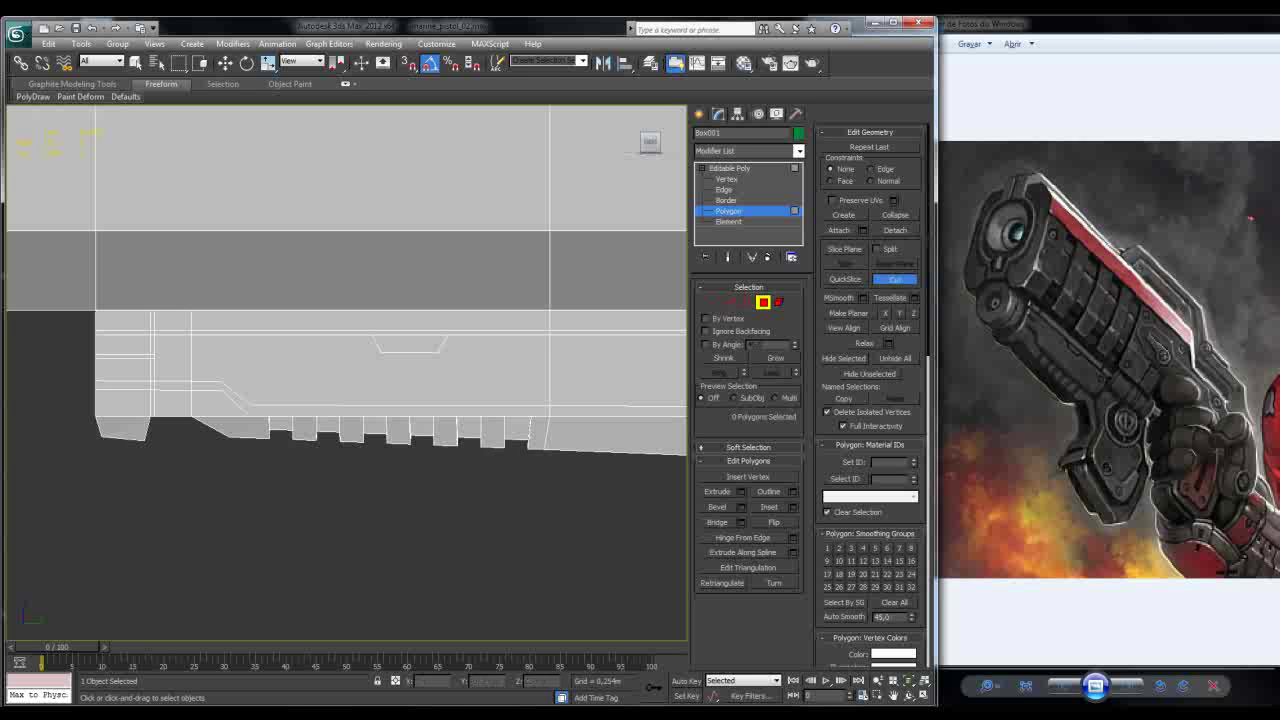
{"action": "key", "text": "w"}
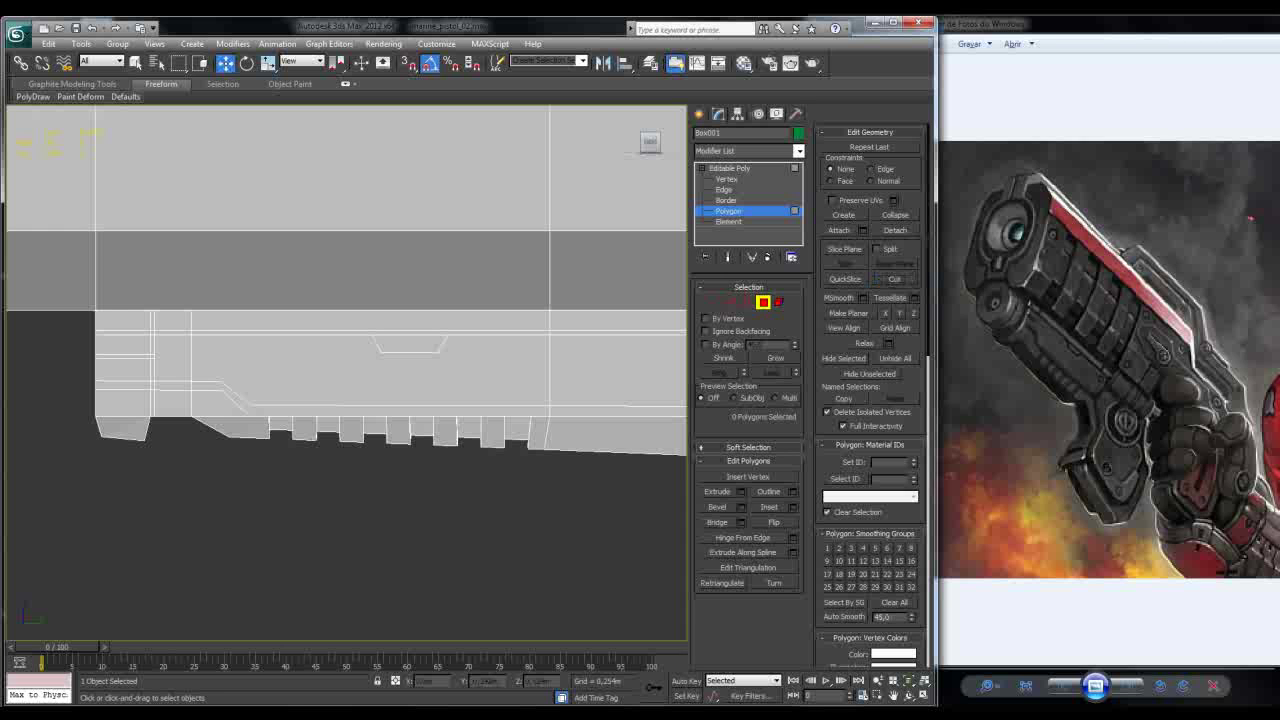
Step: Select the lower sloping strip's polygons from the rail's front edge to the vertical edge behind the teeth
{"action": "key", "text": "4"}
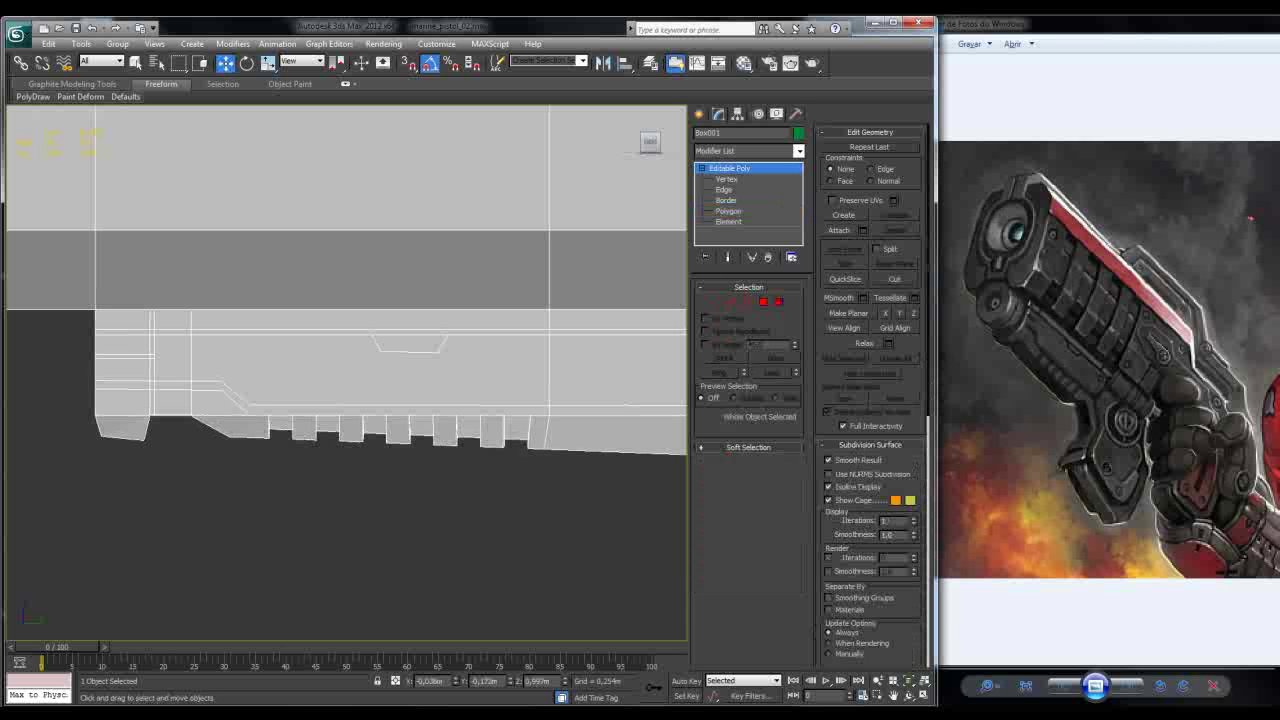
{"action": "key", "text": "4"}
{"action": "left_click", "coordinate": [380, 408]}
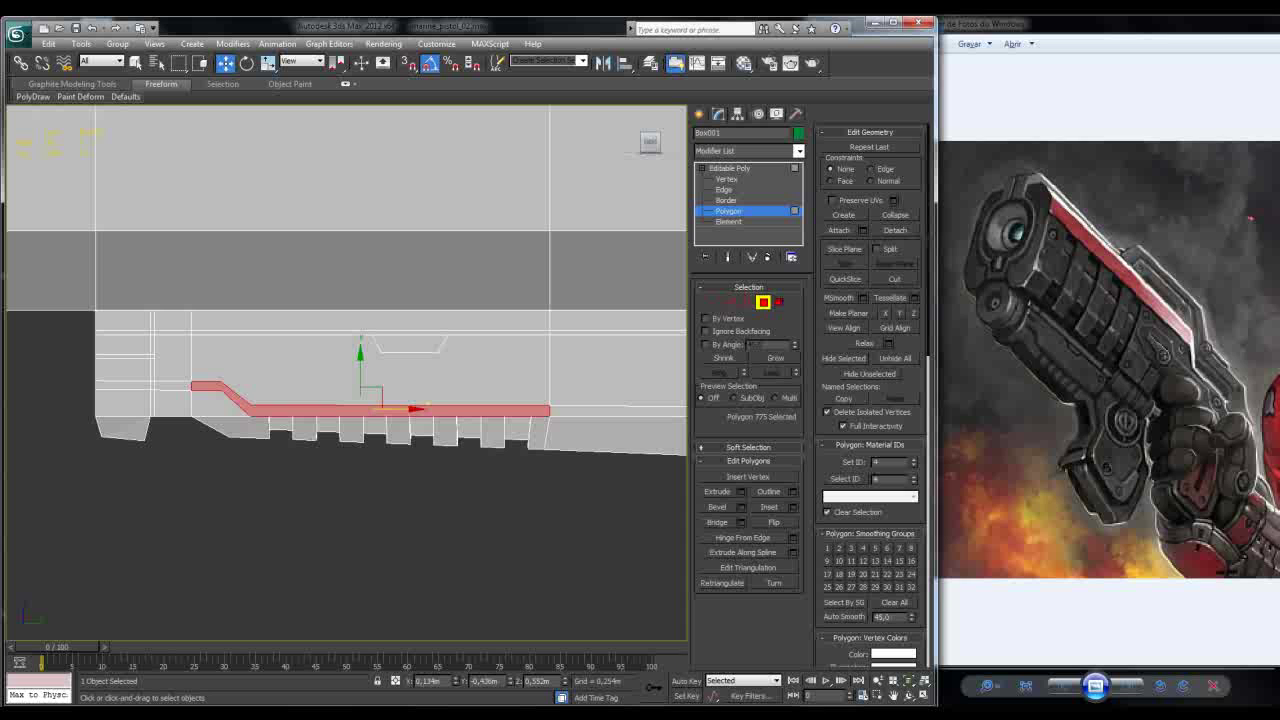
{"action": "left_click", "coordinate": [120, 385], "text": "ctrl"}
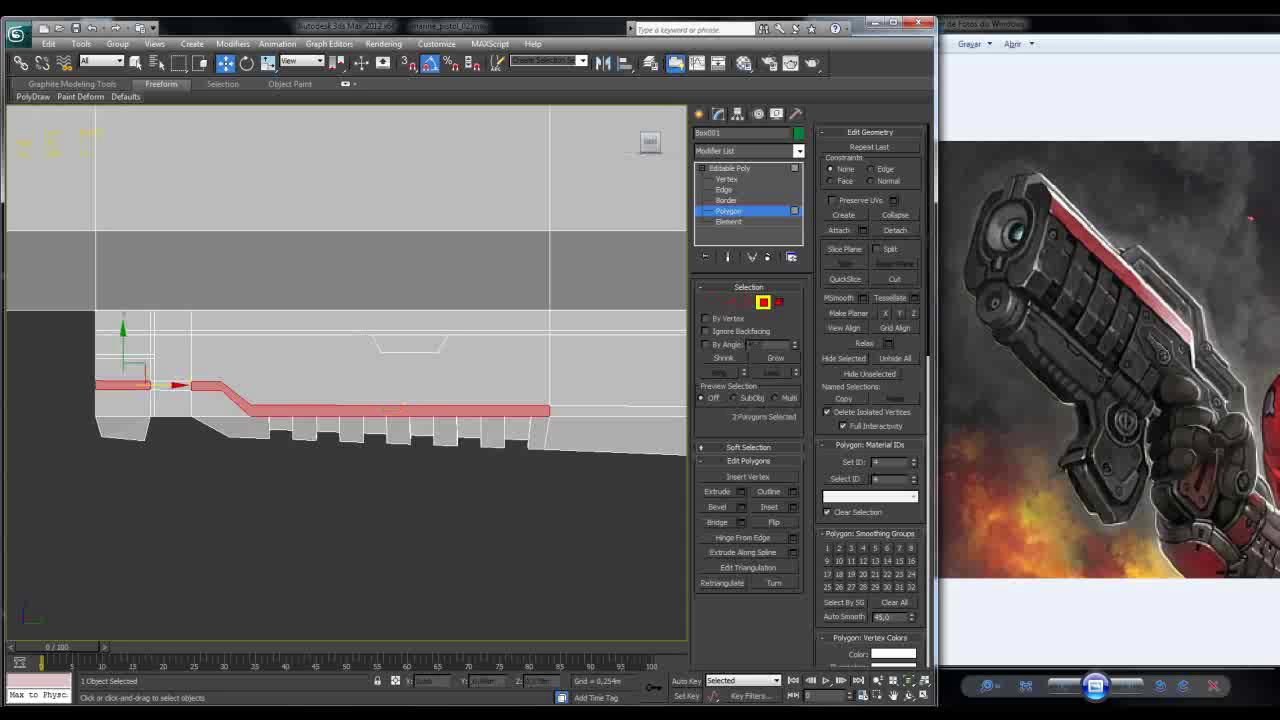
{"action": "left_click", "coordinate": [170, 385], "text": "ctrl"}
Step: Add the front block's short horizontal strip, the small upright strip and the front sections of the upper strip to the selection
{"action": "left_click", "coordinate": [120, 356], "text": "ctrl"}
{"action": "left_click", "coordinate": [155, 356], "text": "ctrl"}
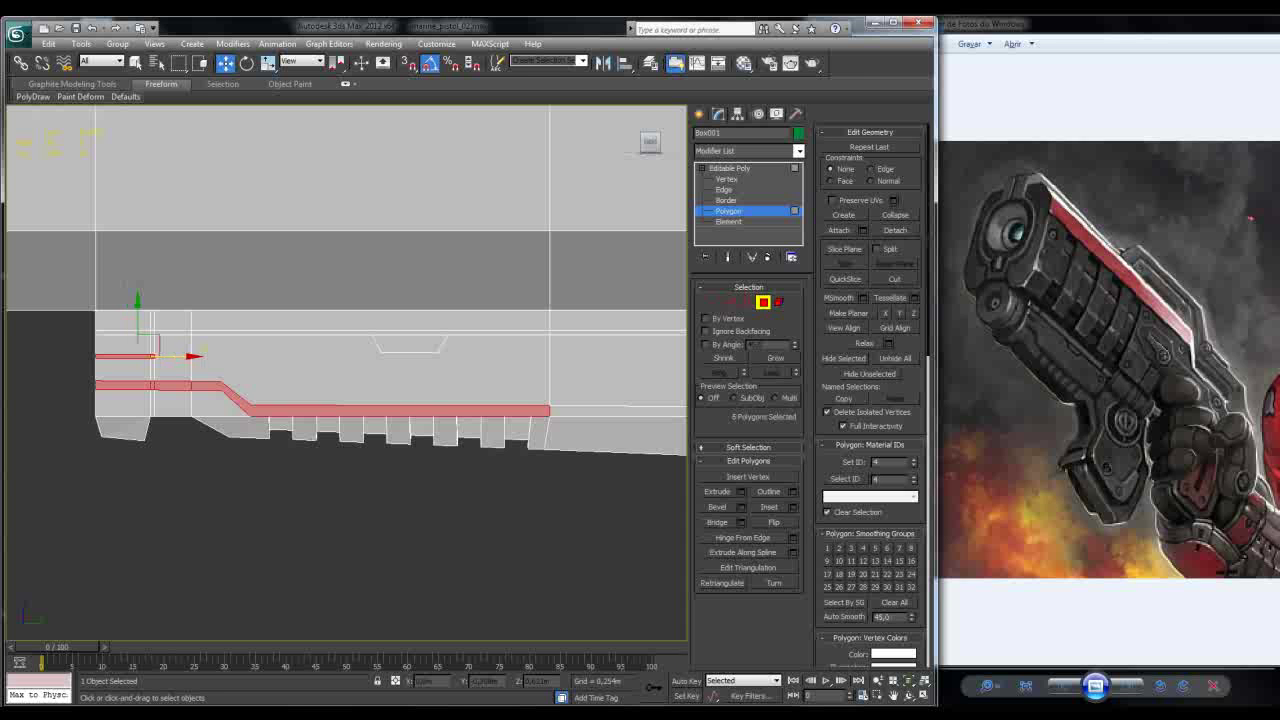
{"action": "left_click", "coordinate": [120, 332], "text": "ctrl"}
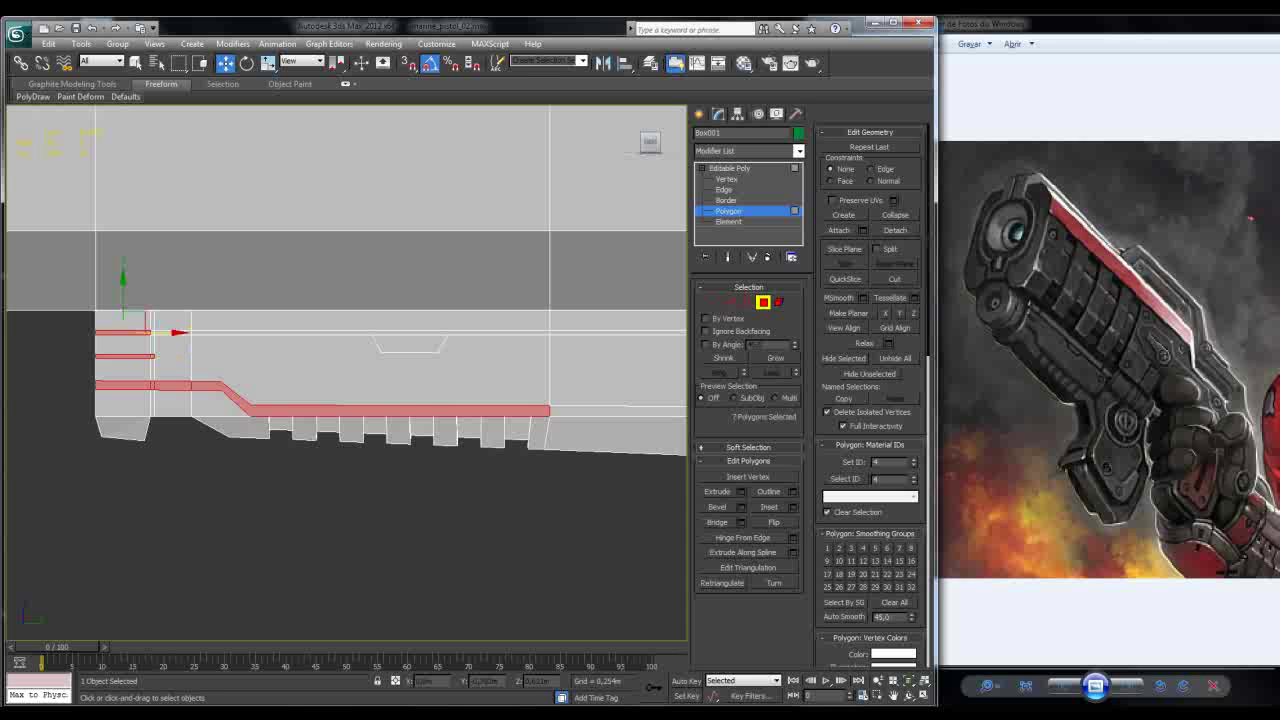
{"action": "left_click", "coordinate": [152, 322], "text": "ctrl"}
{"action": "left_click", "coordinate": [175, 332], "text": "ctrl"}
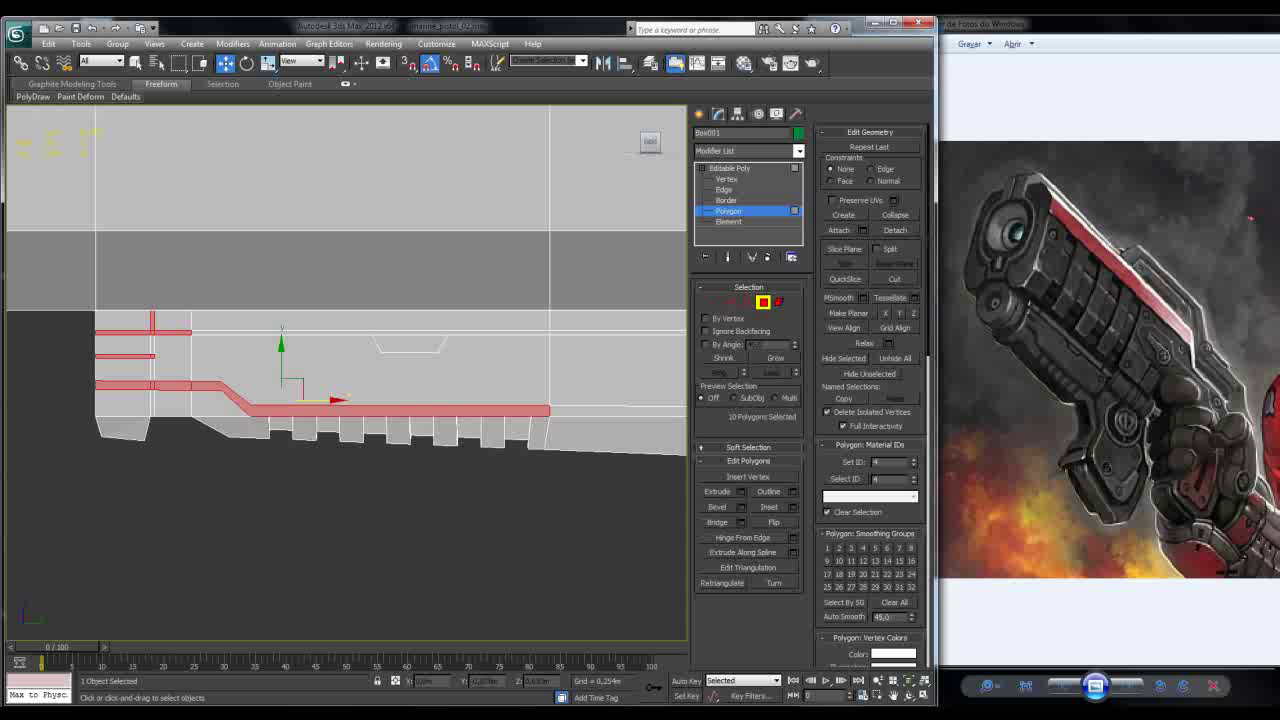
Step: Add the upper strip's long section above the teeth and the trapezoid notch below it to the selection
{"action": "left_click", "coordinate": [425, 320], "text": "ctrl"}
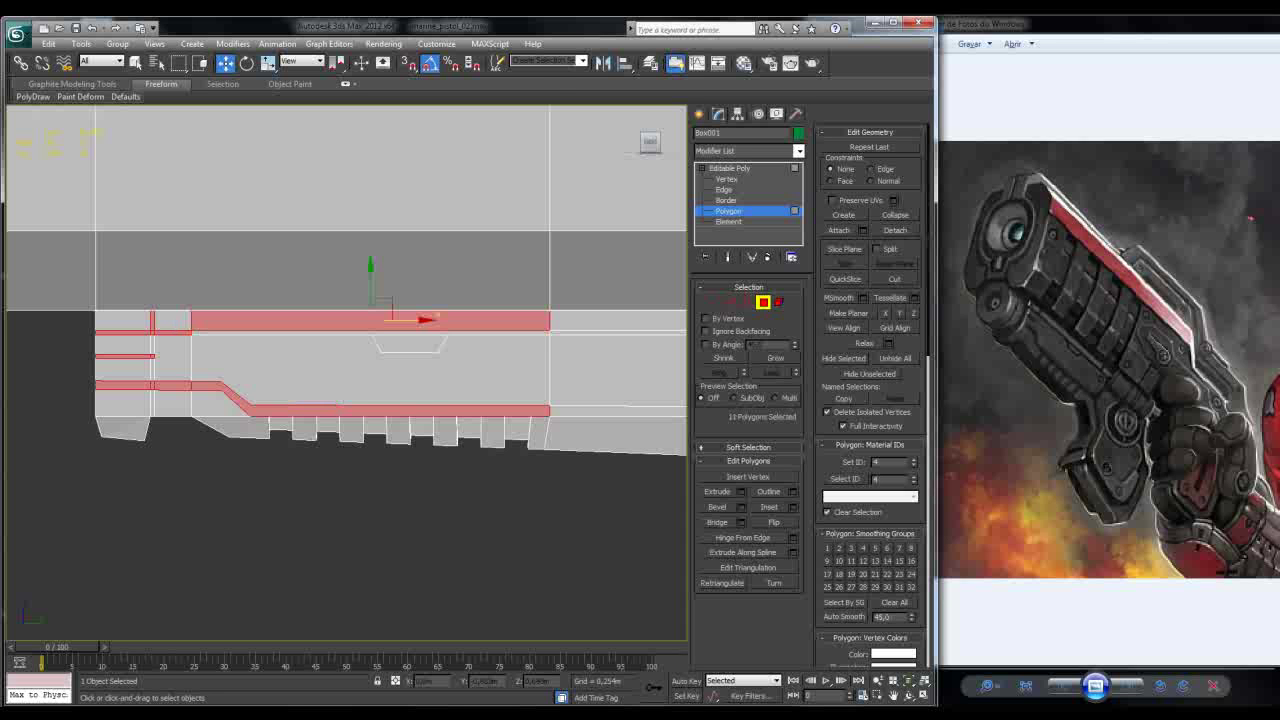
{"action": "left_click", "coordinate": [425, 320], "text": "alt"}
{"action": "left_click", "coordinate": [281, 331], "text": "ctrl"}
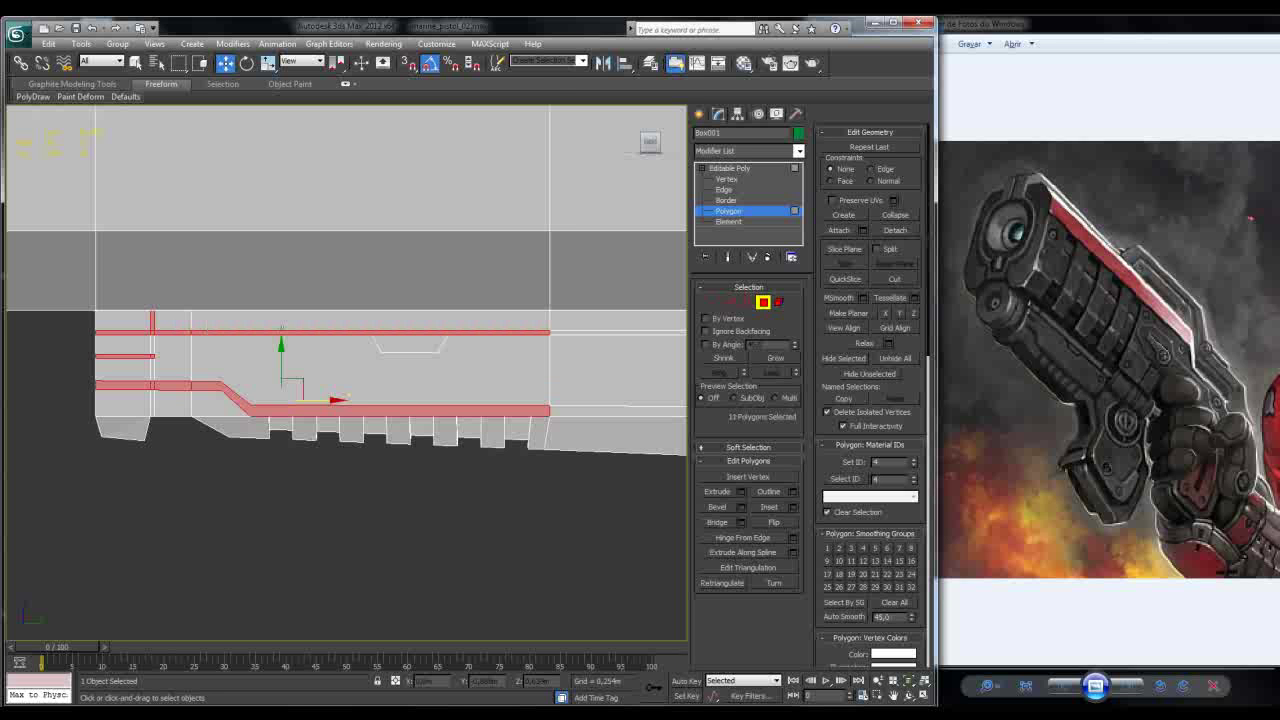
{"action": "left_click", "coordinate": [408, 345], "text": "ctrl"}
Step: Extend the selection toward the grip along the upper and lower strips, including the short upright piece above the upper strip
{"action": "middle_click_drag", "start_coordinate": [408, 345], "coordinate": [240, 350]}
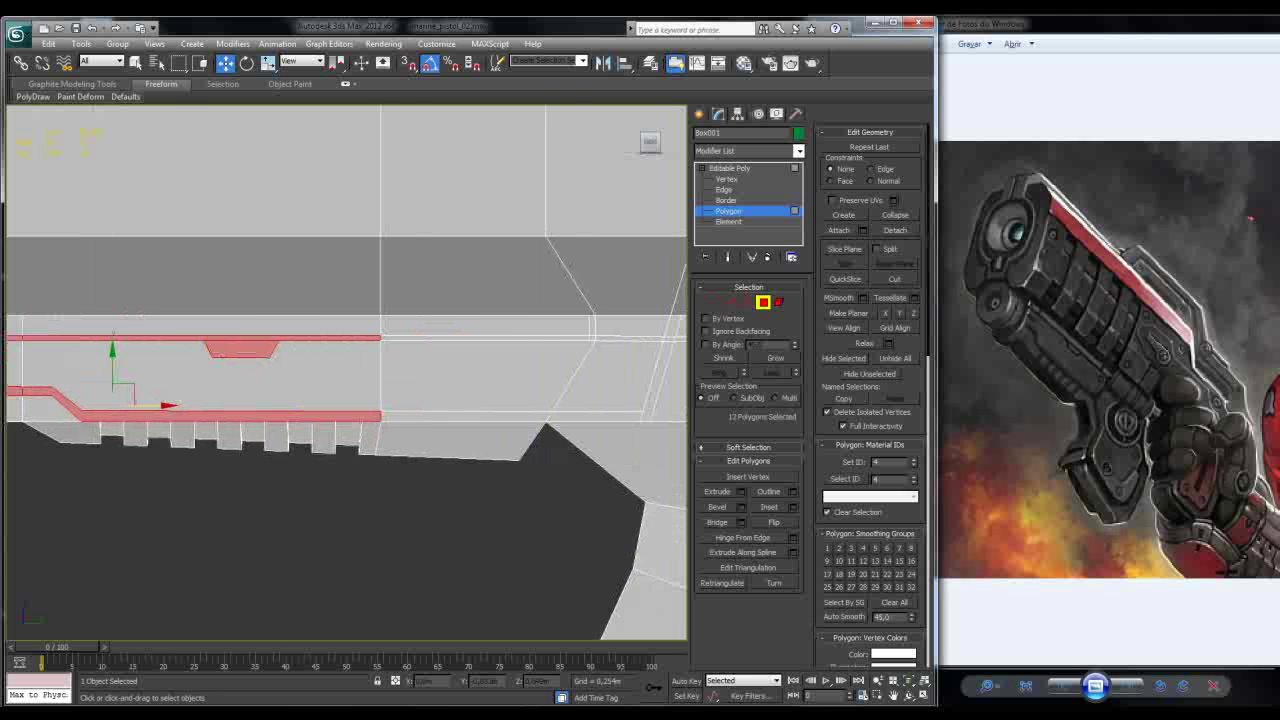
{"action": "left_click", "coordinate": [465, 416], "text": "ctrl"}
{"action": "left_click", "coordinate": [485, 337], "text": "ctrl"}
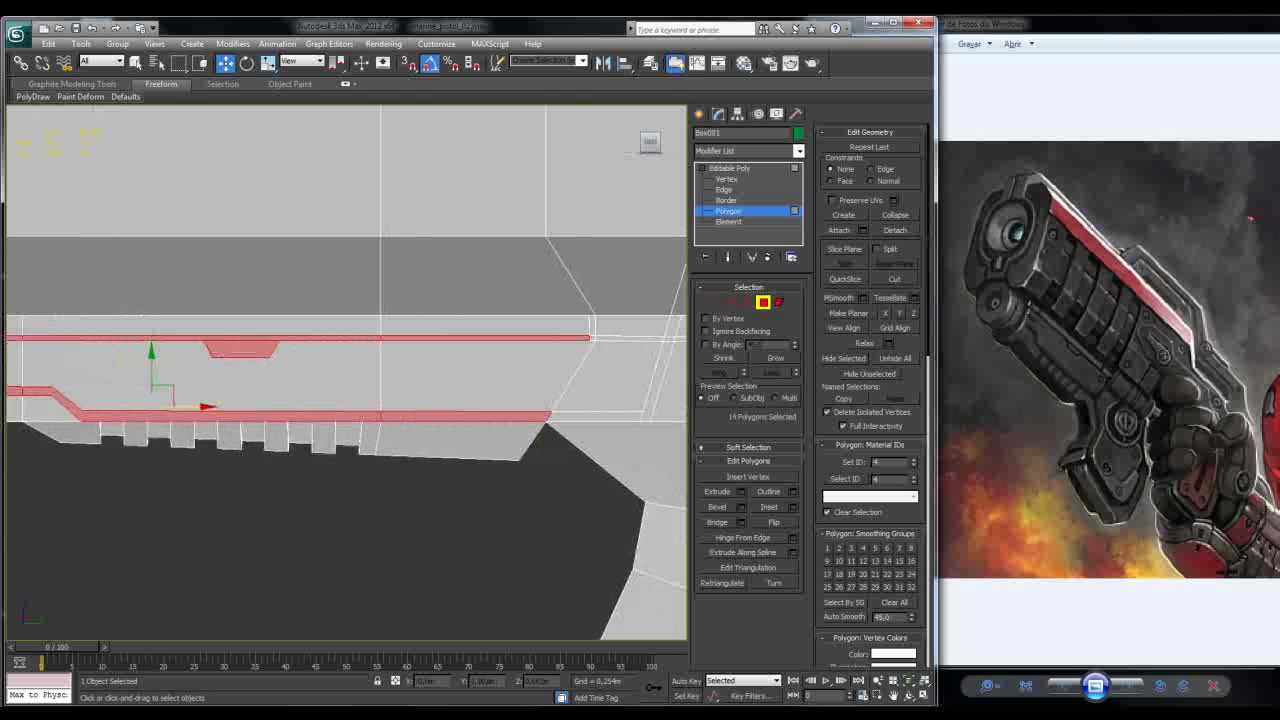
{"action": "middle_click_drag", "start_coordinate": [350, 380], "coordinate": [277, 387]}
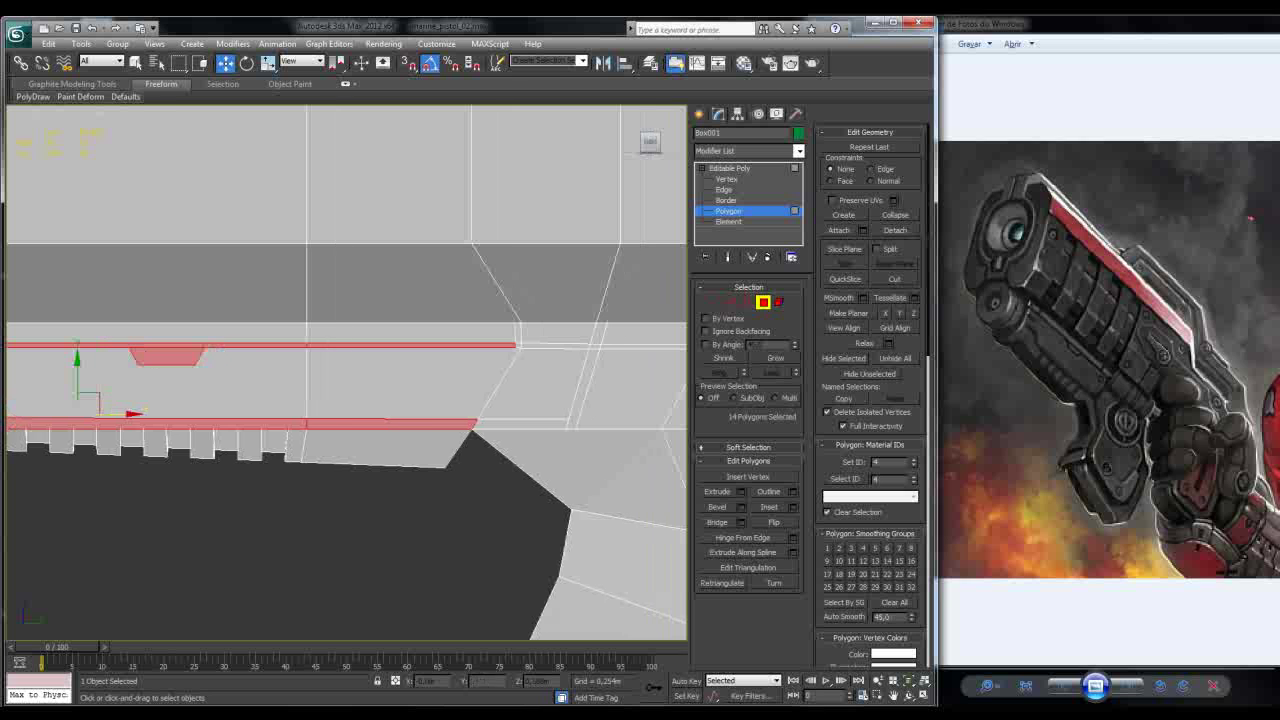
{"action": "key", "text": "ctrl+Page_Up"}
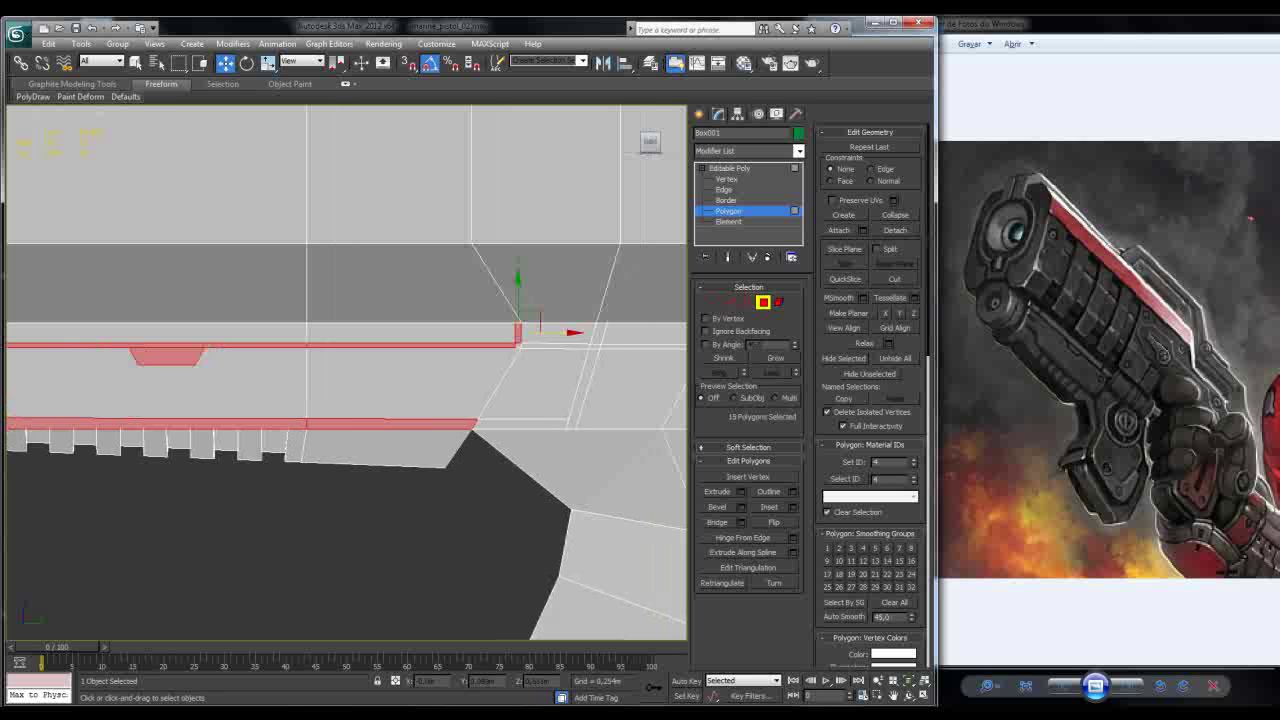
Step: Add the lower strip's last section, the slanted strip near the grip and the connecting upper section to the selection
{"action": "left_click", "coordinate": [524, 424], "text": "ctrl"}
{"action": "left_click", "coordinate": [584, 386], "text": "ctrl"}
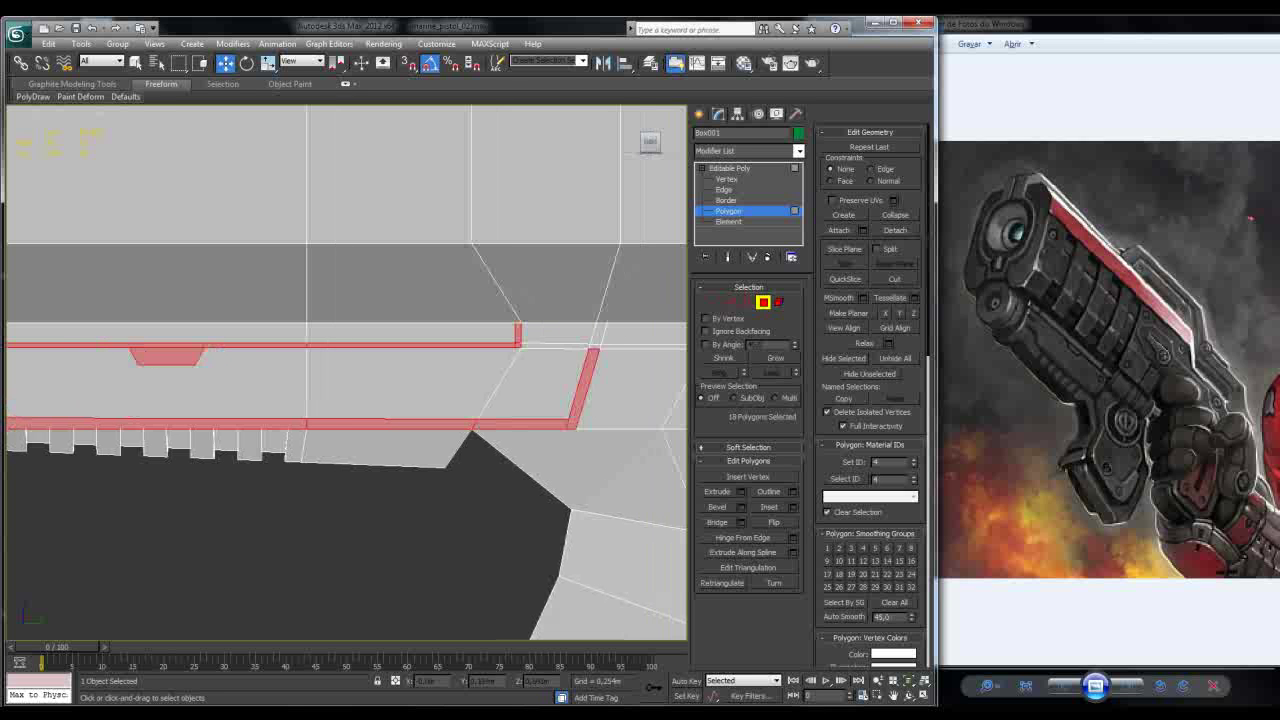
{"action": "left_click", "coordinate": [597, 334], "text": "ctrl"}
{"action": "left_click", "coordinate": [555, 346], "text": "ctrl"}
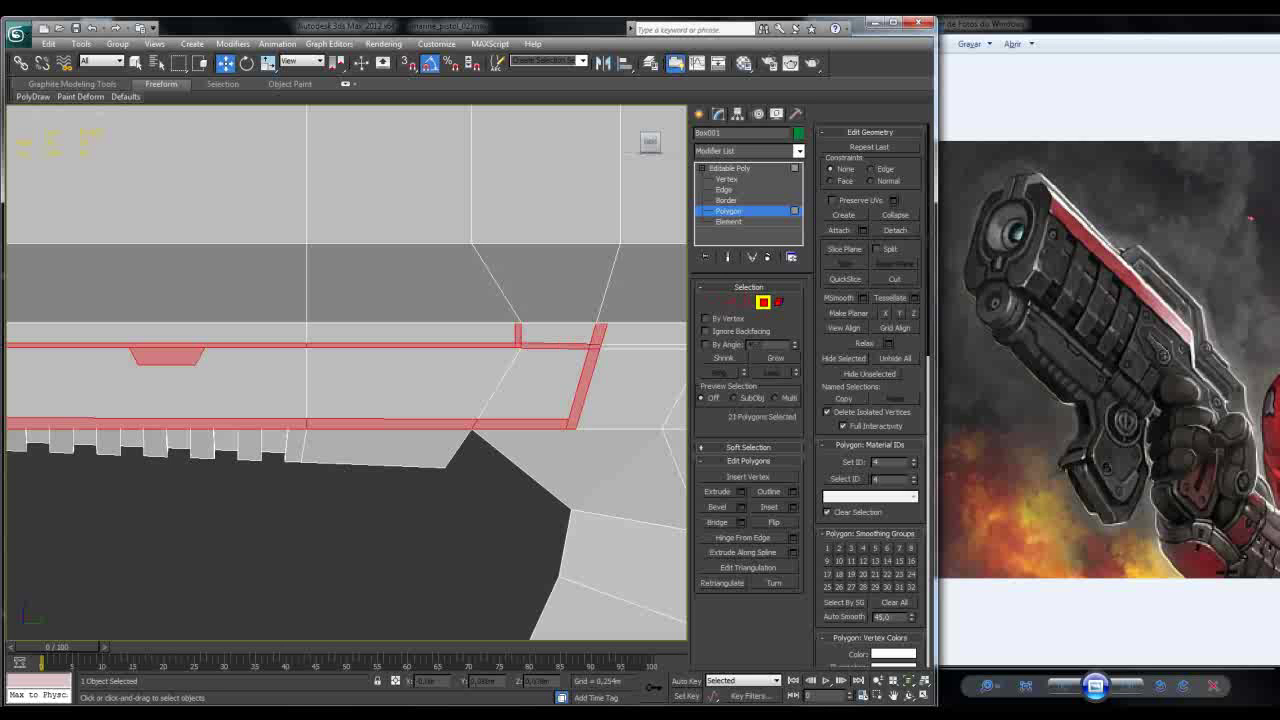
Step: Extrude the selected strip and notch polygons inward to recess the panel lines into the rail's side
{"action": "scroll", "coordinate": [345, 370], "scroll_direction": "down", "scroll_amount": 6}
{"action": "middle_click_drag", "start_coordinate": [345, 370], "coordinate": [506, 400], "text": "alt"}
{"action": "scroll", "coordinate": [345, 370], "scroll_direction": "up", "scroll_amount": 2}
{"action": "left_click", "coordinate": [741, 491]}
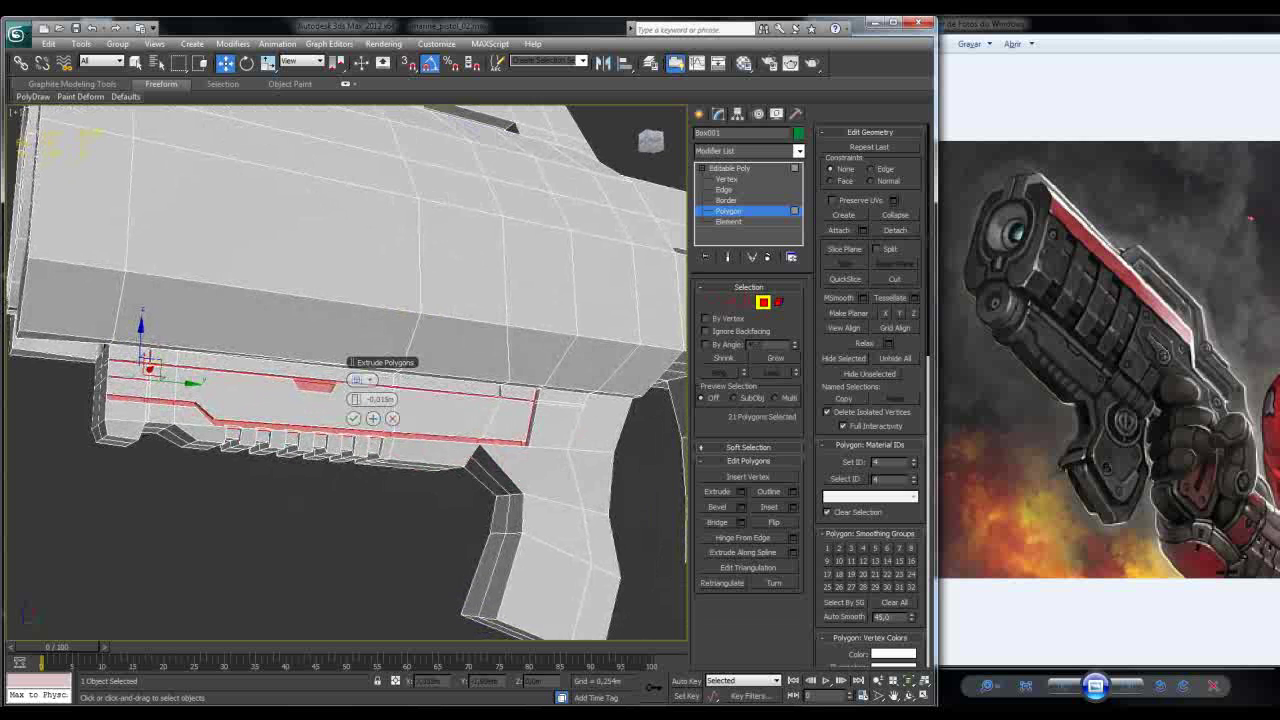
{"action": "middle_click_drag", "start_coordinate": [506, 400], "coordinate": [568, 339], "text": "alt"}
{"action": "key", "text": "Return"}
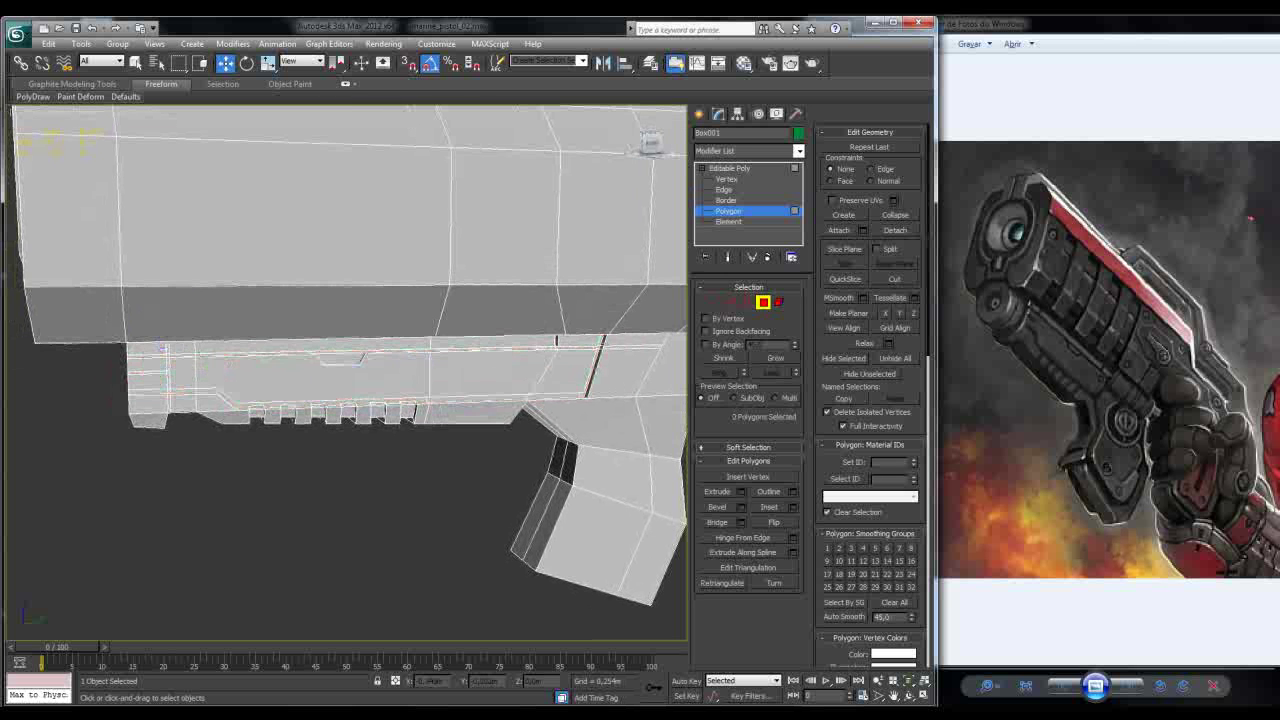
Step: Examine the recessed panel lines and the teeth on the rail's underside up close, using see-through display and visible edges
{"action": "scroll", "coordinate": [345, 375], "scroll_direction": "up", "scroll_amount": 3}
{"action": "left_click", "coordinate": [343, 443]}
{"action": "middle_click_drag", "start_coordinate": [343, 443], "coordinate": [313, 325], "text": "alt"}
{"action": "key", "text": "ctrl+d"}
{"action": "key", "text": "alt+x"}
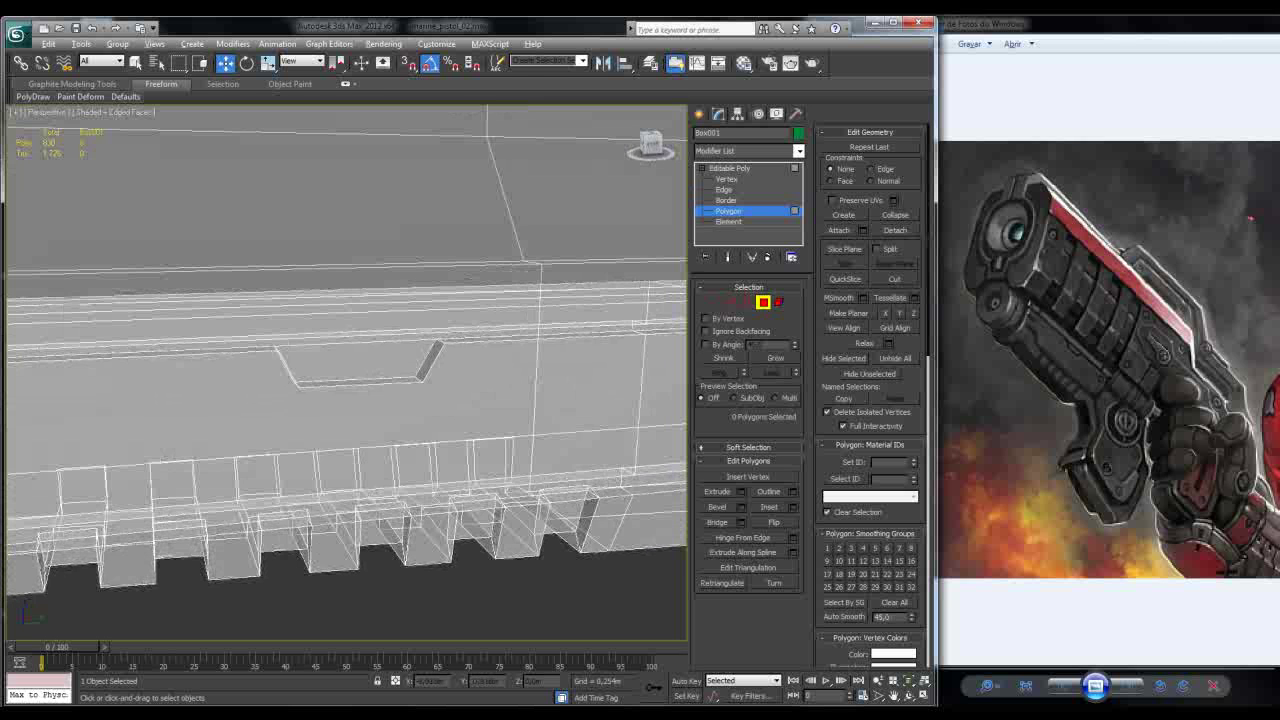
{"action": "key", "text": "alt+x"}
{"action": "key", "text": "alt+x"}
{"action": "key", "text": "alt+x"}
{"action": "left_click", "coordinate": [372, 520]}
{"action": "key", "text": "ctrl+d"}
{"action": "middle_click_drag", "start_coordinate": [350, 370], "coordinate": [360, 320], "text": "alt"}
{"action": "key", "text": "F4"}
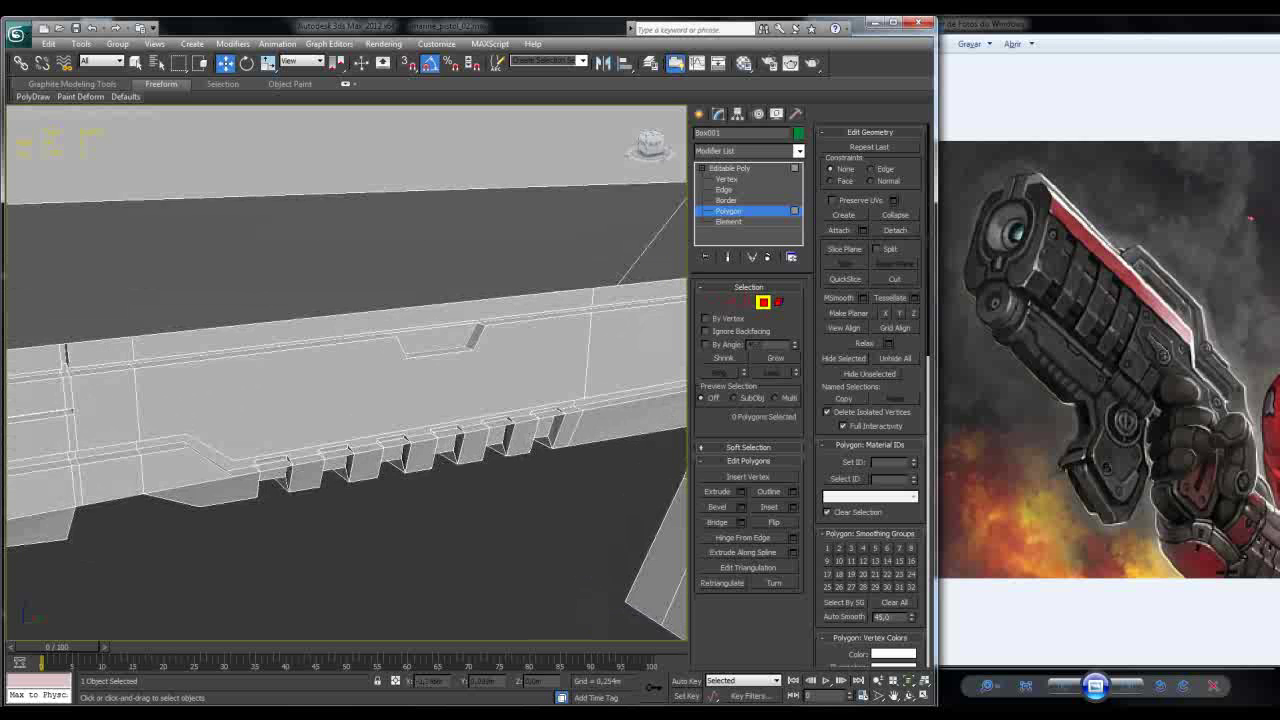
Step: Check the small polygons in the front gaps between the rail's teeth by selecting them, and clear the selection
{"action": "left_click", "coordinate": [272, 464]}
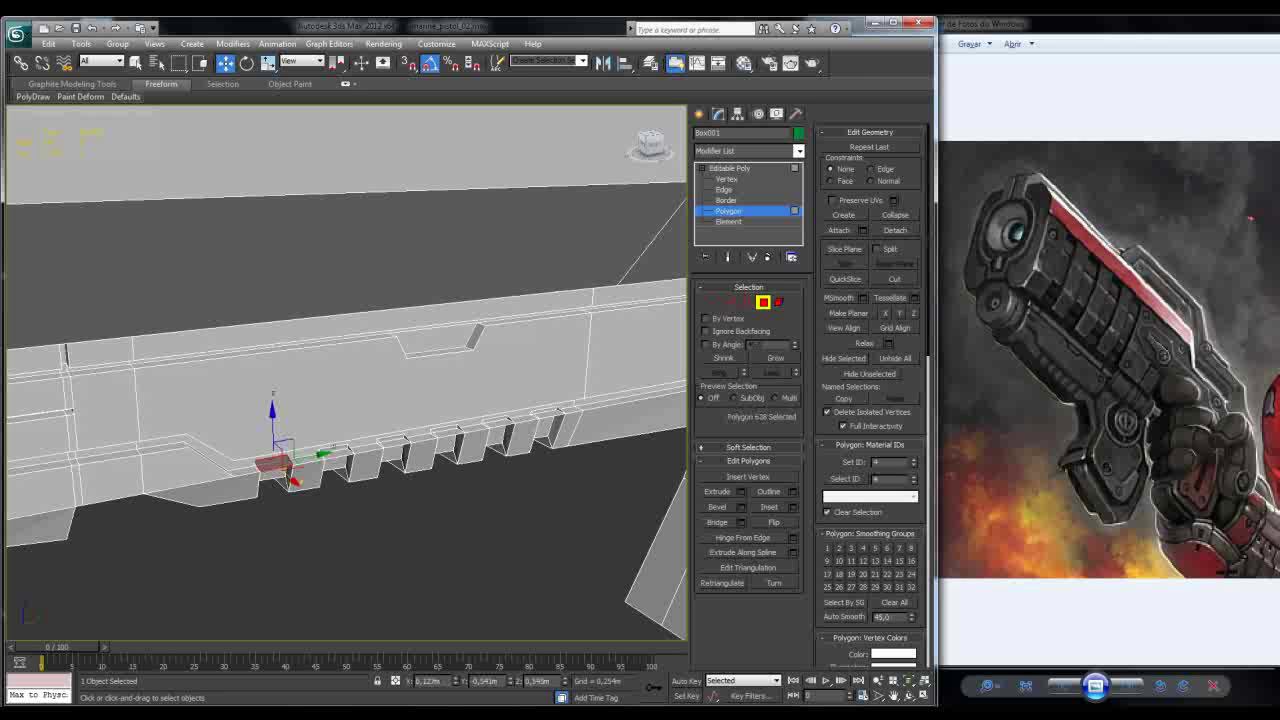
{"action": "left_click", "coordinate": [263, 467]}
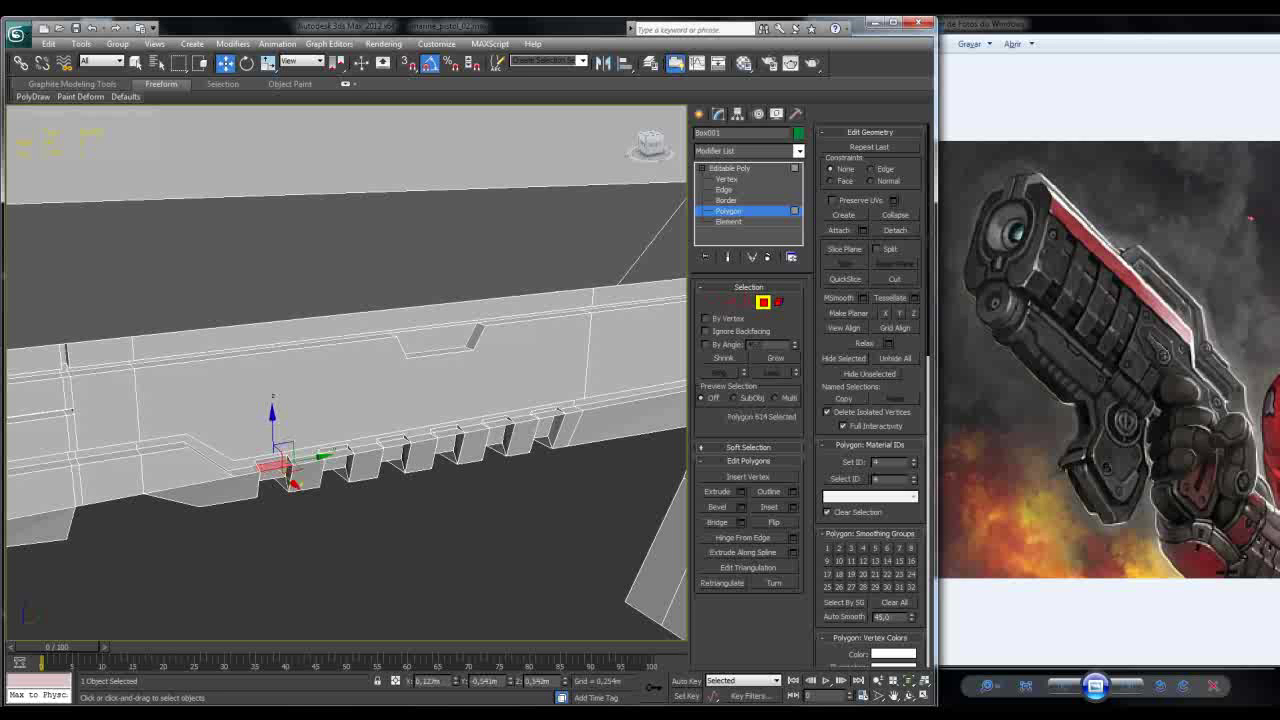
{"action": "left_click", "coordinate": [334, 452], "text": "ctrl"}
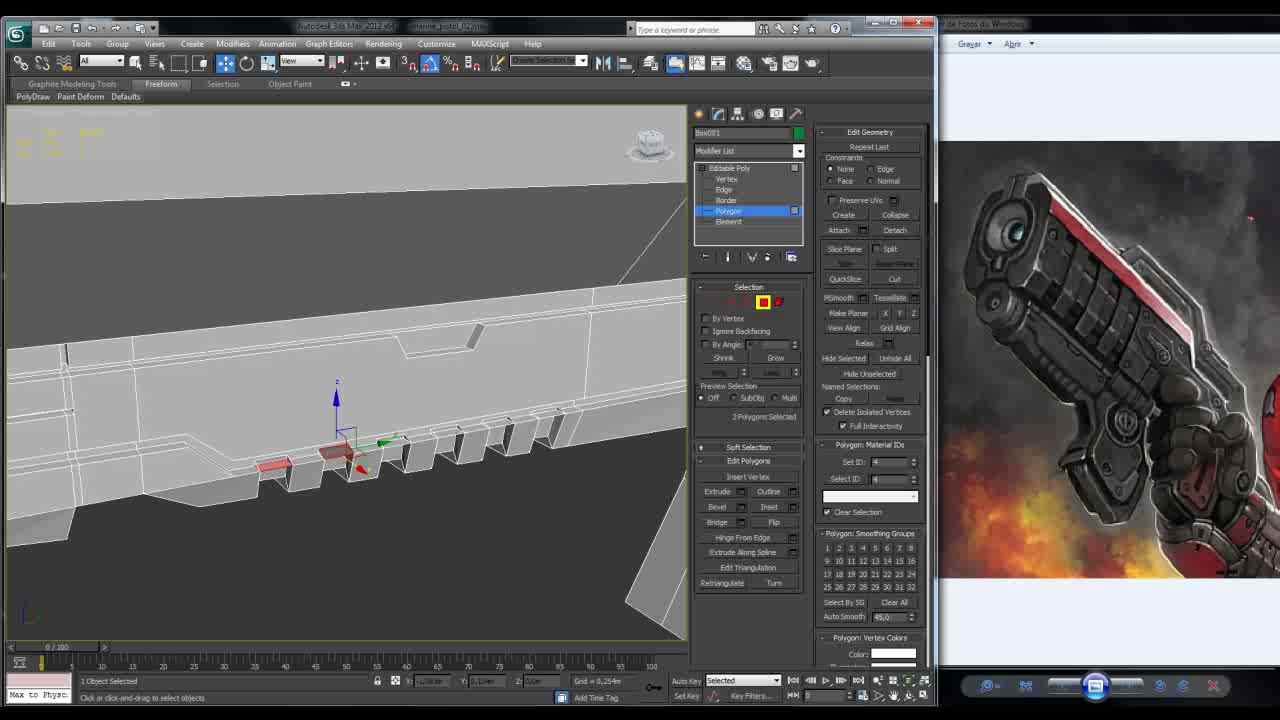
{"action": "mouse_move", "coordinate": [345, 400]}
{"action": "middle_mouse_down", "text": "alt"}
{"action": "mouse_move", "coordinate": [345, 340]}
{"action": "mouse_move", "coordinate": [345, 400]}
{"action": "middle_mouse_up", "text": "alt"}
{"action": "left_click", "coordinate": [270, 465]}
{"action": "middle_click_drag", "start_coordinate": [270, 465], "coordinate": [270, 410], "text": "alt"}
{"action": "left_click", "coordinate": [275, 462]}
{"action": "middle_click_drag", "start_coordinate": [275, 462], "coordinate": [288, 452], "text": "alt"}
{"action": "left_click", "coordinate": [268, 462], "text": "ctrl"}
{"action": "key", "text": "ctrl+d"}
{"action": "key", "text": "alt+x"}
{"action": "key", "text": "alt+x"}
{"action": "middle_click_drag", "start_coordinate": [345, 370], "coordinate": [230, 374], "text": "alt"}
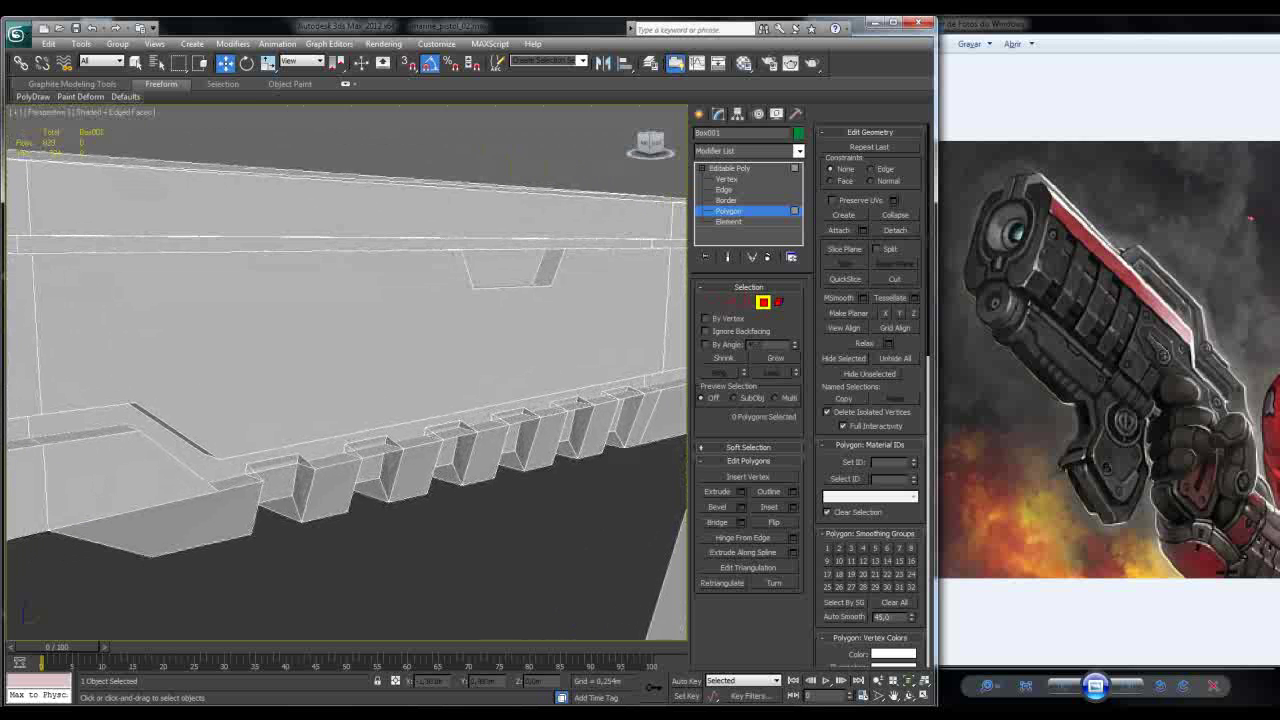
{"action": "key", "text": "1"}
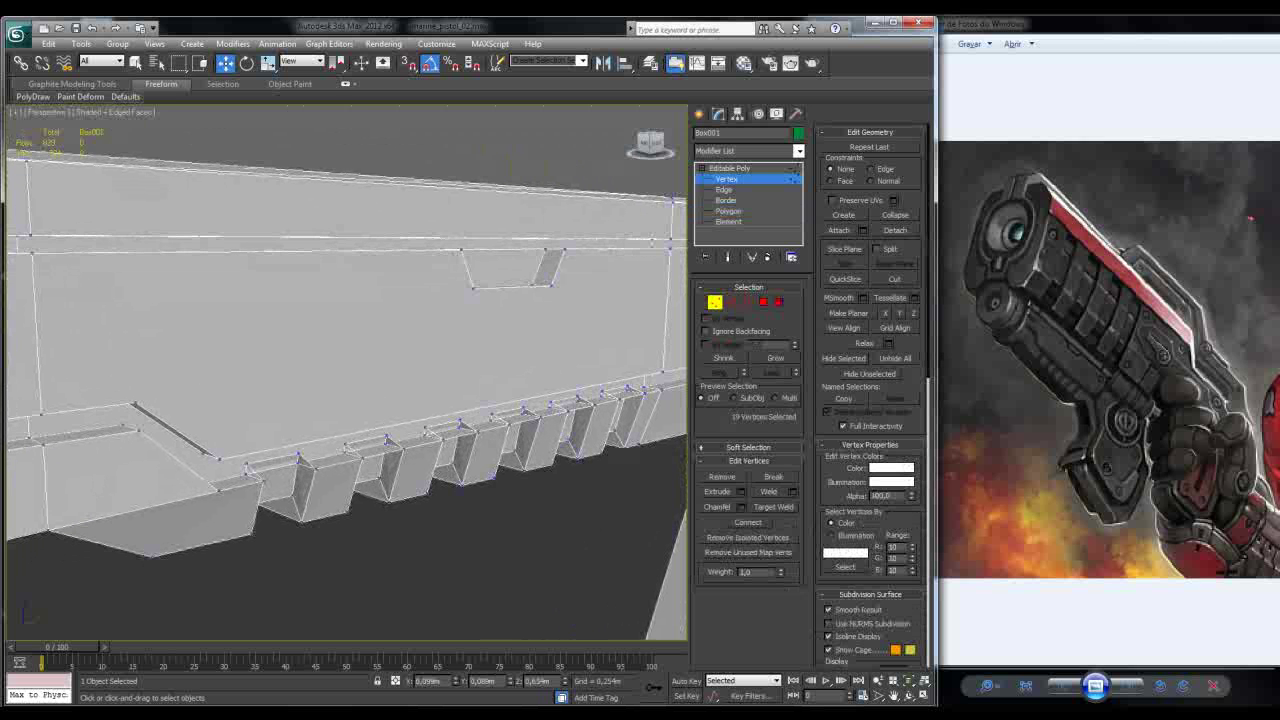
{"action": "key", "text": "4"}
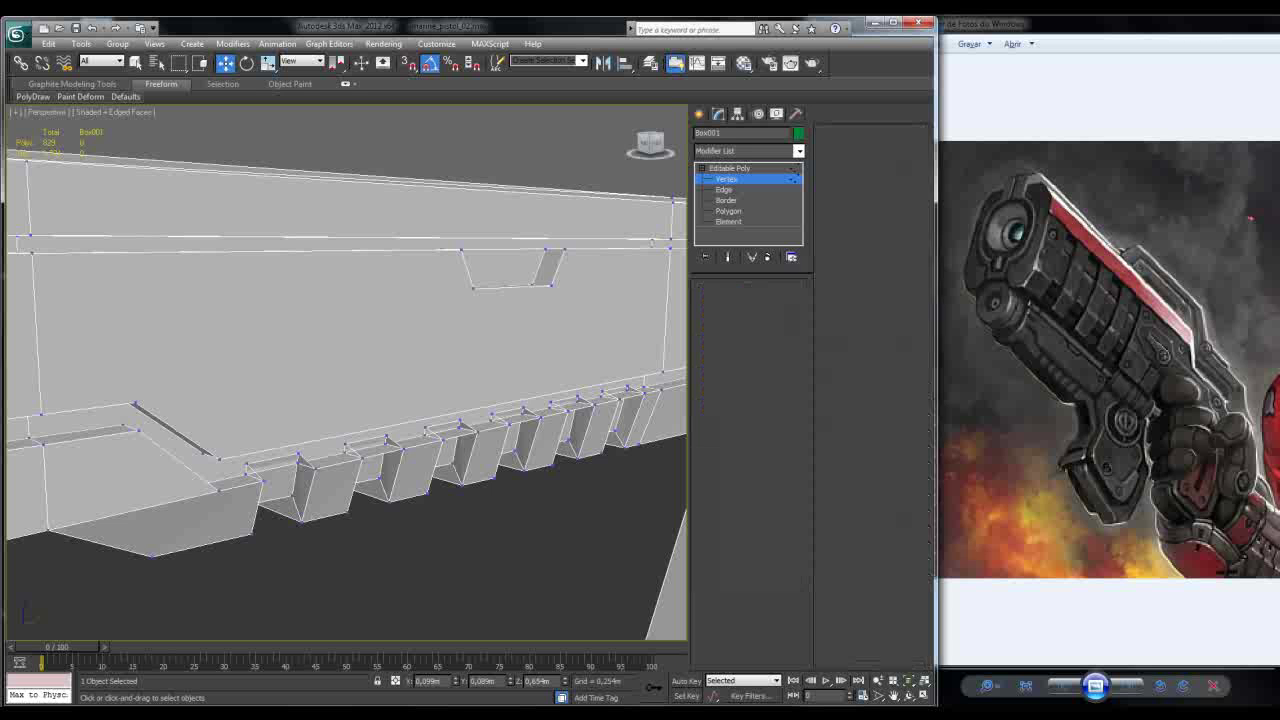
Step: Target-weld the stray upper vertex at the front gap between the rail's teeth onto the vertex just below it
{"action": "left_click", "coordinate": [271, 475]}
{"action": "middle_click_drag", "start_coordinate": [271, 475], "coordinate": [322, 422], "text": "alt"}
{"action": "key", "text": "1"}
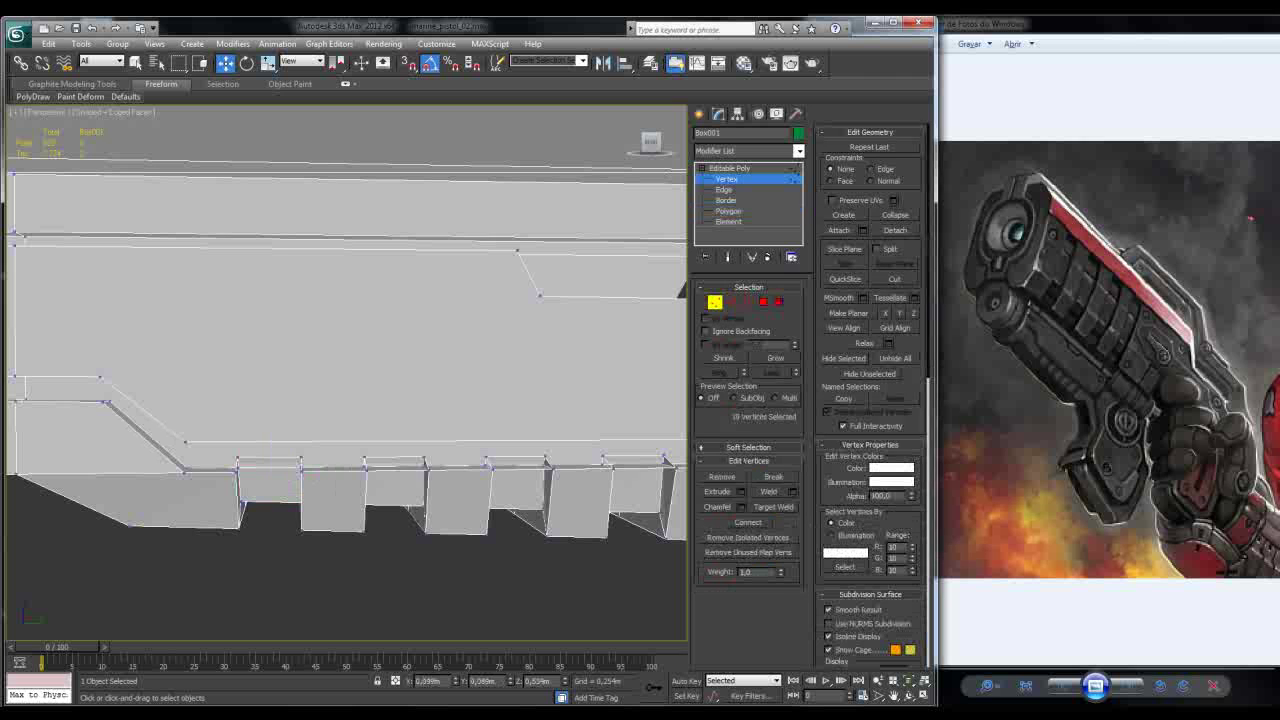
{"action": "left_click", "coordinate": [238, 459]}
{"action": "middle_click_drag", "start_coordinate": [238, 459], "coordinate": [296, 452], "text": "alt"}
{"action": "left_click", "coordinate": [774, 507]}
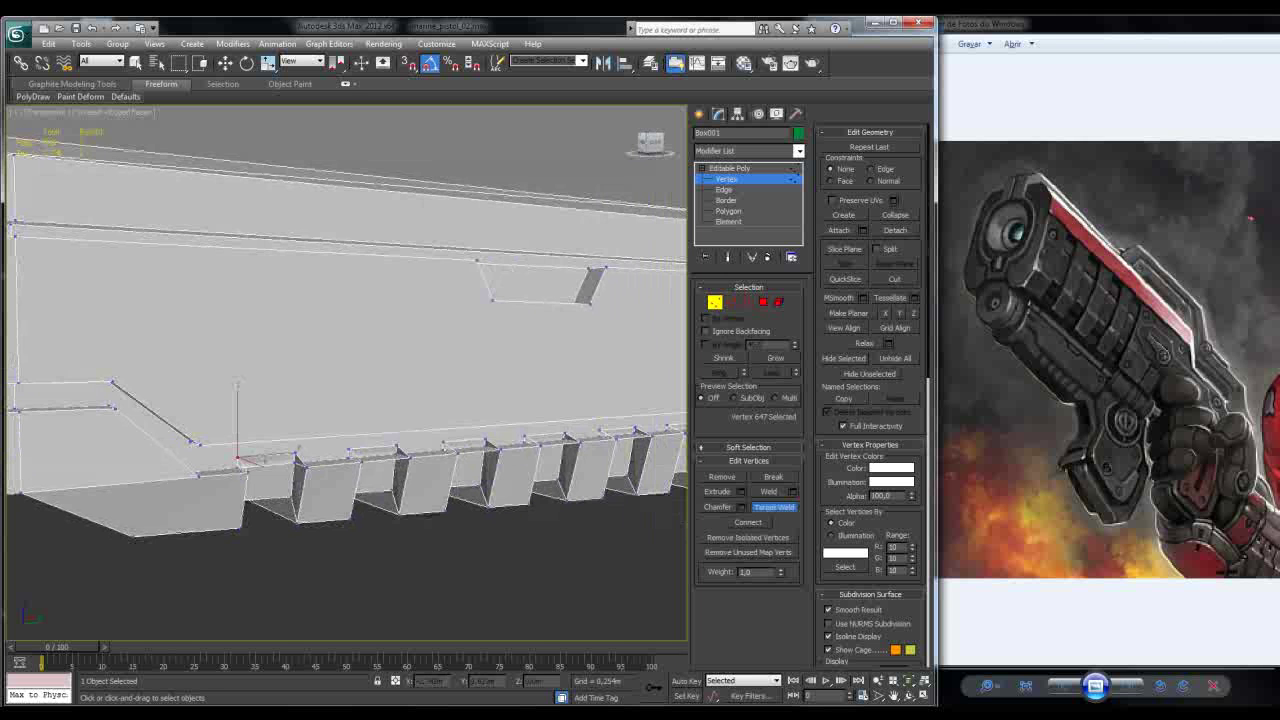
{"action": "left_click", "coordinate": [238, 459]}
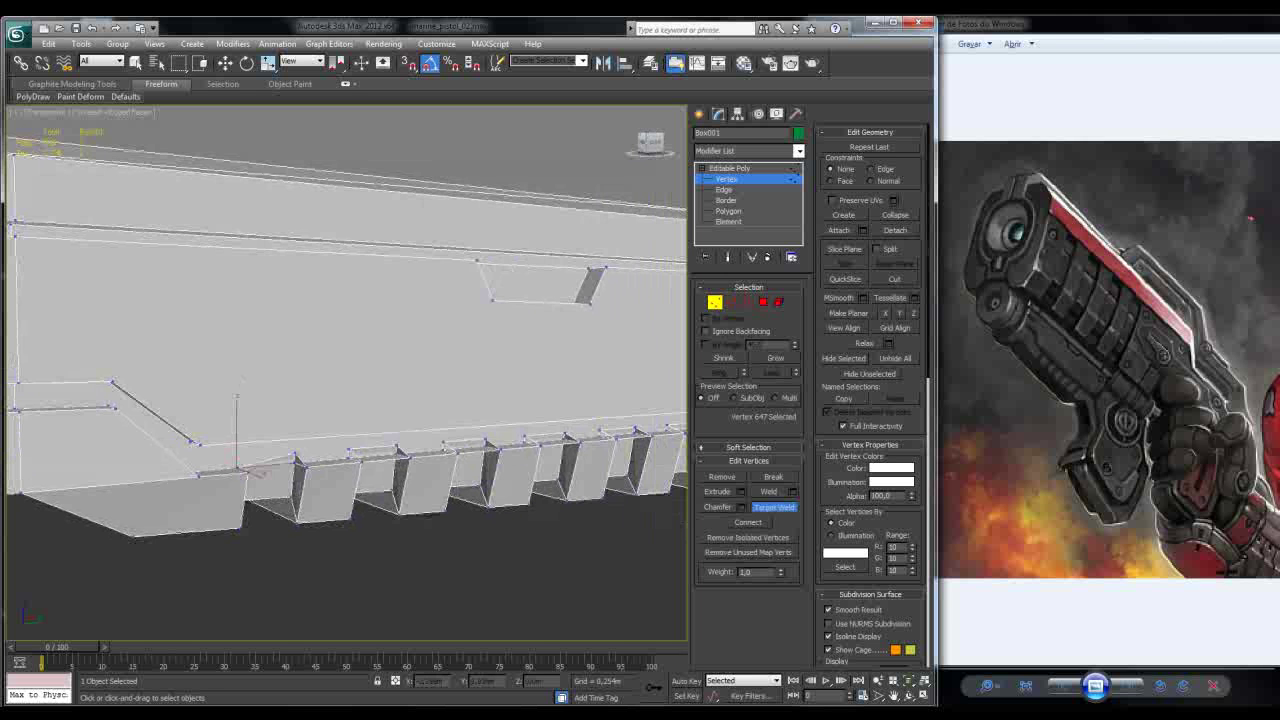
{"action": "middle_click_drag", "start_coordinate": [350, 350], "coordinate": [410, 294], "text": "alt"}
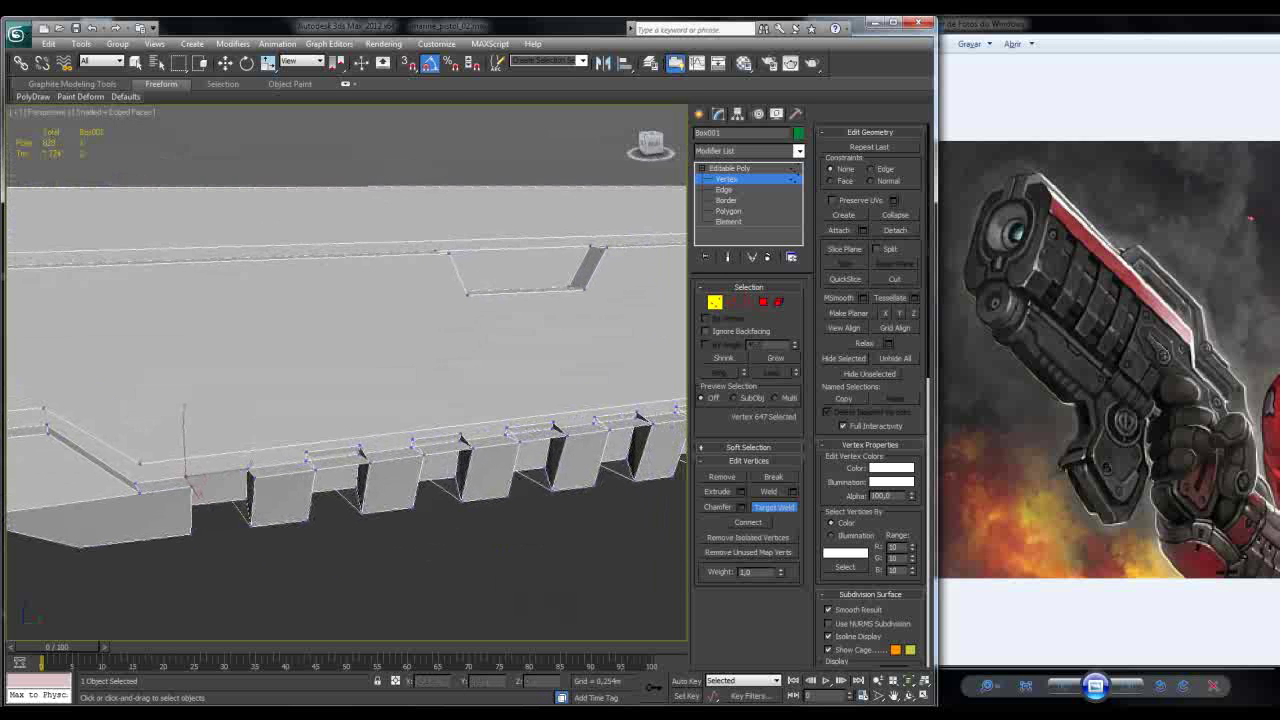
Step: Delete the narrow ledge polygons above the remaining gaps between the teeth on the rail's underside
{"action": "key", "text": "w"}
{"action": "middle_click_drag", "start_coordinate": [184, 405], "coordinate": [120, 412], "text": "alt"}
{"action": "key", "text": "4"}
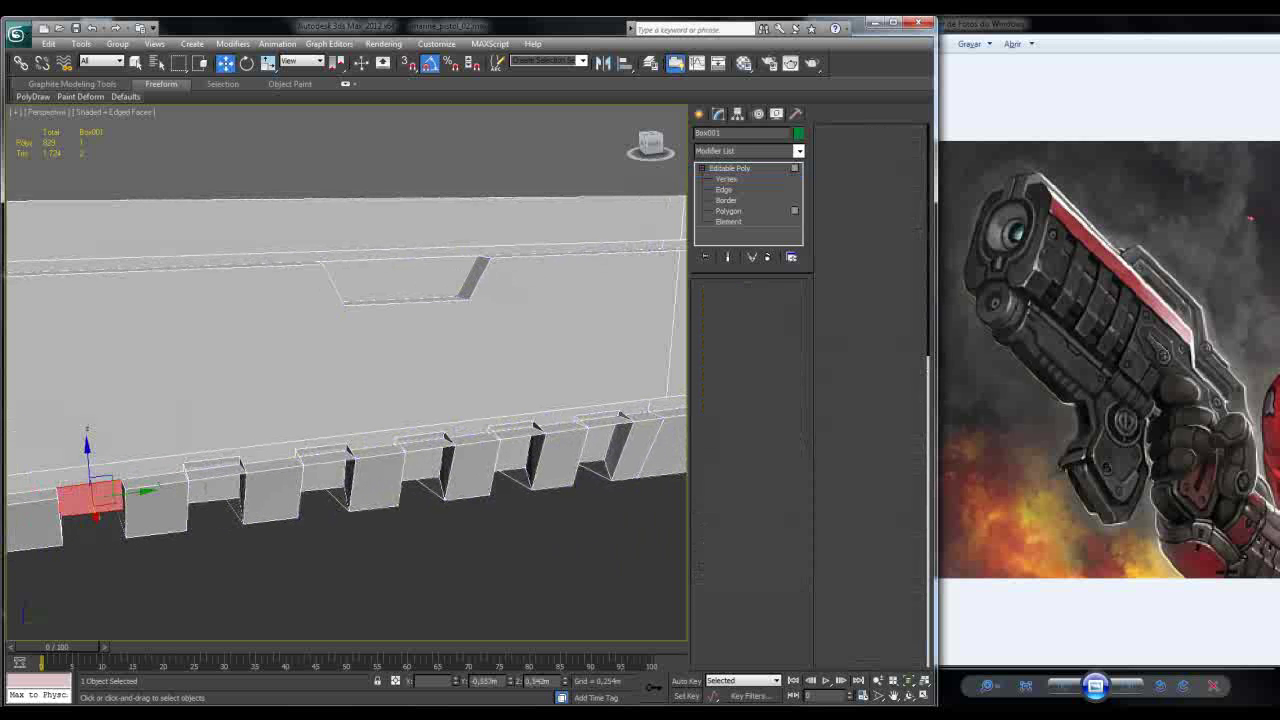
{"action": "left_click", "coordinate": [213, 468]}
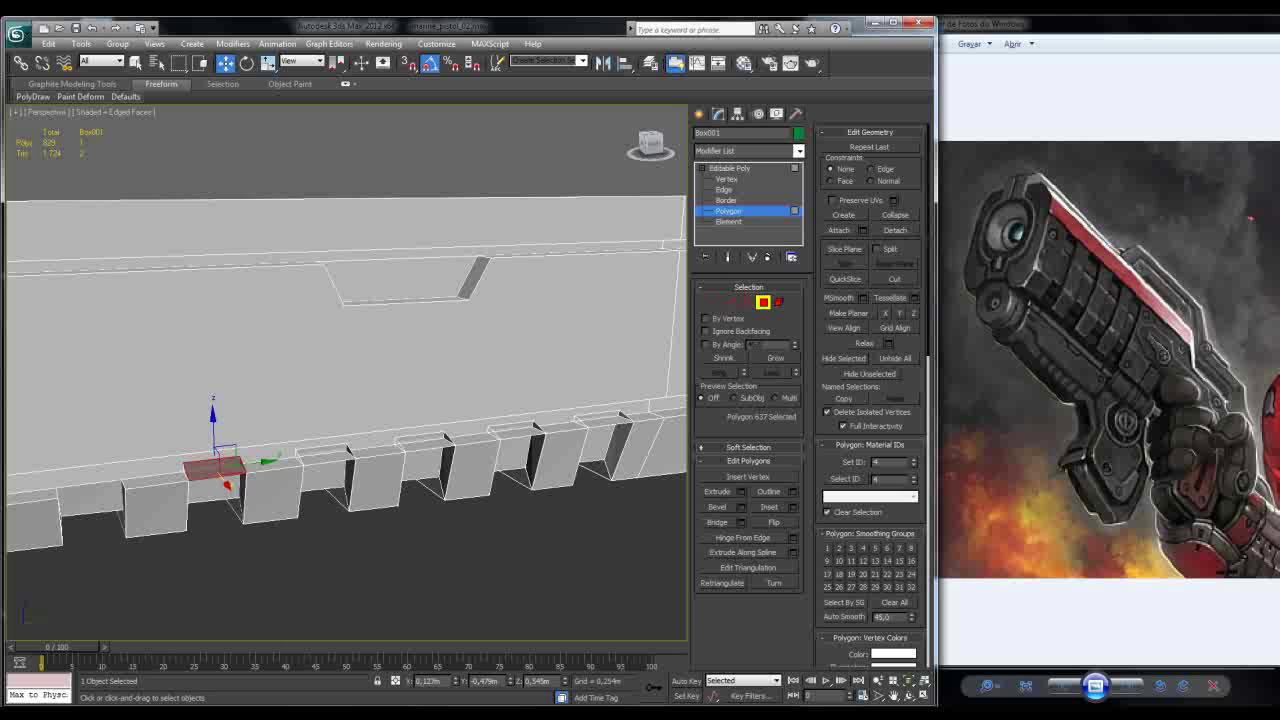
{"action": "key", "text": "Delete"}
{"action": "left_click", "coordinate": [305, 455]}
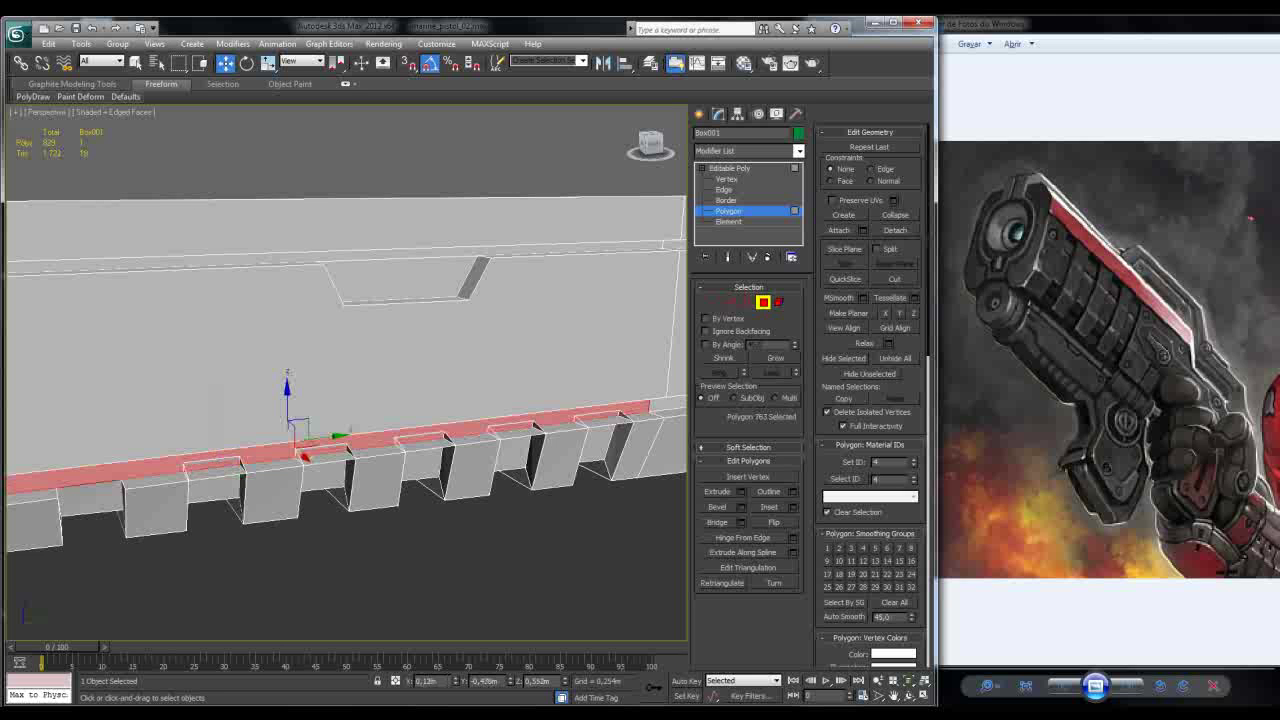
{"action": "left_click", "coordinate": [214, 468]}
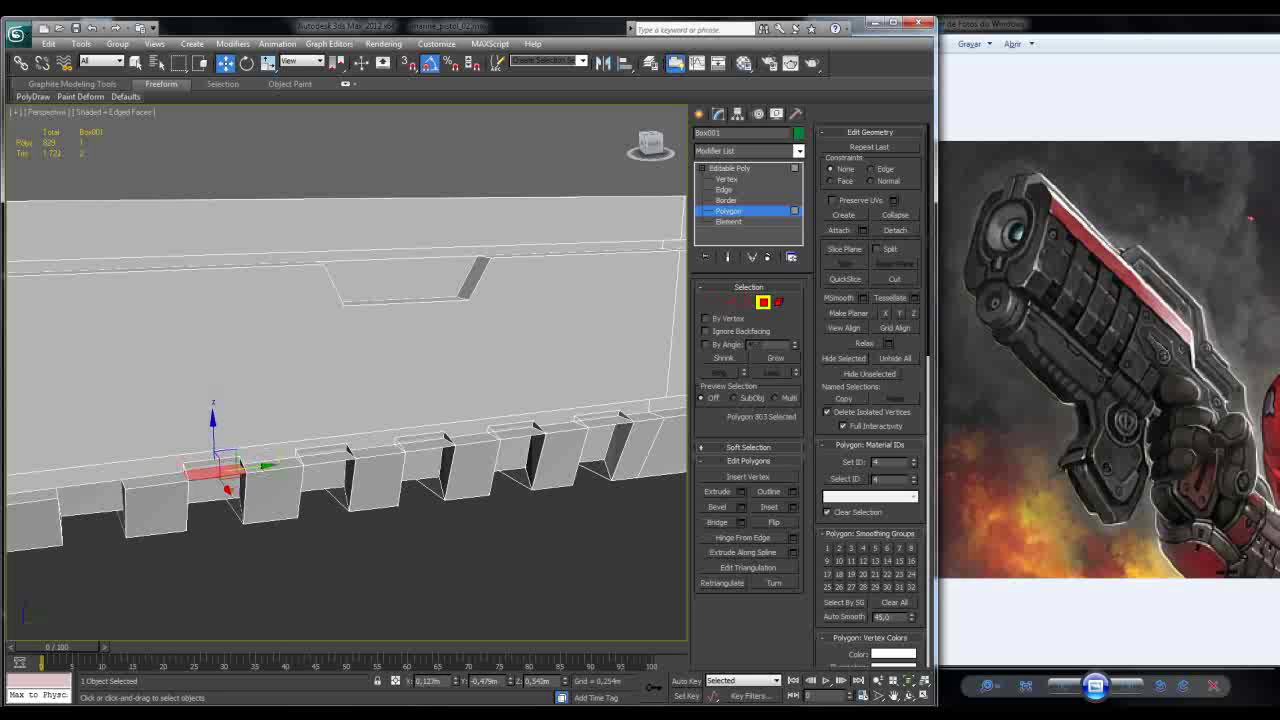
{"action": "left_click", "coordinate": [320, 455]}
{"action": "left_click", "coordinate": [420, 455]}
{"action": "left_click", "coordinate": [420, 455], "text": "alt"}
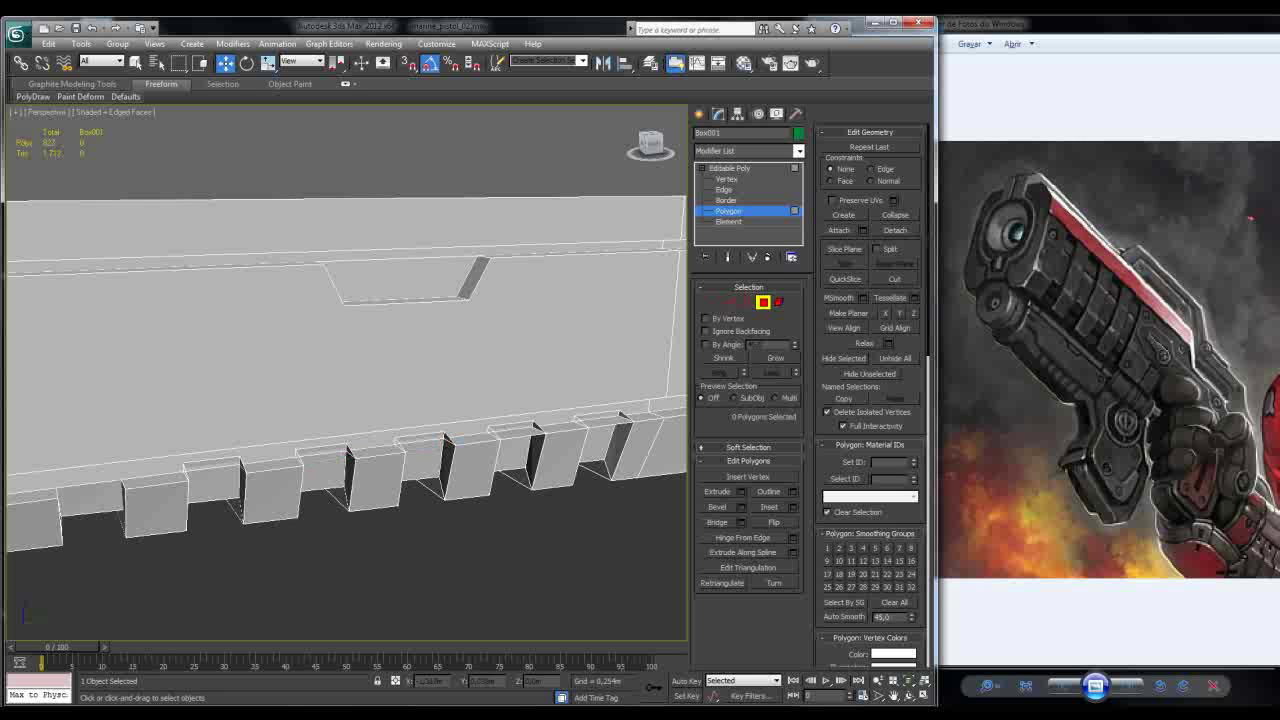
{"action": "left_click", "coordinate": [524, 433]}
{"action": "key", "text": "Delete"}
{"action": "left_click", "coordinate": [616, 422]}
{"action": "key", "text": "Delete"}
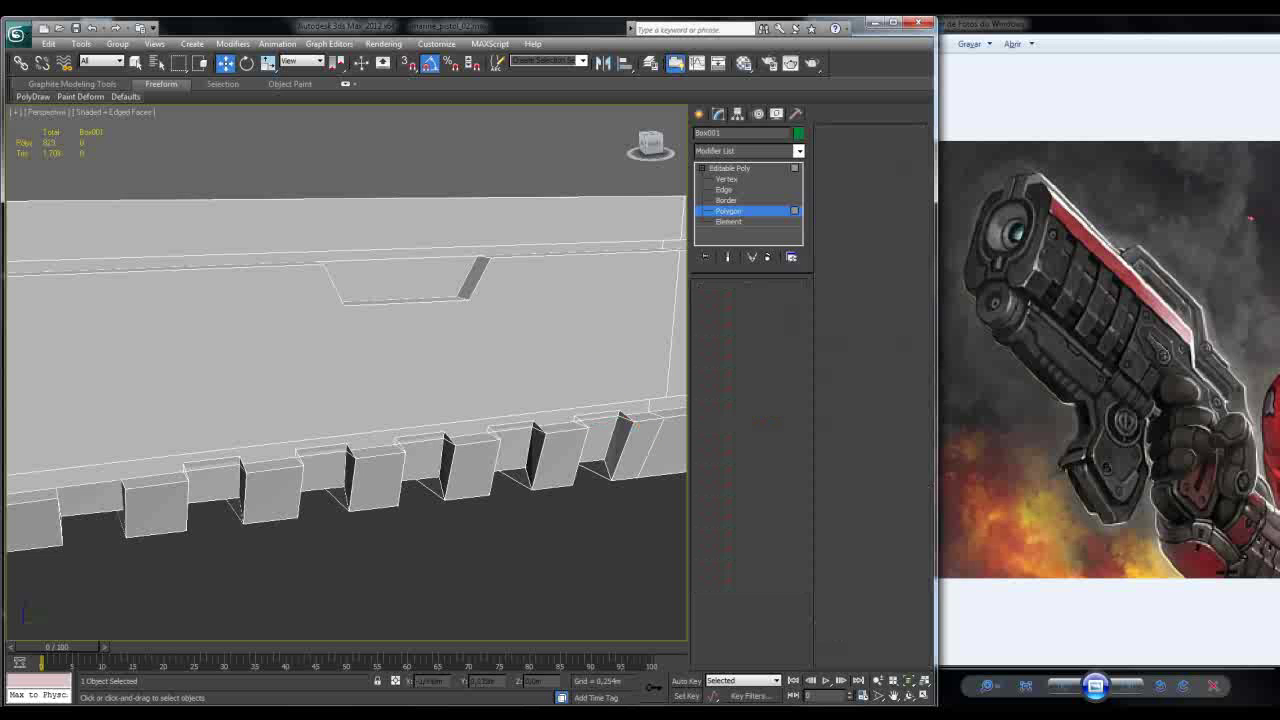
Step: Target-weld the stray upper vertices of the remaining tooth gaps onto their neighbouring vertices below
{"action": "key", "text": "1"}
{"action": "left_click", "coordinate": [62, 482]}
{"action": "middle_click_drag", "start_coordinate": [640, 290], "coordinate": [680, 288], "text": "alt"}
{"action": "left_click", "coordinate": [178, 462]}
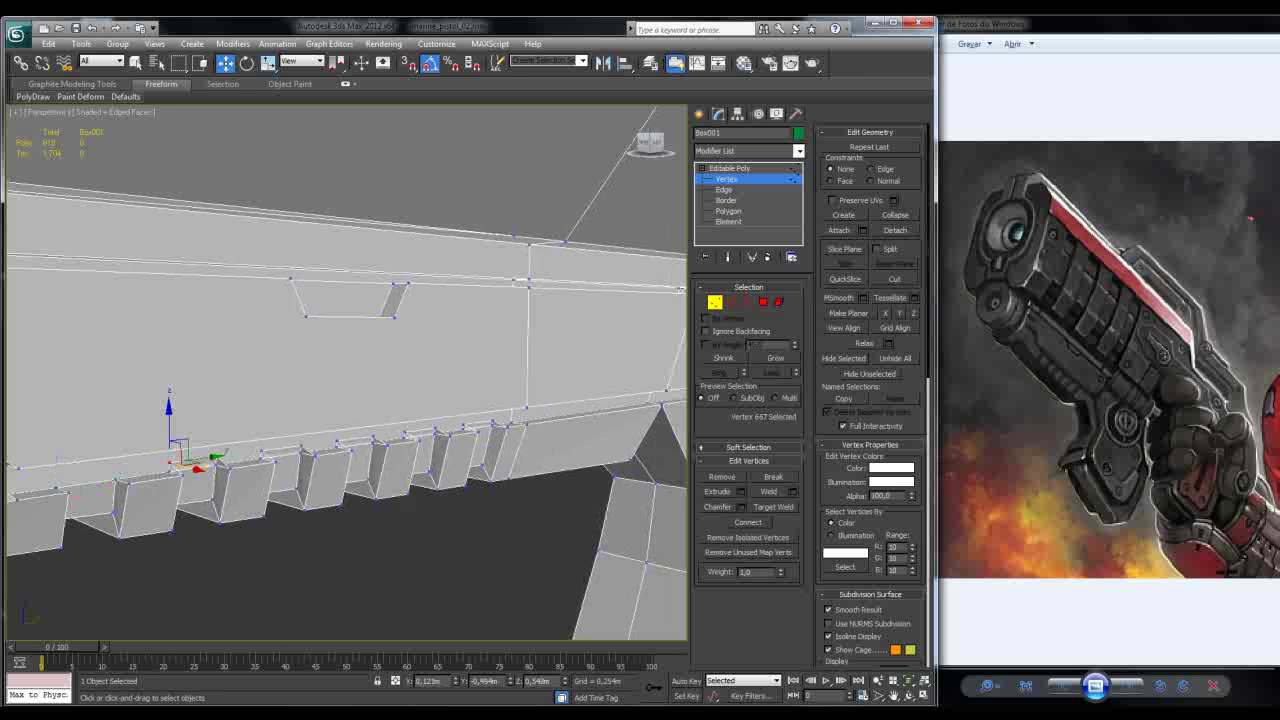
{"action": "key", "text": "ctrl+alt+w"}
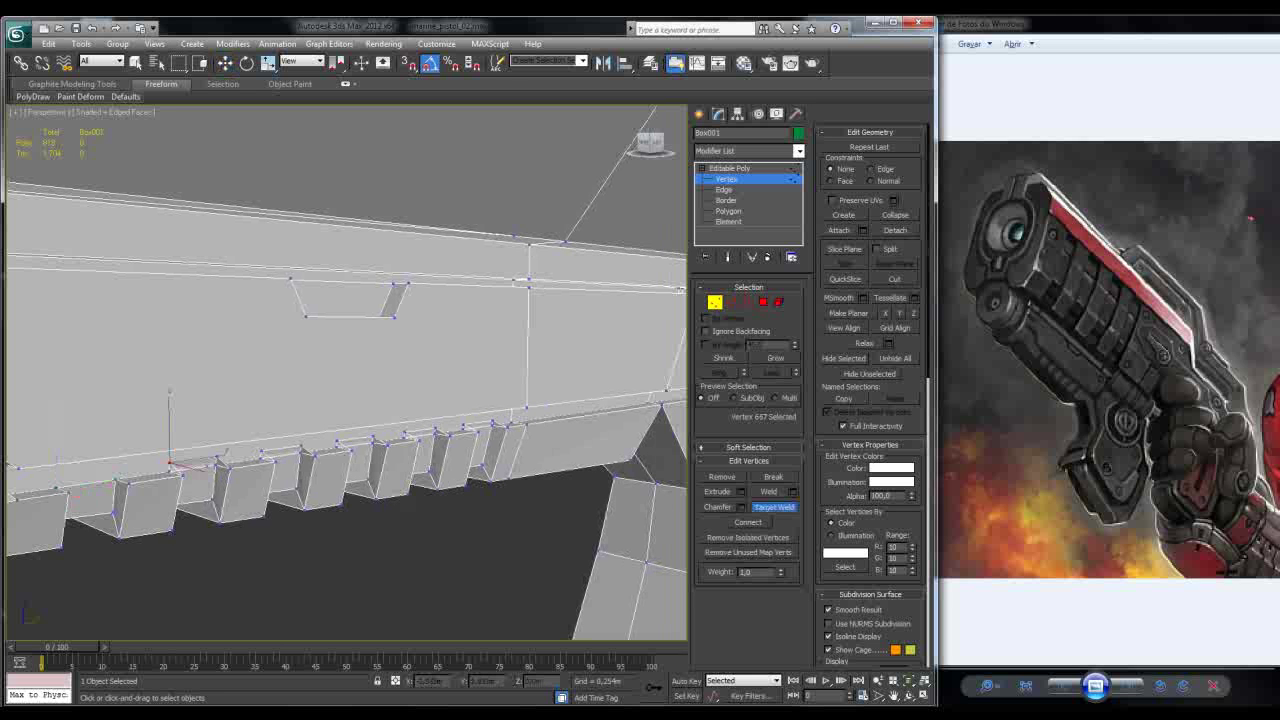
{"action": "left_click", "coordinate": [216, 461]}
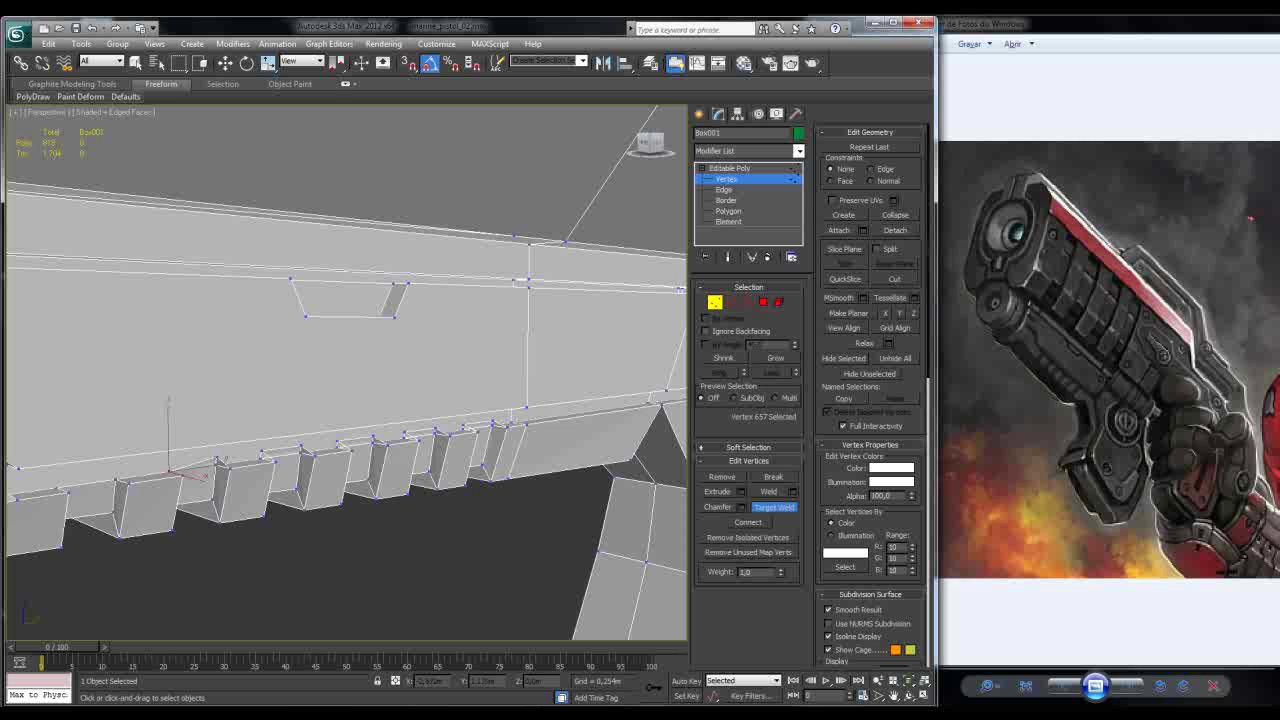
{"action": "left_click", "coordinate": [262, 459]}
{"action": "left_click", "coordinate": [369, 437]}
Step: Examine the cleaned-up rail teeth and recessed panel lines from below and from the side with edges hidden
{"action": "scroll", "coordinate": [346, 372], "scroll_direction": "down", "scroll_amount": 4}
{"action": "middle_click_drag", "start_coordinate": [346, 372], "coordinate": [346, 340], "text": "alt"}
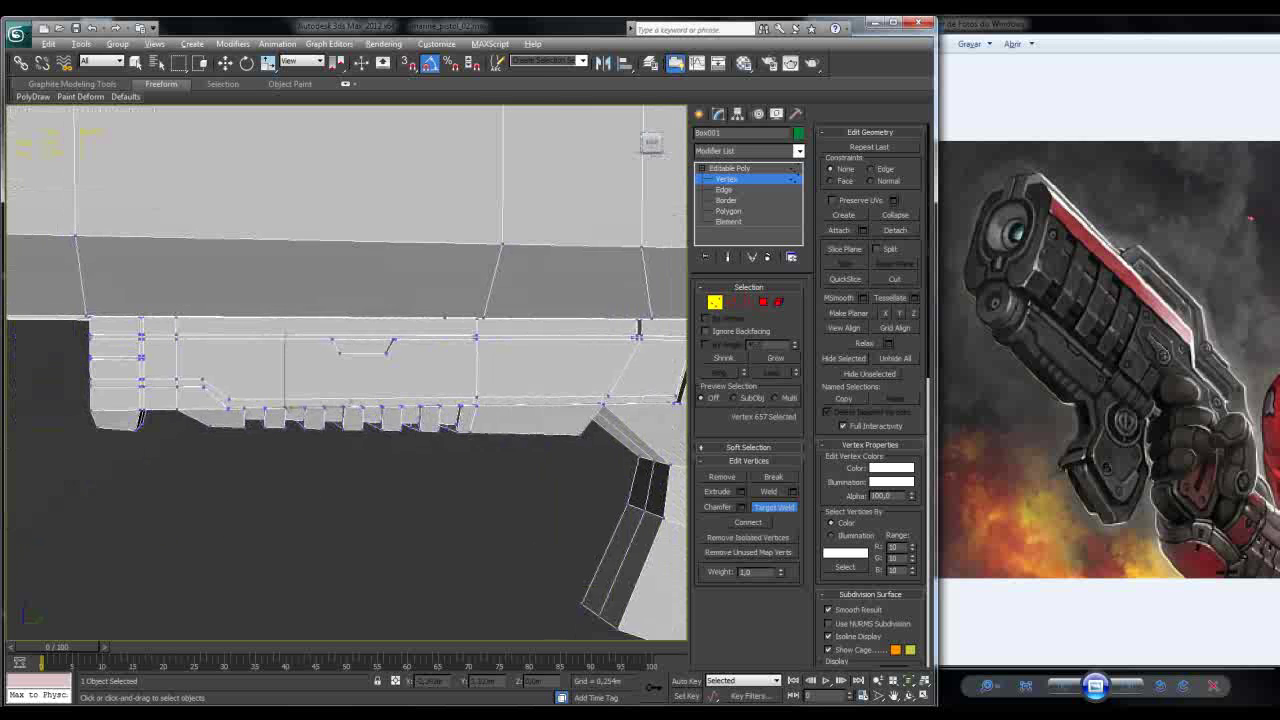
{"action": "key", "text": "F4"}
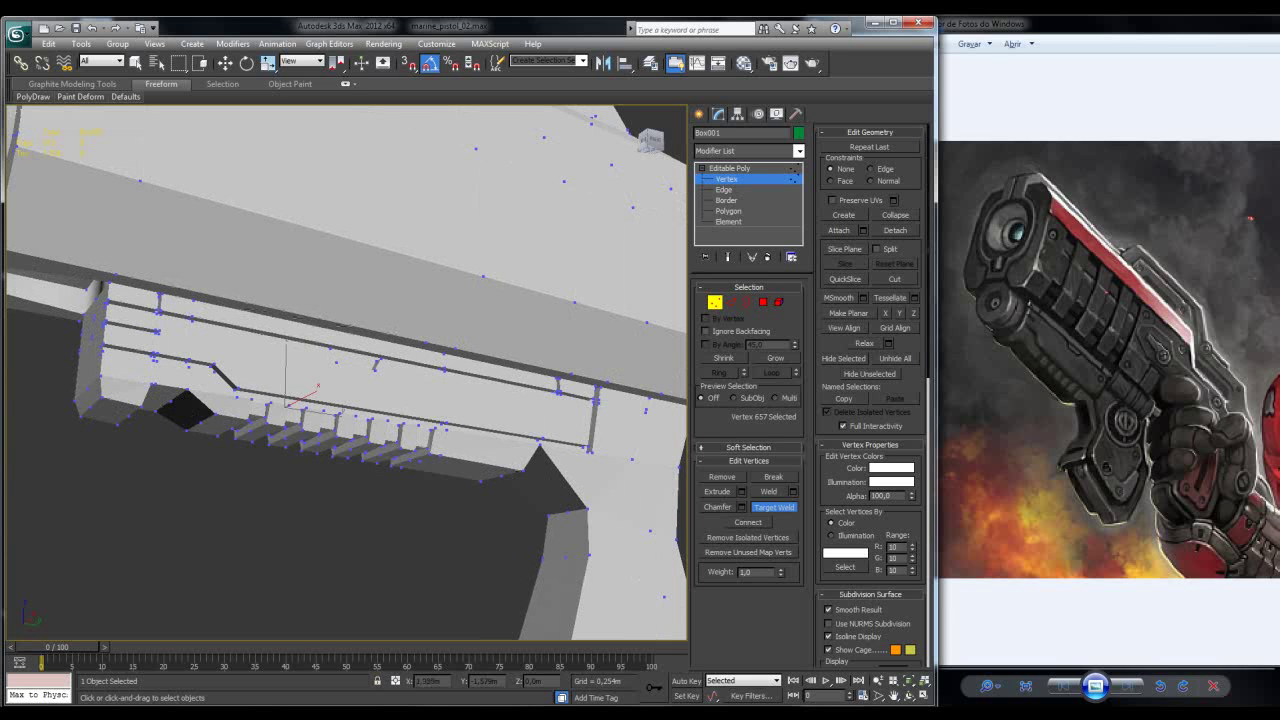
{"action": "key", "text": "4"}
{"action": "key", "text": "w"}
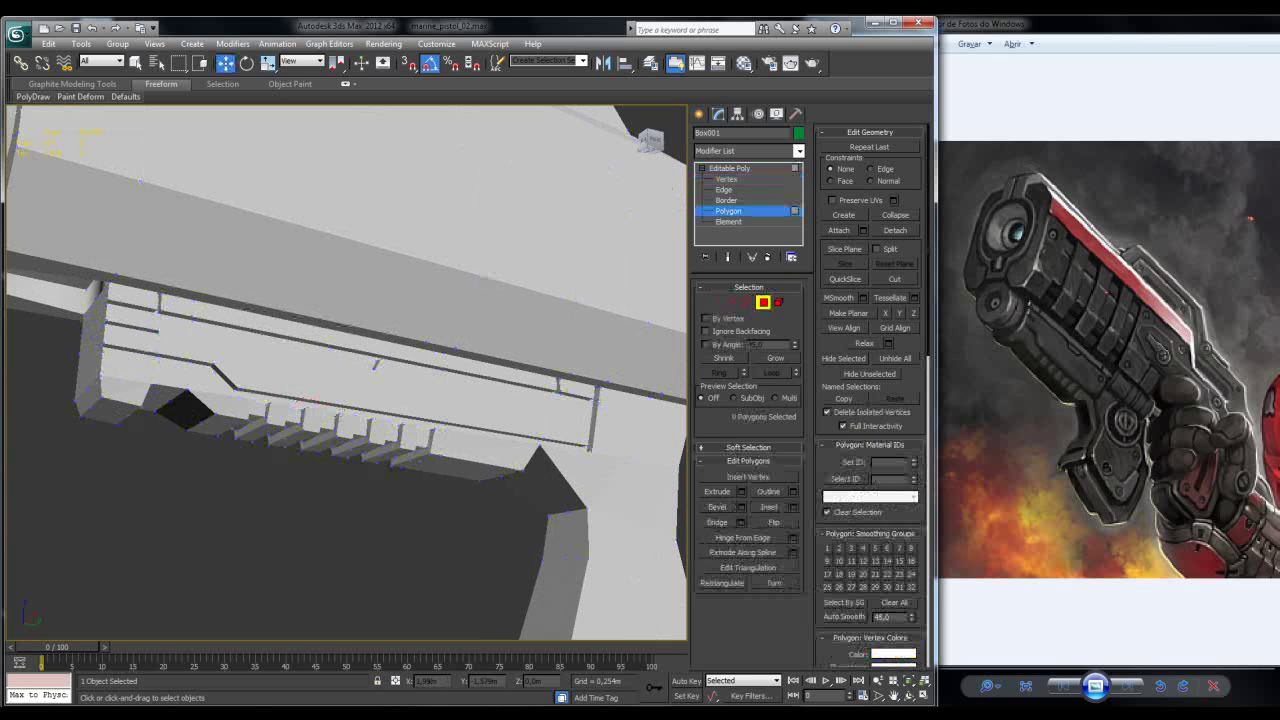
{"action": "scroll", "coordinate": [346, 372], "scroll_direction": "down", "scroll_amount": 5}
{"action": "middle_click_drag", "start_coordinate": [346, 372], "coordinate": [384, 346], "text": "alt"}
{"action": "scroll", "coordinate": [356, 366], "scroll_direction": "up", "scroll_amount": 2}
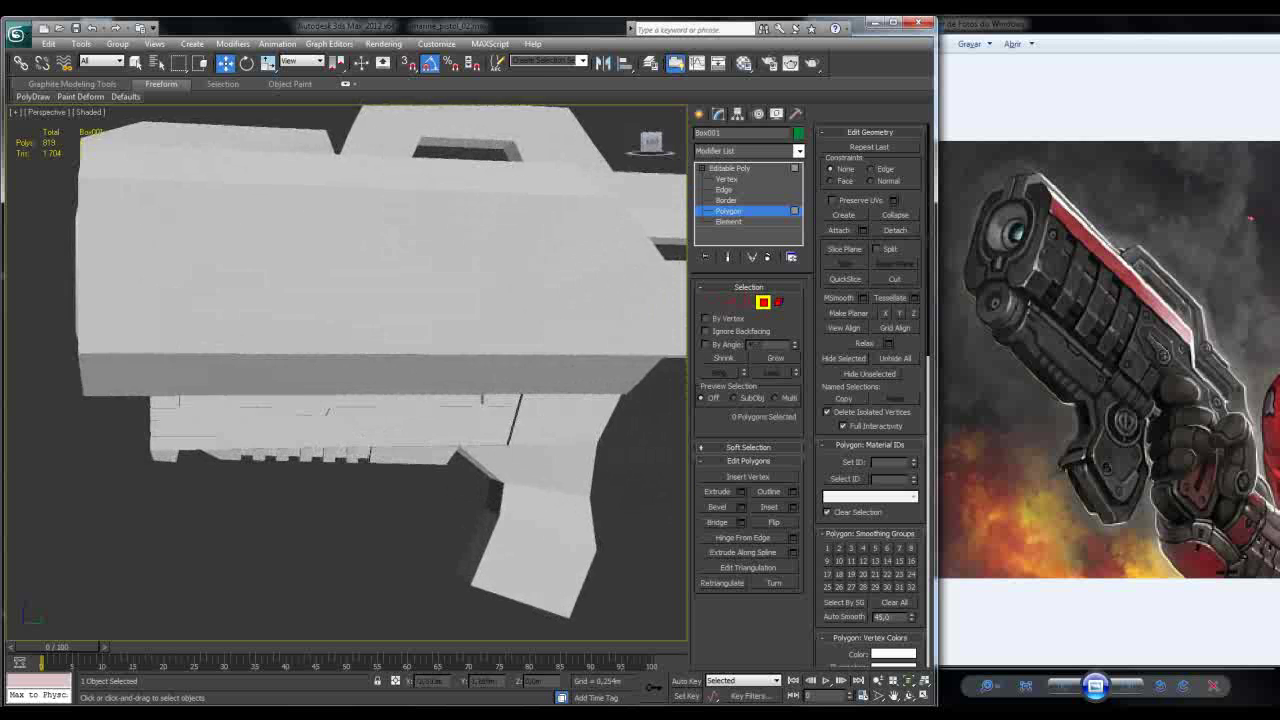
Step: Show the edges again and inset the trapezoidal notch polygon on the rail's side by a small amount
{"action": "scroll", "coordinate": [384, 346], "scroll_direction": "up", "scroll_amount": 3}
{"action": "key", "text": "F4"}
{"action": "scroll", "coordinate": [384, 346], "scroll_direction": "up", "scroll_amount": 4}
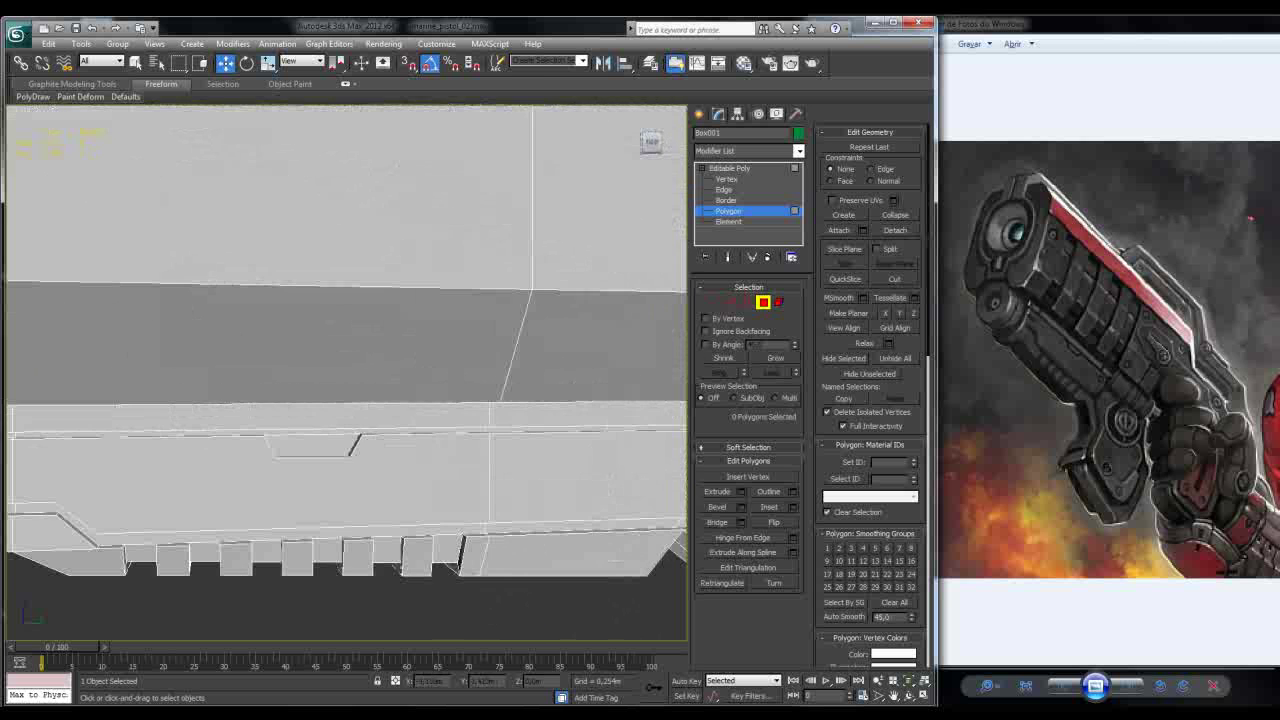
{"action": "left_click", "coordinate": [310, 444]}
{"action": "middle_click_drag", "start_coordinate": [384, 346], "coordinate": [392, 346], "text": "alt"}
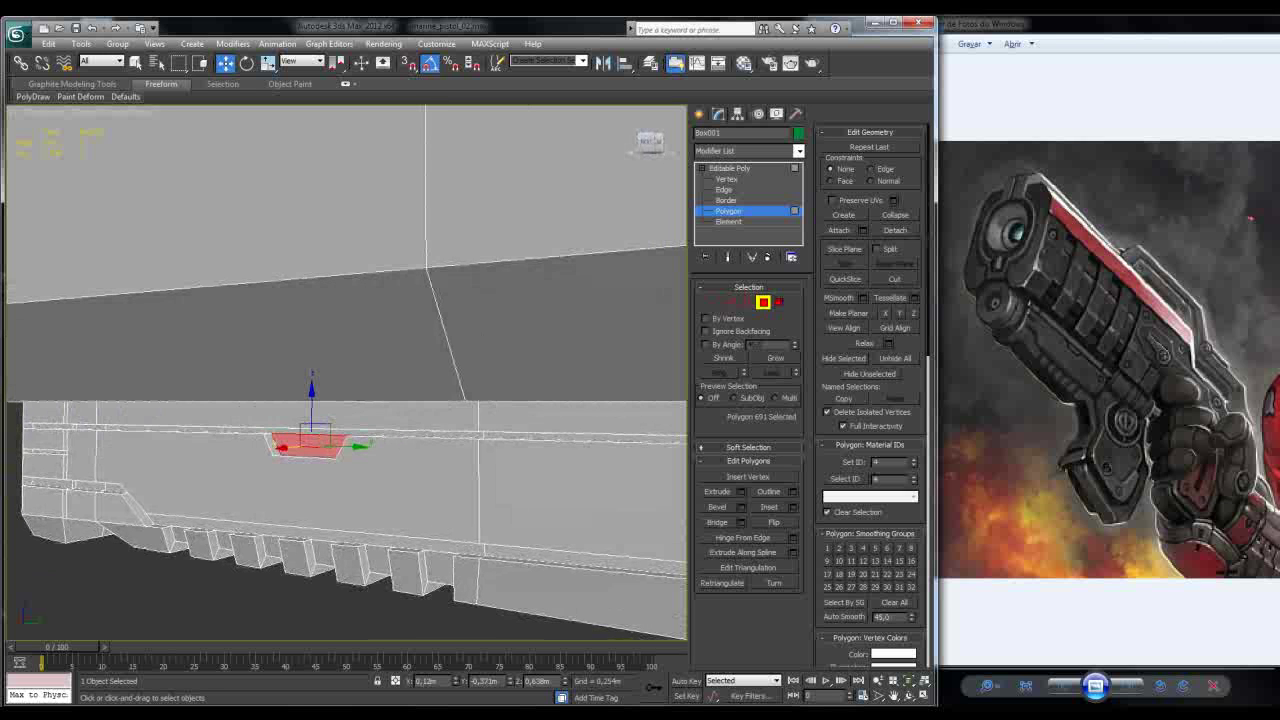
{"action": "left_click", "coordinate": [792, 507]}
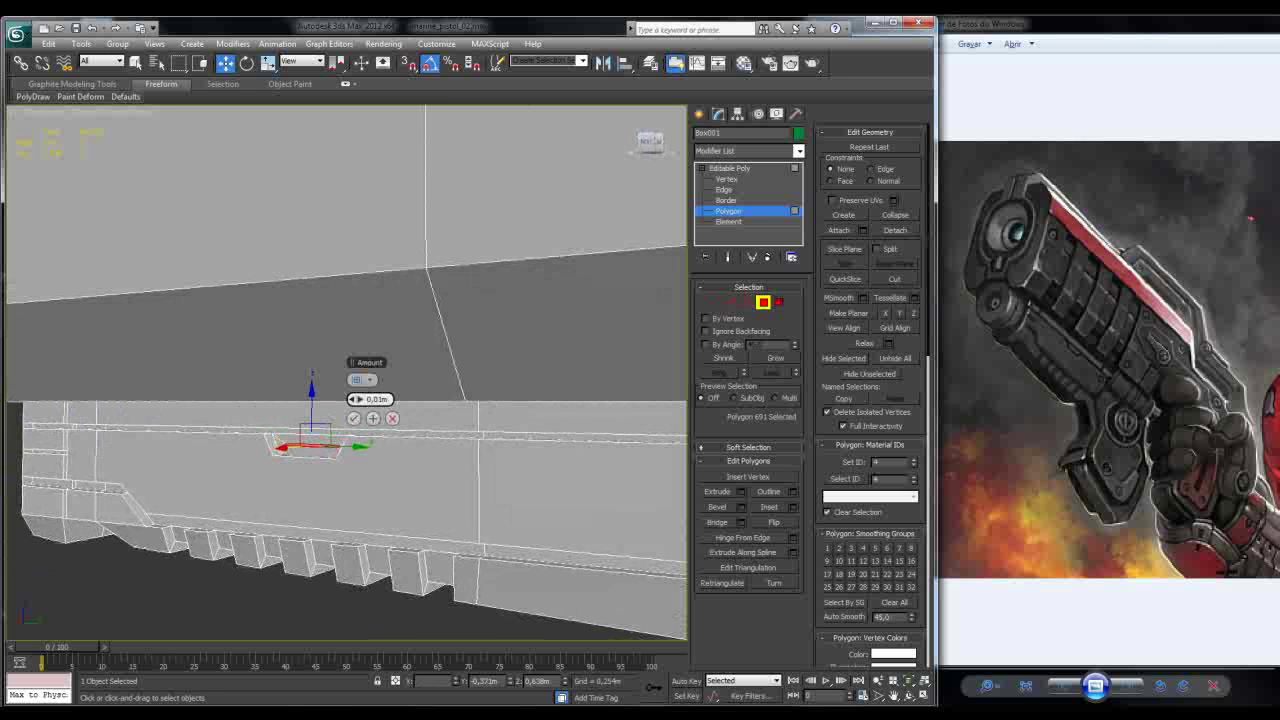
{"action": "left_click_drag", "start_coordinate": [354, 399], "coordinate": [350, 399]}
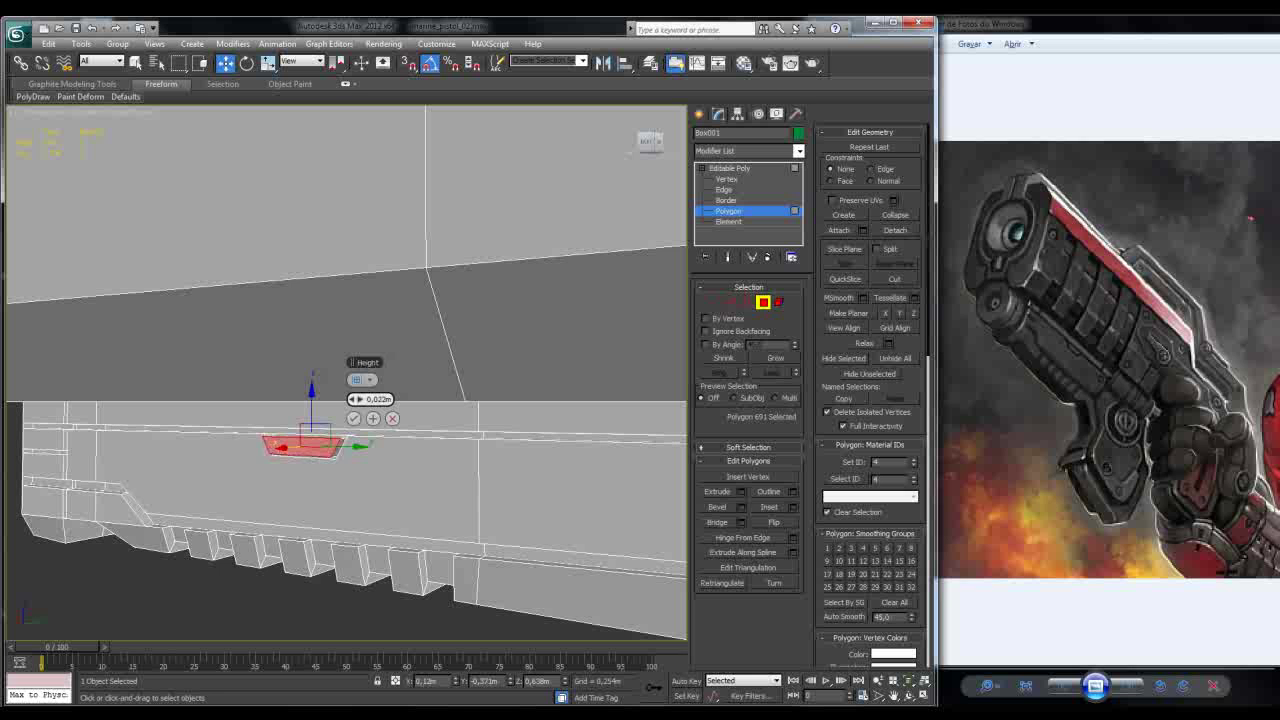
Step: Extrude the inset notch polygon slightly outward to form a raised plate, and clear the selection
{"action": "left_click_drag", "start_coordinate": [354, 399], "coordinate": [352, 399]}
{"action": "middle_click_drag", "start_coordinate": [352, 399], "coordinate": [388, 338], "text": "alt"}
{"action": "scroll", "coordinate": [345, 425], "scroll_direction": "down", "scroll_amount": 5}
{"action": "scroll", "coordinate": [340, 390], "scroll_direction": "up", "scroll_amount": 3}
{"action": "scroll", "coordinate": [338, 390], "scroll_direction": "up", "scroll_amount": 4}
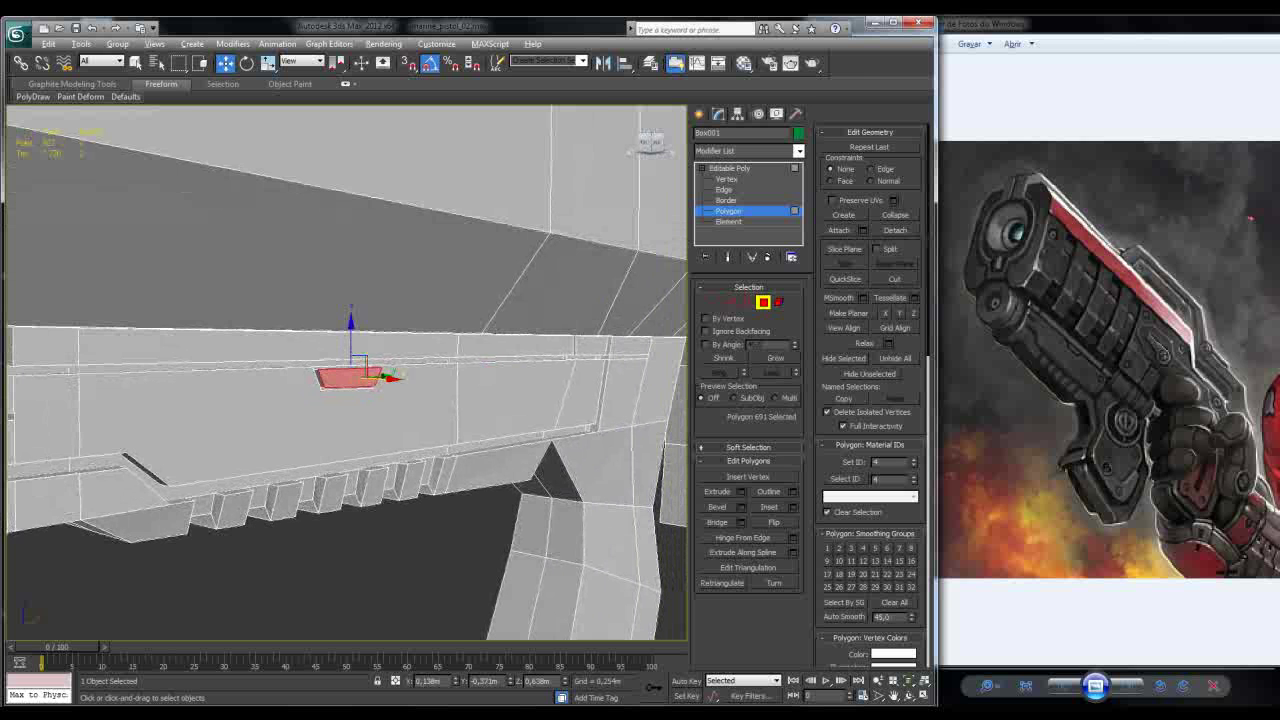
{"action": "key", "text": "ctrl+d"}
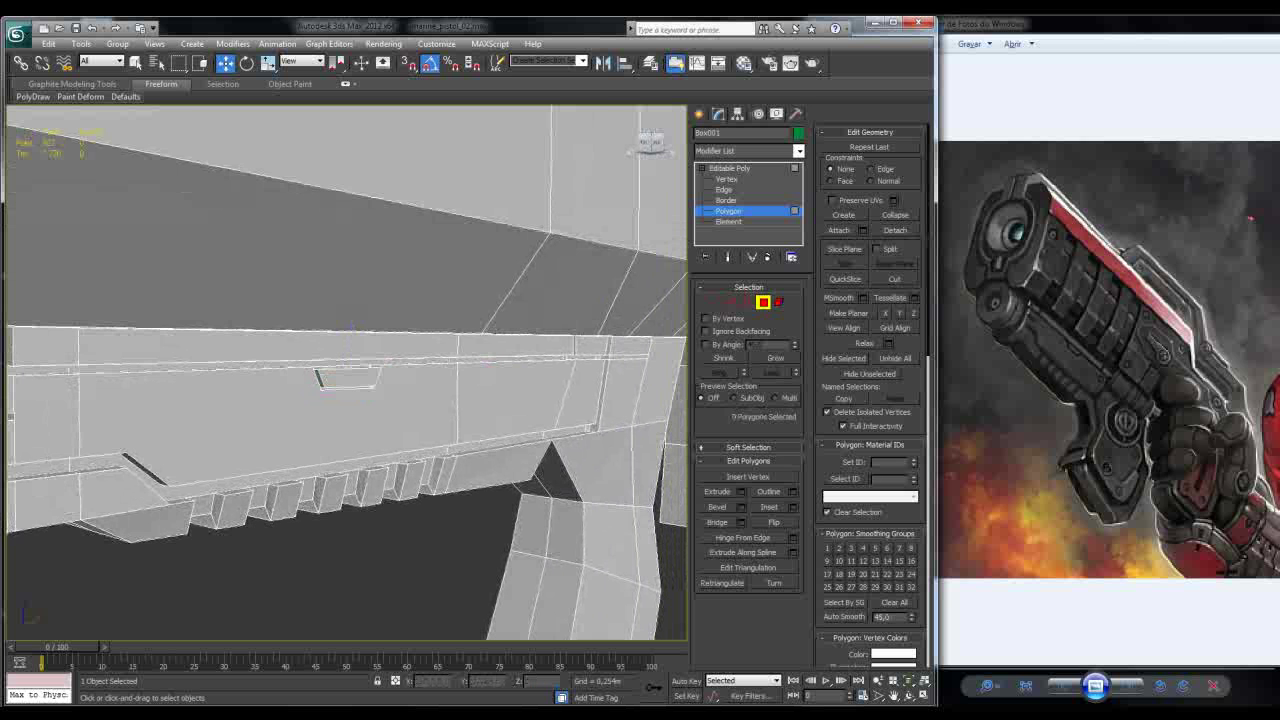
Step: Frame the whole pistol, hide the edges and switch to Realistic shading to examine its overall shape
{"action": "key", "text": "z"}
{"action": "middle_click_drag", "start_coordinate": [388, 338], "coordinate": [360, 334], "text": "alt"}
{"action": "key", "text": "F4"}
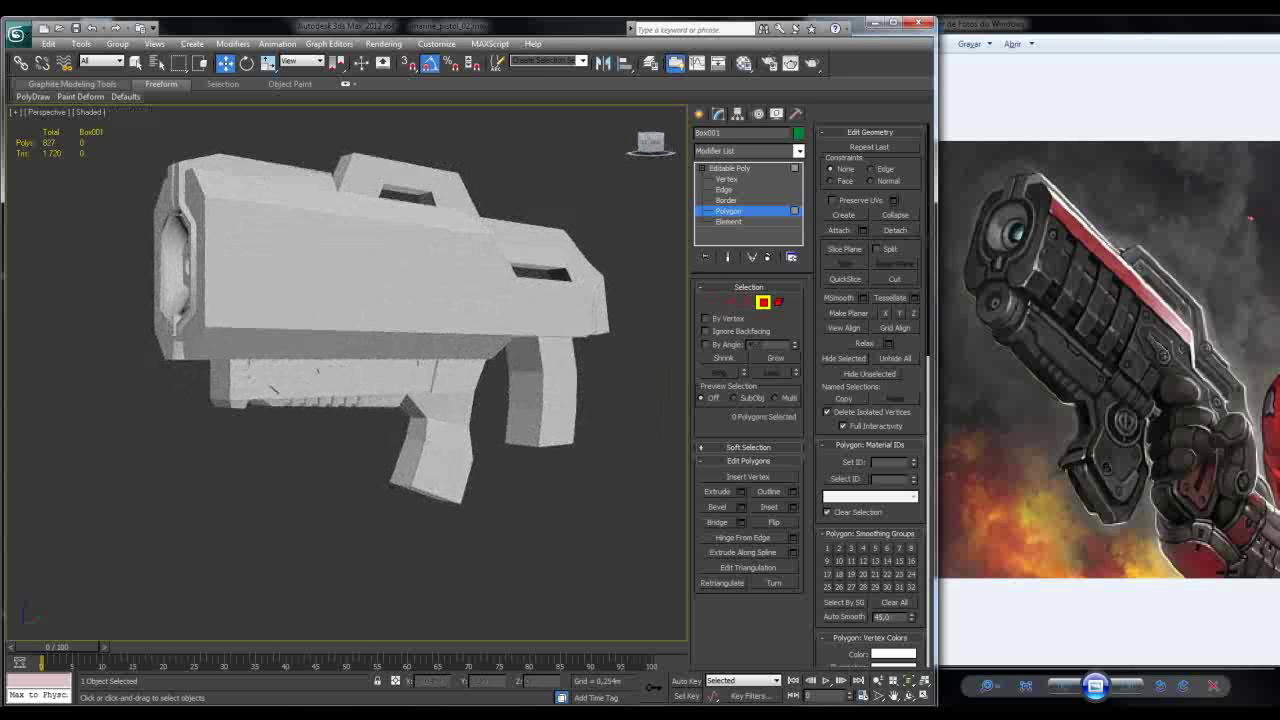
{"action": "left_click", "coordinate": [90, 112]}
{"action": "left_click", "coordinate": [131, 127]}
{"action": "mouse_move", "coordinate": [350, 370]}
{"action": "middle_mouse_down", "text": "alt"}
{"action": "mouse_move", "coordinate": [375, 358]}
{"action": "mouse_move", "coordinate": [265, 346]}
{"action": "middle_mouse_up", "text": "alt"}
{"action": "scroll", "coordinate": [375, 358], "scroll_direction": "up", "scroll_amount": 3}
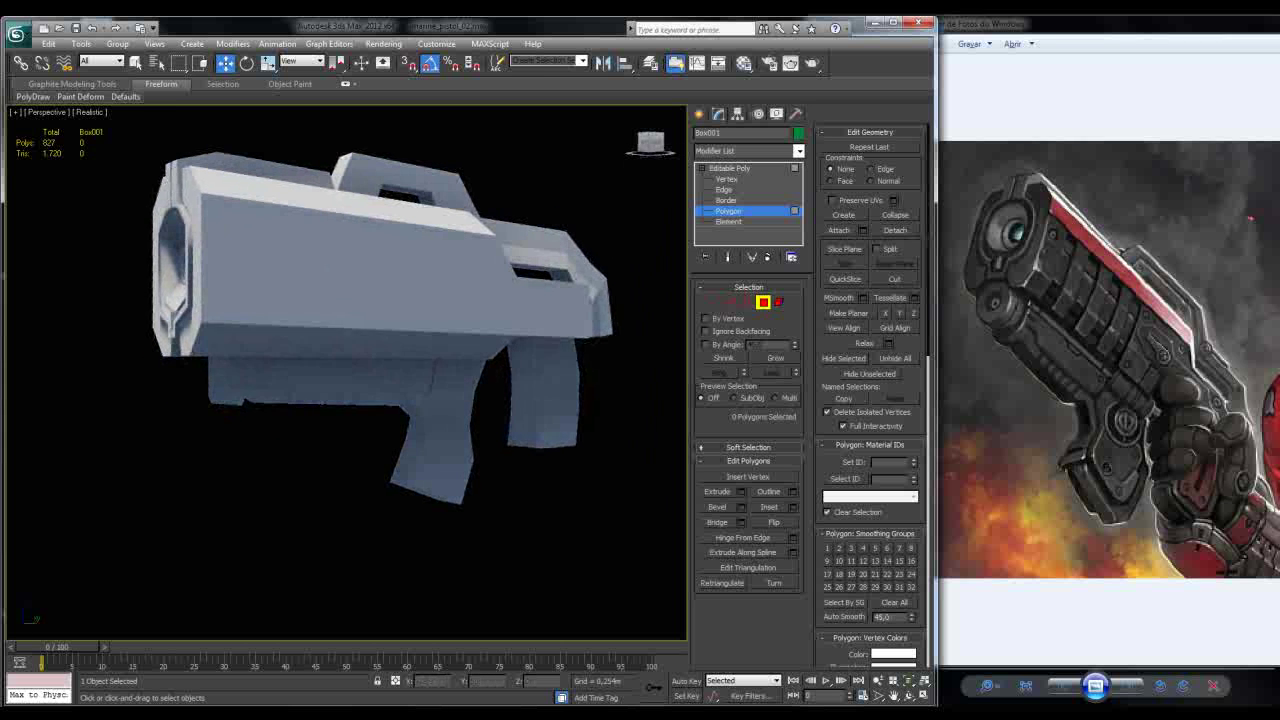